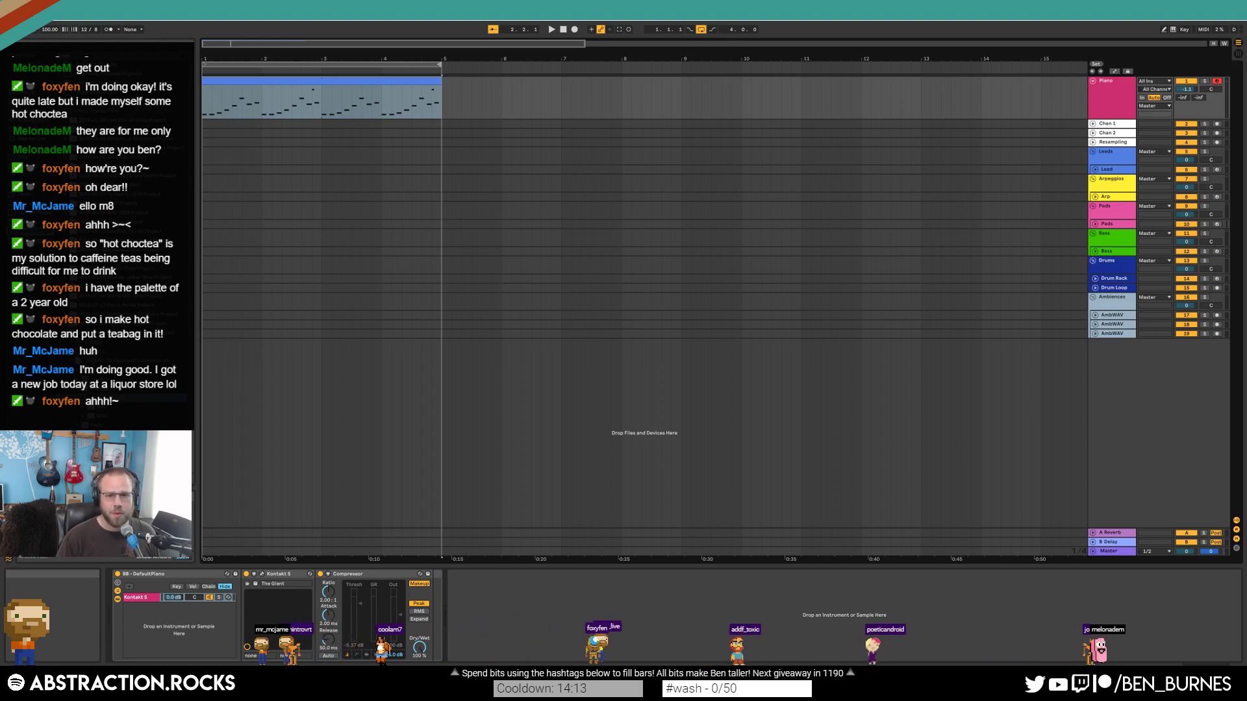
- Open the Piano track's MIDI clip in the note editor and delete the highest note at beat 2.11
{"action": "left_click", "coordinate": [294, 78]}
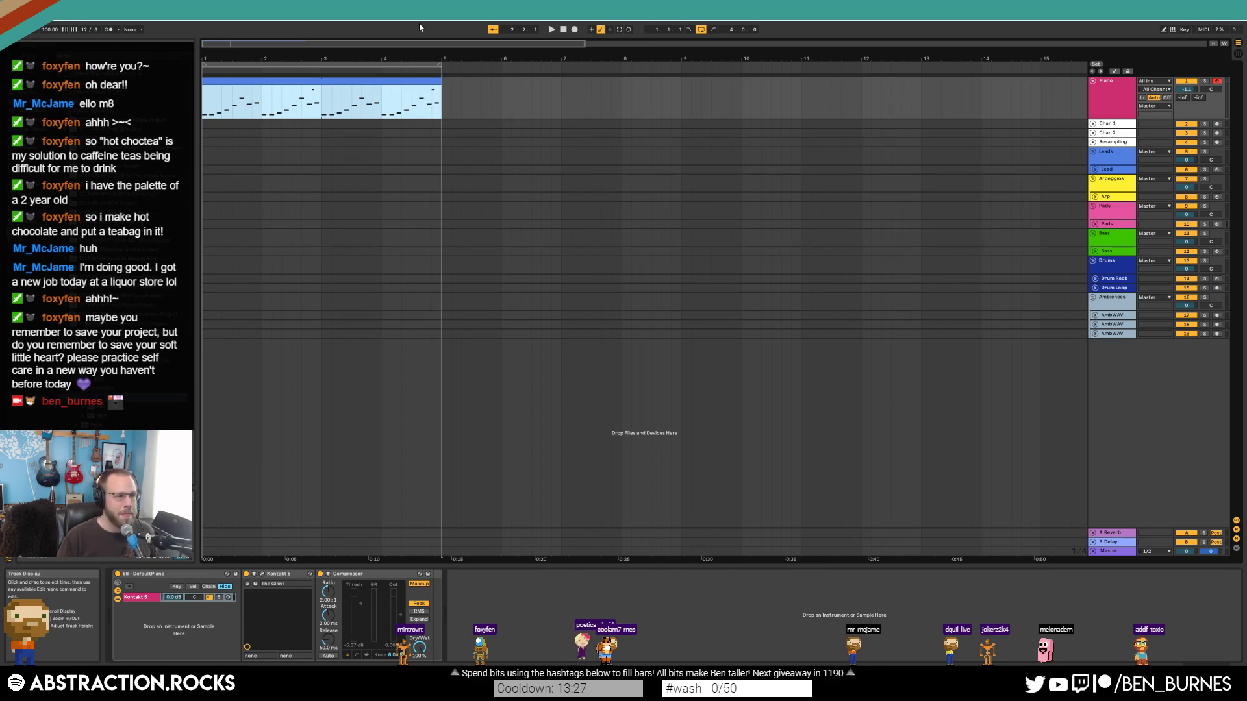
{"action": "left_click", "coordinate": [396, 83]}
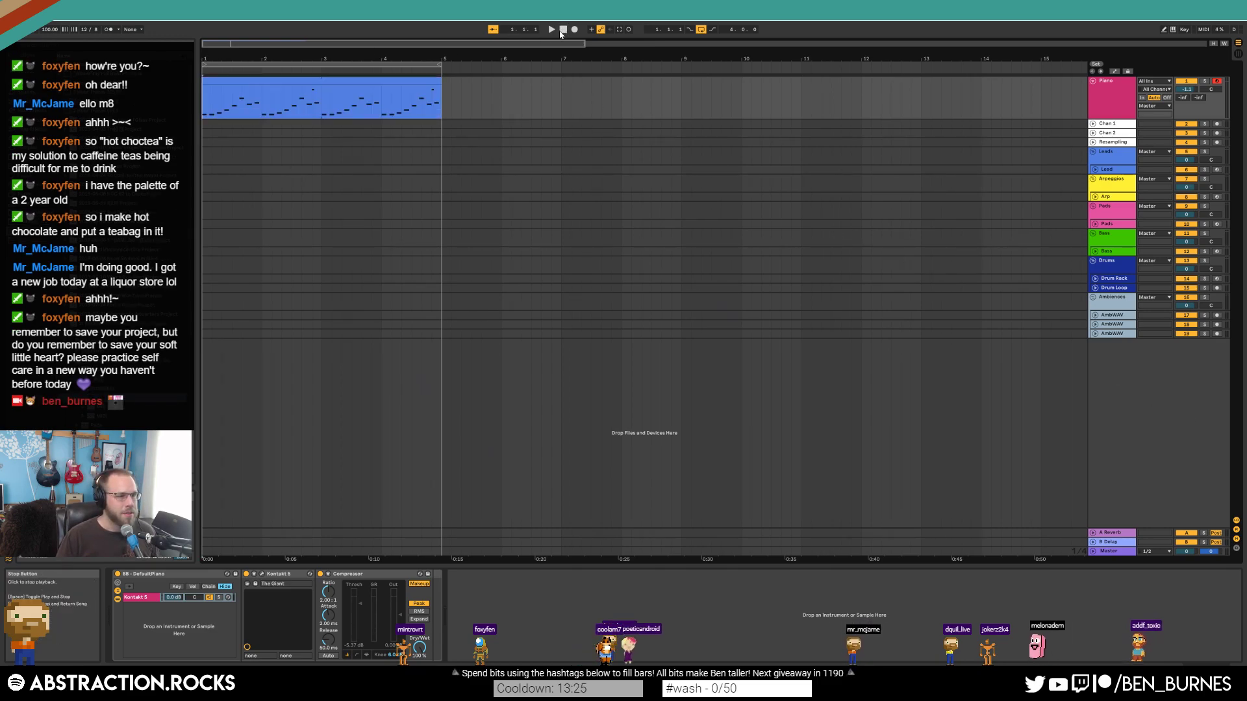
{"action": "left_click", "coordinate": [1107, 101]}
{"action": "left_click", "coordinate": [442, 74]}
{"action": "left_click", "coordinate": [340, 100]}
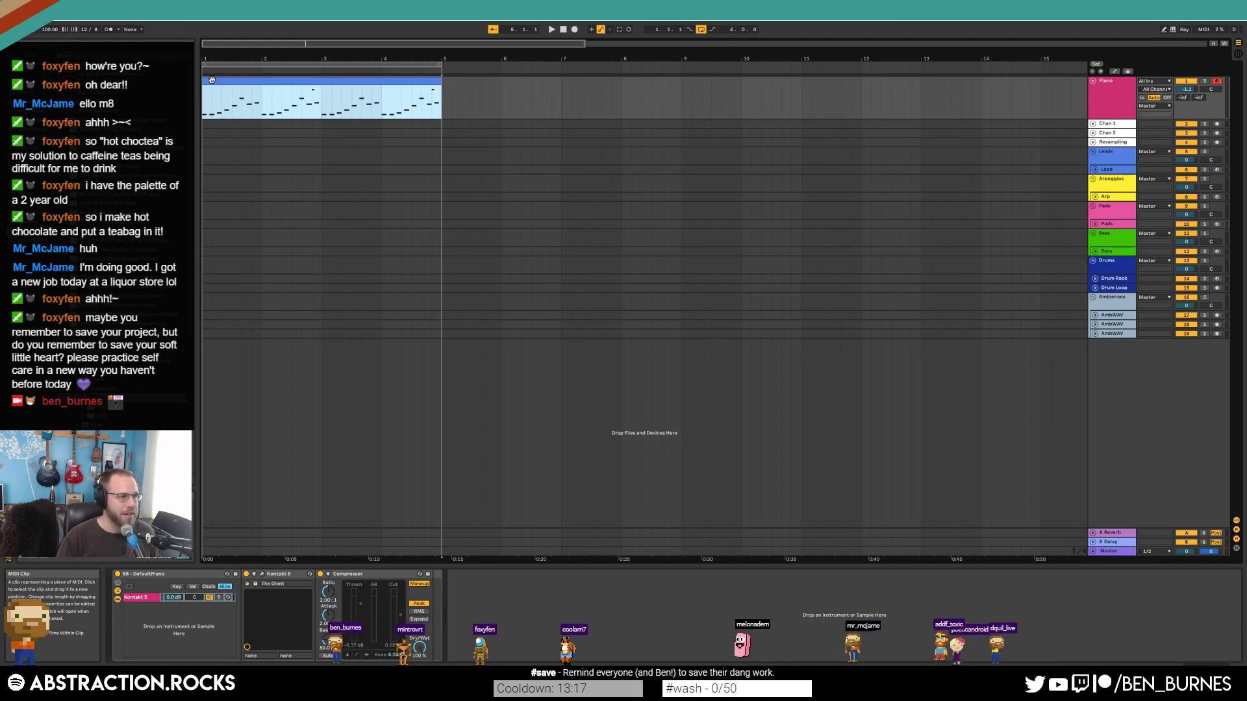
{"action": "key", "text": "shift+Tab"}
{"action": "left_click_drag", "start_coordinate": [229, 558], "coordinate": [204, 558]}
{"action": "key", "text": "space"}
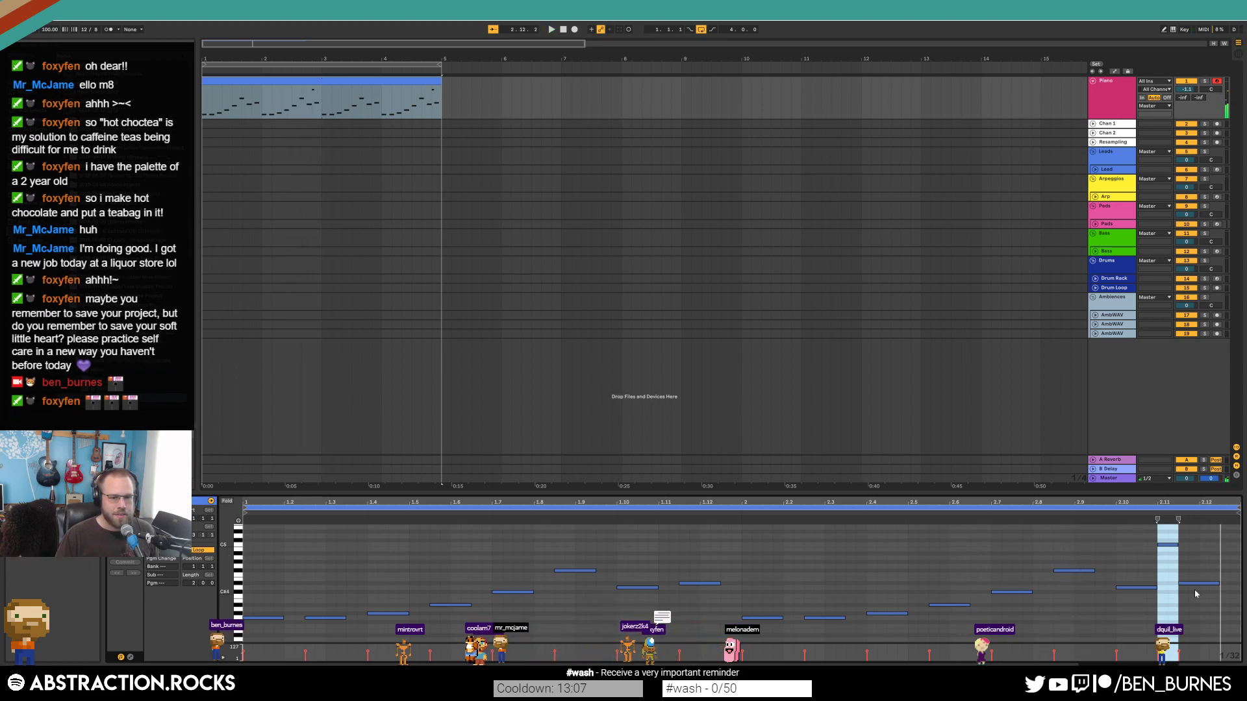
{"action": "key", "text": "Delete"}
{"action": "left_click", "coordinate": [1138, 567]}
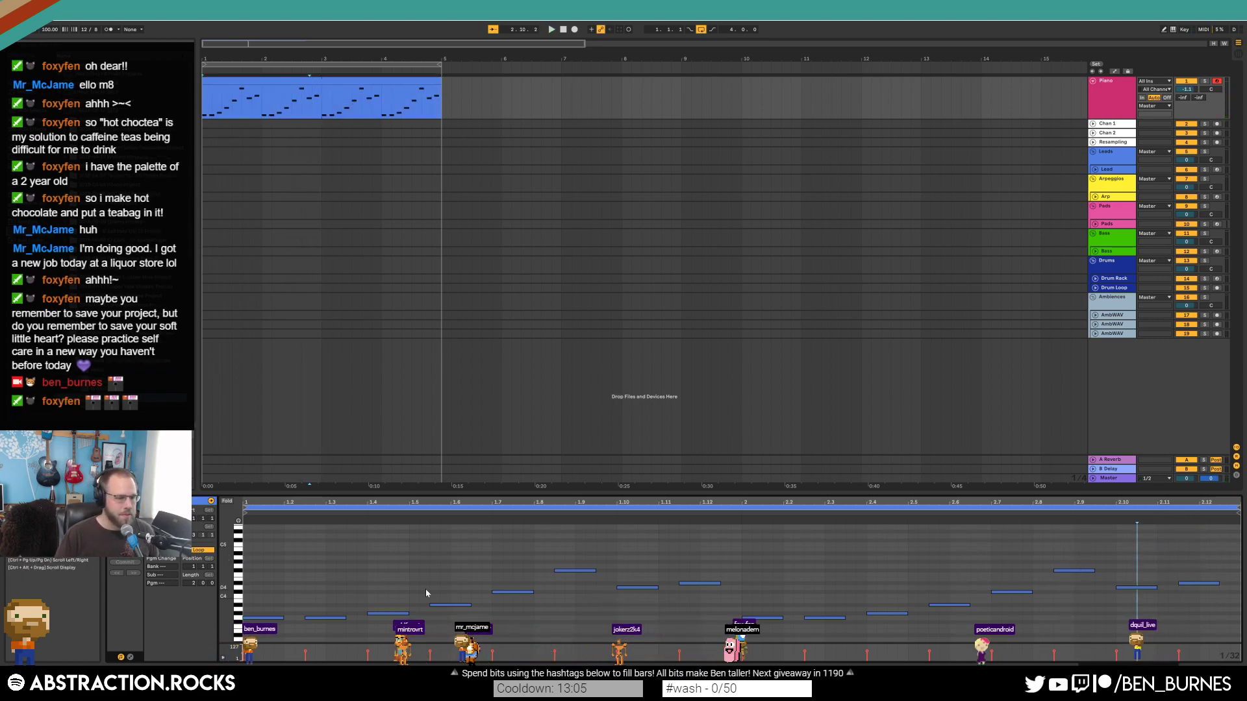
- Examine the ascending notes in the first bars of the Piano clip, stepping through them from the clip's start
{"action": "left_click", "coordinate": [305, 586]}
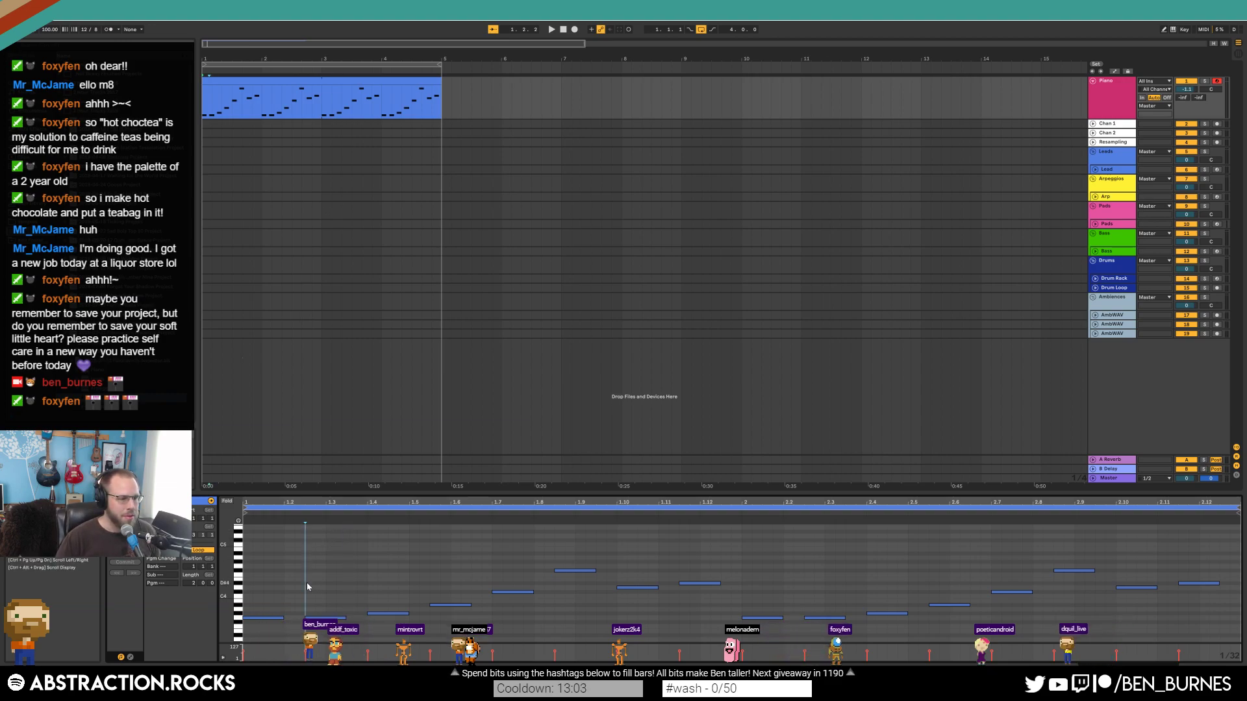
{"action": "left_click", "coordinate": [274, 590]}
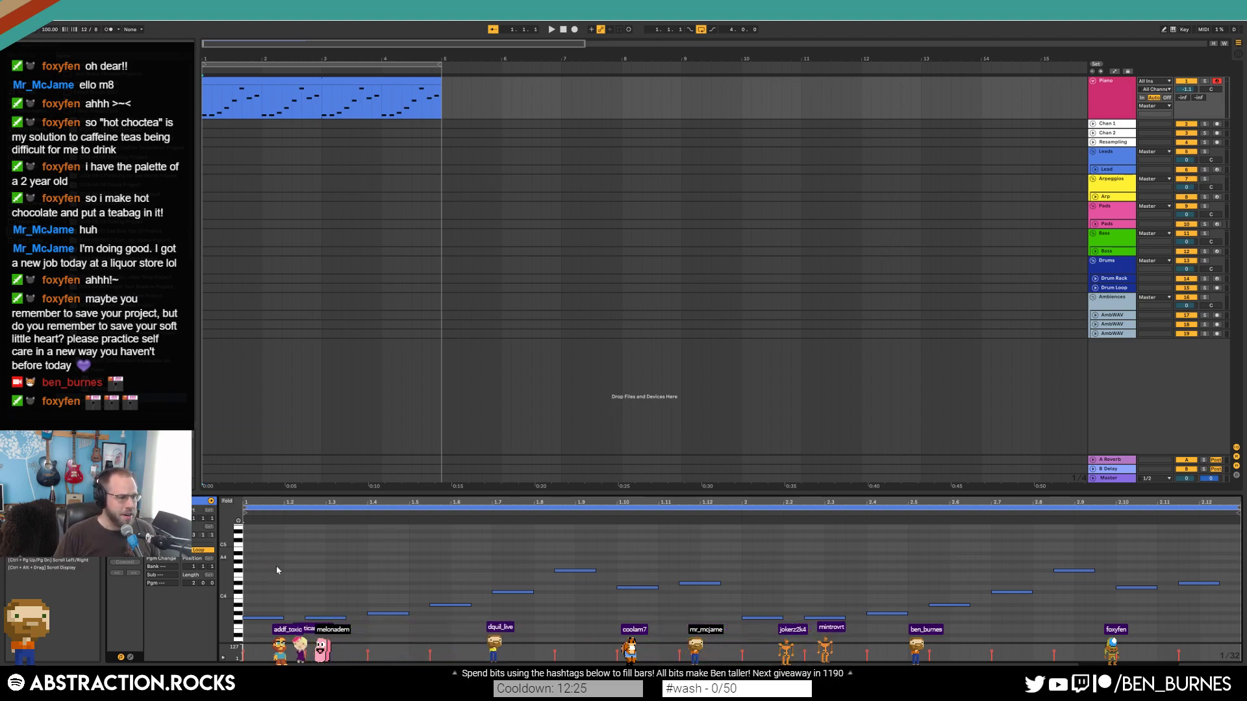
{"action": "left_click_drag", "start_coordinate": [263, 560], "coordinate": [370, 611]}
{"action": "left_click_drag", "start_coordinate": [328, 586], "coordinate": [334, 624]}
{"action": "left_click_drag", "start_coordinate": [510, 572], "coordinate": [522, 619]}
{"action": "key", "text": "alt+Right"}
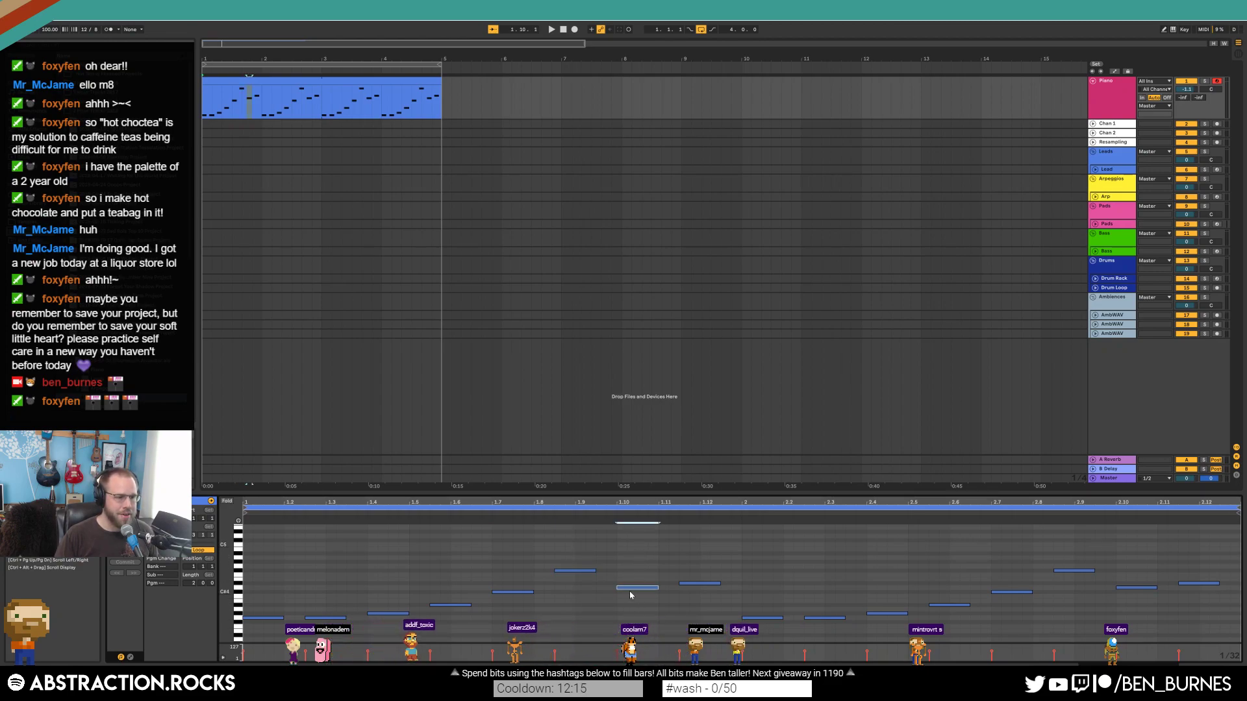
{"action": "key", "text": "alt+Right"}
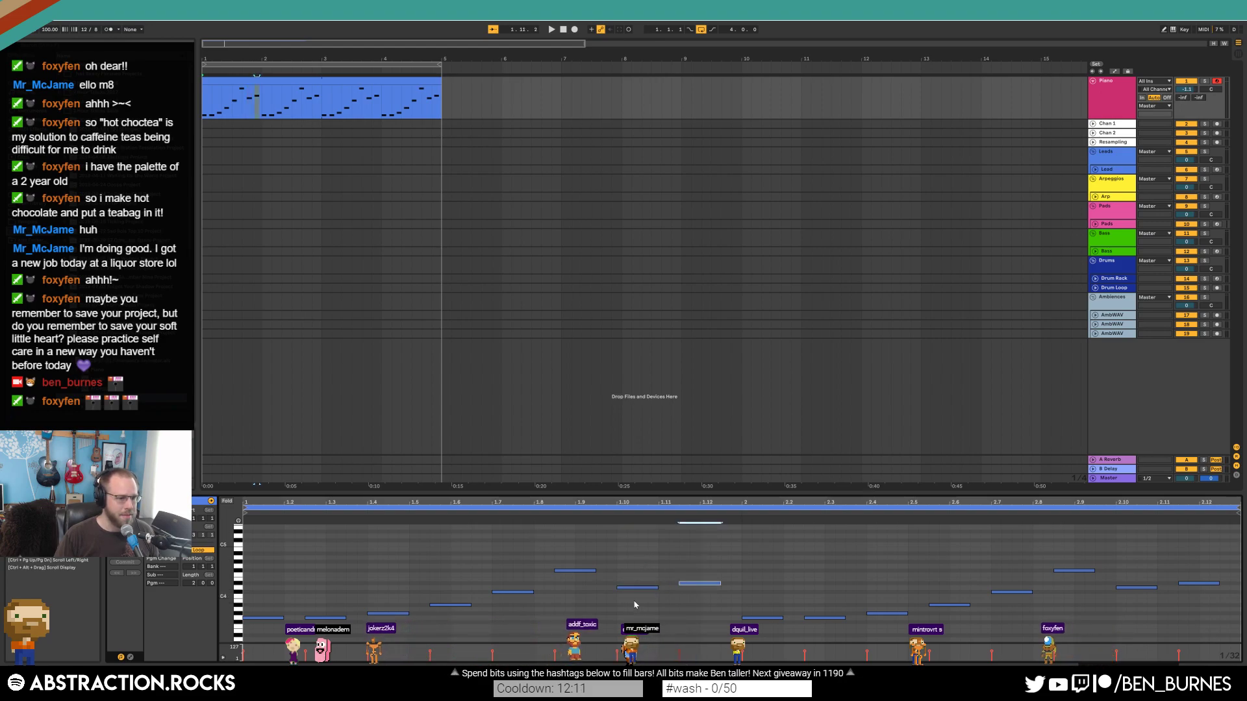
{"action": "left_click", "coordinate": [398, 571]}
{"action": "key", "text": "Home"}
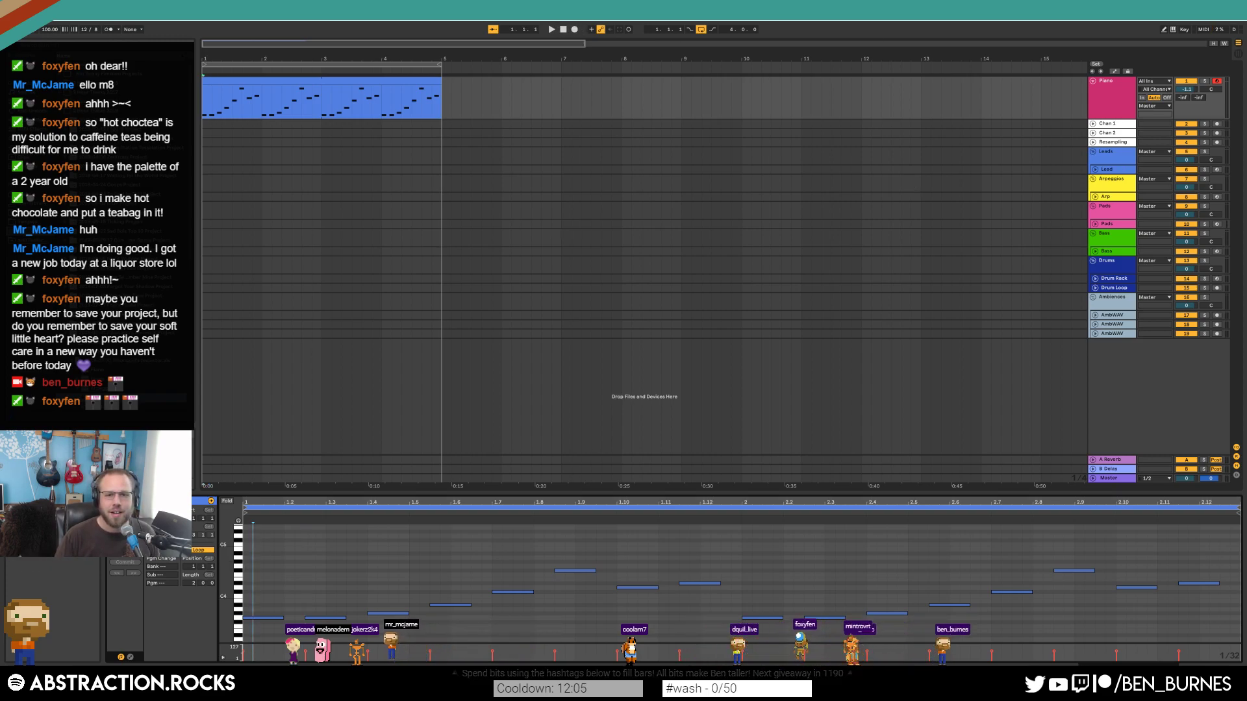
- Set the song tempo to 80 BPM
{"action": "left_click", "coordinate": [450, 139]}
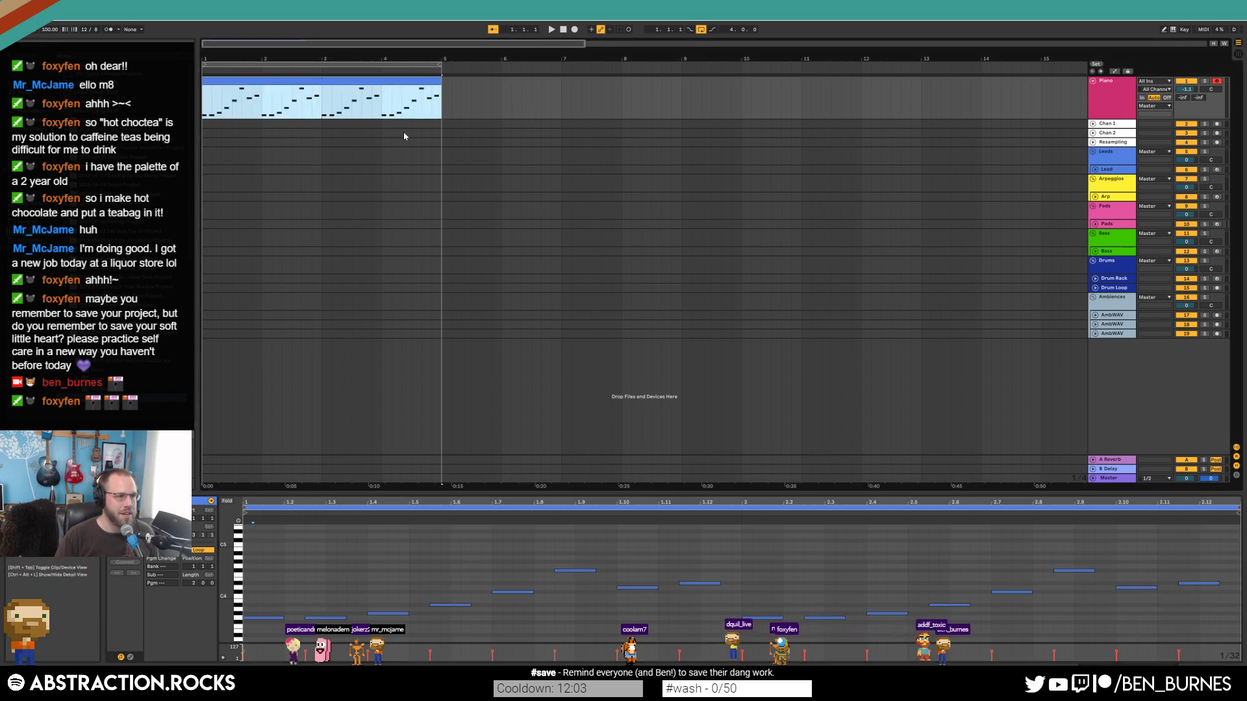
{"action": "left_click", "coordinate": [44, 30]}
{"action": "type", "text": "80"}
{"action": "key", "text": "Return"}
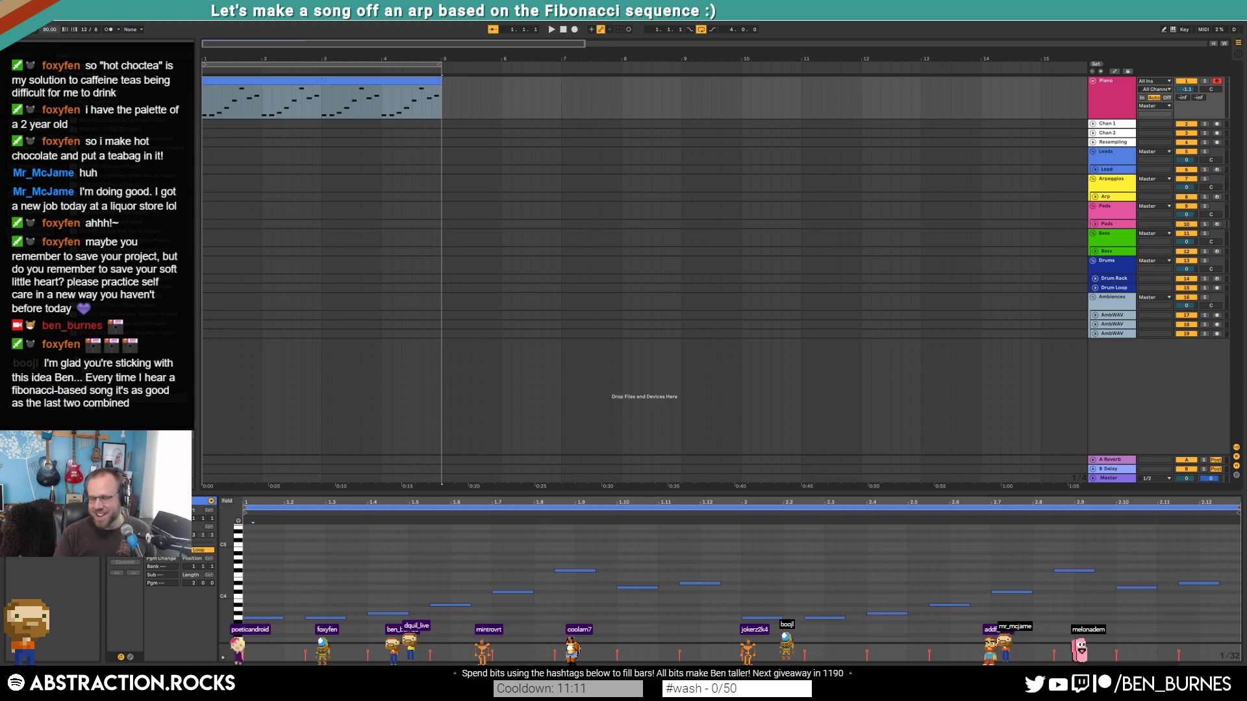
- Play the Piano clip, unfold the Arp track and move the four-bar clip onto it at bar 1
{"action": "left_click", "coordinate": [328, 83]}
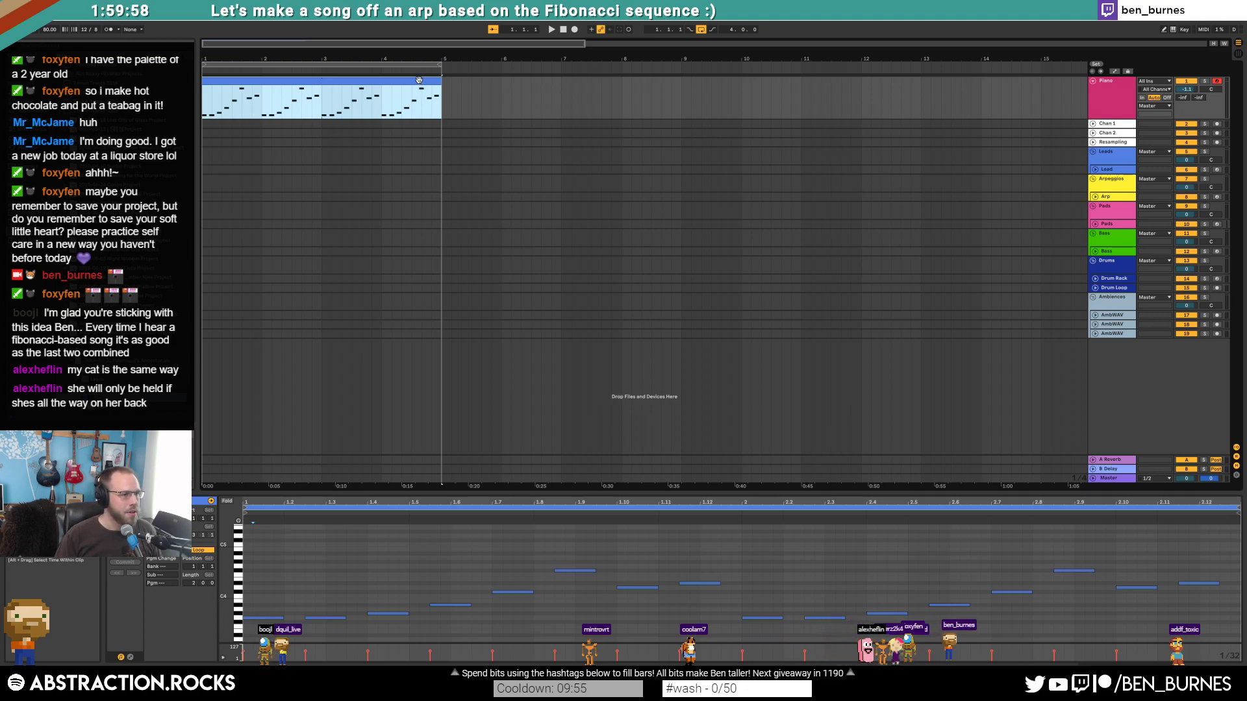
{"action": "key", "text": "space"}
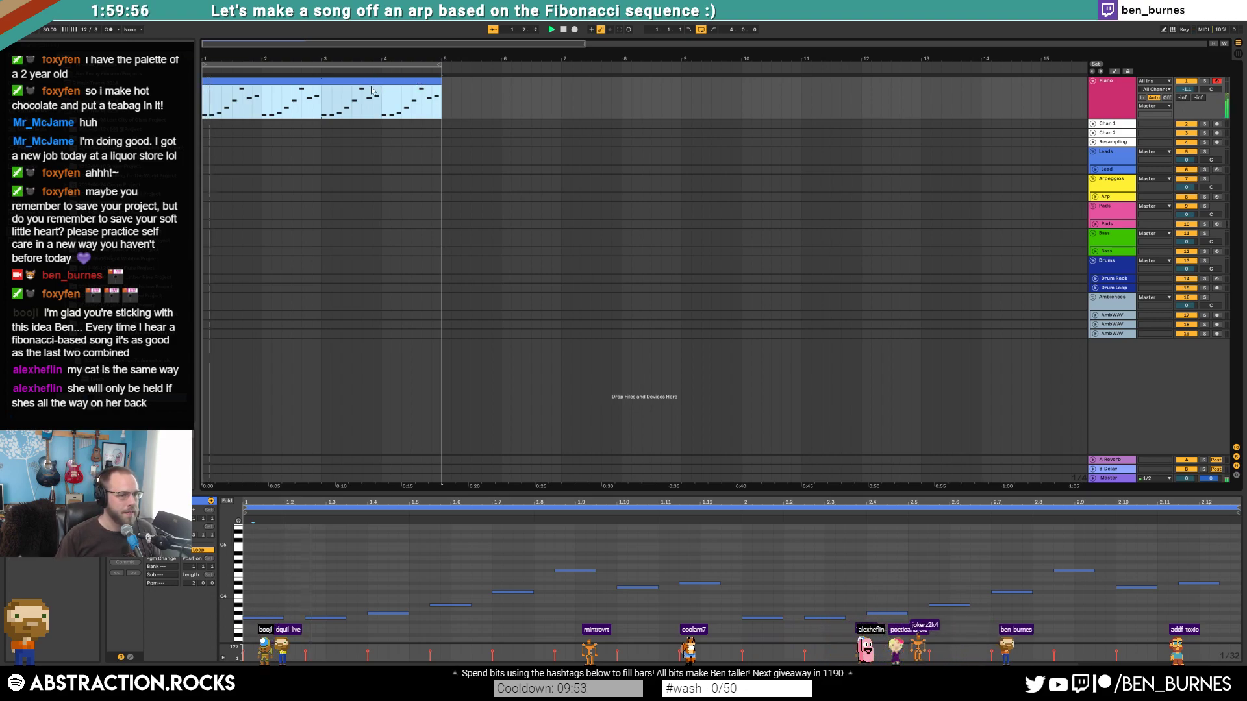
{"action": "left_click", "coordinate": [1094, 196]}
{"action": "left_click", "coordinate": [1116, 202]}
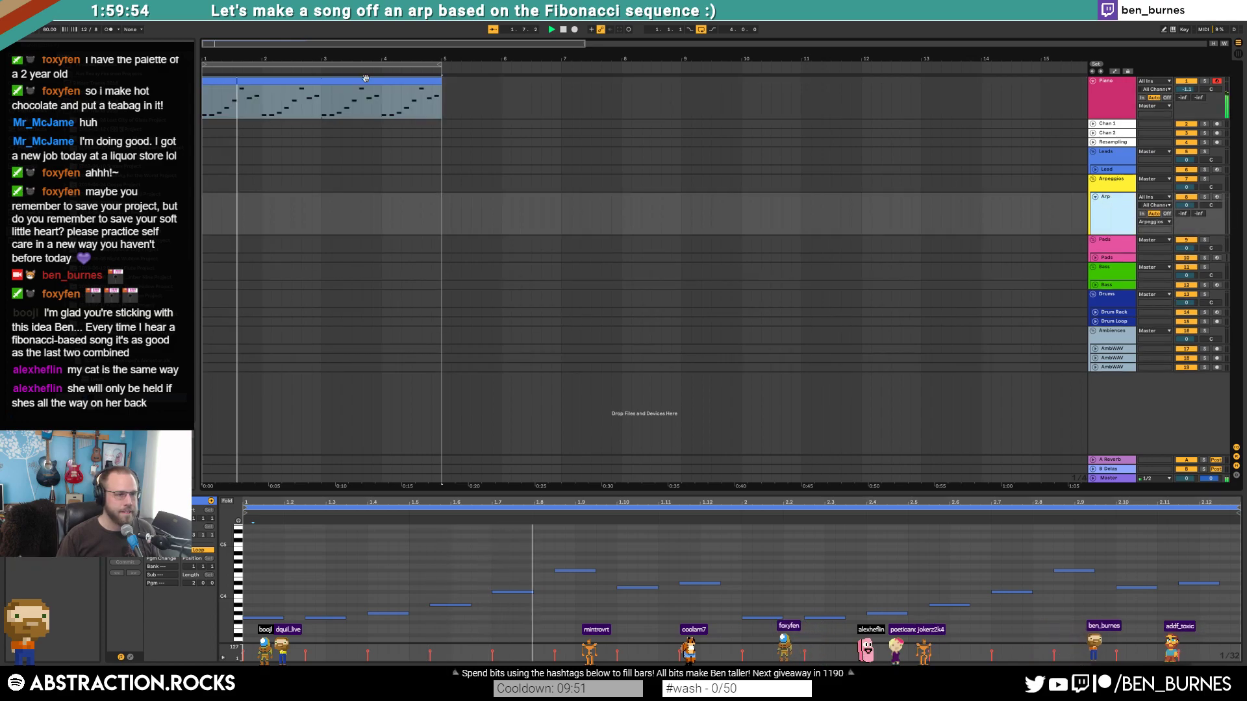
{"action": "left_click_drag", "start_coordinate": [313, 81], "coordinate": [320, 197]}
{"action": "key", "text": "space"}
- Load a Wavetable instrument onto the Arp track ahead of its EQ Eight
{"action": "left_click", "coordinate": [1105, 225]}
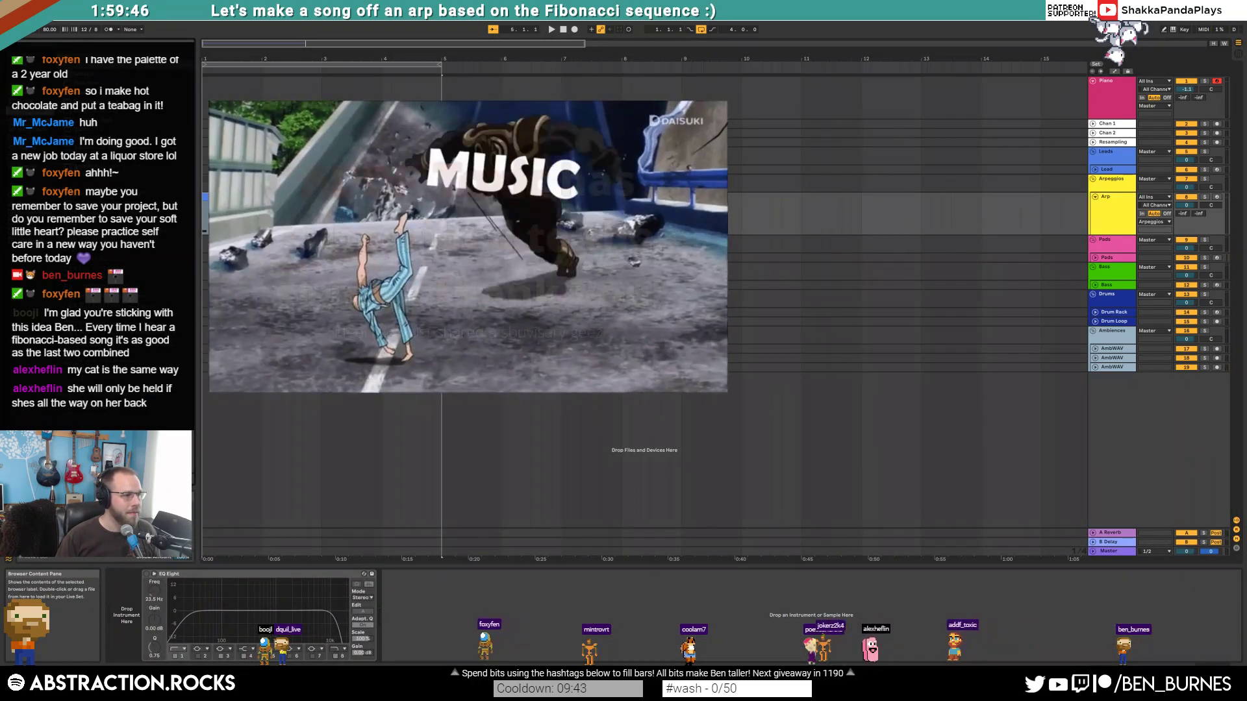
{"action": "left_click_drag", "start_coordinate": [133, 605], "coordinate": [133, 604]}
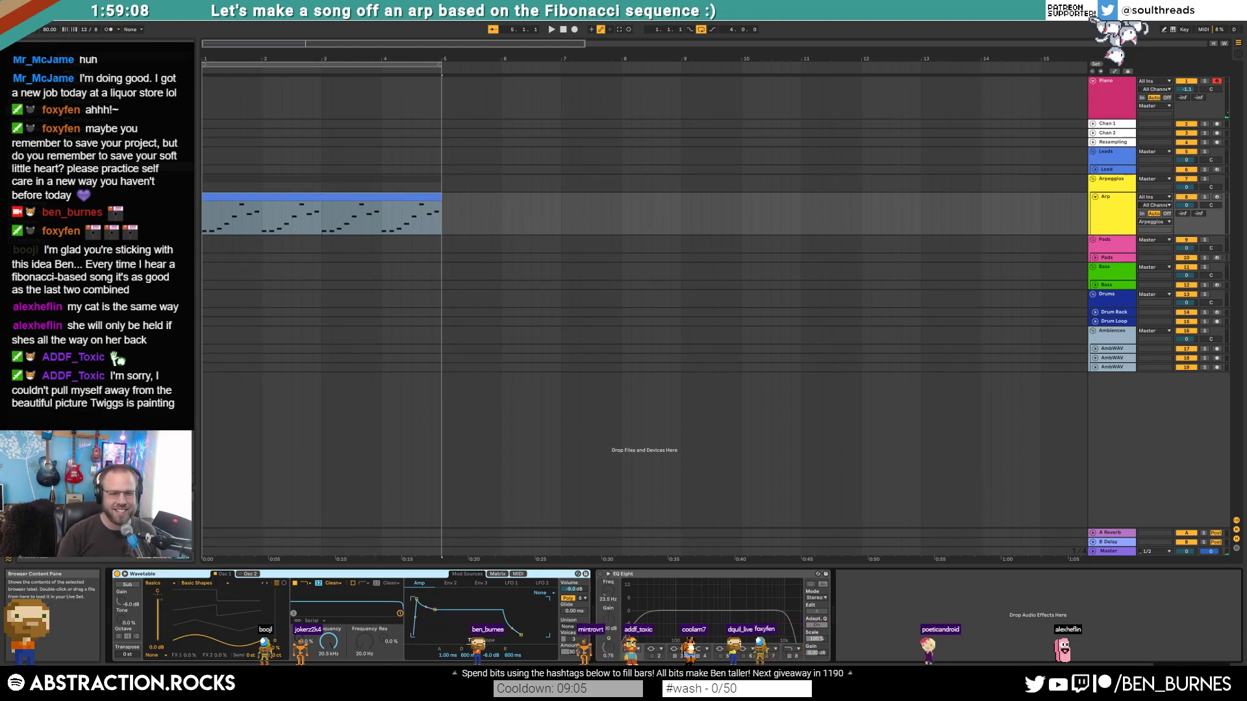
{"action": "left_click", "coordinate": [240, 203]}
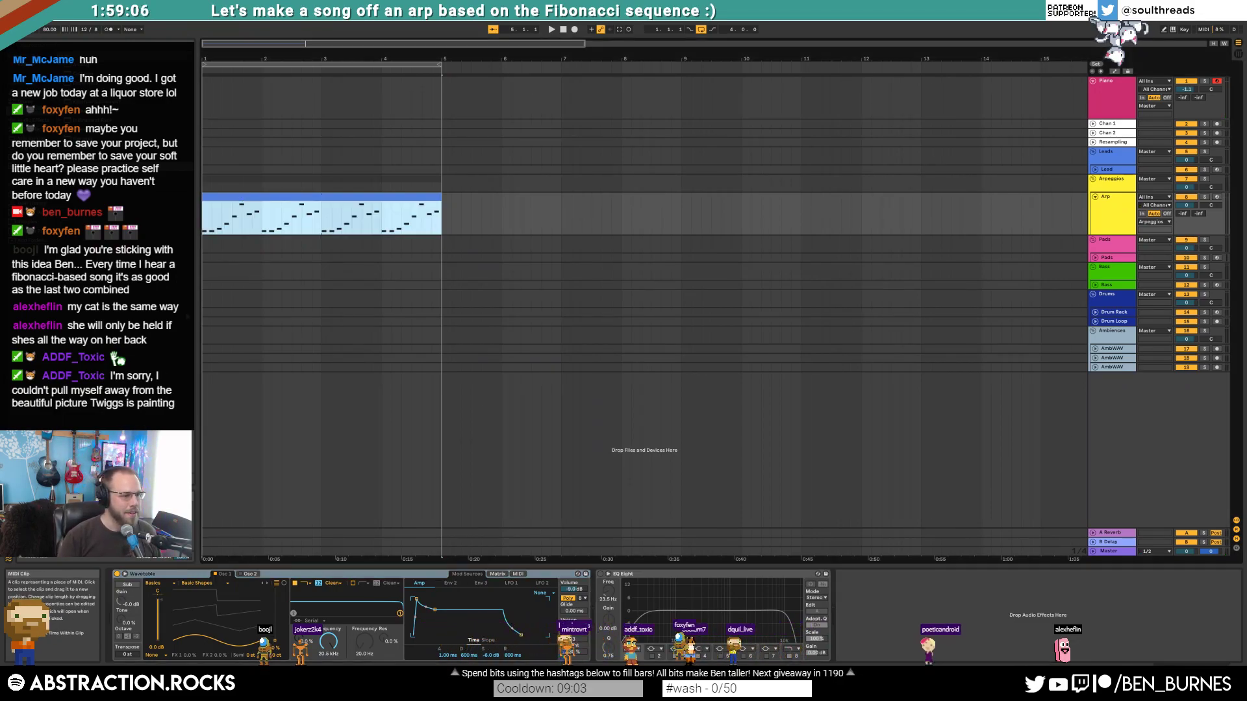
- Lengthen Wavetable's amp envelope attack to nearly 5 s and choose the Saw Dual 2 wavetable for oscillator 1
{"action": "left_click_drag", "start_coordinate": [417, 599], "coordinate": [446, 599]}
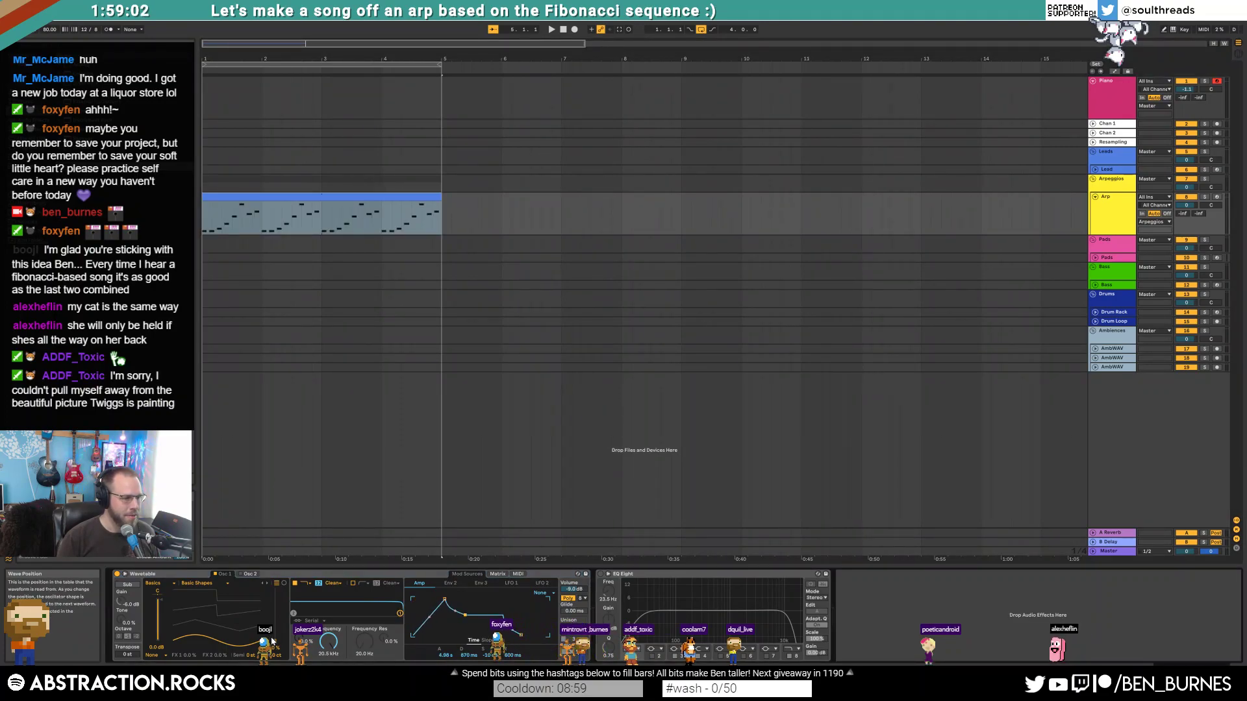
{"action": "left_click", "coordinate": [228, 585]}
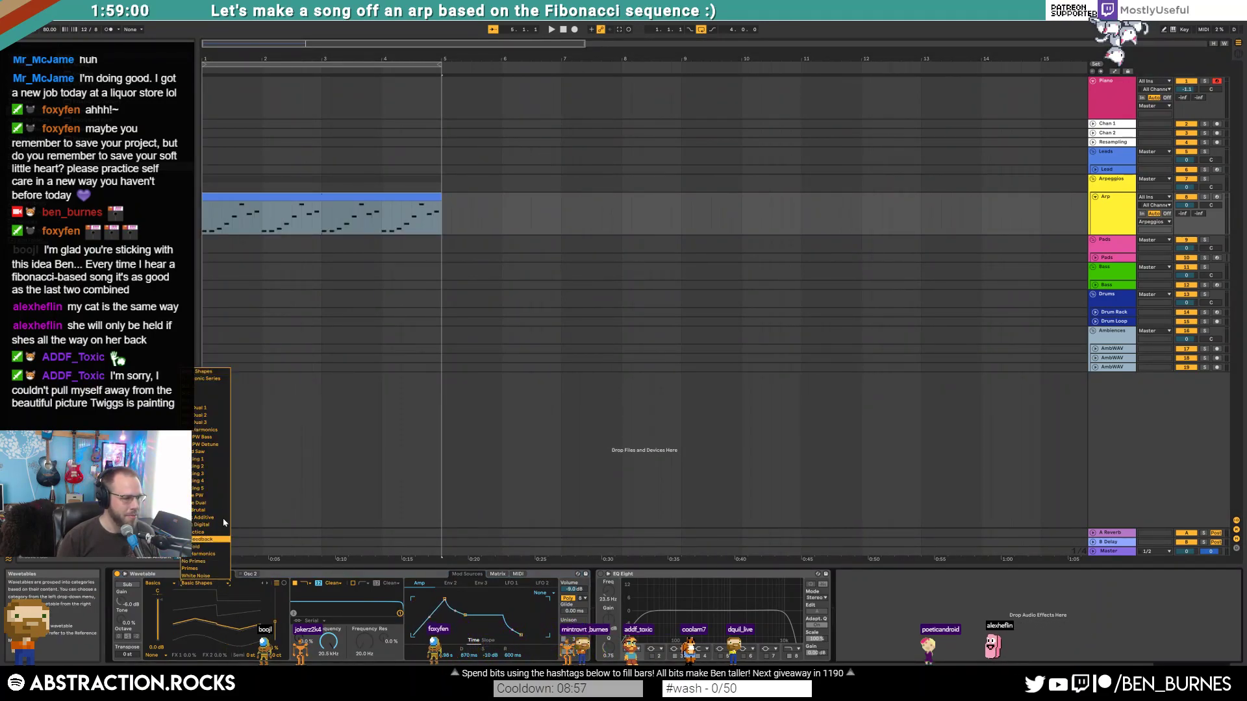
{"action": "left_click", "coordinate": [215, 416]}
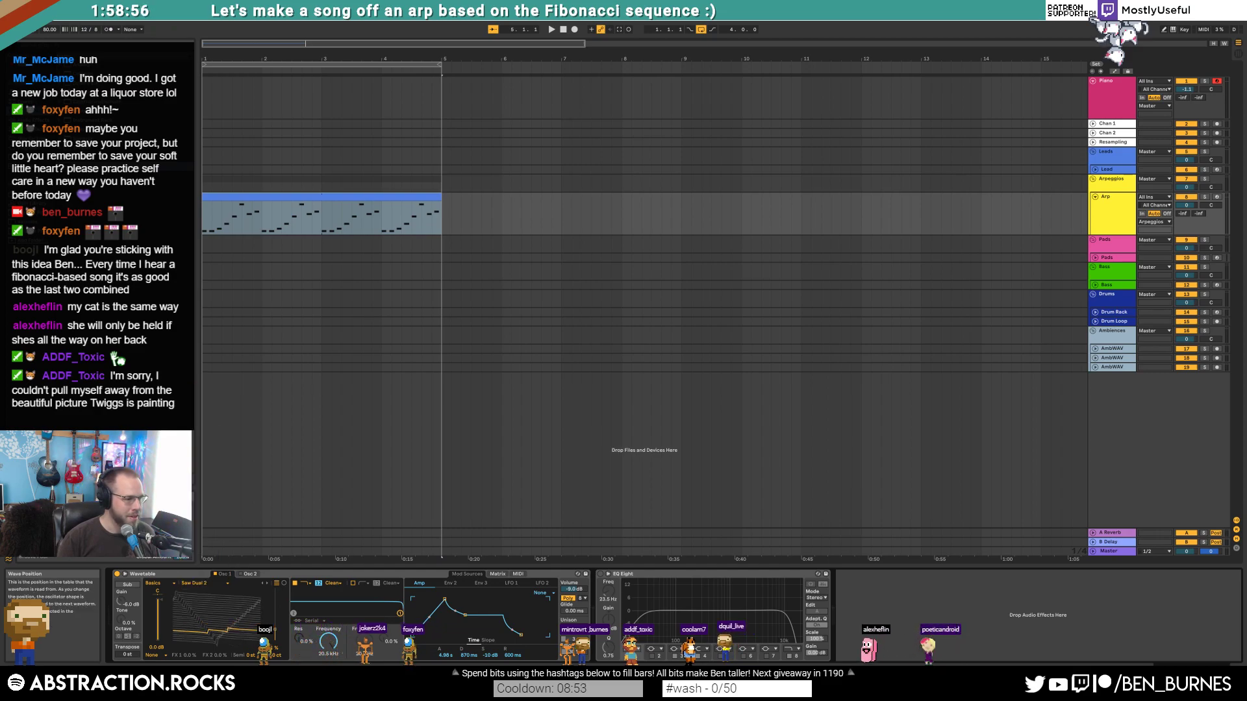
- Modulate the oscillator 1 position with the amp envelope during playback and shorten the envelope's attack to about 0.7 s
{"action": "left_click", "coordinate": [498, 574]}
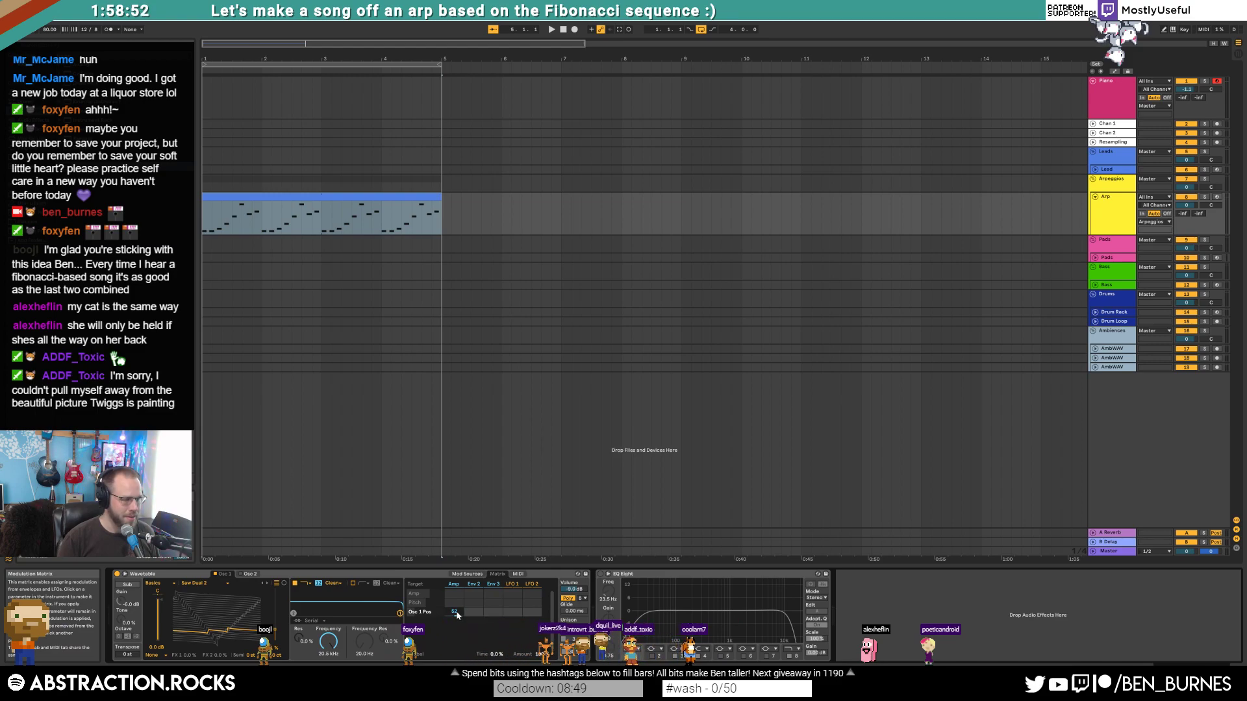
{"action": "key", "text": "space"}
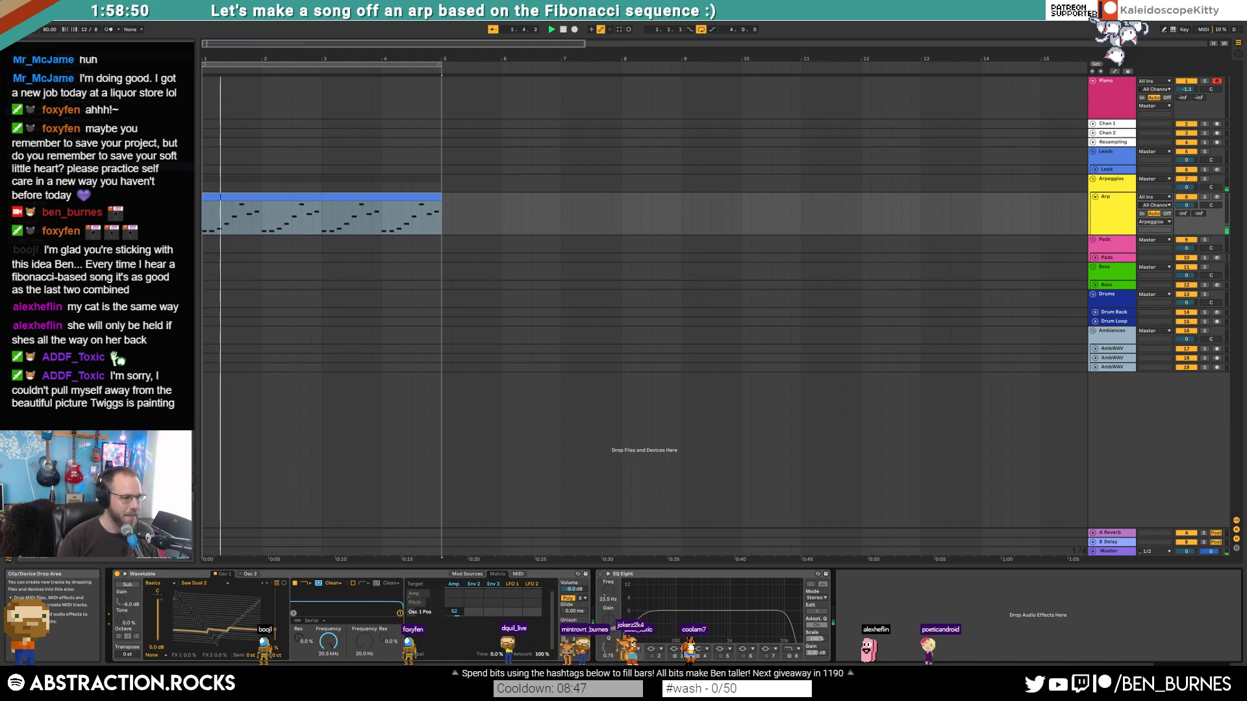
{"action": "left_click_drag", "start_coordinate": [462, 616], "coordinate": [462, 596]}
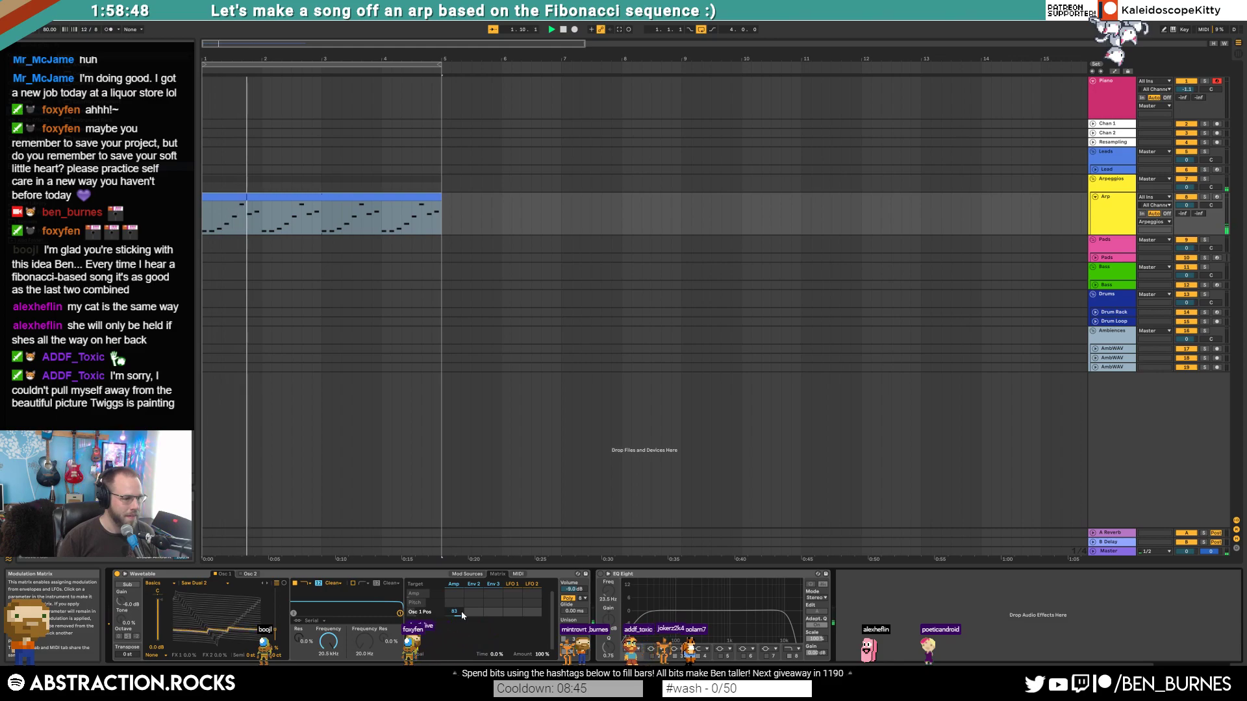
{"action": "left_click", "coordinate": [467, 574]}
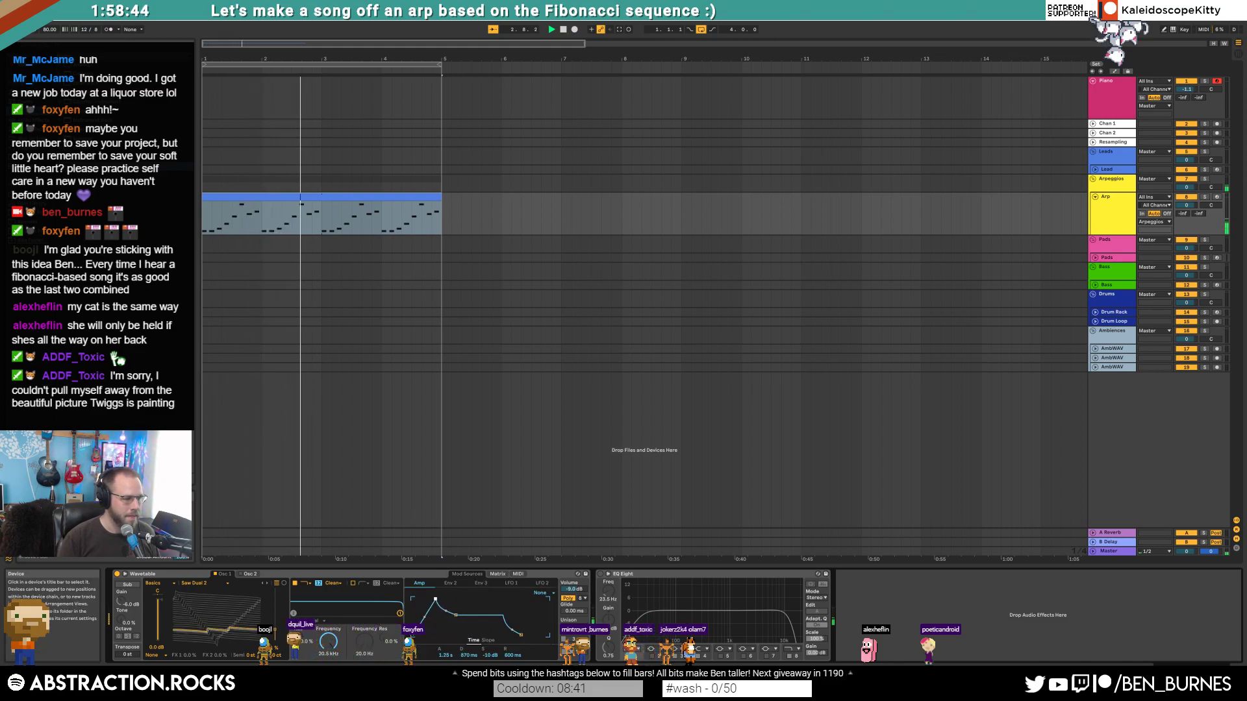
{"action": "left_click_drag", "start_coordinate": [433, 598], "coordinate": [432, 601]}
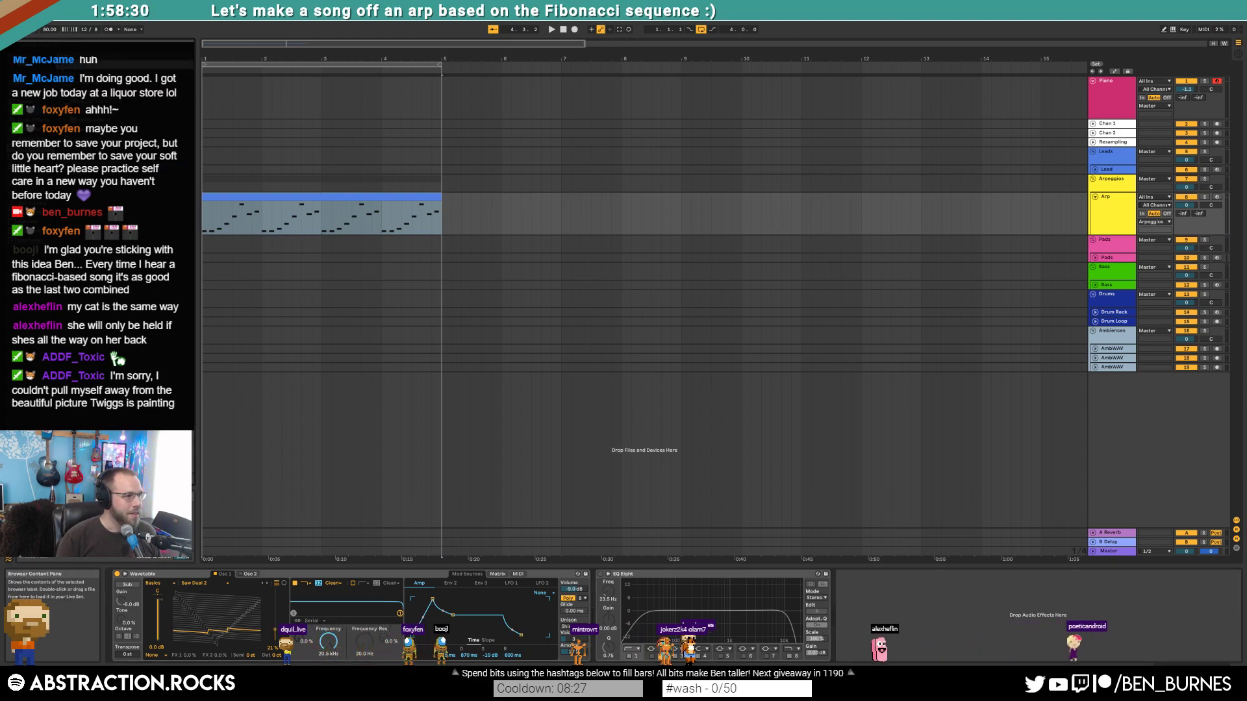
- Insert ValhallaDelay between Wavetable and EQ Eight on the Arp track and move its window clear of the clip
{"action": "left_click_drag", "start_coordinate": [130, 93], "coordinate": [604, 575]}
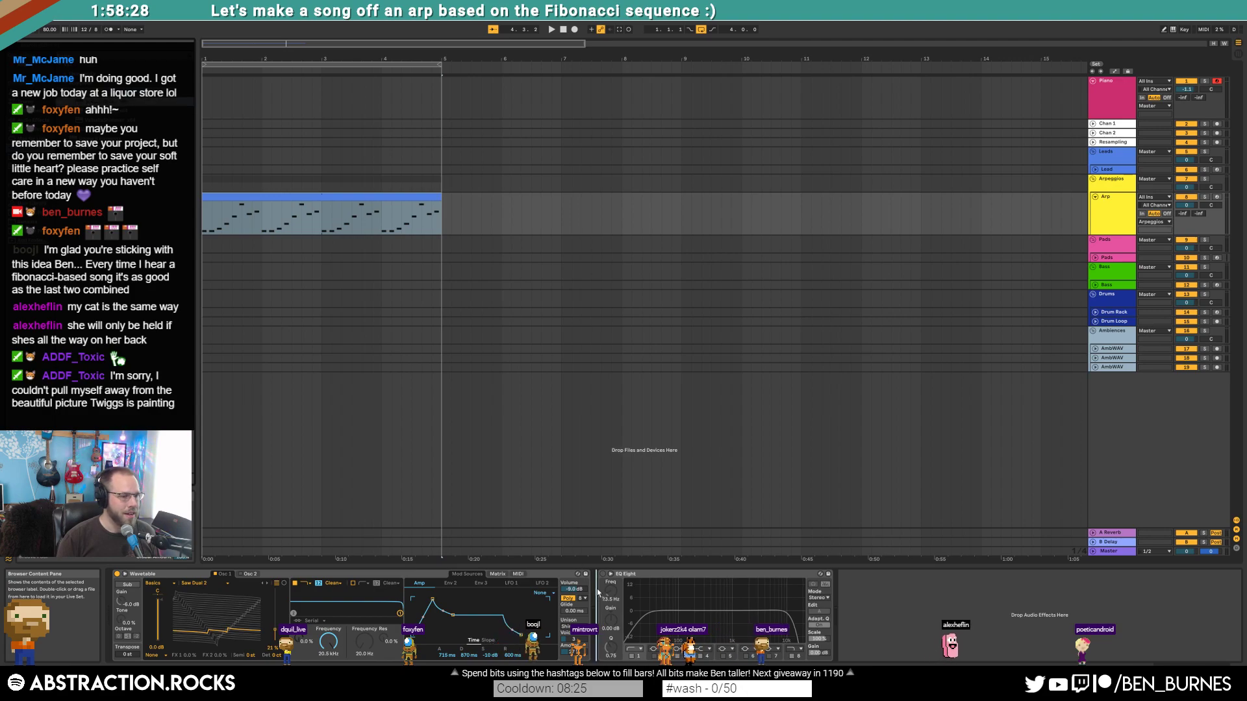
{"action": "left_click_drag", "start_coordinate": [170, 43], "coordinate": [792, 299]}
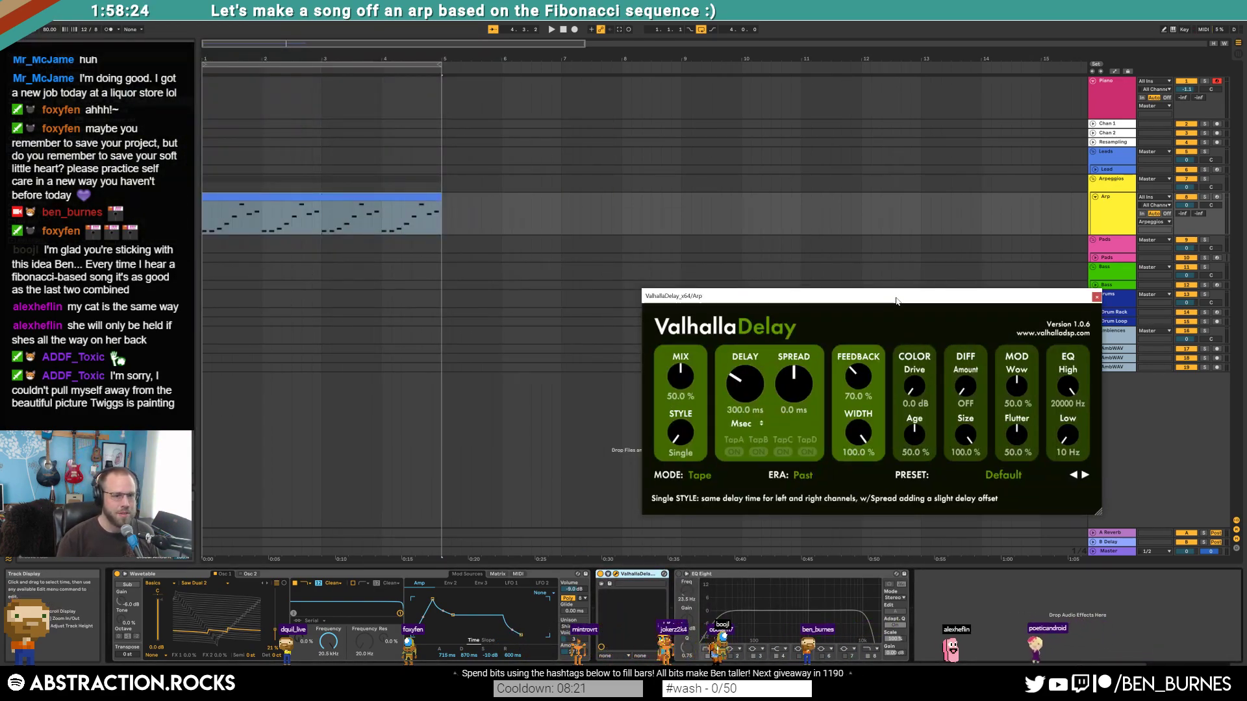
{"action": "left_click_drag", "start_coordinate": [896, 300], "coordinate": [720, 210]}
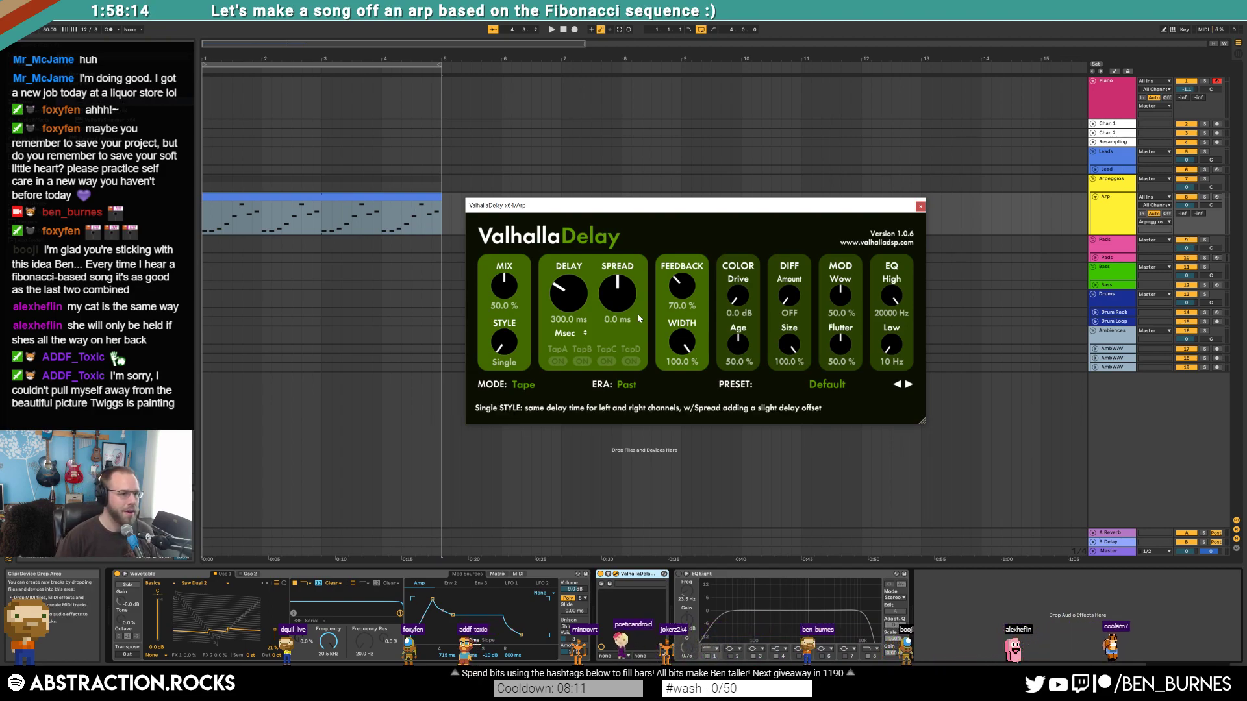
- During playback, set ValhallaDelay's mix to 40.4%, feedback to 78.8%, diffusion amount to 34.4% and drive to 6.6 dB
{"action": "key", "text": "space"}
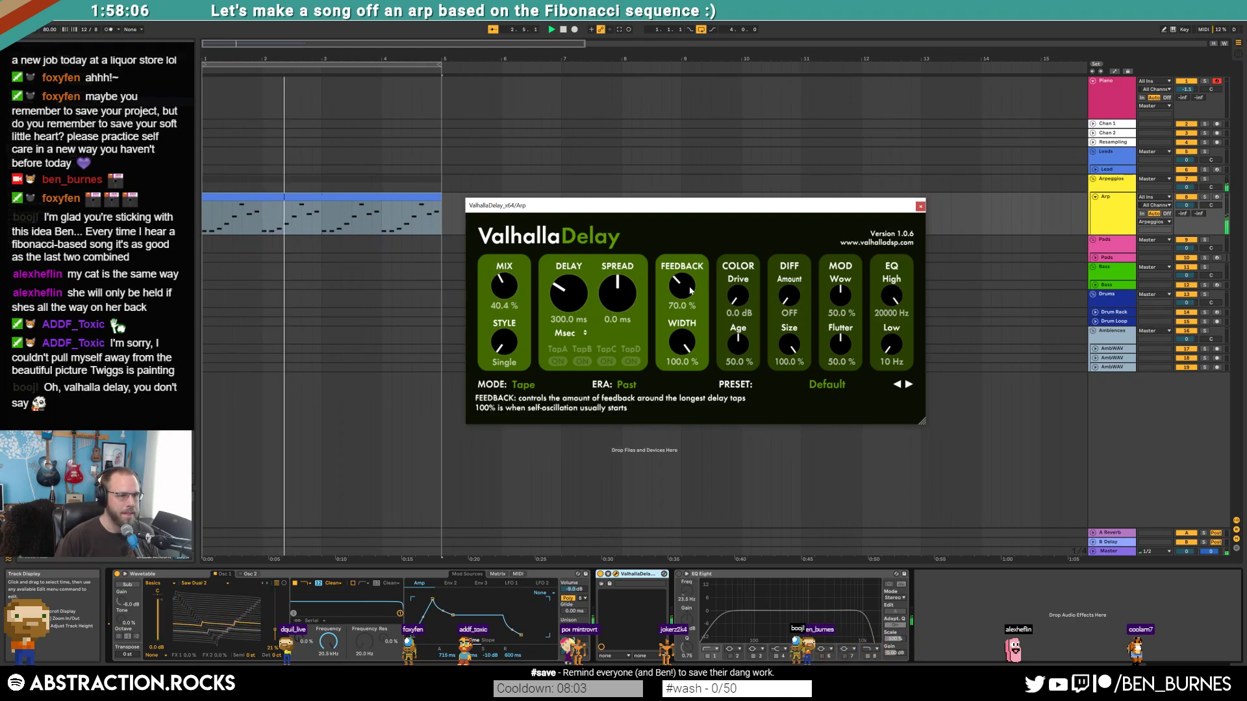
{"action": "left_click_drag", "start_coordinate": [787, 298], "coordinate": [773, 279]}
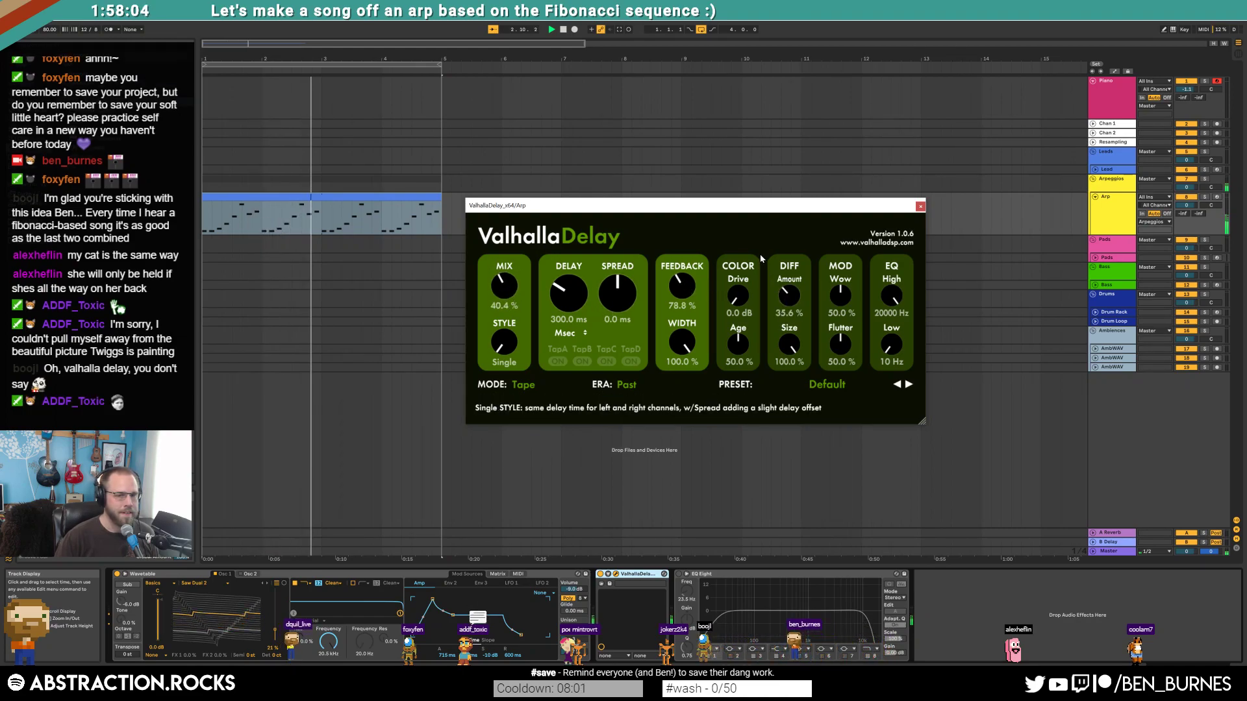
{"action": "left_click_drag", "start_coordinate": [736, 296], "coordinate": [793, 291]}
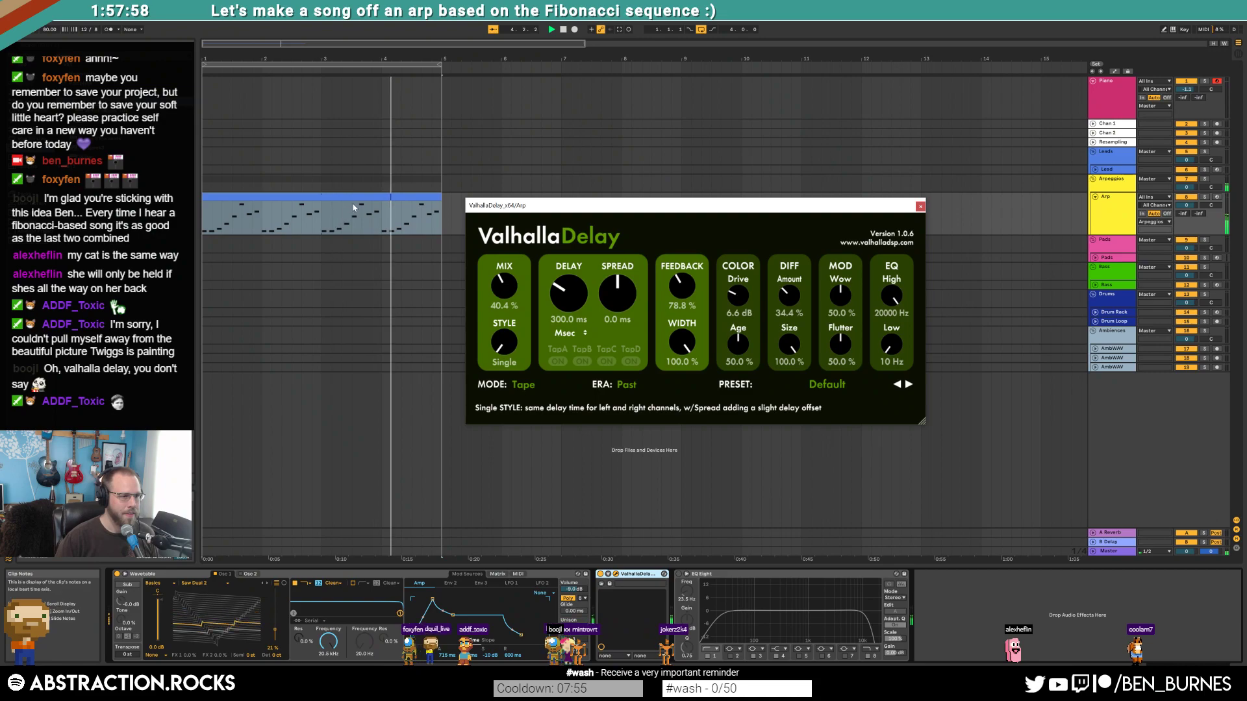
- Lower Wavetable's filter cutoff to about 2.3 kHz and insert an Auto Pan between Wavetable and ValhallaDelay
{"action": "left_click_drag", "start_coordinate": [399, 613], "coordinate": [371, 612]}
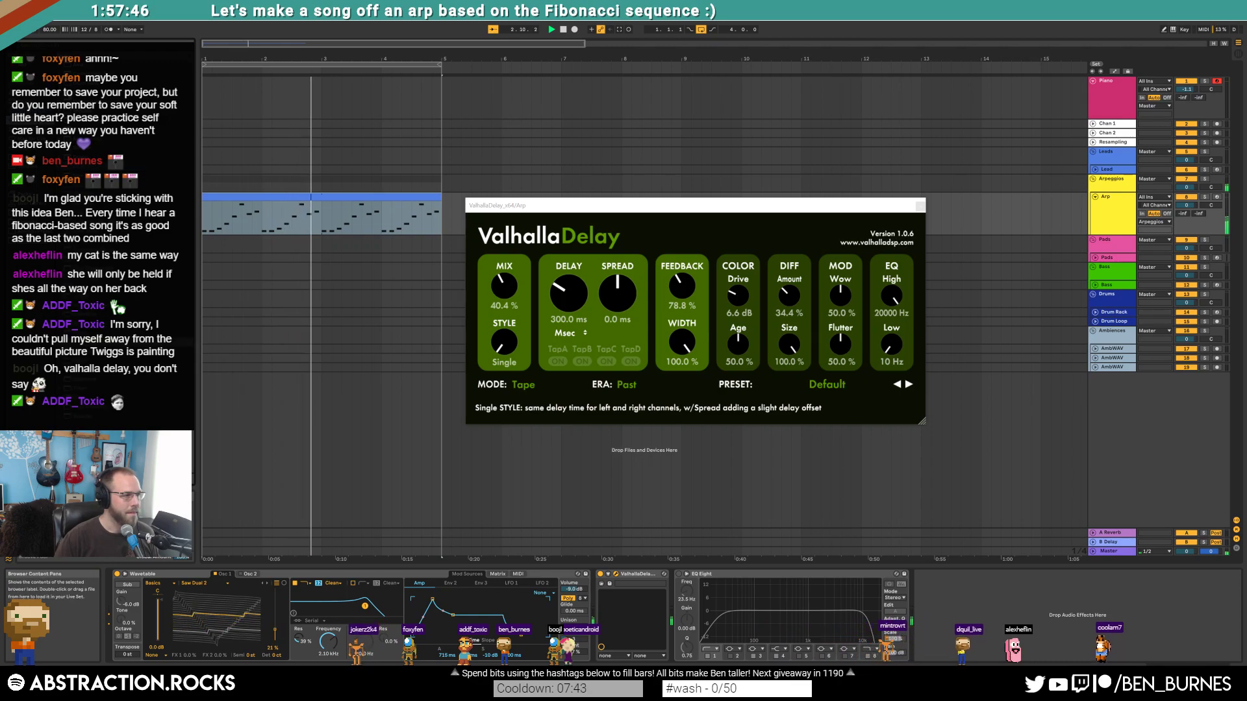
{"action": "left_click_drag", "start_coordinate": [98, 120], "coordinate": [630, 626]}
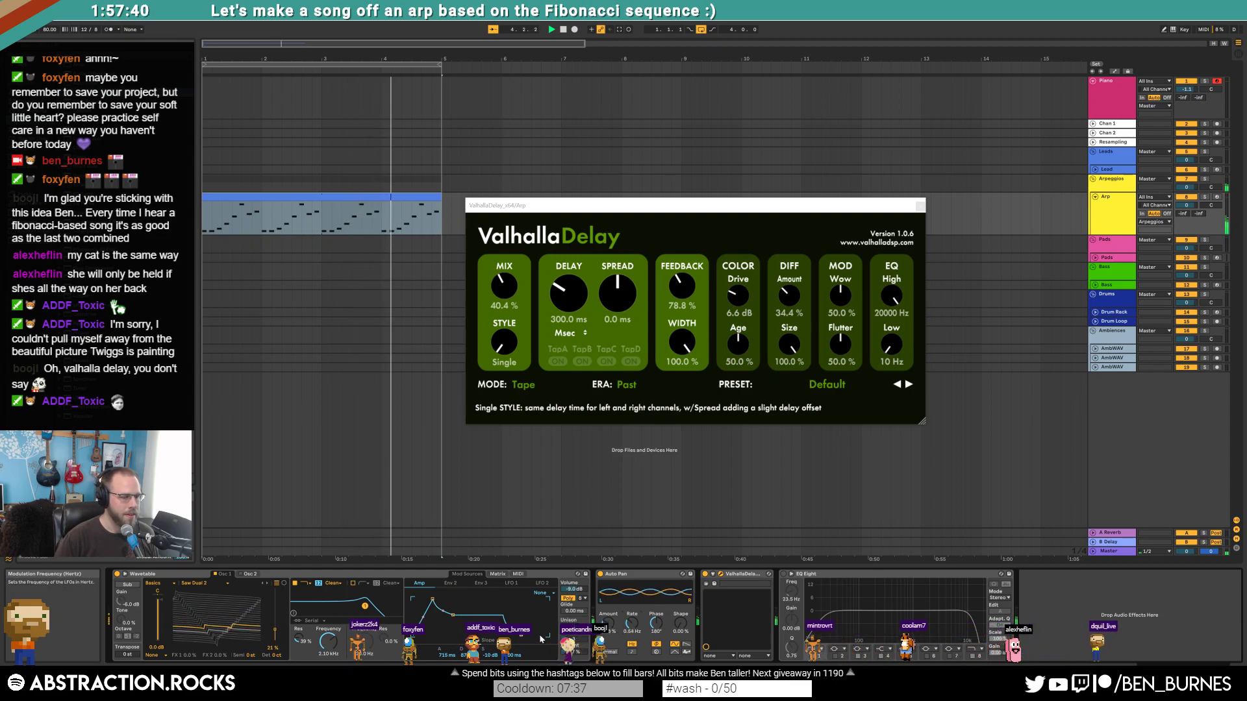
{"action": "left_click_drag", "start_coordinate": [512, 655], "coordinate": [512, 643]}
{"action": "mouse_move", "coordinate": [365, 606]}
{"action": "left_mouse_down"}
{"action": "mouse_move", "coordinate": [345, 608]}
{"action": "mouse_move", "coordinate": [365, 608]}
{"action": "left_mouse_up"}
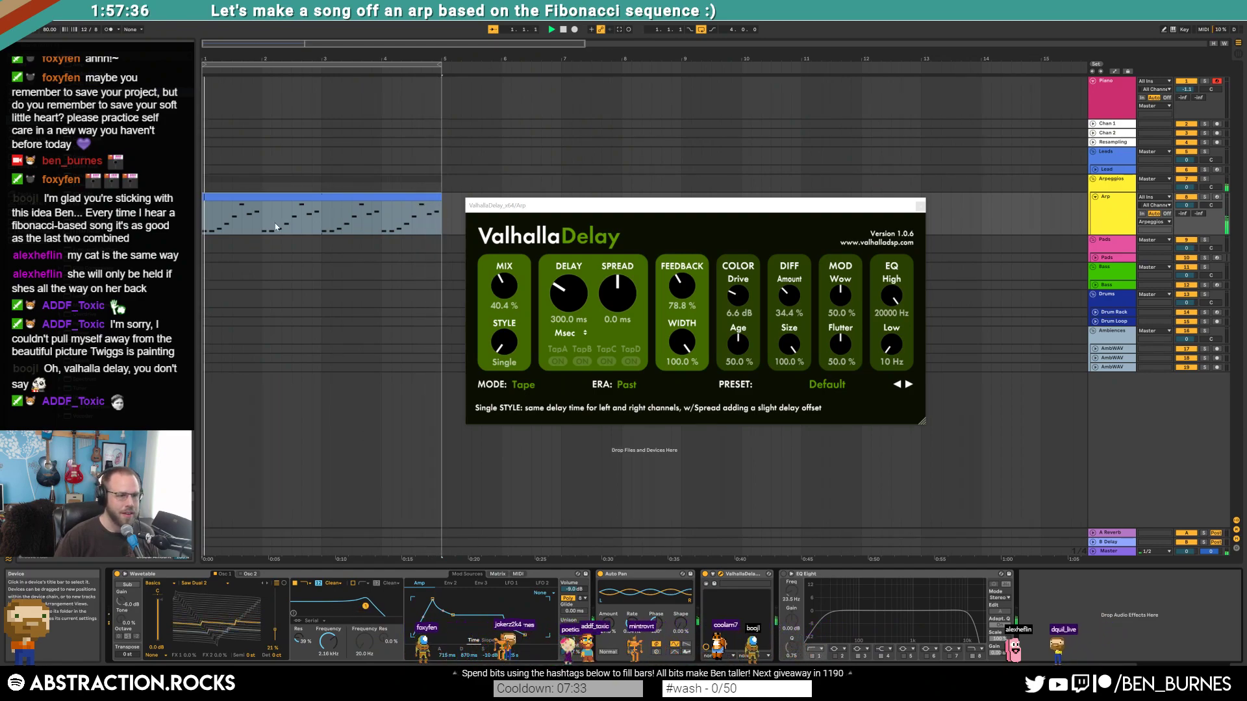
- Set ValhallaDelay's Wow to 54.4%, switch its mode from Tape to Ghost, and raise the frequency shift to 0.9 Hz during playback
{"action": "key", "text": "space"}
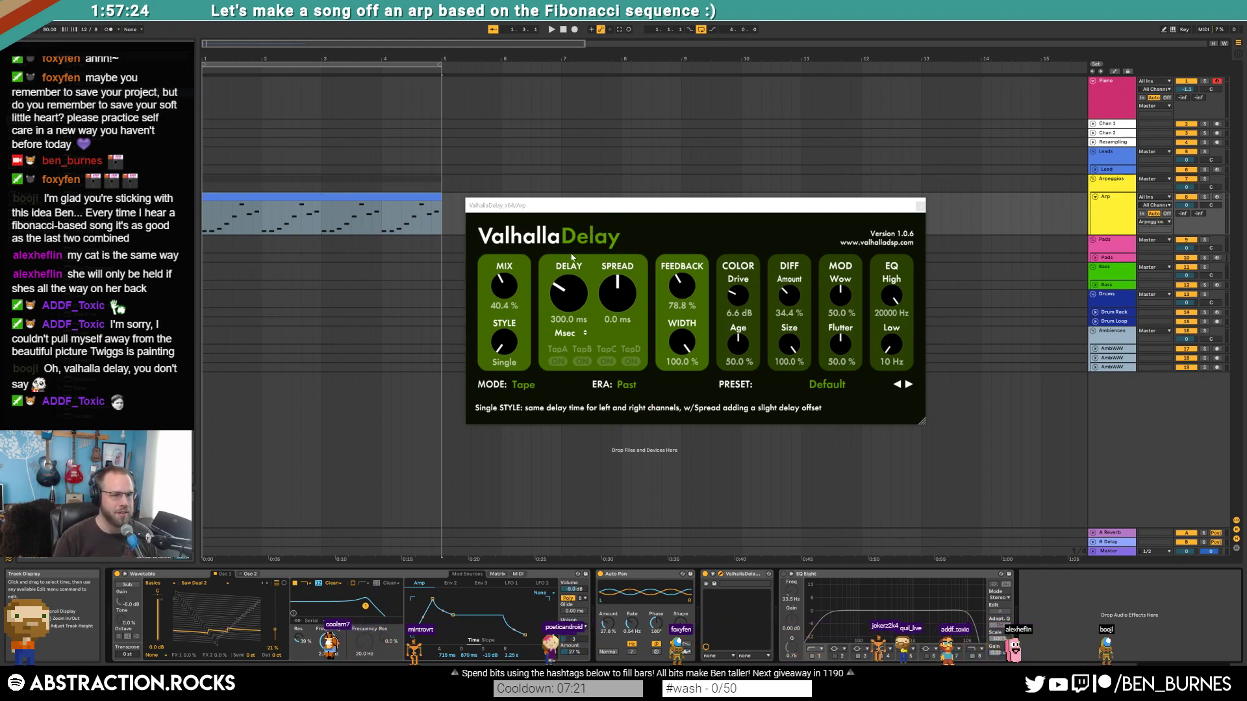
{"action": "left_click_drag", "start_coordinate": [844, 300], "coordinate": [844, 294]}
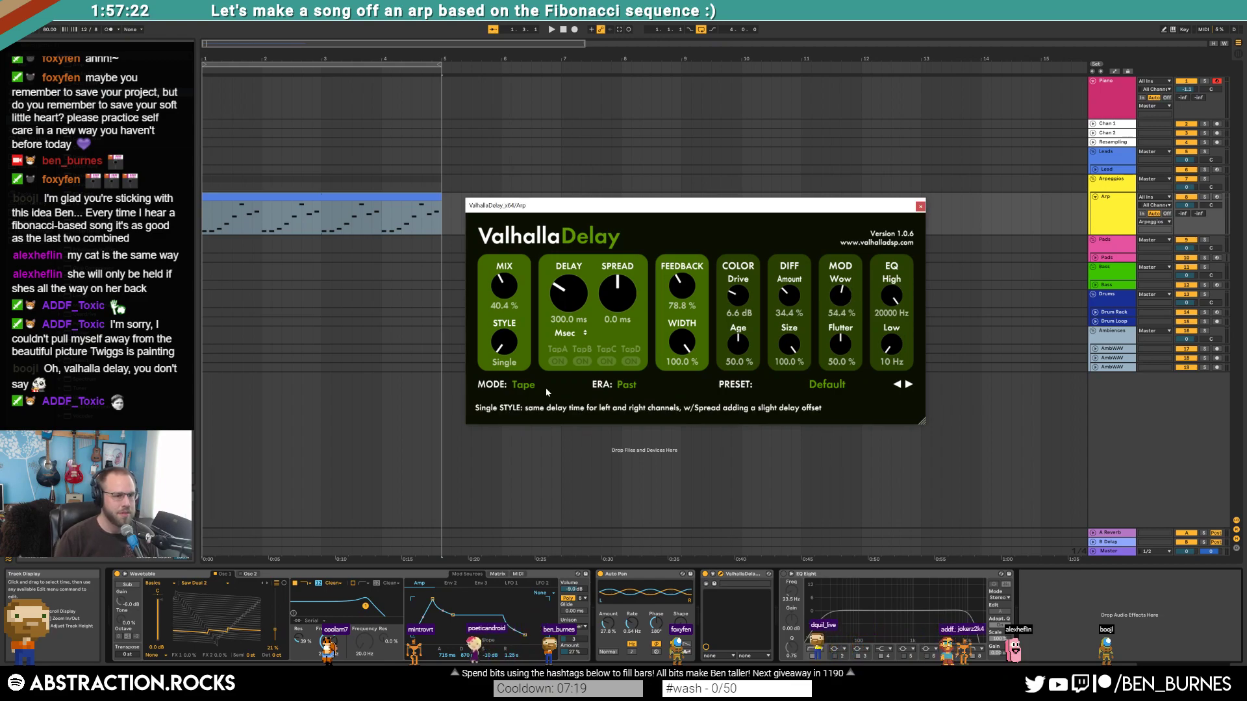
{"action": "left_click", "coordinate": [524, 384]}
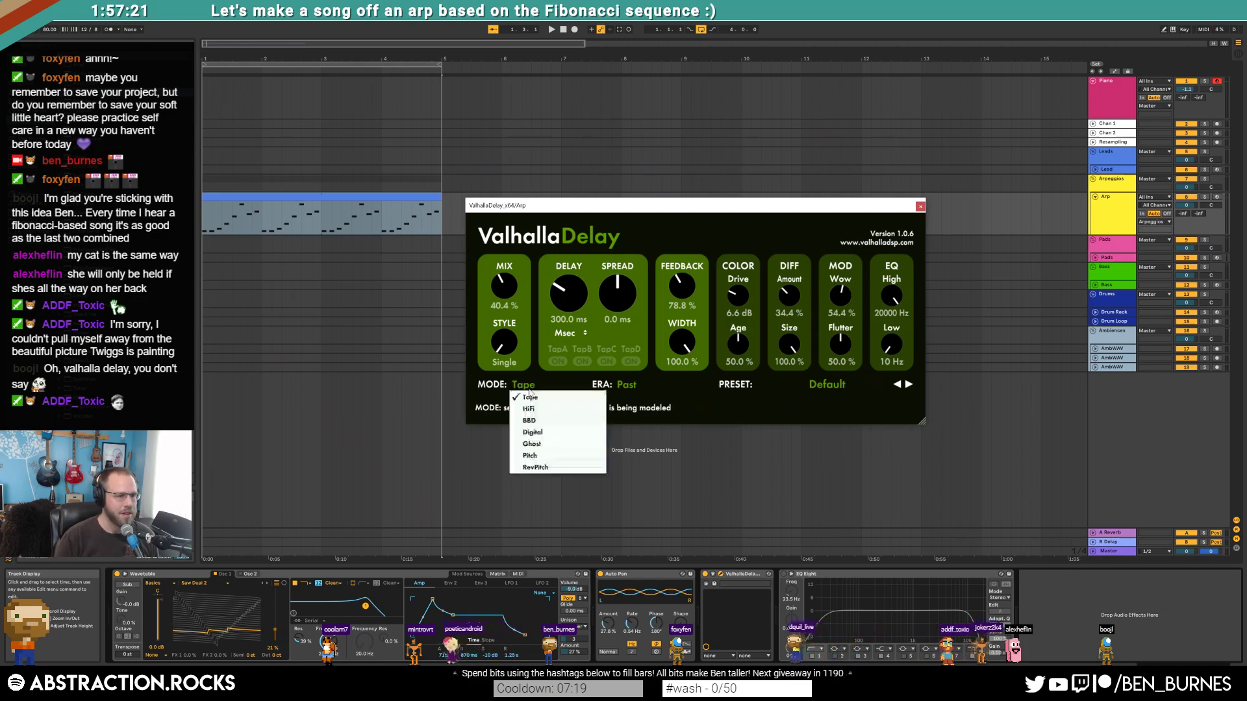
{"action": "left_click", "coordinate": [553, 444]}
{"action": "key", "text": "space"}
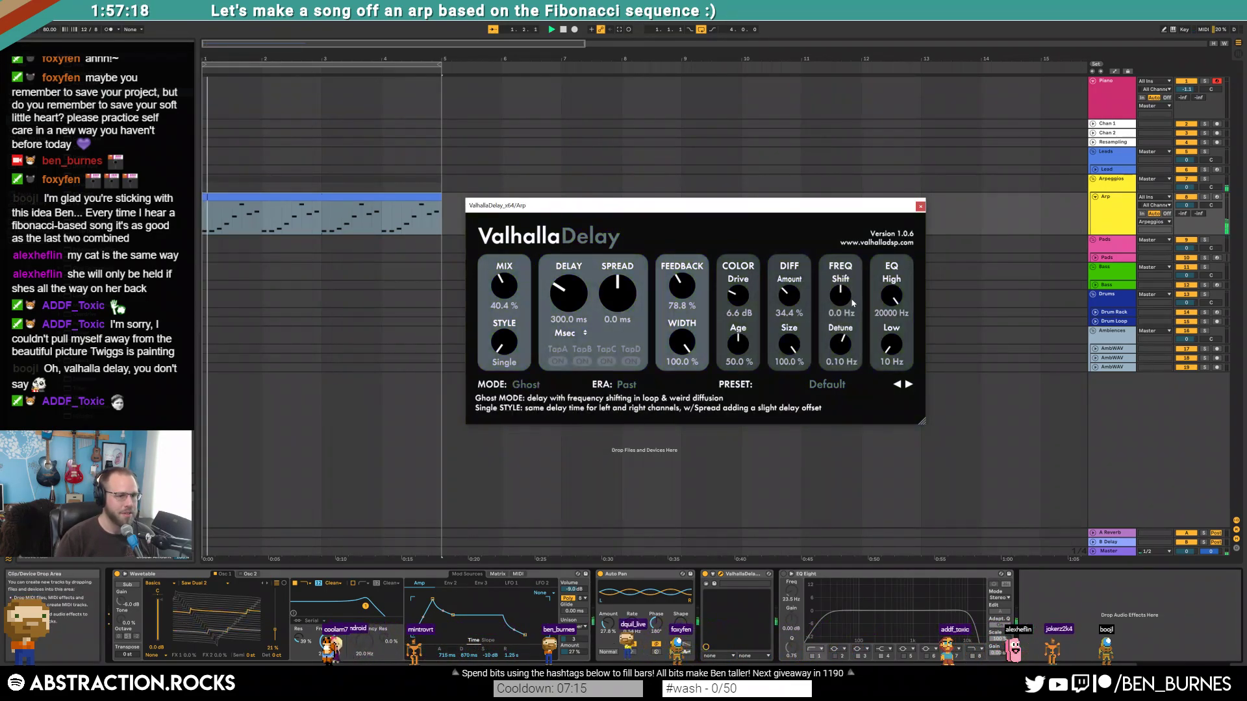
{"action": "left_click_drag", "start_coordinate": [841, 293], "coordinate": [839, 276]}
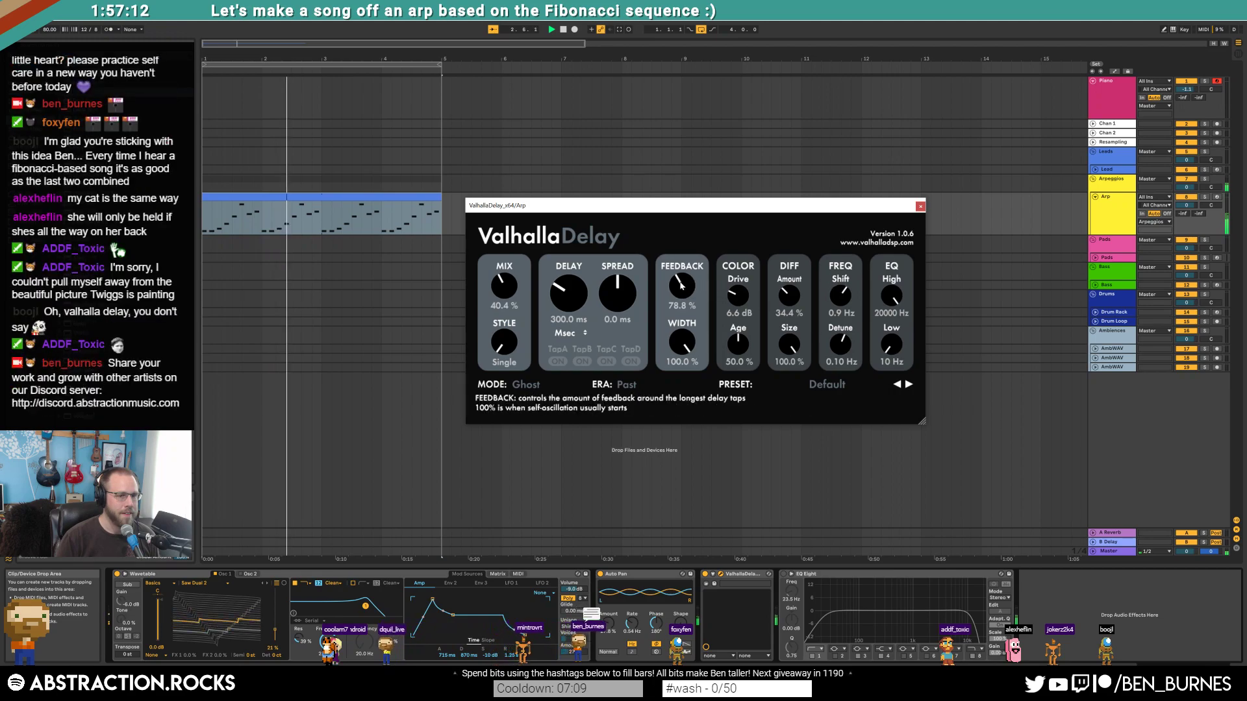
- Set ValhallaDelay's feedback to 66.0%, drive to 6.0 dB, diffusion amount to 38.0%, diffusion size to 85.6% and low EQ to 790 Hz
{"action": "left_click_drag", "start_coordinate": [680, 286], "coordinate": [681, 289]}
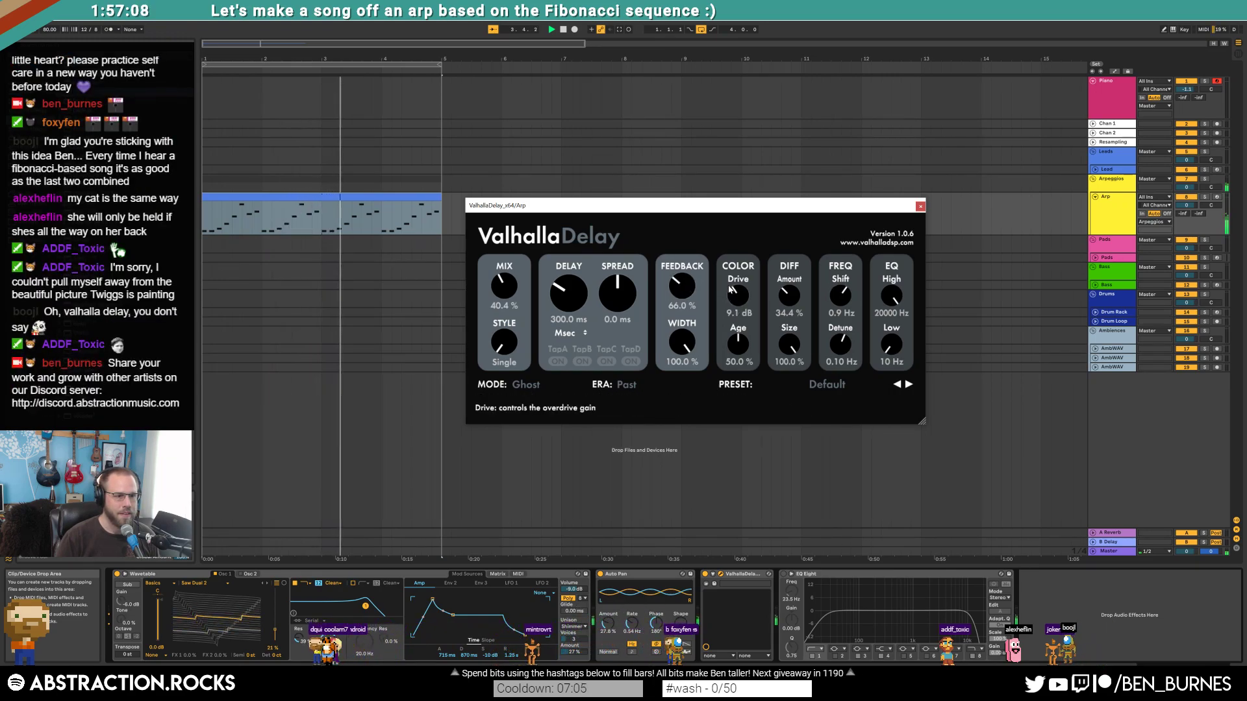
{"action": "left_click_drag", "start_coordinate": [731, 301], "coordinate": [732, 302]}
{"action": "left_click_drag", "start_coordinate": [784, 299], "coordinate": [785, 293]}
{"action": "left_click_drag", "start_coordinate": [789, 341], "coordinate": [775, 363]}
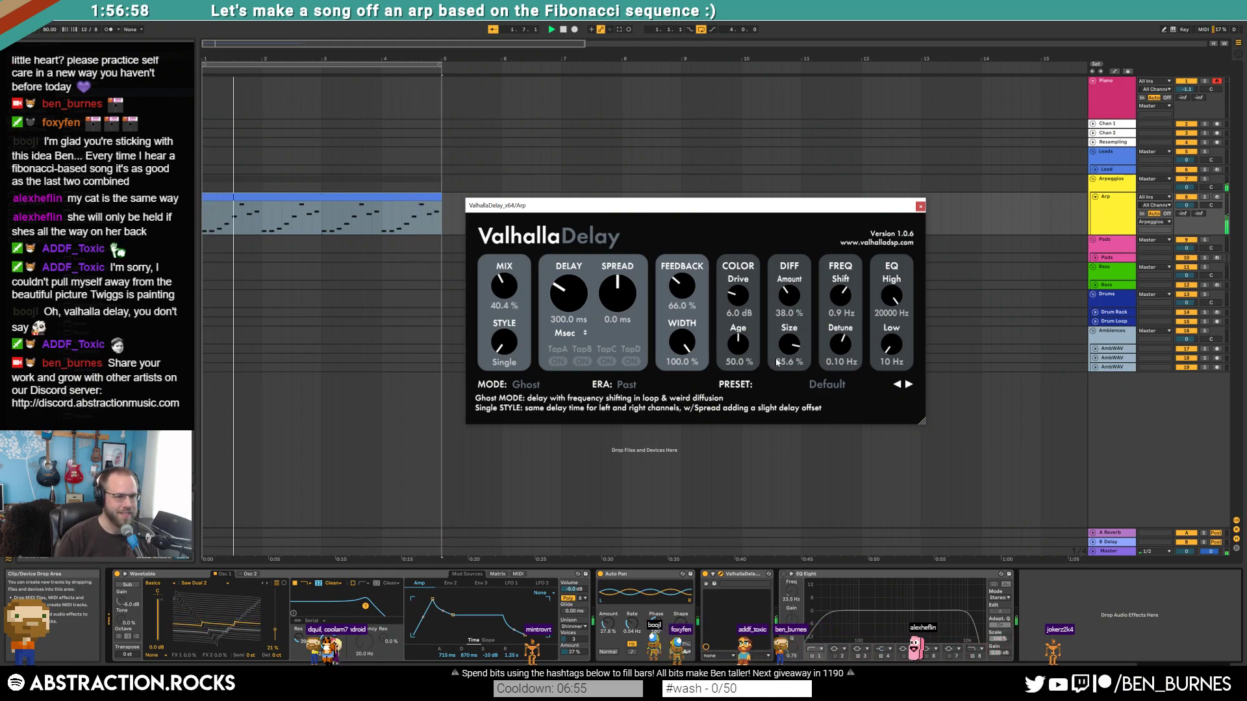
{"action": "left_click_drag", "start_coordinate": [890, 366], "coordinate": [871, 314]}
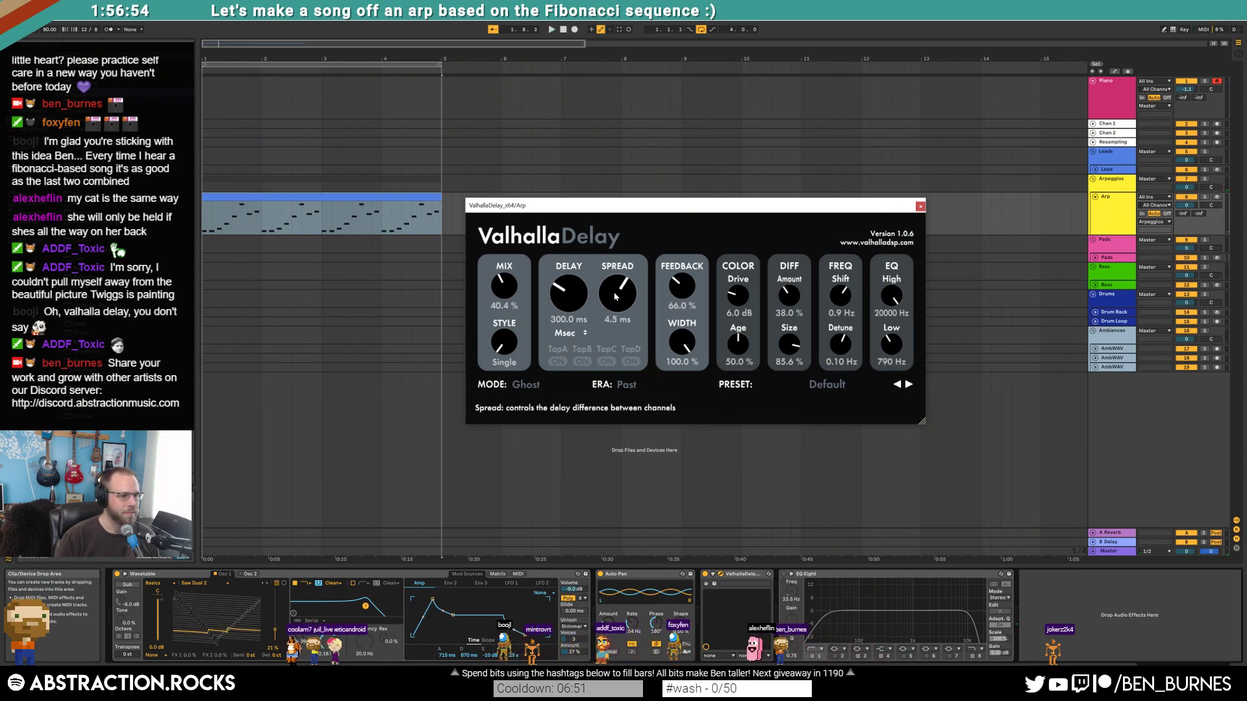
- Widen ValhallaDelay's spread, lower its mix to 38.4%, switch the style to Dual and close the plugin window
{"action": "key", "text": "space"}
{"action": "left_click_drag", "start_coordinate": [615, 296], "coordinate": [617, 289]}
{"action": "left_click_drag", "start_coordinate": [502, 287], "coordinate": [502, 291]}
{"action": "left_click_drag", "start_coordinate": [500, 344], "coordinate": [498, 325]}
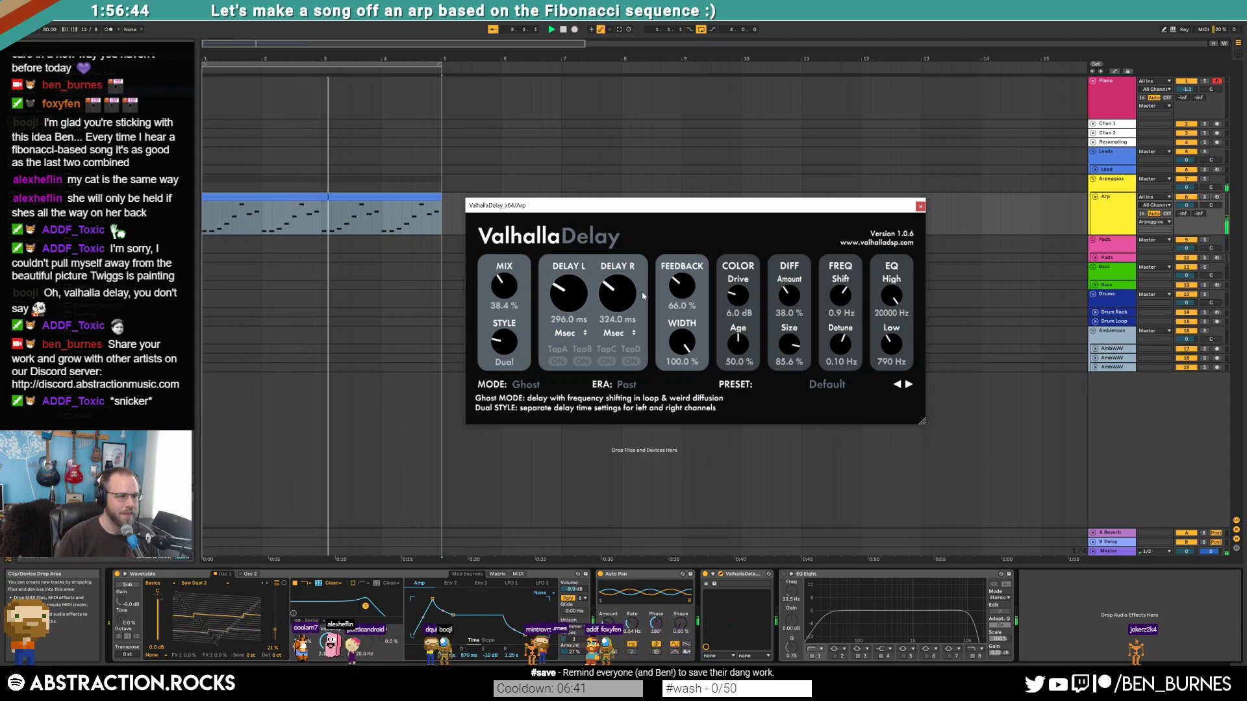
{"action": "left_click", "coordinate": [920, 206]}
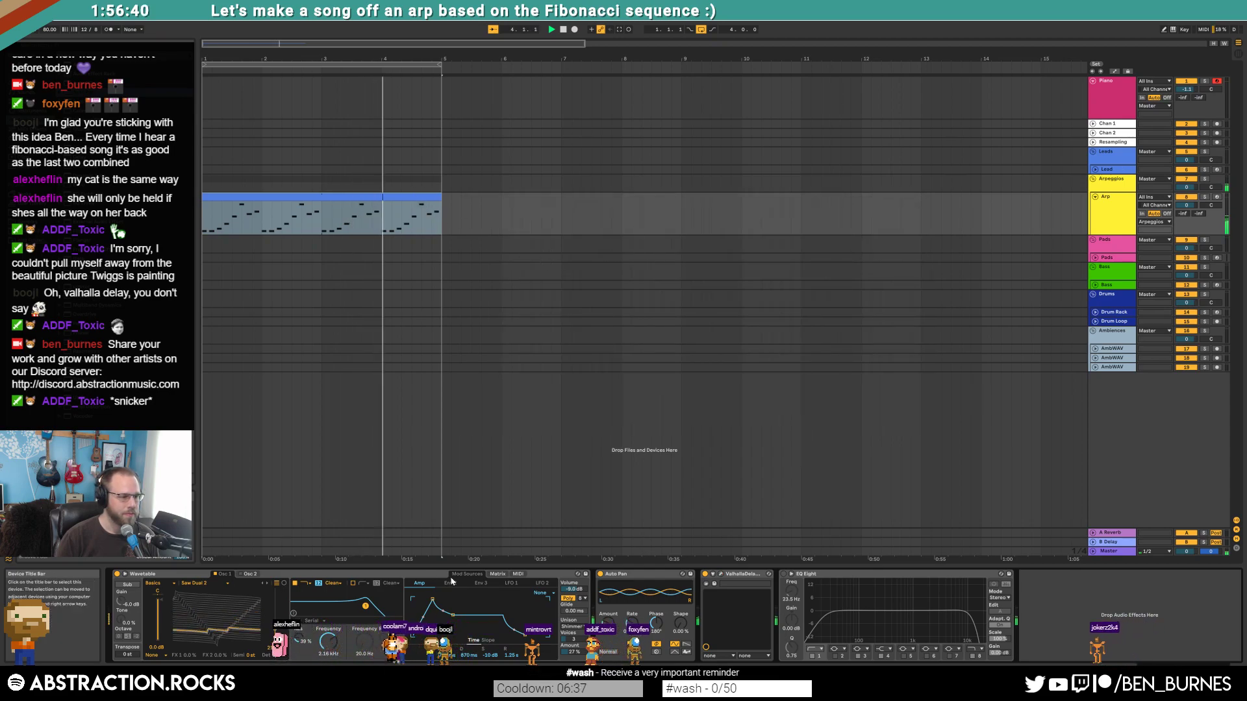
- Lower Wavetable's filter cutoff to about 0.8 kHz and open the arp clip's notes while listening to the loop
{"action": "left_click_drag", "start_coordinate": [325, 643], "coordinate": [325, 658]}
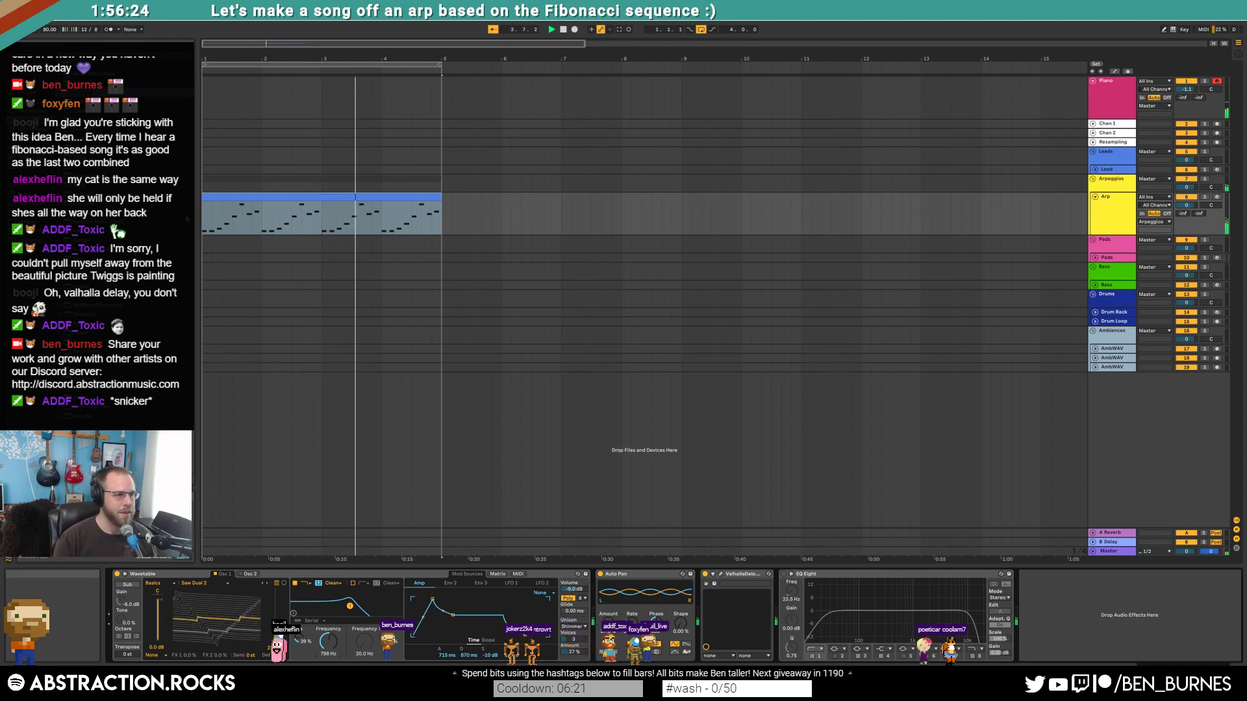
{"action": "double_click", "coordinate": [273, 199]}
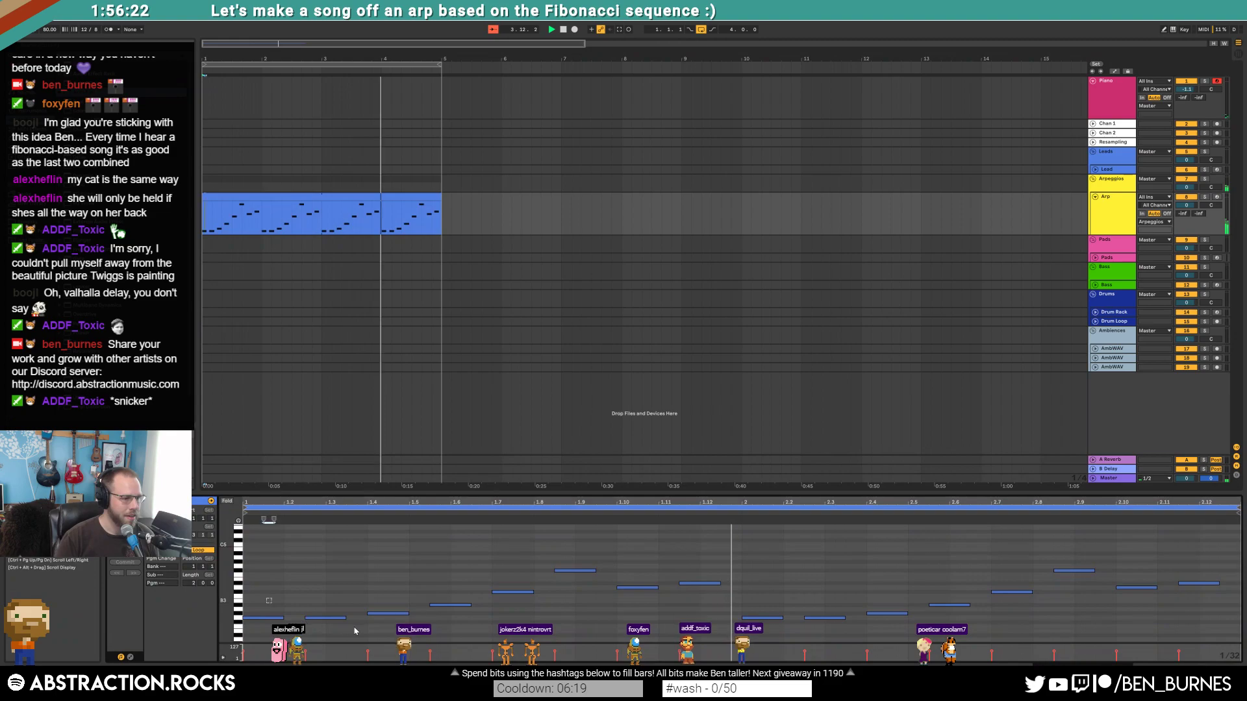
{"action": "left_click", "coordinate": [315, 592]}
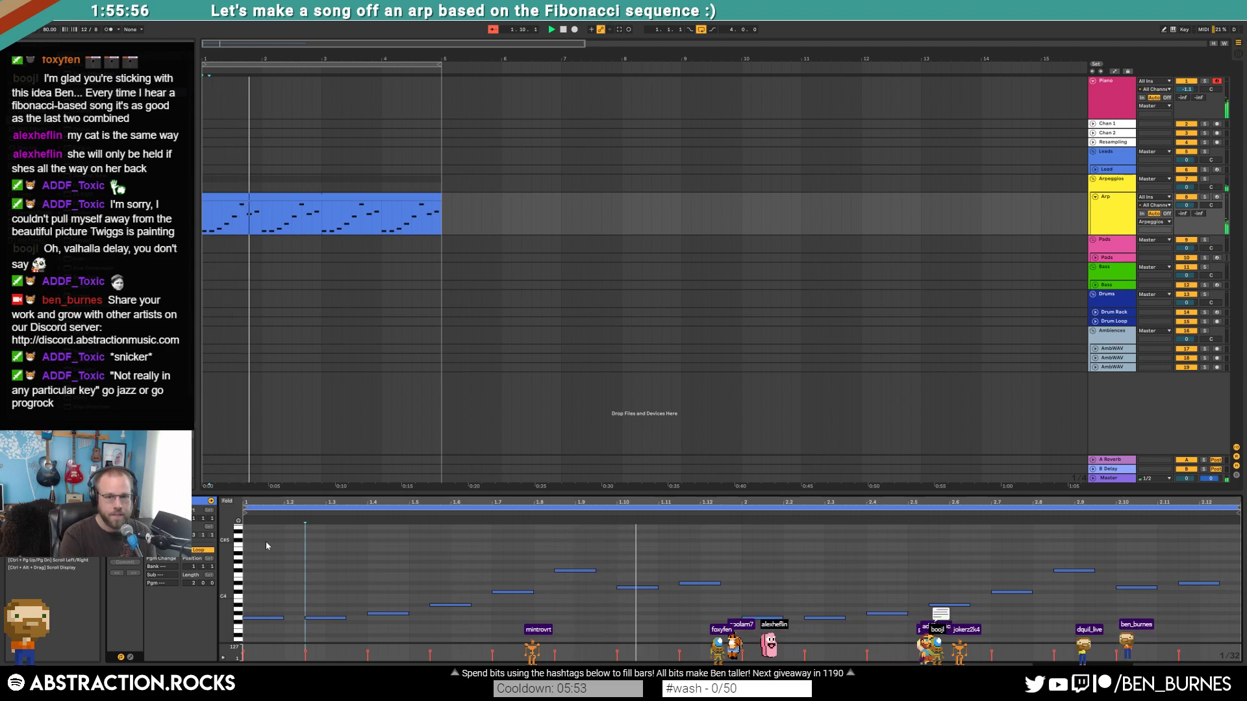
{"action": "key", "text": "space"}
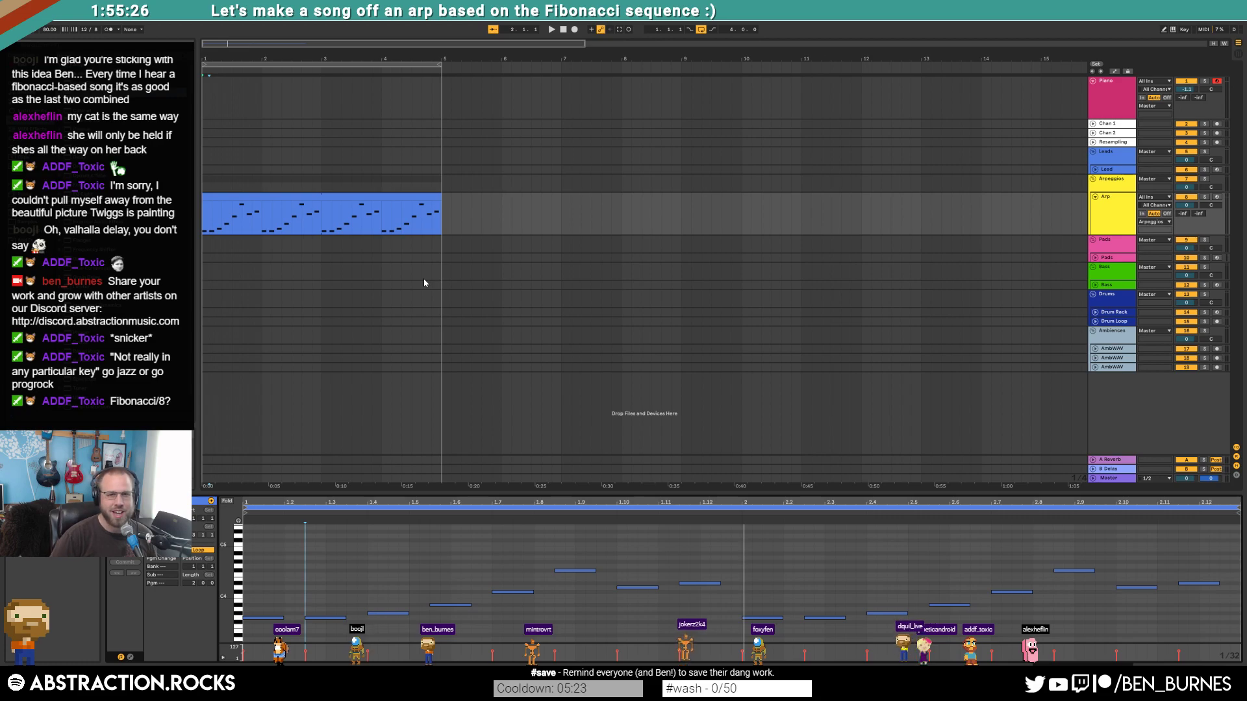
{"action": "left_click", "coordinate": [371, 194]}
{"action": "key", "text": "space"}
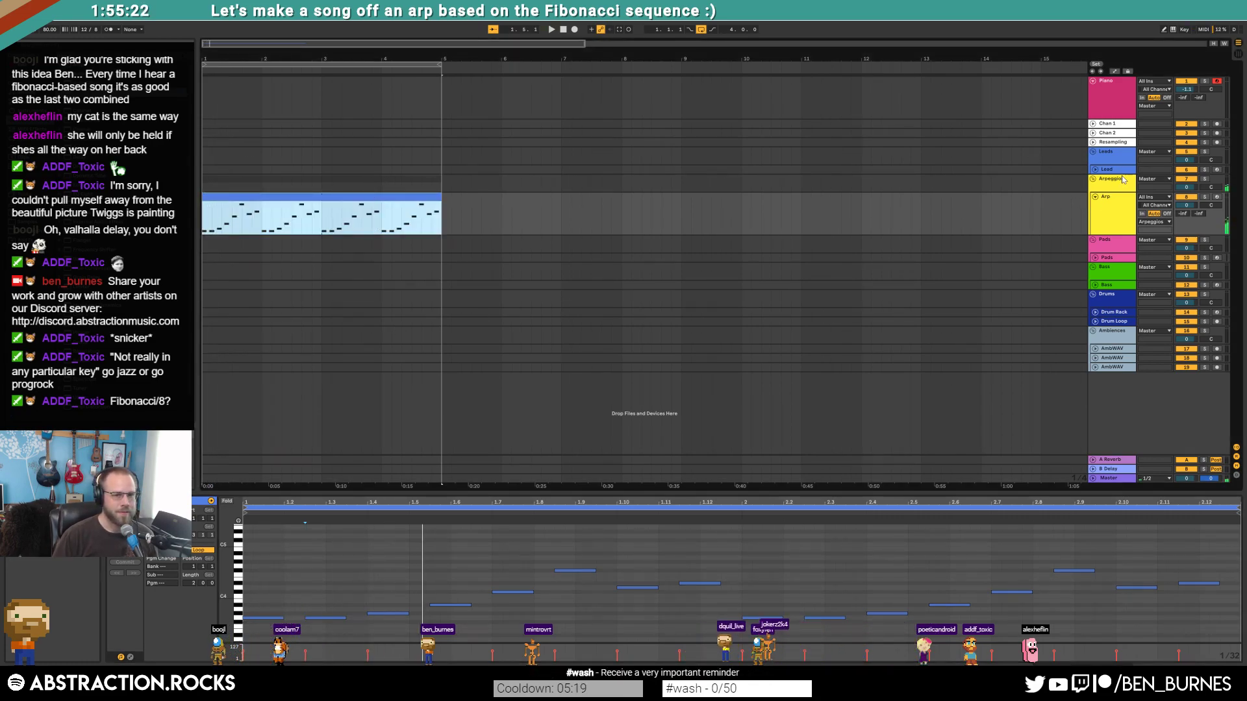
- Unfold and arm the Lead track, and select the arp clip's first three notes to check their pitches
{"action": "left_click", "coordinate": [1094, 170]}
{"action": "left_click", "coordinate": [1216, 170]}
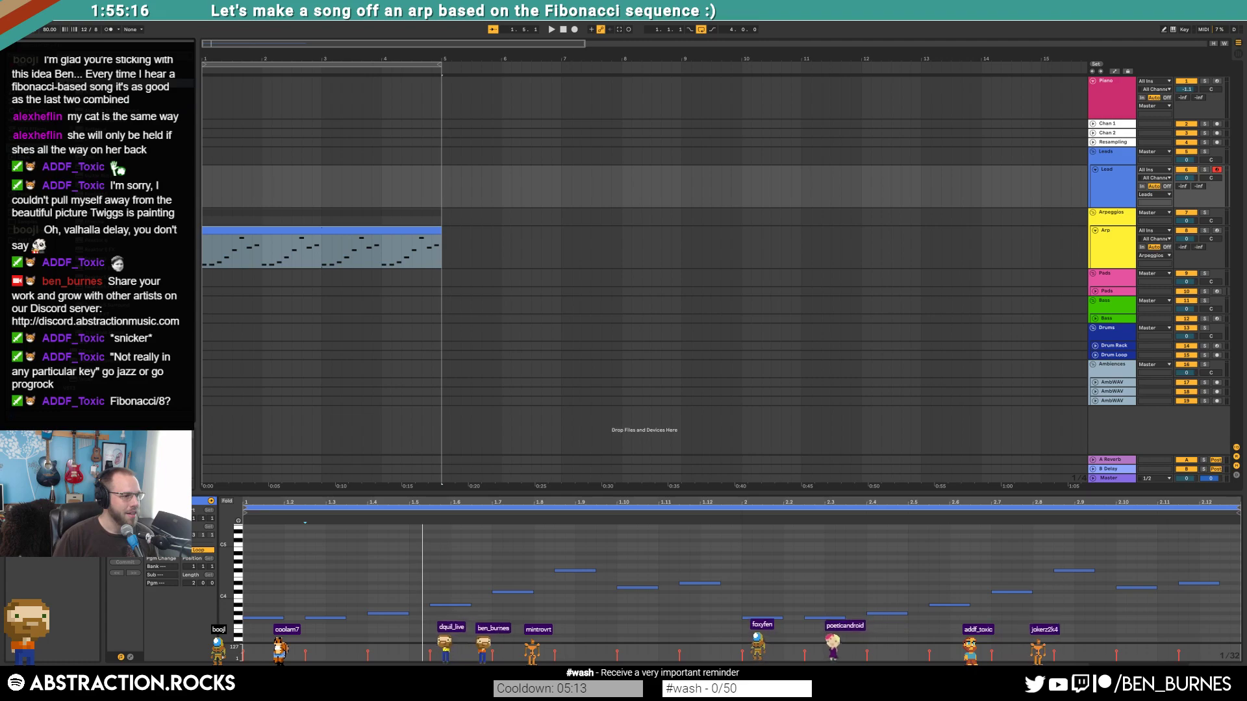
{"action": "left_click_drag", "start_coordinate": [264, 599], "coordinate": [331, 646]}
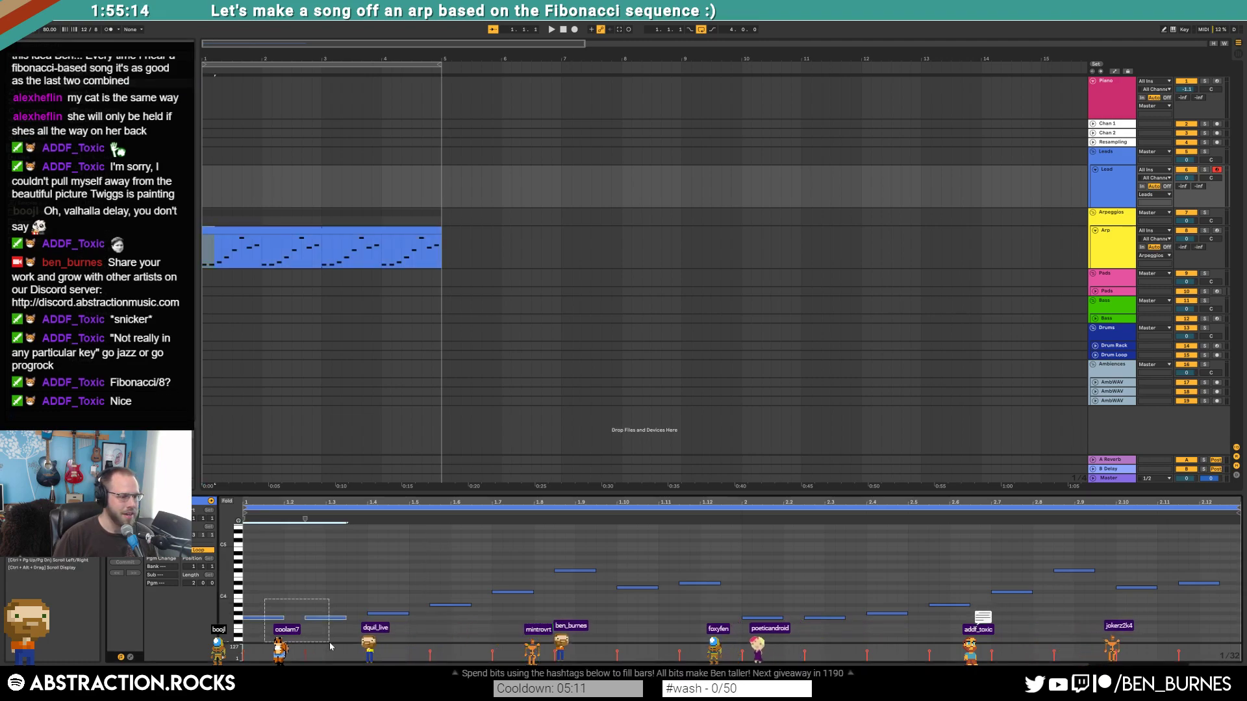
{"action": "left_click", "coordinate": [392, 614]}
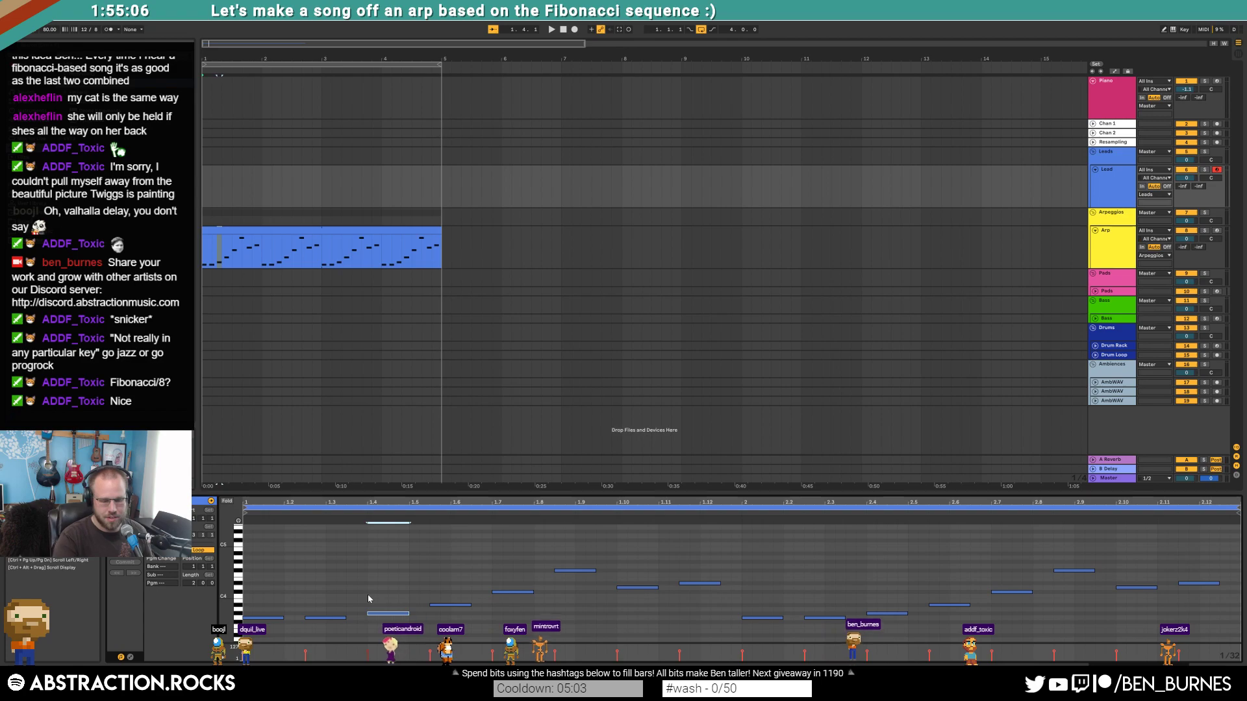
{"action": "key", "text": "1"}
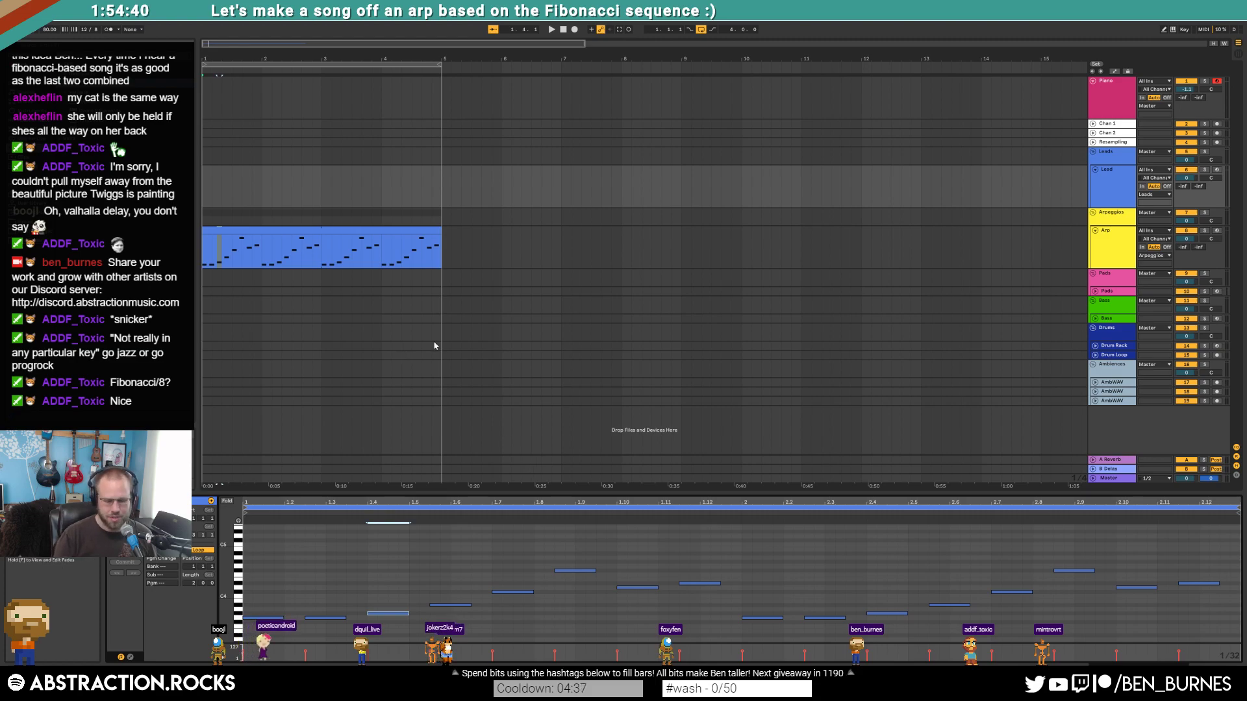
{"action": "left_click", "coordinate": [268, 230]}
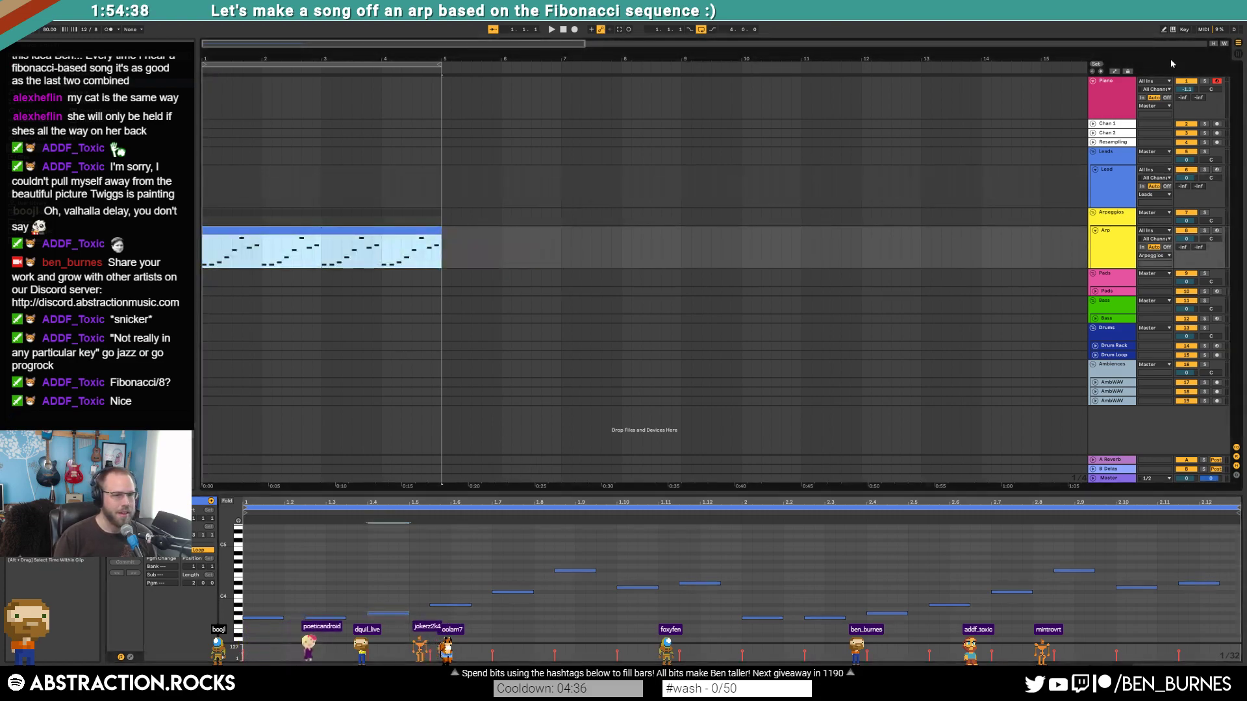
- Show the Lead track's devices and load Kontakt as its instrument before EQ Eight
{"action": "double_click", "coordinate": [1115, 191]}
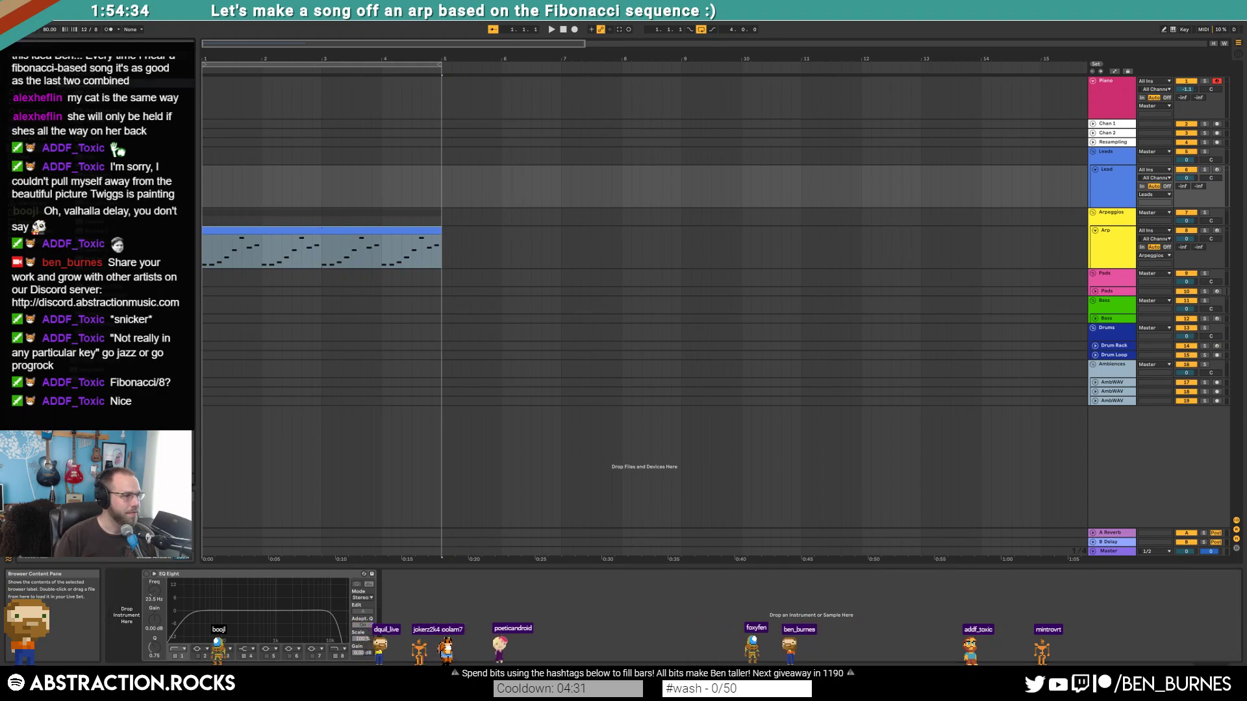
{"action": "left_click_drag", "start_coordinate": [97, 221], "coordinate": [132, 612]}
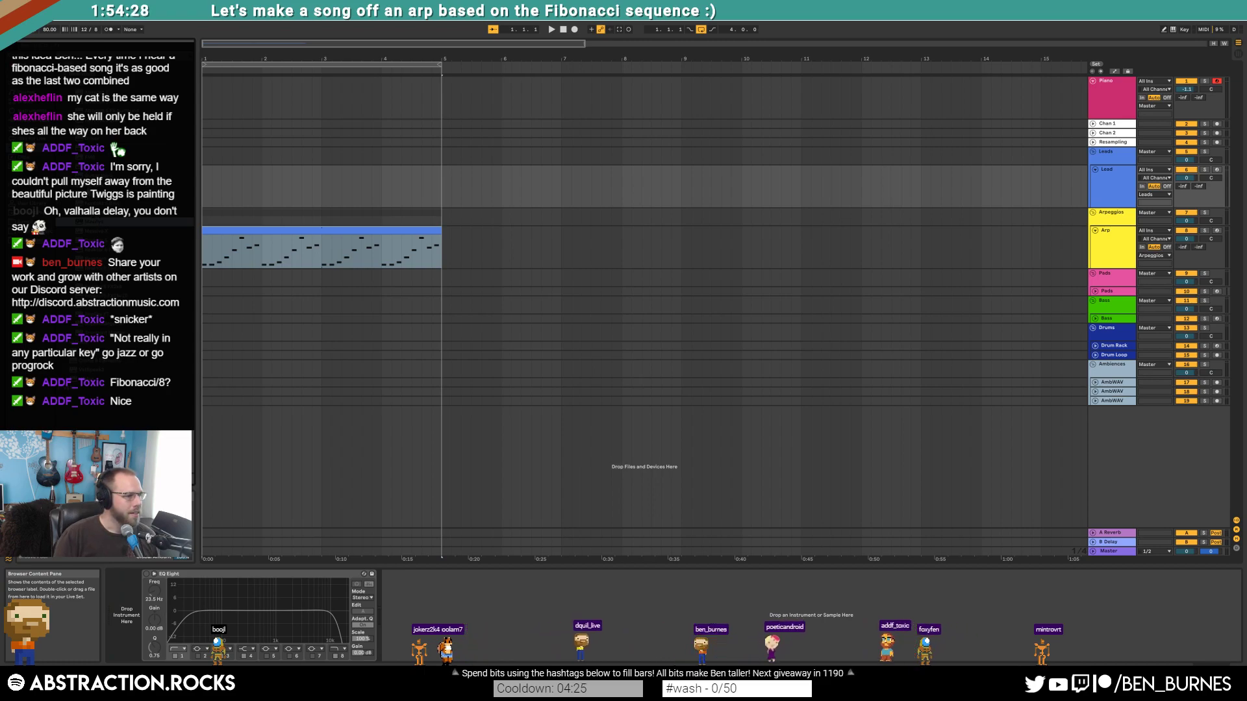
{"action": "left_click_drag", "start_coordinate": [92, 185], "coordinate": [122, 618]}
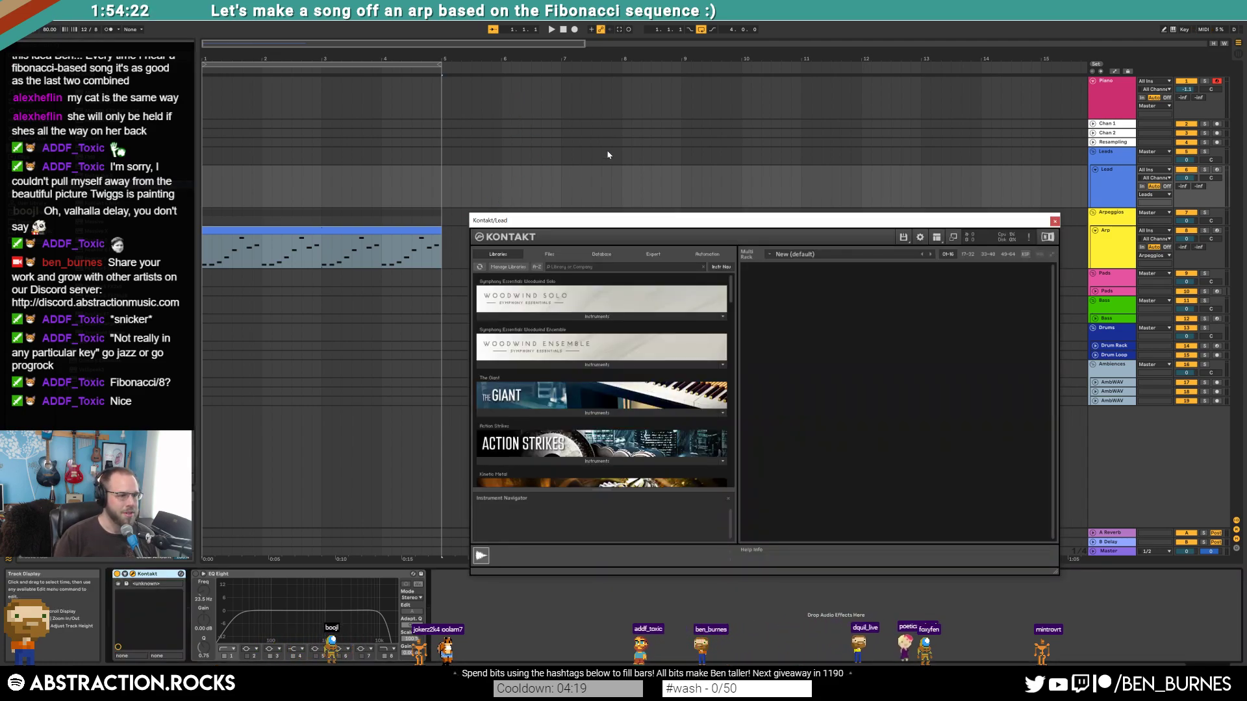
- Load Una Corda Felt from the Una Corda library into Kontakt and close the plugin window
{"action": "left_click_drag", "start_coordinate": [730, 285], "coordinate": [631, 394]}
{"action": "left_click", "coordinate": [589, 388]}
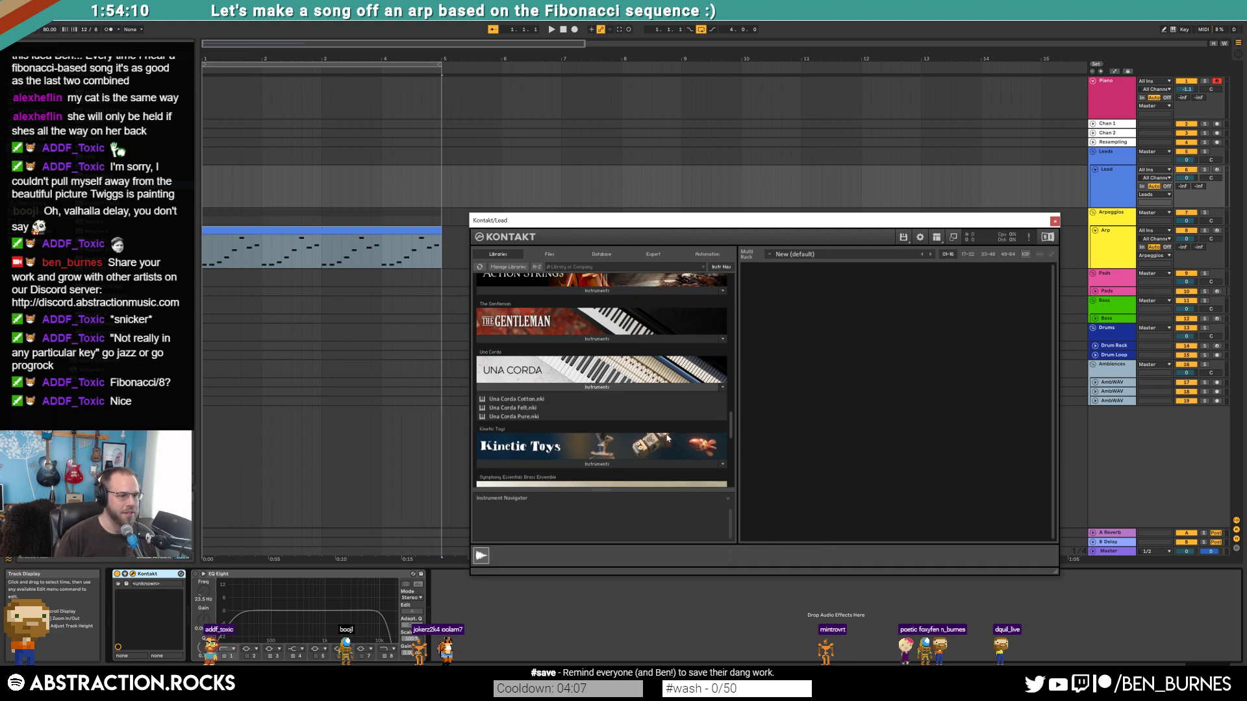
{"action": "double_click", "coordinate": [536, 408]}
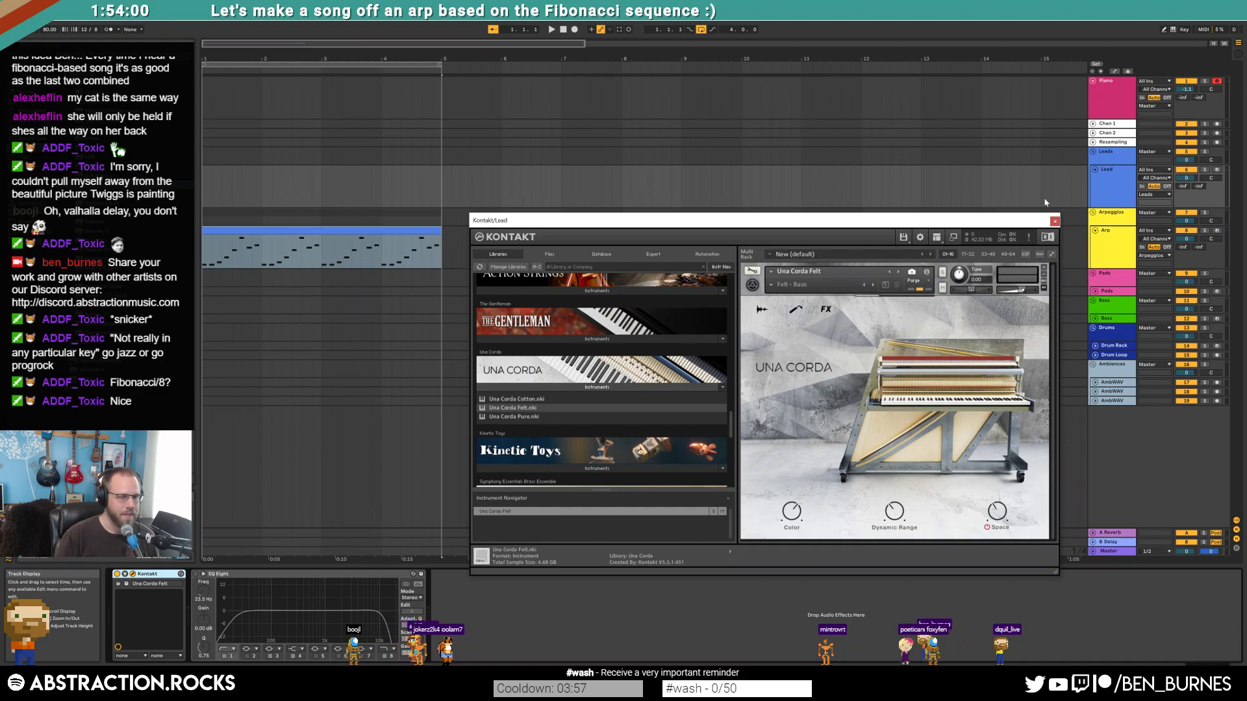
{"action": "left_click", "coordinate": [1054, 222]}
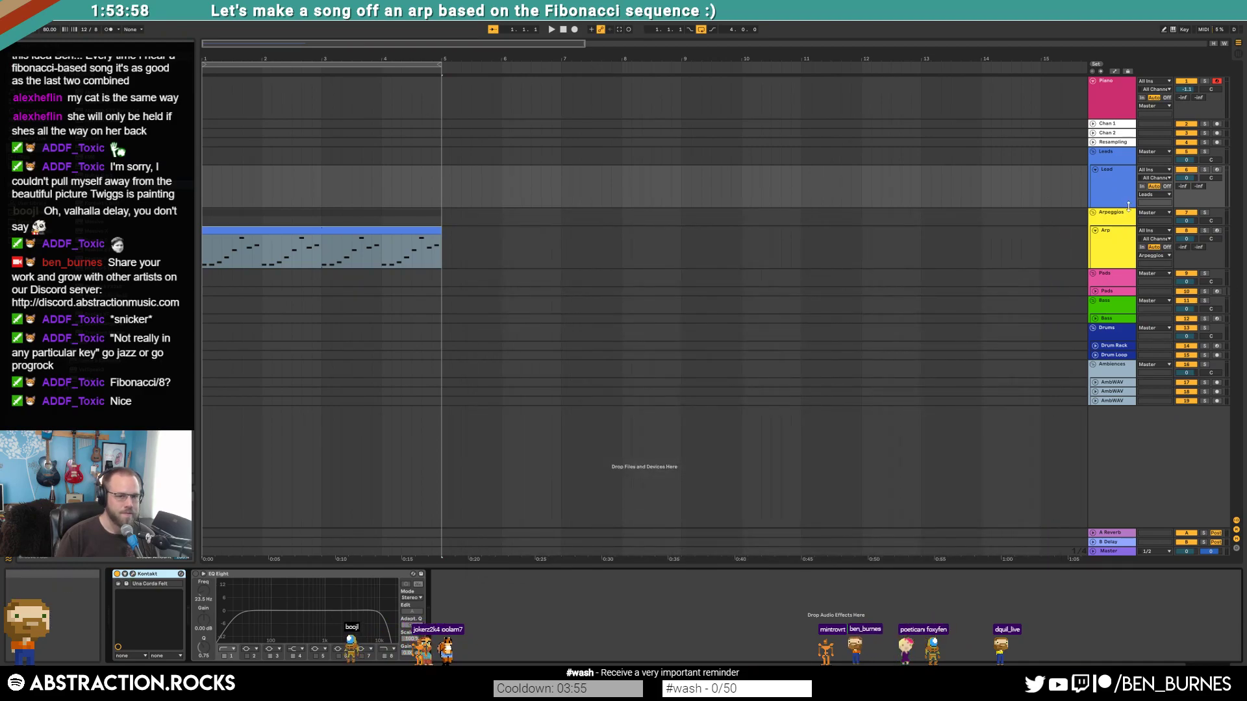
- Check ValhallaDelay on the Arp track and arm the Lead track for playing over the arpeggio
{"action": "left_click", "coordinate": [1118, 251]}
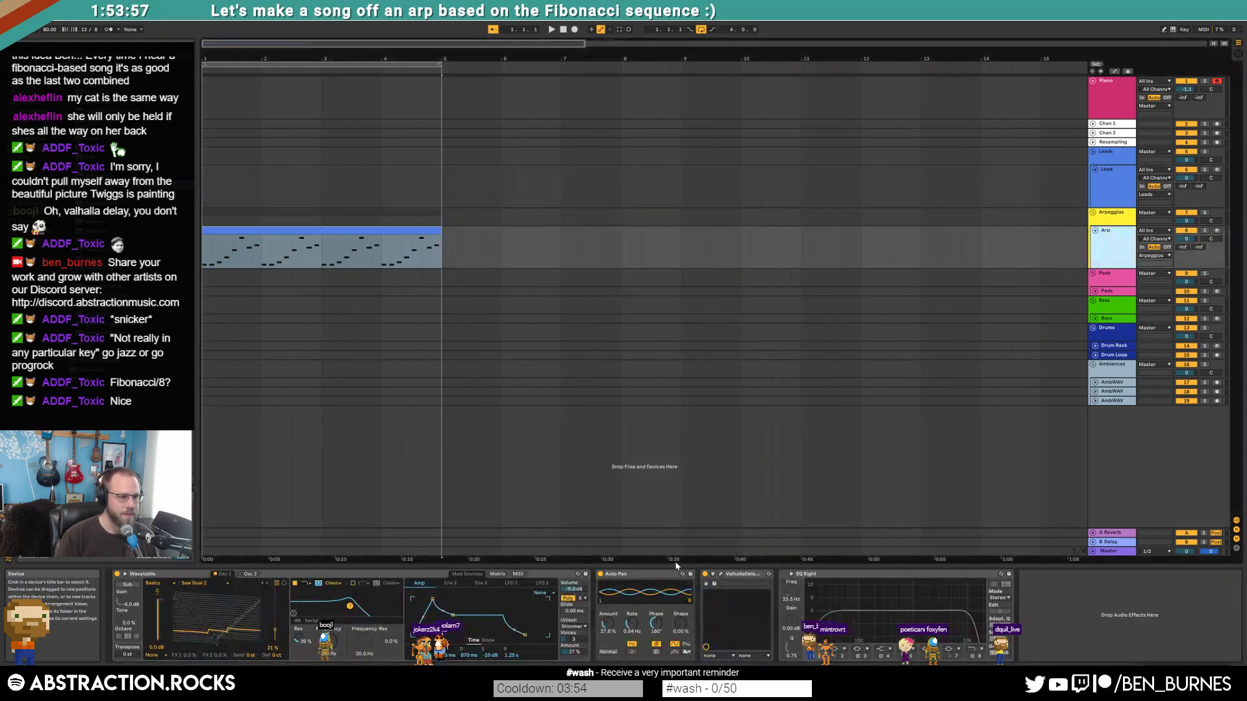
{"action": "left_click", "coordinate": [748, 580]}
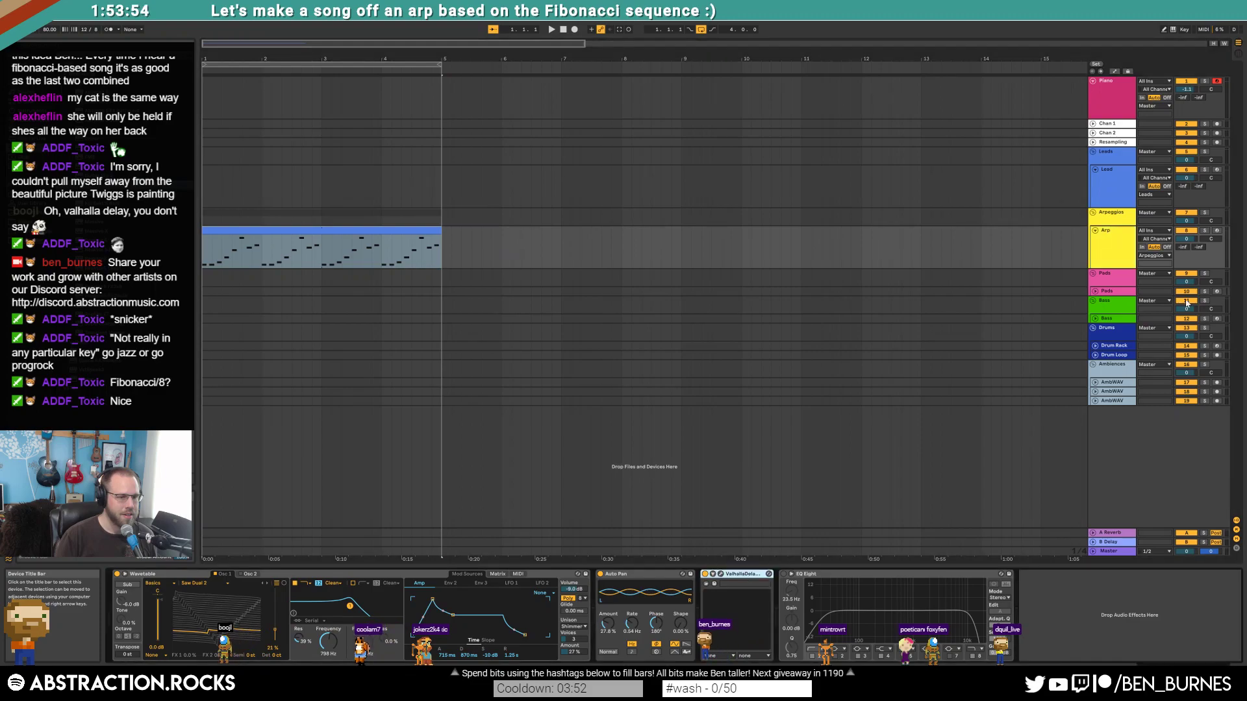
{"action": "left_click", "coordinate": [1112, 195]}
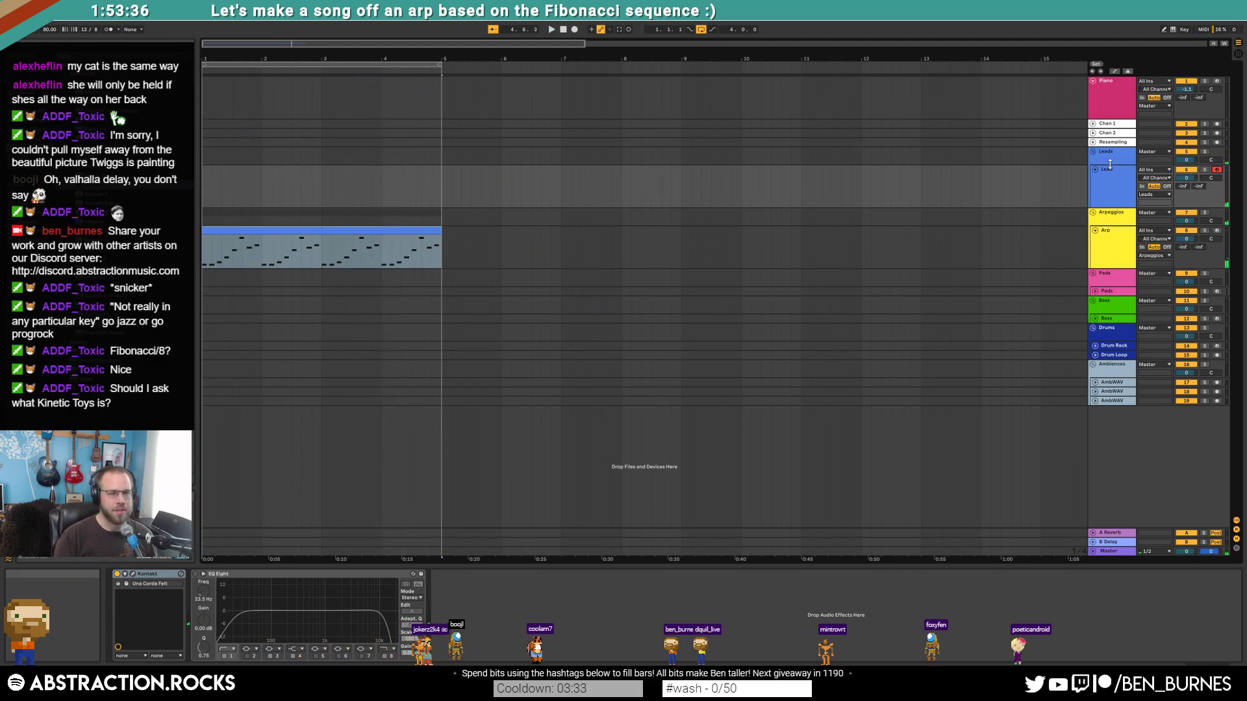
- Unfold the first AmbWAV track in the Ambiences group and the Drum Loop track in the Drums group
{"action": "left_click", "coordinate": [1095, 383]}
{"action": "left_click", "coordinate": [1105, 387]}
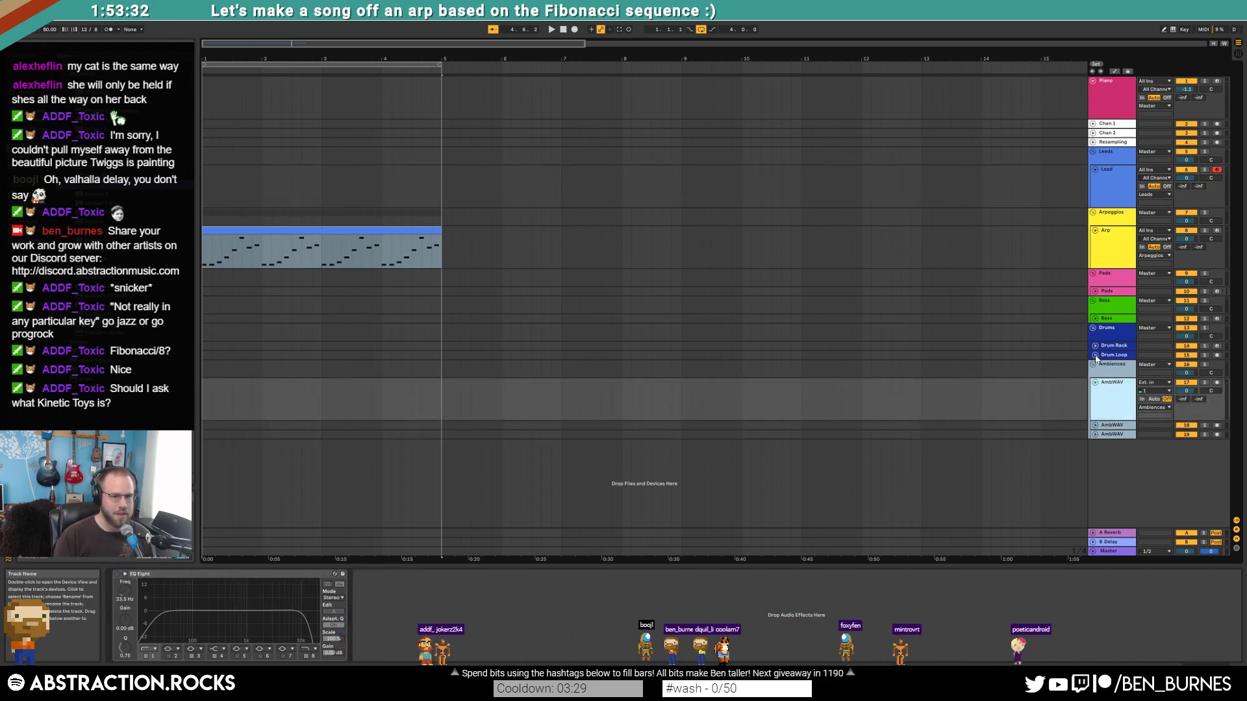
{"action": "left_click", "coordinate": [1094, 355]}
{"action": "left_click", "coordinate": [1104, 358]}
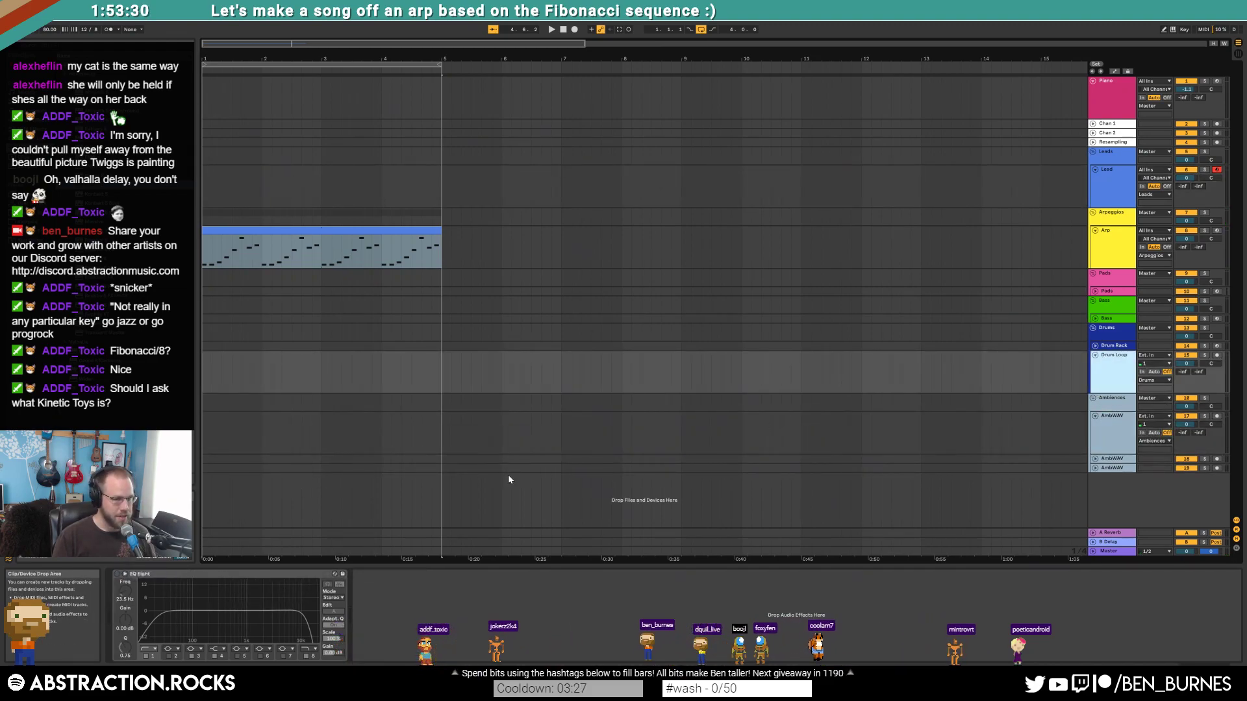
- Insert a new audio track directly below Drum Loop in the Drums group and keep it unfolded
{"action": "key", "text": "ctrl+shift+t"}
{"action": "key", "text": "ctrl+t"}
{"action": "left_click", "coordinate": [1108, 400]}
{"action": "key", "text": "Delete"}
{"action": "left_click", "coordinate": [1095, 398]}
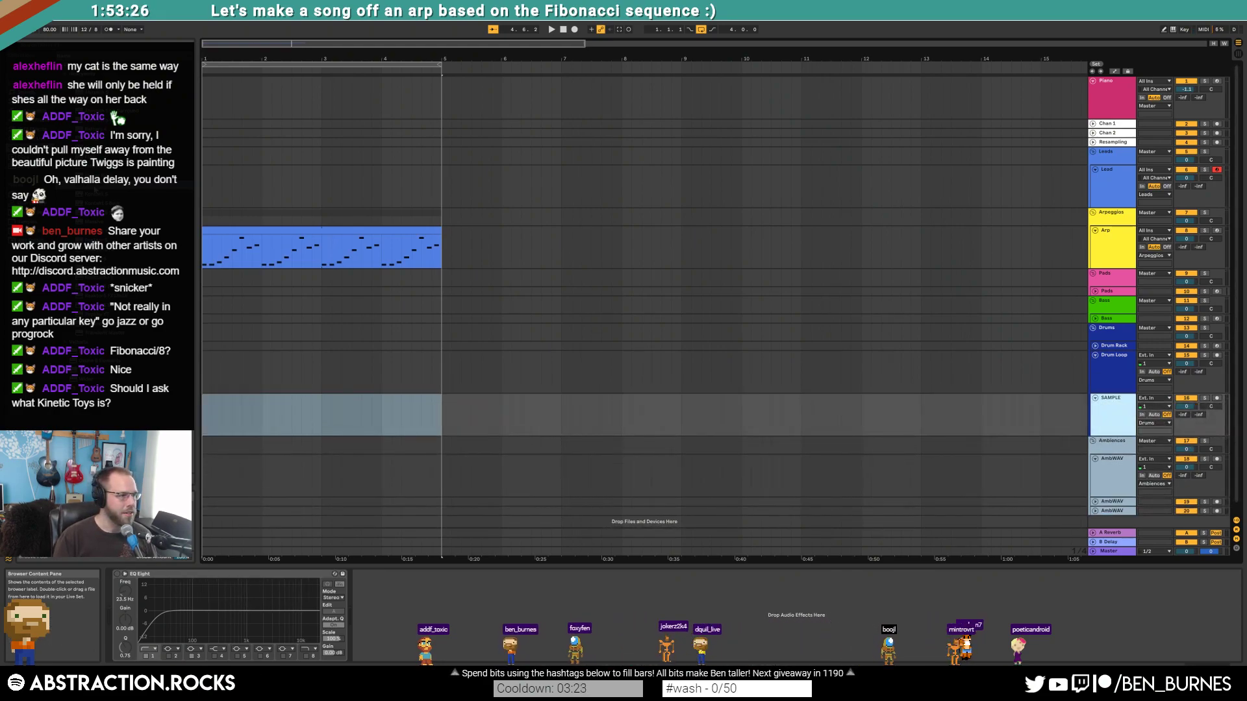
- Insert a MIDI track below Drum Loop and delete the SAMPLE audio track
{"action": "left_click", "coordinate": [130, 185]}
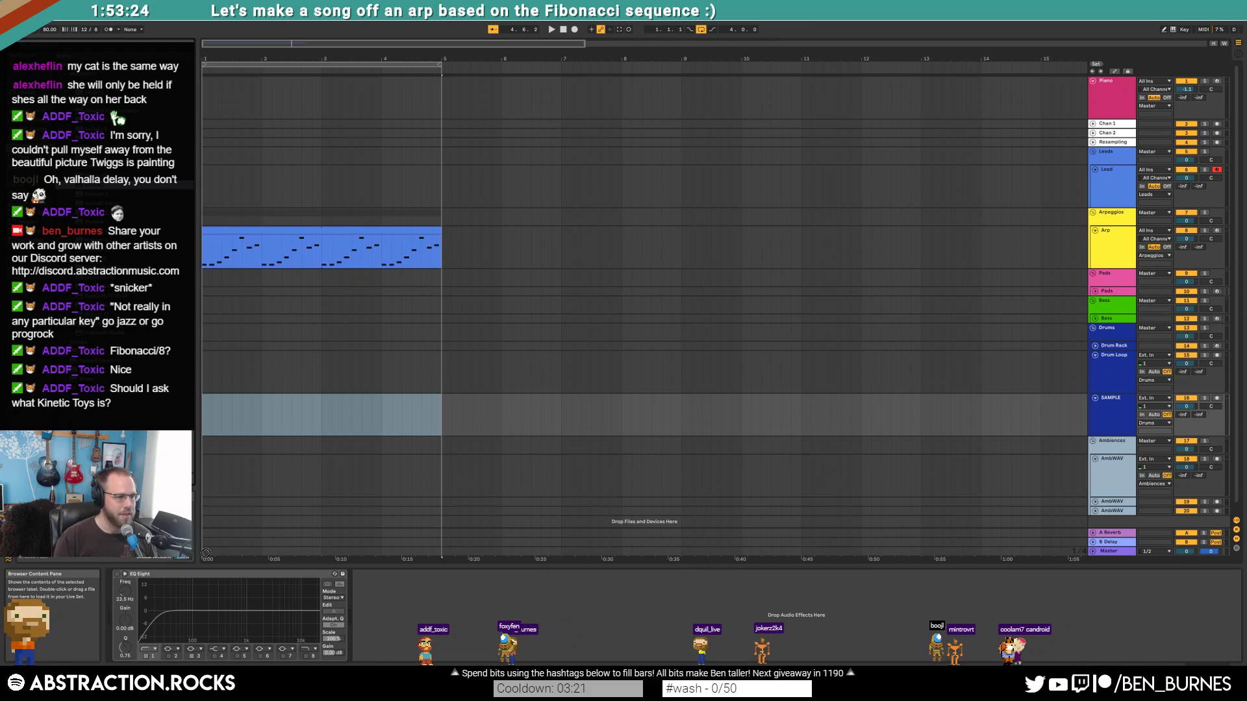
{"action": "left_click", "coordinate": [1113, 408]}
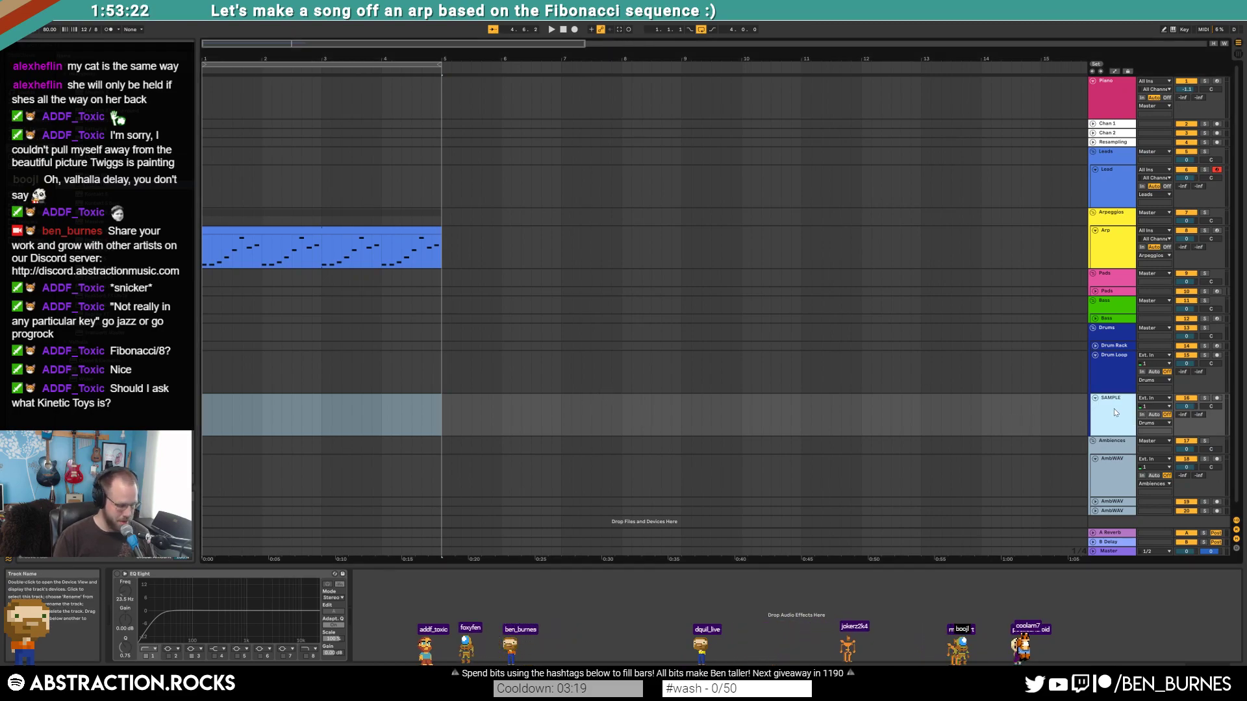
{"action": "key", "text": "ctrl+shift+t"}
{"action": "left_click", "coordinate": [1109, 411]}
{"action": "key", "text": "Delete"}
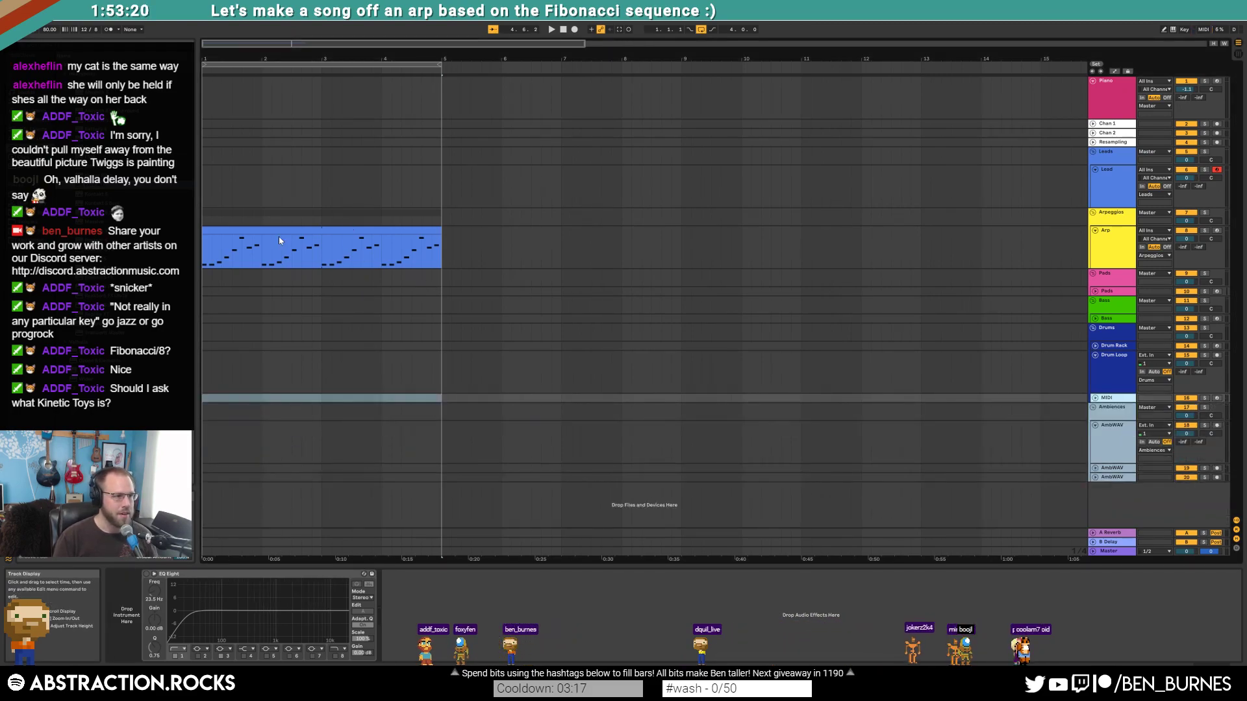
- Load Kontakt onto the new MIDI track and open the Kinetic Toys library's instrument list
{"action": "left_click_drag", "start_coordinate": [98, 185], "coordinate": [134, 626]}
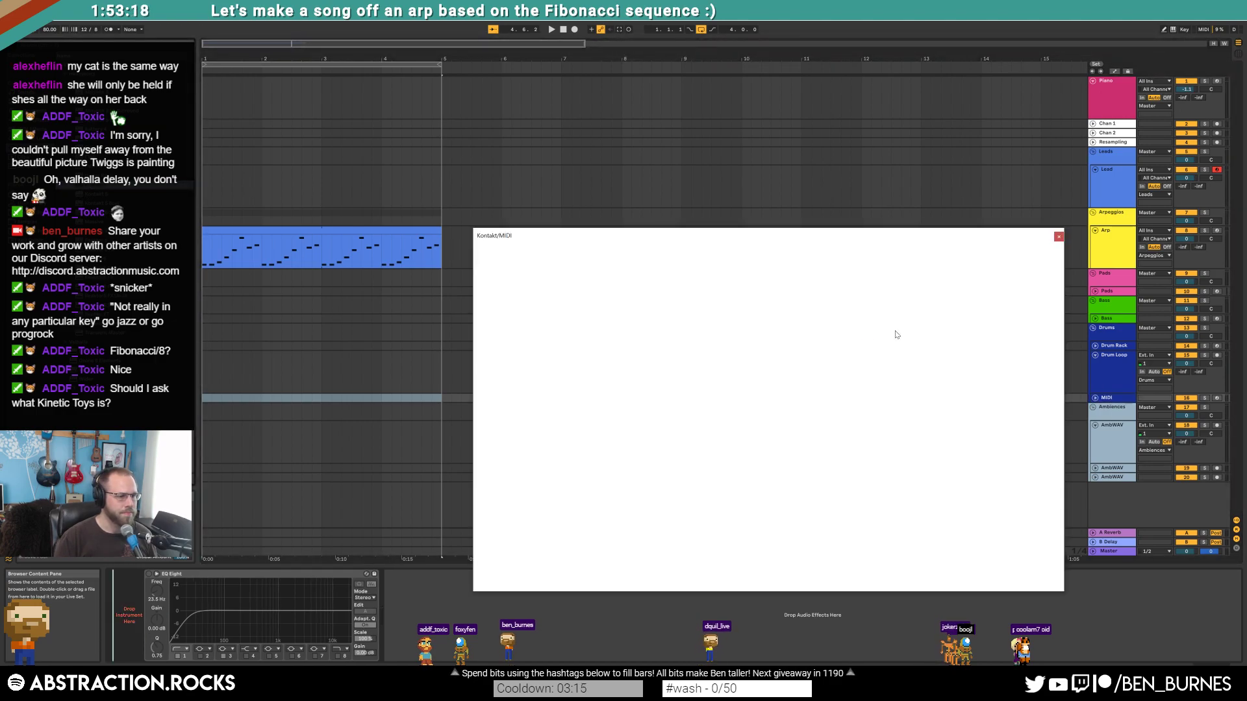
{"action": "left_click_drag", "start_coordinate": [737, 317], "coordinate": [737, 449]}
{"action": "left_click", "coordinate": [600, 447]}
{"action": "scroll", "coordinate": [600, 446], "scroll_direction": "down", "scroll_amount": 2}
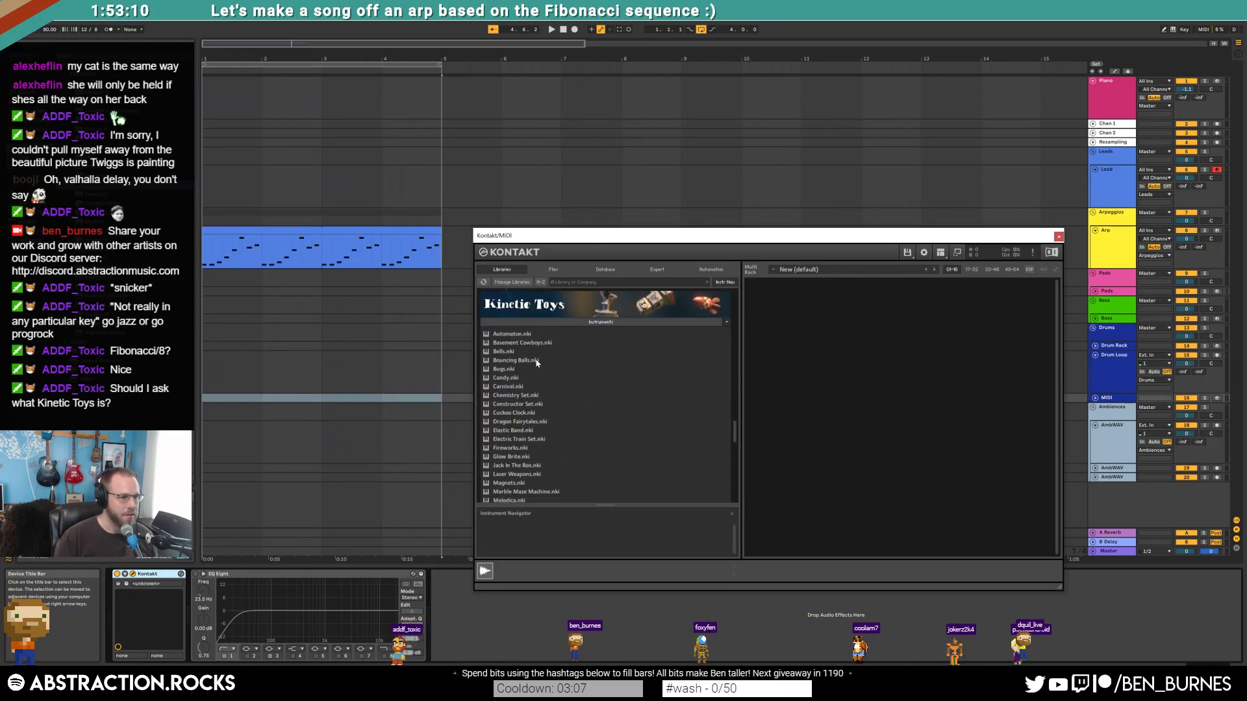
- Load Melodica.nki from Kinetic Toys and arm the MIDI track for playing
{"action": "scroll", "coordinate": [580, 364], "scroll_direction": "down", "scroll_amount": 1}
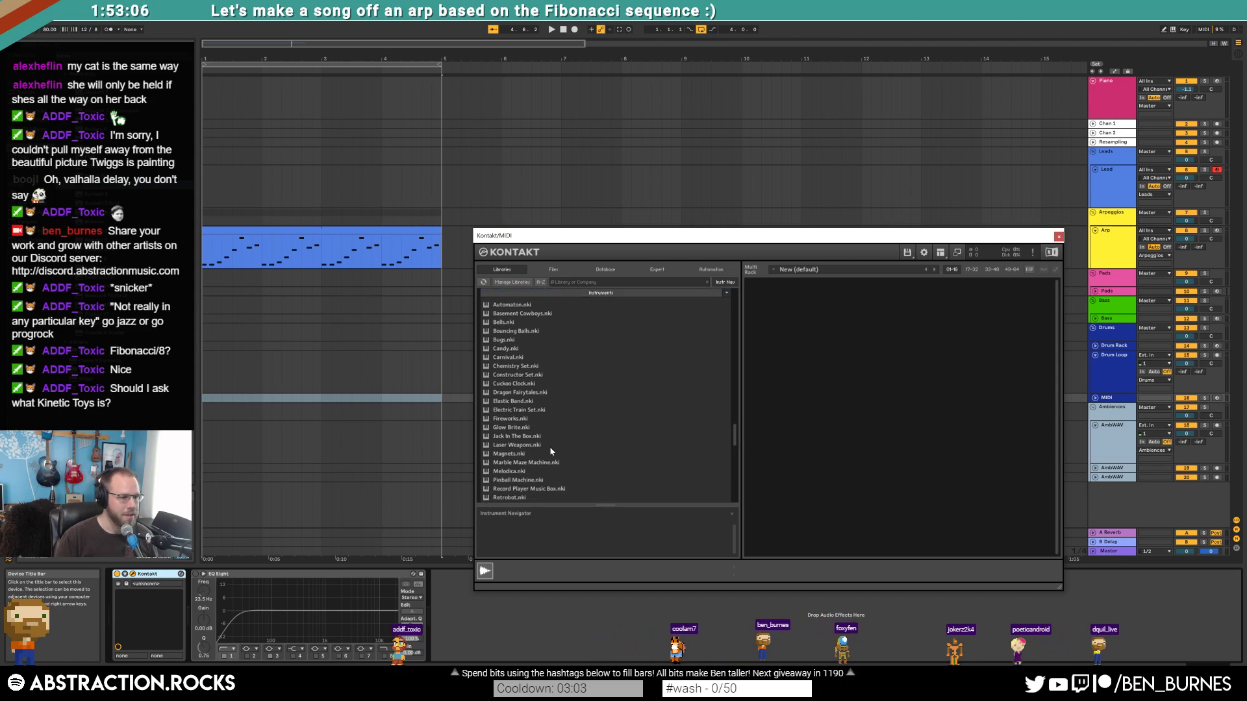
{"action": "scroll", "coordinate": [551, 452], "scroll_direction": "down", "scroll_amount": 1}
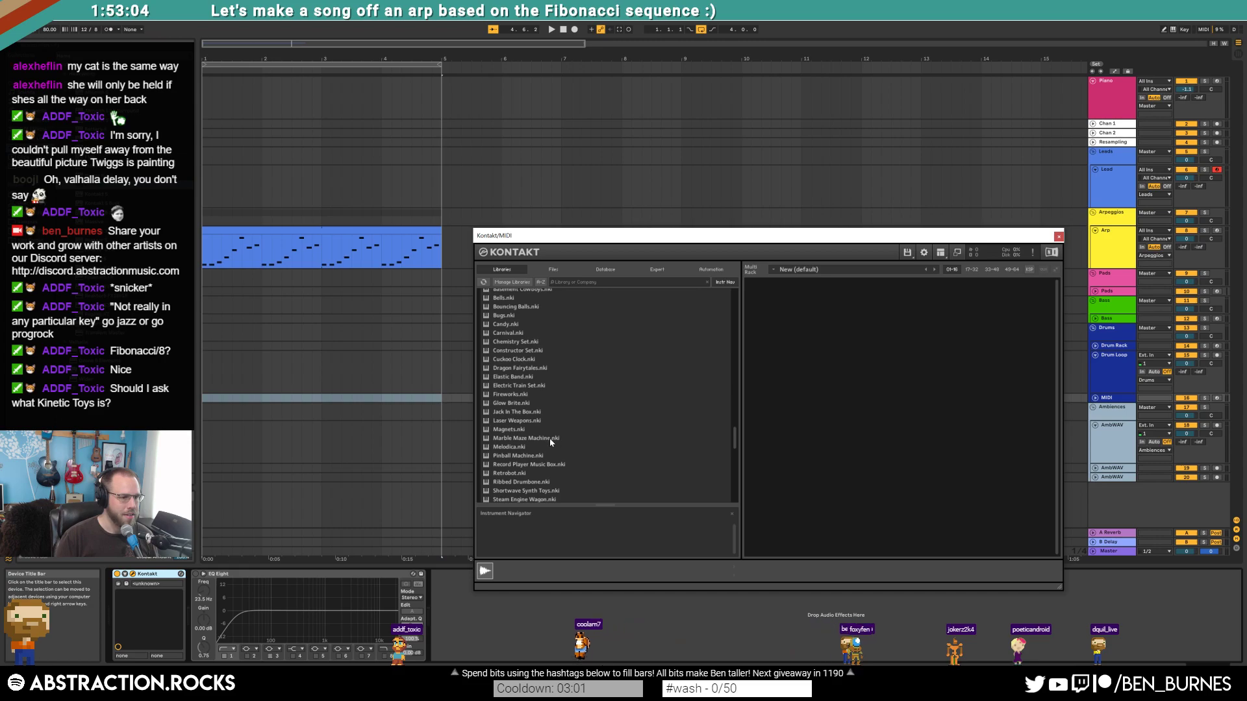
{"action": "left_click", "coordinate": [549, 447]}
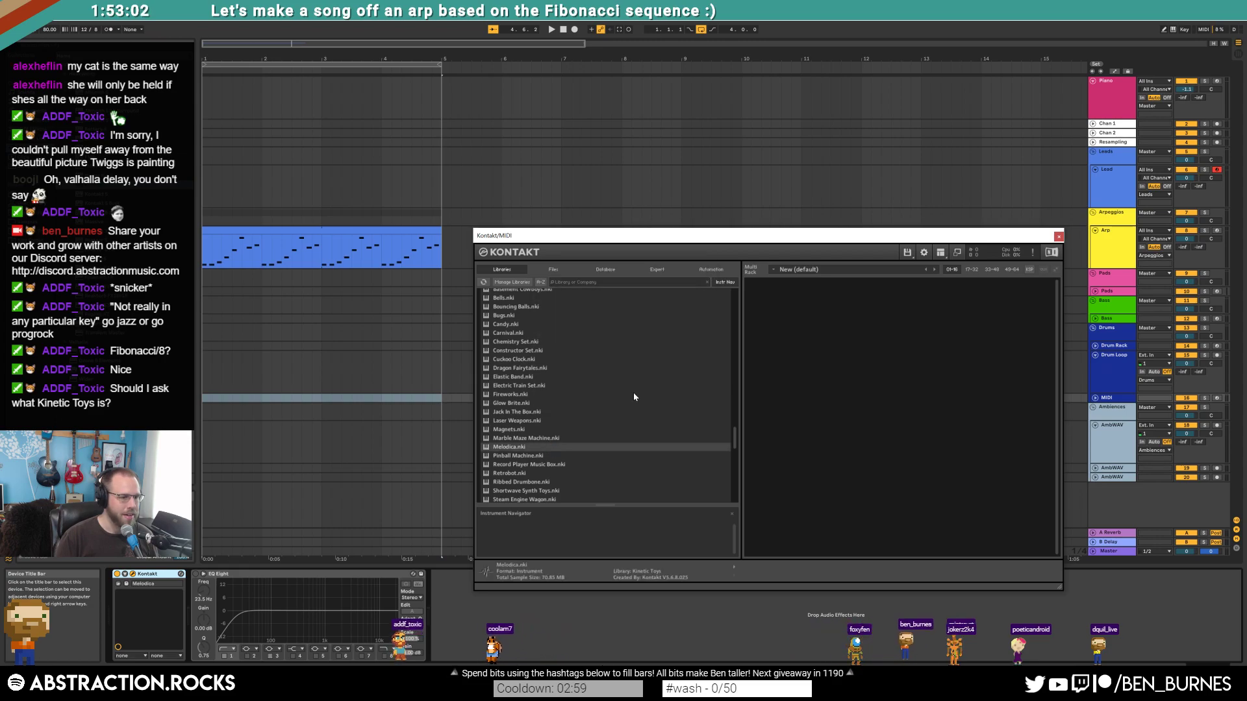
{"action": "left_click_drag", "start_coordinate": [698, 241], "coordinate": [661, 141]}
{"action": "left_click", "coordinate": [1216, 398]}
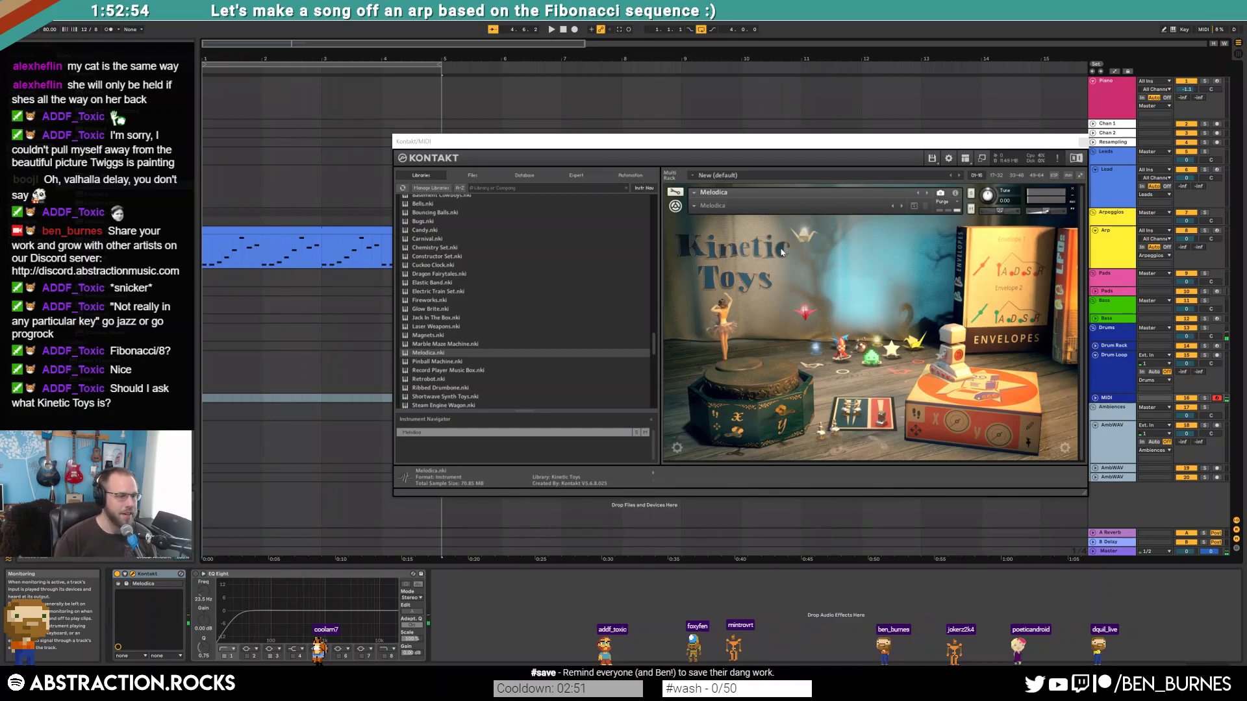
- Replace the Melodica instrument with Glow Brite.nki, discarding the changes to Melodica
{"action": "left_click", "coordinate": [1071, 189]}
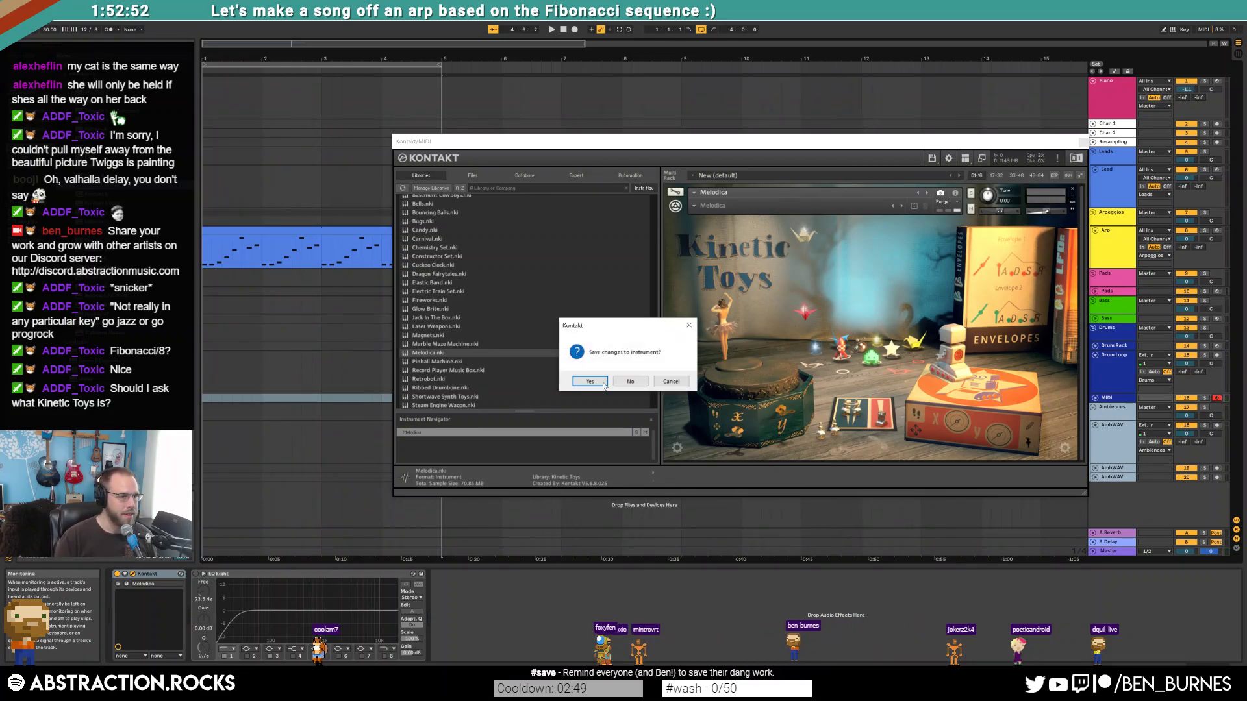
{"action": "left_click", "coordinate": [637, 385]}
{"action": "double_click", "coordinate": [431, 310]}
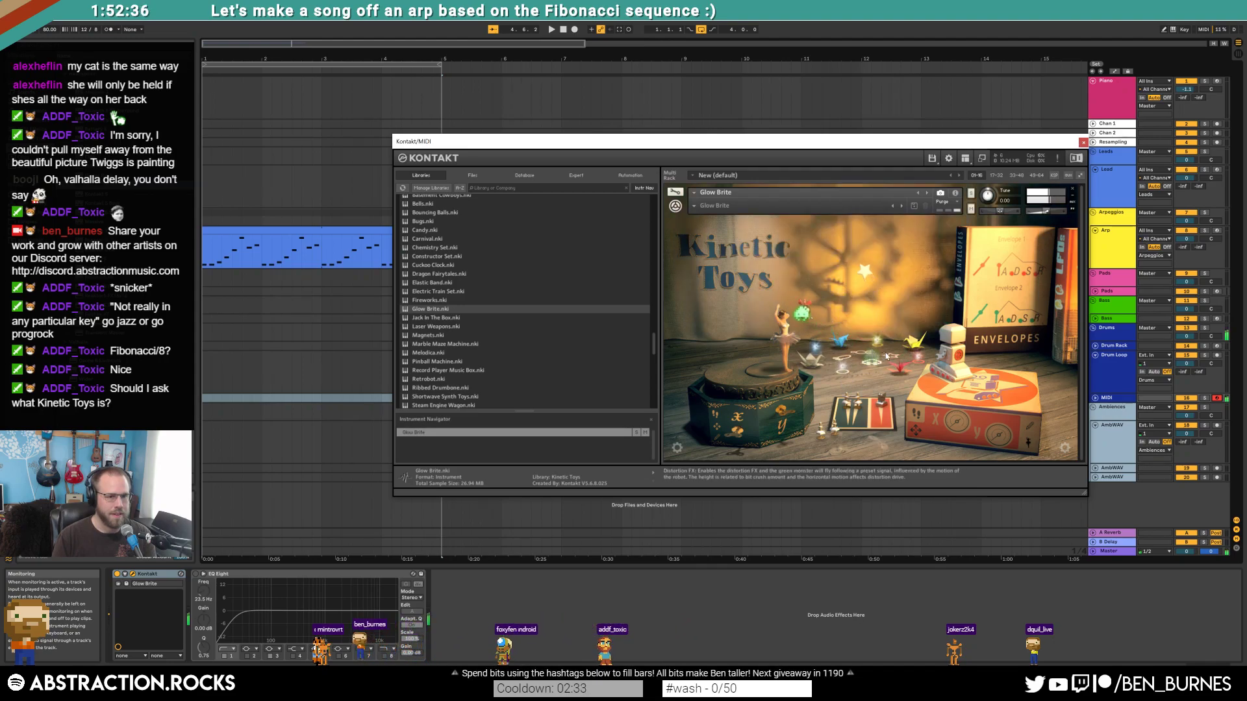
- Shape the Glow Brite sound by moving its joystick and dancer controls, and close the Kontakt window
{"action": "mouse_move", "coordinate": [969, 373]}
{"action": "left_mouse_down"}
{"action": "mouse_move", "coordinate": [1007, 376]}
{"action": "mouse_move", "coordinate": [976, 395]}
{"action": "left_mouse_up"}
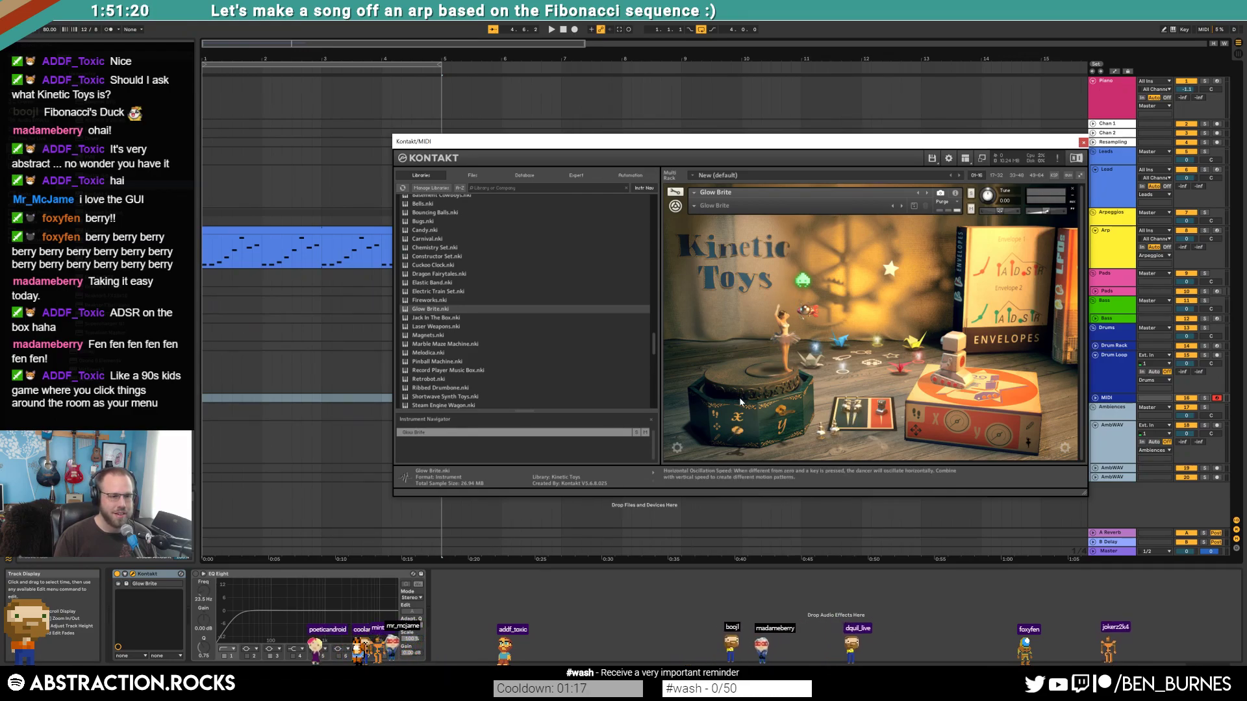
{"action": "left_click_drag", "start_coordinate": [775, 376], "coordinate": [756, 381]}
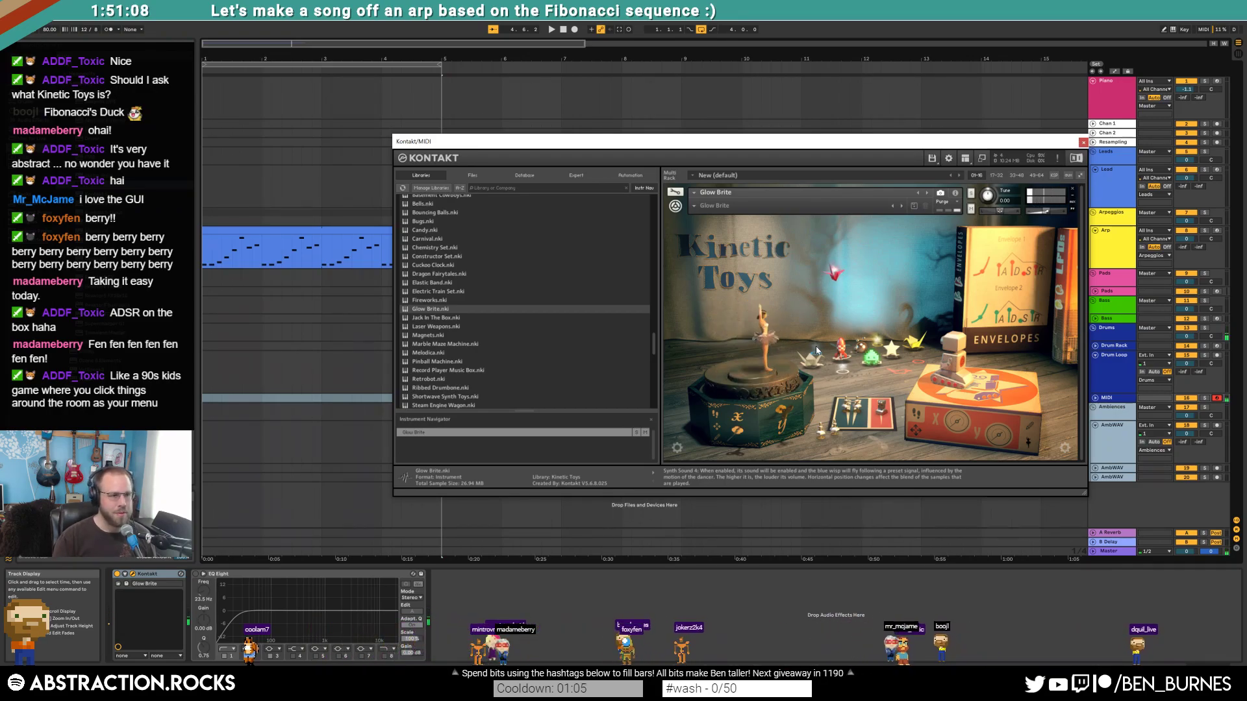
{"action": "left_click", "coordinate": [1082, 142]}
- Move the Glow Brite MIDI track directly below Lead in the Leads group and arm the Lead track
{"action": "left_click_drag", "start_coordinate": [1106, 398], "coordinate": [1108, 209]}
{"action": "left_click", "coordinate": [1212, 172]}
{"action": "left_click", "coordinate": [1215, 170]}
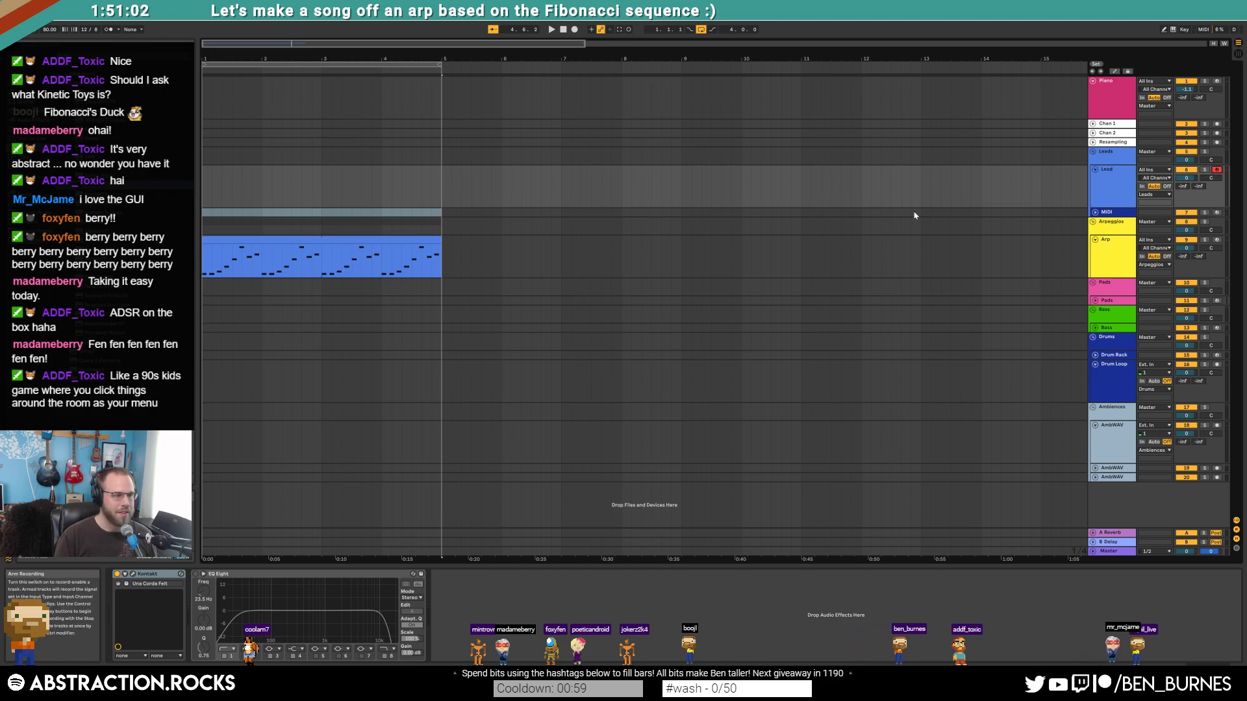
- Record a felt piano take on the Lead track from bar 1 over the looping arpeggio
{"action": "left_click", "coordinate": [208, 192]}
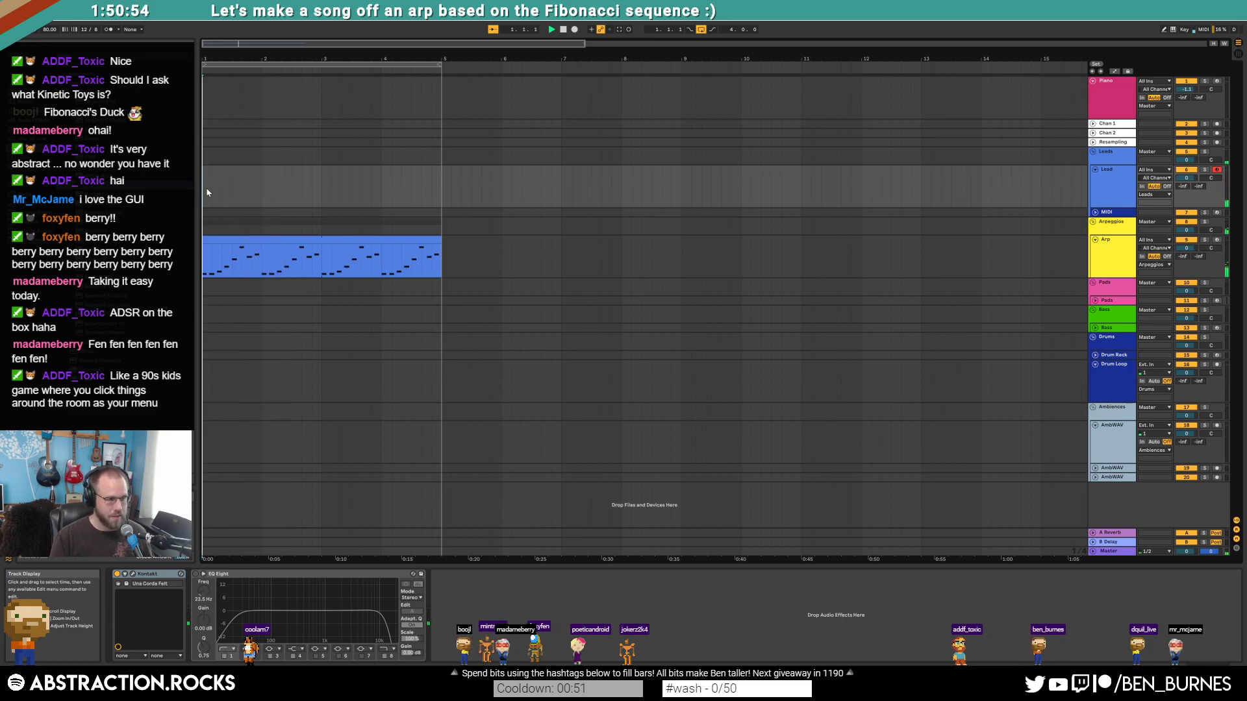
{"action": "key", "text": "F9"}
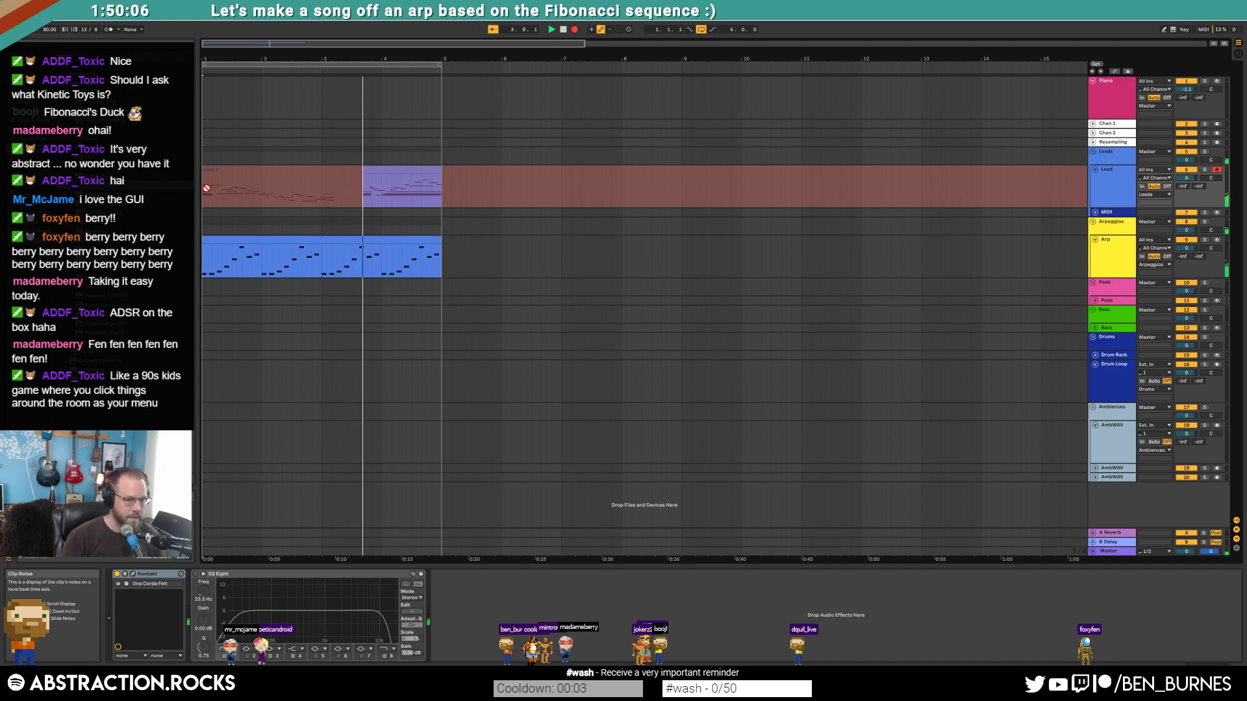
{"action": "key", "text": "space"}
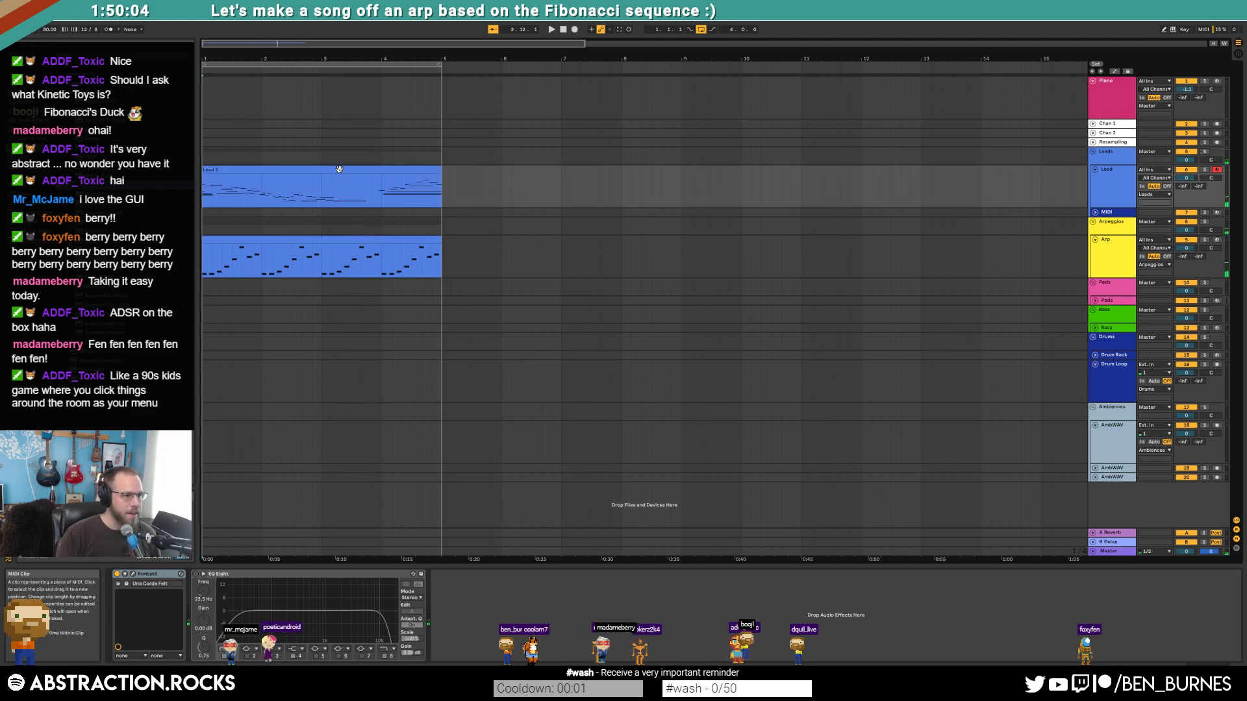
- Extend the recorded Lead clip to reveal the whole take from bar 2, and lengthen the Arp clip to bar 12
{"action": "left_click_drag", "start_coordinate": [439, 170], "coordinate": [795, 170]}
{"action": "left_click_drag", "start_coordinate": [662, 170], "coordinate": [262, 172]}
{"action": "left_click_drag", "start_coordinate": [436, 240], "coordinate": [861, 253]}
{"action": "left_click", "coordinate": [841, 171]}
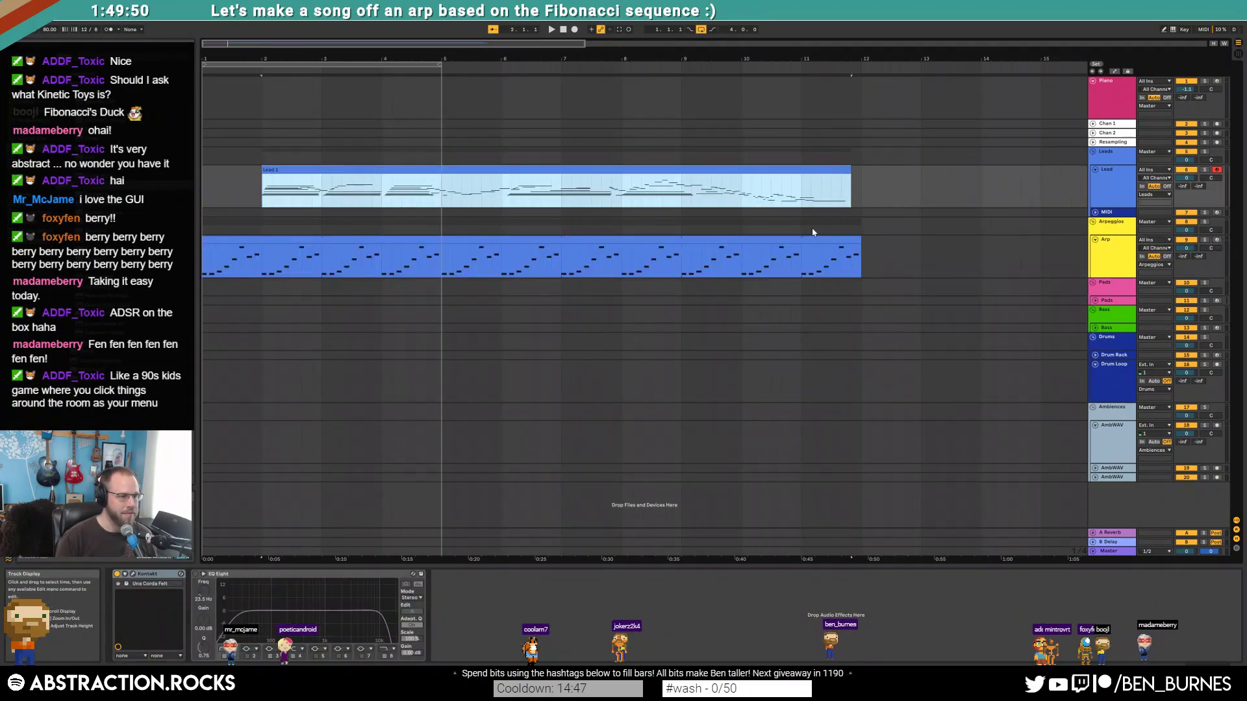
- Unfold and arm the Glow Brite MIDI track, and extend the arrangement loop to bar 12
{"action": "double_click", "coordinate": [648, 170]}
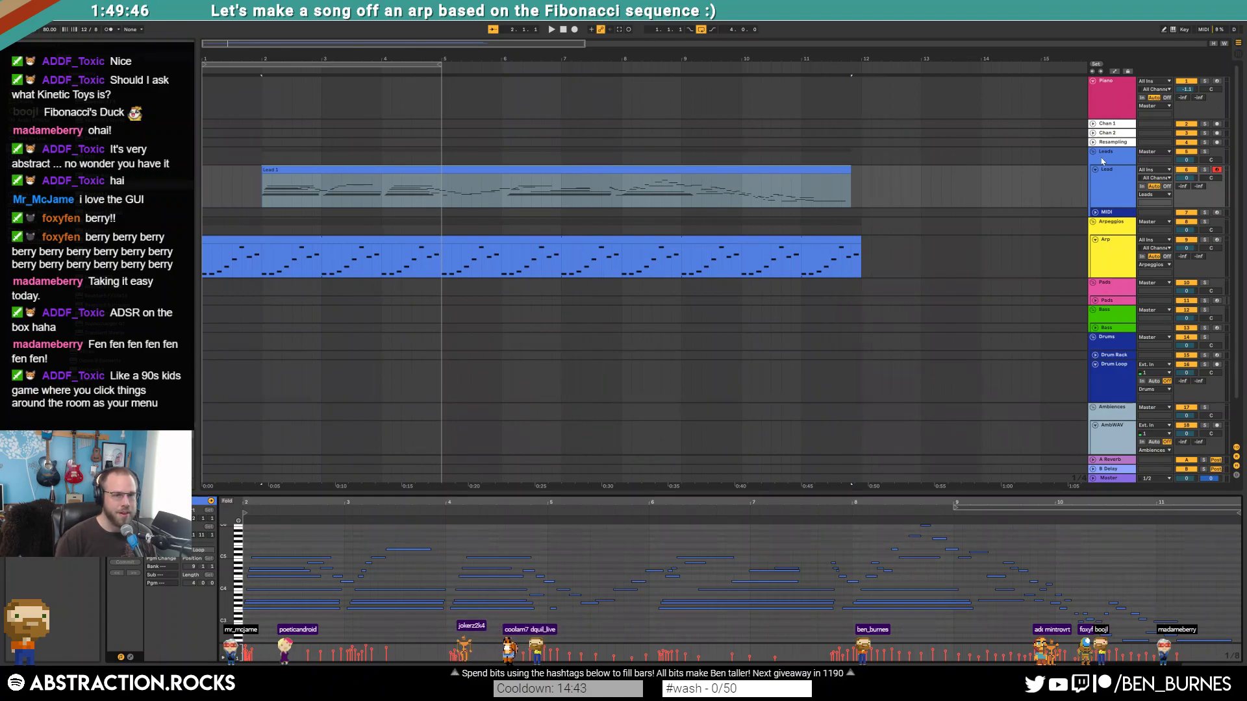
{"action": "left_click", "coordinate": [1110, 185]}
{"action": "left_click", "coordinate": [1095, 212]}
{"action": "left_click", "coordinate": [1106, 212]}
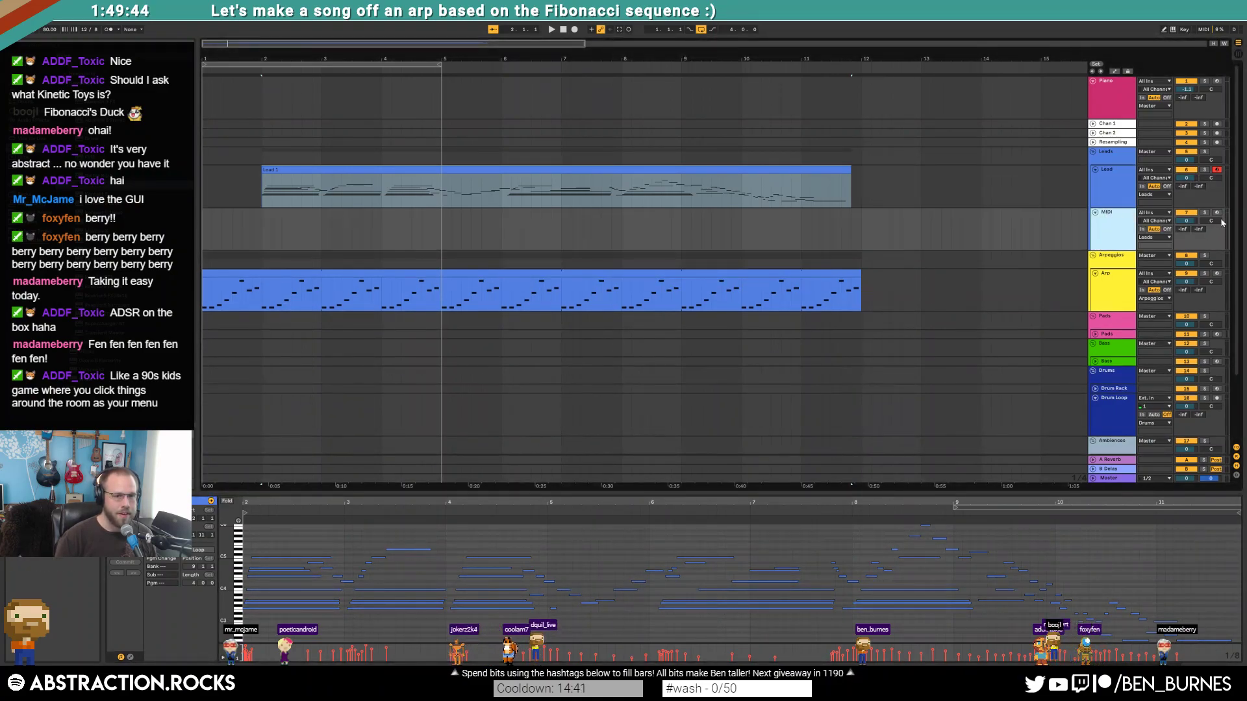
{"action": "left_click_drag", "start_coordinate": [441, 63], "coordinate": [861, 123]}
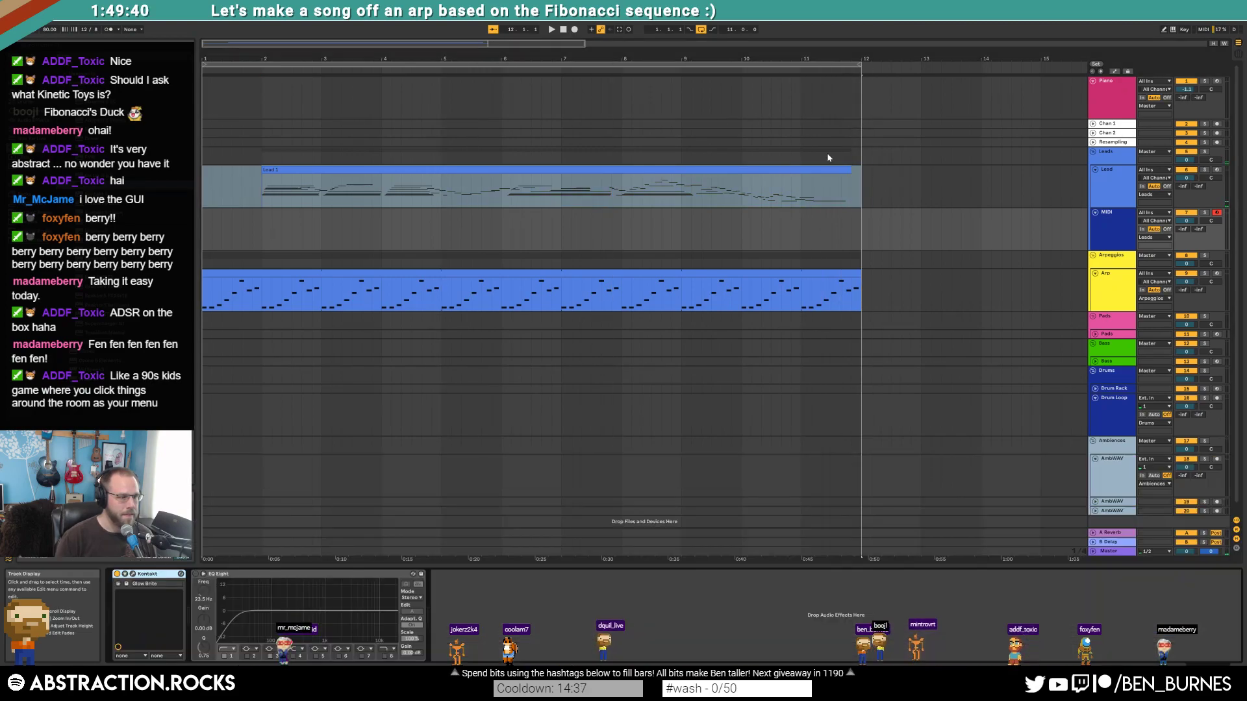
- Automate the Arp's Wavetable Filter 1 Freq to rise gradually from bar 1 to about 6.17 kHz near bar 11
{"action": "left_click", "coordinate": [558, 272]}
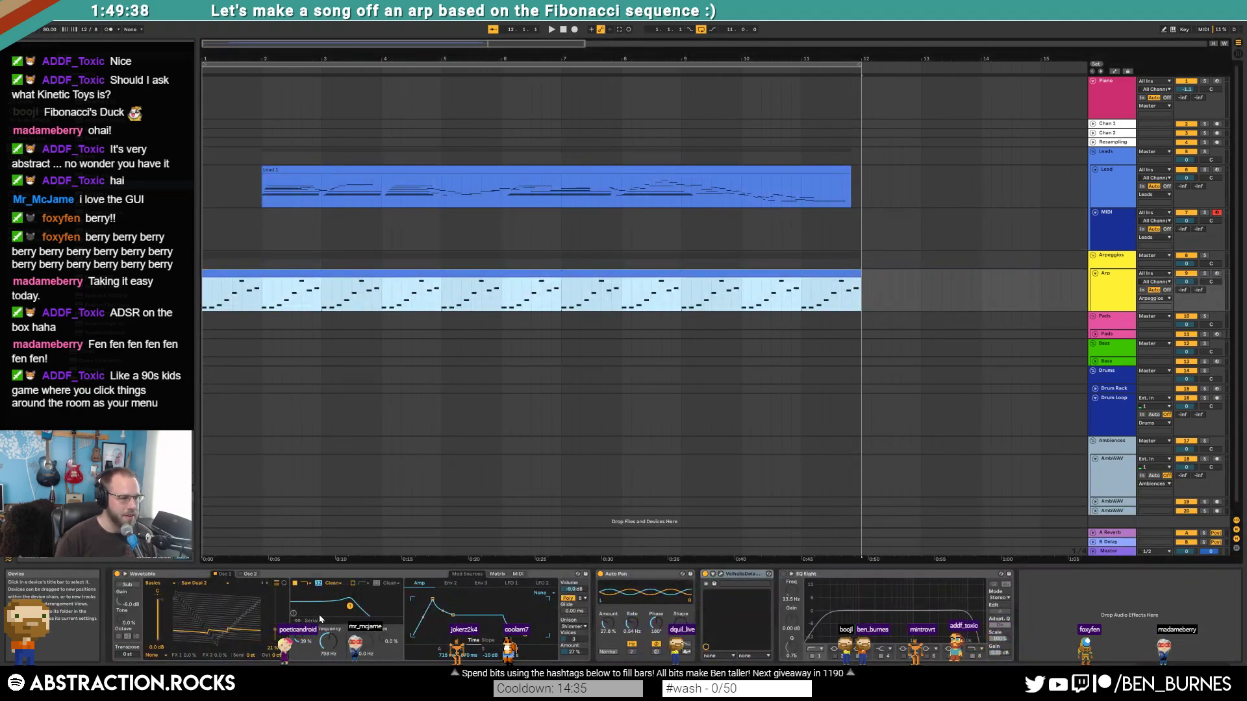
{"action": "key", "text": "a"}
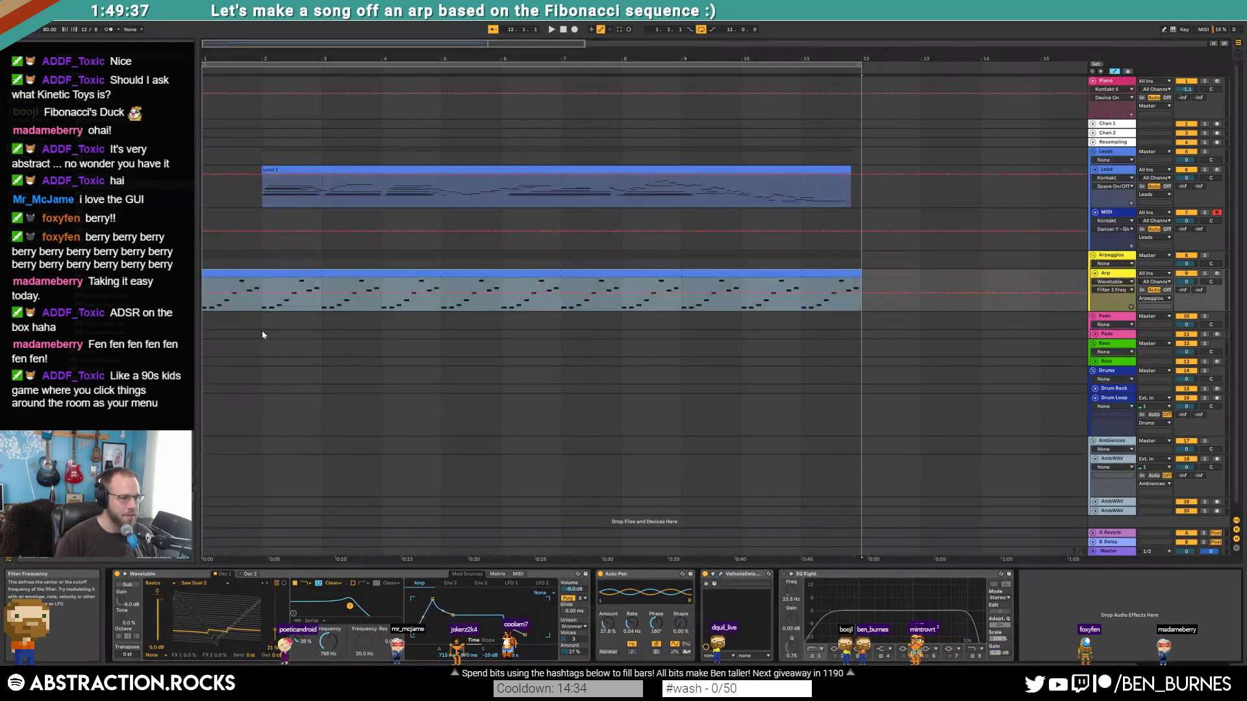
{"action": "left_click", "coordinate": [208, 297]}
{"action": "left_click_drag", "start_coordinate": [618, 293], "coordinate": [801, 285]}
{"action": "left_click", "coordinate": [651, 295]}
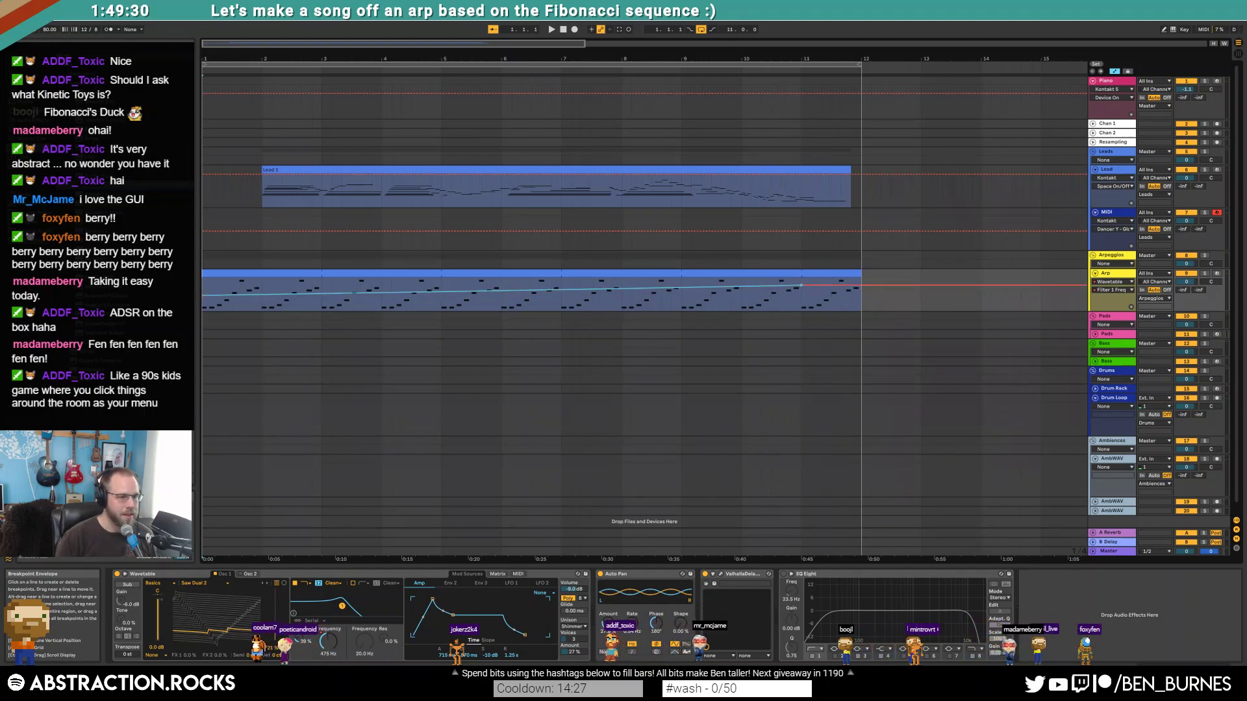
- Audition wavetables for the Arp's first oscillator during playback and choose Beating 3
{"action": "key", "text": "space"}
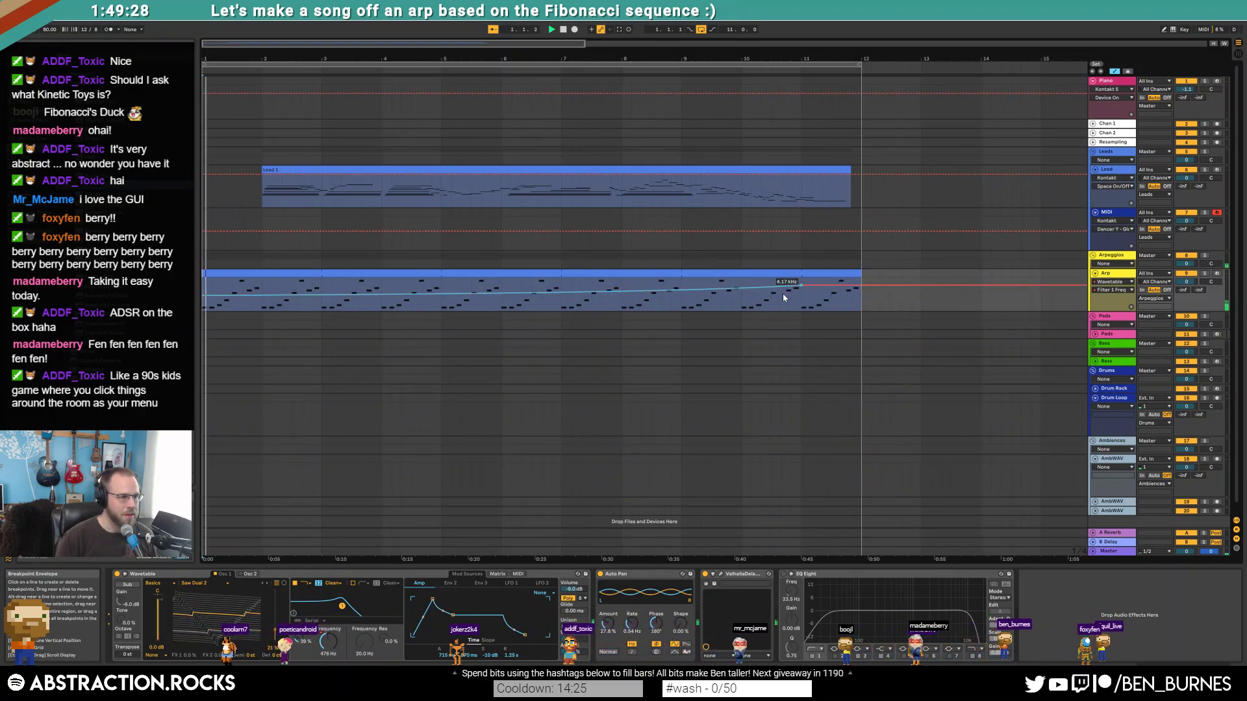
{"action": "left_click", "coordinate": [227, 584]}
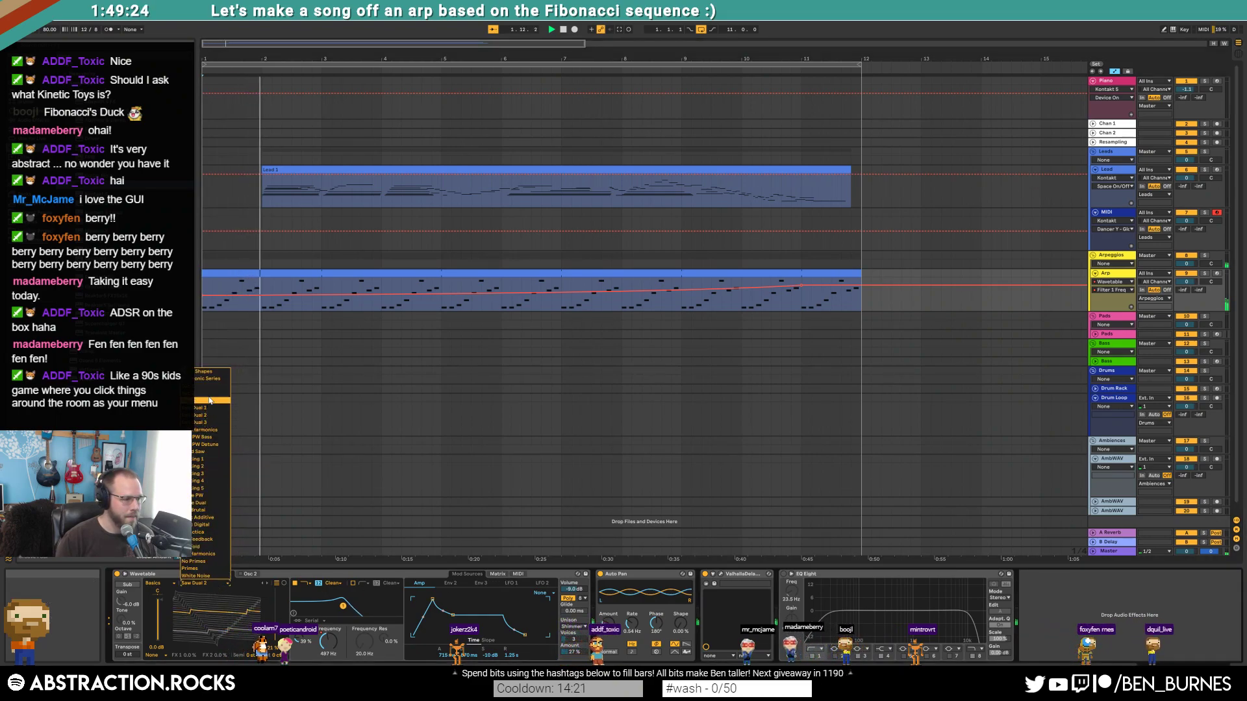
{"action": "left_click", "coordinate": [211, 422]}
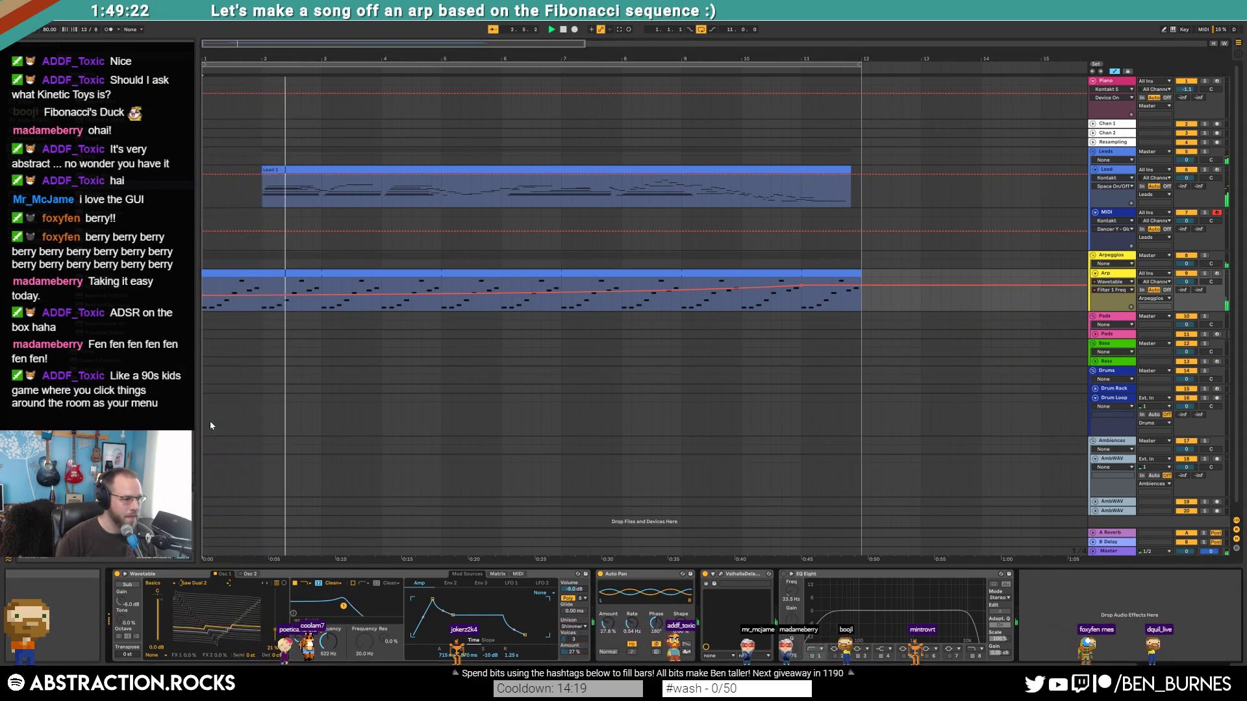
{"action": "left_click", "coordinate": [208, 582]}
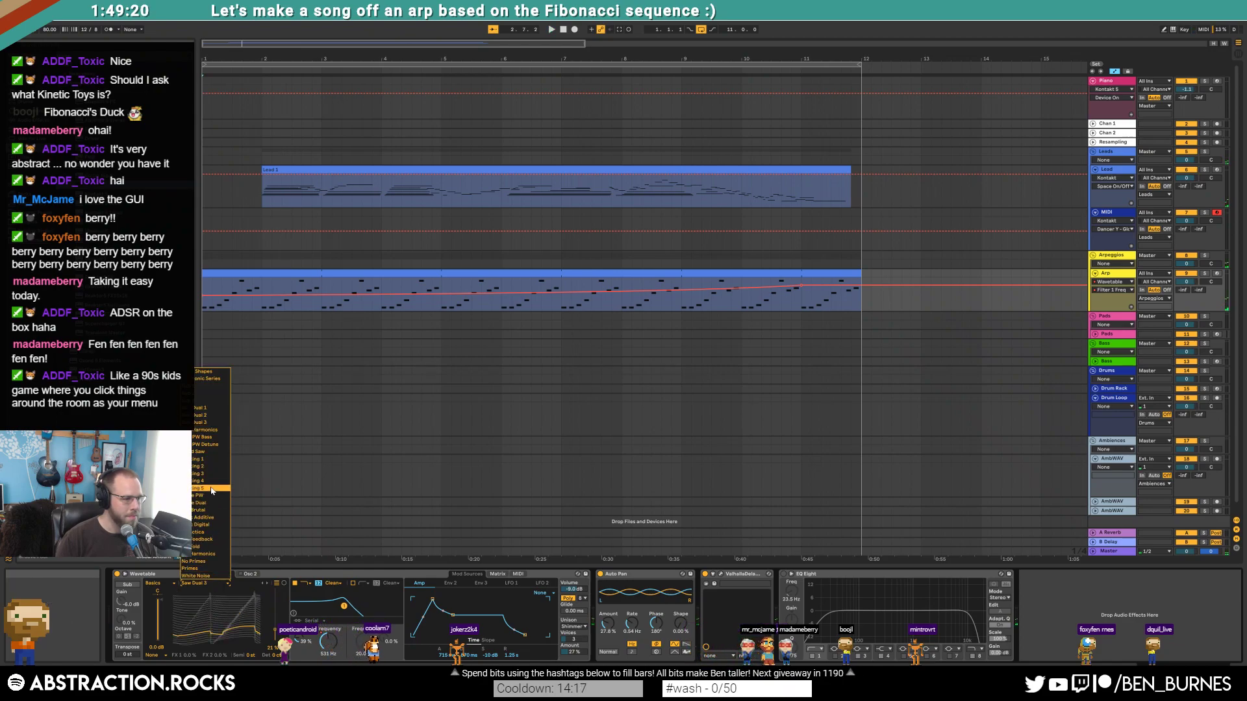
{"action": "left_click", "coordinate": [211, 475]}
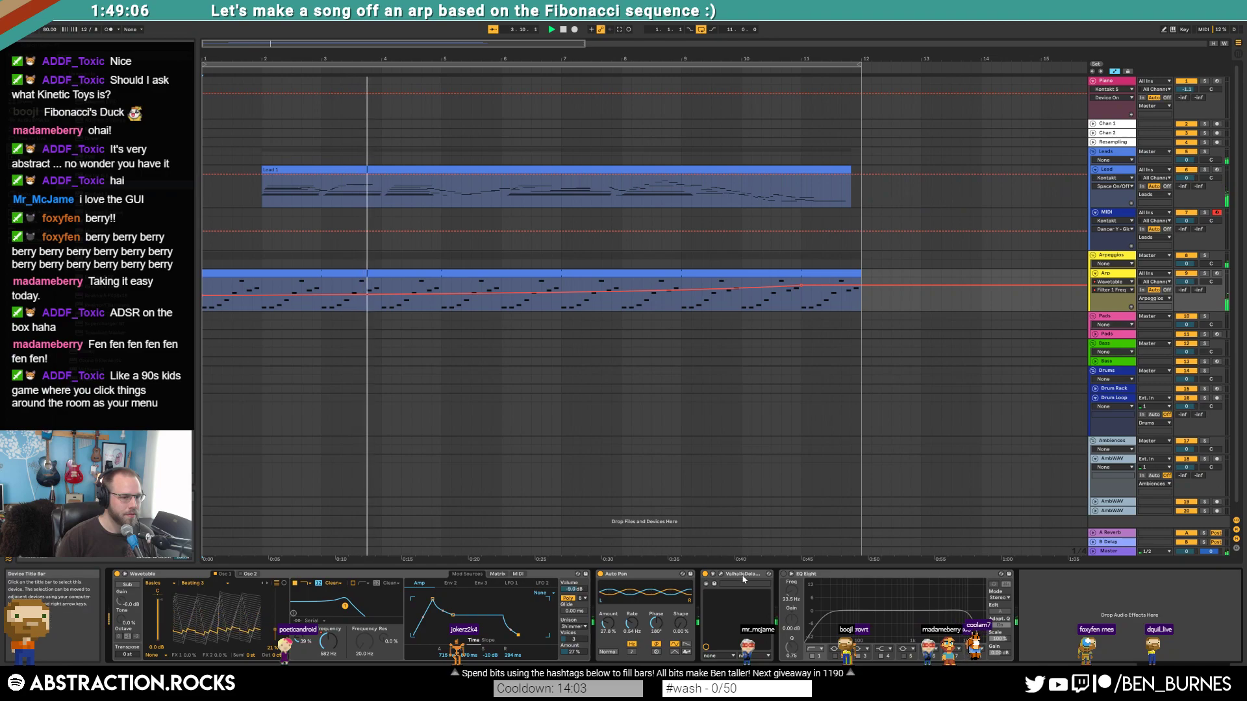
- Open the Lead clip's notes and select the chord at bar 4 while listening
{"action": "double_click", "coordinate": [398, 167]}
{"action": "left_click_drag", "start_coordinate": [478, 560], "coordinate": [495, 631]}
{"action": "key", "text": "space"}
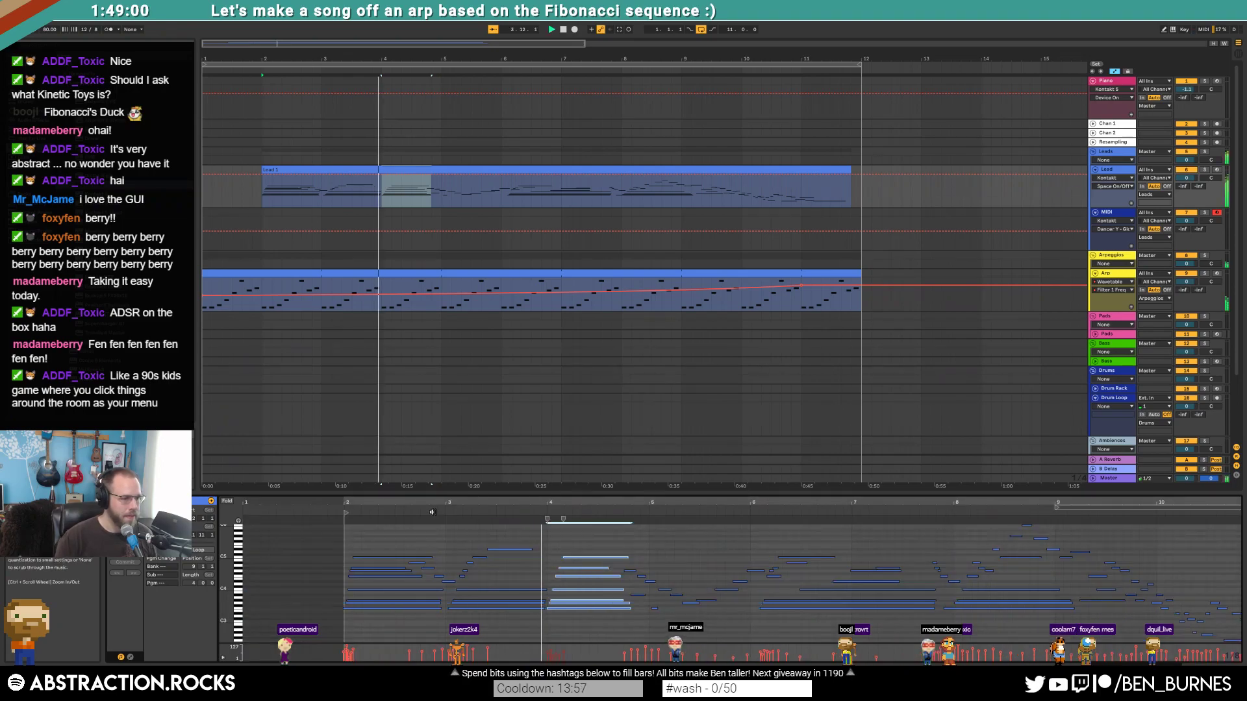
{"action": "left_click", "coordinate": [542, 545]}
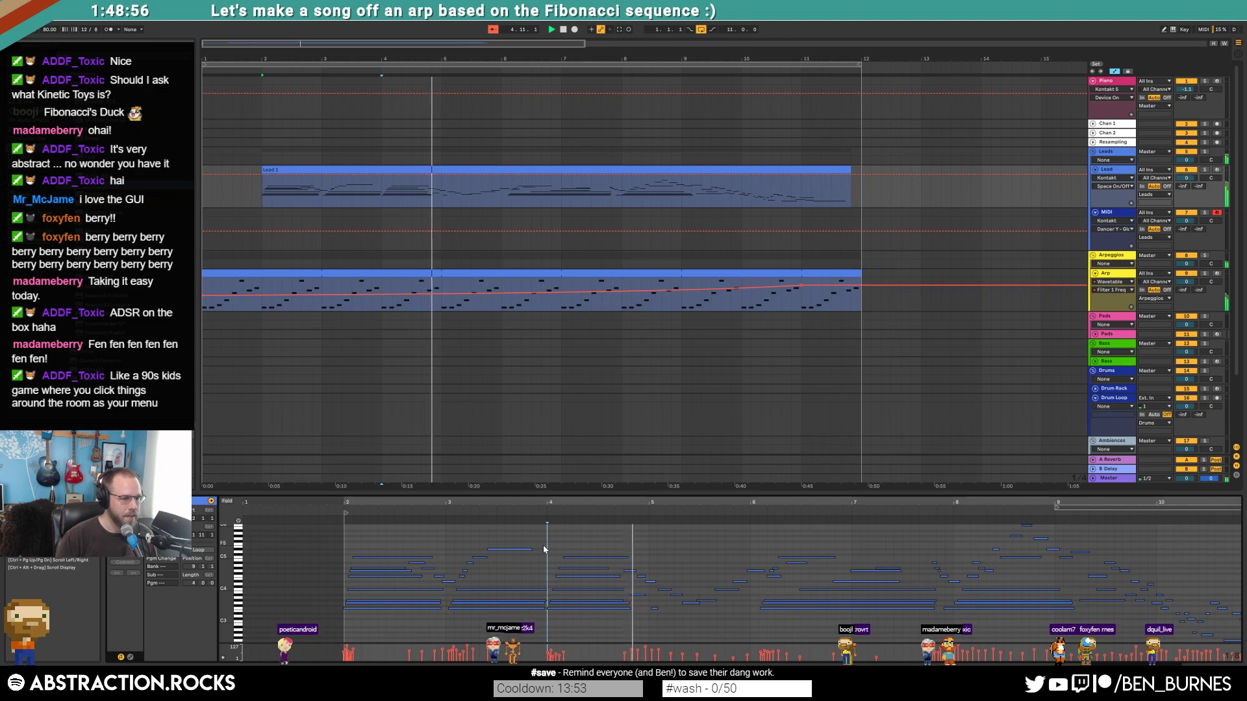
- Check the low note at bar 5 and shift the chord and its run earlier to start on bar 6
{"action": "left_click", "coordinate": [654, 609]}
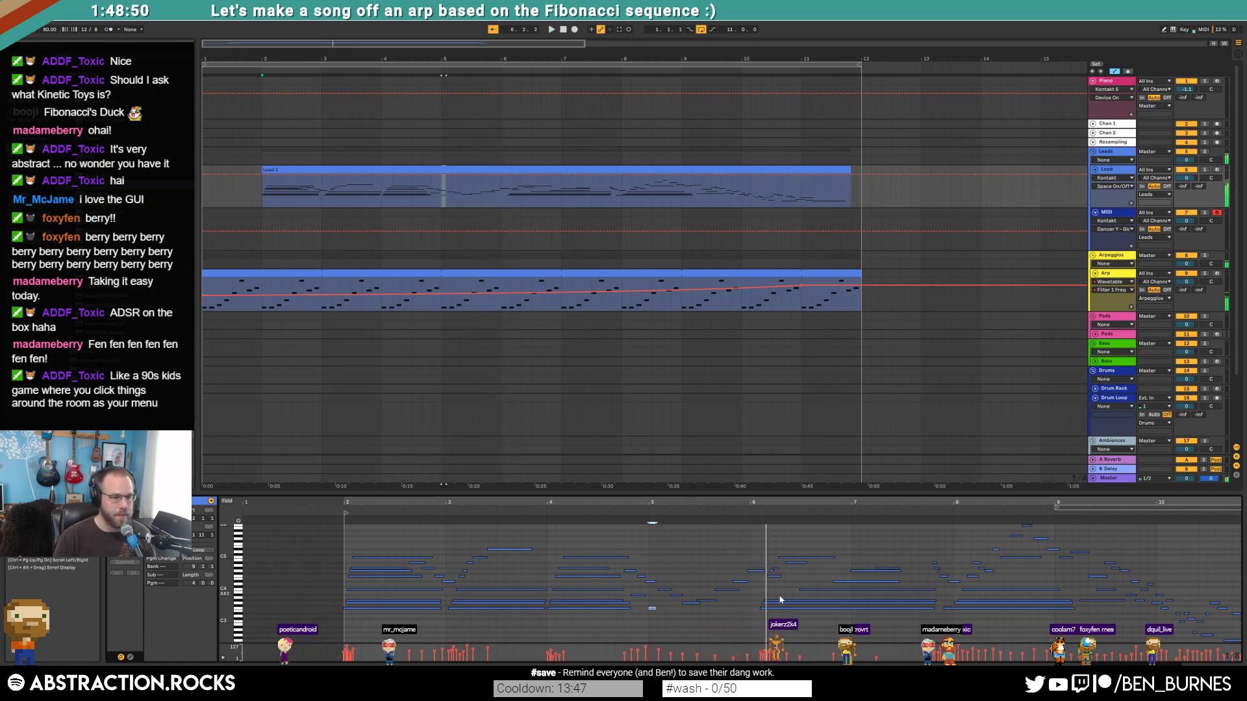
{"action": "left_click_drag", "start_coordinate": [765, 546], "coordinate": [789, 622]}
{"action": "key", "text": "Left"}
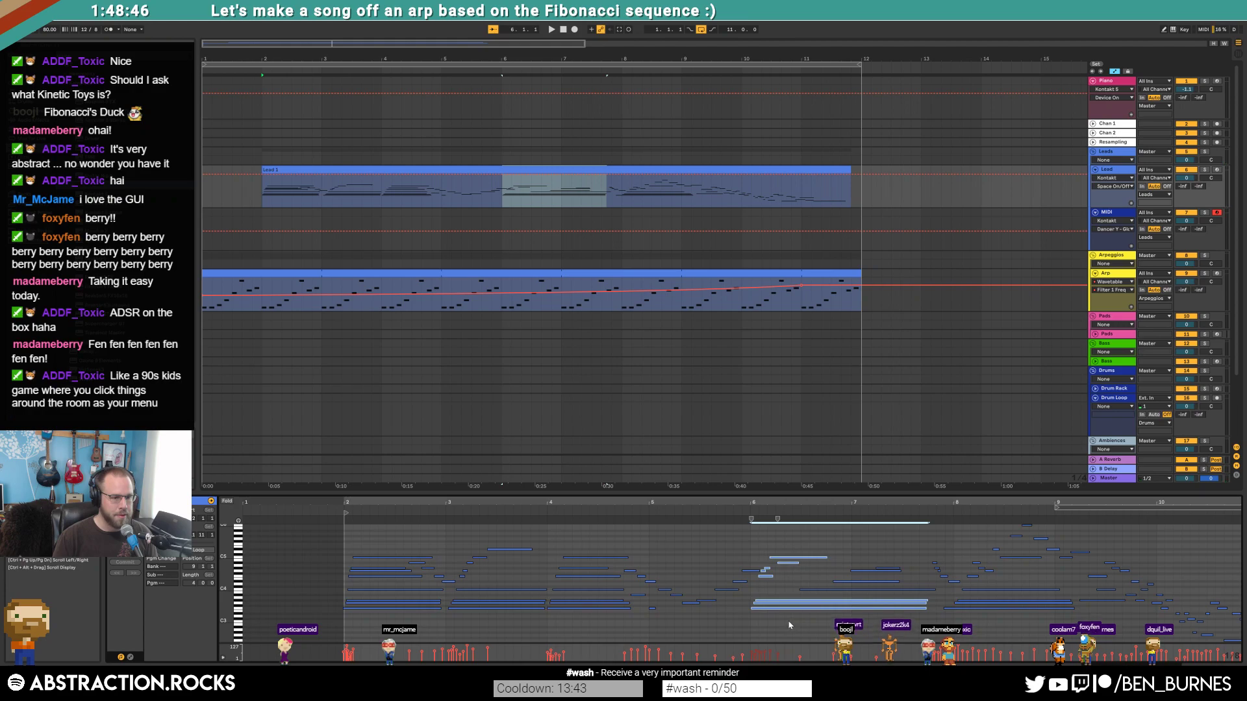
- Go through the Lead notes between bars 6 and 8 and adjust the velocity of the long note starting midway through bar 6
{"action": "left_click", "coordinate": [811, 576]}
{"action": "left_click", "coordinate": [837, 581]}
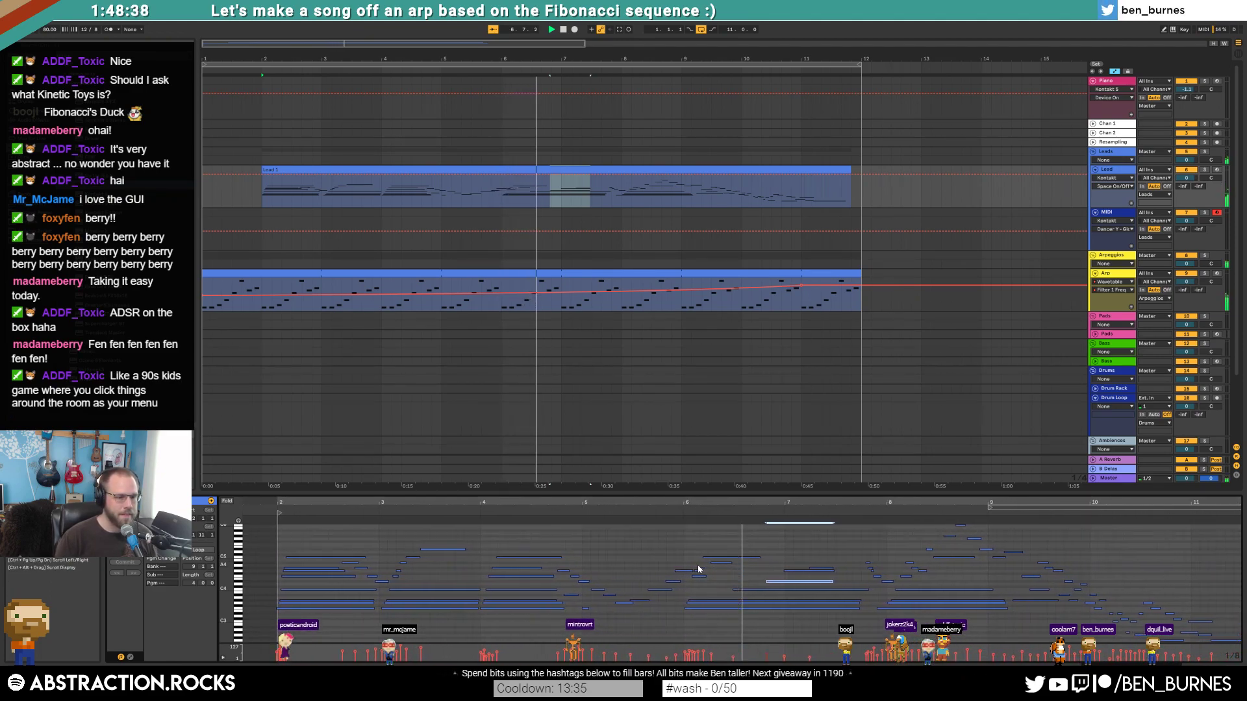
{"action": "left_click", "coordinate": [713, 564]}
{"action": "left_click", "coordinate": [762, 558]}
{"action": "key", "text": "space"}
{"action": "left_click", "coordinate": [797, 571]}
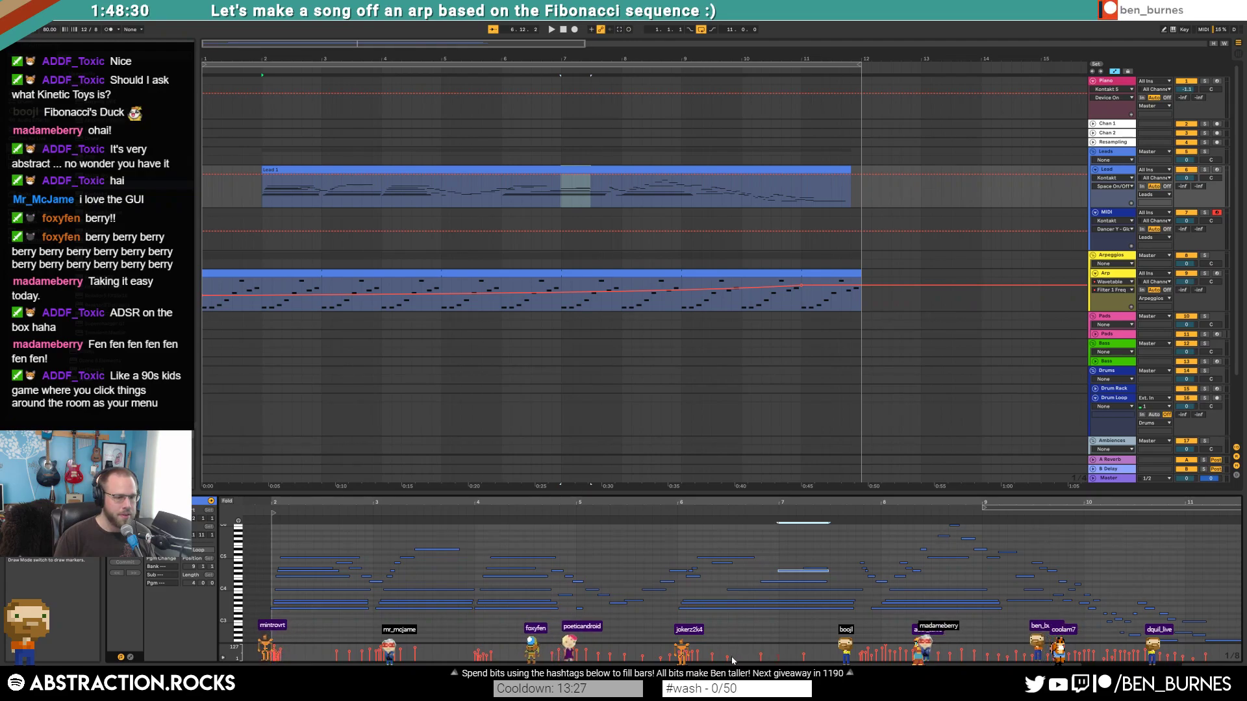
{"action": "left_click_drag", "start_coordinate": [726, 657], "coordinate": [727, 655]}
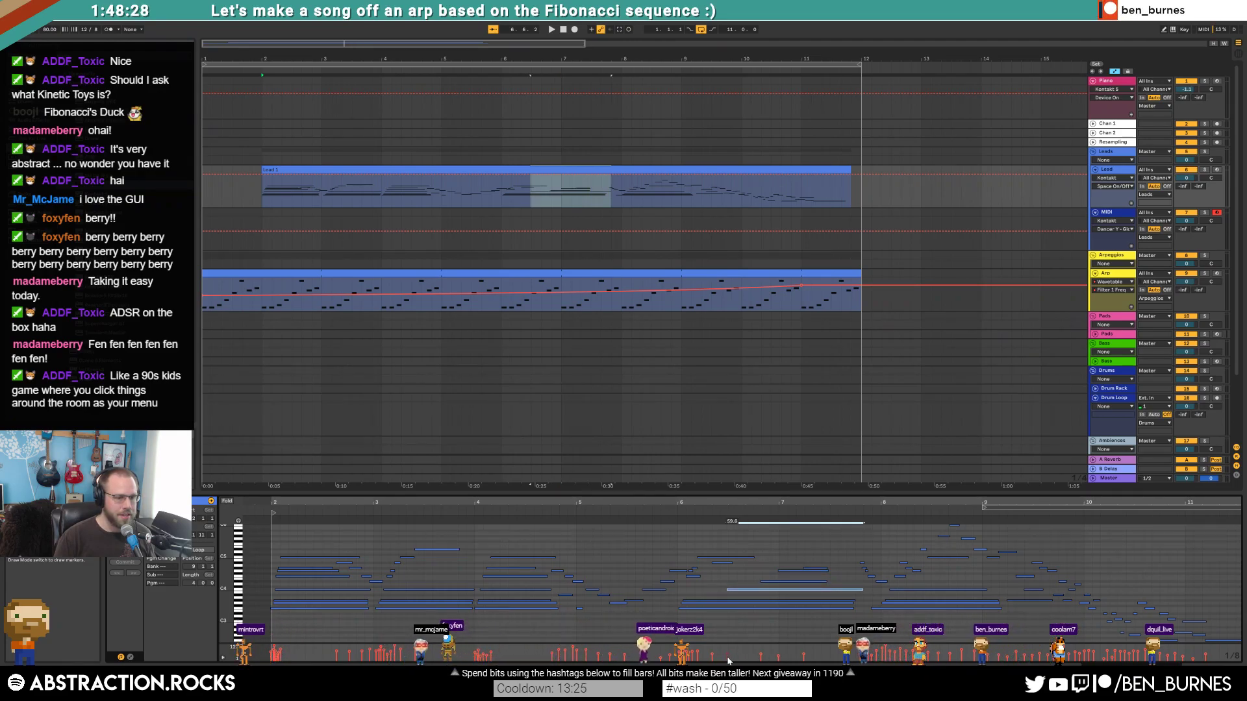
{"action": "left_click", "coordinate": [800, 618]}
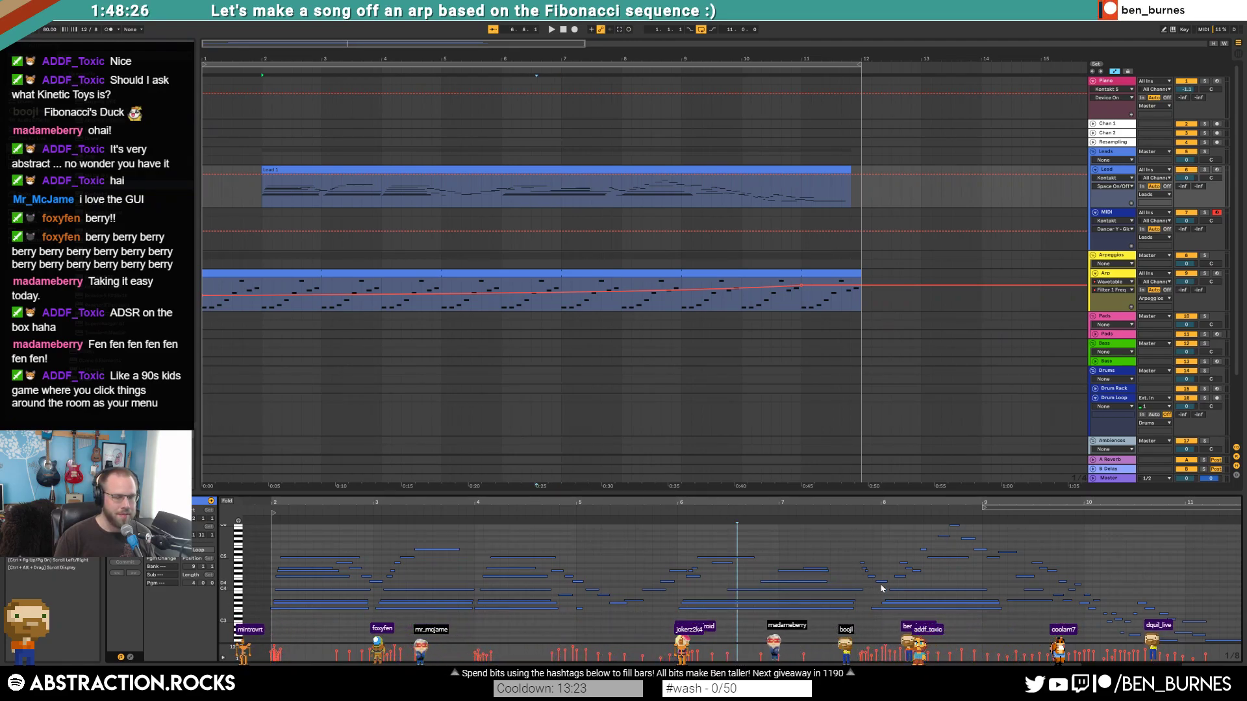
{"action": "left_click_drag", "start_coordinate": [927, 509], "coordinate": [768, 511]}
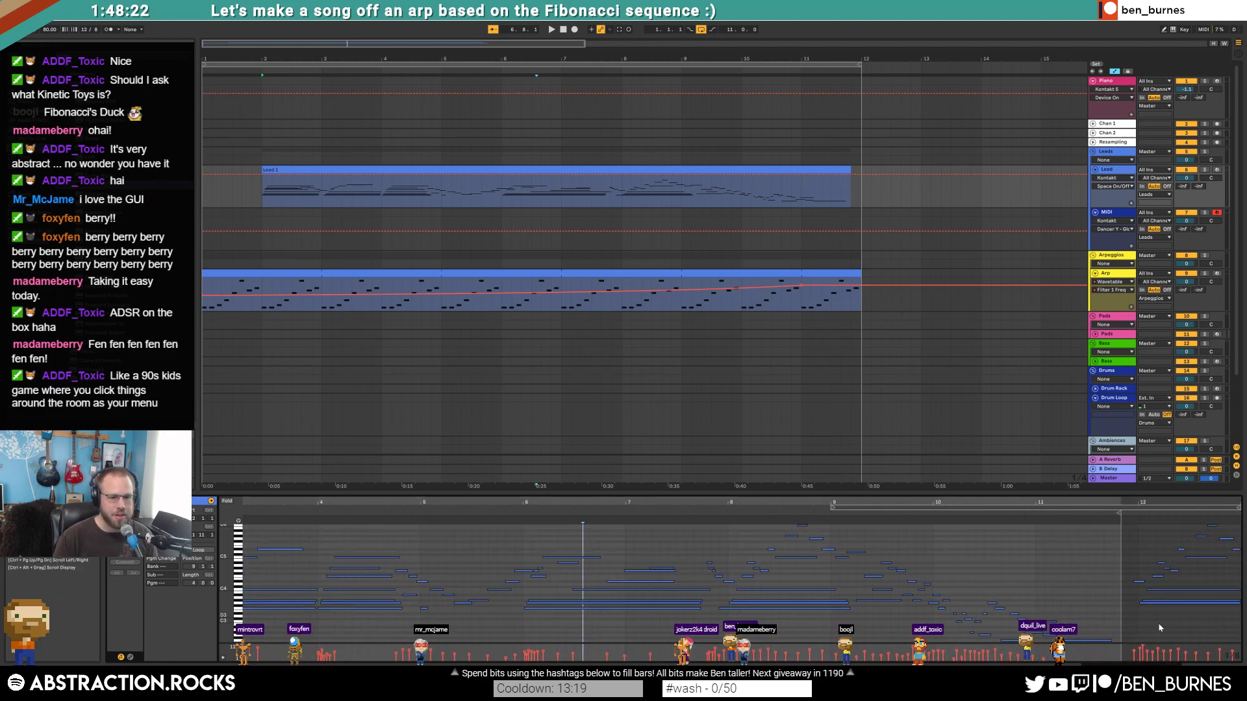
- Shift the Lead chord at bar 8 slightly later, shorten its notes, and listen through the run that follows
{"action": "left_click_drag", "start_coordinate": [1173, 498], "coordinate": [1173, 484]}
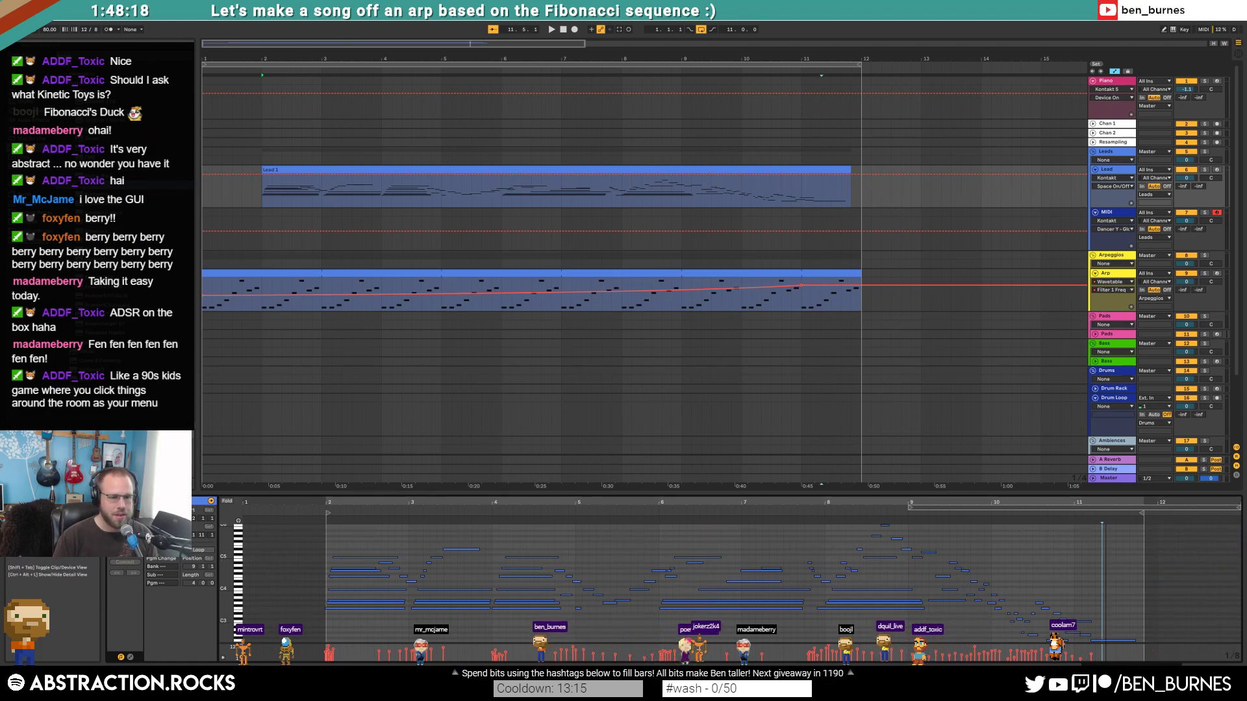
{"action": "left_click_drag", "start_coordinate": [1105, 502], "coordinate": [1105, 520]}
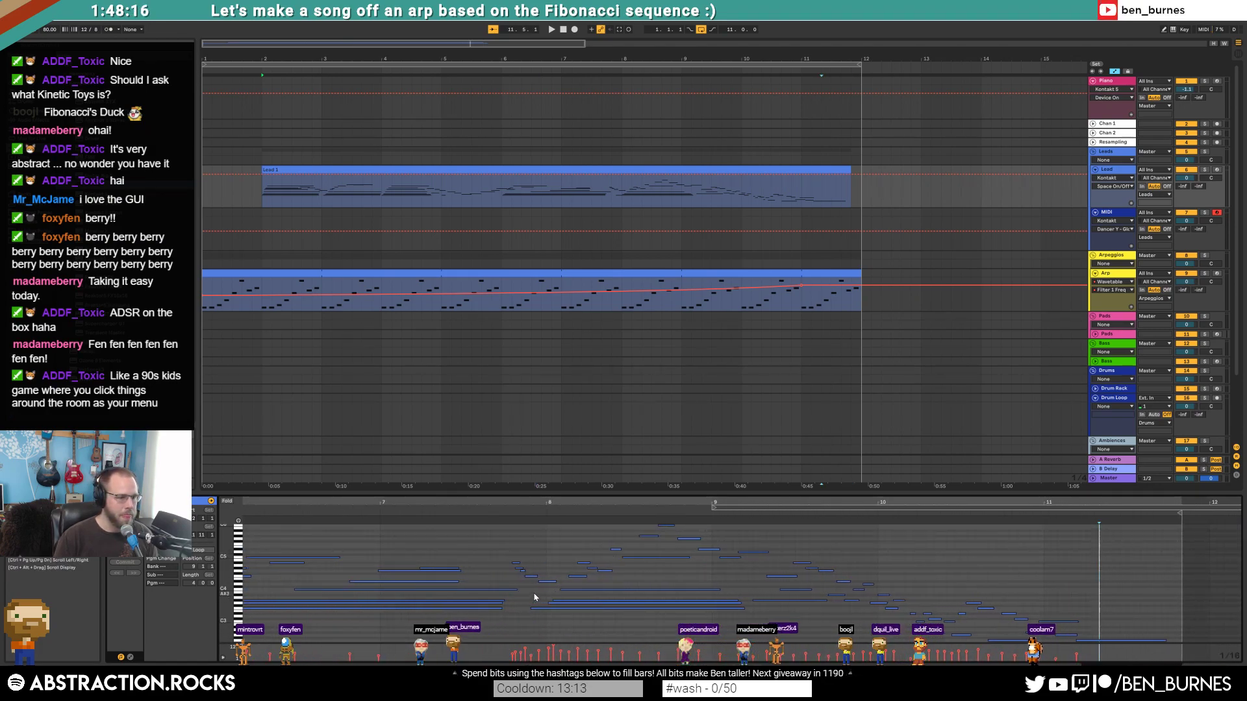
{"action": "left_click_drag", "start_coordinate": [539, 594], "coordinate": [590, 621]}
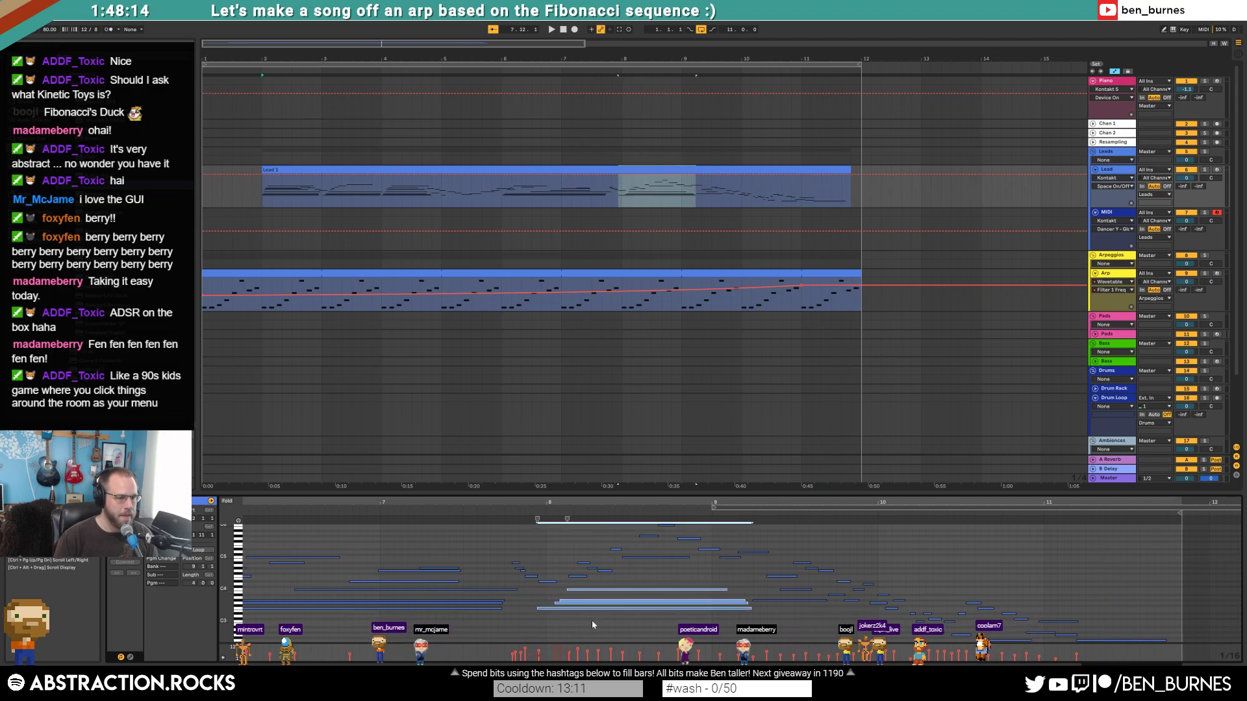
{"action": "key", "text": "Right"}
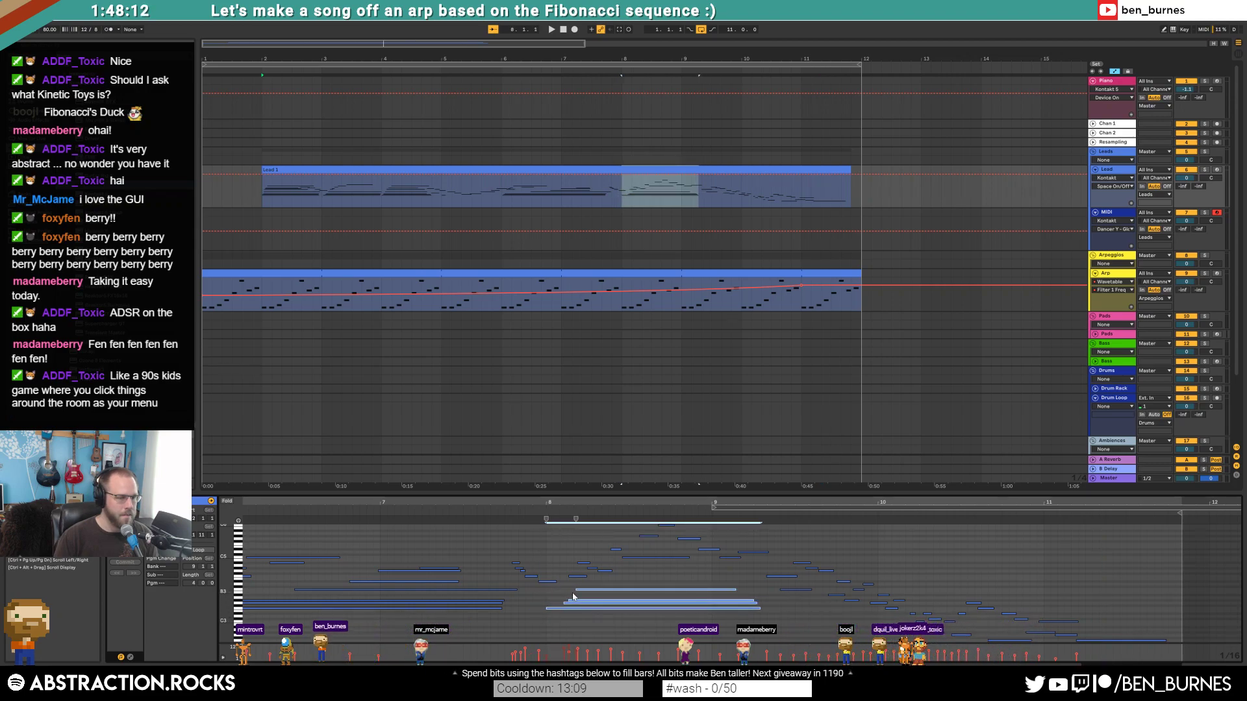
{"action": "left_click_drag", "start_coordinate": [734, 589], "coordinate": [696, 607]}
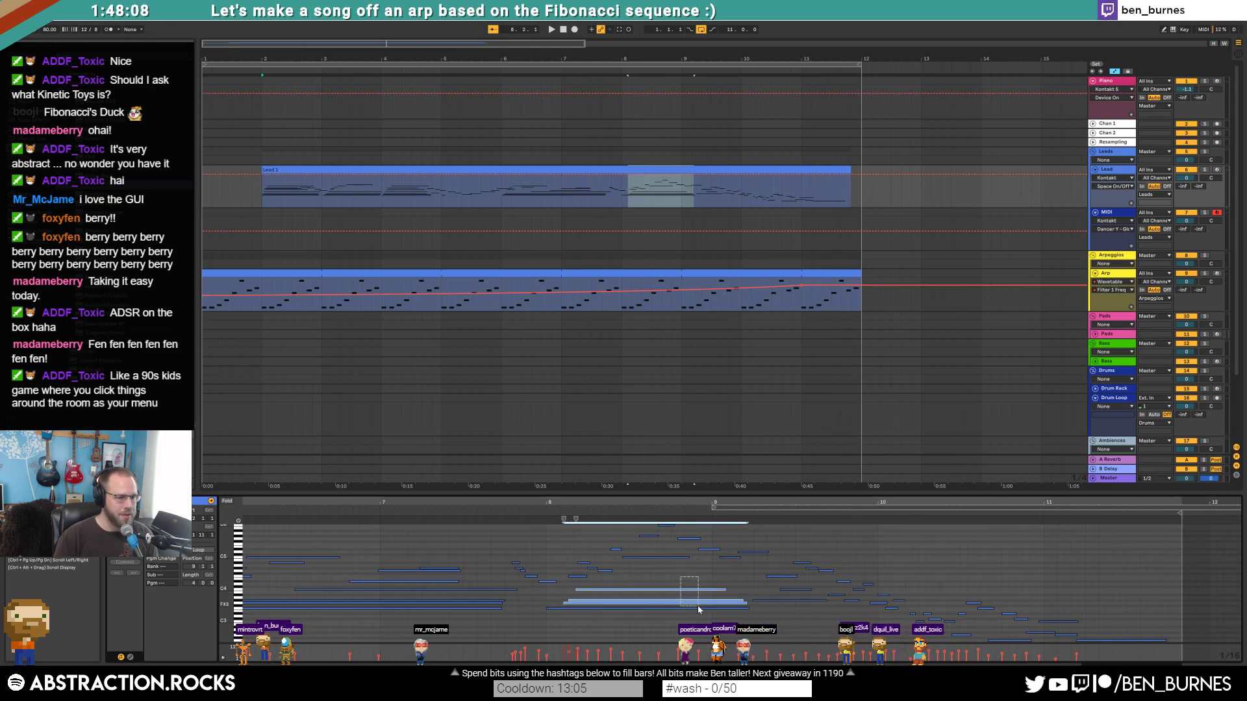
{"action": "left_click", "coordinate": [684, 592]}
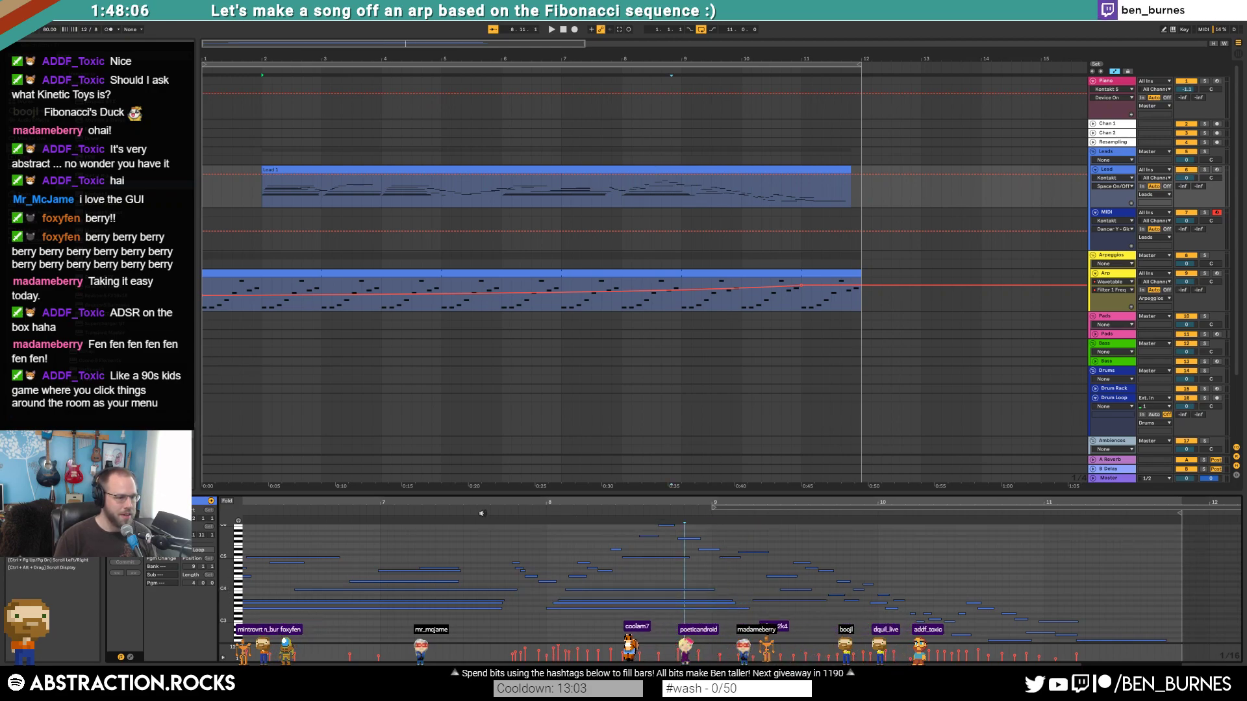
{"action": "key", "text": "space"}
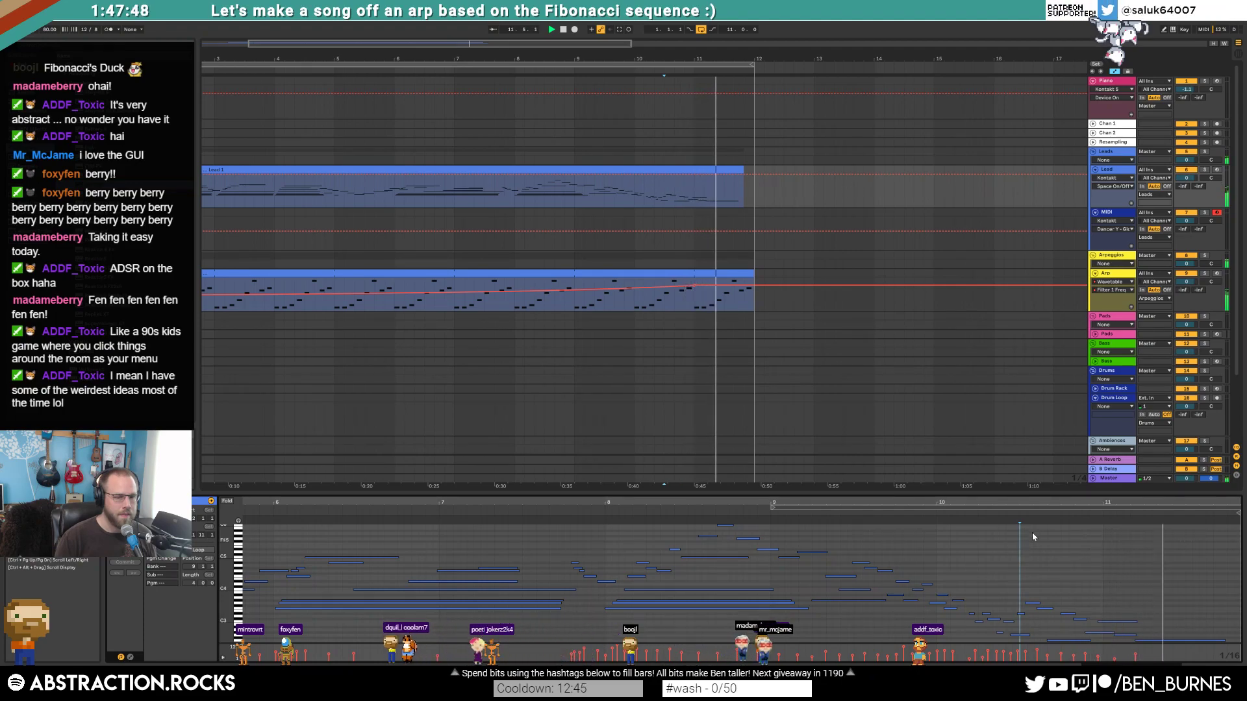
{"action": "key", "text": "space"}
- Insert a 13/8 time signature change at bar 14 of the arrangement
{"action": "left_click_drag", "start_coordinate": [1039, 501], "coordinate": [1120, 485]}
{"action": "key", "text": "shift+Tab"}
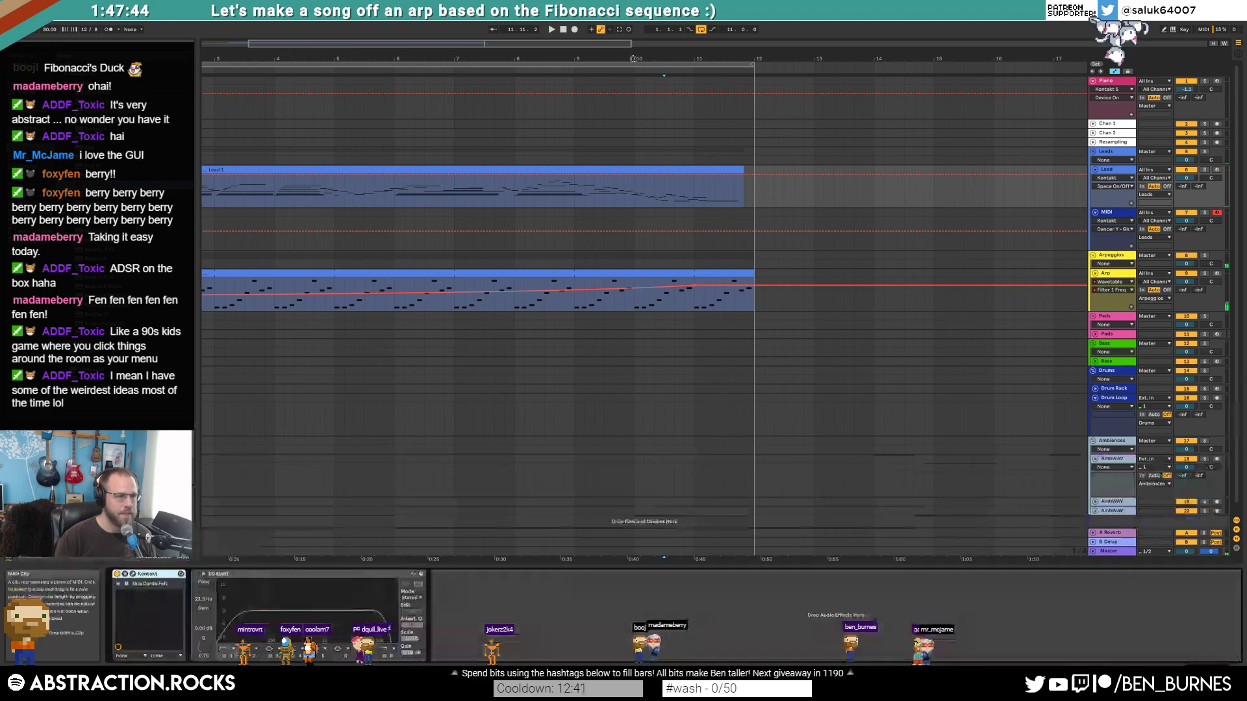
{"action": "scroll", "coordinate": [471, 111], "scroll_direction": "left", "scroll_amount": 2}
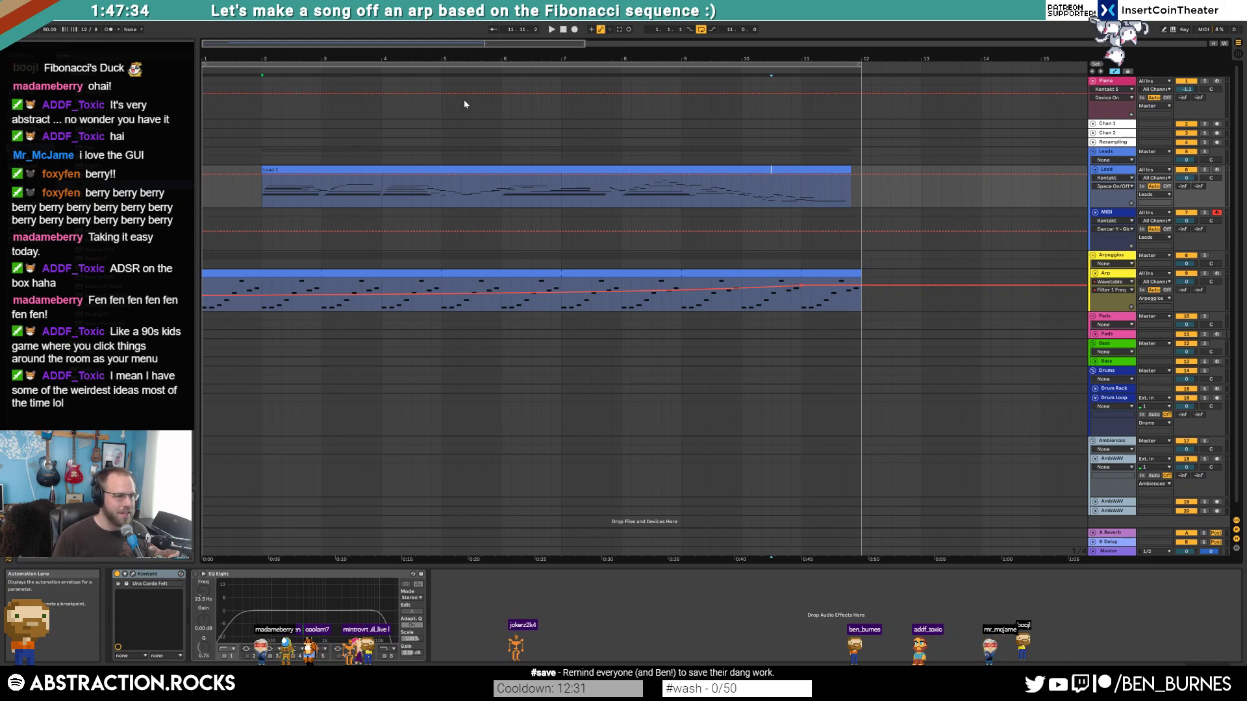
{"action": "left_click_drag", "start_coordinate": [383, 295], "coordinate": [439, 311]}
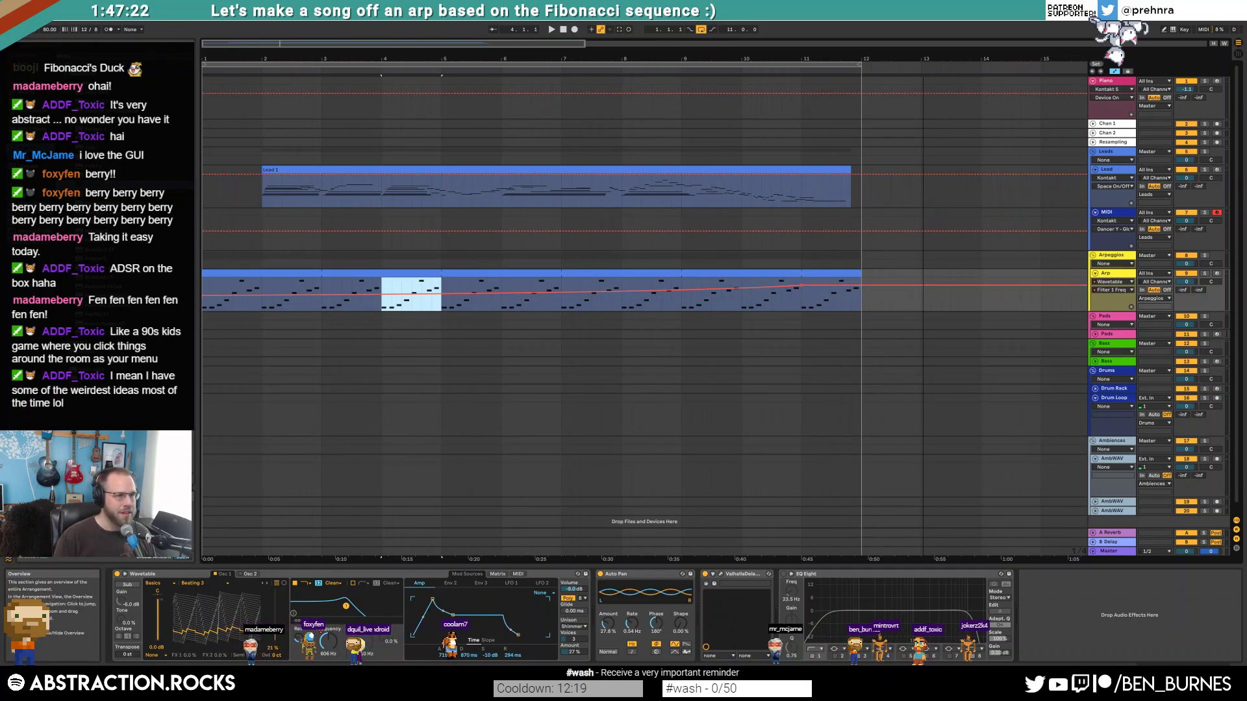
{"action": "scroll", "coordinate": [792, 80], "scroll_direction": "down", "scroll_amount": 3}
{"action": "right_click", "coordinate": [692, 69]}
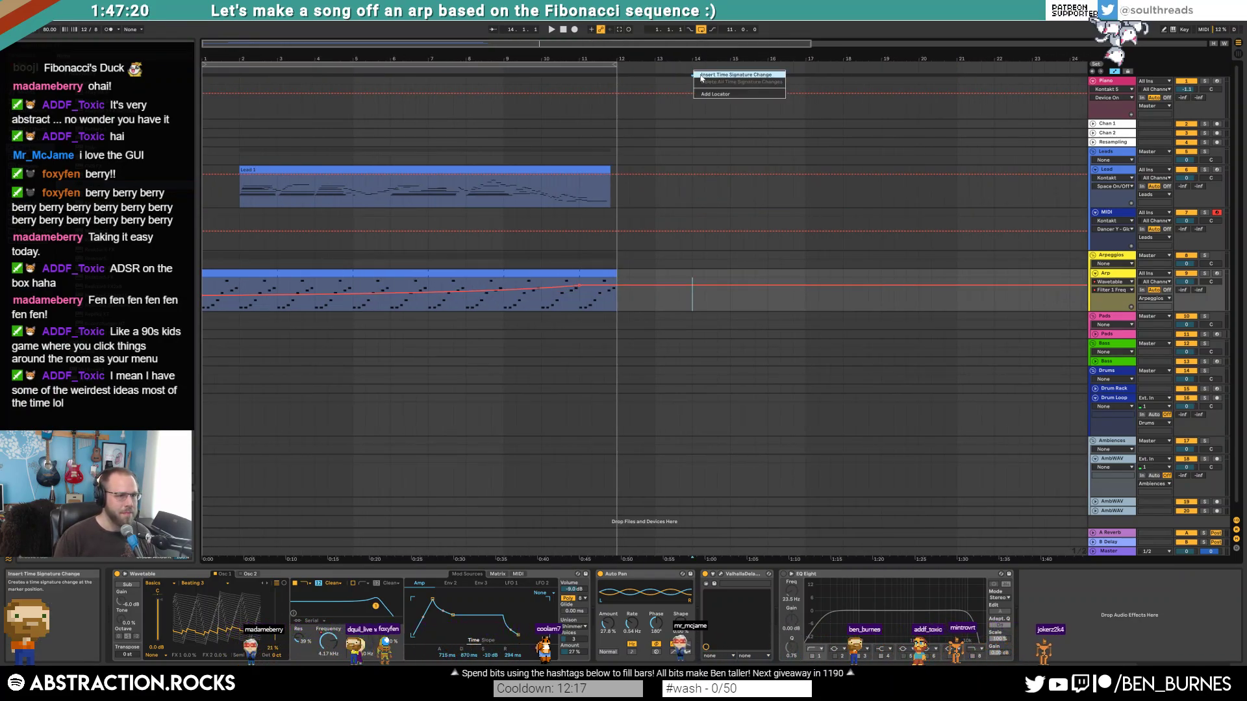
{"action": "left_click", "coordinate": [701, 75]}
{"action": "type", "text": "13/8"}
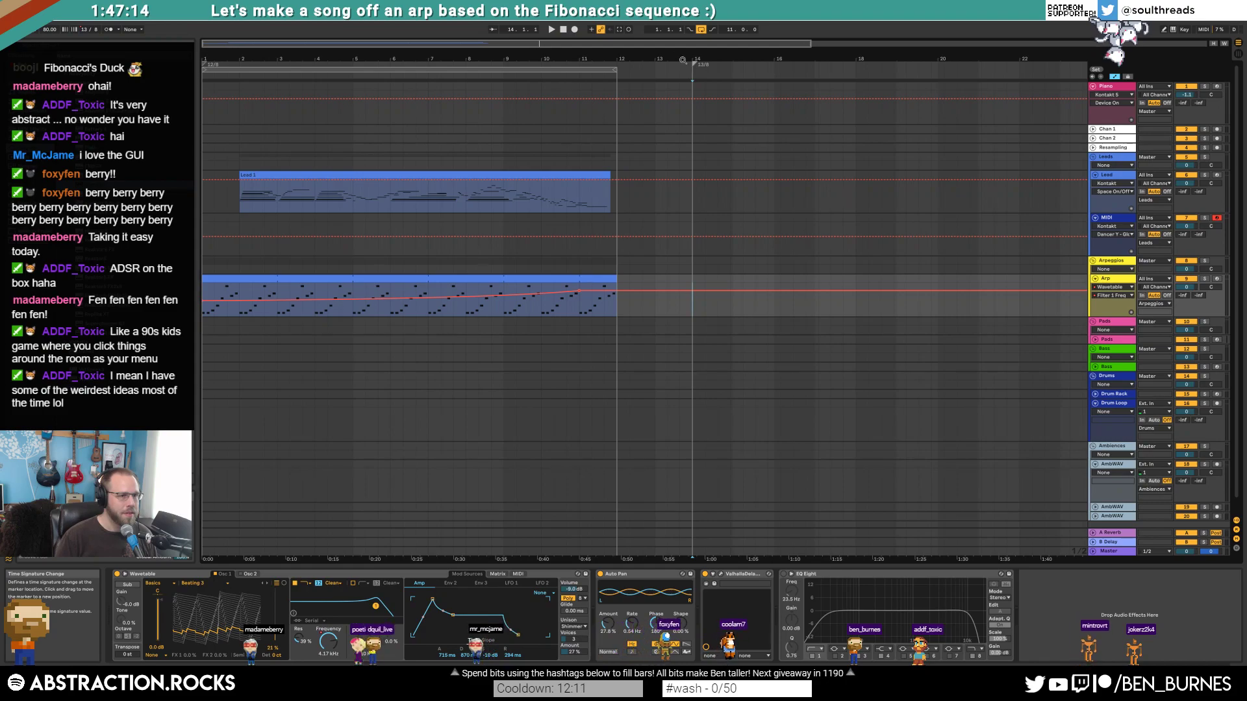
- Raise the Lead track's send to the Reverb return while playing from bar 2, with automation hidden
{"action": "left_click_drag", "start_coordinate": [688, 61], "coordinate": [632, 305]}
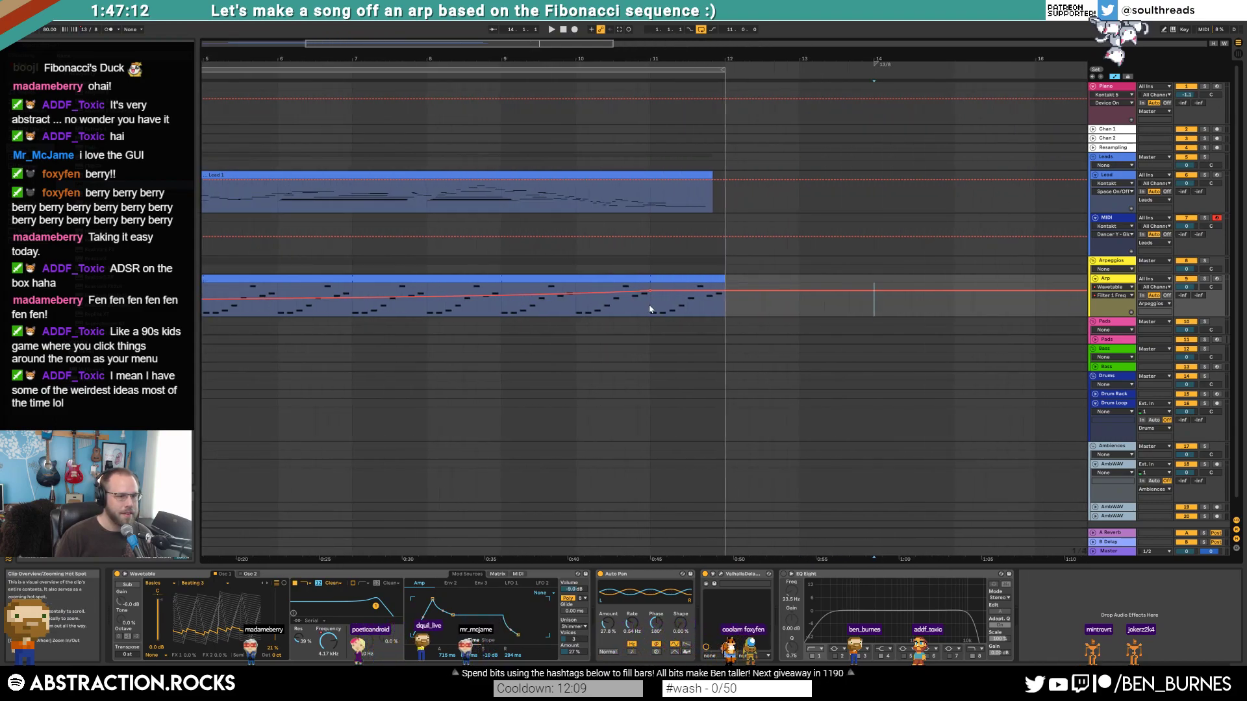
{"action": "left_click", "coordinate": [702, 282]}
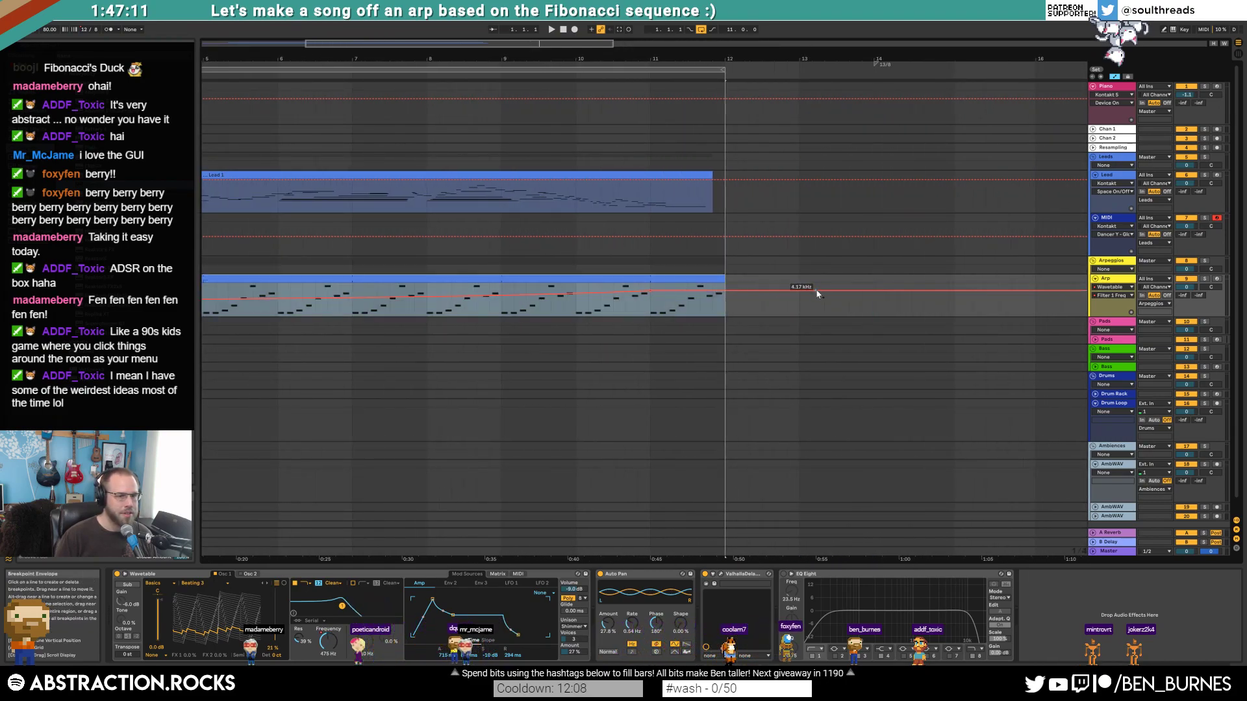
{"action": "left_click", "coordinate": [708, 202]}
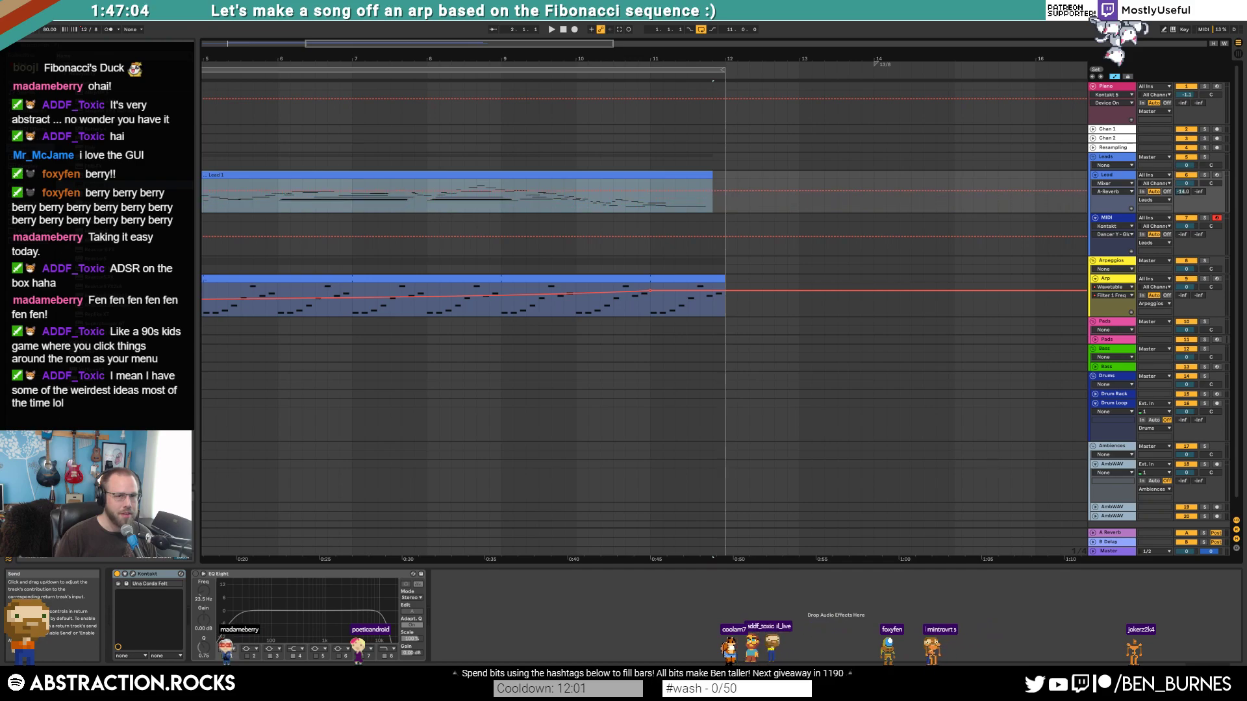
{"action": "left_click_drag", "start_coordinate": [369, 43], "coordinate": [300, 44]}
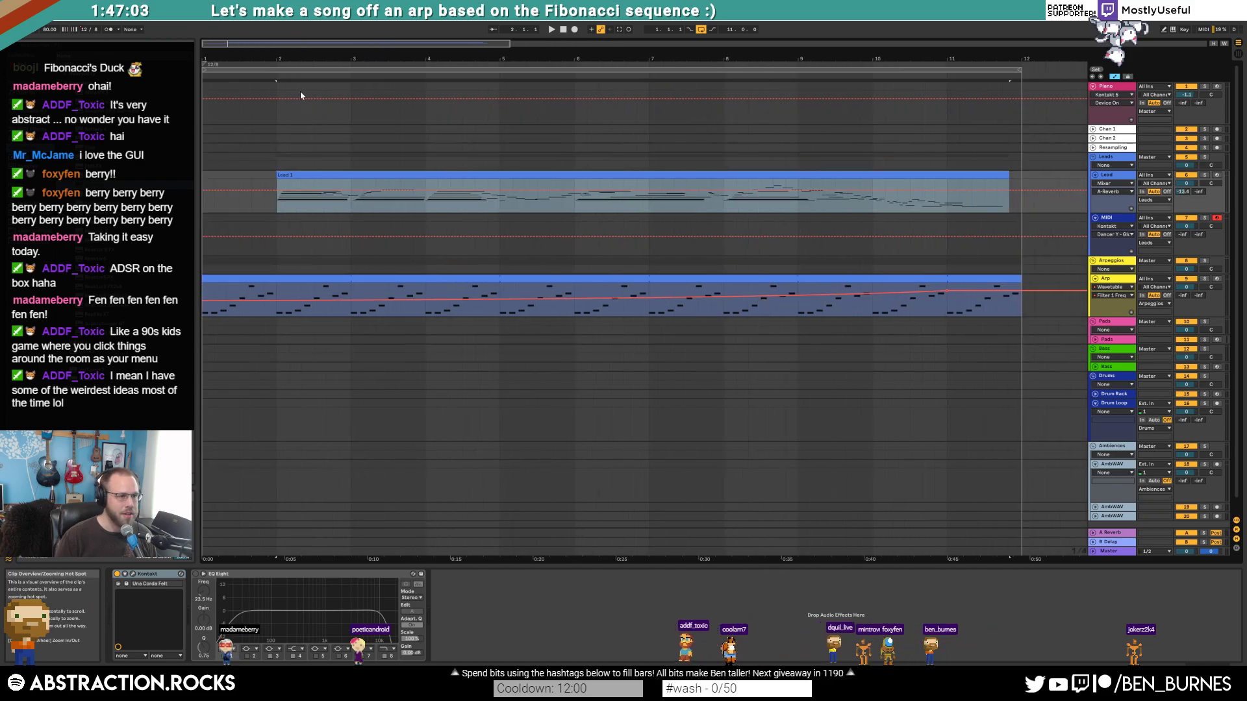
{"action": "left_click", "coordinate": [272, 209]}
{"action": "key", "text": "space"}
{"action": "key", "text": "ctrl+a"}
{"action": "left_click_drag", "start_coordinate": [1183, 193], "coordinate": [1182, 197]}
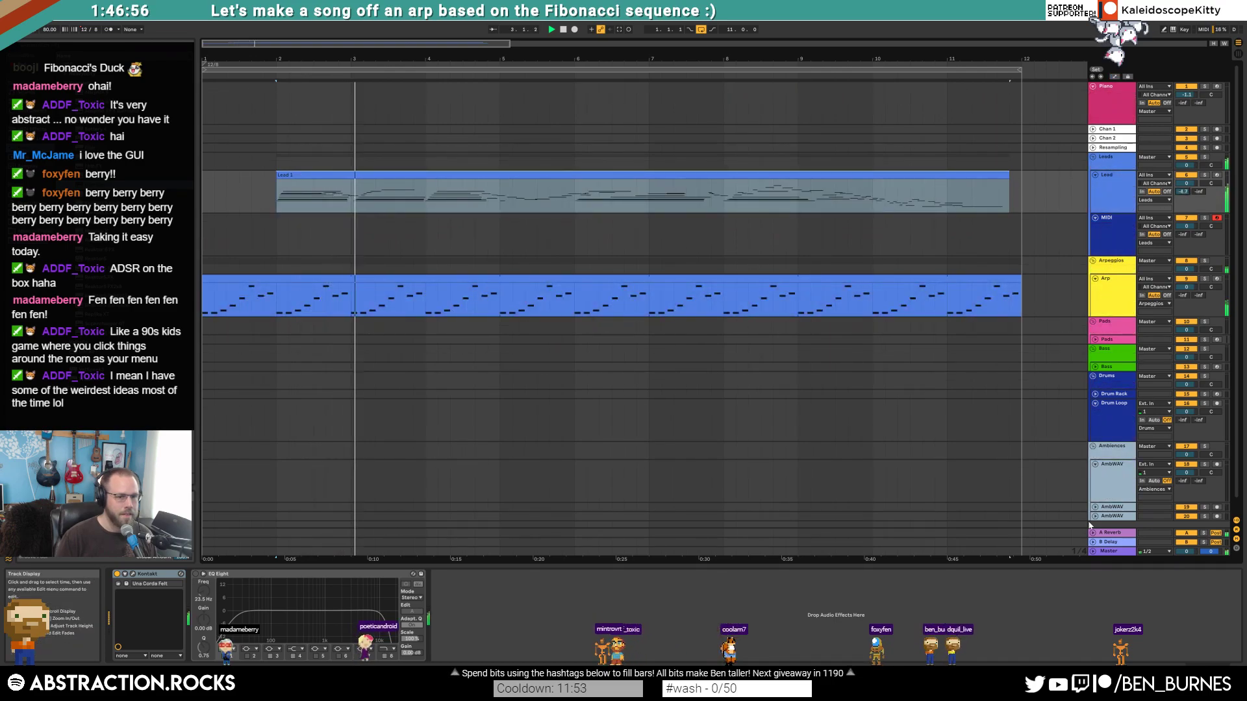
- Lengthen the decay of ValhallaRoom on the Reverb return to 4.49 s and adjust the Lead's reverb send
{"action": "left_click", "coordinate": [1110, 533]}
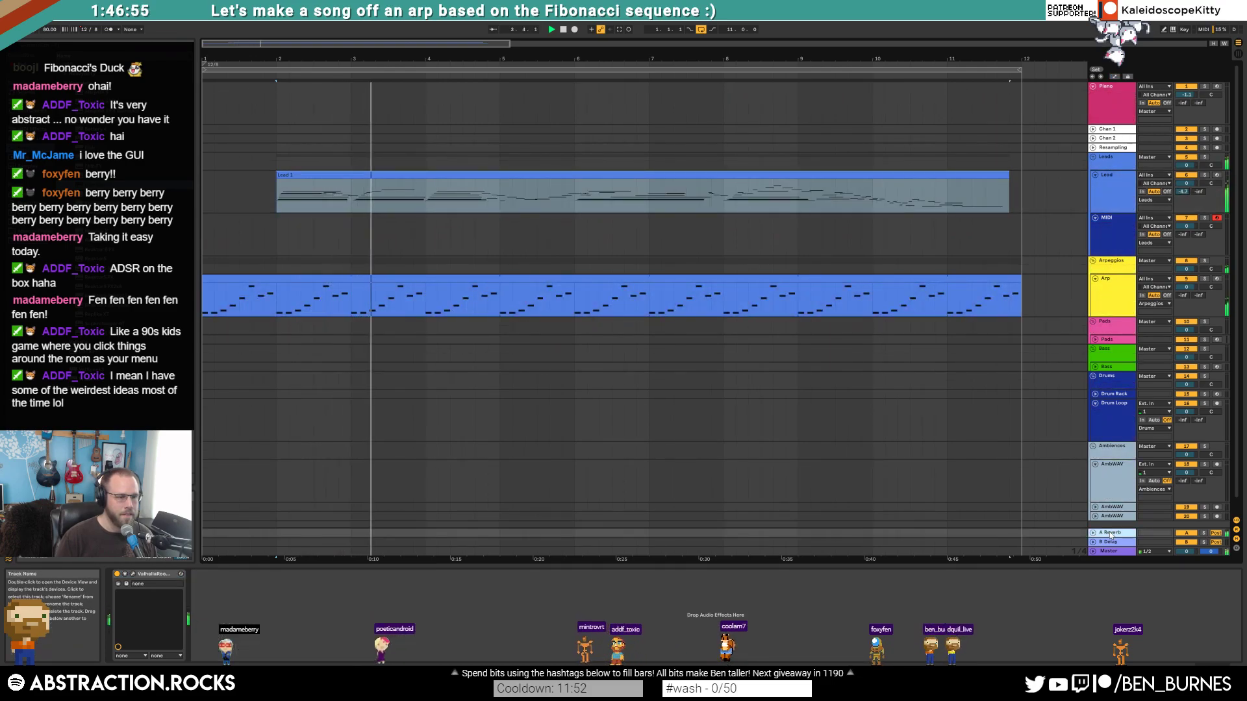
{"action": "left_click", "coordinate": [133, 574]}
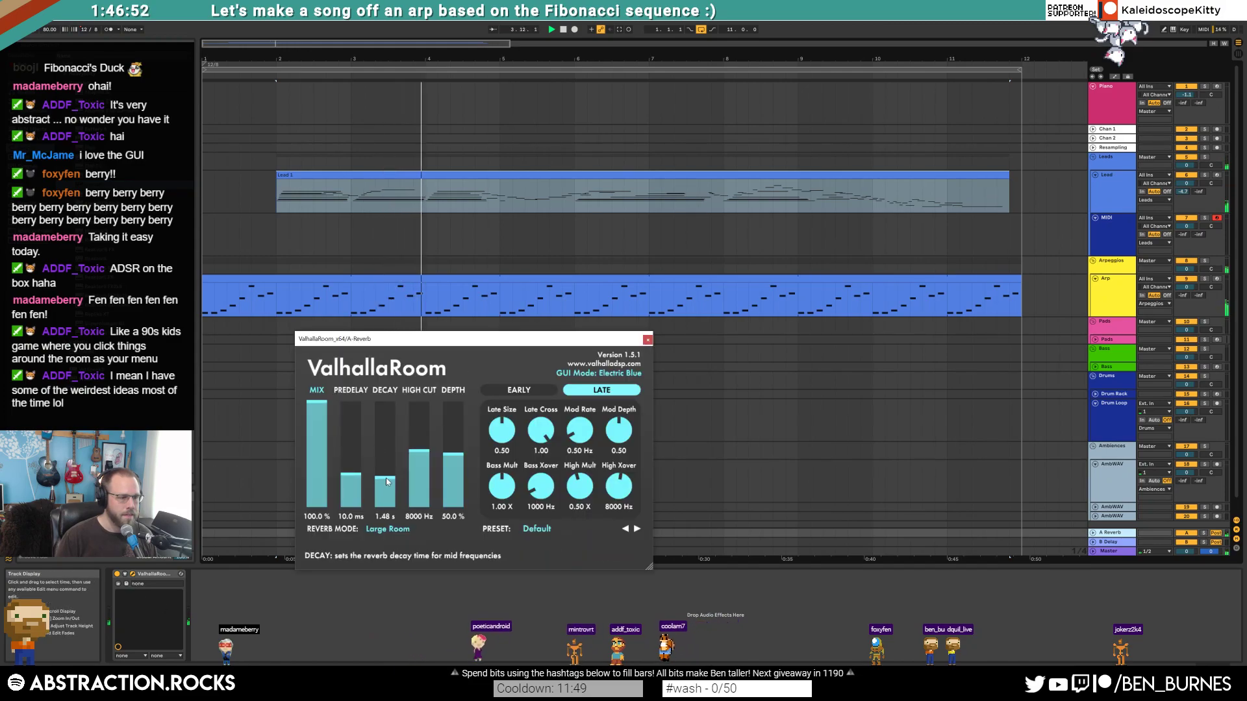
{"action": "left_click_drag", "start_coordinate": [387, 470], "coordinate": [386, 465]}
{"action": "left_click", "coordinate": [1183, 191]}
- Switch ValhallaRoom's reverb mode to Large Chamber and set its decay to 5.82 s
{"action": "left_click", "coordinate": [388, 529]}
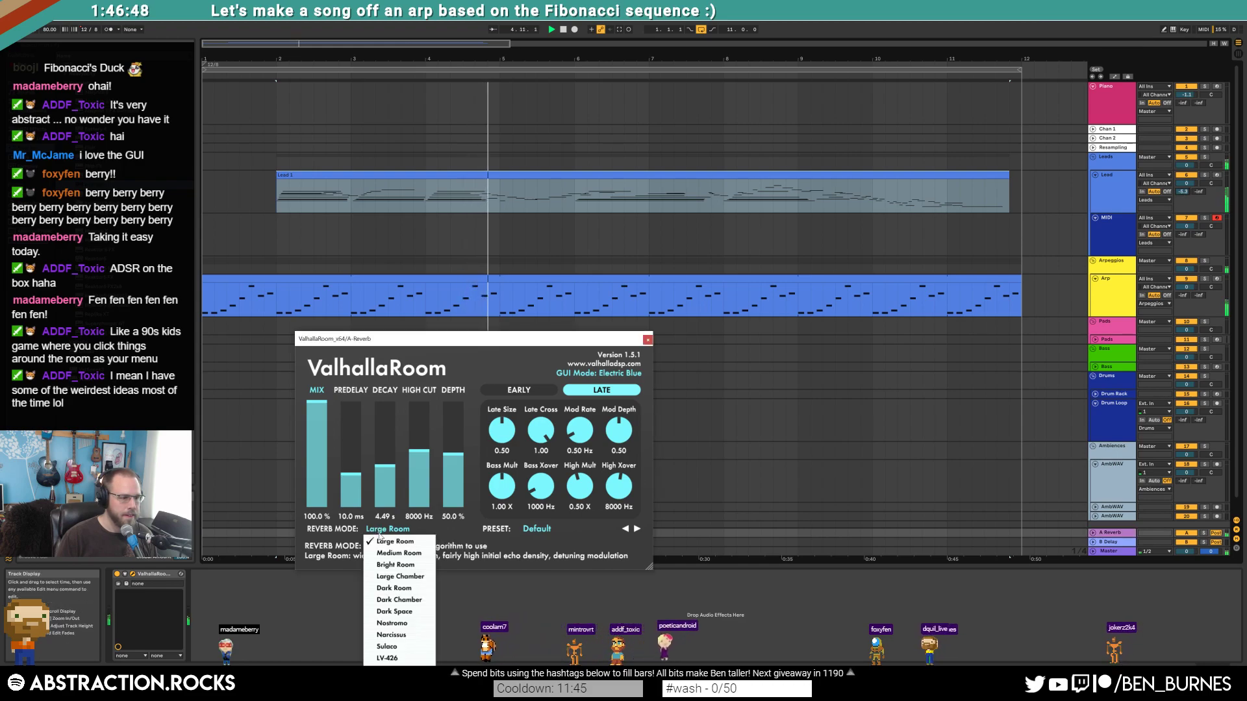
{"action": "left_click", "coordinate": [400, 577]}
{"action": "left_click_drag", "start_coordinate": [388, 469], "coordinate": [383, 461]}
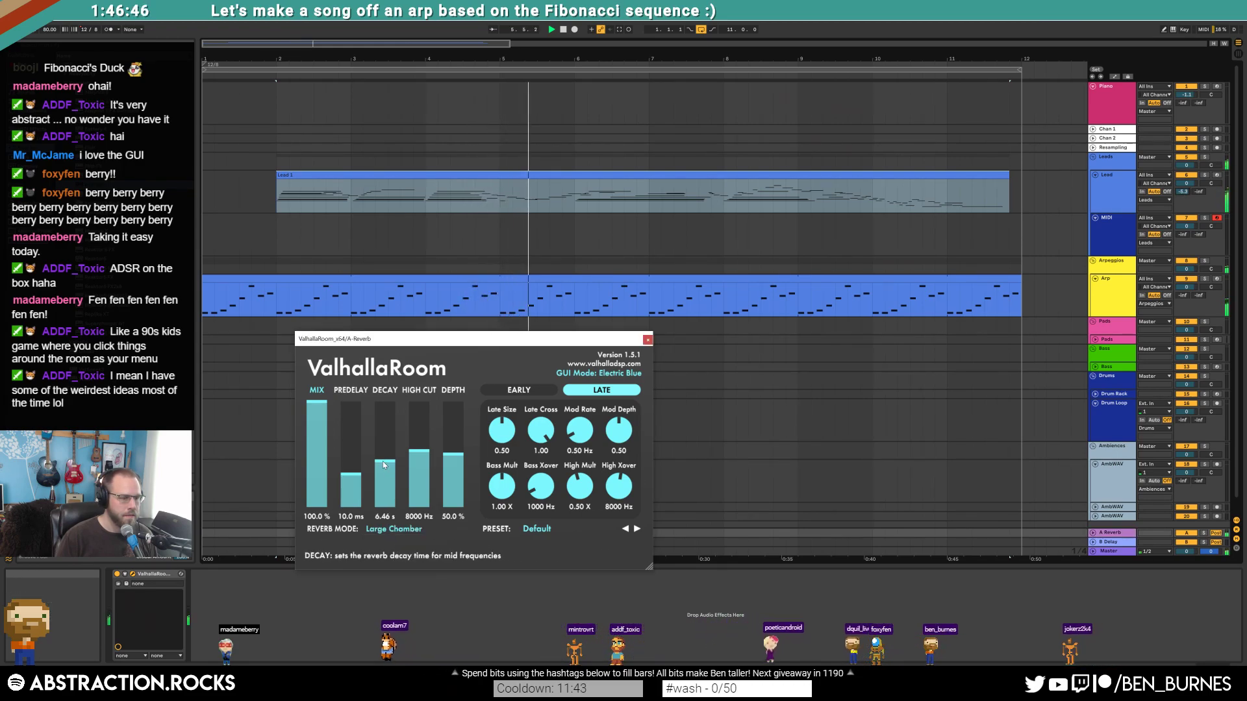
{"action": "left_click", "coordinate": [647, 339]}
{"action": "key", "text": "space"}
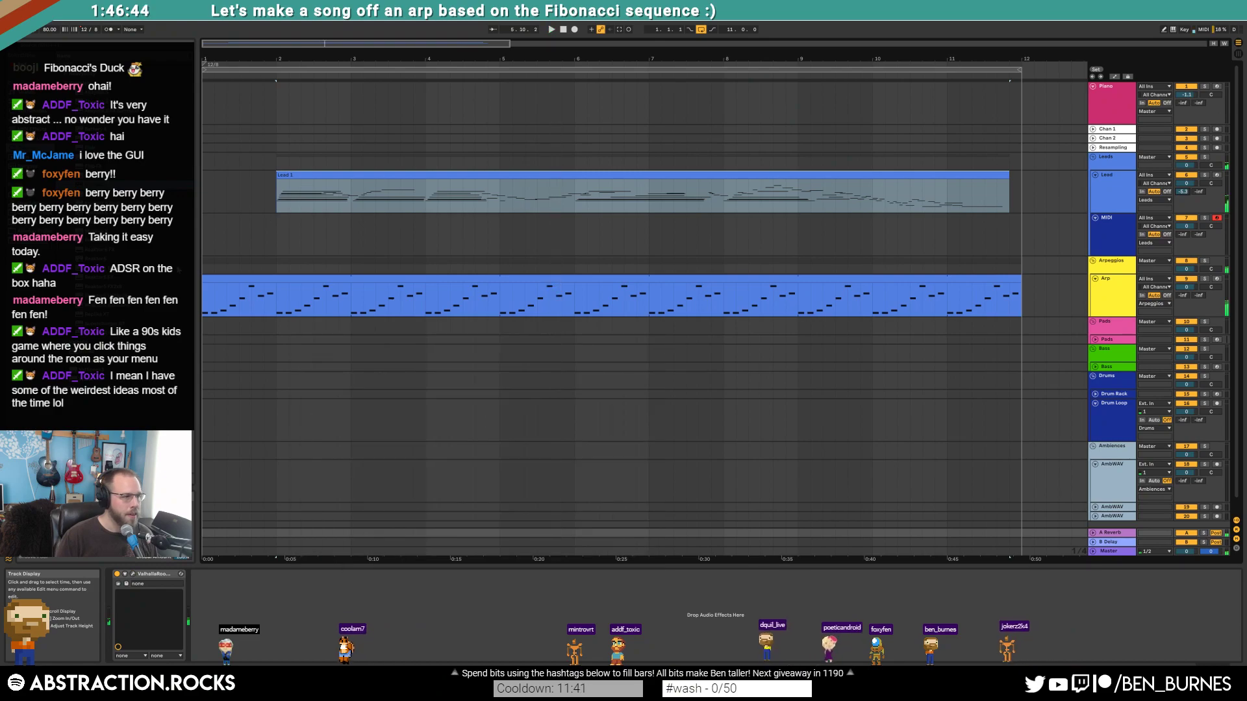
{"action": "left_click", "coordinate": [135, 575]}
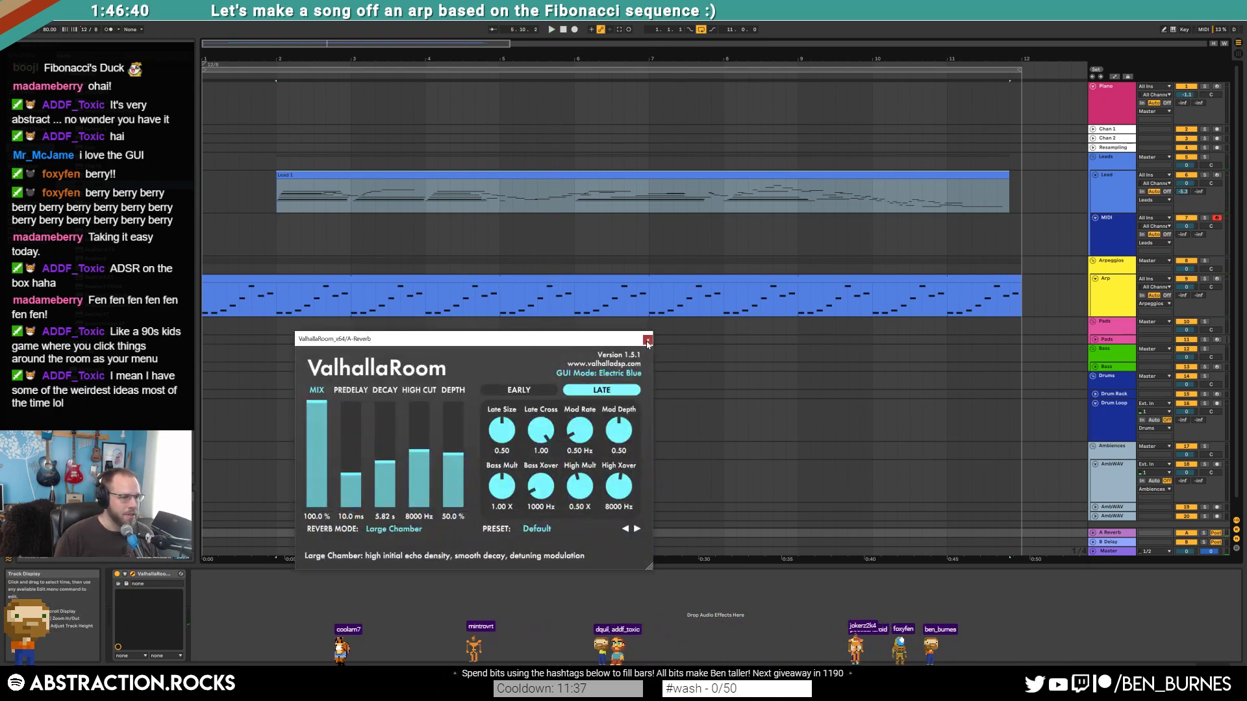
{"action": "left_click", "coordinate": [647, 341]}
- Open the Lead's Una Corda Felt effects in Kontakt and choose the Nice And Easy compression preset
{"action": "left_click", "coordinate": [635, 215]}
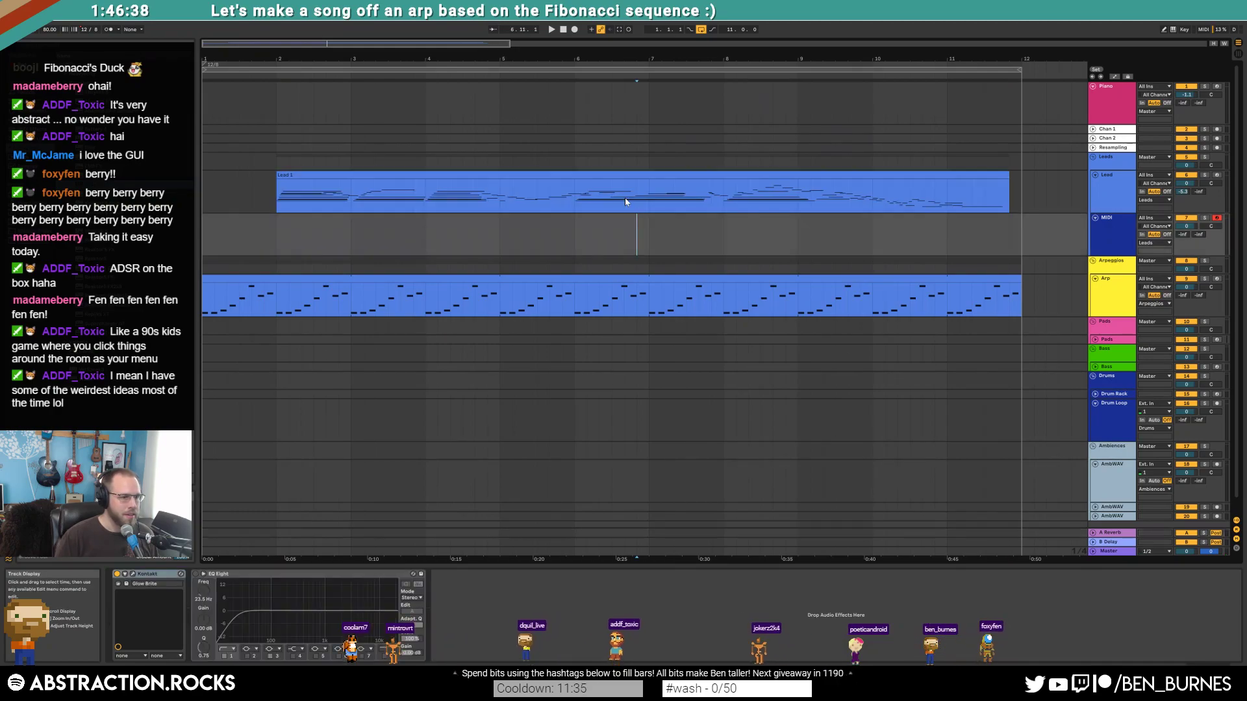
{"action": "left_click", "coordinate": [629, 207]}
{"action": "left_click", "coordinate": [133, 574]}
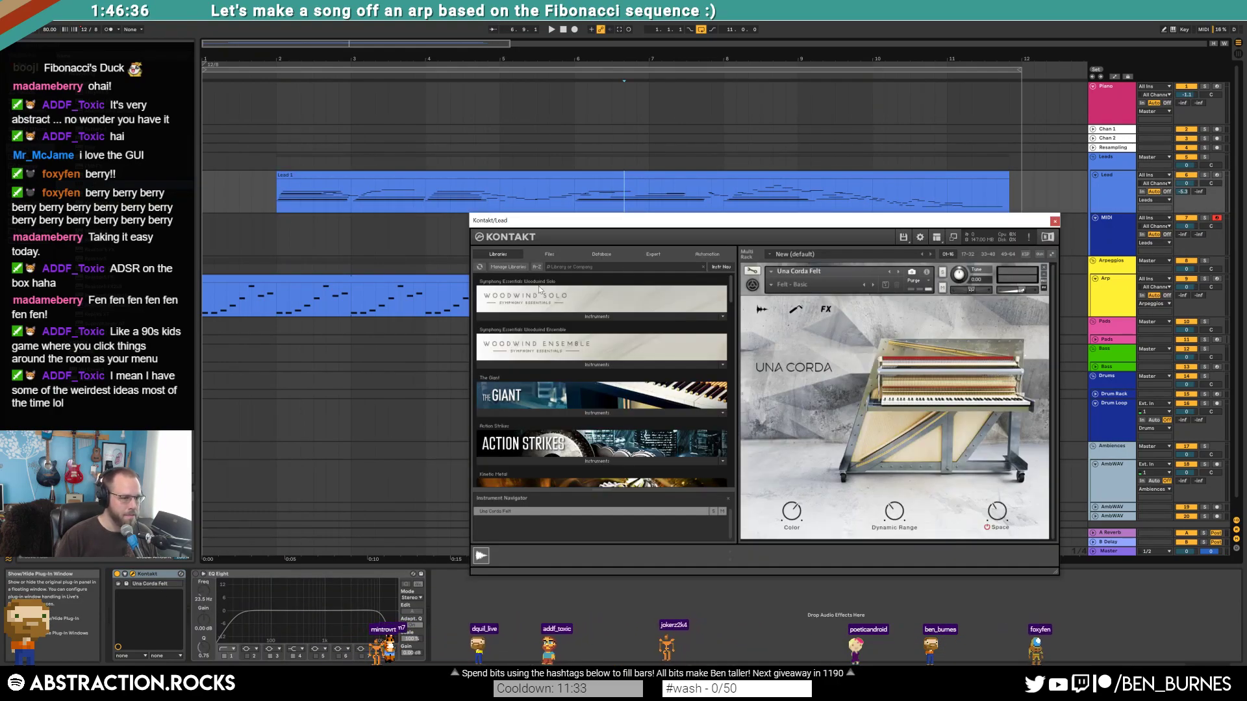
{"action": "left_click", "coordinate": [793, 310]}
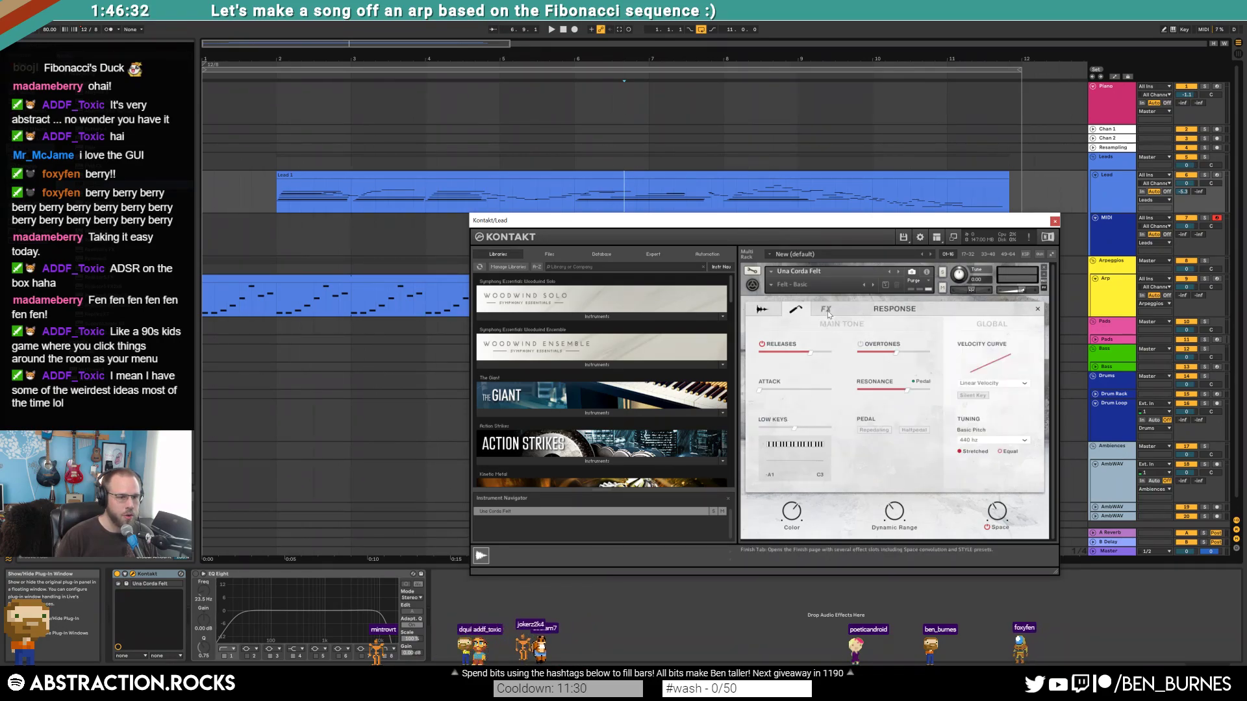
{"action": "left_click", "coordinate": [826, 310]}
{"action": "left_click", "coordinate": [802, 478]}
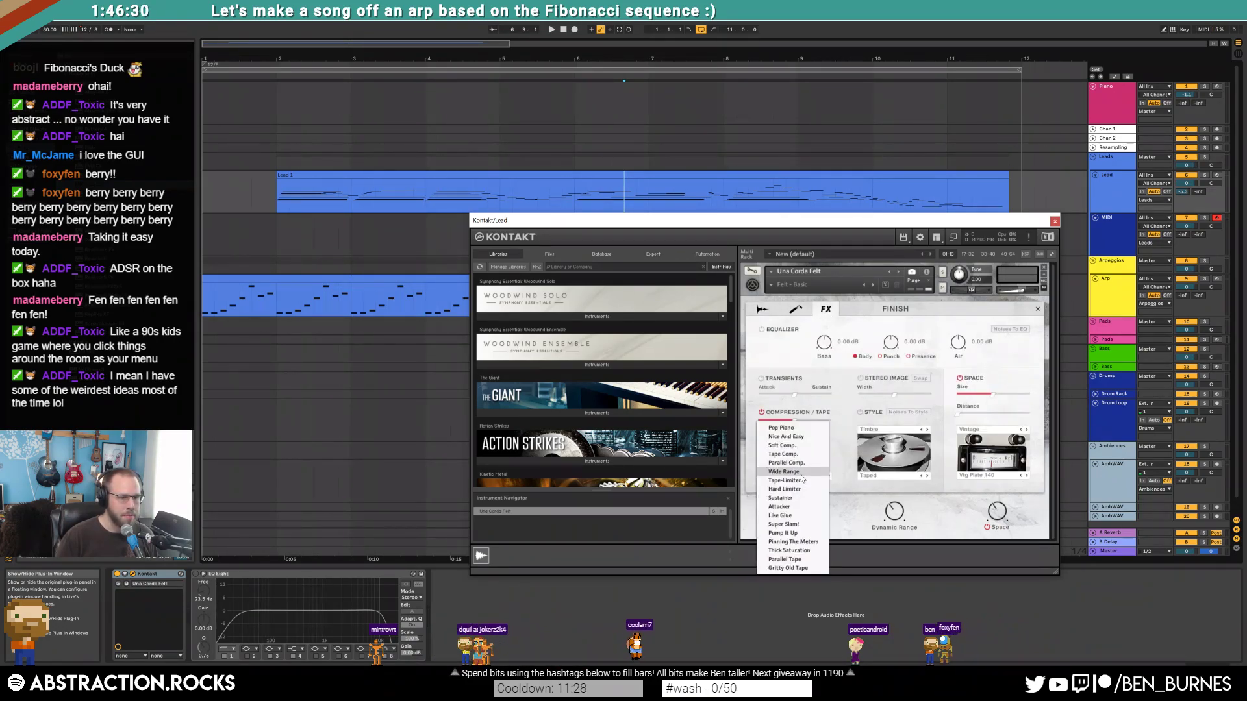
{"action": "left_click", "coordinate": [812, 437]}
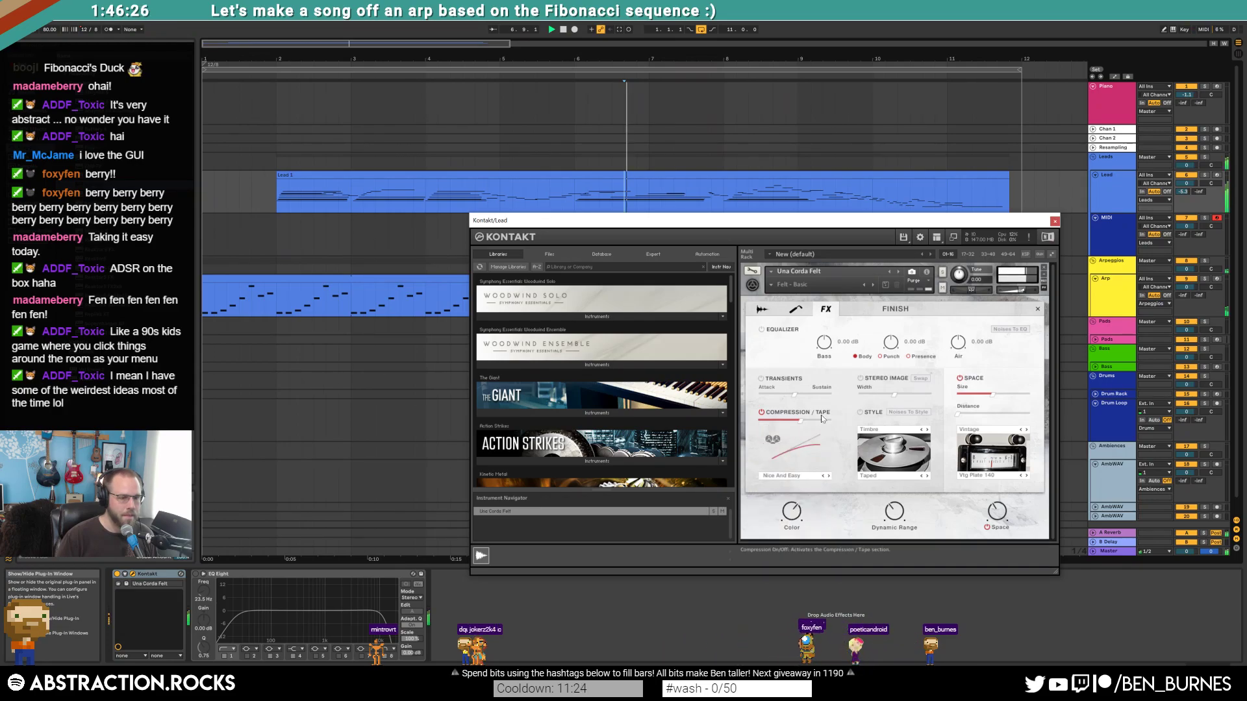
- Adjust the Una Corda's compression amount while playing from bar 2, and enable its Style effect
{"action": "left_click", "coordinate": [278, 195]}
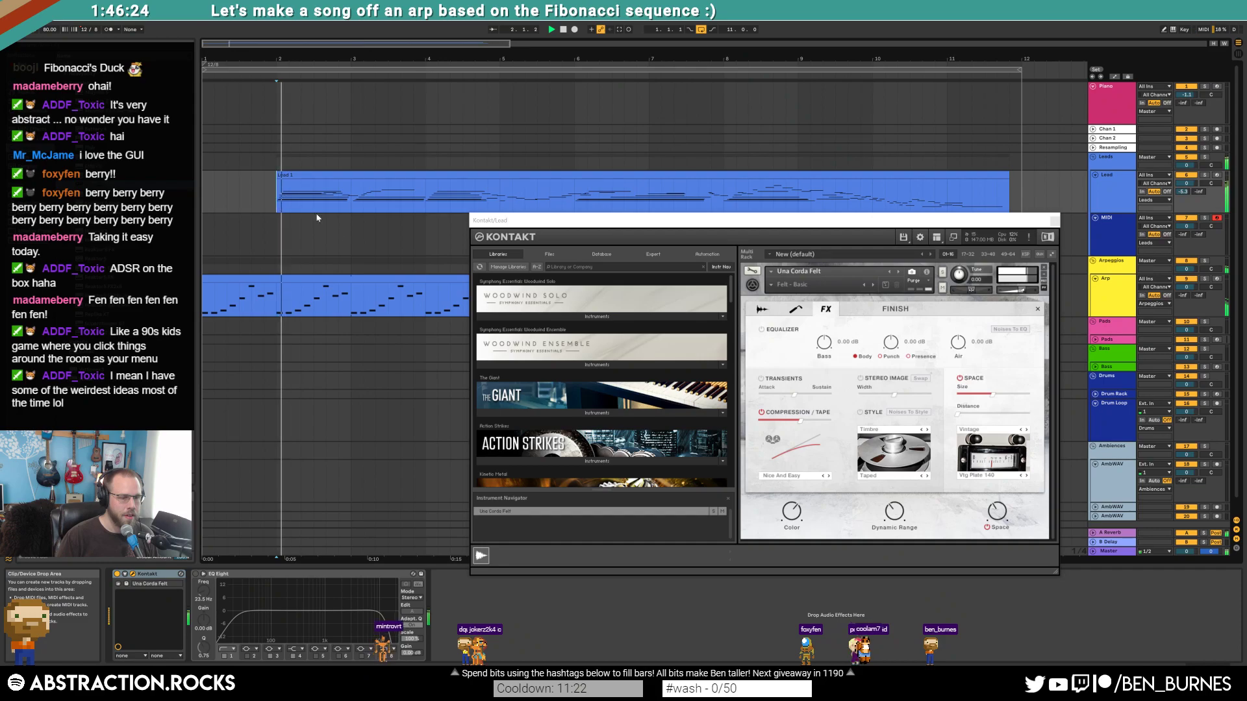
{"action": "left_click", "coordinate": [796, 423]}
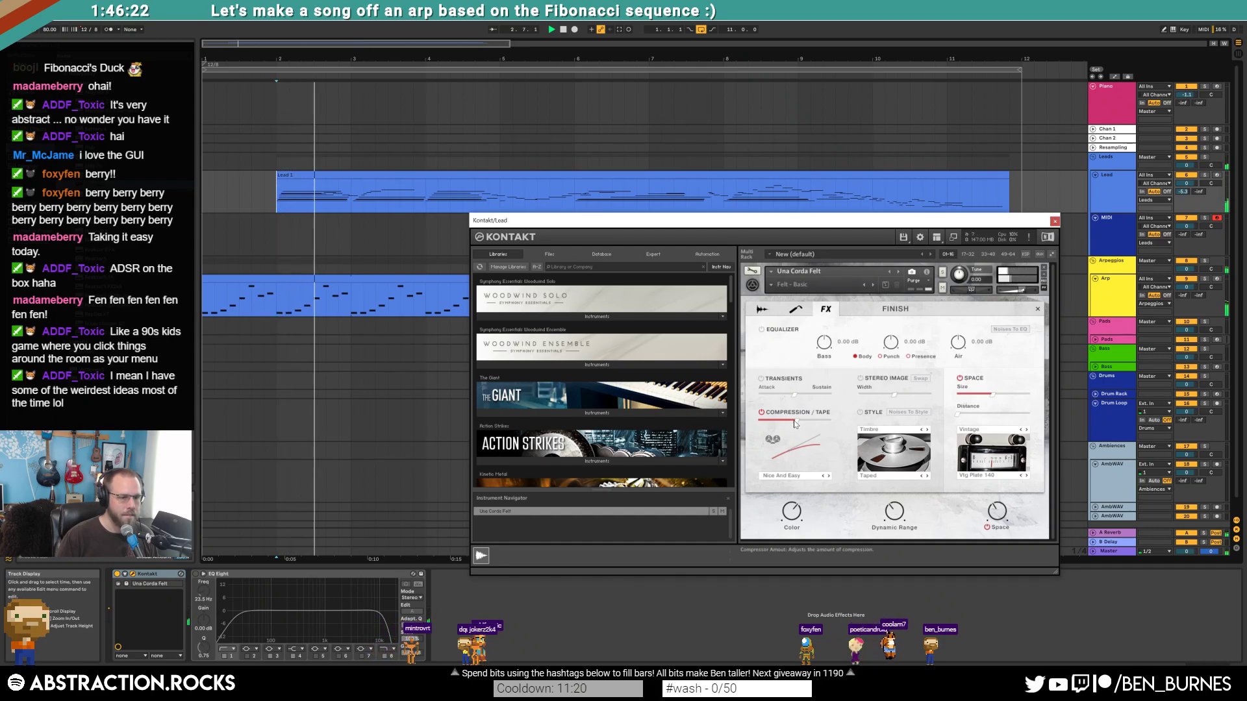
{"action": "left_click_drag", "start_coordinate": [791, 420], "coordinate": [797, 421]}
{"action": "left_click", "coordinate": [860, 412]}
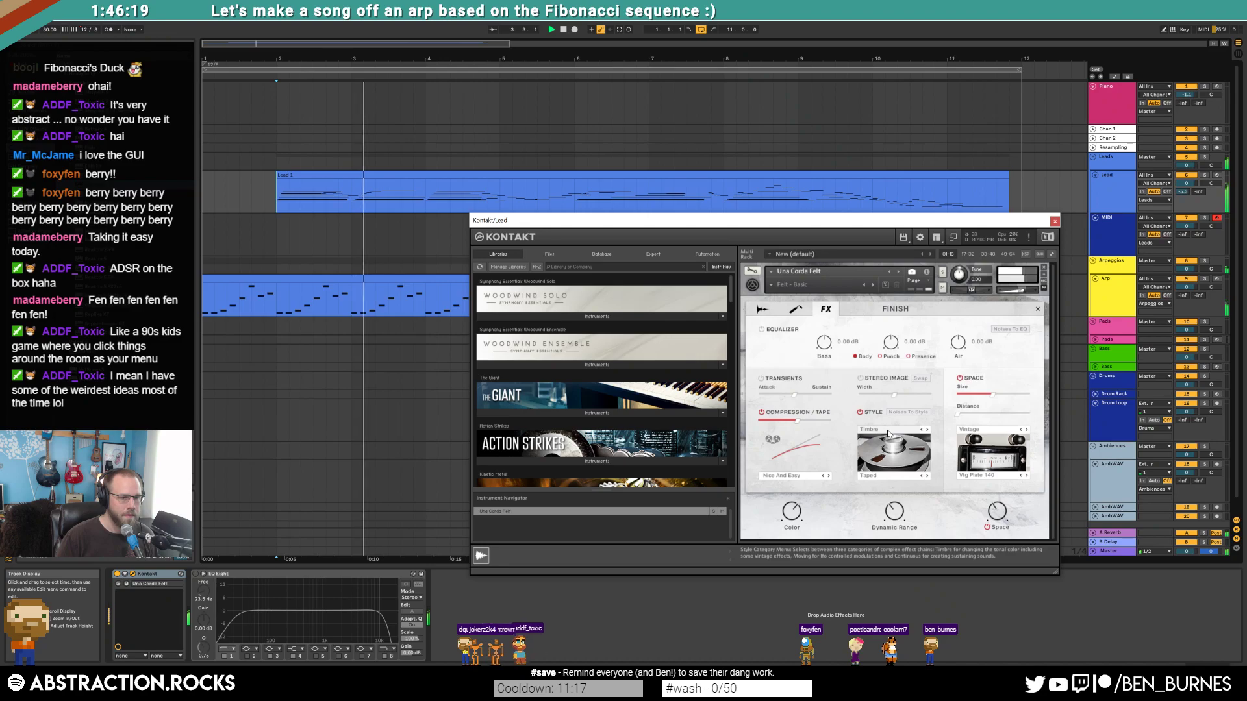
{"action": "left_click", "coordinate": [1054, 221]}
- Draw a long low note in the Lead clip from partway through bar 6 to mid-bar 8, and transpose it down two semitones while listening
{"action": "left_click", "coordinate": [522, 280]}
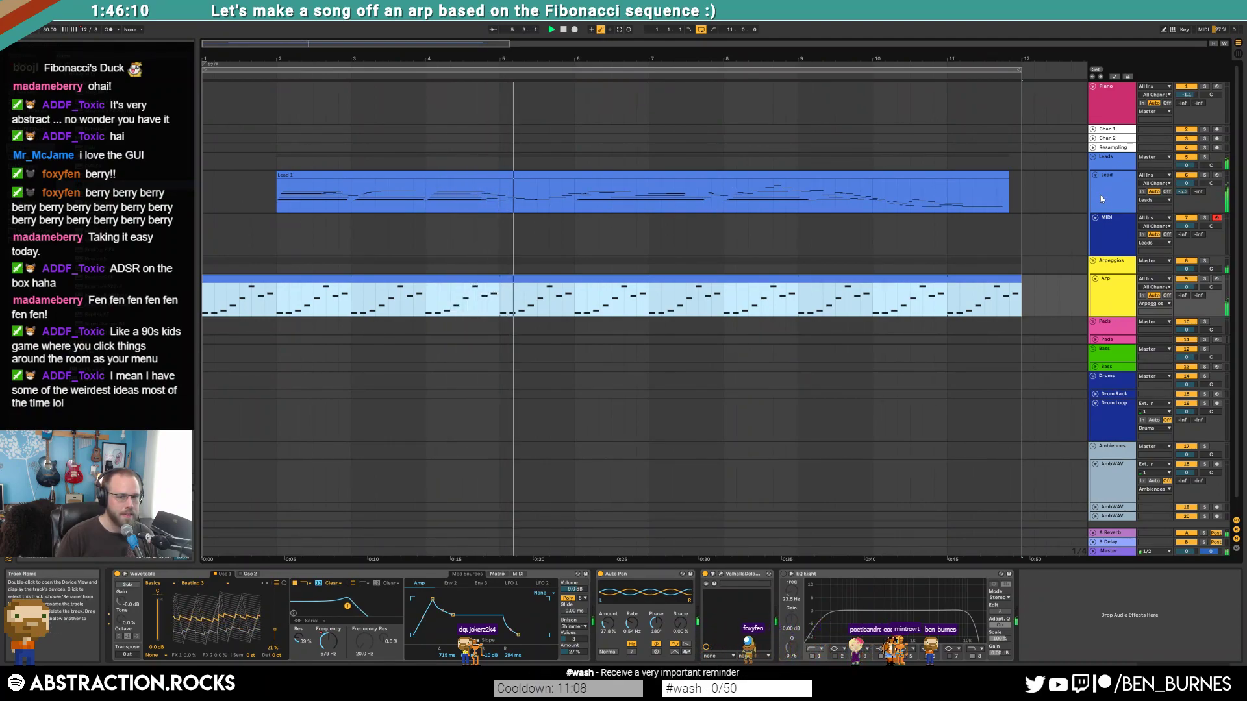
{"action": "double_click", "coordinate": [562, 176]}
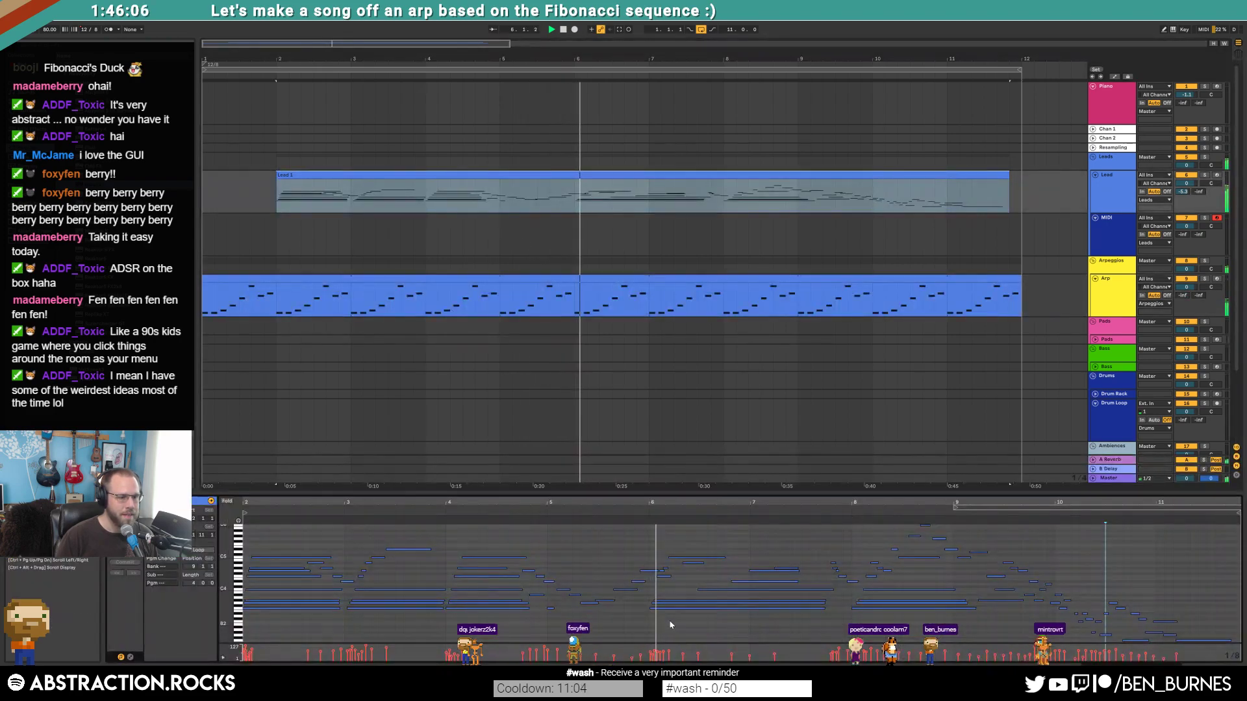
{"action": "left_click_drag", "start_coordinate": [693, 587], "coordinate": [903, 588]}
{"action": "key", "text": "space"}
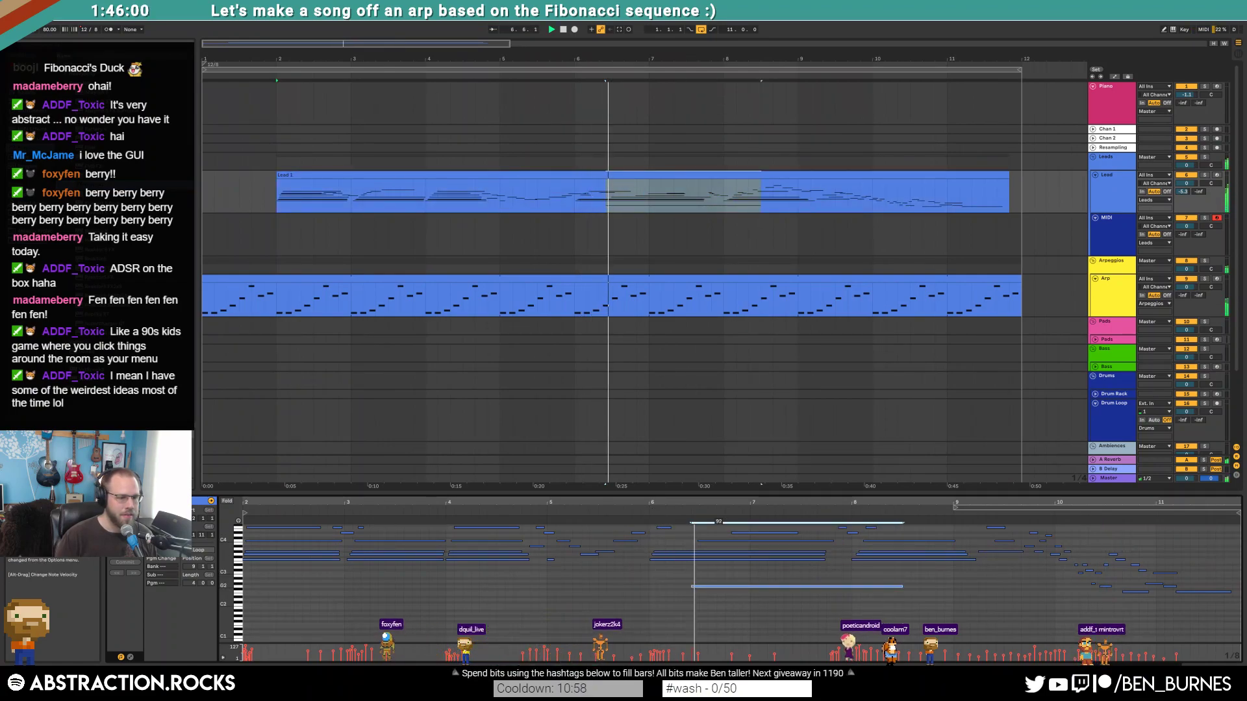
{"action": "key", "text": "Down"}
{"action": "key", "text": "Down"}
{"action": "key", "text": "space"}
{"action": "key", "text": "space"}
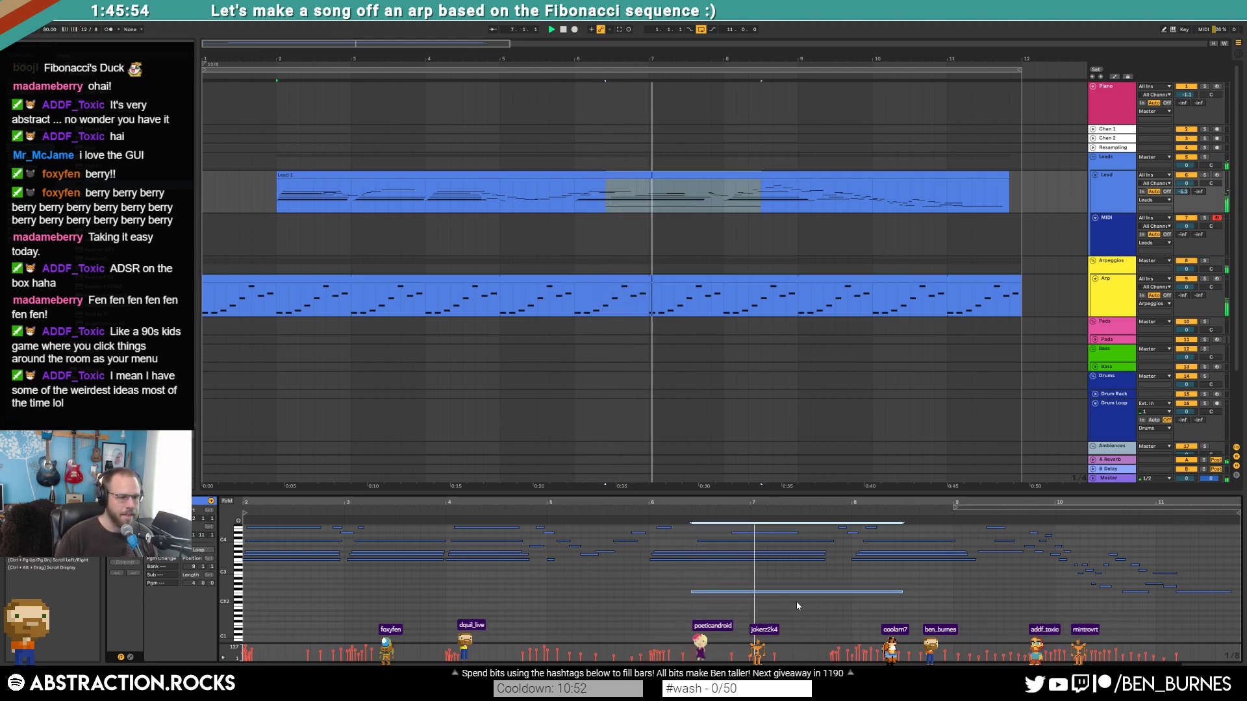
- Add a long low note from bar 8 to mid-bar 9 in the Lead clip and raise the short low note before it while listening
{"action": "left_click", "coordinate": [836, 604]}
{"action": "mouse_move", "coordinate": [836, 601]}
{"action": "left_mouse_down"}
{"action": "mouse_move", "coordinate": [876, 600]}
{"action": "mouse_move", "coordinate": [848, 591]}
{"action": "left_mouse_up"}
{"action": "key", "text": "ctrl+d"}
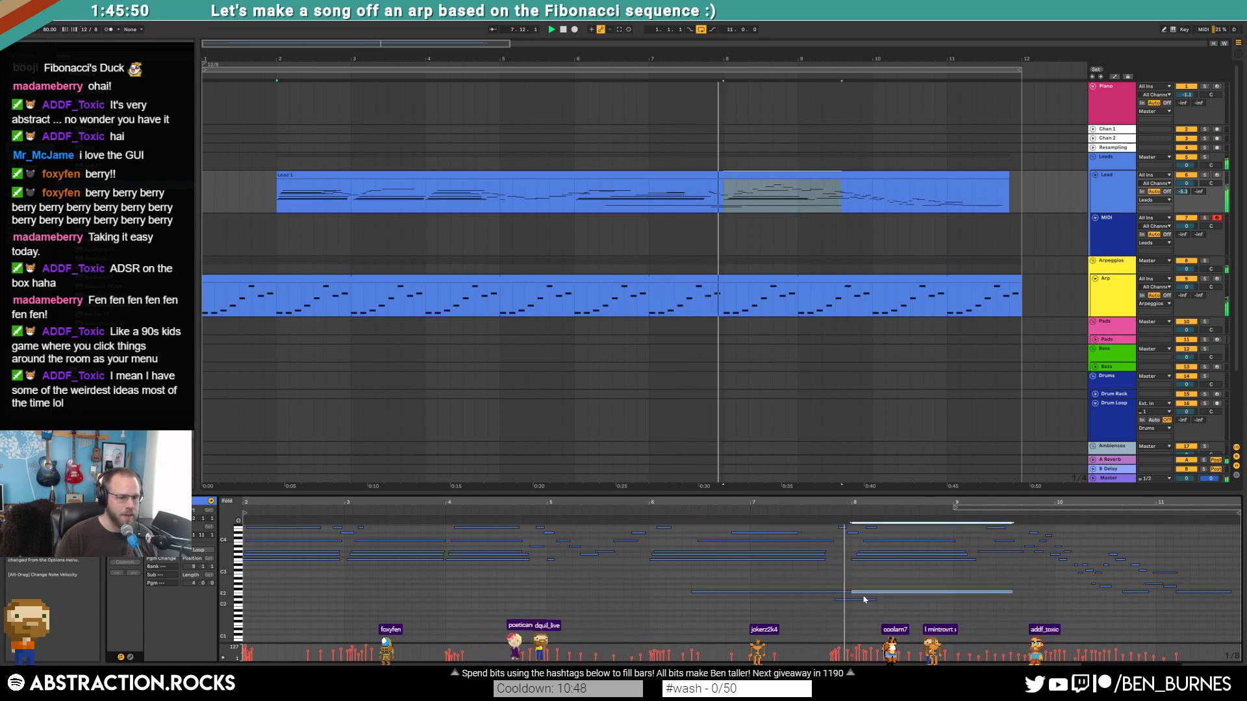
{"action": "left_click", "coordinate": [843, 600]}
{"action": "key", "text": "Up"}
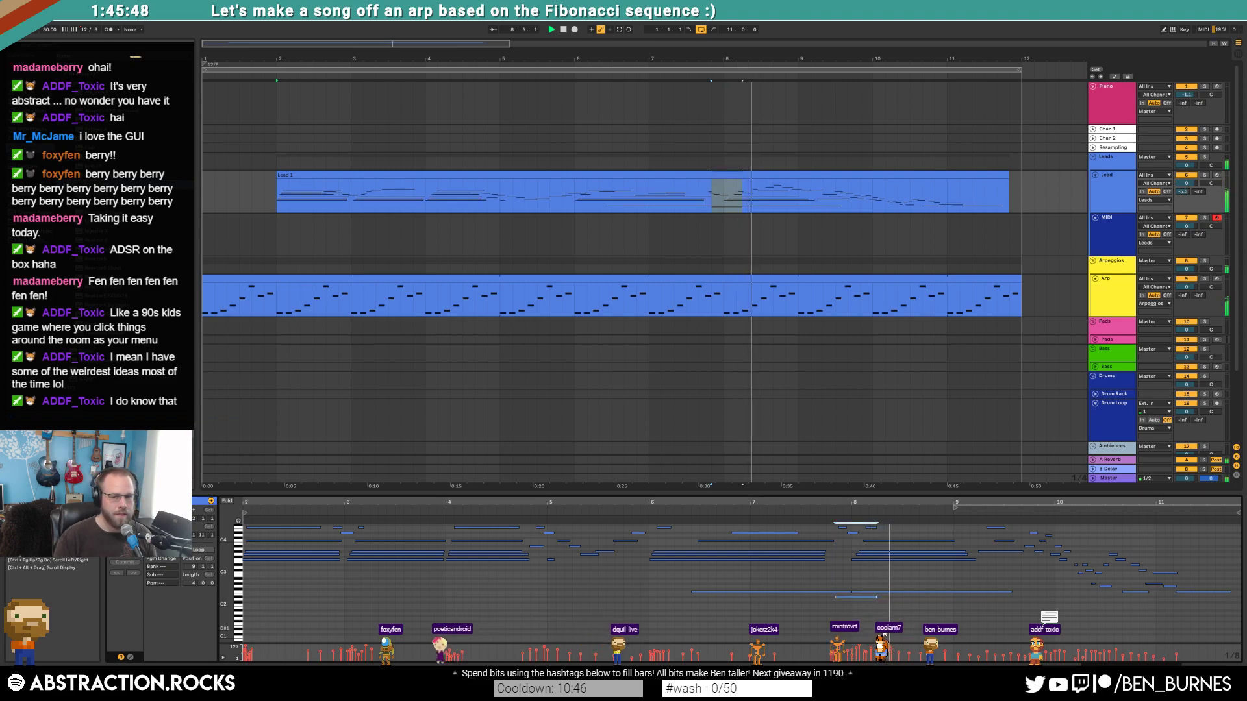
{"action": "left_click", "coordinate": [928, 591]}
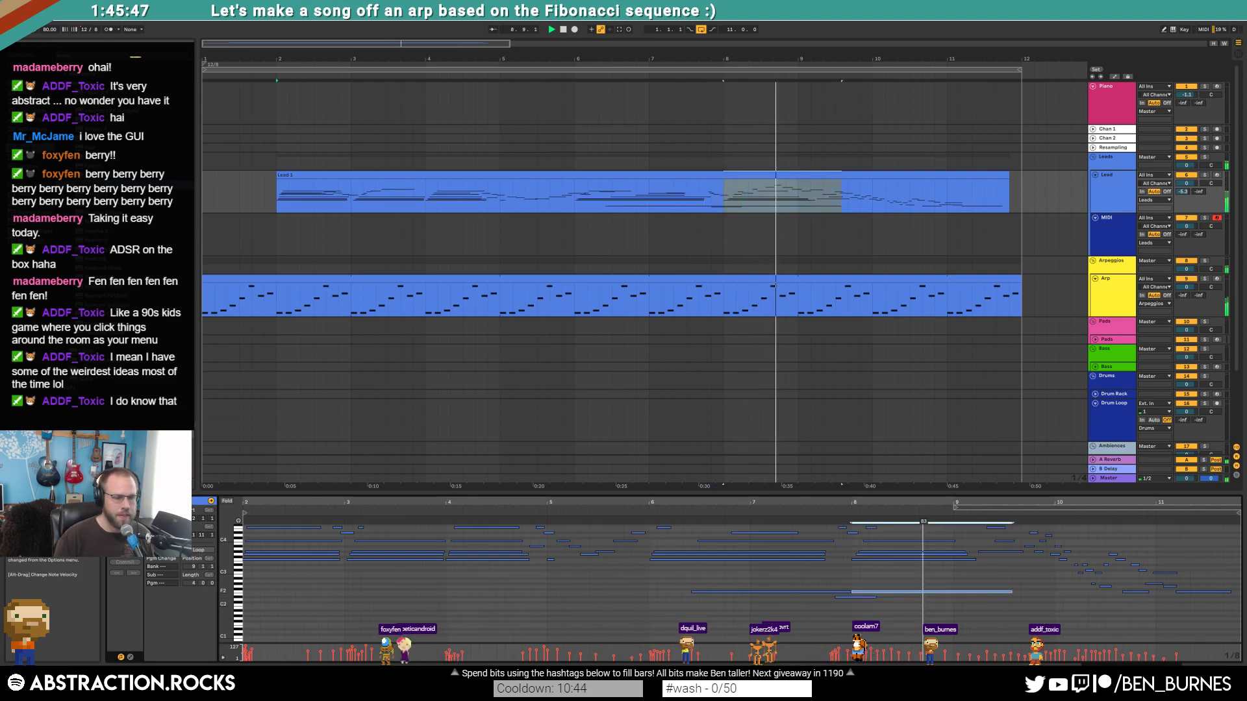
{"action": "left_click", "coordinate": [845, 597]}
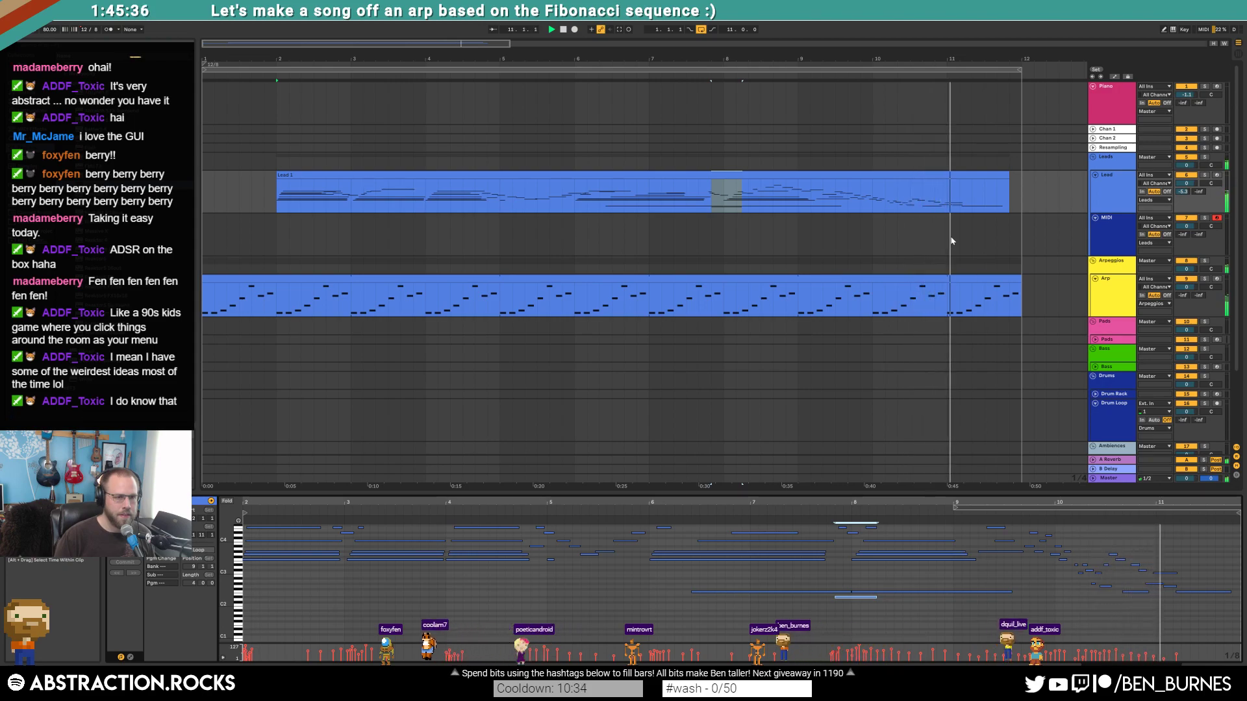
- Extend the Arp clip to the end of bar 12, and show the arrangement's automation and the Arp track's devices
{"action": "left_click_drag", "start_coordinate": [509, 44], "coordinate": [716, 43]}
{"action": "left_click_drag", "start_coordinate": [688, 279], "coordinate": [737, 280]}
{"action": "key", "text": "a"}
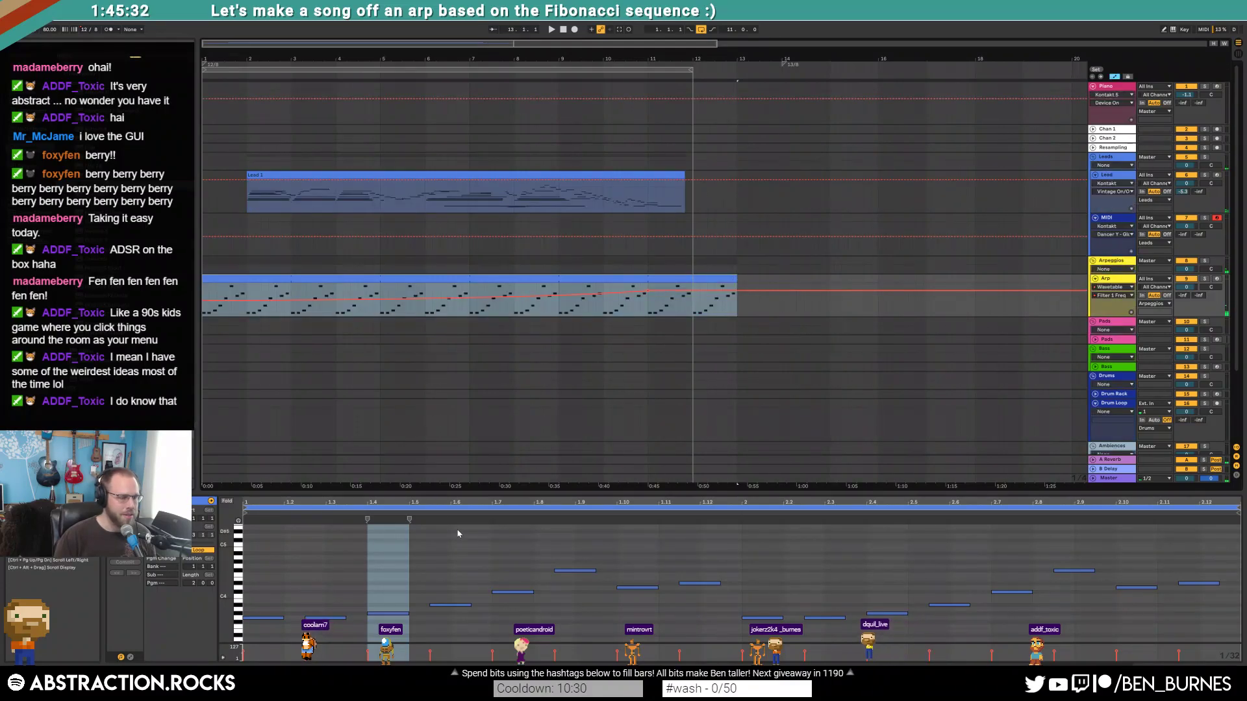
{"action": "key", "text": "shift+Tab"}
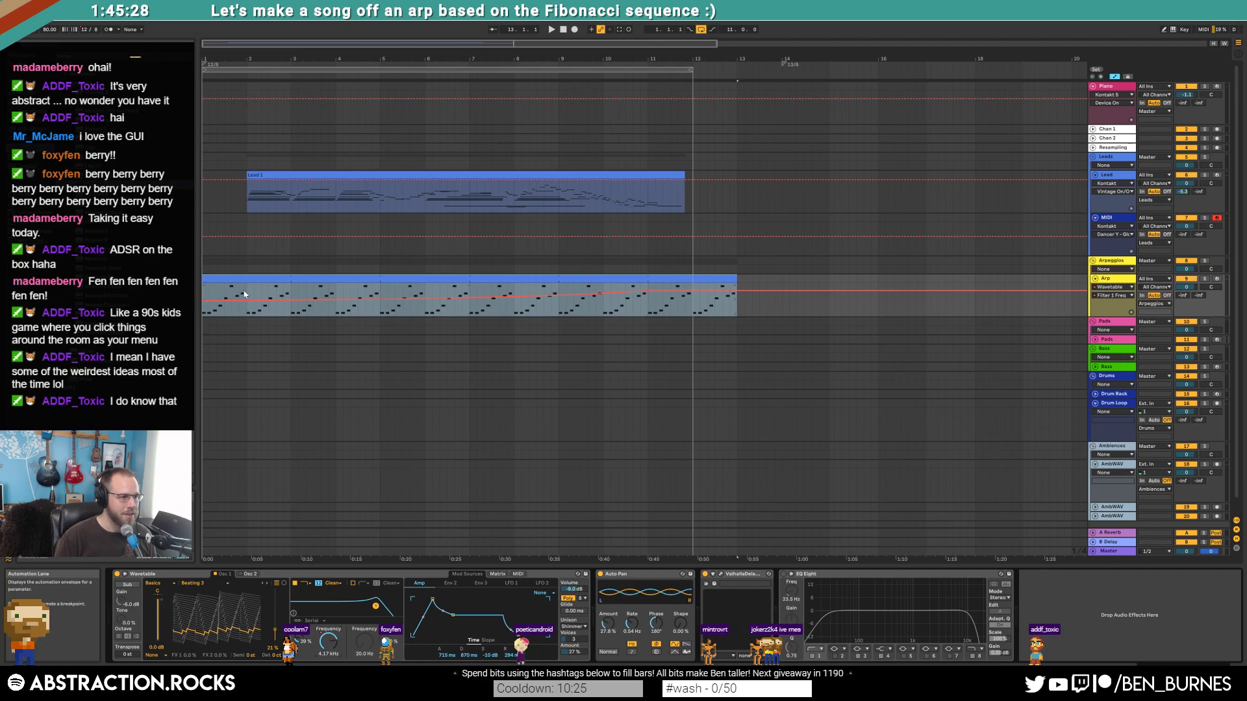
- Reshape the Arp's Filter 1 Freq automation to fall from bar 1 to a dip at bar 3 and rise gradually towards bar 12
{"action": "left_click", "coordinate": [506, 367]}
{"action": "left_click", "coordinate": [203, 304]}
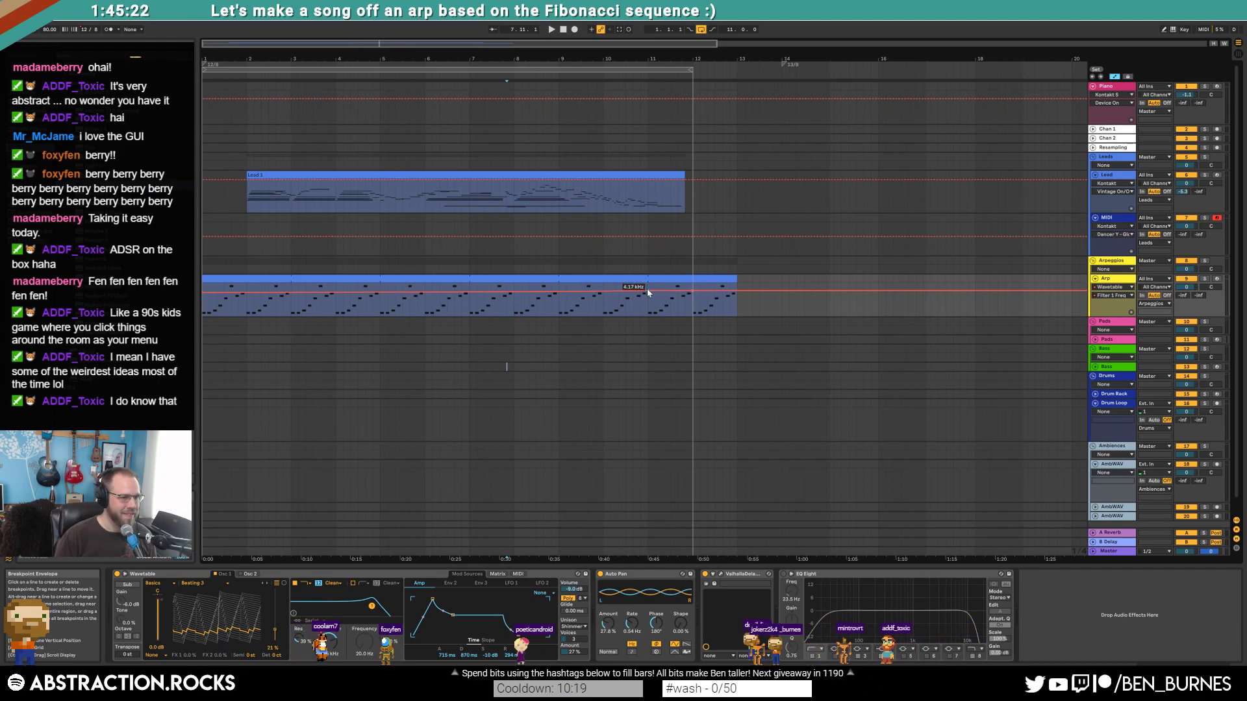
{"action": "left_click_drag", "start_coordinate": [507, 296], "coordinate": [290, 304]}
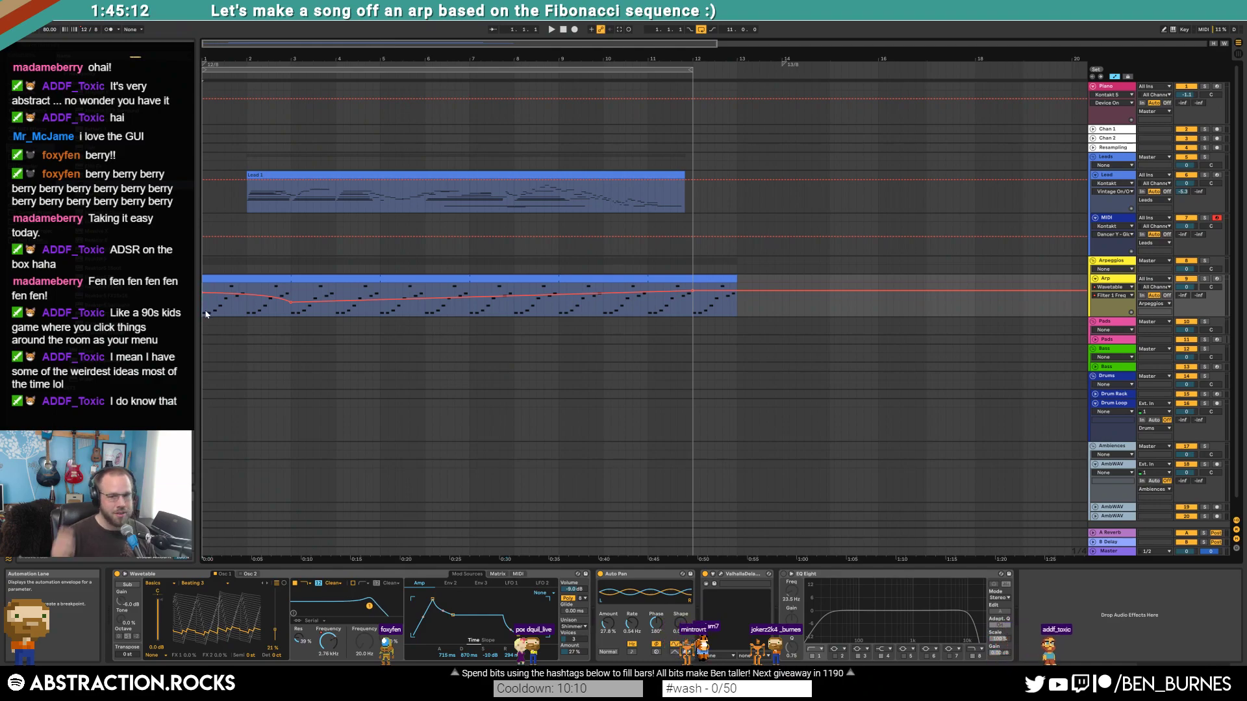
{"action": "key", "text": "space"}
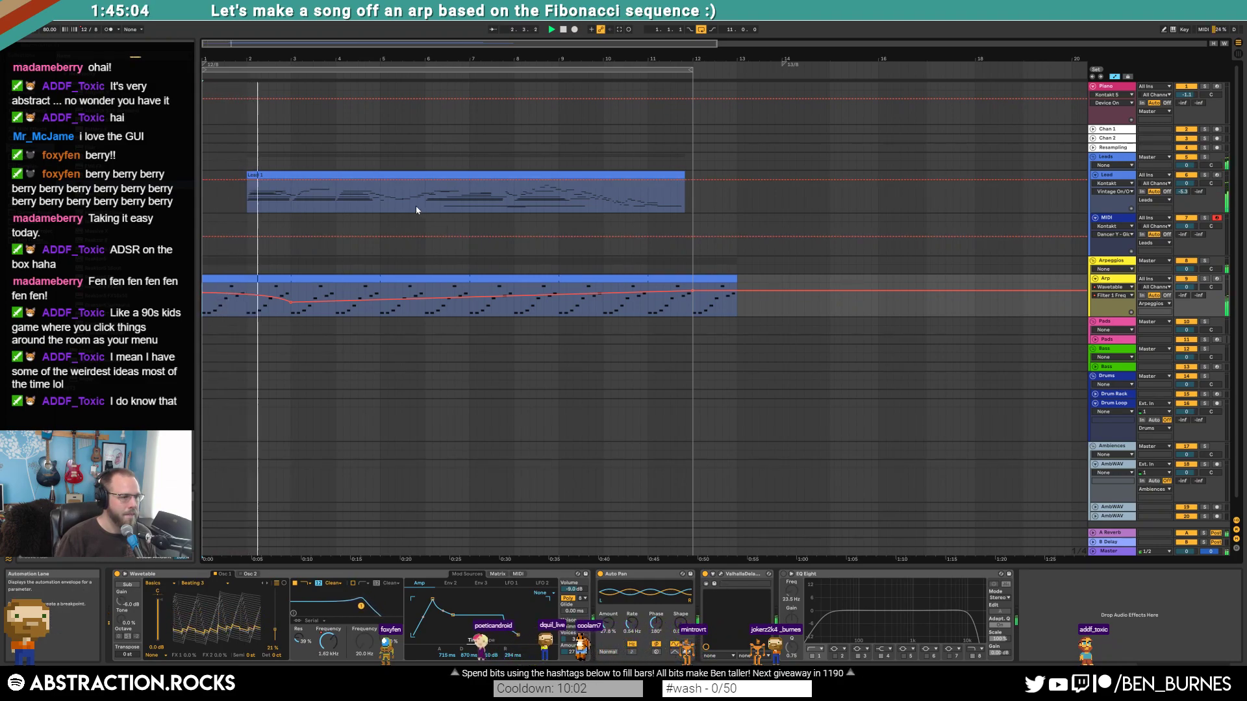
- Fine-tune the filter dip at bar 3 and its curves while playing the section, and open Wavetable's modulation matrix
{"action": "left_click_drag", "start_coordinate": [291, 302], "coordinate": [292, 313]}
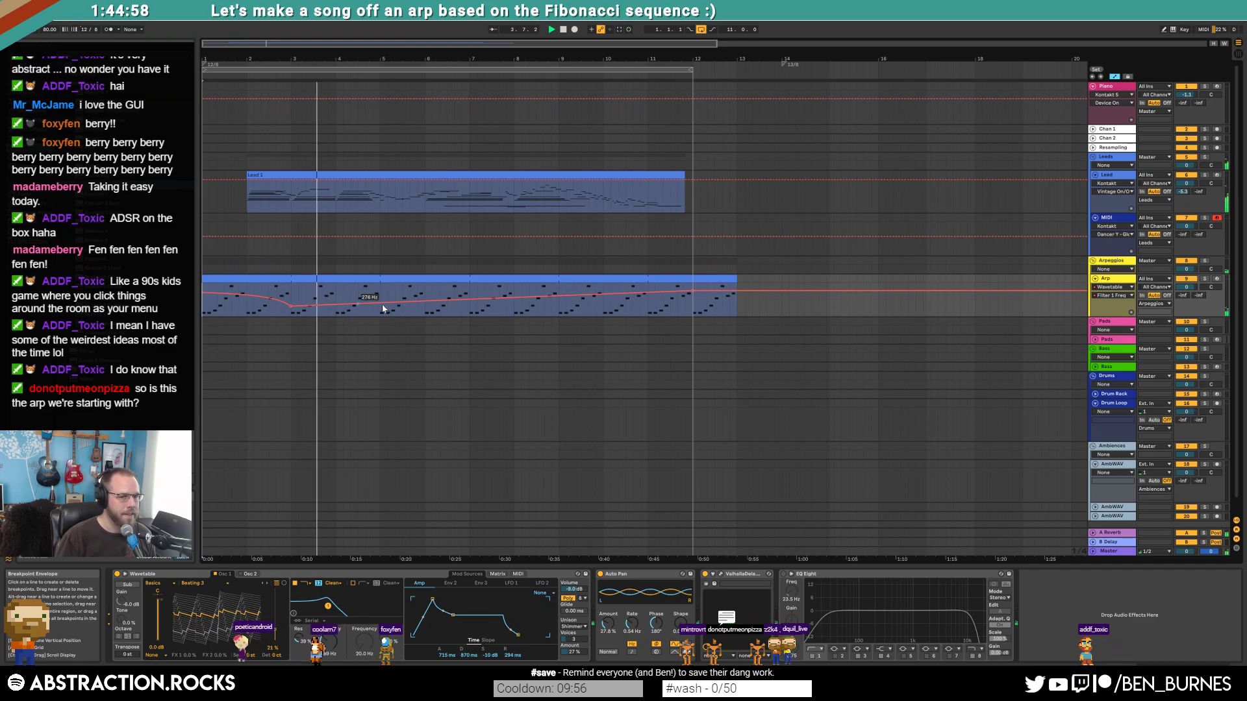
{"action": "key", "text": "space"}
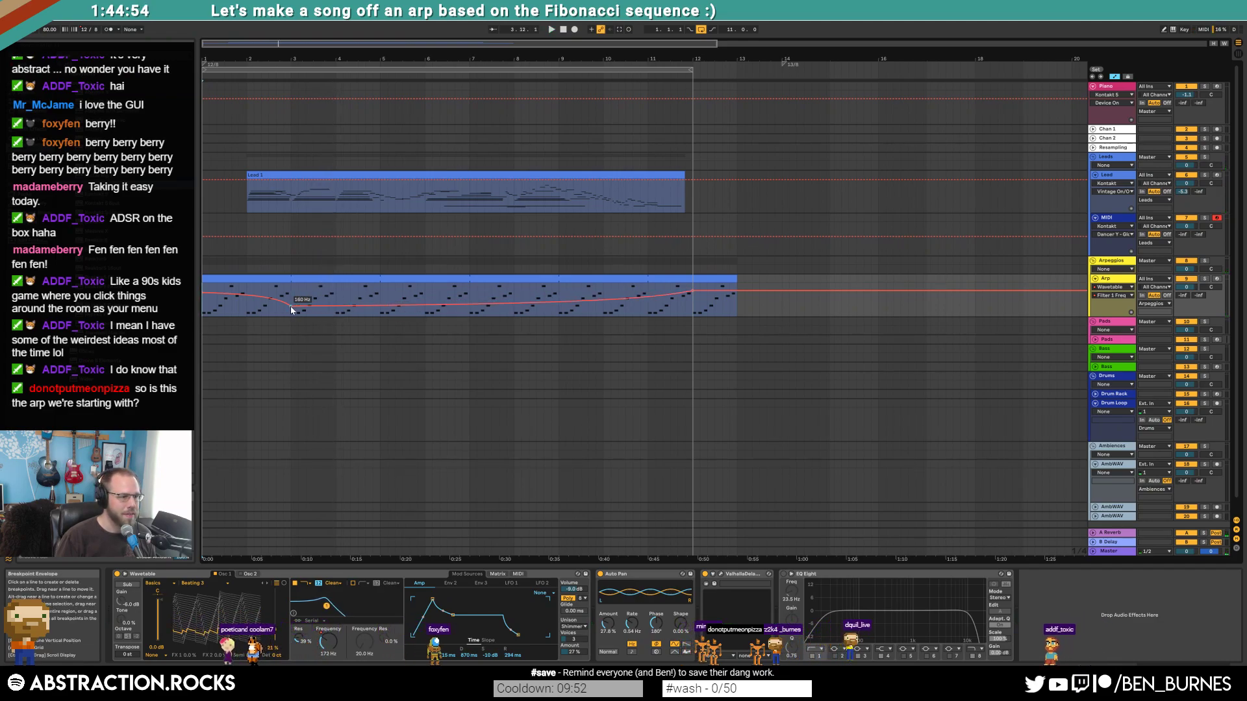
{"action": "key", "text": "space"}
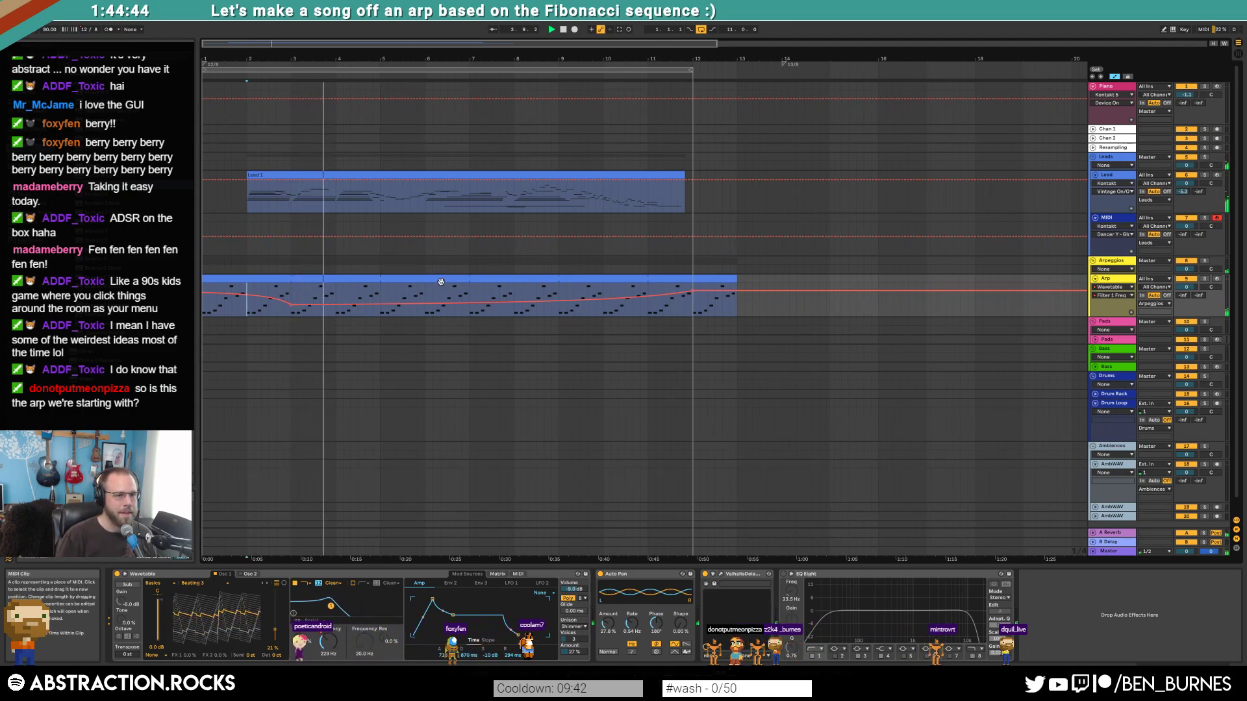
{"action": "left_click_drag", "start_coordinate": [291, 305], "coordinate": [290, 304]}
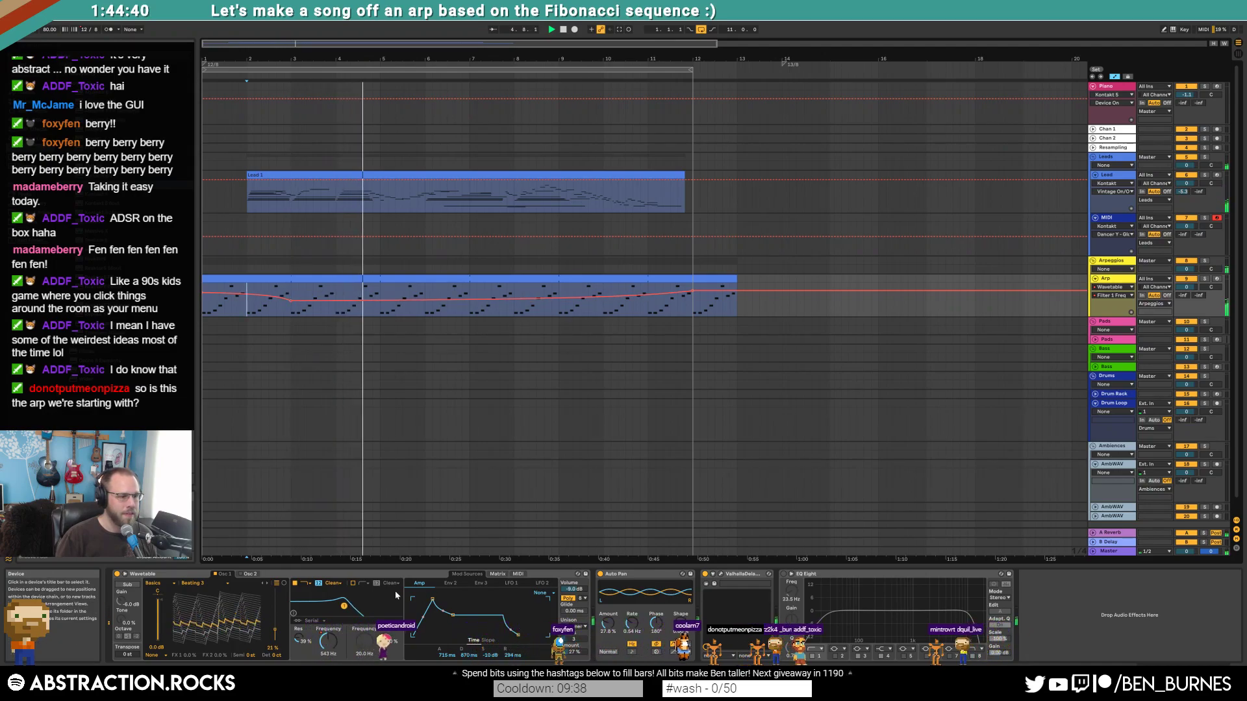
{"action": "left_click", "coordinate": [497, 575]}
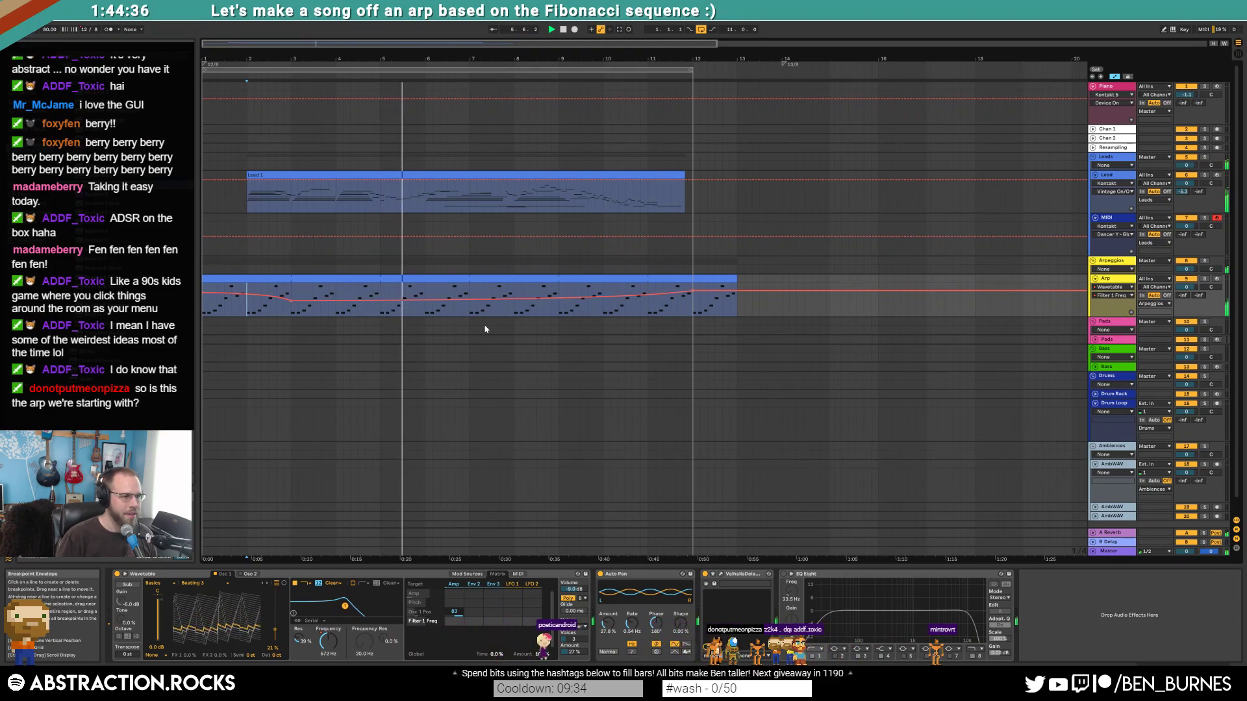
- Open the Lead clip and adjust the velocity of the last note leading into bar 6
{"action": "double_click", "coordinate": [463, 193]}
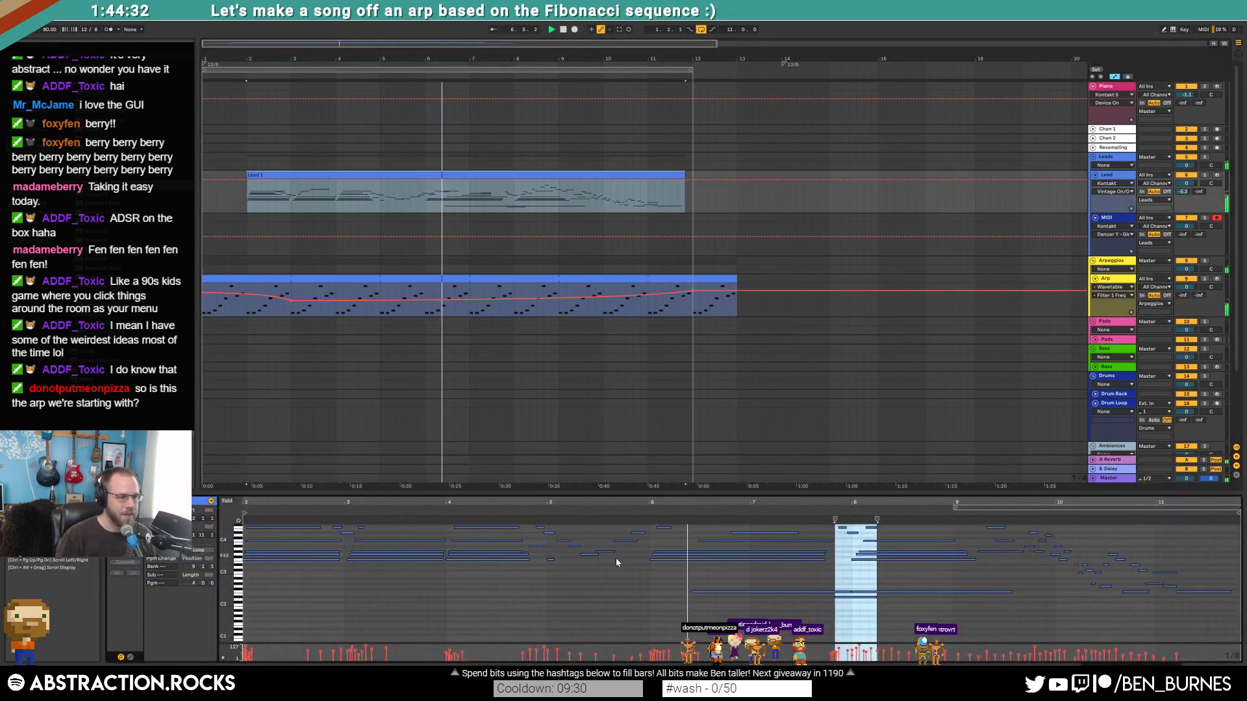
{"action": "left_click_drag", "start_coordinate": [595, 646], "coordinate": [640, 662]}
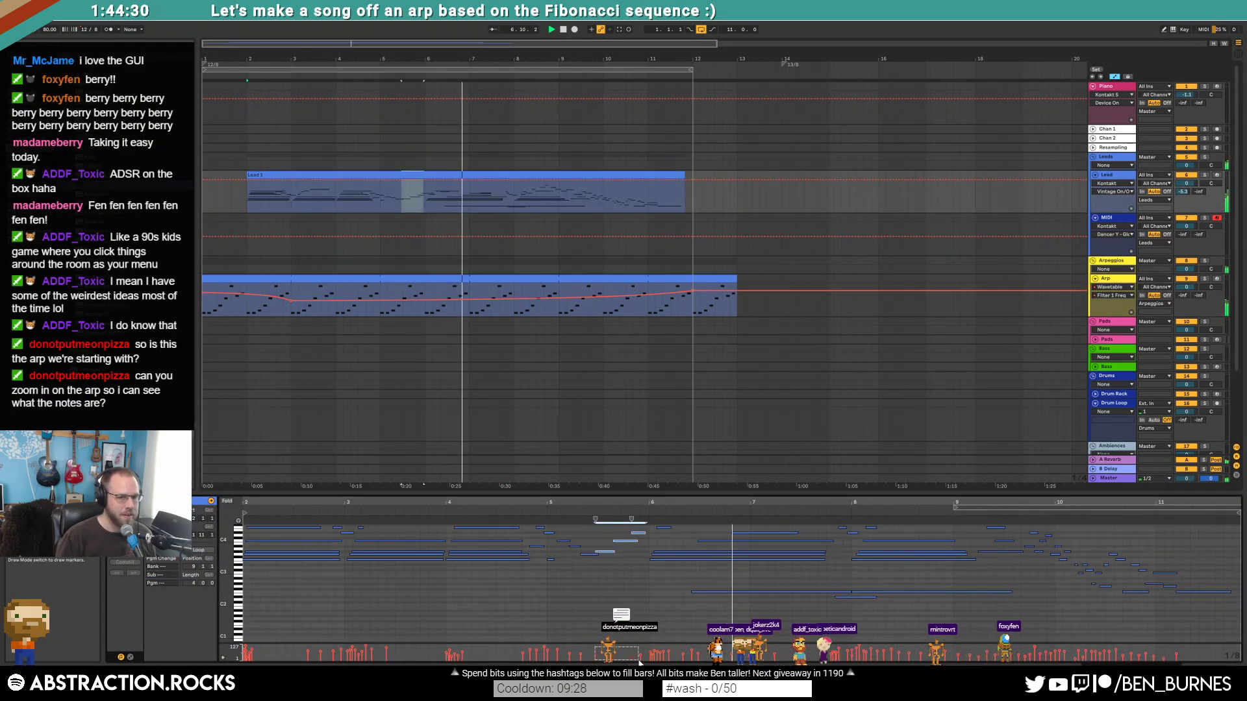
{"action": "key", "text": "space"}
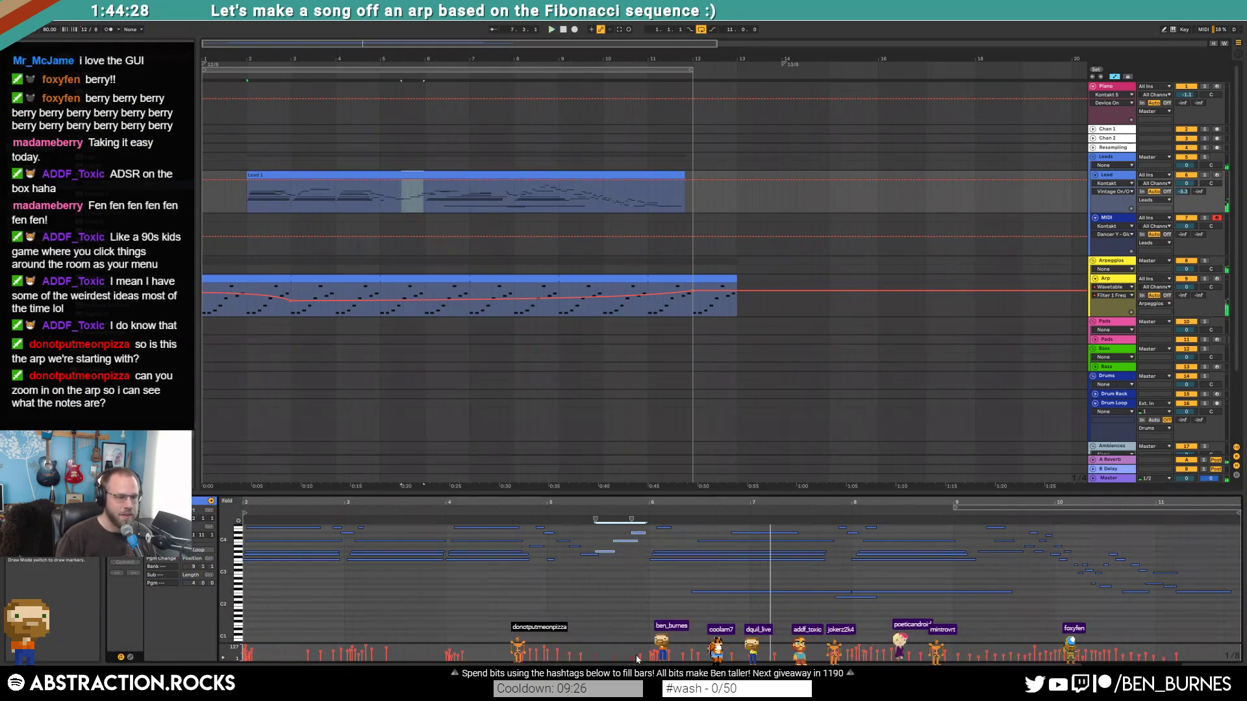
{"action": "left_click", "coordinate": [632, 659]}
{"action": "left_click_drag", "start_coordinate": [632, 660], "coordinate": [632, 656]}
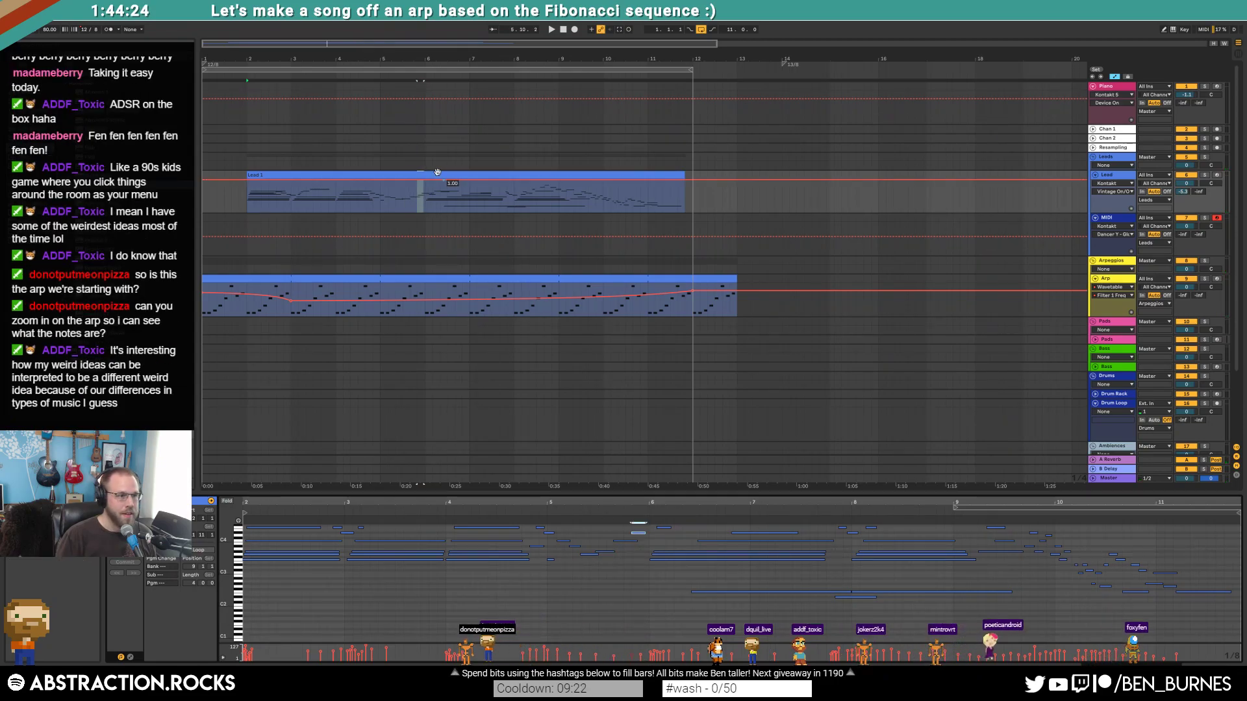
- Open the Arp clip and examine the notes and velocities of its first bar
{"action": "left_click", "coordinate": [418, 276]}
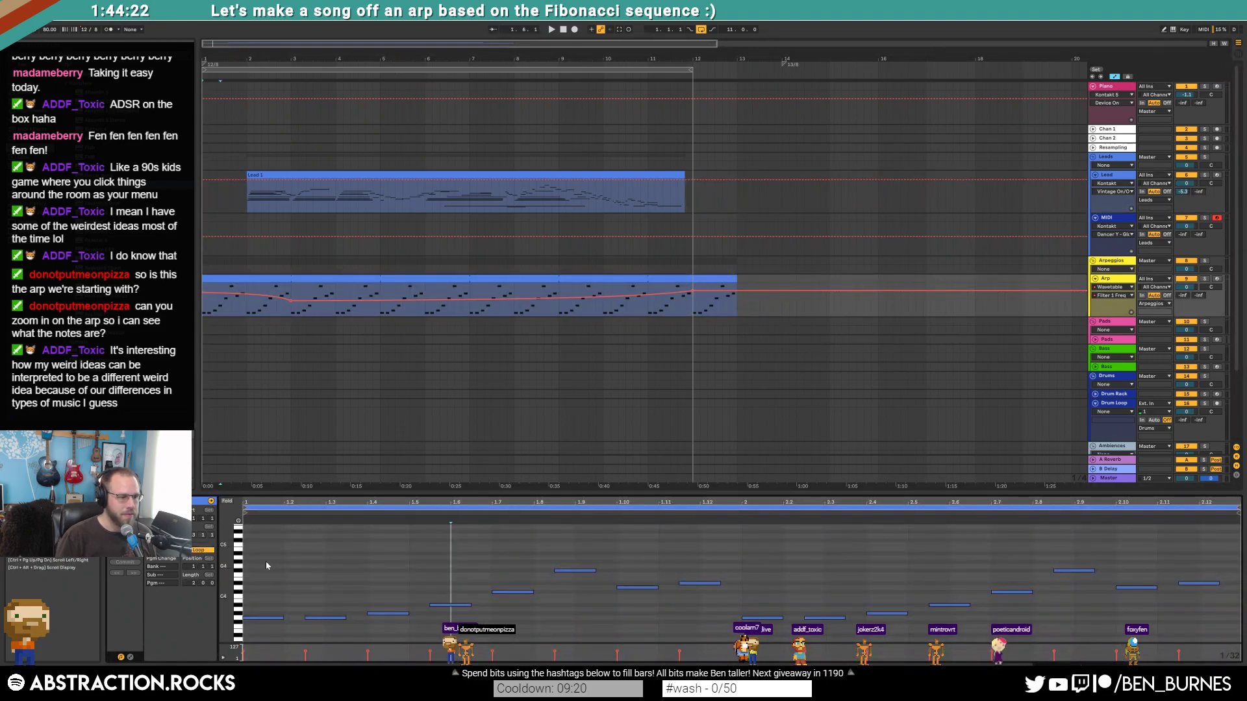
{"action": "left_click_drag", "start_coordinate": [679, 643], "coordinate": [719, 647]}
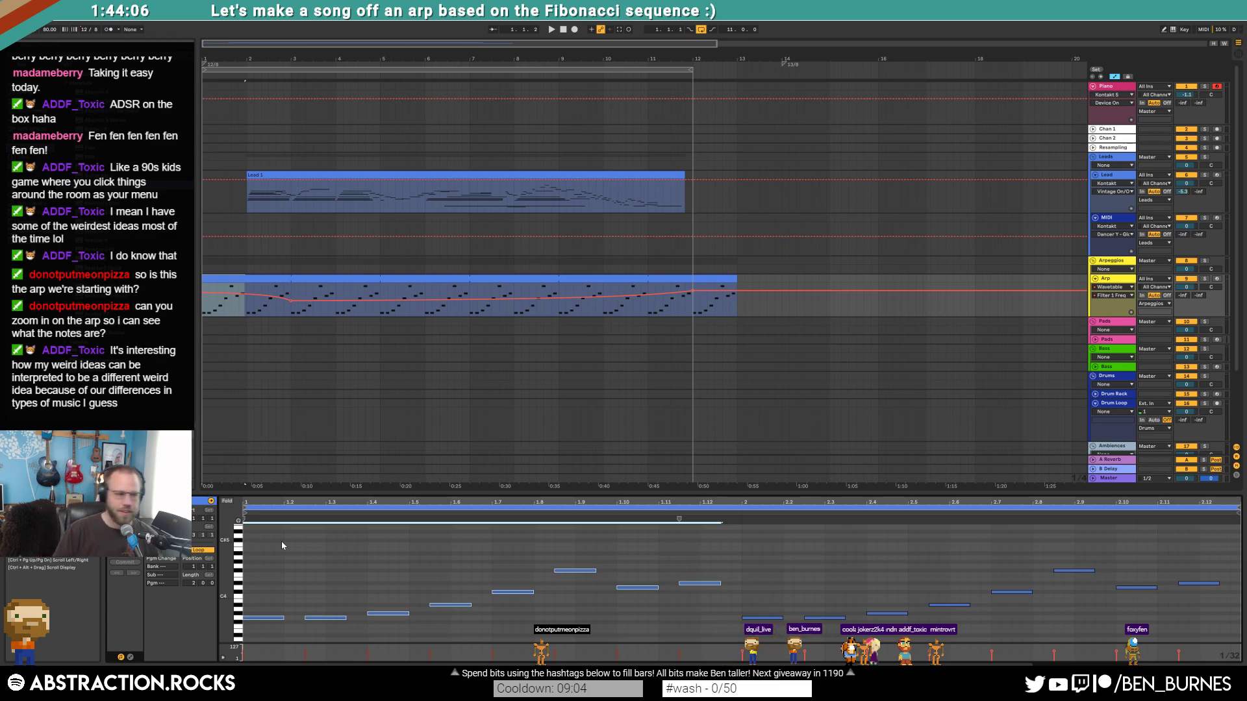
{"action": "left_click", "coordinate": [270, 594]}
{"action": "left_click_drag", "start_coordinate": [261, 593], "coordinate": [264, 627]}
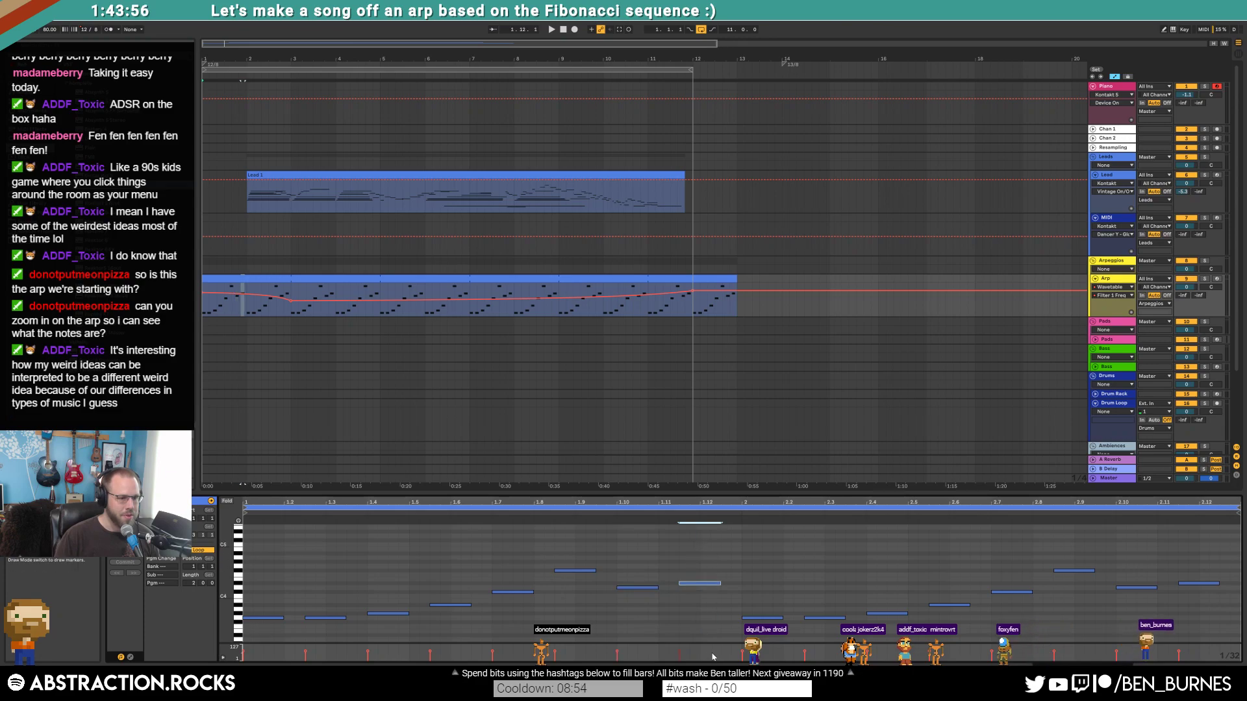
- Try transposing the Arp note at 1.10 up an octave, and undo the change
{"action": "left_click_drag", "start_coordinate": [631, 564], "coordinate": [652, 625]}
{"action": "key", "text": "shift+Up"}
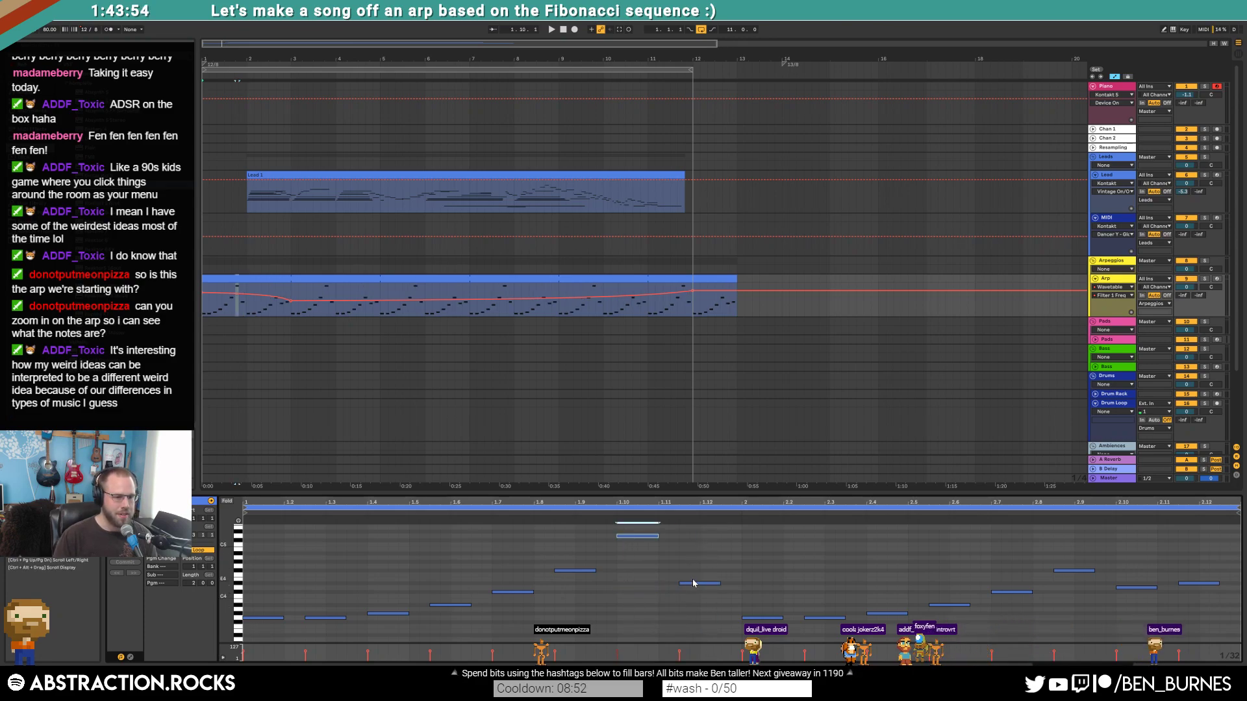
{"action": "key", "text": "ctrl+z"}
{"action": "key", "text": "ctrl+z"}
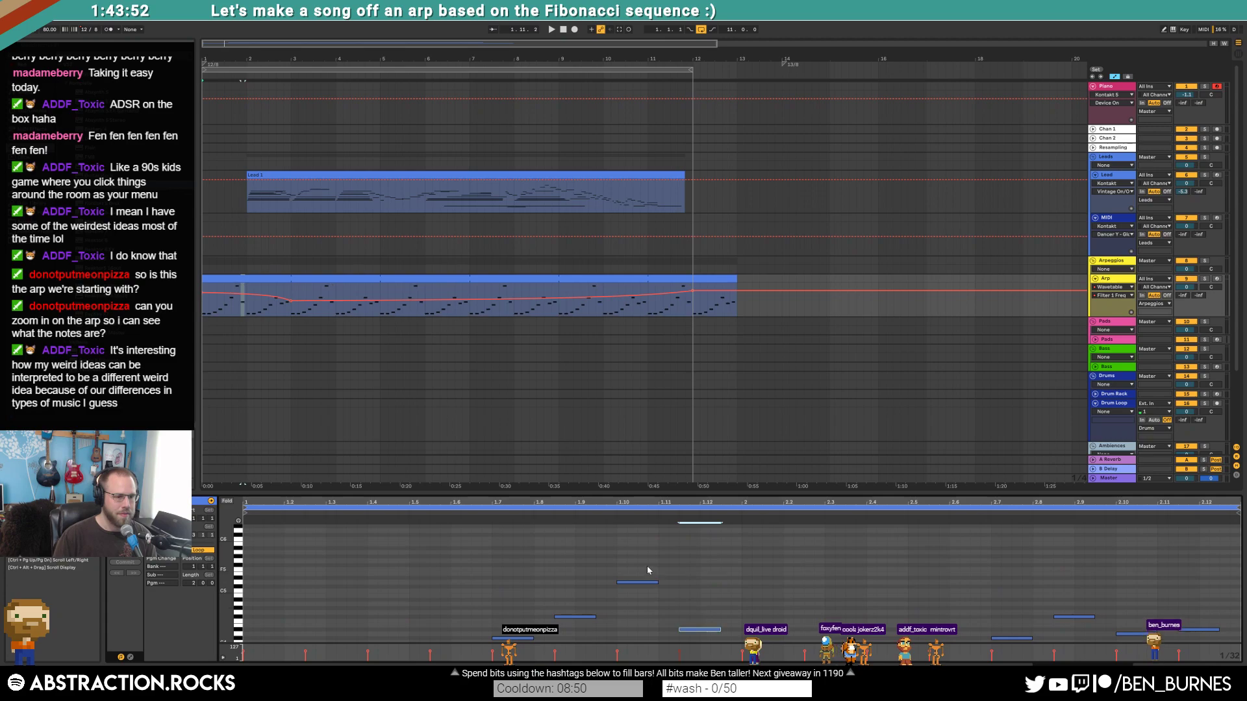
{"action": "scroll", "coordinate": [497, 577], "scroll_direction": "down", "scroll_amount": 3}
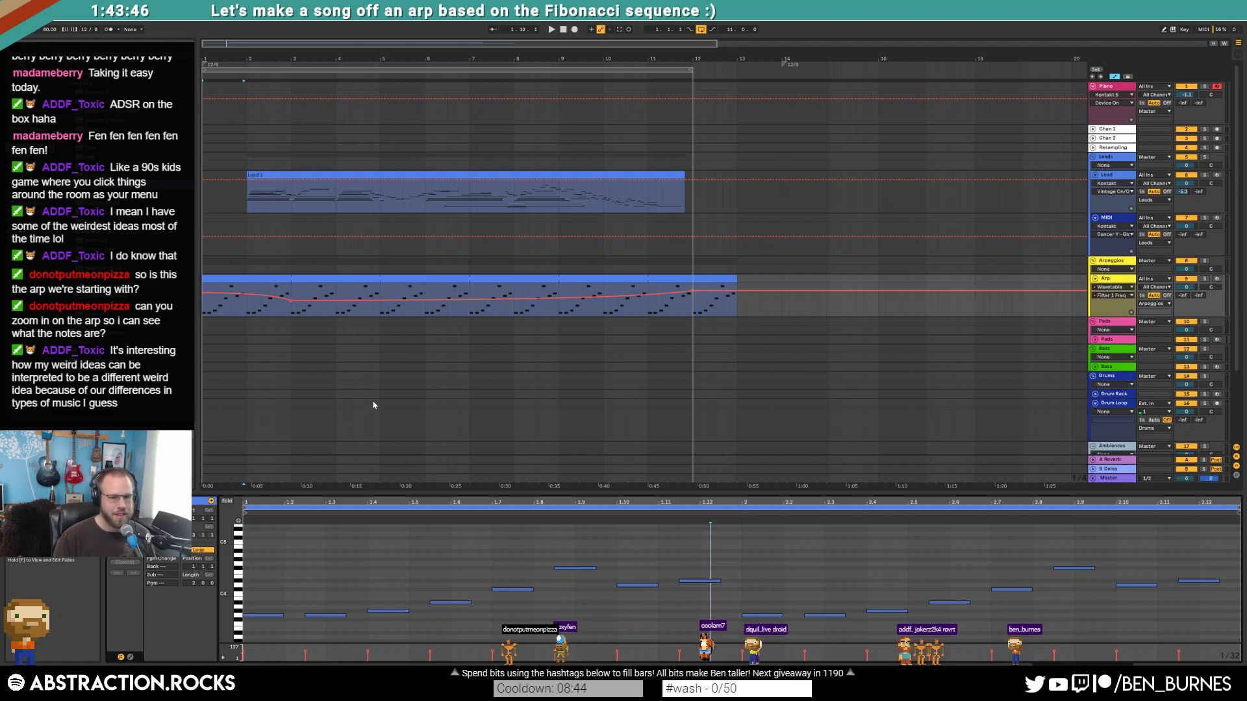
- Show the Arp's devices again and listen to the opening of the arpeggio from bar 1
{"action": "key", "text": "shift+Tab"}
{"action": "left_click", "coordinate": [565, 30]}
{"action": "left_click", "coordinate": [563, 30]}
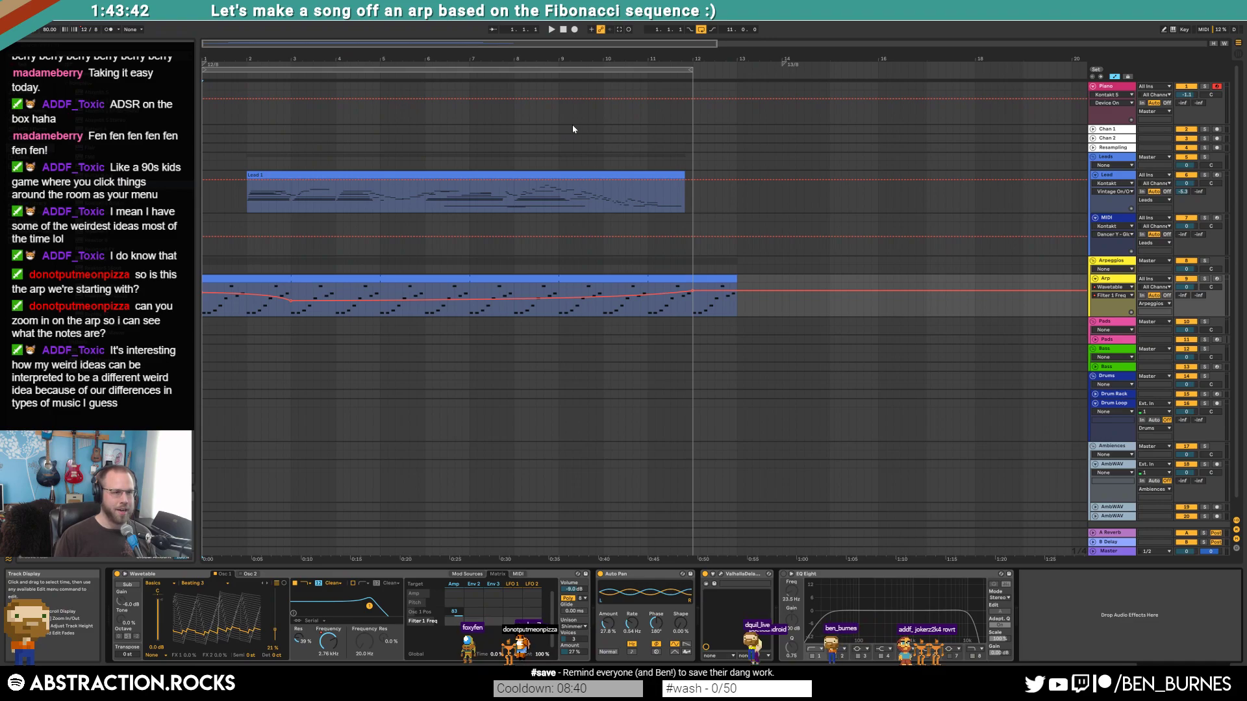
{"action": "key", "text": "space"}
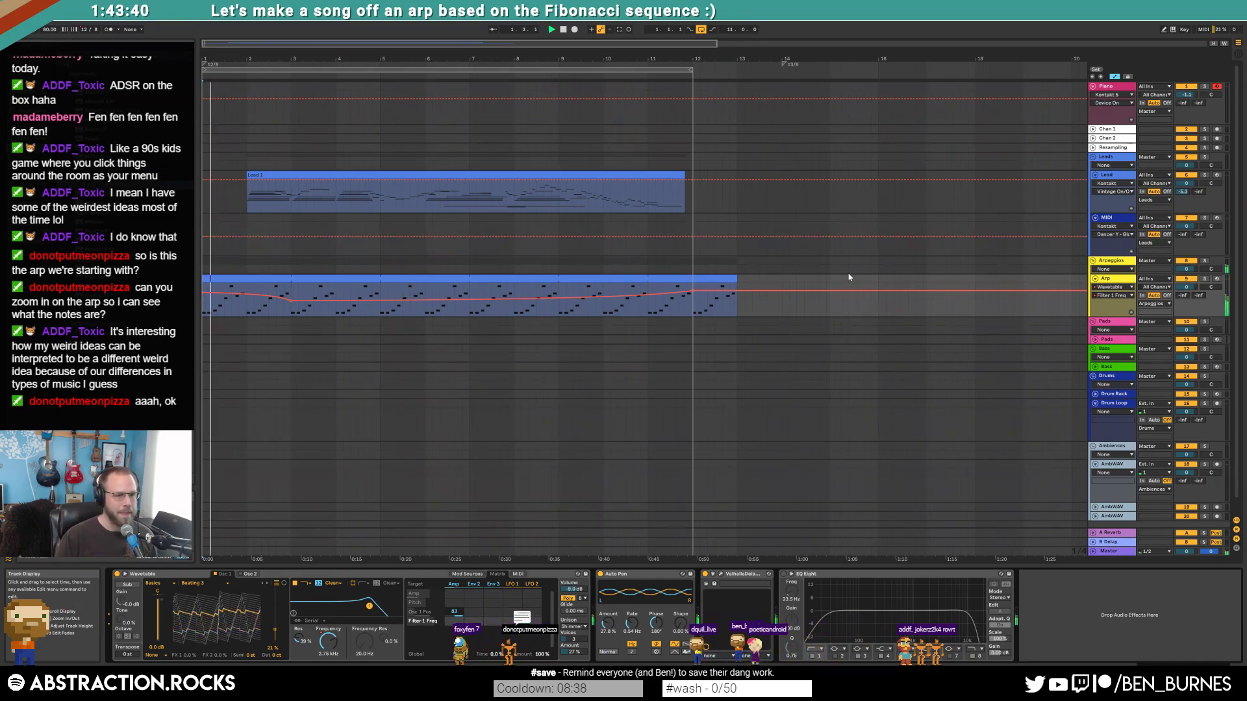
{"action": "key", "text": "space"}
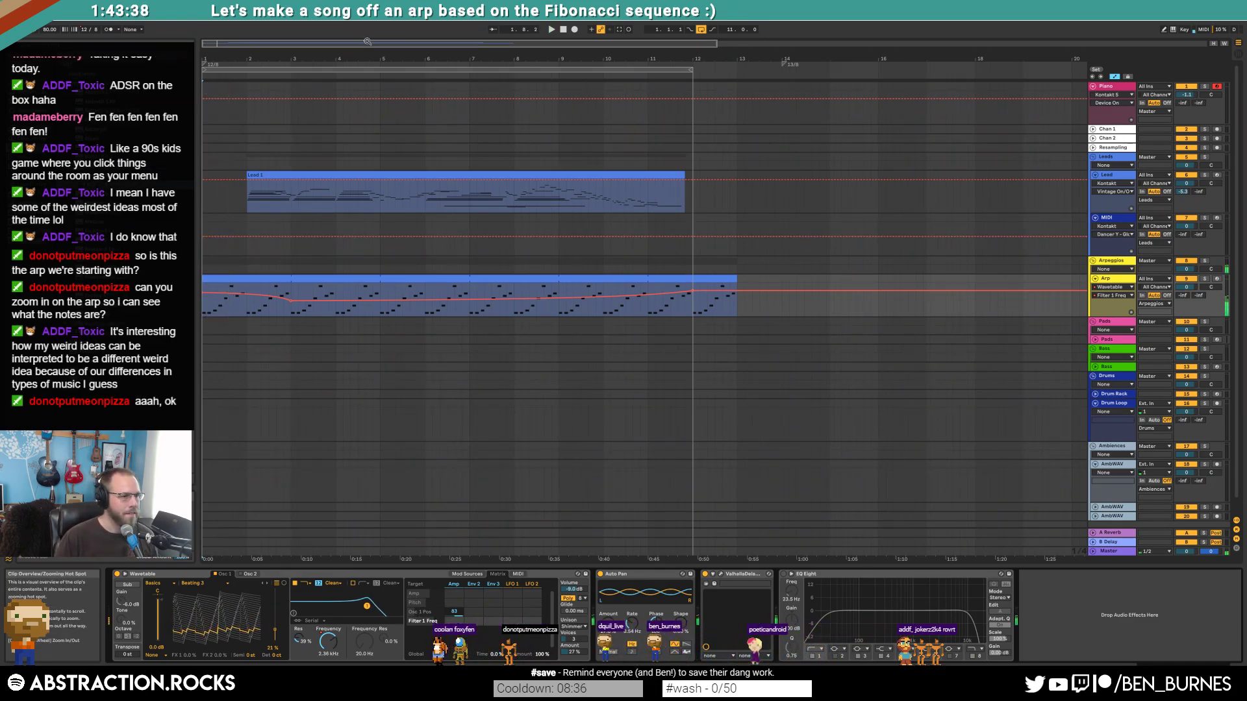
- Shift the Lead and Arp clips one bar later and extend the Arp clip back to bar 1
{"action": "key", "text": "minus"}
{"action": "key", "text": "minus"}
{"action": "left_click_drag", "start_coordinate": [551, 204], "coordinate": [198, 328]}
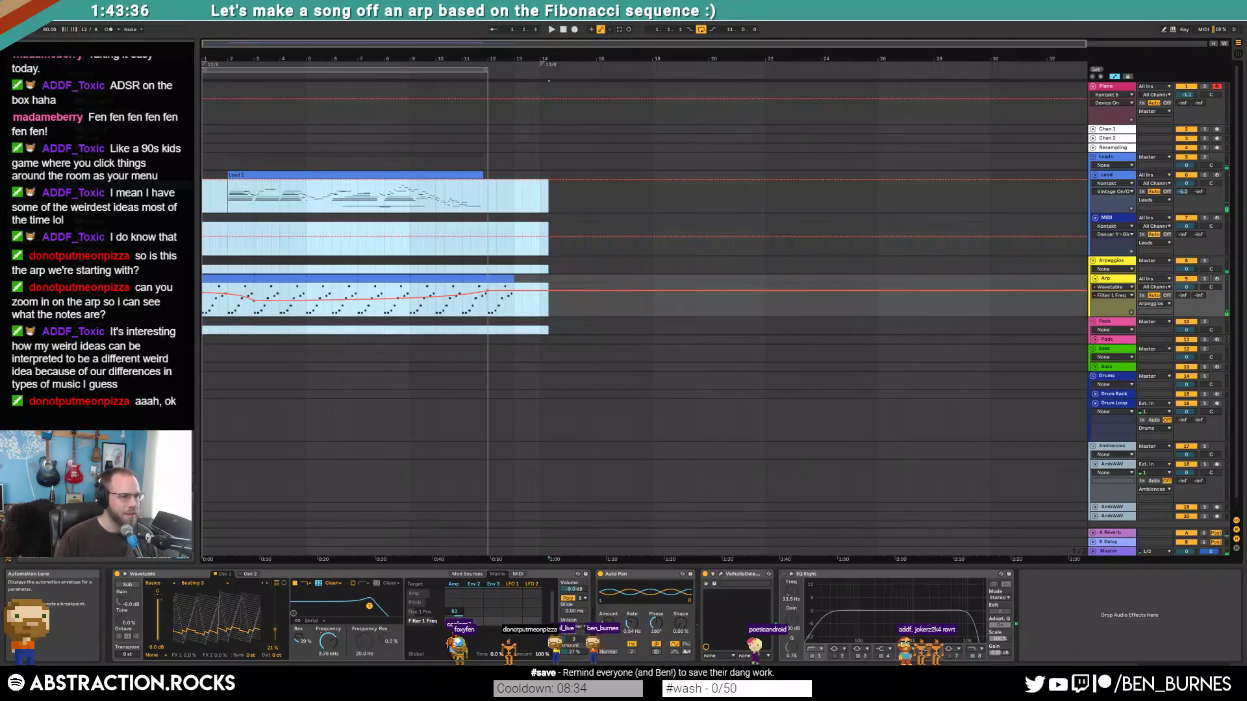
{"action": "key", "text": "a"}
{"action": "left_click_drag", "start_coordinate": [289, 174], "coordinate": [313, 180]}
{"action": "left_click", "coordinate": [222, 287]}
{"action": "left_click_drag", "start_coordinate": [229, 279], "coordinate": [202, 279]}
{"action": "key", "text": "a"}
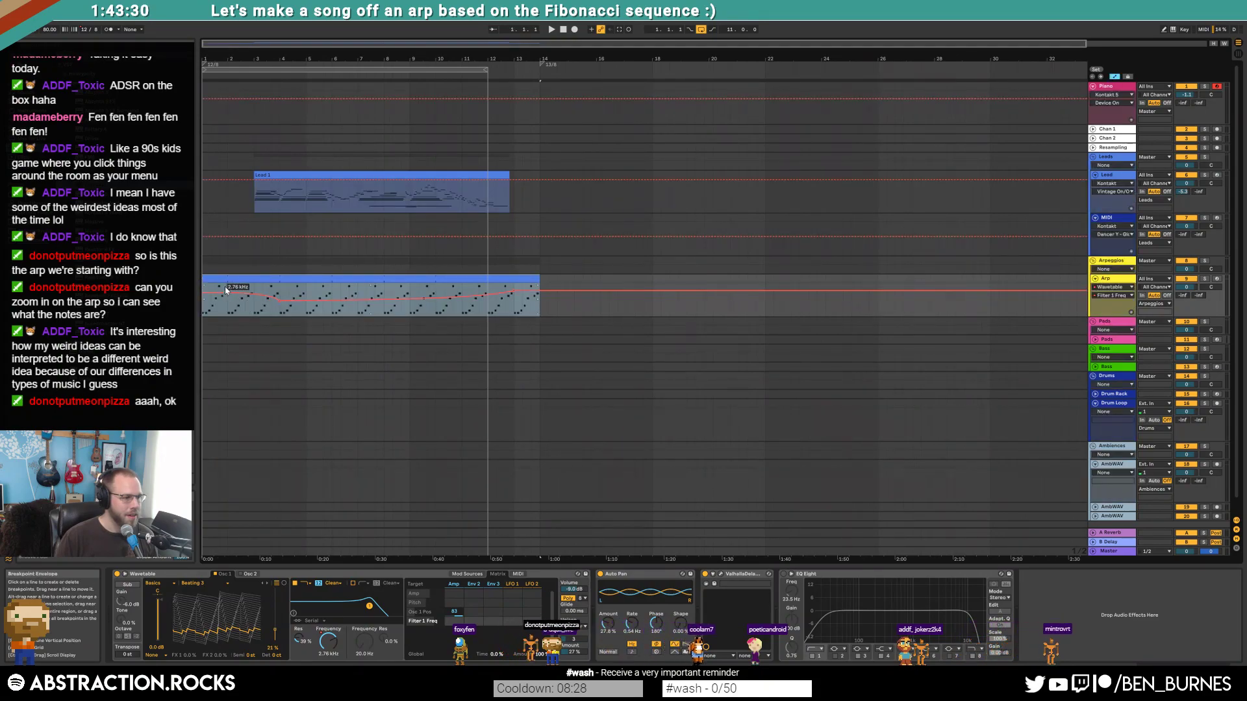
- Reshape the Arp's Filter 1 Freq automation to start low at bar 1 and rise to a peak just before bar 3
{"action": "mouse_move", "coordinate": [227, 293]}
{"action": "left_mouse_down"}
{"action": "mouse_move", "coordinate": [253, 292]}
{"action": "mouse_move", "coordinate": [227, 300]}
{"action": "left_mouse_up"}
{"action": "left_click", "coordinate": [222, 293]}
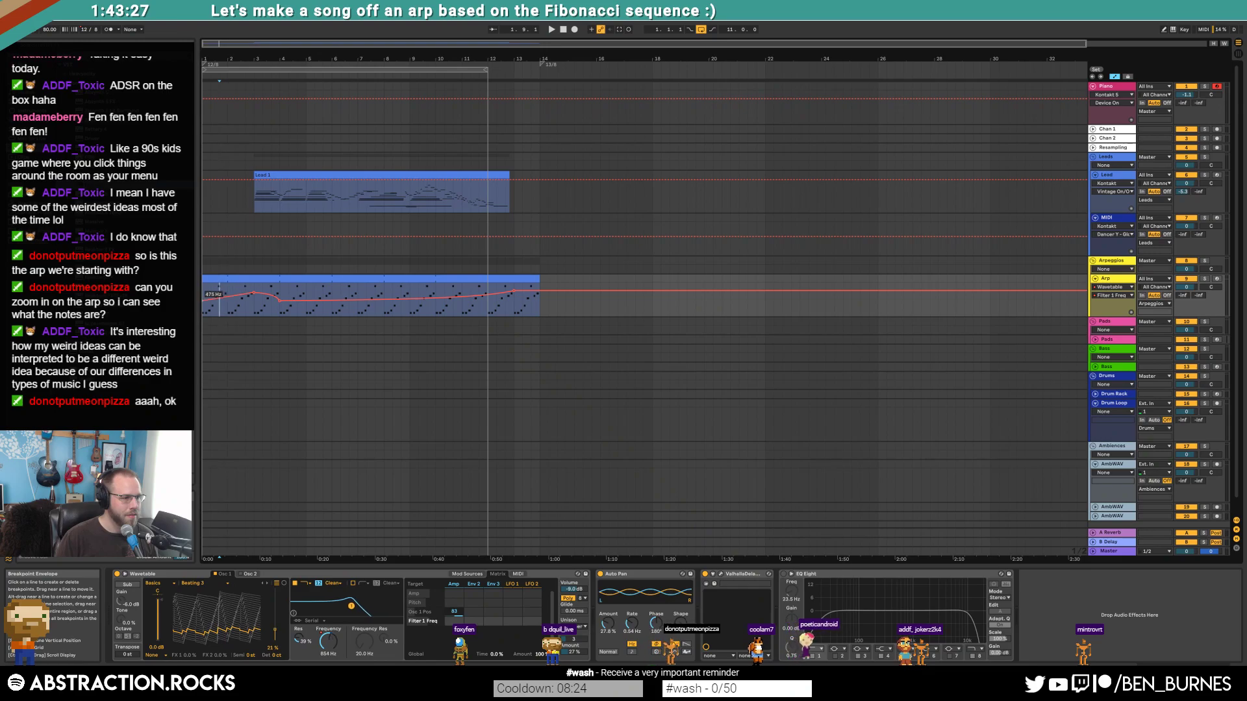
{"action": "left_click", "coordinate": [245, 311]}
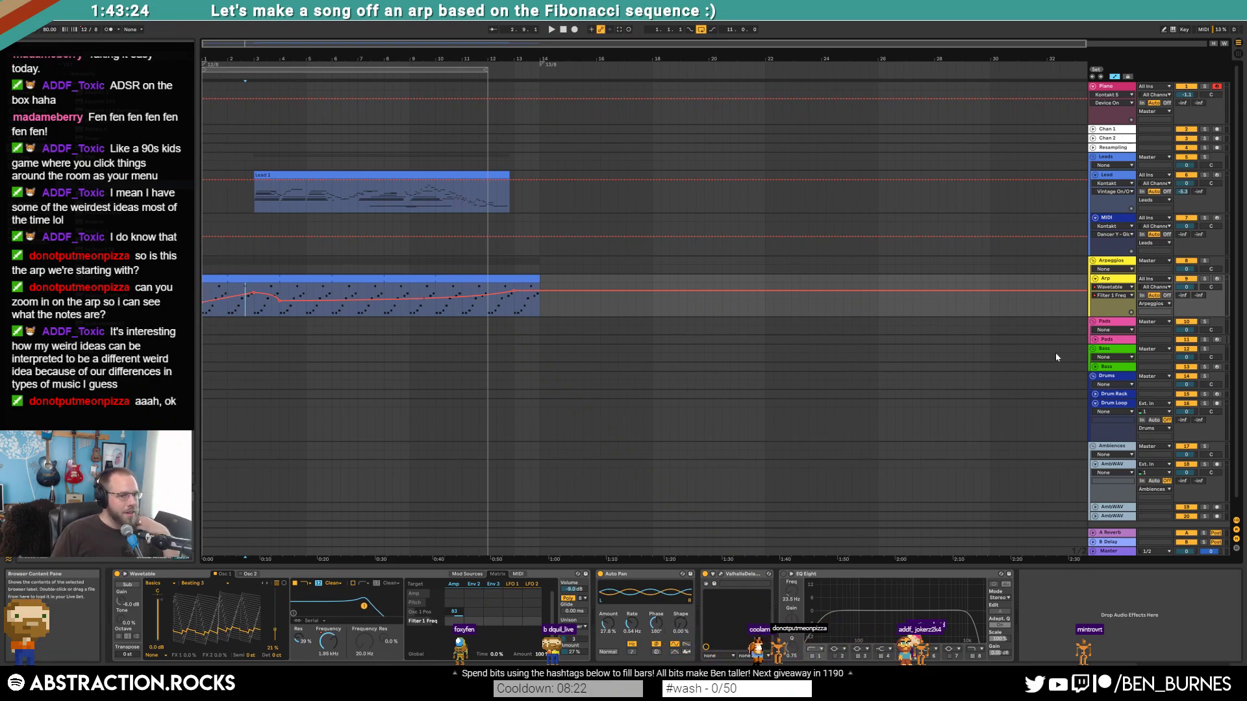
- Bring in three AmbWAV audio tracks with their clips and effects and place them in the Ambiences group
{"action": "left_click", "coordinate": [1111, 464]}
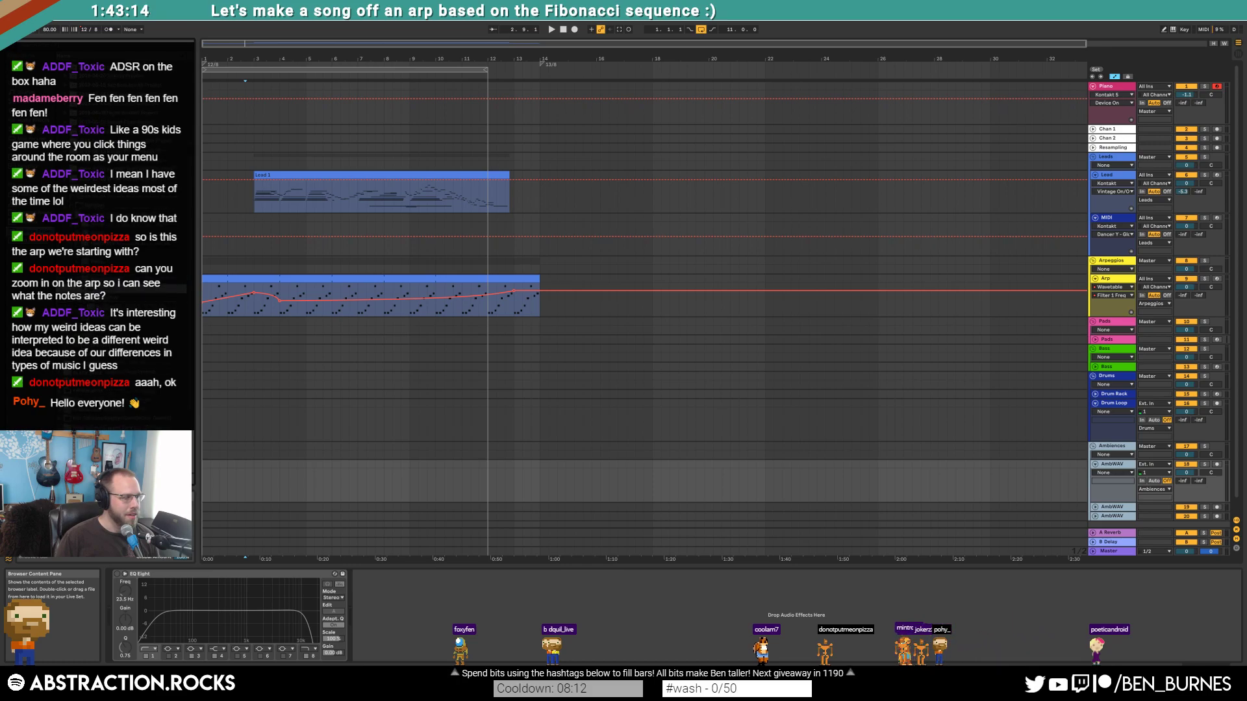
{"action": "left_click_drag", "start_coordinate": [620, 487], "coordinate": [619, 481]}
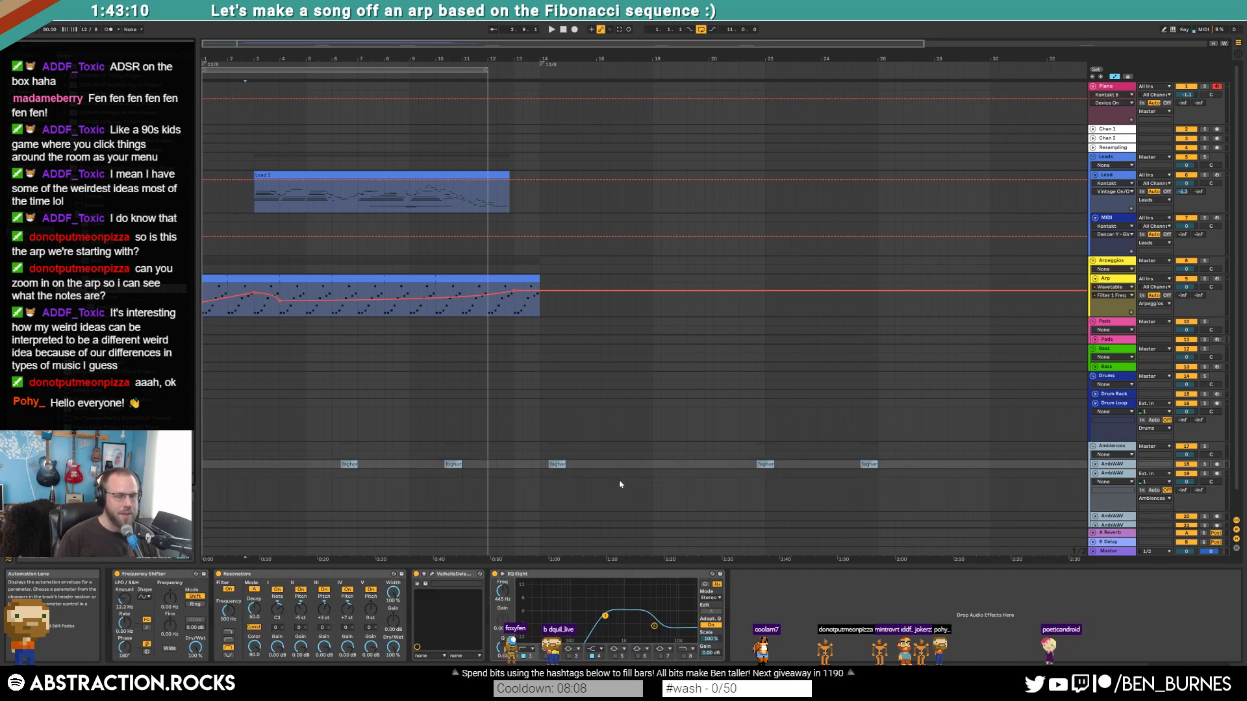
{"action": "scroll", "coordinate": [603, 462], "scroll_direction": "down", "scroll_amount": 2}
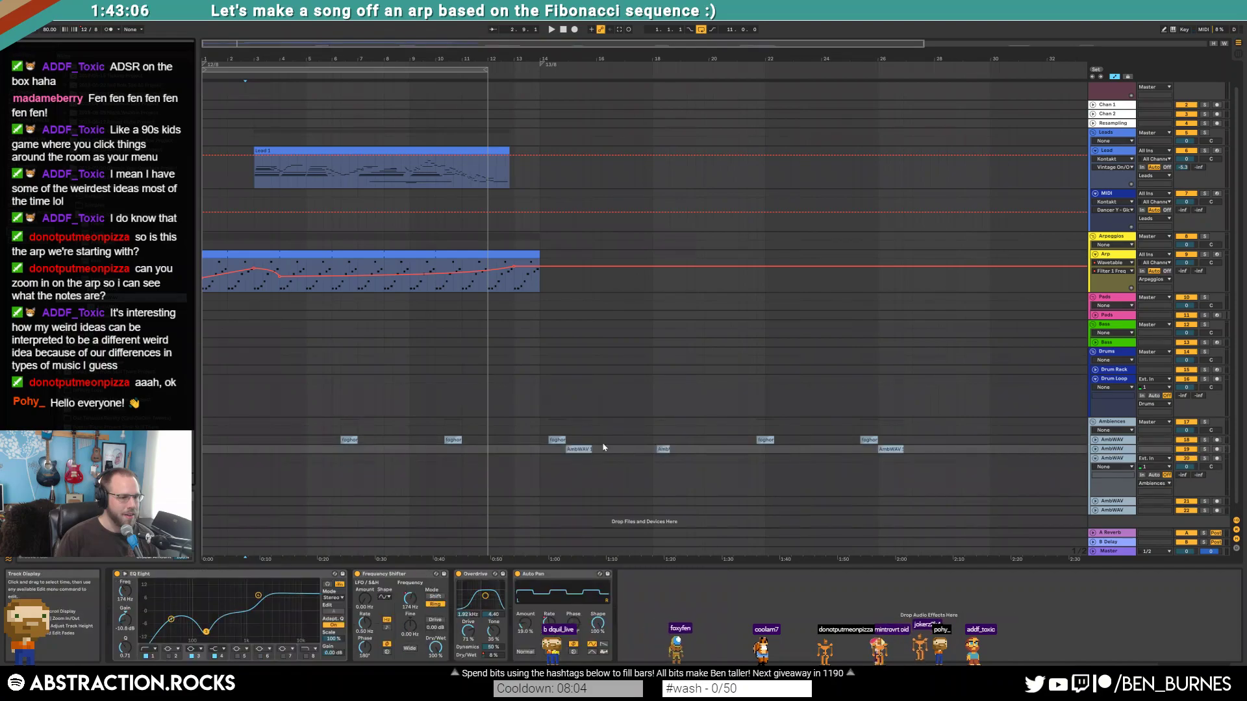
{"action": "left_click_drag", "start_coordinate": [624, 479], "coordinate": [625, 456]}
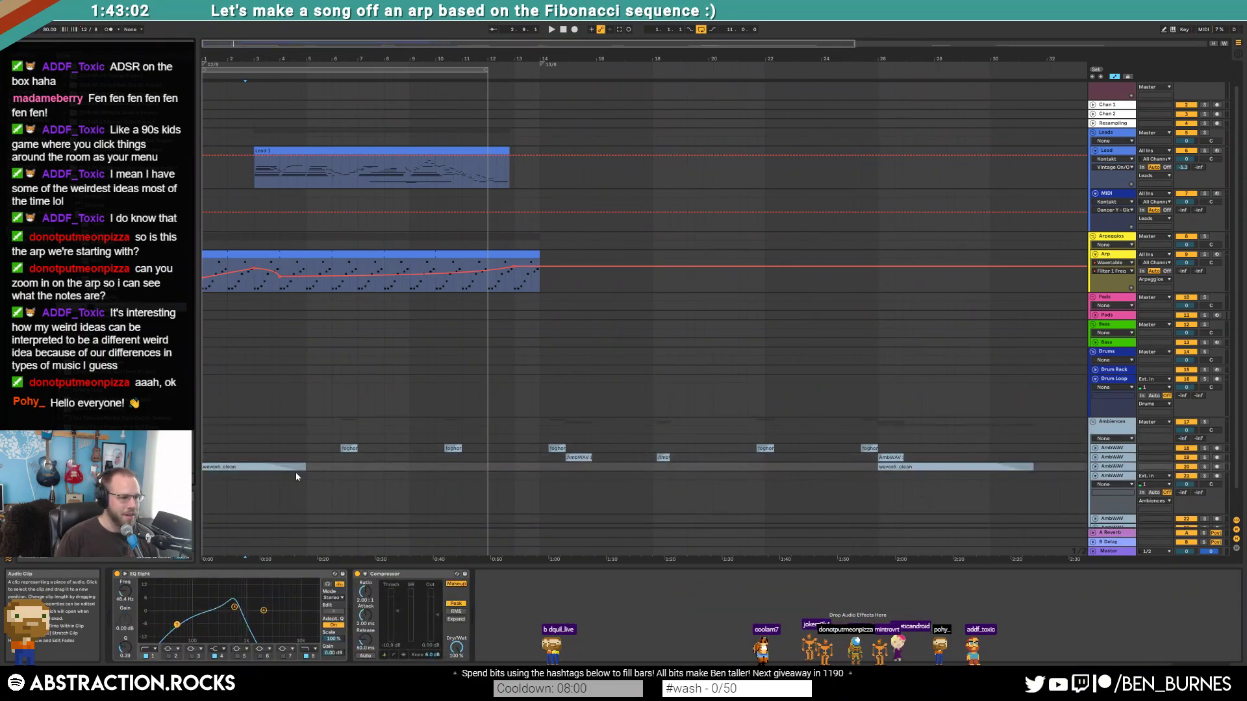
- Delete the surplus ambience clips and the first two AmbWAV tracks, and unfold the AmbWAV track holding the remaining waves clip
{"action": "left_click_drag", "start_coordinate": [331, 441], "coordinate": [1037, 494]}
{"action": "key", "text": "Delete"}
{"action": "left_click", "coordinate": [557, 457]}
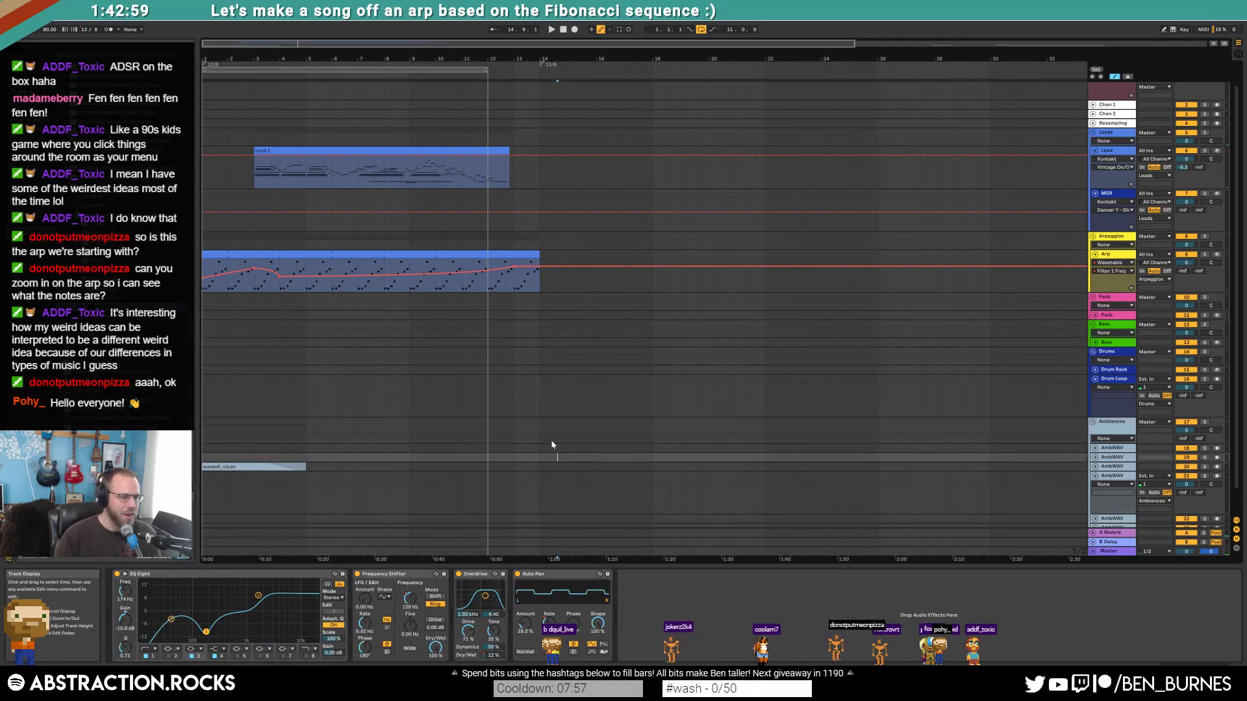
{"action": "left_click", "coordinate": [1111, 448]}
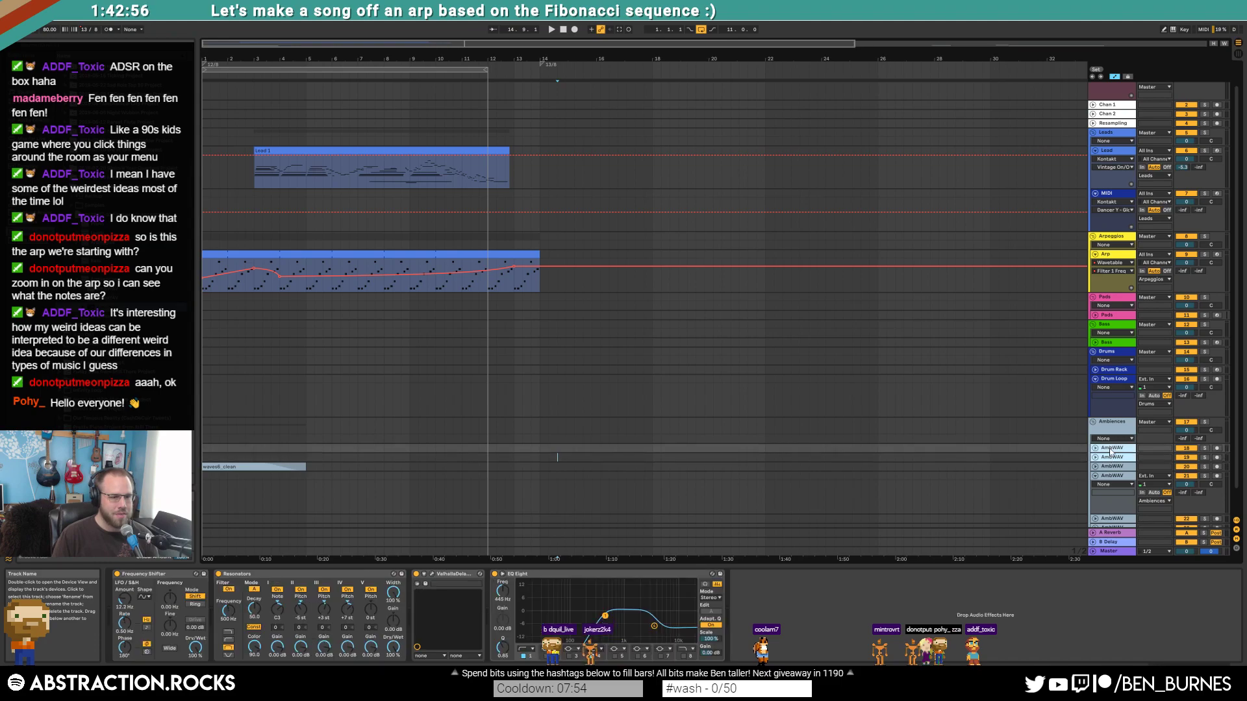
{"action": "key", "text": "Delete"}
{"action": "left_click", "coordinate": [259, 441]}
{"action": "left_click", "coordinate": [1096, 440]}
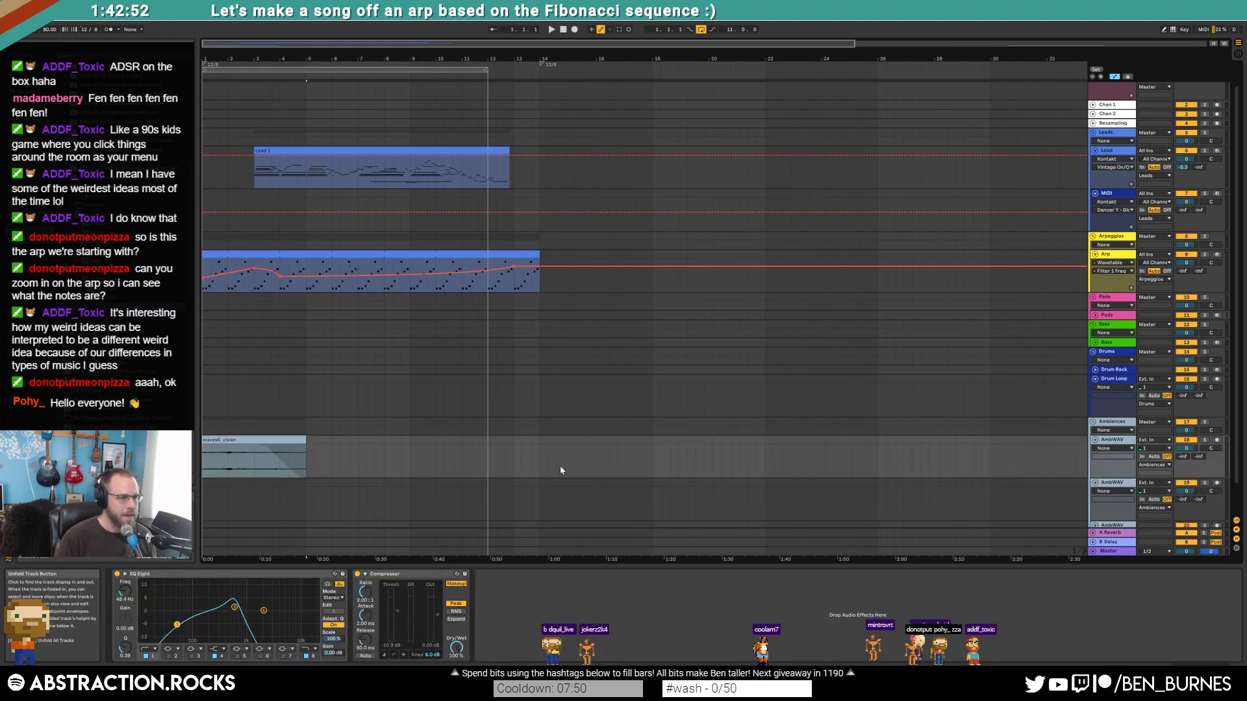
- Listen from the start, hide the automation, and extend the waves clip on the AmbWAV track to between bars 12 and 13
{"action": "key", "text": "space"}
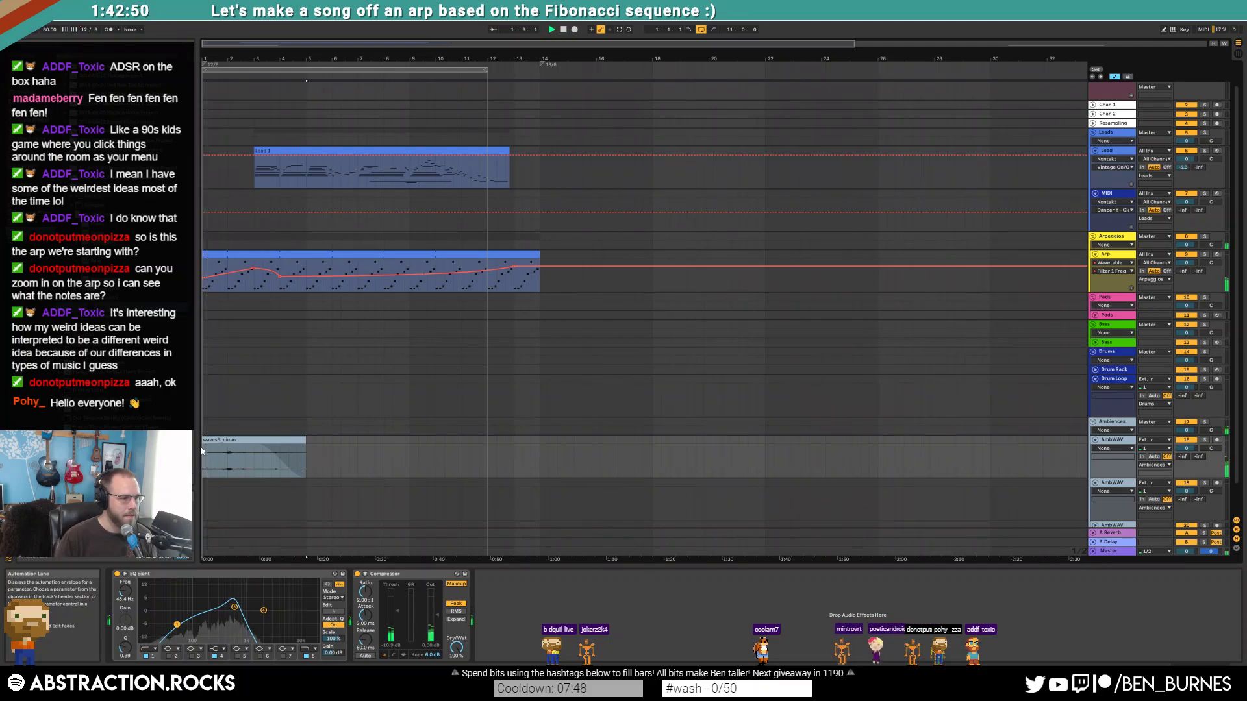
{"action": "key", "text": "a"}
{"action": "left_click_drag", "start_coordinate": [204, 445], "coordinate": [504, 454]}
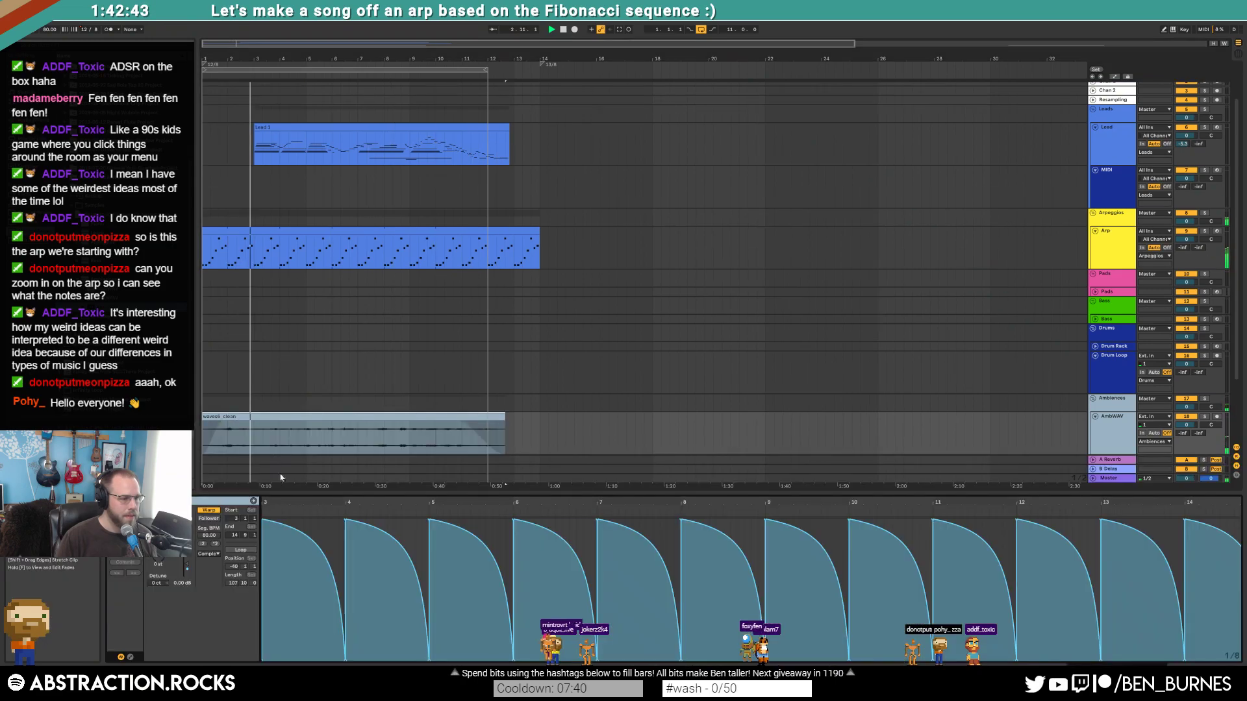
- Show the waves clip's sample waveform and set its played region to 9.1.1 through 23.1.1 in the recording
{"action": "double_click", "coordinate": [265, 442]}
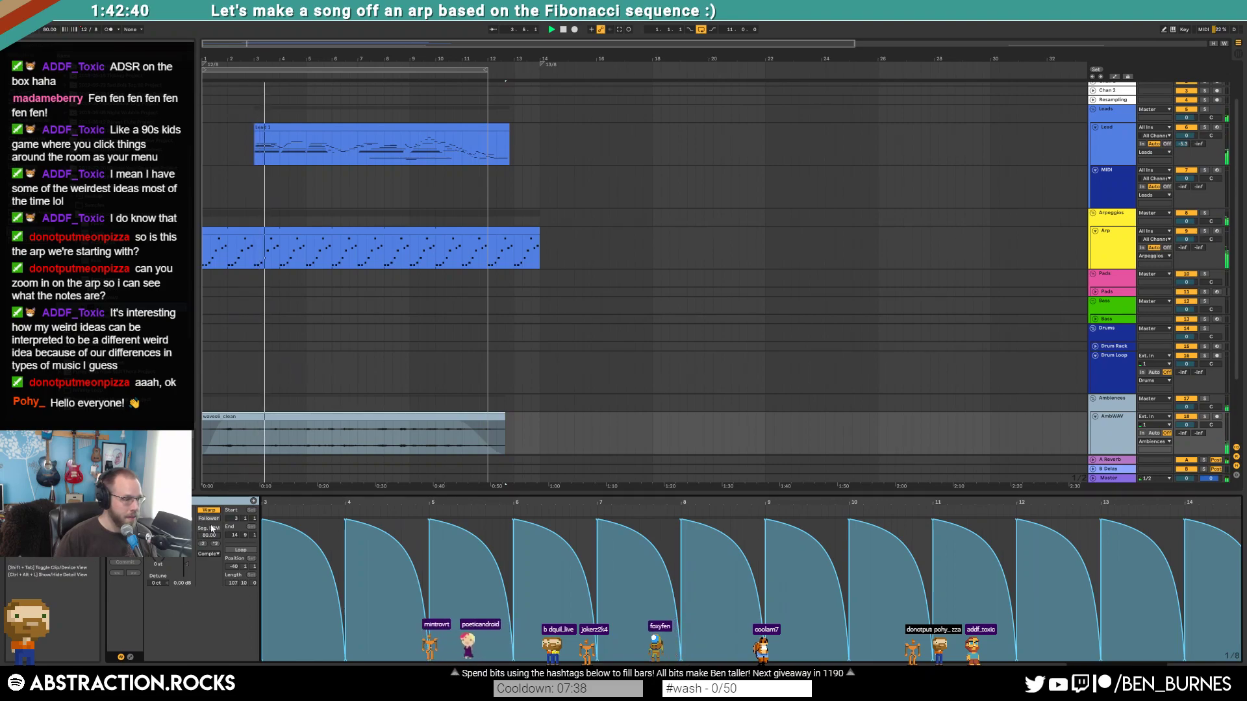
{"action": "left_click", "coordinate": [130, 657]}
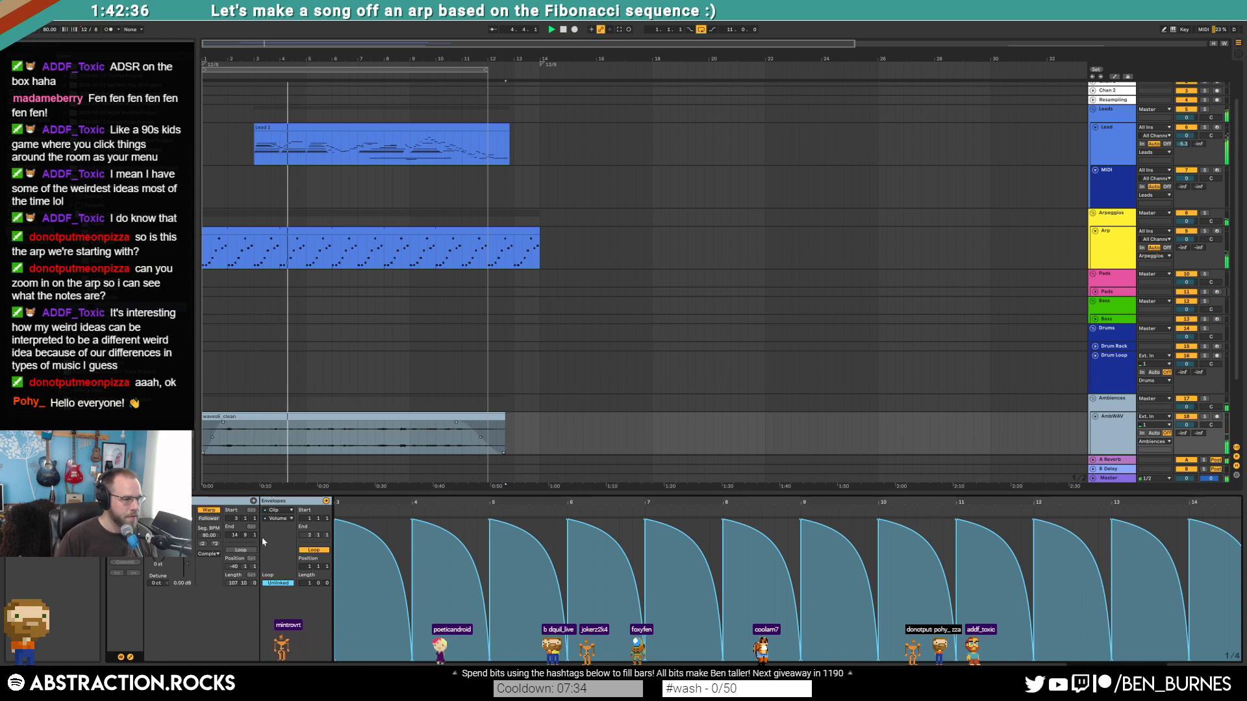
{"action": "left_click", "coordinate": [130, 657]}
{"action": "mouse_move", "coordinate": [368, 546]}
{"action": "left_mouse_down"}
{"action": "mouse_move", "coordinate": [467, 528]}
{"action": "mouse_move", "coordinate": [464, 514]}
{"action": "mouse_move", "coordinate": [520, 514]}
{"action": "left_mouse_up"}
{"action": "mouse_move", "coordinate": [703, 523]}
{"action": "left_mouse_down"}
{"action": "mouse_move", "coordinate": [807, 522]}
{"action": "mouse_move", "coordinate": [682, 520]}
{"action": "left_mouse_up"}
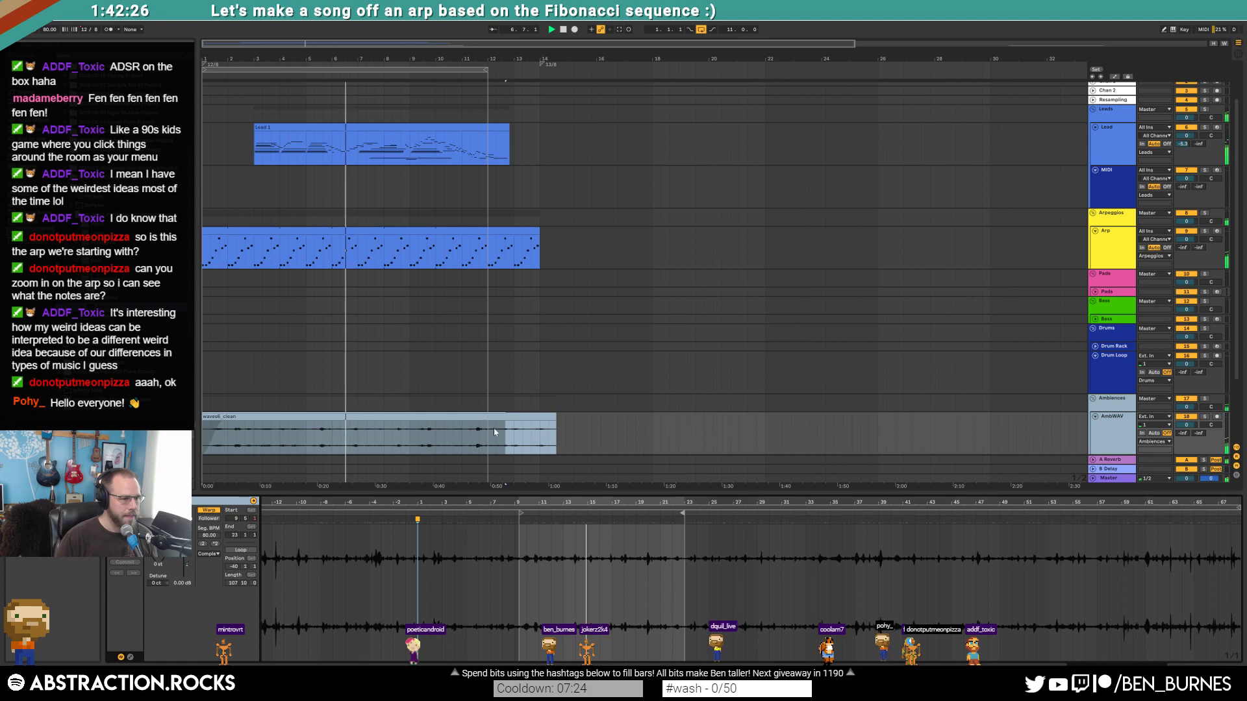
- Give the waves clip a longer fade-out and fade-in, and extend its end to just before bar 15
{"action": "left_click_drag", "start_coordinate": [554, 424], "coordinate": [505, 422]}
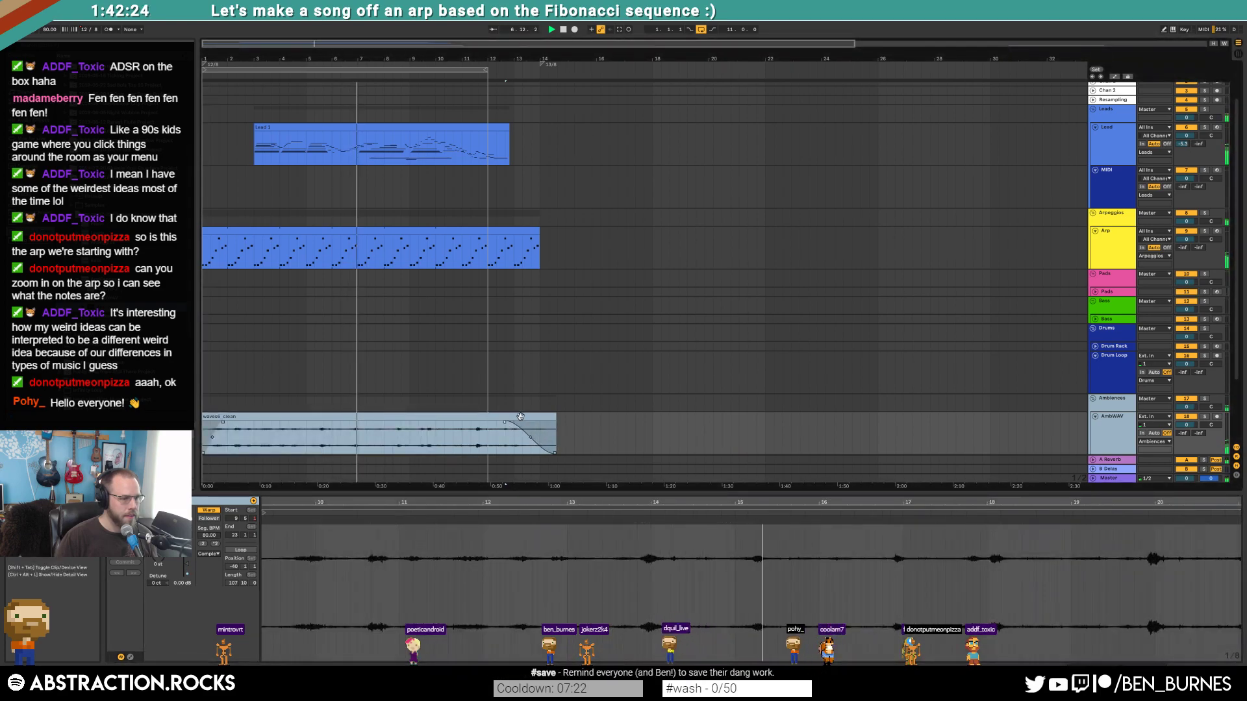
{"action": "left_click", "coordinate": [519, 417]}
{"action": "left_click_drag", "start_coordinate": [223, 422], "coordinate": [233, 423]}
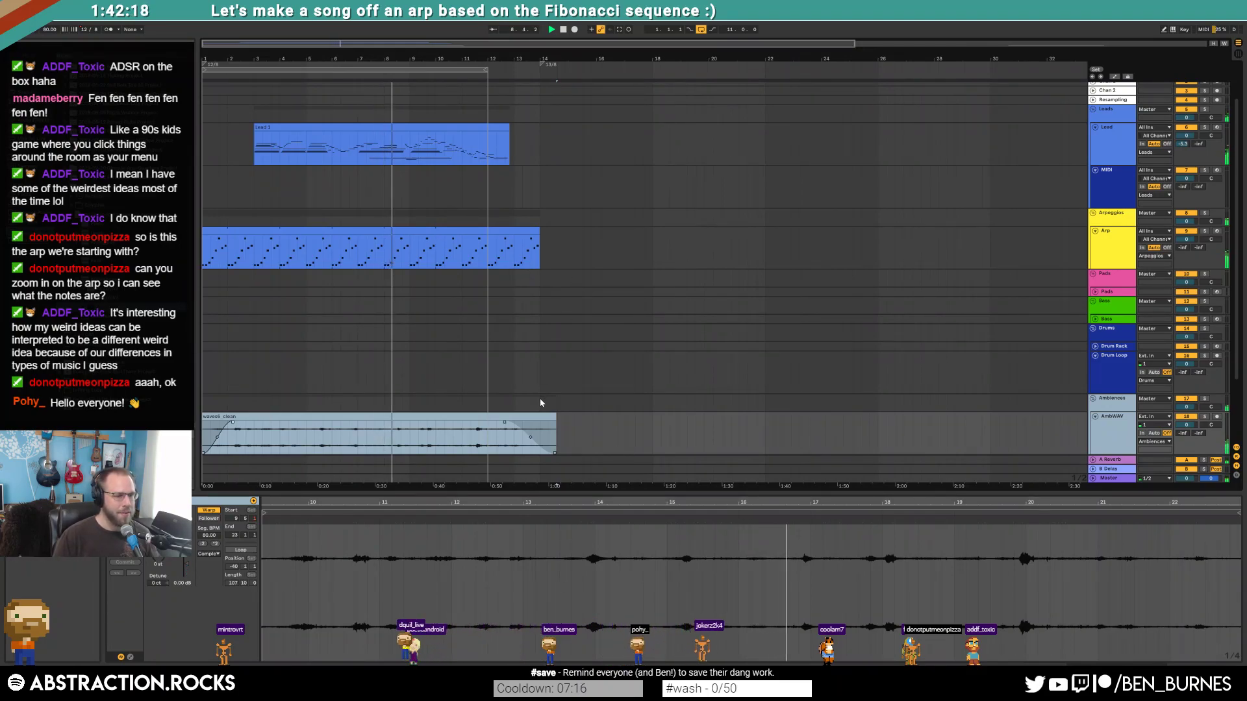
{"action": "left_click_drag", "start_coordinate": [554, 416], "coordinate": [565, 417]}
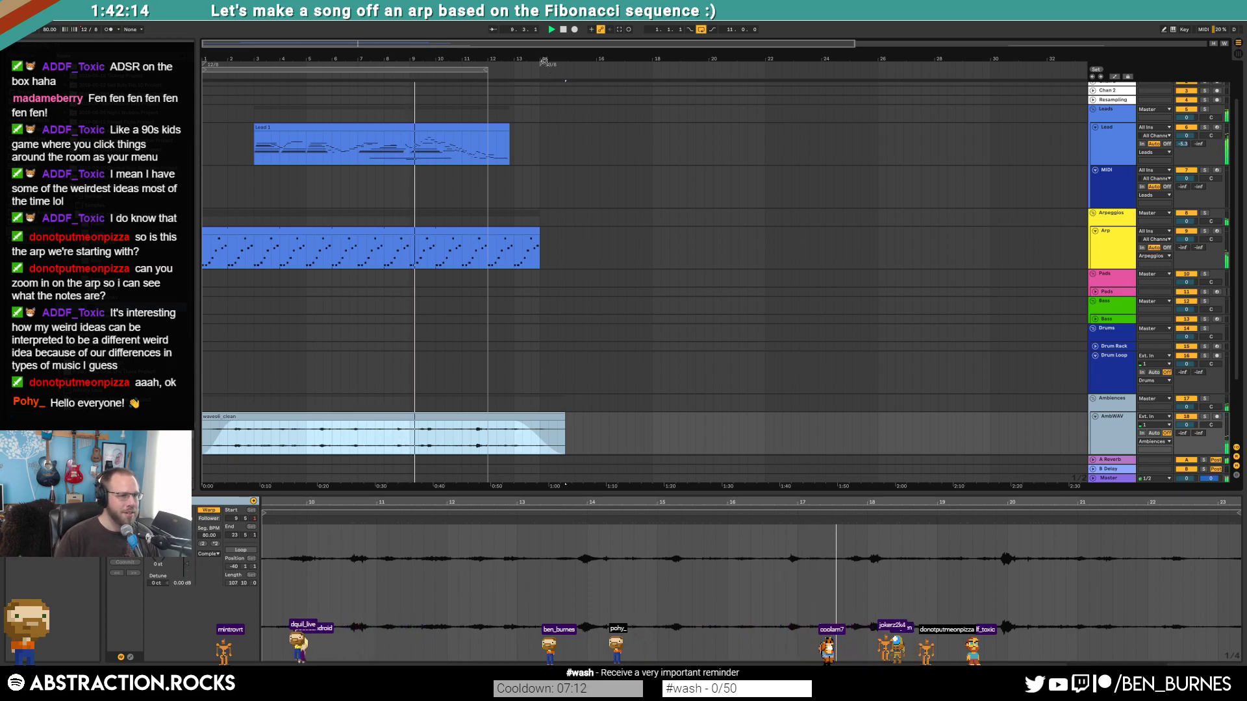
- Move the time signature change at bar 14 to bar 16 and extend the arrangement loop to bar 16
{"action": "mouse_move", "coordinate": [545, 60]}
{"action": "left_mouse_down"}
{"action": "mouse_move", "coordinate": [604, 68]}
{"action": "mouse_move", "coordinate": [592, 65]}
{"action": "left_mouse_up"}
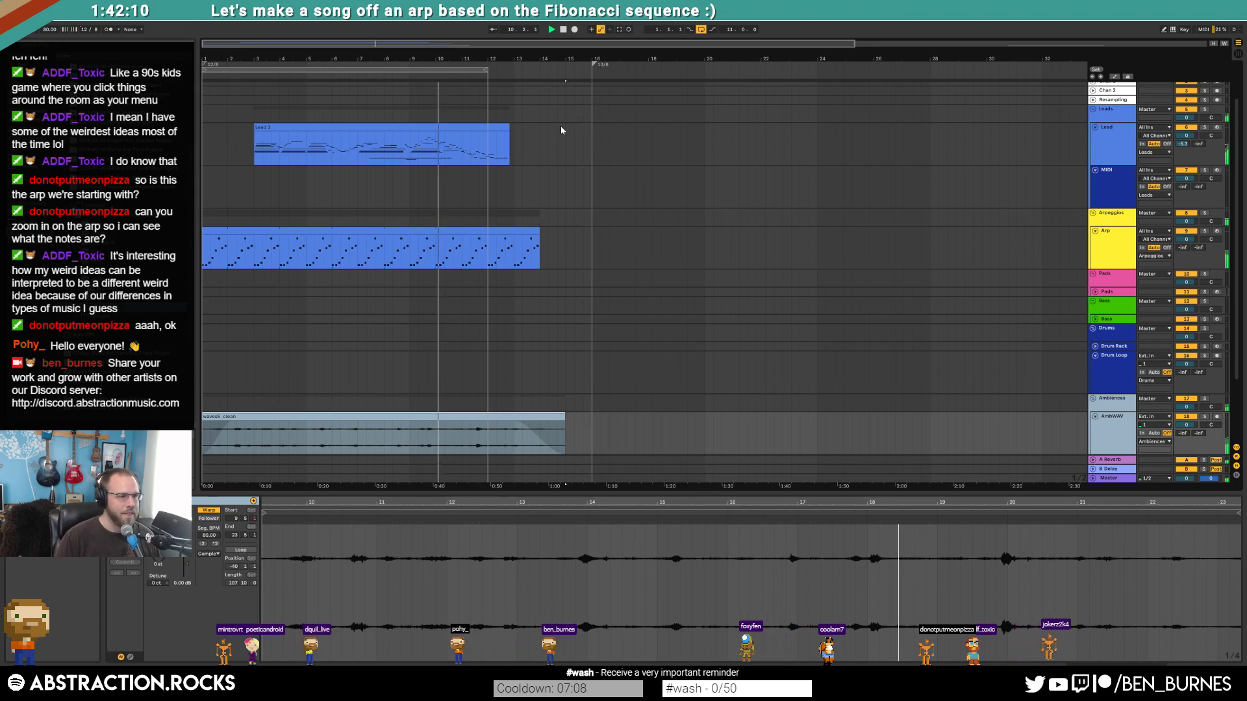
{"action": "left_click", "coordinate": [524, 230]}
{"action": "left_click_drag", "start_coordinate": [489, 70], "coordinate": [592, 73]}
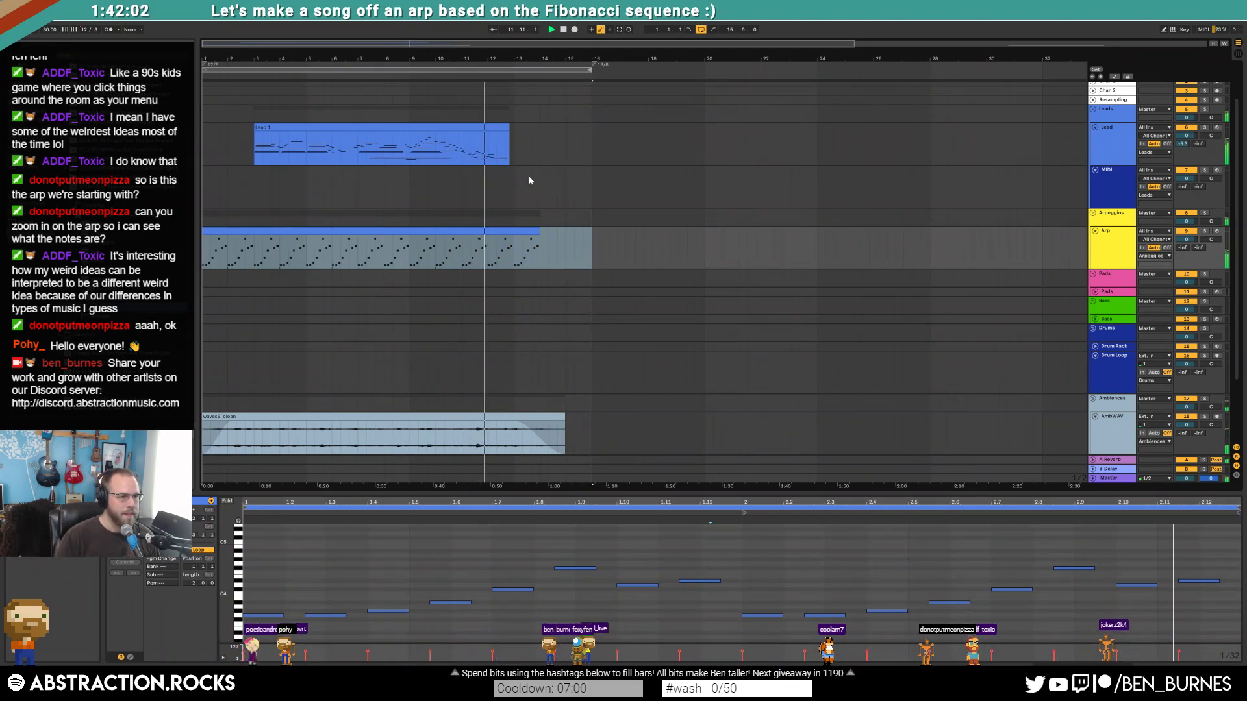
- Raise the velocities of quiet notes in the descending run at the end of the Lead clip
{"action": "left_click", "coordinate": [489, 128]}
{"action": "left_click", "coordinate": [1061, 594]}
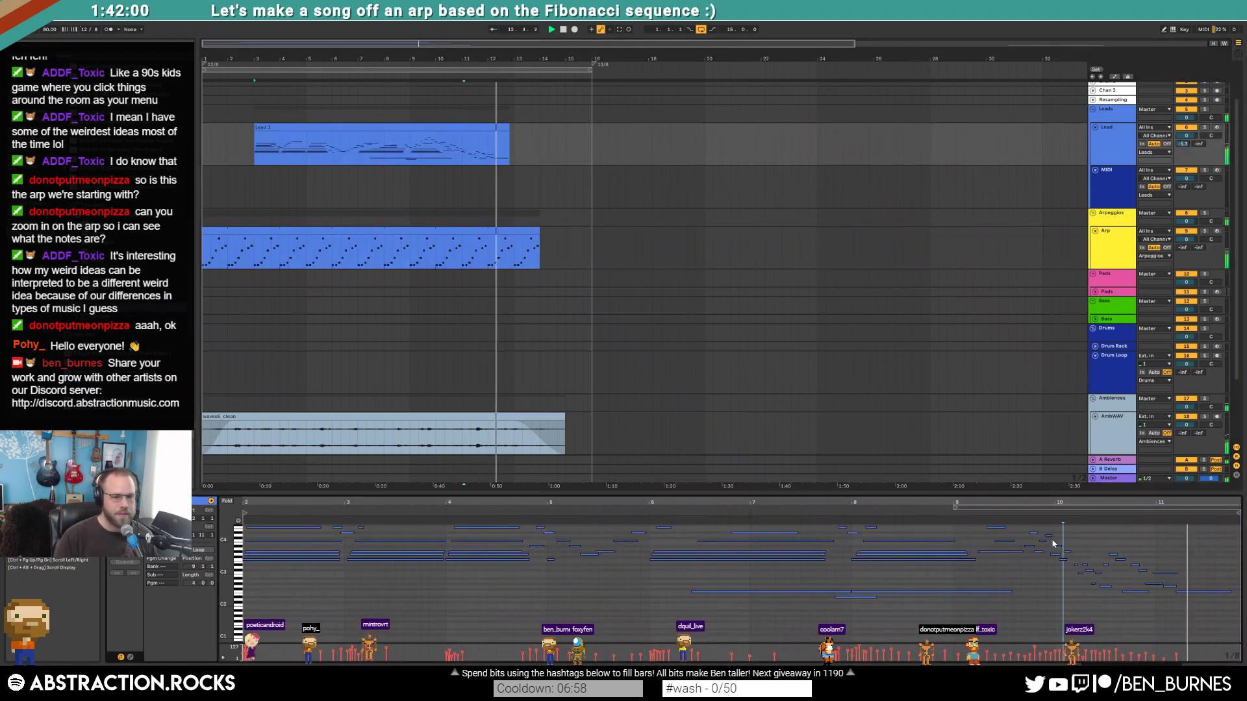
{"action": "left_click_drag", "start_coordinate": [1035, 595], "coordinate": [1231, 597]}
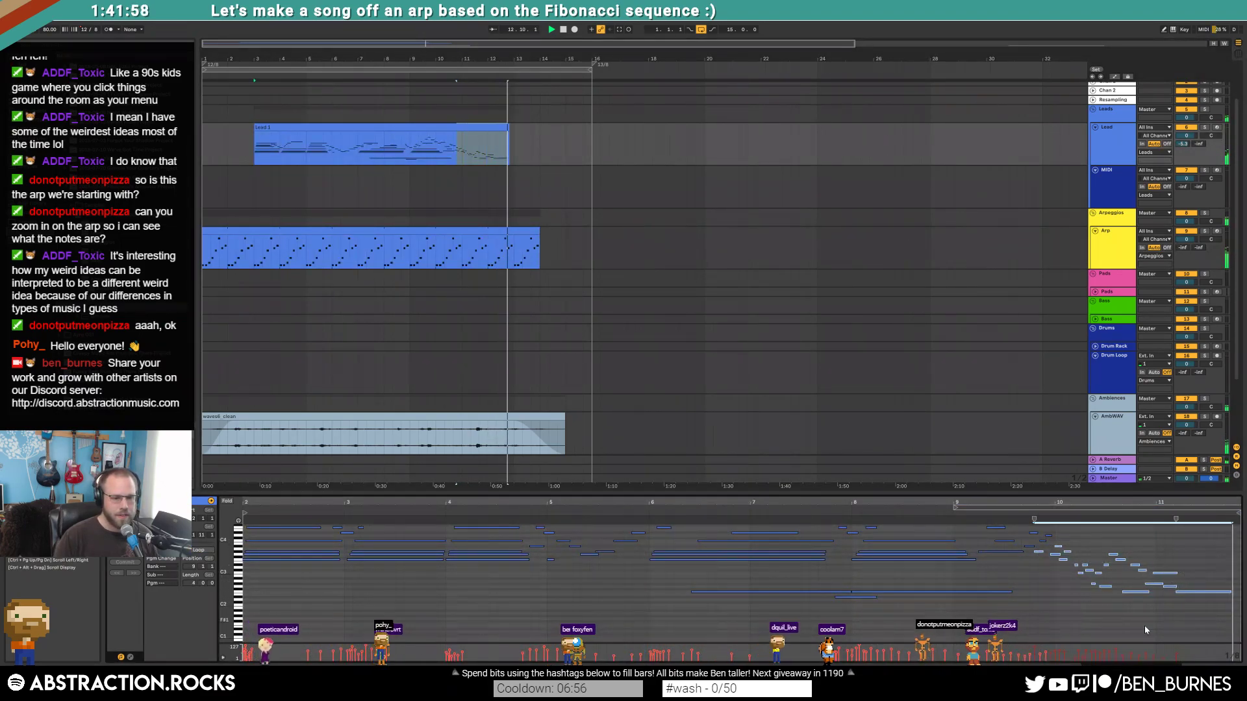
{"action": "left_click", "coordinate": [1162, 604]}
{"action": "key", "text": "space"}
{"action": "scroll", "coordinate": [1175, 618], "scroll_direction": "up", "scroll_amount": 3}
{"action": "left_click_drag", "start_coordinate": [1150, 660], "coordinate": [1150, 653]}
{"action": "left_click_drag", "start_coordinate": [1059, 659], "coordinate": [1094, 653]}
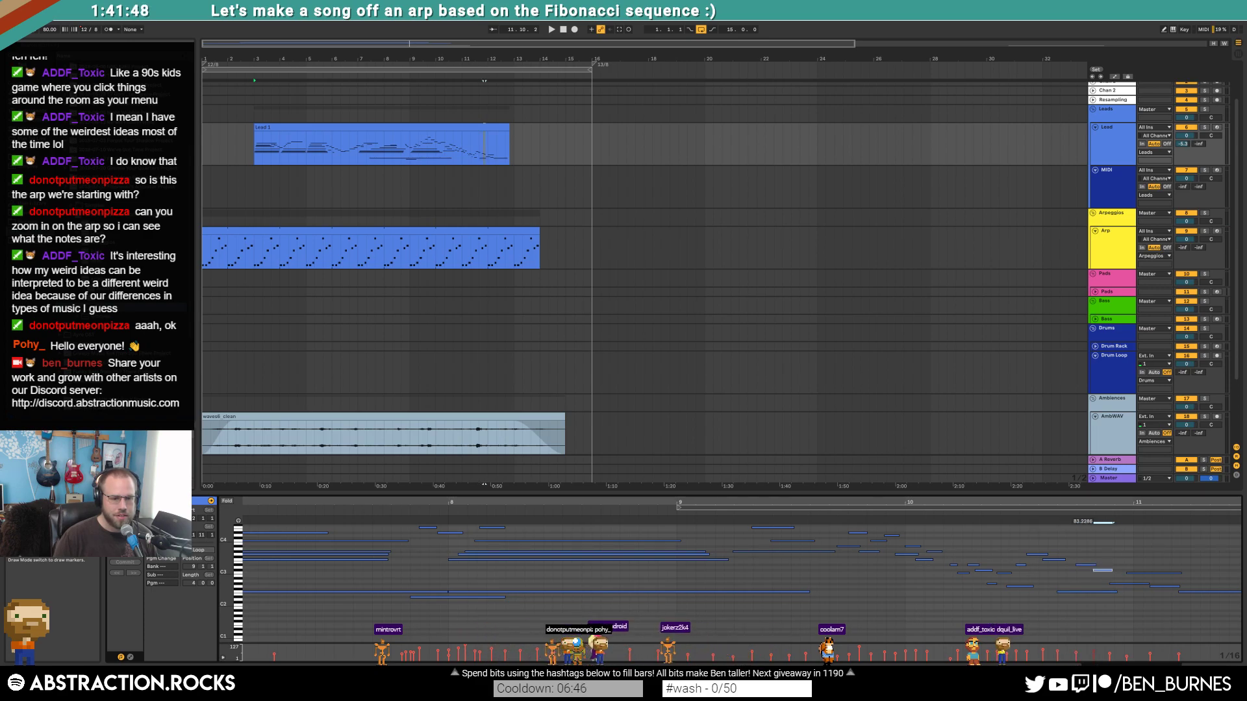
{"action": "left_click_drag", "start_coordinate": [1109, 654], "coordinate": [1110, 650]}
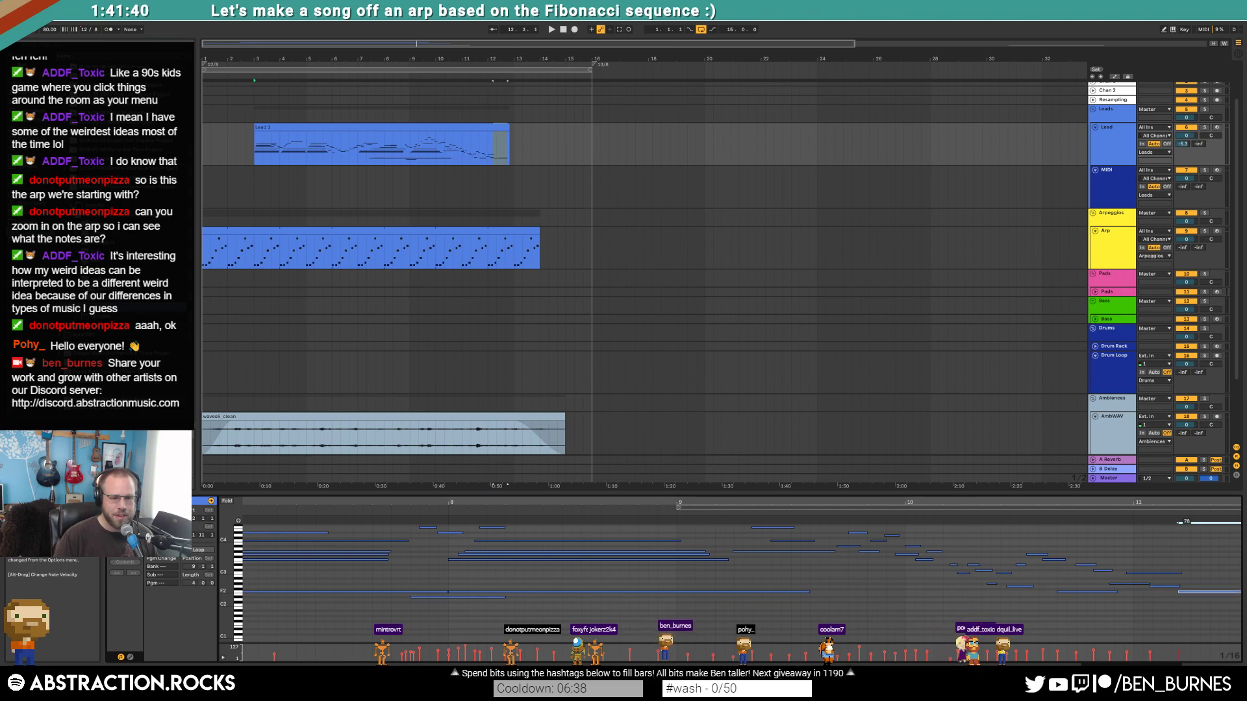
- Listen to the end of the Lead phrase and adjust the velocities of a few notes where the descending run begins
{"action": "left_click", "coordinate": [470, 154]}
{"action": "key", "text": "space"}
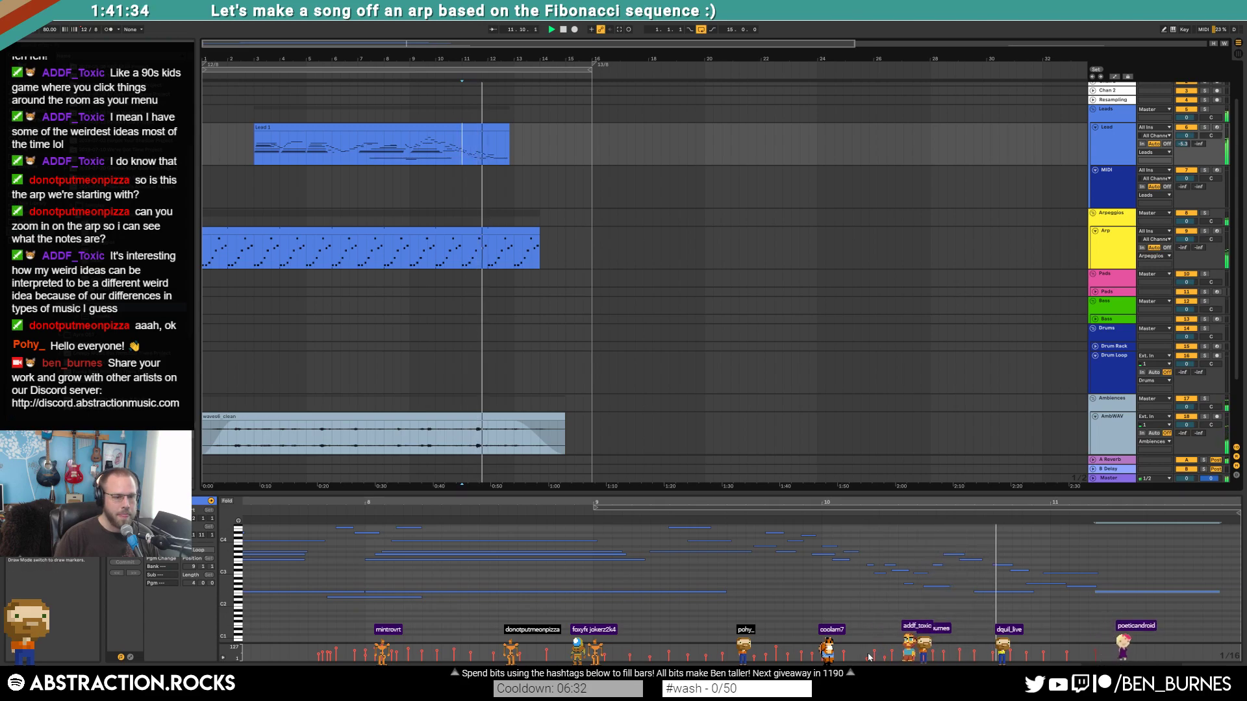
{"action": "left_click_drag", "start_coordinate": [864, 655], "coordinate": [888, 660]}
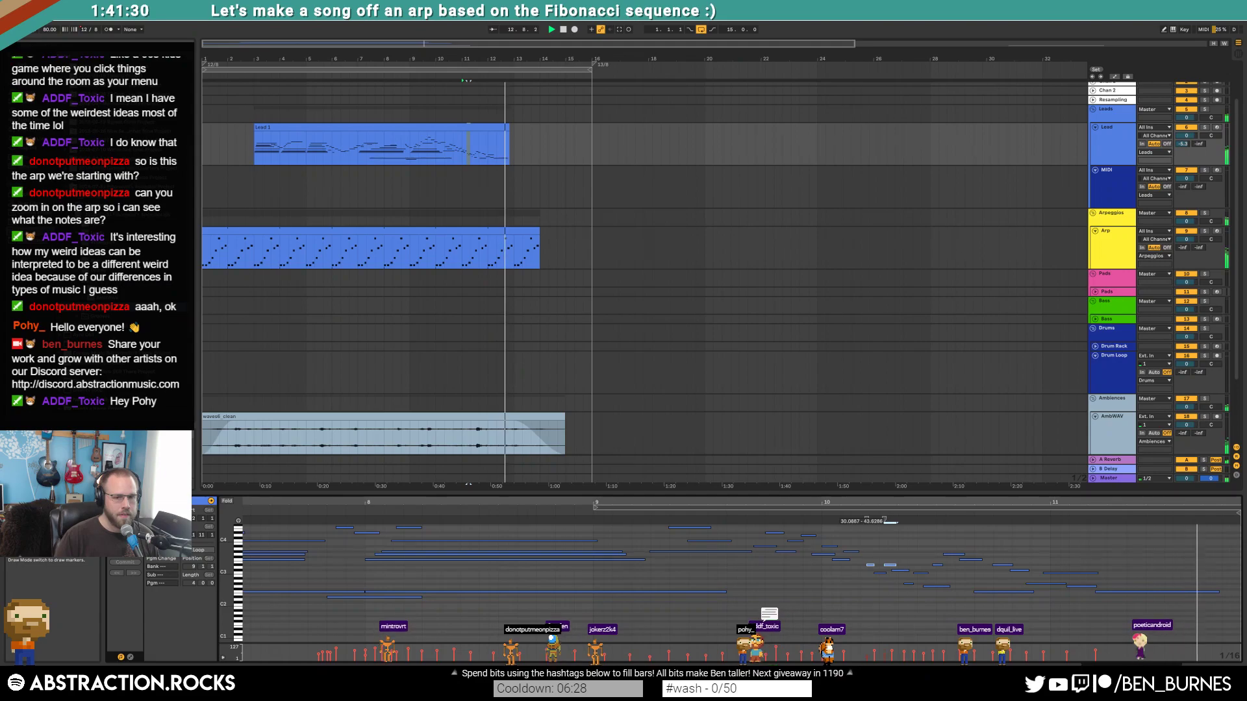
- Stop playback and open the ValhallaDelay plug-in in the Arp track's device chain
{"action": "left_click", "coordinate": [522, 206]}
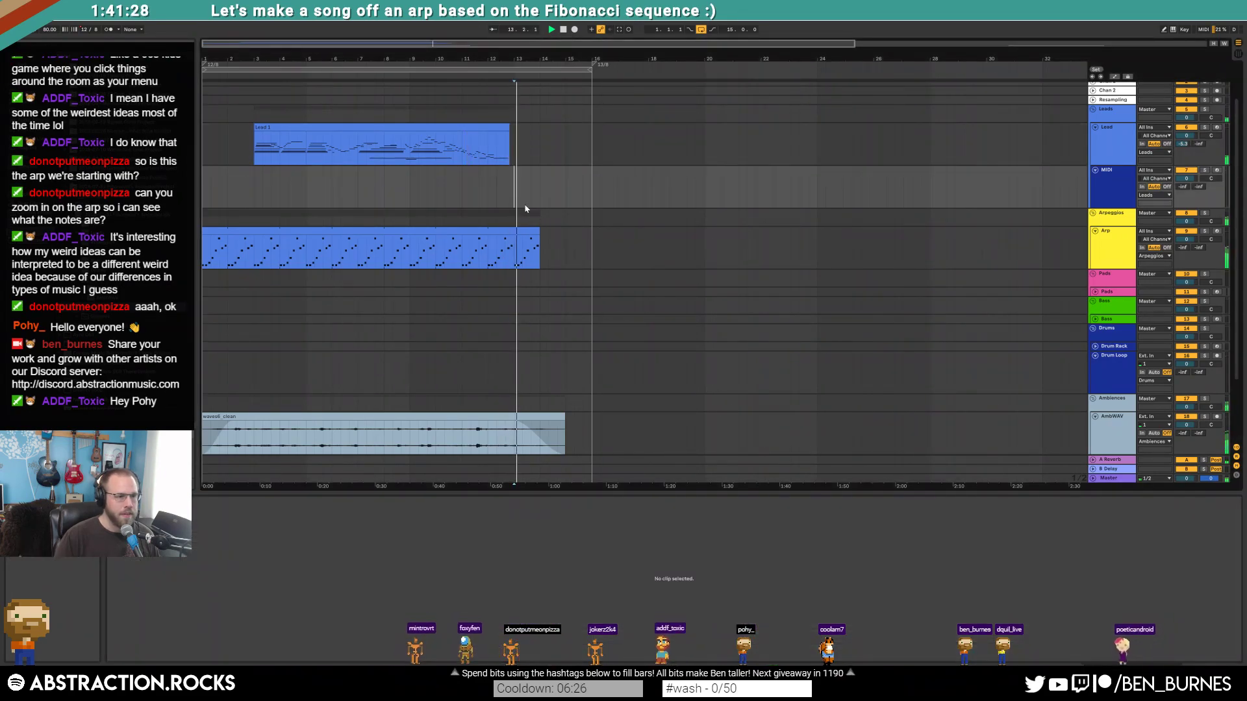
{"action": "left_click", "coordinate": [1119, 248]}
{"action": "key", "text": "shift+Tab"}
{"action": "key", "text": "space"}
{"action": "left_click", "coordinate": [720, 574]}
{"action": "left_click_drag", "start_coordinate": [696, 211], "coordinate": [848, 268]}
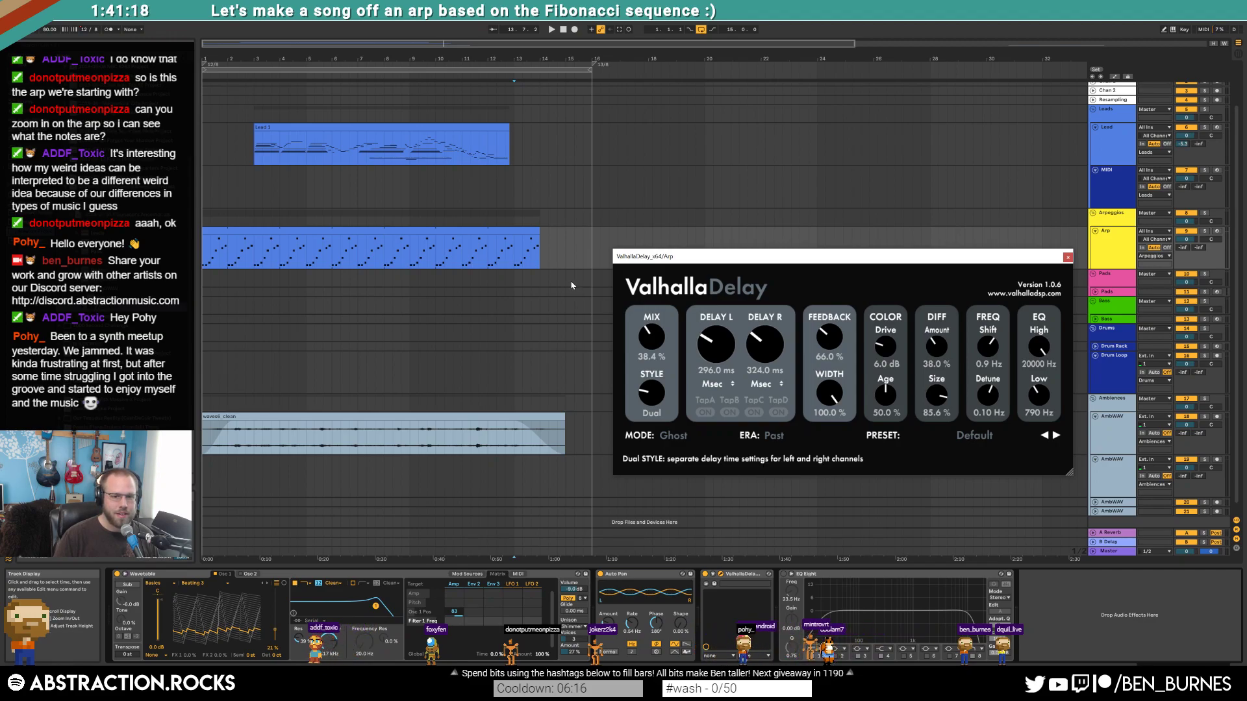
- Automate the Arp's ValhallaDelay Feedback to curve up from bar 12 to about 0.74 at the clip's end, and listen to it
{"action": "key", "text": "a"}
{"action": "left_click_drag", "start_coordinate": [828, 345], "coordinate": [828, 343]}
{"action": "left_click", "coordinate": [496, 257]}
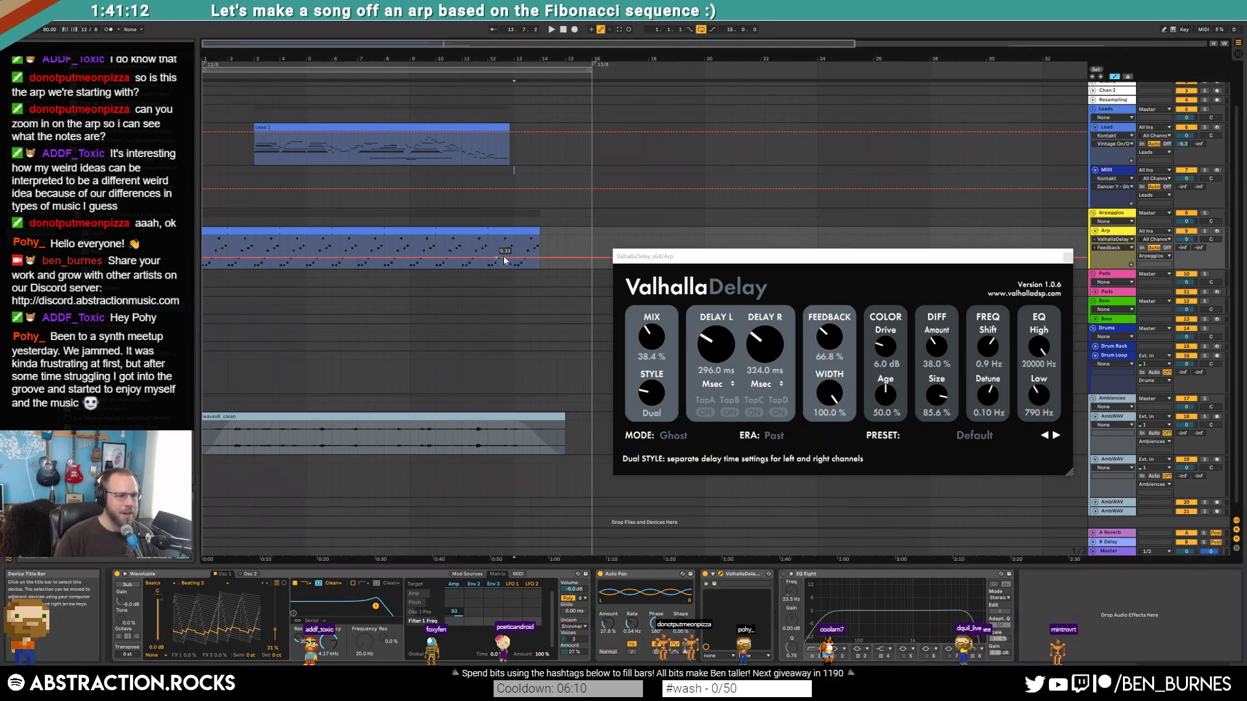
{"action": "left_click_drag", "start_coordinate": [516, 261], "coordinate": [513, 251]}
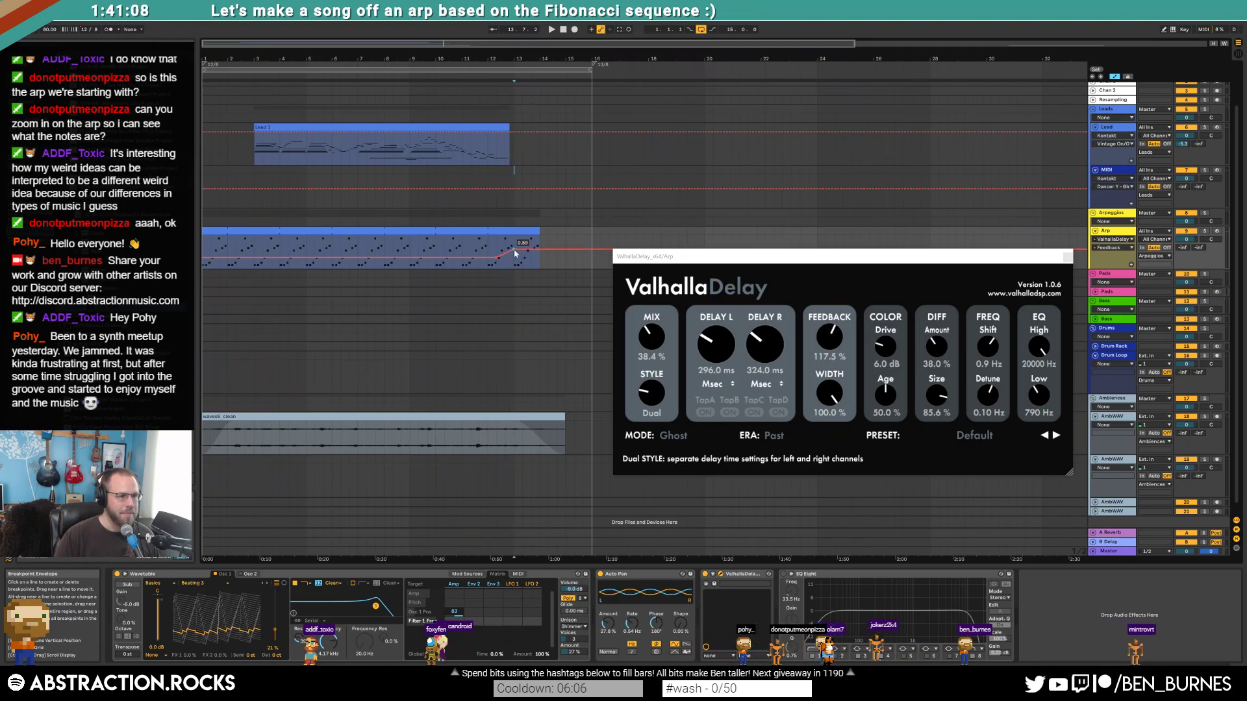
{"action": "left_click_drag", "start_coordinate": [538, 247], "coordinate": [538, 246]}
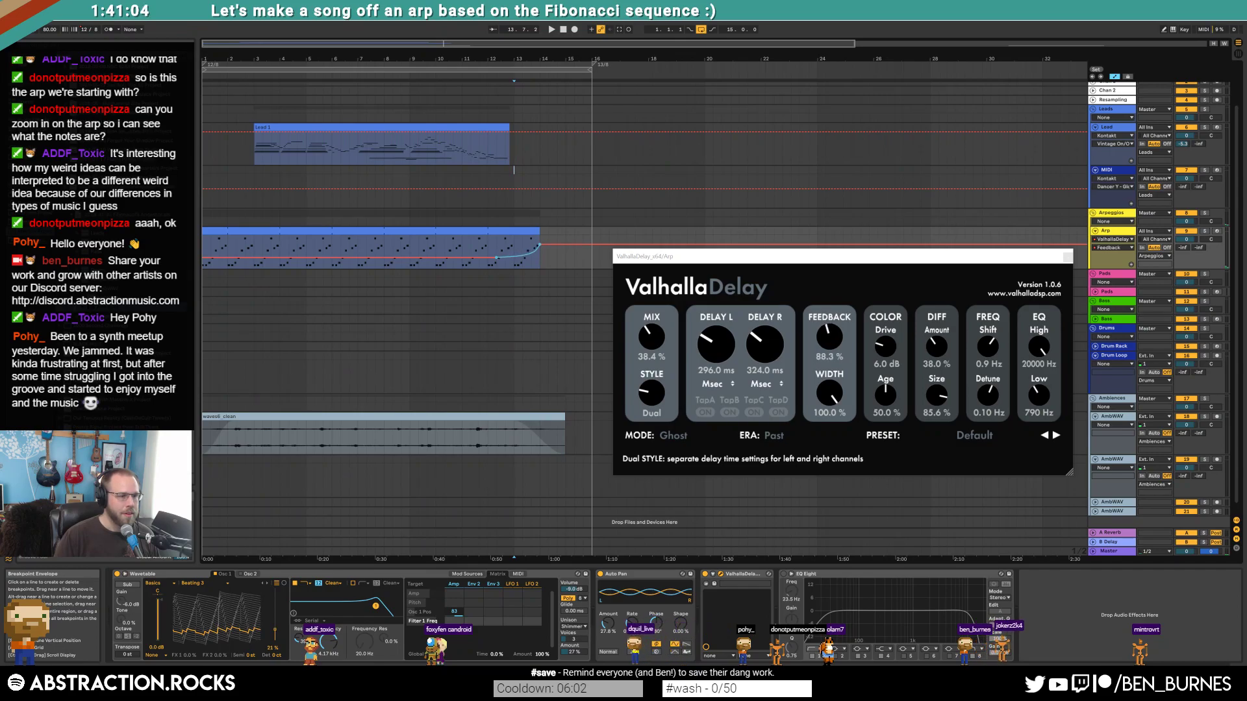
{"action": "left_click_drag", "start_coordinate": [687, 259], "coordinate": [695, 295]}
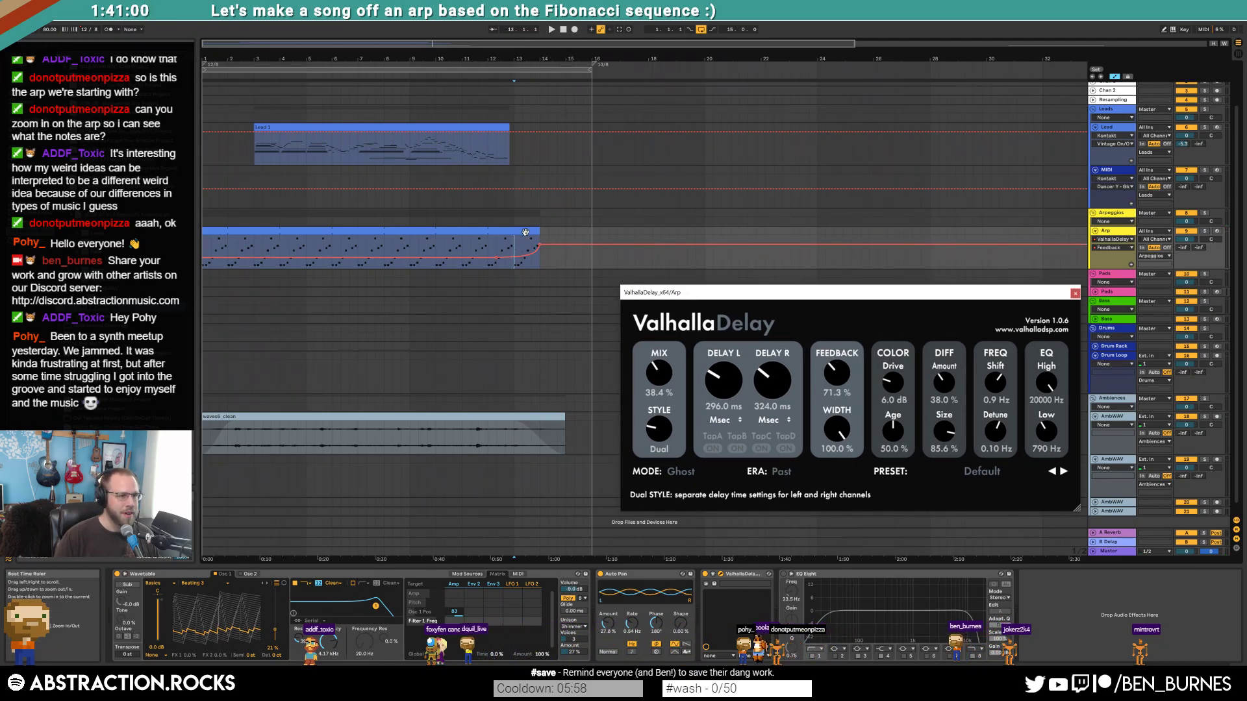
{"action": "key", "text": "space"}
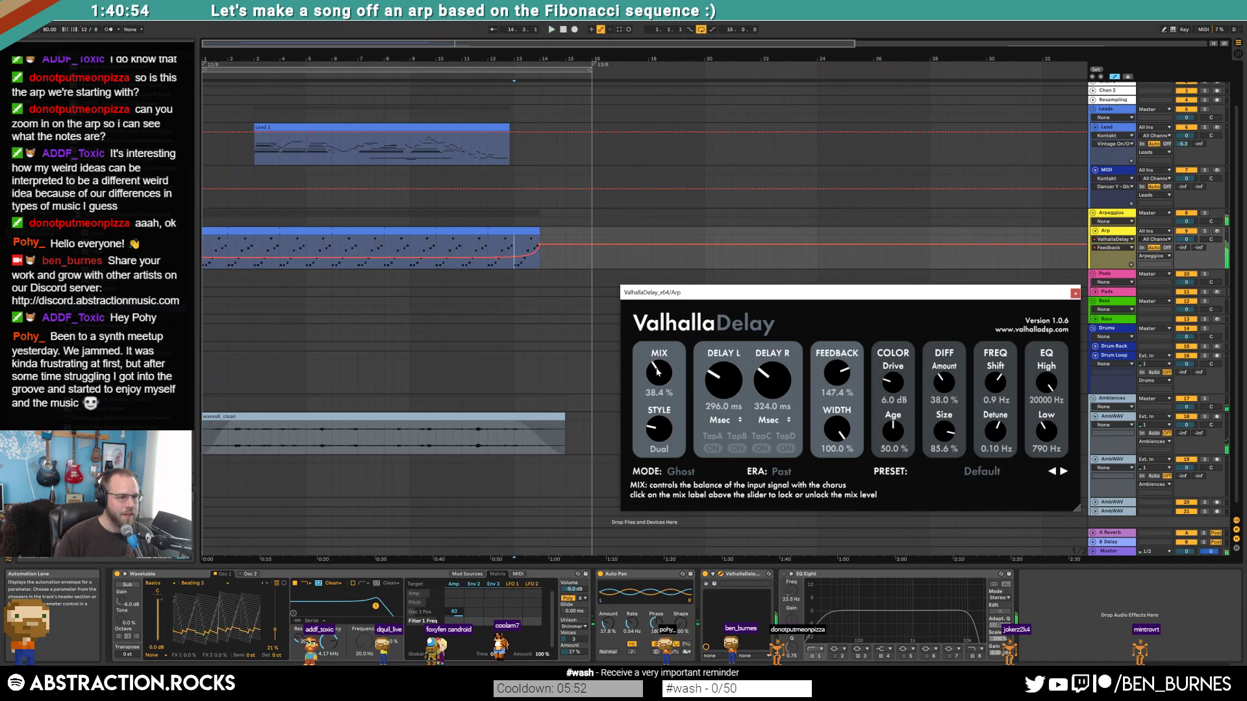
- Automate the Arp's ValhallaDelay Mix to fall from 0.38 at bar 13 to 0.00 at bar 16
{"action": "left_click", "coordinate": [449, 232]}
{"action": "left_click", "coordinate": [453, 246]}
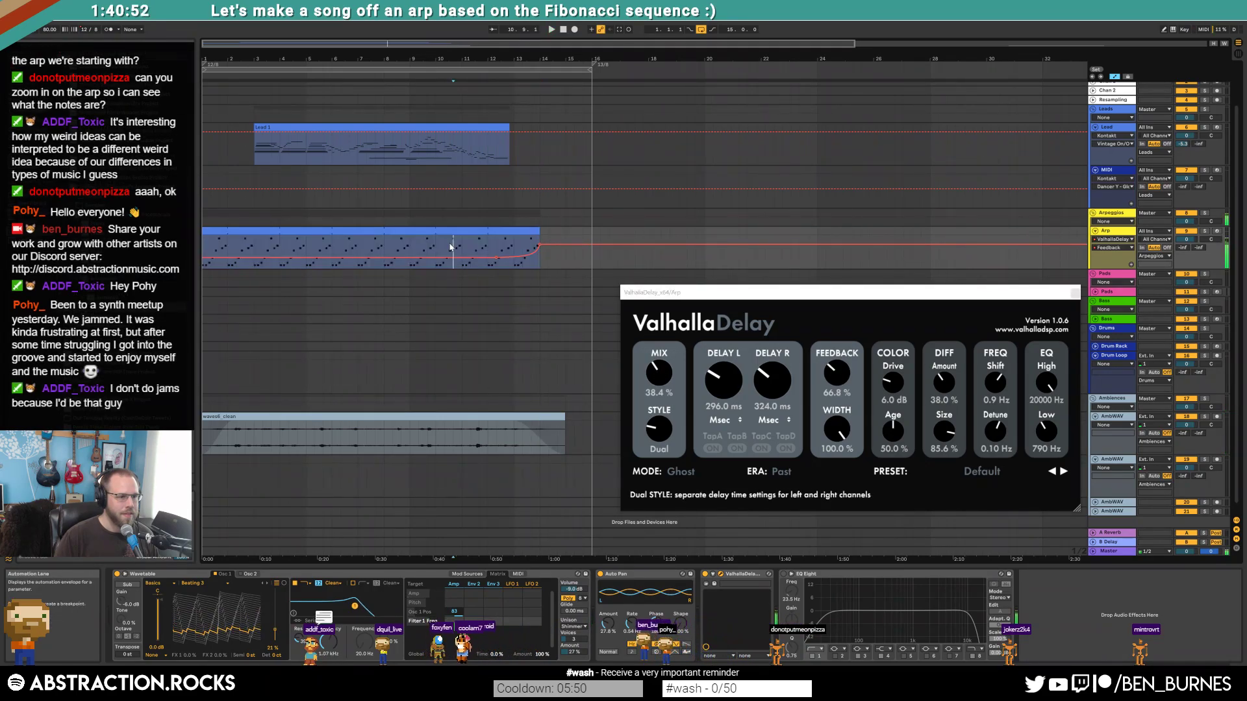
{"action": "left_click", "coordinate": [658, 373]}
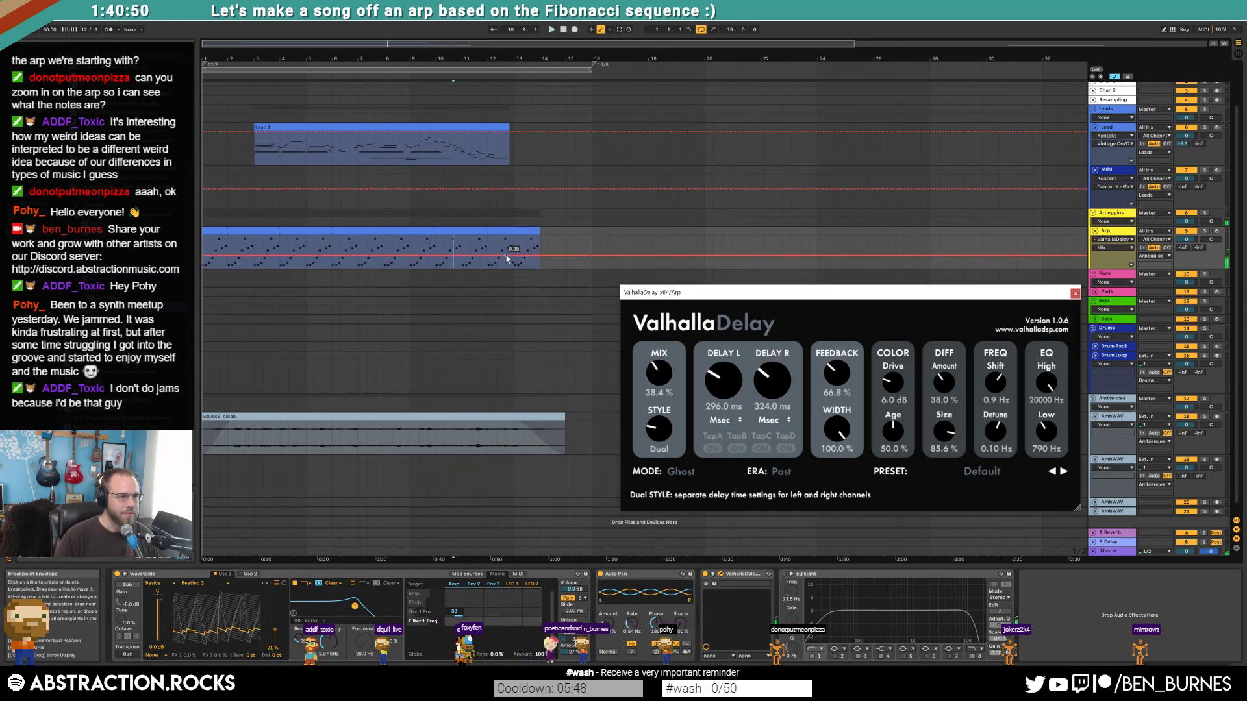
{"action": "left_click", "coordinate": [514, 256]}
{"action": "left_click_drag", "start_coordinate": [591, 256], "coordinate": [591, 270]}
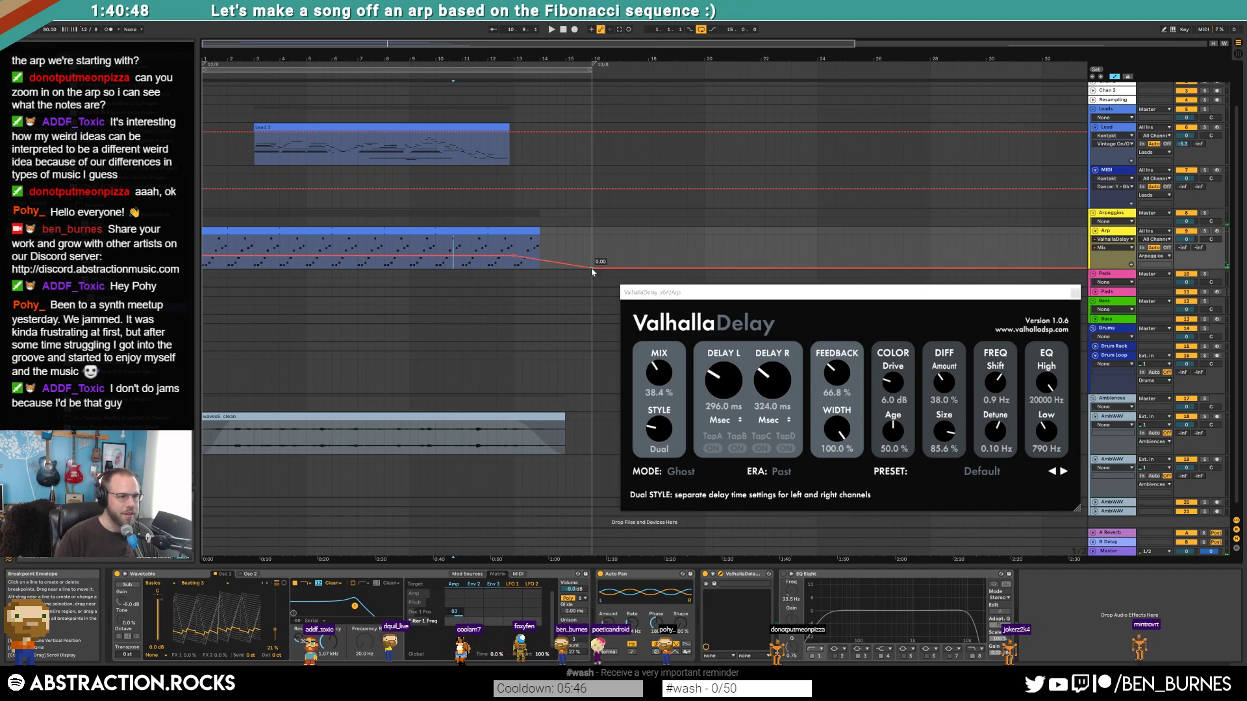
- Extend the waves clip to just short of bar 16 and ramp the Arp's delay Feedback down to its minimum at bar 16
{"action": "left_click_drag", "start_coordinate": [565, 416], "coordinate": [584, 416]}
{"action": "left_click", "coordinate": [540, 230]}
{"action": "left_click", "coordinate": [837, 373]}
{"action": "left_click_drag", "start_coordinate": [591, 244], "coordinate": [591, 266]}
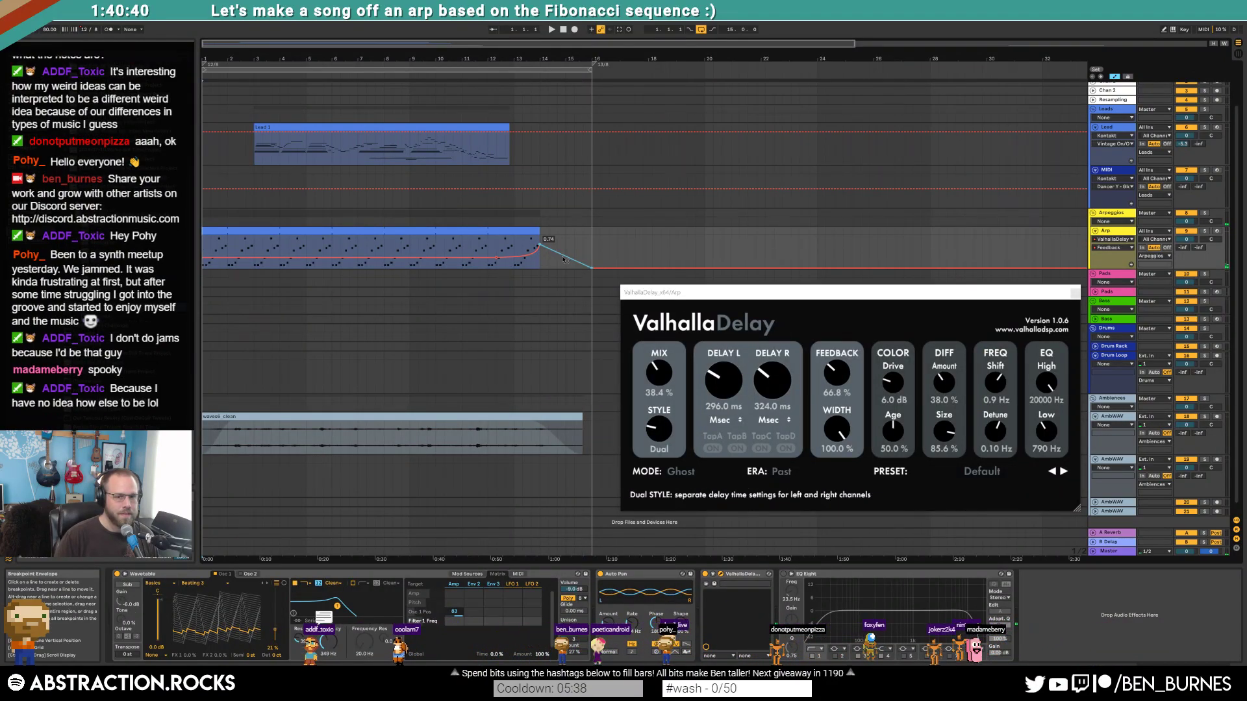
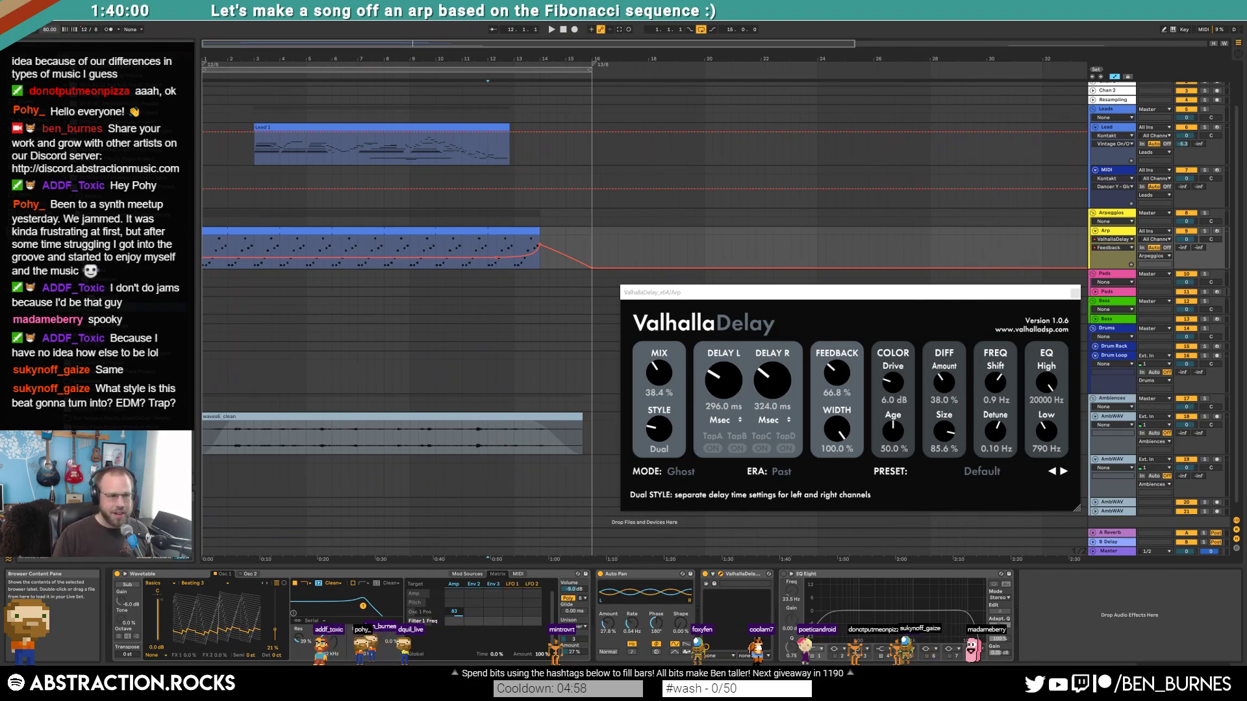
- Listen to the ending from bar 10 and bend the Feedback automation's descent between bars 14 and 16 into a curve
{"action": "left_click_drag", "start_coordinate": [748, 300], "coordinate": [797, 330]}
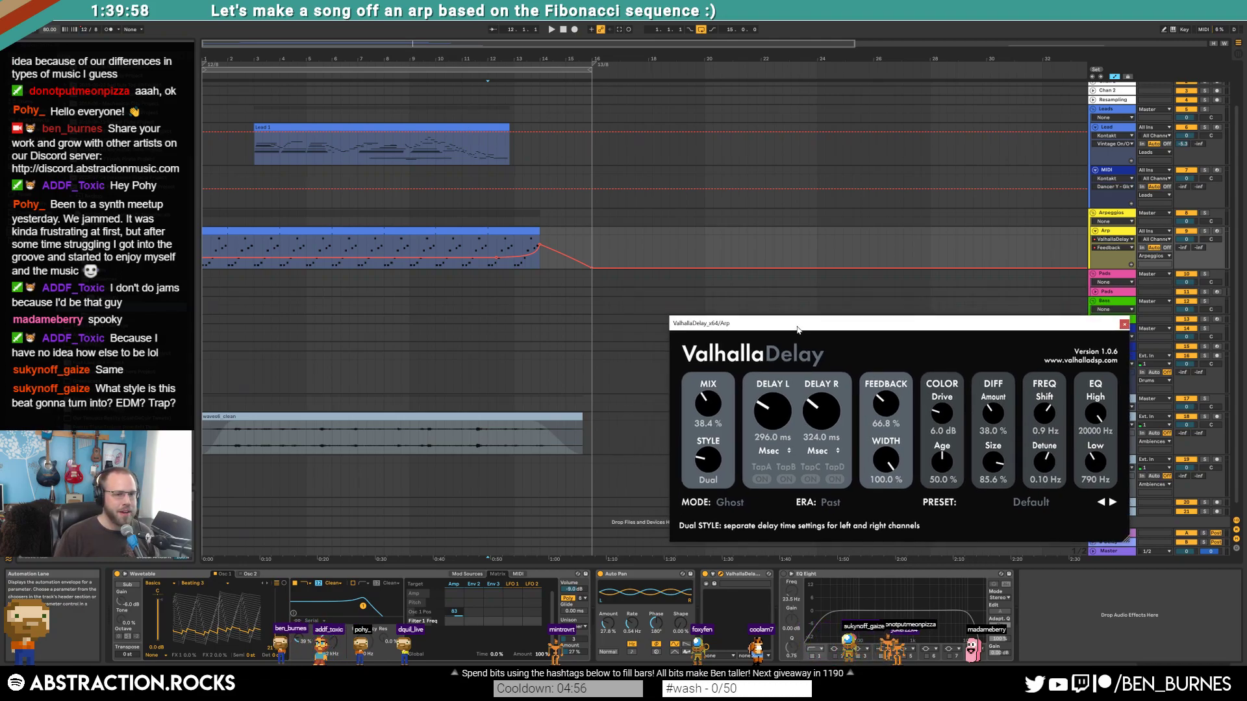
{"action": "left_click", "coordinate": [488, 247]}
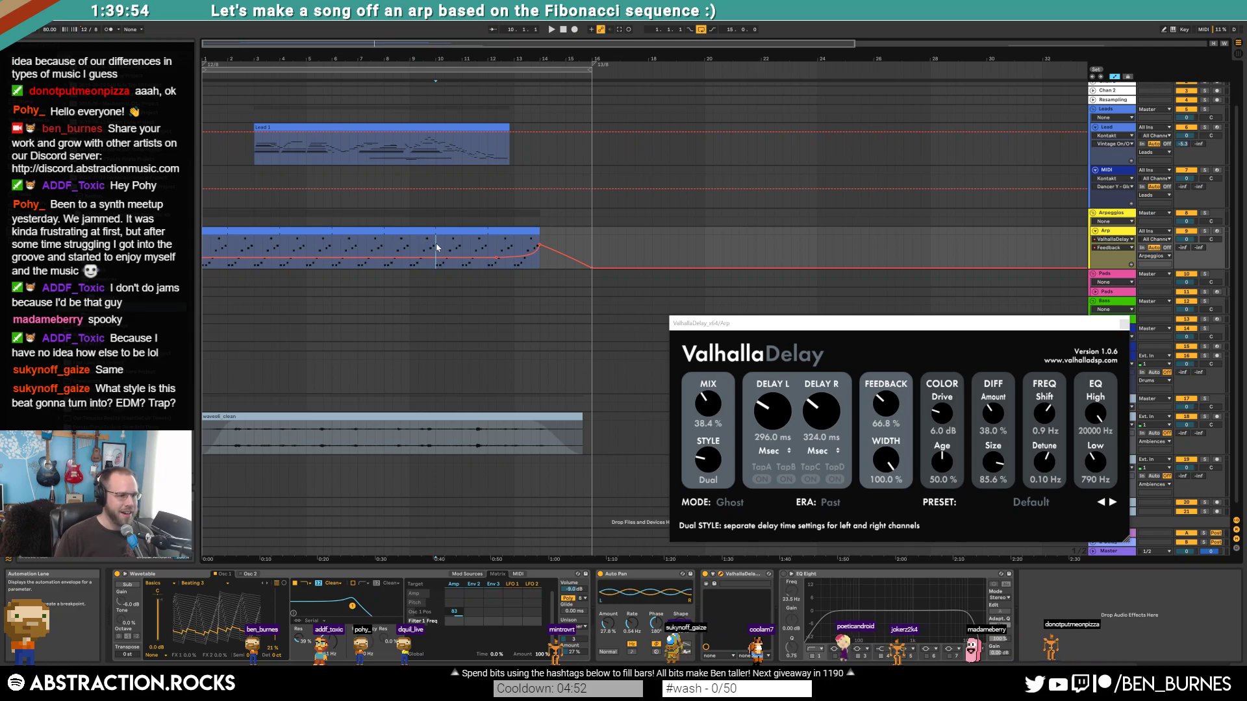
{"action": "key", "text": "space"}
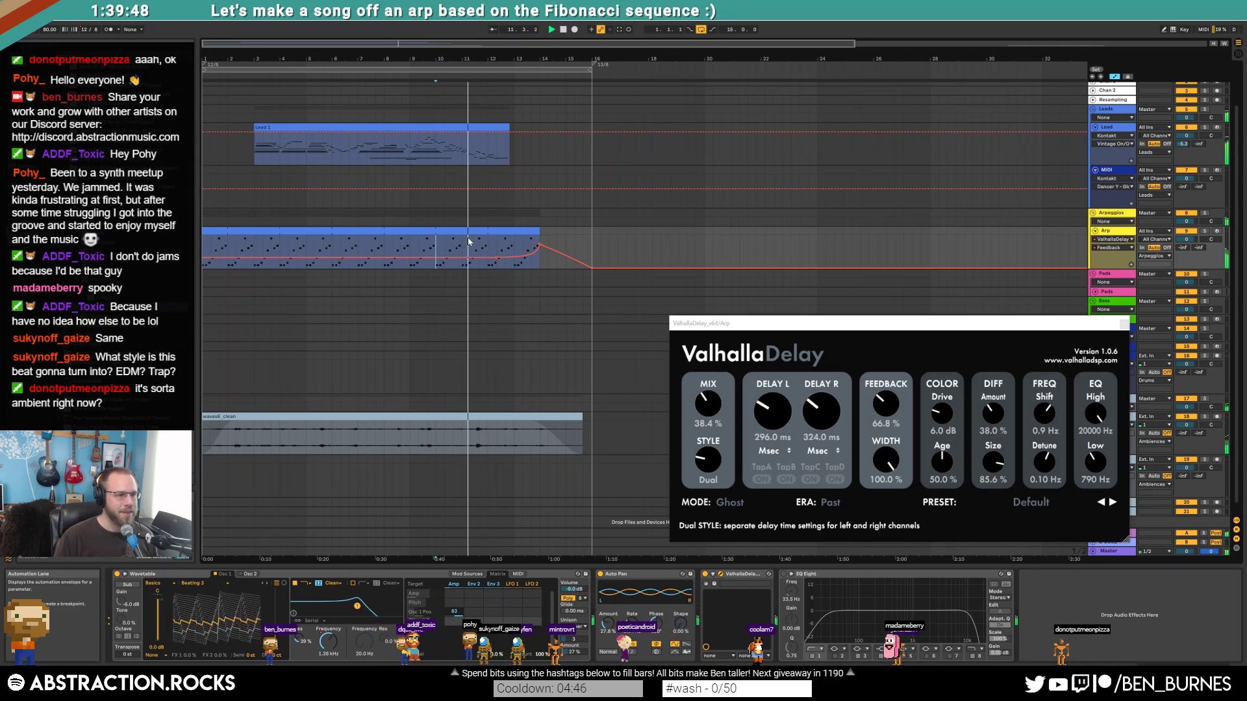
{"action": "left_click_drag", "start_coordinate": [554, 250], "coordinate": [552, 253]}
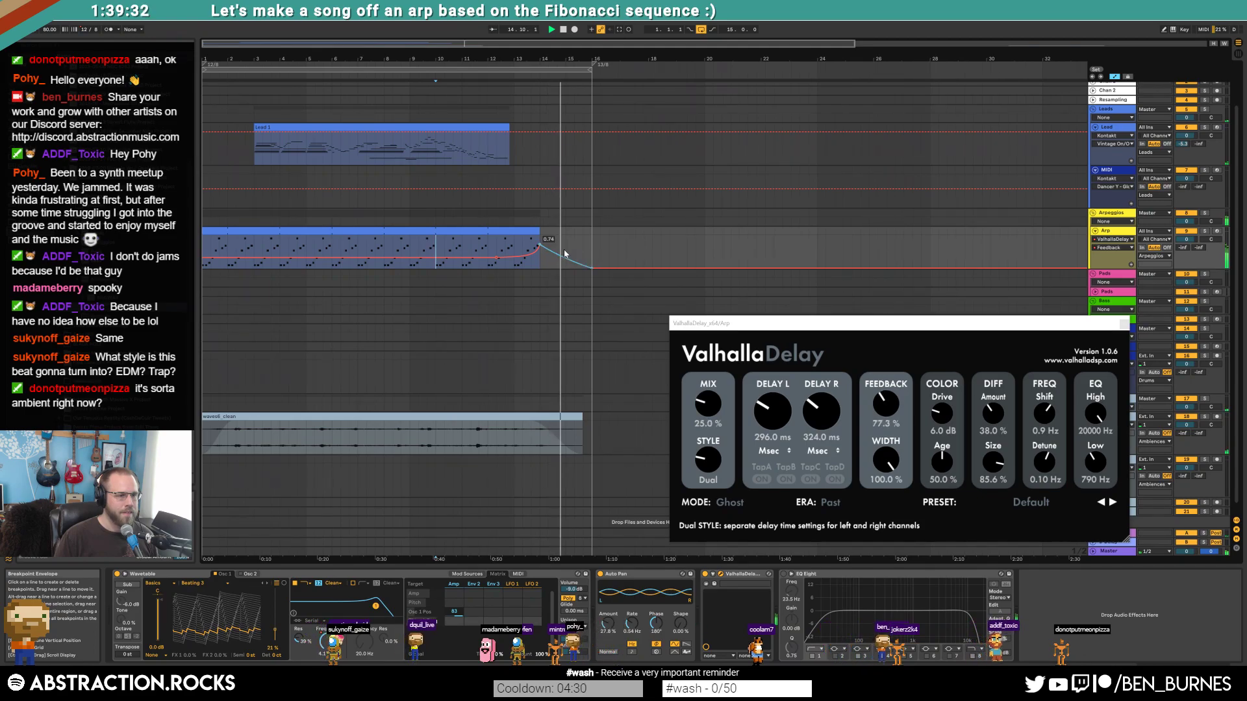
- Enable the sub oscillator in the Arp's Wavetable and automate its Gain to rise from minimum at bar 9 to the clip's end at bar 14
{"action": "key", "text": "space"}
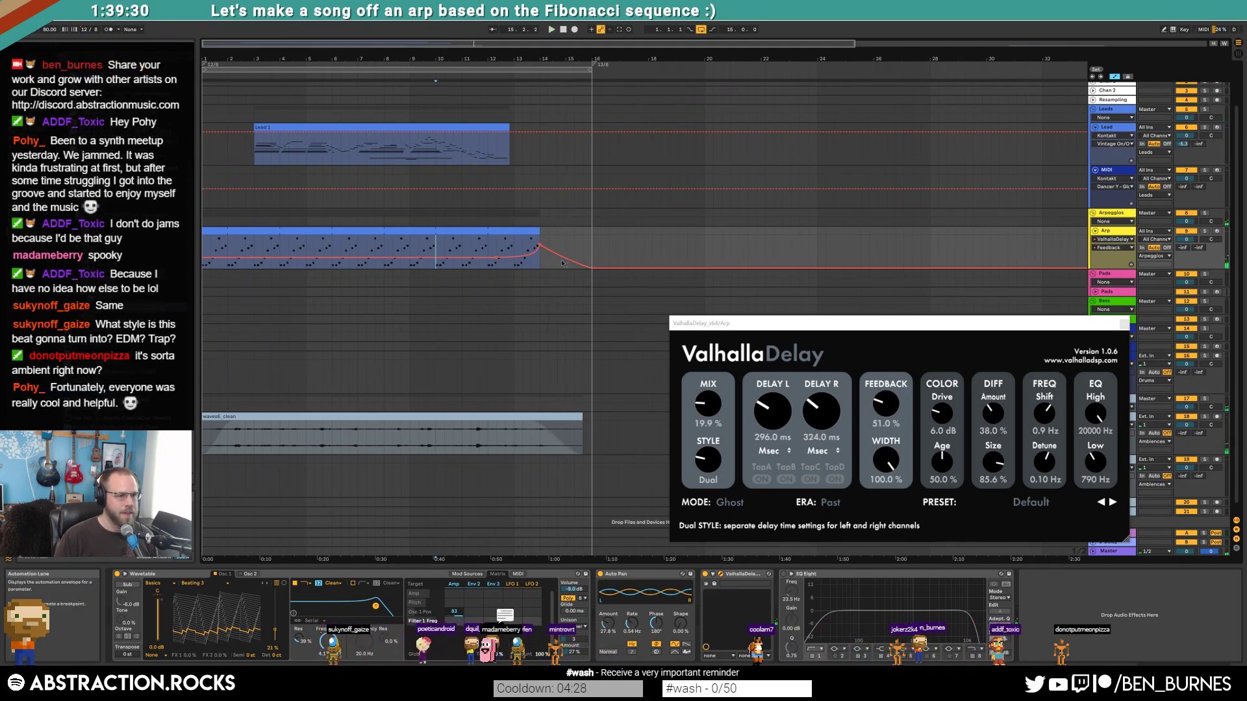
{"action": "left_click", "coordinate": [500, 231]}
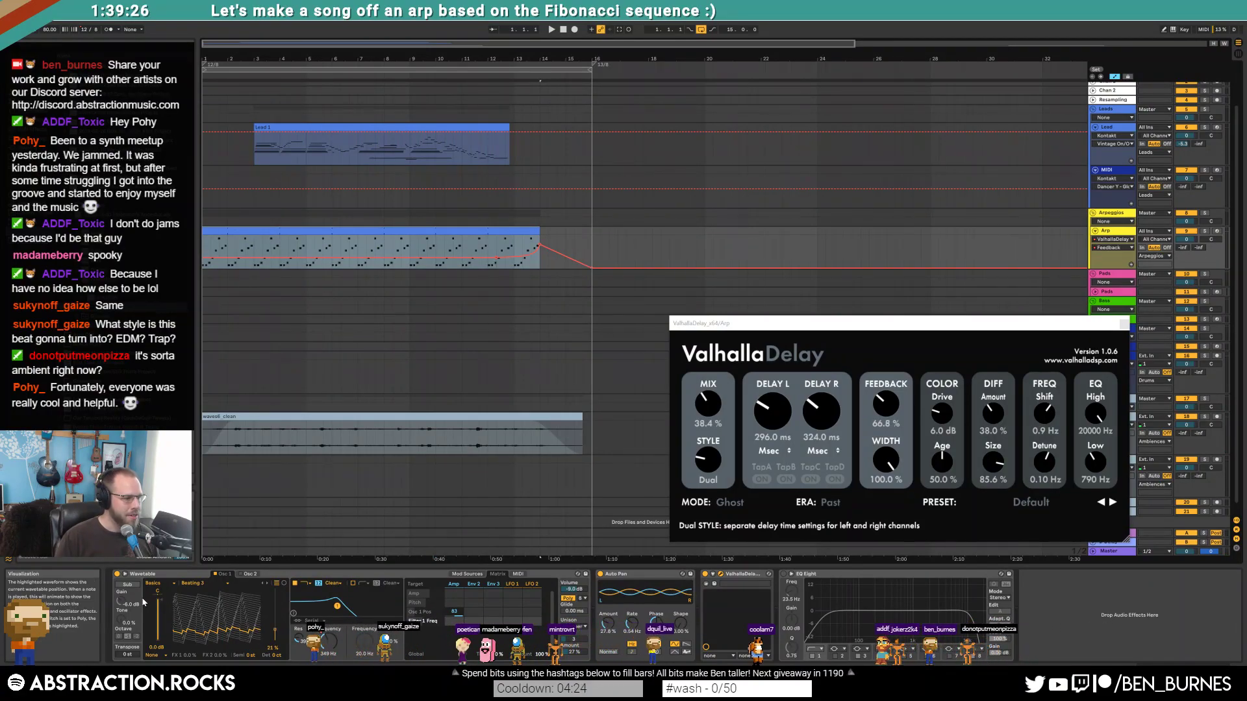
{"action": "left_click", "coordinate": [127, 586]}
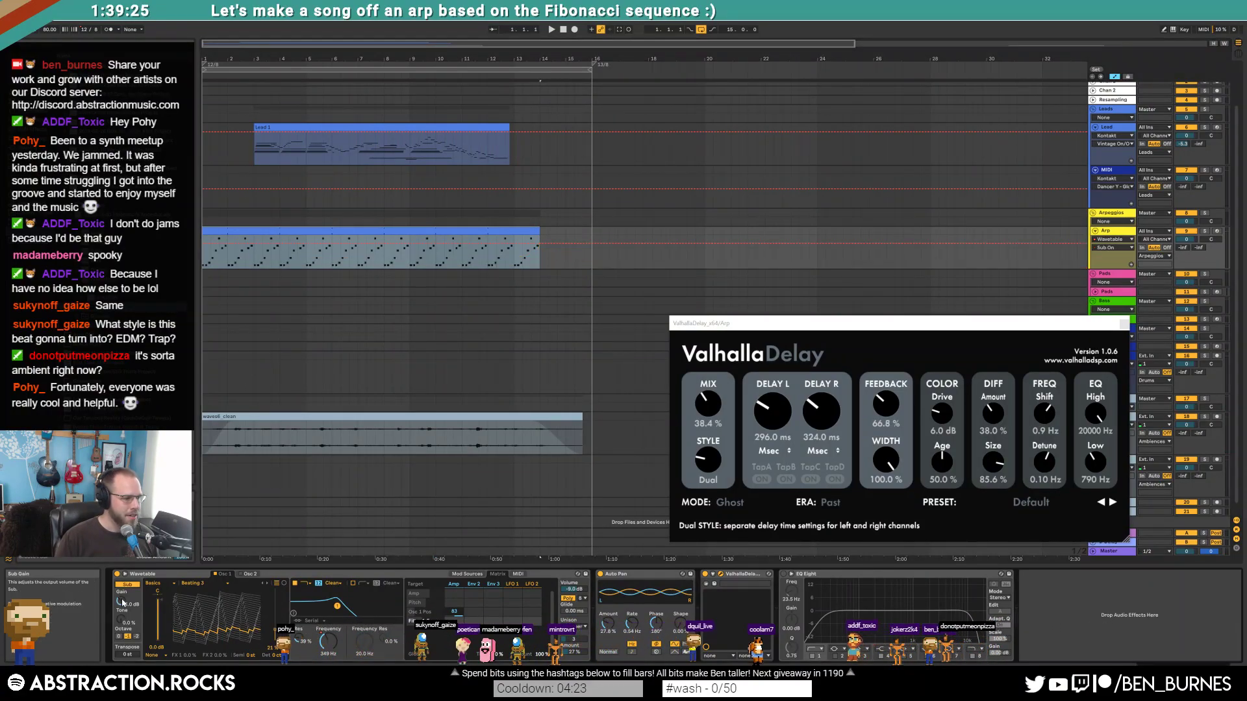
{"action": "left_click", "coordinate": [411, 267]}
{"action": "left_click_drag", "start_coordinate": [539, 267], "coordinate": [540, 251]}
- Play from bar 12 while adjusting the Arp's sub oscillator, compare its octave settings and settle on the middle one
{"action": "left_click", "coordinate": [491, 245]}
{"action": "key", "text": "space"}
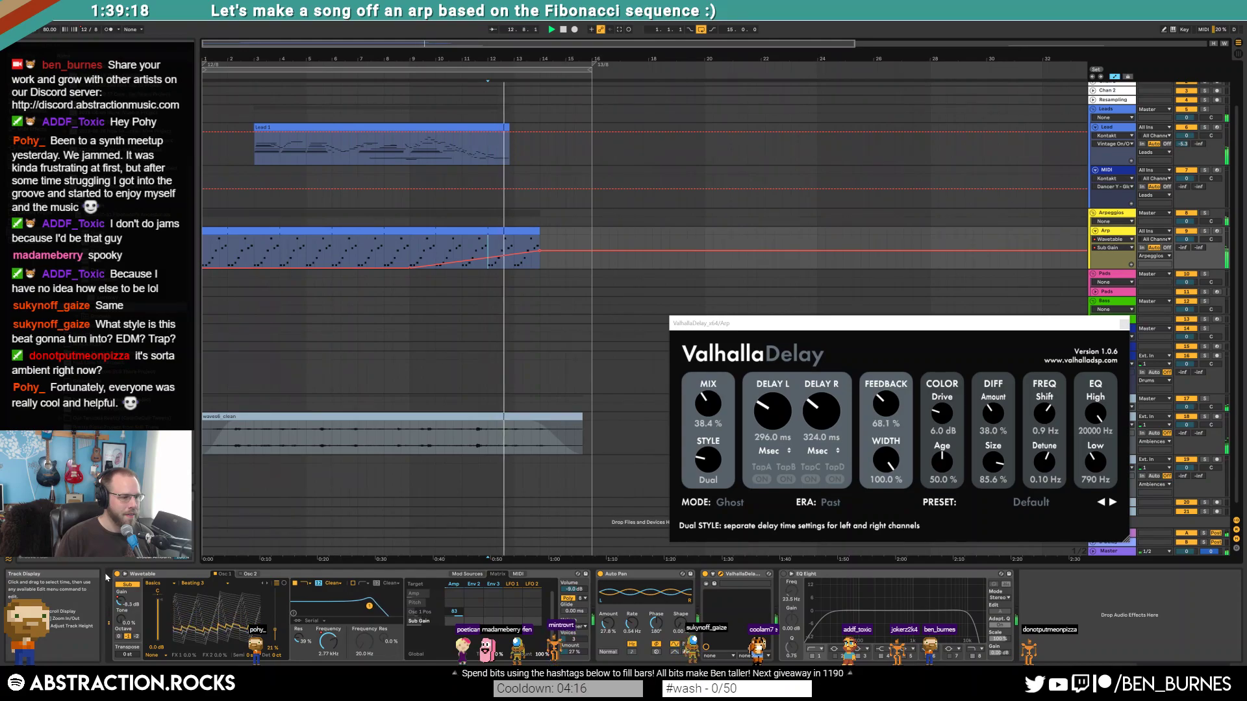
{"action": "left_click_drag", "start_coordinate": [121, 619], "coordinate": [121, 614]}
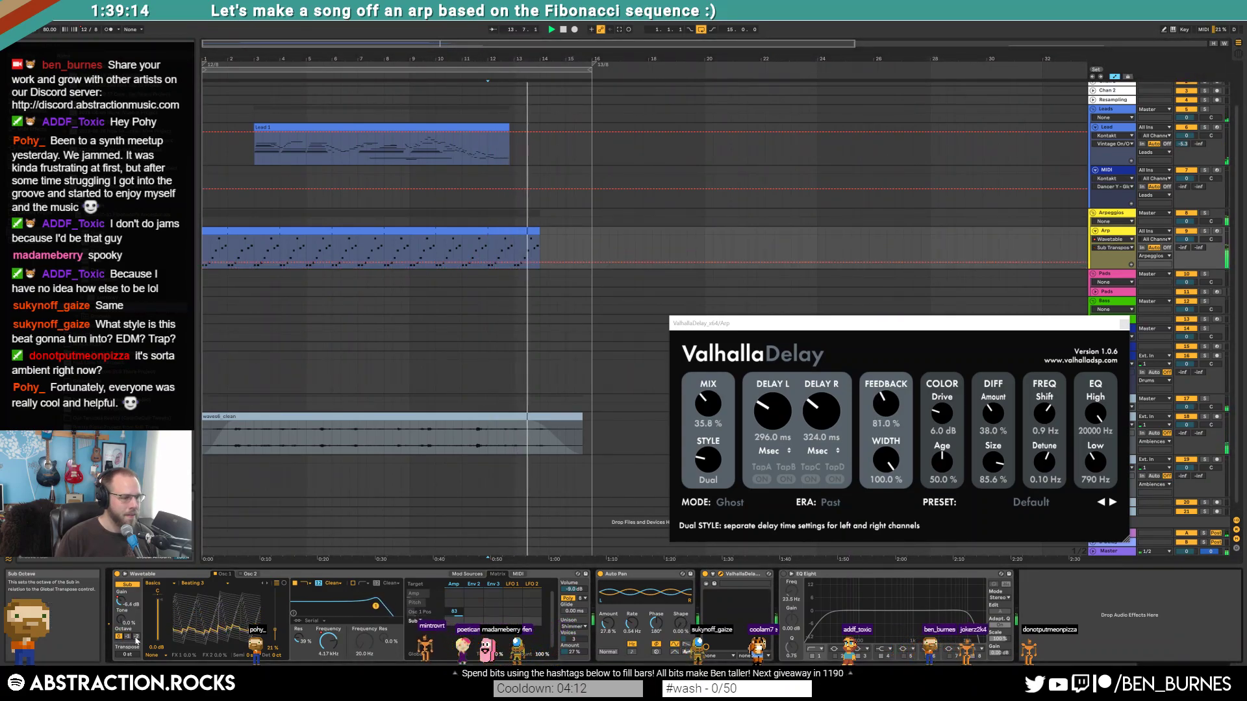
{"action": "left_click", "coordinate": [135, 637]}
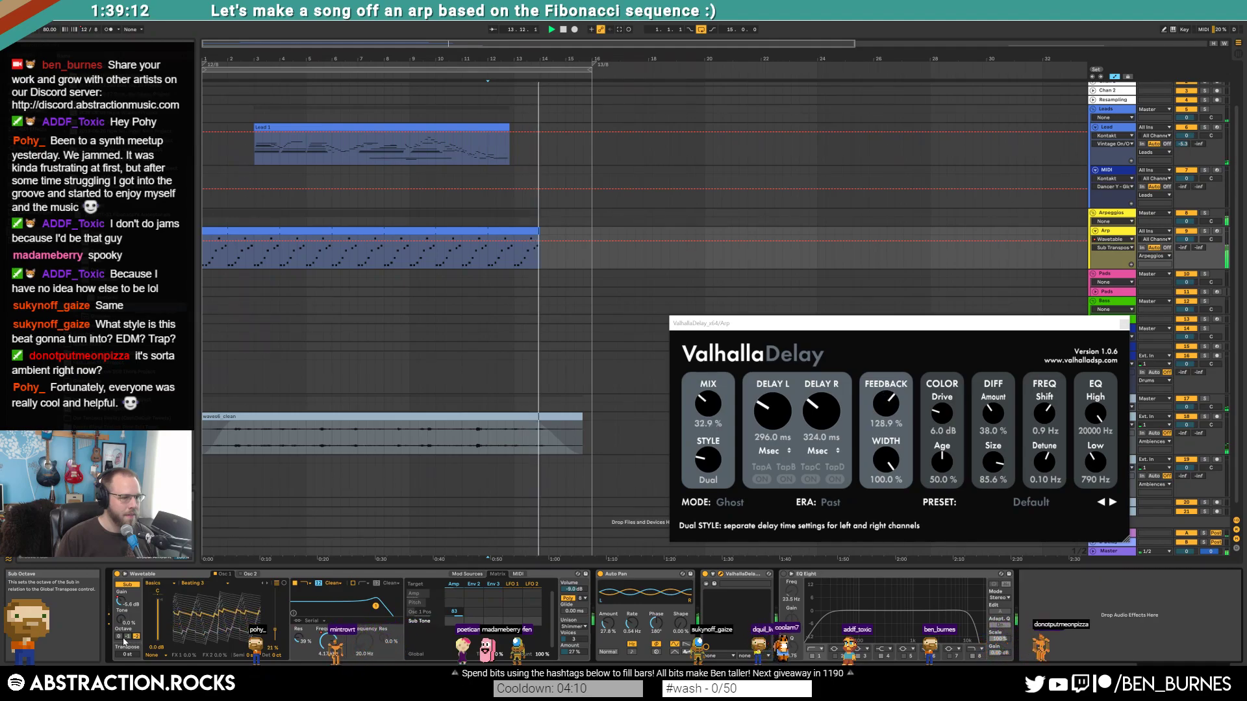
{"action": "left_click", "coordinate": [126, 637]}
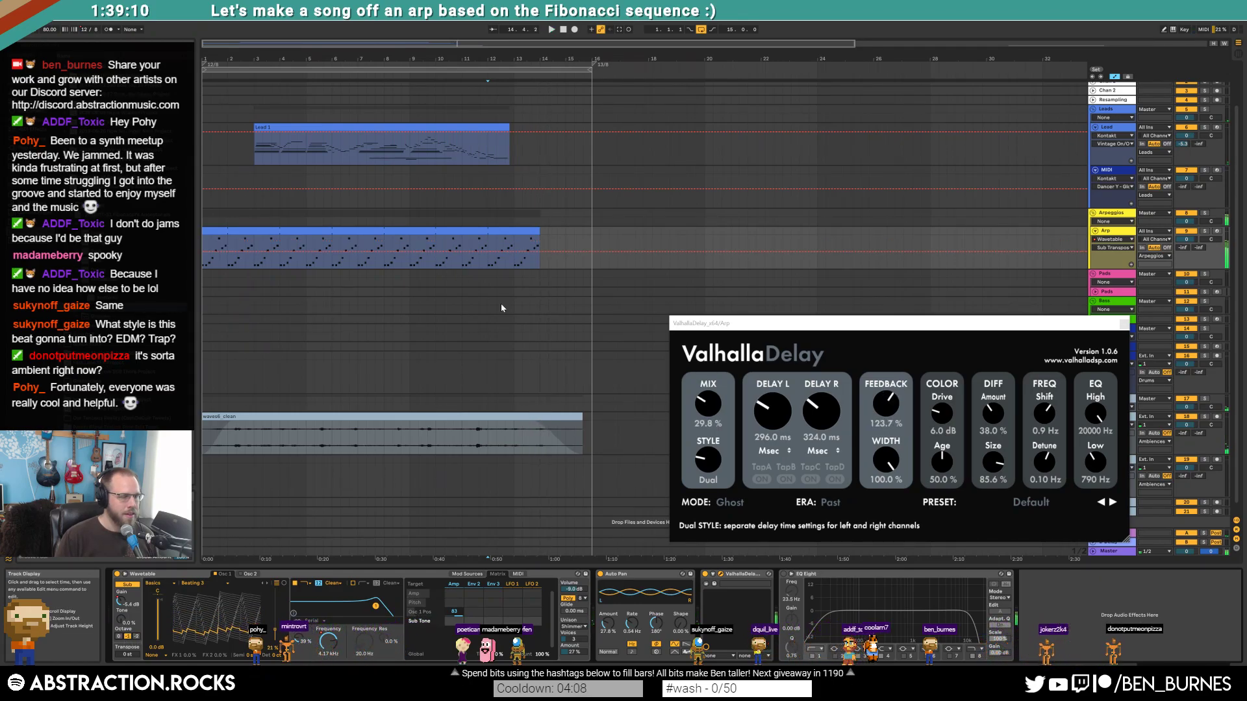
{"action": "left_click", "coordinate": [601, 253]}
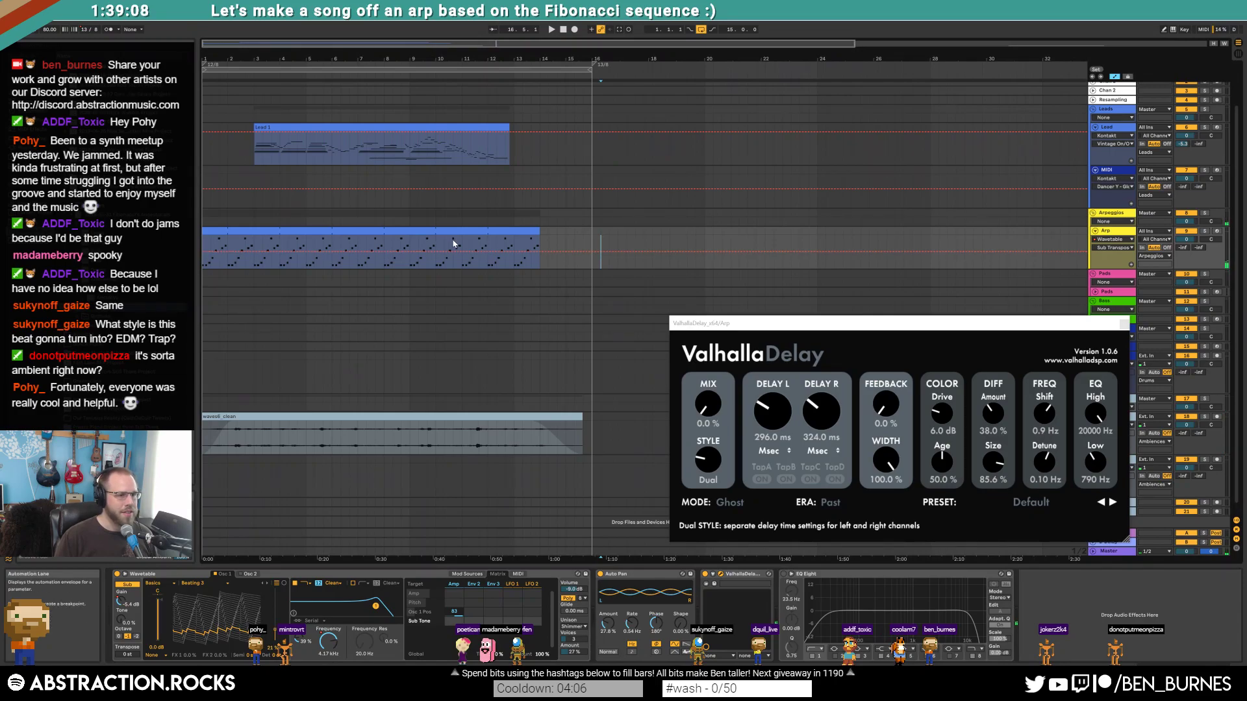
- Examine the effects on the waves clip's track, and the clip's volume envelope and waveform
{"action": "left_click", "coordinate": [560, 415]}
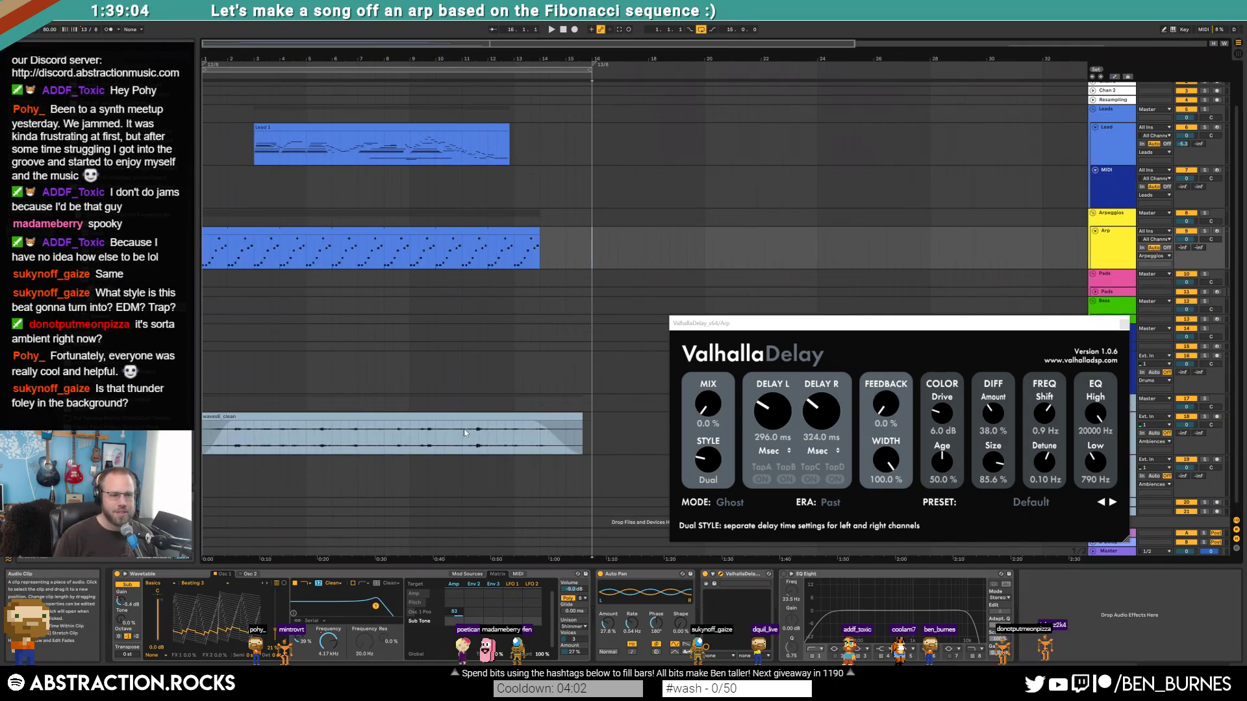
{"action": "left_click", "coordinate": [271, 448]}
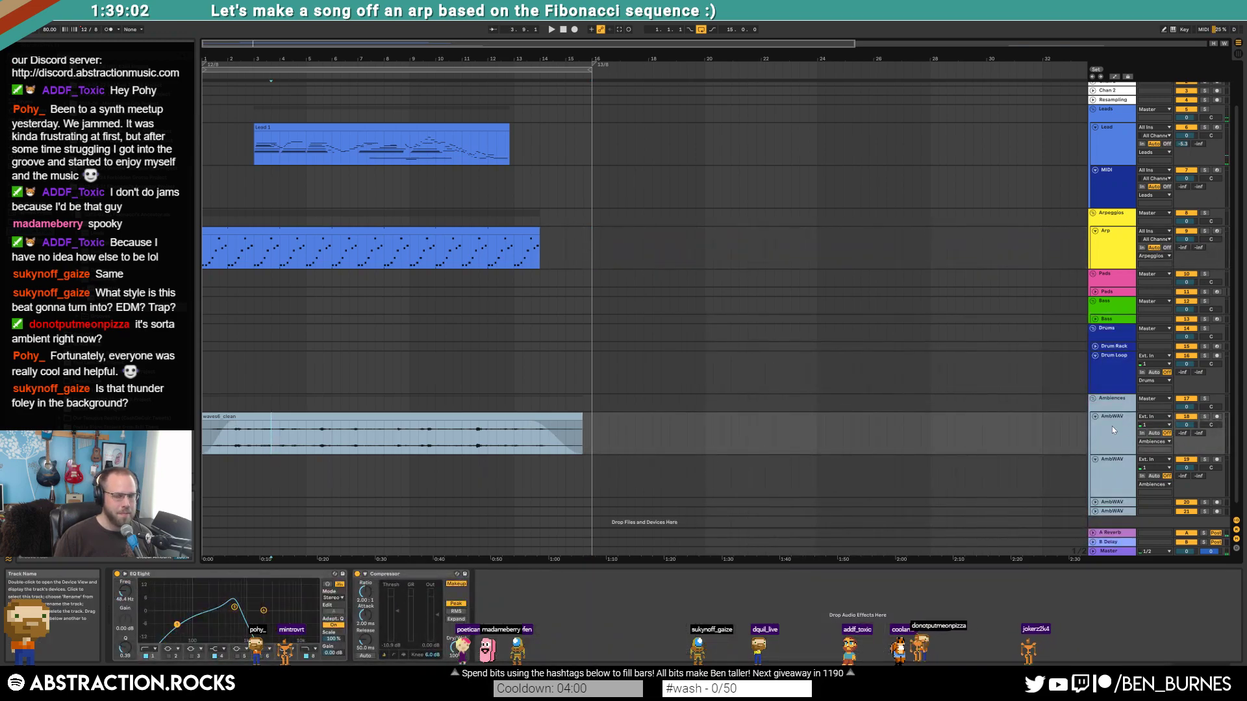
{"action": "left_click_drag", "start_coordinate": [382, 449], "coordinate": [456, 447]}
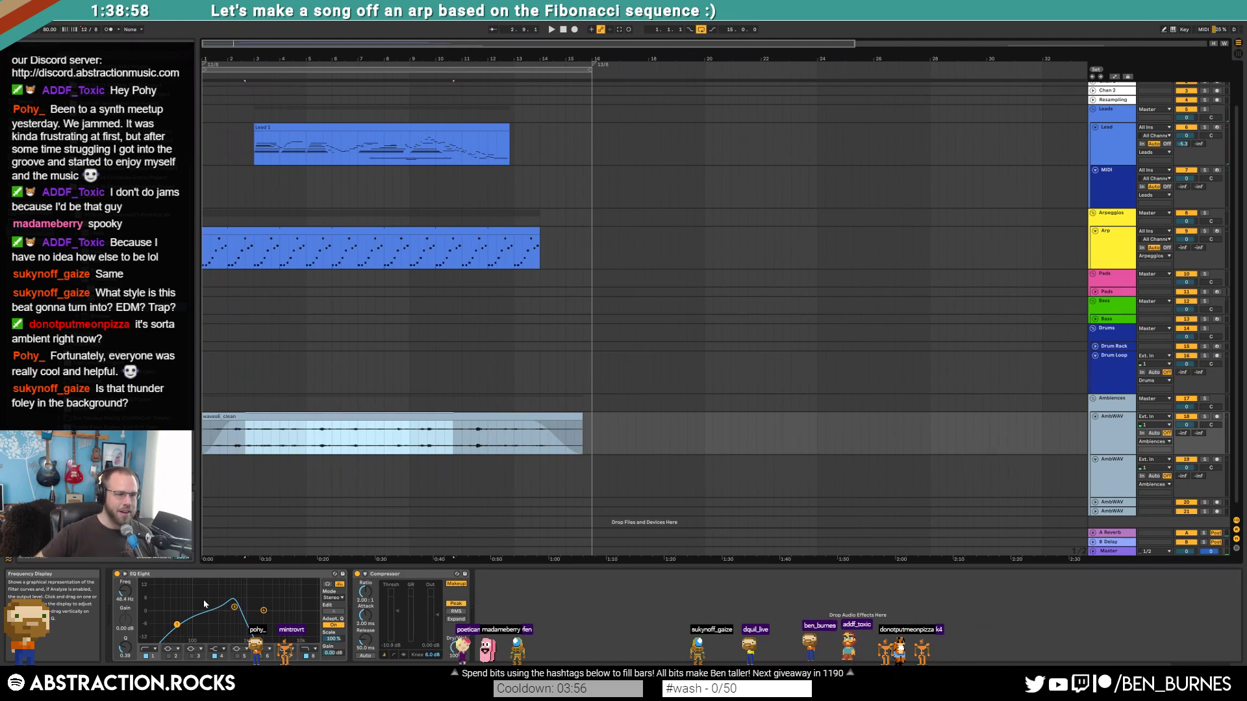
{"action": "left_click", "coordinate": [306, 431]}
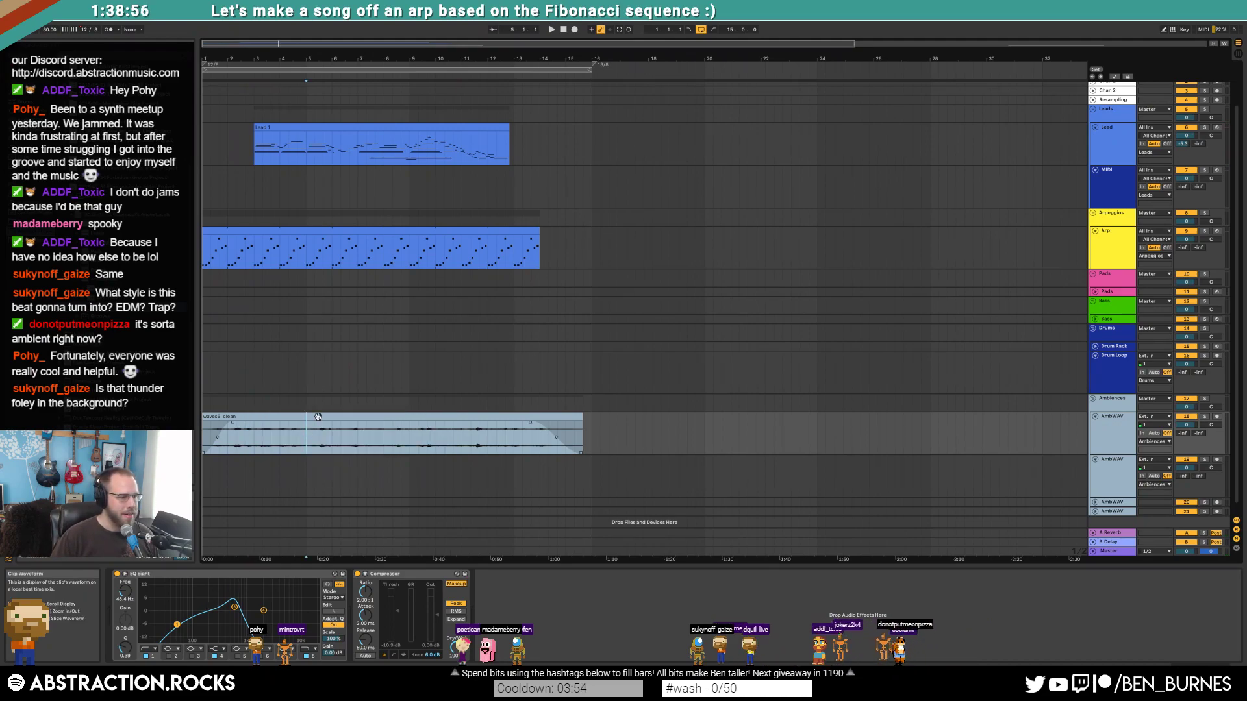
{"action": "double_click", "coordinate": [318, 416]}
{"action": "left_click", "coordinate": [130, 657]}
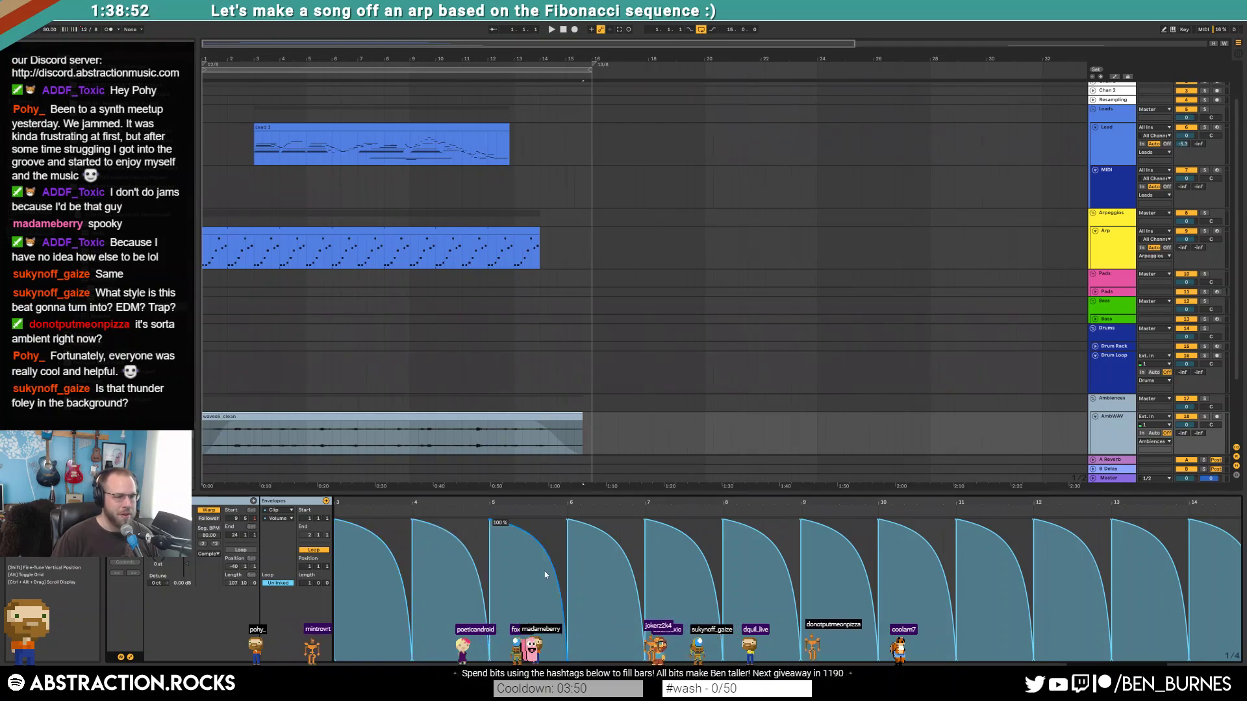
{"action": "left_click", "coordinate": [130, 656]}
{"action": "left_click", "coordinate": [436, 448]}
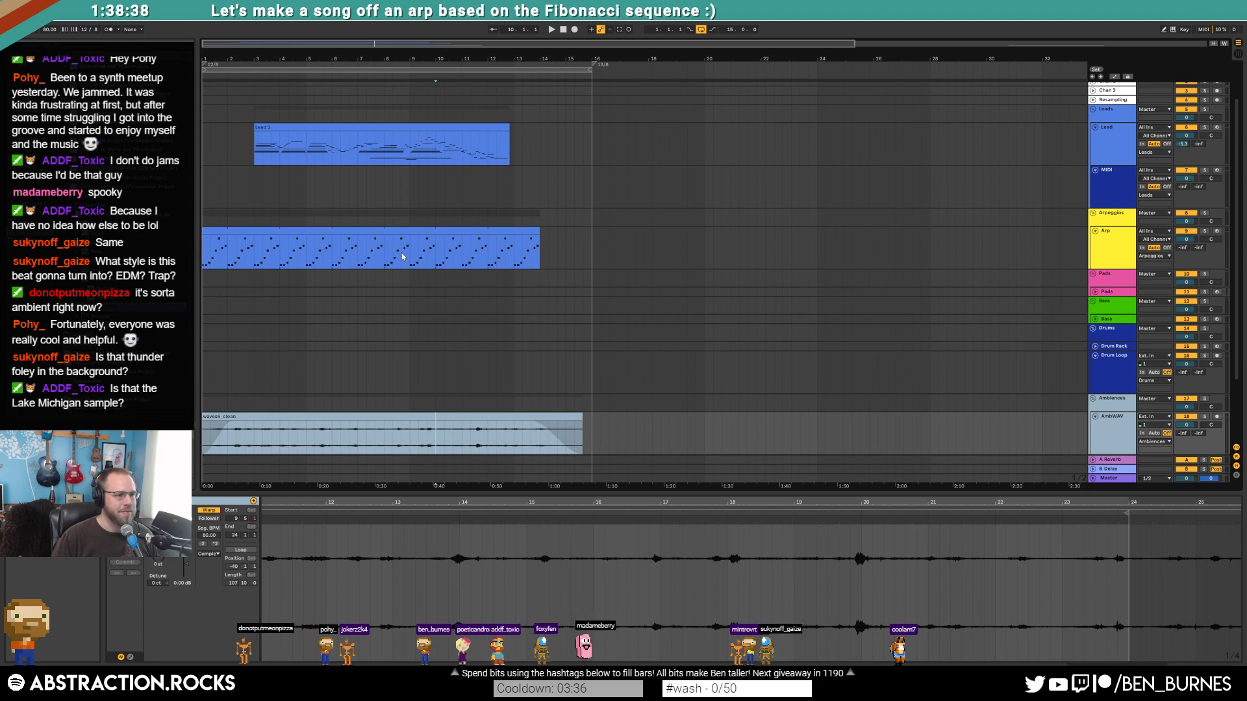
- Listen to the arrangement from just before bar 10 and close the Arp's ValhallaDelay window
{"action": "left_click", "coordinate": [428, 257]}
{"action": "key", "text": "space"}
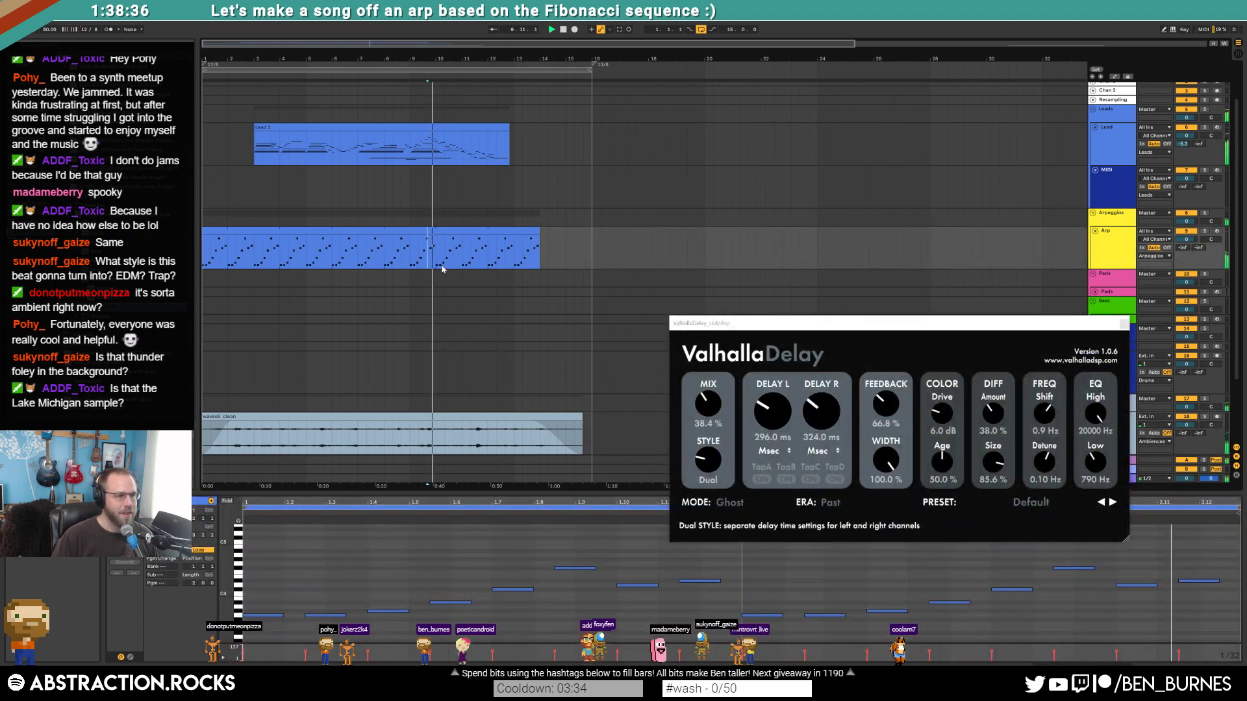
{"action": "left_click_drag", "start_coordinate": [1015, 325], "coordinate": [950, 334]}
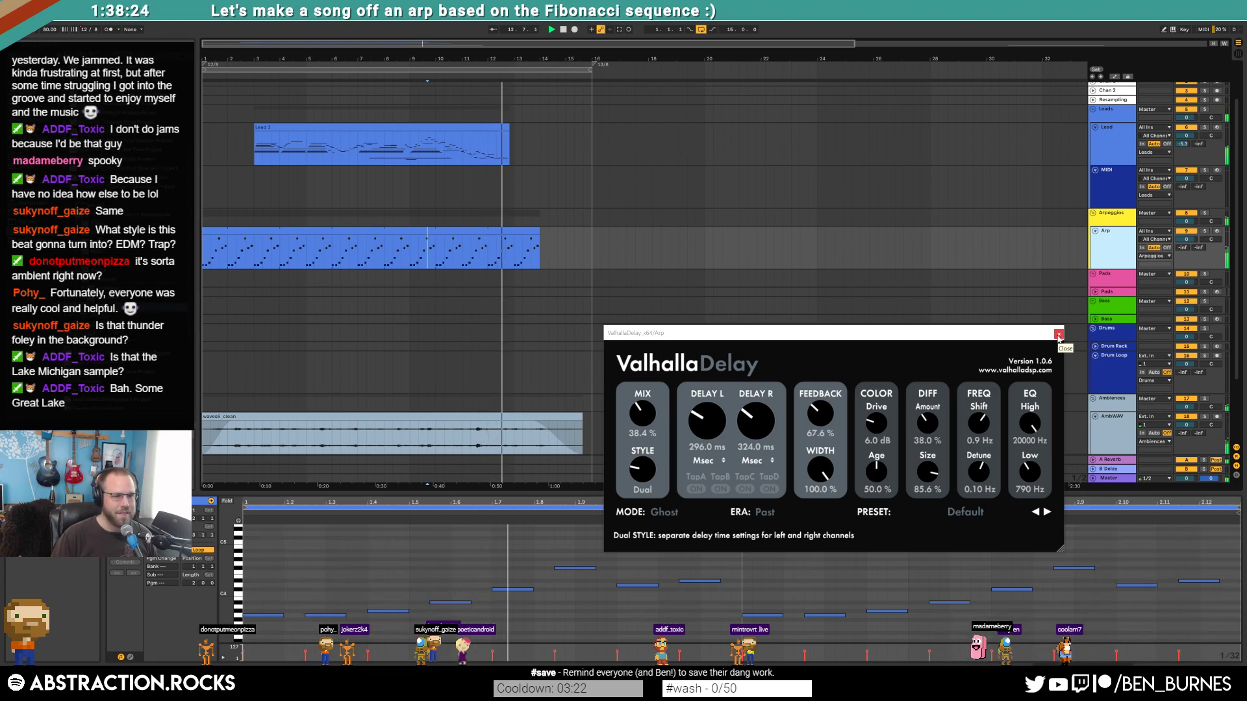
{"action": "left_click", "coordinate": [1059, 335]}
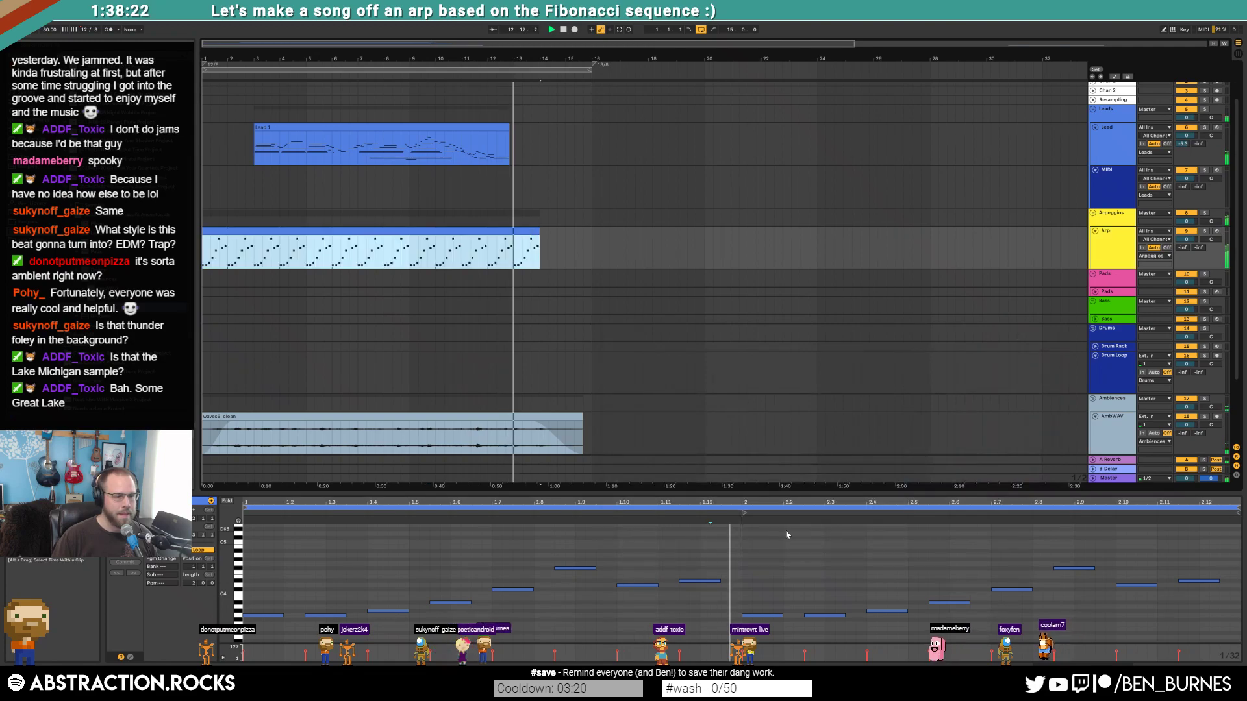
{"action": "key", "text": "space"}
- Select bars 12 to 14 of the Arp clip, draw a falling velocity ramp across the second bar's notes, and play it back
{"action": "left_click_drag", "start_coordinate": [488, 256], "coordinate": [540, 255]}
{"action": "left_click_drag", "start_coordinate": [747, 553], "coordinate": [1221, 643]}
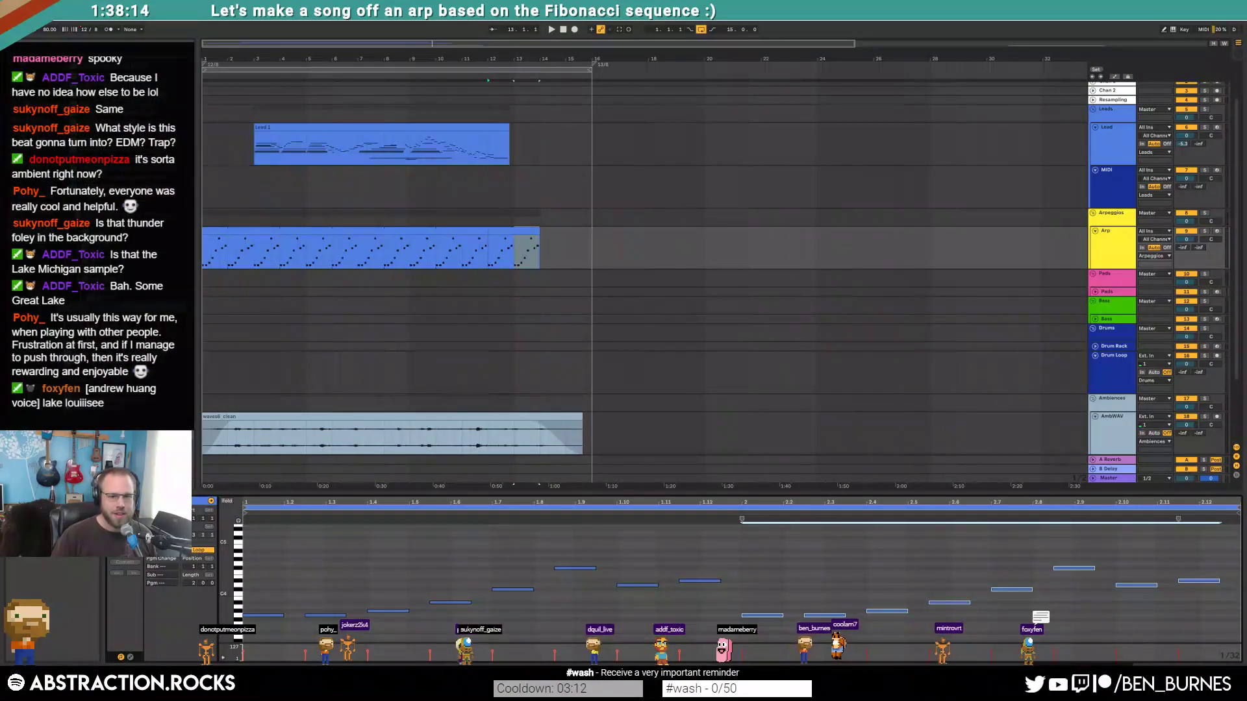
{"action": "left_click", "coordinate": [731, 655]}
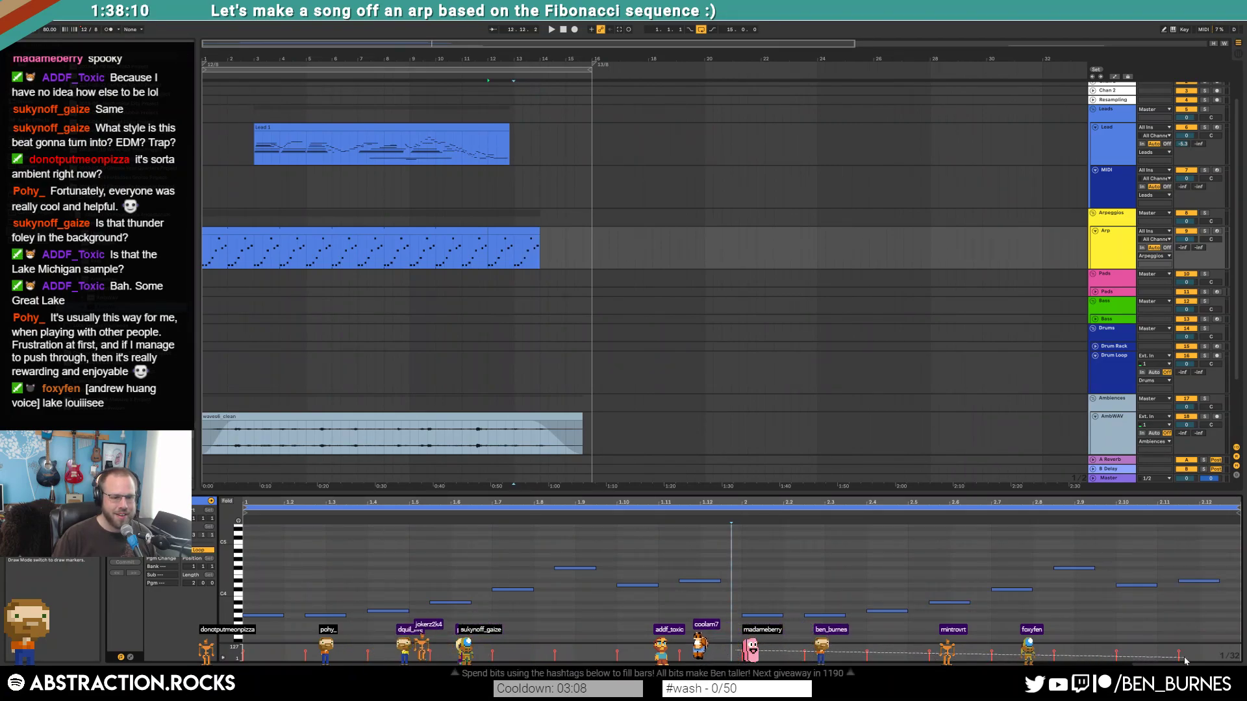
{"action": "key", "text": "space"}
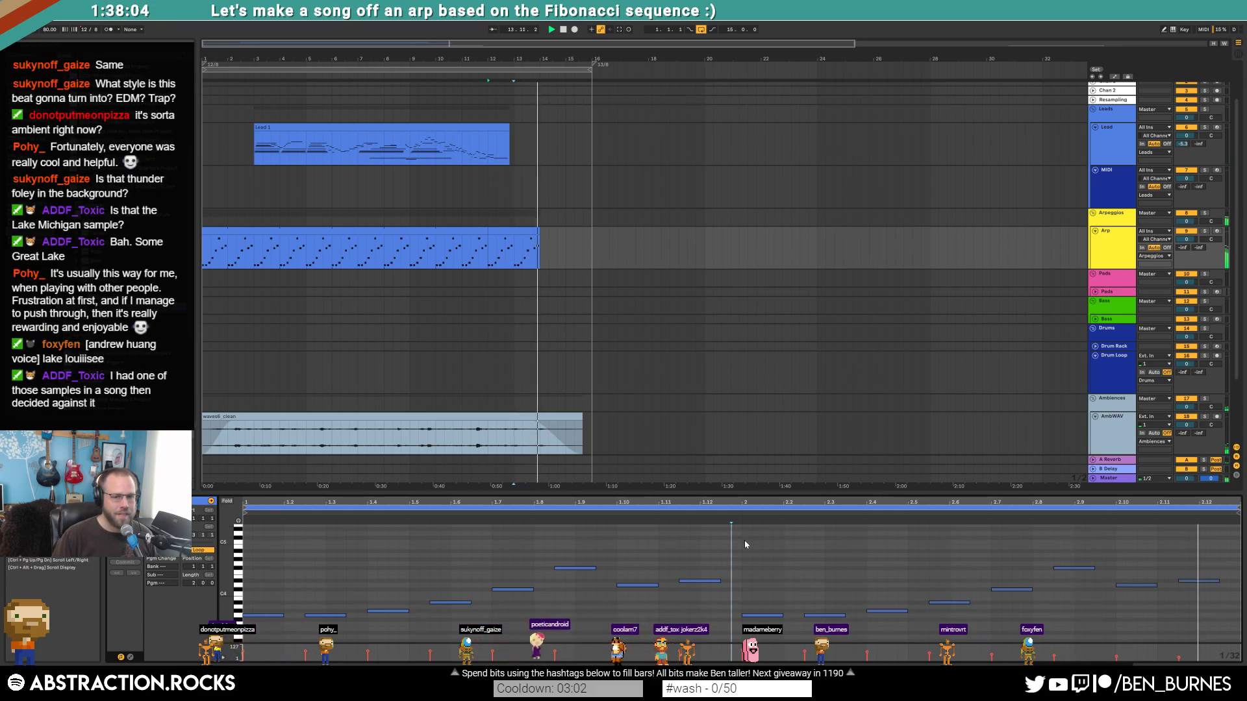
- Reopen the Arp's ValhallaDelay and bend the Feedback automation's fall between bars 14 and 16 upward so it stays high longer
{"action": "left_click", "coordinate": [537, 230]}
{"action": "key", "text": "shift+Tab"}
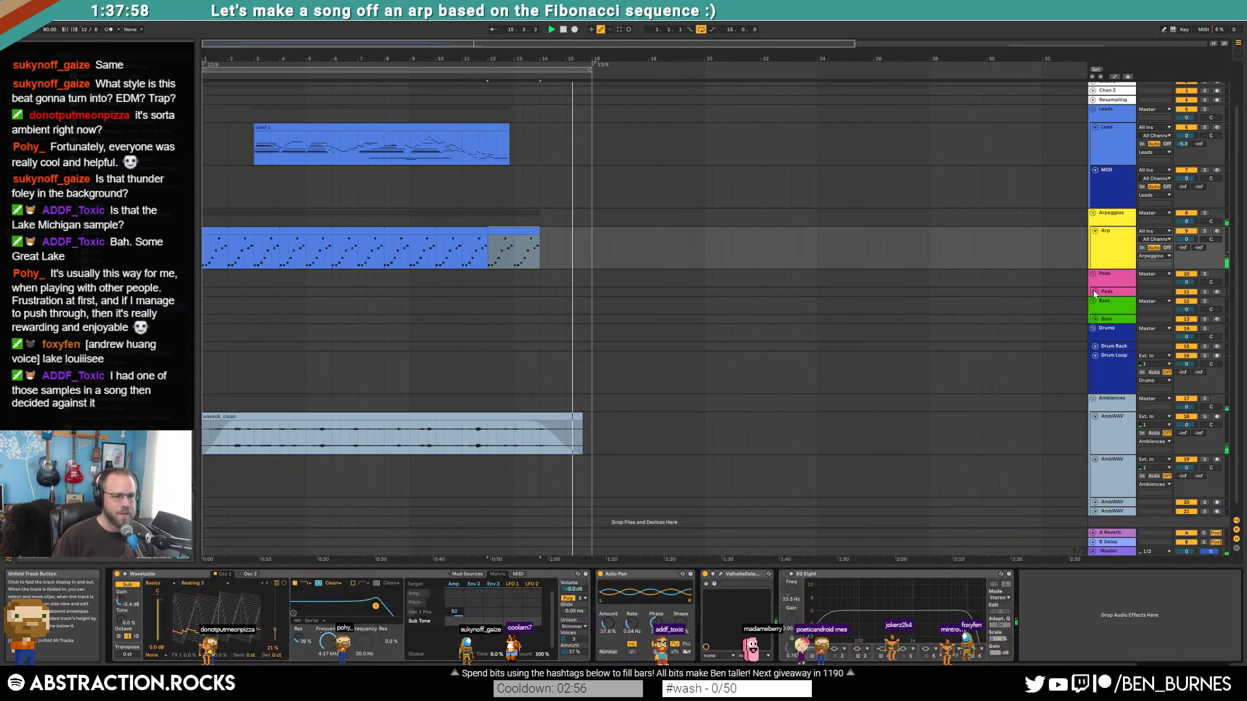
{"action": "key", "text": "space"}
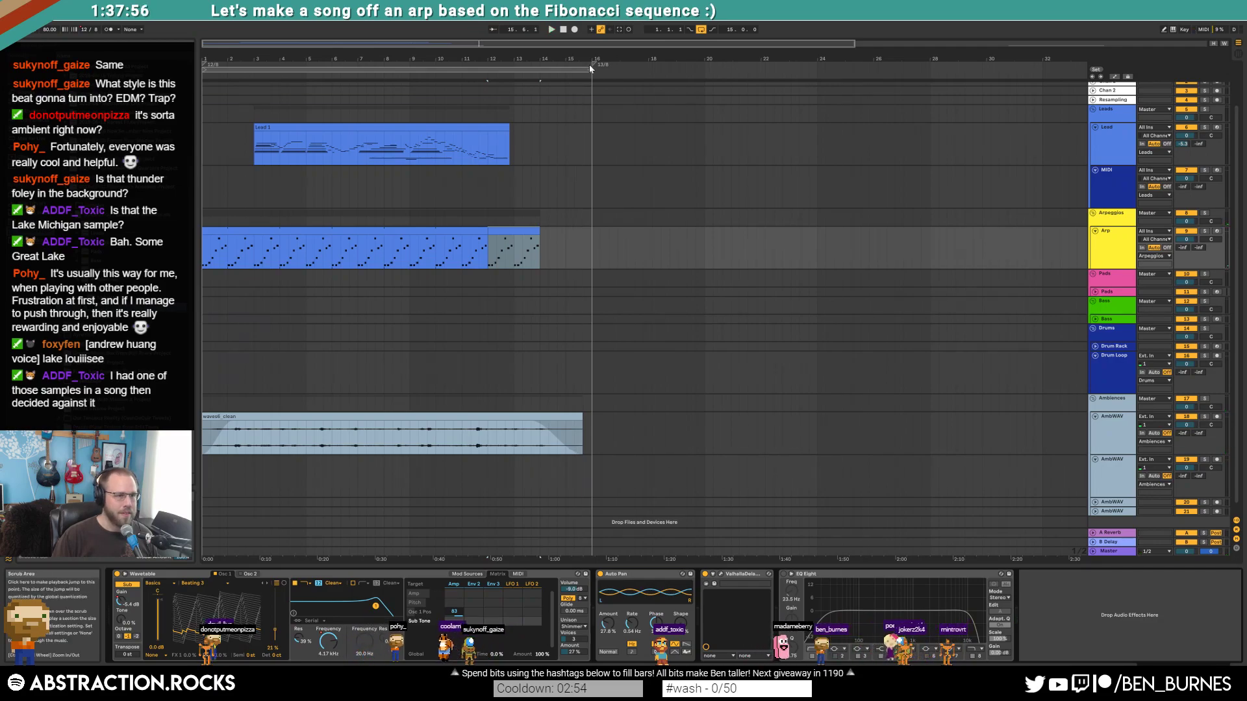
{"action": "left_click", "coordinate": [1105, 256]}
{"action": "left_click", "coordinate": [723, 576]}
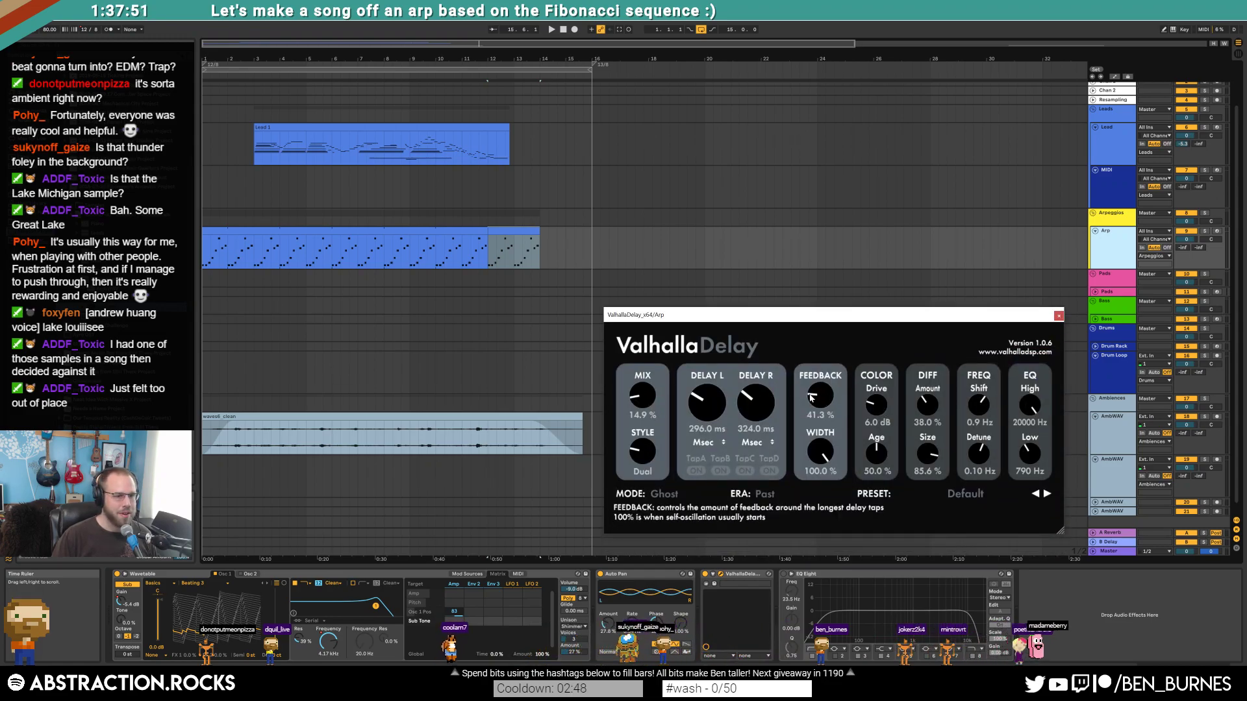
{"action": "key", "text": "a"}
{"action": "left_click_drag", "start_coordinate": [581, 262], "coordinate": [582, 255]}
- Raise the end point of the Arp's delay Mix automation at bar 16 to about 19.4%, with overridden automation re-enabled
{"action": "left_click_drag", "start_coordinate": [642, 396], "coordinate": [642, 393]}
{"action": "left_click", "coordinate": [611, 29]}
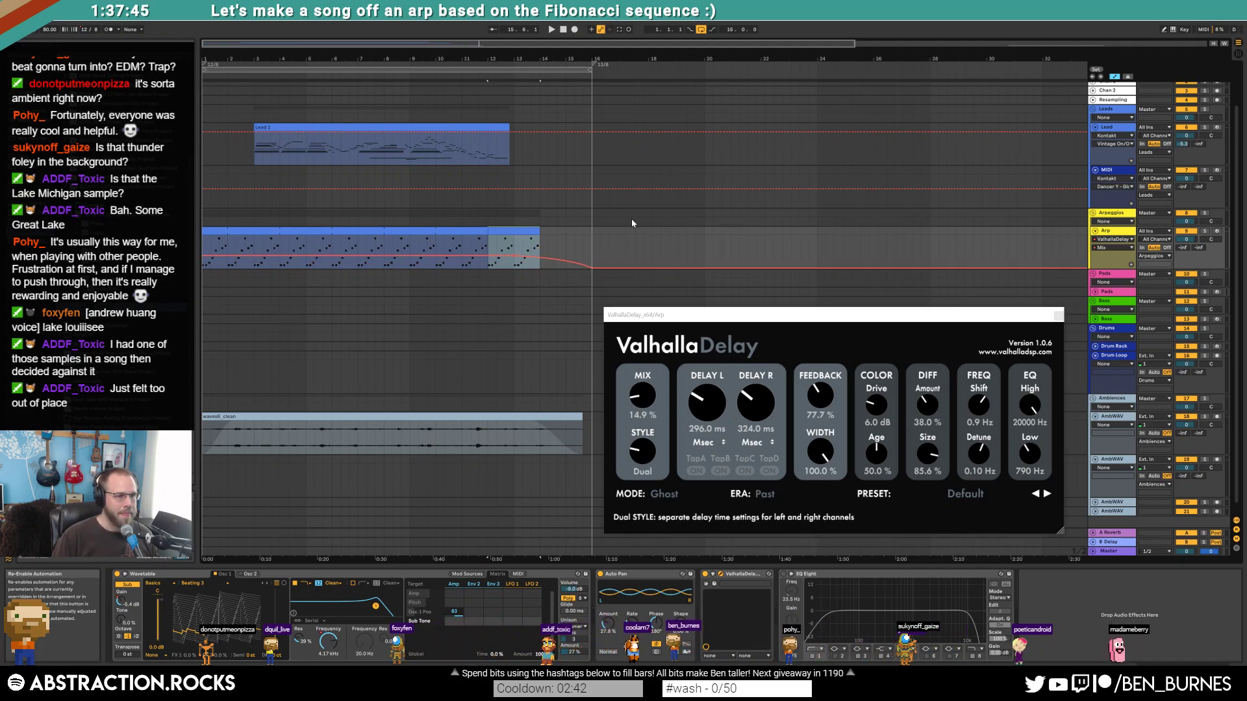
{"action": "left_click", "coordinate": [626, 250]}
{"action": "left_click_drag", "start_coordinate": [592, 265], "coordinate": [592, 262]}
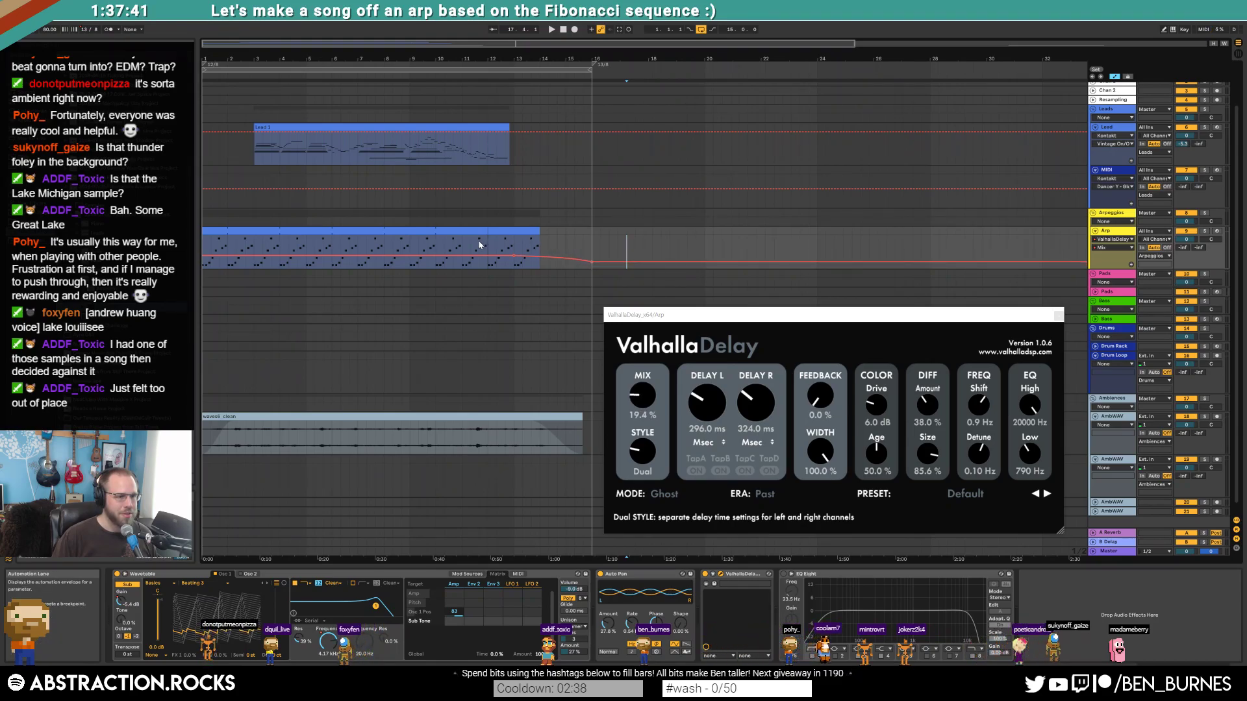
- Listen from bar 12 and bend the delay Feedback automation's rise between bars 12 and 14 so it climbs earlier
{"action": "key", "text": "space"}
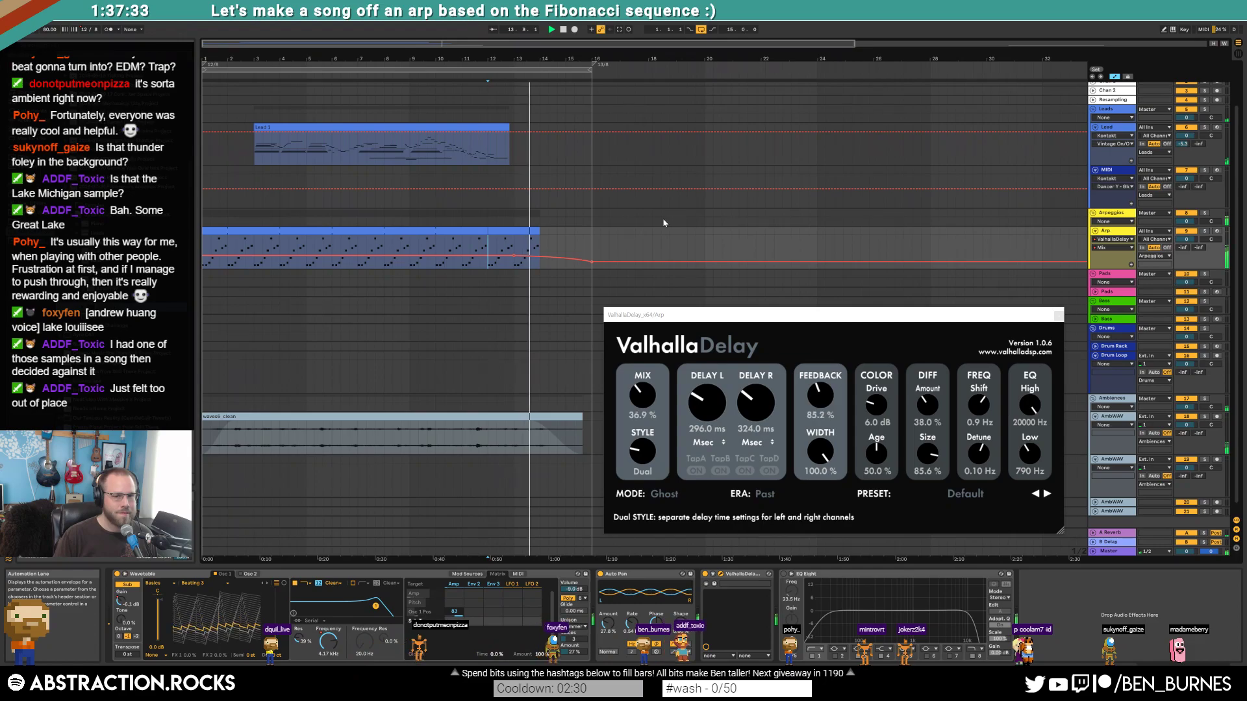
{"action": "left_click", "coordinate": [820, 396]}
{"action": "left_click_drag", "start_coordinate": [526, 255], "coordinate": [525, 250]}
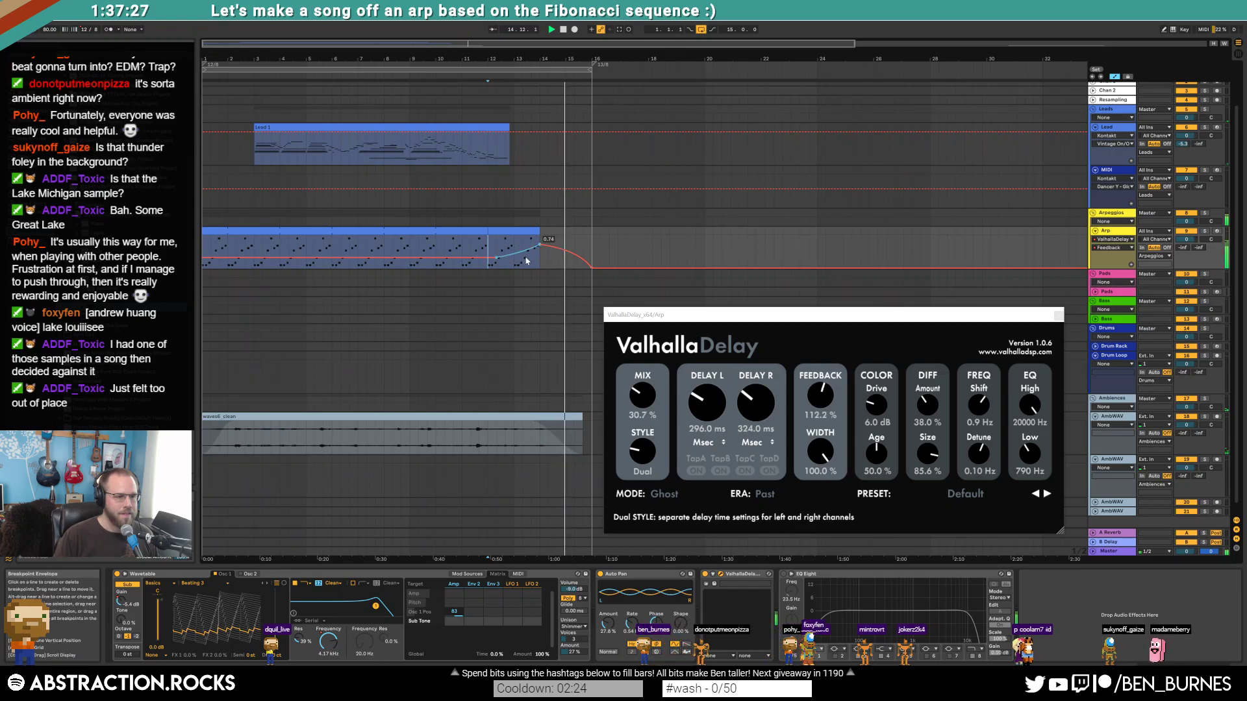
- Automate the Arp's A-Reverb send to rise from about bar 13.5 to a peak just before bar 16 and fall to minimum near bar 17
{"action": "left_click", "coordinate": [1183, 252]}
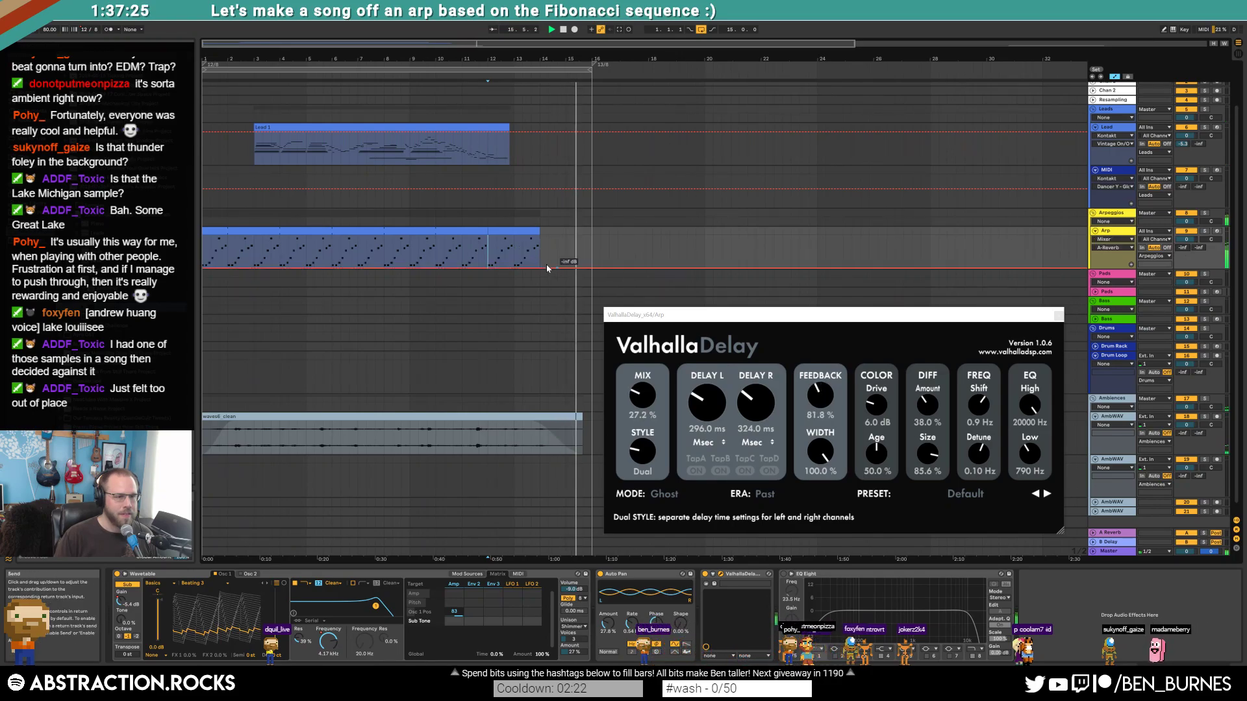
{"action": "key", "text": "space"}
{"action": "left_click_drag", "start_coordinate": [591, 267], "coordinate": [520, 268]}
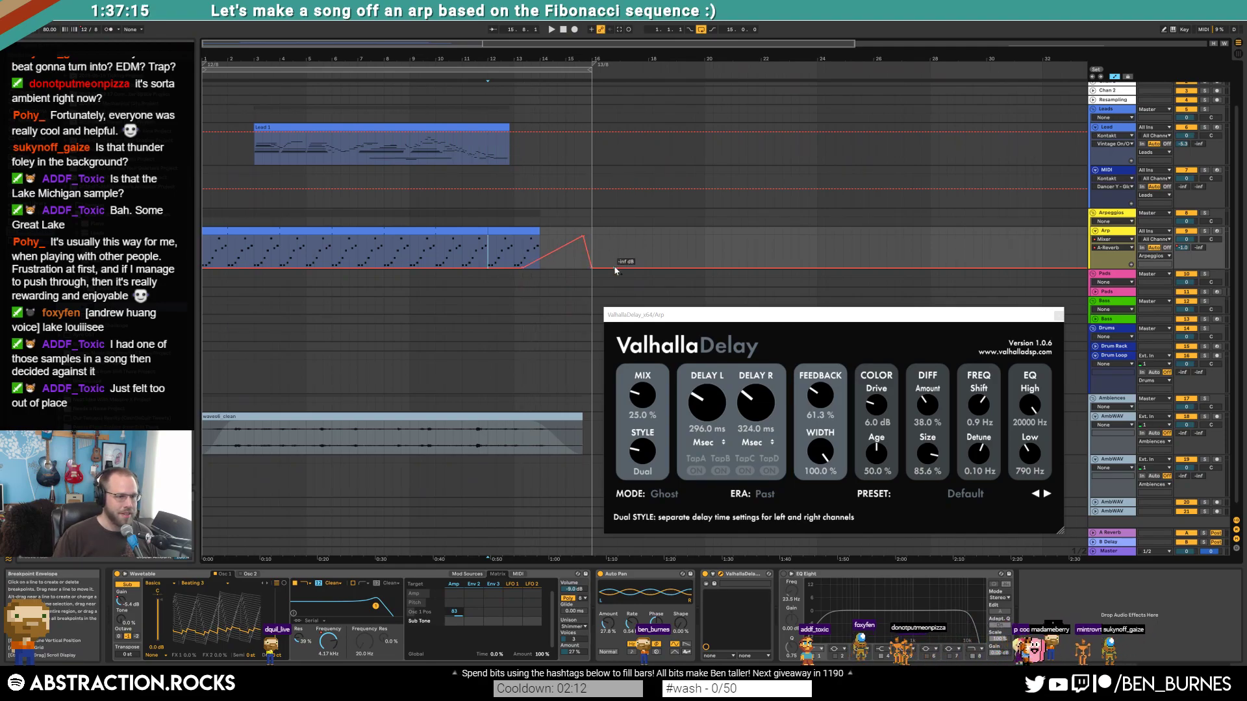
{"action": "left_click", "coordinate": [592, 269]}
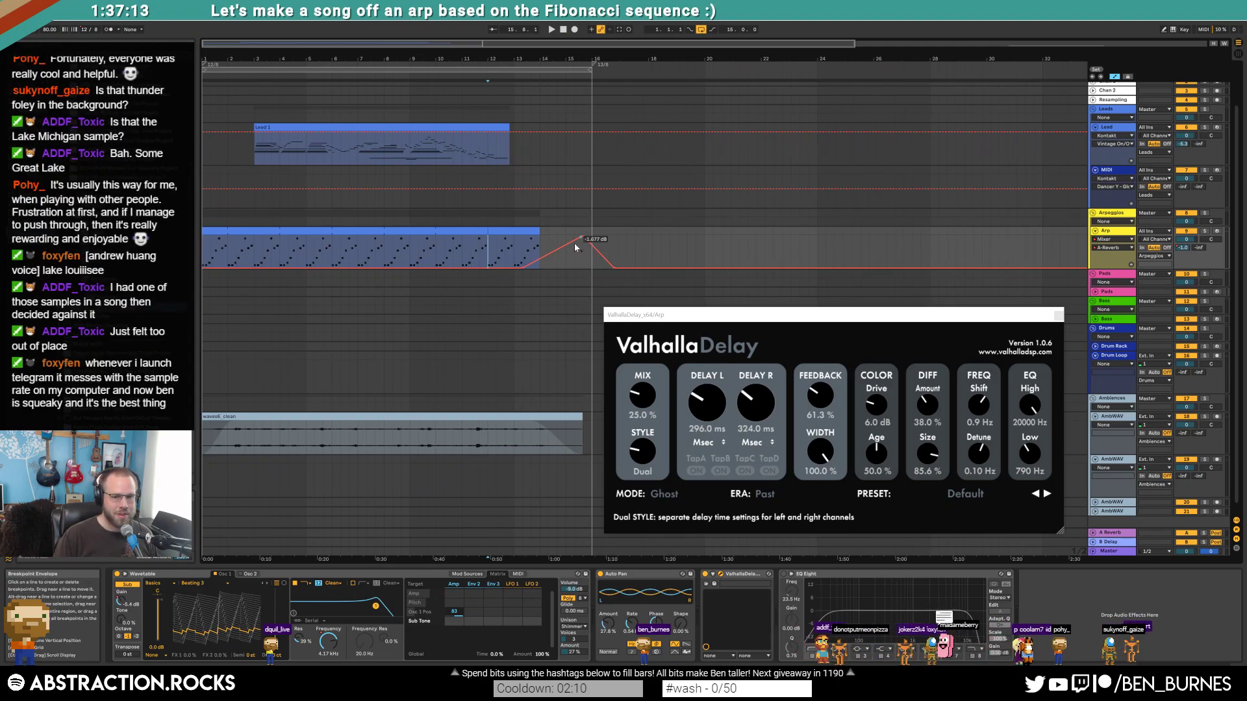
- Listen to the ending from bar 12 and shape the rise and fall of the Arp's A-Reverb send automation into curves
{"action": "key", "text": "space"}
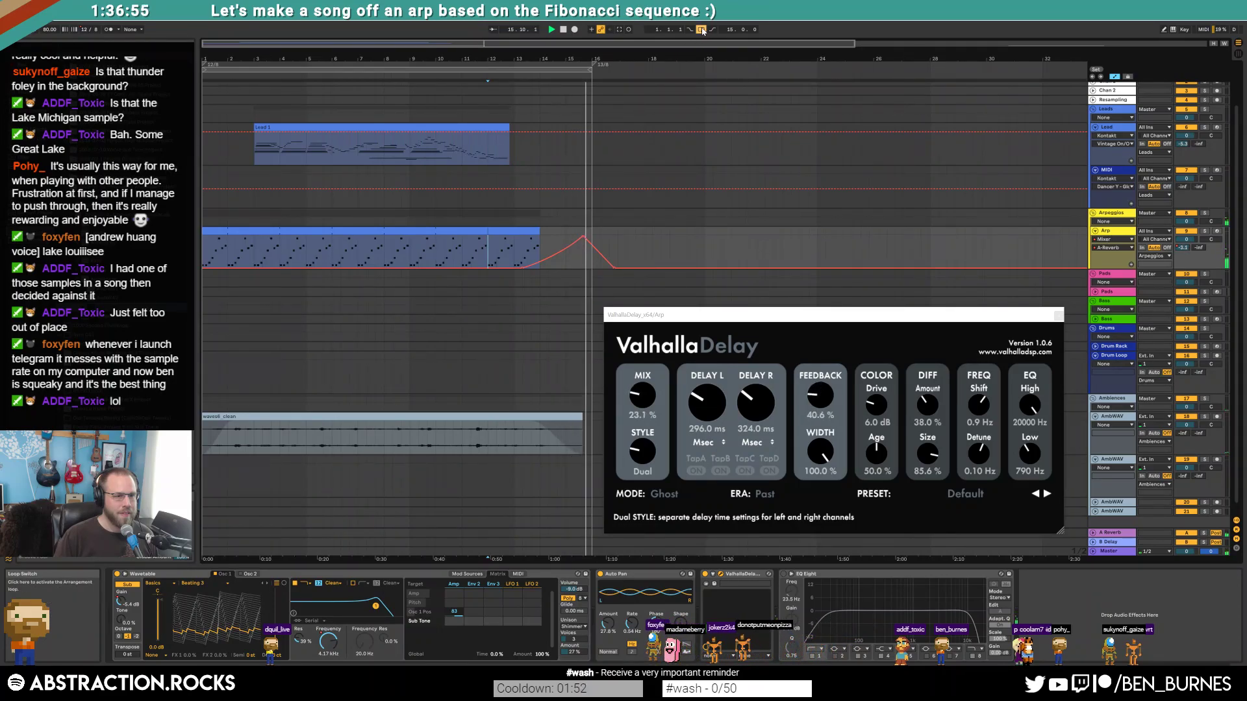
{"action": "key", "text": "space"}
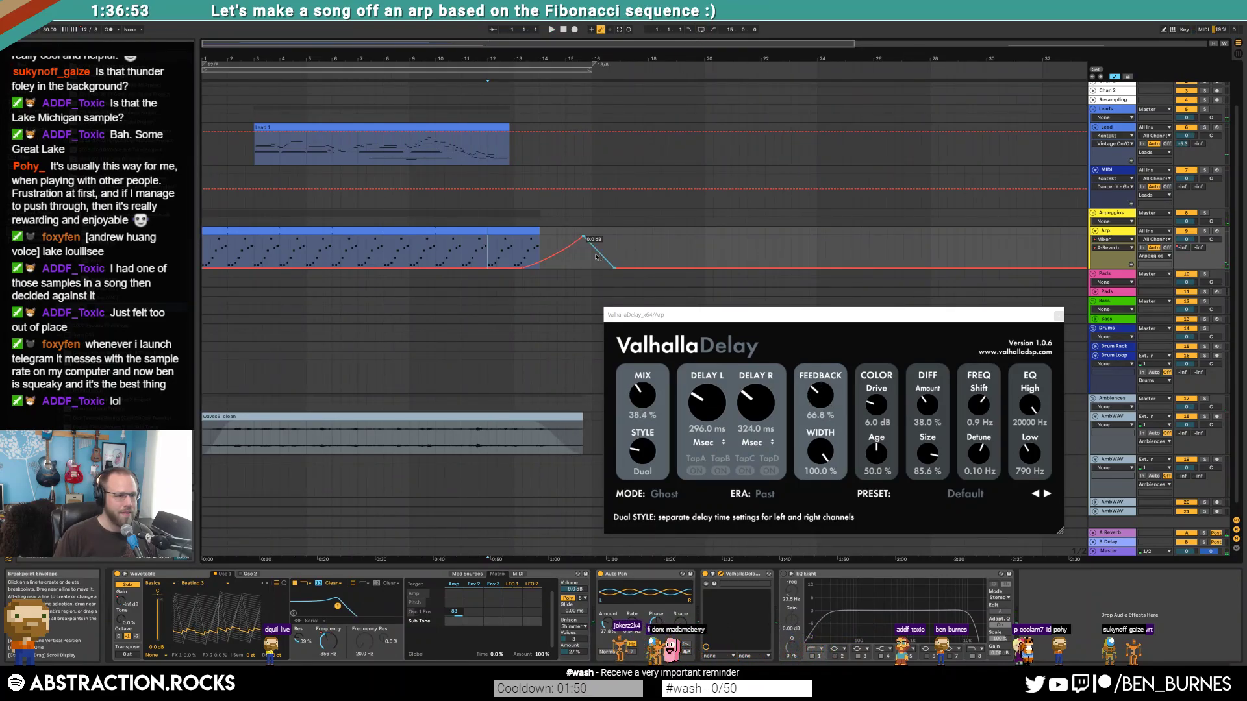
{"action": "left_click", "coordinate": [626, 251]}
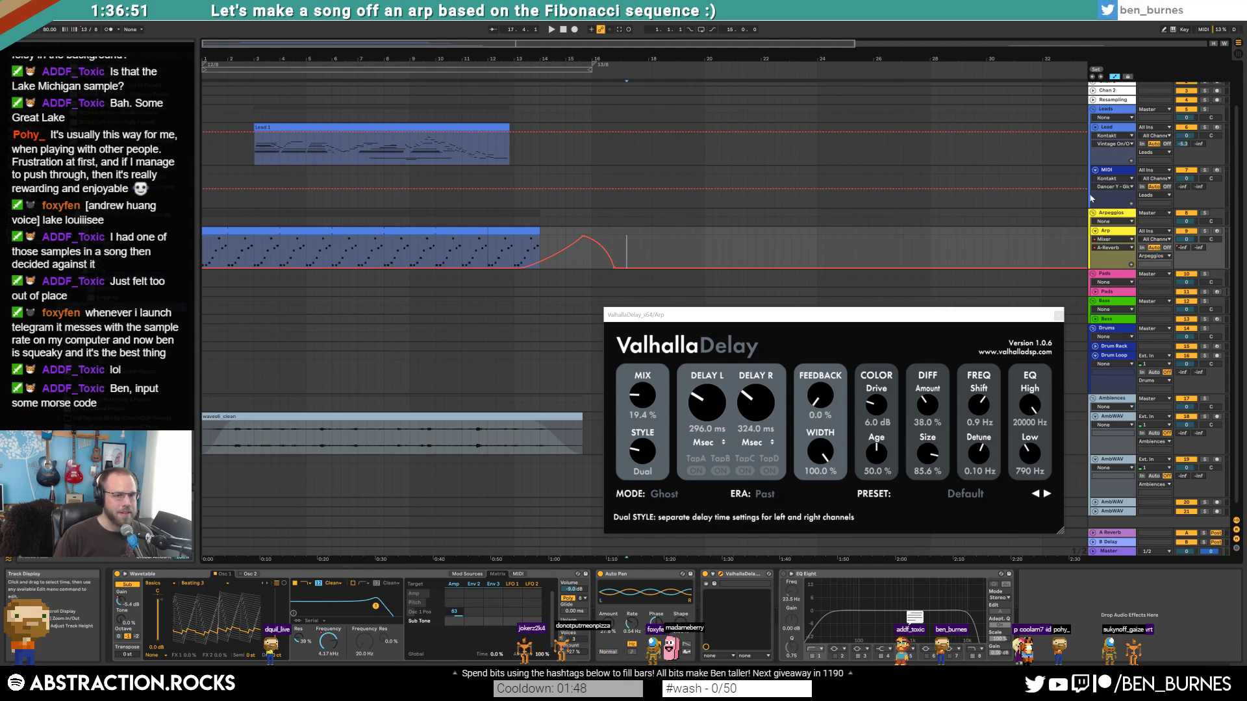
- Arm the Lead track for recording
{"action": "left_click", "coordinate": [1104, 170]}
{"action": "left_click", "coordinate": [1095, 171]}
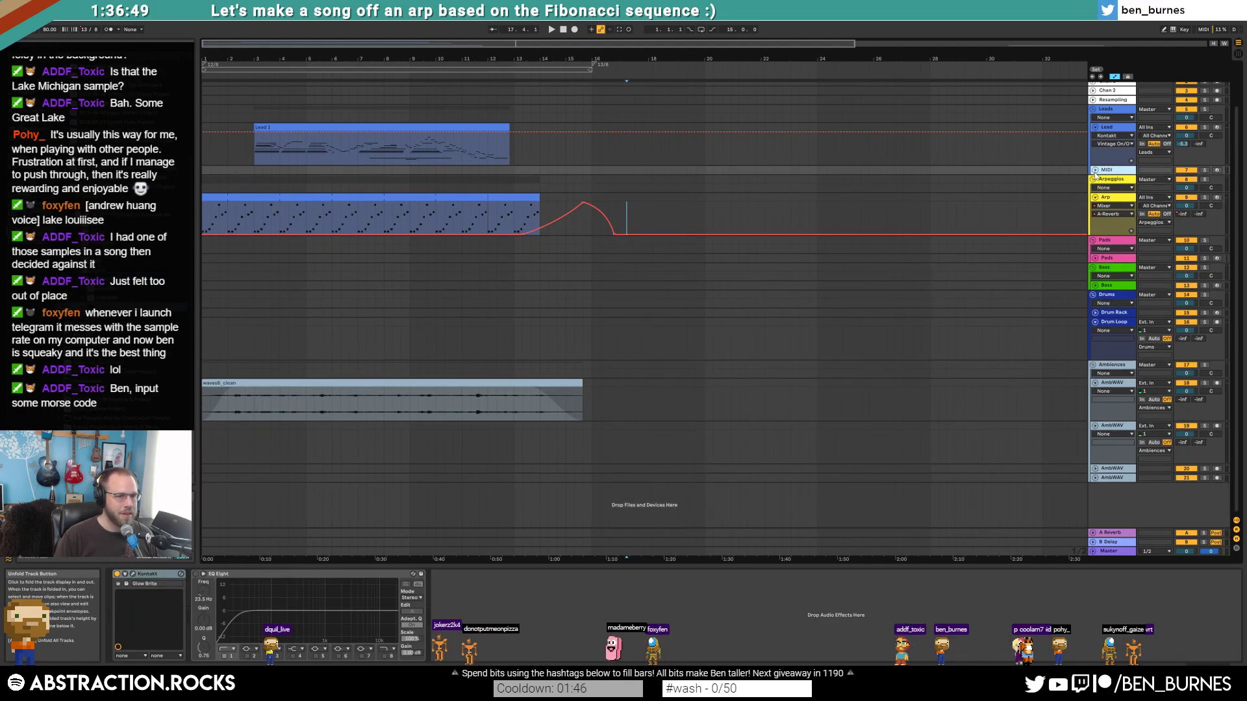
{"action": "left_click", "coordinate": [1095, 171]}
{"action": "left_click", "coordinate": [1216, 128]}
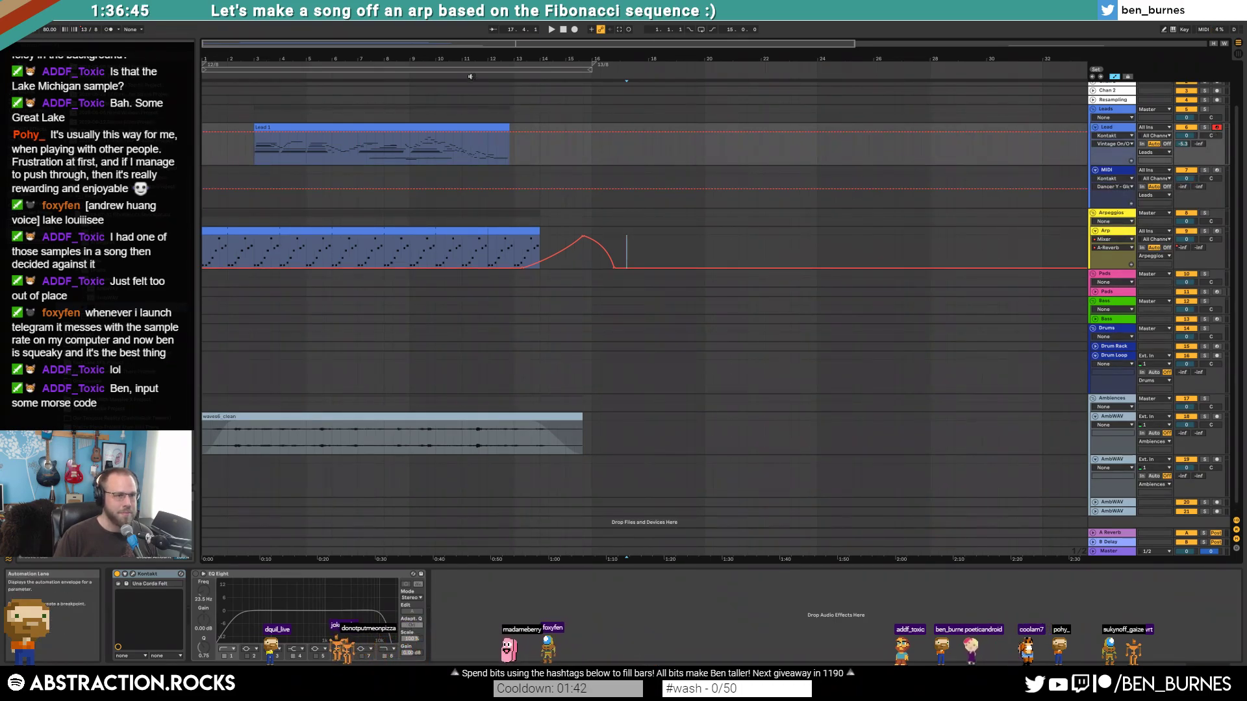
- Move the arrangement loop so it starts at bar 16 and place the insert marker there on the Lead track
{"action": "left_click", "coordinate": [592, 142]}
{"action": "left_click_drag", "start_coordinate": [541, 74], "coordinate": [827, 101]}
{"action": "left_click", "coordinate": [591, 150]}
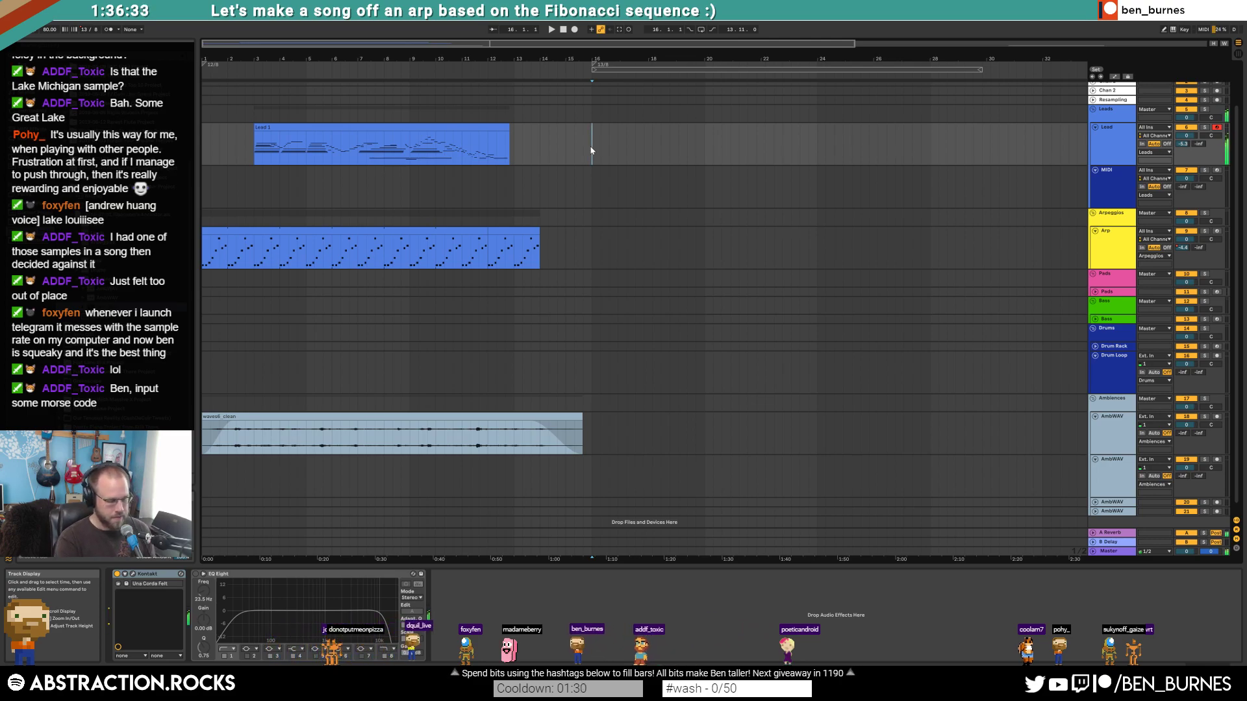
- Try automating the Lead's Vintage On/Off to switch off just before bar 16, and remove the added breakpoints
{"action": "key", "text": "a"}
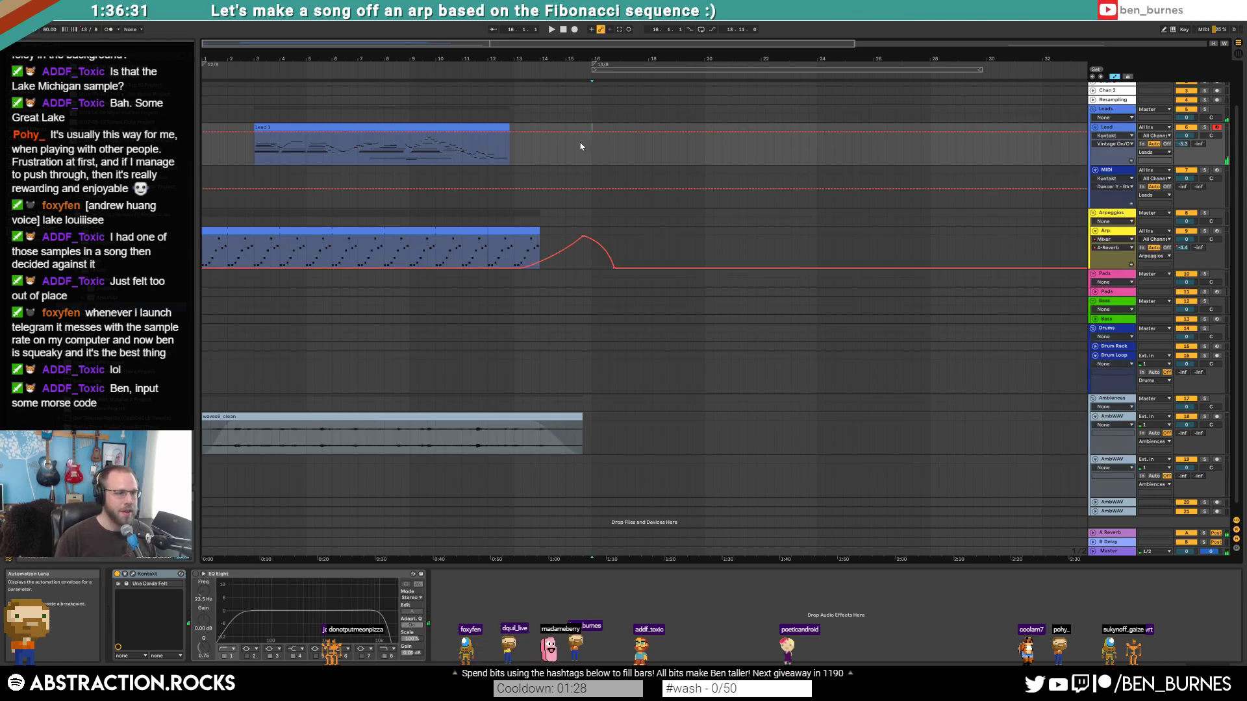
{"action": "left_click_drag", "start_coordinate": [590, 134], "coordinate": [583, 164]}
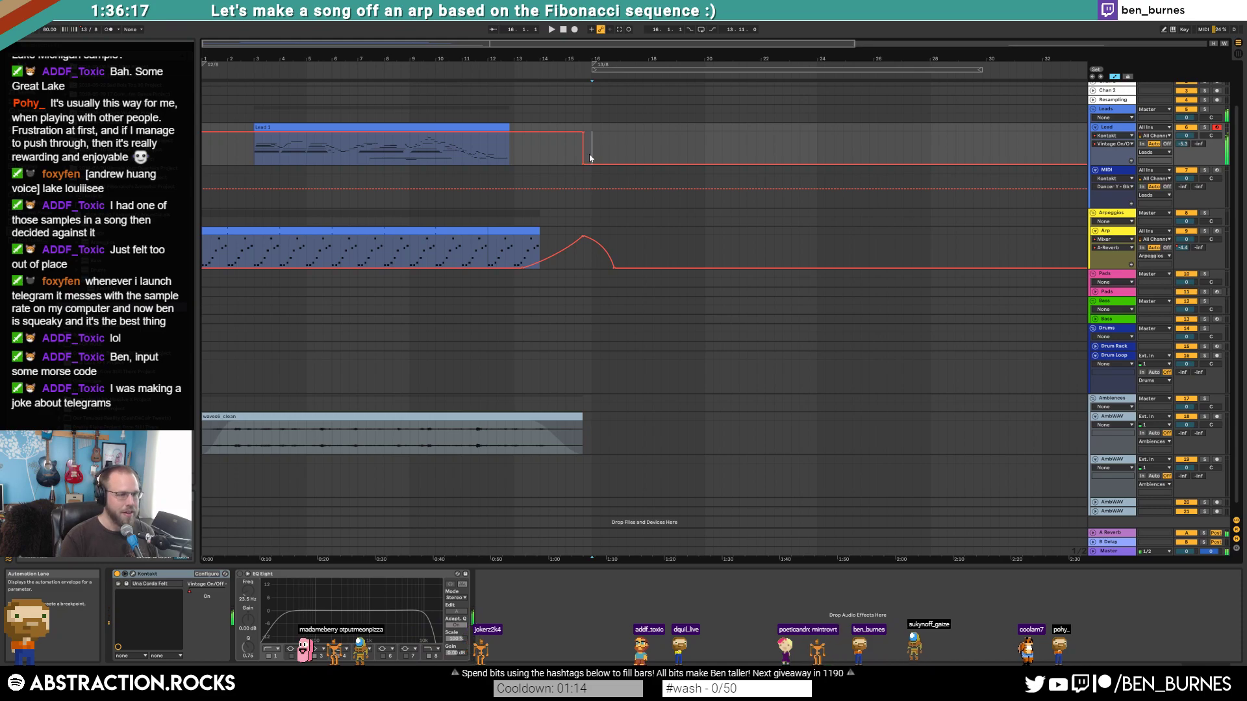
{"action": "left_click", "coordinate": [688, 148]}
{"action": "left_click", "coordinate": [601, 148]}
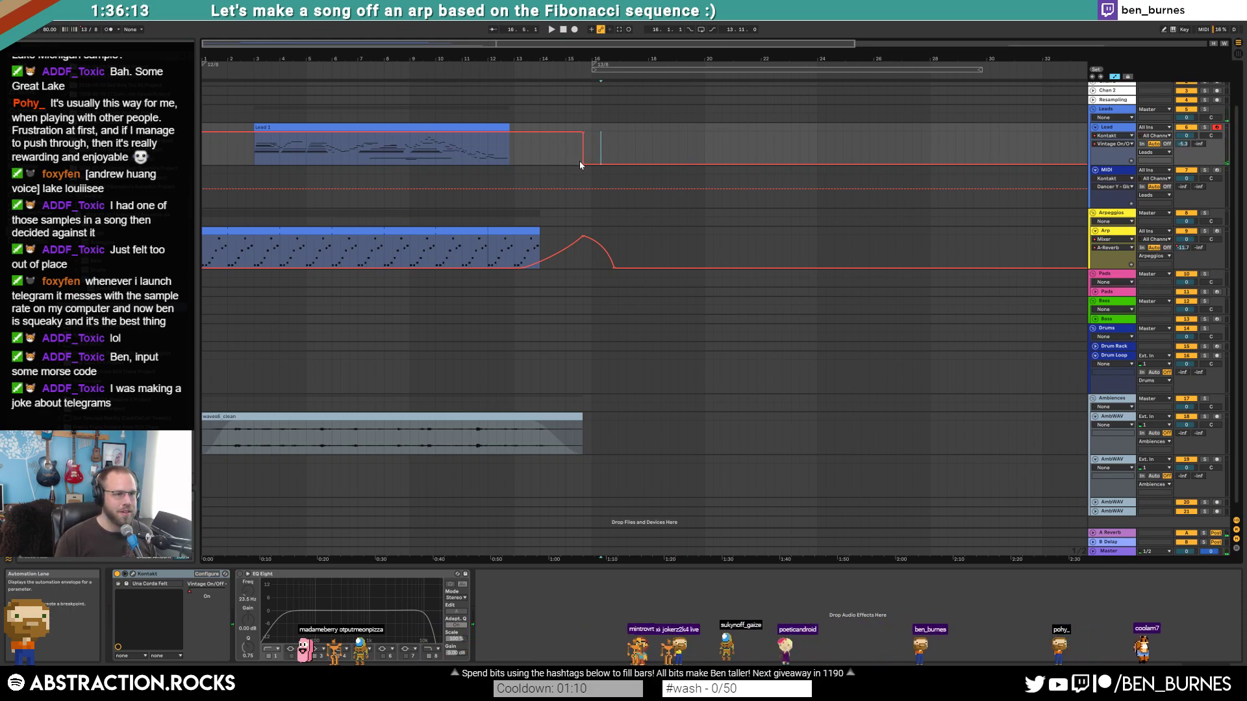
{"action": "left_click", "coordinate": [583, 164]}
{"action": "left_click", "coordinate": [583, 132]}
{"action": "left_click", "coordinate": [590, 143]}
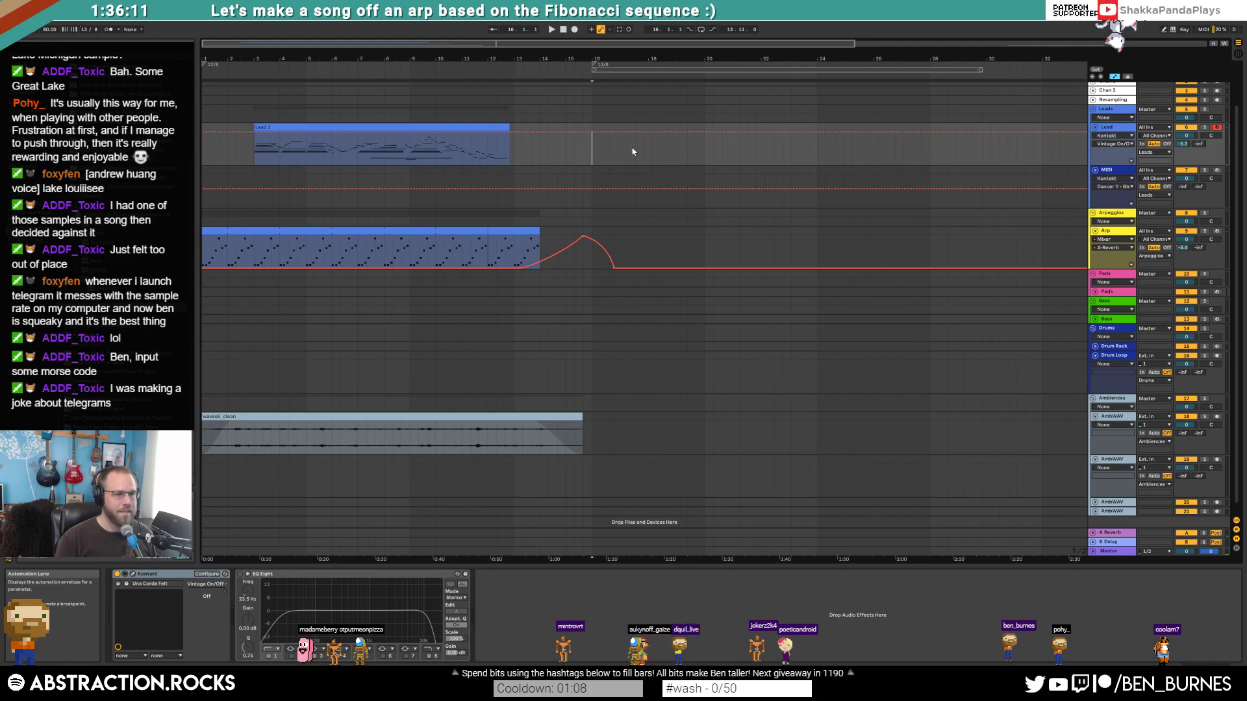
- Automate the Lead's A-Reverb send to drop steeply to minimum just before bar 16
{"action": "left_click", "coordinate": [1114, 127]}
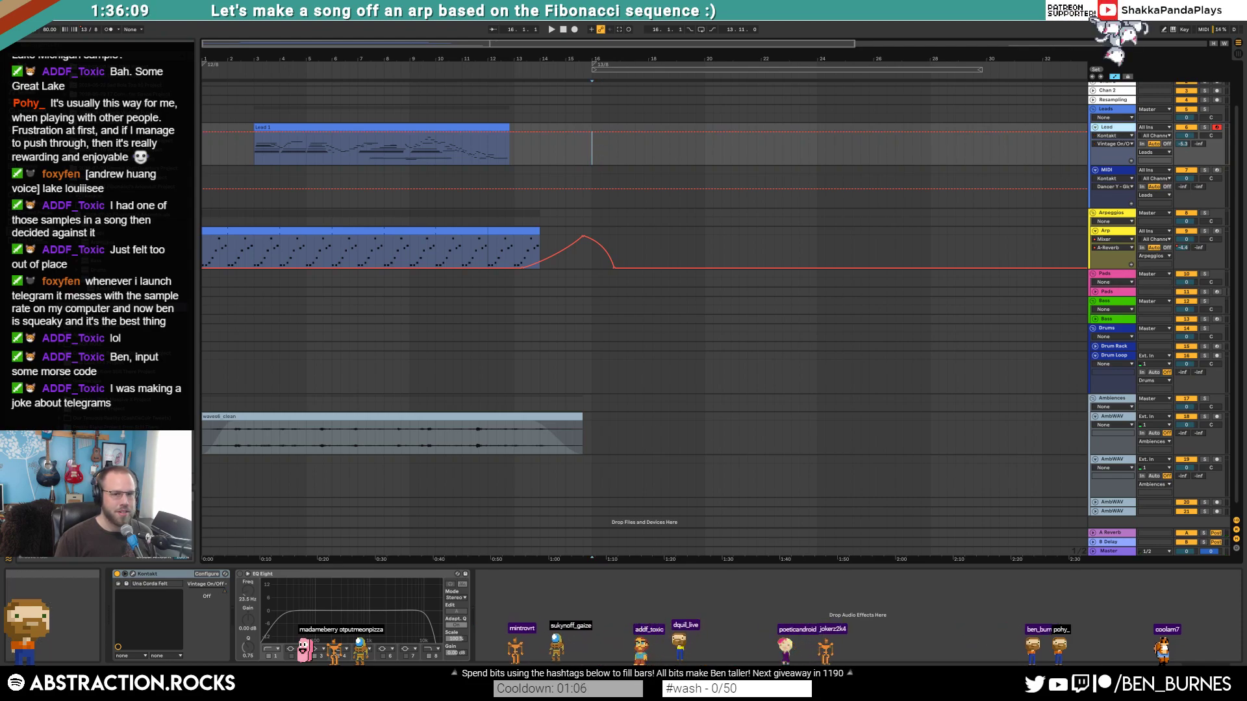
{"action": "left_click", "coordinate": [1183, 143]}
{"action": "left_click", "coordinate": [578, 136]}
{"action": "left_click_drag", "start_coordinate": [586, 140], "coordinate": [596, 155]}
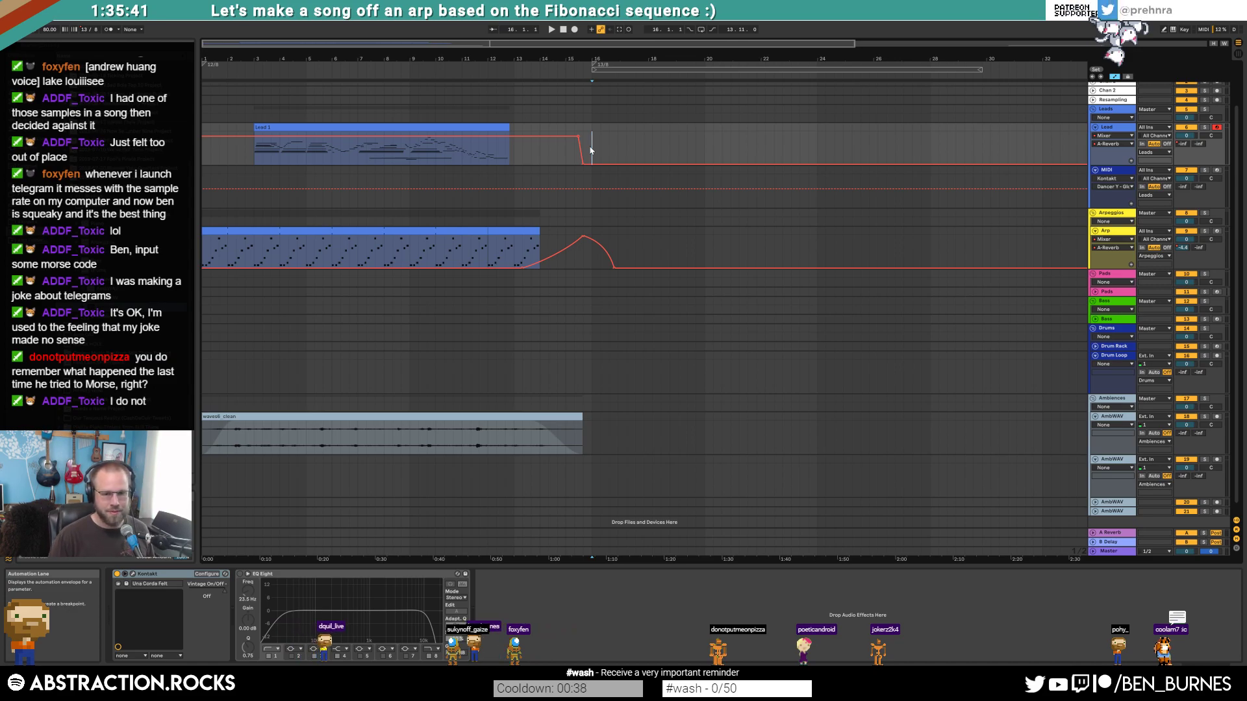
- Insert an empty MIDI clip on the Lead track from bar 16 to bar 20
{"action": "left_click_drag", "start_coordinate": [591, 150], "coordinate": [699, 143]}
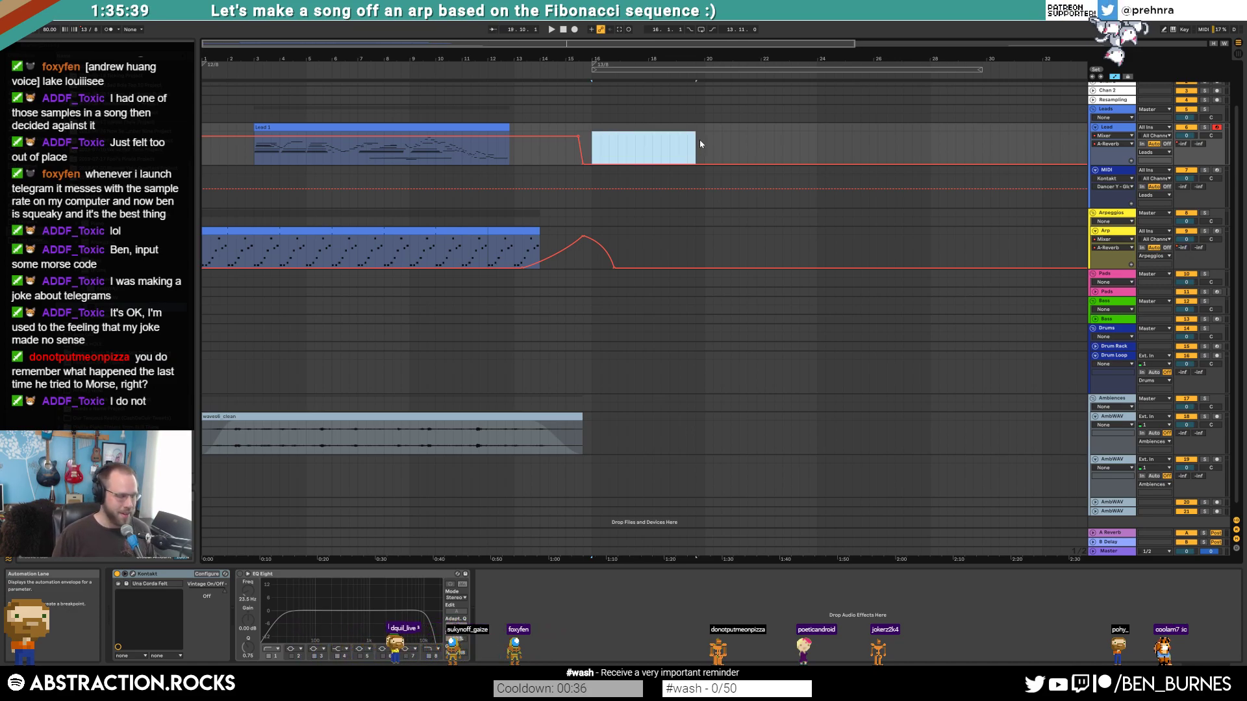
{"action": "key", "text": "a"}
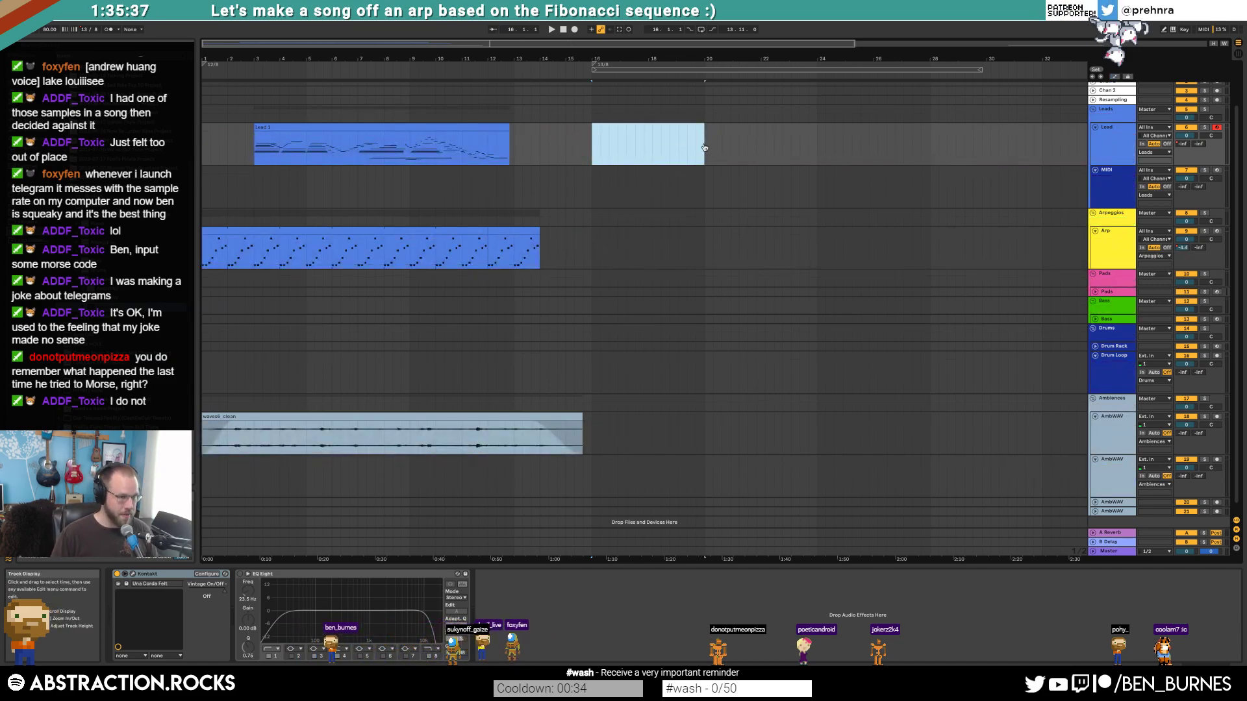
{"action": "key", "text": "ctrl+shift+m"}
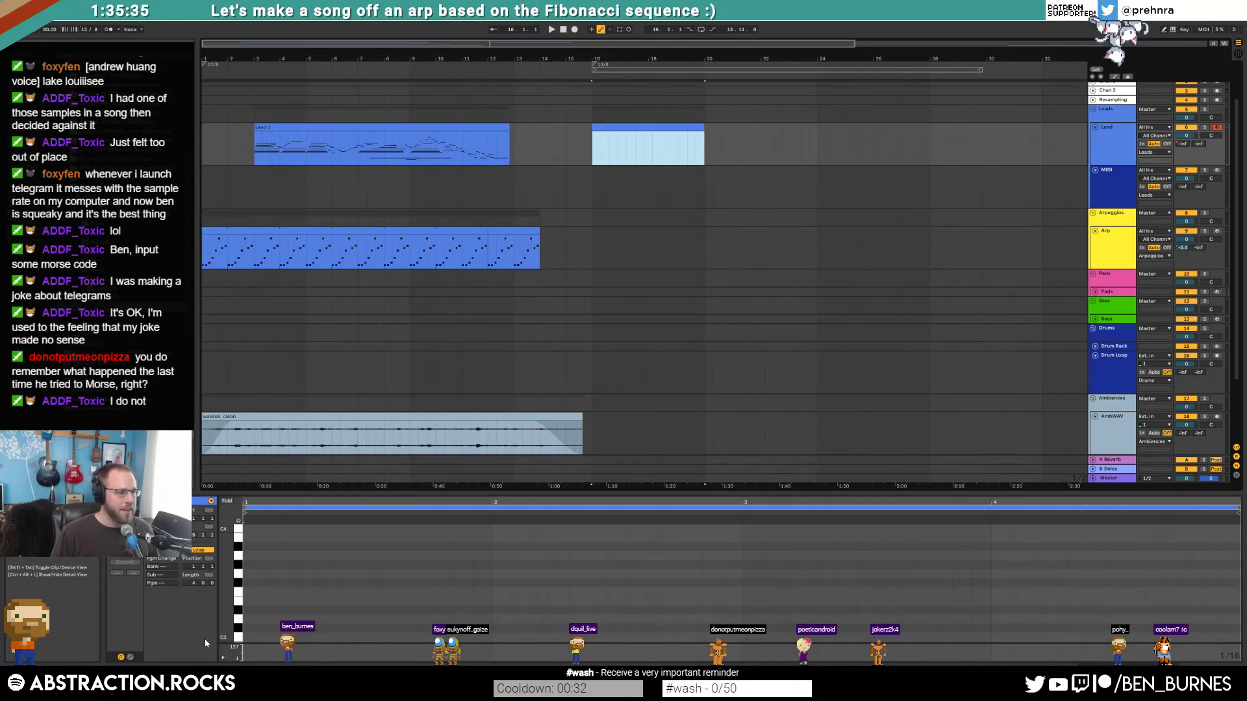
- Enter three low bass notes at the start of the new Lead clip, trimming the first slightly and placing the third a little higher
{"action": "left_click_drag", "start_coordinate": [231, 633], "coordinate": [226, 614]}
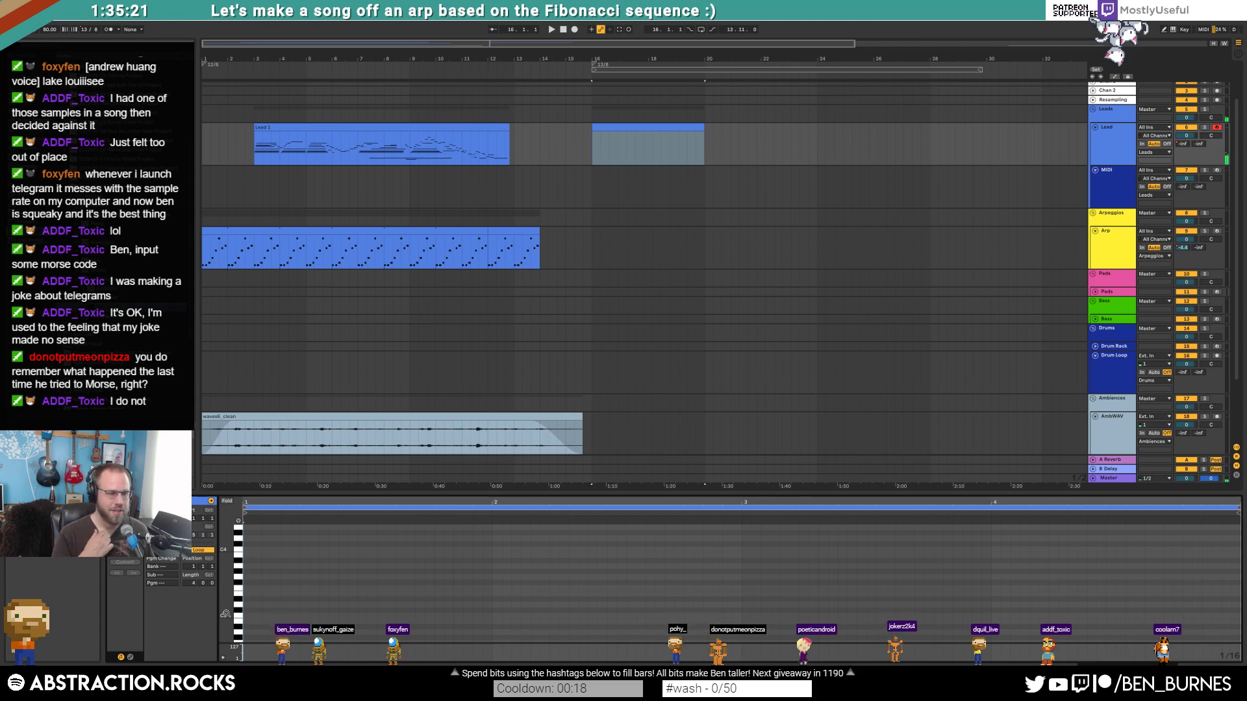
{"action": "mouse_move", "coordinate": [226, 633]}
{"action": "left_mouse_down"}
{"action": "mouse_move", "coordinate": [211, 565]}
{"action": "mouse_move", "coordinate": [306, 602]}
{"action": "mouse_move", "coordinate": [293, 602]}
{"action": "left_mouse_up"}
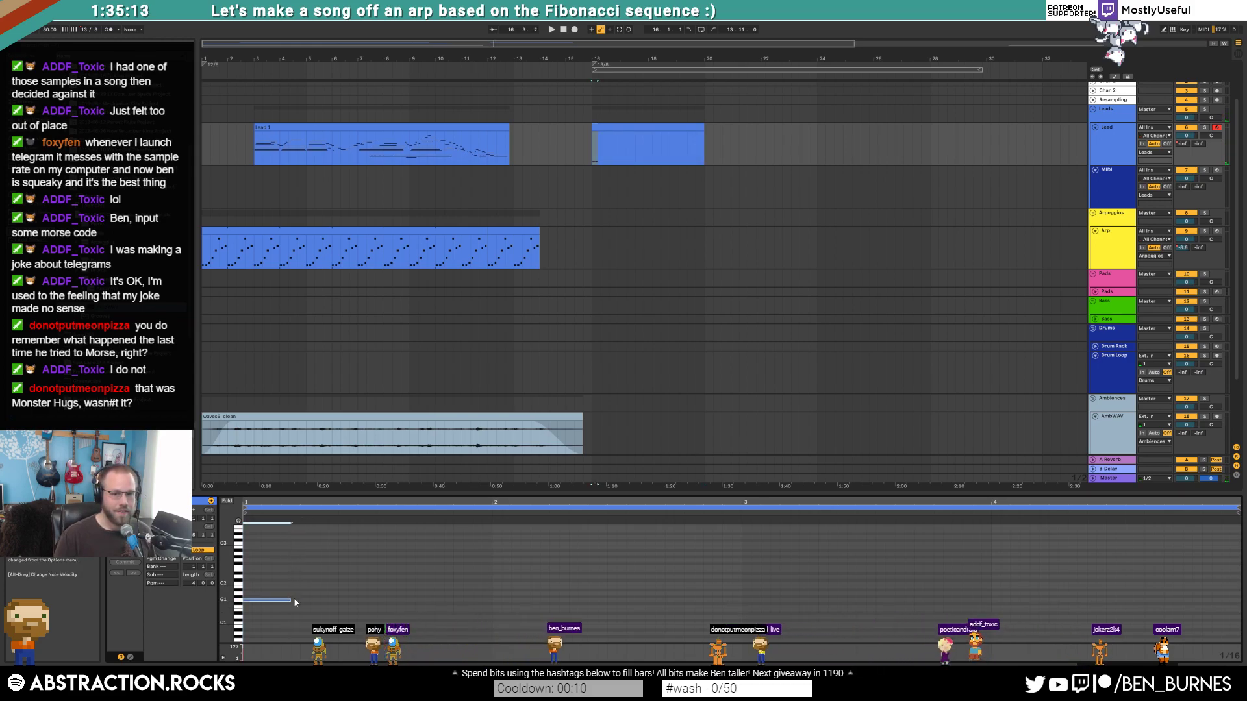
{"action": "left_click_drag", "start_coordinate": [293, 512], "coordinate": [293, 531]}
{"action": "mouse_move", "coordinate": [222, 575]}
{"action": "left_mouse_down"}
{"action": "mouse_move", "coordinate": [226, 607]}
{"action": "mouse_move", "coordinate": [227, 592]}
{"action": "left_mouse_up"}
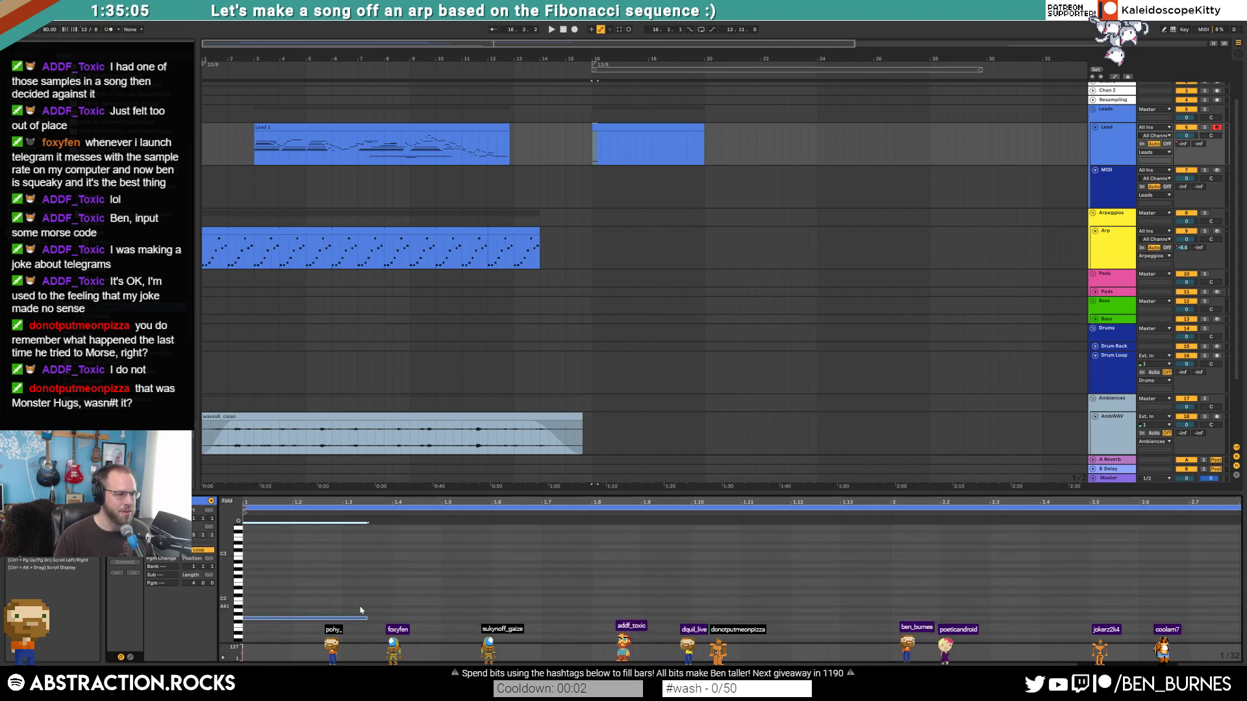
{"action": "mouse_move", "coordinate": [366, 618]}
{"action": "left_mouse_down"}
{"action": "mouse_move", "coordinate": [341, 617]}
{"action": "mouse_move", "coordinate": [354, 619]}
{"action": "left_mouse_up"}
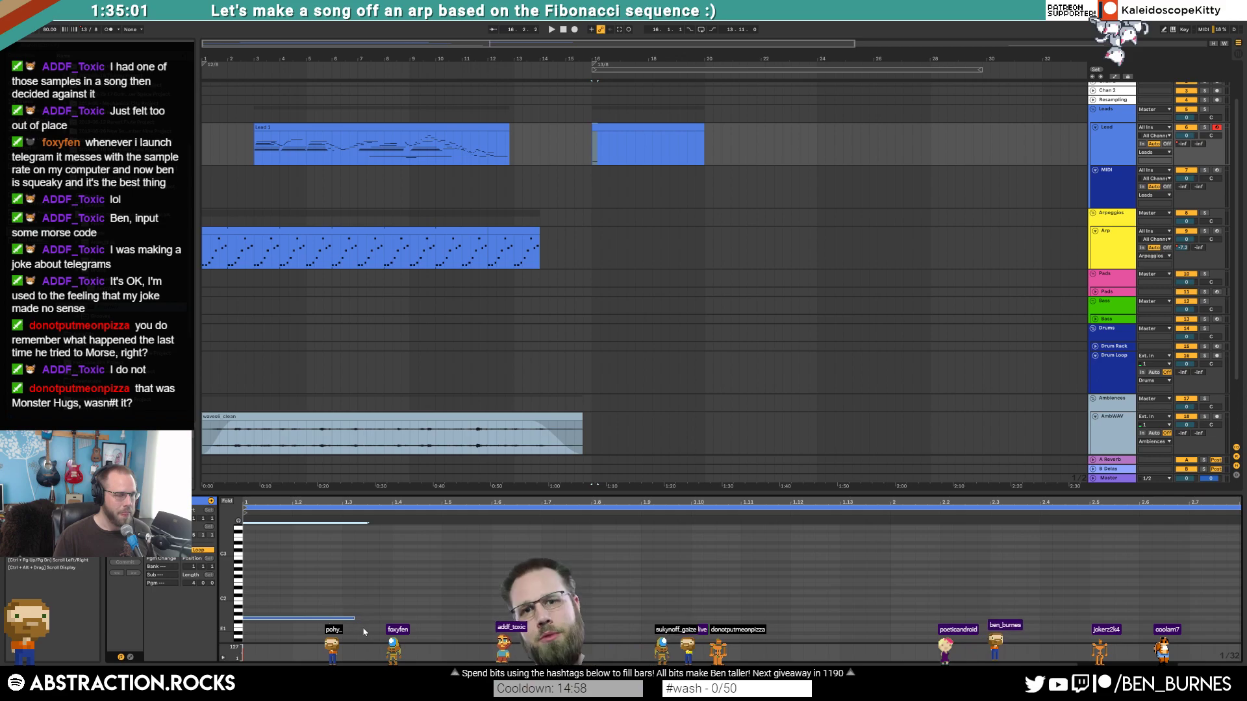
{"action": "key", "text": "ctrl+d"}
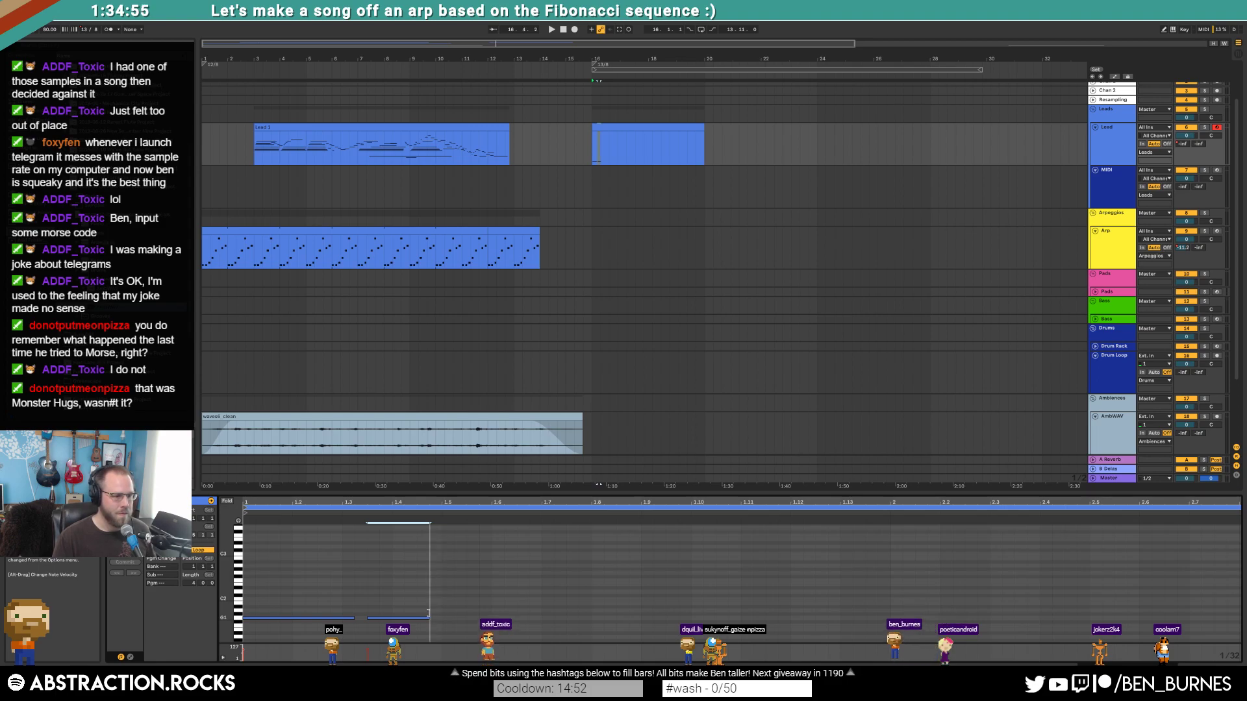
{"action": "left_click_drag", "start_coordinate": [512, 617], "coordinate": [554, 618]}
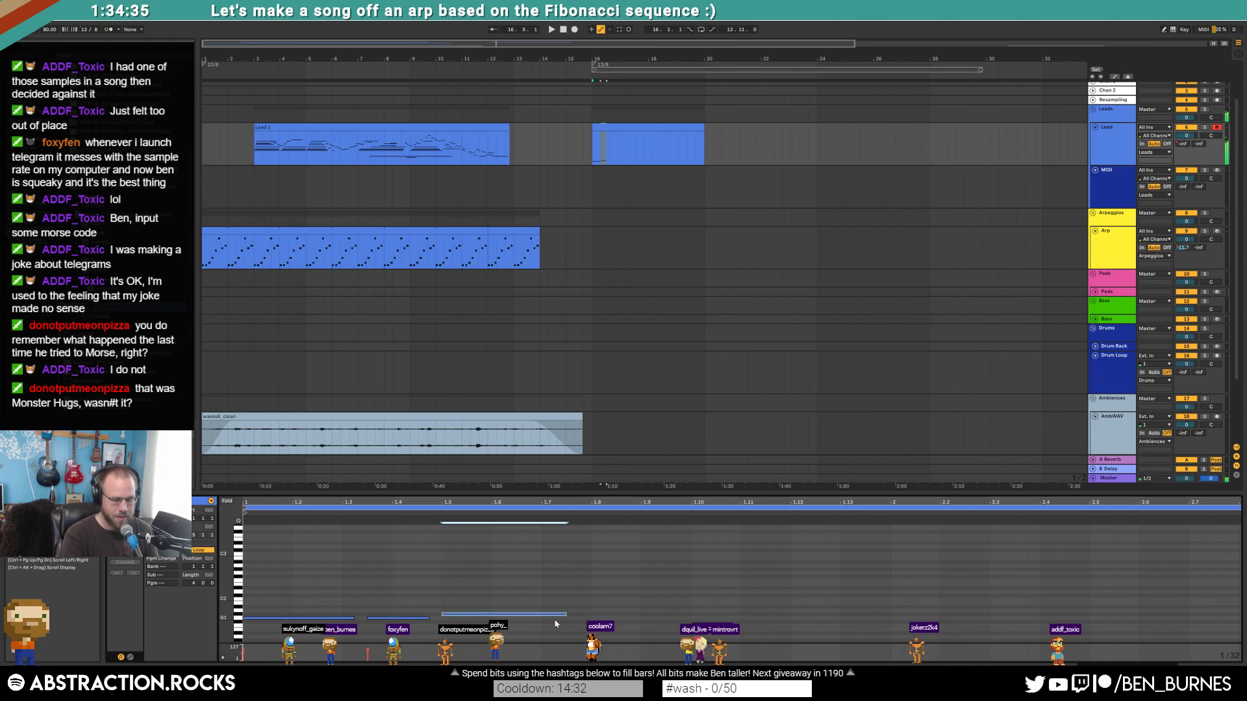
- Capture the just-played chords as a clip on the Lead track and extend its start earlier to cover all the notes
{"action": "left_click", "coordinate": [628, 30]}
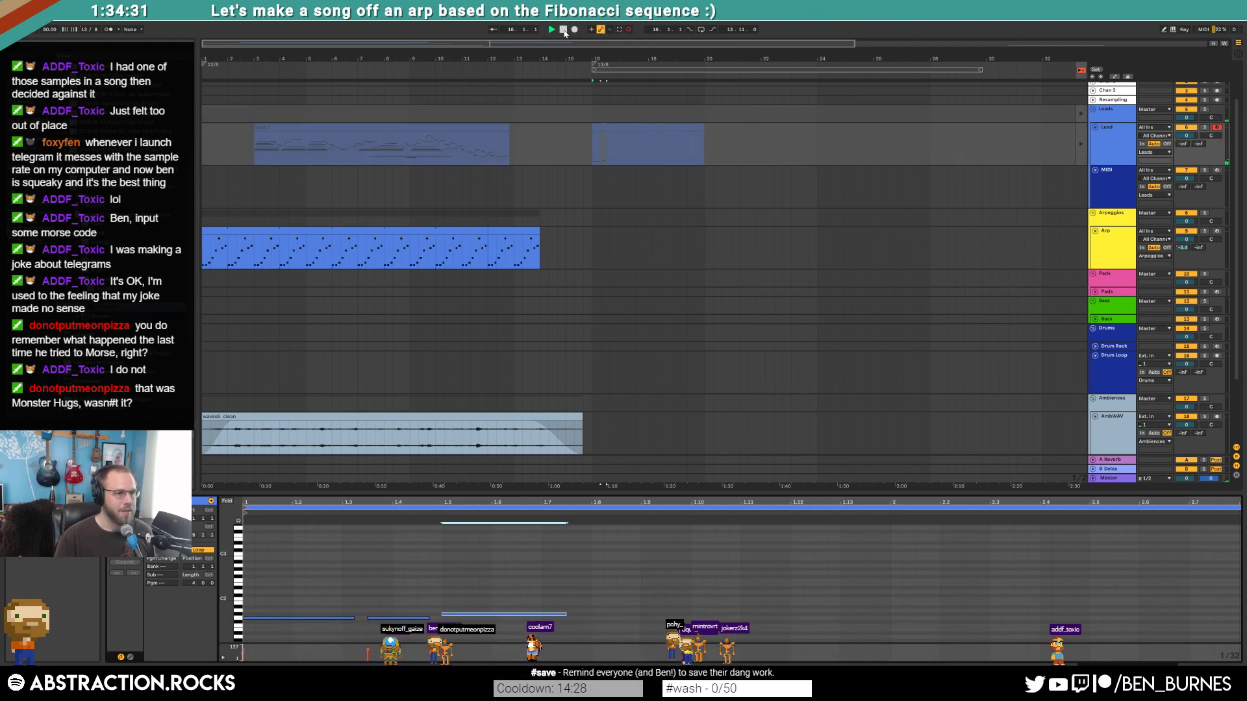
{"action": "left_click", "coordinate": [606, 126]}
{"action": "left_click_drag", "start_coordinate": [779, 136], "coordinate": [718, 126]}
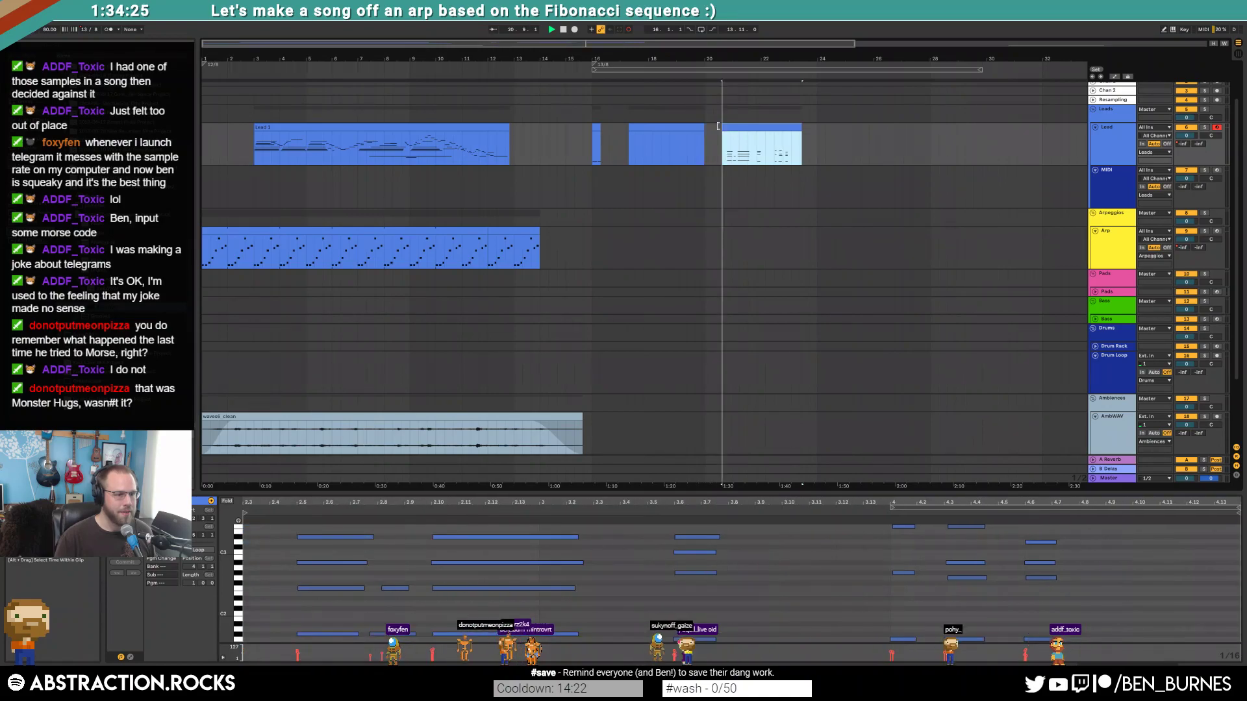
{"action": "left_click_drag", "start_coordinate": [499, 506], "coordinate": [499, 497]}
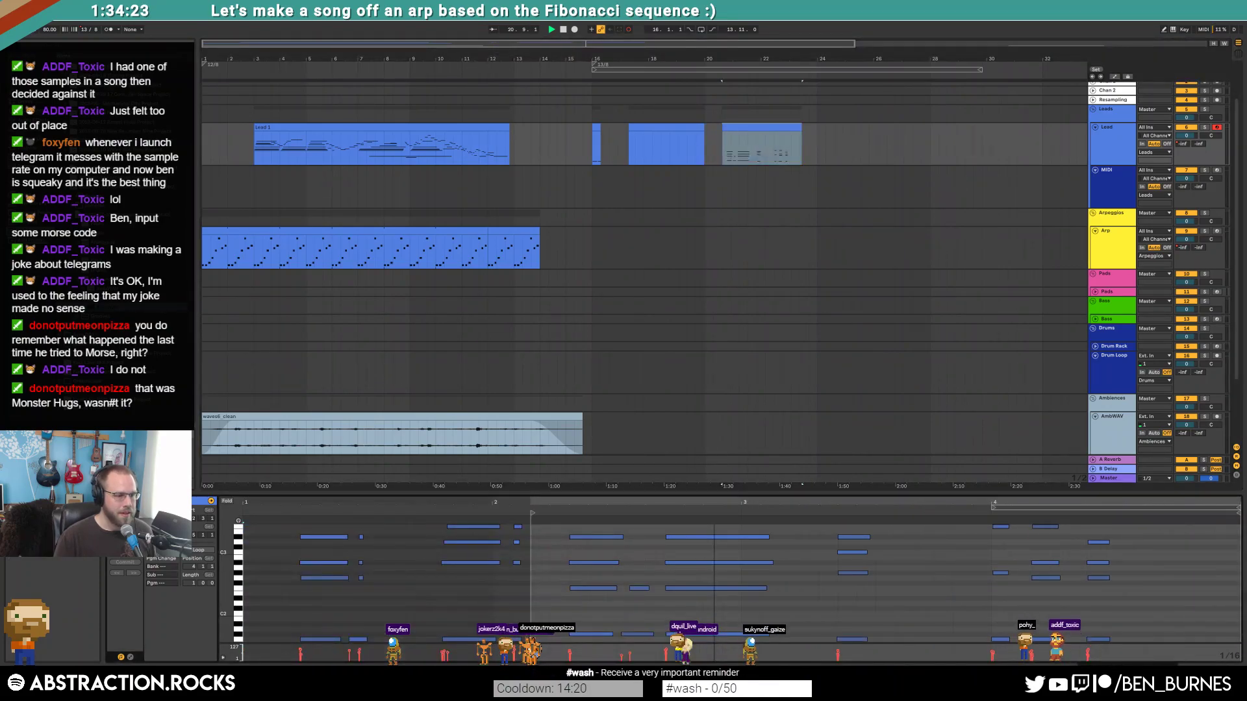
{"action": "left_click", "coordinate": [294, 562]}
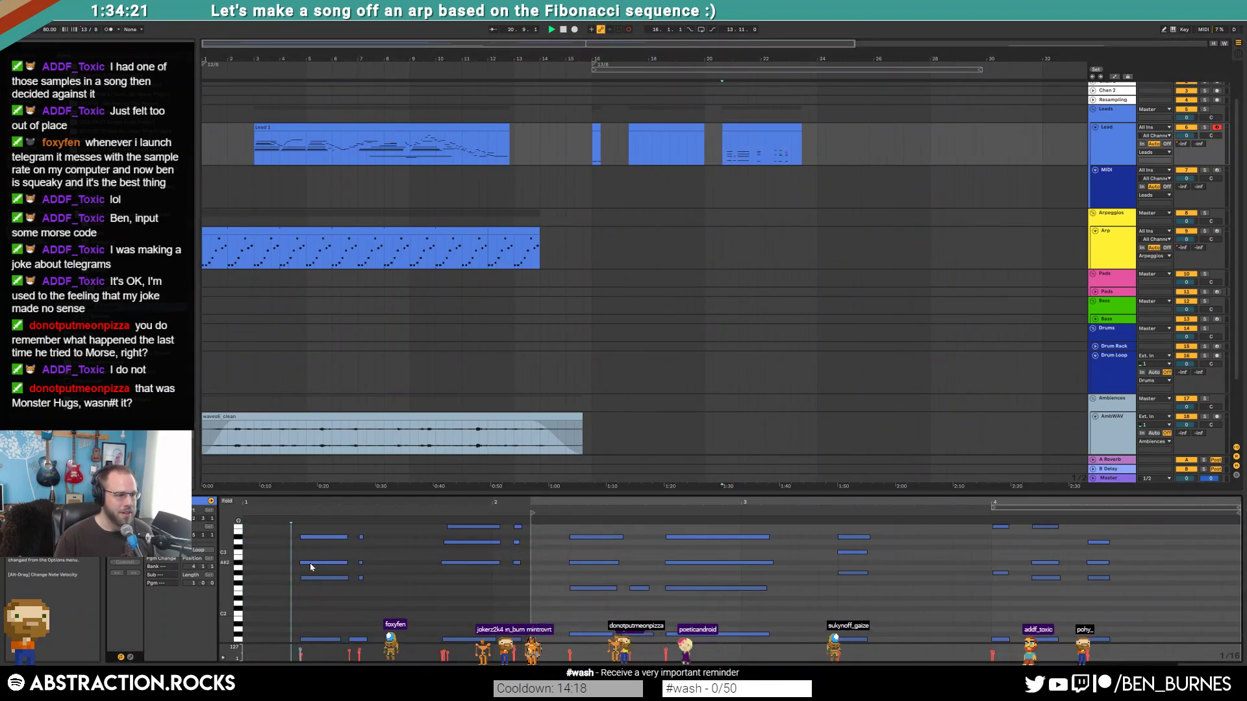
{"action": "left_click_drag", "start_coordinate": [722, 127], "coordinate": [670, 127]}
{"action": "key", "text": "space"}
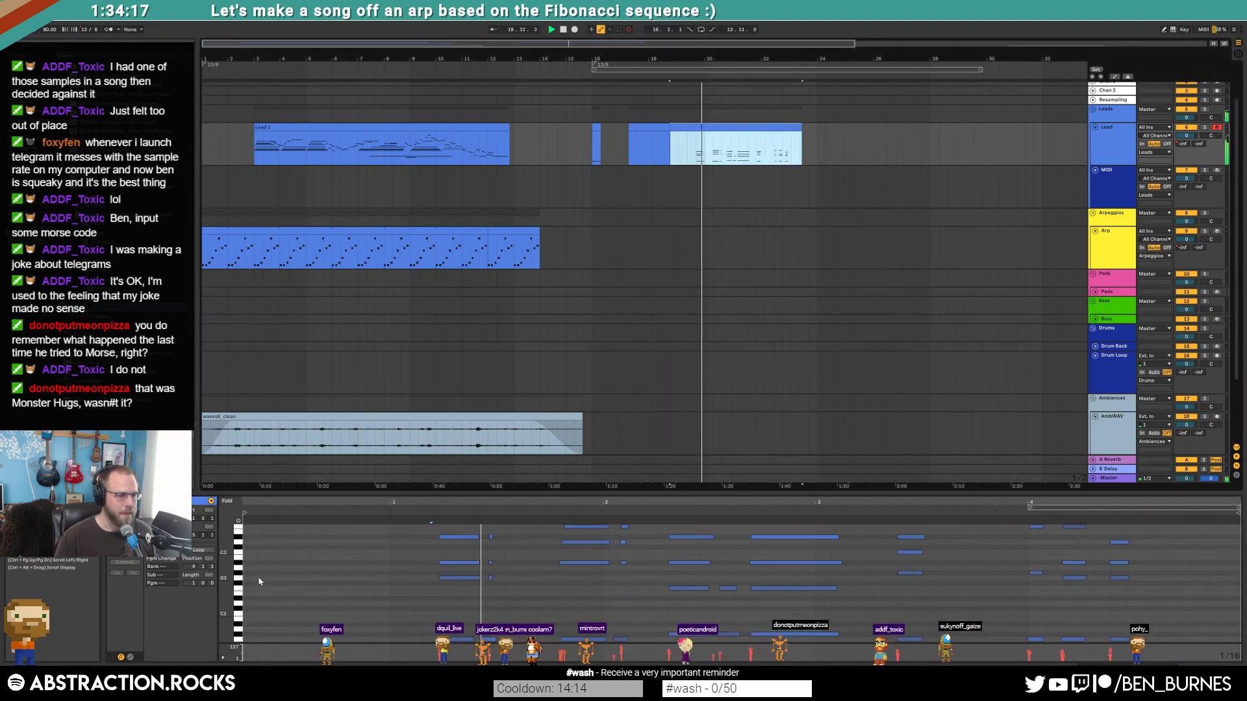
- Copy the opening chords from the captured clip to the start of the Lead clip at bar 16
{"action": "left_click_drag", "start_coordinate": [229, 567], "coordinate": [218, 570]}
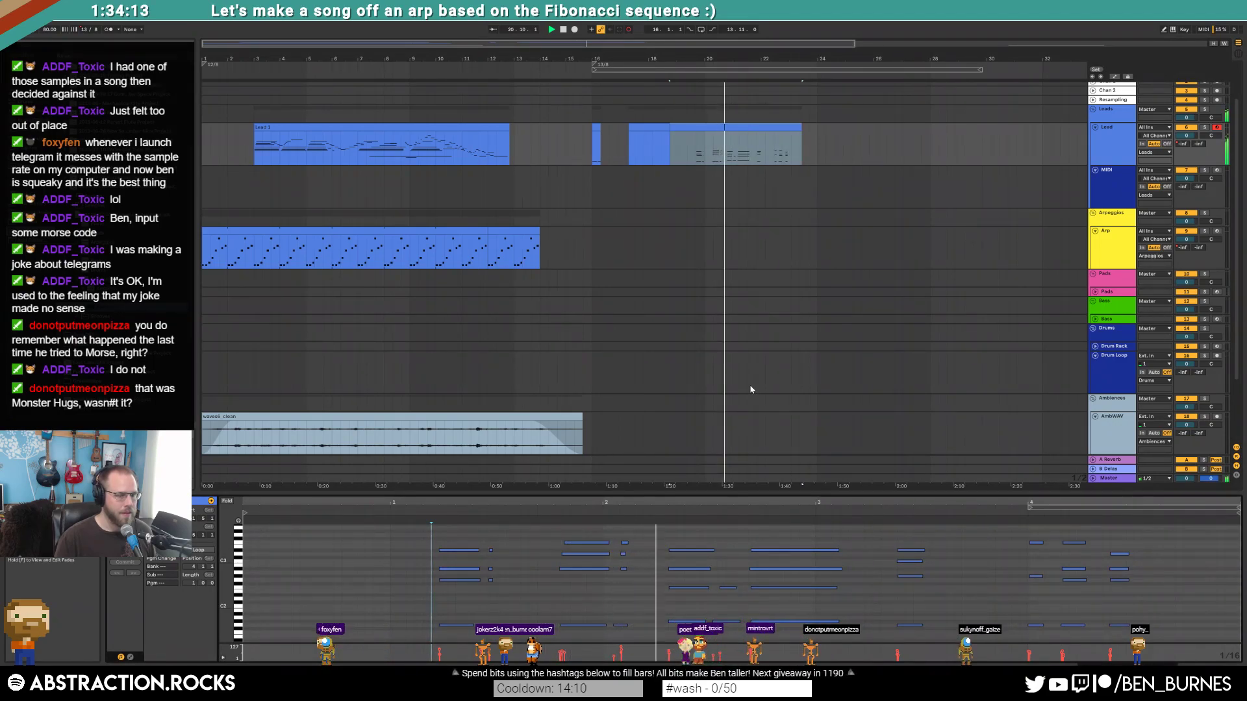
{"action": "left_click", "coordinate": [699, 621]}
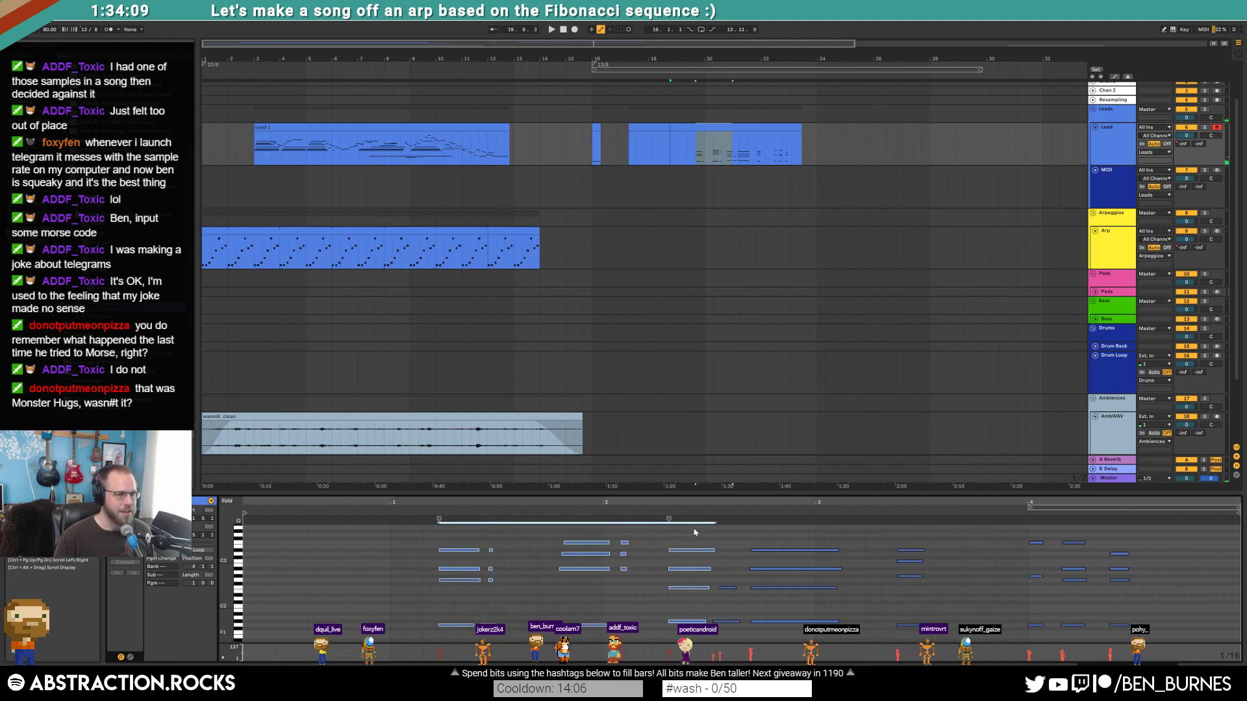
{"action": "left_click", "coordinate": [596, 144]}
{"action": "left_click_drag", "start_coordinate": [248, 558], "coordinate": [821, 455]}
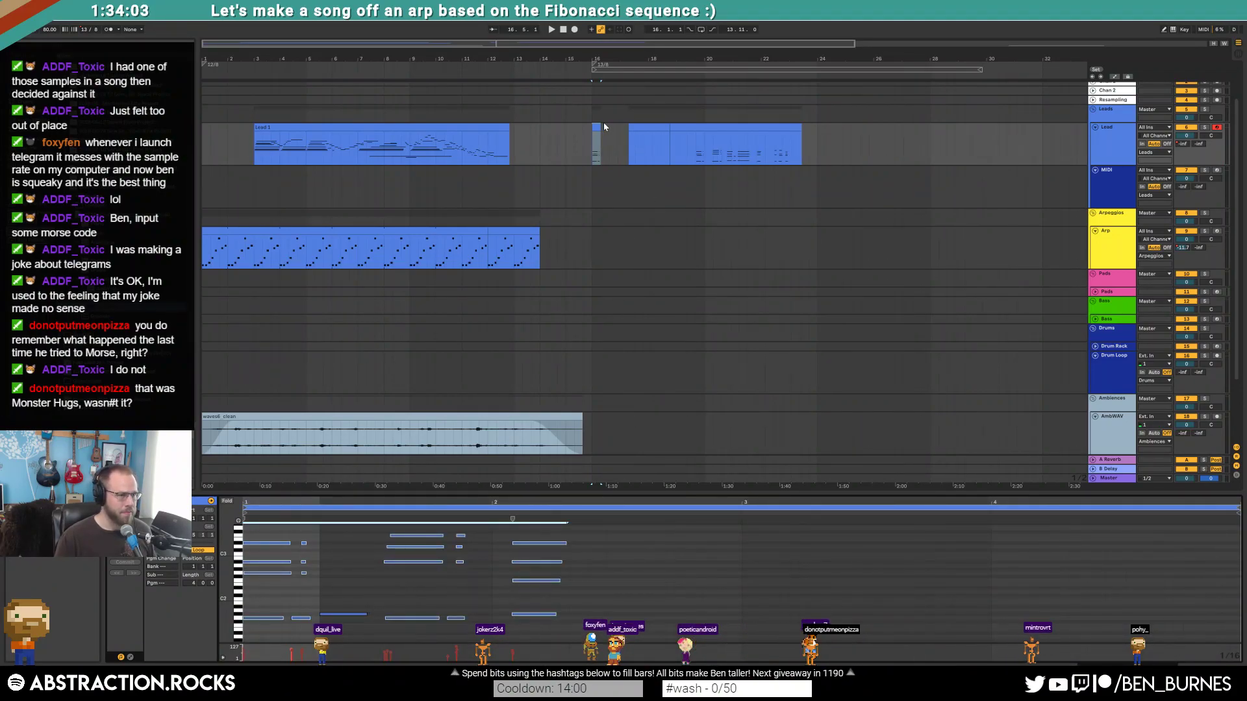
- Extend the Lead clip at bar 16 to about bar 18 and delete the captured take after it
{"action": "left_click_drag", "start_coordinate": [600, 127], "coordinate": [653, 128]}
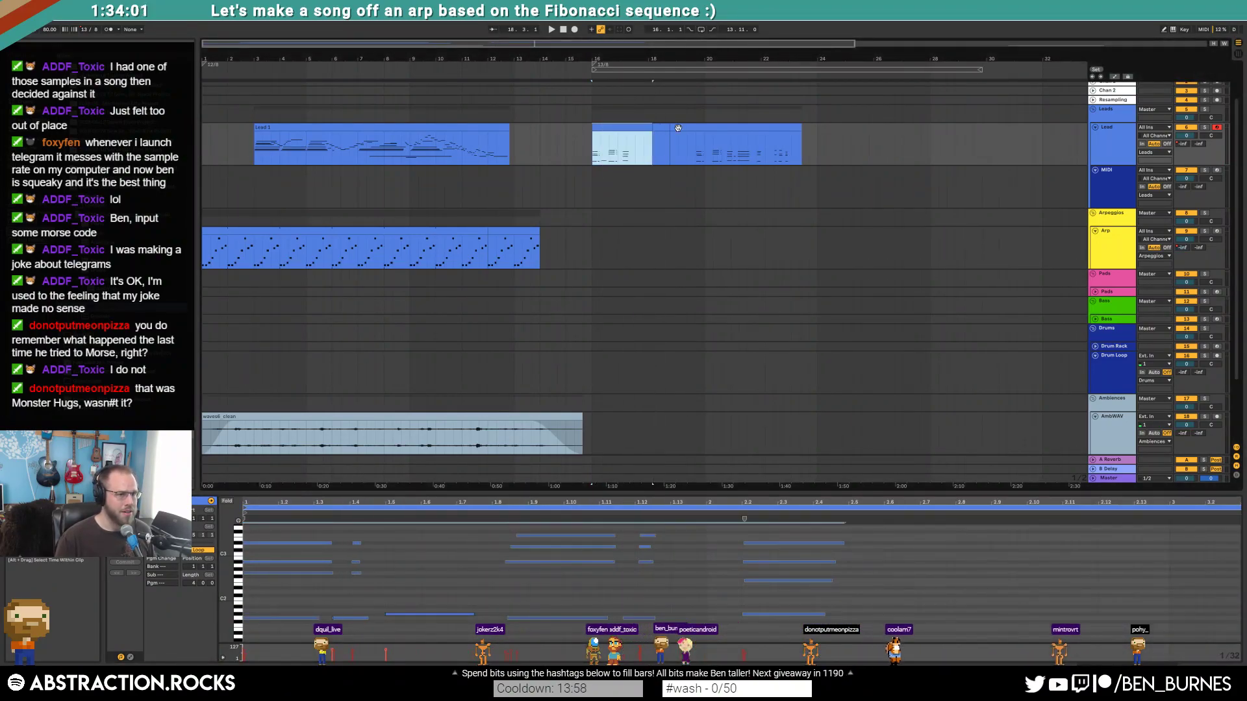
{"action": "left_click", "coordinate": [677, 128]}
{"action": "key", "text": "Delete"}
{"action": "left_click", "coordinate": [632, 128]}
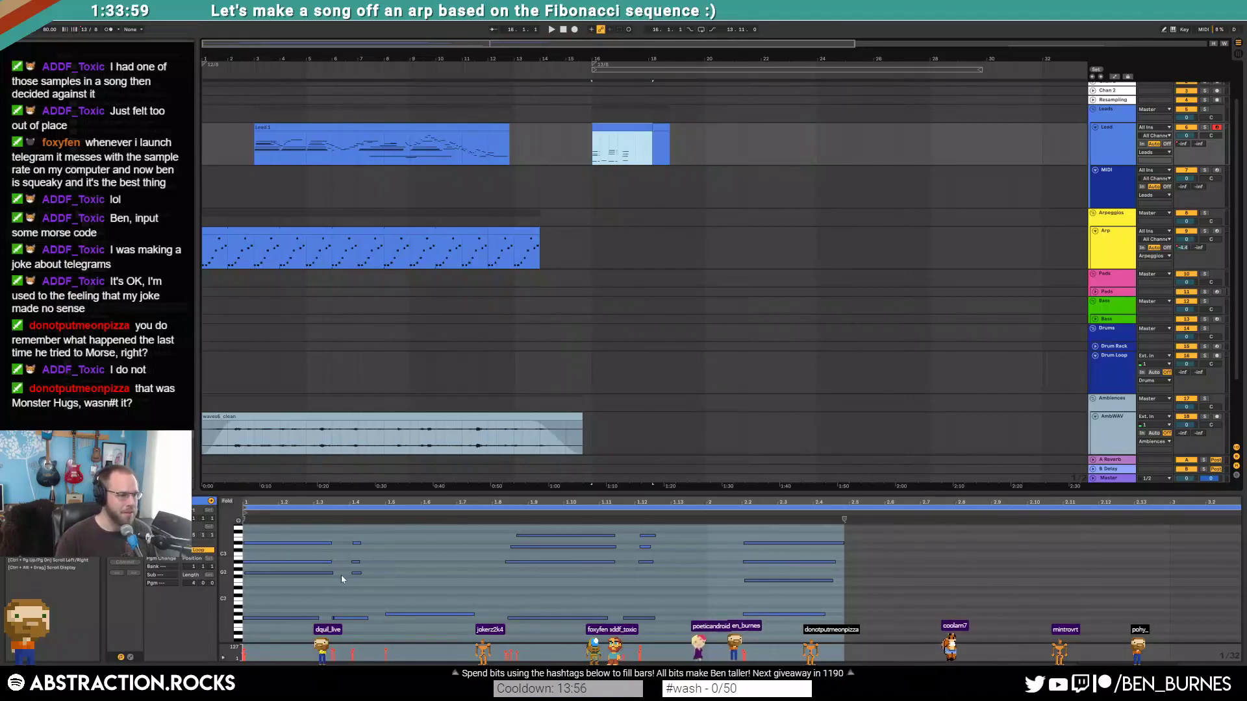
- Match the opening chord's bass note length to its upper notes and delete the leftover low note near 1.5
{"action": "left_click_drag", "start_coordinate": [279, 531], "coordinate": [290, 618]}
{"action": "key", "text": "shift+Left"}
{"action": "key", "text": "shift+Left"}
{"action": "left_click_drag", "start_coordinate": [330, 532], "coordinate": [364, 637]}
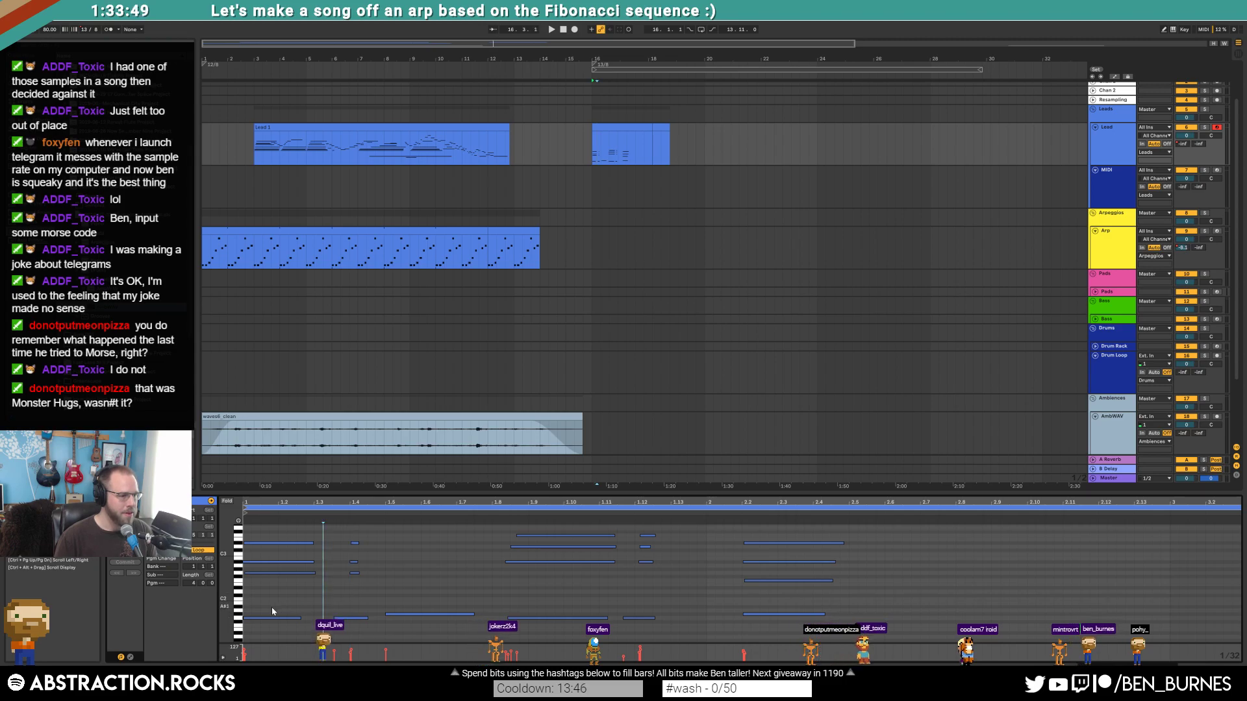
{"action": "key", "text": "shift+Right"}
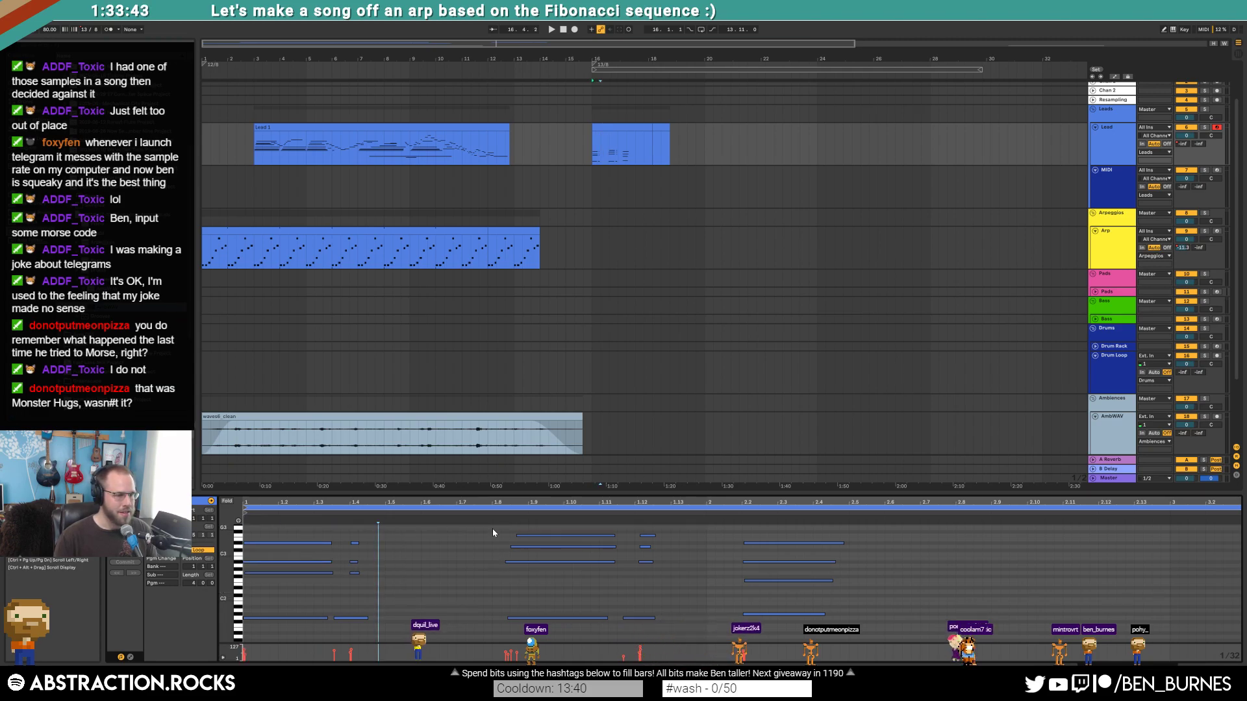
- Move the second chord group earlier to start at about 1.5 and delete the short chord trailing it
{"action": "left_click_drag", "start_coordinate": [491, 529], "coordinate": [652, 639]}
{"action": "key", "text": "Left"}
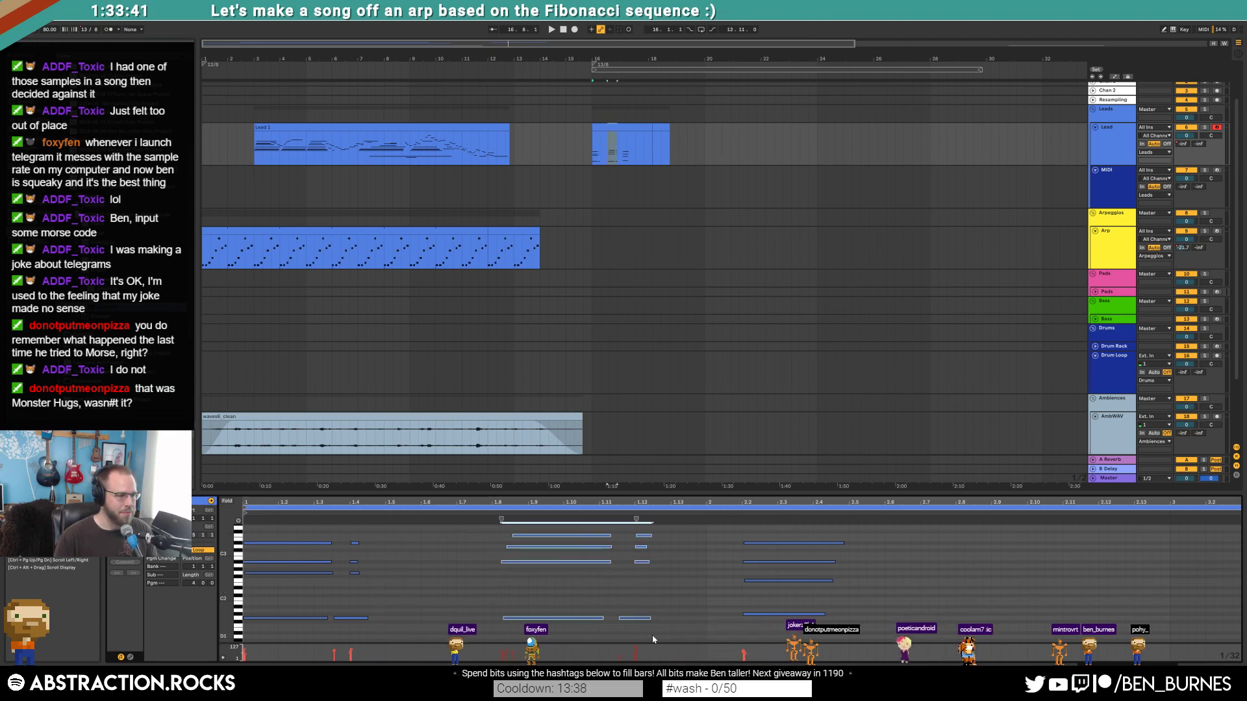
{"action": "key", "text": "Left"}
{"action": "key", "text": "Left"}
{"action": "key", "text": "Left"}
{"action": "key", "text": "Left"}
{"action": "key", "text": "Left"}
{"action": "key", "text": "Left"}
{"action": "key", "text": "Left"}
{"action": "key", "text": "Left"}
{"action": "key", "text": "Left"}
{"action": "key", "text": "Left"}
{"action": "key", "text": "Left"}
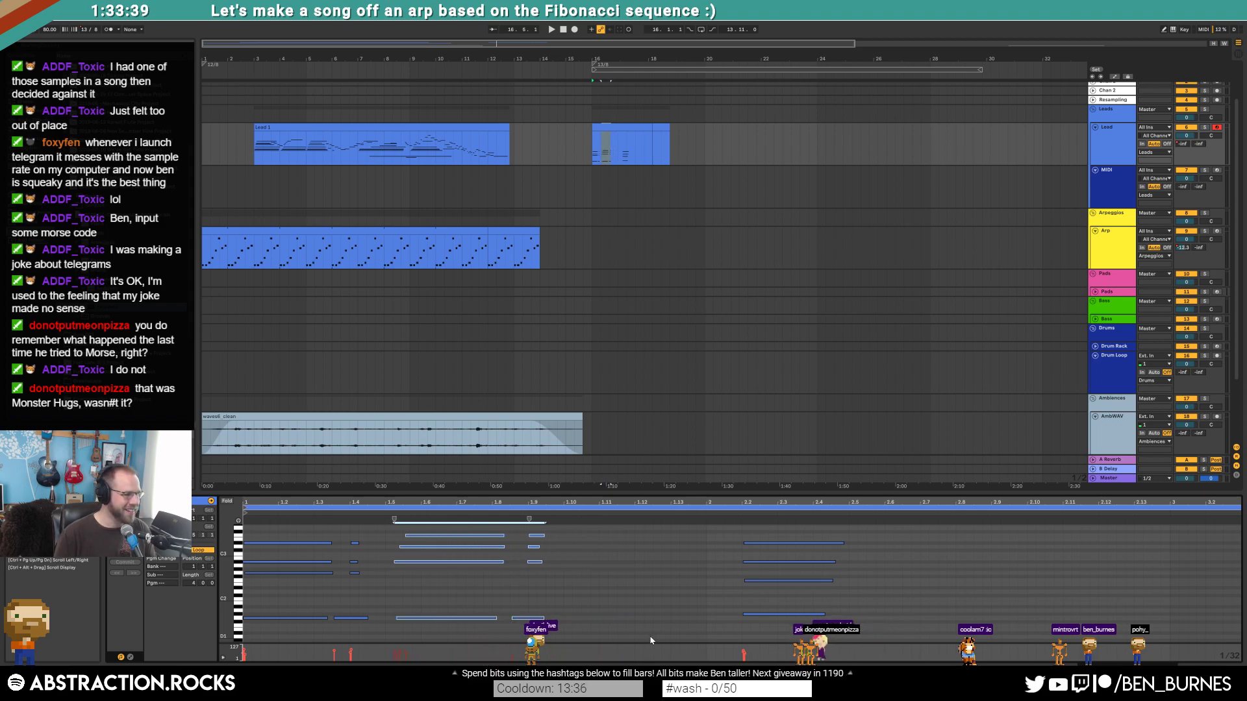
{"action": "key", "text": "Delete"}
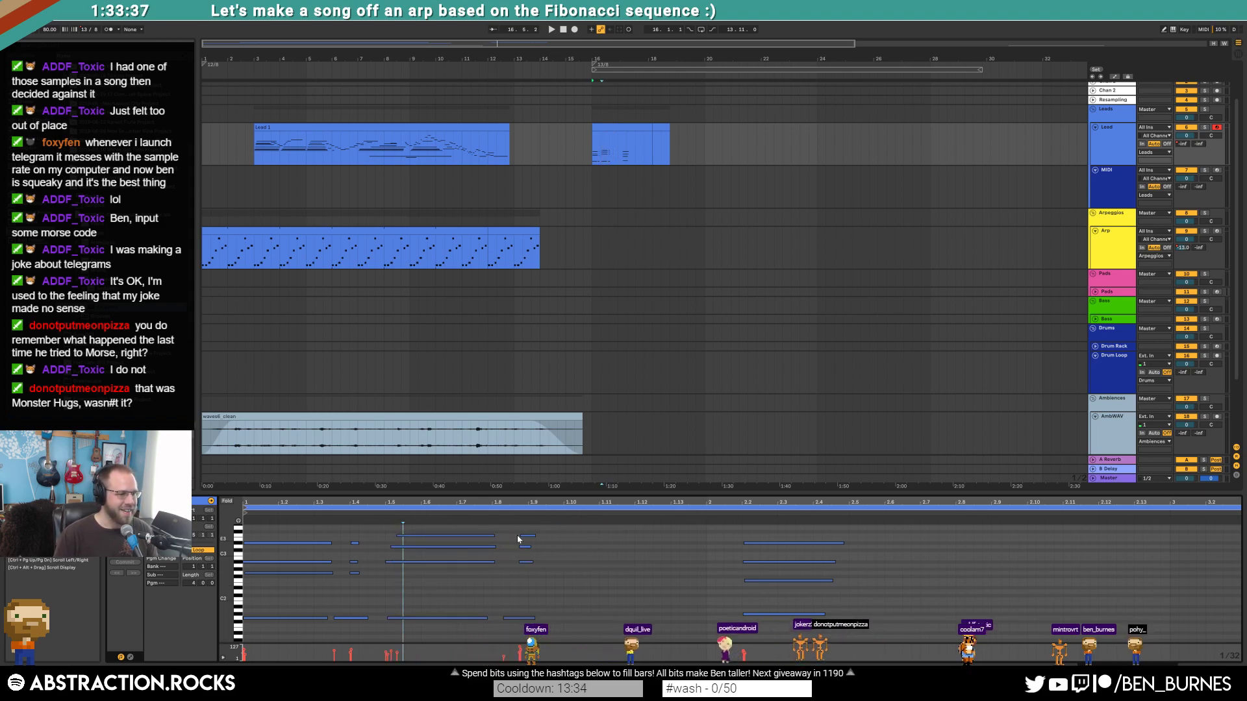
{"action": "left_click", "coordinate": [509, 531]}
- Move the last chord of the clip earlier, closer to the second chord
{"action": "left_click_drag", "start_coordinate": [752, 533], "coordinate": [802, 640]}
{"action": "key", "text": "Left"}
{"action": "key", "text": "Left"}
{"action": "key", "text": "Left"}
{"action": "key", "text": "Left"}
{"action": "key", "text": "Left"}
{"action": "key", "text": "Left"}
{"action": "key", "text": "Left"}
{"action": "key", "text": "Left"}
{"action": "key", "text": "Left"}
{"action": "key", "text": "Left"}
{"action": "key", "text": "Left"}
{"action": "key", "text": "Left"}
- Shorten the second chord's notes so they end at about 1.7
{"action": "left_click_drag", "start_coordinate": [459, 526], "coordinate": [494, 633]}
{"action": "key", "text": "shift+Left"}
{"action": "key", "text": "shift+Left"}
{"action": "key", "text": "shift+Left"}
- Shift the last chord further back so it begins just after 1.7, directly following the shortened second chord
{"action": "left_click_drag", "start_coordinate": [621, 536], "coordinate": [669, 623]}
{"action": "key", "text": "Left"}
{"action": "key", "text": "Left"}
{"action": "key", "text": "Left"}
{"action": "key", "text": "Left"}
{"action": "key", "text": "Left"}
{"action": "key", "text": "Left"}
{"action": "key", "text": "Left"}
{"action": "key", "text": "Left"}
{"action": "key", "text": "Left"}
{"action": "key", "text": "Left"}
{"action": "key", "text": "Left"}
{"action": "key", "text": "Left"}
{"action": "key", "text": "Left"}
{"action": "key", "text": "Left"}
{"action": "key", "text": "Left"}
{"action": "key", "text": "Left"}
{"action": "key", "text": "Left"}
{"action": "key", "text": "Left"}
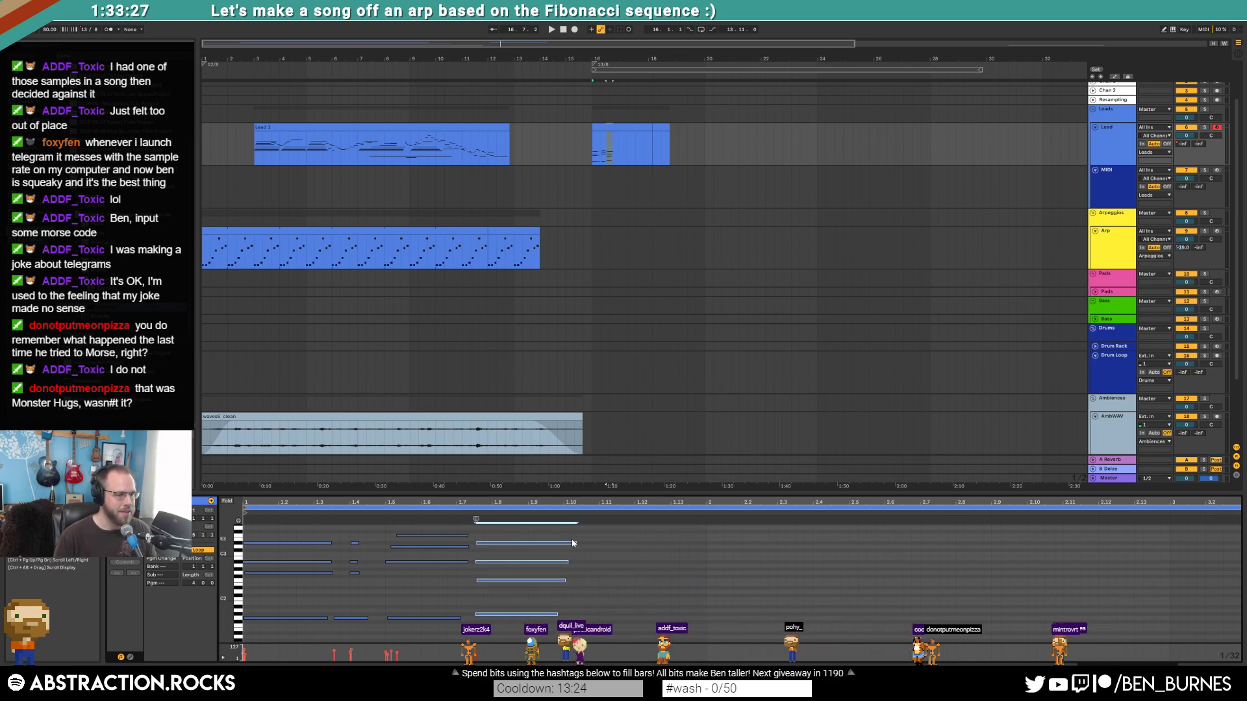
- Shorten the last chord's notes to end just past 1.9, and lengthen the short upper notes near 1.4 before playing the phrase
{"action": "left_click_drag", "start_coordinate": [577, 543], "coordinate": [513, 619]}
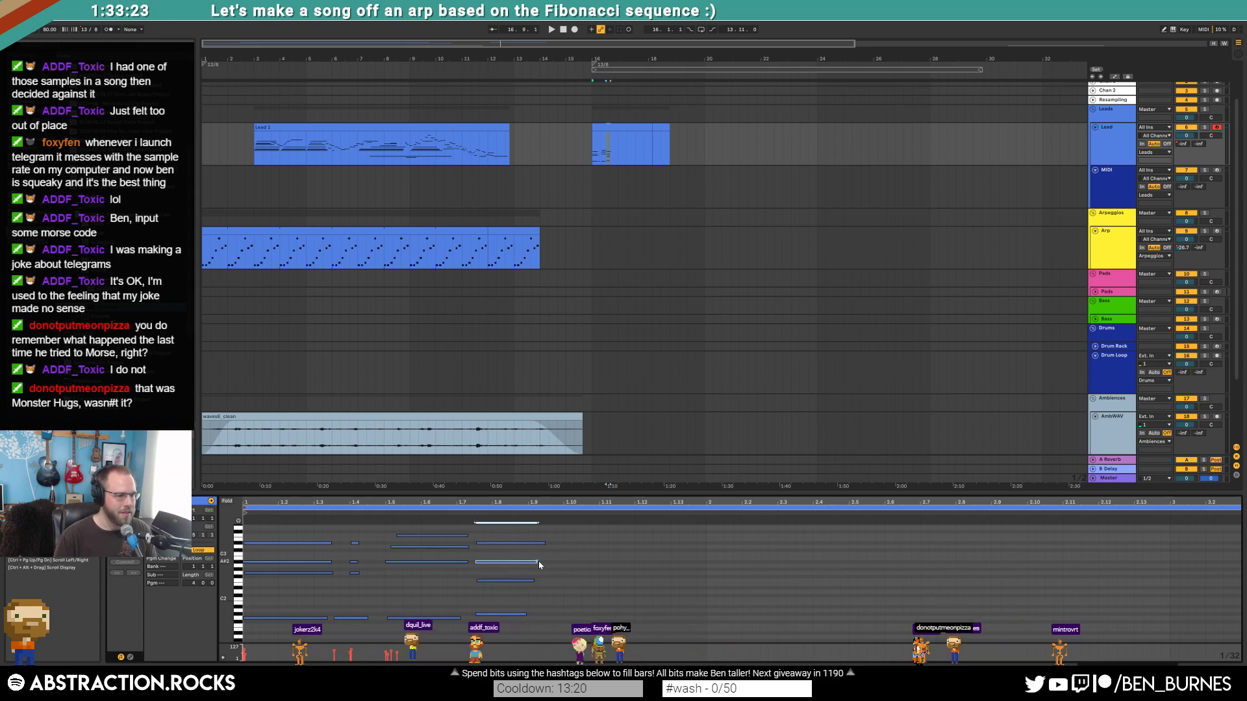
{"action": "left_click_drag", "start_coordinate": [536, 581], "coordinate": [544, 614]}
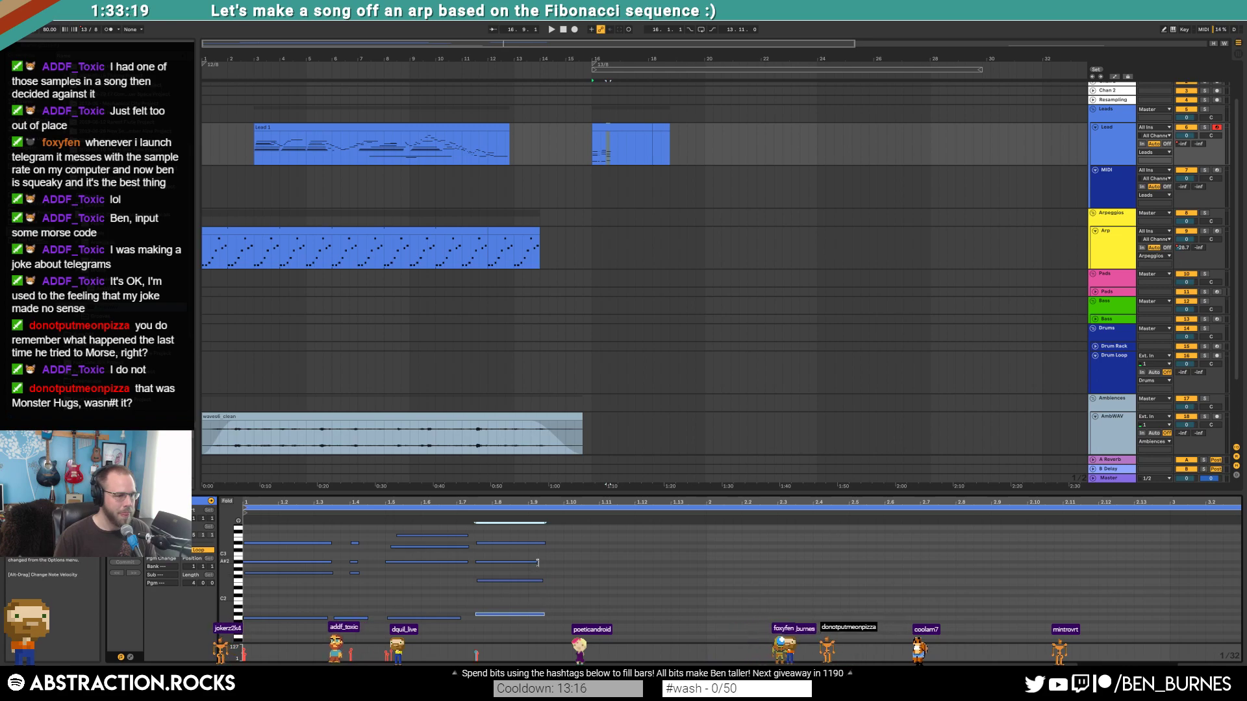
{"action": "left_click_drag", "start_coordinate": [354, 531], "coordinate": [352, 591]}
{"action": "key", "text": "shift+Right"}
{"action": "key", "text": "shift+Right"}
{"action": "key", "text": "space"}
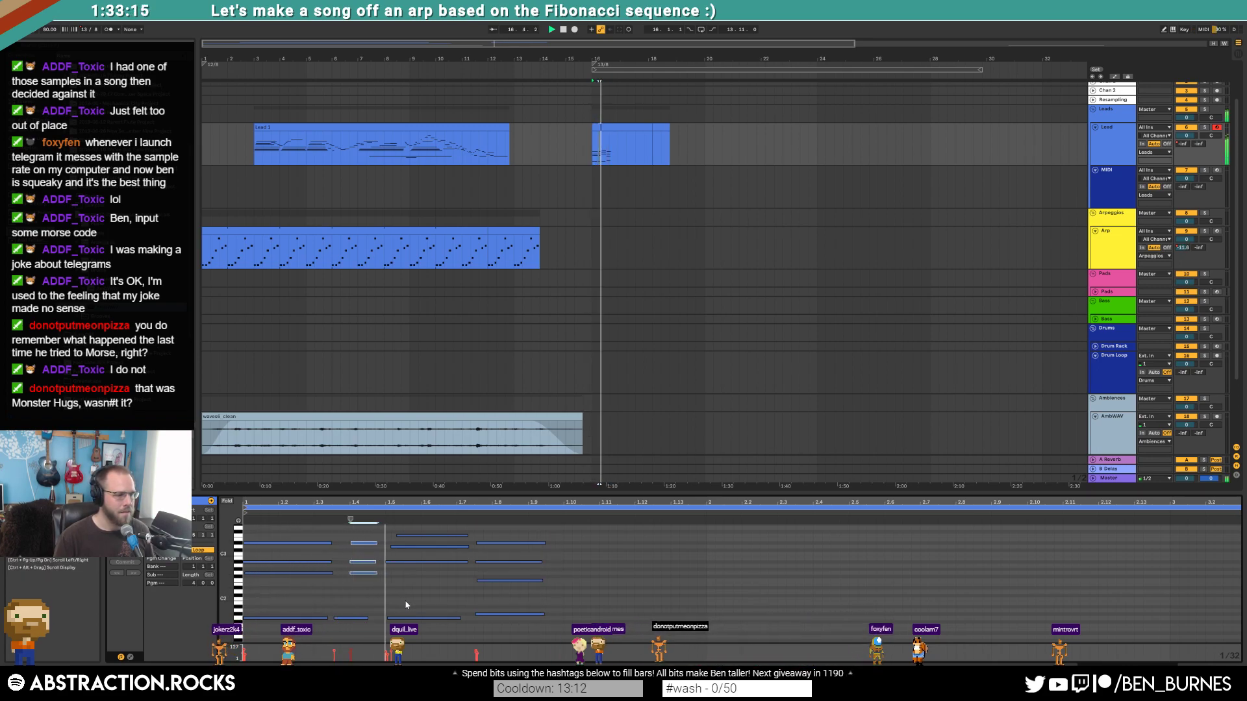
- Look through the MIDI controller envelopes of the bar 16 lead clip for a hold pedal, and return to its notes
{"action": "left_click", "coordinate": [130, 657]}
{"action": "key", "text": "space"}
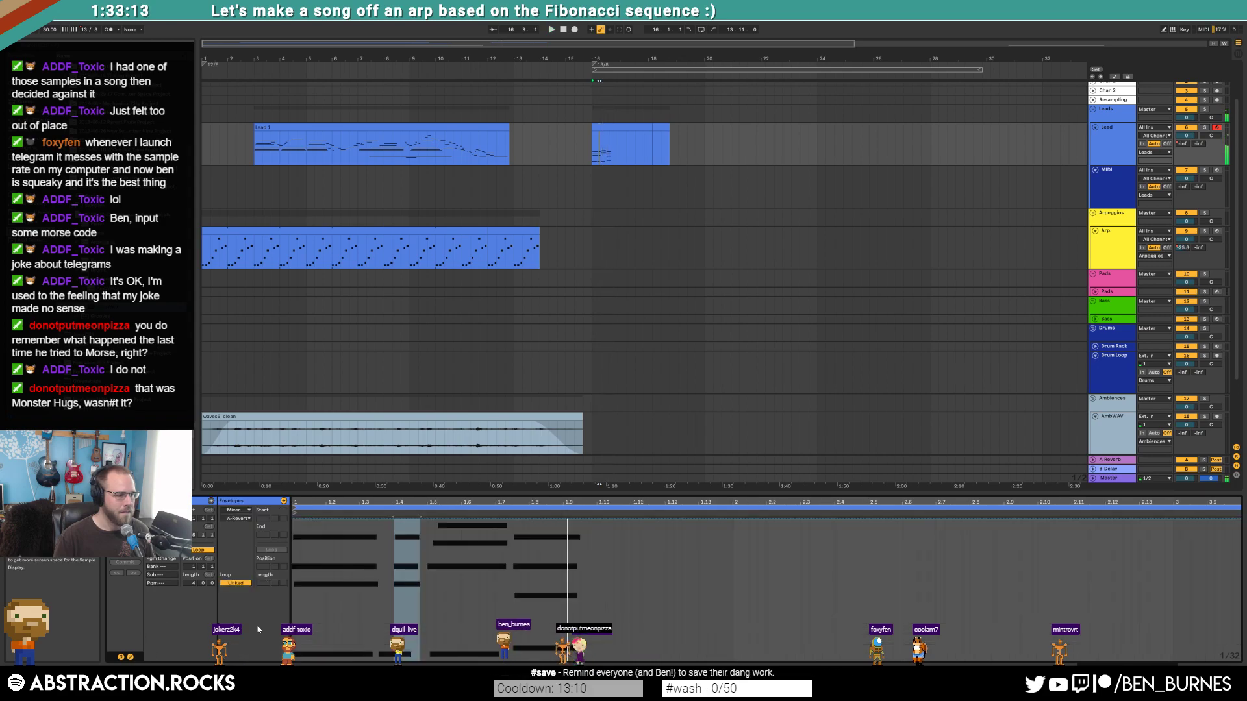
{"action": "left_click", "coordinate": [237, 517]}
{"action": "left_click", "coordinate": [236, 519]}
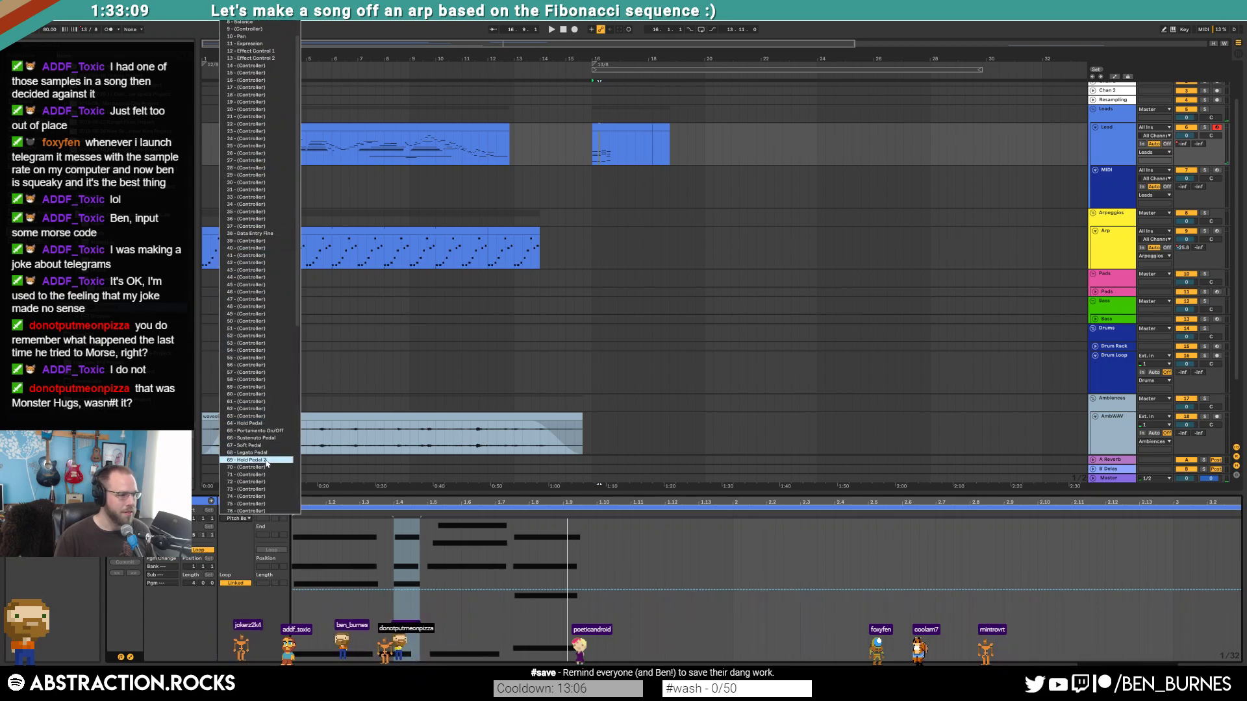
{"action": "scroll", "coordinate": [259, 468], "scroll_direction": "down", "scroll_amount": 2}
{"action": "scroll", "coordinate": [259, 457], "scroll_direction": "down", "scroll_amount": 4}
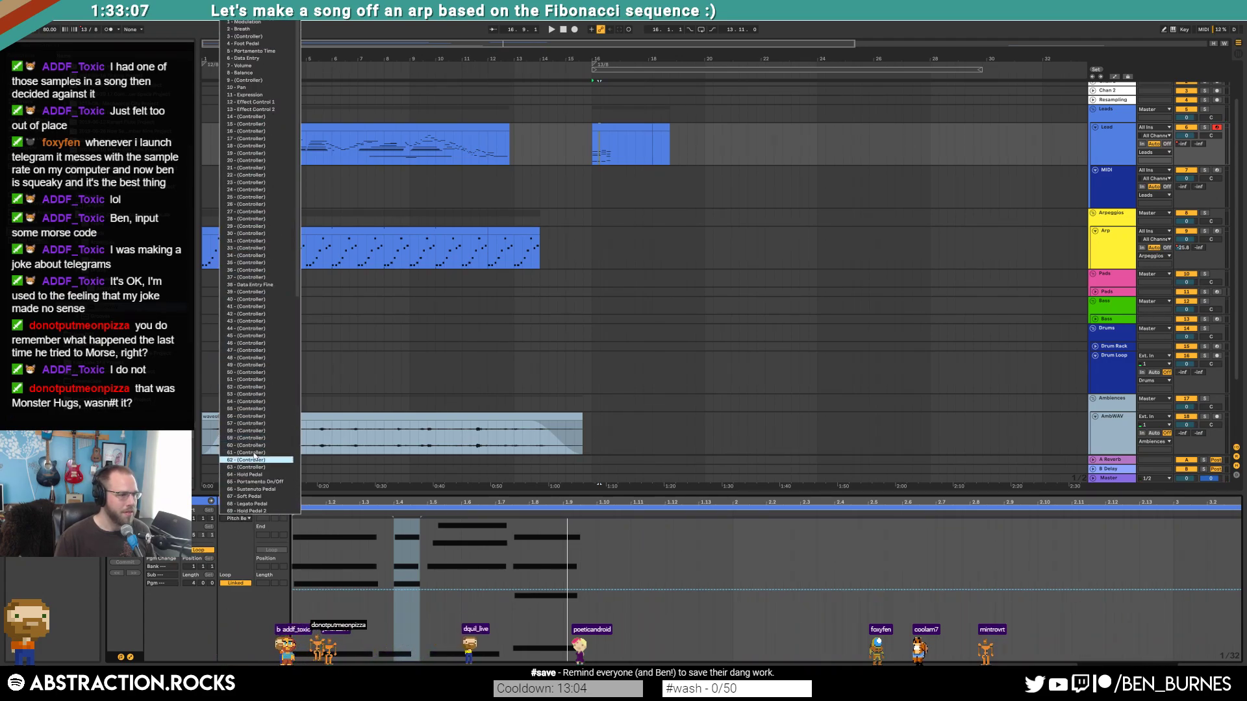
{"action": "scroll", "coordinate": [259, 448], "scroll_direction": "down", "scroll_amount": 2}
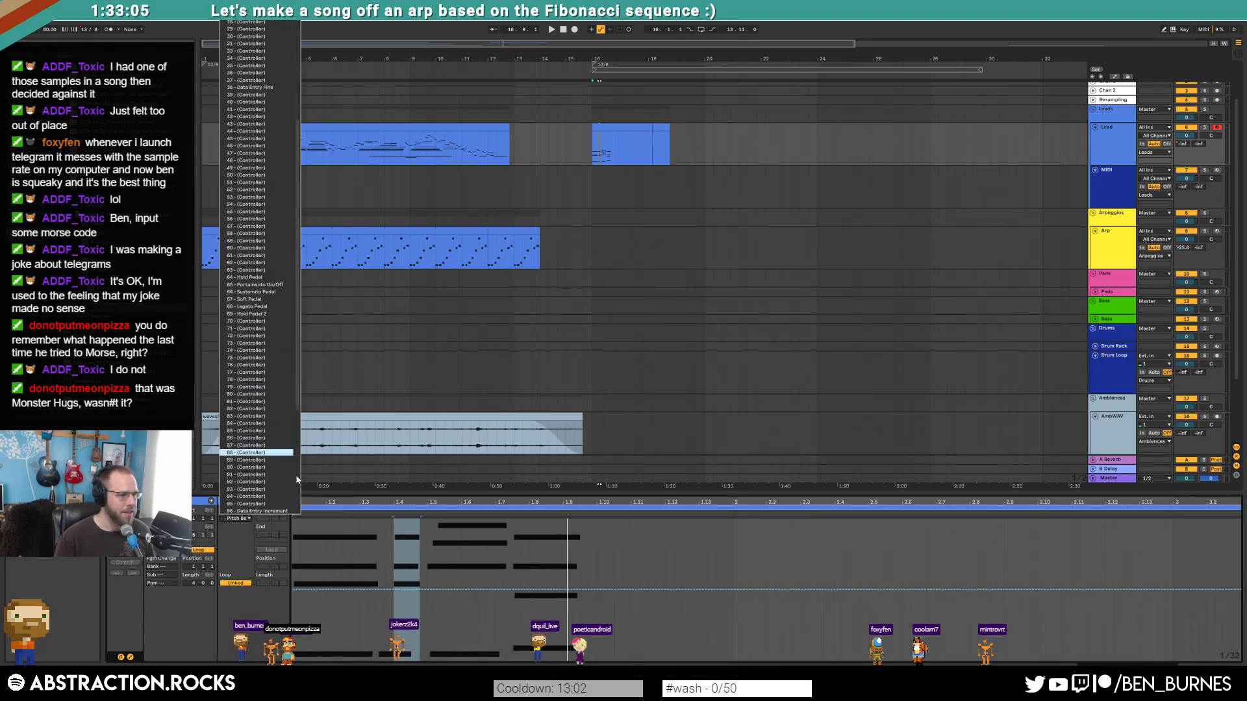
{"action": "left_click", "coordinate": [598, 153]}
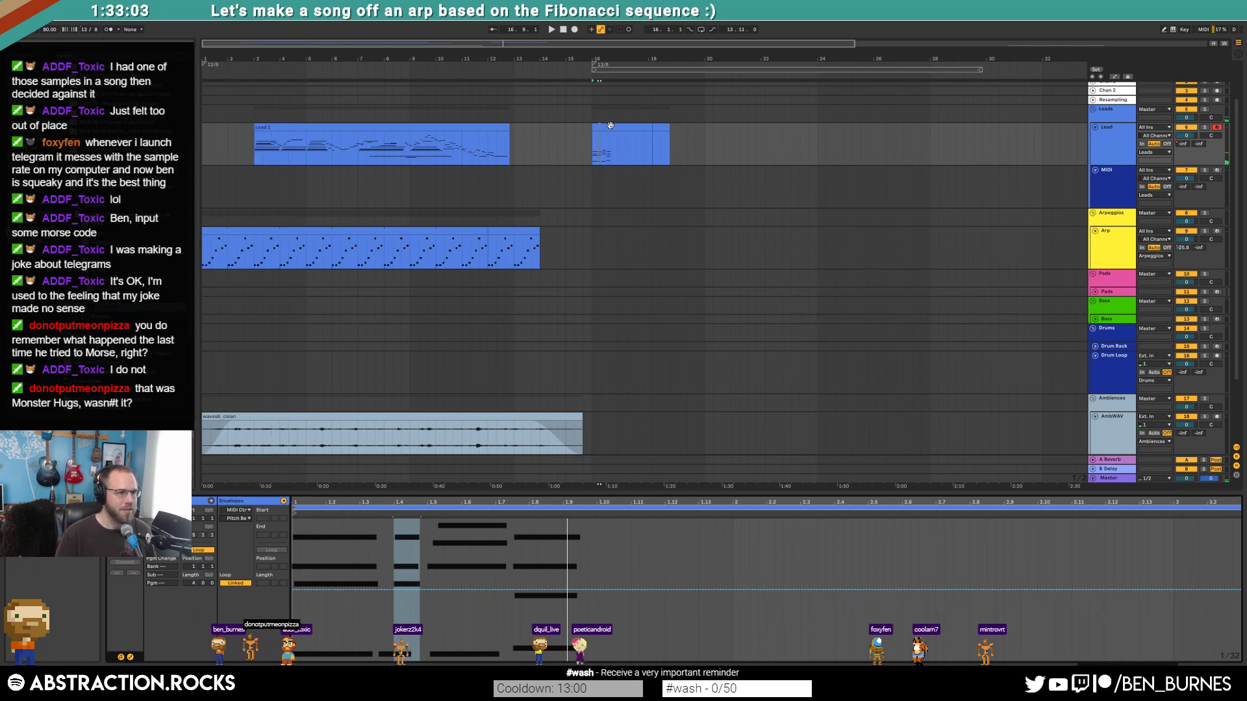
{"action": "left_click", "coordinate": [607, 130]}
{"action": "left_click", "coordinate": [130, 658]}
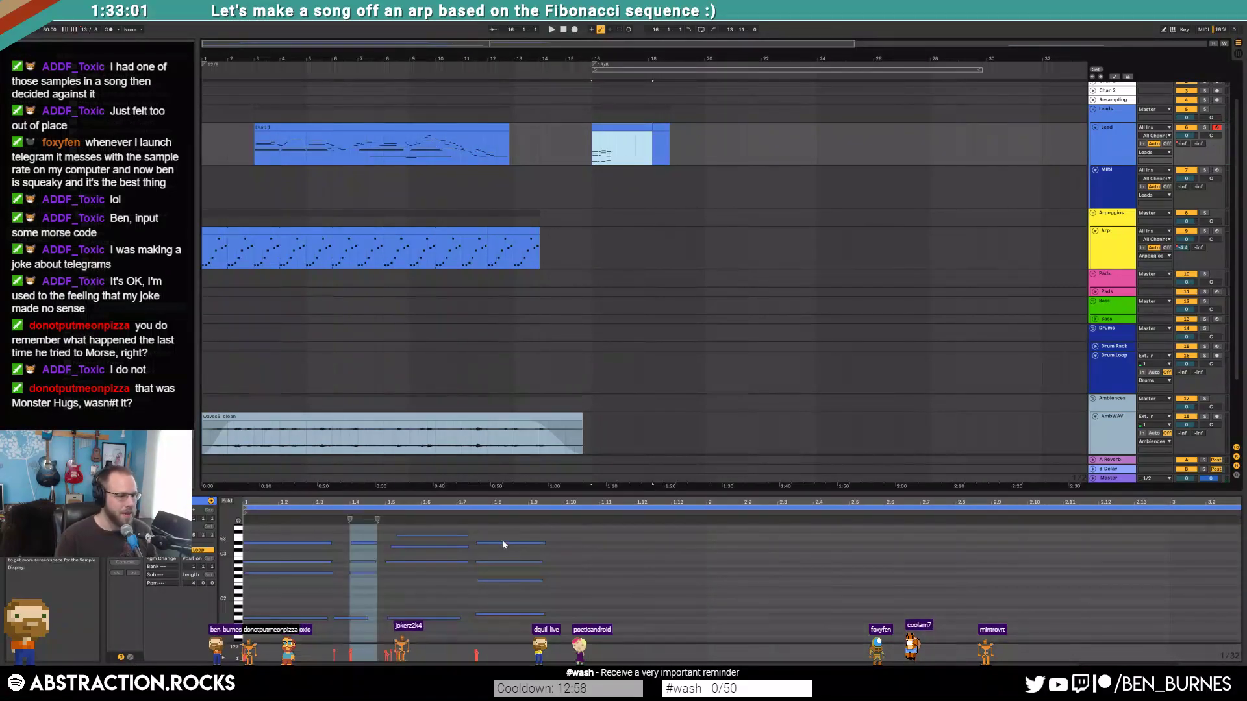
- Move the last chord of the clip later so it starts at 1.8, and play the phrase
{"action": "left_click", "coordinate": [503, 540]}
{"action": "key", "text": "space"}
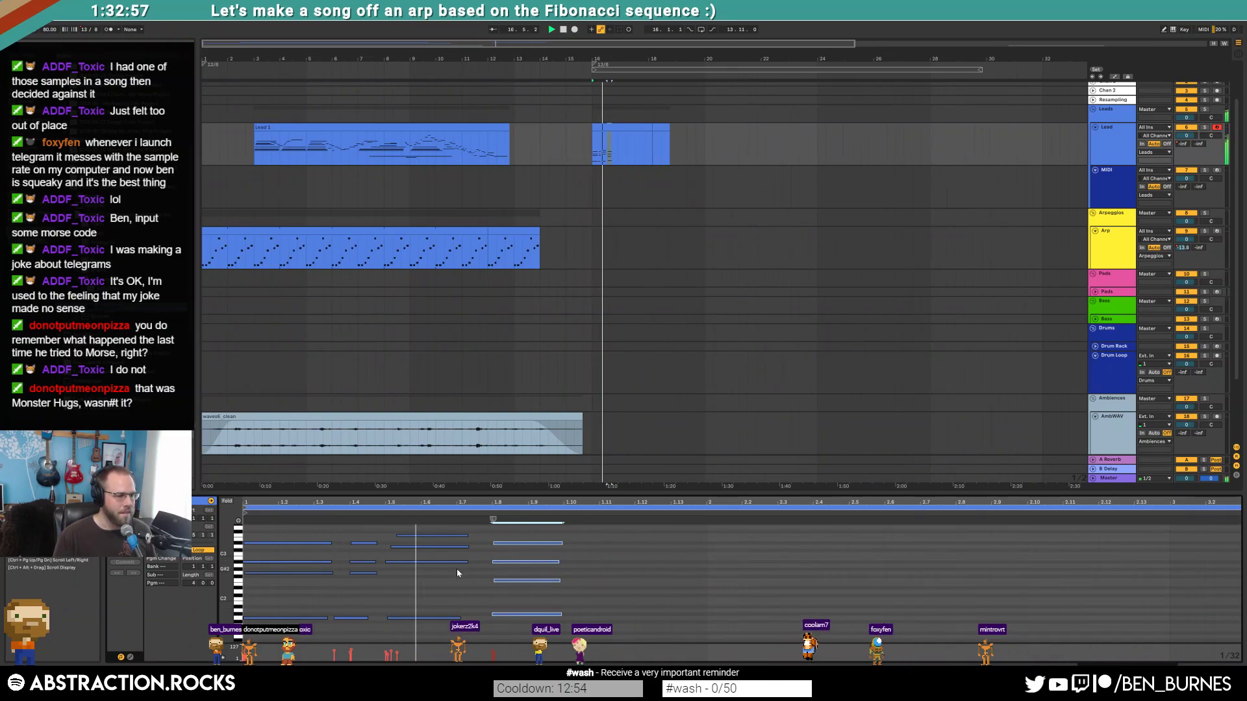
{"action": "key", "text": "space"}
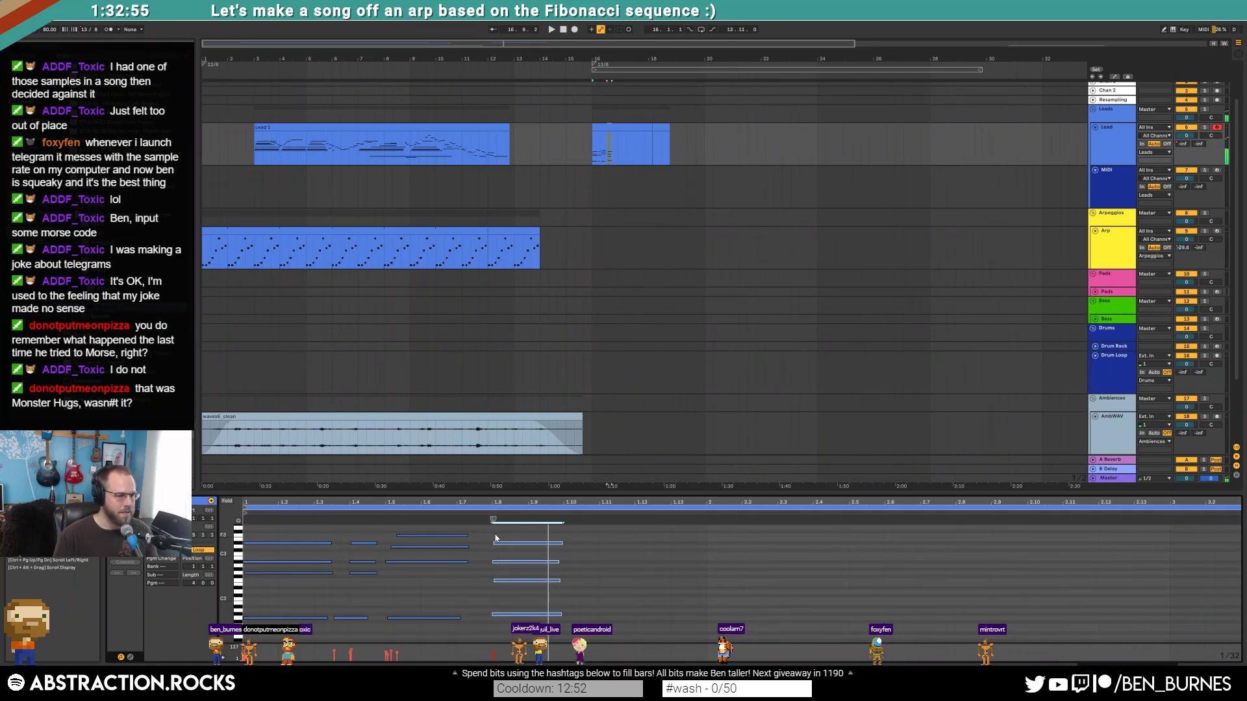
- Lengthen the upper notes of the chord near 1.5 to end at 1.8, and start the last chord at 1.9
{"action": "mouse_move", "coordinate": [444, 525]}
{"action": "left_mouse_down"}
{"action": "mouse_move", "coordinate": [443, 630]}
{"action": "mouse_move", "coordinate": [485, 633]}
{"action": "mouse_move", "coordinate": [492, 618]}
{"action": "left_mouse_up"}
{"action": "key", "text": "shift+Right"}
{"action": "key", "text": "shift+Right"}
{"action": "key", "text": "shift+Right"}
{"action": "left_click", "coordinate": [501, 625]}
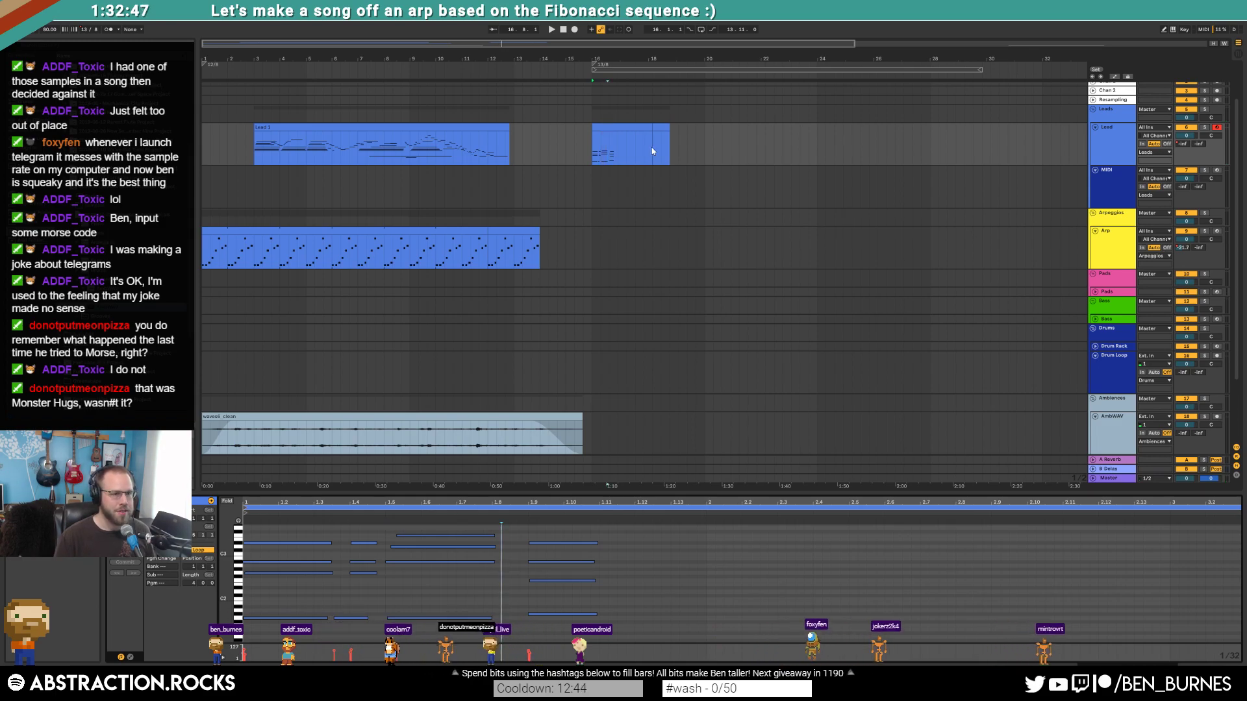
- Delete the leftover clip section after bar 18 on the Lead track and reopen the bar 16 clip
{"action": "left_click_drag", "start_coordinate": [653, 149], "coordinate": [669, 149]}
{"action": "key", "text": "Delete"}
{"action": "left_click", "coordinate": [642, 126]}
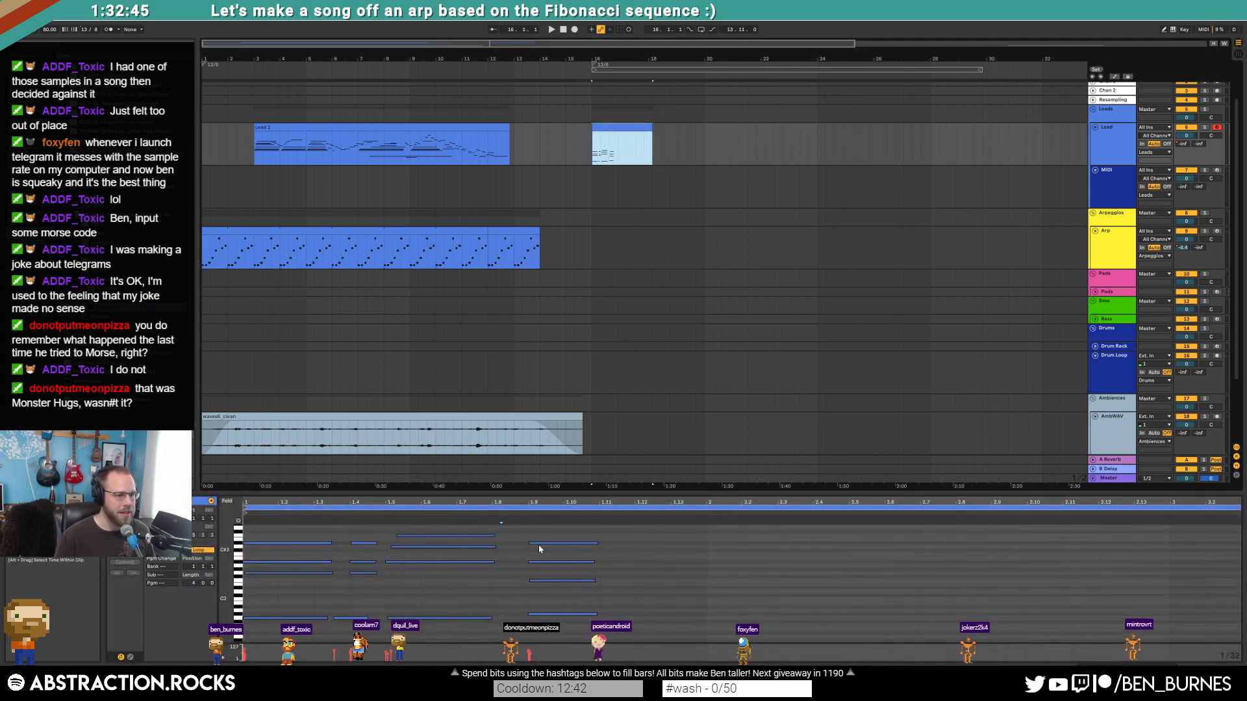
- Lengthen the chord at 1.9 to end at 1.13, and add a low note from the start of bar 2 to 2.4
{"action": "left_click_drag", "start_coordinate": [581, 528], "coordinate": [568, 630]}
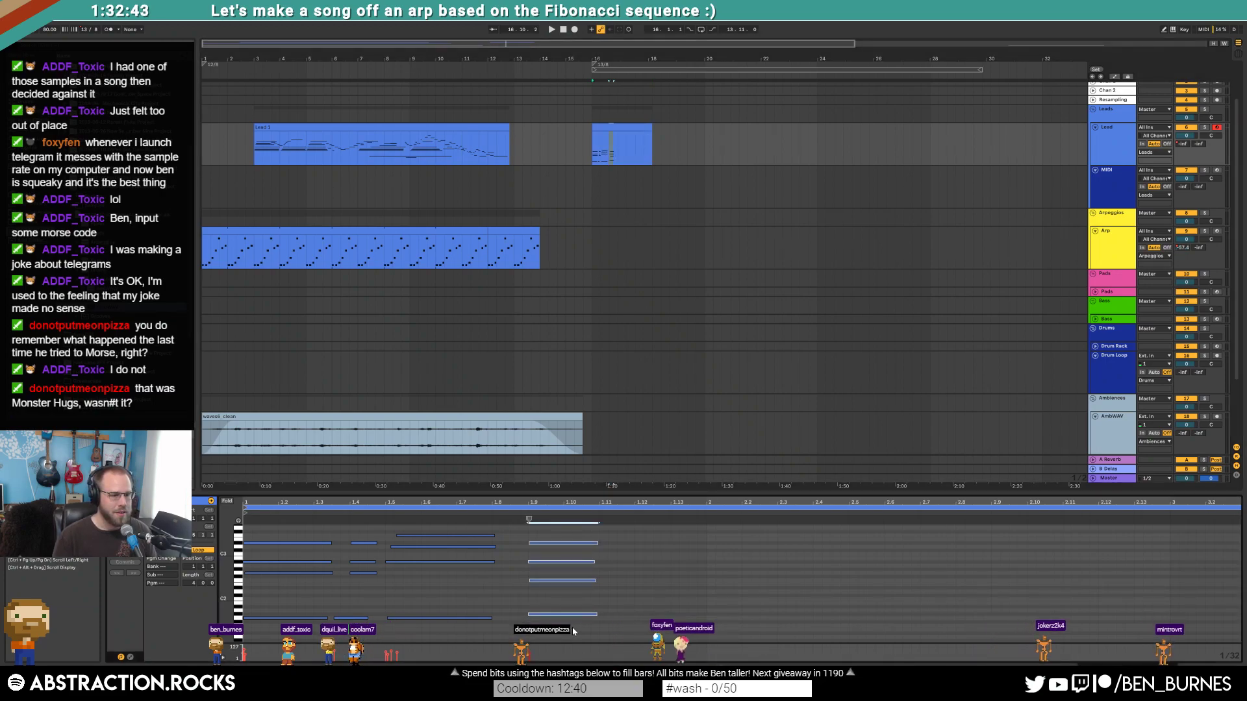
{"action": "left_click_drag", "start_coordinate": [597, 542], "coordinate": [634, 543]}
{"action": "left_click", "coordinate": [474, 601]}
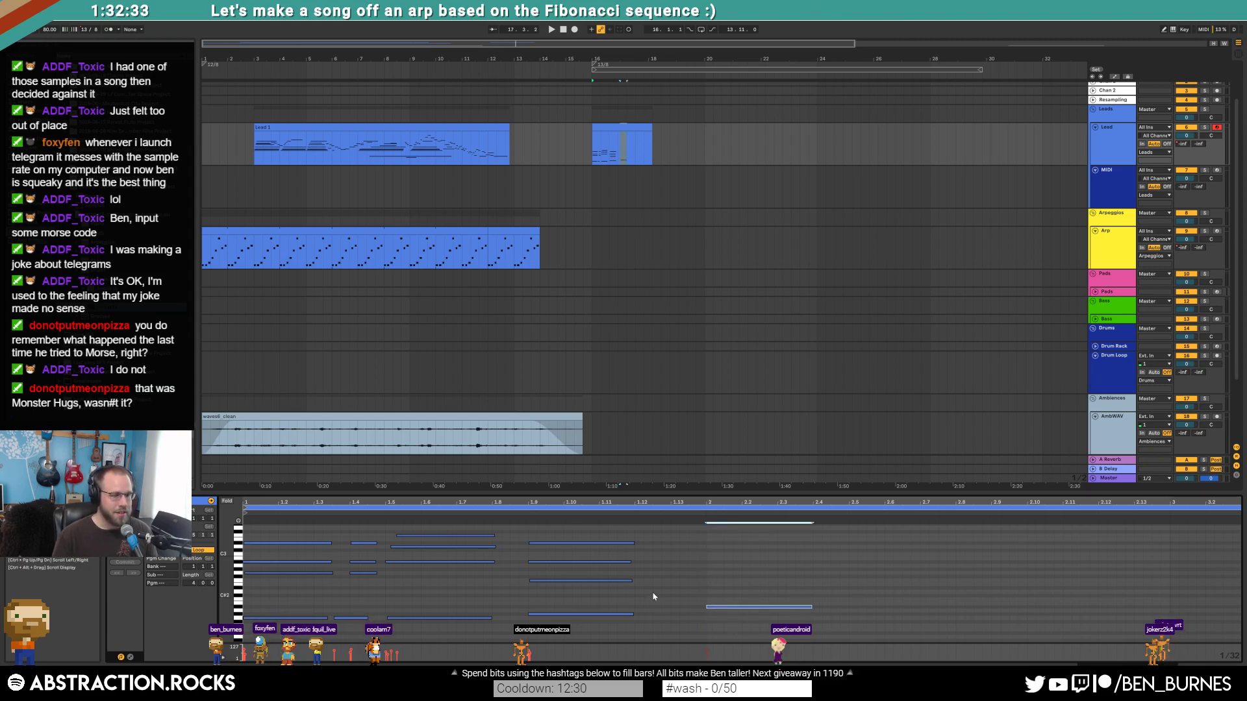
{"action": "left_click_drag", "start_coordinate": [592, 530], "coordinate": [600, 640]}
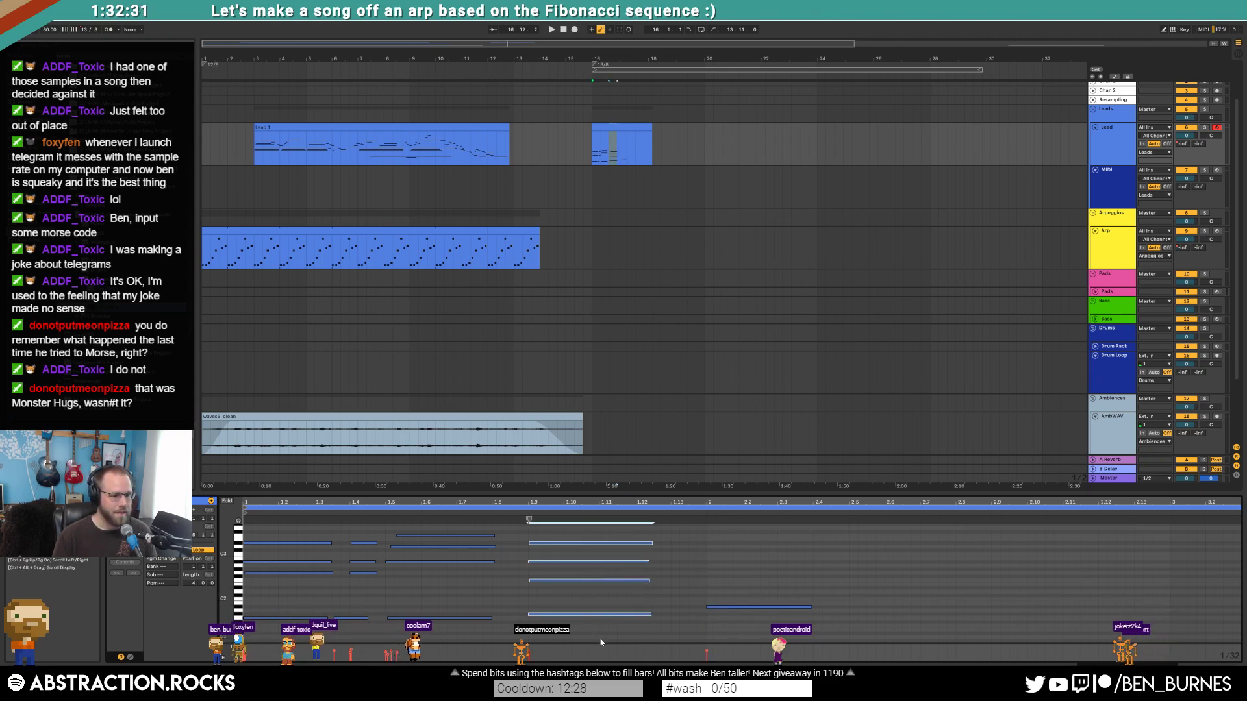
{"action": "left_click", "coordinate": [496, 607]}
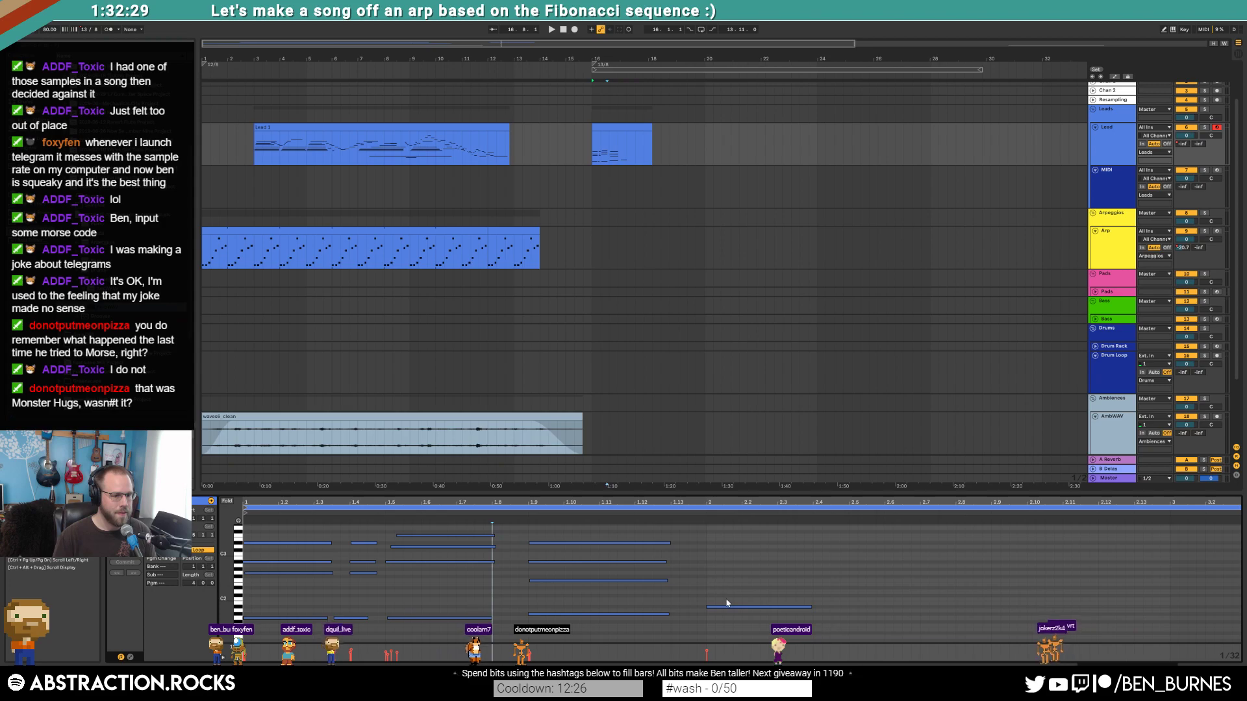
- Copy the upper notes of the clip's first three chords to bar 2, and add bass notes near 2.4 and from 2.5 to 2.8
{"action": "left_click_drag", "start_coordinate": [407, 588], "coordinate": [439, 593]}
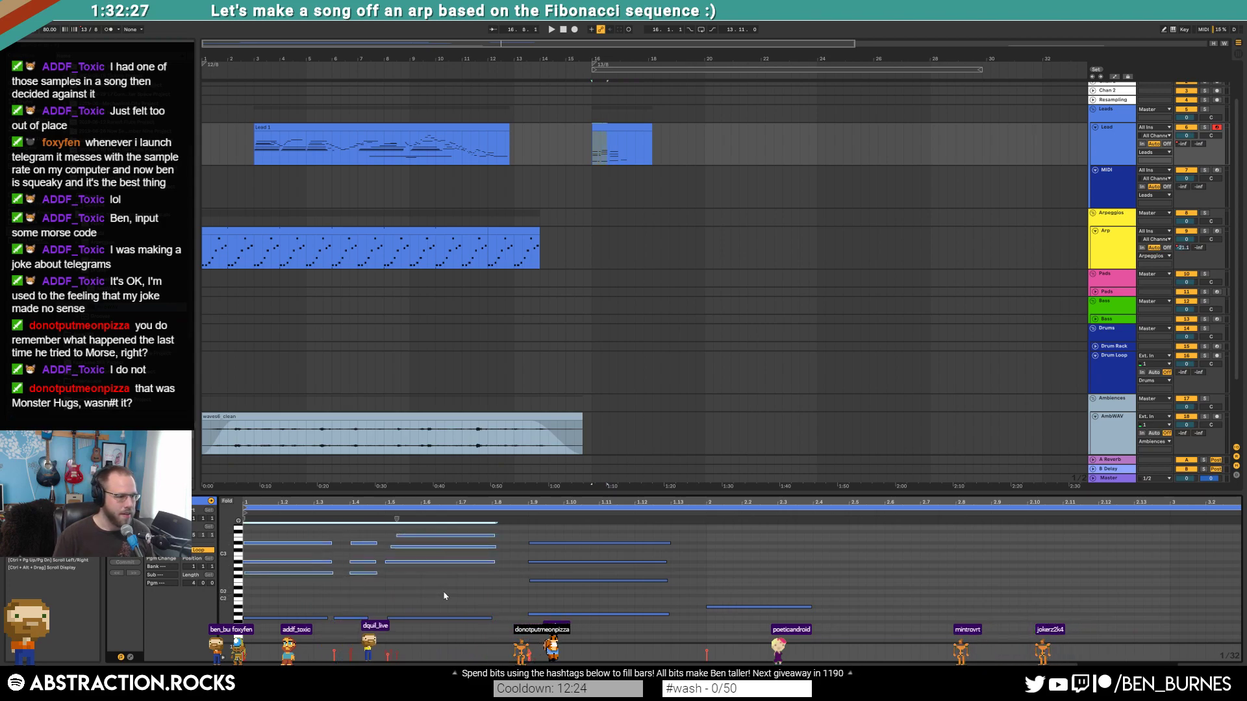
{"action": "left_click", "coordinate": [707, 559]}
{"action": "key", "text": "ctrl+v"}
{"action": "key", "text": "space"}
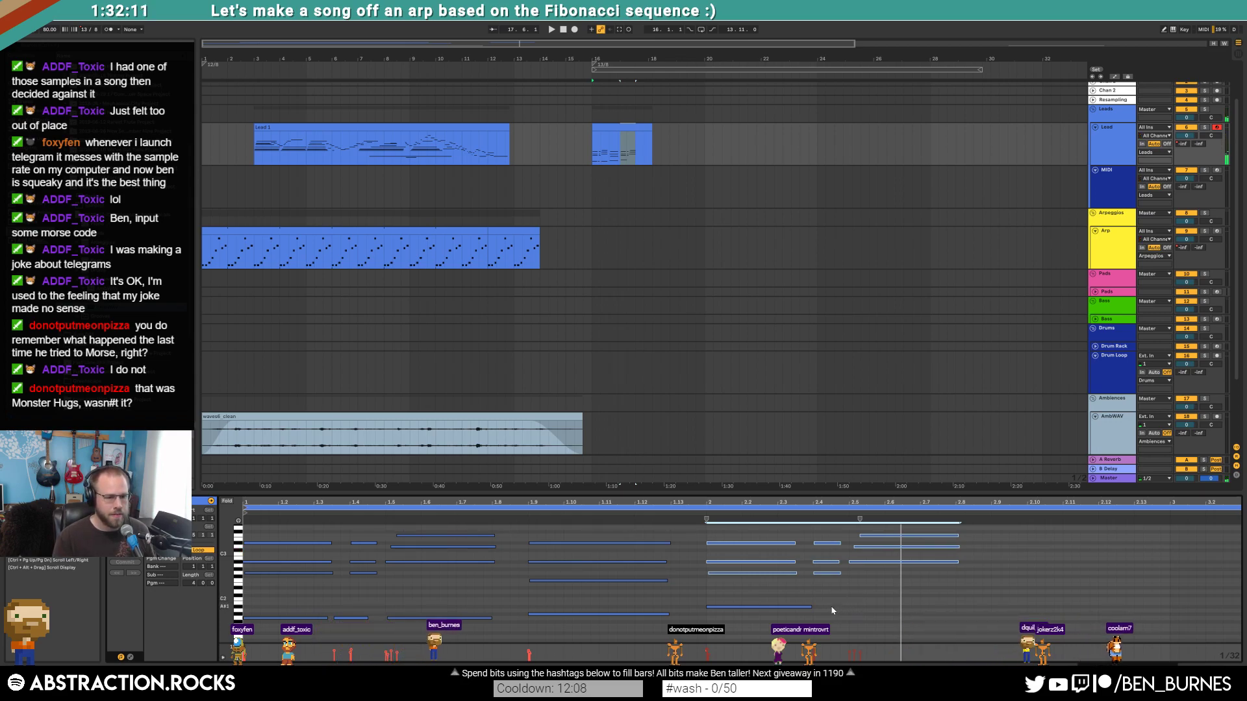
{"action": "double_click", "coordinate": [832, 606]}
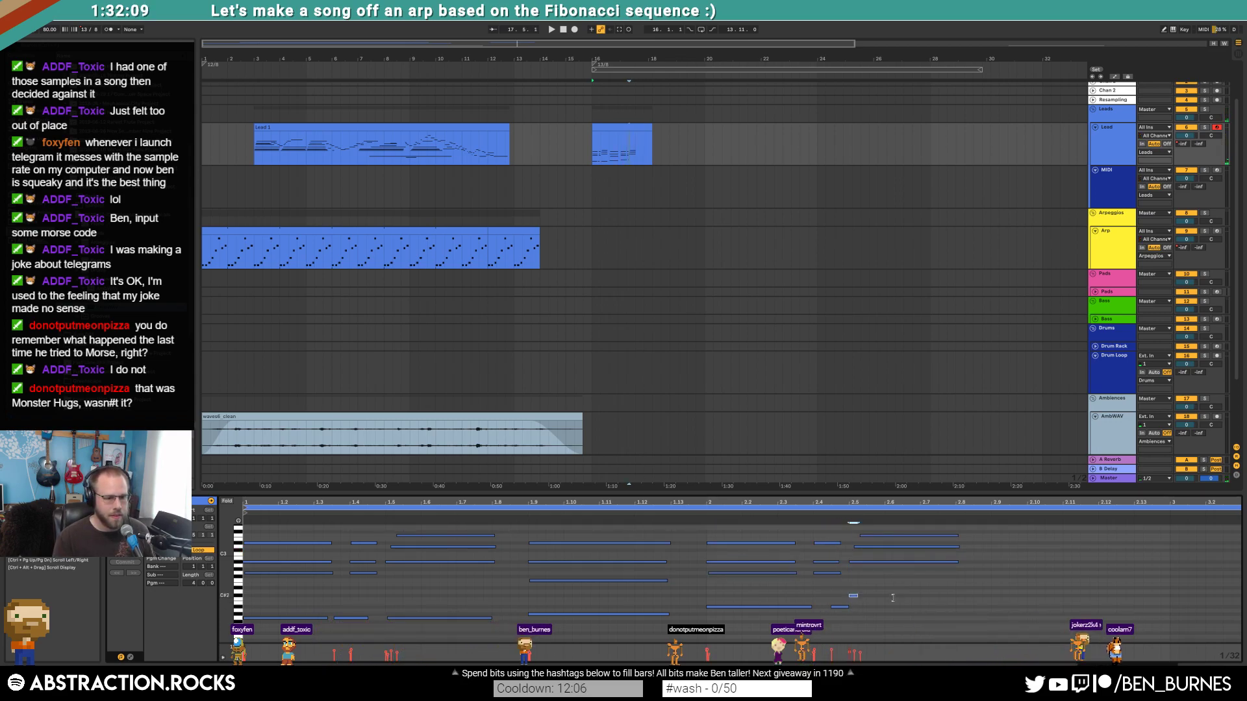
{"action": "left_click_drag", "start_coordinate": [953, 592], "coordinate": [955, 592]}
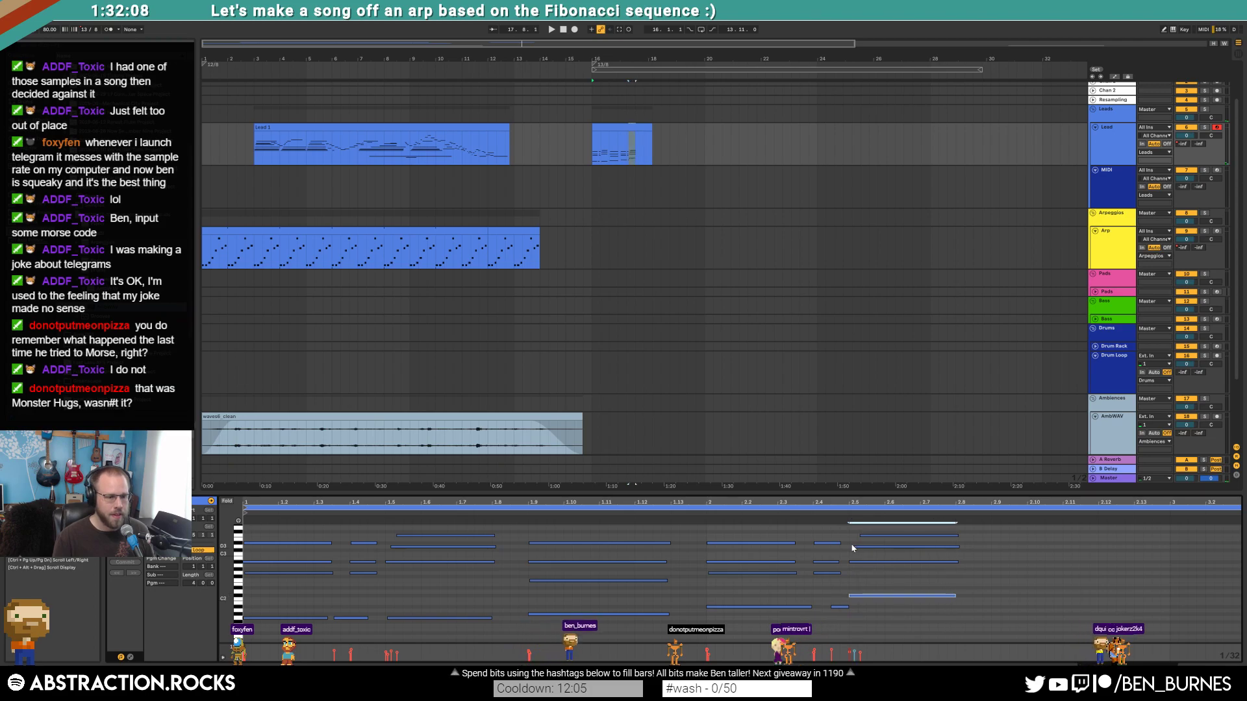
- Try shifting the short chord near 2.4 slightly later and reworking its inner notes
{"action": "left_click", "coordinate": [877, 581]}
{"action": "left_click", "coordinate": [797, 606]}
{"action": "left_click", "coordinate": [829, 589]}
{"action": "left_click_drag", "start_coordinate": [827, 534], "coordinate": [835, 588]}
{"action": "key", "text": "Right"}
{"action": "left_click", "coordinate": [839, 626]}
{"action": "key", "text": "ctrl+z"}
{"action": "key", "text": "ctrl+z"}
{"action": "key", "text": "ctrl+z"}
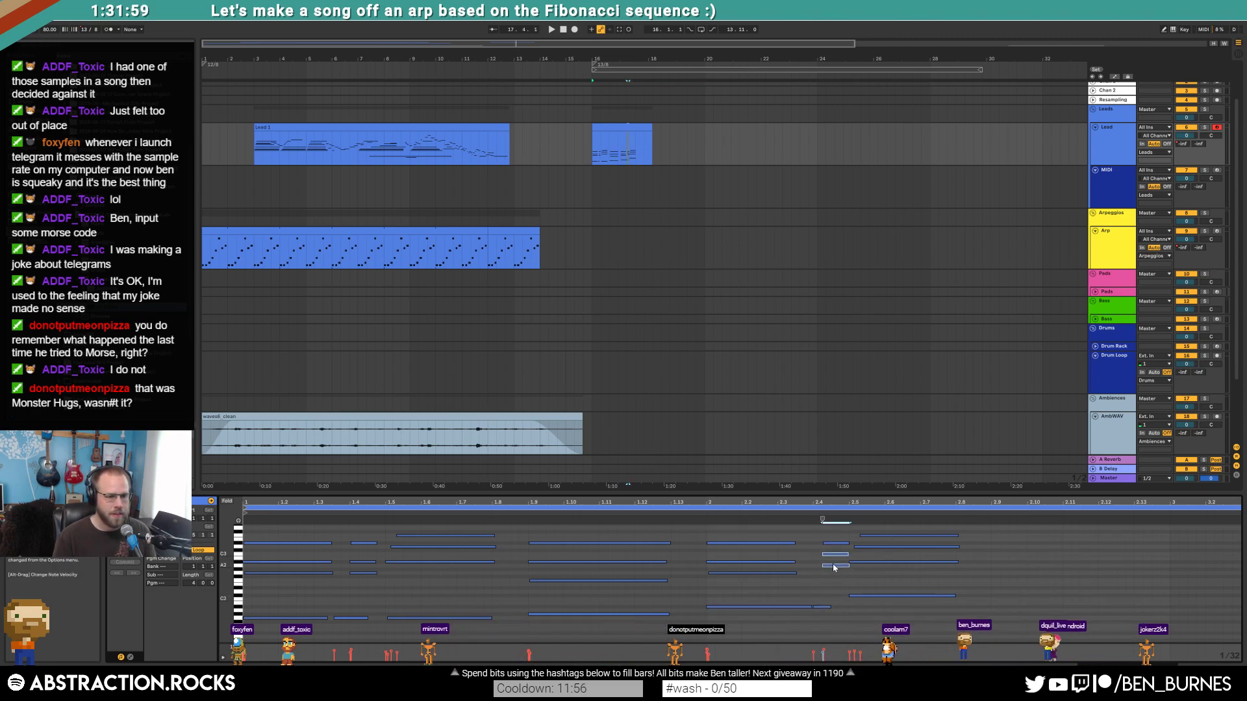
- Shift the last chord's upper notes about half a beat later, starting its bass note at 2.5
{"action": "left_click", "coordinate": [691, 512]}
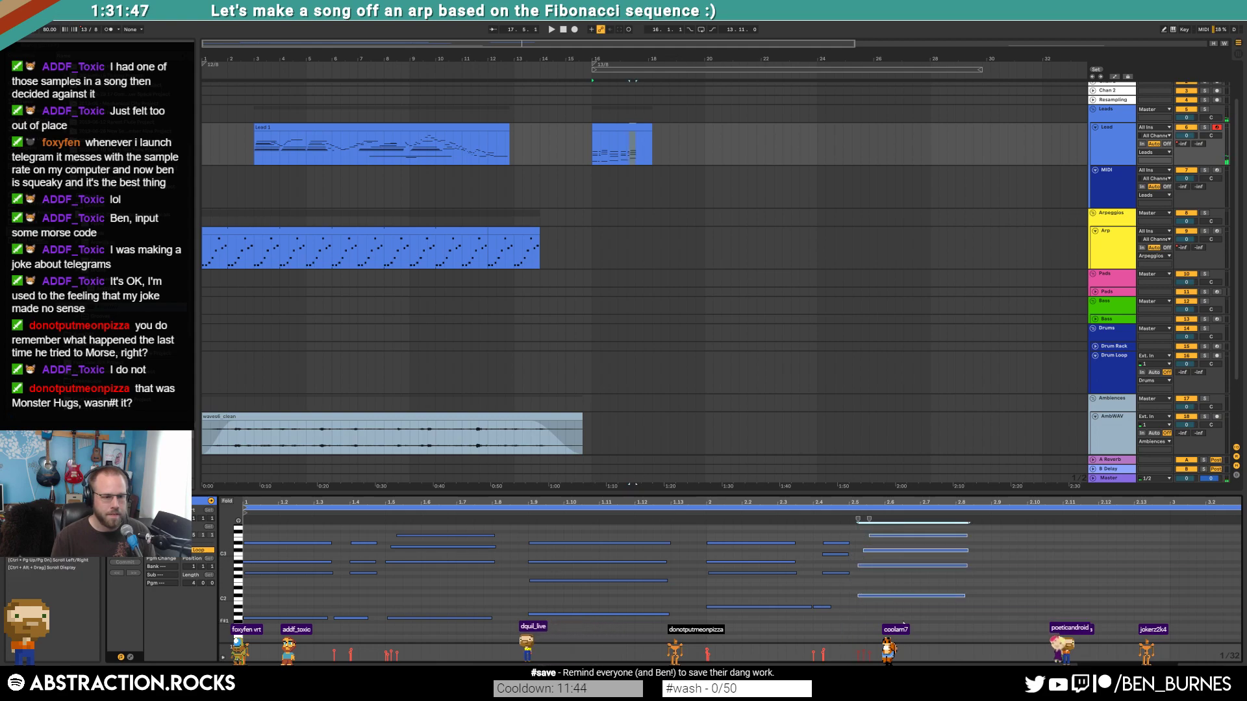
{"action": "left_click_drag", "start_coordinate": [872, 595], "coordinate": [864, 596]}
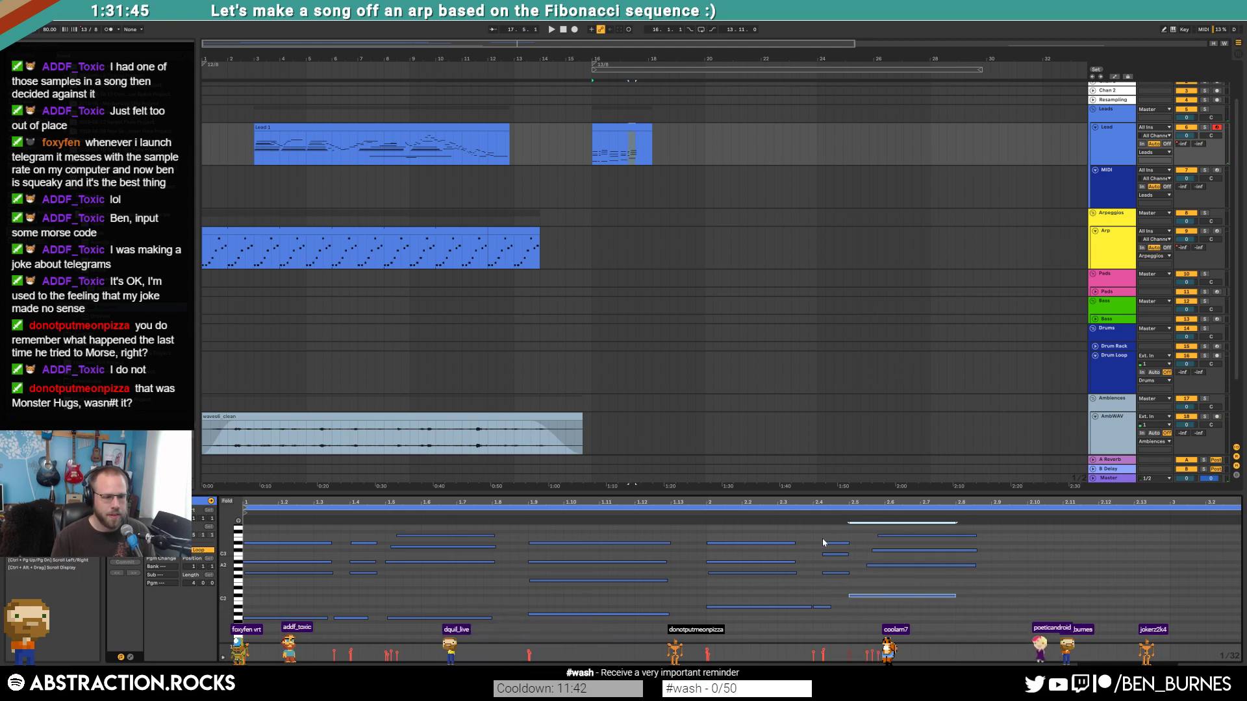
- Shorten the chord at the start of bar 2 to about half a beat
{"action": "left_click_drag", "start_coordinate": [770, 577], "coordinate": [722, 607]}
{"action": "key", "text": "shift+Left"}
{"action": "key", "text": "shift+Left"}
{"action": "key", "text": "shift+Left"}
{"action": "key", "text": "shift+Left"}
{"action": "key", "text": "shift+Left"}
{"action": "key", "text": "shift+Left"}
{"action": "key", "text": "shift+Left"}
{"action": "key", "text": "shift+Left"}
- Duplicate the short bar 2 chord to 2.2 and lengthen it, replacing the short chord near 2.4 with a single low note
{"action": "left_click_drag", "start_coordinate": [711, 531], "coordinate": [743, 625]}
{"action": "key", "text": "ctrl+d"}
{"action": "key", "text": "shift+Right"}
{"action": "key", "text": "shift+Right"}
{"action": "key", "text": "shift+Right"}
{"action": "left_click_drag", "start_coordinate": [786, 543], "coordinate": [835, 625]}
{"action": "key", "text": "Delete"}
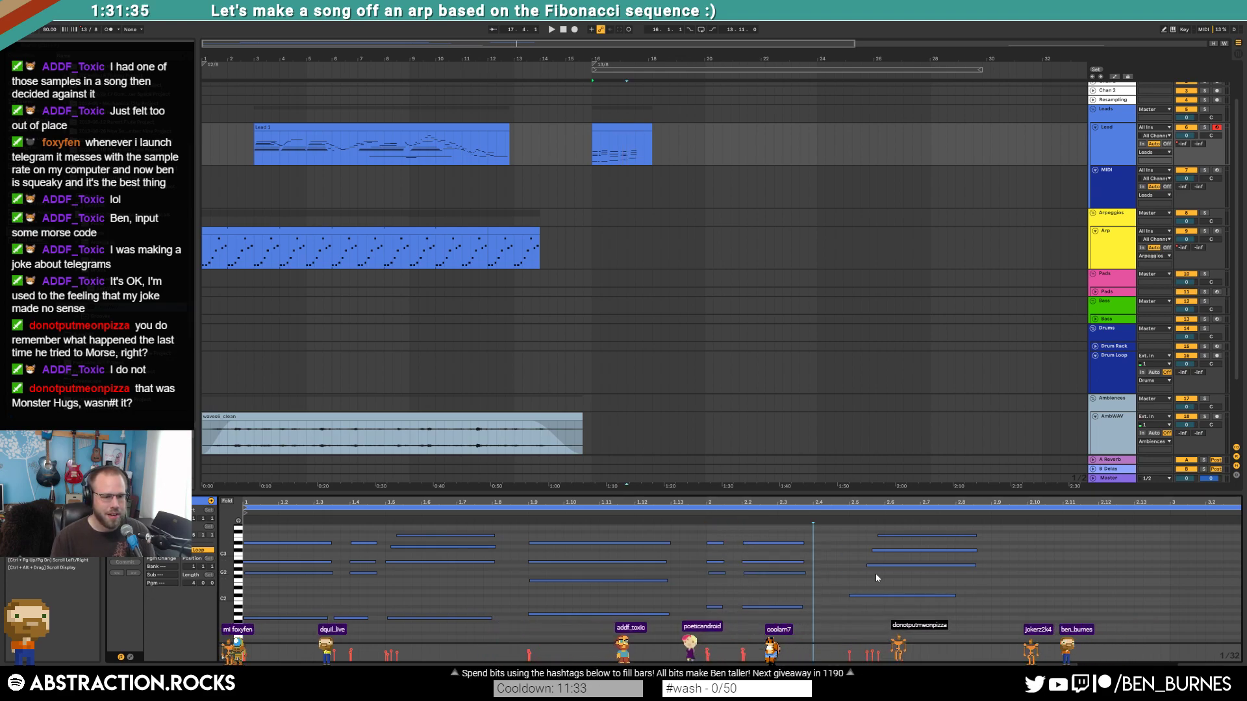
{"action": "double_click", "coordinate": [816, 607]}
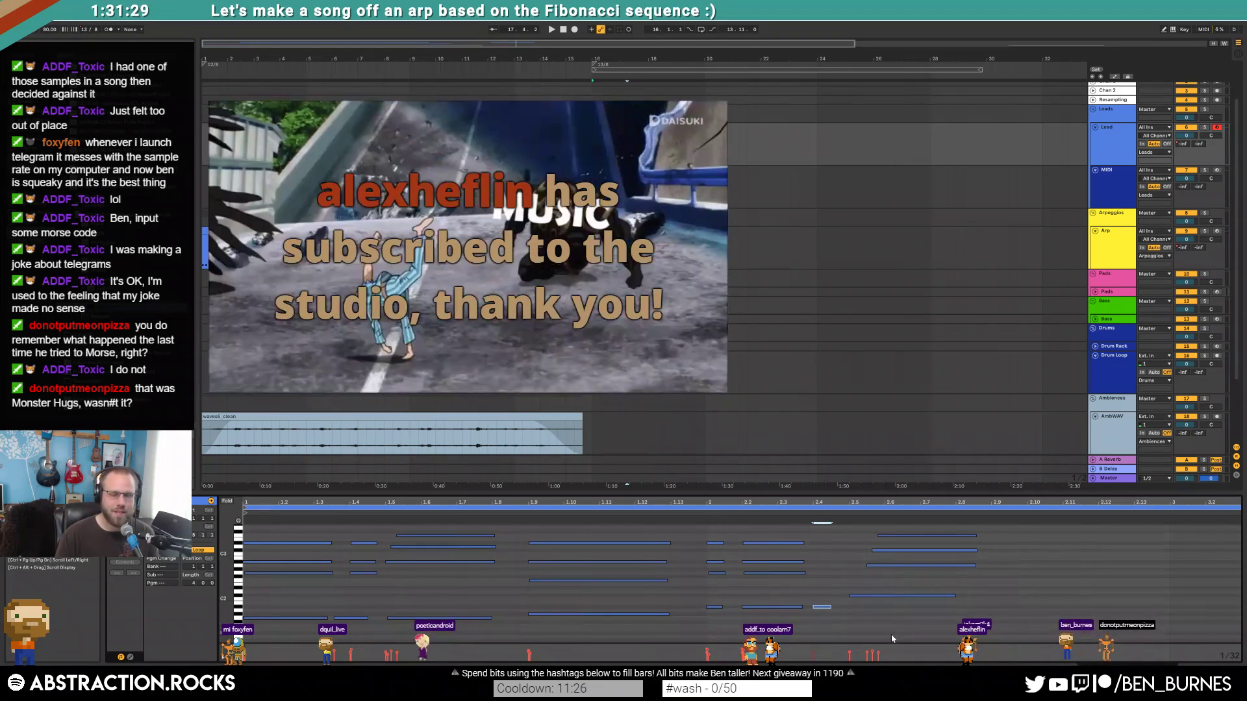
- Try moving the last chord of the clip half a beat earlier
{"action": "left_click_drag", "start_coordinate": [876, 627], "coordinate": [937, 525]}
{"action": "key", "text": "Left"}
{"action": "key", "text": "Left"}
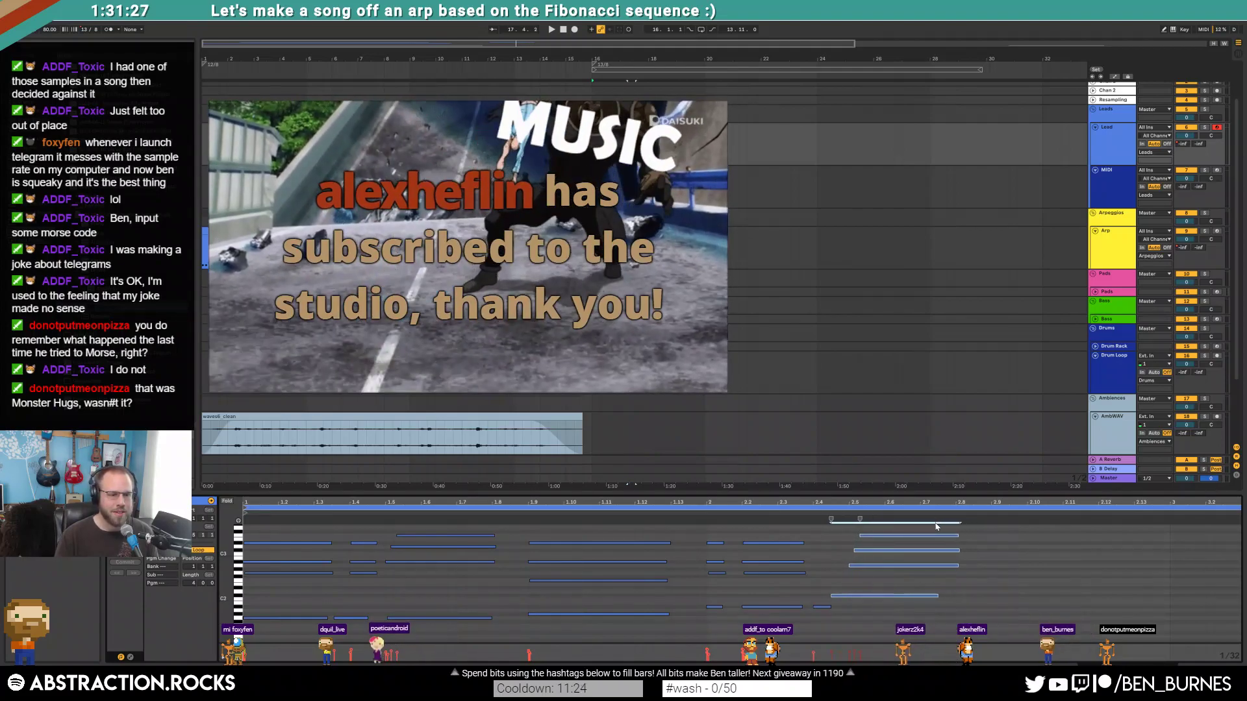
{"action": "key", "text": "Right"}
{"action": "key", "text": "Right"}
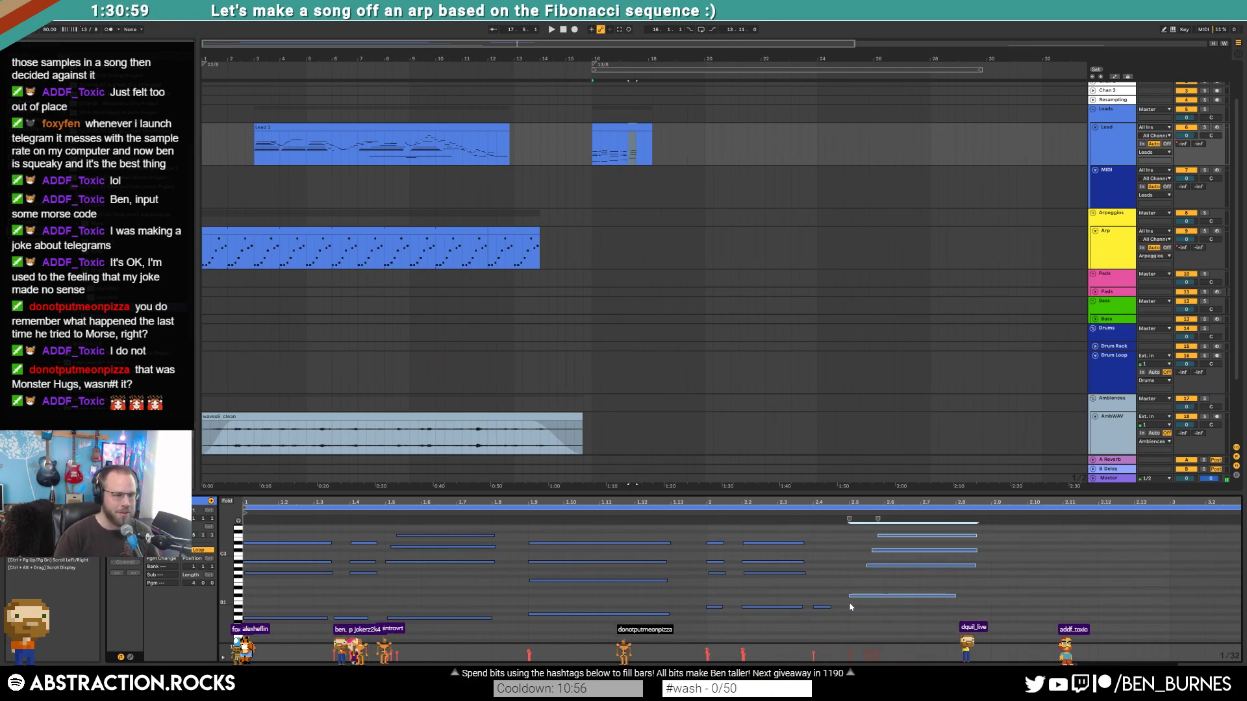
{"action": "left_click", "coordinate": [629, 136]}
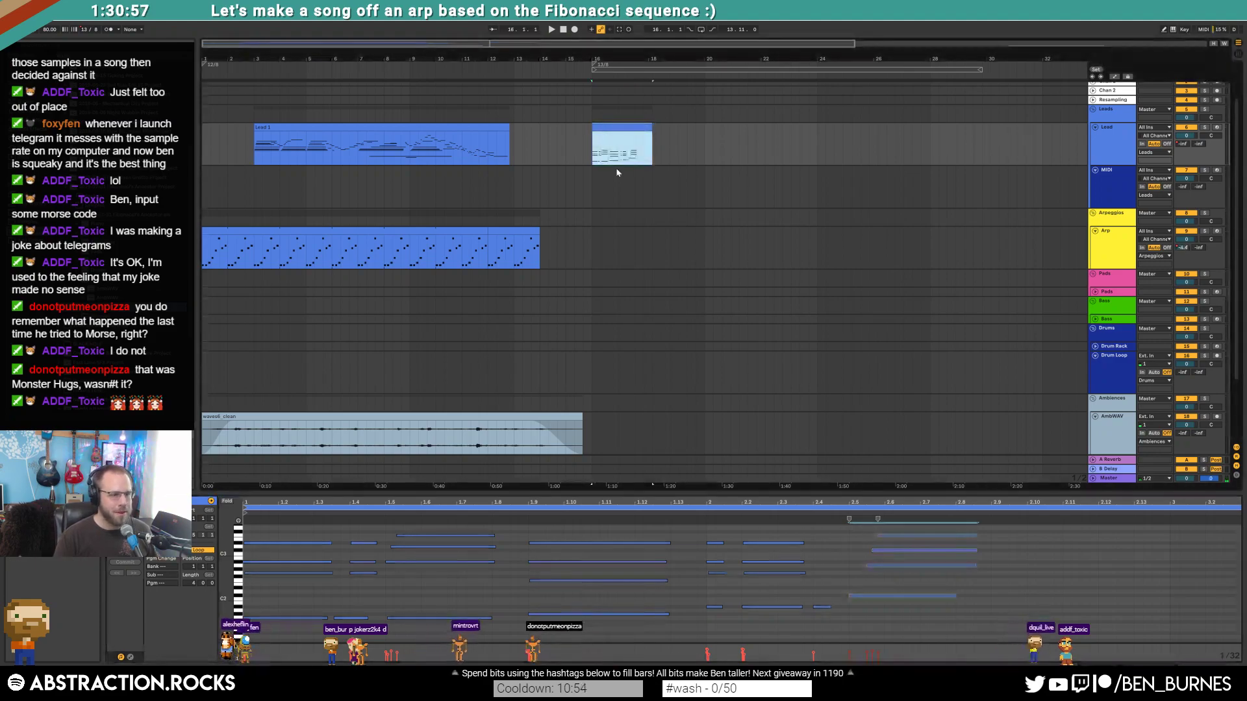
{"action": "left_click", "coordinate": [1117, 172]}
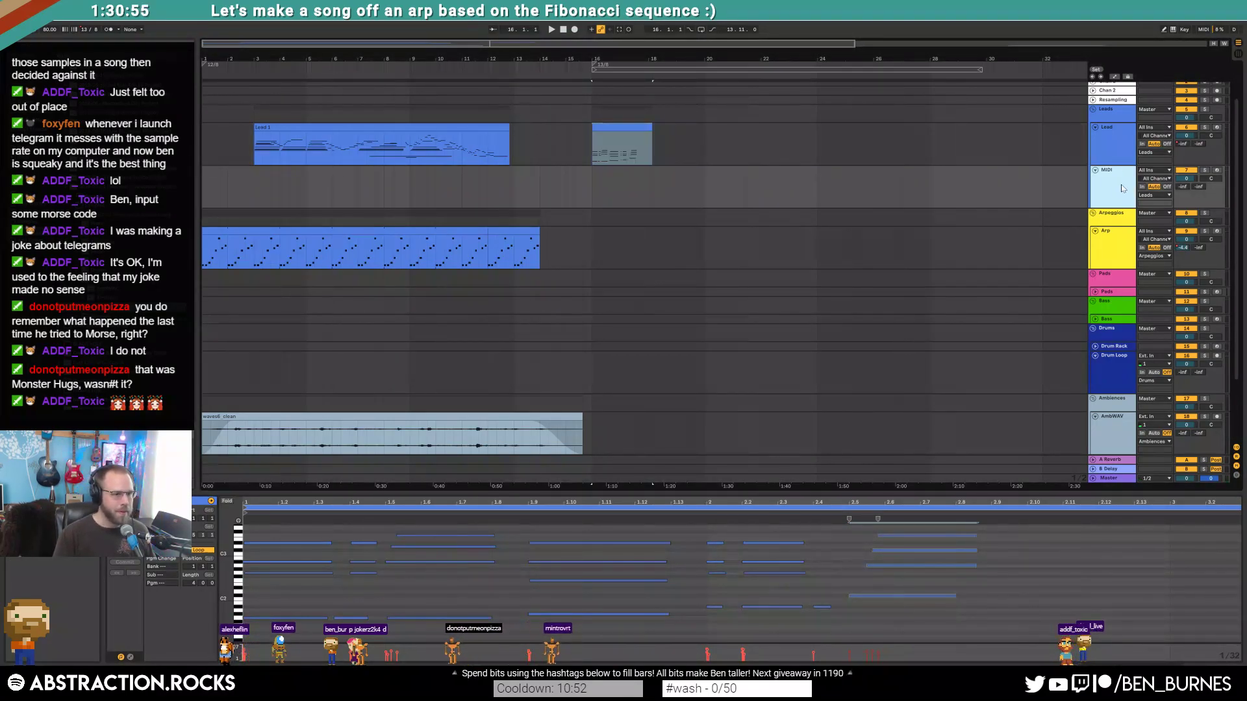
{"action": "key", "text": "ctrl+shift+t"}
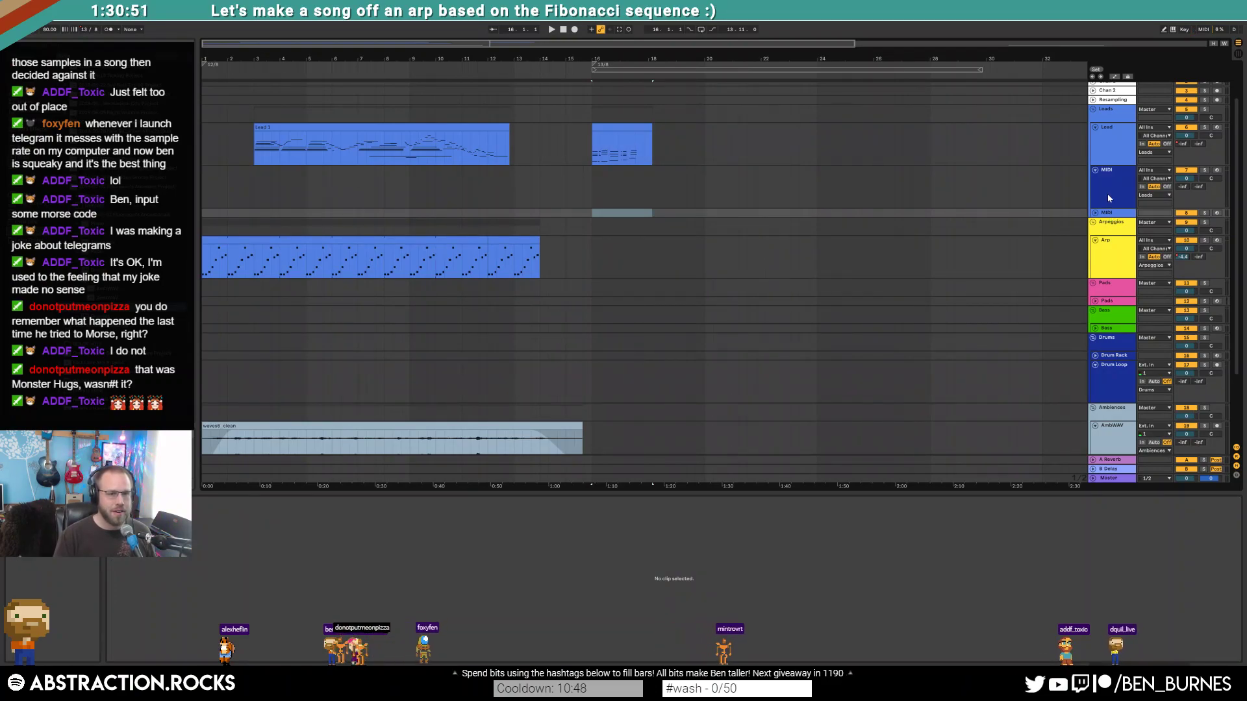
{"action": "left_click", "coordinate": [1113, 211]}
{"action": "key", "text": "Delete"}
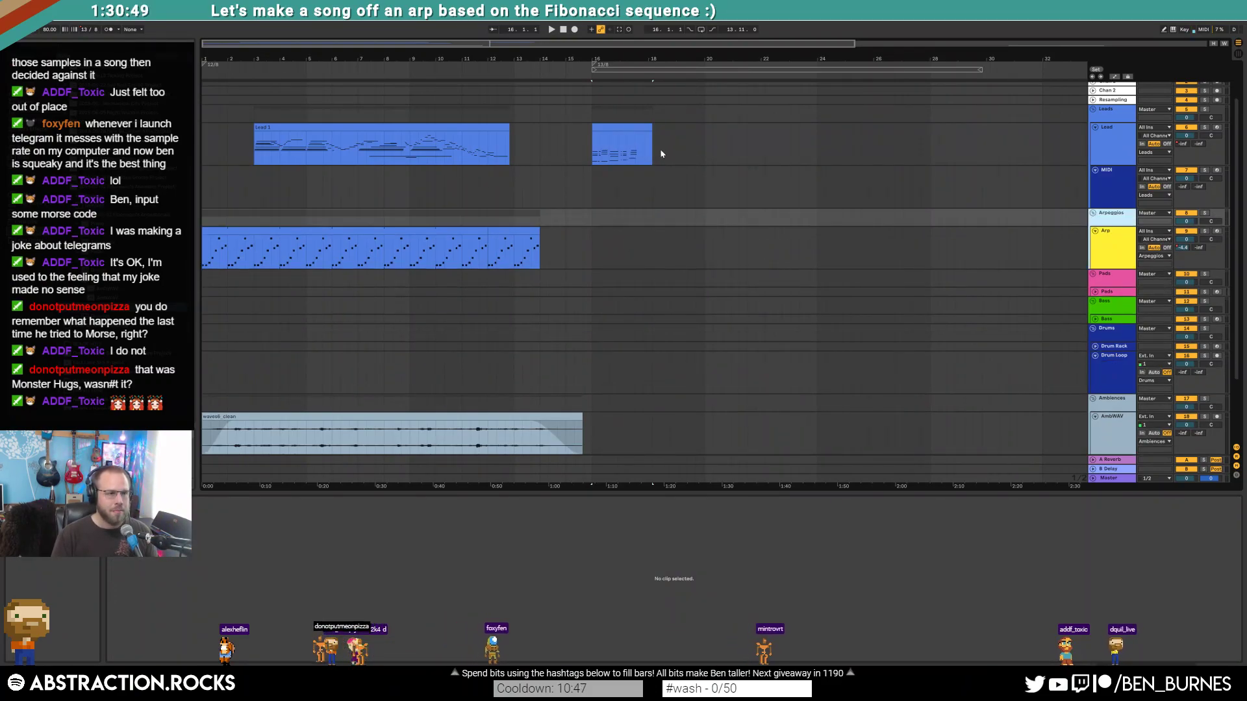
- Reopen the bar 16 lead clip and play its phrase from around bar 2
{"action": "double_click", "coordinate": [633, 128]}
{"action": "left_click", "coordinate": [1053, 579]}
{"action": "left_click_drag", "start_coordinate": [852, 538], "coordinate": [902, 575]}
{"action": "left_click", "coordinate": [693, 512]}
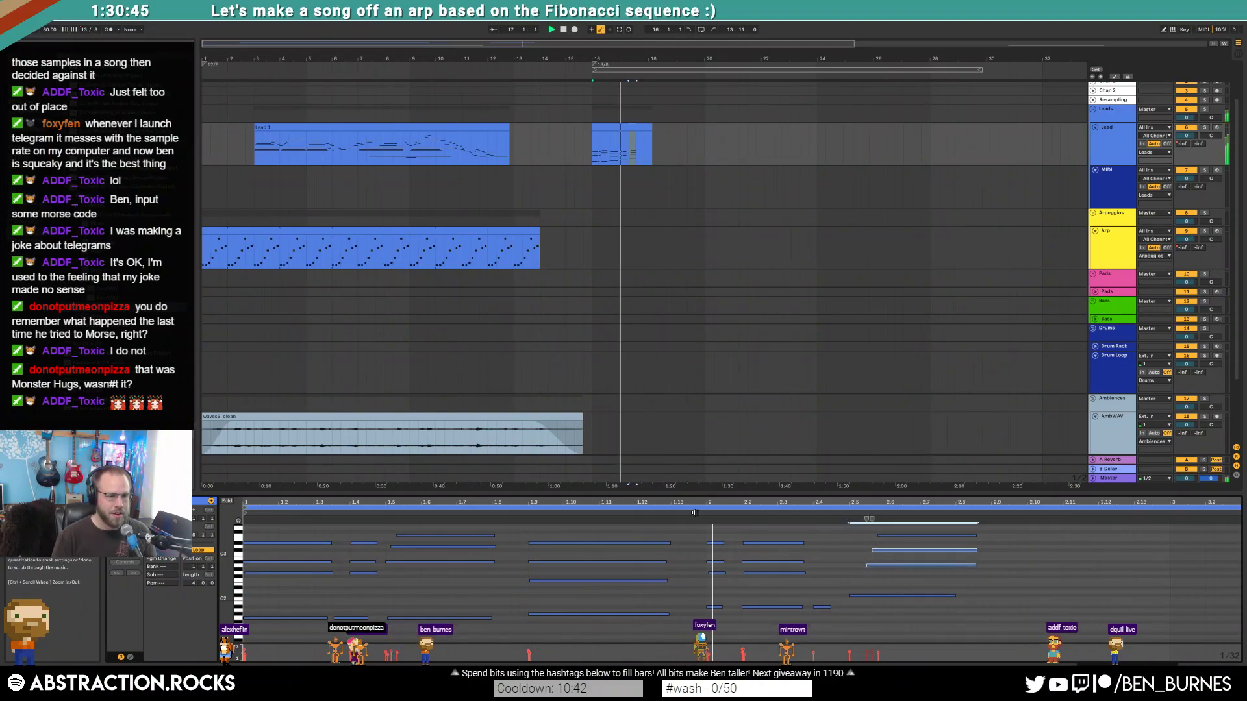
{"action": "key", "text": "space"}
- Extend the low note near 2.4 to end at 2.5, start the second bar 2 chord about half a beat later, and play it
{"action": "double_click", "coordinate": [820, 607]}
{"action": "left_click_drag", "start_coordinate": [829, 610], "coordinate": [848, 613]}
{"action": "left_click_drag", "start_coordinate": [720, 538], "coordinate": [769, 622]}
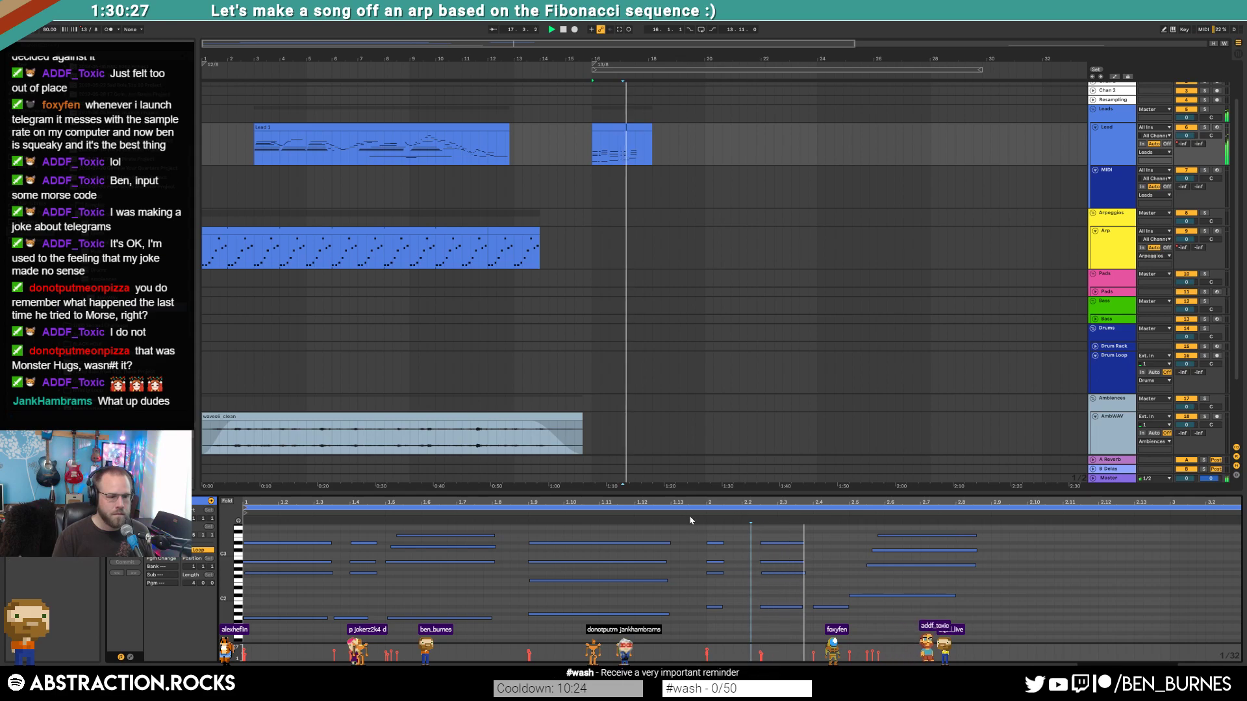
{"action": "key", "text": "space"}
- Lengthen the upper notes of the second bar 2 chord to end just before 2.5
{"action": "left_click_drag", "start_coordinate": [783, 537], "coordinate": [800, 582]}
{"action": "key", "text": "shift+Right"}
{"action": "key", "text": "shift+Right"}
{"action": "key", "text": "shift+Right"}
{"action": "key", "text": "shift+Right"}
{"action": "left_click", "coordinate": [800, 582]}
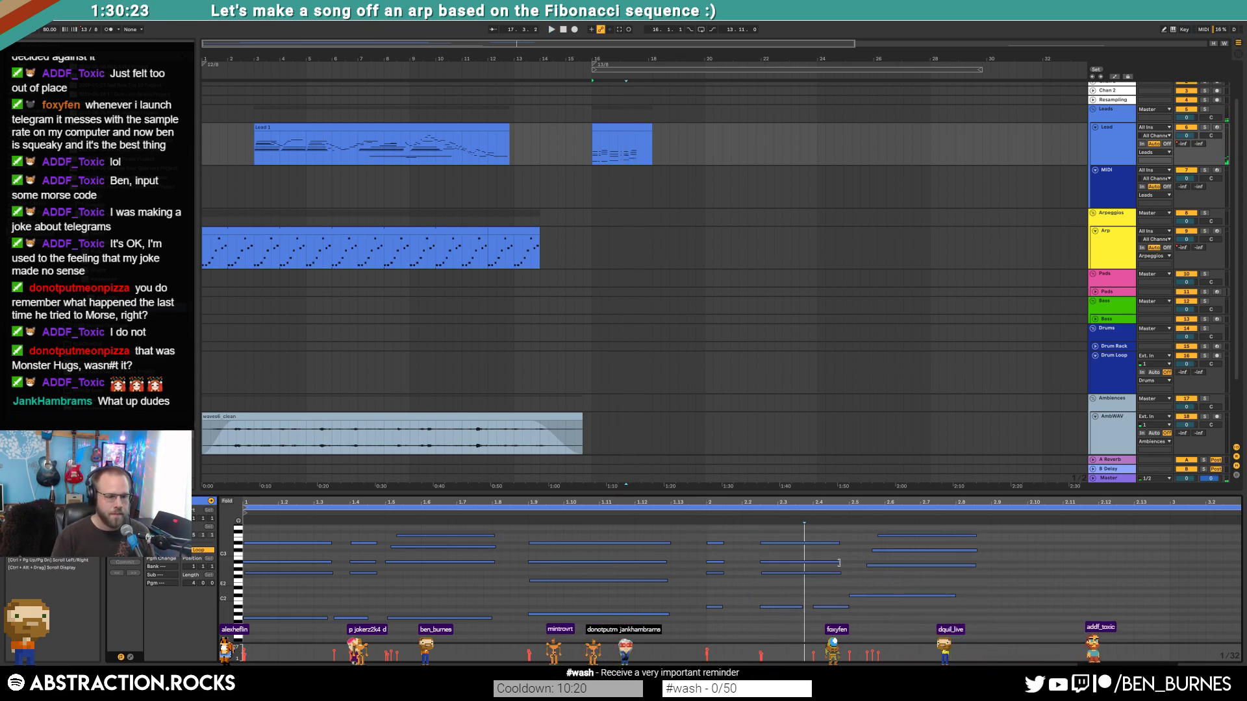
- Create an empty one-bar MIDI clip at bar 16 on the Drum Rack track
{"action": "mouse_move", "coordinate": [916, 505]}
{"action": "left_mouse_down"}
{"action": "mouse_move", "coordinate": [582, 504]}
{"action": "mouse_move", "coordinate": [762, 504]}
{"action": "left_mouse_up"}
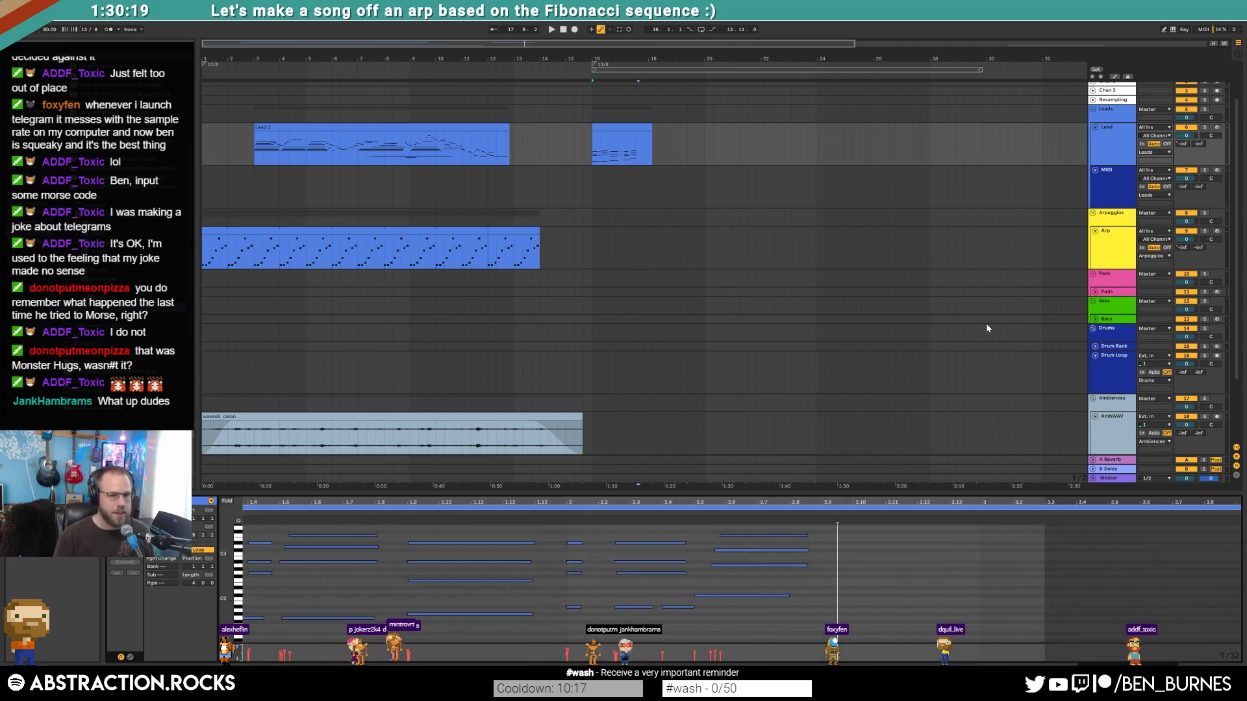
{"action": "left_click", "coordinate": [1109, 368]}
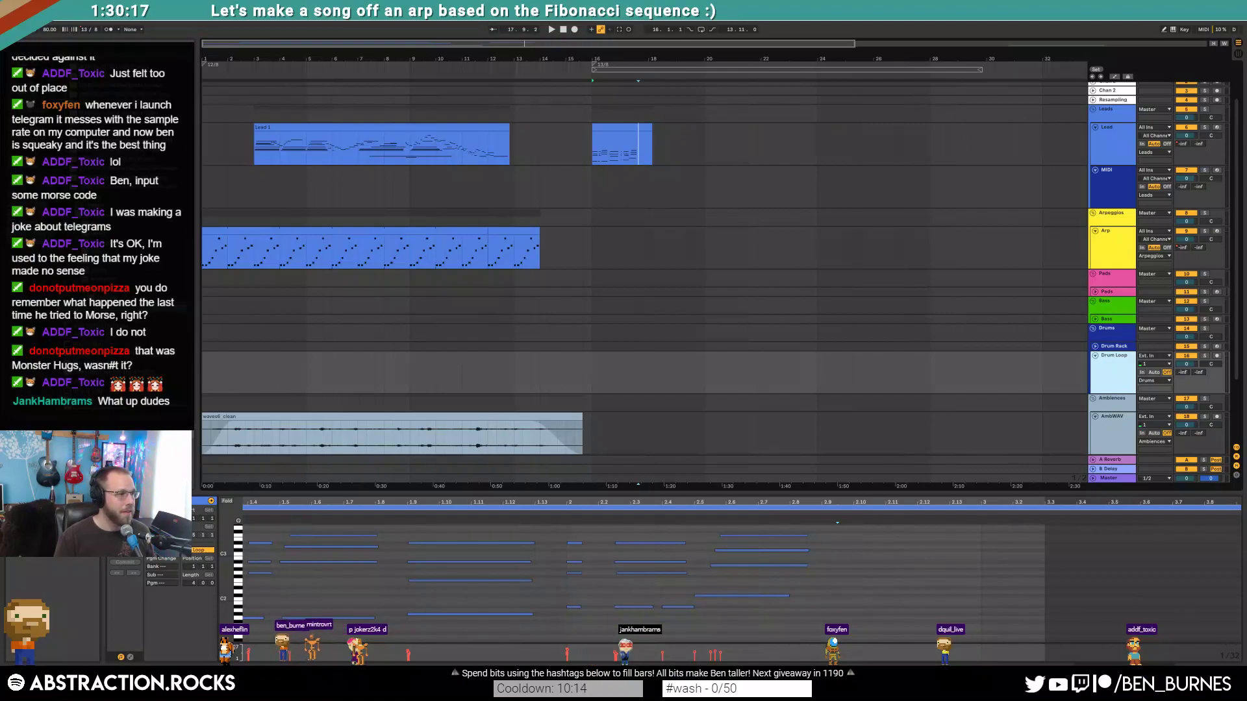
{"action": "left_click", "coordinate": [595, 374]}
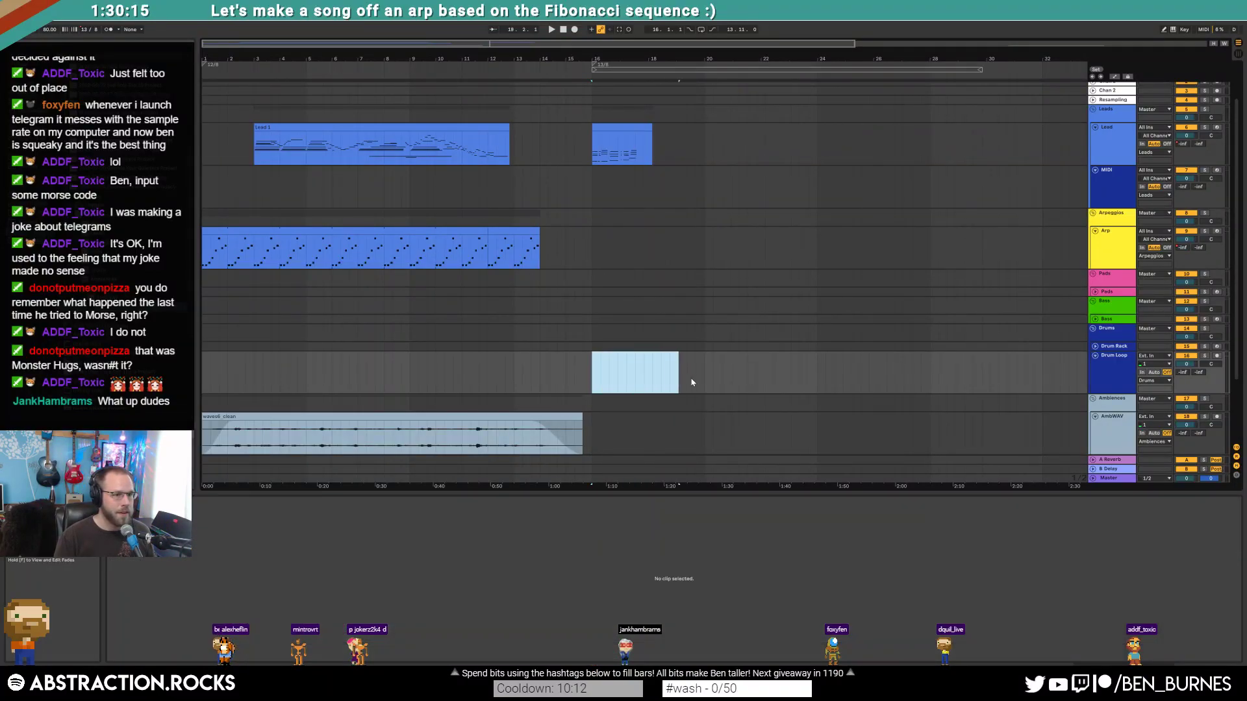
{"action": "key", "text": "z"}
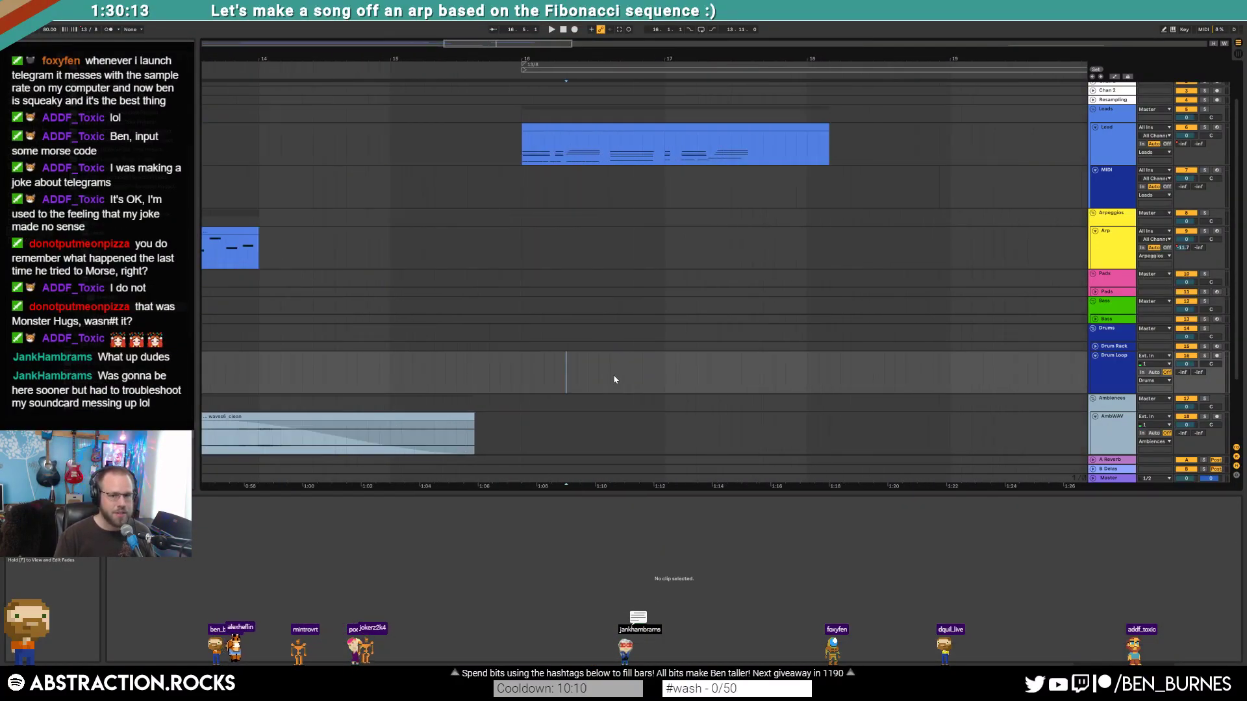
{"action": "left_click_drag", "start_coordinate": [414, 382], "coordinate": [731, 387]}
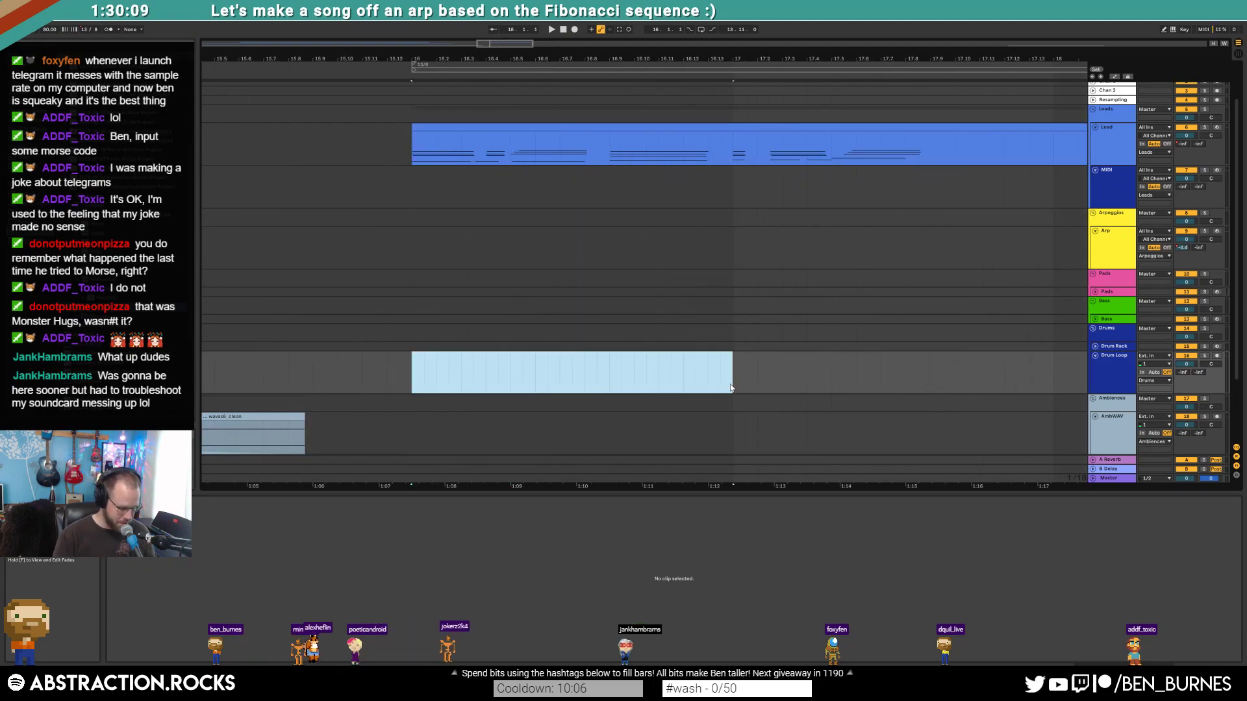
{"action": "left_click", "coordinate": [1095, 346]}
{"action": "left_click_drag", "start_coordinate": [436, 371], "coordinate": [731, 382]}
{"action": "key", "text": "ctrl+shift+m"}
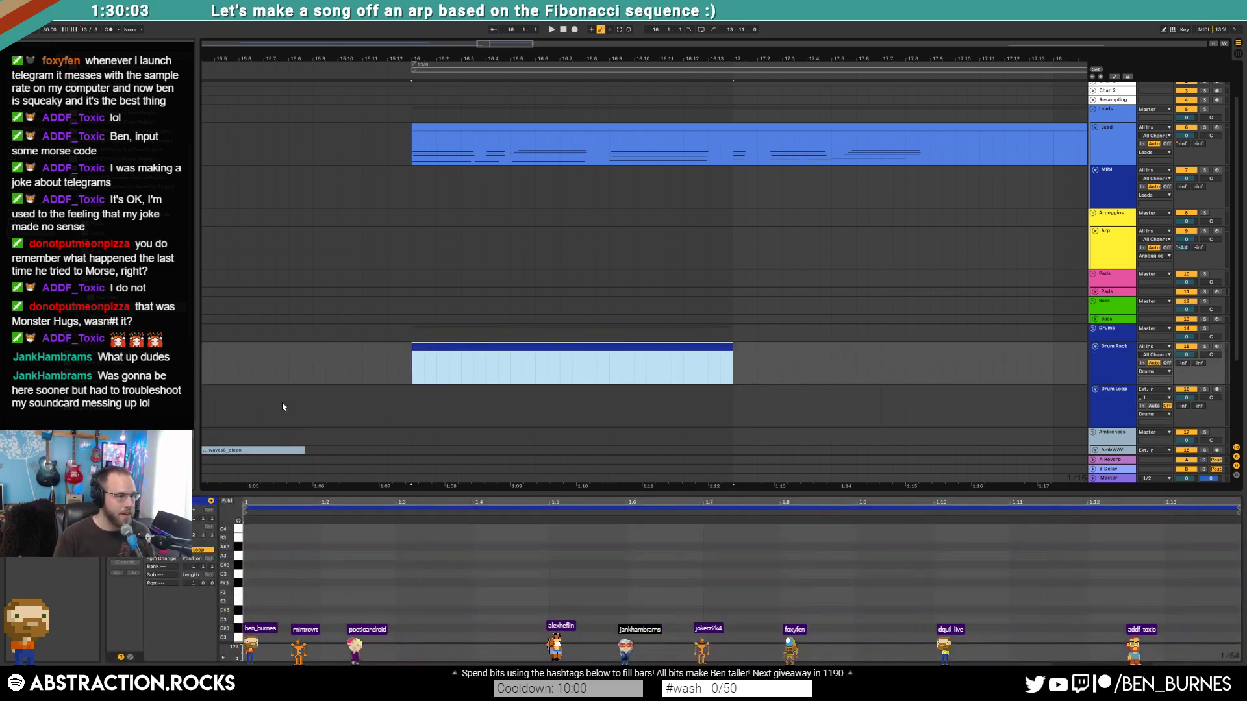
- Load the ride1_OH_FF sample onto the Drum Rack's E1 pad and return to the new clip's notes
{"action": "key", "text": "ctrl+f"}
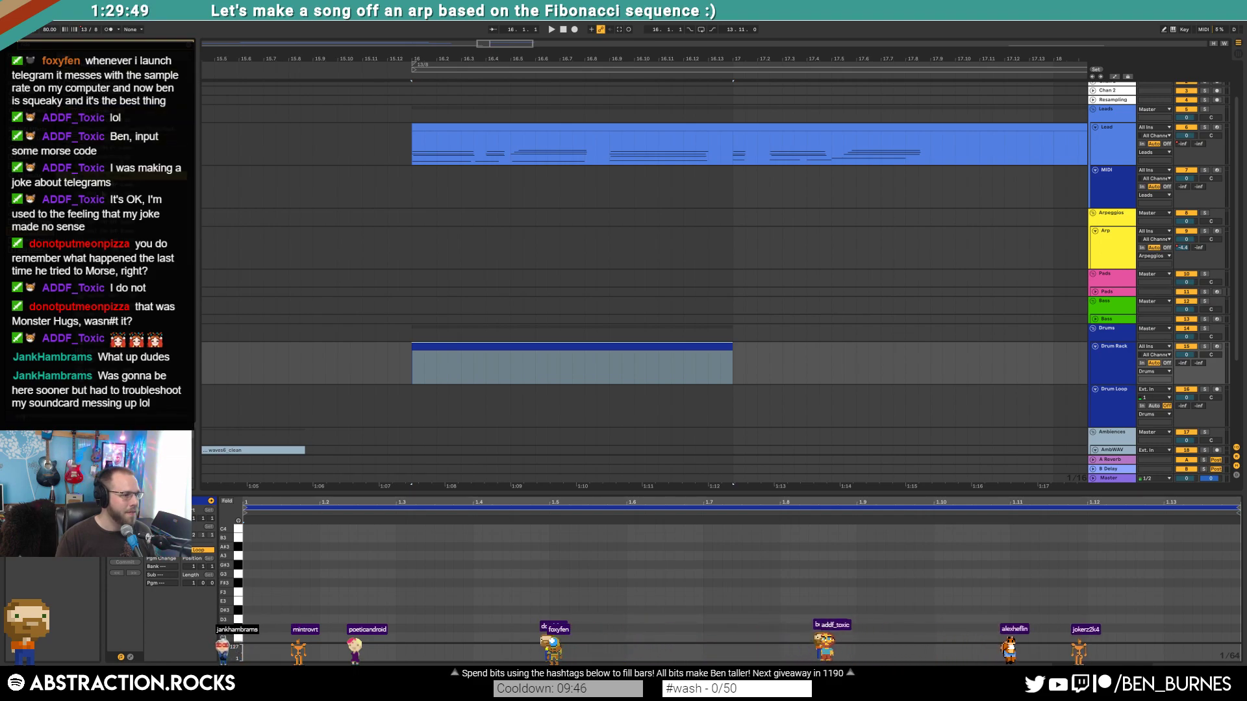
{"action": "key", "text": "shift+Tab"}
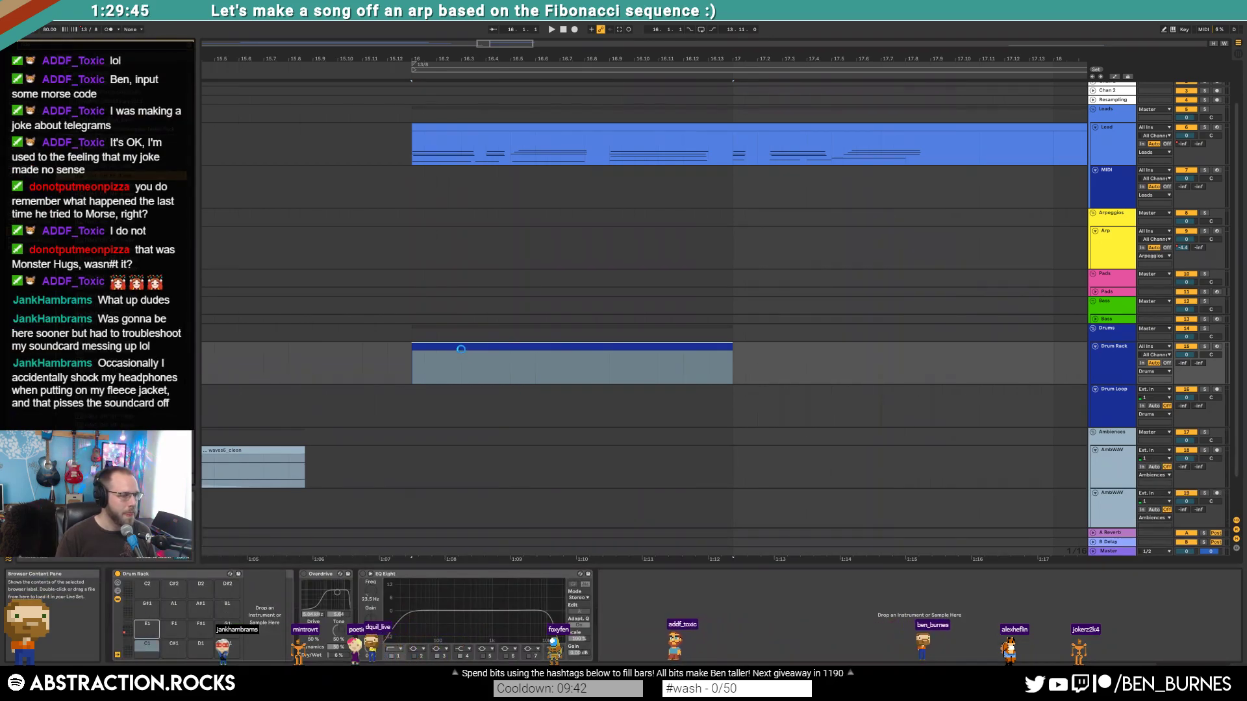
{"action": "key", "text": "shift+Tab"}
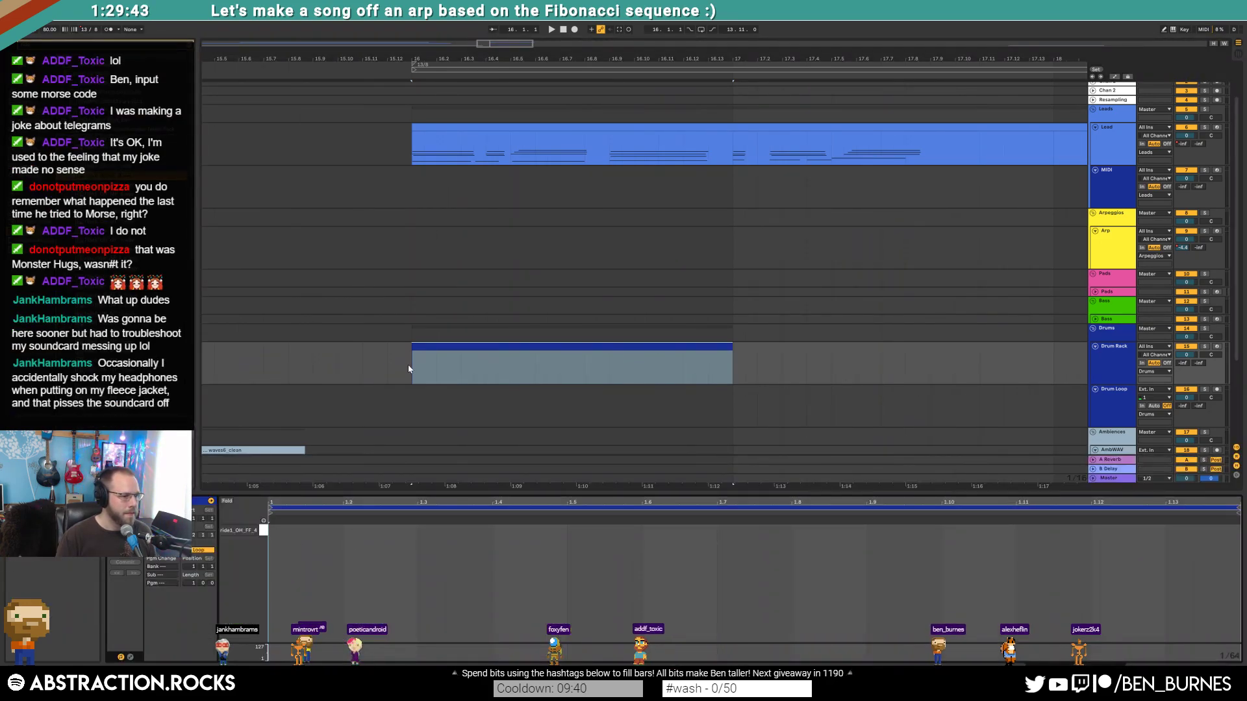
{"action": "key", "text": "shift+Tab"}
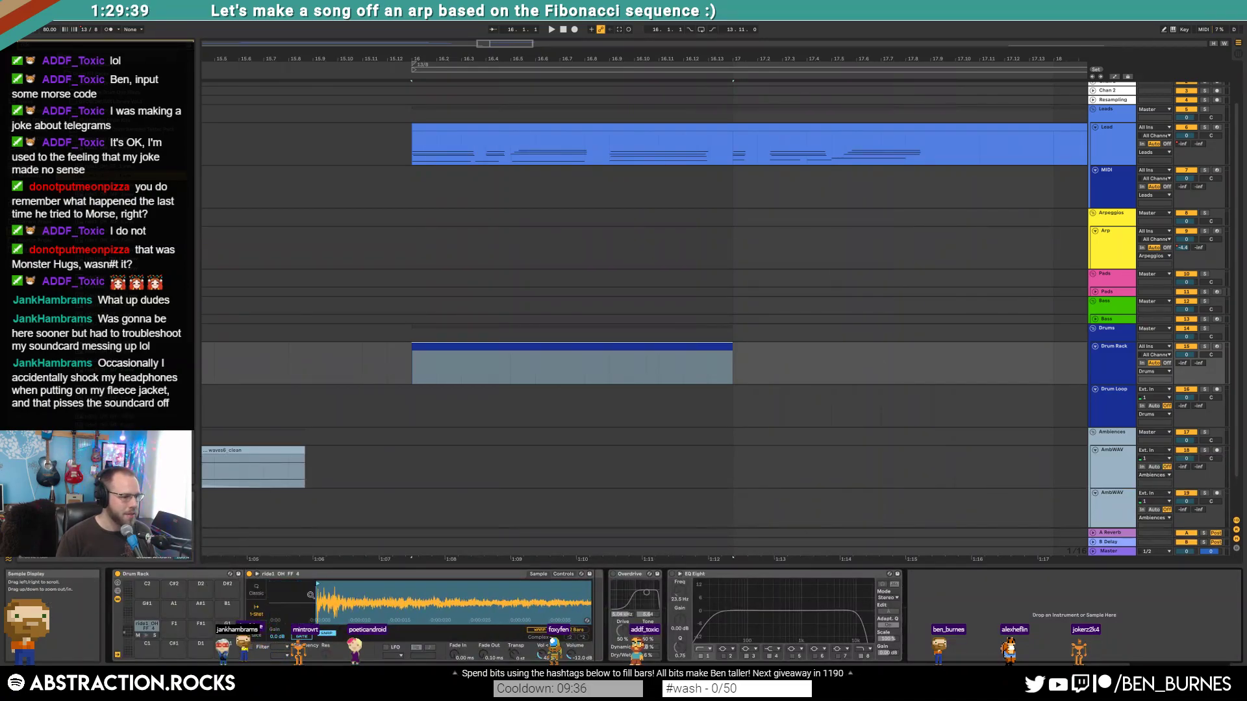
{"action": "key", "text": "shift+Tab"}
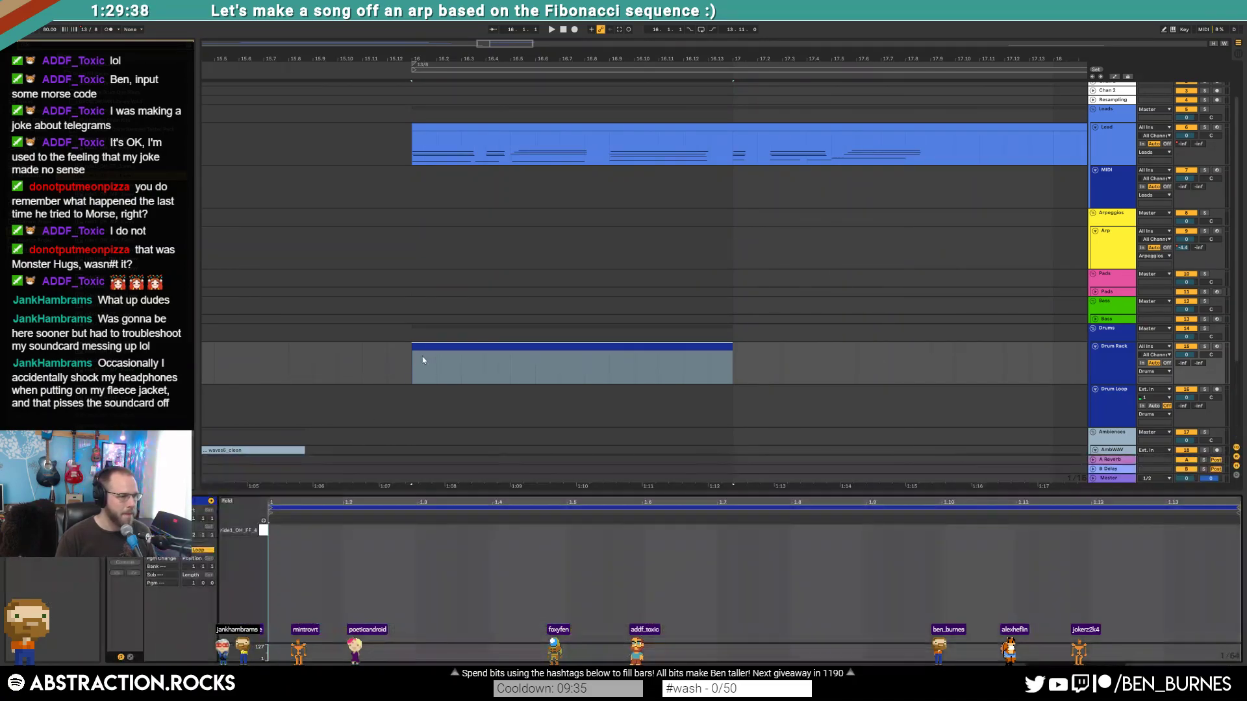
- Add two half-beat ride hits at the start of the drum clip, duplicate them across the whole bar, and play it
{"action": "double_click", "coordinate": [278, 531]}
{"action": "double_click", "coordinate": [320, 531]}
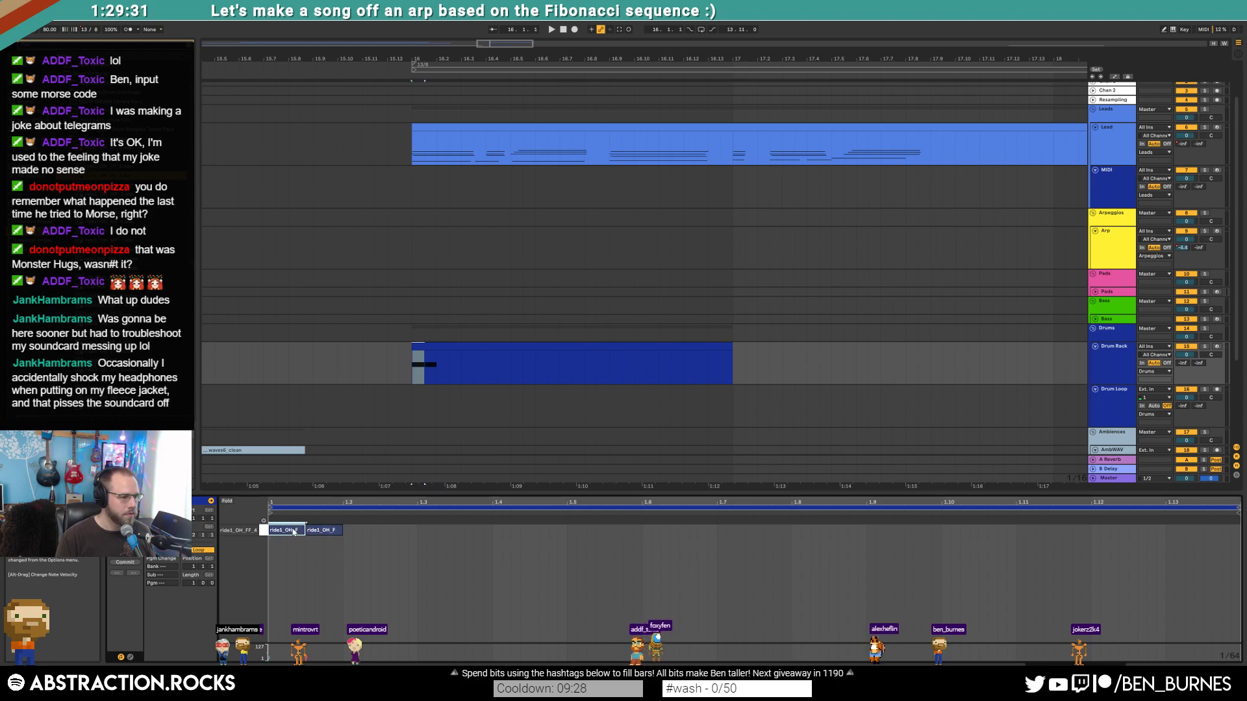
{"action": "key", "text": "ctrl+a"}
{"action": "key", "text": "ctrl+d"}
{"action": "key", "text": "ctrl+d"}
{"action": "key", "text": "ctrl+d"}
{"action": "key", "text": "ctrl+d"}
{"action": "key", "text": "ctrl+d"}
{"action": "key", "text": "ctrl+d"}
{"action": "key", "text": "ctrl+d"}
{"action": "key", "text": "ctrl+d"}
{"action": "key", "text": "ctrl+d"}
{"action": "key", "text": "ctrl+d"}
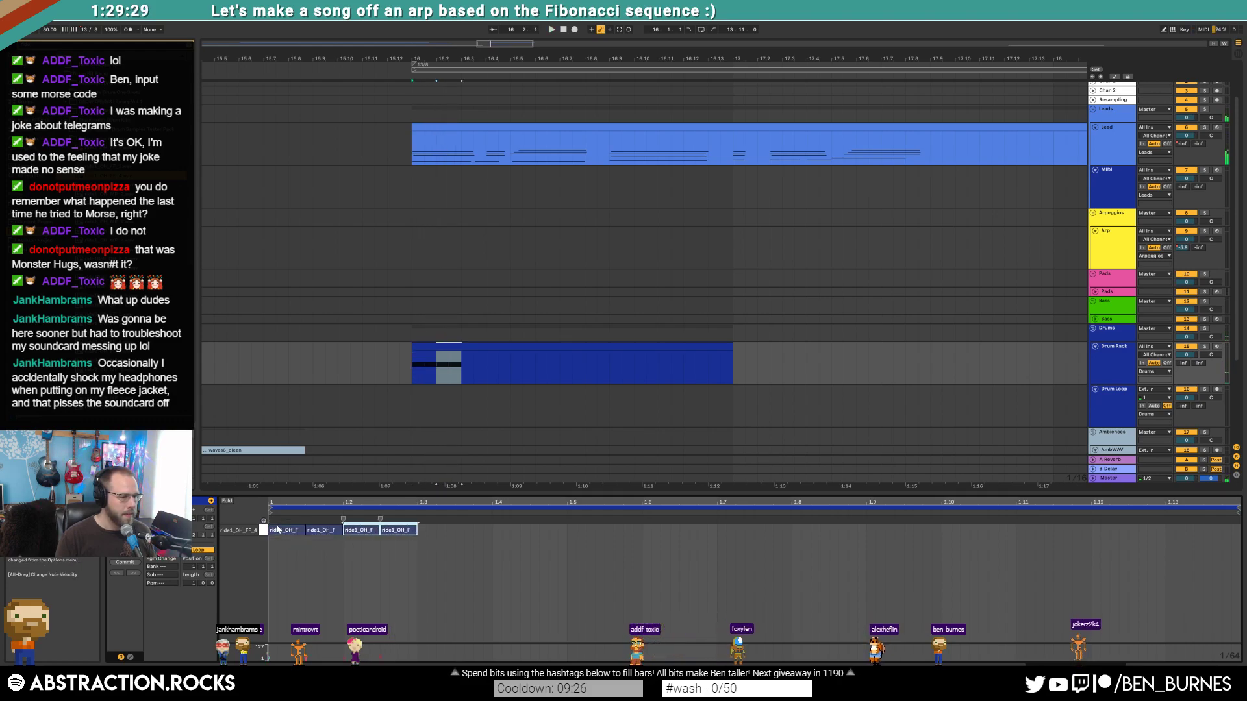
{"action": "key", "text": "ctrl+d"}
{"action": "key", "text": "ctrl+d"}
{"action": "key", "text": "space"}
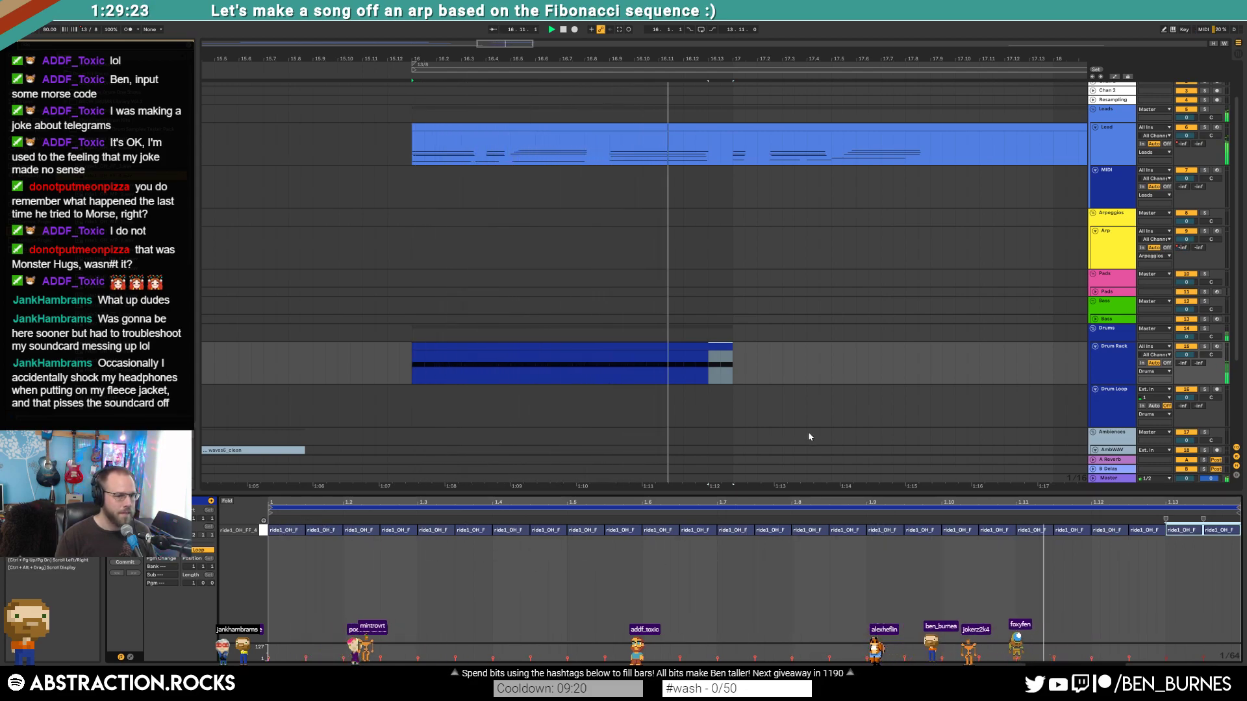
{"action": "key", "text": "space"}
- Insert an extra ride hit midway between the last two hits and extend the looped drum clip to bar 18
{"action": "left_click_drag", "start_coordinate": [501, 47], "coordinate": [510, 32]}
{"action": "left_click", "coordinate": [1195, 544]}
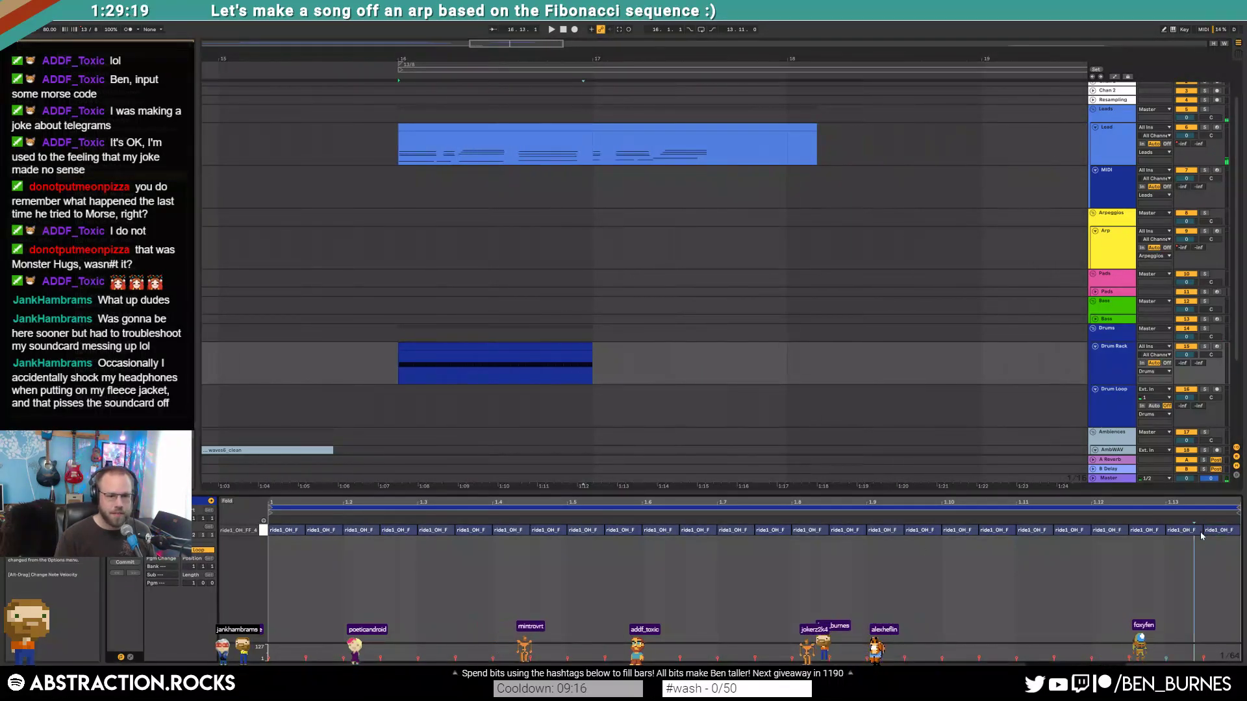
{"action": "left_click", "coordinate": [1196, 531]}
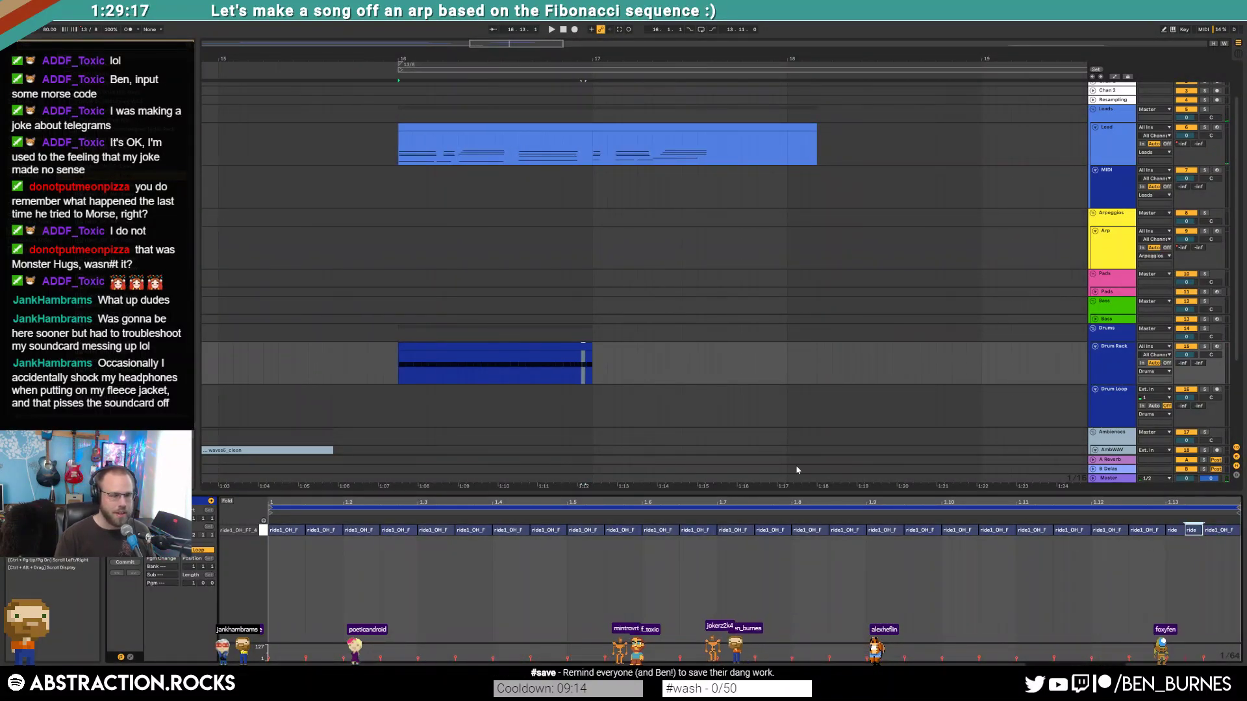
{"action": "left_click_drag", "start_coordinate": [591, 362], "coordinate": [785, 361]}
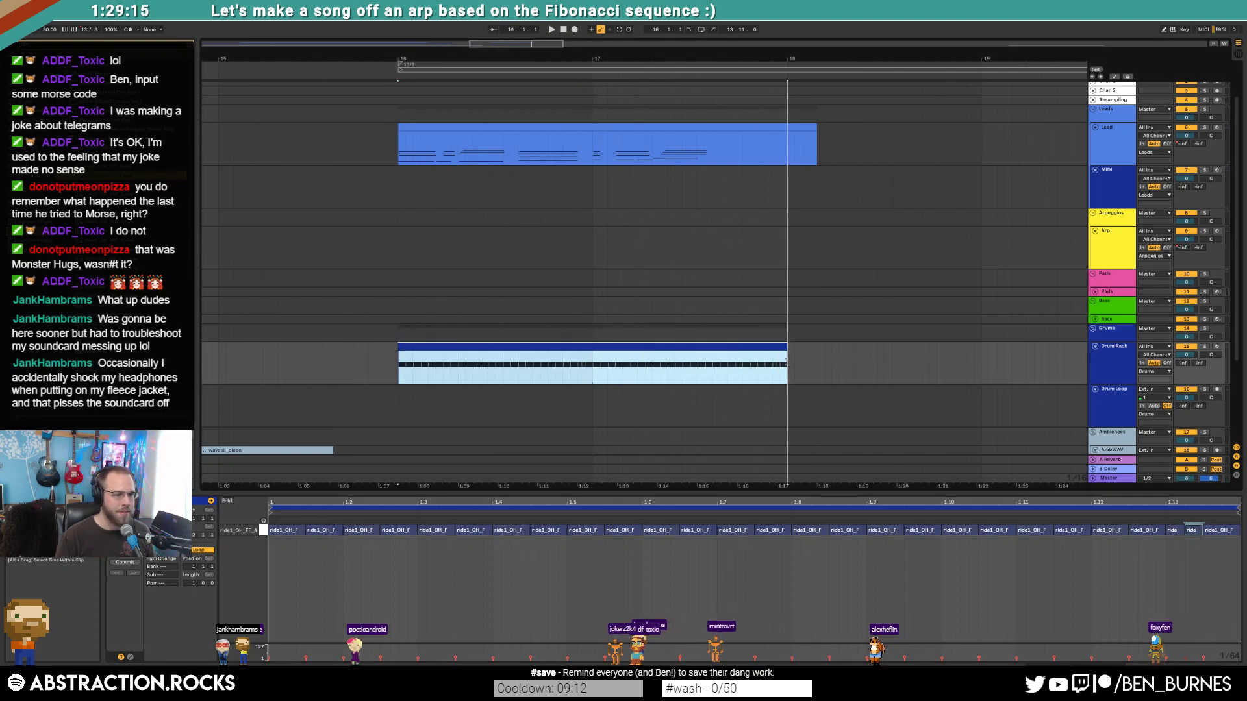
{"action": "left_click_drag", "start_coordinate": [534, 45], "coordinate": [466, 51]}
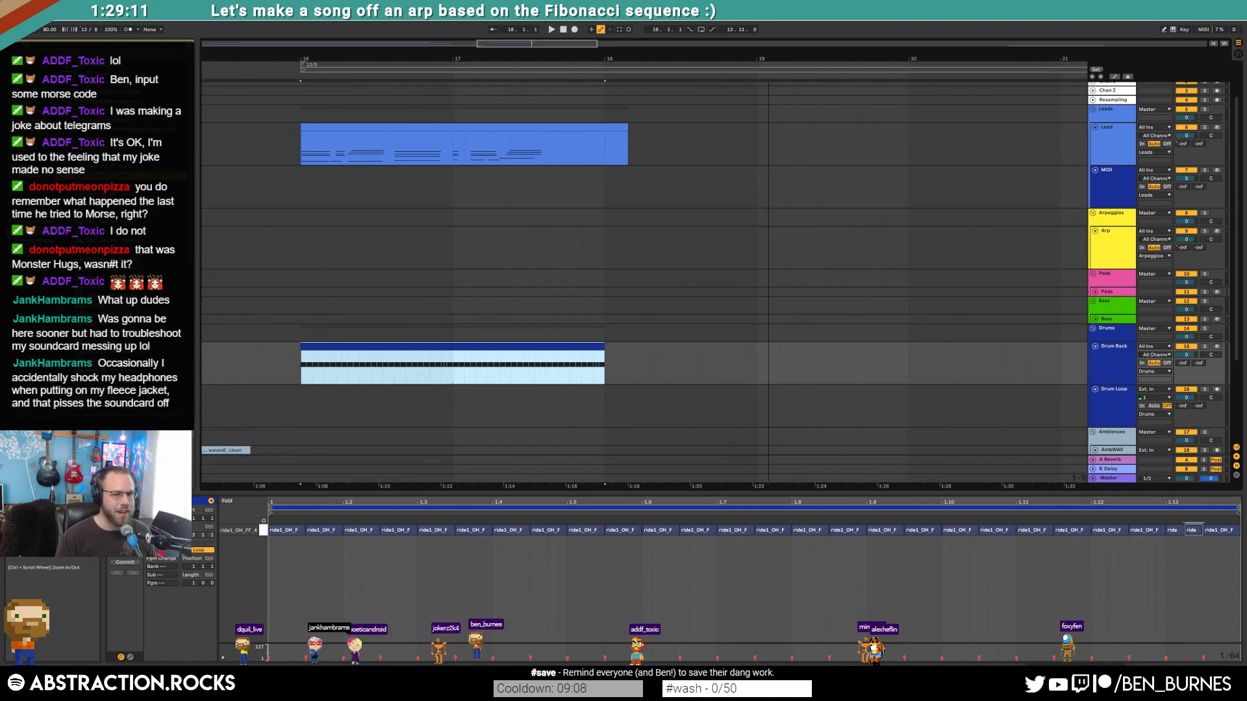
- Play the piano and ride together from just before bar 16, and reopen the lead clip's notes
{"action": "left_click", "coordinate": [266, 175]}
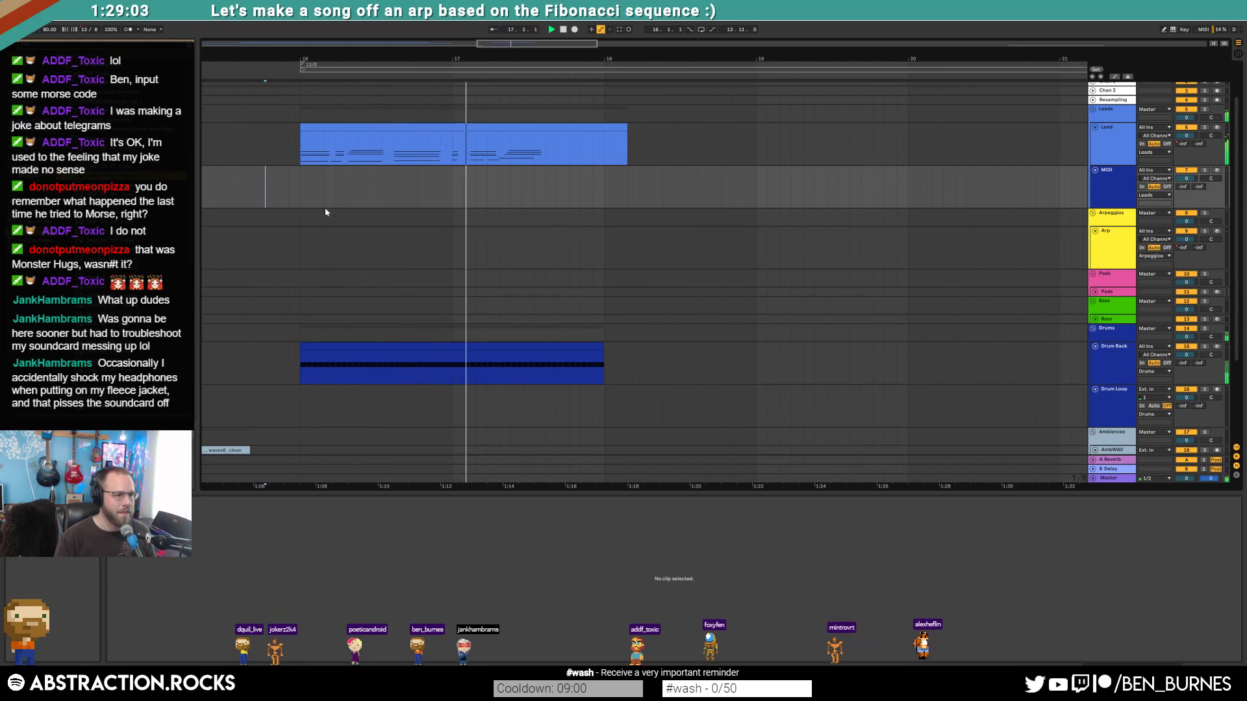
{"action": "left_click", "coordinate": [499, 128]}
{"action": "key", "text": "space"}
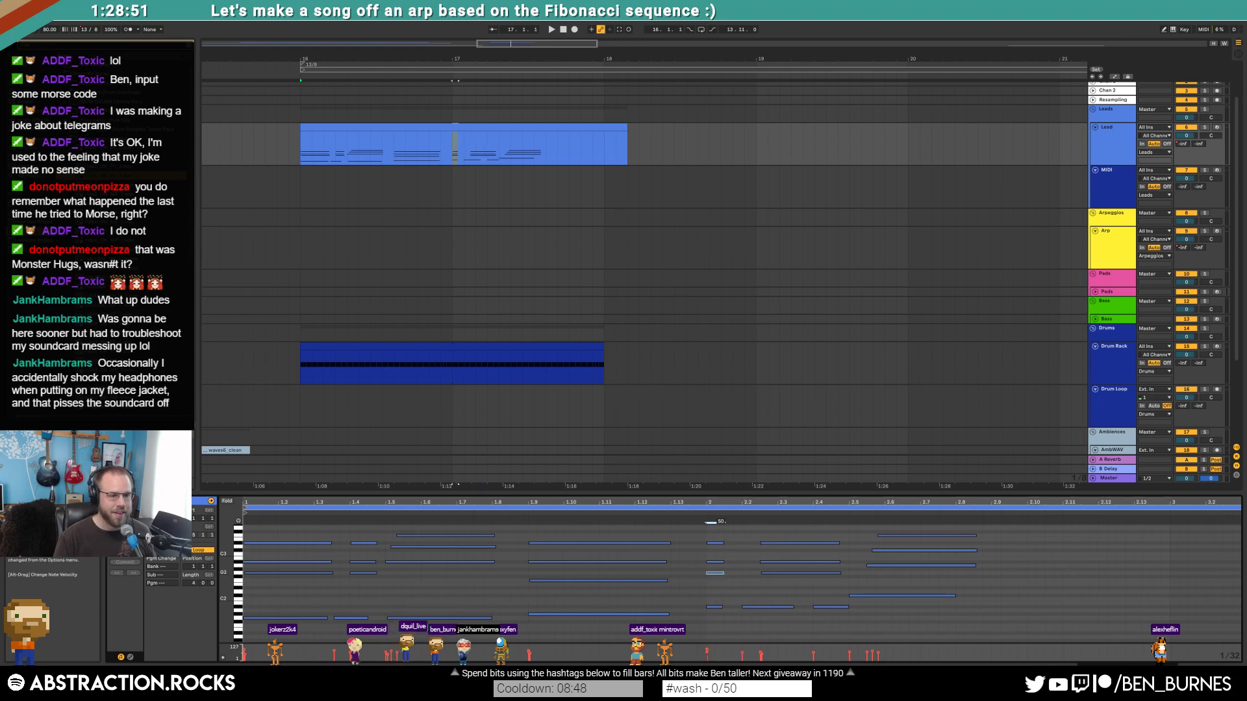
- Stagger the note starts of the short chord at bar 2 slightly and fine-tune the notes that follow it
{"action": "left_click", "coordinate": [723, 556]}
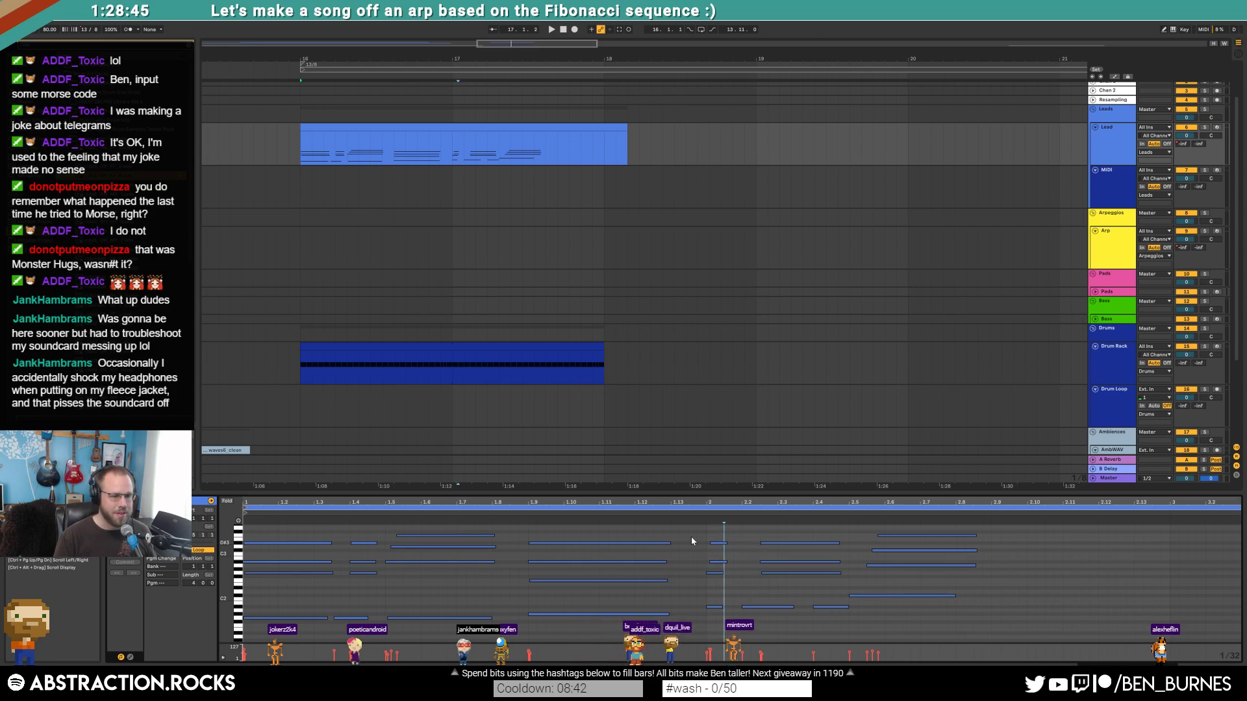
{"action": "left_click_drag", "start_coordinate": [726, 613], "coordinate": [725, 612]}
{"action": "left_click", "coordinate": [736, 603]}
{"action": "left_click_drag", "start_coordinate": [773, 533], "coordinate": [777, 613]}
{"action": "left_click", "coordinate": [788, 598]}
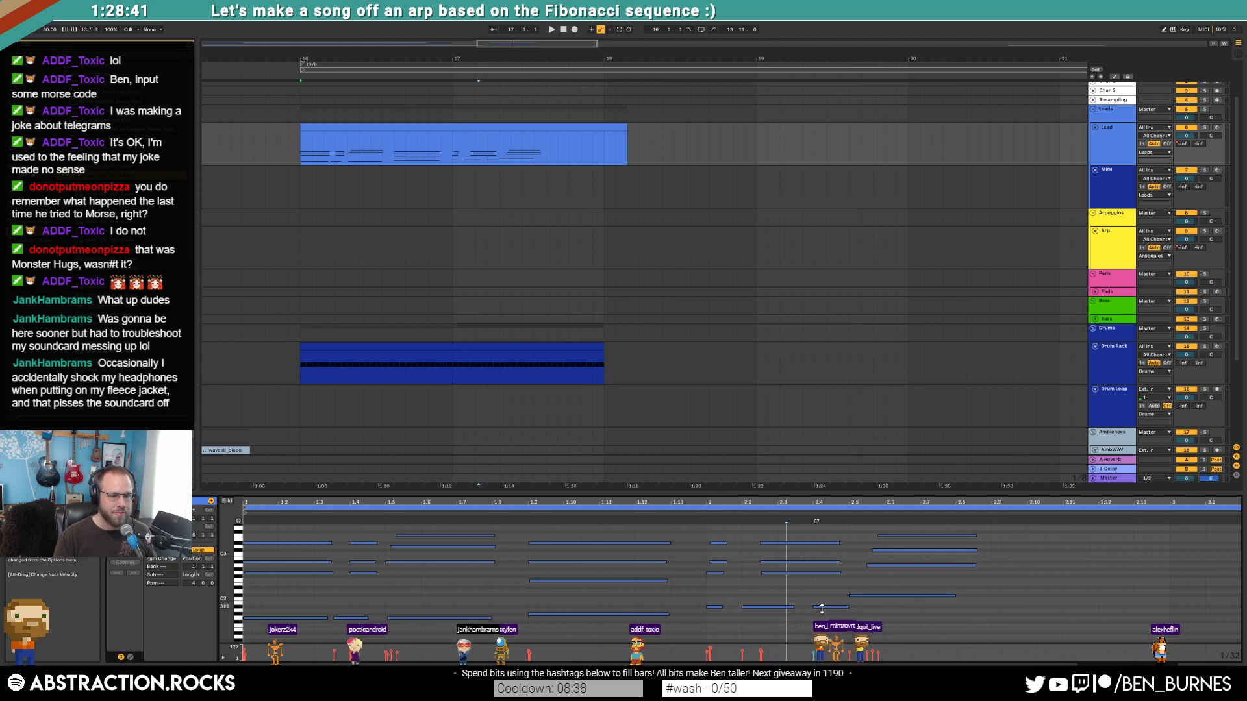
{"action": "left_click", "coordinate": [893, 566]}
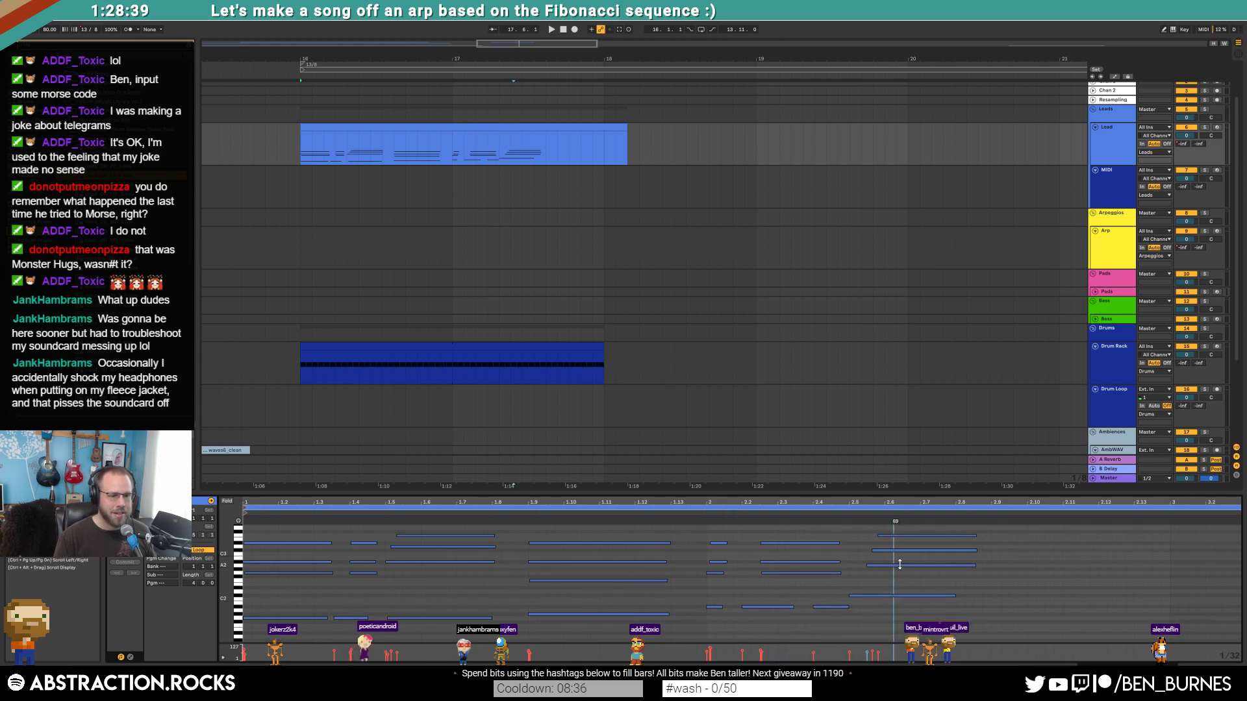
{"action": "left_click", "coordinate": [858, 556]}
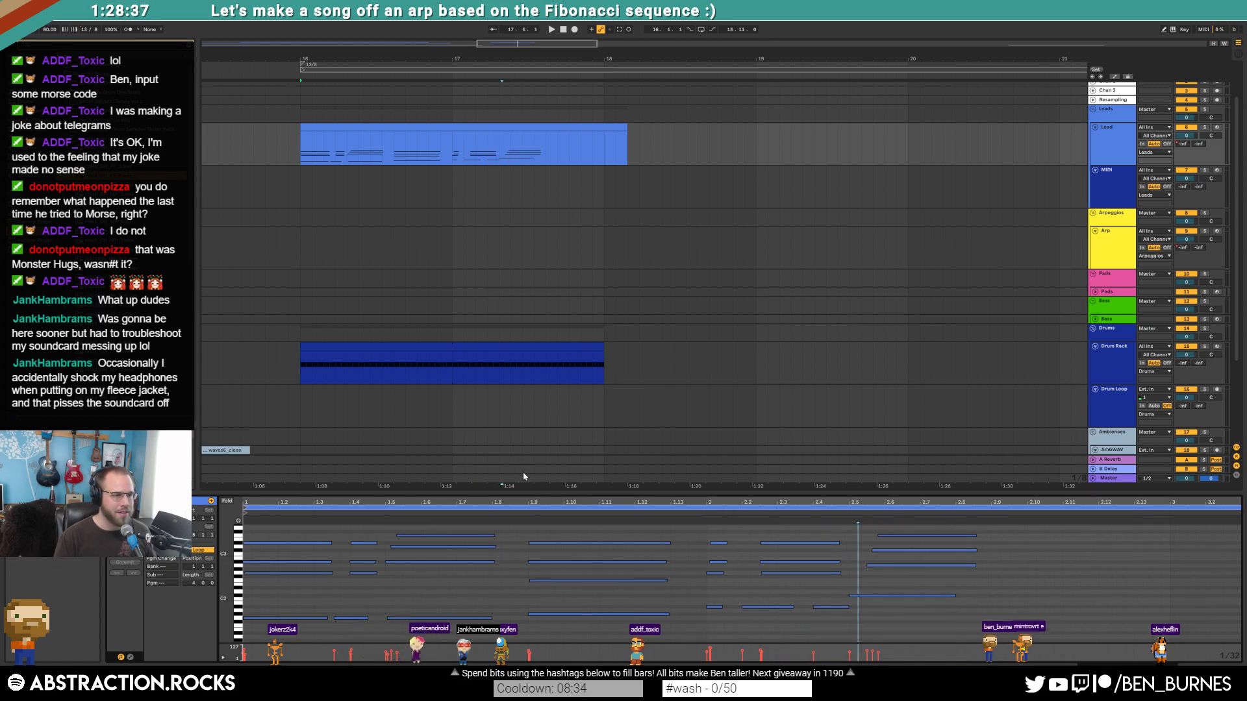
- Play the lead from just before bar 17 and shift the upper notes of its last chord slightly earlier
{"action": "left_click", "coordinate": [439, 163]}
{"action": "key", "text": "space"}
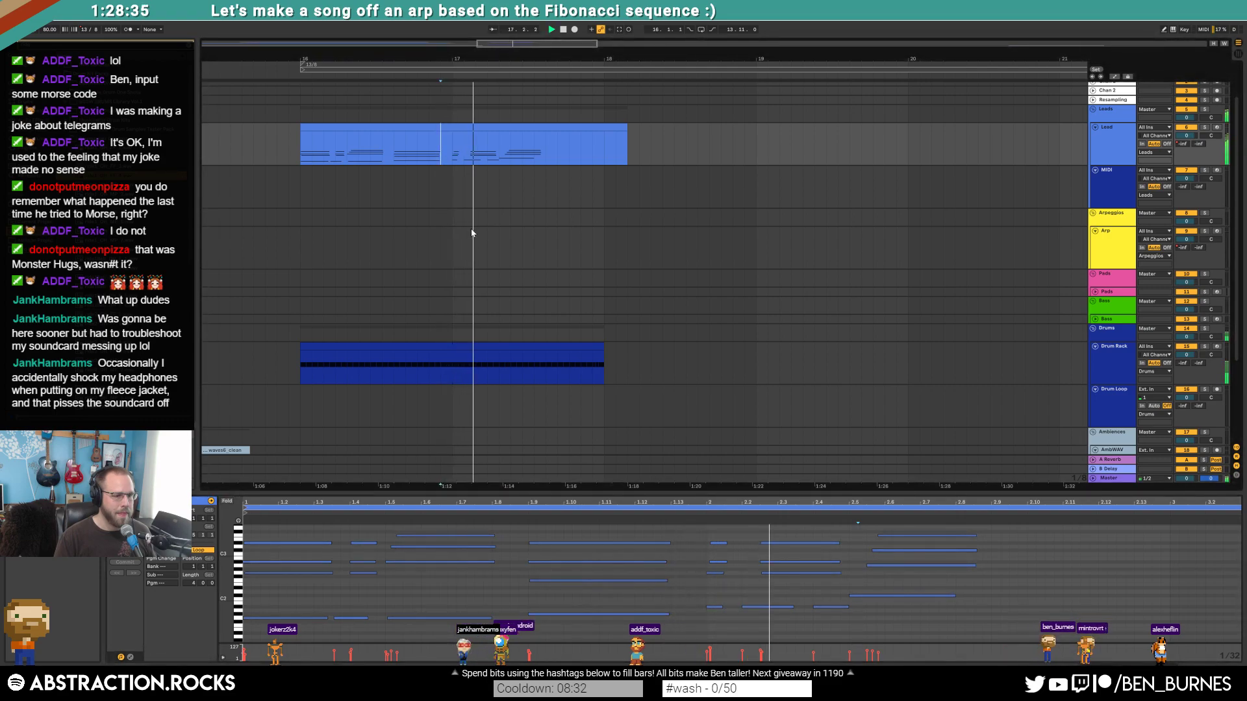
{"action": "key", "text": "space"}
{"action": "left_click_drag", "start_coordinate": [861, 531], "coordinate": [892, 561]}
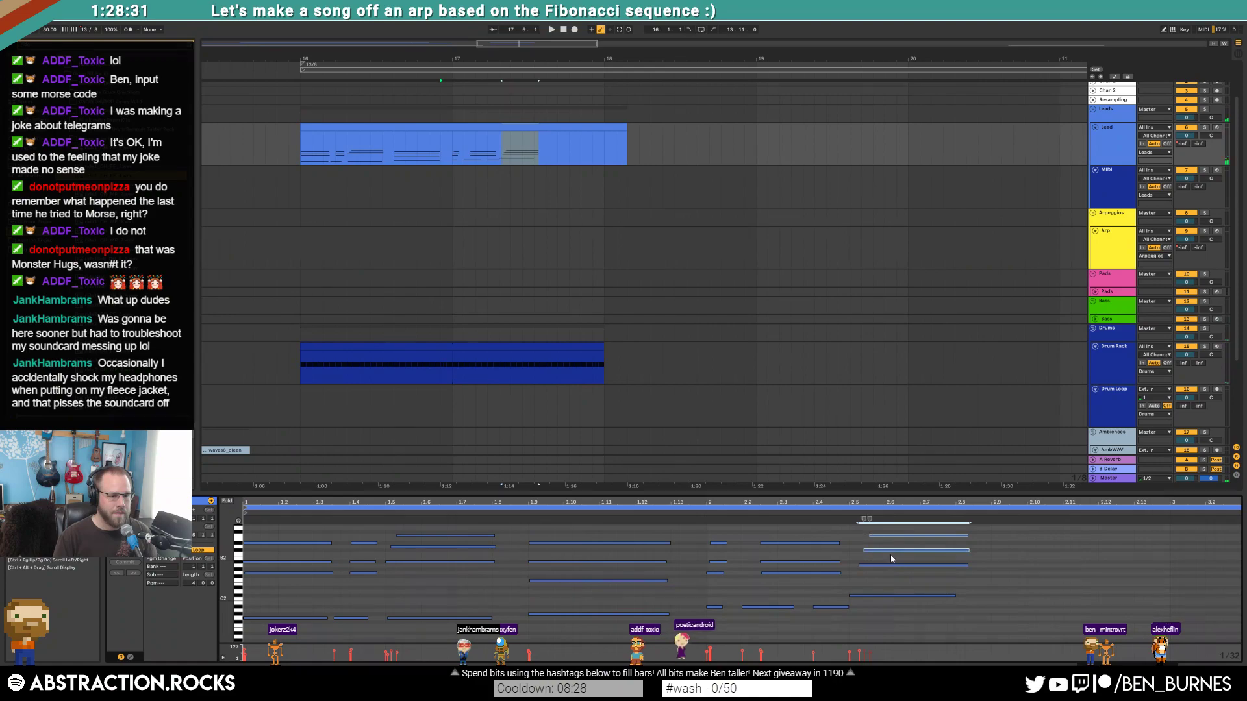
- Open the arp clip around bar 13 and check its notes against the bar 16 lead section
{"action": "left_click_drag", "start_coordinate": [887, 504], "coordinate": [650, 502]}
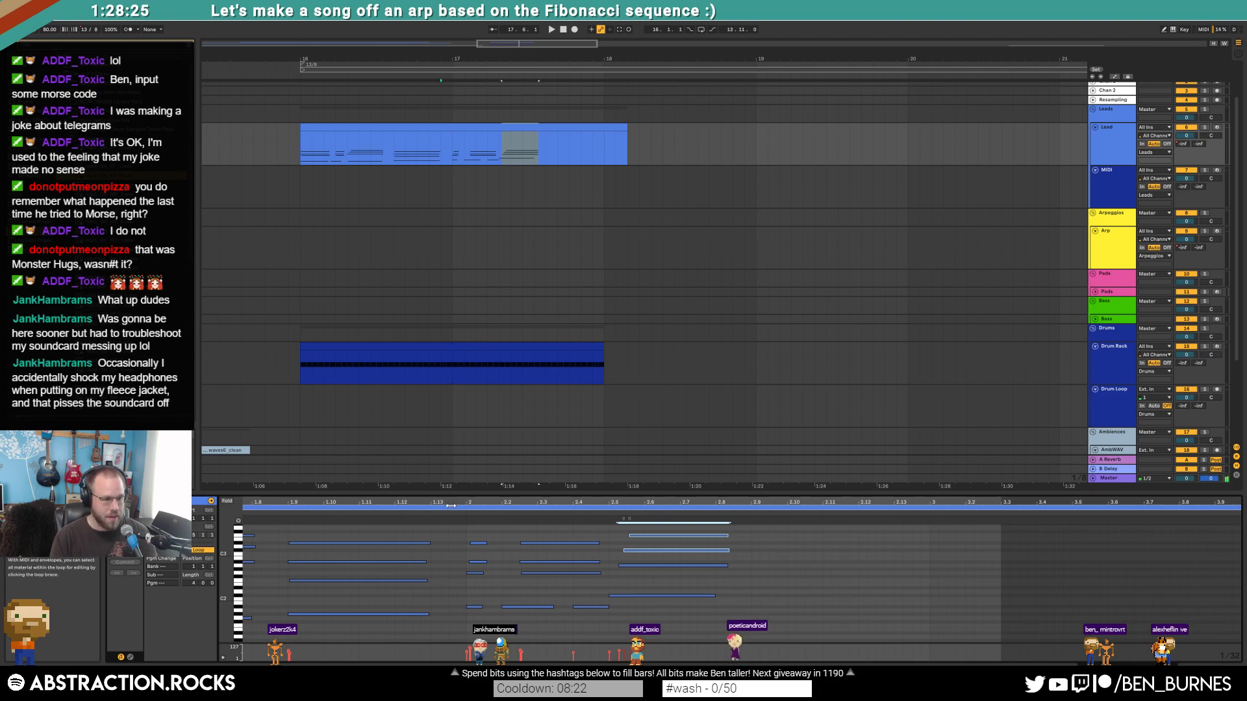
{"action": "left_click_drag", "start_coordinate": [504, 43], "coordinate": [443, 43]}
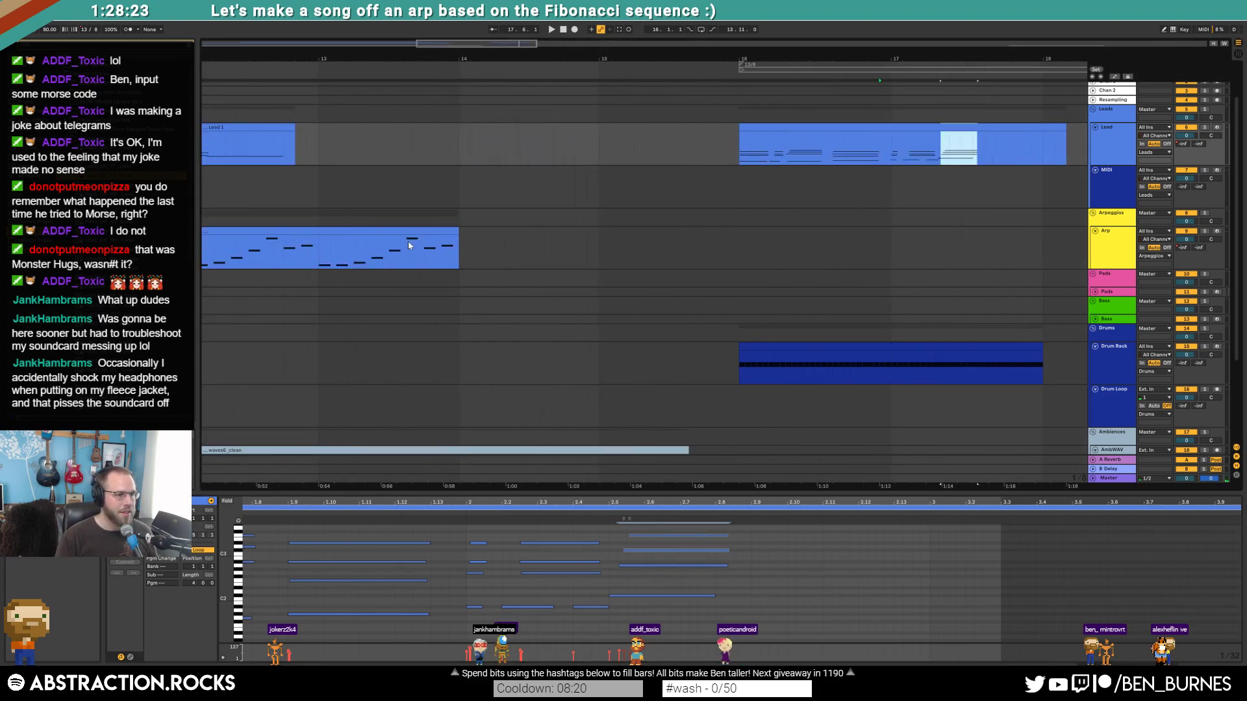
{"action": "left_click", "coordinate": [399, 232]}
{"action": "left_click", "coordinate": [512, 589]}
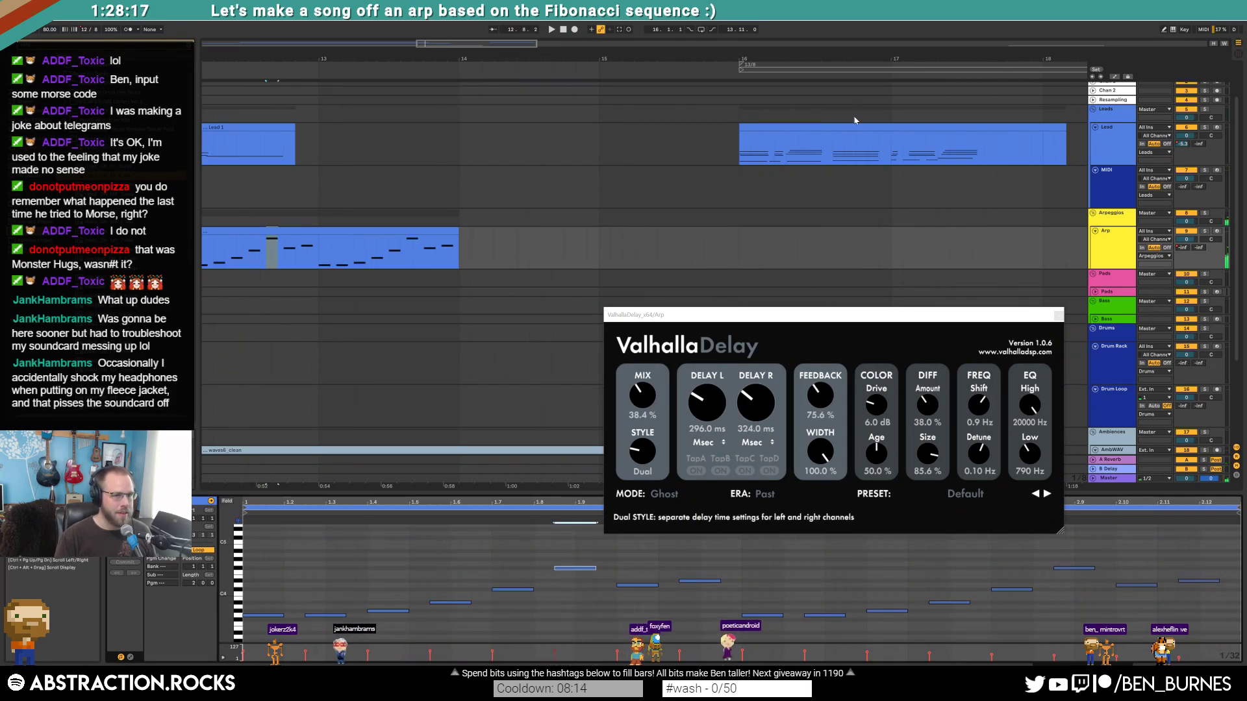
{"action": "scroll", "coordinate": [526, 479], "scroll_direction": "right", "scroll_amount": 3}
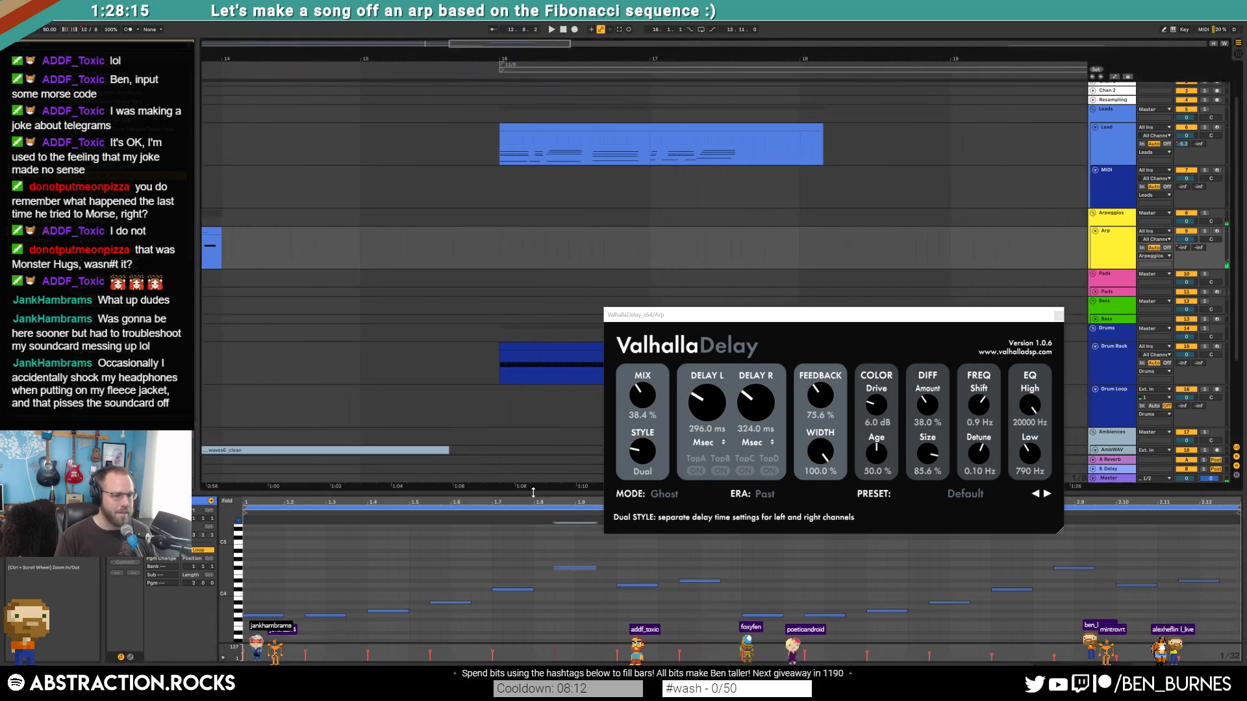
{"action": "left_click", "coordinate": [582, 595]}
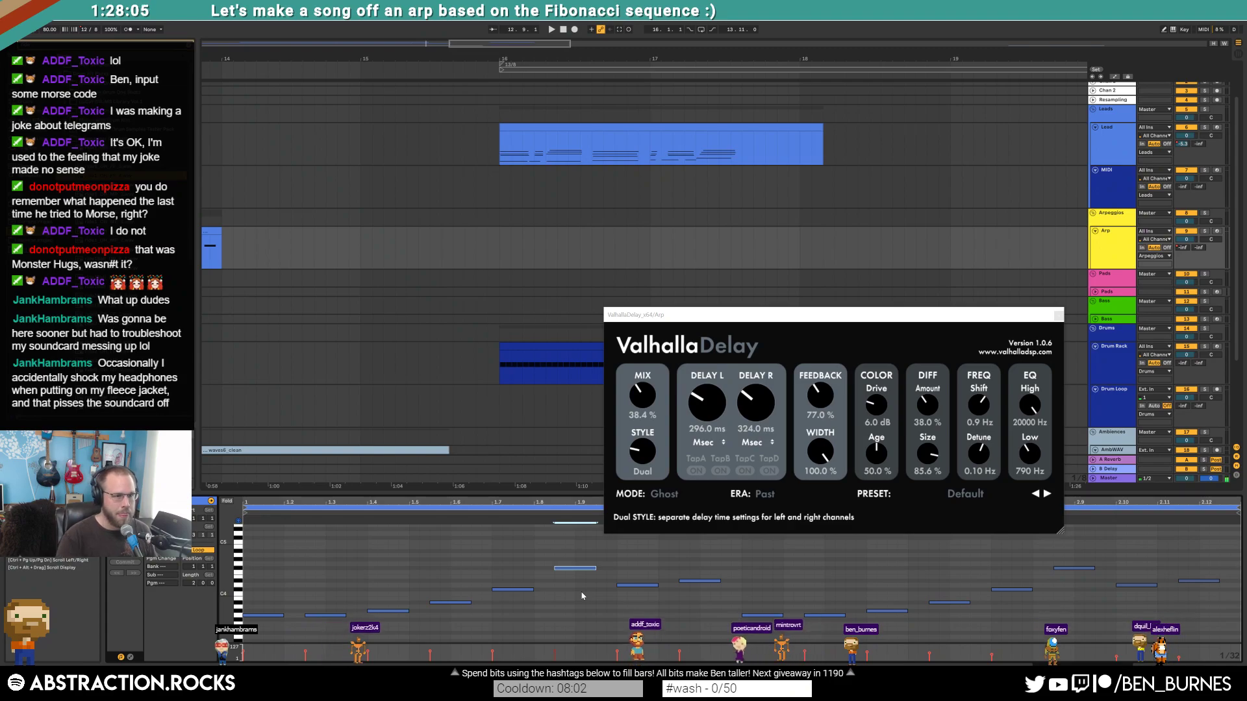
- Add a low note from about 2.9 to 2.13 in the bar 16 lead clip and extend the clip to bar 19
{"action": "left_click", "coordinate": [714, 125]}
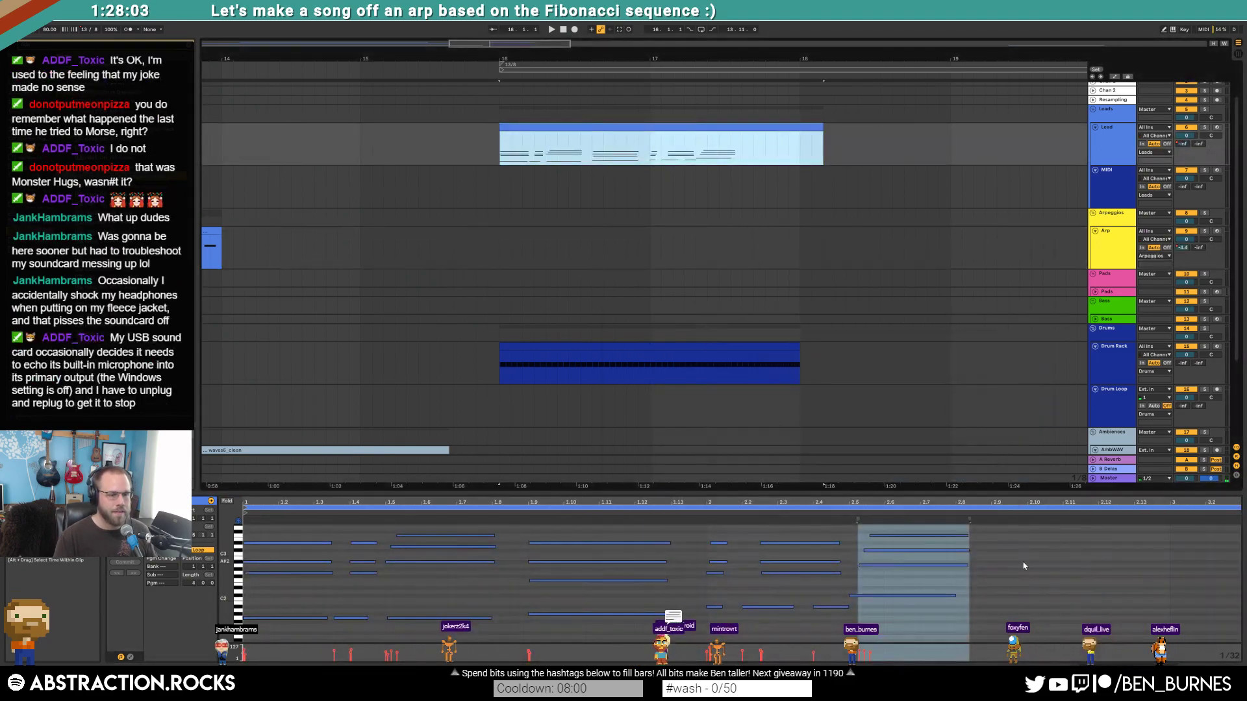
{"action": "left_click", "coordinate": [1025, 588]}
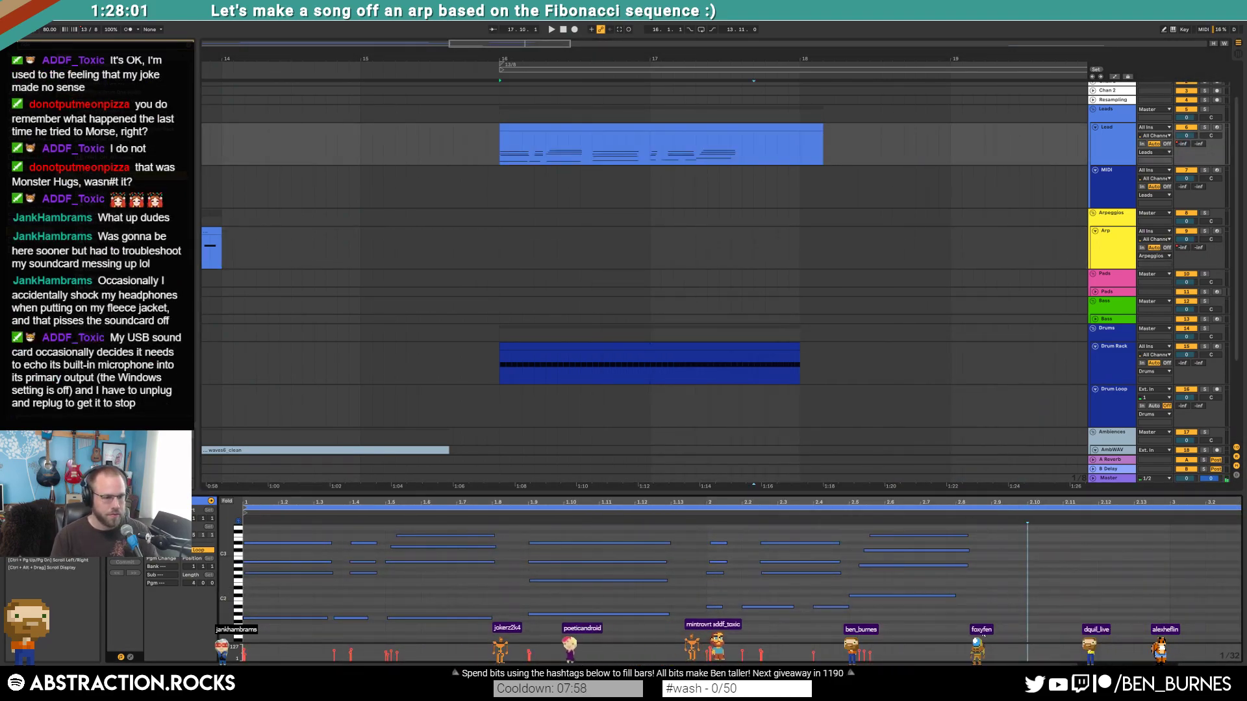
{"action": "left_click", "coordinate": [992, 621]}
{"action": "left_click_drag", "start_coordinate": [992, 621], "coordinate": [1135, 622]}
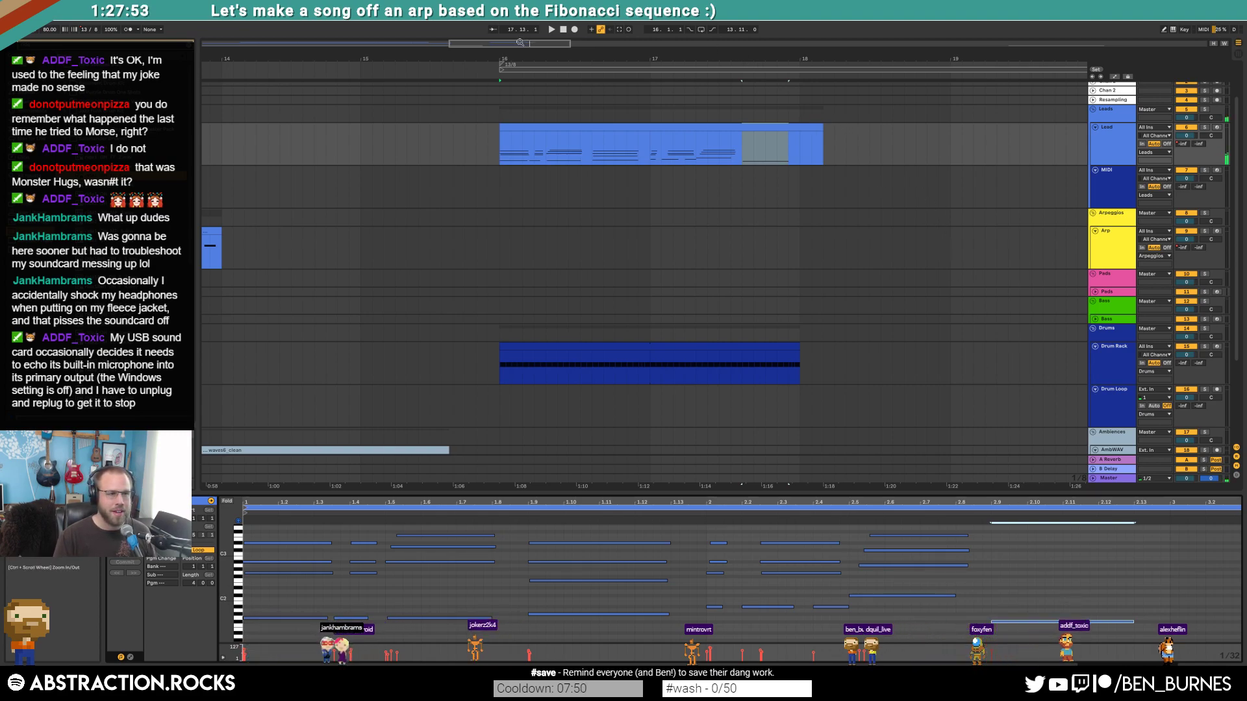
{"action": "left_click_drag", "start_coordinate": [553, 46], "coordinate": [571, 45]}
{"action": "left_click_drag", "start_coordinate": [687, 129], "coordinate": [817, 129]}
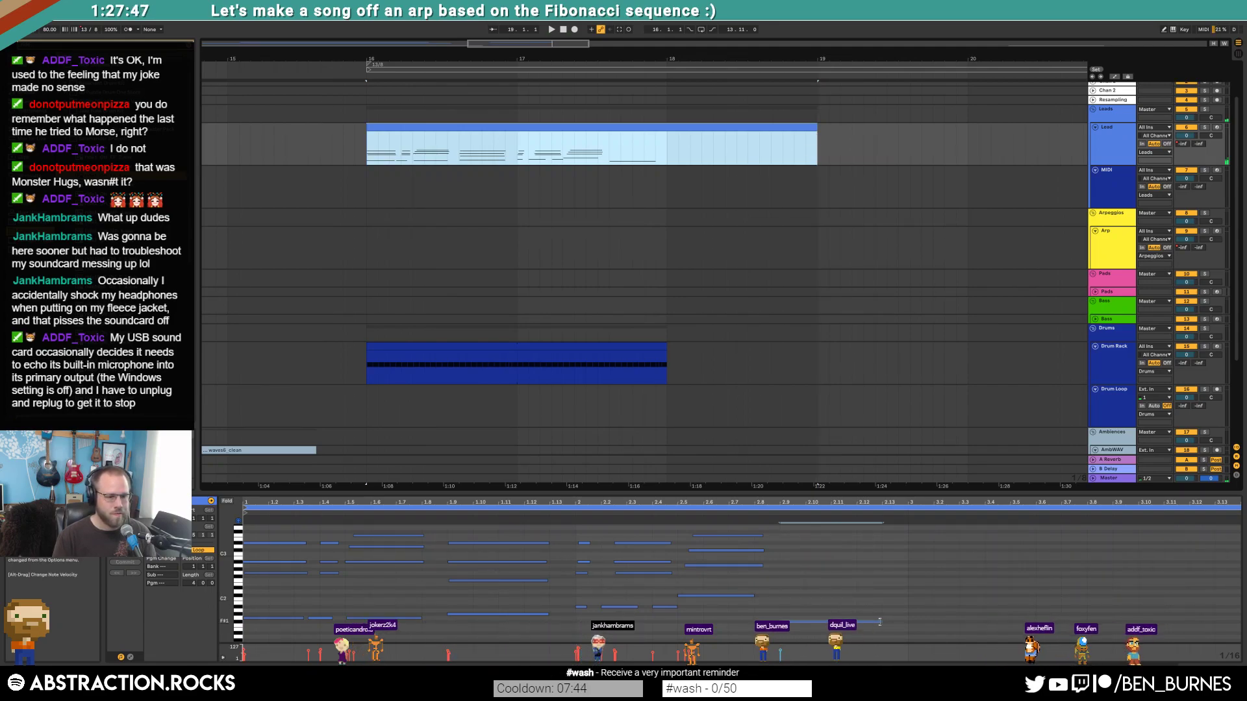
- Shorten the last low note in the bar 16 lead clip, audition the phrase's end, and arm the Lead track
{"action": "left_click_drag", "start_coordinate": [879, 622], "coordinate": [850, 622]}
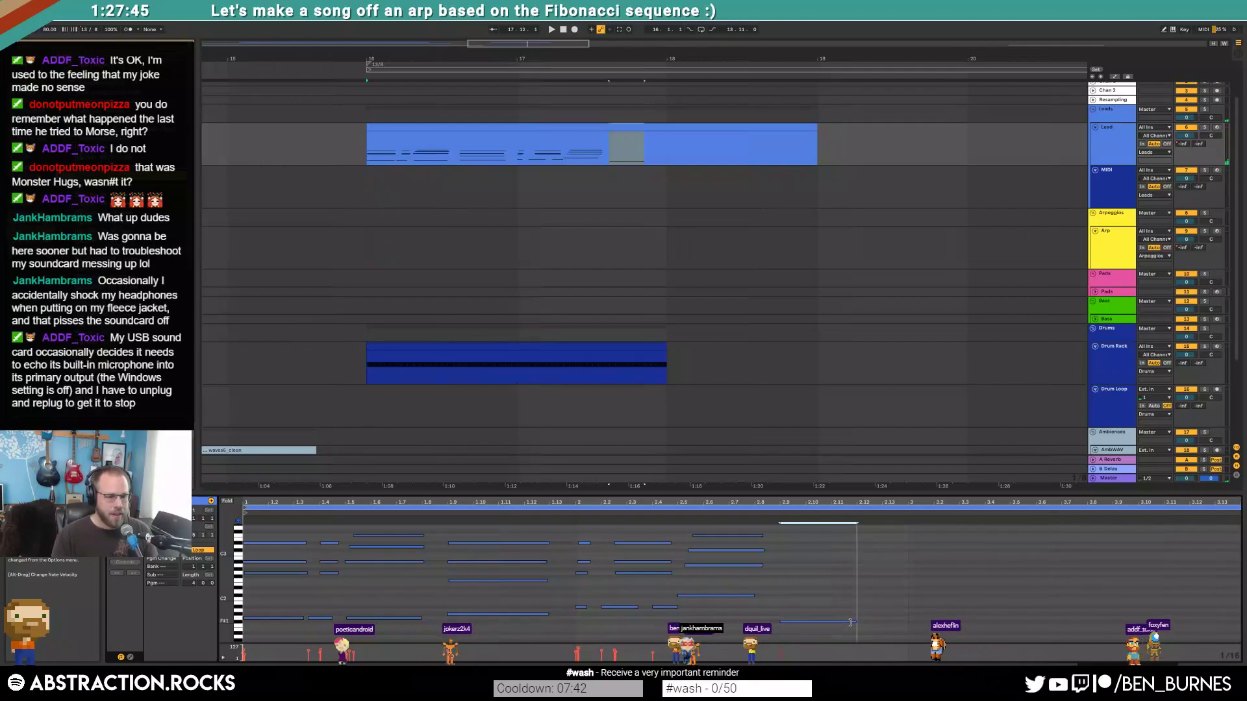
{"action": "left_click", "coordinate": [563, 513]}
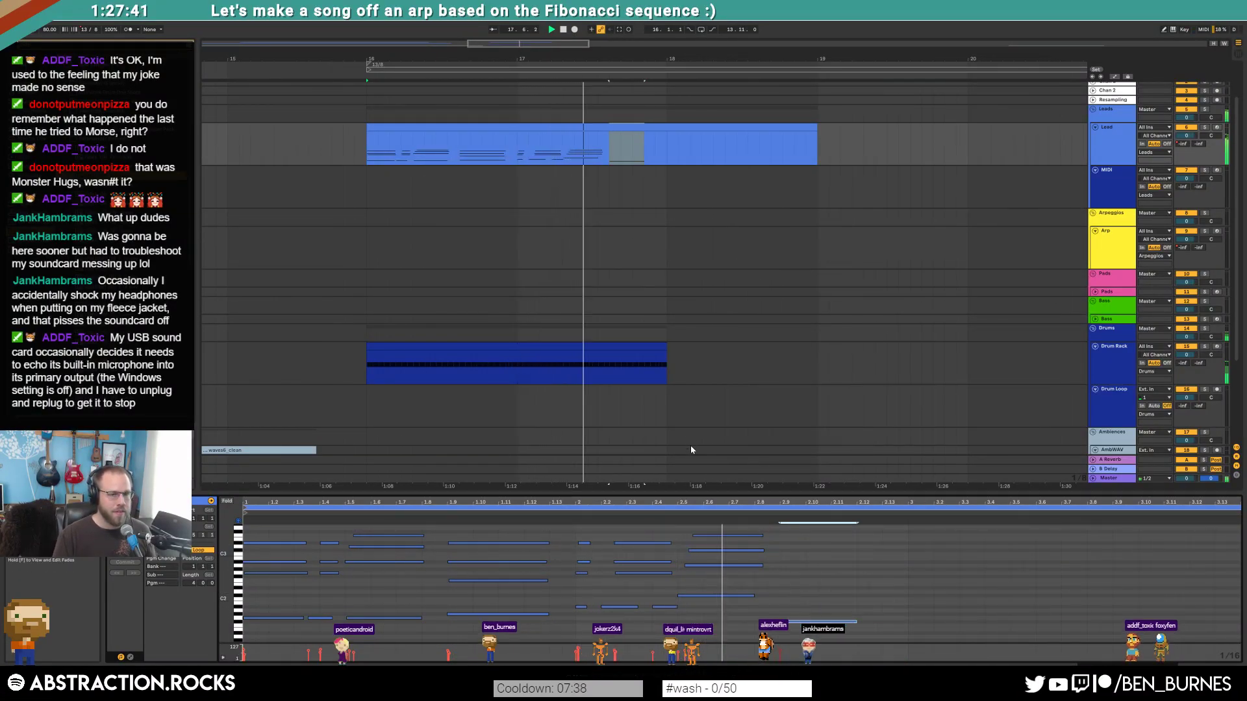
{"action": "left_click", "coordinate": [1215, 127]}
{"action": "key", "text": "space"}
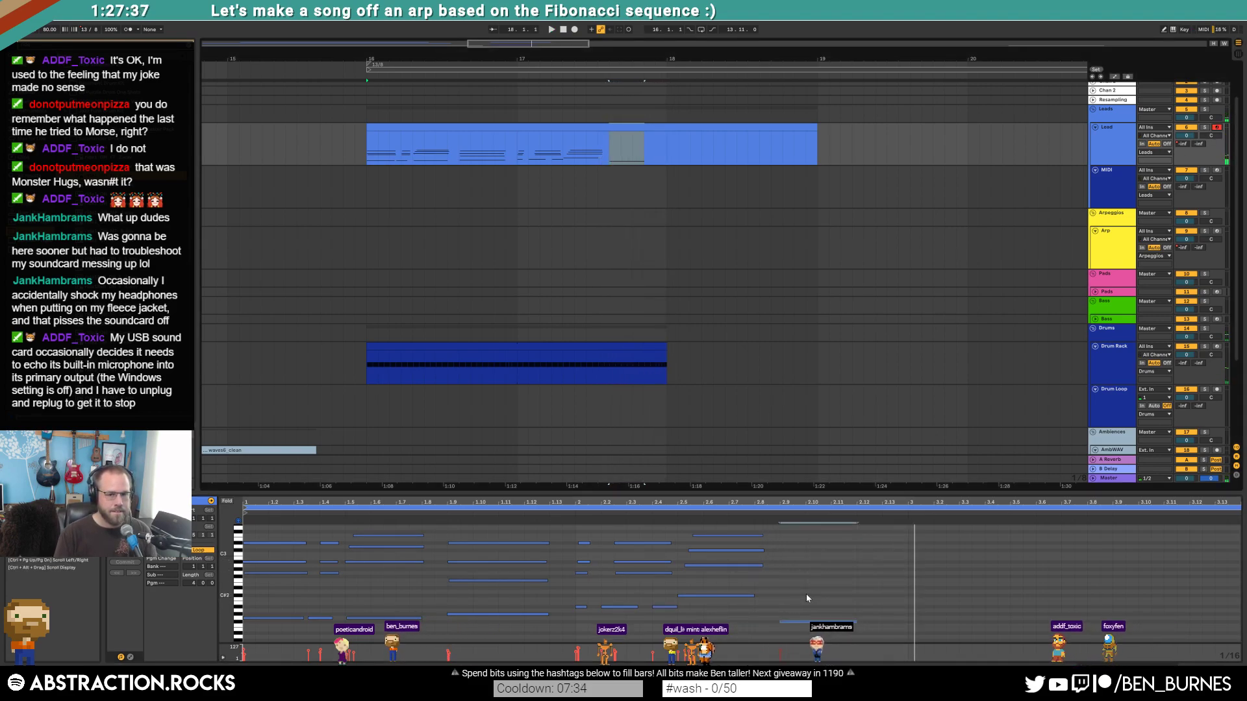
- Lengthen the last low lead note and trim the lead clip's end back to bar 18
{"action": "left_click_drag", "start_coordinate": [855, 622], "coordinate": [892, 622]}
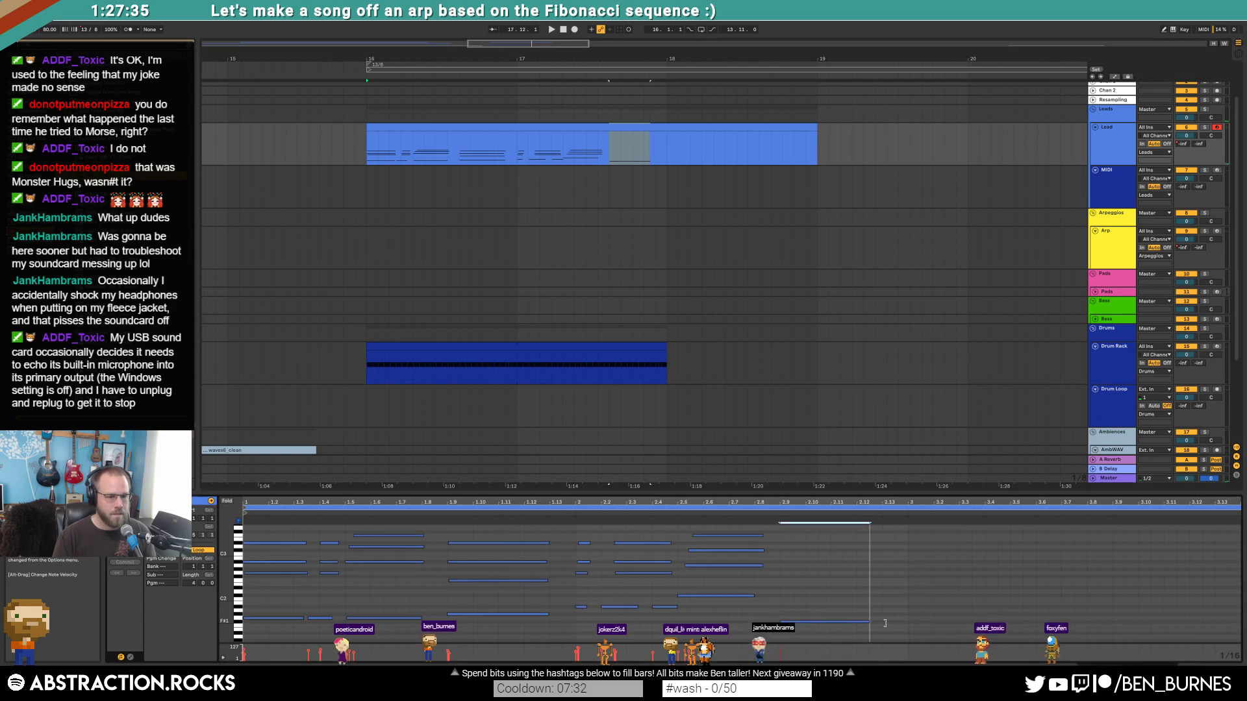
{"action": "left_click_drag", "start_coordinate": [816, 130], "coordinate": [667, 134]}
- Add chord notes at 2.10 above the last low note, with short rising notes leading into a long high note held to the clip's end
{"action": "left_click", "coordinate": [1059, 561]}
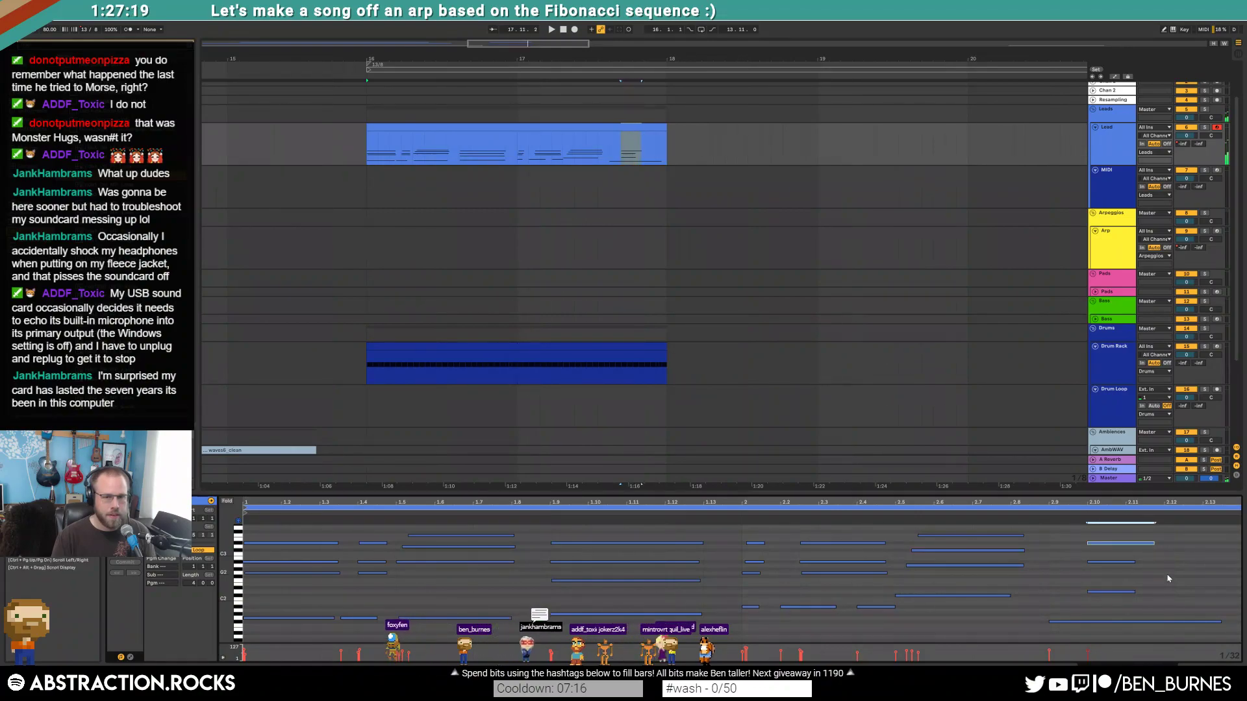
{"action": "scroll", "coordinate": [1166, 572], "scroll_direction": "up", "scroll_amount": 1}
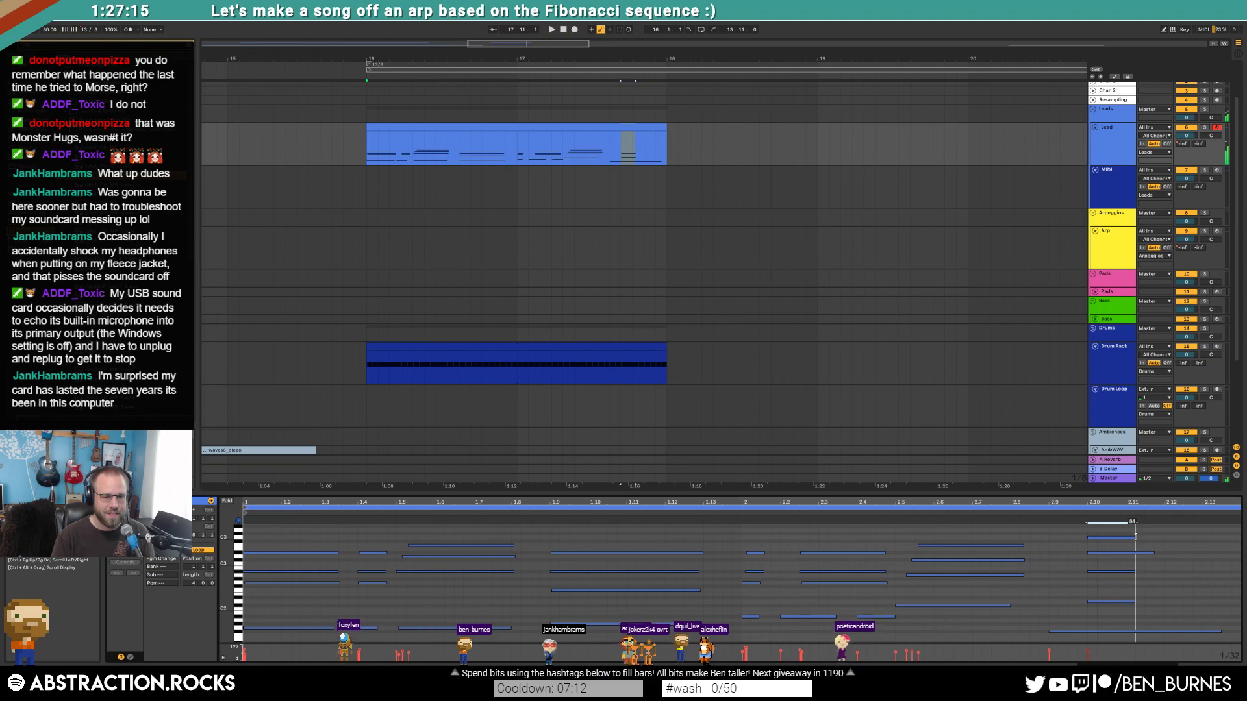
{"action": "scroll", "coordinate": [1104, 536], "scroll_direction": "up", "scroll_amount": 2}
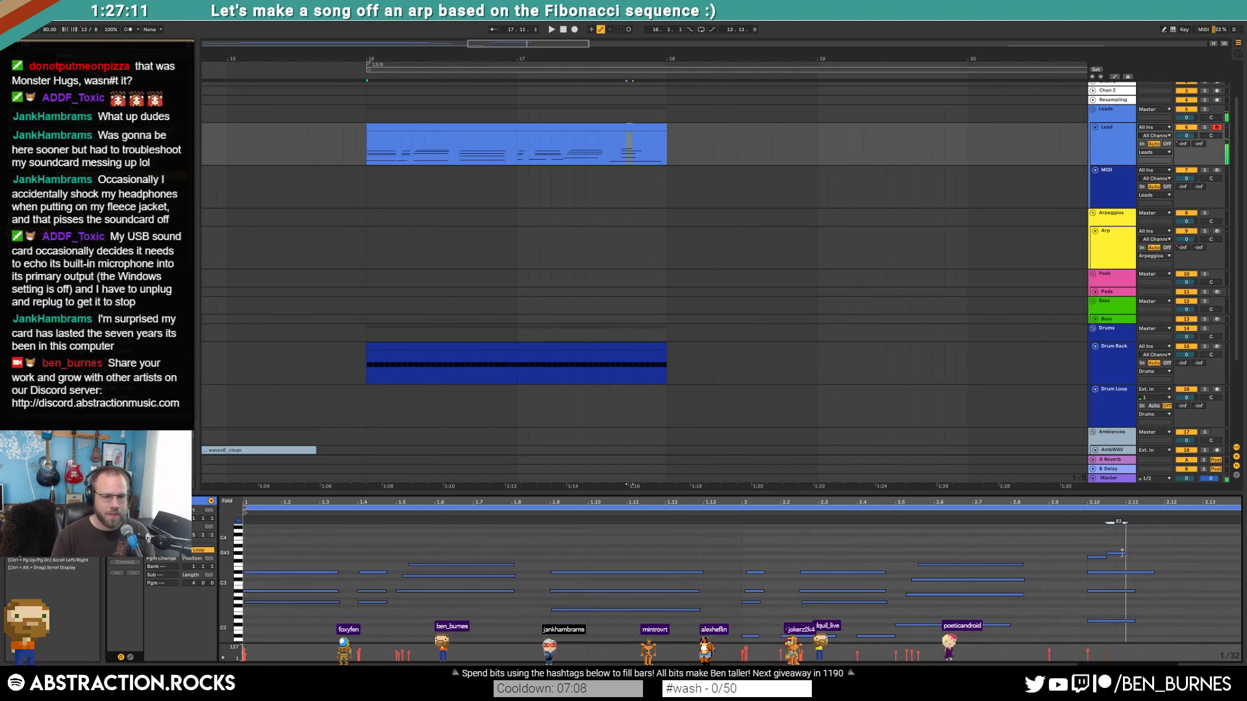
{"action": "left_click_drag", "start_coordinate": [1144, 531], "coordinate": [1236, 531]}
{"action": "scroll", "coordinate": [1124, 561], "scroll_direction": "down", "scroll_amount": 4}
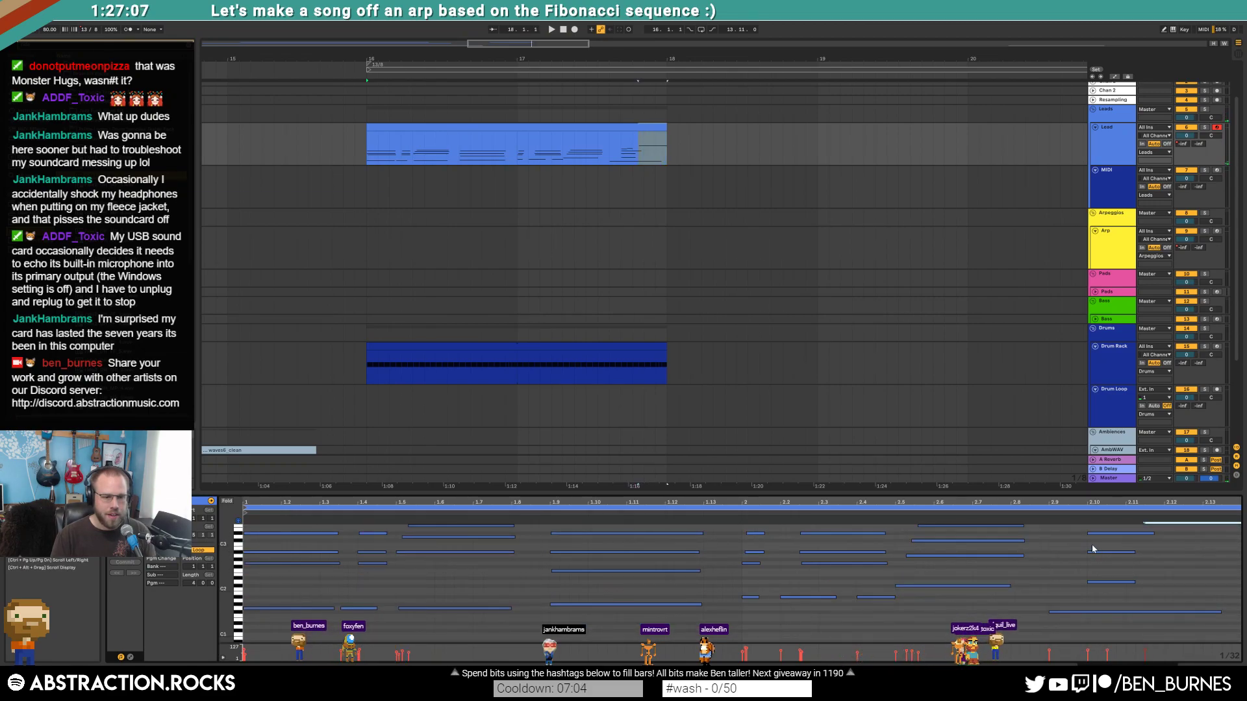
- Extend the chord notes at 2.10 to nearly the end of the lead clip and select them with the low note
{"action": "left_click_drag", "start_coordinate": [1104, 534], "coordinate": [1108, 533]}
{"action": "mouse_move", "coordinate": [1118, 587]}
{"action": "left_mouse_down"}
{"action": "mouse_move", "coordinate": [1136, 545]}
{"action": "mouse_move", "coordinate": [1224, 533]}
{"action": "left_mouse_up"}
{"action": "left_click_drag", "start_coordinate": [232, 563], "coordinate": [206, 572]}
{"action": "left_click_drag", "start_coordinate": [1176, 624], "coordinate": [1171, 506]}
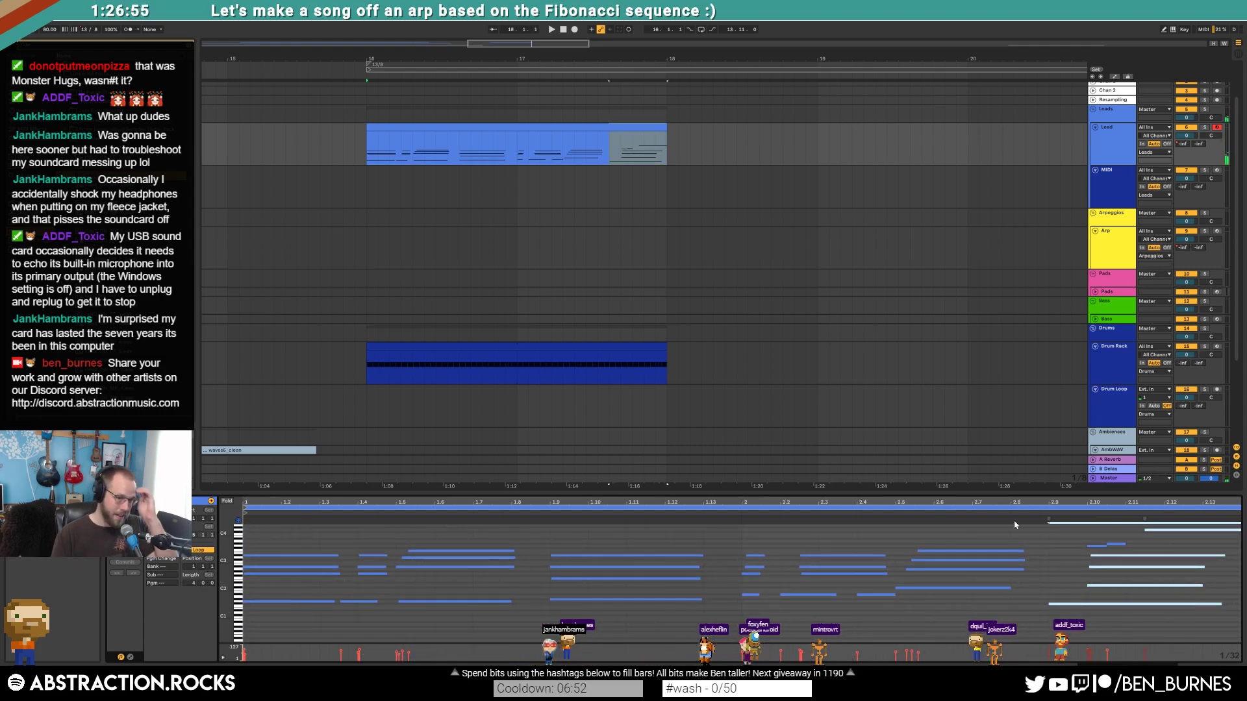
- Lower the pitch of the long high note that starts midway through 2.11 in the lead clip
{"action": "left_click", "coordinate": [1156, 530]}
{"action": "key", "text": "Down"}
{"action": "key", "text": "Down"}
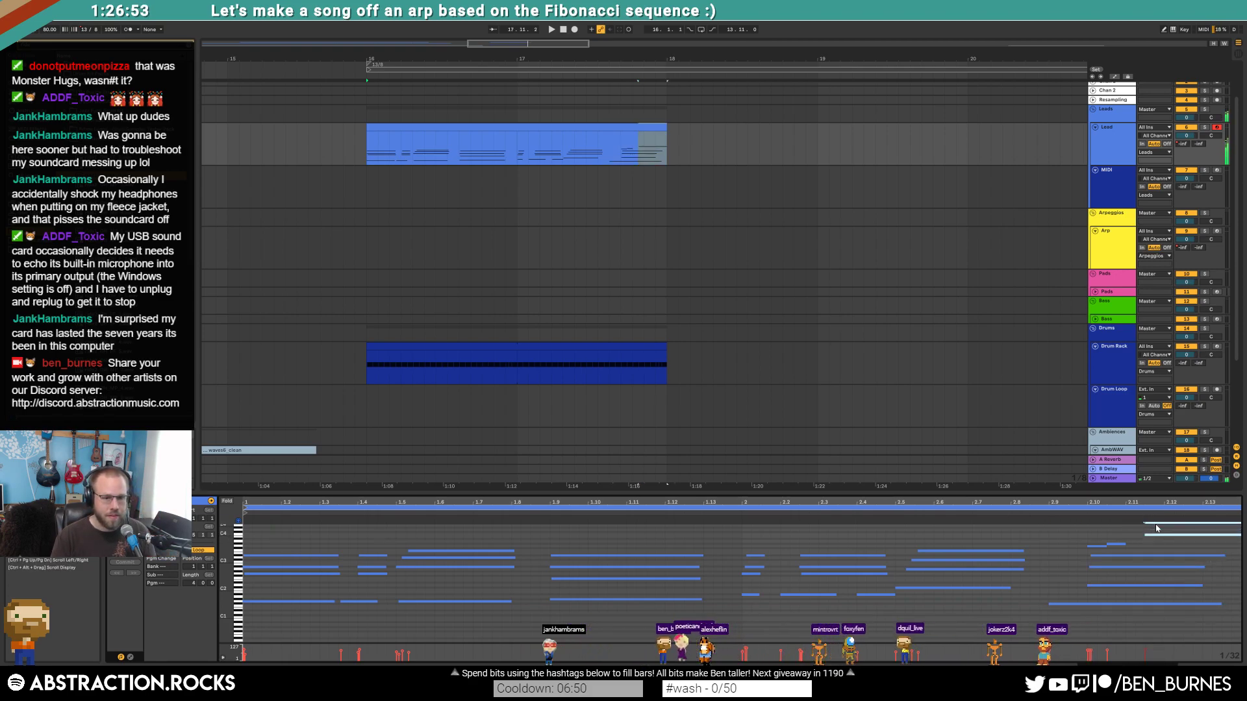
- Raise the lowest chord note at 2.10 by one semitone and play the lead section from bar 16
{"action": "left_click_drag", "start_coordinate": [1136, 540], "coordinate": [1148, 634]}
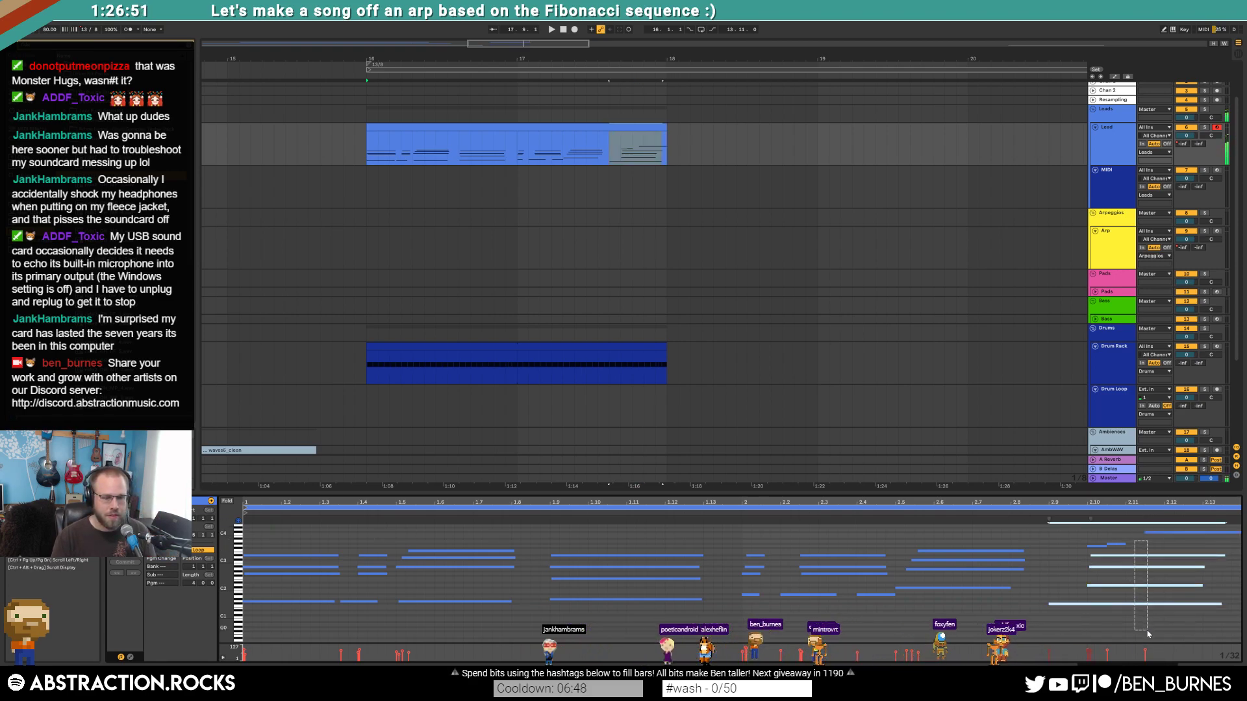
{"action": "left_click", "coordinate": [1091, 585]}
{"action": "mouse_move", "coordinate": [1119, 574]}
{"action": "left_mouse_down"}
{"action": "mouse_move", "coordinate": [1128, 579]}
{"action": "mouse_move", "coordinate": [1115, 617]}
{"action": "left_mouse_up"}
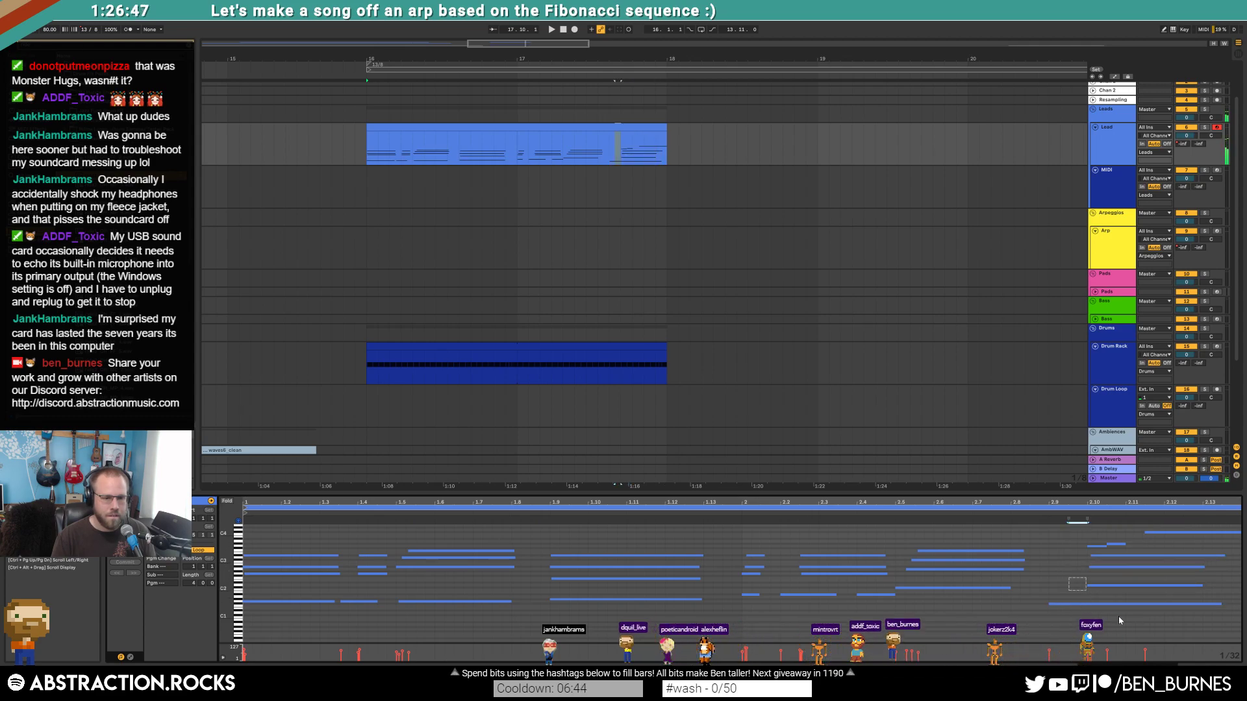
{"action": "left_click_drag", "start_coordinate": [1076, 576], "coordinate": [1097, 599]}
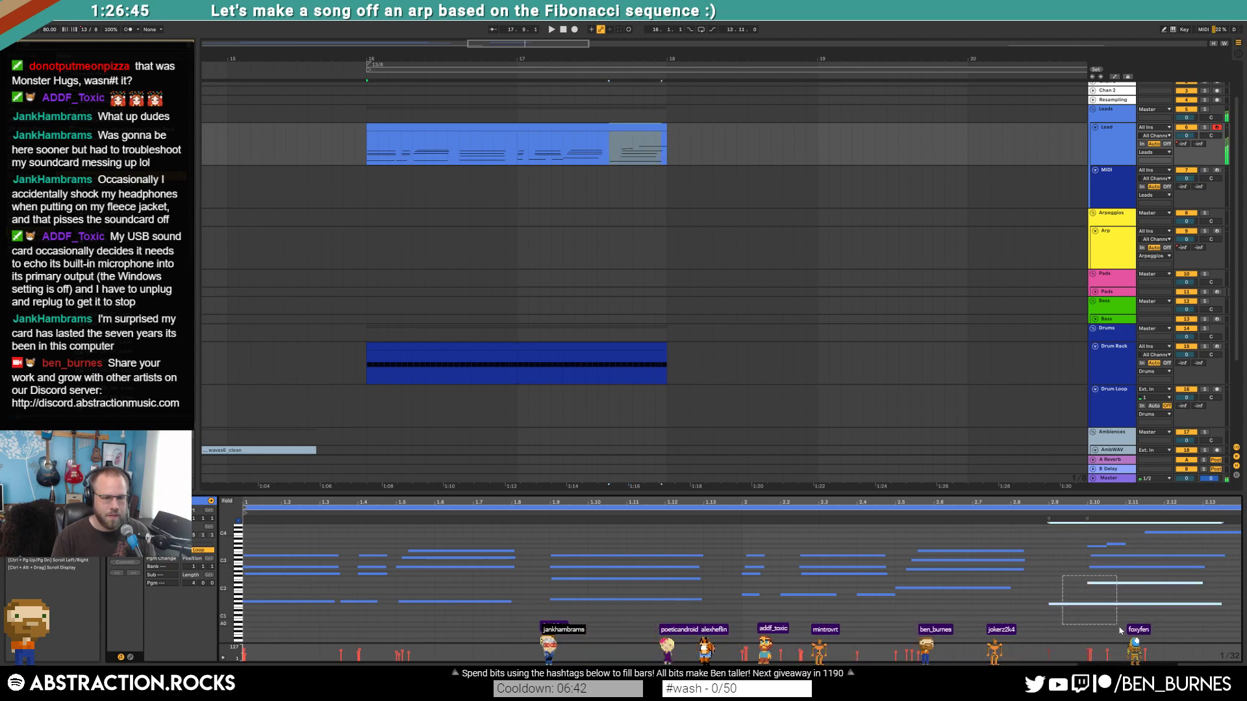
{"action": "key", "text": "space"}
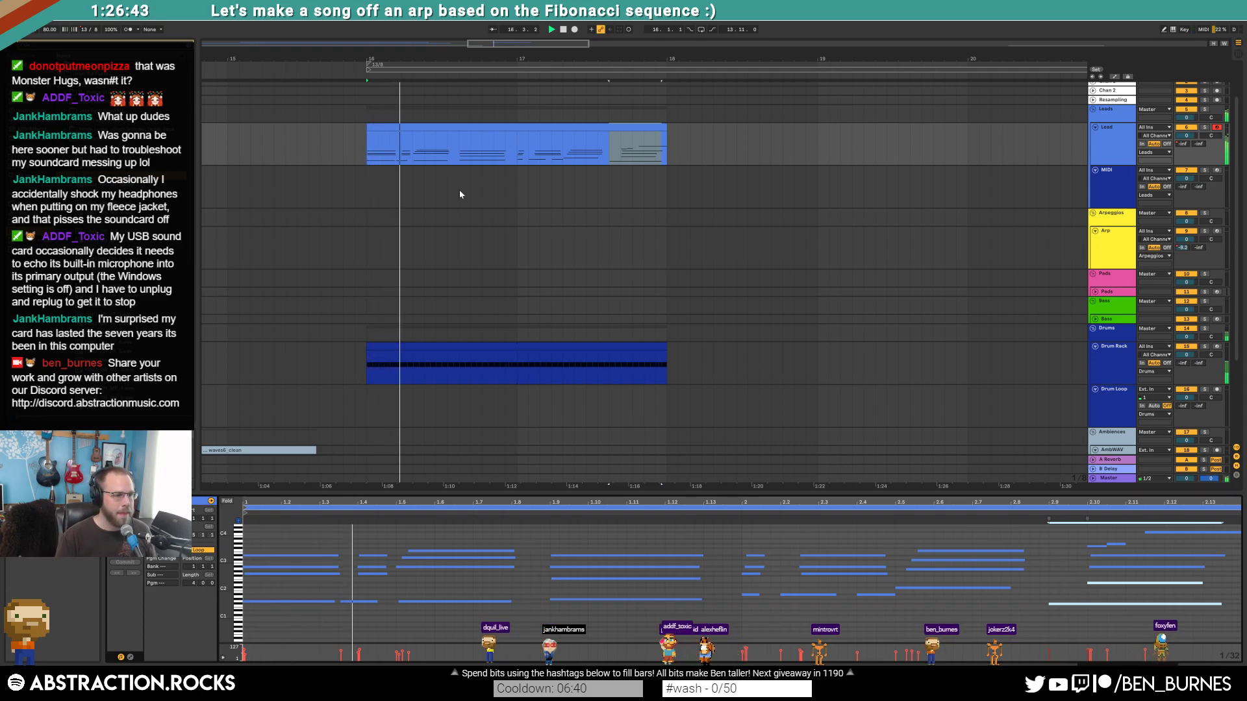
- Loop playback over the Lead clip and move the last chord's three upper notes to halfway between beats 2.9 and 2.10
{"action": "left_click", "coordinate": [620, 127]}
{"action": "key", "text": "ctrl+l"}
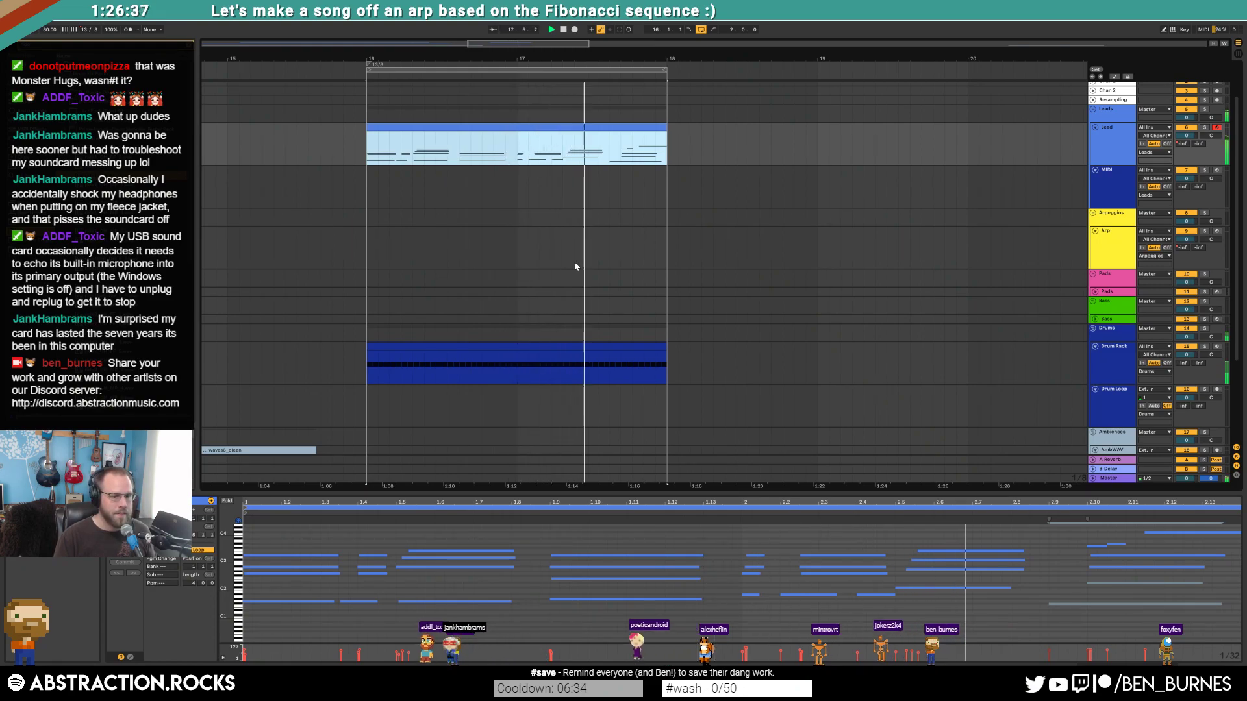
{"action": "left_click", "coordinate": [1075, 568]}
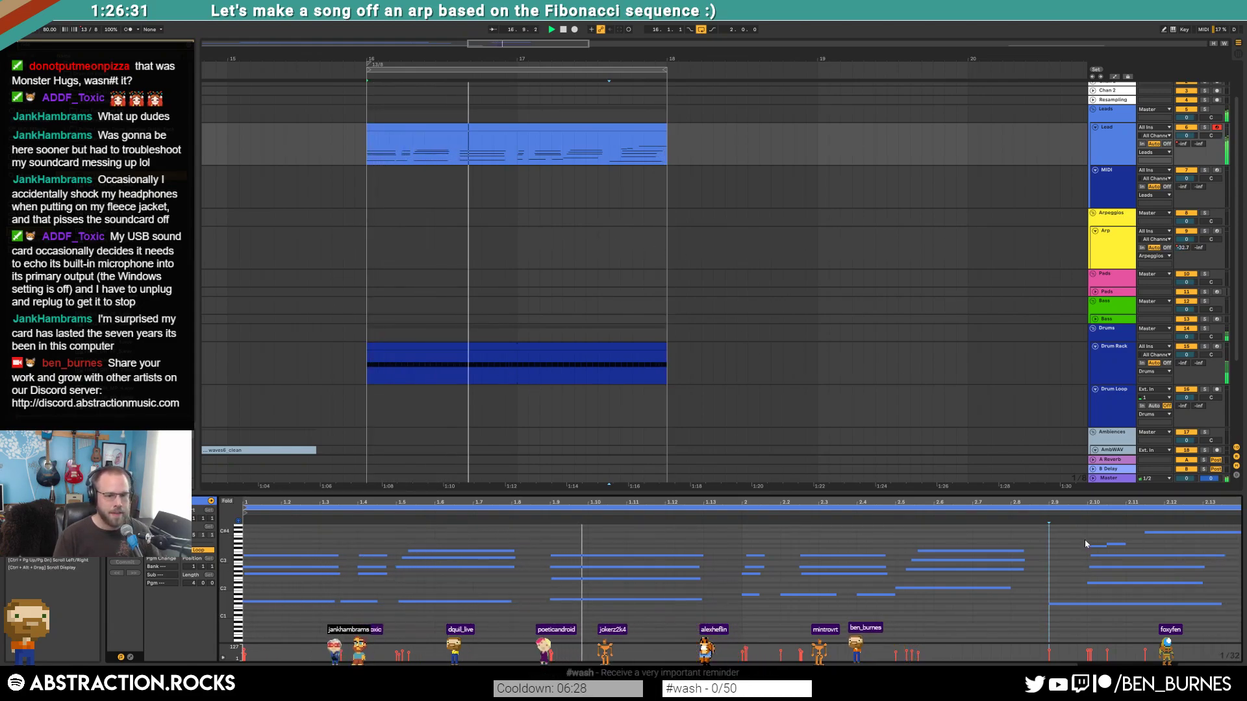
{"action": "left_click_drag", "start_coordinate": [1078, 529], "coordinate": [1183, 552]}
{"action": "left_click_drag", "start_coordinate": [1087, 596], "coordinate": [1160, 533]}
{"action": "left_click", "coordinate": [1105, 538]}
{"action": "left_click", "coordinate": [238, 521]}
{"action": "left_click_drag", "start_coordinate": [1065, 530], "coordinate": [1151, 552]}
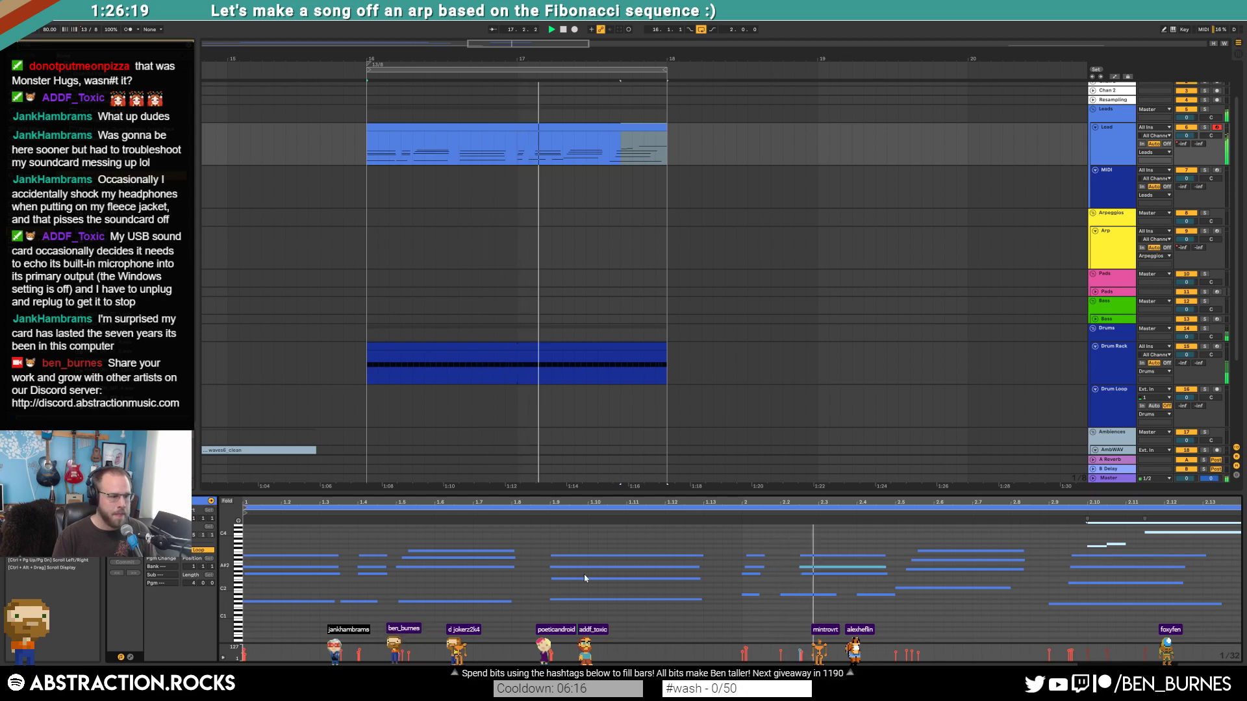
- Shorten the Lead clip's high final note after beat 2.11 and finish the melody with short lower notes up to the clip's end
{"action": "left_click", "coordinate": [134, 558]}
{"action": "left_click", "coordinate": [132, 569]}
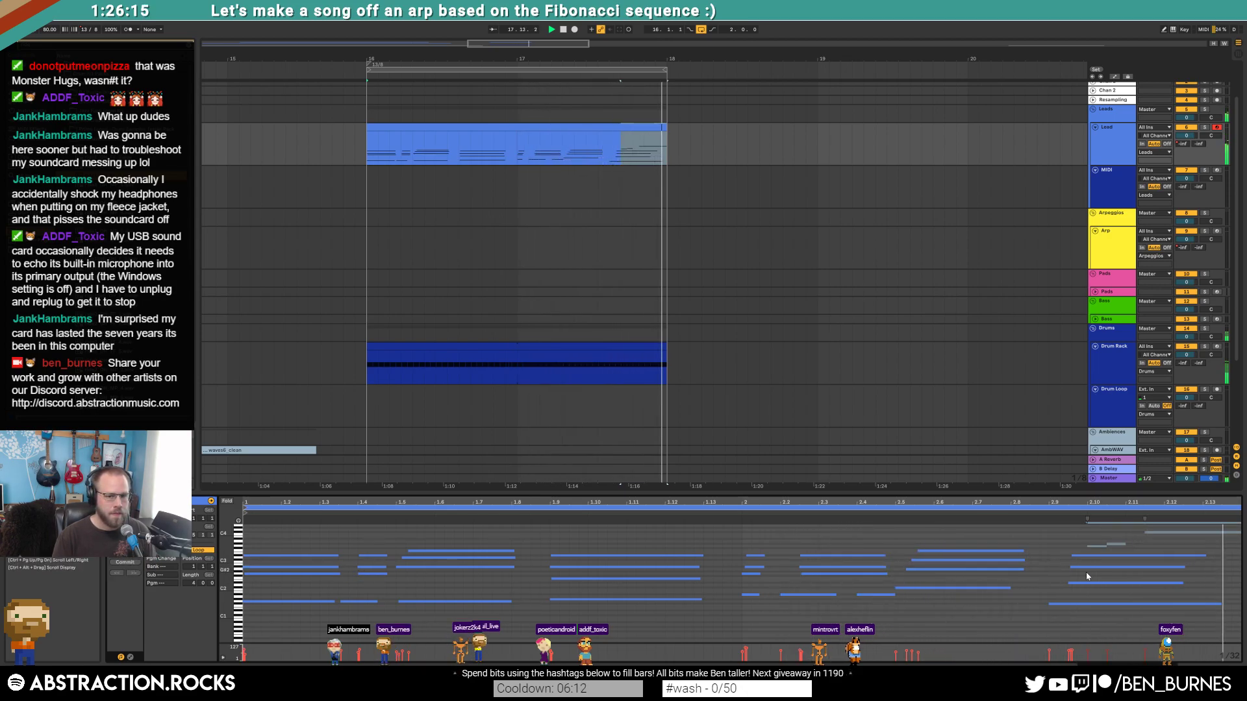
{"action": "double_click", "coordinate": [1201, 537]}
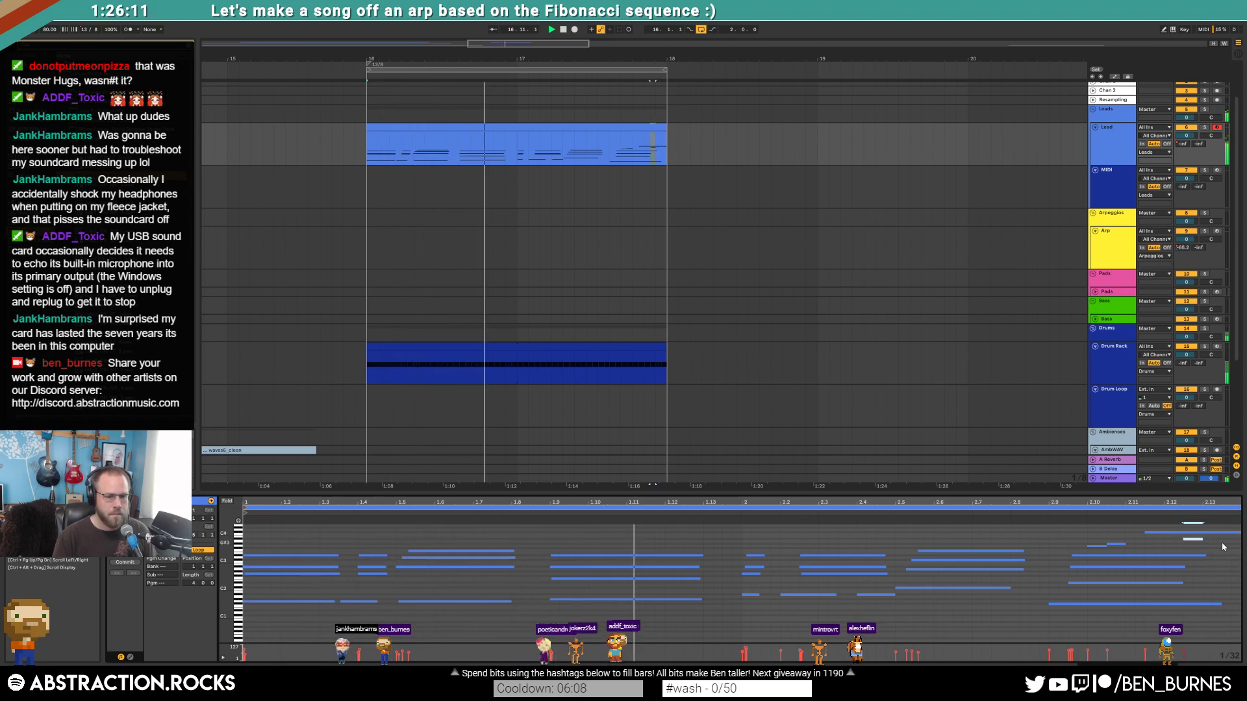
{"action": "left_click_drag", "start_coordinate": [1209, 538], "coordinate": [1202, 544]}
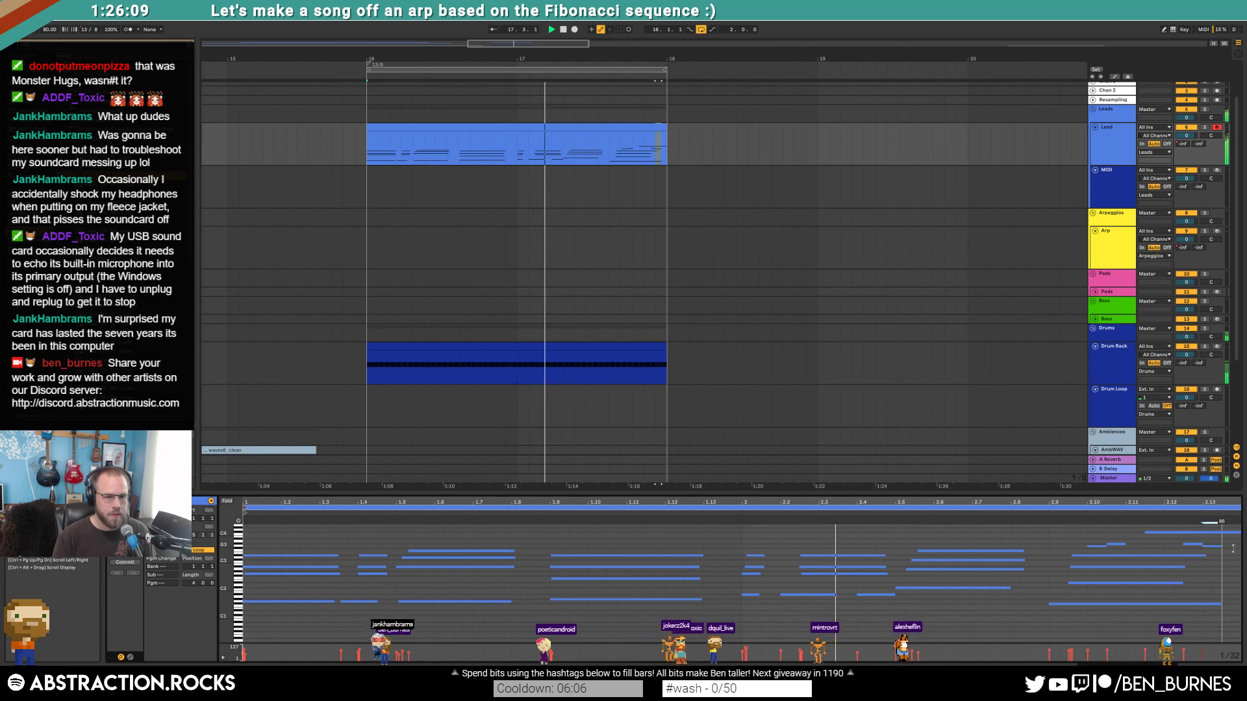
{"action": "left_click_drag", "start_coordinate": [1216, 532], "coordinate": [1159, 533]}
{"action": "left_click", "coordinate": [1206, 546]}
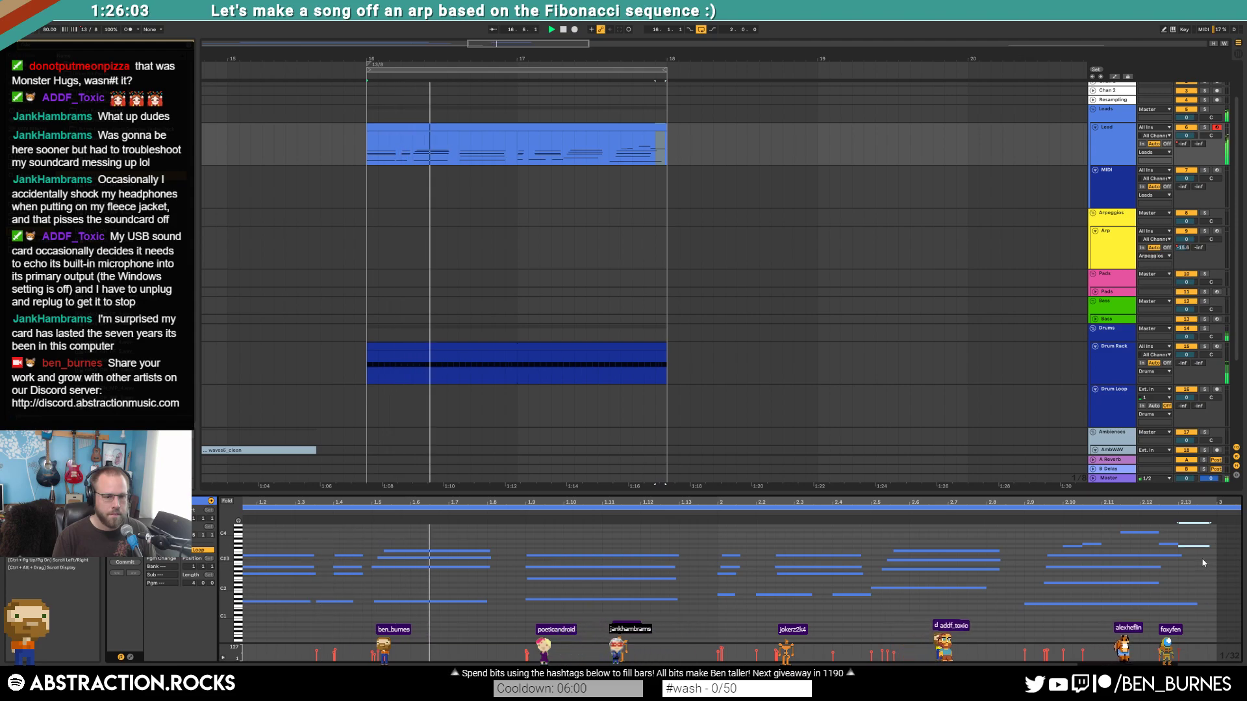
{"action": "double_click", "coordinate": [1201, 556]}
{"action": "left_click_drag", "start_coordinate": [1206, 555], "coordinate": [1216, 556]}
- Show the Drum Rack track's devices, stop playback and open its ride clip in the note editor
{"action": "left_click", "coordinate": [704, 542]}
{"action": "key", "text": "shift+Tab"}
{"action": "left_click", "coordinate": [548, 345]}
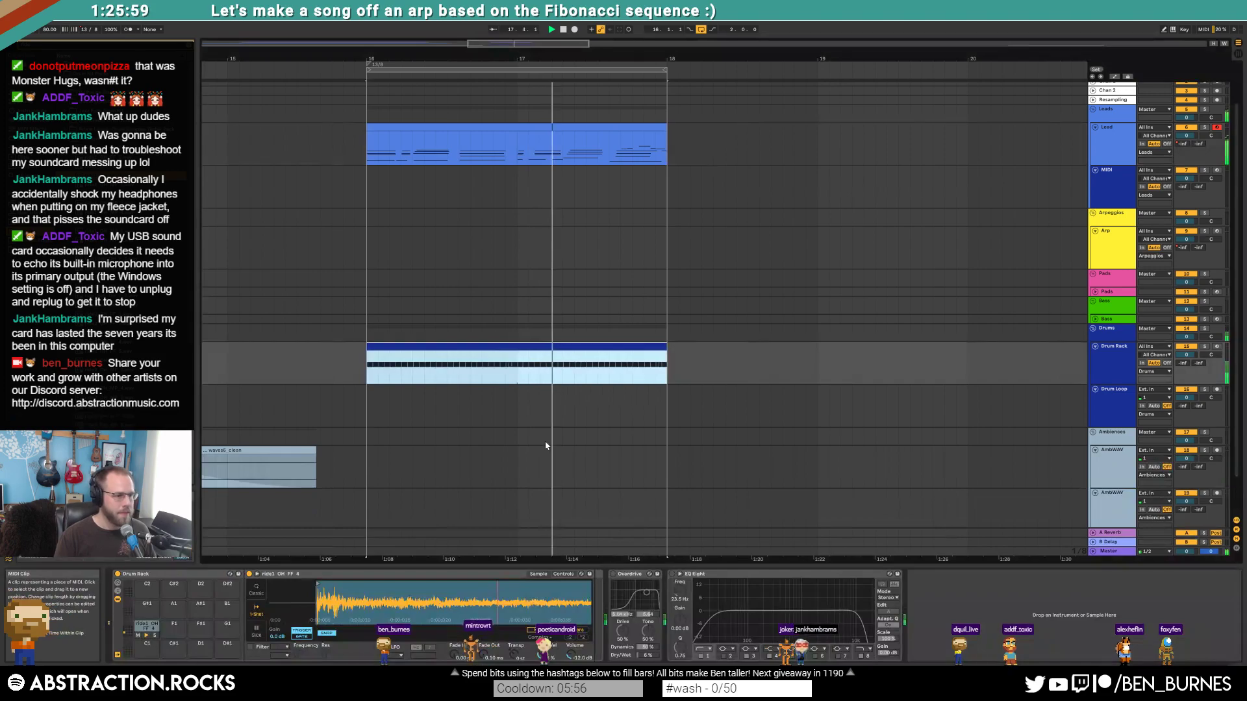
{"action": "left_click", "coordinate": [150, 184]}
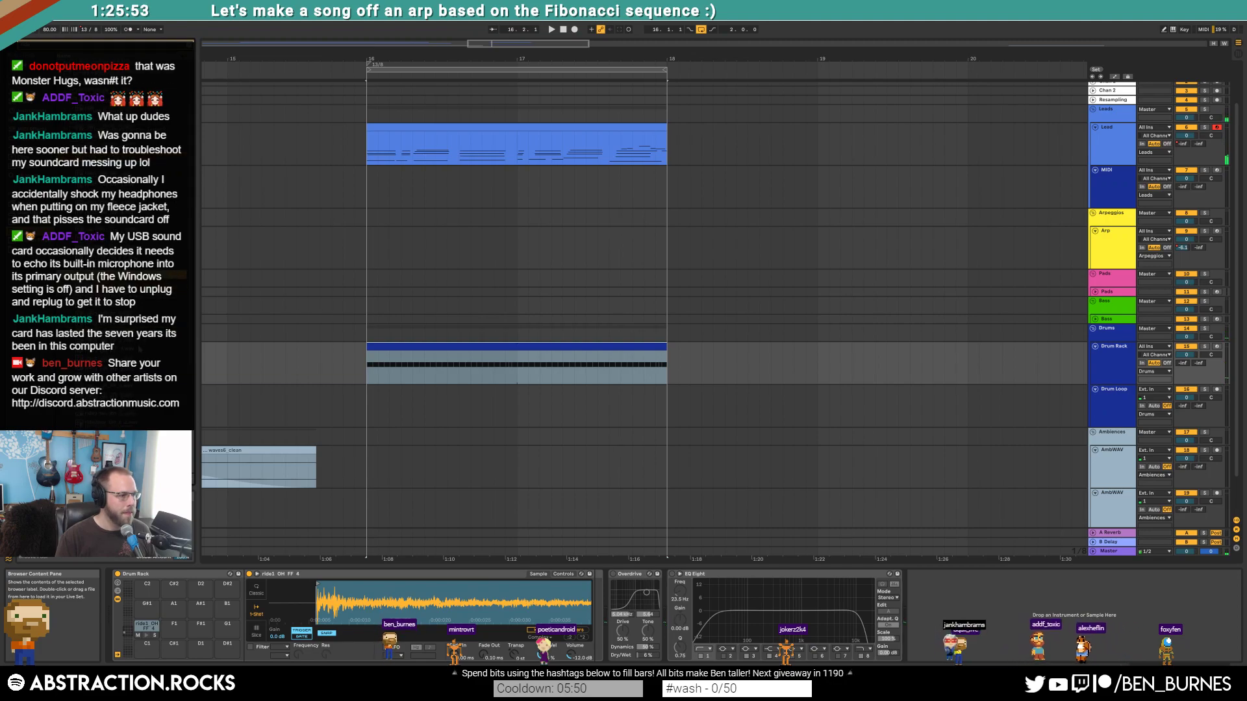
{"action": "double_click", "coordinate": [400, 360]}
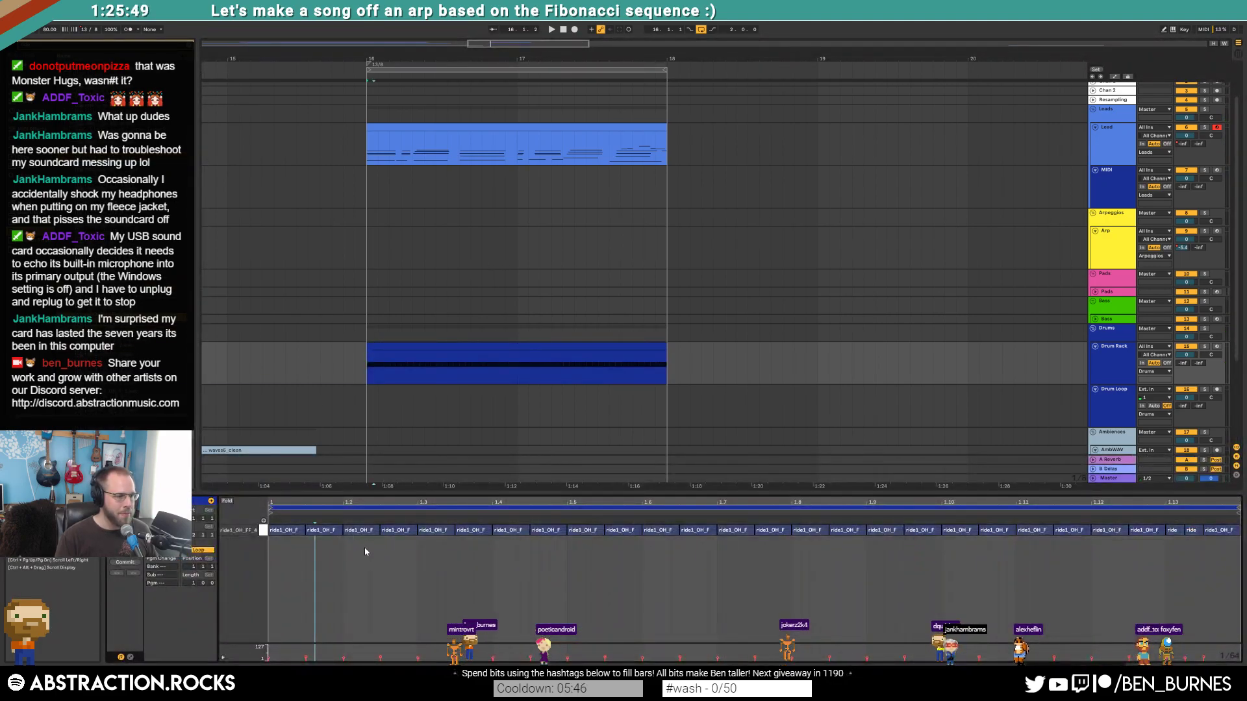
- Remove three ride hits around beats 1.4 and 1.5, and consolidate the looping Drum Rack clip into one two-bar pattern
{"action": "double_click", "coordinate": [473, 531]}
{"action": "double_click", "coordinate": [511, 531]}
{"action": "key", "text": "space"}
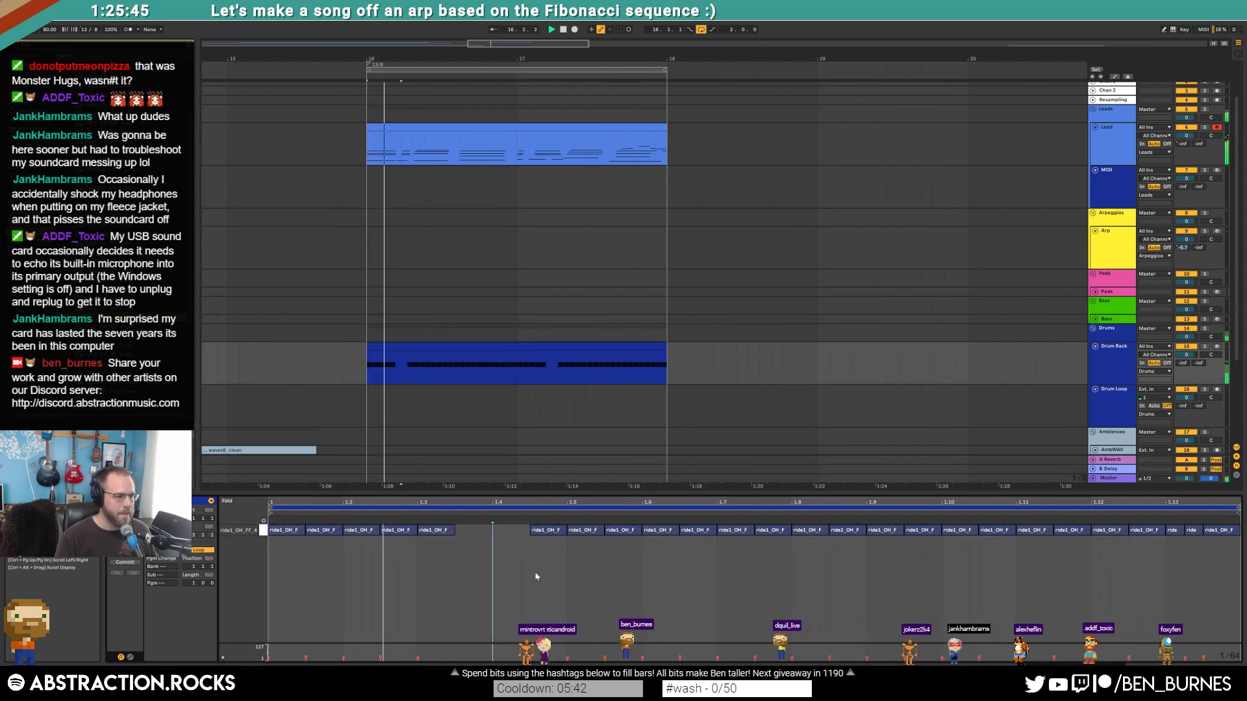
{"action": "double_click", "coordinate": [622, 530]}
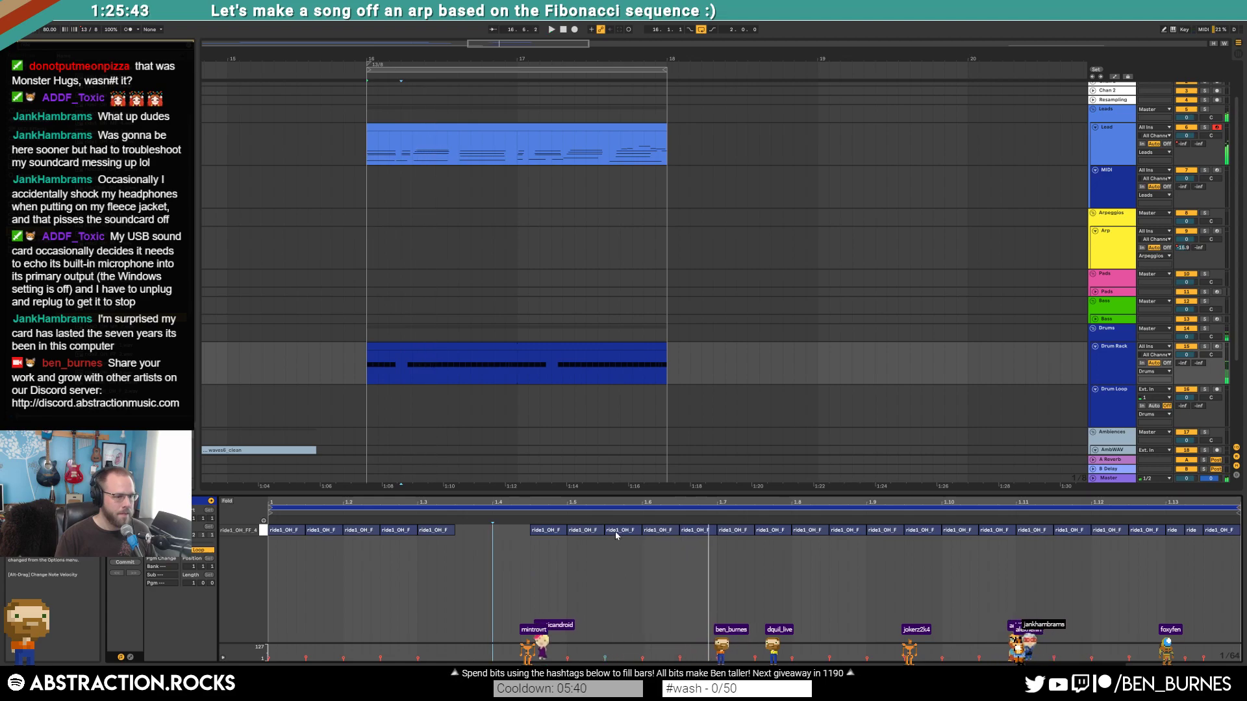
{"action": "left_click", "coordinate": [523, 357]}
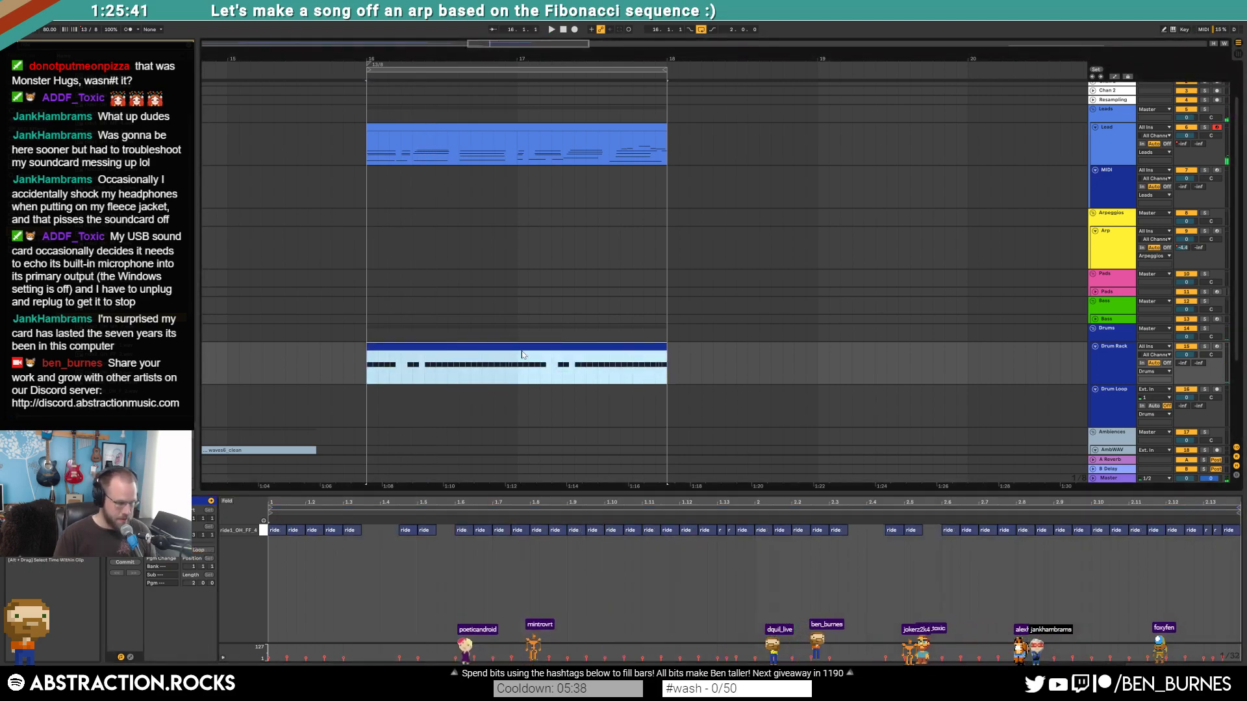
{"action": "left_click", "coordinate": [627, 611]}
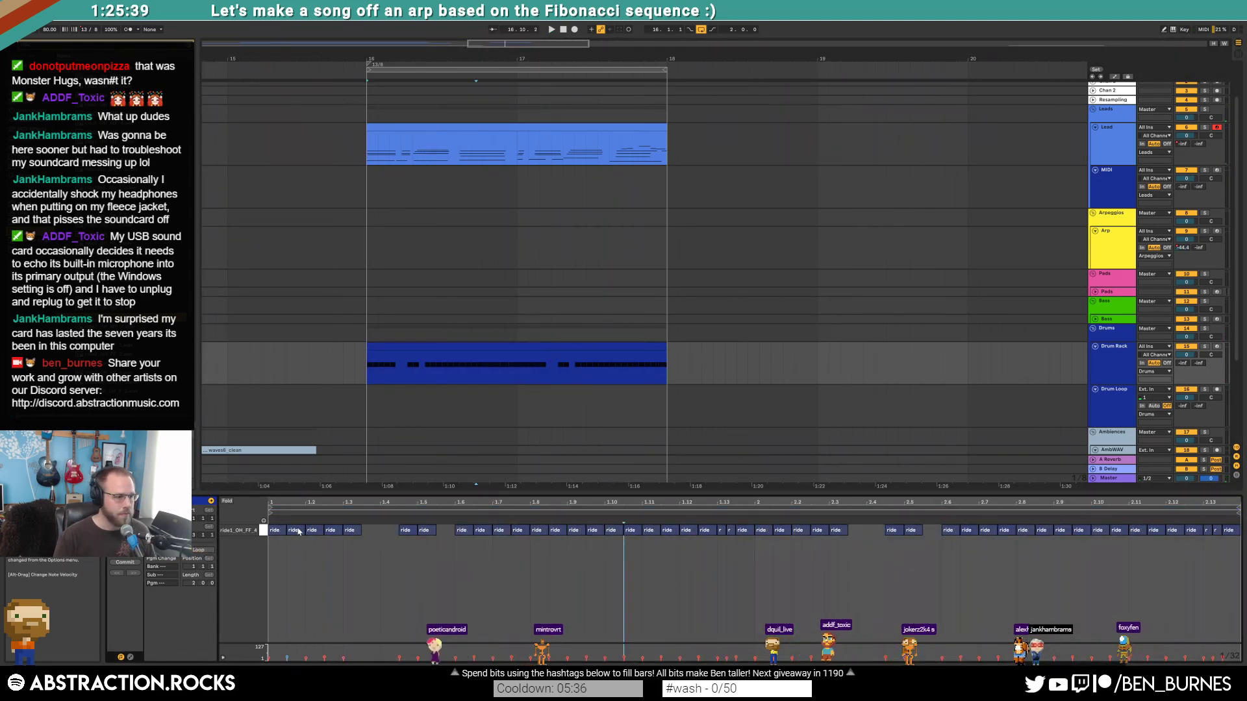
- Rework the opening ride rhythm by removing hits after the first one and around beat 1.5, and filling in hits around beat 1.4
{"action": "left_click", "coordinate": [356, 530]}
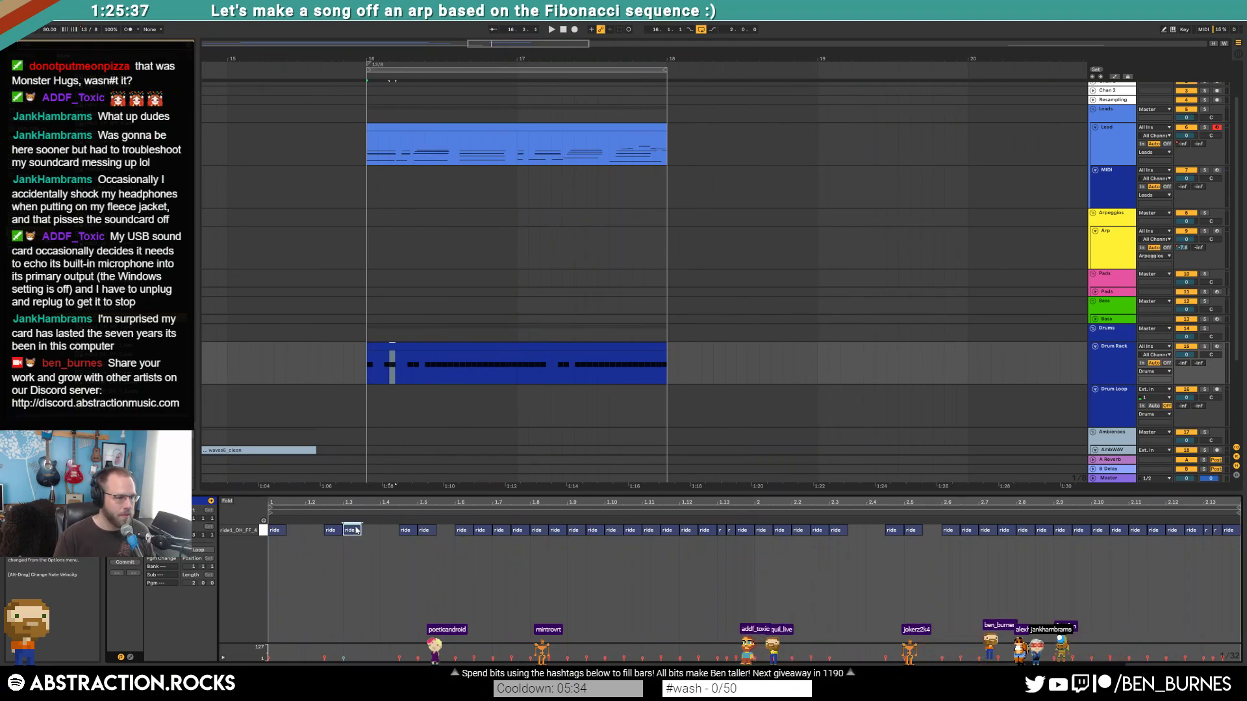
{"action": "double_click", "coordinate": [406, 531]}
{"action": "double_click", "coordinate": [423, 531]}
{"action": "key", "text": "space"}
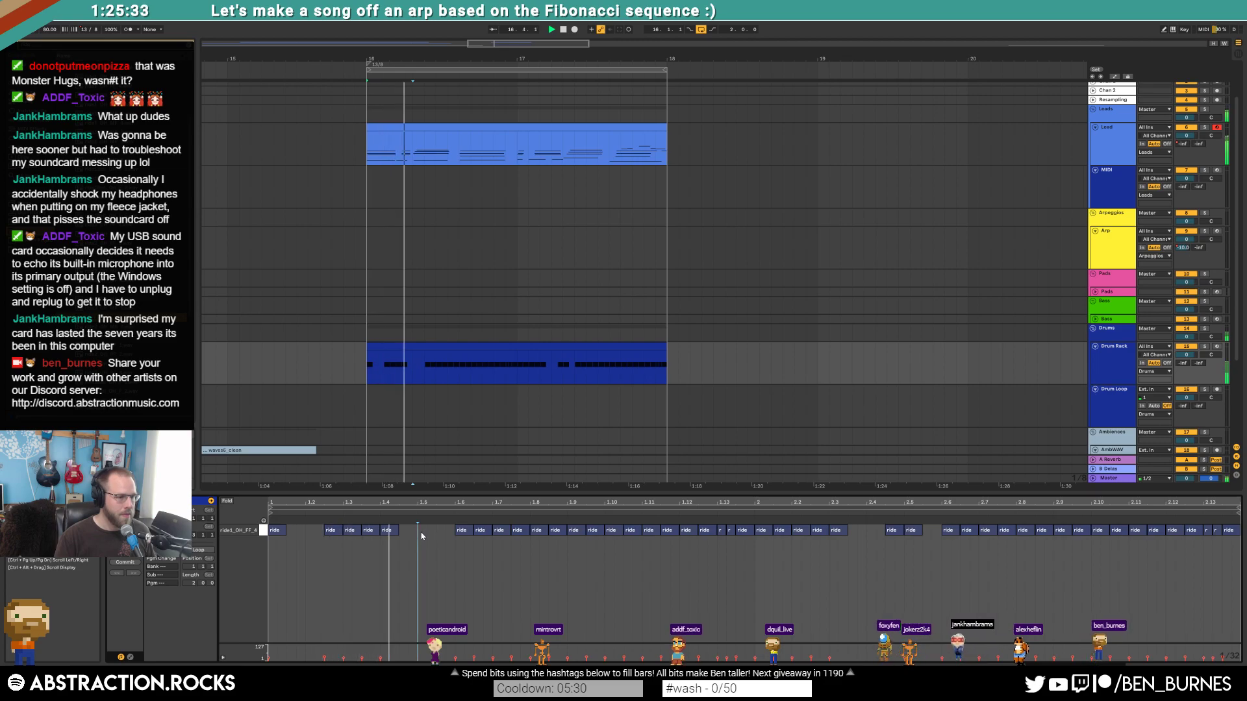
{"action": "double_click", "coordinate": [331, 529]}
{"action": "key", "text": "space"}
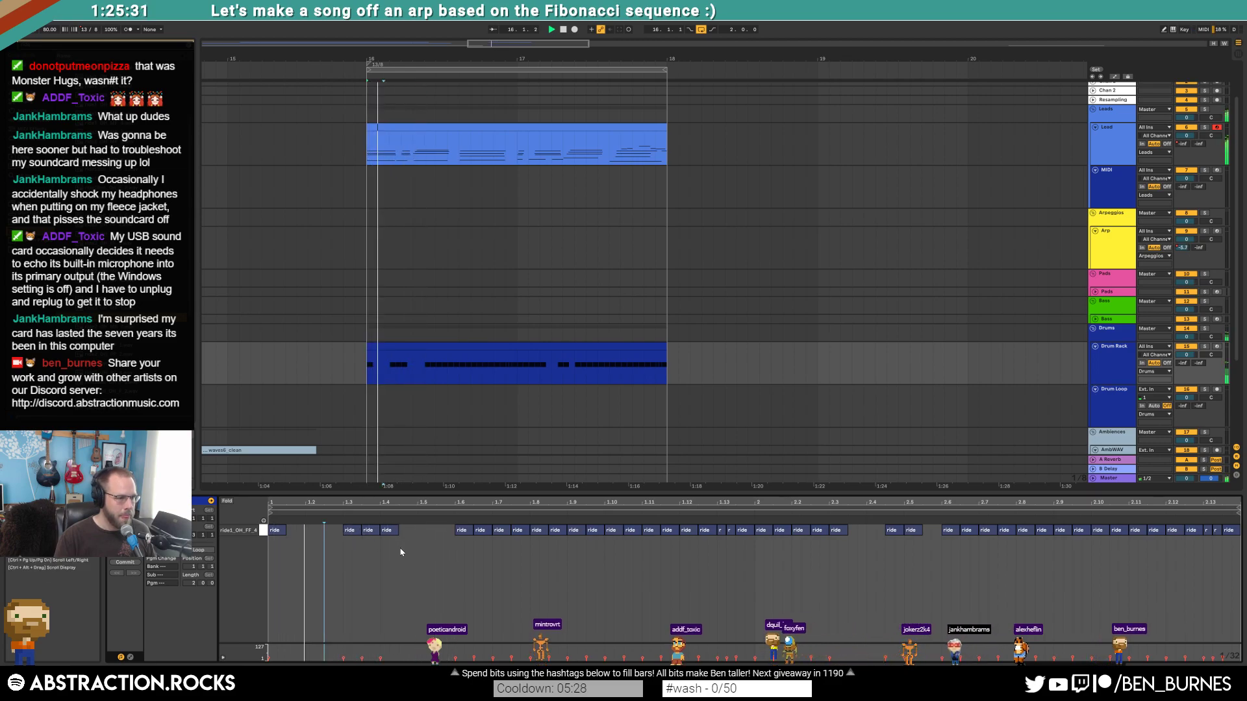
{"action": "double_click", "coordinate": [354, 532]}
- Duplicate the pair of ride hits at beat 1.4 directly behind itself and delete every ride hit after the copy
{"action": "left_click_drag", "start_coordinate": [391, 546], "coordinate": [368, 530]}
{"action": "key", "text": "ctrl+d"}
{"action": "key", "text": "space"}
{"action": "left_click_drag", "start_coordinate": [439, 546], "coordinate": [1239, 526]}
{"action": "key", "text": "Delete"}
- Add a ride hit halfway between beats 1.6 and 1.7 and duplicate it
{"action": "scroll", "coordinate": [386, 326], "scroll_direction": "up", "scroll_amount": 5}
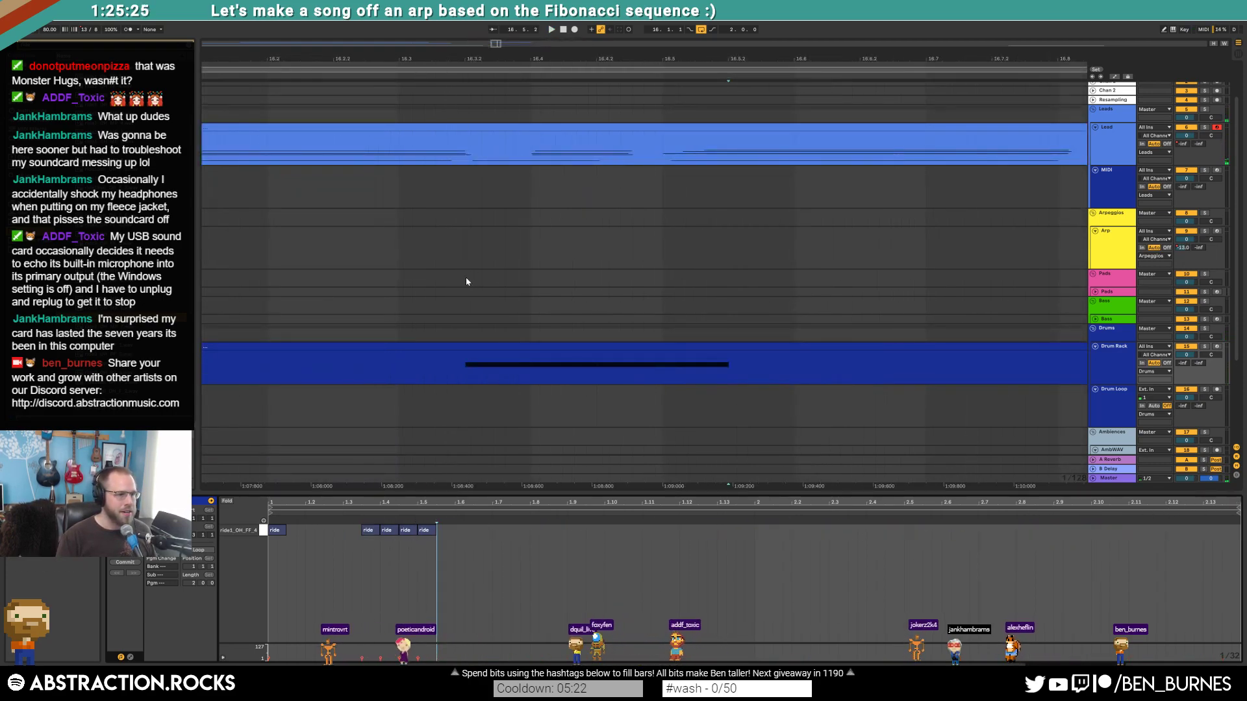
{"action": "scroll", "coordinate": [522, 232], "scroll_direction": "down", "scroll_amount": 3}
{"action": "left_click_drag", "start_coordinate": [571, 59], "coordinate": [403, 42]}
{"action": "left_click", "coordinate": [473, 551]}
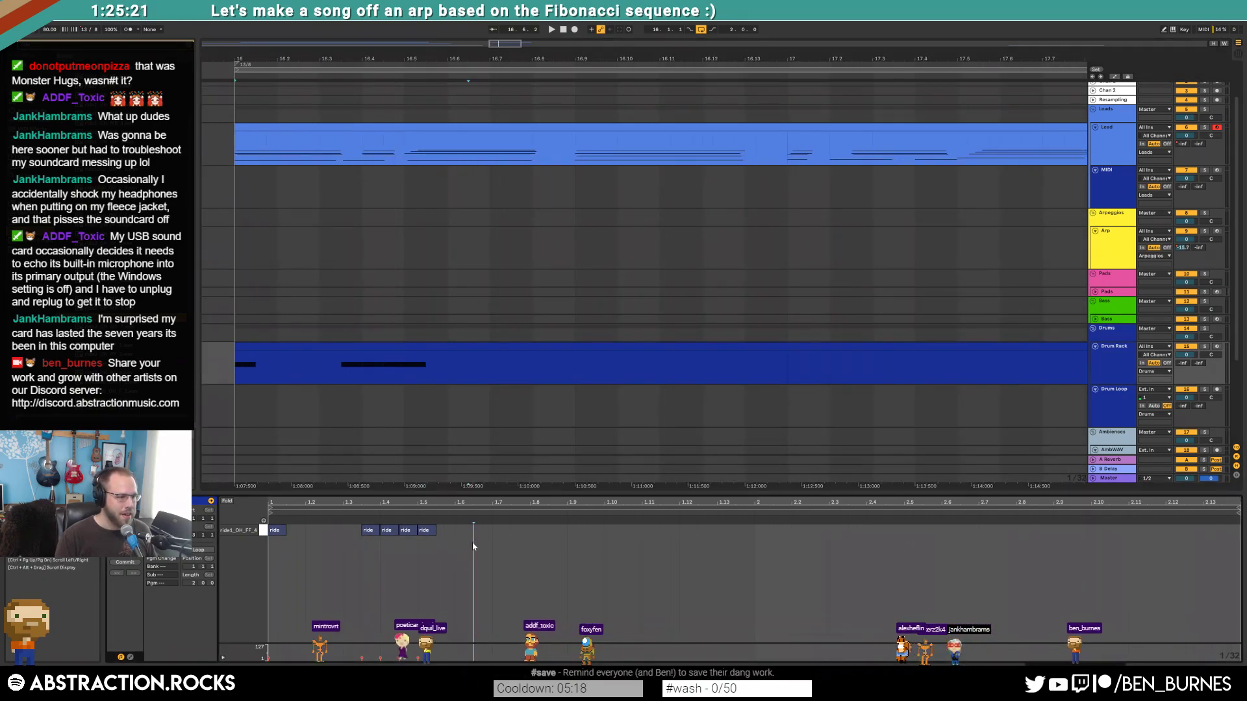
{"action": "double_click", "coordinate": [490, 530]}
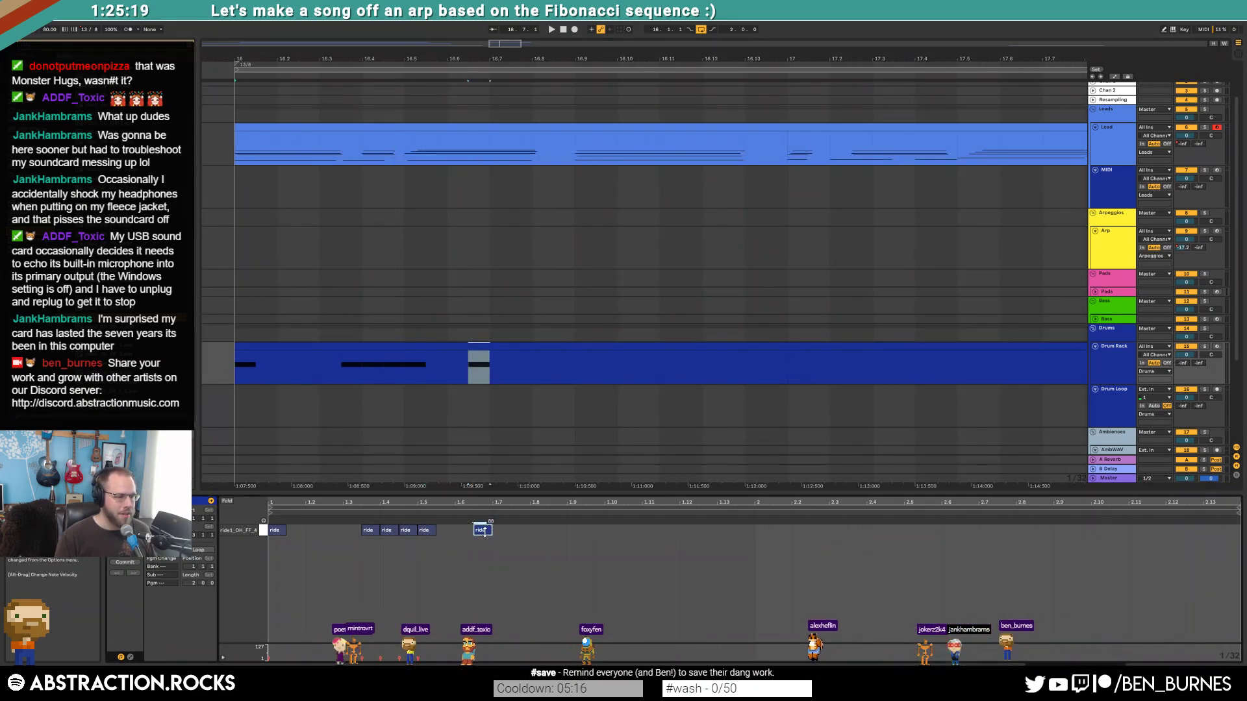
{"action": "key", "text": "ctrl+d"}
{"action": "key", "text": "space"}
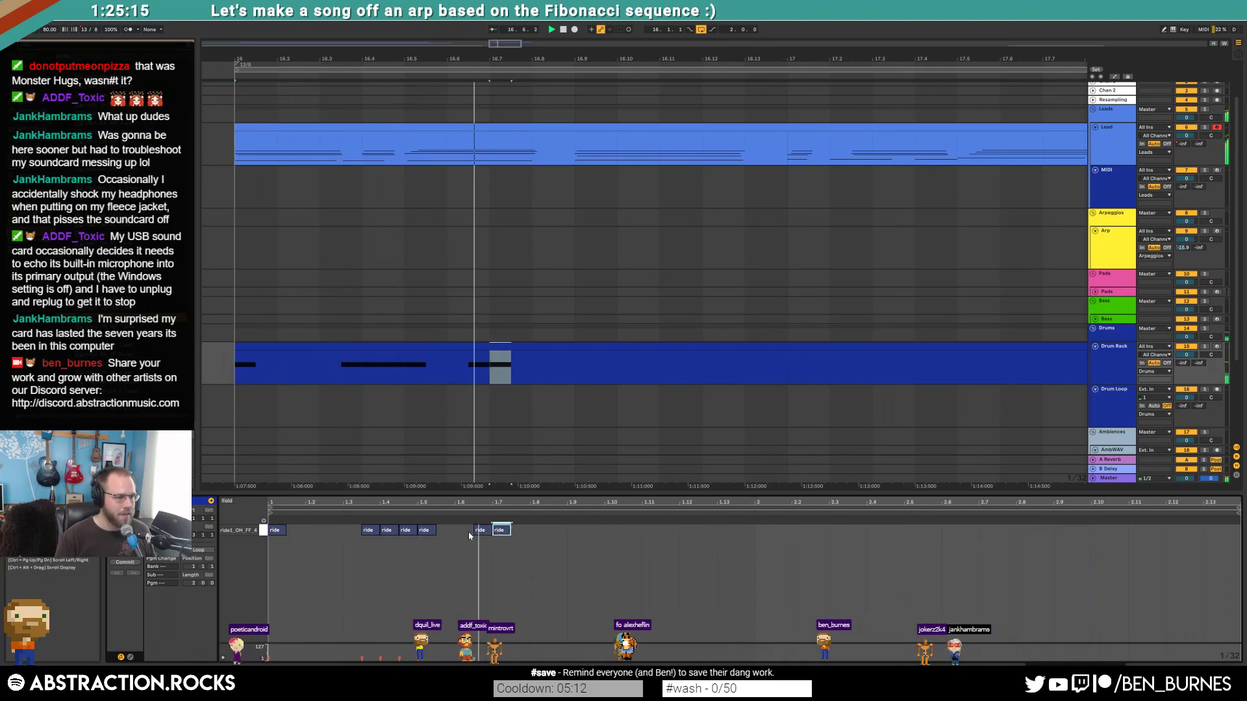
- Move the duplicated ride hit halfway between beats 1.7 and 1.8, and add two consecutive hits leading onto beat 1.9
{"action": "left_click_drag", "start_coordinate": [507, 532], "coordinate": [524, 534]}
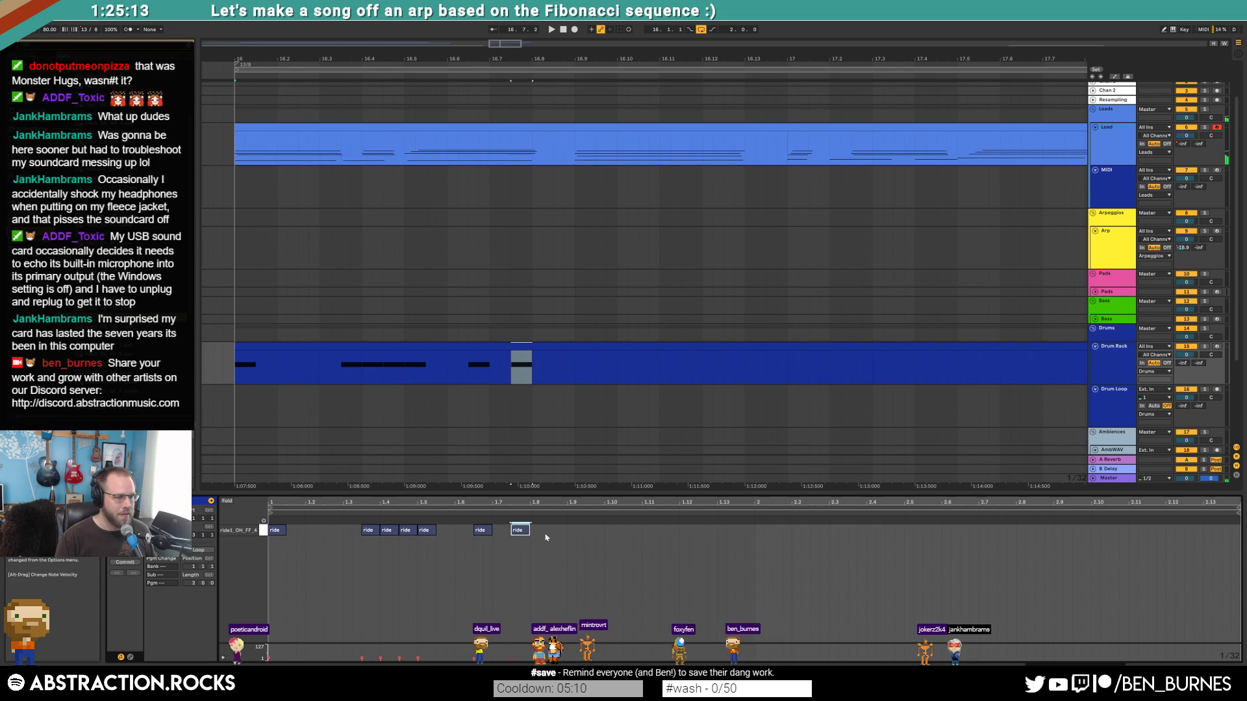
{"action": "double_click", "coordinate": [552, 532]}
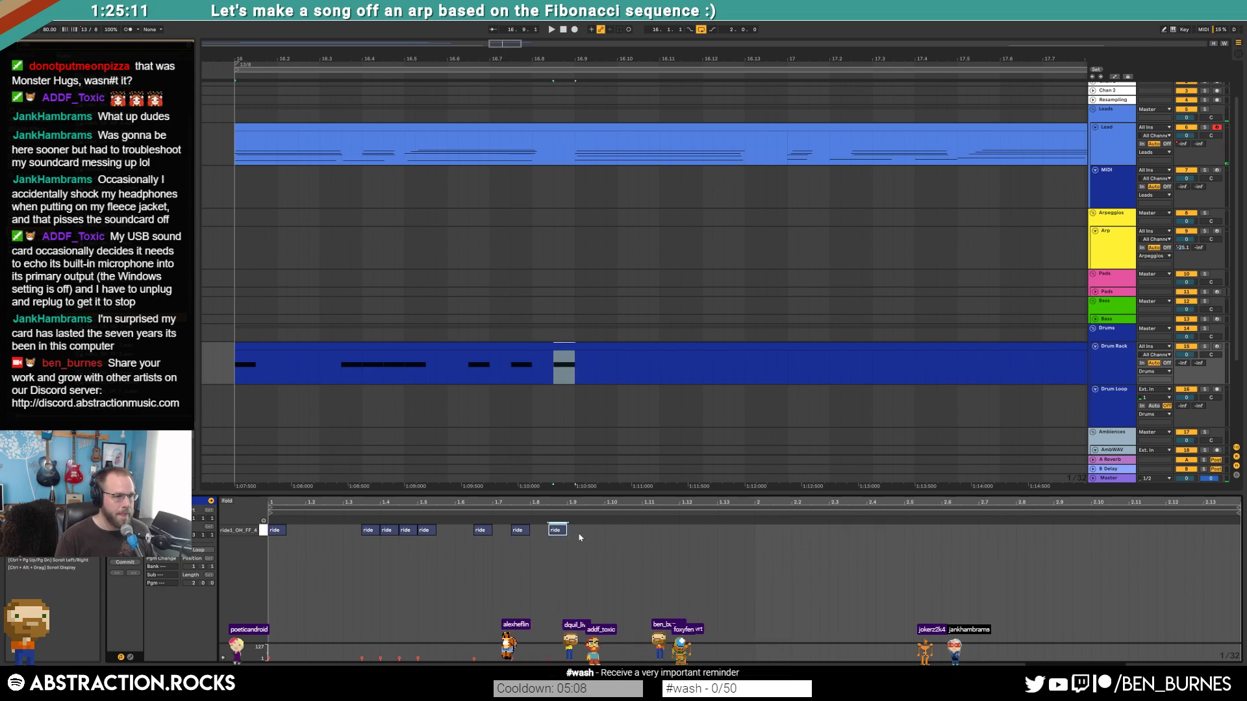
{"action": "left_click", "coordinate": [578, 538]}
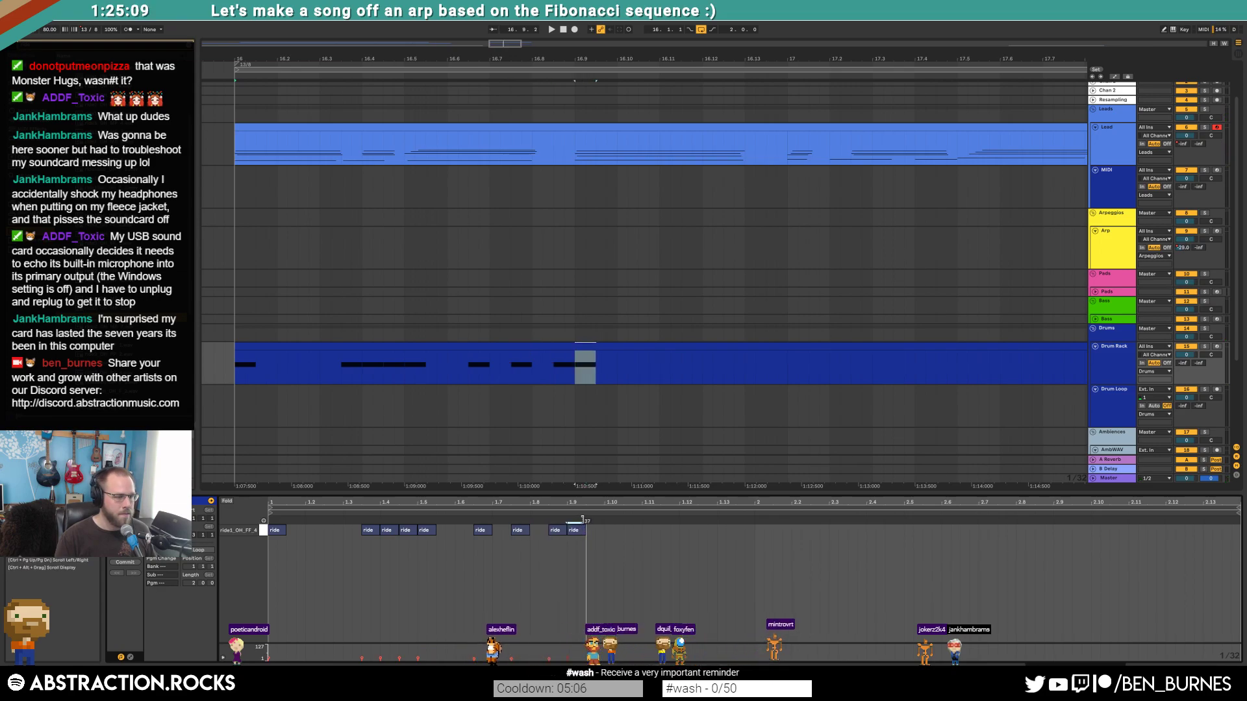
- Add a ride hit halfway between beats 1.12 and 1.13 and duplicate it into a pair of hits leading onto bar 2
{"action": "left_click", "coordinate": [408, 530]}
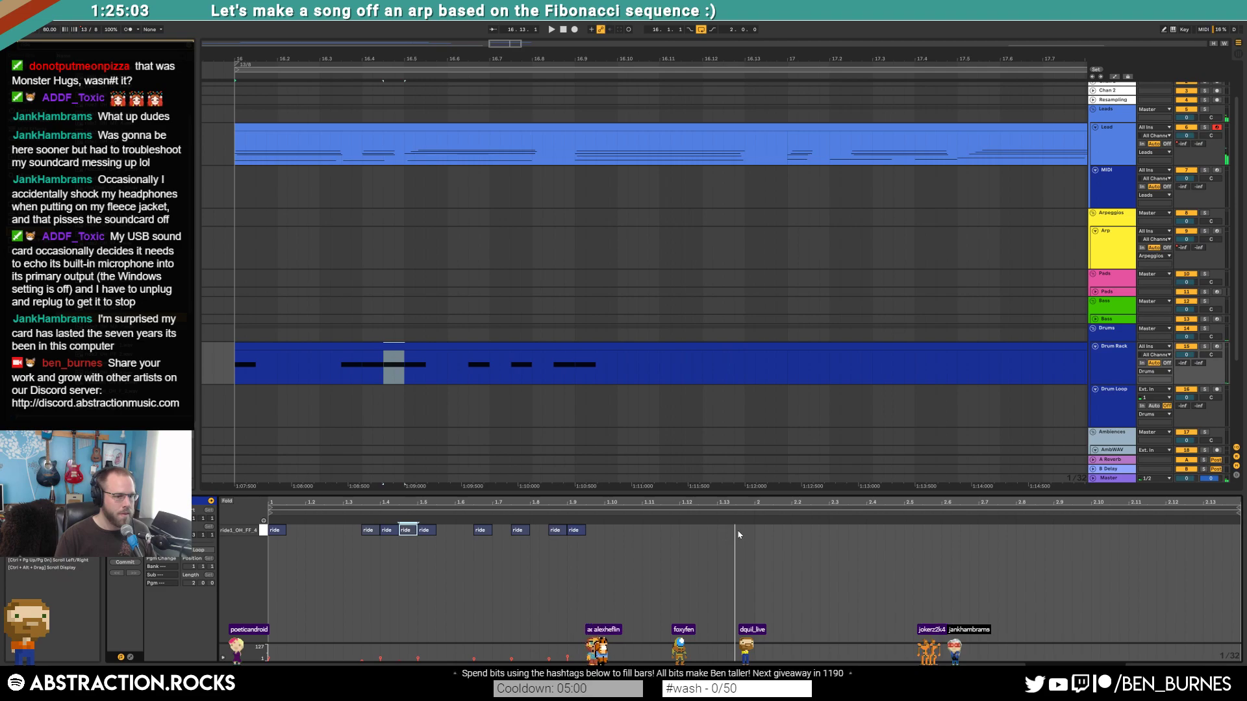
{"action": "left_click_drag", "start_coordinate": [706, 528], "coordinate": [712, 528]}
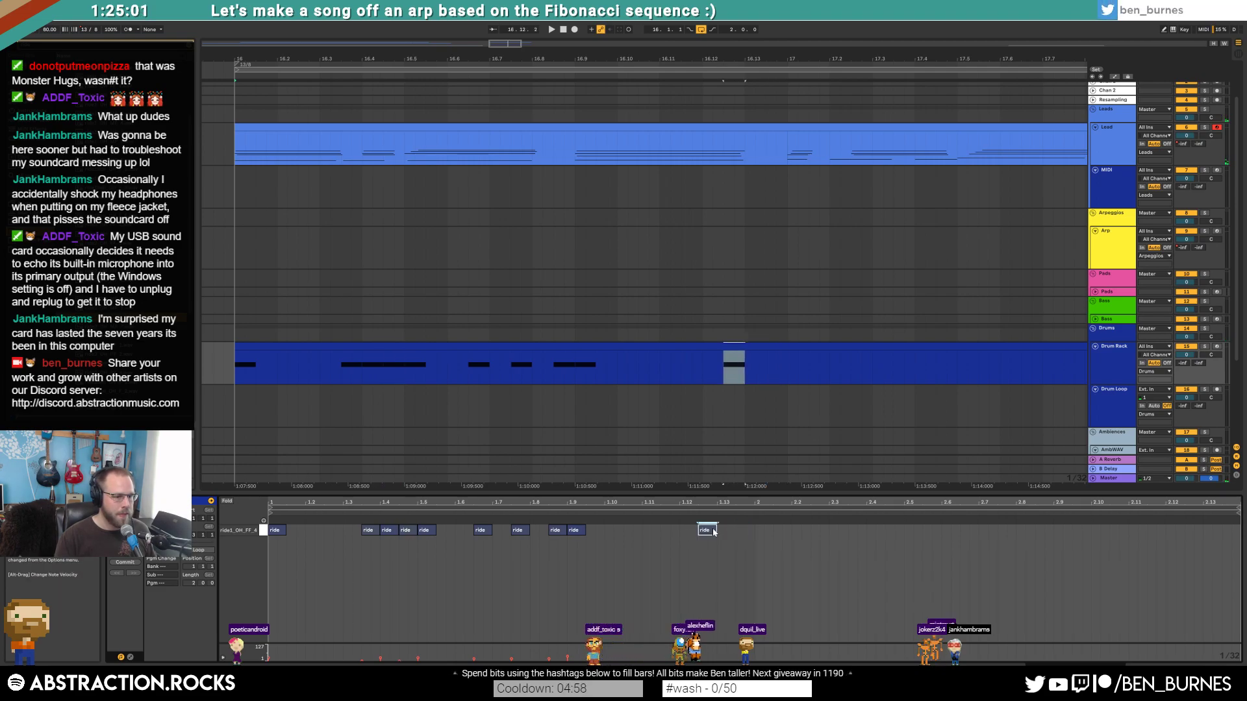
{"action": "key", "text": "ctrl+d"}
{"action": "key", "text": "ctrl+d"}
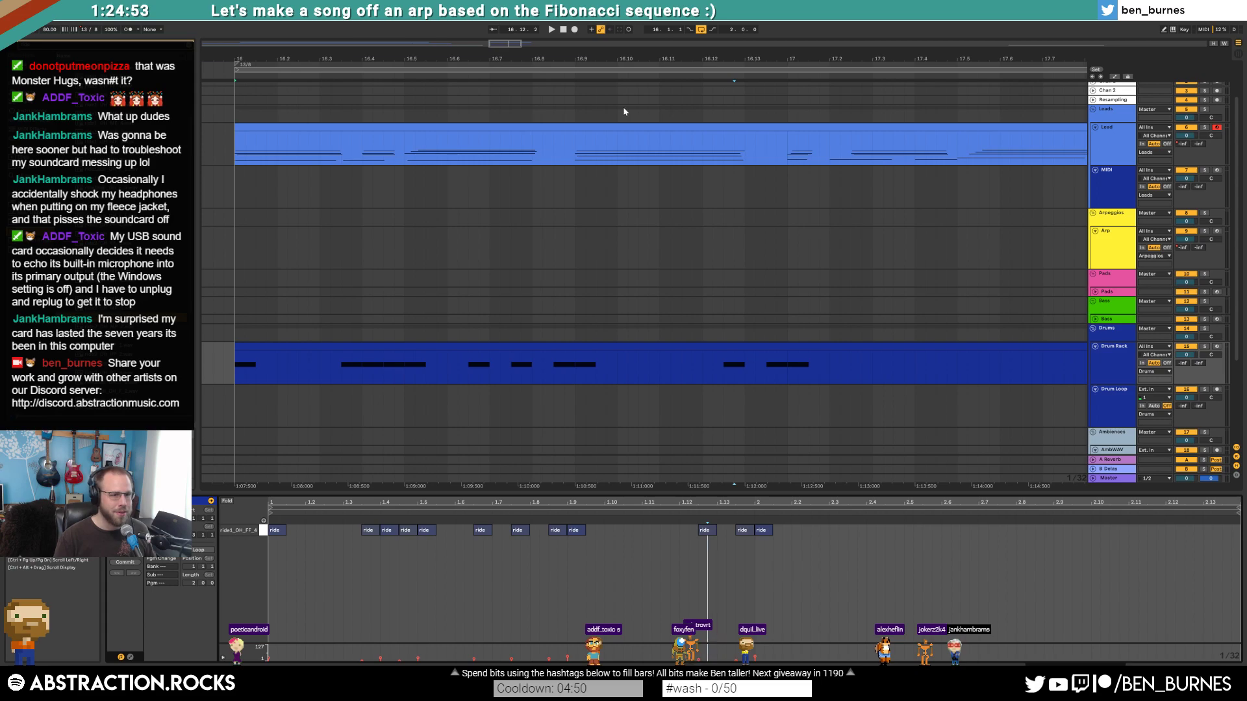
- Add two pairs of consecutive ride hits in bar 2, one leading onto beat 2.3 and one onto beat 2.5
{"action": "left_click_drag", "start_coordinate": [511, 44], "coordinate": [525, 46]}
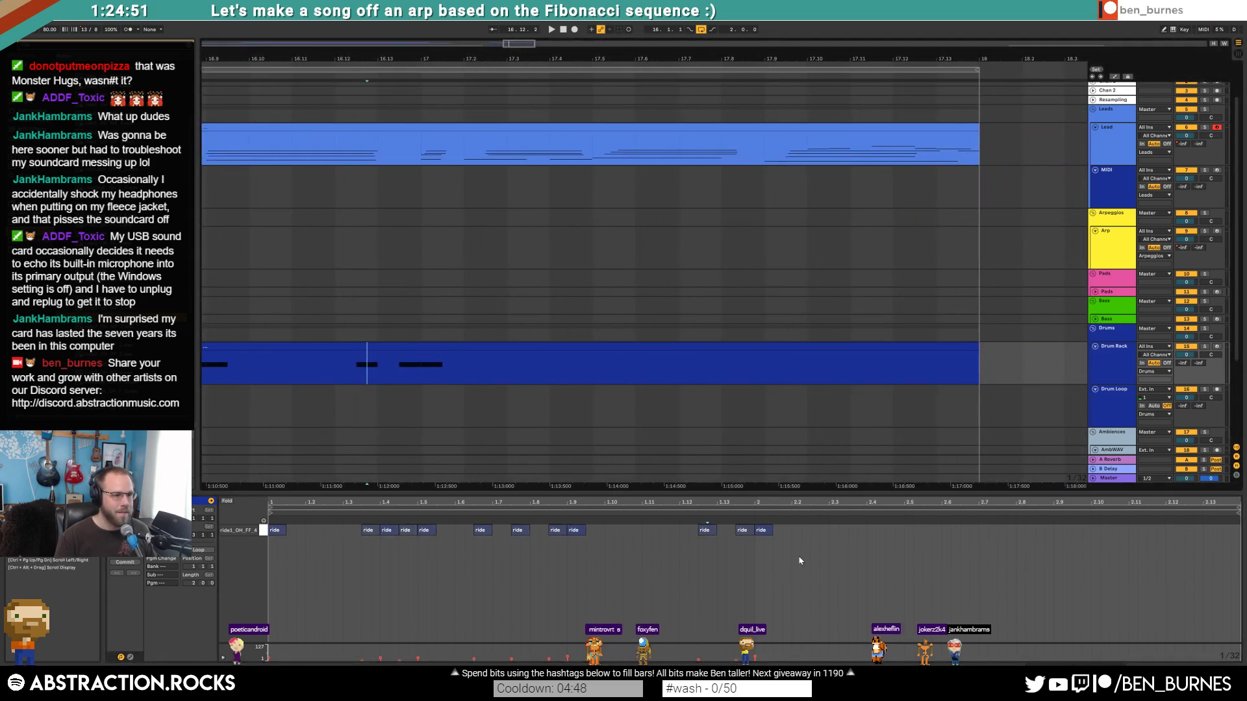
{"action": "double_click", "coordinate": [816, 530]}
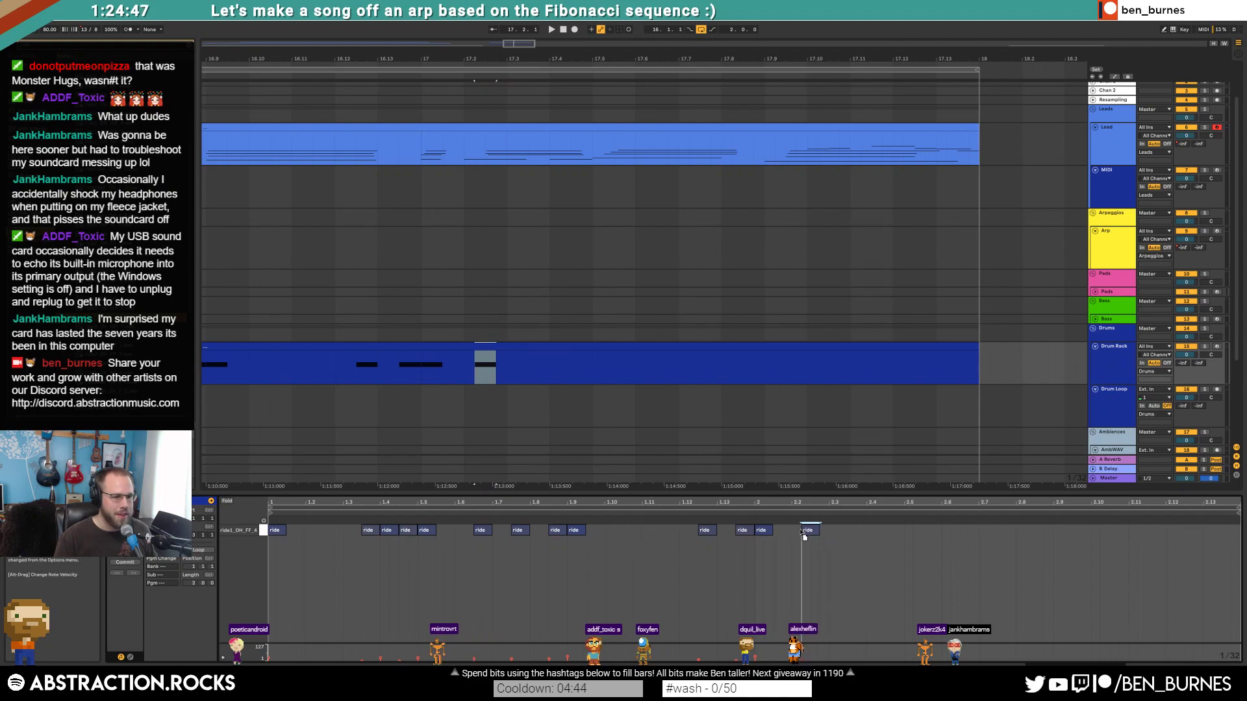
{"action": "double_click", "coordinate": [839, 530]}
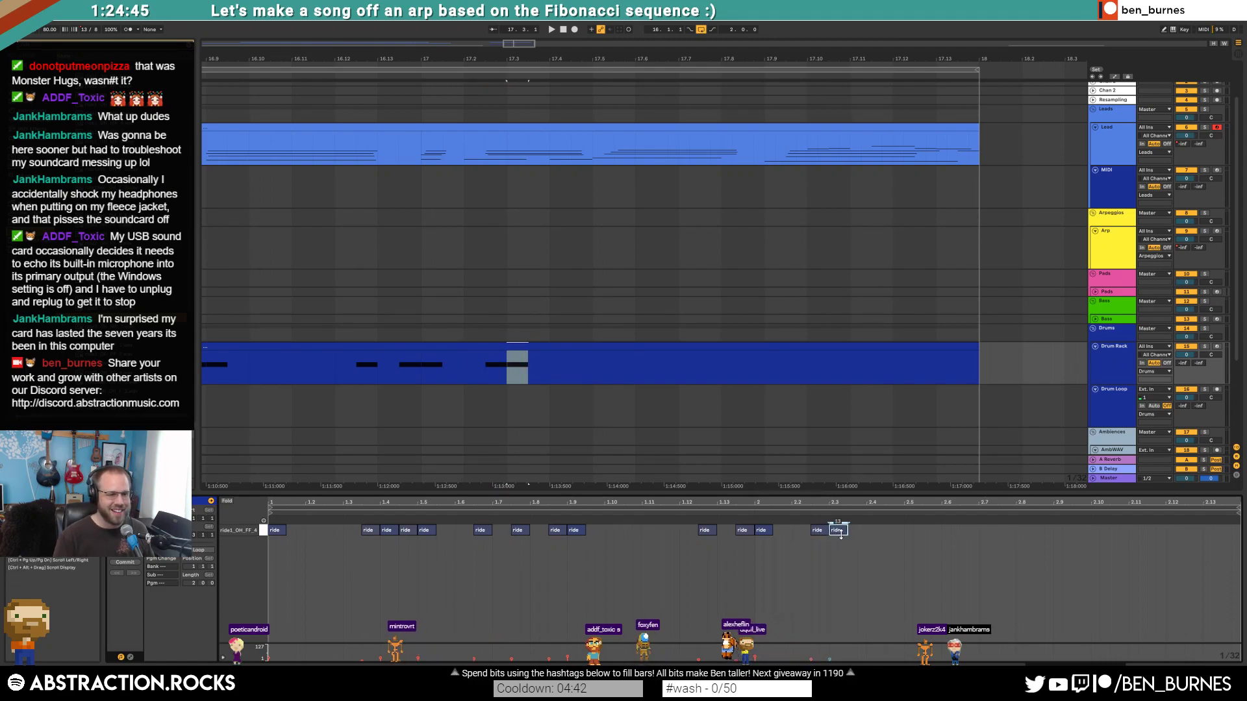
{"action": "left_click", "coordinate": [827, 580]}
{"action": "key", "text": "space"}
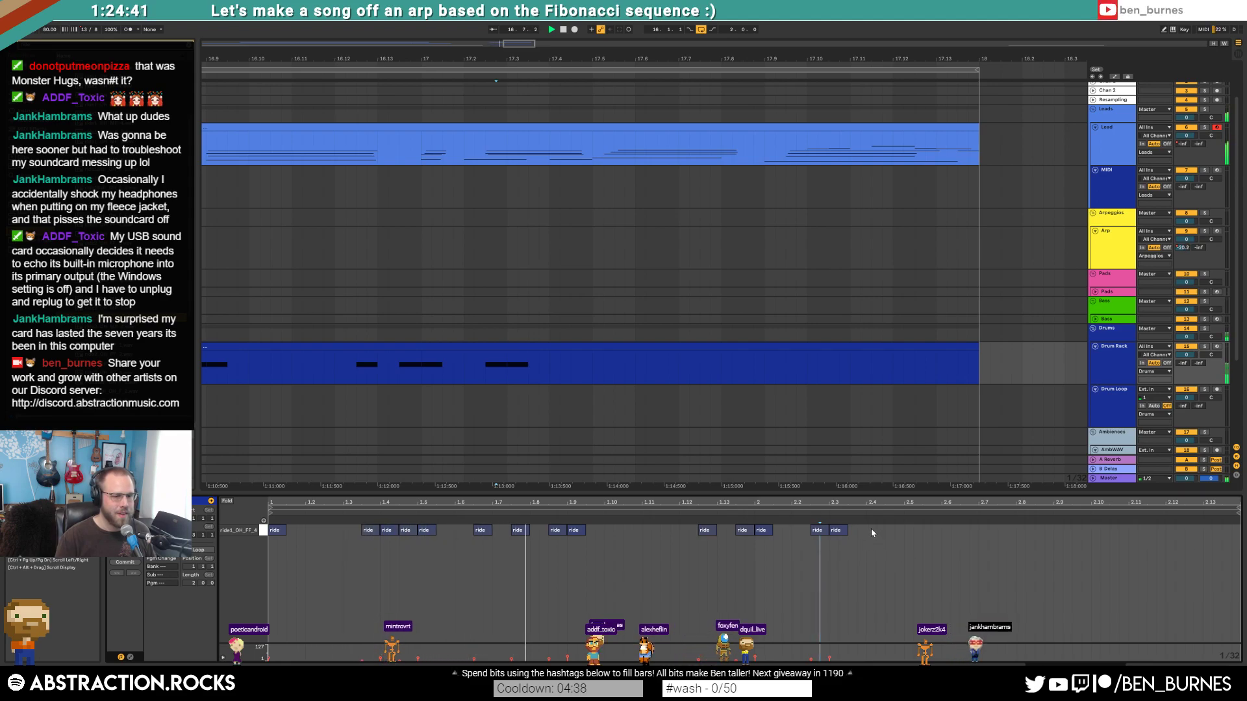
{"action": "double_click", "coordinate": [891, 530]}
{"action": "double_click", "coordinate": [910, 530]}
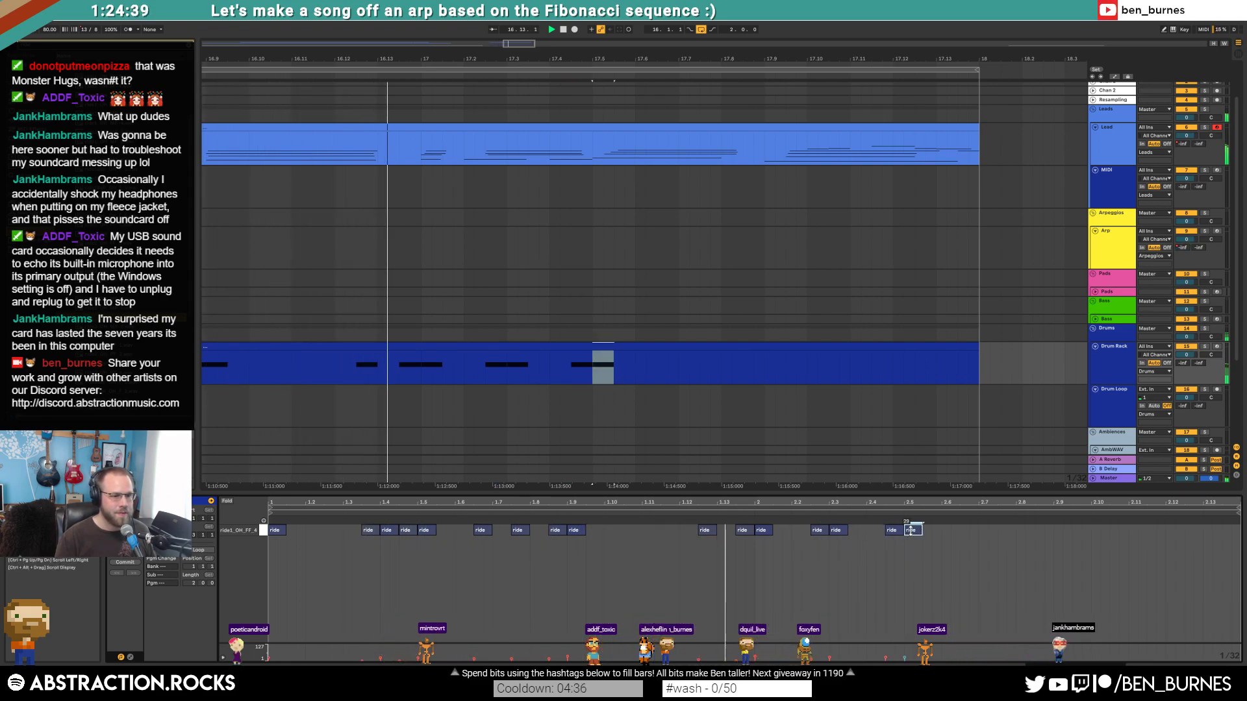
- Add two short ride hits on beat 2.8, followed by two consecutive longer hits leading onto beat 2.9
{"action": "double_click", "coordinate": [1019, 529]}
{"action": "double_click", "coordinate": [1029, 529]}
{"action": "double_click", "coordinate": [1038, 530]}
{"action": "left_click_drag", "start_coordinate": [1049, 529], "coordinate": [1053, 529]}
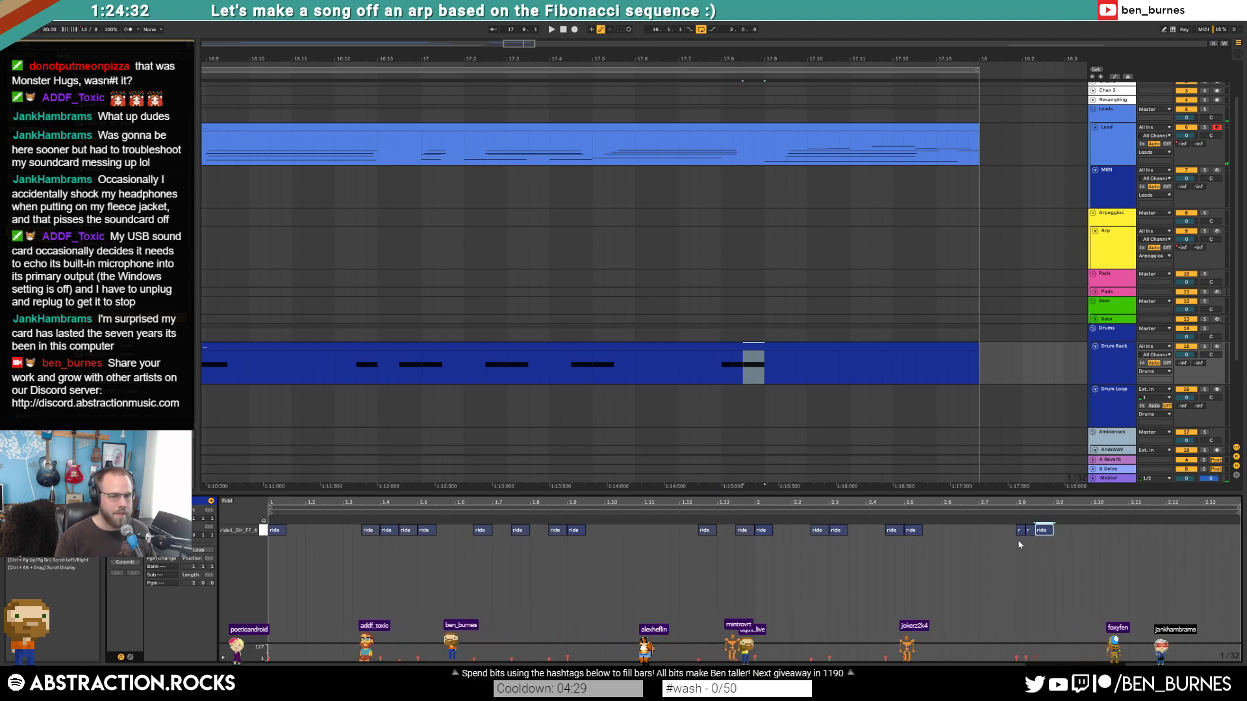
{"action": "double_click", "coordinate": [1058, 530]}
{"action": "left_click_drag", "start_coordinate": [1062, 529], "coordinate": [1074, 528]}
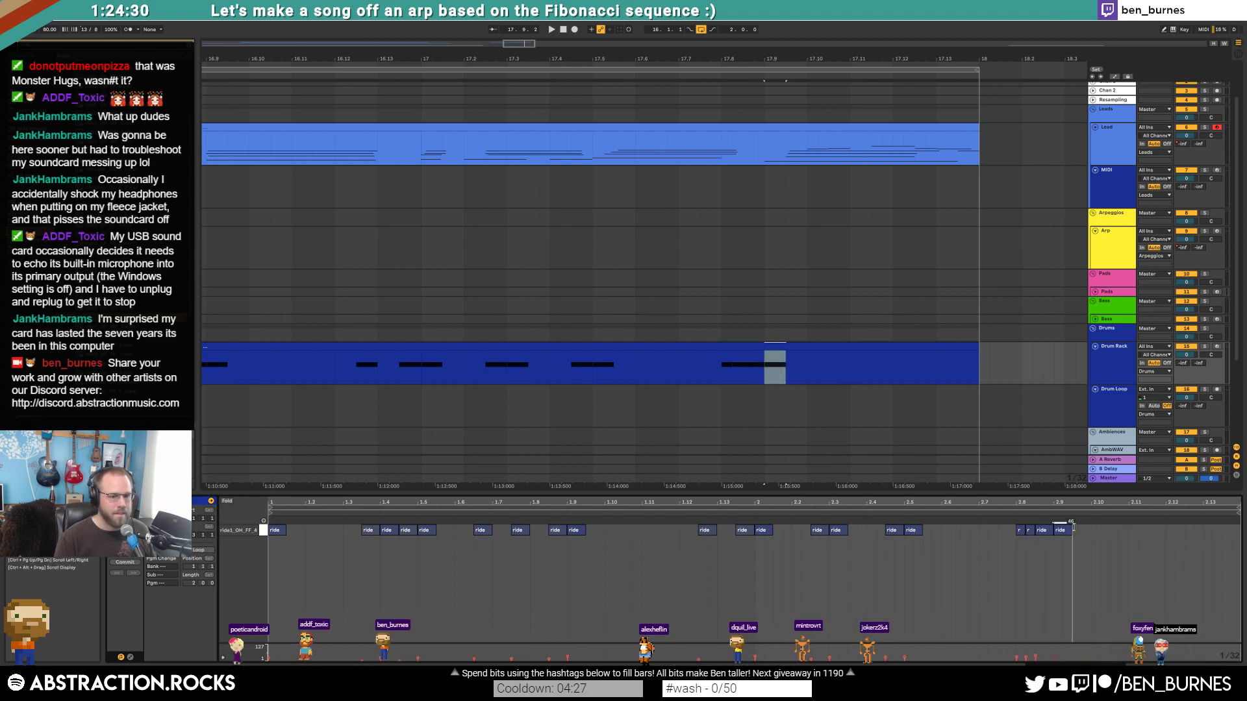
- Add a ride hit halfway between beats 2.10 and 2.11 and two consecutive hits leading onto beat 2.12
{"action": "double_click", "coordinate": [1107, 534]}
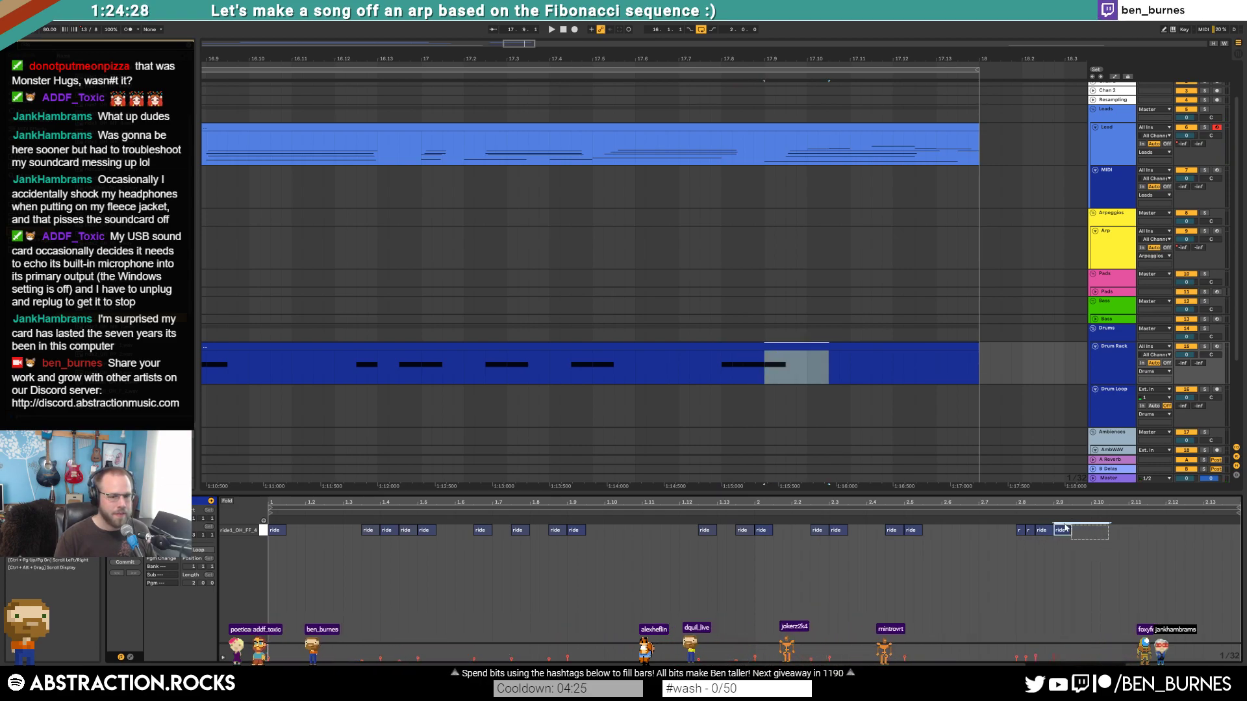
{"action": "double_click", "coordinate": [1152, 533]}
{"action": "left_click", "coordinate": [1136, 553]}
{"action": "left_click", "coordinate": [1187, 552]}
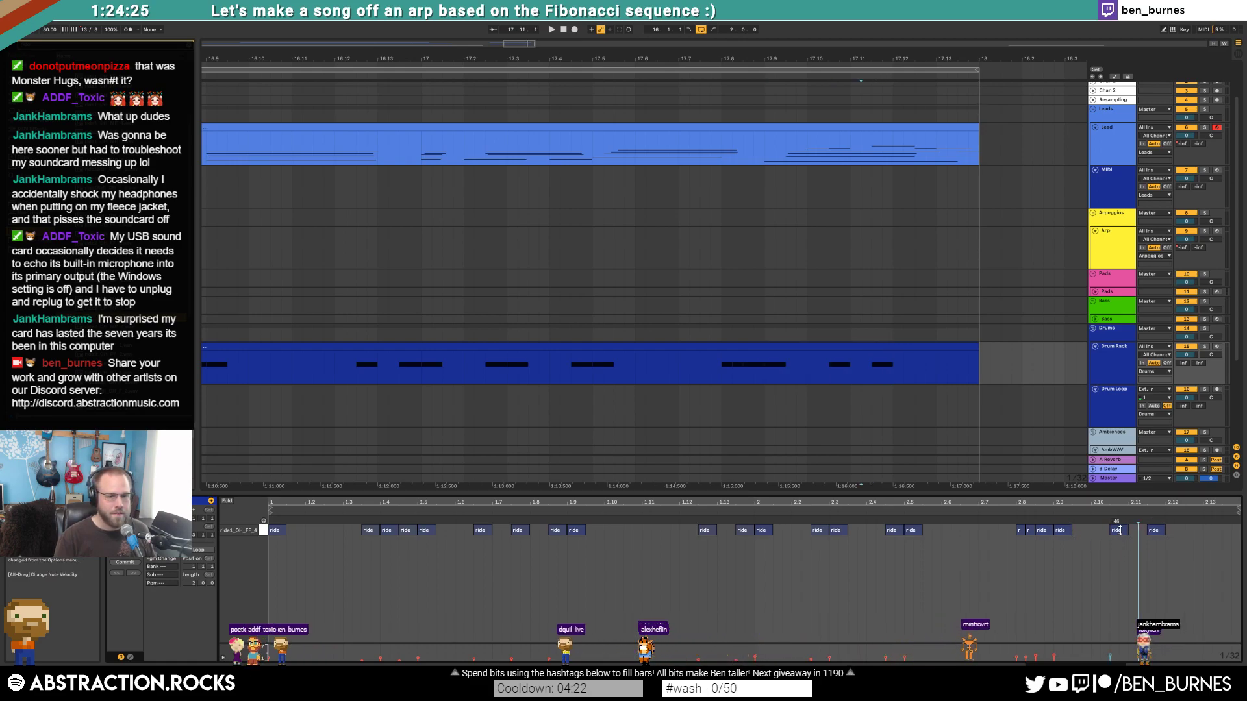
- Add two short ride hits on beat 2.13 followed by a longer hit at the end of the clip
{"action": "double_click", "coordinate": [1207, 530]}
{"action": "double_click", "coordinate": [1216, 529]}
{"action": "double_click", "coordinate": [1227, 529]}
{"action": "left_click_drag", "start_coordinate": [1229, 531], "coordinate": [1239, 531]}
{"action": "left_click", "coordinate": [1222, 550]}
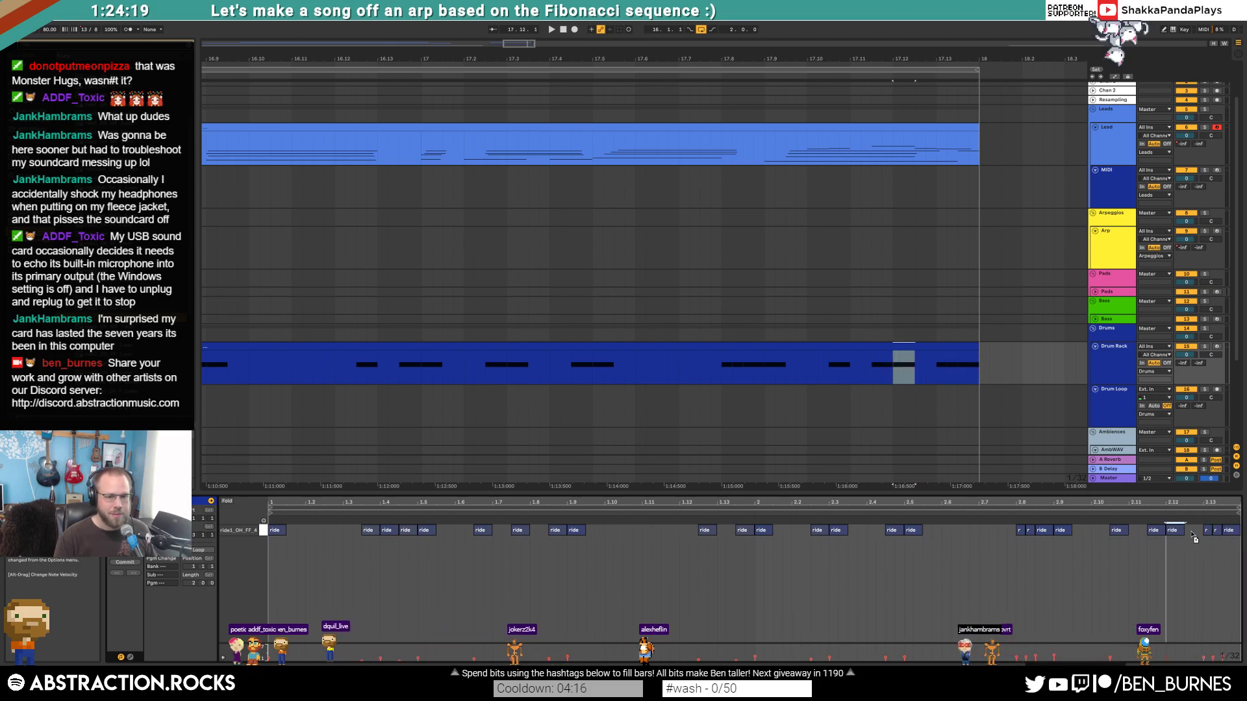
- Rearrange the ride hits before beat 2.13 into single hits halfway between beats 2.11 and 2.12 and halfway between 2.12 and 2.13
{"action": "left_click_drag", "start_coordinate": [1161, 533], "coordinate": [1199, 538]}
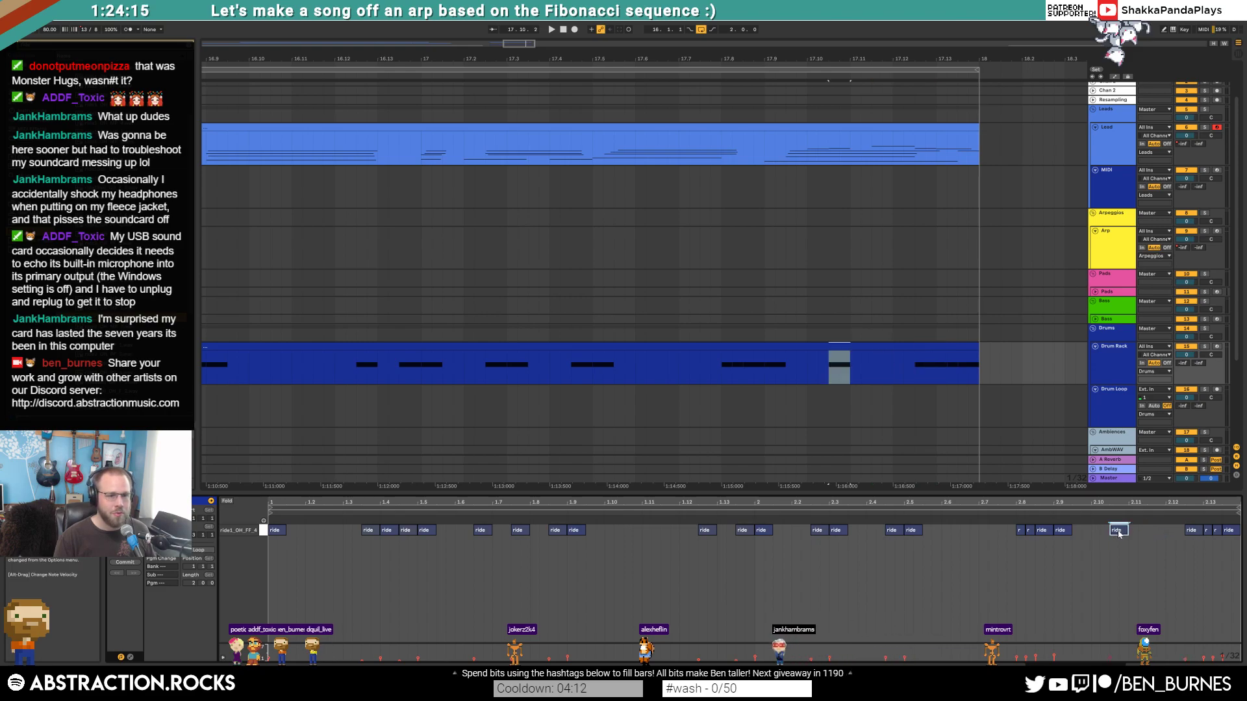
{"action": "left_click_drag", "start_coordinate": [1118, 534], "coordinate": [1138, 537]}
{"action": "key", "text": "Right"}
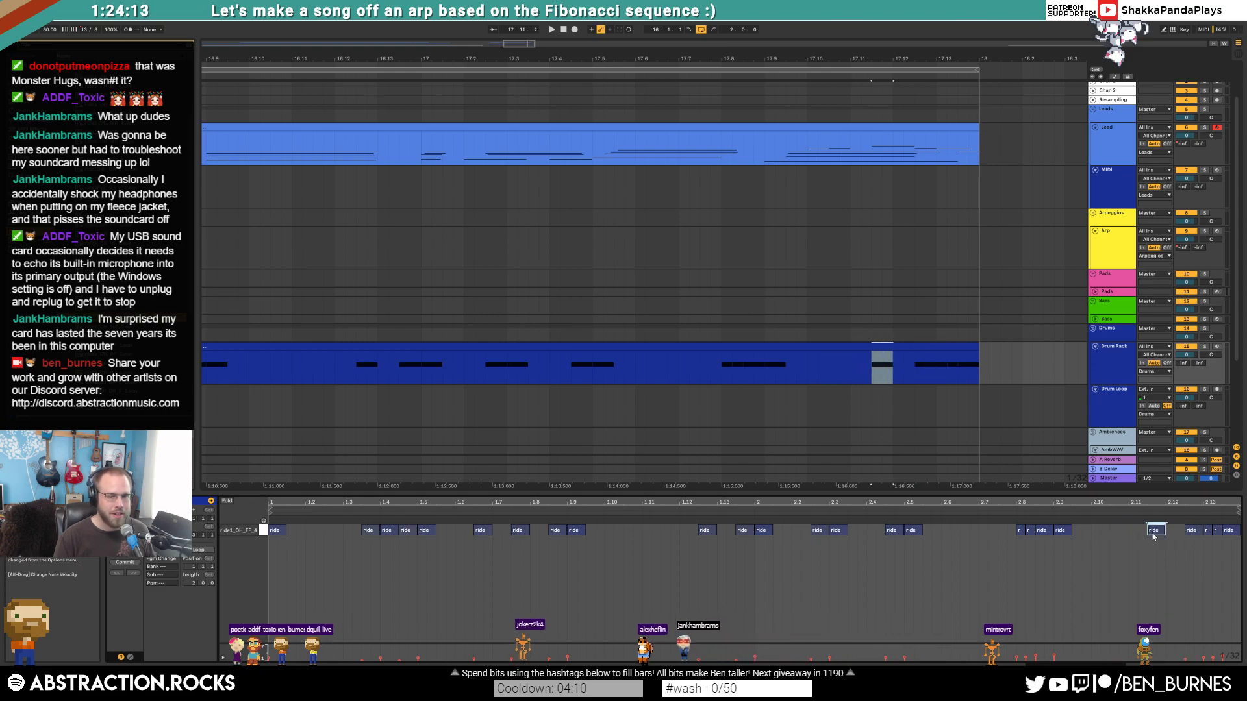
- Replace the two short ride hits on beat 2.8 with one longer hit
{"action": "double_click", "coordinate": [1031, 531]}
{"action": "mouse_move", "coordinate": [1024, 530]}
{"action": "left_mouse_down"}
{"action": "mouse_move", "coordinate": [1042, 516]}
{"action": "mouse_move", "coordinate": [1061, 565]}
{"action": "left_mouse_up"}
{"action": "left_click", "coordinate": [1032, 574]}
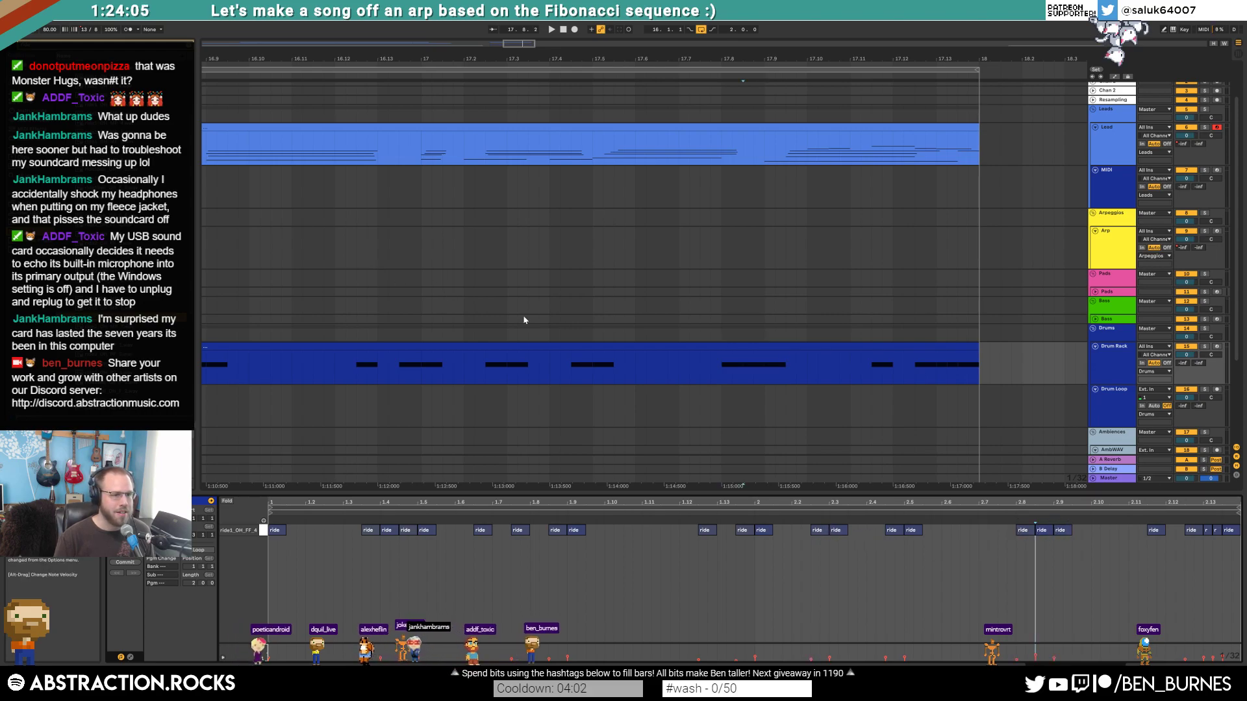
- Play back the ride pattern and spread the pair near beat 2.3, placing one hit on 2.2 and one halfway between 2.3 and 2.4
{"action": "left_click_drag", "start_coordinate": [791, 58], "coordinate": [791, 32]}
{"action": "scroll", "coordinate": [552, 334], "scroll_direction": "up", "scroll_amount": 3}
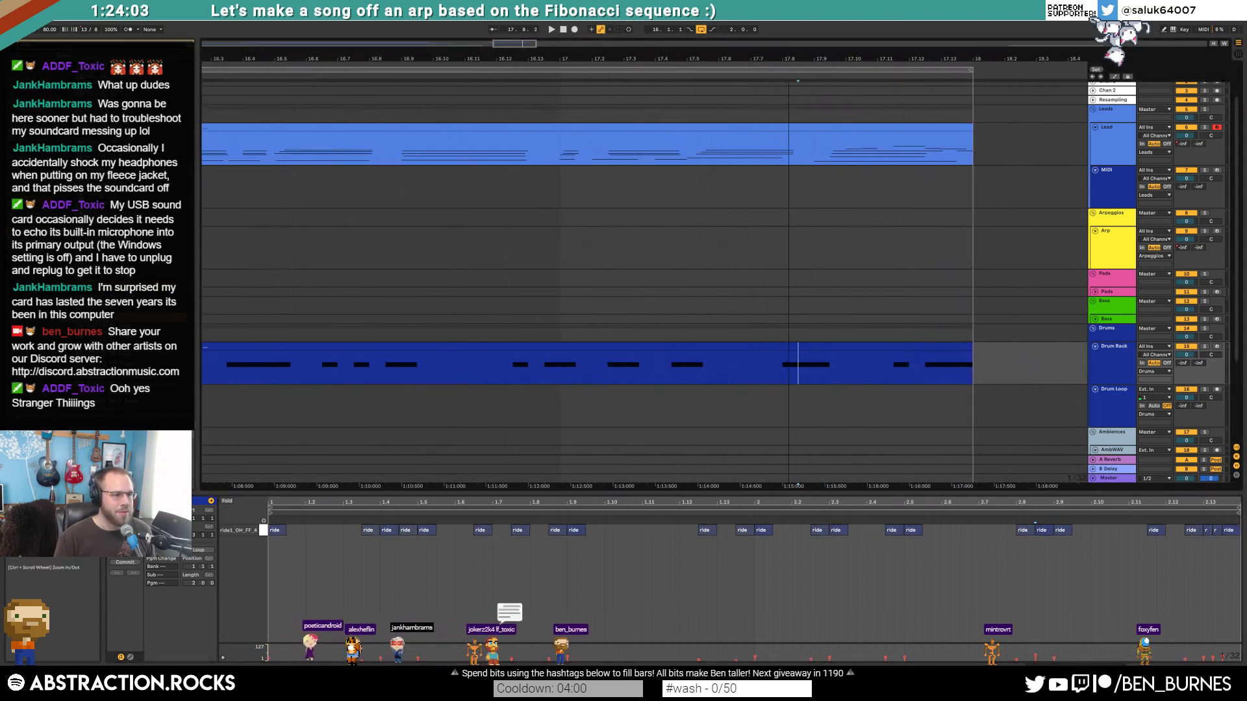
{"action": "left_click", "coordinate": [557, 345]}
{"action": "left_click", "coordinate": [489, 501]}
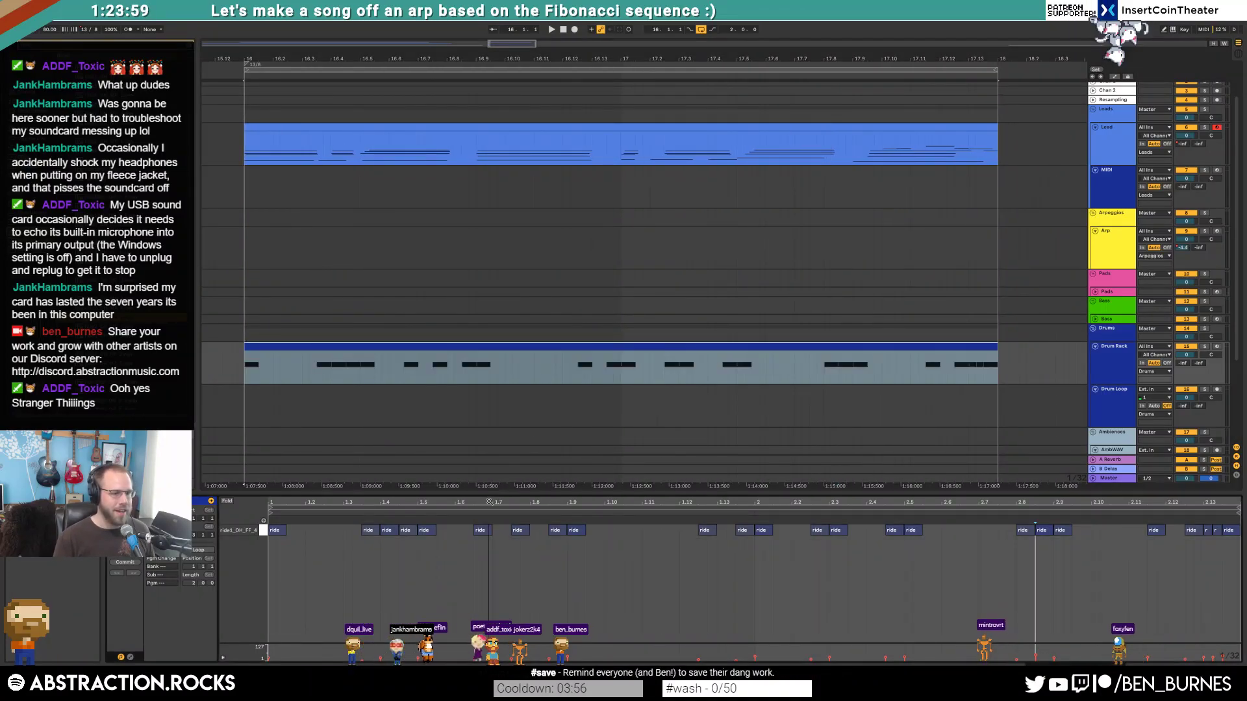
{"action": "left_click", "coordinate": [573, 530]}
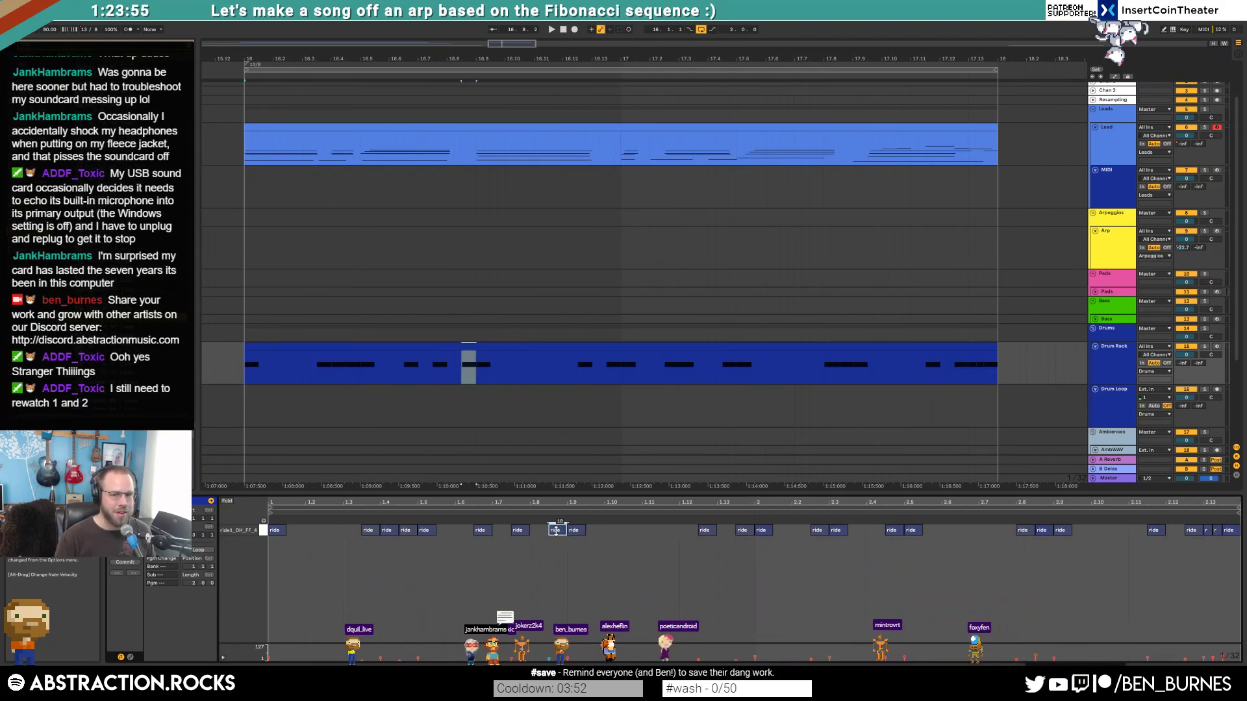
{"action": "left_click", "coordinate": [704, 531]}
{"action": "left_click_drag", "start_coordinate": [742, 530], "coordinate": [836, 539]}
{"action": "key", "text": "space"}
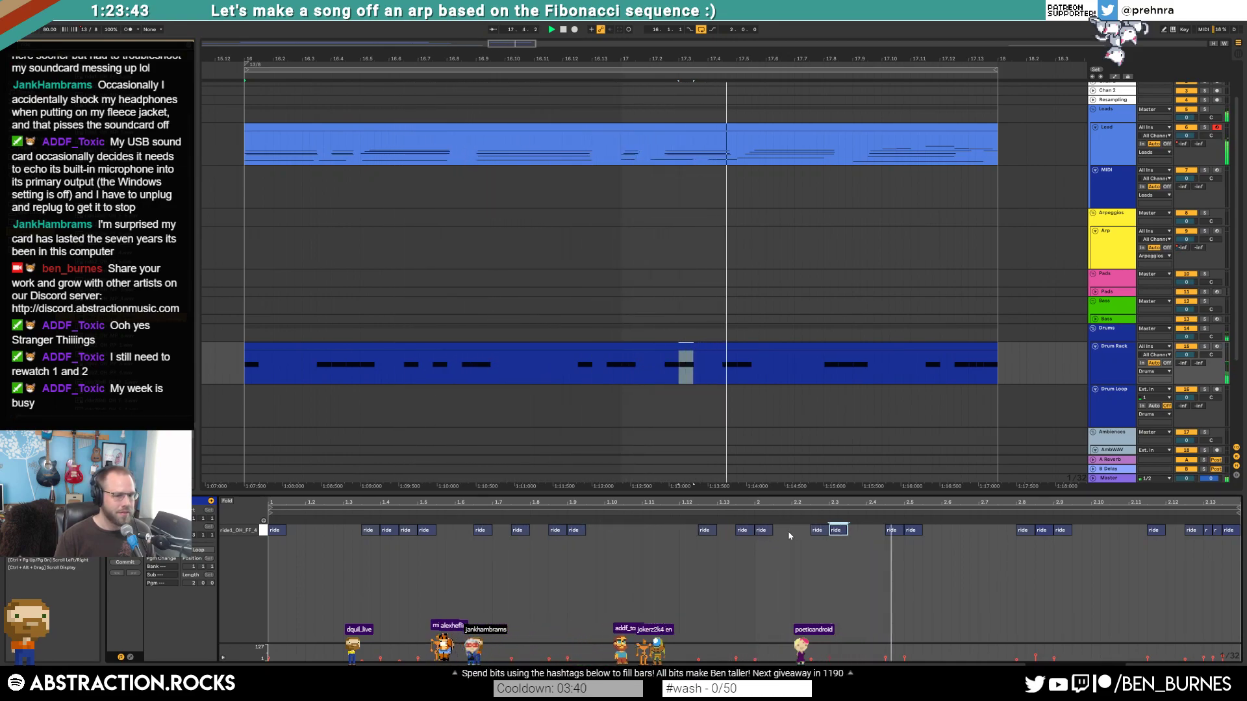
{"action": "left_click_drag", "start_coordinate": [817, 530], "coordinate": [851, 531]}
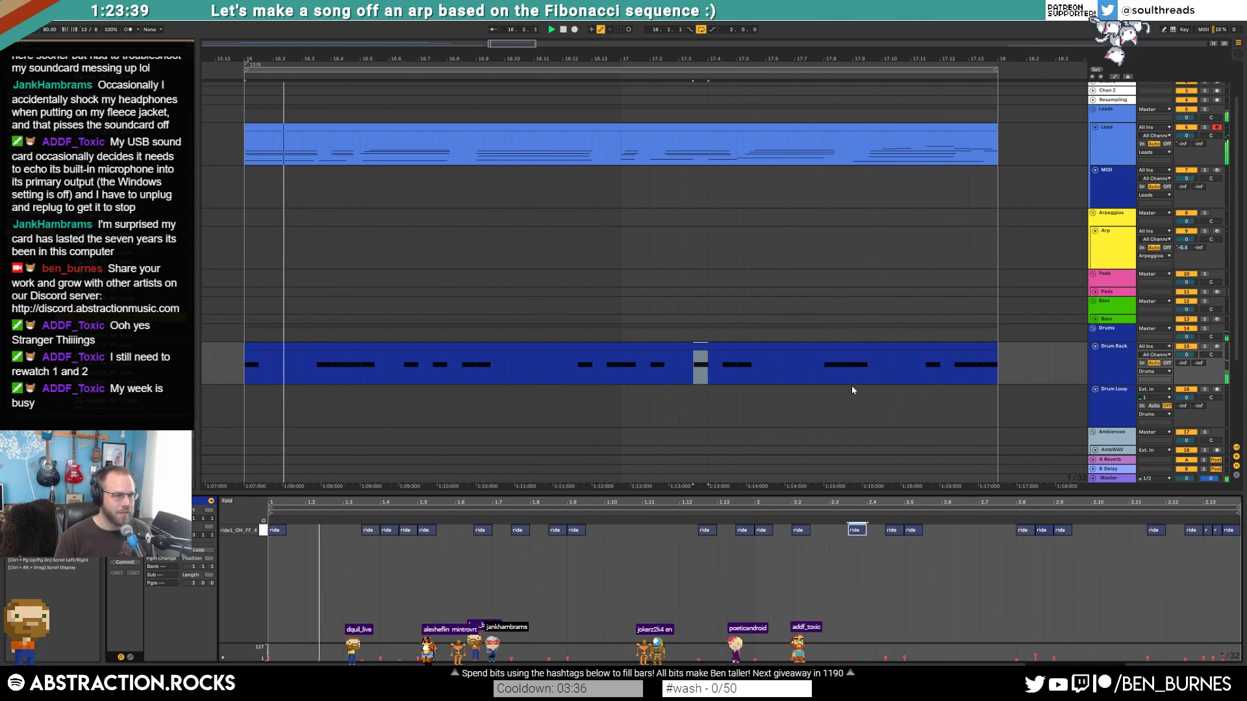
- Load the hihatClosed_OH_P_12 sample onto an empty Drum Rack pad and open the drum clip's notes
{"action": "left_click", "coordinate": [964, 138]}
{"action": "left_click", "coordinate": [1220, 561]}
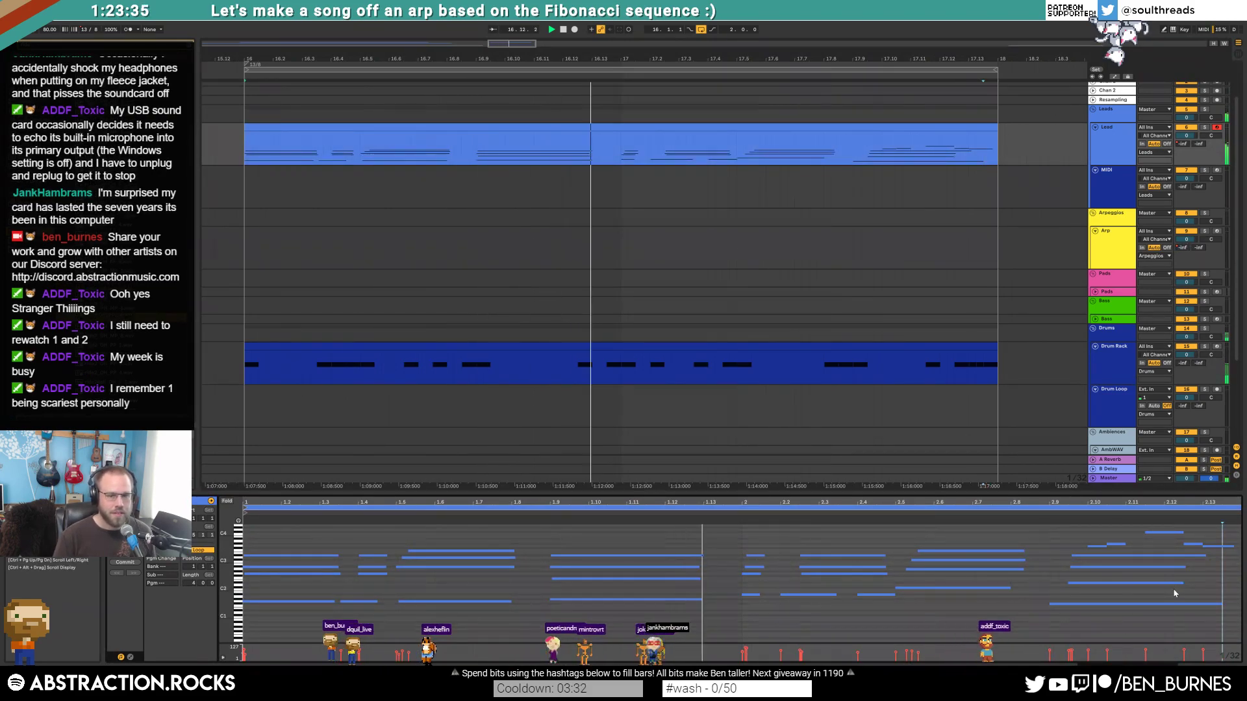
{"action": "key", "text": "shift+Tab"}
{"action": "left_click_drag", "start_coordinate": [511, 48], "coordinate": [511, 29]}
{"action": "left_click", "coordinate": [1098, 367]}
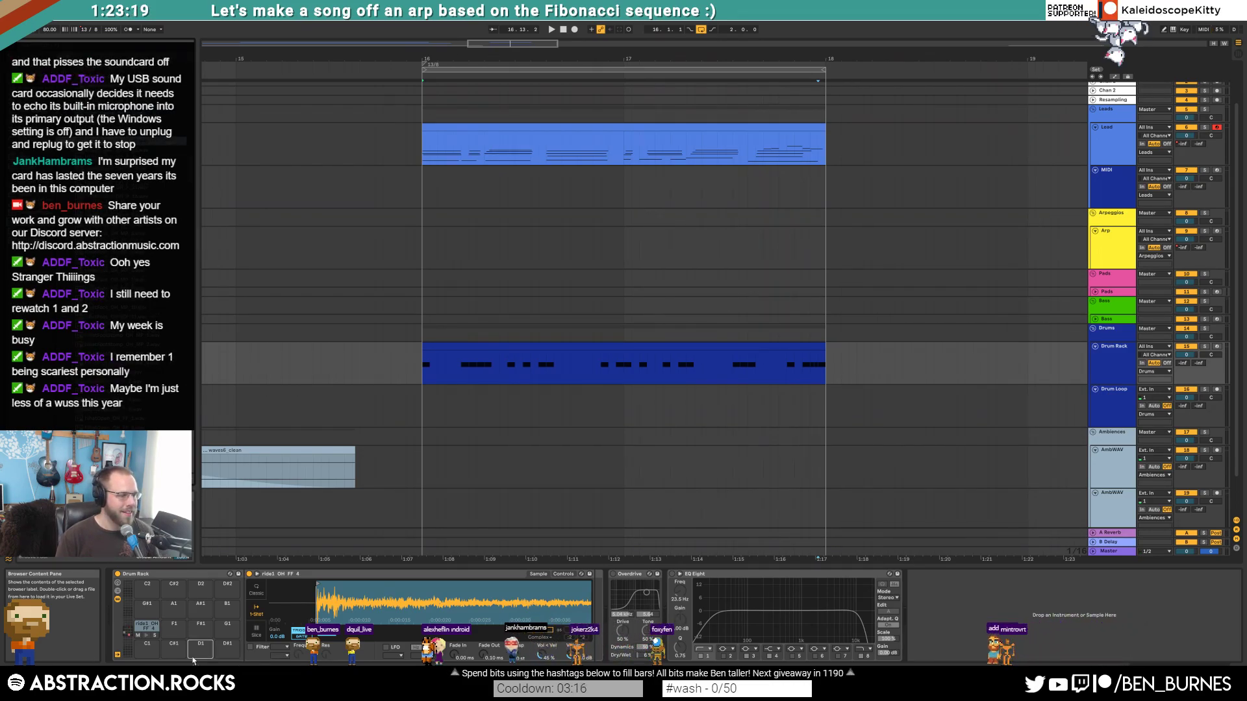
{"action": "double_click", "coordinate": [544, 346]}
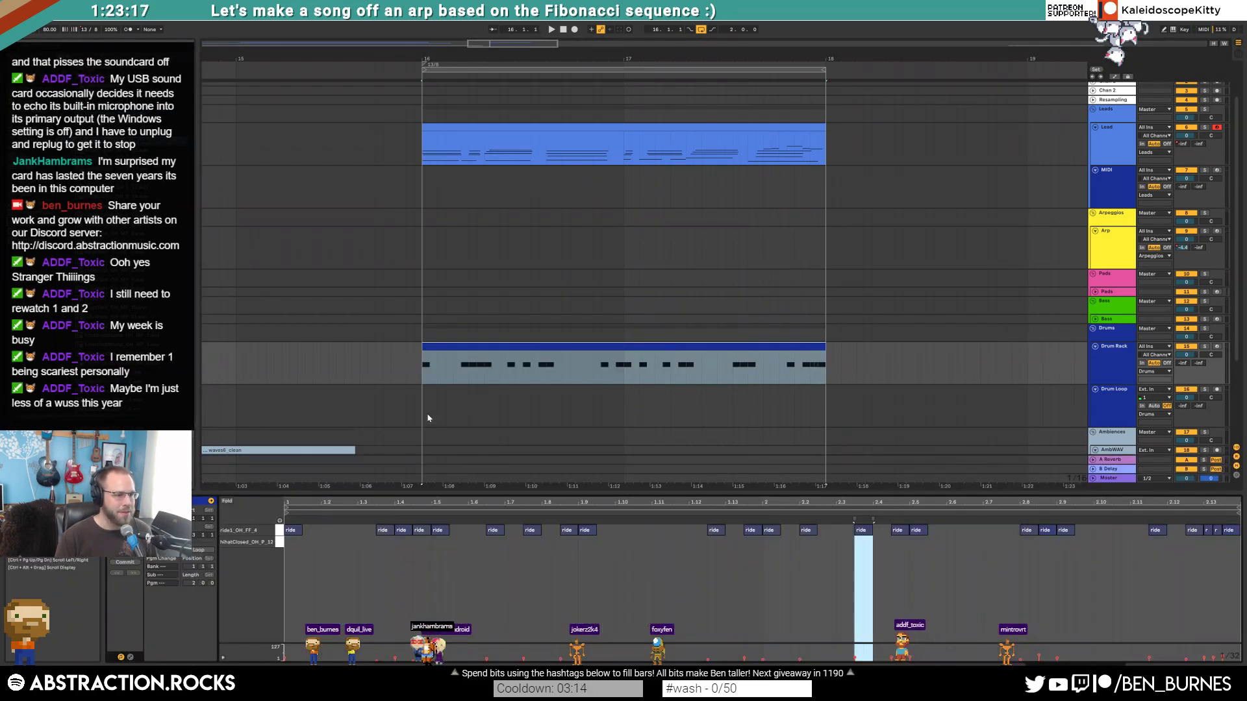
{"action": "key", "text": "shift+Tab"}
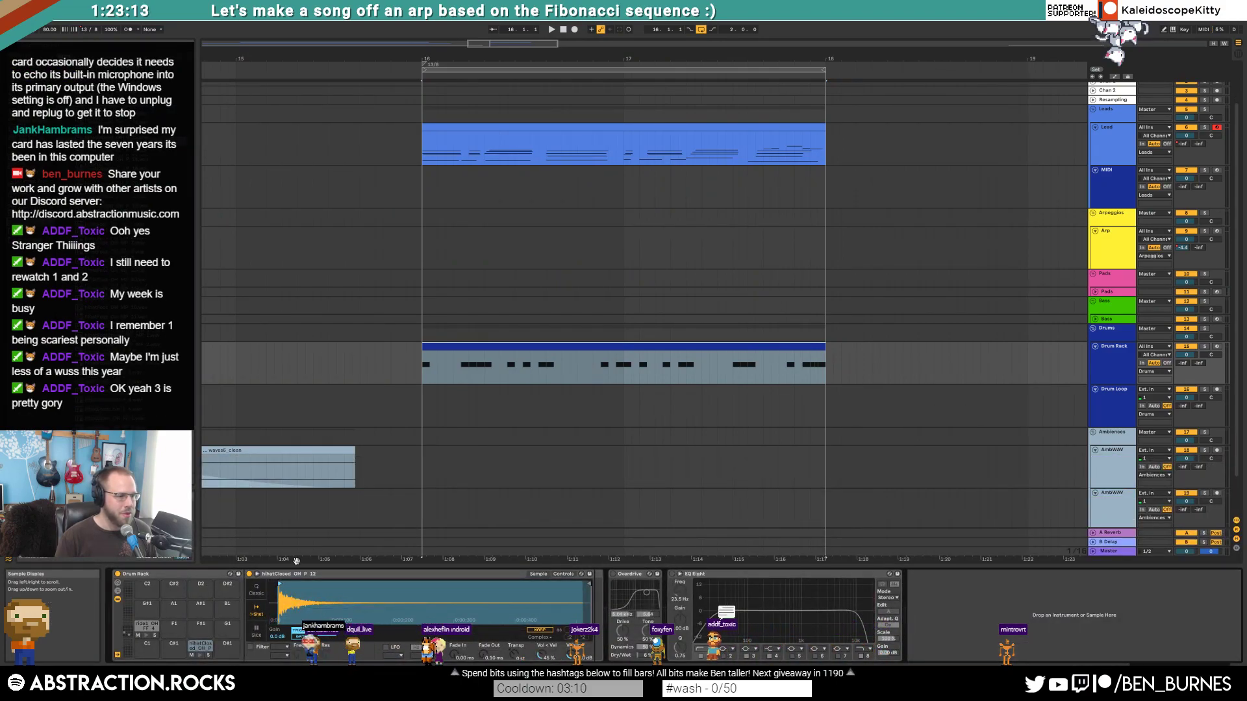
{"action": "key", "text": "shift+Tab"}
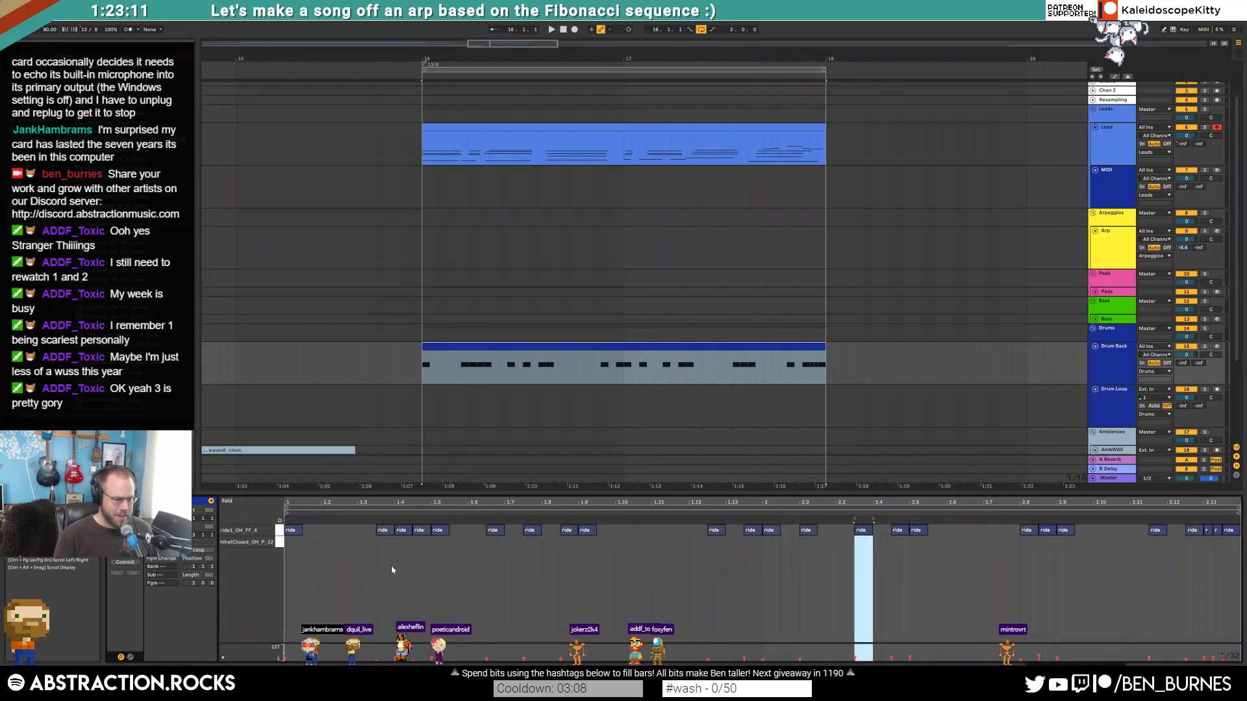
- Add a closed hi-hat hit on beat 1.2, repeat it every two beats into bar 2, and shift the last hit half a beat earlier
{"action": "double_click", "coordinate": [324, 543]}
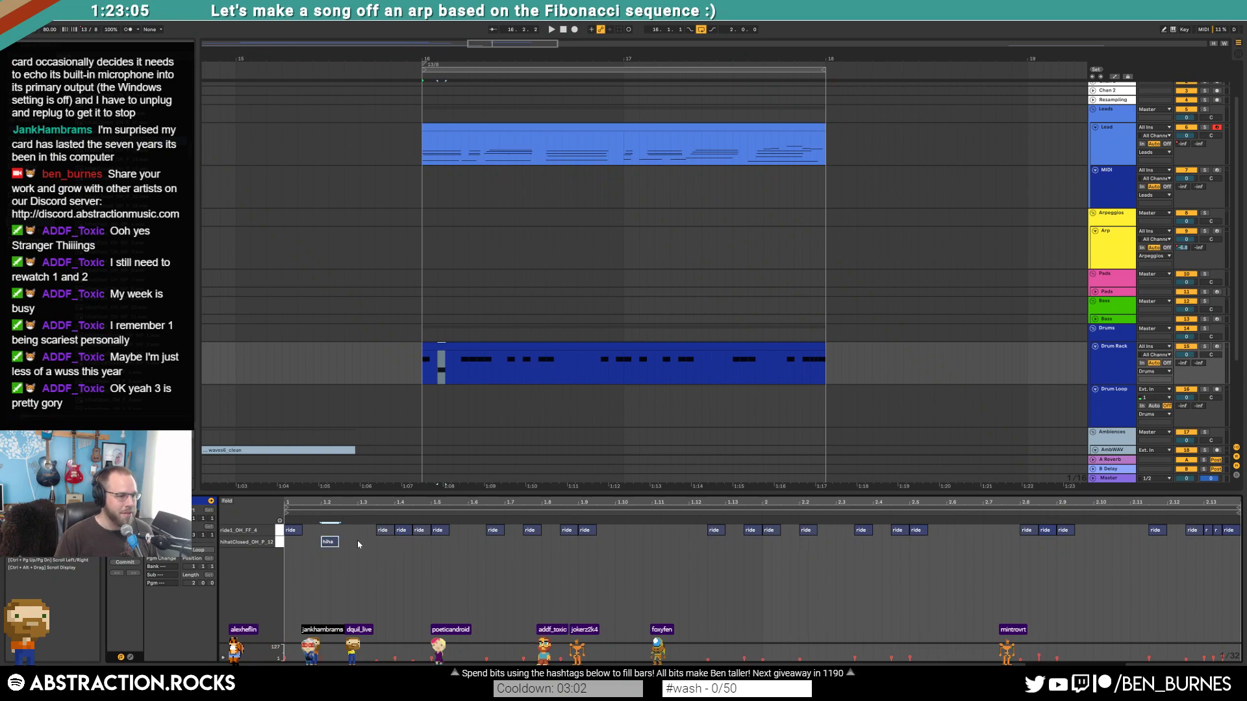
{"action": "key", "text": "ctrl+d"}
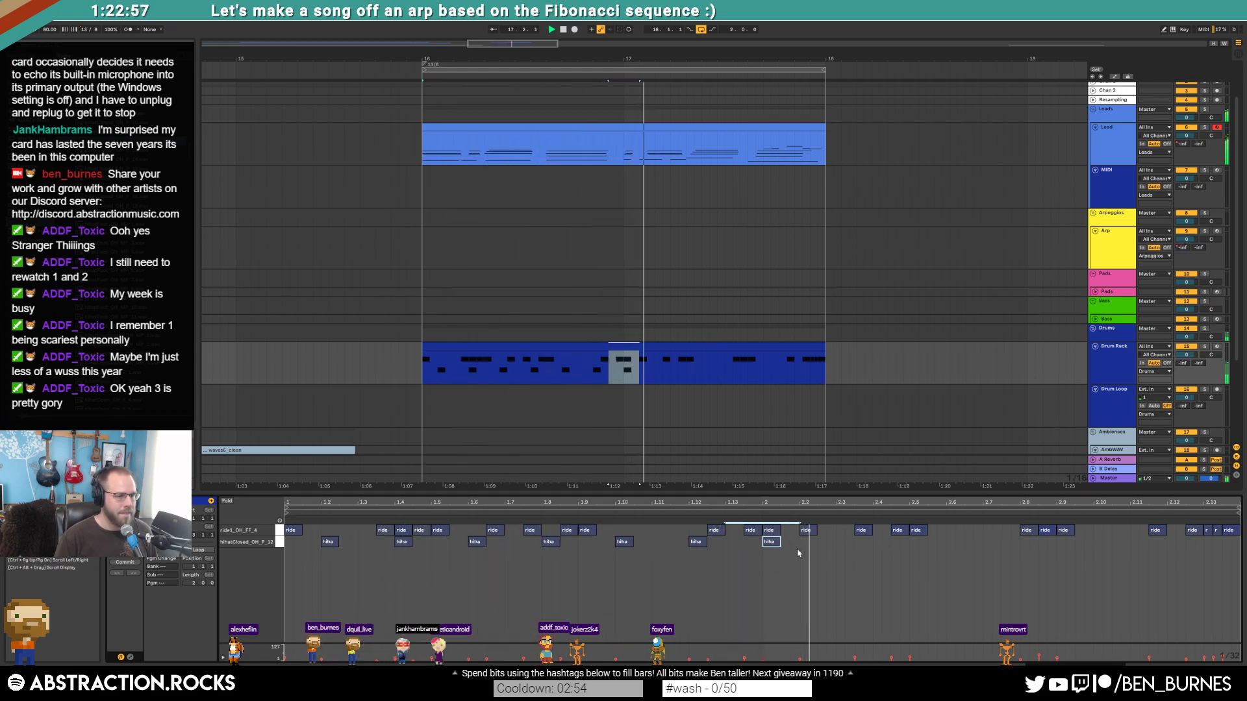
{"action": "key", "text": "space"}
{"action": "left_click_drag", "start_coordinate": [771, 542], "coordinate": [752, 543]}
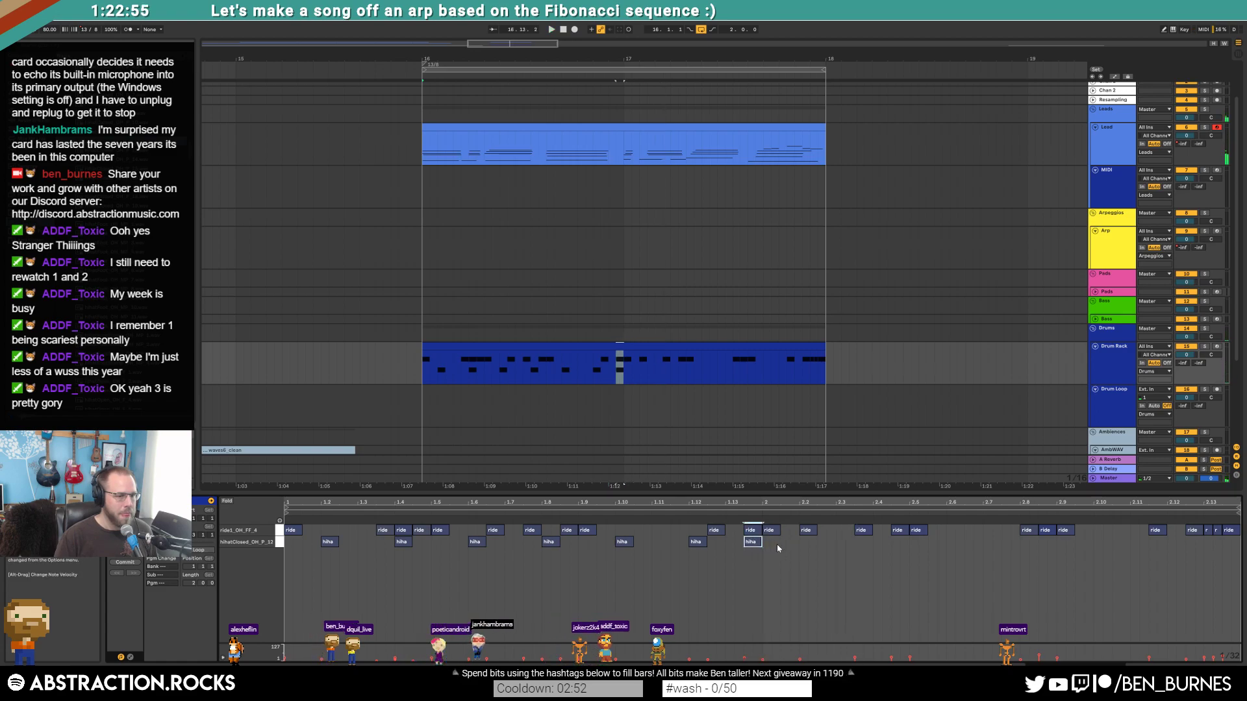
- Add a closed hi-hat hit on beat 1, remove the last one before bar 2, and duplicate bar 1's hi-hat pattern into bar 2
{"action": "left_click_drag", "start_coordinate": [331, 542], "coordinate": [294, 542]}
{"action": "key", "text": "ctrl+c"}
{"action": "left_click", "coordinate": [322, 543]}
{"action": "key", "text": "ctrl+v"}
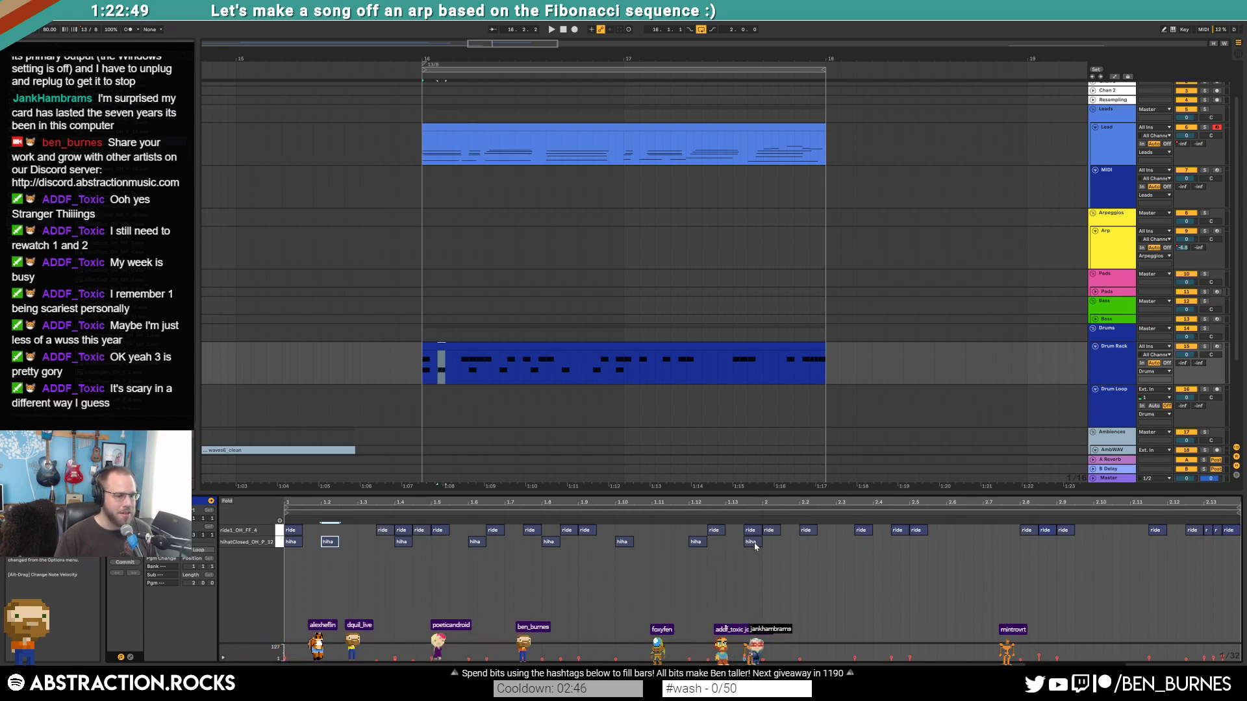
{"action": "left_click_drag", "start_coordinate": [759, 539], "coordinate": [276, 551]}
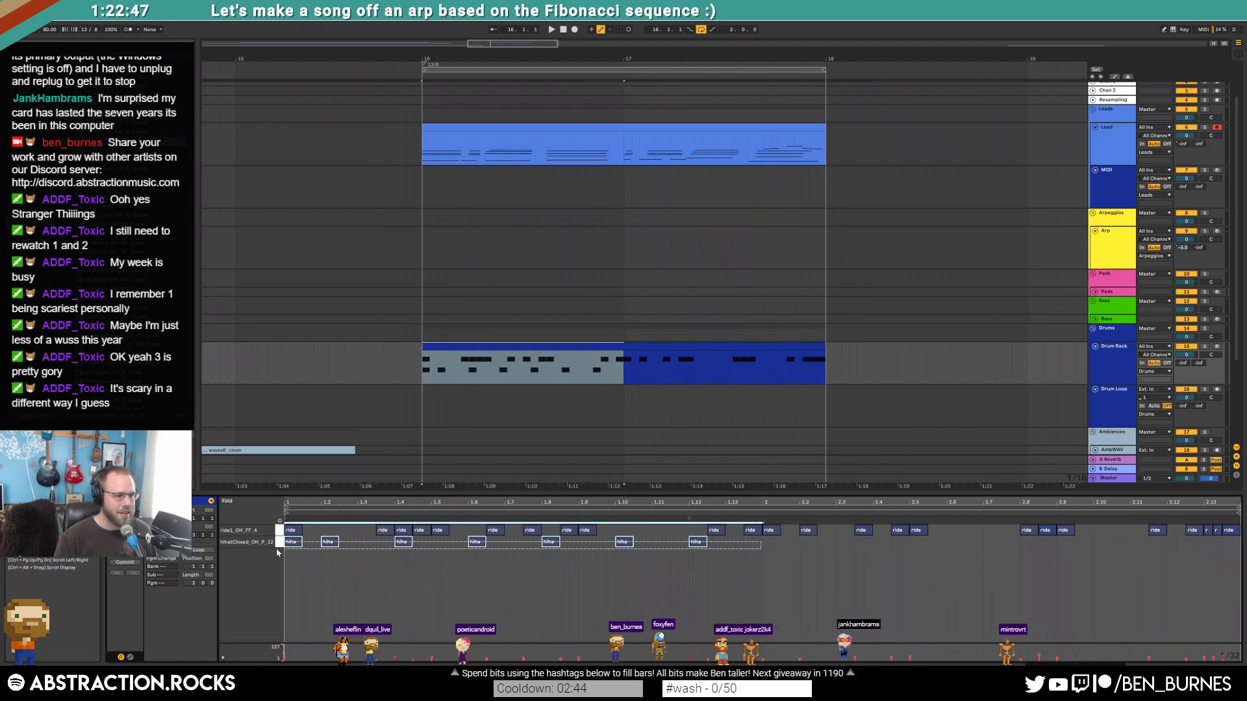
{"action": "key", "text": "ctrl+d"}
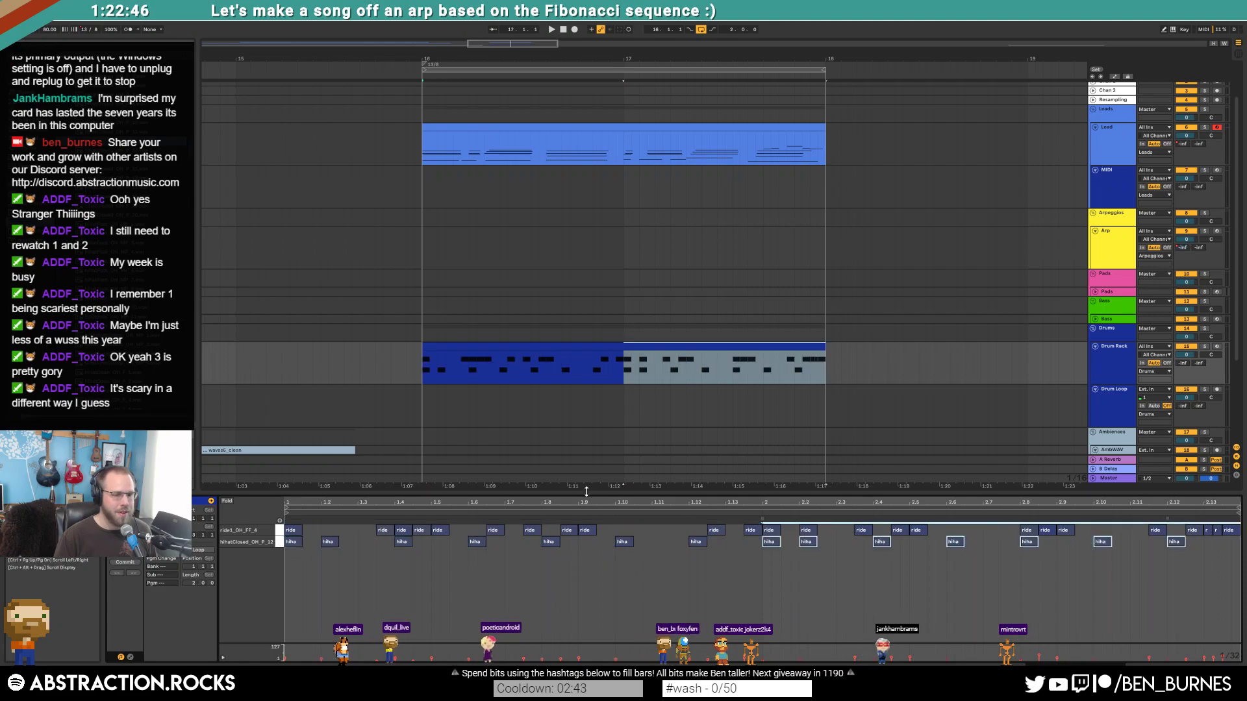
{"action": "left_click", "coordinate": [650, 344]}
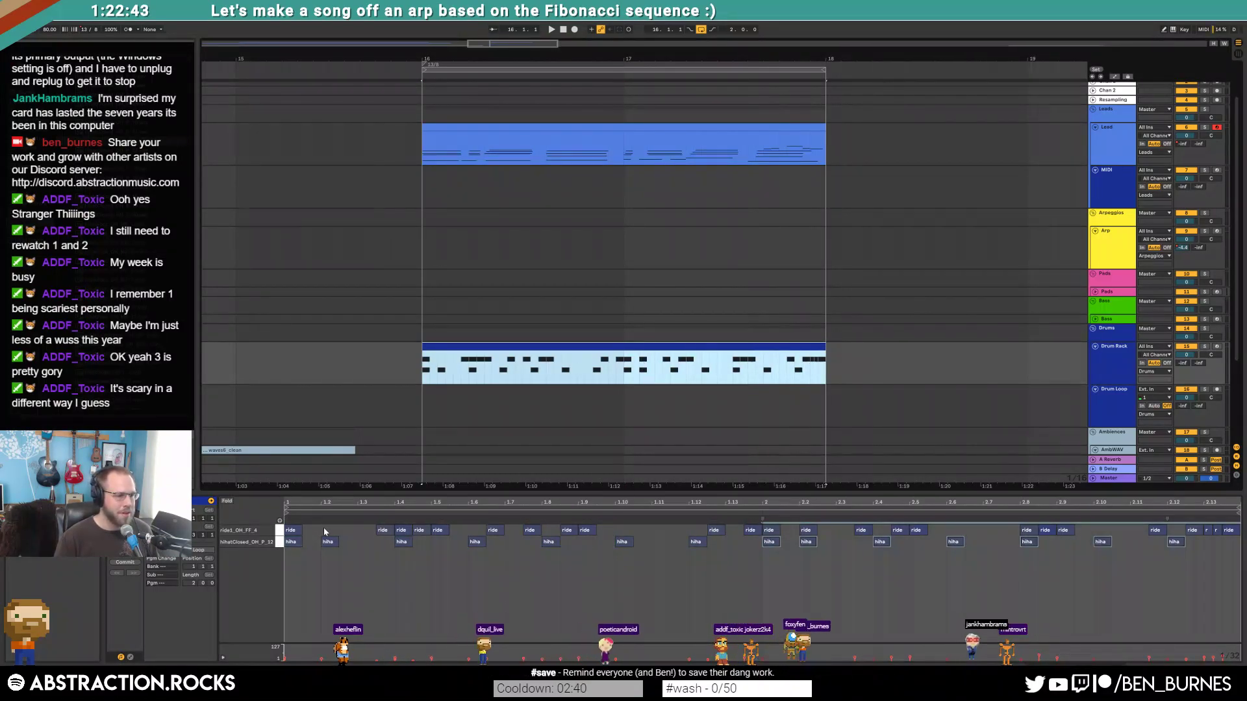
{"action": "left_click", "coordinate": [279, 542]}
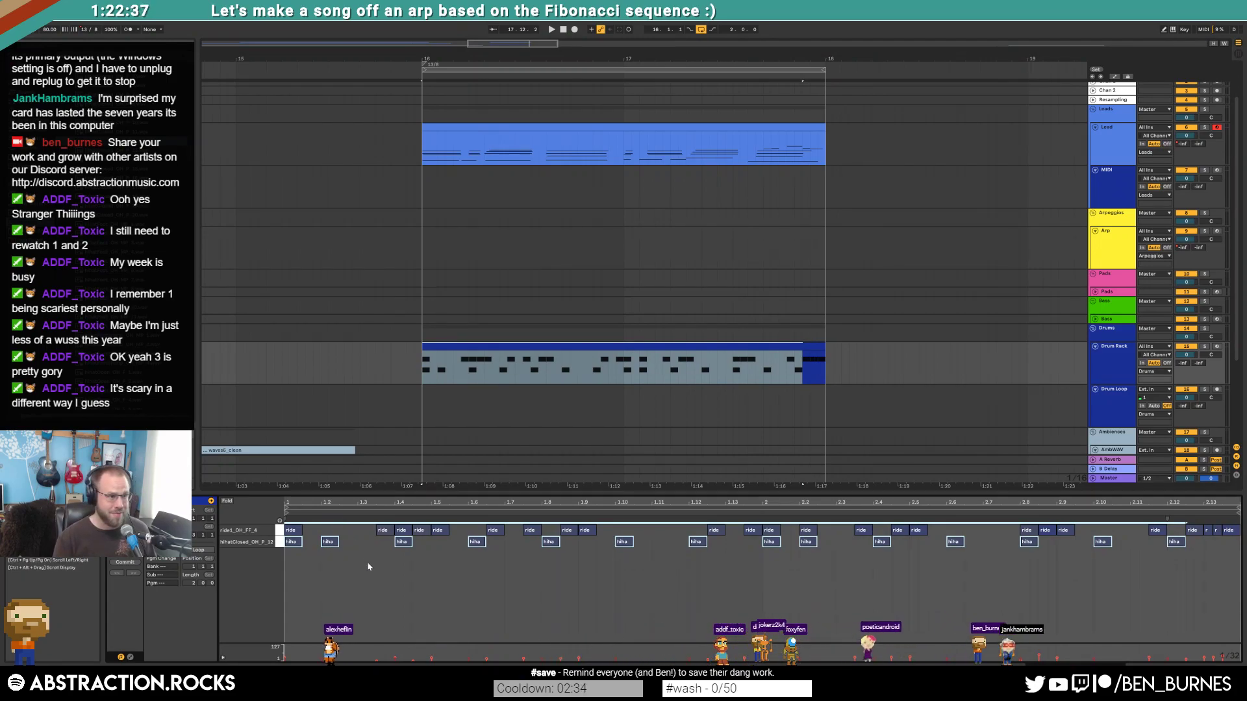
{"action": "left_click", "coordinate": [367, 612]}
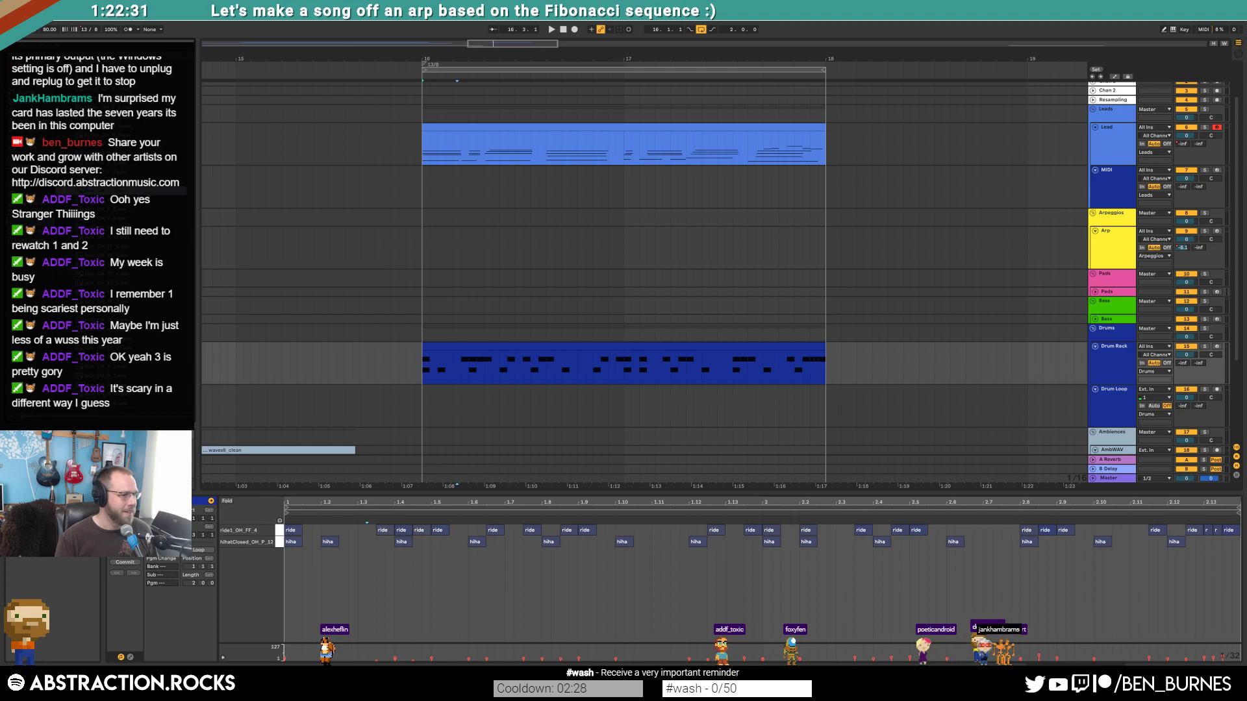
- Load the kick_OH_FF_7 sample onto an empty Drum Rack pad
{"action": "key", "text": "shift+Tab"}
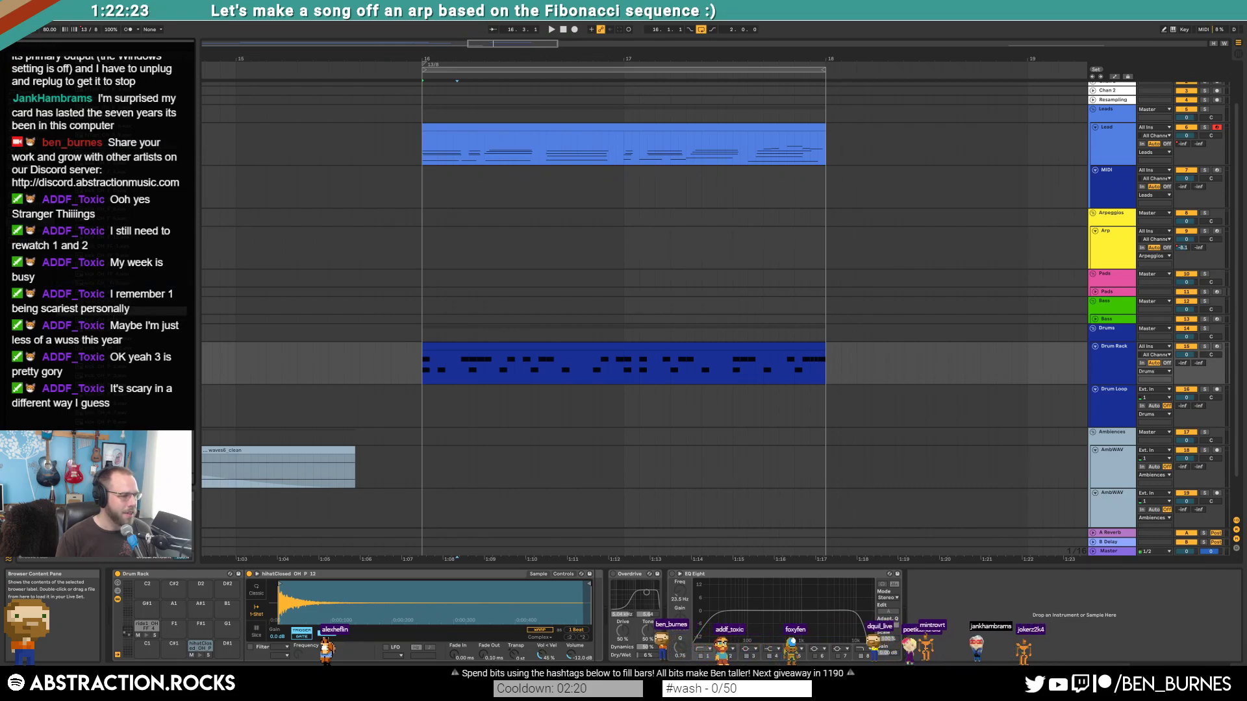
{"action": "mouse_move", "coordinate": [290, 605]}
{"action": "left_mouse_down"}
{"action": "mouse_move", "coordinate": [305, 653]}
{"action": "mouse_move", "coordinate": [334, 633]}
{"action": "mouse_move", "coordinate": [292, 601]}
{"action": "left_mouse_up"}
{"action": "left_click", "coordinate": [130, 302]}
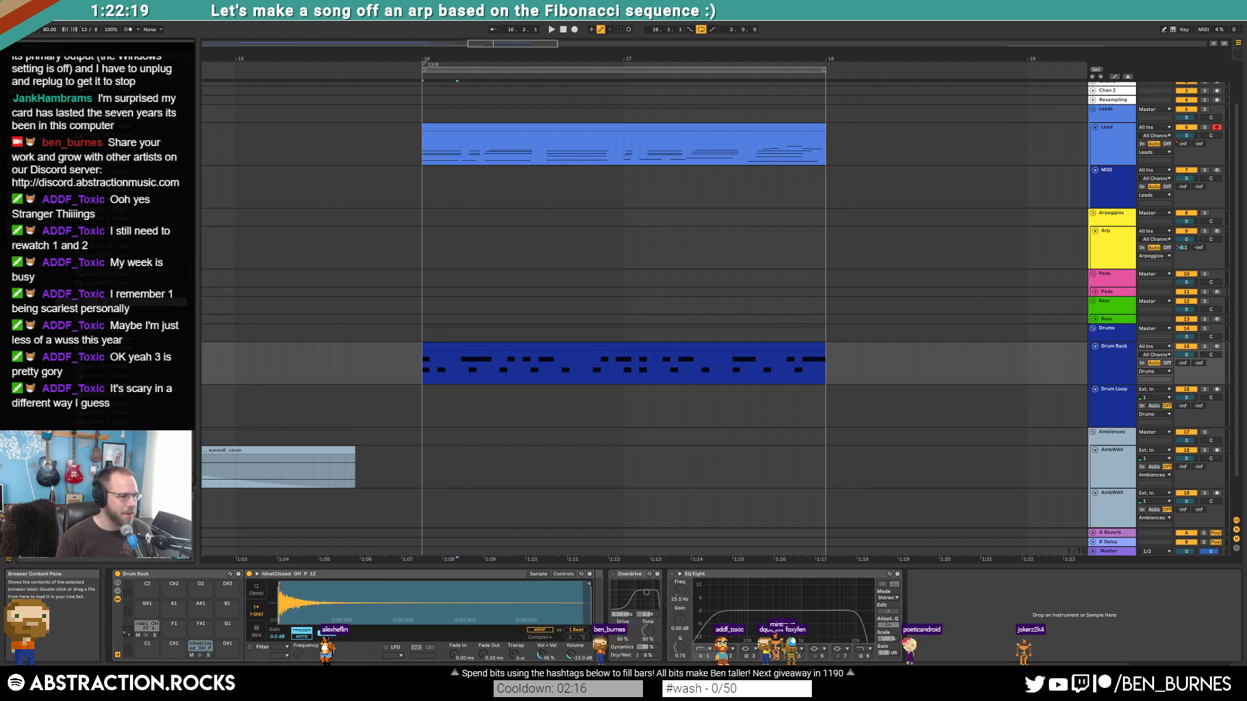
{"action": "left_click_drag", "start_coordinate": [142, 661], "coordinate": [145, 649]}
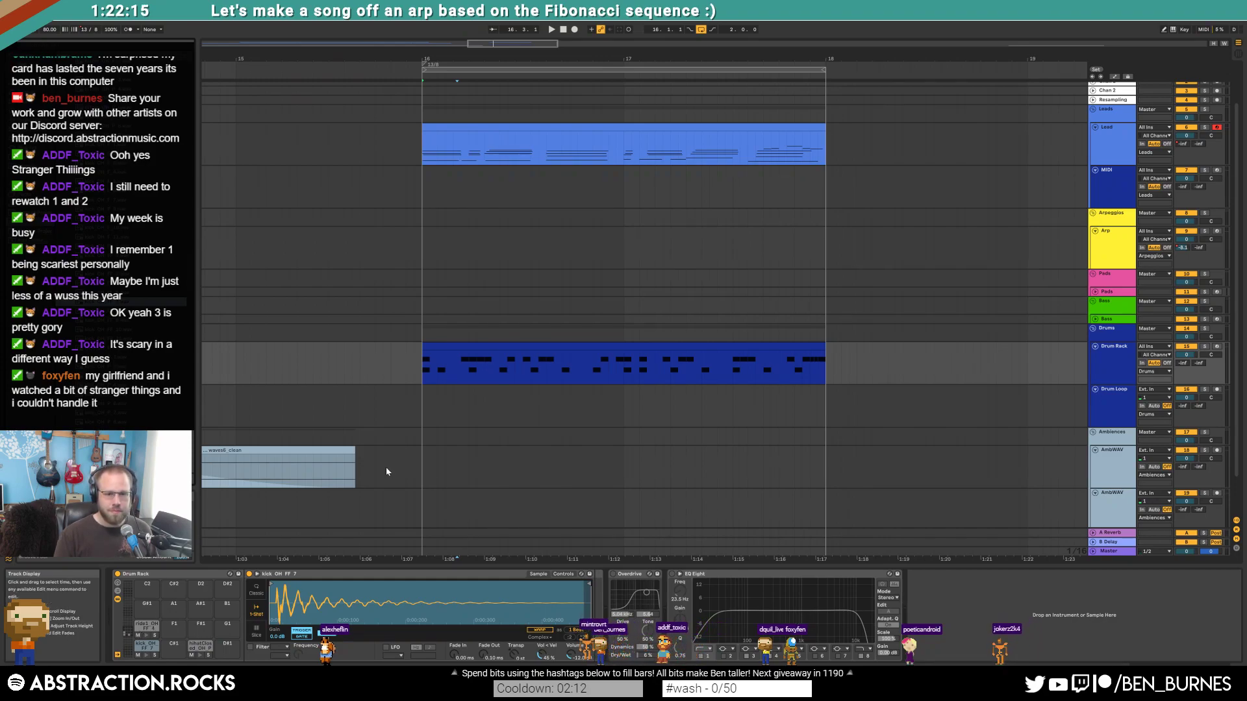
- Trim the start of the kick sample and turn on its filter
{"action": "left_click_drag", "start_coordinate": [310, 586], "coordinate": [308, 595]}
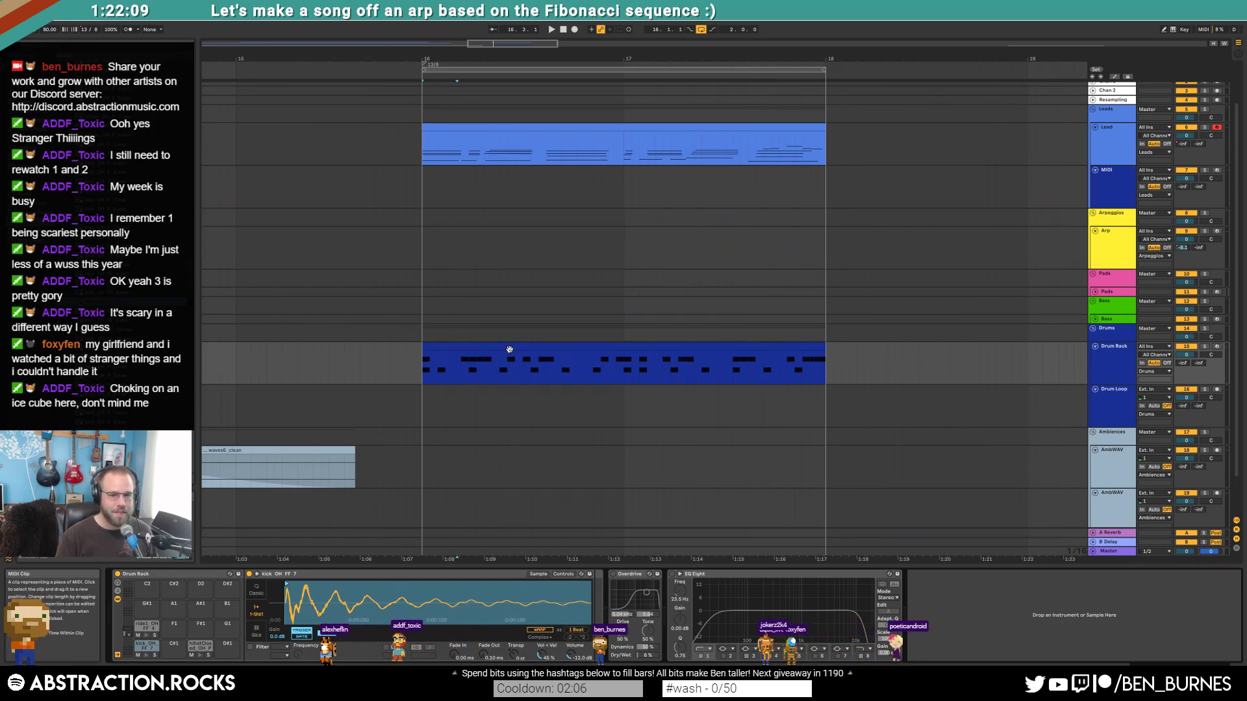
{"action": "left_click", "coordinate": [250, 647]}
{"action": "left_click", "coordinate": [278, 649]}
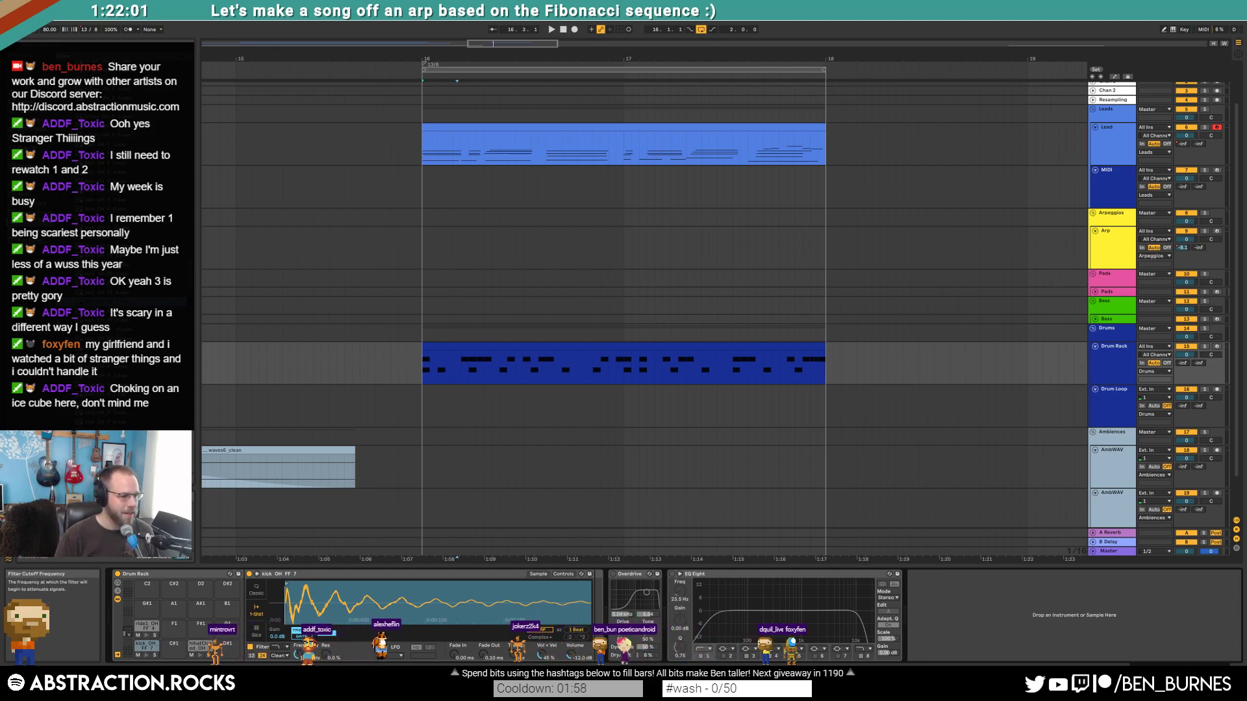
- Add kick hits on beats 1, 1.3.3, 1.6, 1.9 and 1.12 in the first bar of the drum clip
{"action": "double_click", "coordinate": [471, 363]}
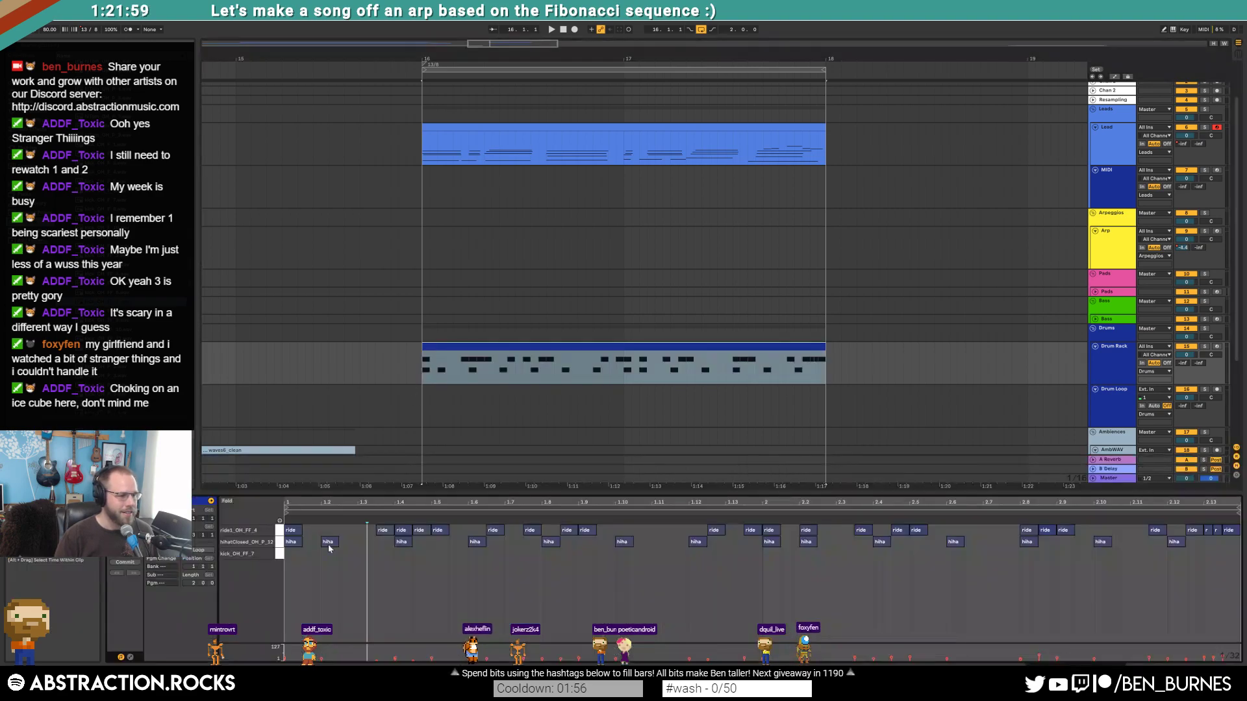
{"action": "double_click", "coordinate": [286, 553]}
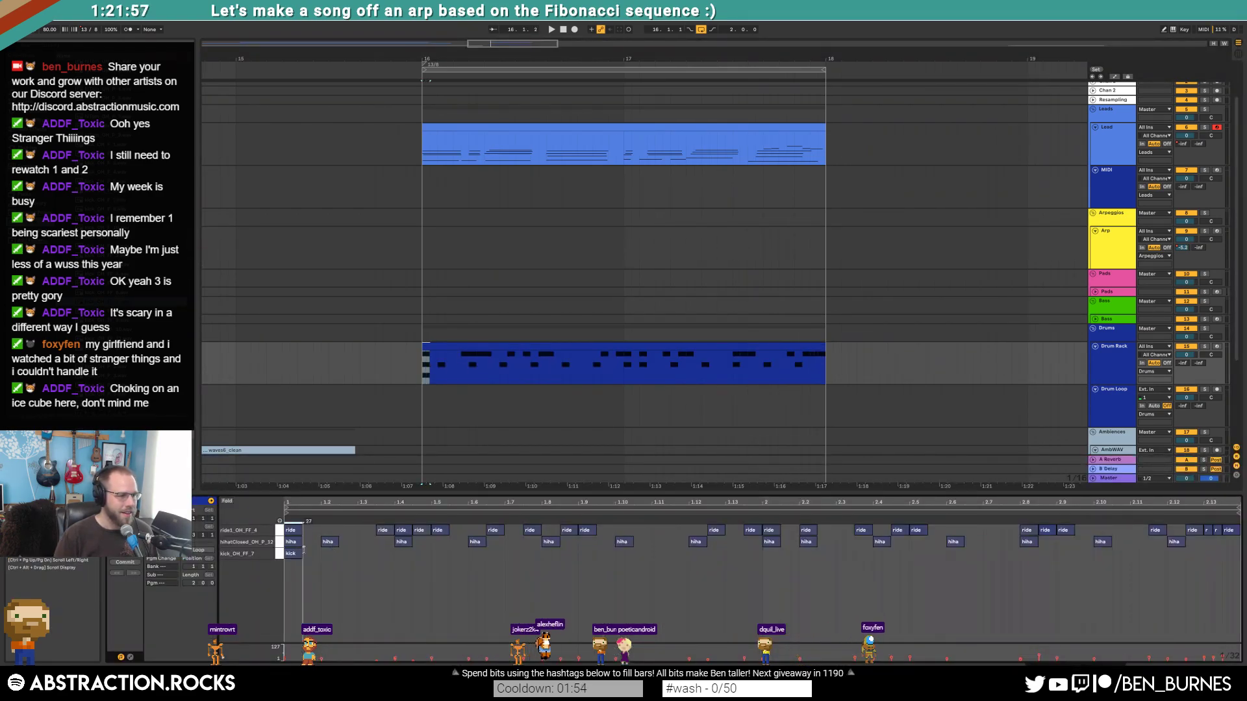
{"action": "double_click", "coordinate": [382, 552]}
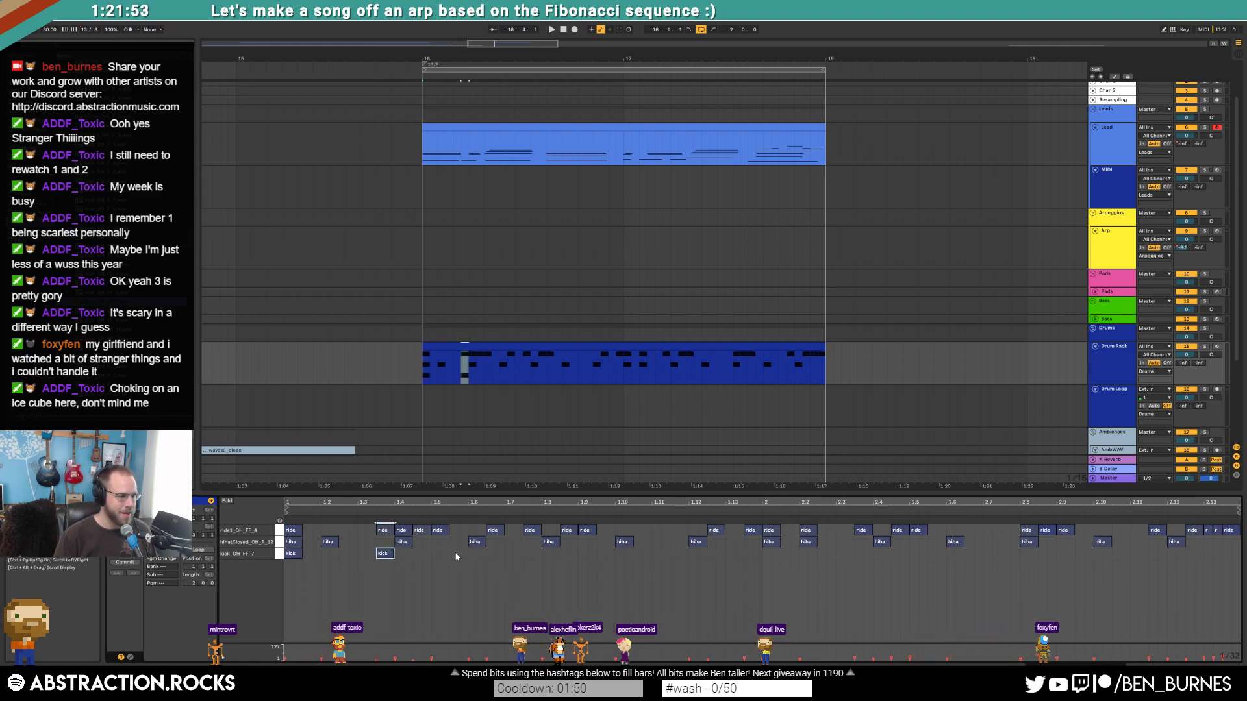
{"action": "double_click", "coordinate": [476, 553]}
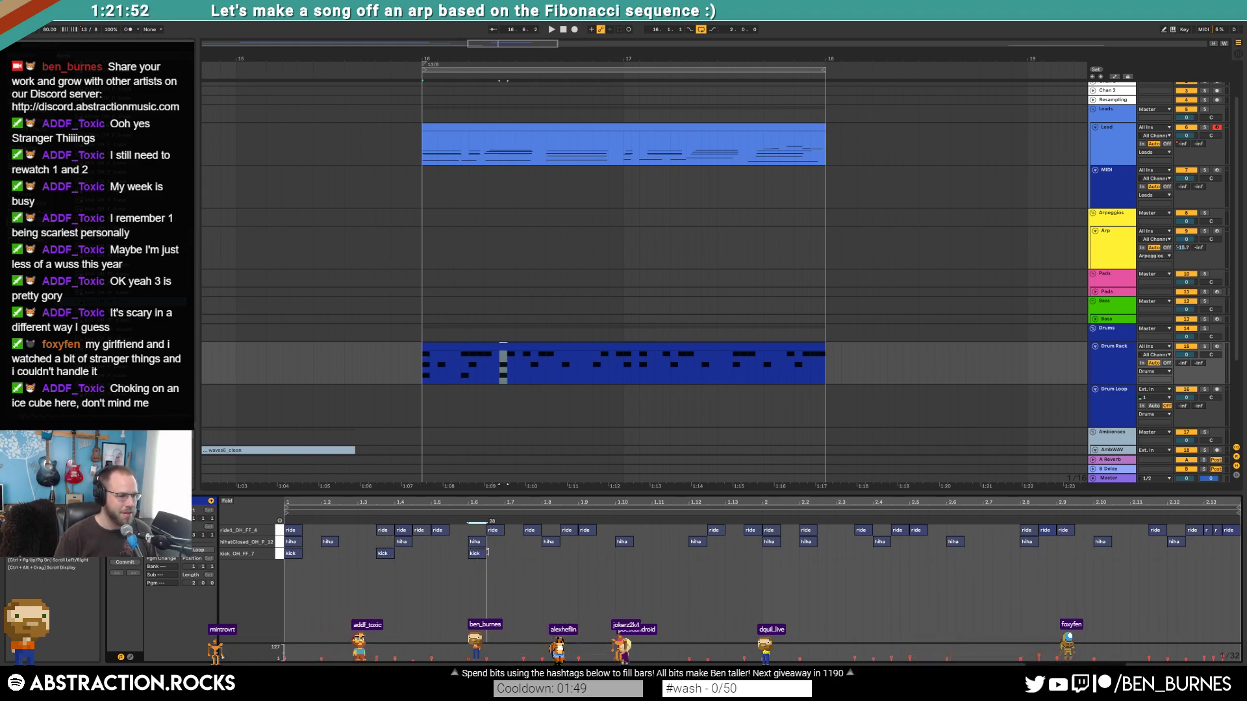
{"action": "double_click", "coordinate": [585, 553]}
{"action": "key", "text": "space"}
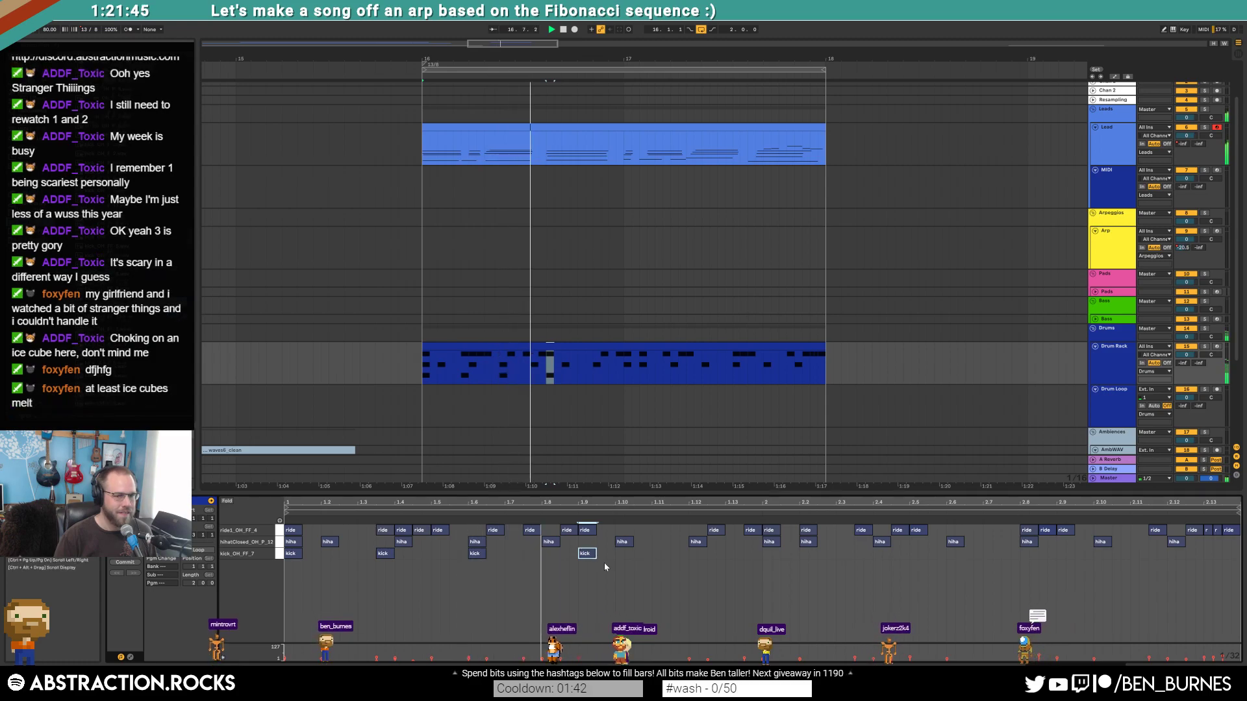
{"action": "double_click", "coordinate": [696, 553]}
{"action": "key", "text": "space"}
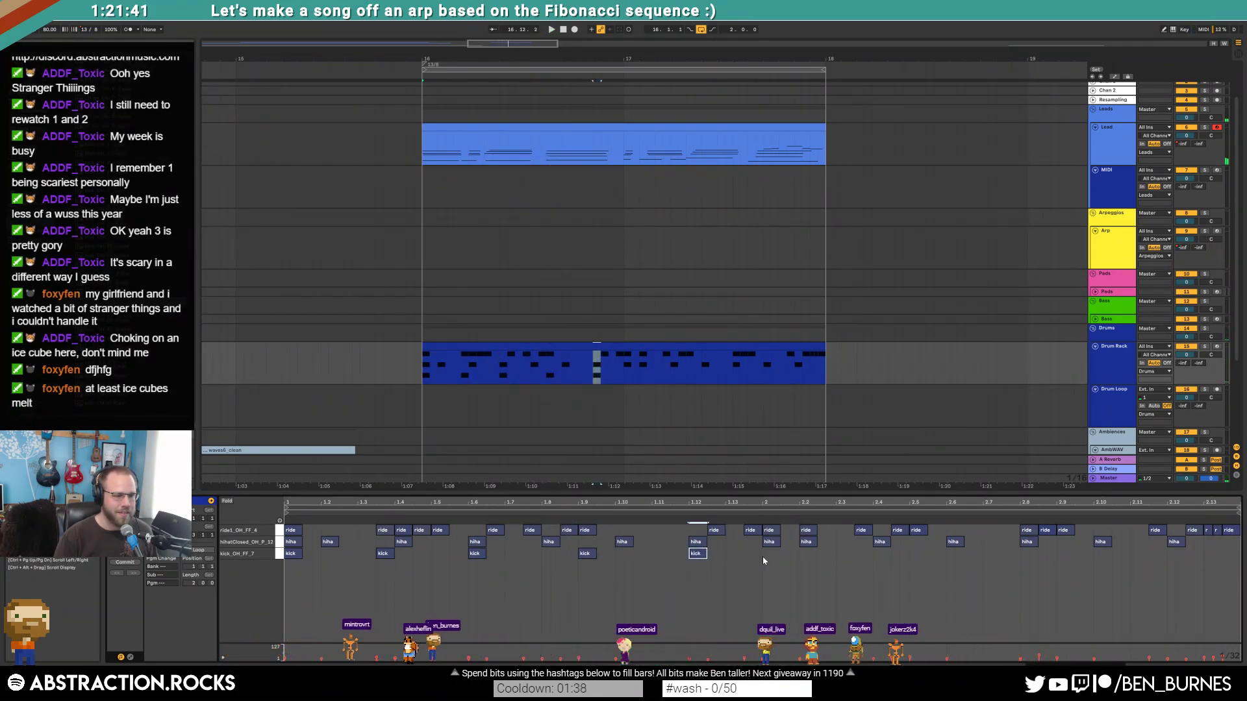
- Duplicate bar 1's kick hits into bar 2
{"action": "left_click_drag", "start_coordinate": [764, 557], "coordinate": [289, 571]}
{"action": "key", "text": "ctrl+d"}
{"action": "left_click", "coordinate": [531, 613]}
- Play the section with the kick hits and examine the Lead clip's chord phrasing in bar 2 against them
{"action": "key", "text": "shift+Tab"}
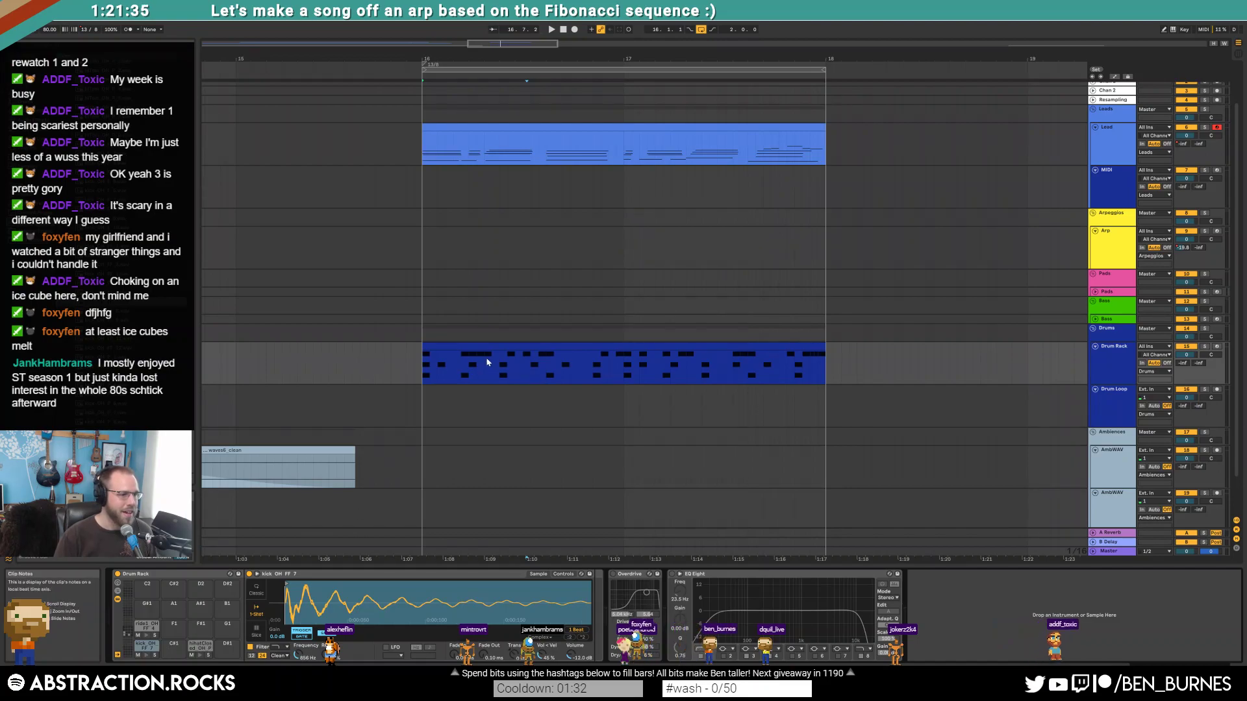
{"action": "left_click", "coordinate": [509, 346]}
{"action": "left_click", "coordinate": [281, 557]}
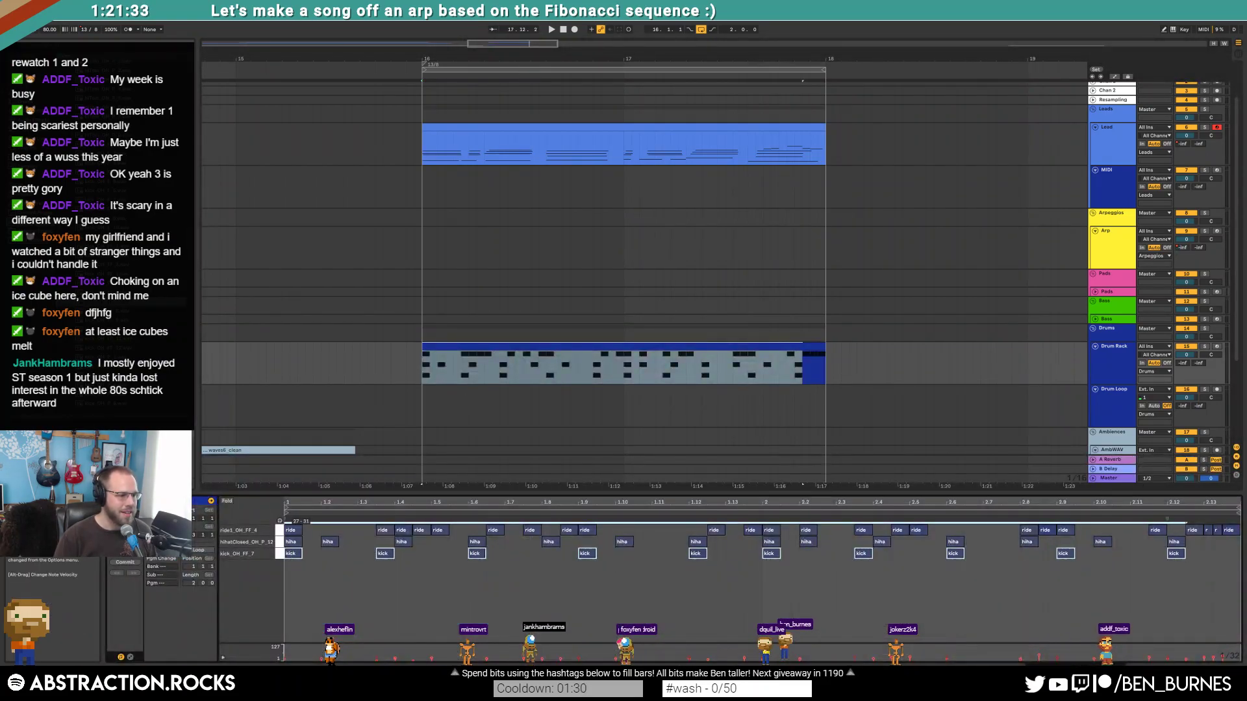
{"action": "left_click", "coordinate": [304, 583]}
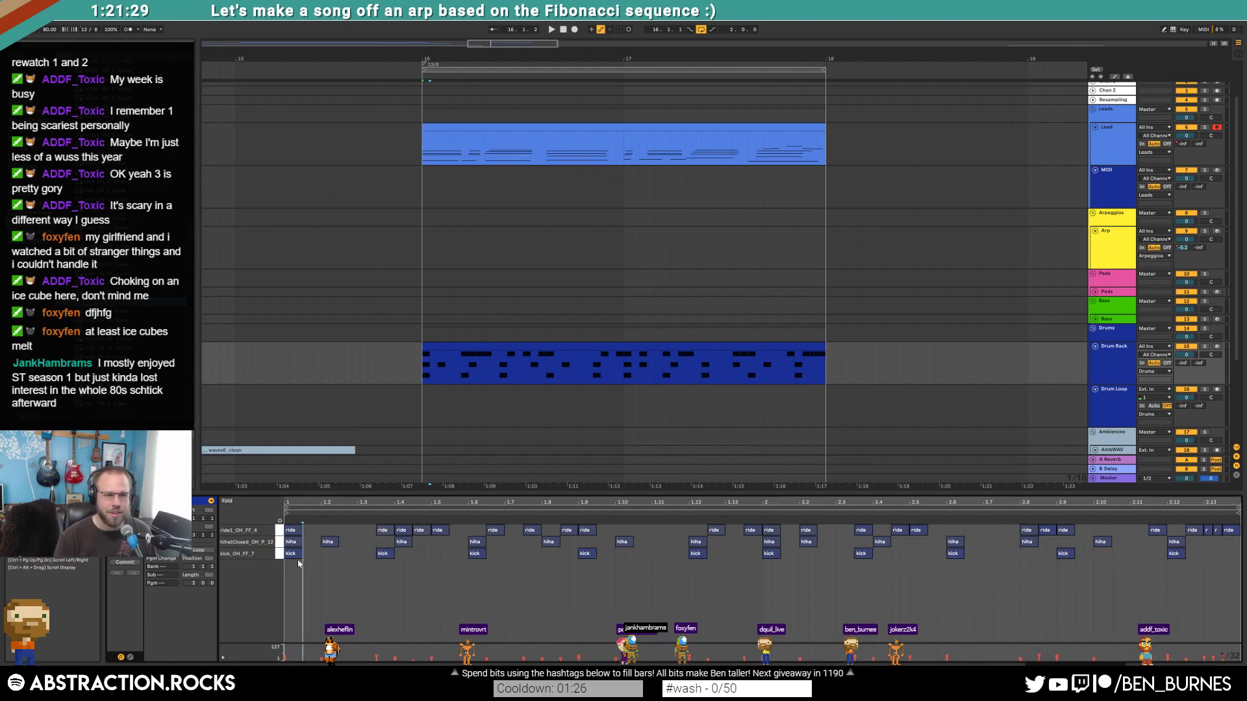
{"action": "left_click", "coordinate": [257, 552]}
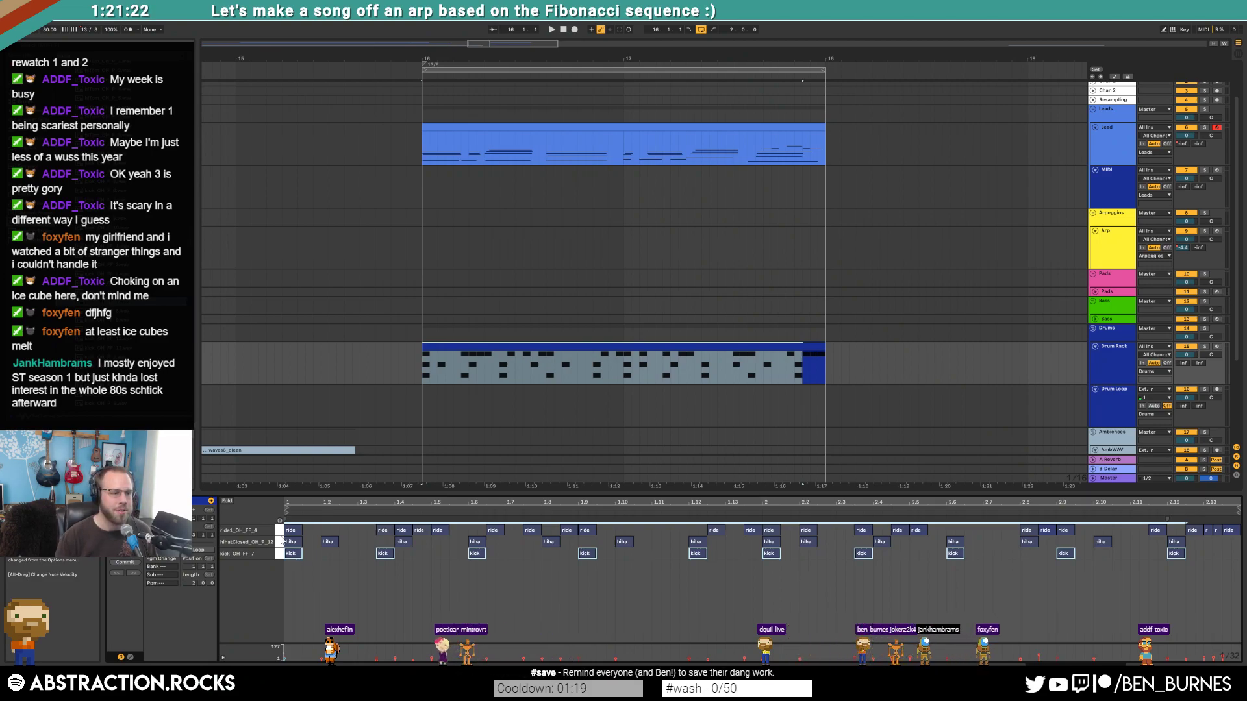
{"action": "left_click", "coordinate": [489, 347]}
{"action": "left_click", "coordinate": [420, 380]}
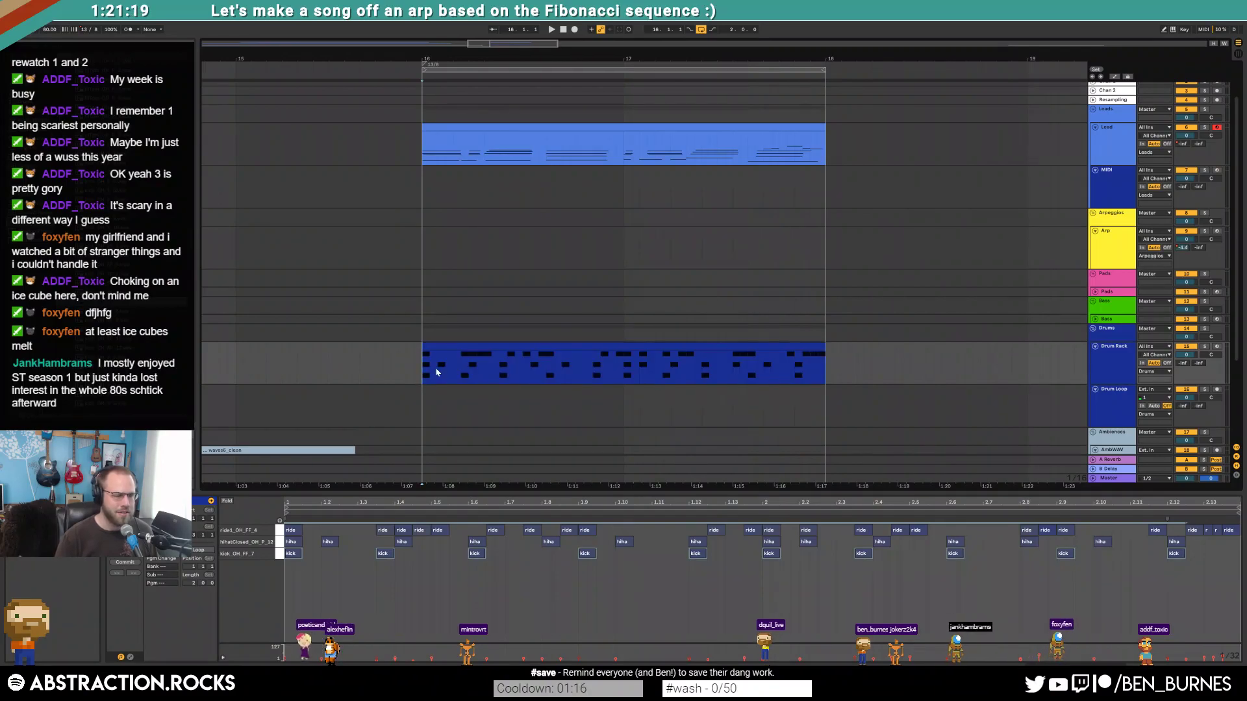
{"action": "left_click", "coordinate": [457, 349]}
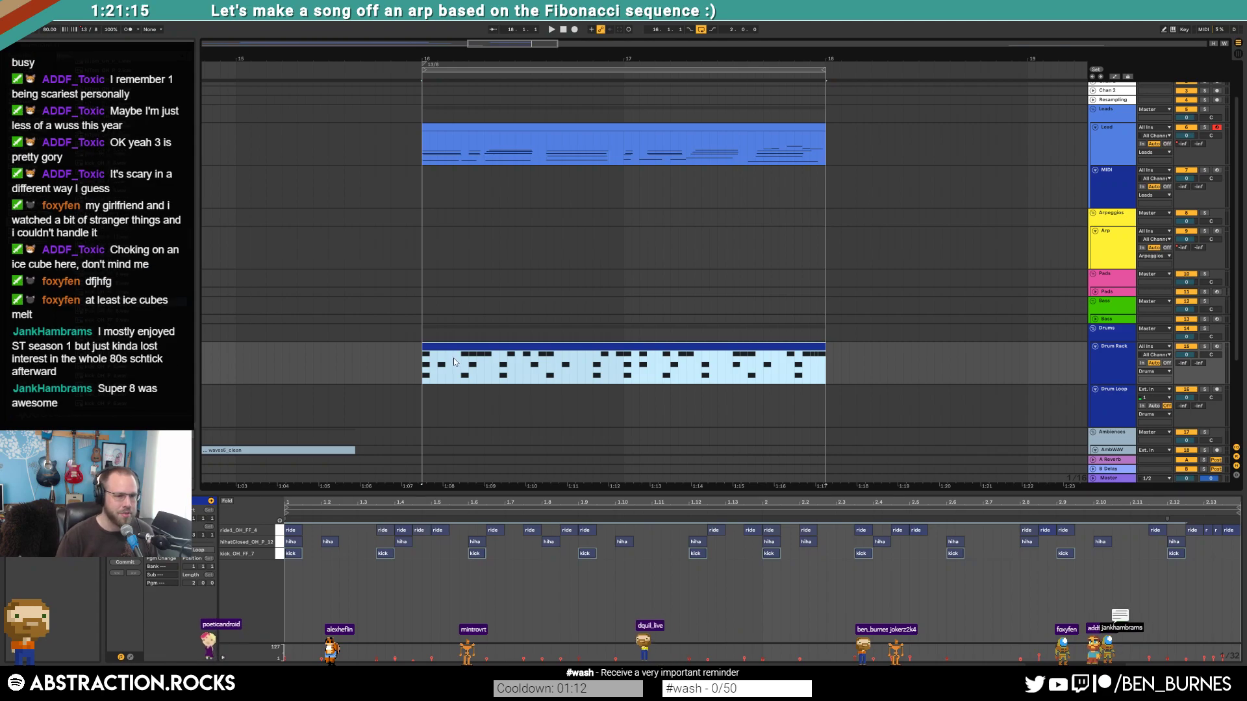
{"action": "key", "text": "space"}
{"action": "left_click_drag", "start_coordinate": [294, 553], "coordinate": [295, 529]}
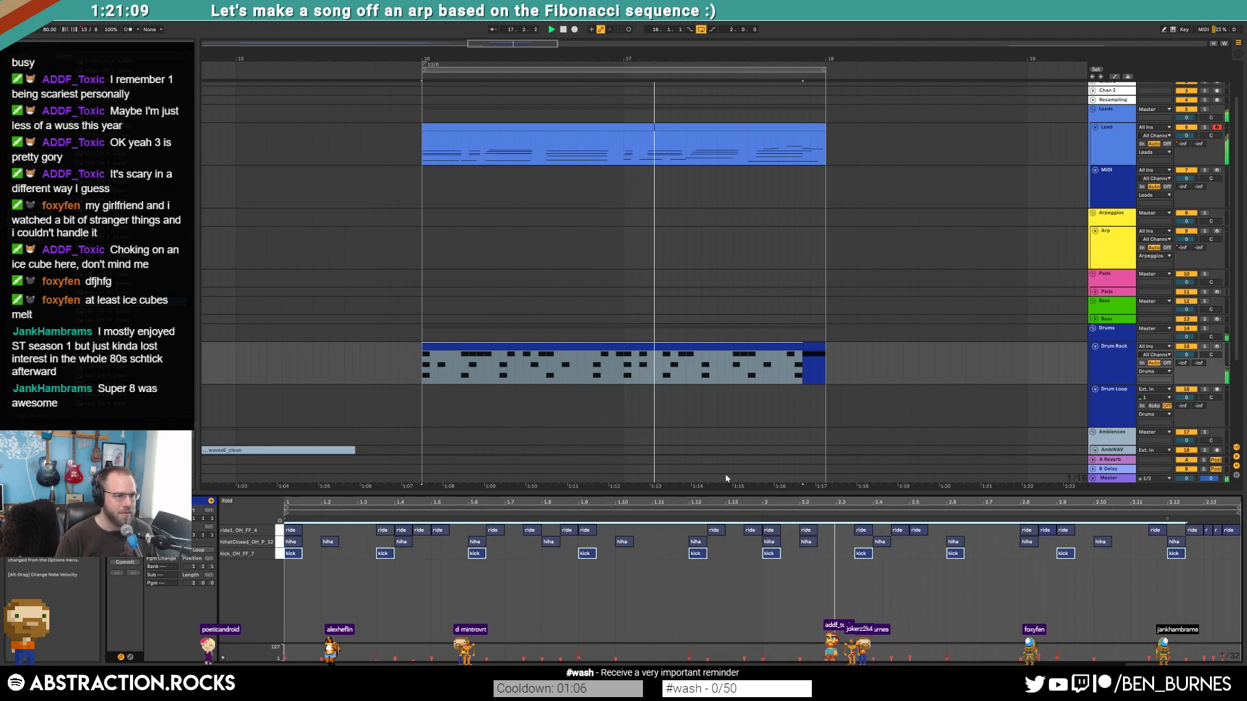
{"action": "left_click", "coordinate": [644, 130]}
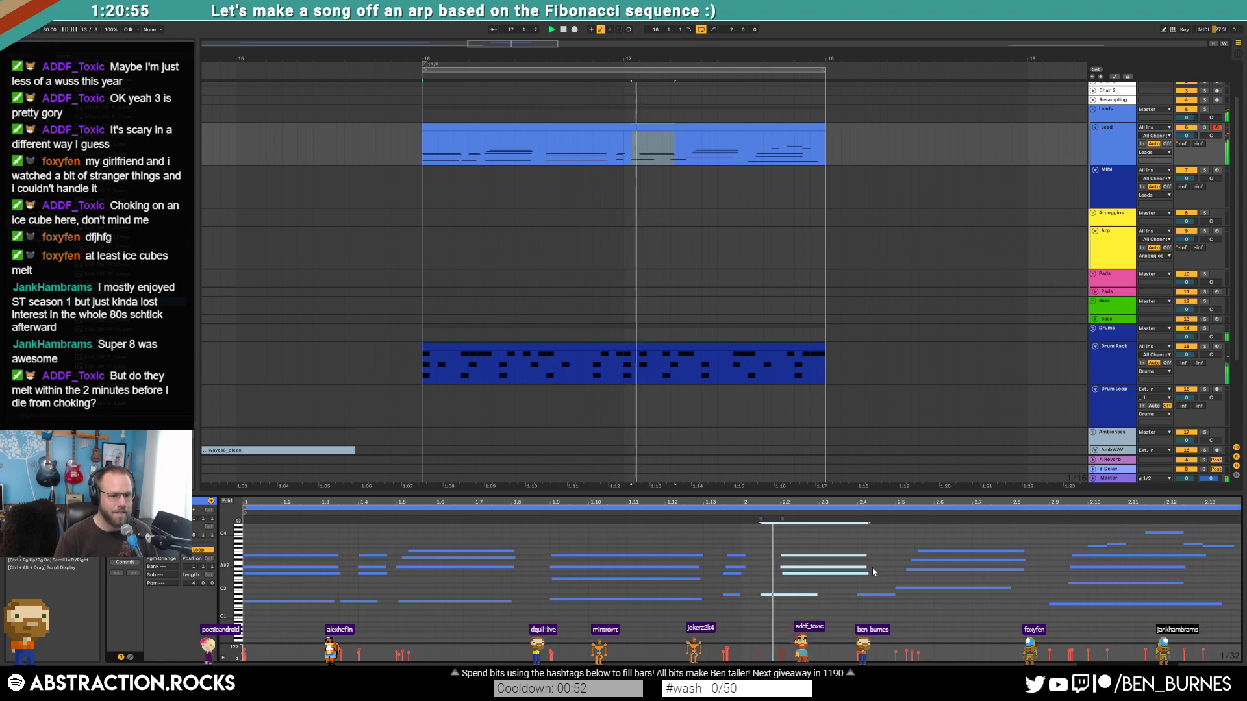
{"action": "left_click", "coordinate": [883, 593]}
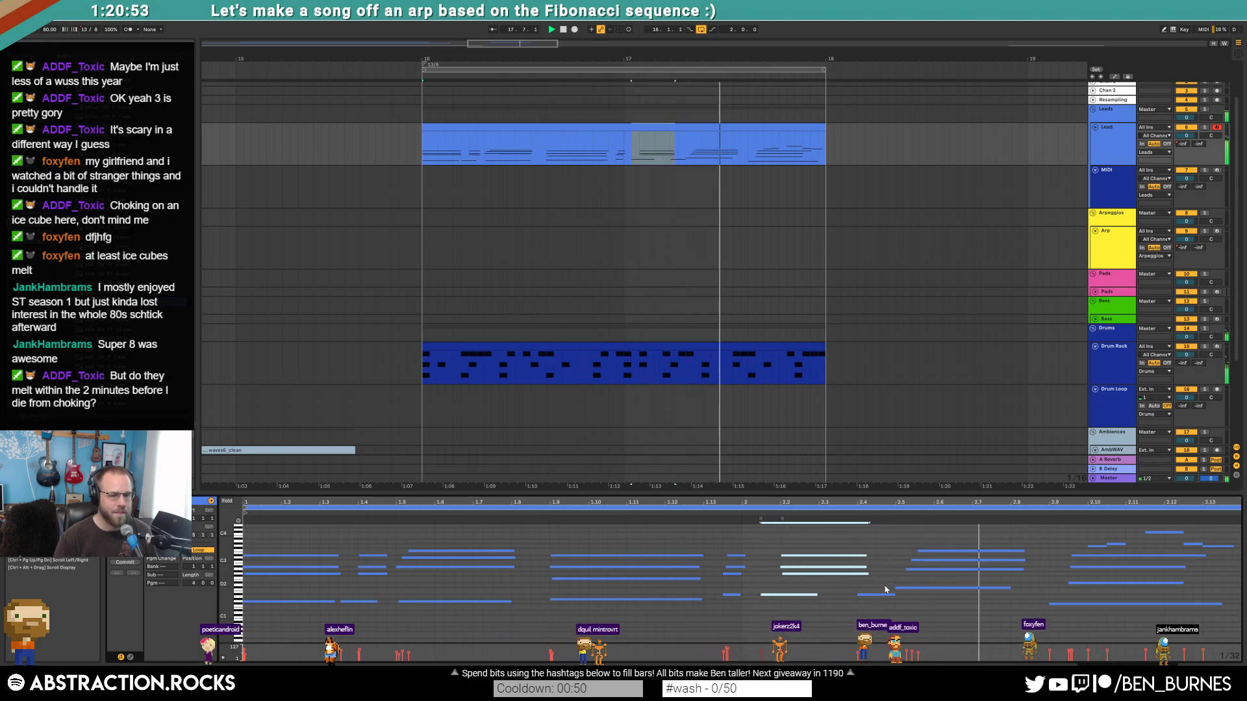
{"action": "left_click", "coordinate": [942, 560]}
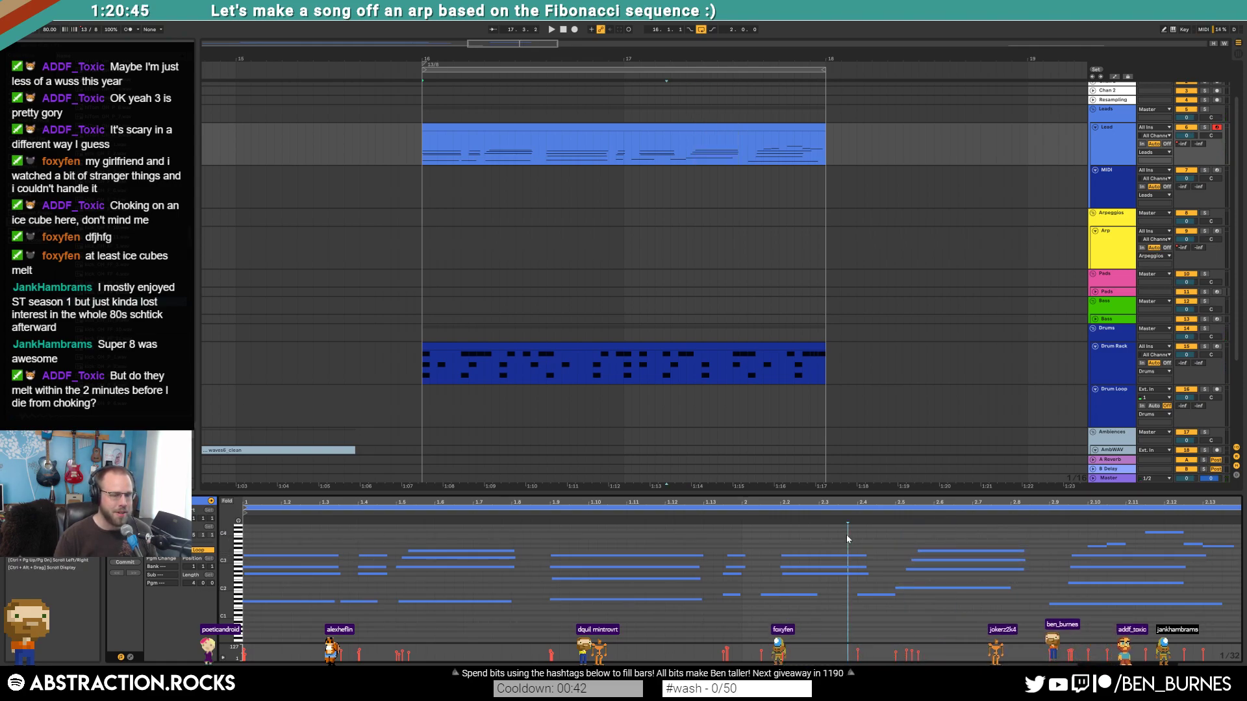
{"action": "key", "text": "shift+Tab"}
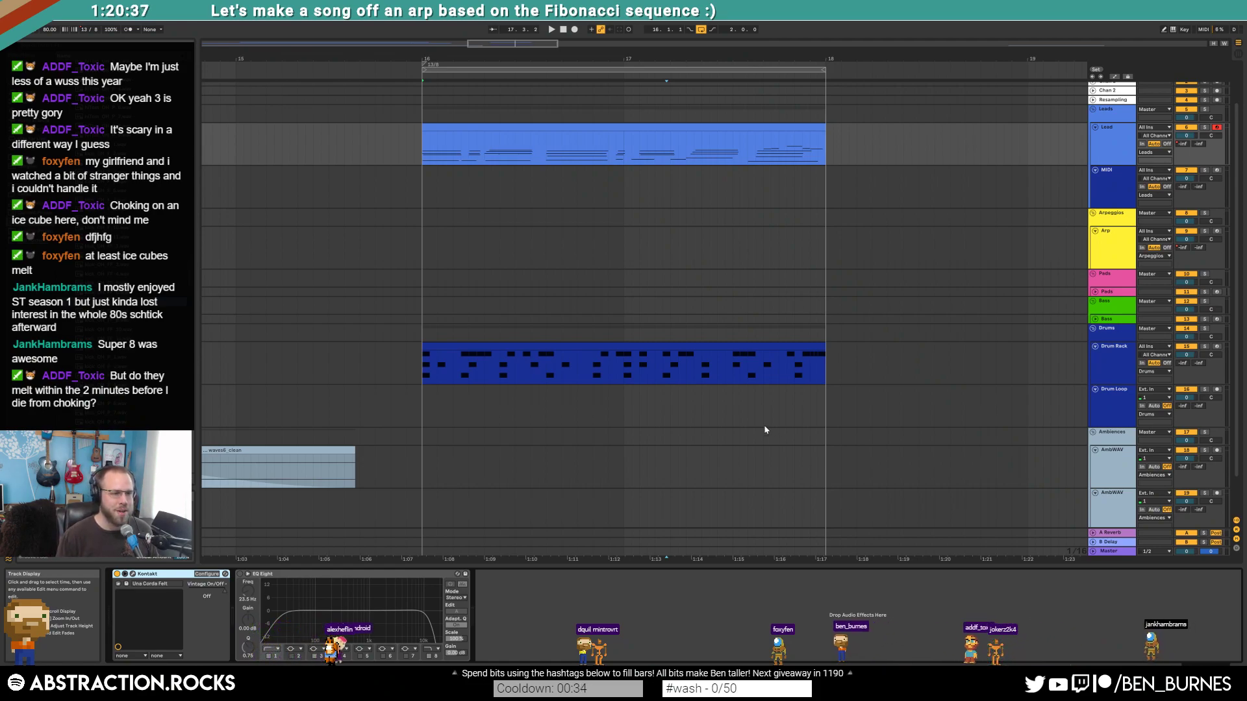
- Load the Flam 2 - SG sample onto an empty Drum Rack pad
{"action": "left_click", "coordinate": [418, 418]}
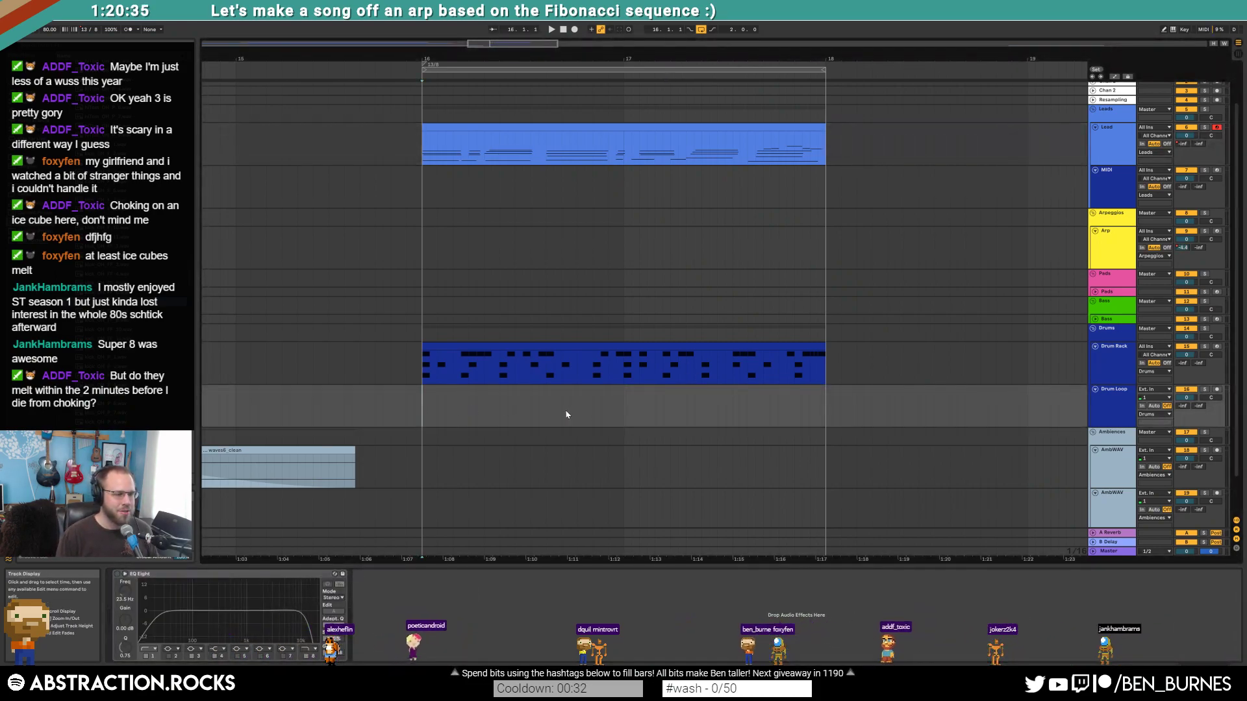
{"action": "left_click", "coordinate": [1097, 379]}
{"action": "key", "text": "shift+Tab"}
{"action": "key", "text": "shift+Tab"}
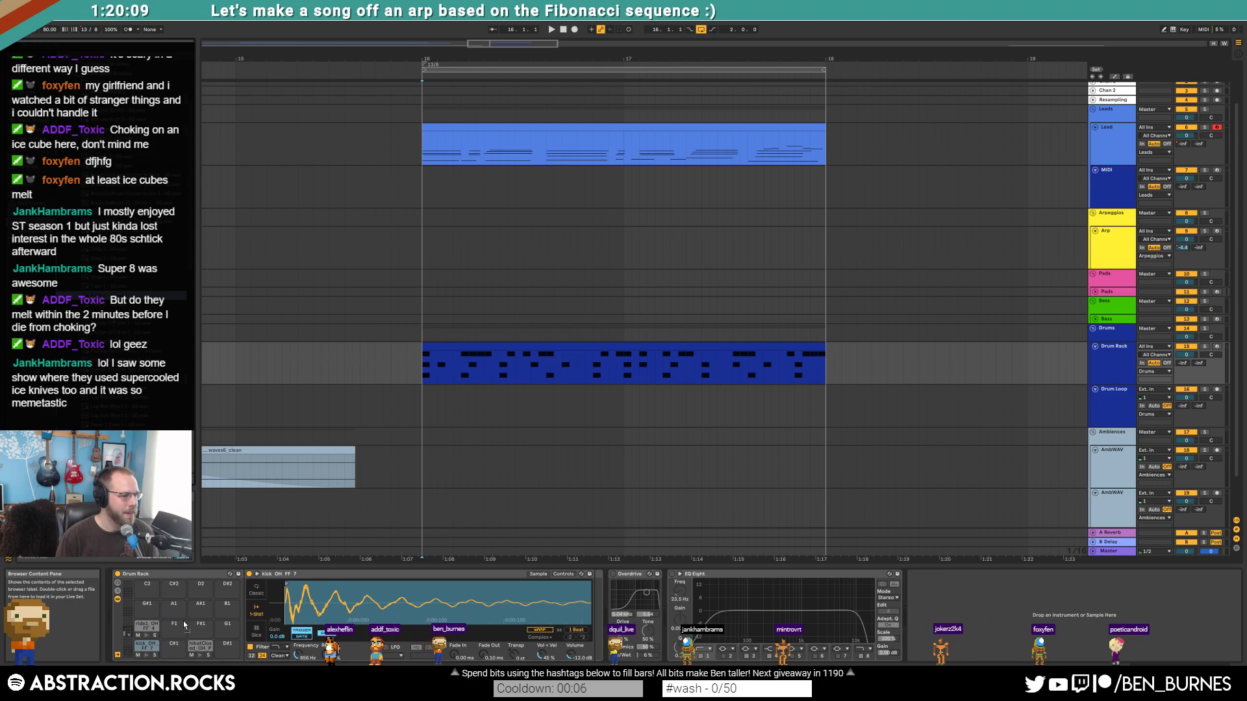
{"action": "double_click", "coordinate": [128, 295]}
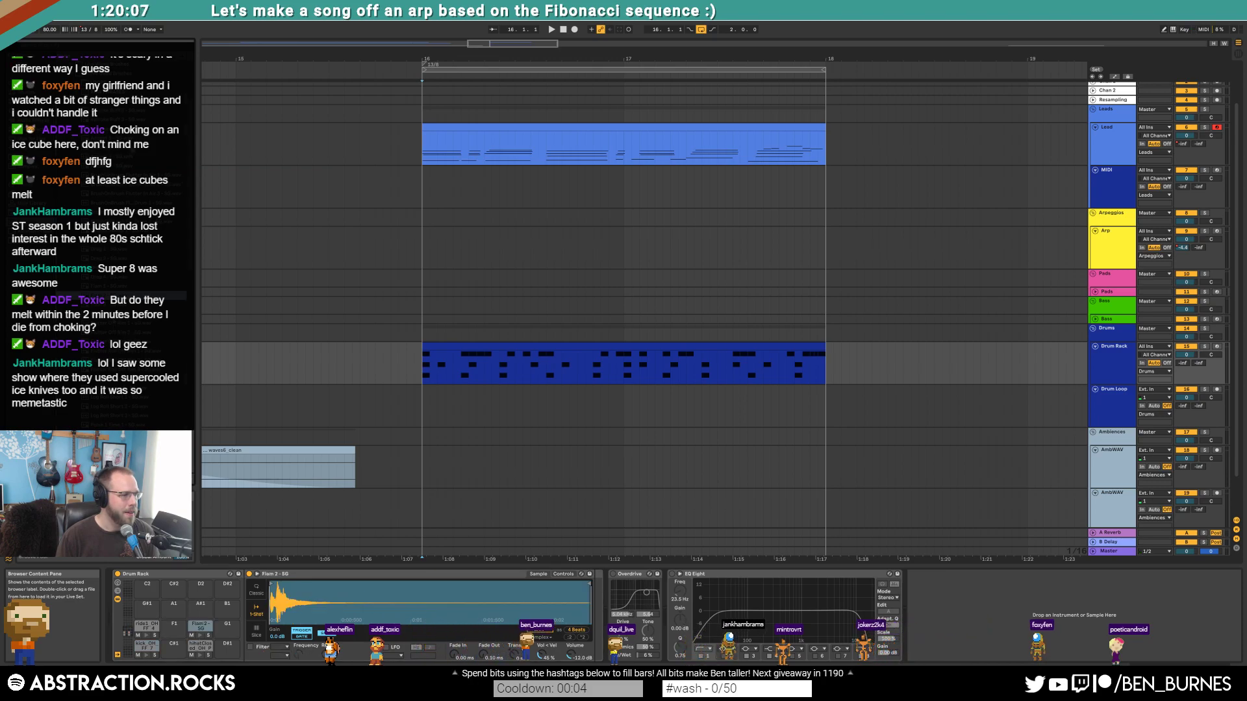
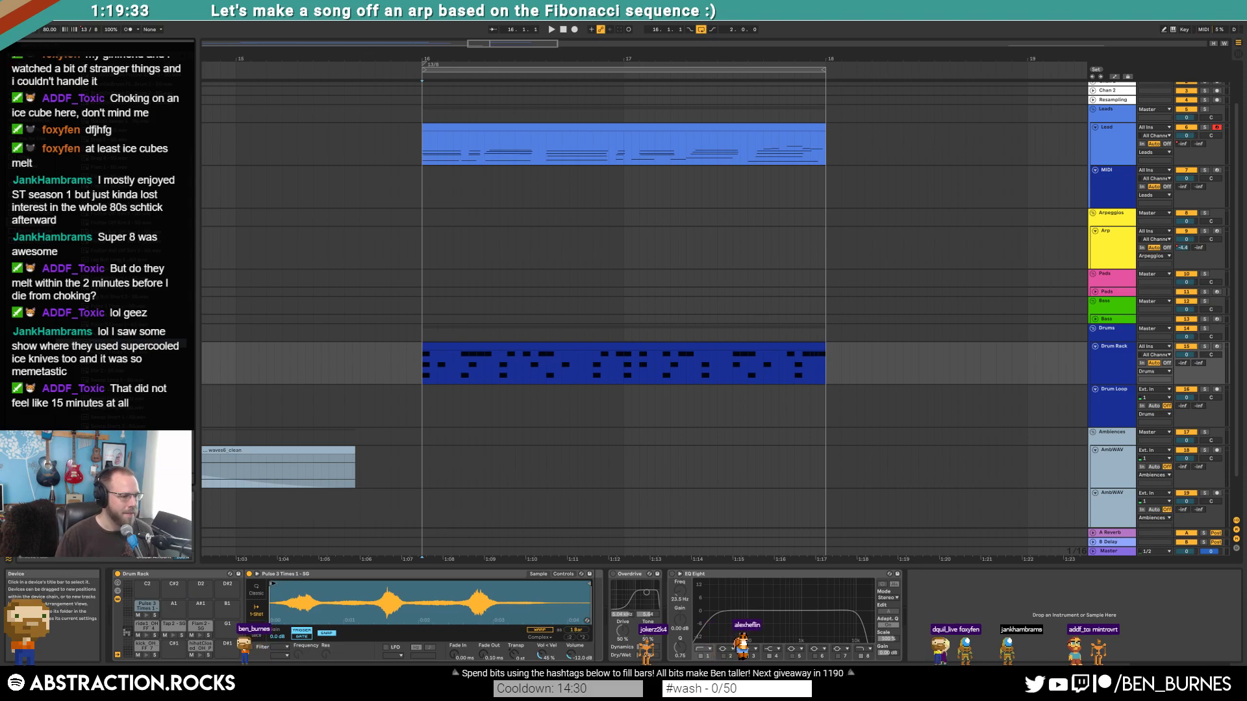
- Trim the Pulse sample to the part between its first two bursts and add a two-beat Pulse note on beat 1
{"action": "left_click_drag", "start_coordinate": [273, 584], "coordinate": [313, 590]}
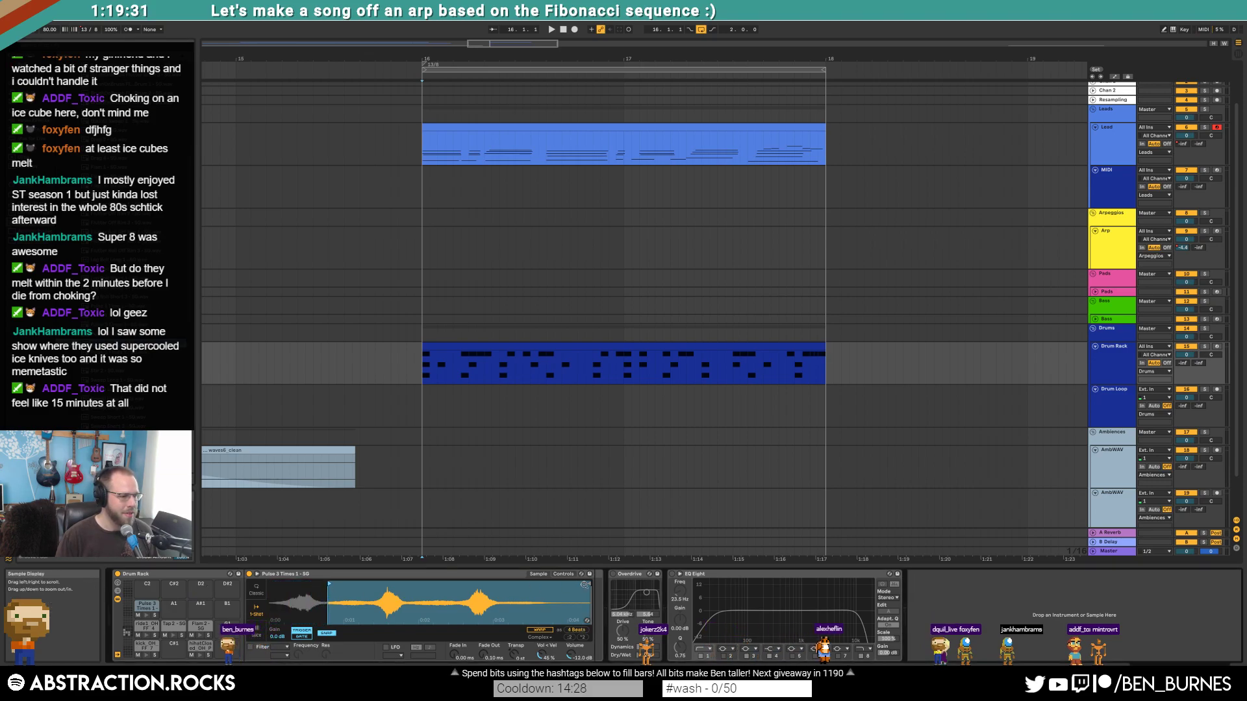
{"action": "left_click_drag", "start_coordinate": [569, 586], "coordinate": [369, 592]}
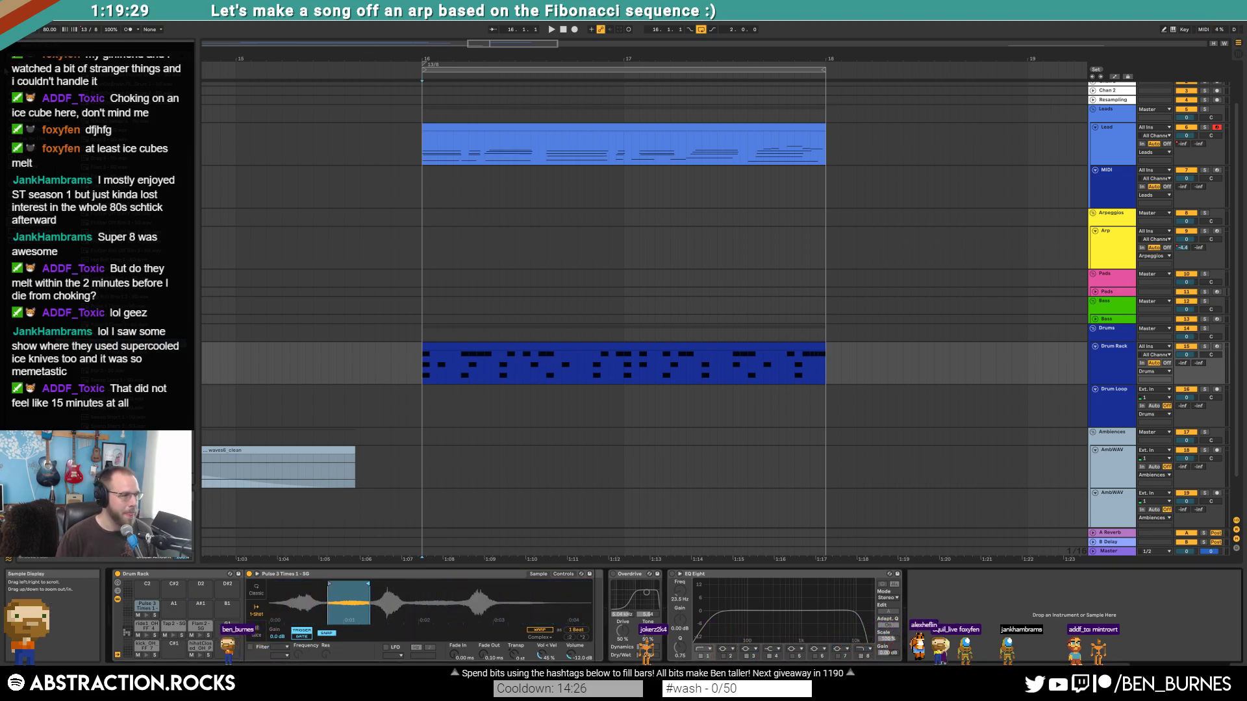
{"action": "double_click", "coordinate": [448, 349]}
{"action": "left_click_drag", "start_coordinate": [288, 532], "coordinate": [356, 529]}
{"action": "key", "text": "space"}
{"action": "key", "text": "shift+Tab"}
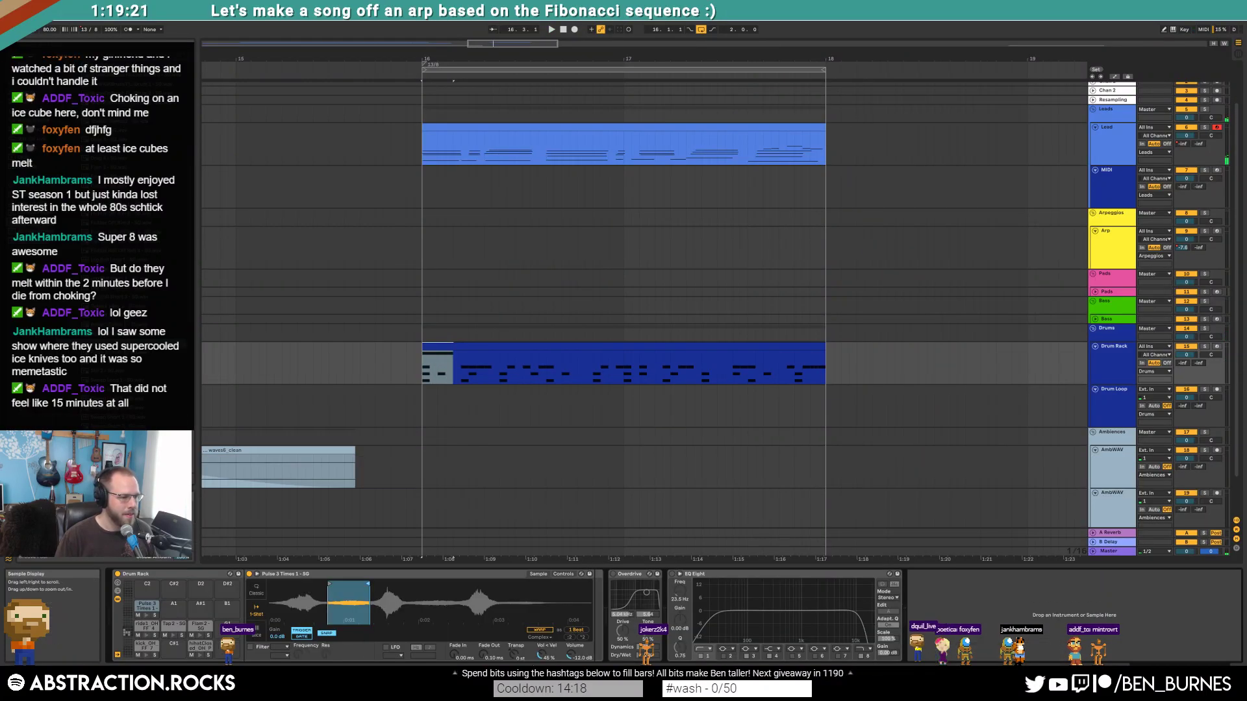
- Retrim the Pulse sample to the decay of its second burst and lengthen its fade-out while auditioning it
{"action": "left_click_drag", "start_coordinate": [492, 655], "coordinate": [491, 648]}
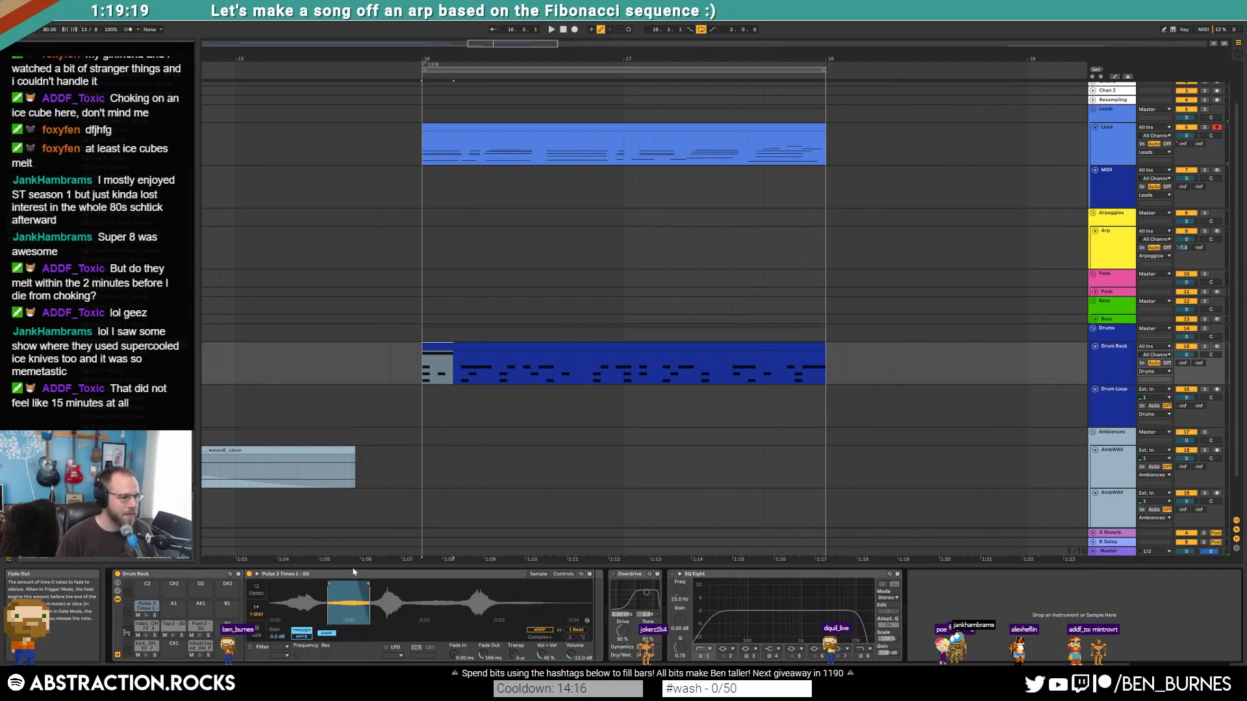
{"action": "key", "text": "space"}
{"action": "mouse_move", "coordinate": [367, 584]}
{"action": "left_mouse_down"}
{"action": "mouse_move", "coordinate": [455, 587]}
{"action": "mouse_move", "coordinate": [402, 584]}
{"action": "mouse_move", "coordinate": [441, 584]}
{"action": "left_mouse_up"}
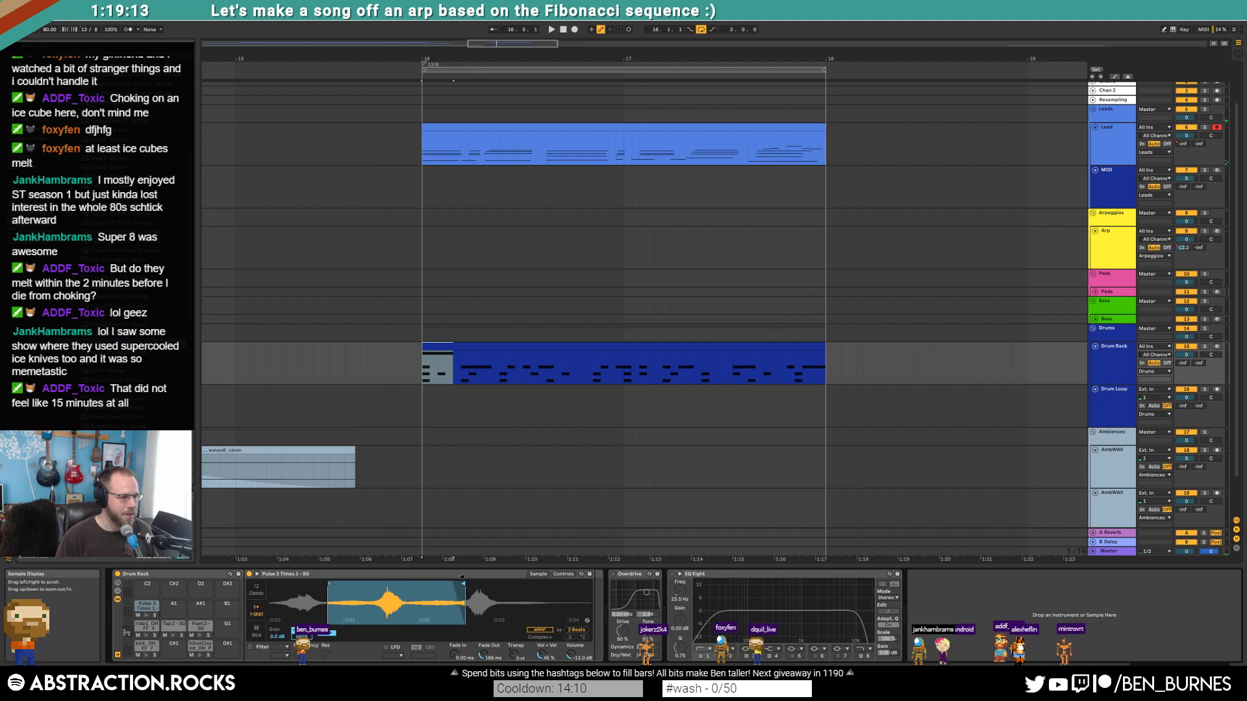
{"action": "left_click_drag", "start_coordinate": [331, 584], "coordinate": [395, 584]}
{"action": "key", "text": "space"}
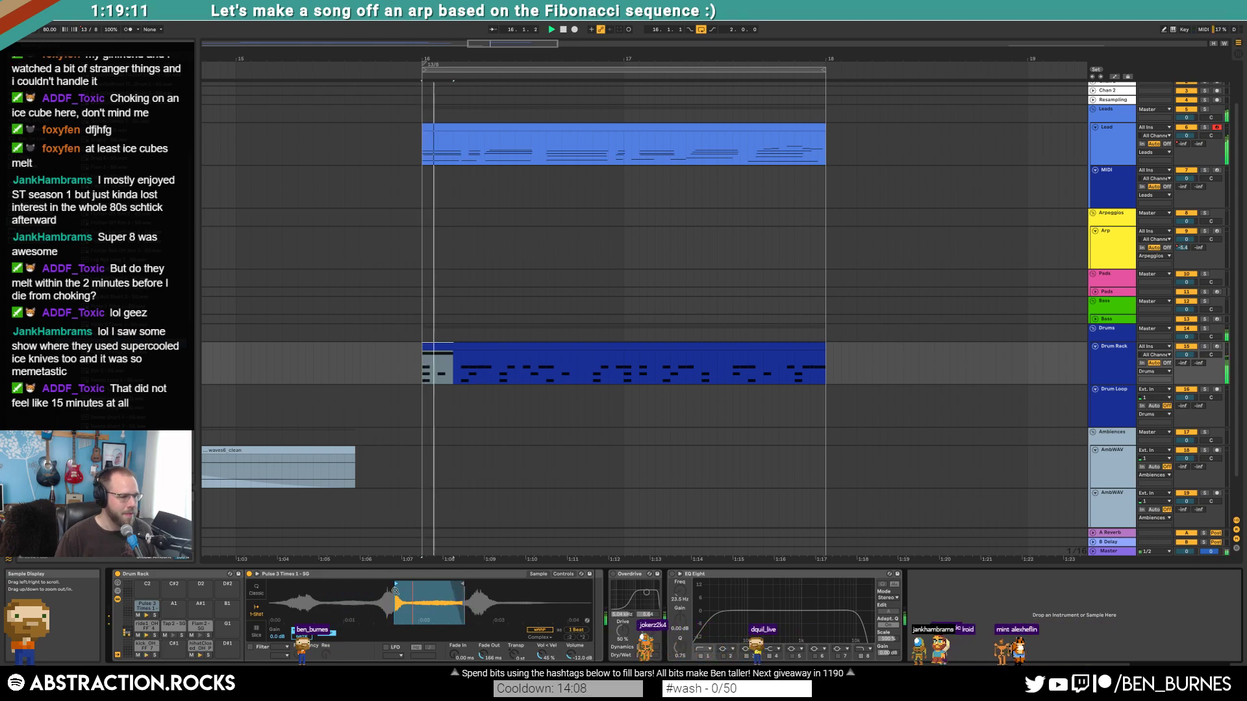
{"action": "key", "text": "space"}
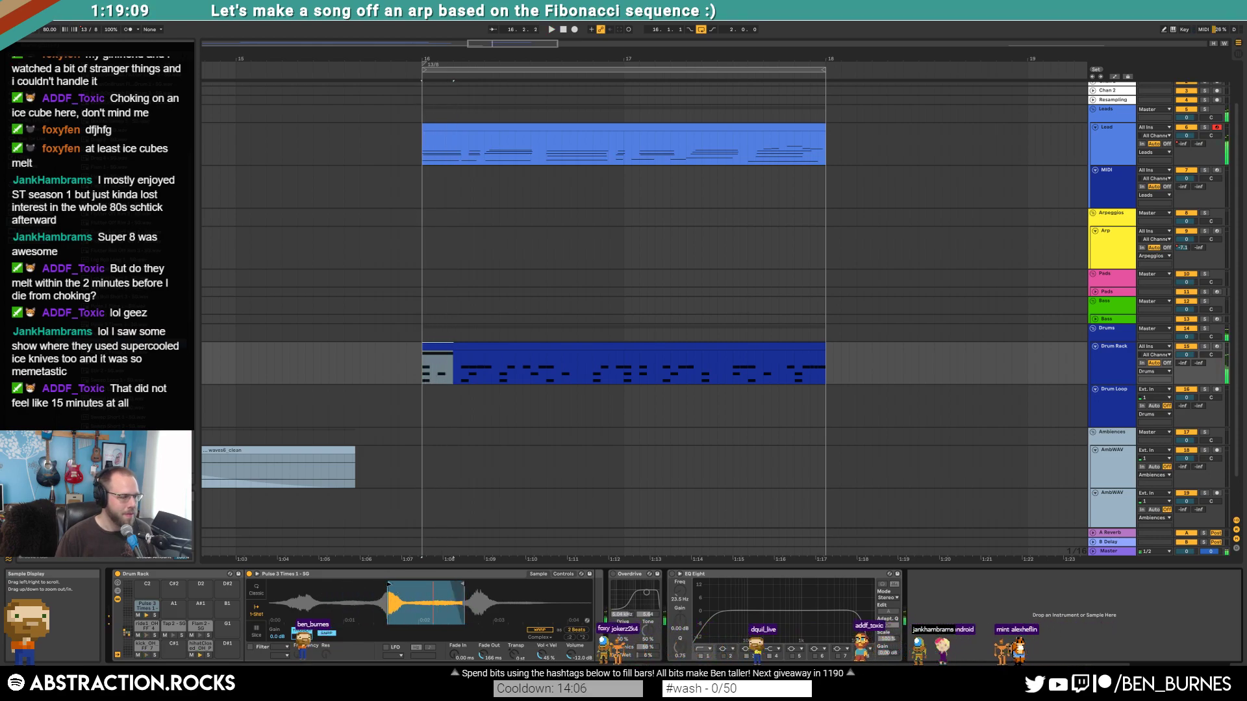
{"action": "key", "text": "space"}
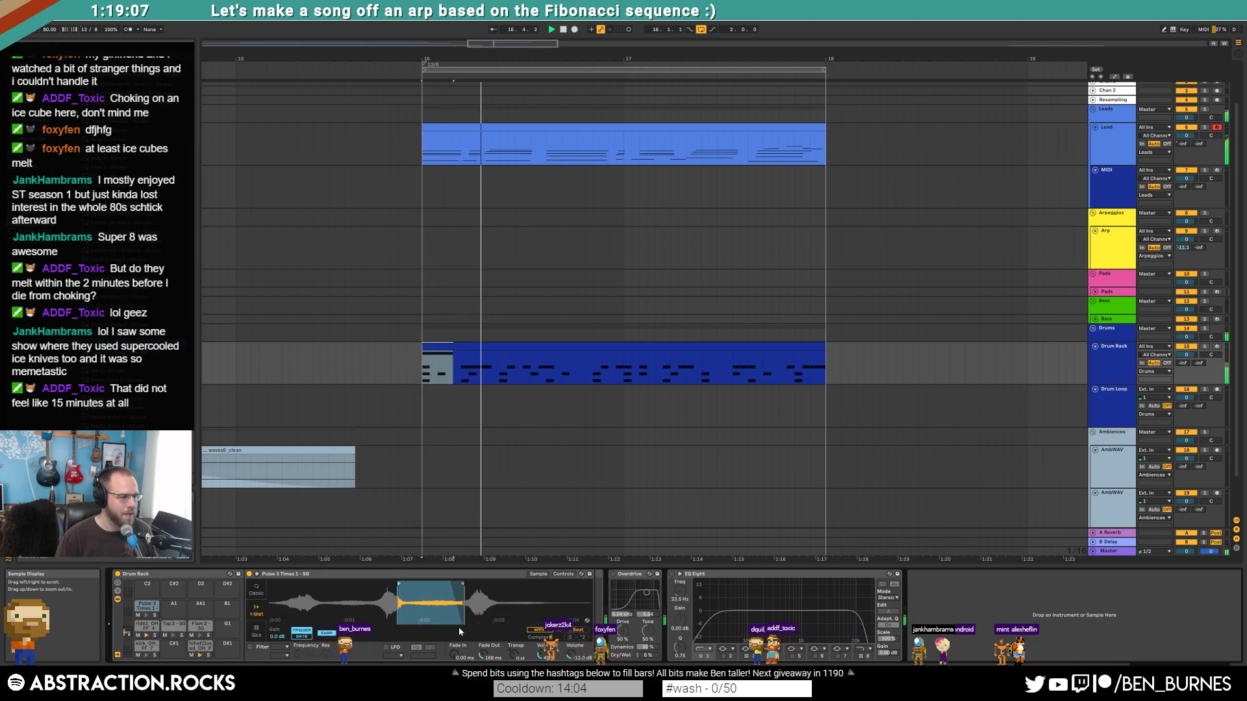
{"action": "left_click_drag", "start_coordinate": [484, 658], "coordinate": [484, 646]}
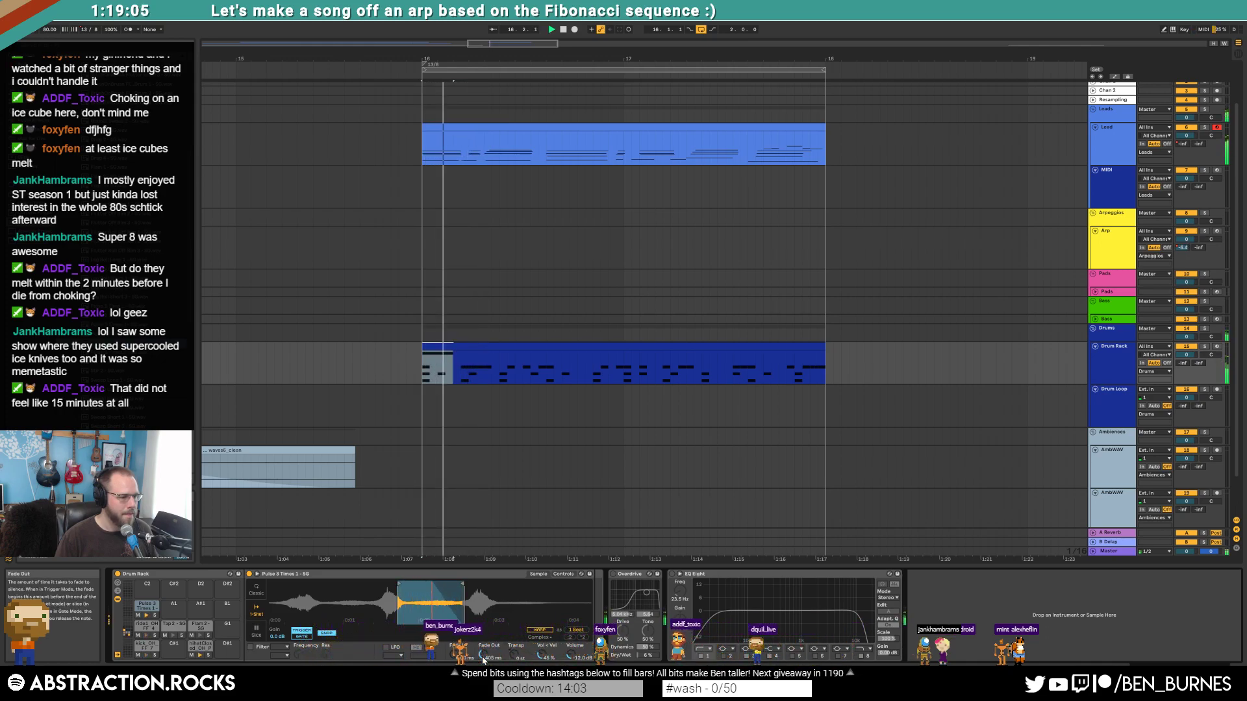
{"action": "key", "text": "space"}
- Copy the closed hi-hat pattern onto the Tap 2 - SG lane and remove the Tap hit on beat 1
{"action": "double_click", "coordinate": [483, 345]}
{"action": "key", "text": "space"}
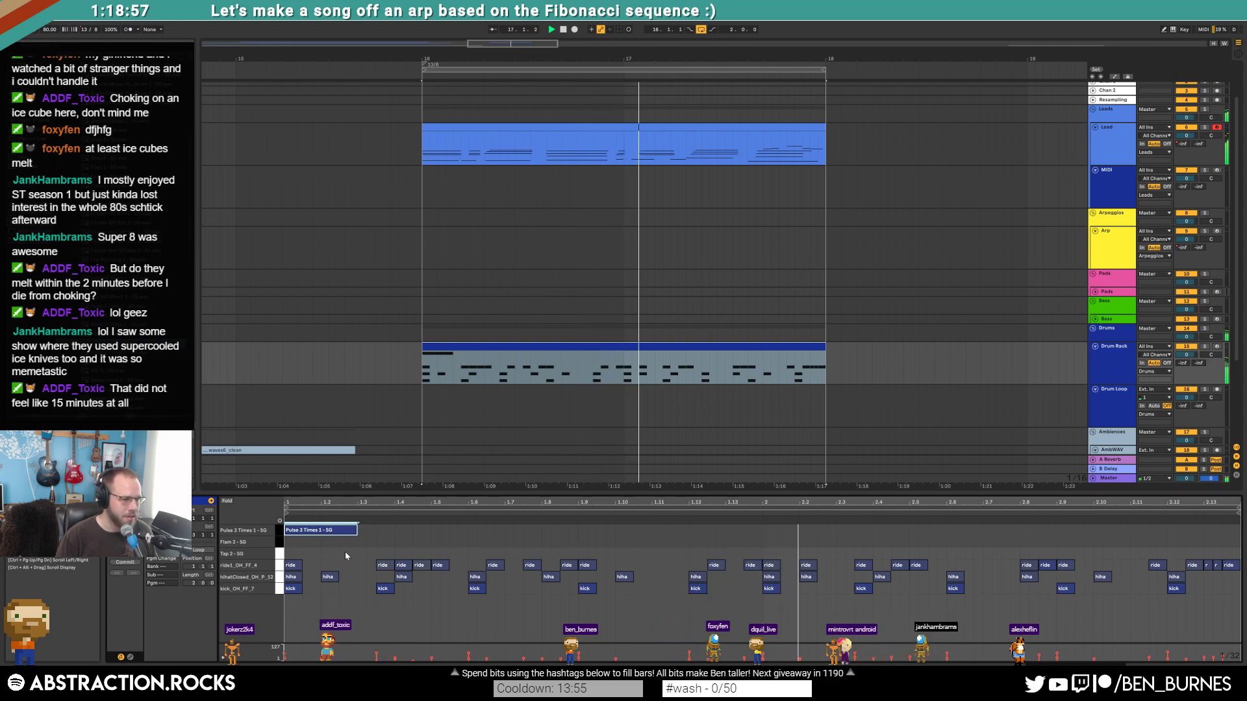
{"action": "key", "text": "space"}
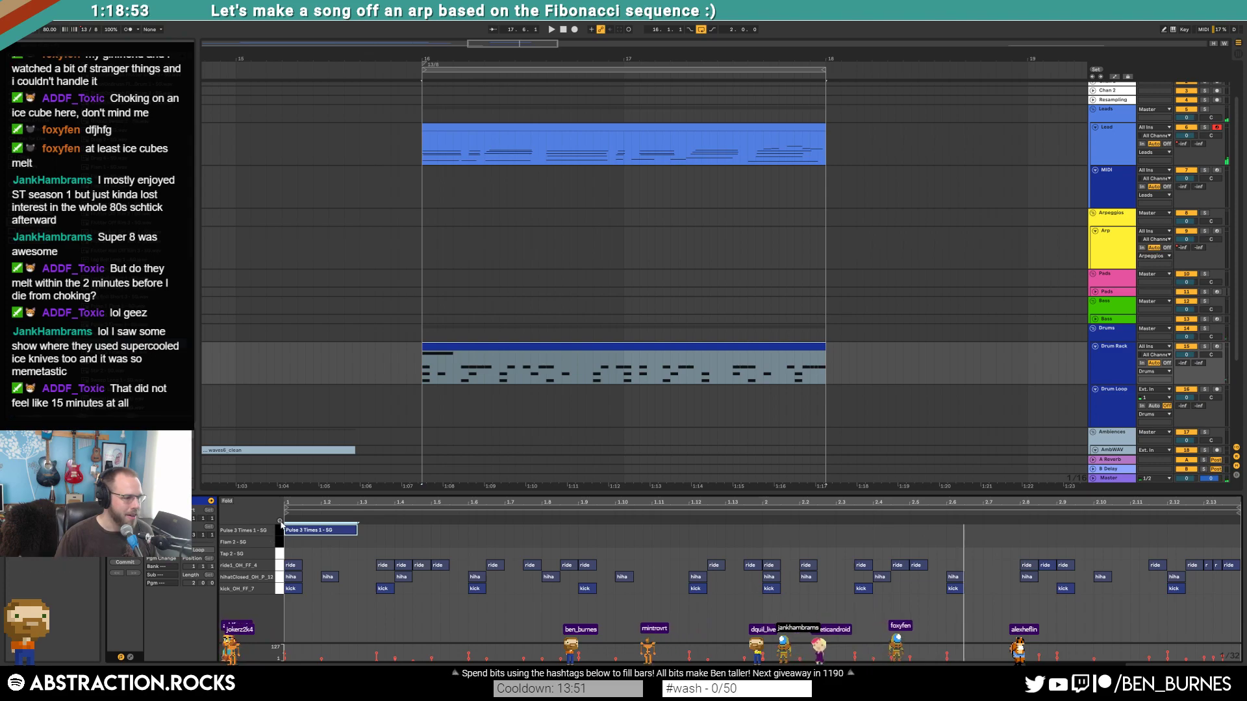
{"action": "left_click", "coordinate": [277, 545]}
{"action": "double_click", "coordinate": [326, 554]}
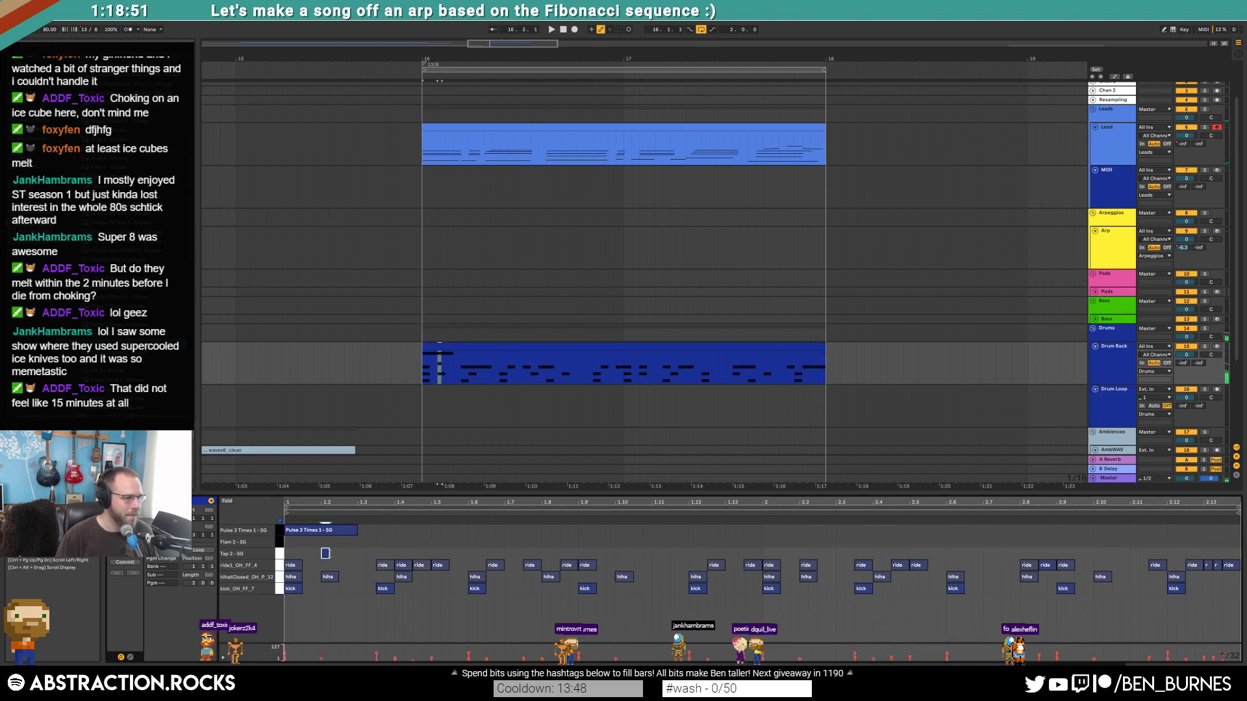
{"action": "left_click", "coordinate": [280, 579]}
{"action": "left_click_drag", "start_coordinate": [293, 577], "coordinate": [295, 554], "text": "ctrl"}
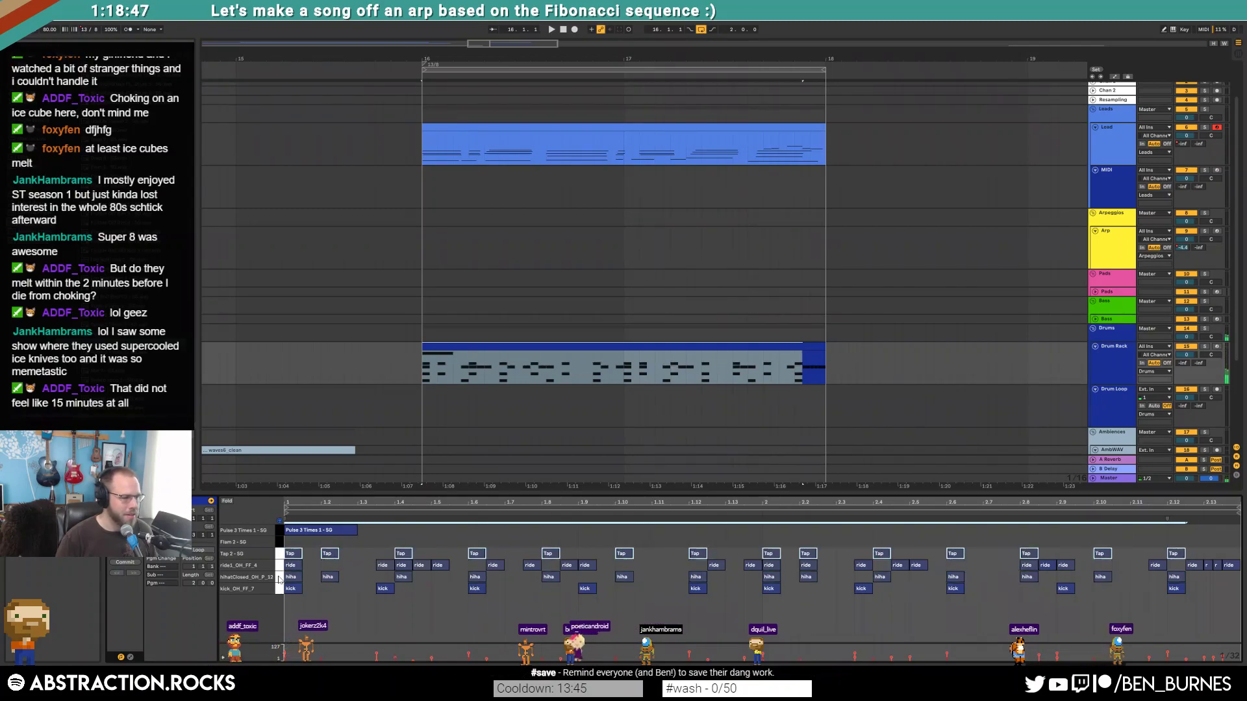
{"action": "double_click", "coordinate": [296, 555]}
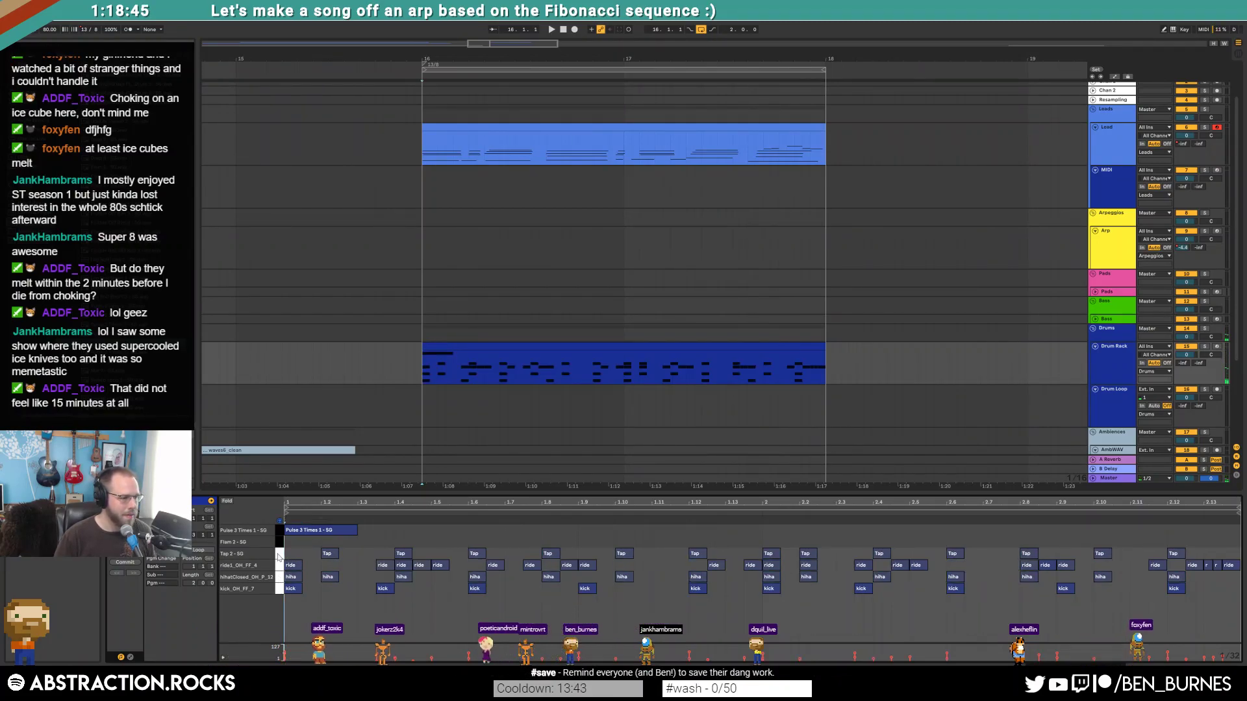
- Repeat the two-beat Pulse note on beats 4, 7 and 10 of bar 1 and add a half-beat Pulse note on beat 13
{"action": "left_click", "coordinate": [279, 553]}
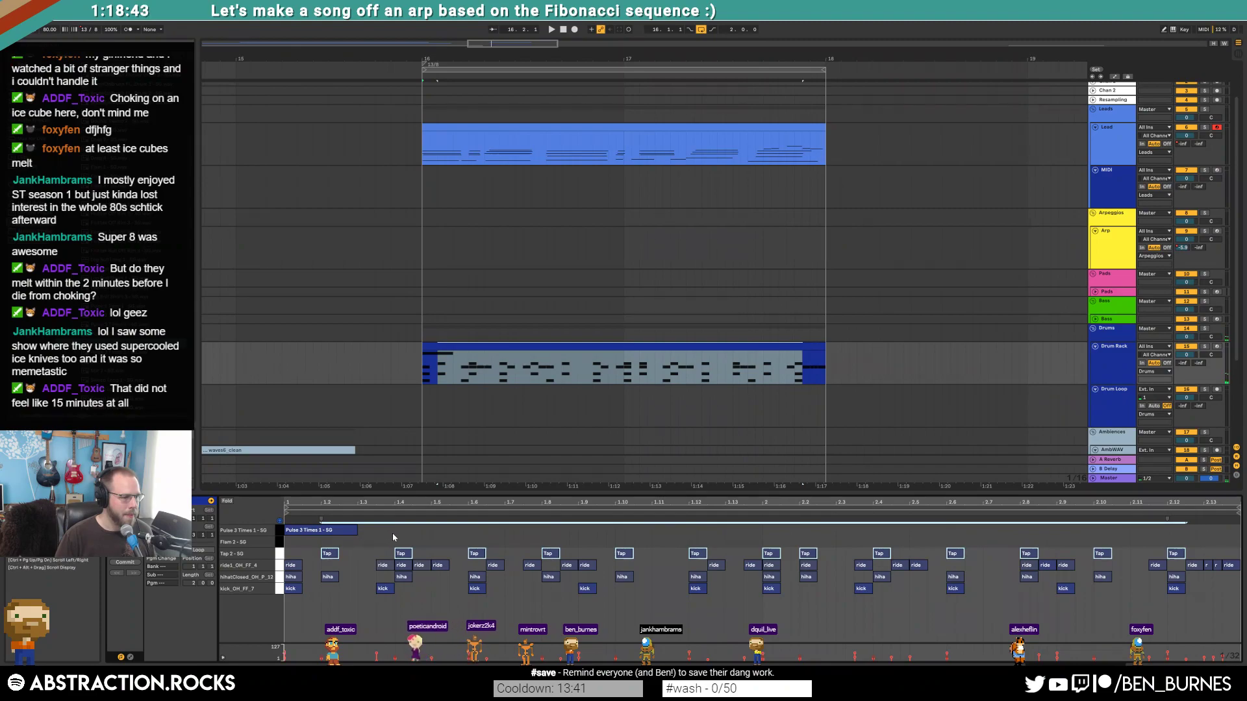
{"action": "key", "text": "ctrl+d"}
{"action": "key", "text": "ctrl+d"}
{"action": "key", "text": "ctrl+d"}
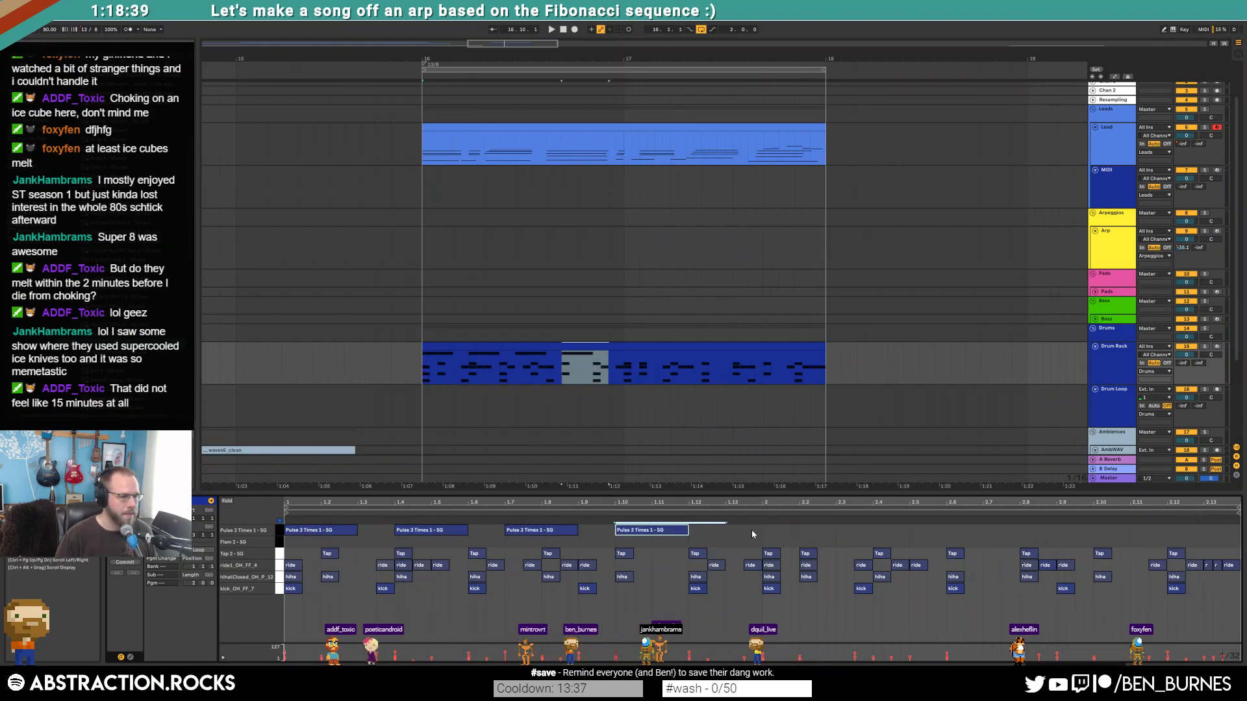
{"action": "double_click", "coordinate": [727, 534]}
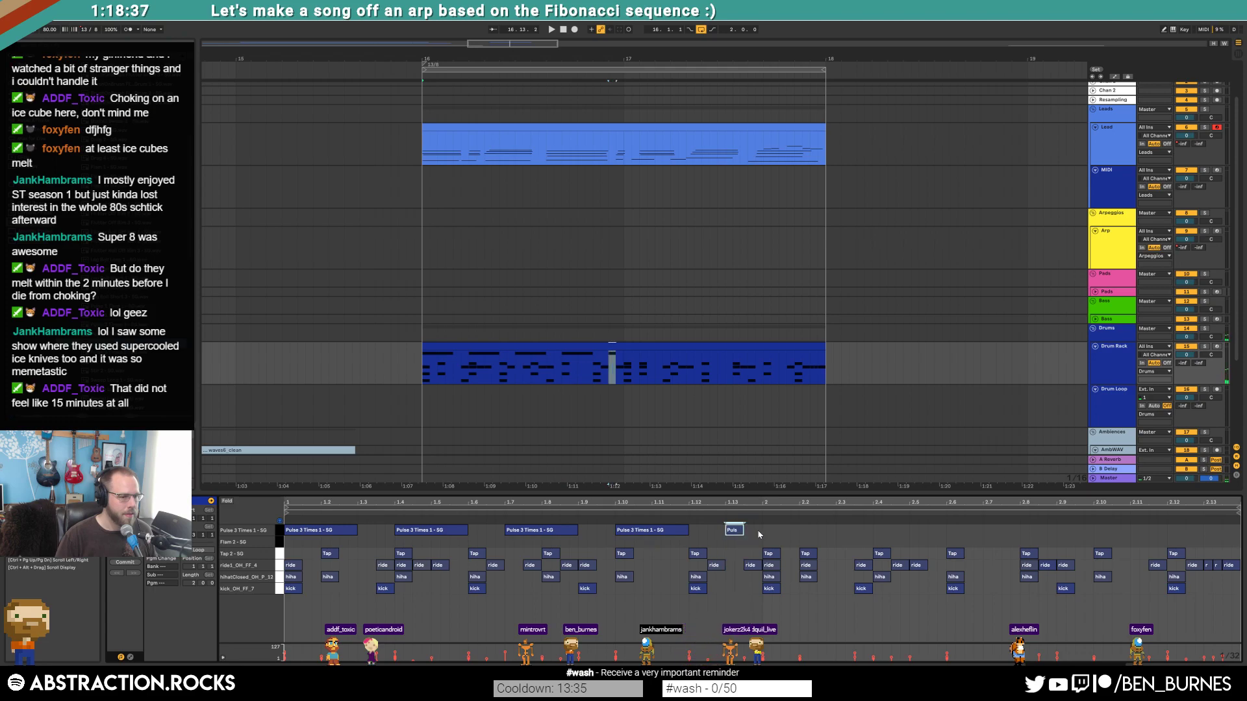
- Duplicate all of bar 1's Pulse notes into bar 2 and play the loop
{"action": "left_click_drag", "start_coordinate": [550, 522], "coordinate": [284, 520]}
{"action": "key", "text": "ctrl+d"}
{"action": "key", "text": "space"}
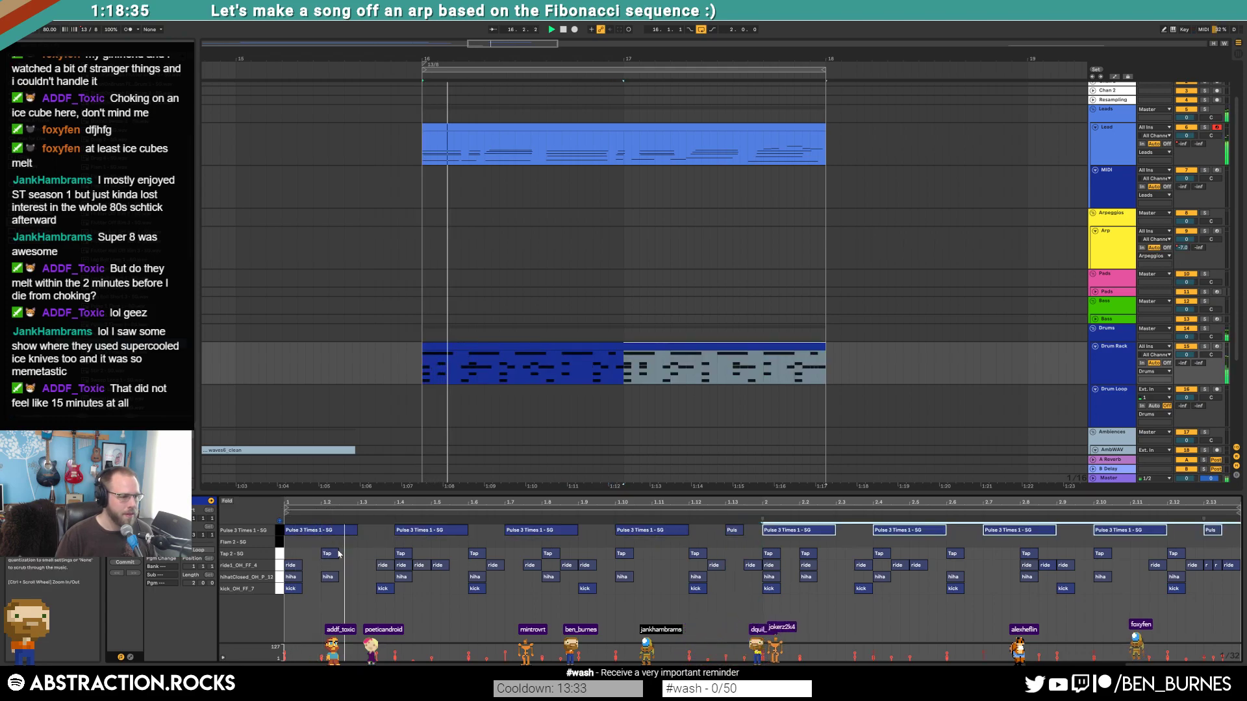
- Lower the velocity of all the Pulse notes while the loop plays
{"action": "left_click", "coordinate": [280, 556]}
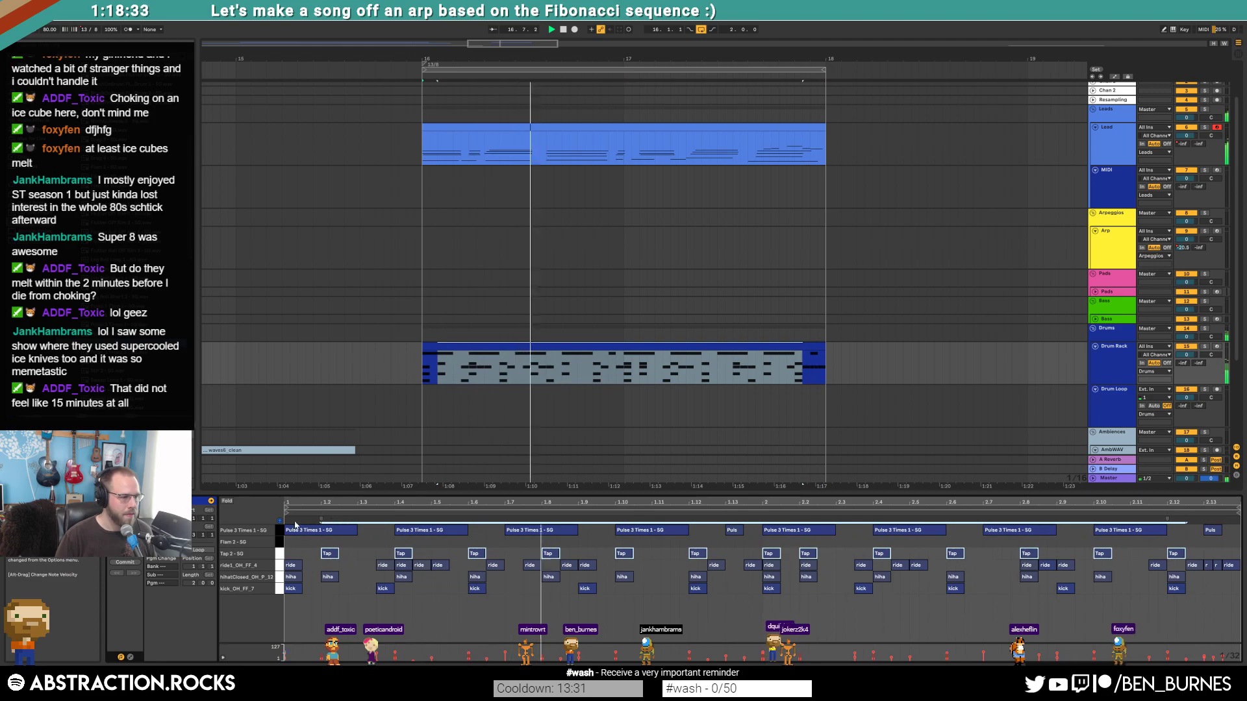
{"action": "left_click", "coordinate": [281, 530]}
{"action": "left_click_drag", "start_coordinate": [316, 530], "coordinate": [316, 552]}
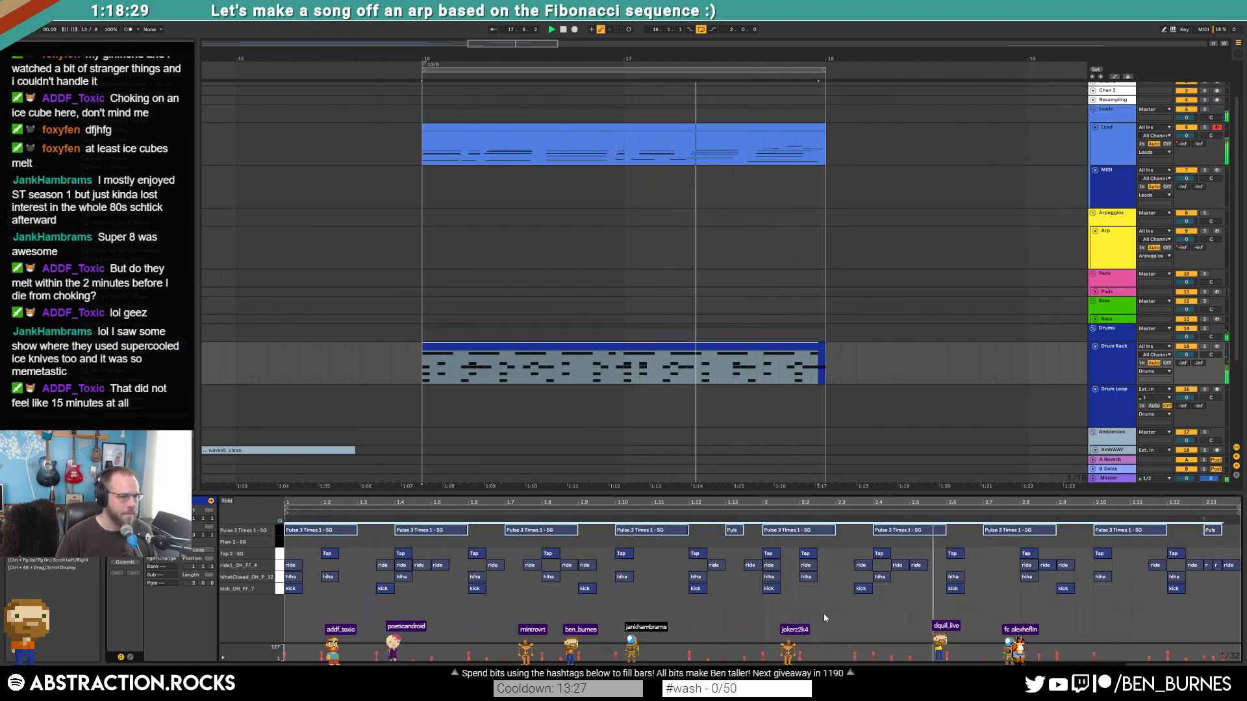
{"action": "left_click", "coordinate": [839, 632]}
- Move bar 2's Tap hits after the downbeat earlier, to half a beat after beat 1 and onto beats 3, 5, 7, 9 and 11
{"action": "left_click_drag", "start_coordinate": [805, 555], "coordinate": [792, 557]}
{"action": "left_click_drag", "start_coordinate": [877, 556], "coordinate": [842, 556]}
{"action": "left_click_drag", "start_coordinate": [952, 557], "coordinate": [914, 560]}
{"action": "left_click", "coordinate": [976, 582]}
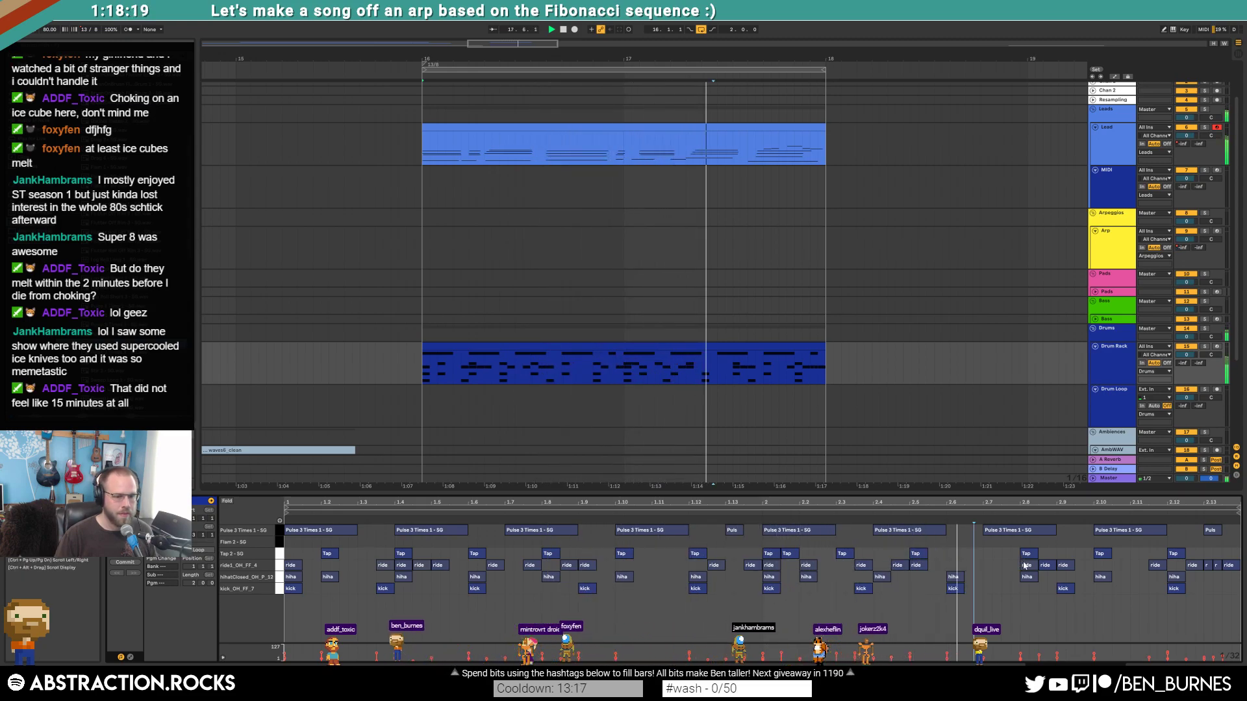
{"action": "left_click_drag", "start_coordinate": [1033, 556], "coordinate": [996, 556]}
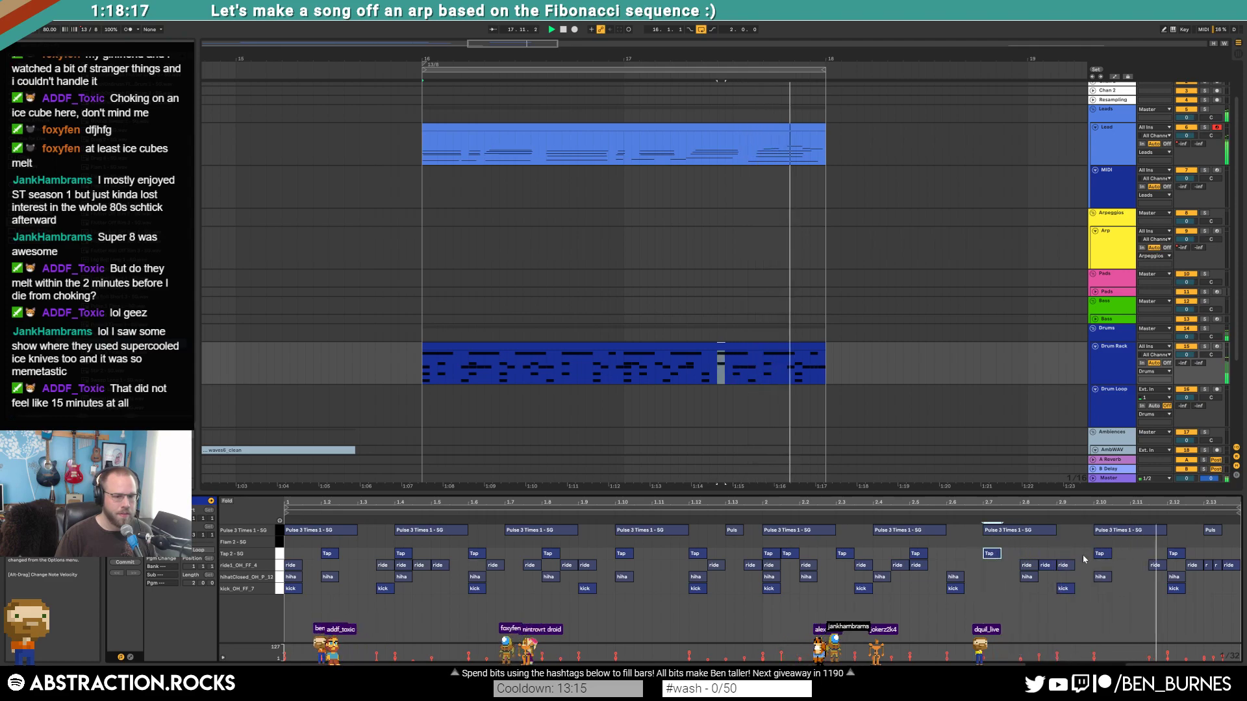
{"action": "left_click_drag", "start_coordinate": [1102, 556], "coordinate": [1068, 555]}
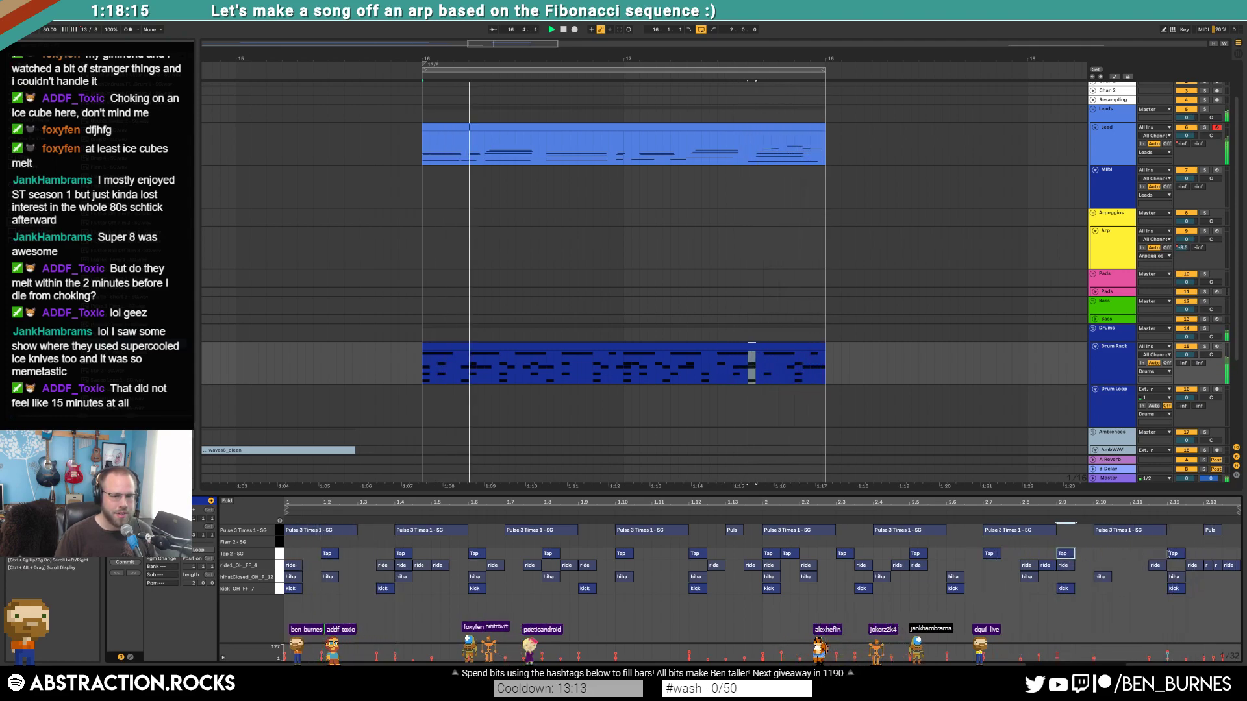
{"action": "left_click_drag", "start_coordinate": [1176, 555], "coordinate": [1139, 556]}
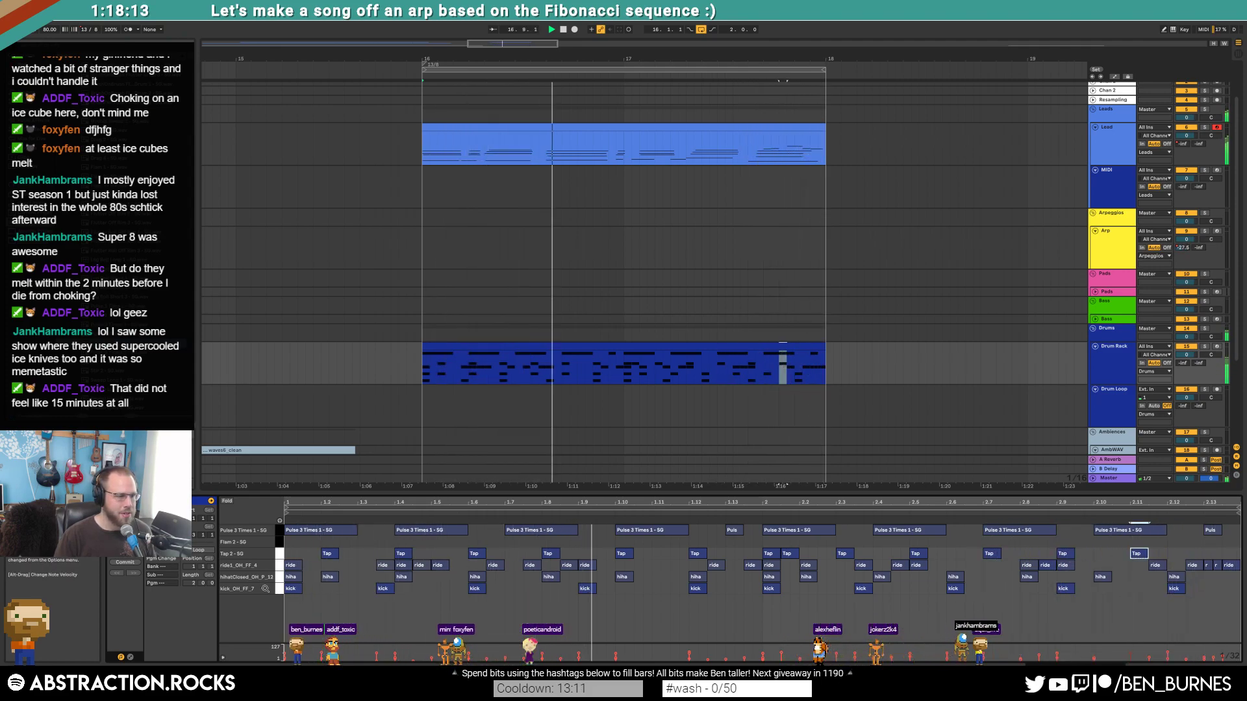
- Select all the Tap notes and adjust the transposition of the Tap 2 - SG sample in its Simpler controls
{"action": "left_click", "coordinate": [283, 555]}
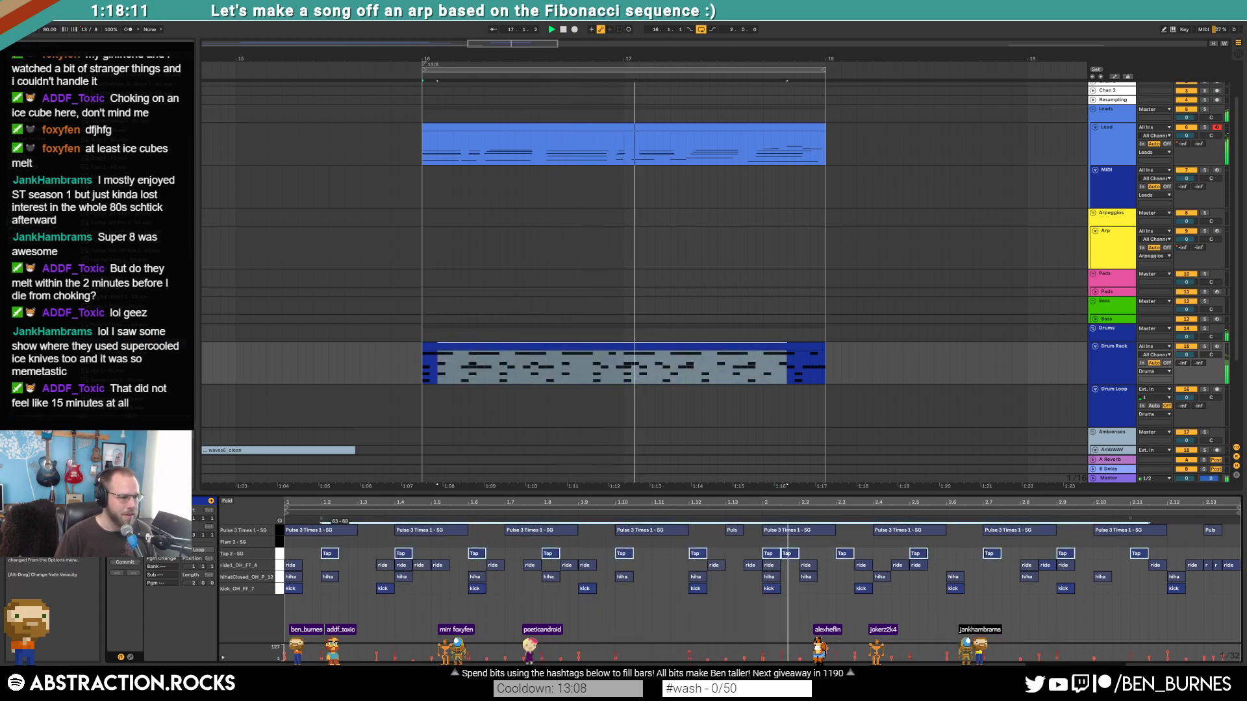
{"action": "key", "text": "shift+Tab"}
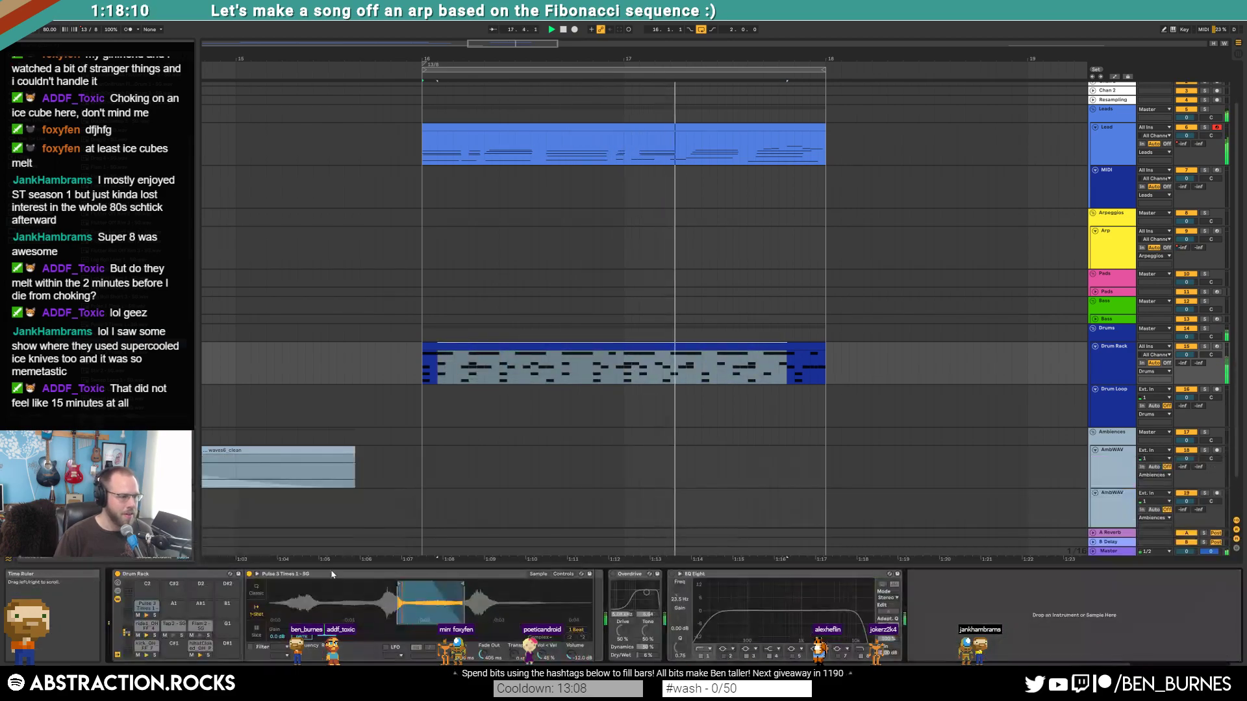
{"action": "left_click", "coordinate": [172, 625]}
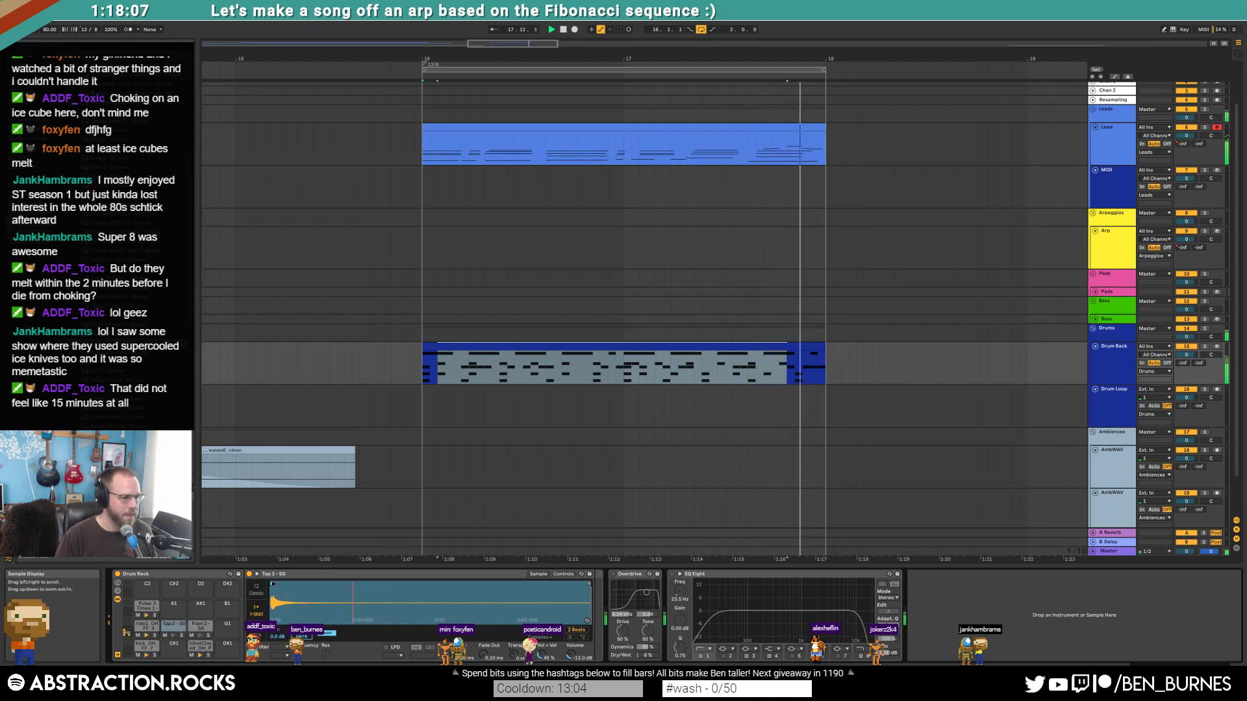
{"action": "left_click", "coordinate": [564, 574]}
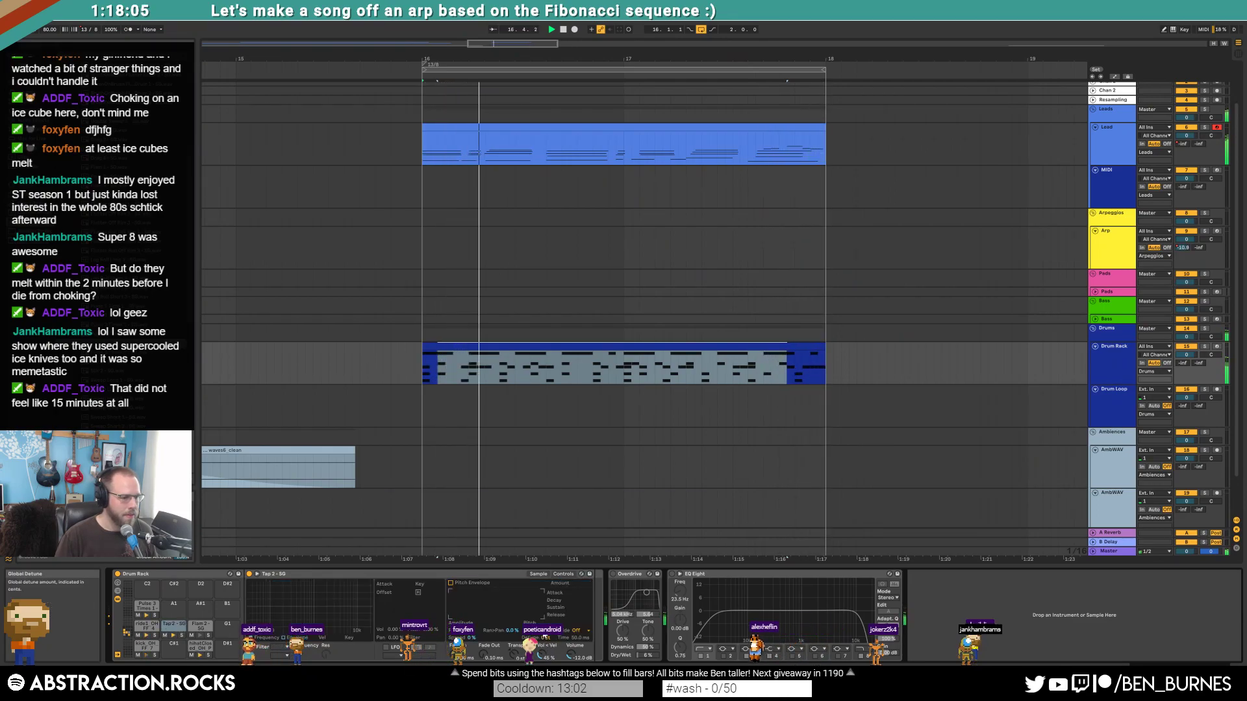
{"action": "left_click_drag", "start_coordinate": [519, 652], "coordinate": [526, 638]}
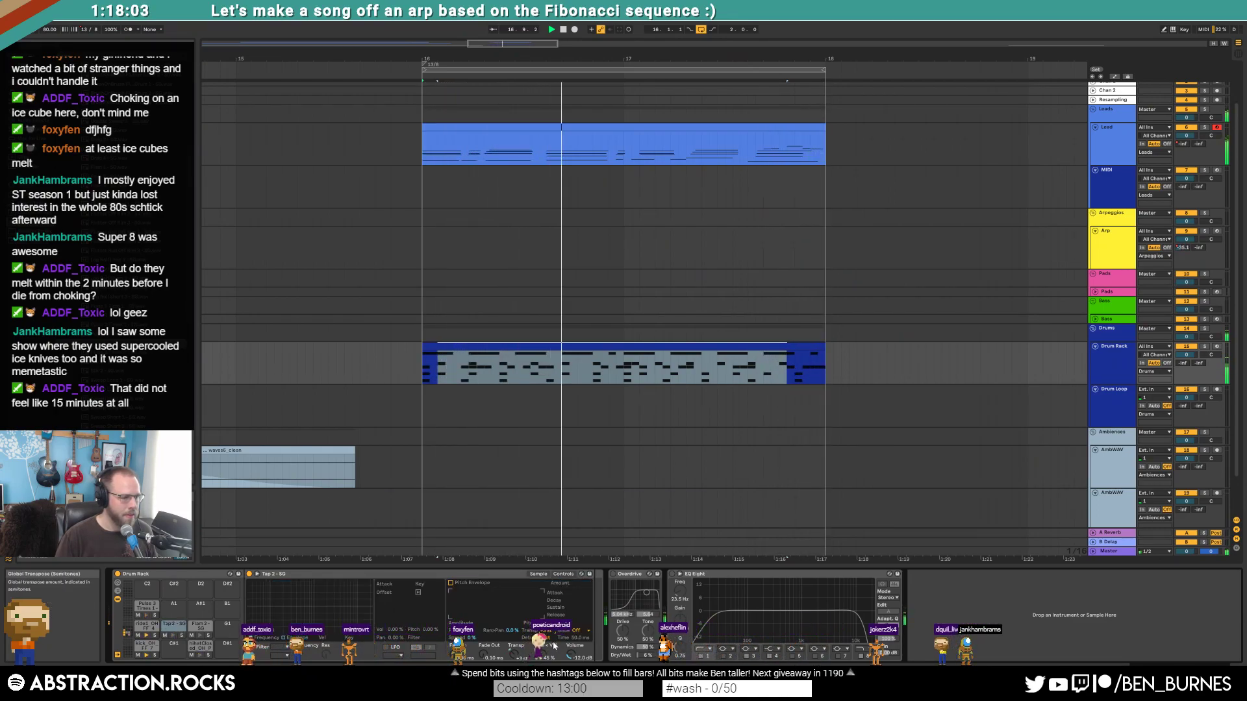
- Show the Drum Rack's chain list and spread the percussion chains across the stereo field with their pan settings
{"action": "left_click", "coordinate": [135, 598]}
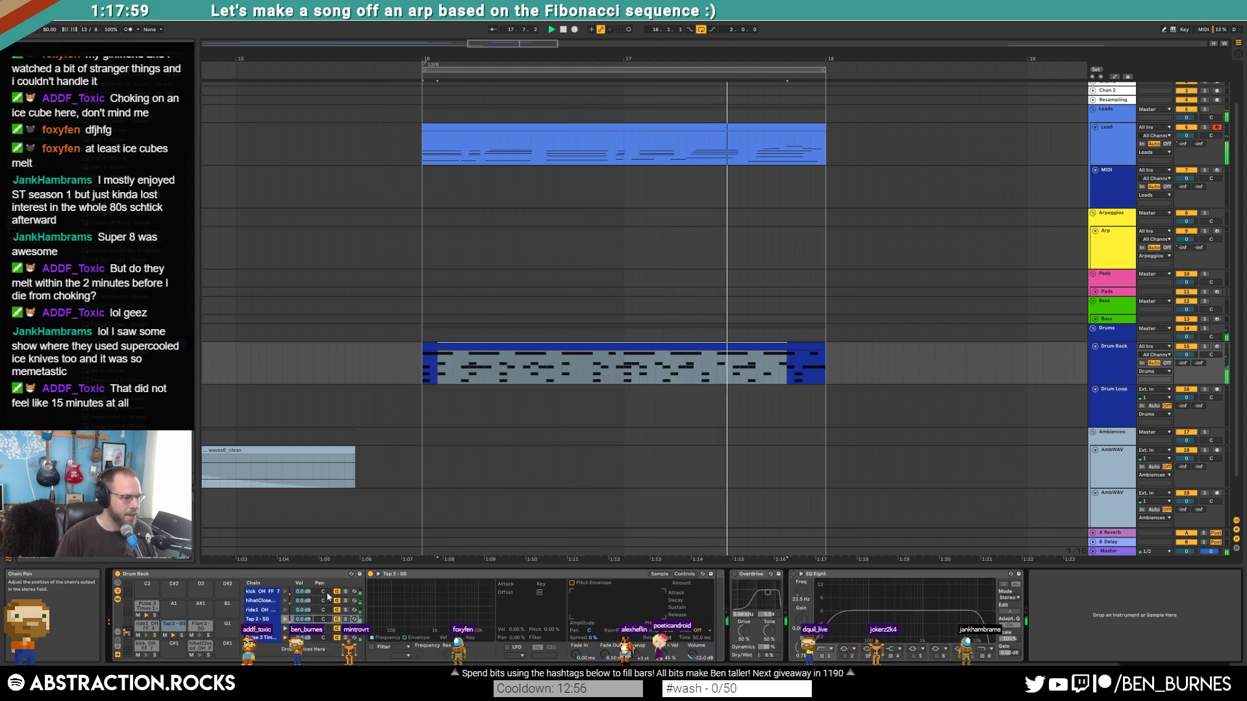
{"action": "left_click_drag", "start_coordinate": [322, 637], "coordinate": [324, 628]}
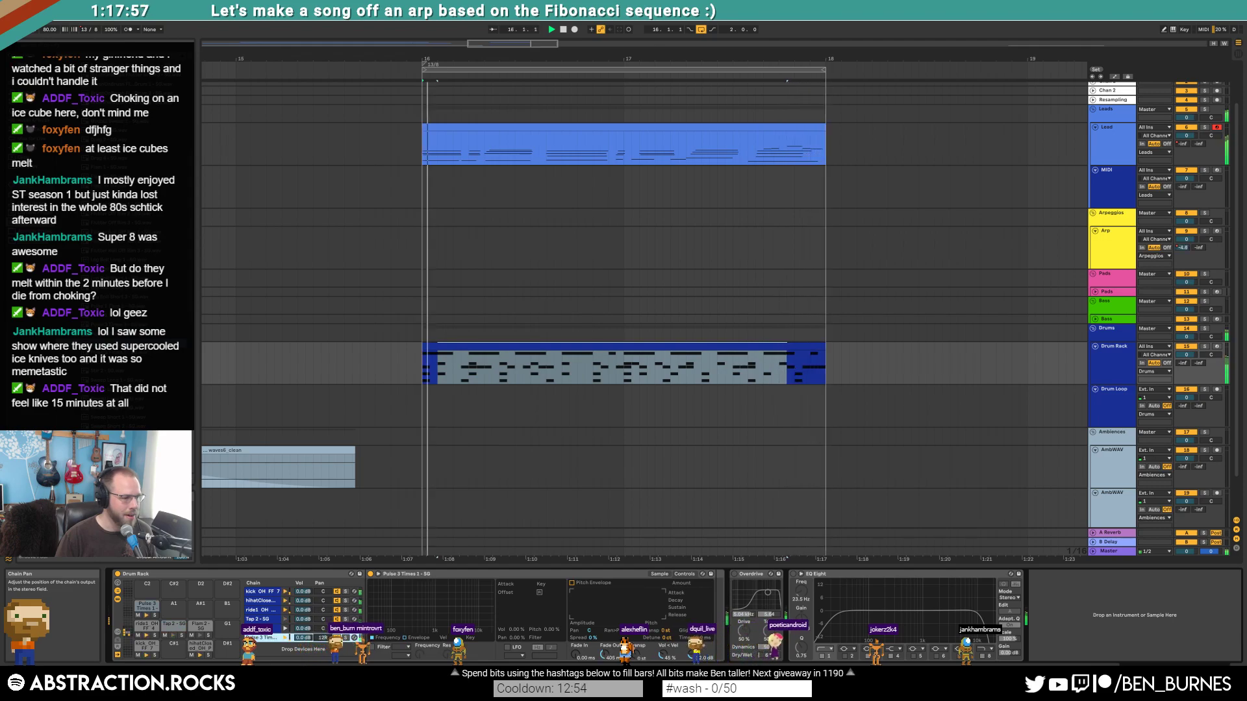
{"action": "left_click", "coordinate": [320, 619]}
{"action": "left_click_drag", "start_coordinate": [322, 610], "coordinate": [323, 595]}
{"action": "left_click_drag", "start_coordinate": [323, 592], "coordinate": [323, 583]}
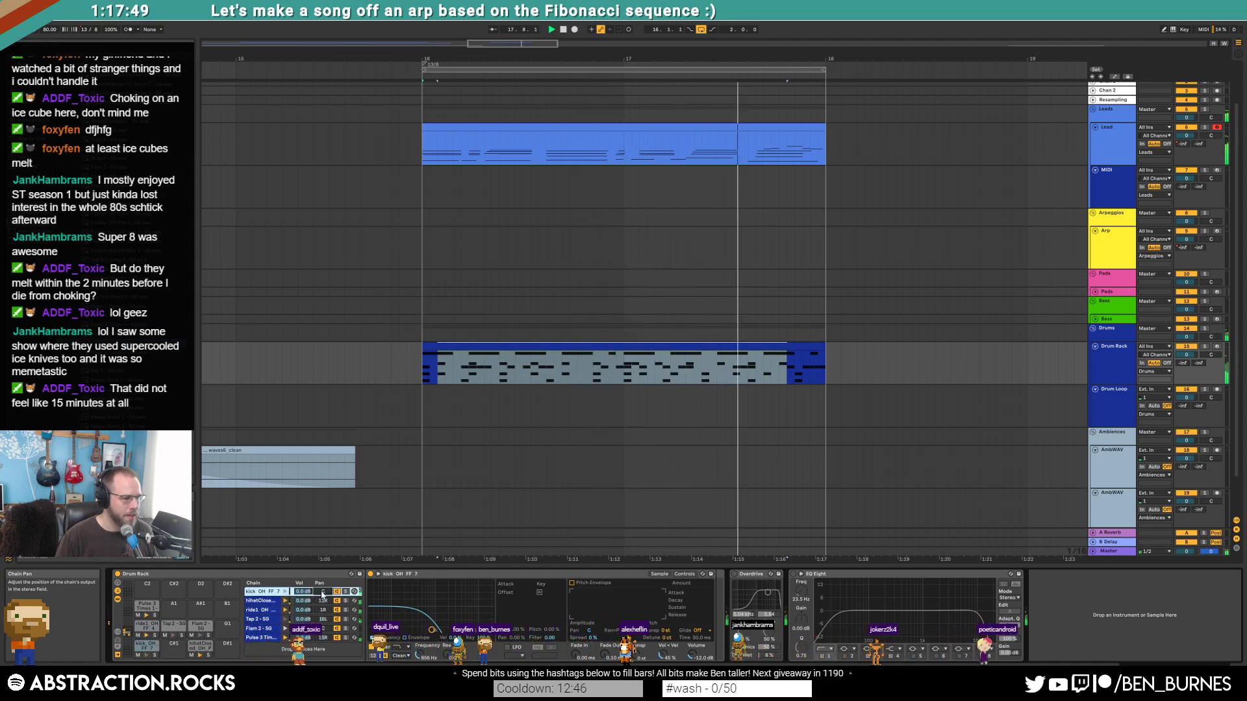
{"action": "left_click", "coordinate": [322, 629]}
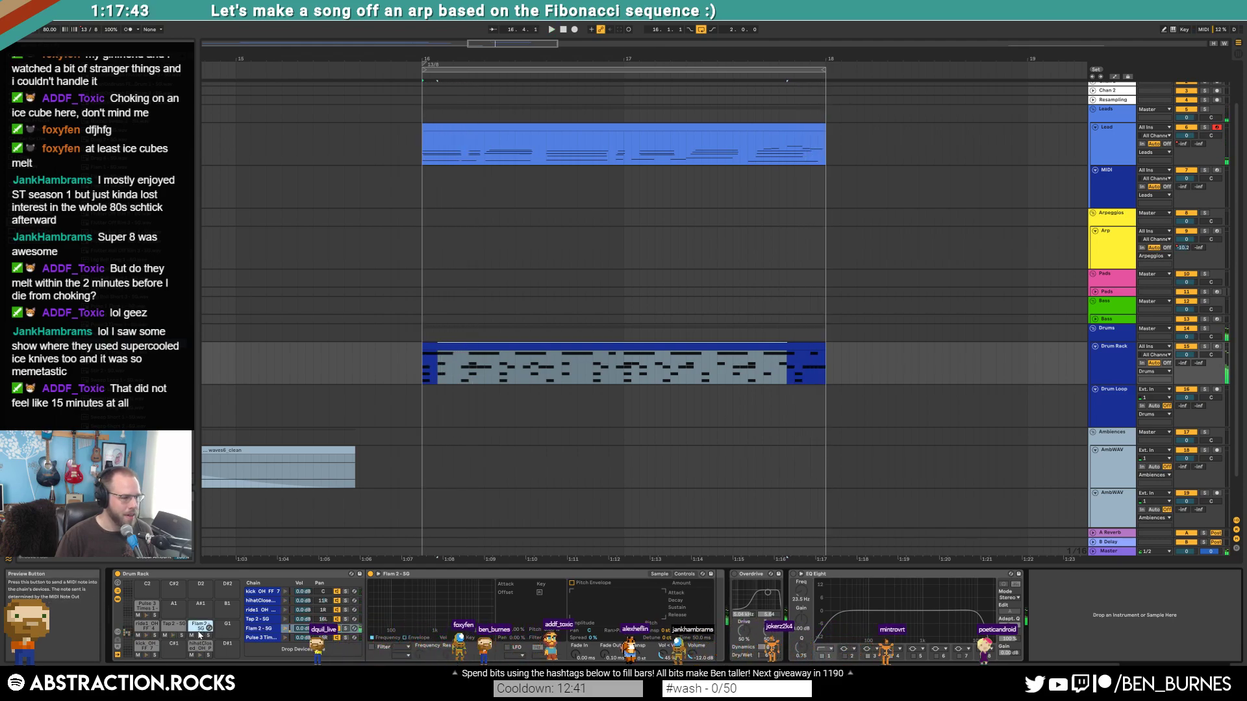
- Add half-beat Flam notes at the very end of bar 1 and bar 2 and audition the pattern
{"action": "key", "text": "shift+Tab"}
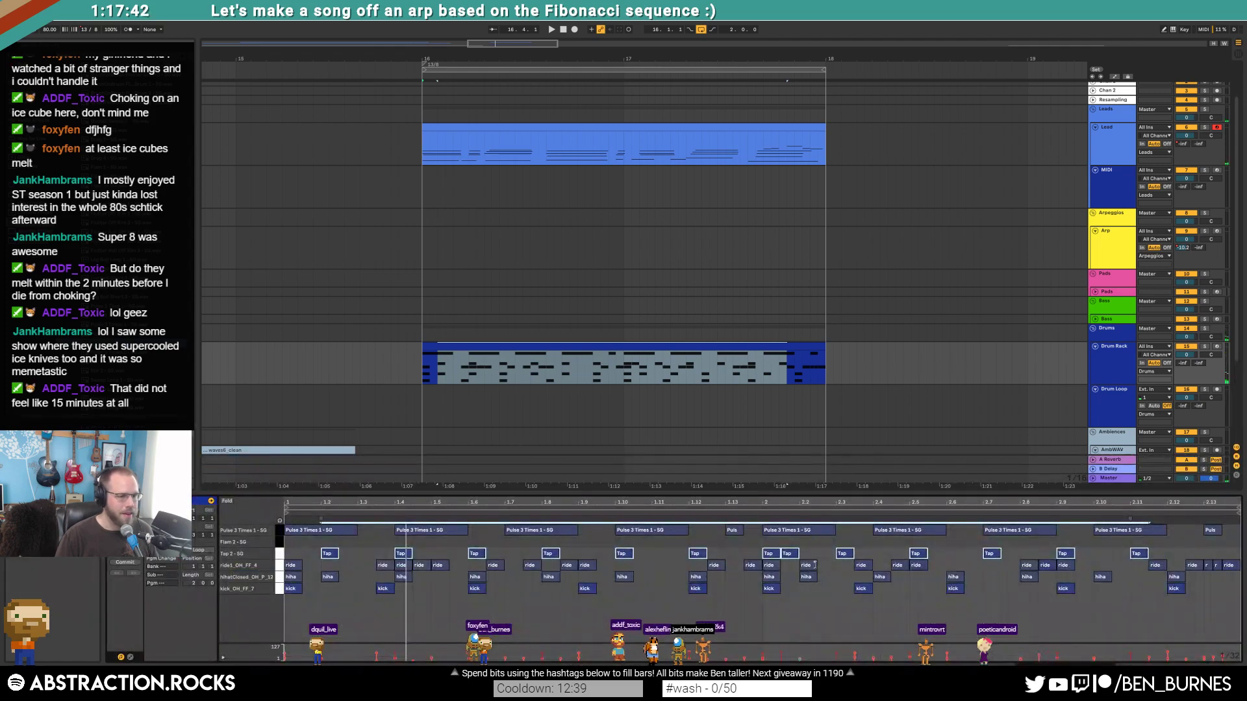
{"action": "double_click", "coordinate": [747, 542]}
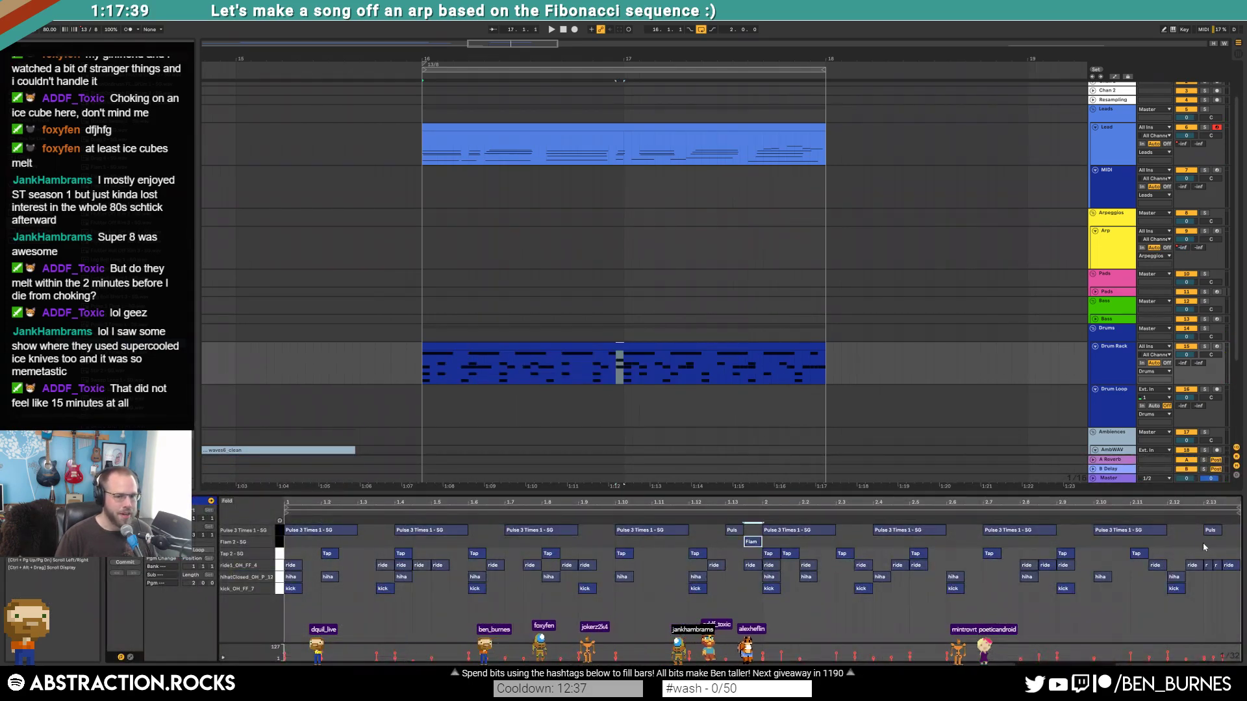
{"action": "double_click", "coordinate": [1228, 542]}
{"action": "key", "text": "space"}
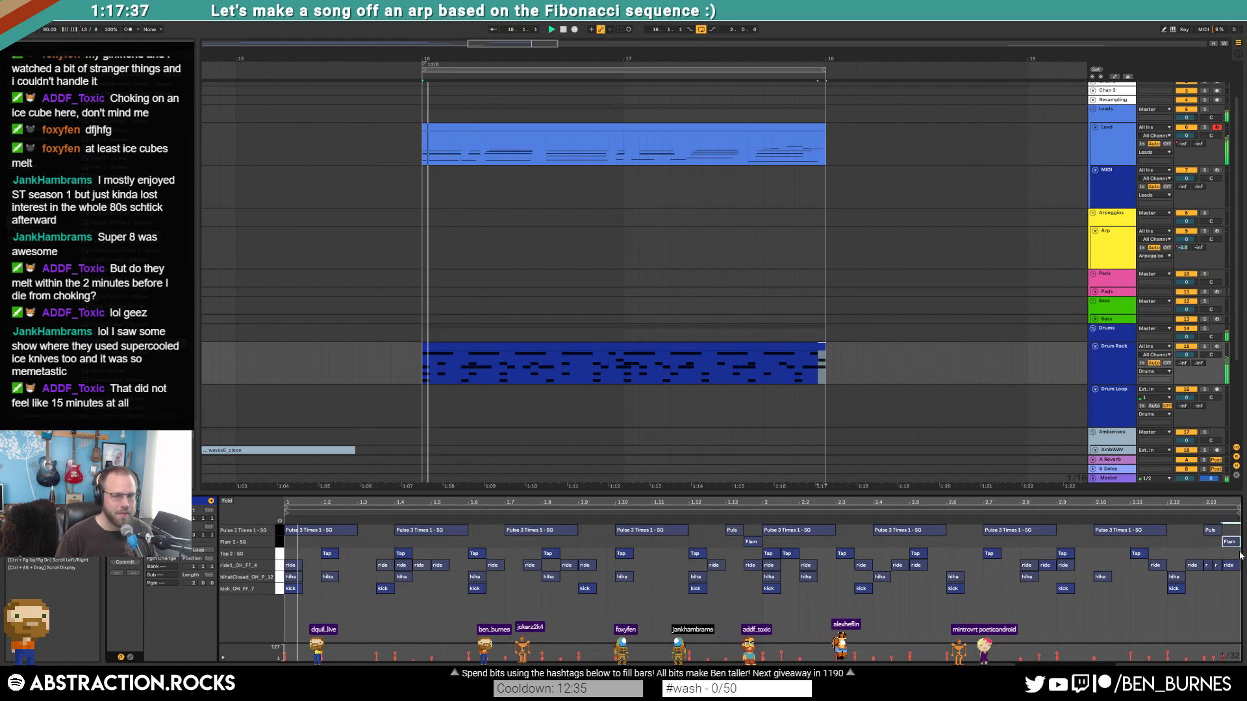
{"action": "key", "text": "shift+Tab"}
{"action": "key", "text": "space"}
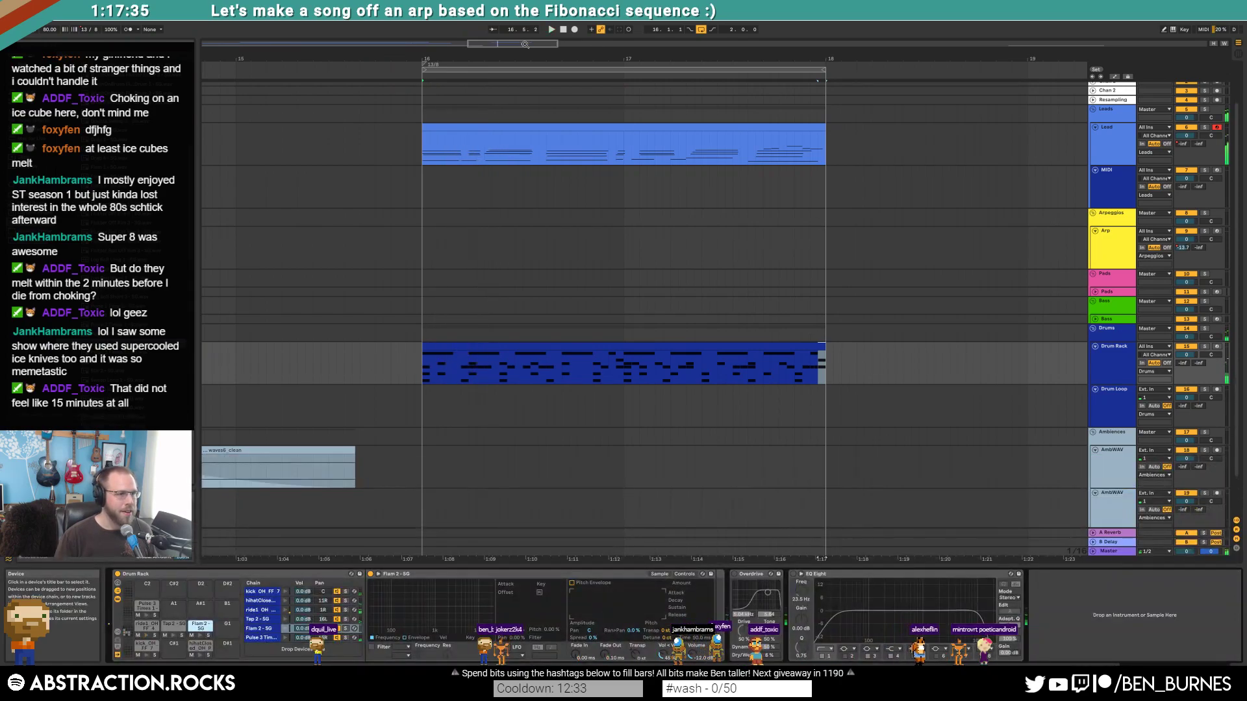
- Play the arrangement from the start and trim the end of the ambience audio clip slightly shorter
{"action": "left_click_drag", "start_coordinate": [443, 59], "coordinate": [442, 53]}
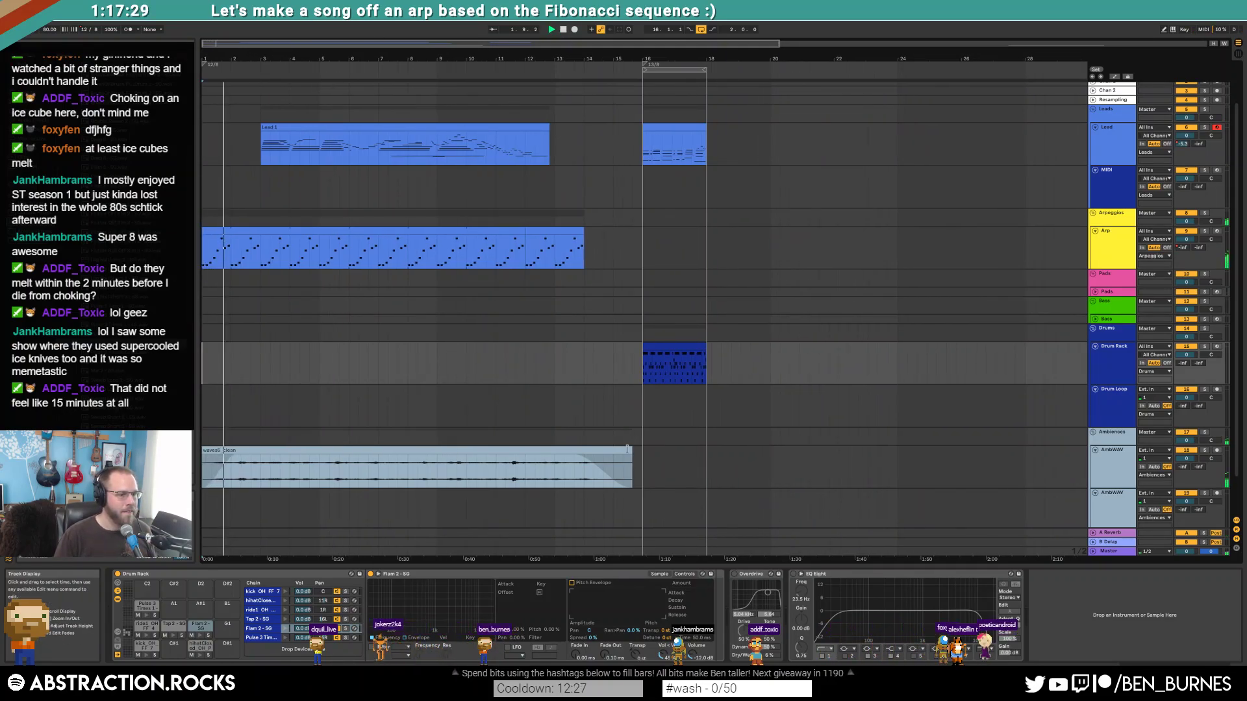
{"action": "left_click_drag", "start_coordinate": [627, 449], "coordinate": [622, 450]}
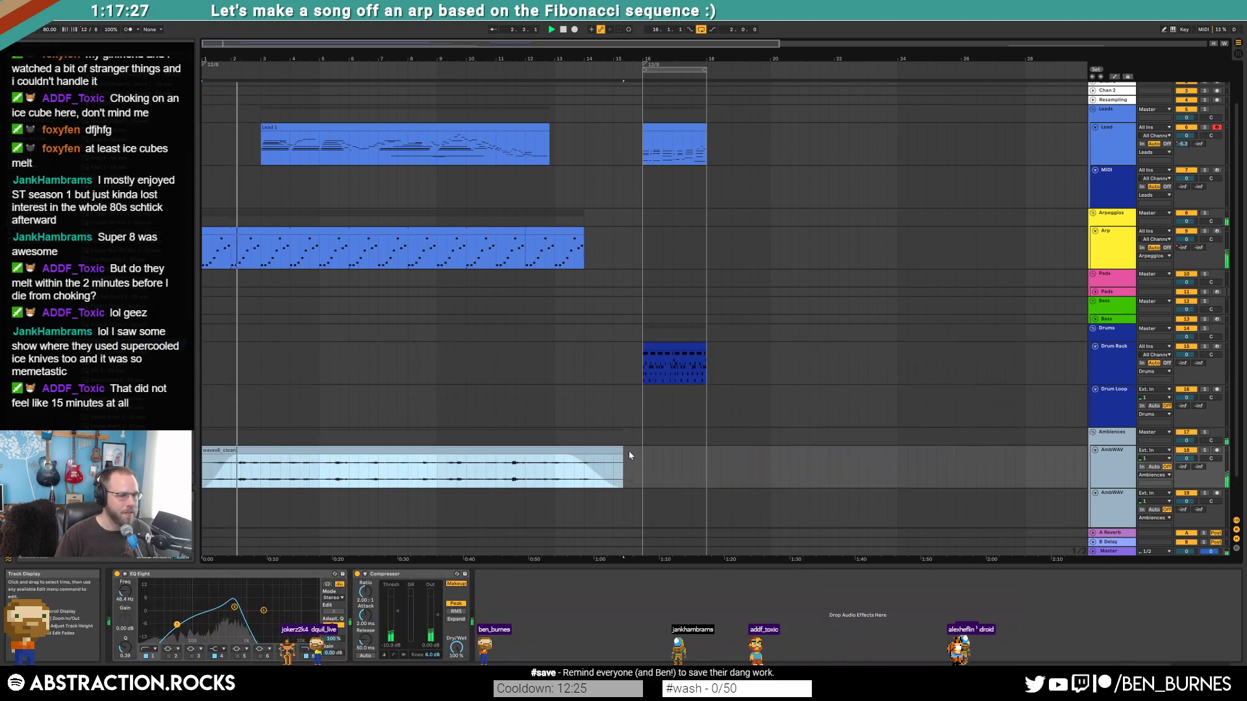
{"action": "left_click", "coordinate": [567, 228]}
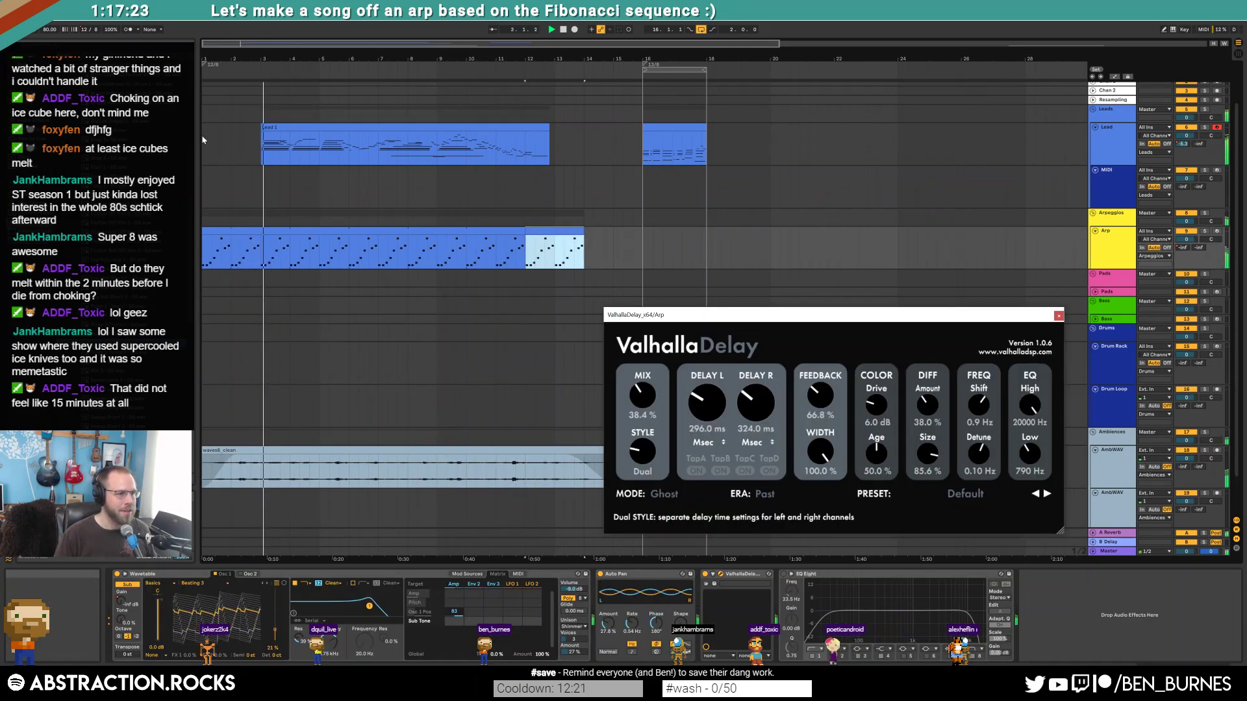
- Duplicate the two-bar Lead clip at bar 16 three times so the Lead part runs up to bar 24
{"action": "left_click", "coordinate": [664, 136]}
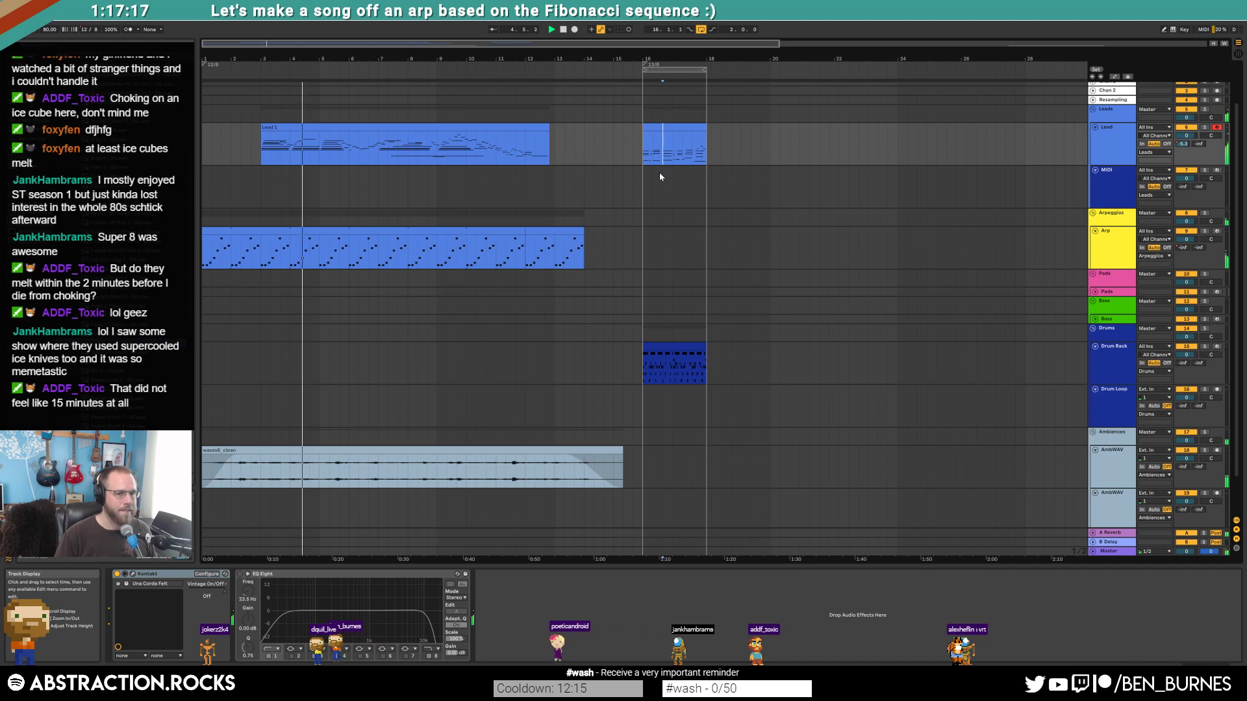
{"action": "left_click", "coordinate": [669, 125]}
{"action": "double_click", "coordinate": [668, 124]}
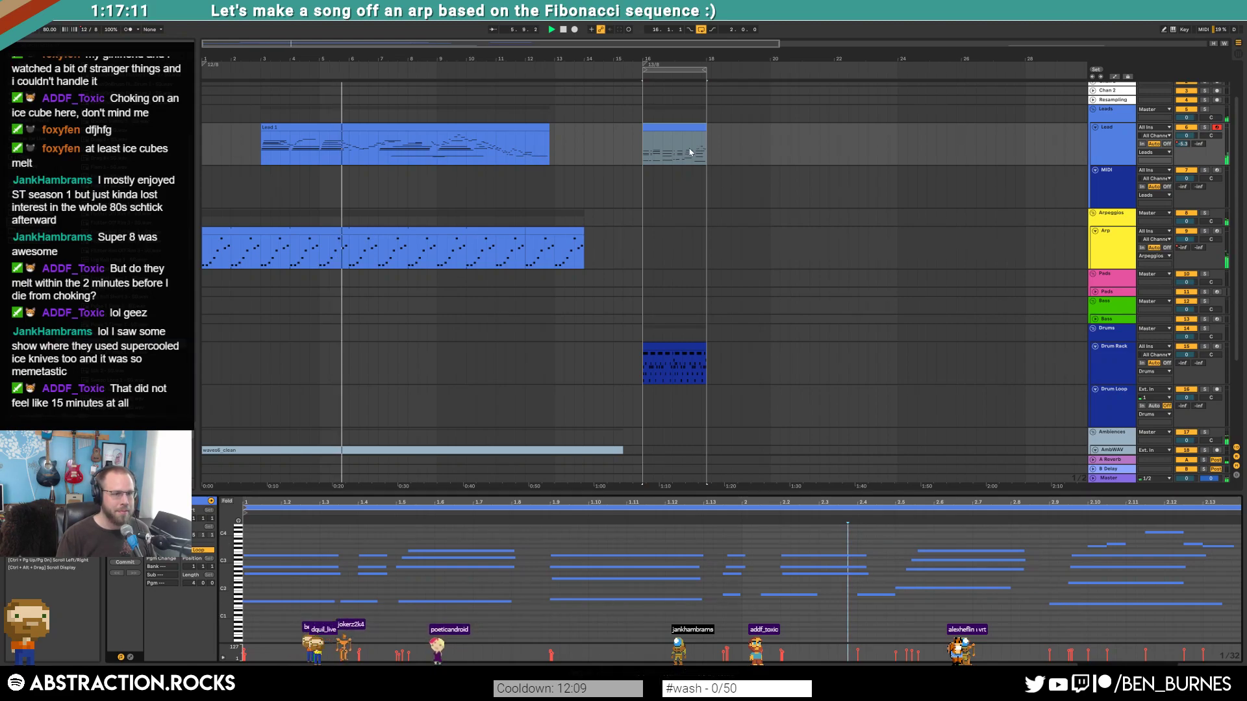
{"action": "key", "text": "ctrl+d"}
{"action": "key", "text": "ctrl+d"}
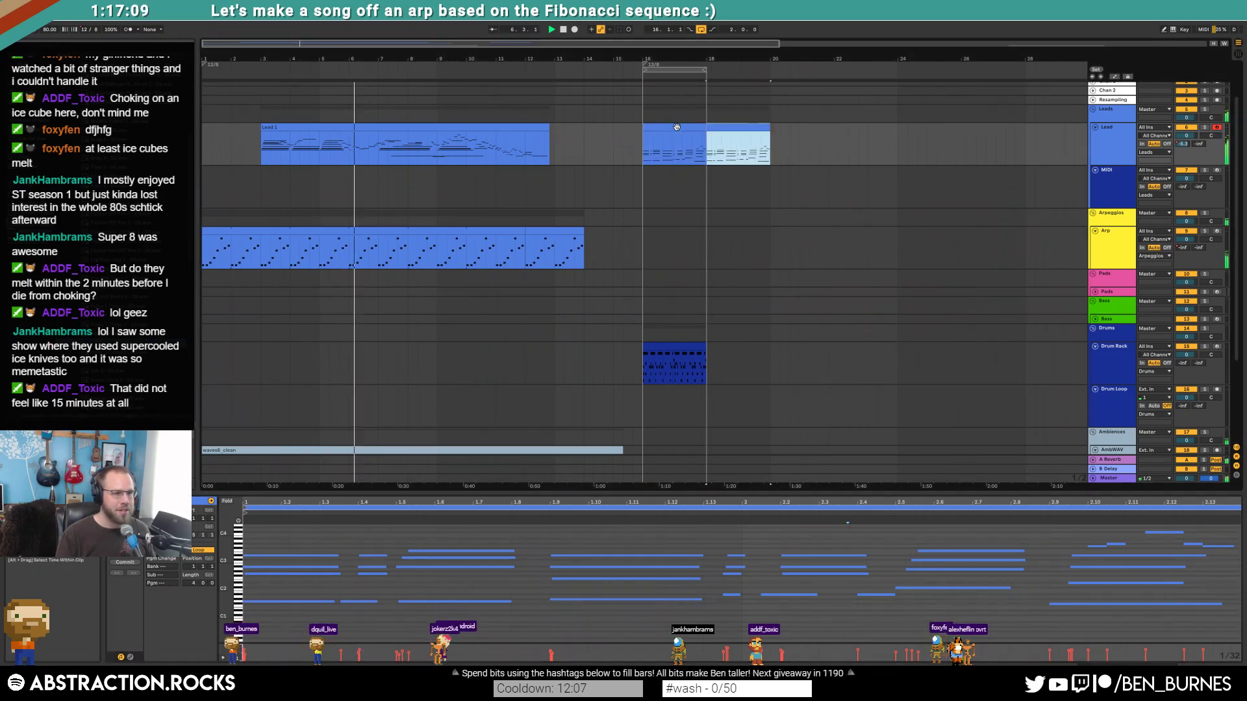
{"action": "key", "text": "ctrl+d"}
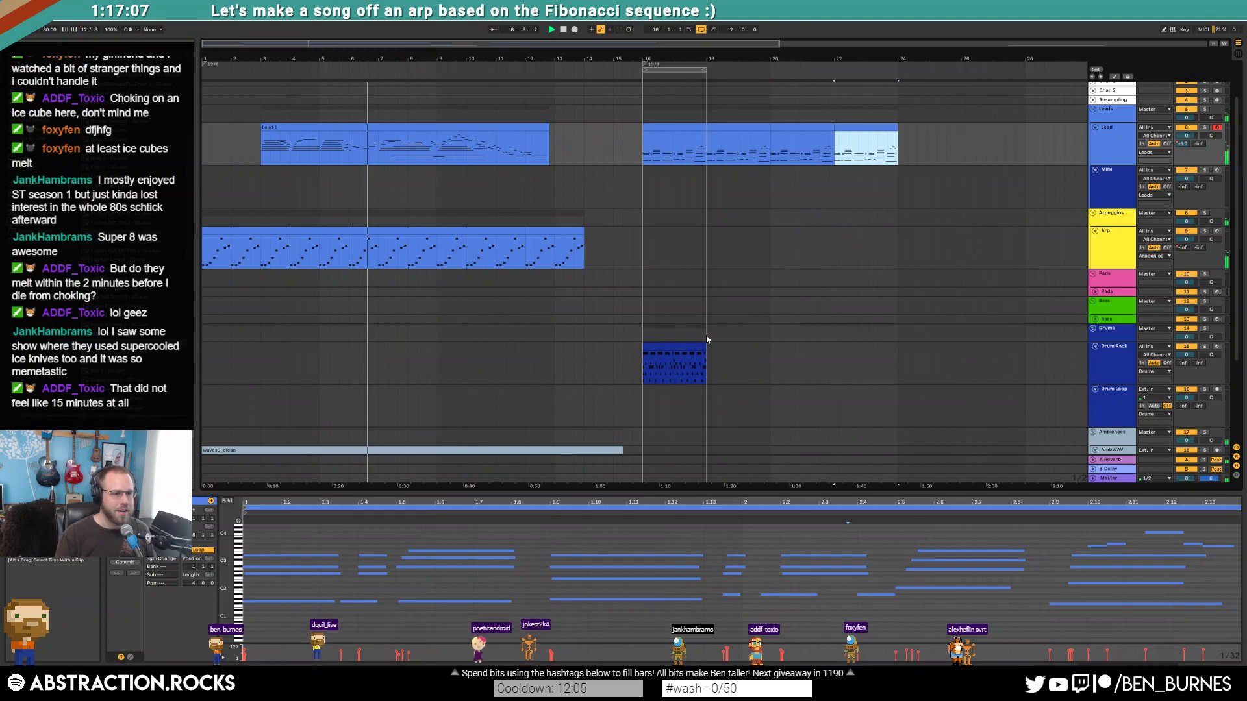
- Extend the Drum Rack clip to bar 24 and turn on its looping so the pattern repeats under the Lead clips
{"action": "left_click_drag", "start_coordinate": [707, 357], "coordinate": [899, 361]}
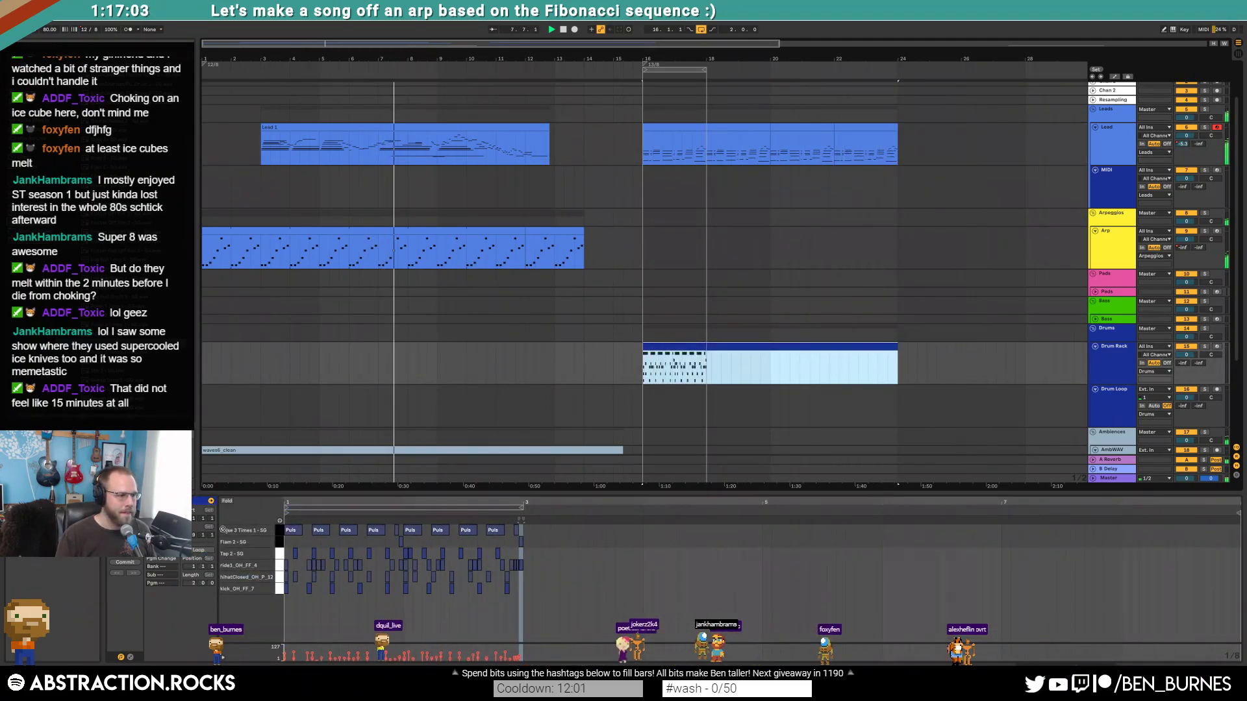
{"action": "left_click", "coordinate": [199, 550]}
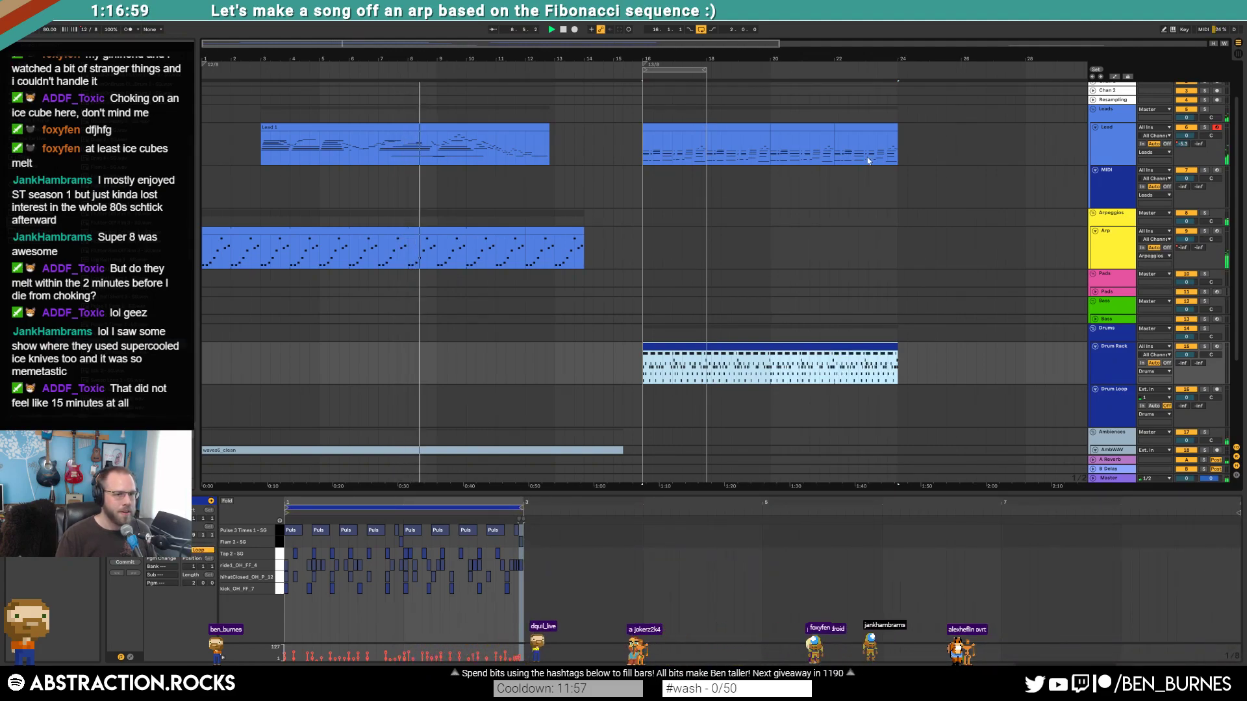
- Insert a new MIDI track in the Leads group, place it directly below the Lead track and show its devices
{"action": "left_click", "coordinate": [1118, 186]}
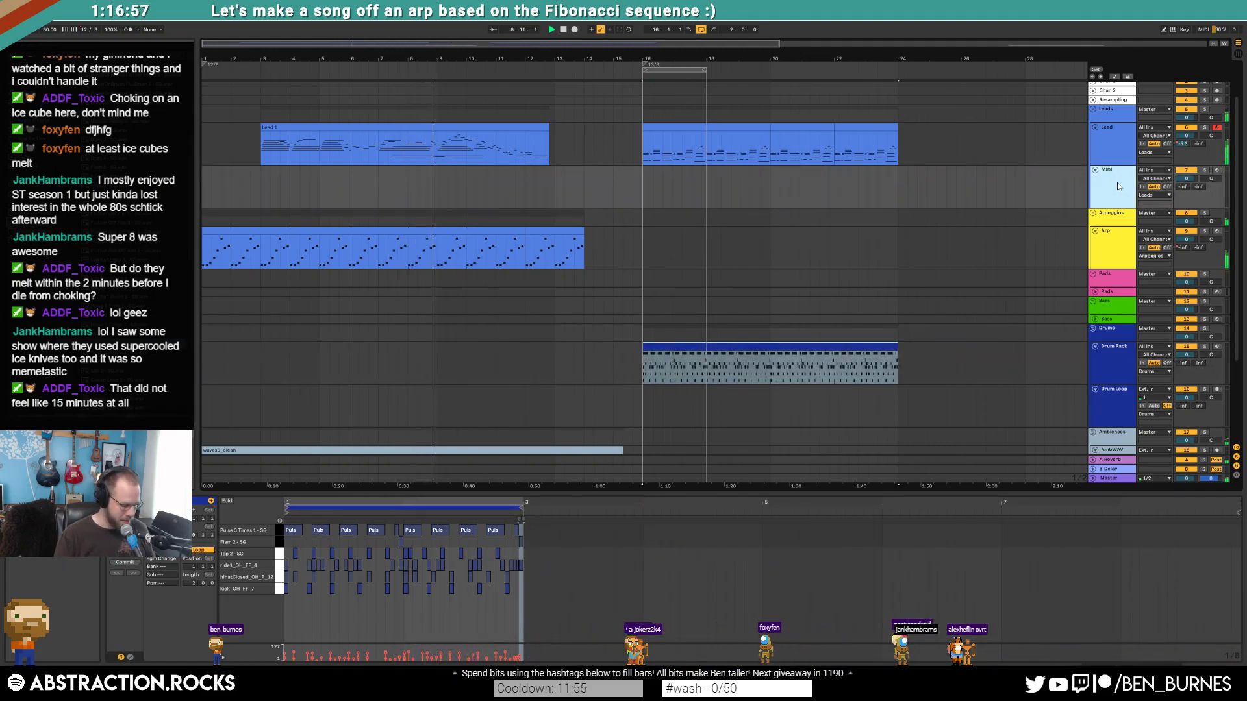
{"action": "key", "text": "ctrl+shift+t"}
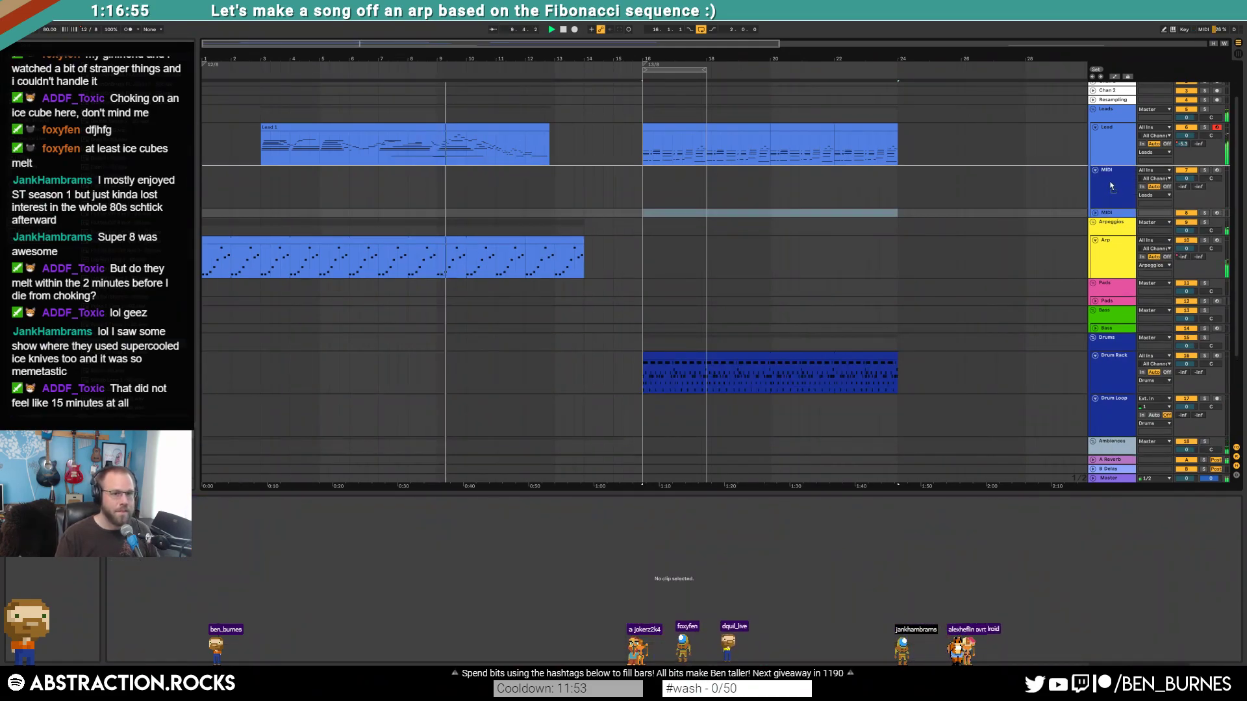
{"action": "left_click_drag", "start_coordinate": [1114, 183], "coordinate": [1114, 180]}
{"action": "key", "text": "shift+Tab"}
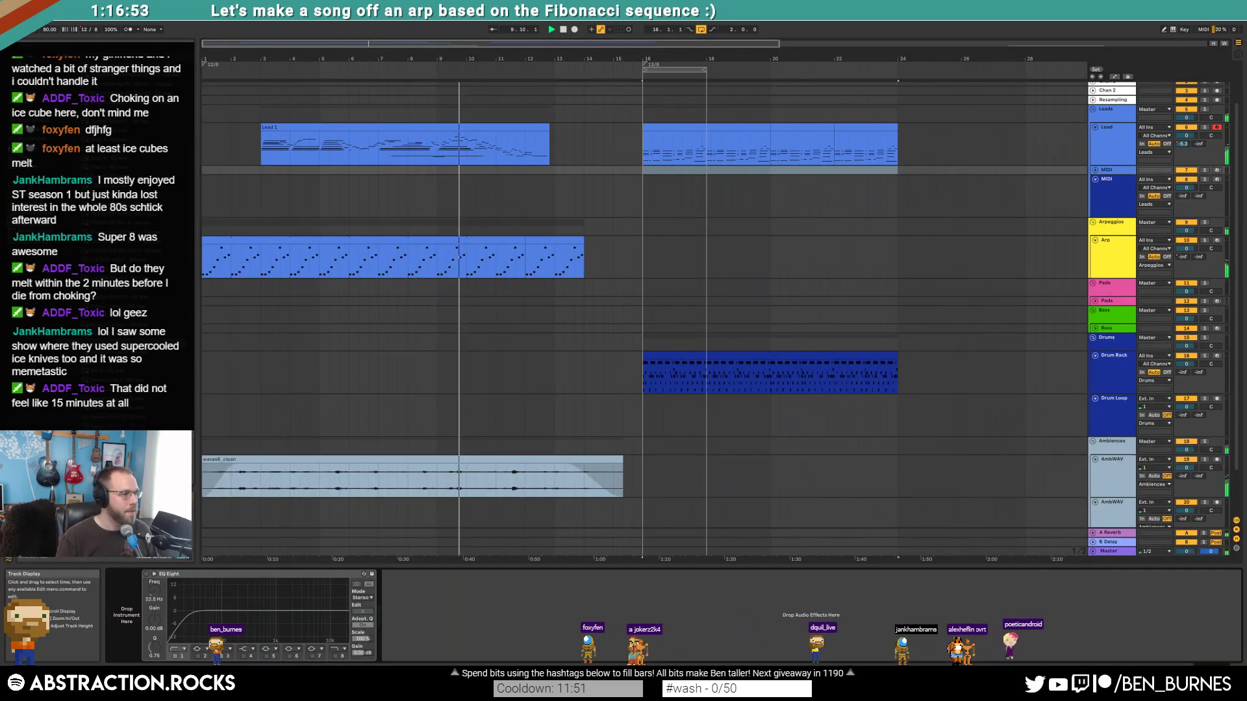
- Load Kontakt on the new MIDI track and open the Dinner 4-2 instrument from the Scarbee Vintage Keys library
{"action": "left_click_drag", "start_coordinate": [98, 185], "coordinate": [118, 610]}
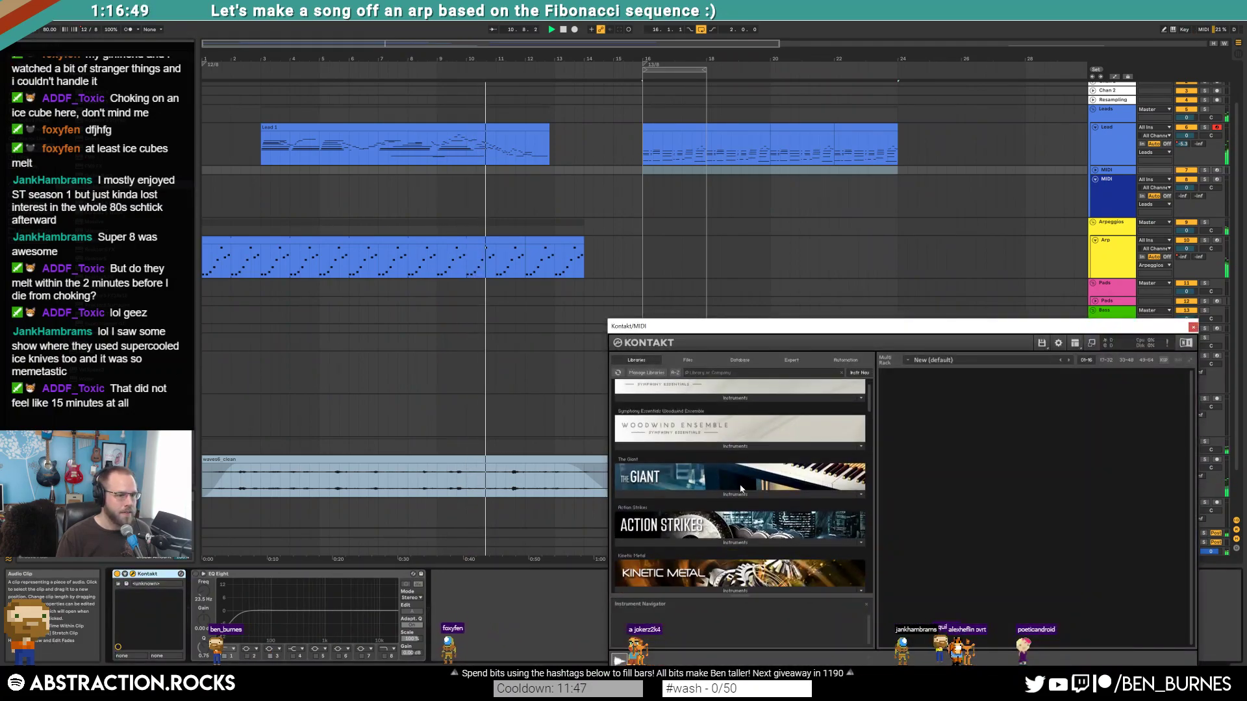
{"action": "scroll", "coordinate": [712, 498], "scroll_direction": "down", "scroll_amount": 3}
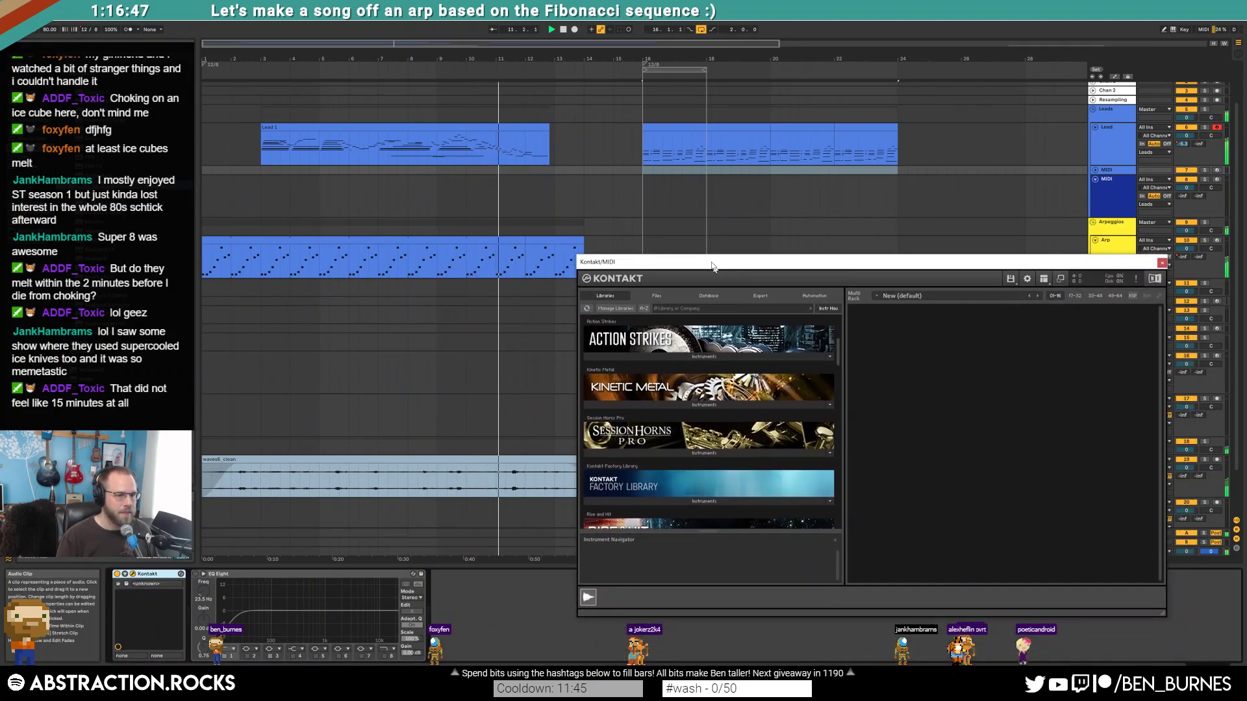
{"action": "left_click_drag", "start_coordinate": [834, 348], "coordinate": [843, 388]}
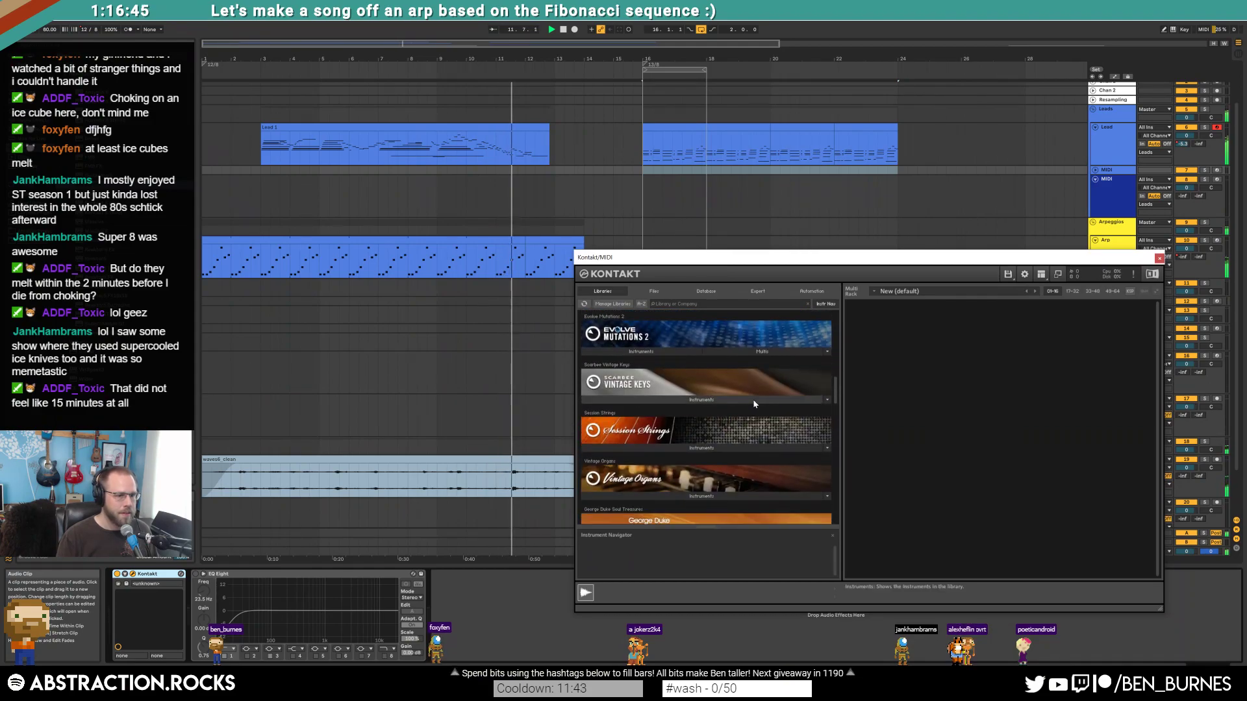
{"action": "left_click", "coordinate": [753, 400]}
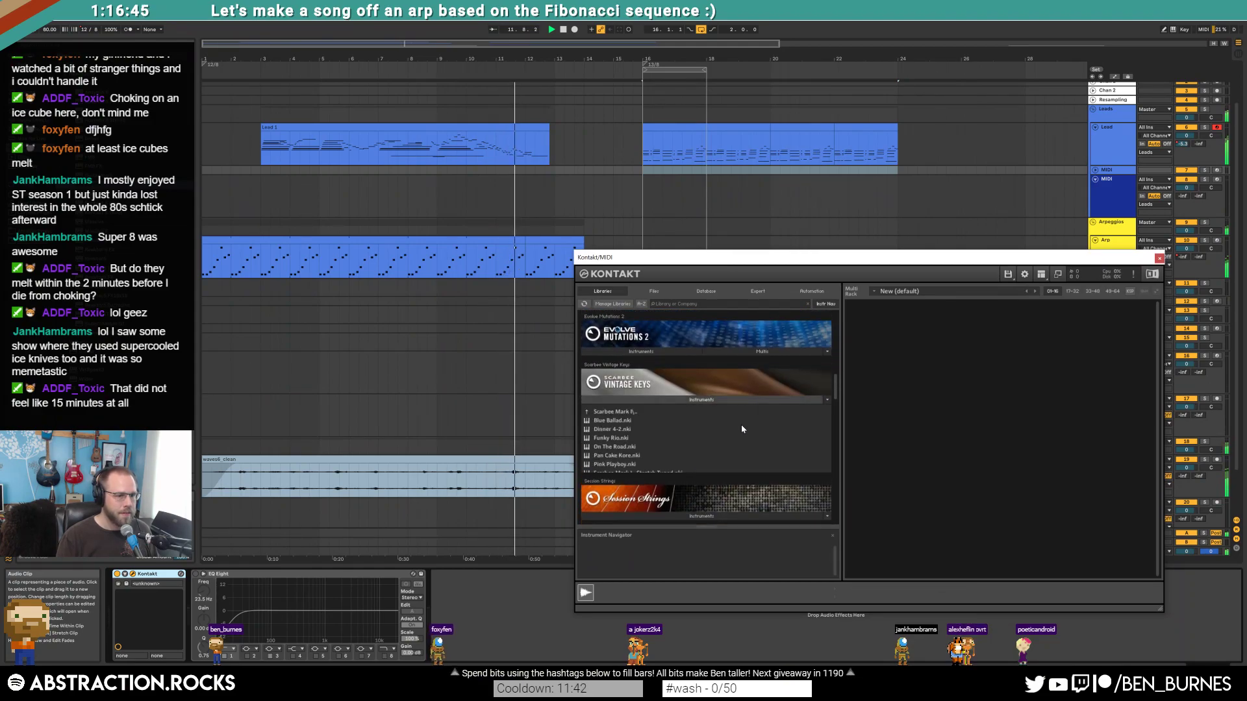
{"action": "double_click", "coordinate": [635, 431]}
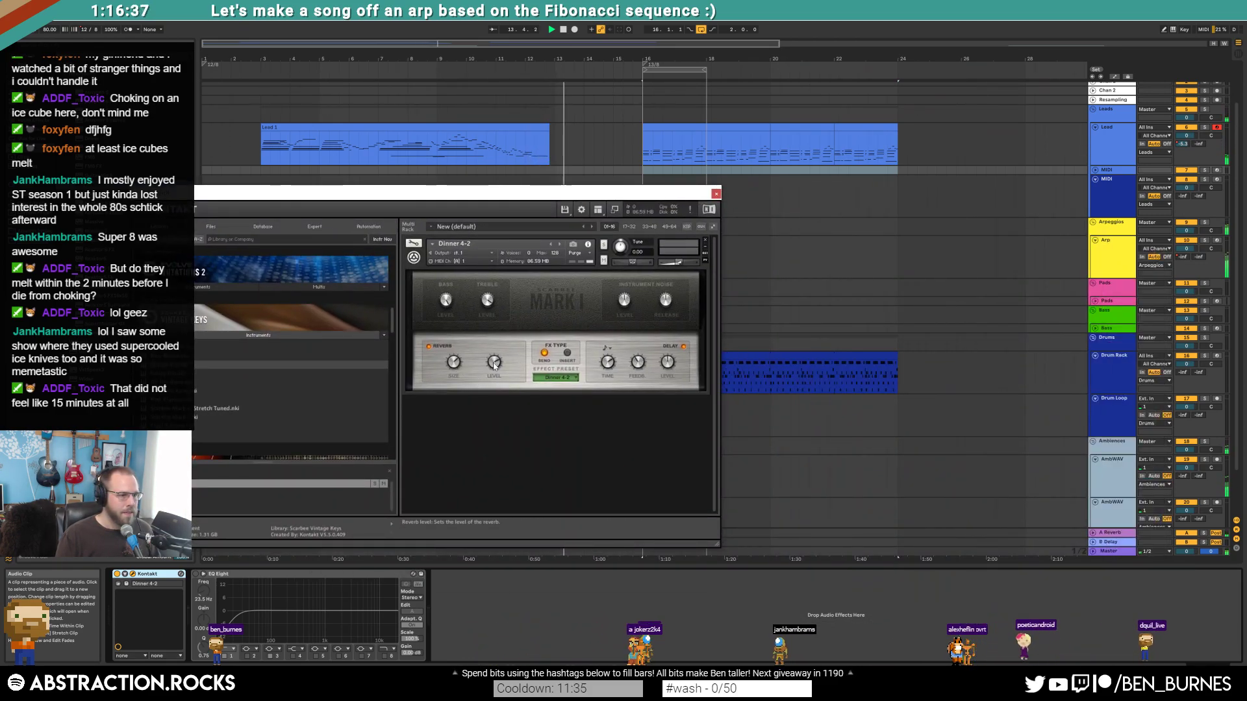
- Show the insert effects of the Dinner 4-2 patch, toggle its chorus and pan, and close the Kontakt window
{"action": "left_click", "coordinate": [567, 352]}
{"action": "left_click", "coordinate": [450, 377]}
{"action": "left_click", "coordinate": [447, 346]}
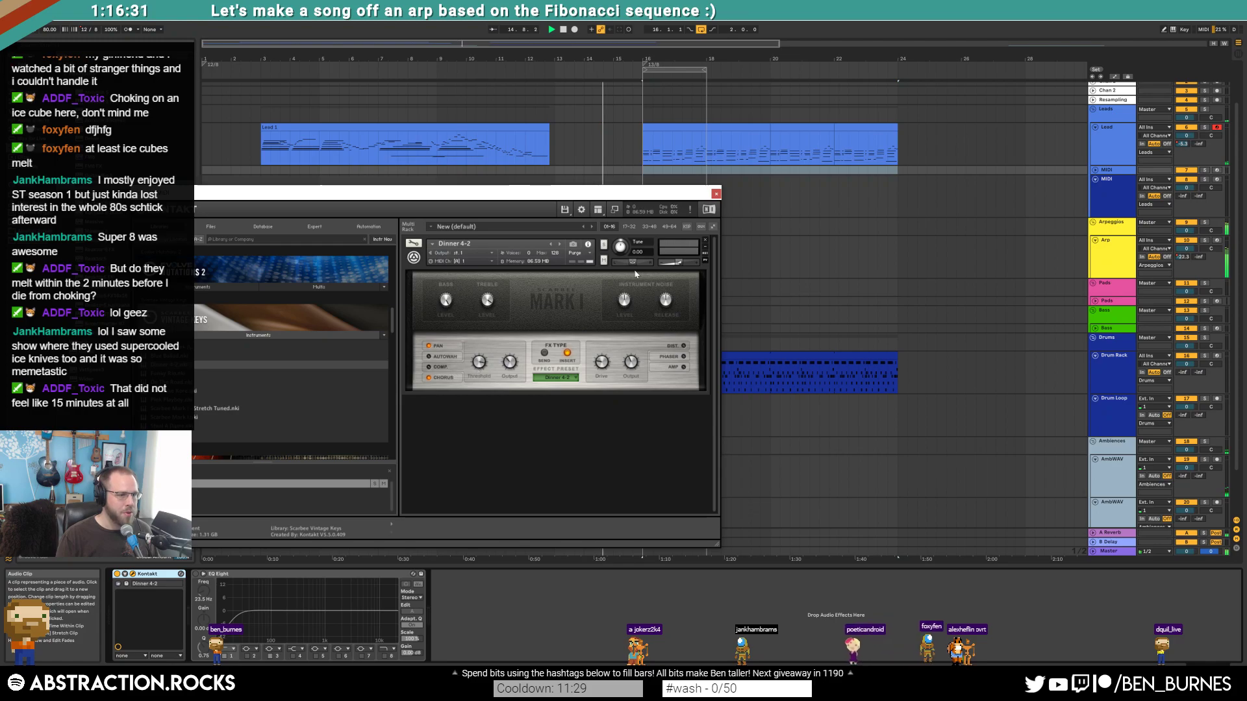
{"action": "left_click", "coordinate": [716, 193]}
- Extend the arrangement loop from bar 16 to bar 20 and arm the new MIDI track for recording
{"action": "left_click_drag", "start_coordinate": [706, 70], "coordinate": [784, 80]}
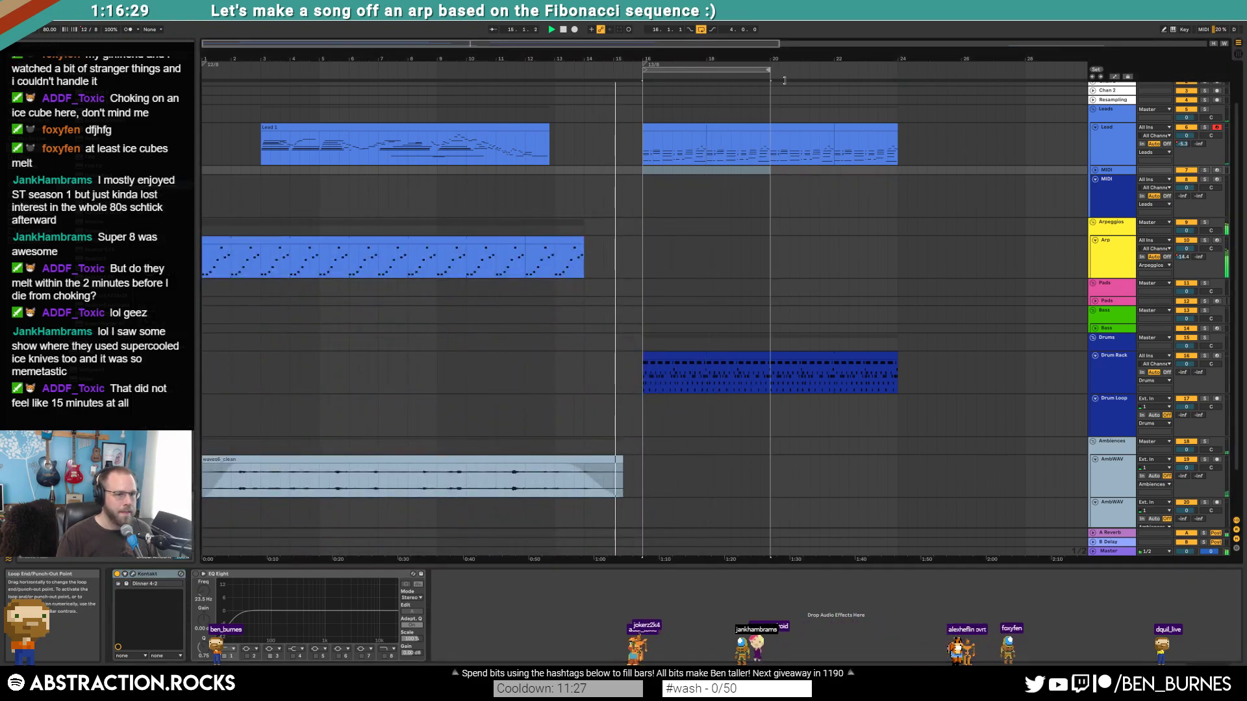
{"action": "left_click", "coordinate": [1217, 170]}
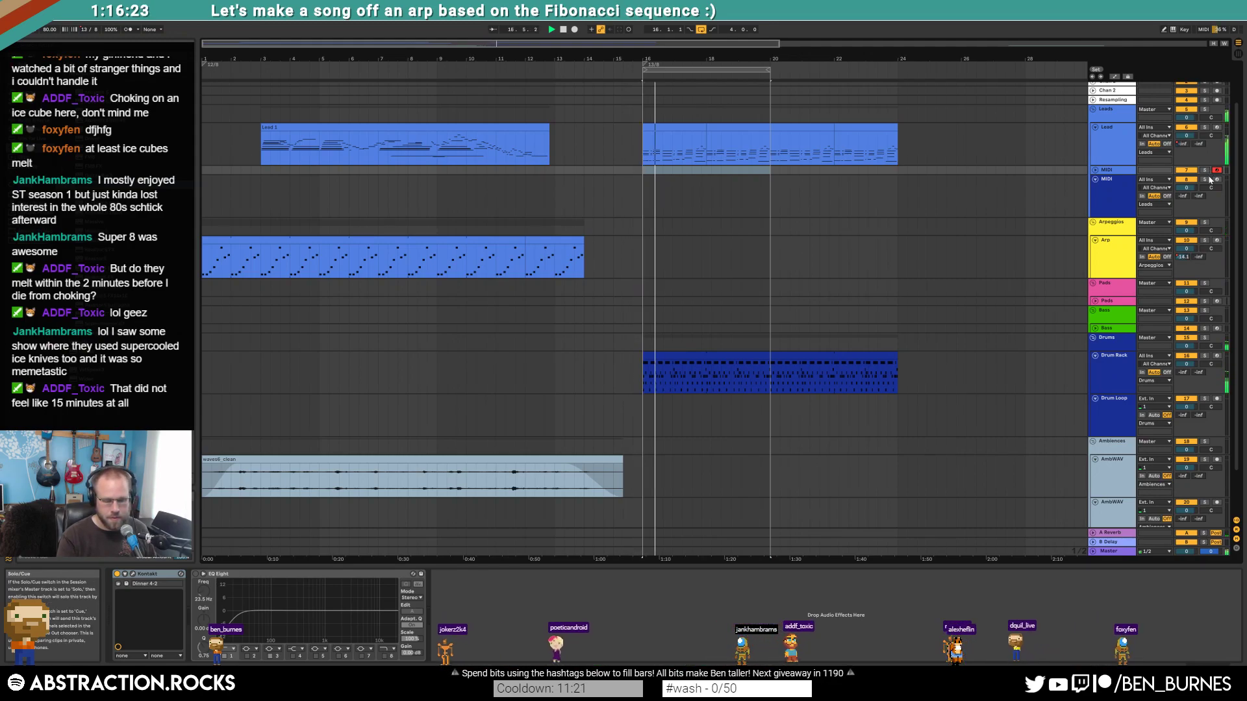
{"action": "left_click", "coordinate": [1217, 127]}
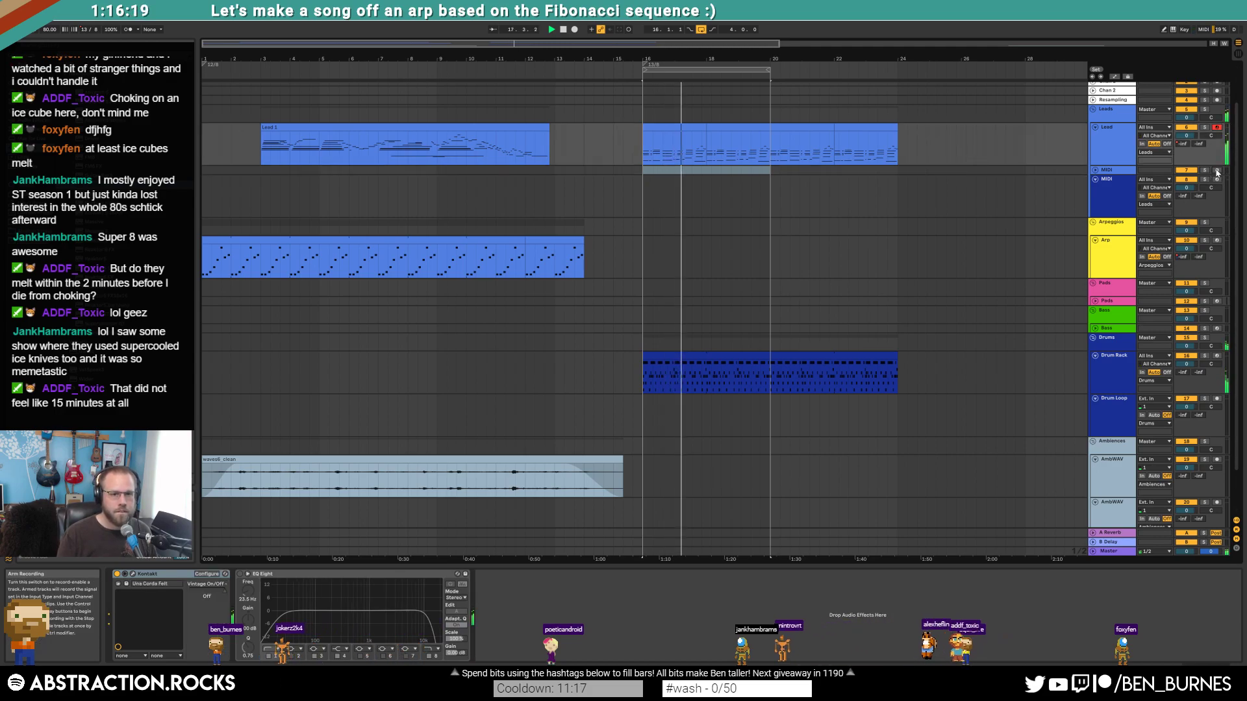
{"action": "left_click", "coordinate": [1217, 170]}
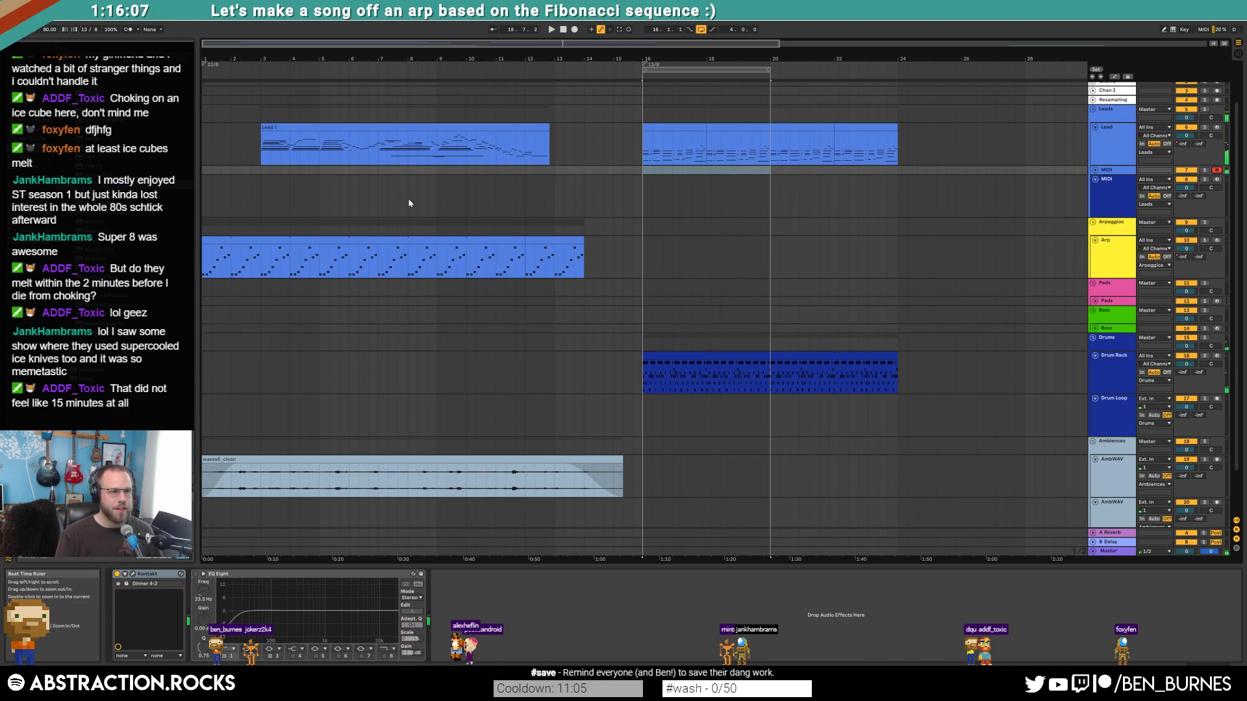
- Extend the end of the first Lead clip by about half a bar and show its controller 64 Hold envelope
{"action": "left_click", "coordinate": [545, 148]}
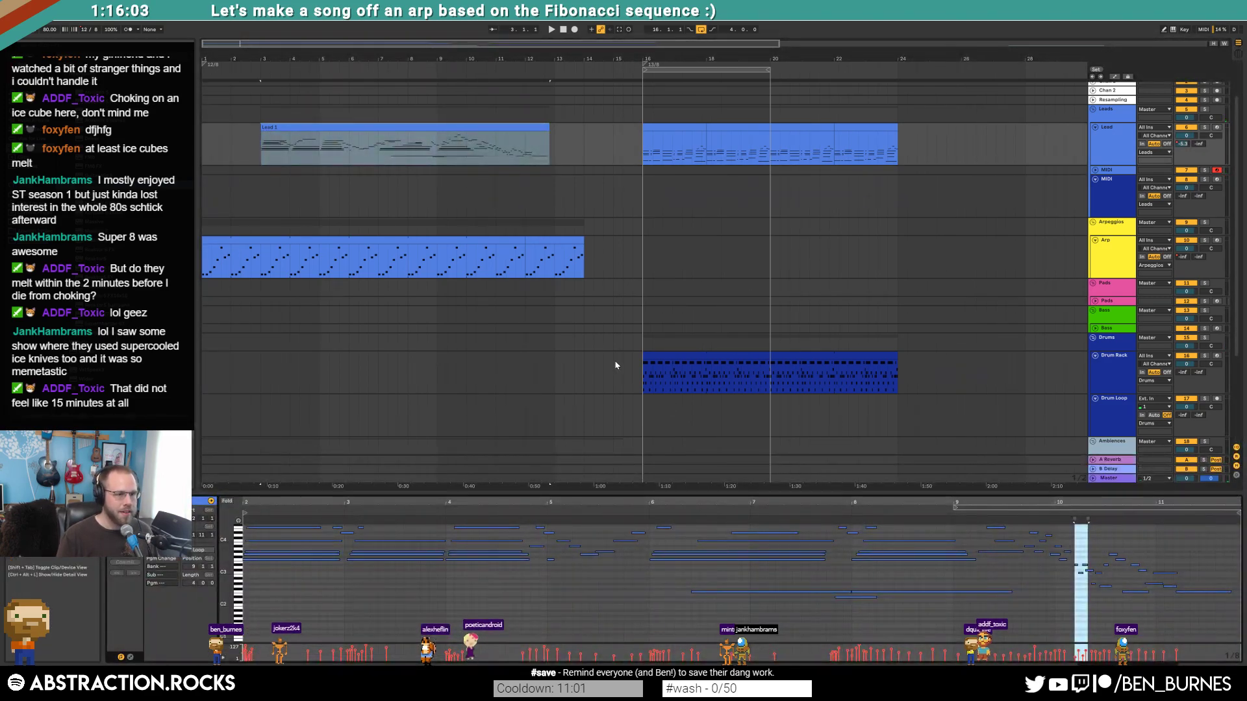
{"action": "left_click_drag", "start_coordinate": [548, 129], "coordinate": [563, 129]}
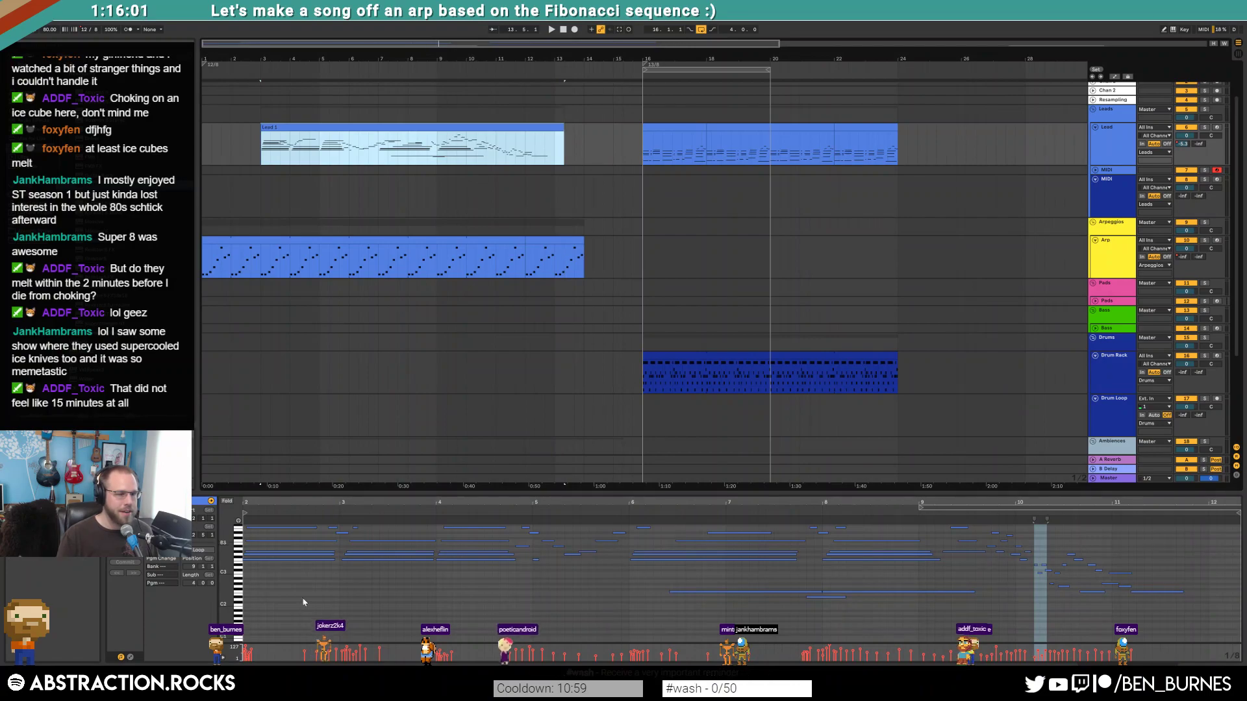
{"action": "left_click", "coordinate": [131, 658]}
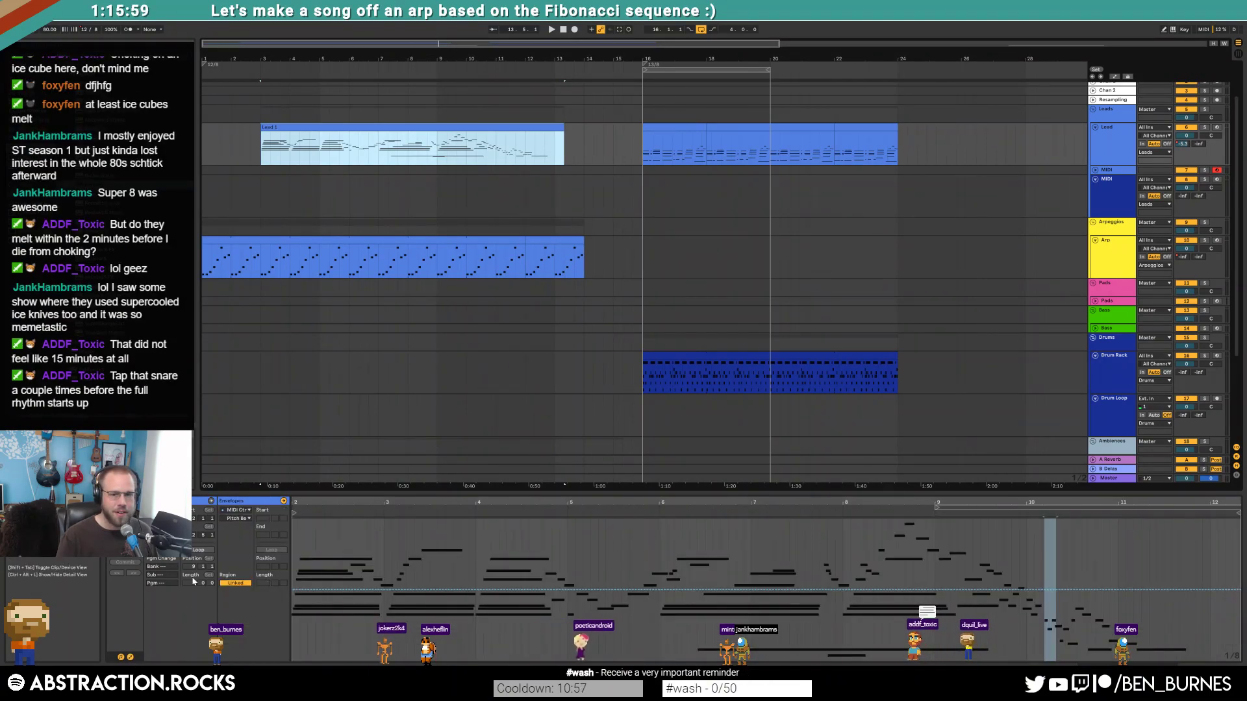
{"action": "left_click", "coordinate": [238, 510]}
{"action": "left_click", "coordinate": [243, 475]}
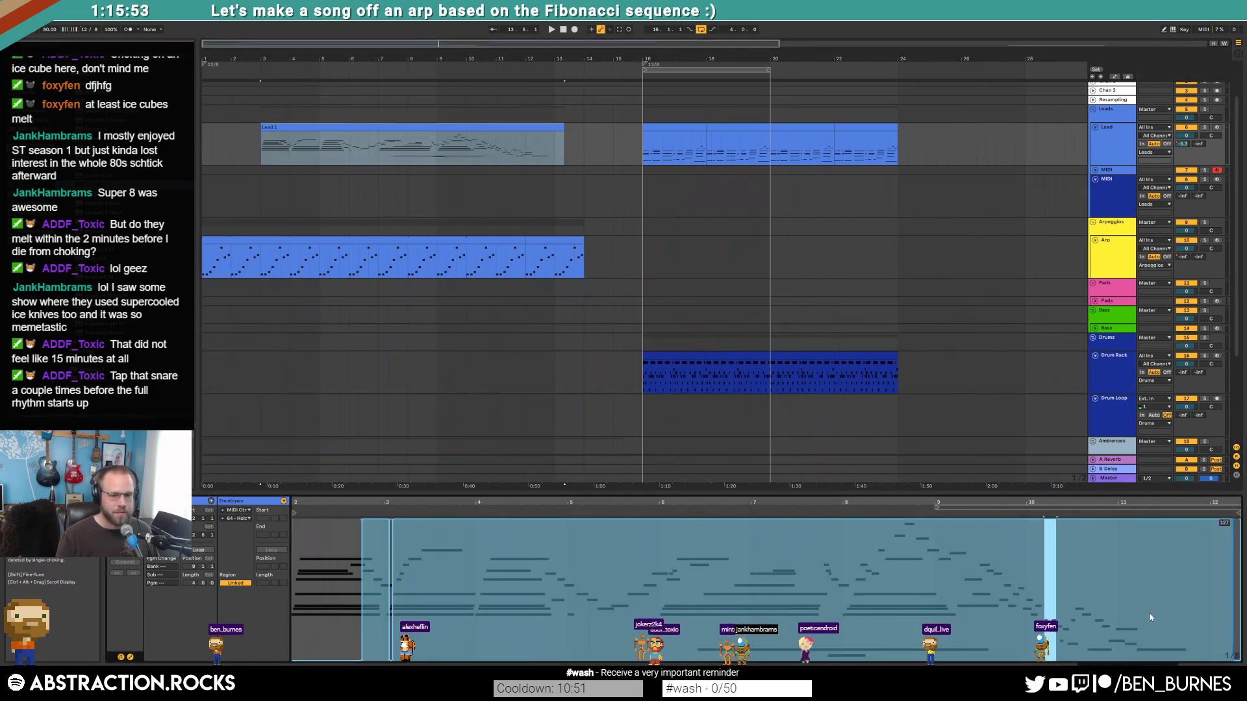
- Extend the start of the Drum Rack clip two beats before bar 16 so it begins at 15.11
{"action": "left_click", "coordinate": [649, 357]}
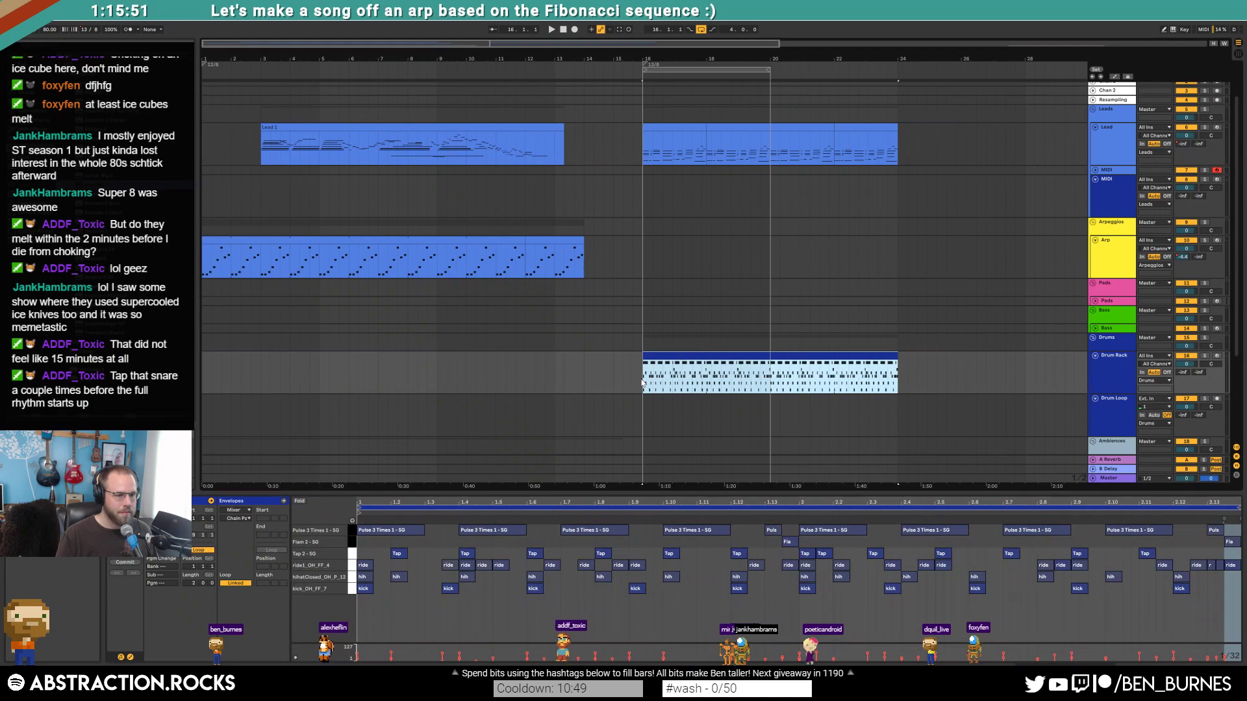
{"action": "key", "text": "plus"}
{"action": "key", "text": "plus"}
{"action": "left_click_drag", "start_coordinate": [643, 356], "coordinate": [633, 356]}
{"action": "scroll", "coordinate": [645, 377], "scroll_direction": "up", "scroll_amount": 5}
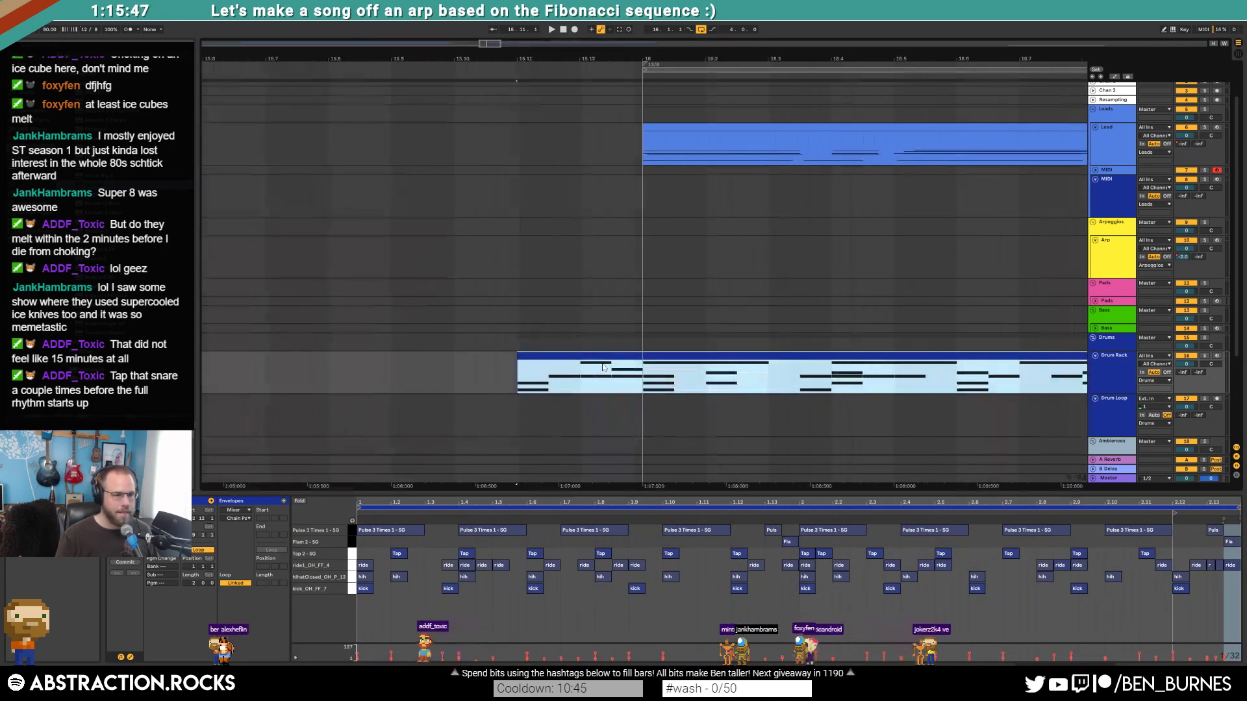
- Delete the Pulse 3 Times 1 note at 2.13 and move the four ride notes from 2.12.2 onward up to the Tap 2 row
{"action": "left_click_drag", "start_coordinate": [518, 377], "coordinate": [642, 375]}
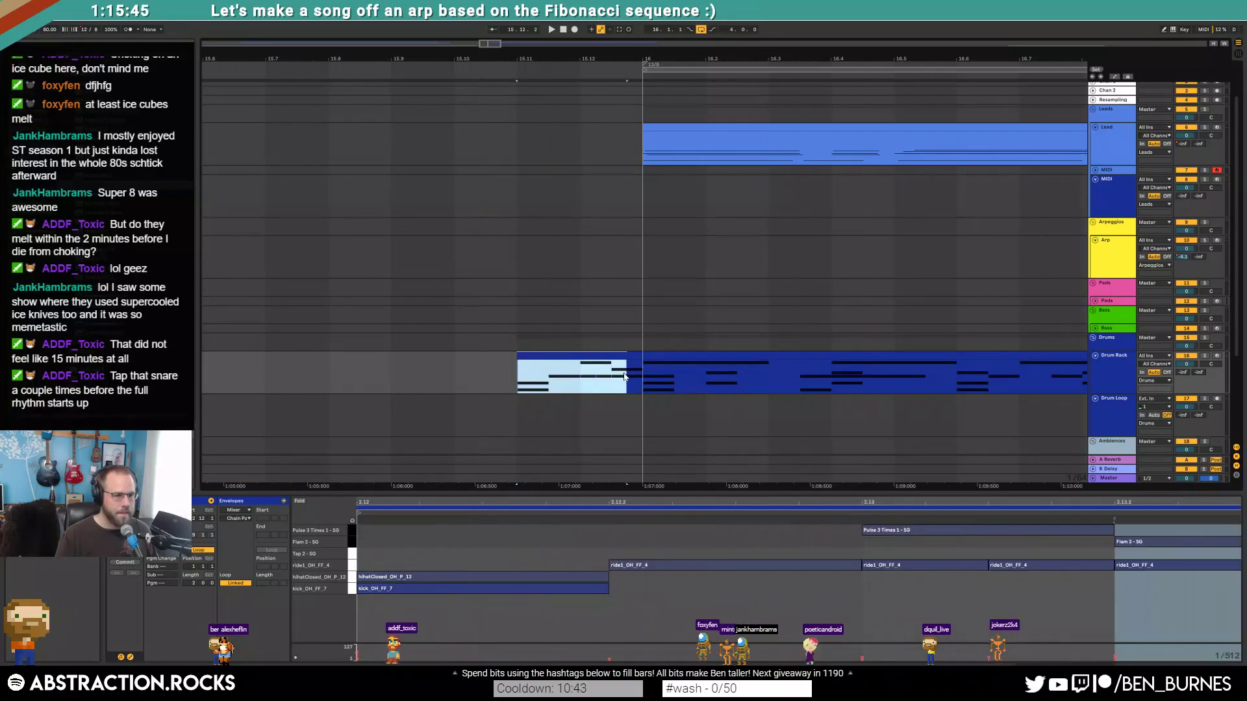
{"action": "left_click", "coordinate": [479, 552]}
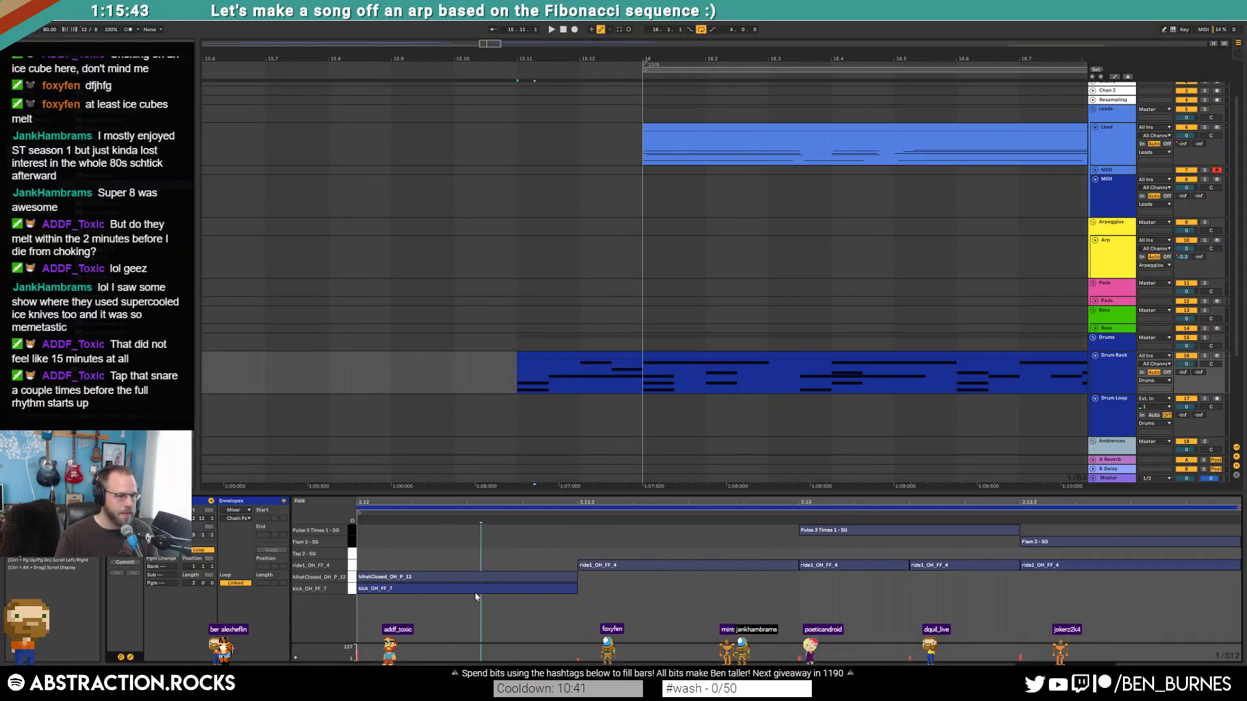
{"action": "left_click", "coordinate": [851, 530]}
{"action": "key", "text": "Delete"}
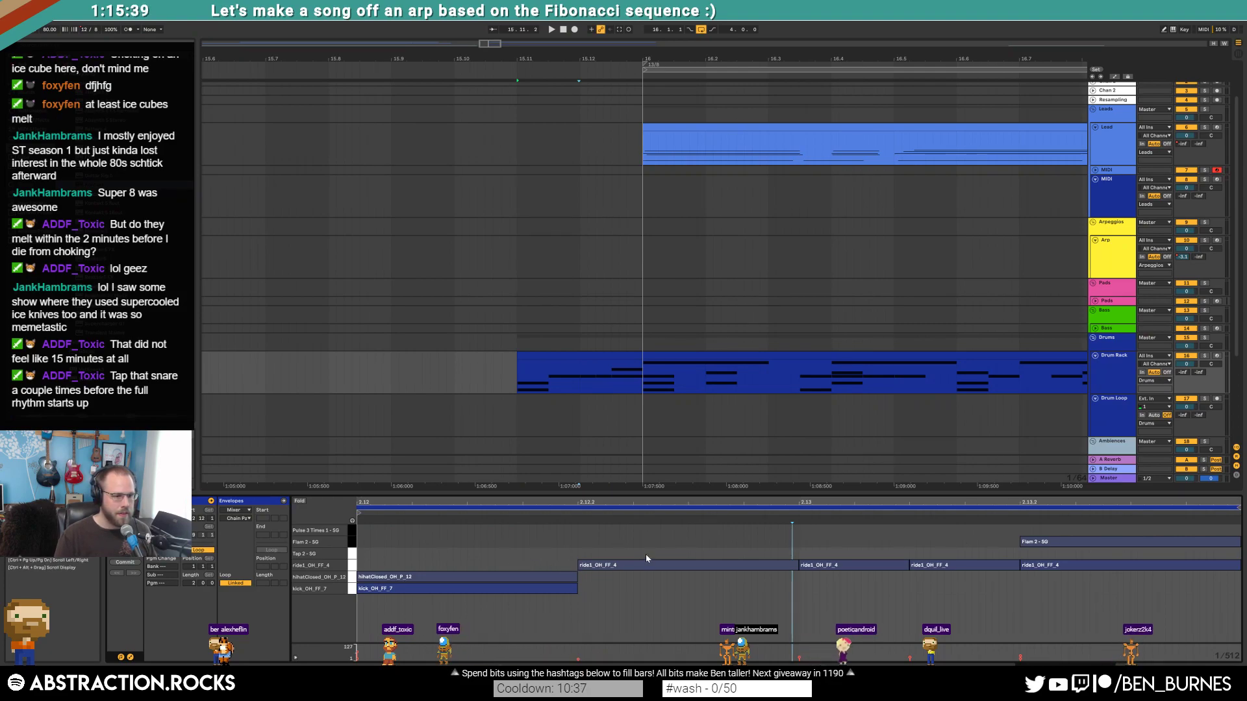
{"action": "left_click_drag", "start_coordinate": [563, 560], "coordinate": [1027, 569]}
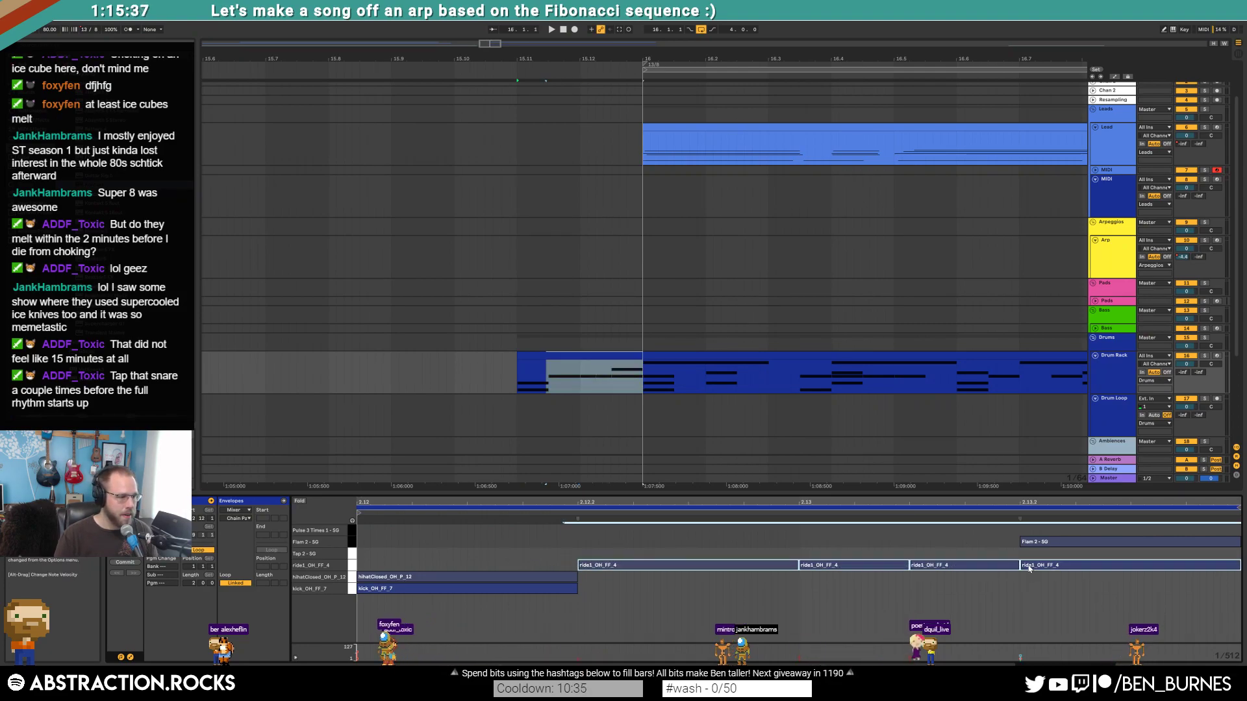
{"action": "key", "text": "Up"}
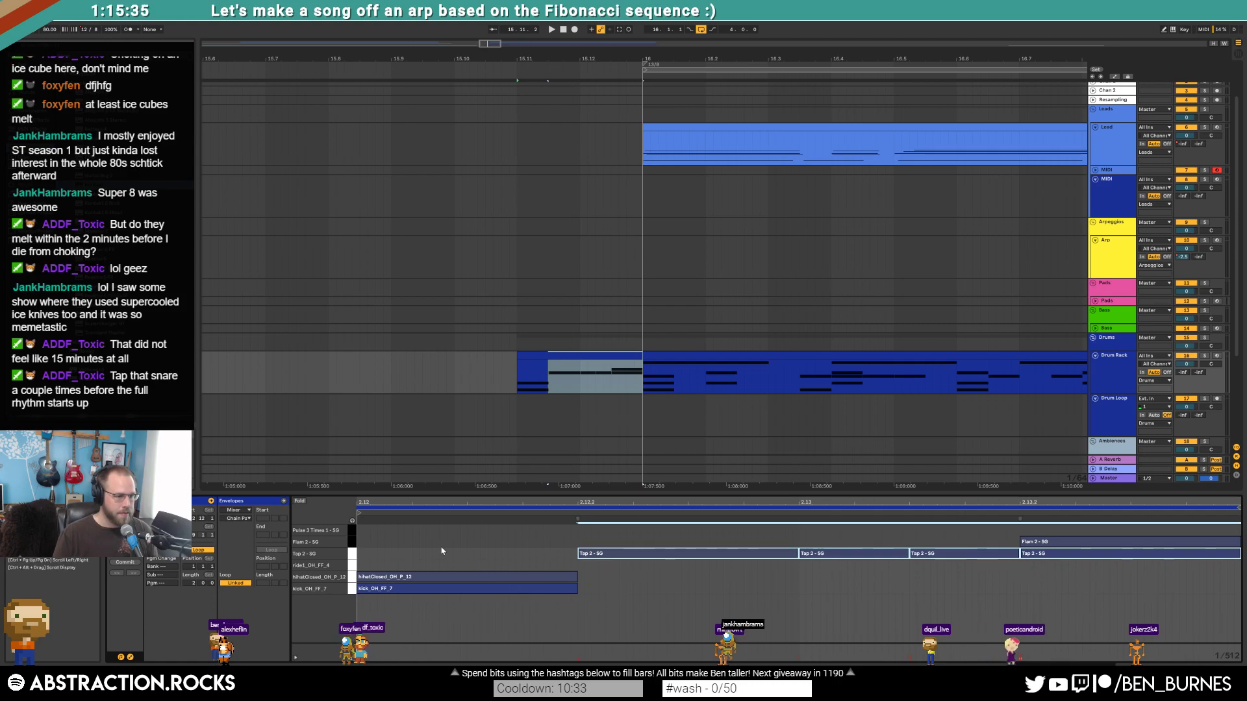
- Deactivate the closed hi-hat and kick notes at 2.12 and delete the Flam 2 note at 2.13.2
{"action": "left_click_drag", "start_coordinate": [441, 547], "coordinate": [437, 584]}
{"action": "key", "text": "space"}
{"action": "key", "text": "0"}
{"action": "key", "text": "space"}
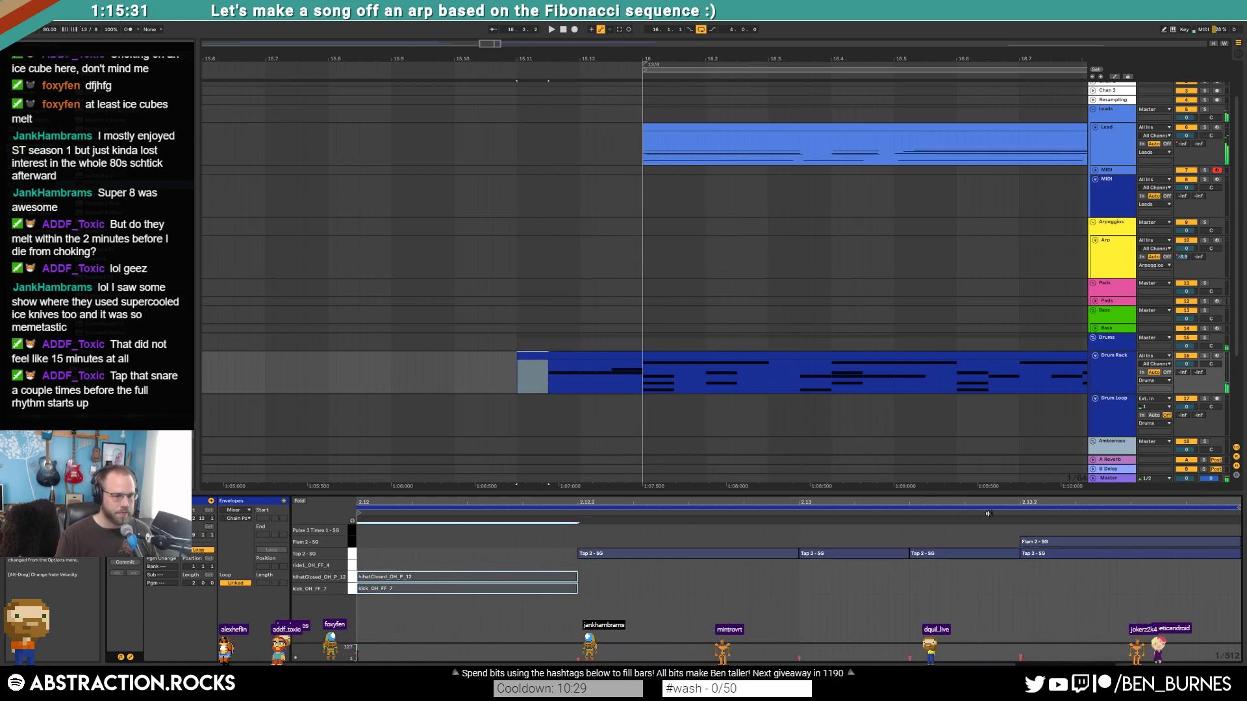
{"action": "double_click", "coordinate": [1045, 546]}
- Add a one-beat note from 2.12 to 2.13, audition it on the Pulse row, and move it down to the ride1 row
{"action": "left_click_drag", "start_coordinate": [362, 531], "coordinate": [797, 522]}
{"action": "key", "text": "space"}
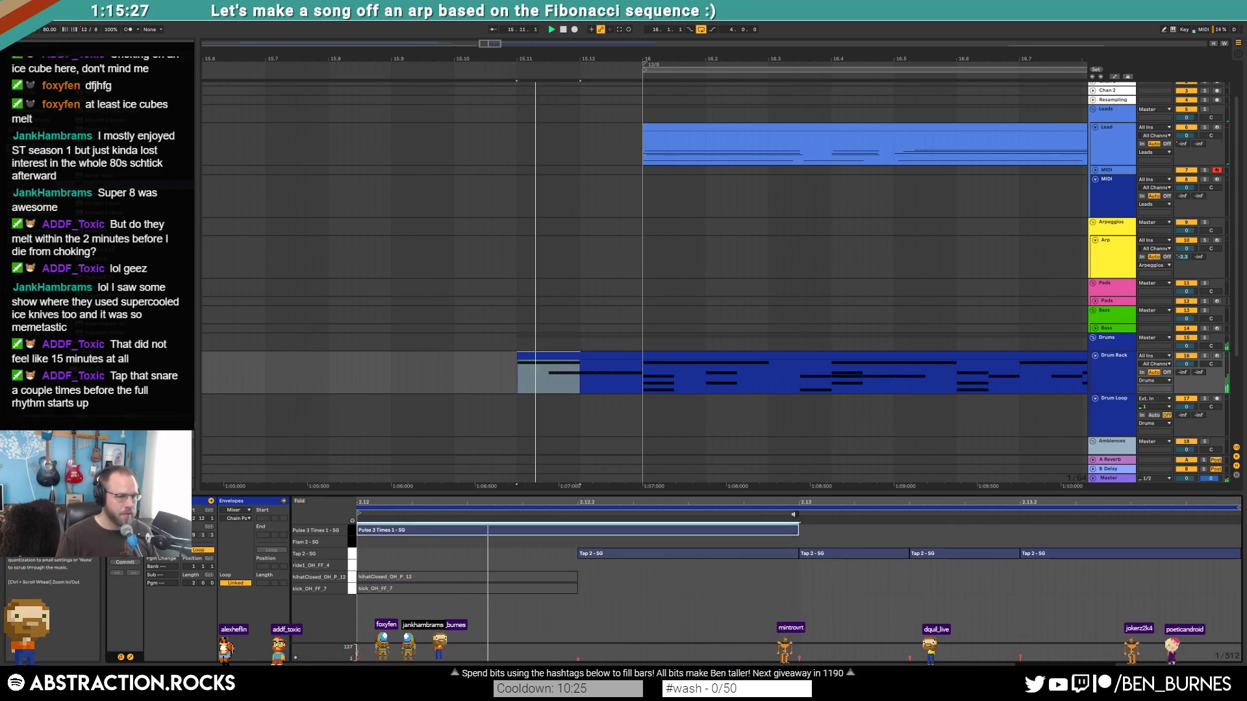
{"action": "left_click_drag", "start_coordinate": [498, 530], "coordinate": [498, 541]}
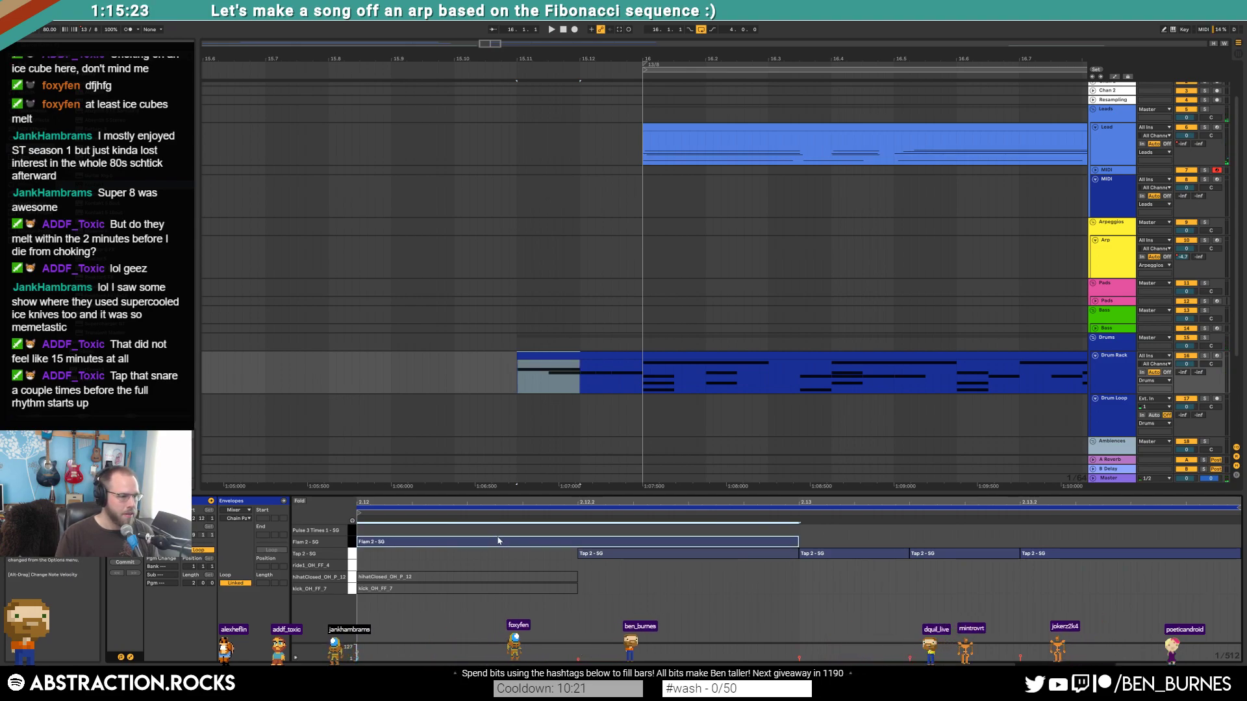
{"action": "key", "text": "Down"}
{"action": "key", "text": "Down"}
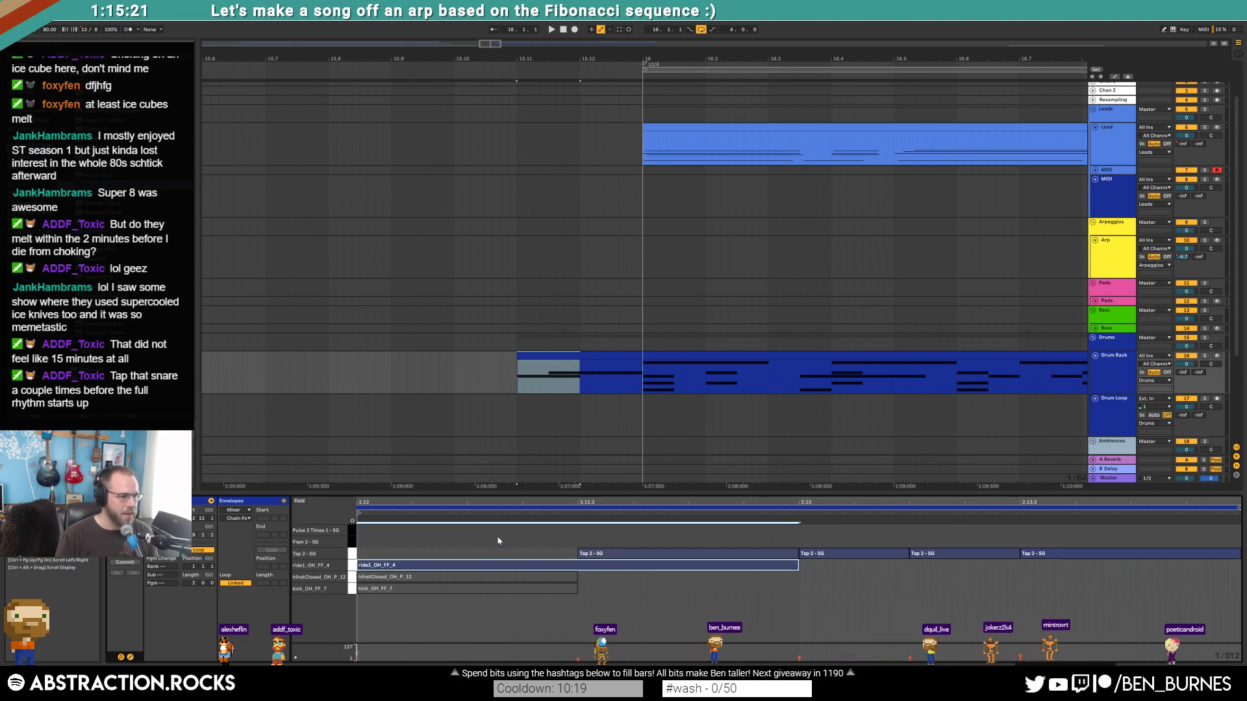
- Delete the two short Tap 2 notes between 2.13 and 2.13.2 in the drum pickup
{"action": "double_click", "coordinate": [932, 554]}
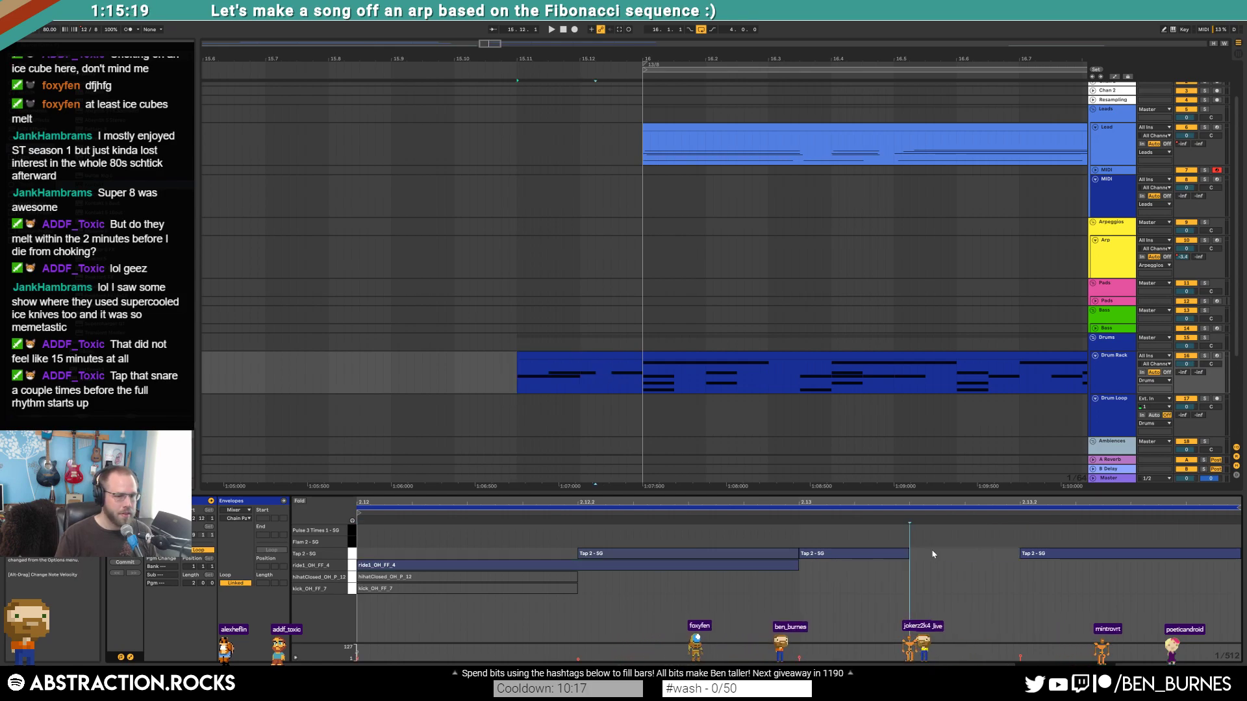
{"action": "double_click", "coordinate": [890, 556]}
{"action": "left_click_drag", "start_coordinate": [710, 538], "coordinate": [1064, 557]}
{"action": "left_click", "coordinate": [988, 561]}
- Show the Drum Rack track's devices and play the arrangement from about bar 12 to hear the transition into the drums
{"action": "key", "text": "shift+Tab"}
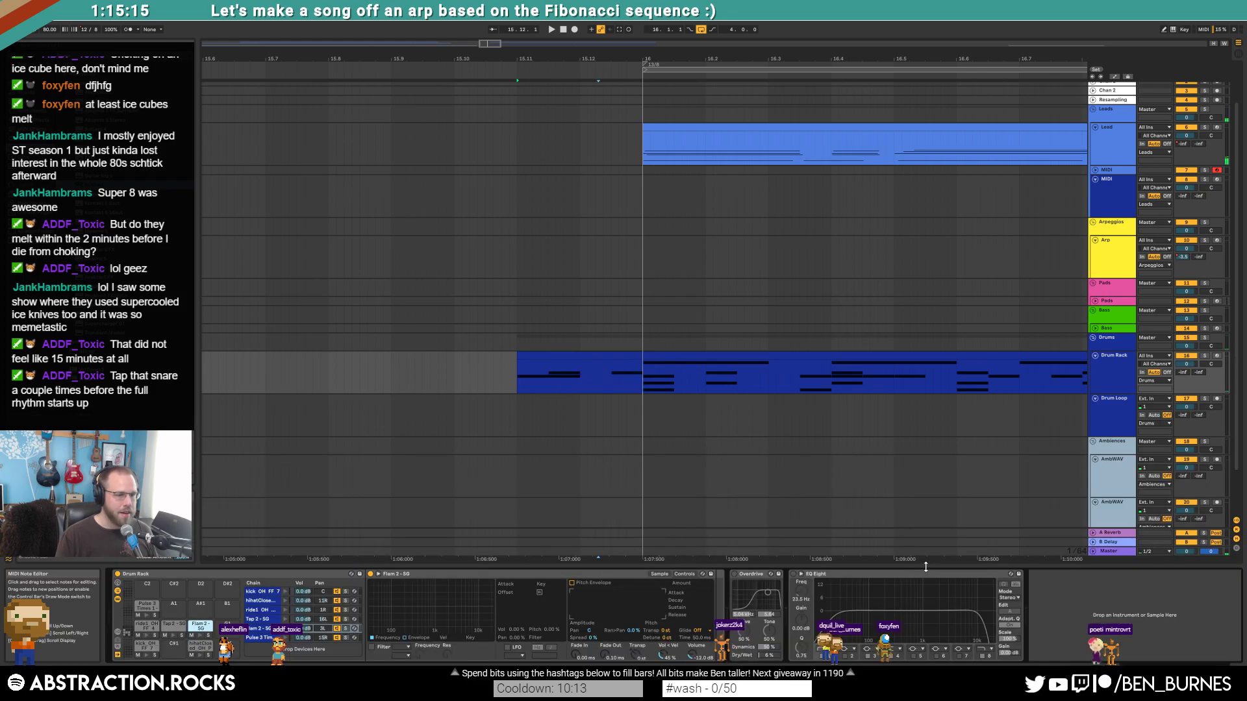
{"action": "scroll", "coordinate": [691, 277], "scroll_direction": "down", "scroll_amount": 6}
{"action": "scroll", "coordinate": [904, 429], "scroll_direction": "down", "scroll_amount": 2}
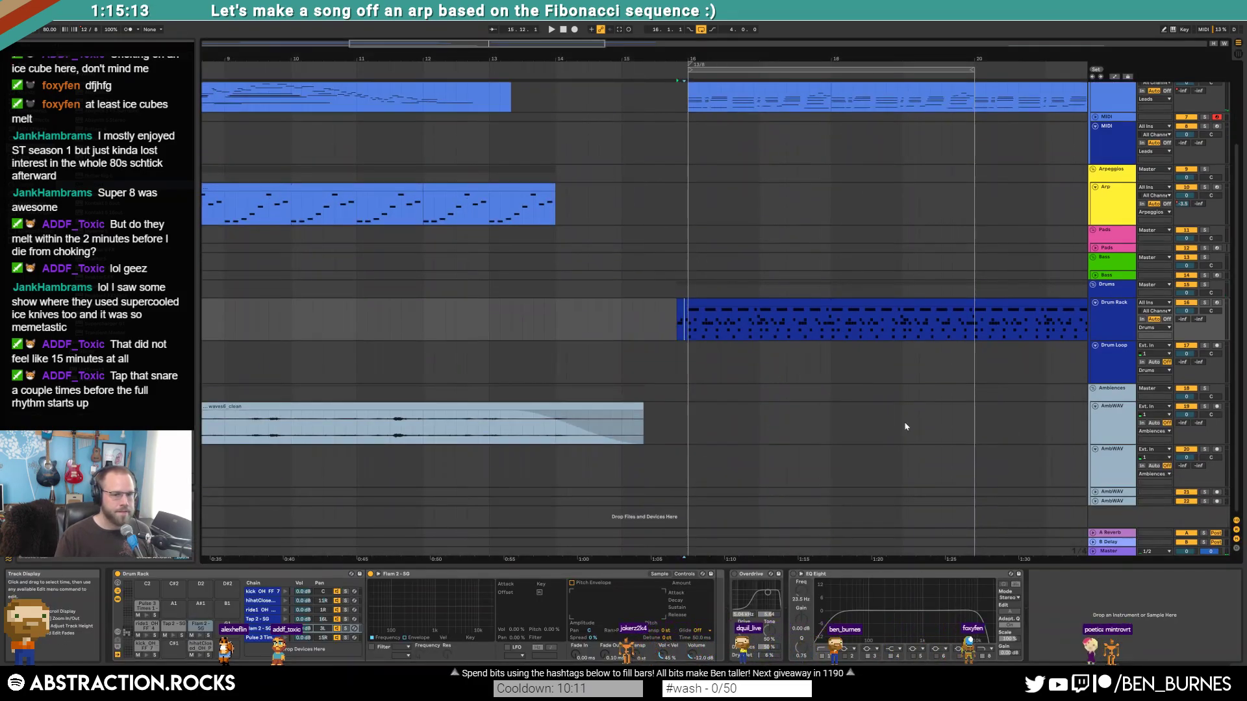
{"action": "scroll", "coordinate": [784, 379], "scroll_direction": "up", "scroll_amount": 4}
{"action": "left_click", "coordinate": [442, 69]}
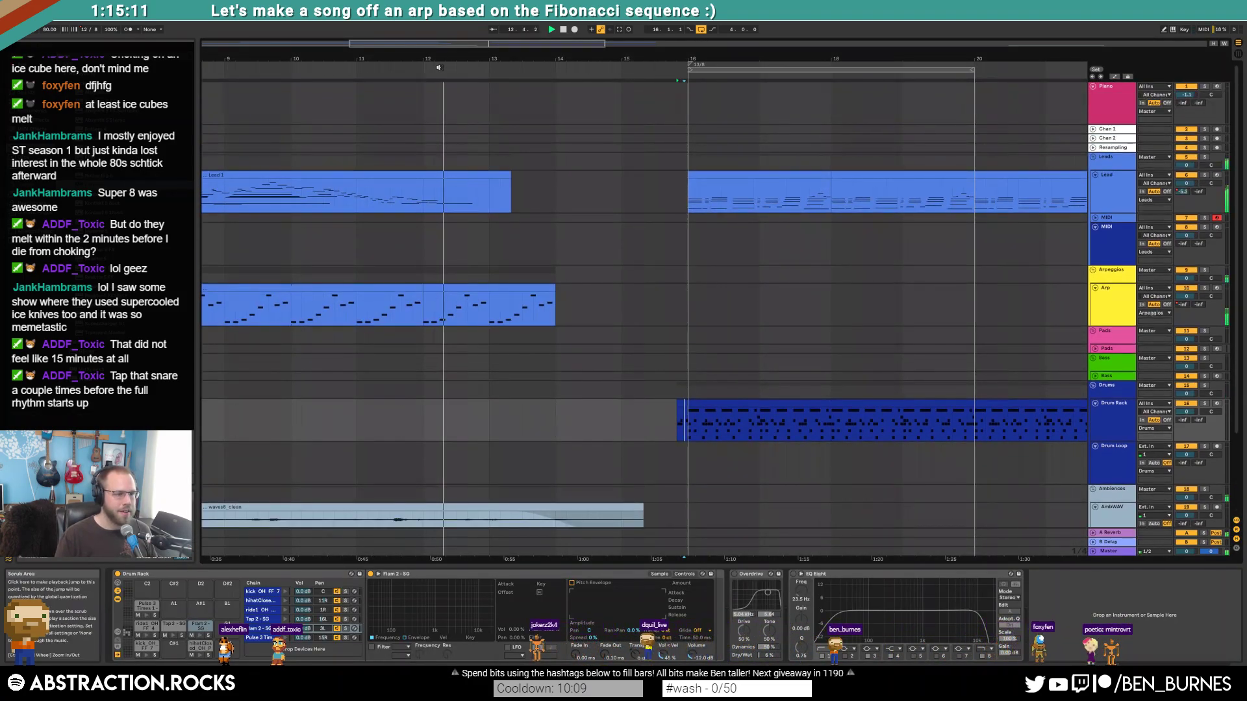
- Check the Arp track's ValhallaDelay settings during playback, close the plug-in window, and stop after listening to the section from bar 16
{"action": "left_click", "coordinate": [723, 184]}
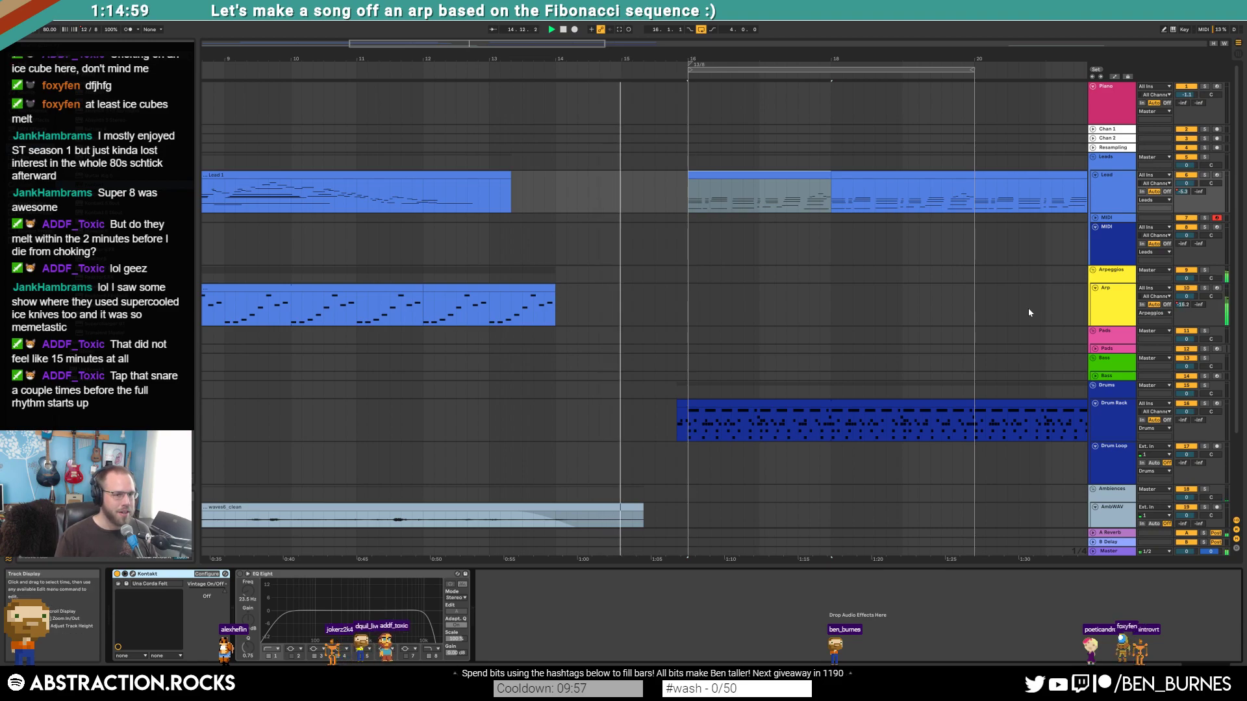
{"action": "left_click", "coordinate": [1115, 317]}
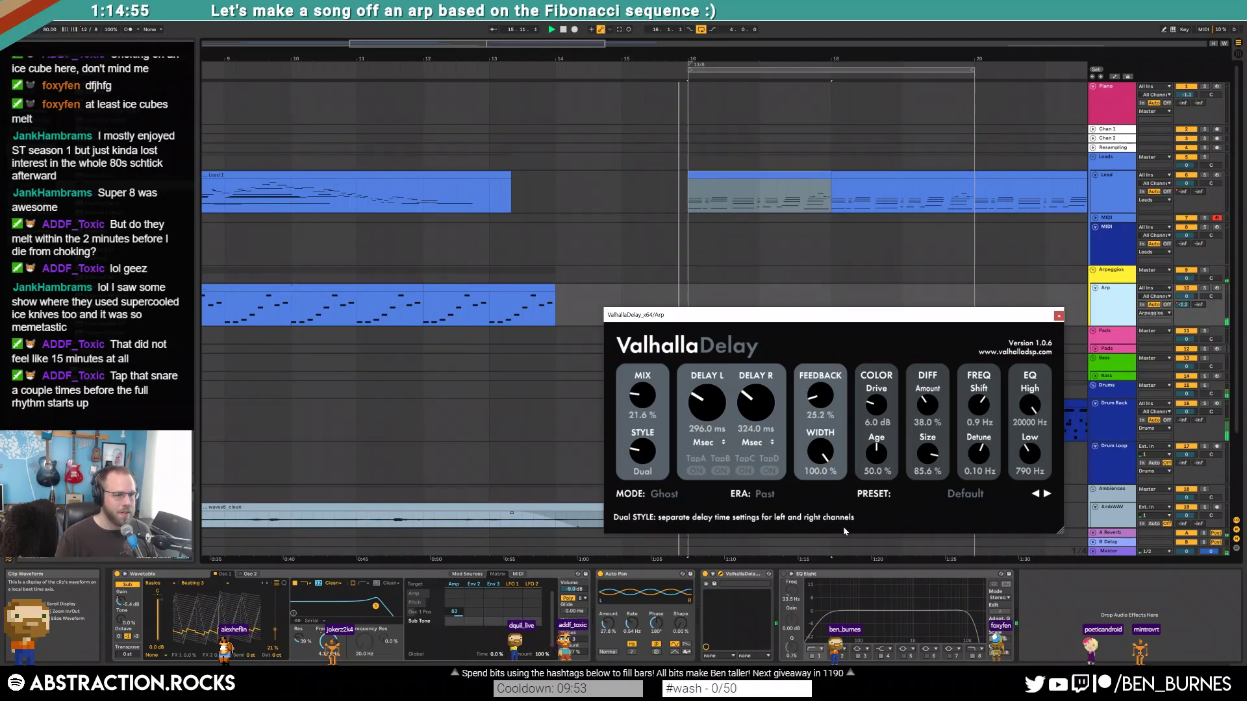
{"action": "left_click_drag", "start_coordinate": [942, 321], "coordinate": [525, 151]}
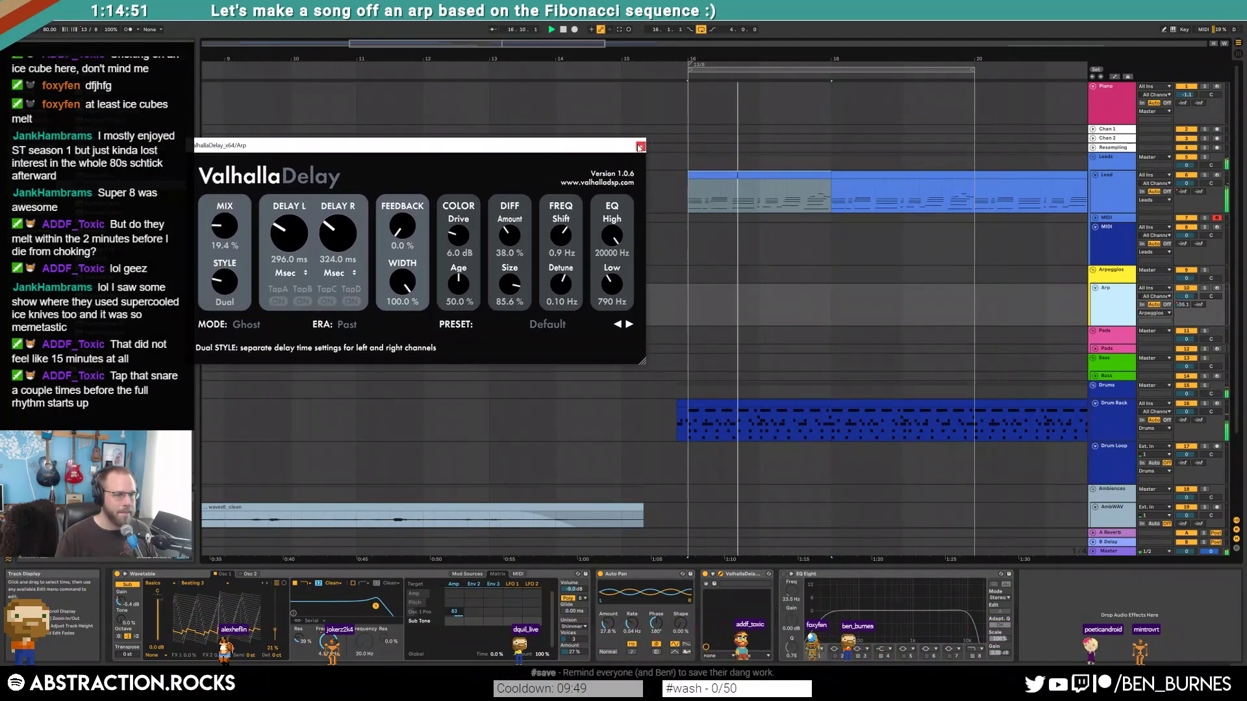
{"action": "left_click", "coordinate": [641, 146]}
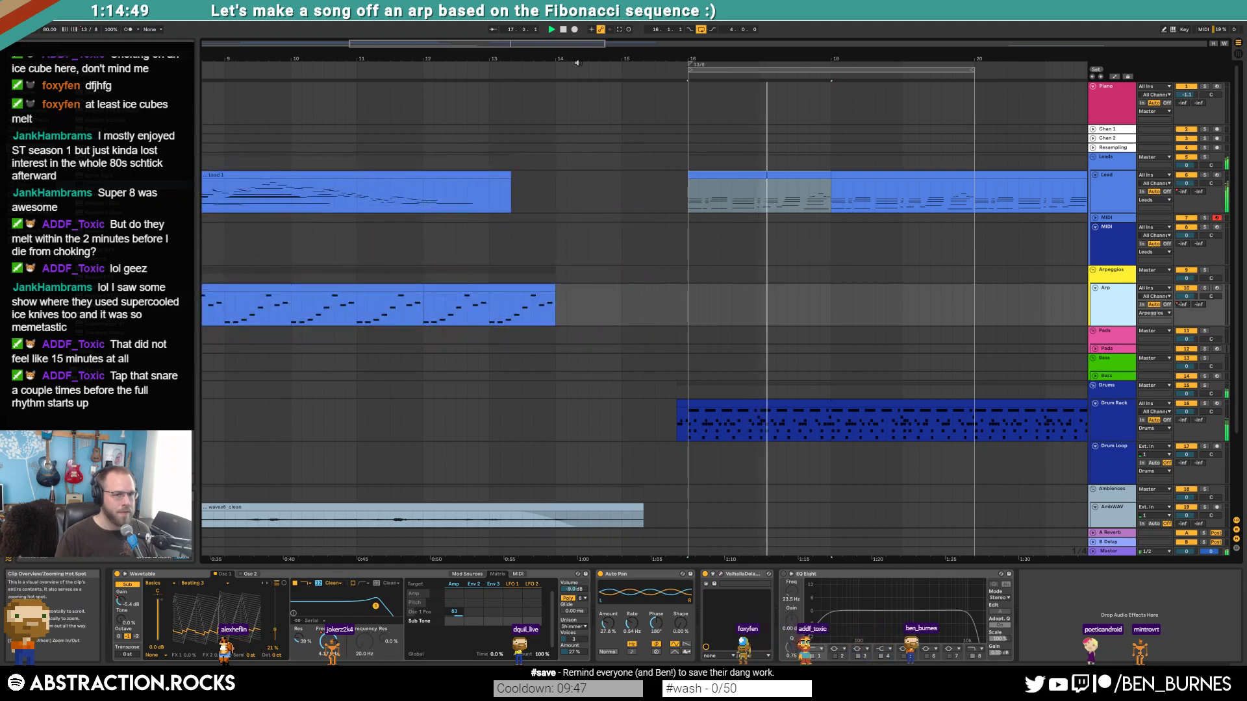
{"action": "scroll", "coordinate": [828, 127], "scroll_direction": "right", "scroll_amount": 10}
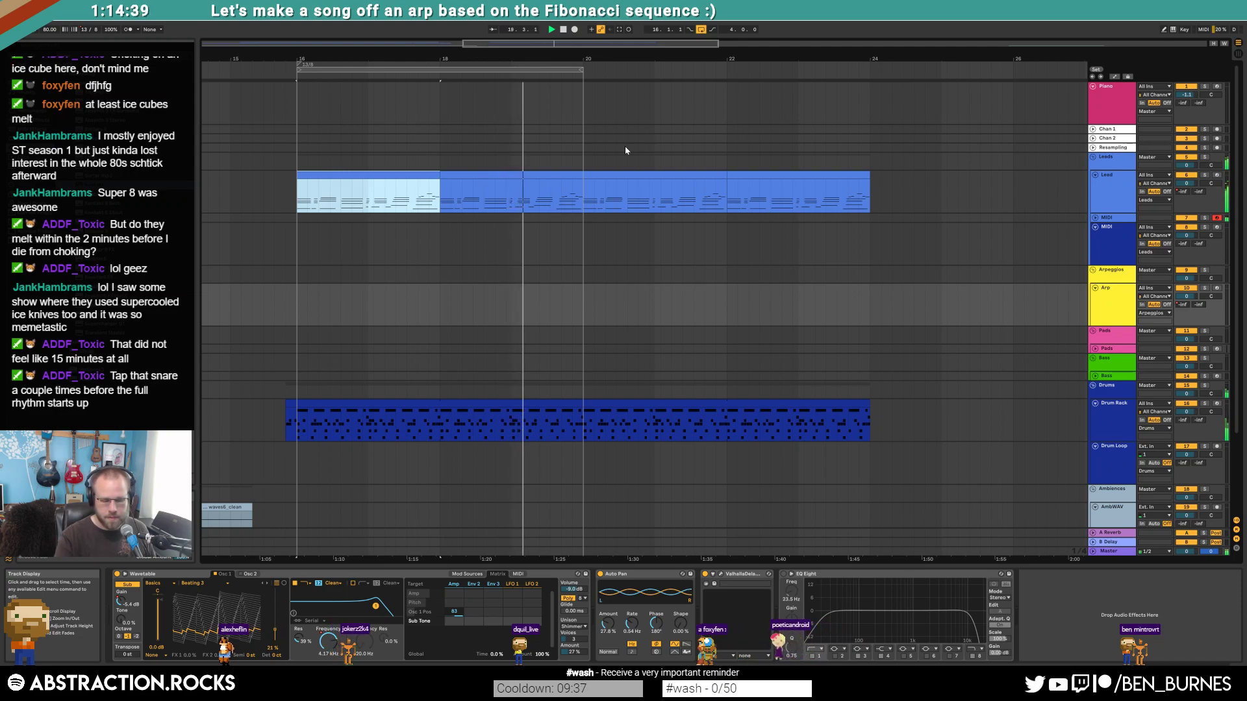
{"action": "key", "text": "space"}
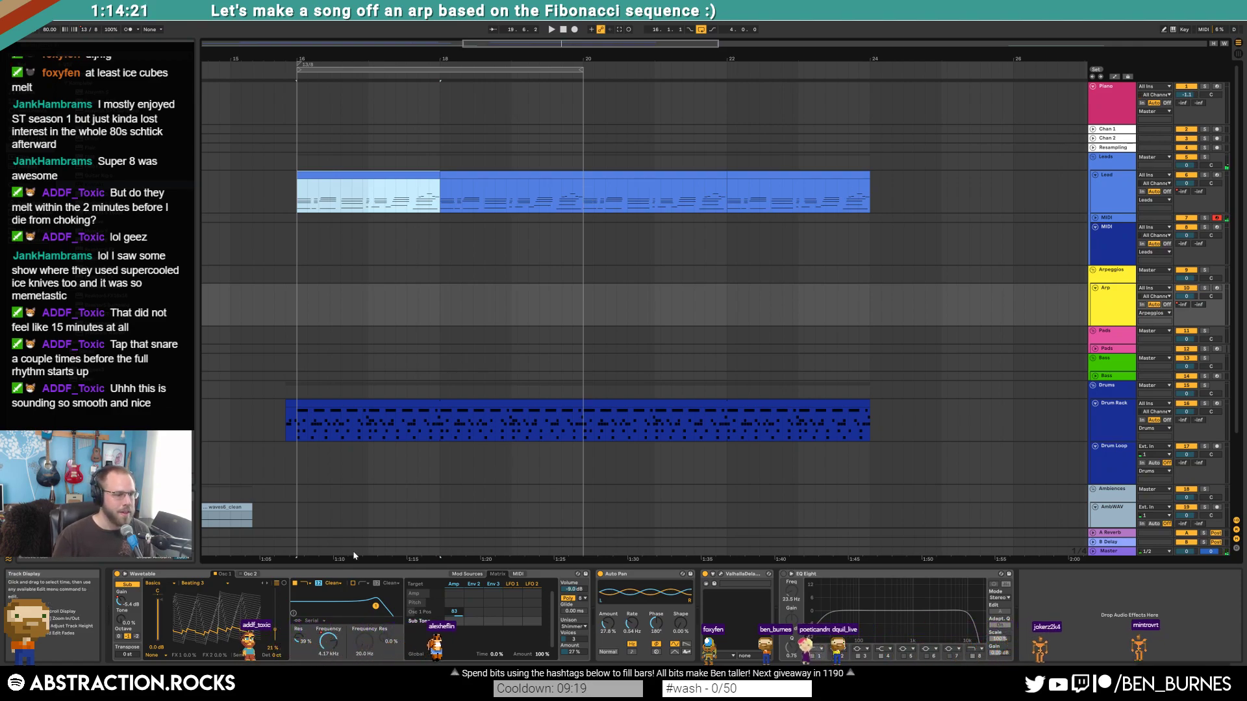
- Open the Kontakt electric piano on the MIDI keys track, show its Send effects, and close the plug-in window after trying the sound
{"action": "left_click", "coordinate": [1119, 218]}
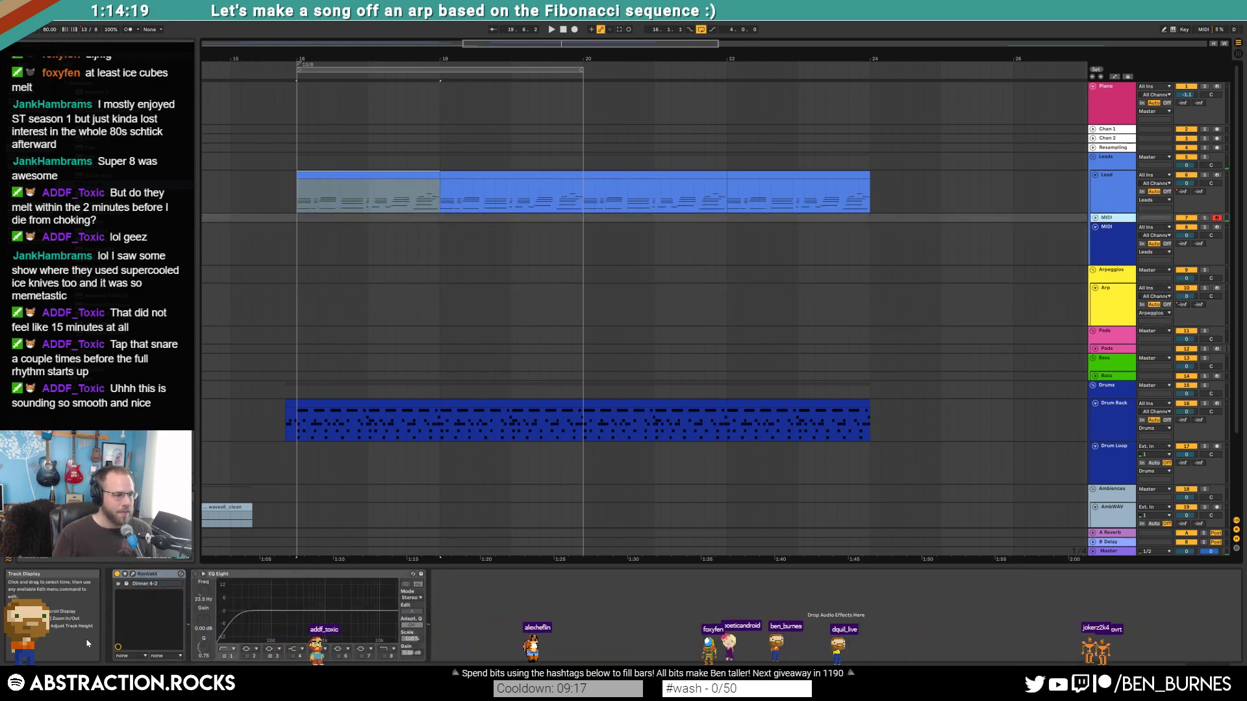
{"action": "left_click", "coordinate": [133, 574]}
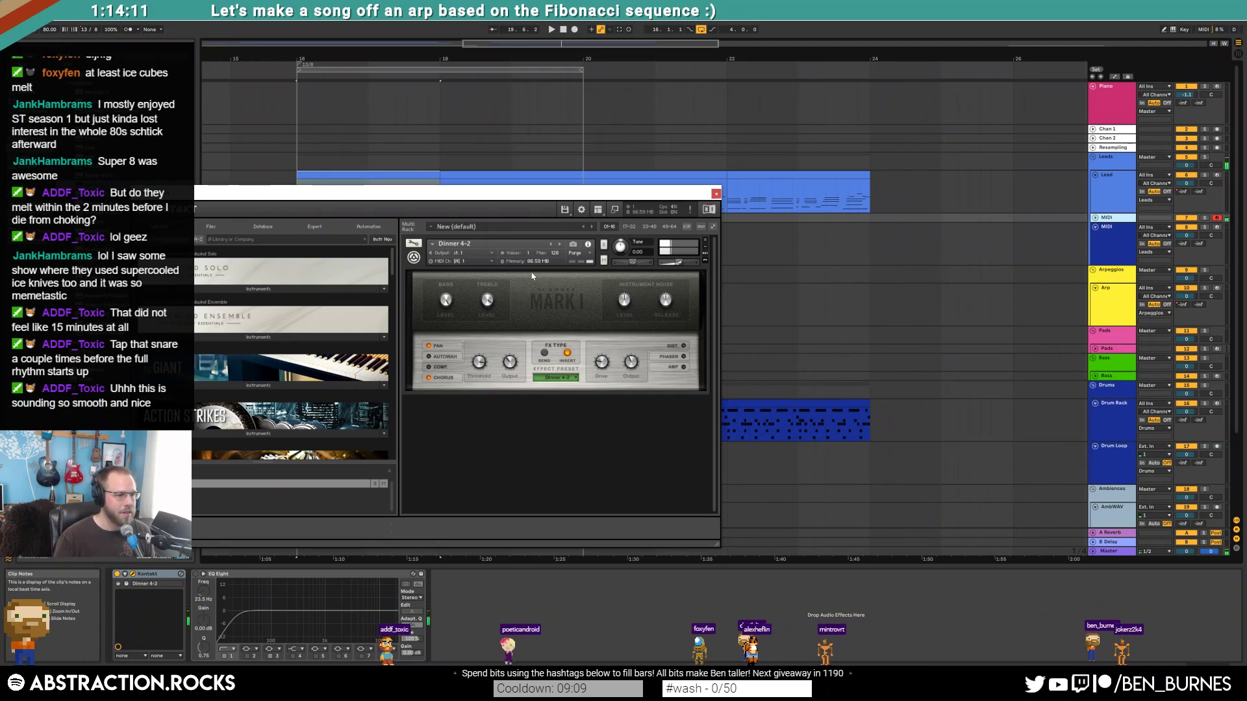
{"action": "left_click", "coordinate": [544, 353]}
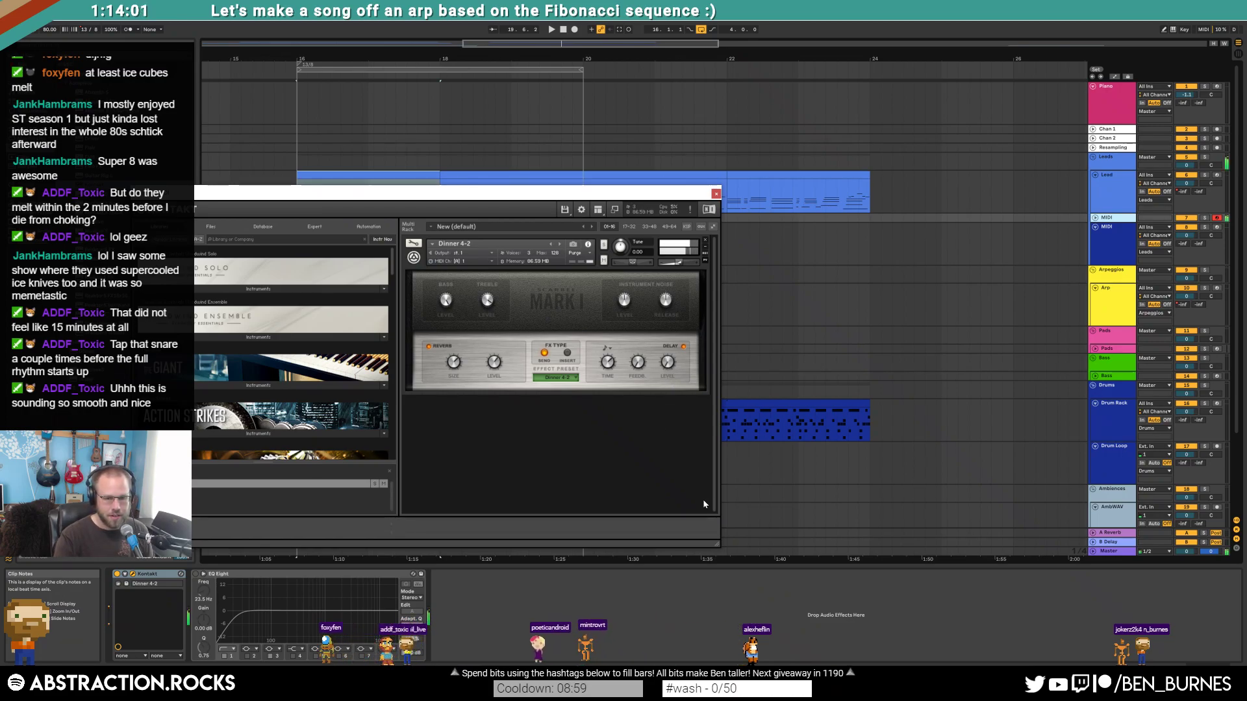
{"action": "left_click", "coordinate": [715, 193]}
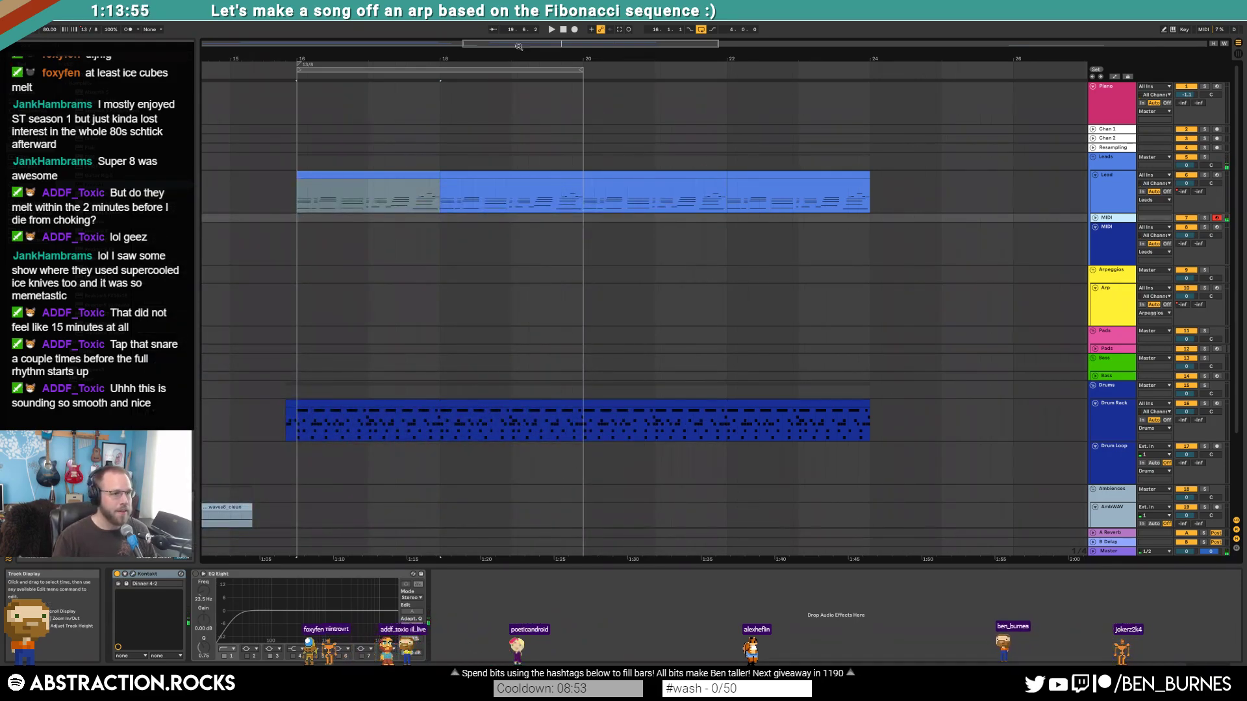
- Move the loop to bars 18 to 22 and record a keys take on the MIDI track starting just before bar 18
{"action": "left_click_drag", "start_coordinate": [519, 69], "coordinate": [663, 69]}
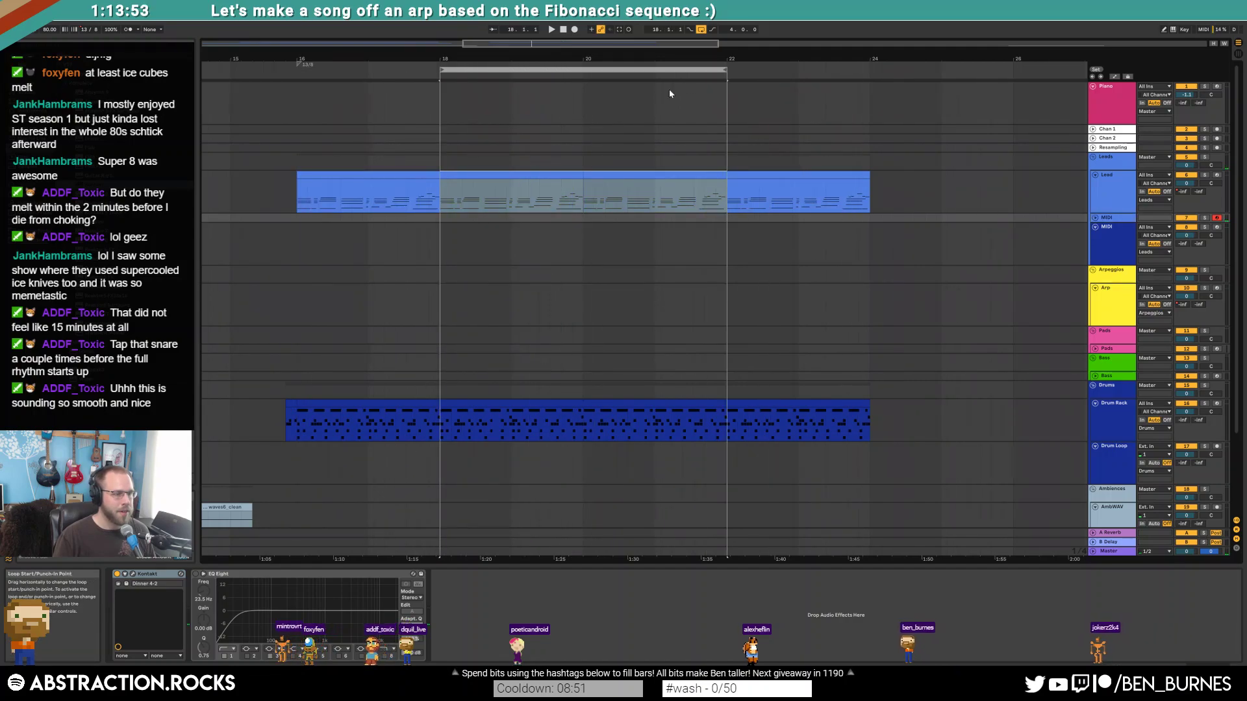
{"action": "left_click", "coordinate": [438, 224]}
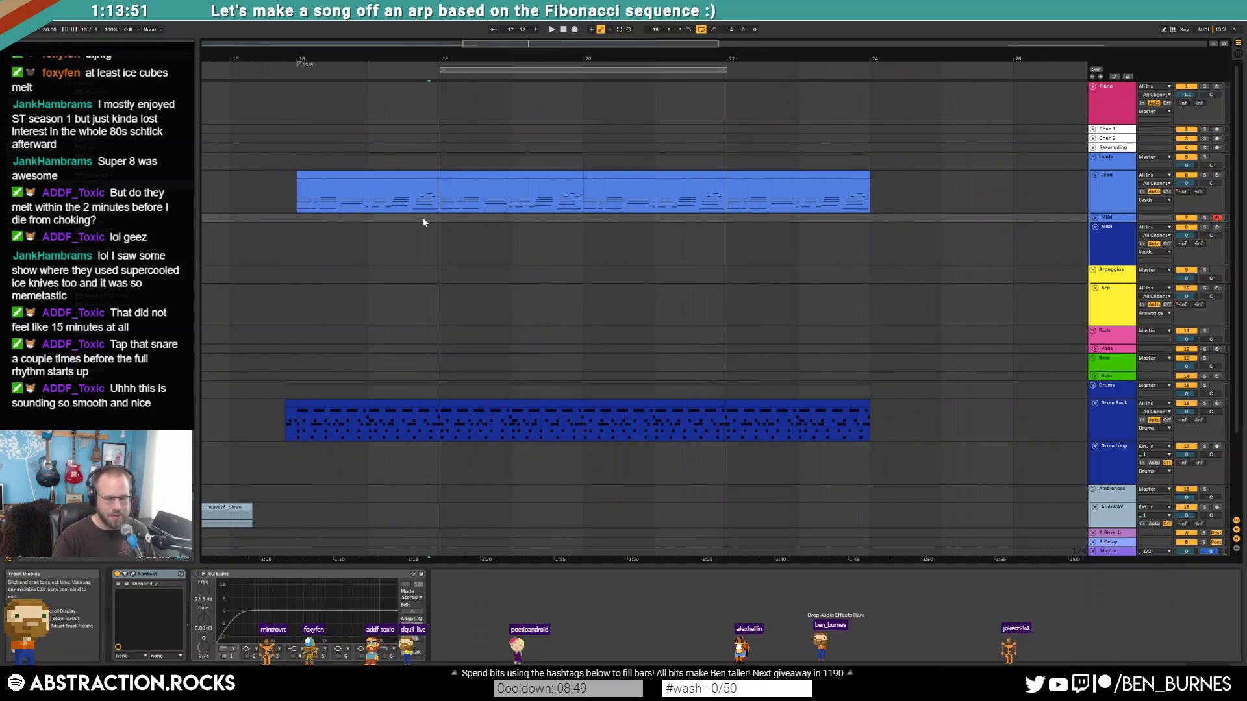
{"action": "key", "text": "F9"}
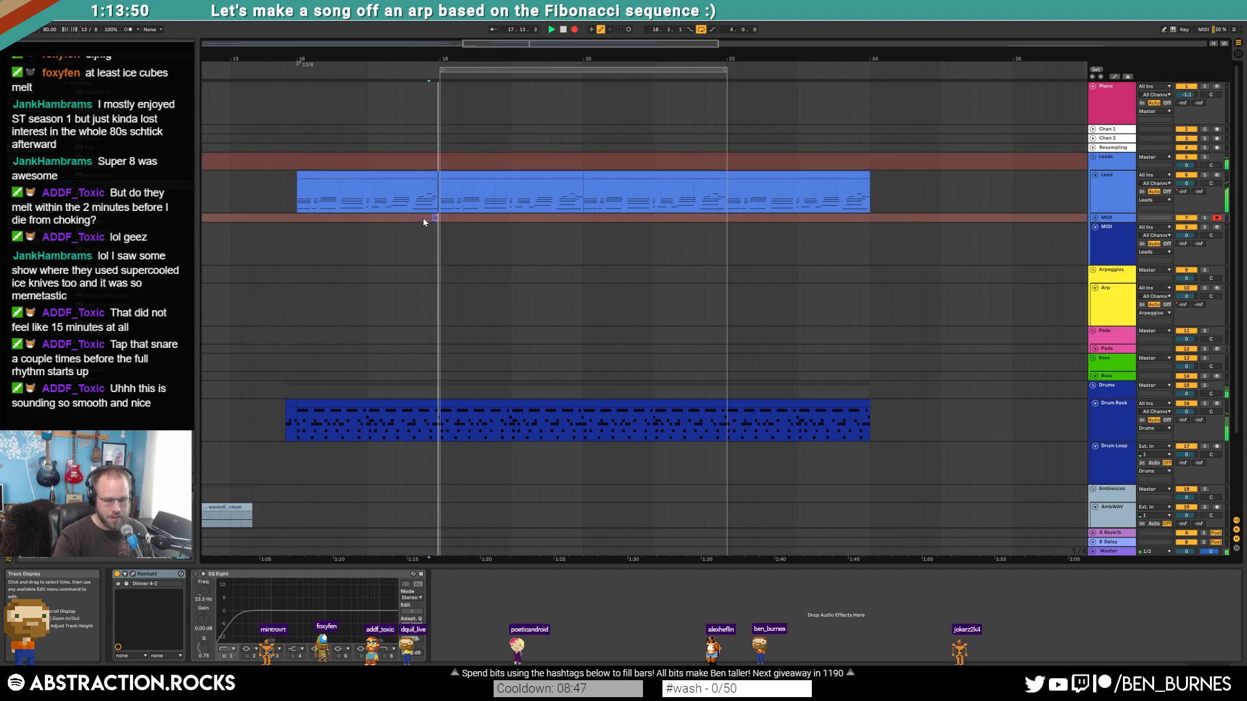
{"action": "key", "text": "space"}
{"action": "key", "text": "F9"}
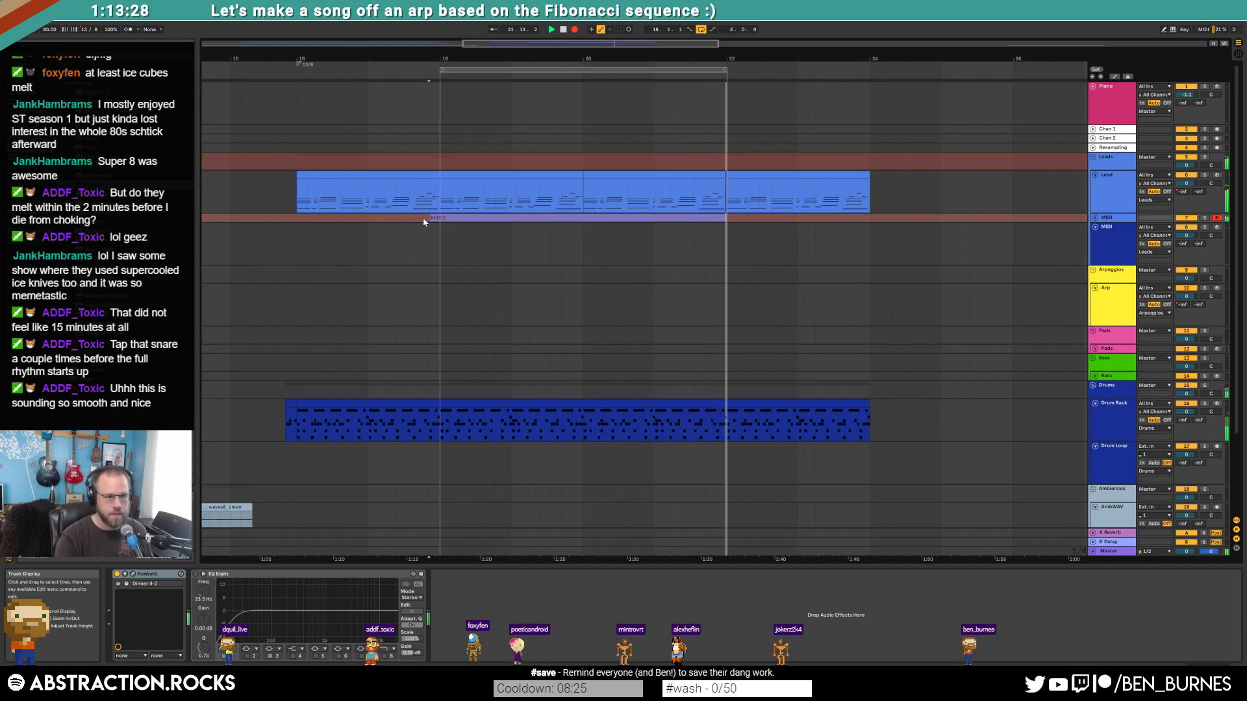
{"action": "key", "text": "space"}
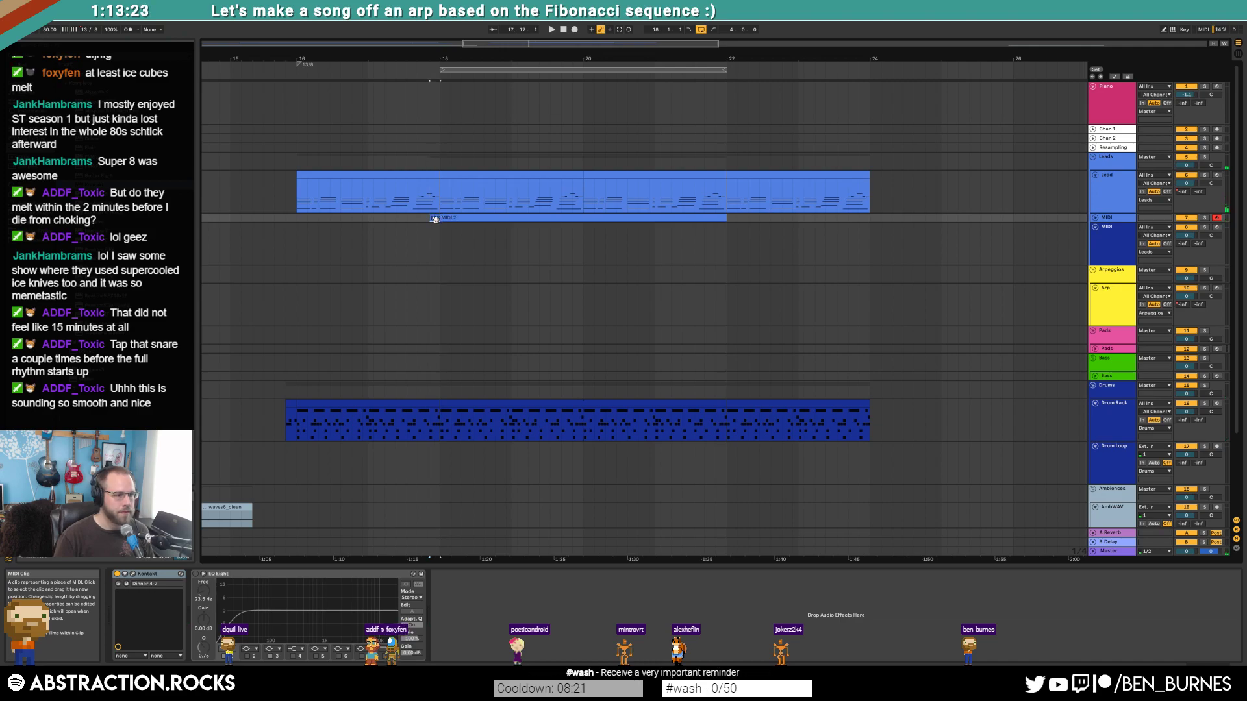
- Open the recorded keys clip in an enlarged note editor and set its loop to bars 2 to 6 with the start at bar 2
{"action": "double_click", "coordinate": [460, 220]}
{"action": "left_click_drag", "start_coordinate": [685, 501], "coordinate": [686, 452]}
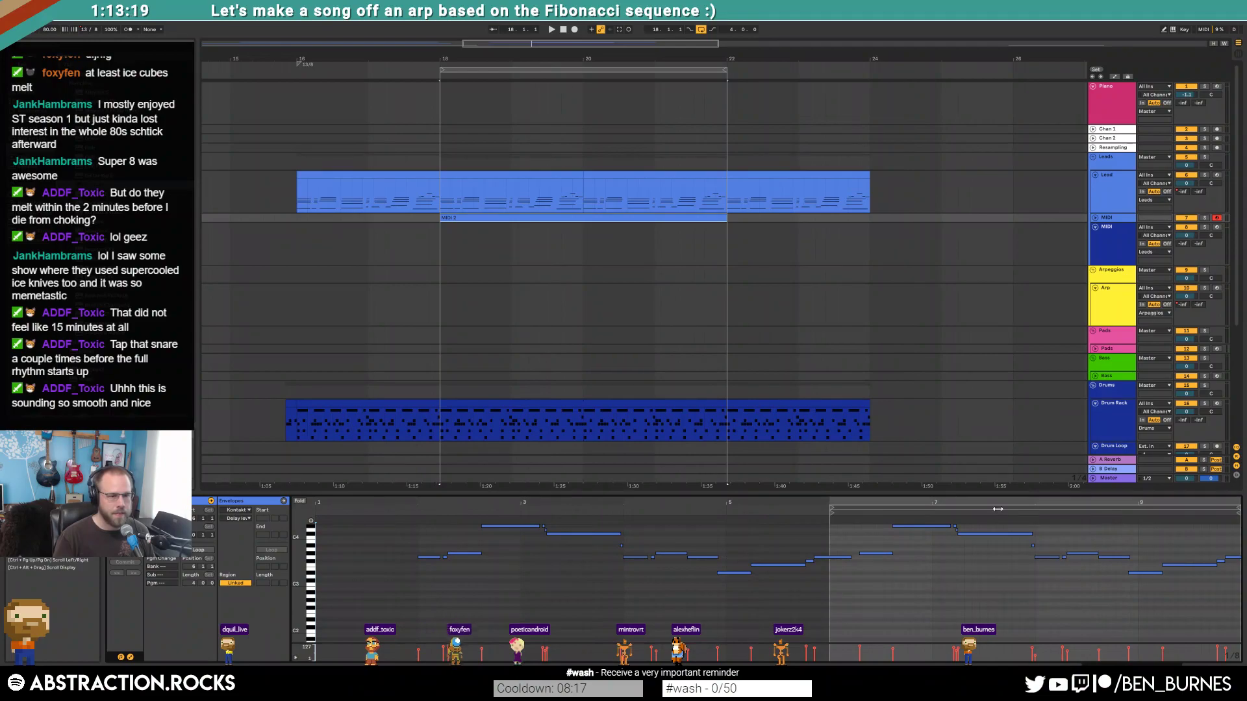
{"action": "left_click_drag", "start_coordinate": [959, 509], "coordinate": [546, 515]}
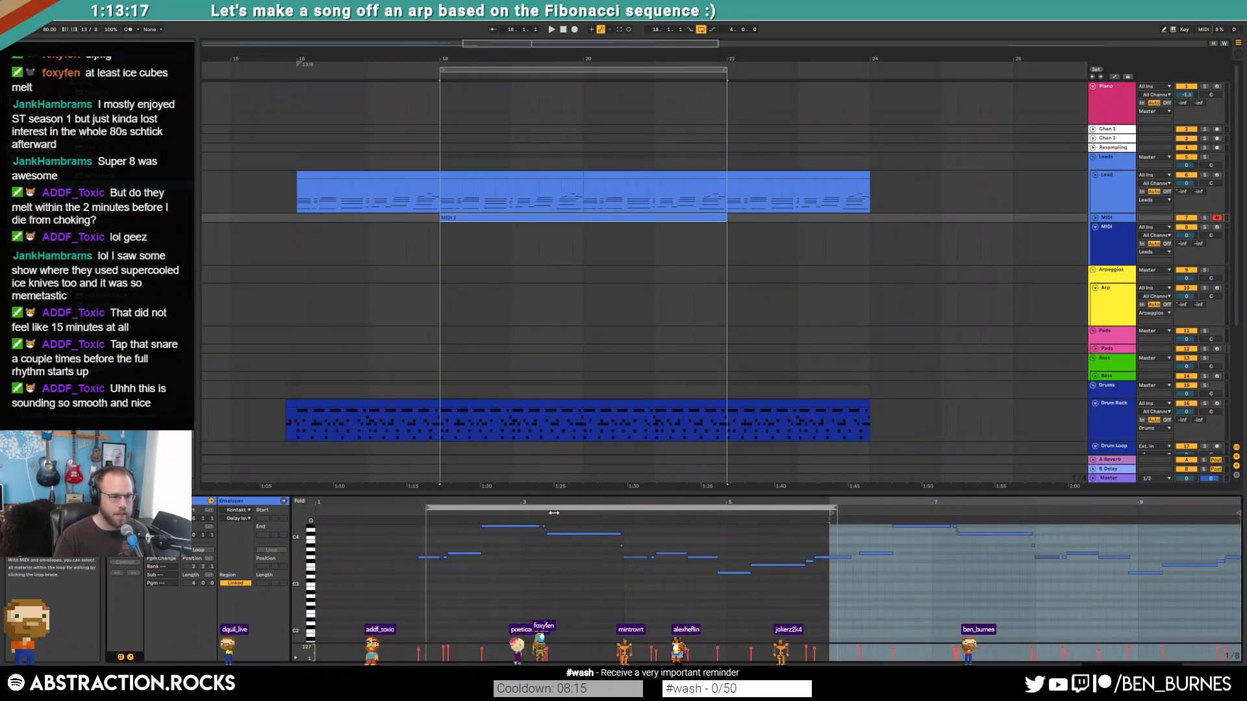
{"action": "left_click_drag", "start_coordinate": [830, 515], "coordinate": [419, 514]}
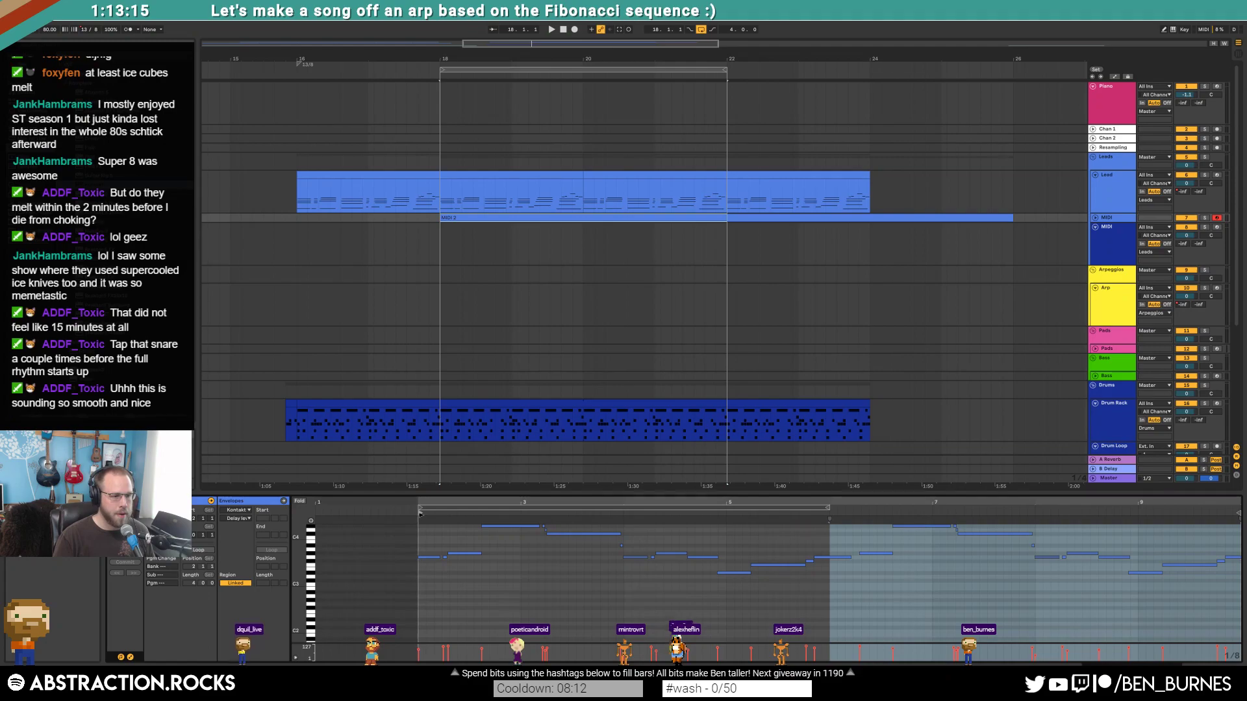
- Expand the keys track and play the recording from bar 18 while checking its opening notes
{"action": "left_click", "coordinate": [1106, 219]}
{"action": "key", "text": "space"}
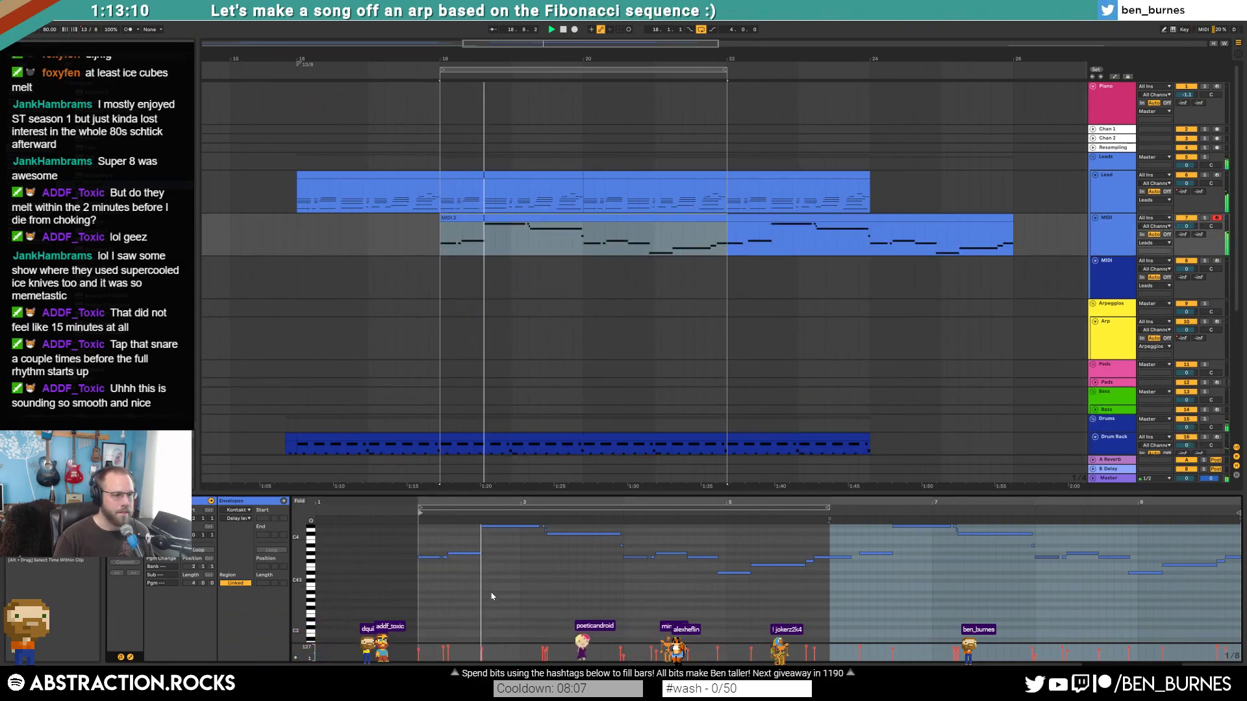
{"action": "left_click", "coordinate": [469, 563]}
{"action": "left_click", "coordinate": [432, 557]}
{"action": "left_click", "coordinate": [456, 554]}
{"action": "left_click", "coordinate": [508, 526]}
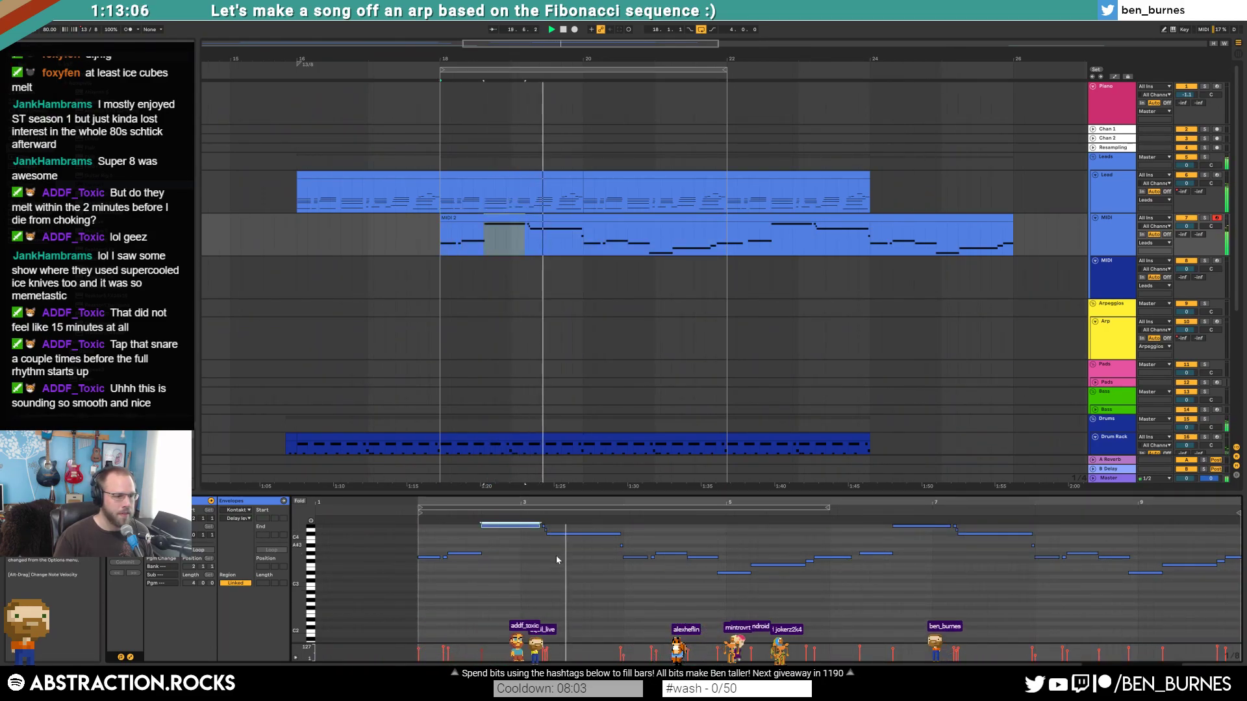
- Zoom in on the keys notes from about 3.3 to bar 4 and check their timing during playback
{"action": "scroll", "coordinate": [549, 557], "scroll_direction": "up", "scroll_amount": 5}
{"action": "key", "text": "space"}
{"action": "left_click_drag", "start_coordinate": [447, 544], "coordinate": [465, 525]}
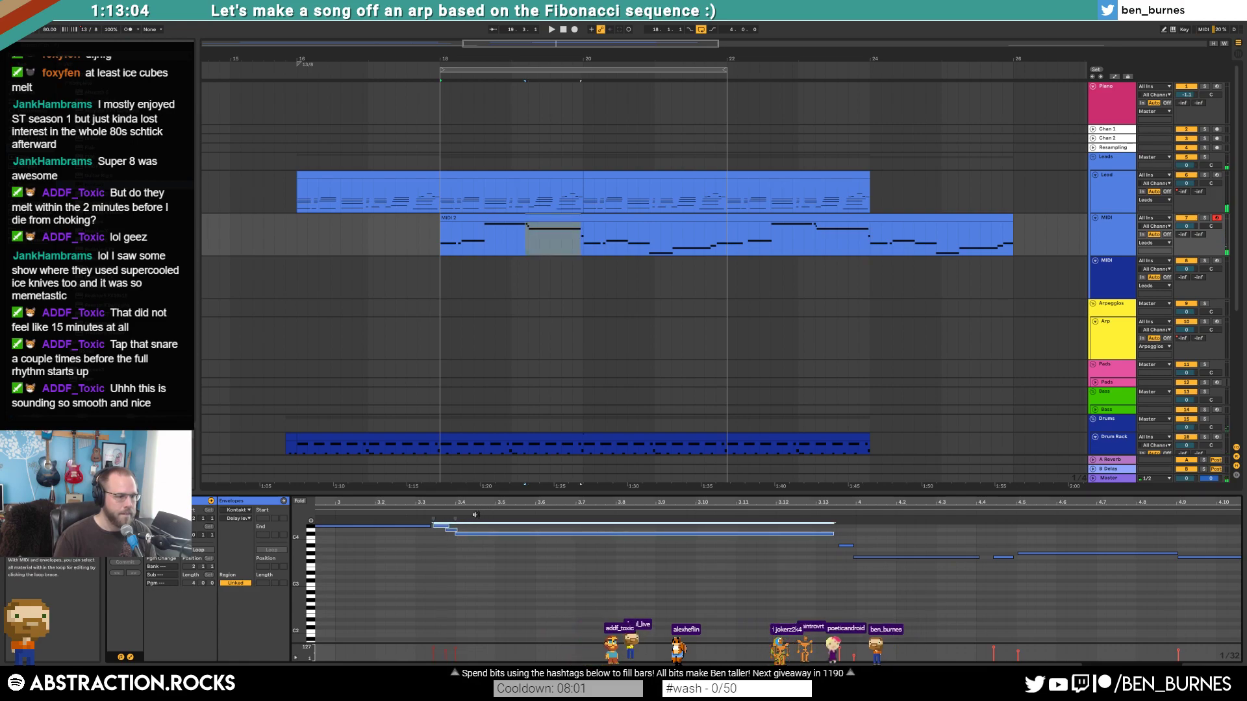
{"action": "key", "text": "space"}
{"action": "left_click", "coordinate": [427, 525]}
{"action": "left_click", "coordinate": [550, 579]}
{"action": "left_click_drag", "start_coordinate": [893, 503], "coordinate": [554, 505]}
{"action": "left_click", "coordinate": [544, 557]}
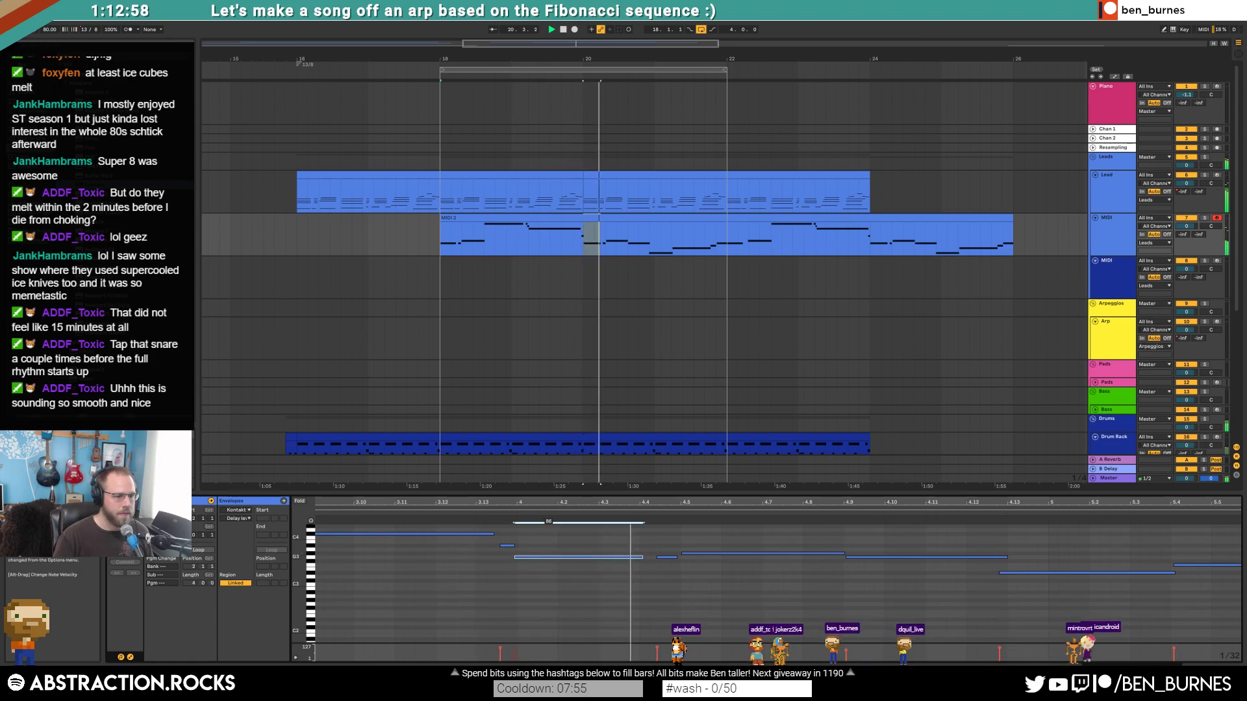
- Nudge the keys notes around 4.4 and 4.5 slightly earlier and shorten the note starting at bar 4
{"action": "left_click_drag", "start_coordinate": [673, 543], "coordinate": [706, 594]}
{"action": "key", "text": "Left"}
{"action": "key", "text": "Left"}
{"action": "left_click", "coordinate": [716, 553]}
{"action": "key", "text": "Left"}
{"action": "left_click_drag", "start_coordinate": [639, 557], "coordinate": [626, 557]}
{"action": "left_click", "coordinate": [626, 572]}
- Nudge the long keys note after bar 5 slightly earlier and shorten the low note before it
{"action": "left_click_drag", "start_coordinate": [922, 505], "coordinate": [493, 505]}
{"action": "key", "text": "space"}
{"action": "left_click", "coordinate": [602, 572]}
{"action": "left_click", "coordinate": [803, 566]}
{"action": "key", "text": "Left"}
{"action": "left_click_drag", "start_coordinate": [732, 573], "coordinate": [683, 575]}
{"action": "left_click", "coordinate": [714, 590]}
- Trim the ends of the two long high keys notes around bar 3
{"action": "left_click_drag", "start_coordinate": [758, 496], "coordinate": [989, 498]}
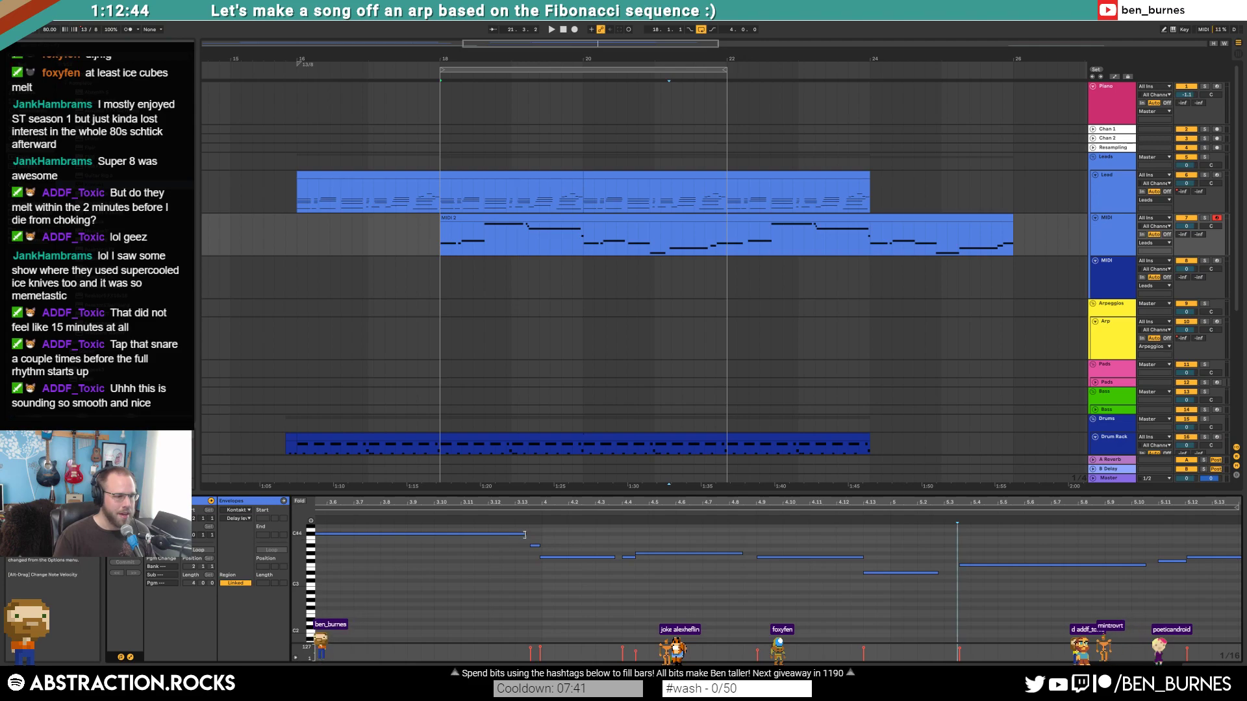
{"action": "left_click_drag", "start_coordinate": [565, 502], "coordinate": [779, 481]}
{"action": "scroll", "coordinate": [734, 563], "scroll_direction": "up", "scroll_amount": 3}
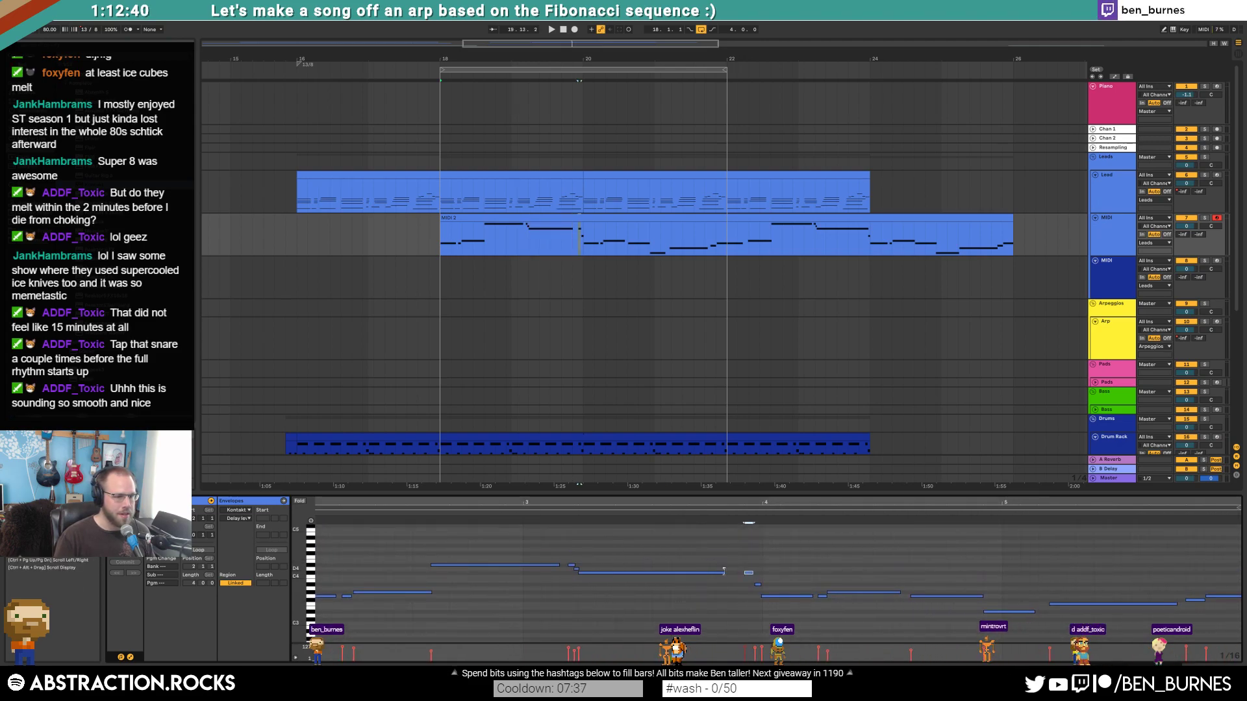
{"action": "left_click_drag", "start_coordinate": [716, 571], "coordinate": [713, 571]}
{"action": "left_click", "coordinate": [707, 582]}
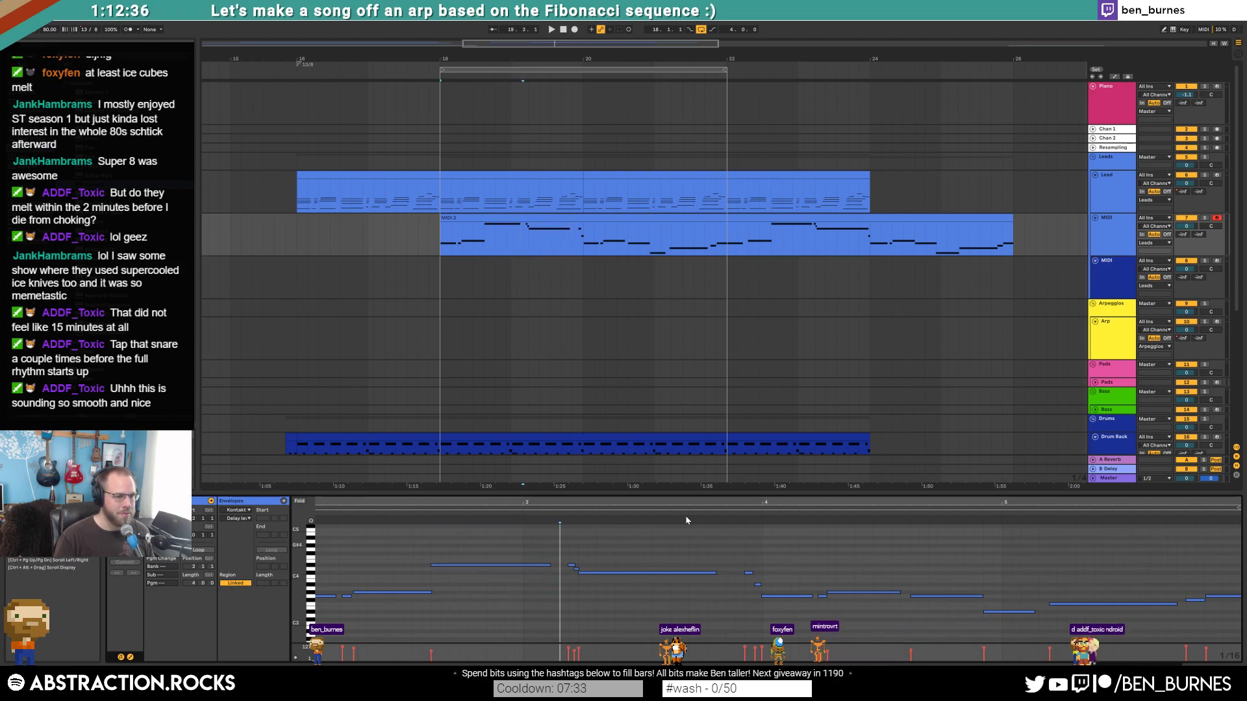
- Tidy the keys notes from bar 5 to bar 7, adjusting their timing and shortening the long high note that crosses bar 7
{"action": "left_click_drag", "start_coordinate": [747, 504], "coordinate": [365, 503]}
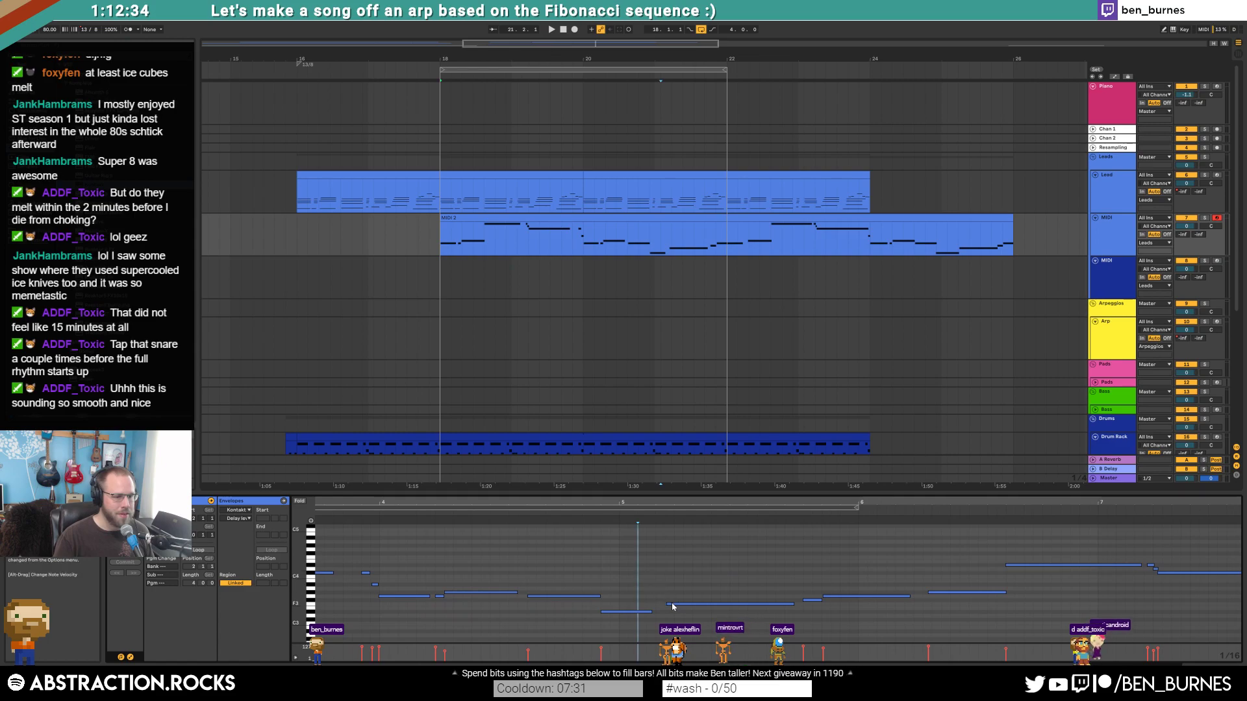
{"action": "left_click", "coordinate": [870, 596]}
{"action": "key", "text": "Right"}
{"action": "left_click", "coordinate": [1072, 582]}
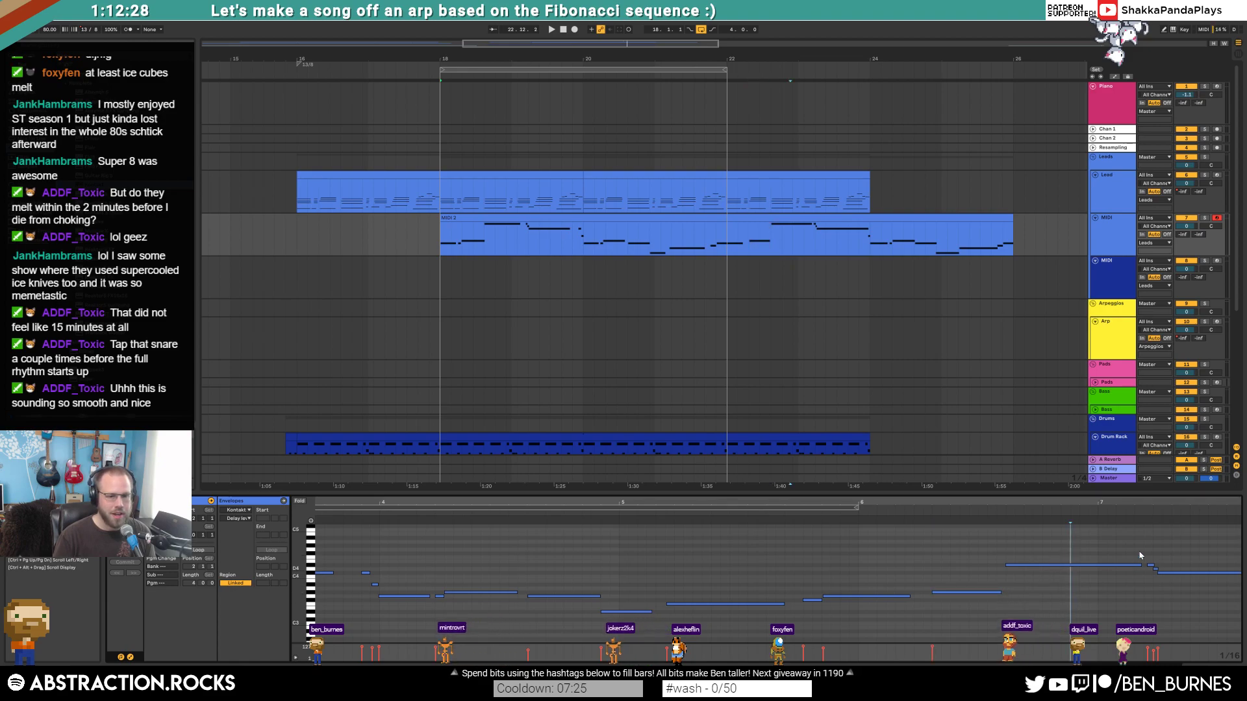
{"action": "mouse_move", "coordinate": [1167, 506]}
{"action": "left_mouse_down"}
{"action": "mouse_move", "coordinate": [901, 534]}
{"action": "mouse_move", "coordinate": [912, 600]}
{"action": "left_mouse_up"}
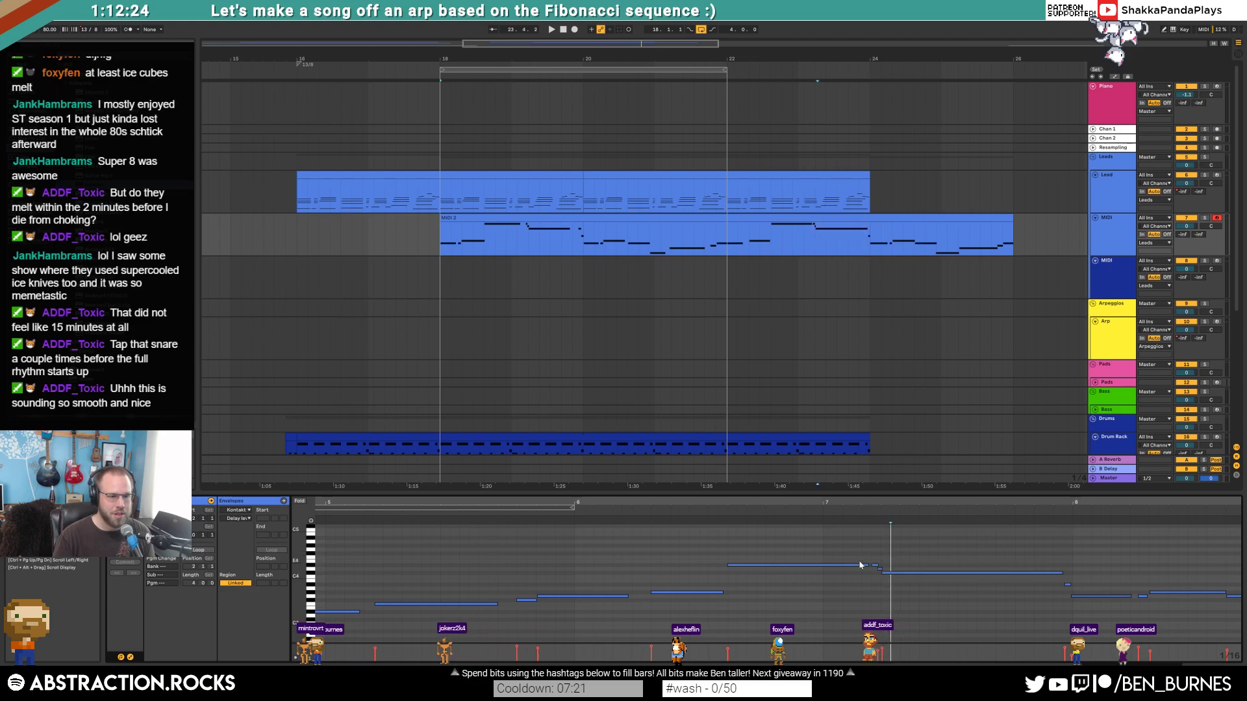
{"action": "left_click_drag", "start_coordinate": [867, 565], "coordinate": [858, 569]}
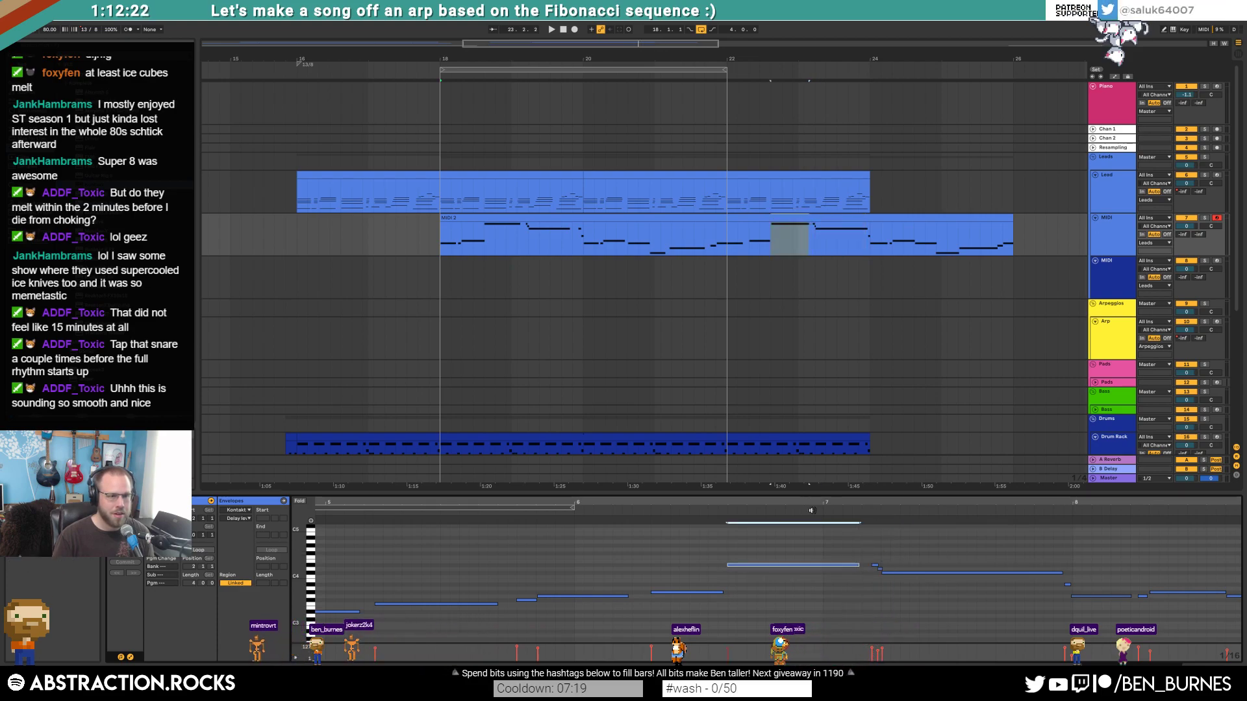
- Play from bar 18 and trim the keys clip to end shortly past bar 22
{"action": "key", "text": "space"}
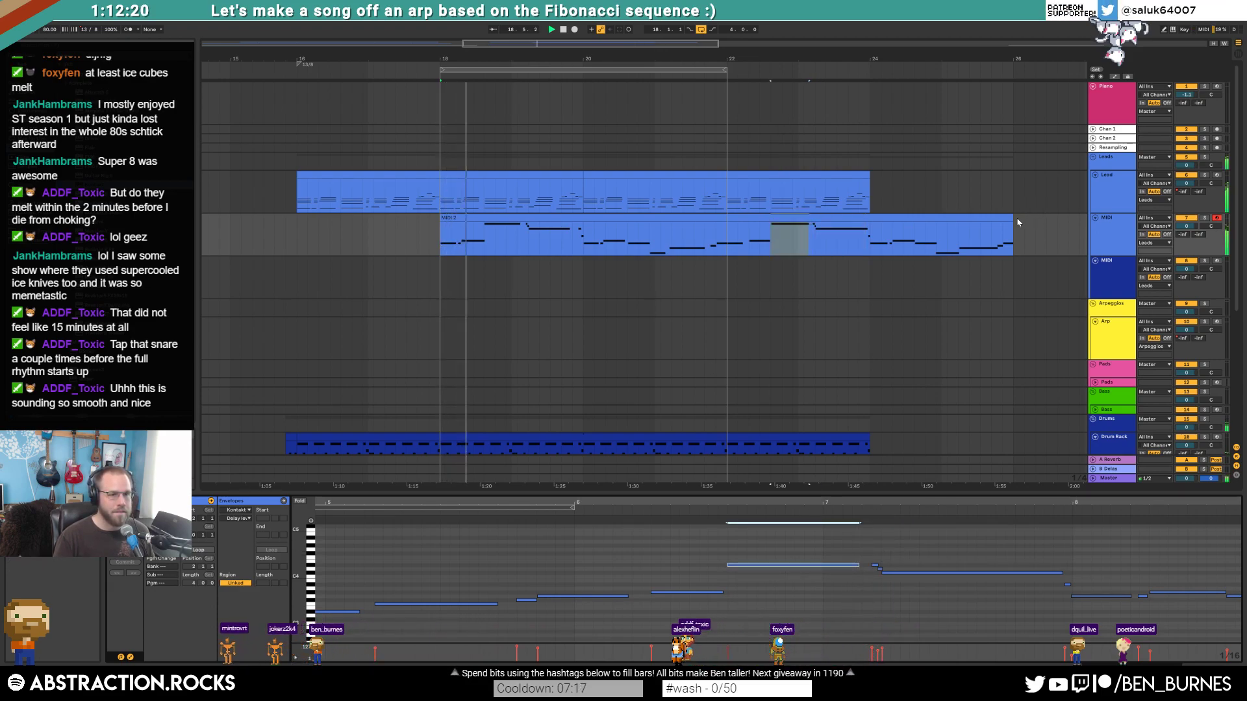
{"action": "left_click_drag", "start_coordinate": [1024, 218], "coordinate": [749, 228]}
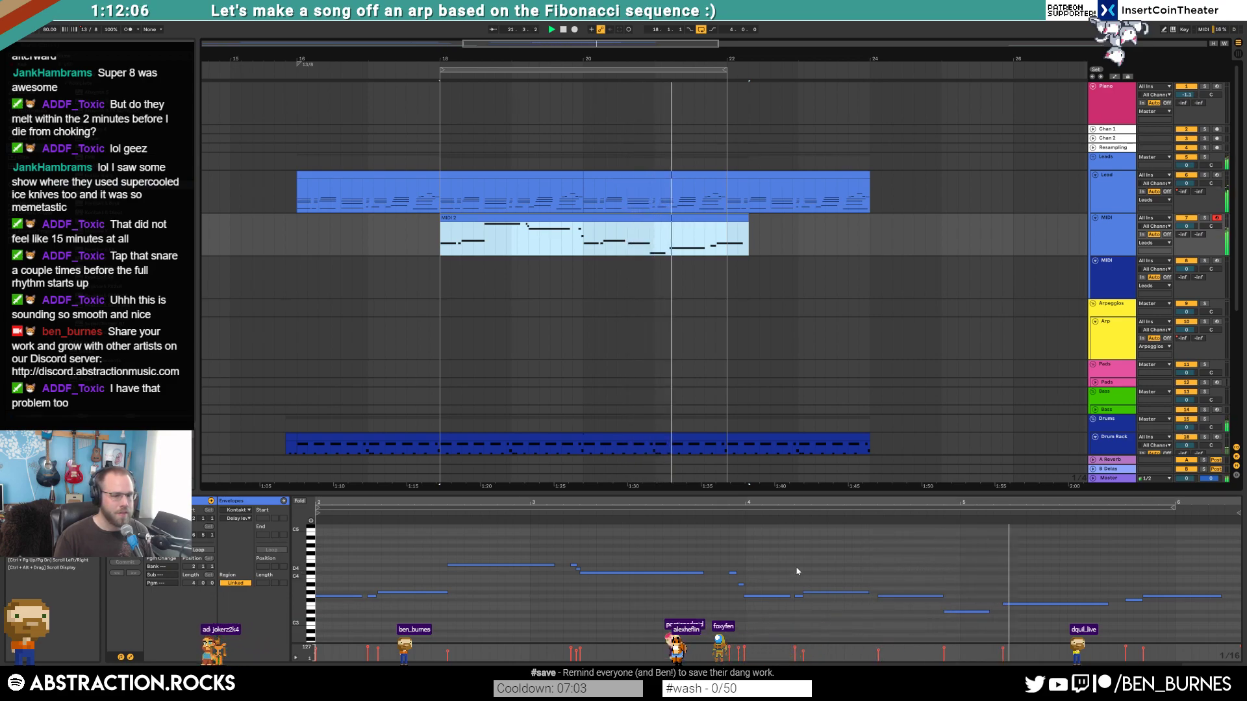
- Shorten the low keys note crossing bar 5 and add a short note of the same pitch just after it
{"action": "left_click_drag", "start_coordinate": [987, 611], "coordinate": [976, 610]}
{"action": "double_click", "coordinate": [997, 611]}
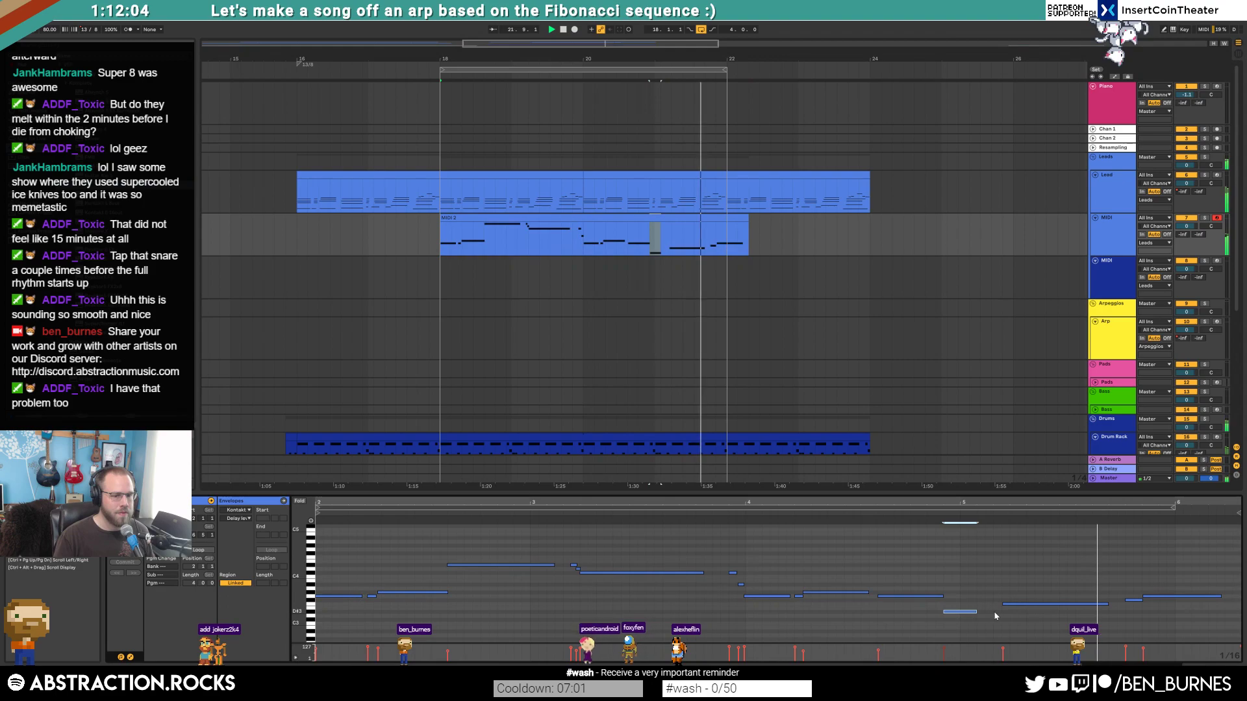
- Nudge the last two connected keys notes before bar 6 slightly later and shorten the longer one
{"action": "left_click_drag", "start_coordinate": [1167, 504], "coordinate": [780, 510]}
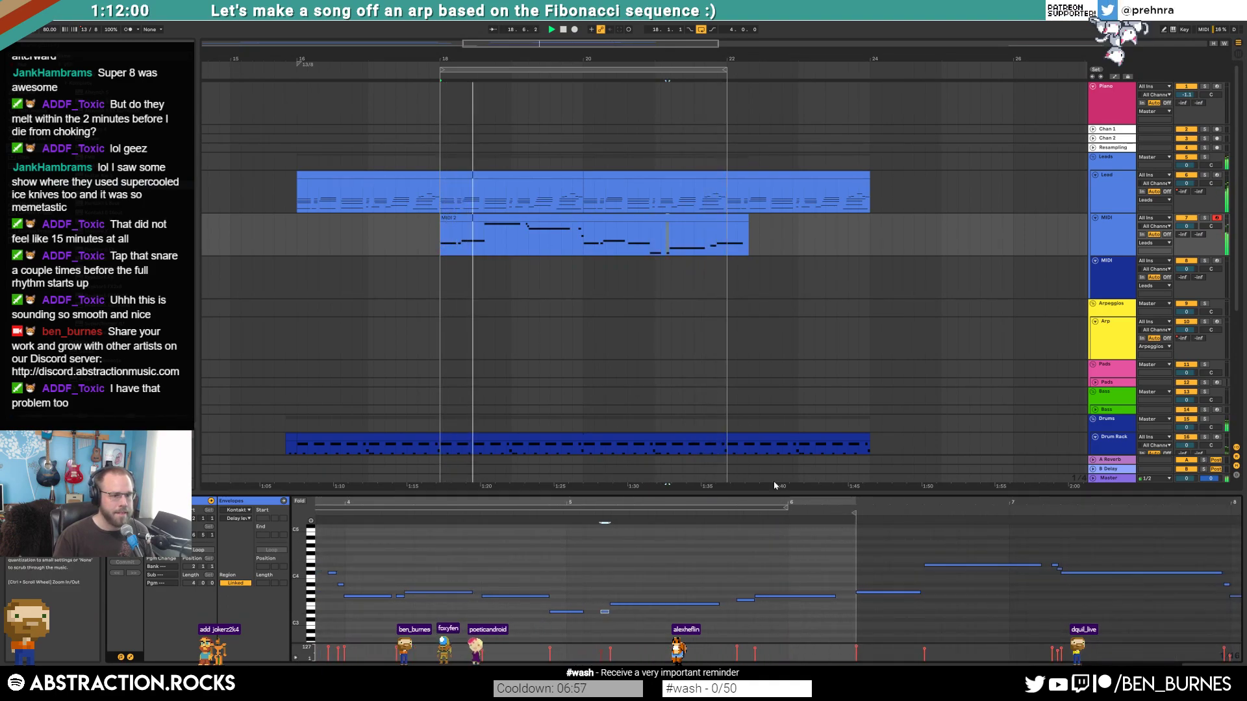
{"action": "left_click_drag", "start_coordinate": [733, 578], "coordinate": [777, 621]}
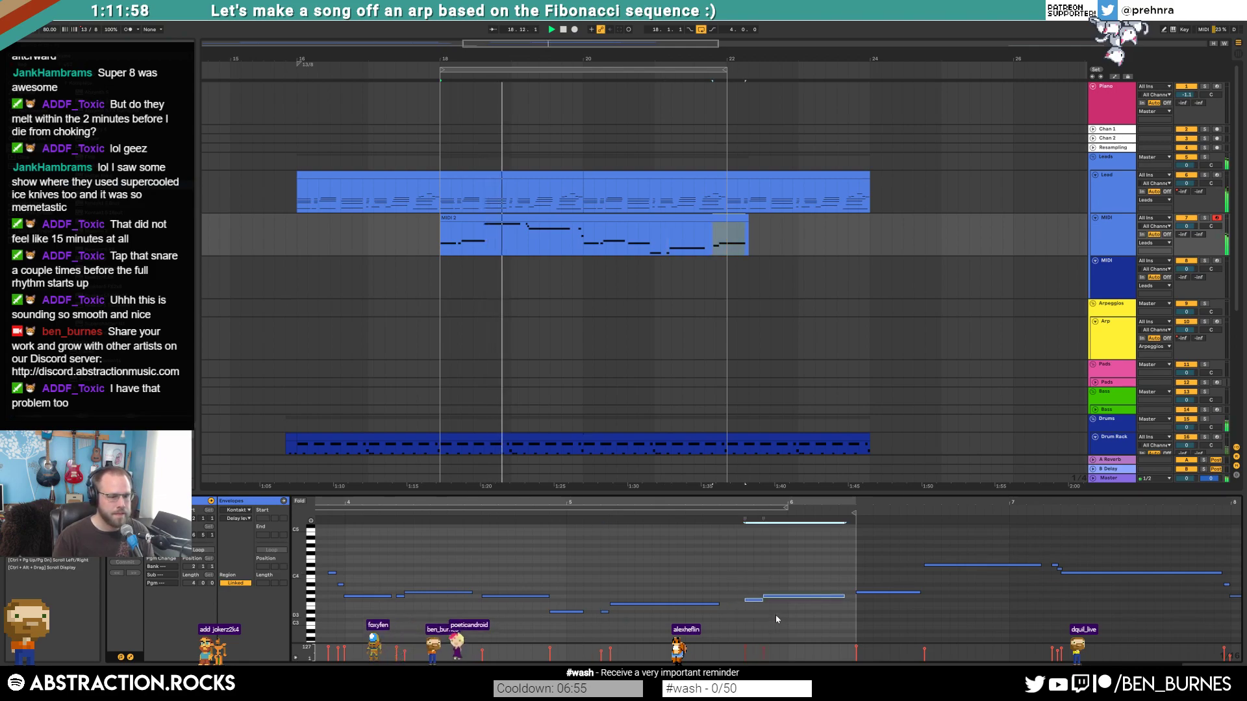
{"action": "key", "text": "Right"}
{"action": "left_click", "coordinate": [838, 596]}
{"action": "key", "text": "shift+Left"}
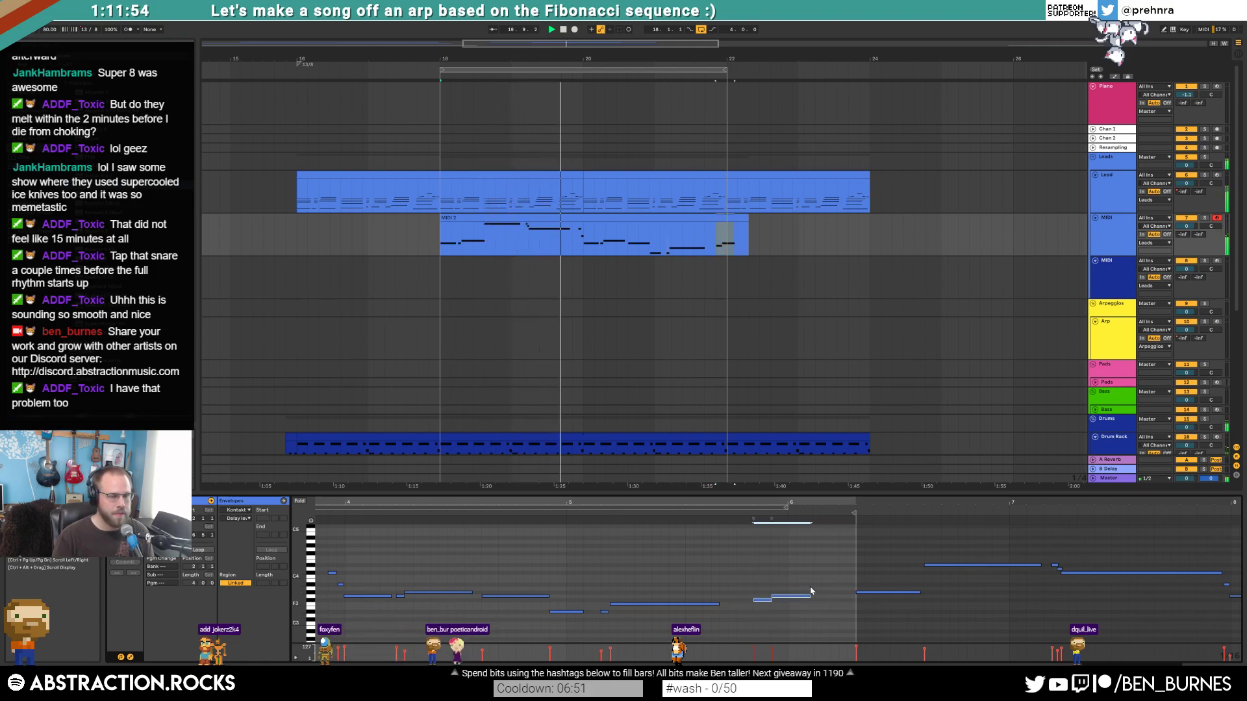
{"action": "left_click", "coordinate": [669, 564]}
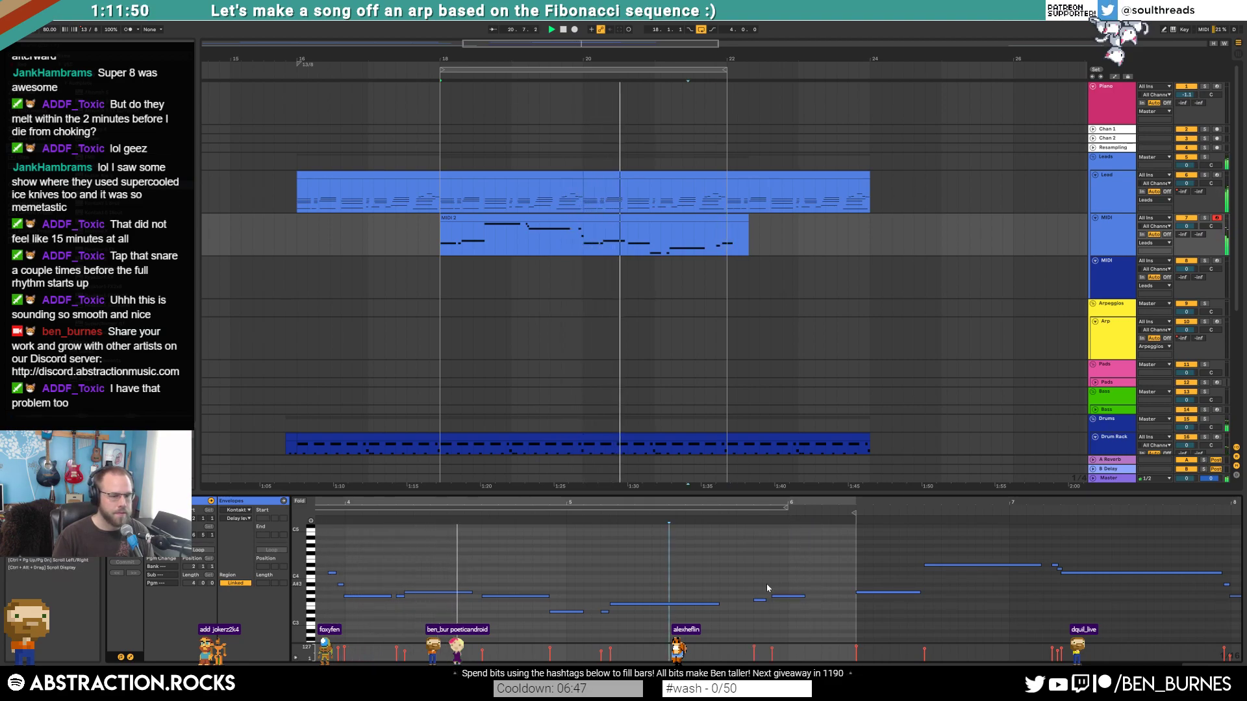
- Open the Lead clip at bar 20 and raise the top note of the chord around 1.9
{"action": "left_click", "coordinate": [648, 174]}
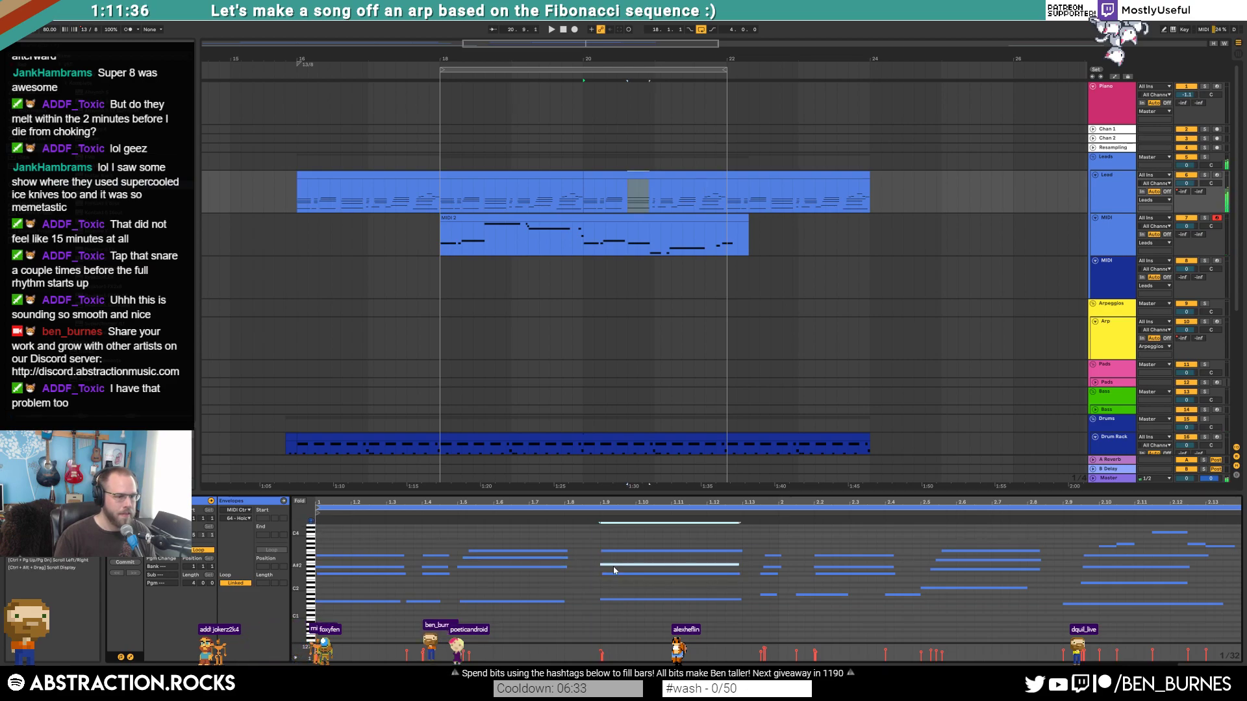
{"action": "key", "text": "Down"}
{"action": "key", "text": "Up"}
{"action": "key", "text": "Up"}
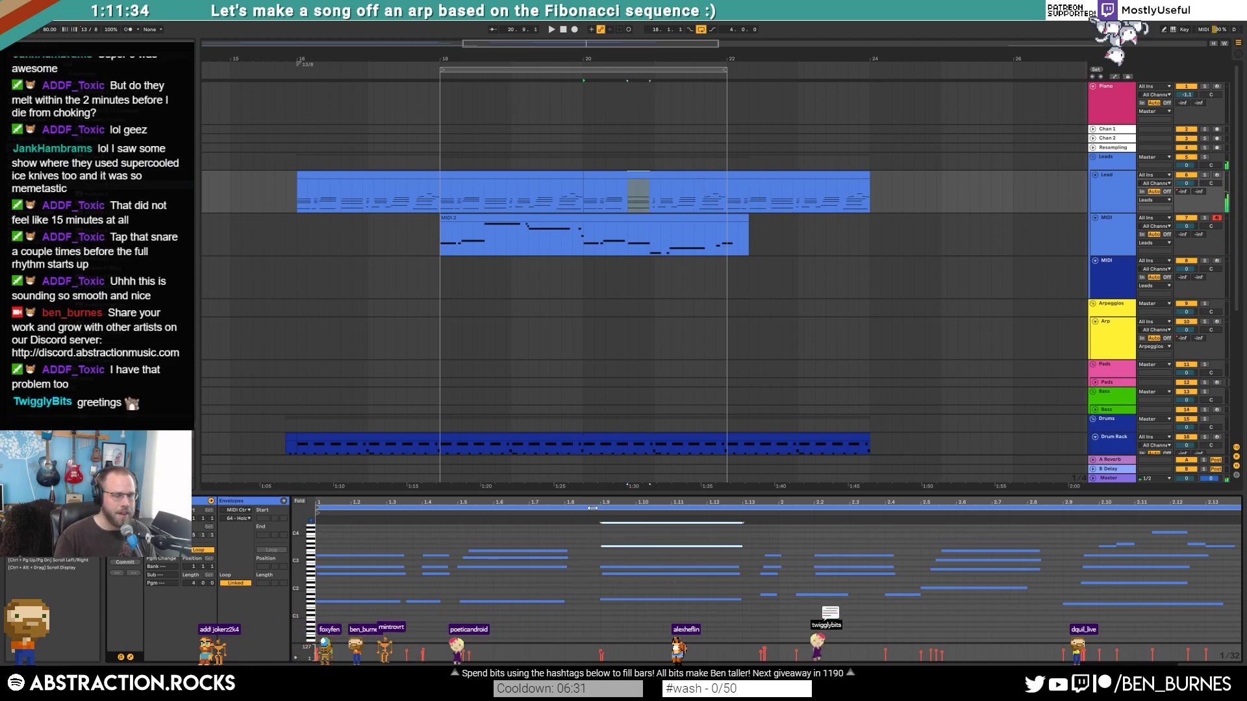
- Select the whole Lead chord around 1.9 and play from bar 20 to hear it against the keys melody
{"action": "left_click_drag", "start_coordinate": [602, 543], "coordinate": [631, 607]}
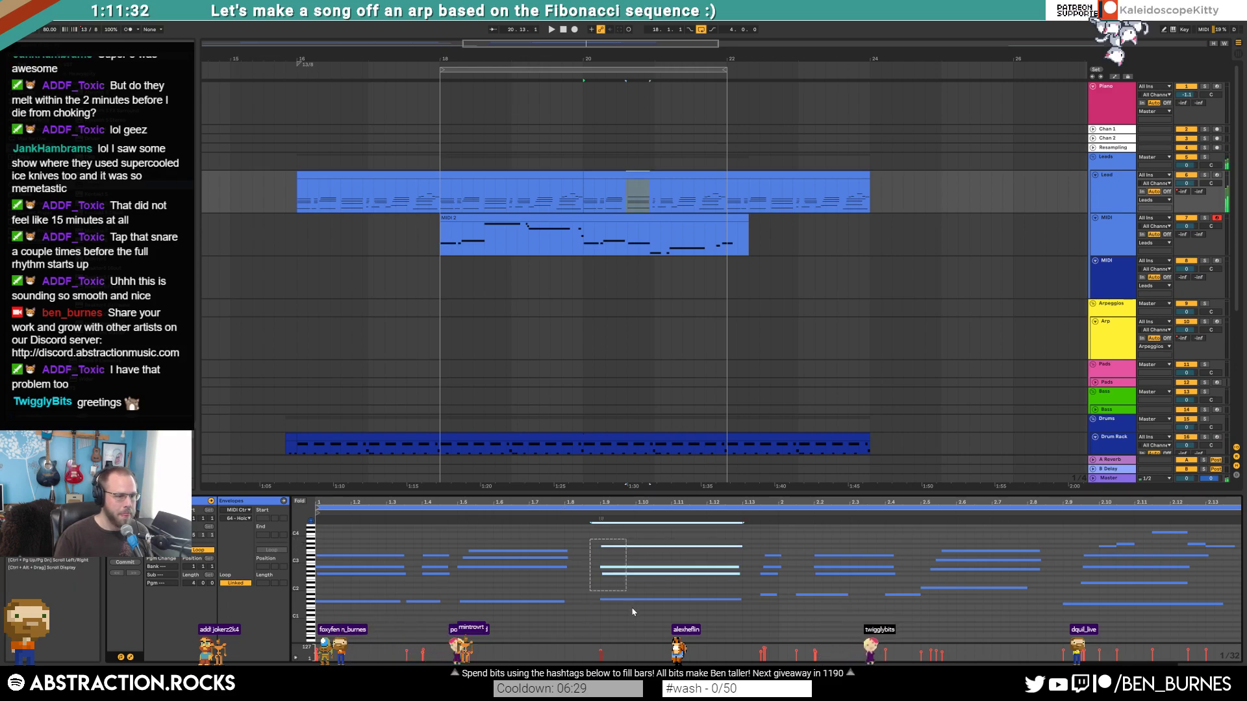
{"action": "key", "text": "space"}
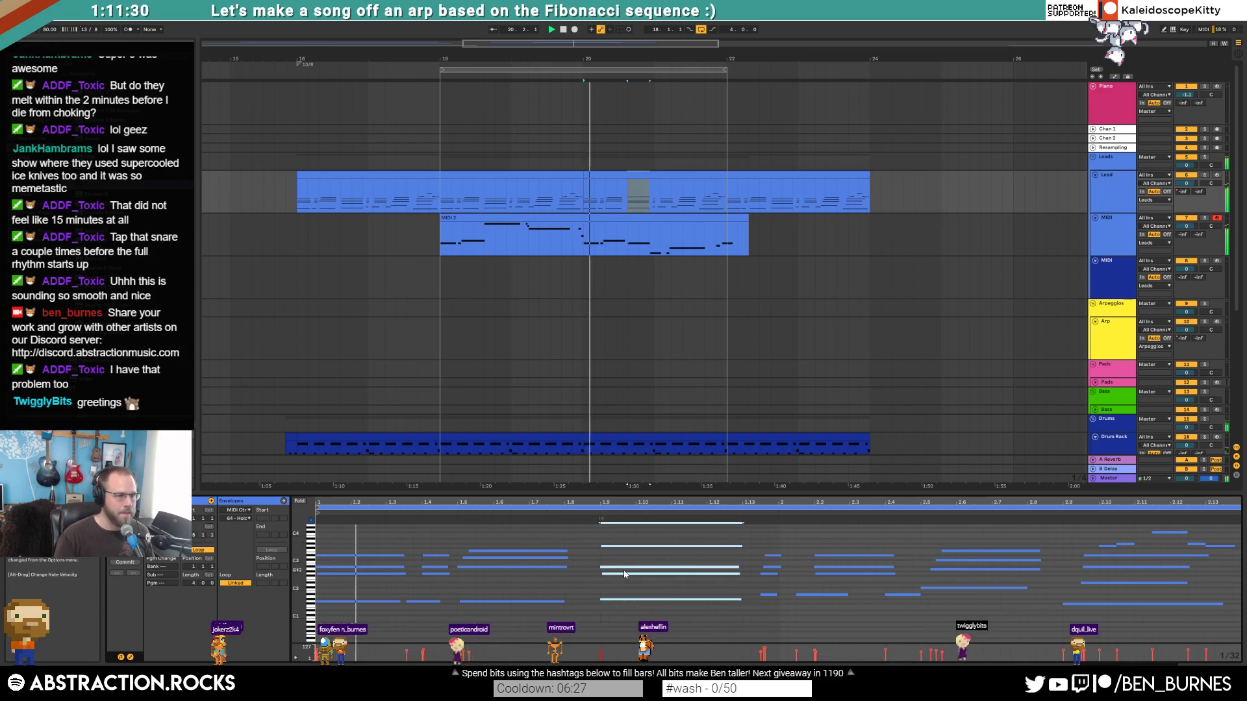
{"action": "left_click", "coordinate": [565, 538]}
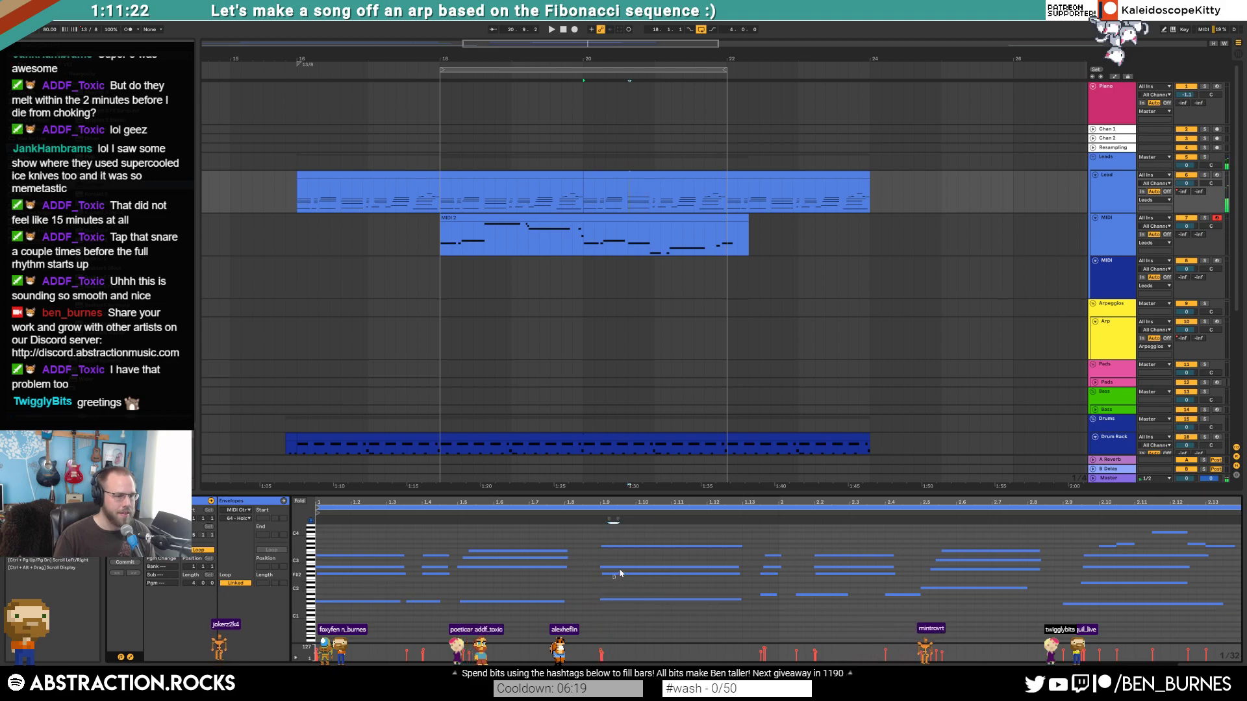
- Raise the top note of the short Lead chord around 2.1, auditioning the passage from bar 20
{"action": "left_click_drag", "start_coordinate": [616, 586], "coordinate": [625, 546]}
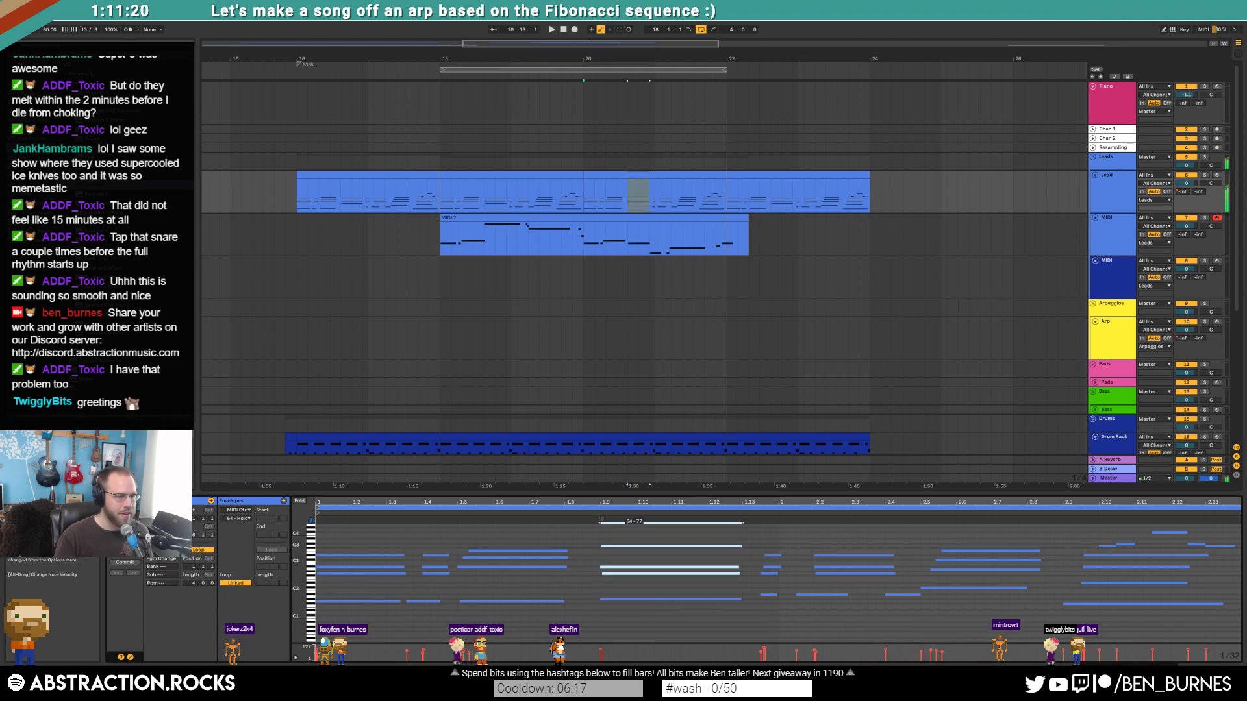
{"action": "left_click", "coordinate": [615, 599]}
{"action": "key", "text": "space"}
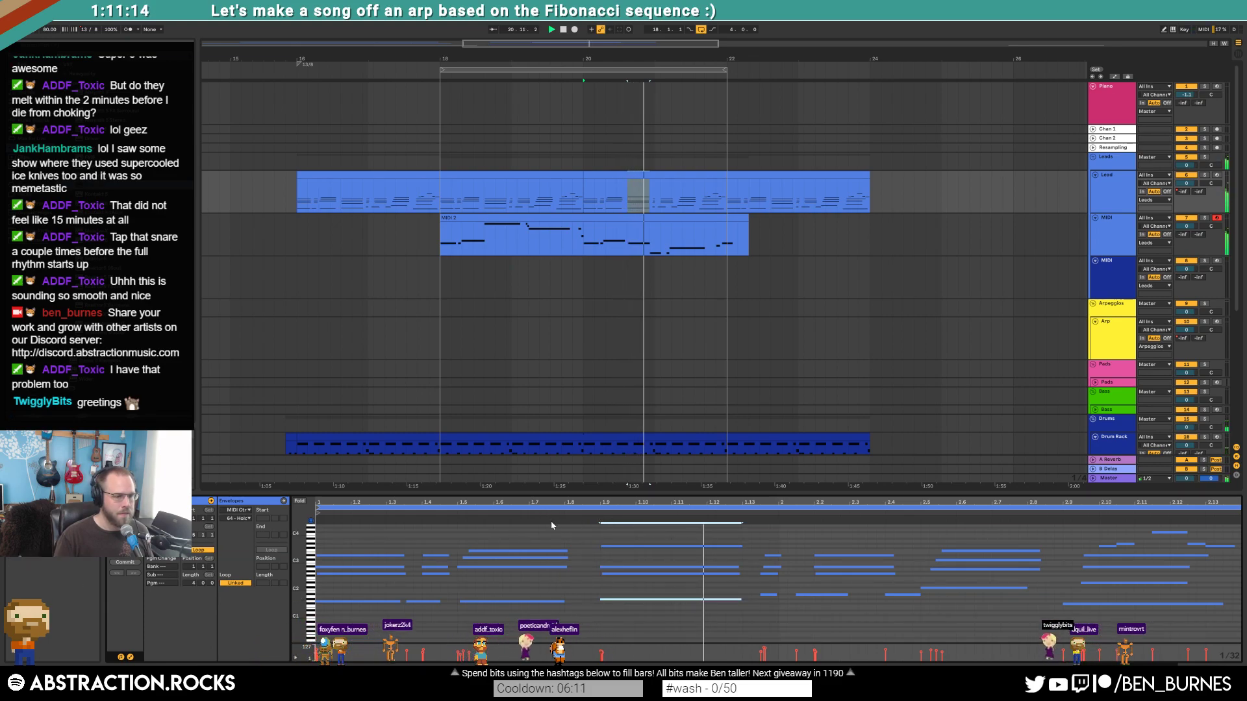
{"action": "left_click", "coordinate": [766, 554]}
{"action": "key", "text": "Up"}
{"action": "key", "text": "Up"}
{"action": "key", "text": "space"}
- Raise the middle notes of the Lead chord around 1.9 and the short chord following it, checking them in playback
{"action": "left_click", "coordinate": [736, 567]}
{"action": "key", "text": "Up"}
{"action": "key", "text": "Up"}
{"action": "key", "text": "Up"}
{"action": "key", "text": "Up"}
{"action": "key", "text": "space"}
{"action": "left_click", "coordinate": [771, 562]}
{"action": "key", "text": "space"}
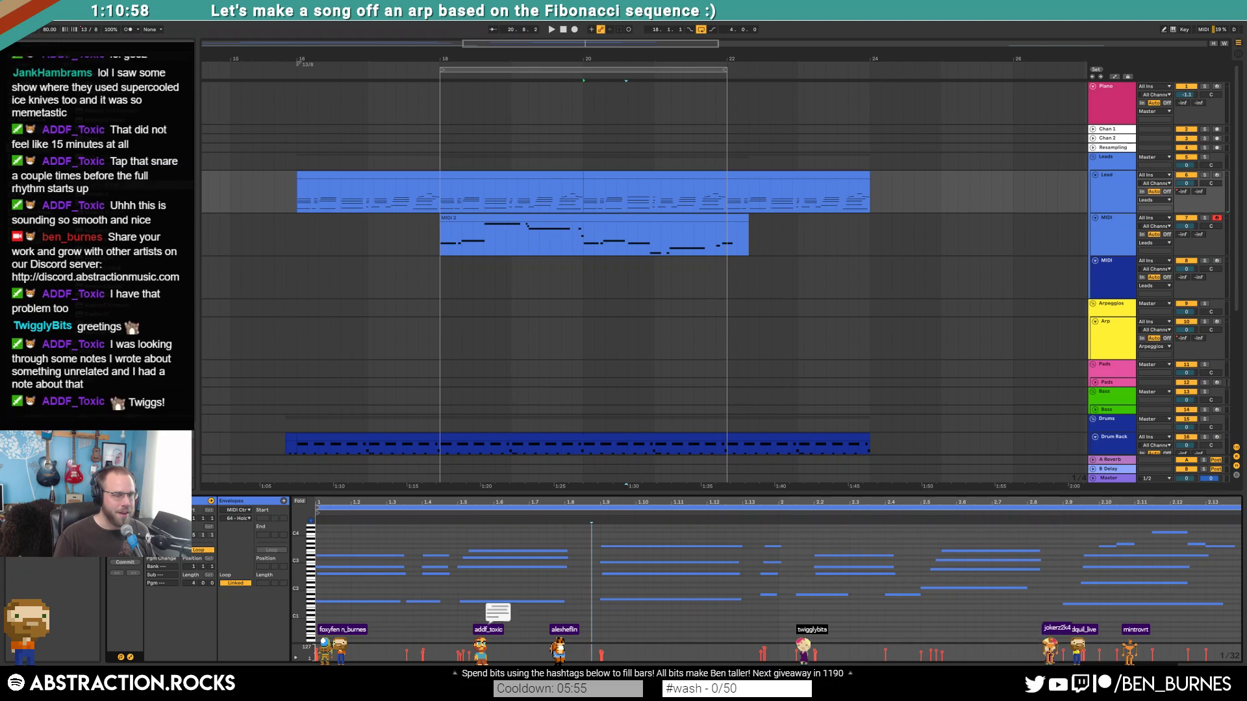
- Play the section from the Lead clip at bar 16 to hear the chords with drums and the keys melody
{"action": "left_click_drag", "start_coordinate": [599, 515], "coordinate": [466, 502]}
{"action": "left_click", "coordinate": [355, 175]}
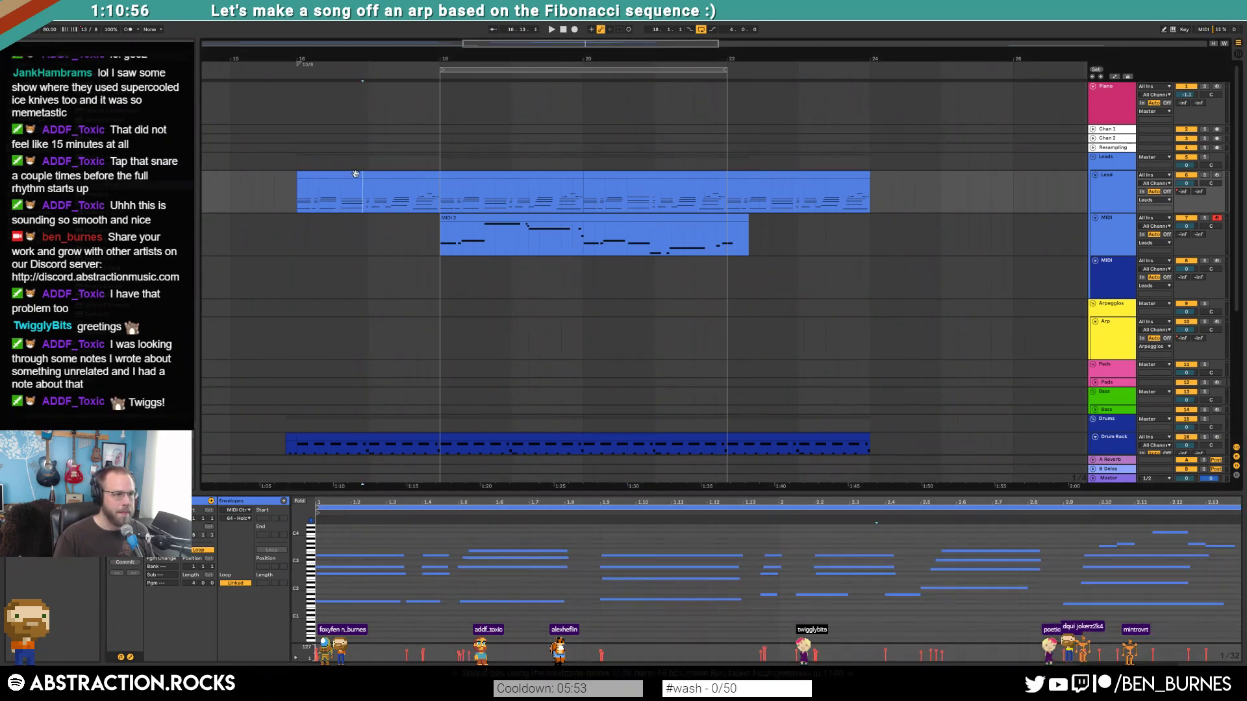
{"action": "scroll", "coordinate": [367, 297], "scroll_direction": "down", "scroll_amount": 3}
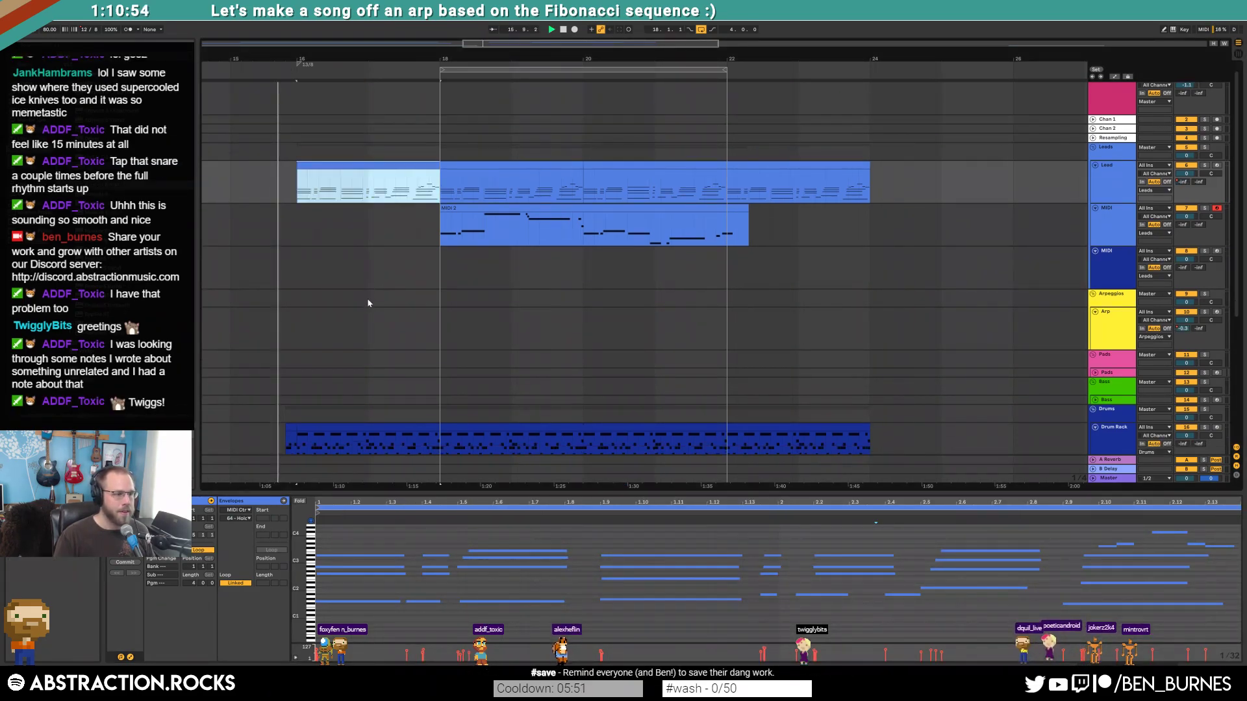
{"action": "left_click_drag", "start_coordinate": [789, 59], "coordinate": [937, 41]}
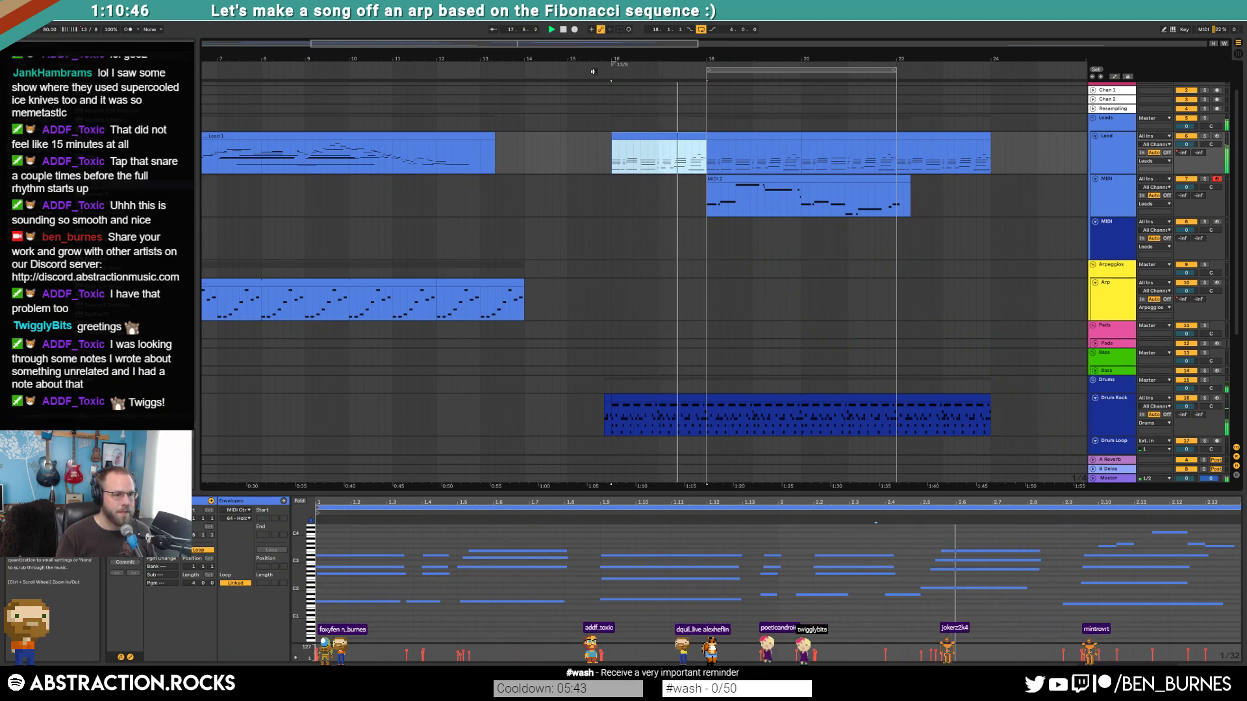
{"action": "left_click_drag", "start_coordinate": [580, 44], "coordinate": [668, 44]}
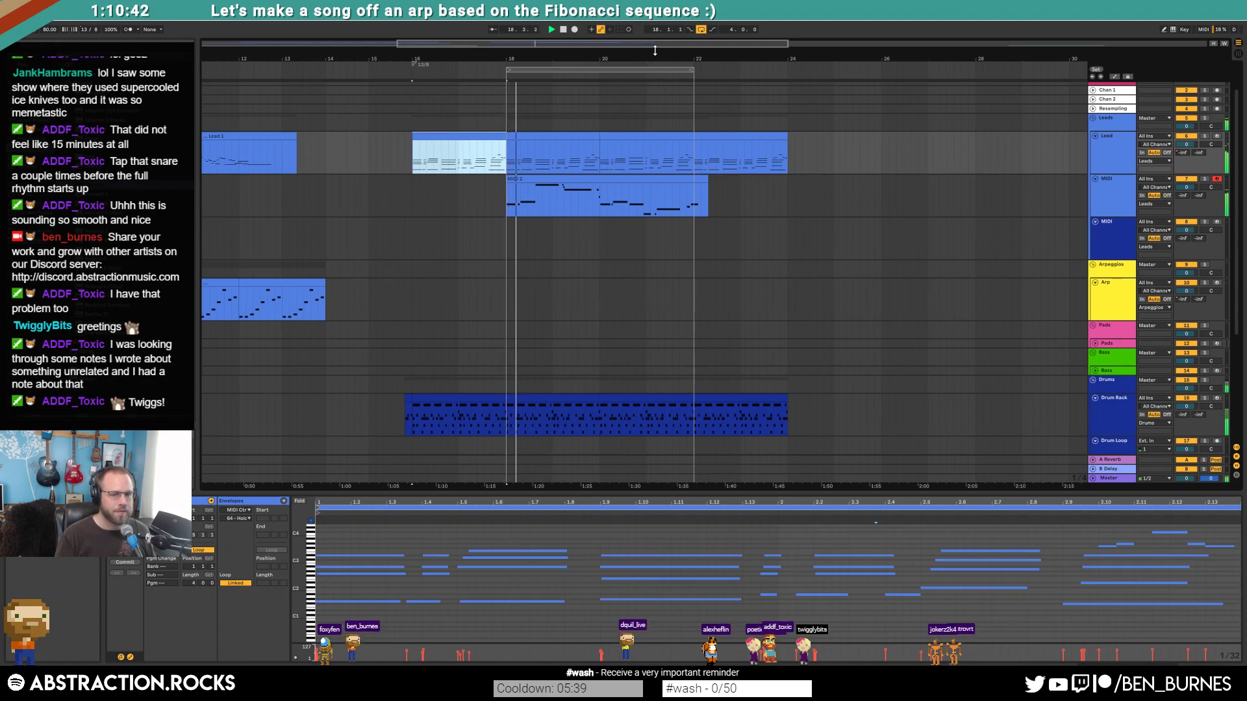
- Extend the keys clip to bar 24 and delete the repeated melody notes in the added part
{"action": "left_click_drag", "start_coordinate": [707, 188], "coordinate": [785, 188]}
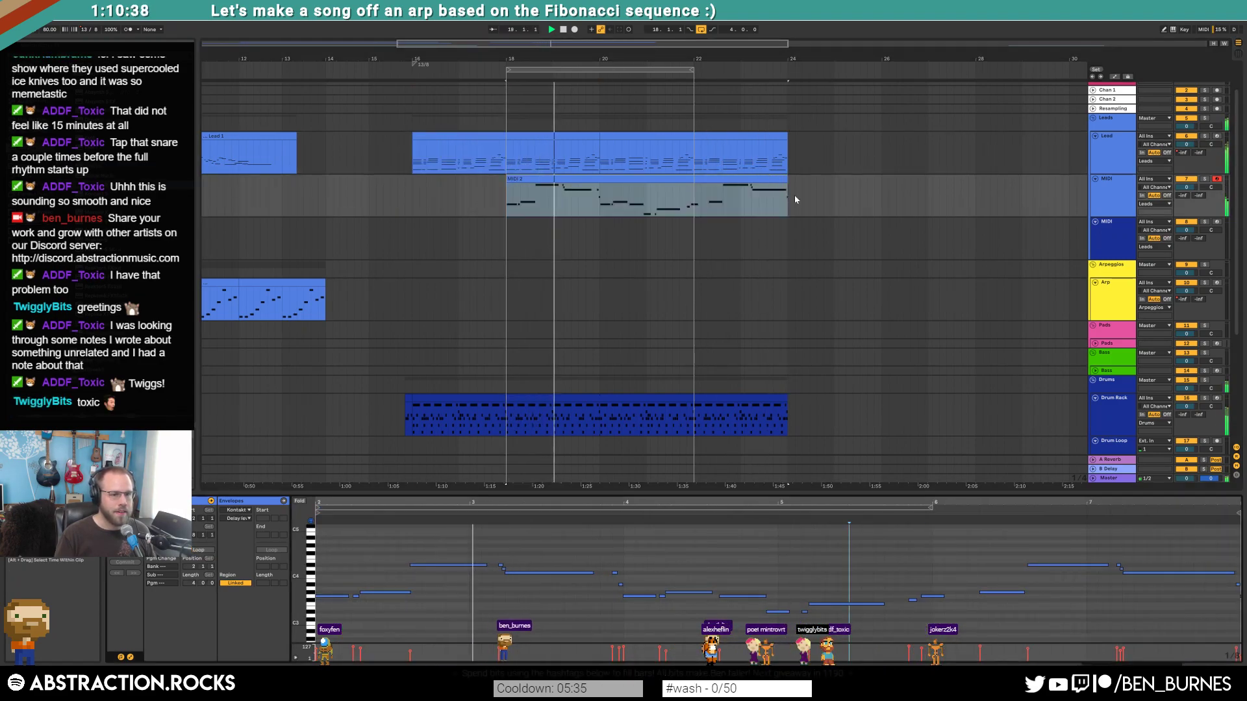
{"action": "left_click_drag", "start_coordinate": [992, 543], "coordinate": [1240, 642]}
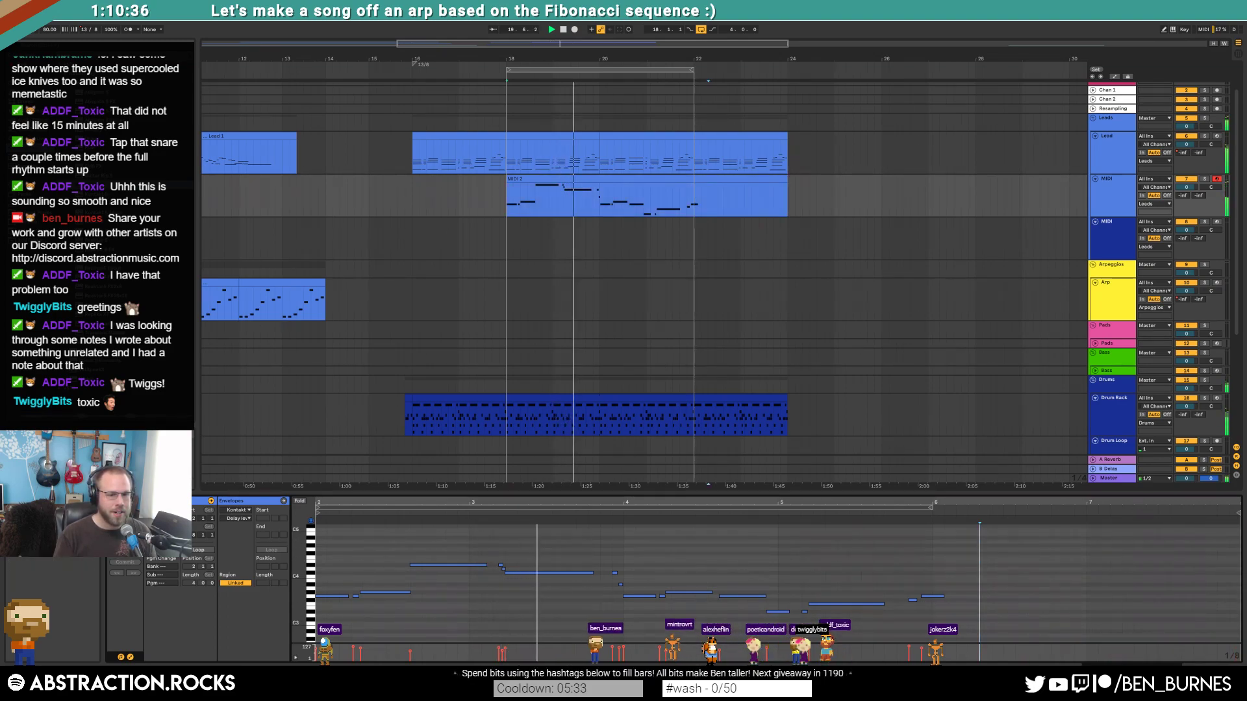
{"action": "key", "text": "Delete"}
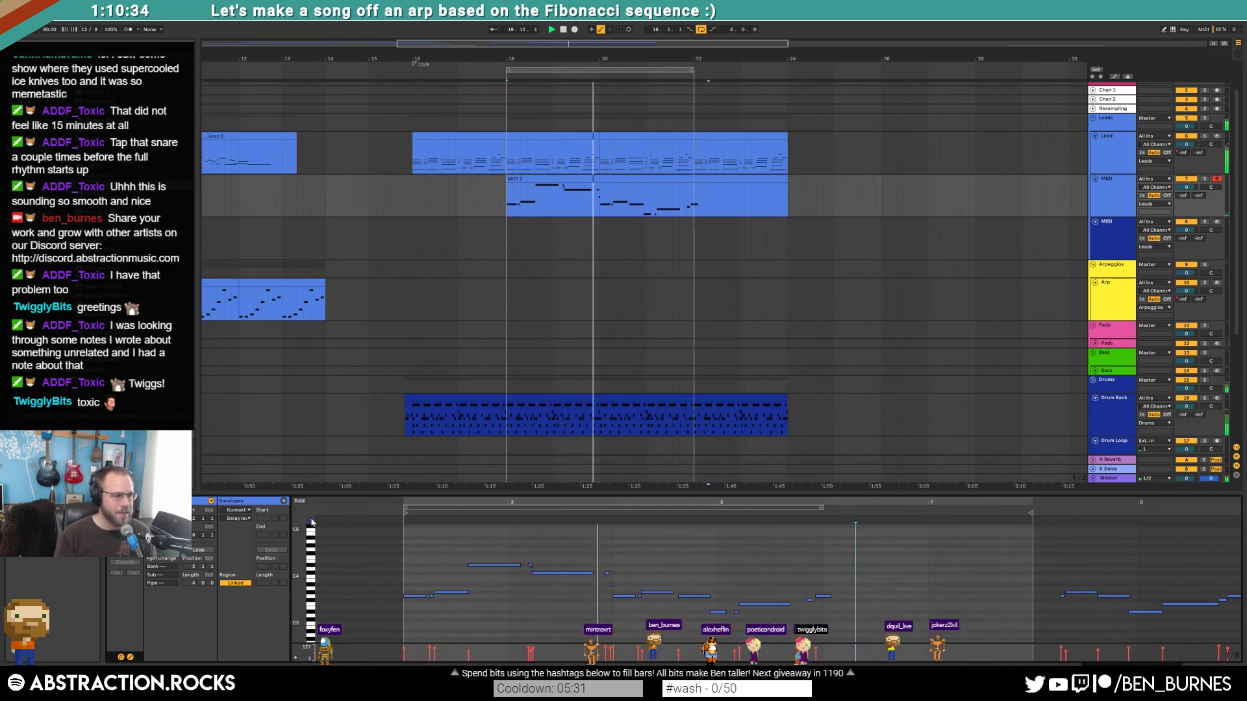
- Lengthen the last note of the keys melody shortly after bar 22
{"action": "left_click", "coordinate": [839, 597]}
{"action": "left_click_drag", "start_coordinate": [830, 596], "coordinate": [863, 596]}
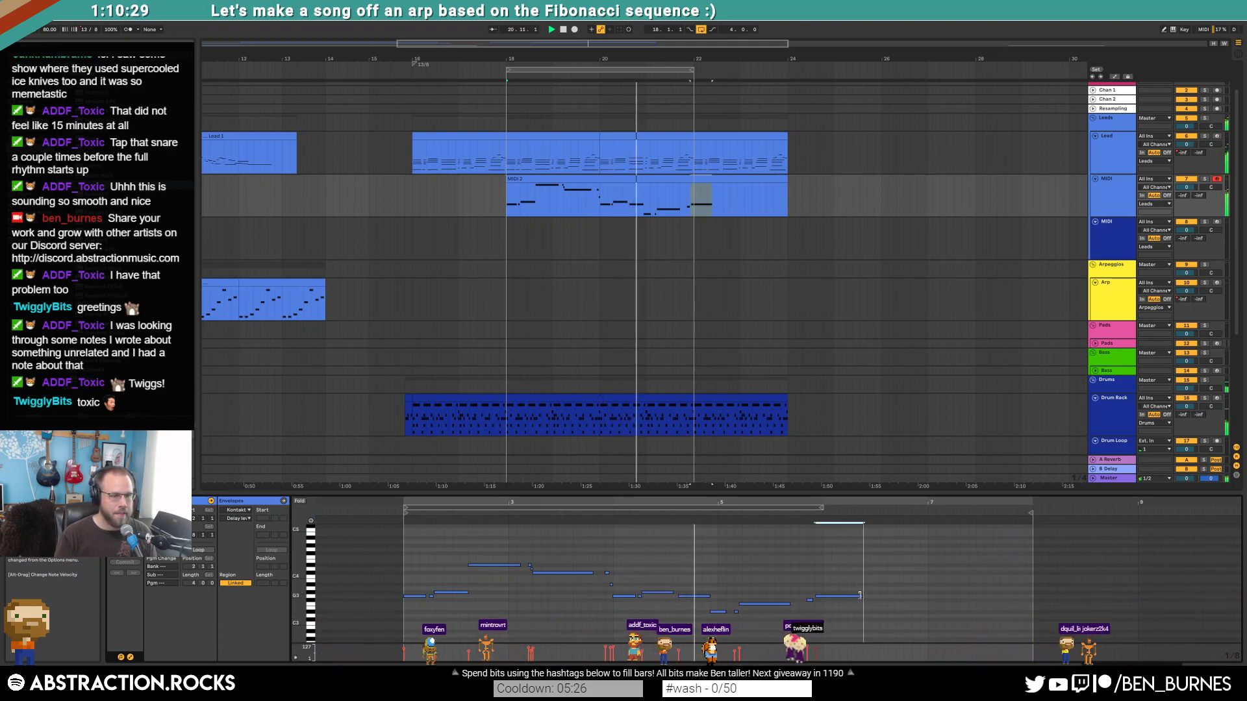
- Raise the upper two notes of the Lead chord around 2.2 in the bar 20 clip and play it back
{"action": "left_click", "coordinate": [654, 137]}
{"action": "key", "text": "space"}
{"action": "left_click_drag", "start_coordinate": [816, 540], "coordinate": [832, 574]}
{"action": "key", "text": "Up"}
{"action": "key", "text": "Up"}
{"action": "key", "text": "Up"}
{"action": "key", "text": "Up"}
{"action": "left_click", "coordinate": [809, 569]}
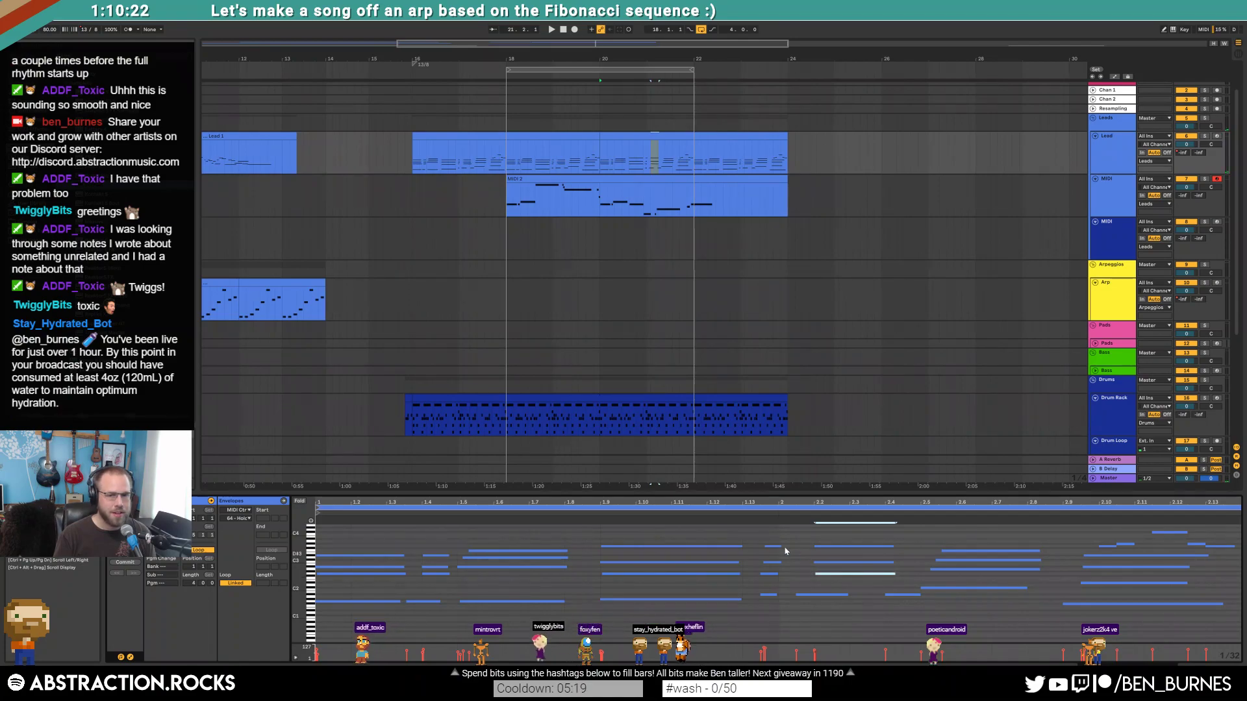
{"action": "key", "text": "space"}
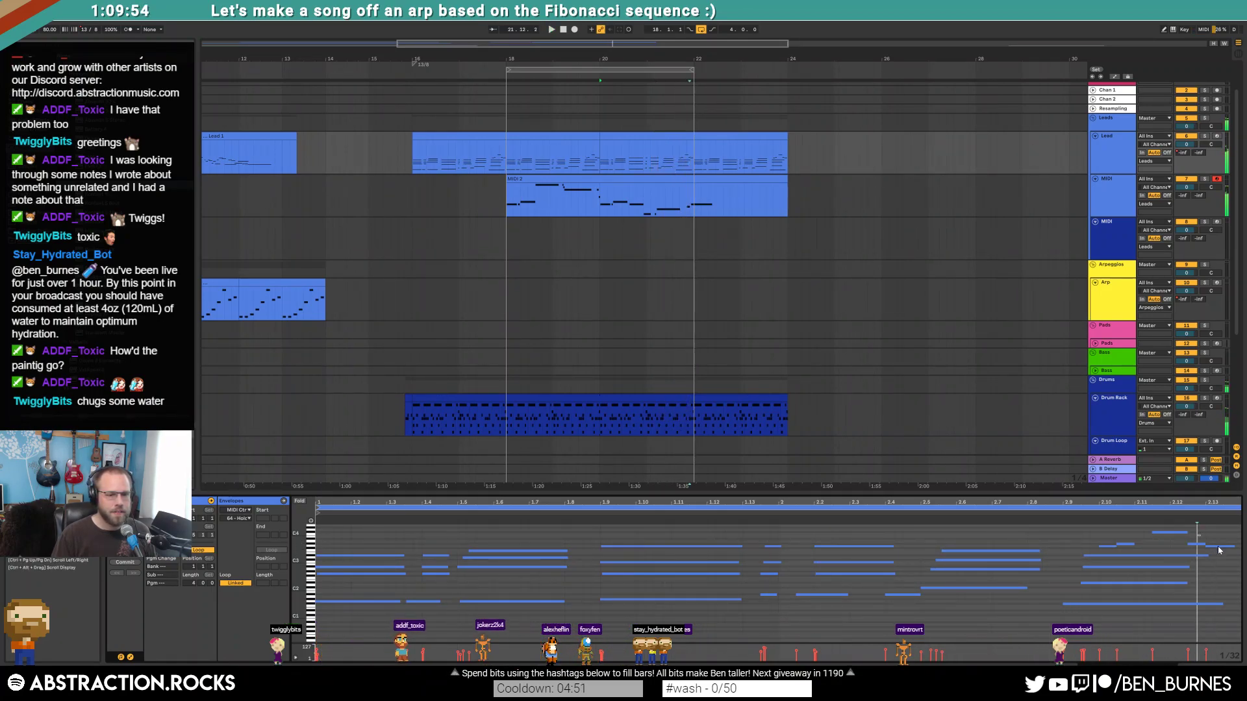
- Raise the last two short high notes at the end of the bar 20 Lead clip and audition them
{"action": "key", "text": "Up"}
{"action": "key", "text": "Up"}
{"action": "key", "text": "Up"}
{"action": "key", "text": "space"}
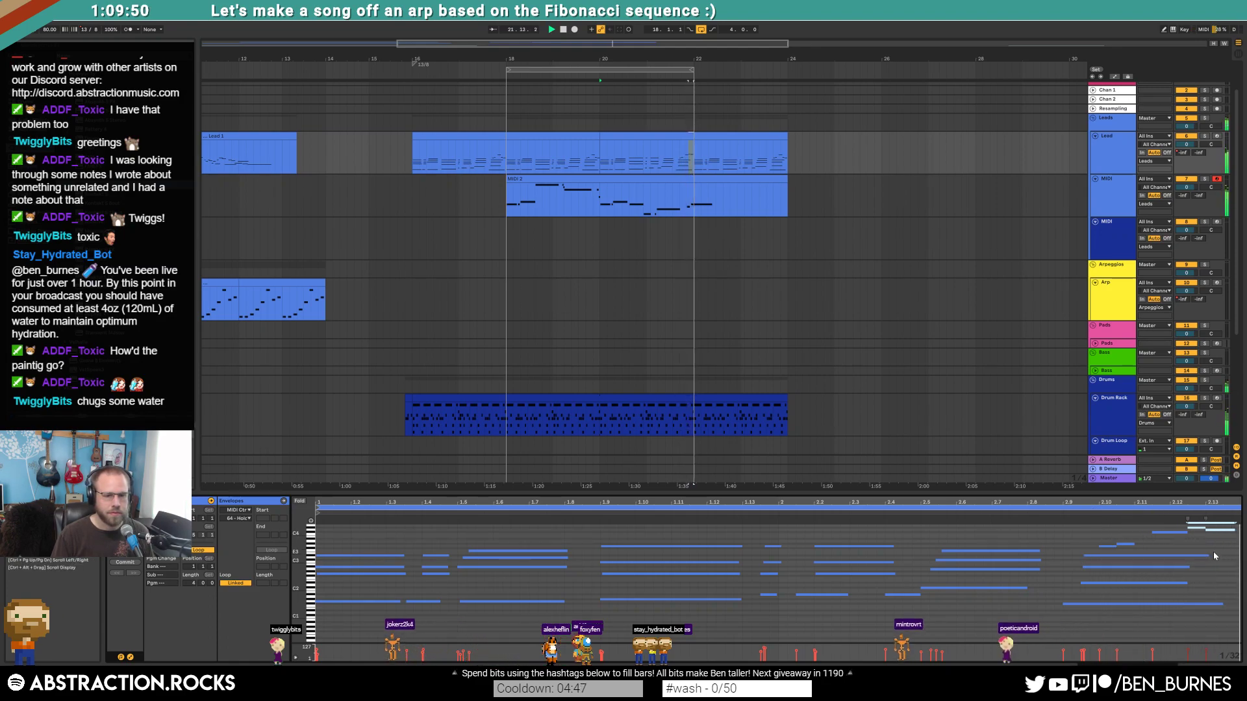
{"action": "key", "text": "space"}
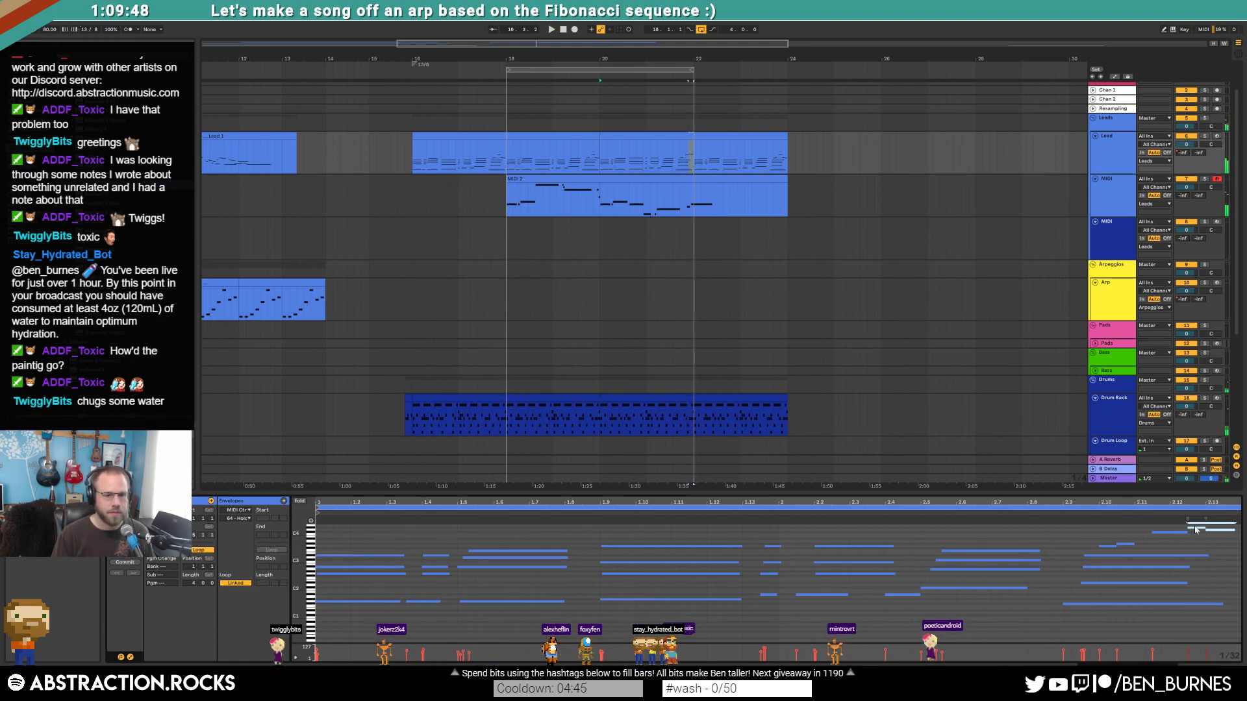
- Lower the final two high Lead notes one semitone, raise only the last one two semitones, and play the result
{"action": "key", "text": "Down"}
{"action": "left_click", "coordinate": [1219, 532]}
{"action": "key", "text": "Up"}
{"action": "key", "text": "Up"}
{"action": "scroll", "coordinate": [1222, 534], "scroll_direction": "up", "scroll_amount": 3}
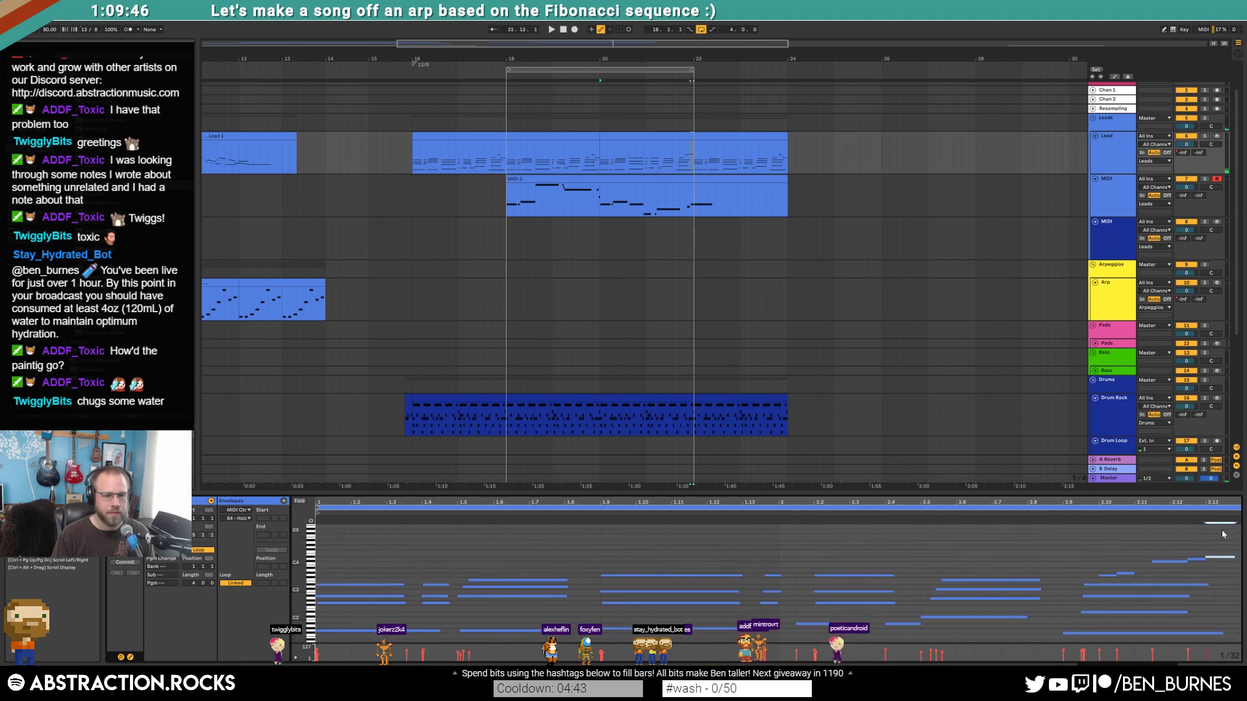
{"action": "key", "text": "space"}
{"action": "key", "text": "space"}
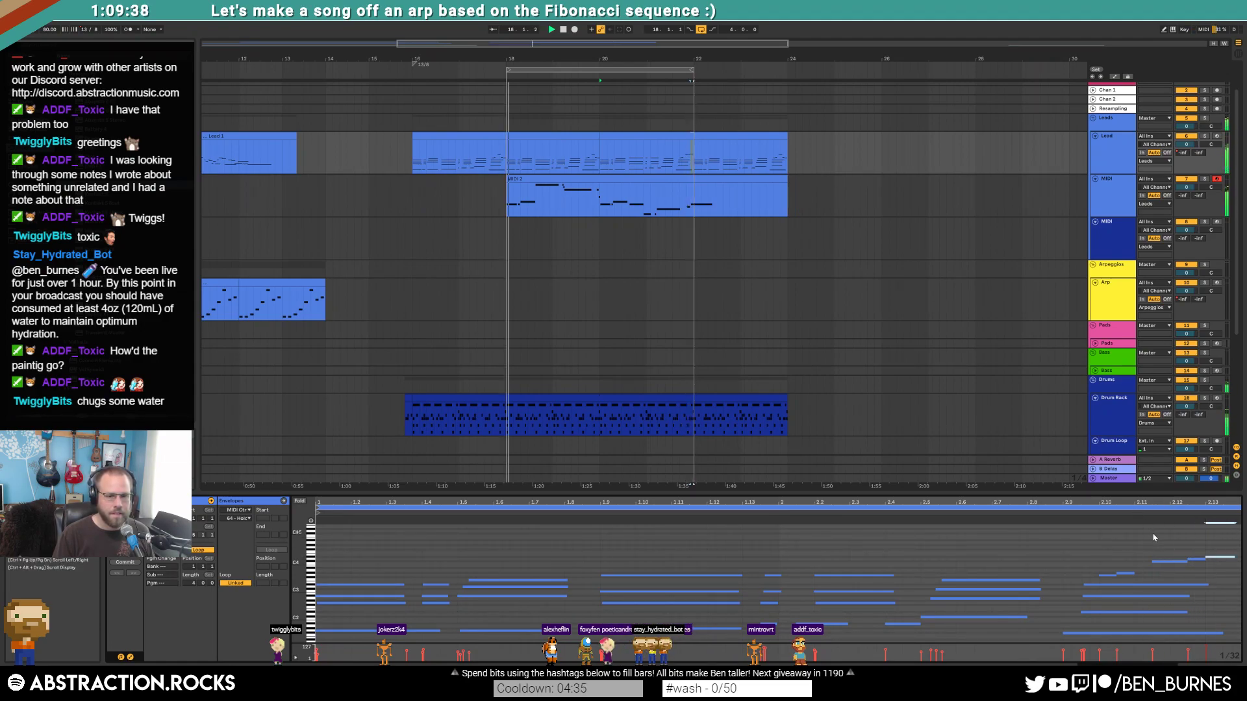
- Turn off the arrangement loop, arm the Lead track for recording, and select its clip at bar 22
{"action": "key", "text": "space"}
{"action": "left_click", "coordinate": [698, 137]}
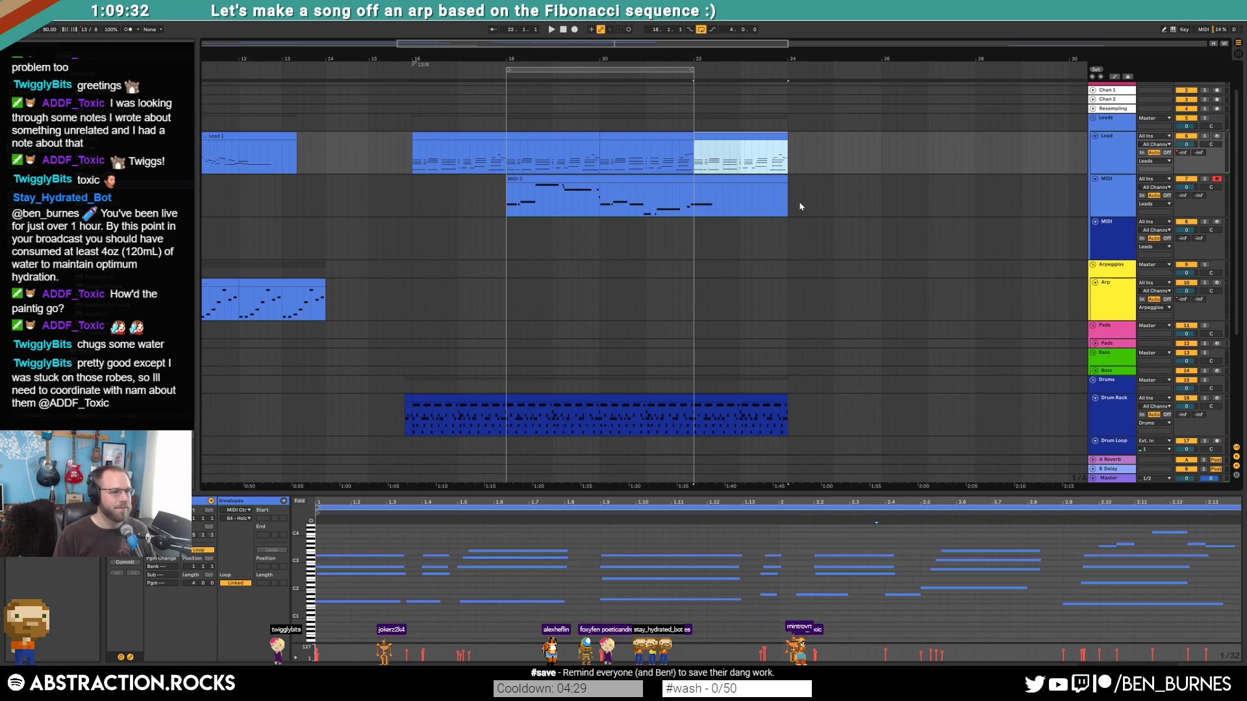
{"action": "left_click", "coordinate": [704, 31]}
{"action": "scroll", "coordinate": [873, 292], "scroll_direction": "down", "scroll_amount": 2}
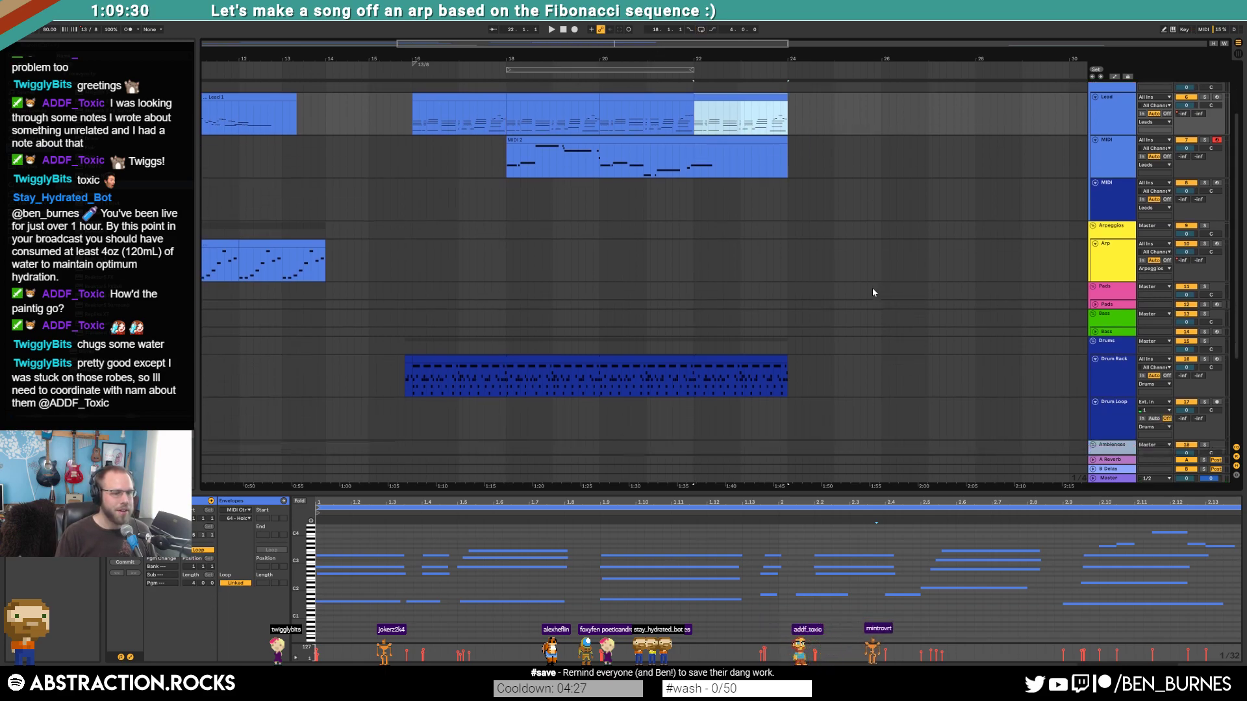
{"action": "scroll", "coordinate": [889, 262], "scroll_direction": "up", "scroll_amount": 2}
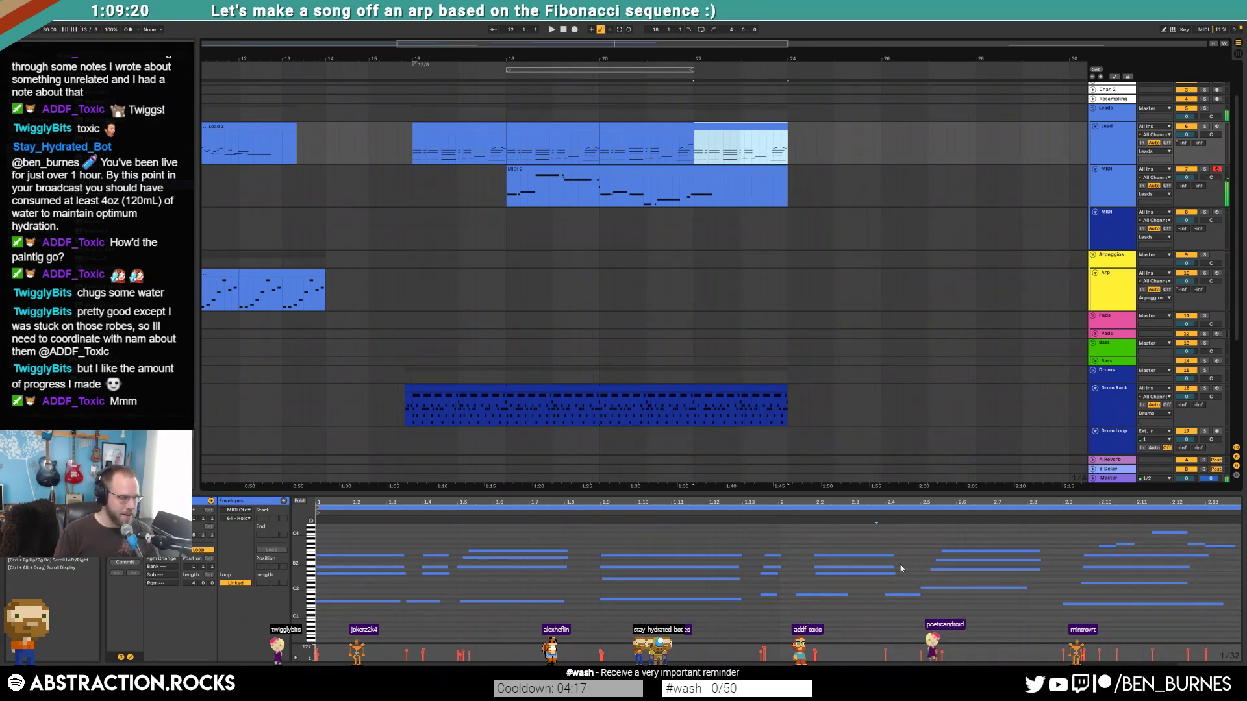
{"action": "left_click", "coordinate": [1216, 126]}
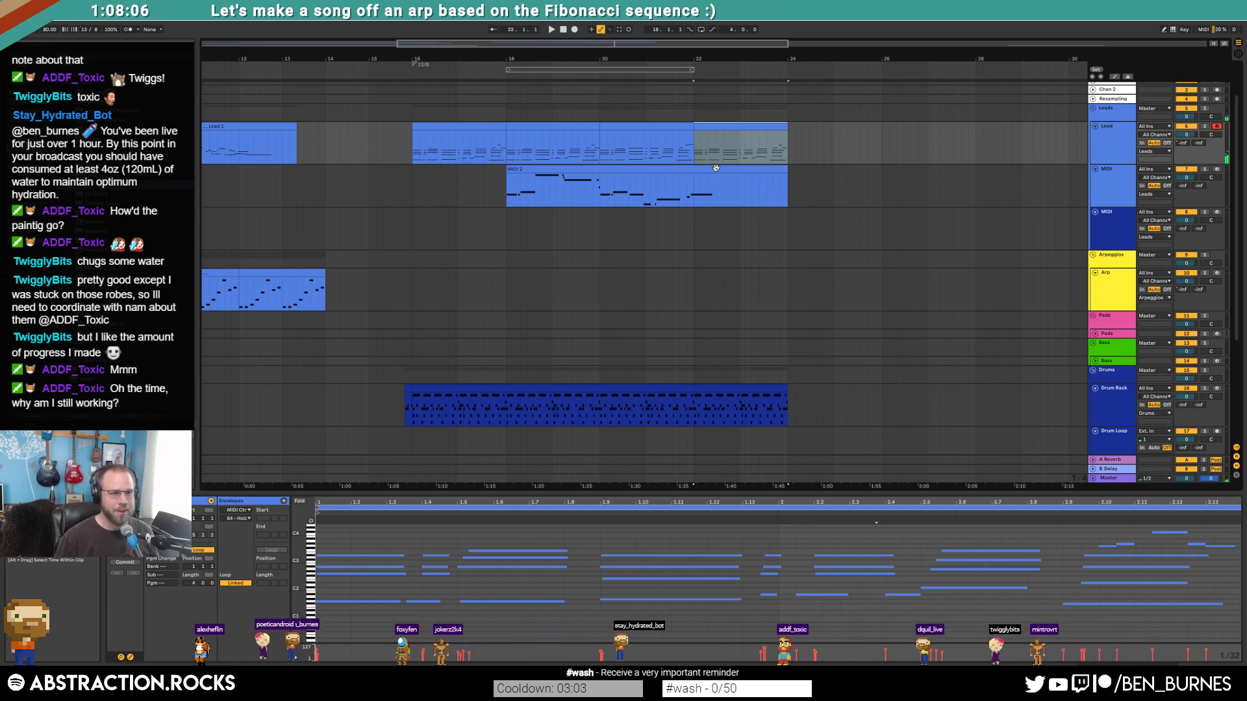
{"action": "left_click", "coordinate": [751, 156]}
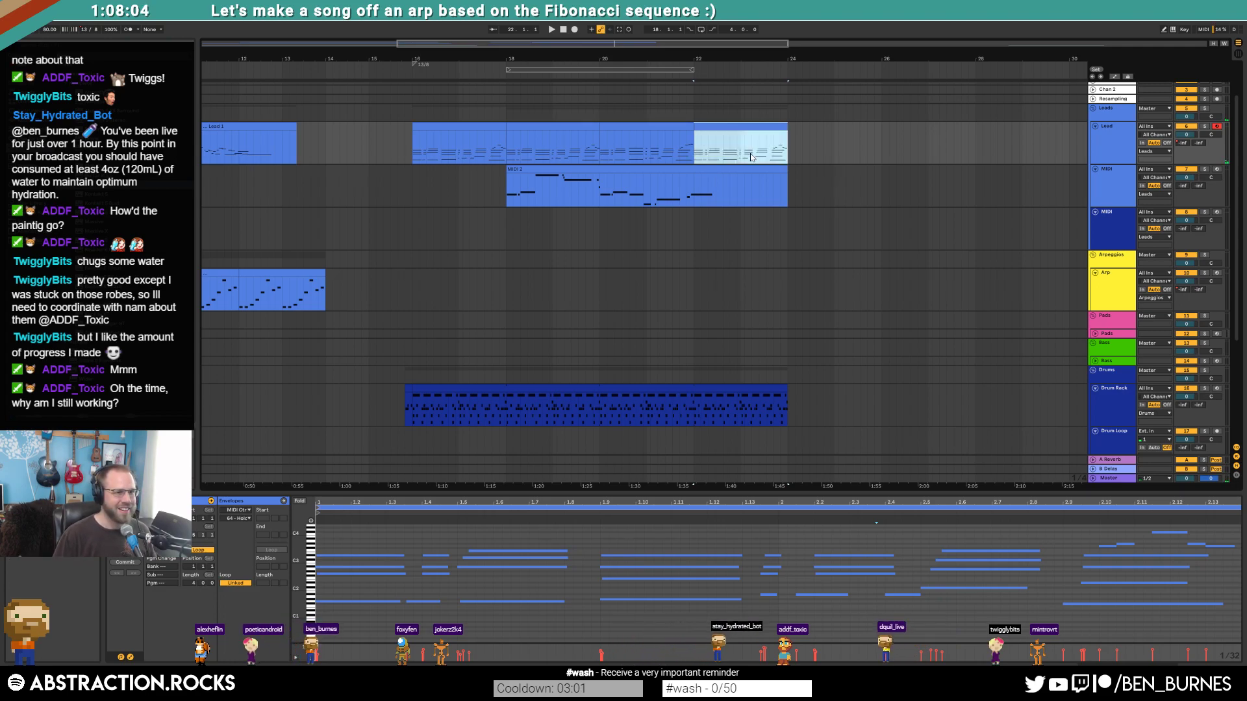
- Insert an 8/8 time signature change at bar 24, where the Lead clips end
{"action": "key", "text": "space"}
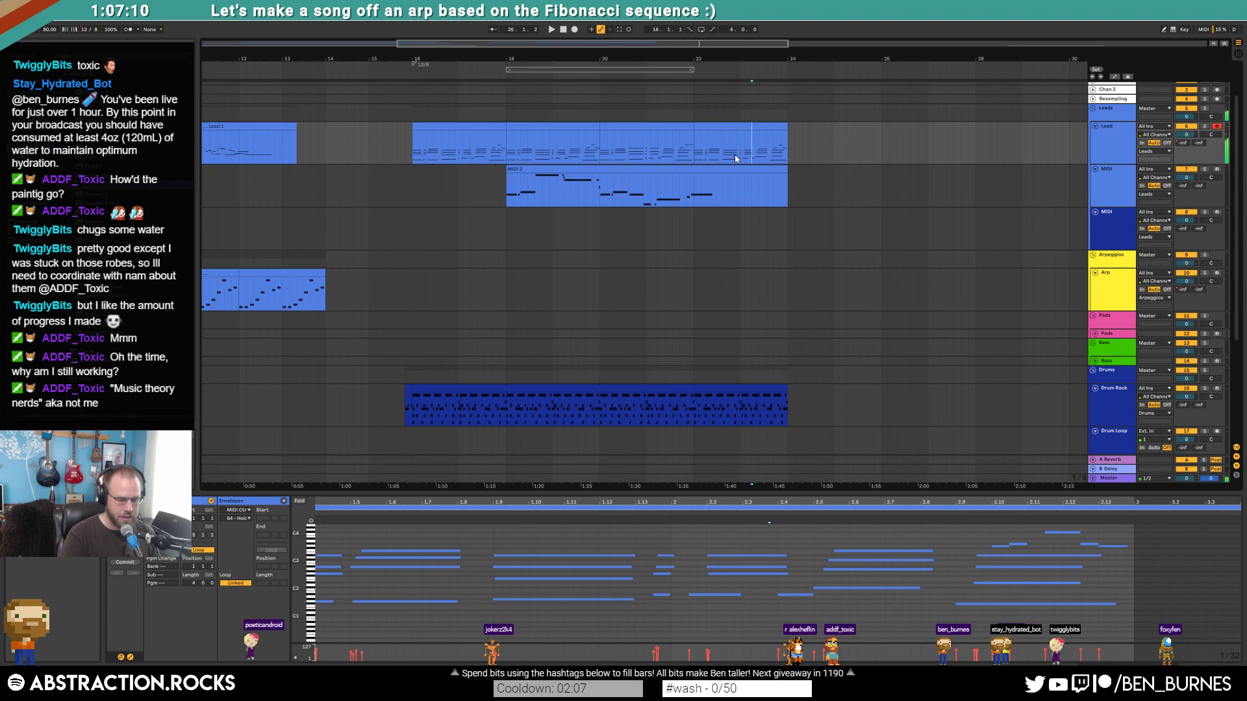
{"action": "left_click", "coordinate": [786, 160]}
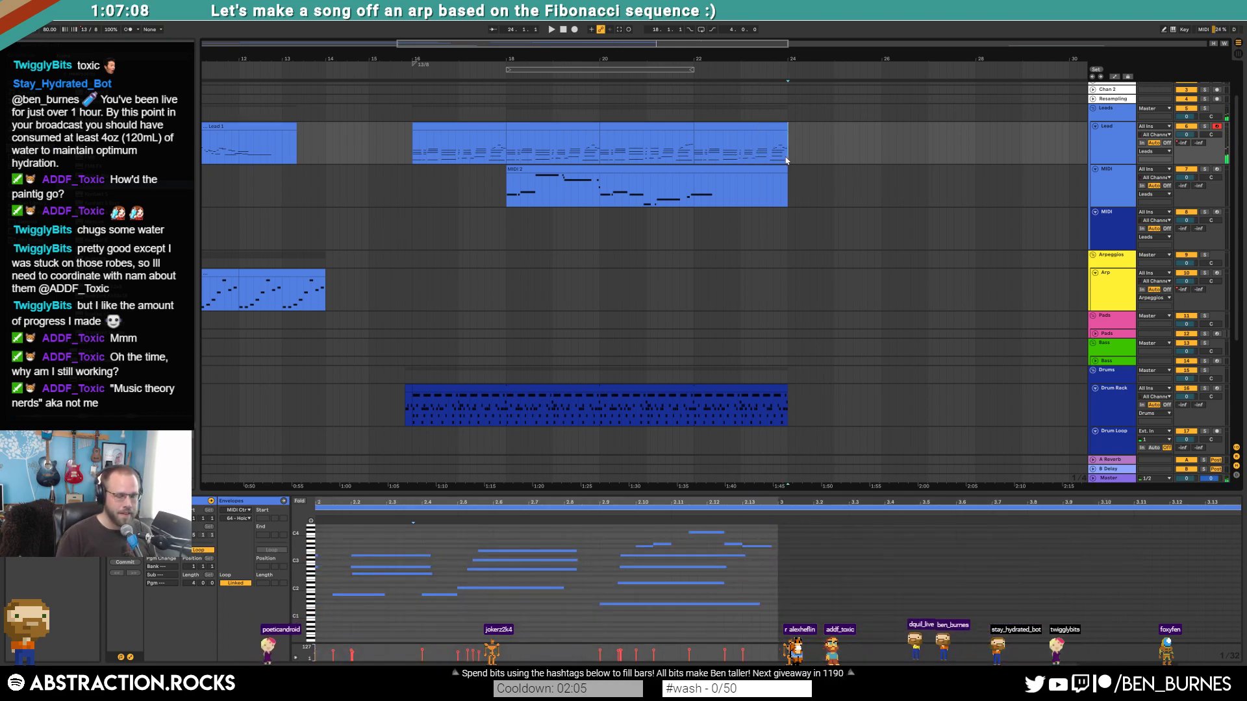
{"action": "left_click", "coordinate": [768, 161]}
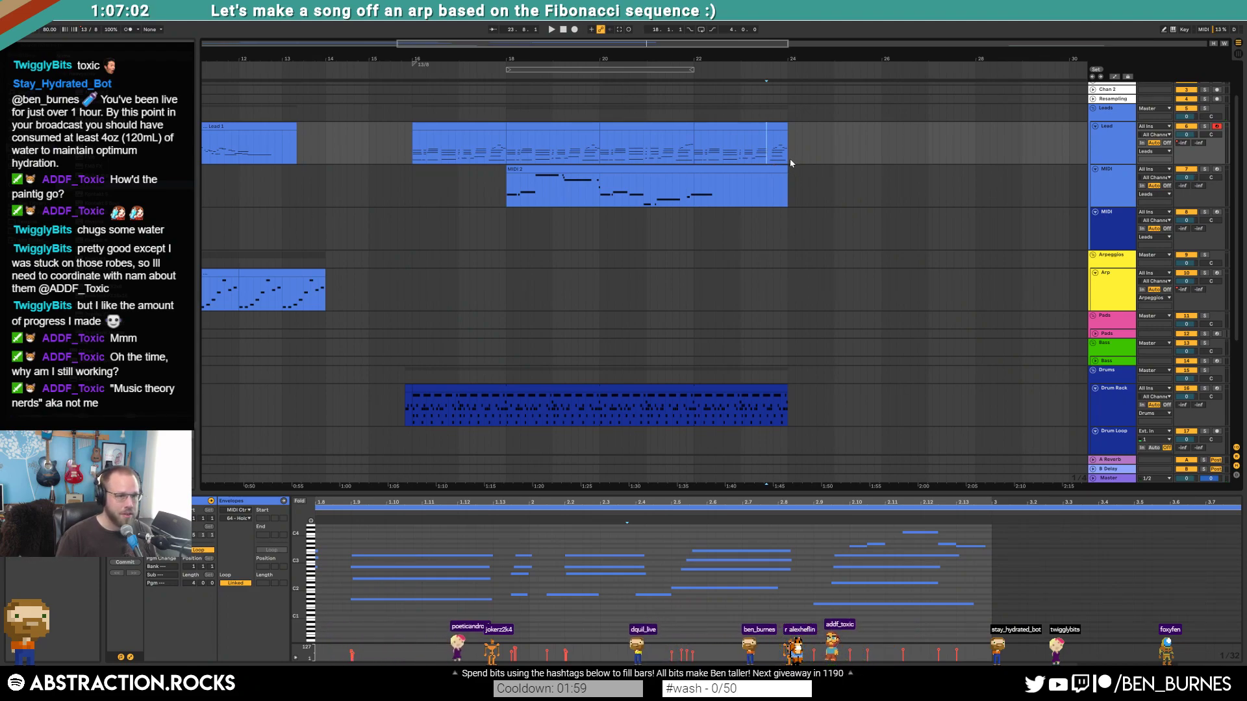
{"action": "left_click", "coordinate": [790, 159]}
{"action": "right_click", "coordinate": [789, 76]}
{"action": "left_click", "coordinate": [791, 82]}
{"action": "type", "text": "8/8"}
{"action": "key", "text": "Return"}
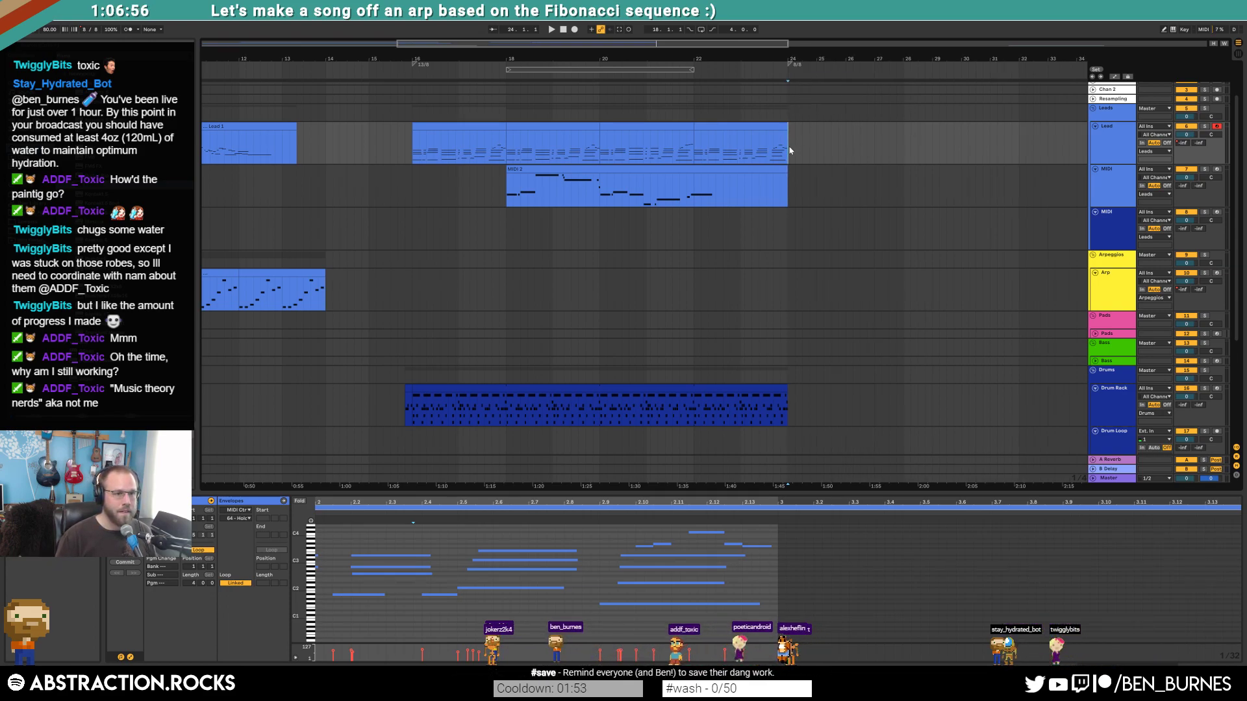
- Try recording from bar 24 on the armed Lead track, then stop and return to bar 24
{"action": "key", "text": "F9"}
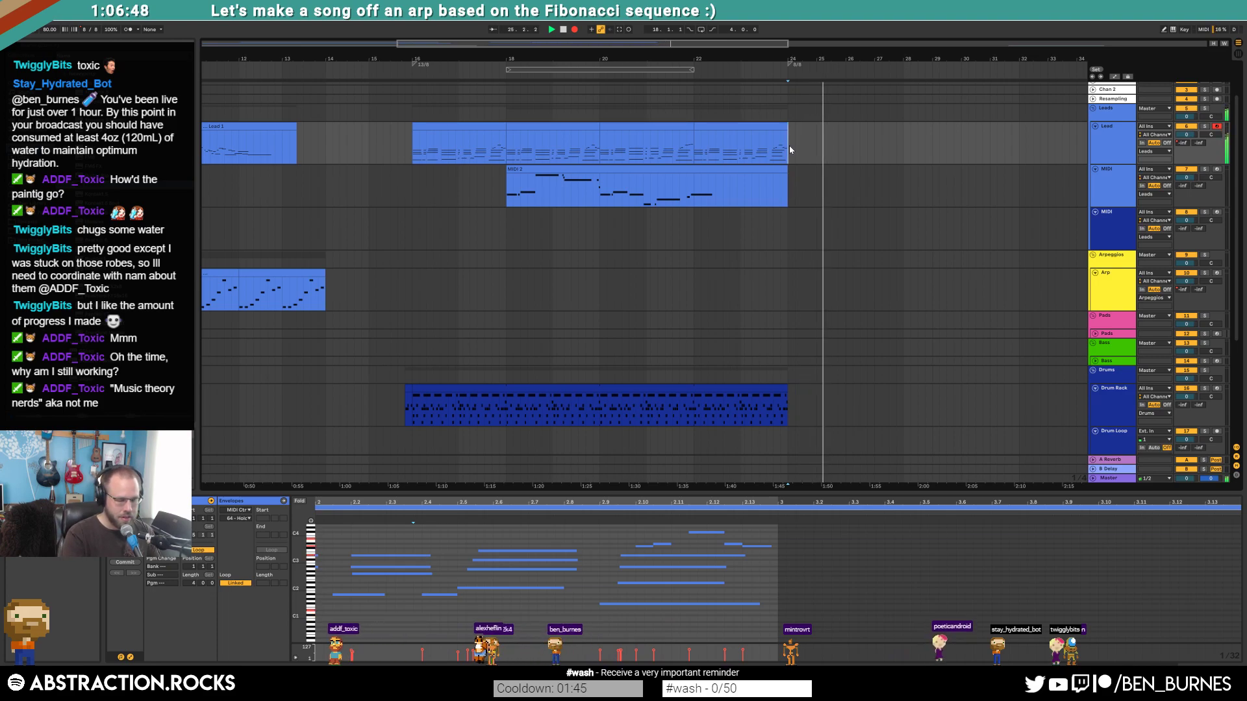
{"action": "key", "text": "space"}
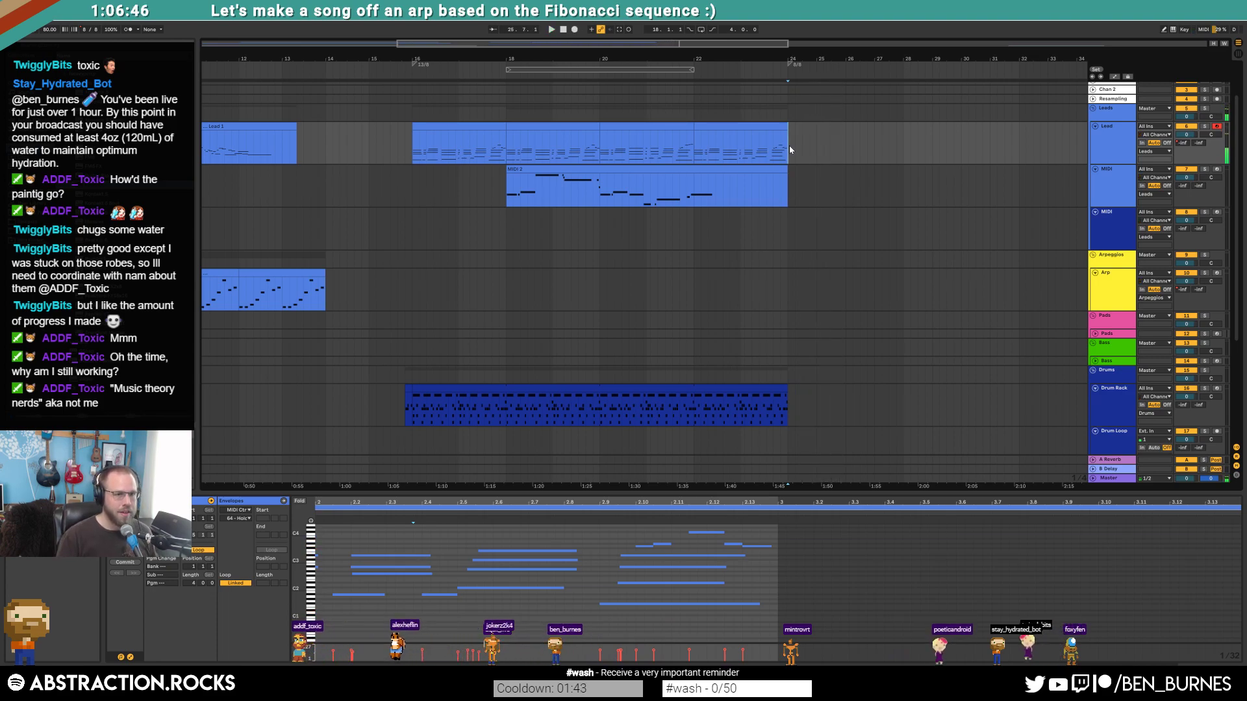
{"action": "left_click", "coordinate": [797, 138]}
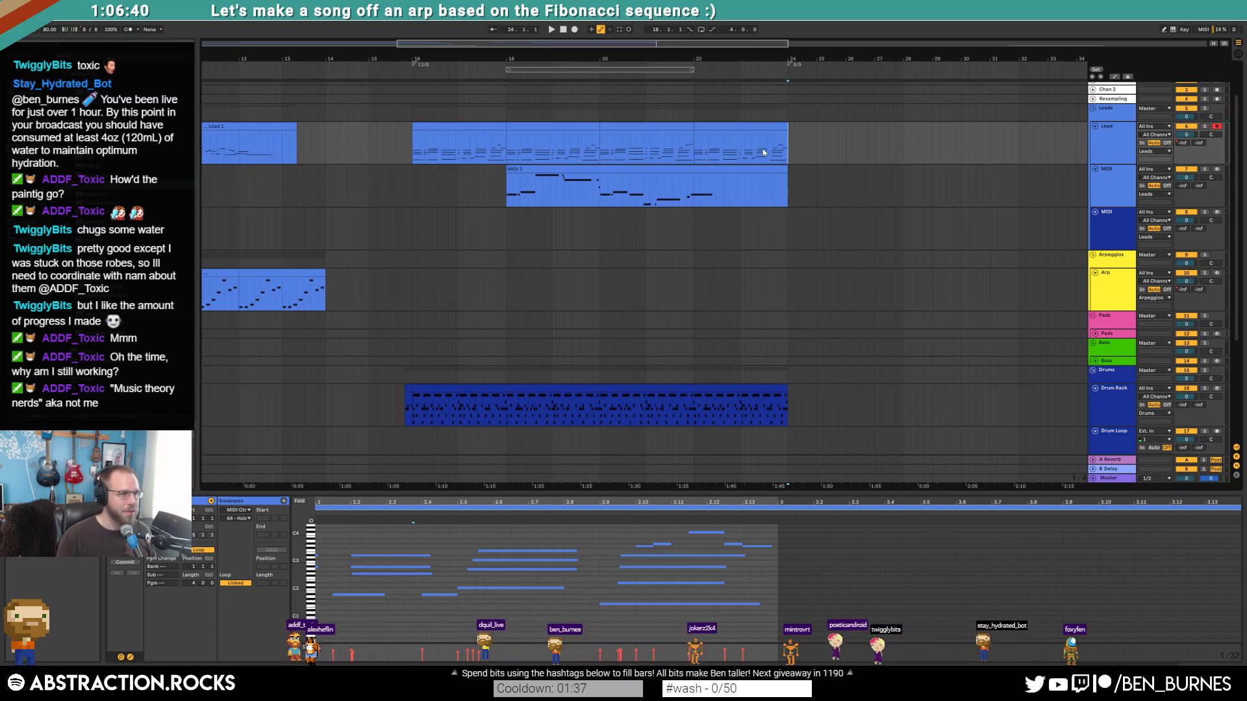
- Start saving the set as a new file in Storage (D:) > Media > Ableton Projects > 2 Hour Tracks 2019
{"action": "key", "text": "ctrl+shift+s"}
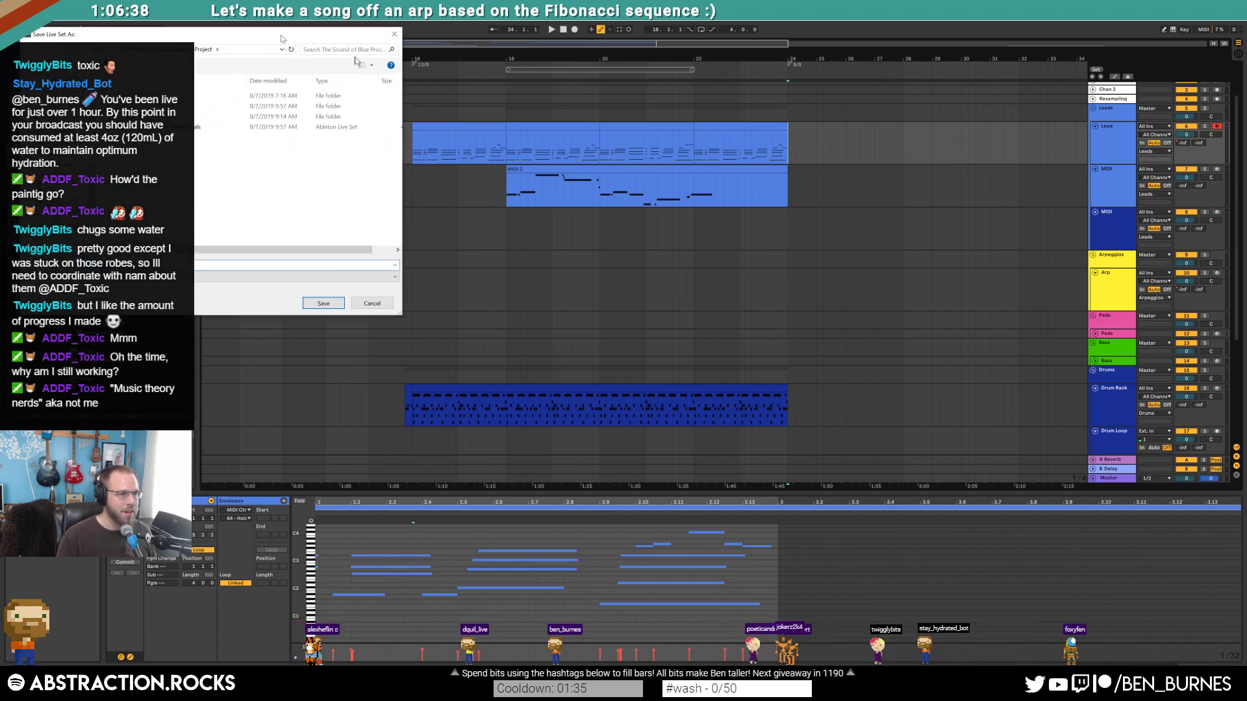
{"action": "left_click", "coordinate": [487, 110]}
{"action": "scroll", "coordinate": [455, 297], "scroll_direction": "down", "scroll_amount": 1}
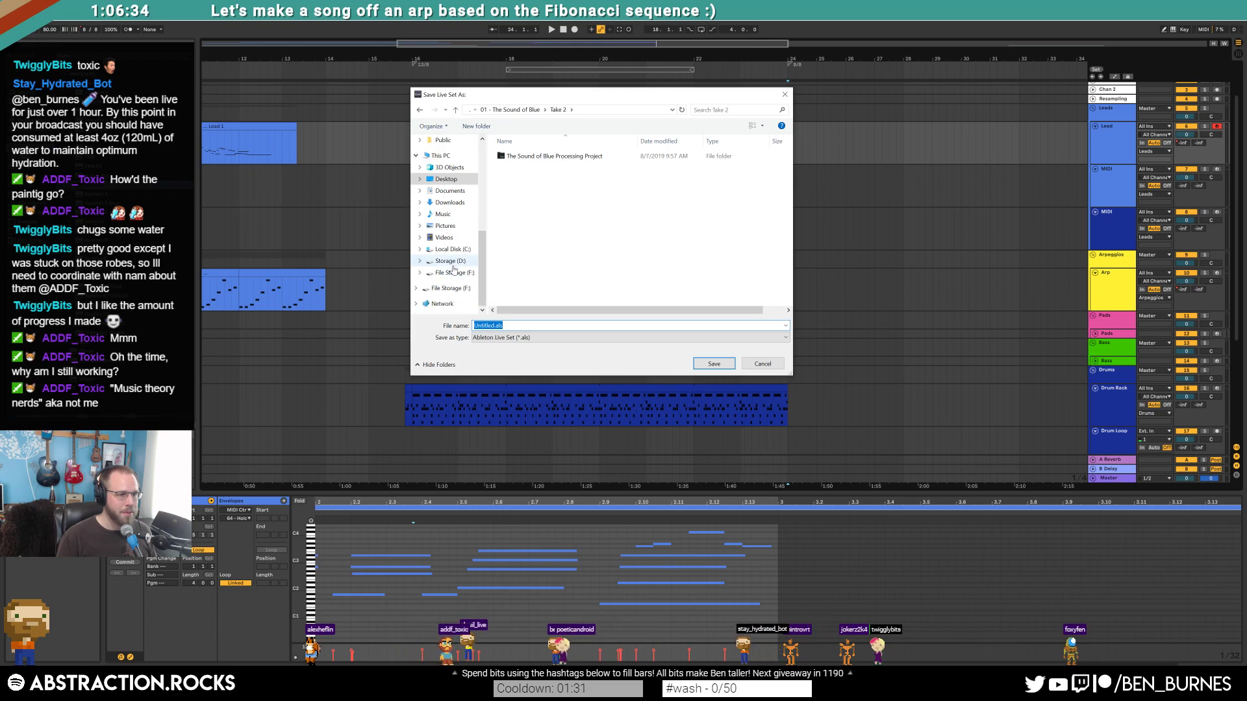
{"action": "left_click", "coordinate": [451, 263]}
{"action": "double_click", "coordinate": [577, 169]}
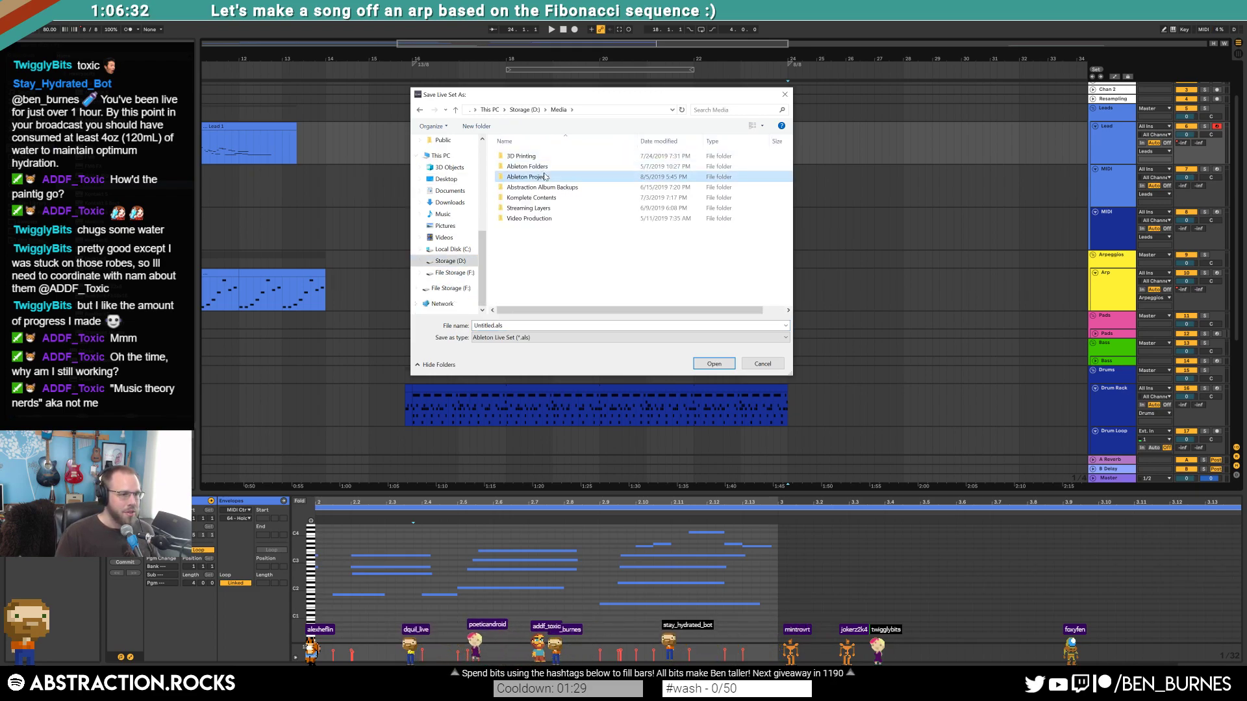
{"action": "double_click", "coordinate": [529, 176]}
{"action": "left_click", "coordinate": [557, 208]}
{"action": "double_click", "coordinate": [556, 209]}
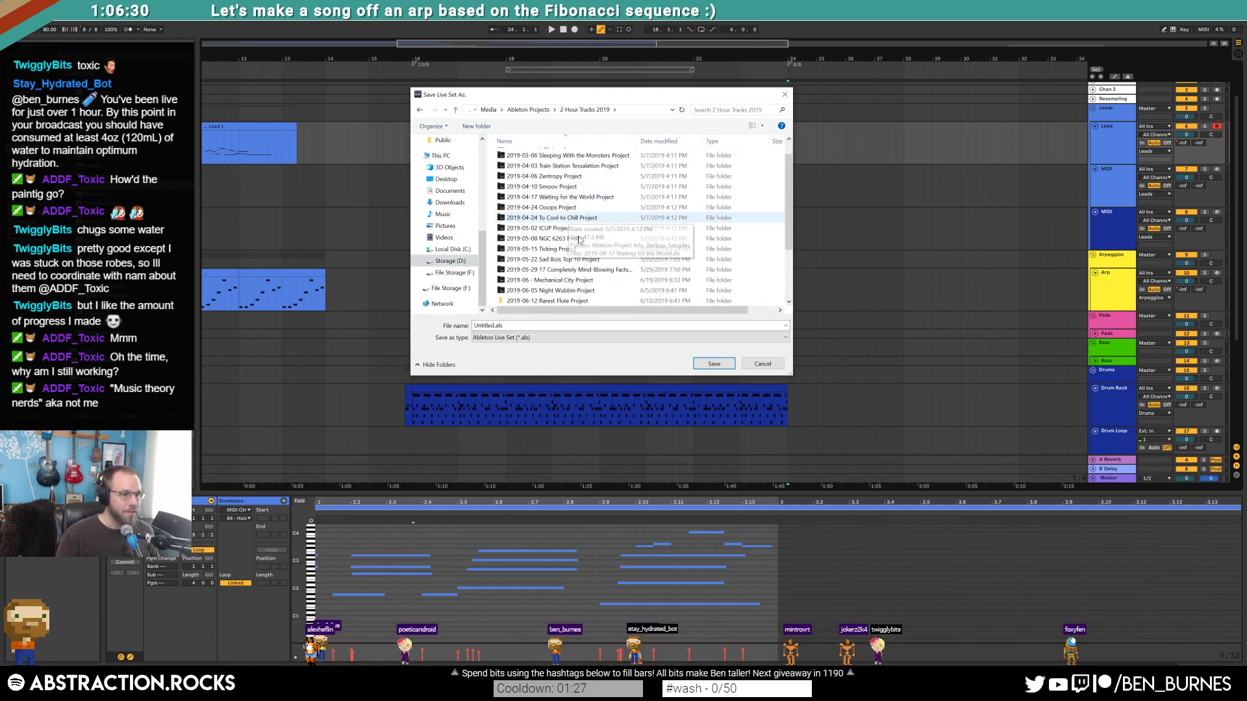
- Save the set in the 2 Hour Tracks 2019 folder as "2019-08-07 Fibonacci's Legacy"
{"action": "scroll", "coordinate": [567, 227], "scroll_direction": "down", "scroll_amount": 3}
{"action": "left_click", "coordinate": [573, 301]}
{"action": "left_click", "coordinate": [487, 326]}
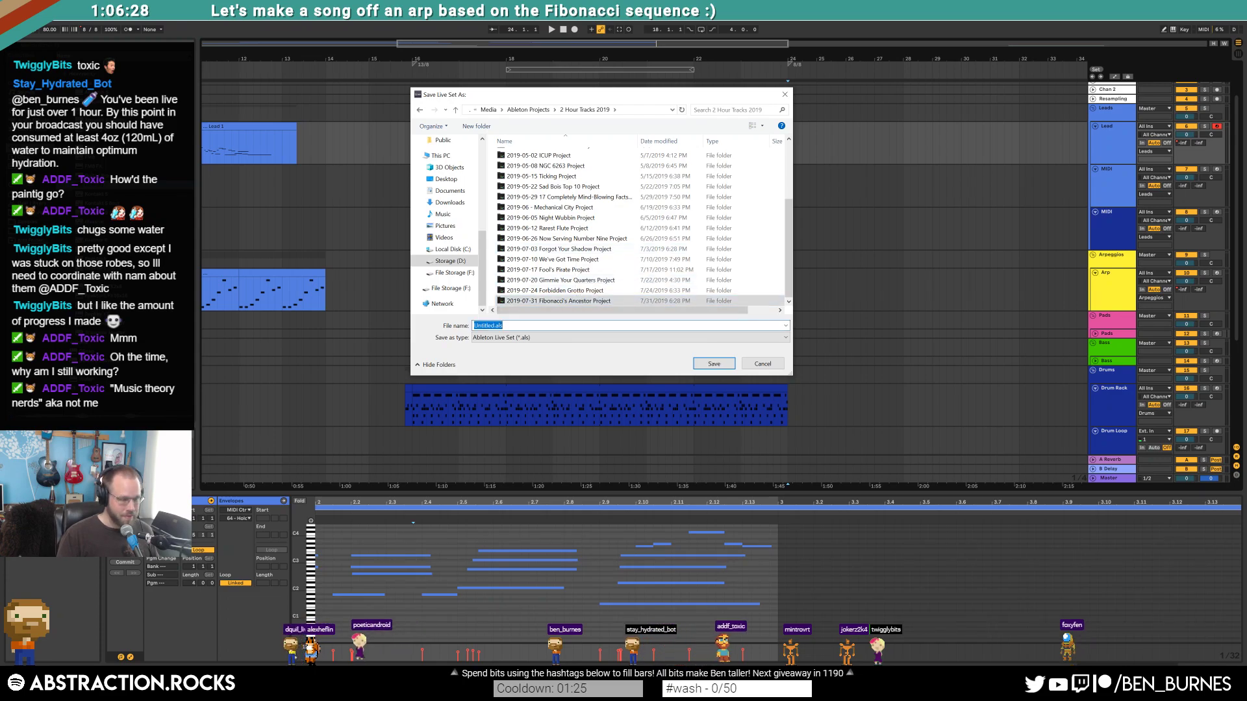
{"action": "type", "text": "2019-08-"}
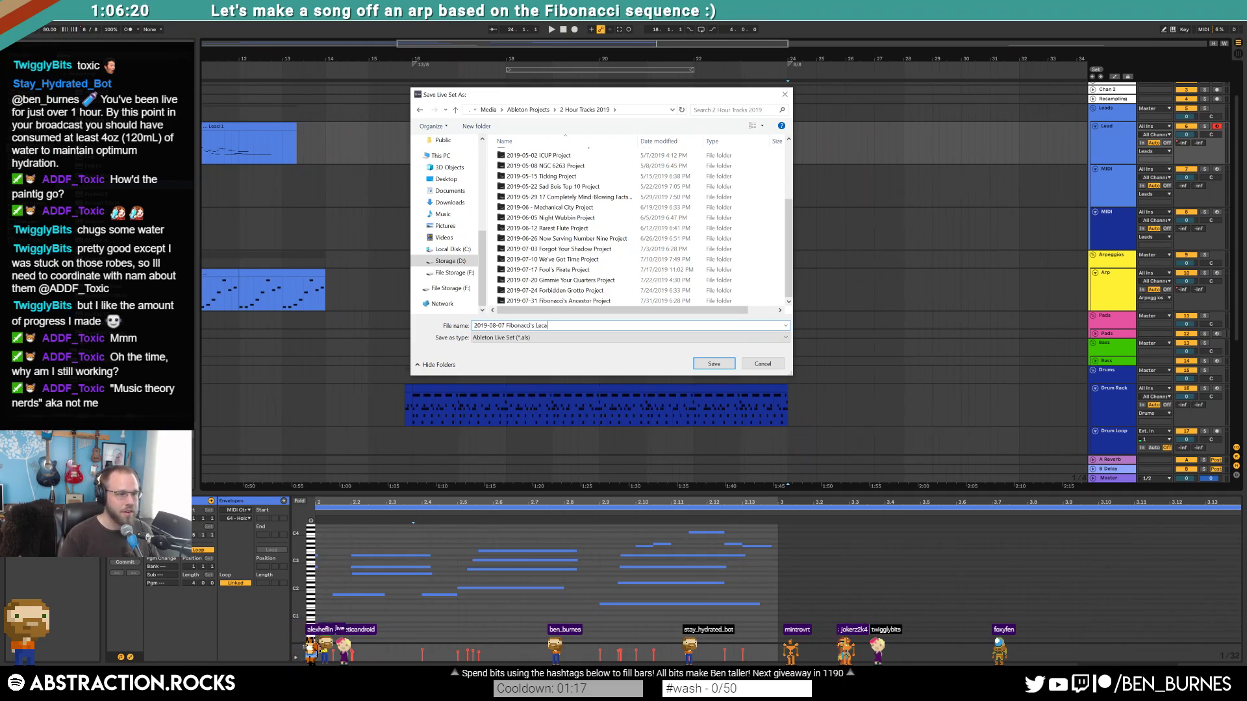
{"action": "type", "text": "07 Fibonacci's Legaci"}
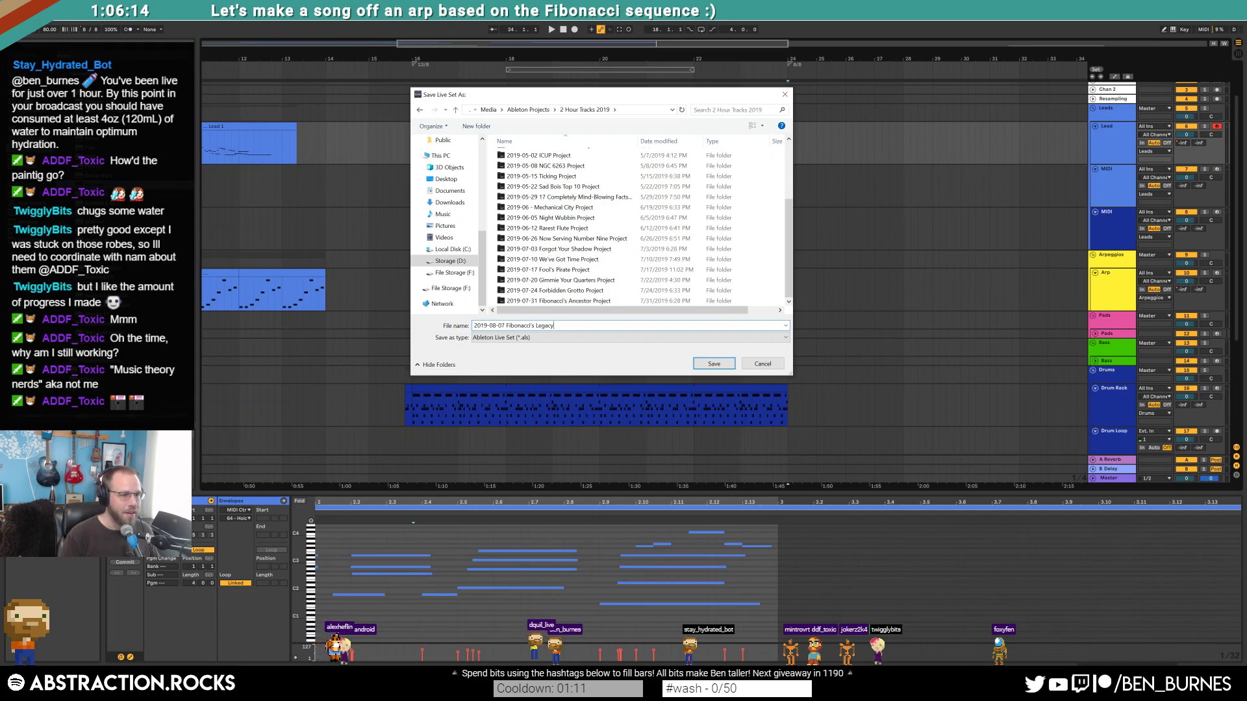
{"action": "key", "text": "Return"}
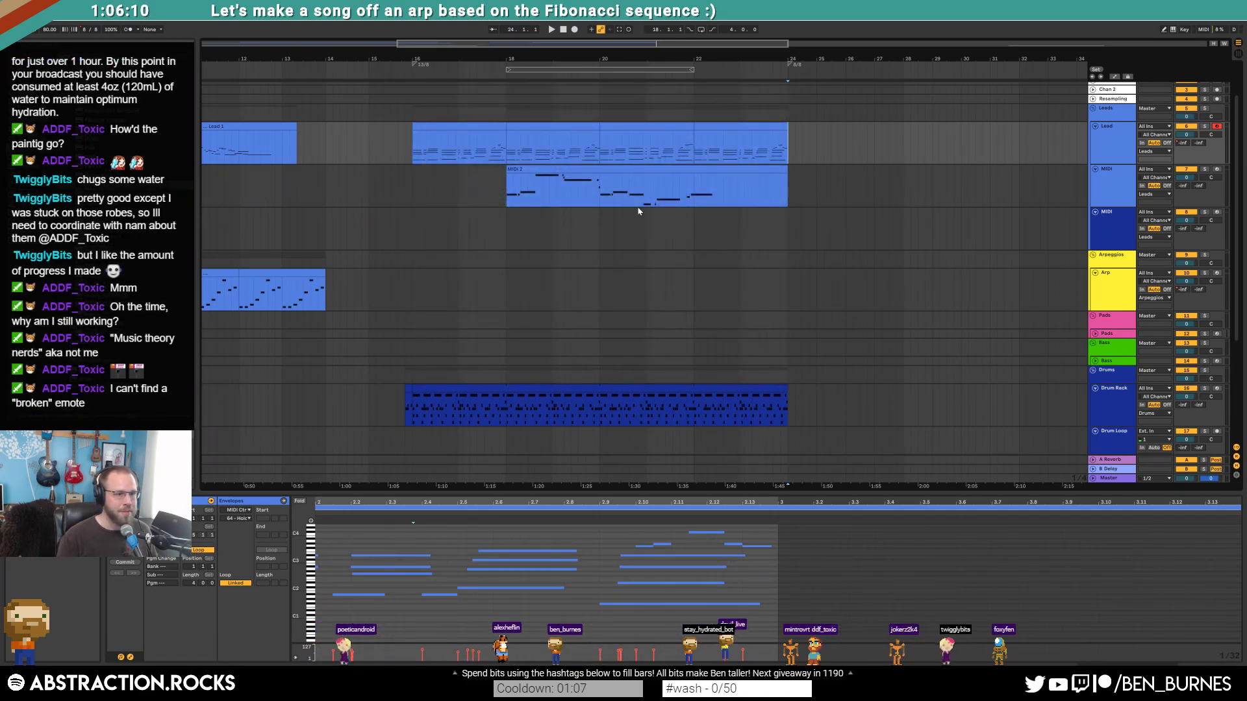
- Reopen the recently saved set "2019-08-07 Fibonacci's Legacy" in place of the blank set
{"action": "left_click", "coordinate": [698, 192]}
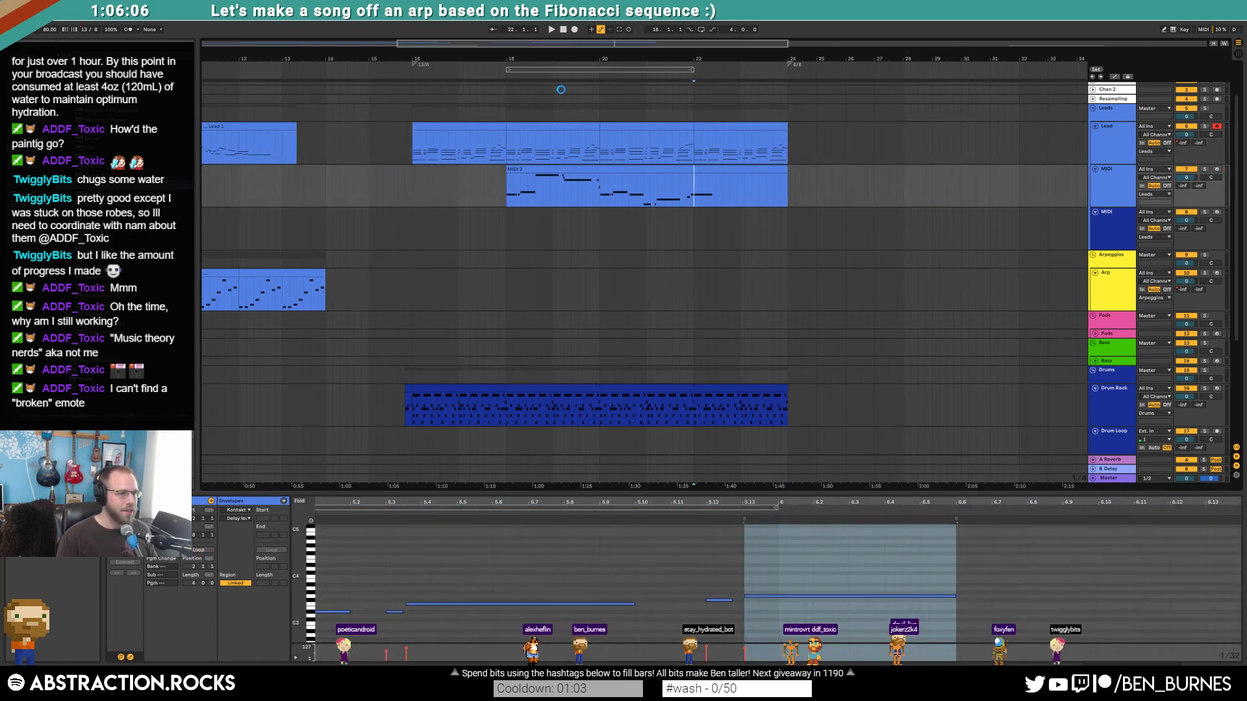
{"action": "key", "text": "super+d"}
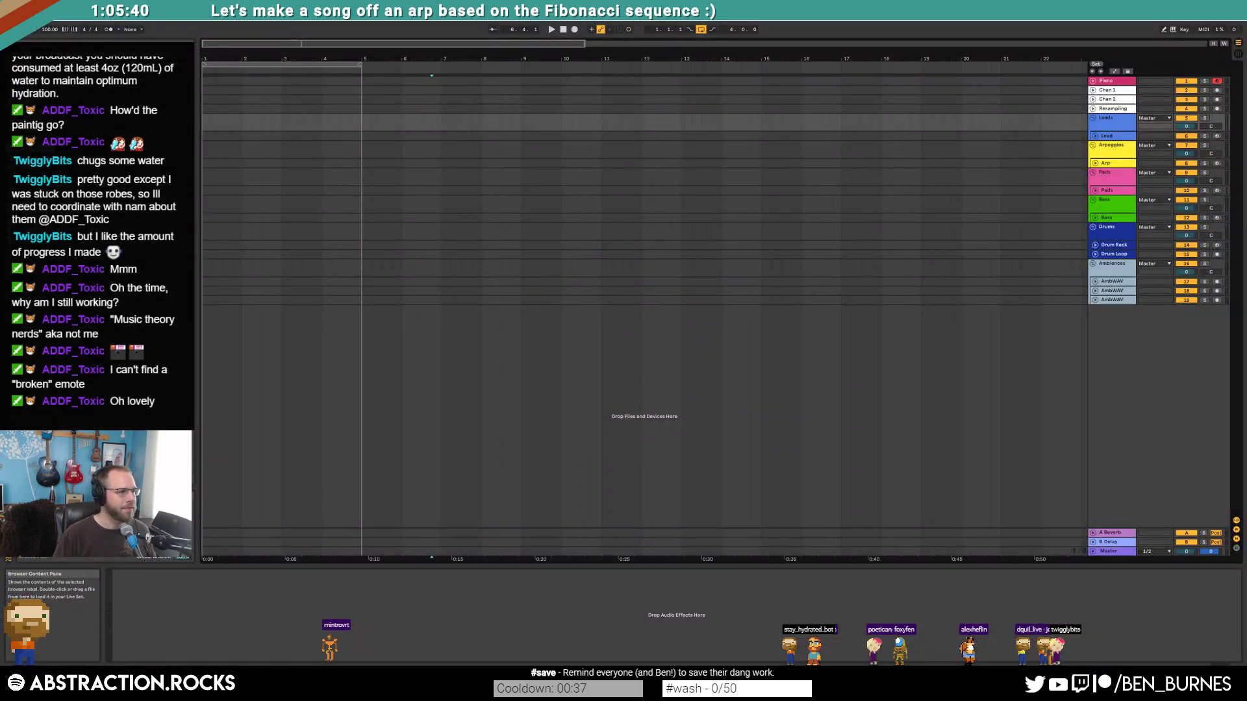
{"action": "left_click", "coordinate": [9, 17]}
{"action": "mouse_move", "coordinate": [65, 47]}
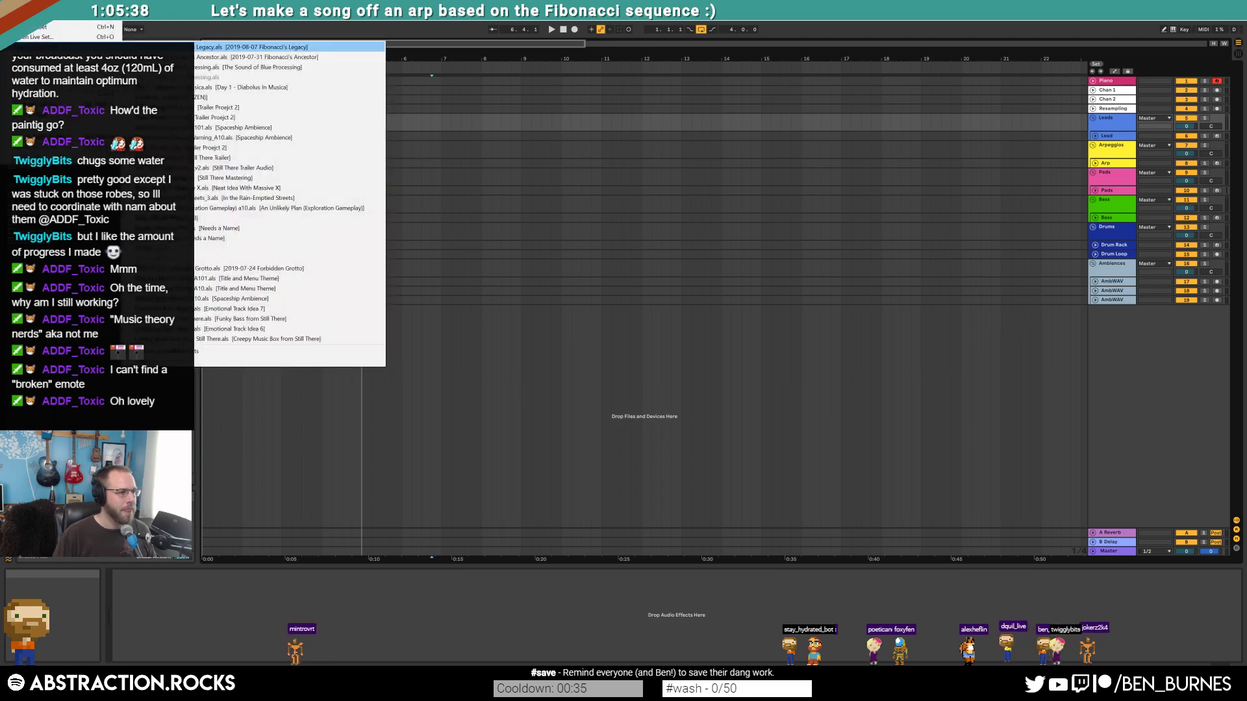
{"action": "left_click", "coordinate": [261, 48]}
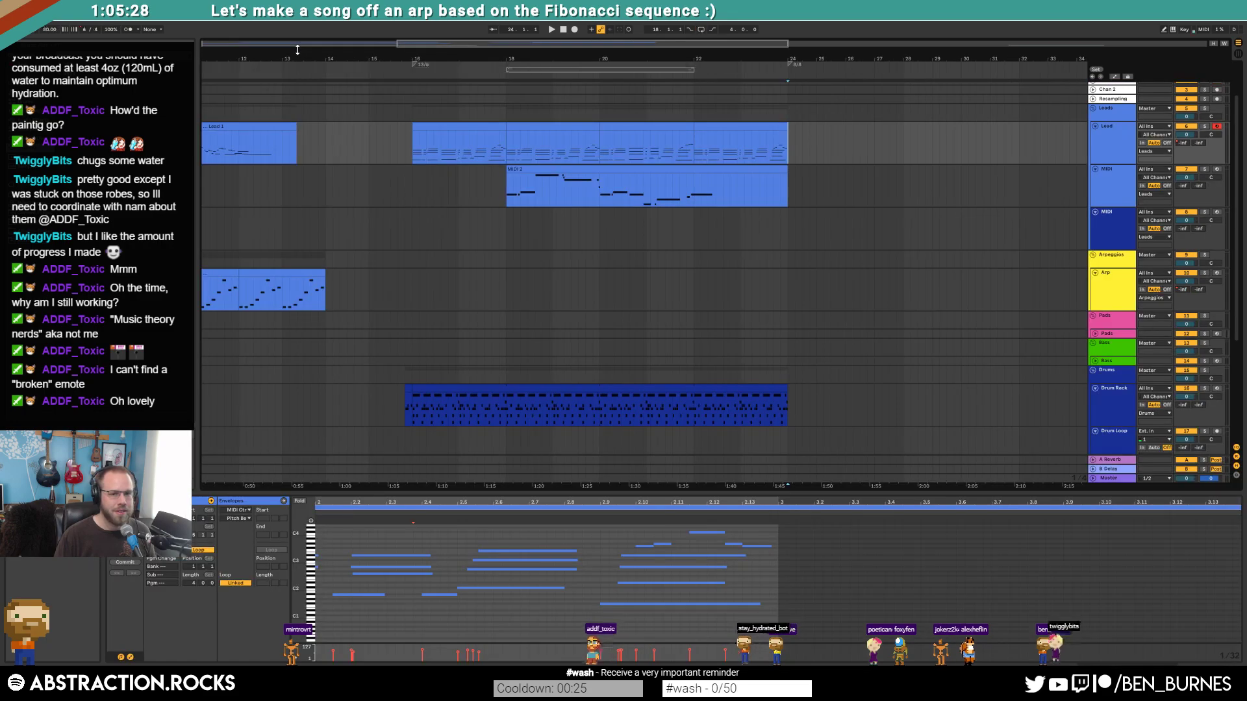
- Record new chords on the armed Lead track from the 8/8 change at bar 24, then delete the unneeded rest of the take
{"action": "left_click_drag", "start_coordinate": [484, 43], "coordinate": [484, 30]}
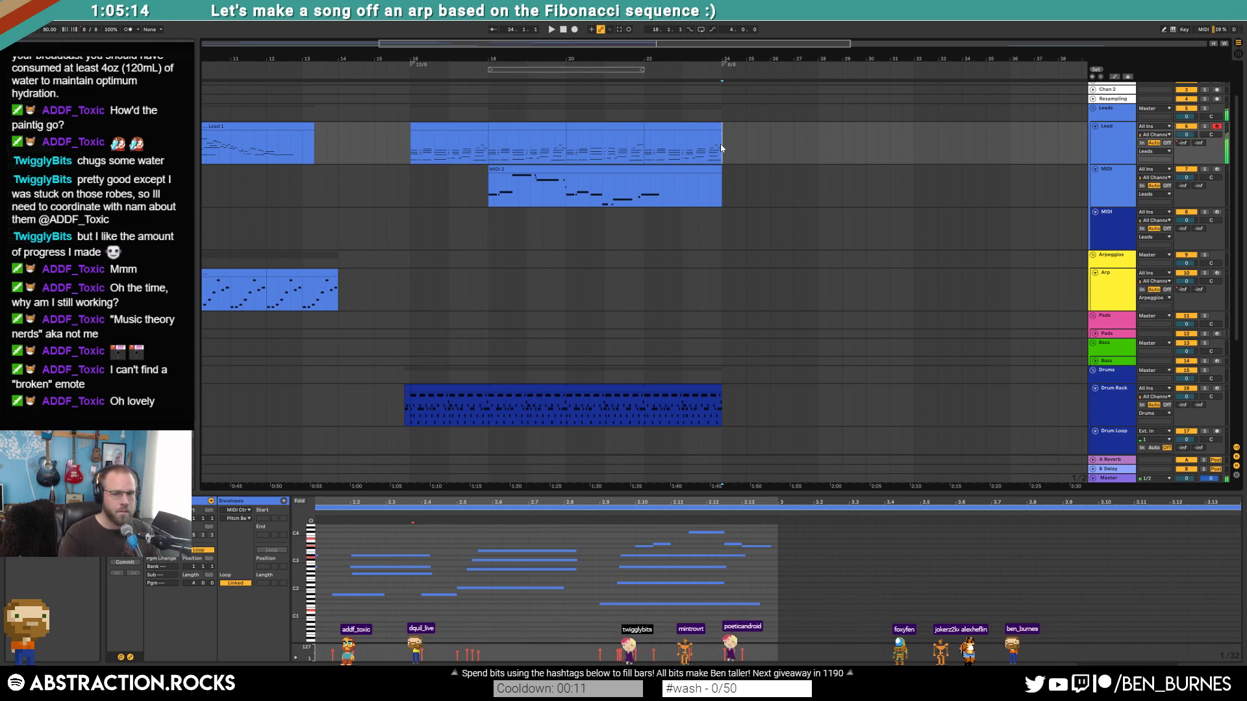
{"action": "left_click_drag", "start_coordinate": [722, 59], "coordinate": [598, 205]}
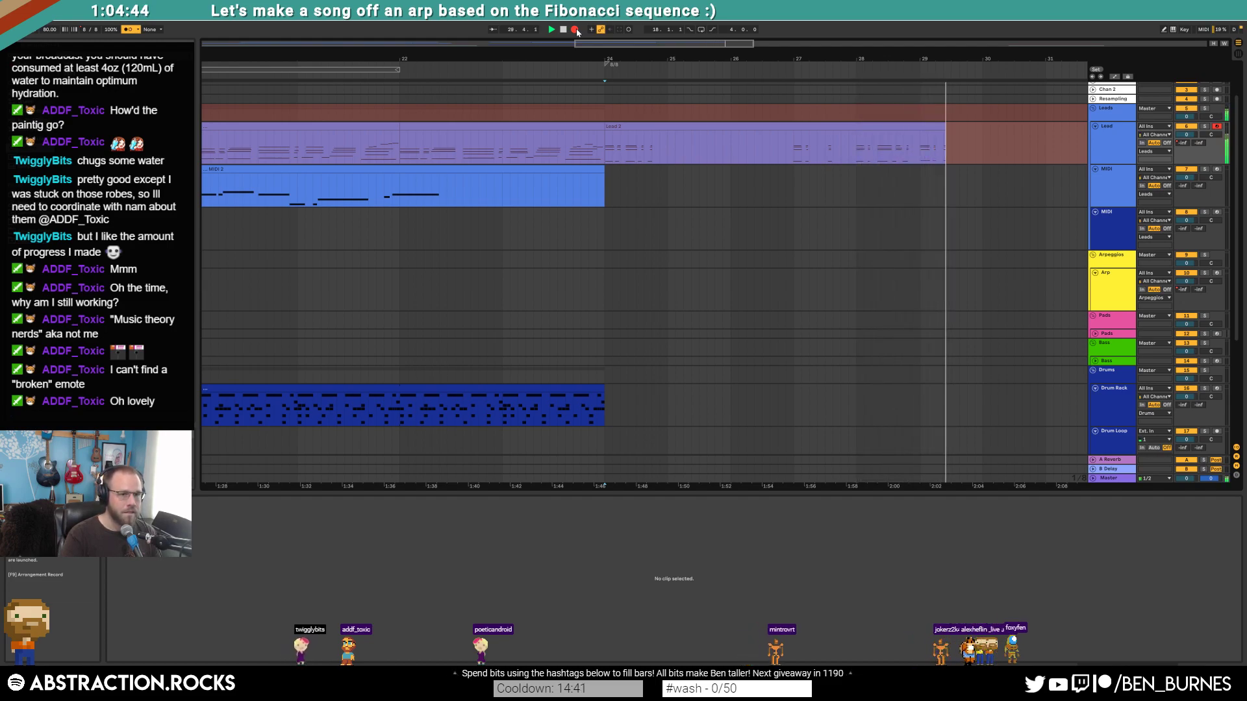
{"action": "key", "text": "space"}
{"action": "left_click_drag", "start_coordinate": [983, 144], "coordinate": [614, 140]}
{"action": "left_click_drag", "start_coordinate": [857, 135], "coordinate": [712, 133]}
{"action": "key", "text": "Delete"}
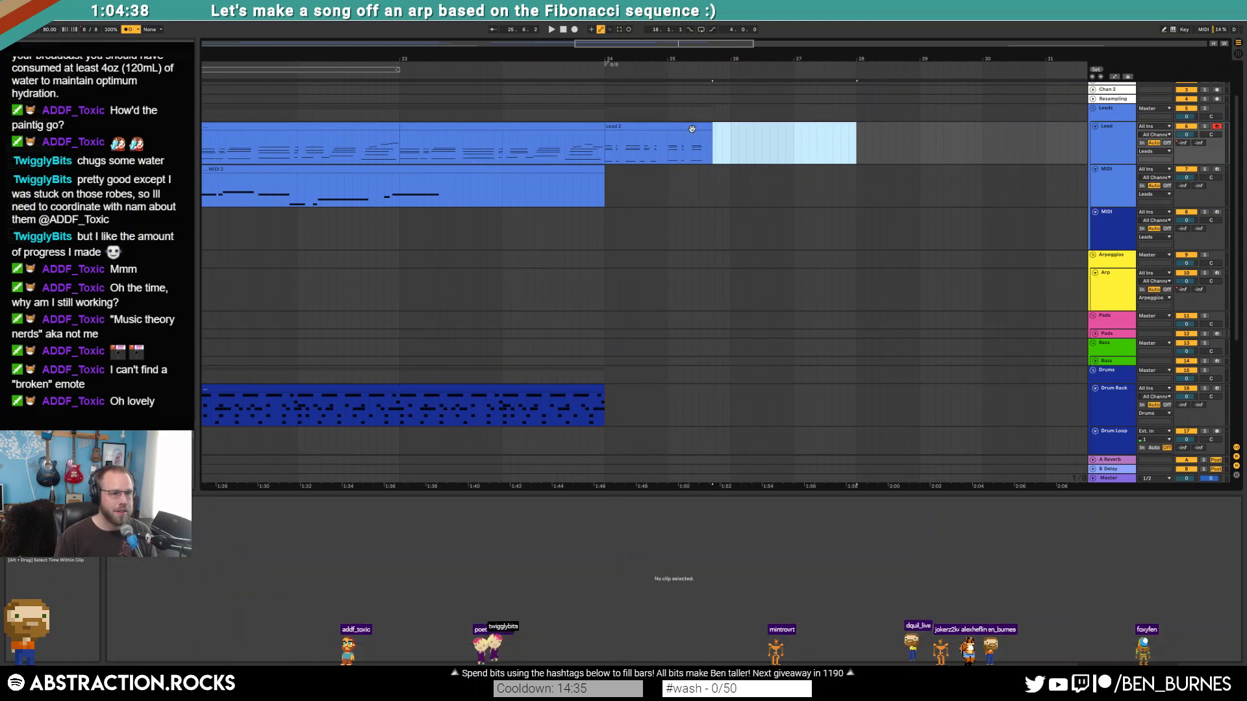
- Open the new Lead clip's notes, select its first chord, and play the clip from its start
{"action": "left_click", "coordinate": [676, 127]}
{"action": "left_click_drag", "start_coordinate": [305, 589], "coordinate": [313, 588]}
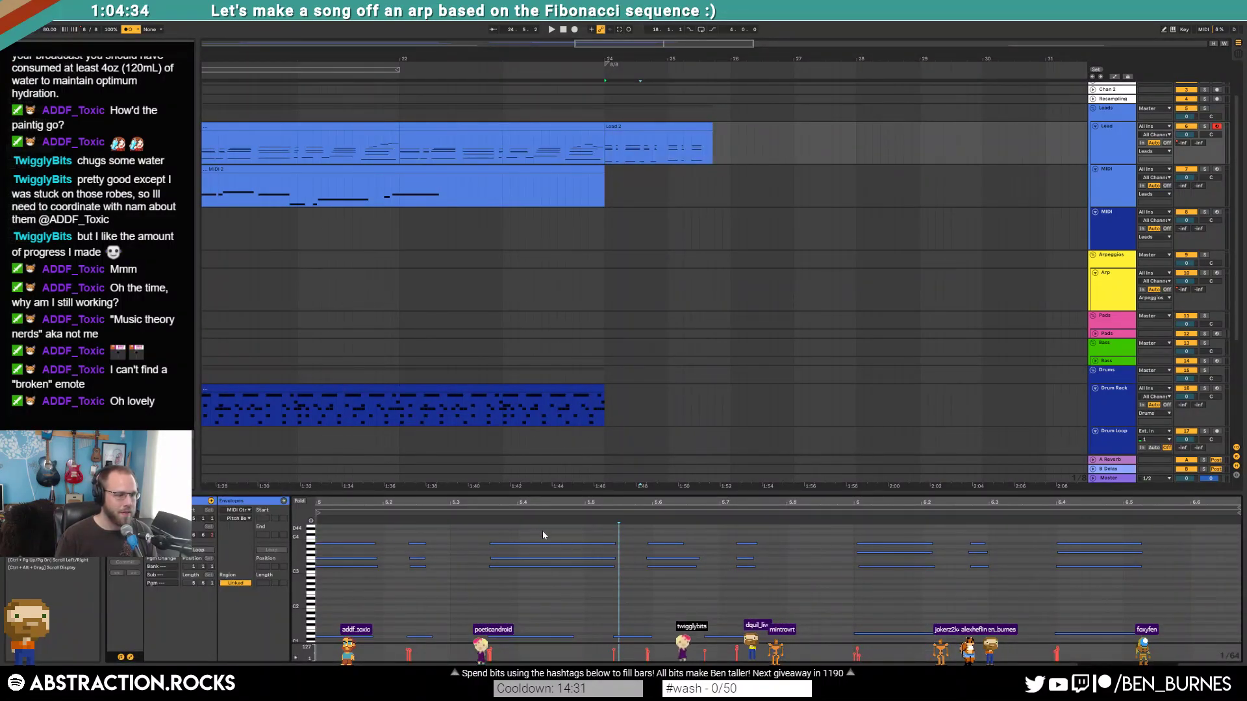
{"action": "key", "text": "space"}
{"action": "key", "text": "space"}
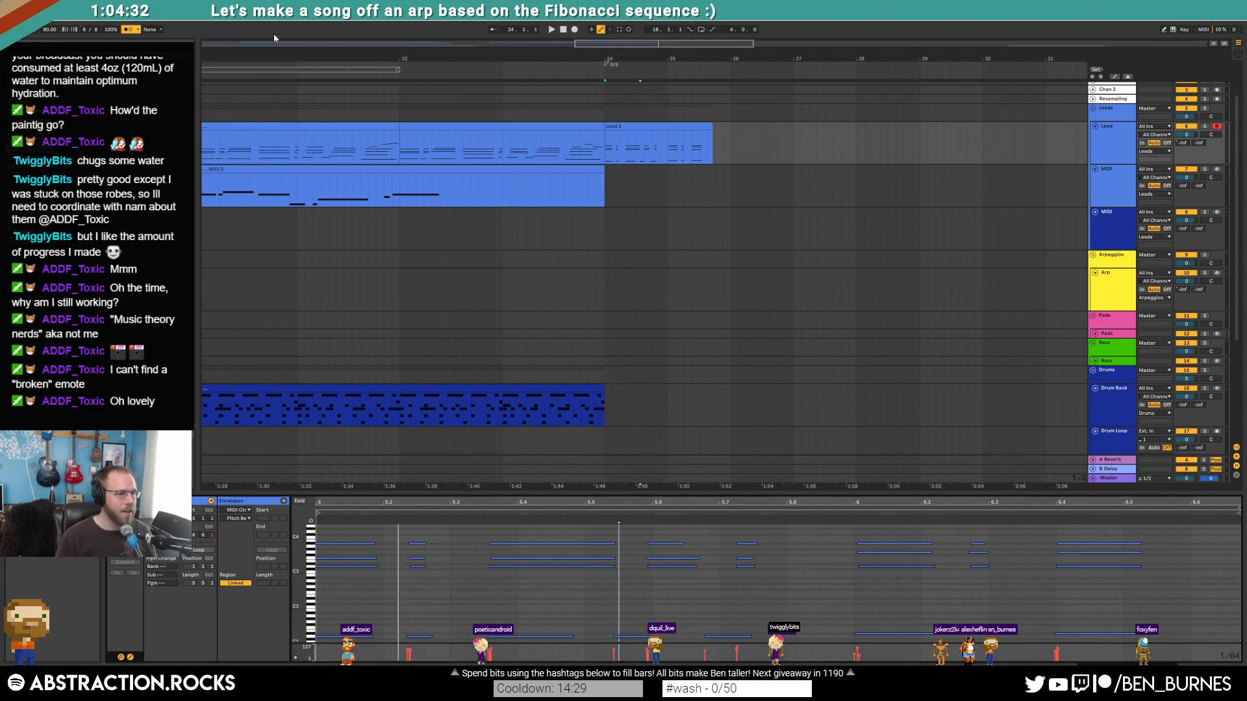
{"action": "left_click_drag", "start_coordinate": [317, 523], "coordinate": [380, 523]}
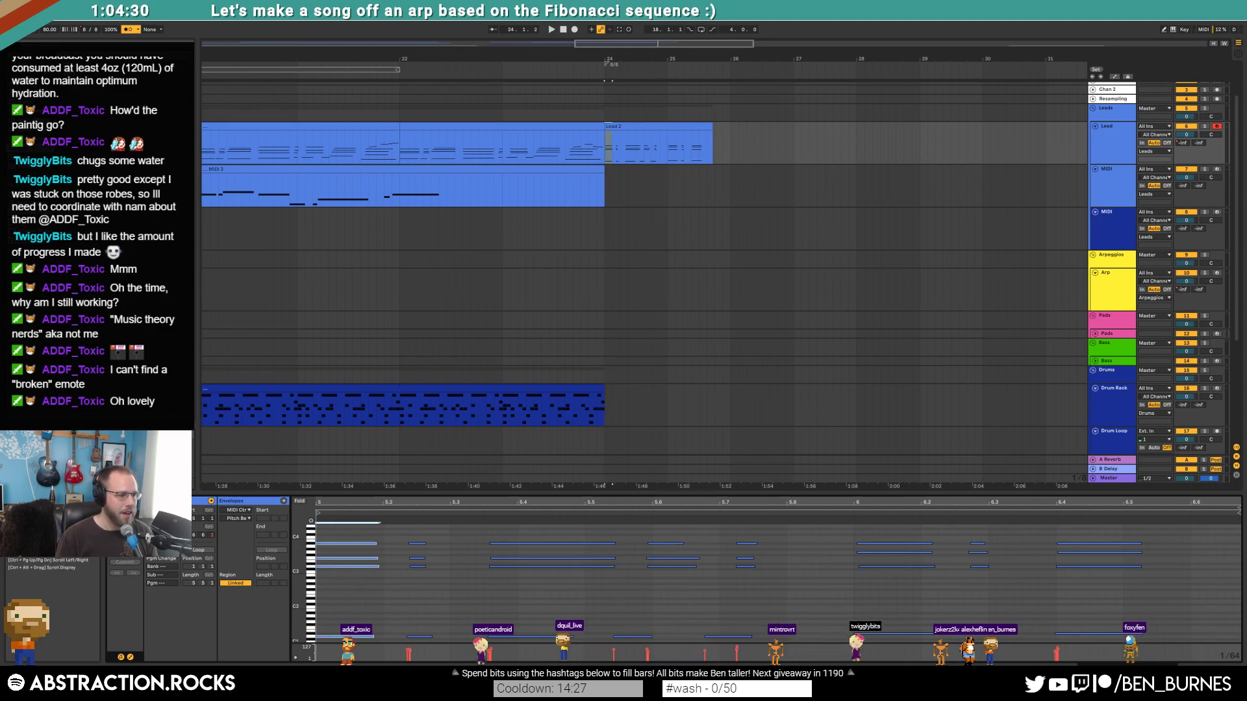
{"action": "scroll", "coordinate": [777, 581], "scroll_direction": "left", "scroll_amount": 1}
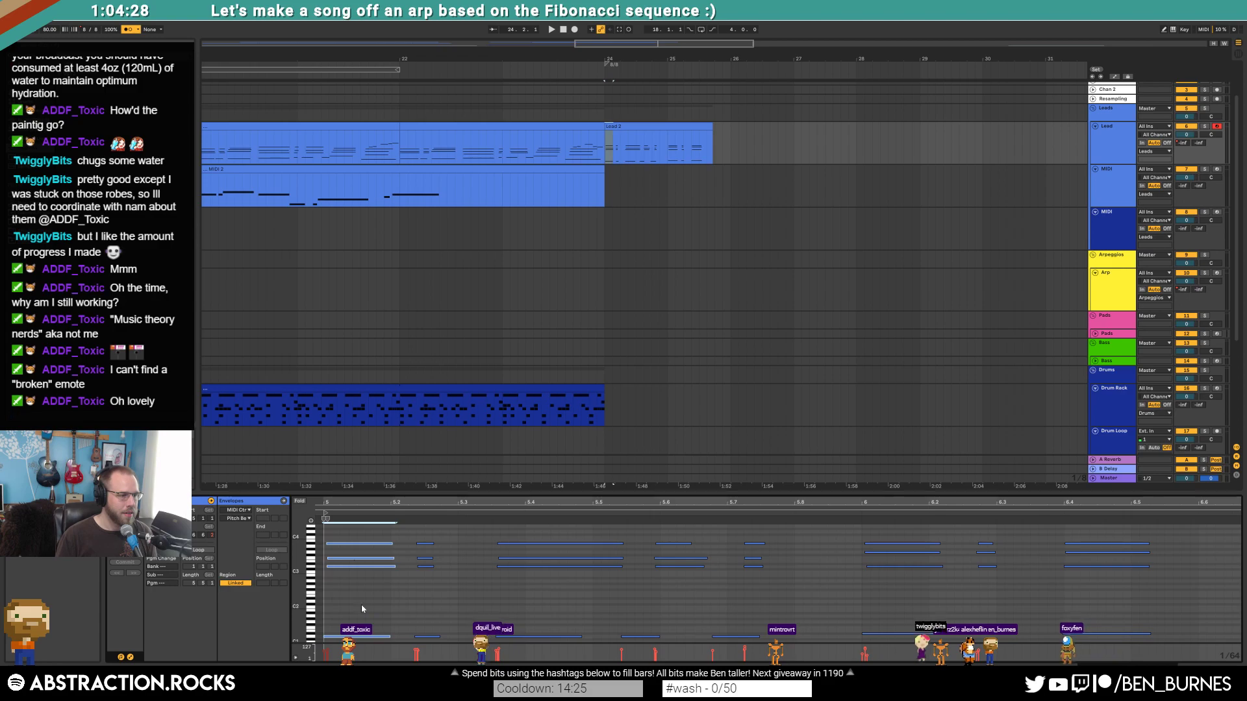
{"action": "key", "text": "space"}
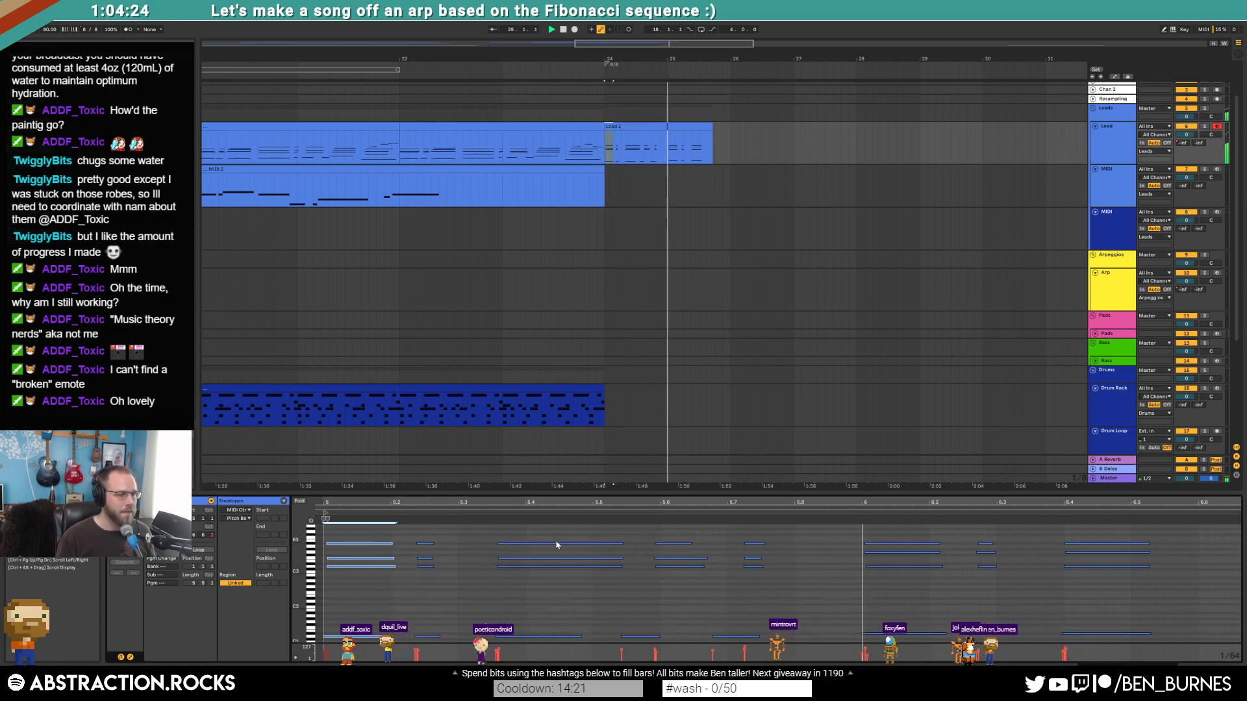
{"action": "key", "text": "space"}
- Shift the two chords after beat 6 in the Lead clip's first bar later, moving the second chord slightly further
{"action": "left_click_drag", "start_coordinate": [644, 540], "coordinate": [776, 643]}
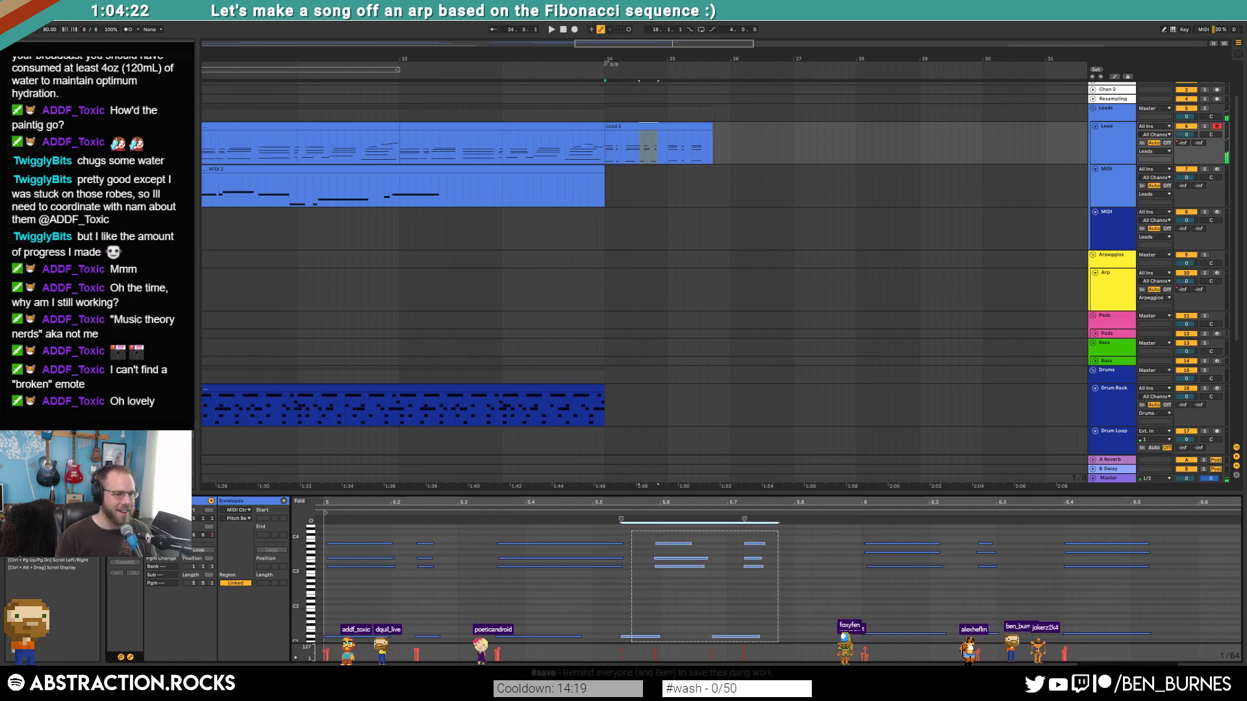
{"action": "key", "text": "Right"}
{"action": "key", "text": "Right"}
{"action": "key", "text": "Right"}
{"action": "key", "text": "Right"}
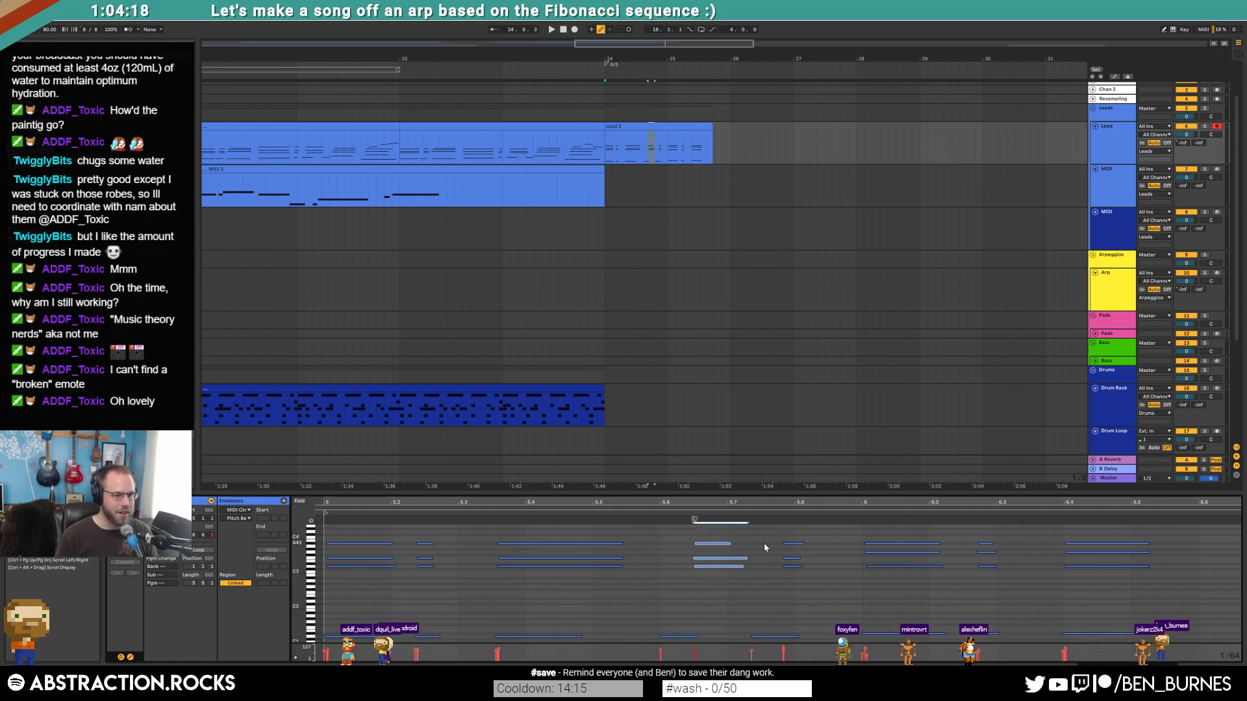
{"action": "key", "text": "Right"}
{"action": "key", "text": "Right"}
{"action": "key", "text": "Right"}
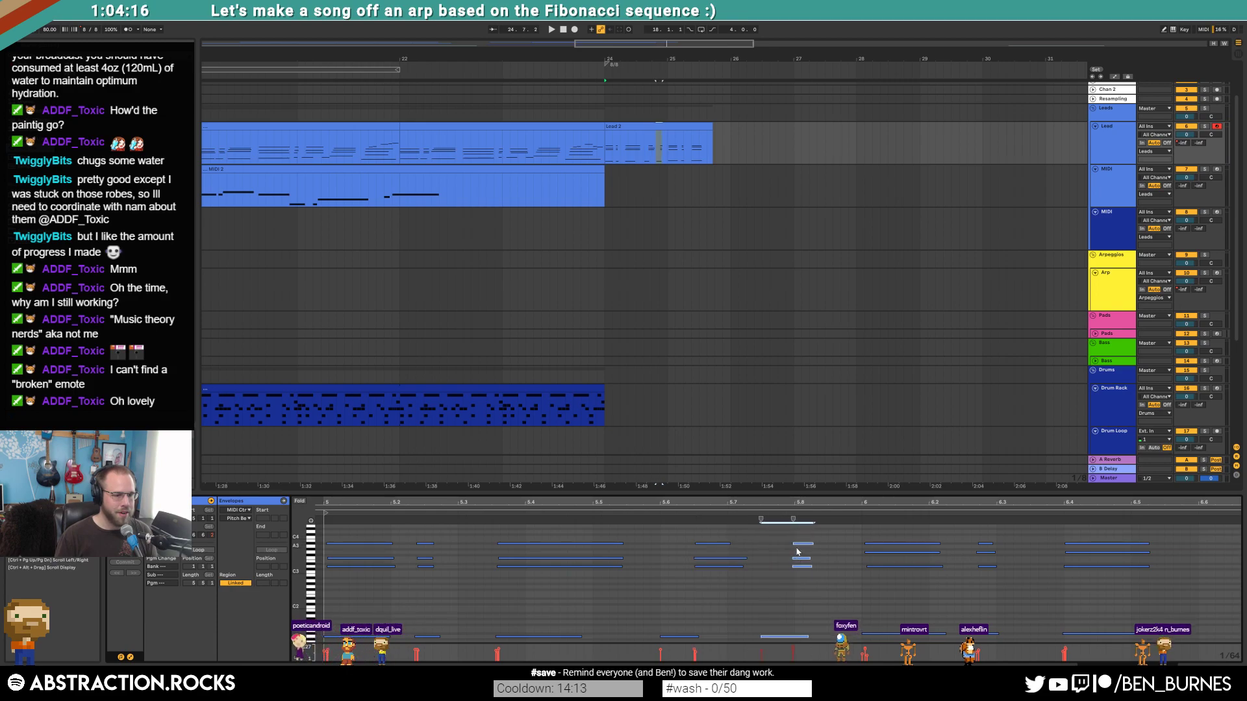
{"action": "left_click_drag", "start_coordinate": [953, 498], "coordinate": [953, 455]}
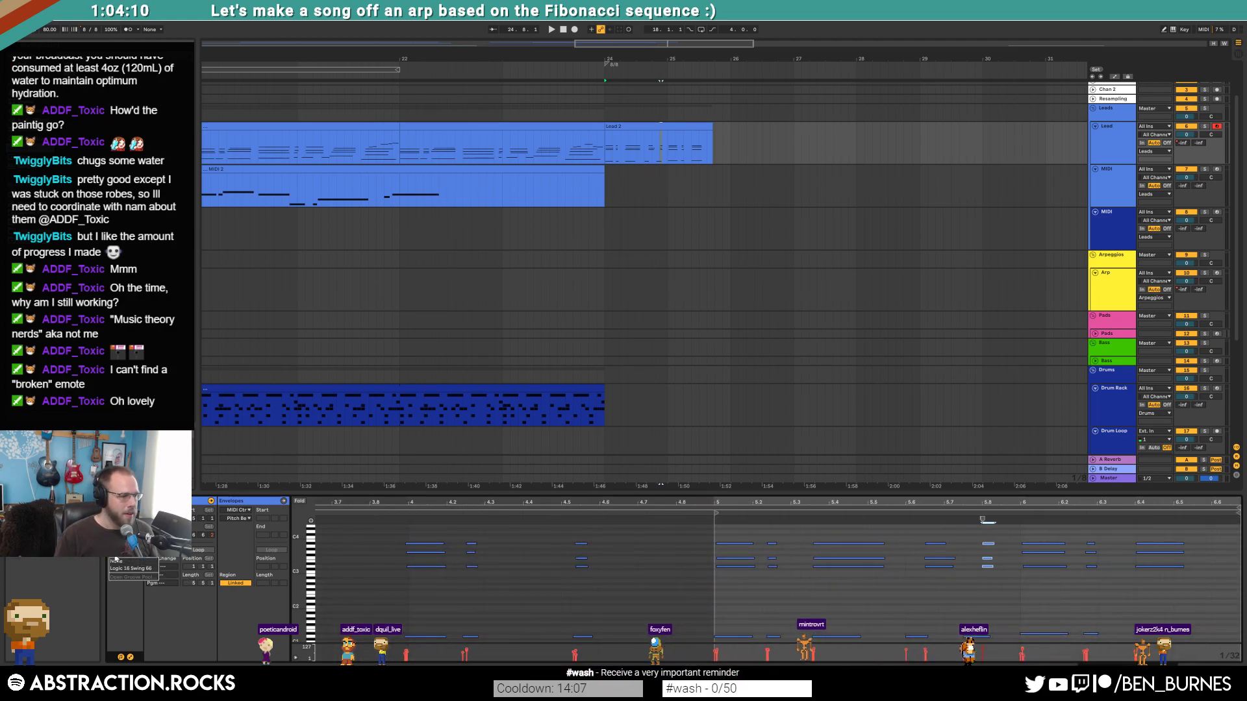
- Loop playback over the new Lead clip and extend both the clip and the arrangement loop to bar 26
{"action": "left_click", "coordinate": [652, 129]}
{"action": "key", "text": "ctrl+l"}
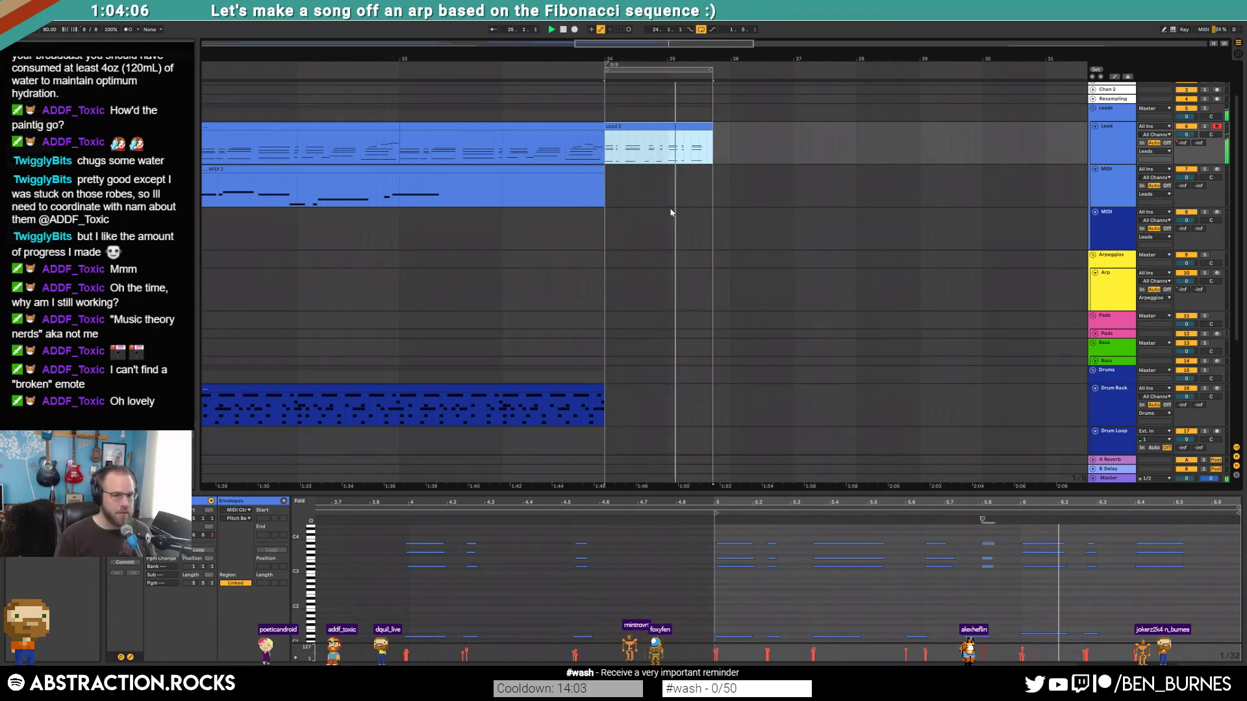
{"action": "left_click_drag", "start_coordinate": [713, 132], "coordinate": [737, 132]}
{"action": "left_click", "coordinate": [682, 238]}
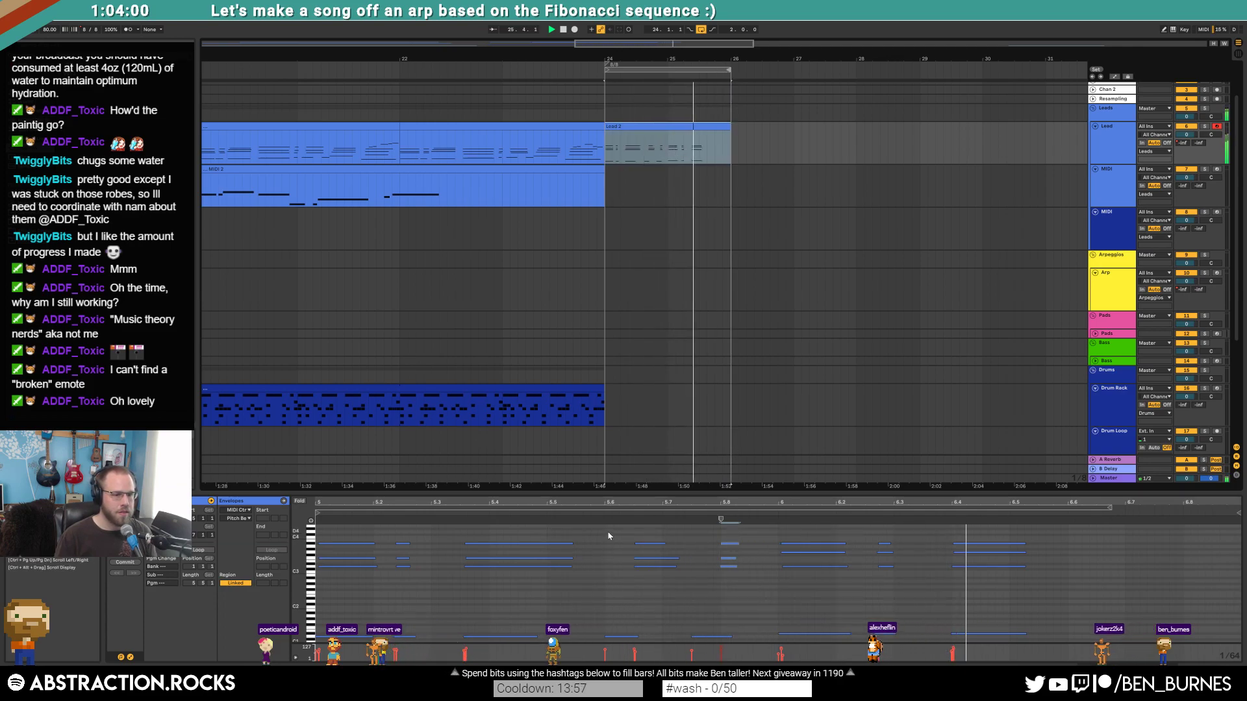
- Lengthen the last chord in the new Lead clip and extend the clip's own loop toward the end of its second bar
{"action": "left_click_drag", "start_coordinate": [979, 530], "coordinate": [1008, 631]}
{"action": "key", "text": "shift+Right"}
{"action": "key", "text": "shift+Right"}
{"action": "key", "text": "shift+Right"}
{"action": "key", "text": "shift+Right"}
{"action": "key", "text": "shift+Right"}
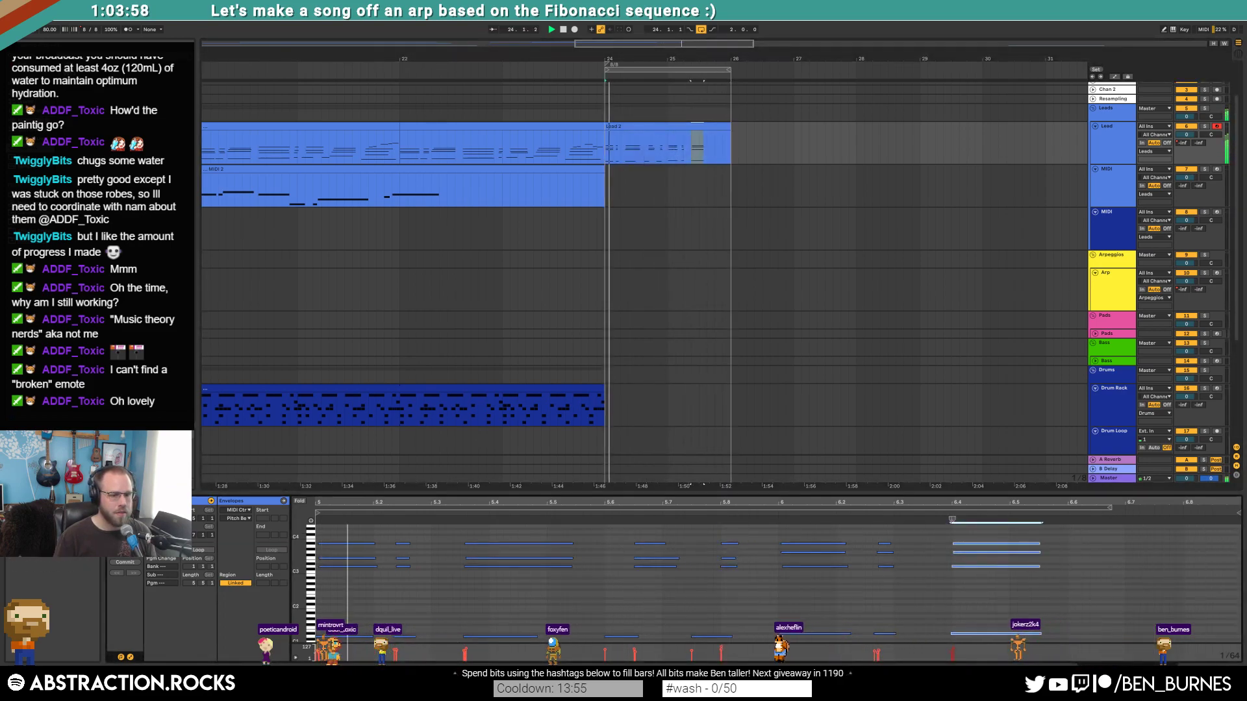
{"action": "key", "text": "shift+Right"}
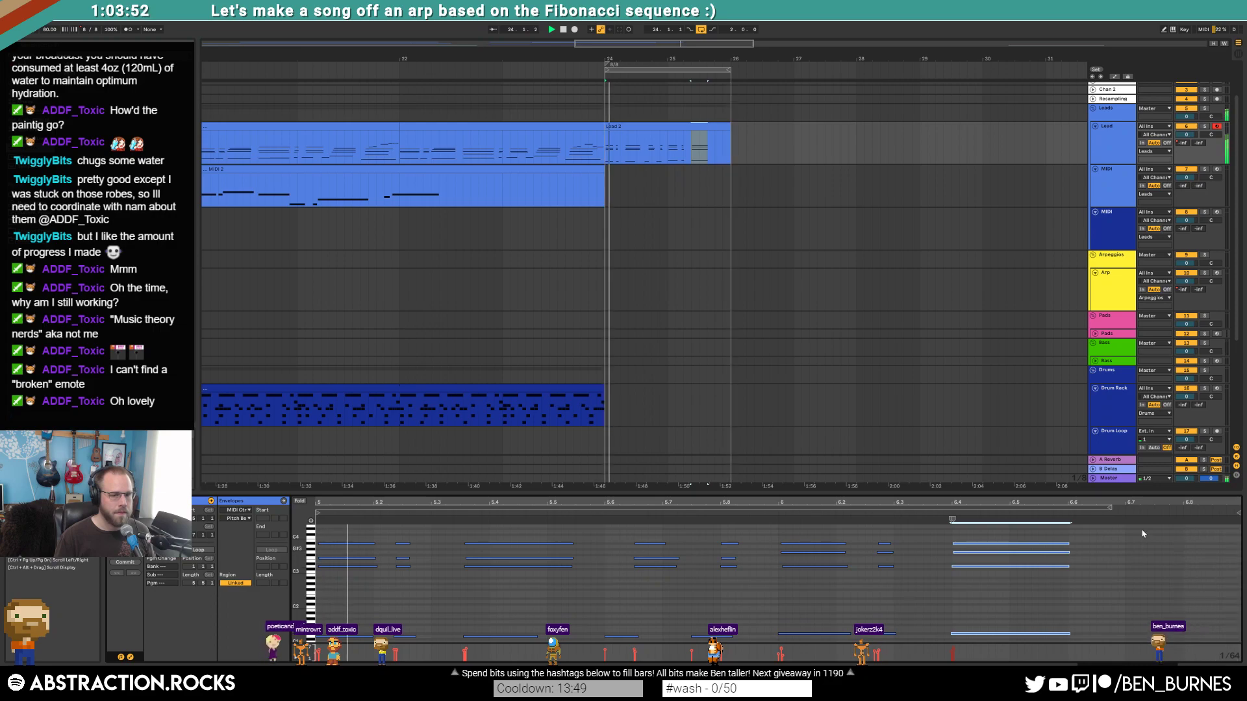
{"action": "left_click_drag", "start_coordinate": [1105, 511], "coordinate": [1237, 509]}
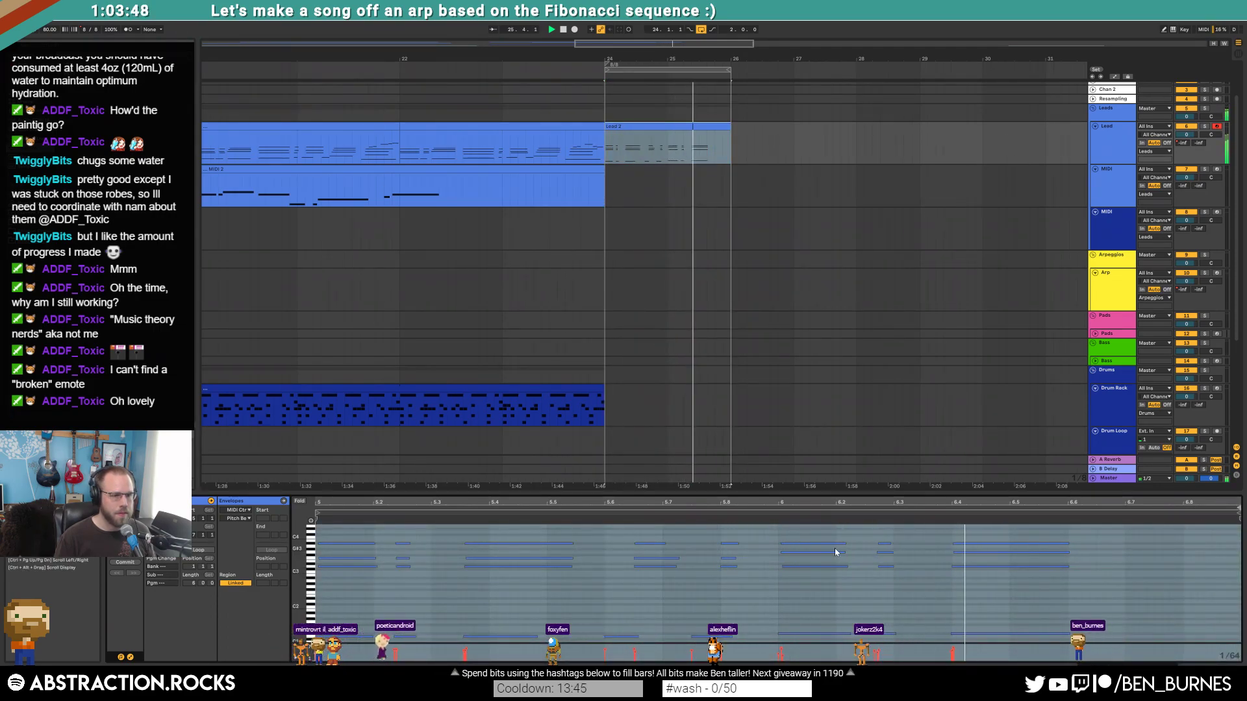
- Insert an empty MIDI clip on the Drum Rack track from bar 24 to bar 26, matching the new Lead clip
{"action": "left_click", "coordinate": [622, 150]}
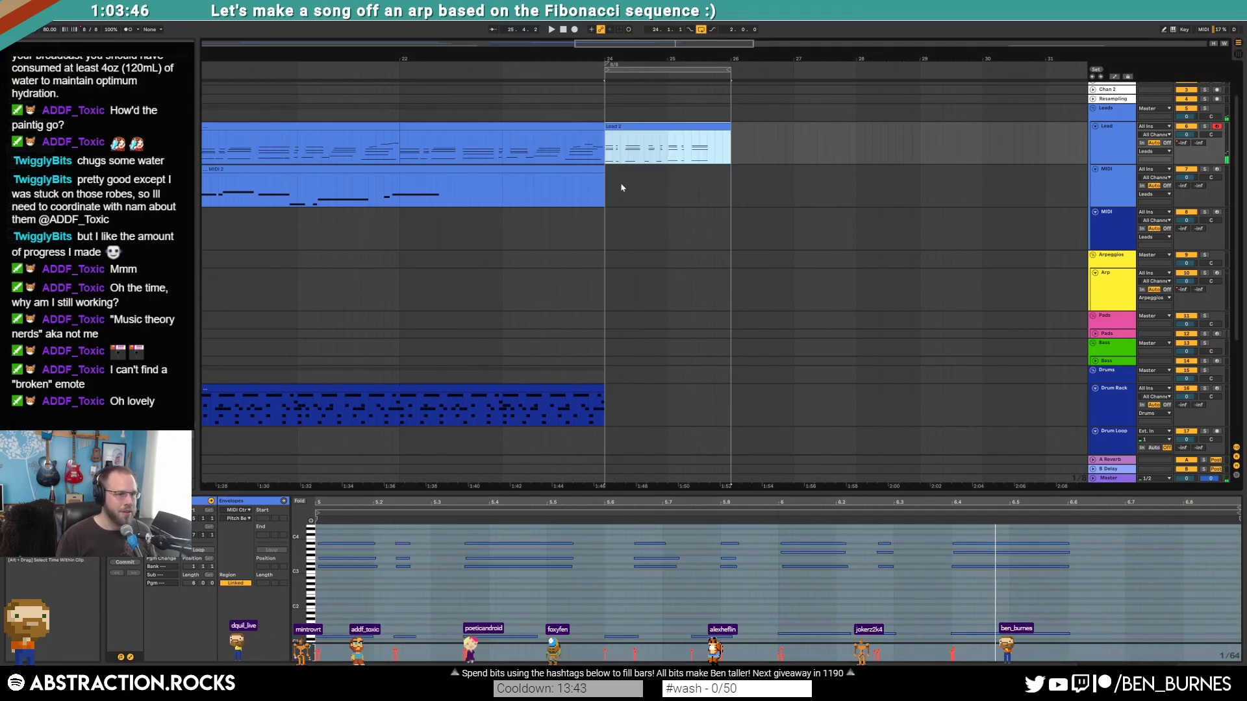
{"action": "left_click_drag", "start_coordinate": [608, 408], "coordinate": [672, 402]}
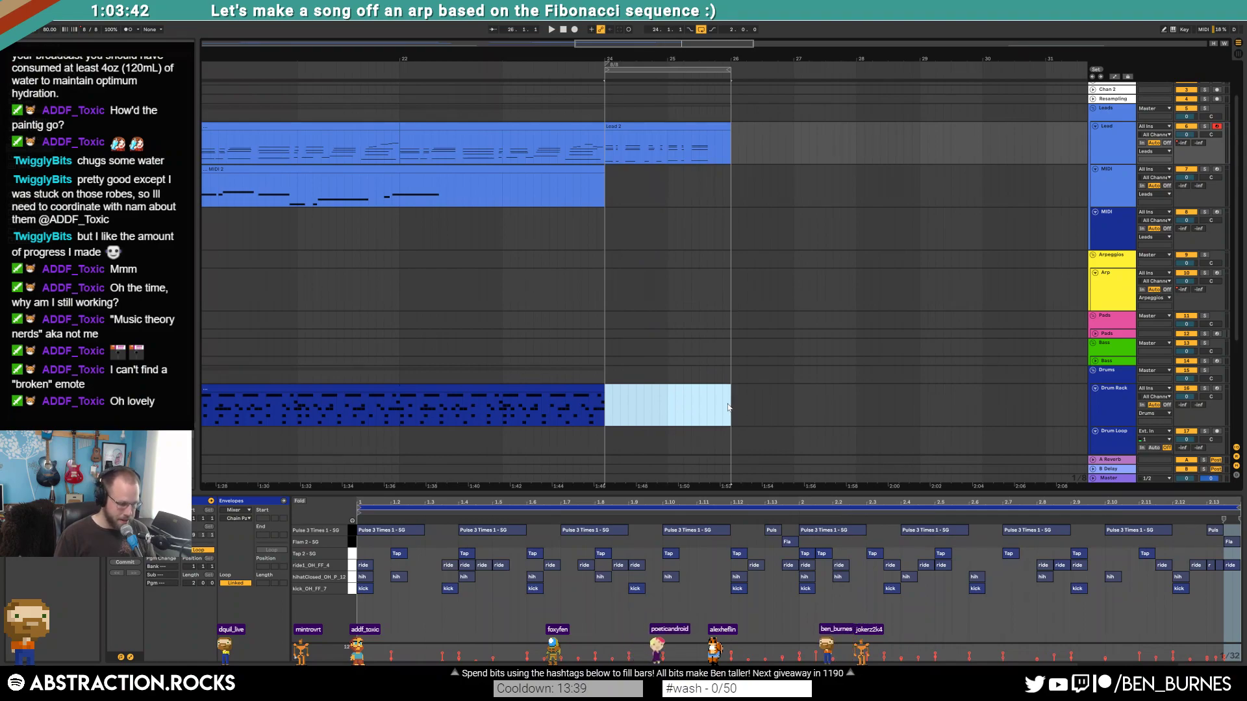
{"action": "key", "text": "ctrl+shift+m"}
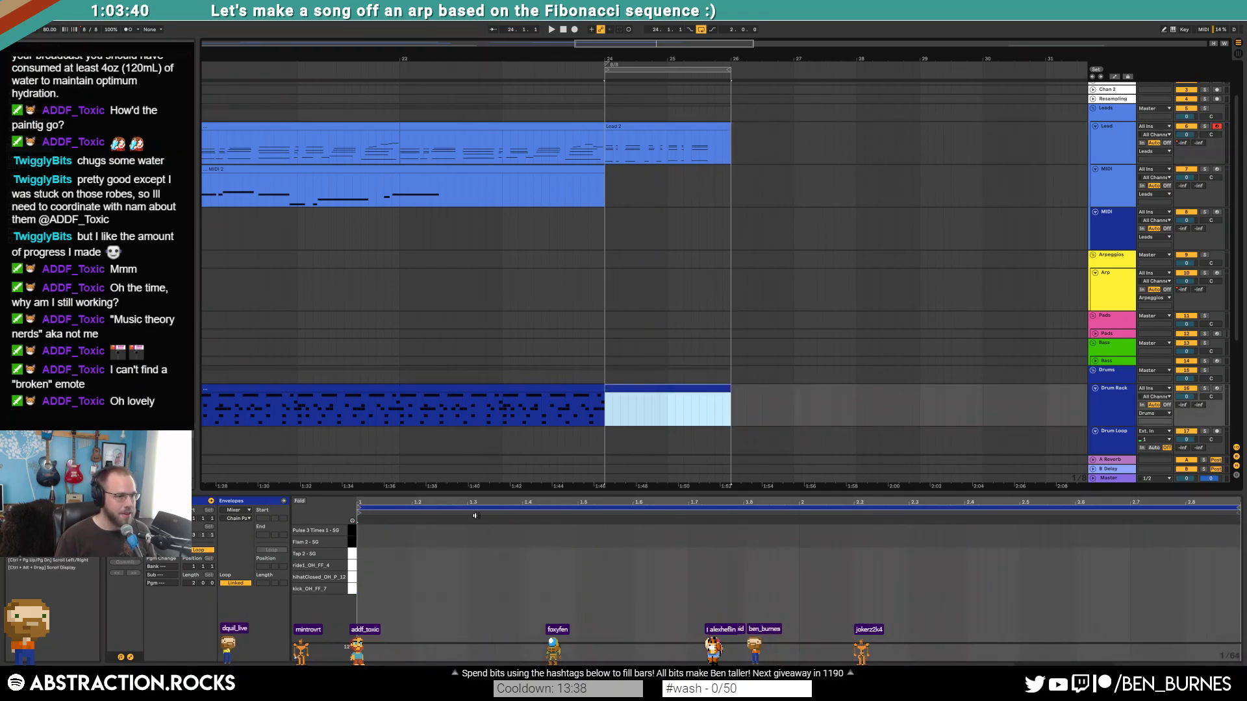
- Place a slightly lengthened kick at the start of the drum clip and duplicate it halfway between beats 2 and 3
{"action": "double_click", "coordinate": [361, 589]}
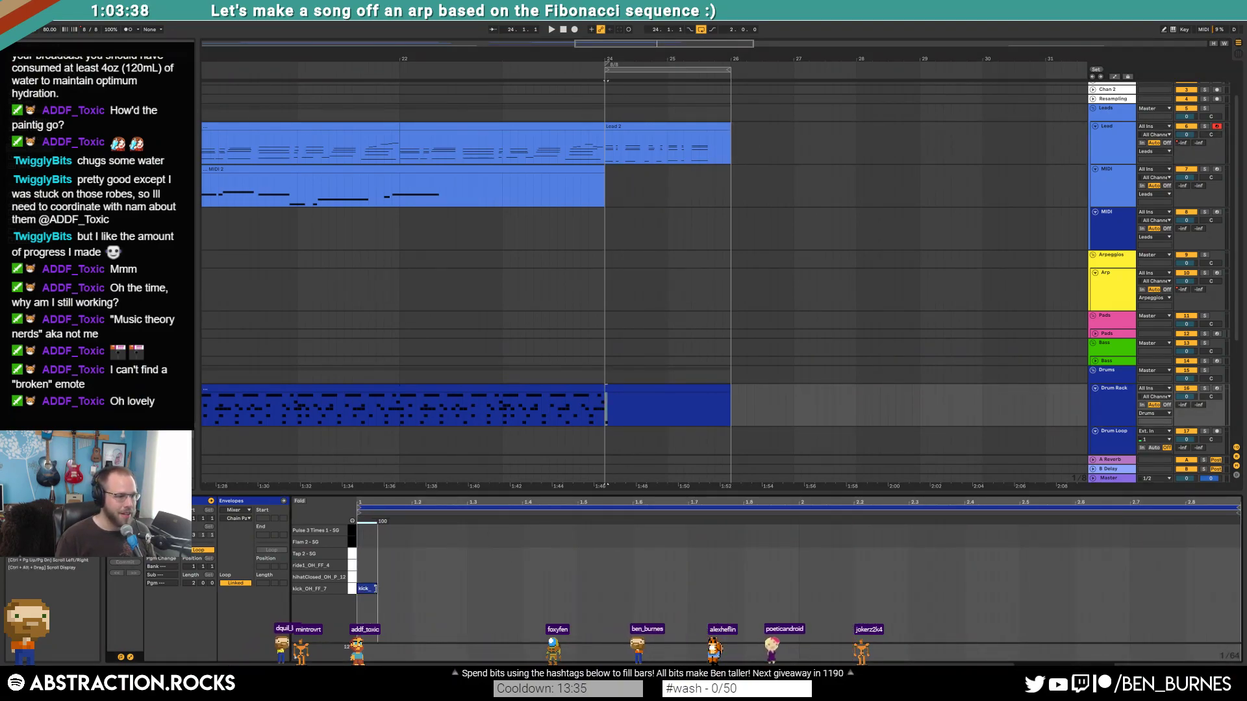
{"action": "left_click_drag", "start_coordinate": [375, 588], "coordinate": [383, 588]}
{"action": "scroll", "coordinate": [685, 391], "scroll_direction": "up", "scroll_amount": 5}
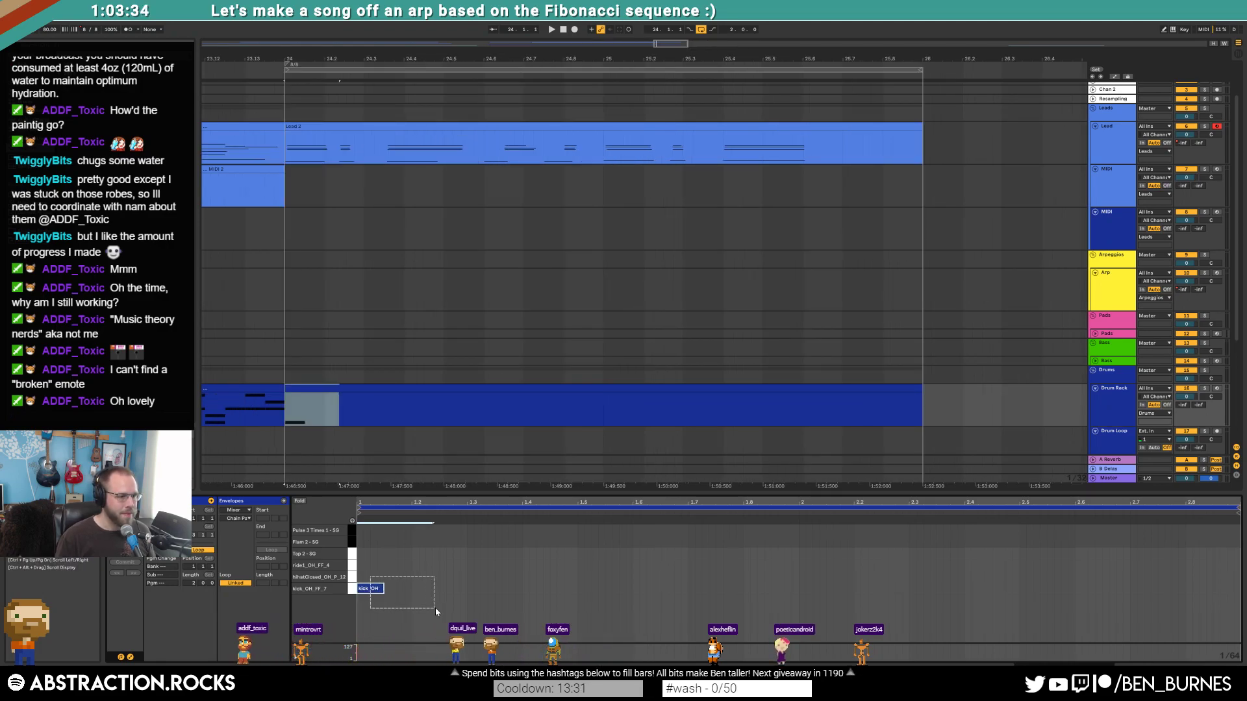
{"action": "key", "text": "space"}
{"action": "key", "text": "ctrl+d"}
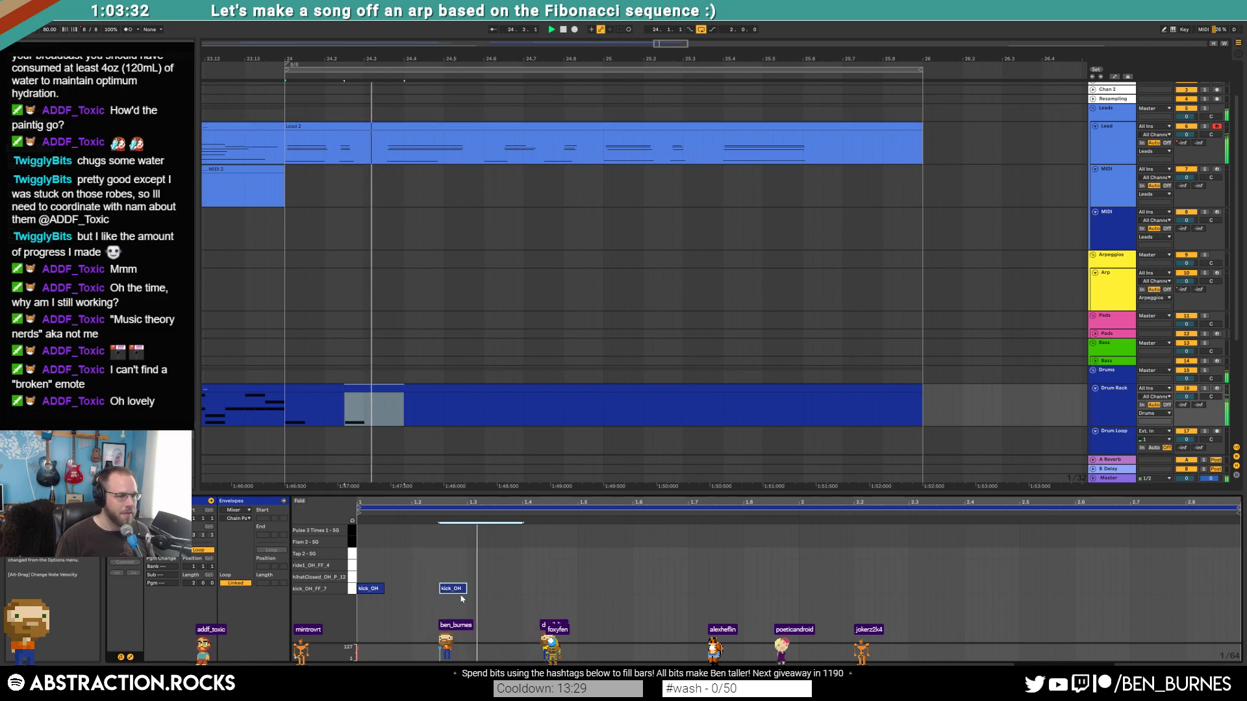
- Stop playback and duplicate the kick onto beats 4 and 6 of the drum clip's first bar
{"action": "key", "text": "space"}
{"action": "left_click", "coordinate": [453, 606]}
{"action": "left_click_drag", "start_coordinate": [454, 573], "coordinate": [519, 609]}
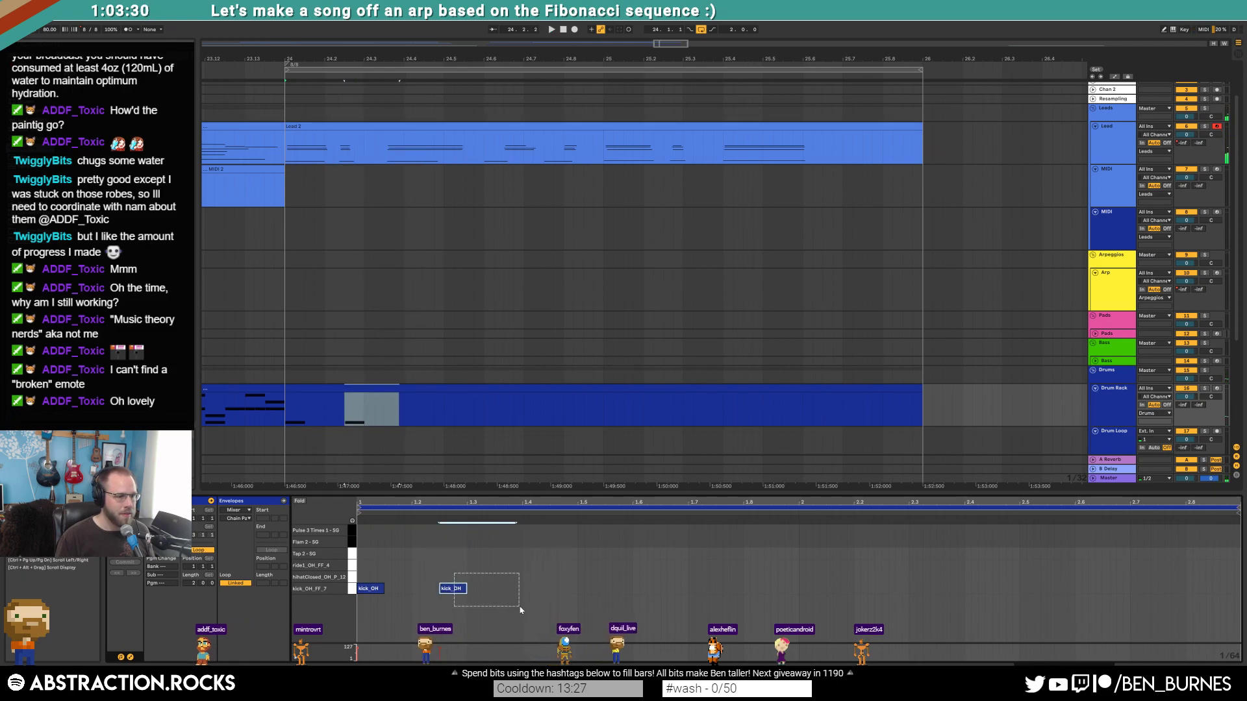
{"action": "key", "text": "ctrl+d"}
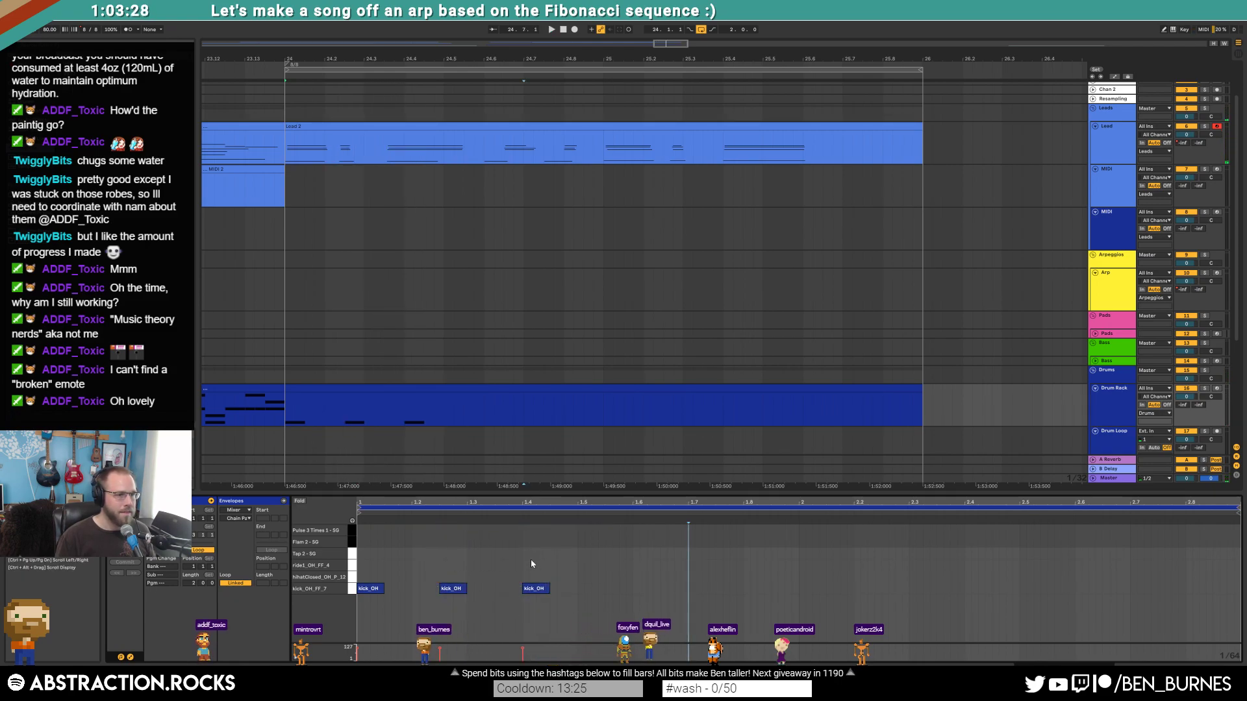
{"action": "left_click_drag", "start_coordinate": [527, 566], "coordinate": [631, 619]}
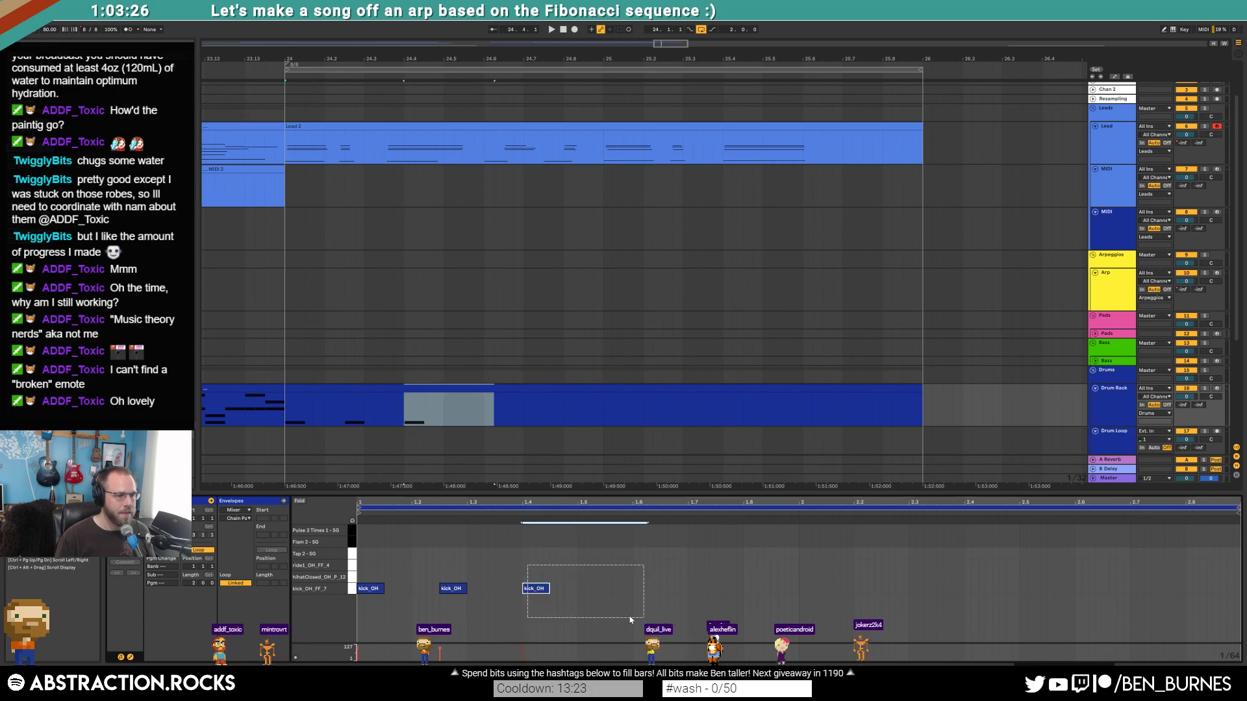
{"action": "key", "text": "ctrl+d"}
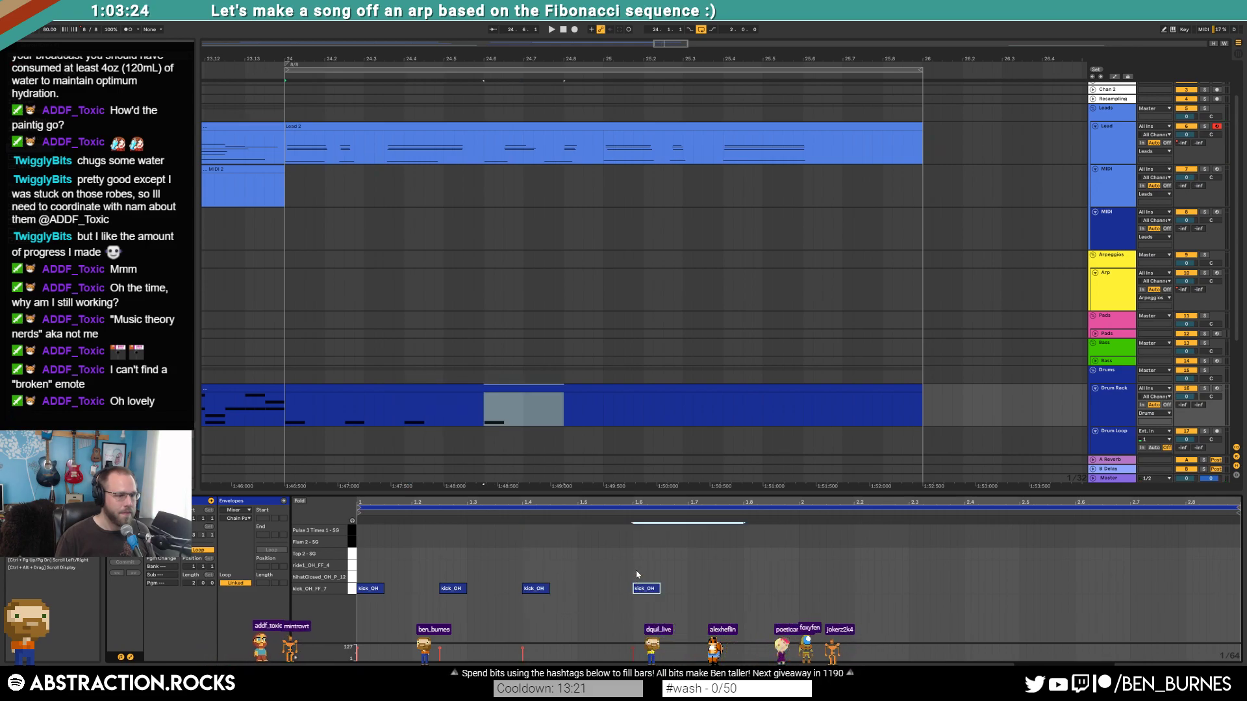
- Duplicate the beat-6 kick halfway between beats 7 and 8, and copy the clip's first three kicks to the start of bar 2
{"action": "left_click_drag", "start_coordinate": [637, 574], "coordinate": [717, 617]}
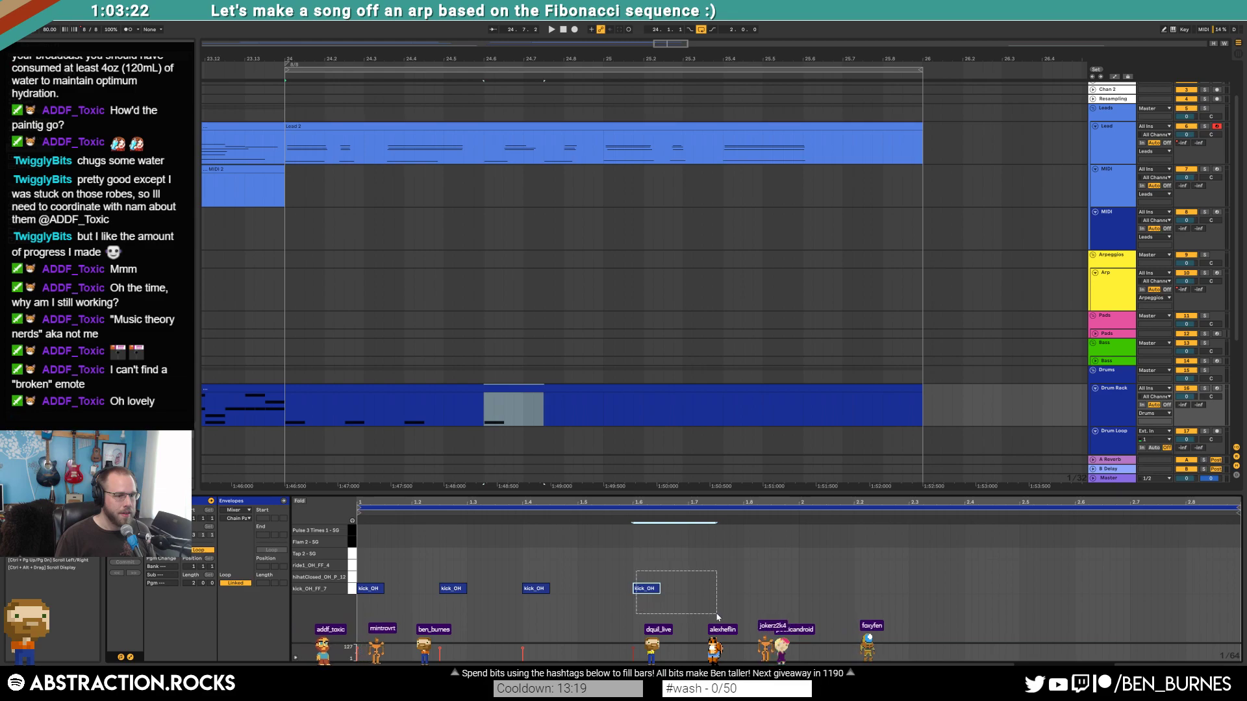
{"action": "key", "text": "ctrl+d"}
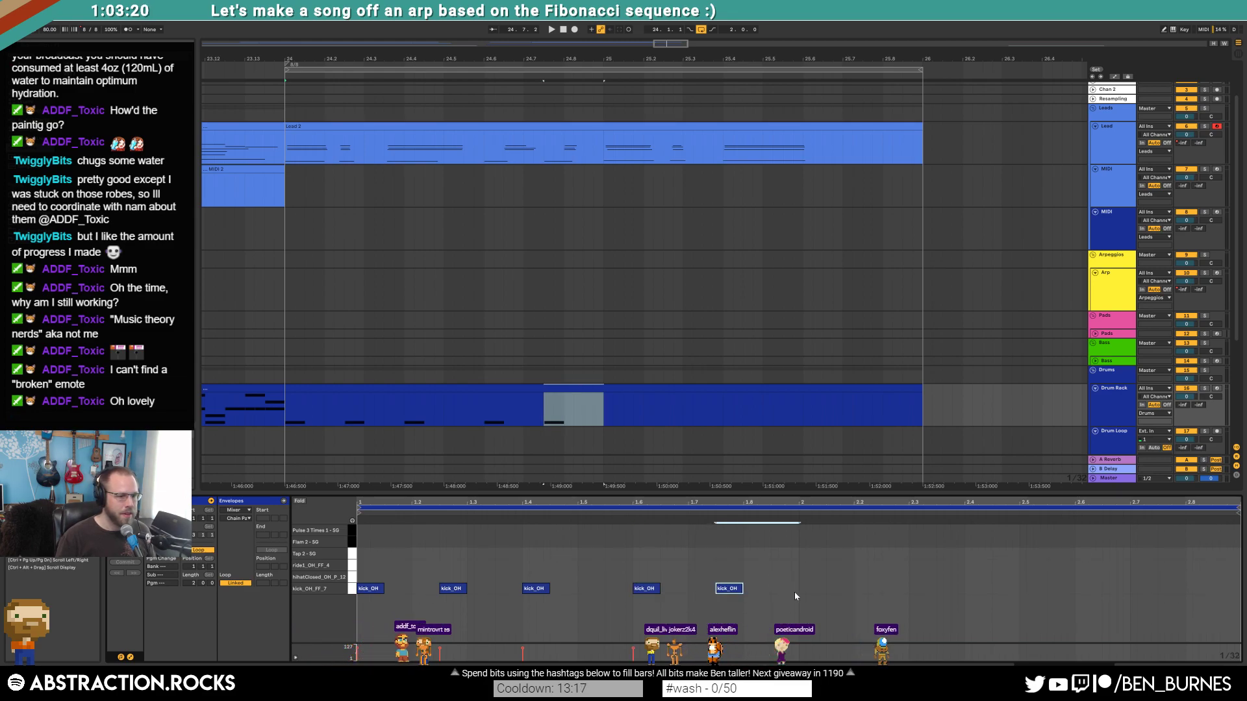
{"action": "left_click", "coordinate": [581, 574]}
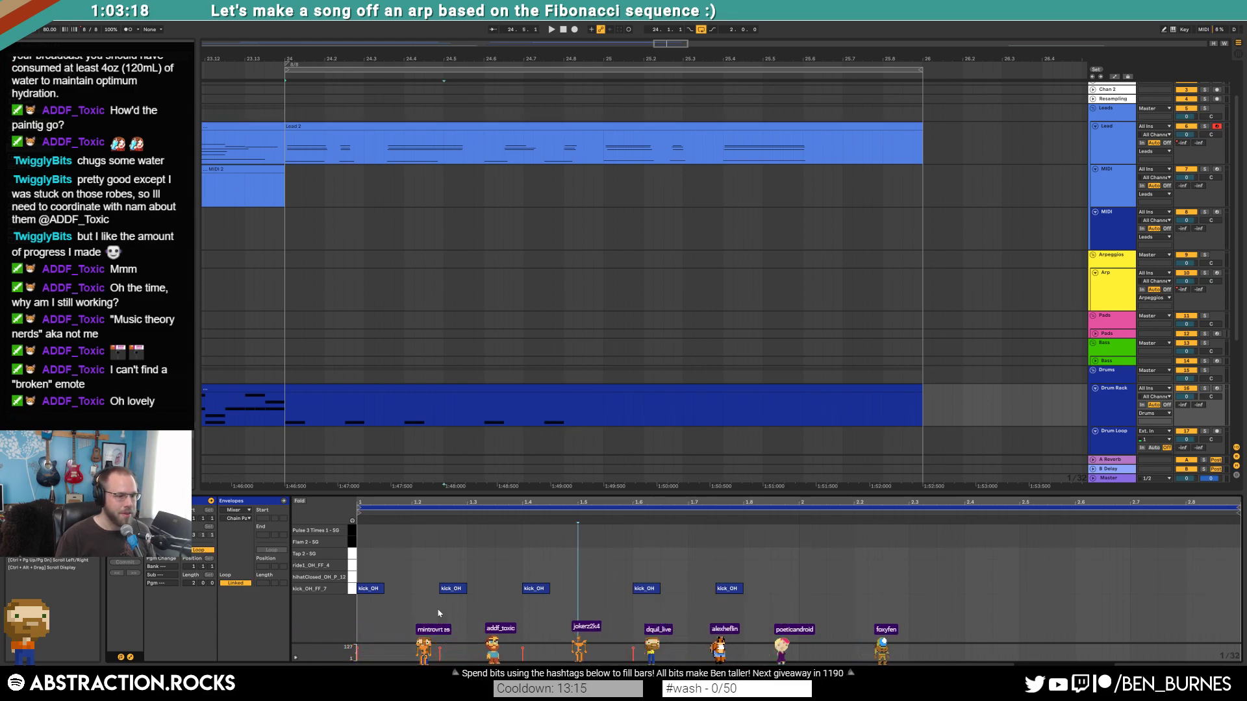
{"action": "left_click_drag", "start_coordinate": [363, 609], "coordinate": [567, 584]}
{"action": "key", "text": "ctrl+d"}
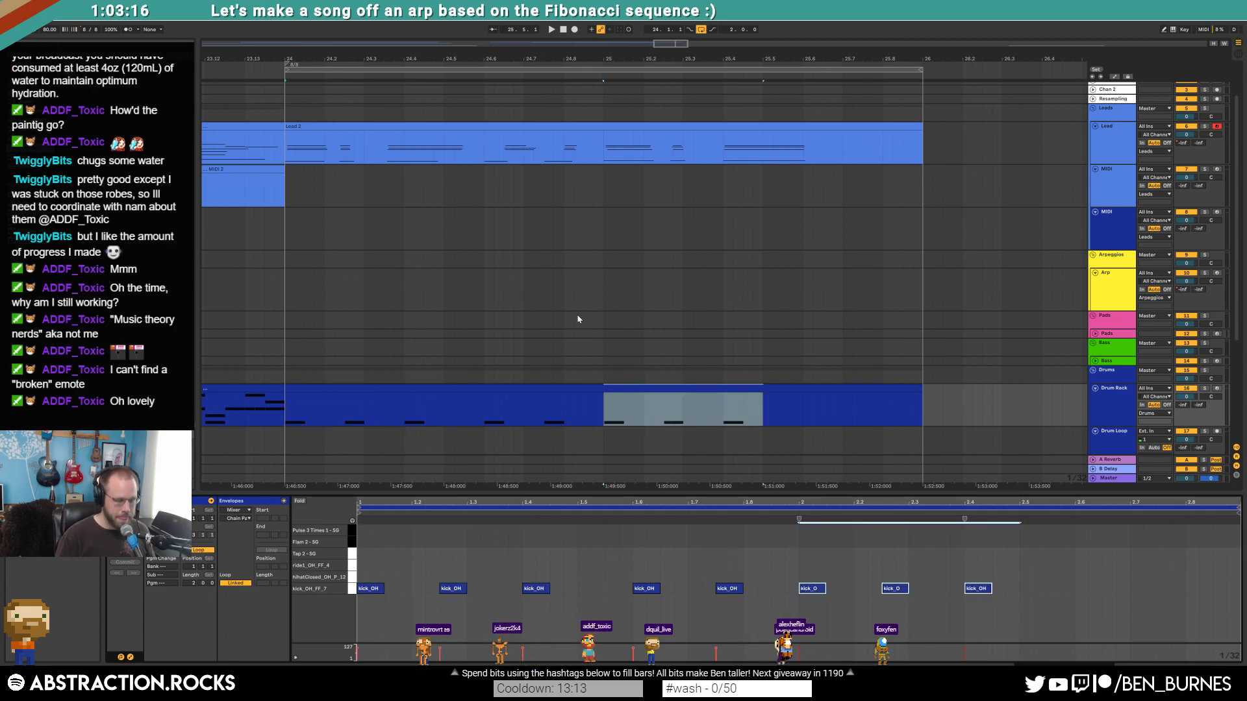
- Play the loop and shift the third chord in the new Lead clip slightly earlier, onto the point halfway between beats 3 and 4
{"action": "key", "text": "space"}
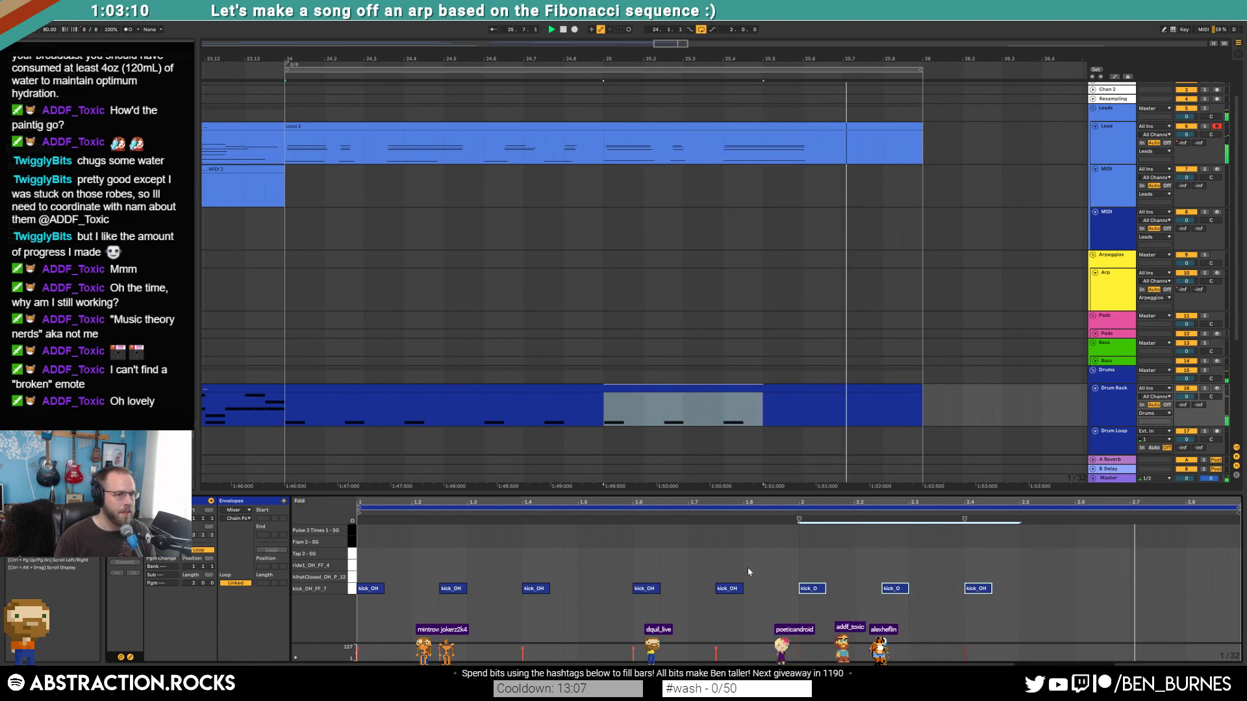
{"action": "left_click", "coordinate": [815, 588]}
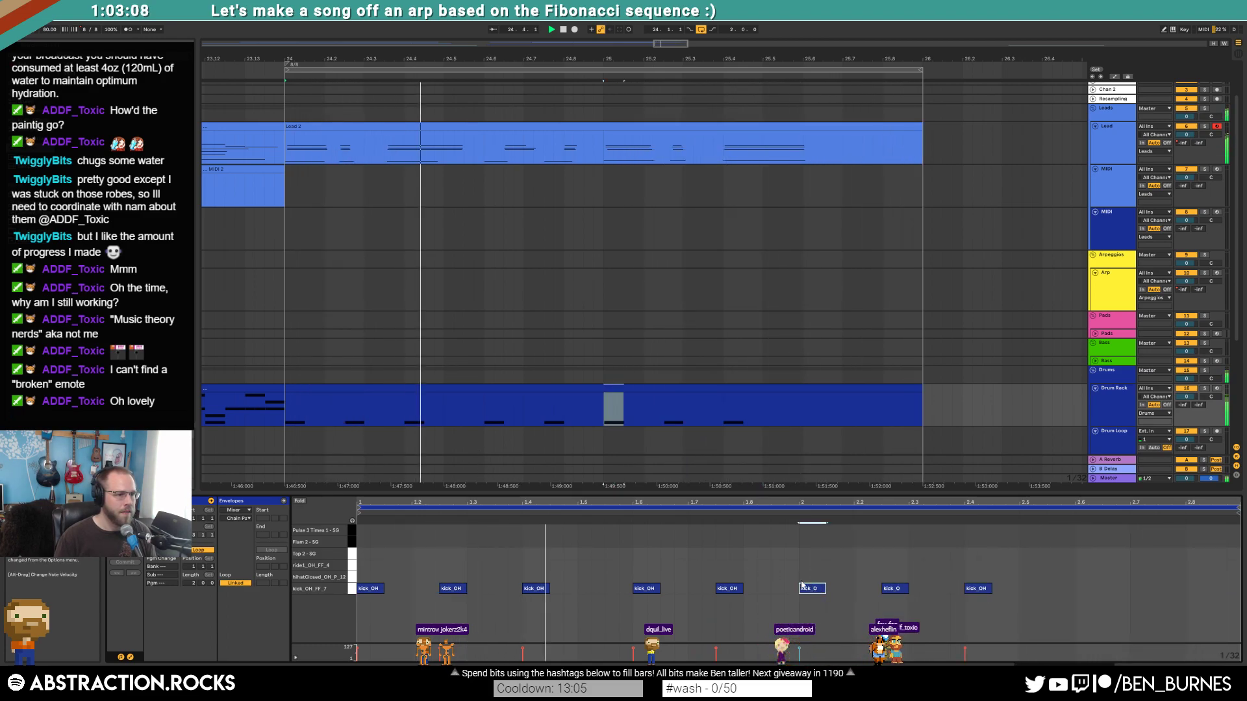
{"action": "left_click", "coordinate": [396, 130]}
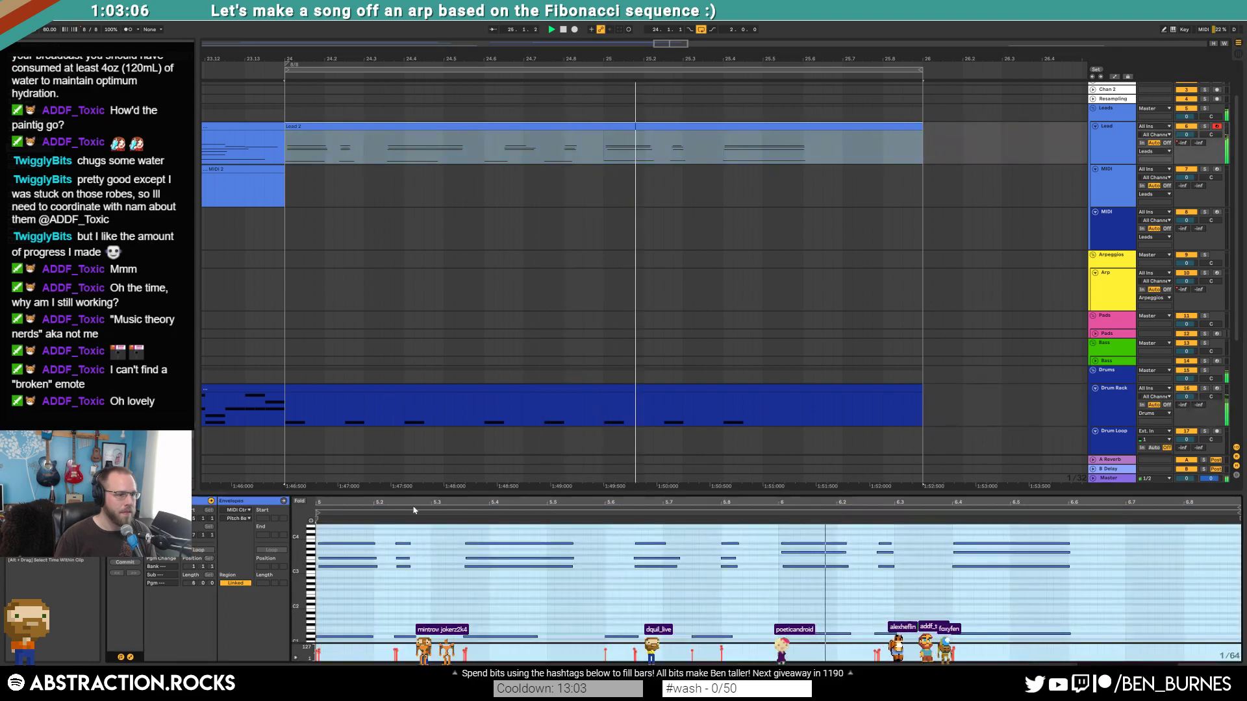
{"action": "left_click_drag", "start_coordinate": [384, 146], "coordinate": [460, 146]}
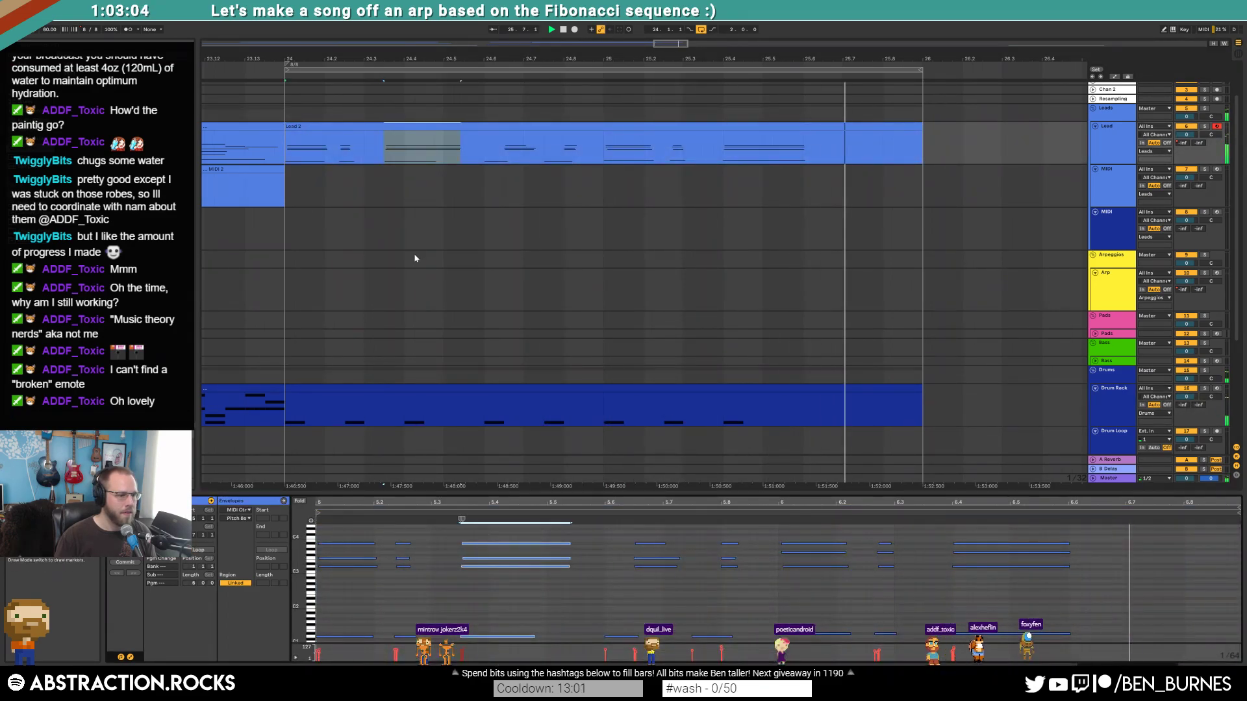
- Move the drum clip's third kick earlier, halfway between beats 3 and 4 of the first bar
{"action": "left_click", "coordinate": [432, 397]}
{"action": "left_click", "coordinate": [507, 588]}
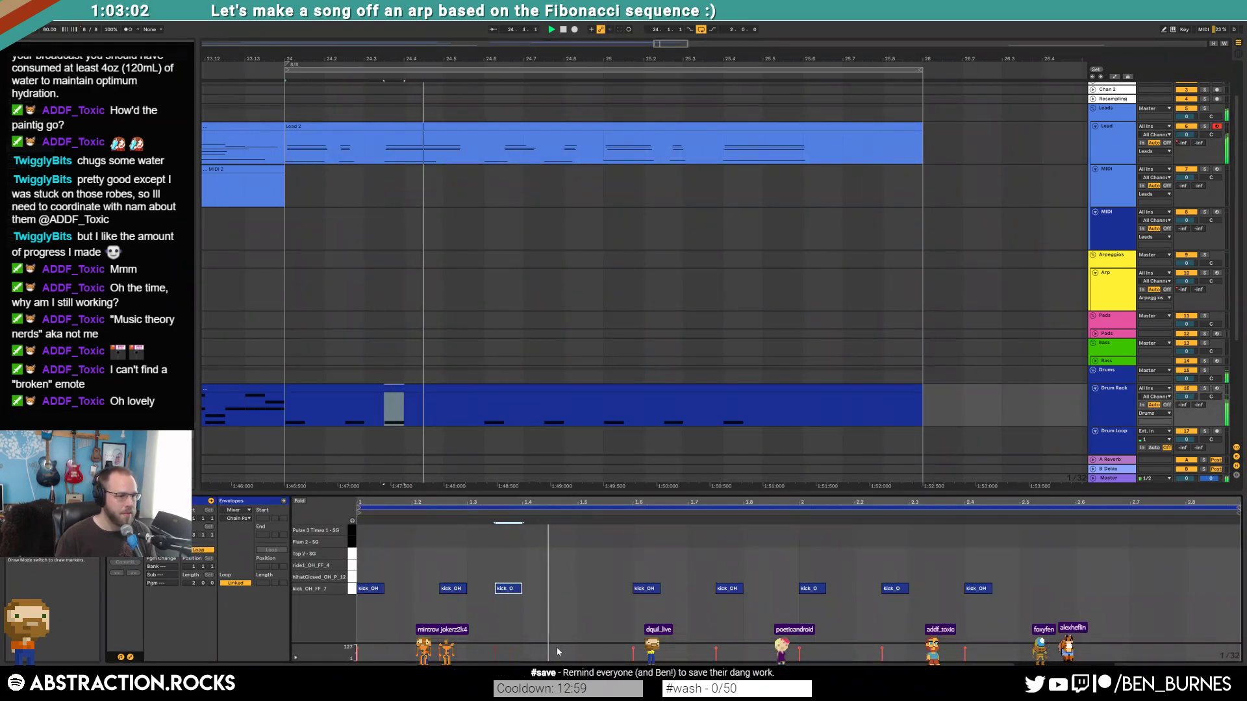
{"action": "key", "text": "Right"}
{"action": "key", "text": "Left"}
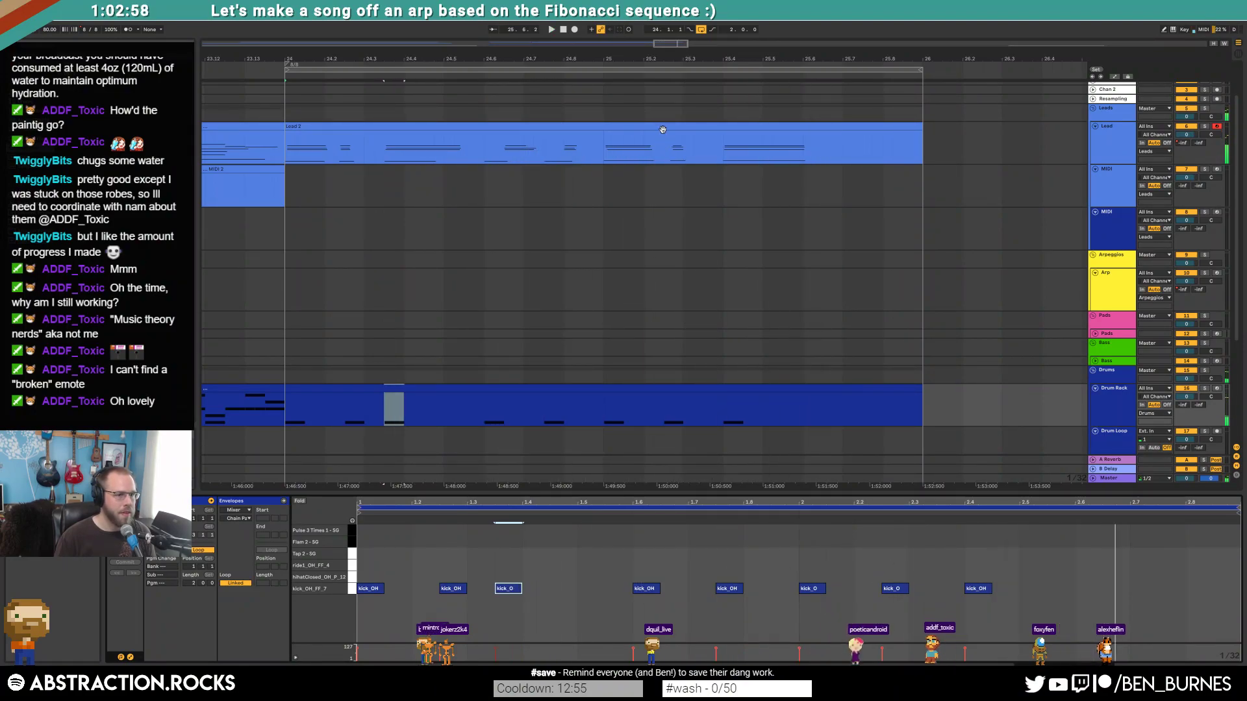
- Stop playback and shift the first two chords of the new Lead clip's second bar slightly earlier
{"action": "double_click", "coordinate": [666, 127]}
{"action": "key", "text": "space"}
{"action": "left_click", "coordinate": [620, 592]}
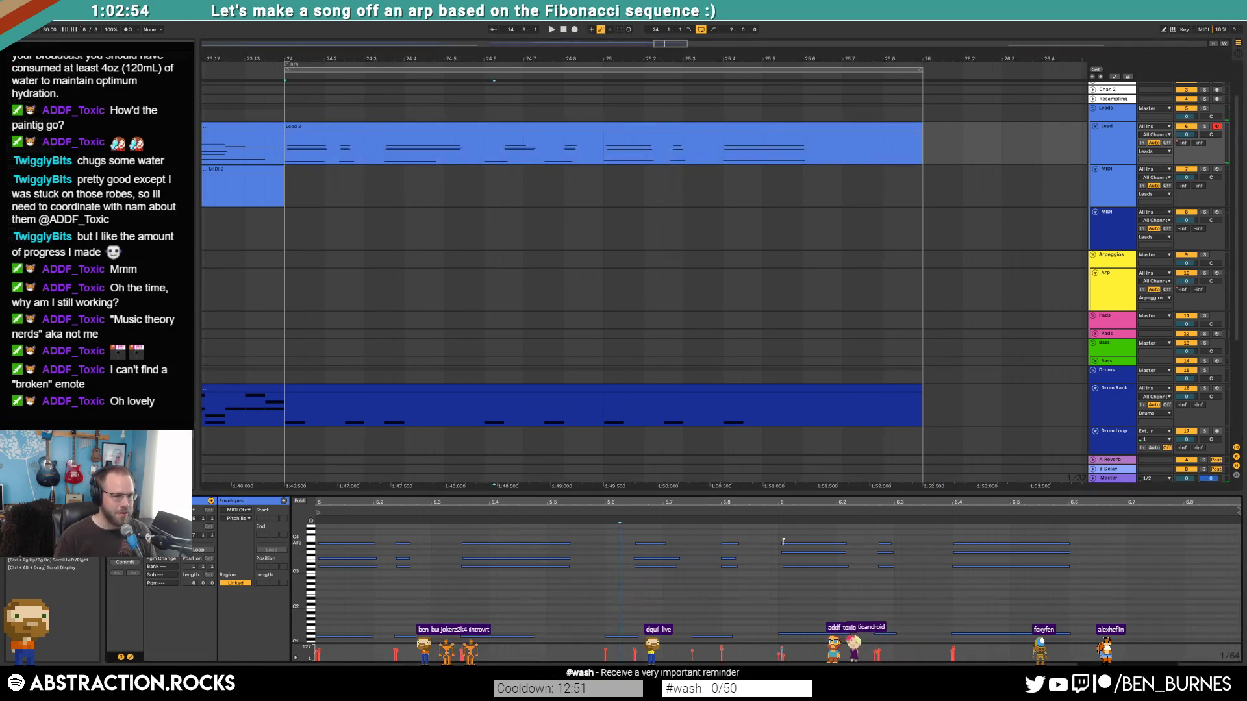
{"action": "left_click_drag", "start_coordinate": [885, 593], "coordinate": [894, 529]}
{"action": "key", "text": "Left"}
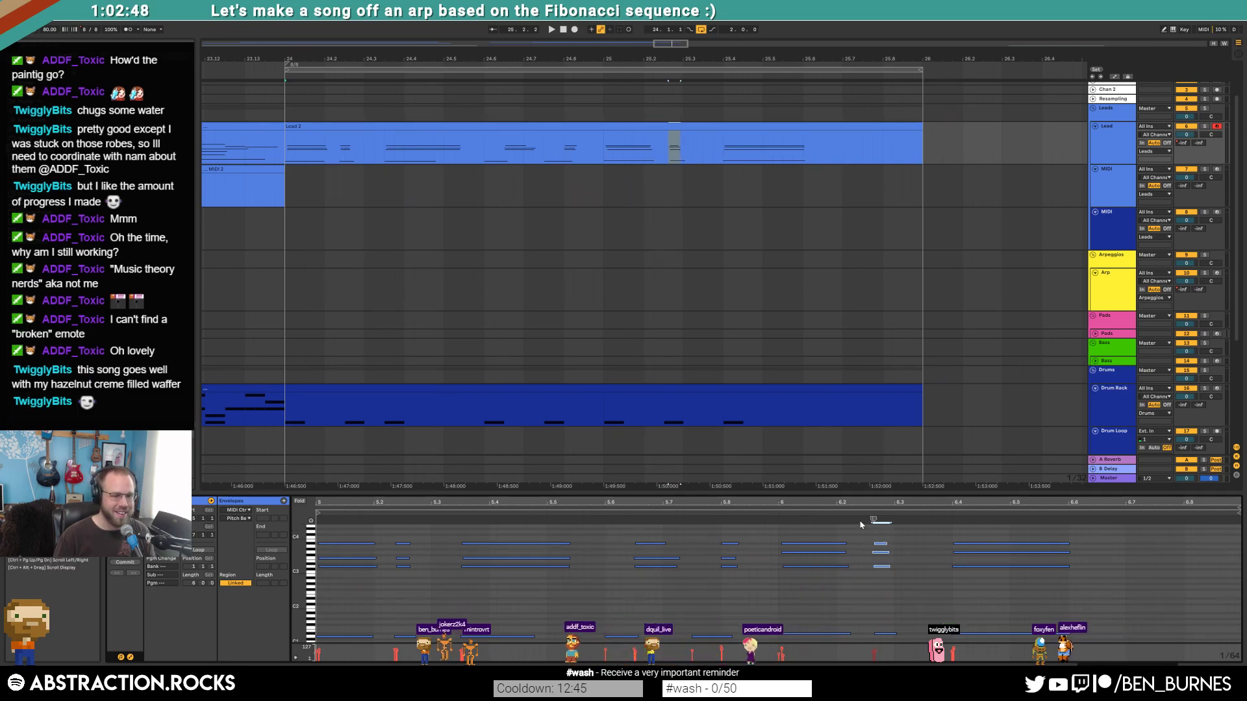
{"action": "left_click", "coordinate": [698, 389]}
{"action": "left_click", "coordinate": [677, 152]}
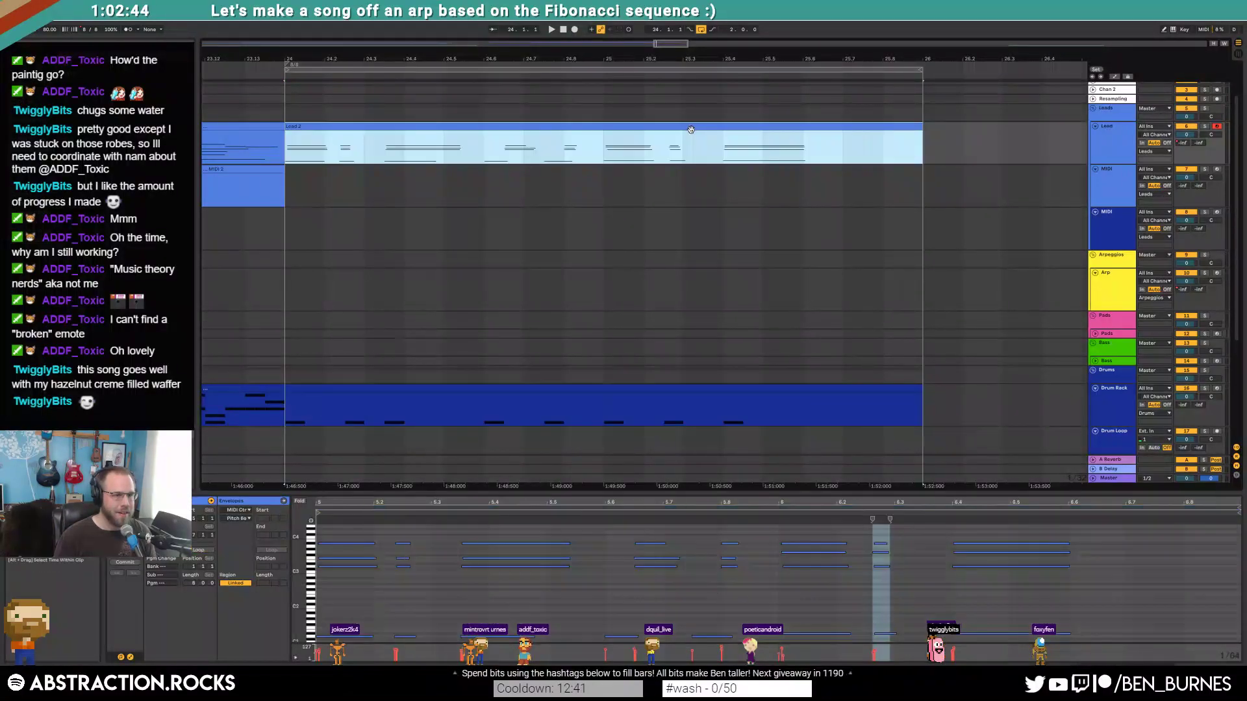
{"action": "left_click_drag", "start_coordinate": [870, 532], "coordinate": [902, 653]}
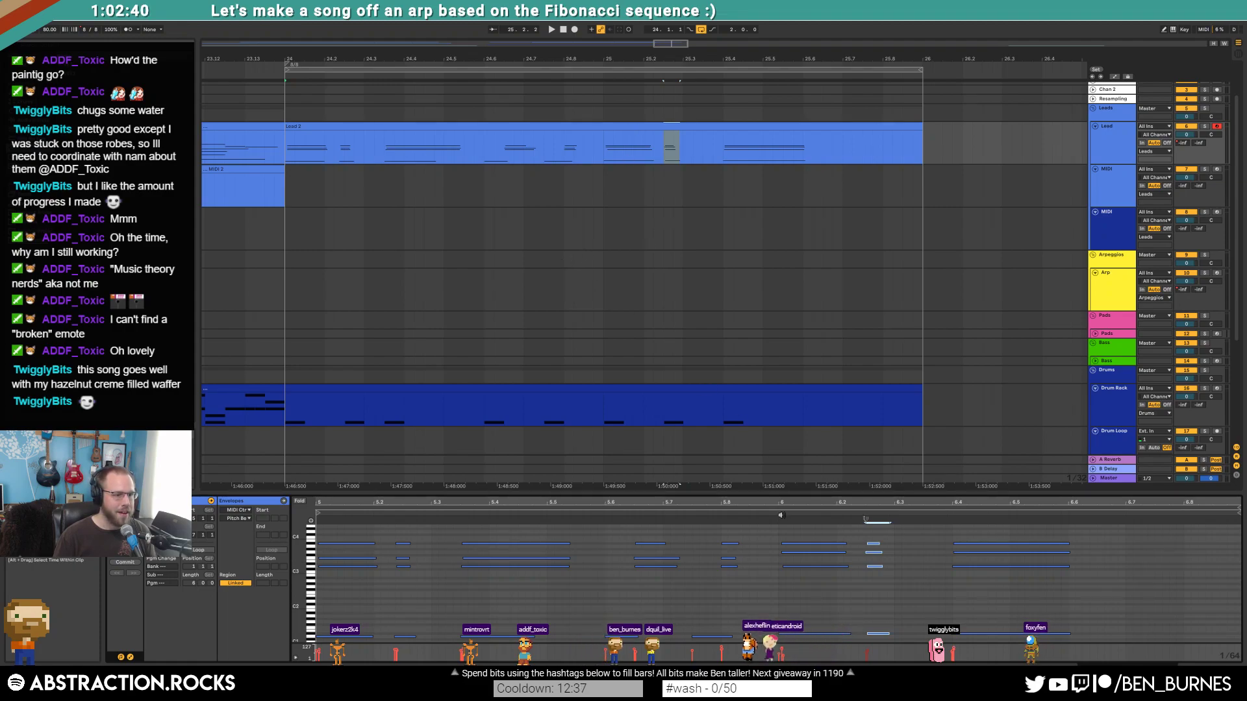
{"action": "left_click", "coordinate": [814, 591]}
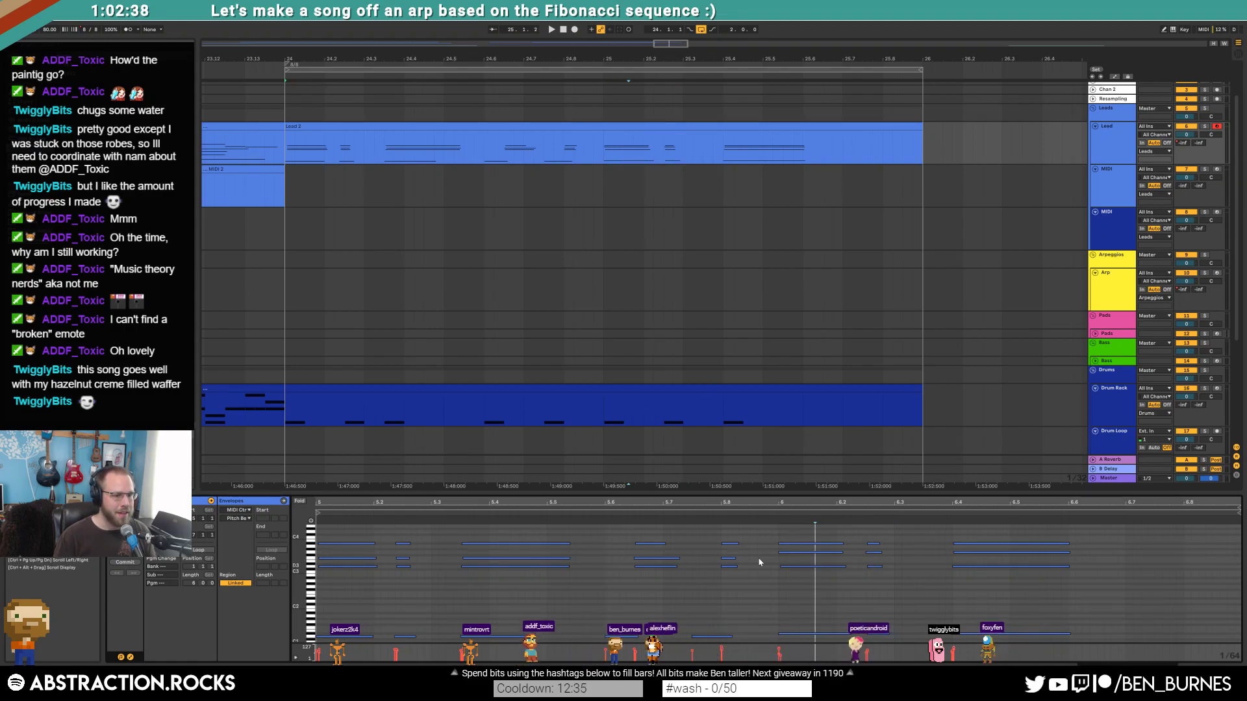
- Check the drum clip's second-bar kicks and play from just before bar 23 into the new section, examining the preceding Lead clip's closing notes
{"action": "left_click", "coordinate": [711, 389]}
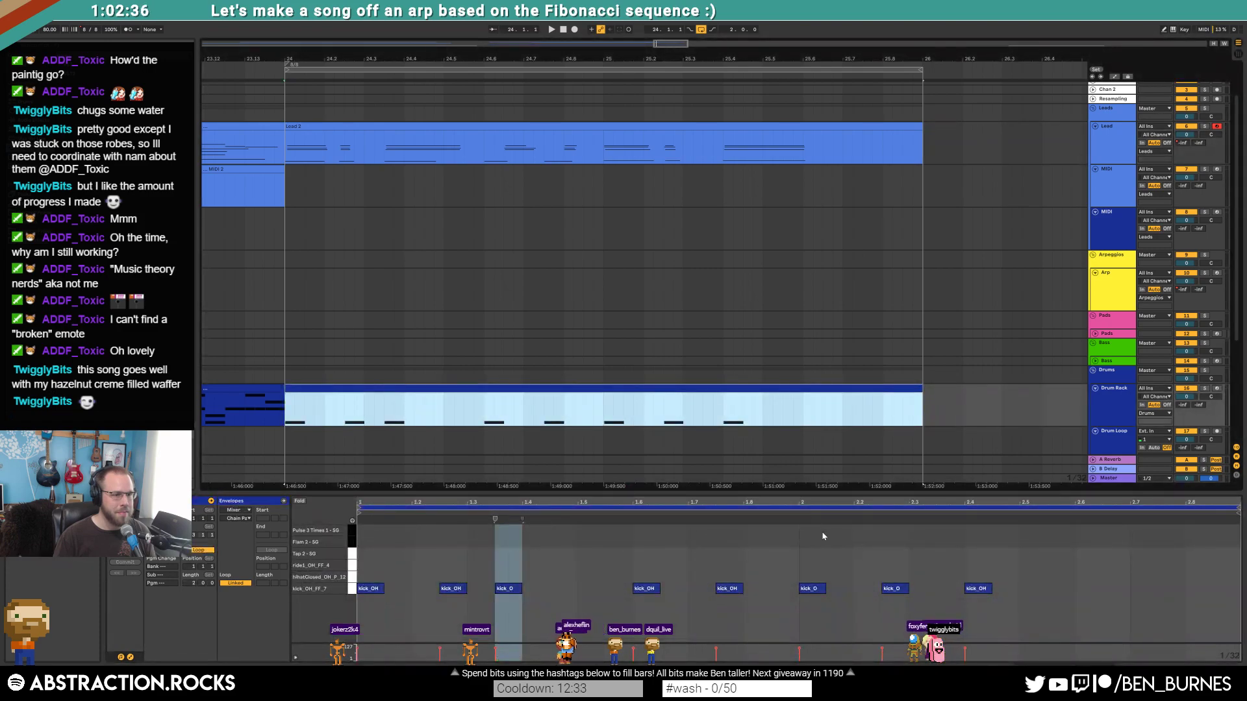
{"action": "left_click_drag", "start_coordinate": [974, 561], "coordinate": [981, 622]}
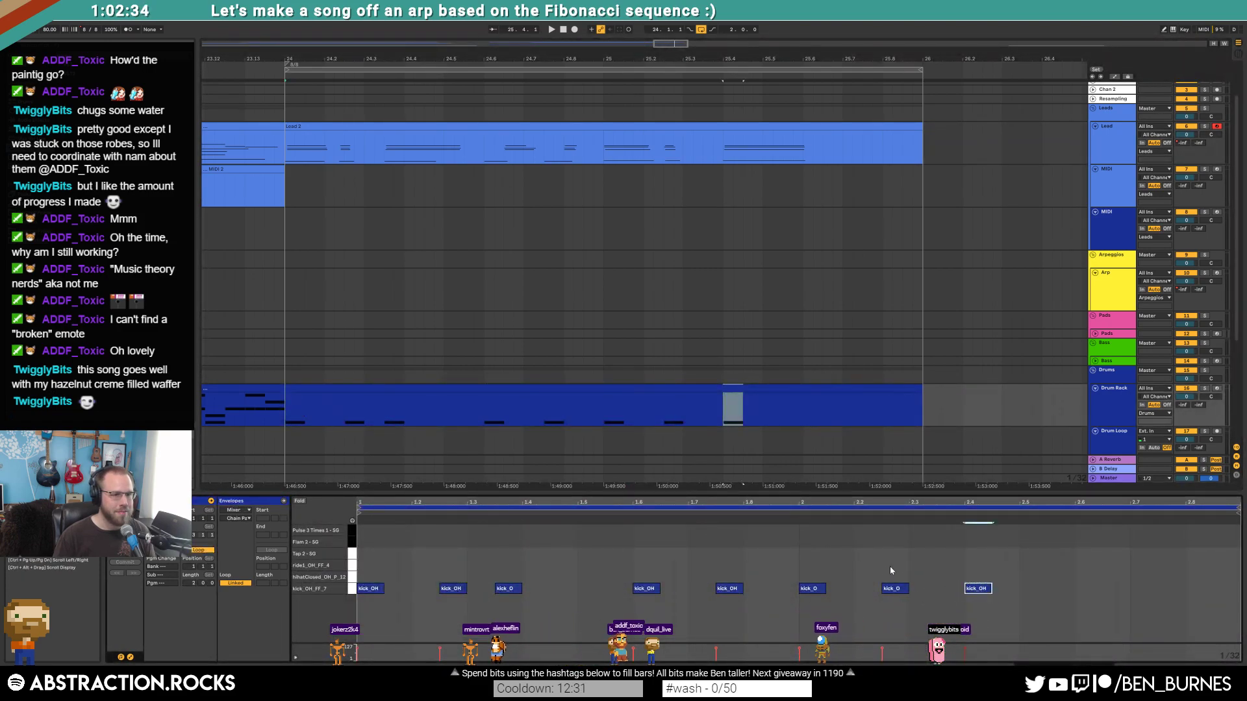
{"action": "left_click_drag", "start_coordinate": [889, 565], "coordinate": [904, 615]}
{"action": "left_click", "coordinate": [813, 589]}
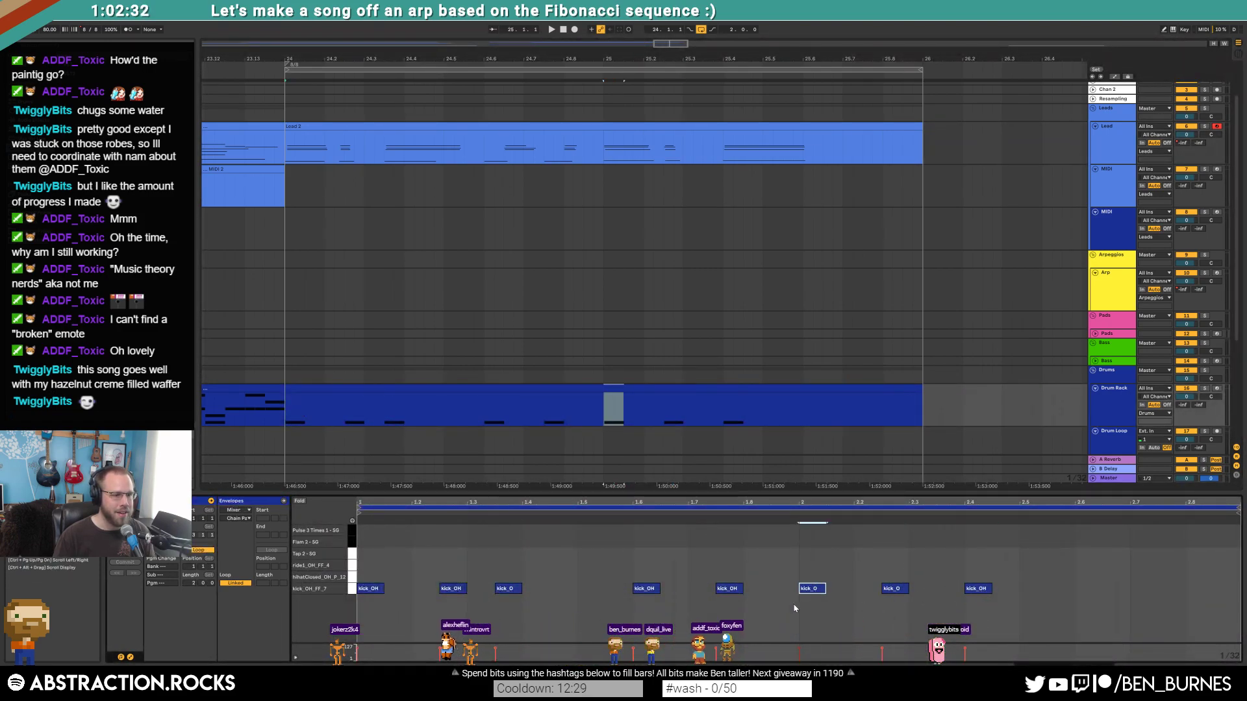
{"action": "scroll", "coordinate": [523, 295], "scroll_direction": "down", "scroll_amount": 5}
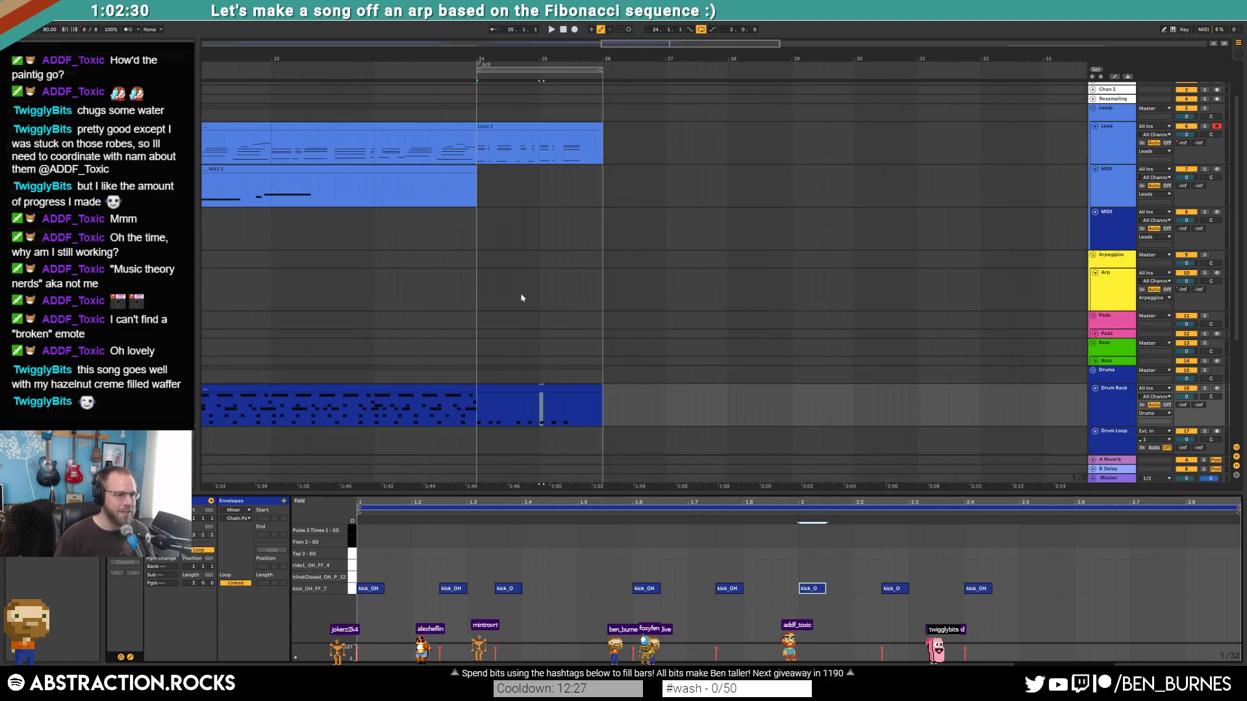
{"action": "scroll", "coordinate": [569, 176], "scroll_direction": "down", "scroll_amount": 3}
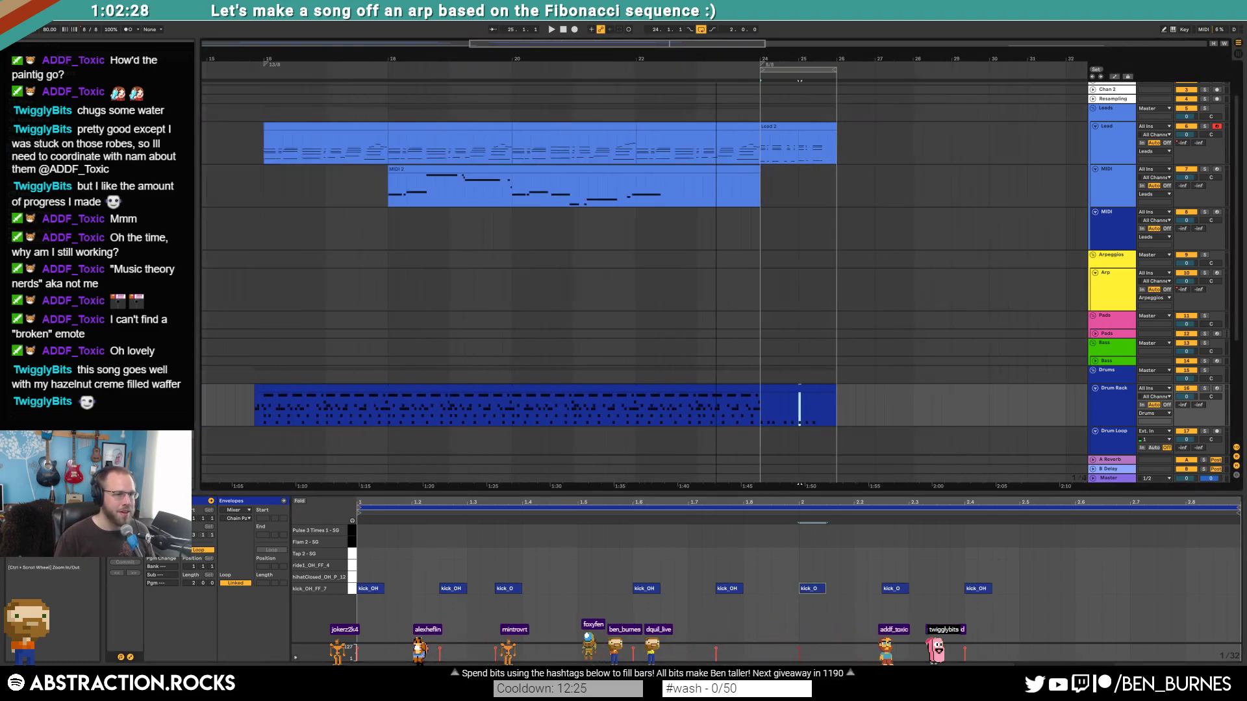
{"action": "left_click_drag", "start_coordinate": [917, 59], "coordinate": [592, 123]}
{"action": "left_click_drag", "start_coordinate": [595, 77], "coordinate": [546, 77]}
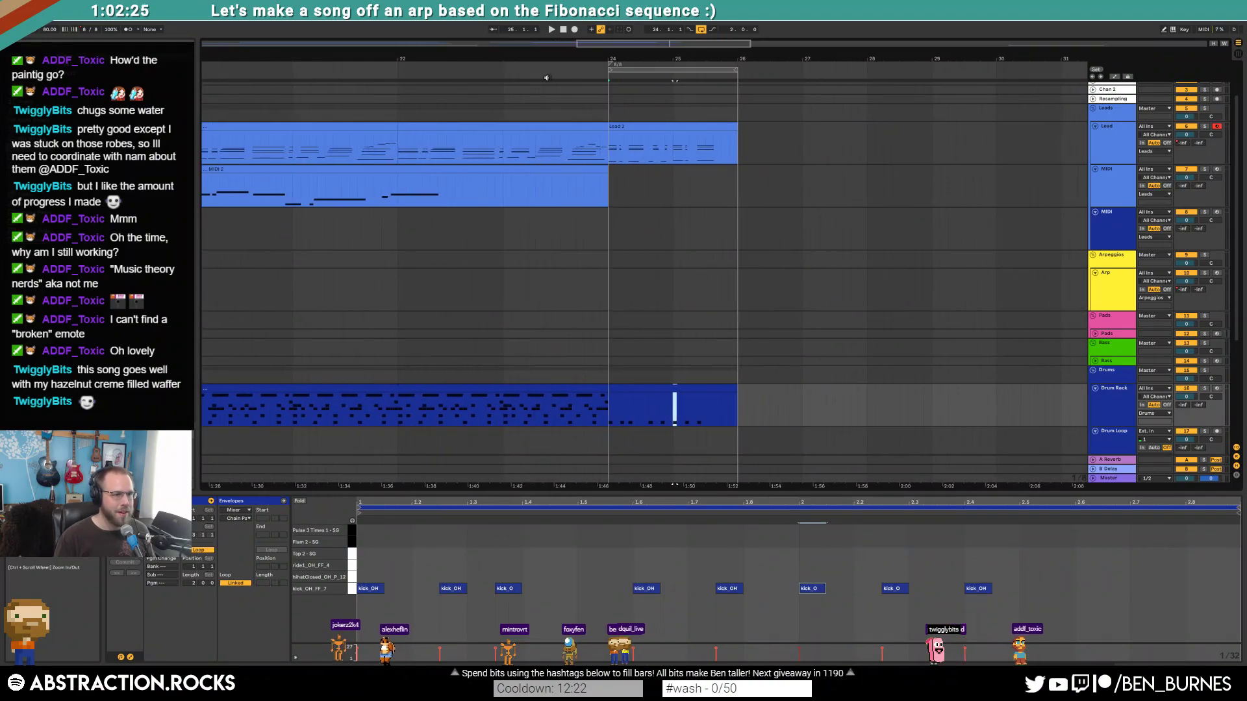
{"action": "left_click", "coordinate": [382, 72]}
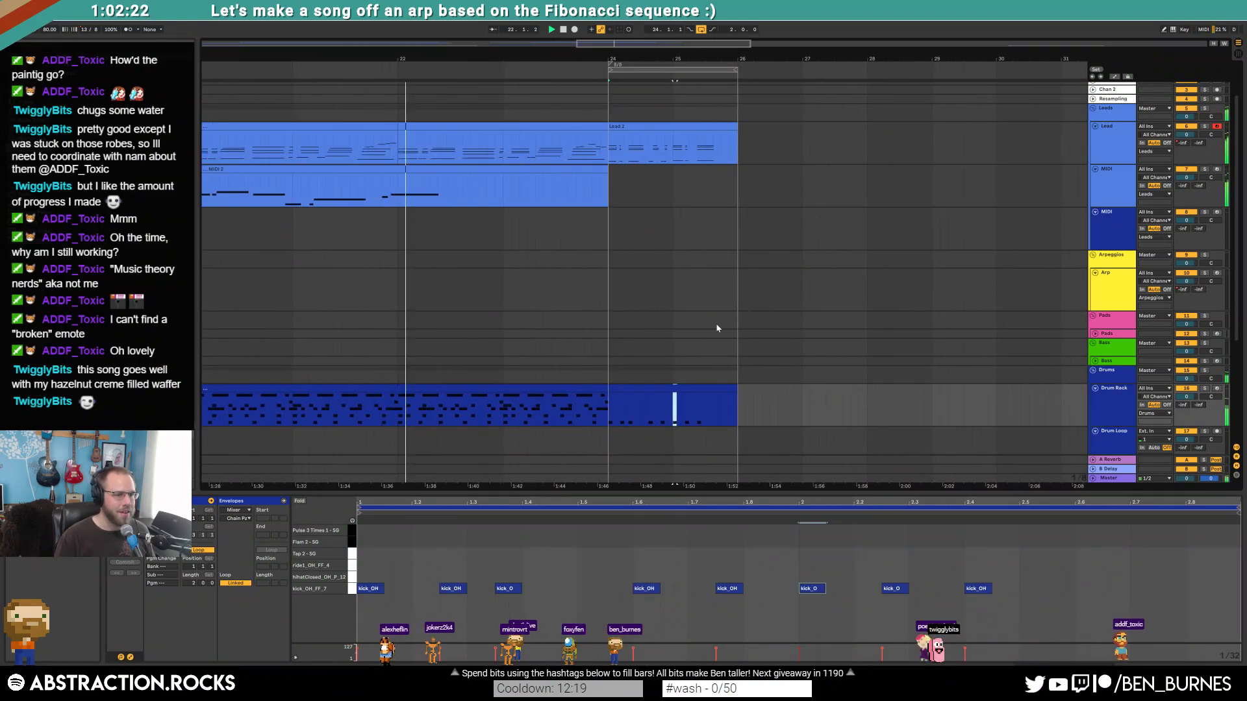
{"action": "double_click", "coordinate": [502, 126]}
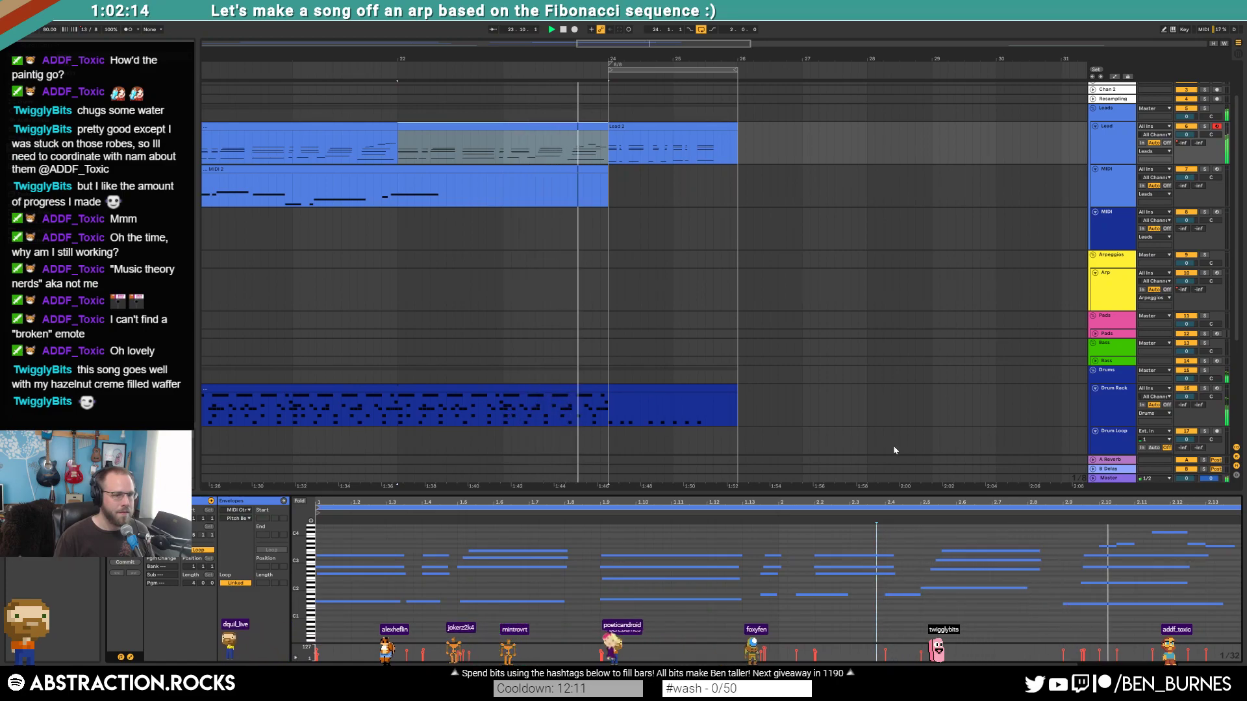
{"action": "left_click_drag", "start_coordinate": [1097, 525], "coordinate": [1207, 552]}
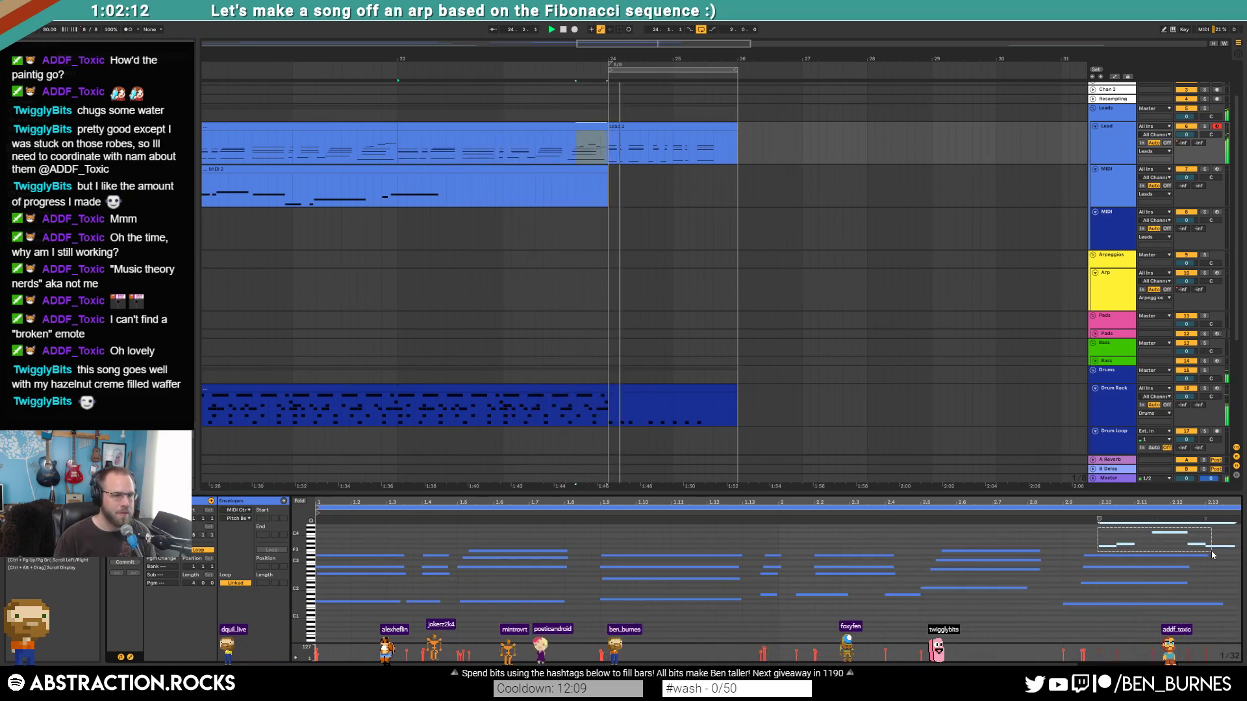
- Move the new drum clip's third kick later, to three quarters of the way between beats 3 and 4
{"action": "left_click", "coordinate": [655, 406]}
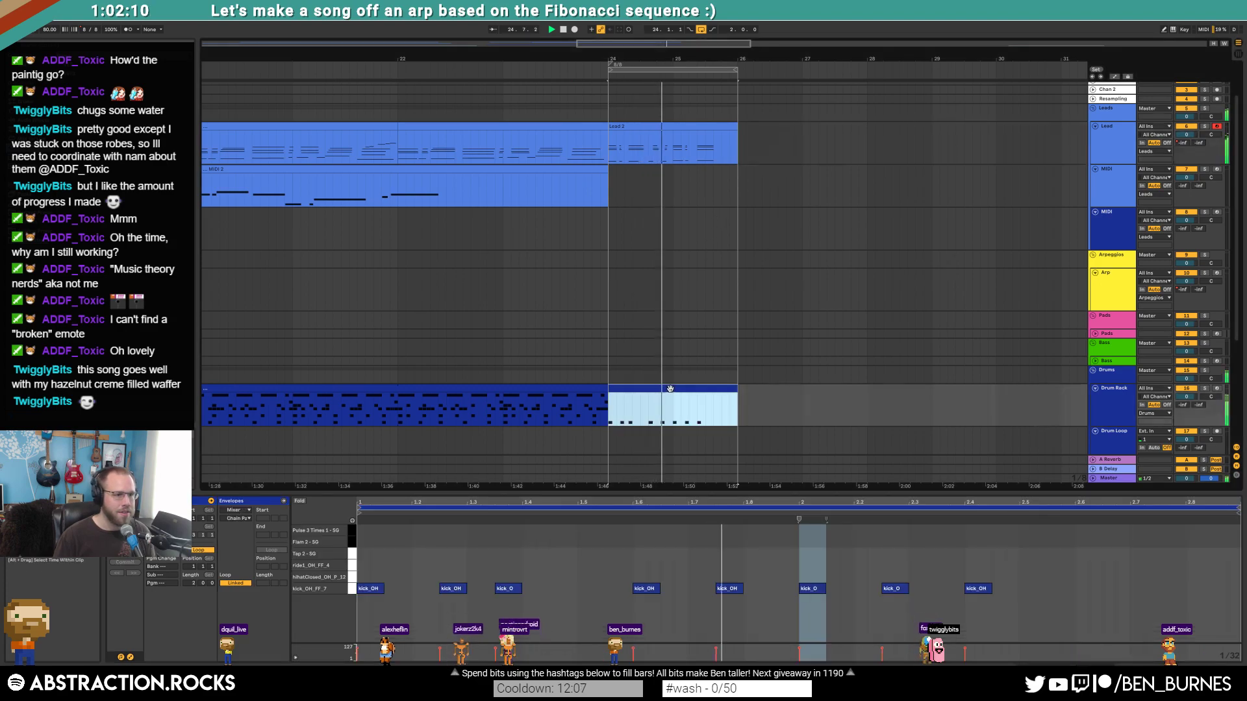
{"action": "left_click_drag", "start_coordinate": [509, 588], "coordinate": [535, 588]}
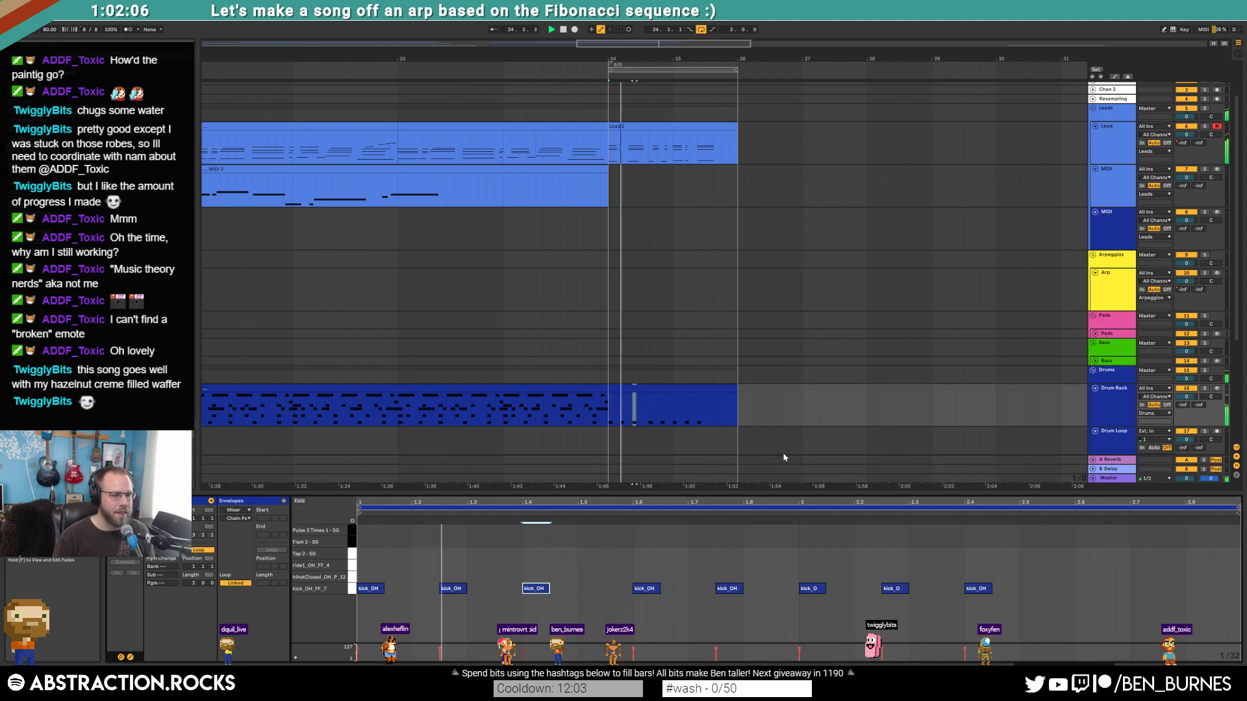
{"action": "key", "text": "Left"}
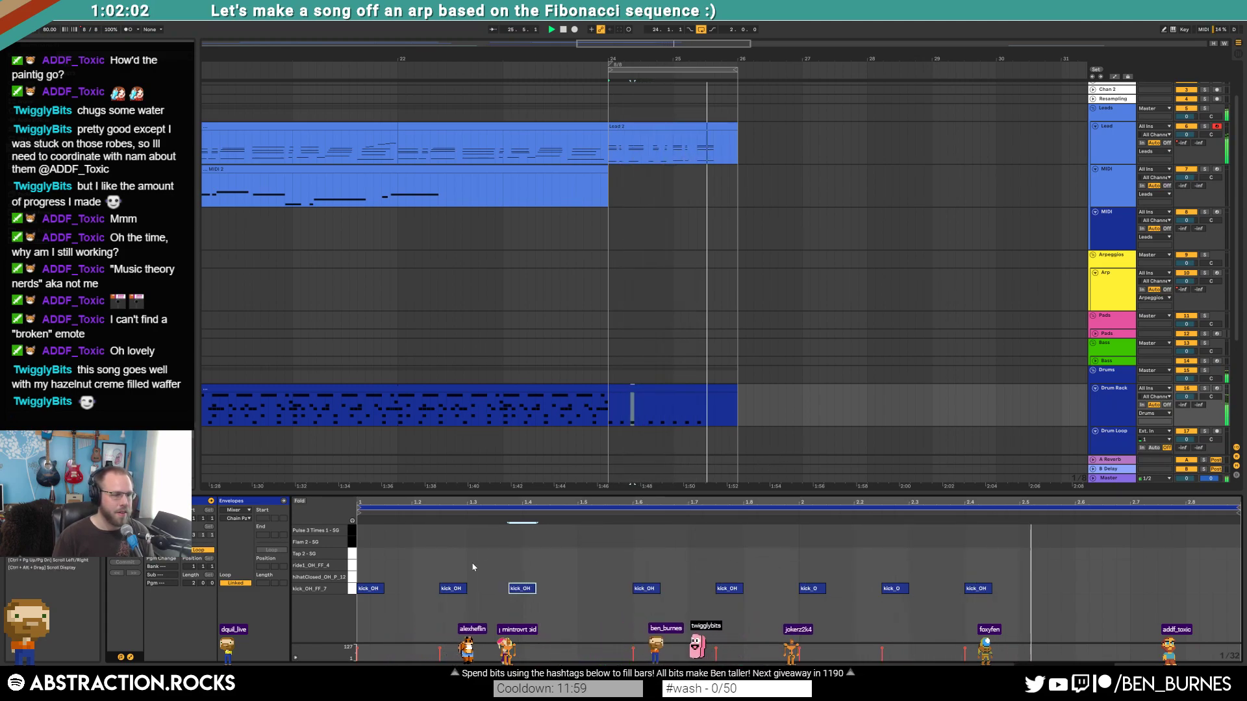
- Copy all the kicks in the new drum clip onto the ride1 row at the same positions
{"action": "left_click", "coordinate": [352, 592]}
{"action": "key", "text": "ctrl+c"}
{"action": "key", "text": "ctrl+v"}
{"action": "key", "text": "Up"}
{"action": "key", "text": "Up"}
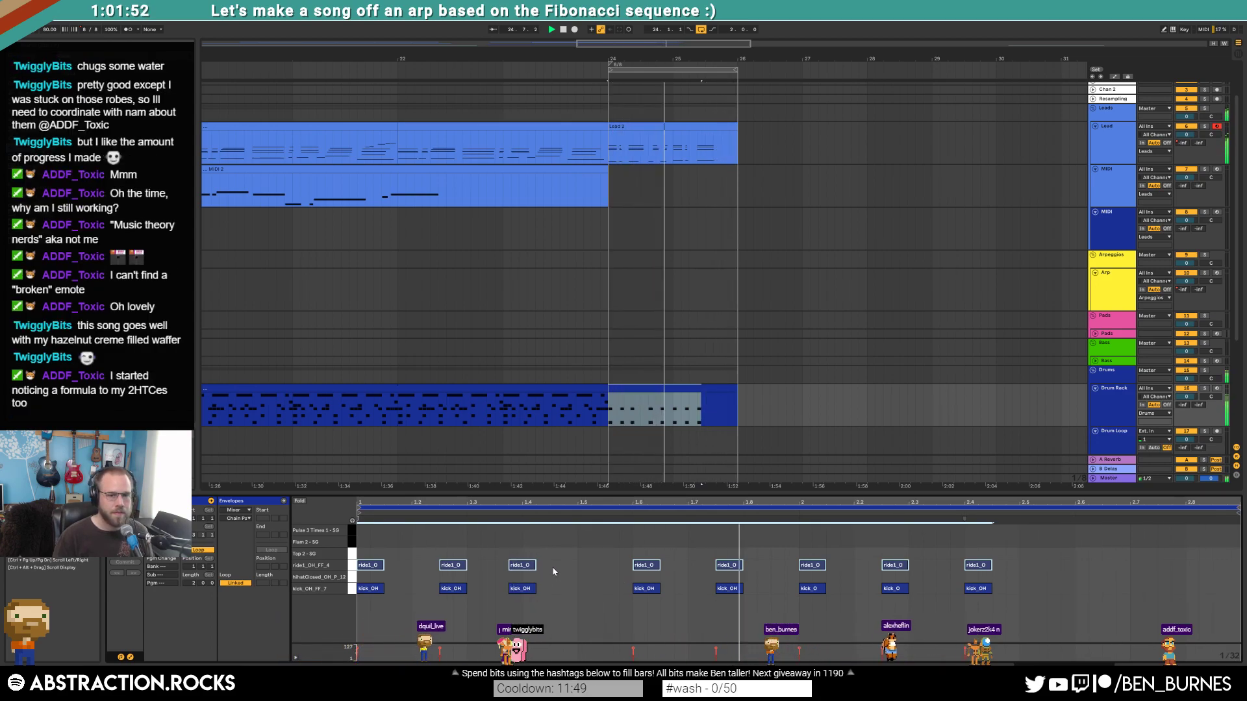
- Shift the second ride and kick pair in the drum clip's second bar slightly later, and stop playback
{"action": "key", "text": "space"}
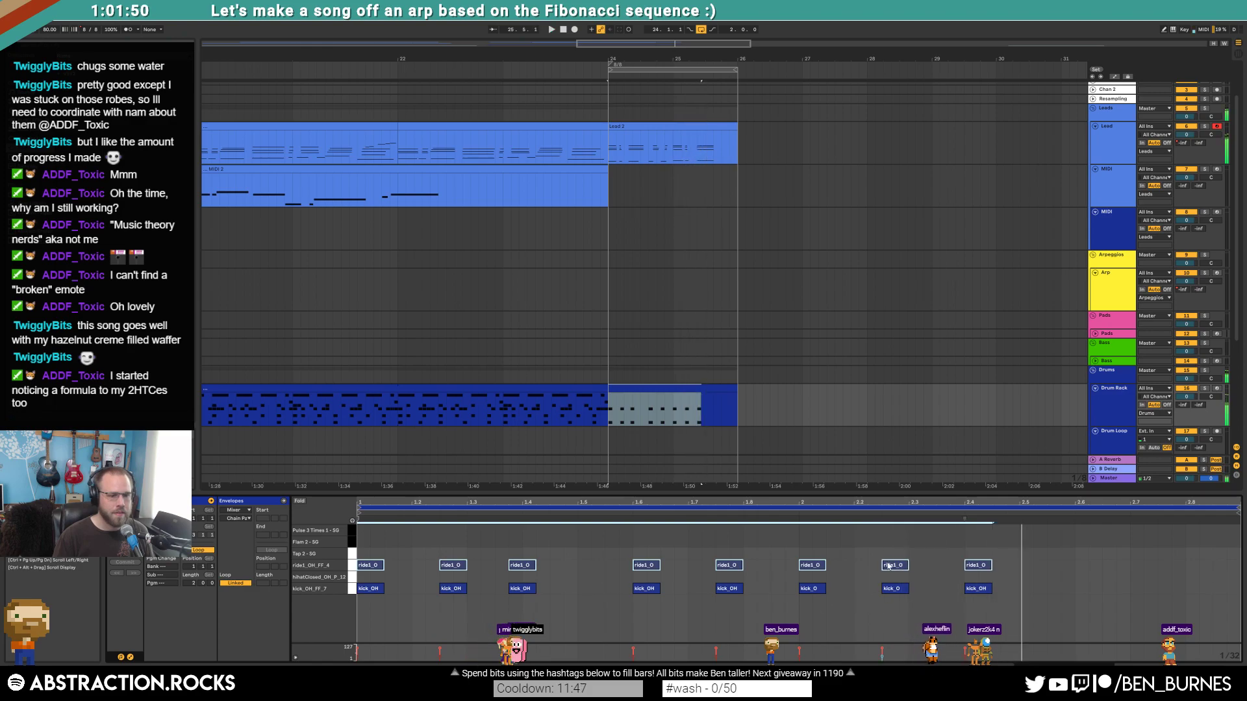
{"action": "left_click_drag", "start_coordinate": [885, 542], "coordinate": [1000, 644]}
{"action": "left_click_drag", "start_coordinate": [927, 625], "coordinate": [922, 620]}
{"action": "key", "text": "Right"}
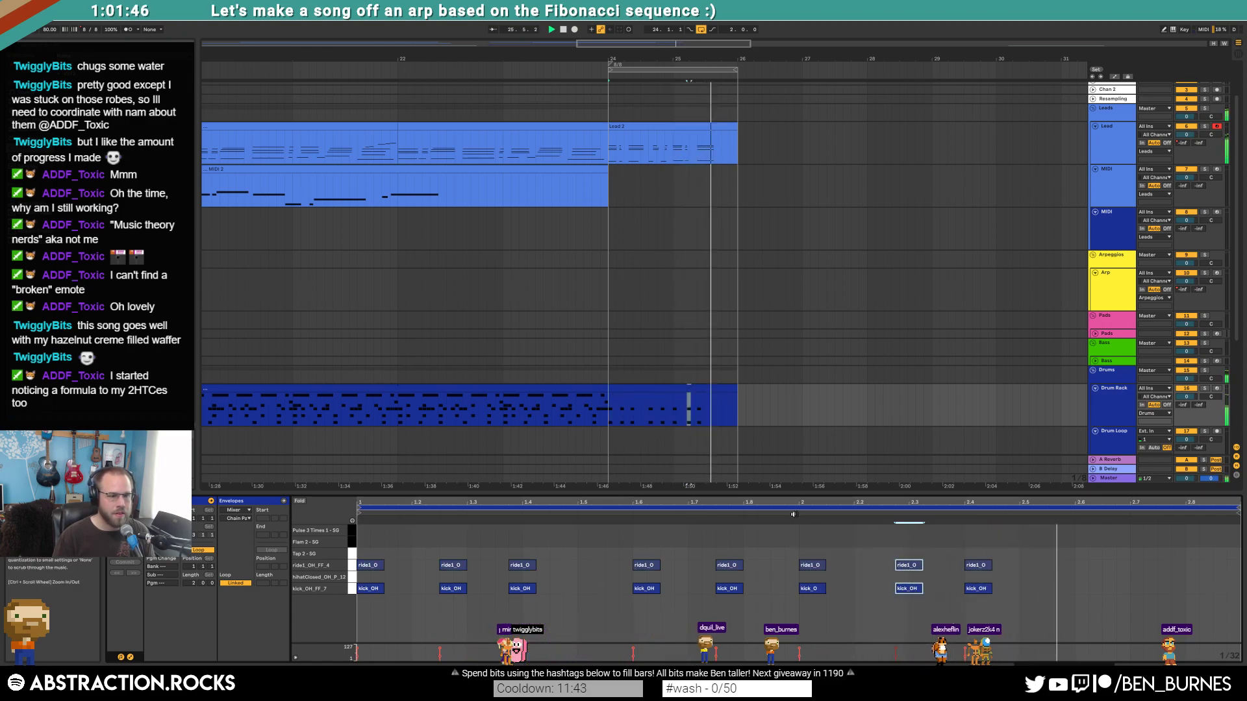
{"action": "left_click", "coordinate": [992, 552]}
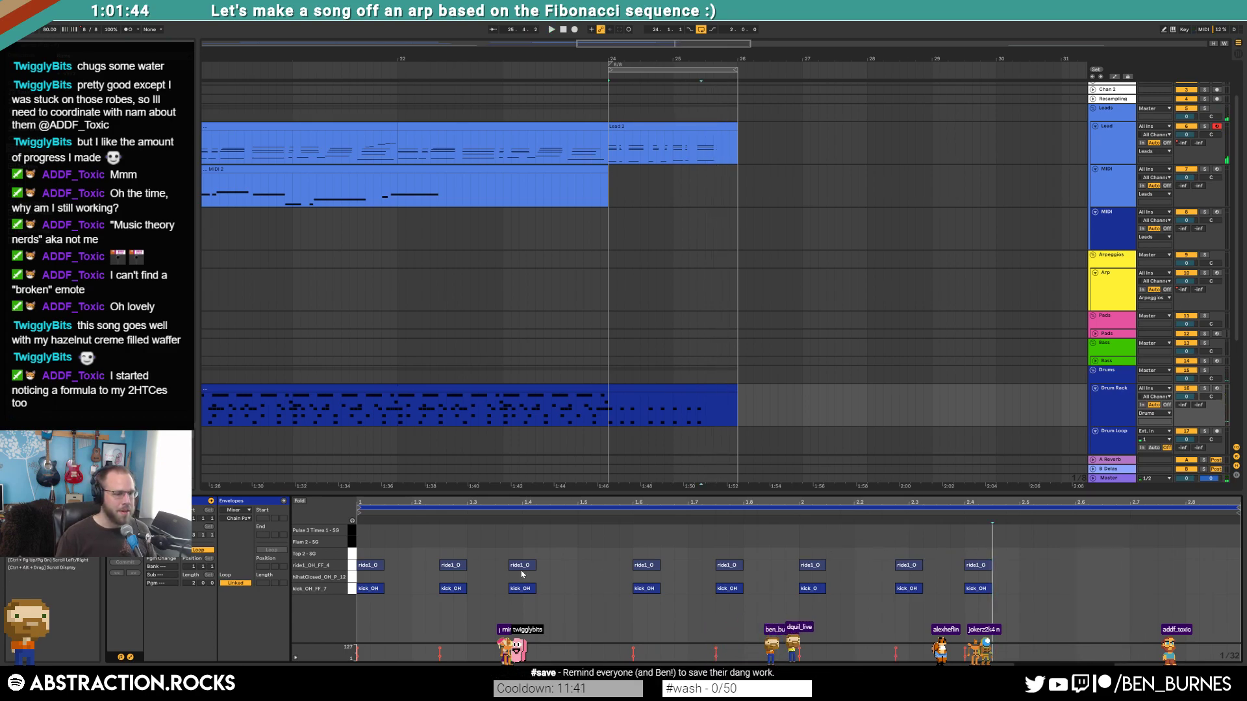
- Lengthen all the ride notes in the drum clip to twice their length
{"action": "key", "text": "ctrl+a"}
{"action": "left_click_drag", "start_coordinate": [383, 564], "coordinate": [411, 564]}
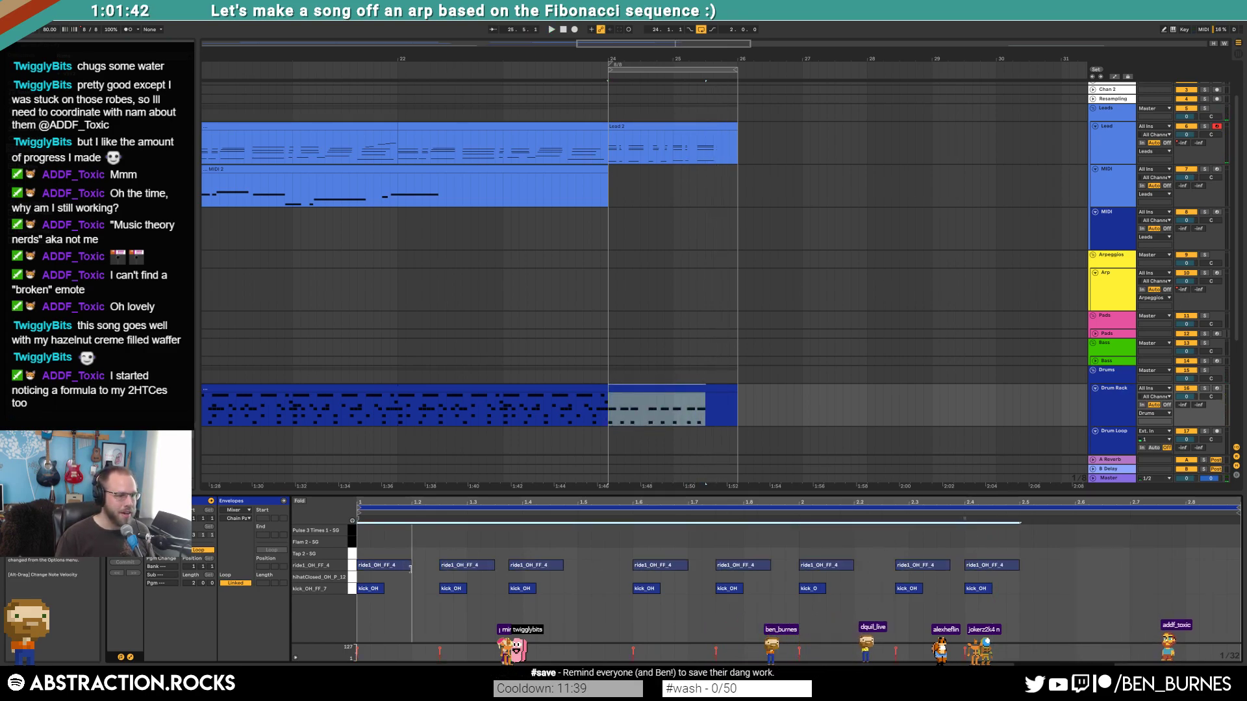
{"action": "left_click", "coordinate": [431, 551]}
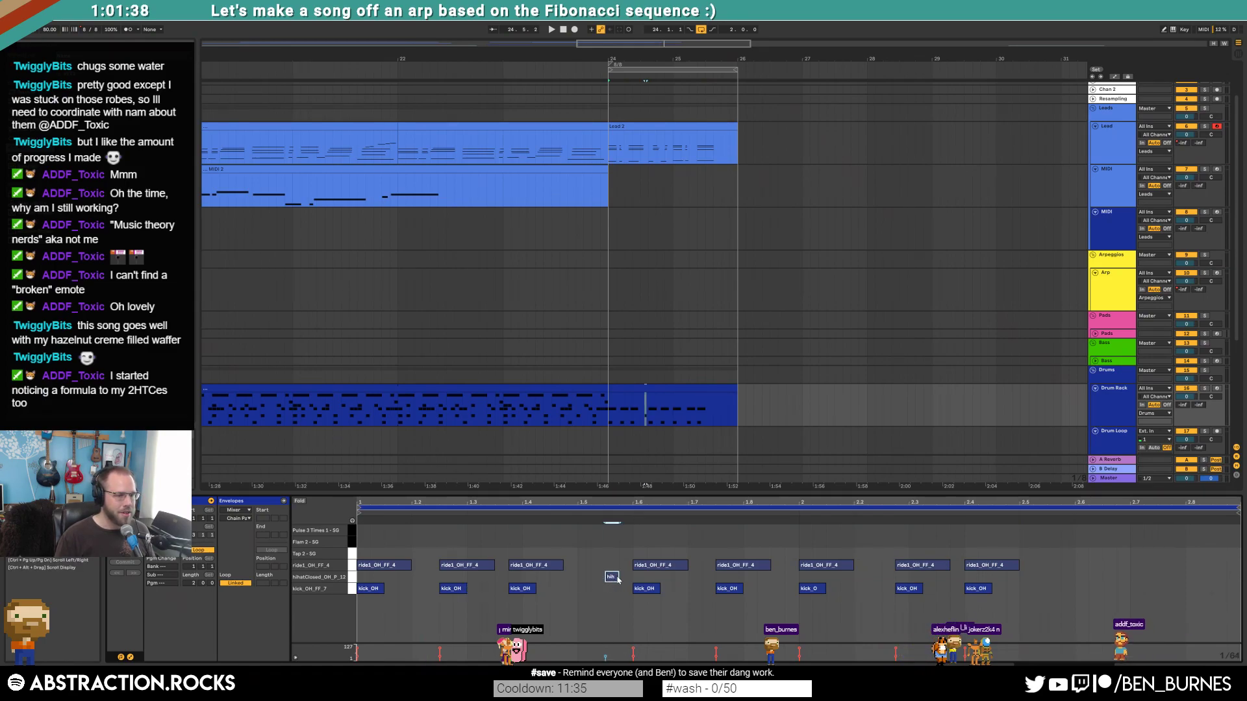
- Add a three-note closed hi-hat run between beats 5 and 6, single hits before and after beat 7, and two leading into bar two
{"action": "double_click", "coordinate": [616, 577]}
{"action": "double_click", "coordinate": [623, 577]}
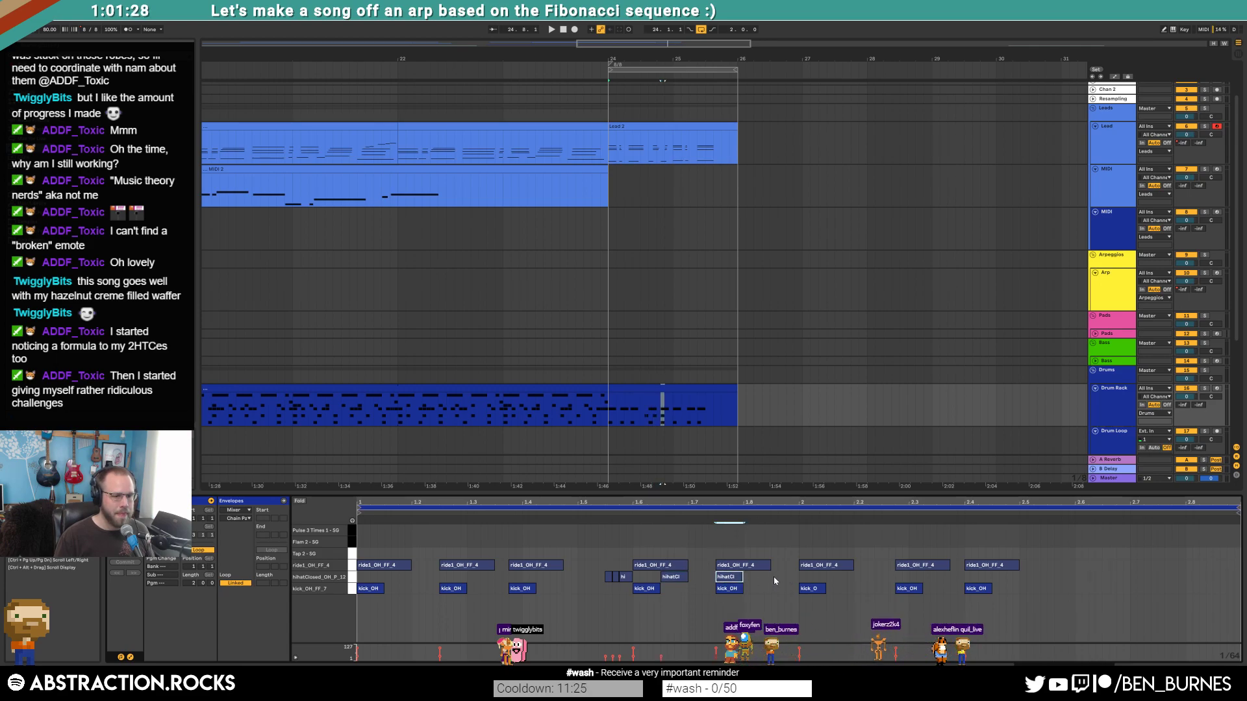
{"action": "key", "text": "ctrl+d"}
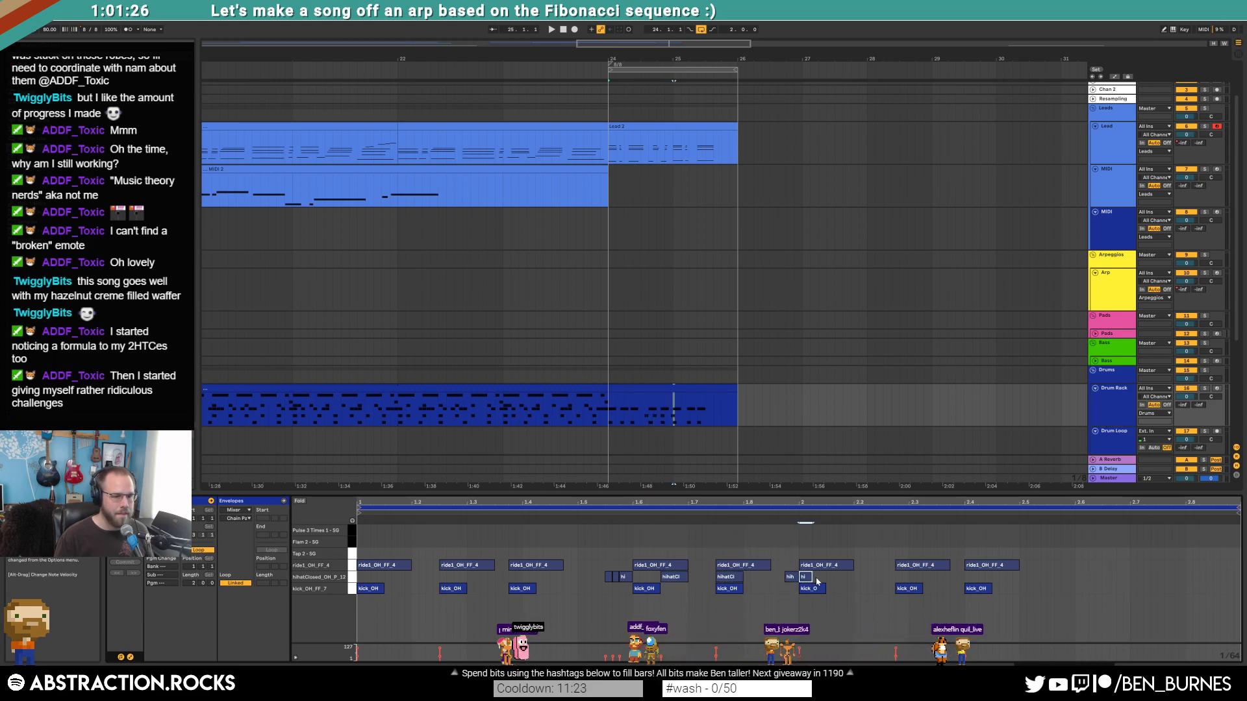
{"action": "left_click_drag", "start_coordinate": [811, 576], "coordinate": [825, 577]}
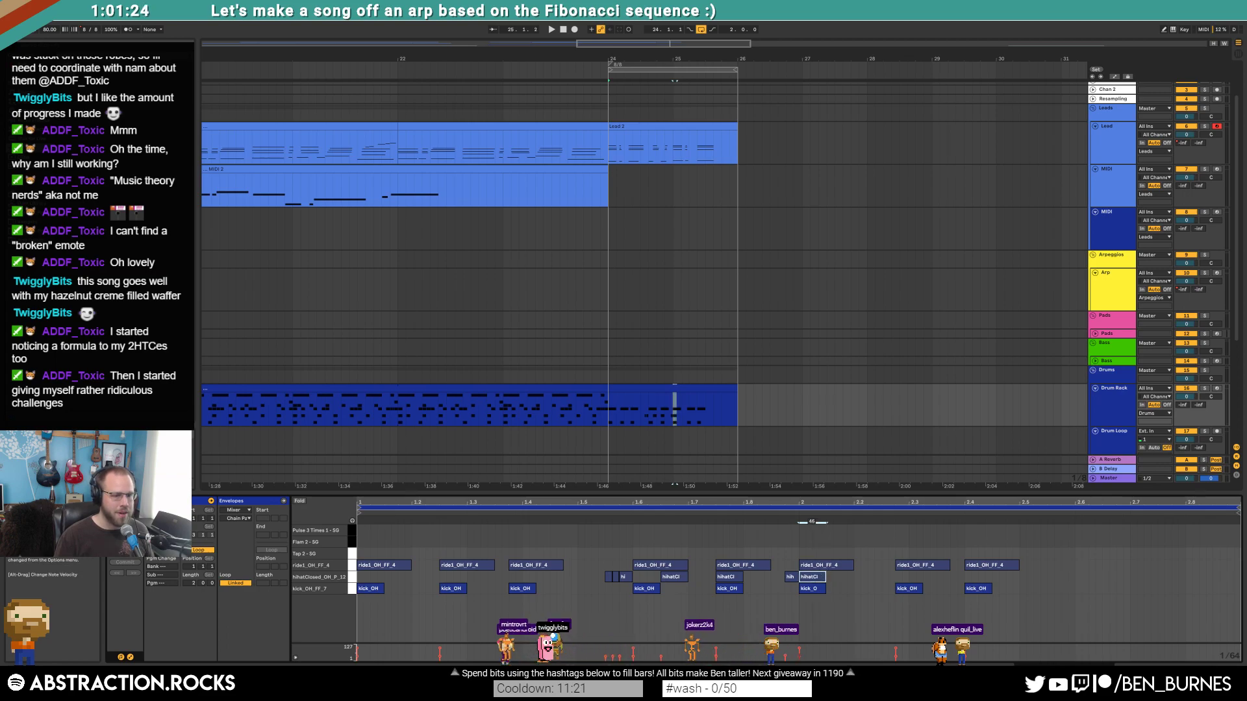
{"action": "left_click", "coordinate": [848, 588]}
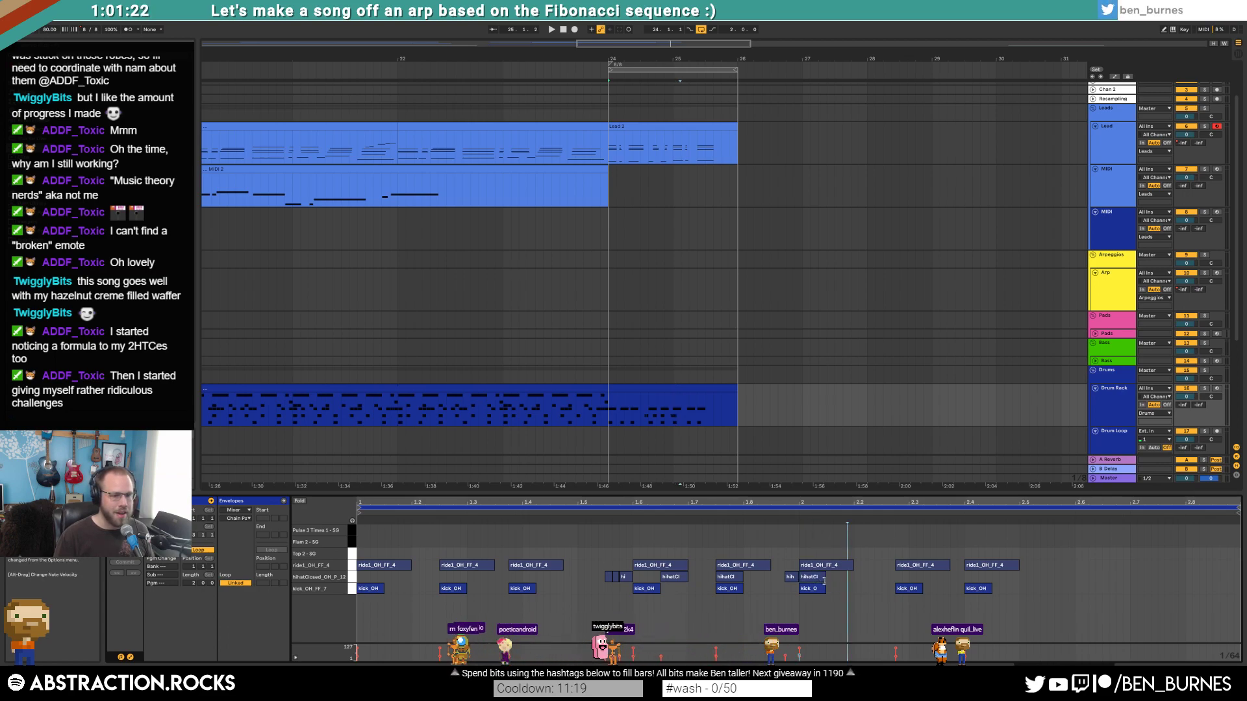
{"action": "key", "text": "space"}
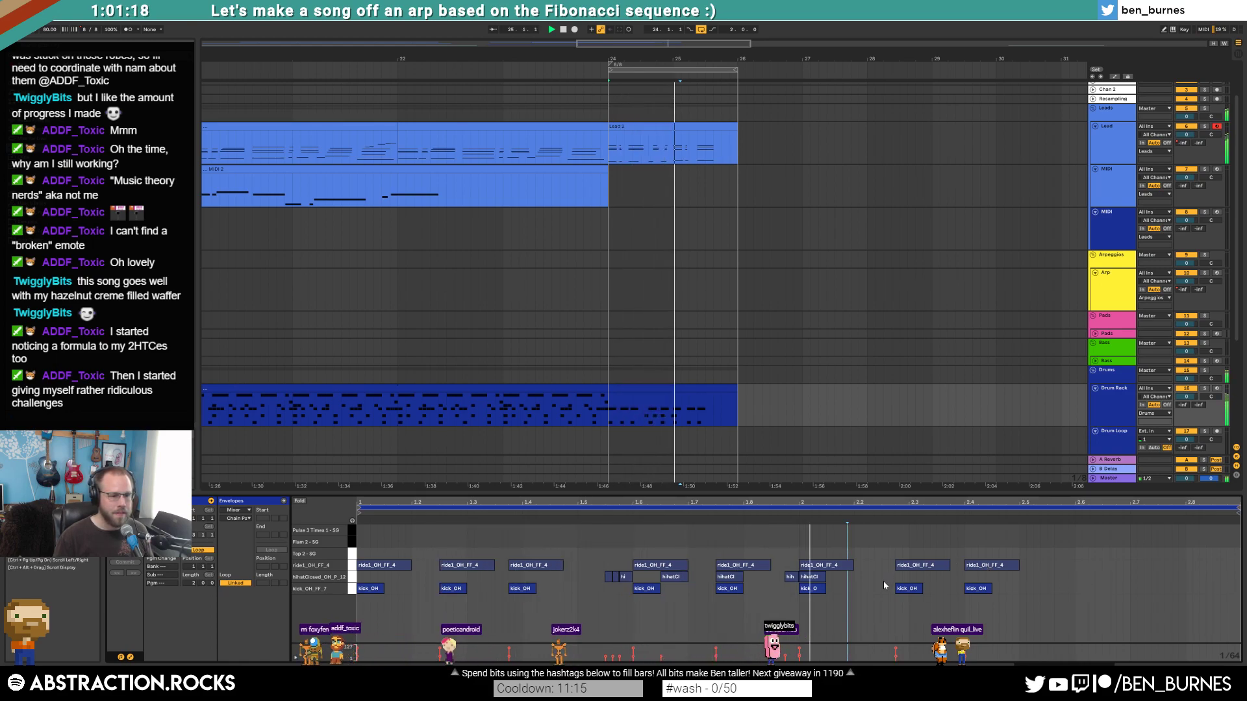
{"action": "key", "text": "space"}
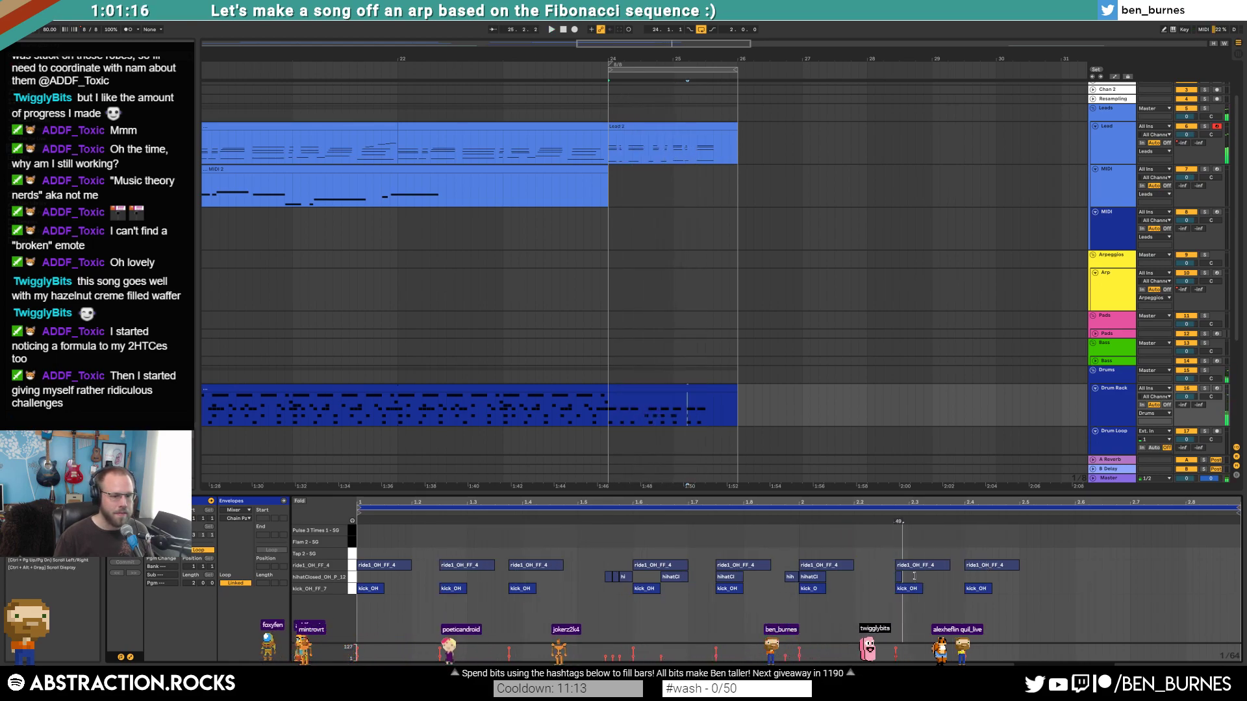
- Respace the three-note hi-hat run to start on beat 5, and move the third ride and kick pair one 1/32 step earlier
{"action": "left_click", "coordinate": [610, 576]}
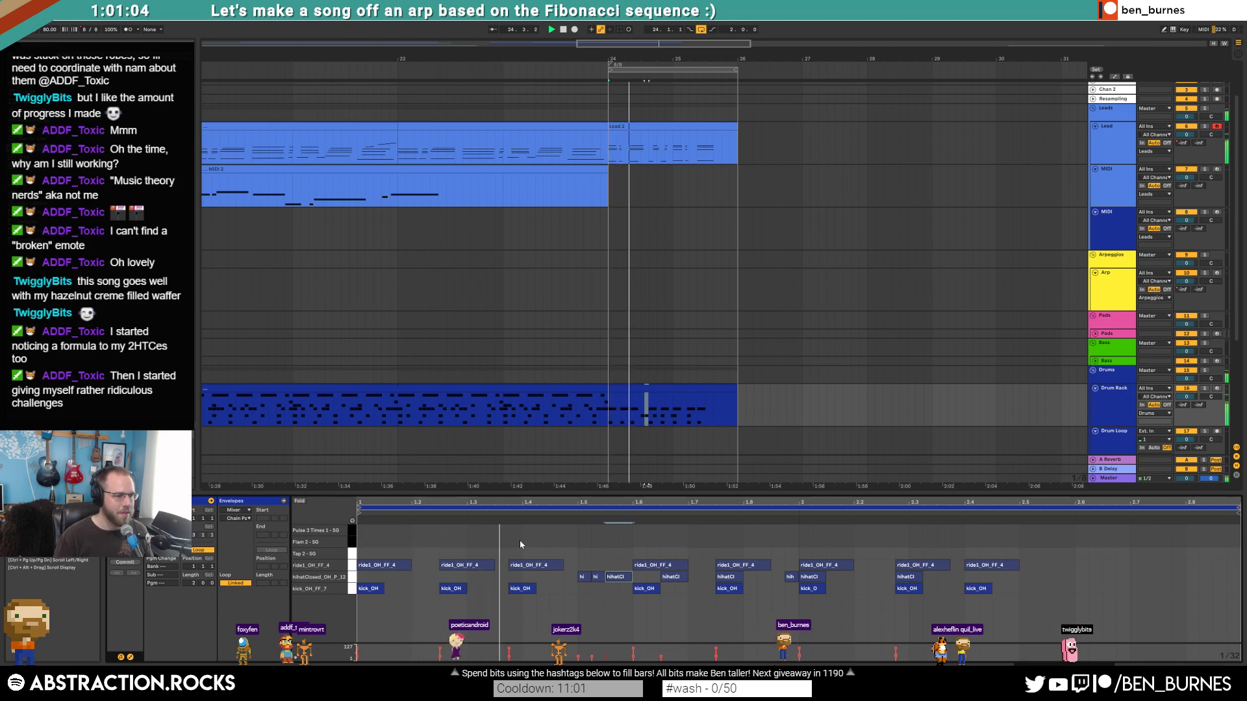
{"action": "left_click_drag", "start_coordinate": [519, 540], "coordinate": [535, 612]}
{"action": "key", "text": "Left"}
{"action": "key", "text": "space"}
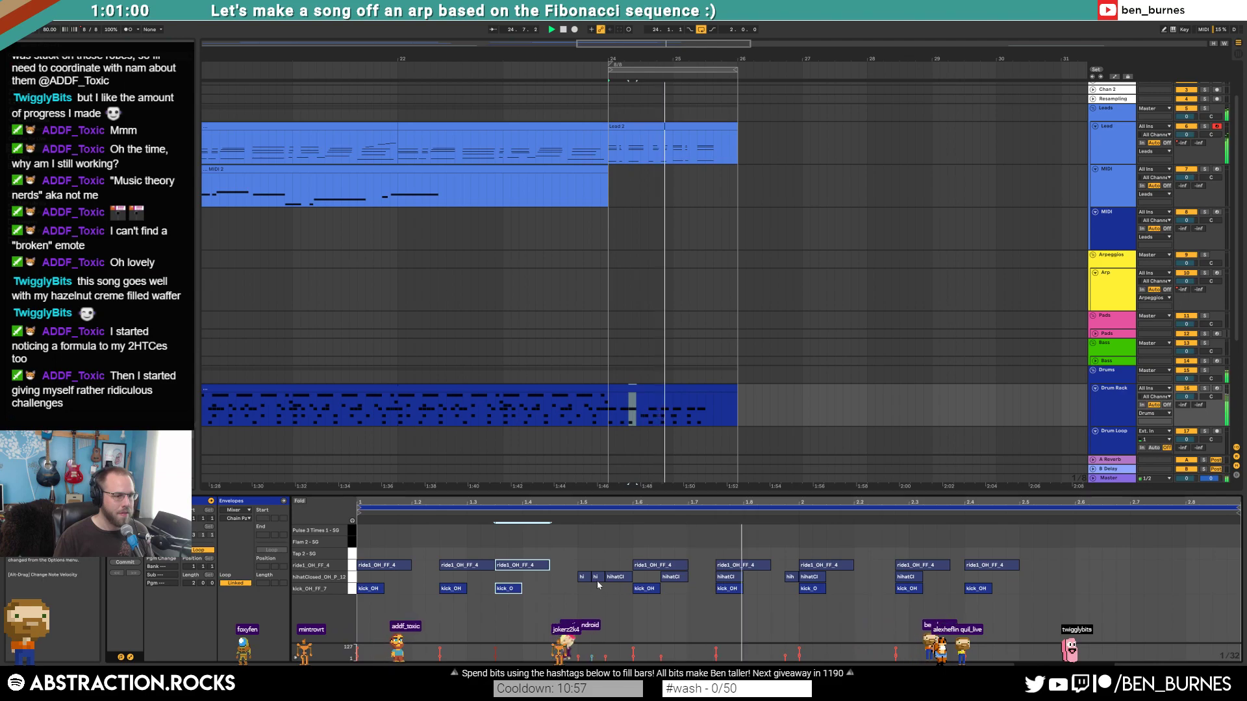
{"action": "key", "text": "space"}
- Move the second bar's second hi-hat, ride and kick one 1/32 step earlier, and check them in playback
{"action": "left_click", "coordinate": [809, 577]}
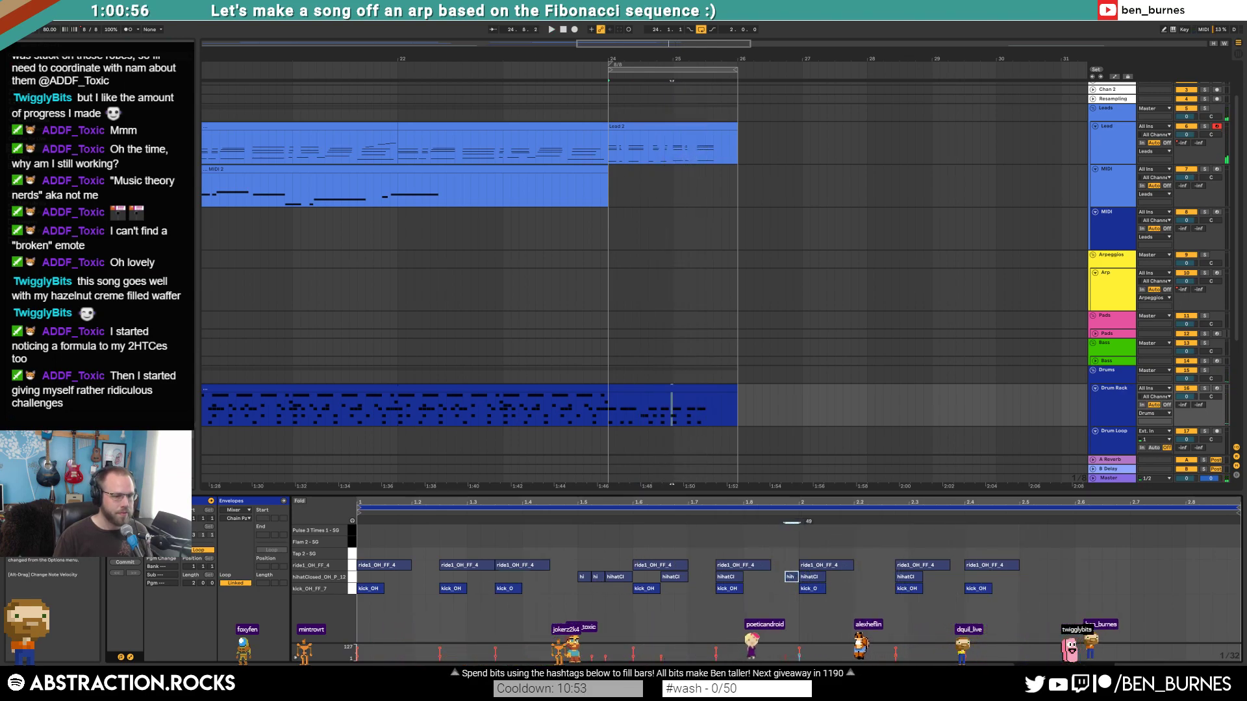
{"action": "left_click", "coordinate": [908, 578]}
{"action": "key", "text": "Left"}
{"action": "left_click", "coordinate": [921, 566]}
{"action": "left_click", "coordinate": [916, 589], "text": "shift"}
{"action": "key", "text": "Left"}
{"action": "key", "text": "space"}
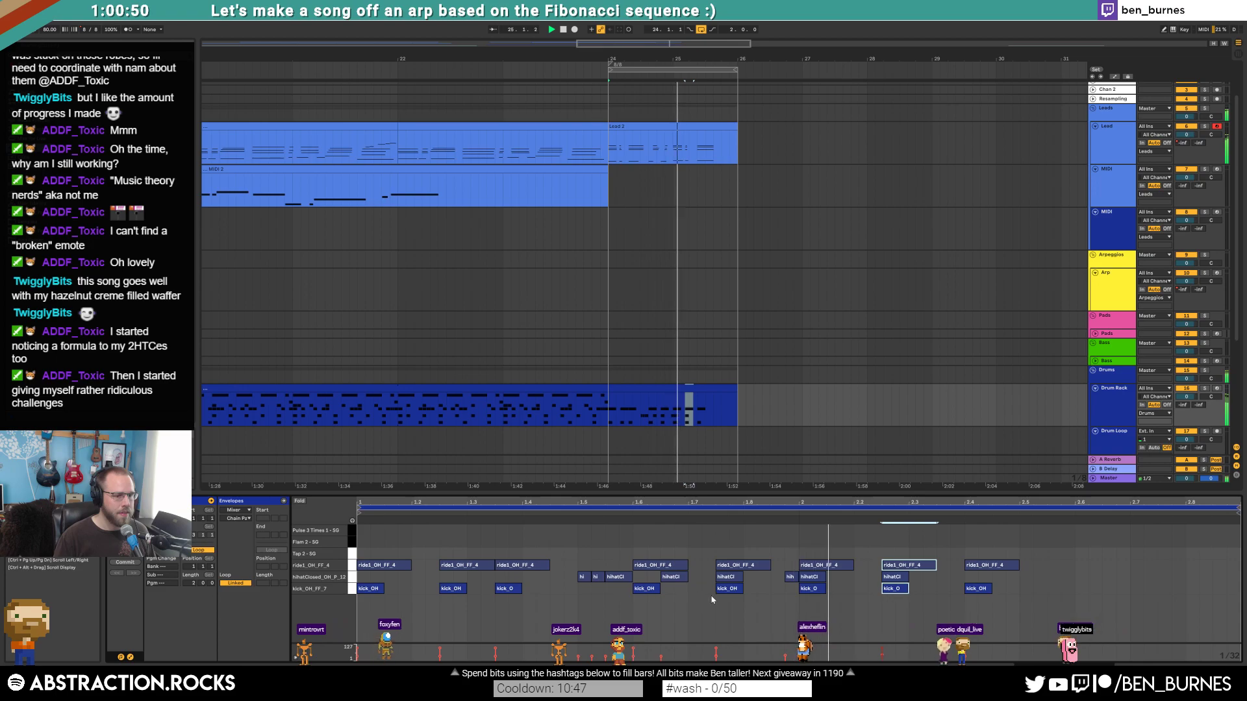
{"action": "key", "text": "space"}
- Add a closed hi-hat on the last kick and three more one beat apart, starting halfway between beats 6 and 7 of bar two
{"action": "double_click", "coordinate": [968, 577]}
{"action": "left_click_drag", "start_coordinate": [977, 577], "coordinate": [991, 577]}
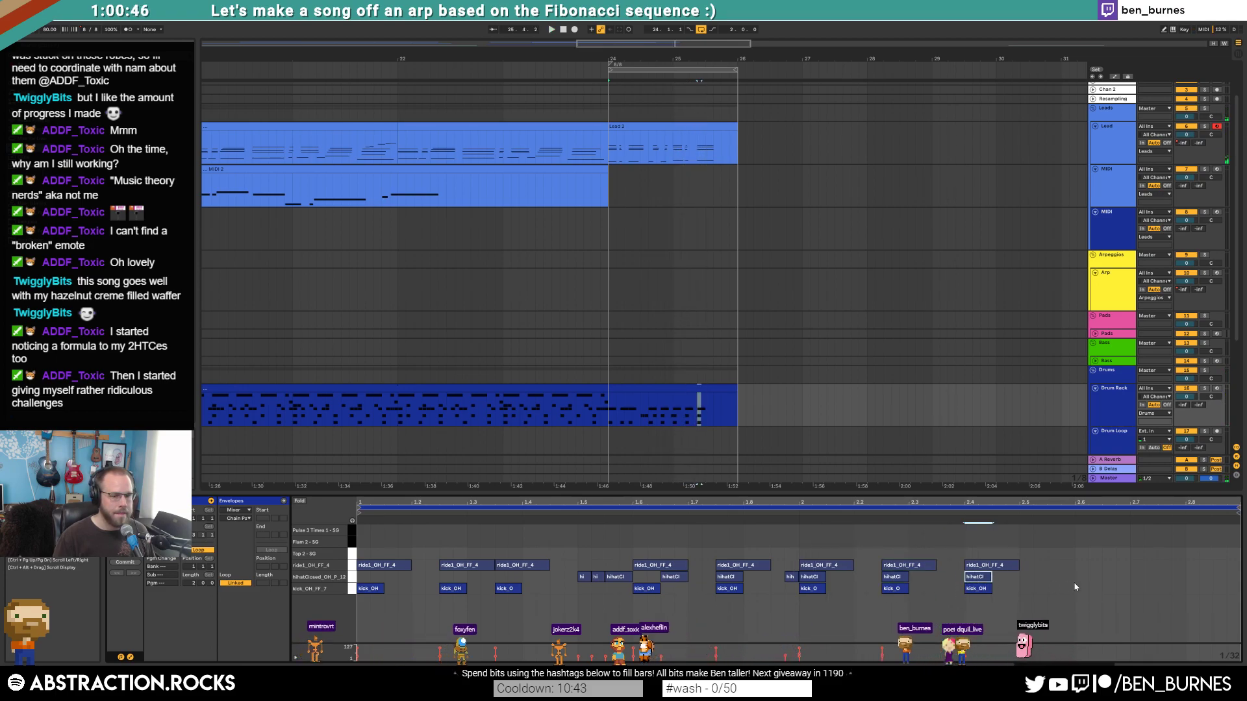
{"action": "double_click", "coordinate": [1108, 577]}
{"action": "left_click_drag", "start_coordinate": [1115, 577], "coordinate": [1129, 578]}
{"action": "key", "text": "ctrl+d"}
{"action": "key", "text": "ctrl+d"}
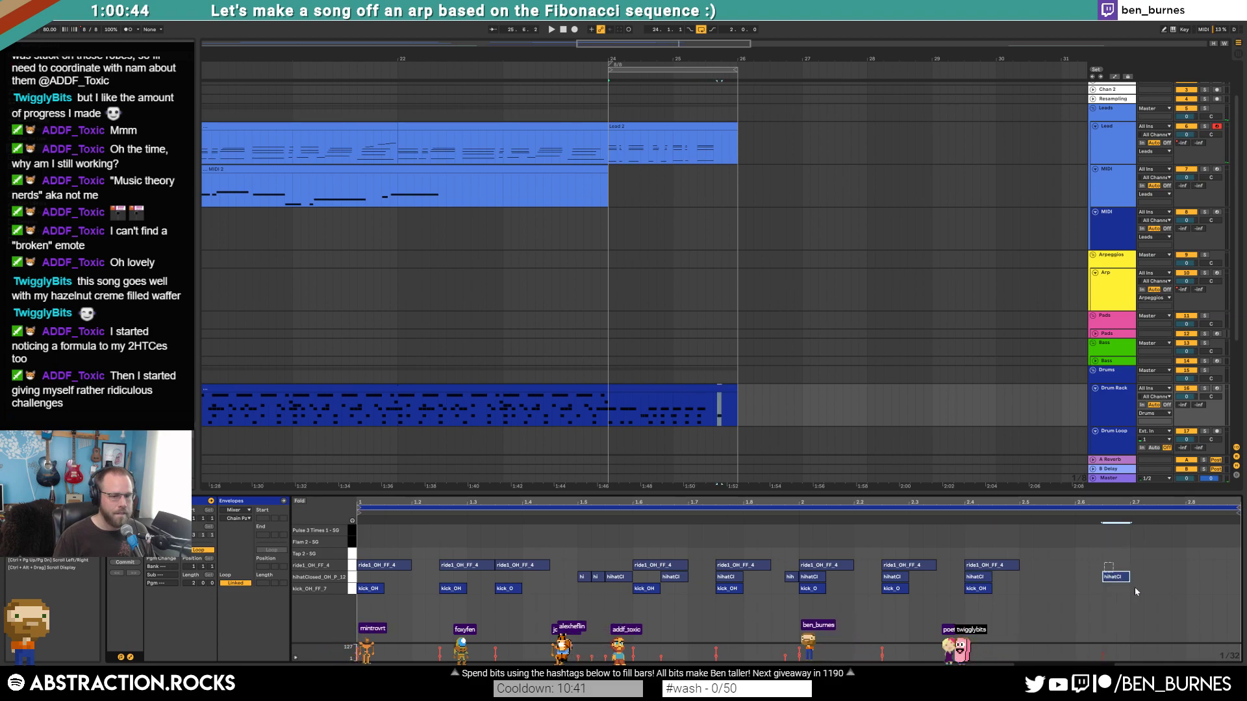
{"action": "key", "text": "space"}
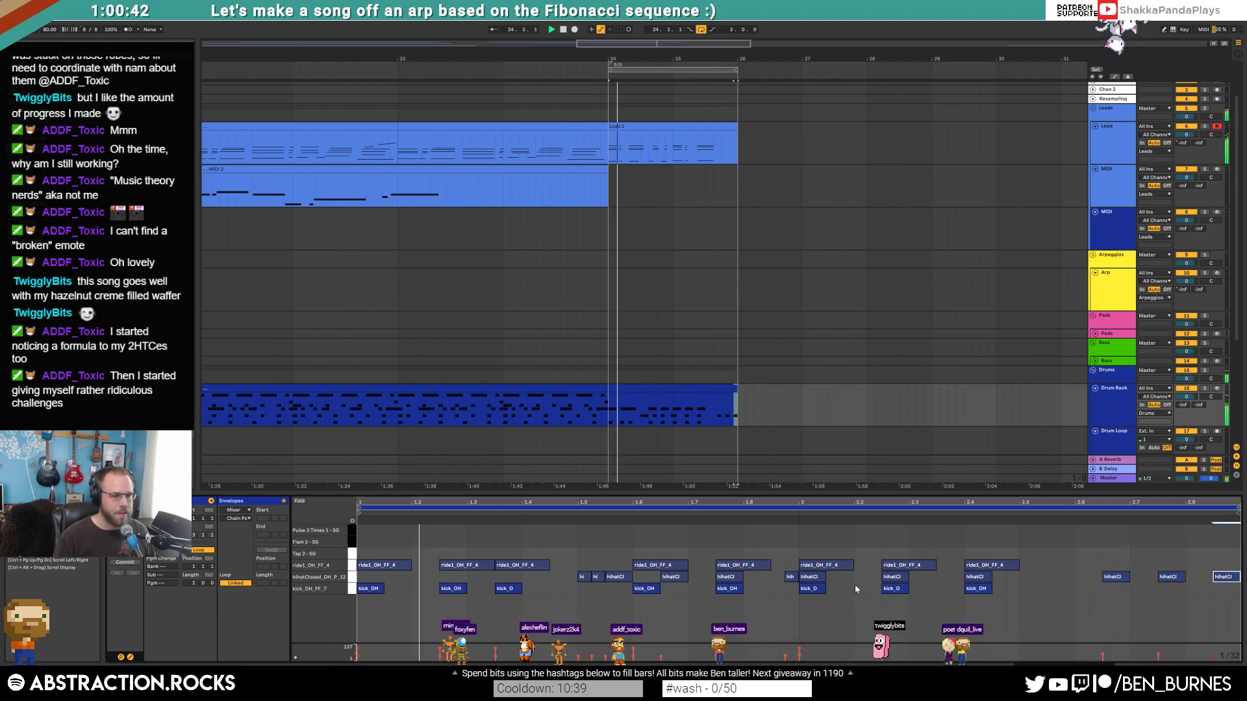
- Shift the second and third chords in the Lead 2 clip slightly later, checking them in playback
{"action": "left_click", "coordinate": [656, 126]}
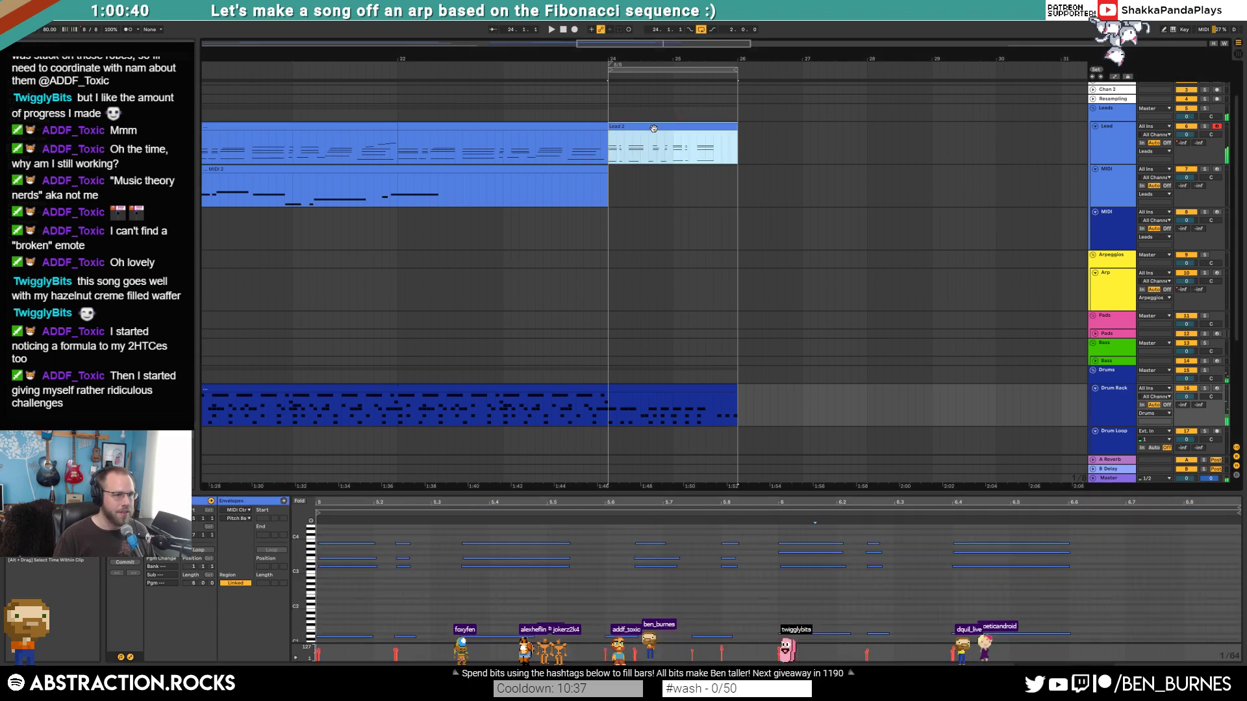
{"action": "left_click", "coordinate": [416, 596]}
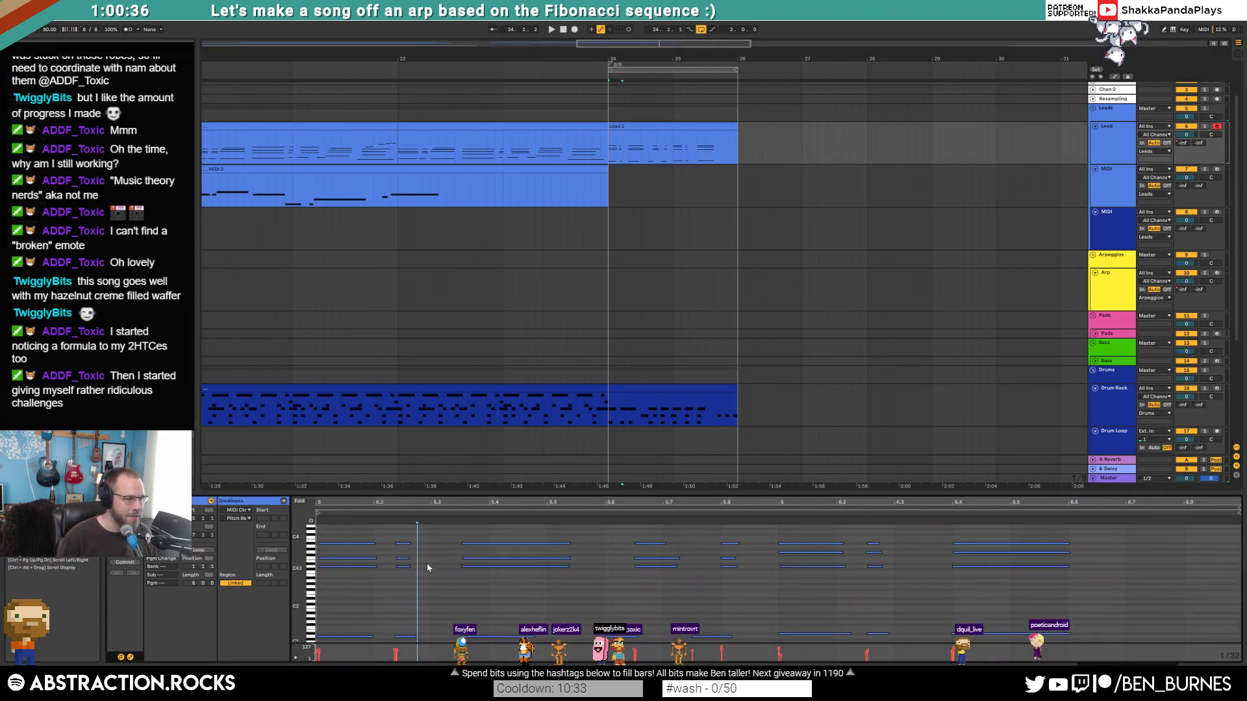
{"action": "left_click_drag", "start_coordinate": [400, 533], "coordinate": [417, 642]}
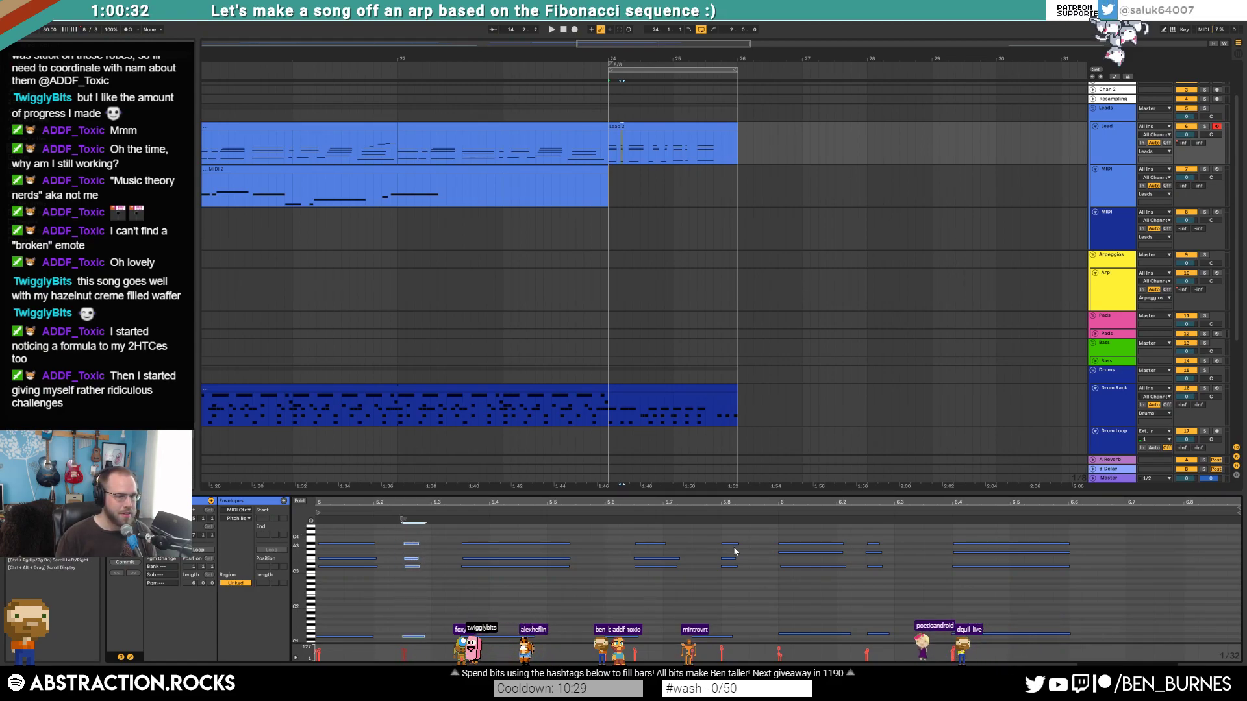
{"action": "key", "text": "space"}
{"action": "key", "text": "space"}
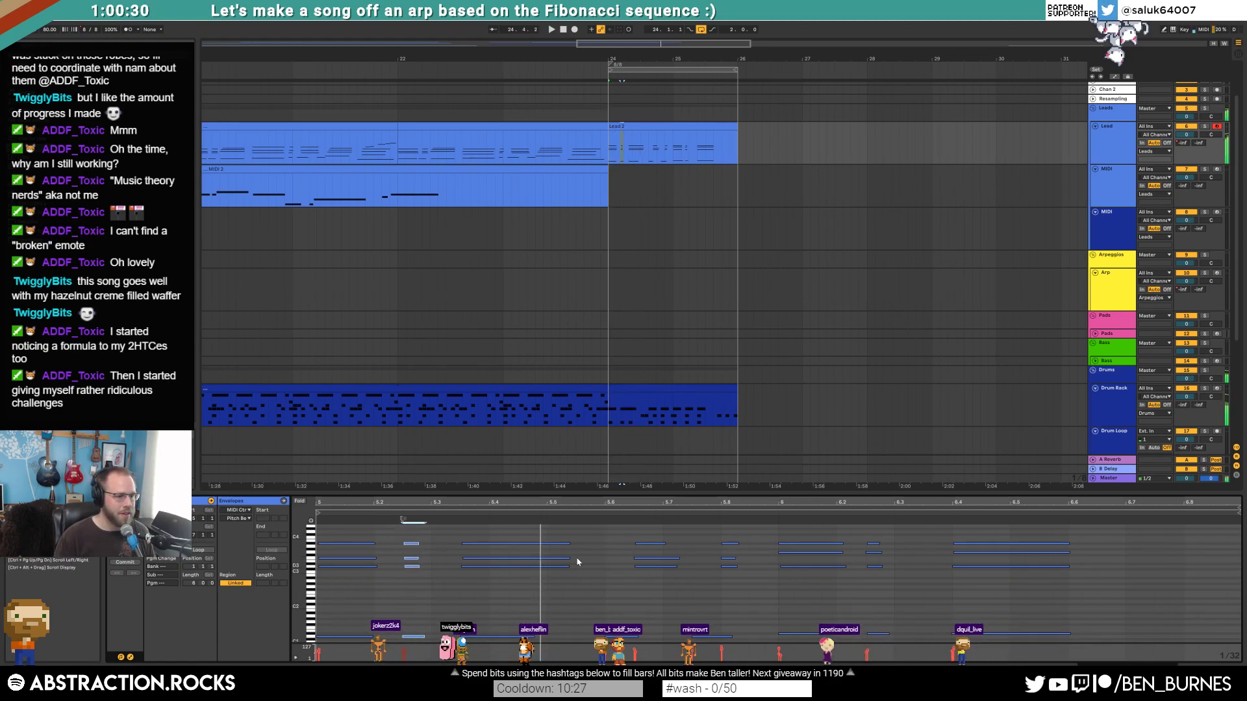
{"action": "key", "text": "ctrl+z"}
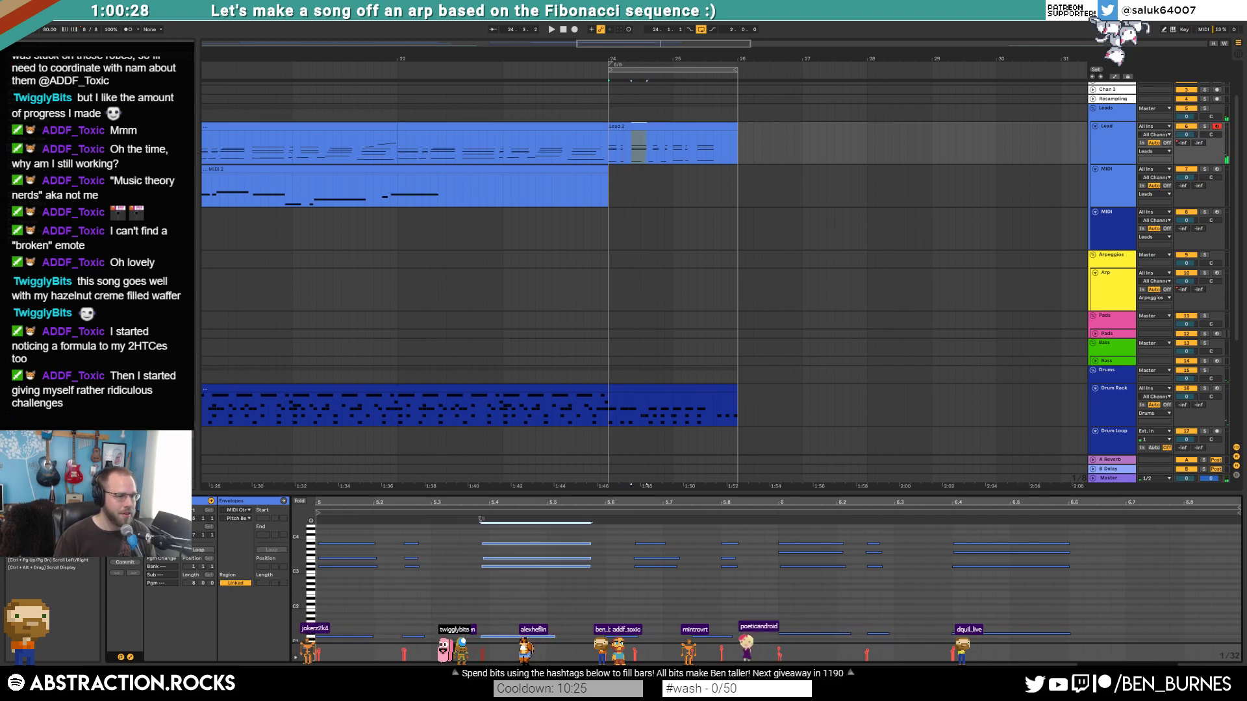
{"action": "key", "text": "space"}
{"action": "key", "text": "space"}
- Move the drum clip's third ride and kick pair two 1/32 steps later onto beat 4, and start playback
{"action": "left_click", "coordinate": [645, 390]}
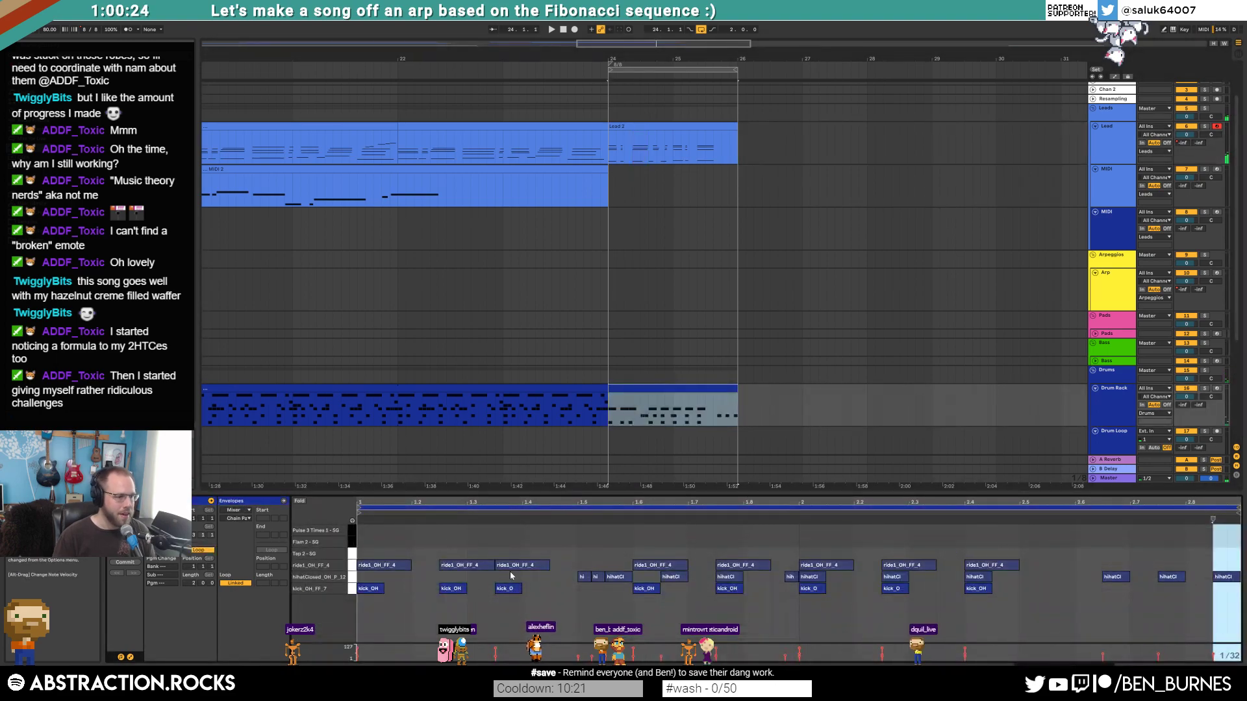
{"action": "left_click_drag", "start_coordinate": [495, 555], "coordinate": [517, 629]}
{"action": "key", "text": "Right"}
{"action": "key", "text": "Right"}
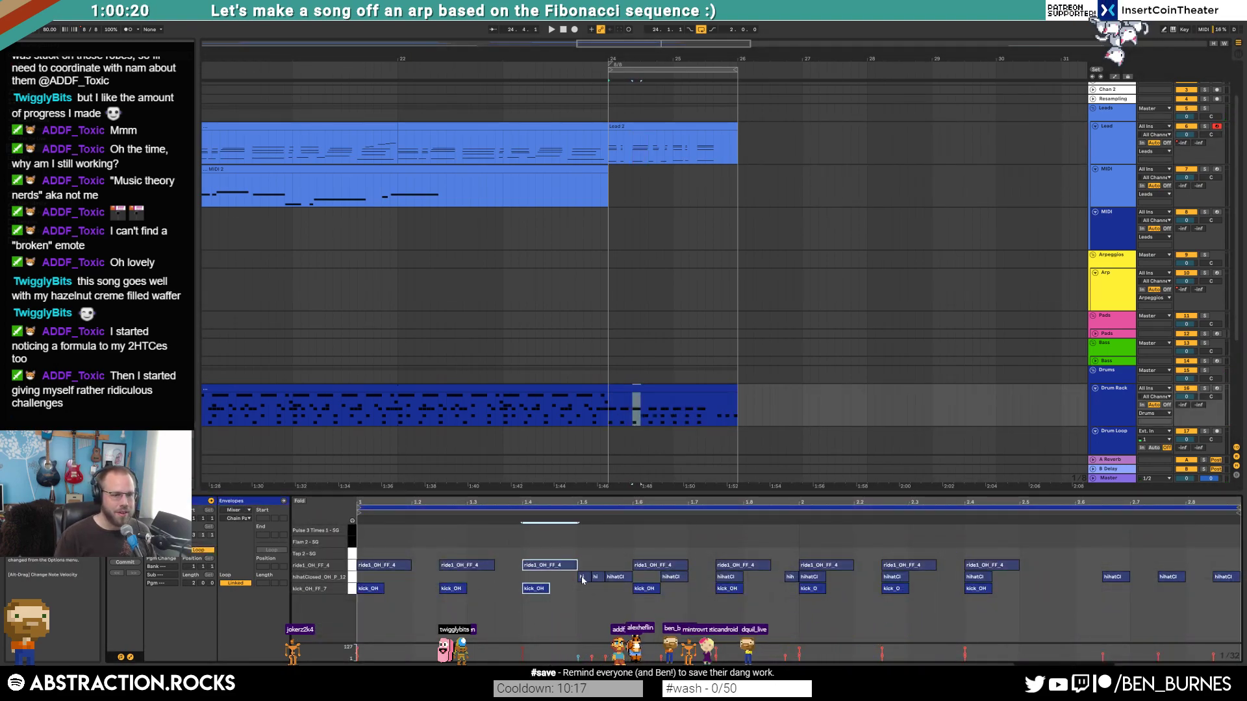
{"action": "key", "text": "space"}
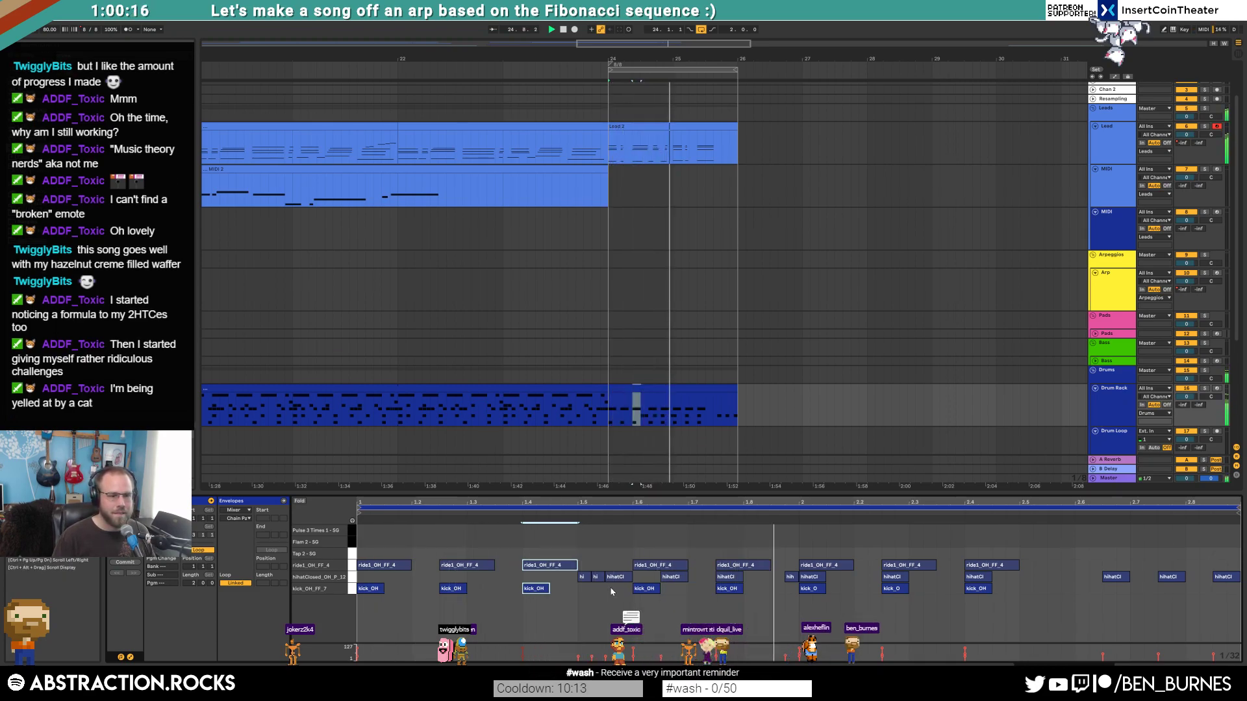
- Place closed hi-hats half a beat before the second bar's last two kicks and another halfway between beats 5 and 6
{"action": "double_click", "coordinate": [864, 577]}
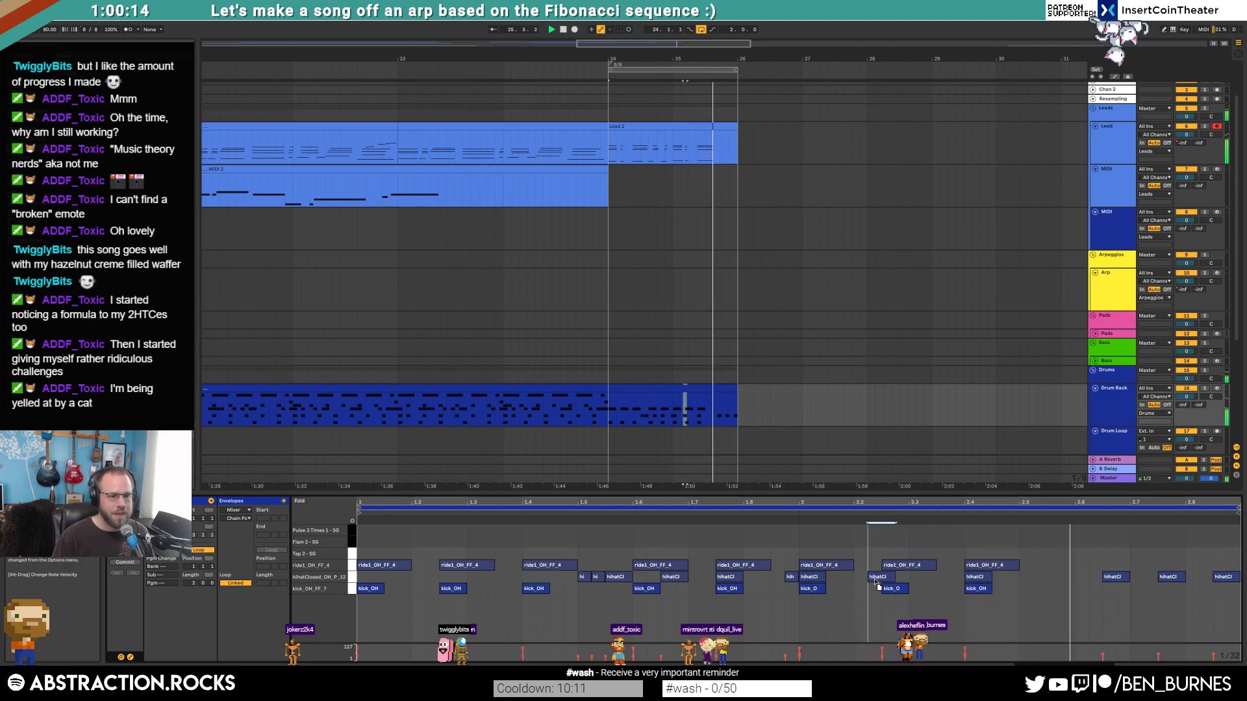
{"action": "left_click_drag", "start_coordinate": [981, 579], "coordinate": [968, 582]}
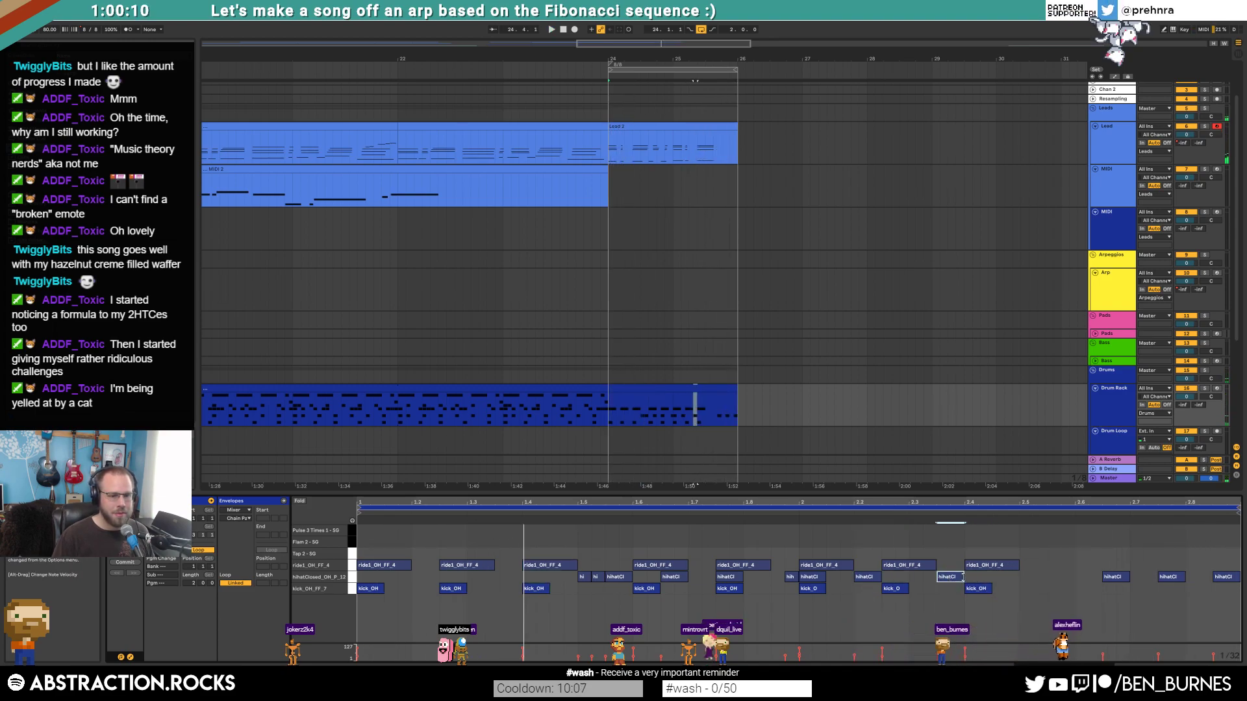
{"action": "double_click", "coordinate": [1051, 576]}
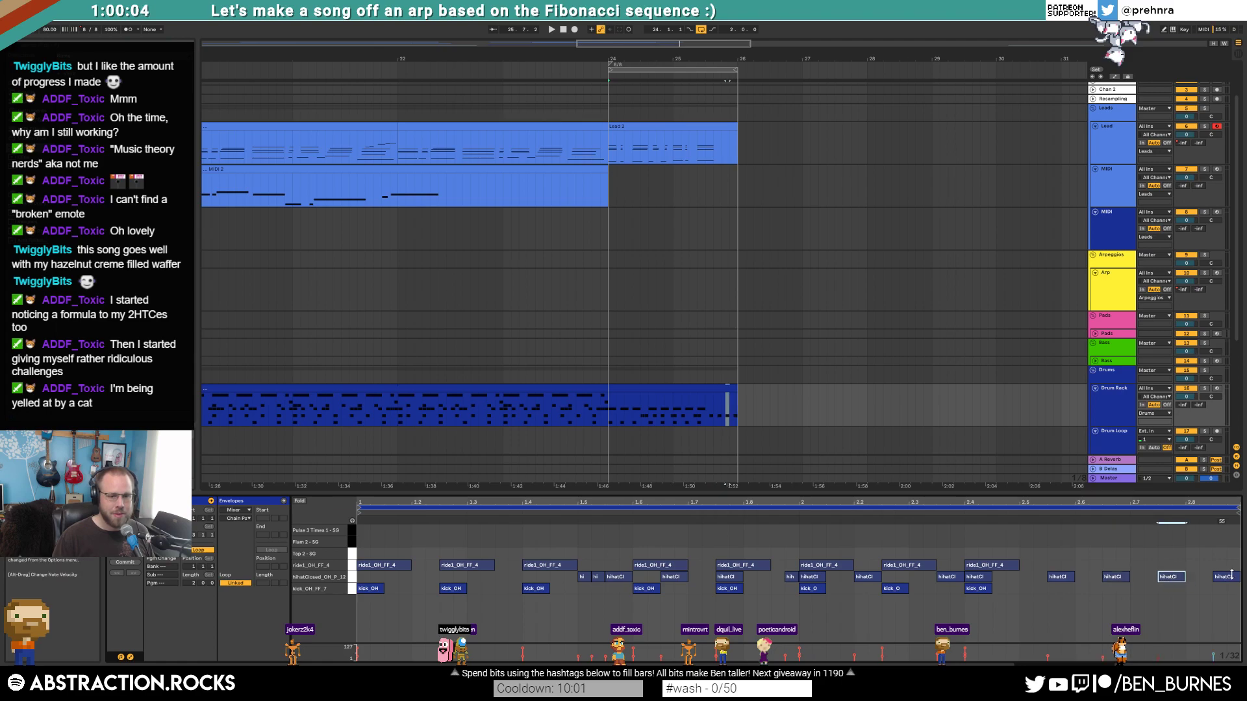
- Add Tap 2 notes on beats 3 and 7 of both bars, remove the first bar's second and fourth rides, and start playback
{"action": "left_click", "coordinate": [692, 387]}
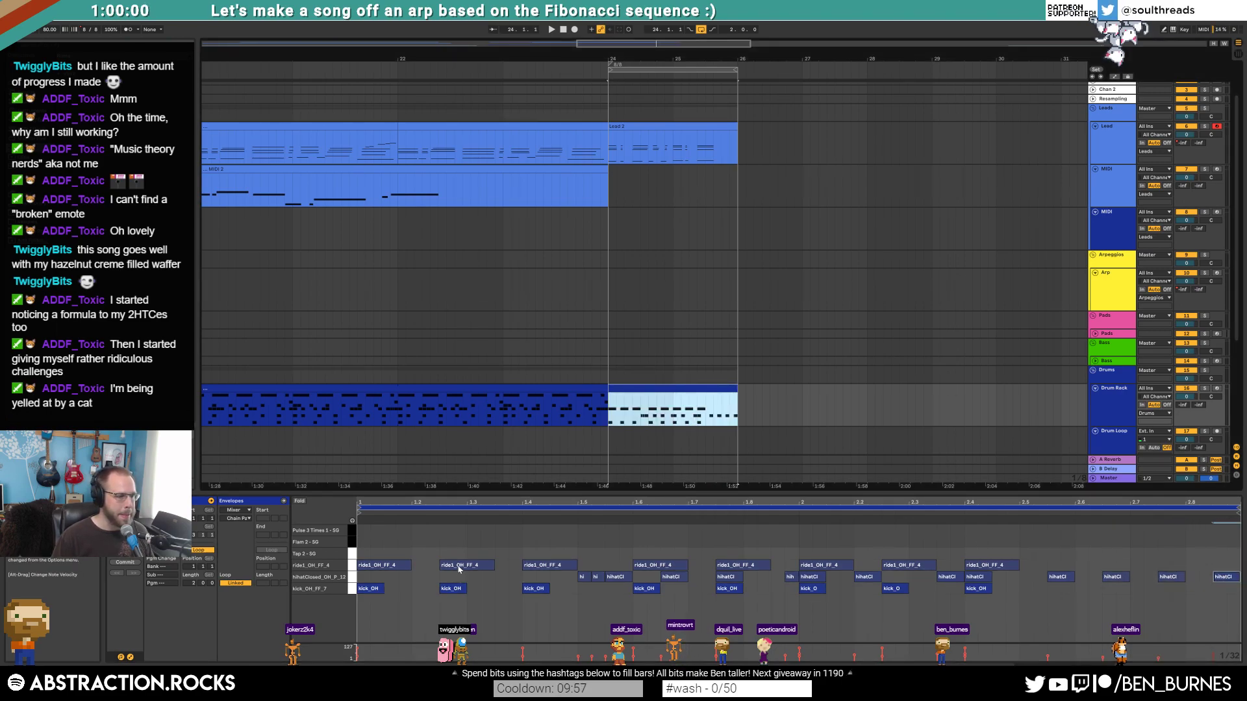
{"action": "left_click", "coordinate": [470, 564]}
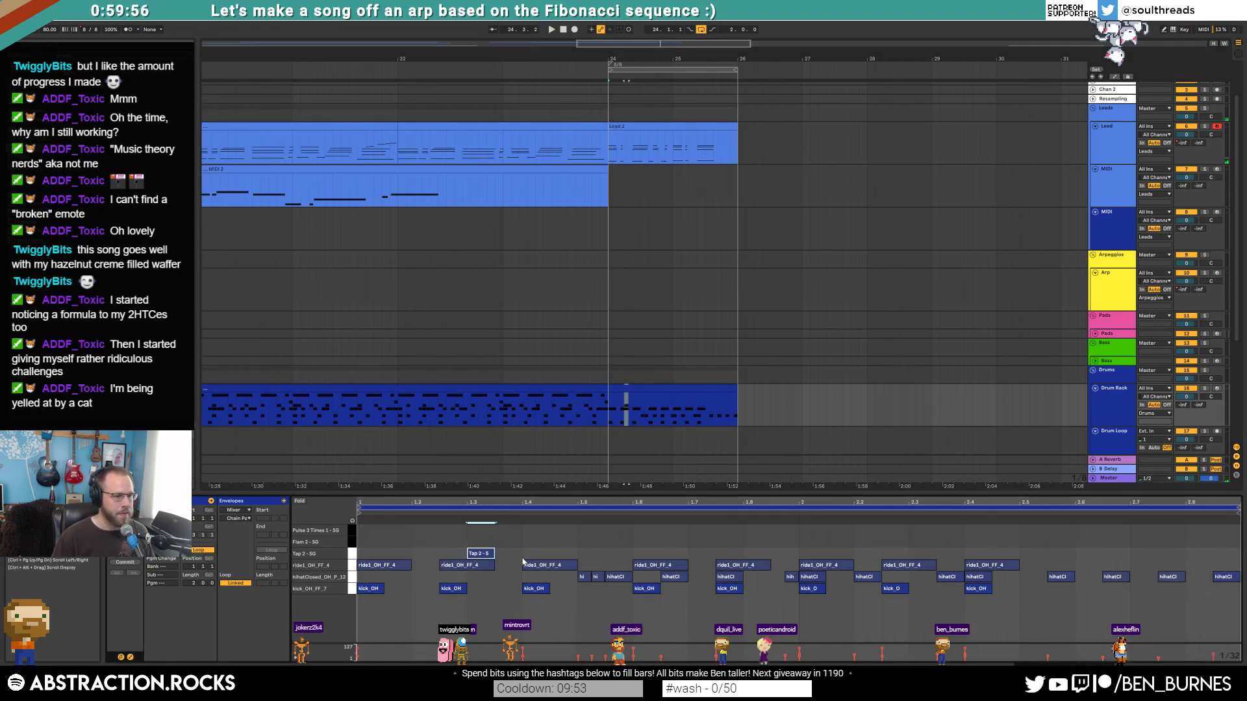
{"action": "left_click_drag", "start_coordinate": [577, 559], "coordinate": [349, 556]}
{"action": "key", "text": "ctrl+d"}
{"action": "key", "text": "ctrl+d"}
{"action": "key", "text": "ctrl+d"}
{"action": "key", "text": "space"}
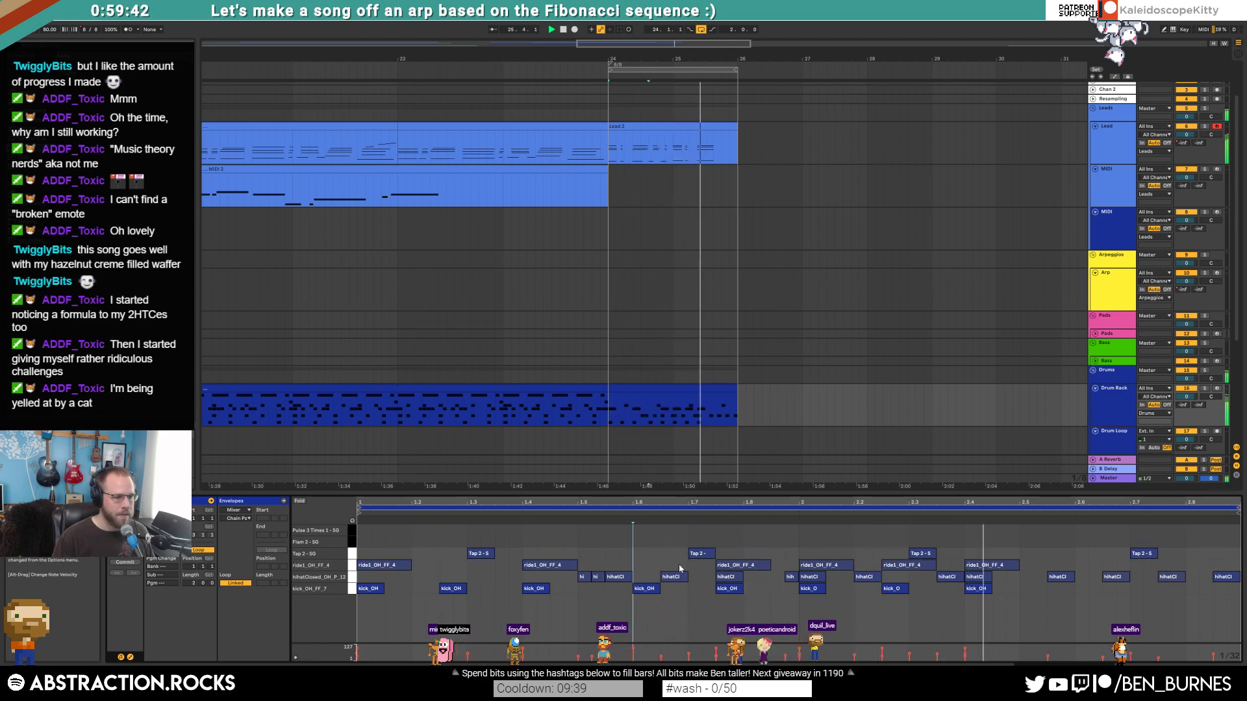
- Remove the rides on the second bar's first and last kicks, and add a ride on beat 7 of that bar
{"action": "double_click", "coordinate": [985, 565]}
{"action": "left_click_drag", "start_coordinate": [1108, 566], "coordinate": [1159, 569]}
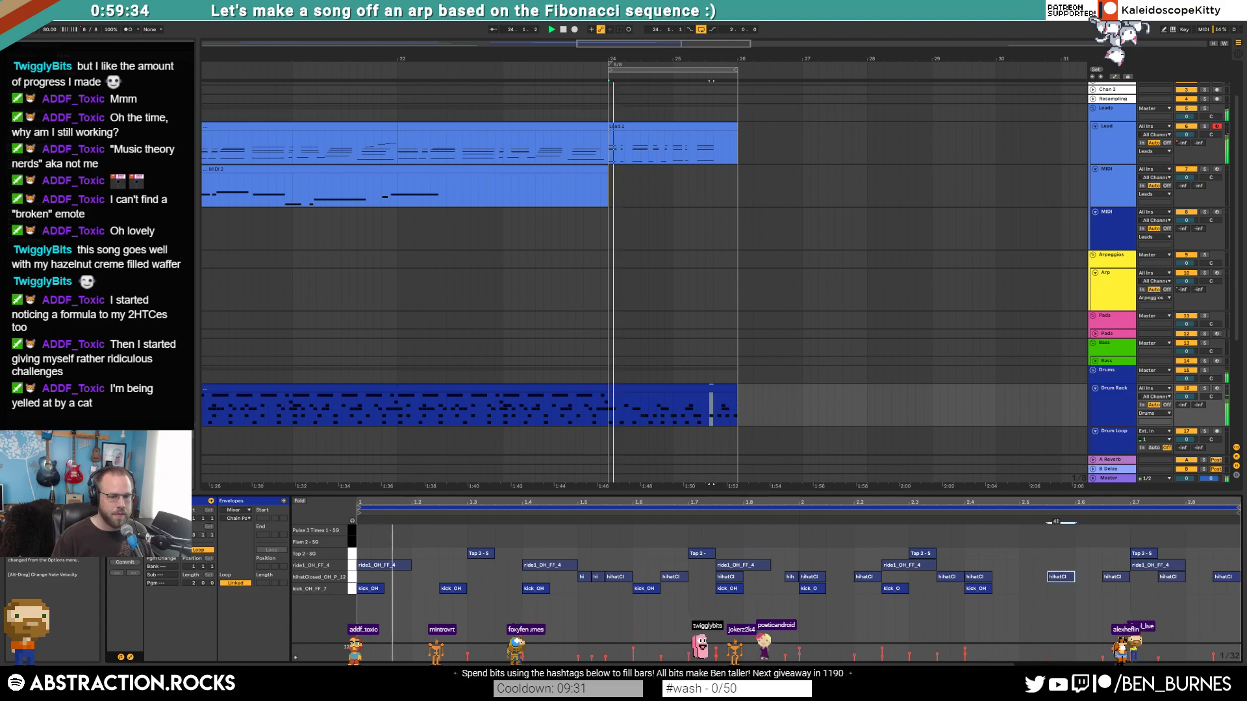
{"action": "left_click", "coordinate": [1113, 577]}
{"action": "left_click_drag", "start_coordinate": [1169, 577], "coordinate": [1224, 586]}
- Raise the top note of the third chord in the Lead 2 clip, and audition the change
{"action": "left_click", "coordinate": [634, 141]}
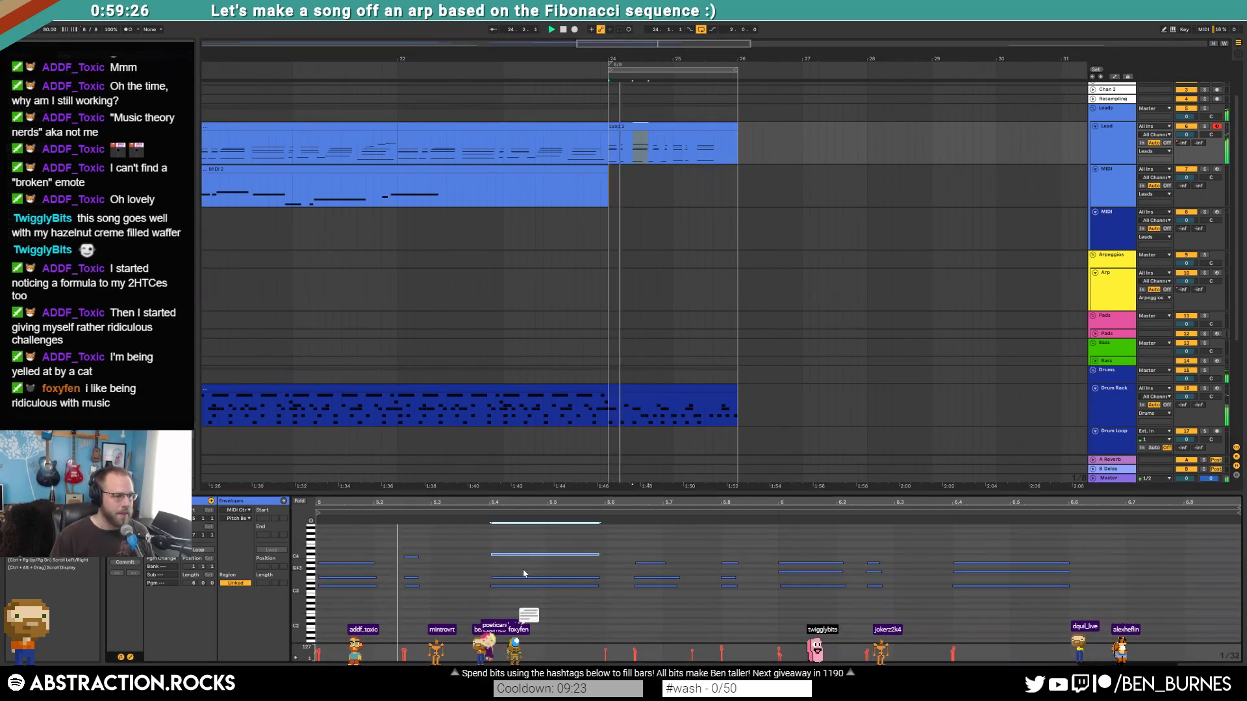
{"action": "key", "text": "space"}
{"action": "key", "text": "Up"}
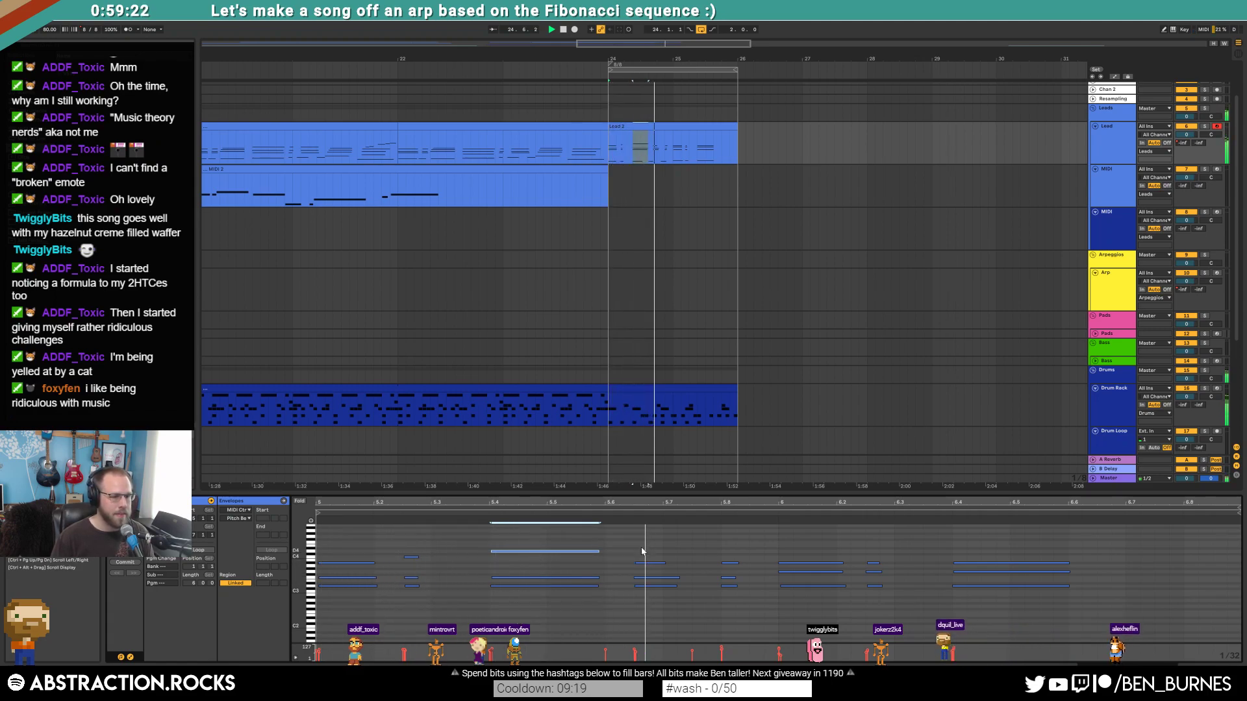
{"action": "key", "text": "space"}
- Raise the top note of the chord at the start of the Lead 2 clip's second bar by five semitones
{"action": "left_click", "coordinate": [811, 563]}
{"action": "key", "text": "Up"}
{"action": "key", "text": "Up"}
{"action": "key", "text": "Up"}
{"action": "key", "text": "Up"}
{"action": "key", "text": "Up"}
- Raise the two upper notes of the second bar's short chord three semitones, and its top note two semitones more
{"action": "left_click_drag", "start_coordinate": [870, 551], "coordinate": [872, 572]}
{"action": "key", "text": "Up"}
{"action": "key", "text": "Up"}
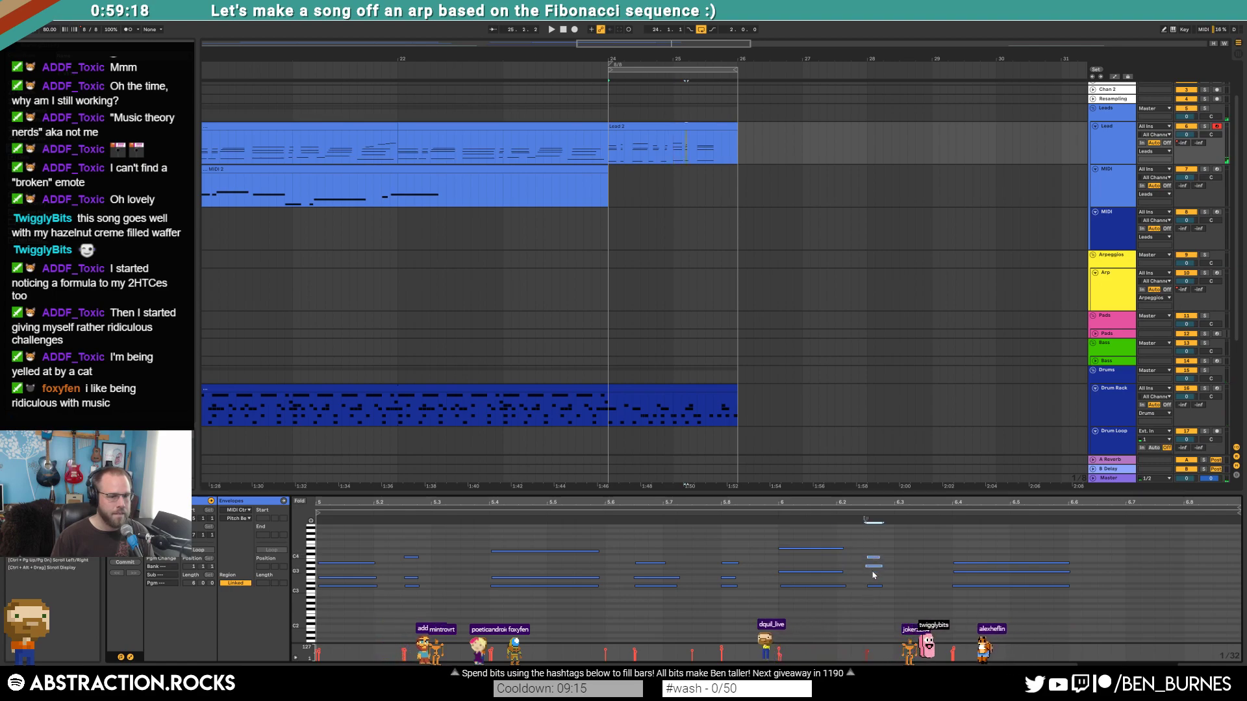
{"action": "key", "text": "Up"}
{"action": "left_click", "coordinate": [875, 554]}
{"action": "key", "text": "Up"}
{"action": "key", "text": "Up"}
- Raise the top note of the last long chord in the Lead 2 clip by five semitones
{"action": "left_click_drag", "start_coordinate": [955, 544], "coordinate": [973, 563]}
{"action": "key", "text": "Up"}
{"action": "key", "text": "Up"}
{"action": "key", "text": "Up"}
{"action": "key", "text": "Up"}
{"action": "key", "text": "Up"}
- Raise the top note of the second bar's short chord by another two semitones
{"action": "left_click_drag", "start_coordinate": [869, 542], "coordinate": [878, 554]}
{"action": "key", "text": "Up"}
{"action": "key", "text": "Up"}
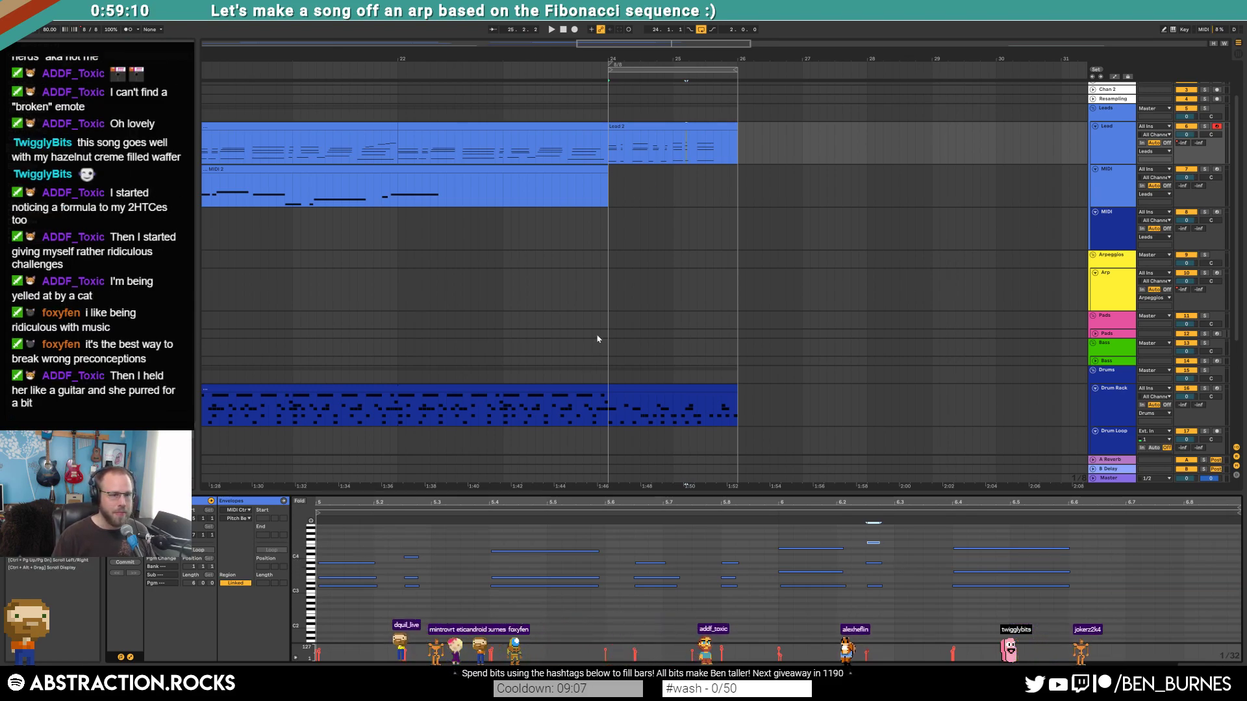
- Play the arrangement from shortly before the Lead 2 clip, and open the preceding Lead clip's notes
{"action": "scroll", "coordinate": [569, 315], "scroll_direction": "down", "scroll_amount": 3}
{"action": "key", "text": "shift+Tab"}
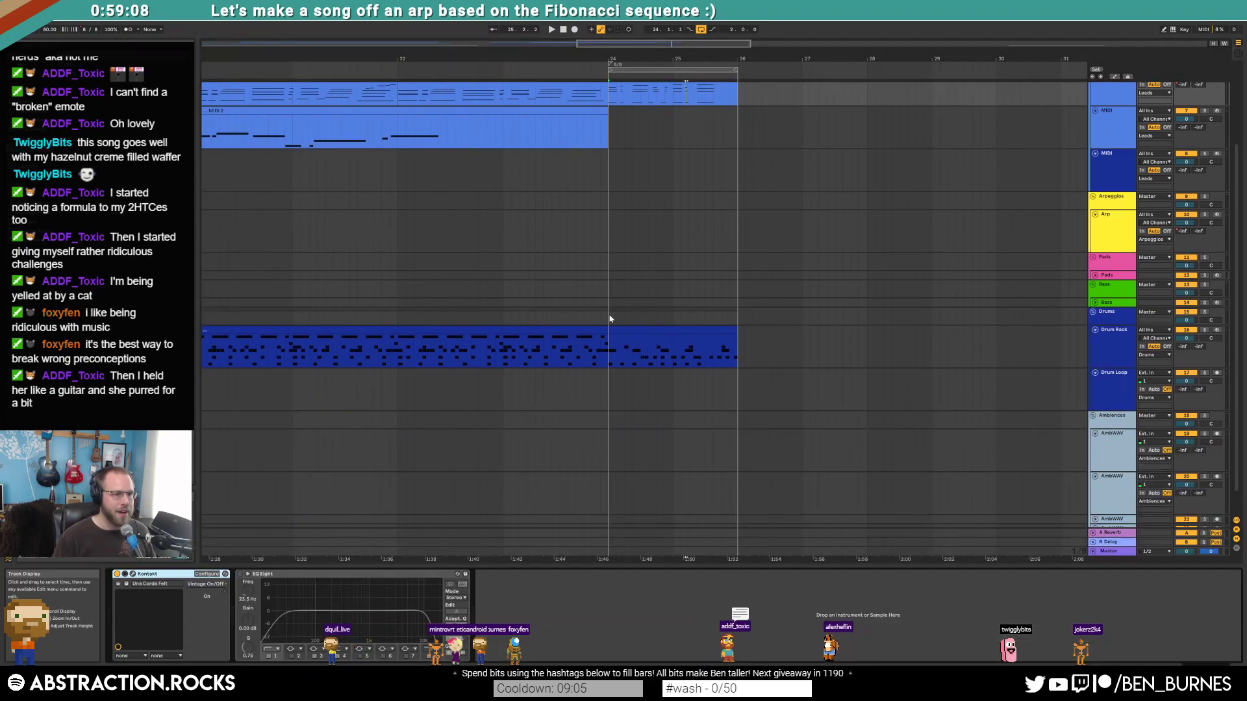
{"action": "scroll", "coordinate": [618, 319], "scroll_direction": "up", "scroll_amount": 4}
{"action": "left_click", "coordinate": [568, 191]}
{"action": "key", "text": "space"}
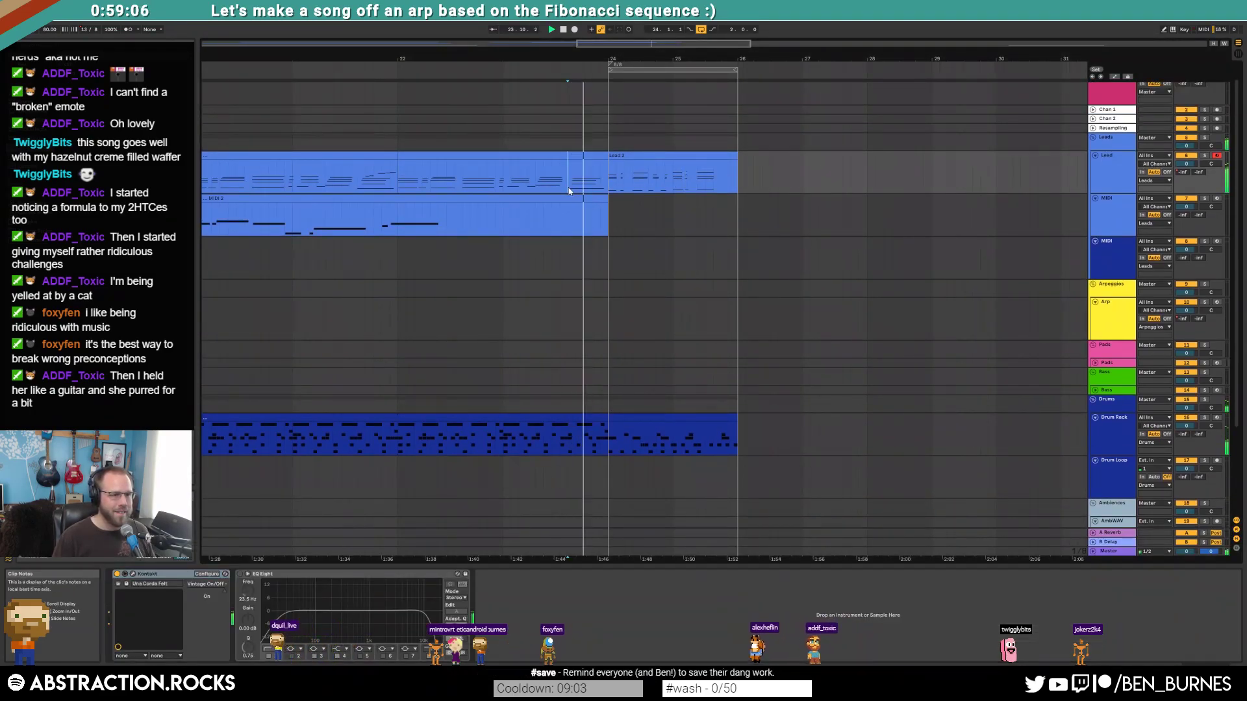
{"action": "left_click", "coordinate": [593, 159]}
{"action": "key", "text": "space"}
{"action": "double_click", "coordinate": [593, 158]}
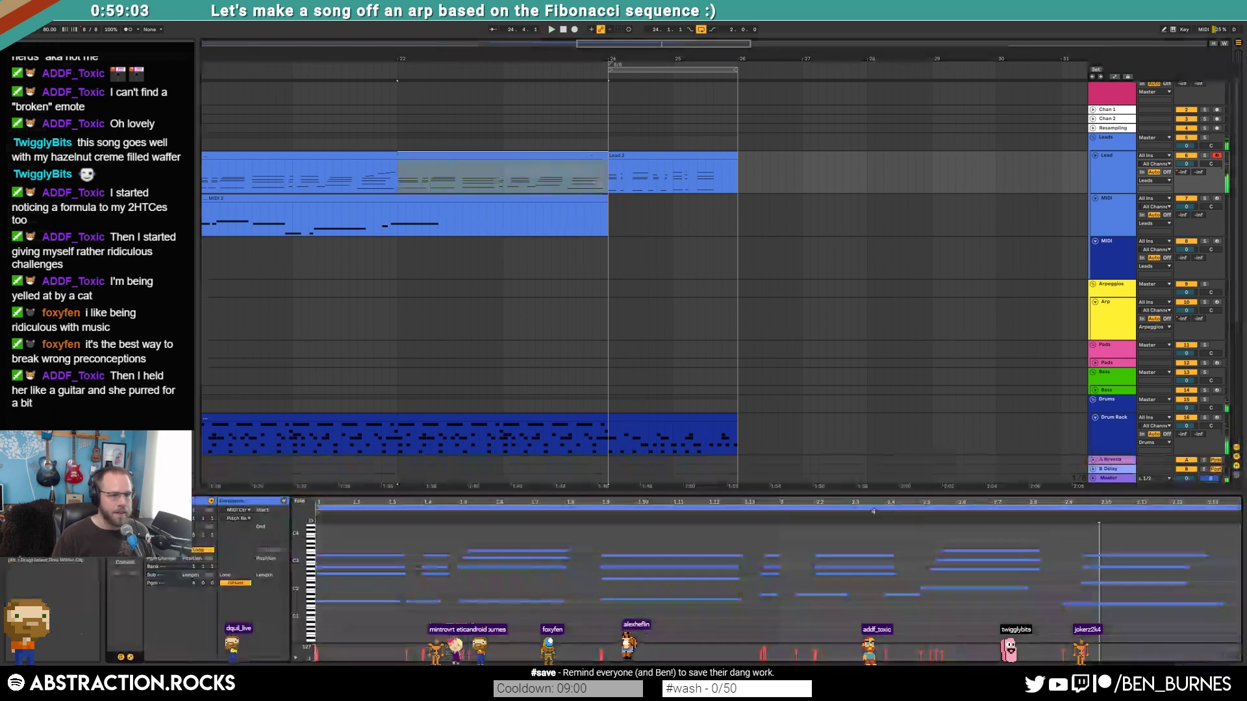
- Add a short low note at the very end of the Lead clip preceding Lead 2, and play back the transition
{"action": "double_click", "coordinate": [1209, 604]}
{"action": "left_click_drag", "start_coordinate": [1211, 604], "coordinate": [1226, 605]}
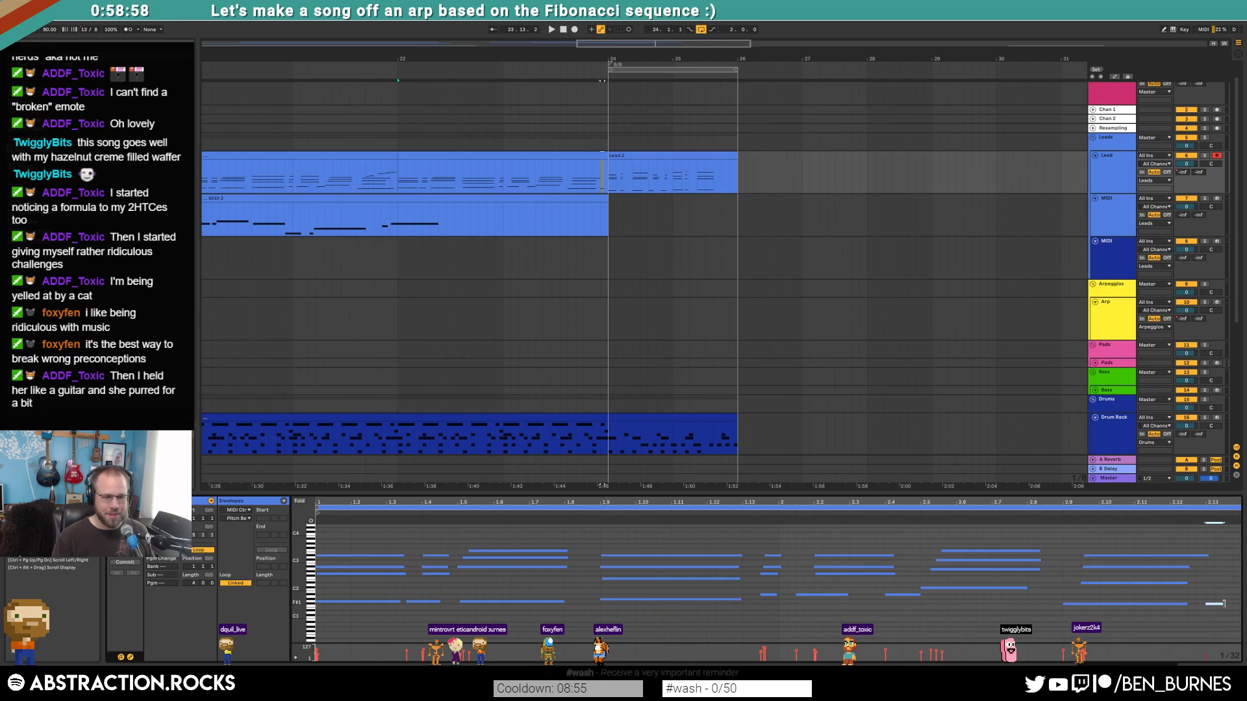
{"action": "key", "text": "space"}
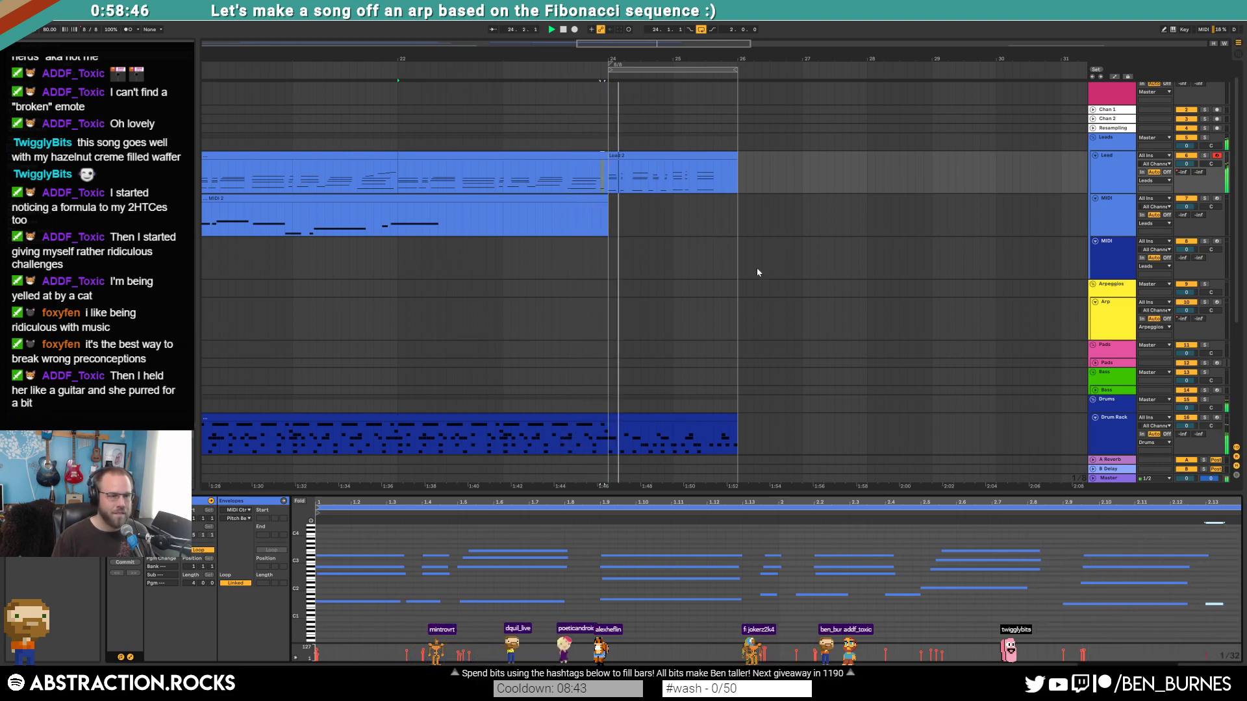
{"action": "key", "text": "space"}
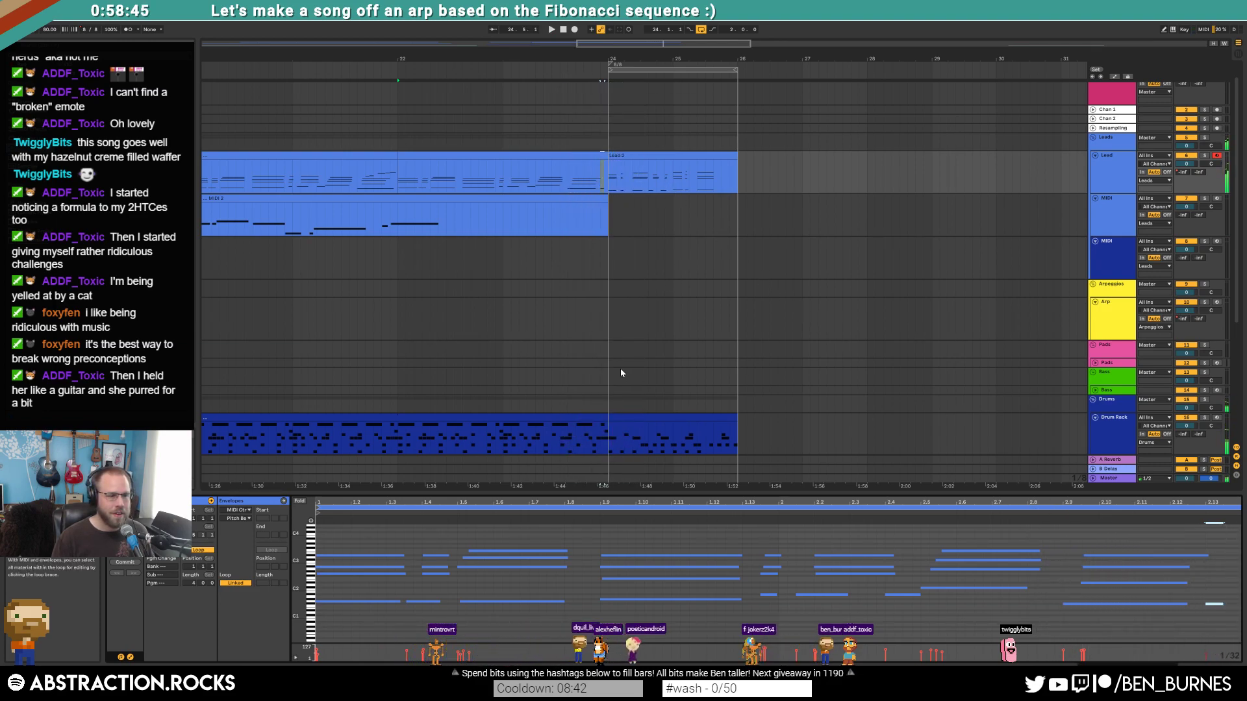
- Delete the closing ride hits around beats 12 and 13 in the last bar of the drum clip before bar 24
{"action": "left_click", "coordinate": [512, 430]}
{"action": "left_click_drag", "start_coordinate": [510, 435], "coordinate": [609, 436]}
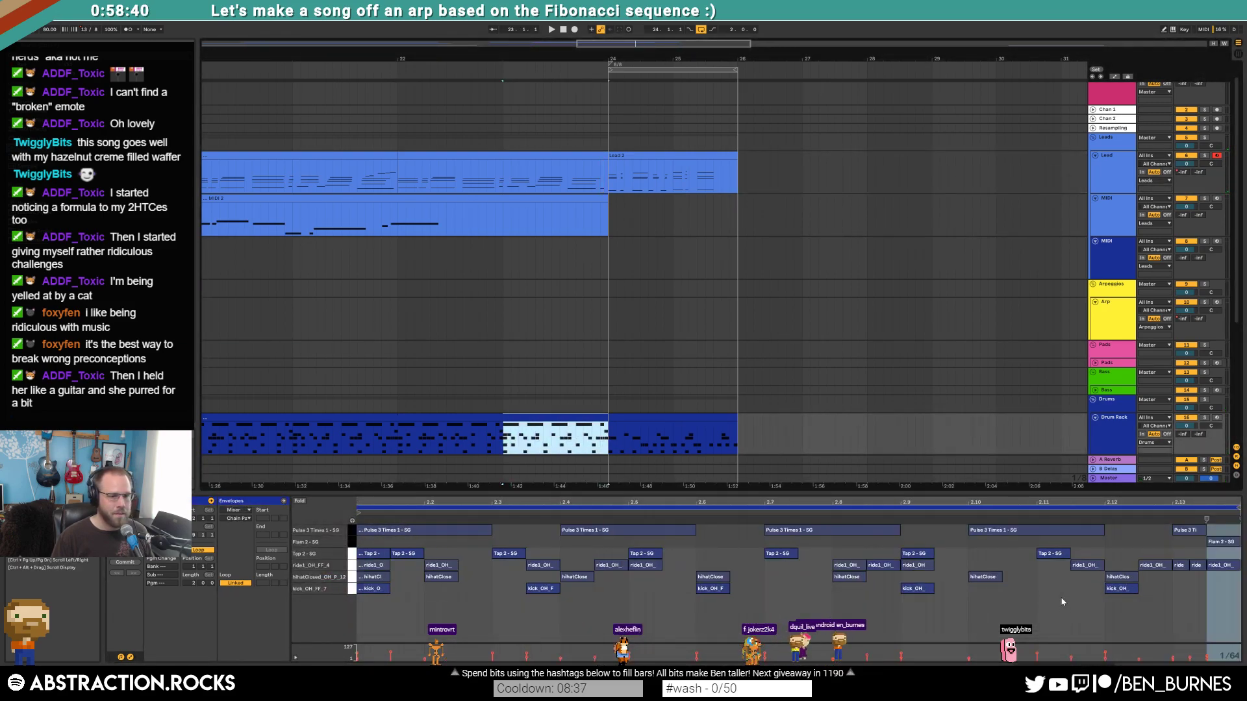
{"action": "left_click", "coordinate": [1062, 609]}
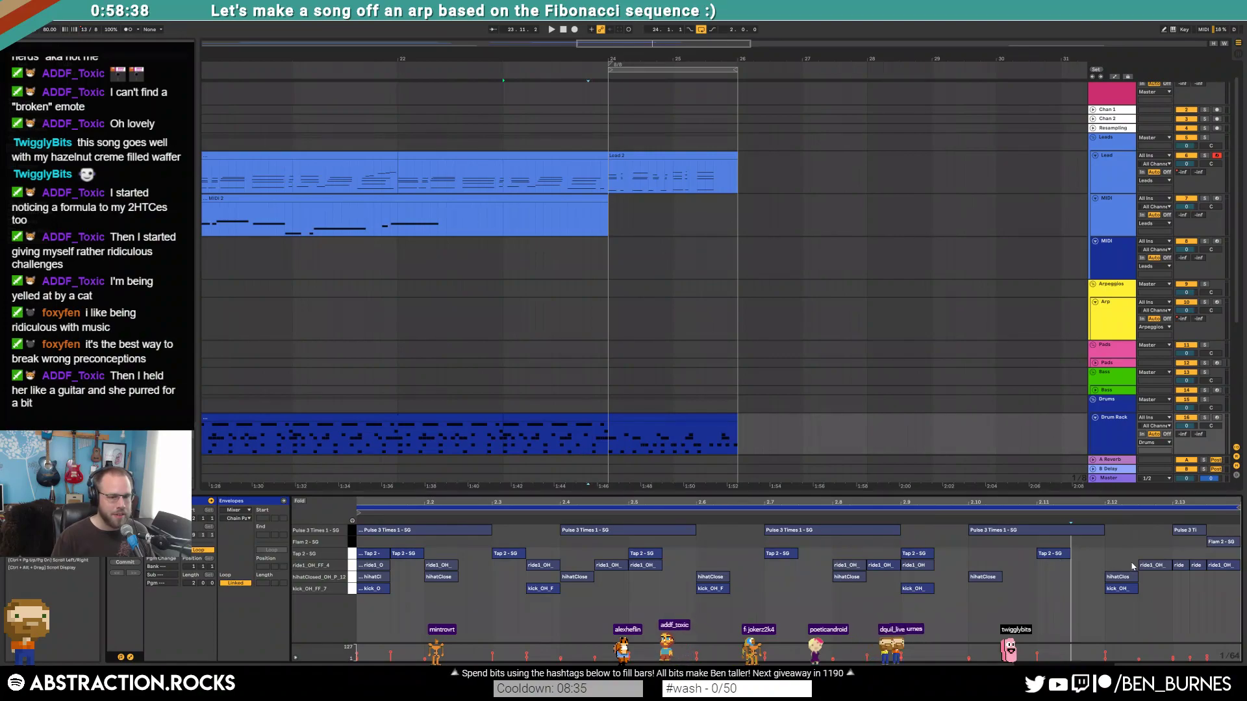
{"action": "left_click_drag", "start_coordinate": [1105, 561], "coordinate": [1237, 574]}
{"action": "key", "text": "Delete"}
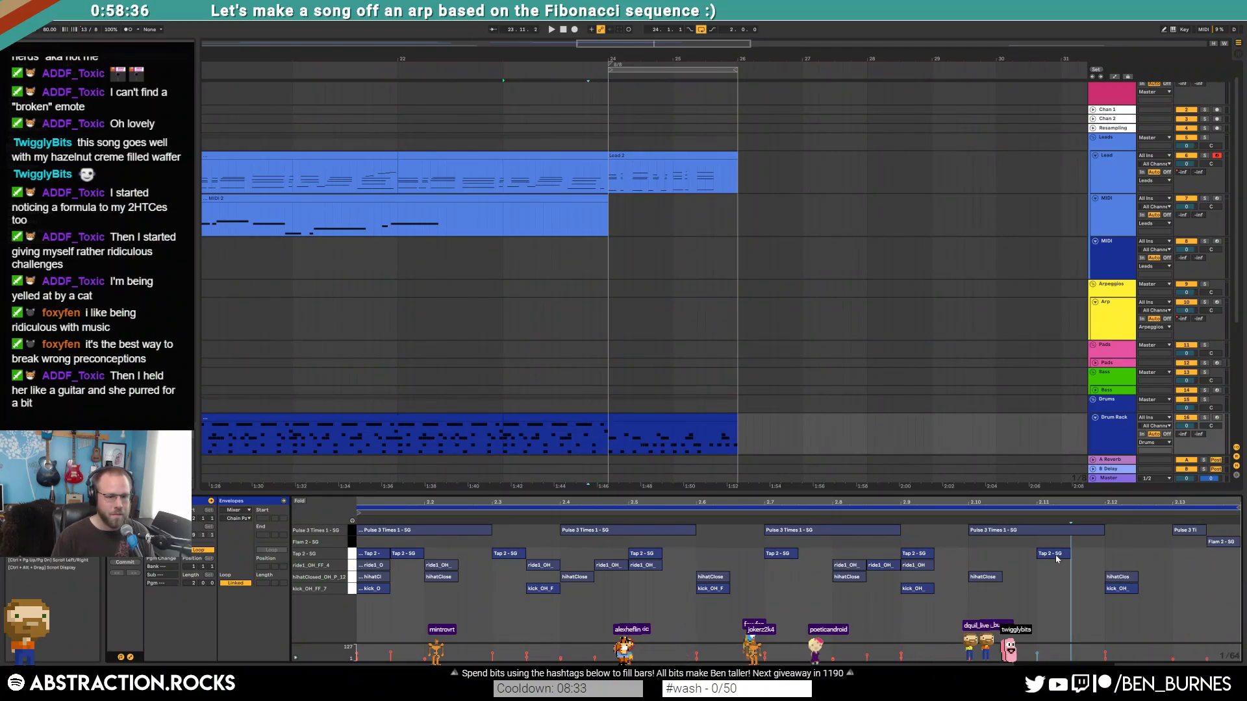
- Add extra Tap 2 hits from beat 11 to the end of that bar, and duplicate beat 12's hi-hat and kick onto beat 13
{"action": "left_click_drag", "start_coordinate": [1089, 555], "coordinate": [1190, 556]}
{"action": "key", "text": "ctrl+d"}
{"action": "key", "text": "ctrl+d"}
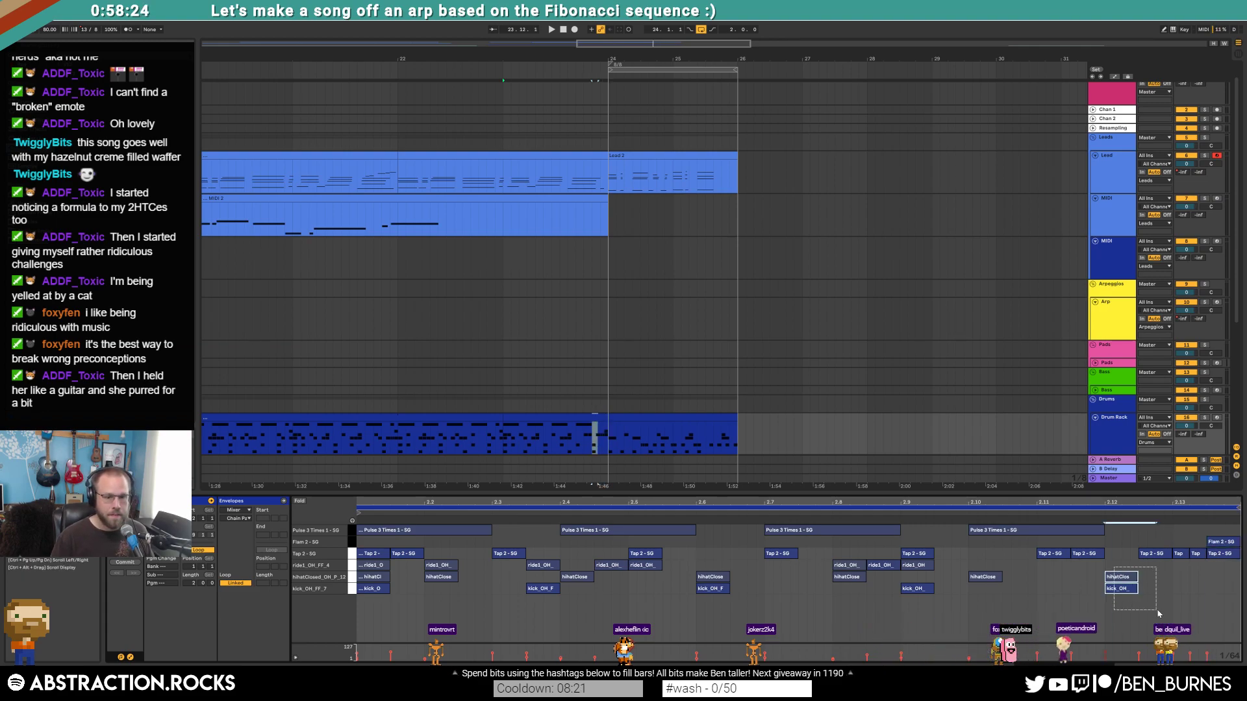
{"action": "left_click_drag", "start_coordinate": [1168, 609], "coordinate": [1169, 609]}
{"action": "key", "text": "ctrl+d"}
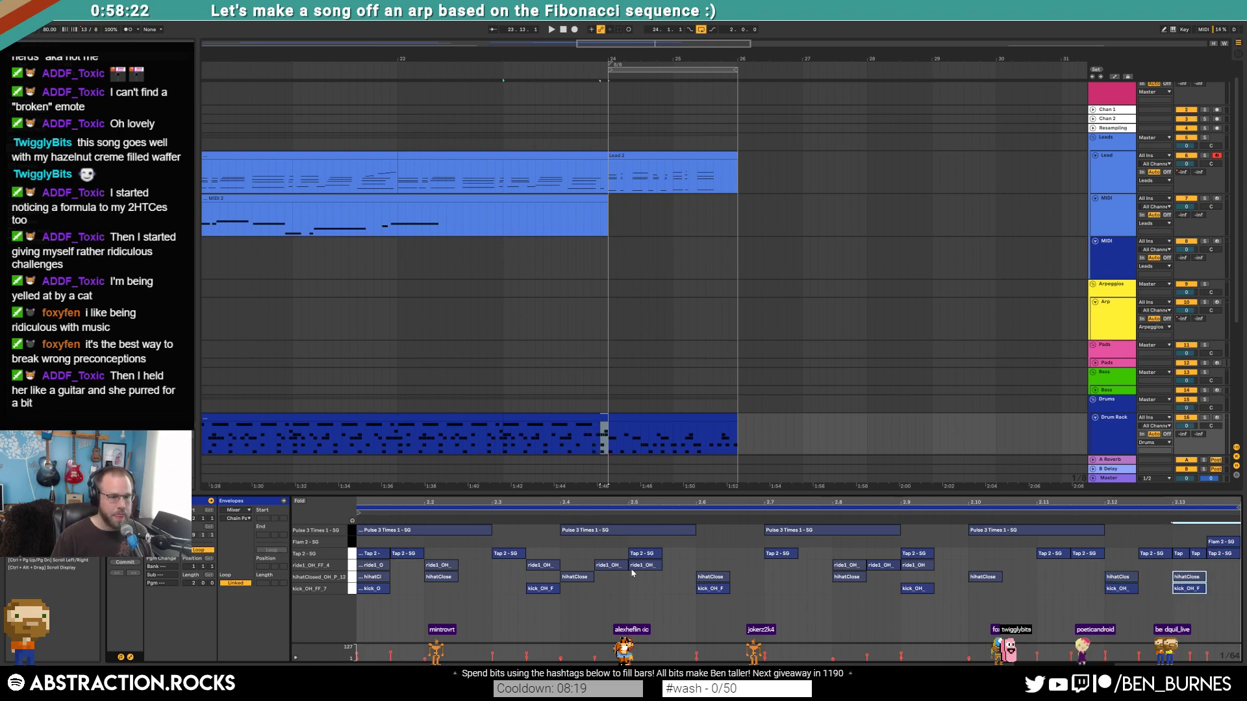
{"action": "left_click", "coordinate": [653, 609]}
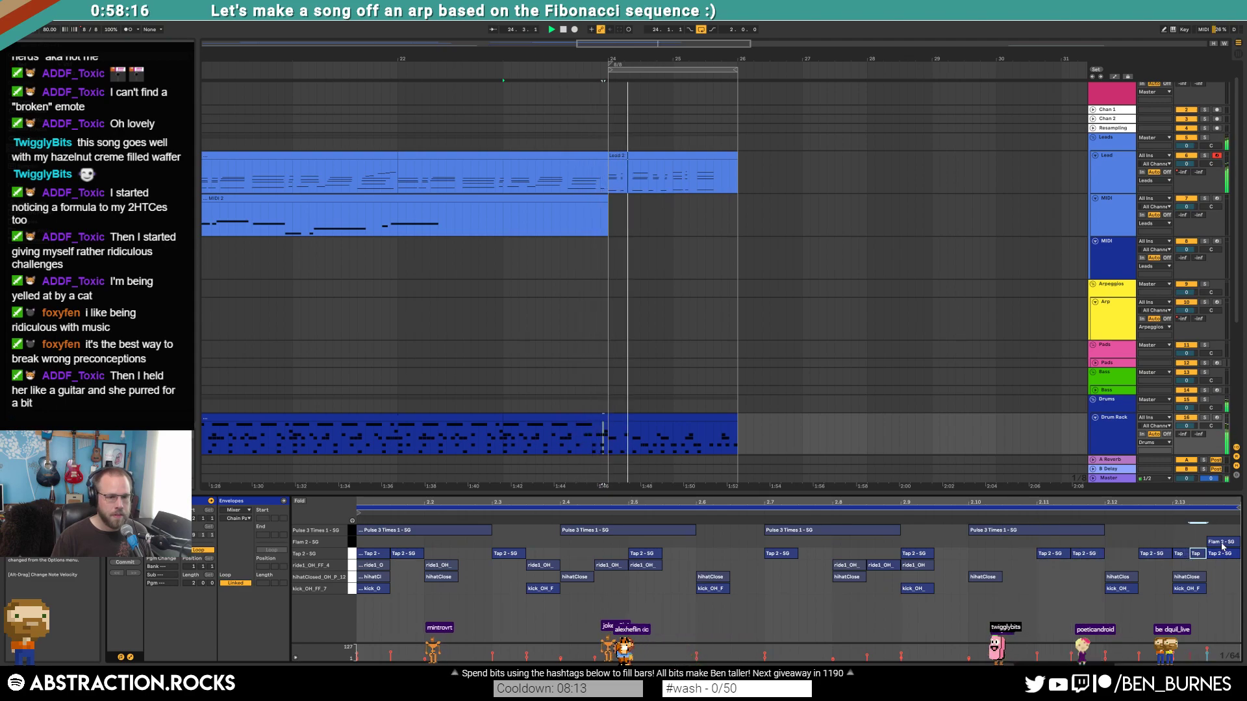
- Lower the top note of the Lead 2 clip's last long chord two semitones, raise it one back, and listen to it
{"action": "left_click", "coordinate": [638, 440]}
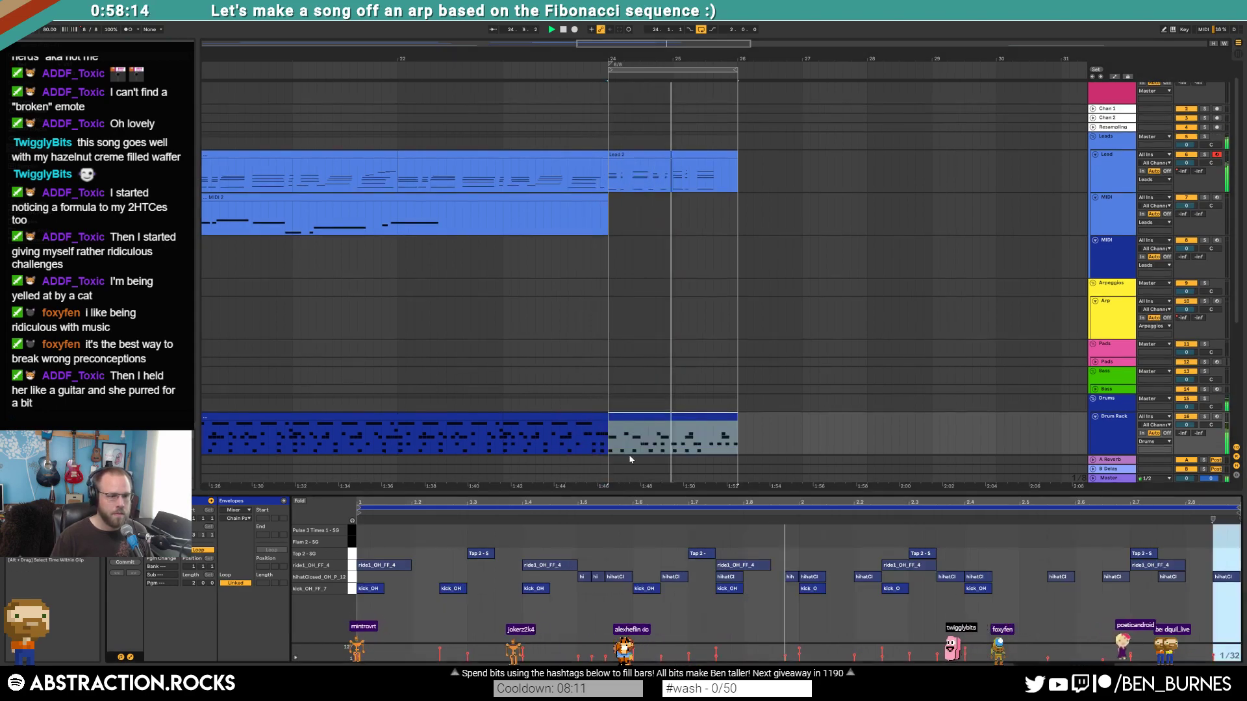
{"action": "left_click", "coordinate": [743, 621]}
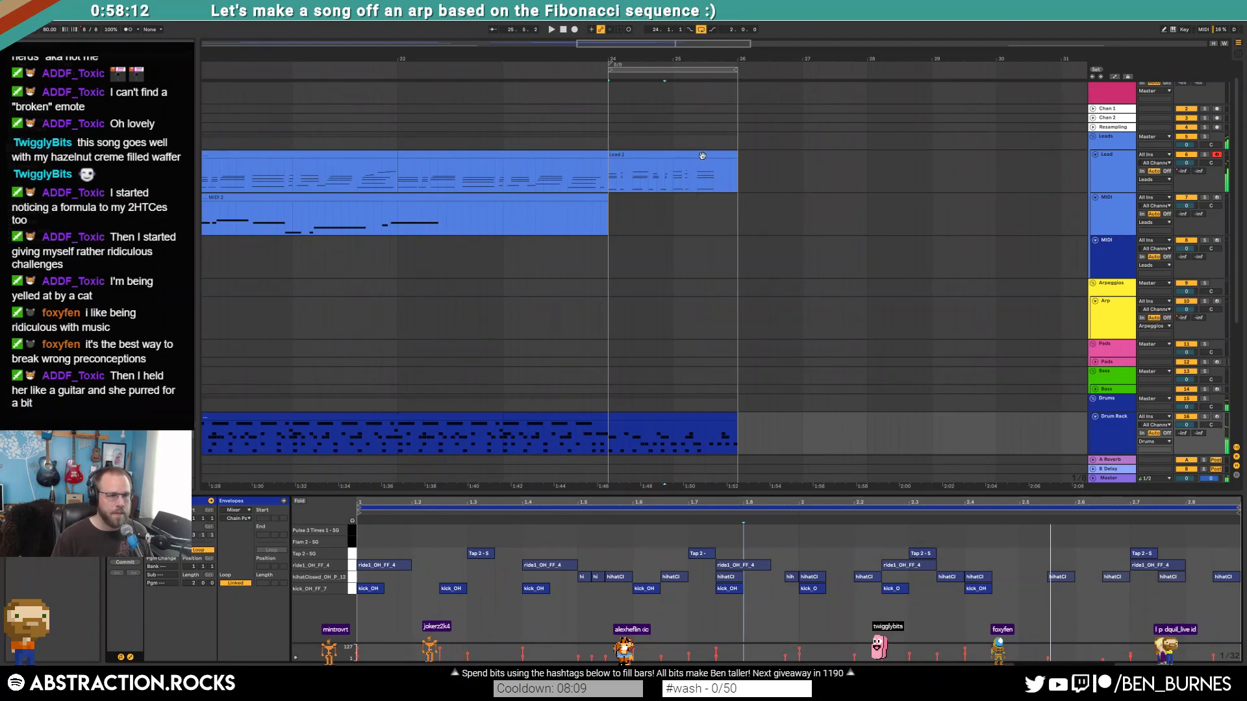
{"action": "left_click", "coordinate": [702, 156]}
{"action": "left_click_drag", "start_coordinate": [991, 556], "coordinate": [987, 556]}
{"action": "key", "text": "Down"}
{"action": "key", "text": "Down"}
{"action": "left_click", "coordinate": [766, 515]}
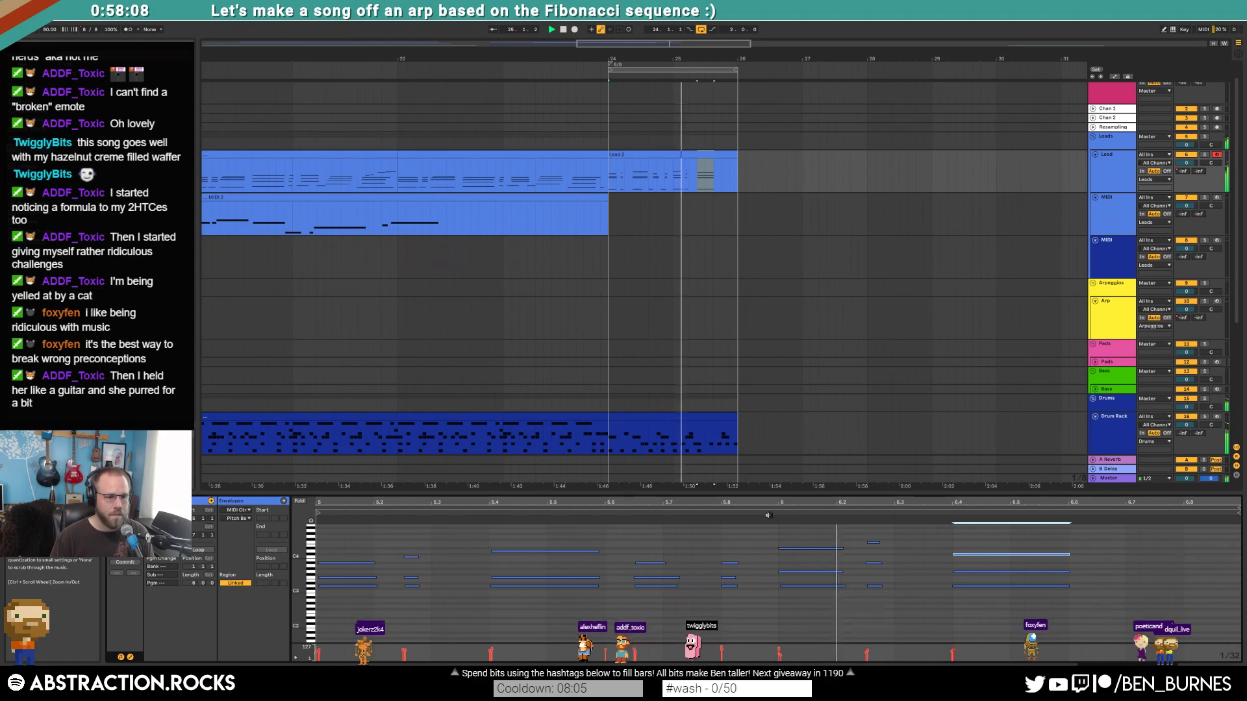
{"action": "key", "text": "Up"}
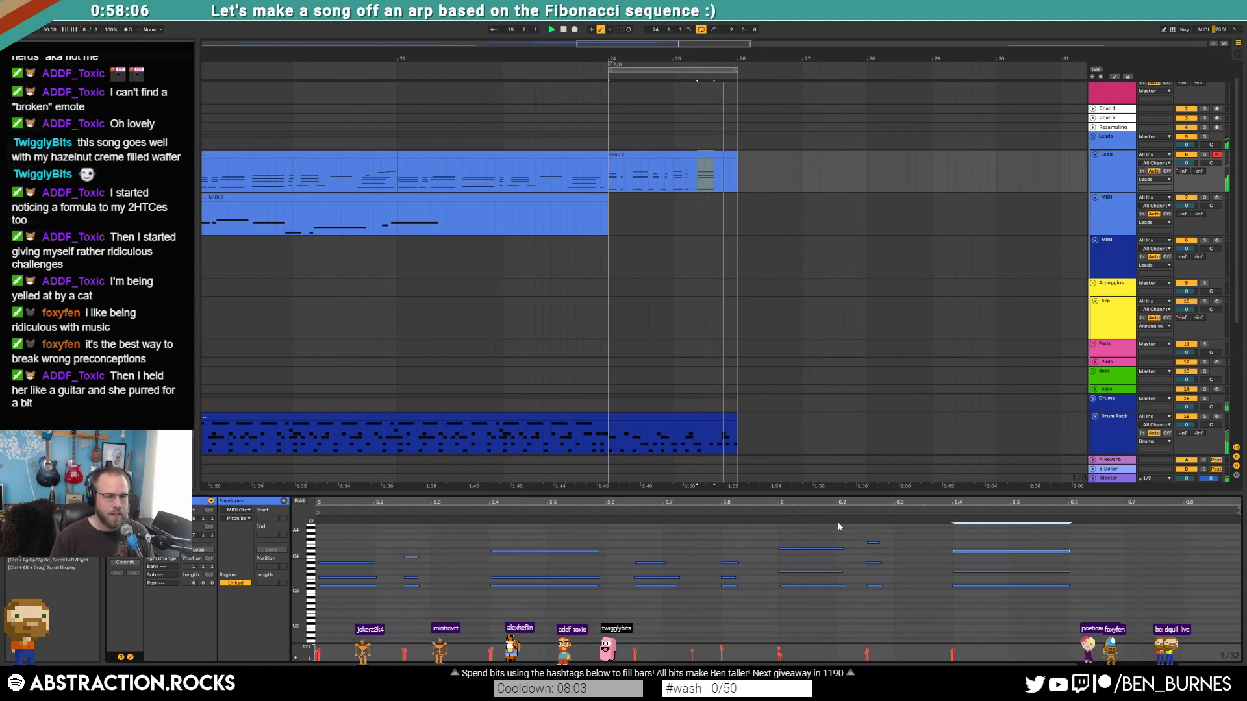
{"action": "key", "text": "shift+Tab"}
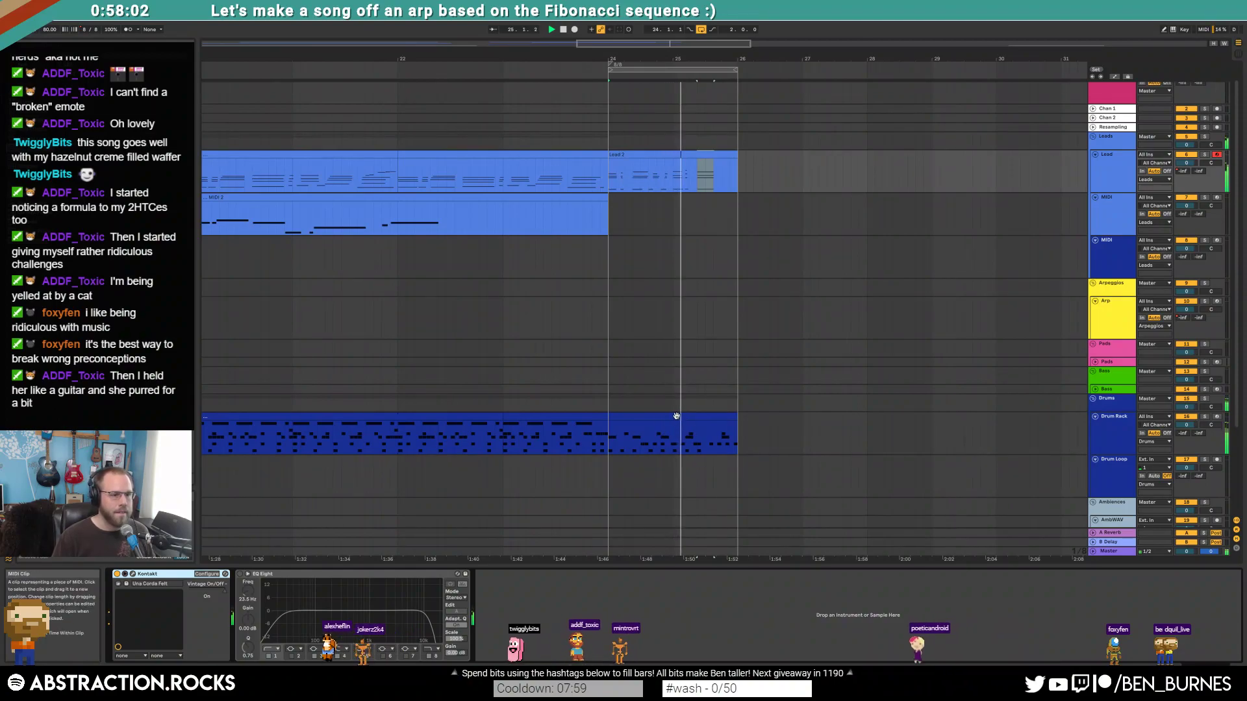
- Fill the bar 24 drum clip with eight back-to-back Pulse 3 Times 1 notes, each two beats long, select them all and play
{"action": "double_click", "coordinate": [651, 439]}
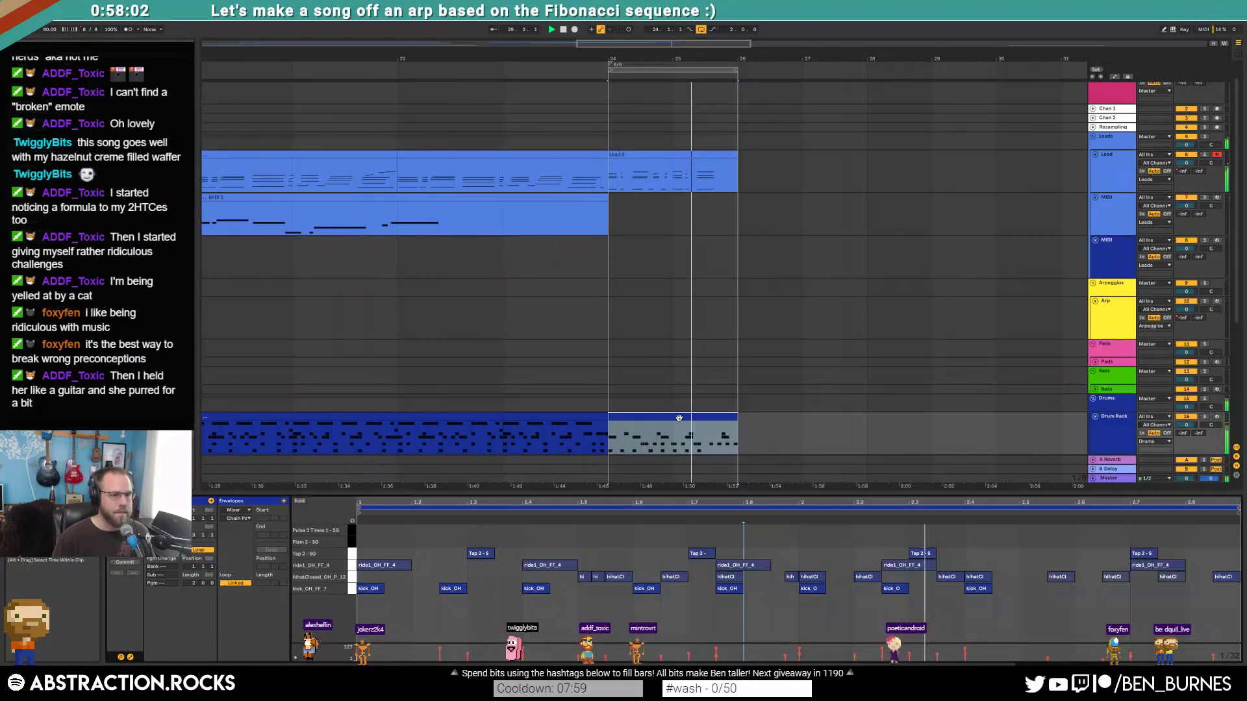
{"action": "left_click", "coordinate": [695, 155]}
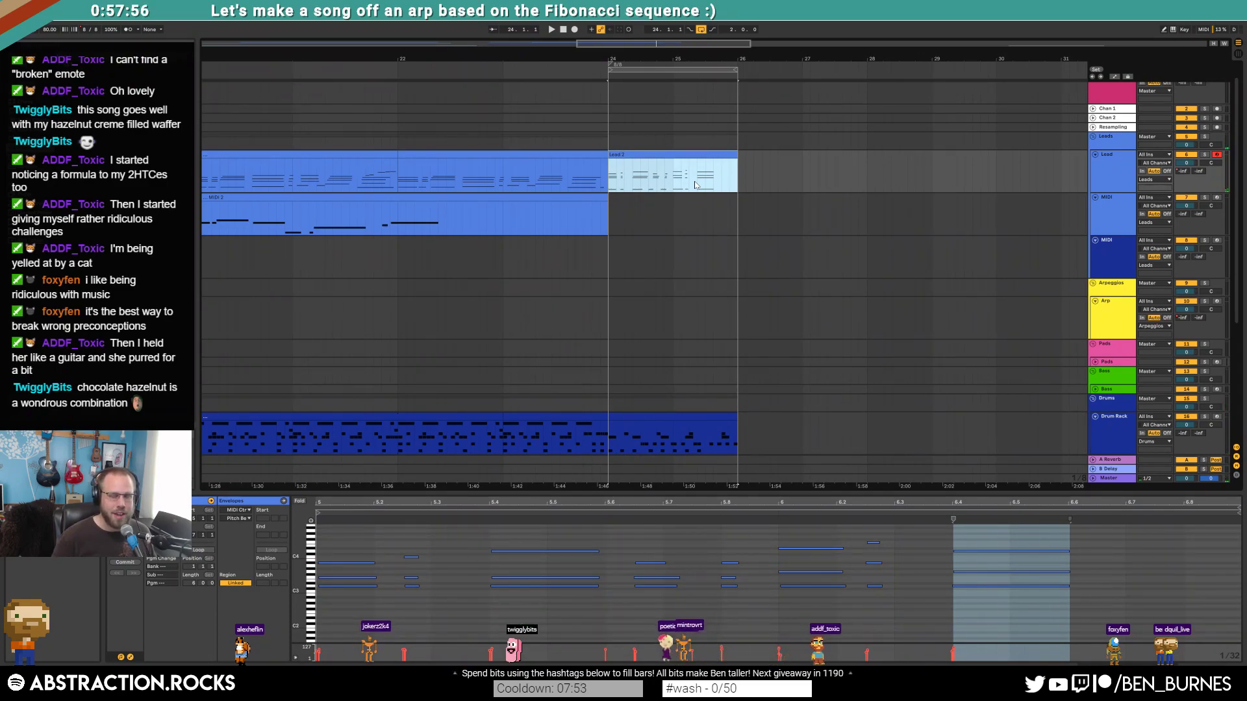
{"action": "double_click", "coordinate": [626, 416]}
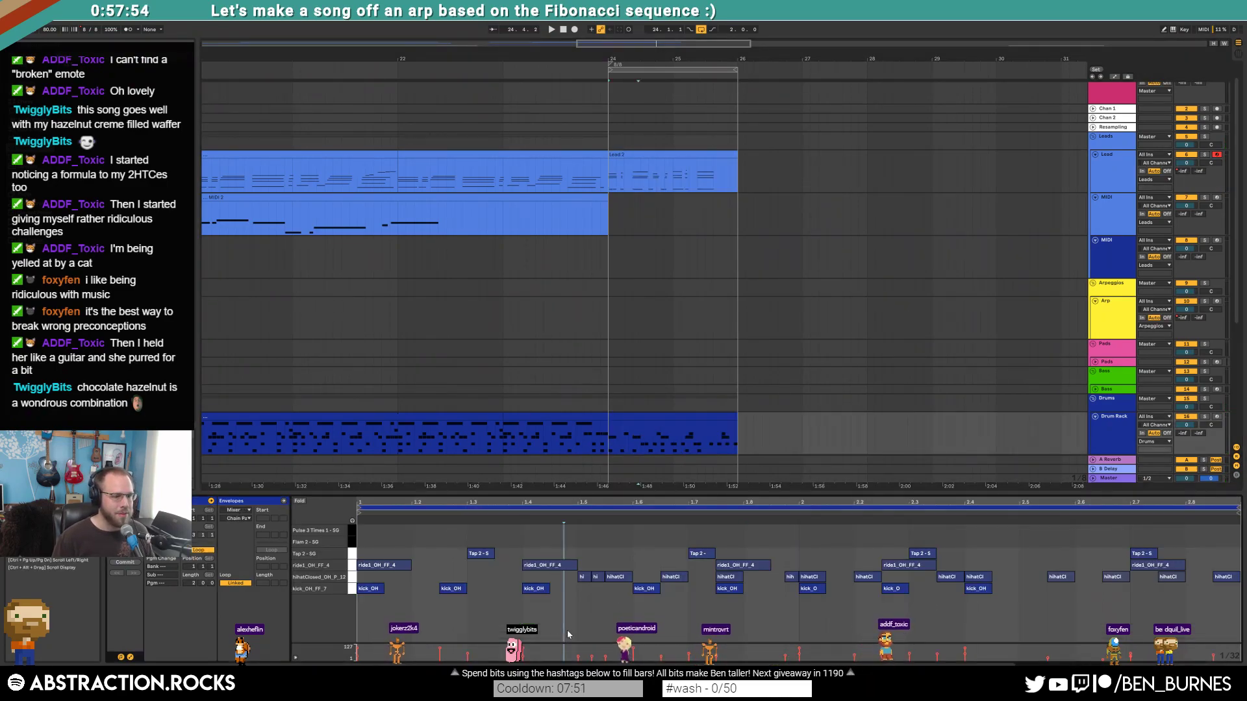
{"action": "left_click_drag", "start_coordinate": [396, 532], "coordinate": [509, 530]}
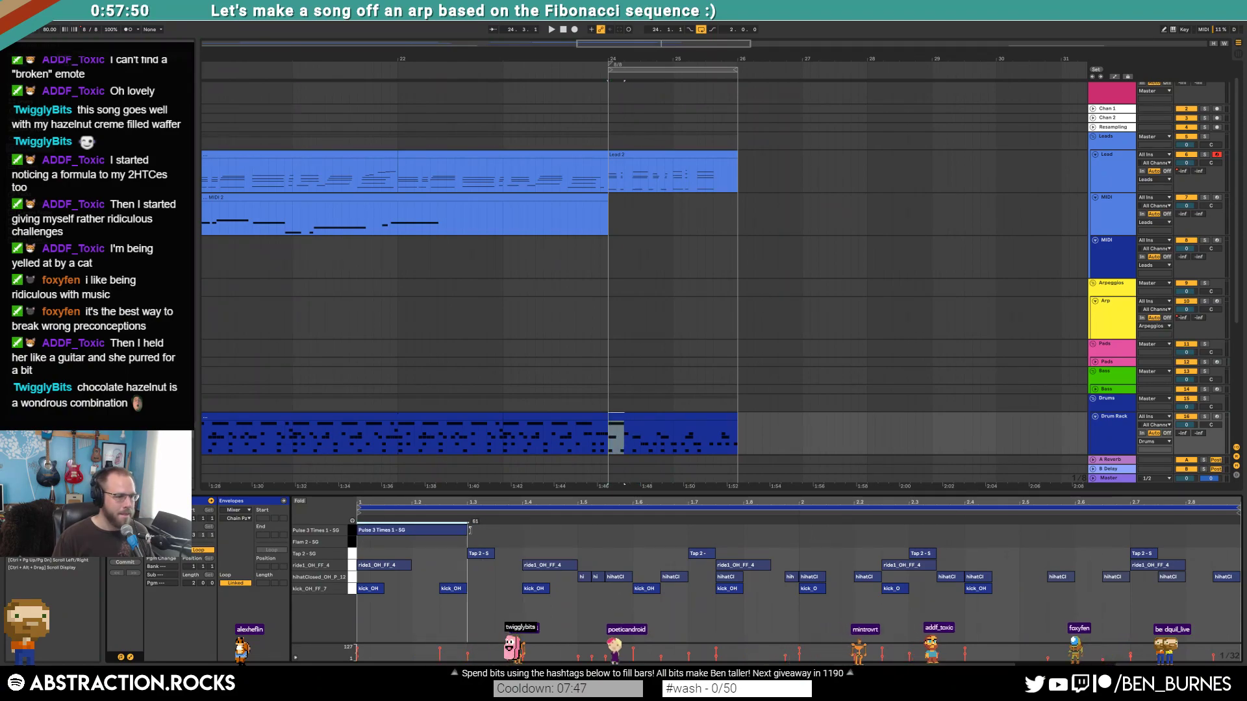
{"action": "key", "text": "ctrl+d"}
{"action": "key", "text": "ctrl+d"}
{"action": "key", "text": "ctrl+d"}
{"action": "key", "text": "ctrl+d"}
{"action": "key", "text": "ctrl+d"}
{"action": "key", "text": "ctrl+d"}
{"action": "key", "text": "ctrl+d"}
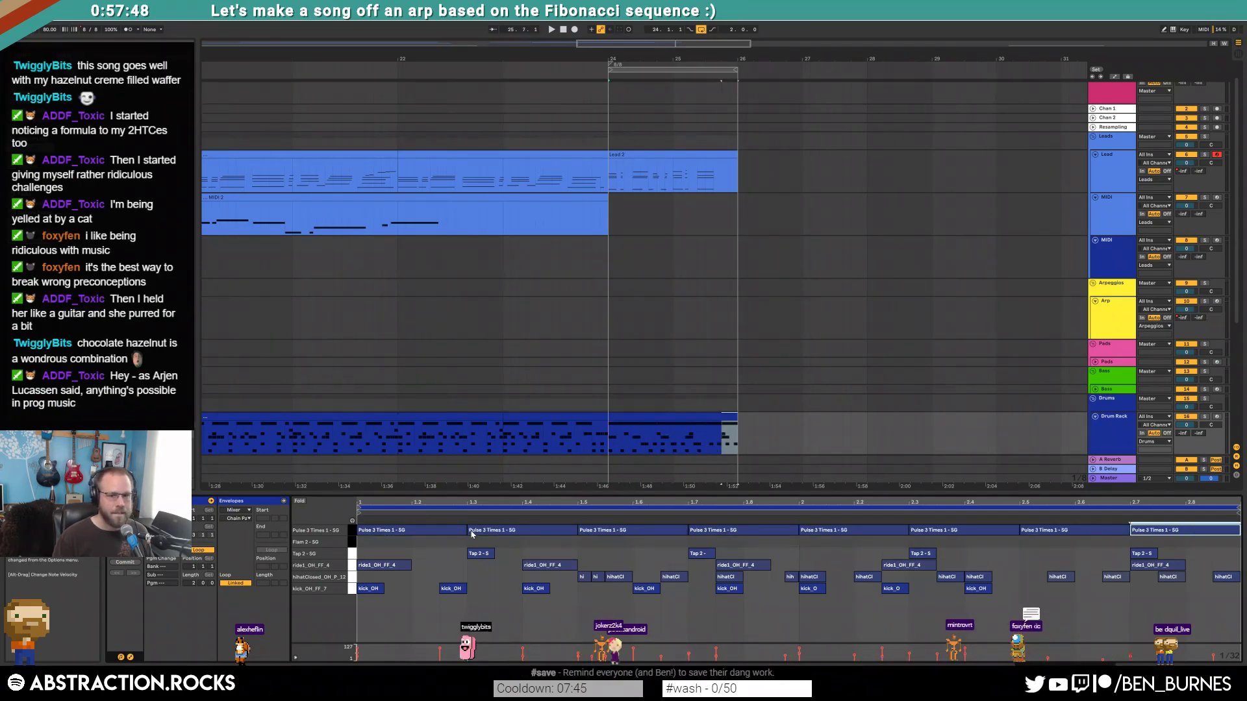
{"action": "left_click", "coordinate": [317, 531]}
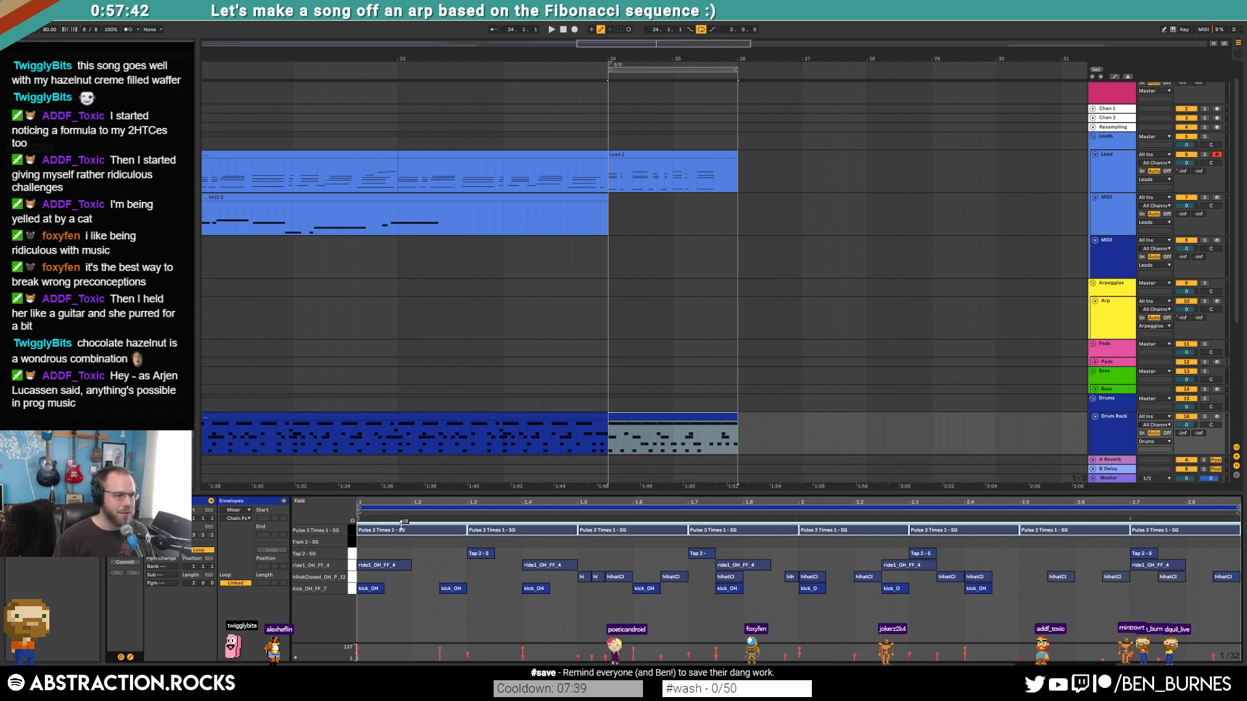
{"action": "key", "text": "space"}
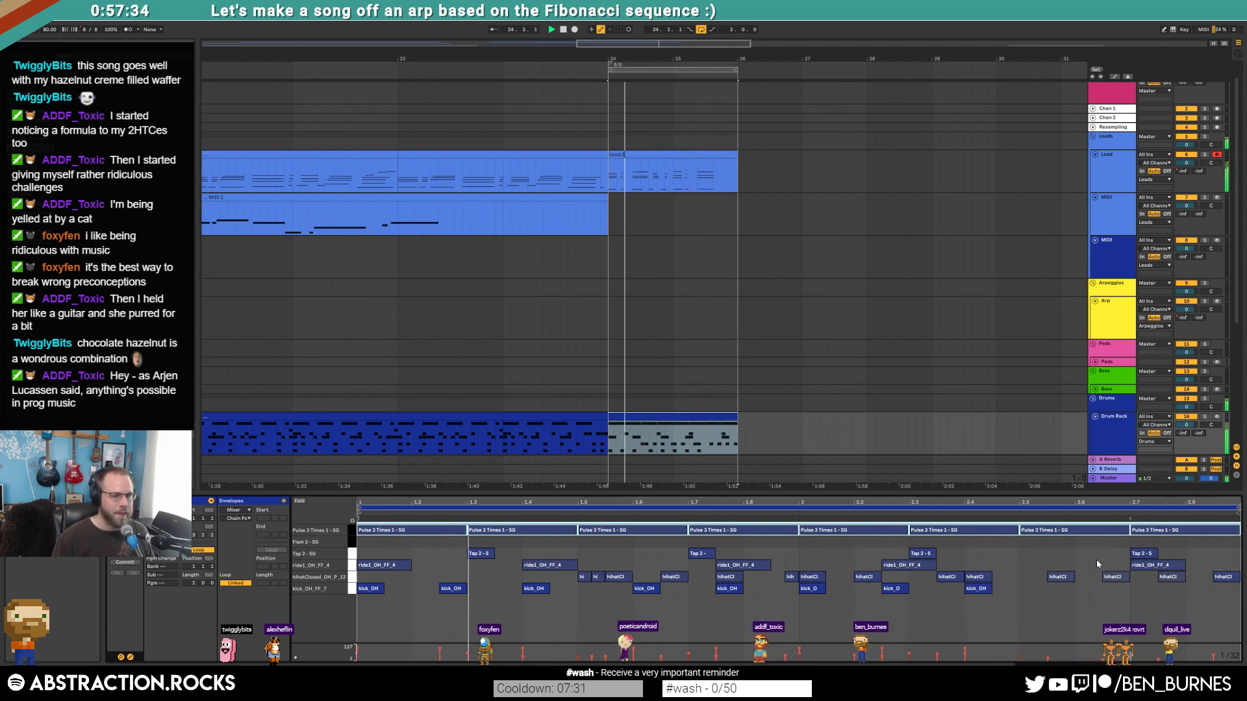
- Duplicate the Lead clip that starts at bar 34 directly after itself and stop playback
{"action": "left_click", "coordinate": [722, 438]}
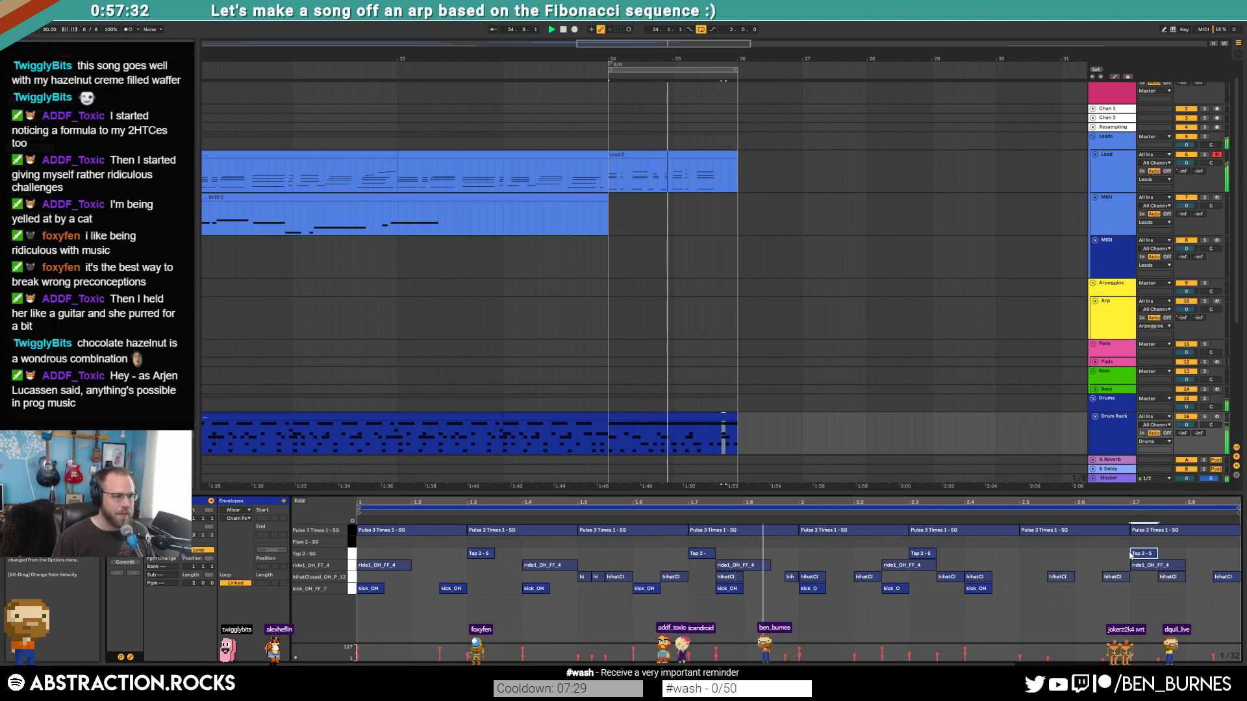
{"action": "left_click", "coordinate": [693, 158]}
{"action": "key", "text": "ctrl+d"}
{"action": "key", "text": "space"}
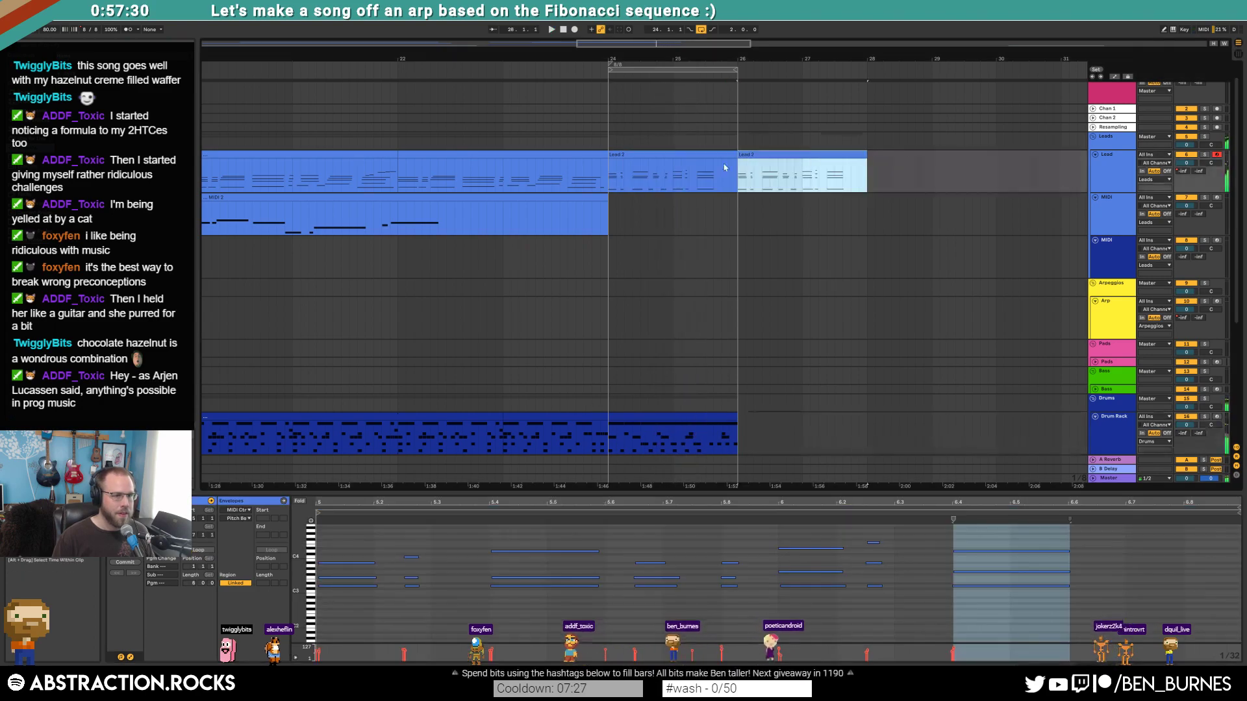
- Revoice the final chord of the duplicated Lead clip with a higher top note and an added middle note, and play it back
{"action": "left_click", "coordinate": [973, 563]}
{"action": "left_click_drag", "start_coordinate": [972, 551], "coordinate": [973, 545]}
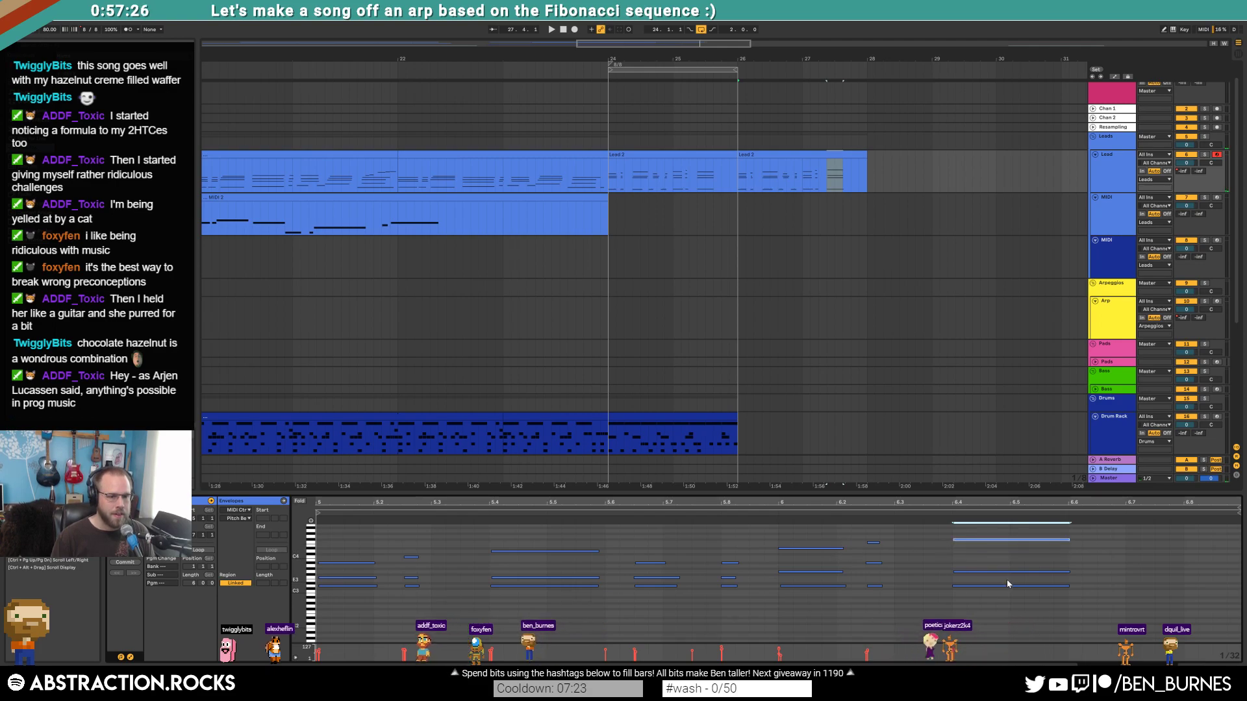
{"action": "key", "text": "Up"}
{"action": "left_click", "coordinate": [979, 571]}
{"action": "key", "text": "Up"}
{"action": "key", "text": "Up"}
{"action": "key", "text": "Up"}
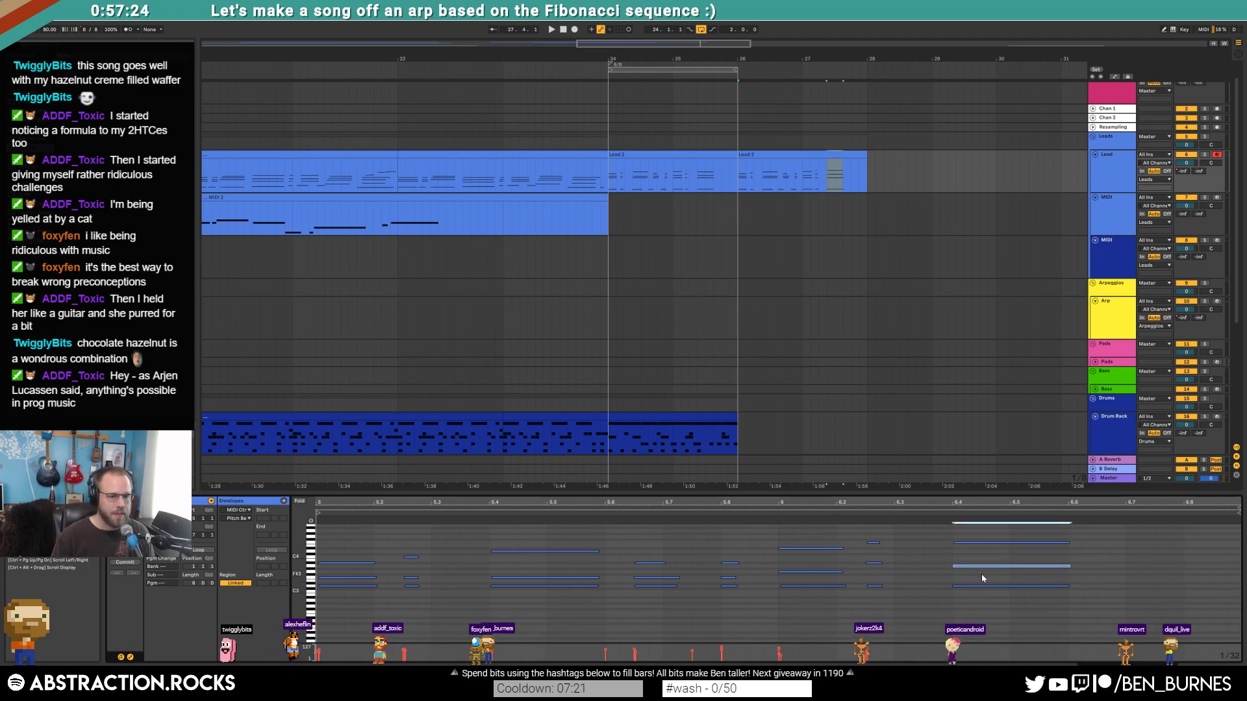
{"action": "key", "text": "ctrl+z"}
{"action": "left_click", "coordinate": [852, 513]}
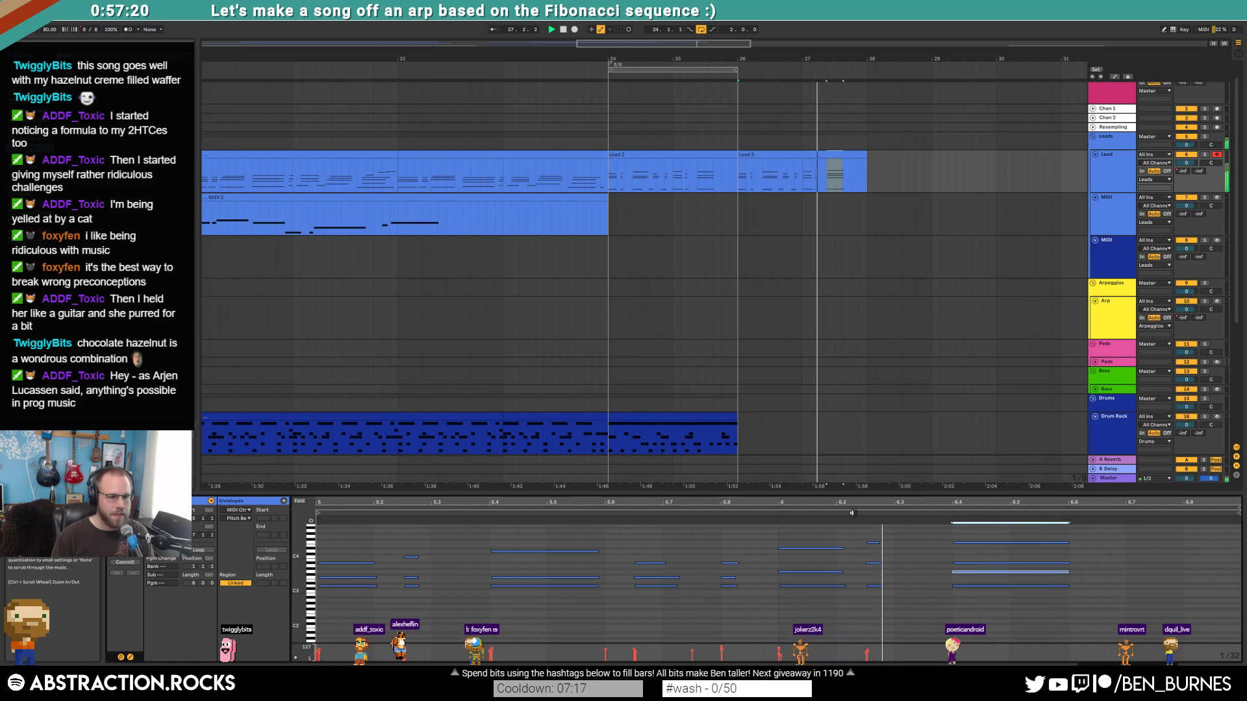
- Lengthen all notes of the duplicated Lead clip's final chord by five 1/32 steps
{"action": "left_click_drag", "start_coordinate": [1038, 600], "coordinate": [1038, 599]}
{"action": "key", "text": "shift+Right"}
{"action": "key", "text": "shift+Right"}
{"action": "key", "text": "shift+Right"}
{"action": "key", "text": "shift+Right"}
{"action": "key", "text": "shift+Right"}
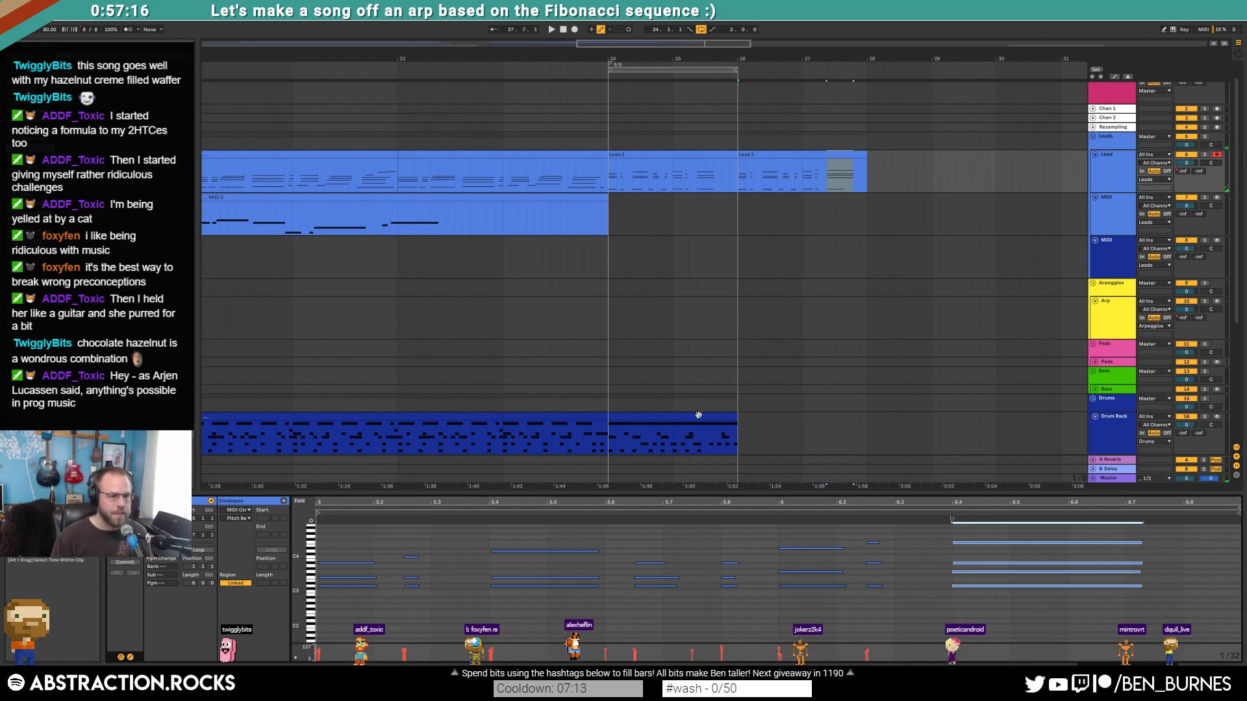
- Duplicate the Drum Rack clip at bar 34 so the drums also cover the second Lead clip
{"action": "left_click", "coordinate": [698, 415]}
{"action": "key", "text": "ctrl+d"}
- In the second Lead clip, start the short second-to-last chord two 1/32 steps earlier and shorten the chord before it
{"action": "left_click", "coordinate": [793, 176]}
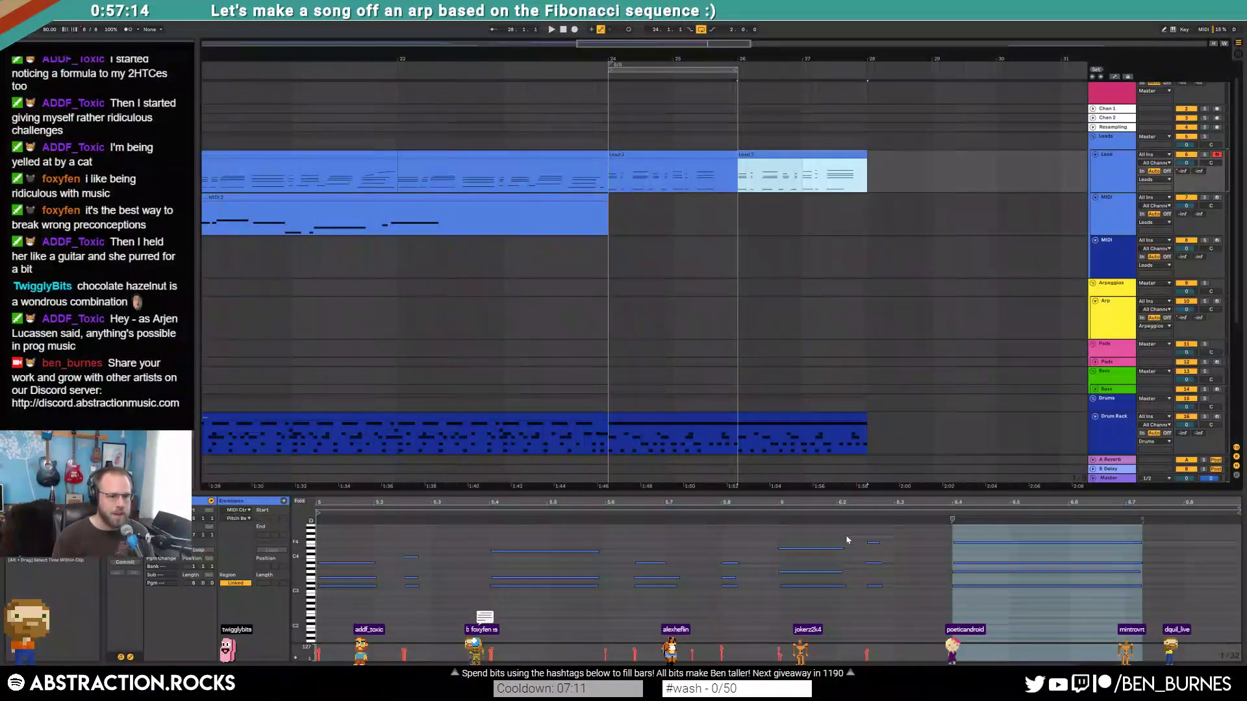
{"action": "left_click_drag", "start_coordinate": [886, 576], "coordinate": [892, 615]}
{"action": "key", "text": "Left"}
{"action": "key", "text": "Left"}
{"action": "key", "text": "Left"}
{"action": "key", "text": "Left"}
{"action": "key", "text": "Right"}
{"action": "key", "text": "Right"}
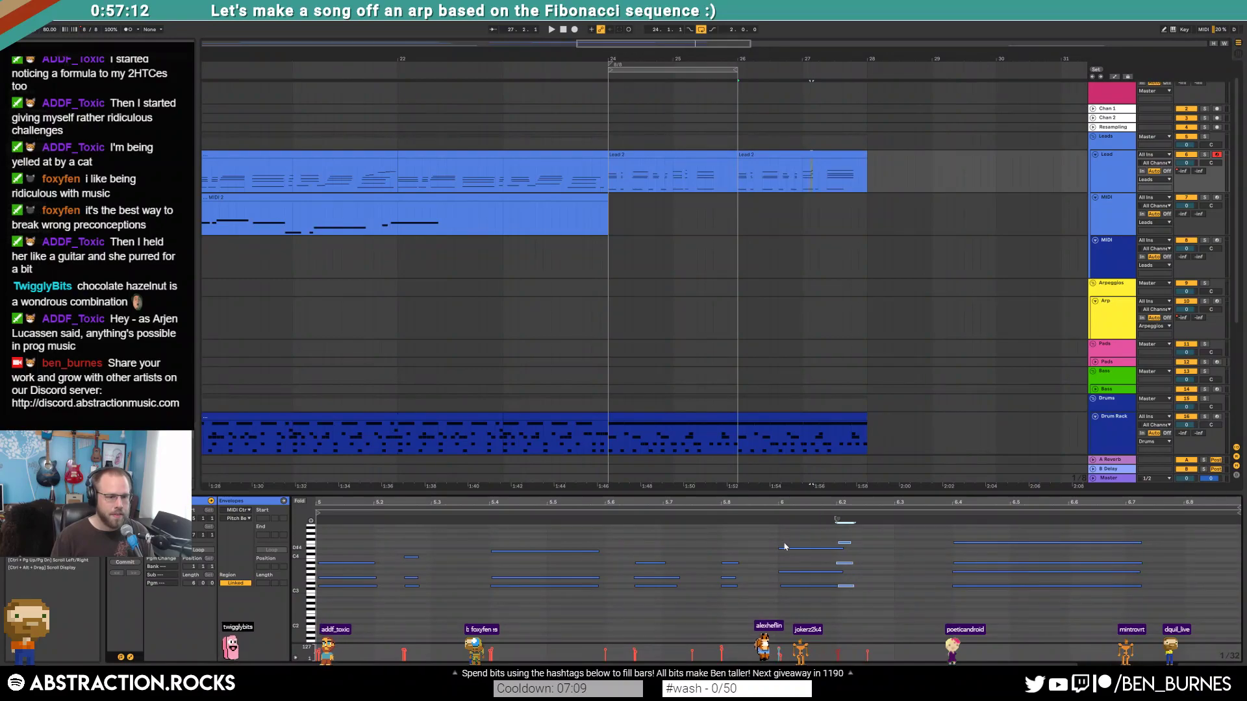
{"action": "left_click_drag", "start_coordinate": [784, 534], "coordinate": [802, 620]}
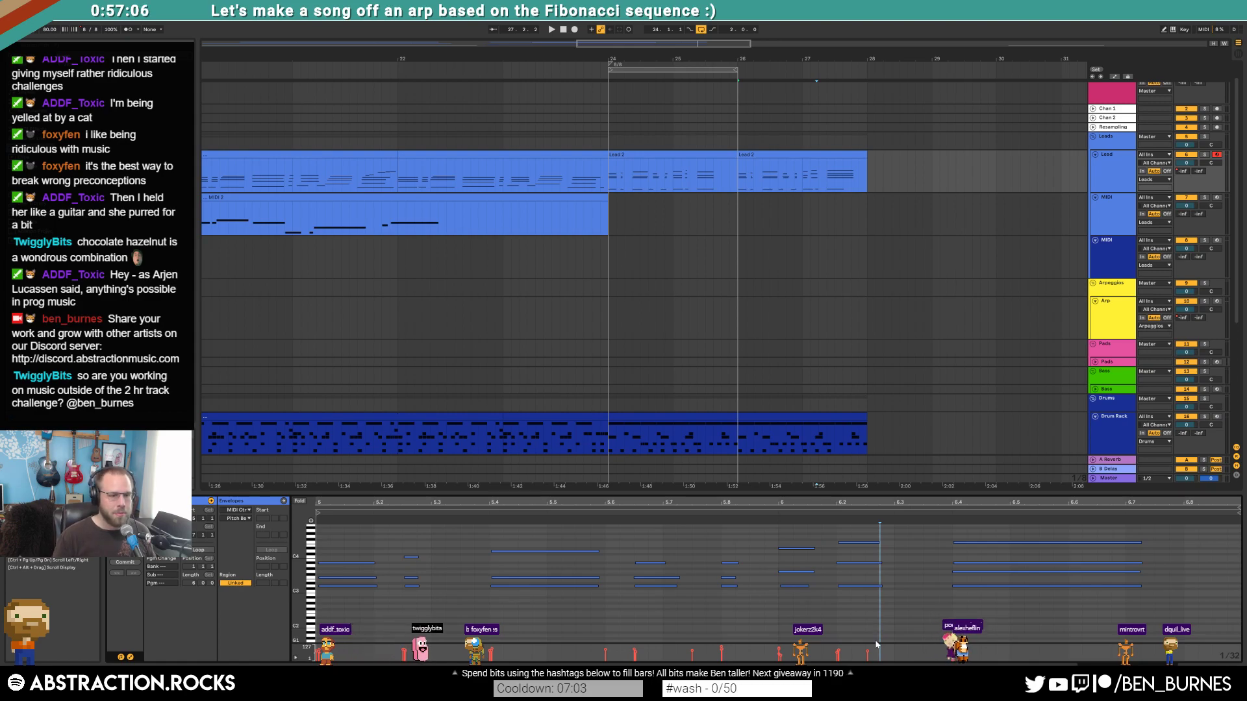
- Extend the arrangement loop to span bars 34 to 38, covering both Lead clips and the drum clips
{"action": "left_click_drag", "start_coordinate": [737, 70], "coordinate": [867, 91]}
{"action": "left_click", "coordinate": [753, 333]}
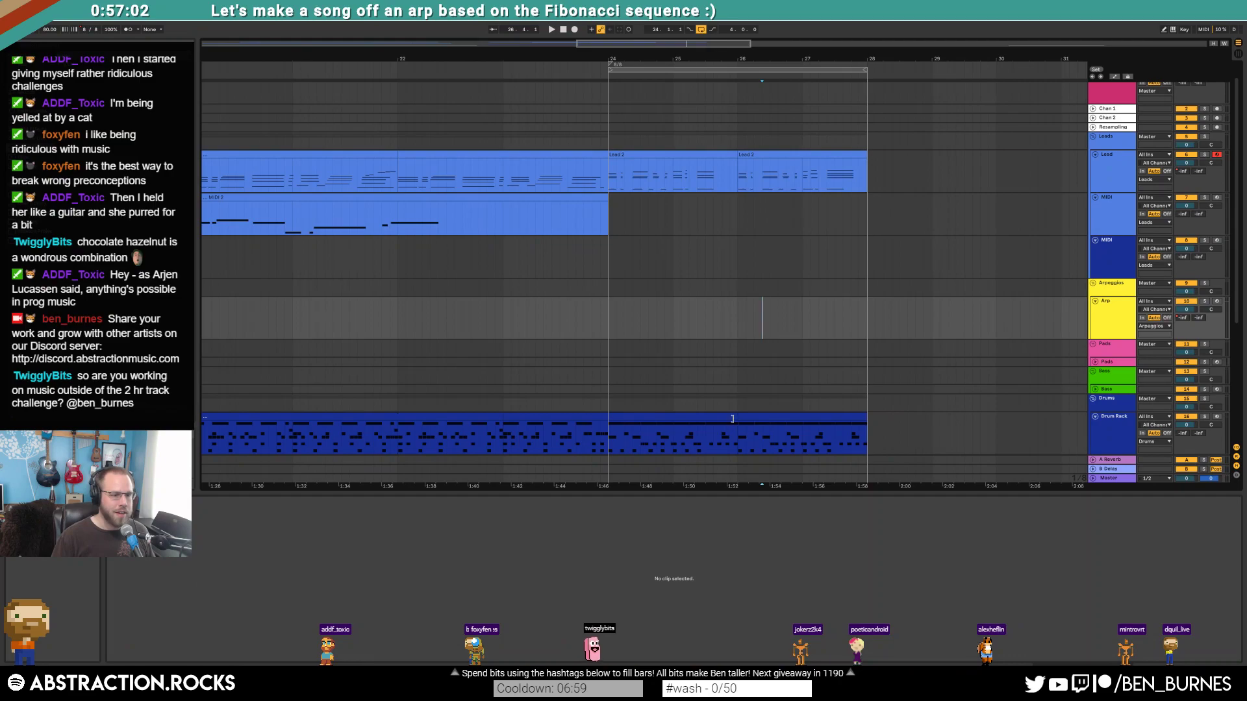
{"action": "left_click", "coordinate": [732, 418]}
{"action": "left_click_drag", "start_coordinate": [767, 425], "coordinate": [855, 433]}
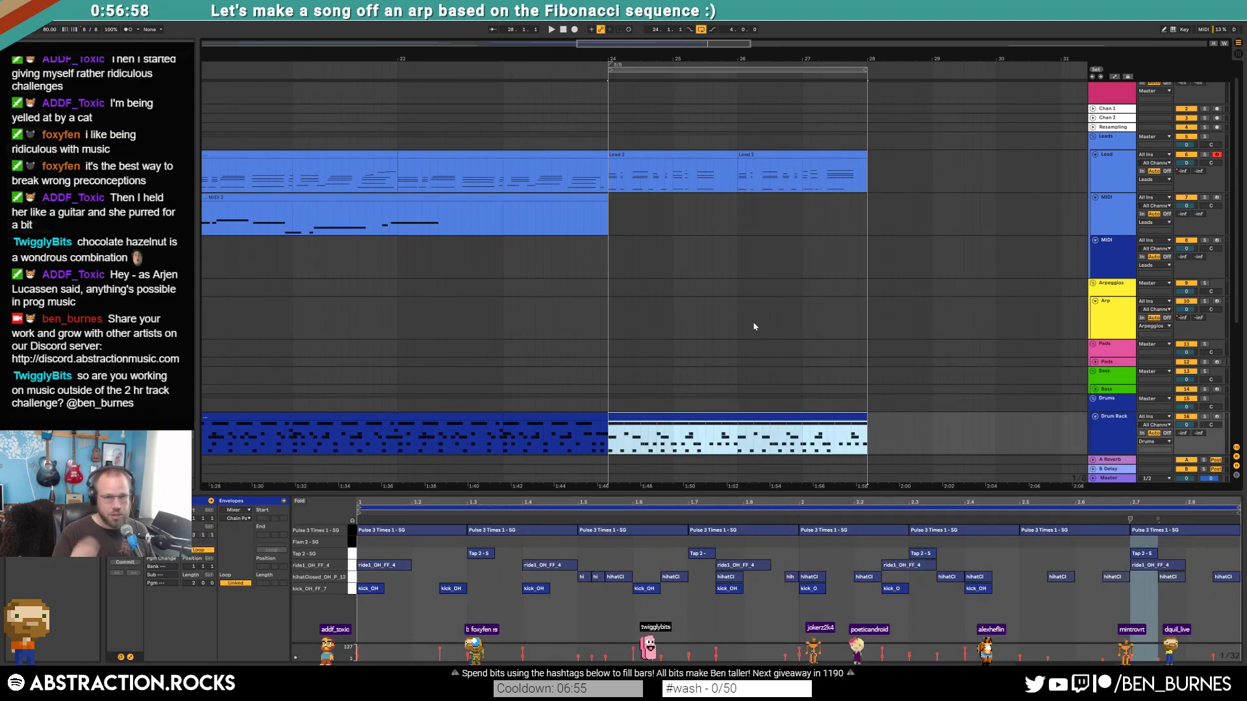
{"action": "left_click", "coordinate": [695, 157]}
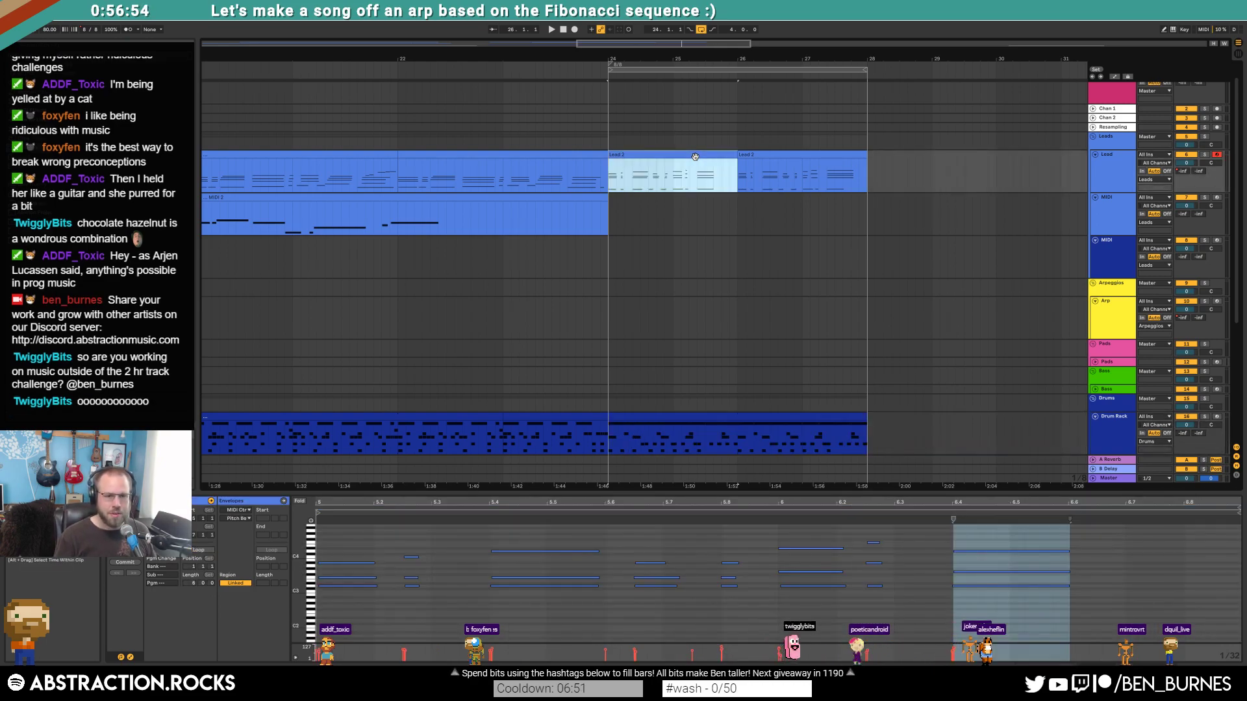
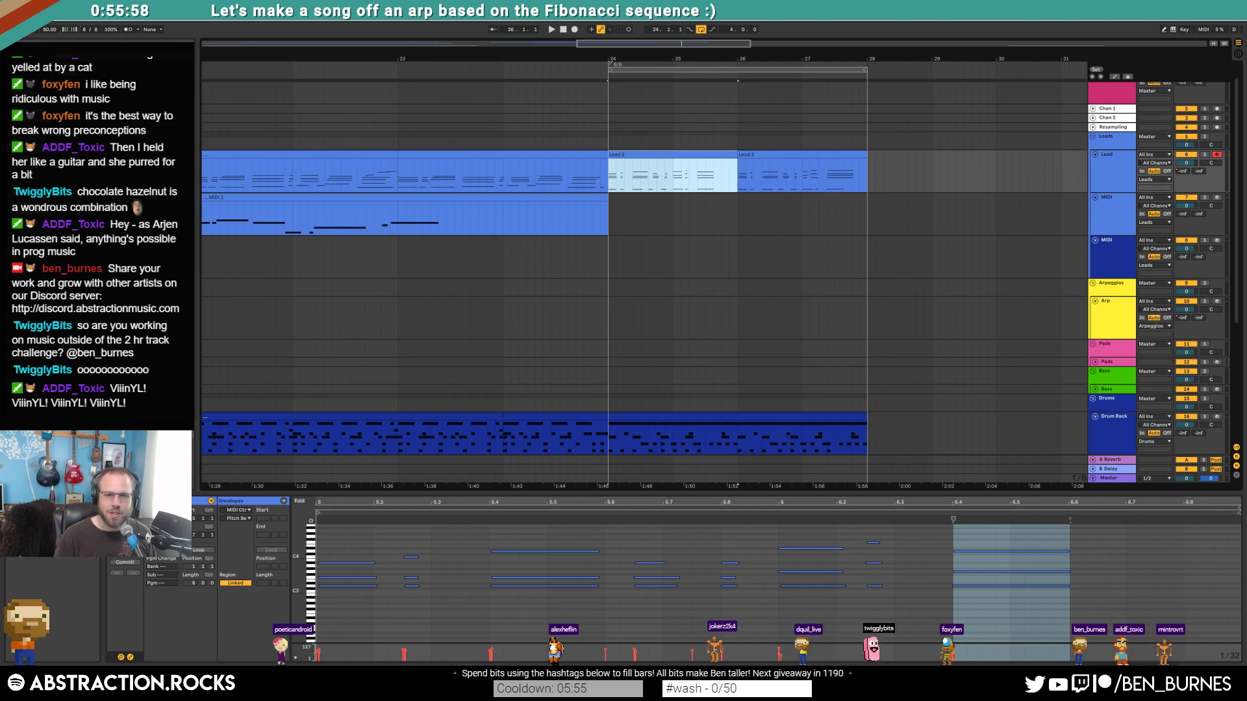
- Switch to the browser, open the SoundCloud track "Day 1 - Diabolus In Musica" and follow the tweet link in its comment
{"action": "left_click_drag", "start_coordinate": [1246, 153], "coordinate": [445, 232]}
{"action": "scroll", "coordinate": [565, 455], "scroll_direction": "down", "scroll_amount": 3}
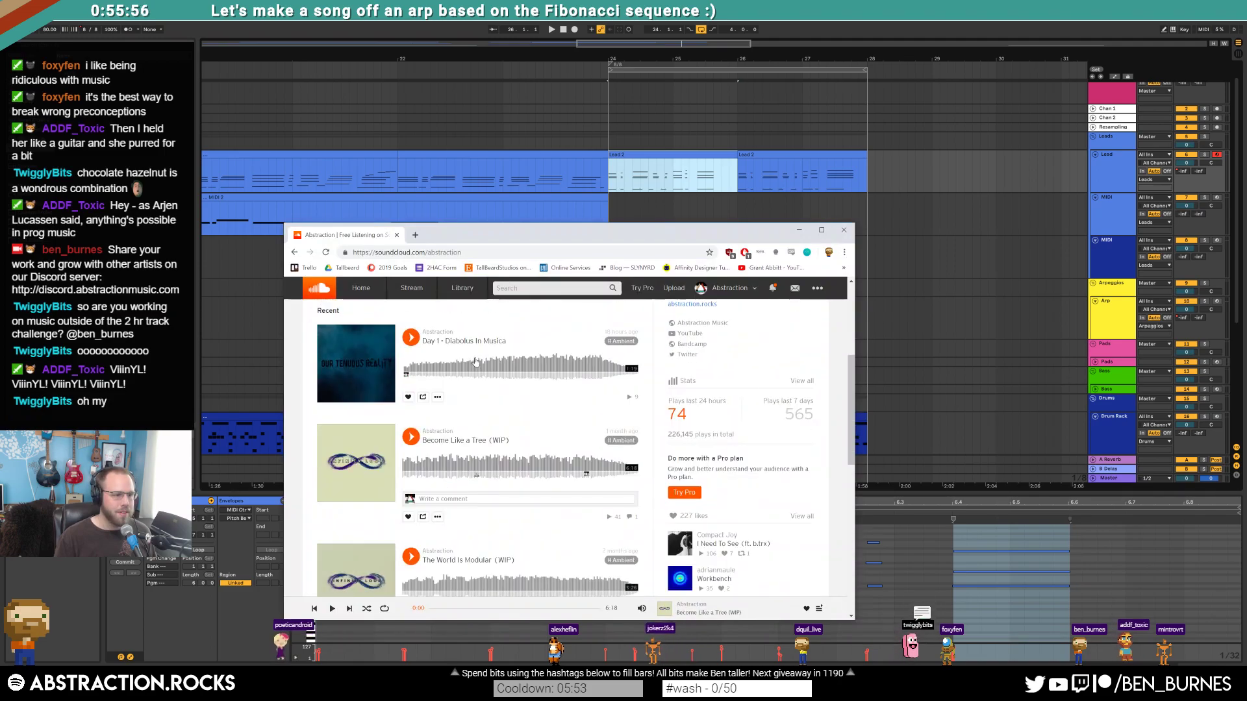
{"action": "left_click", "coordinate": [476, 341]}
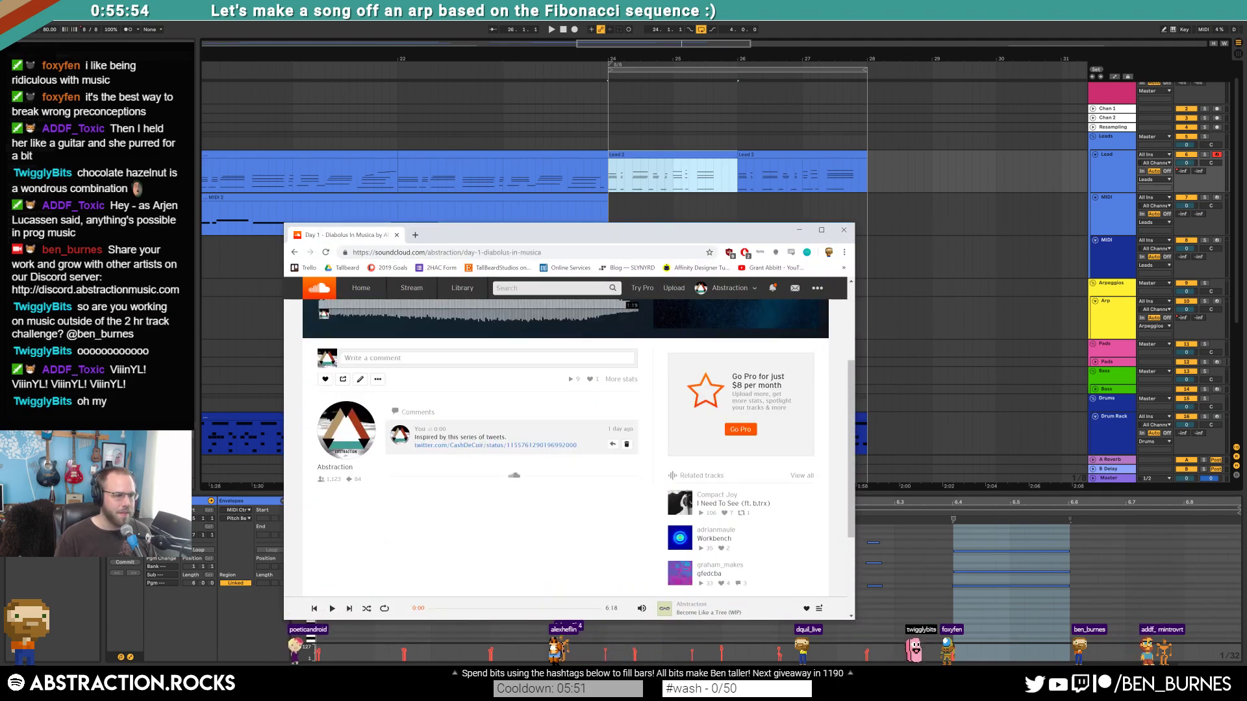
{"action": "left_click", "coordinate": [475, 445]}
{"action": "left_click_drag", "start_coordinate": [582, 226], "coordinate": [583, 113]}
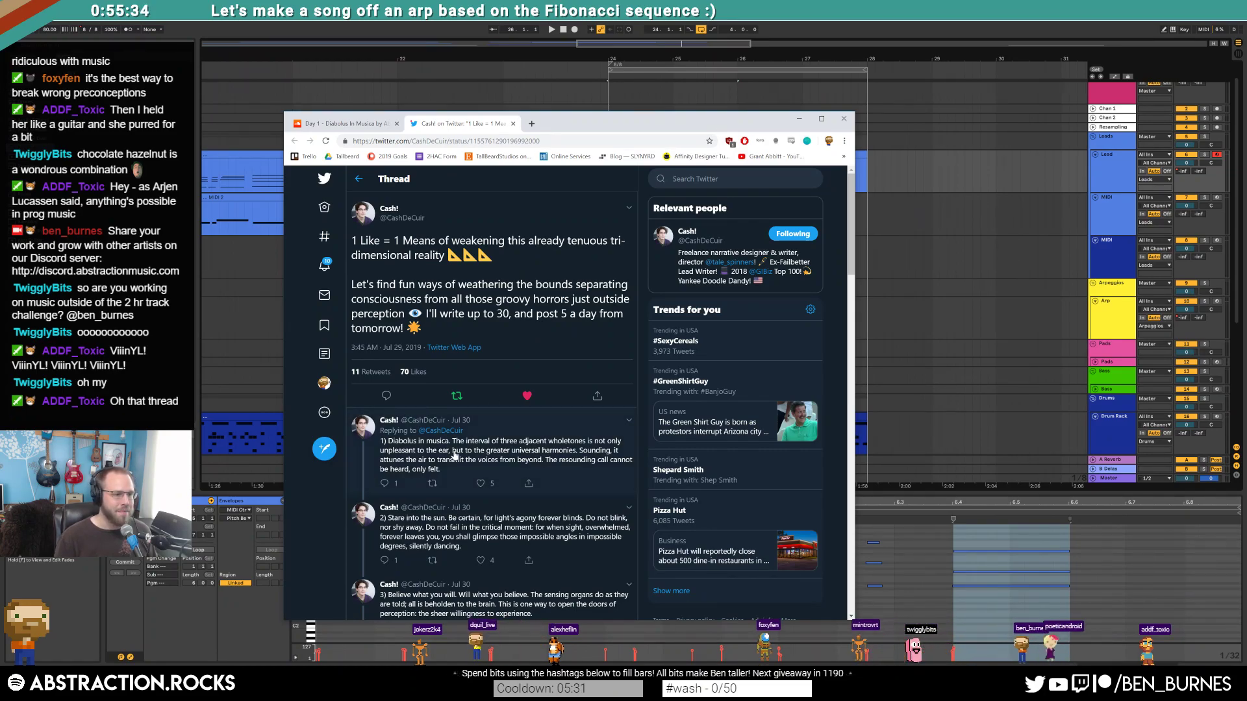
- Read through the Twitter thread that inspired the track, compare it with the SoundCloud page, and close both pages
{"action": "scroll", "coordinate": [387, 430], "scroll_direction": "down", "scroll_amount": 2}
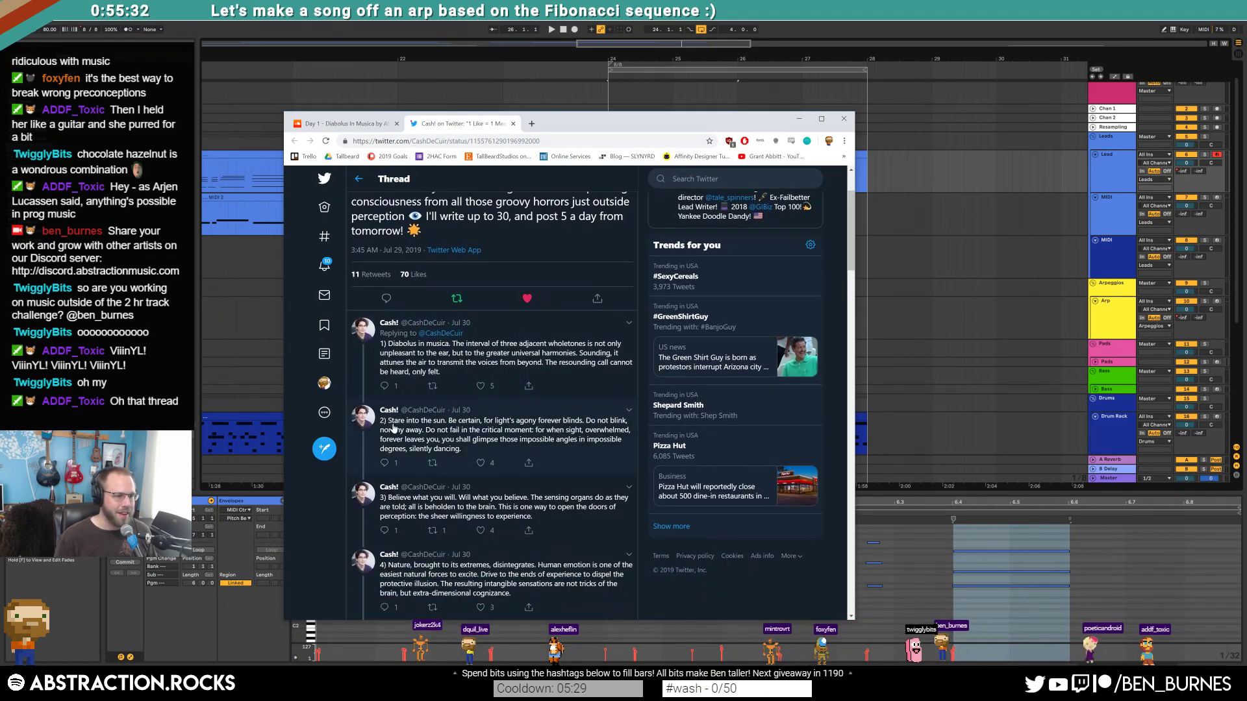
{"action": "scroll", "coordinate": [426, 439], "scroll_direction": "down", "scroll_amount": 3}
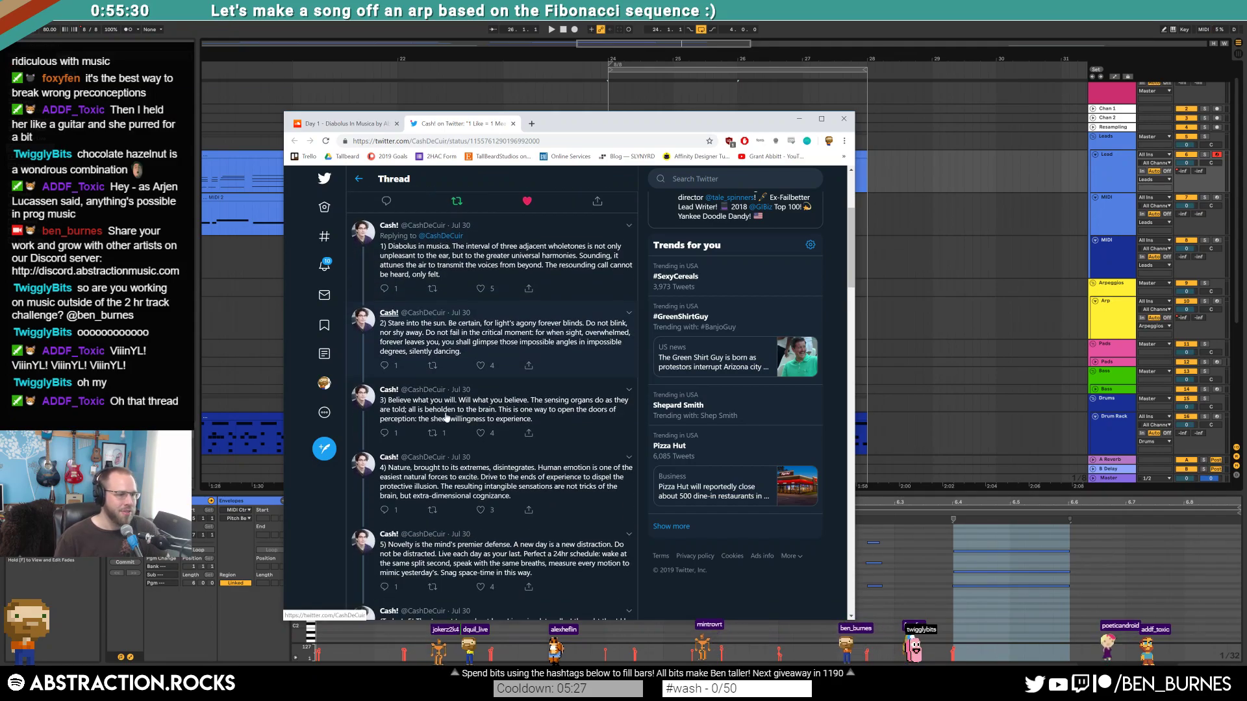
{"action": "scroll", "coordinate": [393, 441], "scroll_direction": "up", "scroll_amount": 3}
{"action": "left_click", "coordinate": [350, 124]}
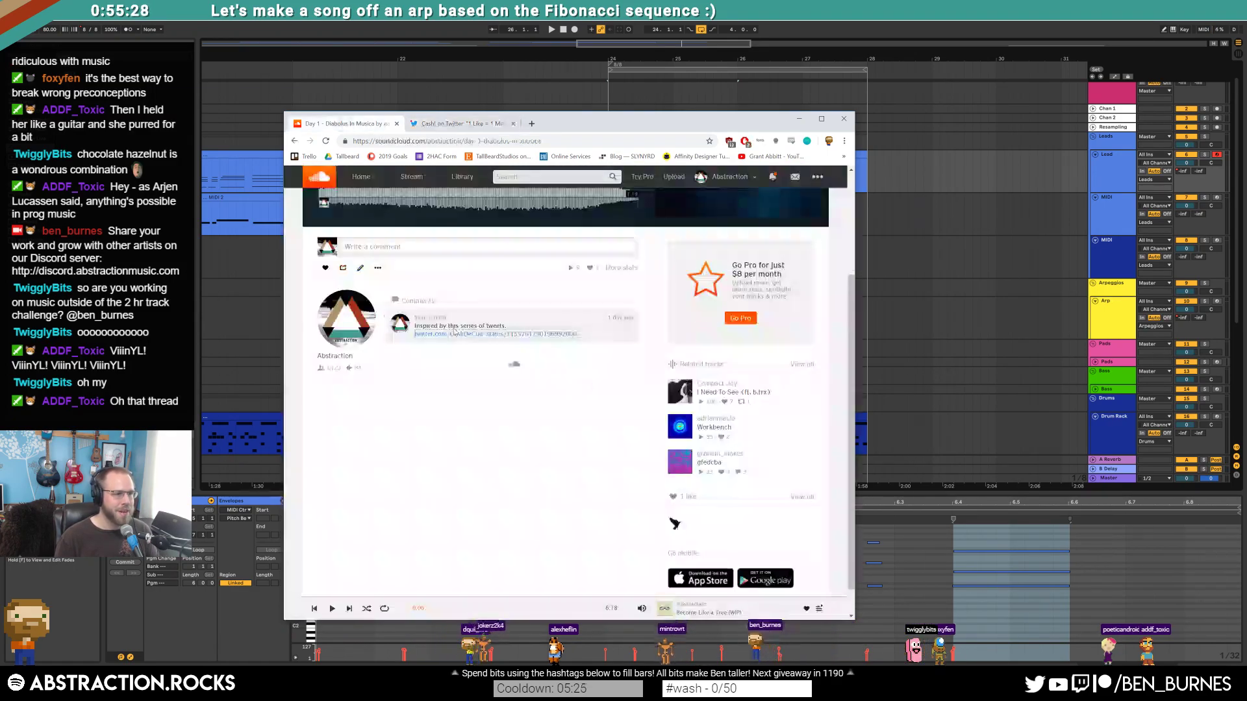
{"action": "scroll", "coordinate": [661, 316], "scroll_direction": "up", "scroll_amount": 5}
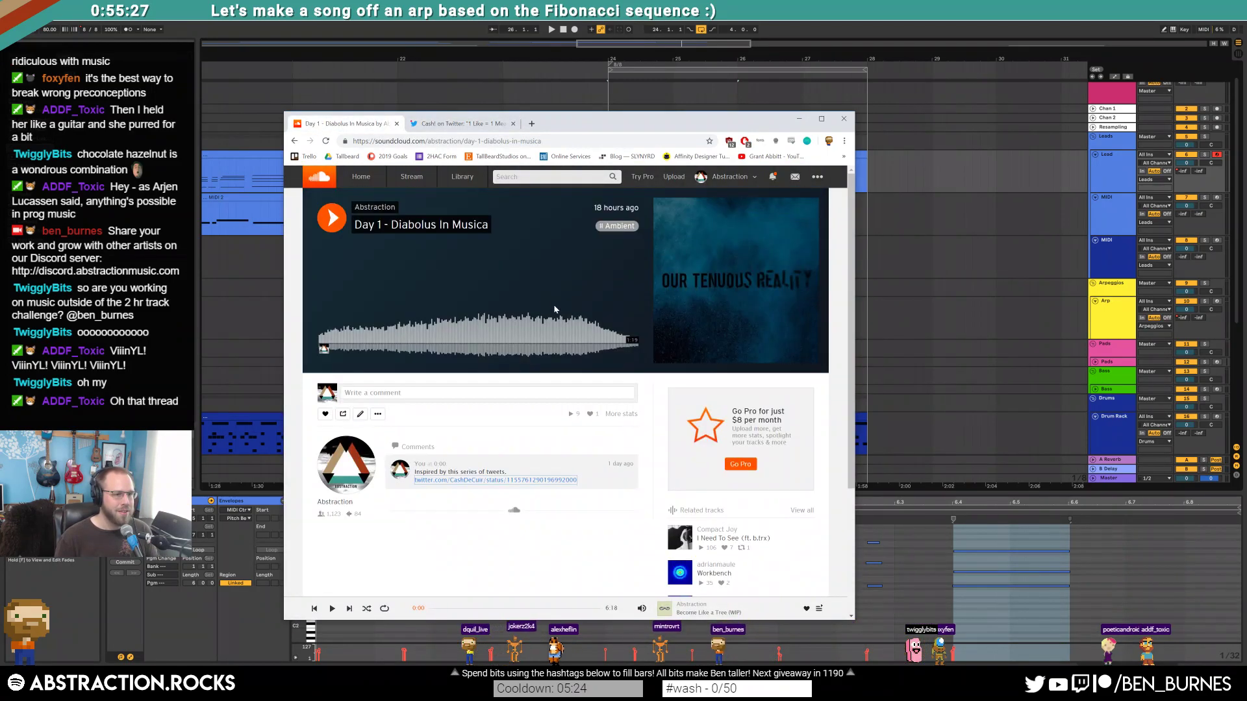
{"action": "left_click", "coordinate": [493, 124]}
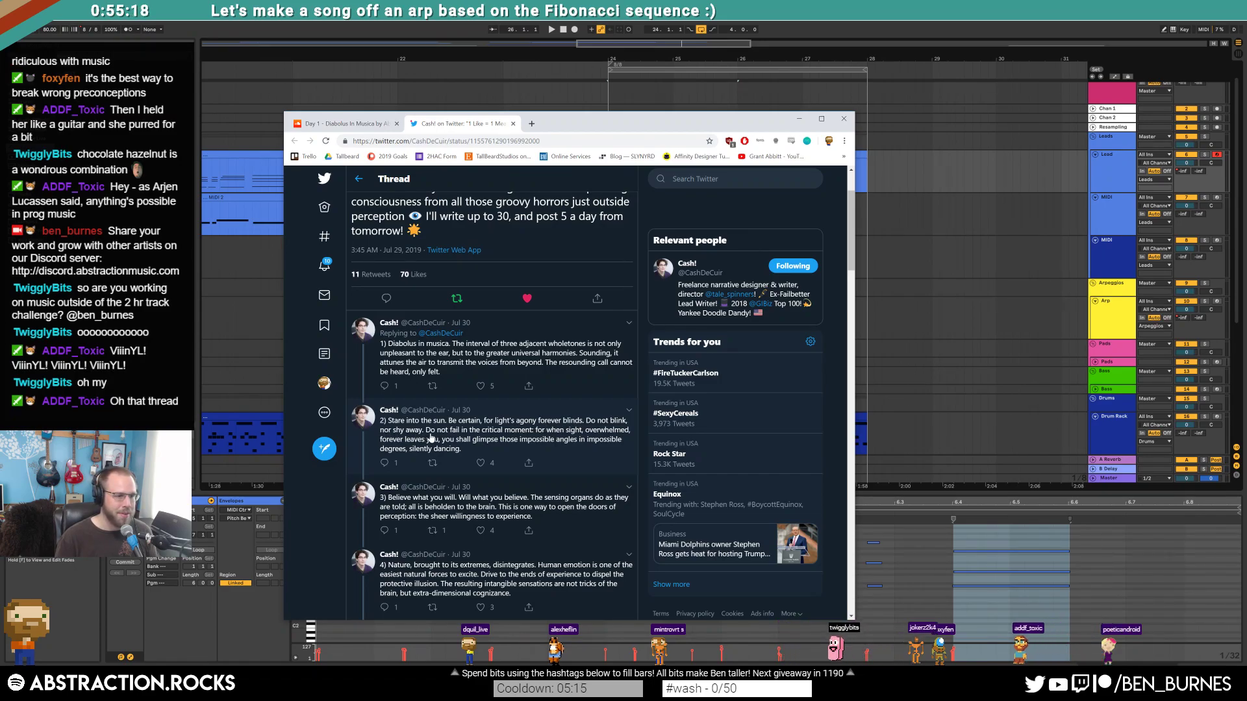
{"action": "left_click", "coordinate": [394, 125]}
{"action": "left_click", "coordinate": [394, 126]}
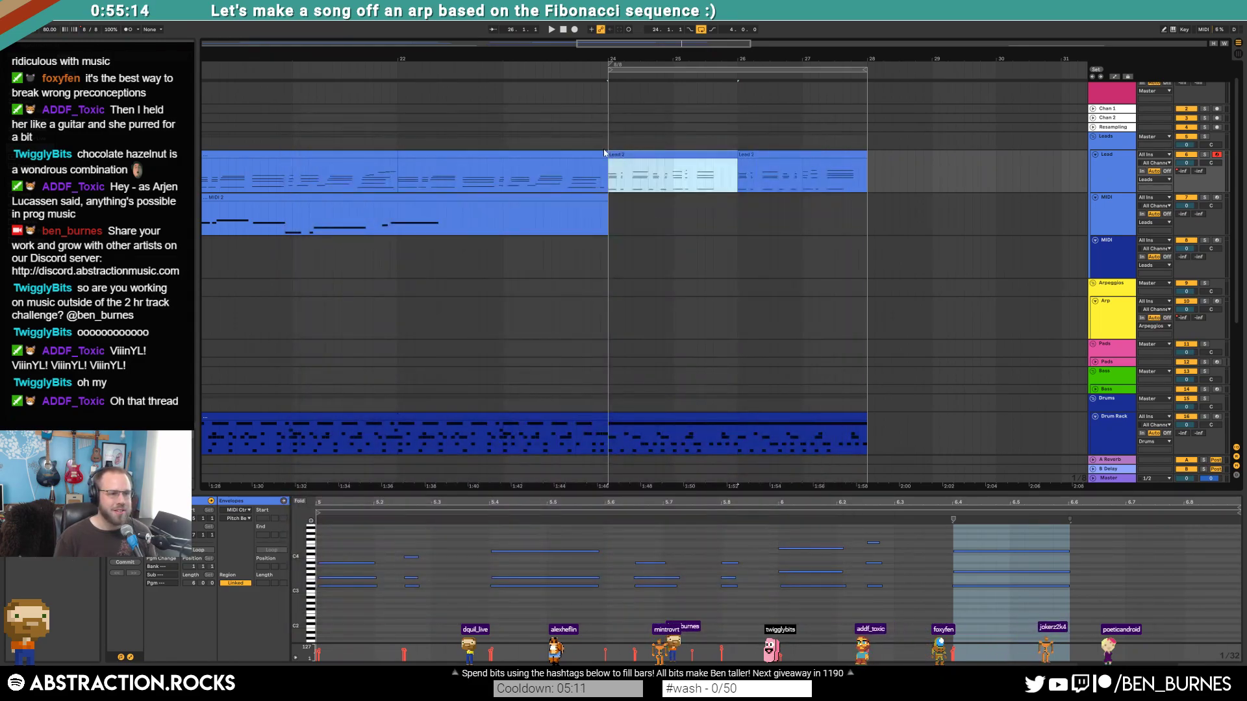
- Play the arrangement from bar 33 and adjust the pan of the "Tap 2 - SG" chain in the Drum Rack
{"action": "left_click", "coordinate": [504, 180]}
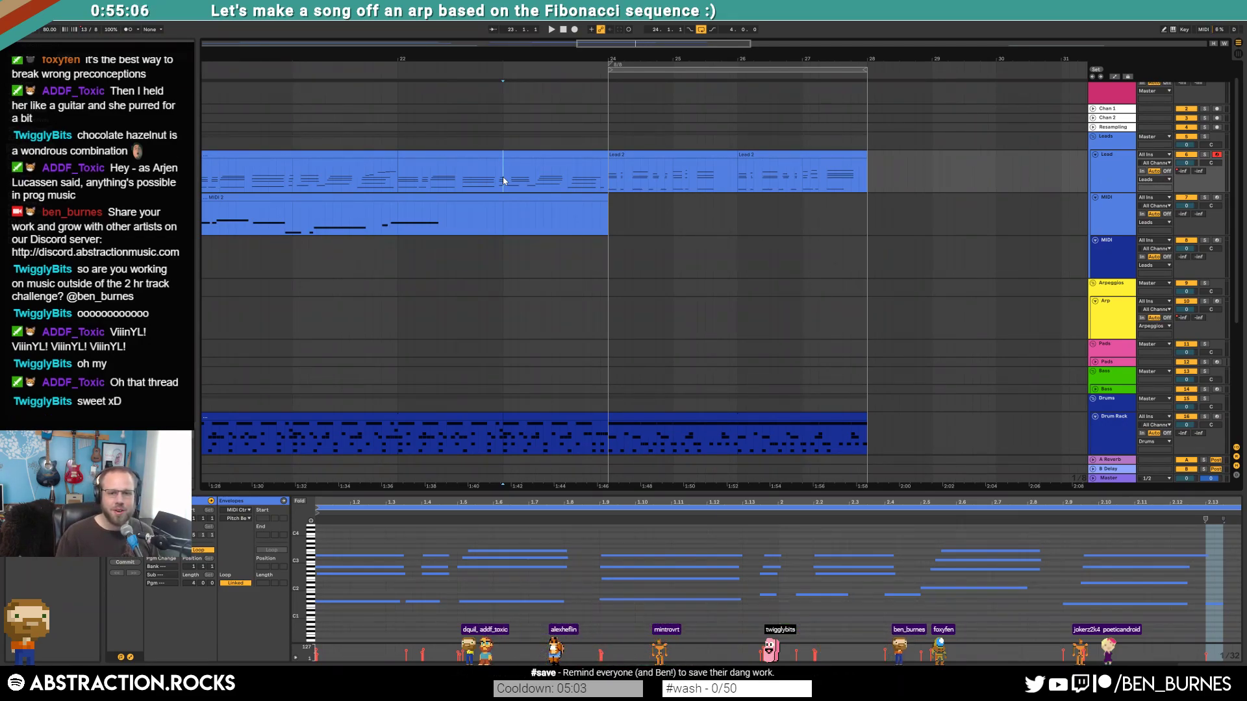
{"action": "key", "text": "space"}
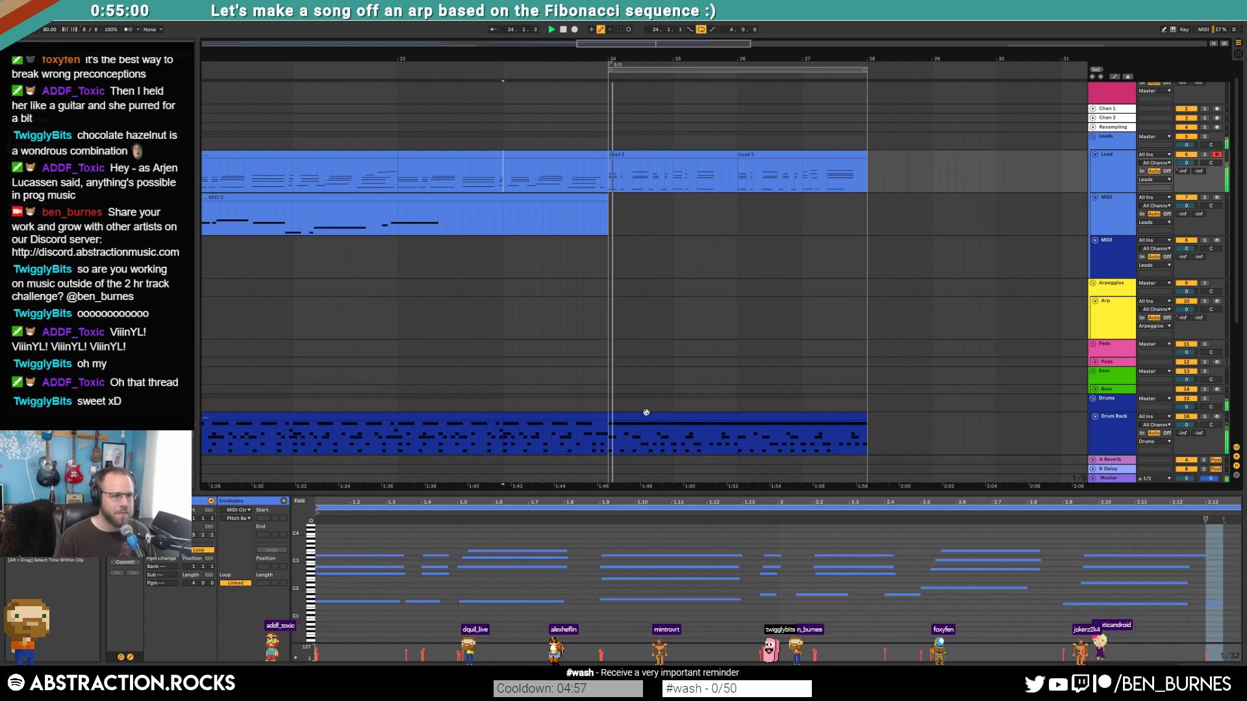
{"action": "left_click", "coordinate": [594, 415]}
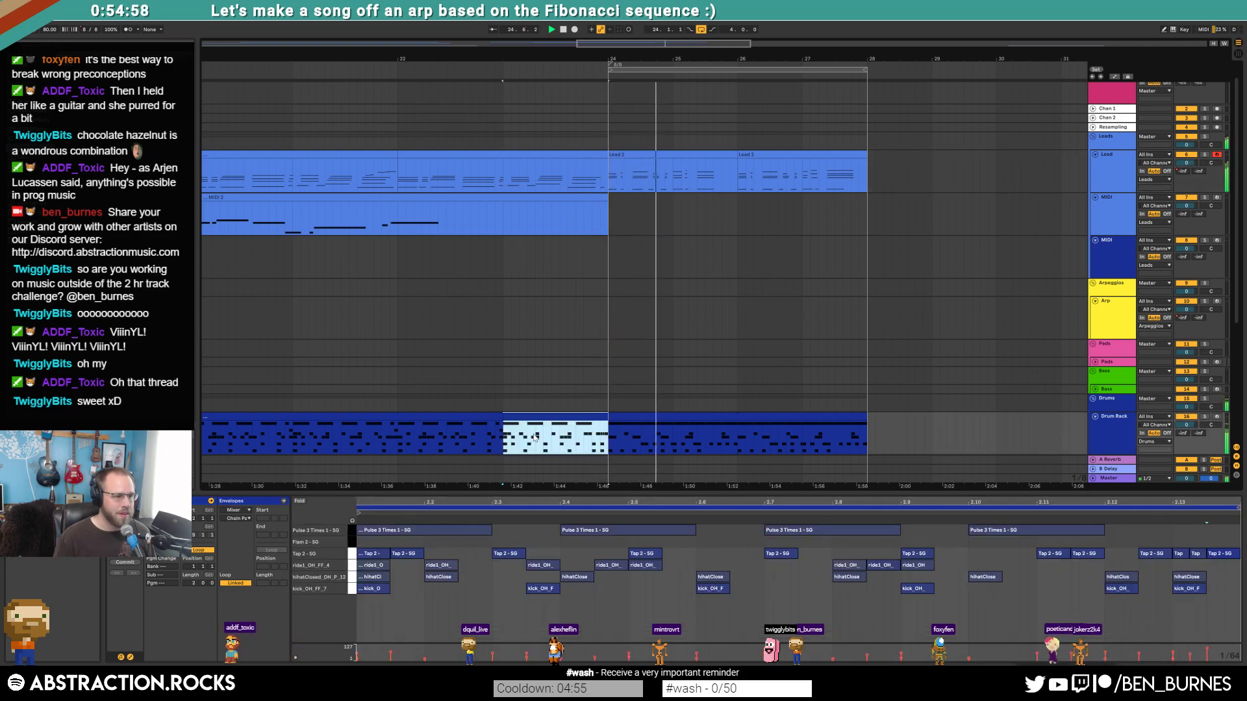
{"action": "key", "text": "shift+Tab"}
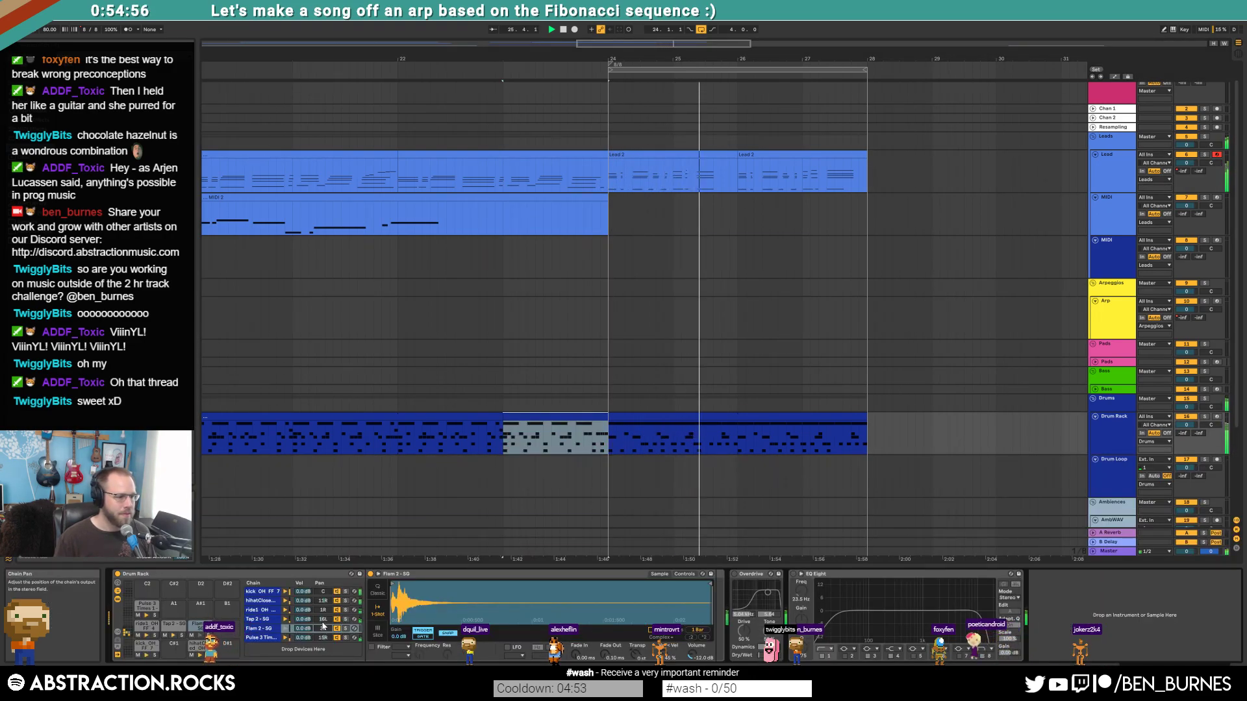
{"action": "left_click_drag", "start_coordinate": [323, 619], "coordinate": [323, 614]}
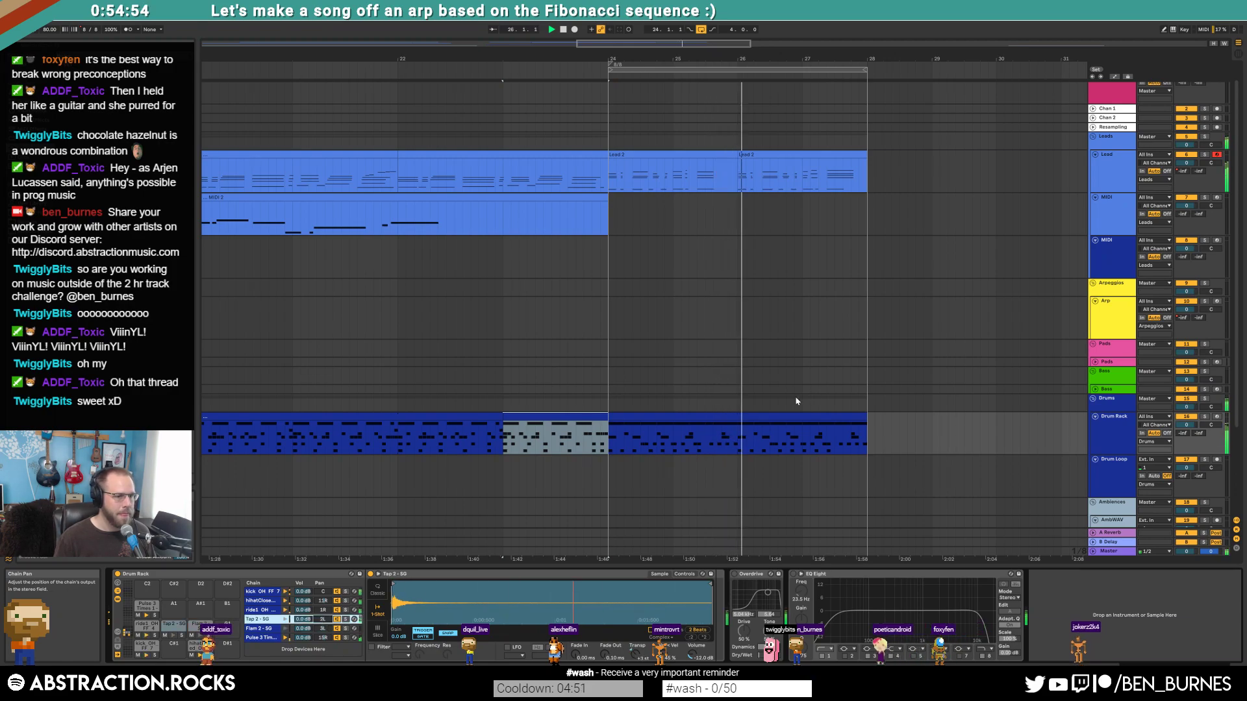
{"action": "double_click", "coordinate": [710, 417]}
{"action": "left_click", "coordinate": [1137, 553]}
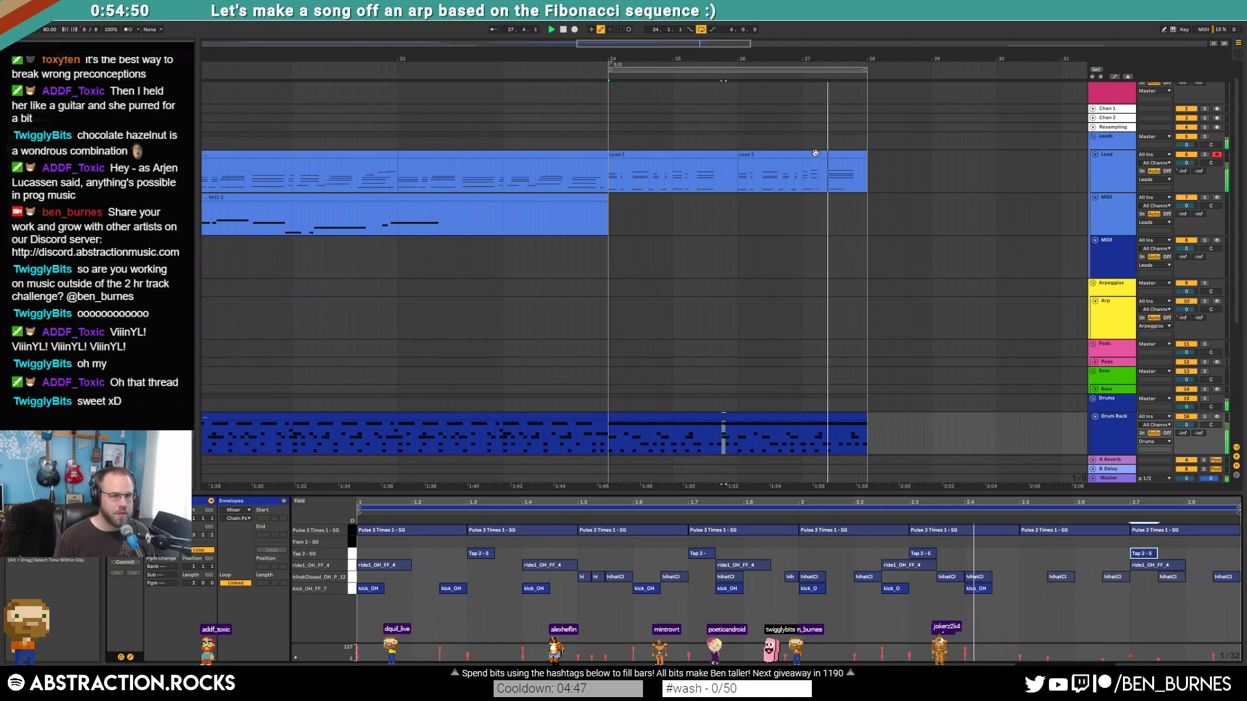
- Consolidate the two Lead clips between bars 34 and 38 into a single clip
{"action": "left_click", "coordinate": [817, 168]}
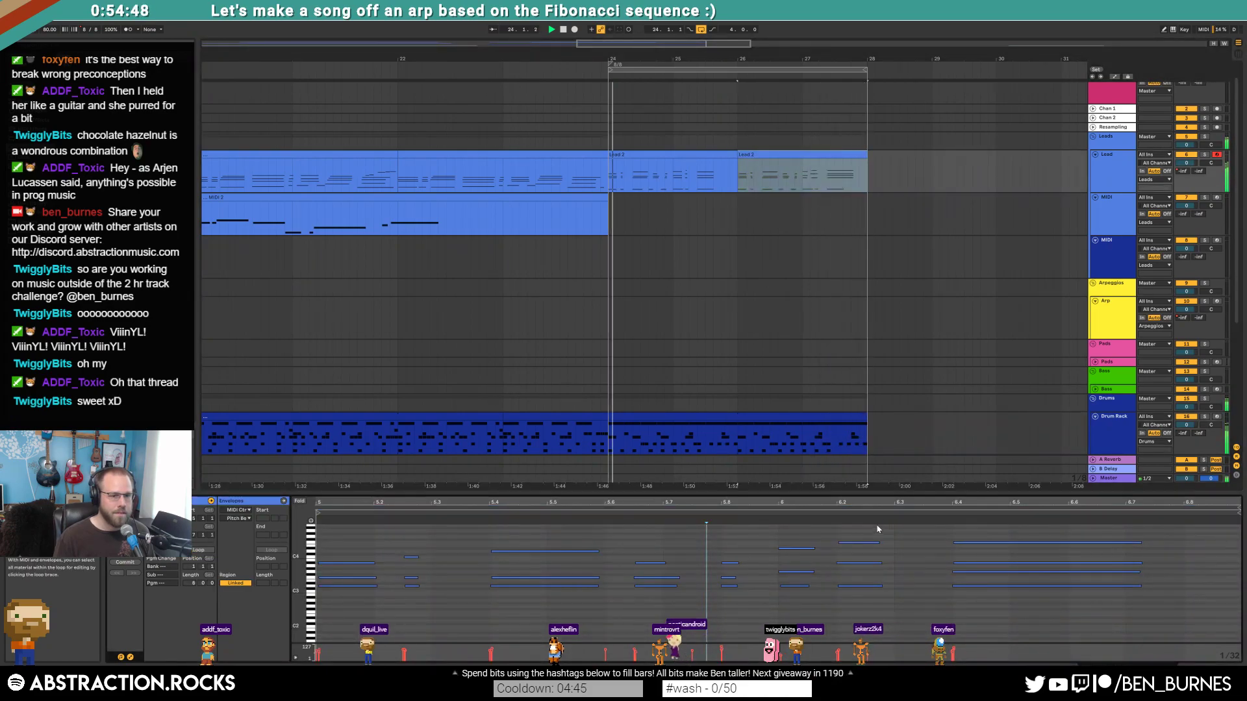
{"action": "left_click", "coordinate": [704, 156], "text": "shift"}
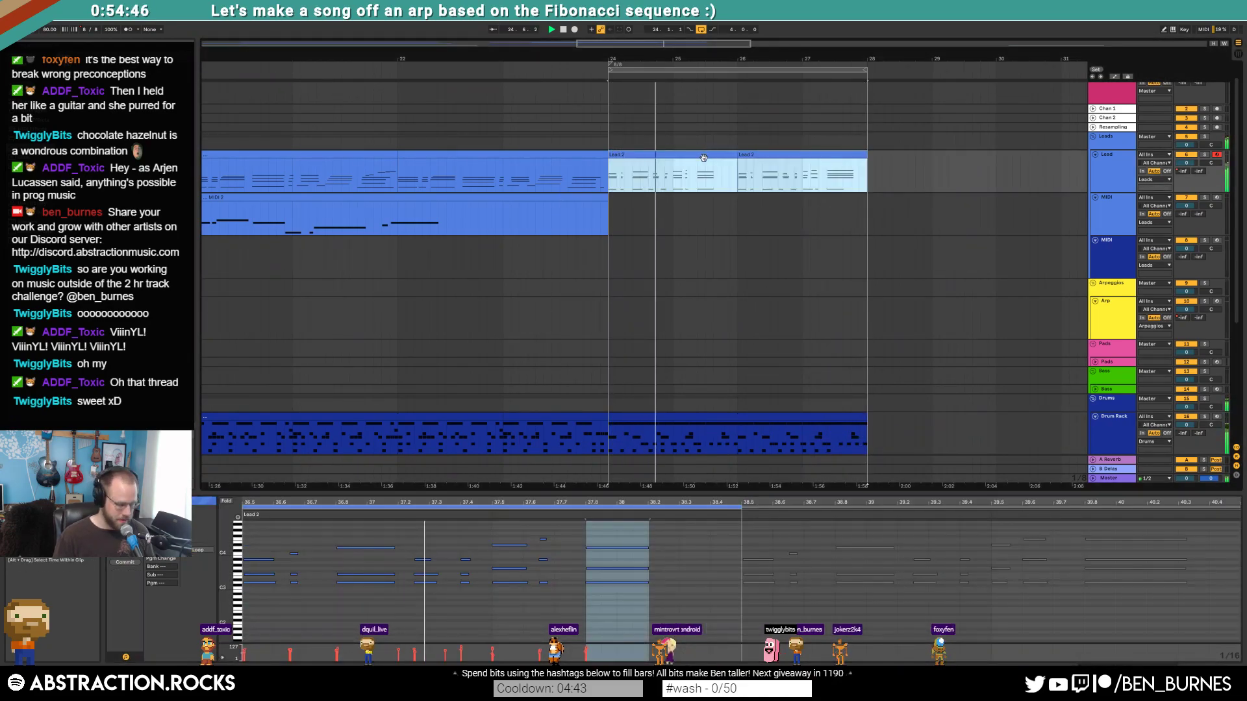
{"action": "key", "text": "ctrl+j"}
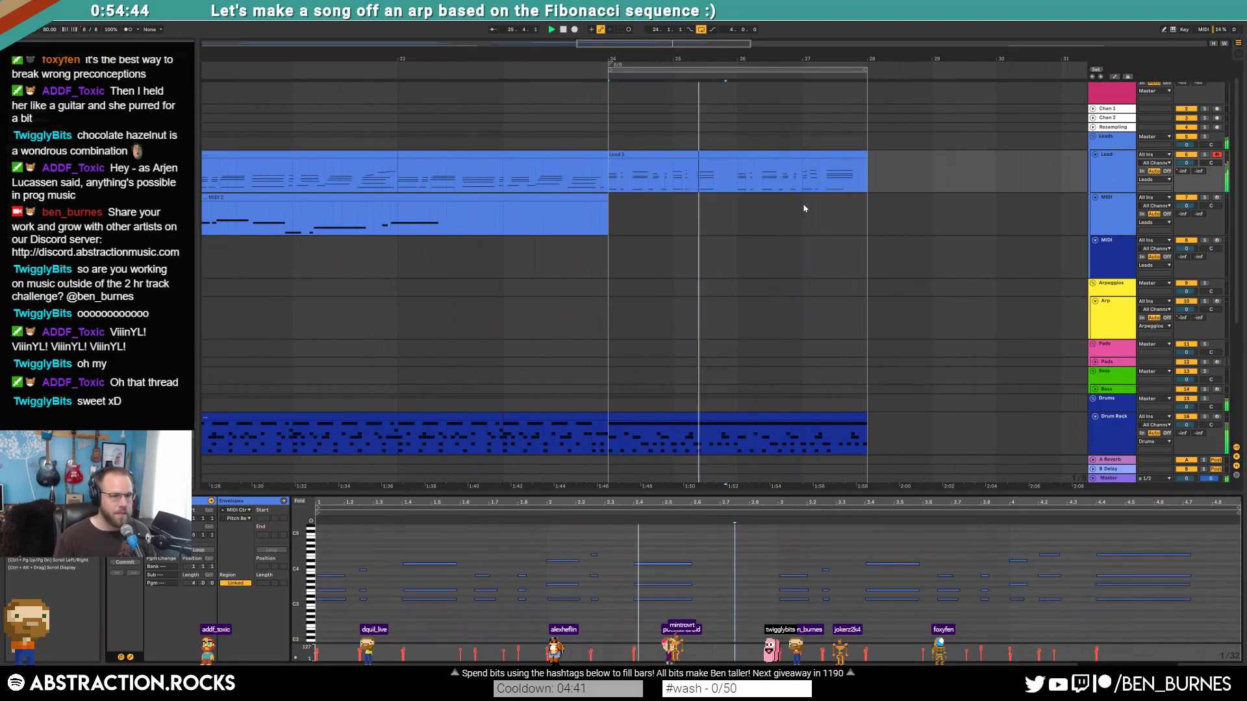
- Arm the MIDI track below Lead and record a trial melody take over the looped section
{"action": "left_click", "coordinate": [1216, 197]}
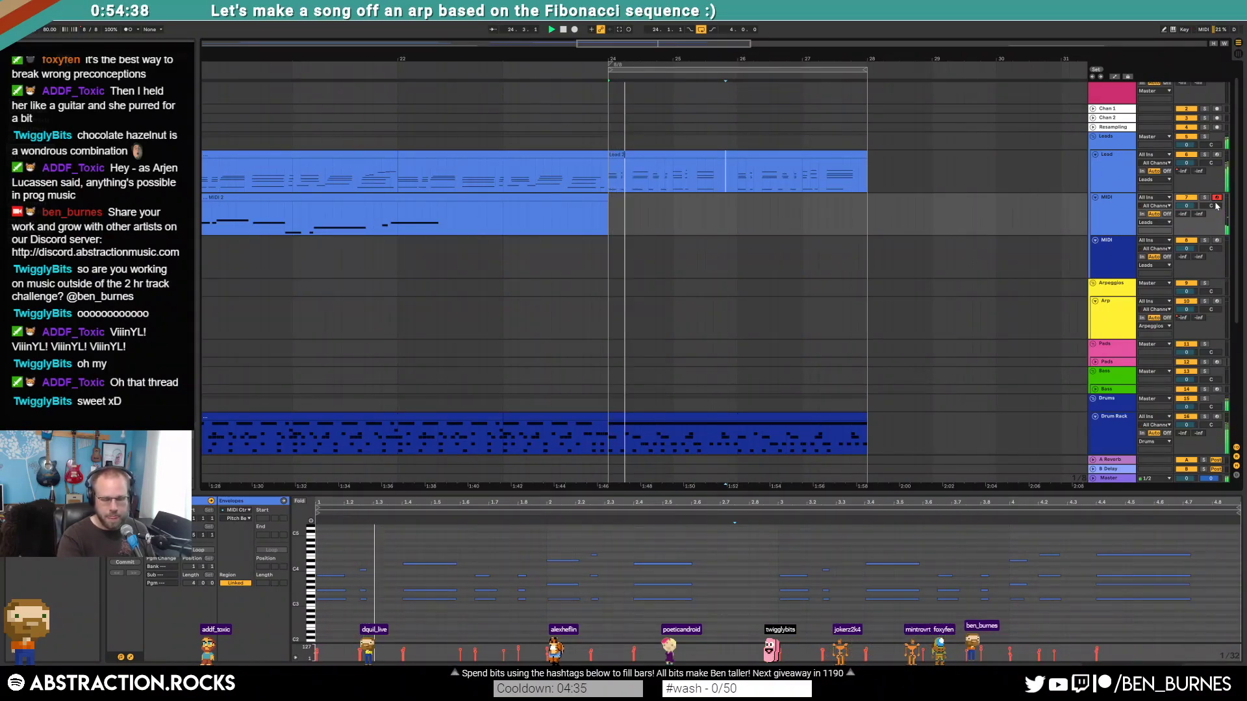
{"action": "key", "text": "F9"}
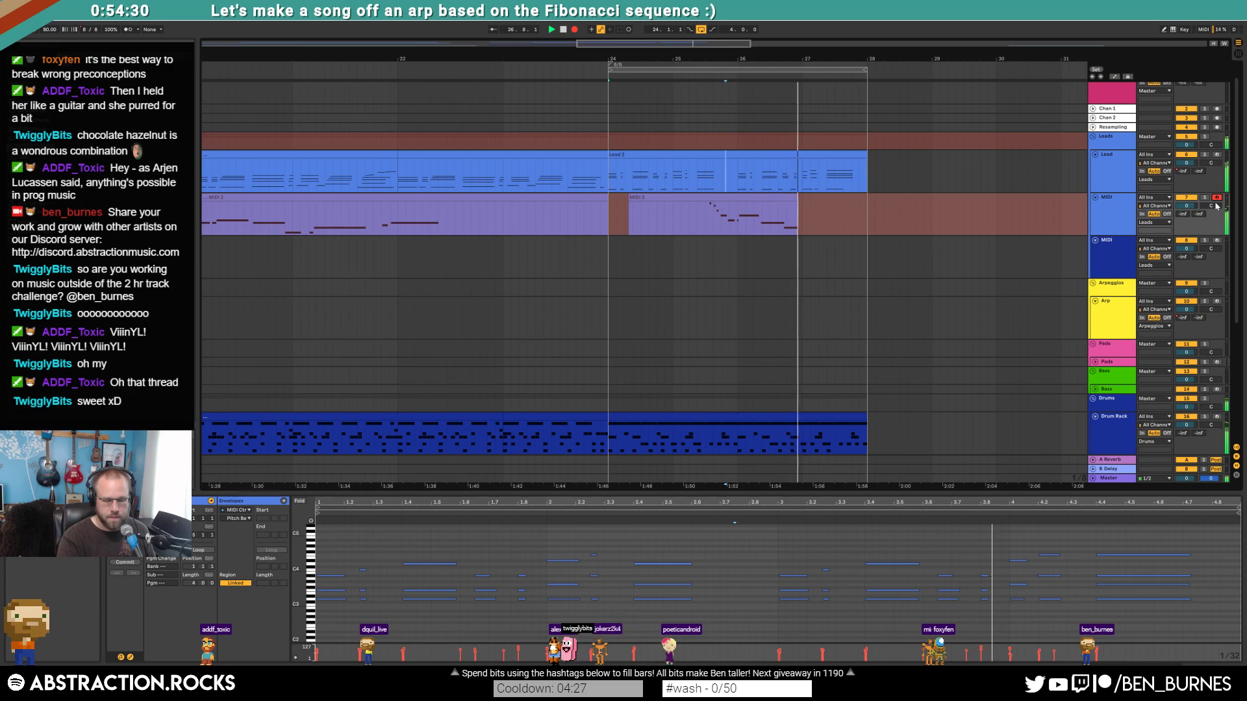
{"action": "key", "text": "space"}
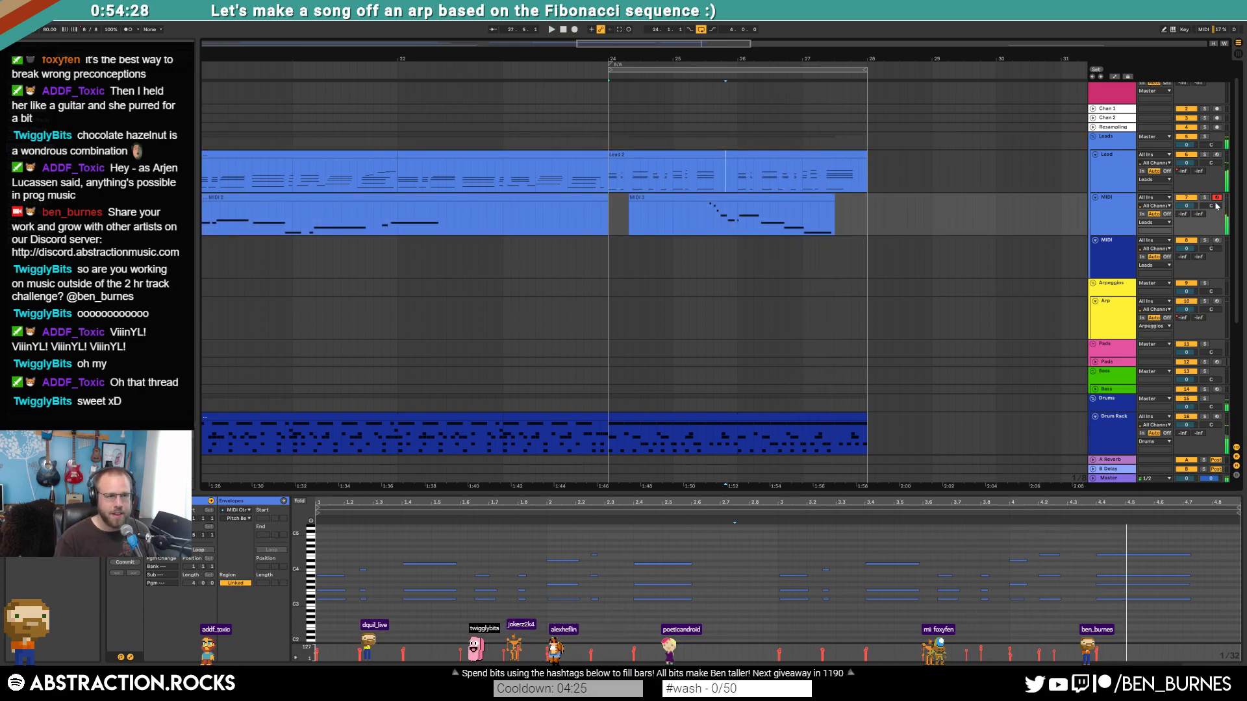
- Delete the newly recorded melody clip from the MIDI track and restart playback of the loop
{"action": "left_click", "coordinate": [703, 213]}
{"action": "key", "text": "Delete"}
{"action": "key", "text": "space"}
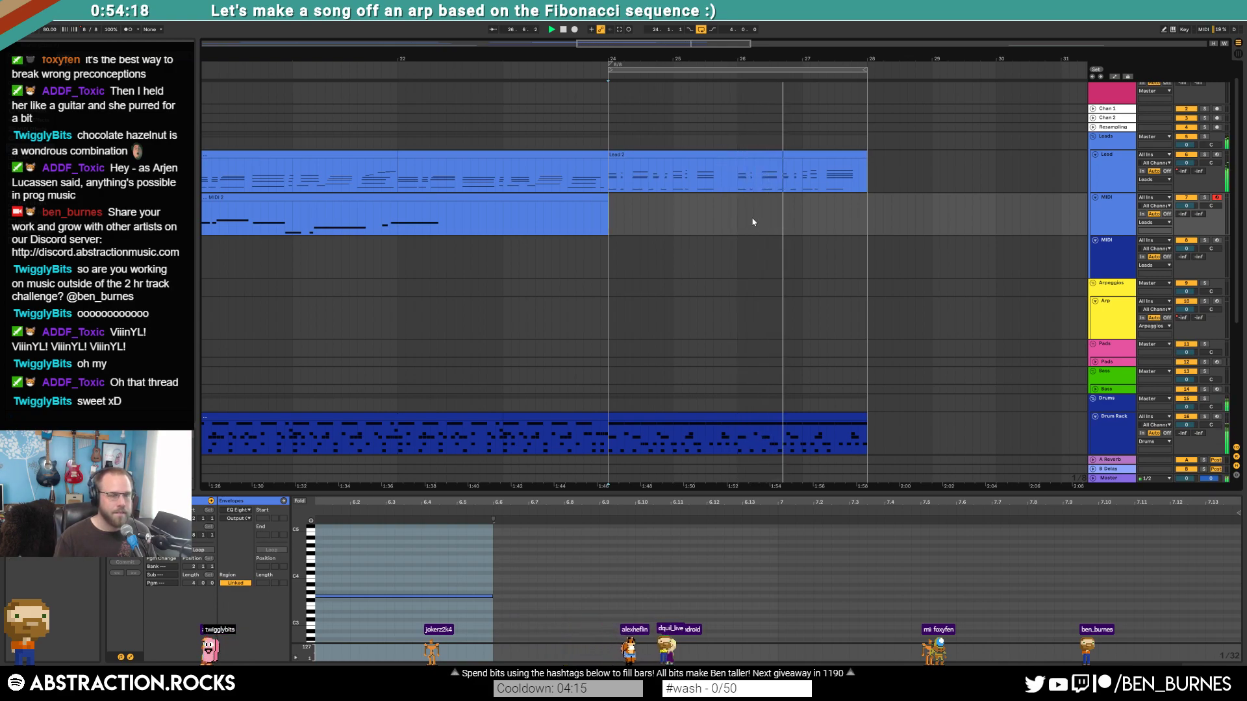
- Open the Lead 2 clip and raise the lower inner note of its final chord by three semitones
{"action": "scroll", "coordinate": [789, 166], "scroll_direction": "down", "scroll_amount": 1}
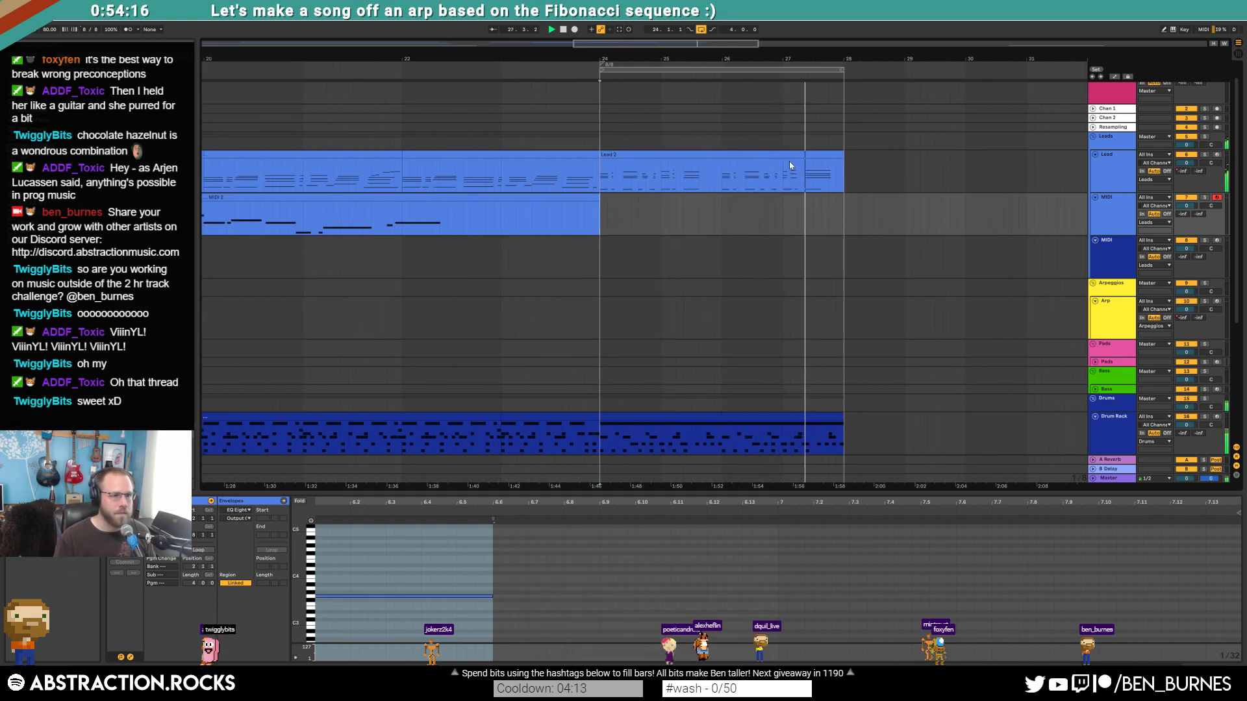
{"action": "left_click", "coordinate": [790, 166]}
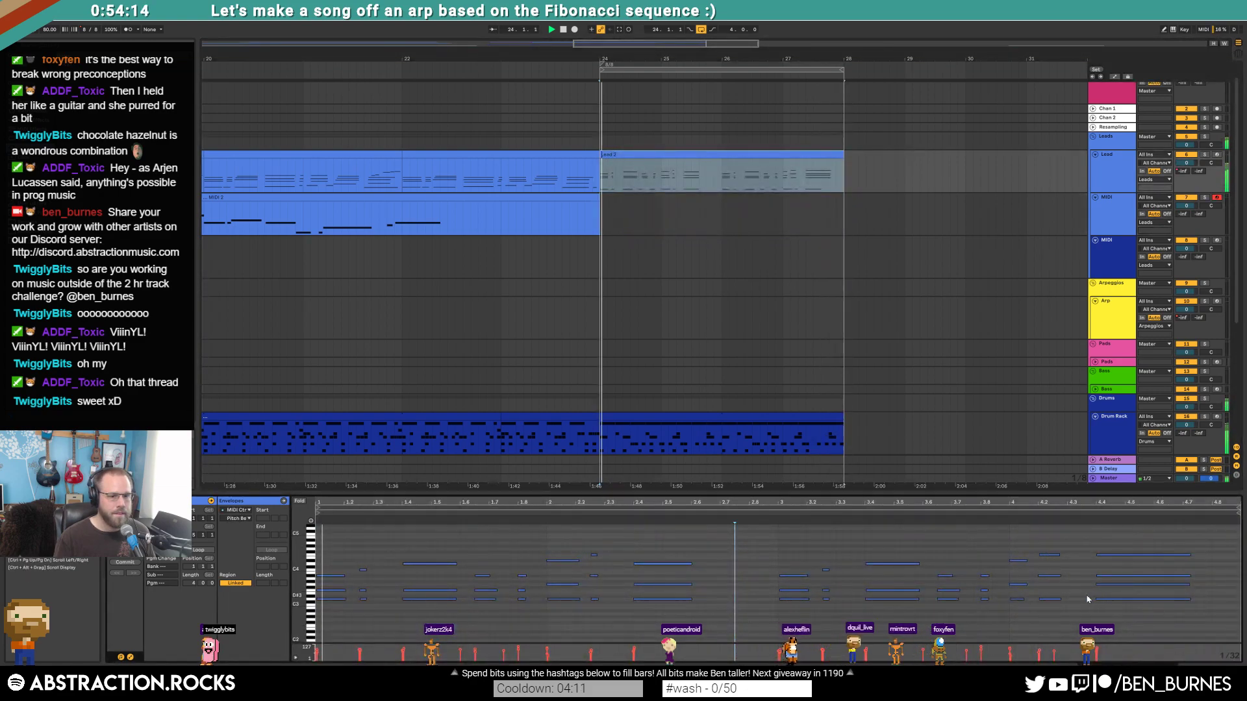
{"action": "left_click_drag", "start_coordinate": [1095, 571], "coordinate": [1113, 596]}
{"action": "key", "text": "Up"}
{"action": "key", "text": "Up"}
{"action": "key", "text": "Up"}
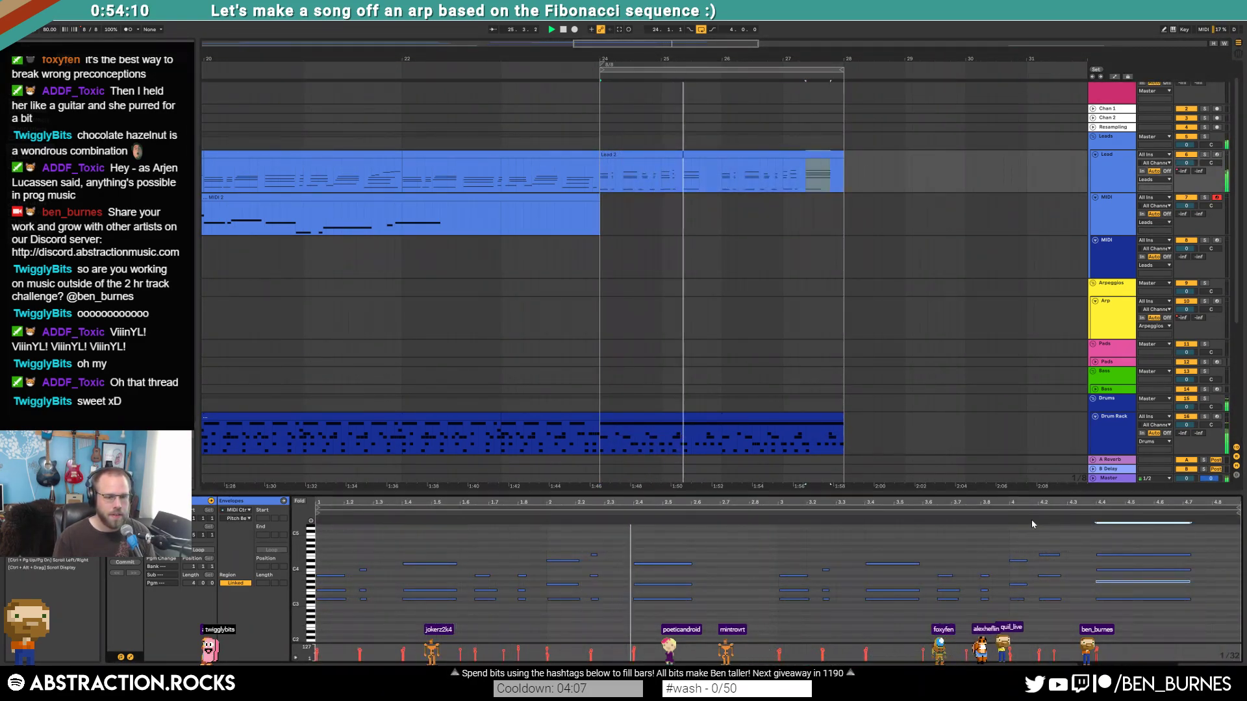
{"action": "key", "text": "space"}
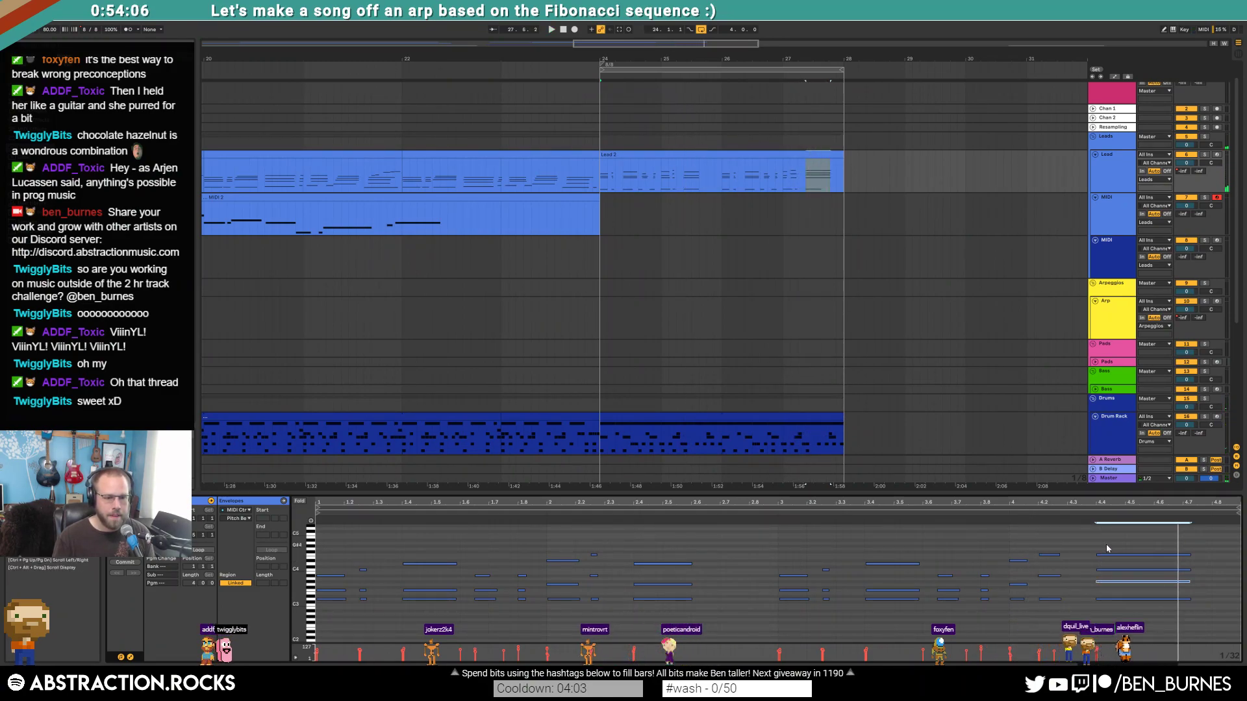
- Shift the upper notes of the final Lead 2 chord slightly later than its bass note and listen to the loop
{"action": "left_click_drag", "start_coordinate": [1105, 545], "coordinate": [1115, 590]}
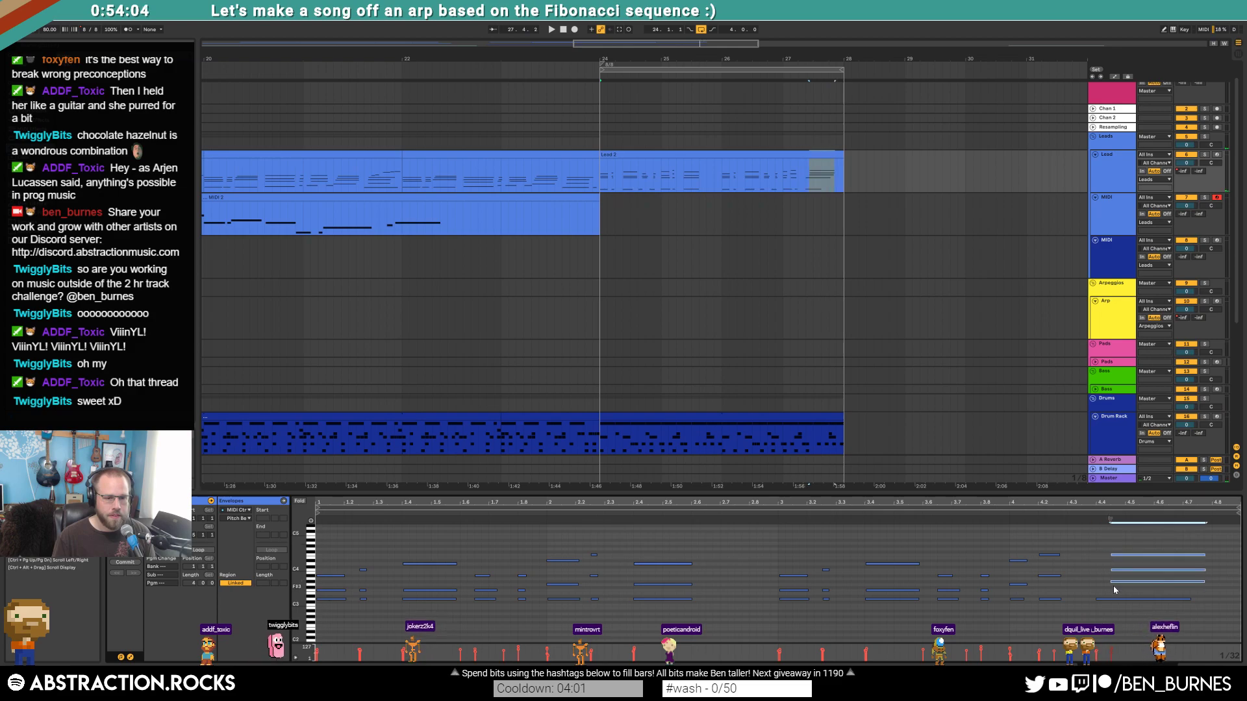
{"action": "key", "text": "space"}
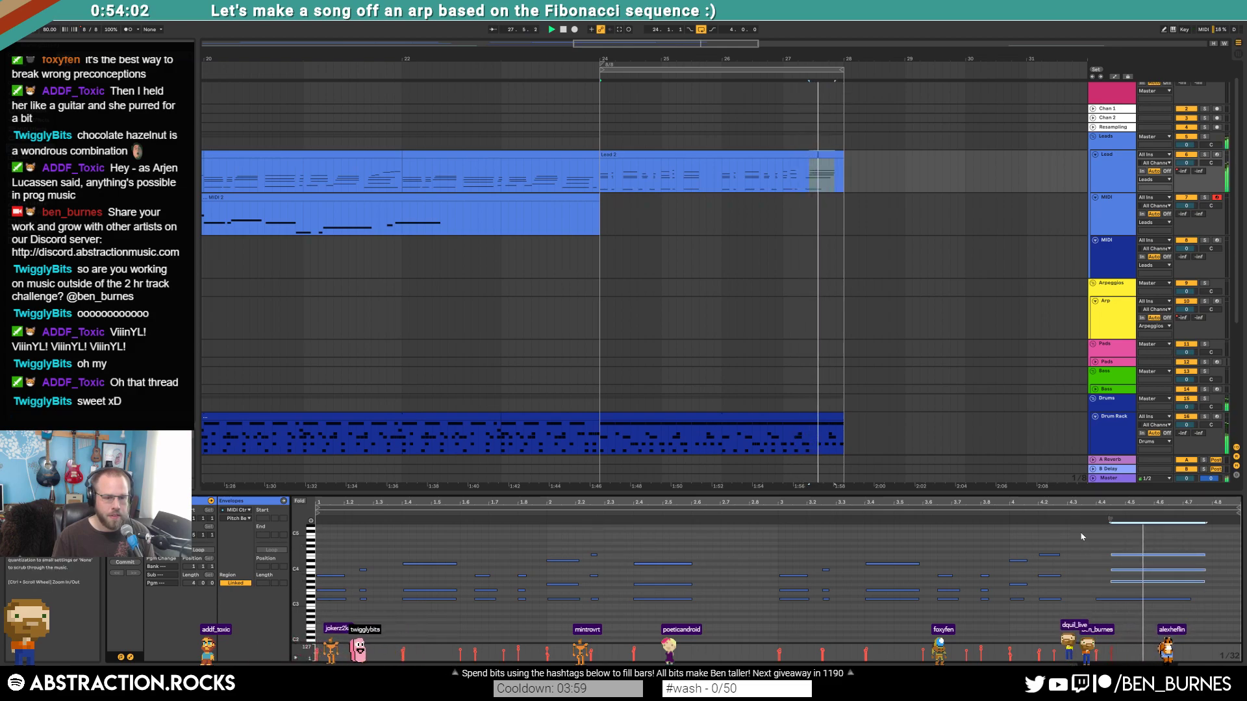
{"action": "scroll", "coordinate": [1117, 571], "scroll_direction": "down", "scroll_amount": 3}
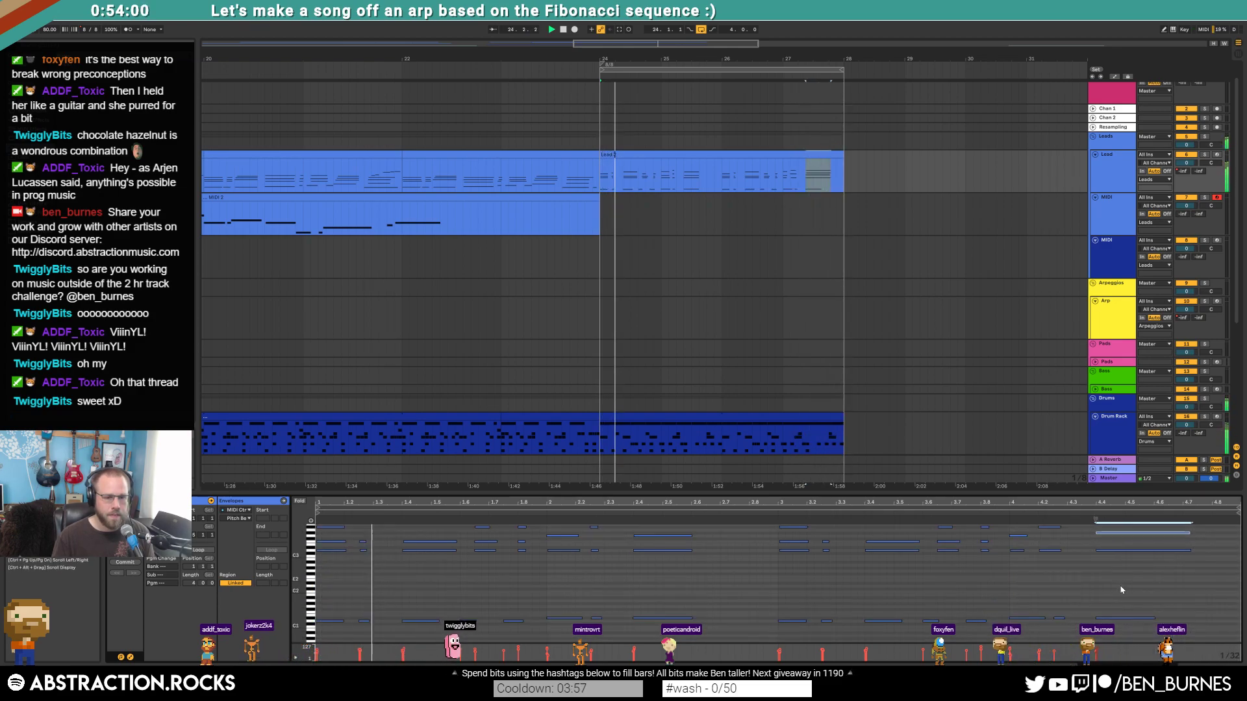
{"action": "scroll", "coordinate": [1104, 577], "scroll_direction": "up", "scroll_amount": 3}
{"action": "left_click", "coordinate": [1105, 589], "text": "shift"}
{"action": "key", "text": "Right"}
{"action": "key", "text": "Right"}
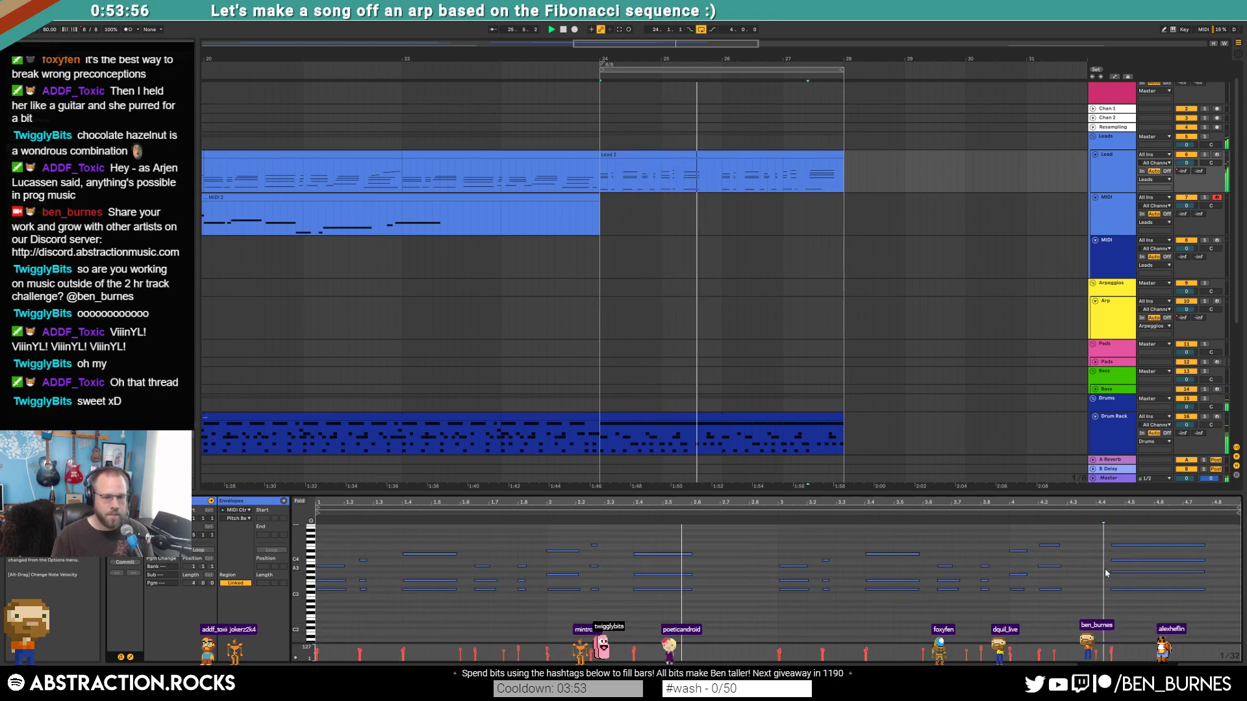
- Stagger the start times of the final chord's upper notes from low to high for a strummed feel
{"action": "left_click_drag", "start_coordinate": [1105, 569], "coordinate": [1125, 581]}
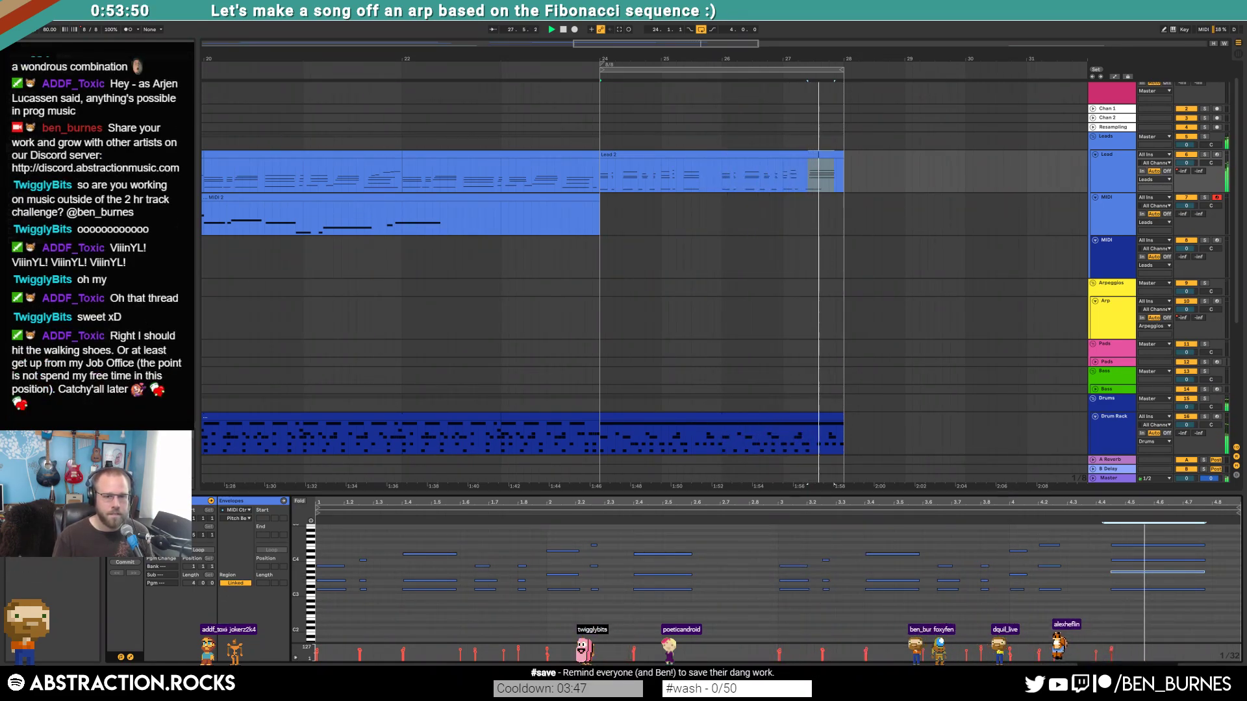
{"action": "key", "text": "space"}
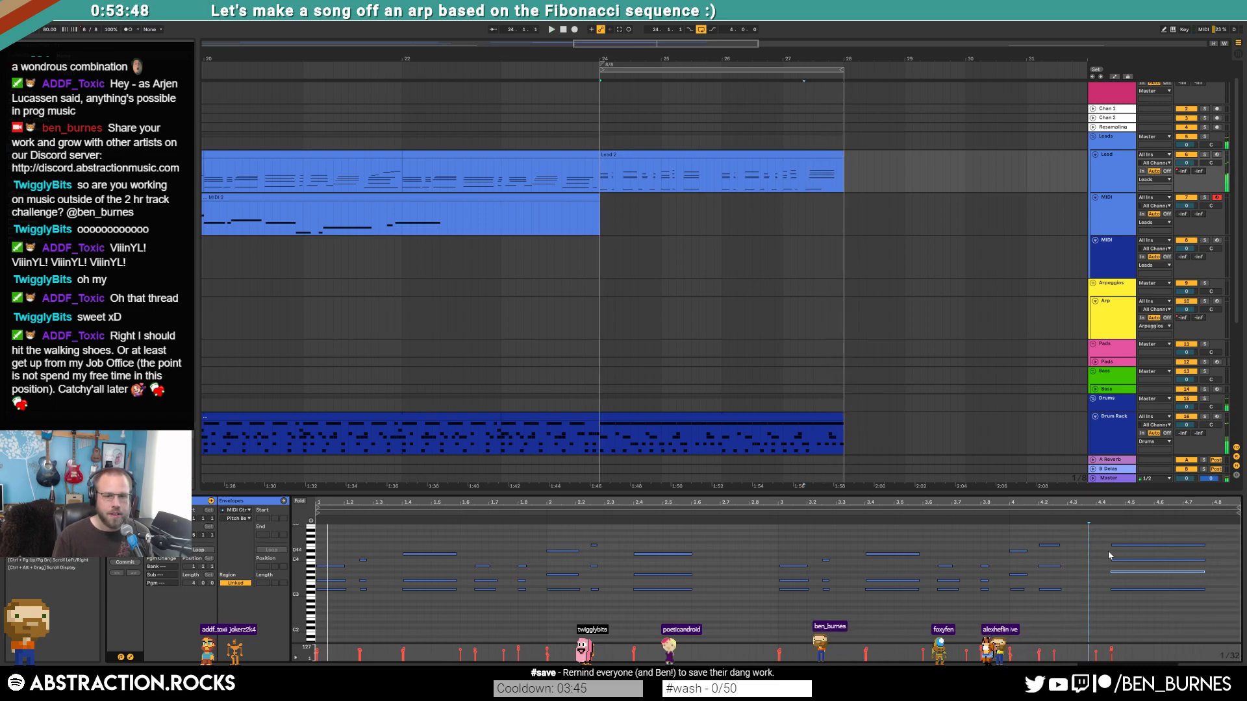
{"action": "left_click_drag", "start_coordinate": [1103, 531], "coordinate": [1121, 562]}
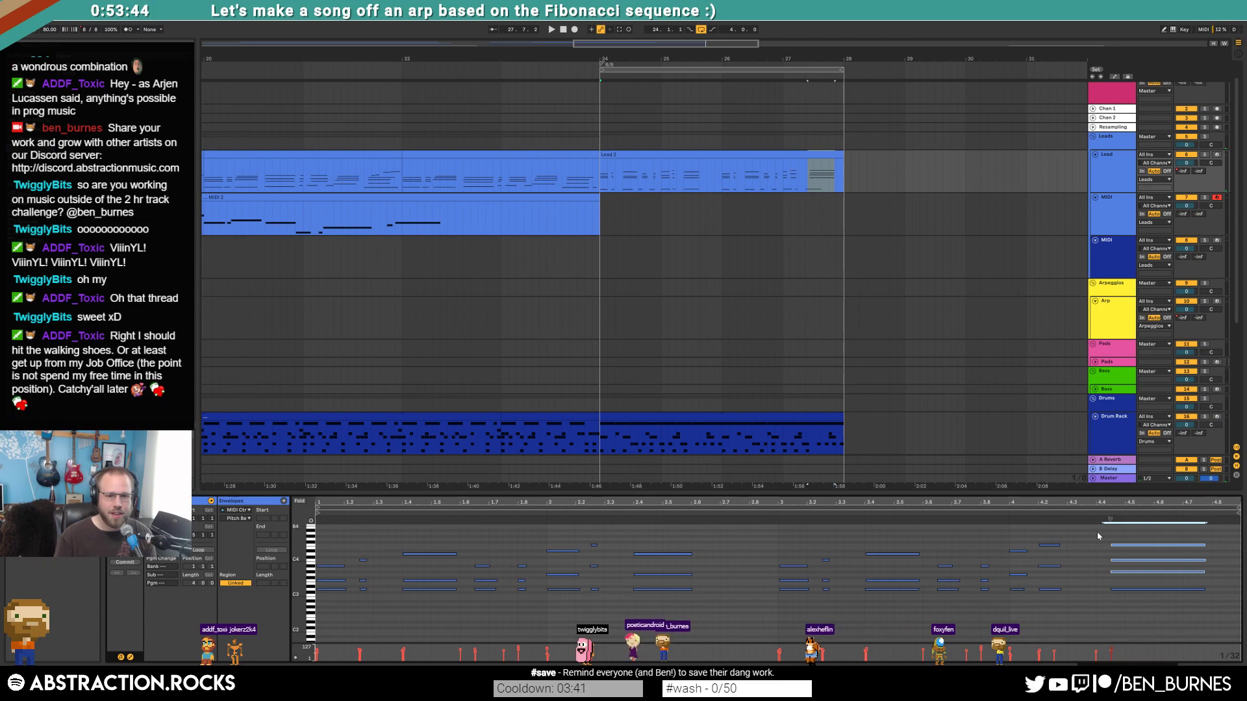
{"action": "left_click_drag", "start_coordinate": [1124, 545], "coordinate": [1128, 549]}
{"action": "left_click", "coordinate": [1130, 563]}
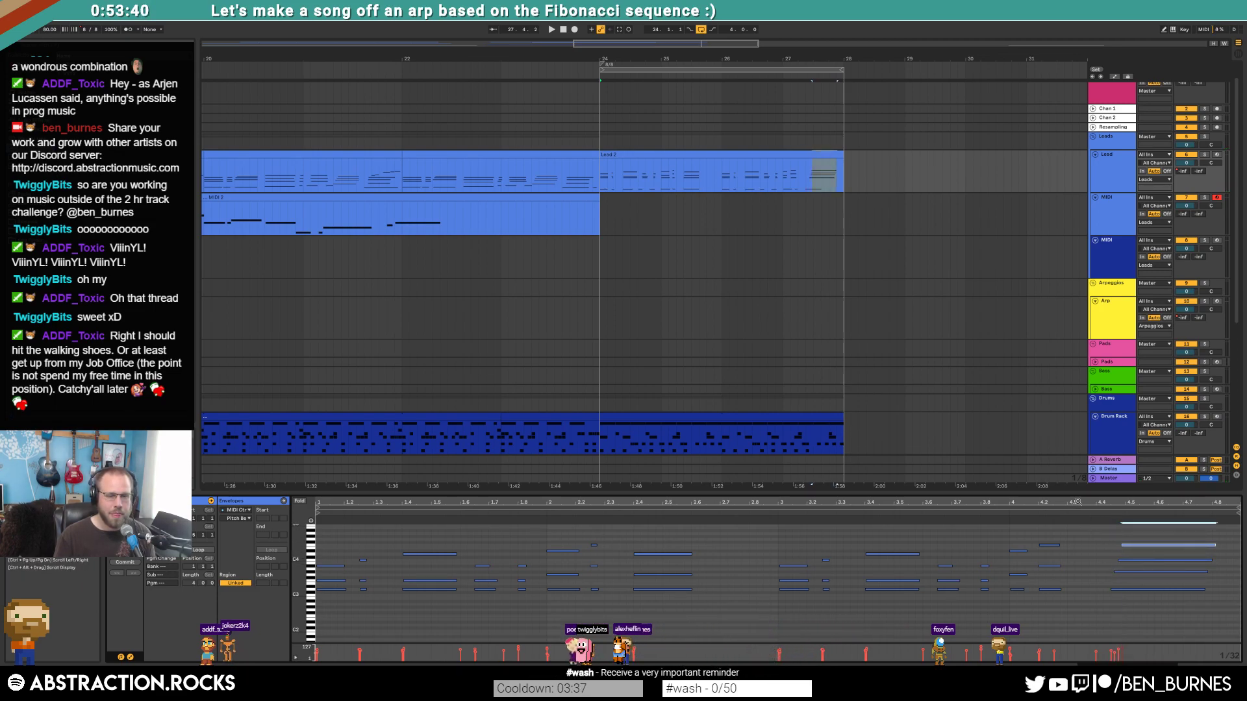
{"action": "key", "text": "space"}
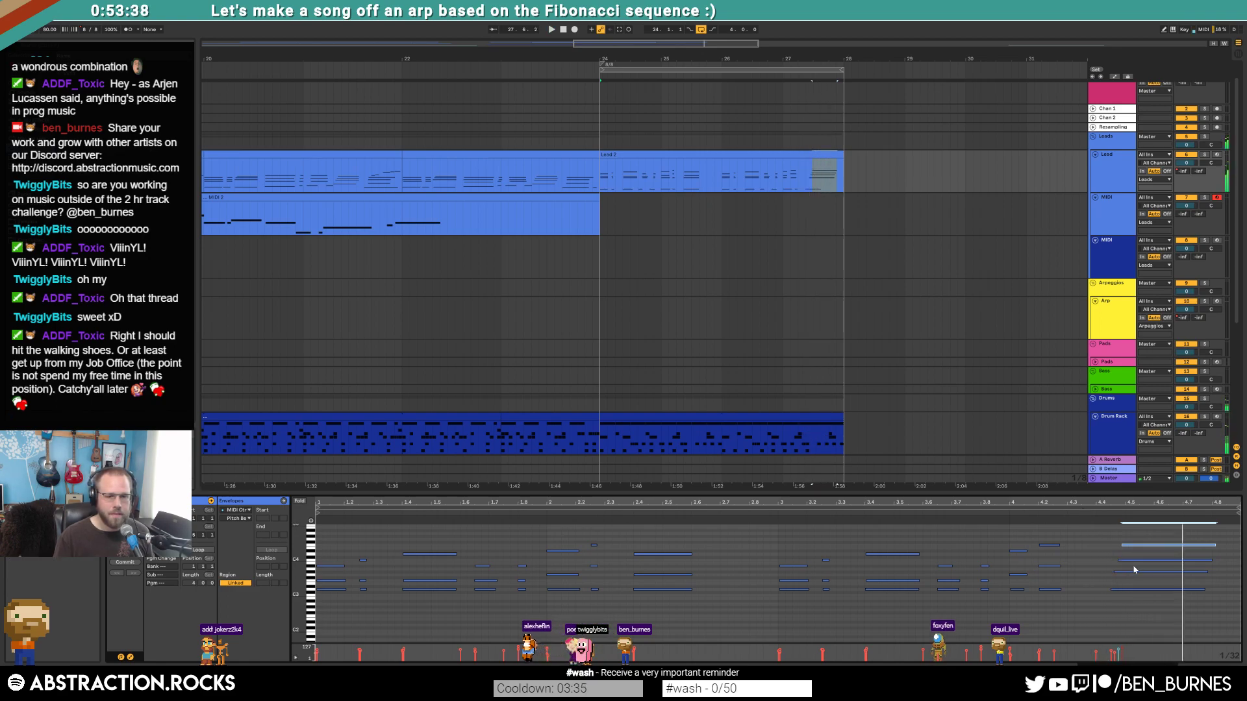
{"action": "left_click", "coordinate": [1135, 589]}
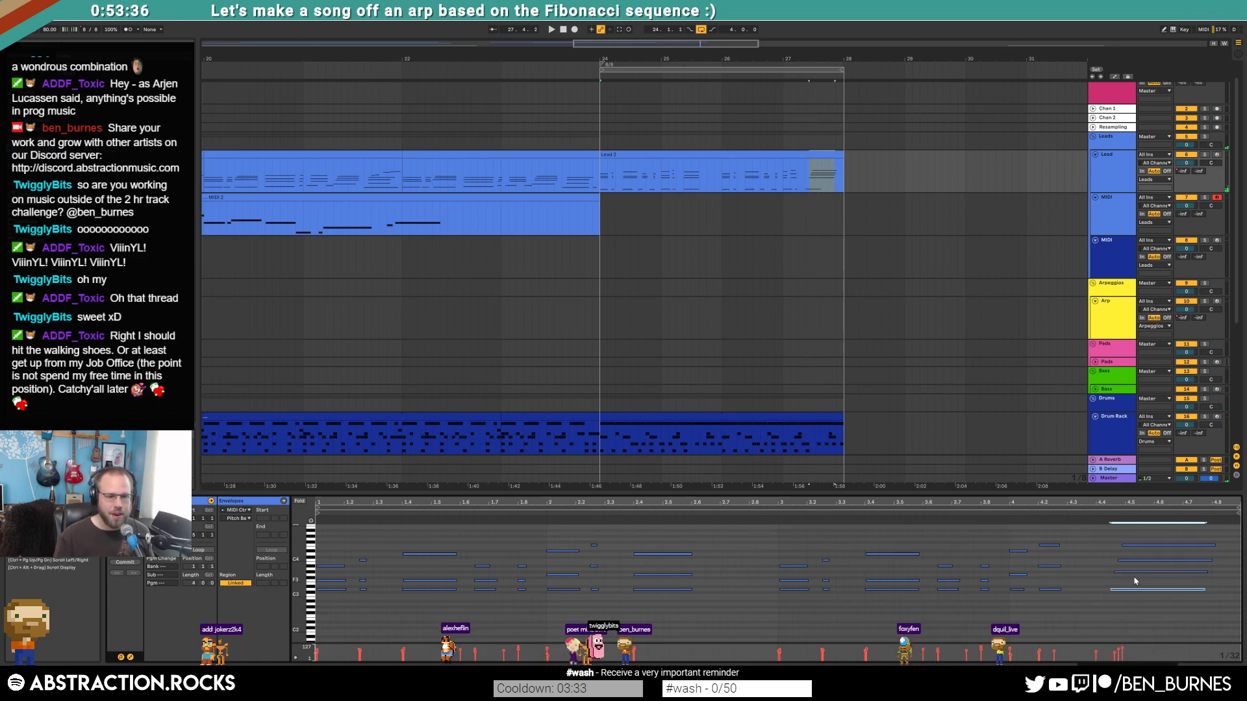
{"action": "left_click_drag", "start_coordinate": [1134, 560], "coordinate": [1135, 575]}
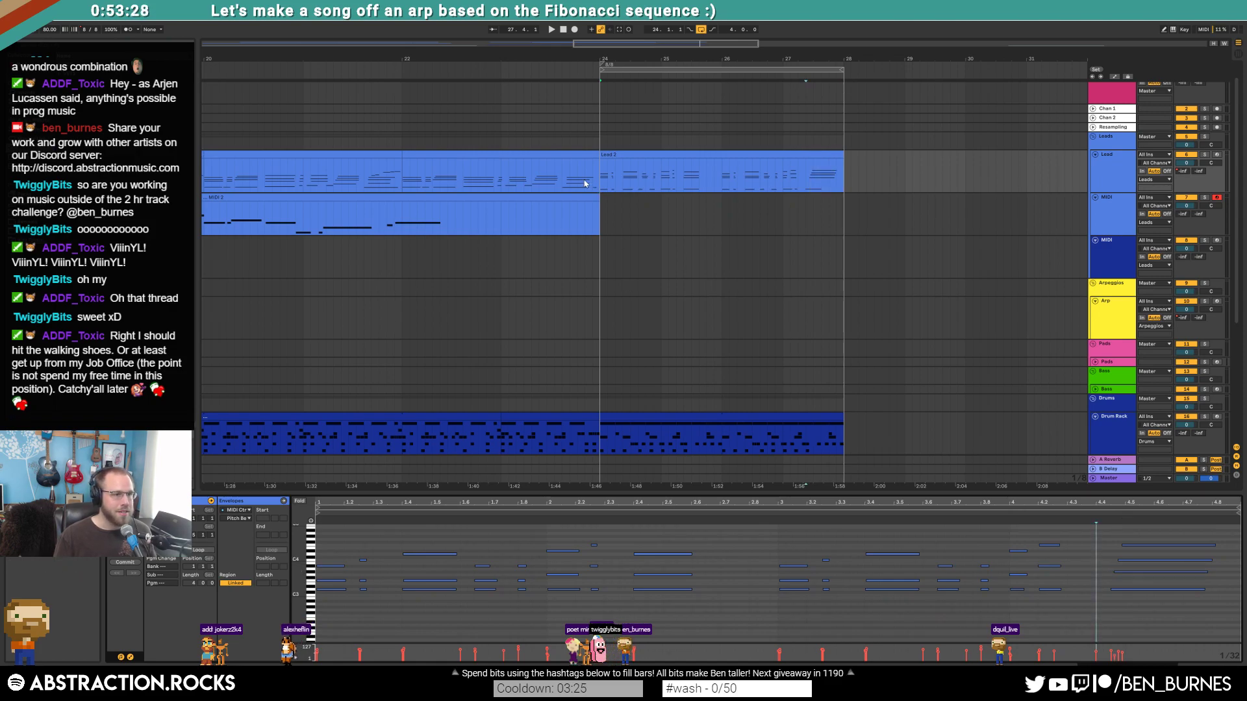
- Show automation and raise the Lead track's Kontakt Color Tone envelope from bar 34 to about 0.73 during playback
{"action": "left_click", "coordinate": [555, 186]}
{"action": "left_click", "coordinate": [727, 154]}
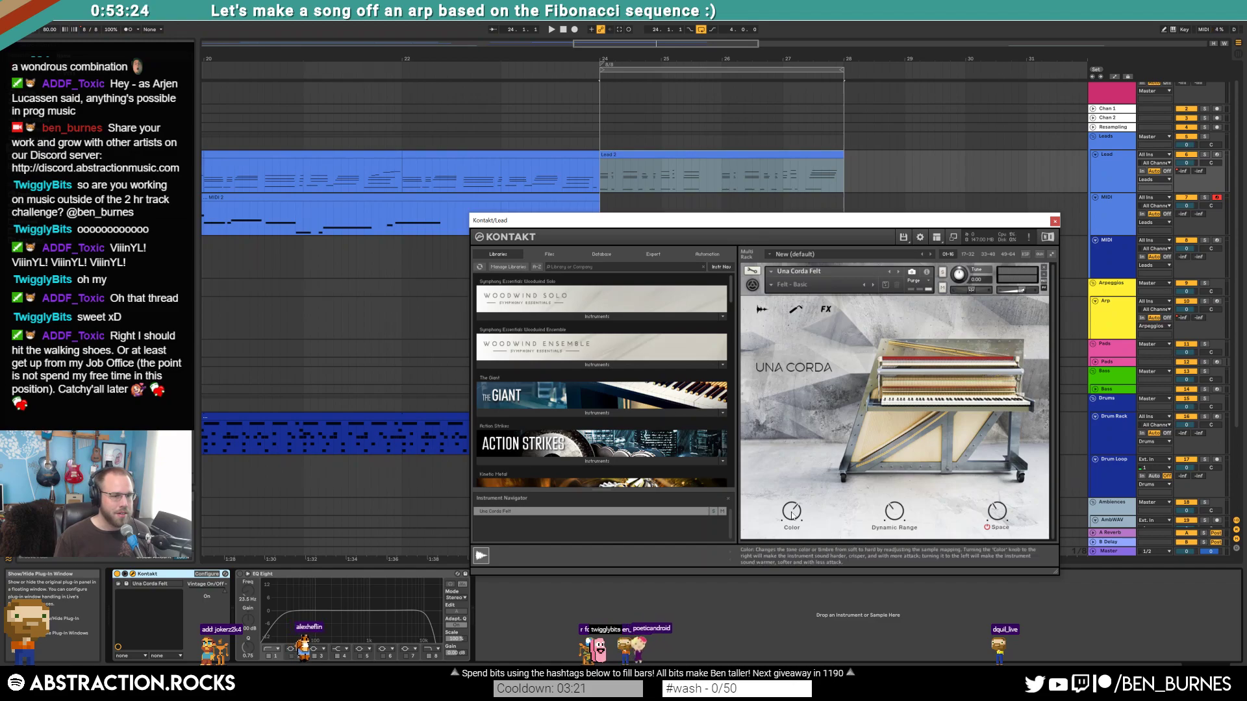
{"action": "scroll", "coordinate": [643, 168], "scroll_direction": "down", "scroll_amount": 3}
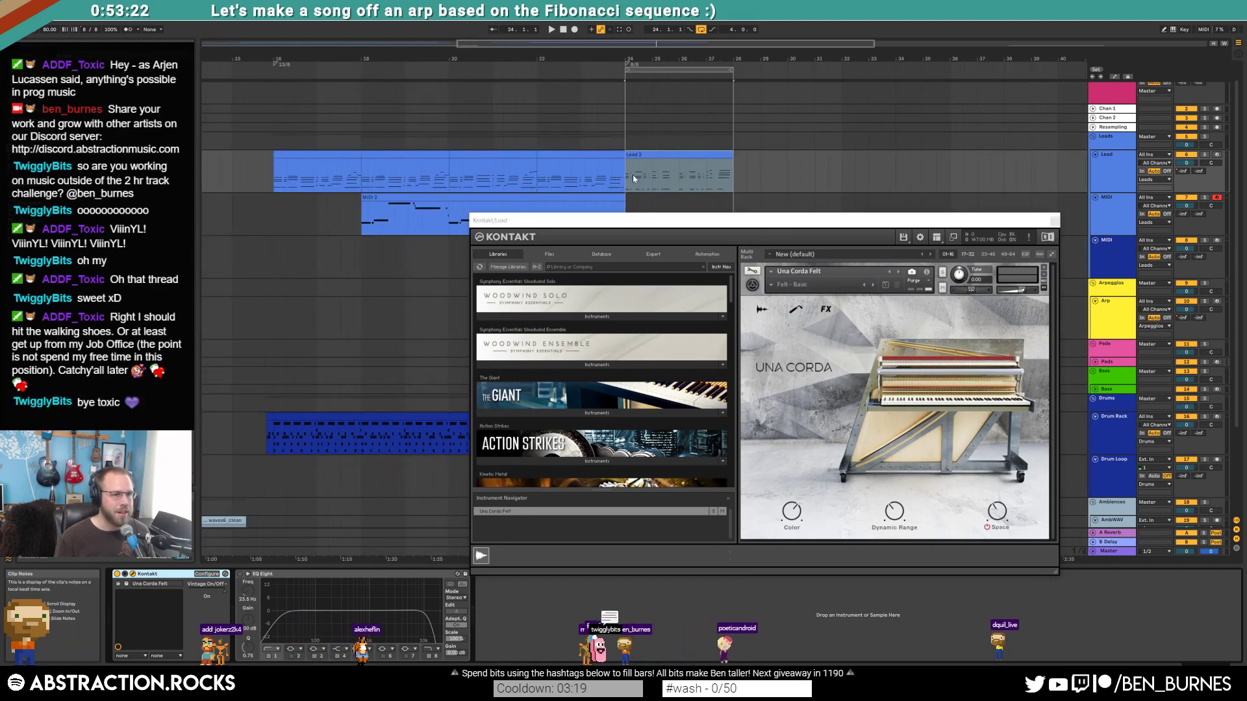
{"action": "left_click", "coordinate": [632, 174]}
{"action": "key", "text": "a"}
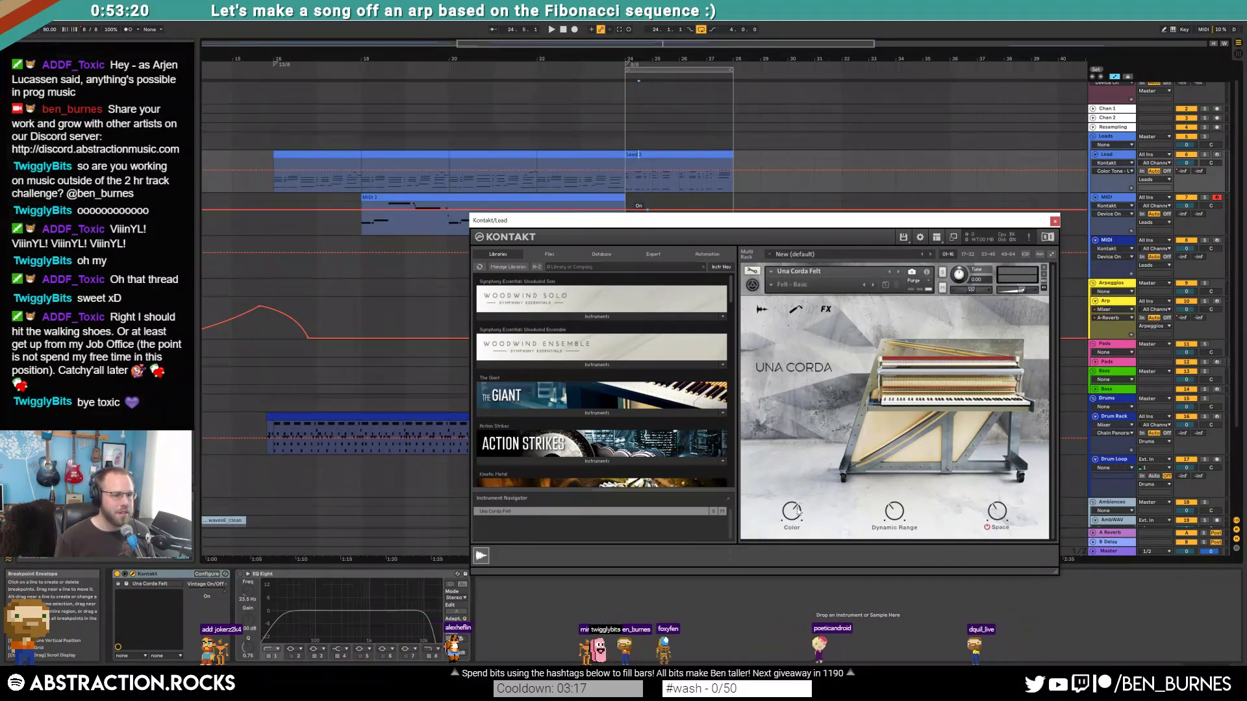
{"action": "left_click", "coordinate": [624, 171]}
{"action": "left_click_drag", "start_coordinate": [625, 170], "coordinate": [624, 168]}
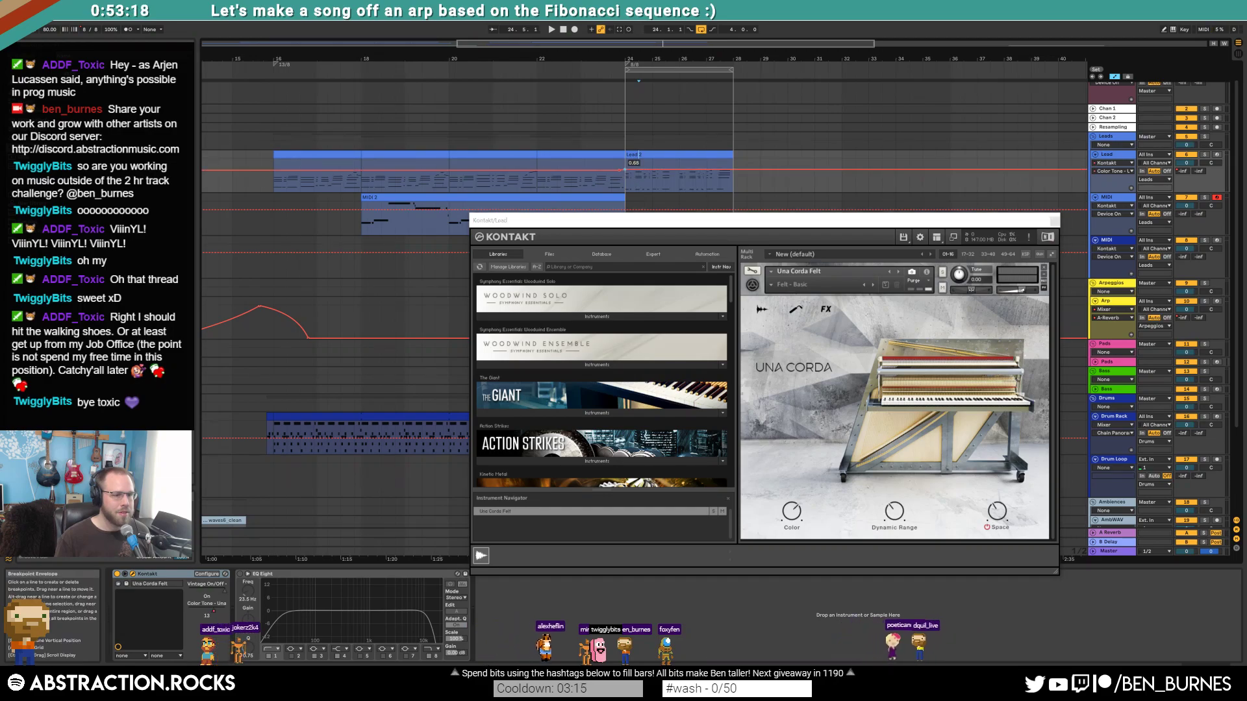
{"action": "key", "text": "space"}
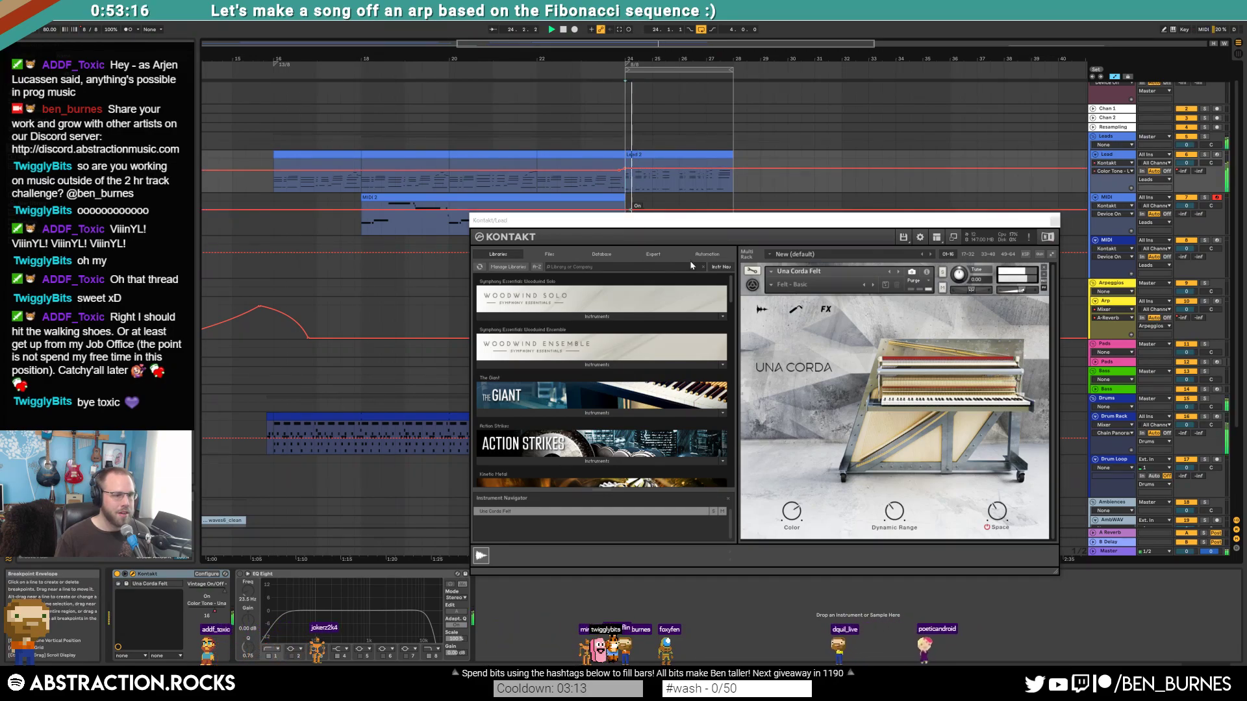
{"action": "left_click_drag", "start_coordinate": [624, 168], "coordinate": [624, 165]}
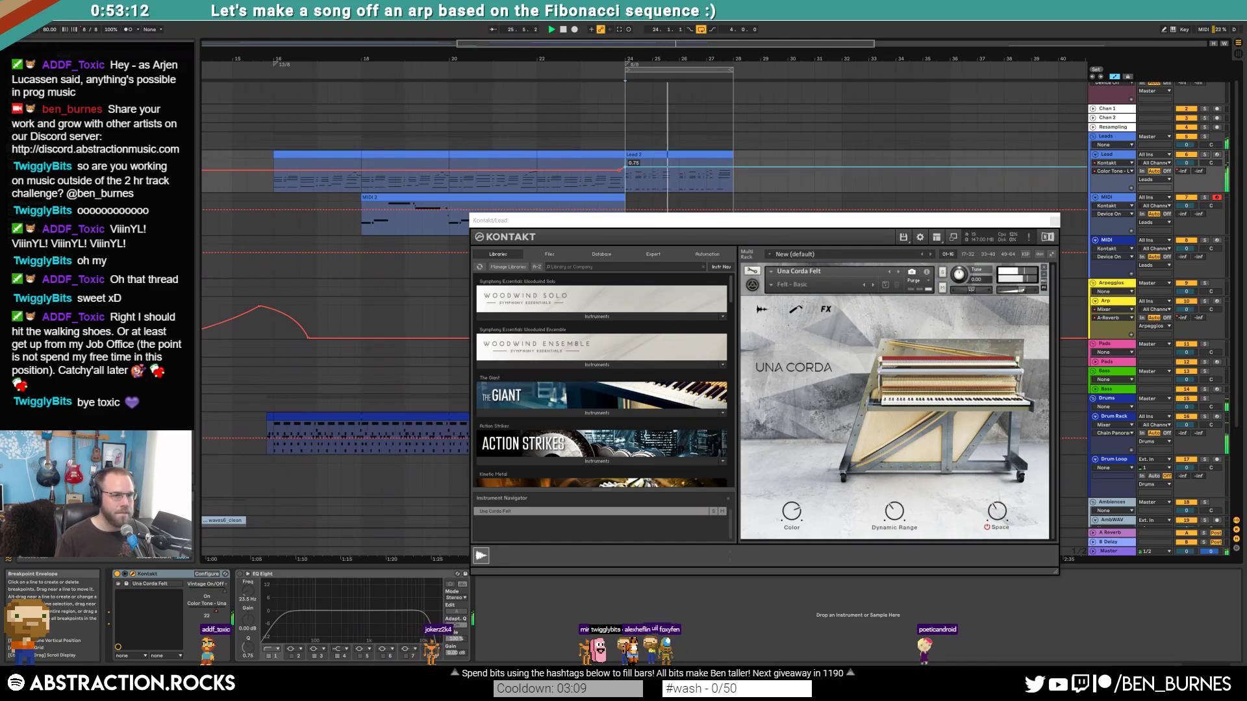
- Try other Style categories and presets in the Una Corda Felt effects, toggle the Style effect, and close the Kontakt window
{"action": "left_click", "coordinate": [824, 309]}
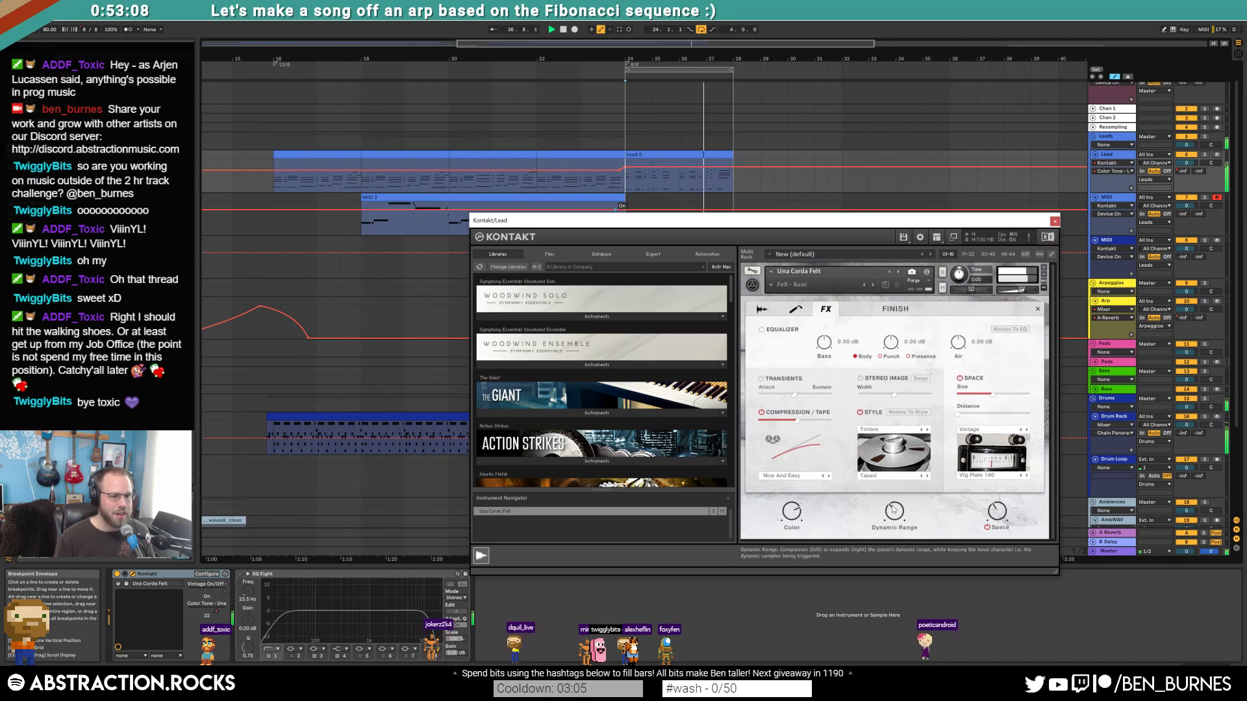
{"action": "left_click", "coordinate": [922, 430]}
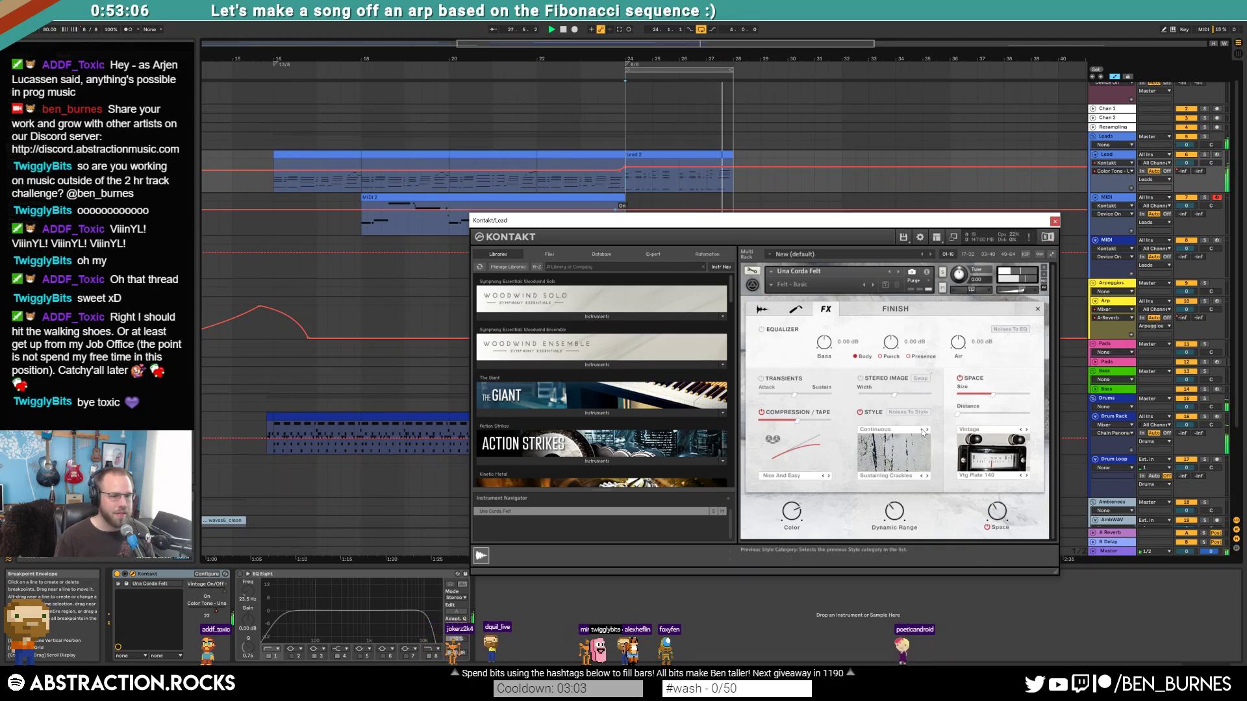
{"action": "left_click", "coordinate": [927, 430]}
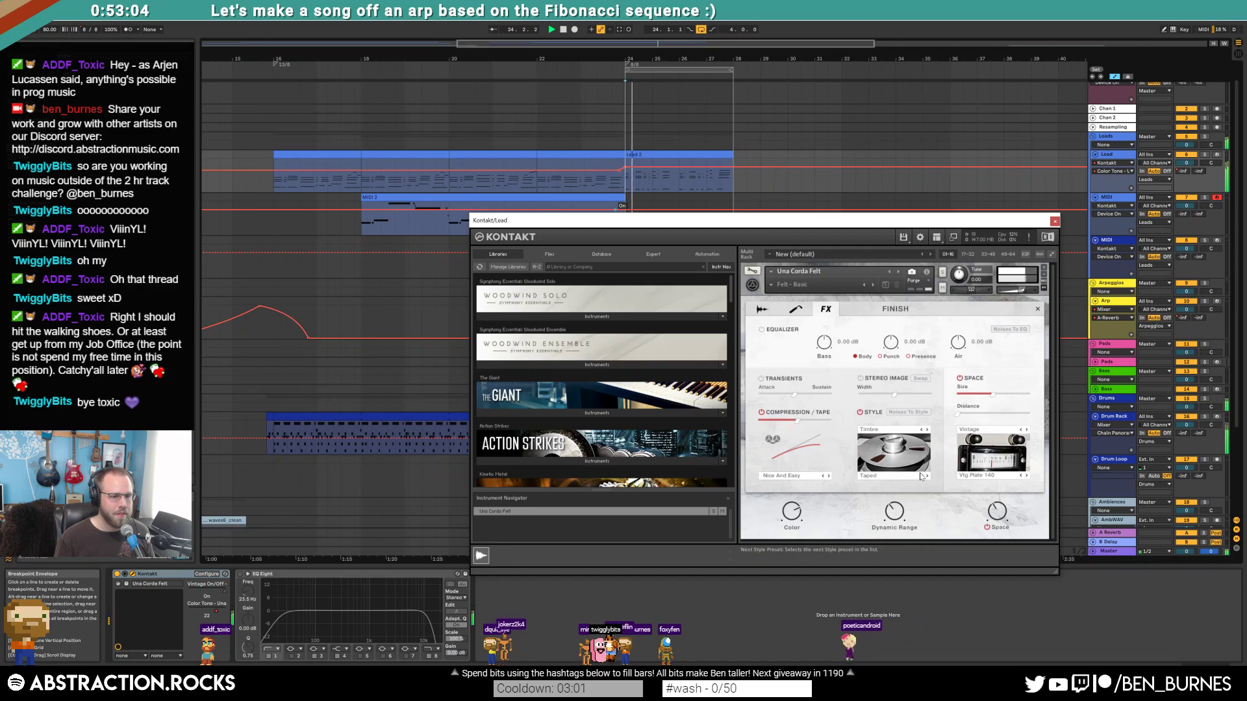
{"action": "left_click", "coordinate": [922, 476]}
{"action": "left_click", "coordinate": [926, 477]}
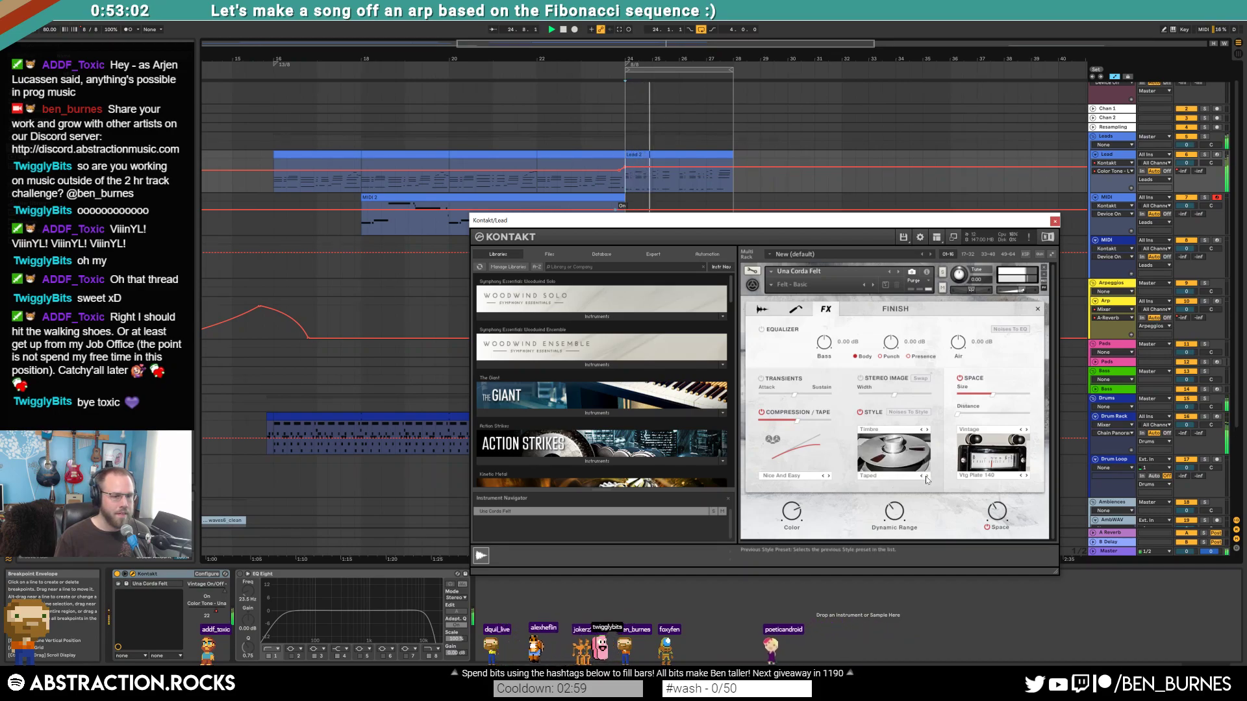
{"action": "left_click", "coordinate": [860, 412]}
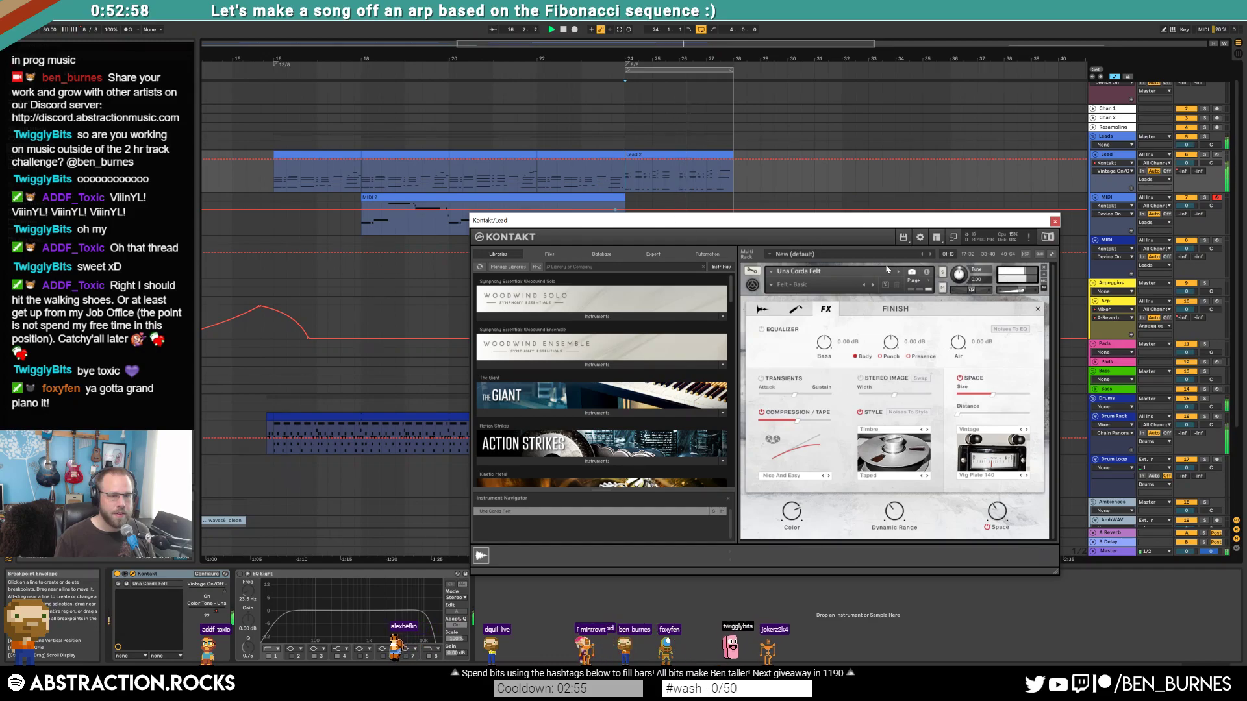
{"action": "left_click", "coordinate": [1054, 222]}
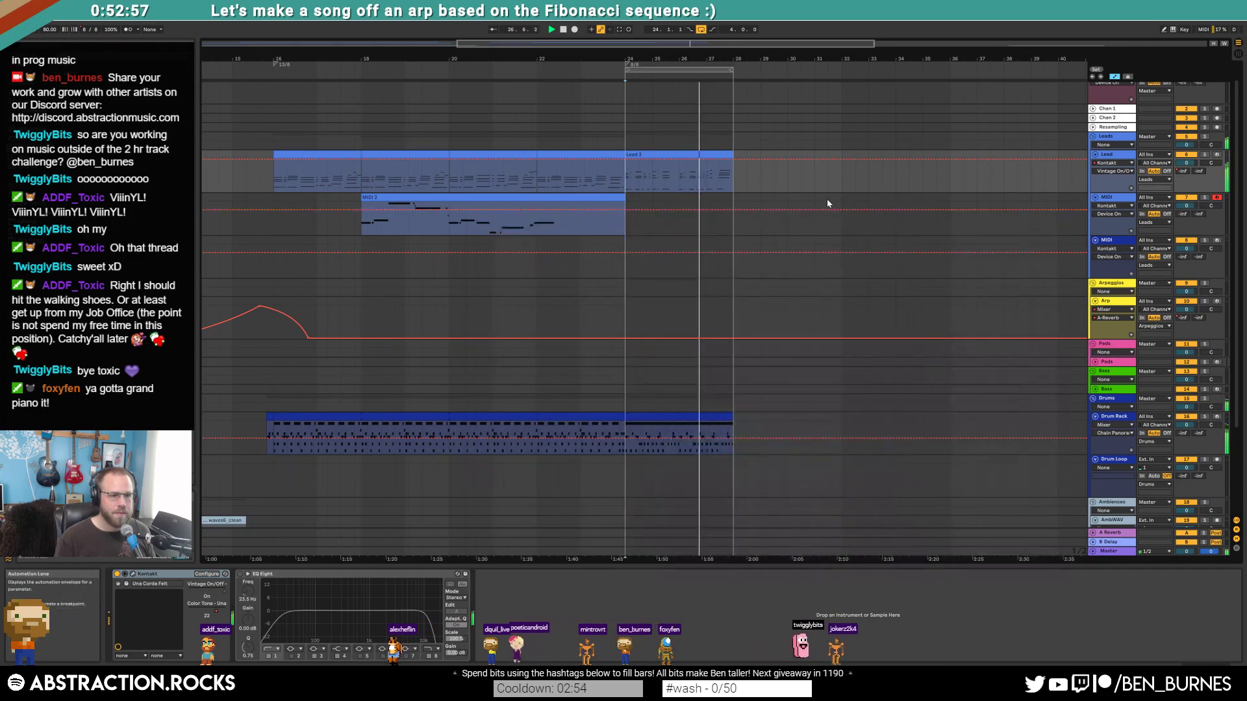
- Stop playback and examine the chord notes in the Lead 2 clip, especially the chord just after beat 4
{"action": "key", "text": "space"}
{"action": "double_click", "coordinate": [701, 159]}
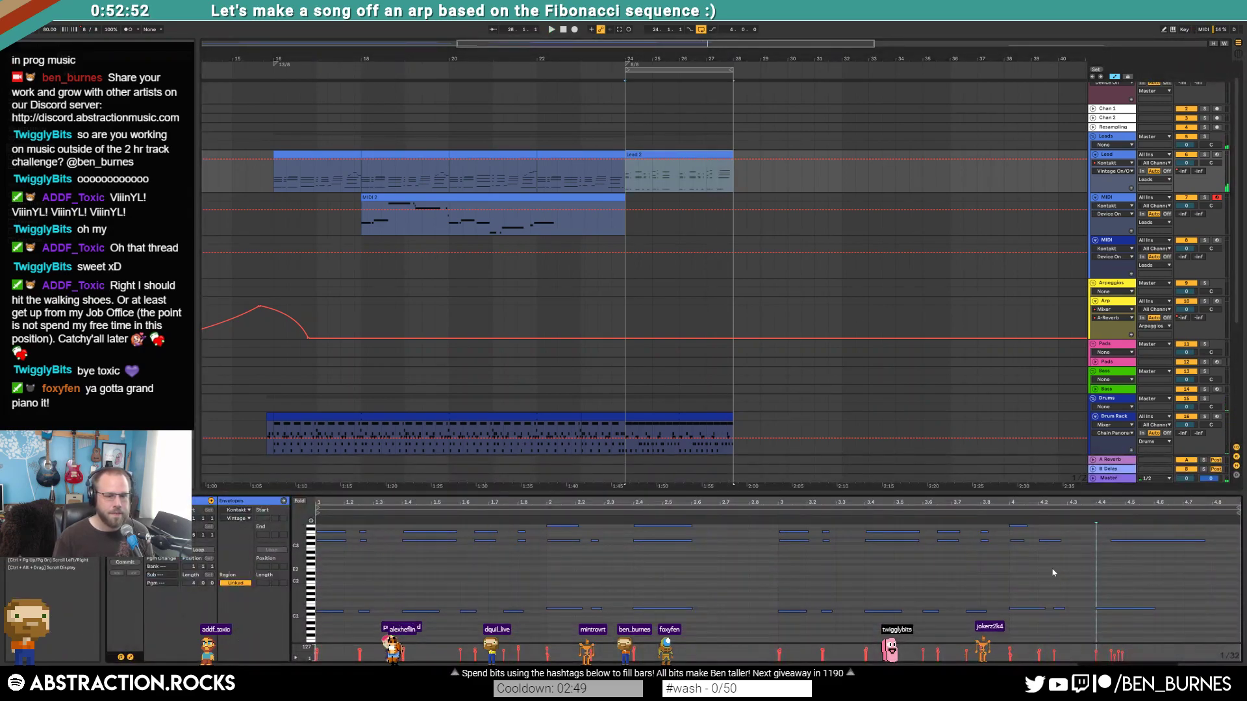
{"action": "scroll", "coordinate": [337, 557], "scroll_direction": "up", "scroll_amount": 3}
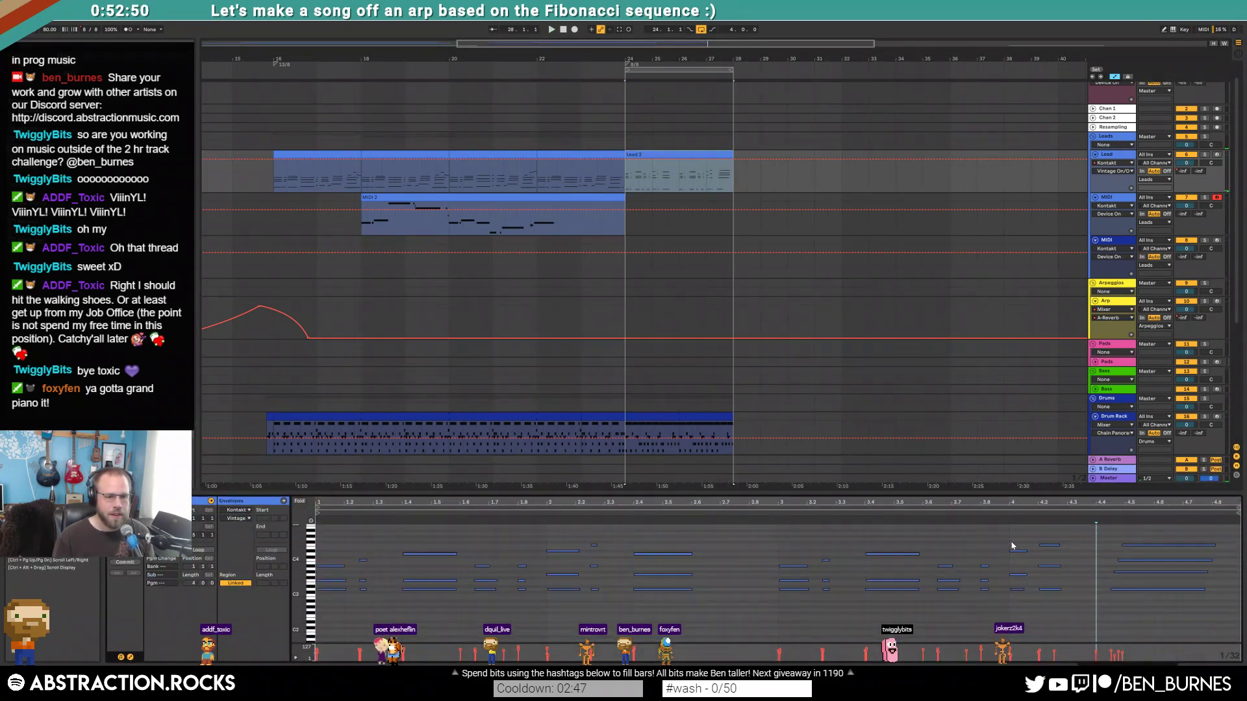
{"action": "left_click_drag", "start_coordinate": [310, 544], "coordinate": [304, 561]}
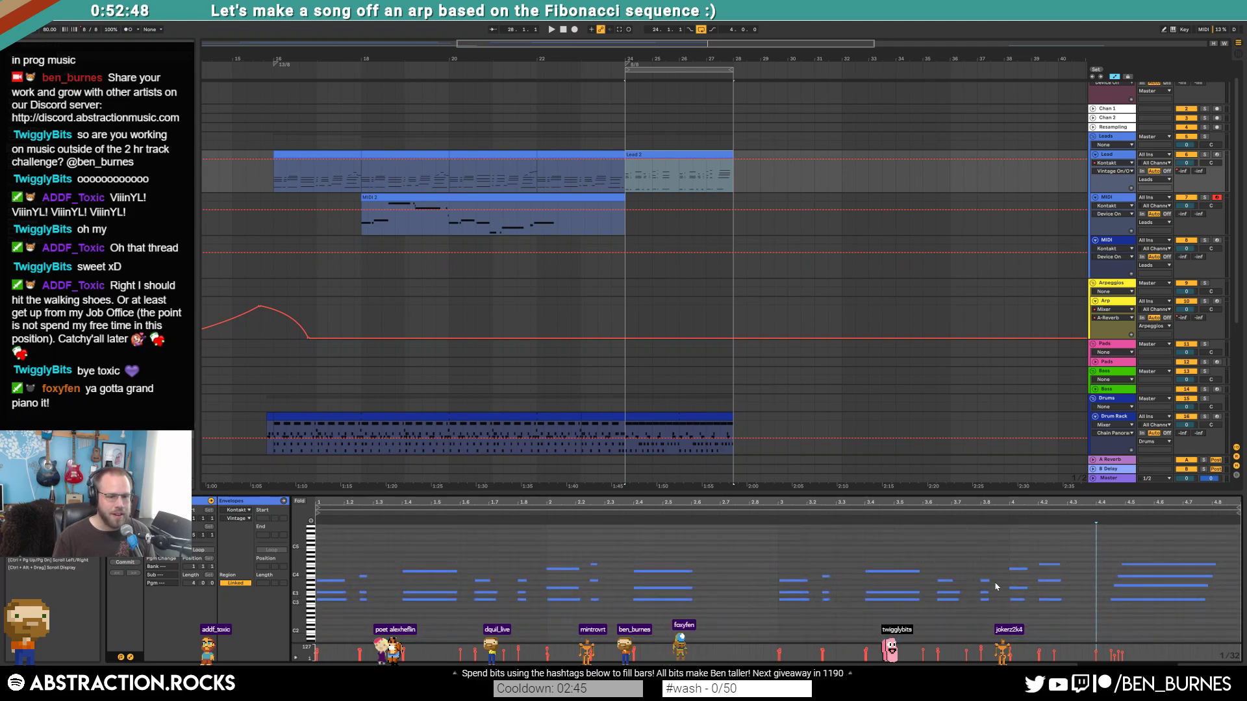
{"action": "left_click", "coordinate": [1017, 568]}
{"action": "left_click", "coordinate": [1024, 569]}
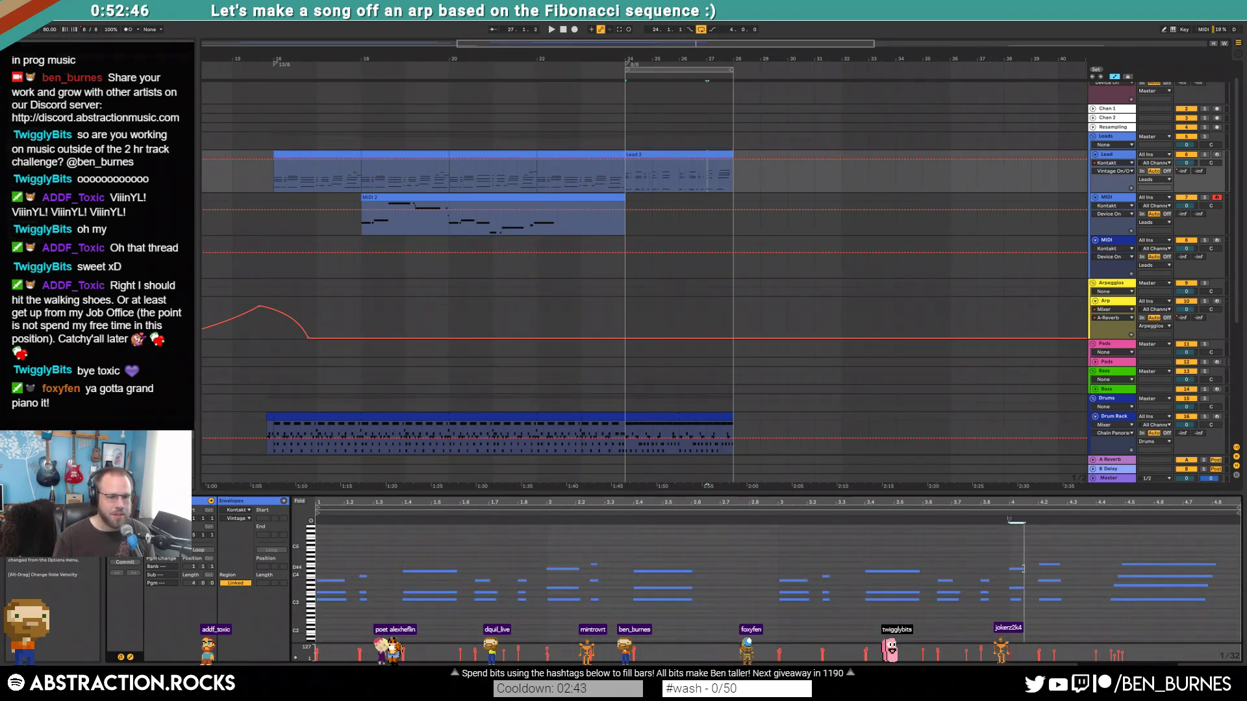
- Copy the Lead 2 clip to the Piano track at bar 34 and audition its chords with the Lead track muted
{"action": "left_click", "coordinate": [630, 87]}
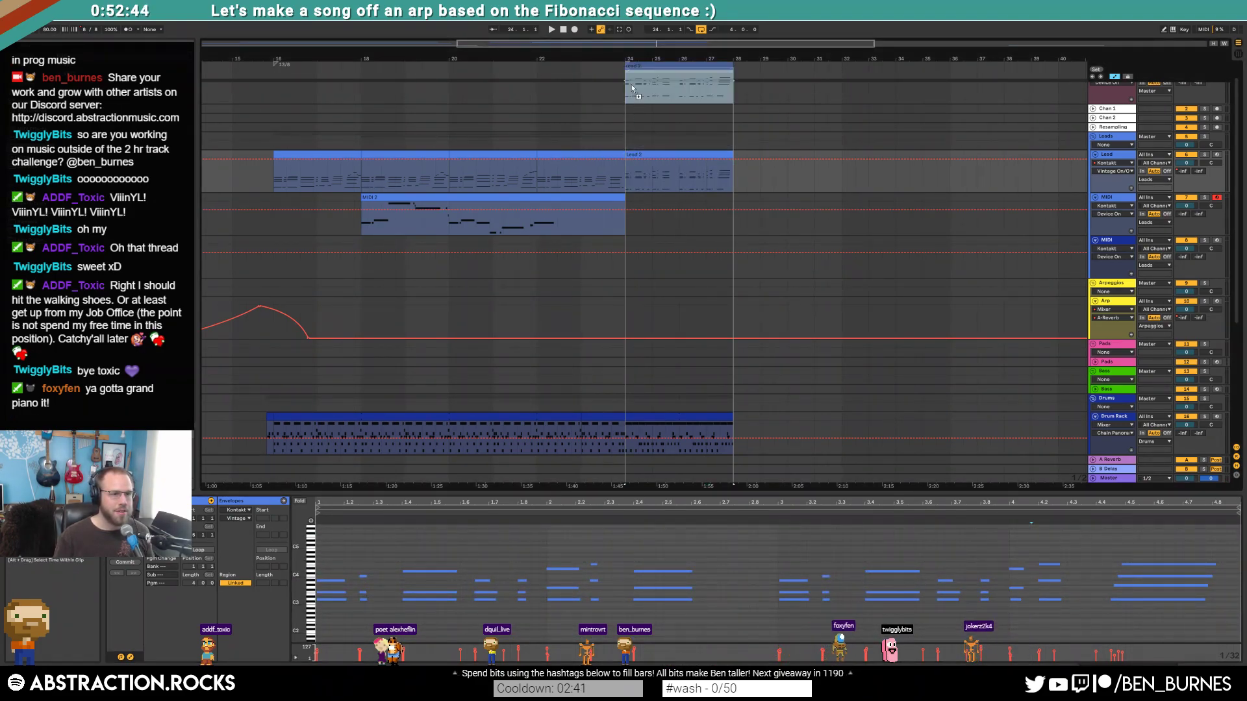
{"action": "key", "text": "ctrl+v"}
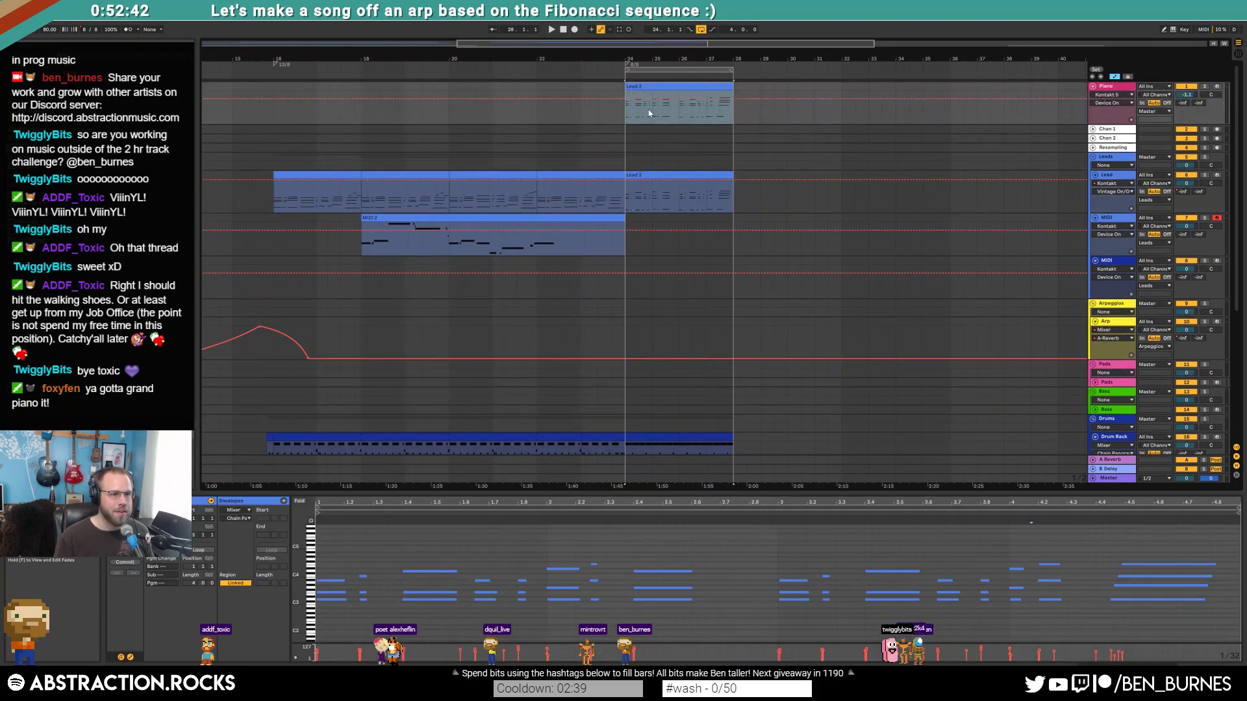
{"action": "key", "text": "space"}
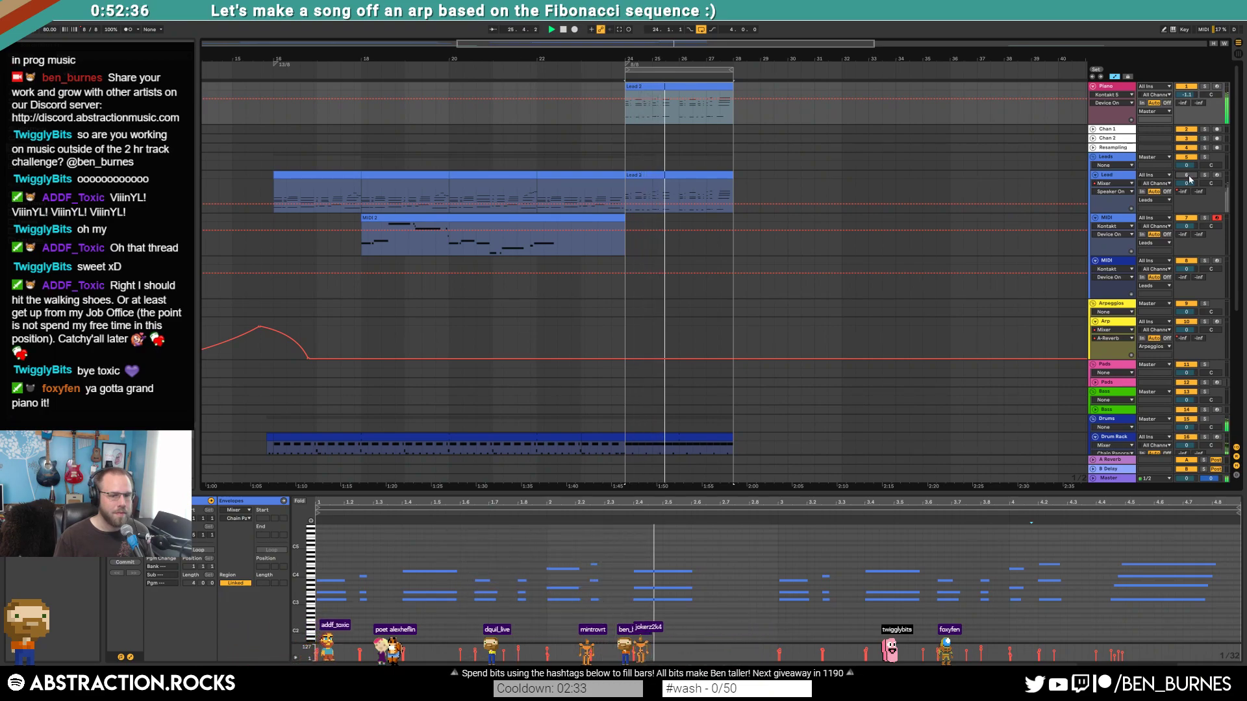
{"action": "scroll", "coordinate": [662, 576], "scroll_direction": "down", "scroll_amount": 1}
{"action": "left_click", "coordinate": [662, 571]}
{"action": "left_click_drag", "start_coordinate": [663, 542], "coordinate": [639, 639]}
{"action": "left_click_drag", "start_coordinate": [295, 588], "coordinate": [279, 587]}
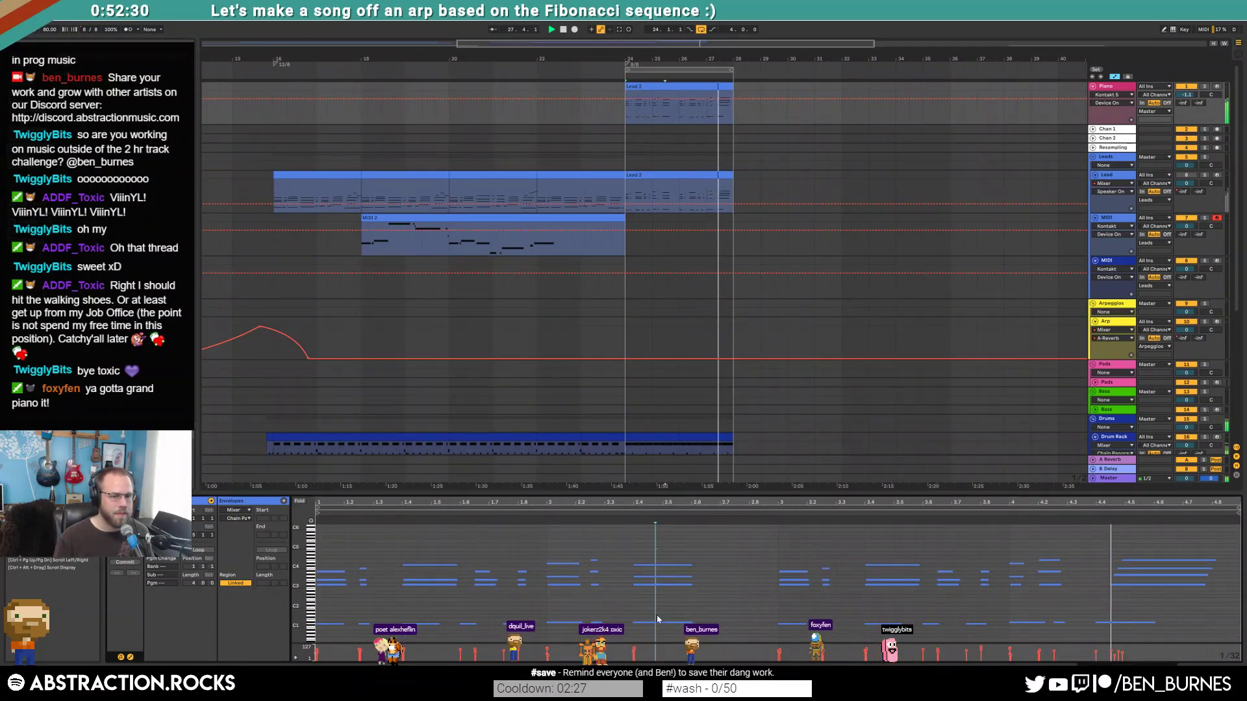
- Deactivate the Lead track's Lead 2 clip at bar 24 and play the section with the Piano chords
{"action": "left_click_drag", "start_coordinate": [692, 565], "coordinate": [706, 565]}
{"action": "key", "text": "space"}
{"action": "left_click", "coordinate": [661, 184]}
{"action": "key", "text": "0"}
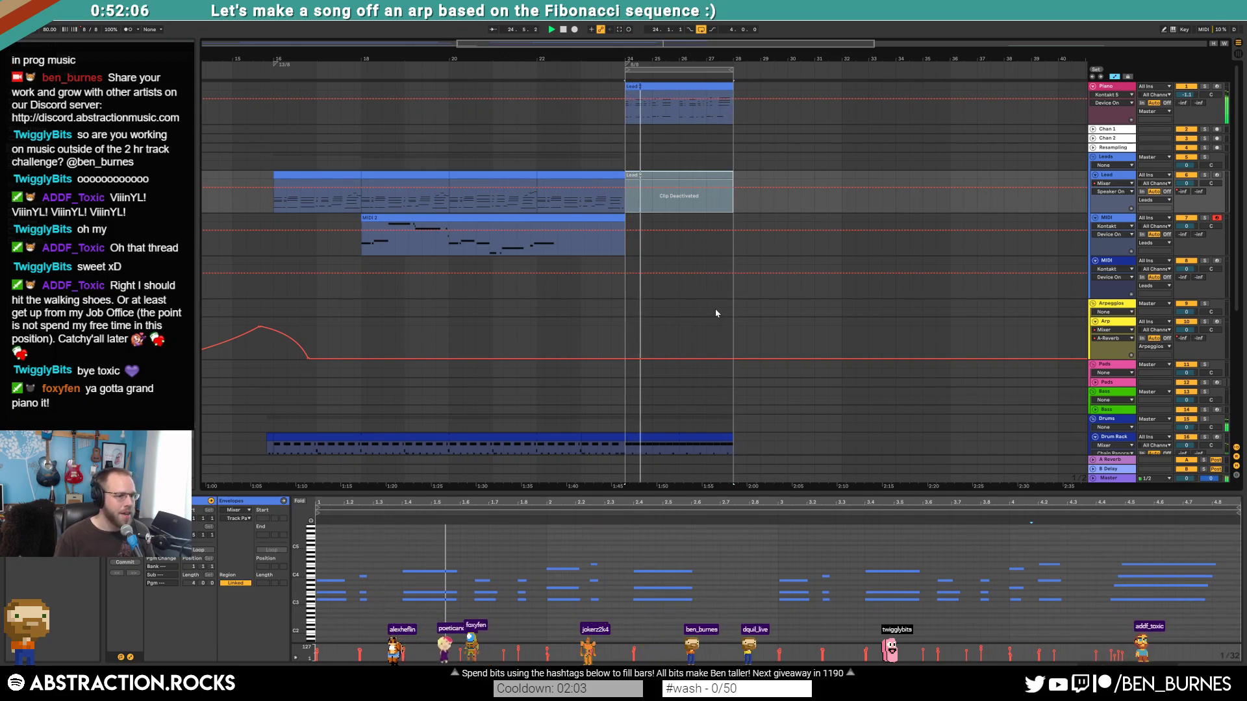
- Select the Drum Rack clip at bar 24 and show the rack chains' input, output and choke settings
{"action": "scroll", "coordinate": [714, 309], "scroll_direction": "down", "scroll_amount": 2}
{"action": "left_click", "coordinate": [692, 377]}
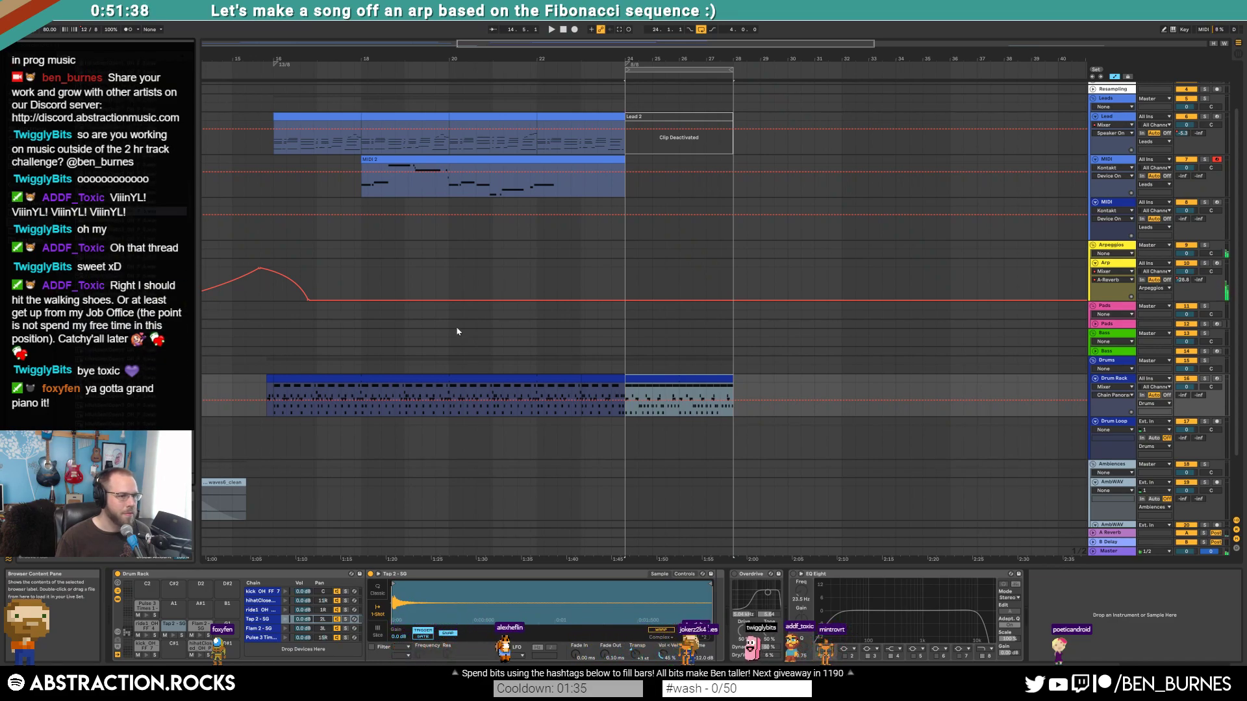
{"action": "left_click", "coordinate": [707, 344]}
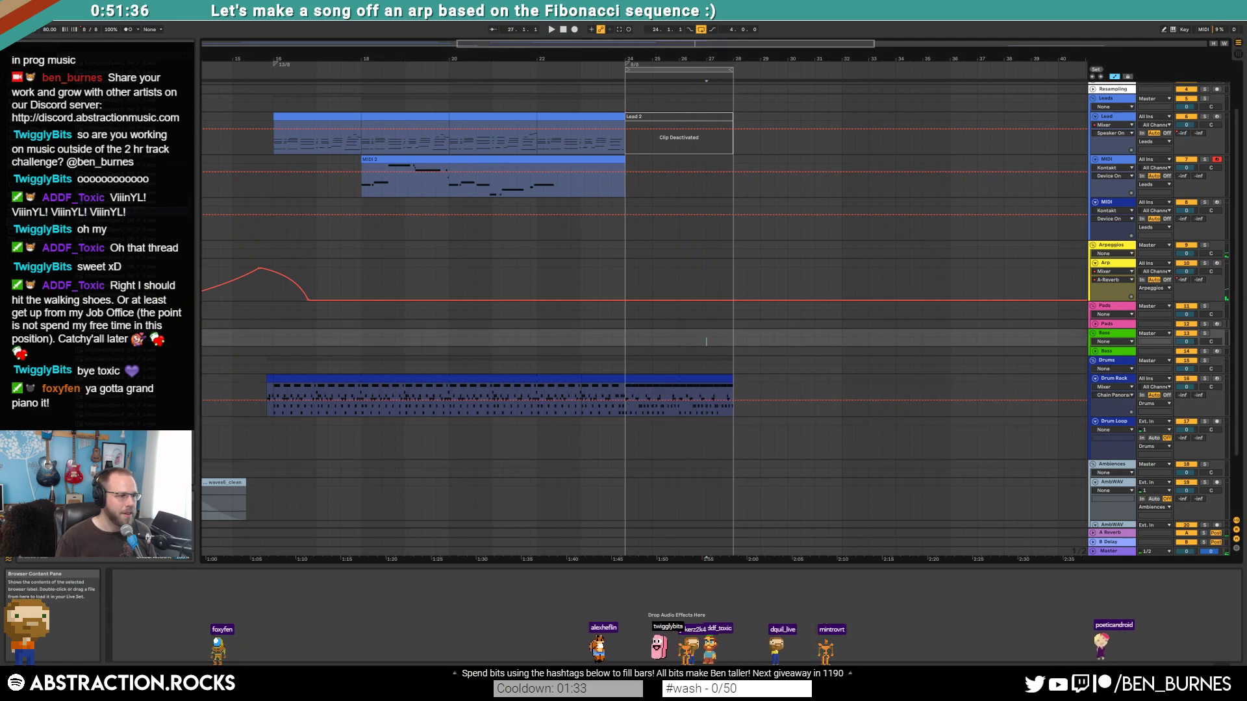
{"action": "left_click", "coordinate": [657, 379]}
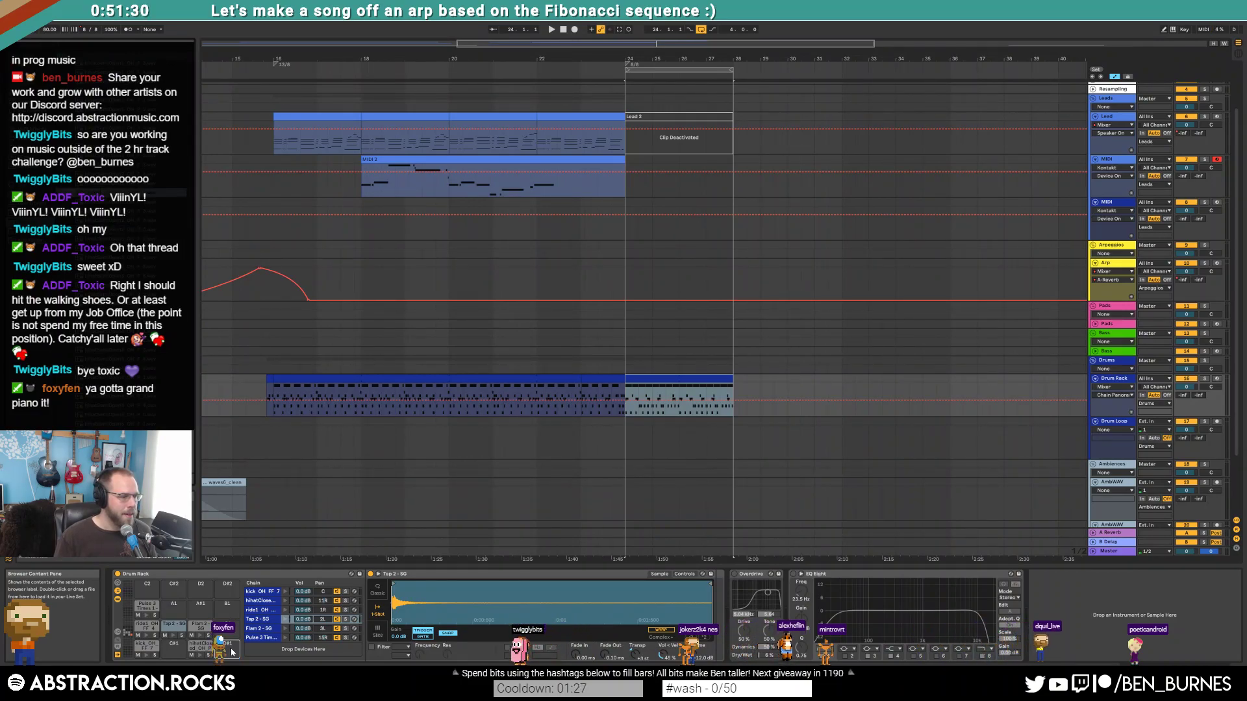
{"action": "left_click", "coordinate": [119, 584]}
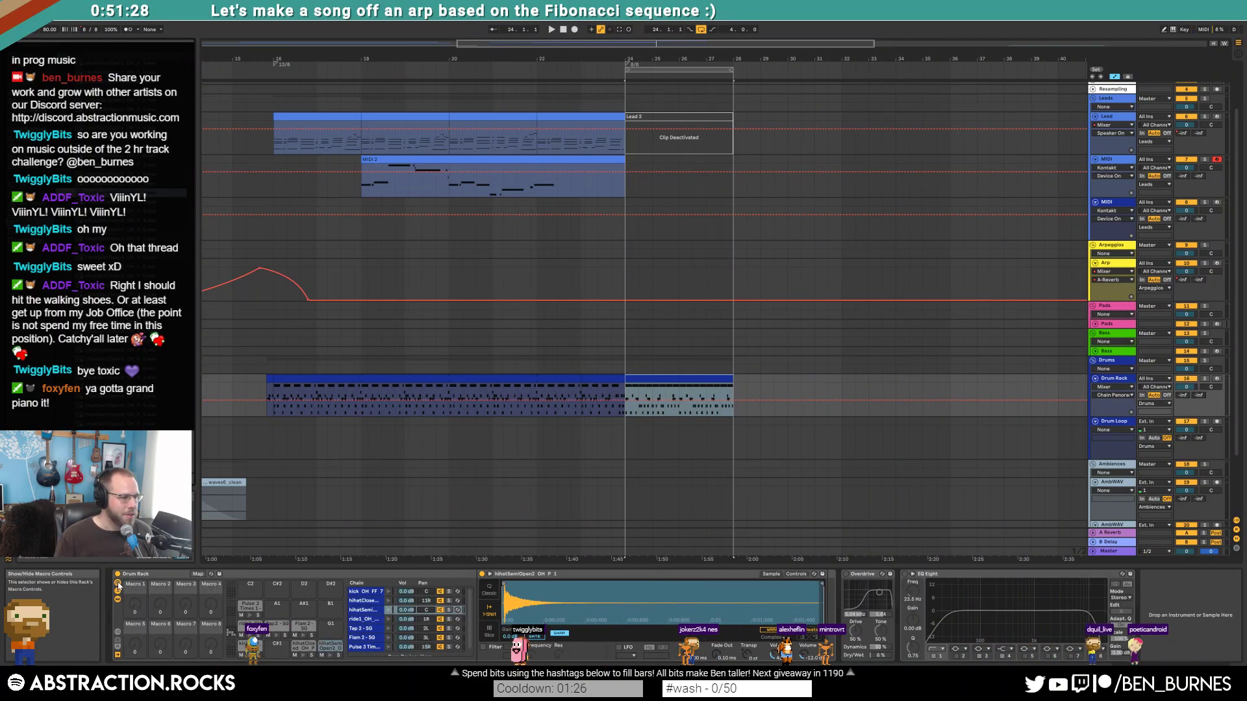
{"action": "left_click", "coordinate": [117, 584]}
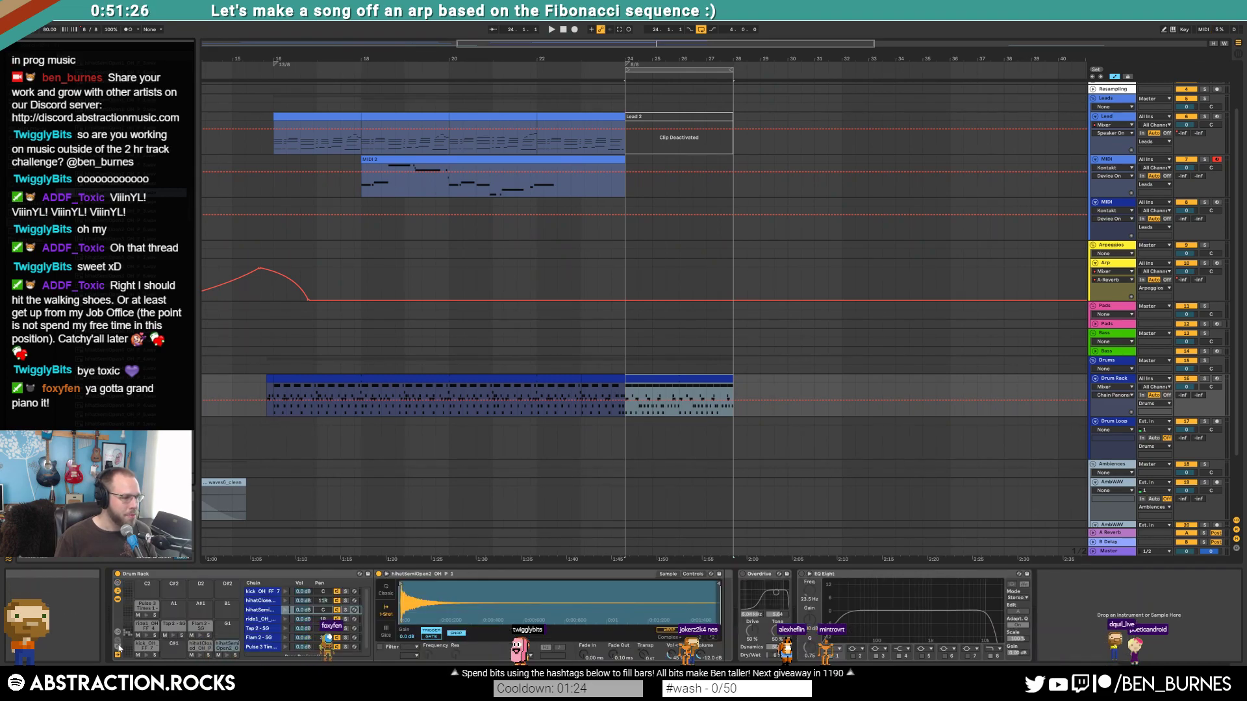
{"action": "left_click", "coordinate": [116, 647]}
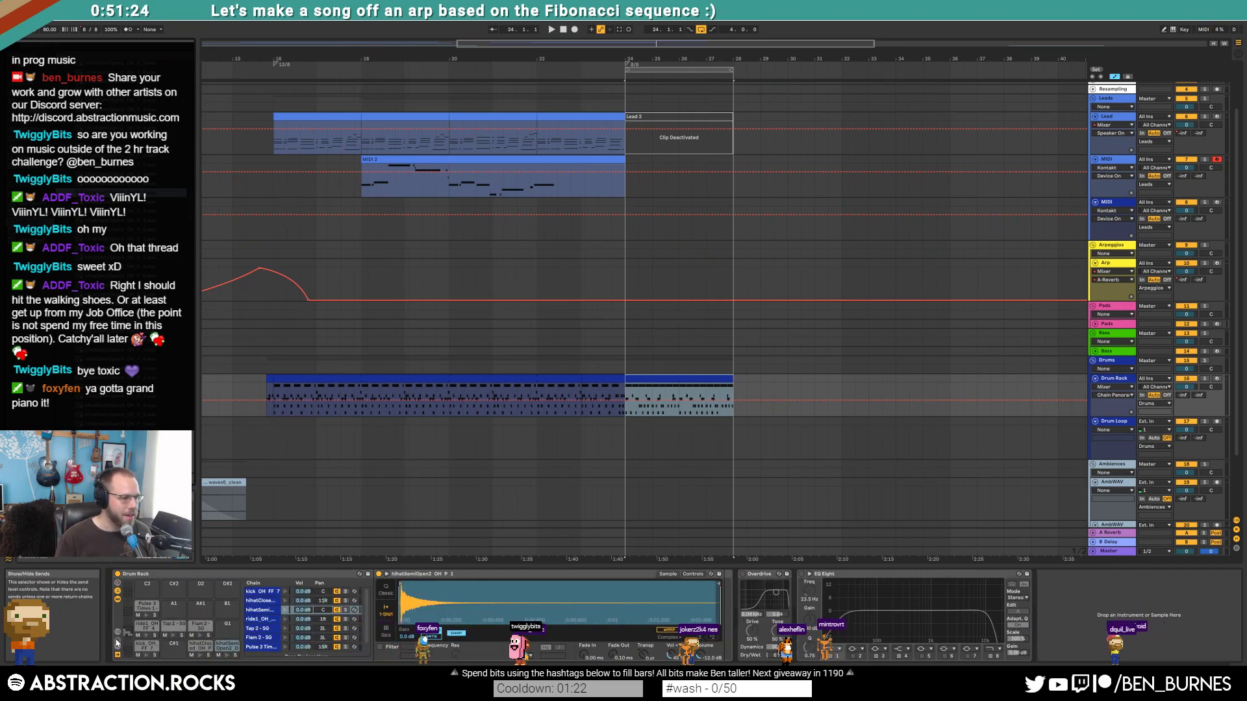
{"action": "left_click", "coordinate": [117, 631]}
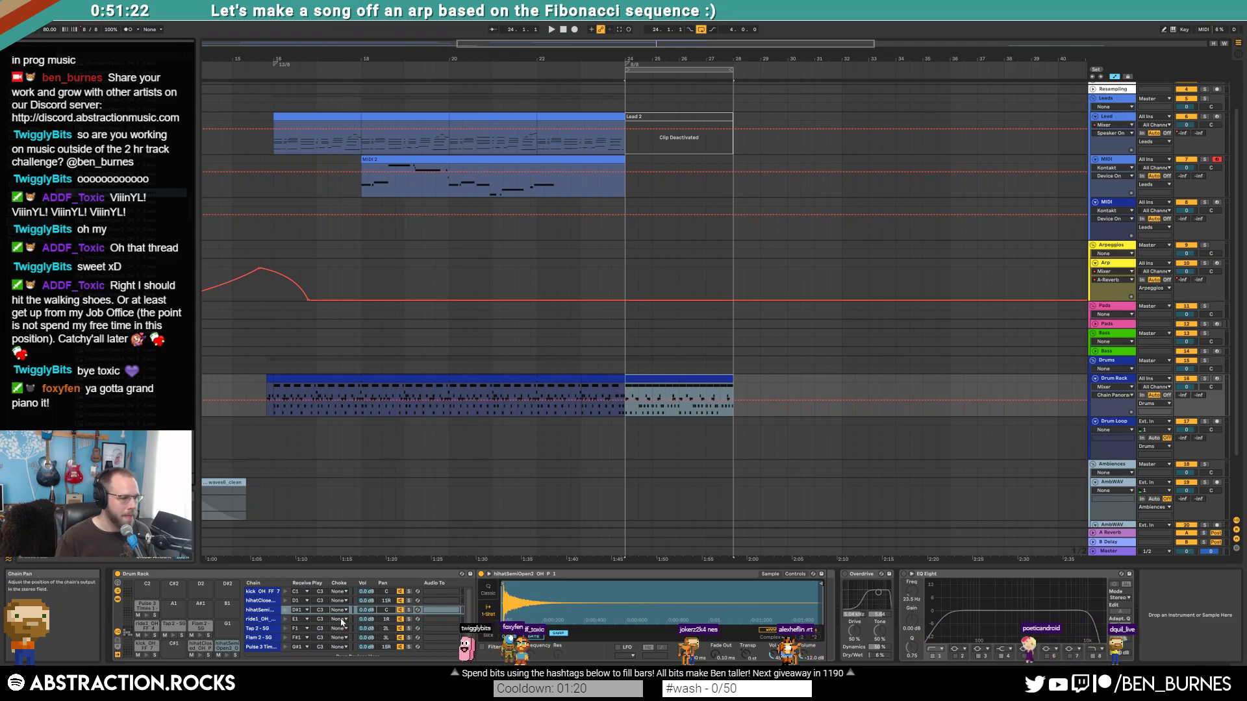
- Assign the closed and semi-open hi-hat chains to choke group 1
{"action": "left_click", "coordinate": [328, 601]}
{"action": "left_click", "coordinate": [338, 601]}
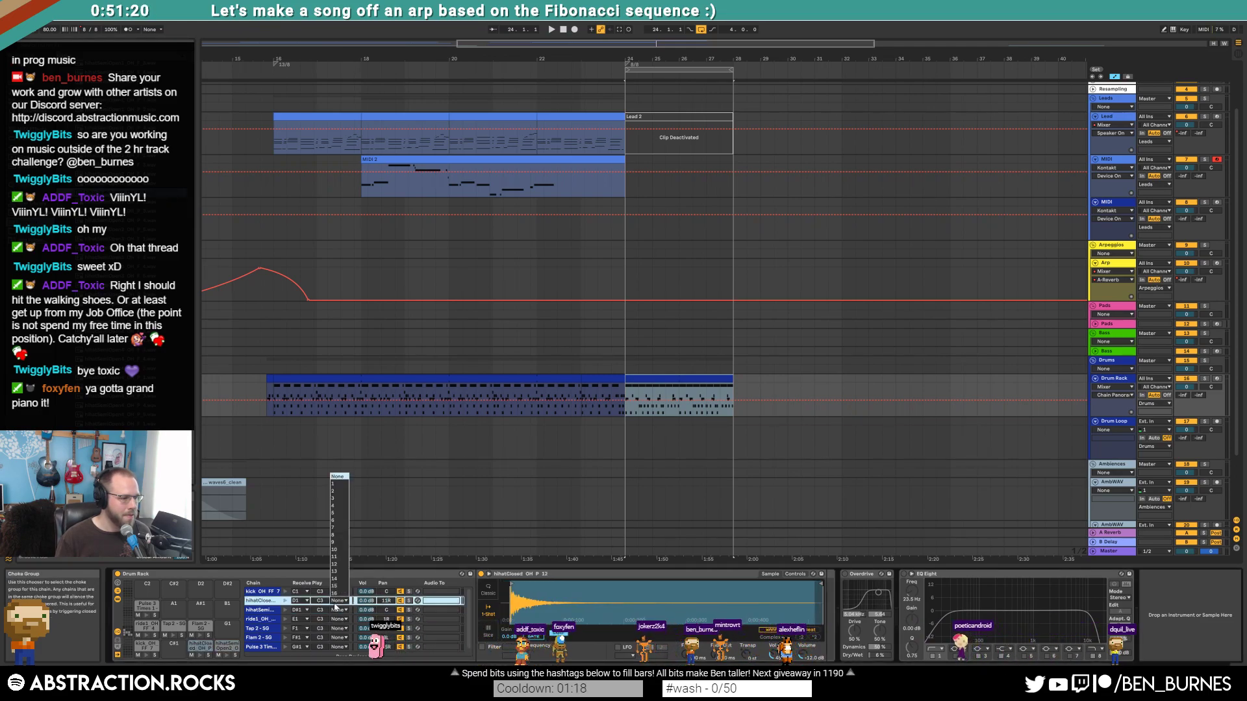
{"action": "left_click", "coordinate": [338, 593]}
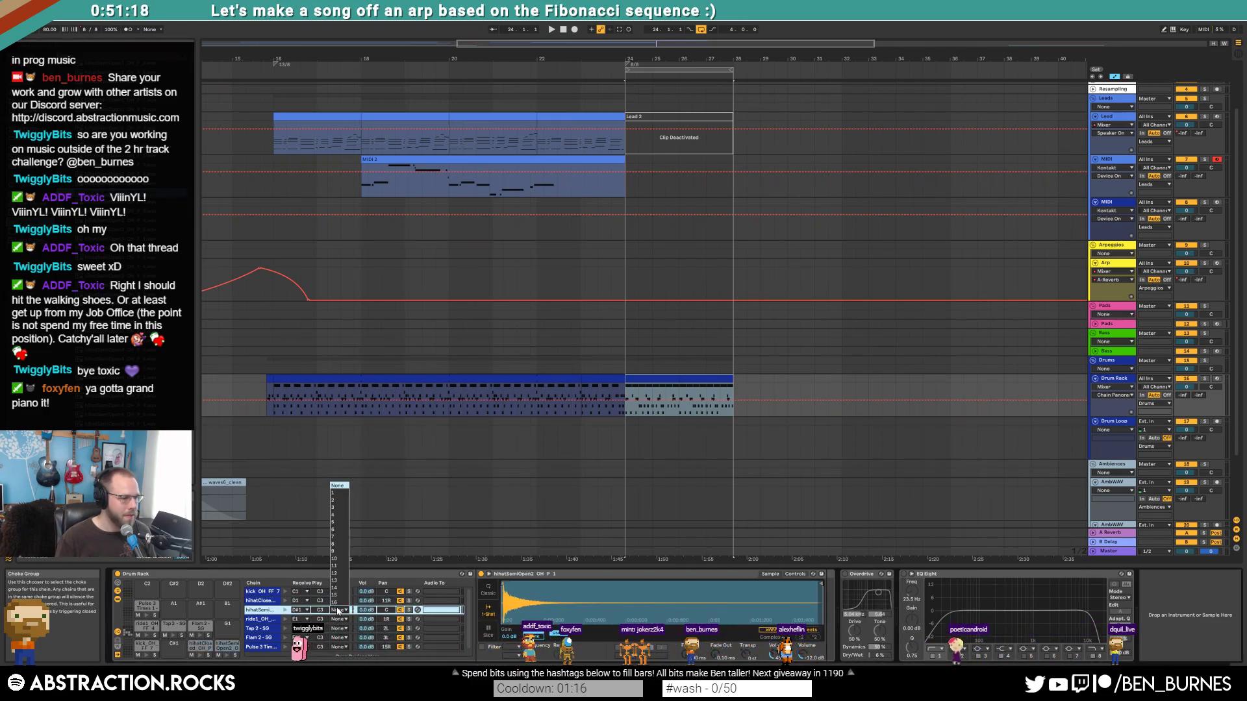
{"action": "left_click", "coordinate": [339, 611]}
{"action": "left_click", "coordinate": [338, 494]}
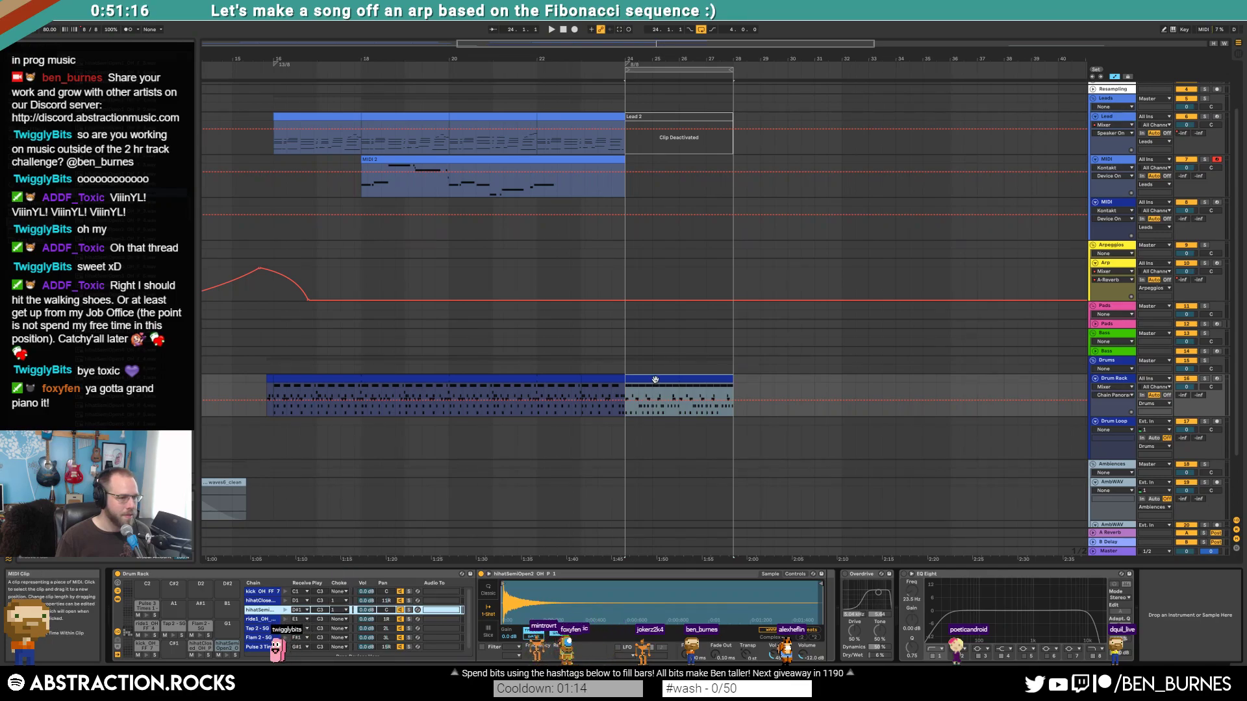
- Add a semi-open hi-hat note at 2.8 in the bar 24 drum clip and audition it
{"action": "double_click", "coordinate": [655, 379]}
{"action": "key", "text": "space"}
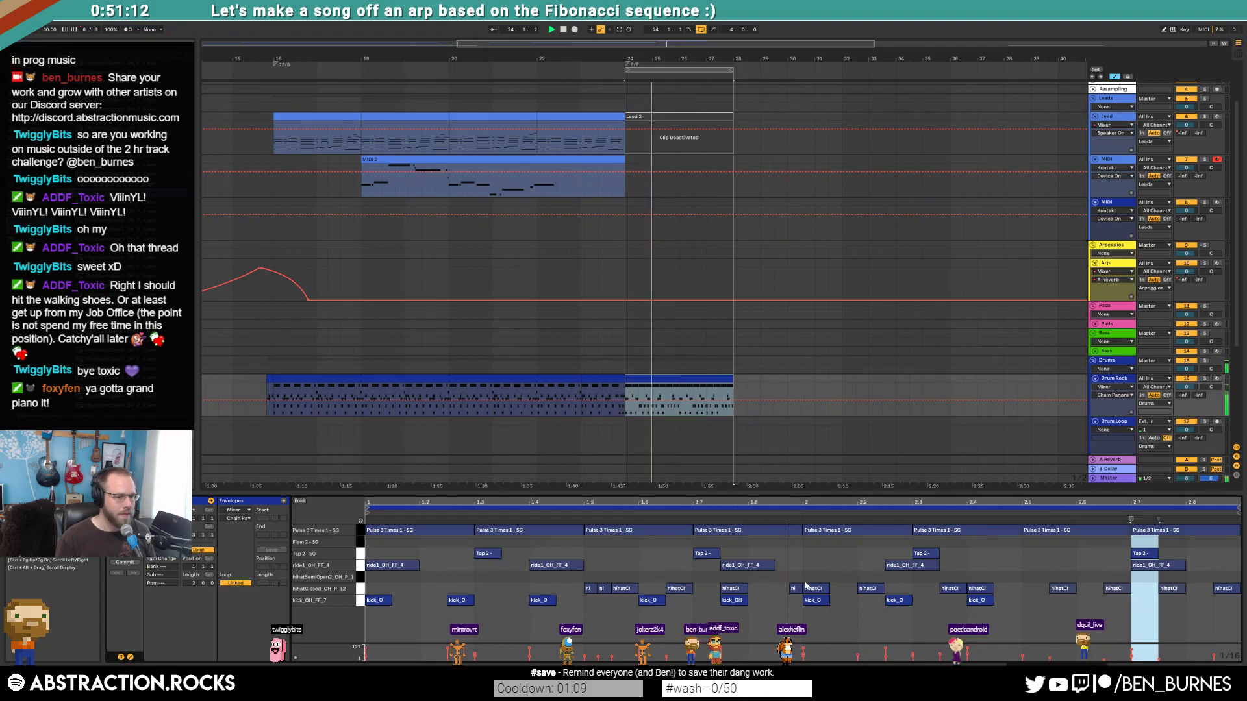
{"action": "double_click", "coordinate": [1192, 577]}
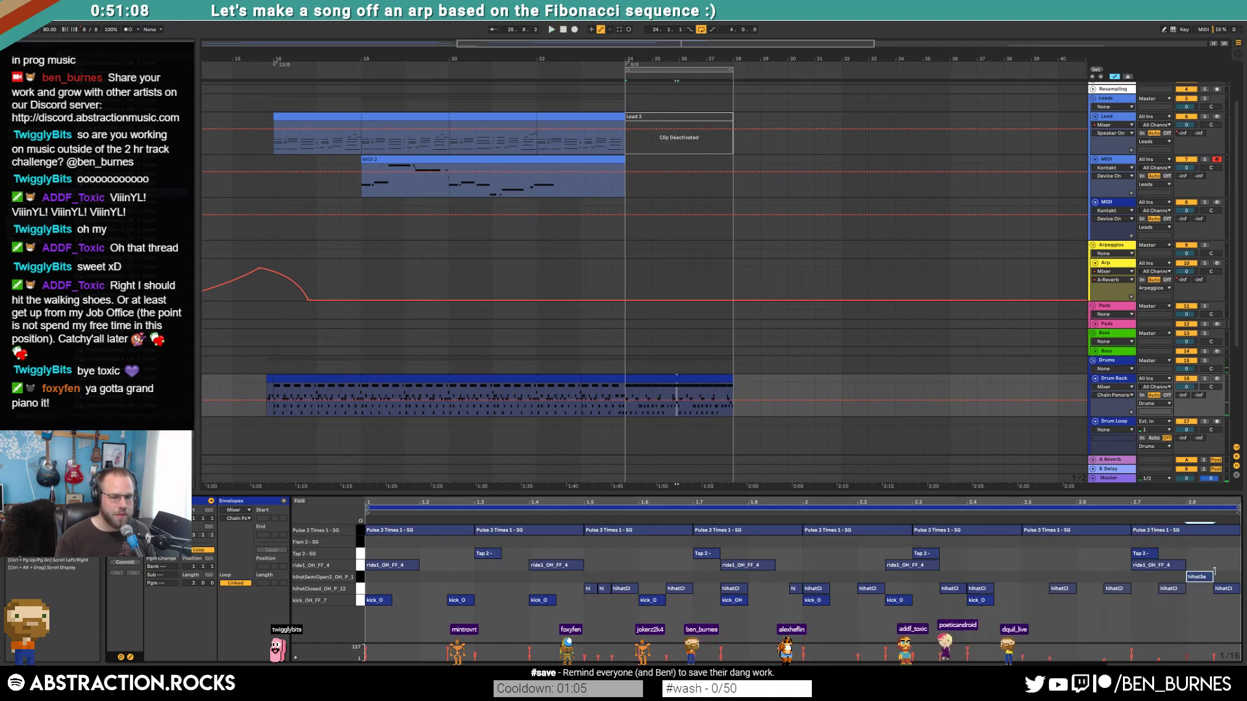
{"action": "key", "text": "space"}
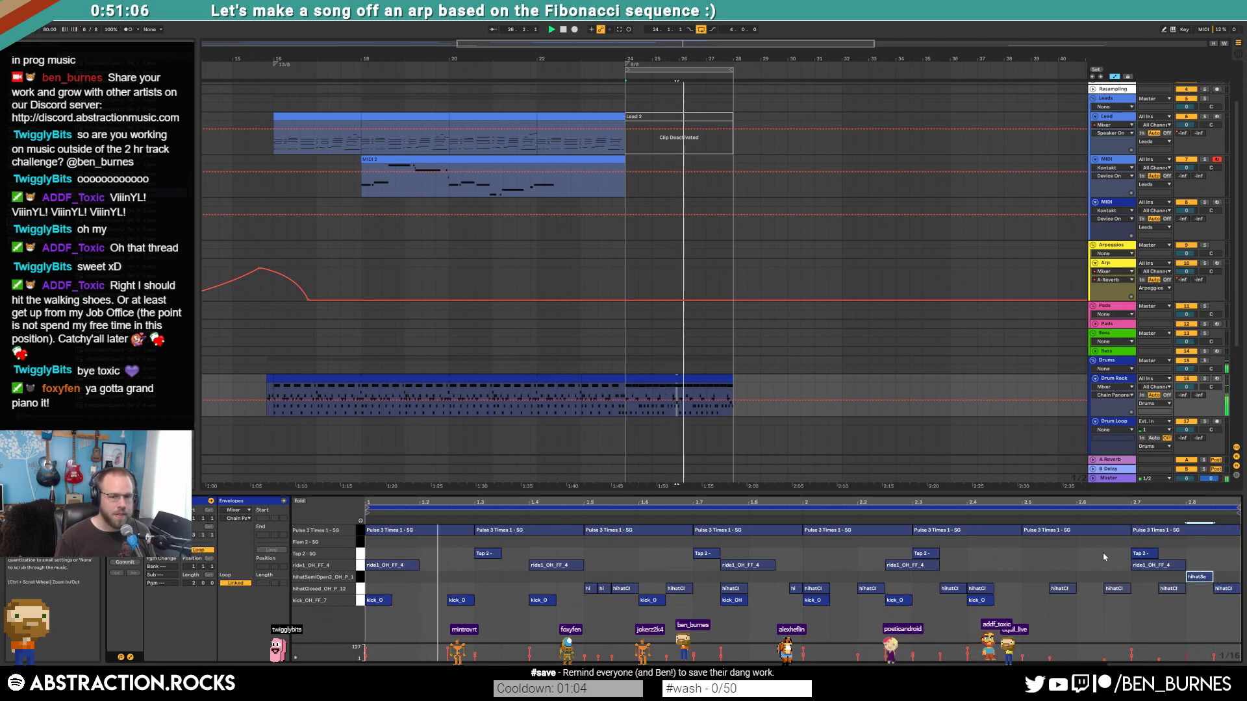
{"action": "key", "text": "space"}
- Add a semi-open hi-hat note just before 1.3 and a closed hi-hat note at 1.3 in the drum clip
{"action": "double_click", "coordinate": [462, 577]}
{"action": "key", "text": "space"}
{"action": "double_click", "coordinate": [481, 589]}
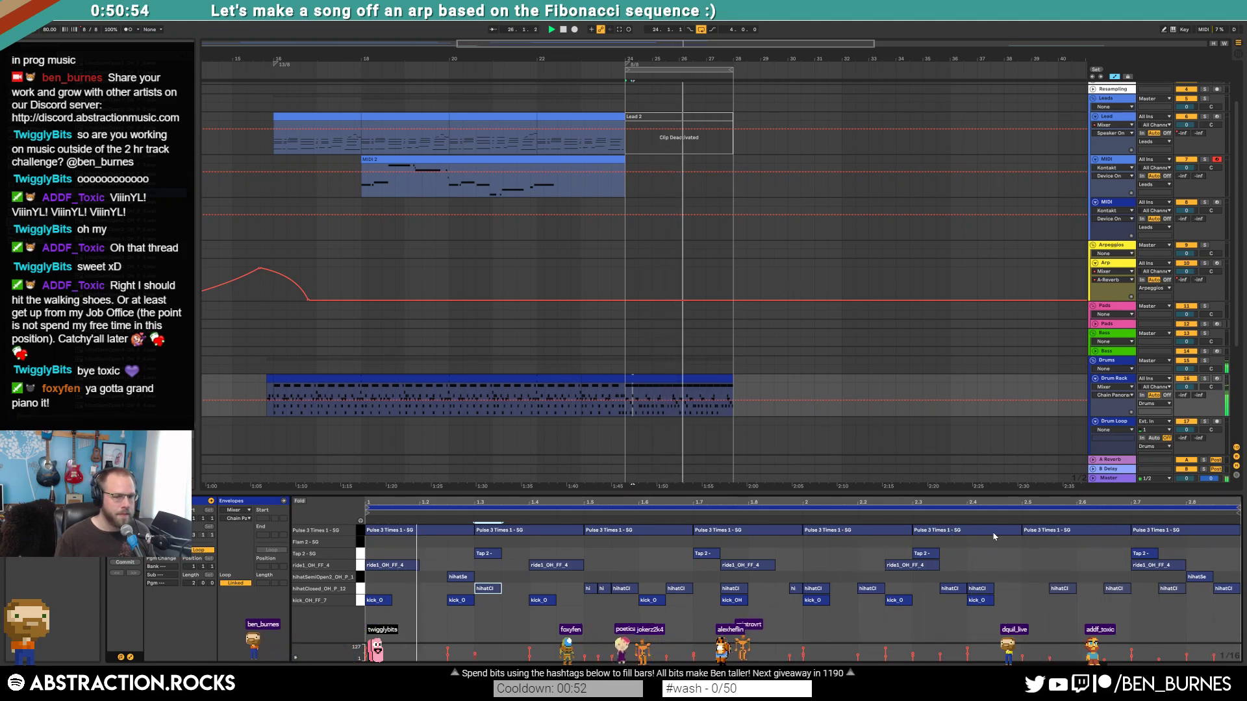
{"action": "left_click", "coordinate": [462, 578]}
- Move the last upper chord in the Piano track's Lead 2 clip earlier so it starts with its bass note at 4.4
{"action": "scroll", "coordinate": [719, 326], "scroll_direction": "up", "scroll_amount": 3}
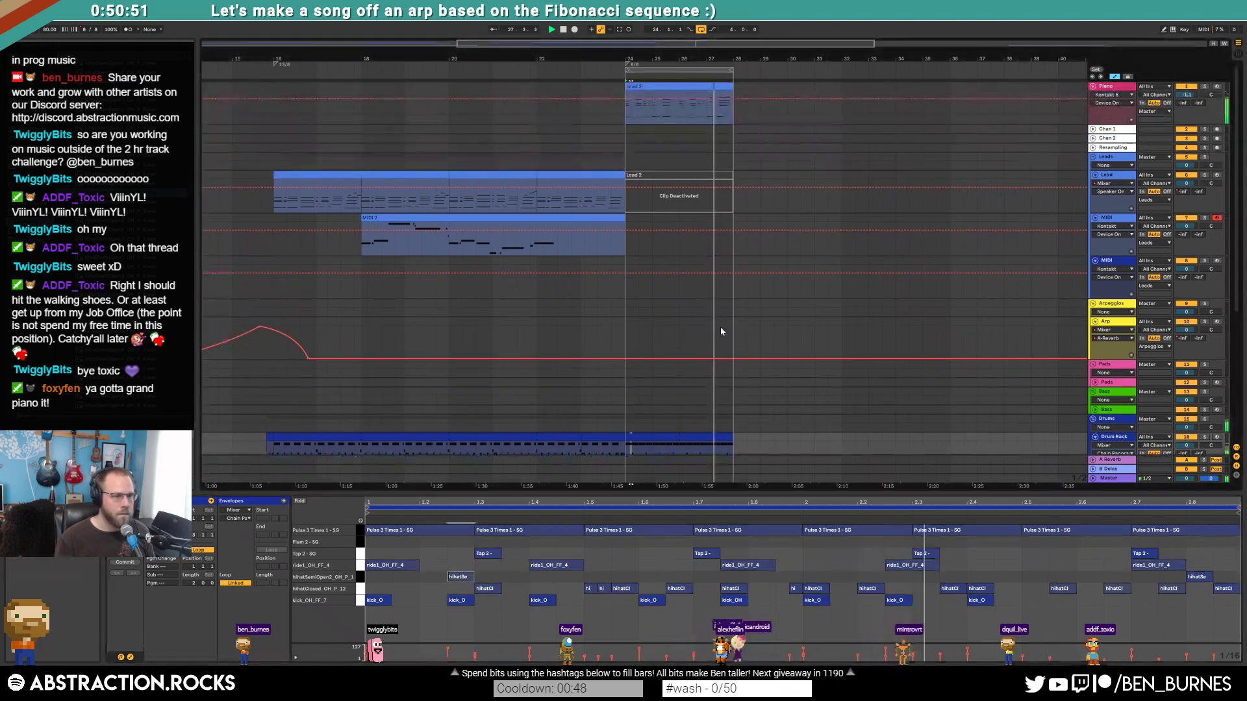
{"action": "left_click", "coordinate": [696, 88]}
{"action": "key", "text": "space"}
{"action": "left_click", "coordinate": [1081, 607]}
{"action": "mouse_move", "coordinate": [1073, 502]}
{"action": "left_mouse_down"}
{"action": "mouse_move", "coordinate": [916, 532]}
{"action": "mouse_move", "coordinate": [1050, 602]}
{"action": "left_mouse_up"}
{"action": "key", "text": "Down"}
{"action": "key", "text": "Left"}
{"action": "key", "text": "Up"}
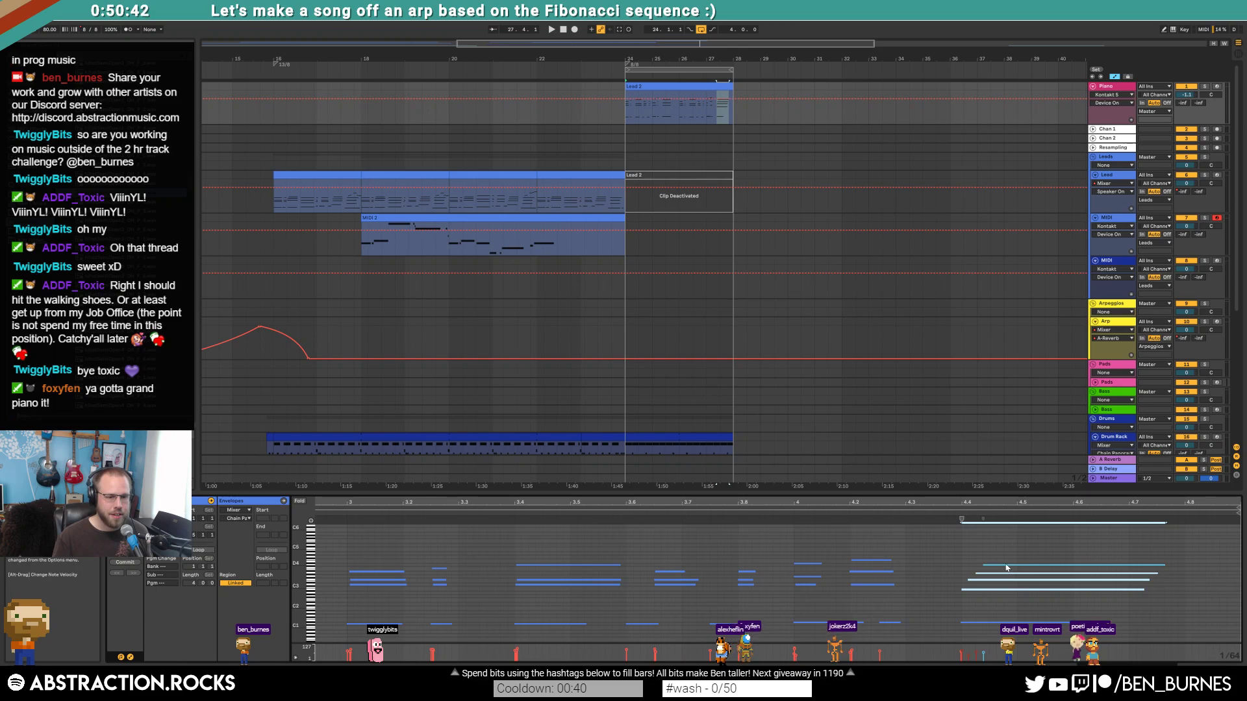
- Raise the last chord's upper notes, keep their start at 4.4, and play the section
{"action": "key", "text": "Right"}
{"action": "key", "text": "Up"}
{"action": "key", "text": "Up"}
{"action": "key", "text": "Right"}
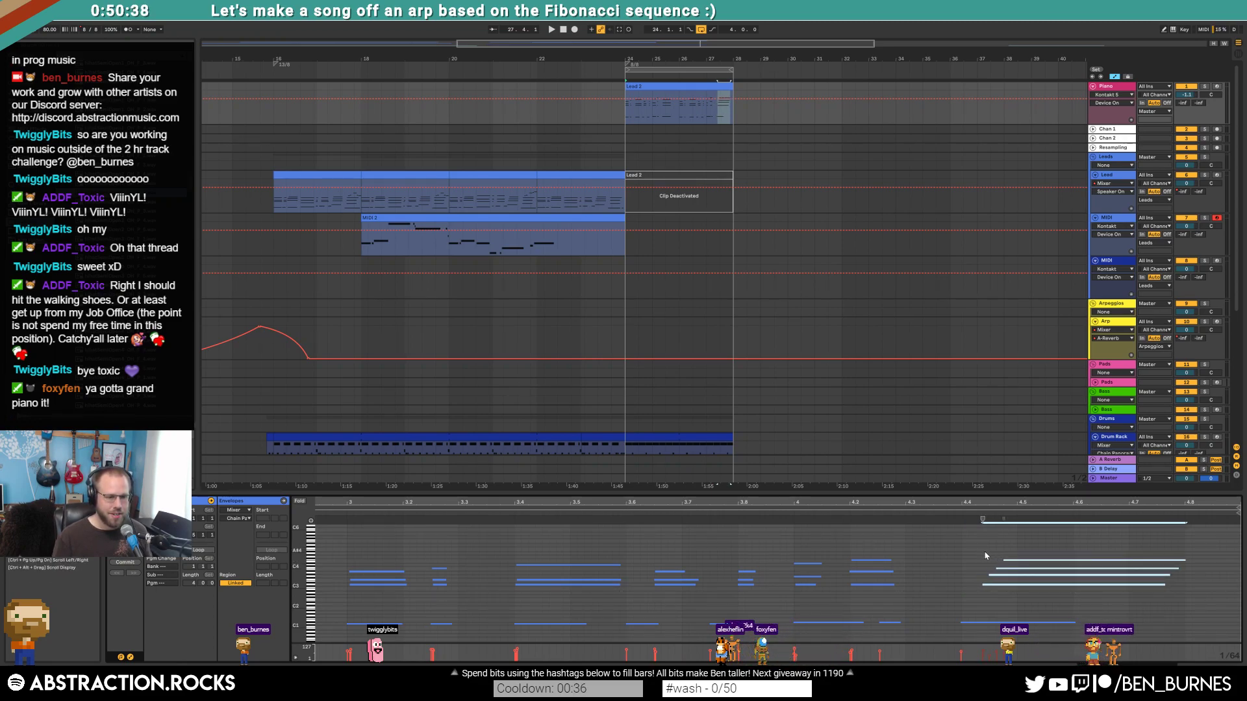
{"action": "key", "text": "Left"}
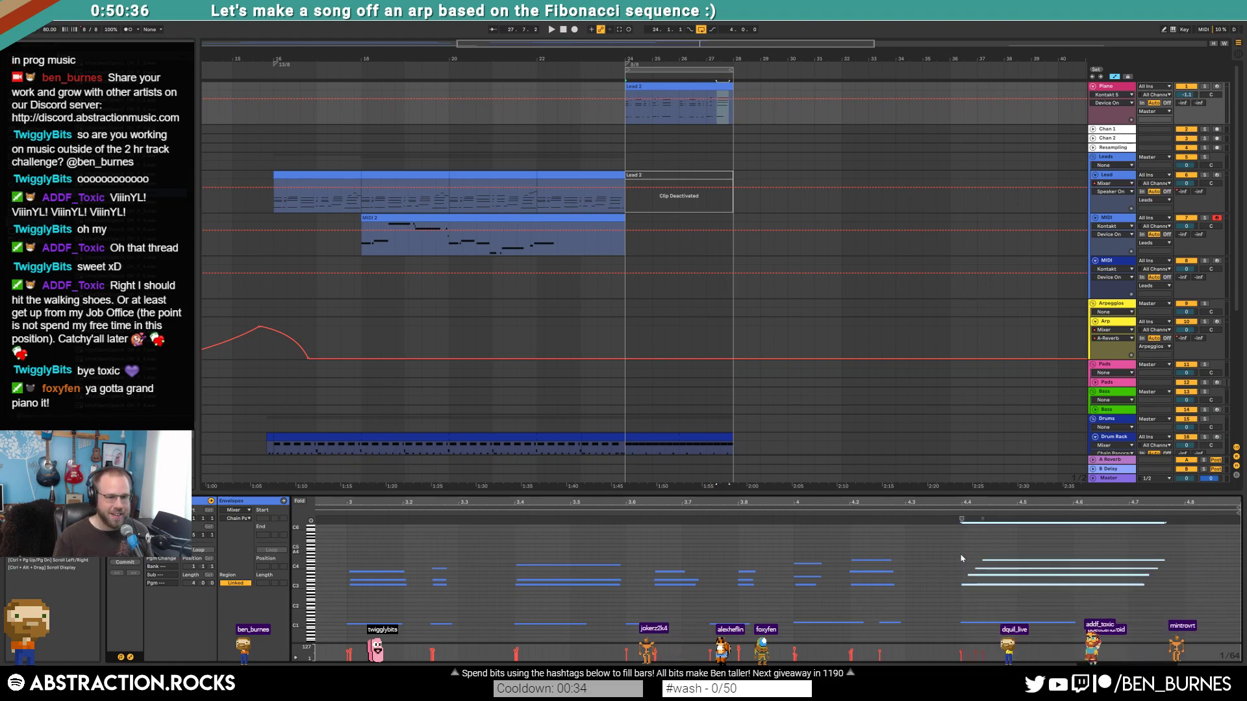
{"action": "key", "text": "space"}
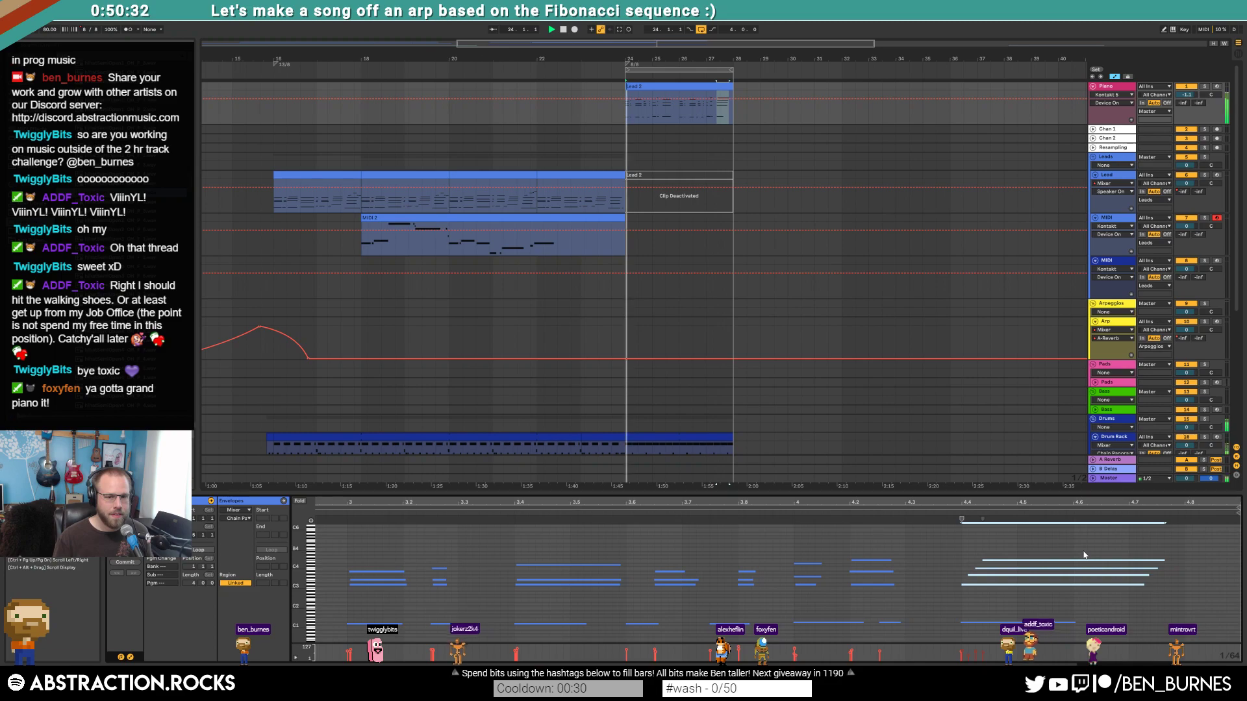
- Move the edited Lead 2 clip from the Piano track onto the Lead track at bar 24 and check the Piano's Kontakt instrument
{"action": "left_click_drag", "start_coordinate": [694, 84], "coordinate": [694, 192]}
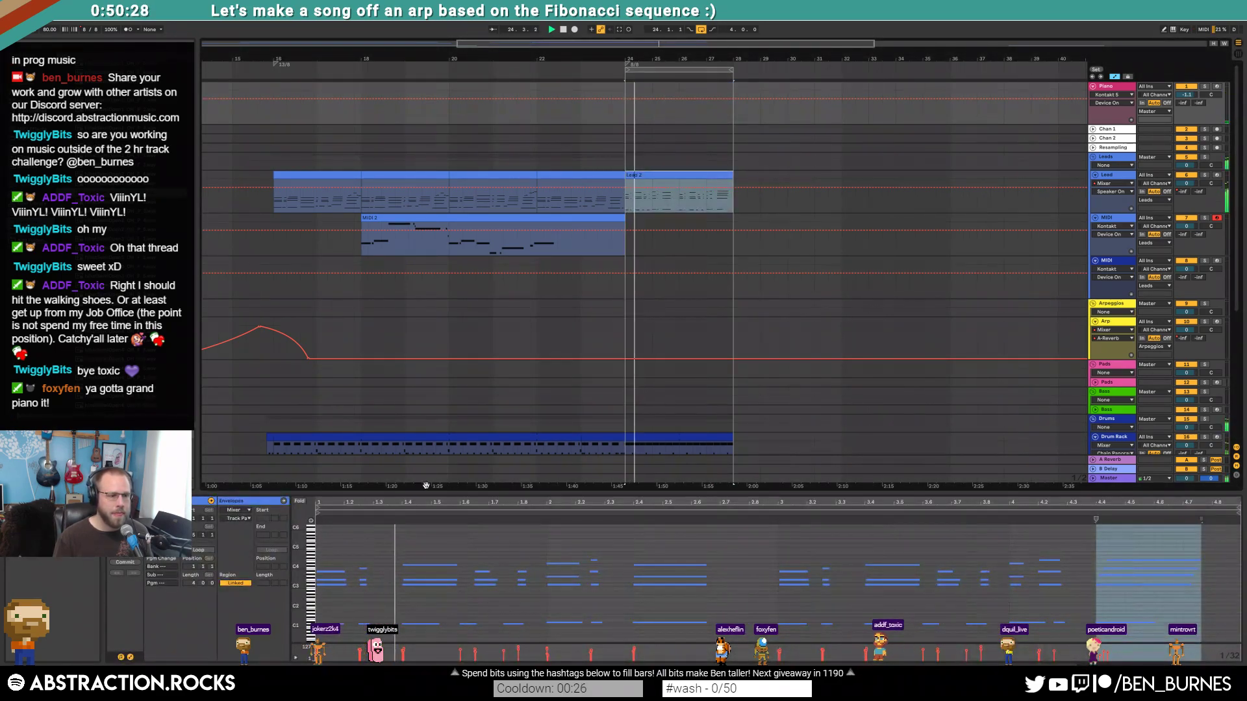
{"action": "key", "text": "shift+Tab"}
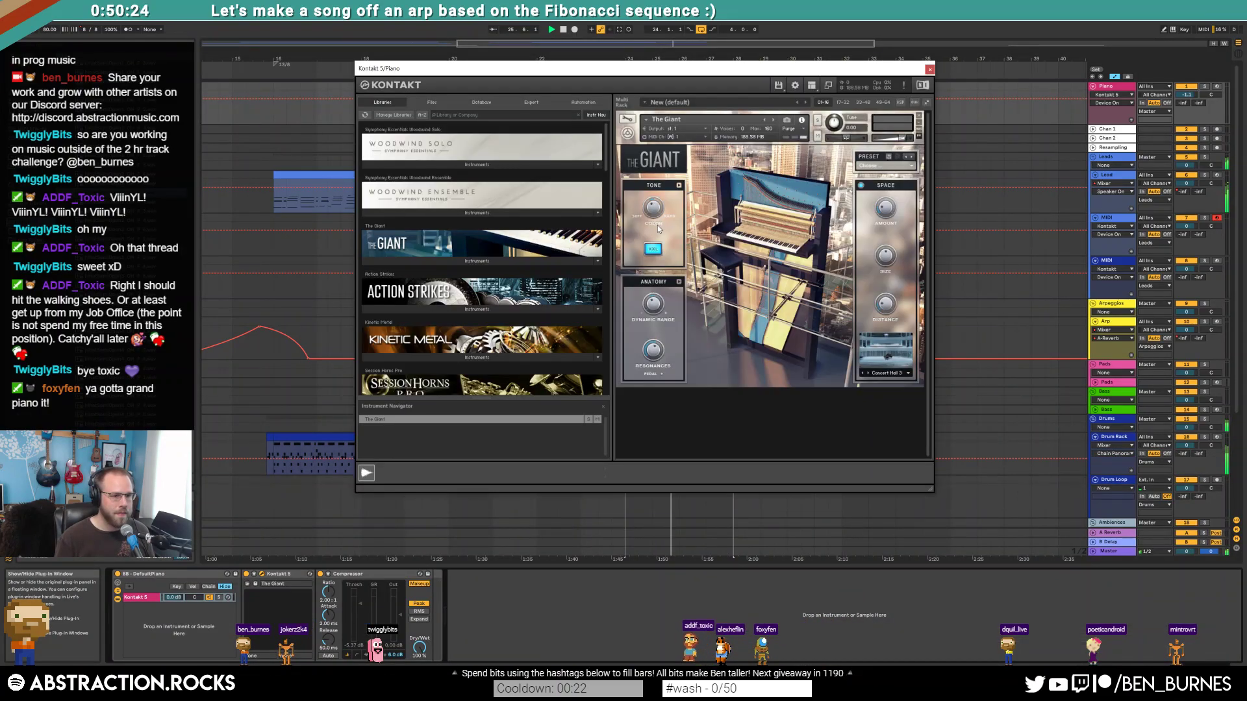
{"action": "left_click_drag", "start_coordinate": [811, 73], "coordinate": [791, 194]}
{"action": "left_click", "coordinate": [1115, 180]}
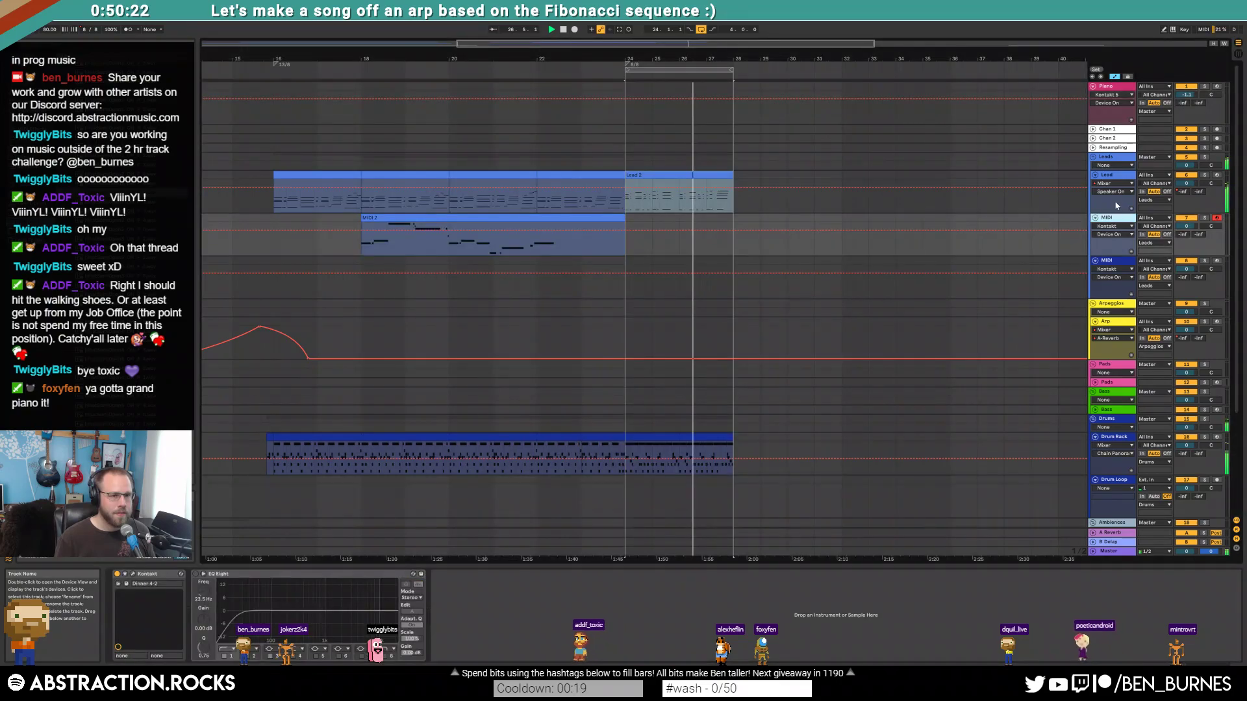
- Automate the Lead track's Kontakt Space Amount to fall to 0.00 from bar 24, and close the Kontakt window
{"action": "left_click", "coordinate": [133, 574]}
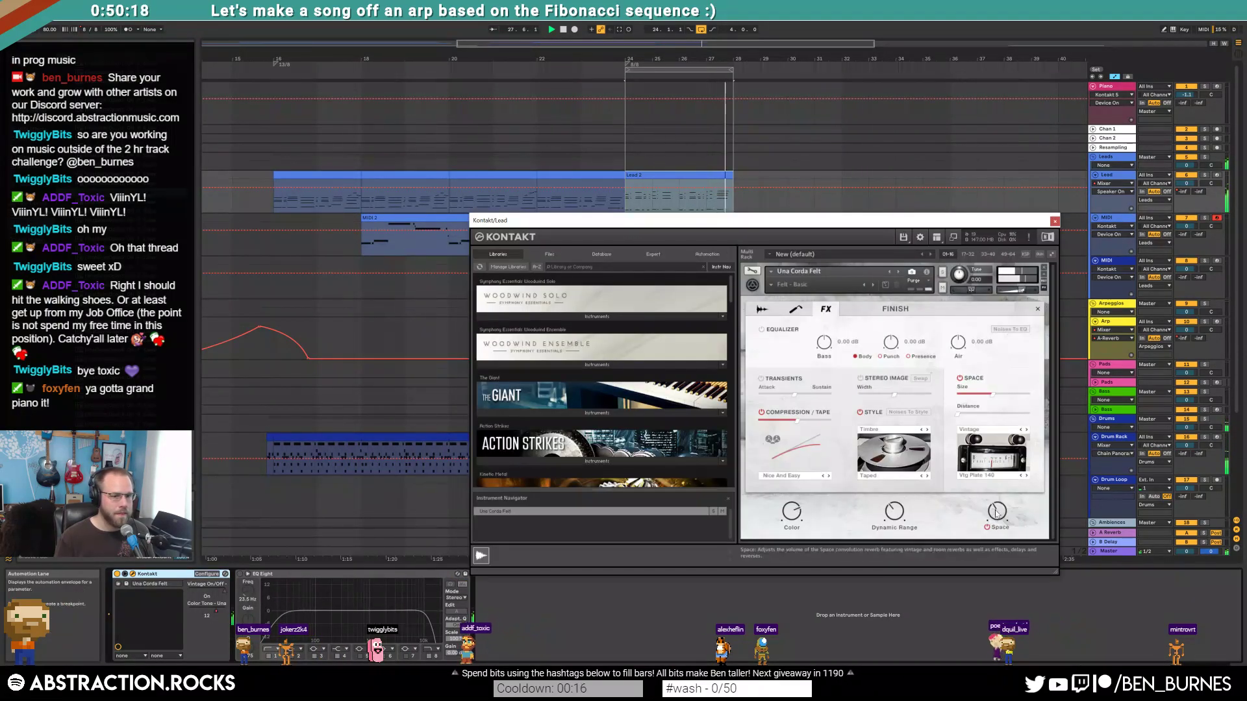
{"action": "left_click", "coordinate": [597, 200]}
{"action": "left_click_drag", "start_coordinate": [625, 200], "coordinate": [625, 211]}
{"action": "left_click_drag", "start_coordinate": [849, 224], "coordinate": [844, 250]}
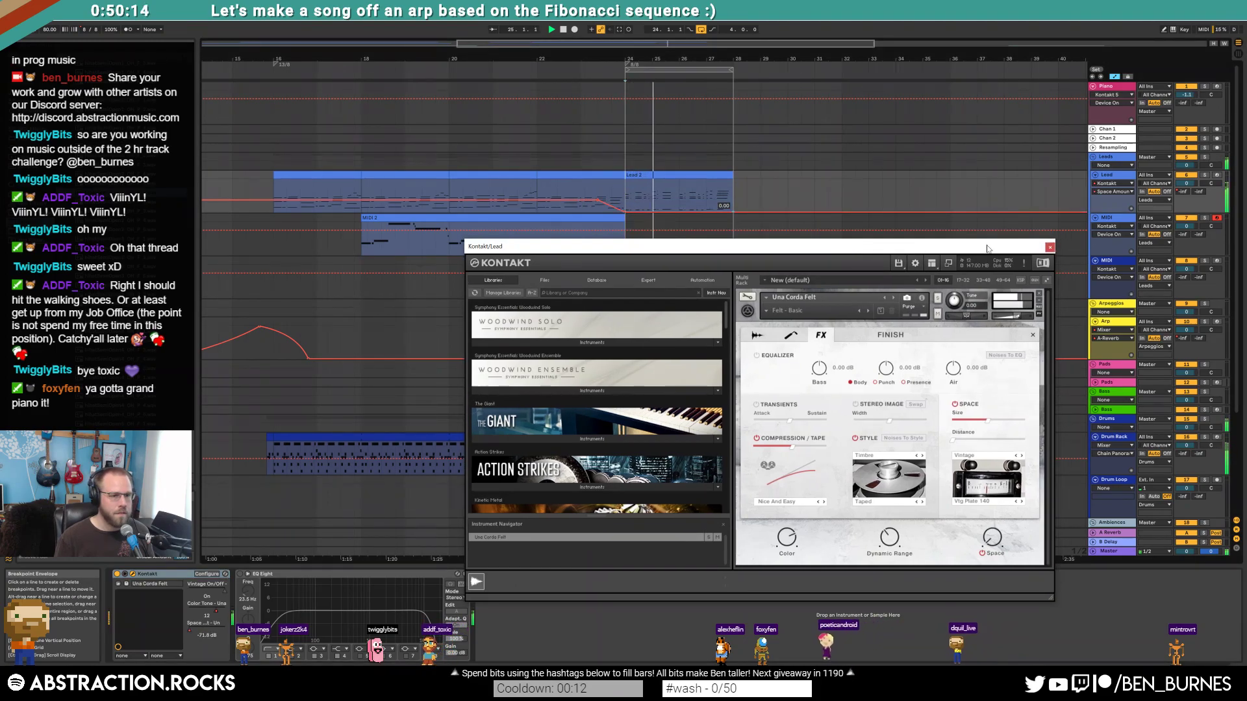
{"action": "left_click", "coordinate": [1049, 248]}
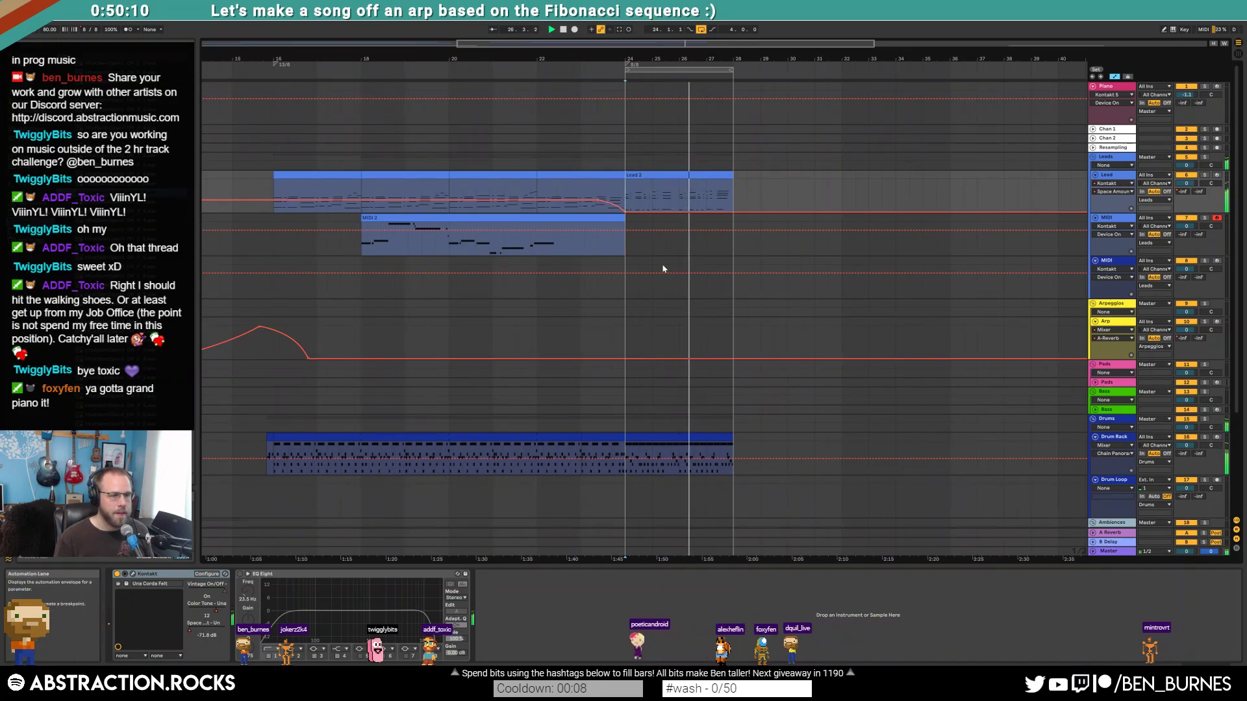
- Try the second MIDI track's Glow Brite sound and delete that track
{"action": "left_click", "coordinate": [1217, 261]}
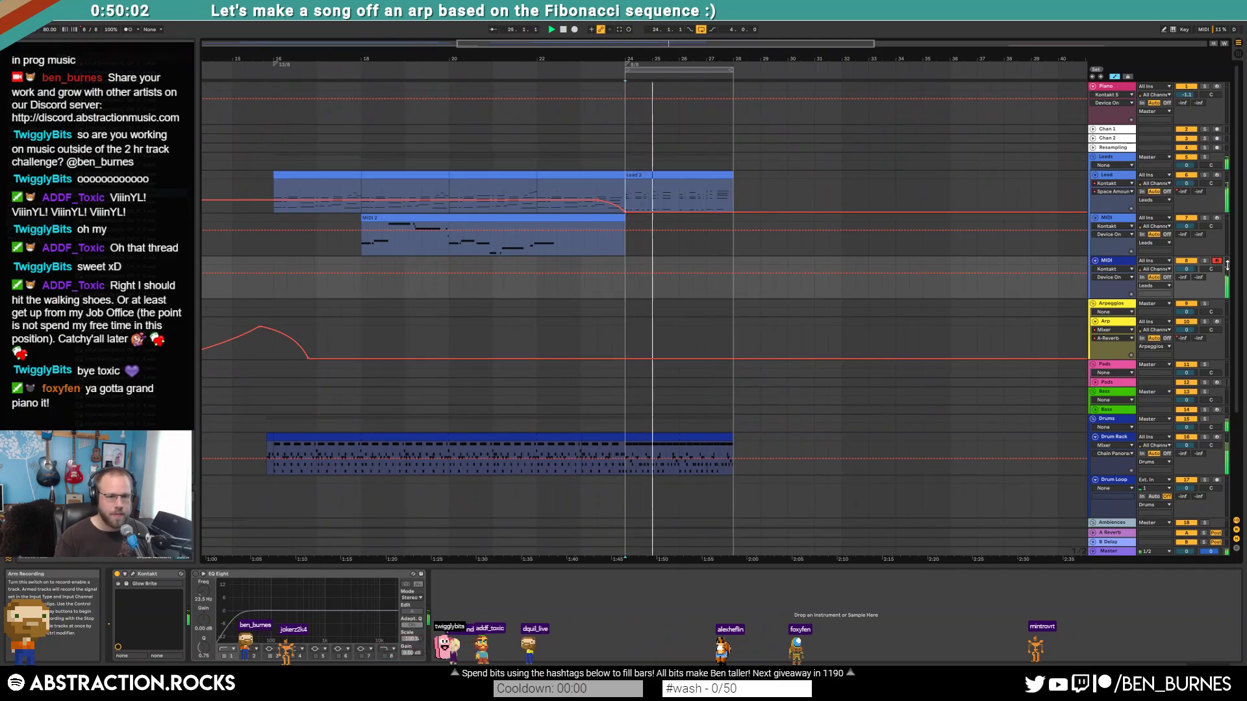
{"action": "scroll", "coordinate": [747, 285], "scroll_direction": "down", "scroll_amount": 3}
{"action": "left_click", "coordinate": [1113, 250]}
{"action": "left_click", "coordinate": [1114, 263]}
{"action": "key", "text": "Delete"}
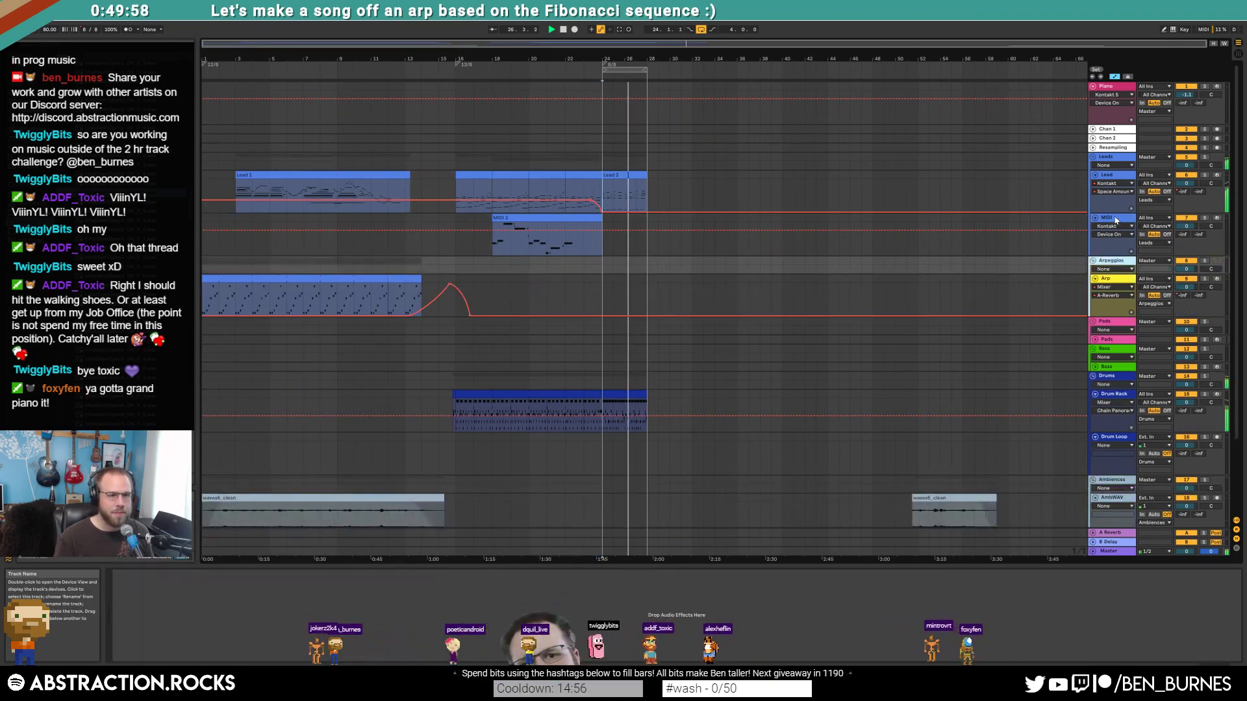
- Arm the remaining MIDI track with Dinner 4-2 and record a new part over bars 24 to 28
{"action": "left_click", "coordinate": [1216, 218]}
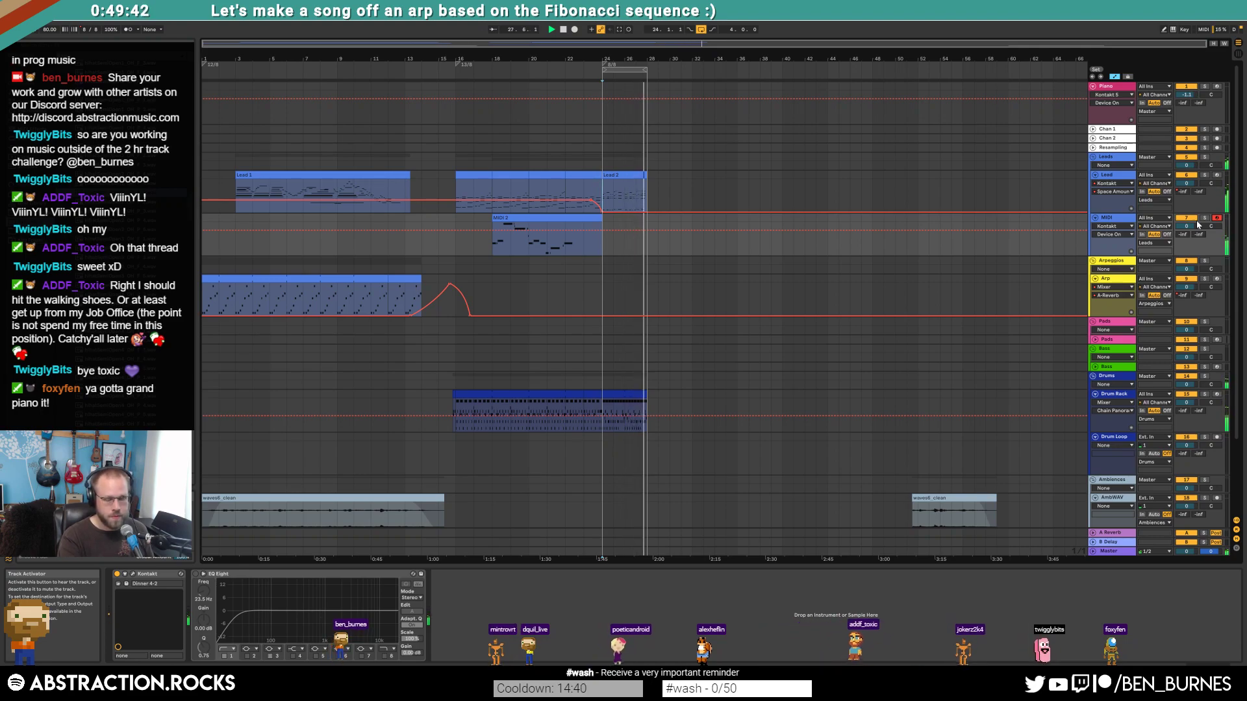
{"action": "key", "text": "F9"}
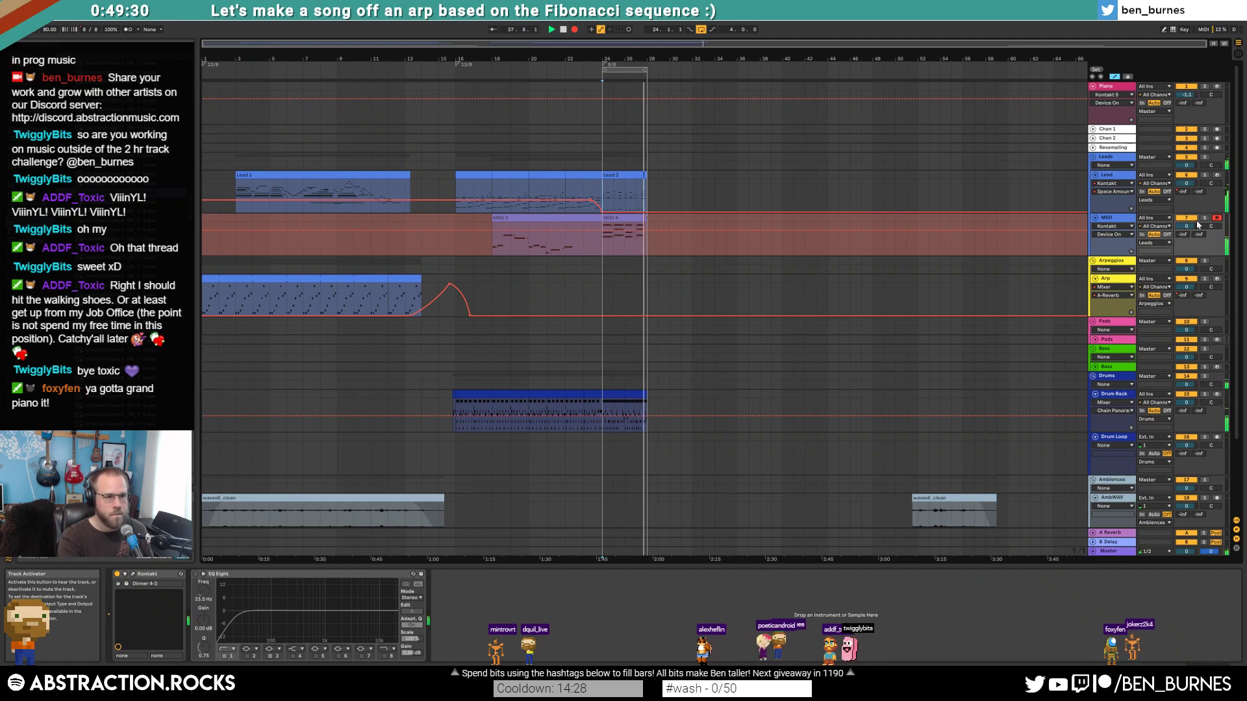
{"action": "key", "text": "space"}
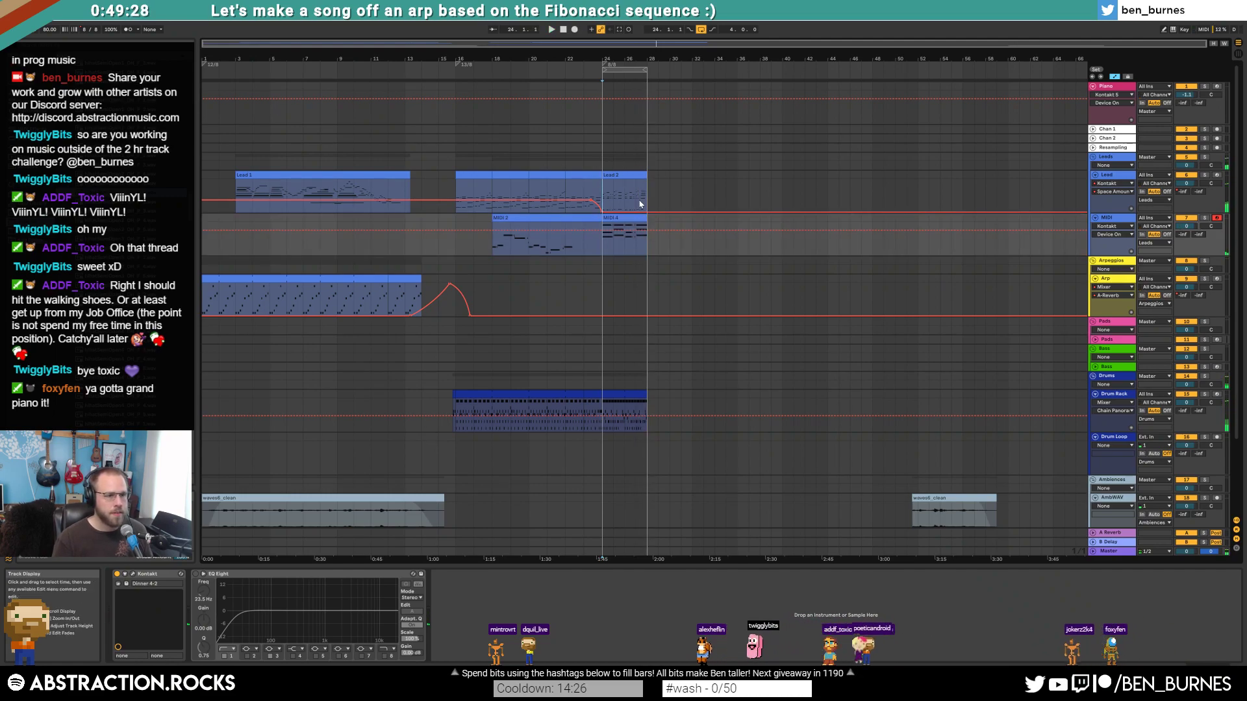
- Open the recorded MIDI clip at bar 24 and tidy the notes of its first two chords
{"action": "double_click", "coordinate": [624, 235]}
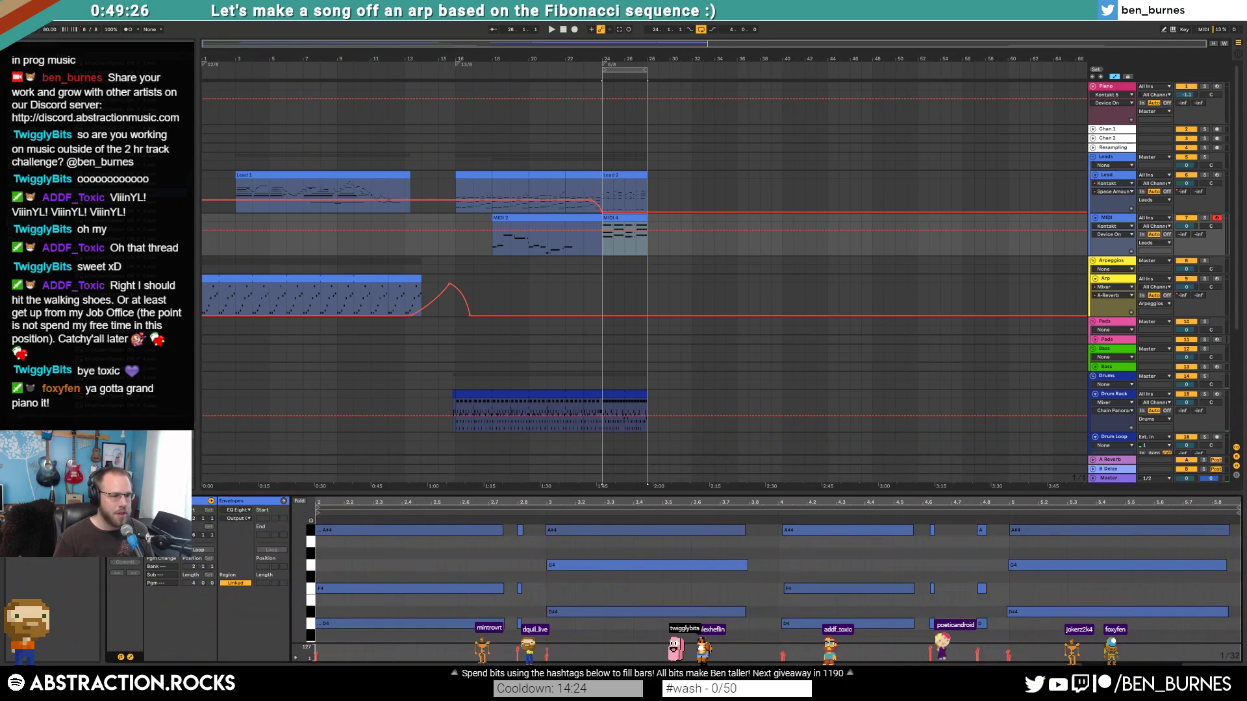
{"action": "left_click_drag", "start_coordinate": [300, 602], "coordinate": [286, 602]}
{"action": "key", "text": "ctrl+a"}
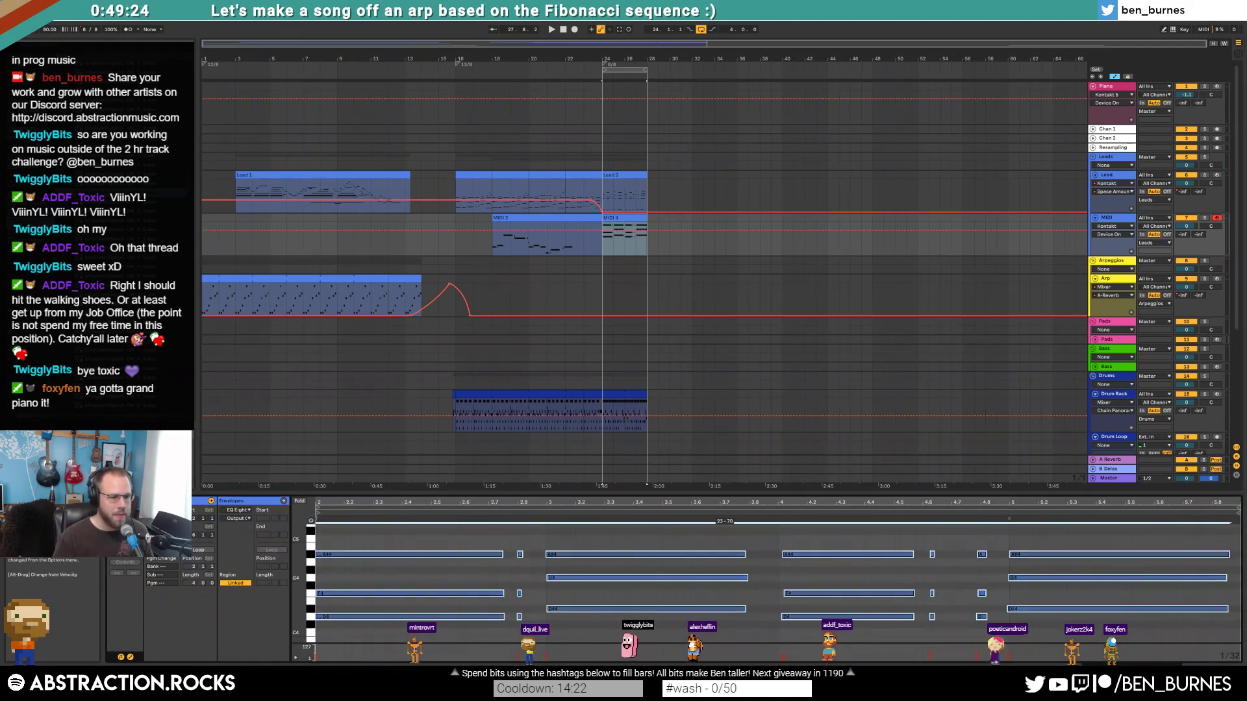
{"action": "left_click", "coordinate": [727, 565]}
{"action": "left_click", "coordinate": [730, 577]}
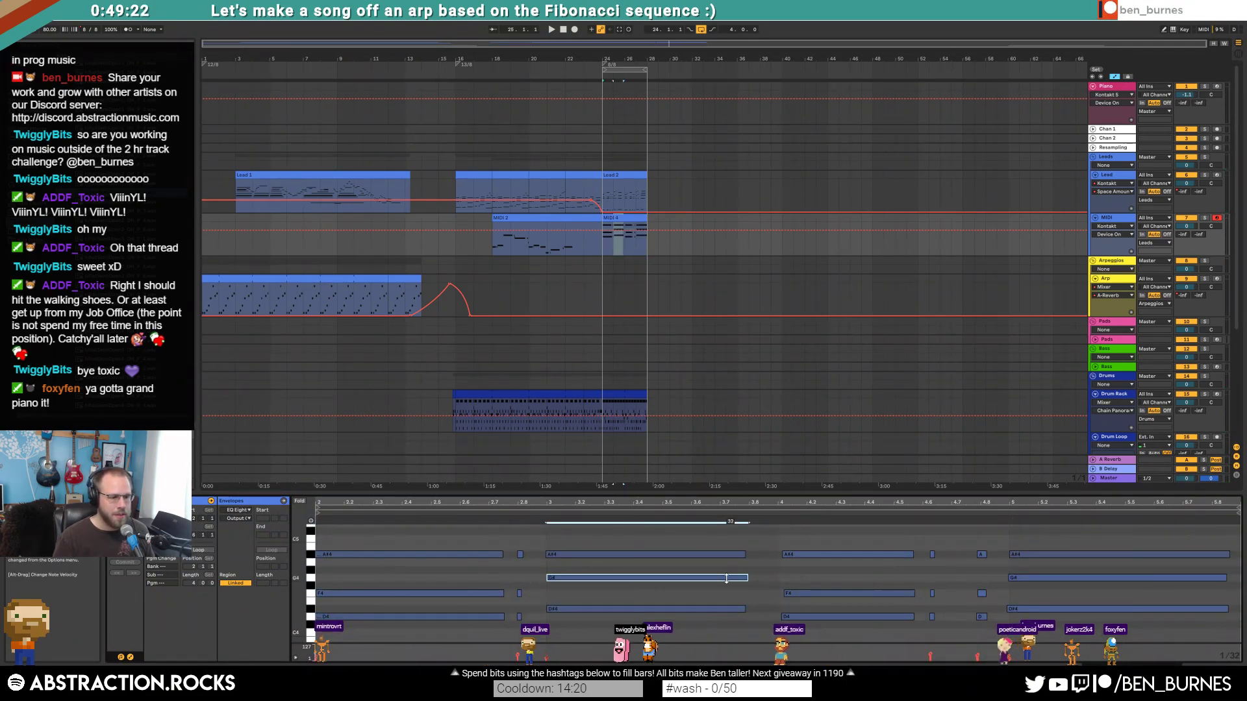
{"action": "scroll", "coordinate": [455, 522], "scroll_direction": "down", "scroll_amount": 2}
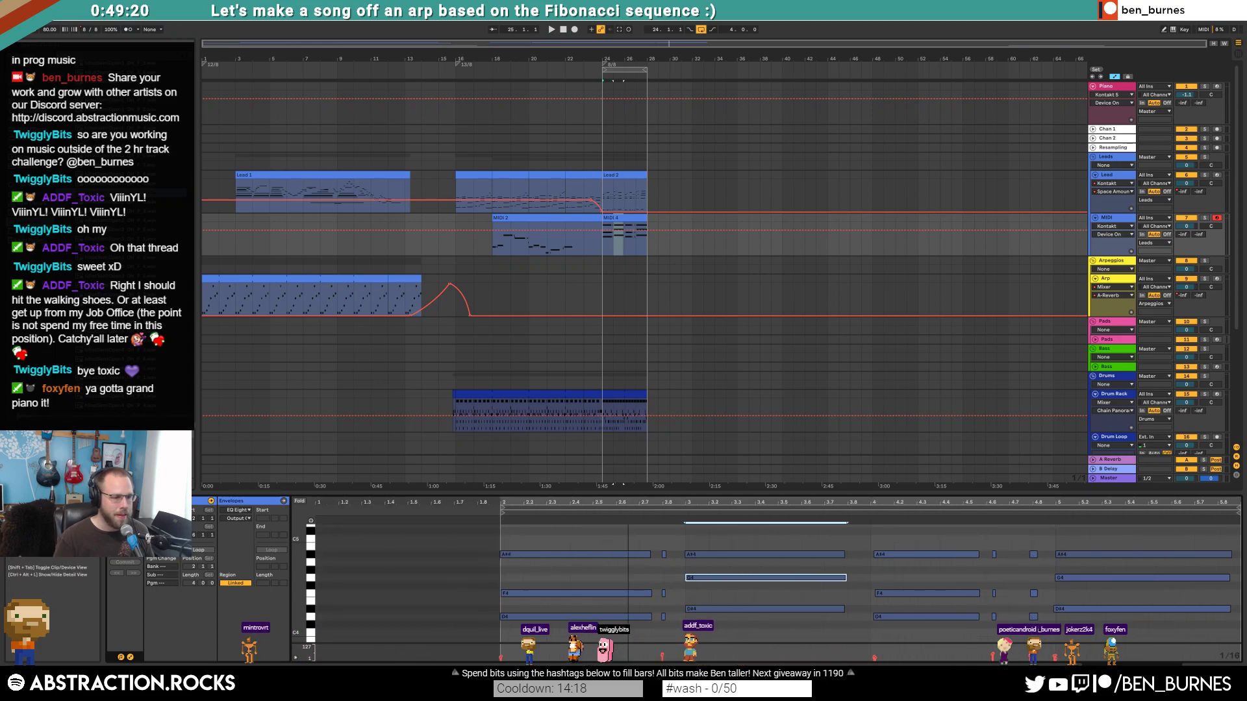
{"action": "left_click", "coordinate": [544, 606]}
{"action": "left_click", "coordinate": [541, 616]}
{"action": "left_click", "coordinate": [529, 555]}
{"action": "left_click", "coordinate": [732, 578]}
- Tighten the timing of the third chord, the short chord after it and the final chord in the MIDI clip
{"action": "left_click_drag", "start_coordinate": [867, 548], "coordinate": [894, 625]}
{"action": "key", "text": "Left"}
{"action": "left_click_drag", "start_coordinate": [994, 557], "coordinate": [1021, 616]}
{"action": "left_click", "coordinate": [120, 568]}
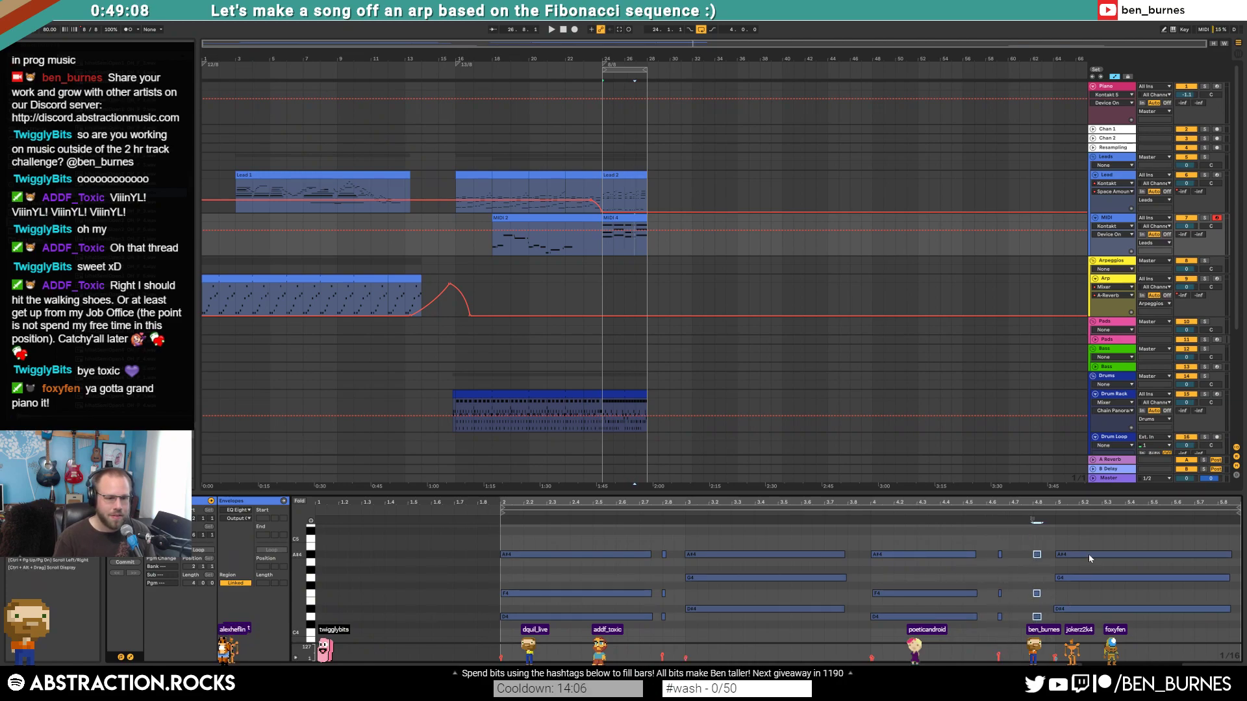
{"action": "left_click_drag", "start_coordinate": [1109, 611], "coordinate": [1075, 510]}
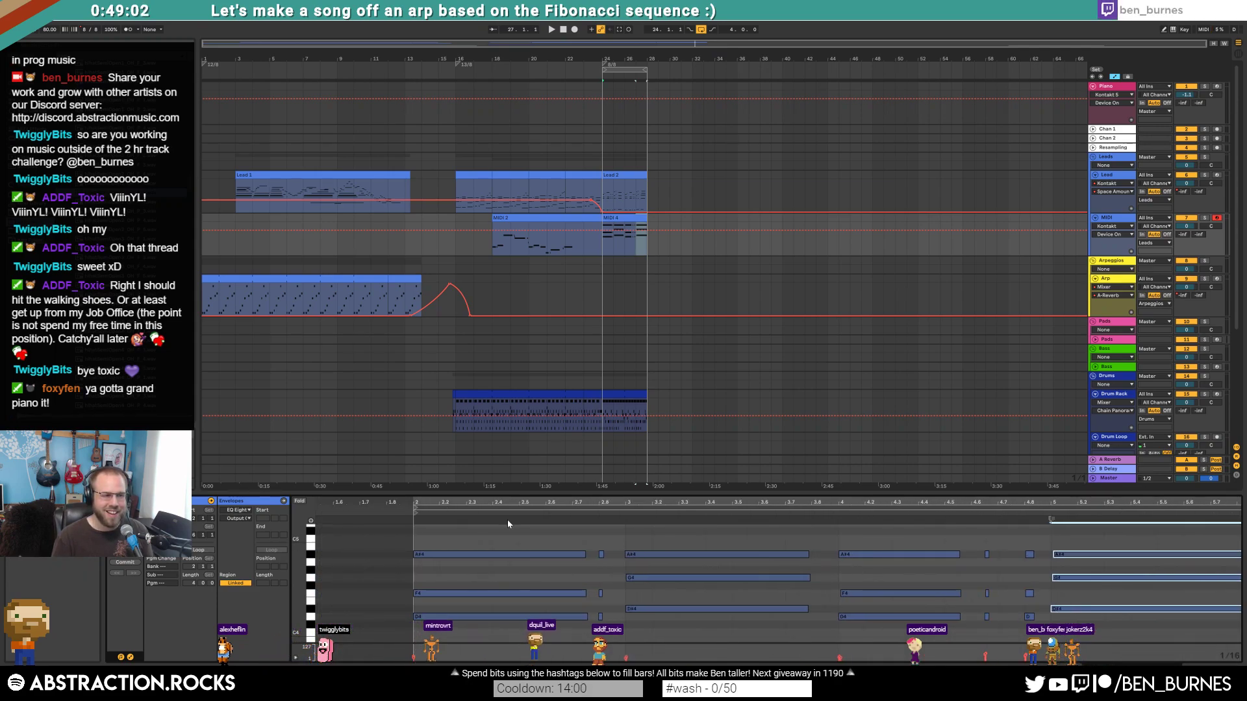
{"action": "left_click", "coordinate": [531, 519]}
- Adjust all notes of the recorded MIDI clip together and play the transition into bar 24 with automation hidden
{"action": "left_click", "coordinate": [613, 215]}
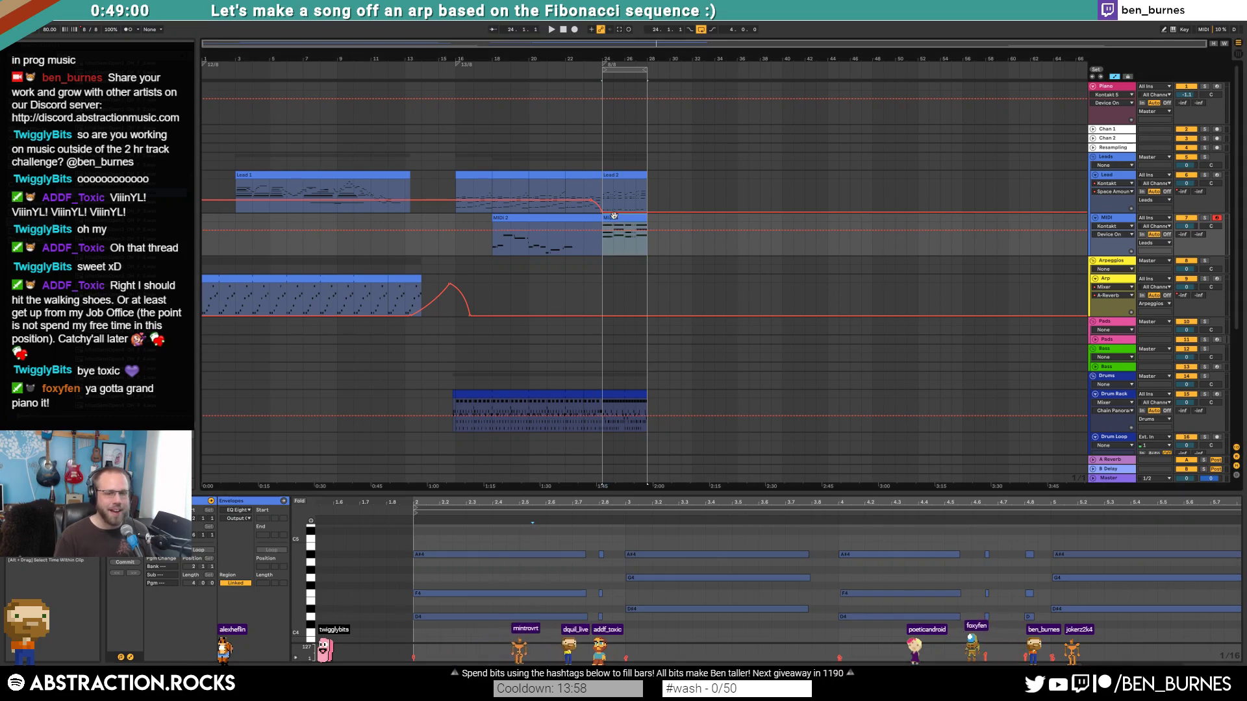
{"action": "left_click", "coordinate": [621, 561]}
{"action": "key", "text": "ctrl+a"}
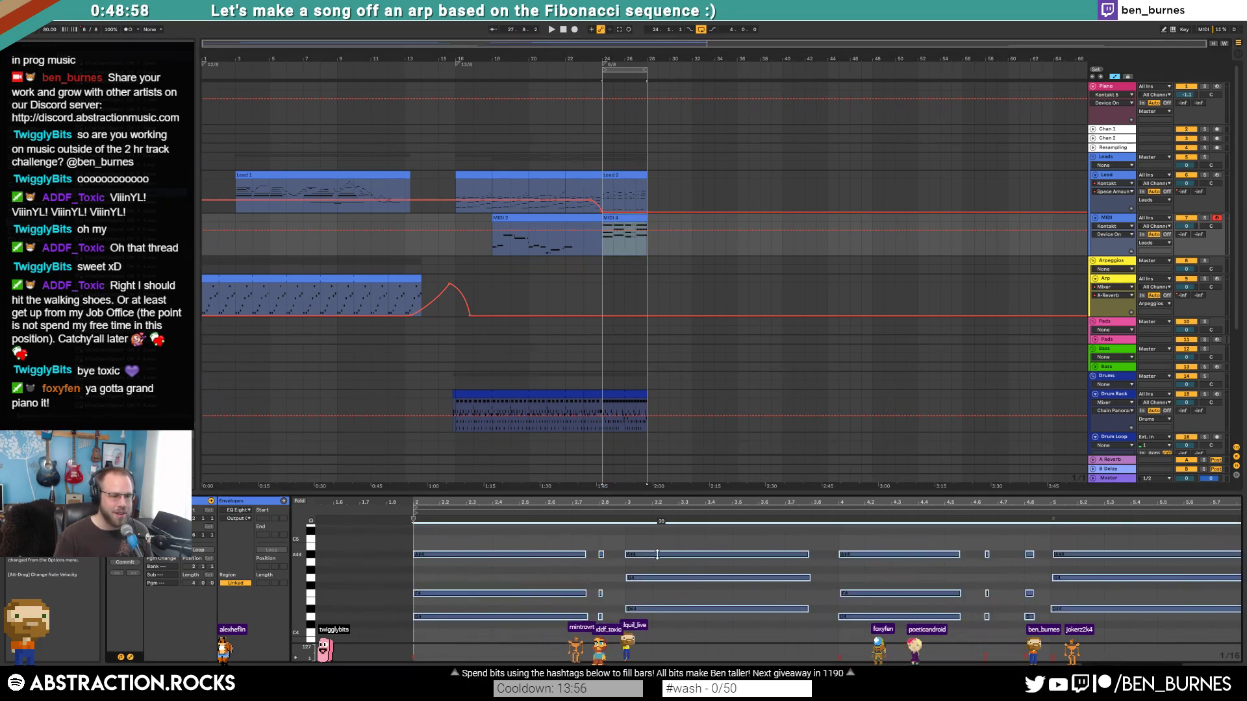
{"action": "left_click", "coordinate": [653, 543]}
{"action": "mouse_move", "coordinate": [665, 505]}
{"action": "left_mouse_down"}
{"action": "mouse_move", "coordinate": [729, 504]}
{"action": "mouse_move", "coordinate": [651, 503]}
{"action": "left_mouse_up"}
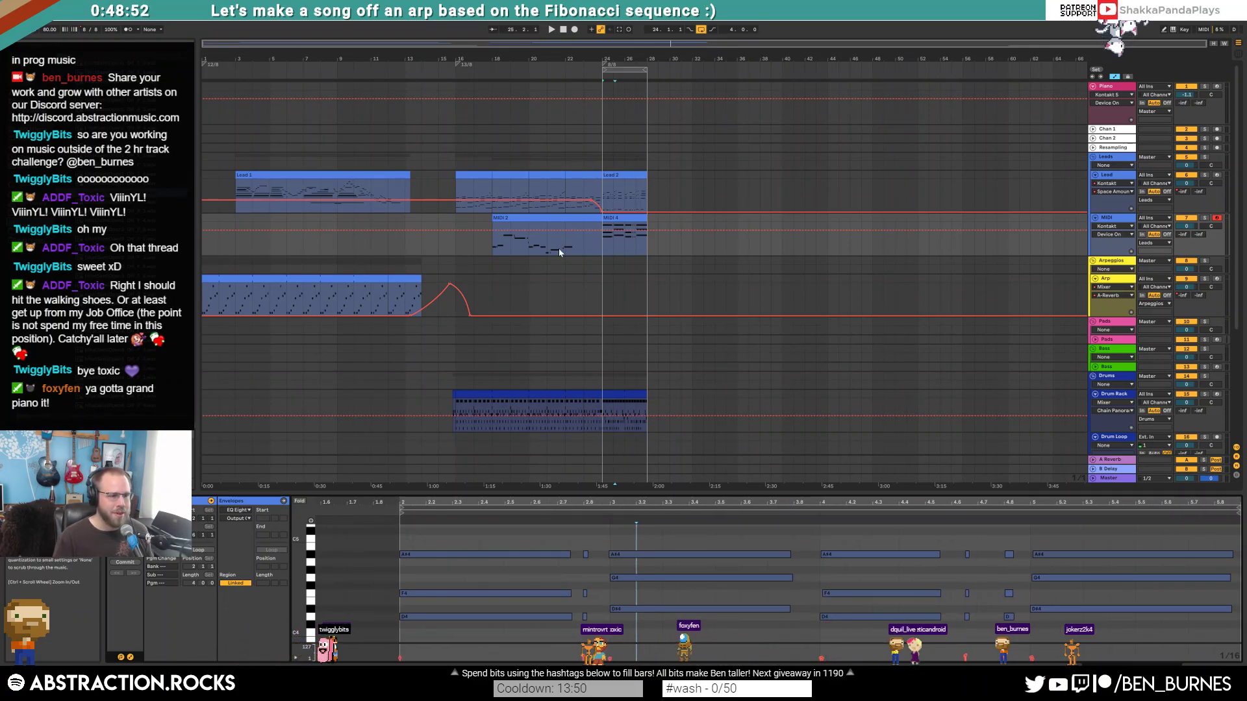
{"action": "left_click", "coordinate": [583, 239]}
{"action": "key", "text": "a"}
{"action": "key", "text": "space"}
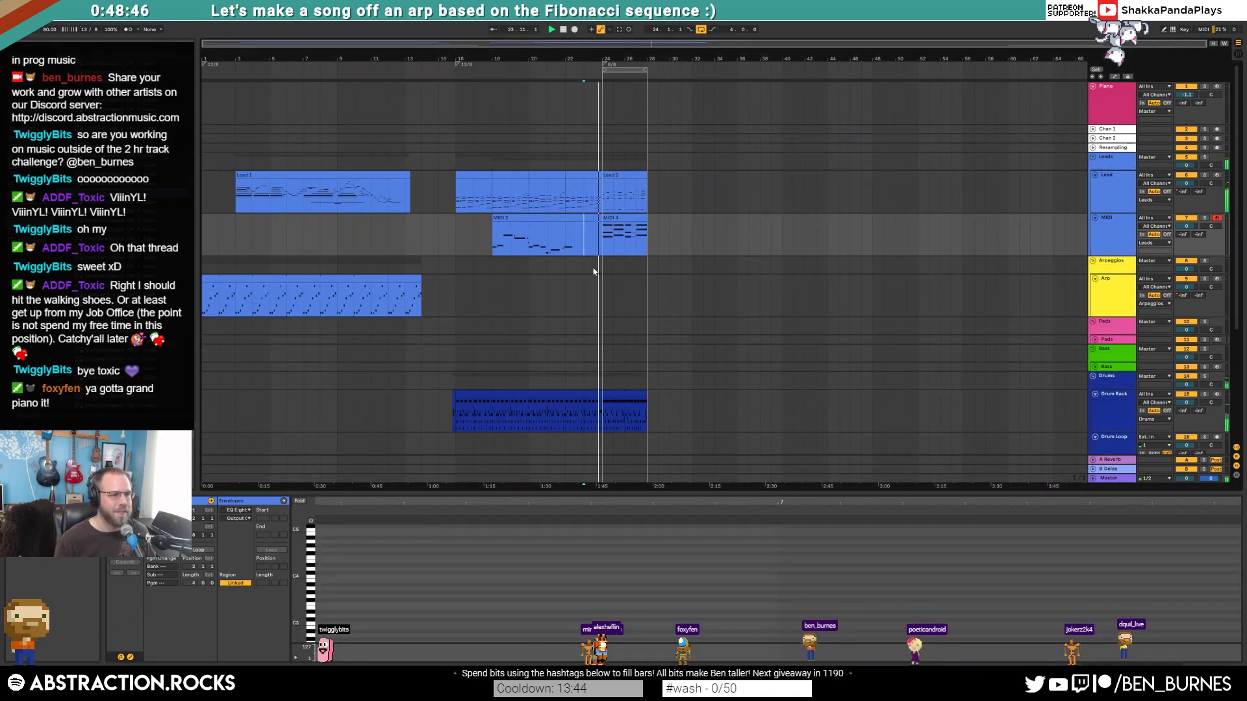
- Adjust the velocities of the MIDI clip's second and third chords during playback, and return to the device view
{"action": "left_click", "coordinate": [622, 218]}
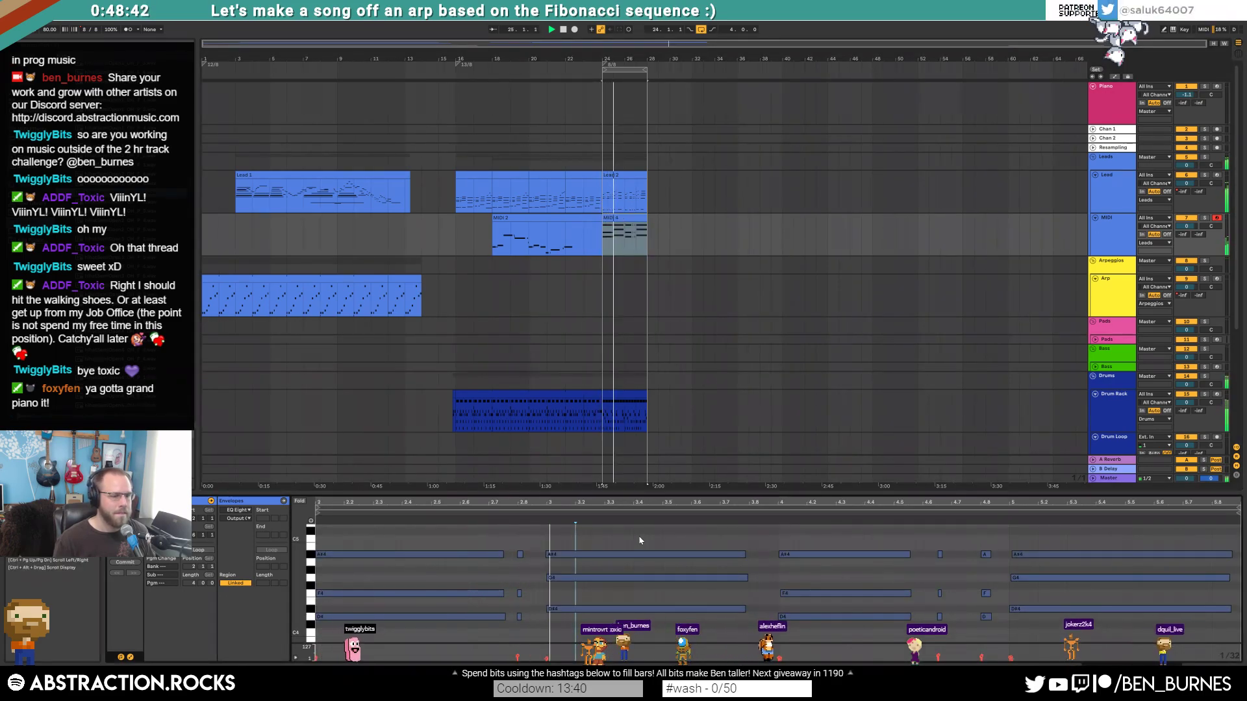
{"action": "key", "text": "ctrl+a"}
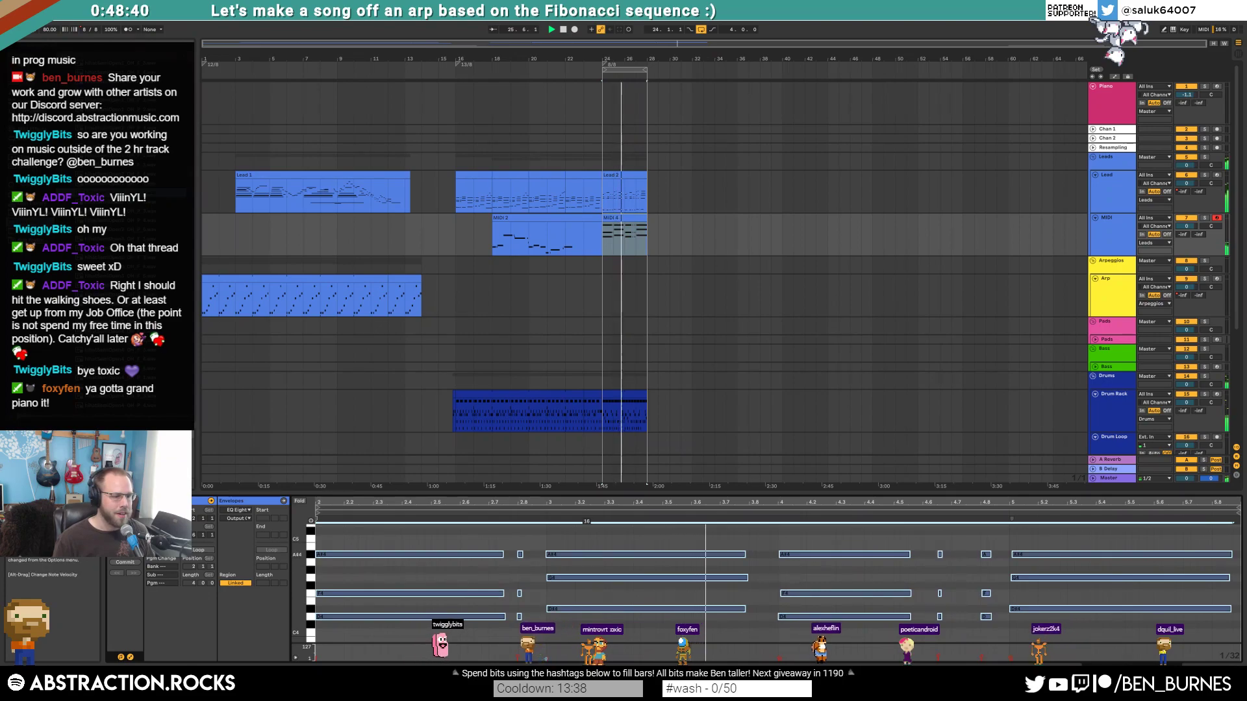
{"action": "left_click_drag", "start_coordinate": [593, 547], "coordinate": [609, 614]}
{"action": "left_click_drag", "start_coordinate": [614, 557], "coordinate": [615, 553]}
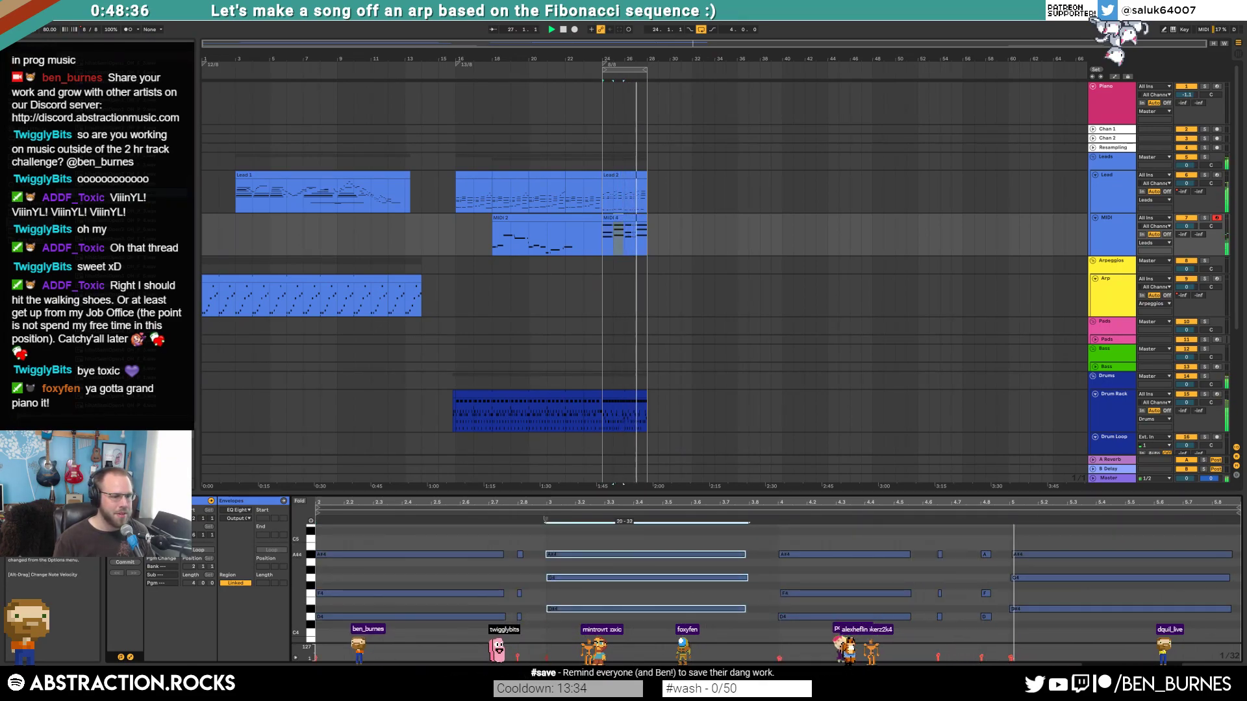
{"action": "left_click_drag", "start_coordinate": [848, 543], "coordinate": [920, 642]}
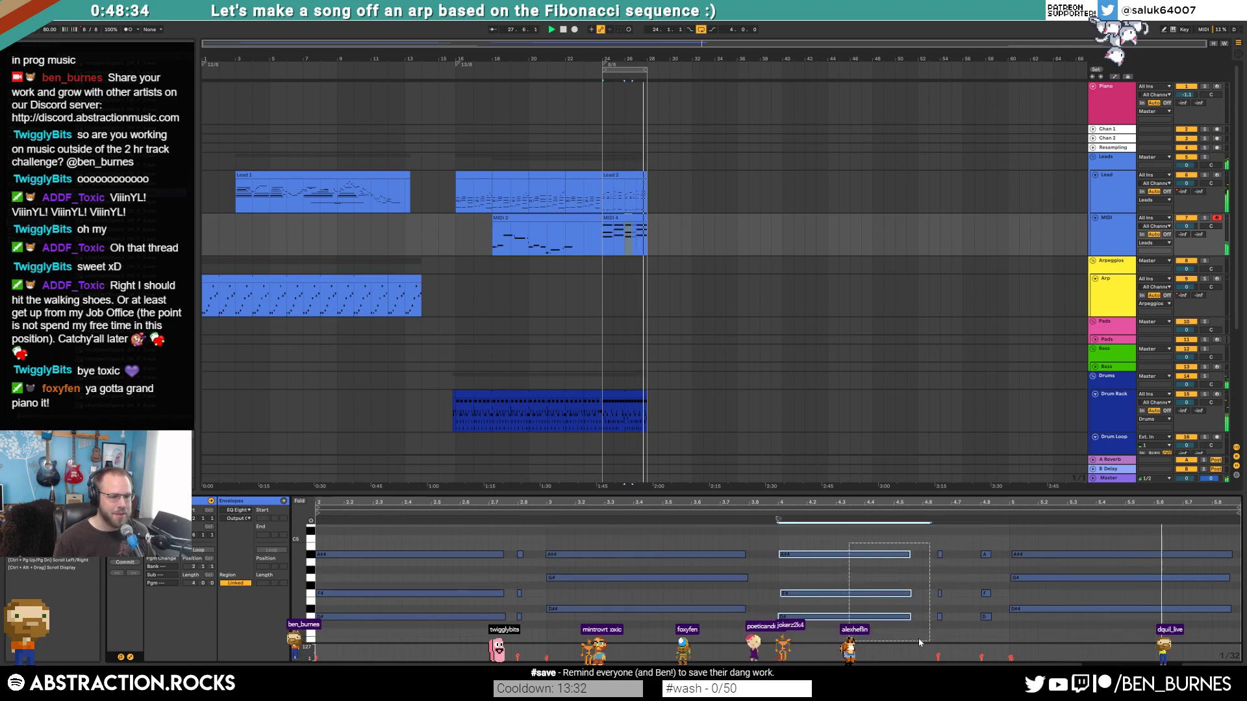
{"action": "left_click", "coordinate": [933, 596]}
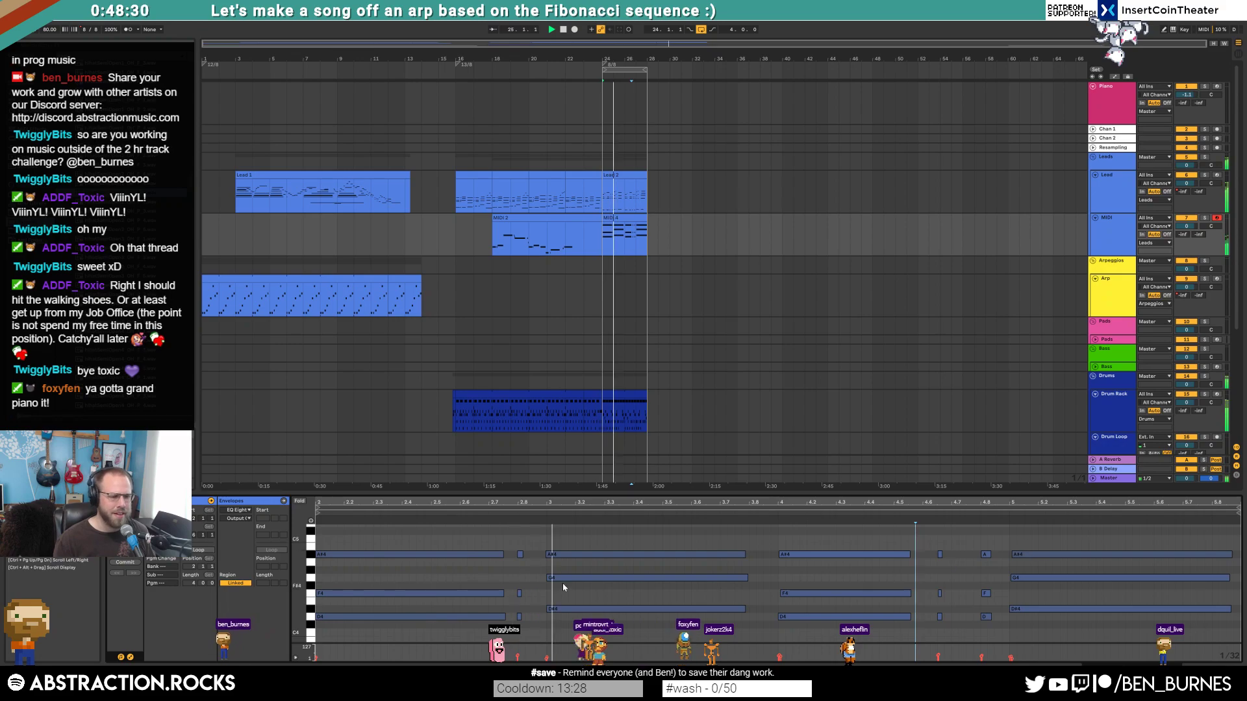
{"action": "key", "text": "shift+Tab"}
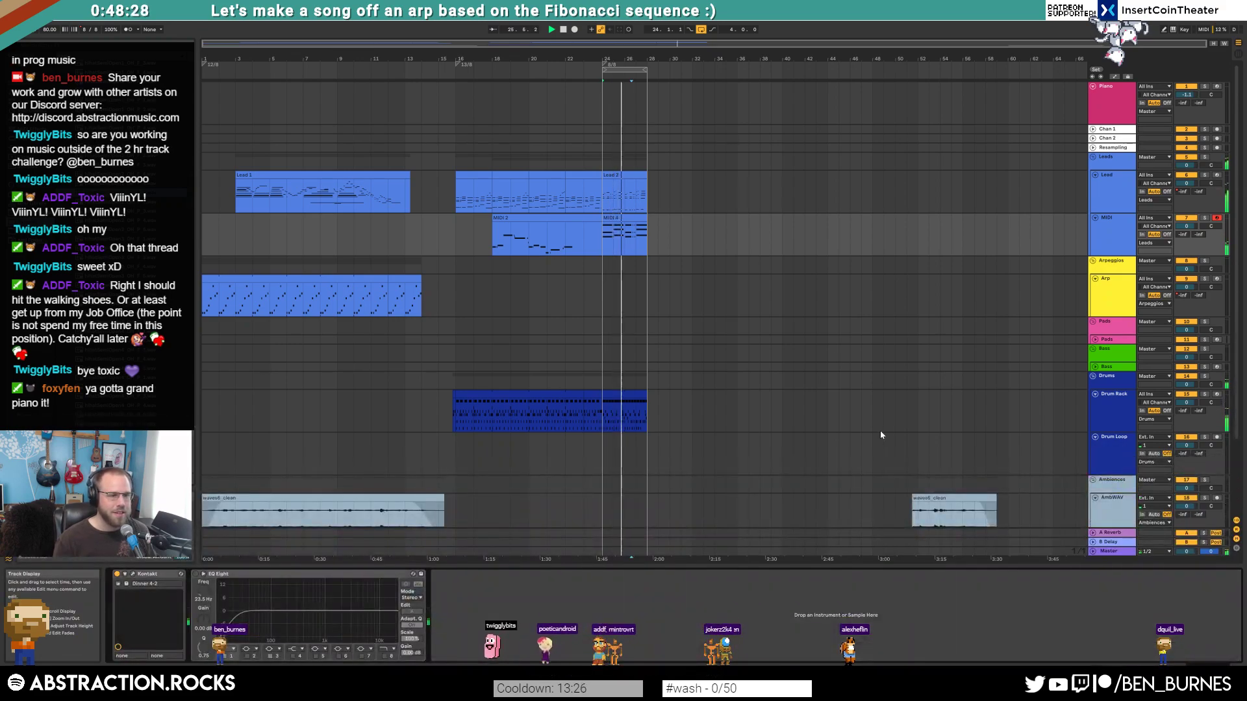
{"action": "key", "text": "space"}
- Duplicate the bar 24 Lead and MIDI clips to bar 28 and extend the Drum Rack clip to bar 32
{"action": "left_click", "coordinate": [639, 177]}
{"action": "mouse_move", "coordinate": [646, 179]}
{"action": "left_mouse_down"}
{"action": "mouse_move", "coordinate": [736, 181]}
{"action": "mouse_move", "coordinate": [653, 182]}
{"action": "left_mouse_up"}
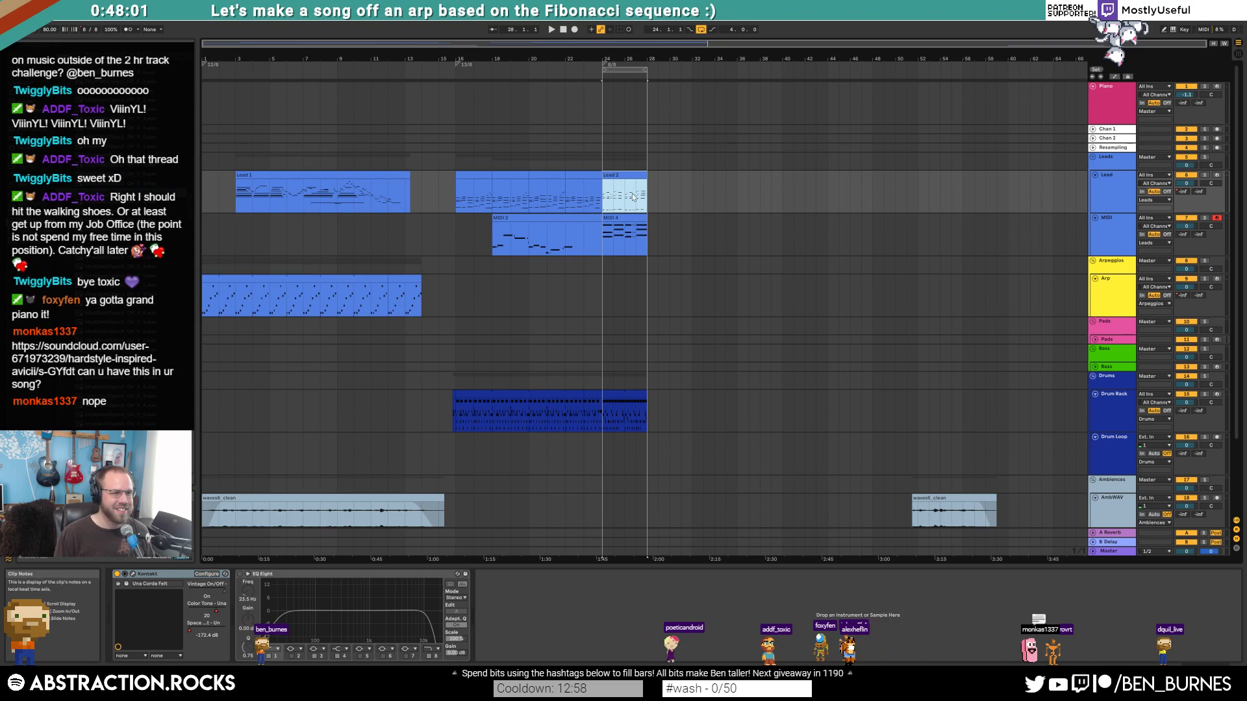
{"action": "key", "text": "ctrl+d"}
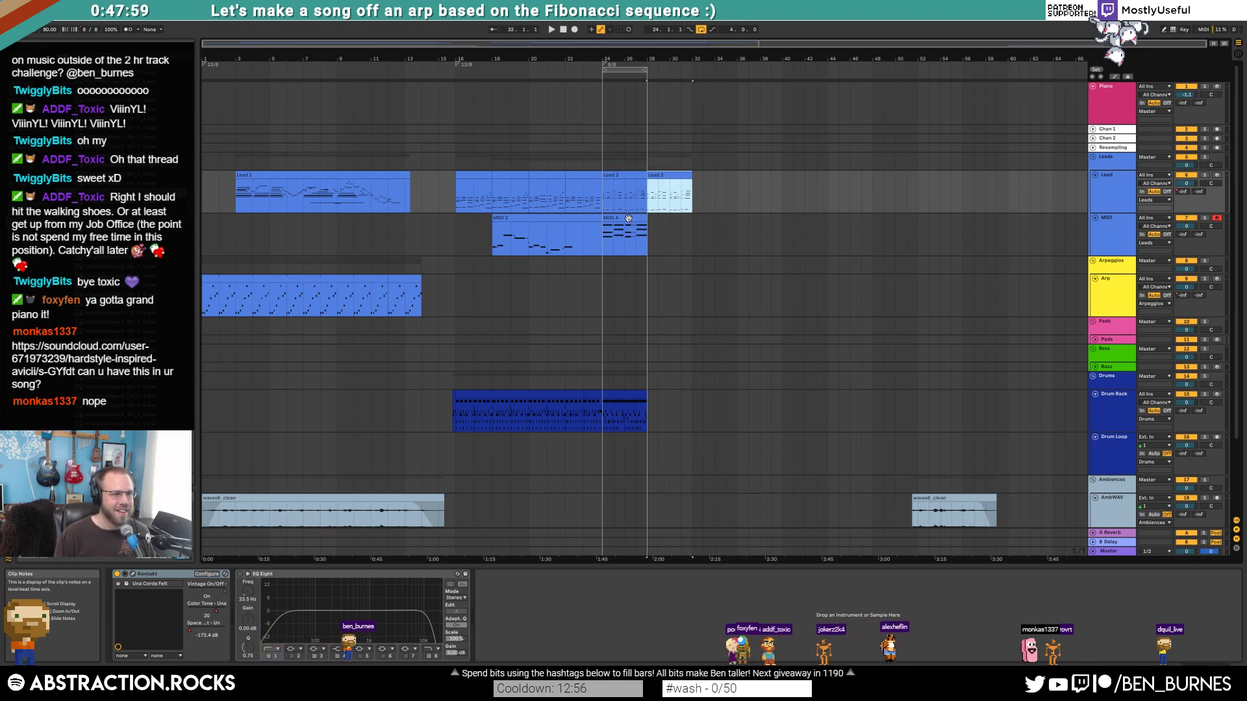
{"action": "left_click", "coordinate": [646, 226]}
{"action": "key", "text": "ctrl+d"}
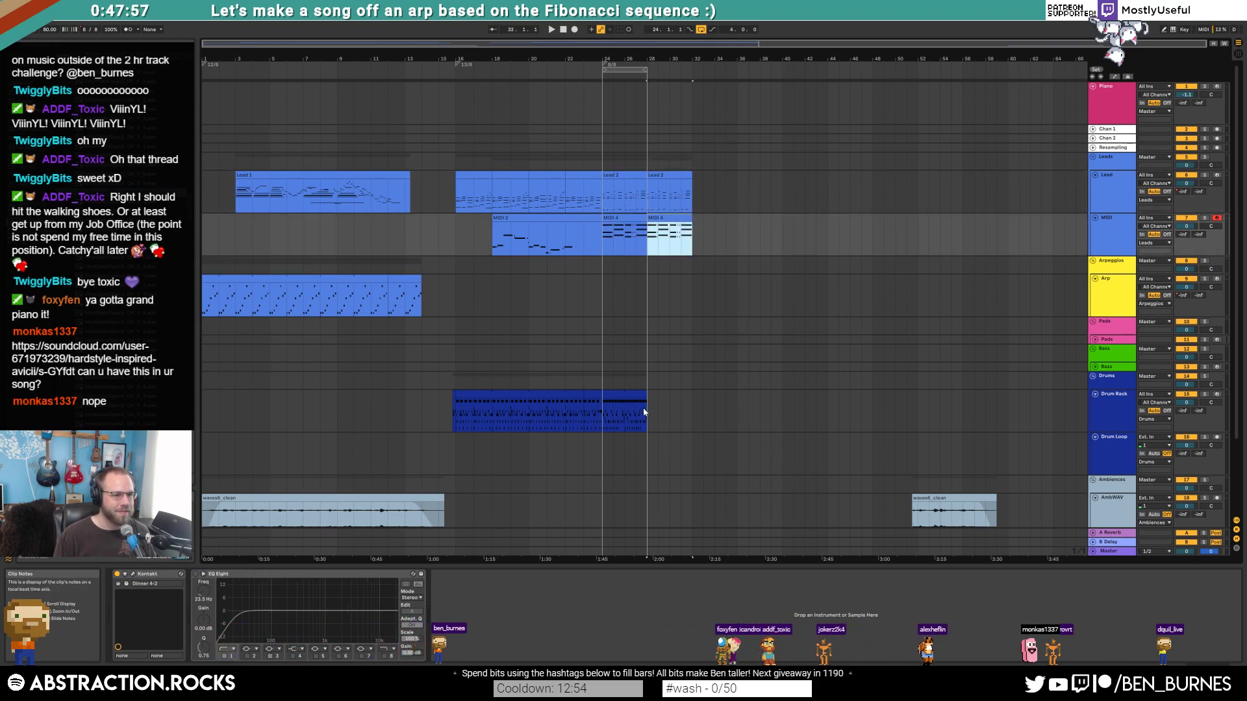
{"action": "left_click_drag", "start_coordinate": [647, 395], "coordinate": [692, 394]}
- Extend the loop to cover bars 24 to 32 and play back the section
{"action": "key", "text": "space"}
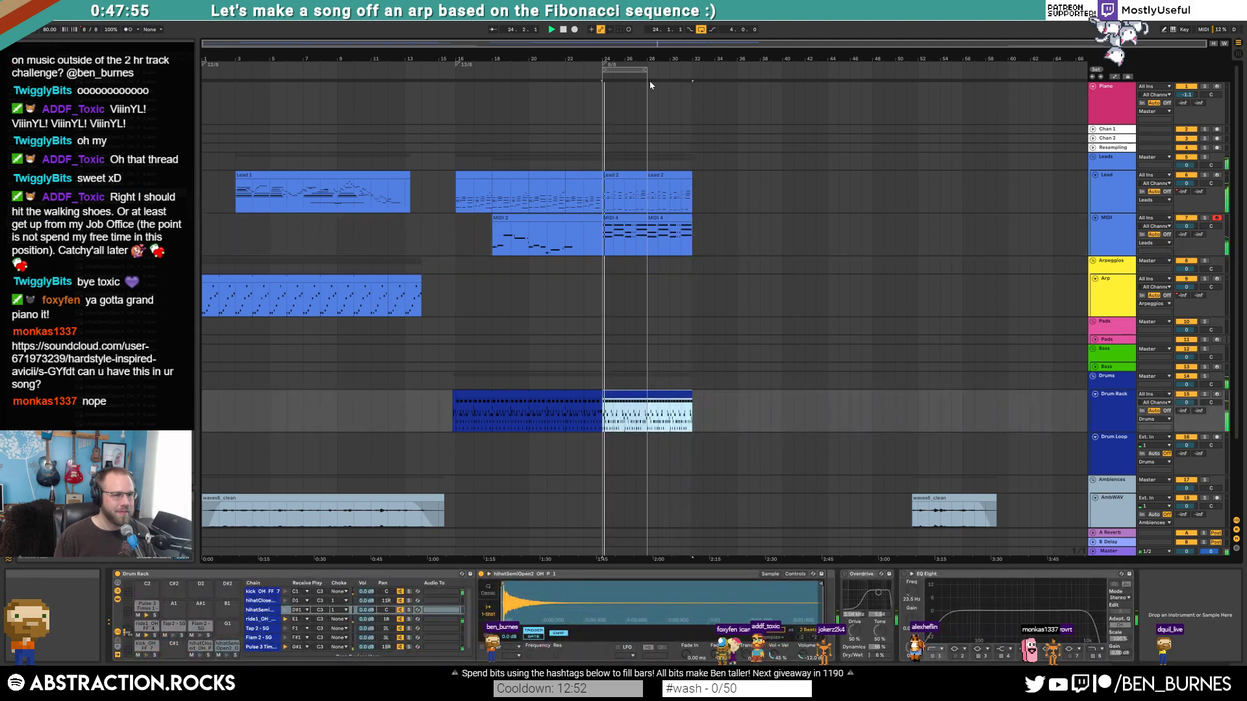
{"action": "left_click_drag", "start_coordinate": [645, 73], "coordinate": [692, 73]}
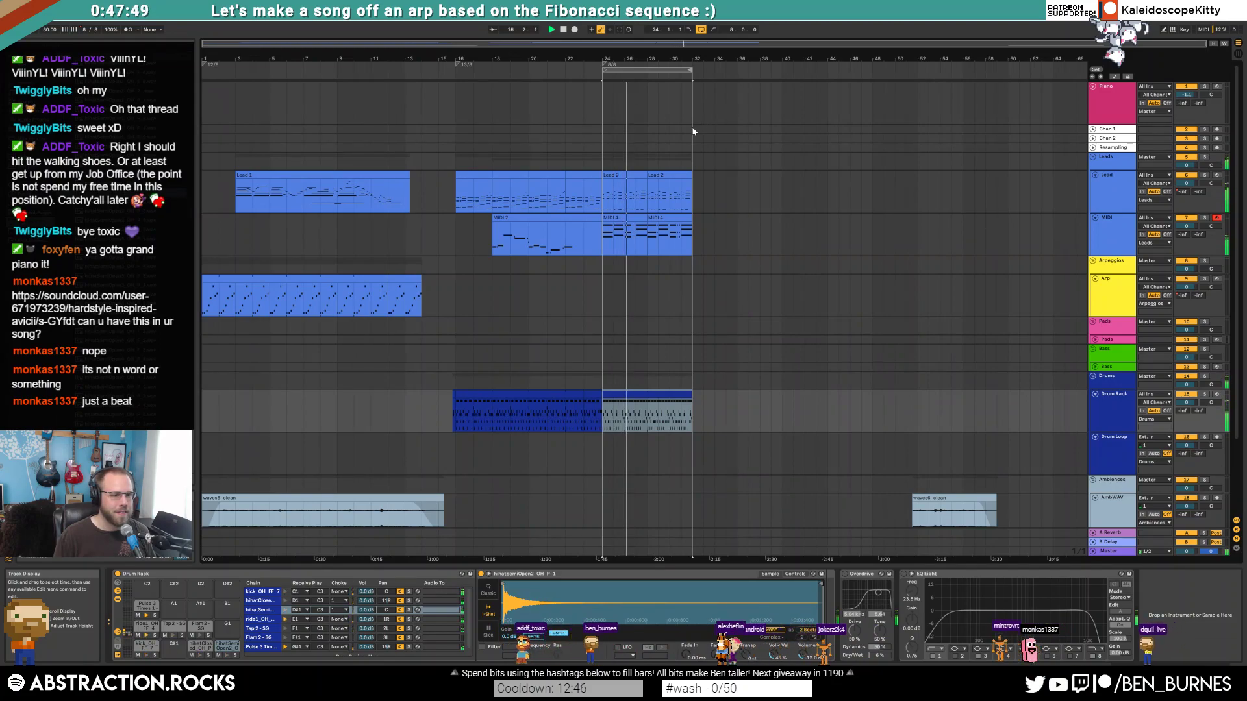
{"action": "left_click", "coordinate": [641, 254]}
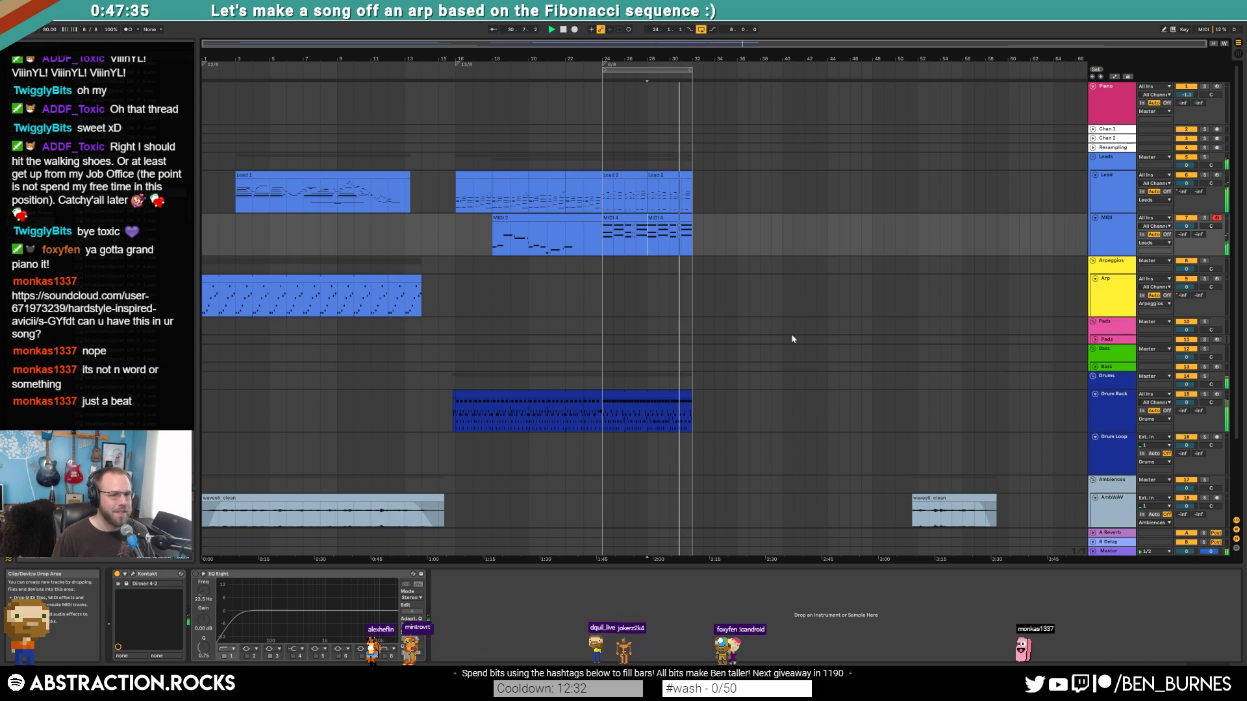
{"action": "left_click", "coordinate": [1116, 454]}
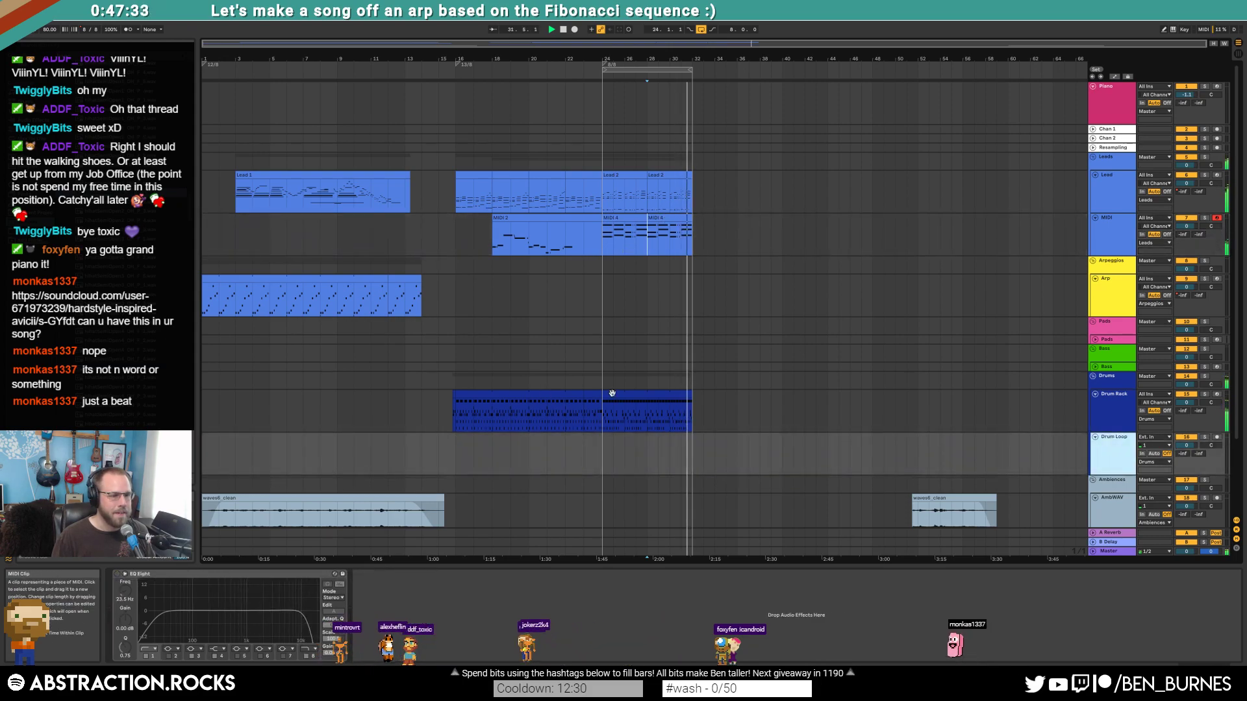
{"action": "key", "text": "space"}
- Consolidate the two Lead clips and the two MIDI clips over bars 24 to 32 into one clip per track
{"action": "left_click", "coordinate": [634, 175]}
{"action": "left_click", "coordinate": [671, 186], "text": "shift"}
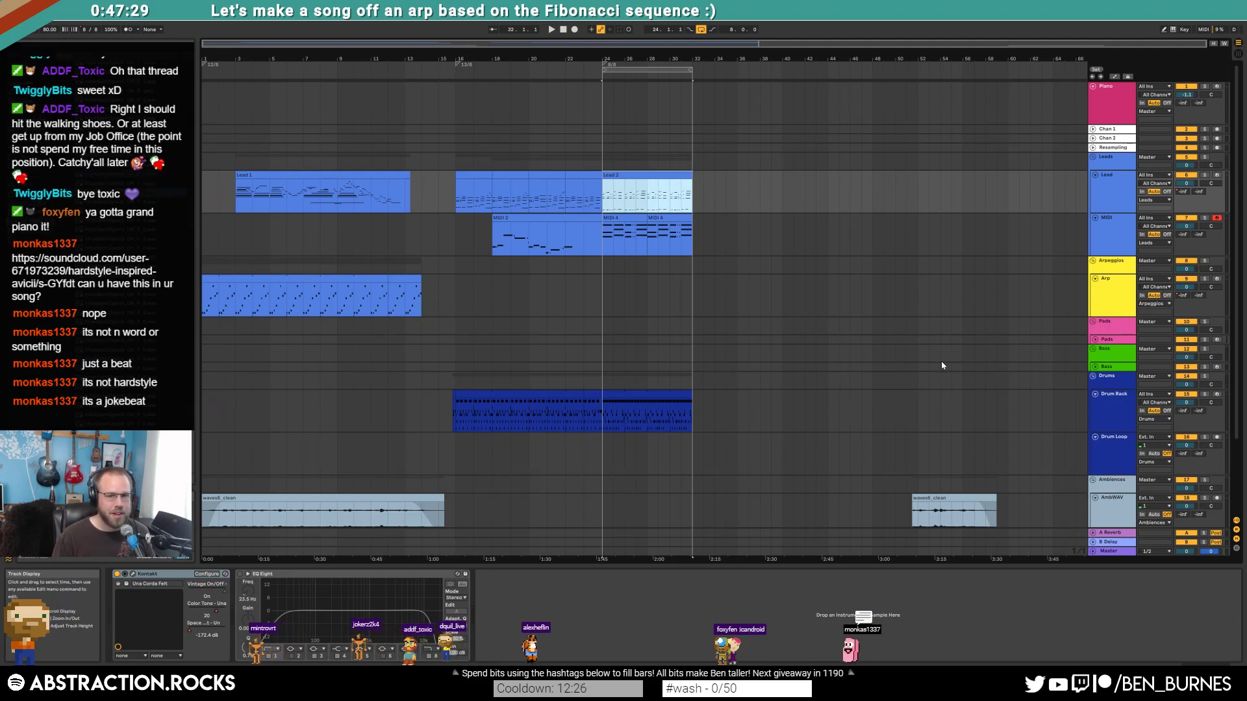
{"action": "scroll", "coordinate": [673, 249], "scroll_direction": "up", "scroll_amount": 3}
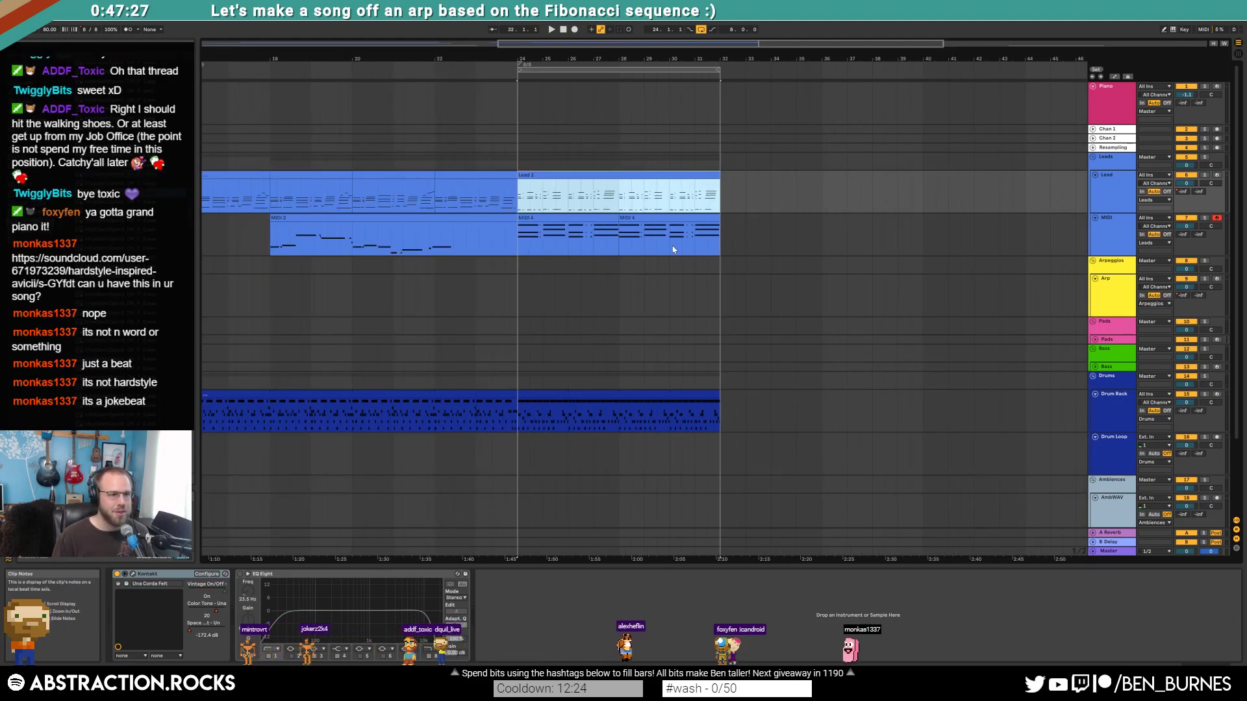
{"action": "left_click", "coordinate": [582, 217]}
{"action": "left_click", "coordinate": [651, 217], "text": "shift"}
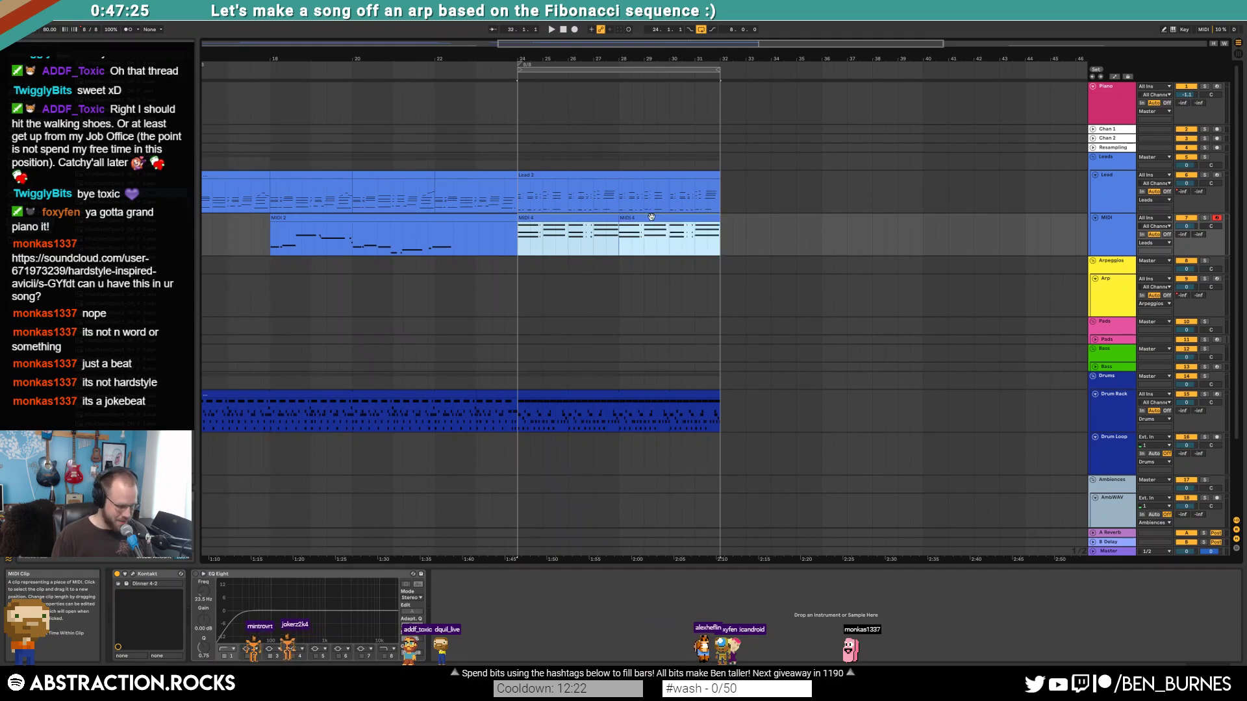
- Open the consolidated Lead 2 clip for note editing, solo the Lead track and play it
{"action": "double_click", "coordinate": [641, 176]}
{"action": "left_click", "coordinate": [1205, 159]}
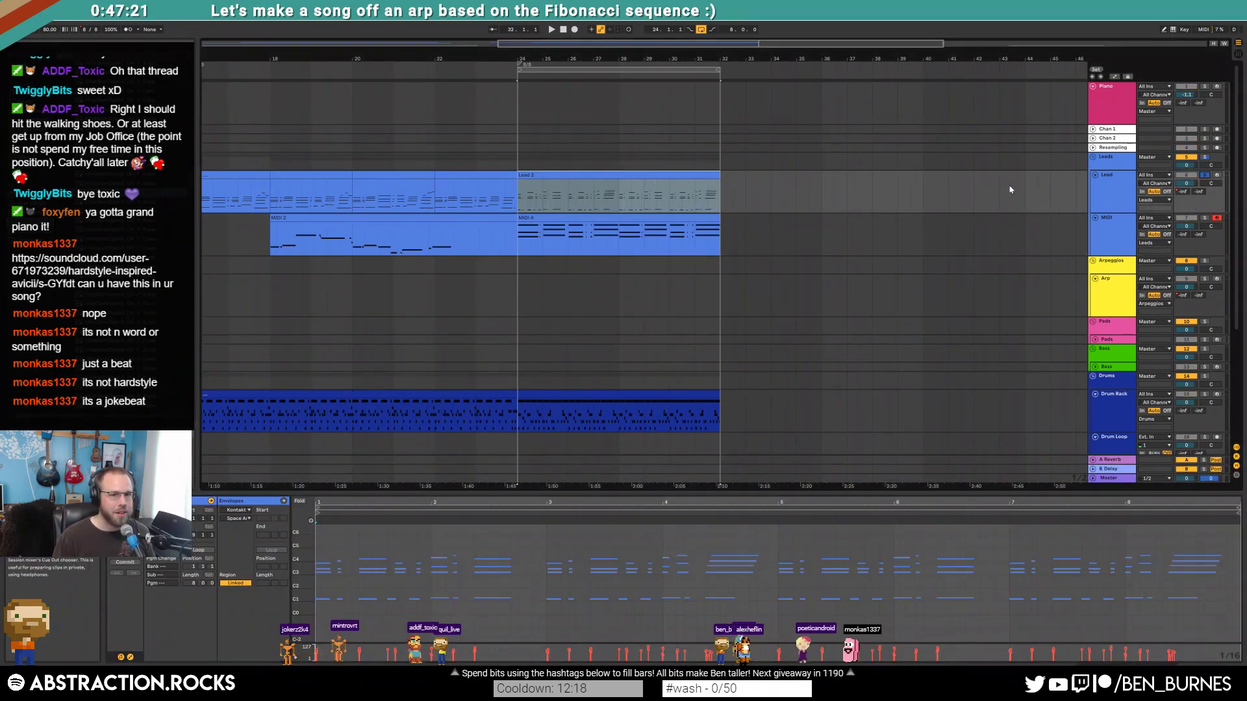
{"action": "left_click", "coordinate": [607, 174]}
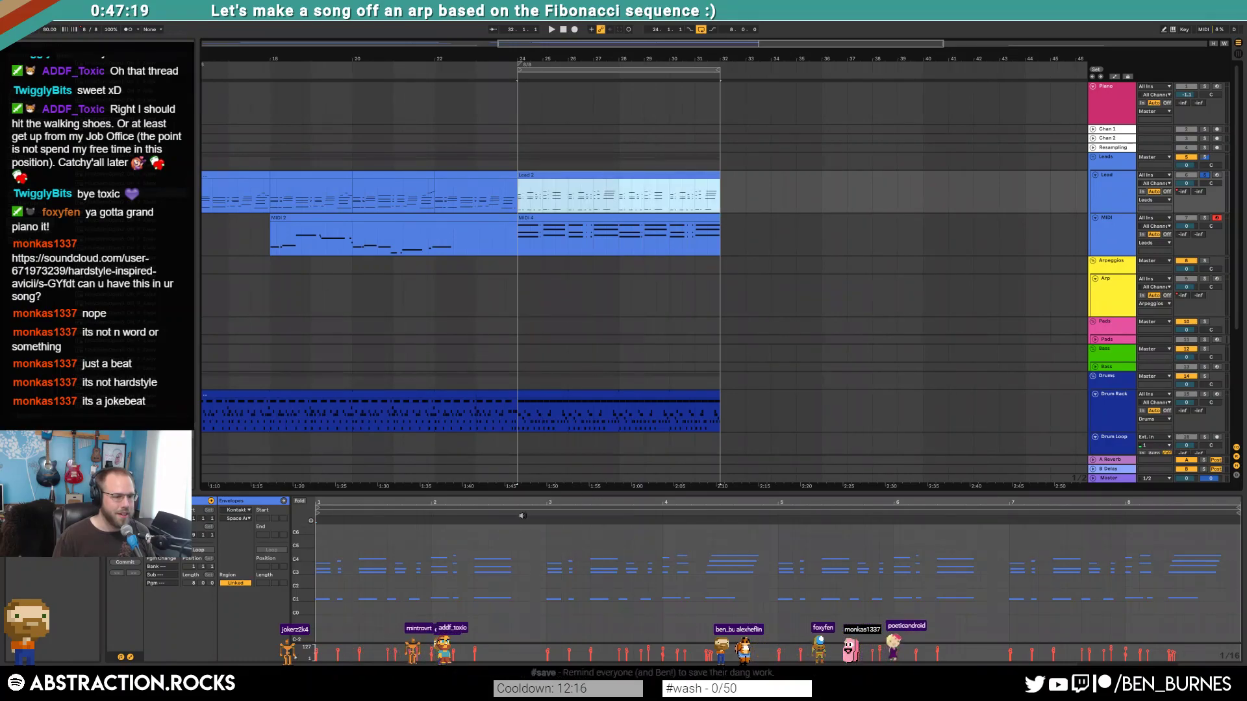
{"action": "left_click", "coordinate": [535, 513]}
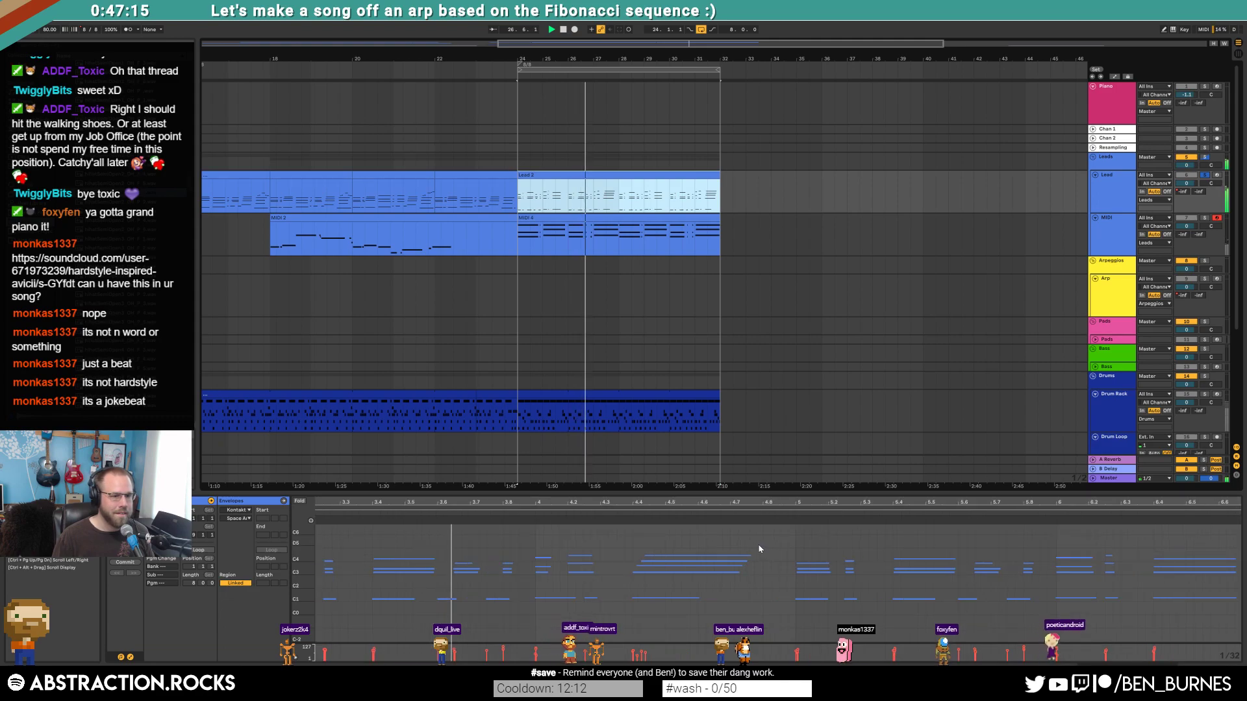
- Adjust the upper notes of the Lead chords in the clip's bars 5 and 6 while auditioning them
{"action": "left_click_drag", "start_coordinate": [761, 503], "coordinate": [729, 532]}
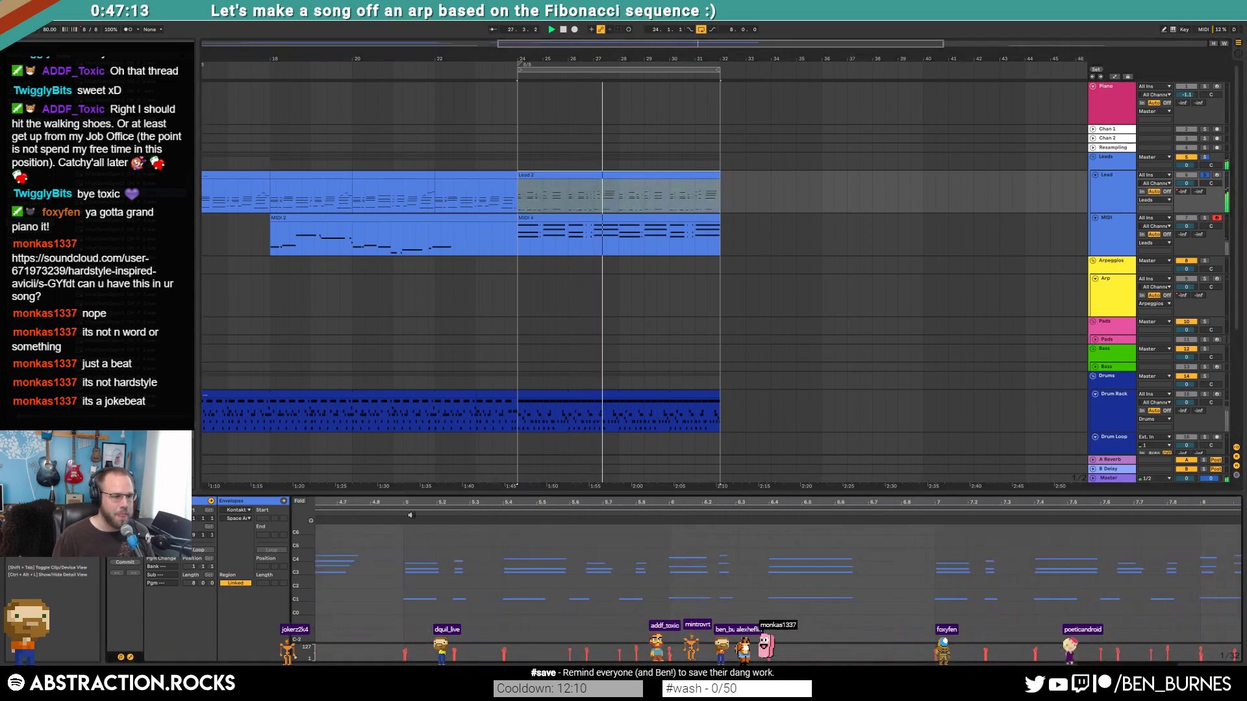
{"action": "left_click_drag", "start_coordinate": [298, 551], "coordinate": [323, 548]}
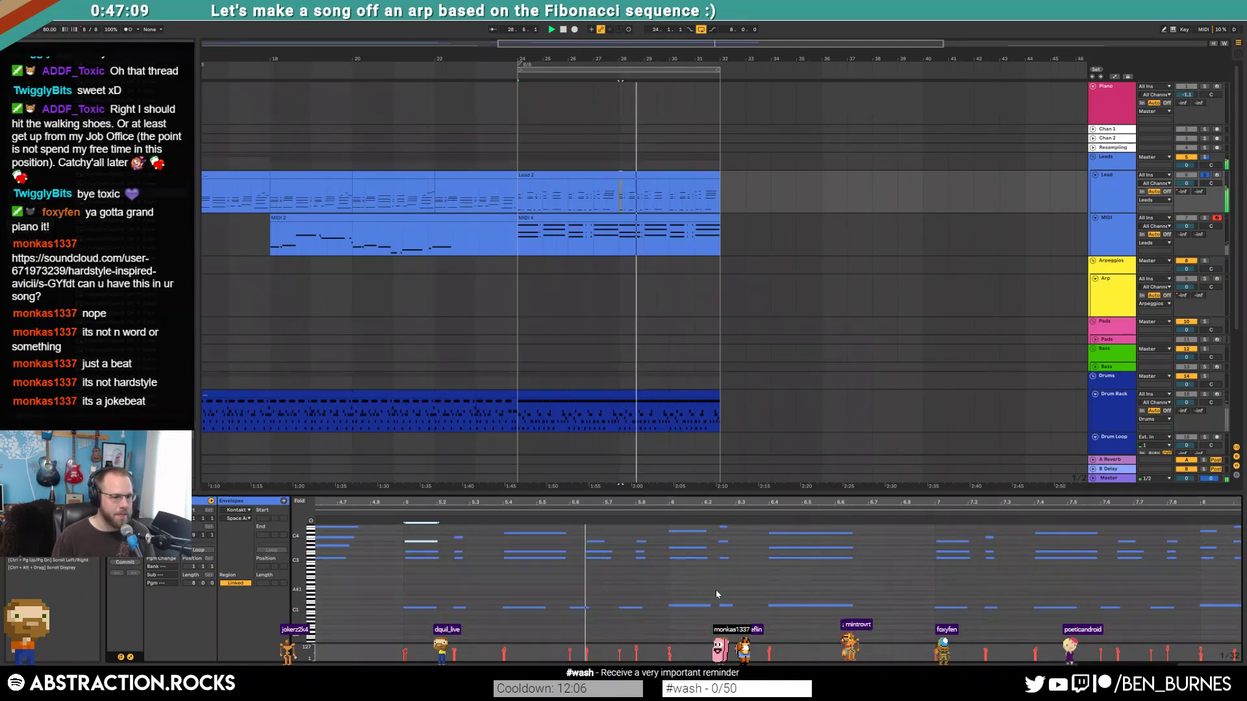
{"action": "scroll", "coordinate": [716, 590], "scroll_direction": "up", "scroll_amount": 1}
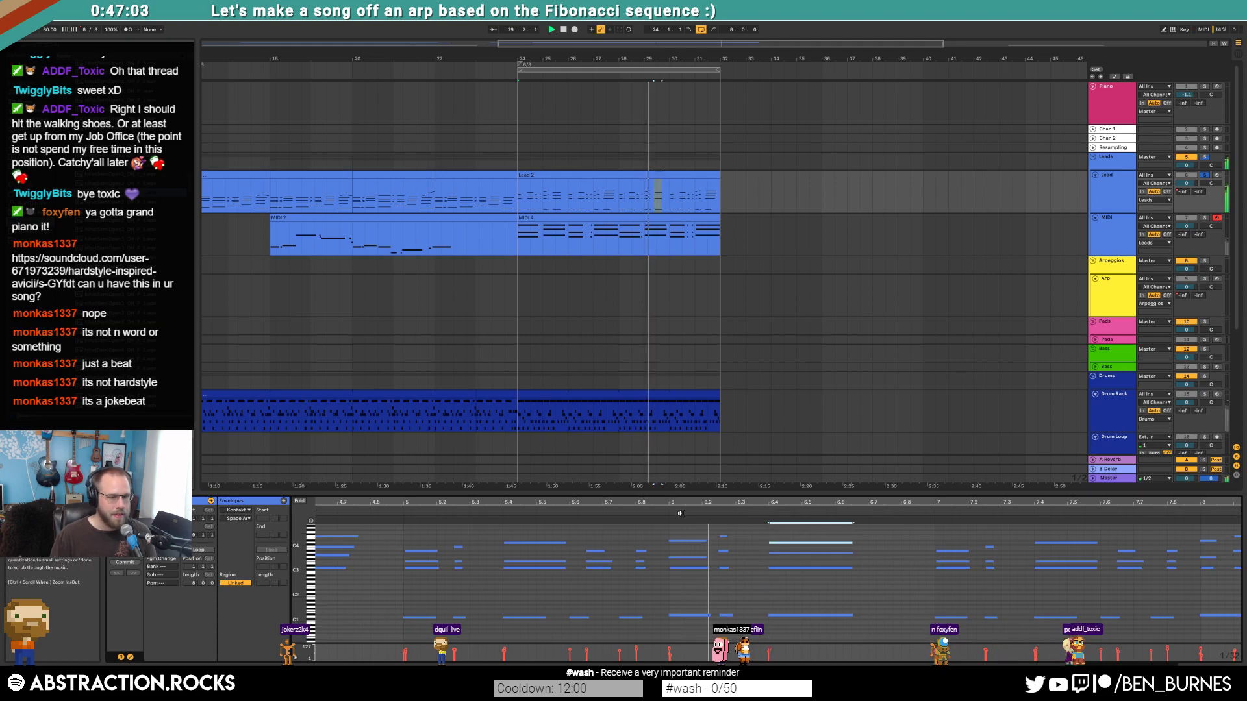
{"action": "key", "text": "space"}
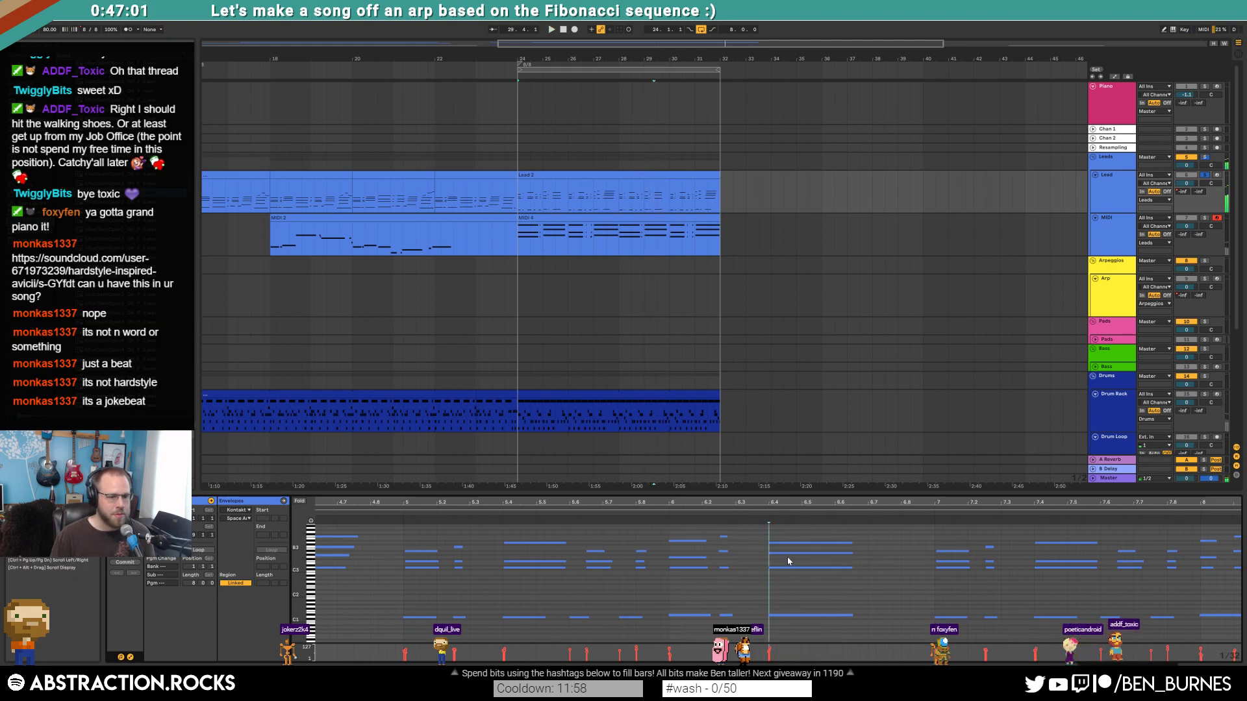
{"action": "left_click", "coordinate": [781, 551]}
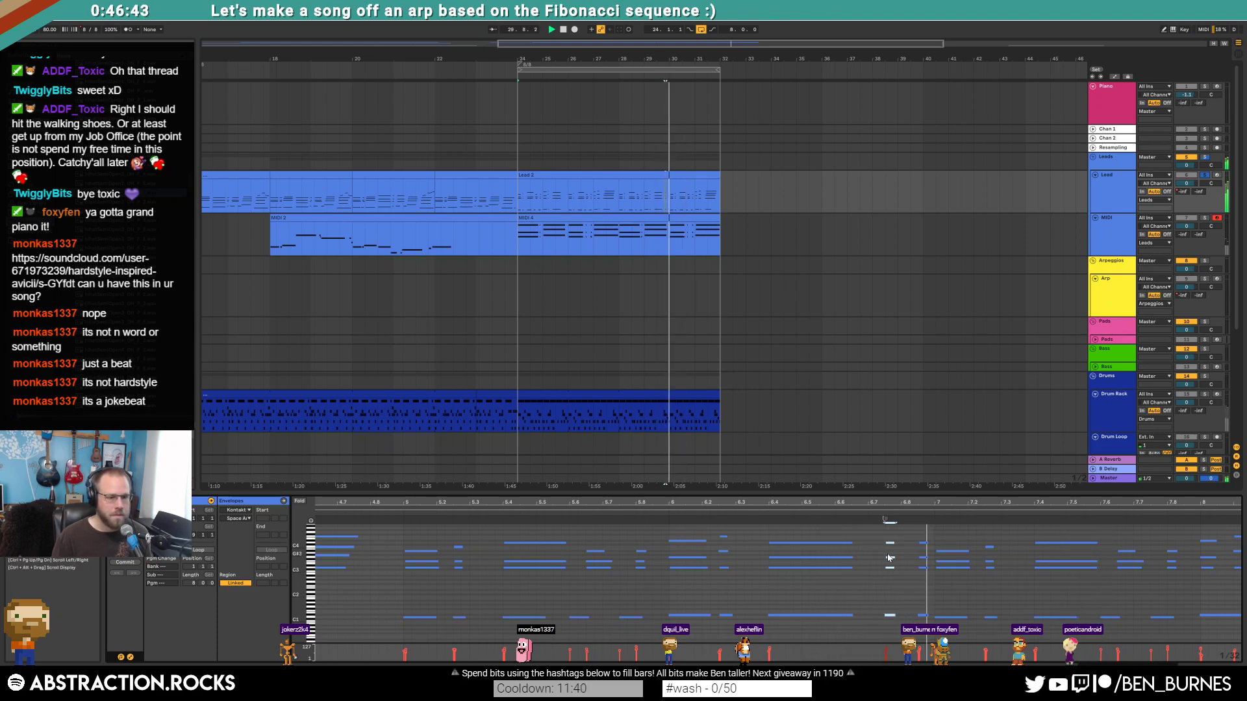
- Add a short high passing note before the held chord in the clip's bar 7 and play it back
{"action": "left_click_drag", "start_coordinate": [983, 503], "coordinate": [742, 503]}
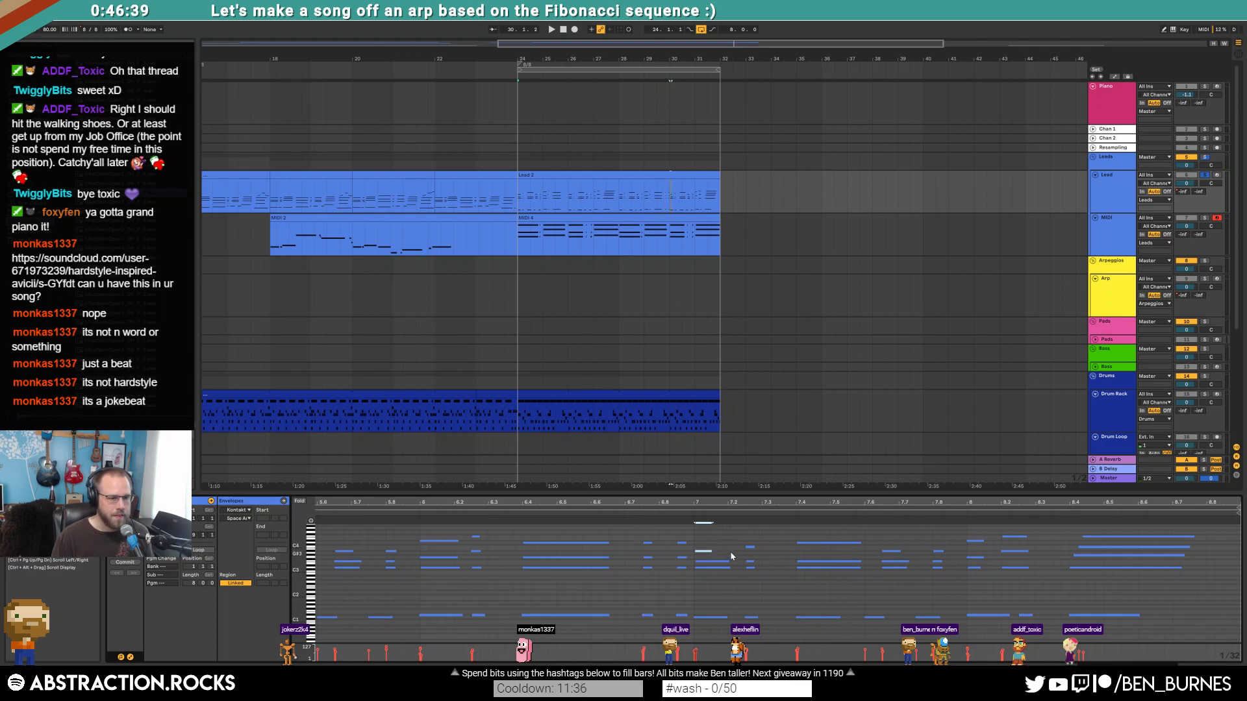
{"action": "double_click", "coordinate": [782, 546]}
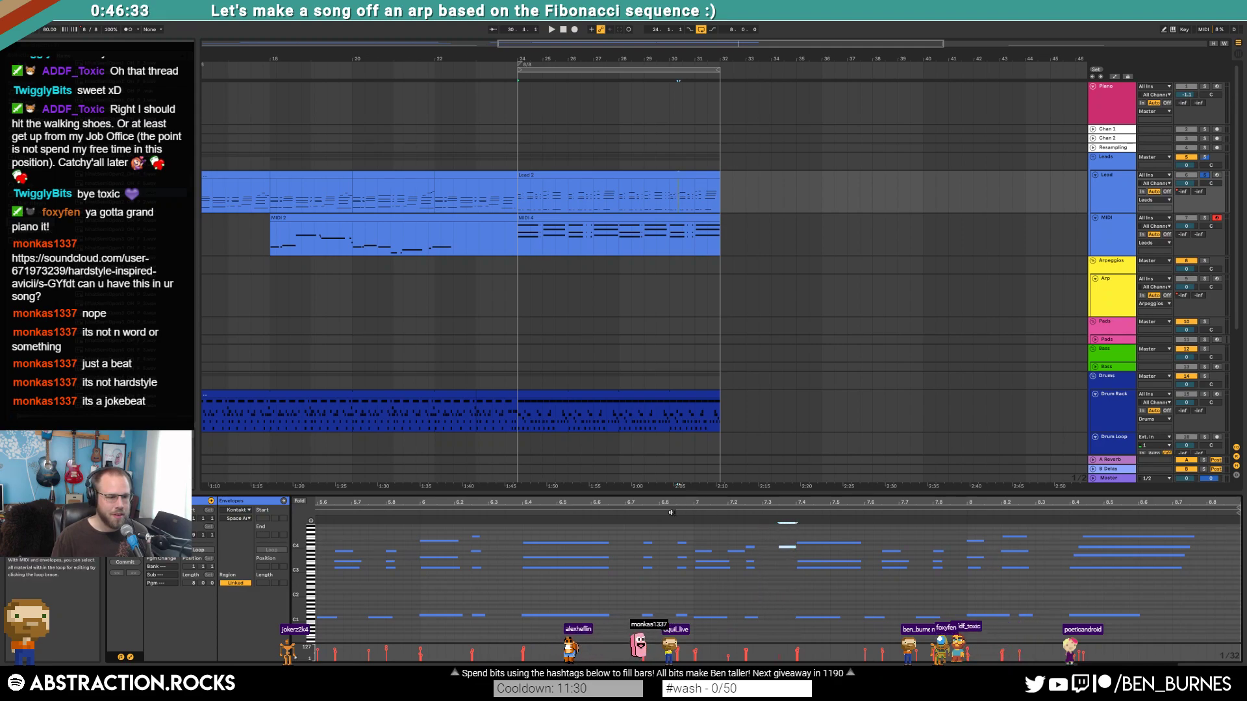
{"action": "key", "text": "space"}
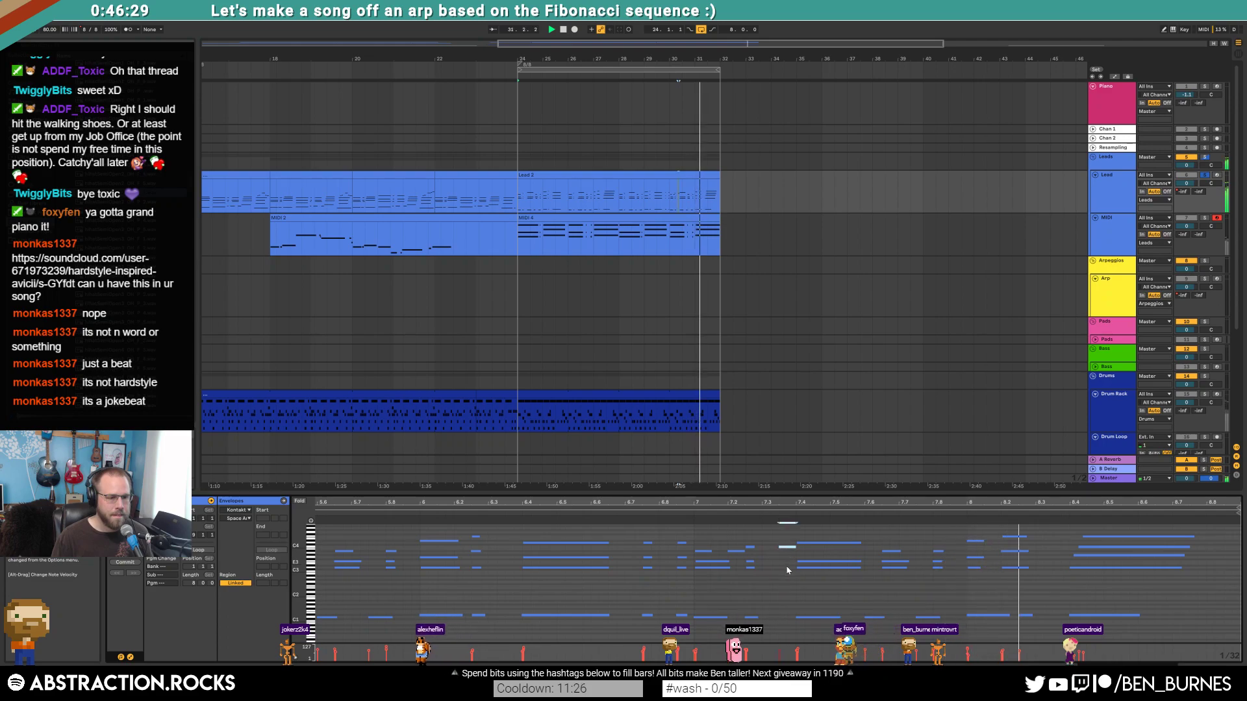
{"action": "left_click", "coordinate": [787, 570]}
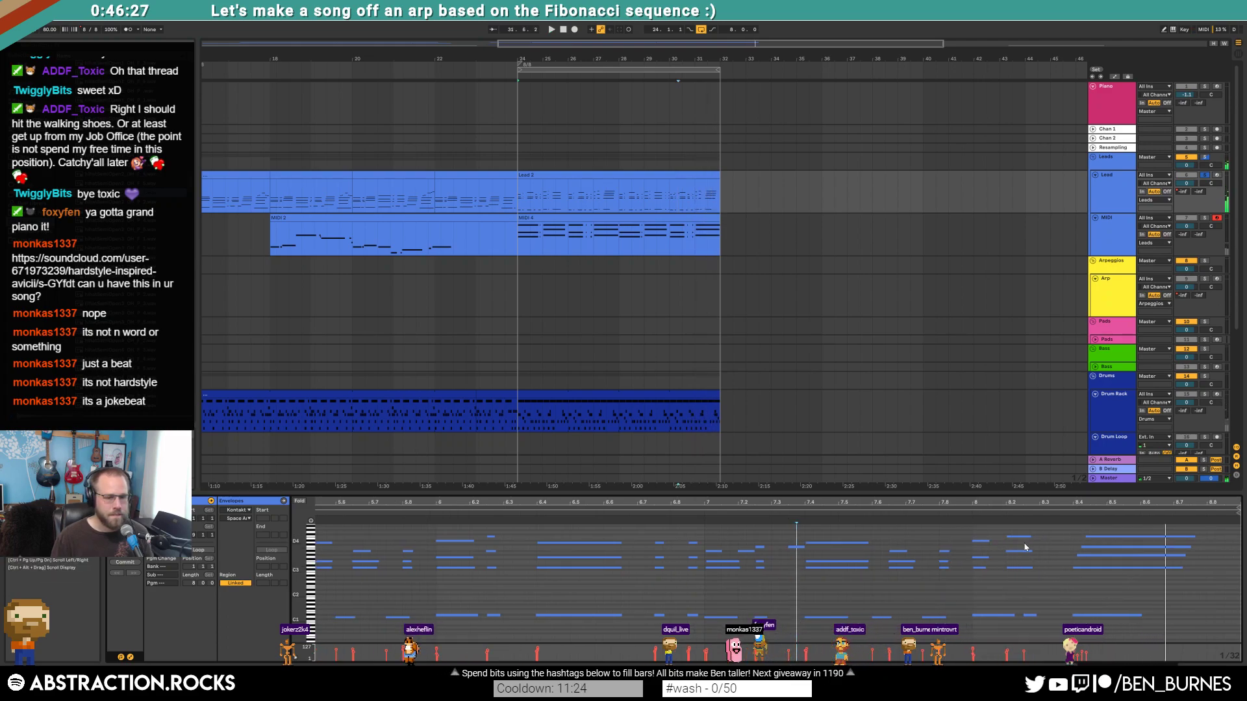
- Revoice the final held chord of the Lead 2 clip by shifting its upper notes upward, auditioning the changes
{"action": "key", "text": "space"}
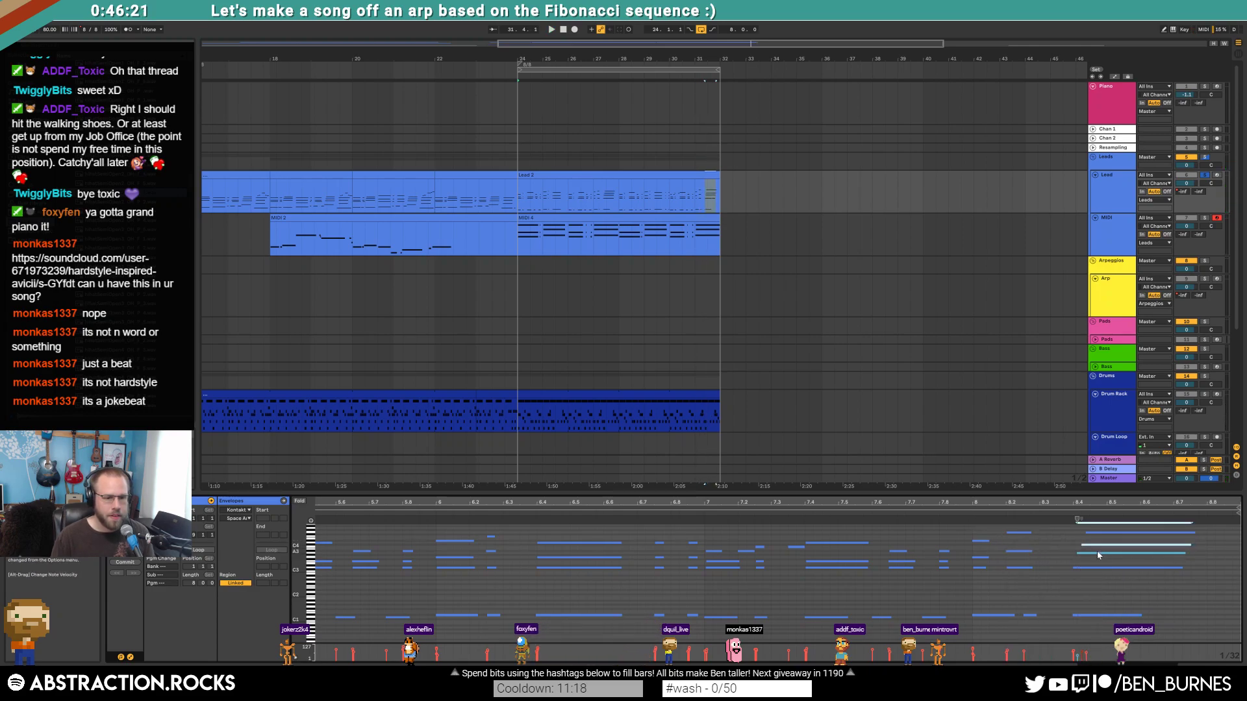
{"action": "key", "text": "space"}
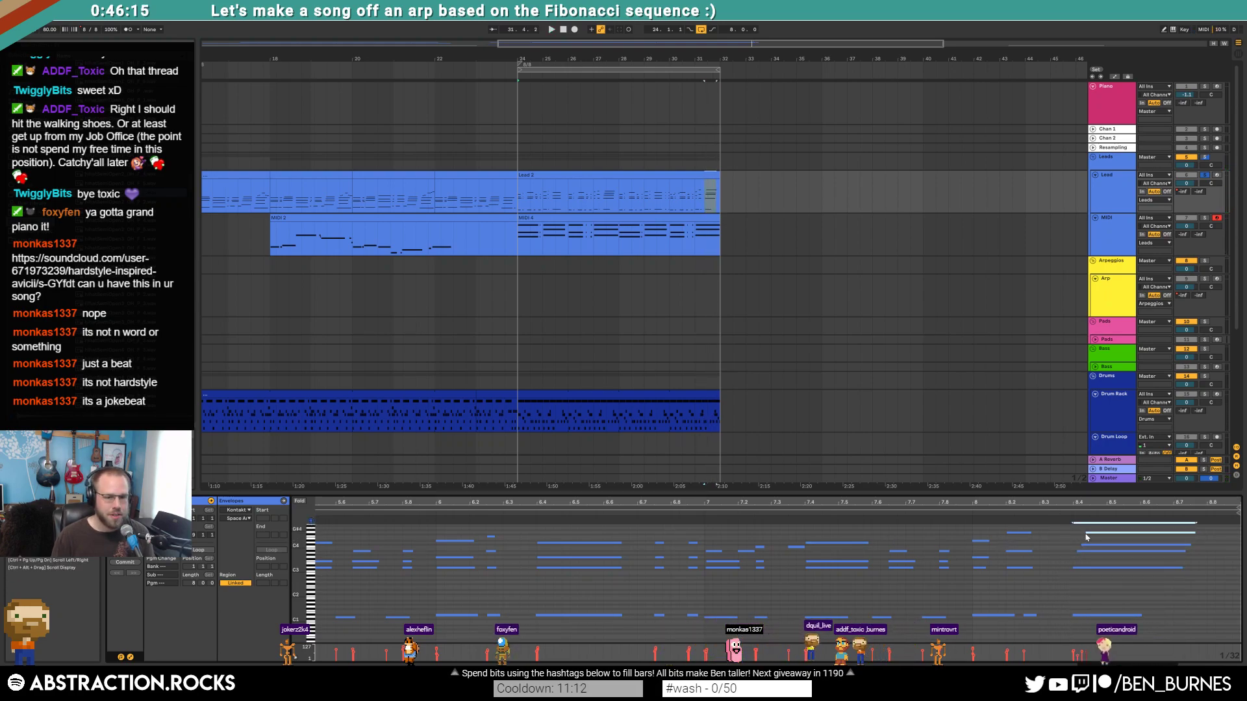
{"action": "left_click_drag", "start_coordinate": [1088, 545], "coordinate": [1089, 546]}
{"action": "key", "text": "Up"}
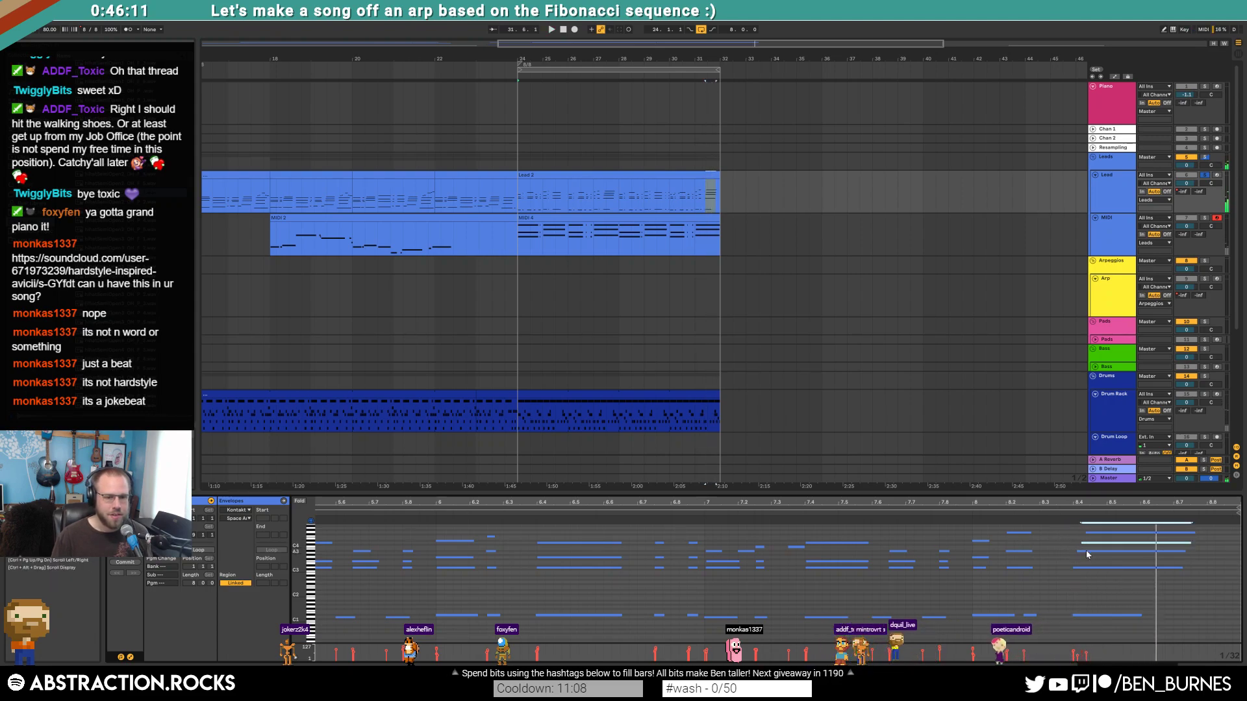
{"action": "left_click_drag", "start_coordinate": [1068, 588], "coordinate": [1122, 530]}
{"action": "key", "text": "space"}
{"action": "left_click", "coordinate": [1096, 615]}
{"action": "left_click", "coordinate": [1100, 596]}
{"action": "key", "text": "space"}
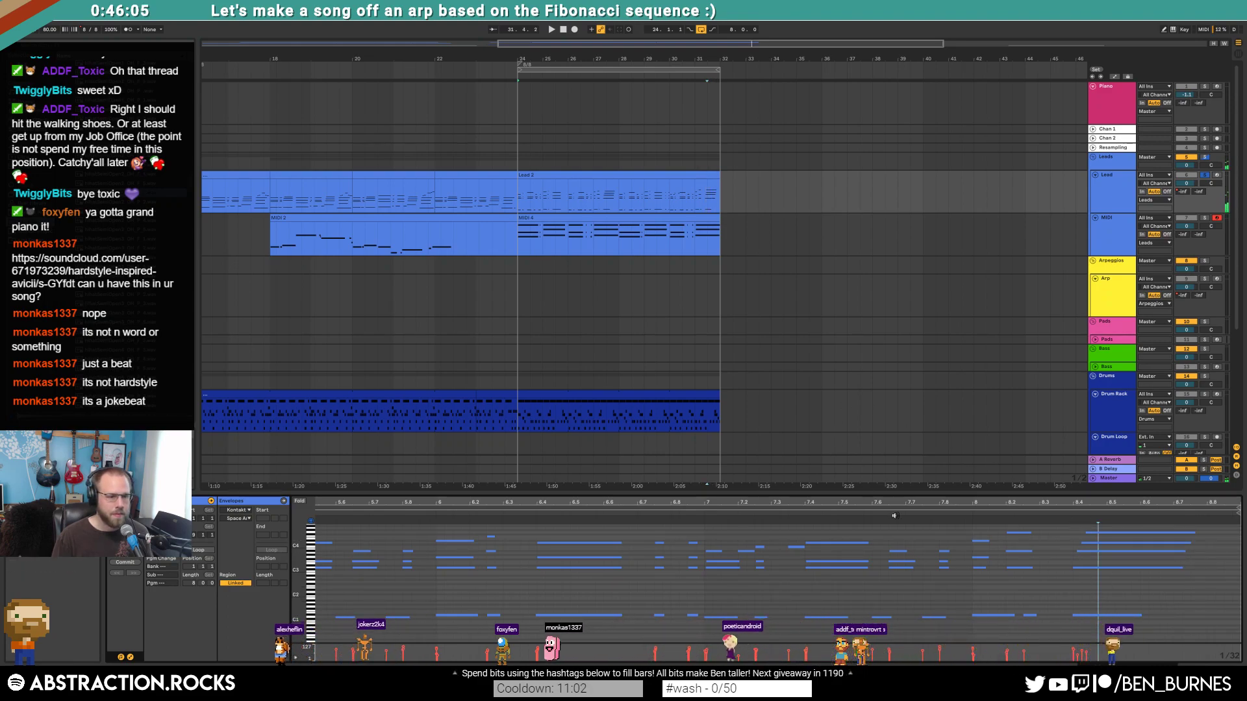
- Unsolo the Lead track and play the full arrangement from just before bar 24
{"action": "double_click", "coordinate": [1096, 501]}
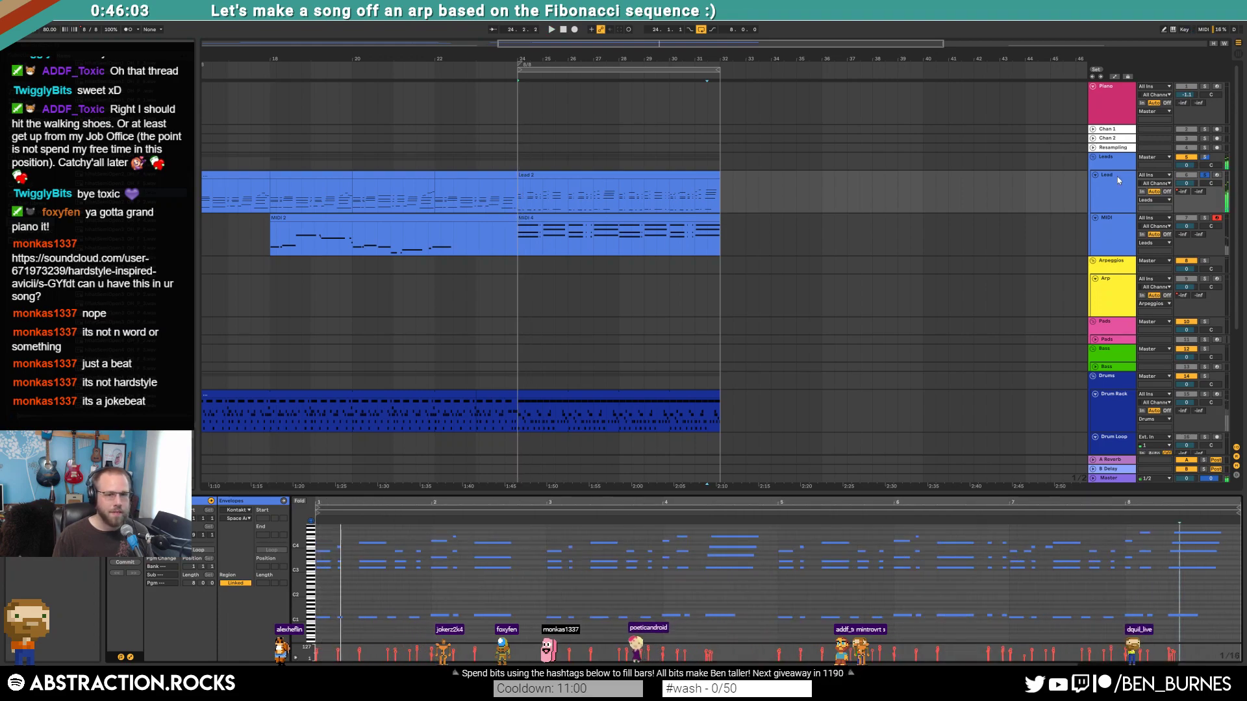
{"action": "left_click", "coordinate": [1204, 175]}
{"action": "left_click", "coordinate": [474, 422]}
{"action": "key", "text": "space"}
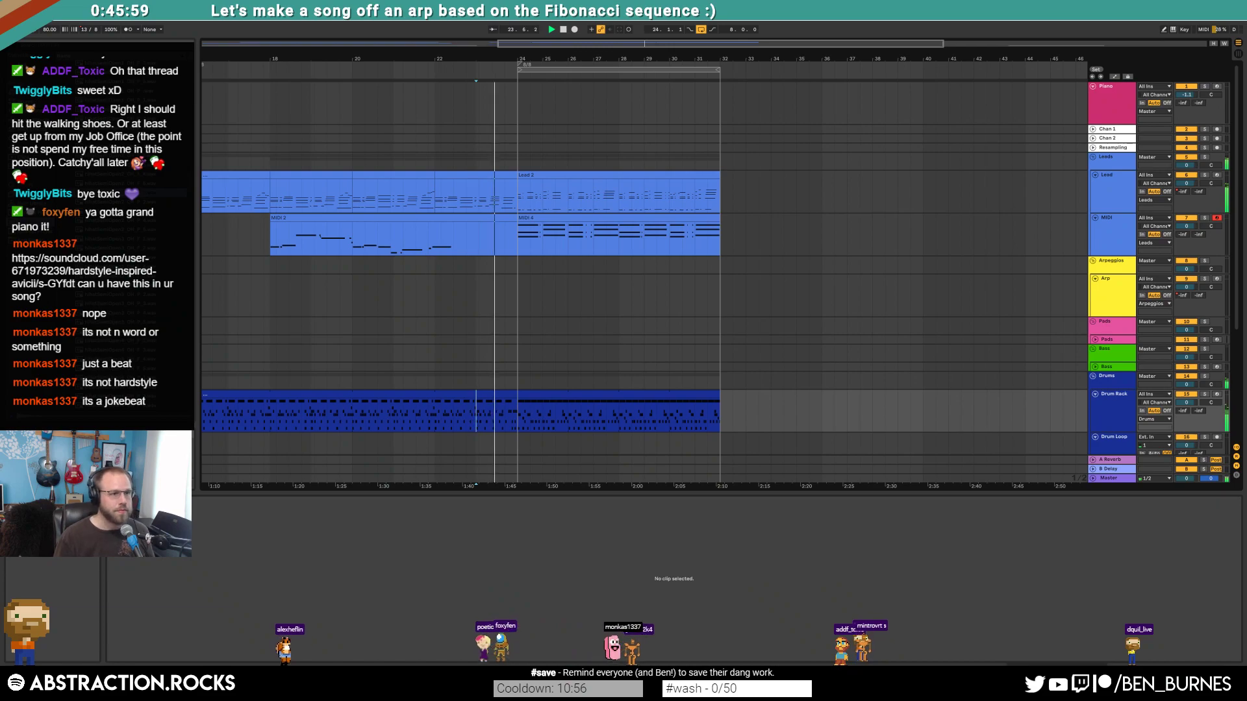
- Open the MIDI 4 clip over bars 24 to 32 and select all its notes
{"action": "left_click_drag", "start_coordinate": [574, 42], "coordinate": [565, 13]}
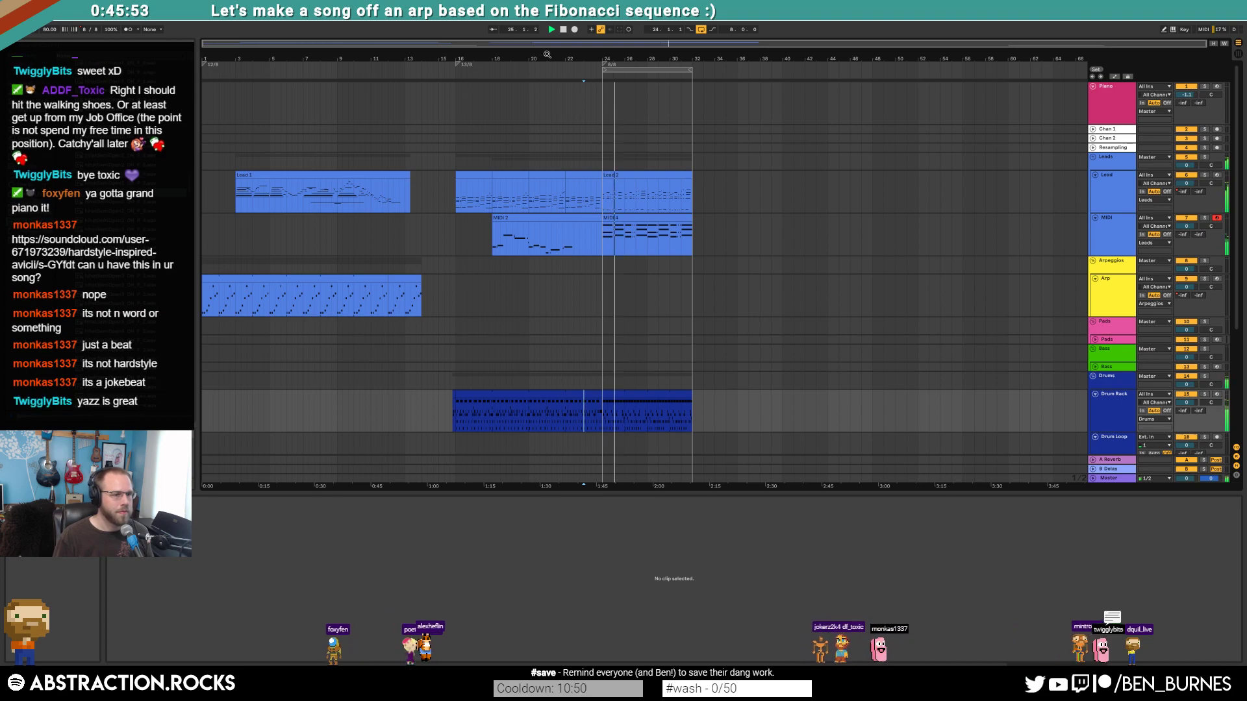
{"action": "left_click", "coordinate": [657, 218]}
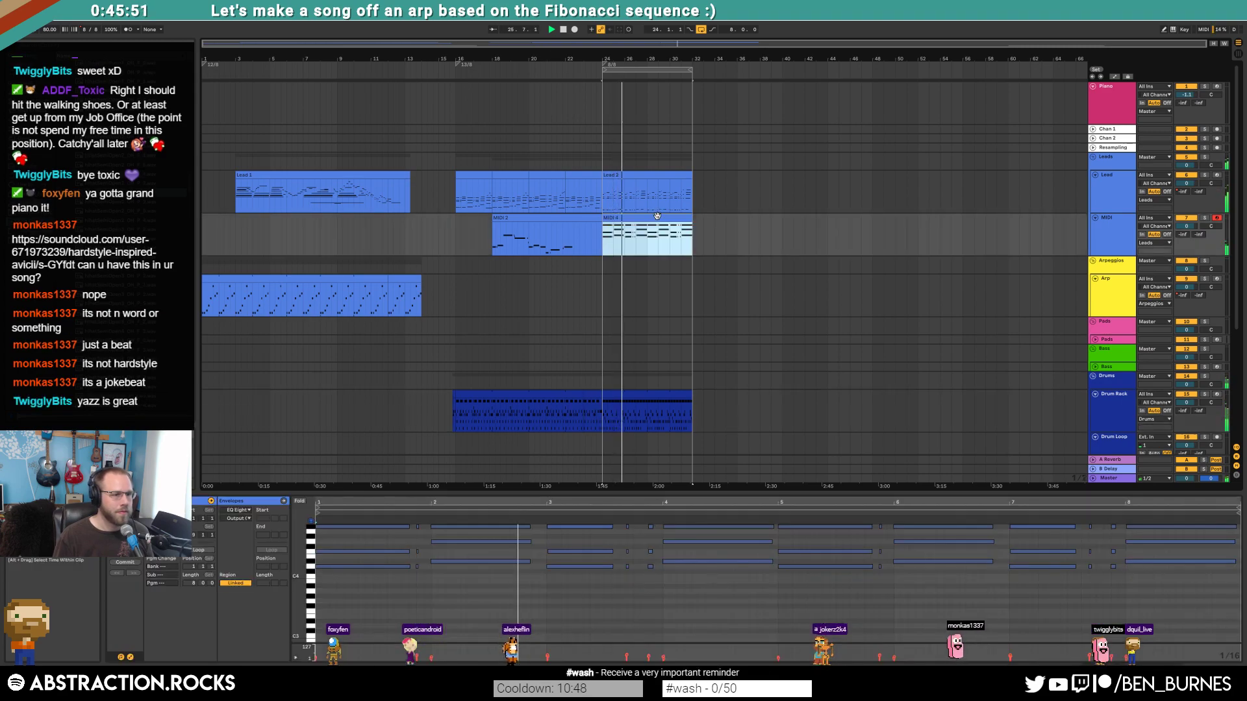
{"action": "left_click", "coordinate": [523, 556]}
{"action": "key", "text": "ctrl+a"}
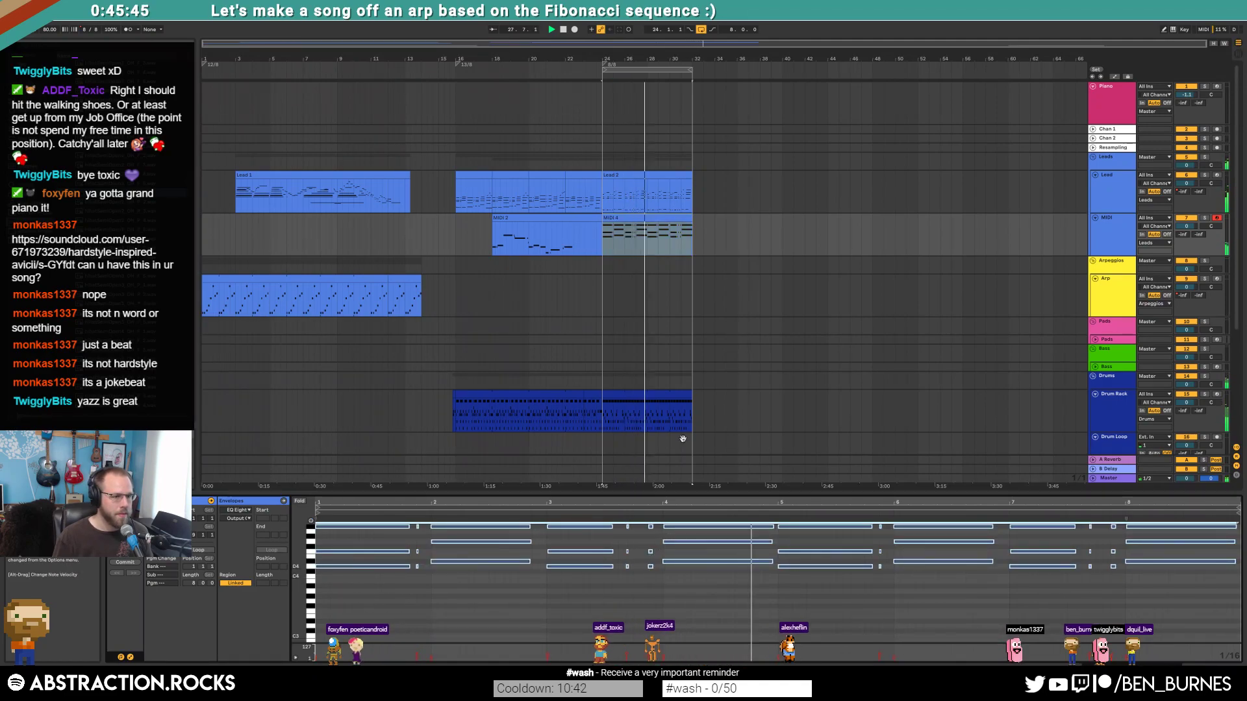
- Add a high sustained note partway through the long chord ending the Lead 2 clip's bar 4 and listen to it
{"action": "left_click", "coordinate": [651, 178]}
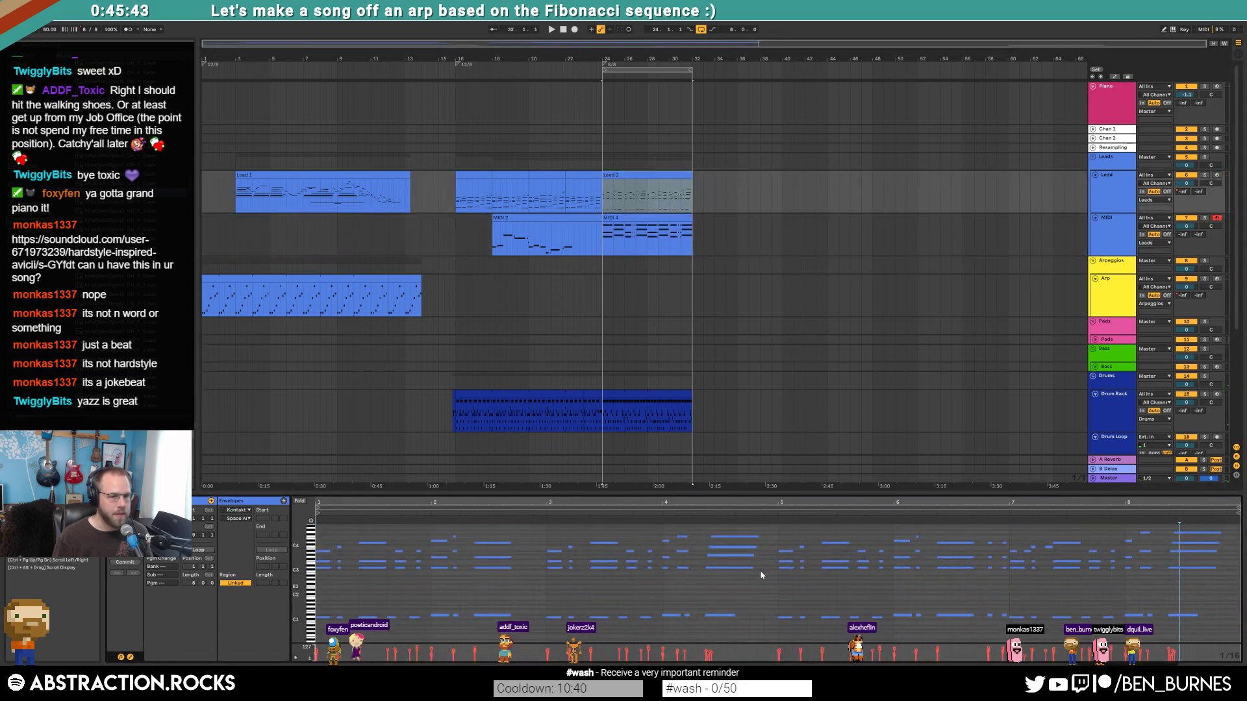
{"action": "left_click", "coordinate": [521, 519]}
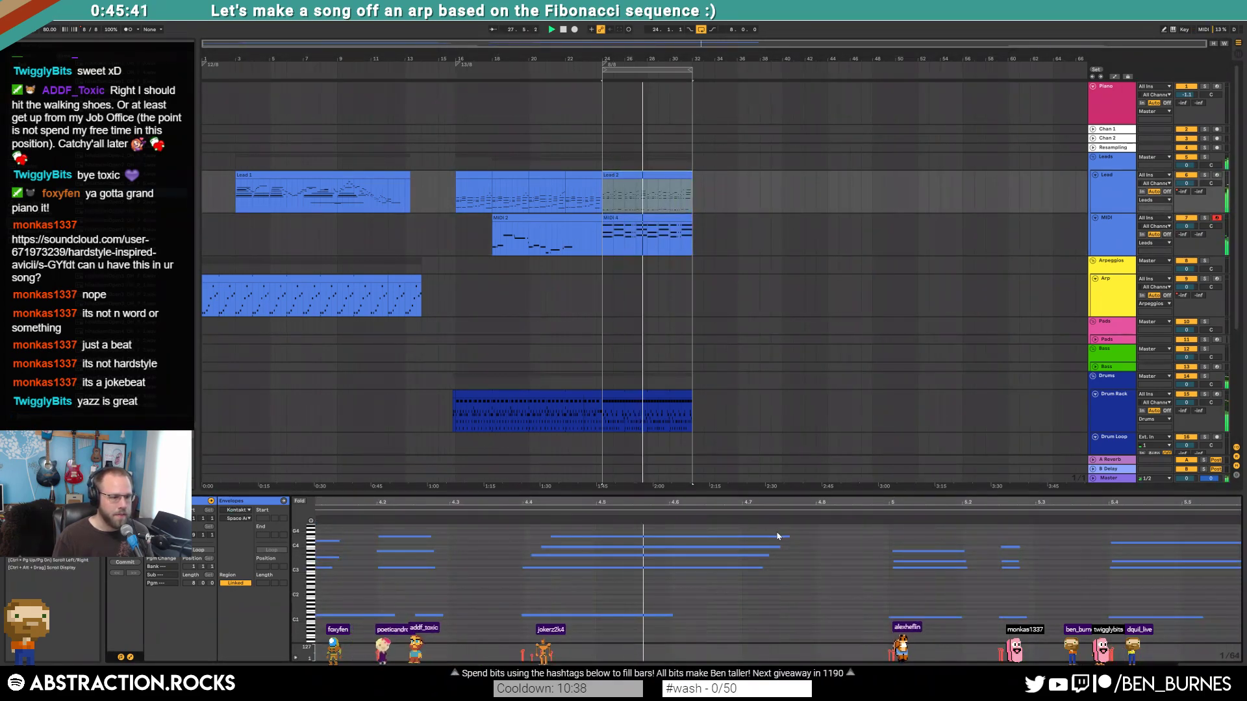
{"action": "mouse_move", "coordinate": [788, 539]}
{"action": "left_mouse_down"}
{"action": "mouse_move", "coordinate": [724, 542]}
{"action": "mouse_move", "coordinate": [797, 539]}
{"action": "left_mouse_up"}
{"action": "key", "text": "space"}
{"action": "left_click", "coordinate": [798, 536]}
{"action": "double_click", "coordinate": [674, 539]}
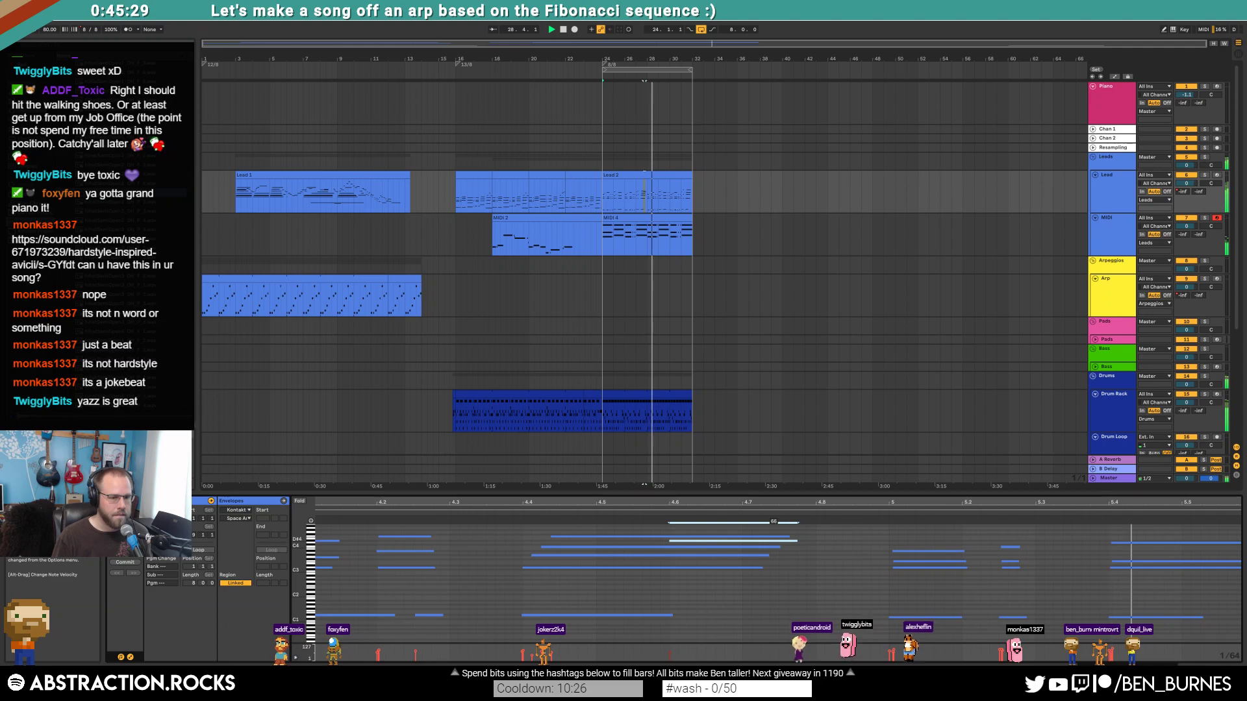
{"action": "scroll", "coordinate": [817, 537], "scroll_direction": "down", "scroll_amount": 6}
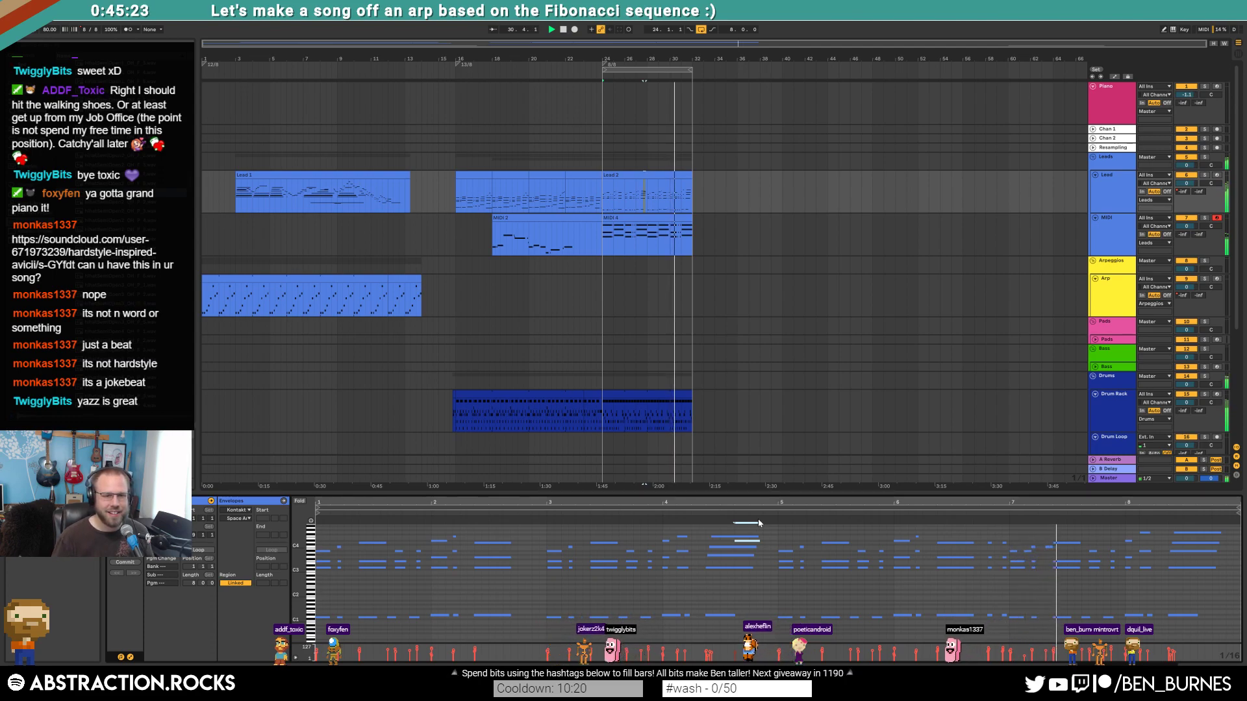
{"action": "left_click", "coordinate": [1048, 547]}
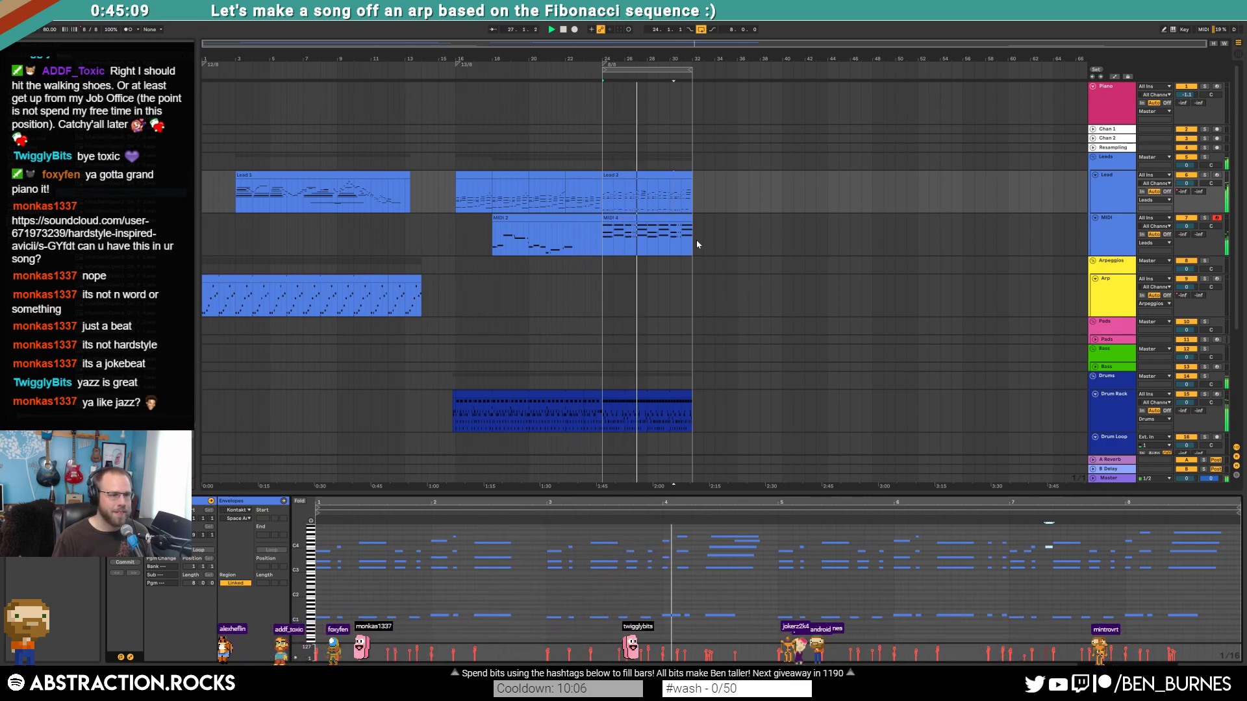
- Stop playback, return to the start of the song and play it from the beginning
{"action": "left_click", "coordinate": [558, 31]}
{"action": "left_click", "coordinate": [562, 29]}
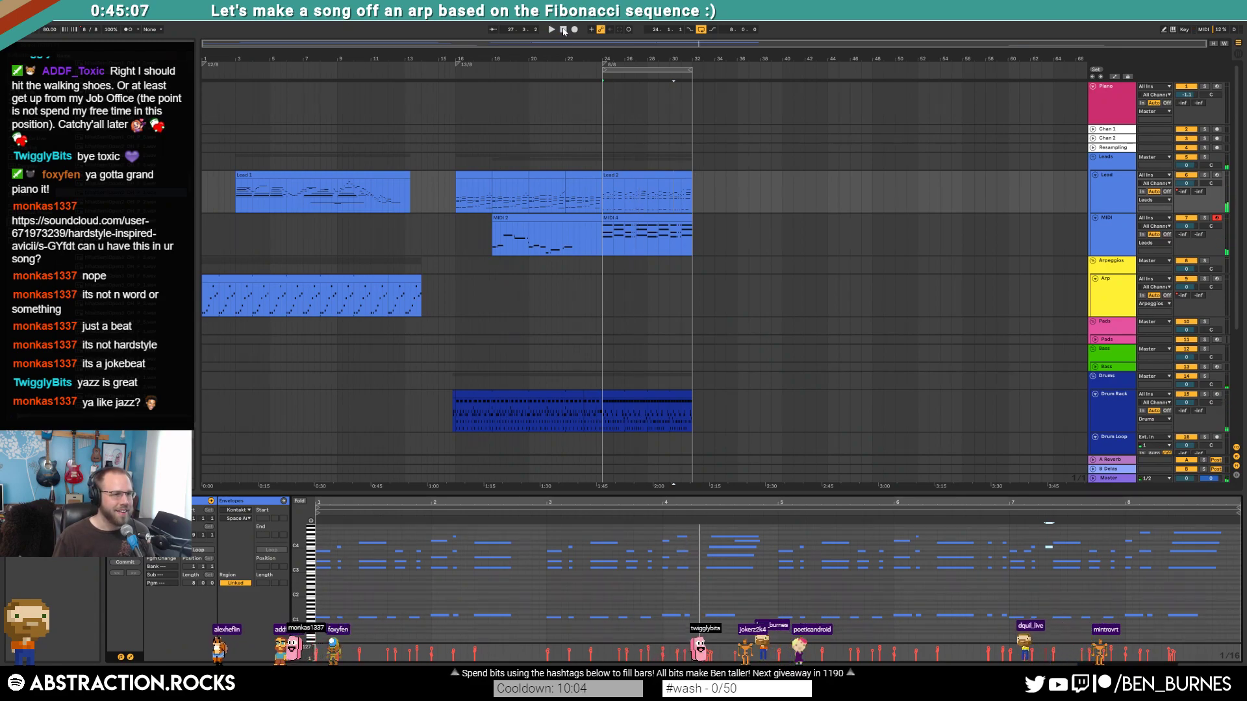
{"action": "left_click", "coordinate": [564, 30]}
{"action": "key", "text": "space"}
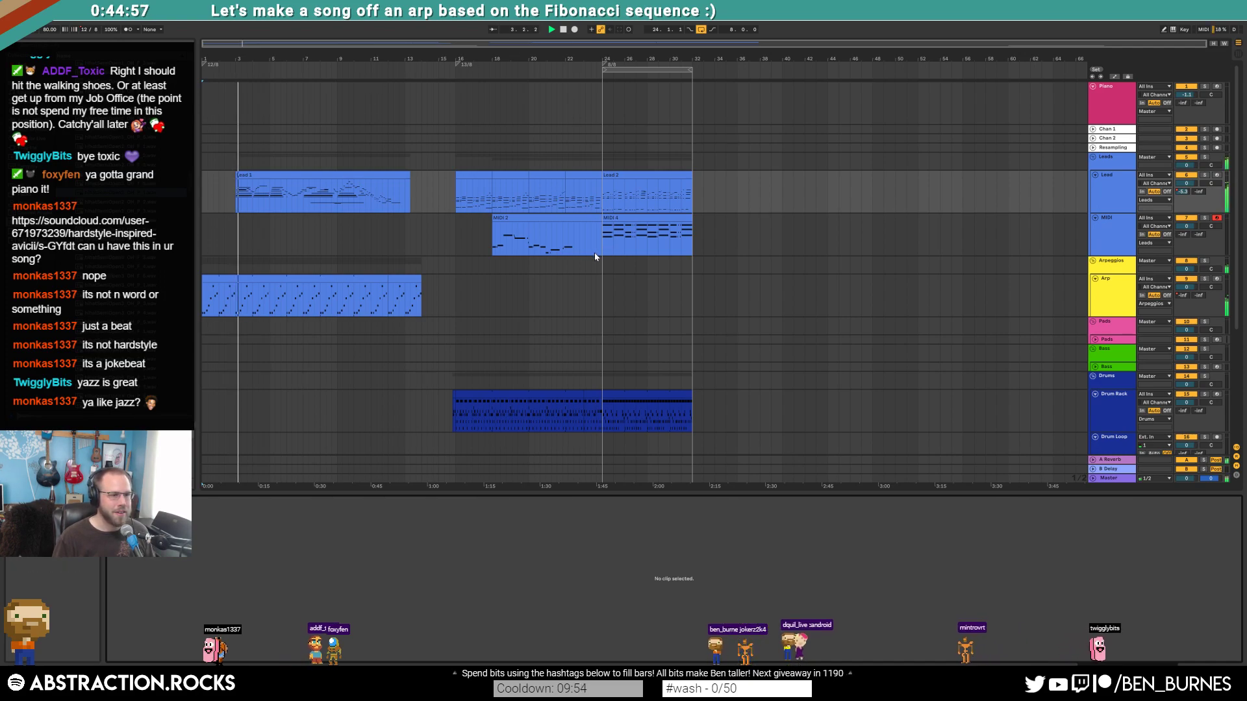
- Apply the Arp track's yellow colour to its clips
{"action": "right_click", "coordinate": [1112, 289]}
{"action": "left_click", "coordinate": [1157, 444]}
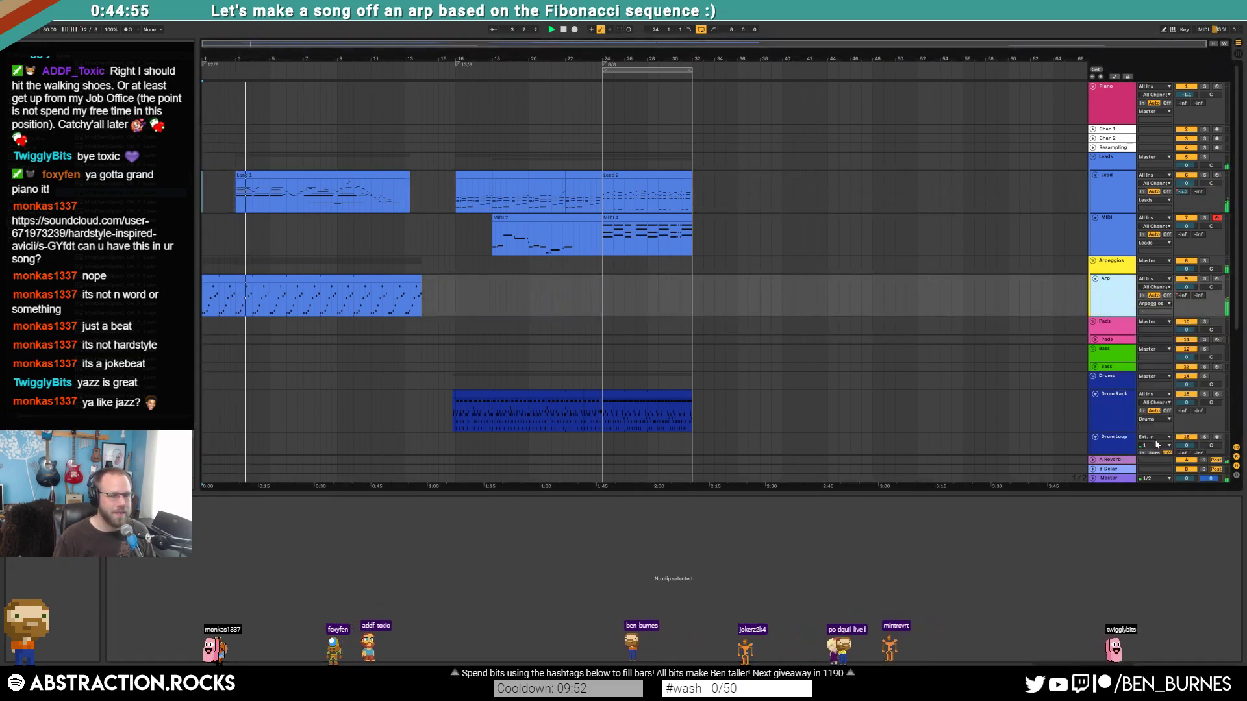
{"action": "left_click", "coordinate": [455, 294]}
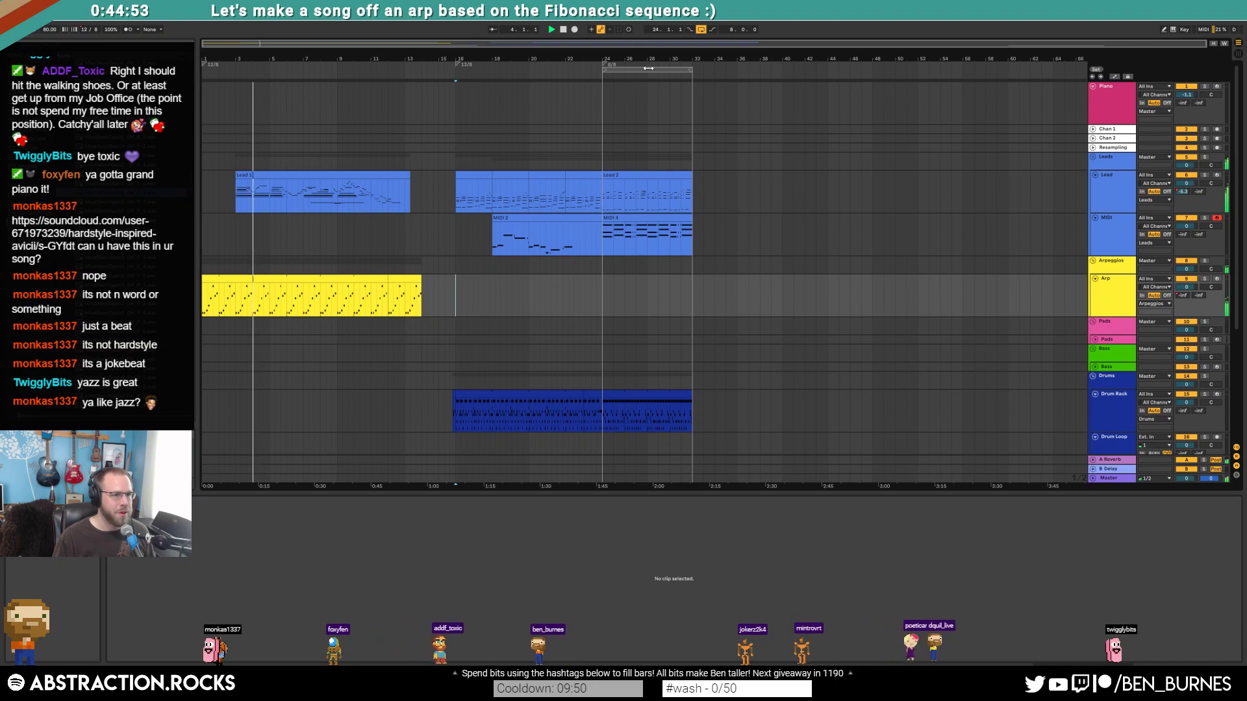
- Insert a 5/8 time signature change at bar 32 and select an empty stretch of the Lead track beyond it
{"action": "right_click", "coordinate": [694, 72]}
{"action": "left_click", "coordinate": [699, 76]}
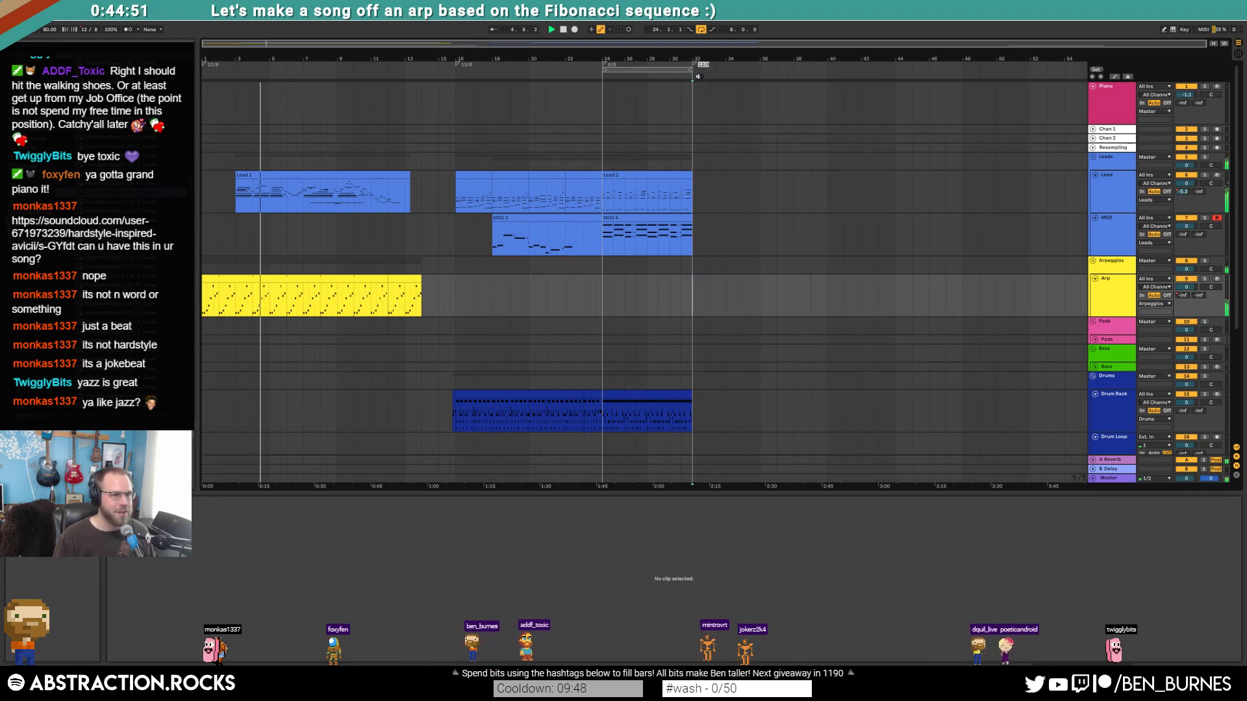
{"action": "type", "text": "5/8"}
{"action": "key", "text": "Return"}
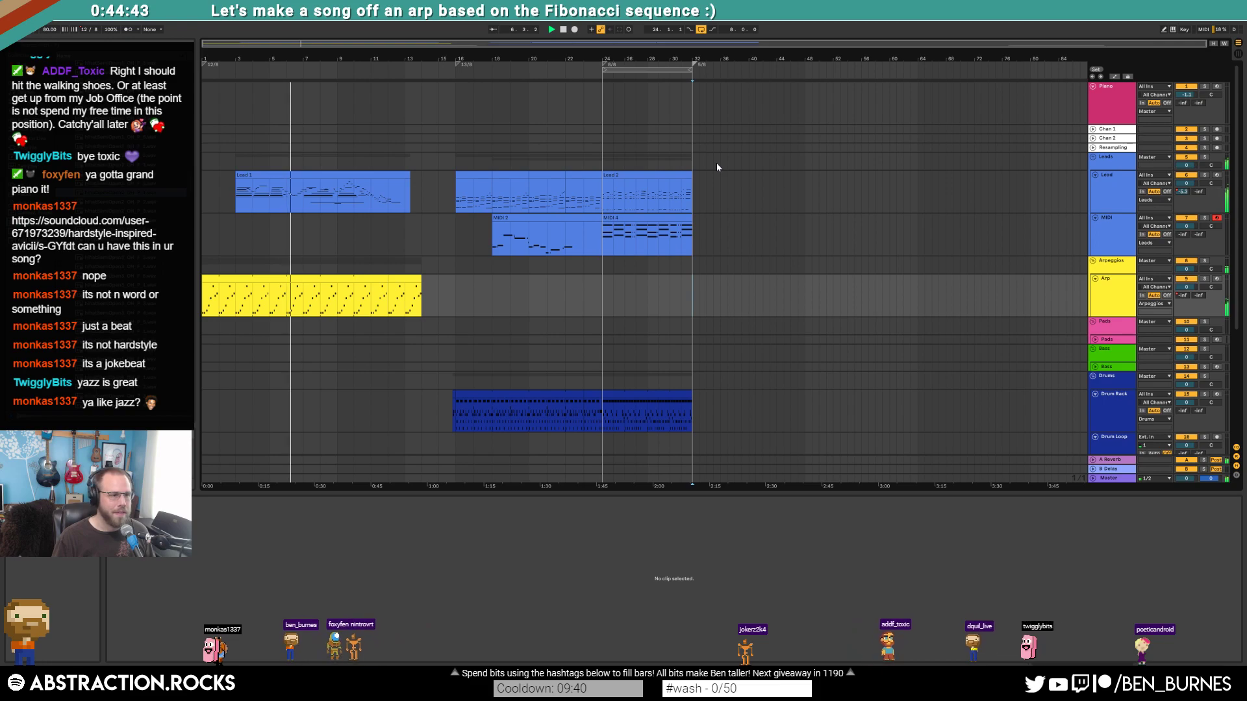
{"action": "left_click_drag", "start_coordinate": [454, 200], "coordinate": [775, 215]}
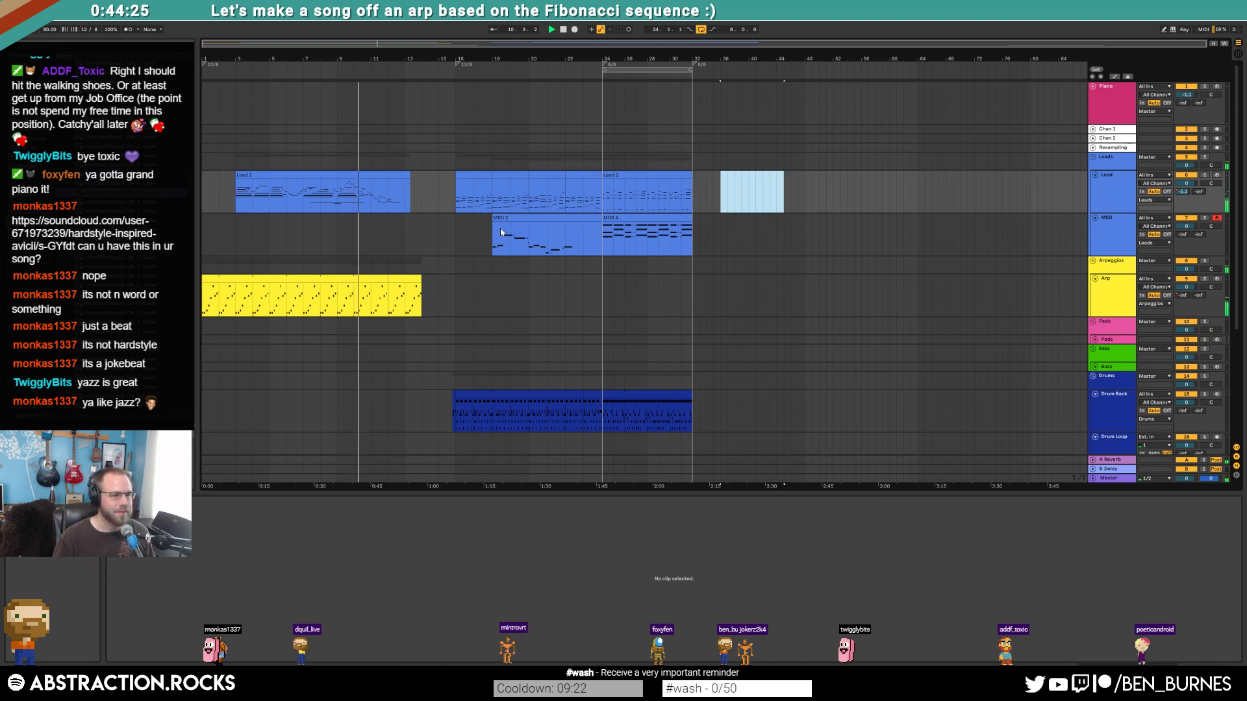
- Load Kontakt 5 as the instrument on the Bass track
{"action": "left_click", "coordinate": [1113, 368]}
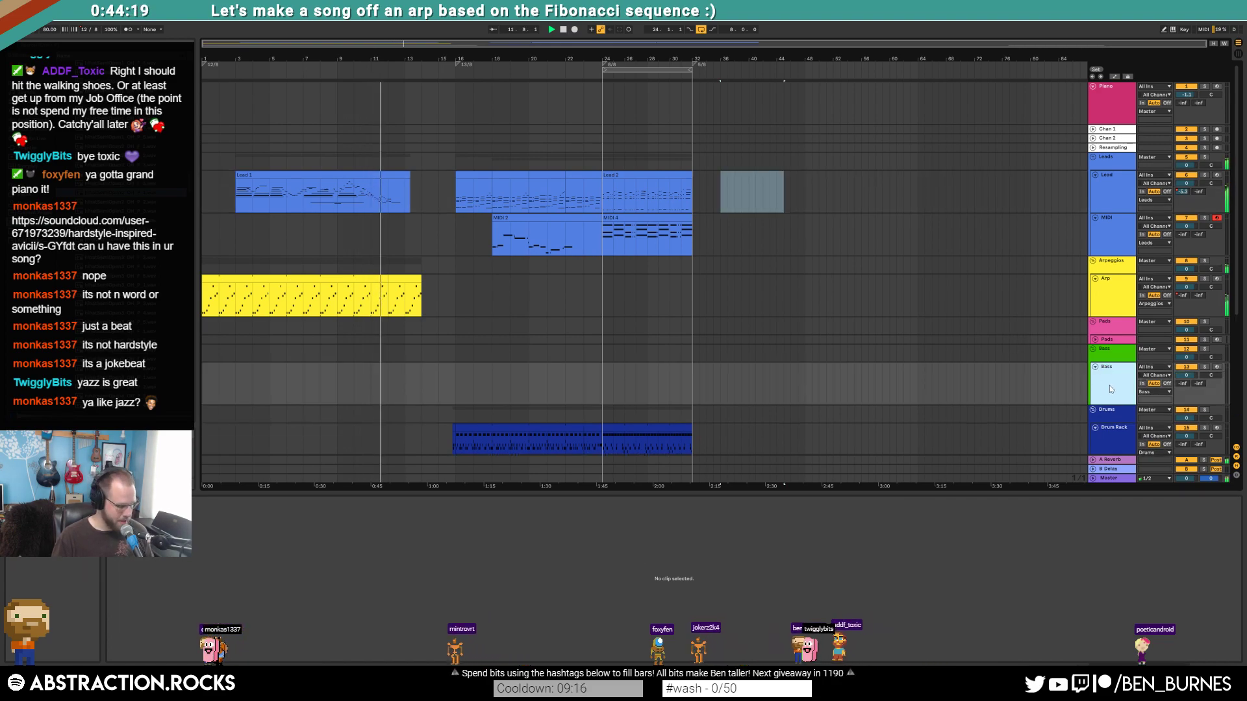
{"action": "key", "text": "shift+Tab"}
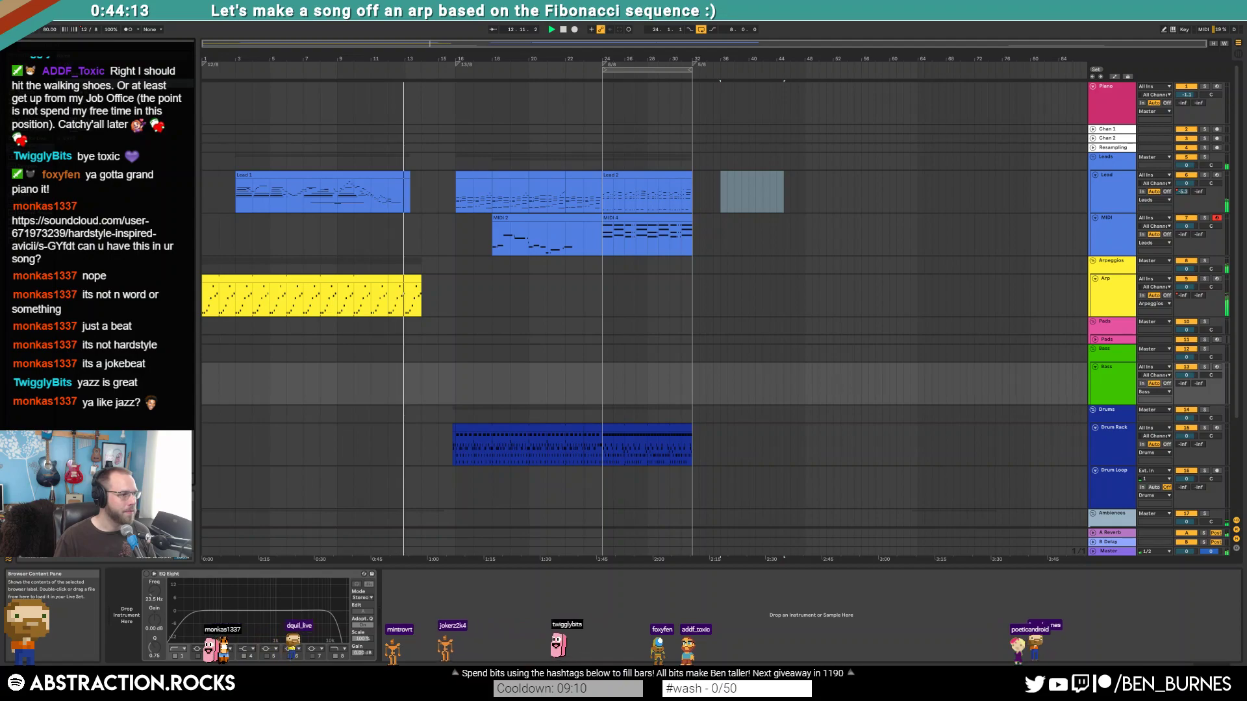
{"action": "left_click_drag", "start_coordinate": [97, 194], "coordinate": [571, 400]}
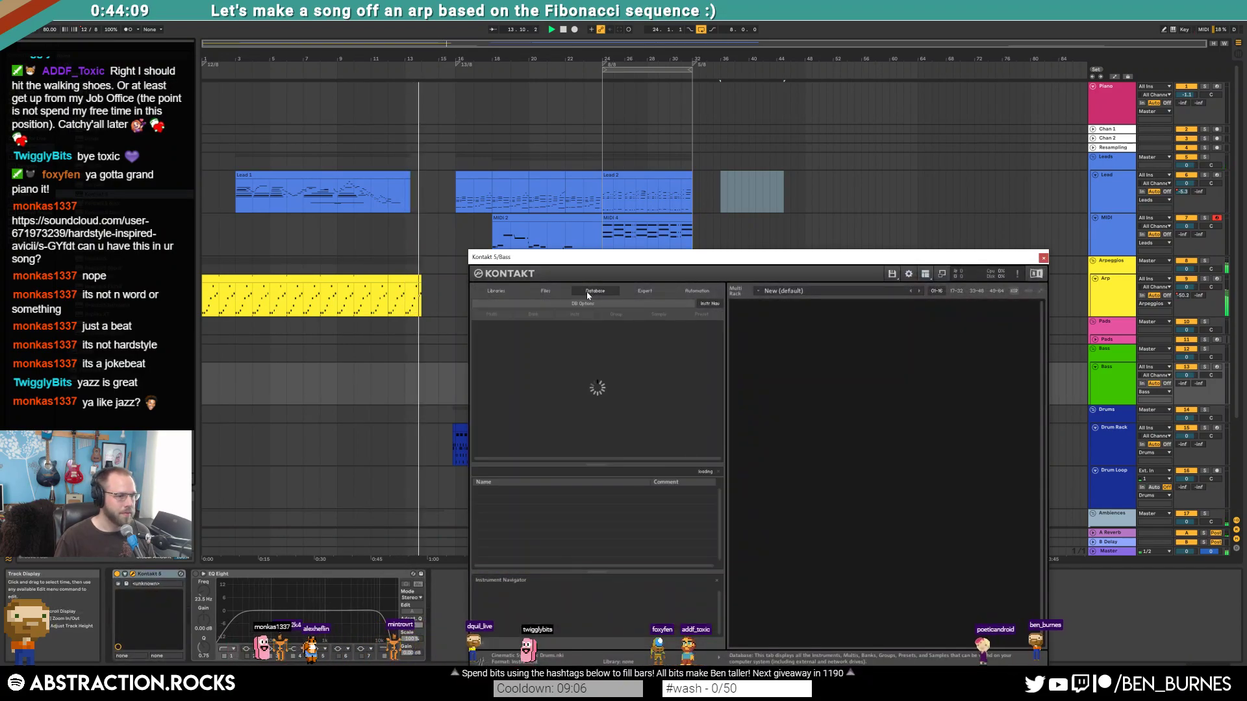
- Search the Kontakt database for "upright", load the Upright Bass instrument and close the plug-in window
{"action": "left_click", "coordinate": [527, 473]}
{"action": "type", "text": "upright"}
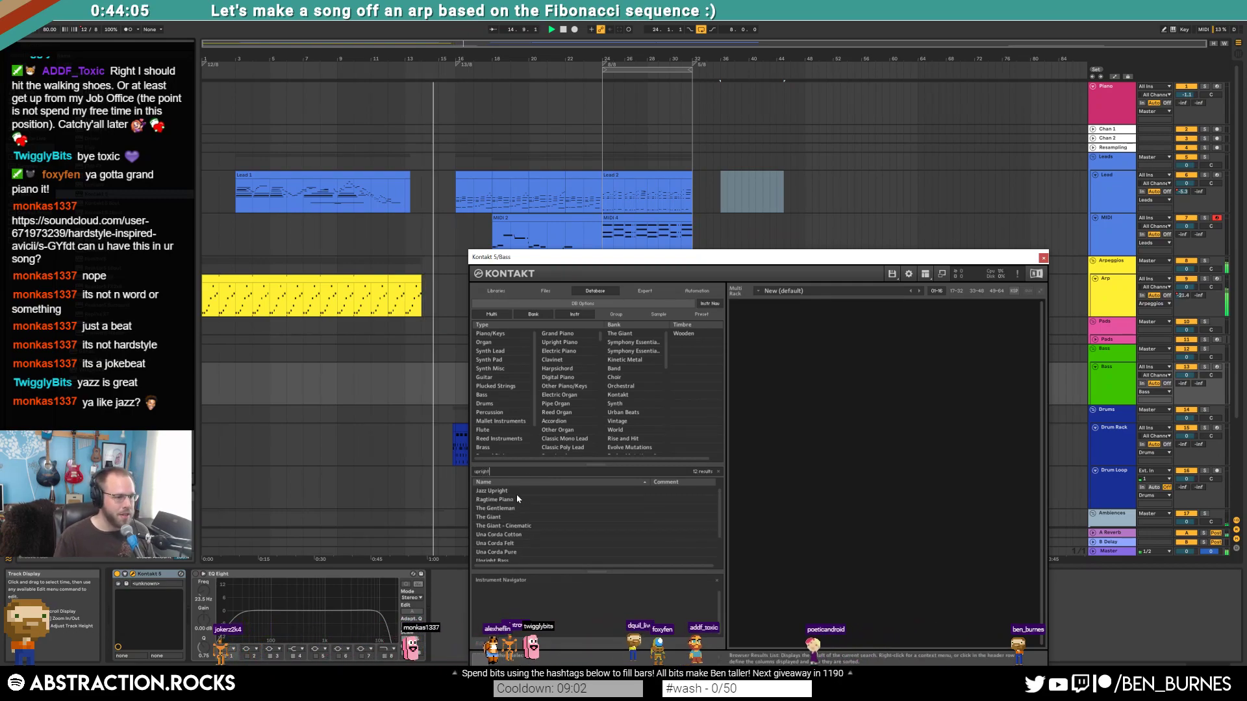
{"action": "scroll", "coordinate": [509, 513], "scroll_direction": "down", "scroll_amount": 2}
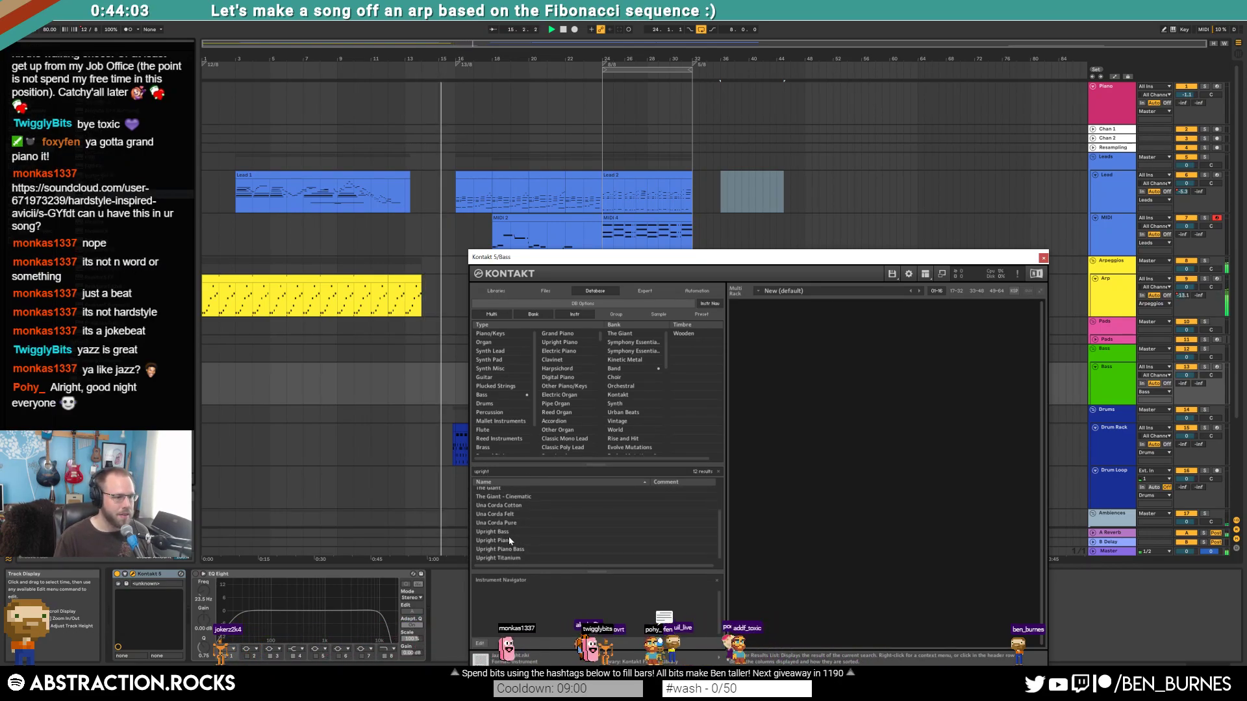
{"action": "double_click", "coordinate": [500, 532]}
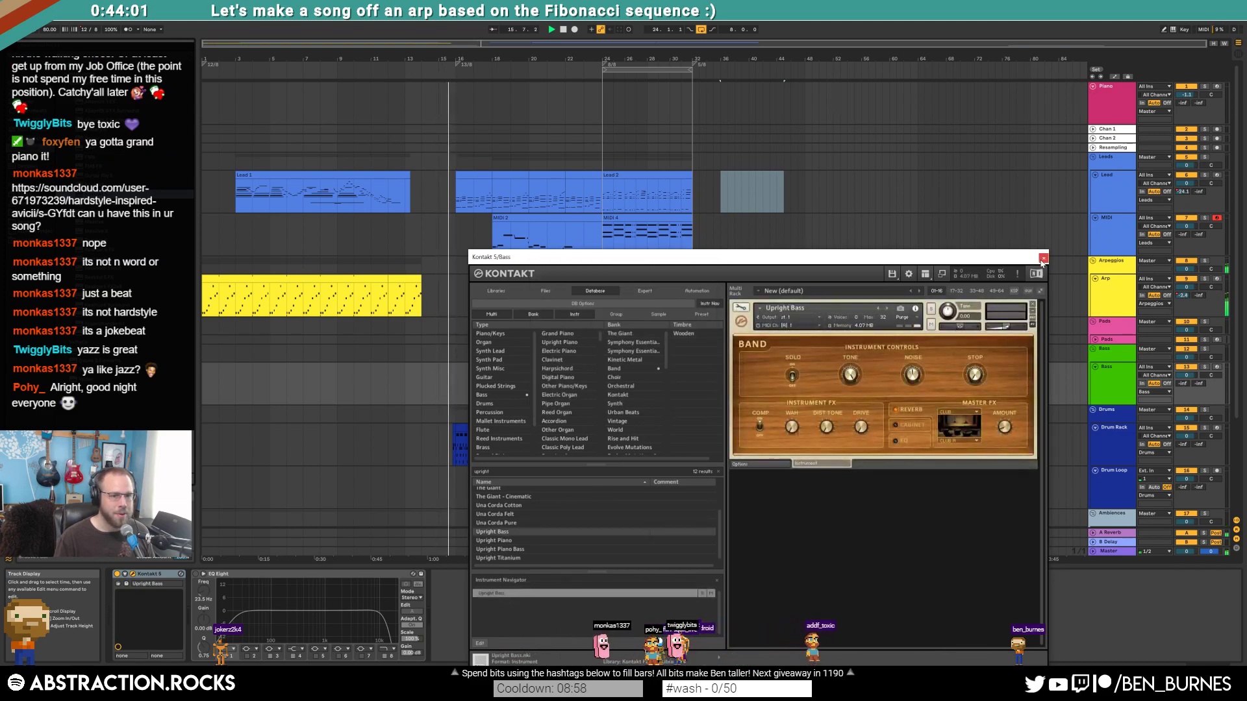
{"action": "left_click", "coordinate": [1043, 258]}
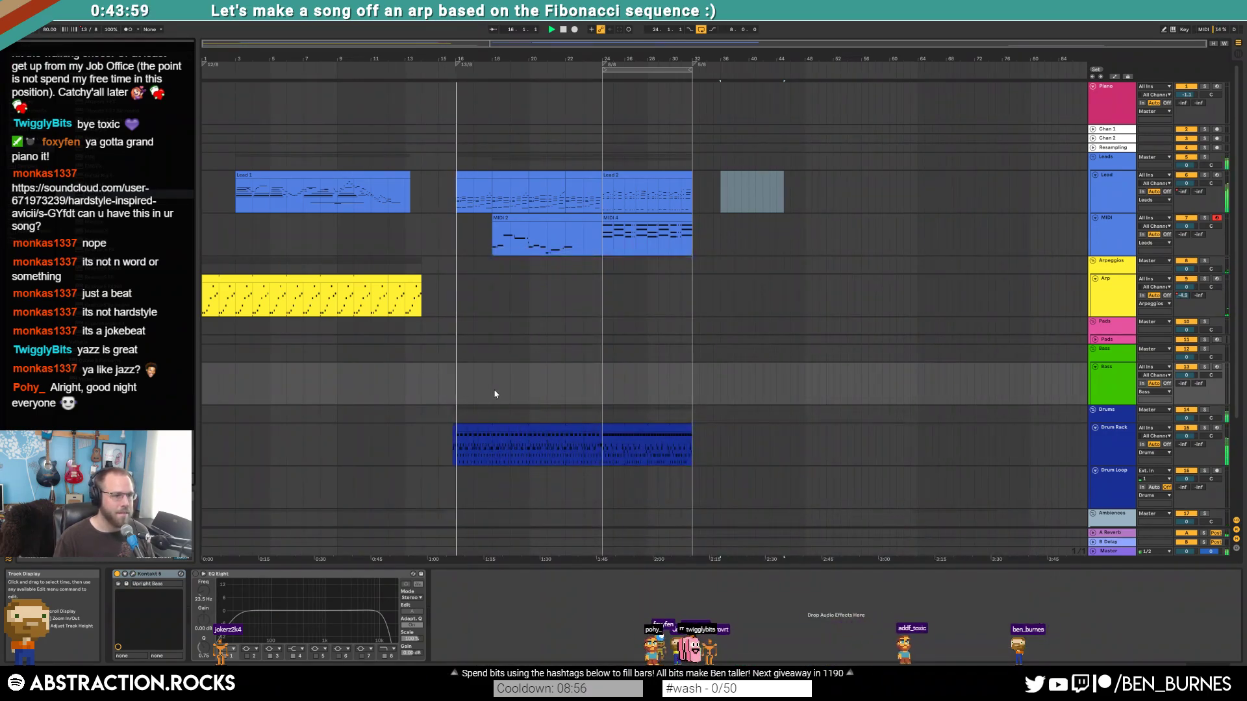
- Copy the lowest notes of the Lead part in bars 18 to 20 into a new Bass clip at bar 18
{"action": "double_click", "coordinate": [509, 176]}
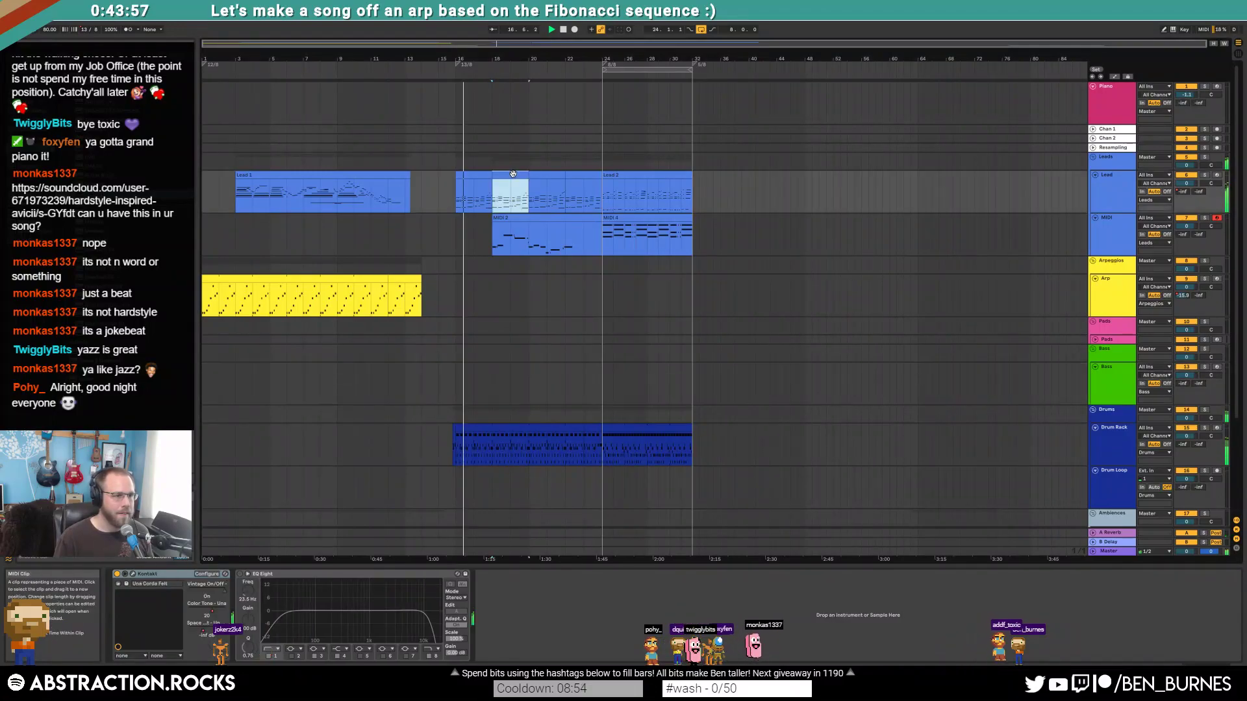
{"action": "left_click_drag", "start_coordinate": [1234, 580], "coordinate": [328, 614]}
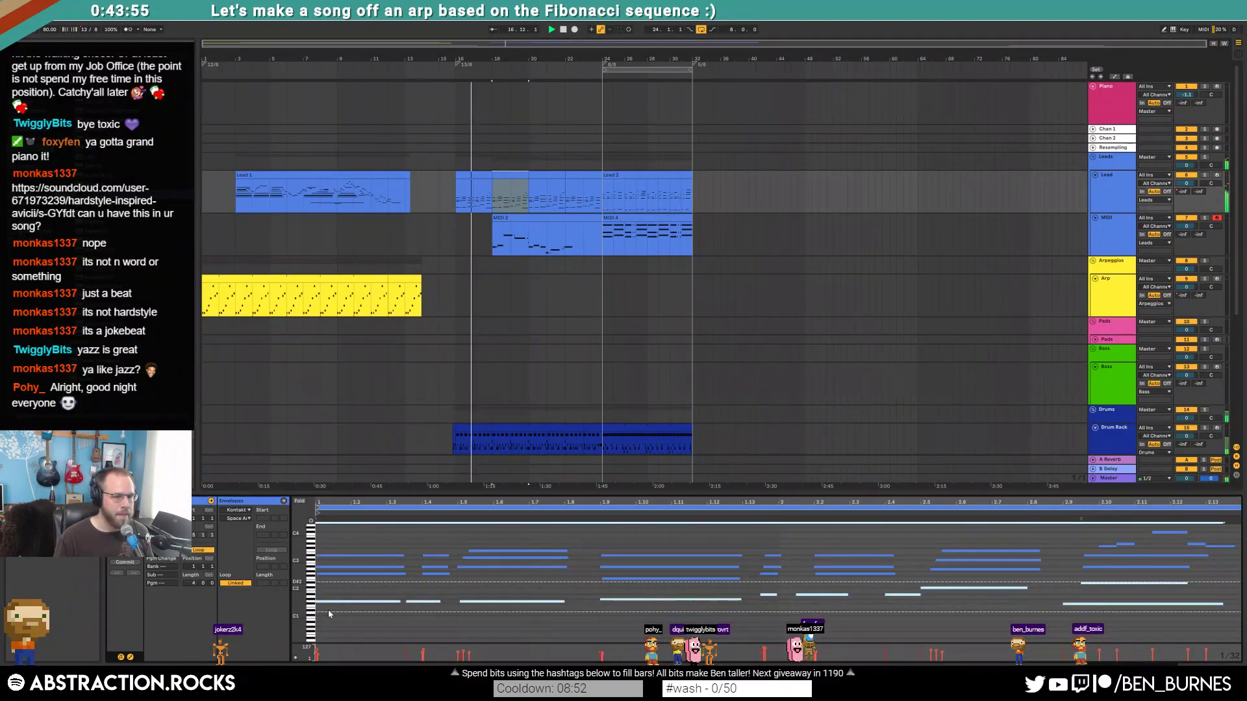
{"action": "double_click", "coordinate": [493, 378]}
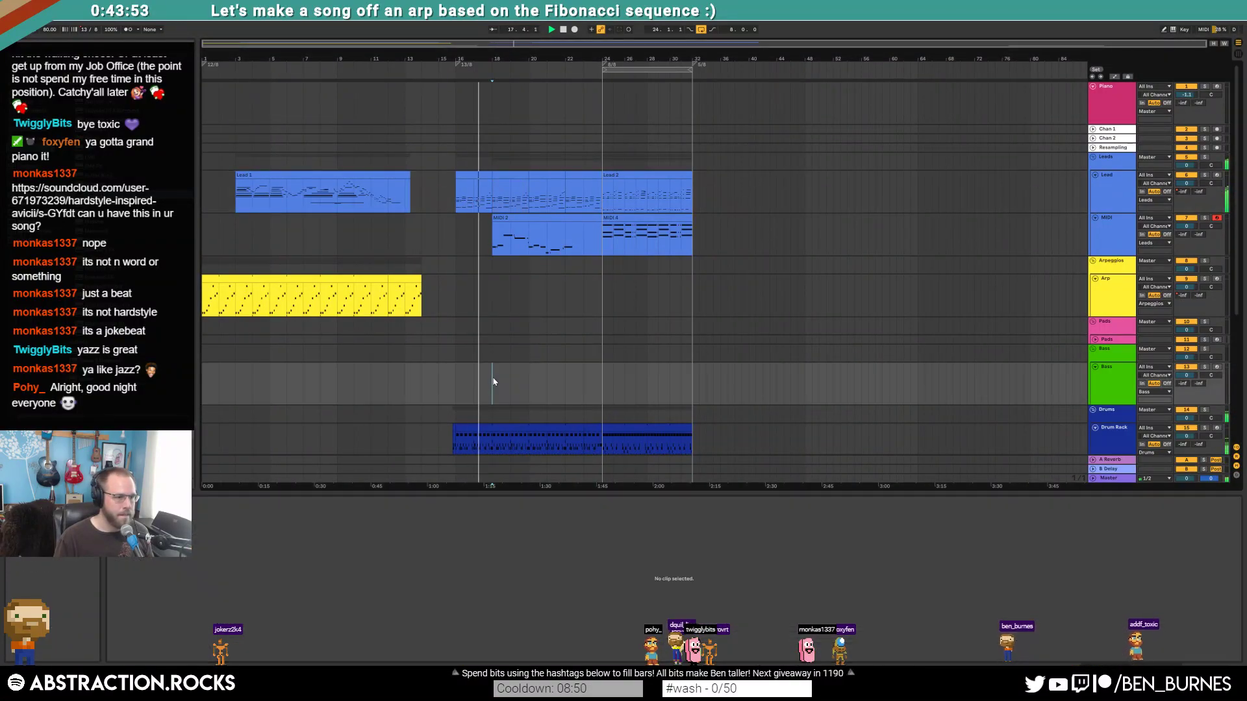
{"action": "left_click", "coordinate": [323, 586]}
{"action": "key", "text": "ctrl+v"}
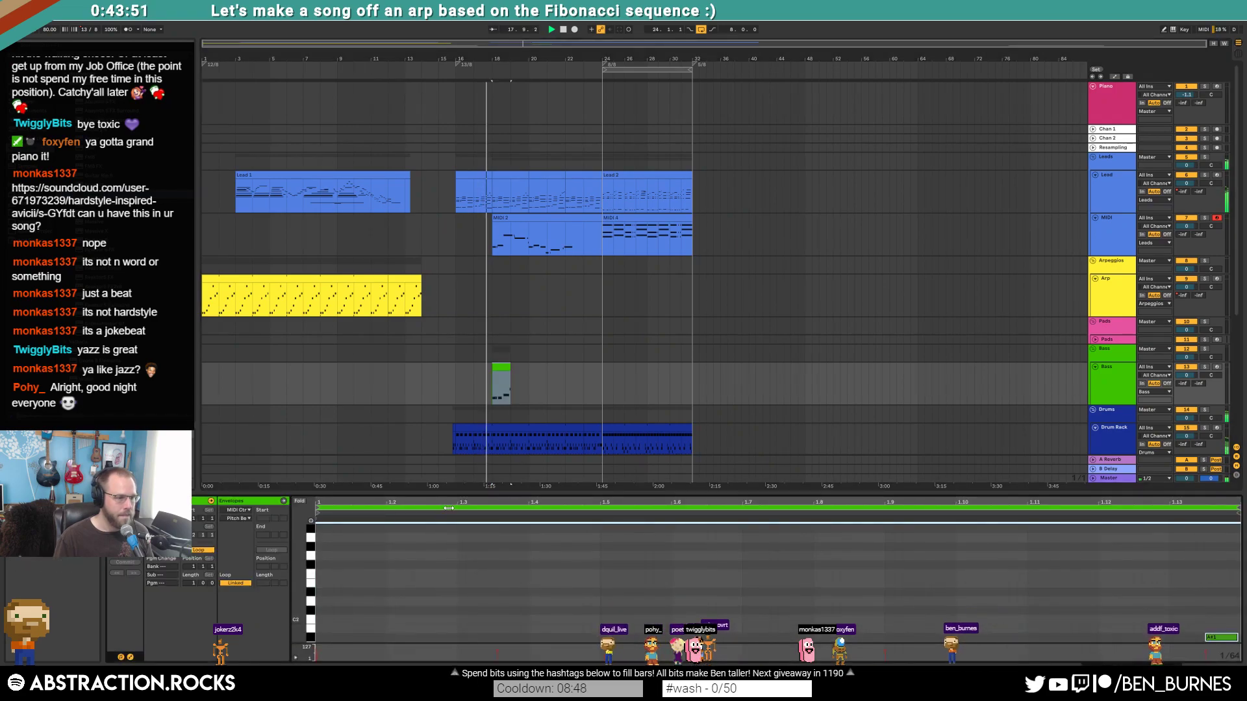
{"action": "left_click_drag", "start_coordinate": [461, 502], "coordinate": [461, 478]}
{"action": "scroll", "coordinate": [484, 554], "scroll_direction": "down", "scroll_amount": 3}
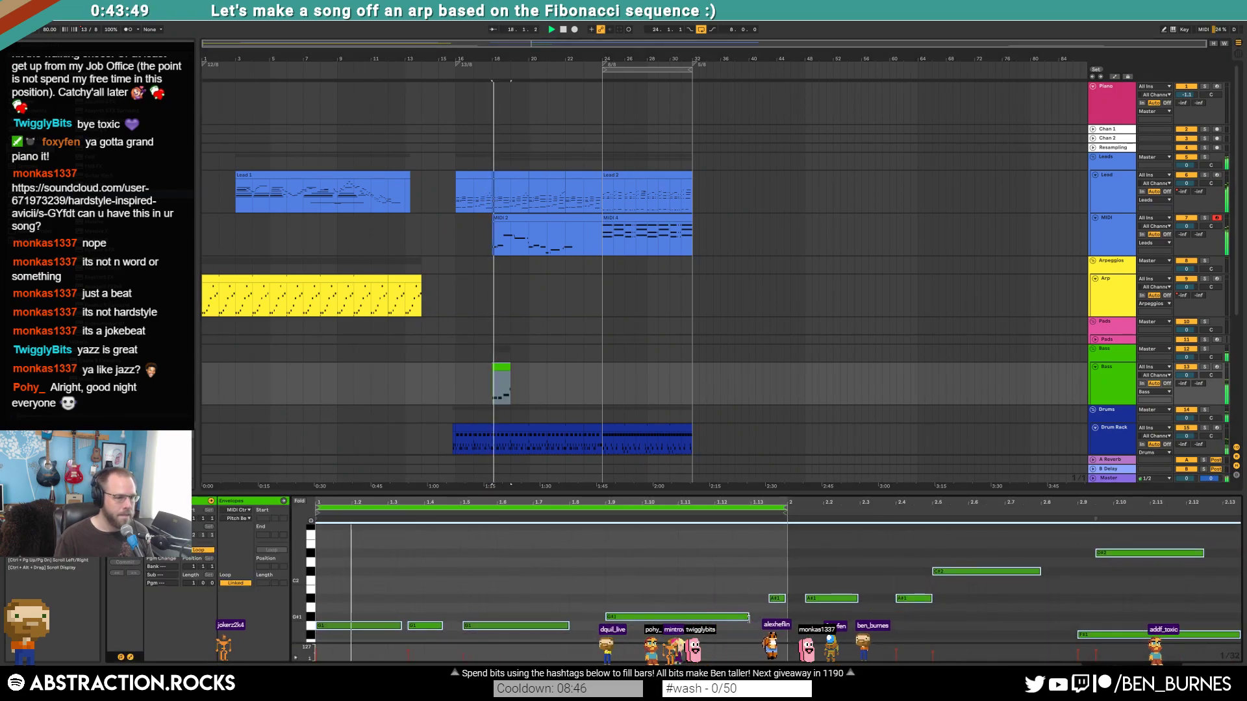
- Extend the Bass clip to bar 20 and make it loop with a length of 2 bars
{"action": "left_click_drag", "start_coordinate": [508, 367], "coordinate": [528, 367]}
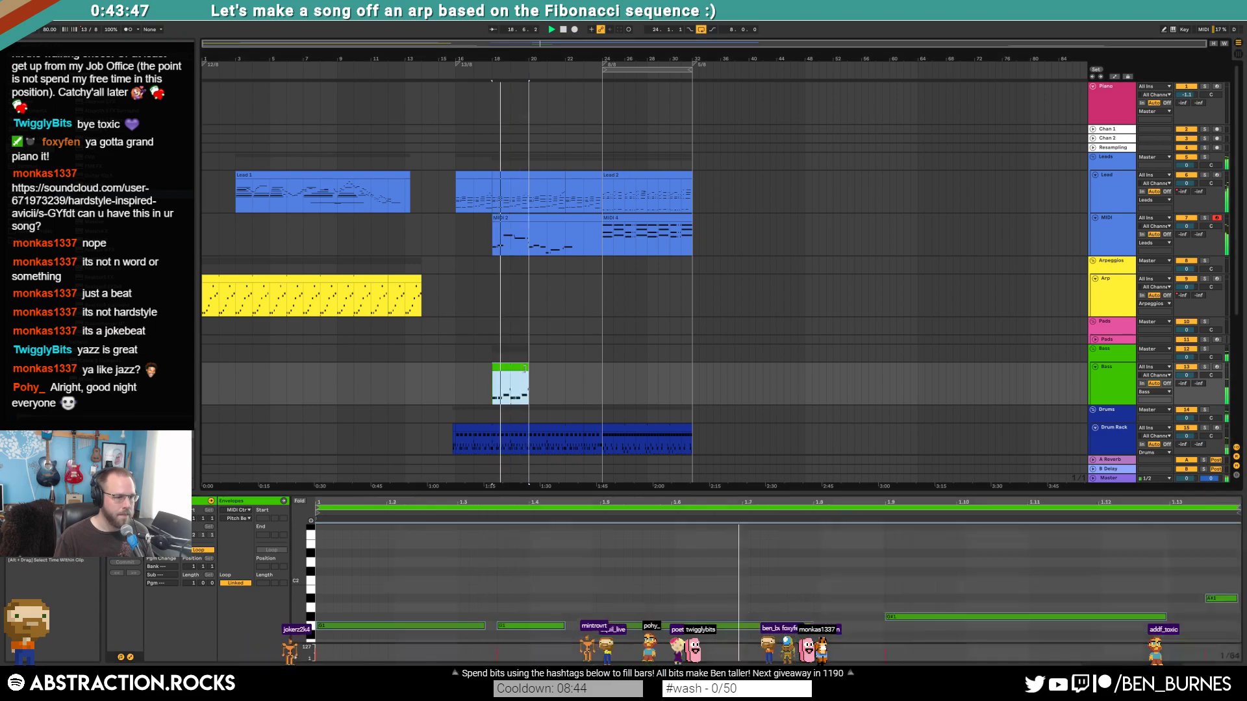
{"action": "key", "text": "minus"}
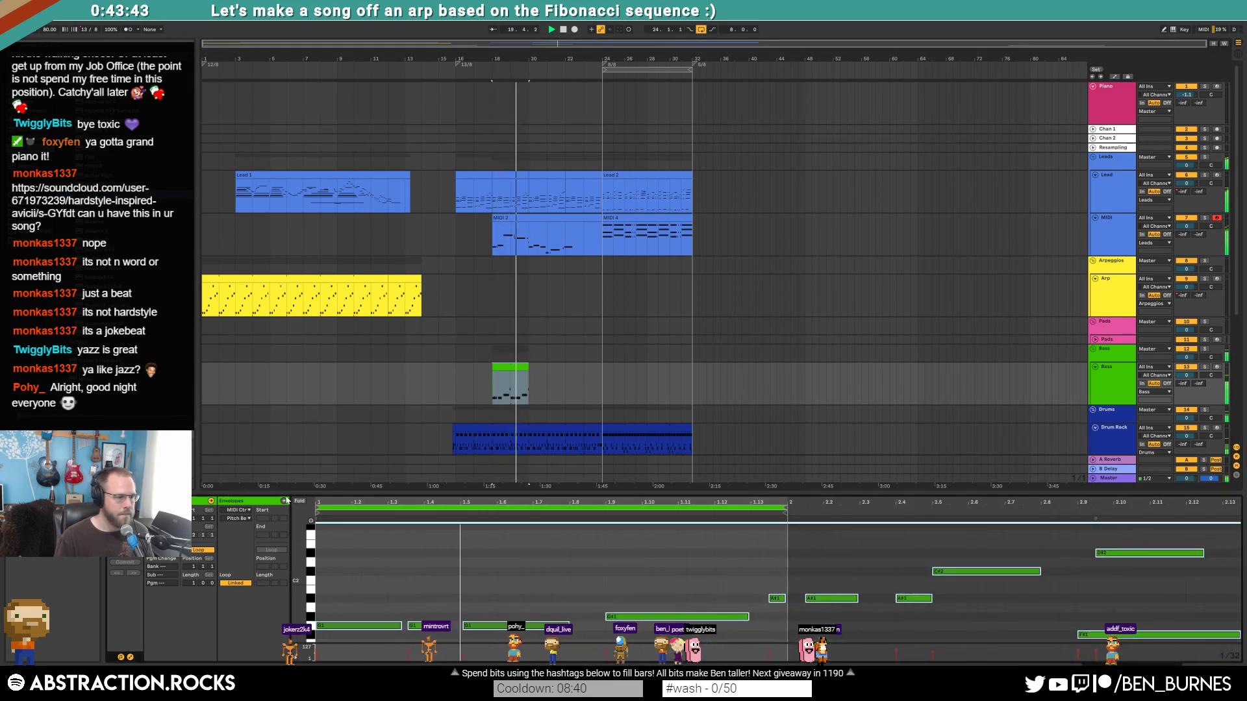
{"action": "left_click", "coordinate": [199, 549]}
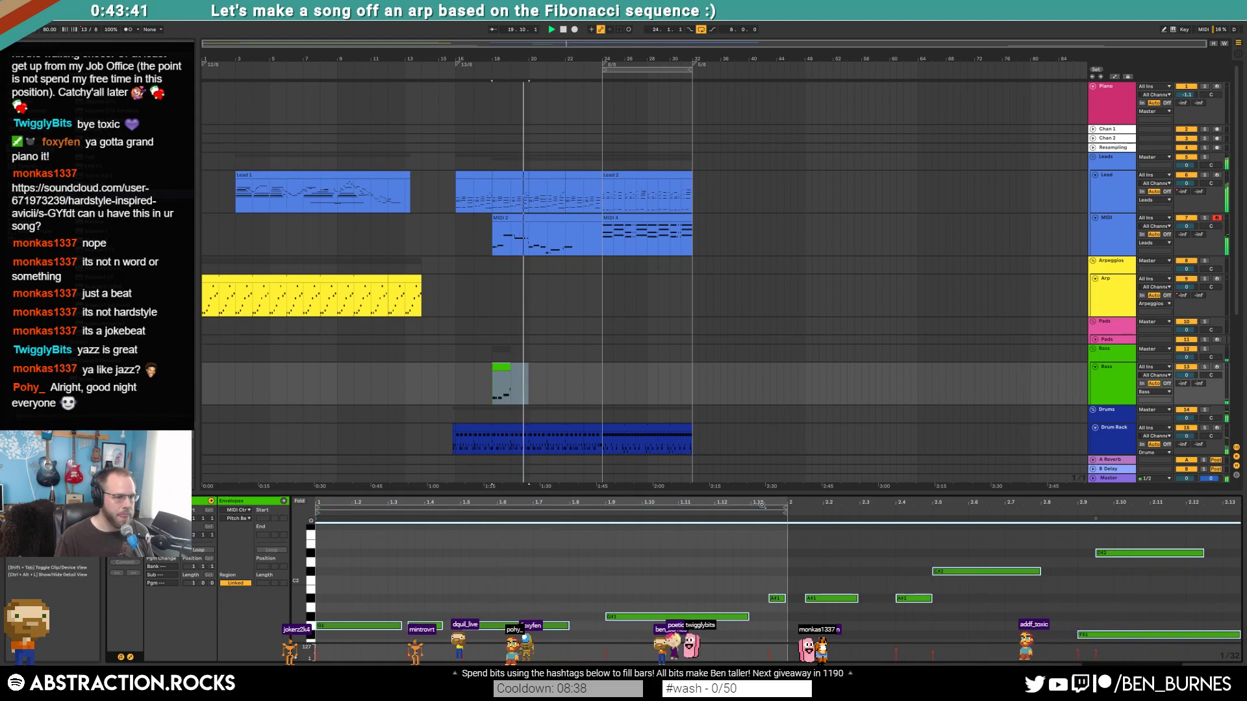
{"action": "key", "text": "space"}
{"action": "left_click", "coordinate": [507, 368]}
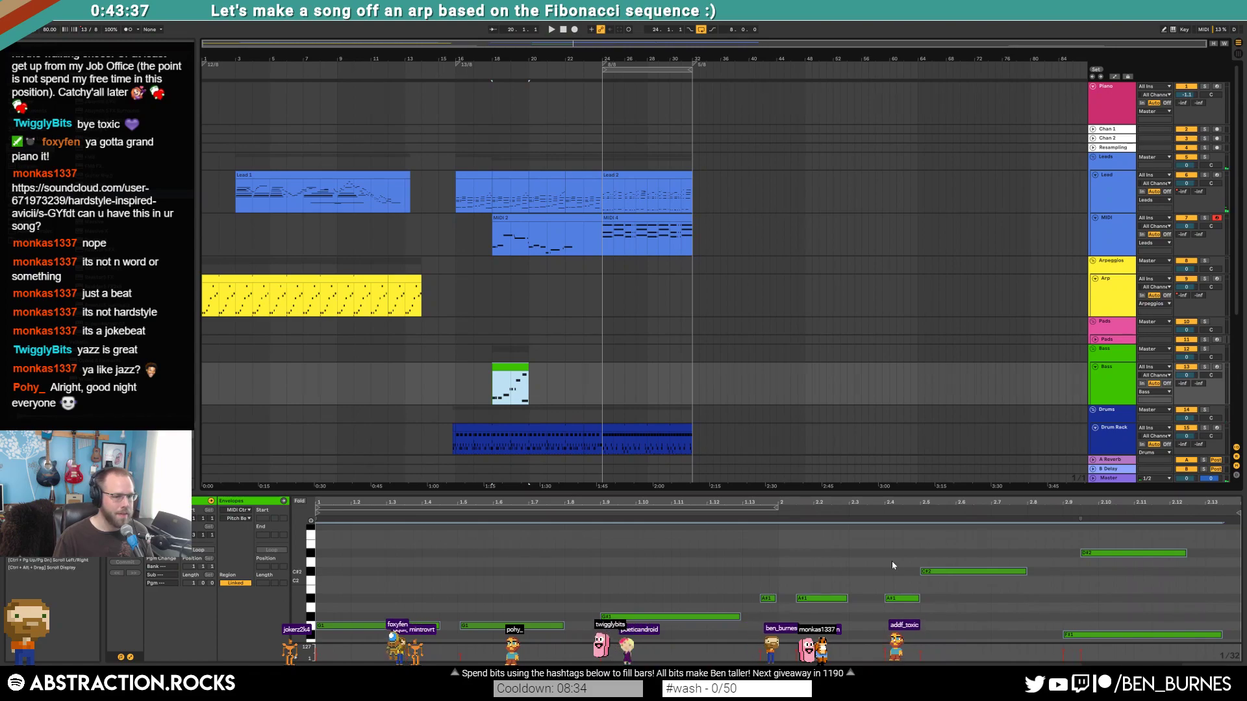
{"action": "left_click", "coordinate": [199, 550]}
{"action": "left_click", "coordinate": [192, 583]}
{"action": "type", "text": "2"}
{"action": "key", "text": "Return"}
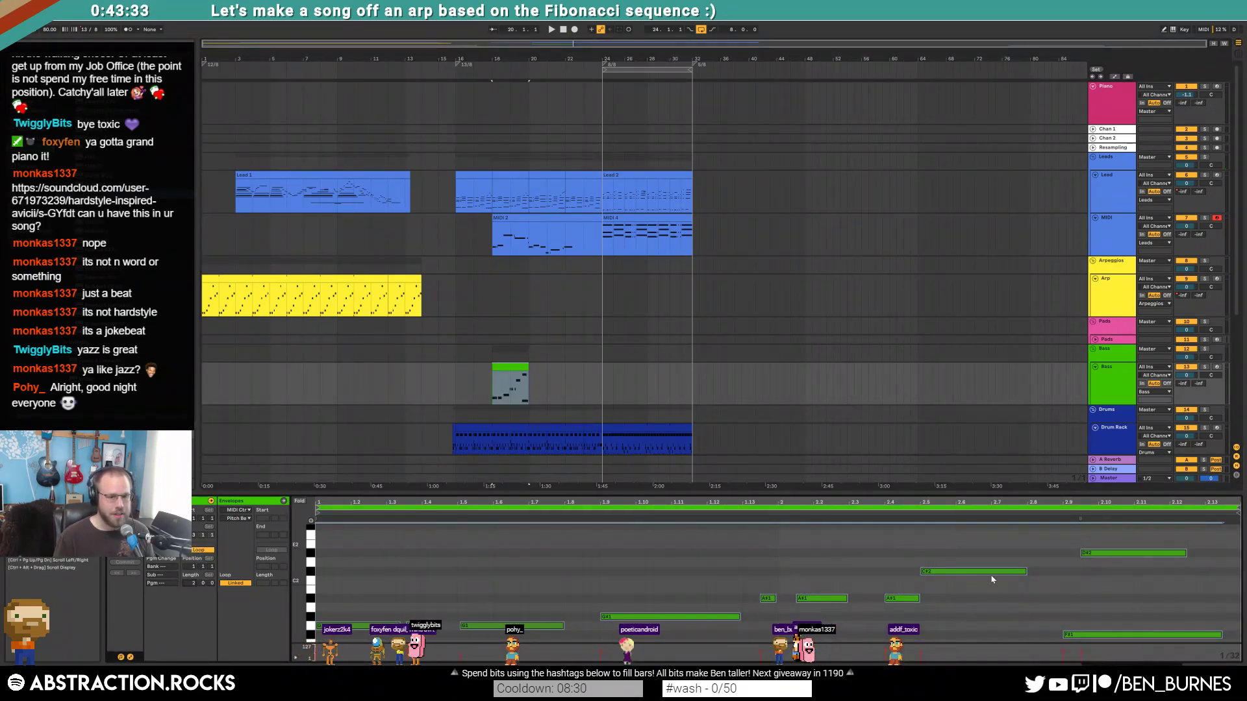
- Delete the highest note near the end of the Bass pattern and extend the looped clip to bar 24
{"action": "left_click_drag", "start_coordinate": [1073, 543], "coordinate": [1092, 566]}
{"action": "key", "text": "Delete"}
{"action": "key", "text": "space"}
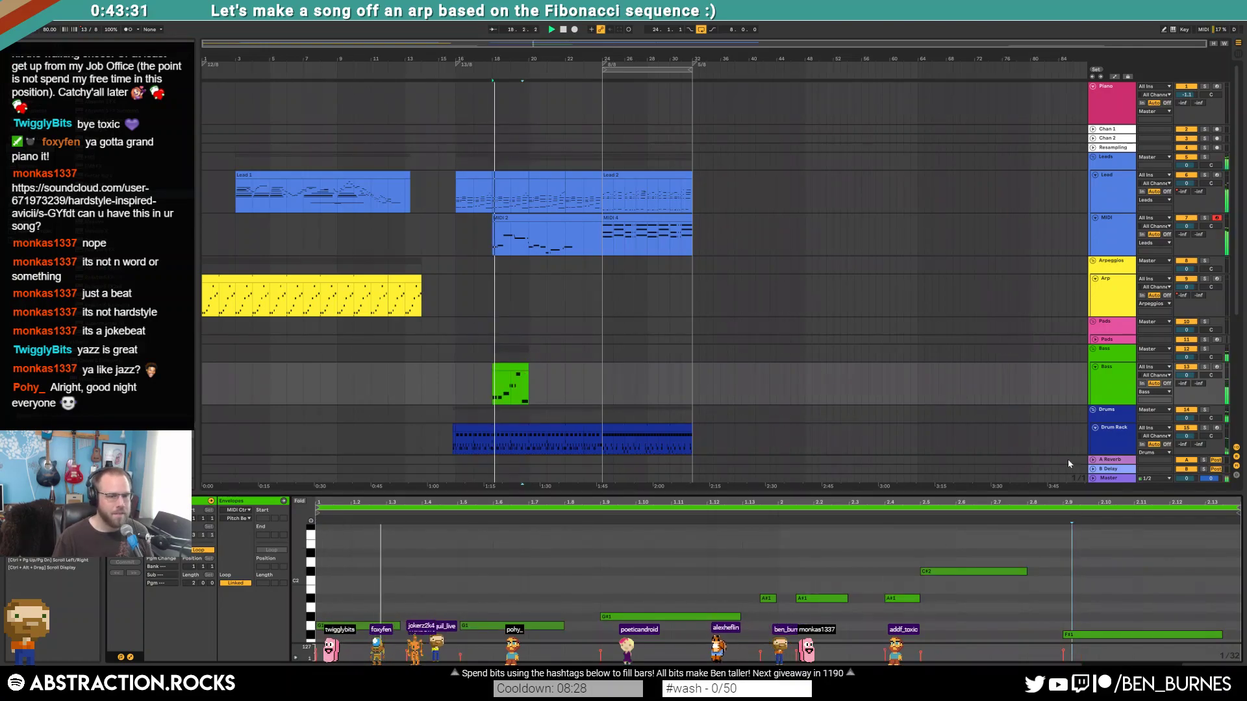
{"action": "left_click_drag", "start_coordinate": [529, 372], "coordinate": [598, 370]}
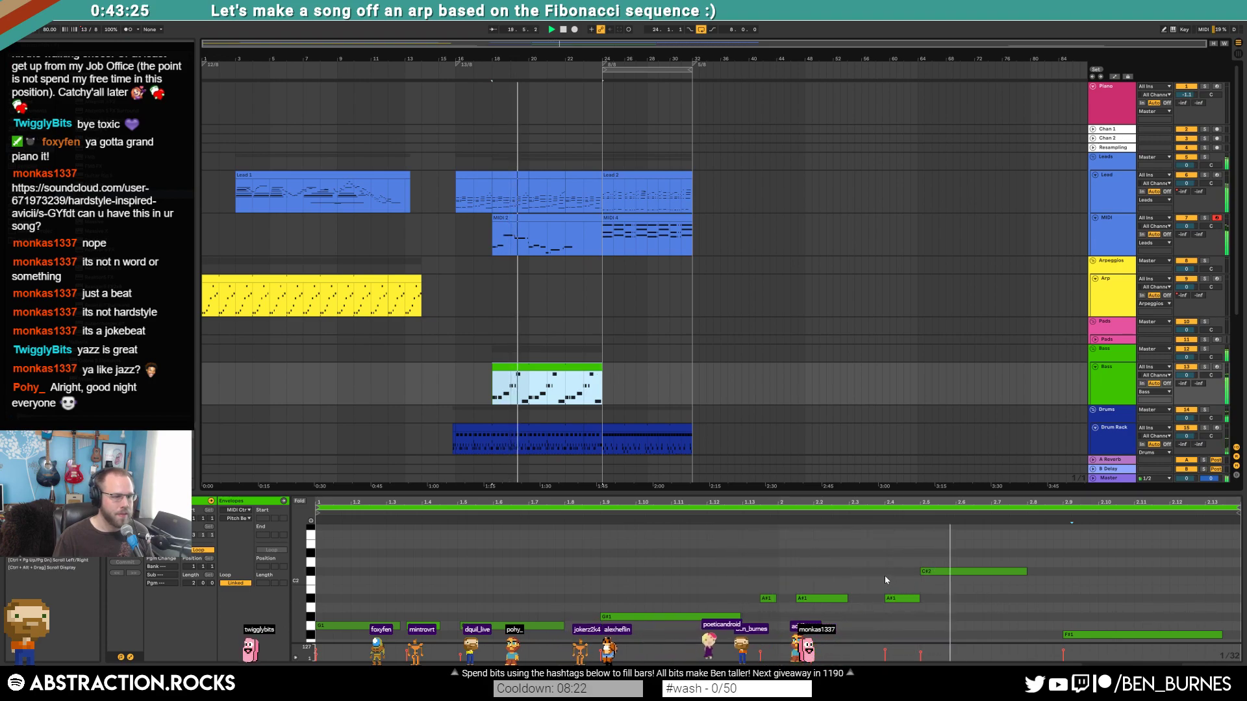
- Move the C#2 note earlier in the Bass pattern and shorten the A#1 note just before it
{"action": "key", "text": "space"}
{"action": "left_click", "coordinate": [951, 573]}
{"action": "key", "text": "Left"}
{"action": "key", "text": "Left"}
{"action": "key", "text": "Left"}
{"action": "key", "text": "Left"}
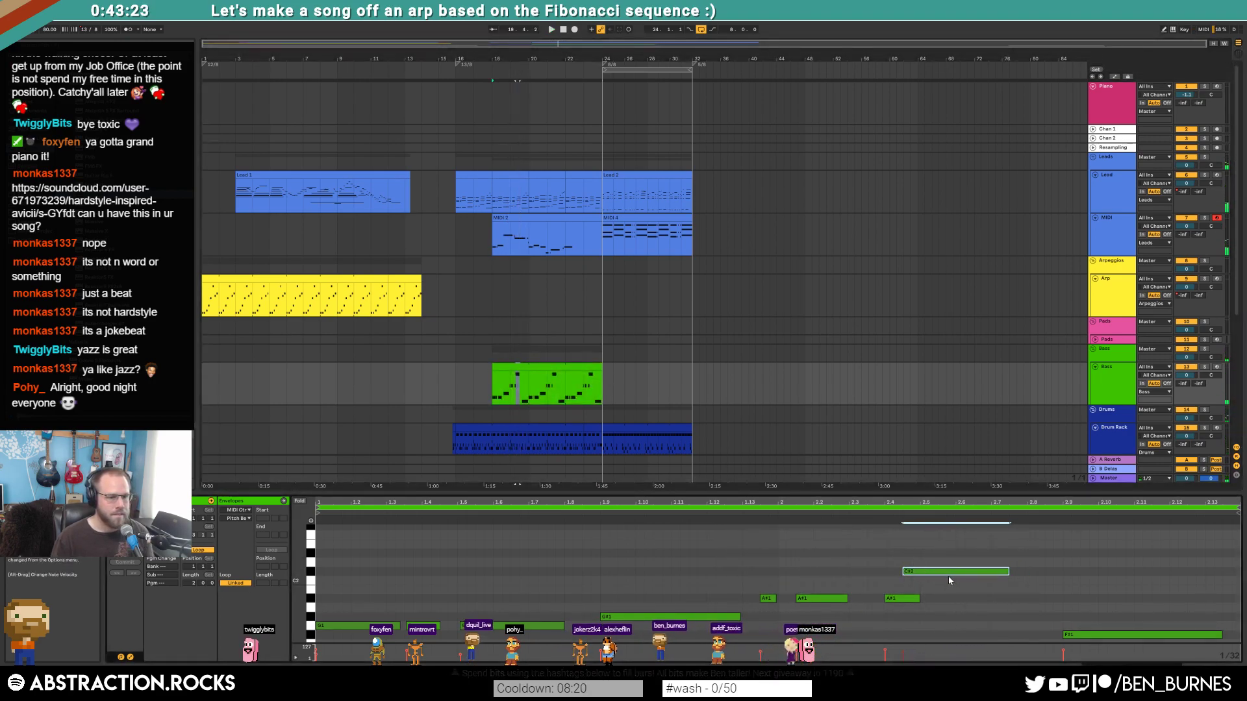
{"action": "left_click", "coordinate": [902, 608]}
{"action": "left_click", "coordinate": [902, 599]}
{"action": "key", "text": "Left"}
{"action": "key", "text": "Left"}
{"action": "left_click_drag", "start_coordinate": [902, 600], "coordinate": [875, 598]}
- Try deleting and transposing the first note of the Bass pattern, returning it to G1
{"action": "left_click", "coordinate": [396, 605]}
{"action": "left_click", "coordinate": [382, 625]}
{"action": "scroll", "coordinate": [381, 594], "scroll_direction": "down", "scroll_amount": 1}
{"action": "left_click_drag", "start_coordinate": [300, 594], "coordinate": [356, 569]}
{"action": "key", "text": "Down"}
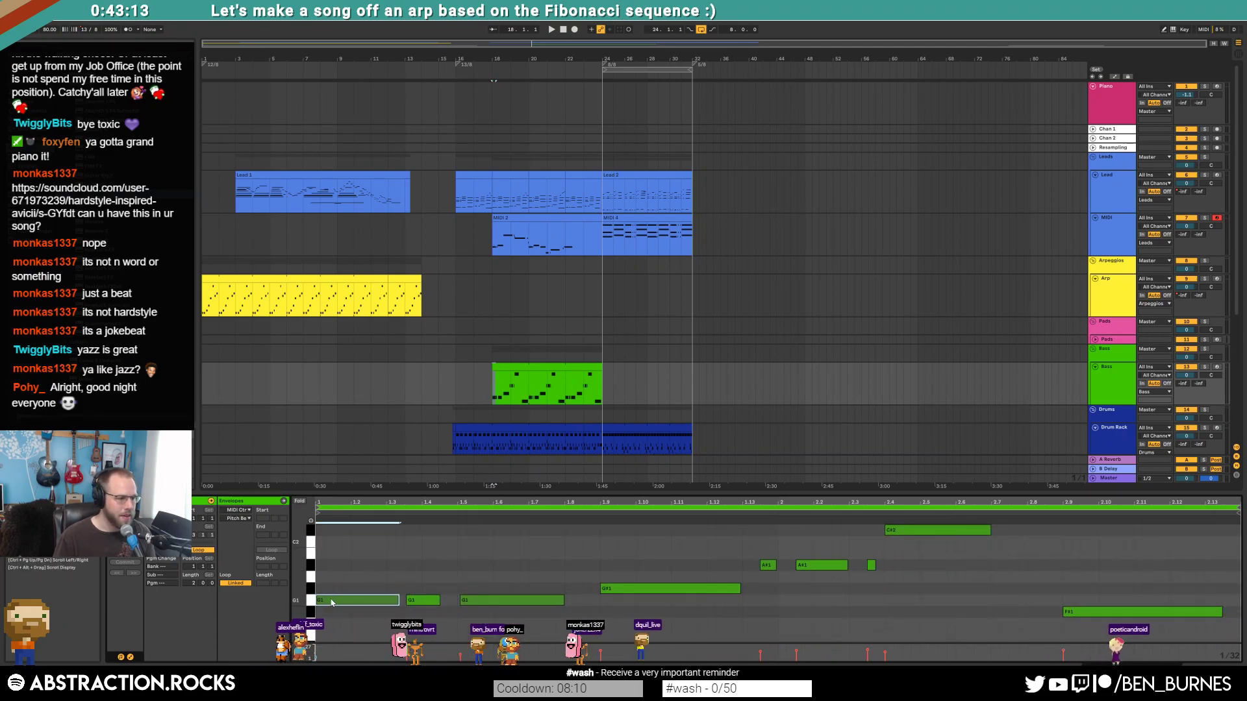
{"action": "key", "text": "Delete"}
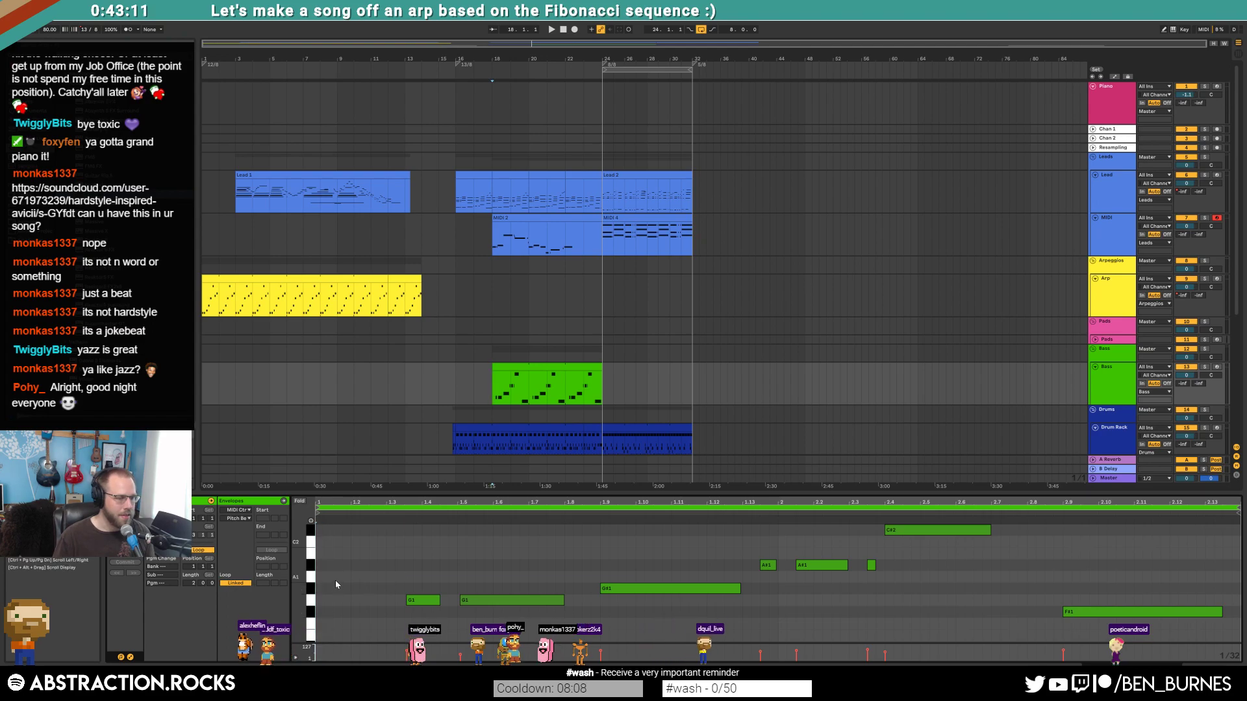
{"action": "key", "text": "ctrl+z"}
{"action": "left_click", "coordinate": [327, 598]}
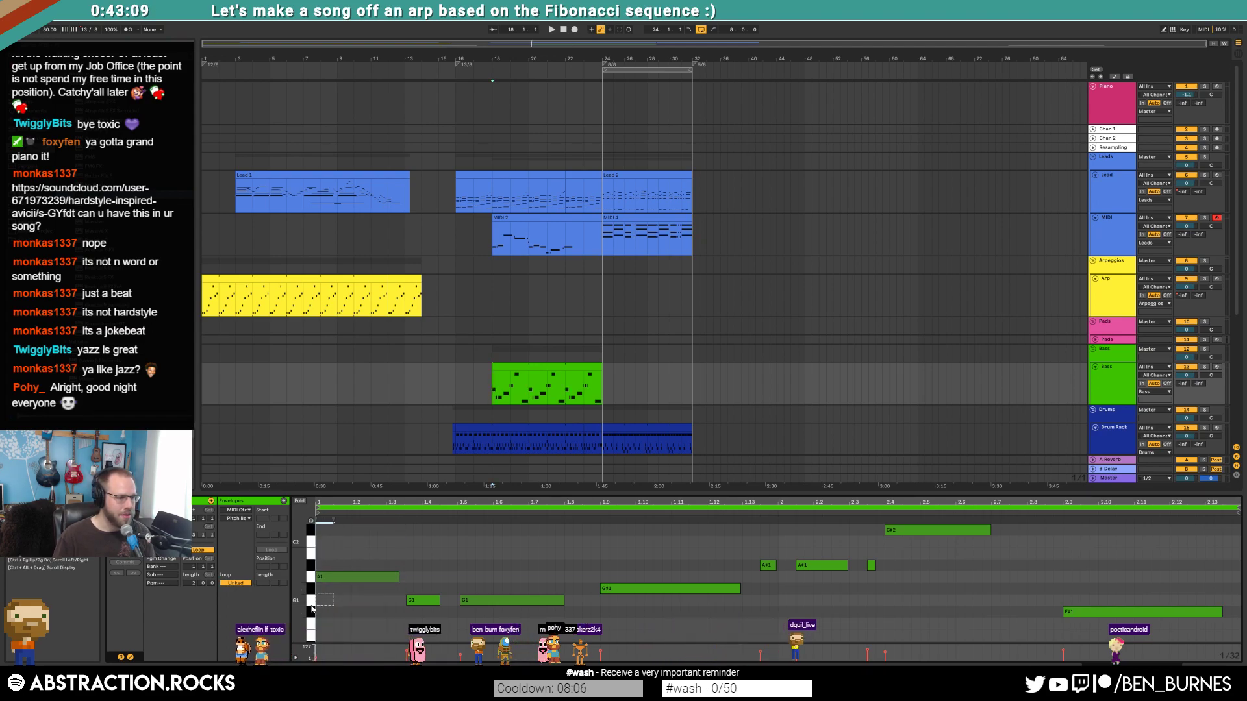
{"action": "key", "text": "ctrl+z"}
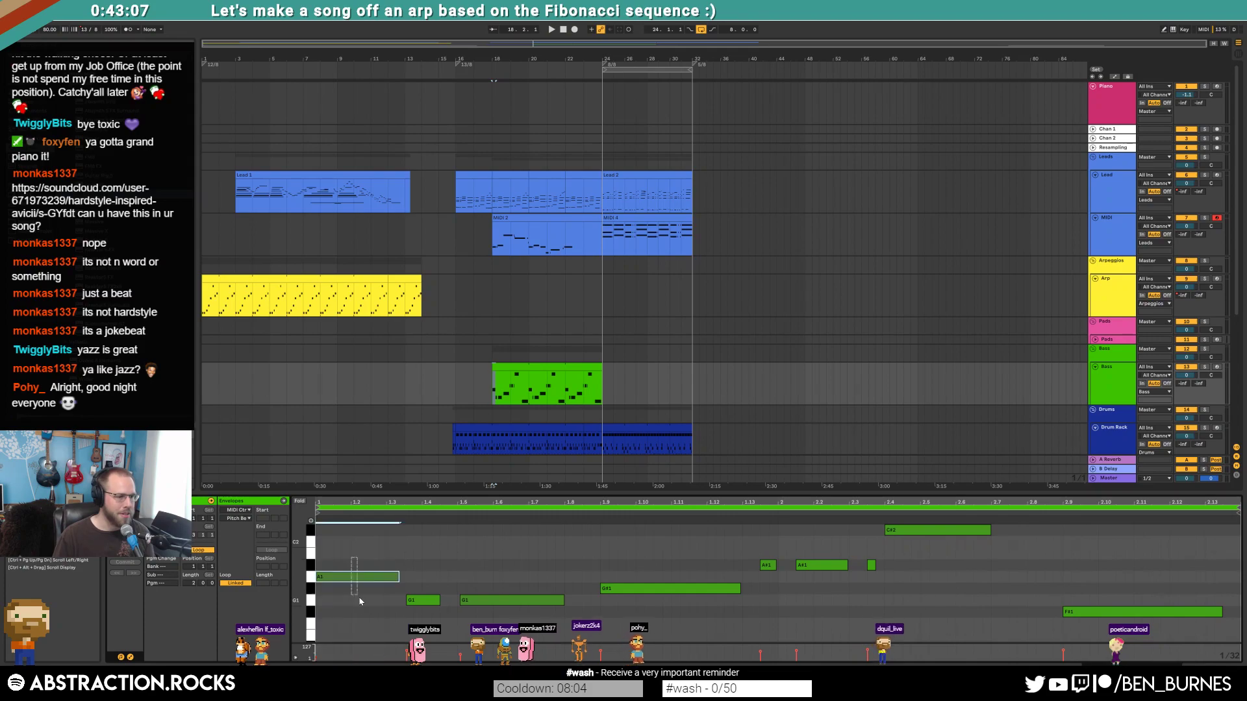
{"action": "key", "text": "Down"}
{"action": "key", "text": "Down"}
- Shorten the first G1 note of the Bass pattern and listen to the bass line in playback
{"action": "key", "text": "space"}
{"action": "left_click", "coordinate": [421, 600]}
{"action": "left_click_drag", "start_coordinate": [398, 600], "coordinate": [377, 600]}
{"action": "left_click", "coordinate": [537, 599]}
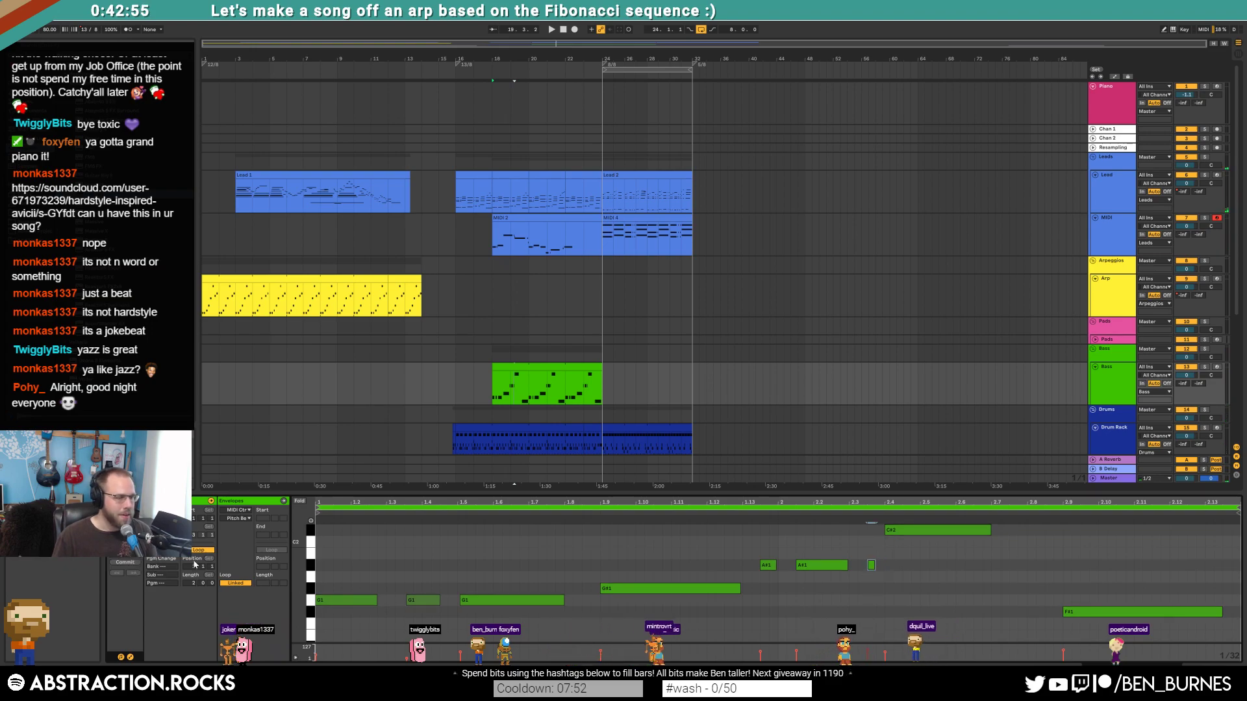
{"action": "left_click", "coordinate": [416, 600]}
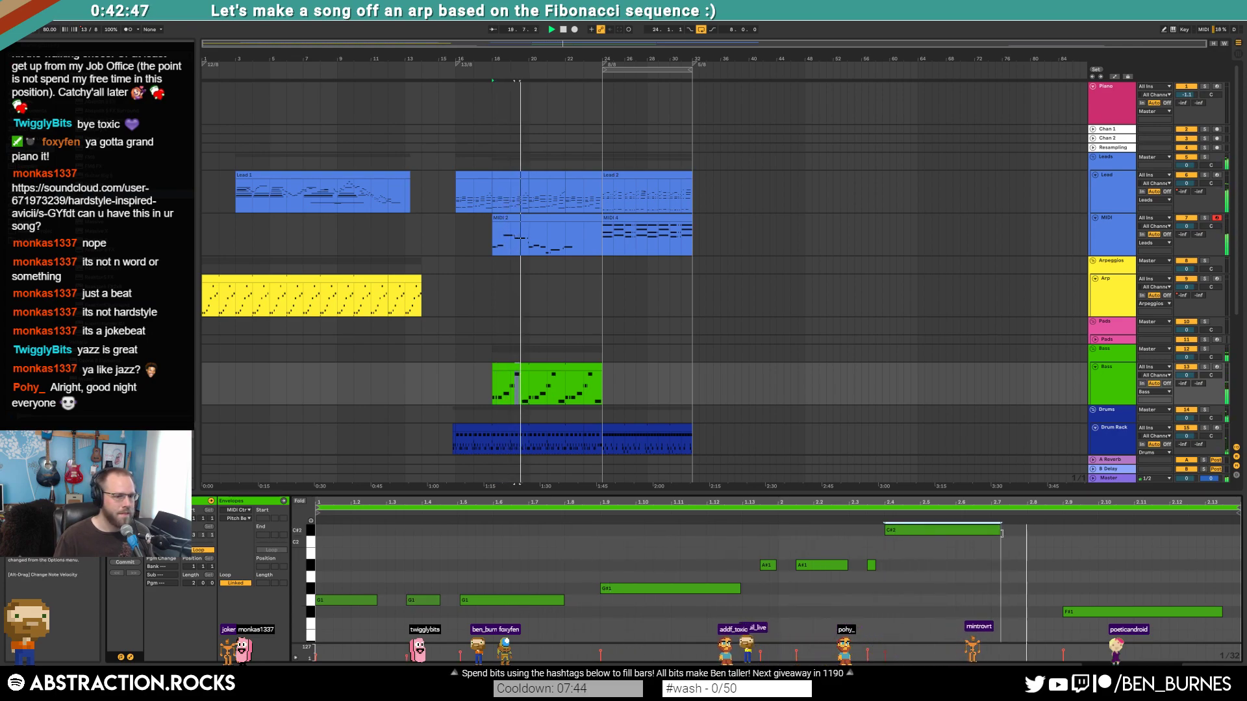
{"action": "left_click_drag", "start_coordinate": [1096, 611], "coordinate": [1095, 589]}
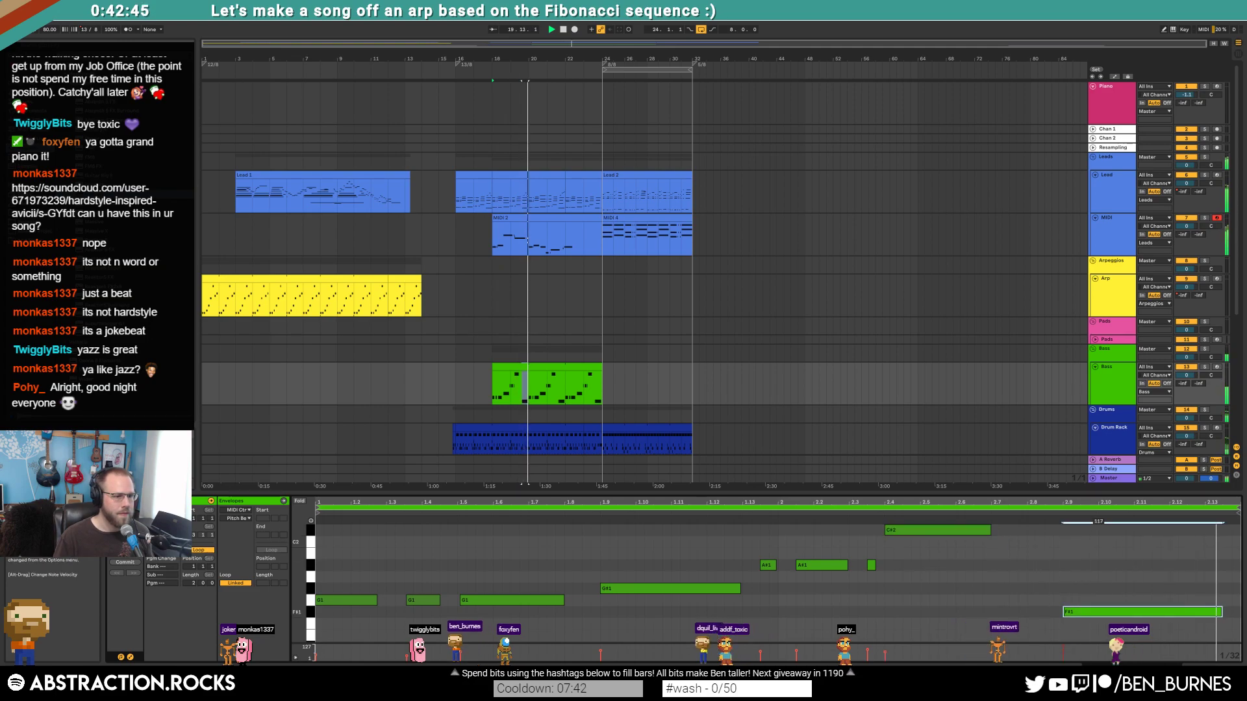
{"action": "left_click", "coordinate": [423, 578]}
- Replay the Bass part from bar 20 and try lowering the C#2 note to C2
{"action": "scroll", "coordinate": [533, 268], "scroll_direction": "up", "scroll_amount": 5, "text": "ctrl"}
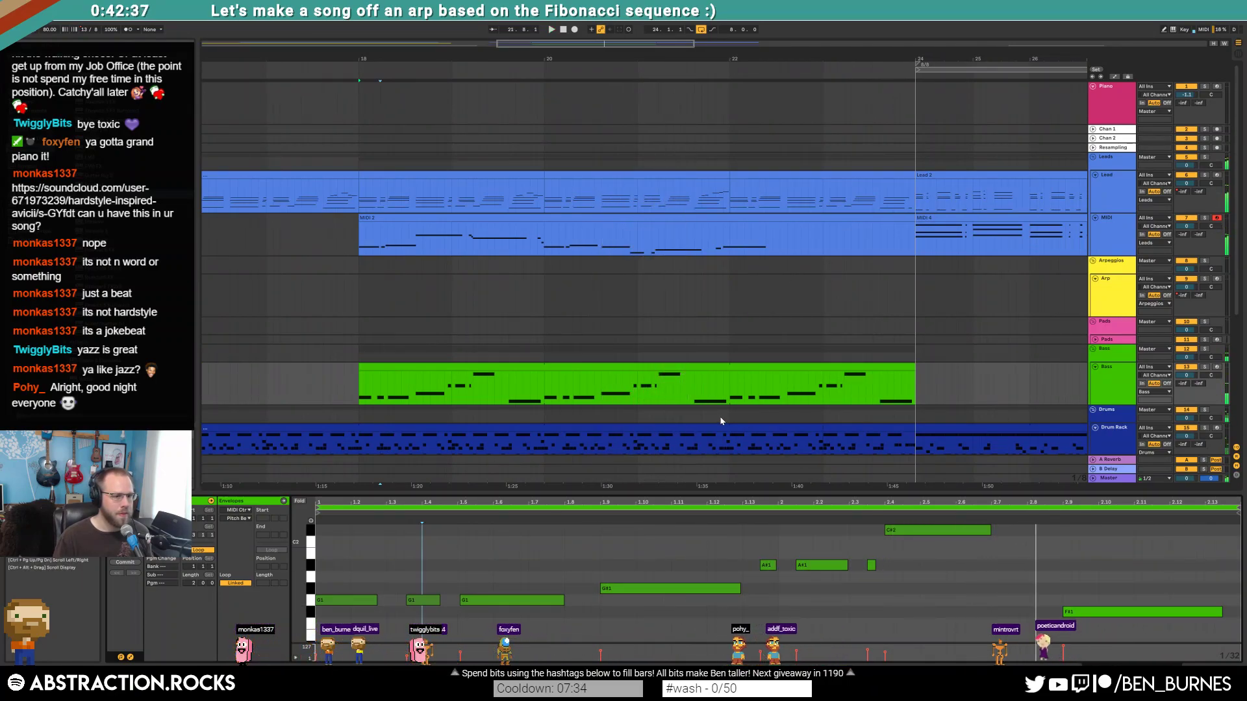
{"action": "left_click", "coordinate": [551, 390]}
{"action": "key", "text": "space"}
{"action": "left_click_drag", "start_coordinate": [550, 390], "coordinate": [730, 387]}
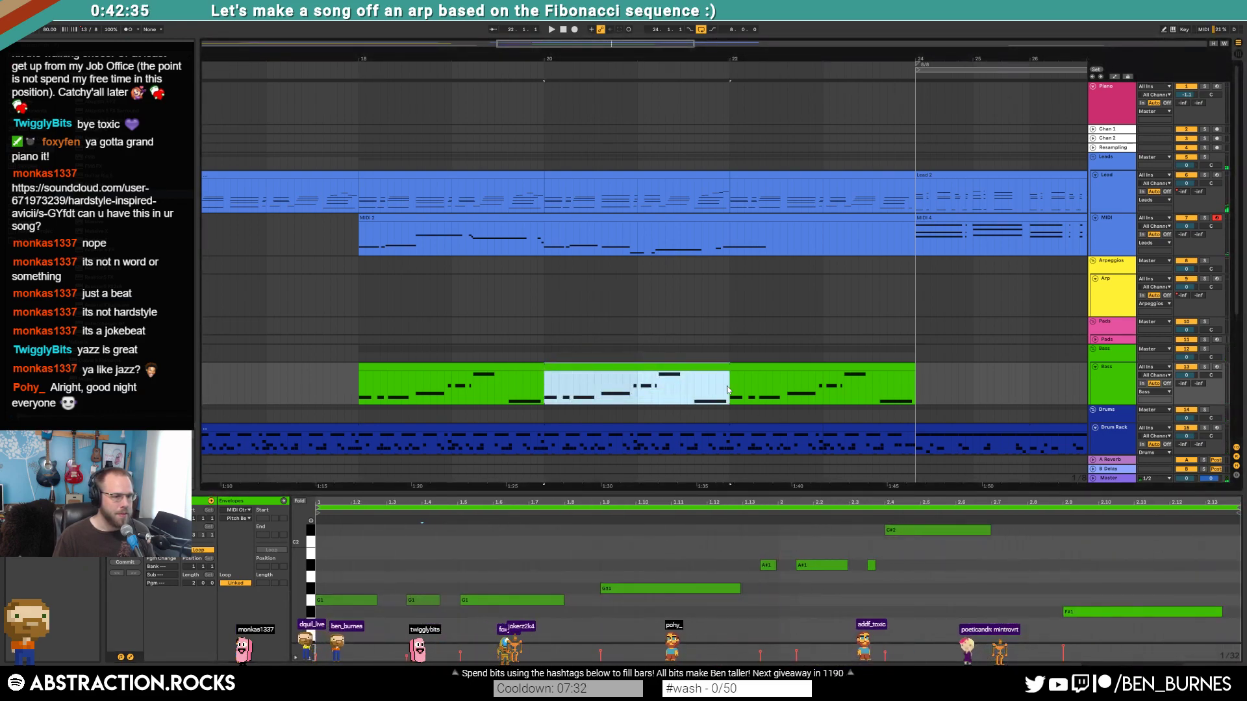
{"action": "left_click", "coordinate": [955, 586]}
{"action": "left_click", "coordinate": [924, 530]}
{"action": "key", "text": "Down"}
{"action": "key", "text": "Down"}
{"action": "left_click", "coordinate": [863, 513]}
{"action": "key", "text": "Up"}
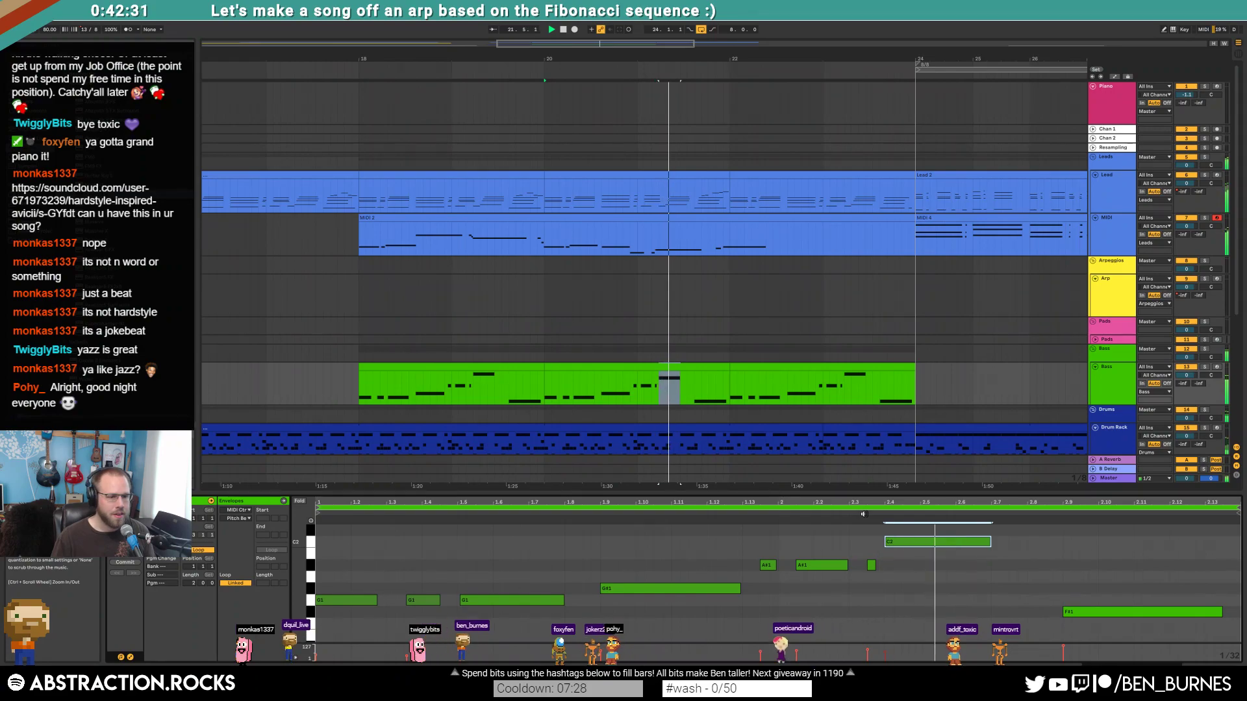
{"action": "key", "text": "Up"}
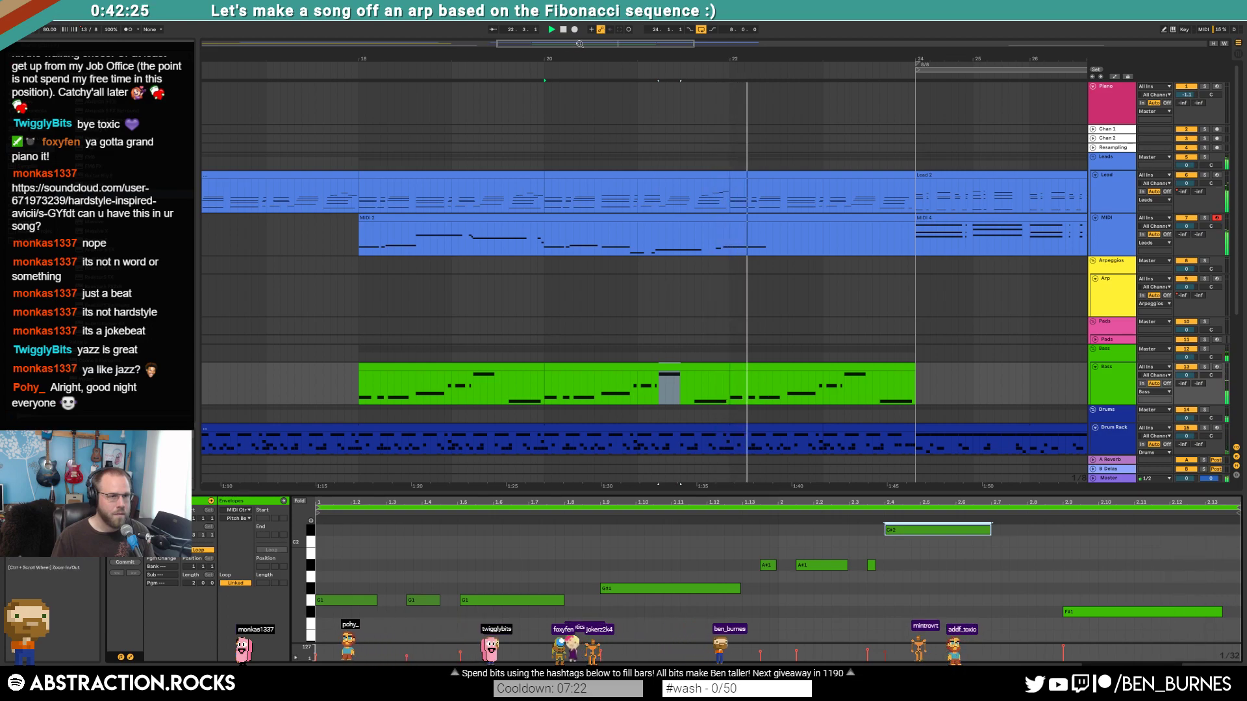
- Copy the lowest notes of the Lead 2 clip into a new Bass clip spanning bars 24 to 32
{"action": "scroll", "coordinate": [676, 174], "scroll_direction": "down", "scroll_amount": 3}
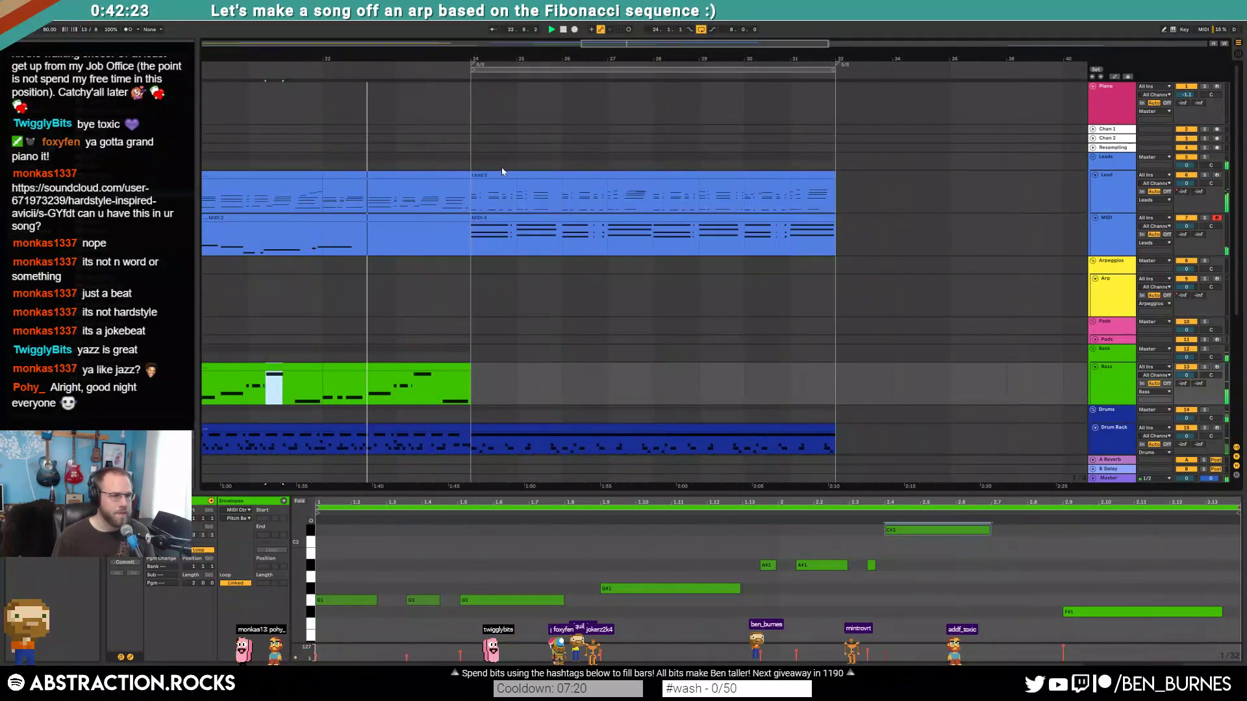
{"action": "left_click", "coordinate": [502, 174]}
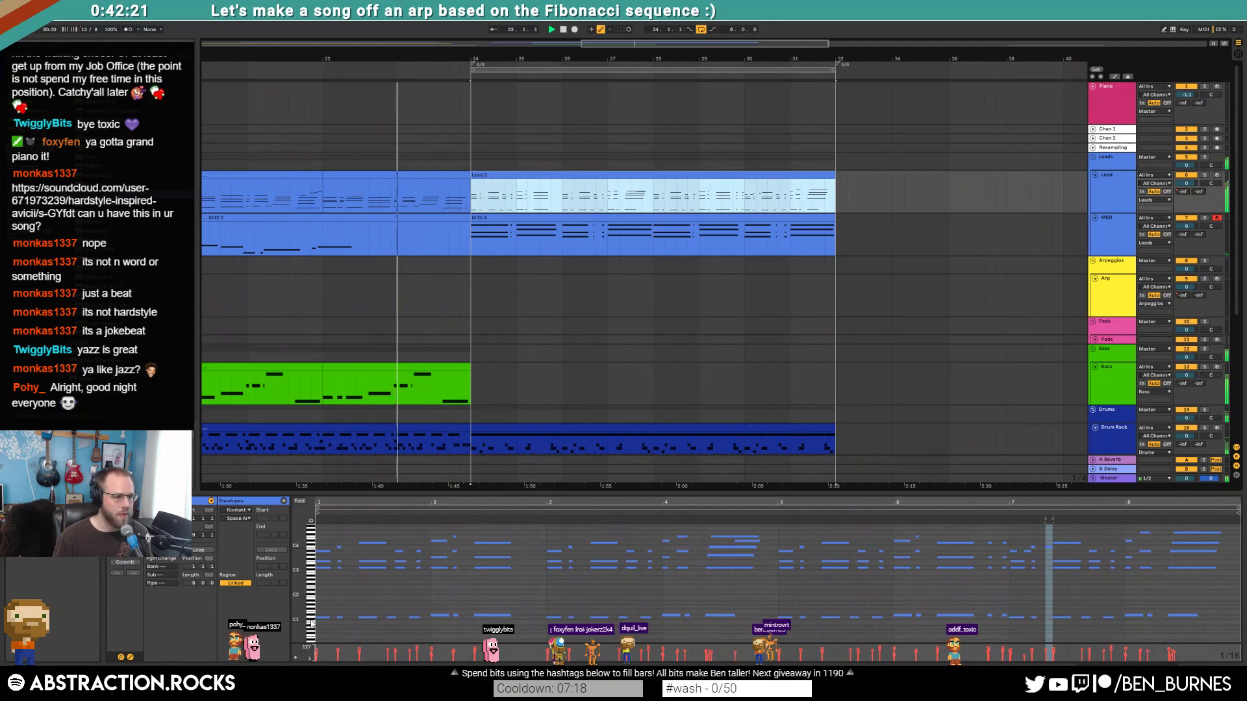
{"action": "left_click", "coordinate": [502, 395]}
{"action": "left_click_drag", "start_coordinate": [472, 385], "coordinate": [837, 378]}
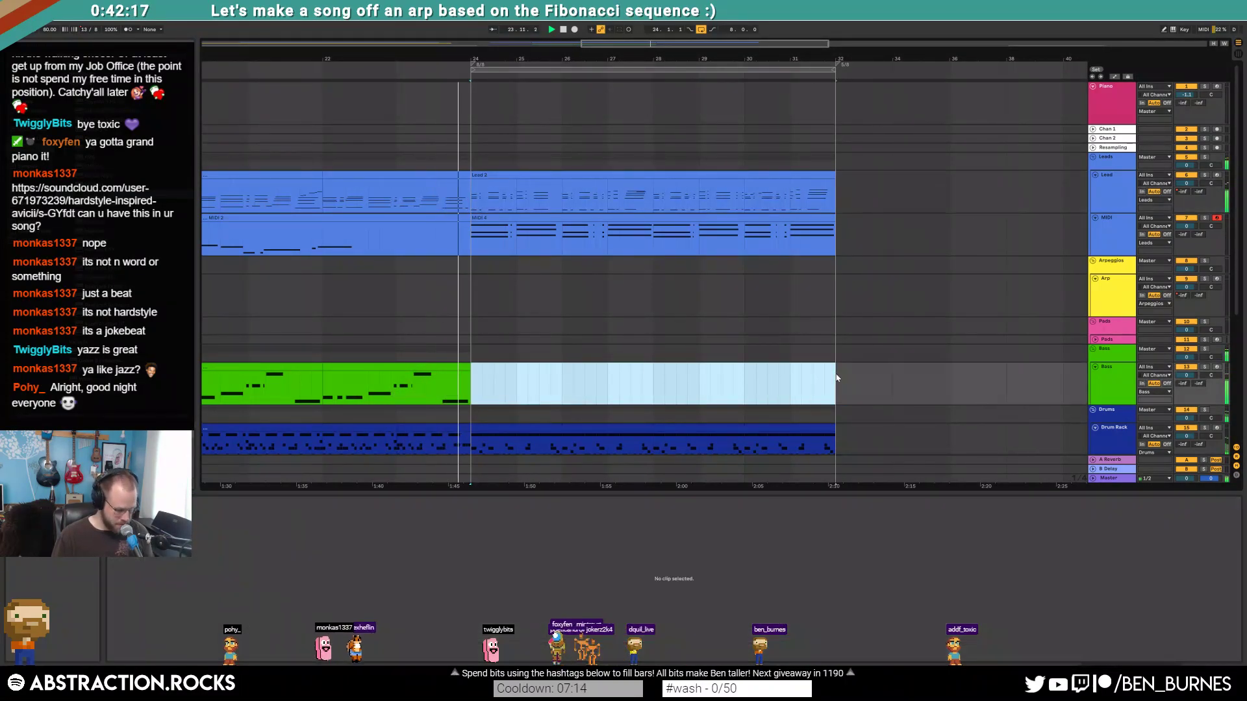
{"action": "key", "text": "ctrl+shift+m"}
{"action": "left_click", "coordinate": [319, 565]}
{"action": "key", "text": "ctrl+v"}
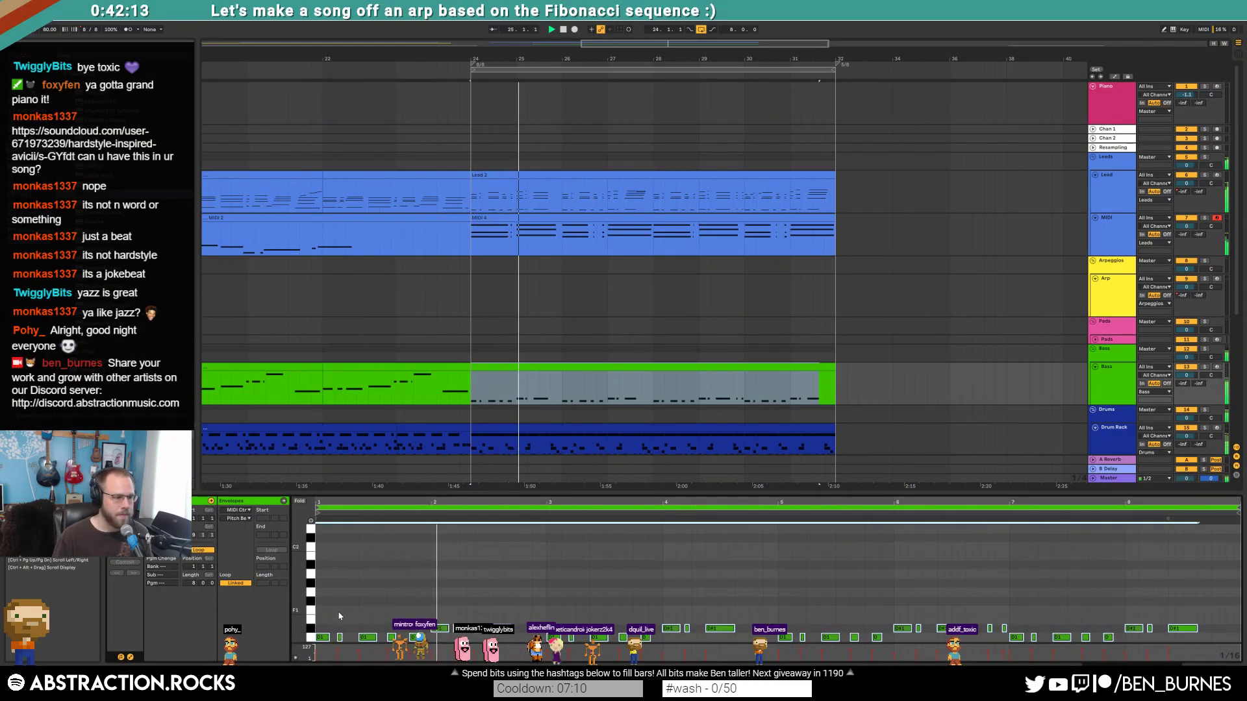
- Transpose the pasted bass notes up one octave and stop playback near the start of the new clip
{"action": "key", "text": "shift+Up"}
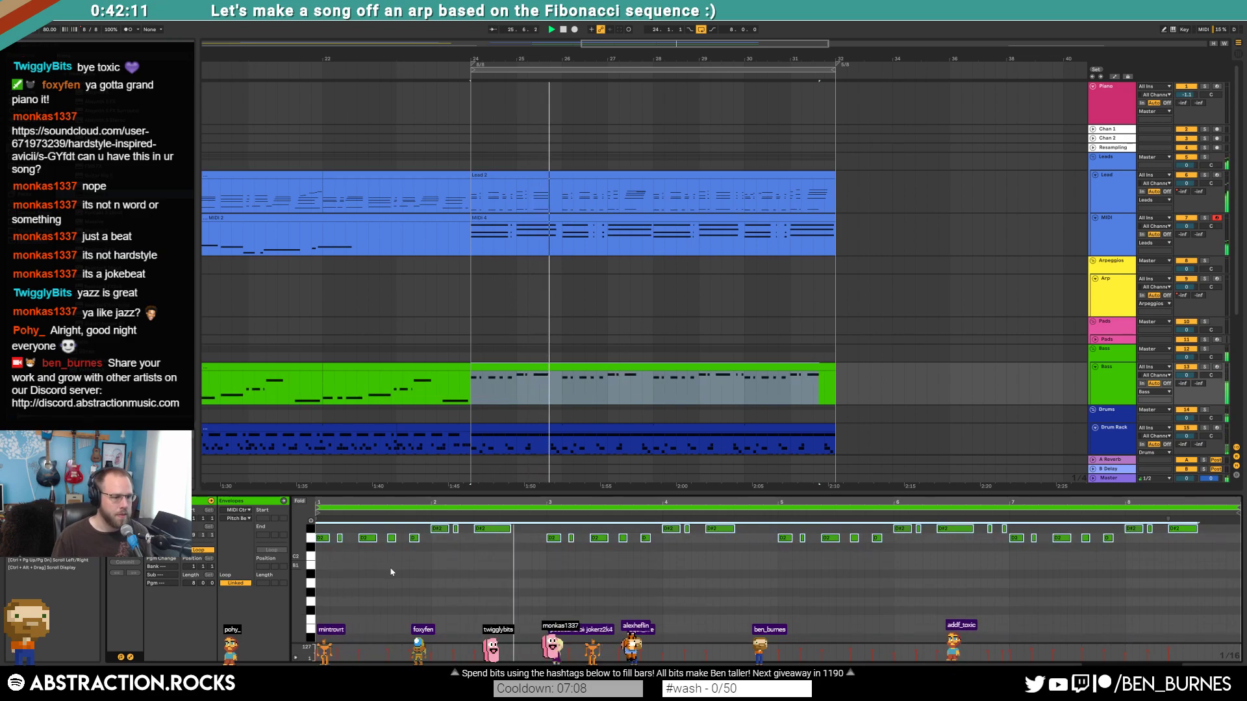
{"action": "key", "text": "space"}
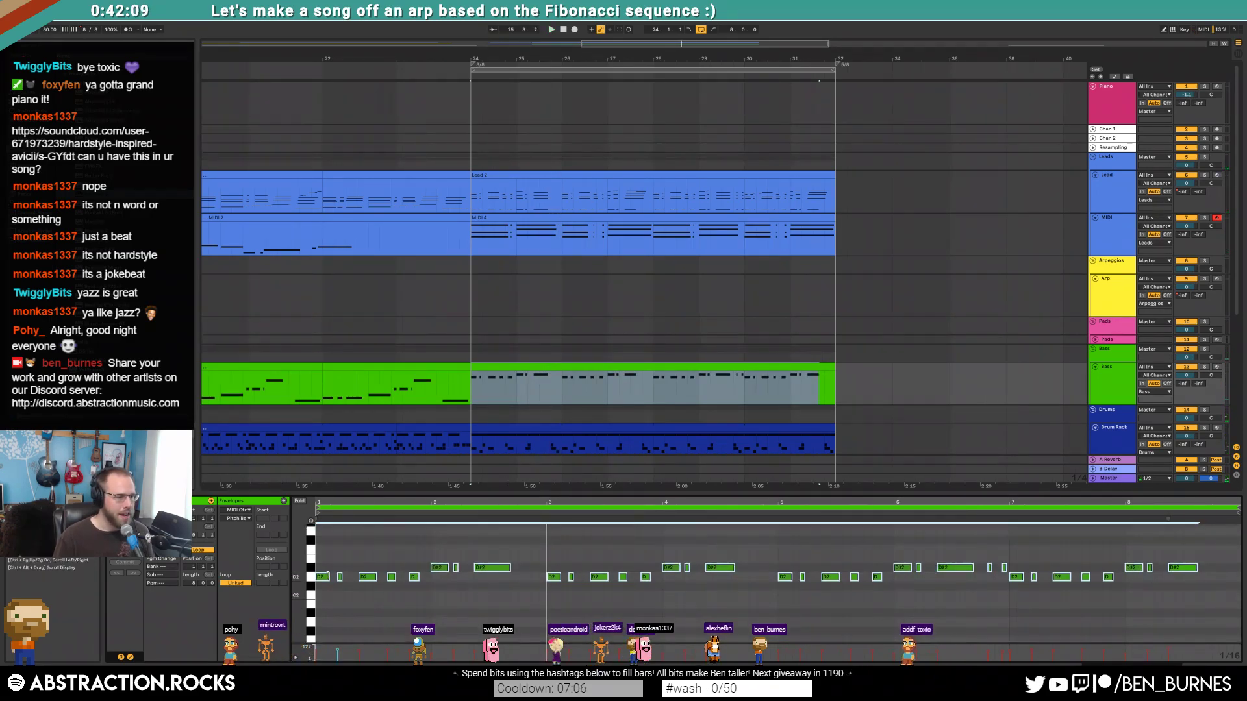
{"action": "left_click", "coordinate": [483, 362]}
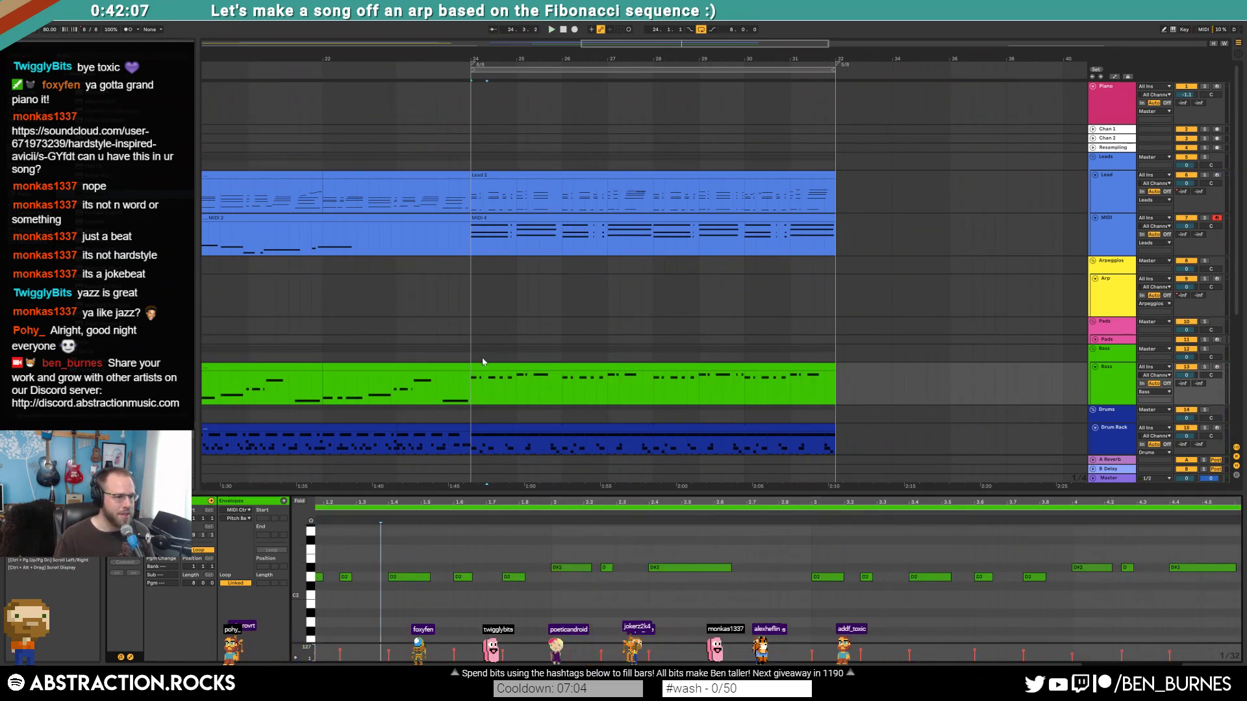
- Play back the bass line from within bar 19 to review the end of the first Bass clip
{"action": "left_click", "coordinate": [421, 367]}
{"action": "left_click_drag", "start_coordinate": [614, 44], "coordinate": [546, 46]}
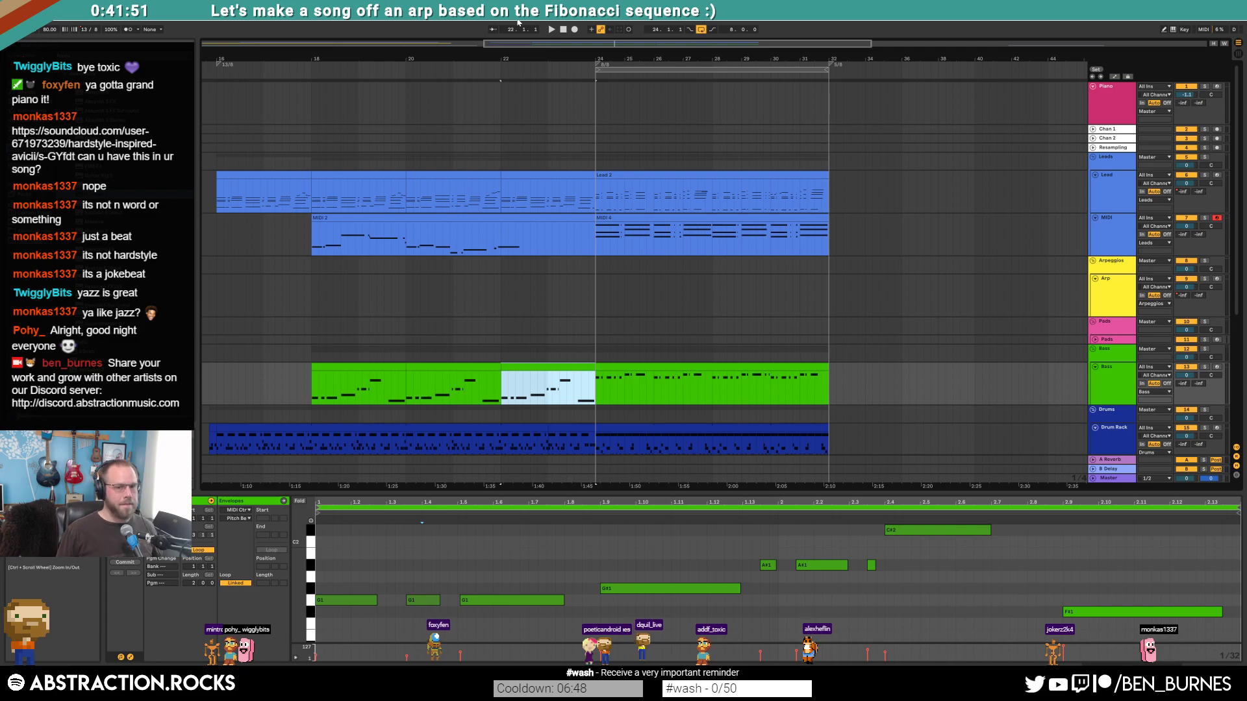
{"action": "left_click", "coordinate": [376, 392]}
{"action": "key", "text": "space"}
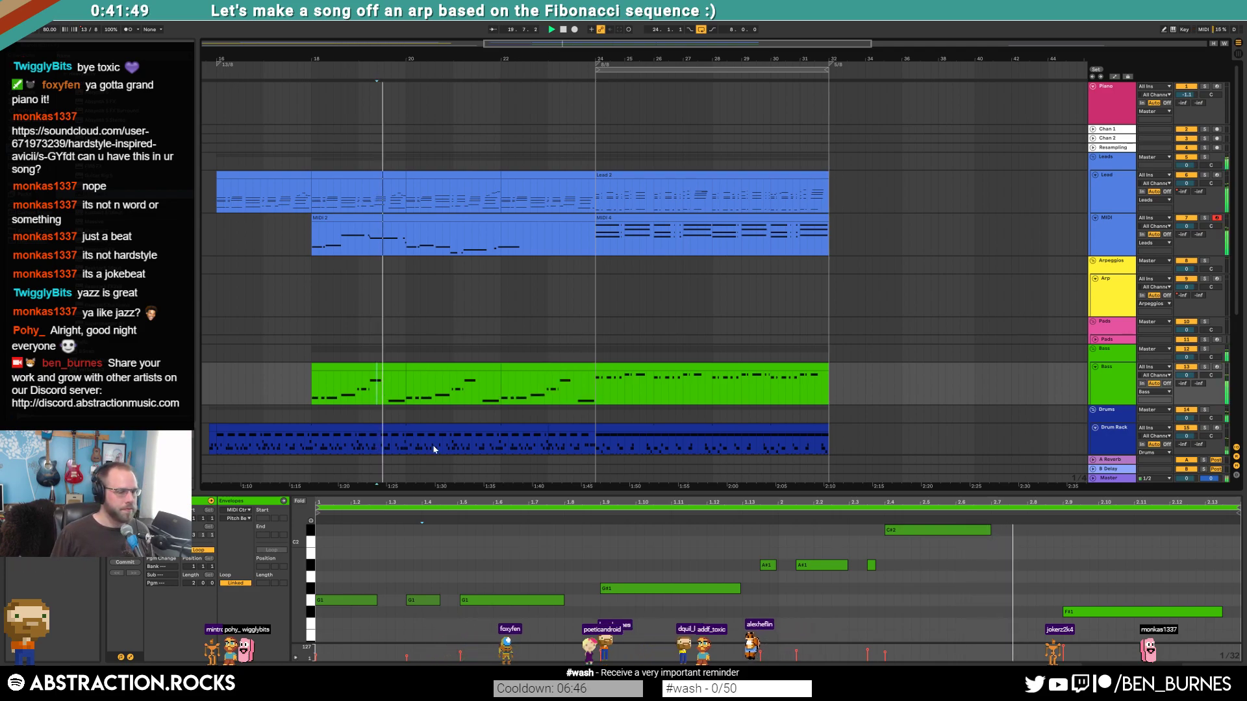
- Start the final F#1 note later and lengthen the C#2 note in the Bass clip spanning bars 18 to 20
{"action": "key", "text": "space"}
{"action": "left_click_drag", "start_coordinate": [1064, 616], "coordinate": [1082, 613]}
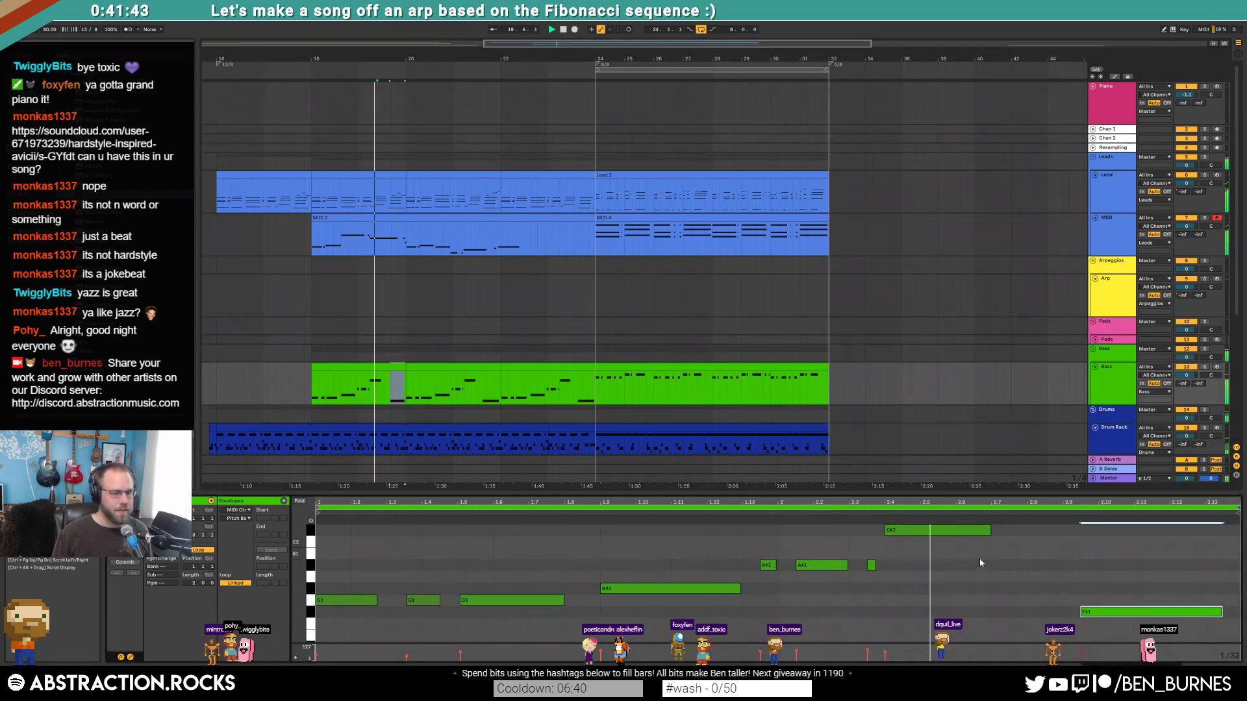
{"action": "left_click_drag", "start_coordinate": [987, 531], "coordinate": [997, 534]}
{"action": "key", "text": "Left"}
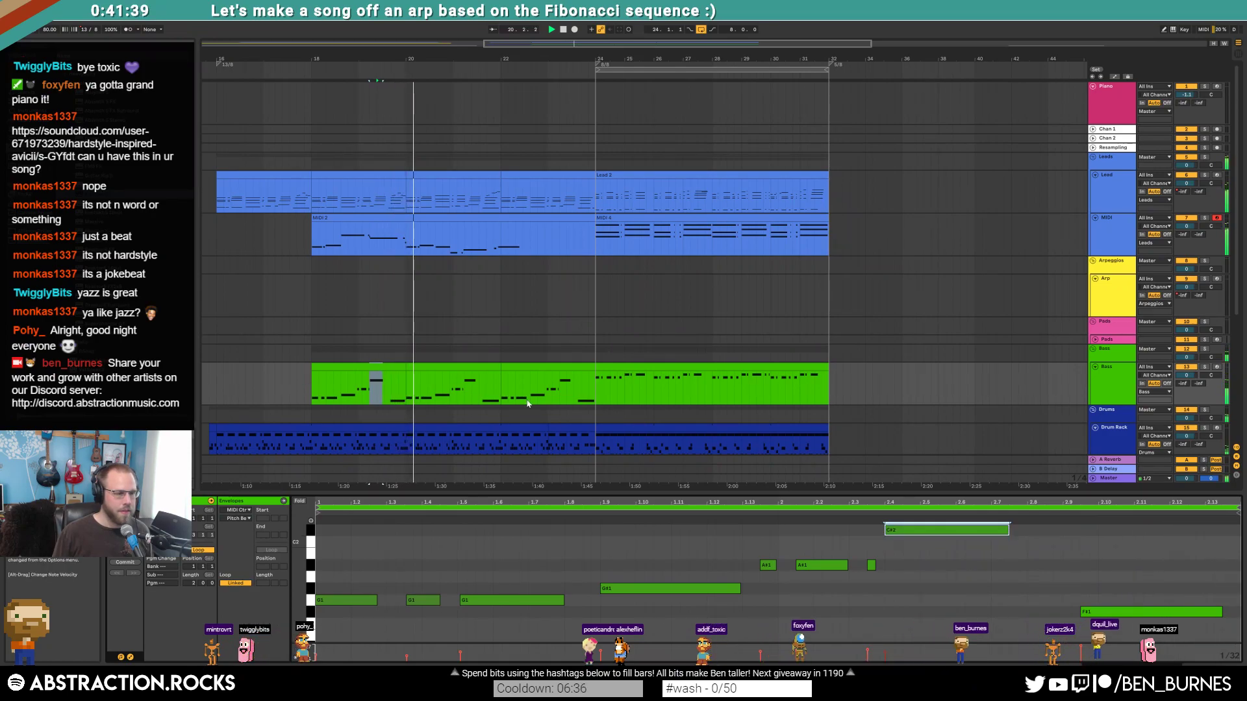
{"action": "key", "text": "ctrl+z"}
- In the Bass clip spanning bars 20 to 22, shorten the final F#1 note and add a short F#1 note after it
{"action": "left_click", "coordinate": [345, 600]}
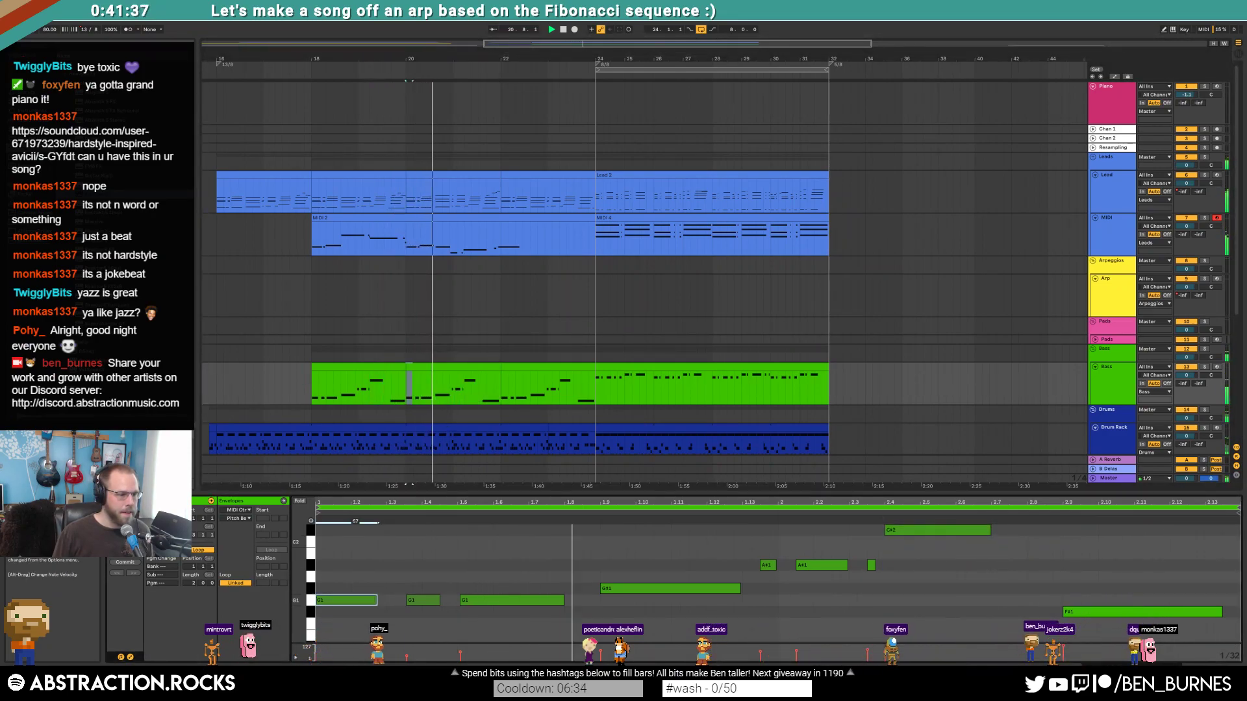
{"action": "left_click", "coordinate": [662, 588]}
{"action": "left_click", "coordinate": [928, 530]}
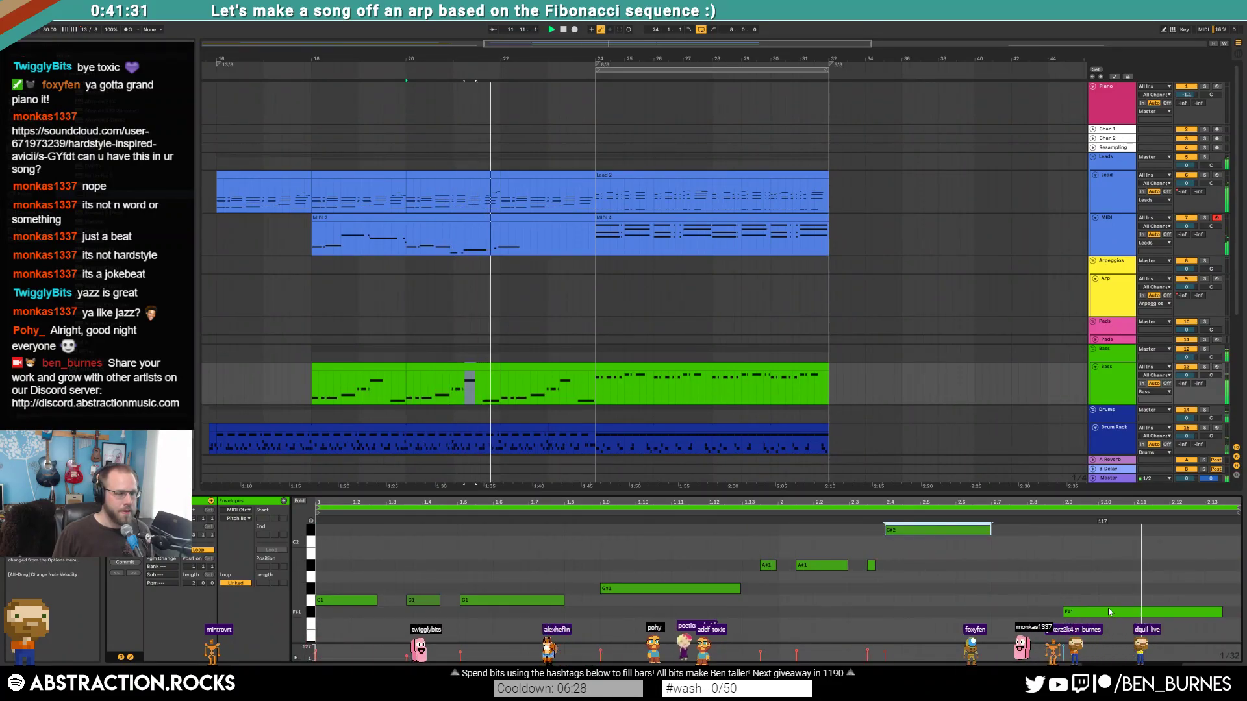
{"action": "left_click", "coordinate": [1167, 611]}
{"action": "mouse_move", "coordinate": [1221, 612]}
{"action": "left_mouse_down"}
{"action": "mouse_move", "coordinate": [1161, 611]}
{"action": "mouse_move", "coordinate": [1204, 611]}
{"action": "left_mouse_up"}
{"action": "double_click", "coordinate": [1191, 611]}
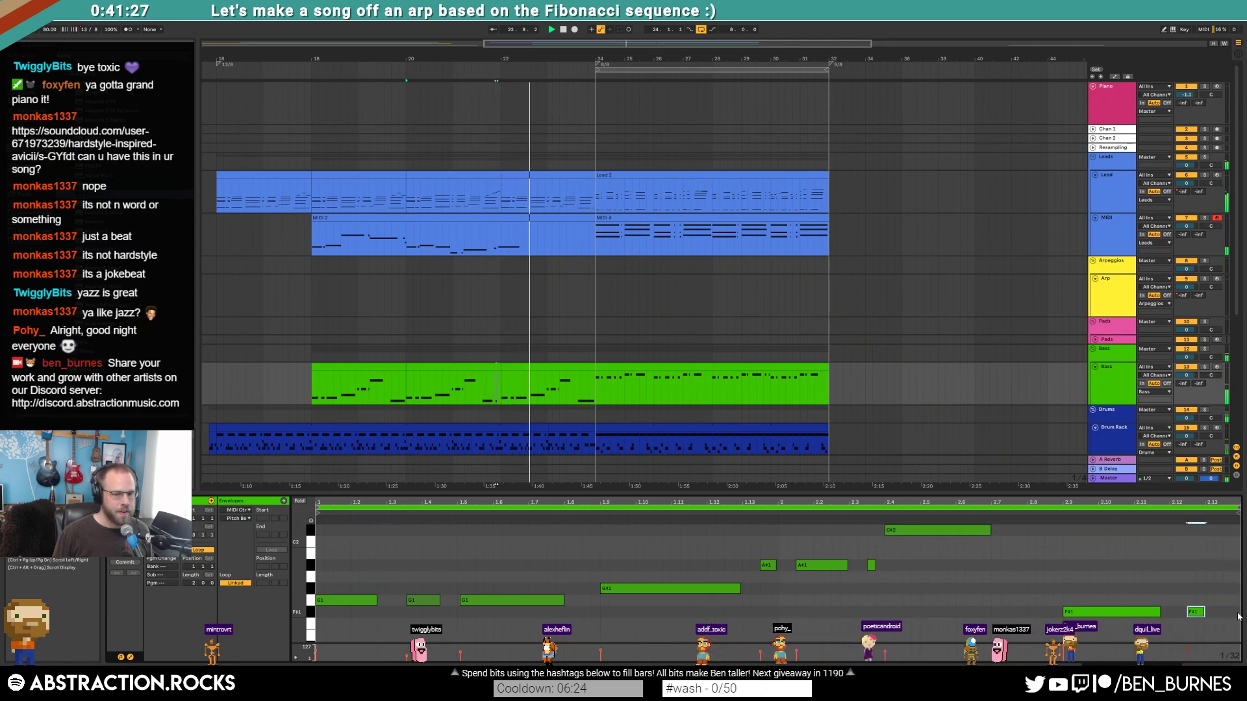
- Split the G#1 note in the bars 22 to 24 Bass clip and turn its second half into a short G#2 note
{"action": "left_click", "coordinate": [558, 368]}
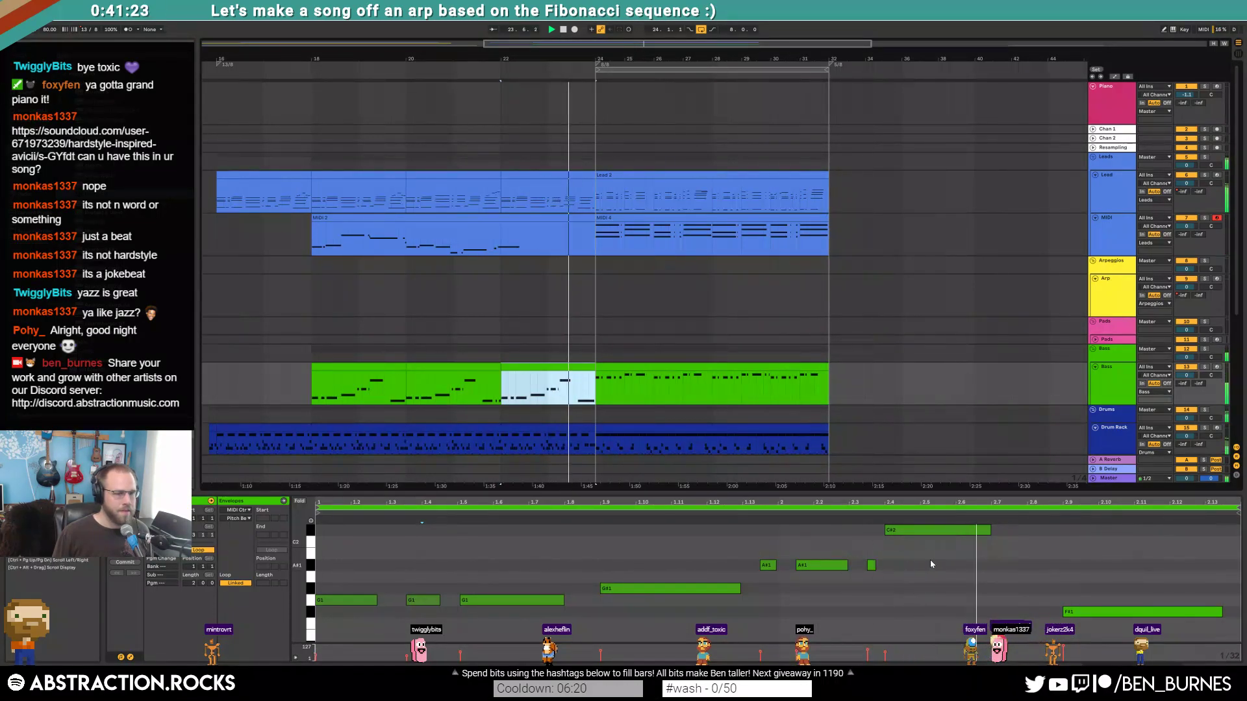
{"action": "key", "text": "space"}
{"action": "scroll", "coordinate": [680, 568], "scroll_direction": "up", "scroll_amount": 2}
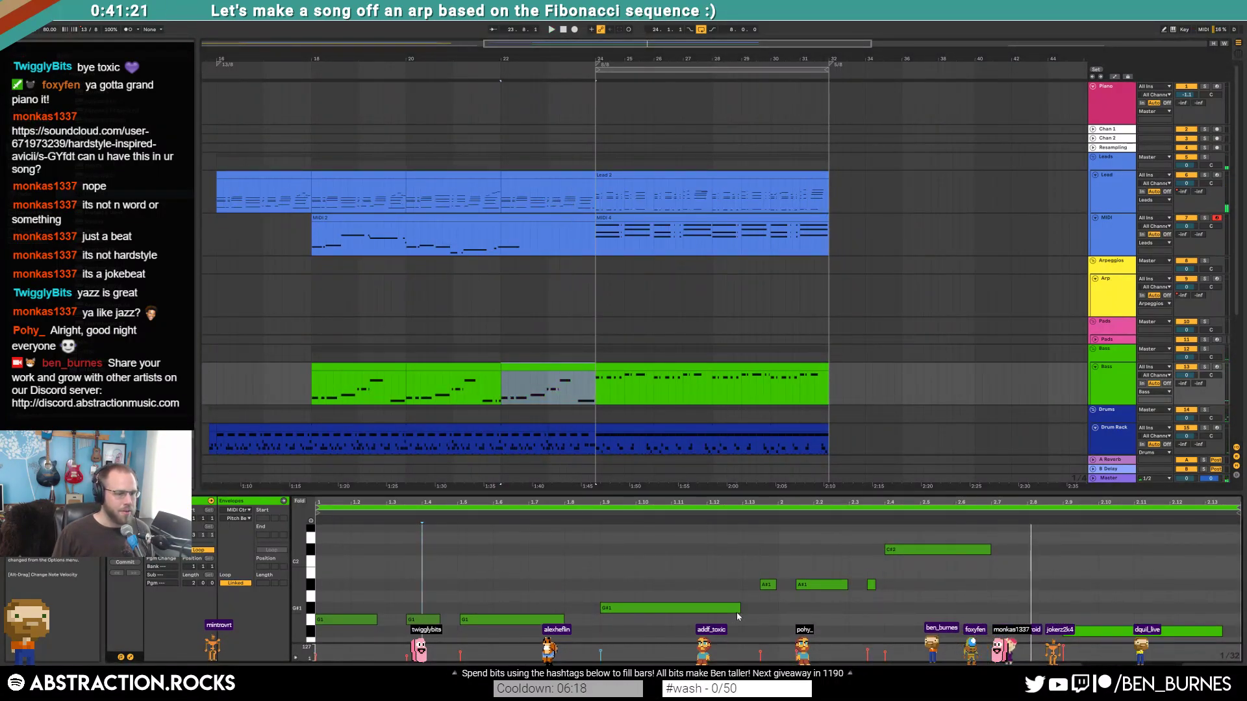
{"action": "key", "text": "ctrl+d"}
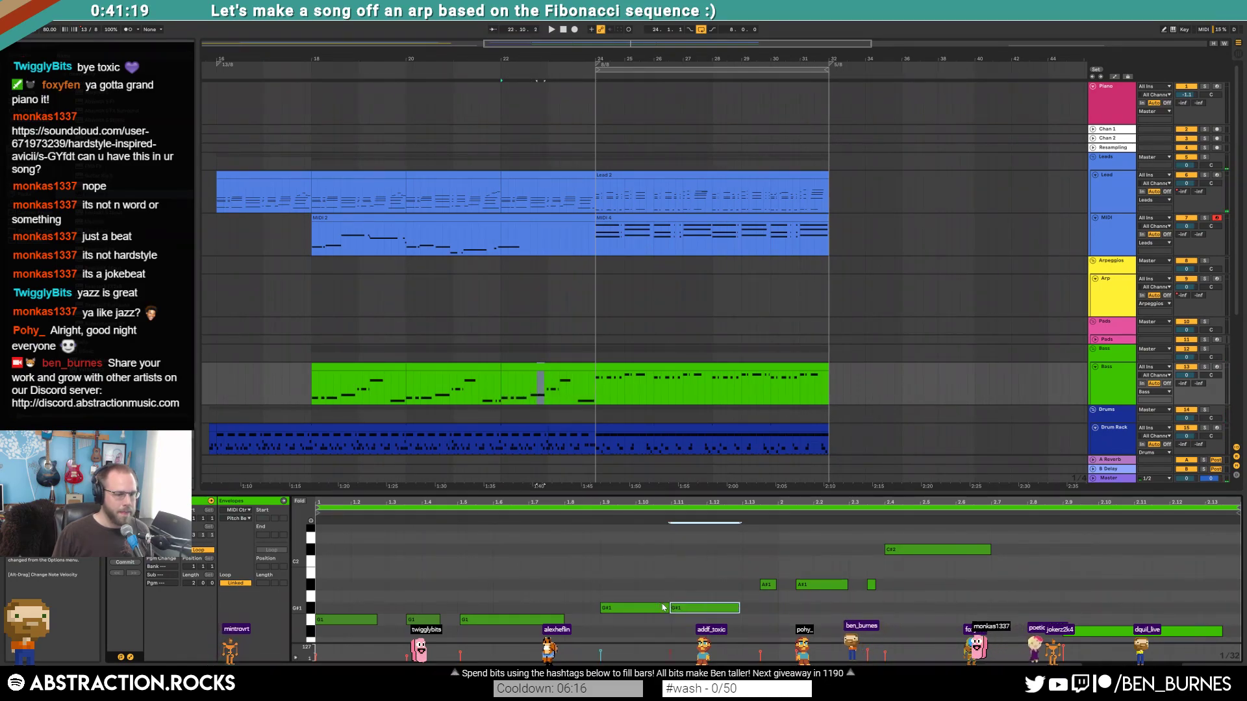
{"action": "key", "text": "shift+Up"}
{"action": "key", "text": "shift+Left"}
{"action": "key", "text": "shift+Left"}
{"action": "key", "text": "shift+Left"}
{"action": "key", "text": "shift+Left"}
{"action": "key", "text": "shift+Left"}
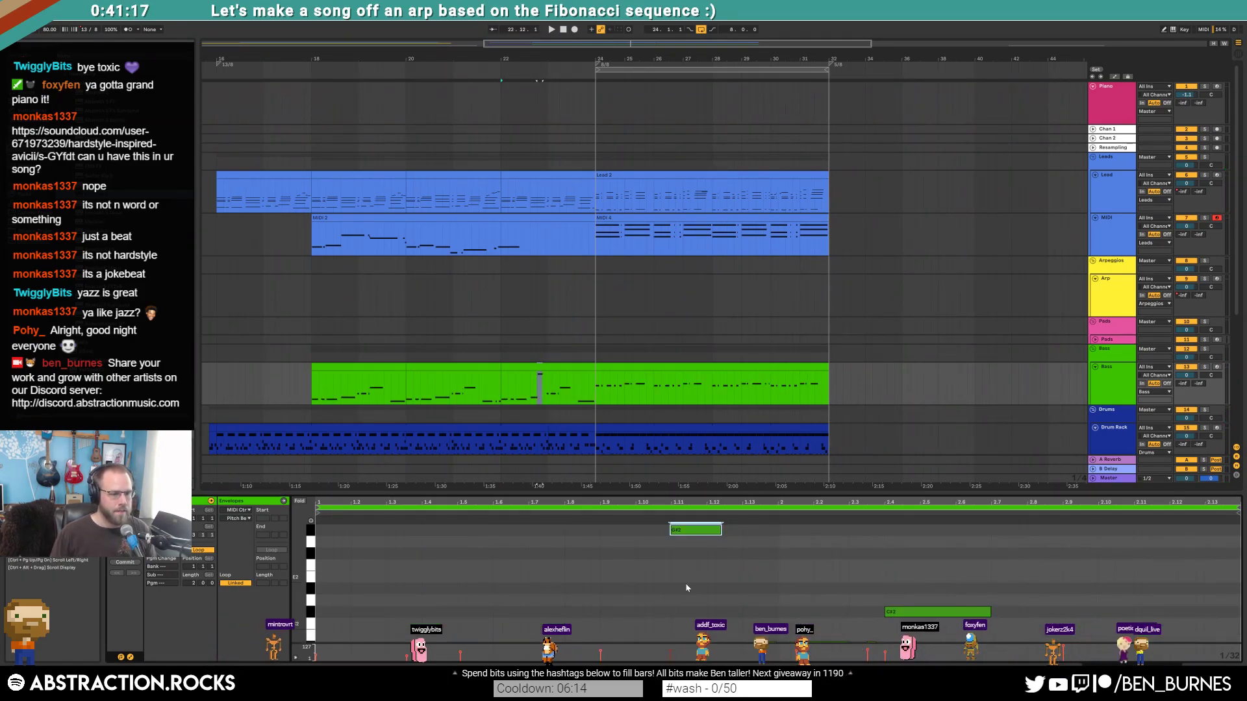
{"action": "key", "text": "shift+Left"}
{"action": "key", "text": "Right"}
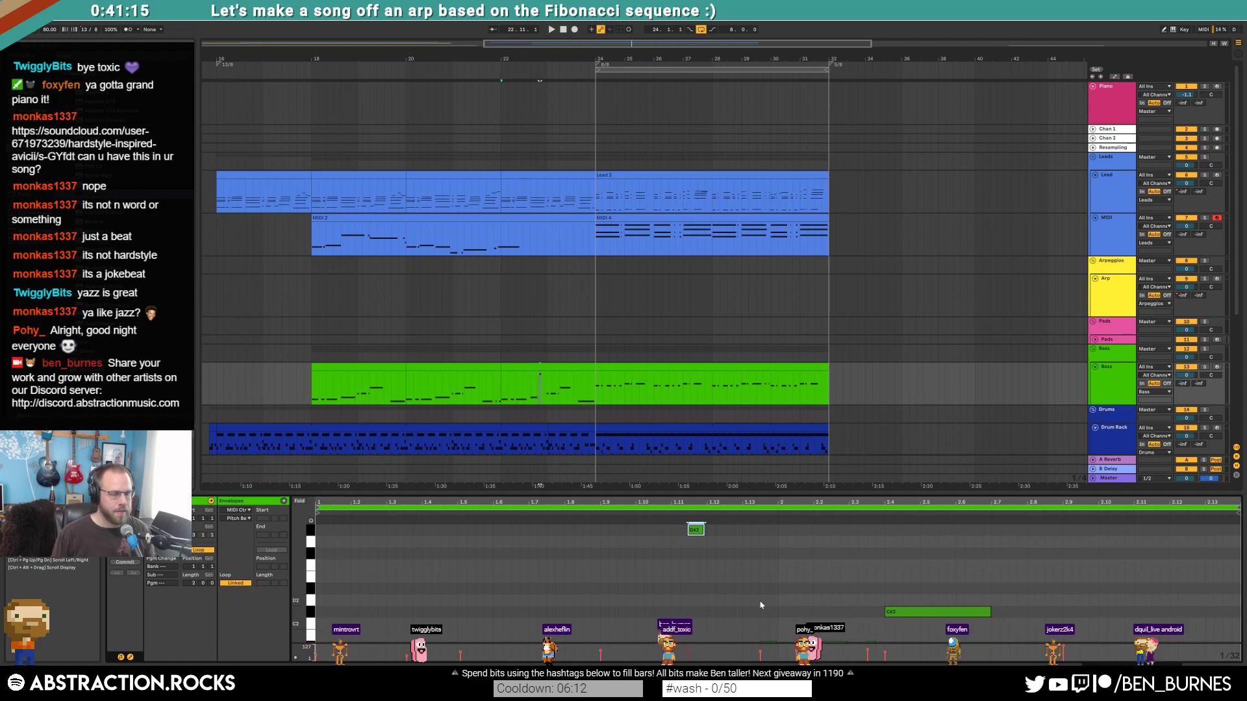
- Set the note grid to 1/16, duplicate the short G#2 note as a longer F2 note, and trim the original G#2
{"action": "key", "text": "ctrl+2"}
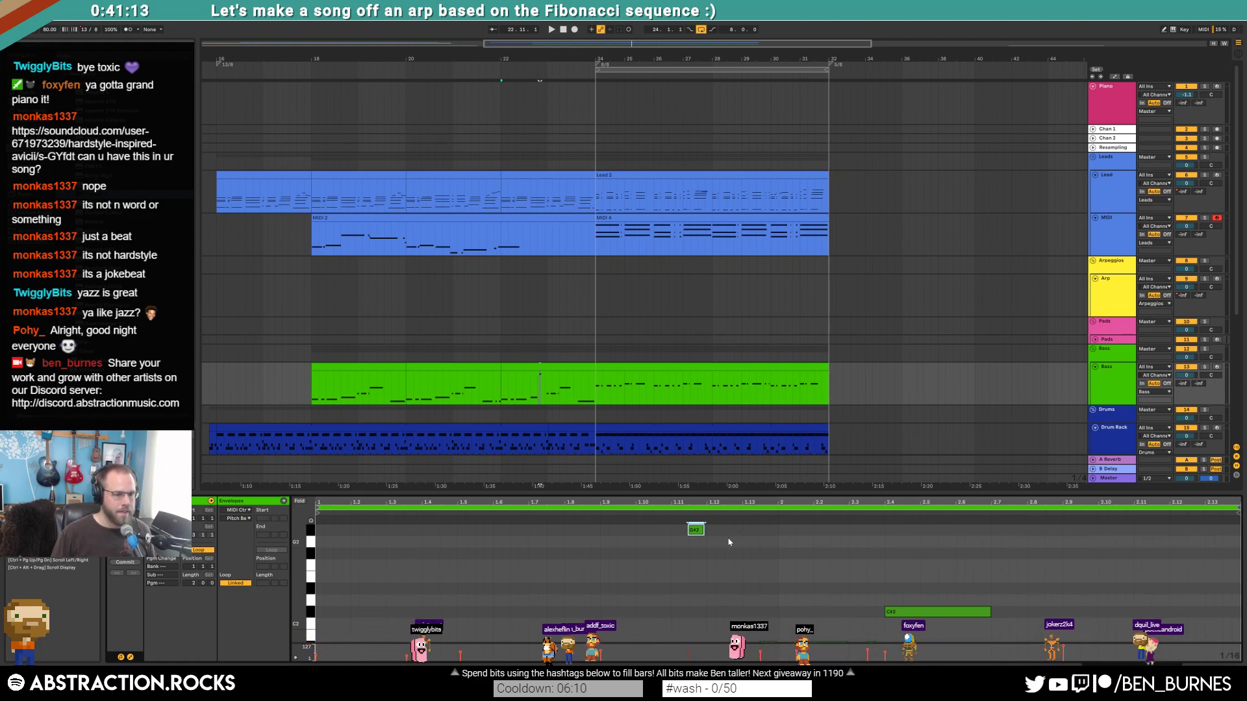
{"action": "key", "text": "ctrl+d"}
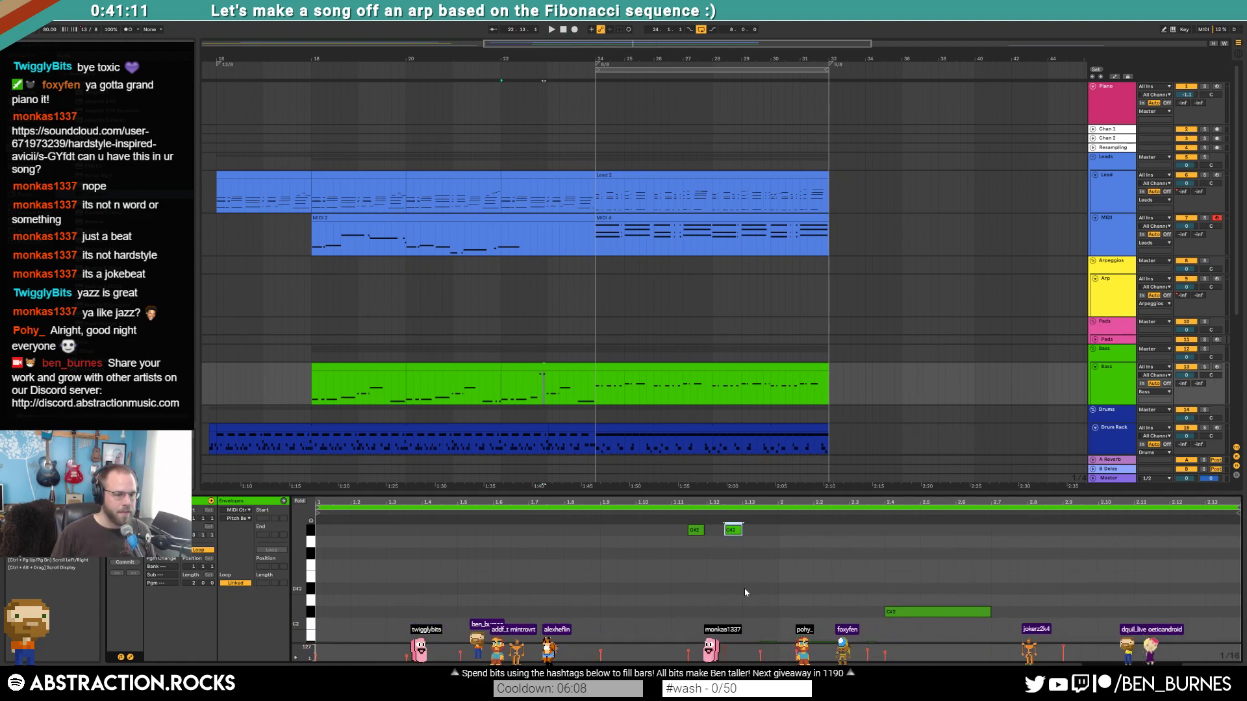
{"action": "key", "text": "Down"}
{"action": "key", "text": "Down"}
{"action": "key", "text": "Down"}
{"action": "key", "text": "Left"}
{"action": "key", "text": "shift+Right"}
{"action": "key", "text": "shift+Right"}
{"action": "key", "text": "shift+Right"}
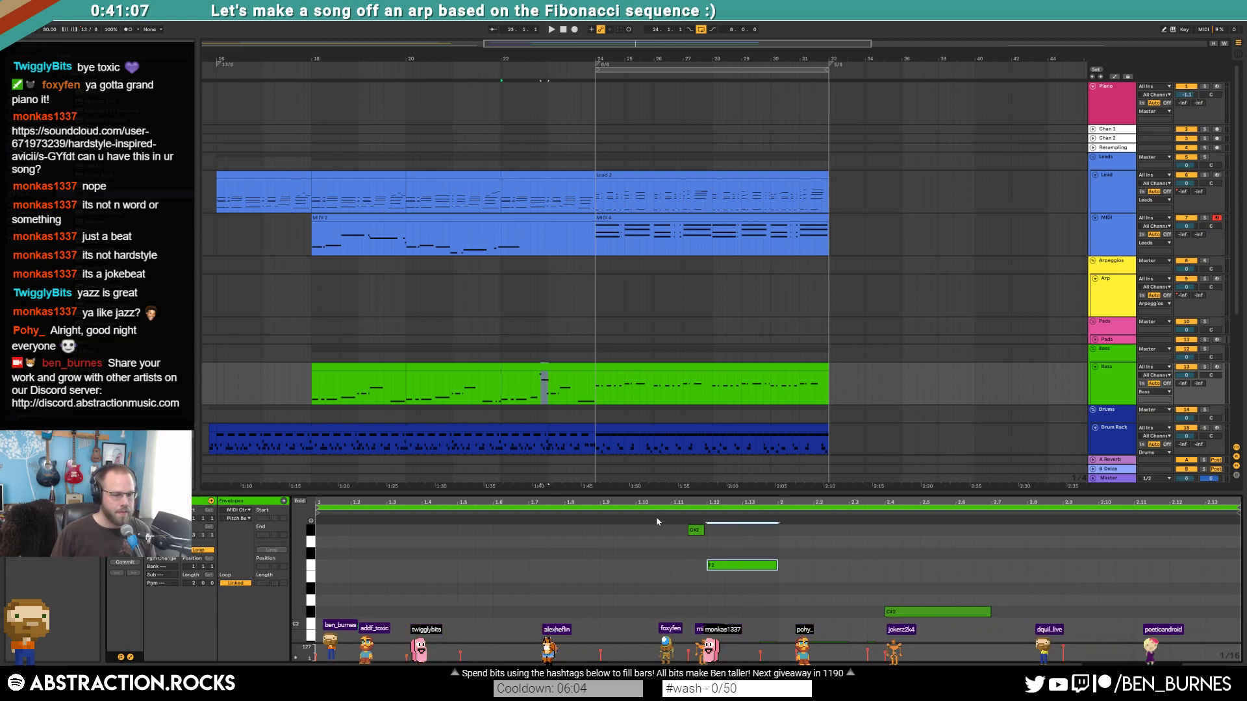
{"action": "key", "text": "shift+Left"}
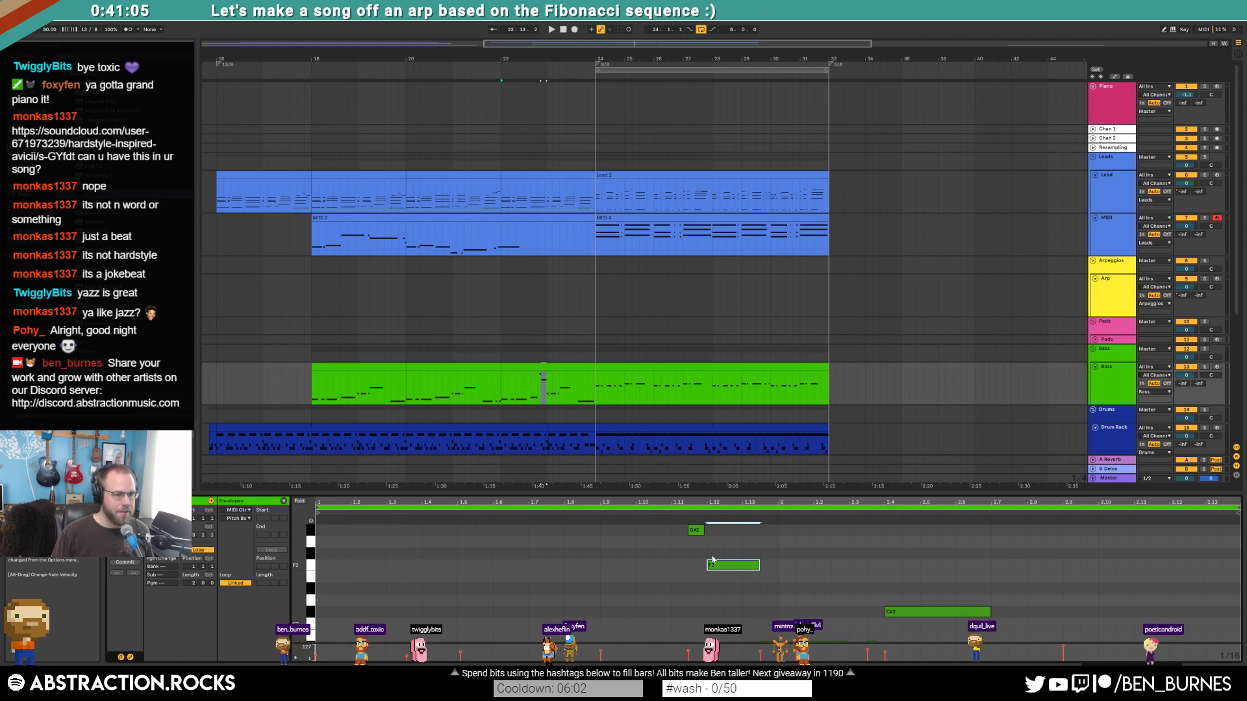
{"action": "left_click", "coordinate": [697, 529]}
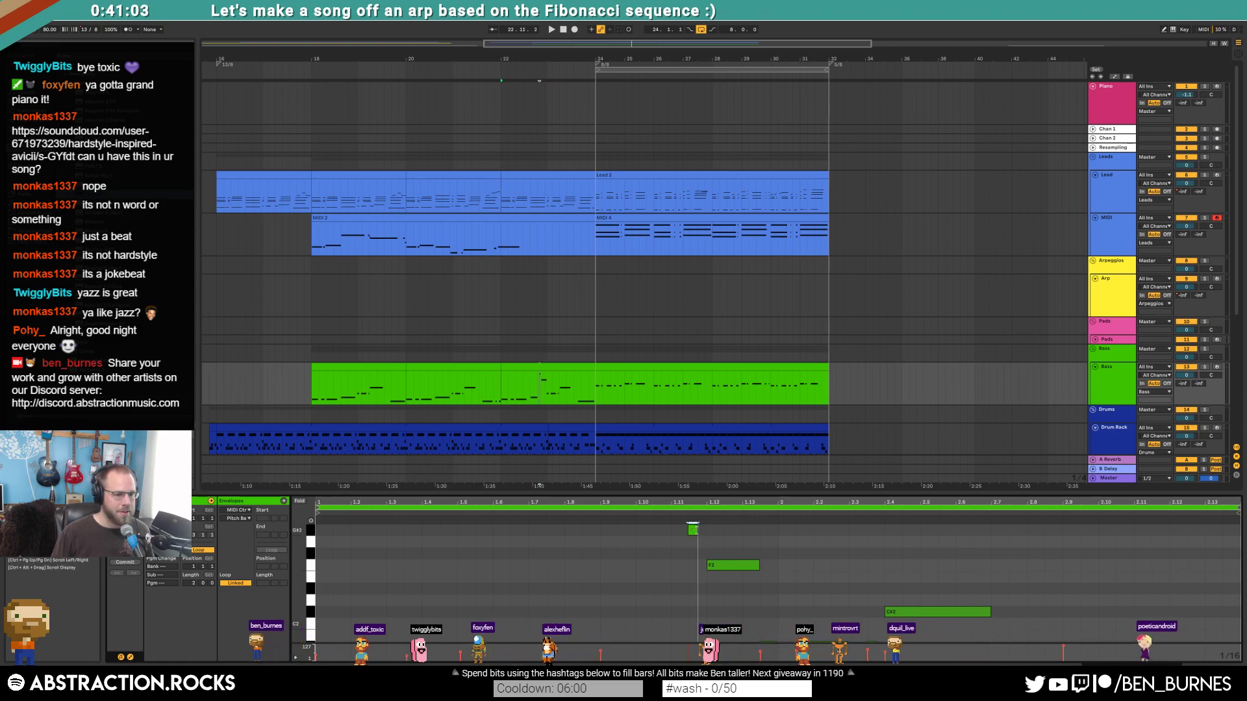
- Shorten the F2 note, raise it to F#2, and add a short D#2 note right after it, checking in playback
{"action": "left_click", "coordinate": [646, 512]}
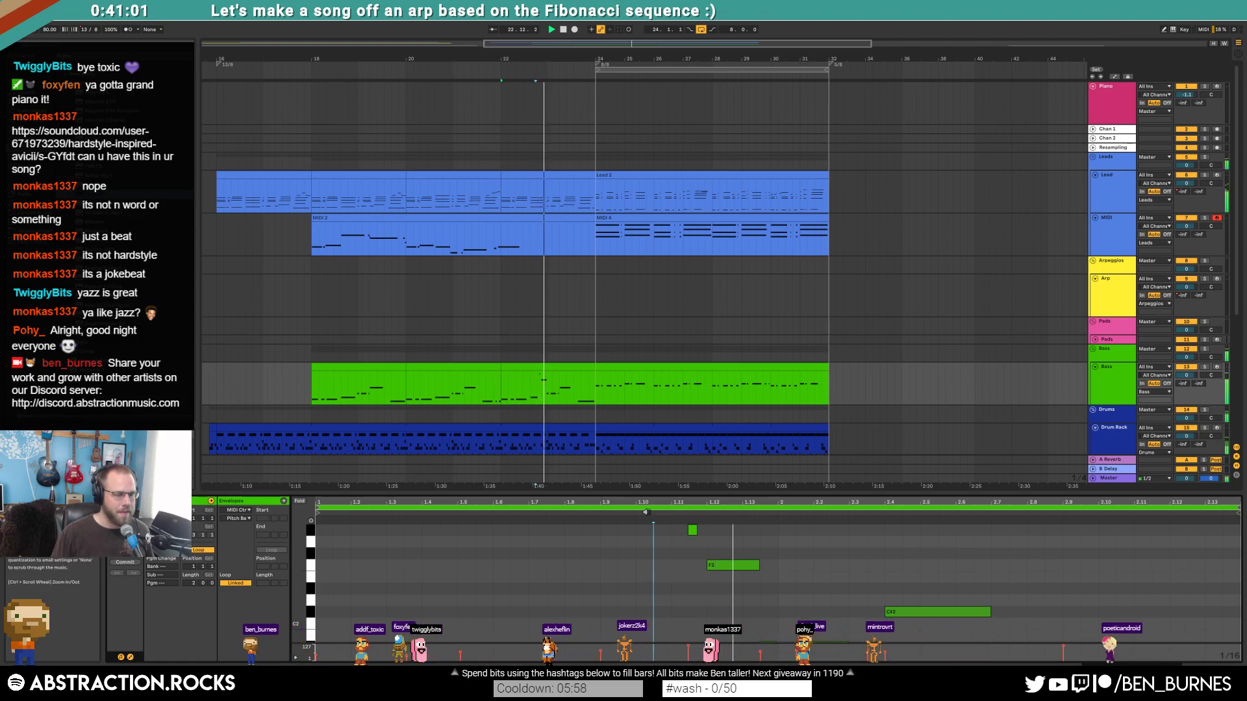
{"action": "key", "text": "space"}
{"action": "left_click", "coordinate": [753, 565]}
{"action": "left_click_drag", "start_coordinate": [756, 564], "coordinate": [742, 565]}
{"action": "key", "text": "Up"}
{"action": "double_click", "coordinate": [750, 588]}
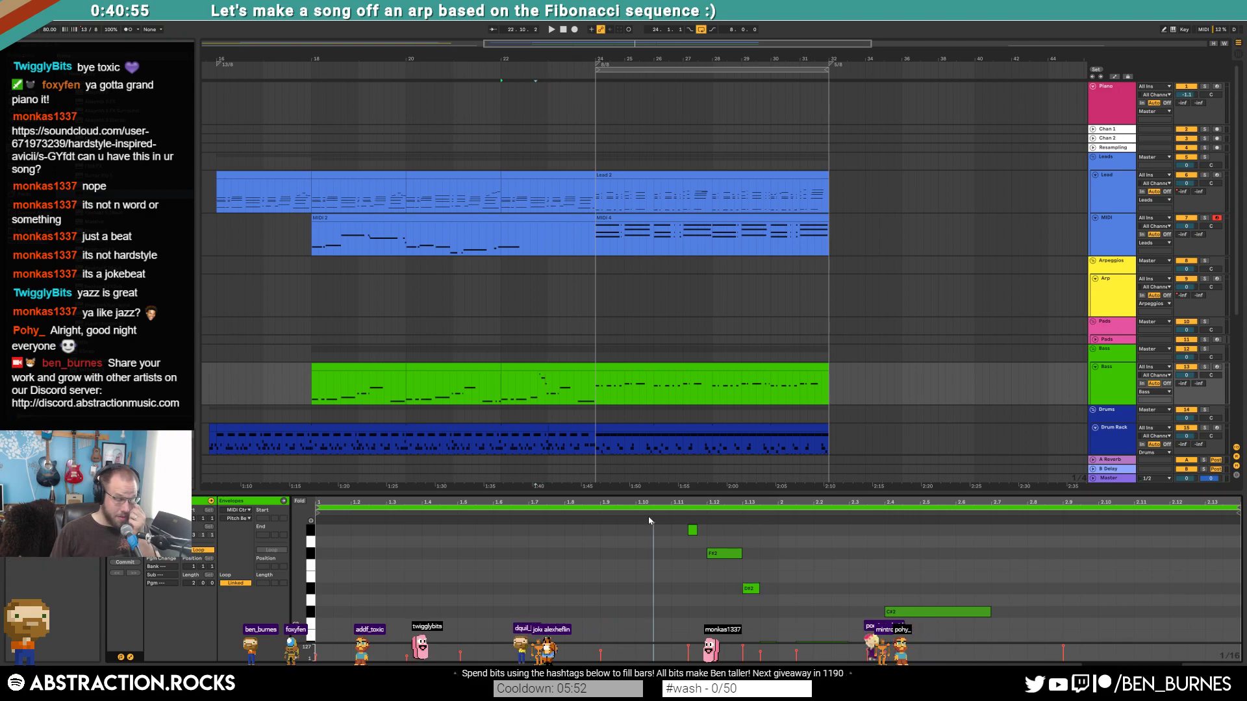
{"action": "key", "text": "space"}
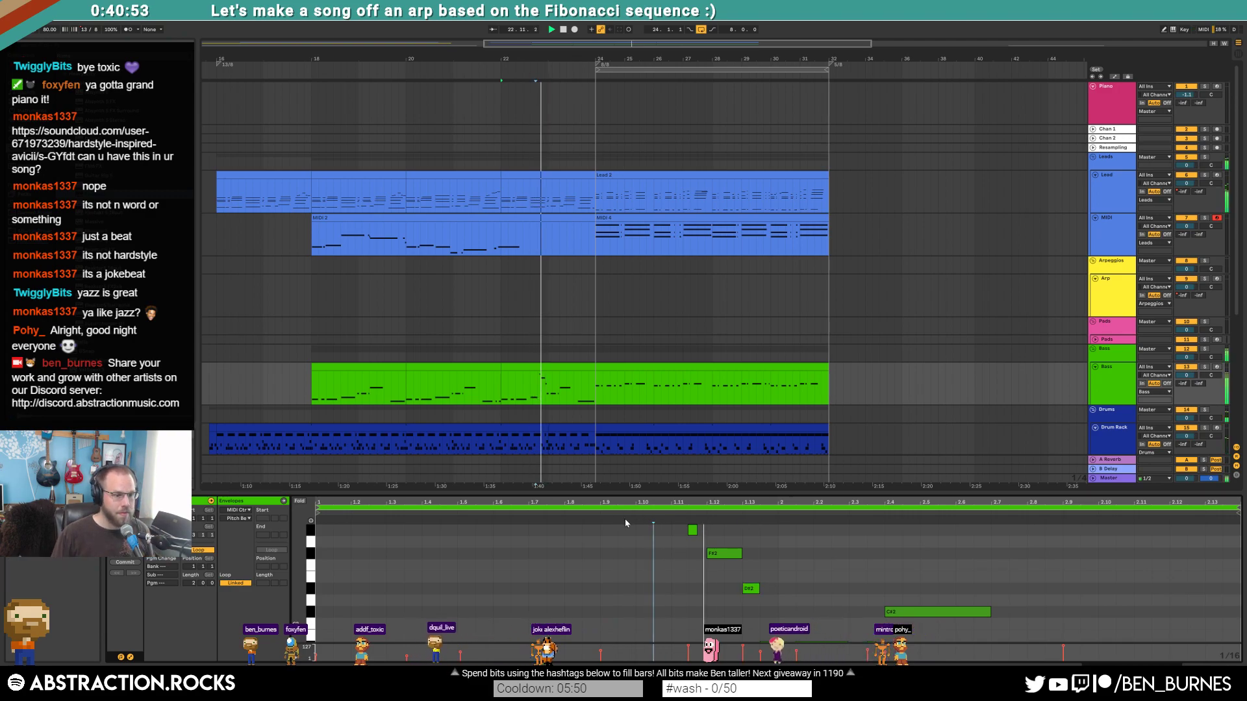
{"action": "key", "text": "space"}
- Replace the first short A#1 note by lengthening D#2 and starting the following A#1 note directly after it
{"action": "scroll", "coordinate": [785, 596], "scroll_direction": "down", "scroll_amount": 2}
{"action": "double_click", "coordinate": [767, 617]}
{"action": "key", "text": "Delete"}
{"action": "left_click_drag", "start_coordinate": [752, 559], "coordinate": [766, 564]}
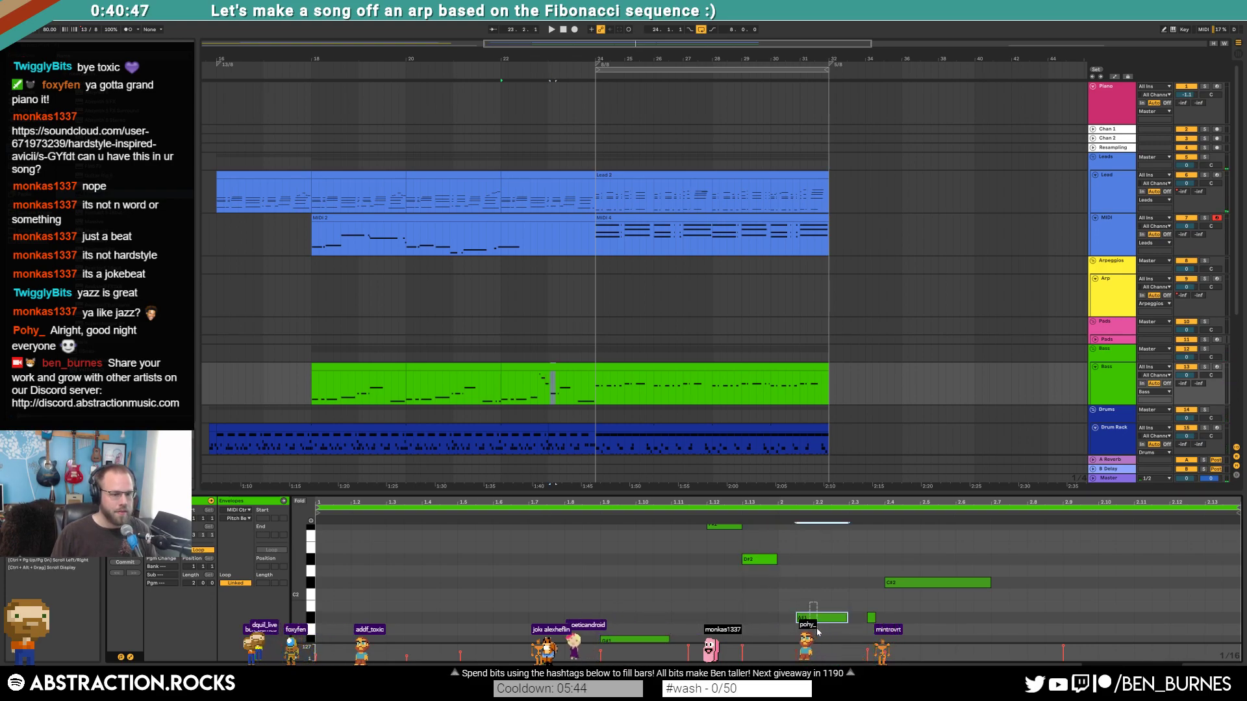
{"action": "key", "text": "Right"}
{"action": "key", "text": "shift+Right"}
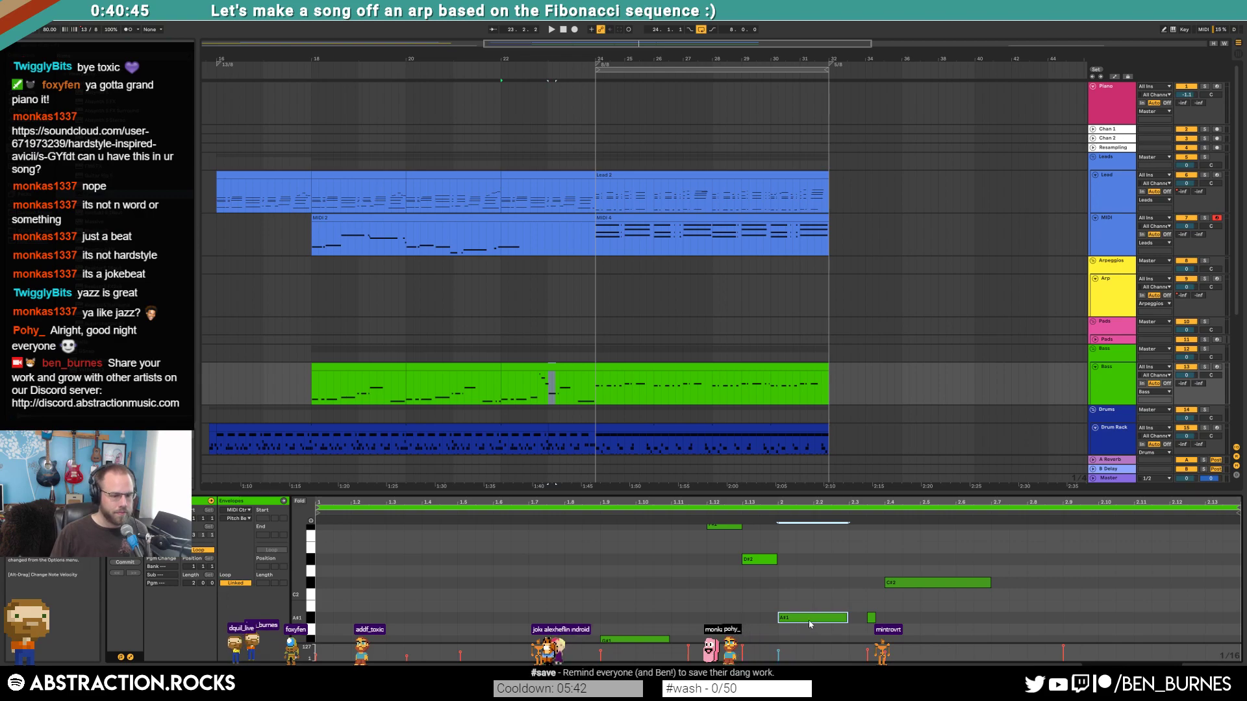
- Shorten the A#1 note at the start of bar 23 and add a second A#1 note after a short gap
{"action": "key", "text": "space"}
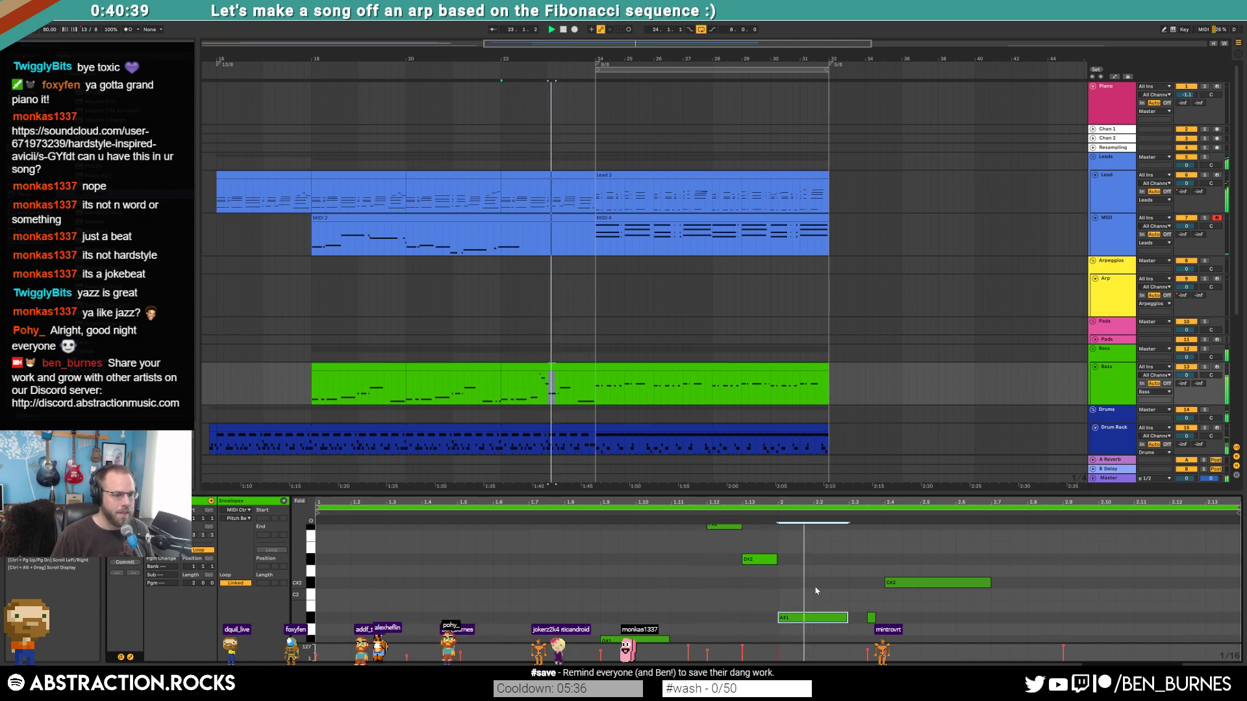
{"action": "left_click_drag", "start_coordinate": [847, 617], "coordinate": [796, 618]}
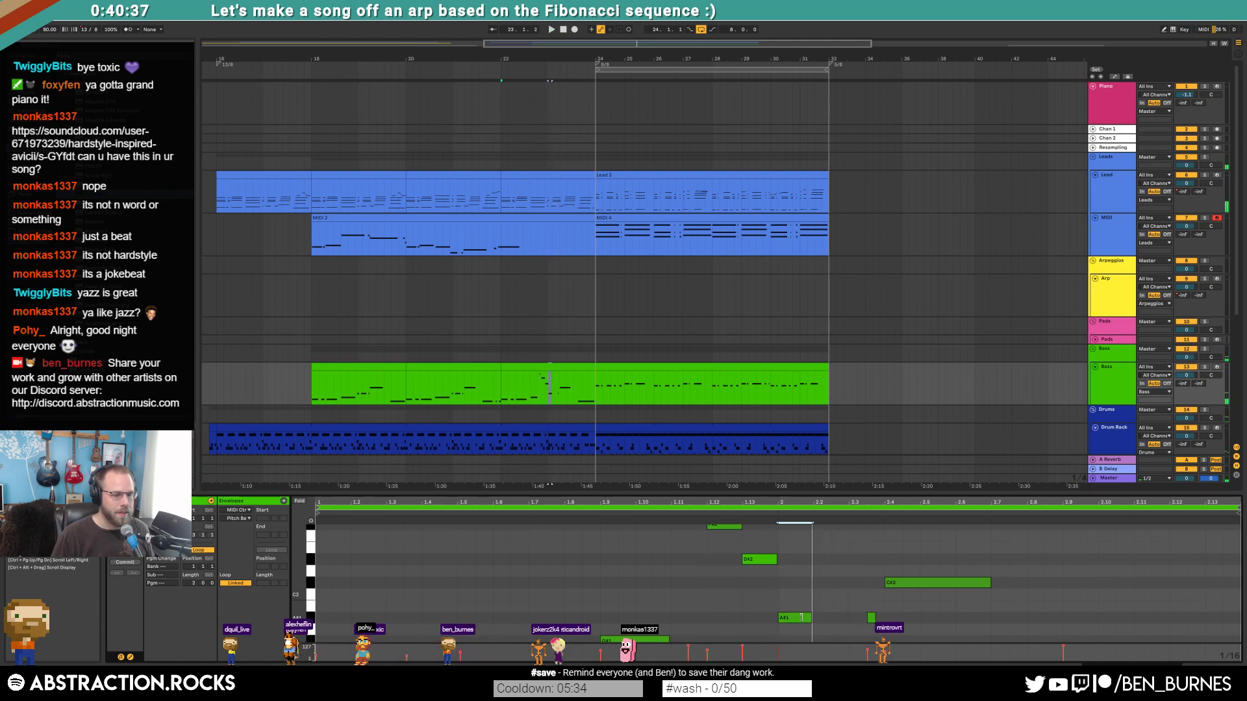
{"action": "double_click", "coordinate": [834, 618]}
{"action": "mouse_move", "coordinate": [872, 619]}
{"action": "left_mouse_down"}
{"action": "mouse_move", "coordinate": [887, 619]}
{"action": "mouse_move", "coordinate": [872, 619]}
{"action": "left_mouse_up"}
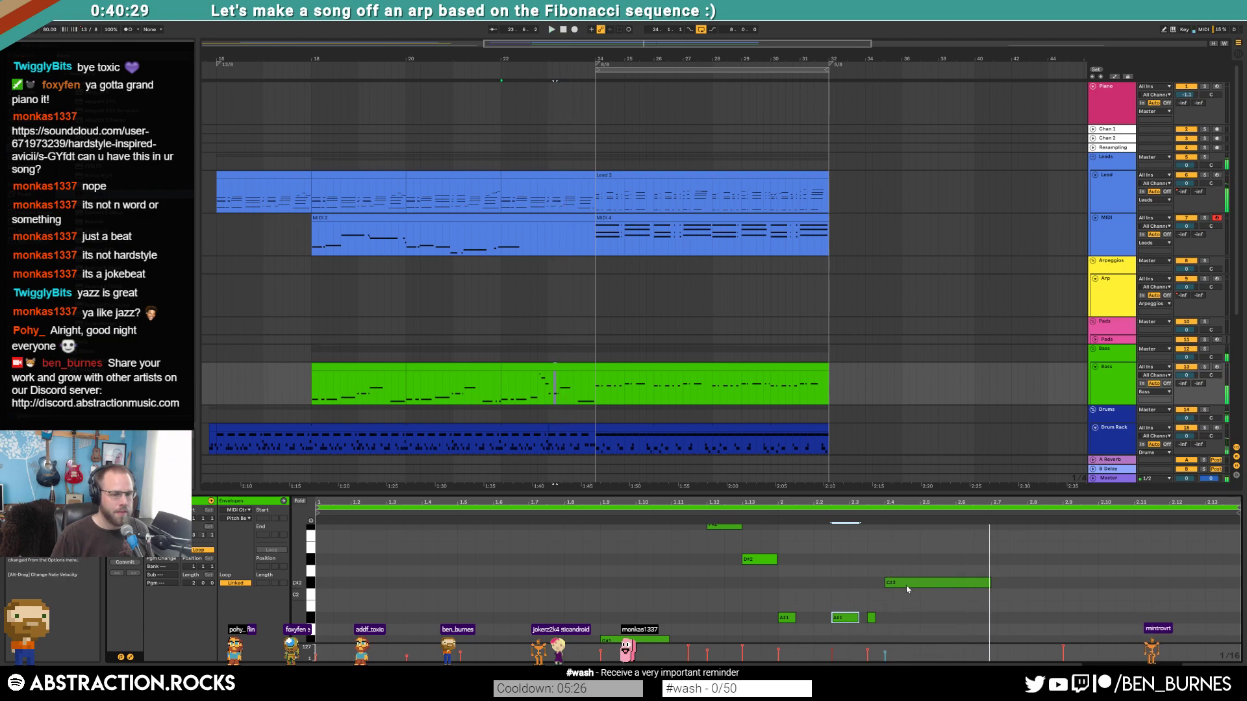
- Move the short A#1 and the following C#2 note two beats later and lengthen the second A#1 note toward them
{"action": "left_click_drag", "start_coordinate": [874, 620], "coordinate": [905, 622]}
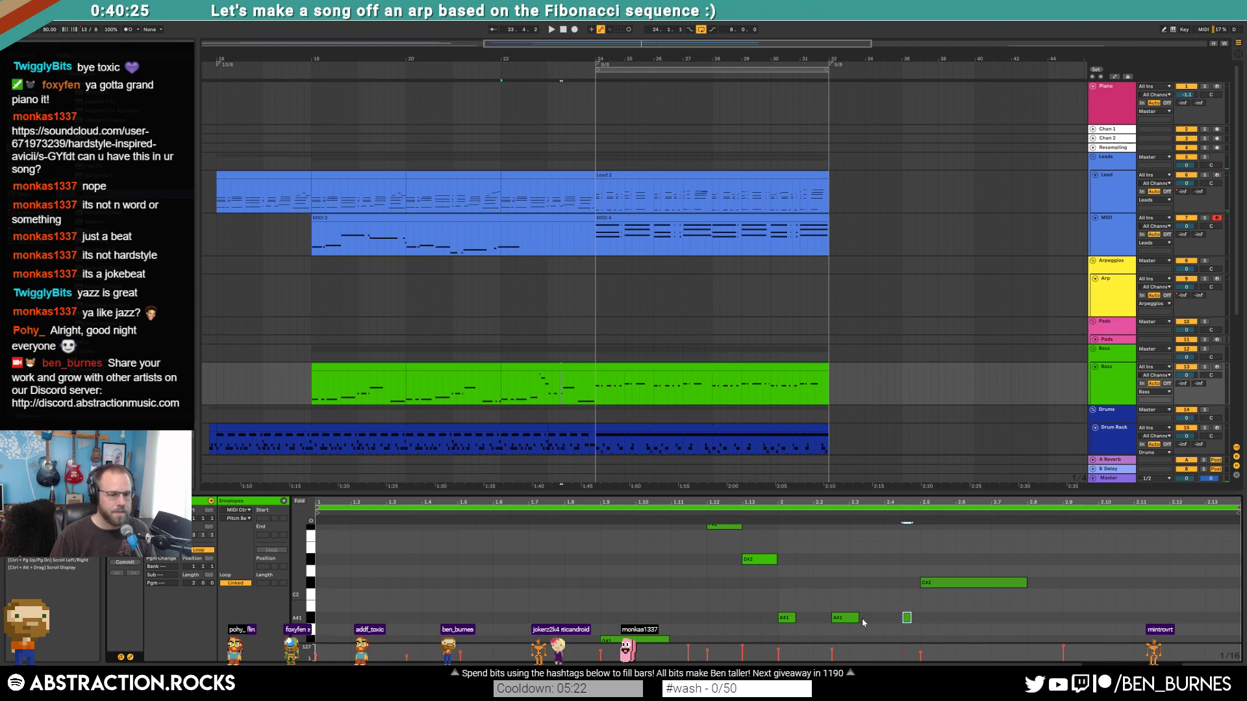
{"action": "left_click_drag", "start_coordinate": [858, 618], "coordinate": [884, 619]}
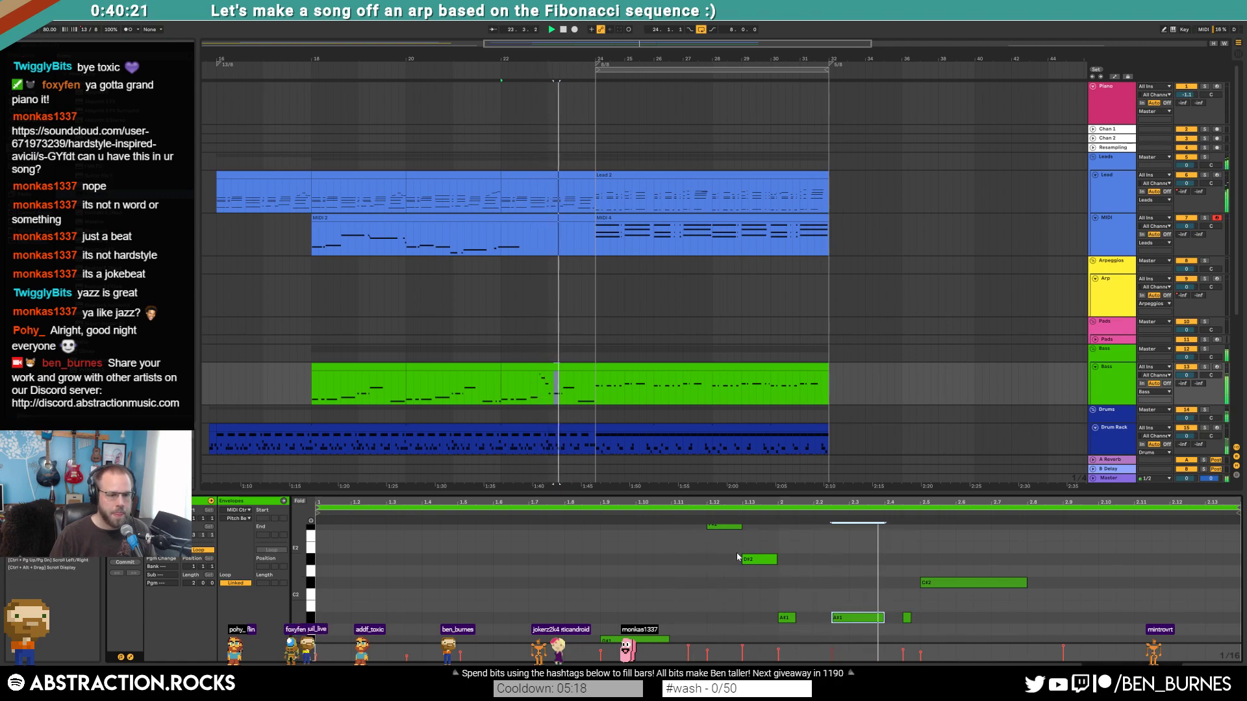
{"action": "left_click_drag", "start_coordinate": [898, 573], "coordinate": [957, 627]}
{"action": "key", "text": "Right"}
{"action": "key", "text": "Right"}
{"action": "key", "text": "Right"}
{"action": "key", "text": "Left"}
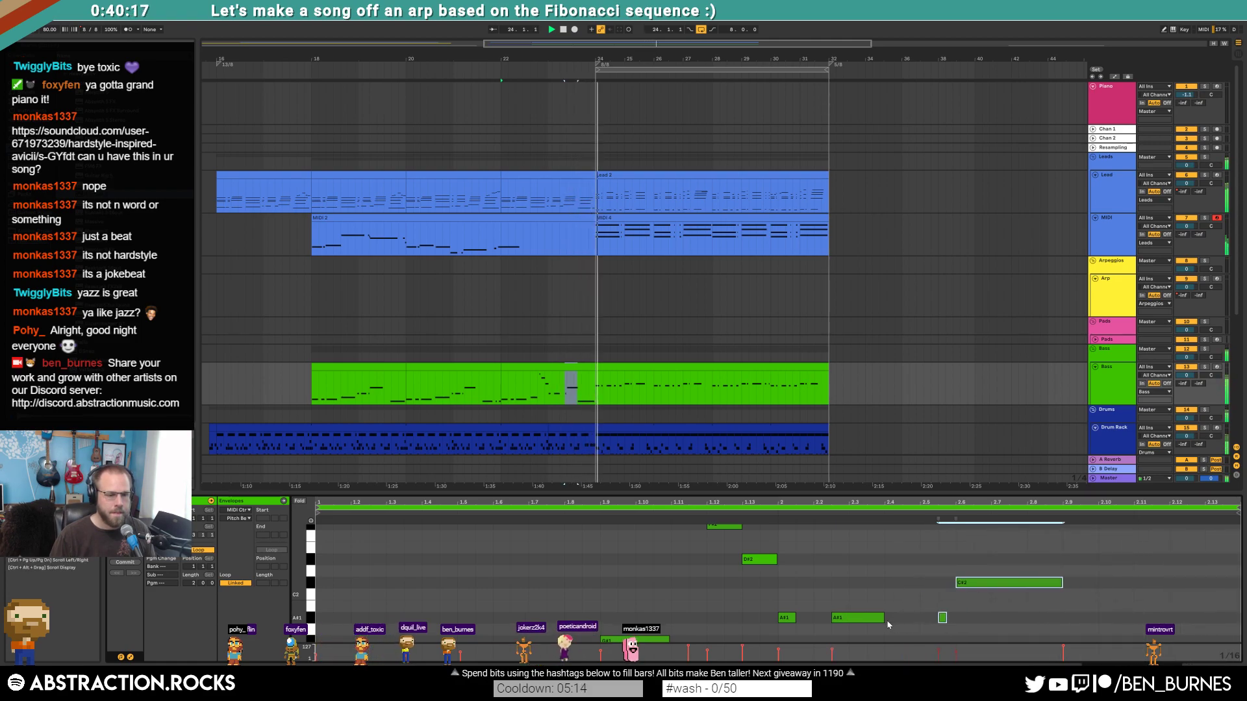
{"action": "left_click_drag", "start_coordinate": [883, 619], "coordinate": [902, 619]}
- Shorten the C#2 note and reduce the closing F#1 to a brief note starting later, followed by a short G#1 note
{"action": "scroll", "coordinate": [1030, 607], "scroll_direction": "down", "scroll_amount": 2}
{"action": "key", "text": "space"}
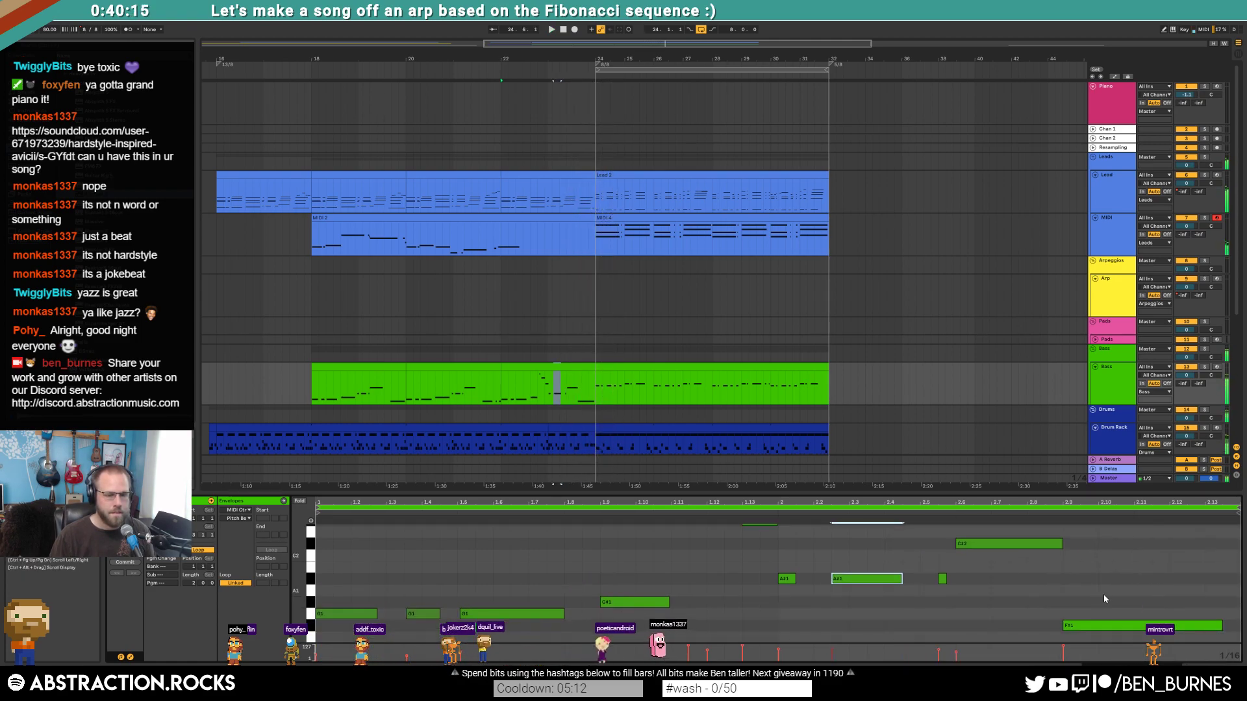
{"action": "left_click_drag", "start_coordinate": [1062, 549], "coordinate": [1044, 549]}
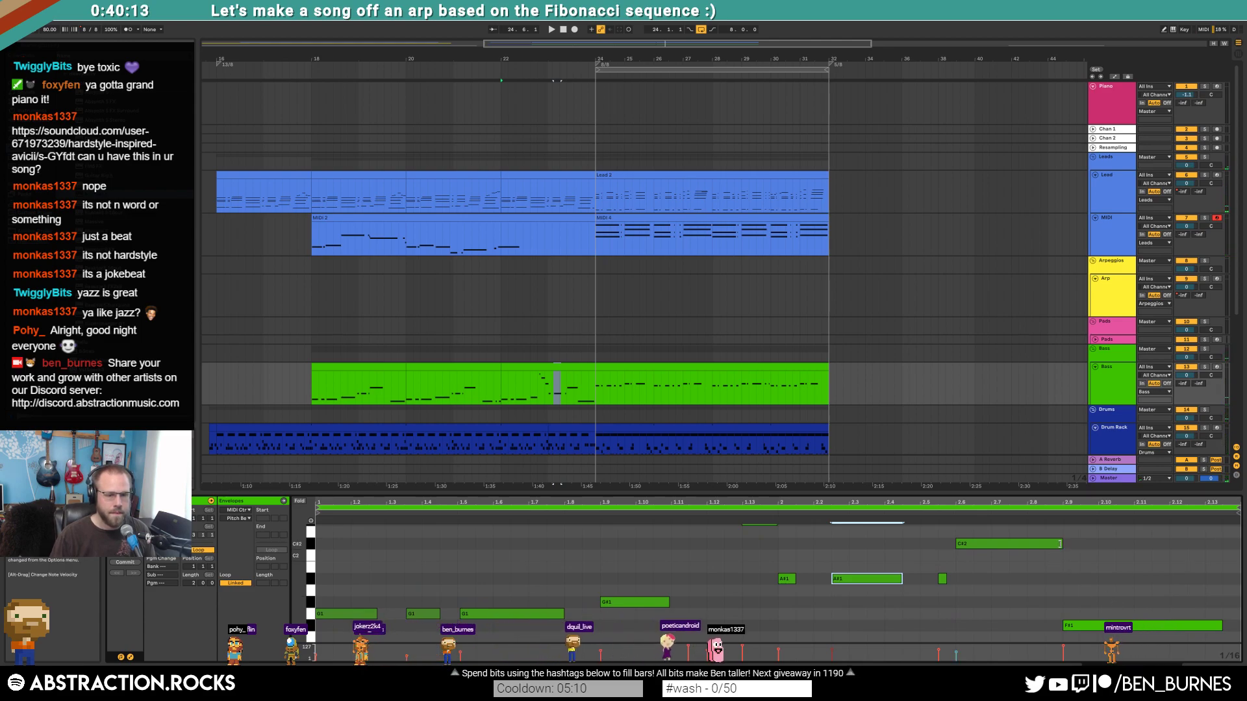
{"action": "left_click", "coordinate": [1193, 626]}
{"action": "left_click_drag", "start_coordinate": [1193, 625], "coordinate": [1115, 624]}
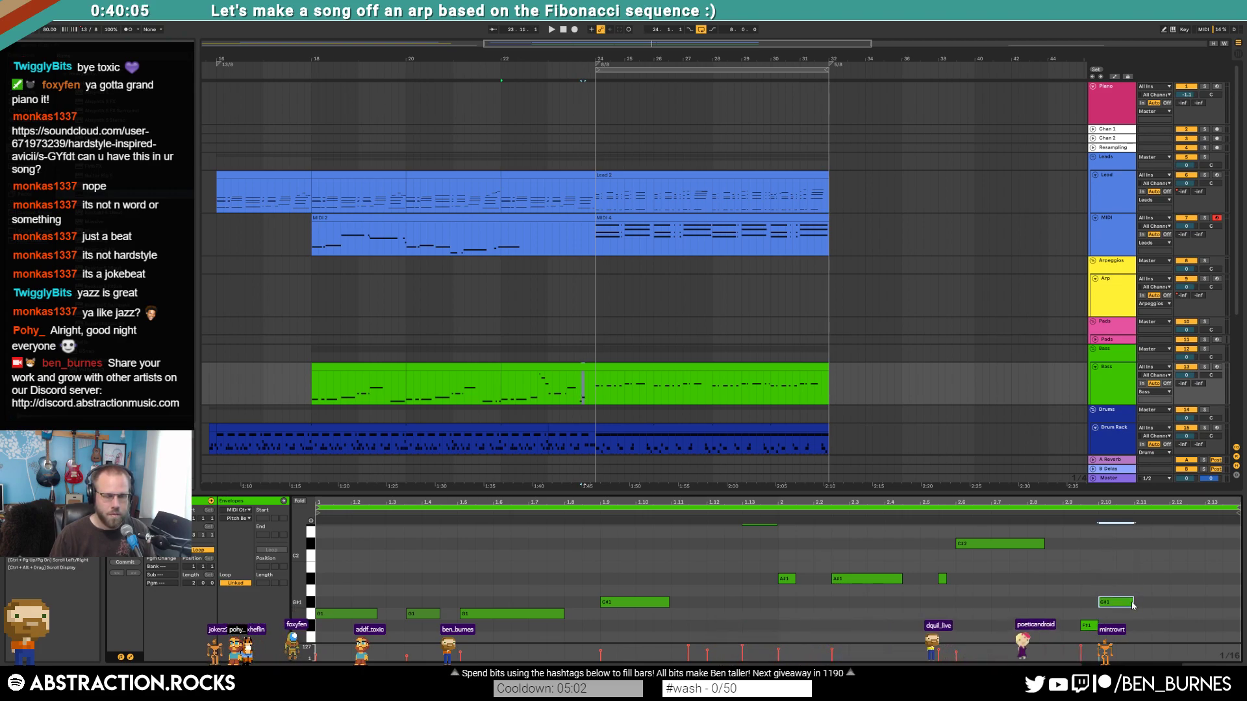
- Continue the ascending run with equal-length C2, D2 and D#2 notes up to the end of the clip
{"action": "double_click", "coordinate": [1139, 557]}
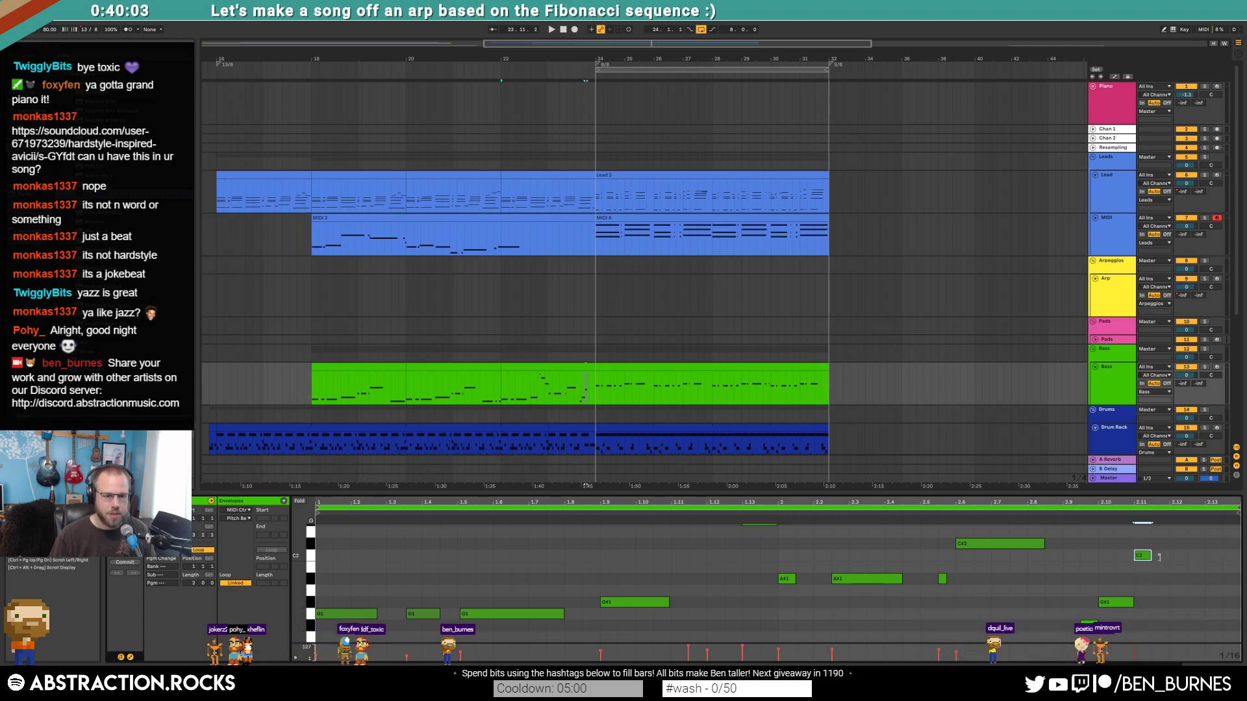
{"action": "scroll", "coordinate": [1177, 579], "scroll_direction": "up", "scroll_amount": 1}
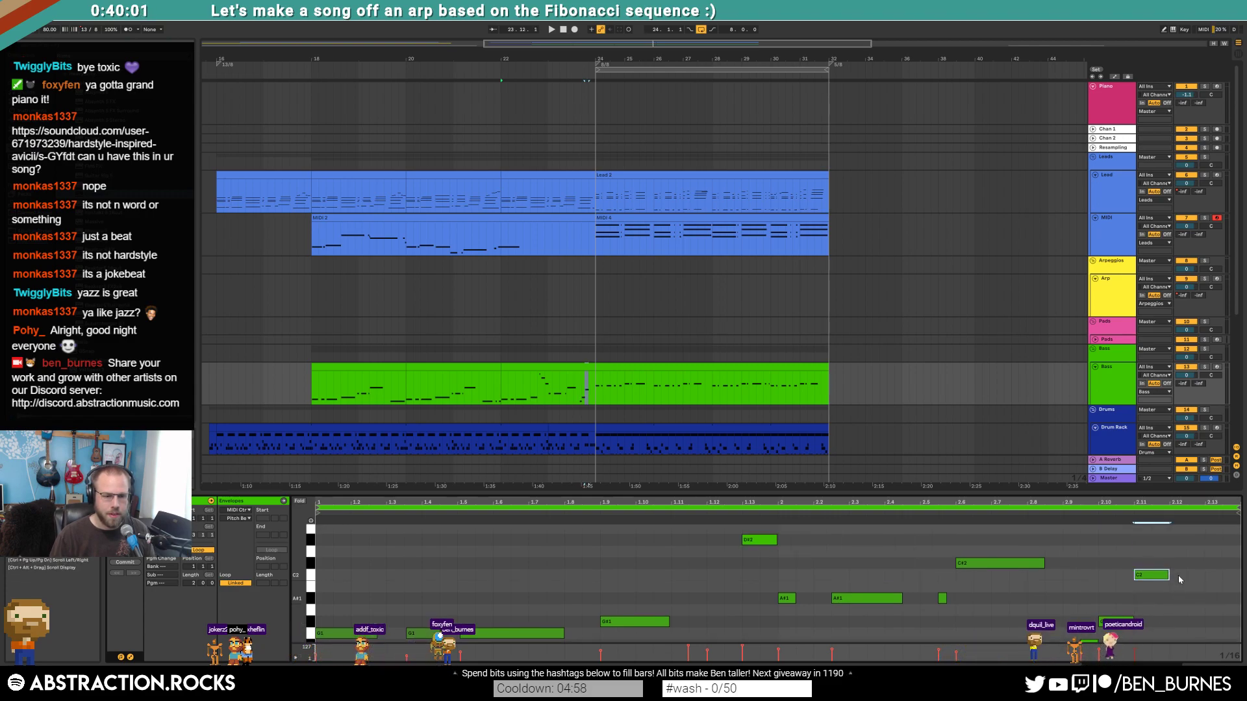
{"action": "double_click", "coordinate": [1176, 552]}
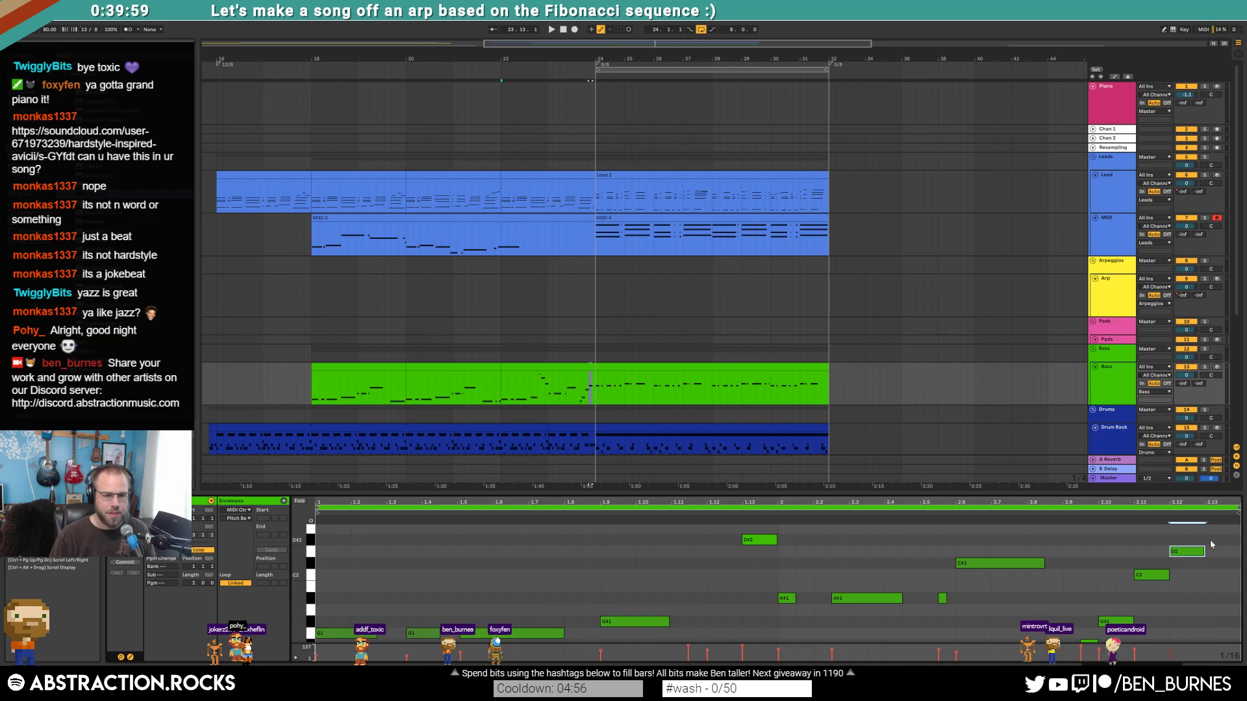
{"action": "left_click_drag", "start_coordinate": [1235, 539], "coordinate": [1240, 540]}
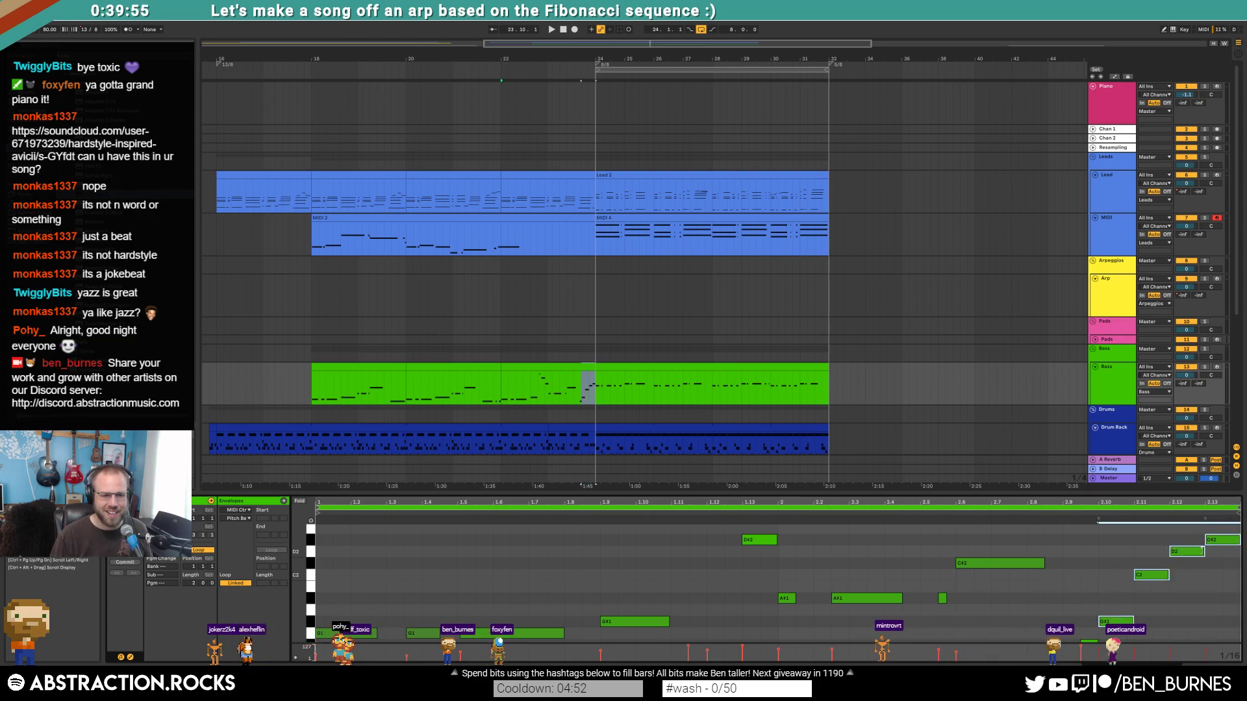
- Shorten the D2 in the run closing the fill, move the D#2 earlier to follow it and extend the D#2 to the clip's end
{"action": "key", "text": "space"}
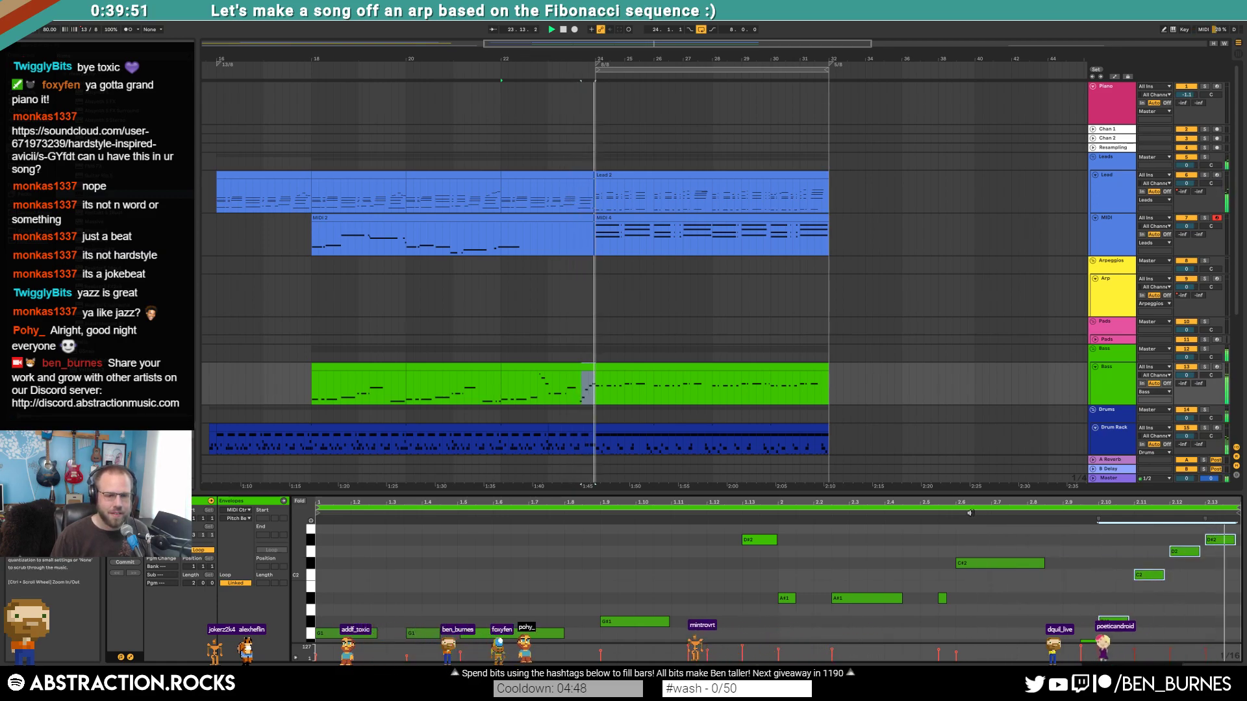
{"action": "left_click", "coordinate": [1212, 559]}
{"action": "key", "text": "space"}
{"action": "mouse_move", "coordinate": [1198, 552]}
{"action": "left_mouse_down"}
{"action": "mouse_move", "coordinate": [1184, 551]}
{"action": "mouse_move", "coordinate": [1198, 544]}
{"action": "left_mouse_up"}
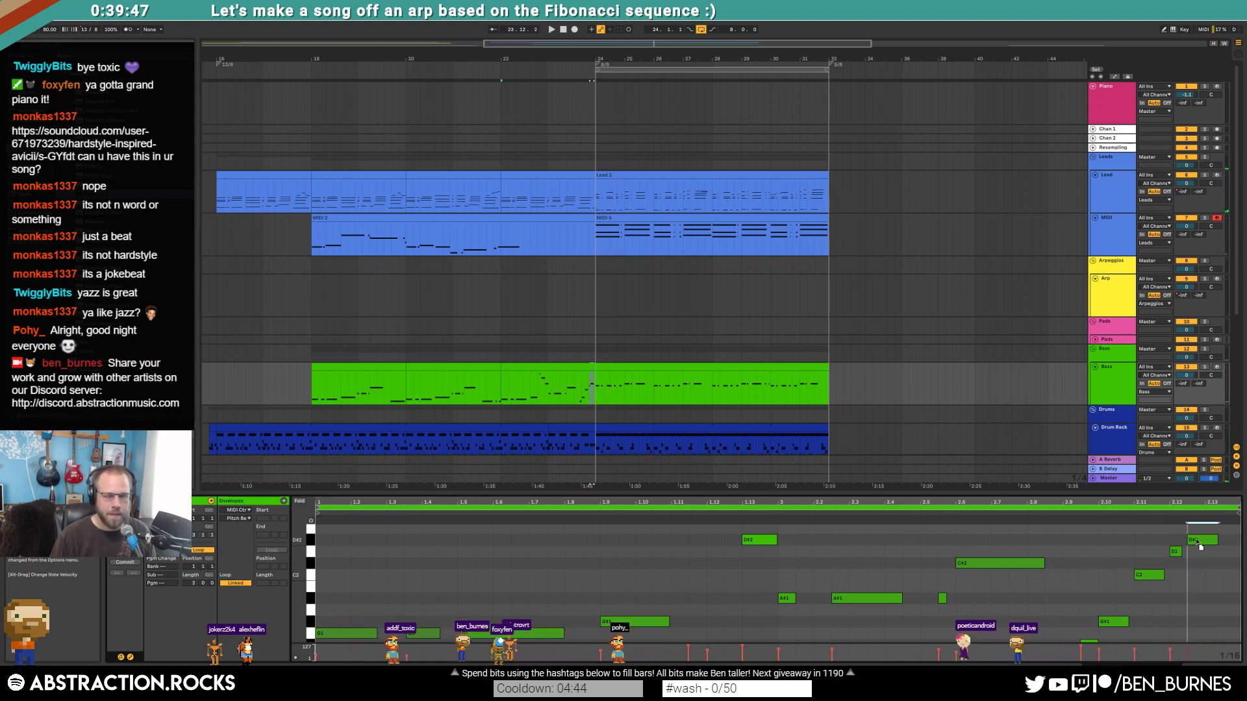
{"action": "left_click", "coordinate": [1119, 513]}
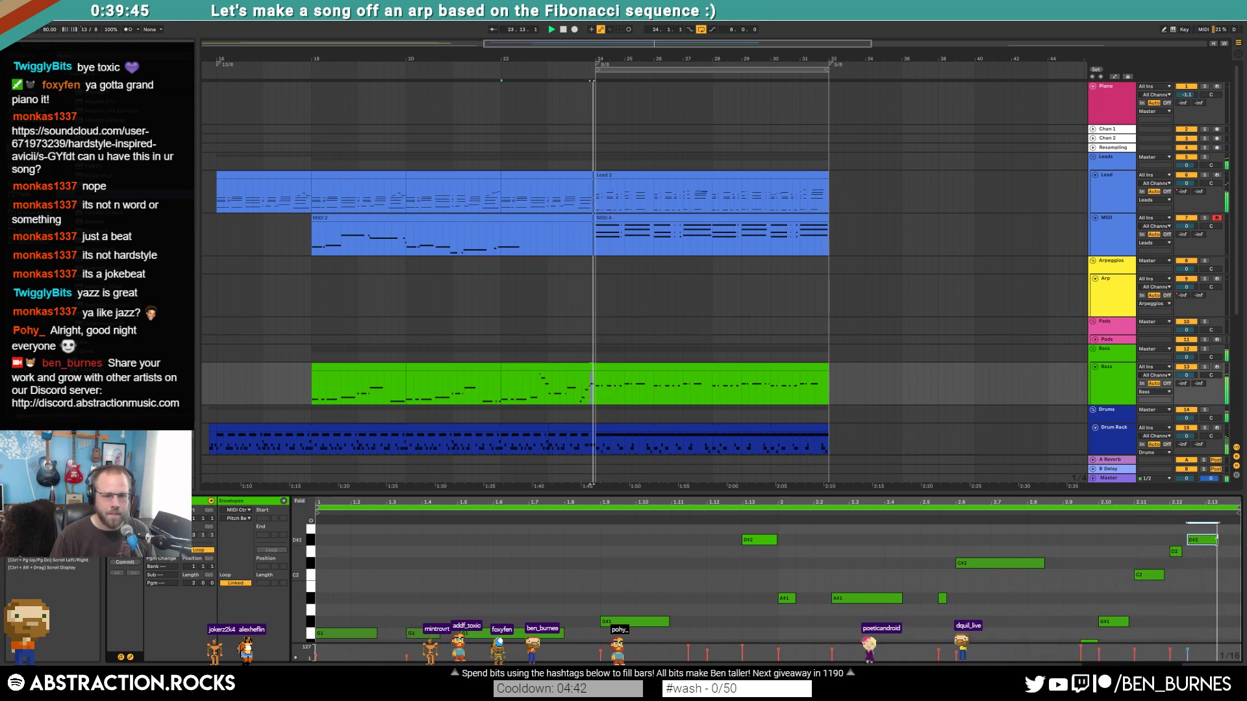
{"action": "left_click_drag", "start_coordinate": [1217, 540], "coordinate": [1237, 540]}
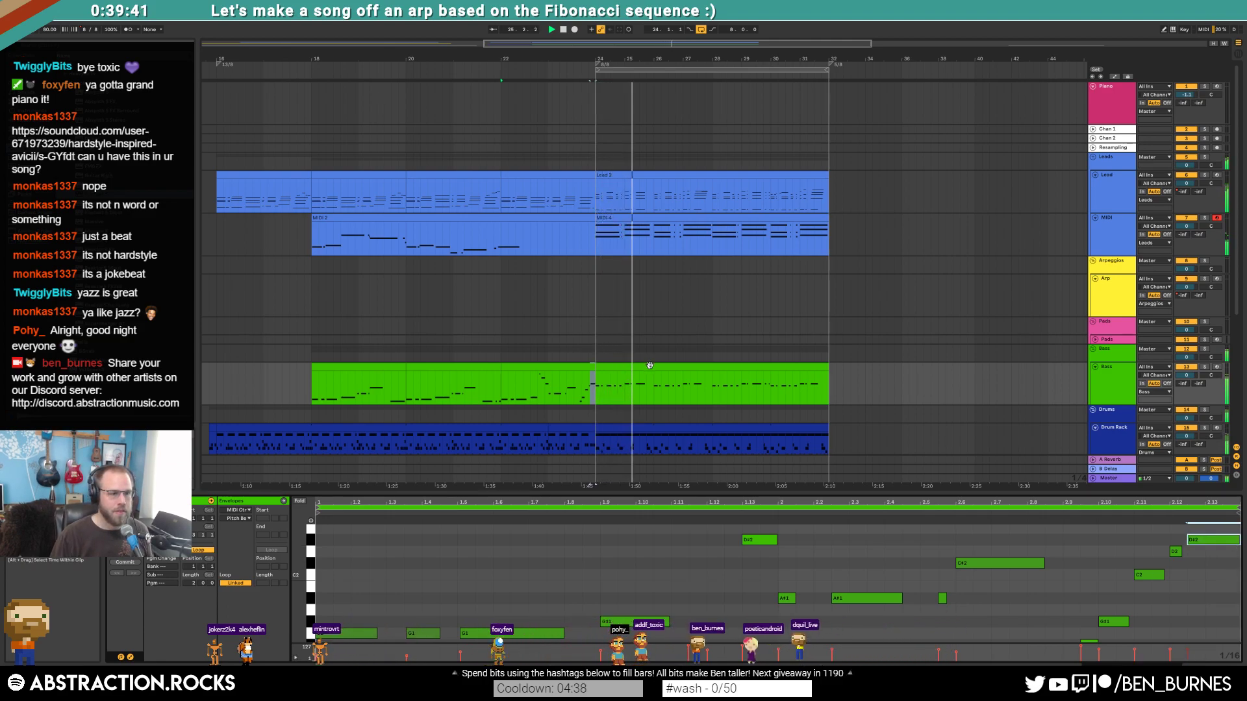
- In the bass clip starting at bar 24, add a short D#2 near the end of clip bar 2, raise it an octave and duplicate it
{"action": "left_click", "coordinate": [625, 384]}
{"action": "key", "text": "space"}
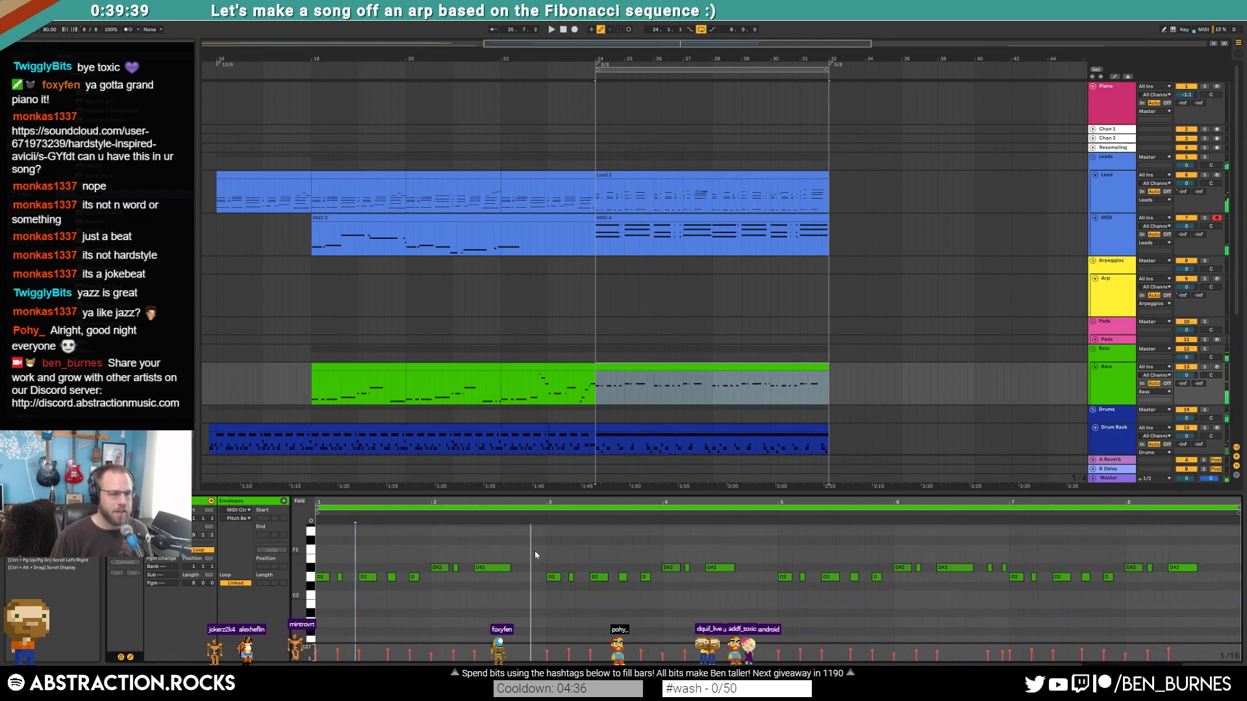
{"action": "scroll", "coordinate": [535, 551], "scroll_direction": "up", "scroll_amount": 1}
{"action": "left_click", "coordinate": [527, 577]}
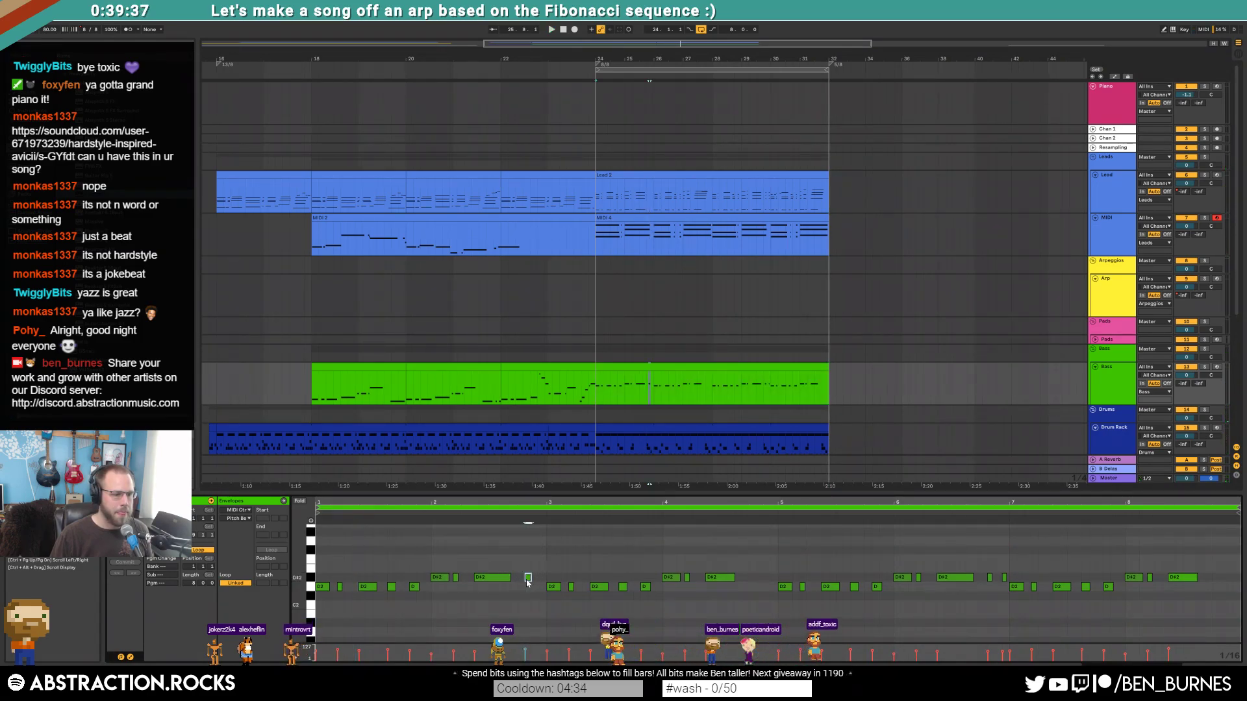
{"action": "key", "text": "shift+Up"}
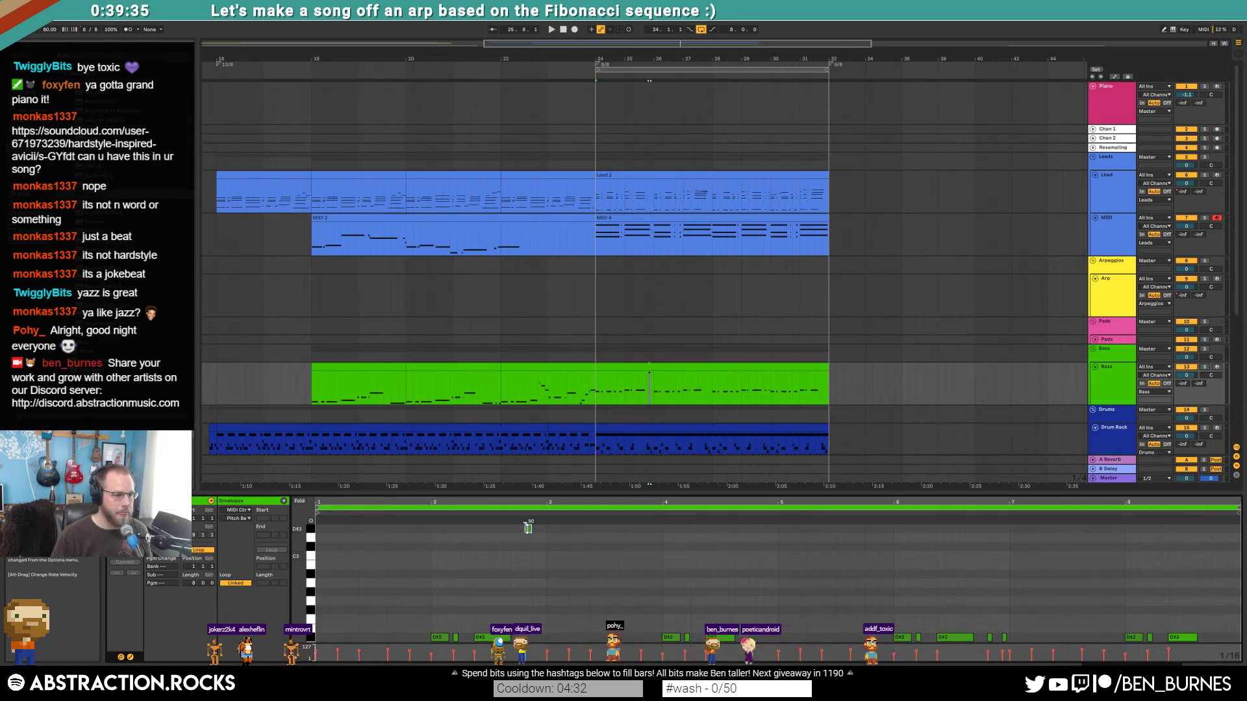
{"action": "key", "text": "ctrl+d"}
{"action": "key", "text": "space"}
- Shorten the long D#2 note in clip bar 2 while checking it in playback
{"action": "scroll", "coordinate": [594, 591], "scroll_direction": "down", "scroll_amount": 3}
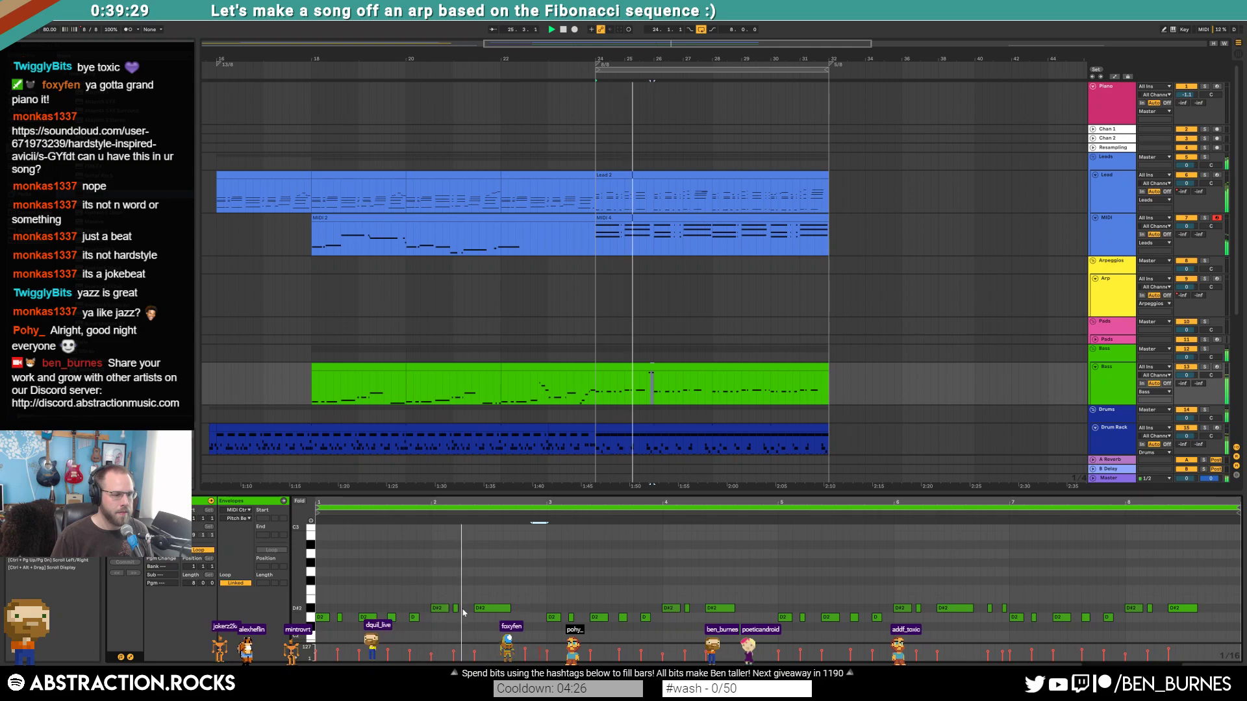
{"action": "left_click", "coordinate": [493, 608]}
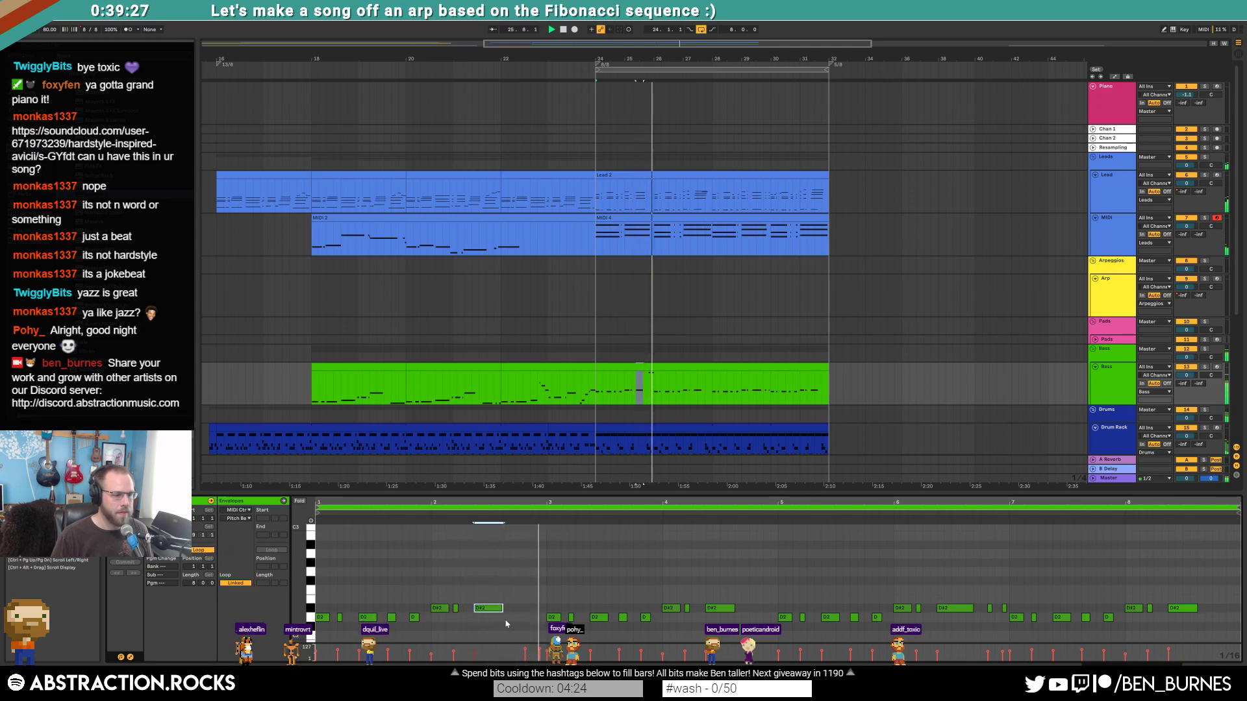
{"action": "key", "text": "space"}
{"action": "scroll", "coordinate": [526, 584], "scroll_direction": "up", "scroll_amount": 3}
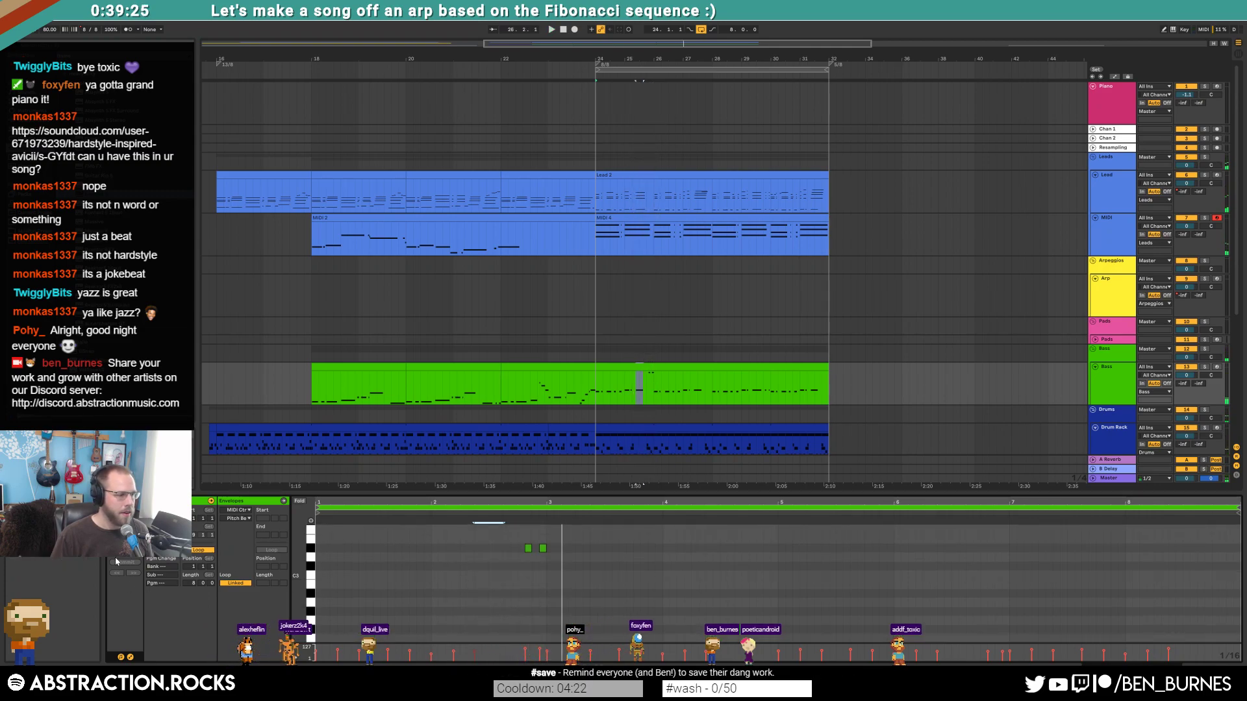
{"action": "left_click", "coordinate": [129, 570]}
{"action": "scroll", "coordinate": [363, 584], "scroll_direction": "down", "scroll_amount": 3}
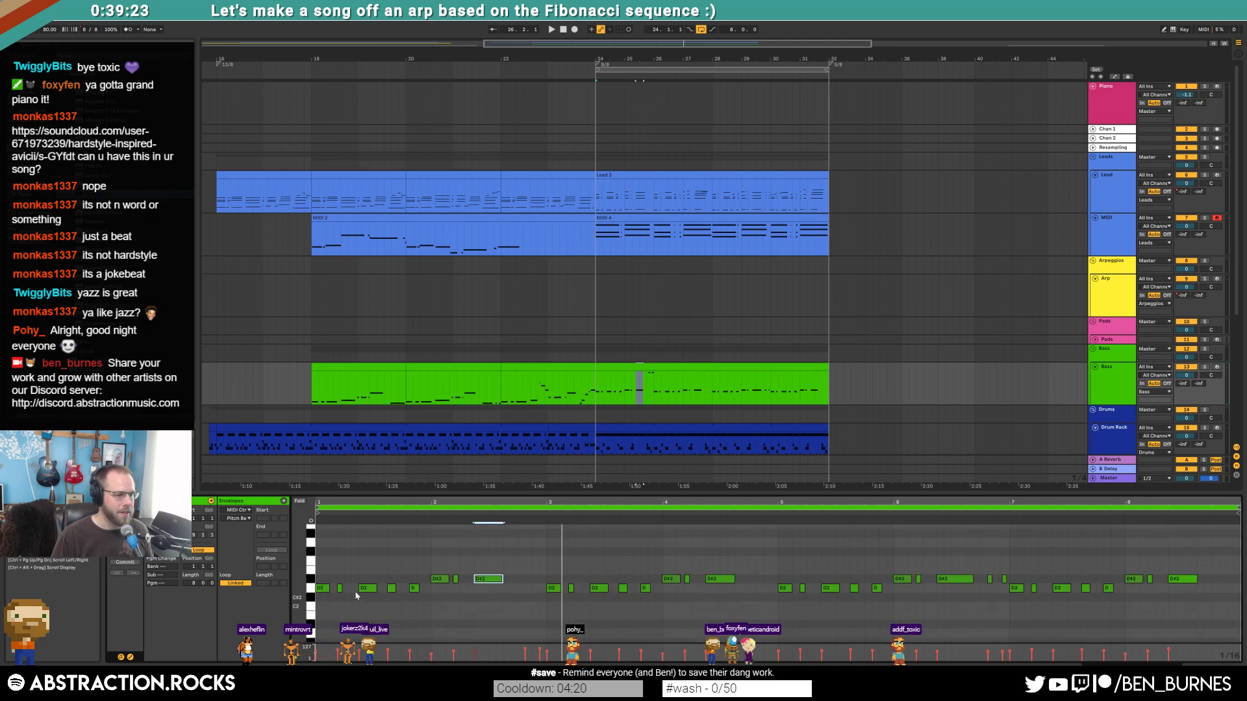
- Shorten the third and later D2 notes in clip bar 1 of the bass part
{"action": "scroll", "coordinate": [361, 587], "scroll_direction": "up", "scroll_amount": 3}
{"action": "left_click_drag", "start_coordinate": [420, 498], "coordinate": [474, 501]}
{"action": "left_click", "coordinate": [382, 613]}
{"action": "key", "text": "space"}
{"action": "key", "text": "space"}
{"action": "left_click_drag", "start_coordinate": [452, 589], "coordinate": [444, 589]}
{"action": "left_click", "coordinate": [488, 589]}
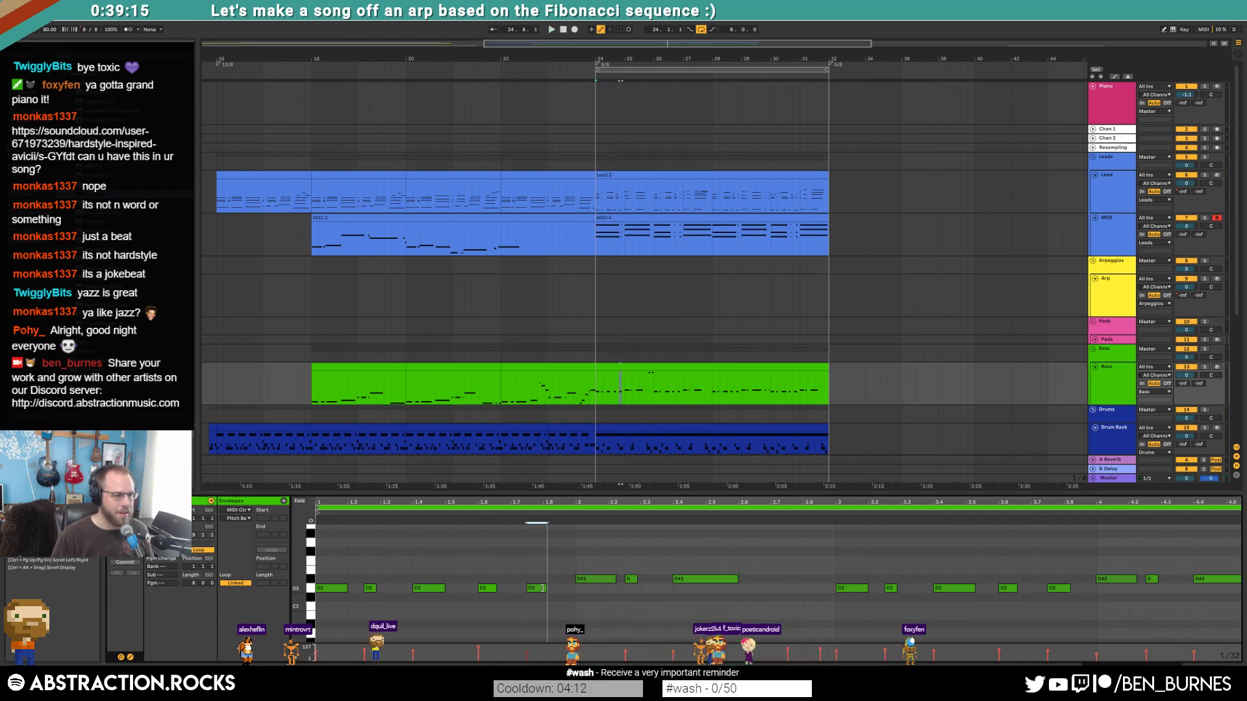
{"action": "left_click", "coordinate": [567, 588]}
{"action": "key", "text": "space"}
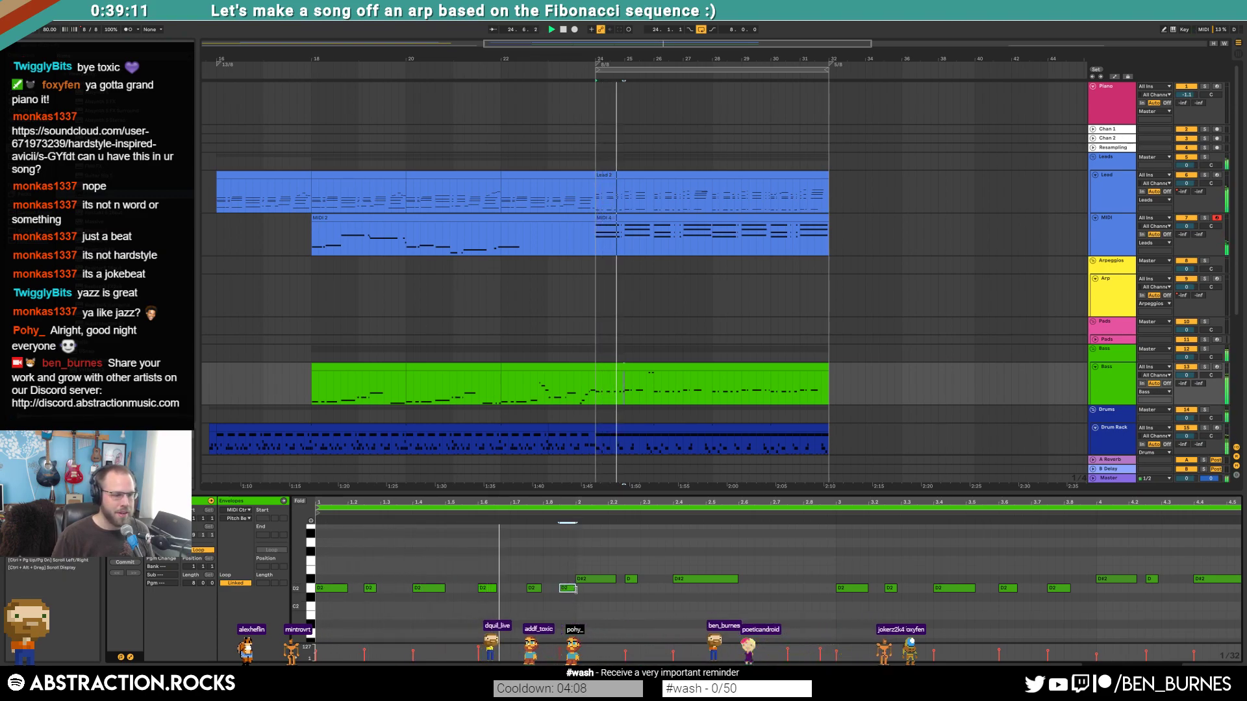
{"action": "key", "text": "Delete"}
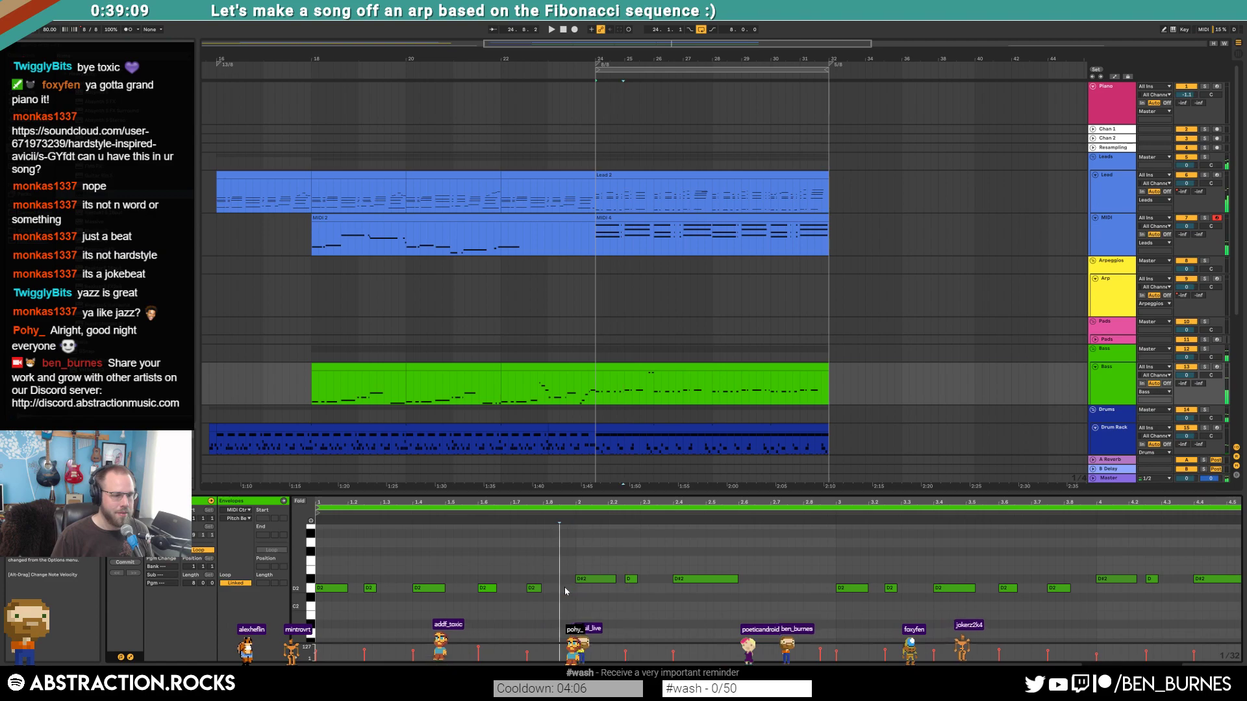
- Shorten the first D#2 note of clip bar 2 slightly
{"action": "left_click_drag", "start_coordinate": [722, 503], "coordinate": [582, 509]}
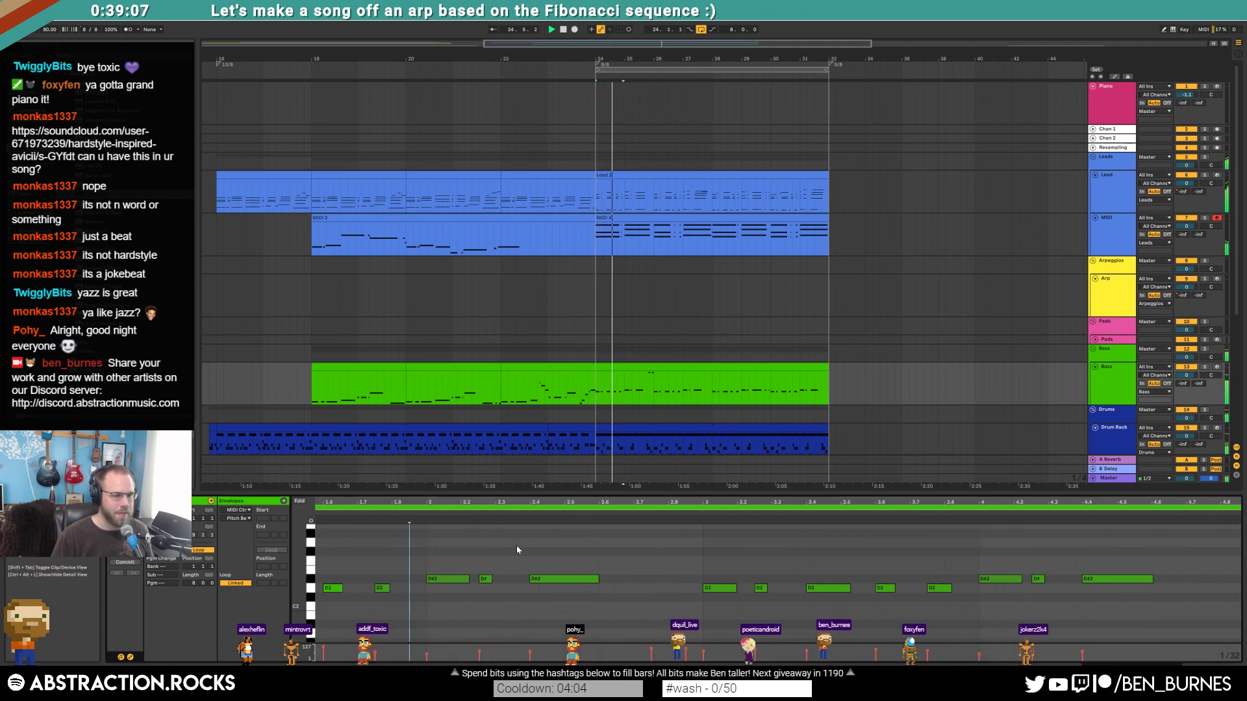
{"action": "left_click_drag", "start_coordinate": [468, 579], "coordinate": [459, 578]}
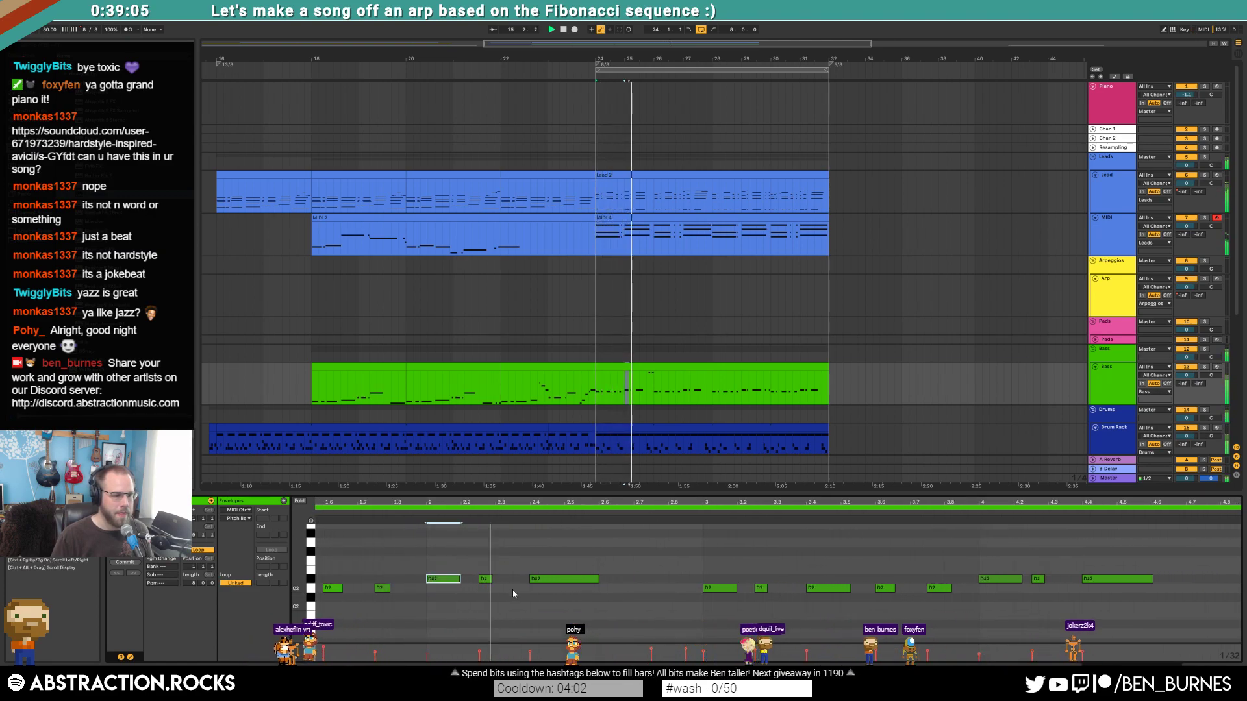
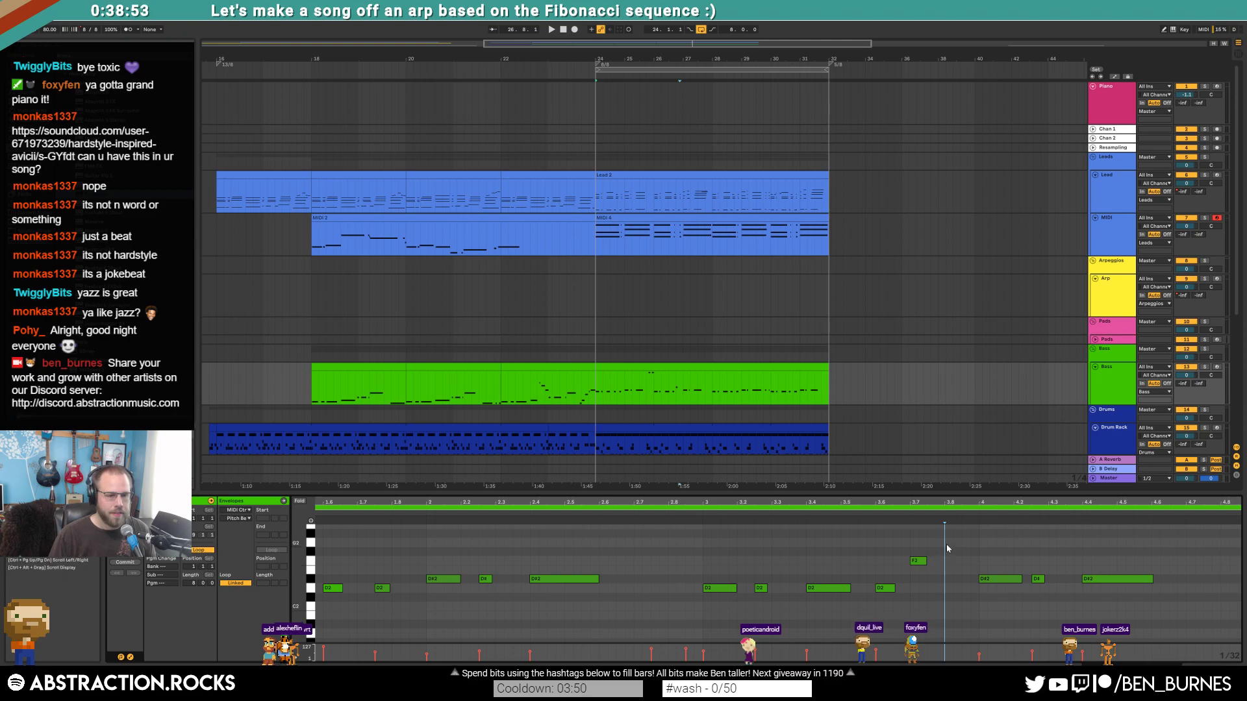
- Transpose the three D#2 notes in clip bar 4 down four semitones to B1 and play the result
{"action": "left_click_drag", "start_coordinate": [1020, 578], "coordinate": [1102, 606]}
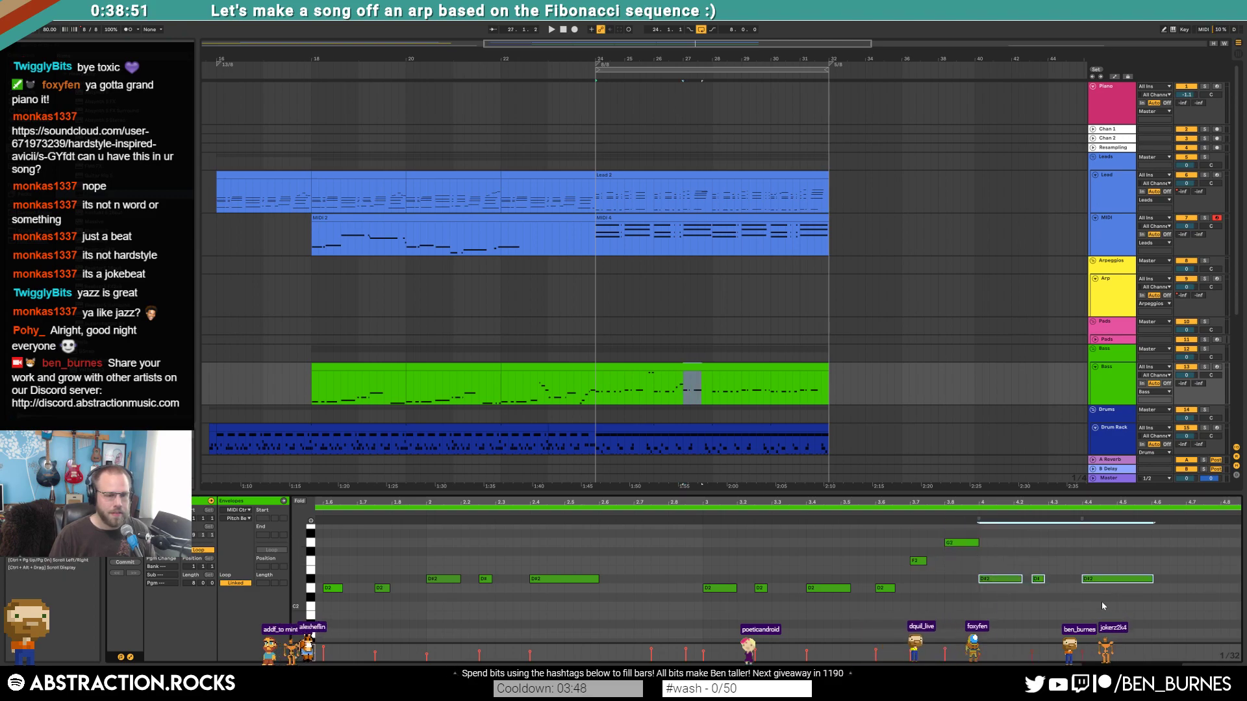
{"action": "key", "text": "Down"}
{"action": "key", "text": "Down"}
{"action": "key", "text": "Down"}
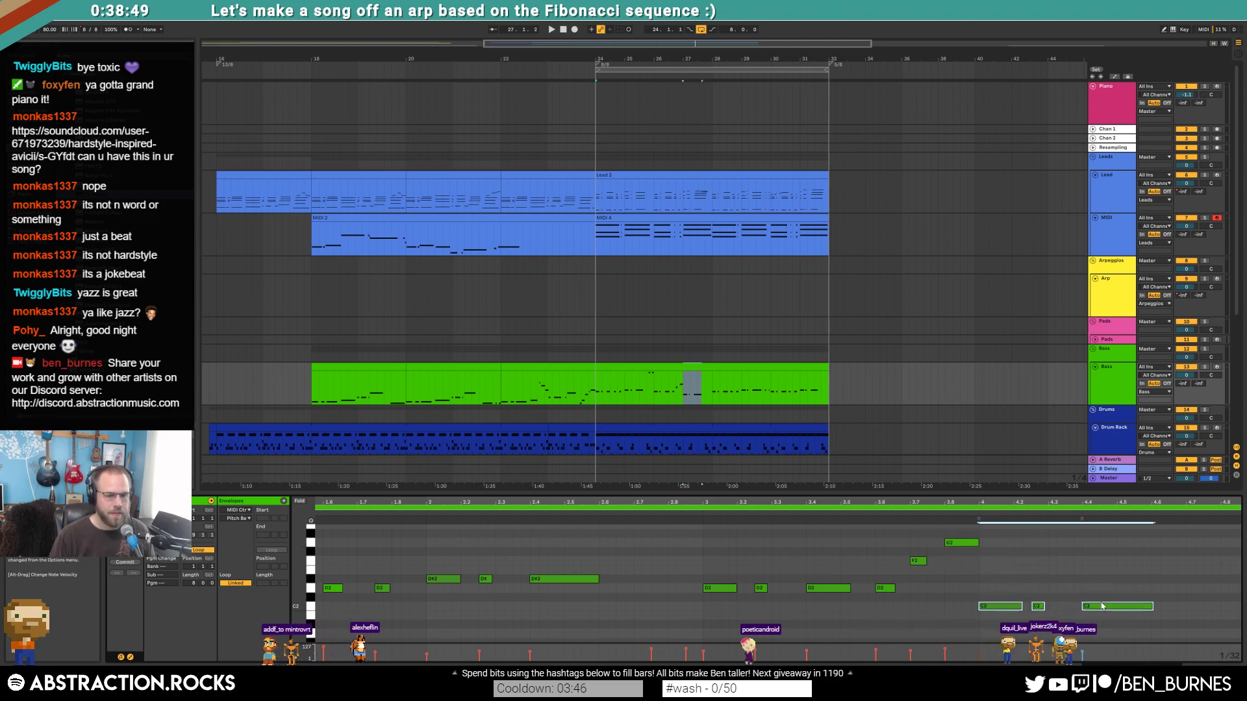
{"action": "key", "text": "Down"}
{"action": "key", "text": "space"}
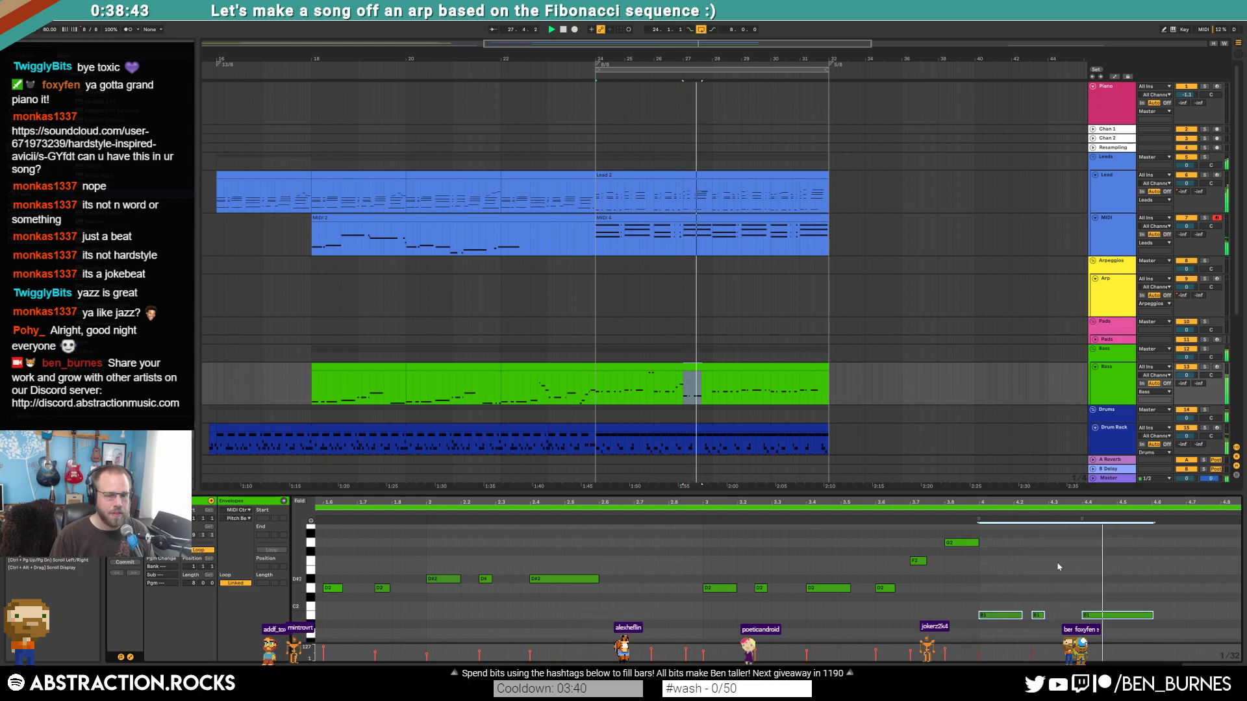
- Lengthen the last B1 in clip bar 4 and add a short C#2 just before clip bar 5
{"action": "left_click_drag", "start_coordinate": [1093, 504], "coordinate": [751, 504]}
{"action": "key", "text": "space"}
{"action": "left_click", "coordinate": [848, 610]}
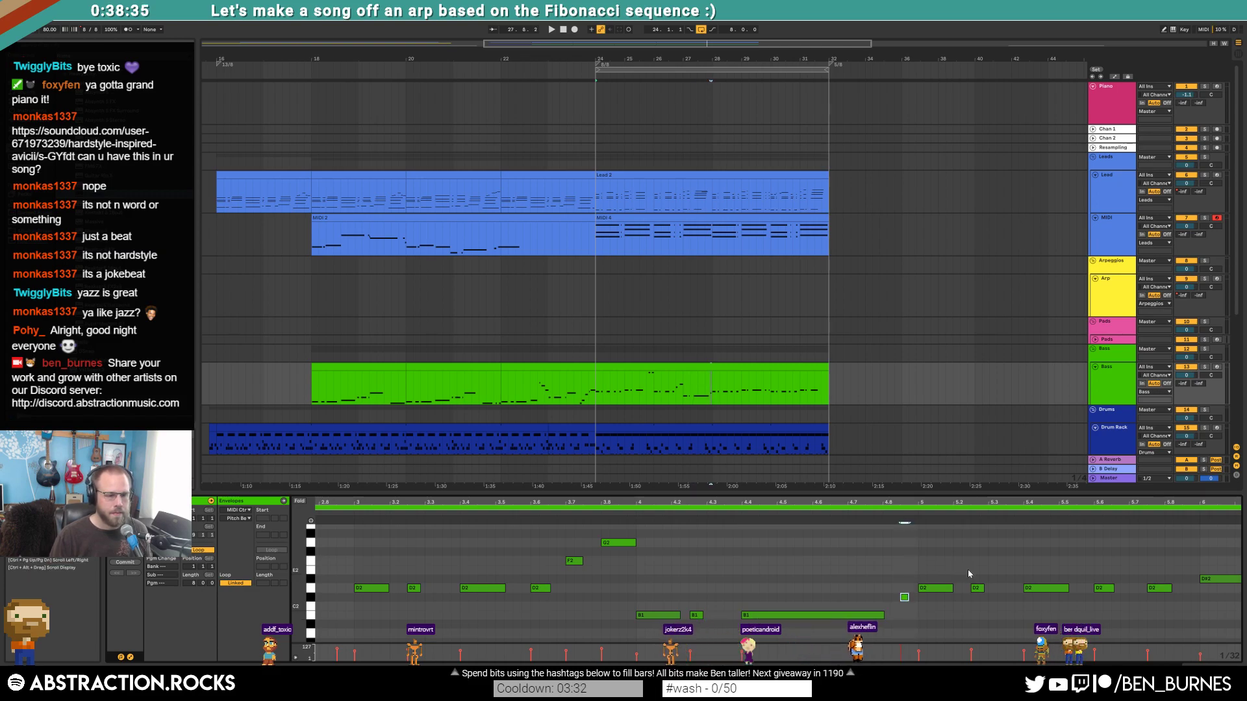
- Raise the second D2 of clip bar 5 an octave to D3, duplicate it right after, and play the section
{"action": "left_click_drag", "start_coordinate": [1001, 502], "coordinate": [695, 503]}
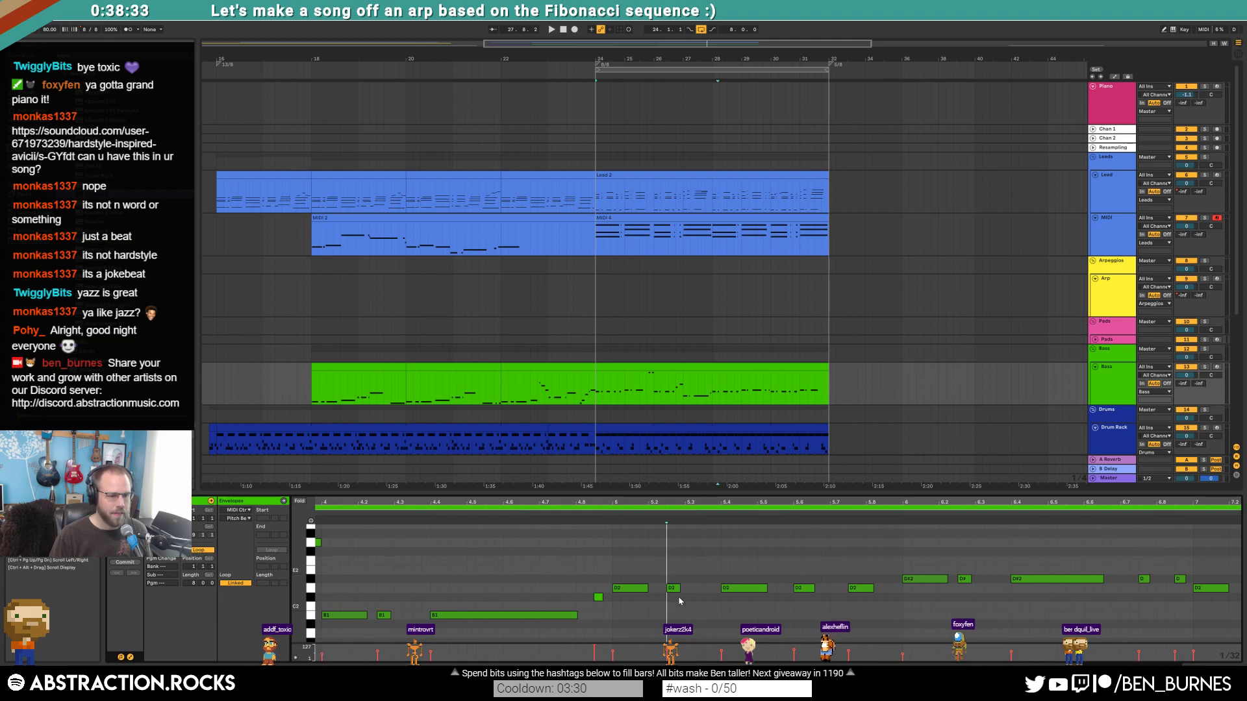
{"action": "scroll", "coordinate": [680, 611], "scroll_direction": "up", "scroll_amount": 3}
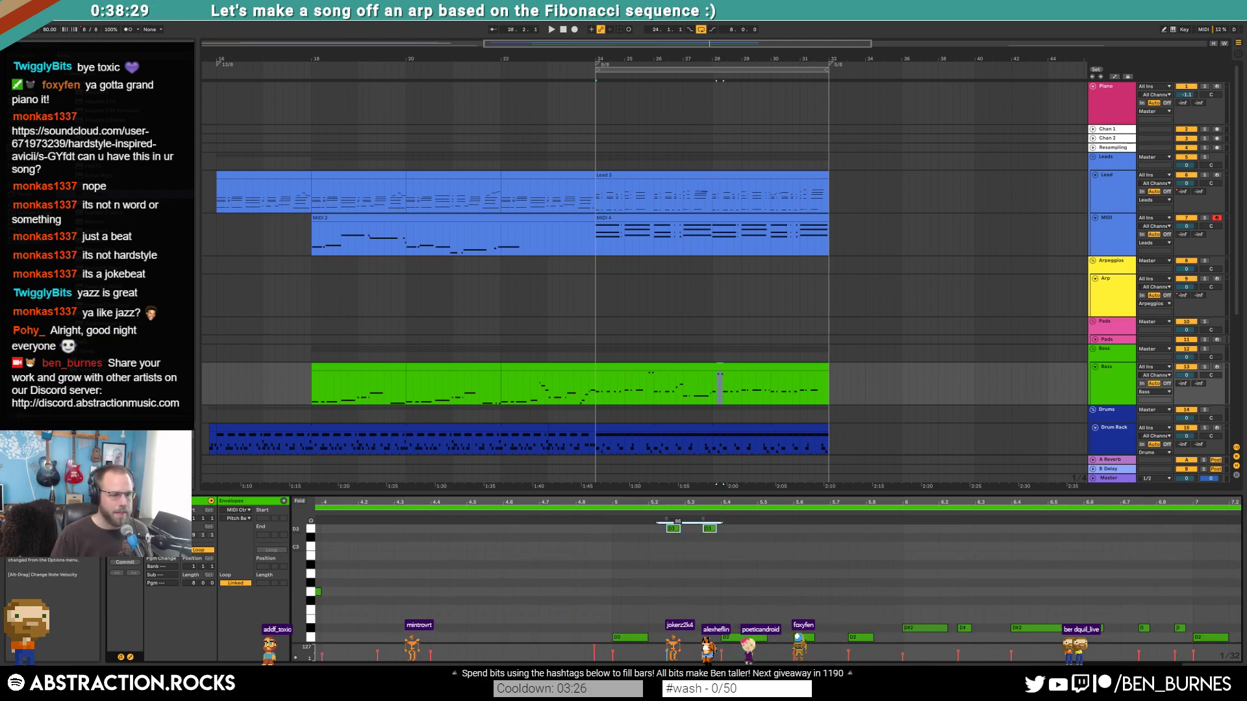
{"action": "left_click_drag", "start_coordinate": [688, 504], "coordinate": [688, 454]}
{"action": "key", "text": "space"}
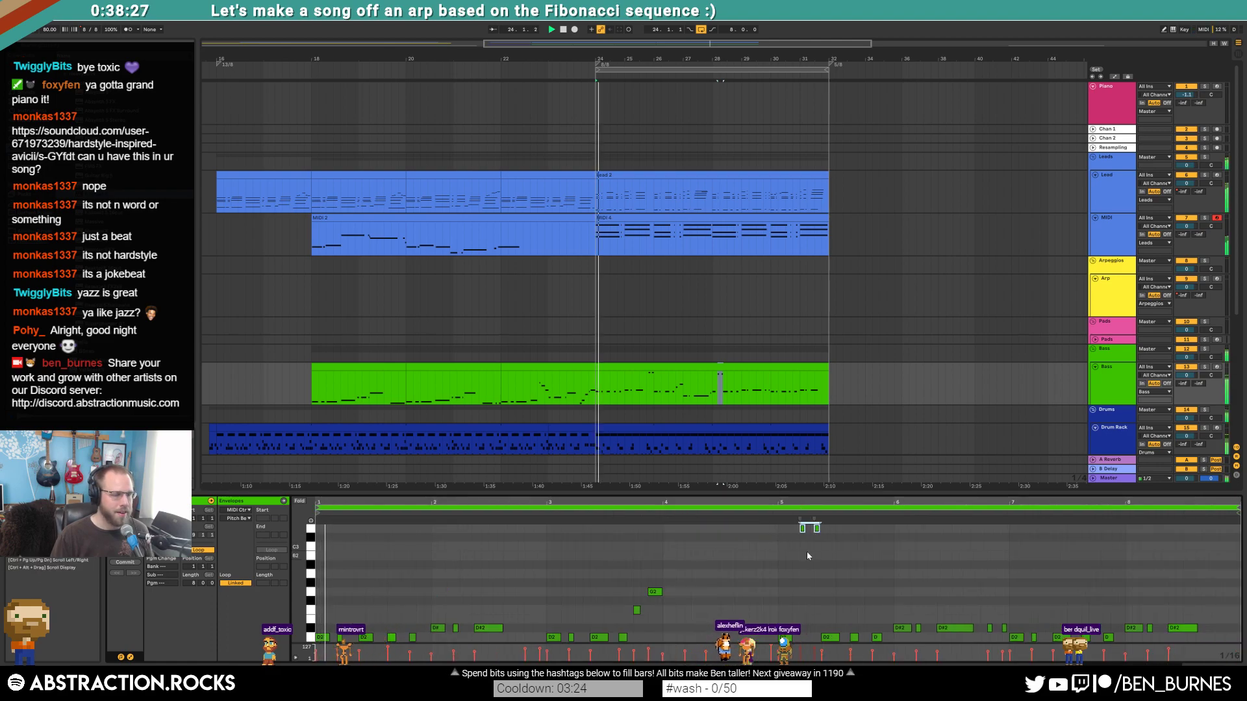
- Shorten the two high D#3 notes at the end of clip bar 2
{"action": "left_click_drag", "start_coordinate": [298, 604], "coordinate": [285, 591]}
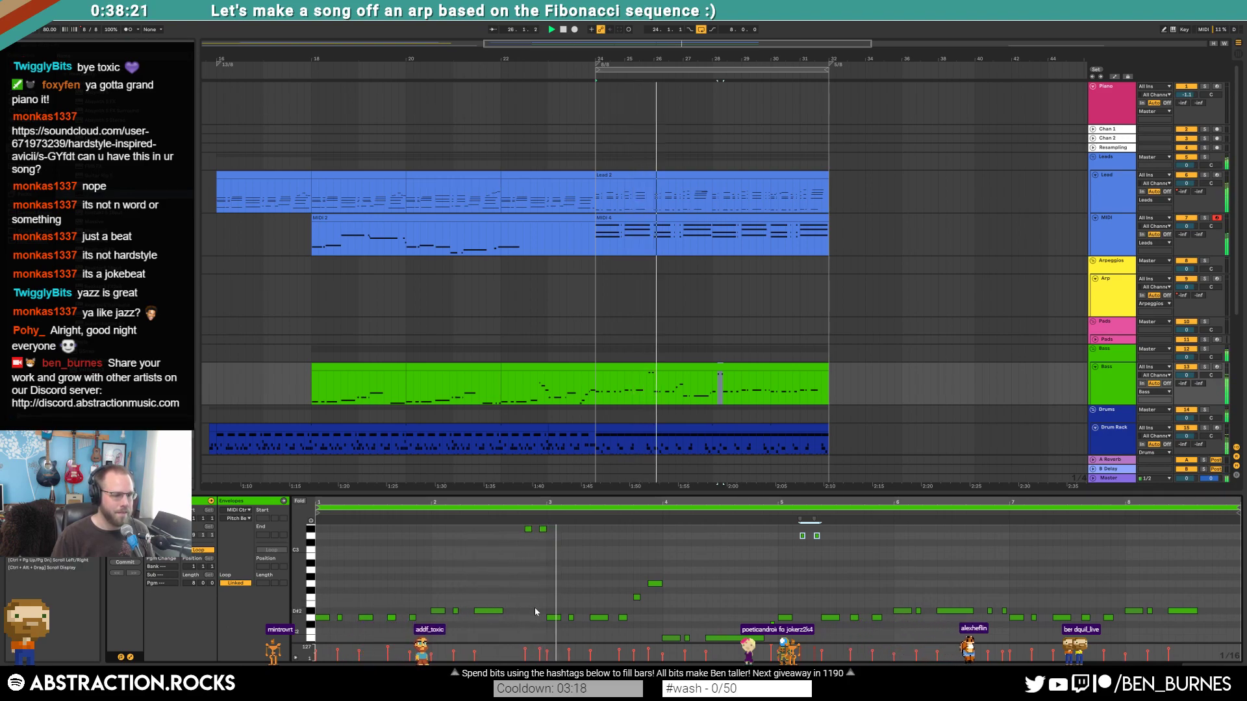
{"action": "left_click_drag", "start_coordinate": [525, 537], "coordinate": [545, 527]}
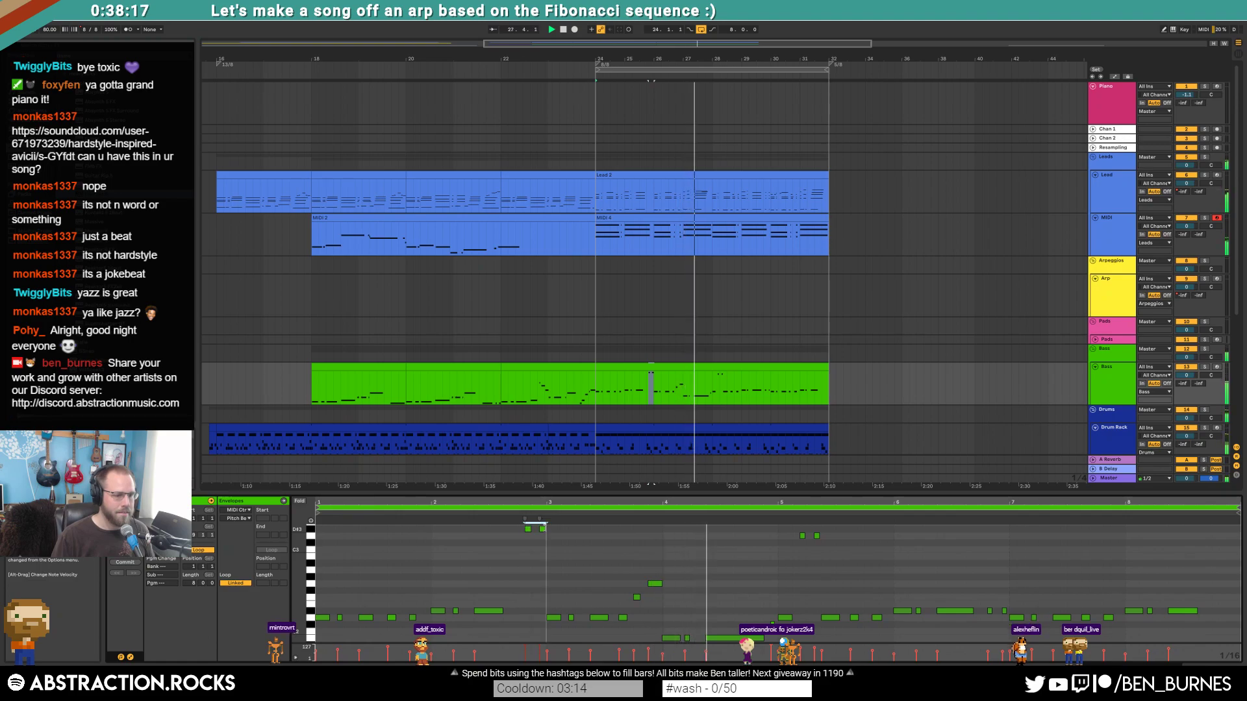
{"action": "left_click", "coordinate": [583, 552]}
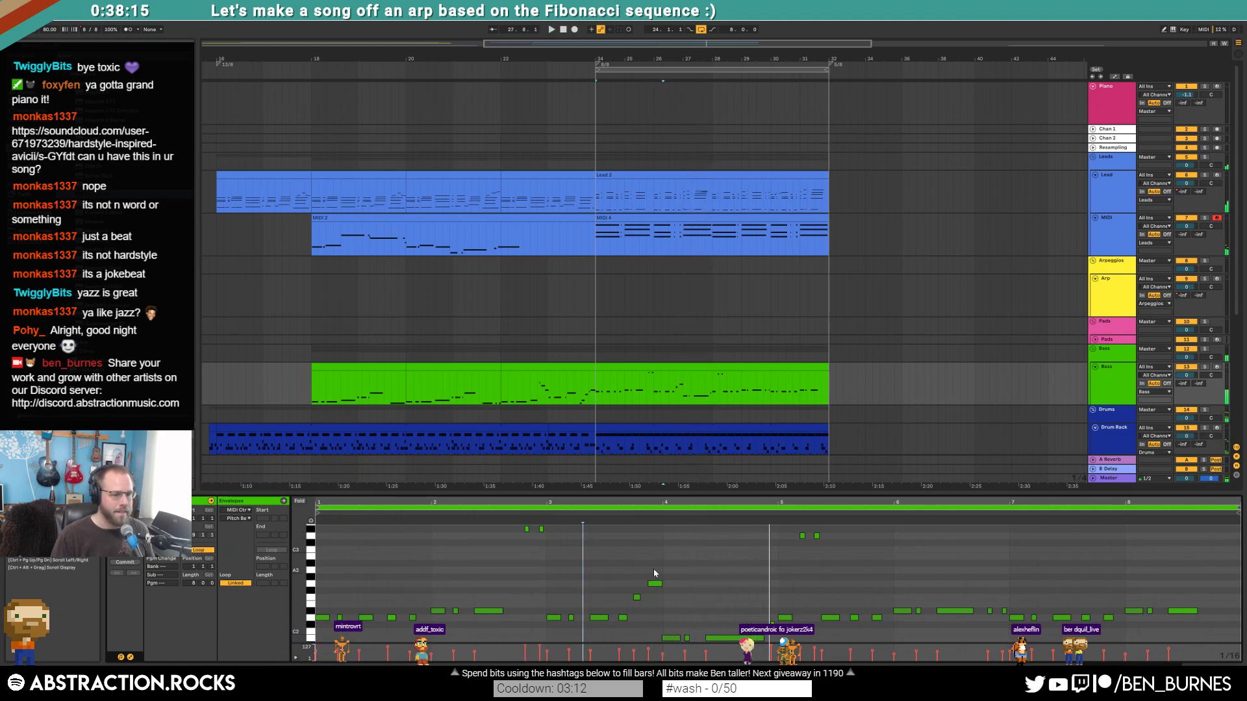
- Try raising the first B1 note of clip bar 4 to C2 and play it back
{"action": "left_click_drag", "start_coordinate": [672, 637], "coordinate": [665, 630]}
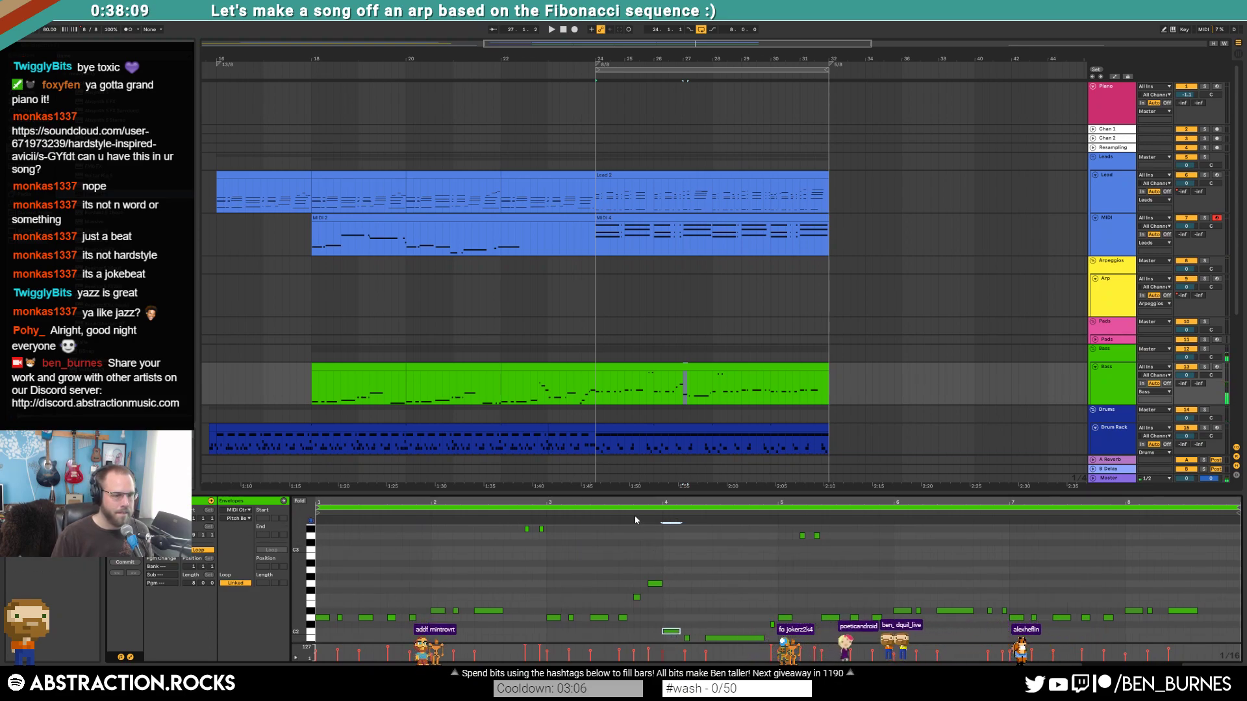
{"action": "key", "text": "space"}
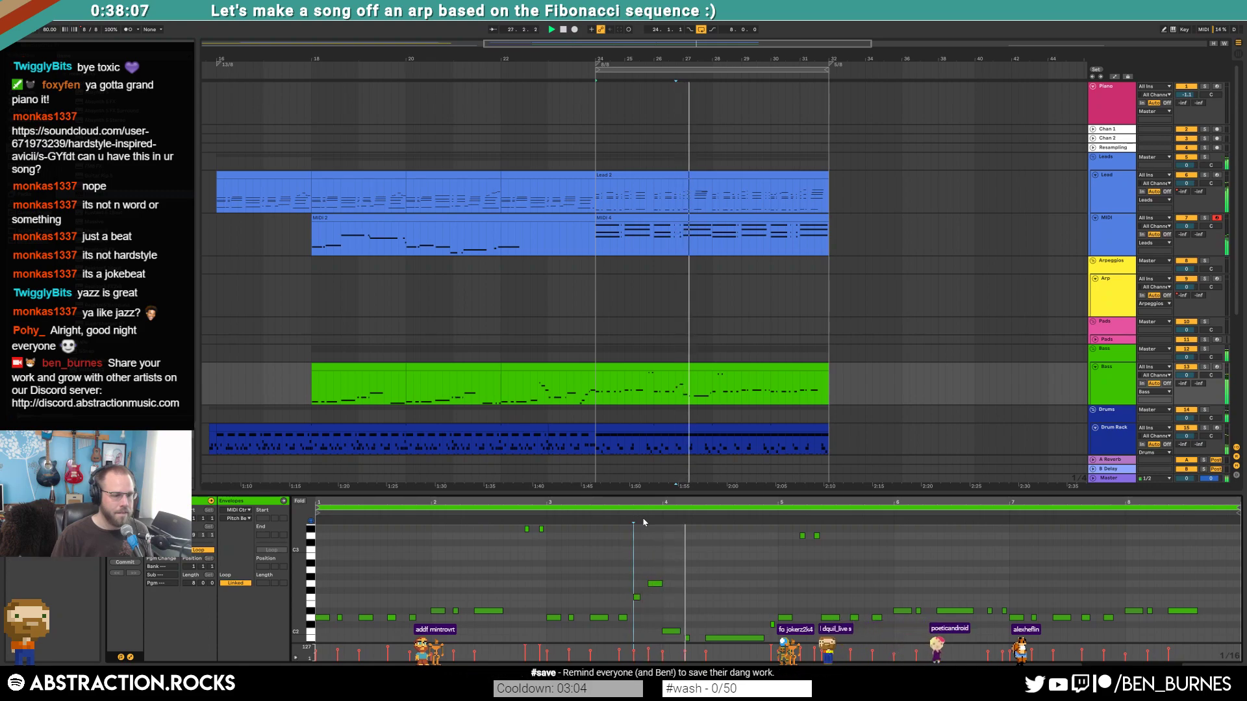
- Transpose all three B1 notes in clip bar 4 down one semitone to A#1 and play the section
{"action": "left_click_drag", "start_coordinate": [681, 633], "coordinate": [734, 661]}
{"action": "key", "text": "space"}
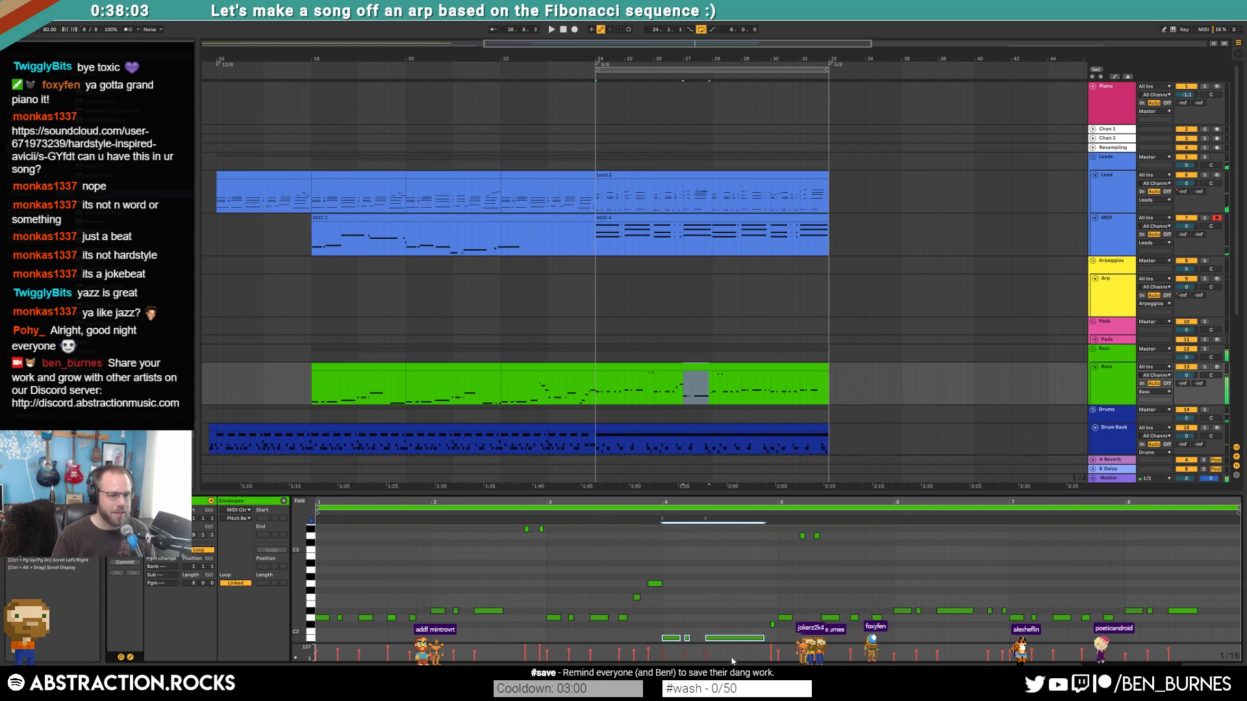
{"action": "key", "text": "Down"}
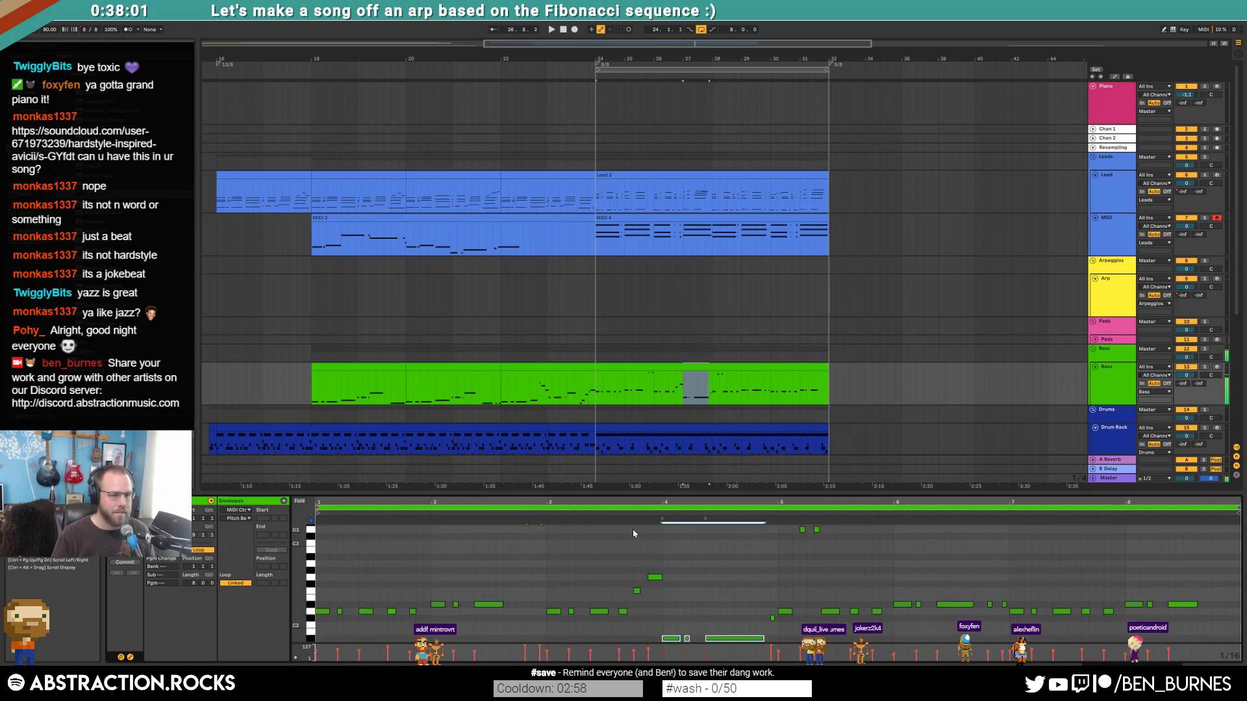
{"action": "key", "text": "space"}
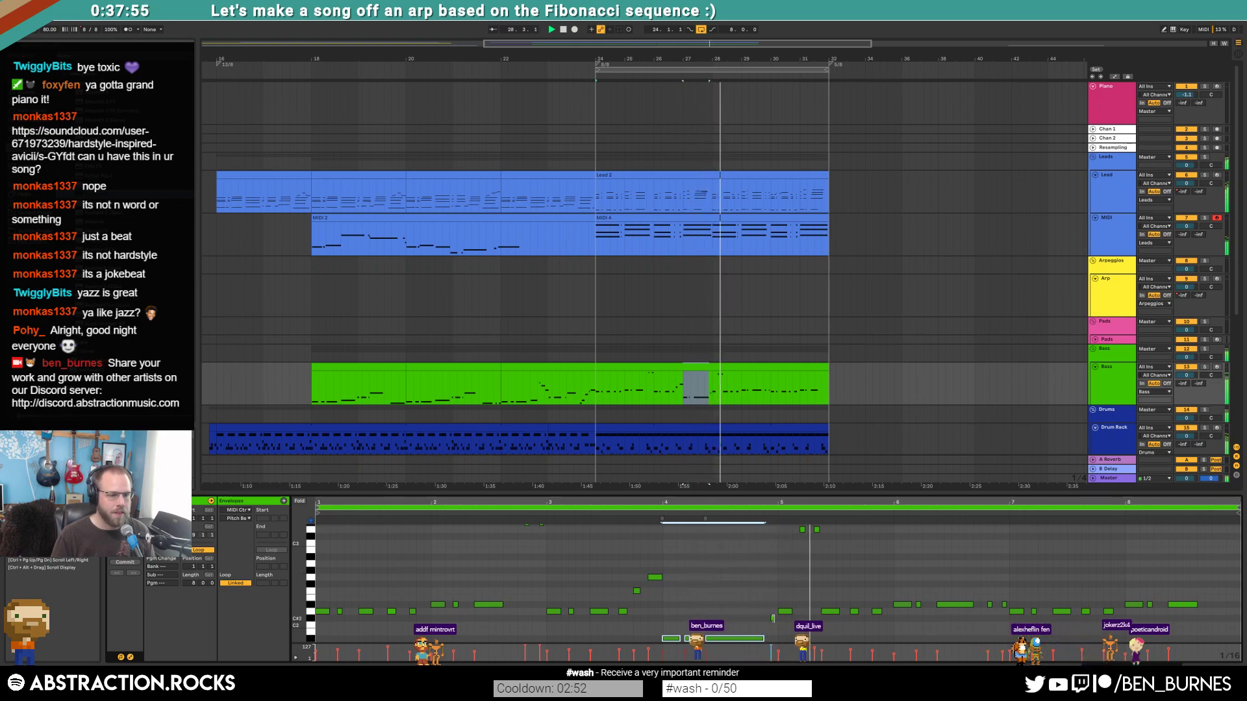
- Play the bass section and nudge one short bass note in clip bar 7 slightly earlier
{"action": "scroll", "coordinate": [772, 622], "scroll_direction": "down", "scroll_amount": 1}
{"action": "key", "text": "Up"}
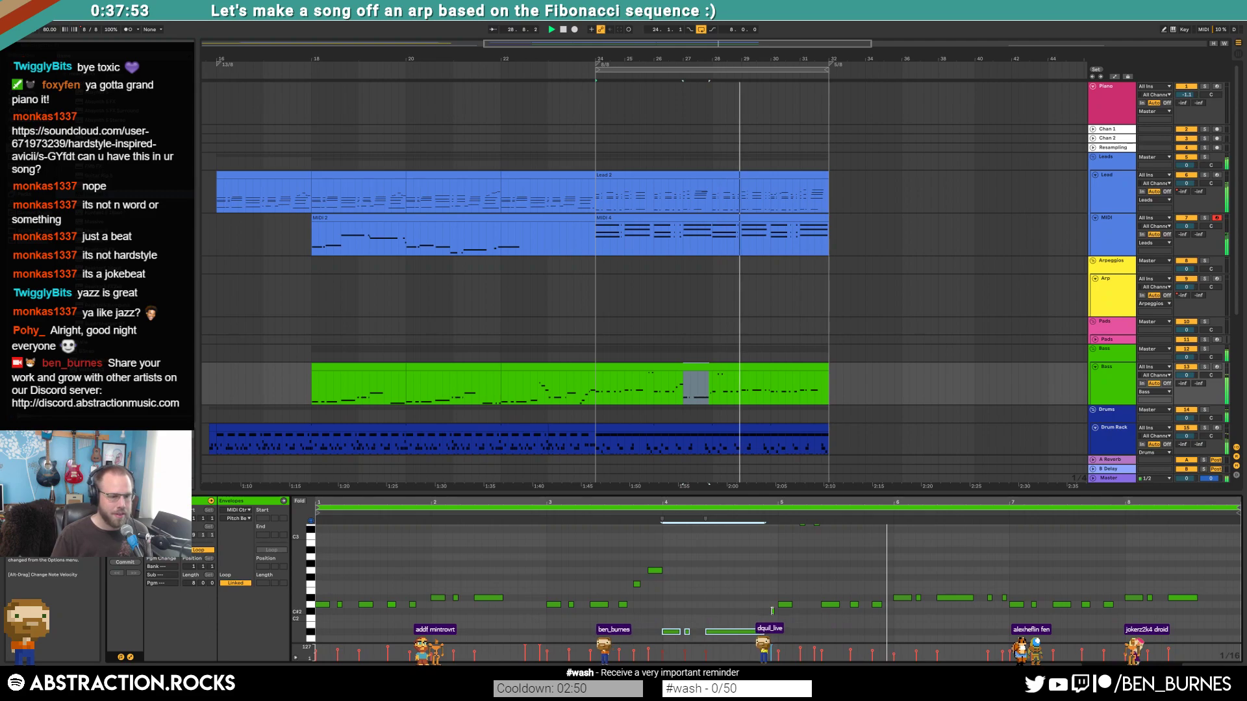
{"action": "left_click", "coordinate": [772, 611]}
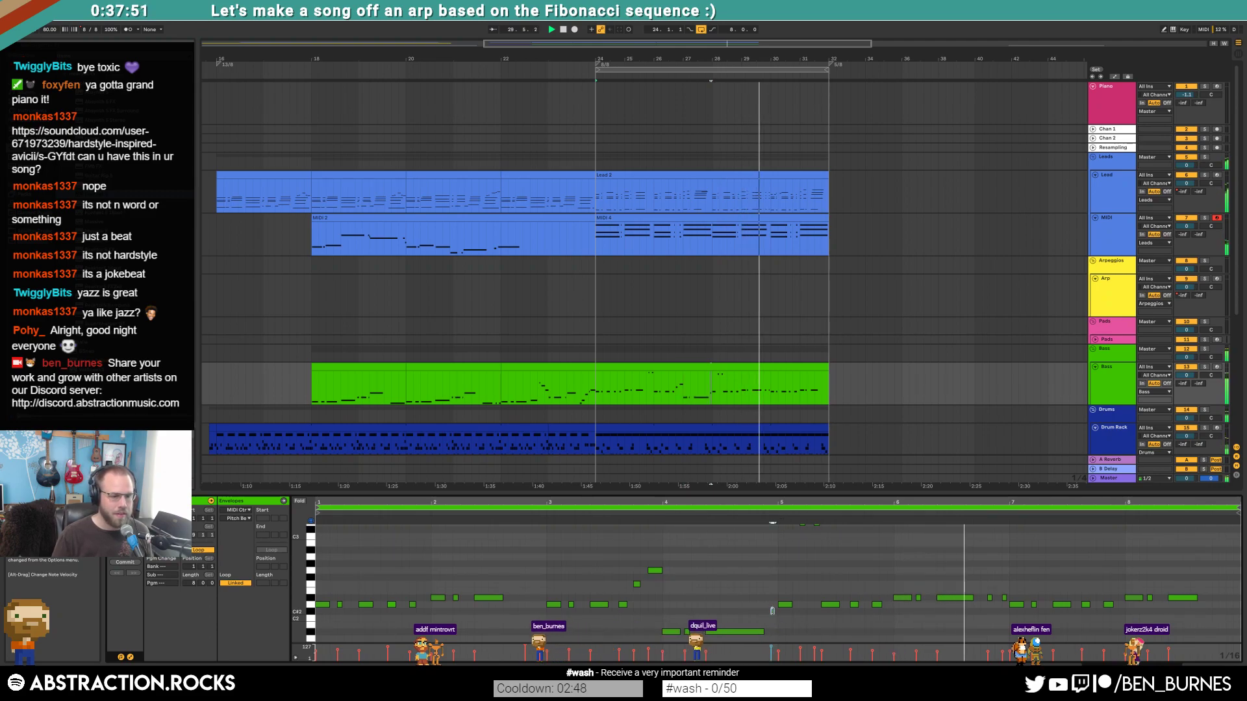
{"action": "scroll", "coordinate": [997, 624], "scroll_direction": "up", "scroll_amount": 2}
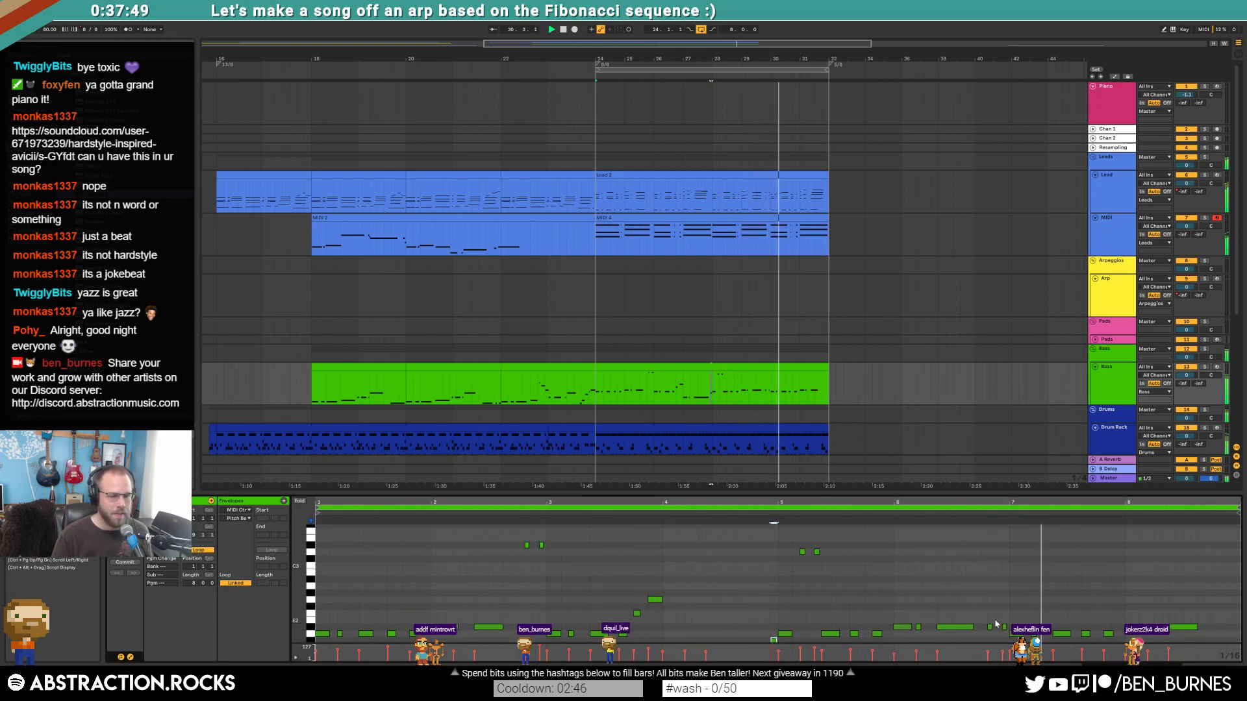
{"action": "key", "text": "Left"}
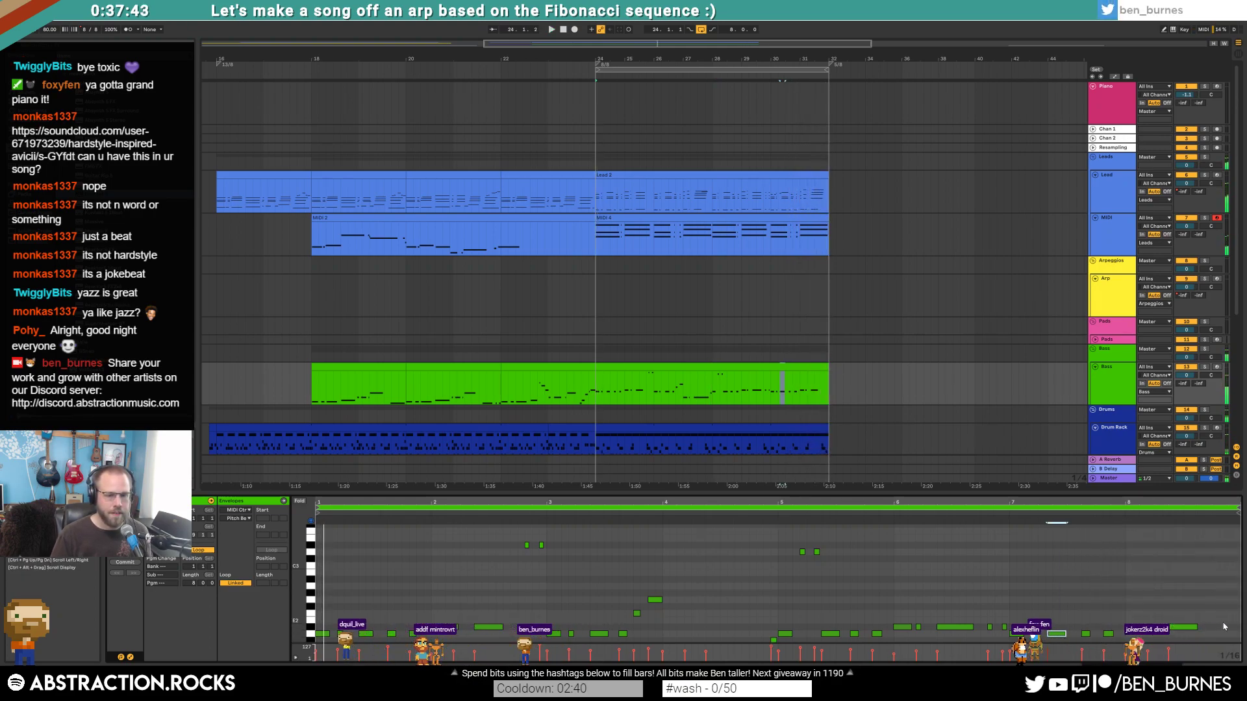
- Add a rising F2 to A#2 pickup at the end of the bass clip and lengthen the A#2 to the clip's end
{"action": "scroll", "coordinate": [1195, 627], "scroll_direction": "up", "scroll_amount": 3}
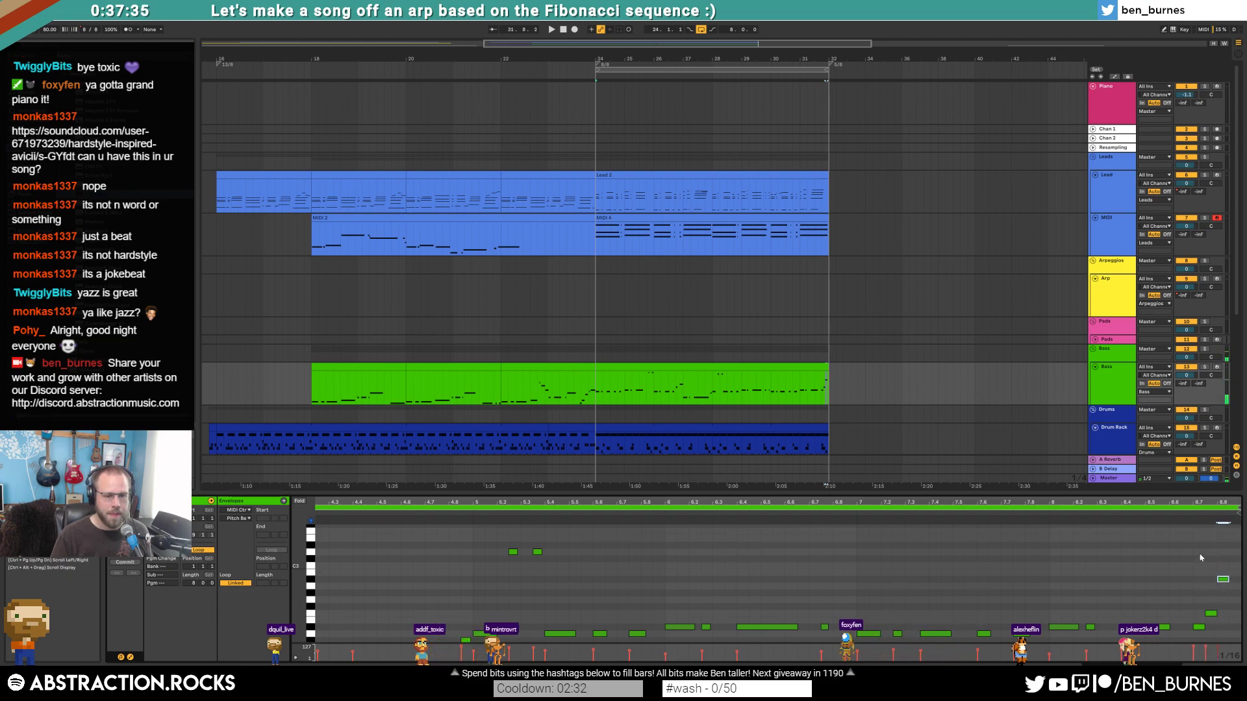
{"action": "scroll", "coordinate": [1184, 619], "scroll_direction": "up", "scroll_amount": 2}
{"action": "left_click_drag", "start_coordinate": [1187, 543], "coordinate": [1232, 633]}
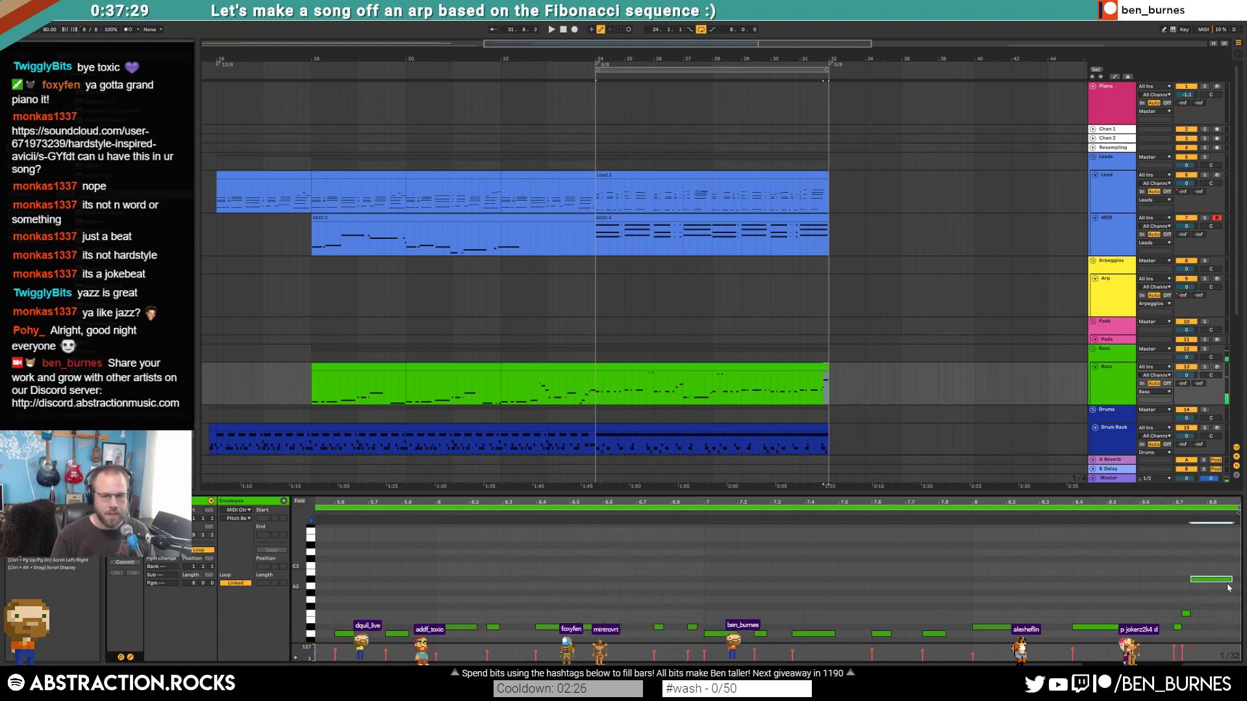
{"action": "double_click", "coordinate": [1109, 501]}
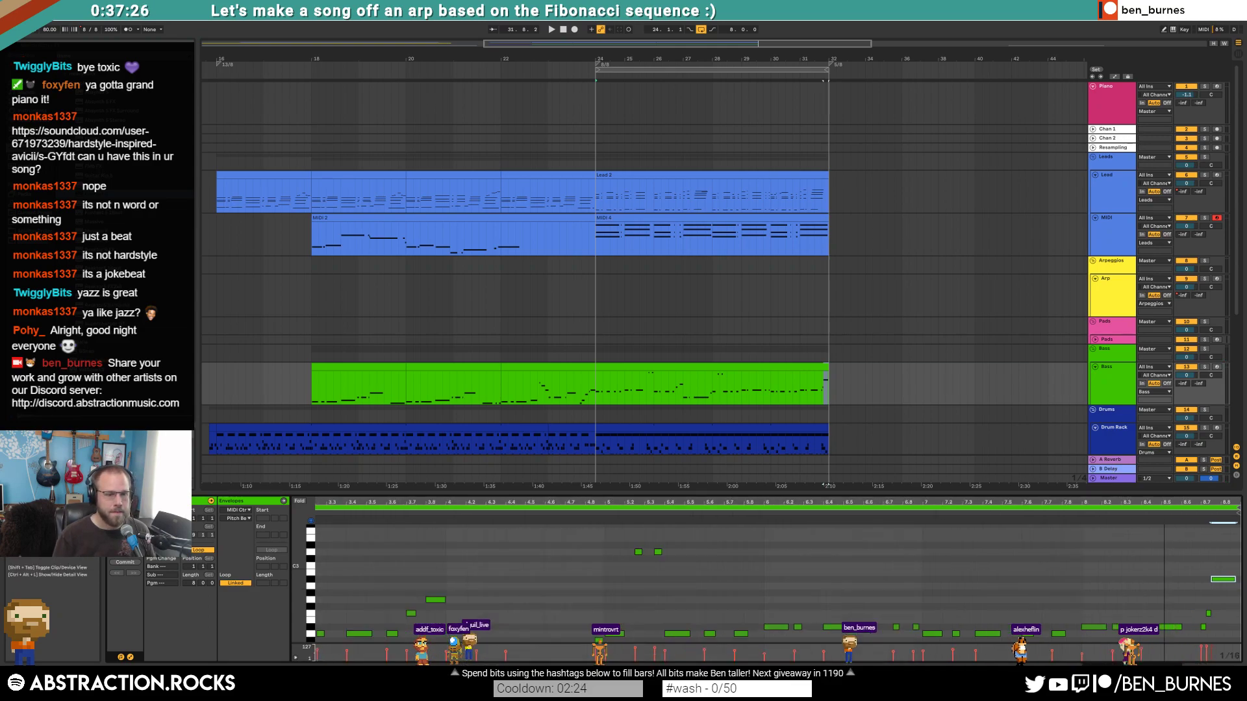
- Copy the bar 24 drum pattern to bar 32 of the Drum Rack track and shorten it to one 5/8 bar
{"action": "left_click", "coordinate": [592, 188]}
{"action": "scroll", "coordinate": [844, 377], "scroll_direction": "down", "scroll_amount": 3}
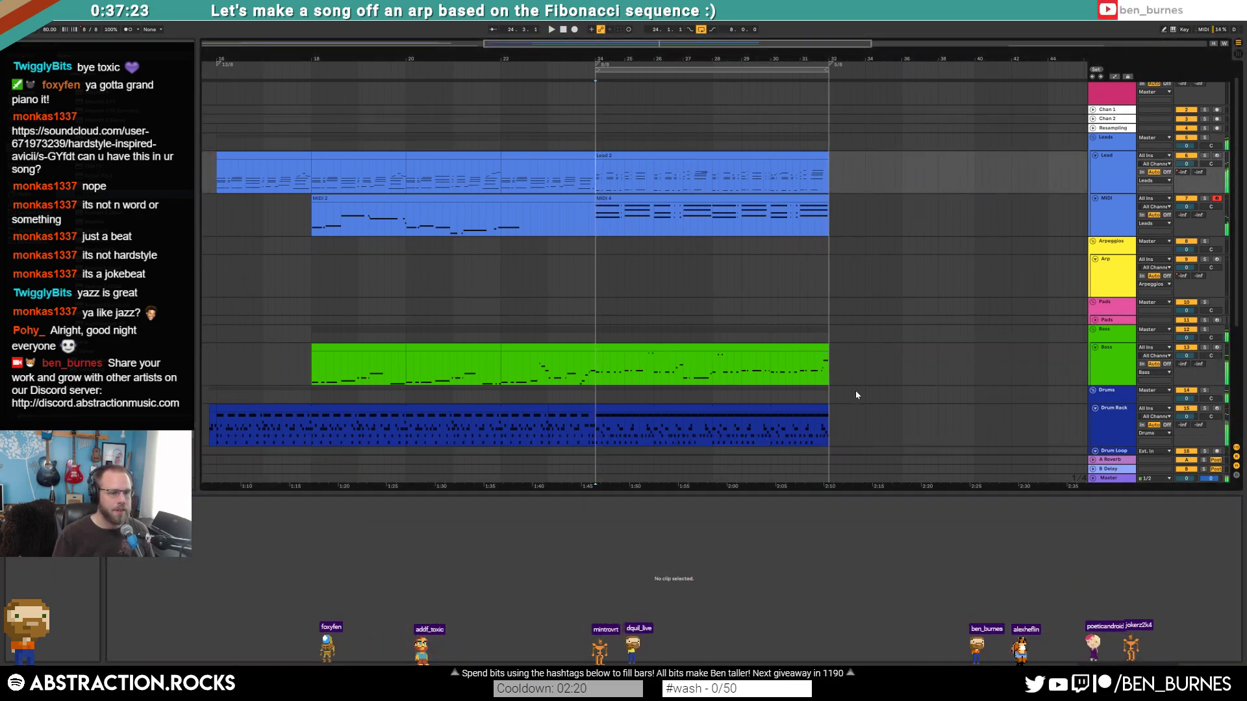
{"action": "left_click_drag", "start_coordinate": [748, 42], "coordinate": [755, 53]}
{"action": "left_click_drag", "start_coordinate": [349, 380], "coordinate": [413, 377]}
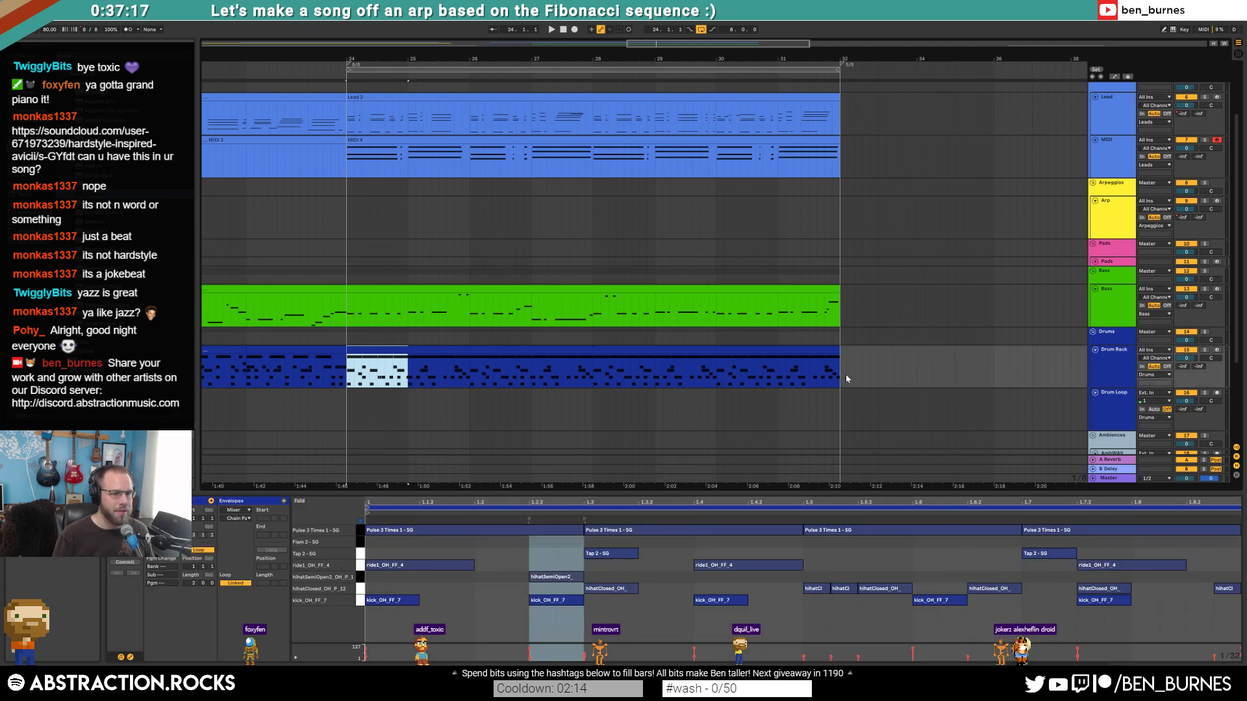
{"action": "left_click_drag", "start_coordinate": [897, 352], "coordinate": [877, 351]}
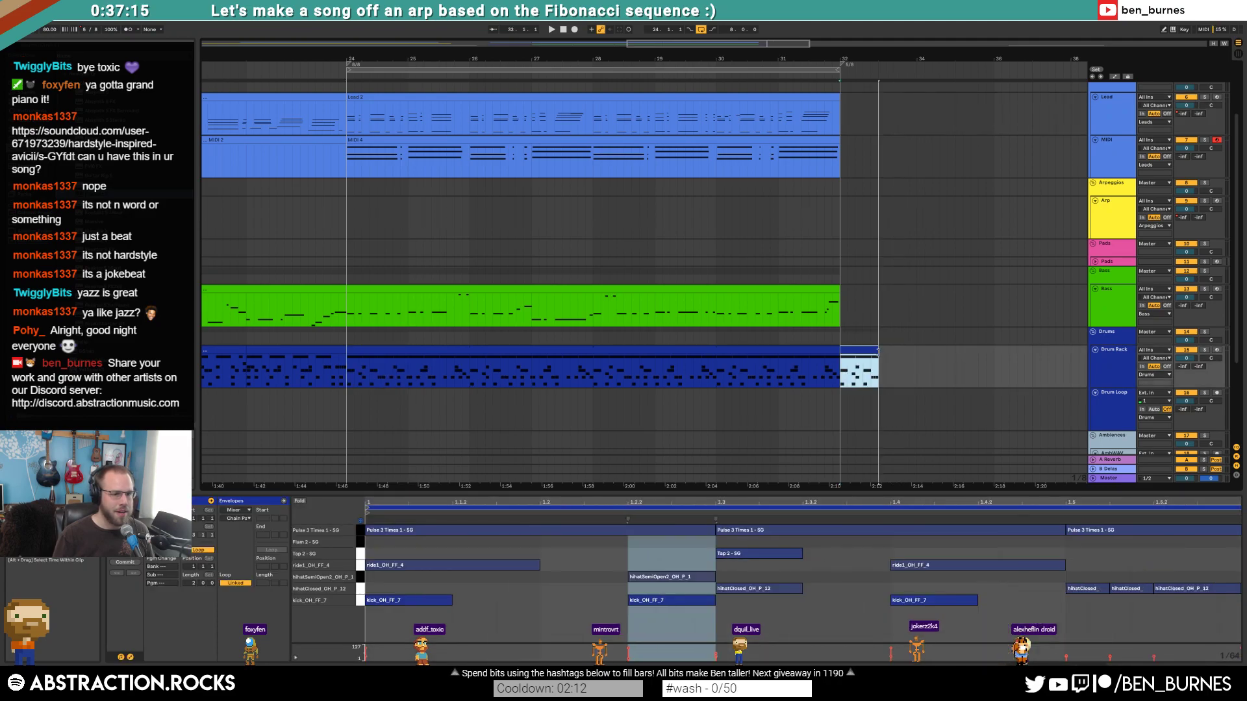
- Loop the song over the new drum clip at bar 32 and play it
{"action": "left_click", "coordinate": [844, 620]}
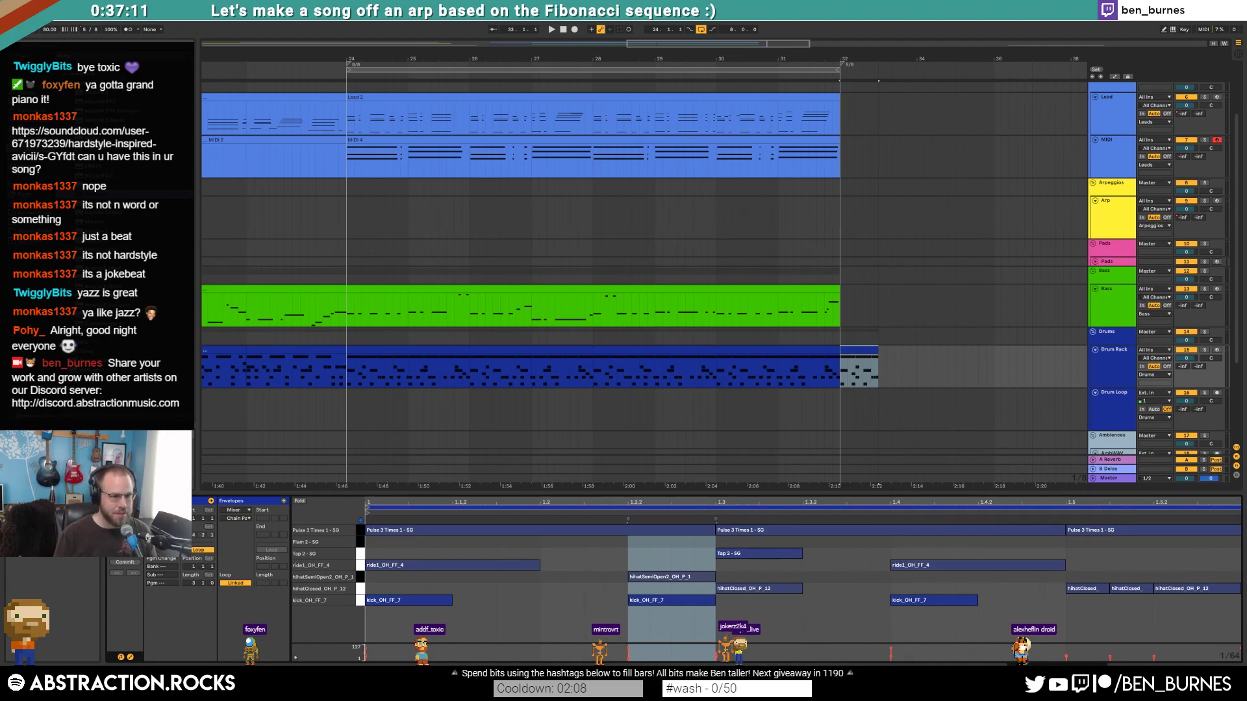
{"action": "left_click_drag", "start_coordinate": [955, 498], "coordinate": [941, 448]}
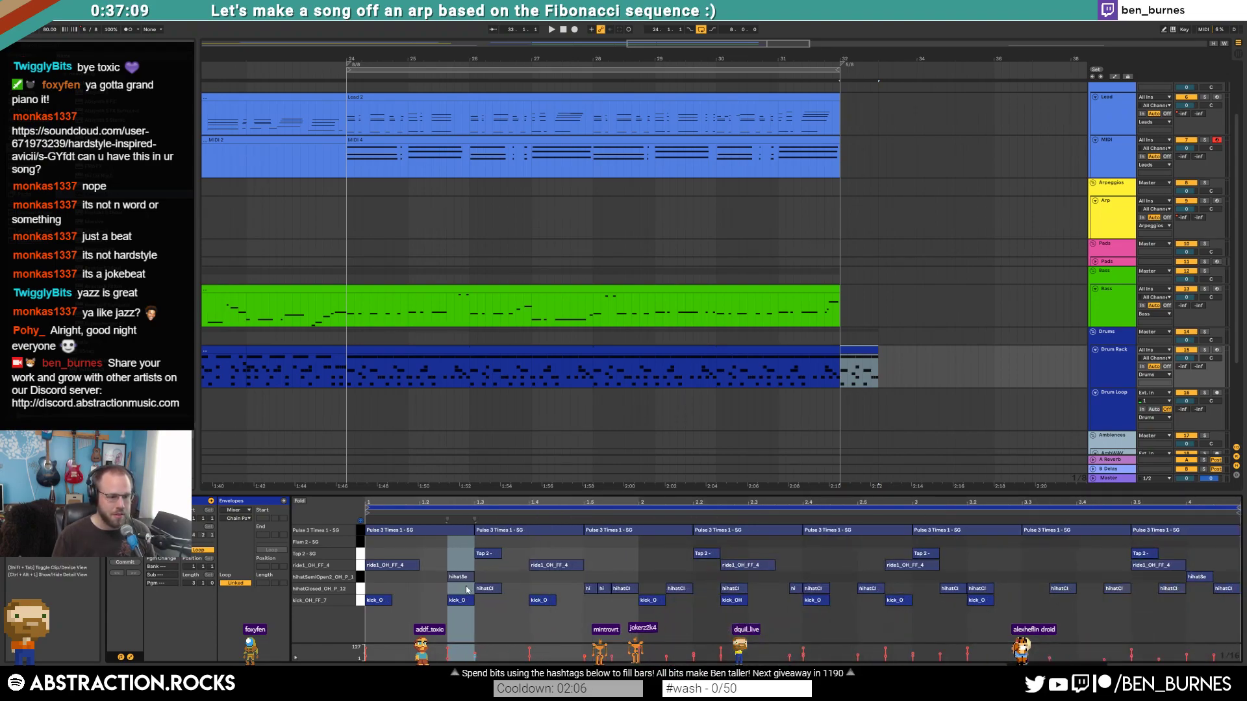
{"action": "left_click", "coordinate": [859, 351]}
{"action": "key", "text": "ctrl+l"}
{"action": "key", "text": "space"}
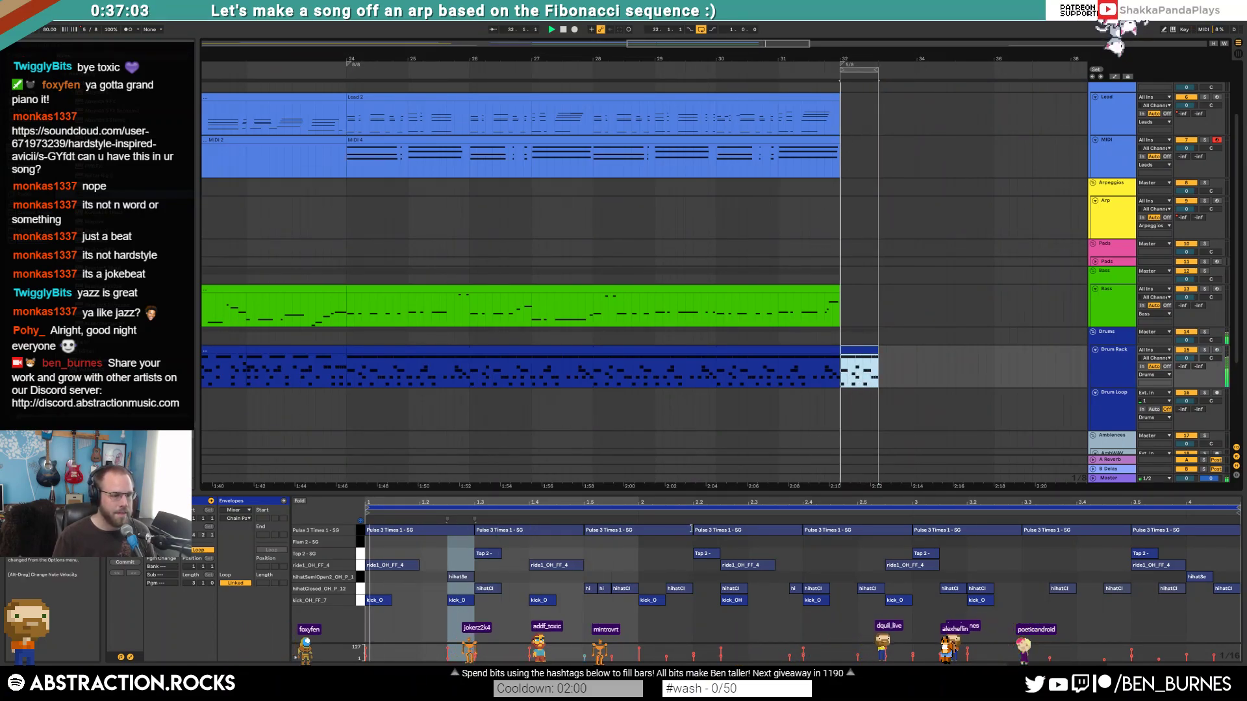
- Reduce the drum clip's notes to its first bar, with an added closing kick and the second pulse note extended to the bar's end
{"action": "double_click", "coordinate": [615, 601]}
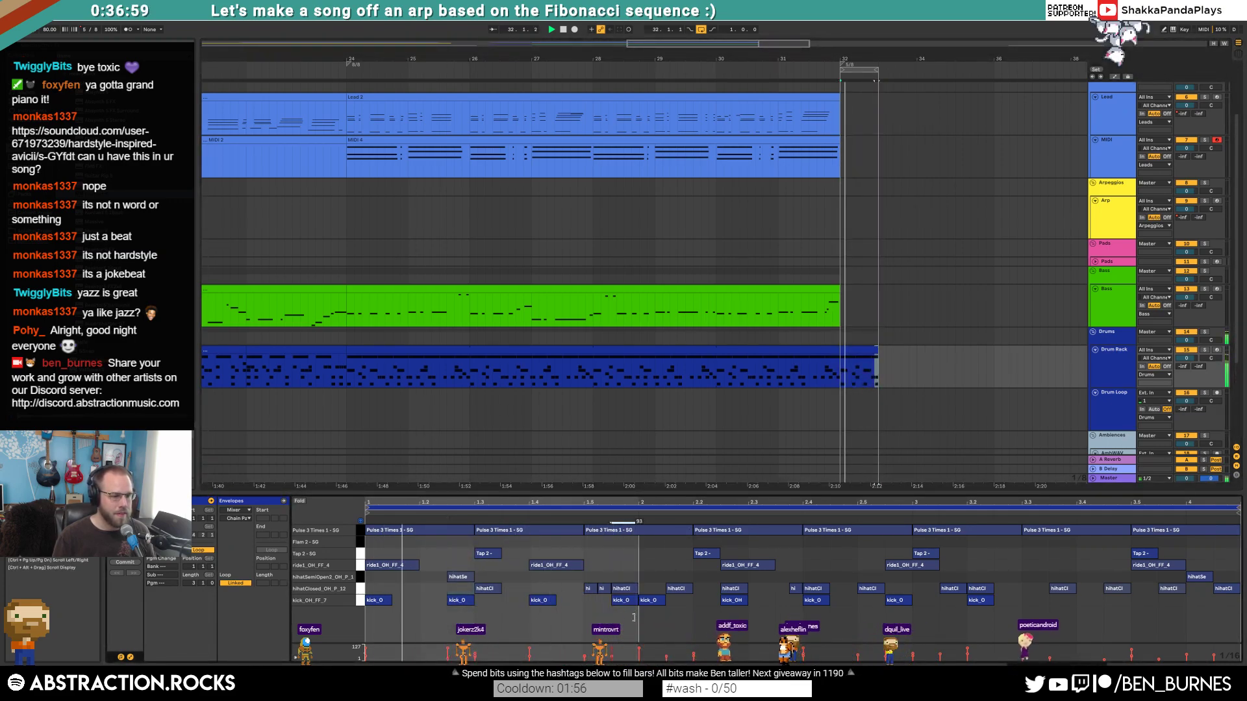
{"action": "left_click_drag", "start_coordinate": [654, 611], "coordinate": [1204, 528]}
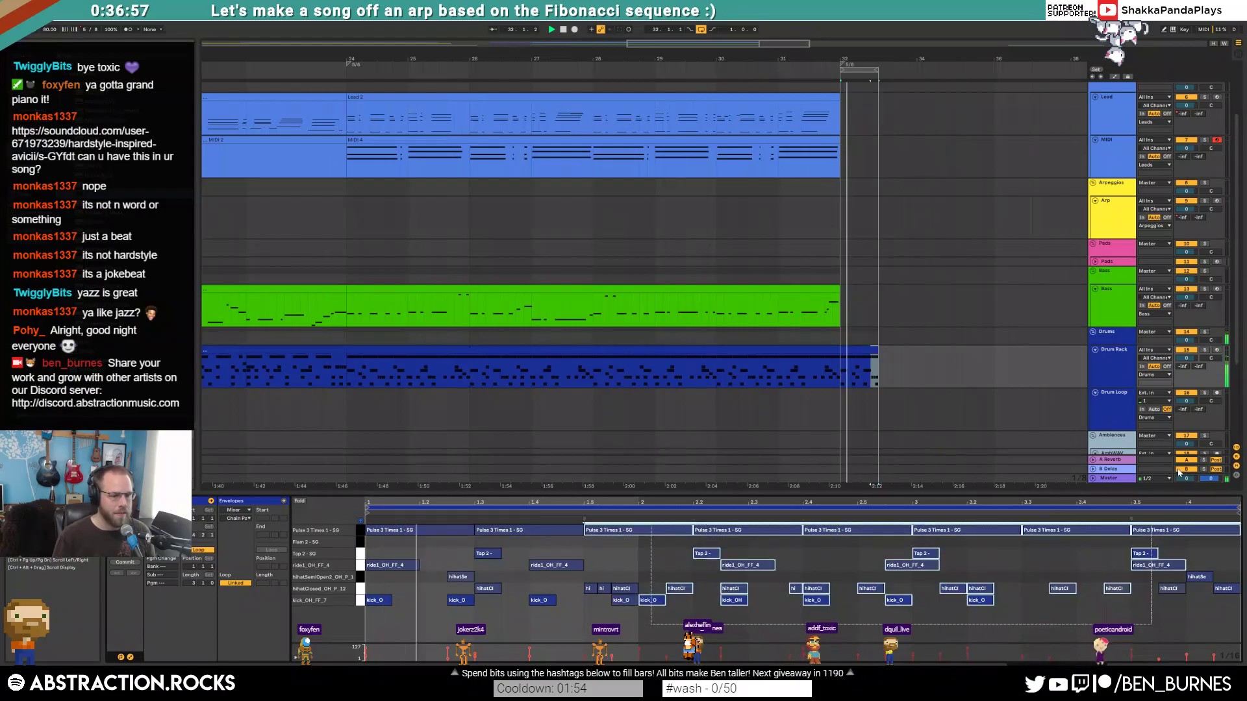
{"action": "key", "text": "Delete"}
{"action": "left_click_drag", "start_coordinate": [584, 531], "coordinate": [638, 531]}
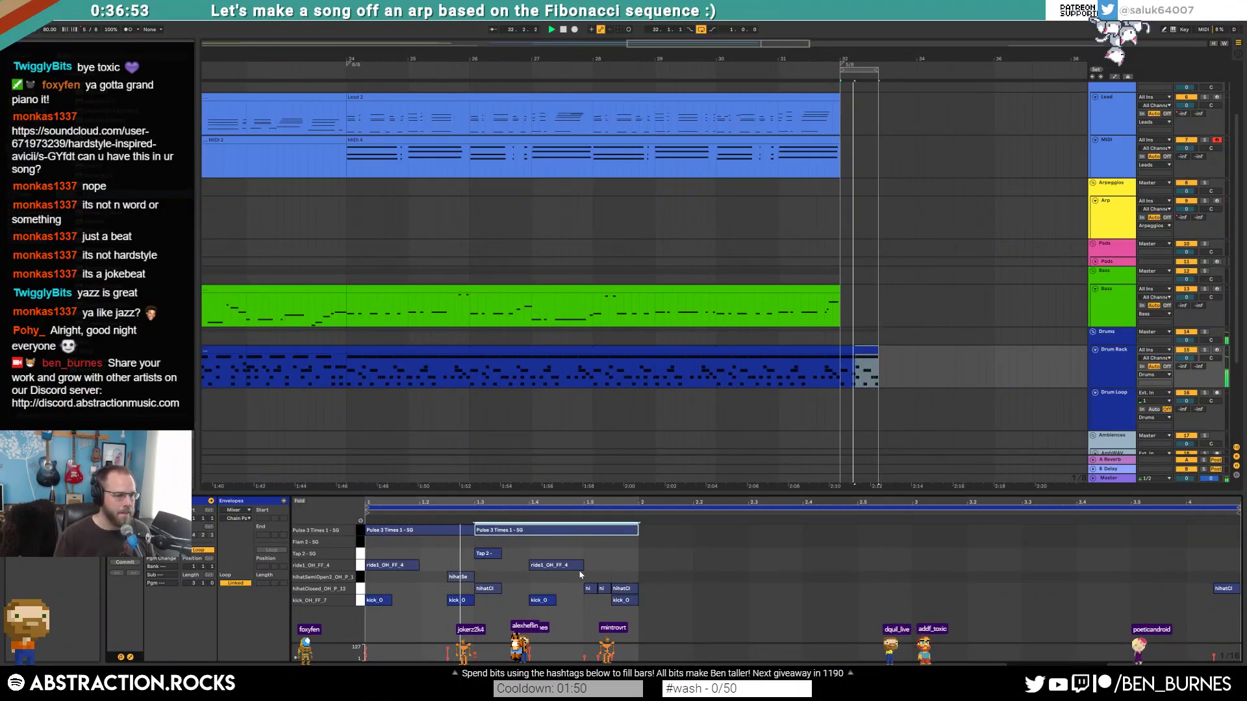
- Remove the two closed hi-hats before the bar's last one and shift the later kicks to beat 2, halfway through beat 3, and beat 5
{"action": "double_click", "coordinate": [601, 589]}
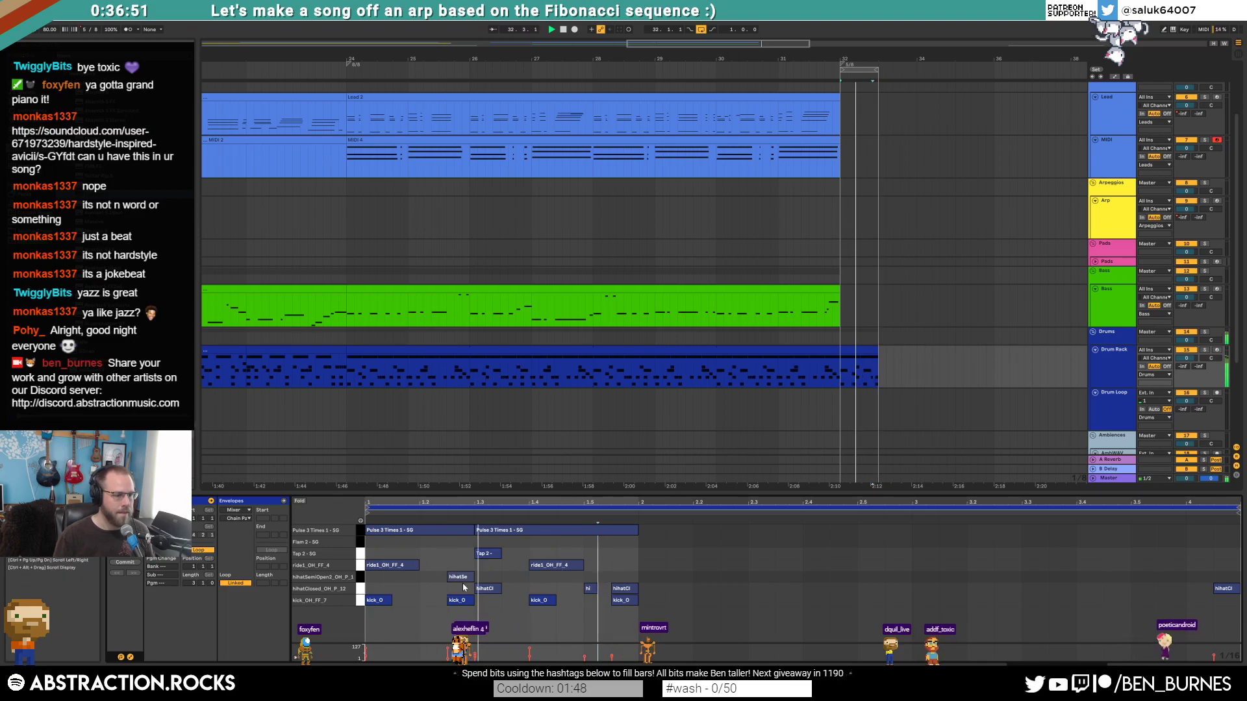
{"action": "left_click", "coordinate": [492, 553]}
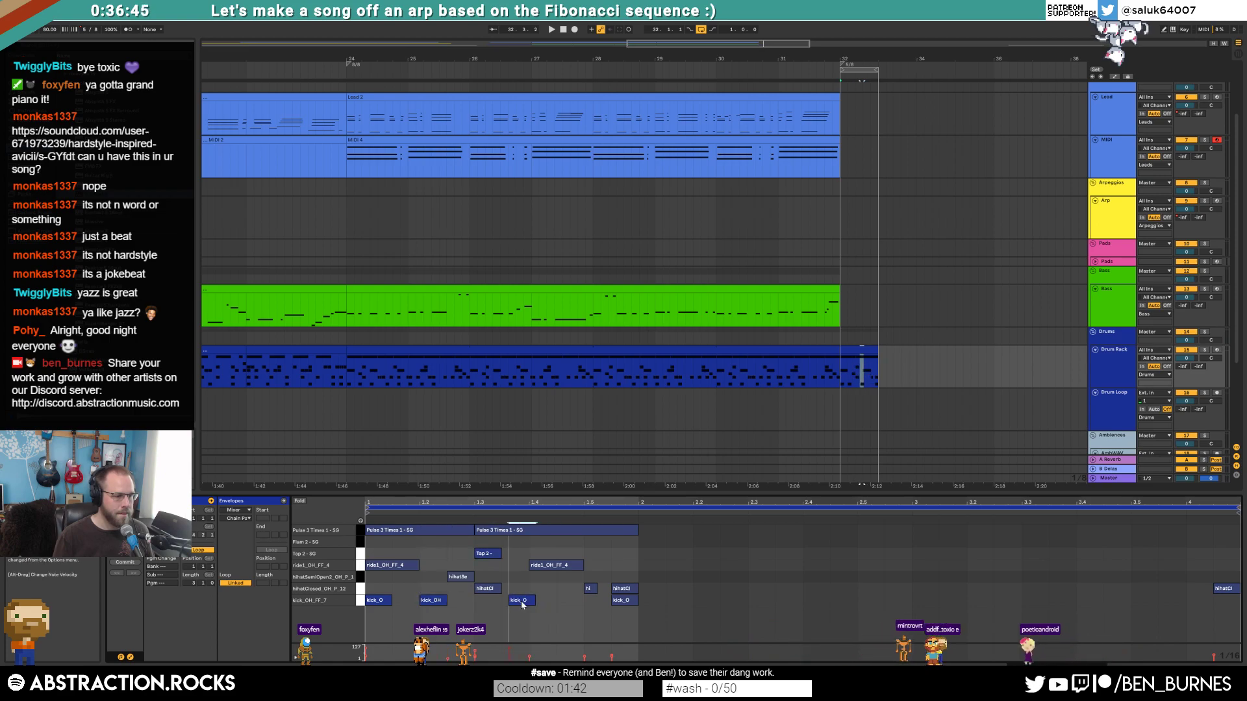
{"action": "double_click", "coordinate": [595, 588]}
{"action": "key", "text": "space"}
{"action": "left_click_drag", "start_coordinate": [523, 601], "coordinate": [515, 606]}
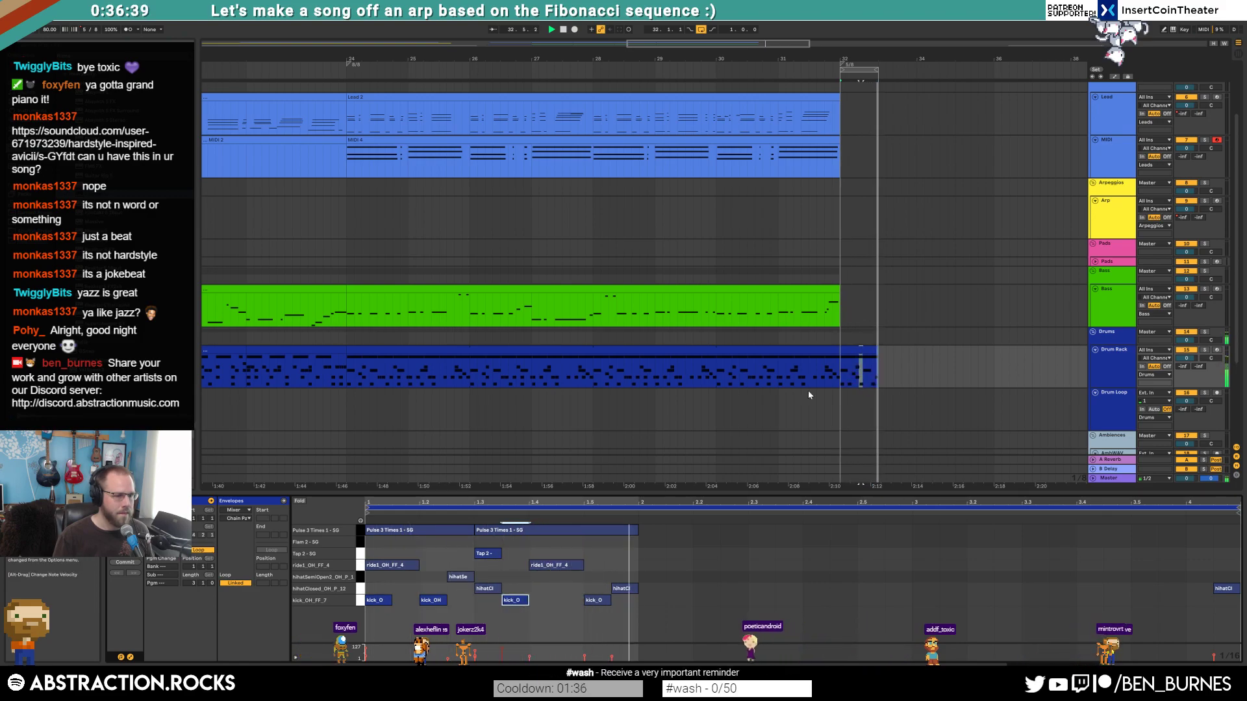
- Extend the drum clip to bar 36 with its first bar repeating, and stretch the song loop over bars 32 to 36
{"action": "left_click_drag", "start_coordinate": [879, 355], "coordinate": [728, 353]}
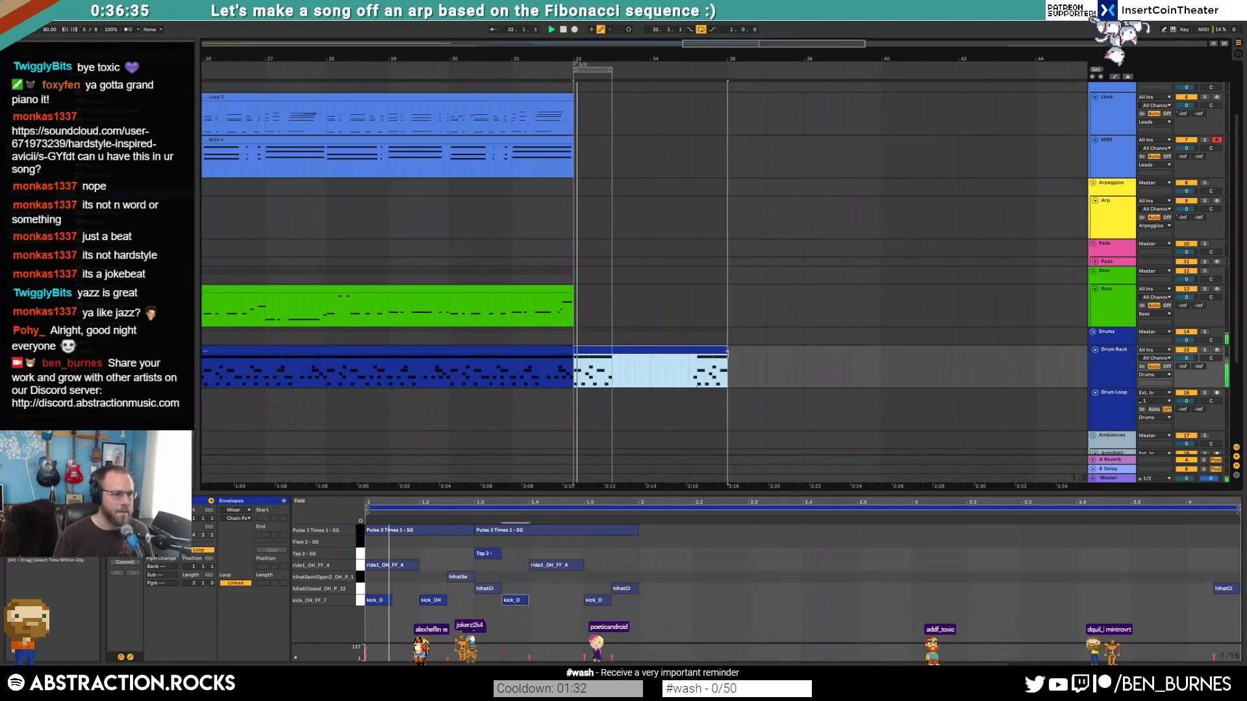
{"action": "left_click", "coordinate": [625, 361]}
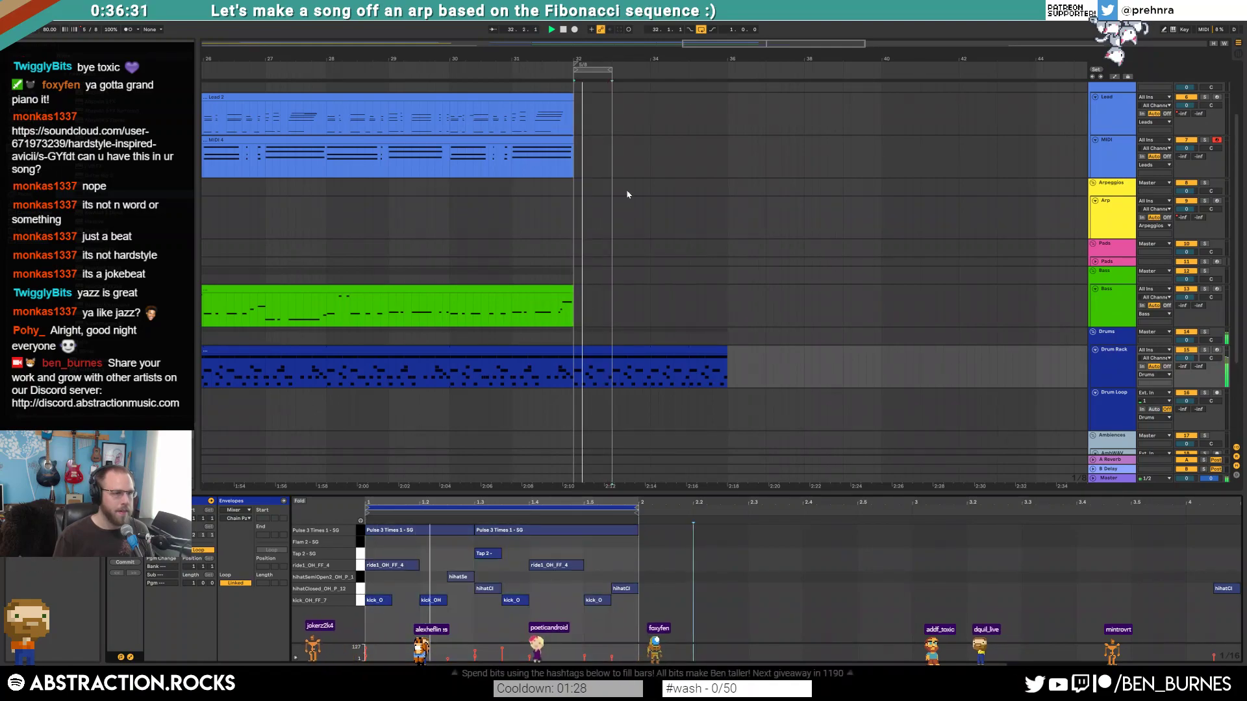
{"action": "left_click_drag", "start_coordinate": [611, 70], "coordinate": [727, 83]}
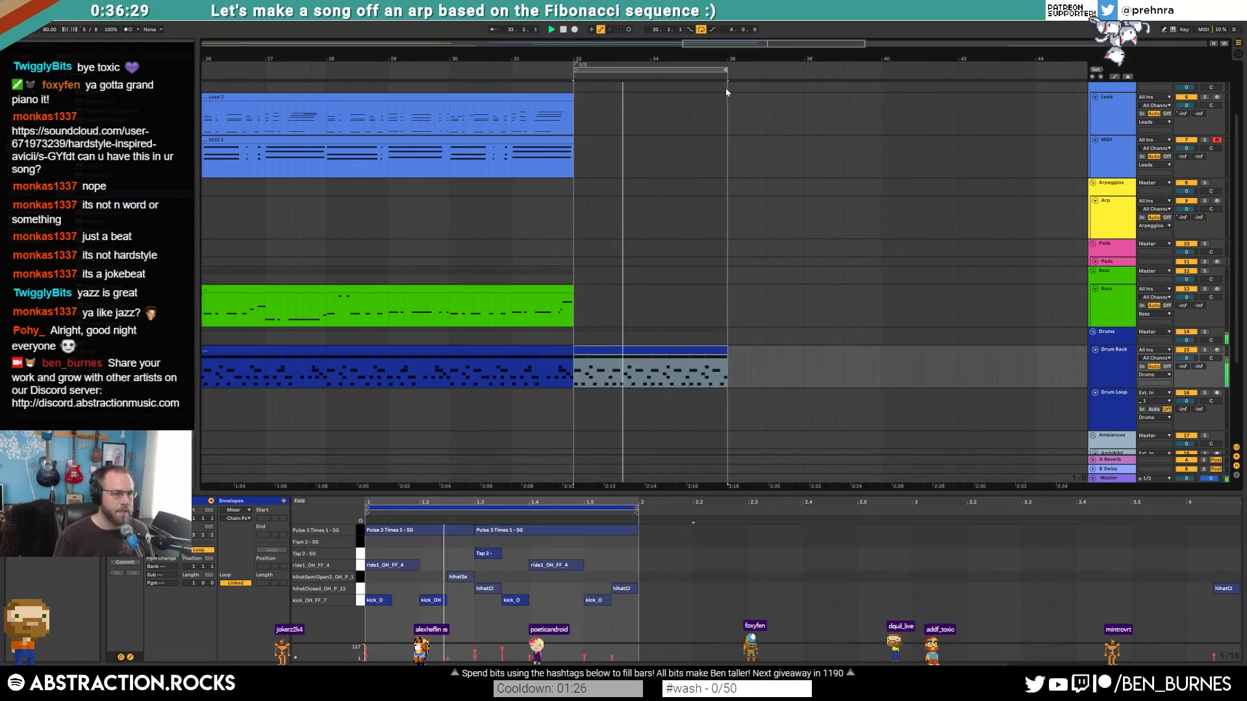
- Insert an empty one-bar MIDI clip on the Bass track at bar 32
{"action": "left_click", "coordinate": [576, 305]}
{"action": "scroll", "coordinate": [714, 260], "scroll_direction": "up", "scroll_amount": 2}
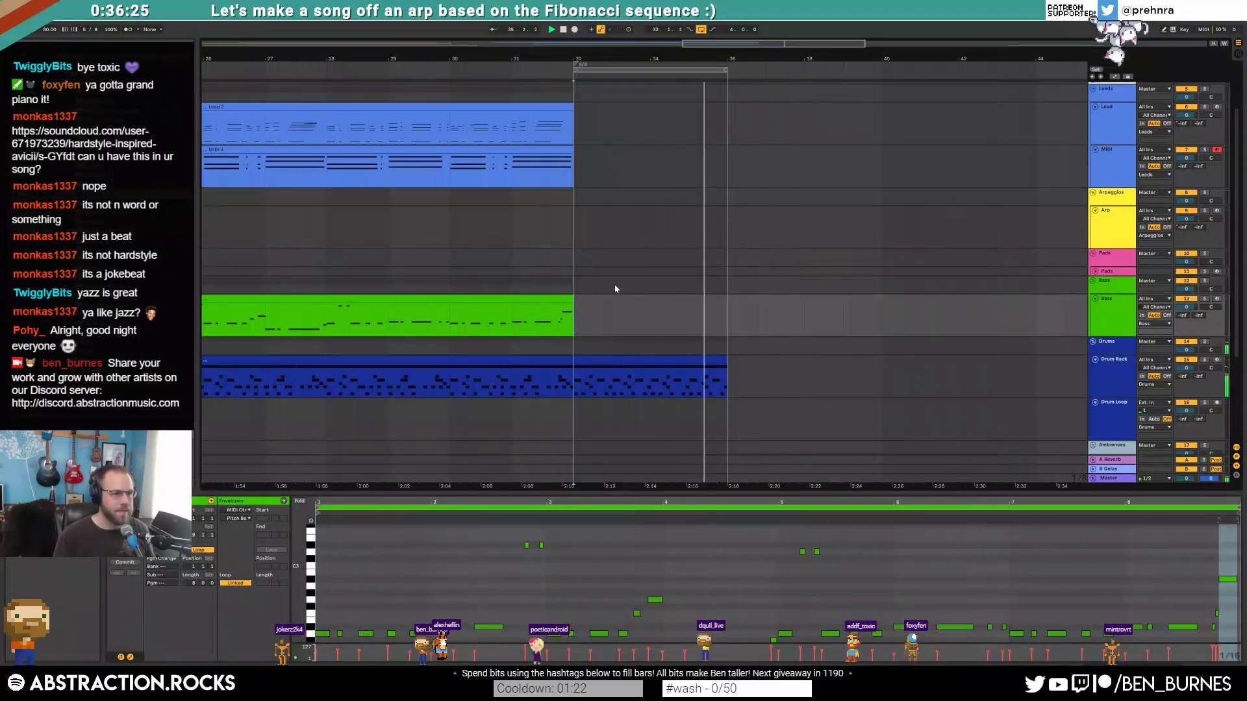
{"action": "left_click", "coordinate": [1097, 161]}
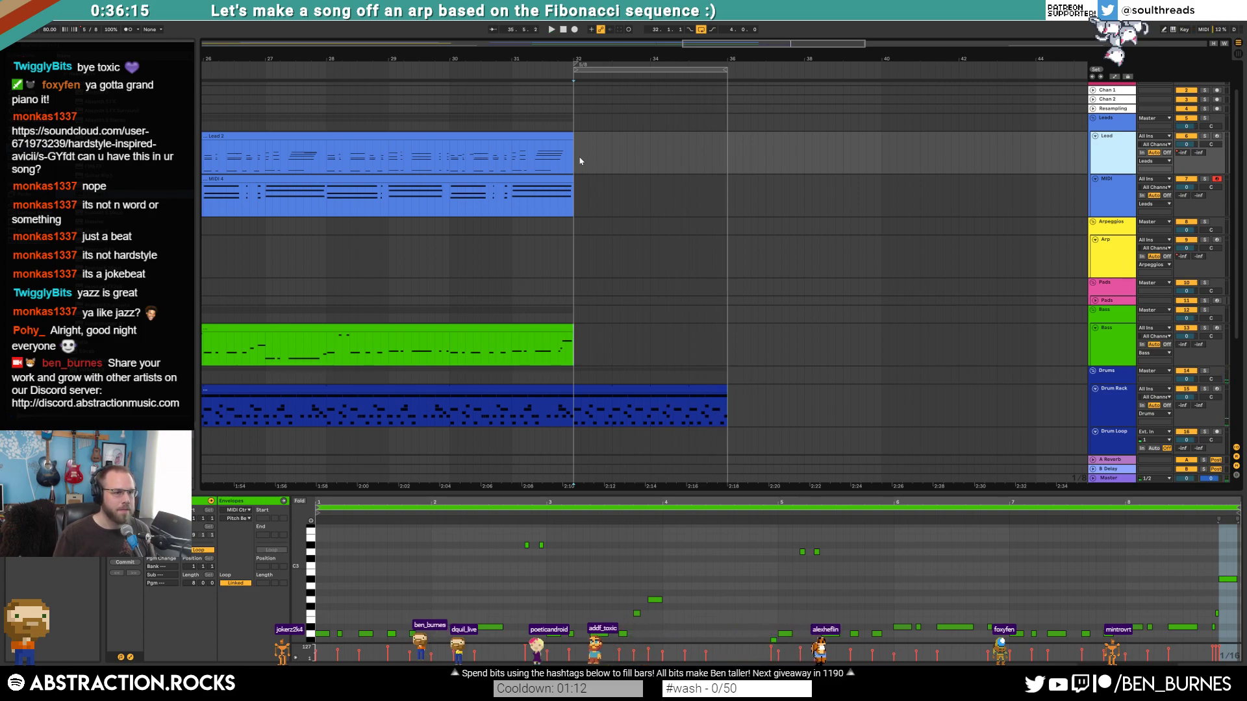
{"action": "left_click_drag", "start_coordinate": [574, 157], "coordinate": [612, 161]}
{"action": "left_click_drag", "start_coordinate": [575, 353], "coordinate": [604, 354]}
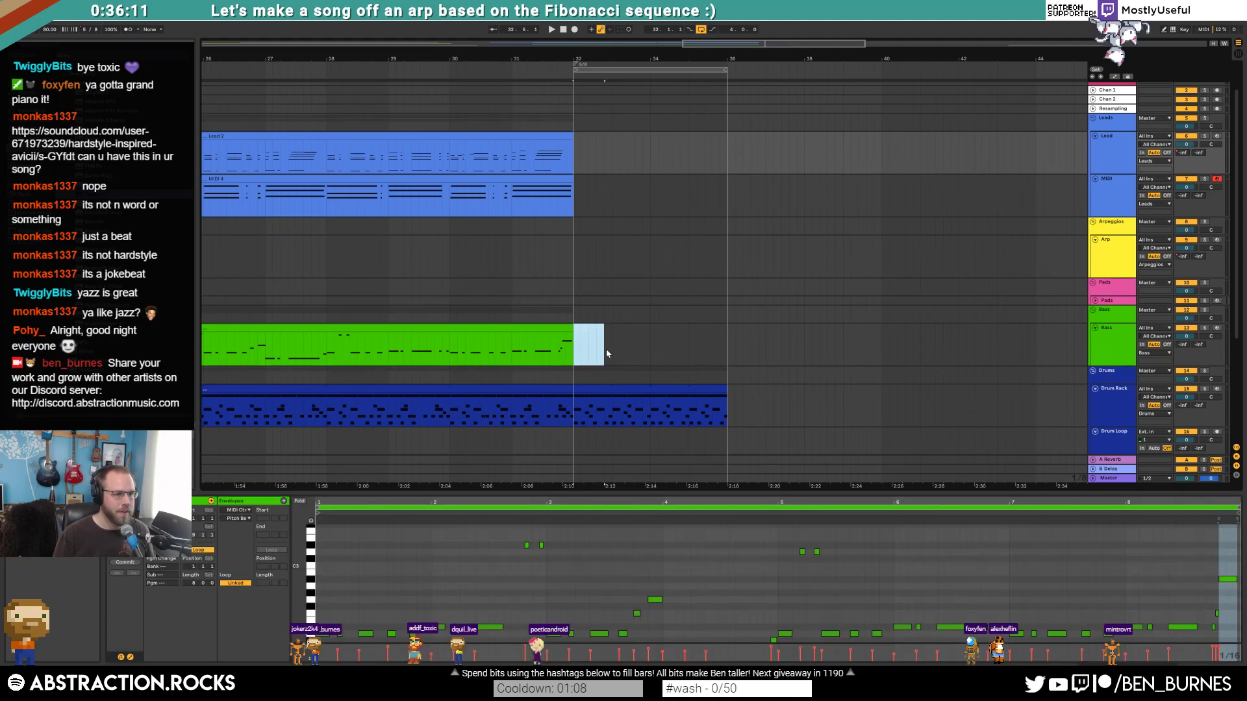
{"action": "key", "text": "ctrl+shift+m"}
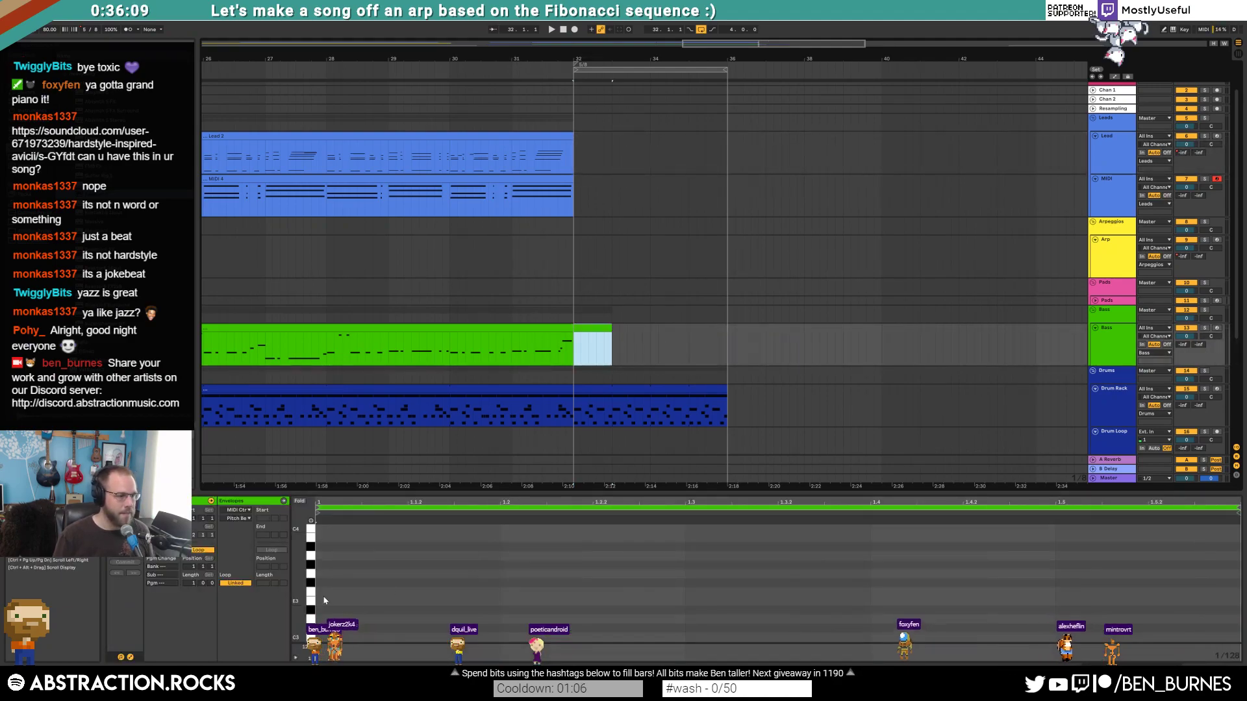
{"action": "left_click_drag", "start_coordinate": [298, 584], "coordinate": [293, 526]}
{"action": "double_click", "coordinate": [317, 598]}
{"action": "left_click", "coordinate": [342, 599]}
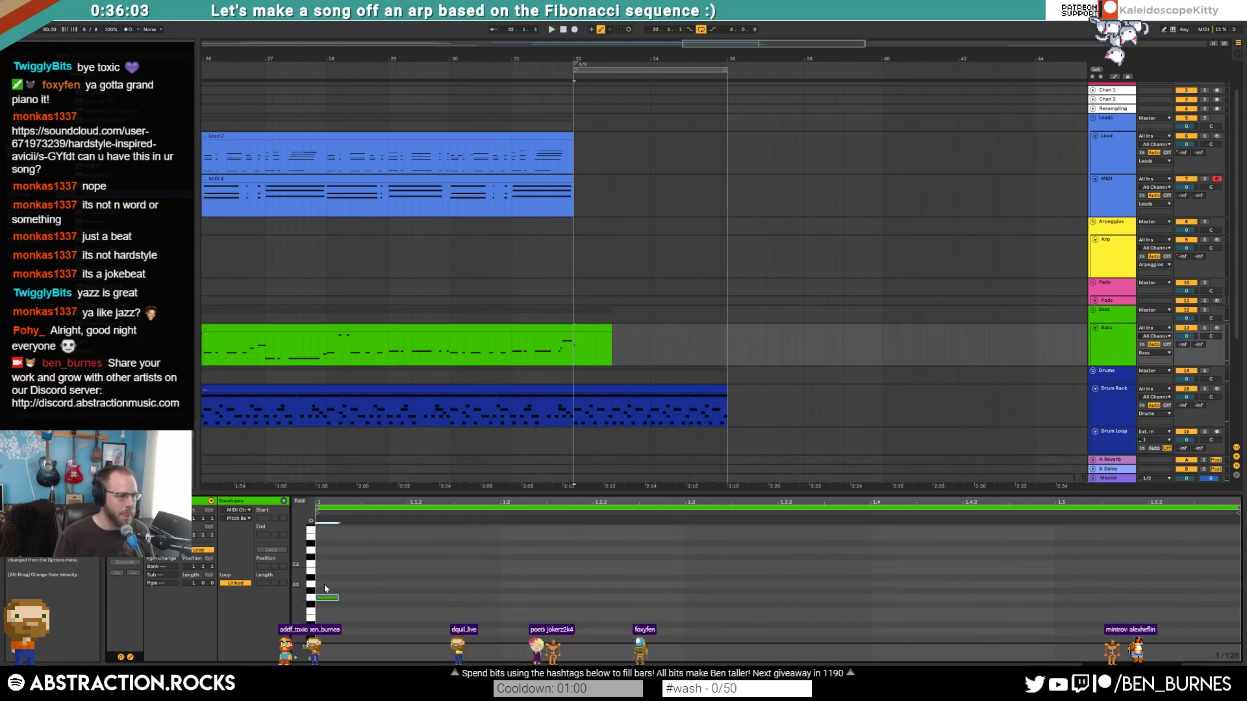
- Copy the four kick notes of the bar 32 drum pattern into the start of the new bass clip
{"action": "left_click", "coordinate": [617, 389]}
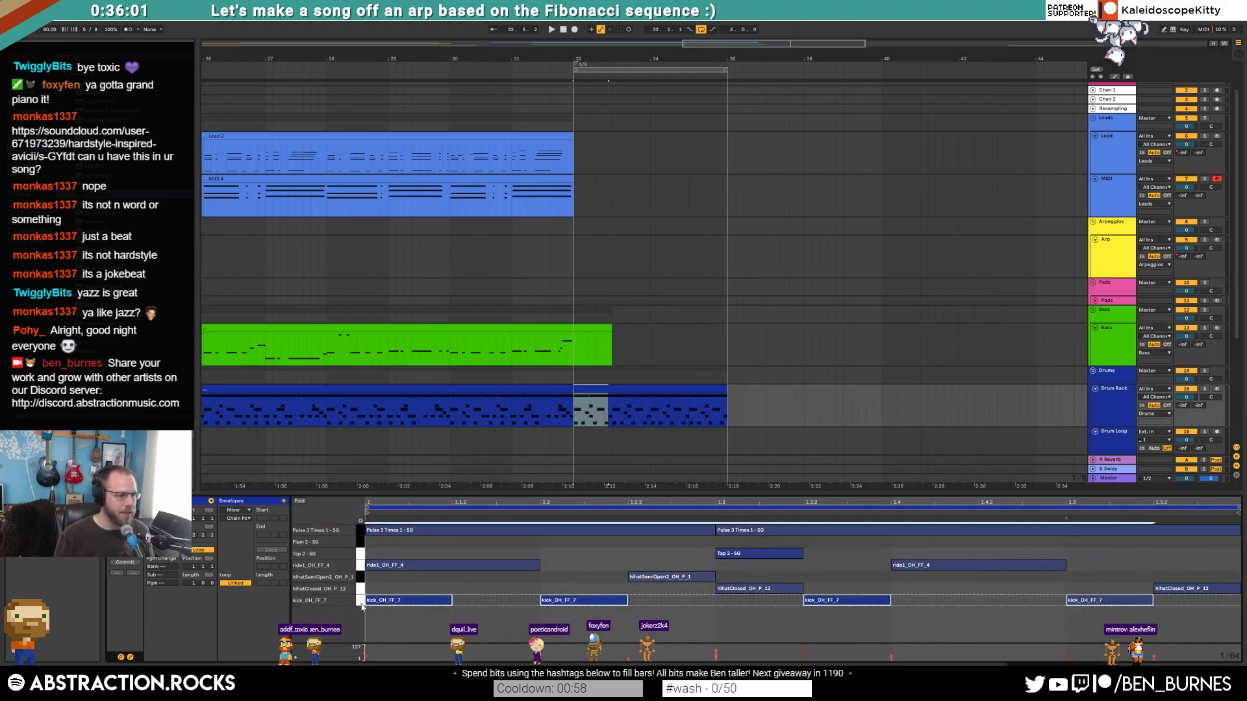
{"action": "left_click", "coordinate": [596, 331]}
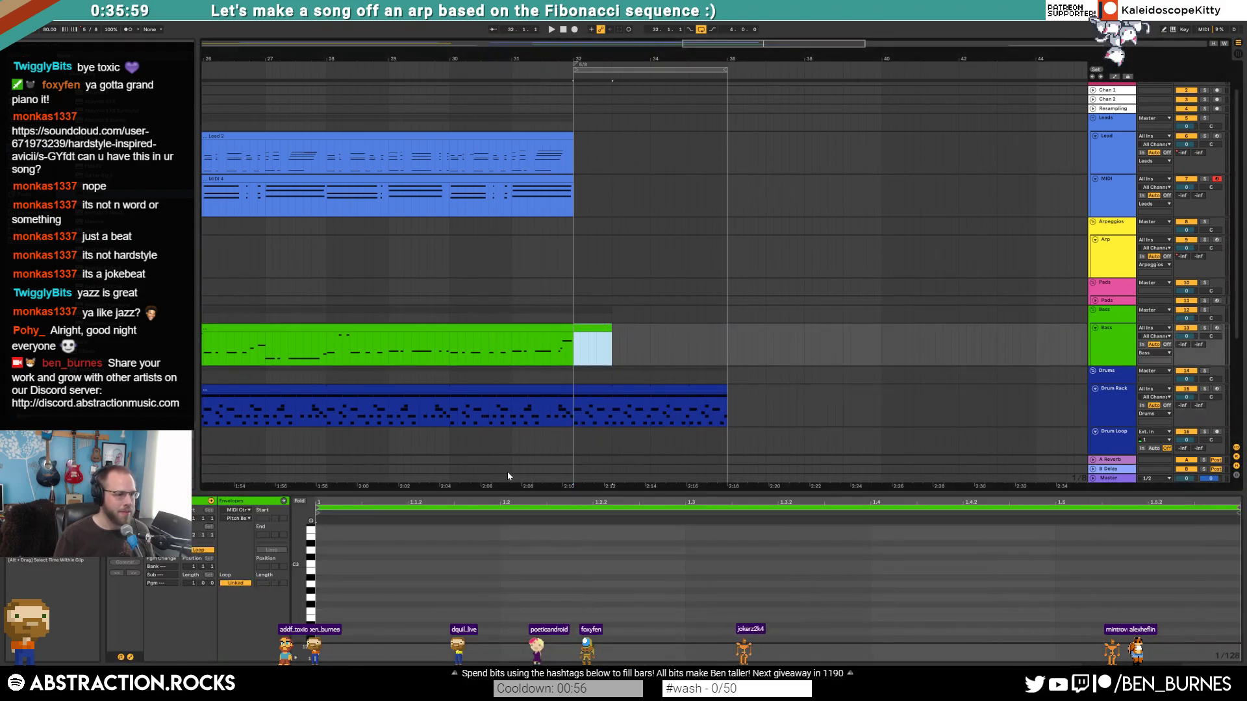
{"action": "left_click", "coordinate": [328, 570]}
{"action": "key", "text": "ctrl+v"}
- Transpose the pasted bass notes up to G2 and play them with the drums
{"action": "key", "text": "Up"}
{"action": "key", "text": "Up"}
{"action": "key", "text": "Up"}
{"action": "key", "text": "Up"}
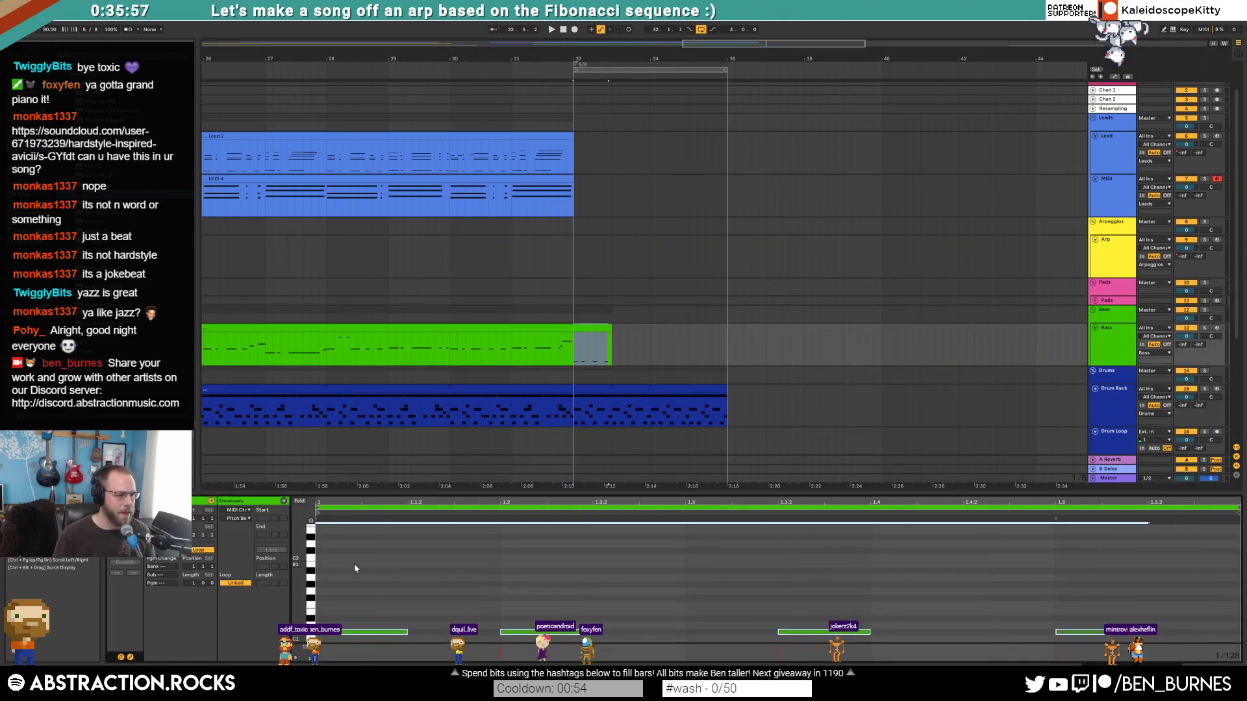
{"action": "key", "text": "Up"}
{"action": "key", "text": "Up"}
{"action": "key", "text": "Up"}
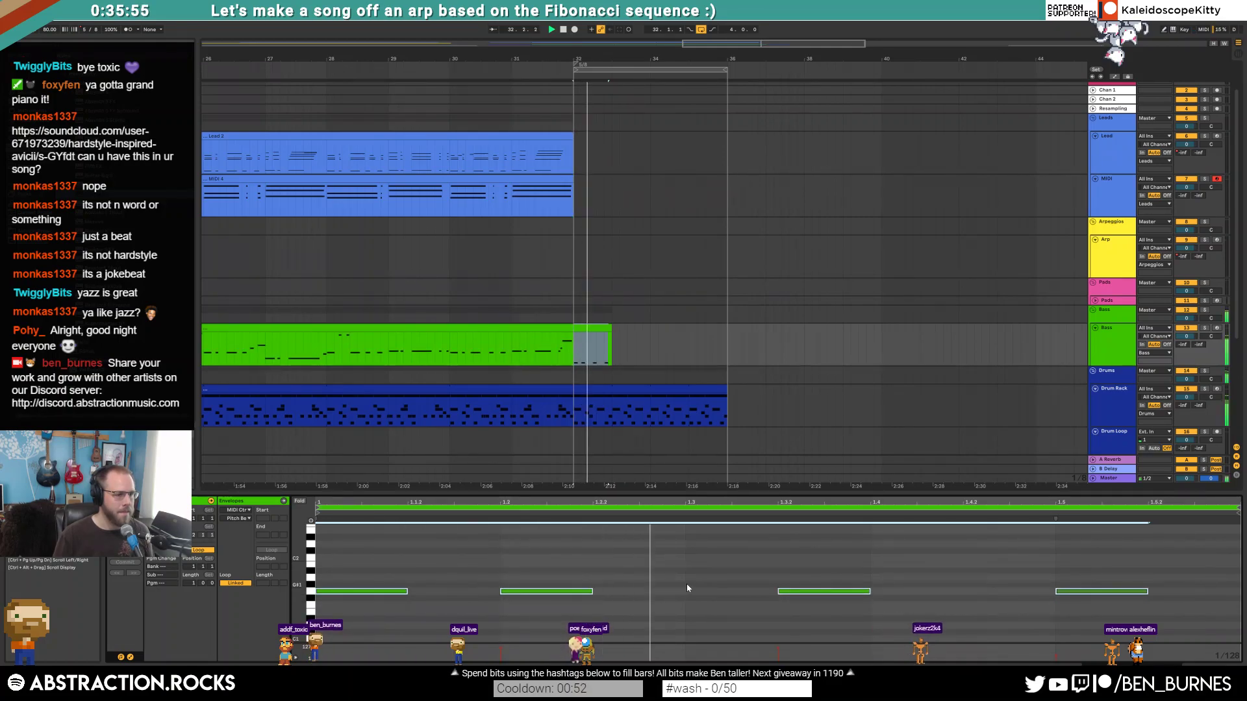
{"action": "key", "text": "shift+Up"}
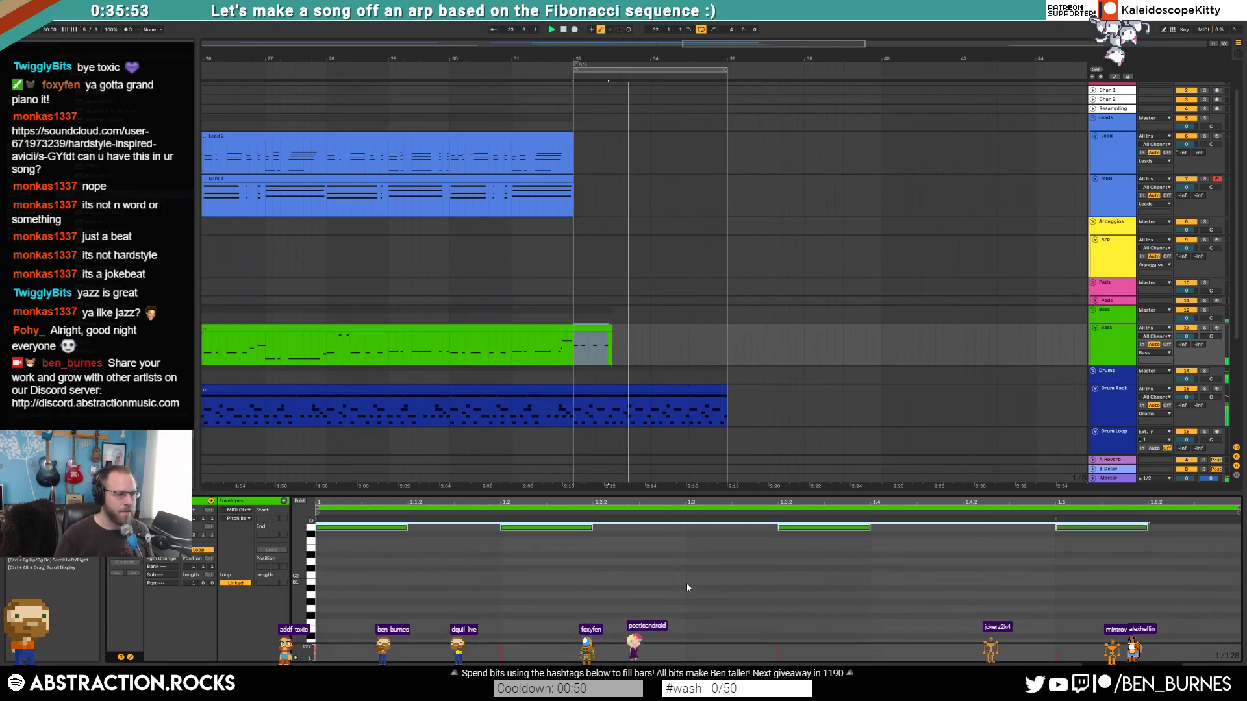
- Extend the new bass clip so its one-bar pattern repeats up to bar 36
{"action": "left_click_drag", "start_coordinate": [610, 331], "coordinate": [727, 336]}
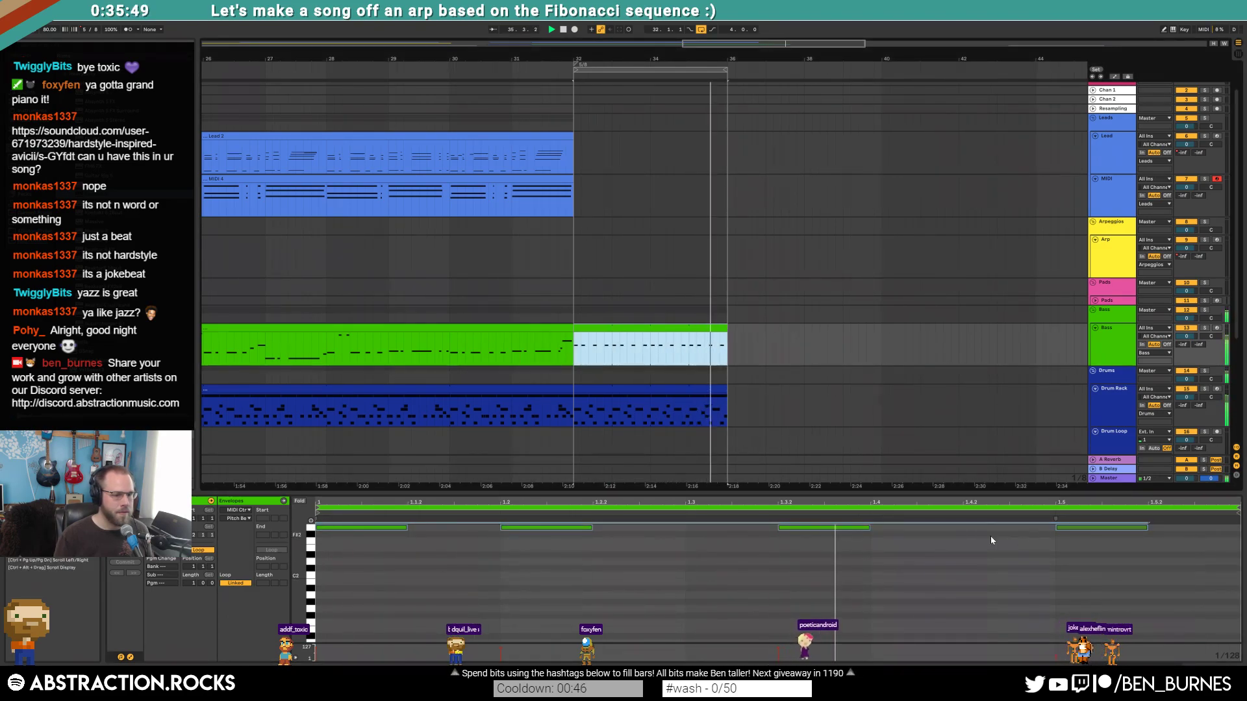
{"action": "left_click", "coordinate": [1035, 547]}
{"action": "left_click_drag", "start_coordinate": [1081, 527], "coordinate": [1081, 532]}
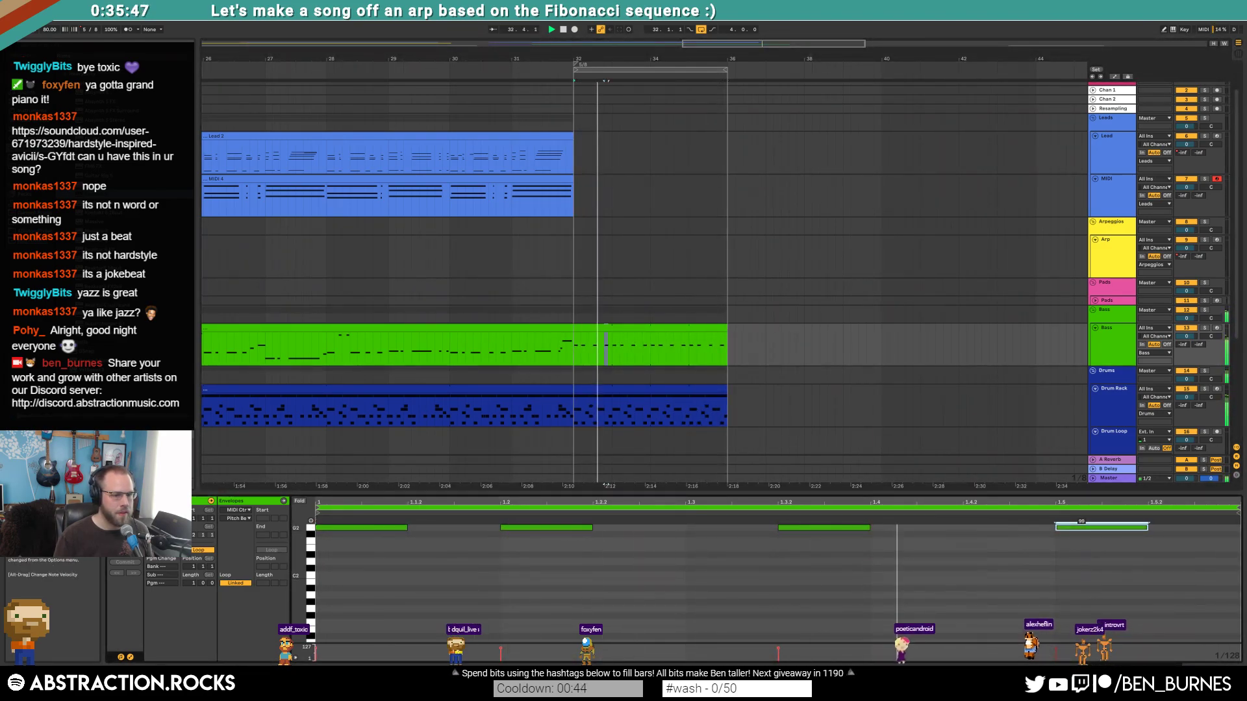
- Lower the final long note of the preceding bass clip by one octave to A#1
{"action": "left_click", "coordinate": [560, 331]}
{"action": "left_click", "coordinate": [1224, 578]}
{"action": "key", "text": "shift+Down"}
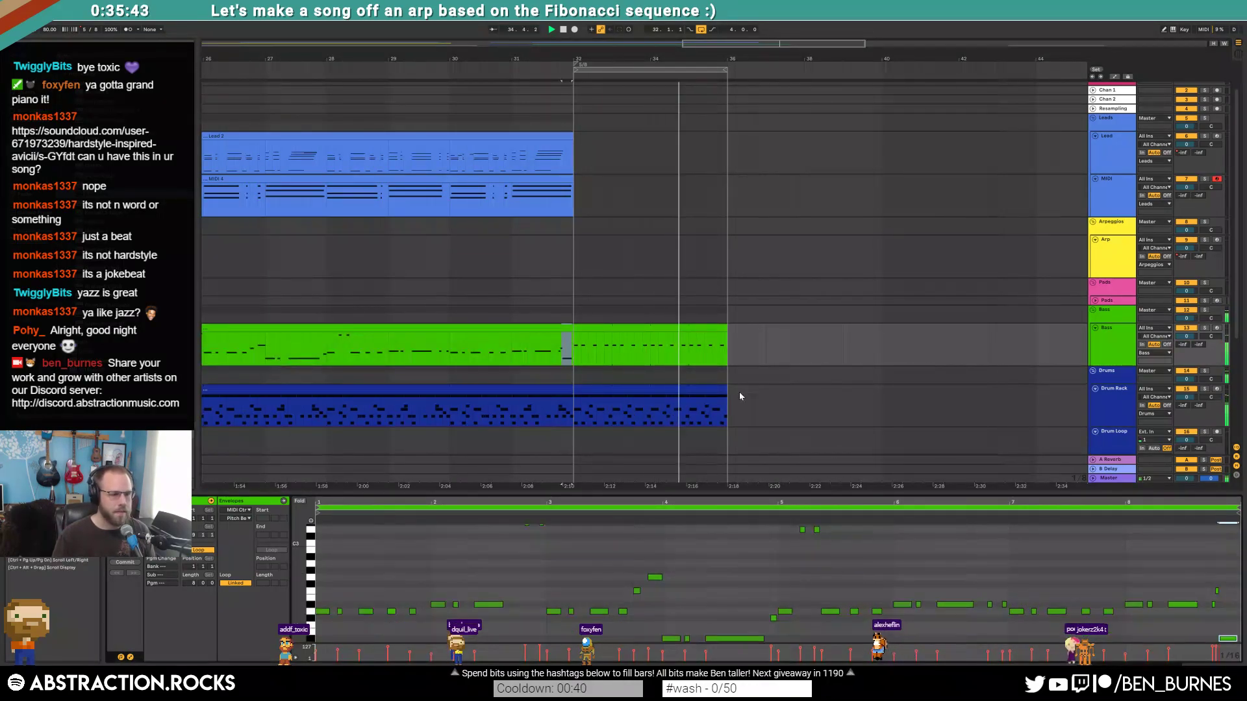
- Lower all notes of the new bass clip at bar 32 by one octave and play the transition from bar 30
{"action": "left_click", "coordinate": [613, 331]}
{"action": "left_click_drag", "start_coordinate": [353, 579], "coordinate": [1165, 428]}
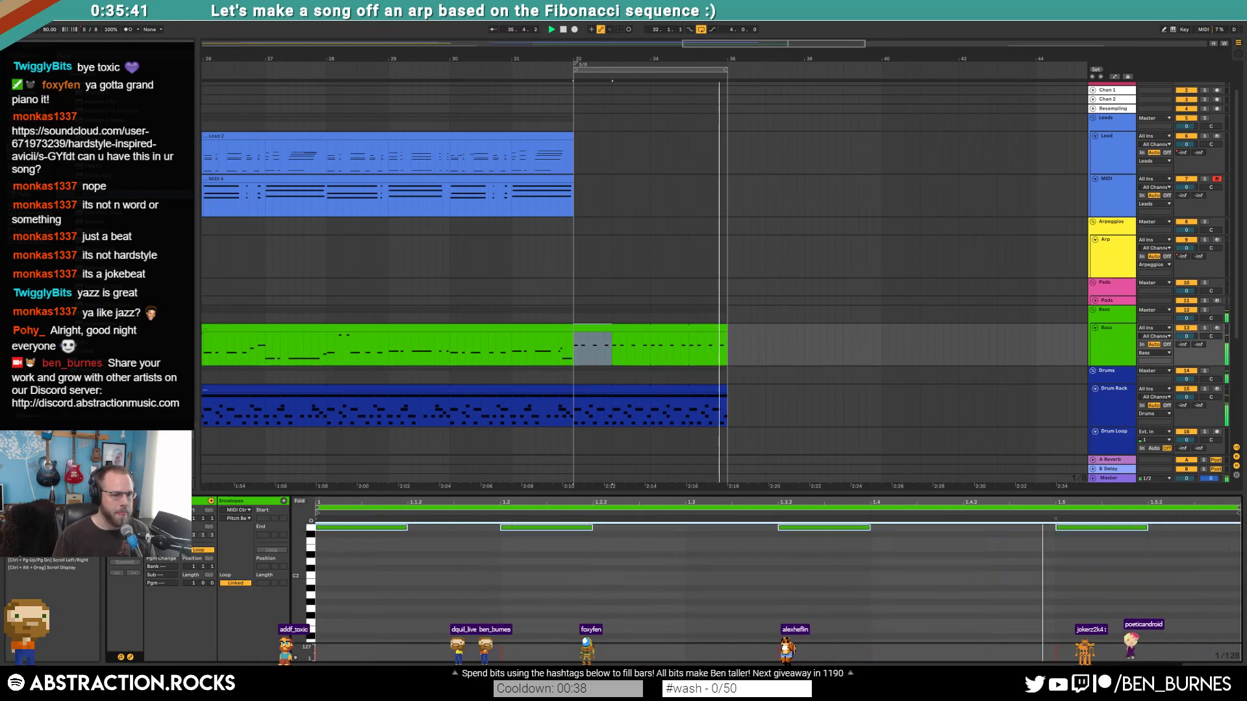
{"action": "key", "text": "shift+Down"}
{"action": "left_click", "coordinate": [489, 359]}
{"action": "key", "text": "space"}
{"action": "key", "text": "space"}
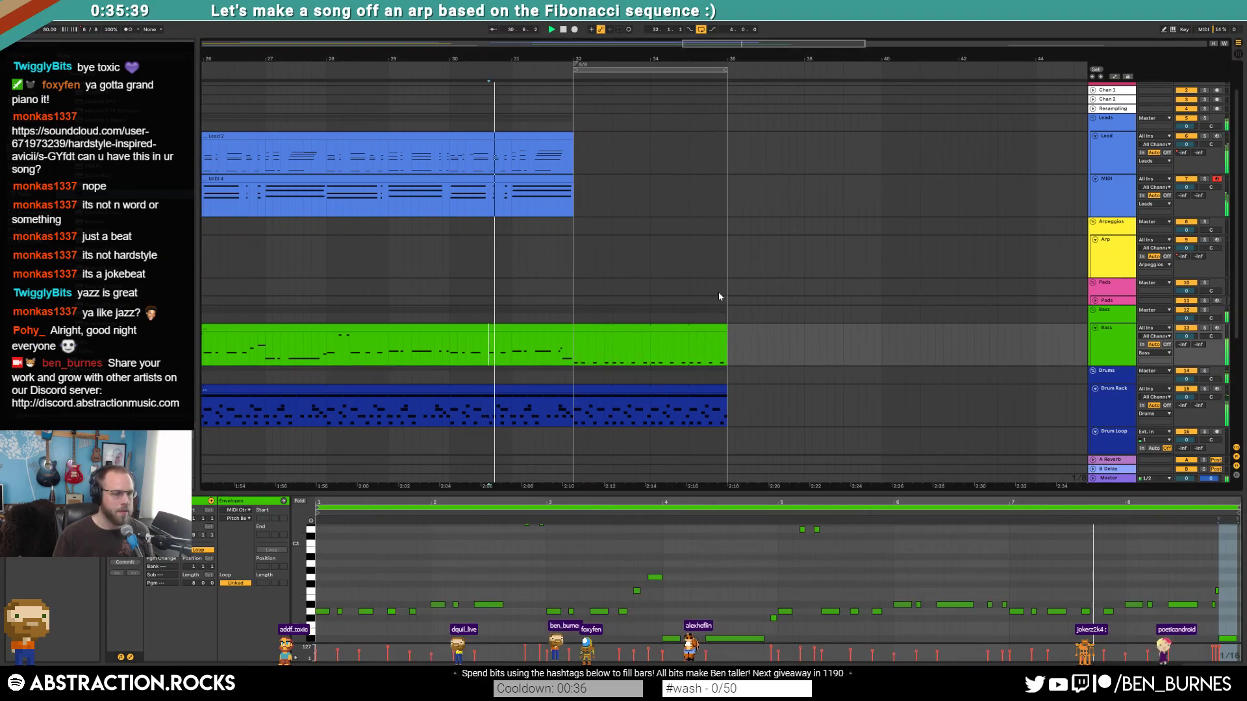
- Separate the last bar of the bass clip, from bar 35 to 36, and raise its last two notes to A#1
{"action": "scroll", "coordinate": [689, 292], "scroll_direction": "up", "scroll_amount": 1}
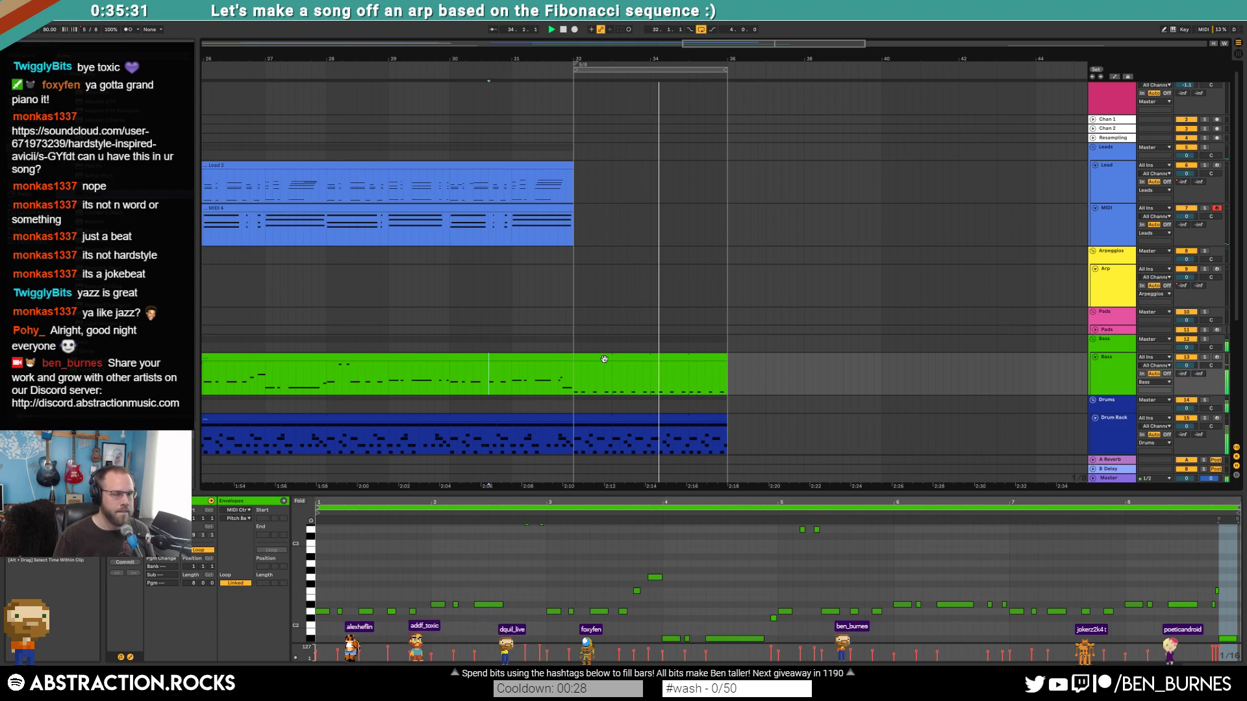
{"action": "left_click_drag", "start_coordinate": [688, 381], "coordinate": [730, 385]}
{"action": "left_click", "coordinate": [556, 609]}
{"action": "key", "text": "Up"}
{"action": "left_click_drag", "start_coordinate": [804, 576], "coordinate": [1018, 648]}
{"action": "left_click_drag", "start_coordinate": [837, 589], "coordinate": [1181, 649]}
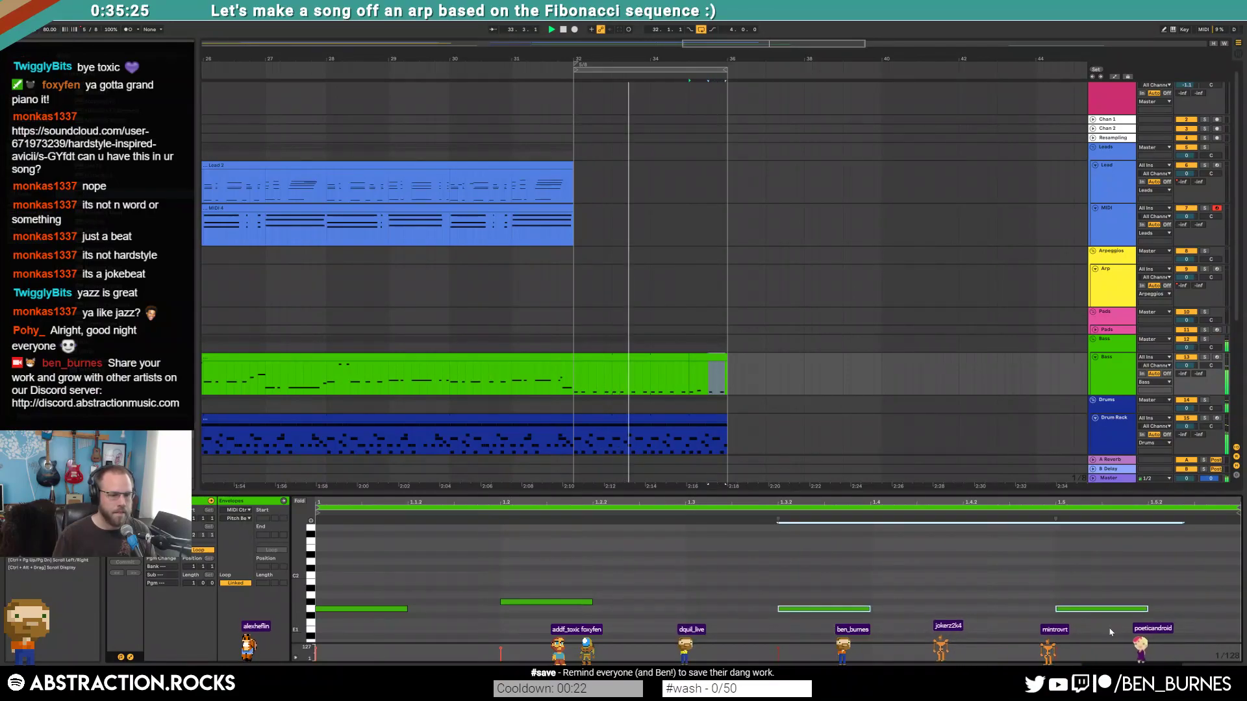
{"action": "key", "text": "Up"}
{"action": "key", "text": "Up"}
{"action": "key", "text": "Up"}
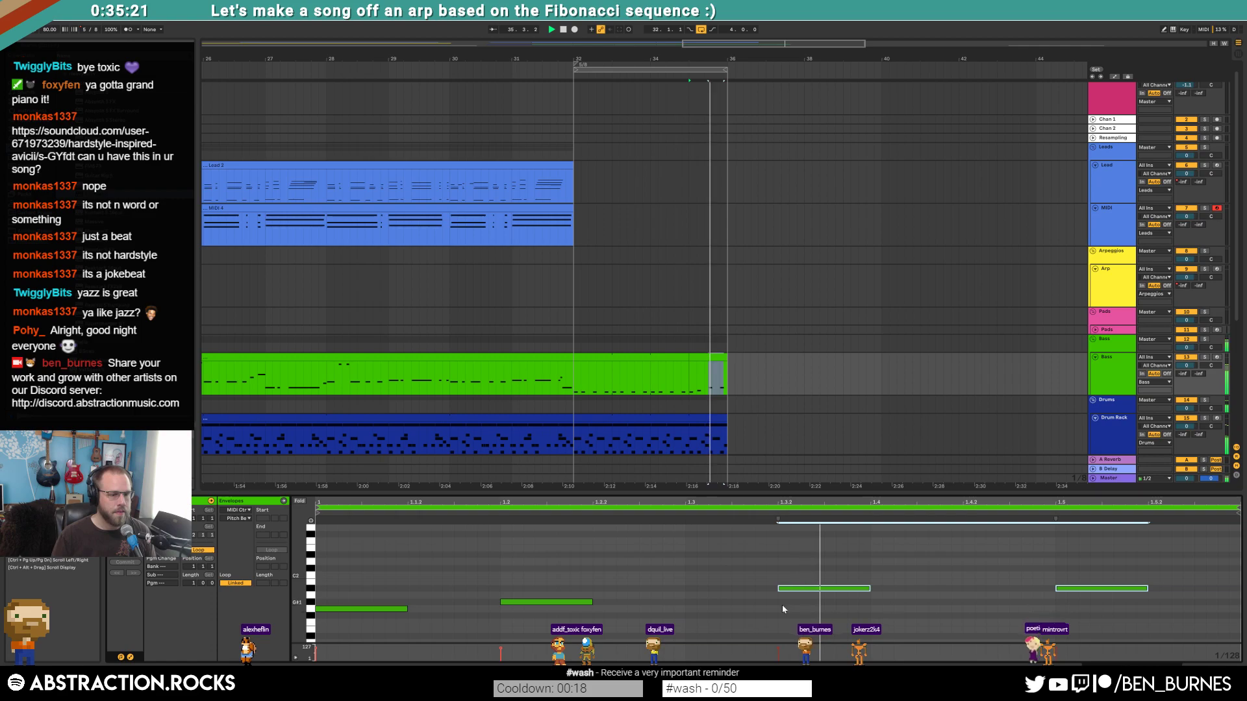
- Raise the first note of the bar 35 bass clip to G#1 and its second note to A#1
{"action": "left_click_drag", "start_coordinate": [362, 580], "coordinate": [400, 637]}
{"action": "key", "text": "Up"}
{"action": "left_click_drag", "start_coordinate": [548, 576], "coordinate": [579, 620]}
{"action": "key", "text": "Up"}
{"action": "key", "text": "Up"}
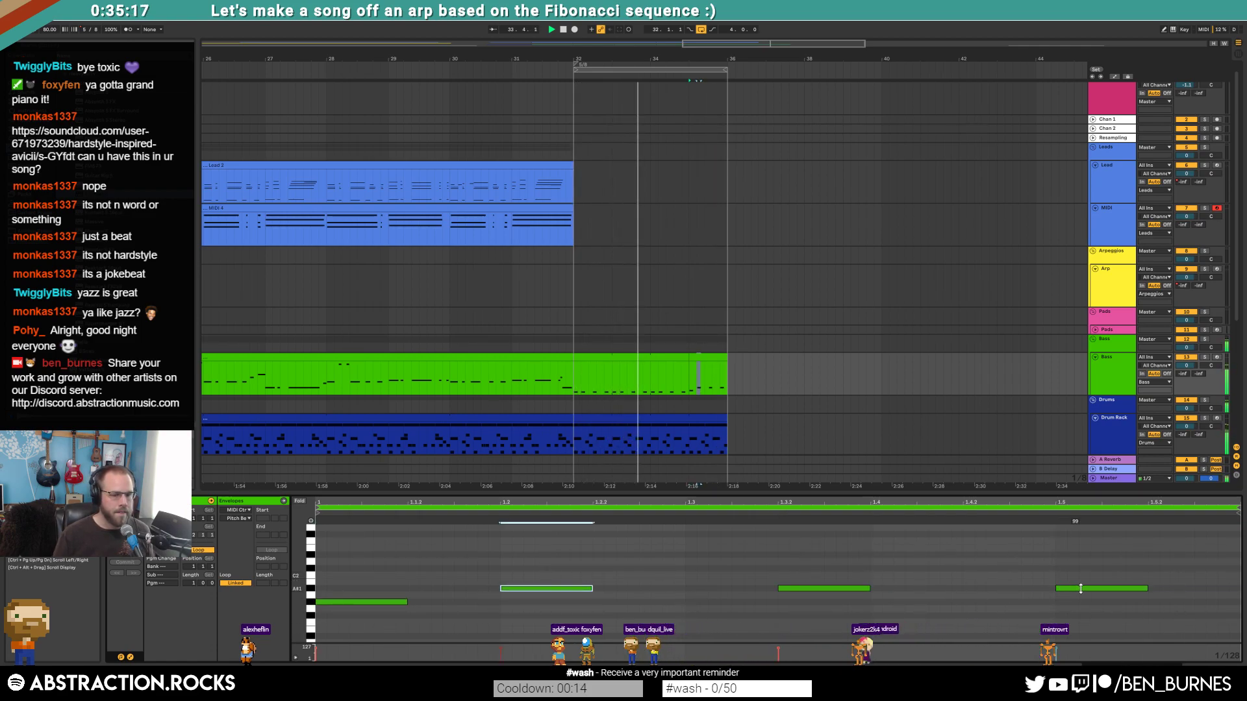
{"action": "left_click", "coordinate": [351, 589]}
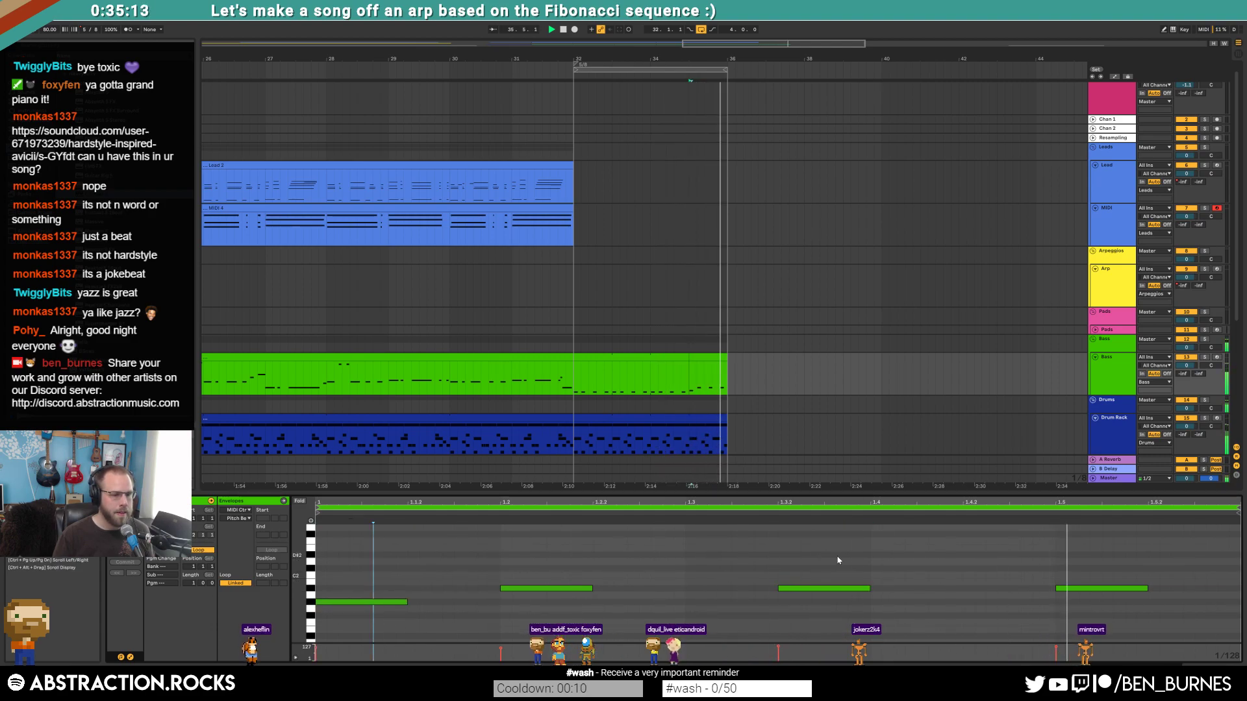
- Shorten the last two notes of the bar 35 bass clip
{"action": "left_click", "coordinate": [824, 588]}
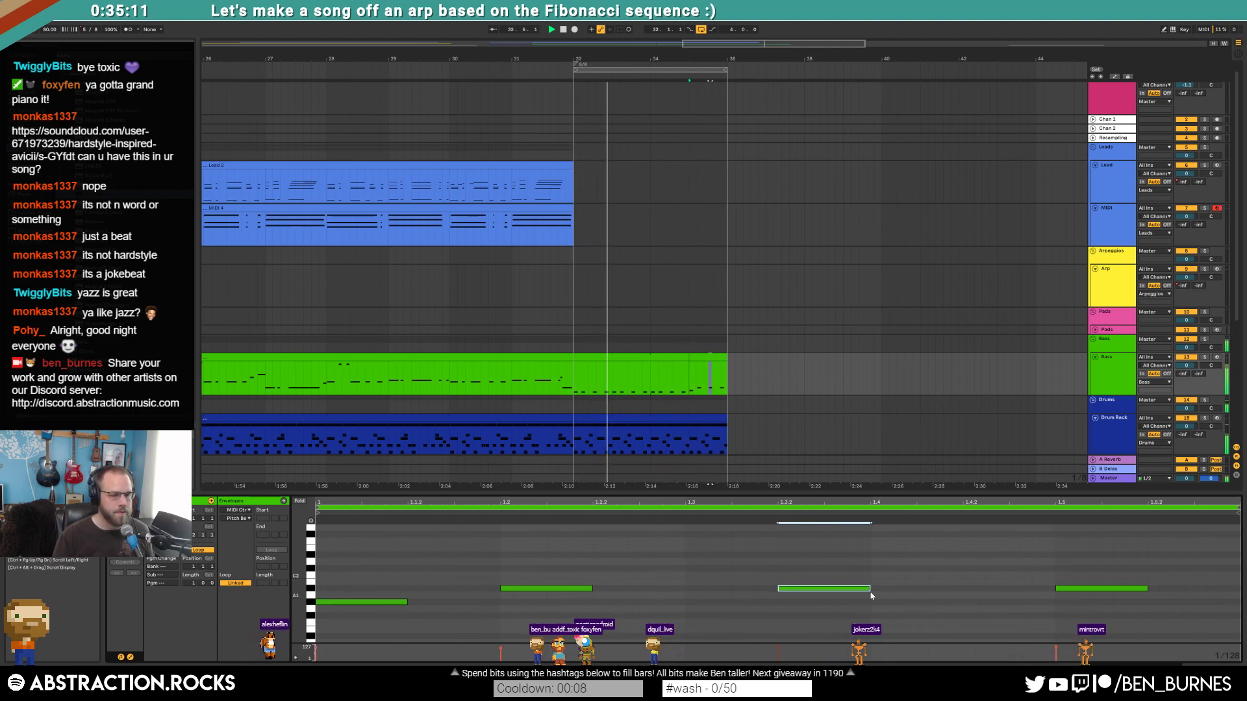
{"action": "left_click_drag", "start_coordinate": [868, 589], "coordinate": [835, 588]}
{"action": "left_click", "coordinate": [1139, 589]}
{"action": "left_click_drag", "start_coordinate": [1139, 588], "coordinate": [1099, 589]}
{"action": "left_click", "coordinate": [1123, 594]}
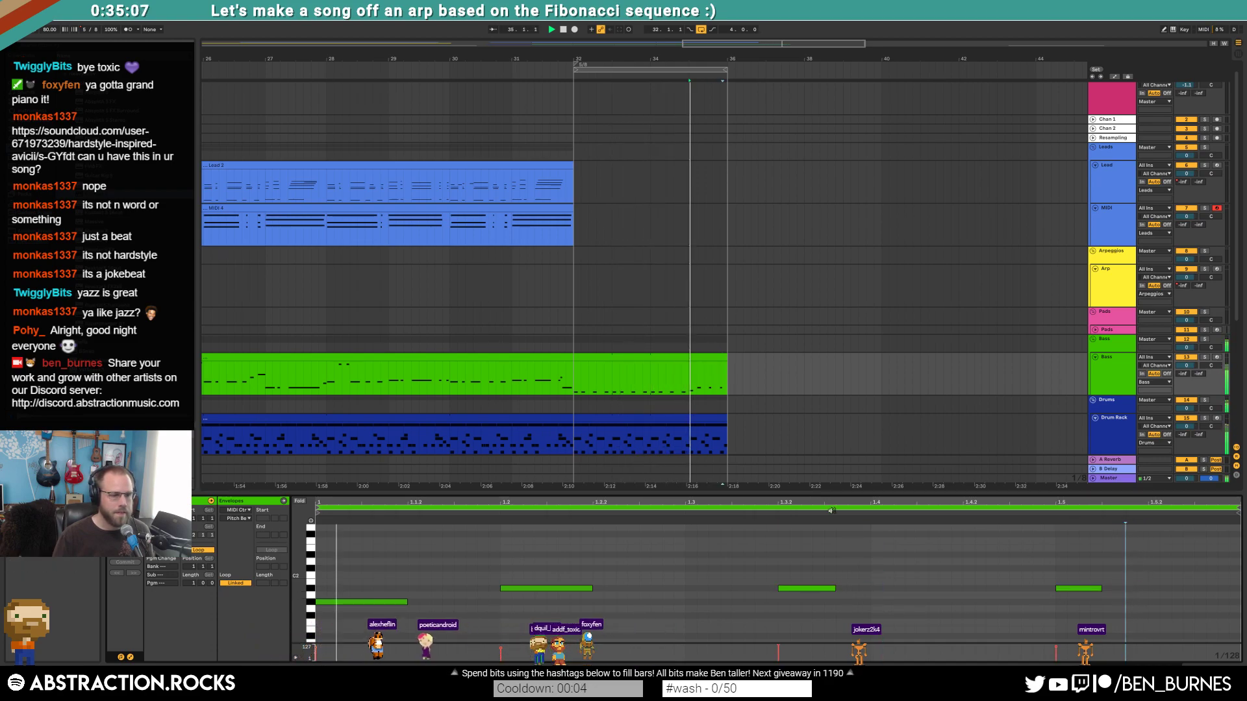
- Lengthen the third bass note of bar 35 to match the first two, extend the last note beyond them, and stop playback
{"action": "left_click", "coordinate": [805, 588]}
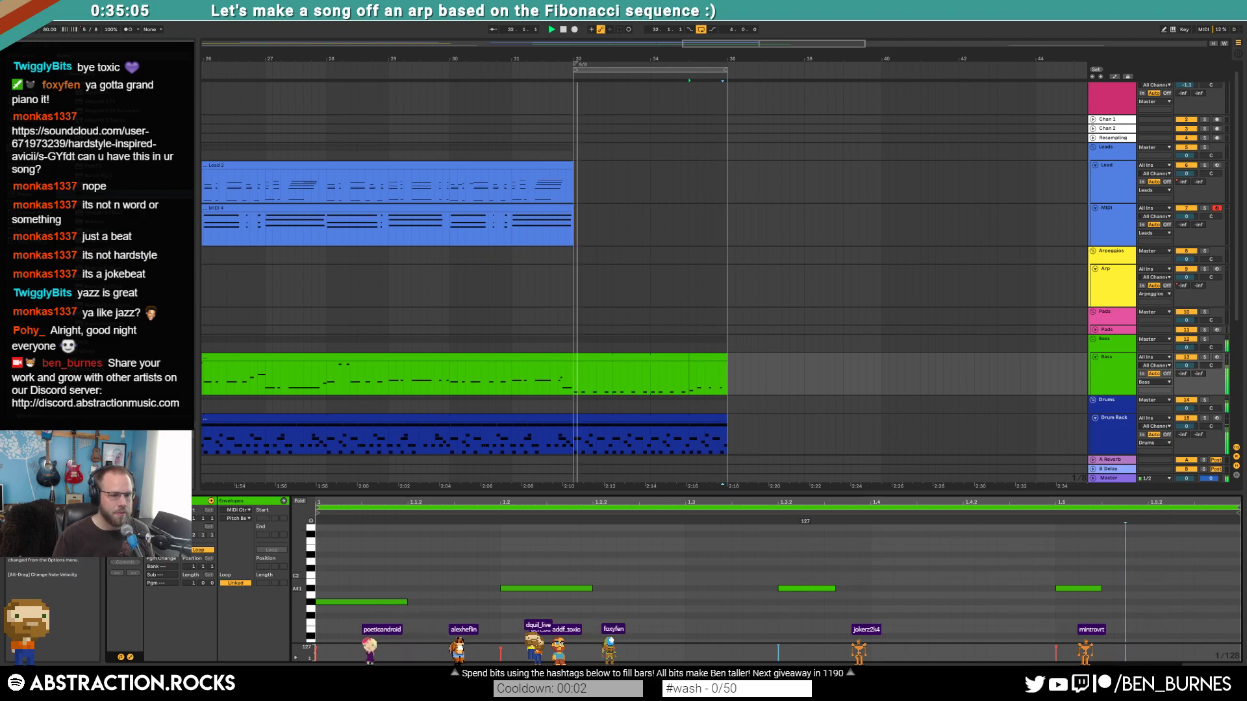
{"action": "left_click_drag", "start_coordinate": [835, 588], "coordinate": [870, 589]}
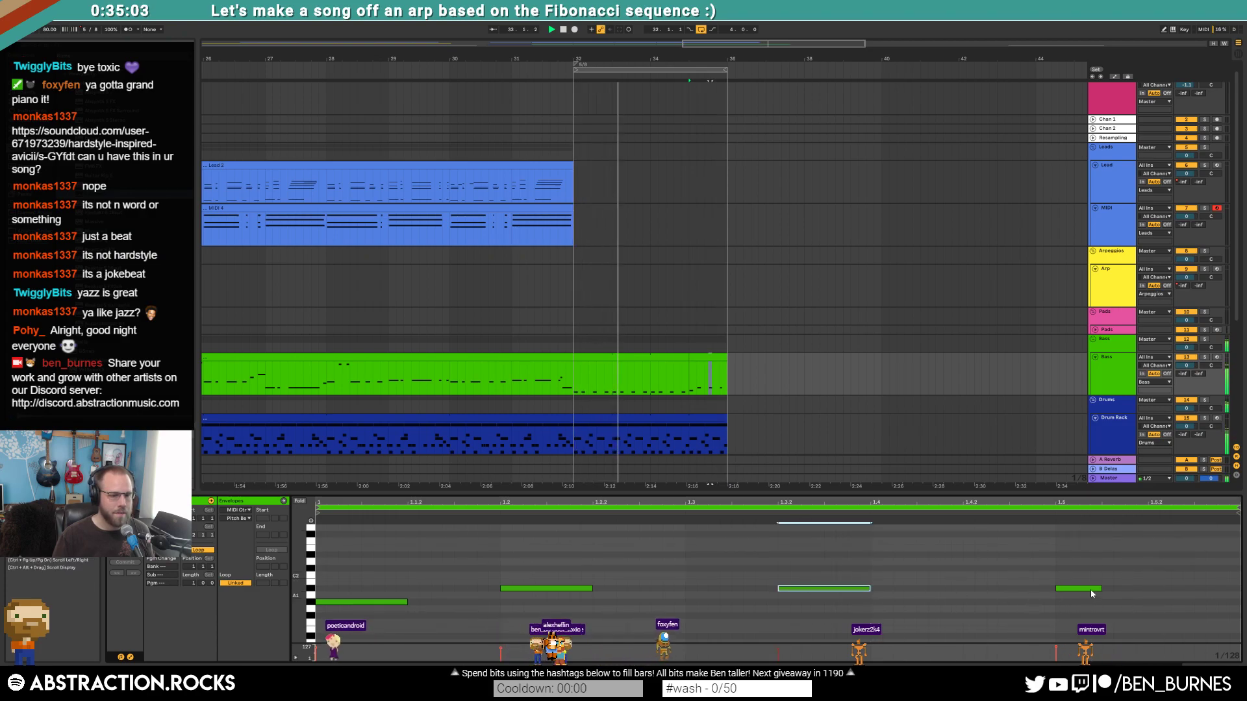
{"action": "mouse_move", "coordinate": [1101, 588]}
{"action": "left_mouse_down"}
{"action": "mouse_move", "coordinate": [1216, 589]}
{"action": "mouse_move", "coordinate": [1193, 588]}
{"action": "left_mouse_up"}
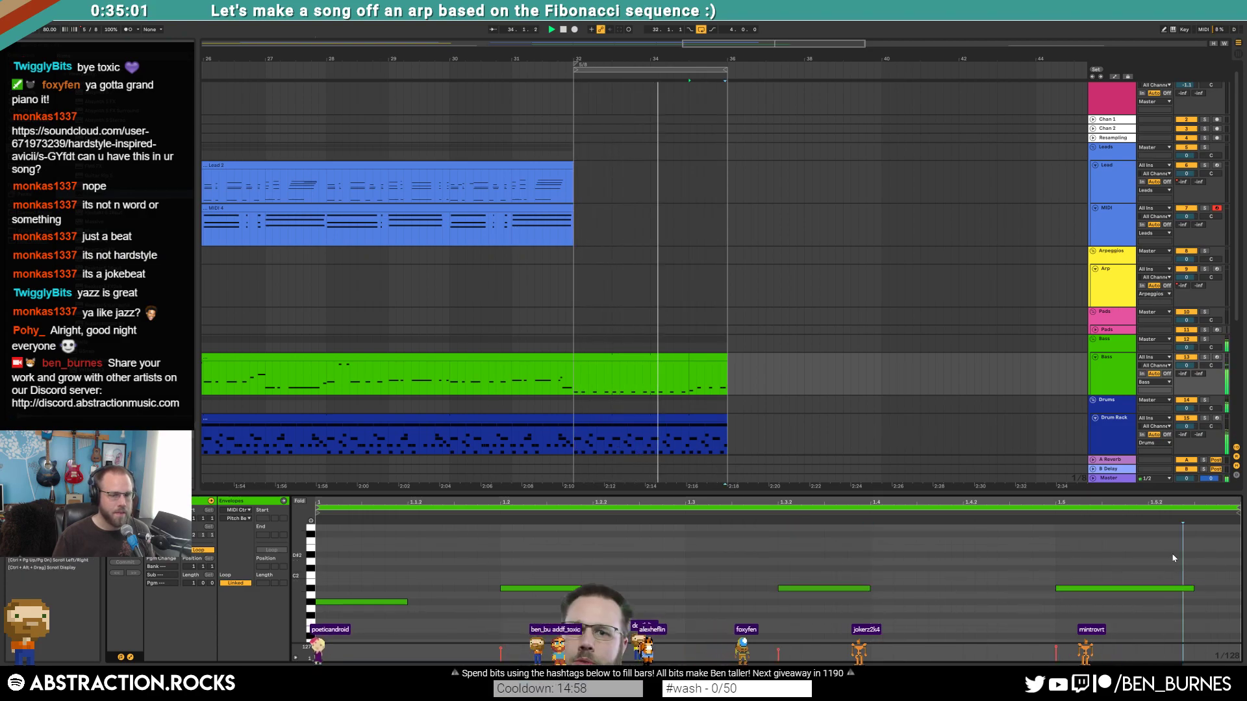
{"action": "left_click", "coordinate": [1182, 556]}
{"action": "key", "text": "space"}
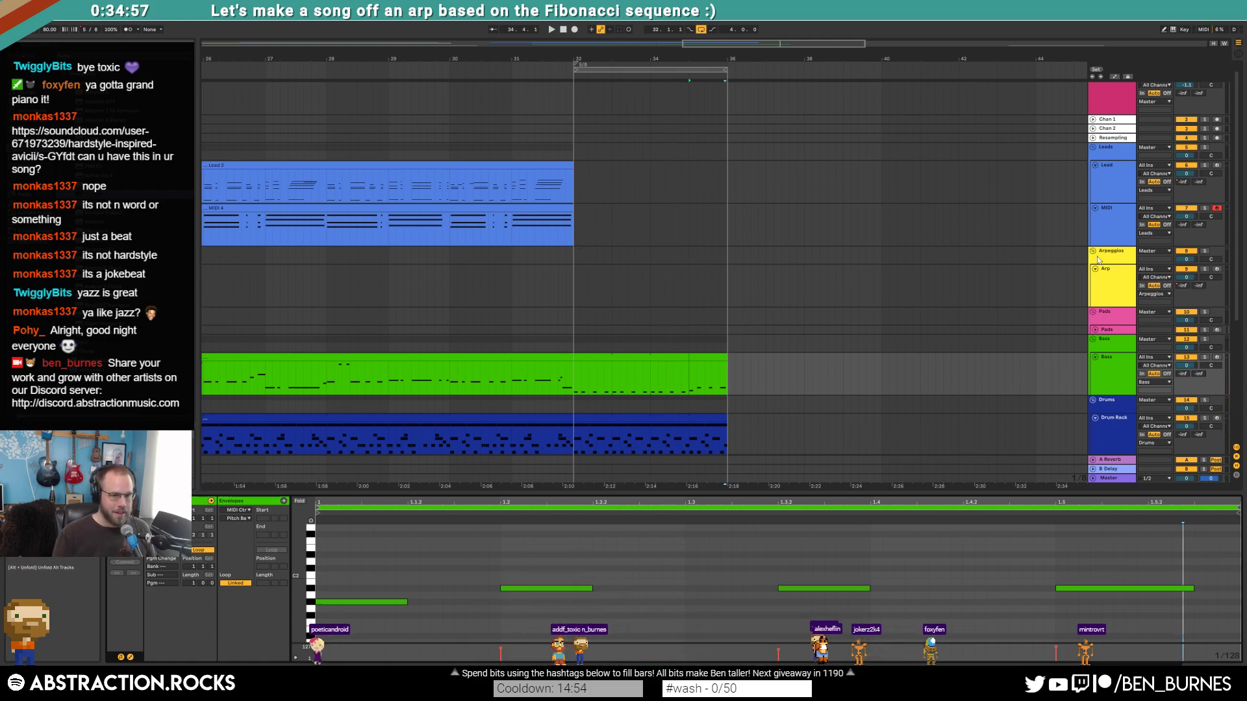
- Create an empty one-bar MIDI clip at bar 32 on the Arp track and open it for editing
{"action": "left_click", "coordinate": [1108, 278]}
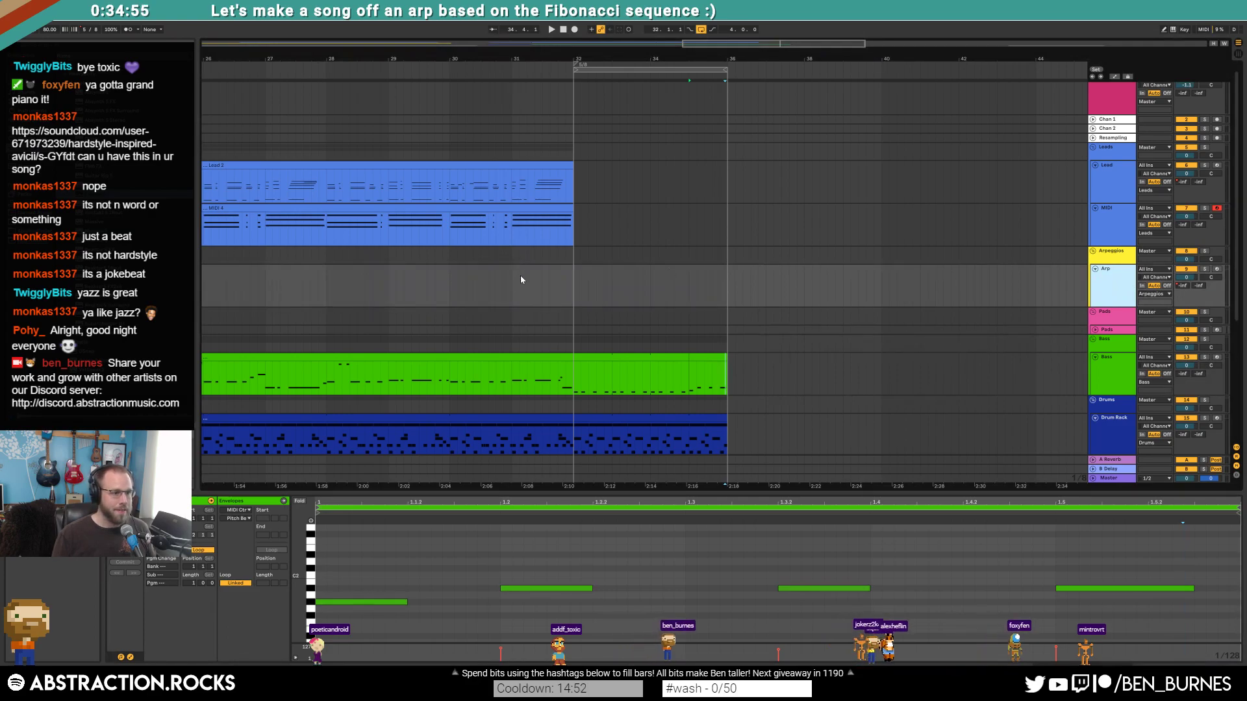
{"action": "left_click_drag", "start_coordinate": [575, 293], "coordinate": [620, 294]}
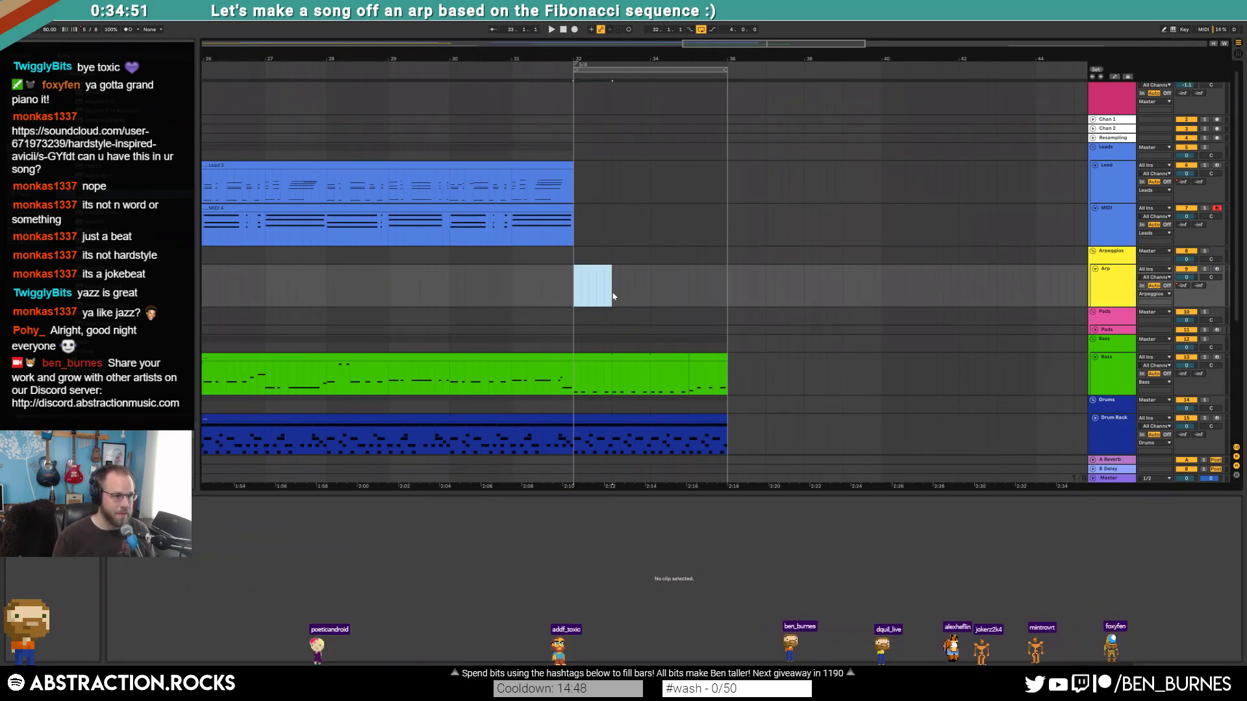
{"action": "double_click", "coordinate": [590, 303]}
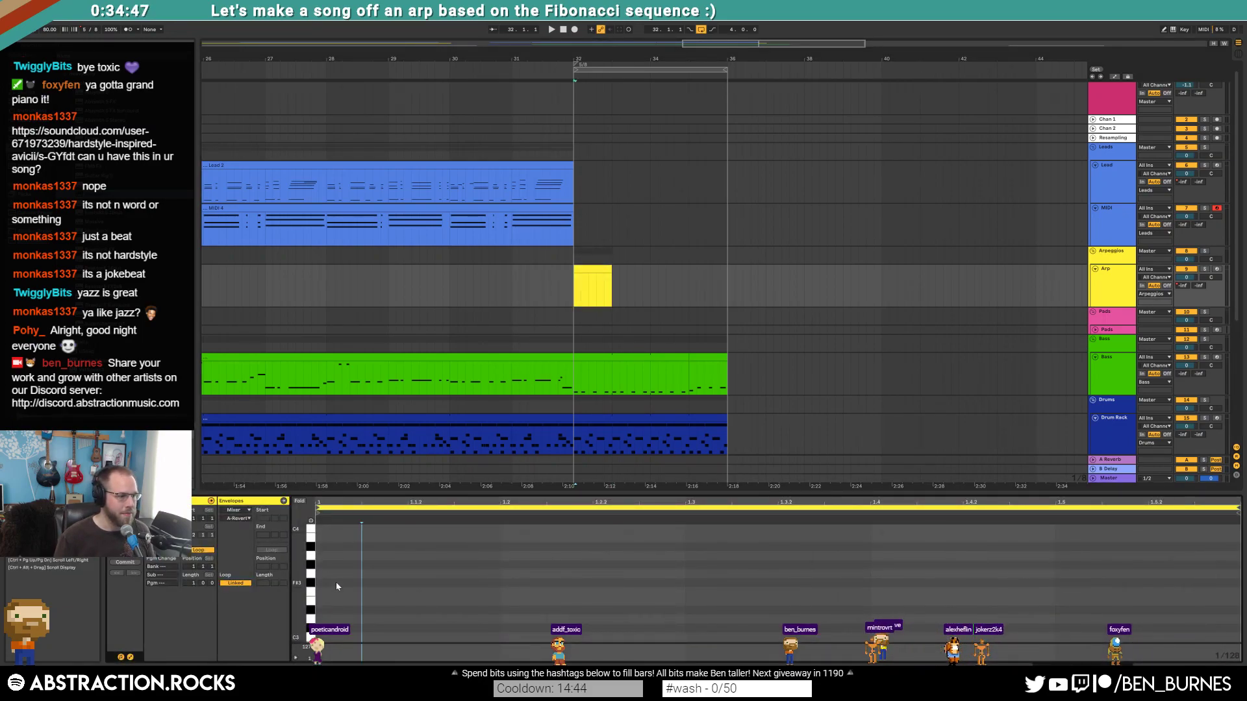
- Enter a rising three-note figure of G2, G#2 and a double-length A#2 at the start of the Arp clip
{"action": "left_click_drag", "start_coordinate": [312, 600], "coordinate": [309, 554]}
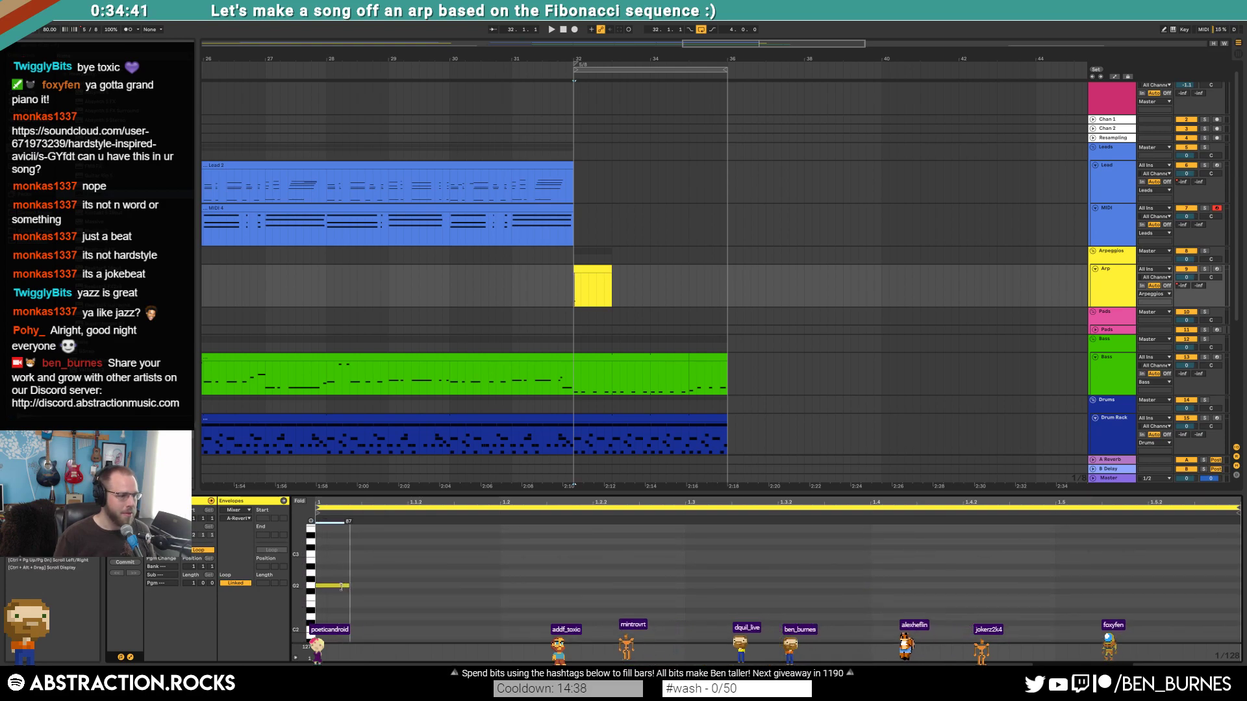
{"action": "key", "text": "ctrl+d"}
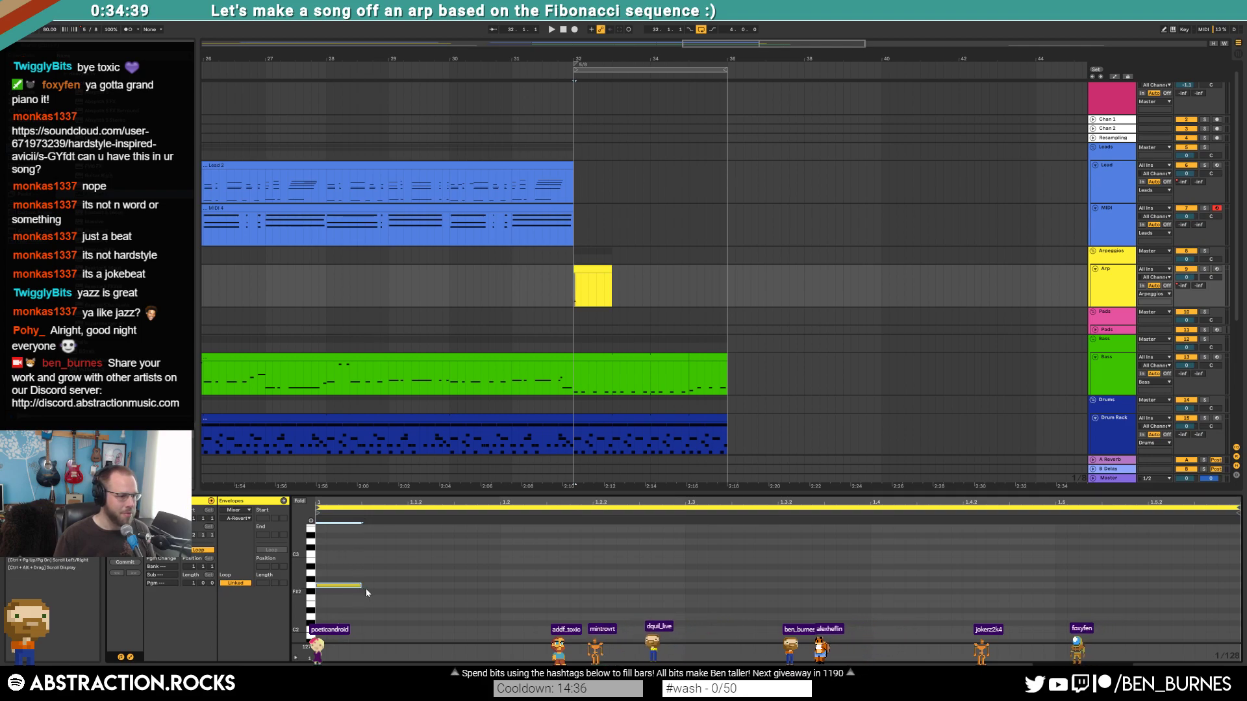
{"action": "key", "text": "ctrl+d"}
{"action": "key", "text": "Up"}
{"action": "key", "text": "Up"}
{"action": "key", "text": "space"}
{"action": "left_click", "coordinate": [338, 557]}
{"action": "key", "text": "space"}
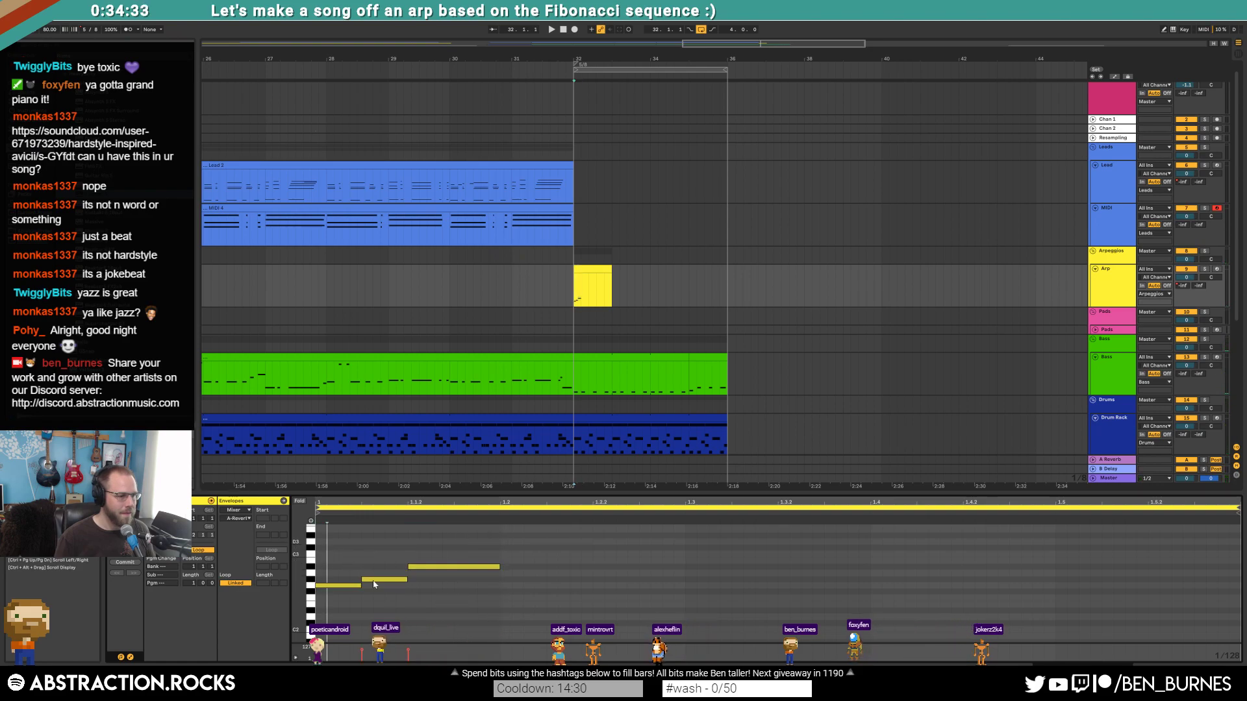
- Duplicate the three-note figure to fill the bar and extend the Arp clip to bar 36
{"action": "key", "text": "ctrl+d"}
{"action": "key", "text": "ctrl+d"}
{"action": "key", "text": "space"}
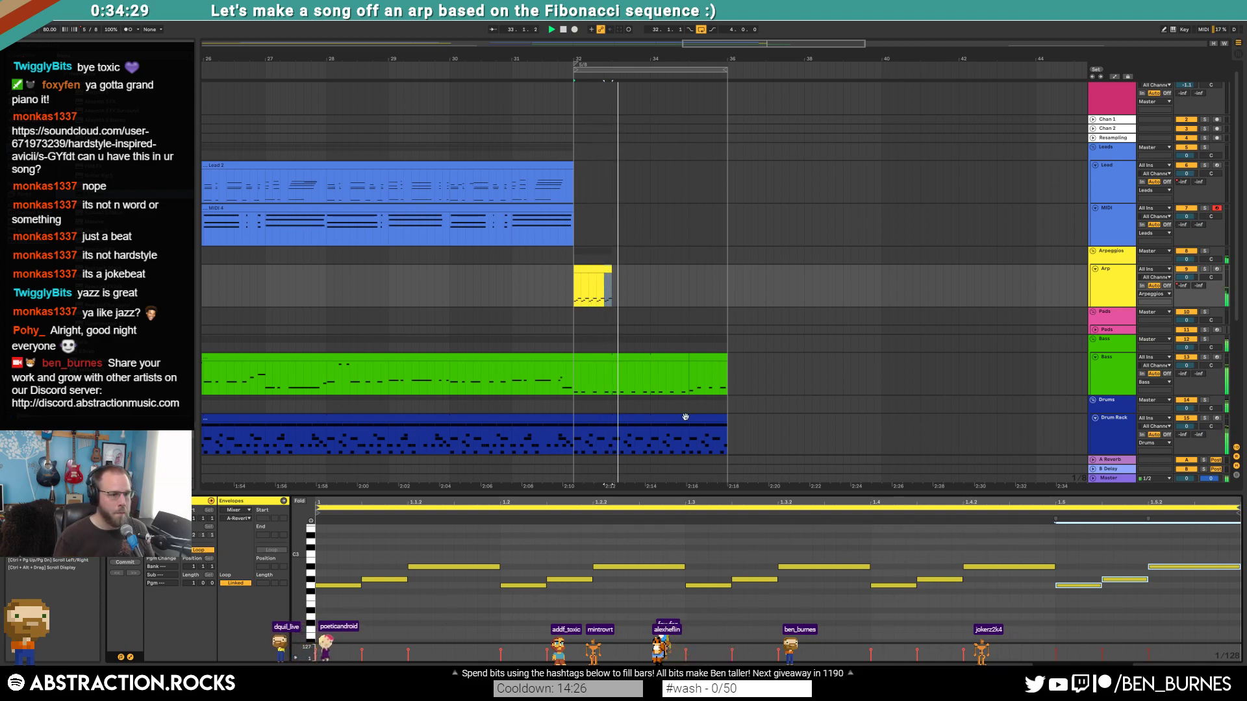
{"action": "left_click_drag", "start_coordinate": [612, 271], "coordinate": [723, 275]}
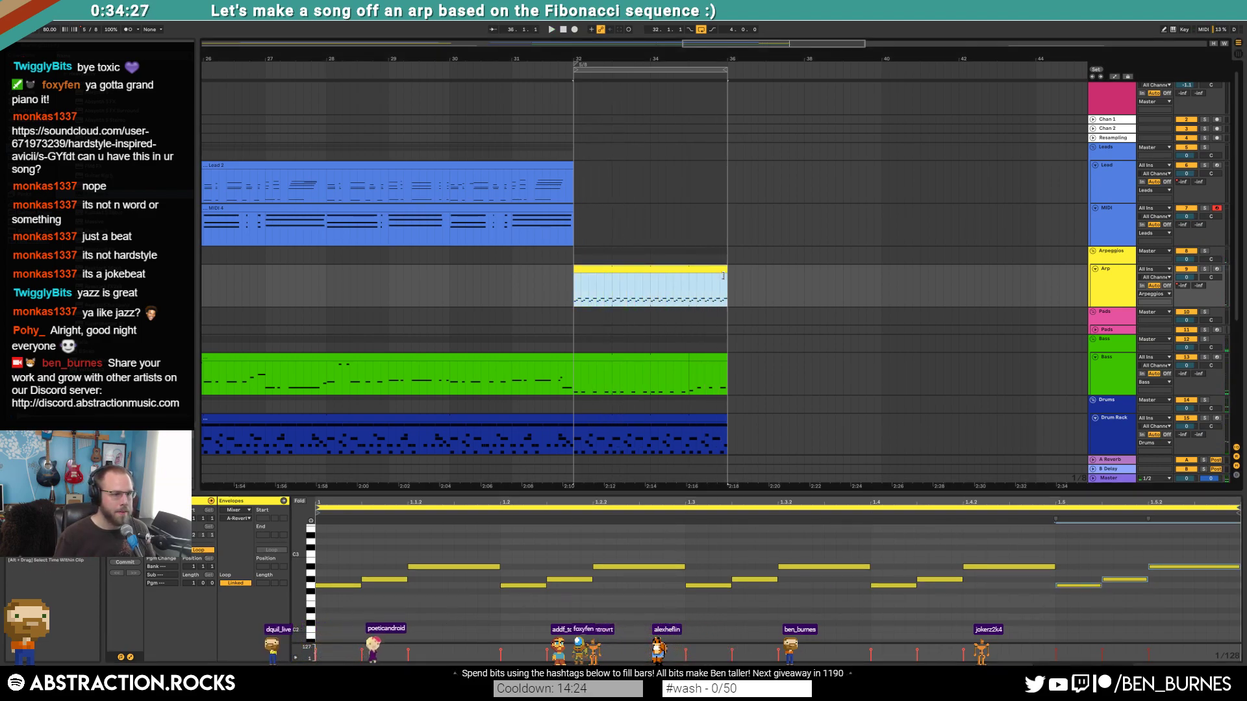
- Insert a new MIDI track below Arp in the Arpeggios group and move the bar 32 clip onto it
{"action": "key", "text": "ctrl+shift+t"}
{"action": "left_click", "coordinate": [630, 298]}
{"action": "left_click_drag", "start_coordinate": [624, 316], "coordinate": [625, 318]}
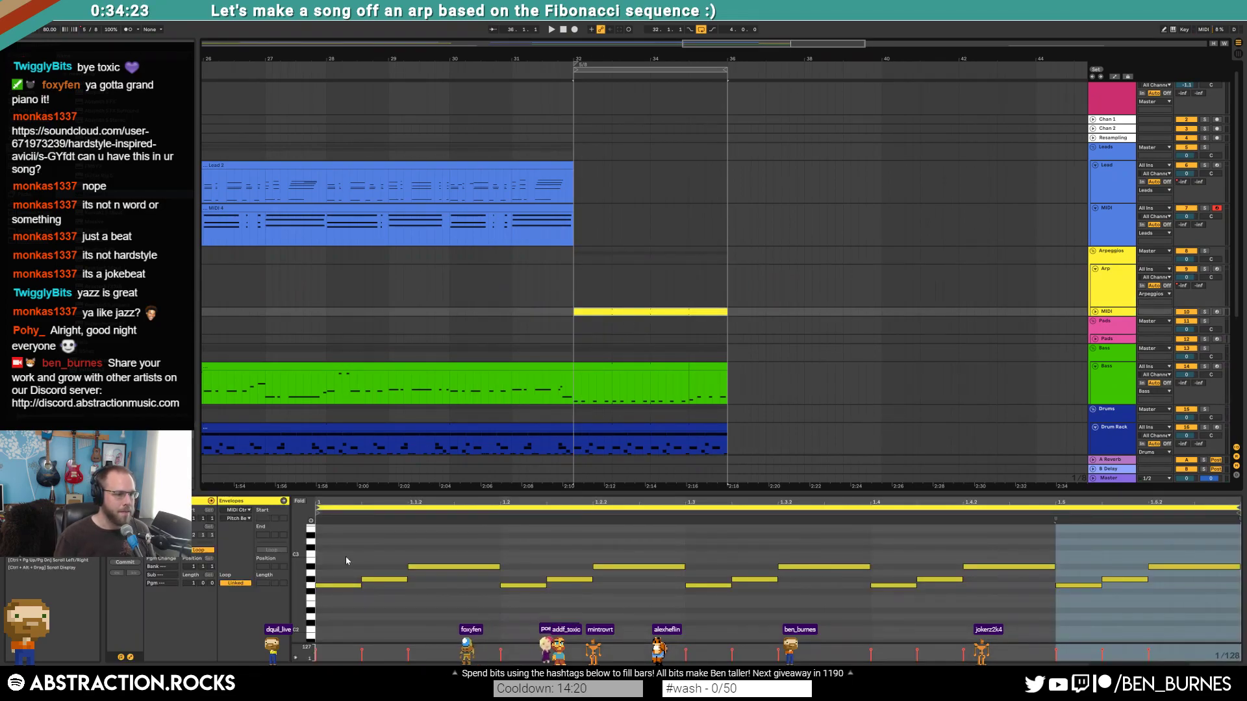
- Raise all notes of the moved arpeggio clip by one octave so the figure starts on G3
{"action": "left_click_drag", "start_coordinate": [340, 545], "coordinate": [1135, 597]}
{"action": "left_click_drag", "start_coordinate": [1177, 546], "coordinate": [336, 634]}
{"action": "key", "text": "shift+Up"}
{"action": "scroll", "coordinate": [649, 600], "scroll_direction": "up", "scroll_amount": 2}
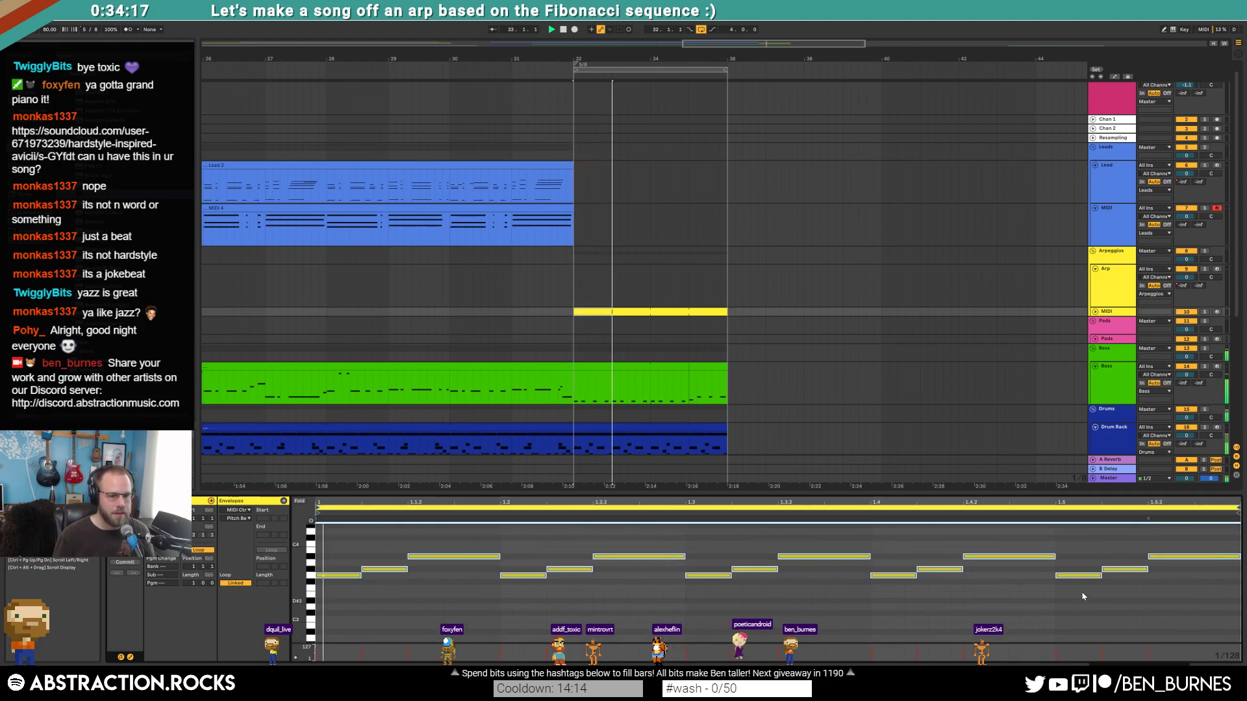
- Raise the first two notes of the arpeggio's last three-note figure to D#4 and C#4
{"action": "left_click", "coordinate": [1055, 562]}
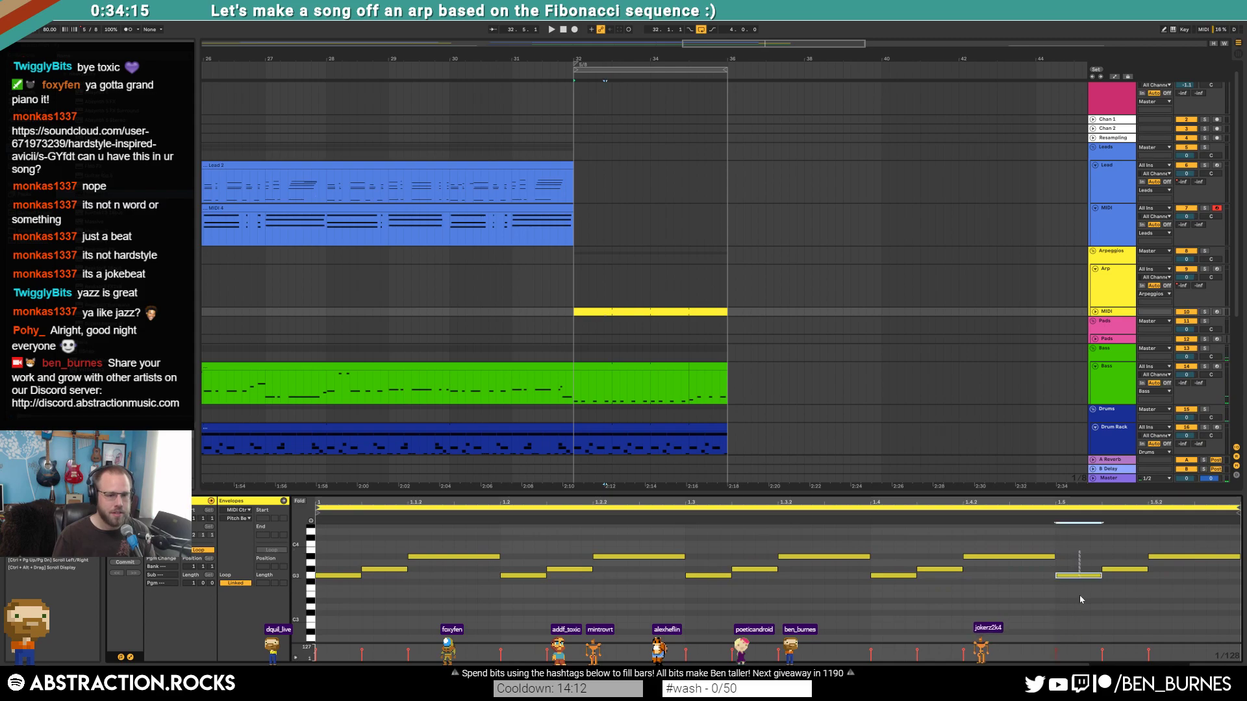
{"action": "scroll", "coordinate": [1127, 617], "scroll_direction": "up", "scroll_amount": 2}
{"action": "left_click_drag", "start_coordinate": [1121, 557], "coordinate": [1121, 563]}
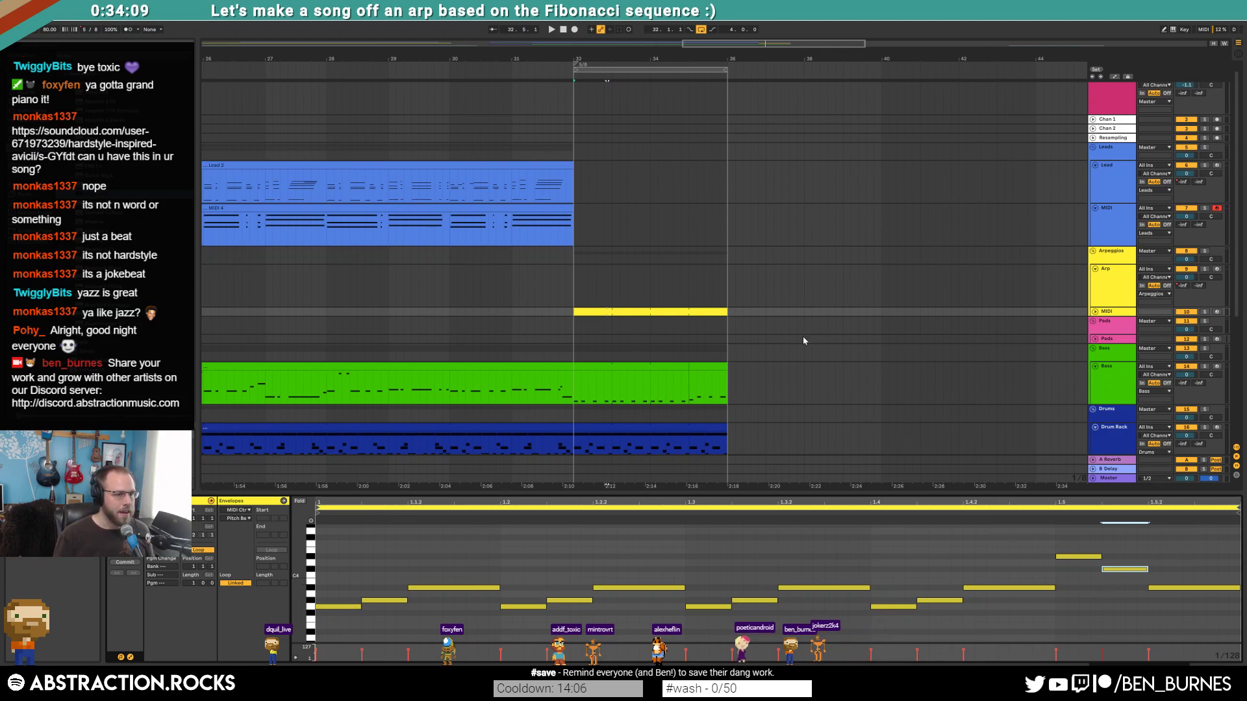
- Load the Analog synth on the new arpeggio track, shape its envelope into a short, low-sustain pluck, and start playback
{"action": "left_click", "coordinate": [1097, 313]}
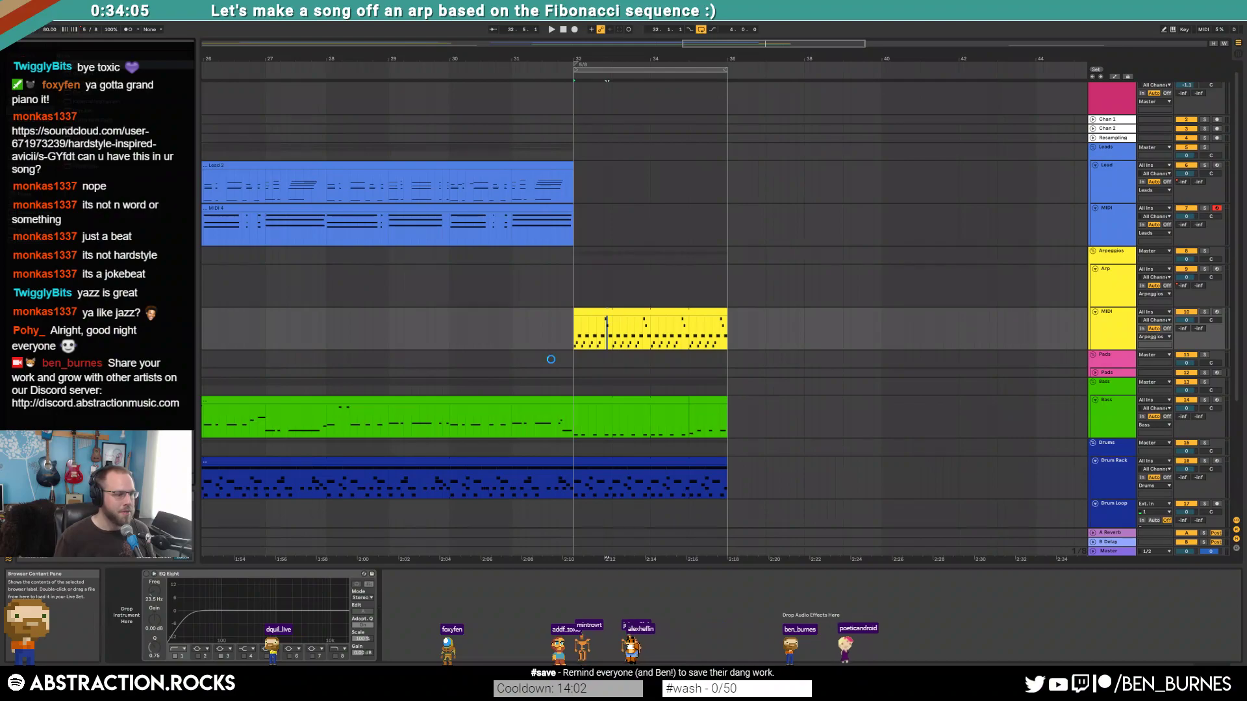
{"action": "key", "text": "ctrl+z"}
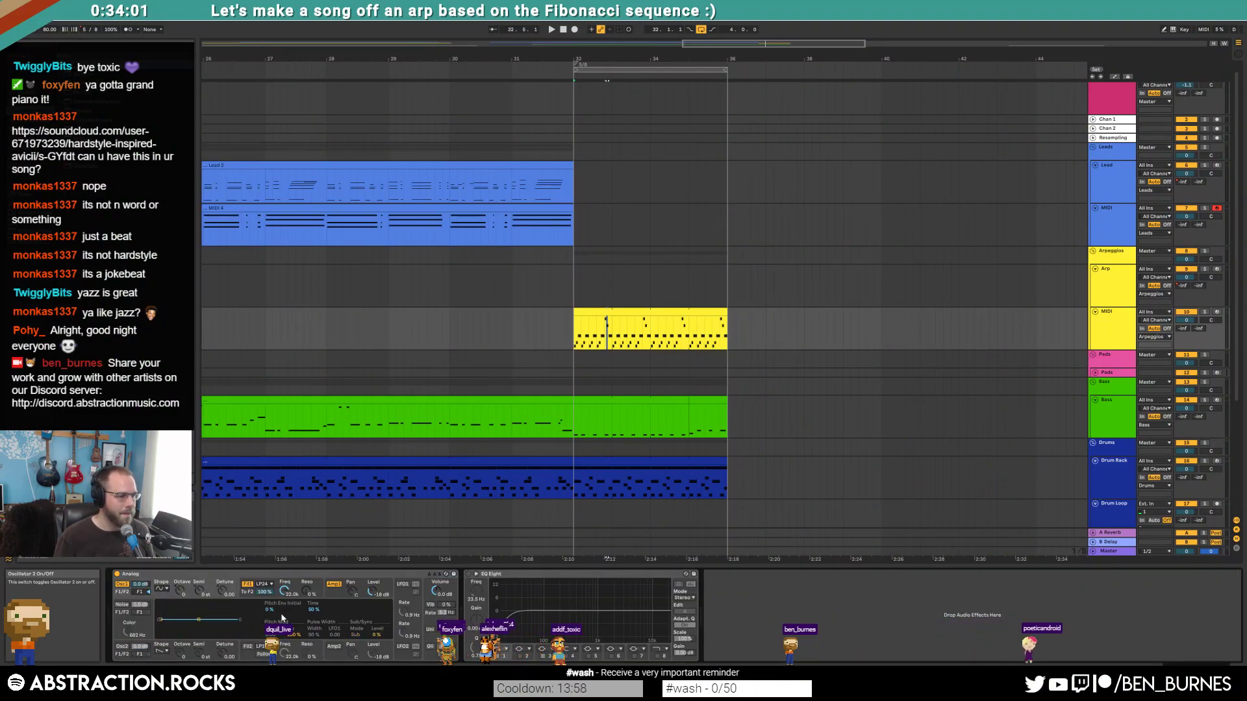
{"action": "left_click", "coordinate": [332, 596]}
{"action": "left_click_drag", "start_coordinate": [175, 623], "coordinate": [172, 635]}
{"action": "key", "text": "space"}
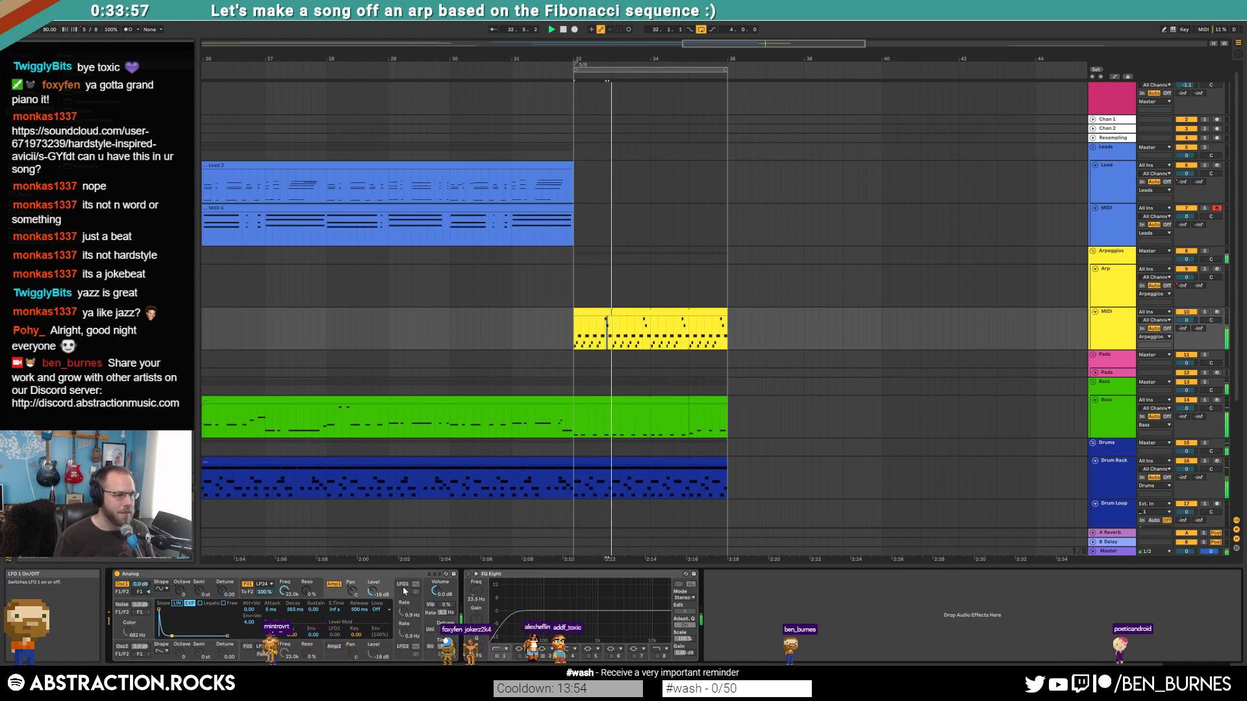
- Rework the arpeggio clip's last three notes into a descending D#4, D4, C#4 run
{"action": "double_click", "coordinate": [611, 312]}
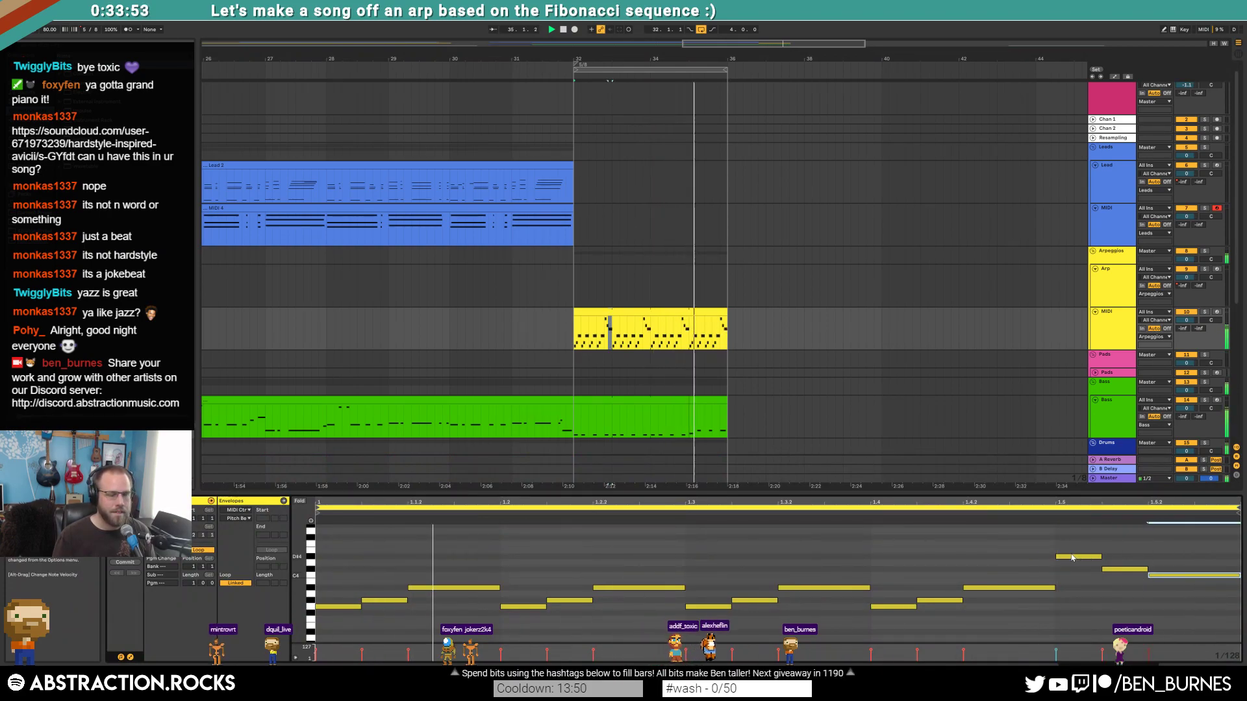
{"action": "key", "text": "space"}
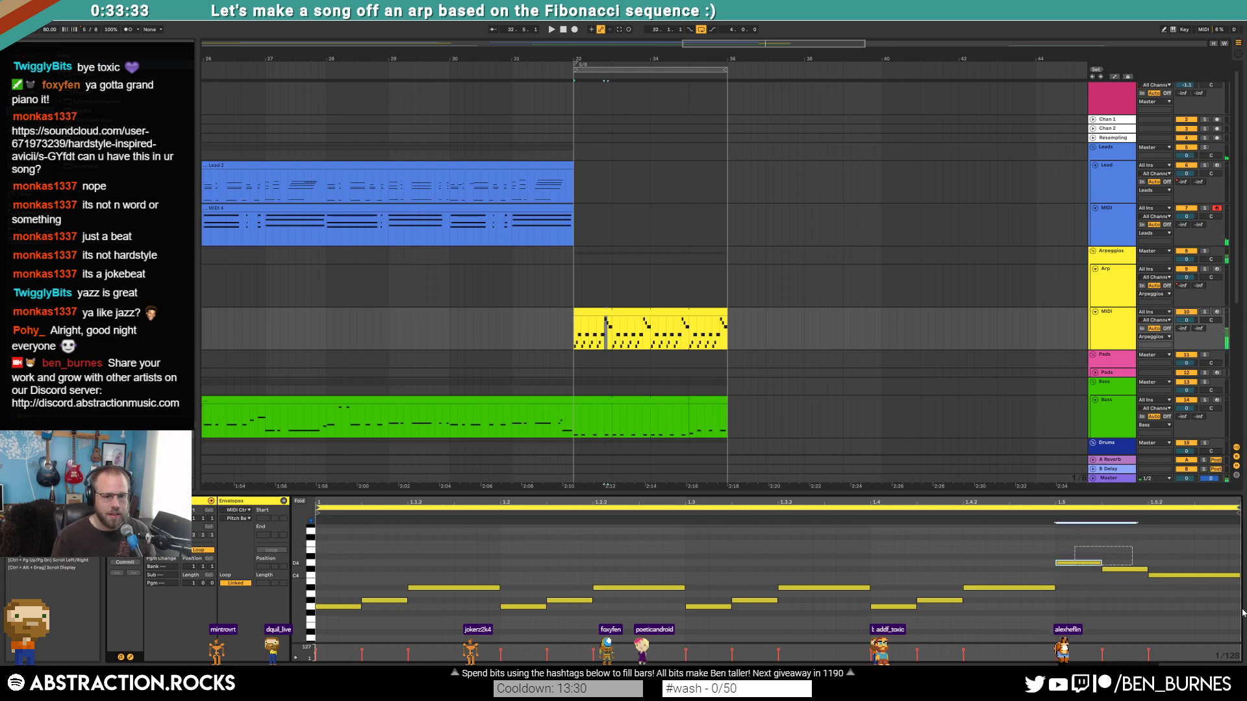
{"action": "left_click_drag", "start_coordinate": [1240, 613], "coordinate": [1238, 612]}
{"action": "key", "text": "Up"}
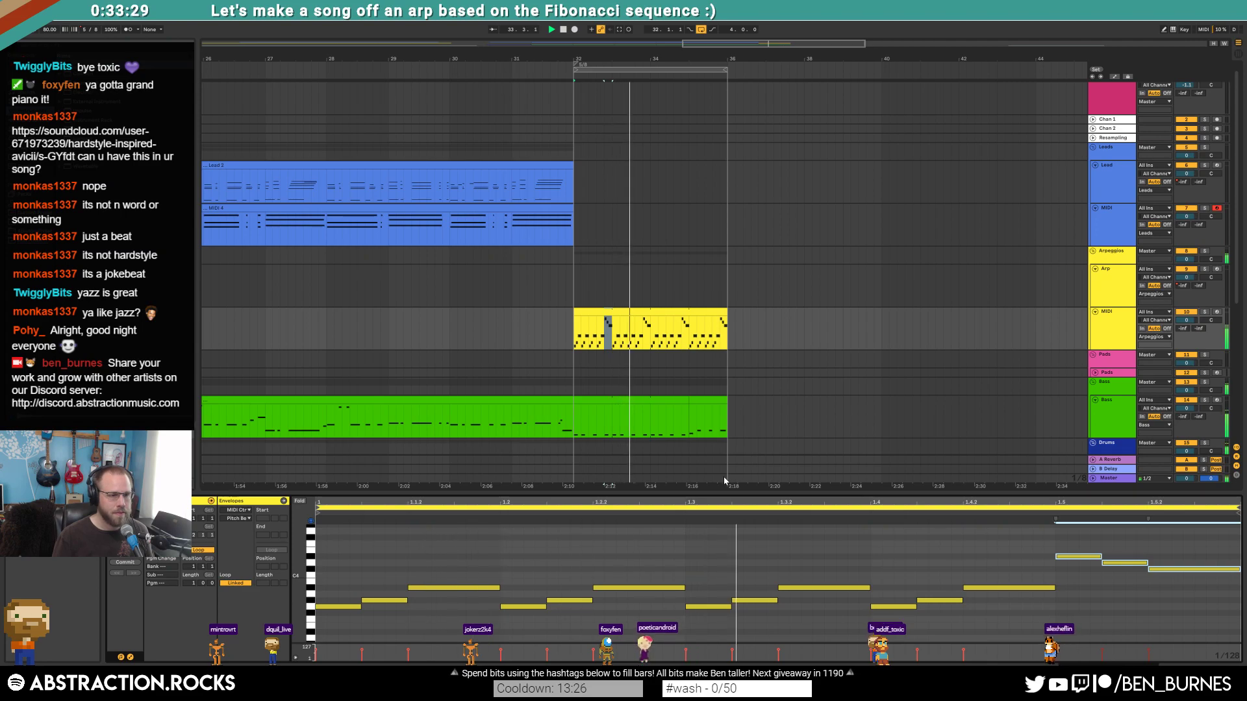
- Arm the blue MIDI track below Lead and record a sustained chord part from bar 32 to bar 36
{"action": "left_click", "coordinate": [1077, 193]}
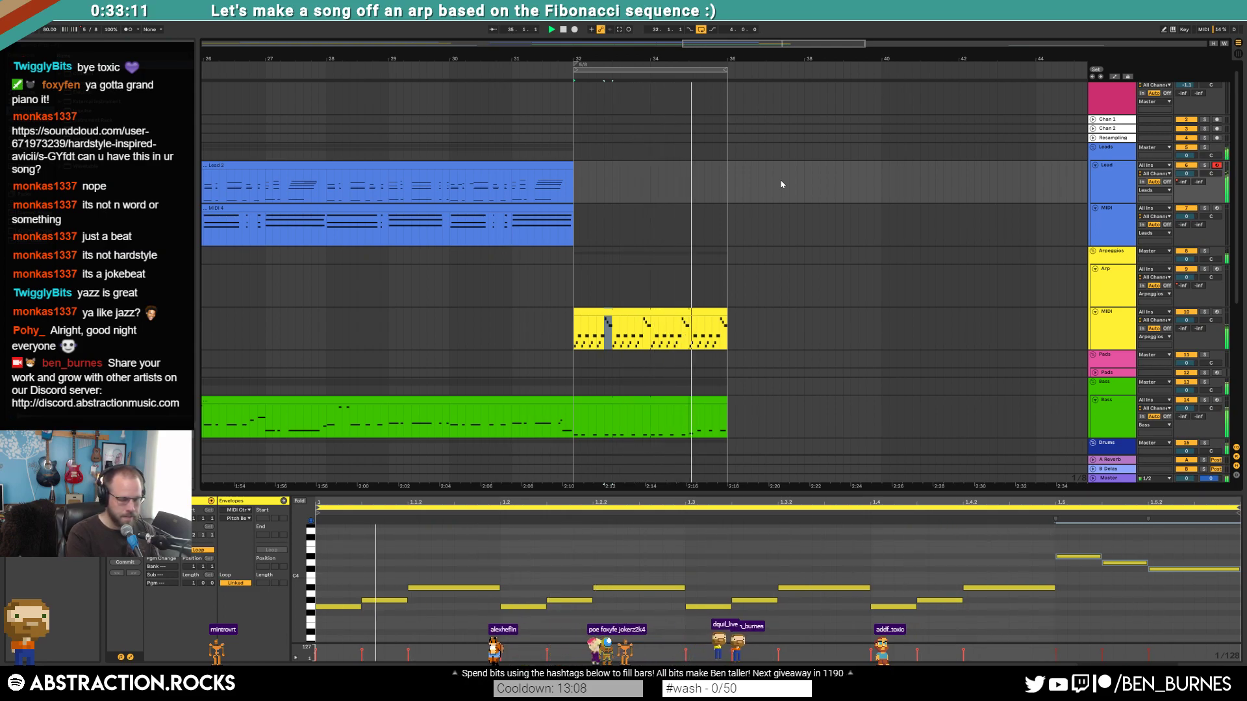
{"action": "left_click", "coordinate": [1216, 208]}
{"action": "key", "text": "space"}
{"action": "left_click", "coordinate": [594, 311]}
{"action": "left_click", "coordinate": [572, 228]}
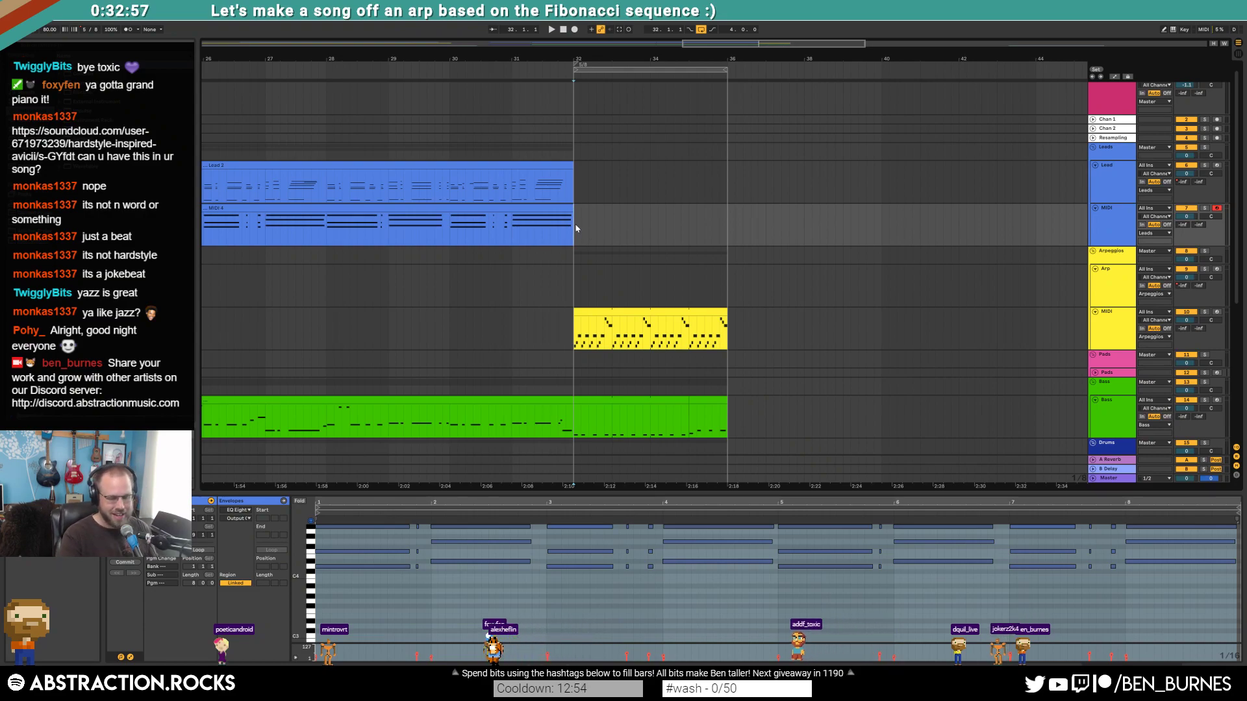
{"action": "key", "text": "space"}
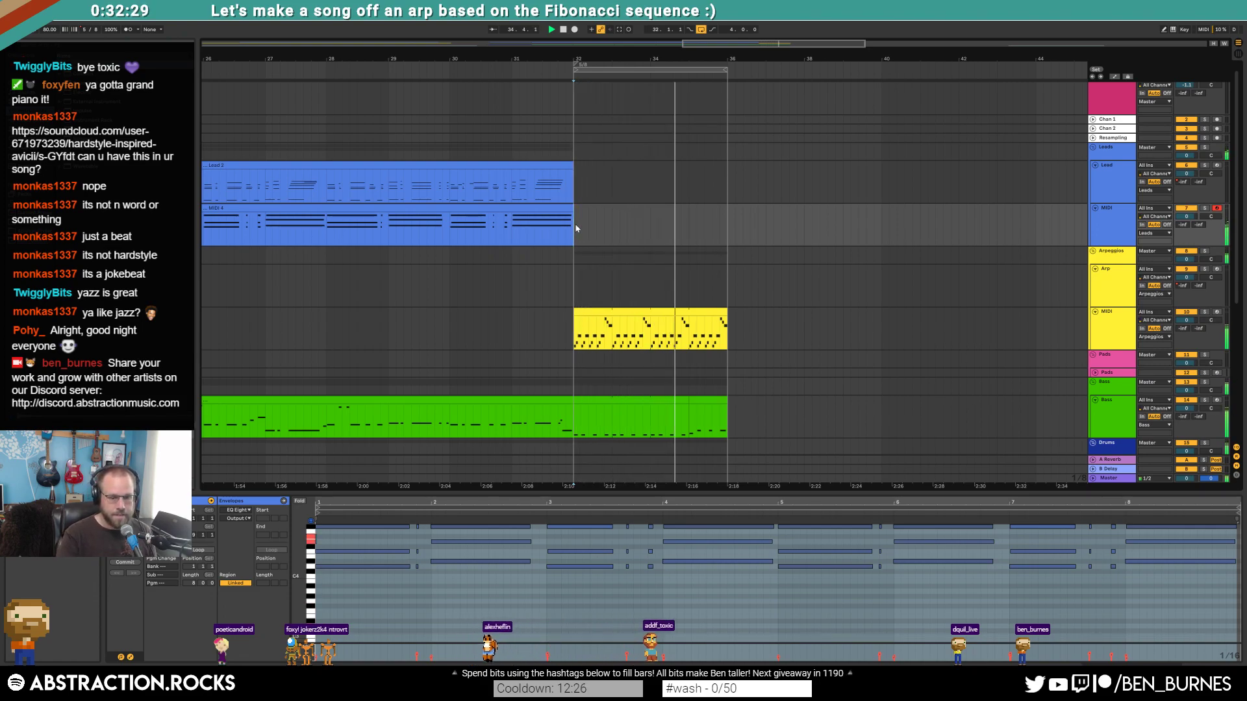
{"action": "key", "text": "F9"}
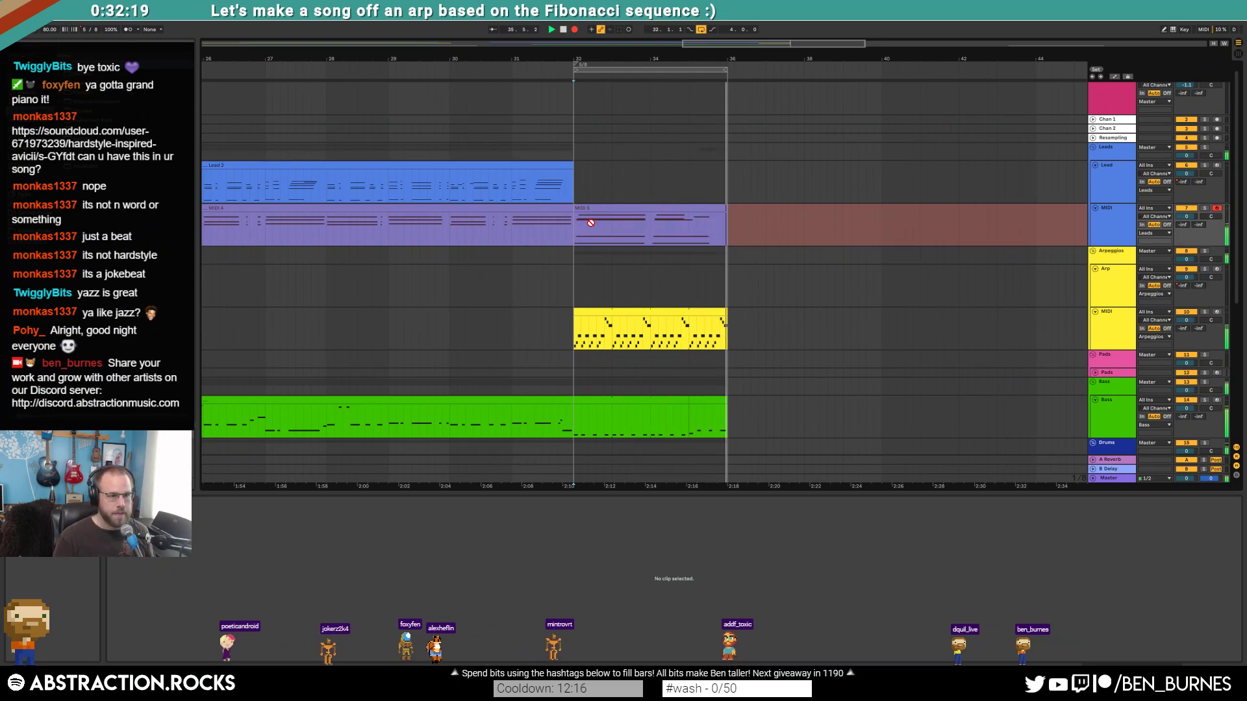
{"action": "key", "text": "space"}
- Nudge the second chord and the final notes of the recorded clip slightly earlier and play the section back
{"action": "left_click", "coordinate": [721, 213]}
{"action": "left_click", "coordinate": [1046, 534]}
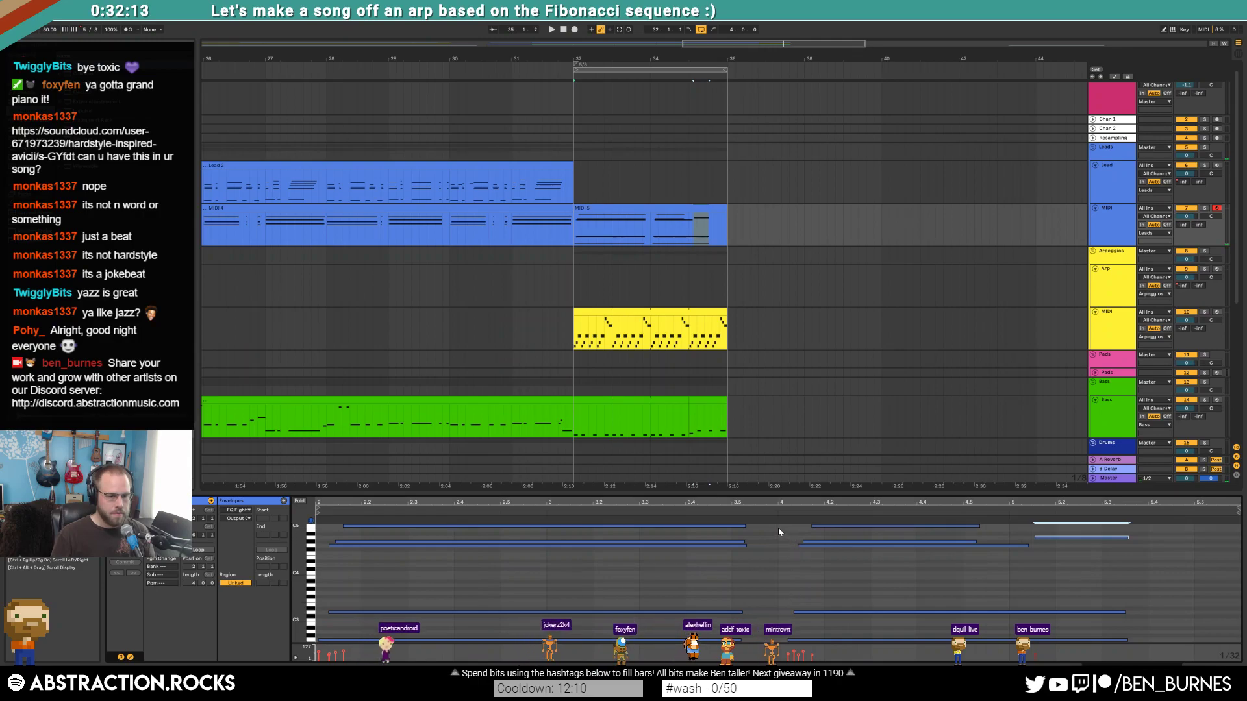
{"action": "left_click_drag", "start_coordinate": [777, 527], "coordinate": [944, 602]}
{"action": "key", "text": "Left"}
{"action": "left_click", "coordinate": [922, 549]}
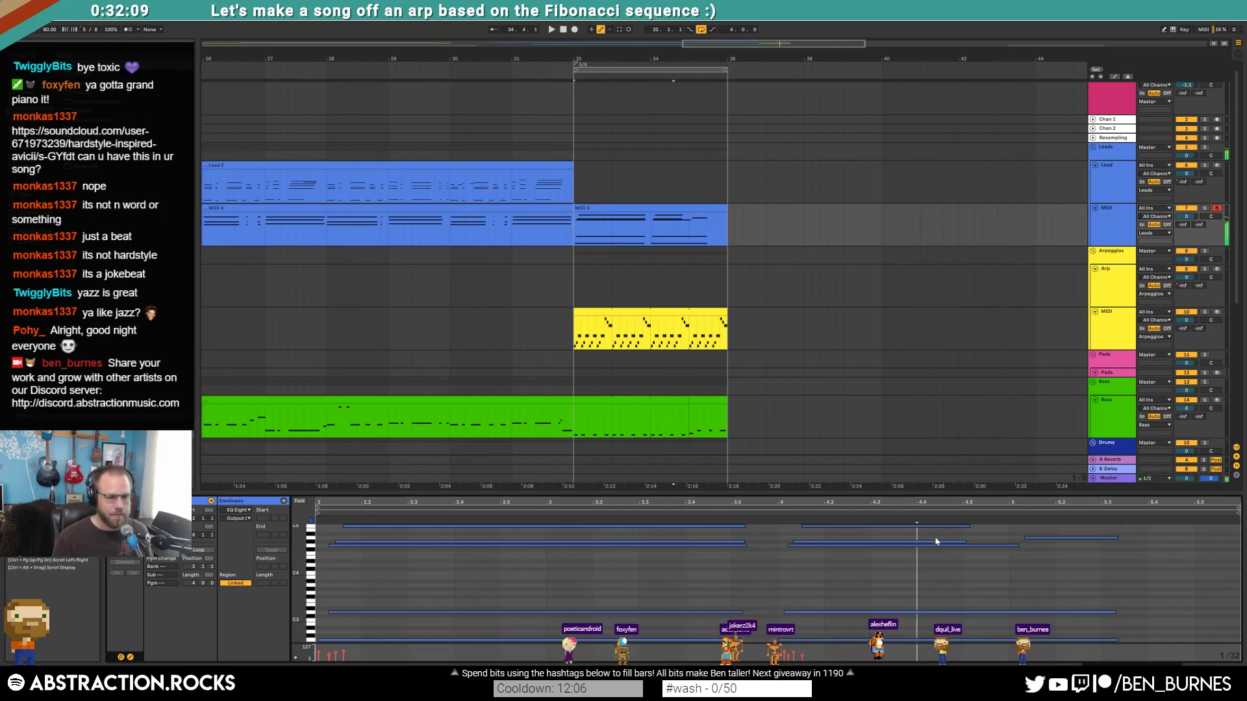
{"action": "scroll", "coordinate": [935, 527], "scroll_direction": "down", "scroll_amount": 2}
{"action": "key", "text": "space"}
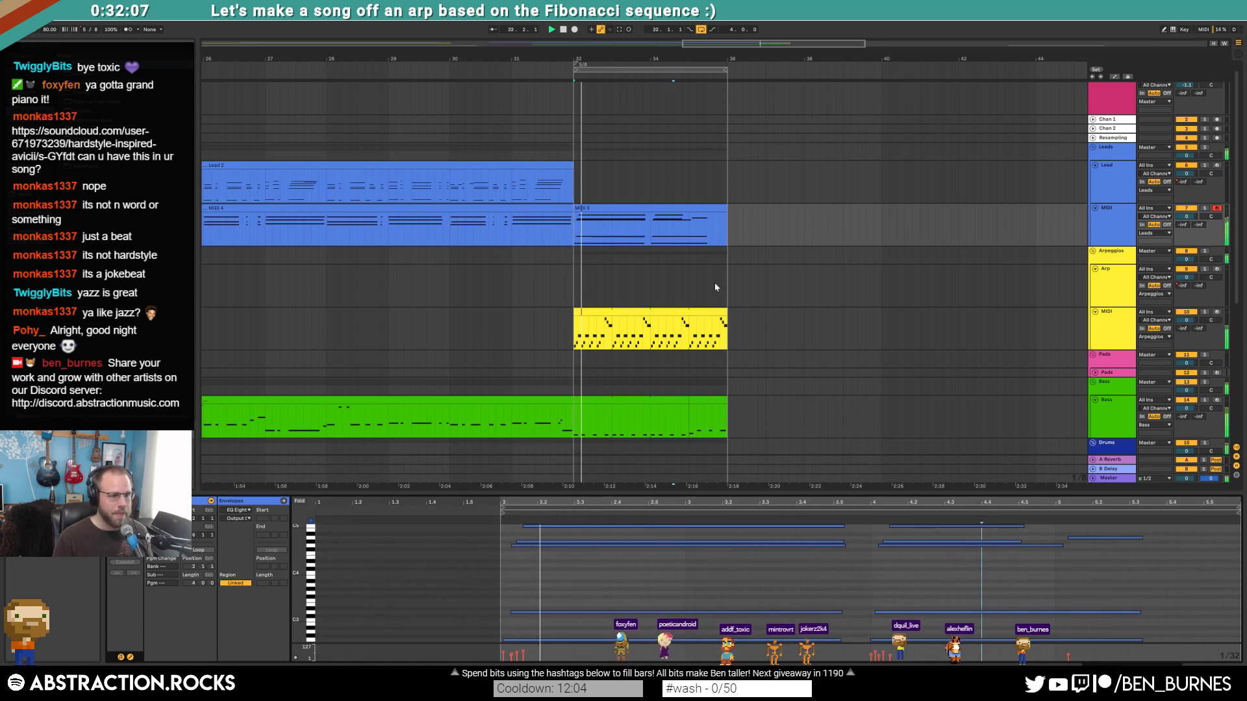
- Display the 64 - Hold Pedal envelope of the recorded chord clip
{"action": "left_click", "coordinate": [238, 510]}
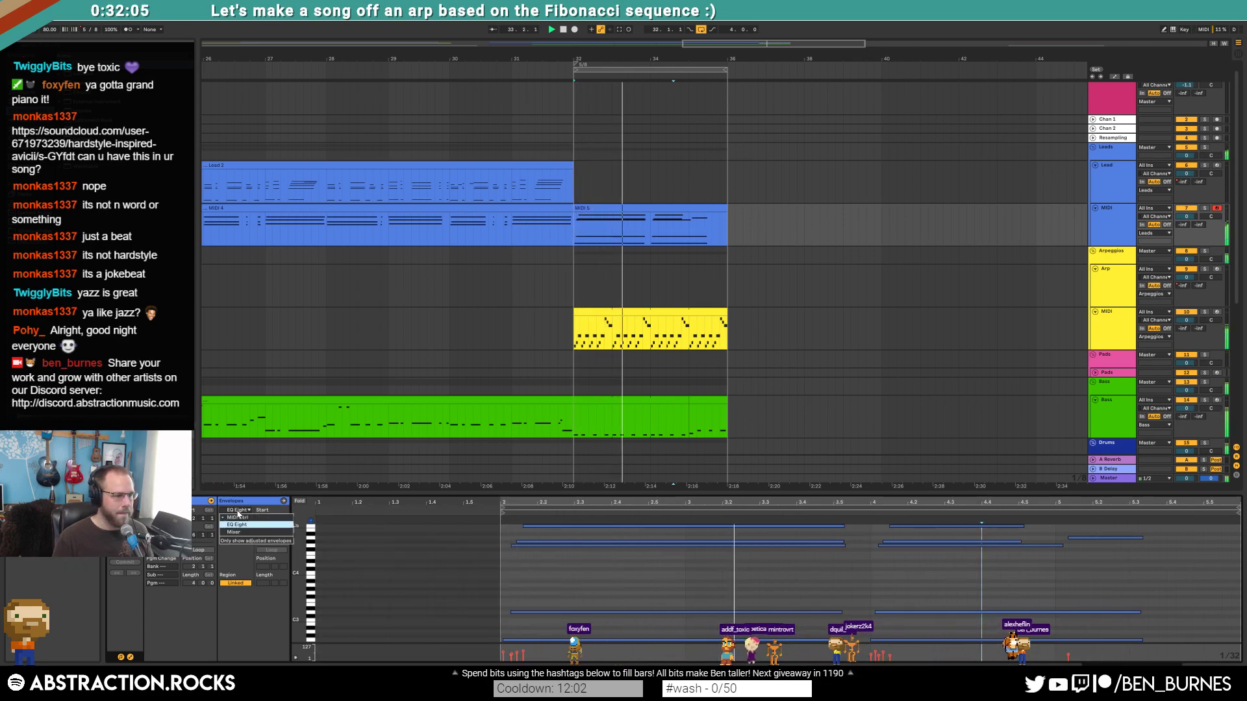
{"action": "left_click", "coordinate": [239, 519]}
{"action": "left_click", "coordinate": [240, 519]}
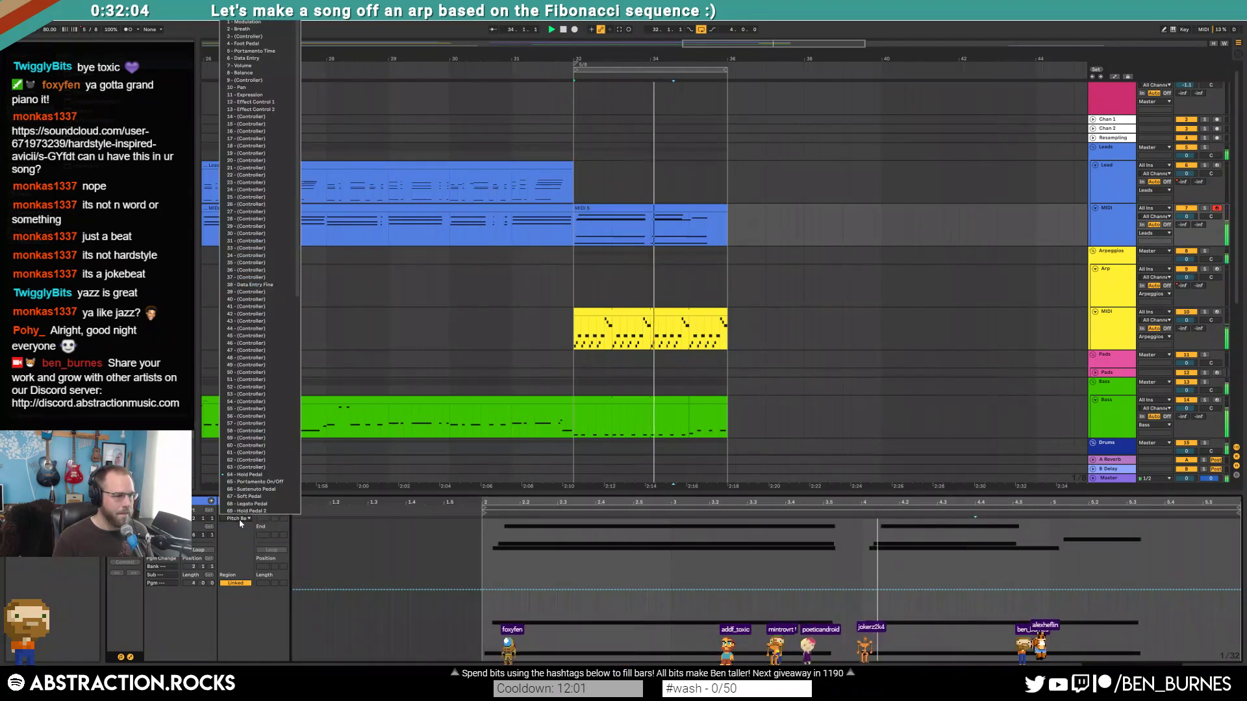
{"action": "left_click", "coordinate": [250, 475]}
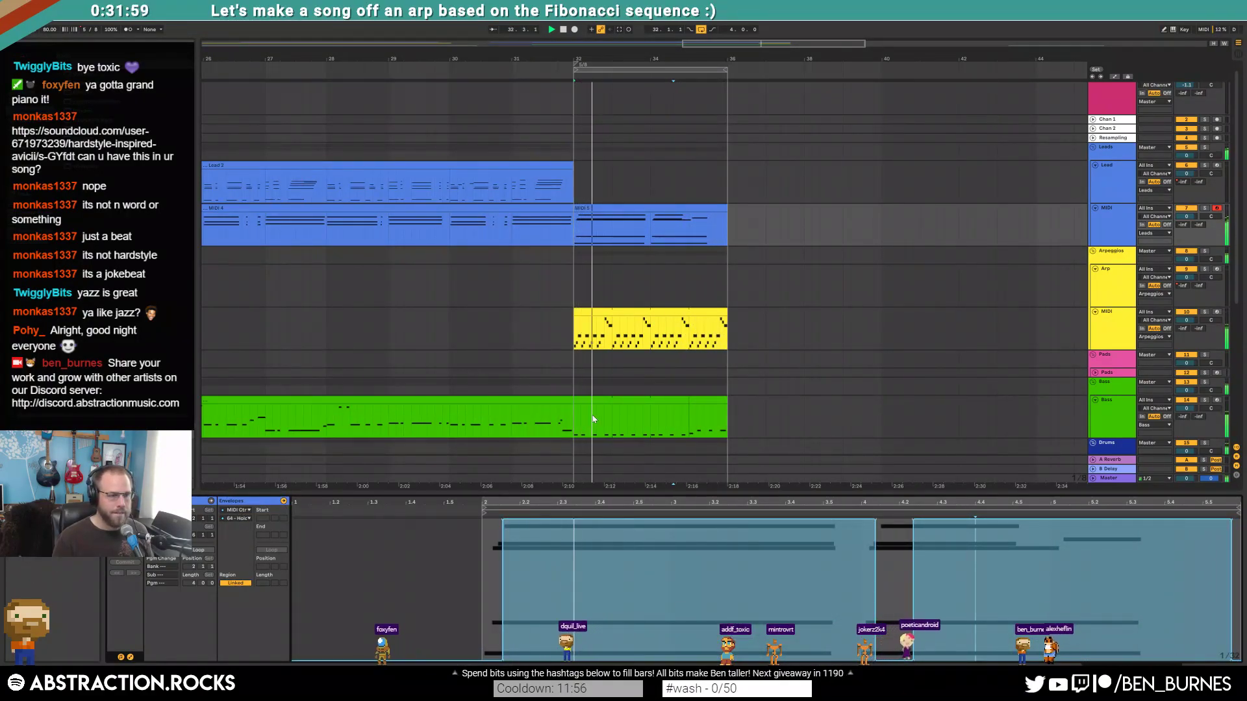
- Check the device chains of the Lead and new arpeggio tracks, and play the transition from bar 30
{"action": "left_click", "coordinate": [598, 194]}
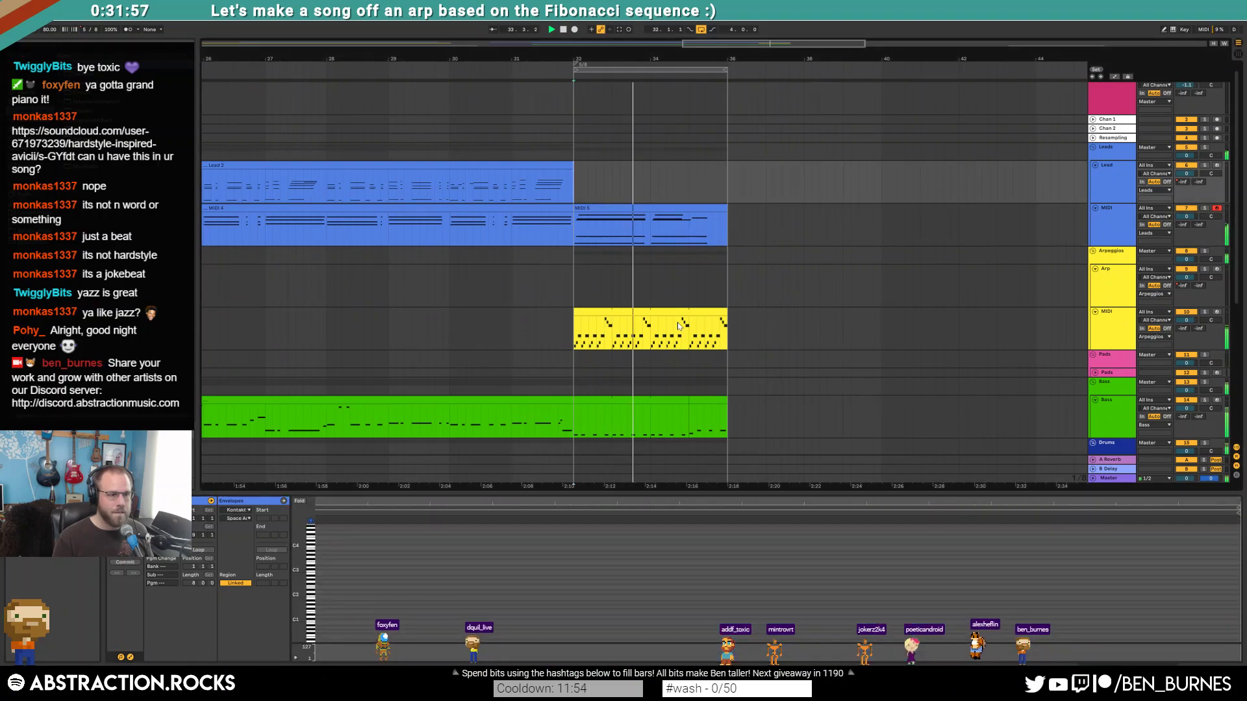
{"action": "key", "text": "shift+Tab"}
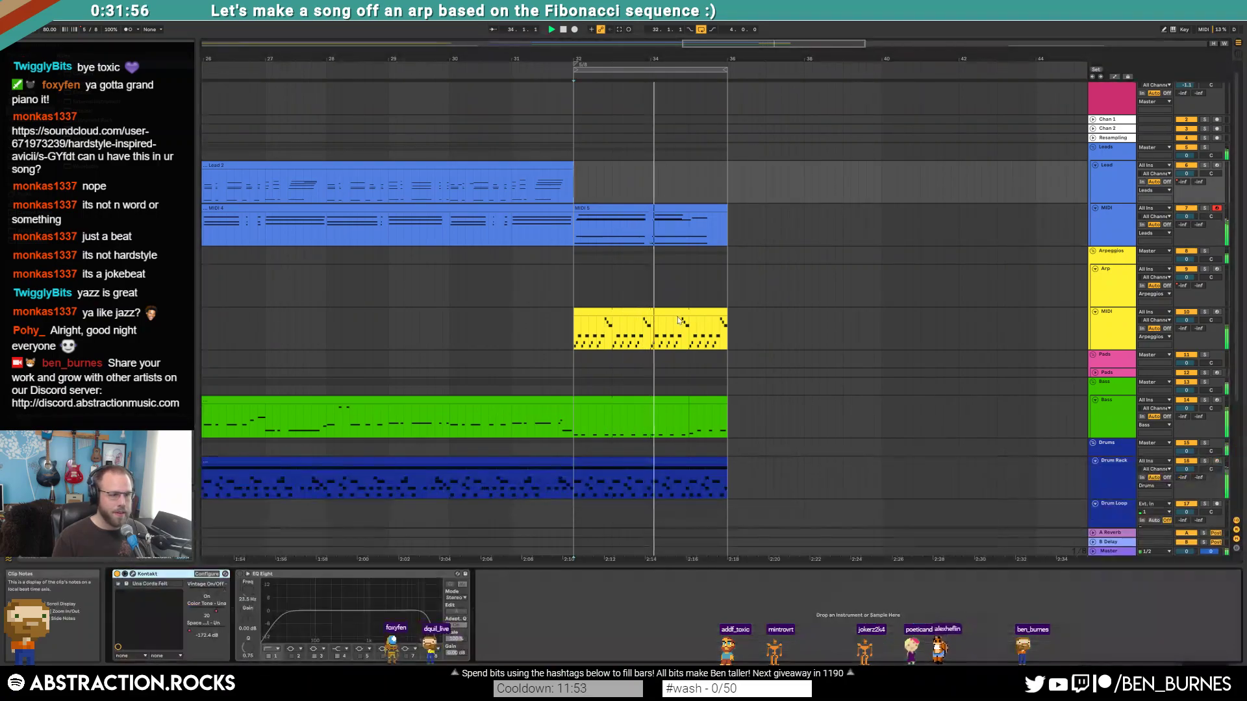
{"action": "left_click", "coordinate": [635, 314]}
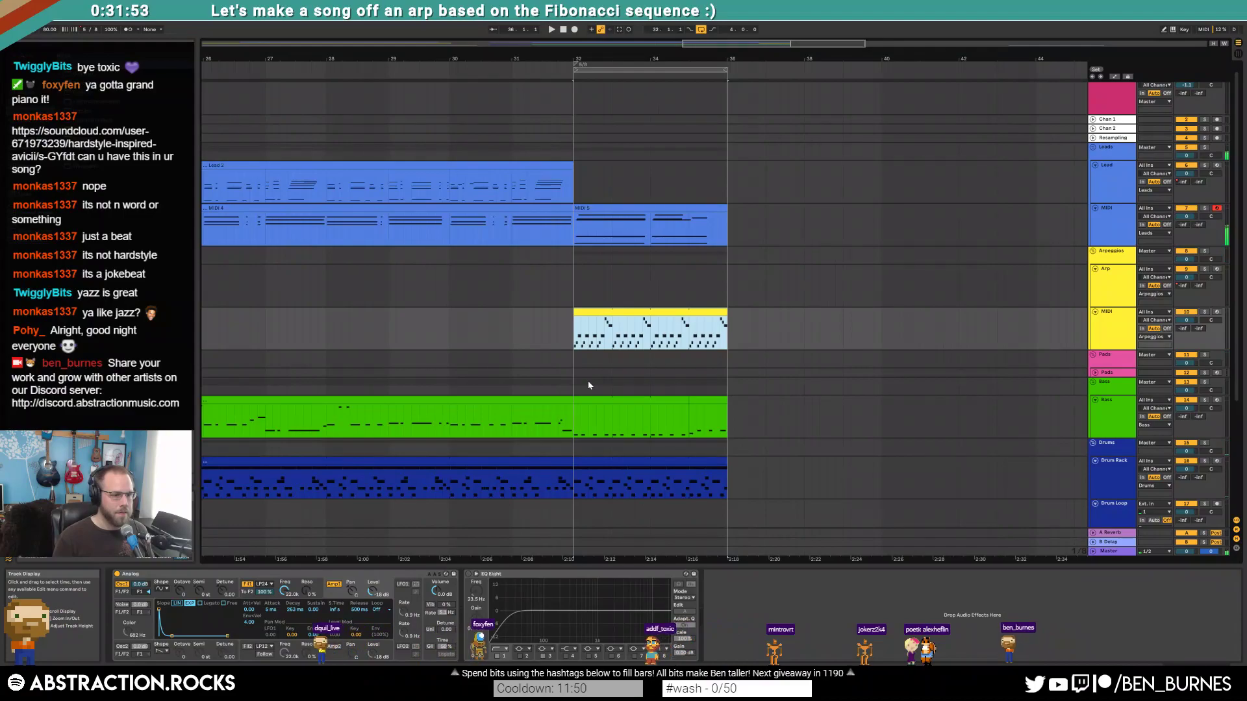
{"action": "left_click", "coordinate": [466, 76]}
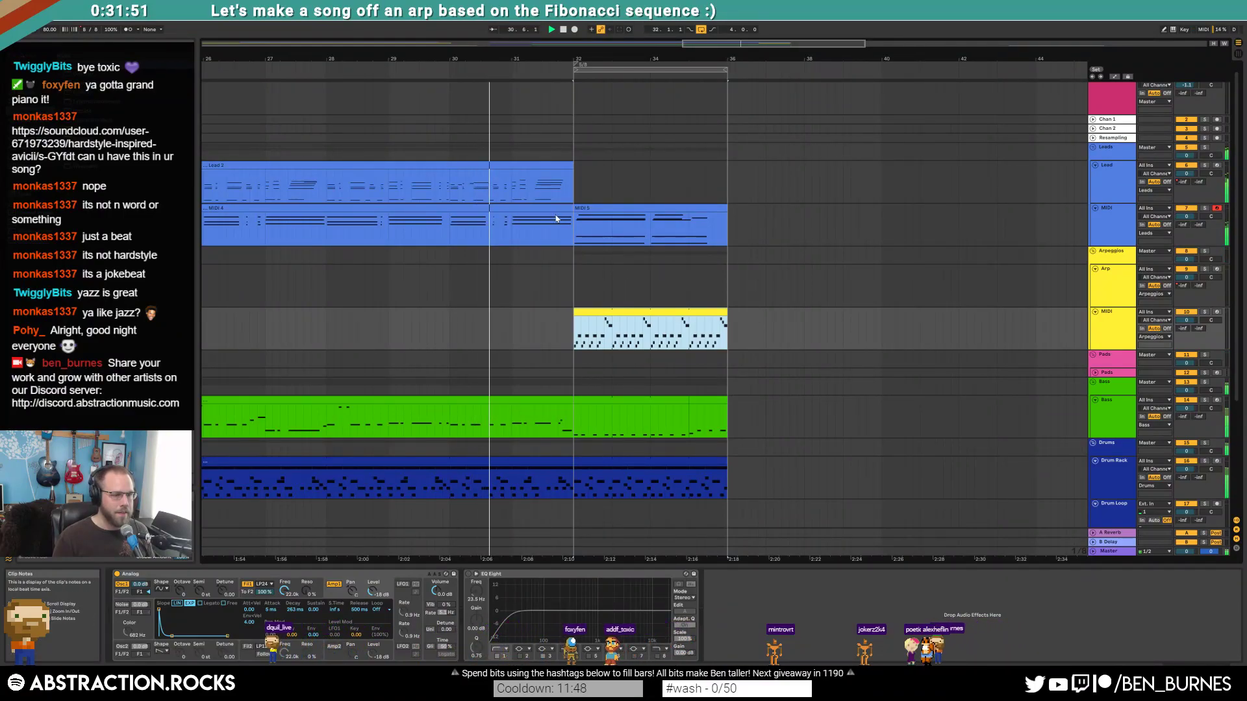
- Open the Kontakt instrument on the recorded chord track and move its window clear of the clip
{"action": "double_click", "coordinate": [627, 208]}
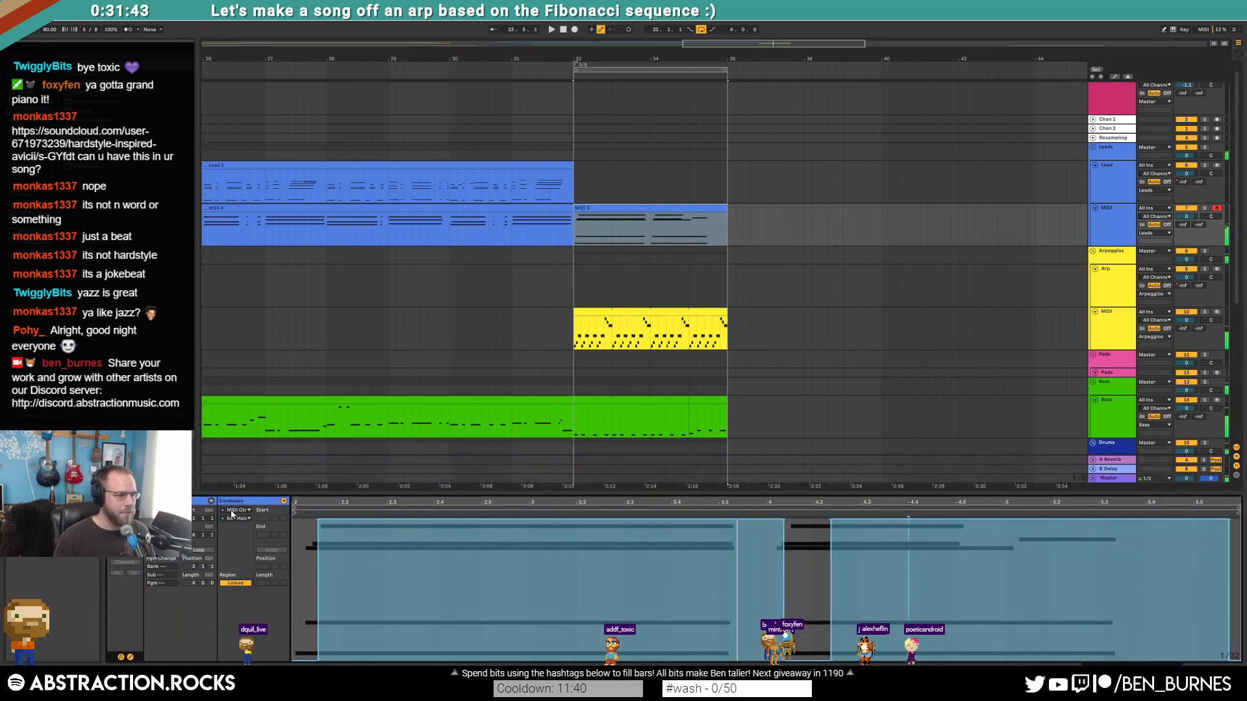
{"action": "key", "text": "shift+Tab"}
{"action": "left_click", "coordinate": [639, 208]}
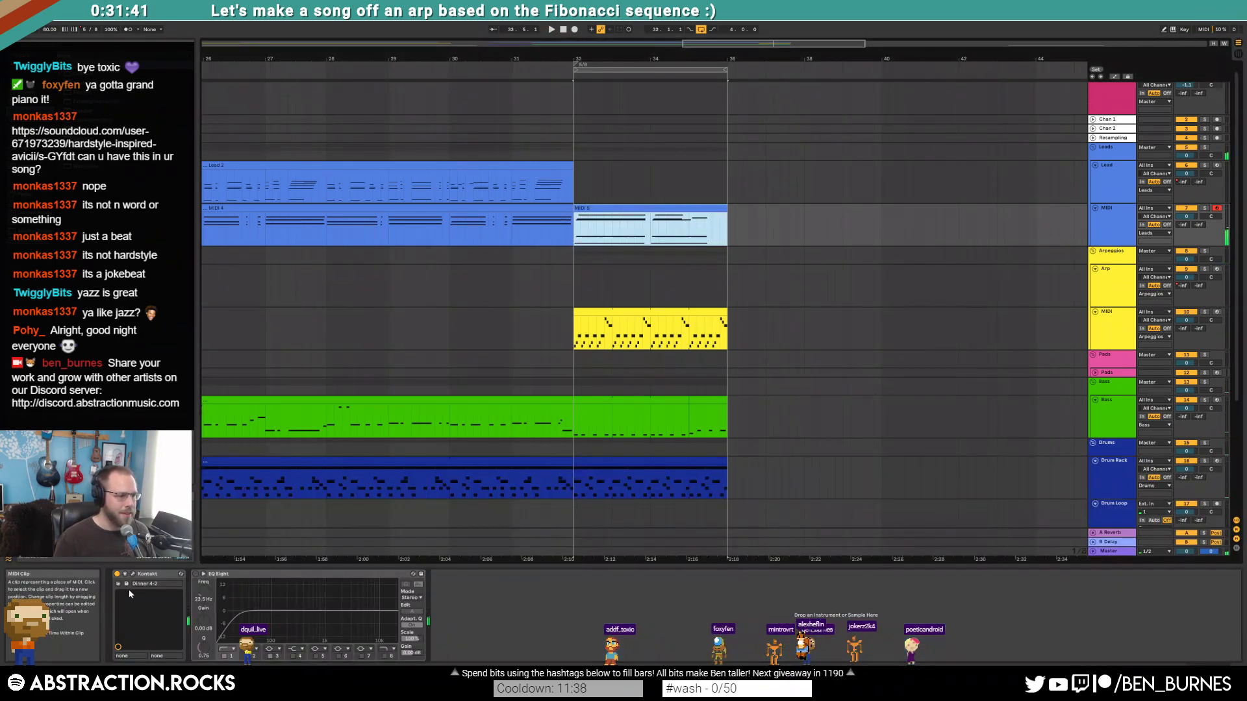
{"action": "left_click", "coordinate": [134, 572]}
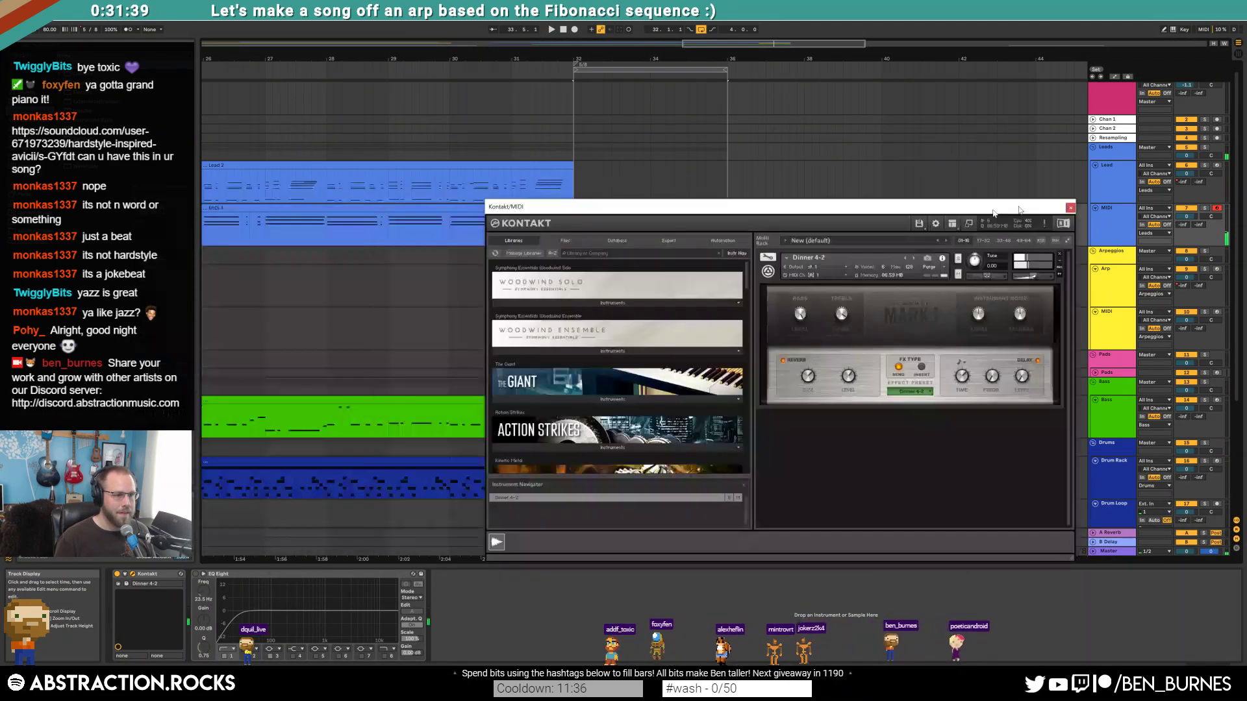
{"action": "left_click_drag", "start_coordinate": [931, 200], "coordinate": [903, 272]}
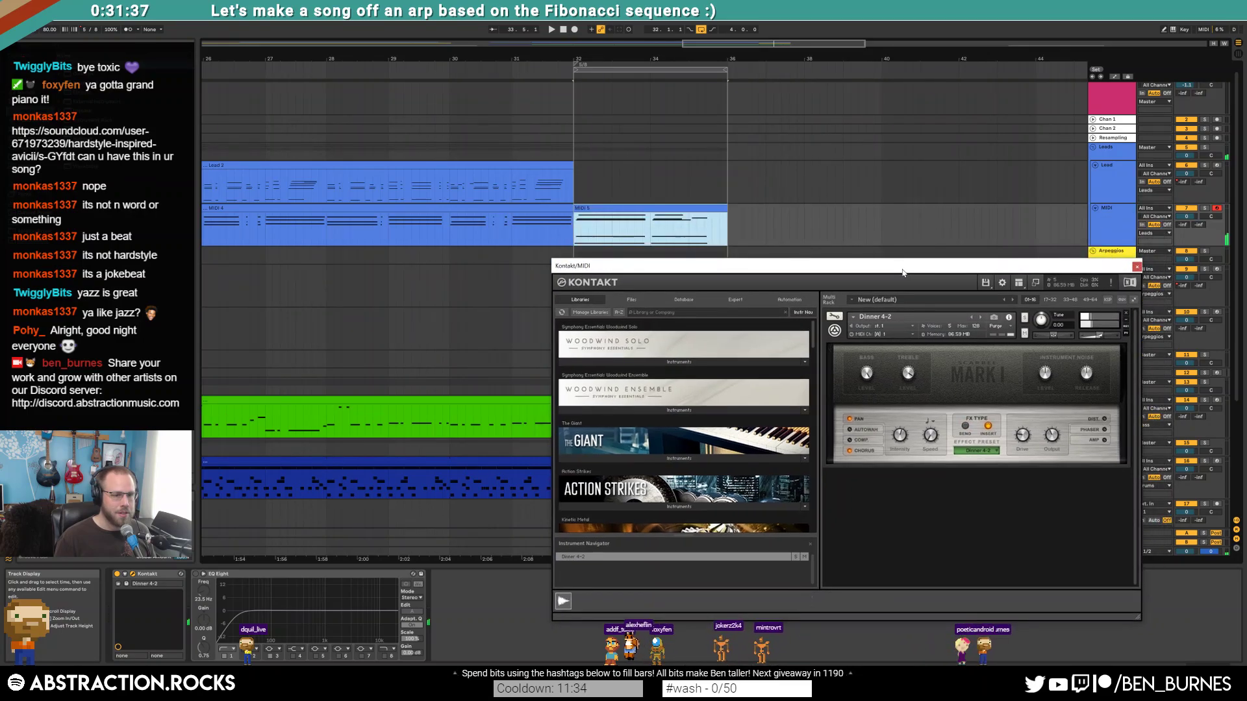
- Show automation, switch on the Phaser effect in the Kontakt instrument, audition it across bar 32, and close the instrument window
{"action": "key", "text": "a"}
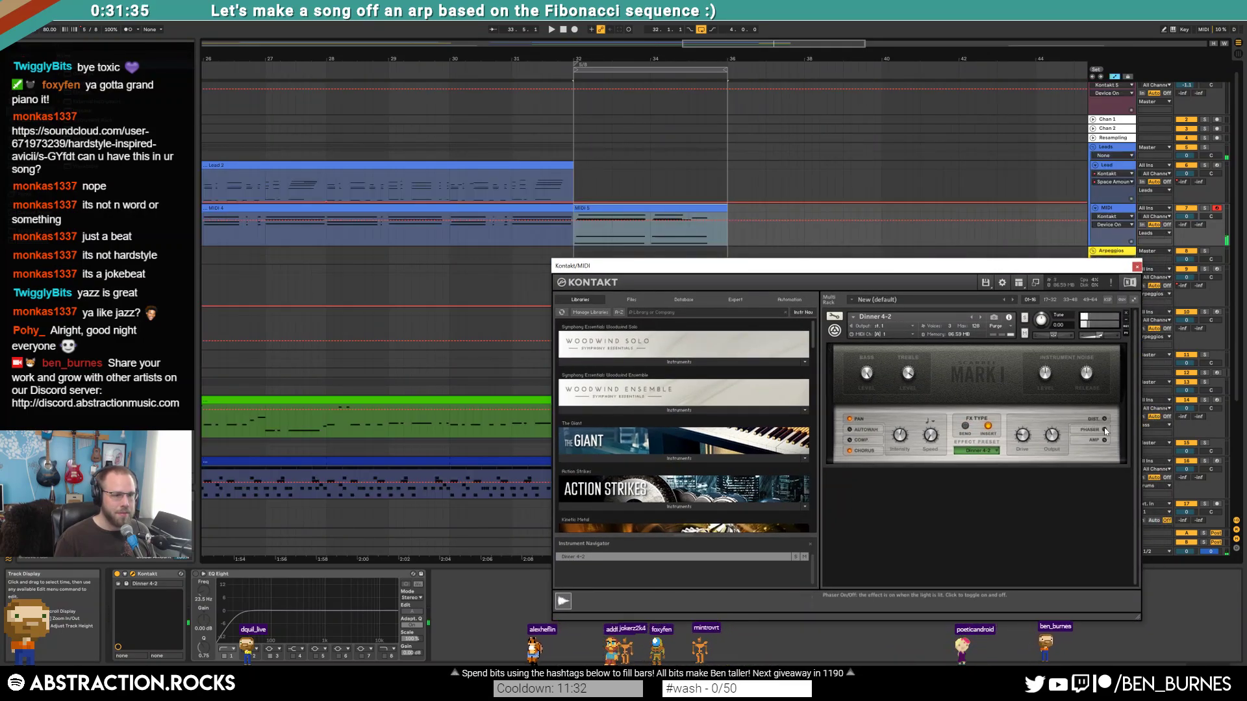
{"action": "left_click", "coordinate": [1104, 428]}
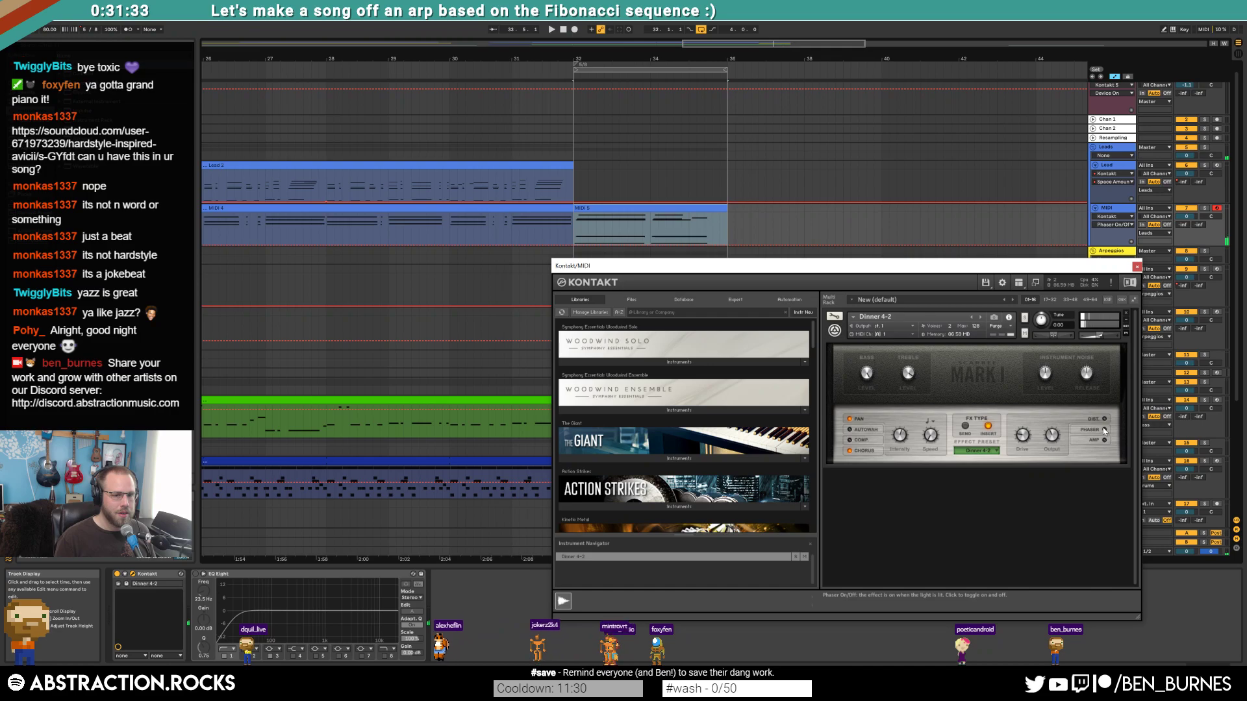
{"action": "left_click", "coordinate": [572, 247]}
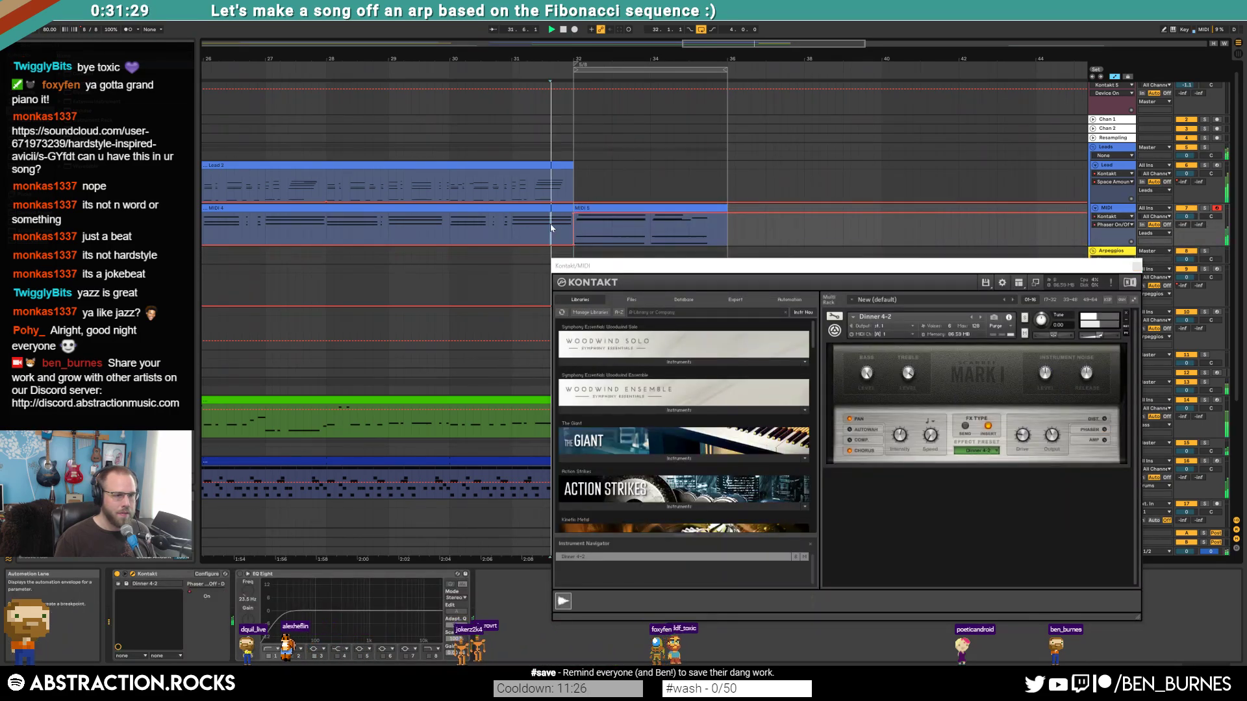
{"action": "left_click", "coordinate": [1074, 429]}
{"action": "left_click", "coordinate": [1073, 428]}
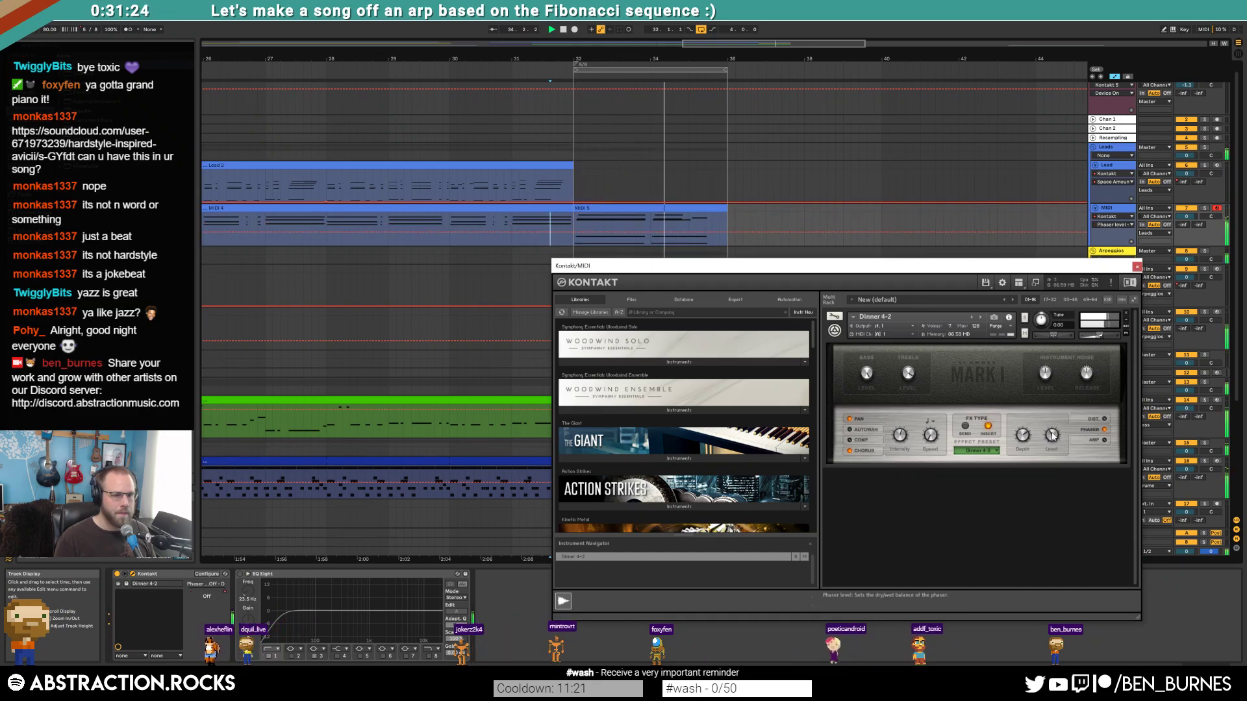
{"action": "left_click", "coordinate": [1136, 267]}
- Delete the second chord in the recorded clip, extend the first chord's notes up to the final short note, and hide automation
{"action": "double_click", "coordinate": [705, 208]}
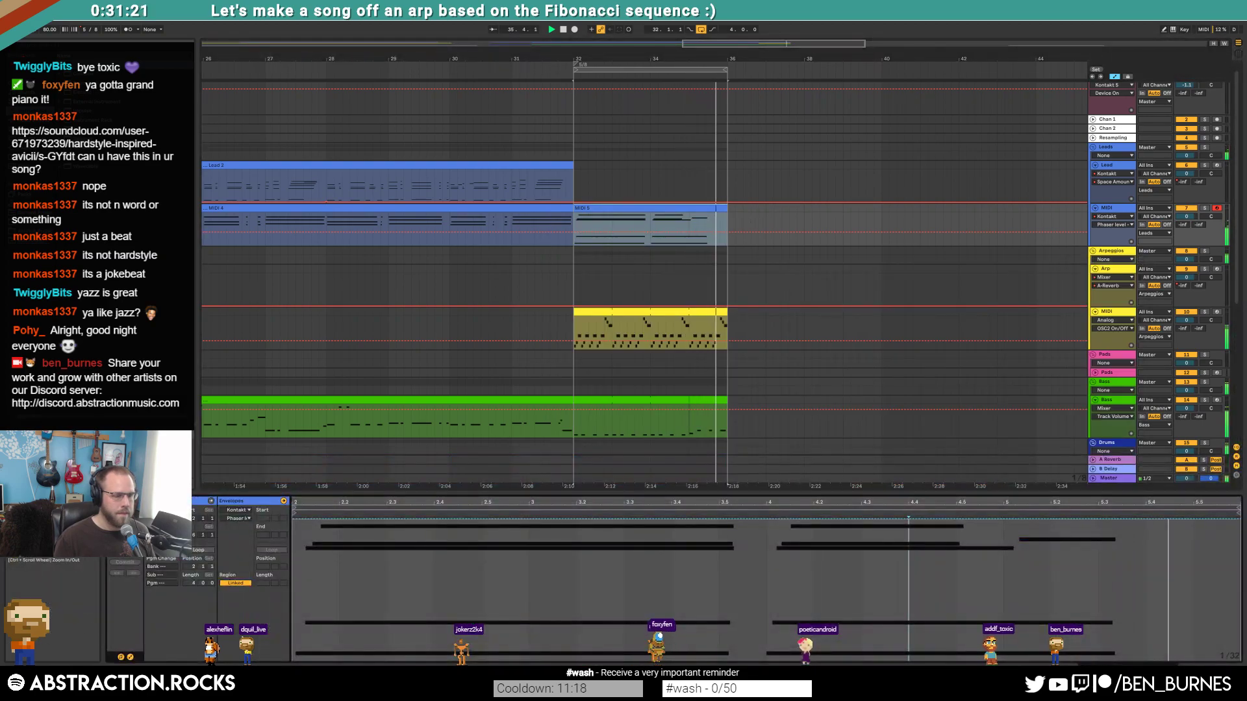
{"action": "left_click", "coordinate": [130, 657]}
{"action": "left_click_drag", "start_coordinate": [744, 523], "coordinate": [1044, 535]}
{"action": "key", "text": "Delete"}
{"action": "left_click_drag", "start_coordinate": [1035, 535], "coordinate": [997, 537]}
{"action": "left_click", "coordinate": [1039, 582]}
{"action": "key", "text": "a"}
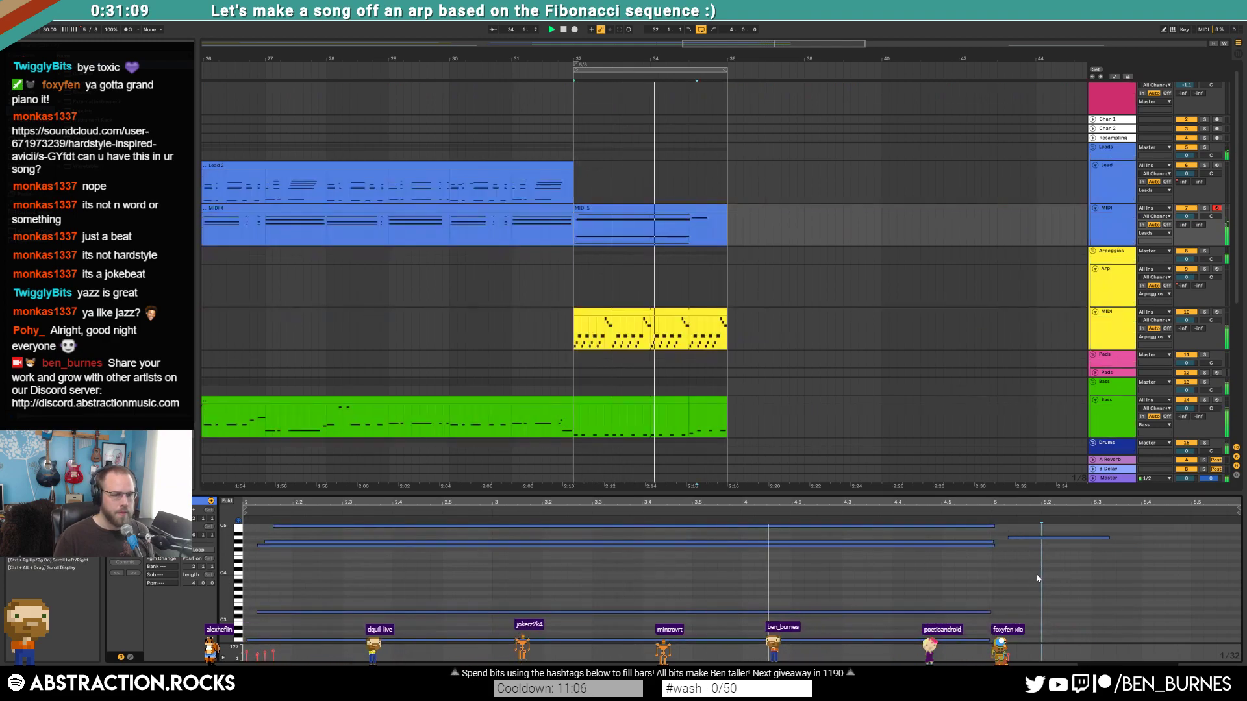
- Select bars 32 to 34 on the Drum Rack track and open the drum clip there for note editing during playback
{"action": "key", "text": "shift+Tab"}
{"action": "scroll", "coordinate": [721, 337], "scroll_direction": "down", "scroll_amount": 3}
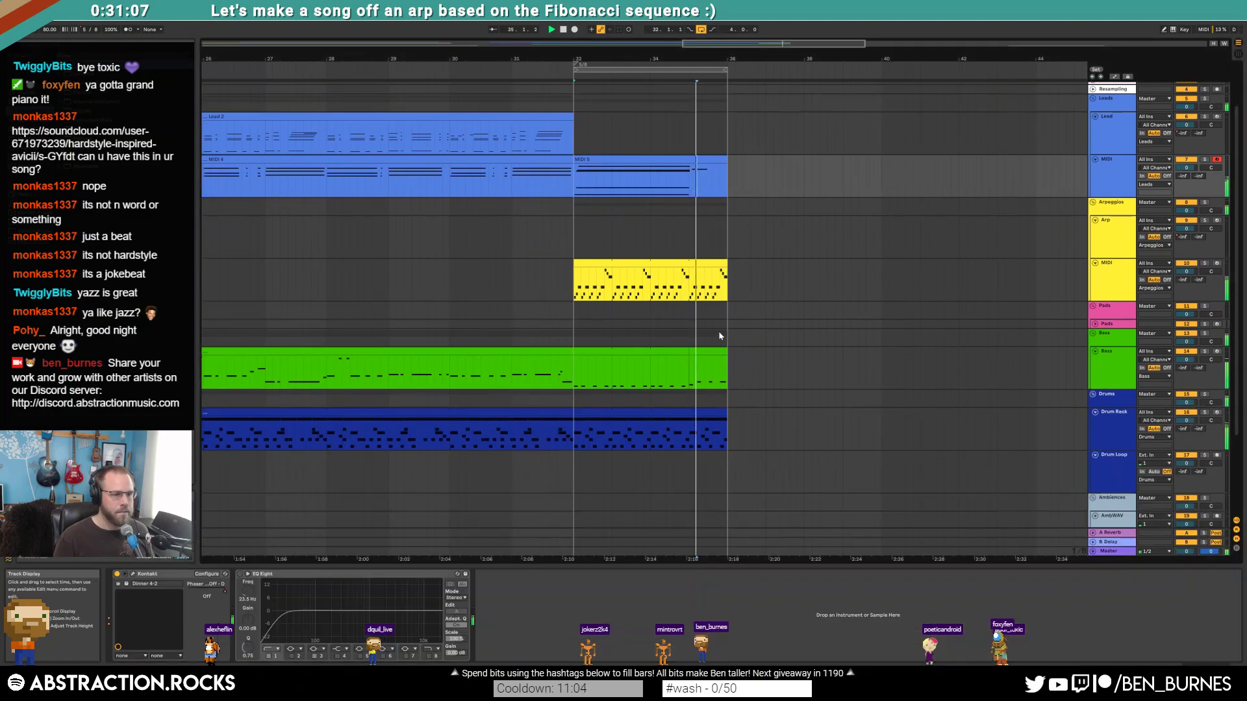
{"action": "key", "text": "space"}
{"action": "left_click", "coordinate": [662, 354]}
{"action": "left_click", "coordinate": [650, 383]}
{"action": "left_click", "coordinate": [571, 377], "text": "shift"}
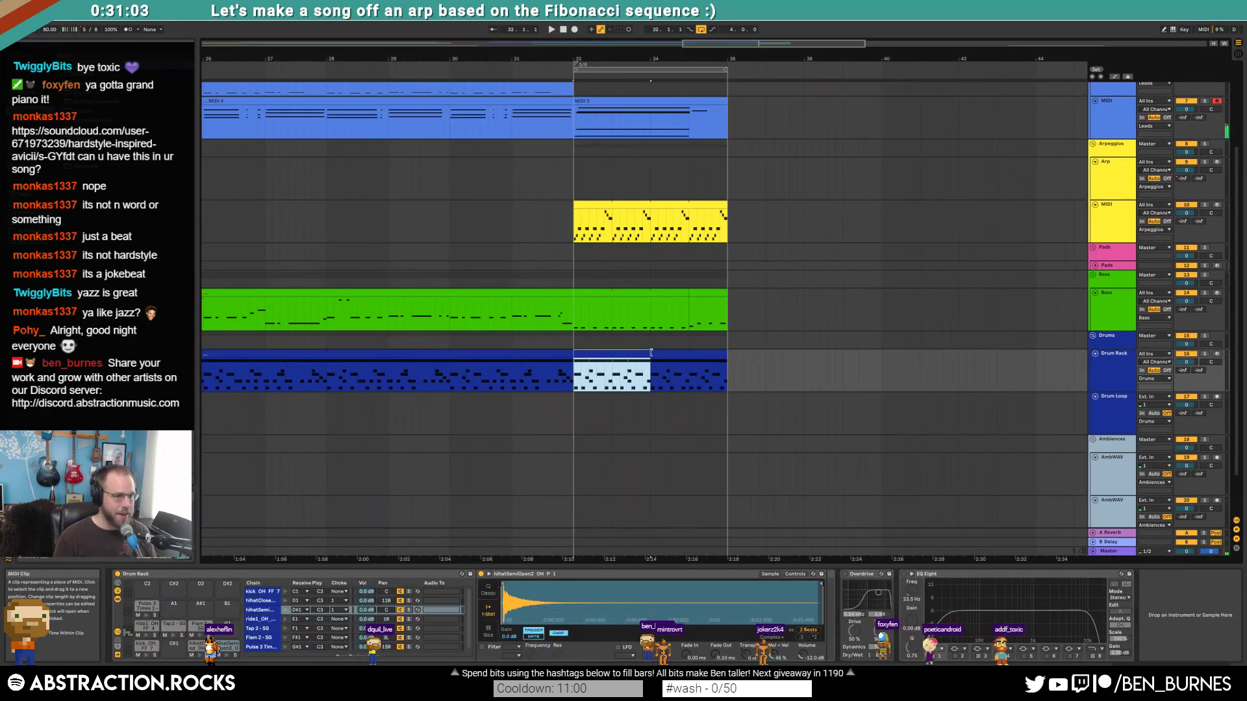
{"action": "double_click", "coordinate": [619, 353]}
{"action": "key", "text": "space"}
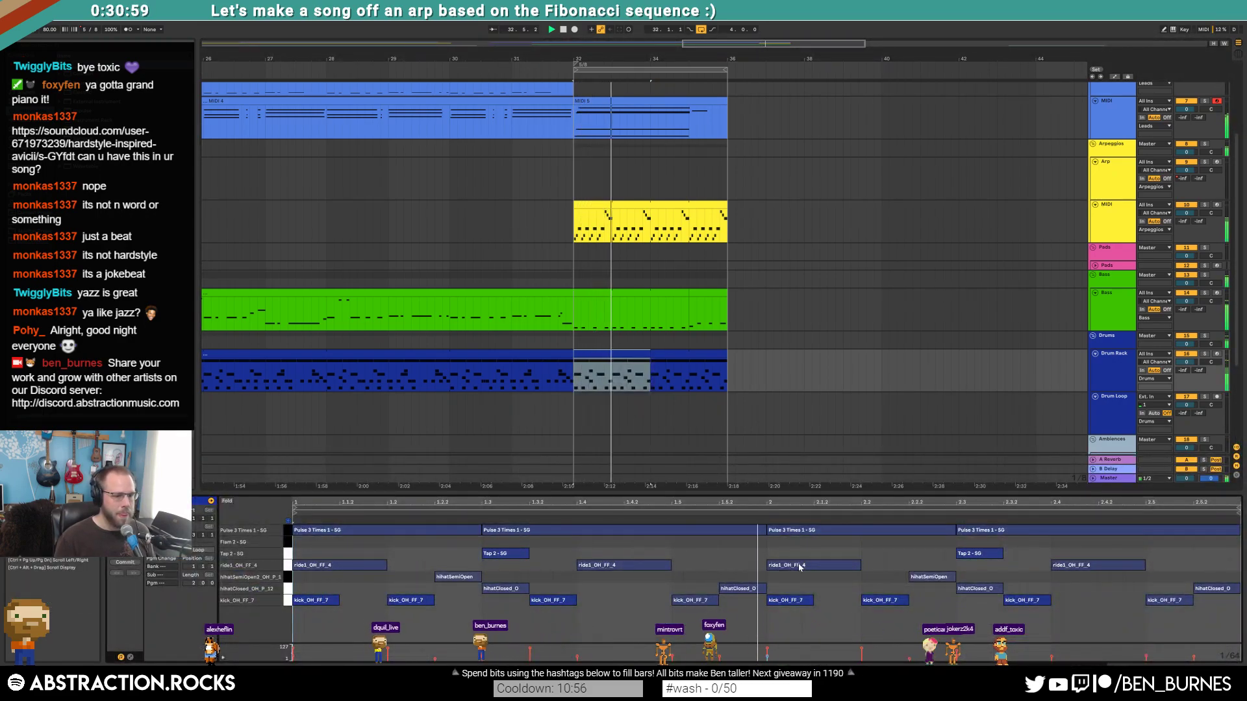
- Stop playback and move the ride hit at the start of the drum clip's second bar to beat 2.2
{"action": "key", "text": "space"}
{"action": "left_click", "coordinate": [372, 567]}
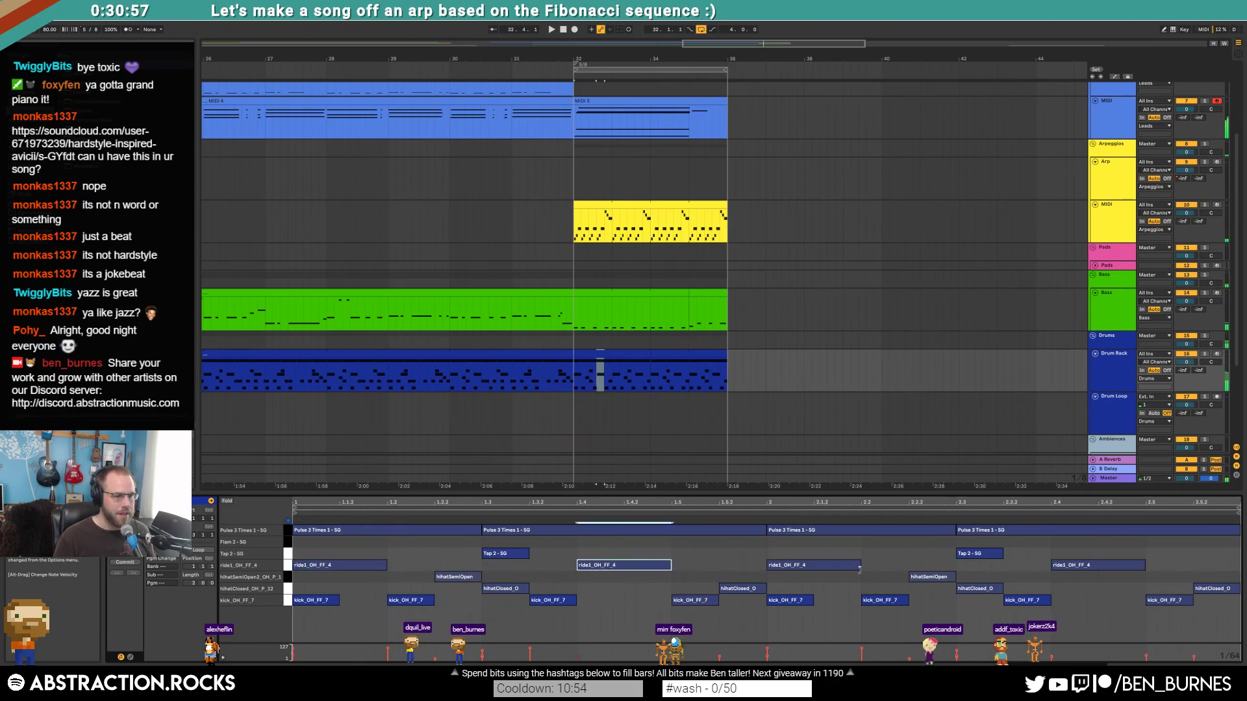
{"action": "left_click_drag", "start_coordinate": [886, 573], "coordinate": [900, 572]}
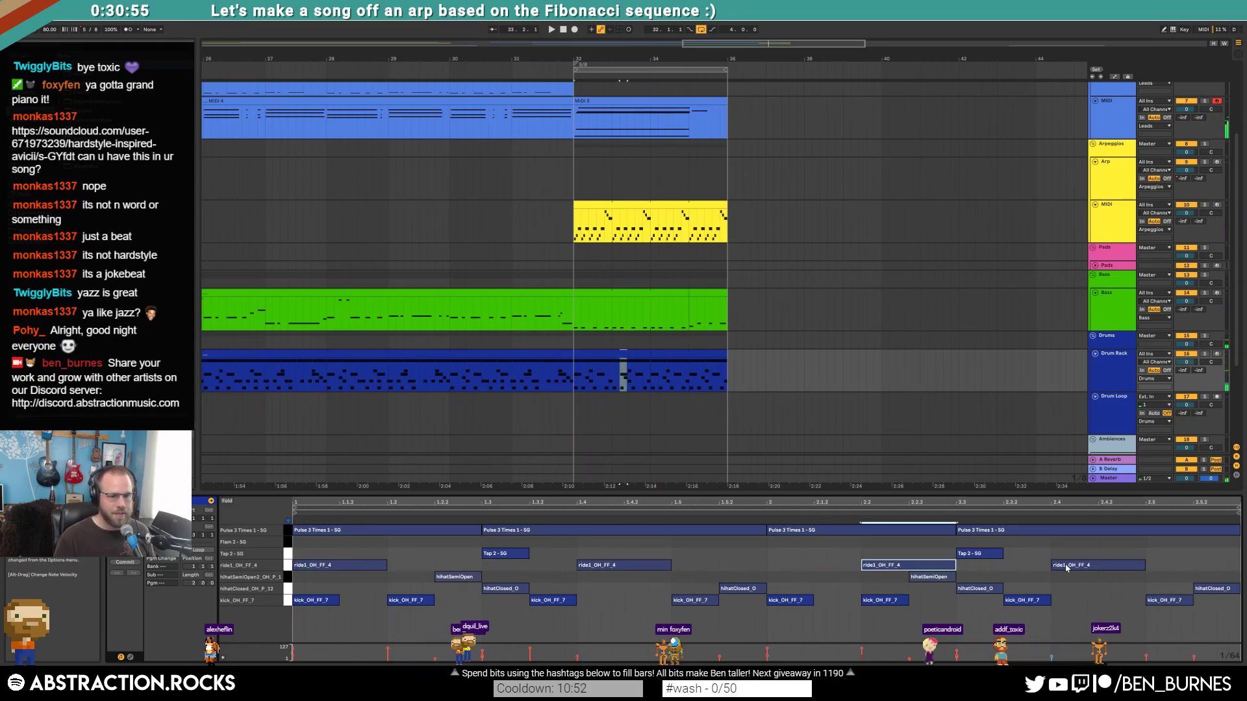
- Shift the last ride1_OH_FF_4 note slightly later, select all Pulse 3 Times notes and play back the drum pattern
{"action": "left_click_drag", "start_coordinate": [1115, 570], "coordinate": [1122, 571]}
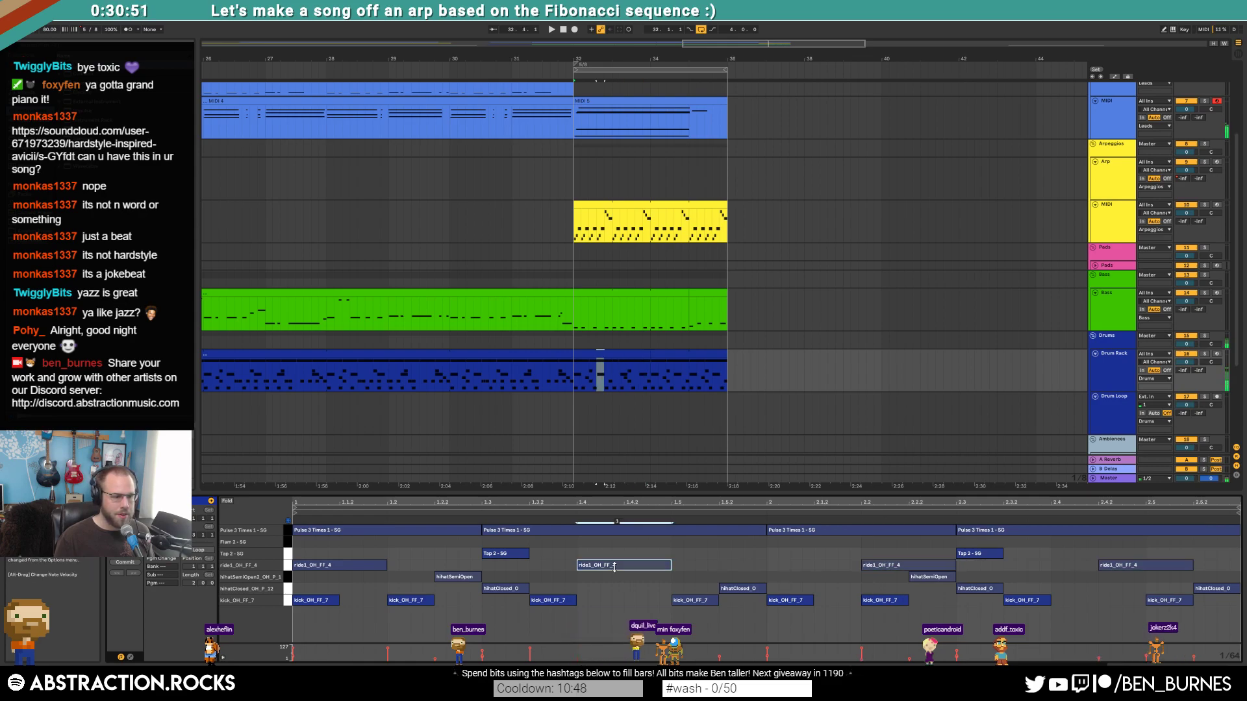
{"action": "left_click", "coordinate": [288, 532]}
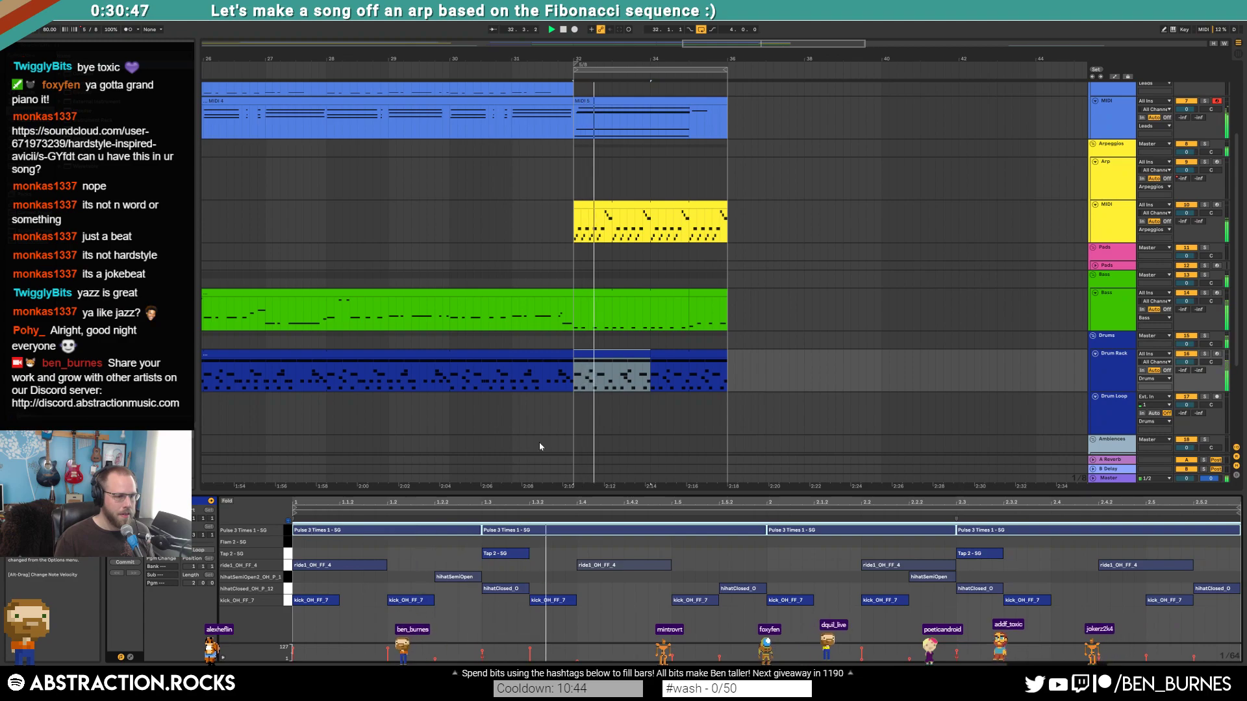
{"action": "key", "text": "space"}
{"action": "left_click", "coordinate": [199, 549]}
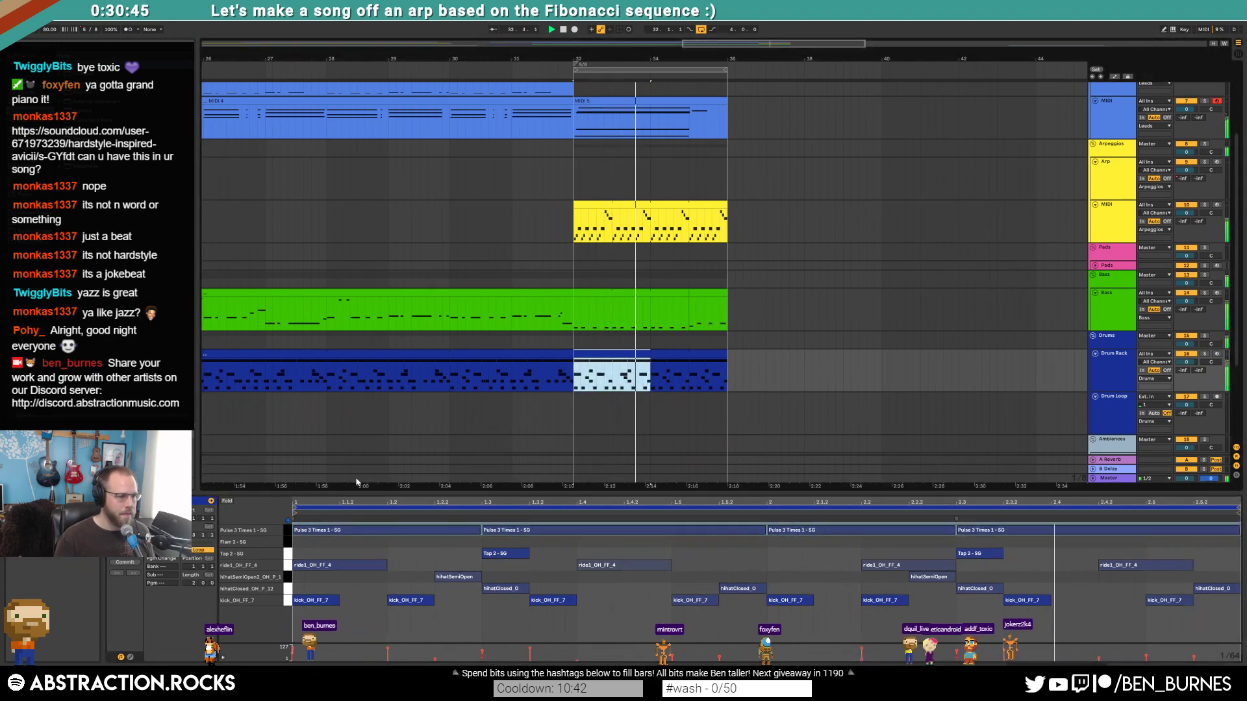
- Consolidate the Drum Rack clips from bar 32 to bar 36 into one clip
{"action": "left_click_drag", "start_coordinate": [647, 355], "coordinate": [728, 391]}
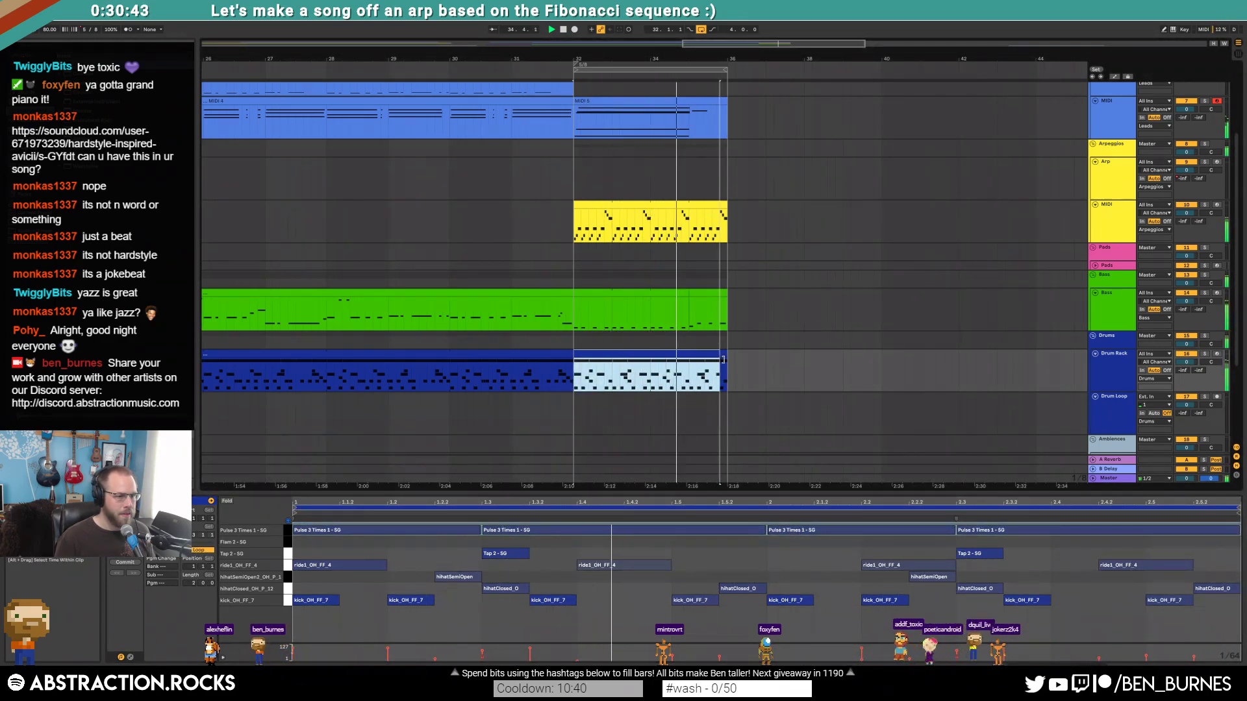
{"action": "key", "text": "space"}
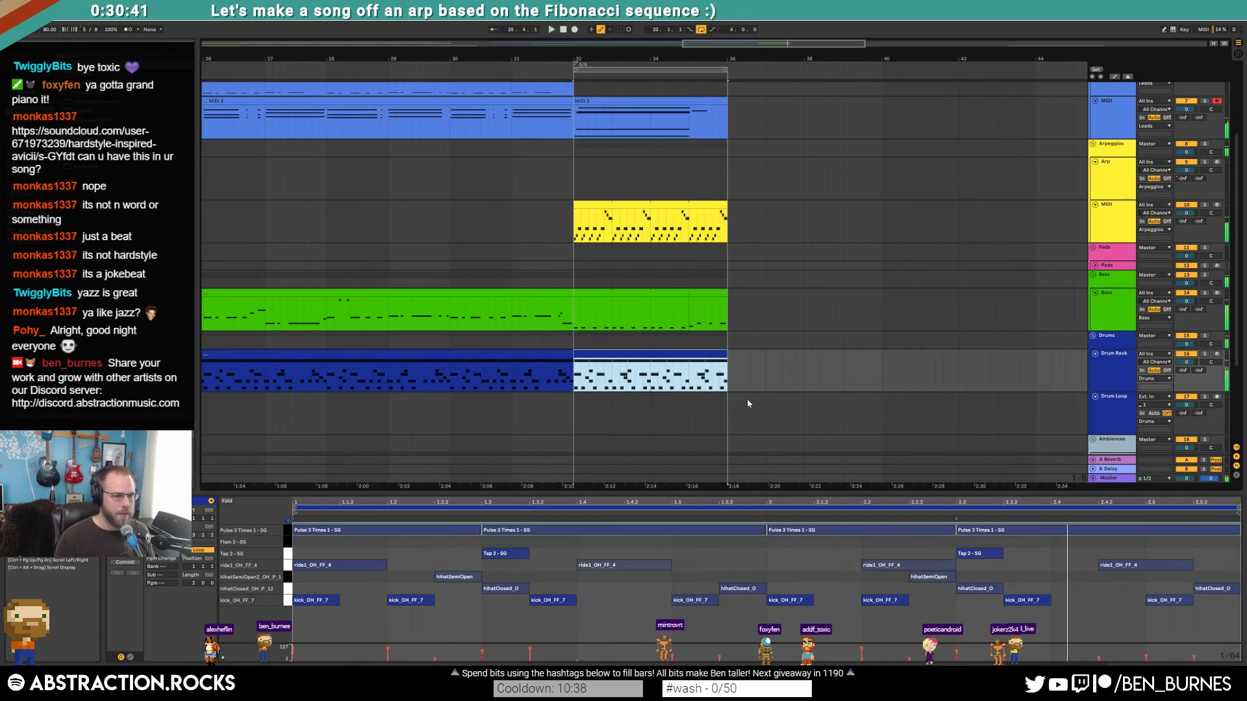
{"action": "key", "text": "ctrl+j"}
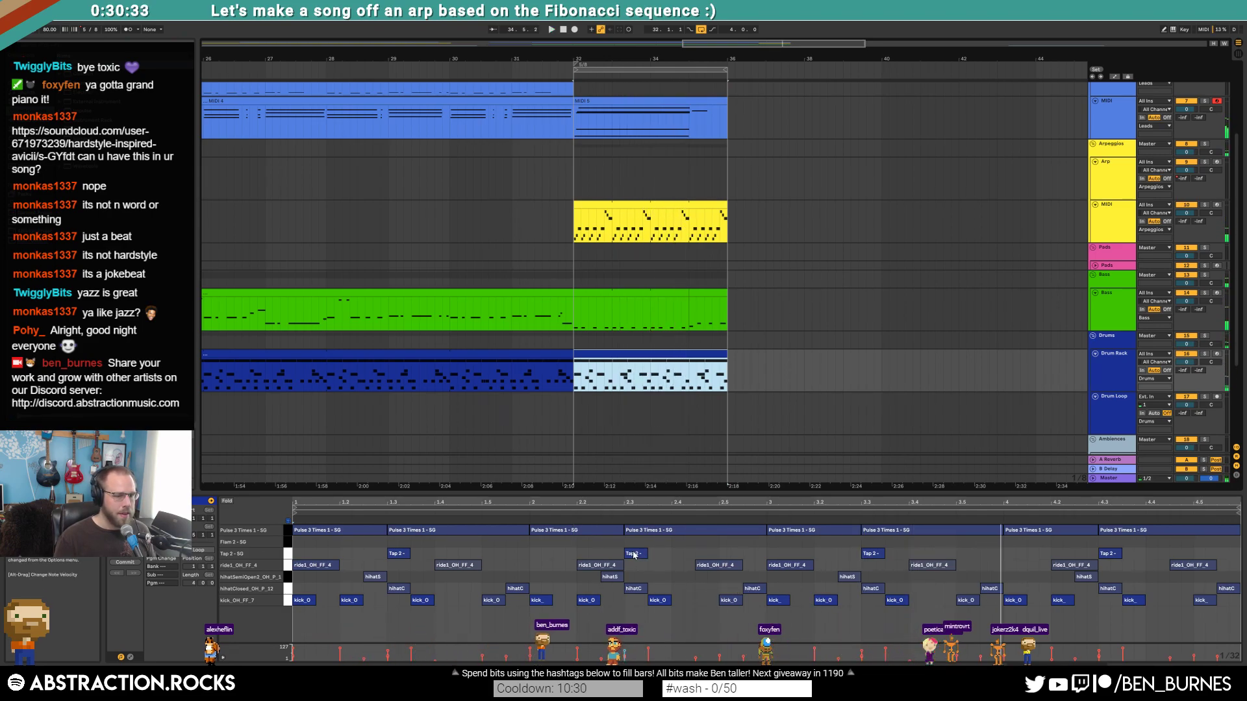
- Move the Tap 2 note in the drum clip's second bar earlier and add Tap 2 hits at the ends of bars 2 and 4
{"action": "left_click_drag", "start_coordinate": [633, 554], "coordinate": [655, 556]}
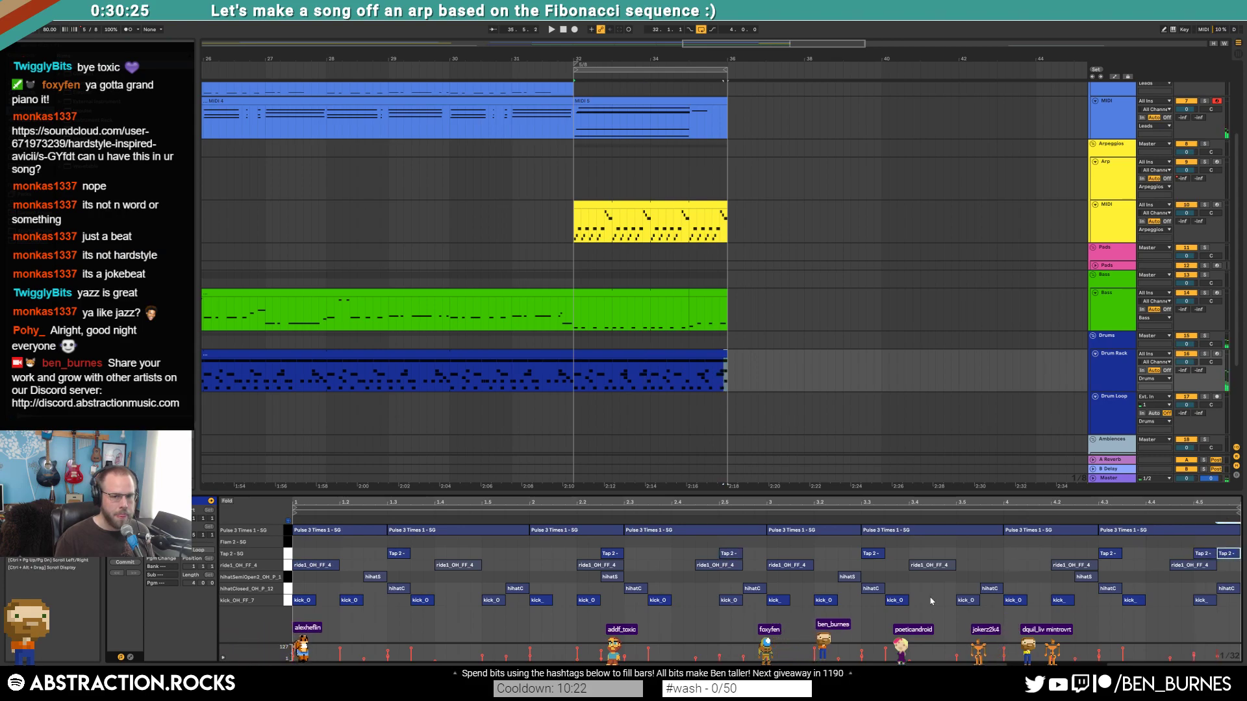
{"action": "left_click", "coordinate": [931, 565]}
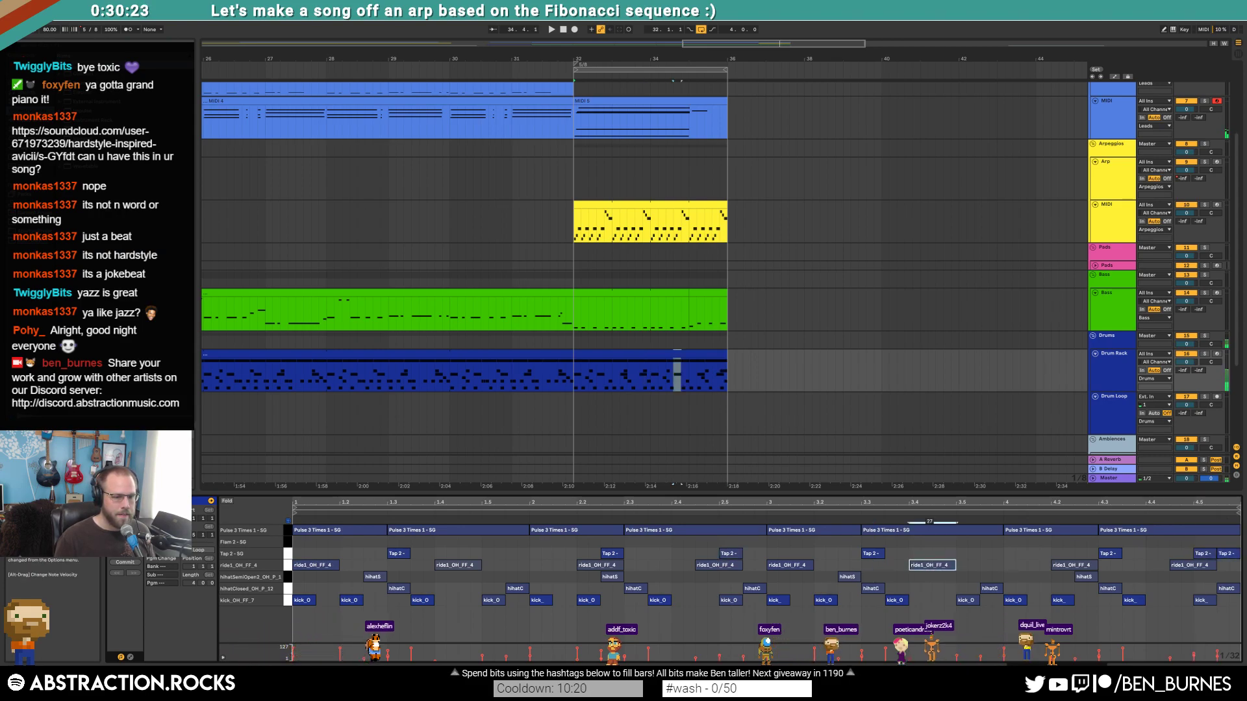
{"action": "left_click", "coordinate": [951, 622]}
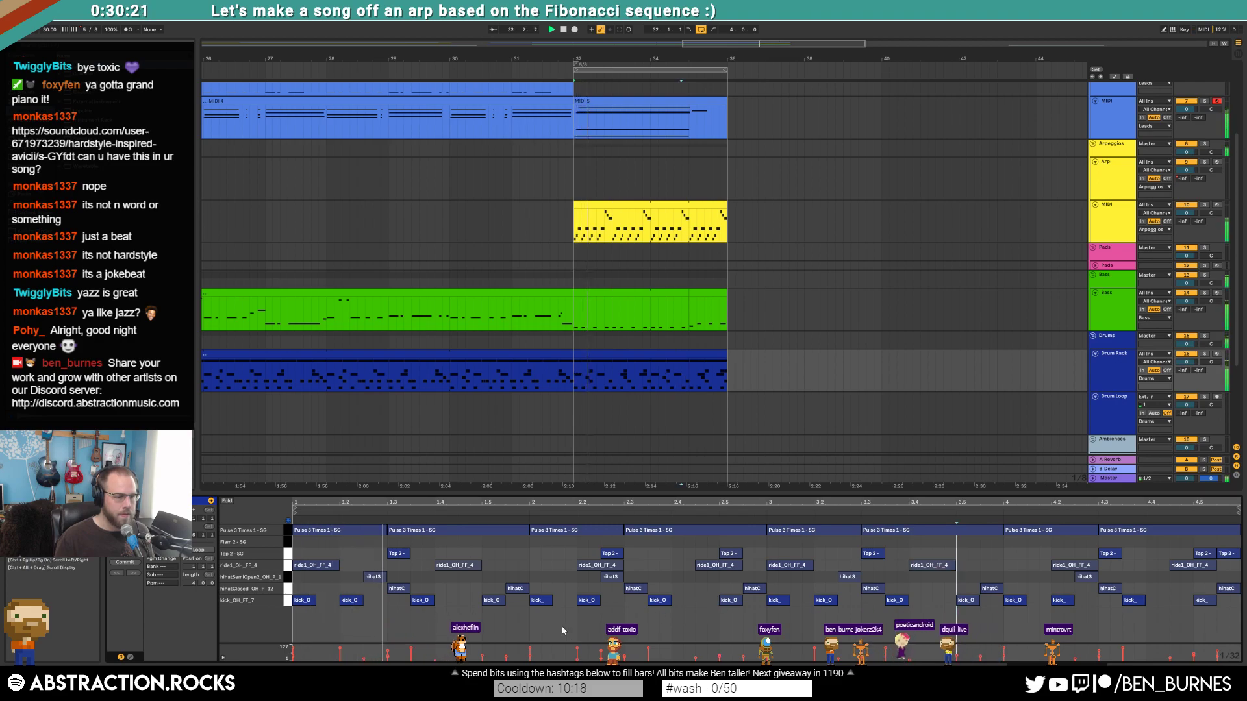
- Delete the last kick note of bar 2 and the last two kick notes of bar 4 in the drum clip
{"action": "double_click", "coordinate": [730, 600]}
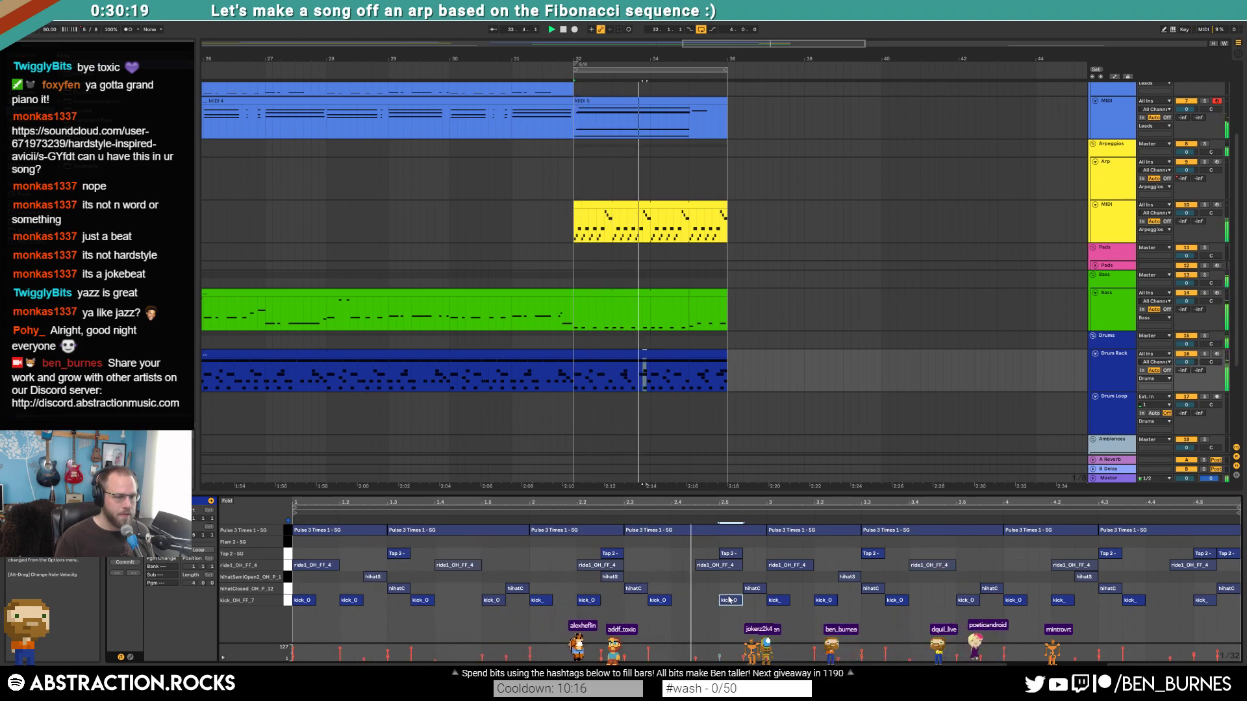
{"action": "left_click_drag", "start_coordinate": [1188, 613], "coordinate": [1202, 602]}
{"action": "key", "text": "Delete"}
{"action": "double_click", "coordinate": [1133, 604]}
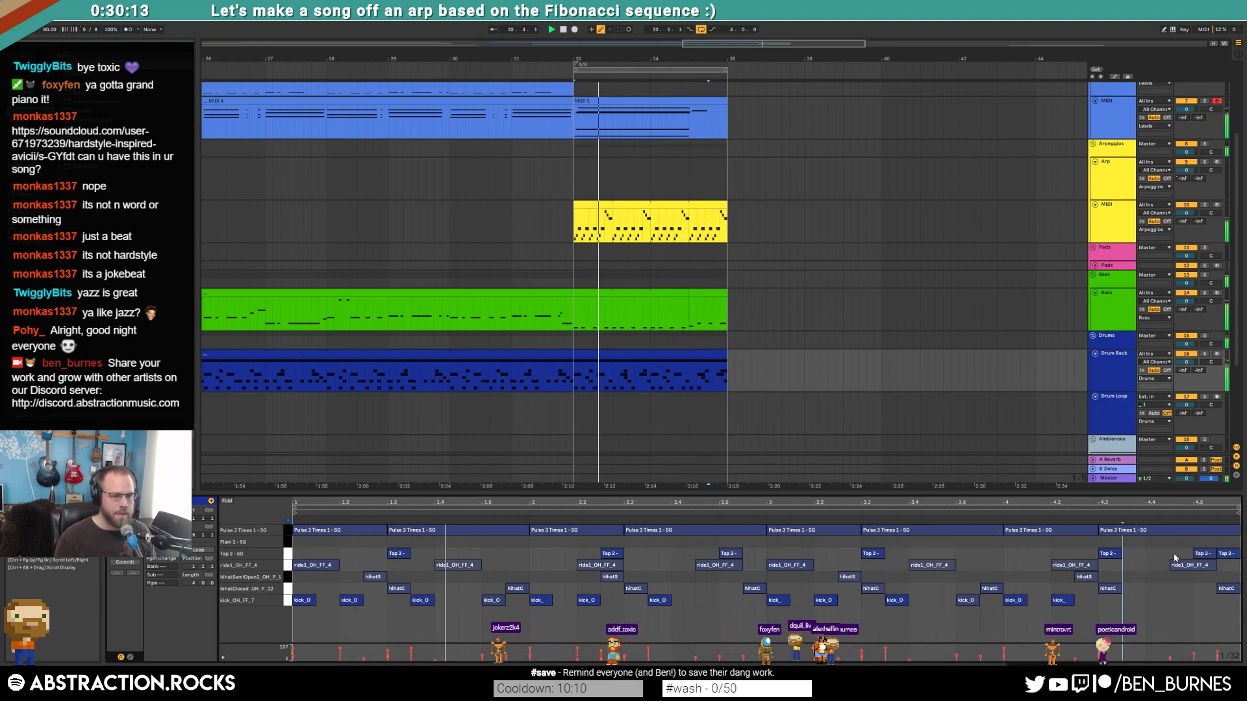
- Consolidate the Bass clips from bar 32 to bar 36 and return to the Tap 2 notes at the end of the drum clip
{"action": "left_click", "coordinate": [670, 296]}
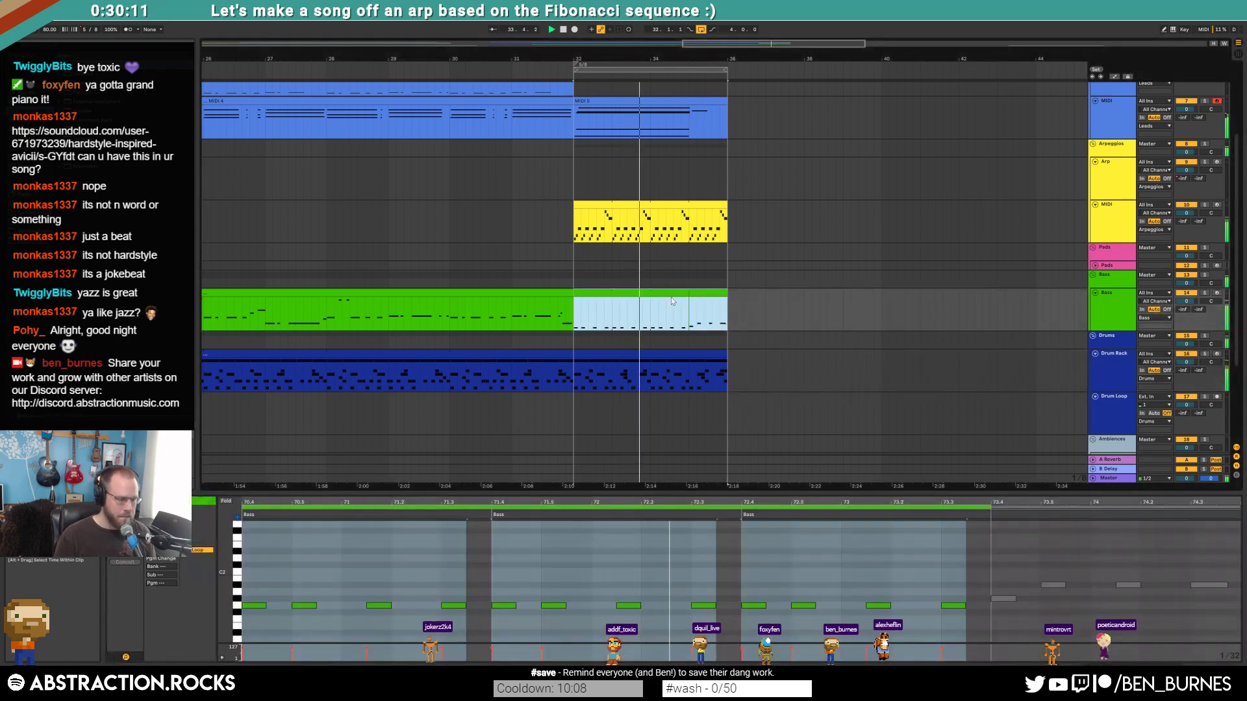
{"action": "key", "text": "ctrl+j"}
{"action": "left_click", "coordinate": [1079, 568]}
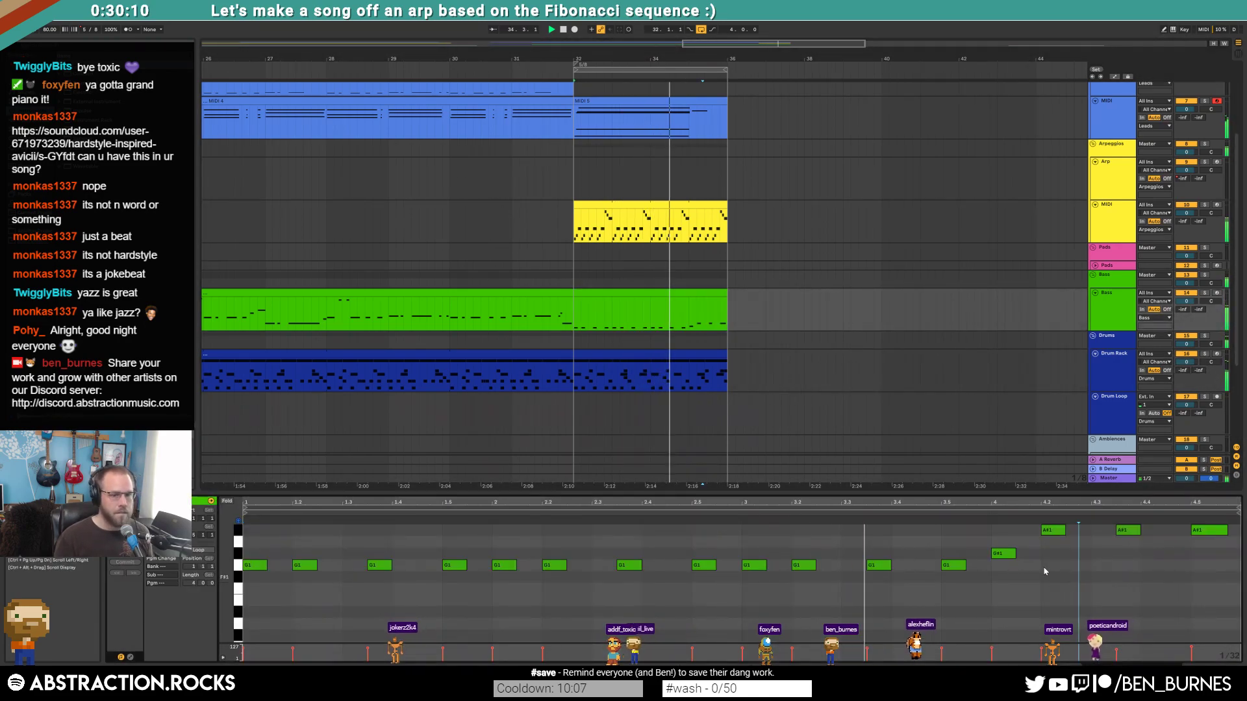
{"action": "left_click", "coordinate": [670, 351]}
{"action": "left_click", "coordinate": [1201, 554]}
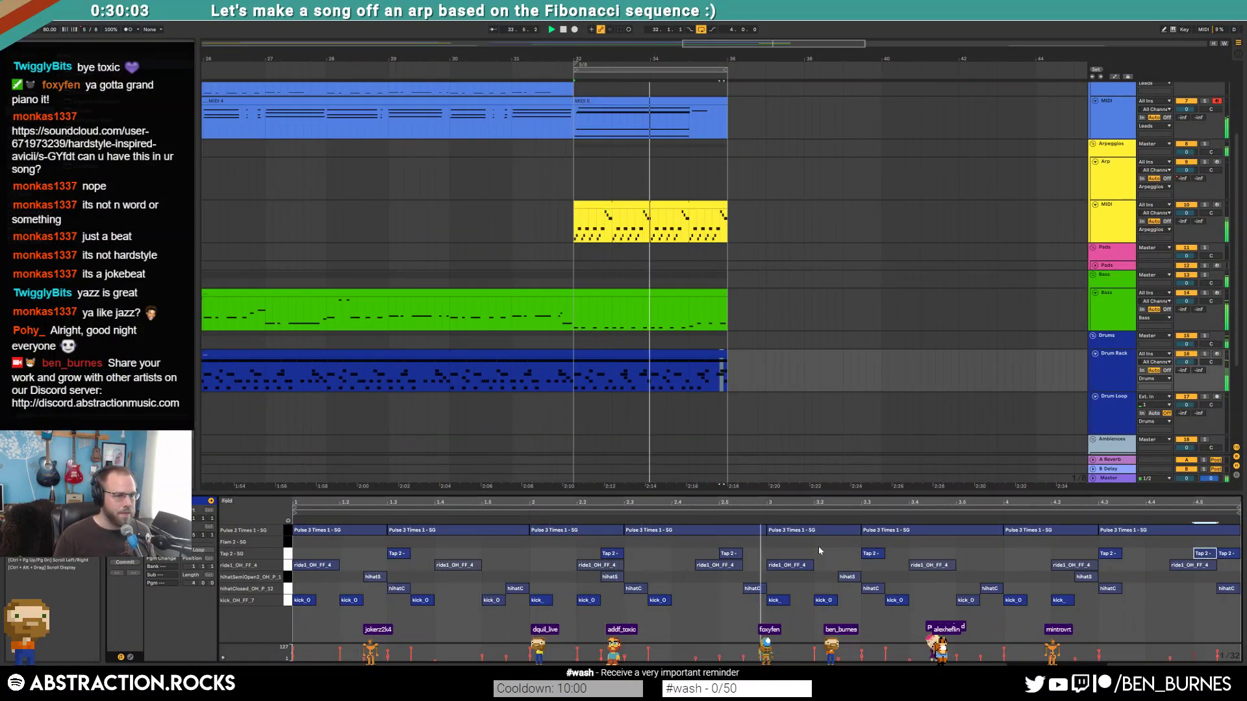
- Show the Analog synth of the arpeggio MIDI track, enable its second oscillator and lower that oscillator's level to the minimum
{"action": "left_click", "coordinate": [656, 206]}
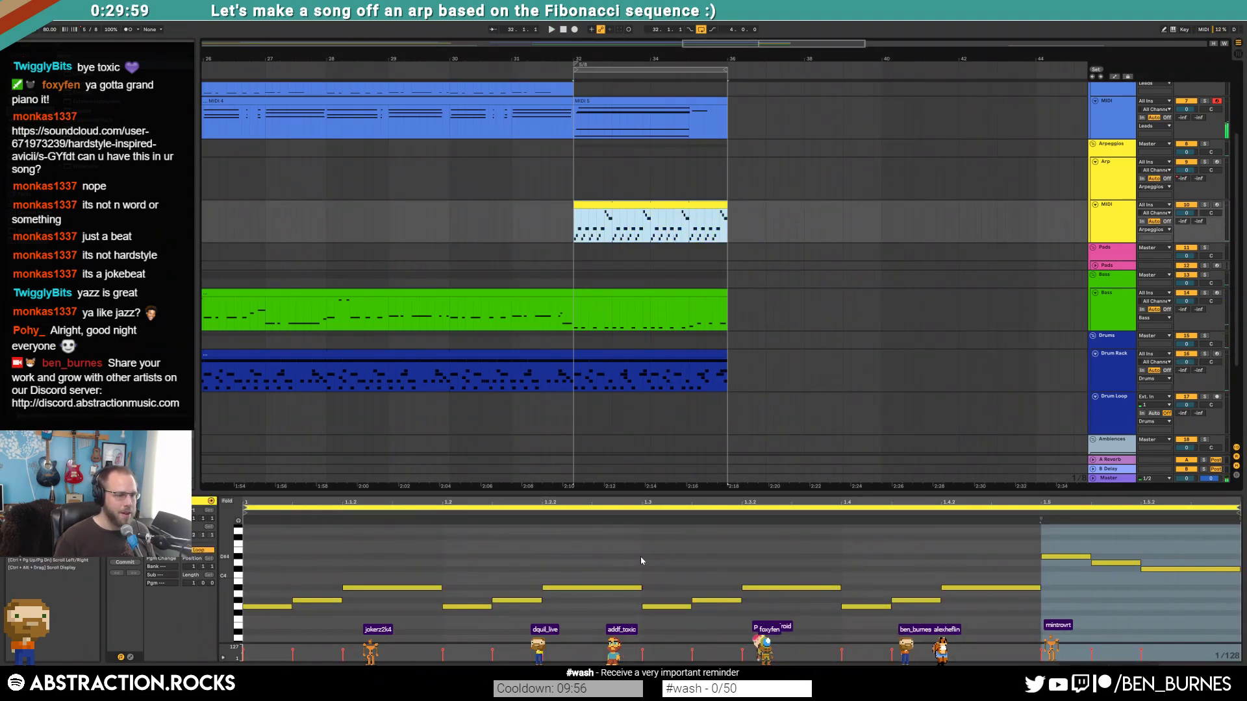
{"action": "left_click", "coordinate": [641, 559]}
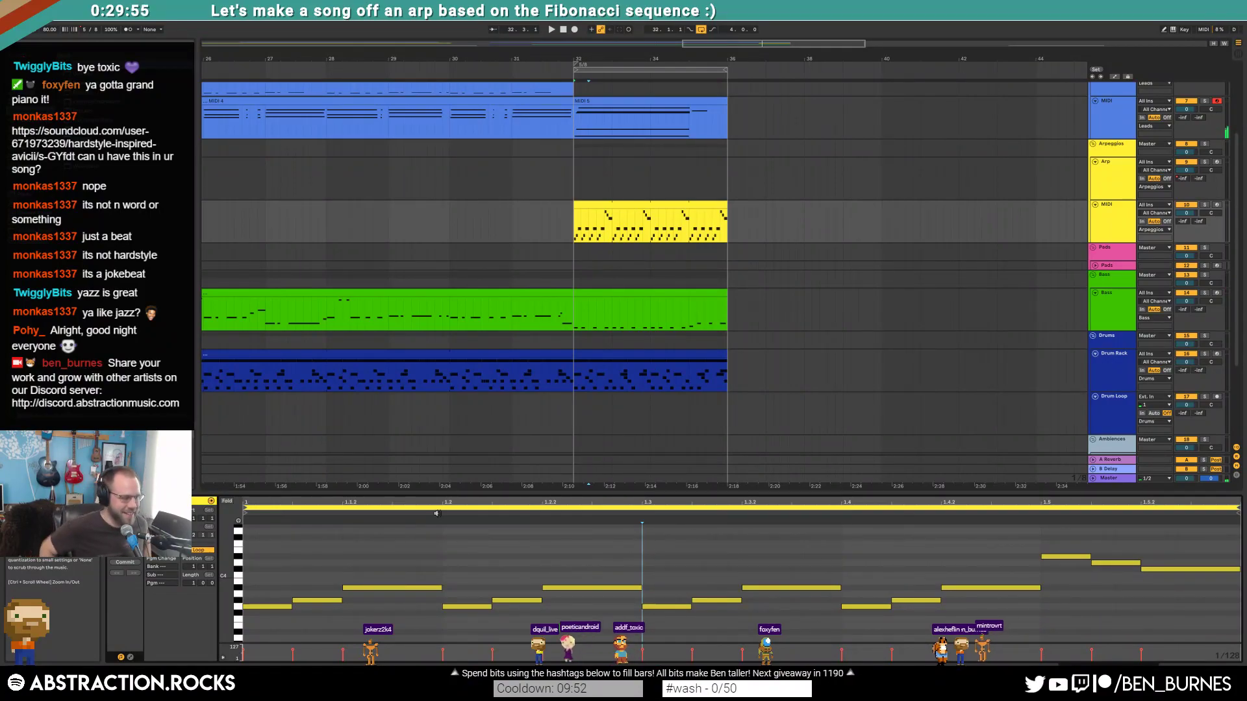
{"action": "key", "text": "shift+Tab"}
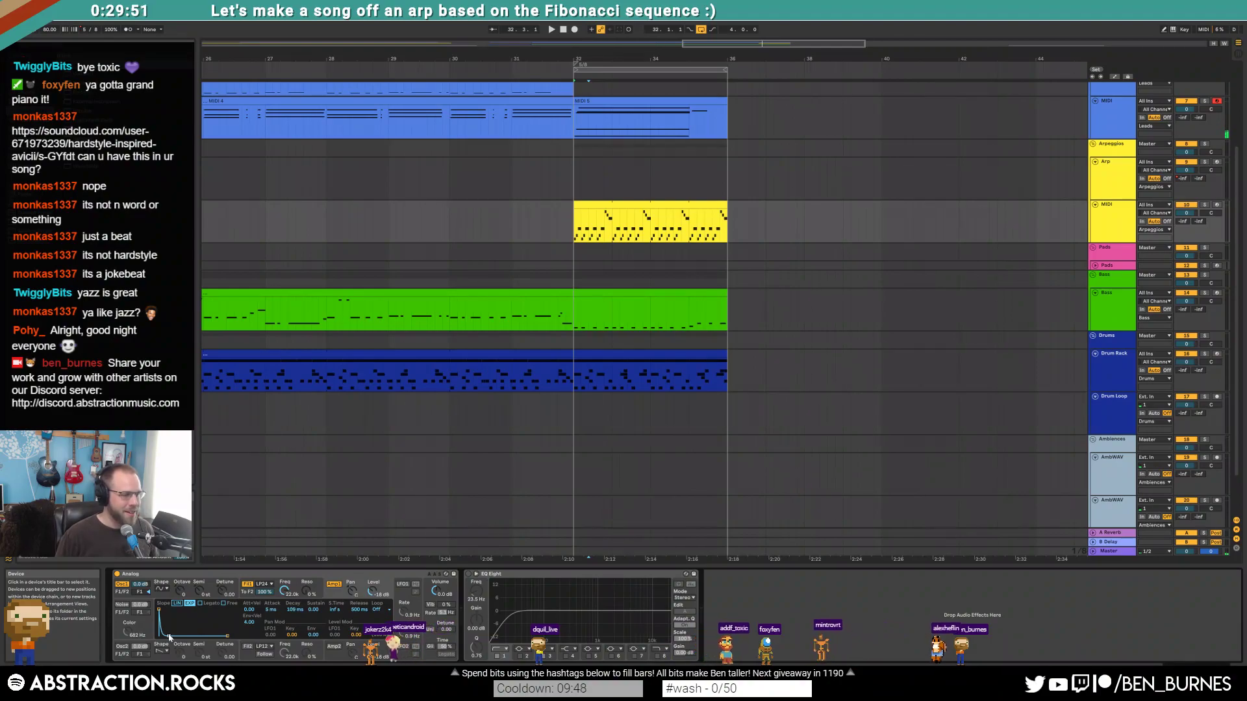
{"action": "key", "text": "space"}
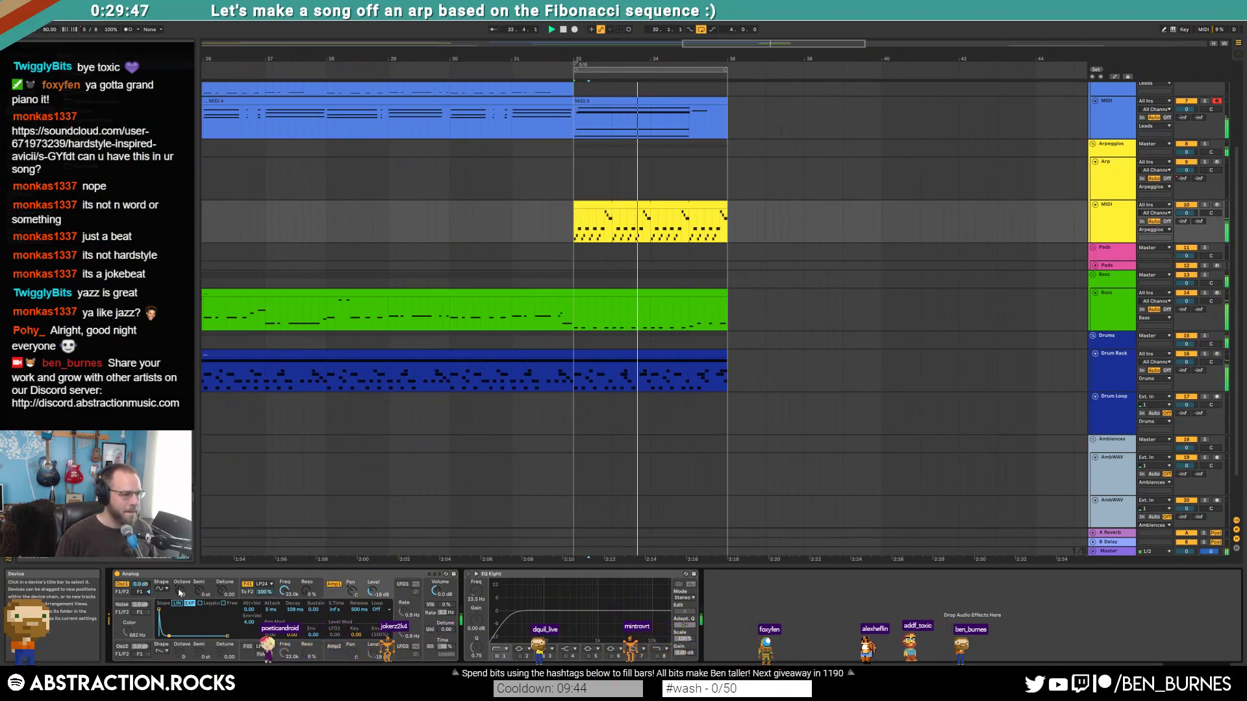
{"action": "left_click", "coordinate": [133, 652]}
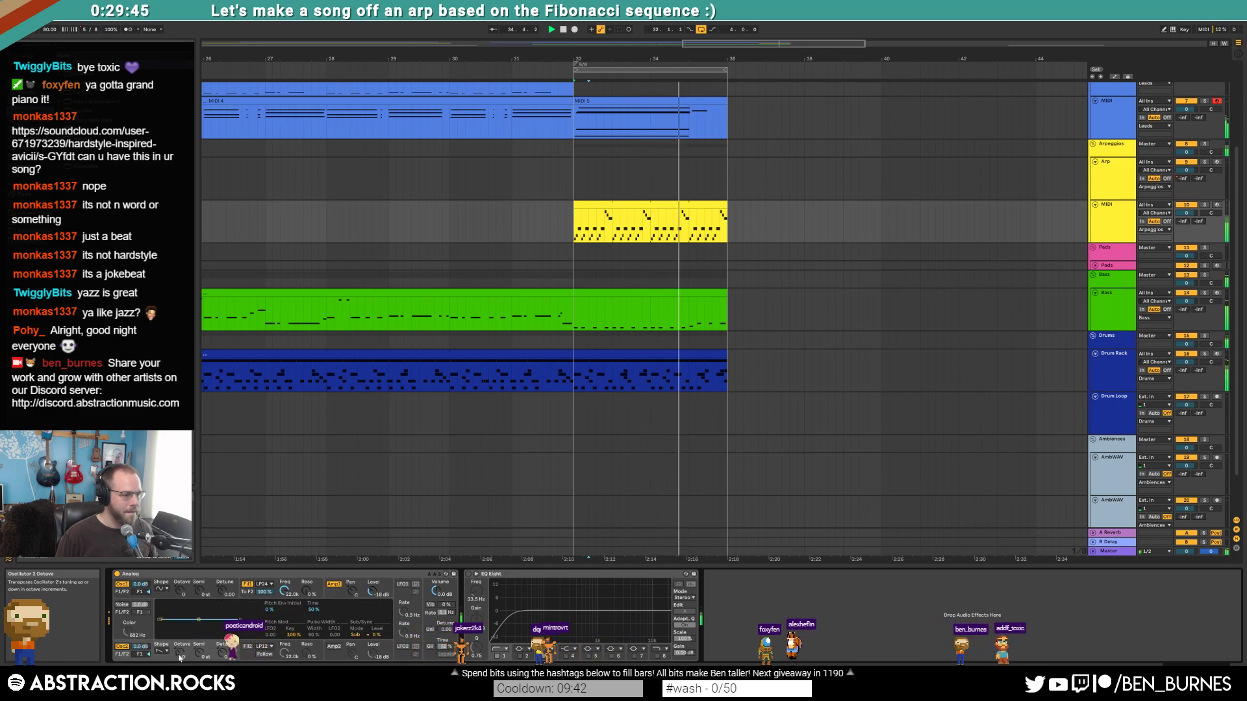
{"action": "left_click_drag", "start_coordinate": [144, 650], "coordinate": [145, 688]}
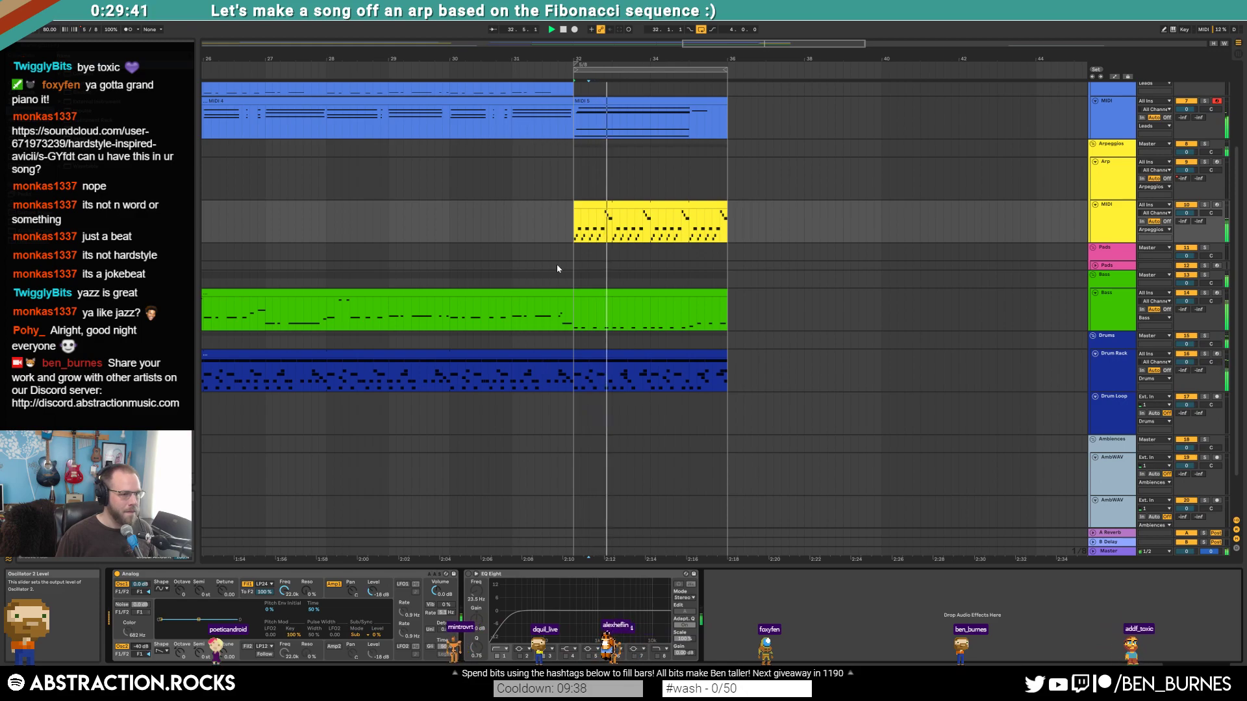
- Draw OSC2 Level automation over the arpeggio clip, curving up to a low peak at bar 34 and back down by bar 36
{"action": "key", "text": "a"}
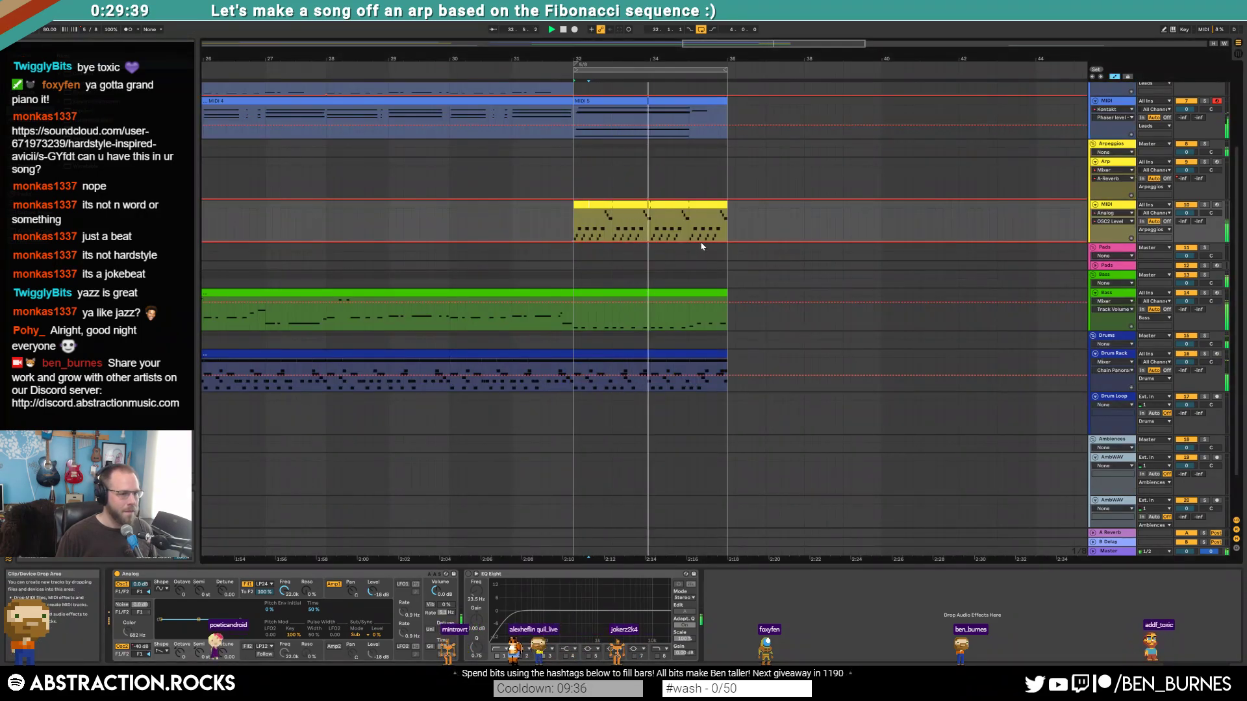
{"action": "left_click_drag", "start_coordinate": [649, 243], "coordinate": [650, 217]}
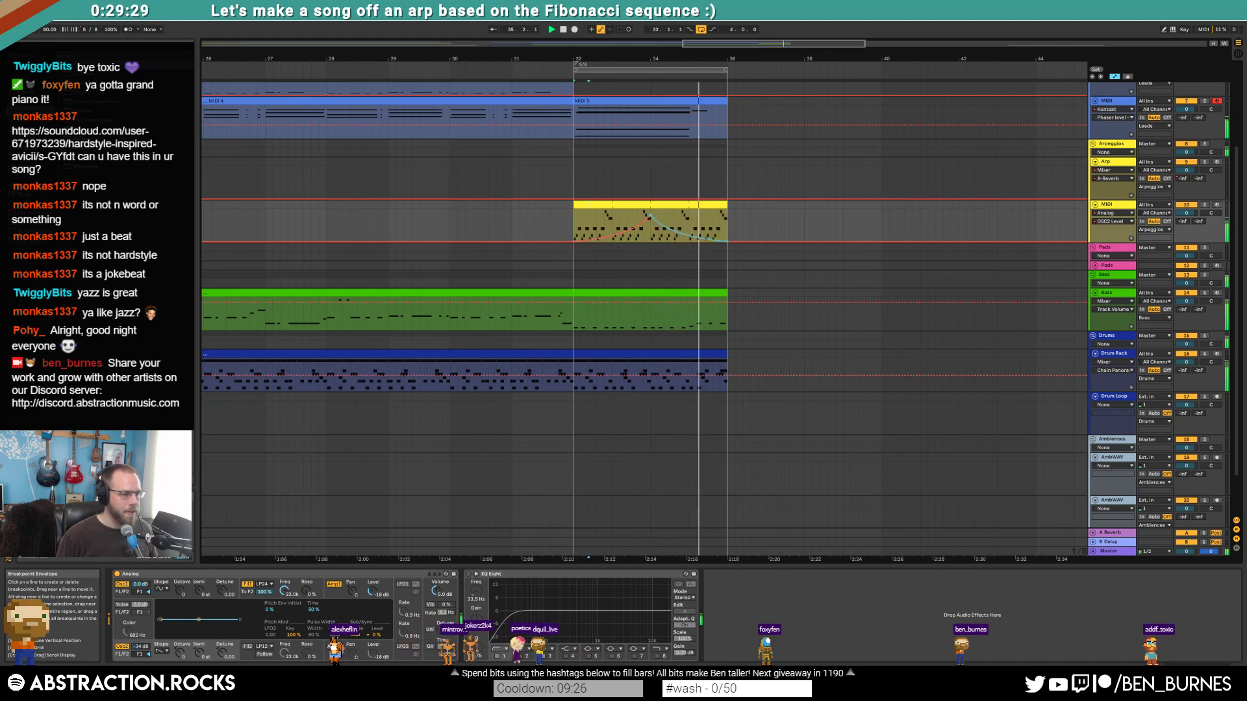
{"action": "left_click_drag", "start_coordinate": [649, 215], "coordinate": [650, 228]}
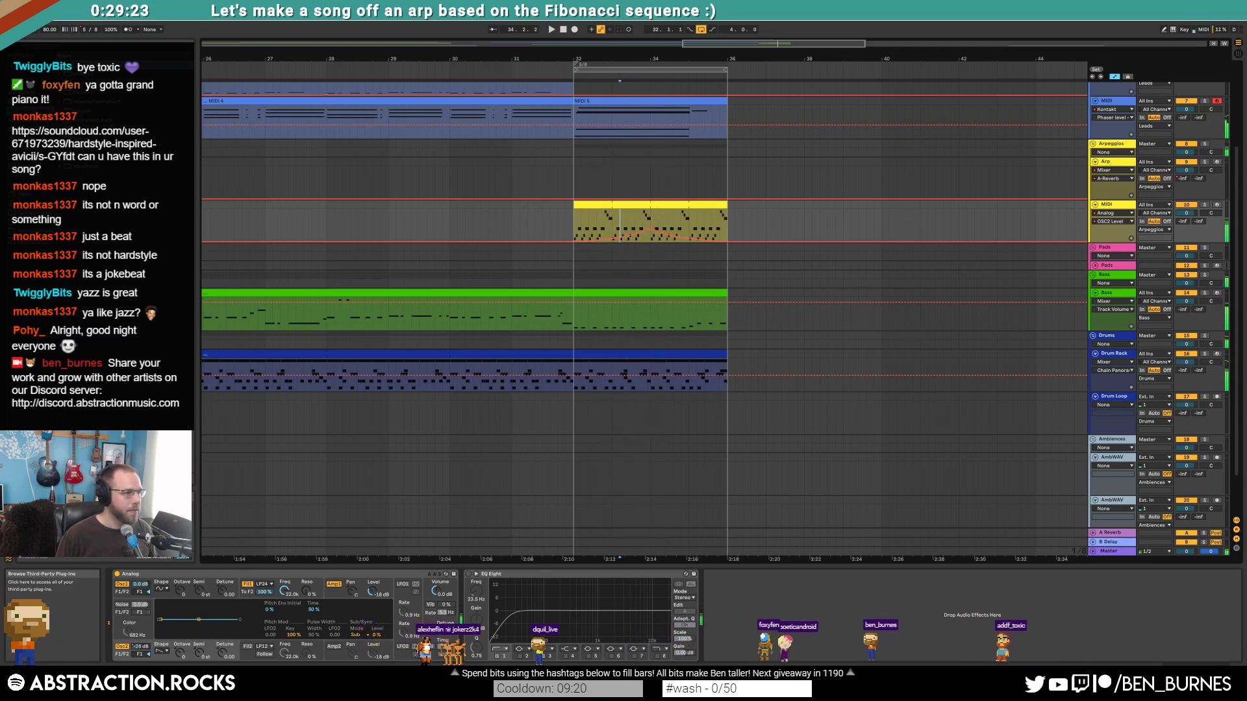
{"action": "key", "text": "space"}
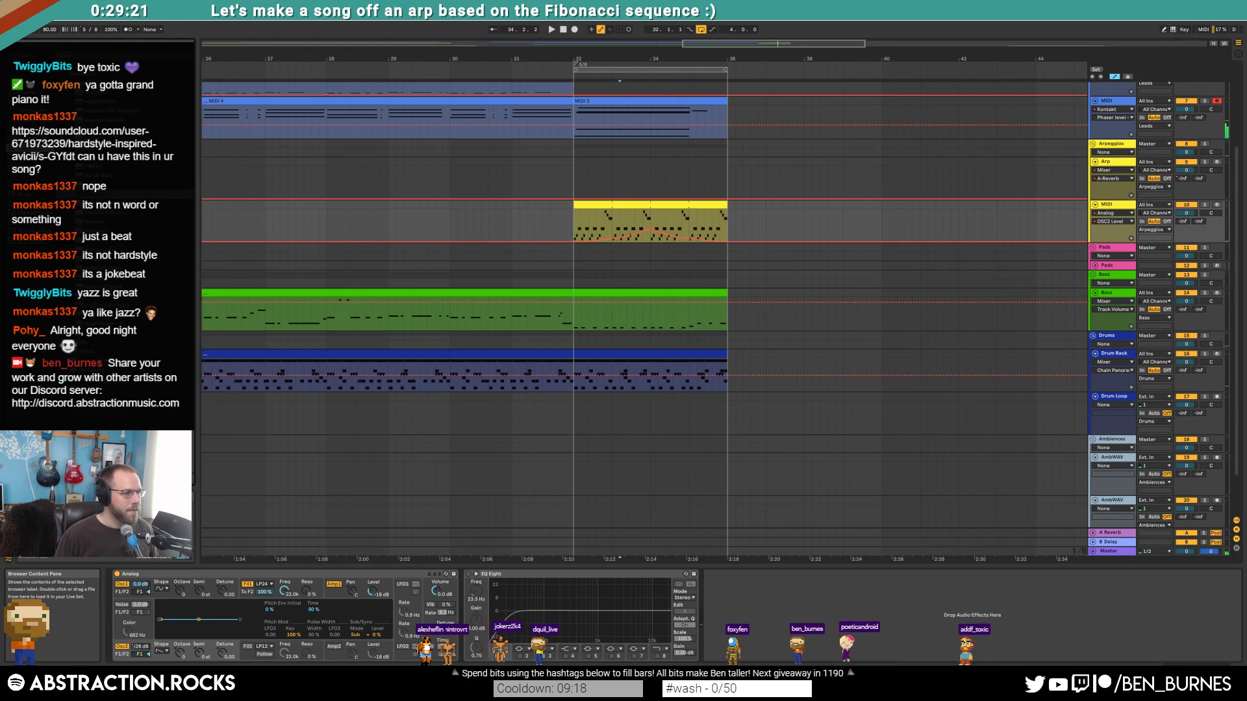
- In the drum clip, move the first bar's Tap 2 note earlier and add another Tap 2 note near the end of that bar
{"action": "double_click", "coordinate": [593, 354]}
{"action": "left_click", "coordinate": [368, 565]}
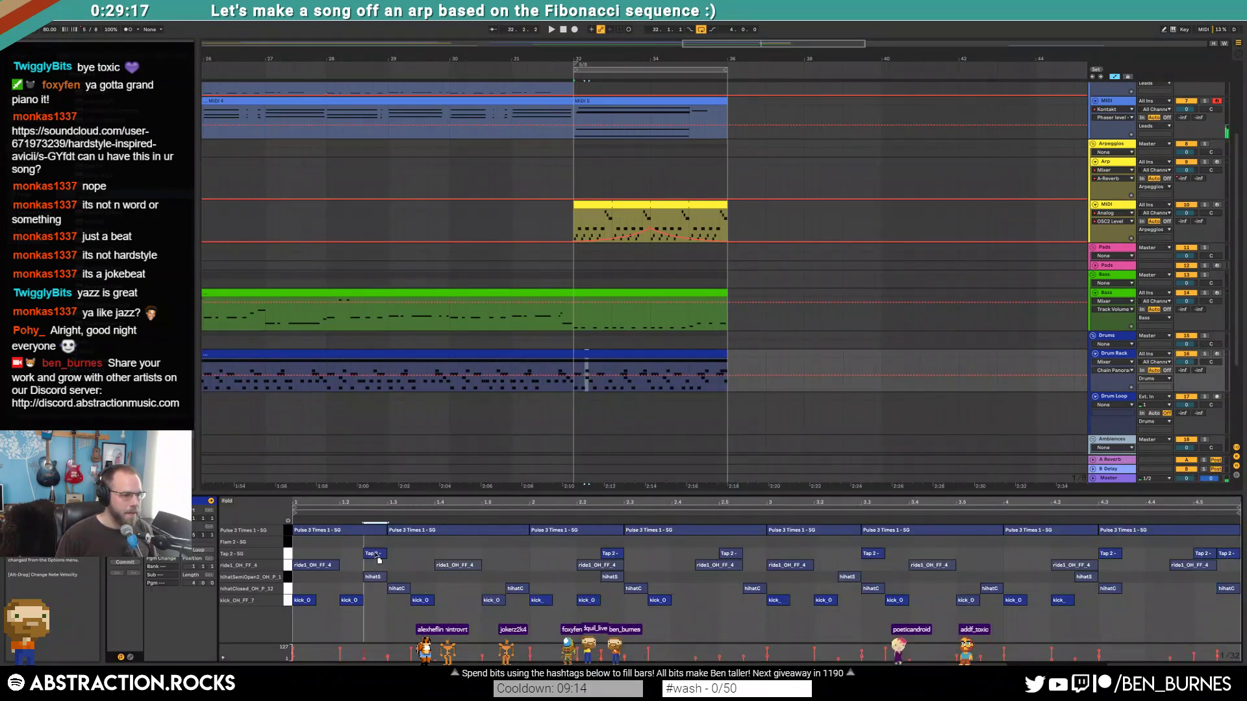
{"action": "left_click", "coordinate": [494, 553]}
{"action": "key", "text": "space"}
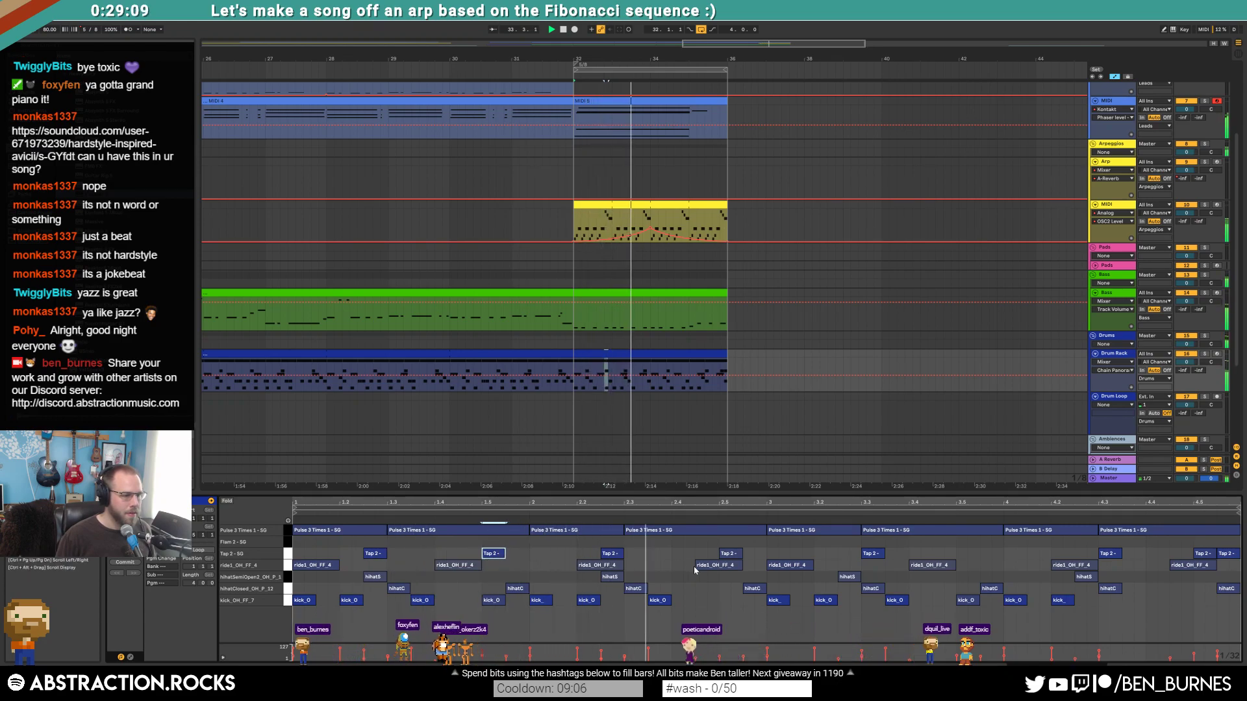
- Add two Tap 2 notes in the drum clip's second bar and move the Tap 2 notes in bars 3 and 4 slightly earlier
{"action": "left_click", "coordinate": [725, 554]}
{"action": "key", "text": "ctrl+d"}
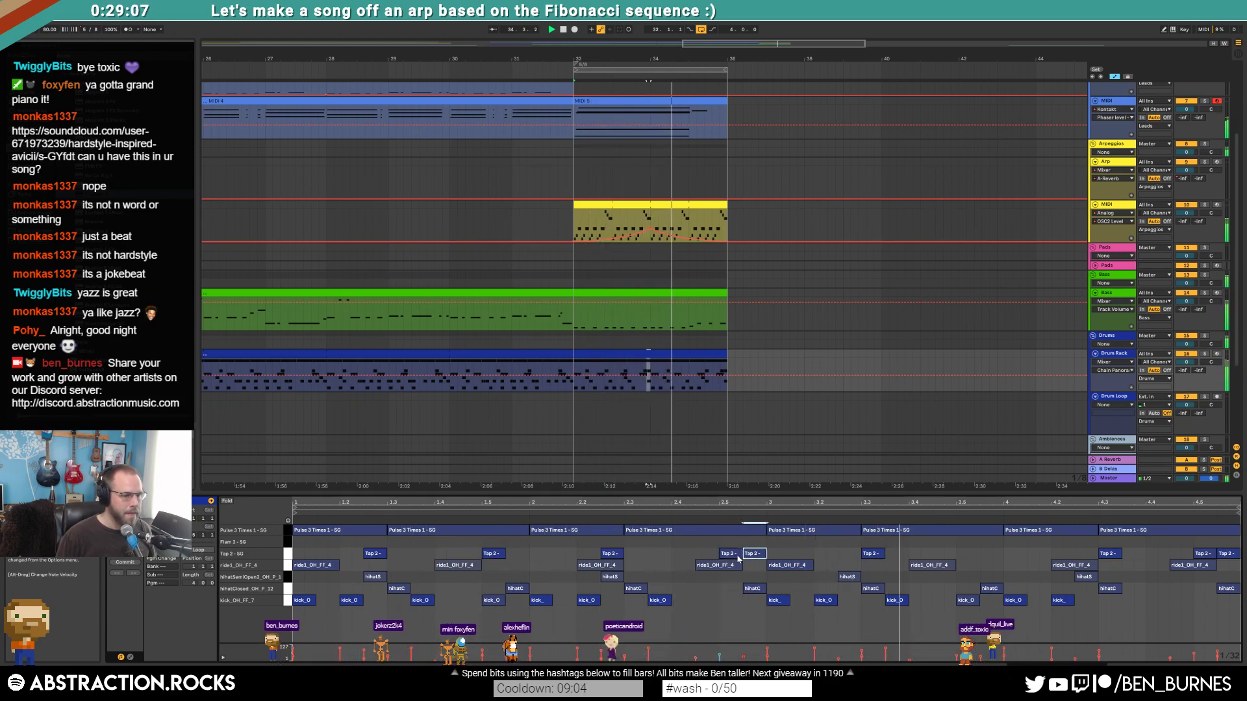
{"action": "left_click_drag", "start_coordinate": [733, 555], "coordinate": [732, 563]}
{"action": "left_click_drag", "start_coordinate": [869, 554], "coordinate": [843, 554]}
{"action": "left_click_drag", "start_coordinate": [1108, 556], "coordinate": [1093, 559]}
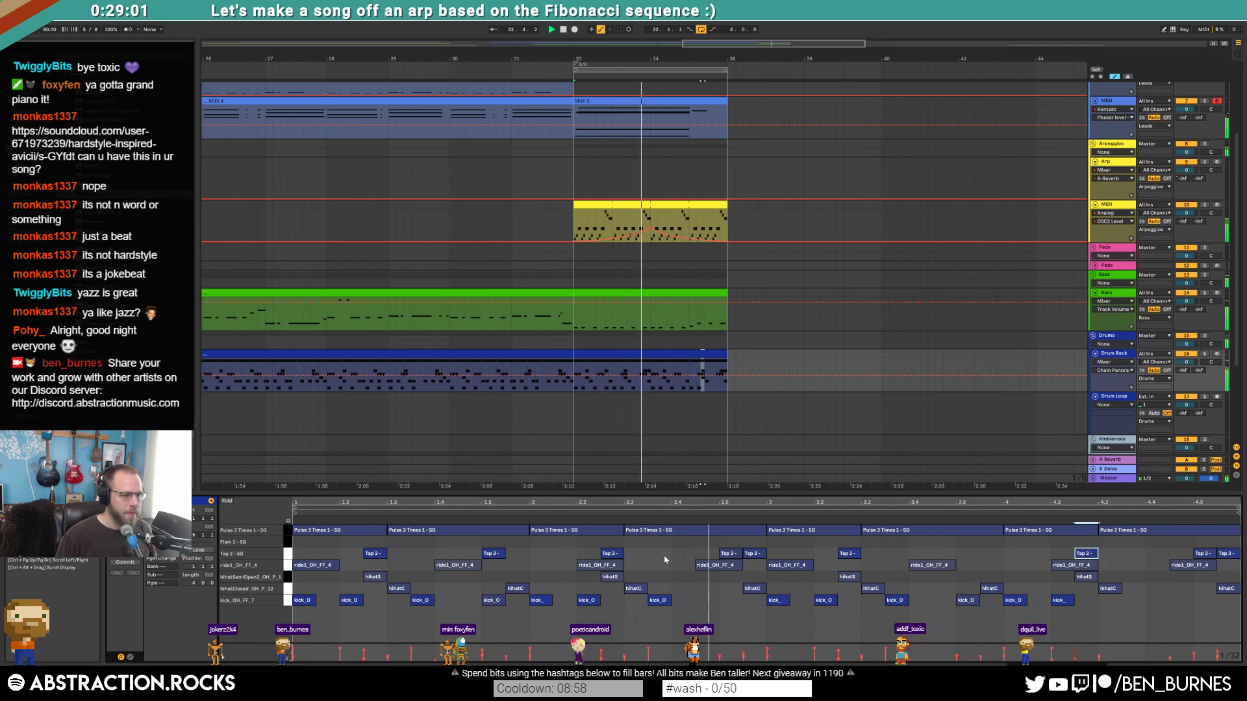
{"action": "key", "text": "space"}
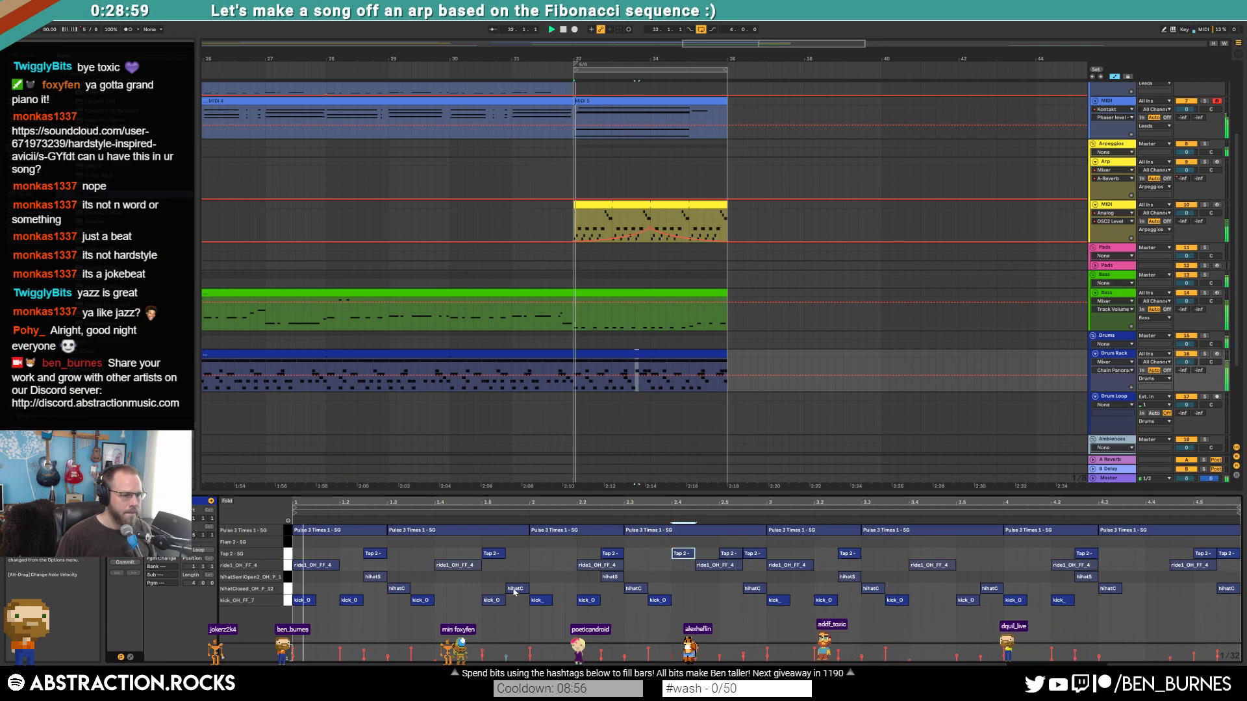
- Swap the semi-open and closed hi-hats in the middle of bar 2 and add two closed hi-hat notes after them
{"action": "mouse_move", "coordinate": [611, 579]}
{"action": "left_mouse_down"}
{"action": "mouse_move", "coordinate": [665, 589]}
{"action": "mouse_move", "coordinate": [608, 589]}
{"action": "left_mouse_up"}
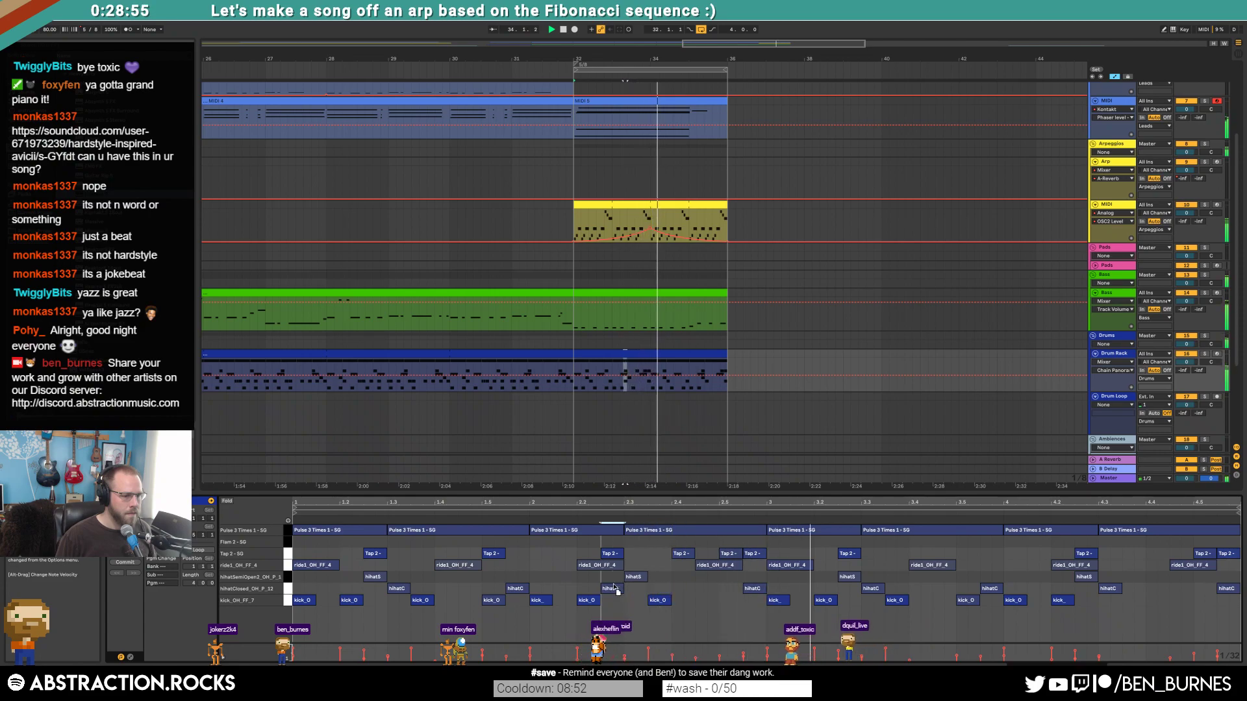
{"action": "key", "text": "space"}
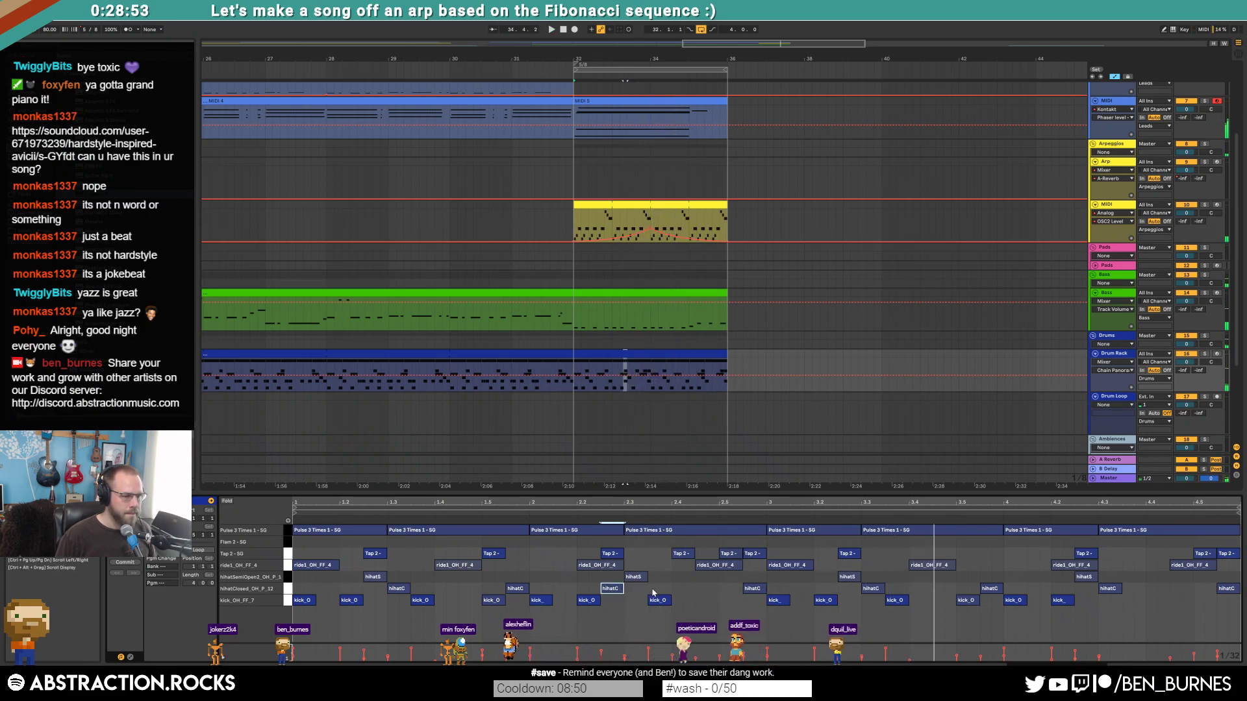
{"action": "double_click", "coordinate": [651, 588]}
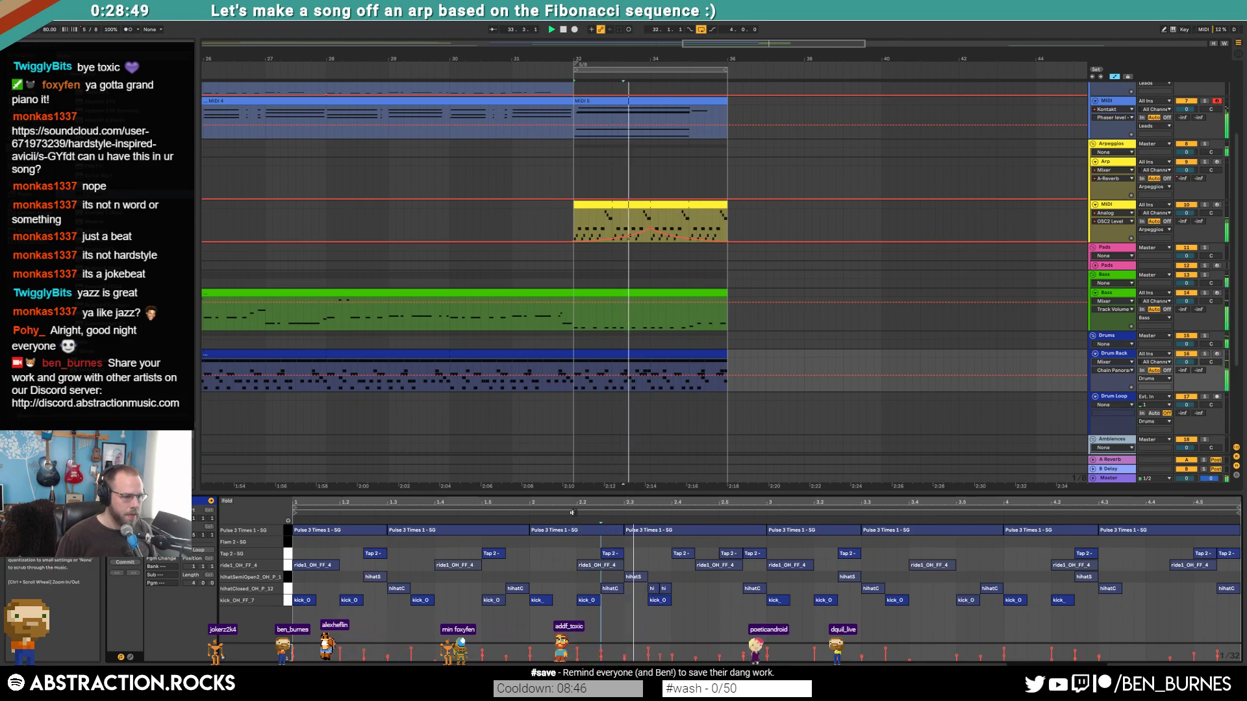
{"action": "key", "text": "space"}
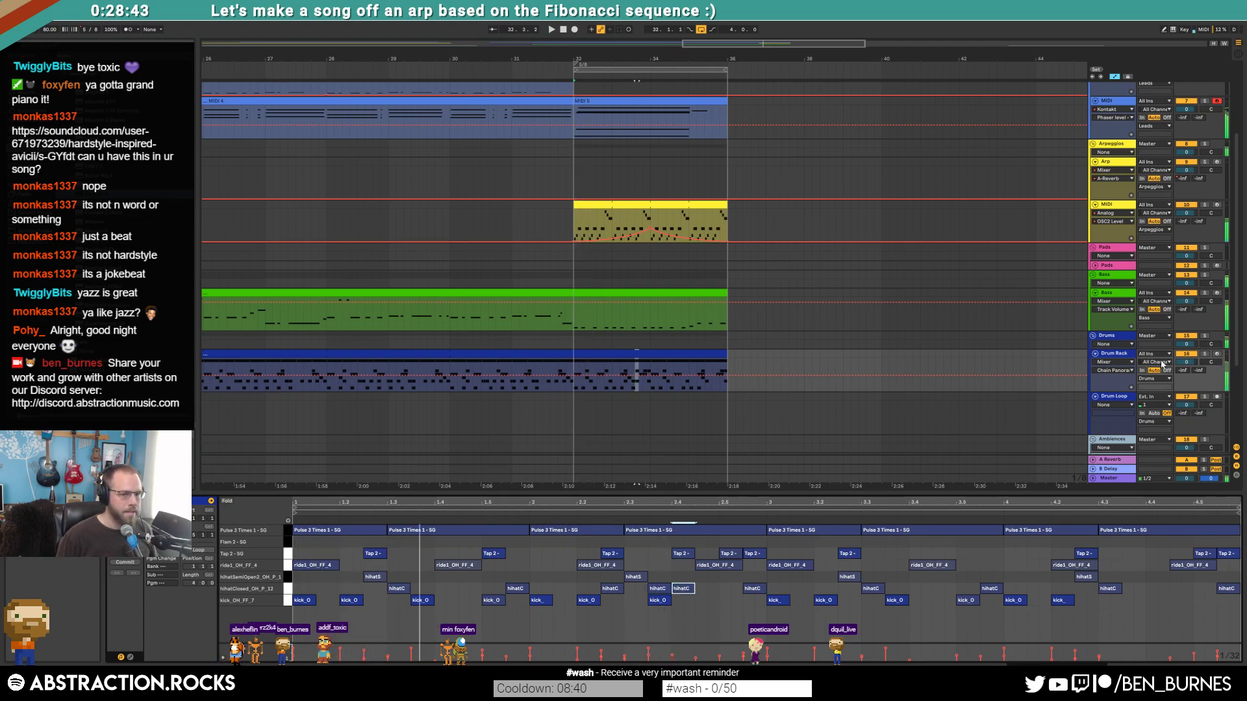
- Play the Drum Rack soloed and duplicate the closed hi-hat at the end of bar 3 onto the start of bar 4
{"action": "key", "text": "space"}
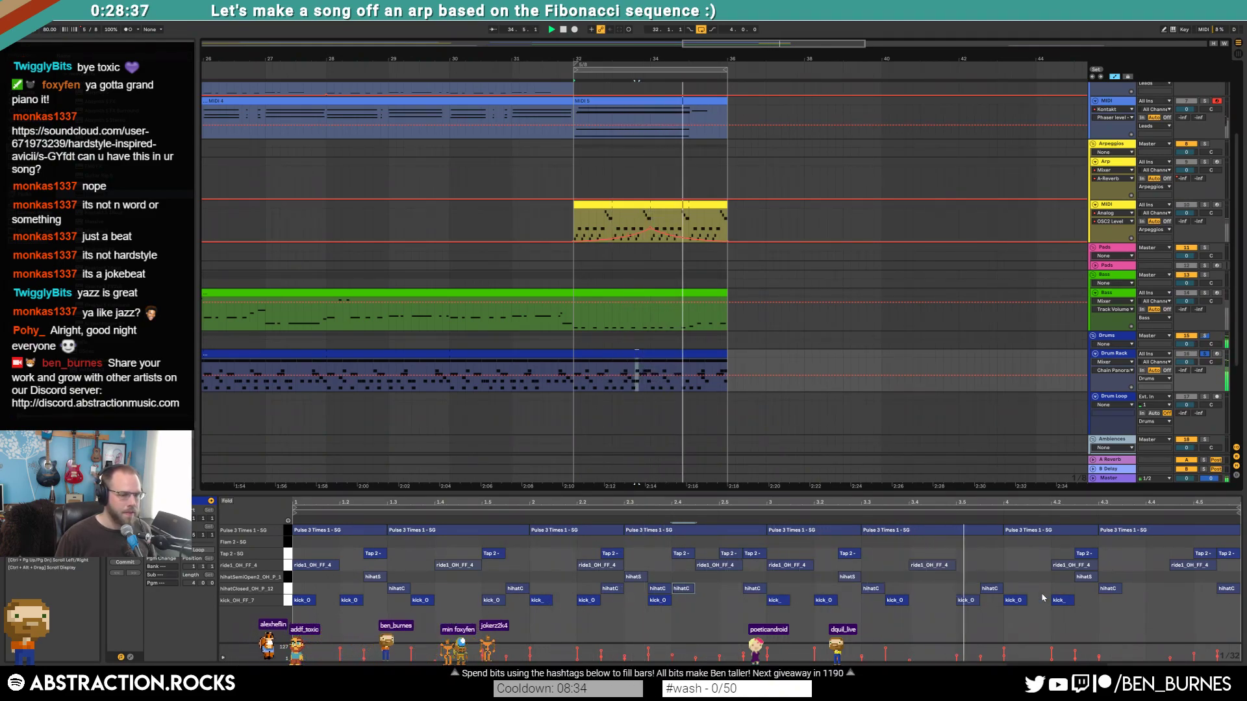
{"action": "left_click", "coordinate": [989, 588]}
{"action": "key", "text": "space"}
{"action": "key", "text": "ctrl+d"}
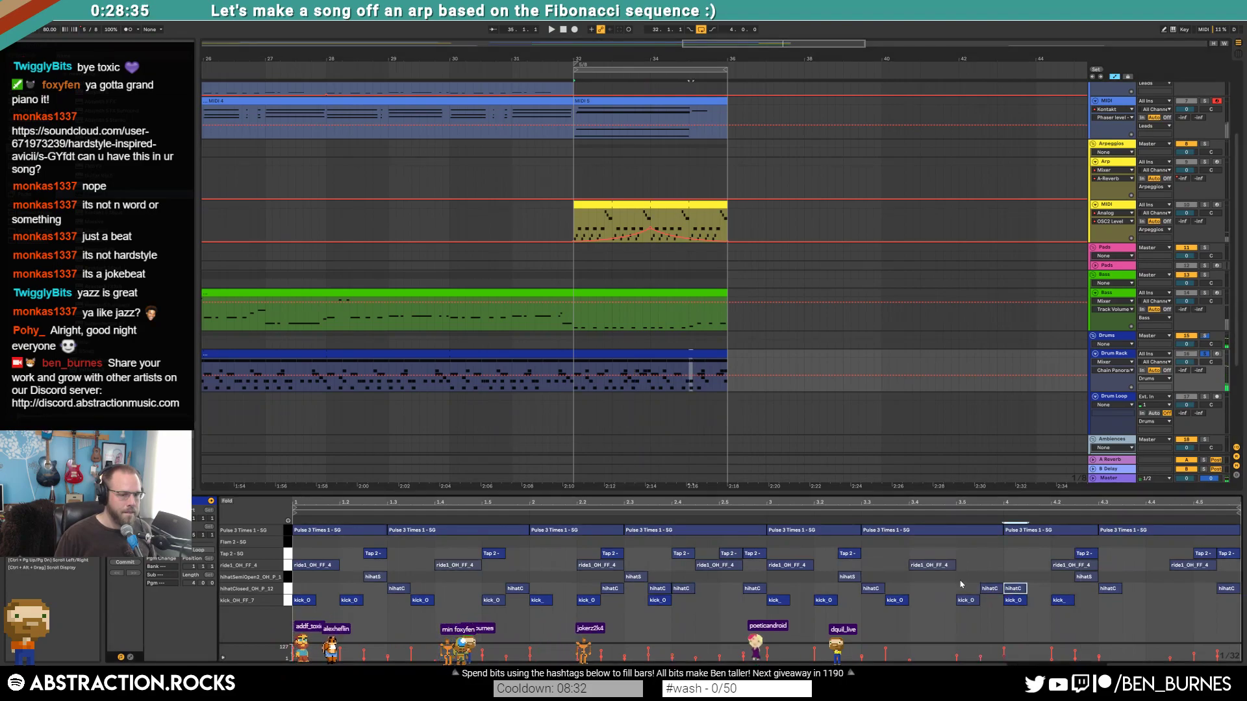
- Move the closed hi-hat at the start of bar 4 to the semi-open hi-hat row and play from late bar 3
{"action": "left_click_drag", "start_coordinate": [1015, 588], "coordinate": [1013, 577]}
{"action": "key", "text": "ctrl+d"}
{"action": "key", "text": "Delete"}
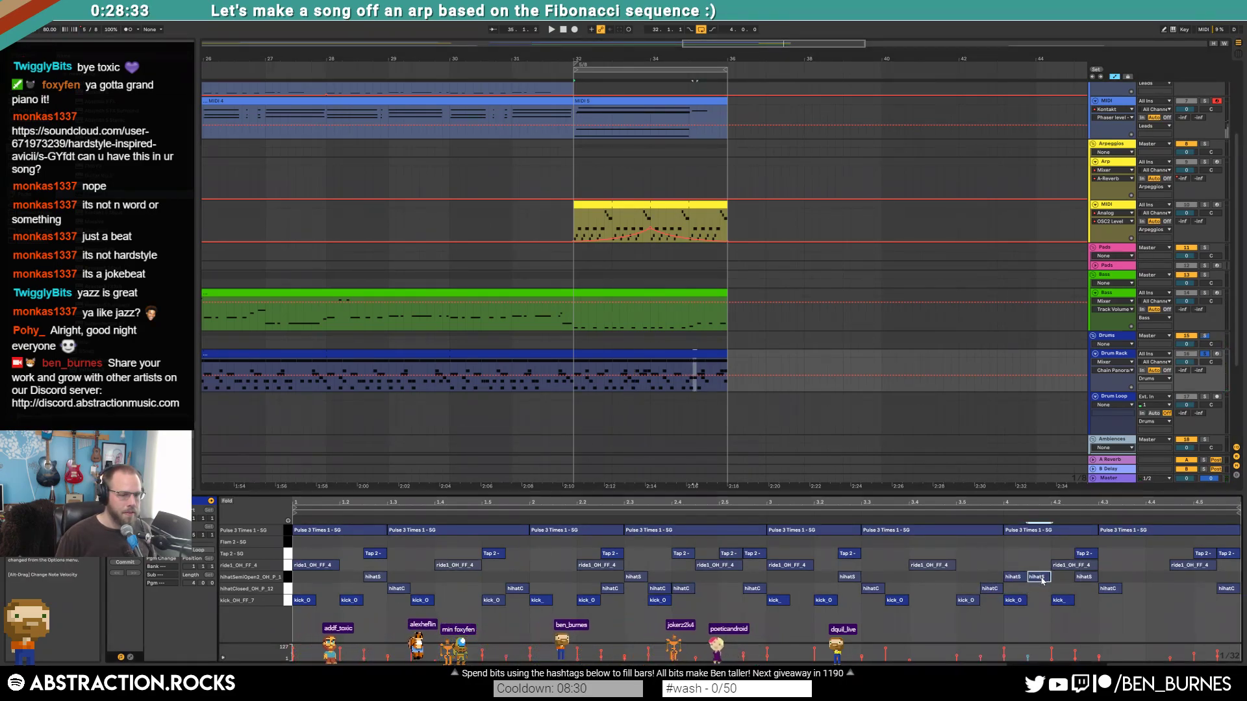
{"action": "left_click", "coordinate": [942, 516]}
{"action": "key", "text": "space"}
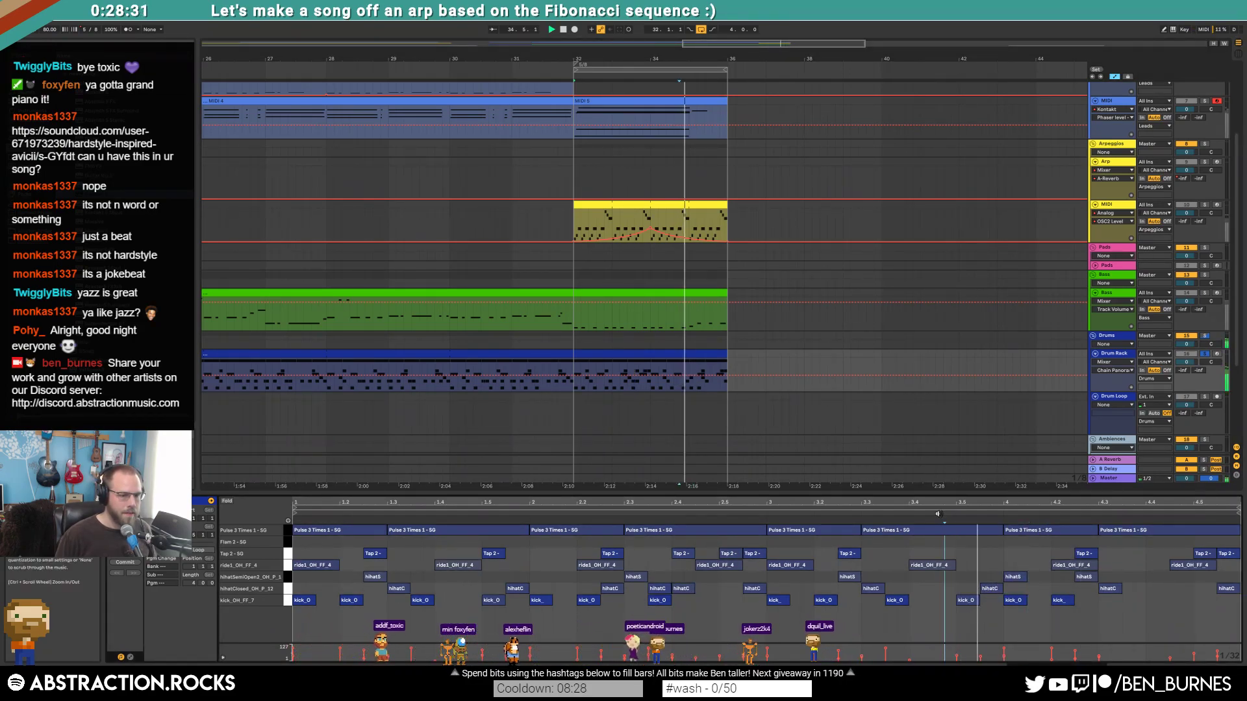
- In the drum clip's bar 4, shift the semi-open and closed hi-hat pair later and restore a semi-open hi-hat before it
{"action": "left_click_drag", "start_coordinate": [1080, 566], "coordinate": [1151, 590]}
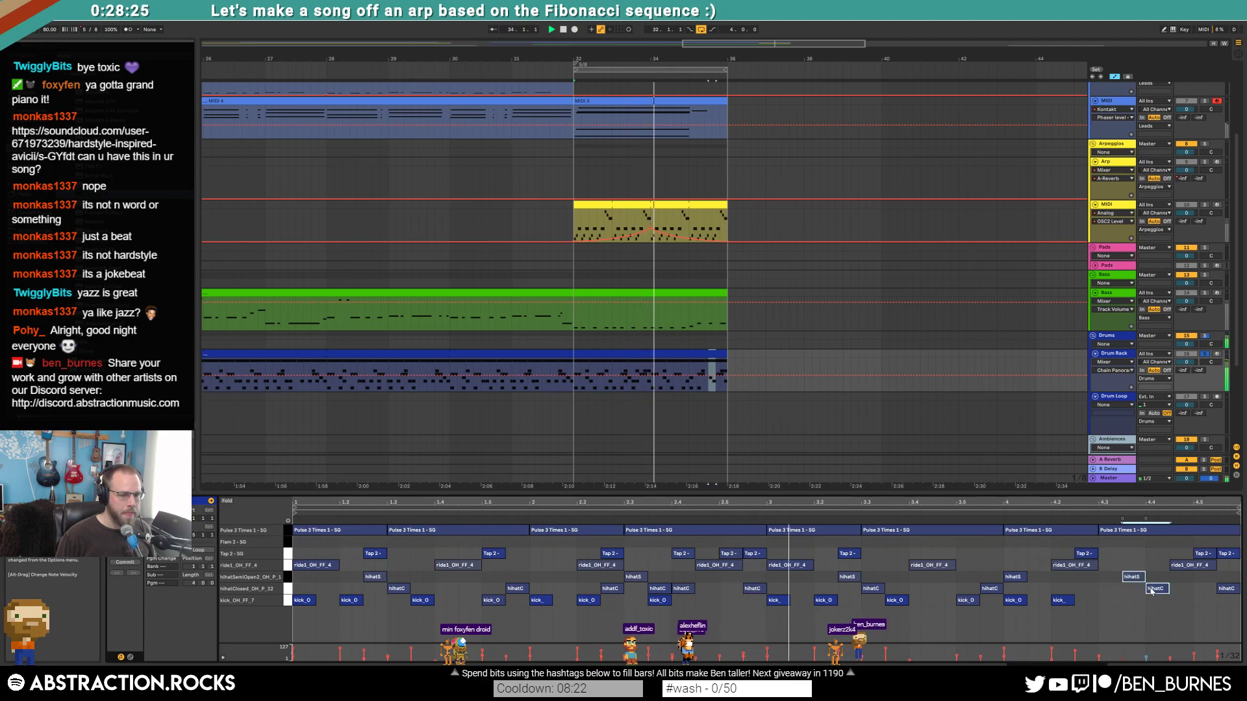
{"action": "left_click", "coordinate": [1133, 597]}
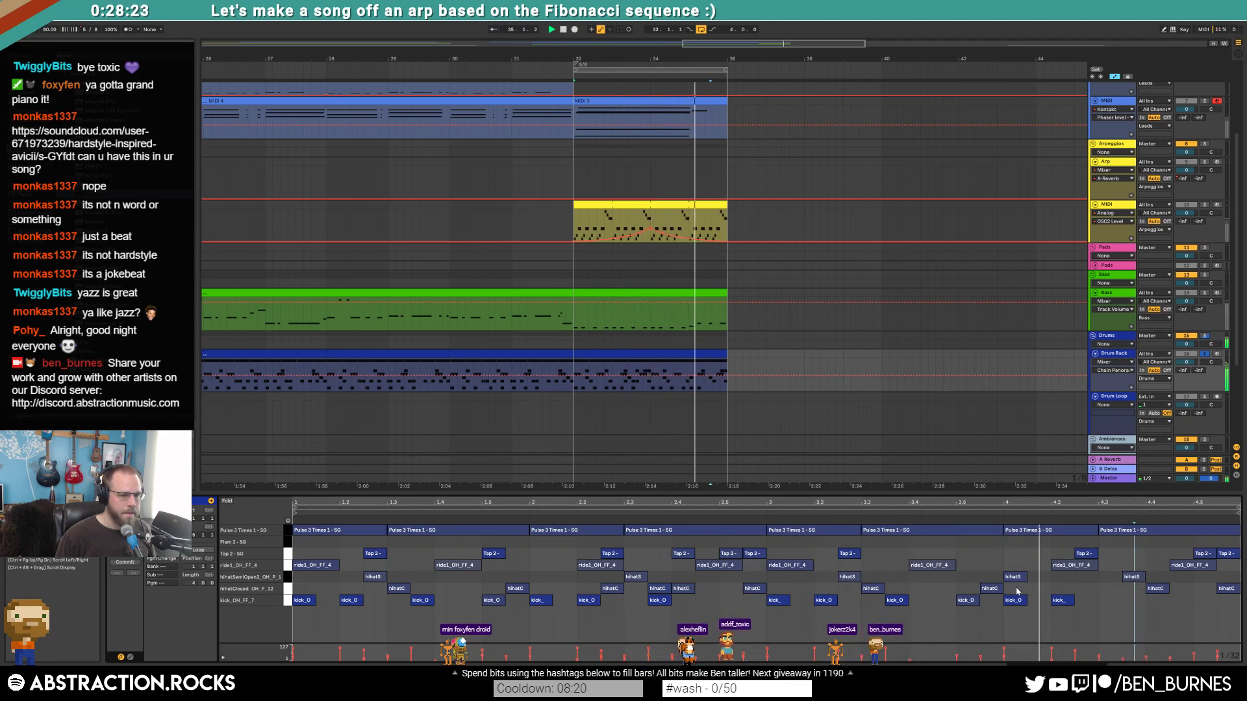
{"action": "double_click", "coordinate": [1077, 578]}
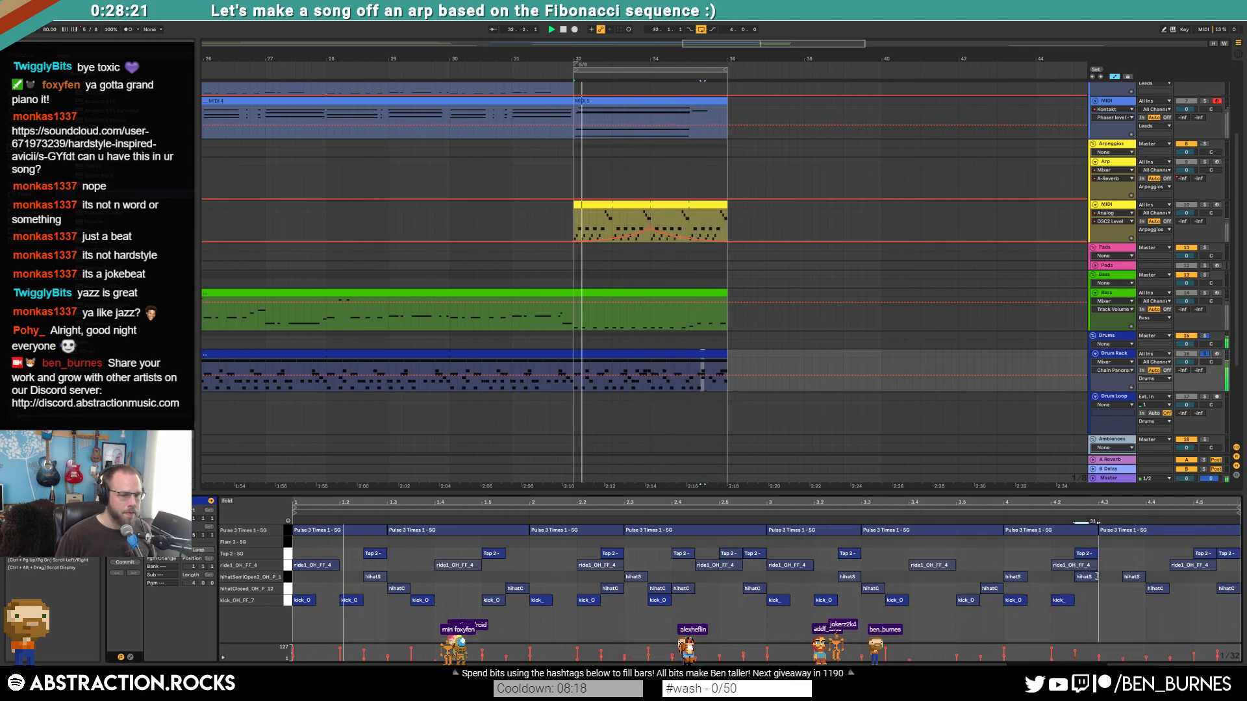
{"action": "double_click", "coordinate": [1060, 589]}
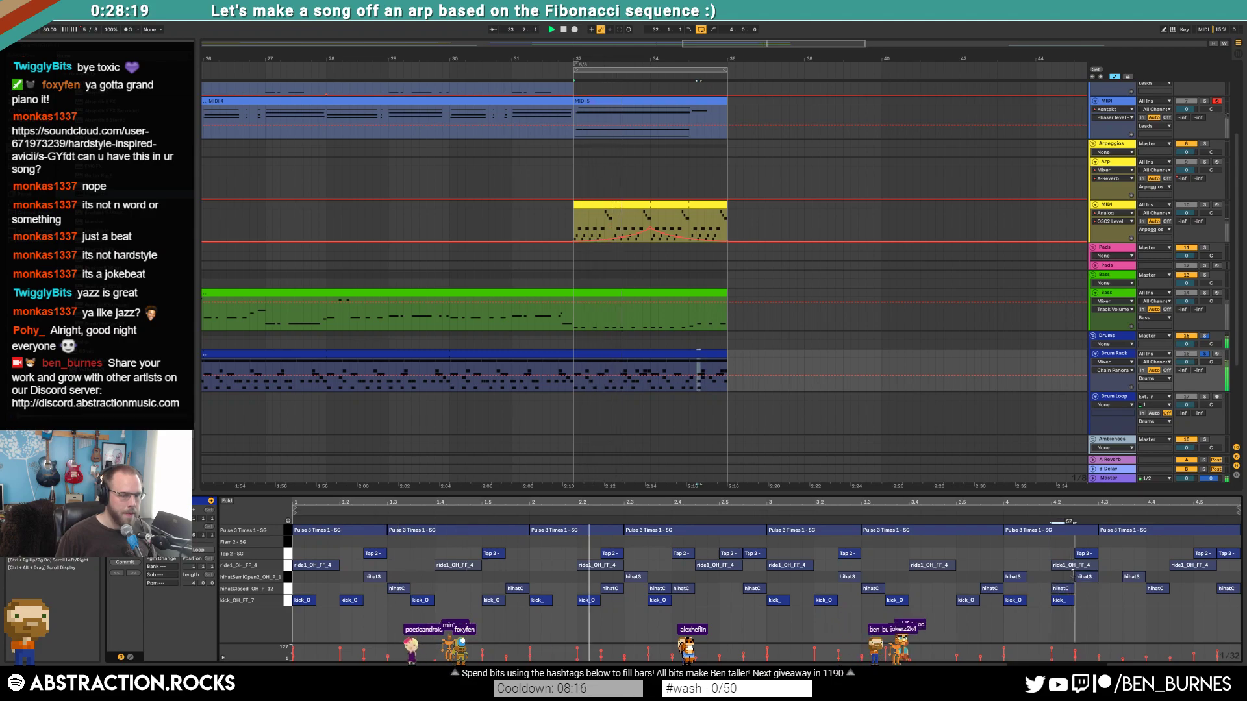
- On the Drum Rack, set the Glue Compressor's threshold to -11.4 dB and makeup to 2.38 dB, and enable Overdrive
{"action": "key", "text": "shift+Tab"}
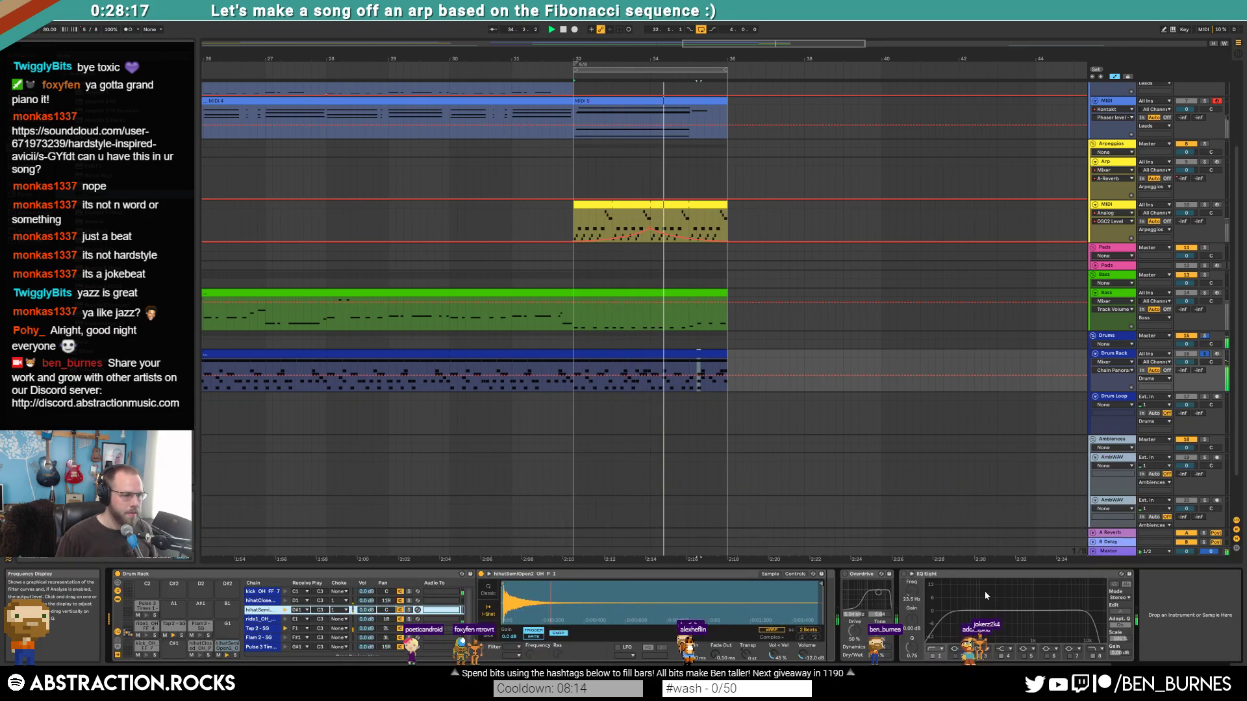
{"action": "key", "text": "space"}
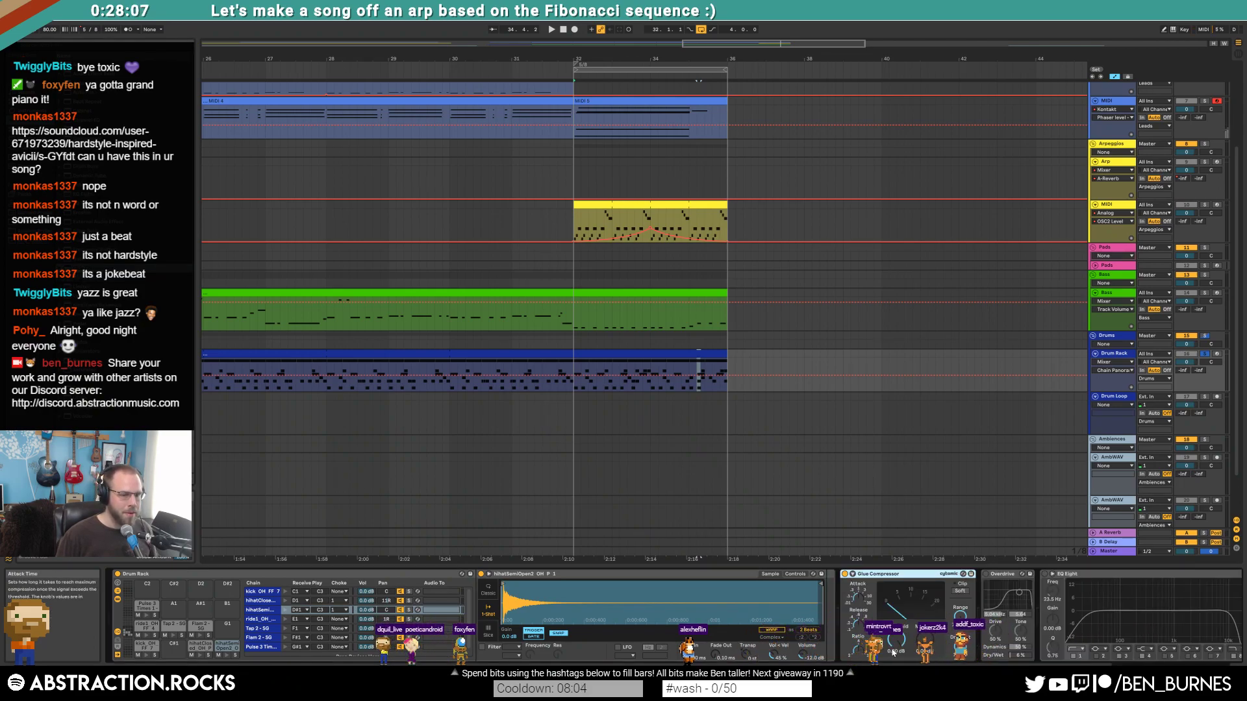
{"action": "left_click_drag", "start_coordinate": [893, 650], "coordinate": [893, 657]}
{"action": "key", "text": "space"}
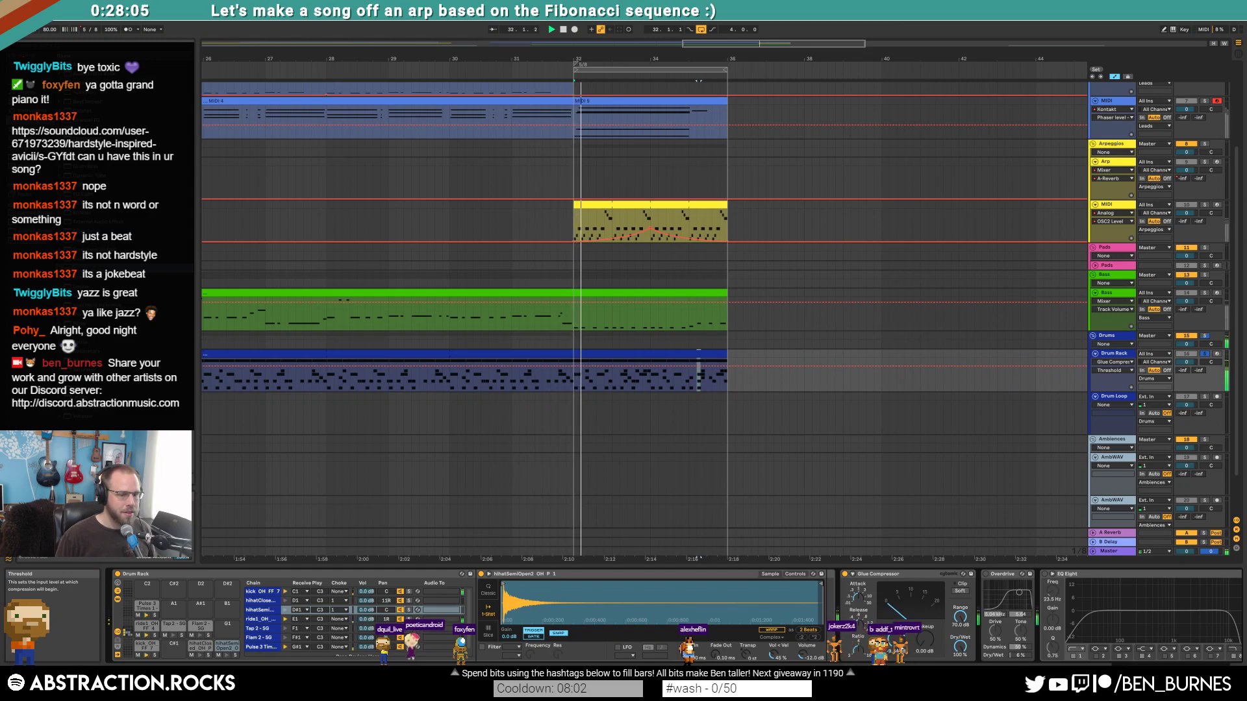
{"action": "left_click_drag", "start_coordinate": [897, 641], "coordinate": [925, 627]}
{"action": "left_click", "coordinate": [985, 574]}
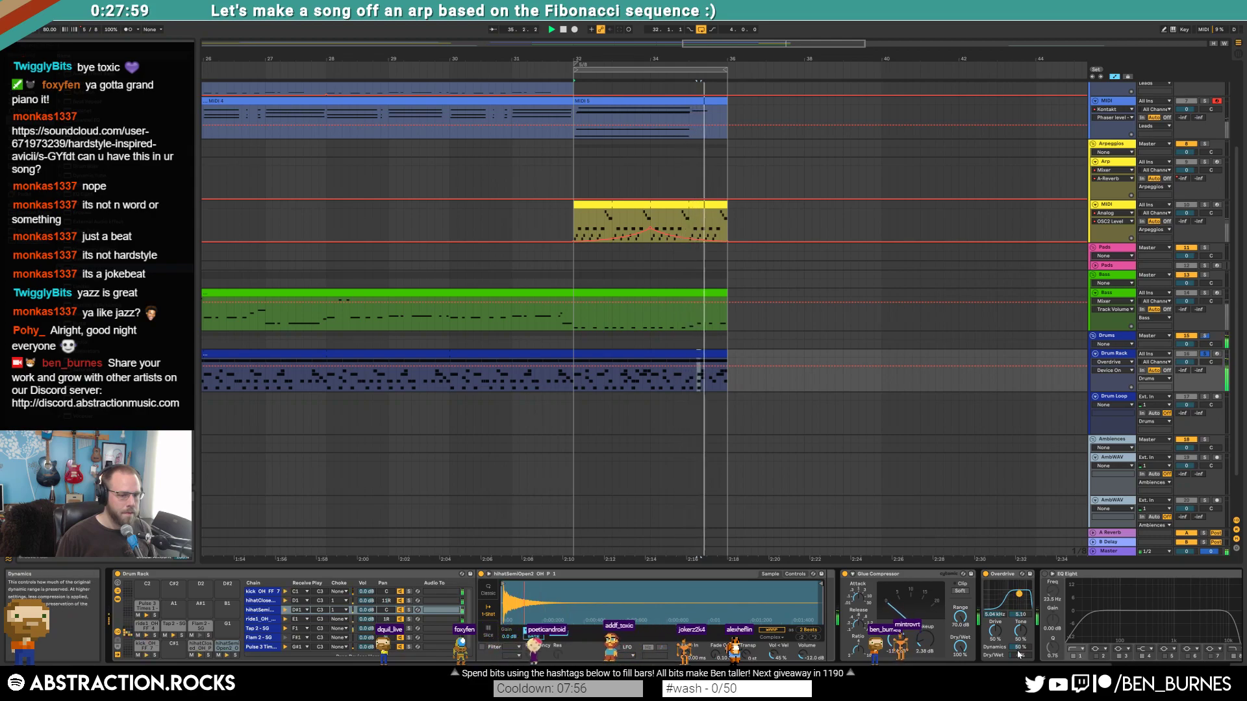
- Unsolo the Drum Rack and lower the volume of its Pulse 3 Times 1 chain
{"action": "left_click", "coordinate": [1205, 355]}
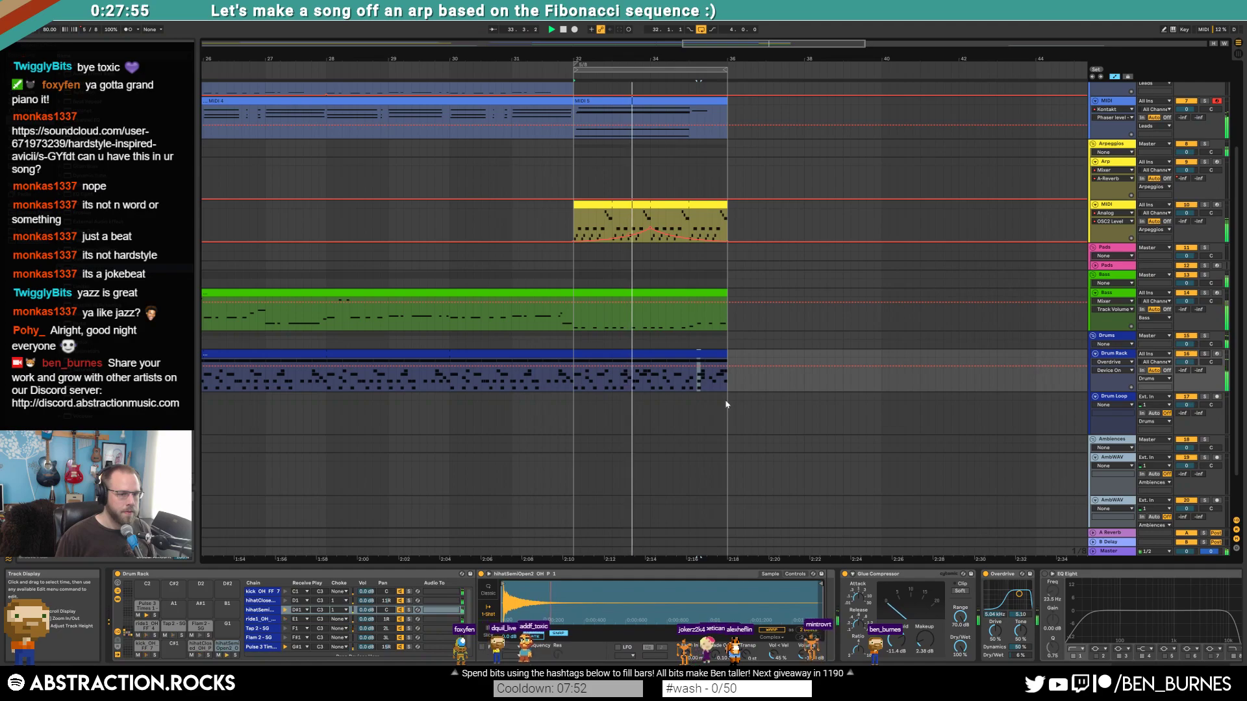
{"action": "left_click", "coordinate": [659, 354]}
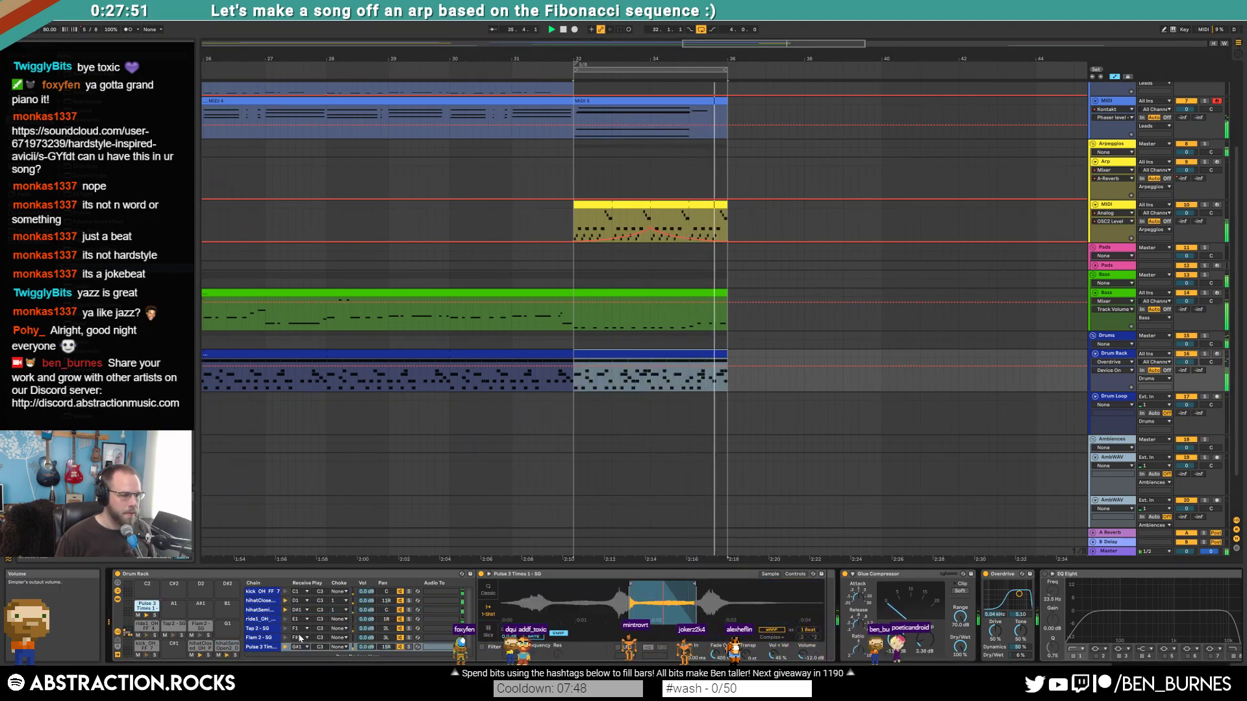
{"action": "left_click_drag", "start_coordinate": [366, 646], "coordinate": [366, 653]}
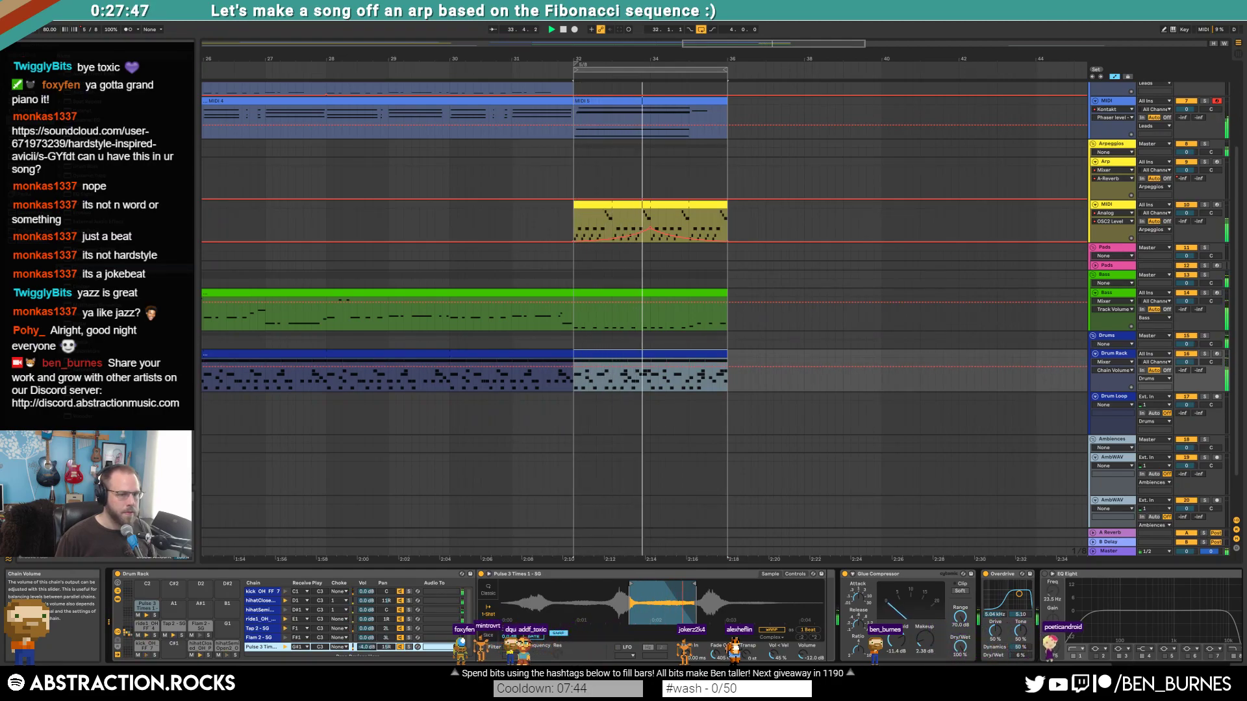
- Examine the devices on the reverb return and on both arpeggio tracks
{"action": "left_click", "coordinate": [1101, 534]}
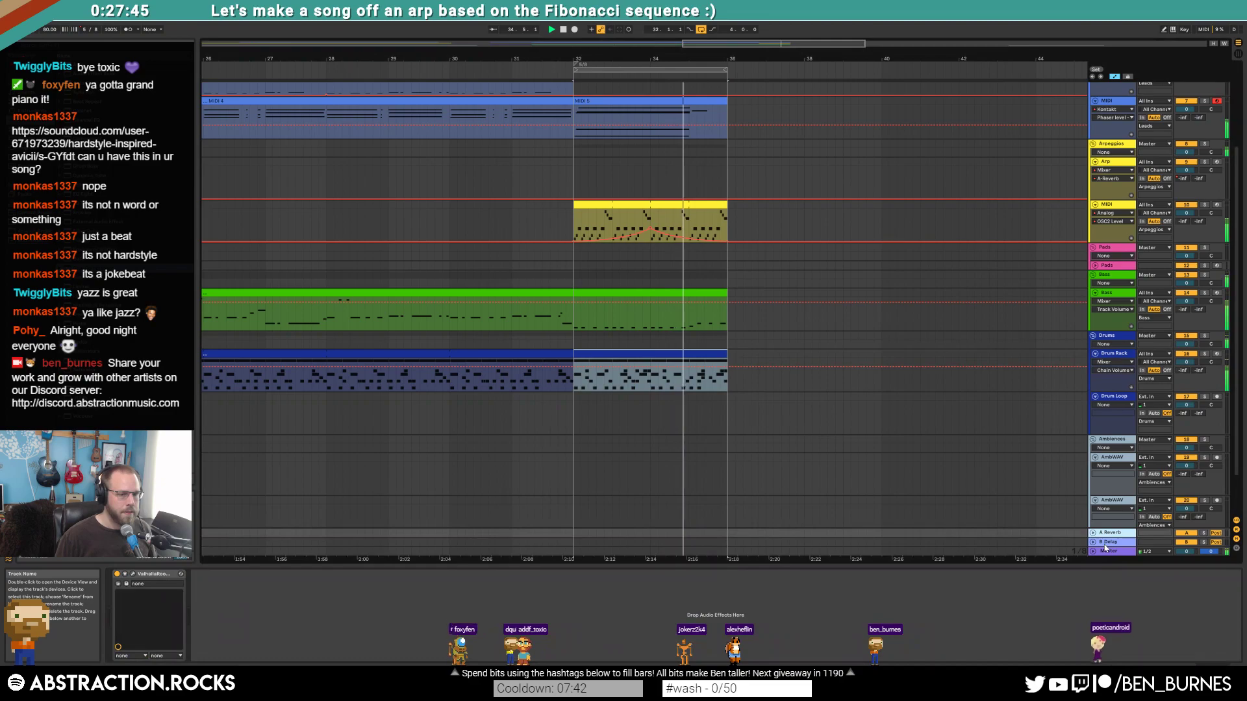
{"action": "left_click", "coordinate": [720, 236]}
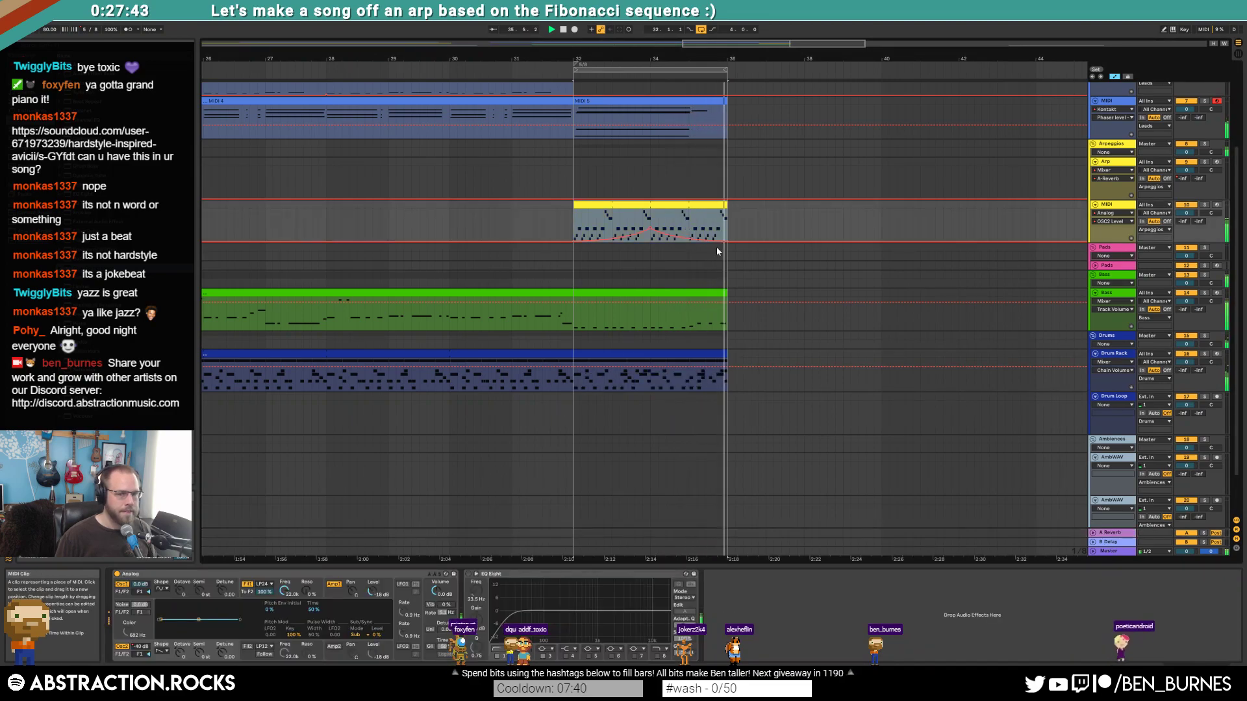
{"action": "left_click_drag", "start_coordinate": [838, 43], "coordinate": [858, 34]}
{"action": "scroll", "coordinate": [1081, 204], "scroll_direction": "up", "scroll_amount": 2}
{"action": "left_click", "coordinate": [1106, 201]}
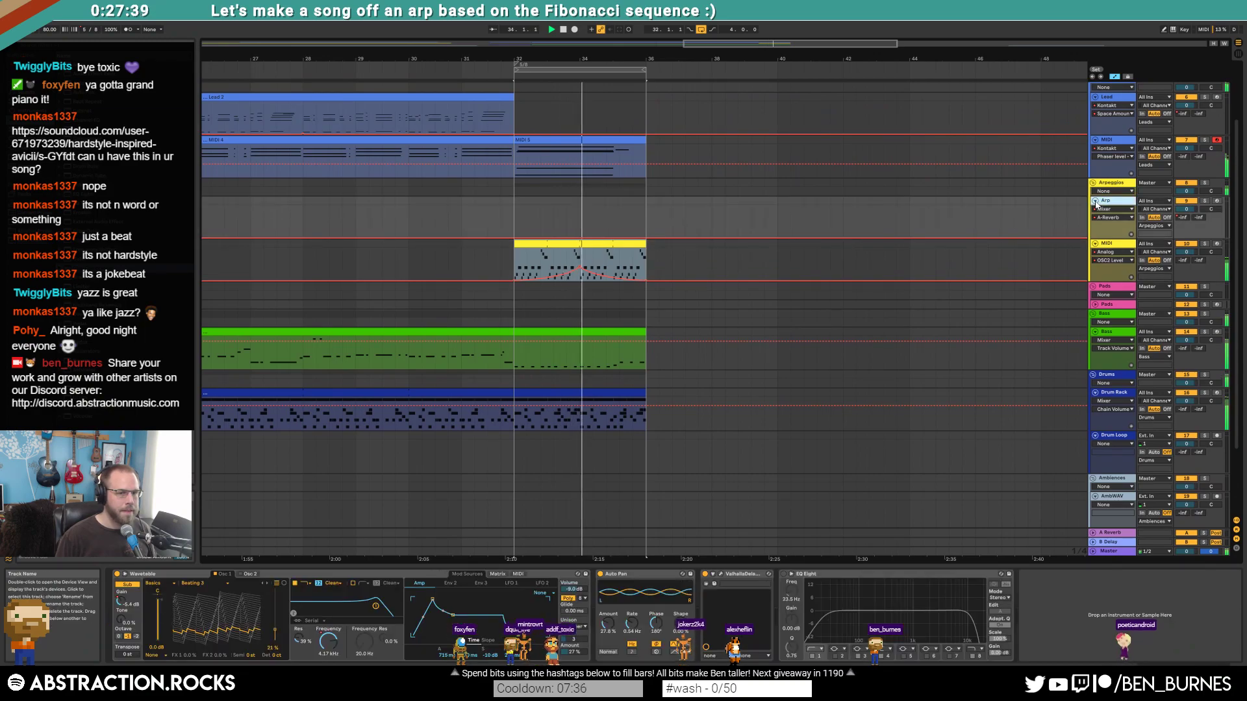
- Open the MIDI 5 clip at bar 32 and slightly shorten its final notes
{"action": "double_click", "coordinate": [641, 140]}
{"action": "left_click_drag", "start_coordinate": [1071, 534], "coordinate": [1055, 534]}
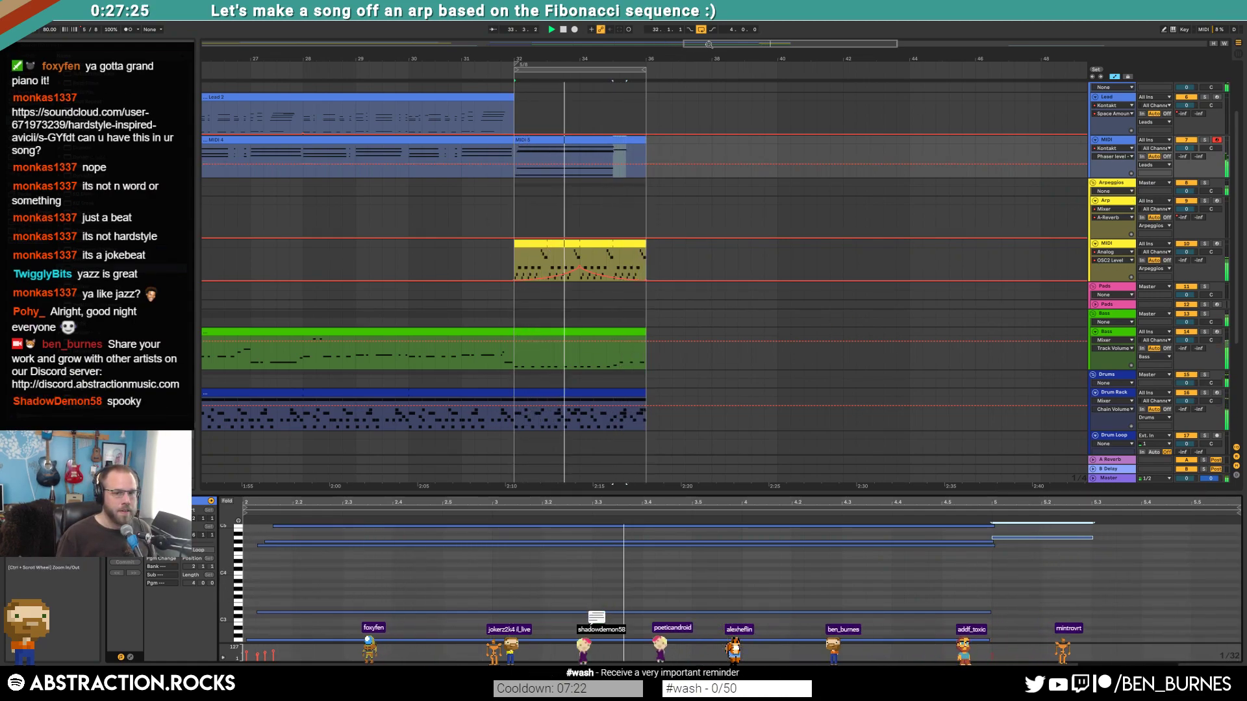
- Hide the automation and copy the first Arp clip to bar 36 on the Arp track
{"action": "left_click_drag", "start_coordinate": [680, 46], "coordinate": [335, 50]}
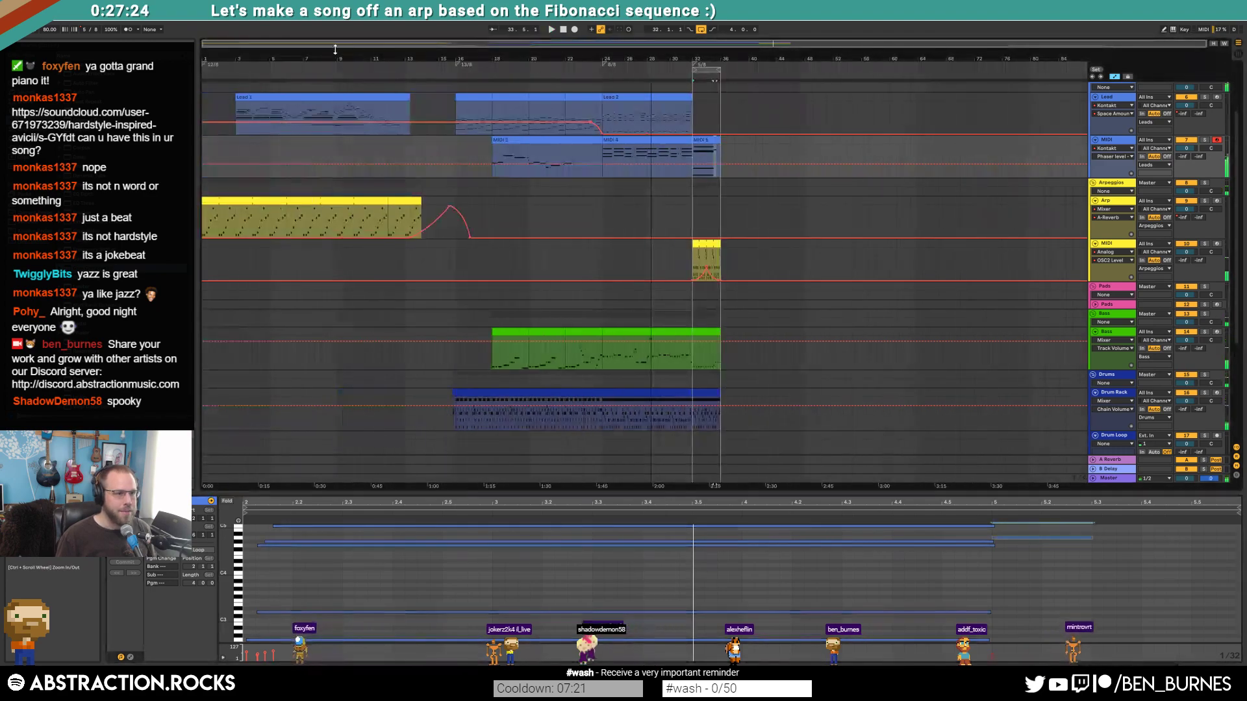
{"action": "left_click", "coordinate": [221, 211]}
{"action": "key", "text": "a"}
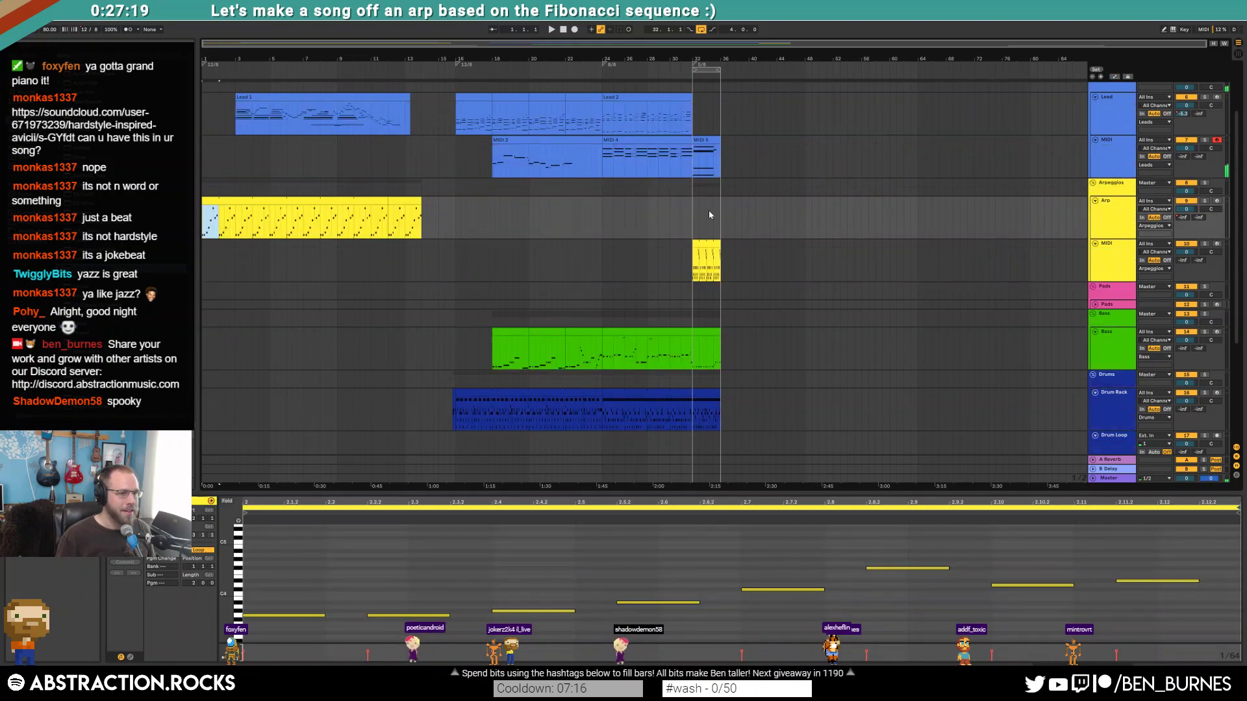
{"action": "left_click", "coordinate": [693, 213]}
{"action": "key", "text": "ctrl+v"}
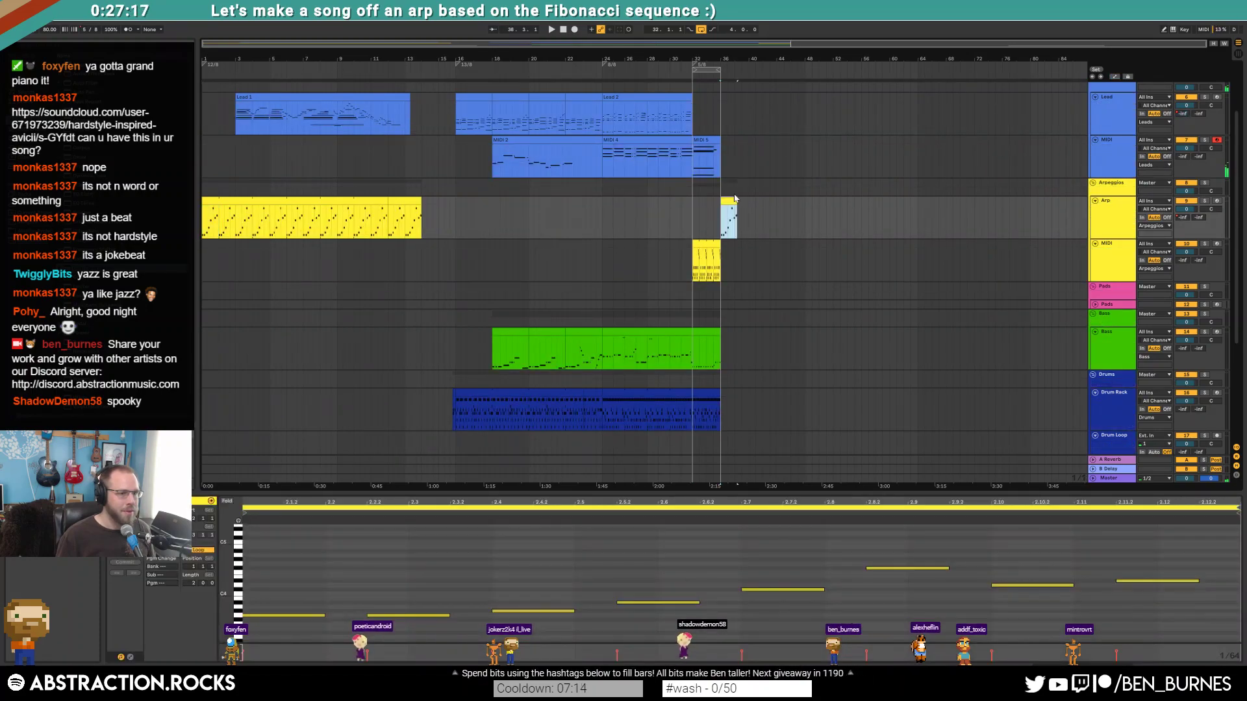
- Repeat the Arp clip out to bar 48 and trim it back to two bars, ending at bar 38
{"action": "key", "text": "ctrl+v"}
{"action": "key", "text": "ctrl+v"}
{"action": "key", "text": "ctrl+v"}
{"action": "key", "text": "ctrl+v"}
{"action": "key", "text": "ctrl+v"}
{"action": "key", "text": "ctrl+v"}
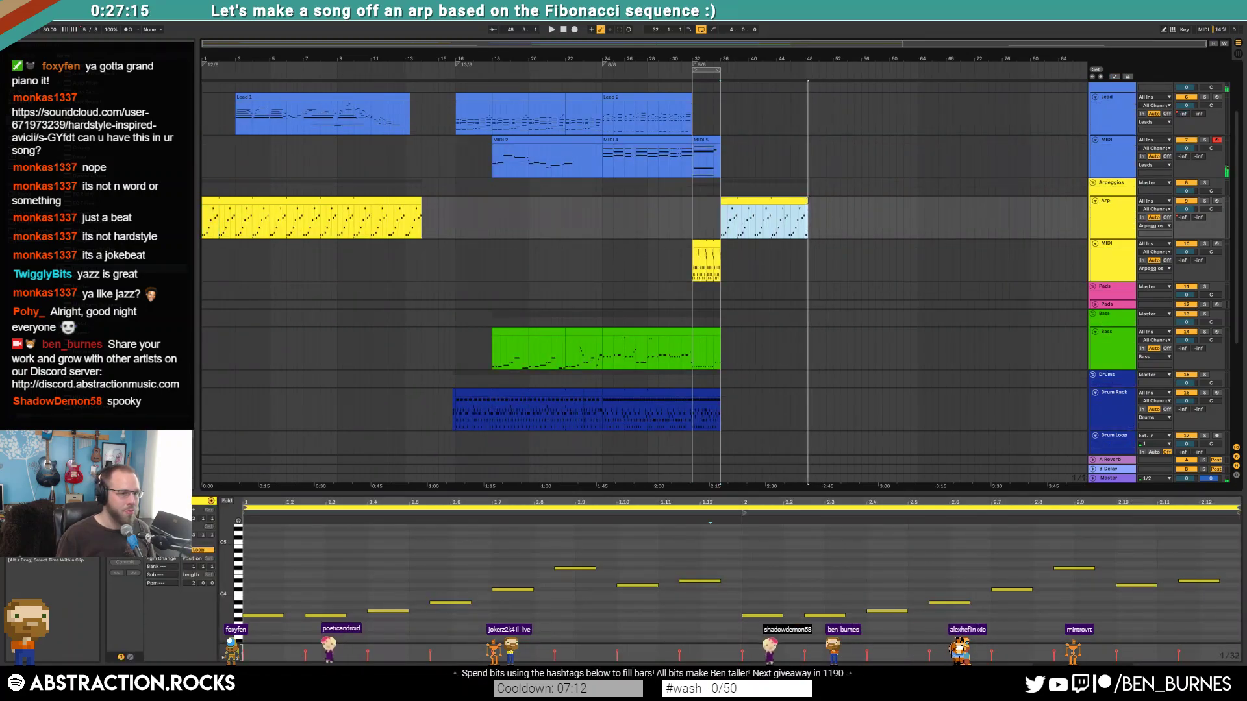
{"action": "left_click", "coordinate": [786, 203]}
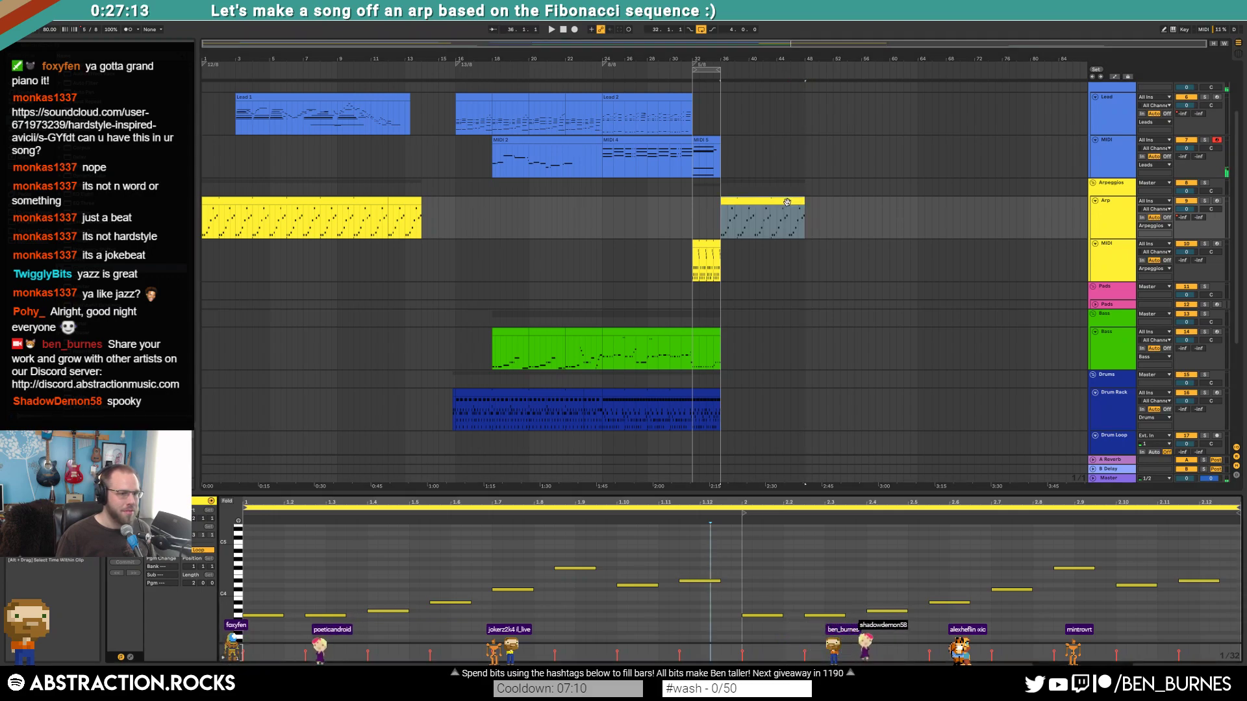
{"action": "left_click_drag", "start_coordinate": [798, 201], "coordinate": [735, 200]}
- Duplicate the MIDI 5 chord clip three times so it fills bars 36 to 48
{"action": "mouse_move", "coordinate": [717, 142]}
{"action": "left_mouse_down"}
{"action": "mouse_move", "coordinate": [762, 142]}
{"action": "mouse_move", "coordinate": [720, 141]}
{"action": "left_mouse_up"}
{"action": "key", "text": "ctrl+d"}
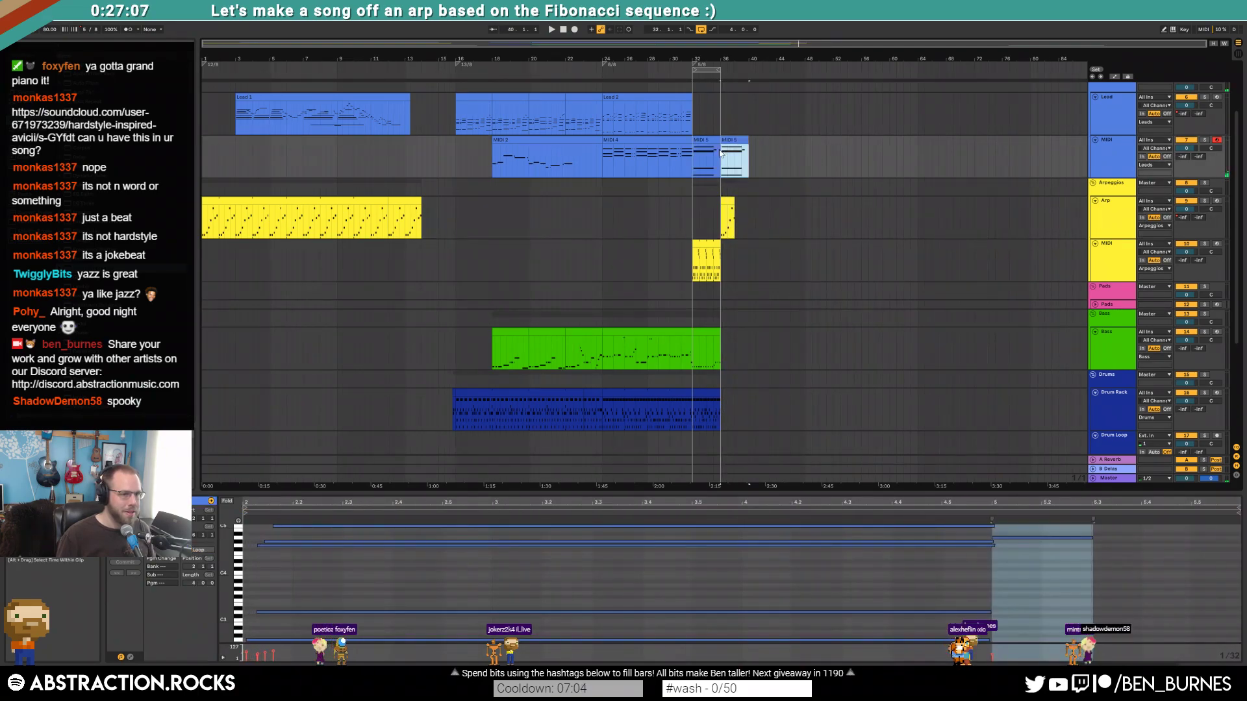
{"action": "key", "text": "ctrl+d"}
{"action": "key", "text": "ctrl+d"}
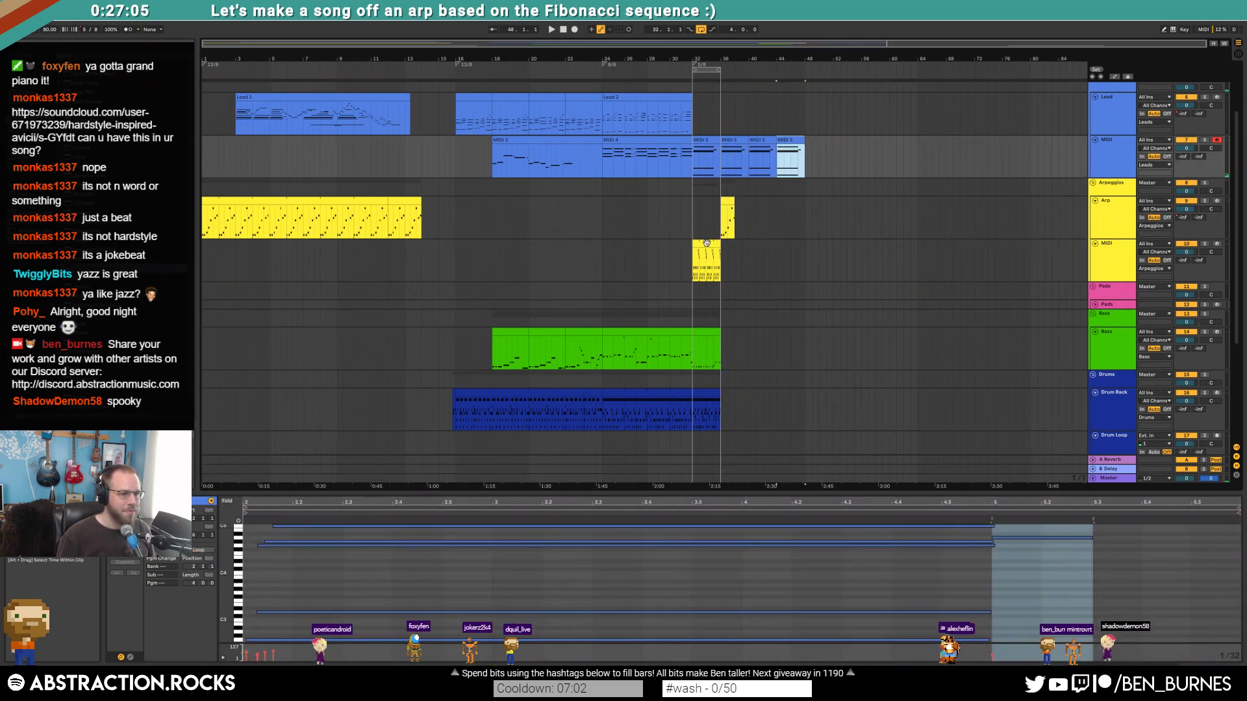
- Duplicate the four-bar clip on the second arpeggio track three times, up to bar 48
{"action": "left_click", "coordinate": [706, 243]}
{"action": "key", "text": "ctrl+d"}
{"action": "key", "text": "ctrl+d"}
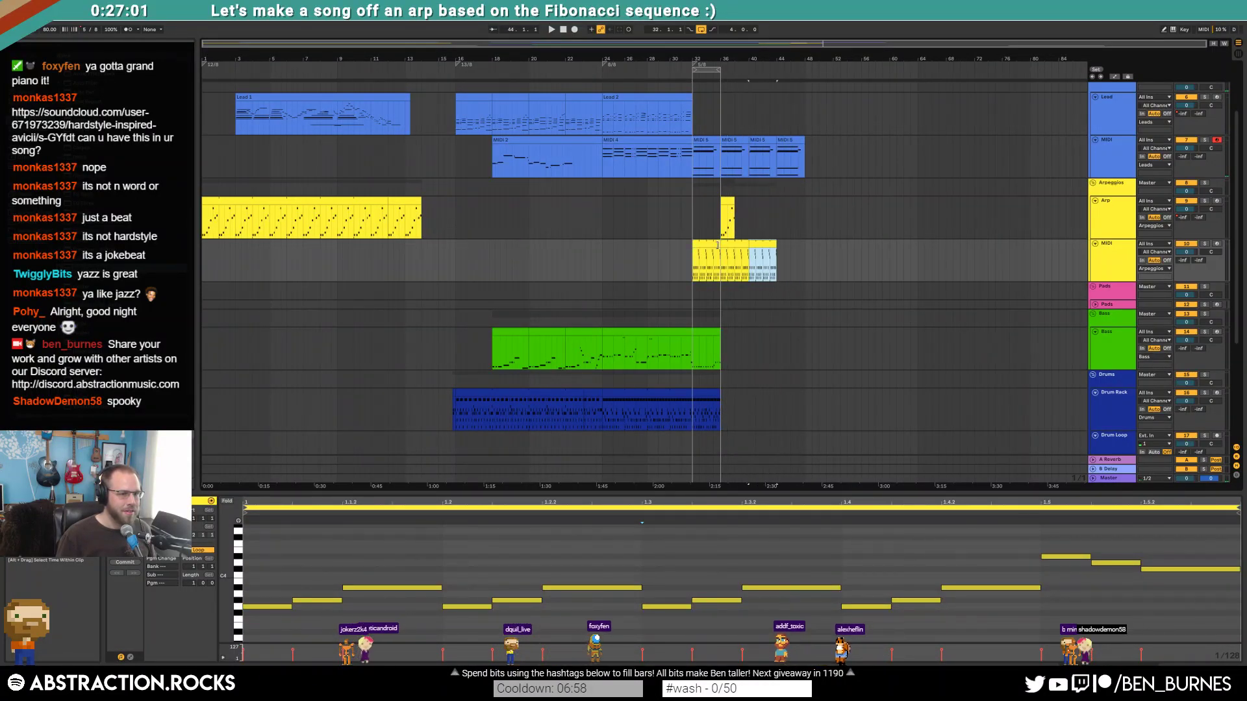
{"action": "key", "text": "ctrl+d"}
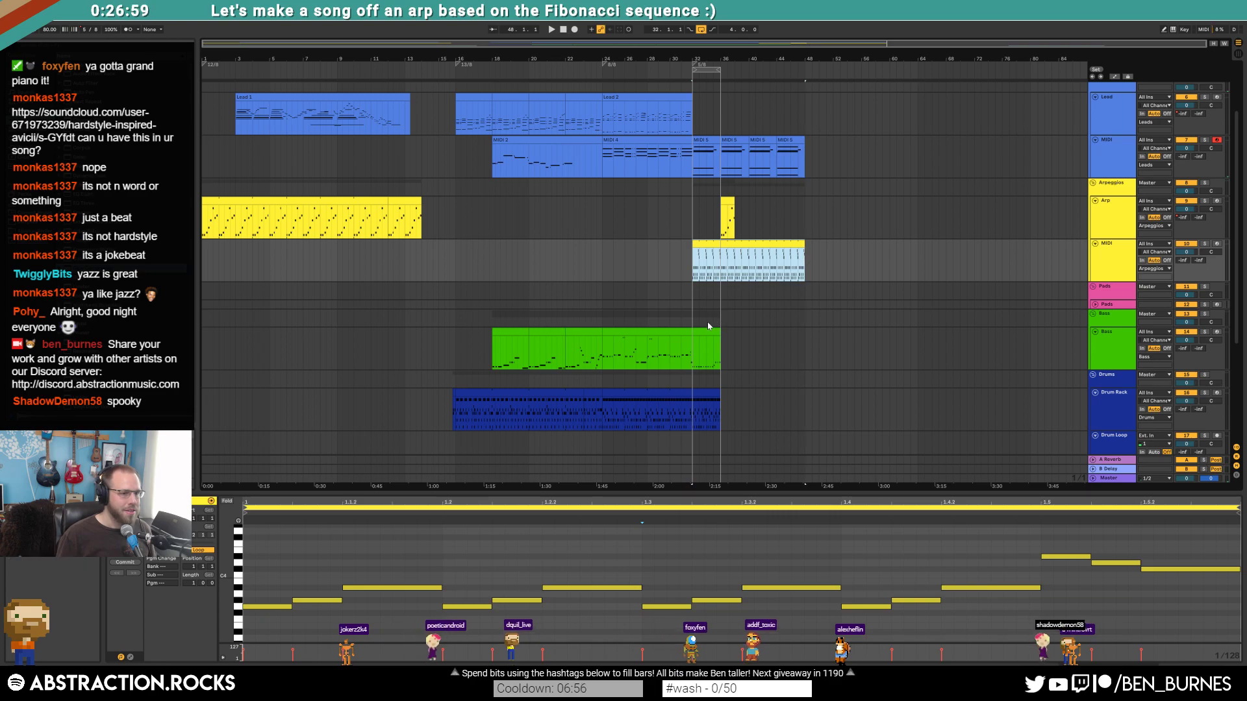
- Extend the last Bass and Drum Rack clips to bar 48 and turn on looping for both
{"action": "left_click", "coordinate": [712, 332]}
{"action": "left_click_drag", "start_coordinate": [756, 337], "coordinate": [798, 339]}
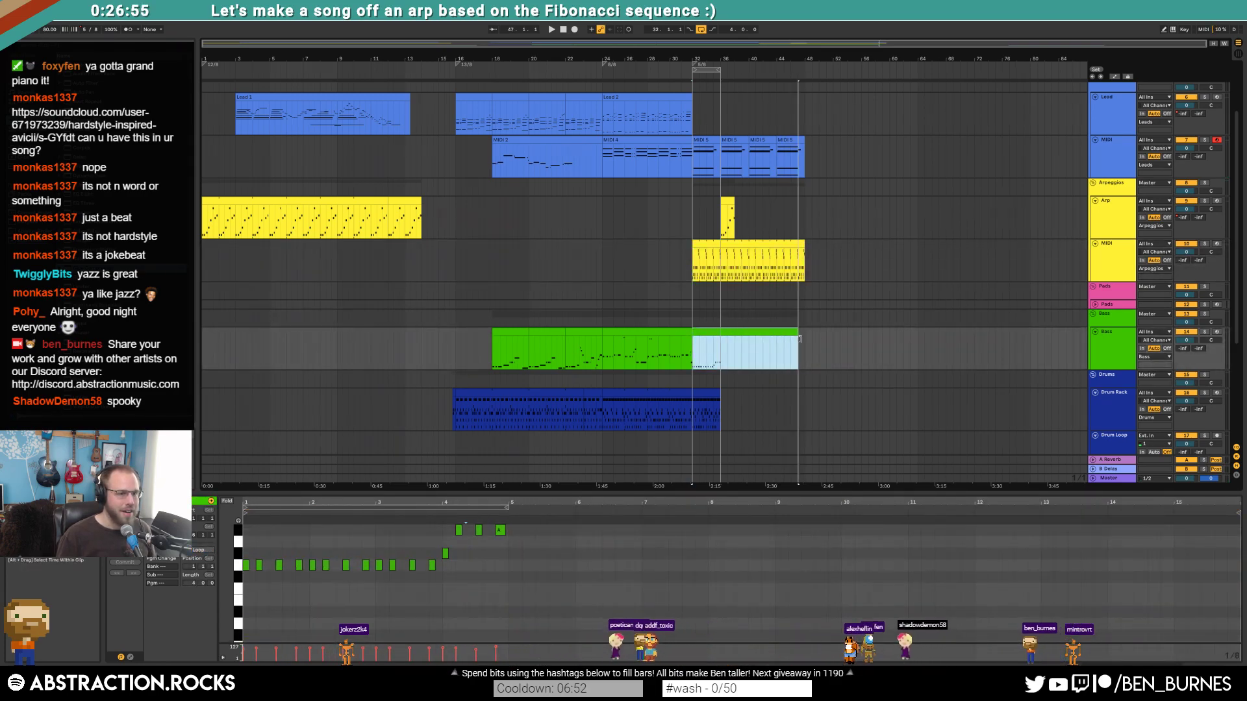
{"action": "left_click_drag", "start_coordinate": [800, 338], "coordinate": [804, 339]}
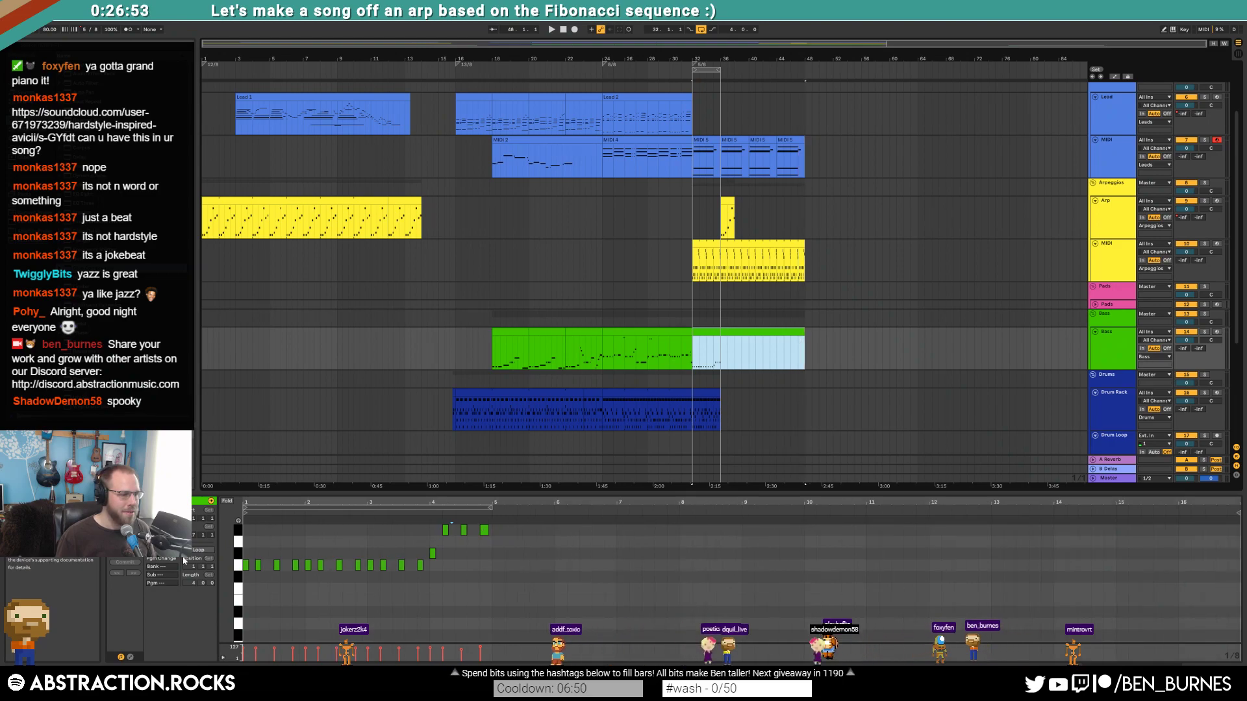
{"action": "left_click", "coordinate": [195, 550]}
{"action": "left_click_drag", "start_coordinate": [720, 401], "coordinate": [805, 409]}
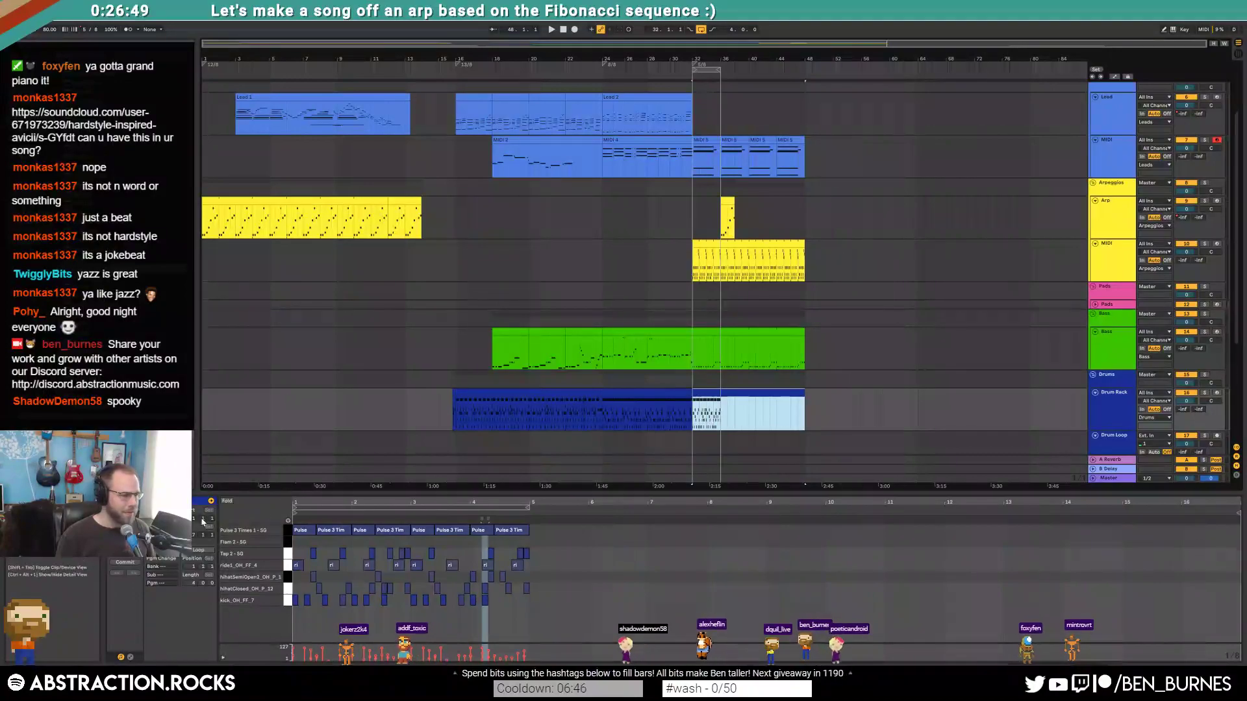
{"action": "left_click", "coordinate": [198, 551]}
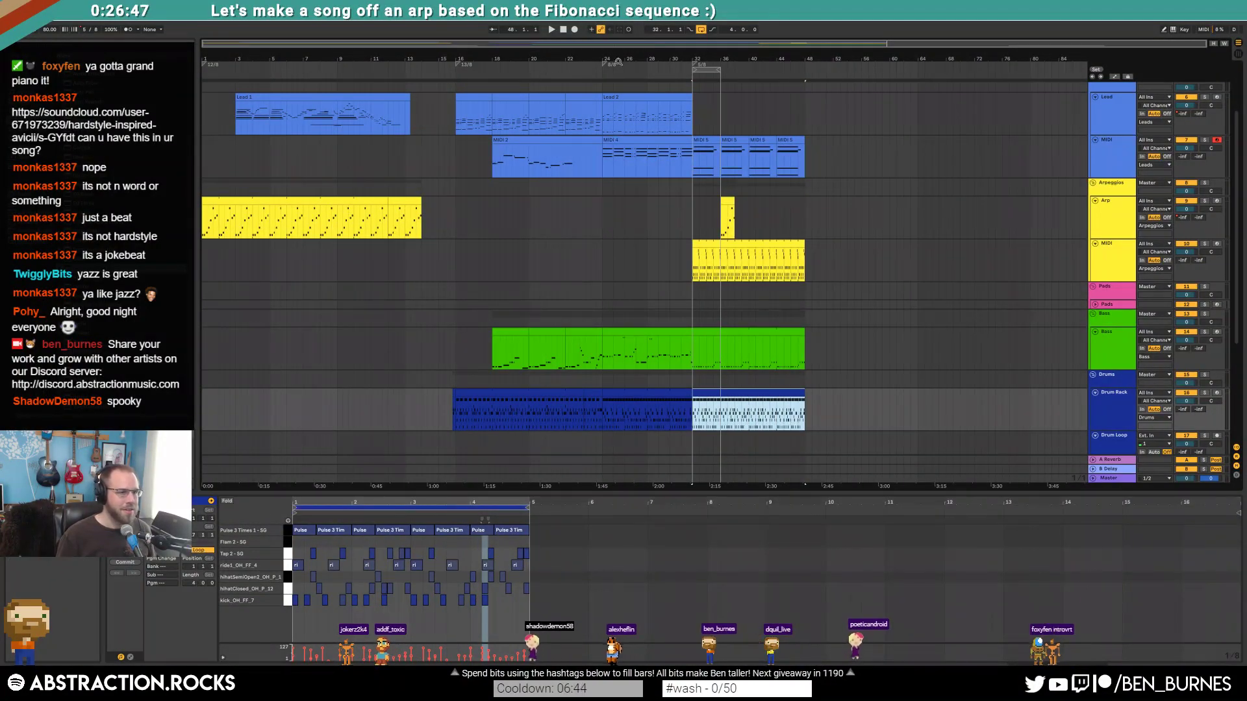
- Play the song from the second Lead section and inspect the settings of the MIDI track's first clip
{"action": "left_click", "coordinate": [455, 76]}
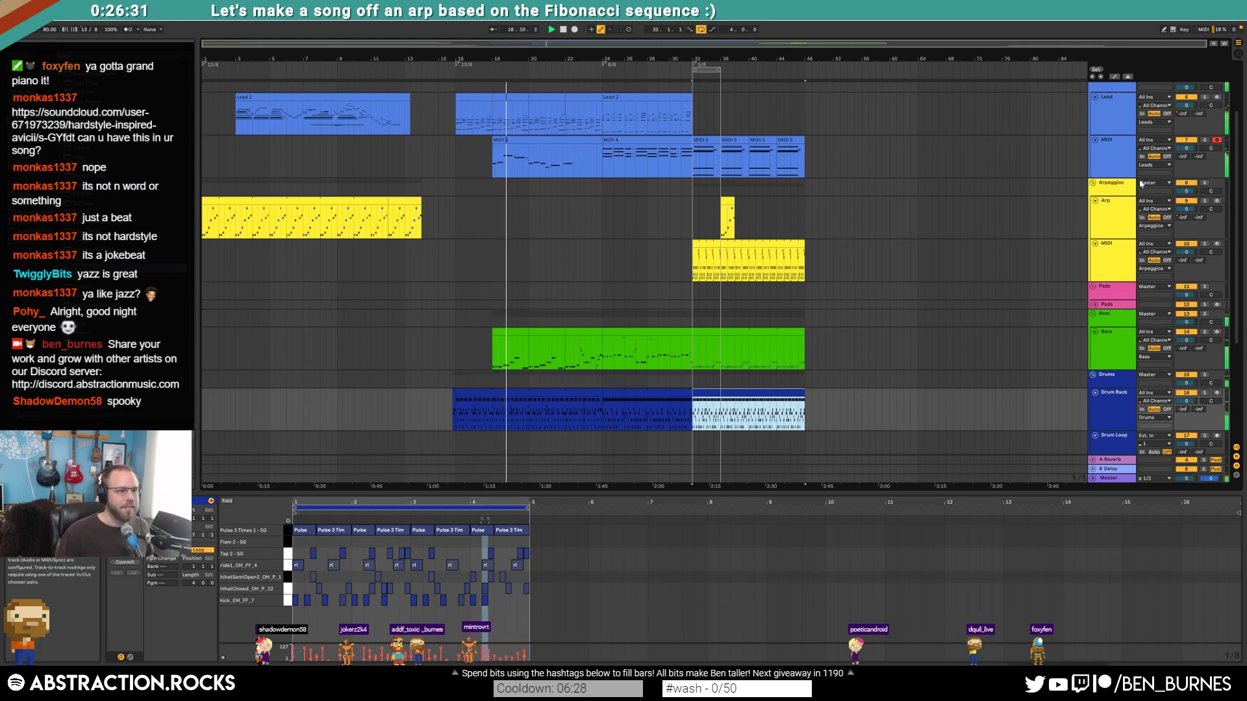
{"action": "left_click", "coordinate": [505, 141]}
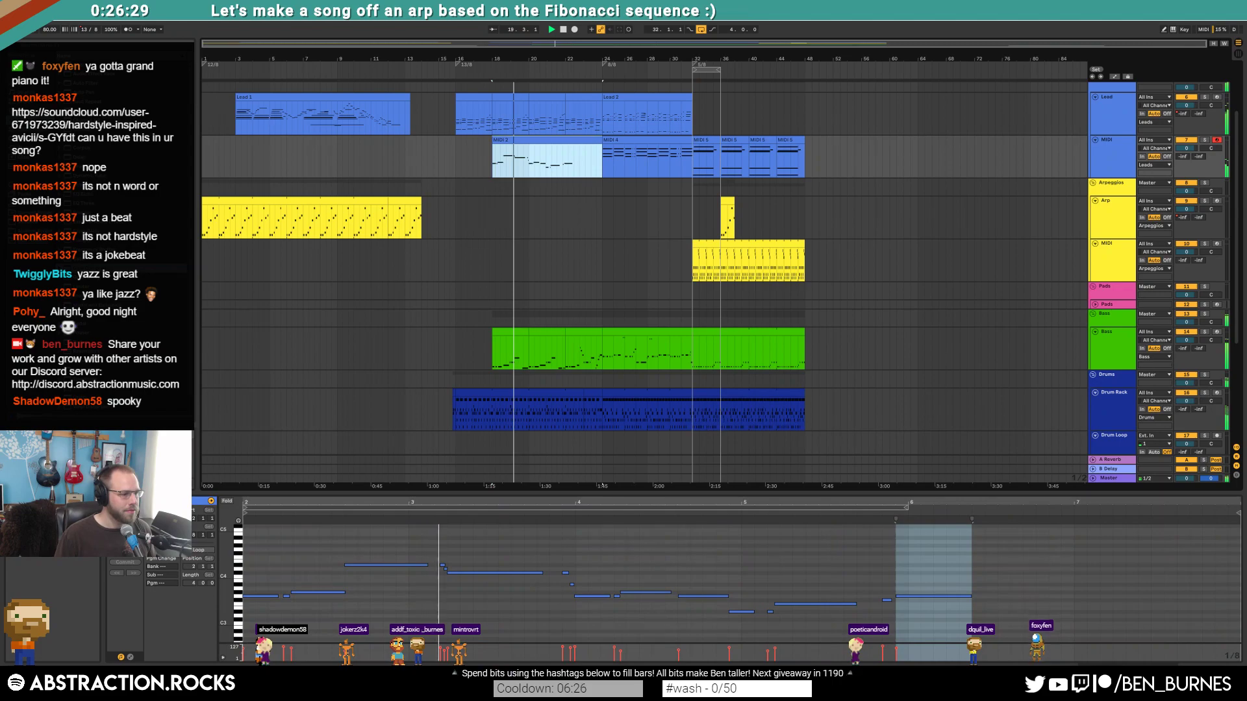
{"action": "left_click", "coordinate": [130, 557]}
{"action": "left_click", "coordinate": [124, 561]}
{"action": "left_click", "coordinate": [127, 557]}
{"action": "left_click", "coordinate": [130, 569]}
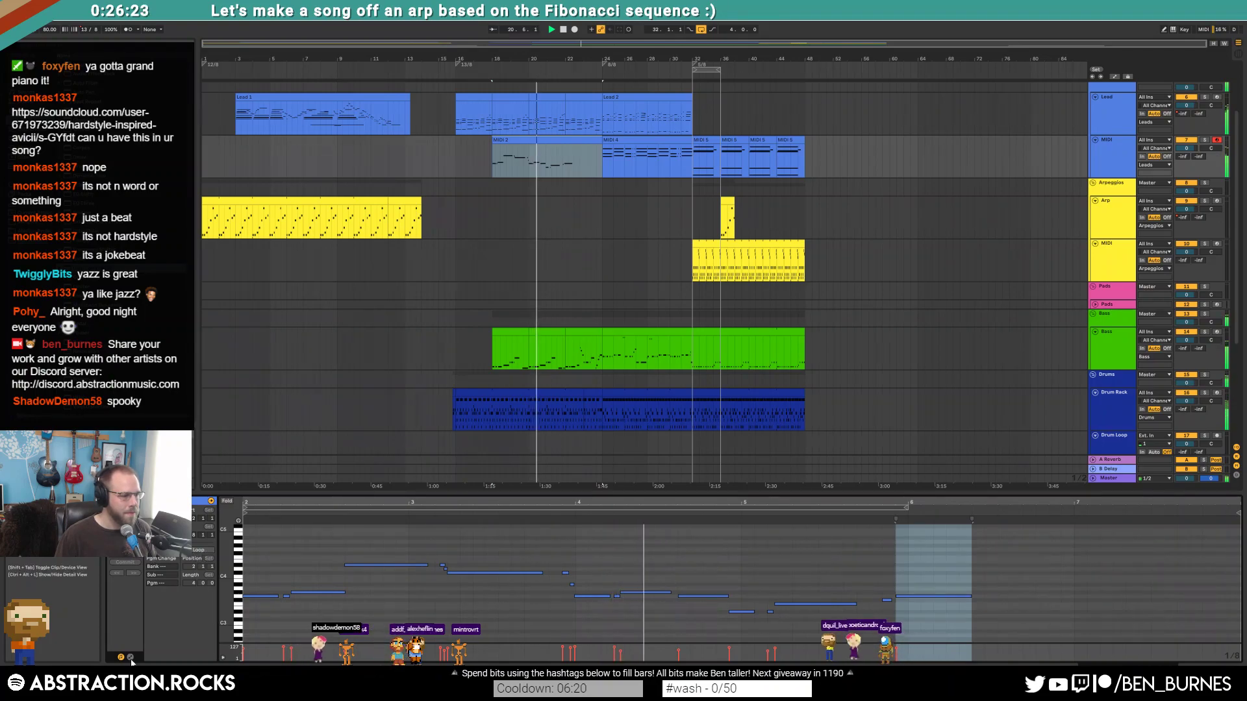
- Show the clip's envelopes and choose MIDI Ctrl with the 64 - Hold controller
{"action": "left_click", "coordinate": [228, 500]}
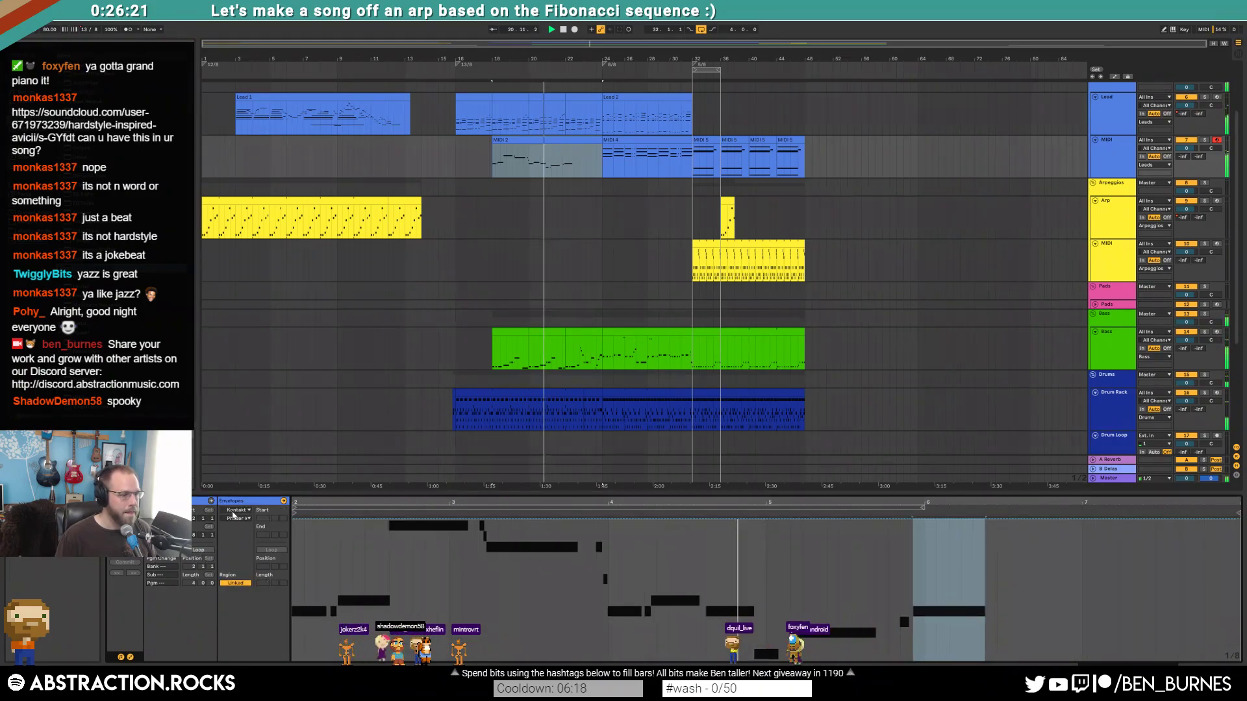
{"action": "left_click", "coordinate": [237, 518]}
{"action": "left_click", "coordinate": [235, 519]}
{"action": "left_click", "coordinate": [238, 510]}
{"action": "left_click", "coordinate": [243, 519]}
{"action": "left_click", "coordinate": [244, 518]}
{"action": "left_click", "coordinate": [245, 519]}
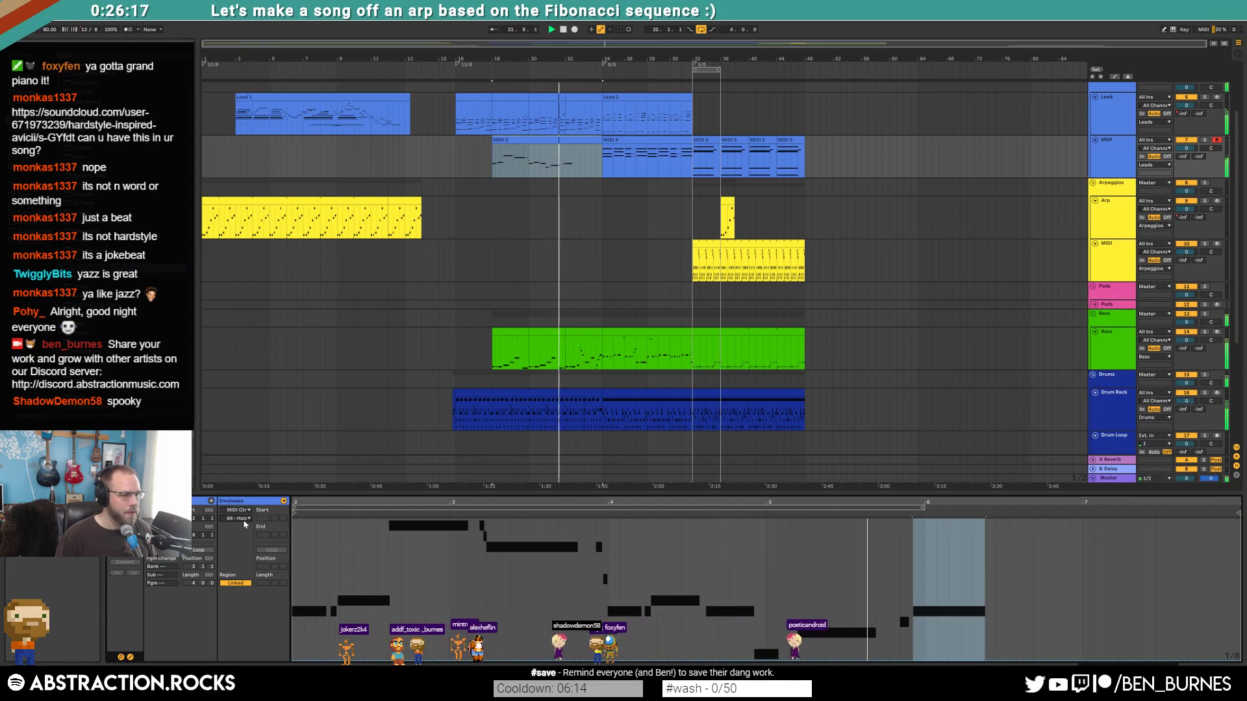
- Return the MIDI track's first clip from its envelopes to its notes and lengthen the last note
{"action": "key", "text": "b"}
{"action": "left_click", "coordinate": [293, 663]}
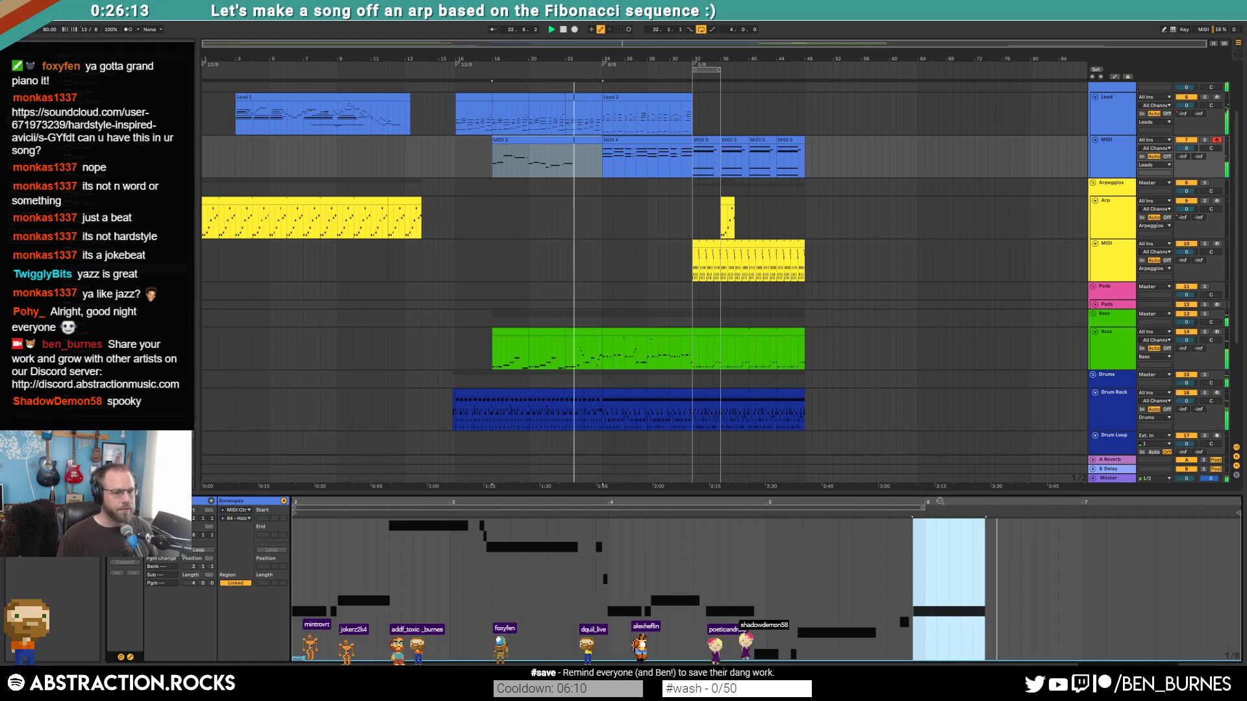
{"action": "left_click", "coordinate": [131, 658]}
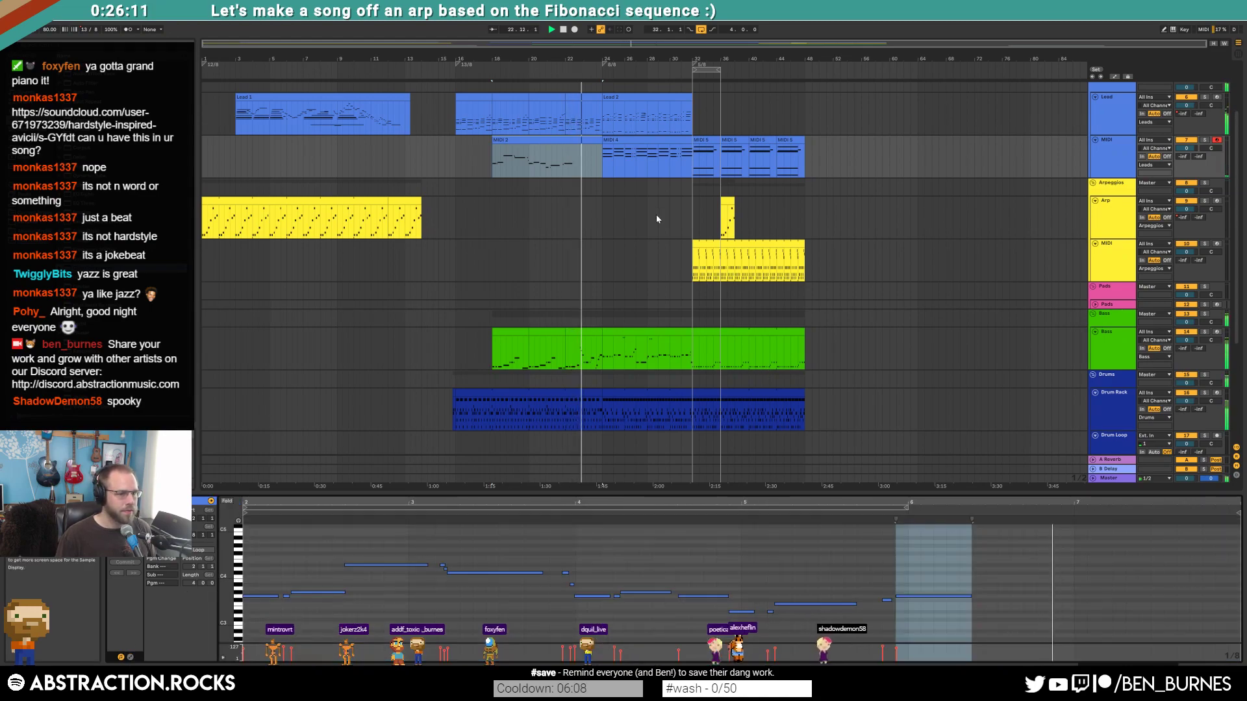
{"action": "left_click_drag", "start_coordinate": [970, 595], "coordinate": [1029, 594]}
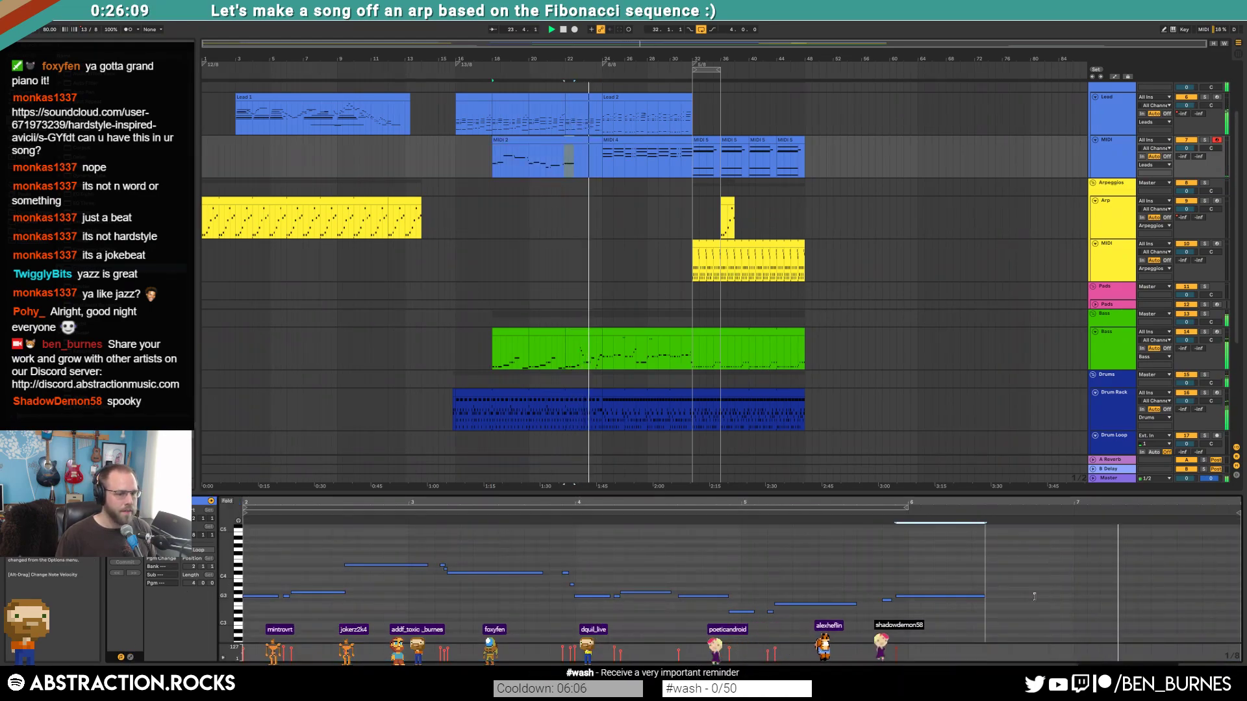
- In the Bass clip just before the Lead 2 section, shift the short A#1 note and the long note after it earlier
{"action": "double_click", "coordinate": [583, 339]}
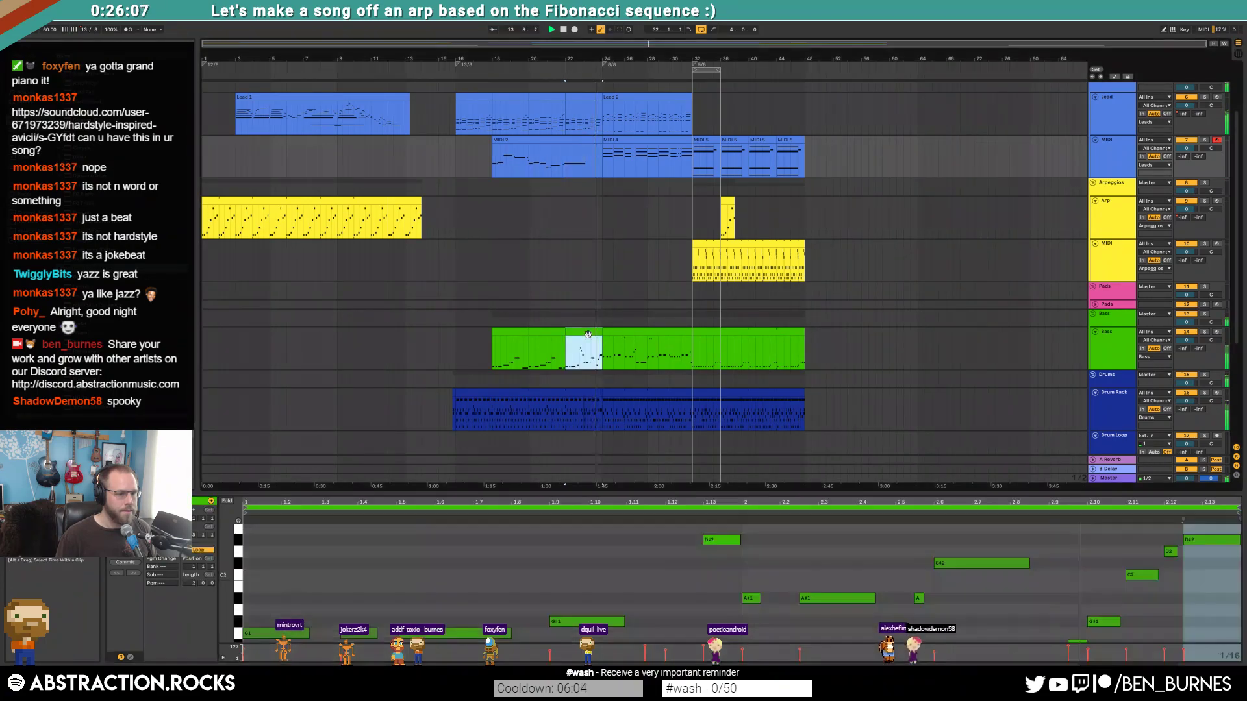
{"action": "left_click_drag", "start_coordinate": [913, 548], "coordinate": [966, 618]}
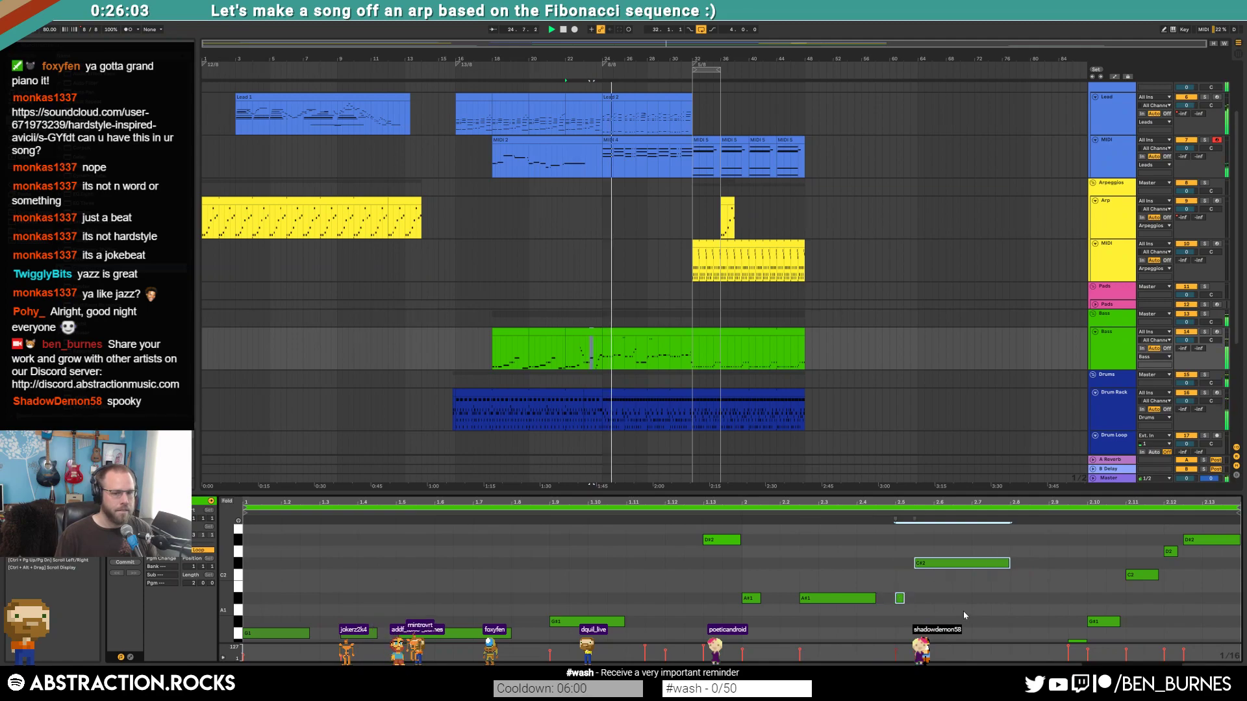
{"action": "left_click_drag", "start_coordinate": [876, 596], "coordinate": [868, 596]}
- Delete the second ambience audio clip, located around bar 64
{"action": "scroll", "coordinate": [789, 156], "scroll_direction": "down", "scroll_amount": 2}
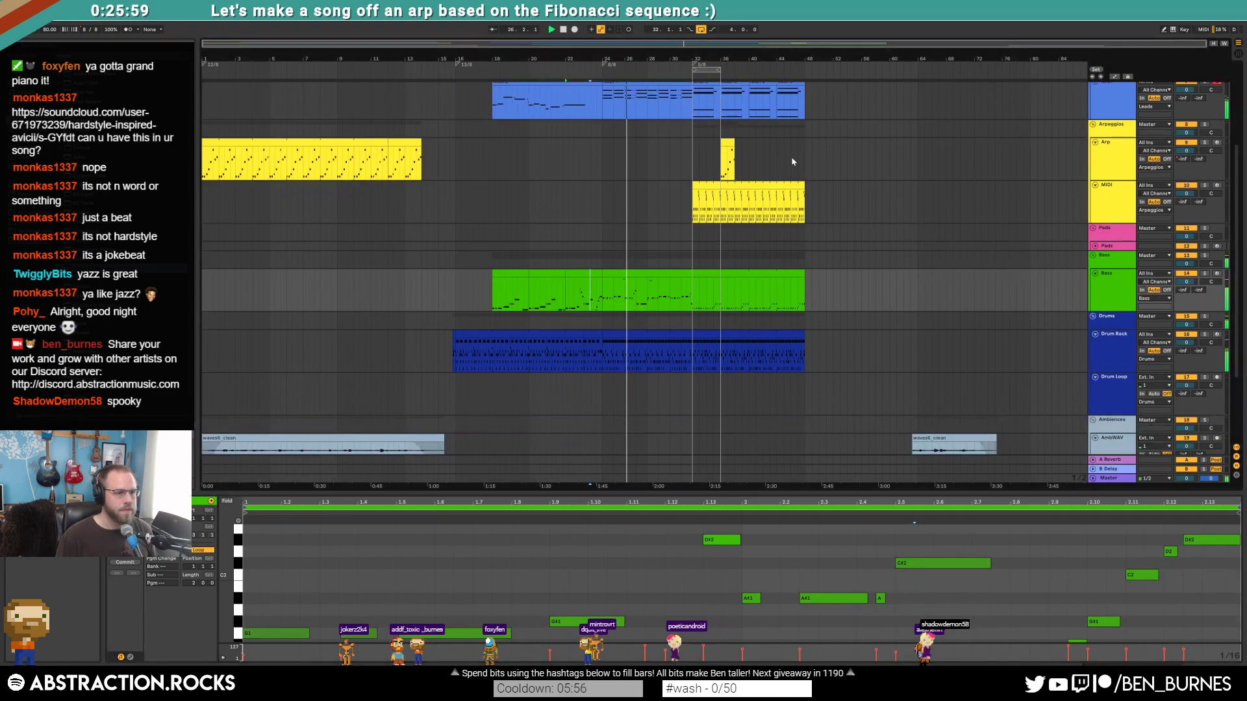
{"action": "scroll", "coordinate": [792, 161], "scroll_direction": "up", "scroll_amount": 1}
{"action": "key", "text": "shift+Tab"}
{"action": "scroll", "coordinate": [820, 187], "scroll_direction": "up", "scroll_amount": 2}
{"action": "scroll", "coordinate": [867, 227], "scroll_direction": "down", "scroll_amount": 2}
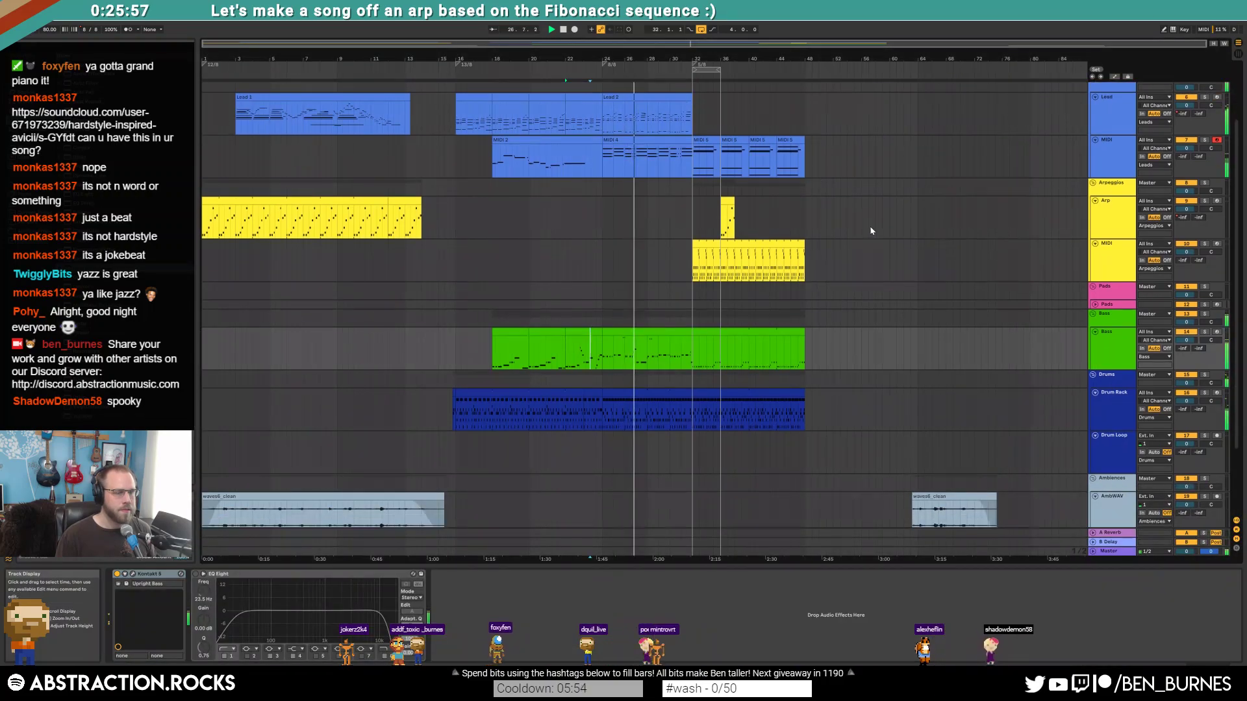
{"action": "key", "text": "Delete"}
{"action": "left_click", "coordinate": [853, 380]}
{"action": "left_click_drag", "start_coordinate": [864, 522], "coordinate": [1046, 94]}
{"action": "left_click", "coordinate": [848, 235]}
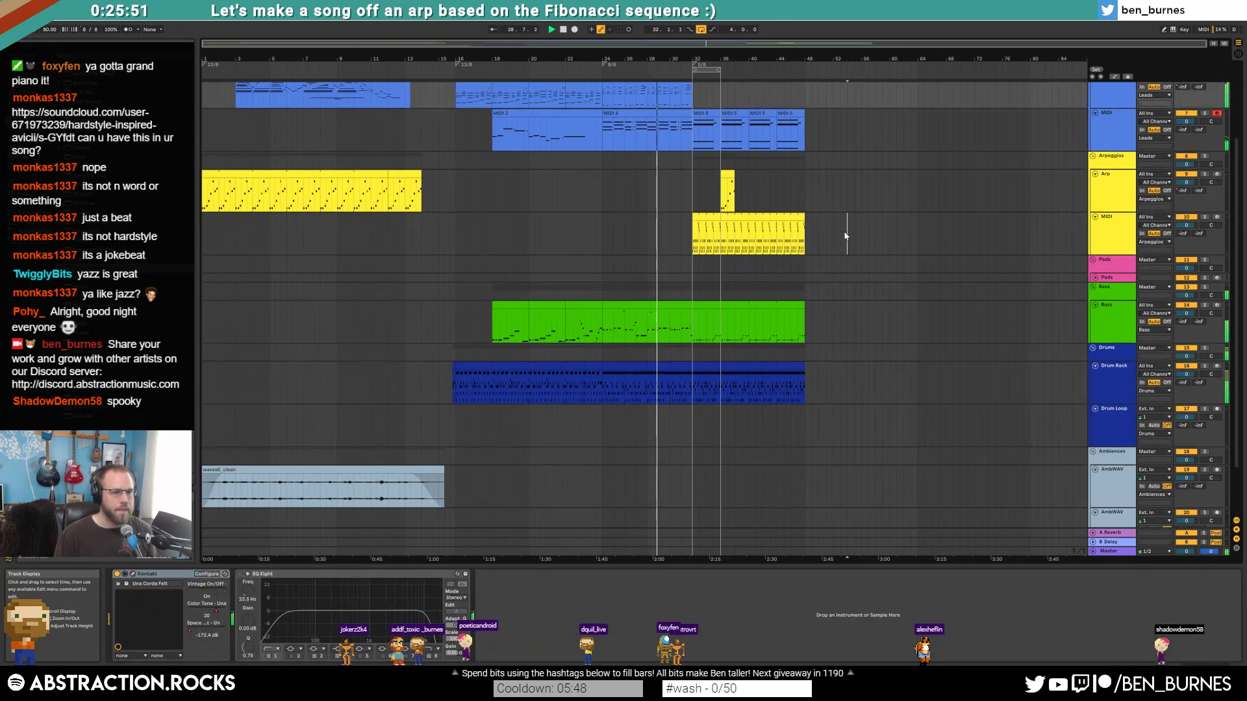
- Extend the arrangement loop to bar 48 and lengthen the Arp track's clip at bar 36 to bar 40
{"action": "left_click_drag", "start_coordinate": [720, 69], "coordinate": [800, 76]}
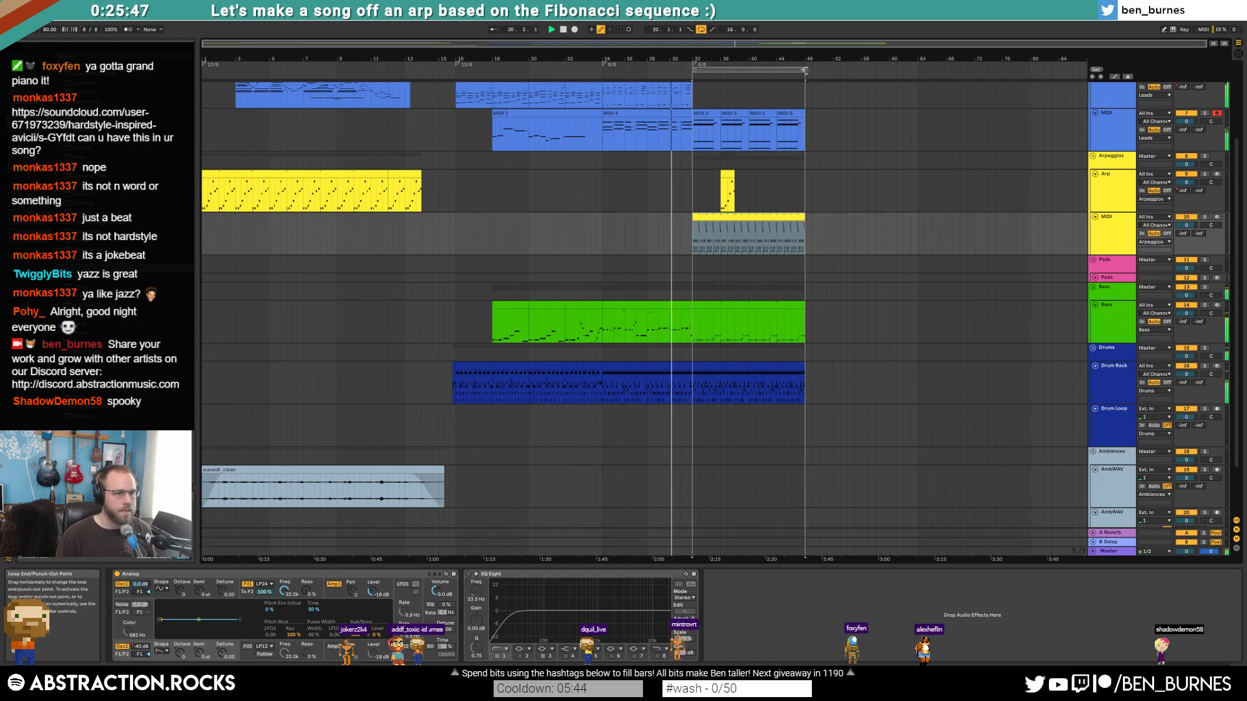
{"action": "left_click", "coordinate": [730, 234]}
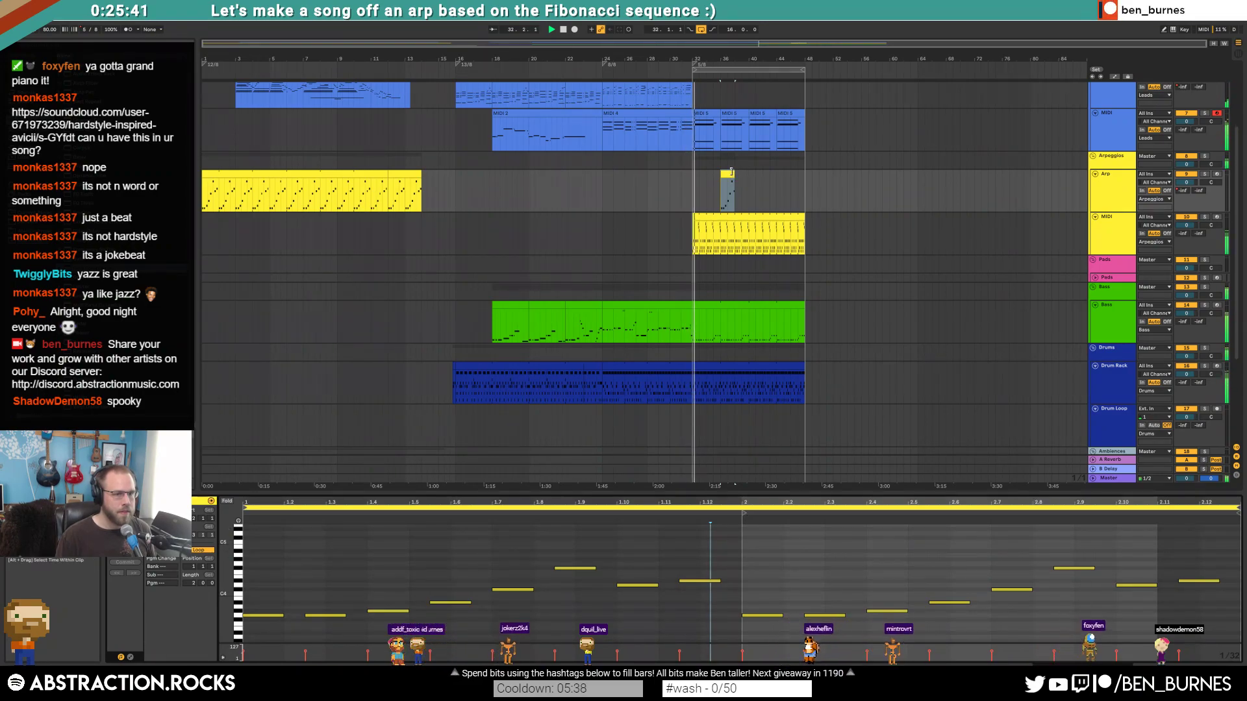
{"action": "left_click_drag", "start_coordinate": [734, 174], "coordinate": [749, 174]}
{"action": "left_click", "coordinate": [591, 508]}
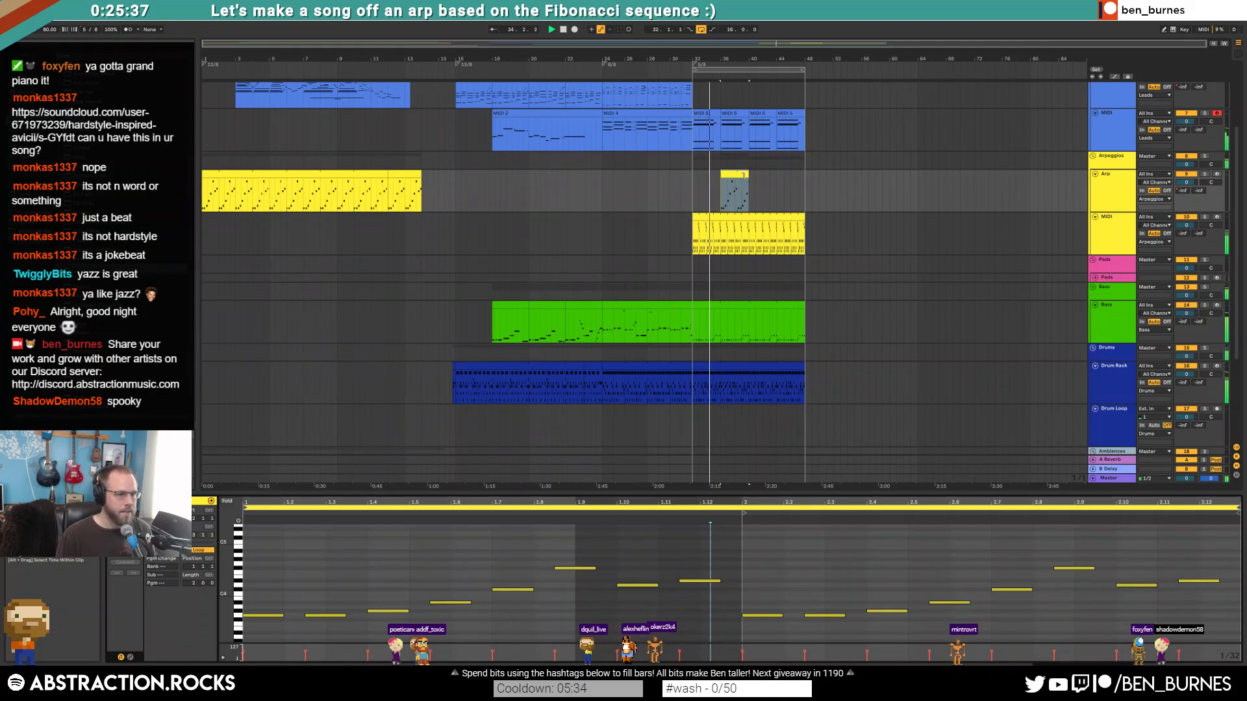
- Delete all notes after the first pass of the arpeggio in the Arp clip at bar 36
{"action": "left_click", "coordinate": [744, 176]}
{"action": "left_click_drag", "start_coordinate": [844, 524], "coordinate": [1234, 643]}
{"action": "key", "text": "Delete"}
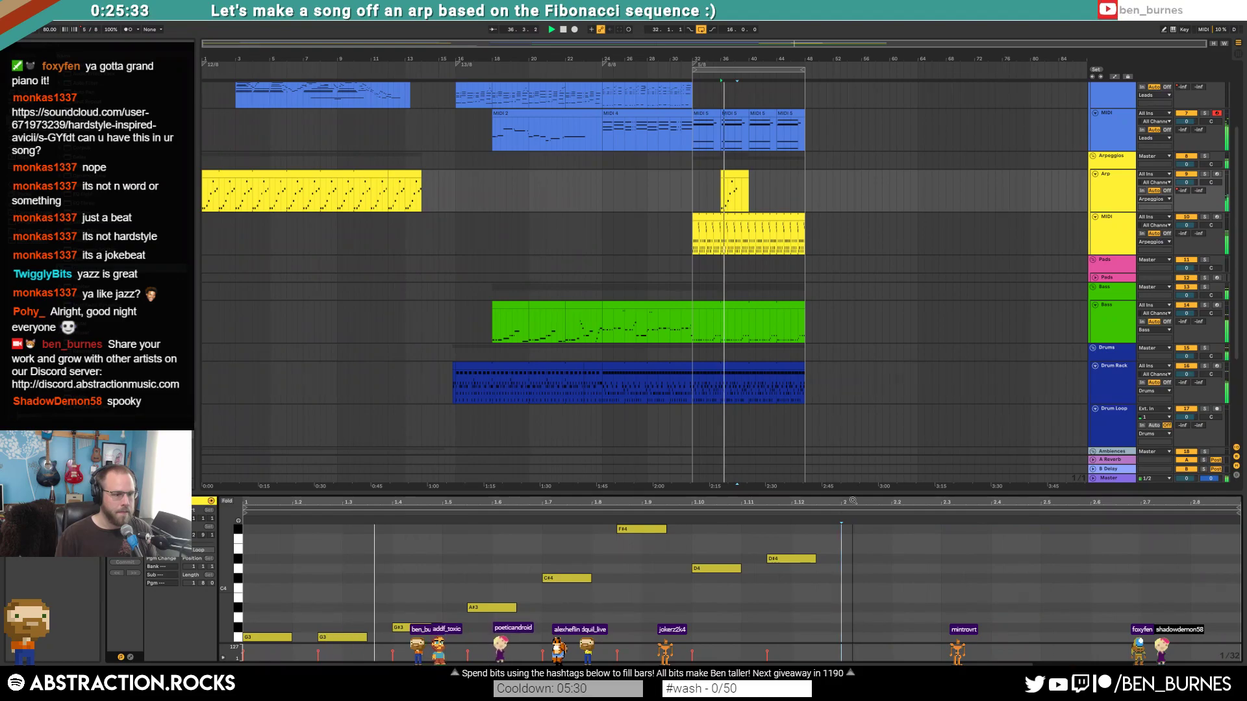
- Select the remaining arpeggio notes and time-stretch them into a slower pattern, stopping playback
{"action": "left_click_drag", "start_coordinate": [245, 531], "coordinate": [867, 642]}
{"action": "mouse_move", "coordinate": [766, 518]}
{"action": "left_mouse_down"}
{"action": "mouse_move", "coordinate": [956, 520]}
{"action": "mouse_move", "coordinate": [943, 519]}
{"action": "left_mouse_up"}
{"action": "key", "text": "space"}
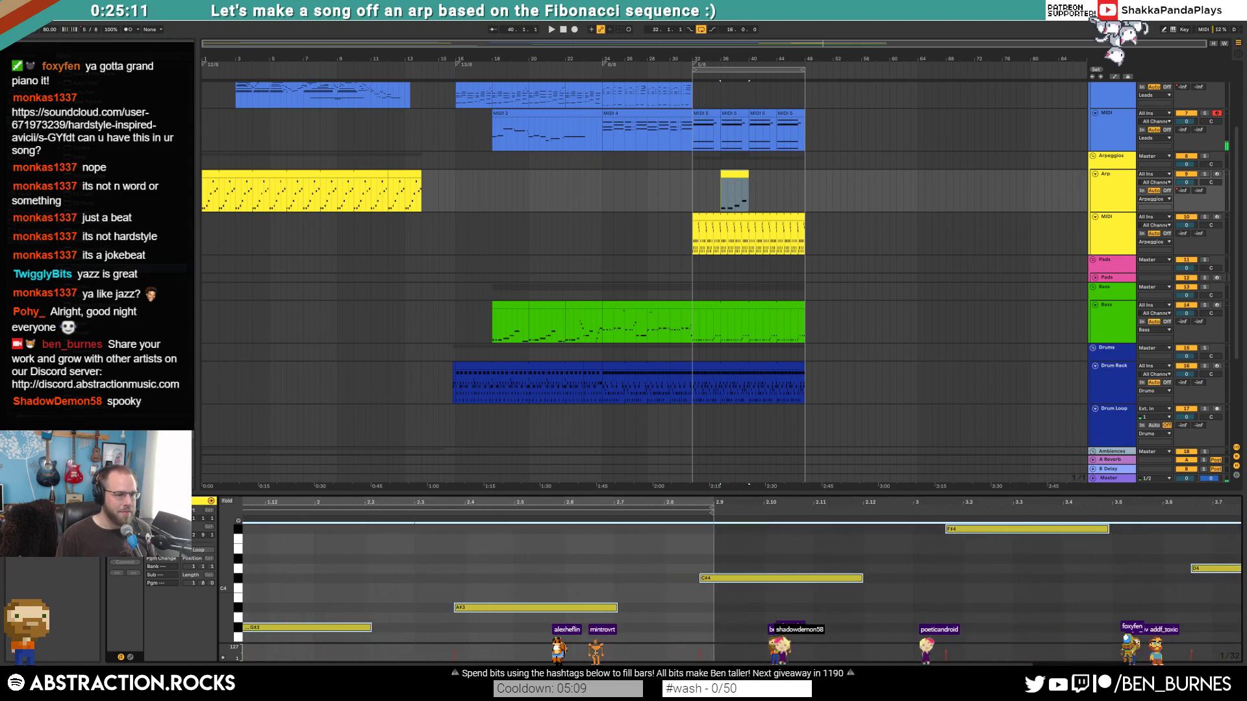
{"action": "left_click_drag", "start_coordinate": [882, 532], "coordinate": [881, 504]}
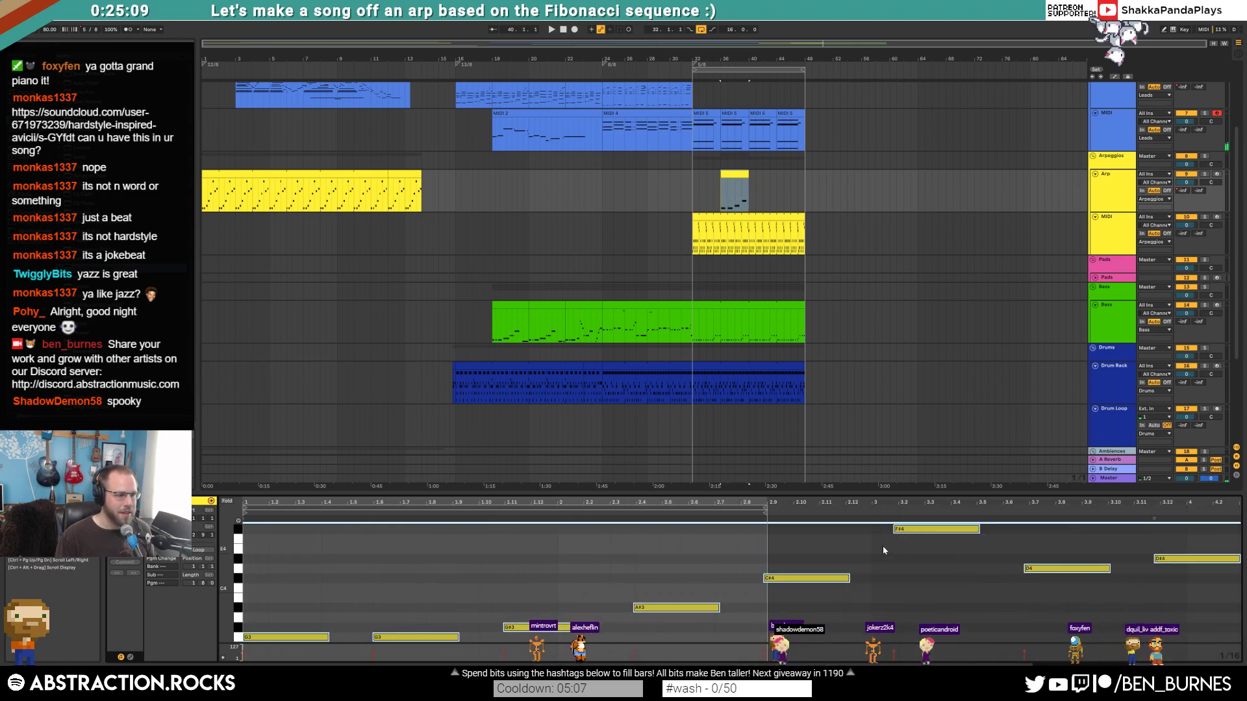
{"action": "left_click_drag", "start_coordinate": [1153, 518], "coordinate": [976, 518]}
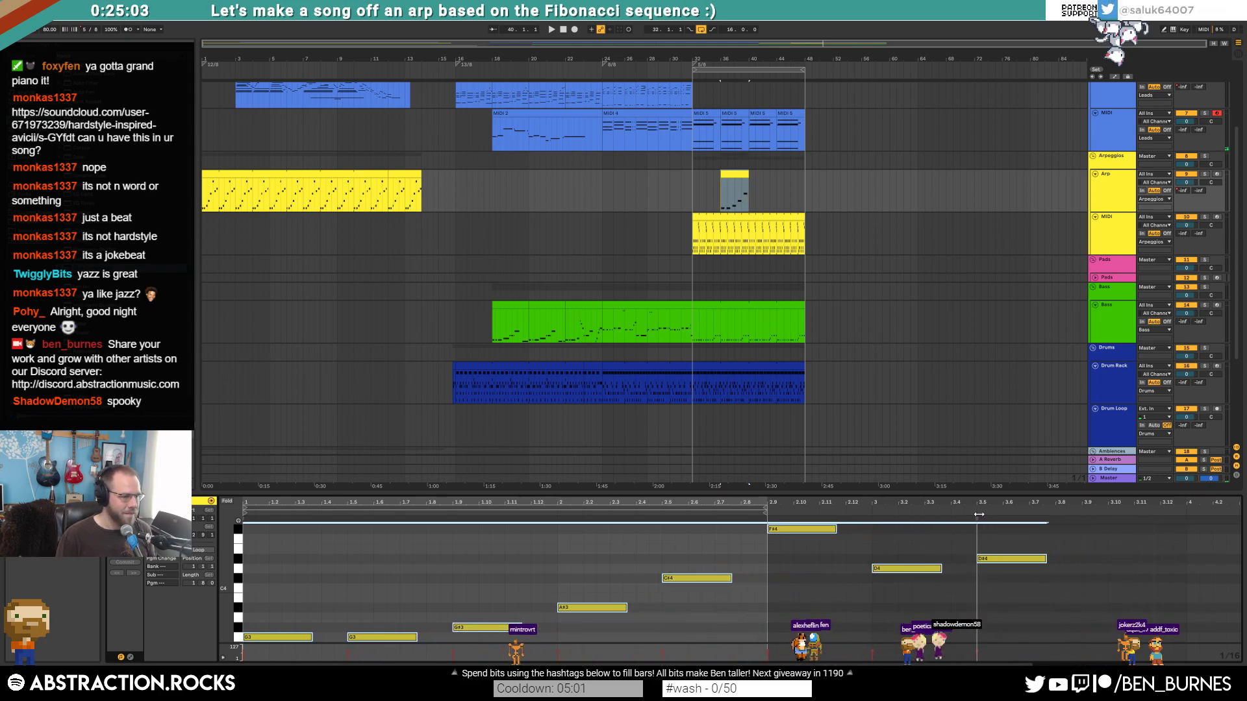
- Stretch the arpeggio notes further, extend the Arp clip to bar 44, and play the loop with the track's devices shown
{"action": "mouse_move", "coordinate": [746, 177]}
{"action": "left_mouse_down"}
{"action": "mouse_move", "coordinate": [791, 178]}
{"action": "mouse_move", "coordinate": [770, 178]}
{"action": "left_mouse_up"}
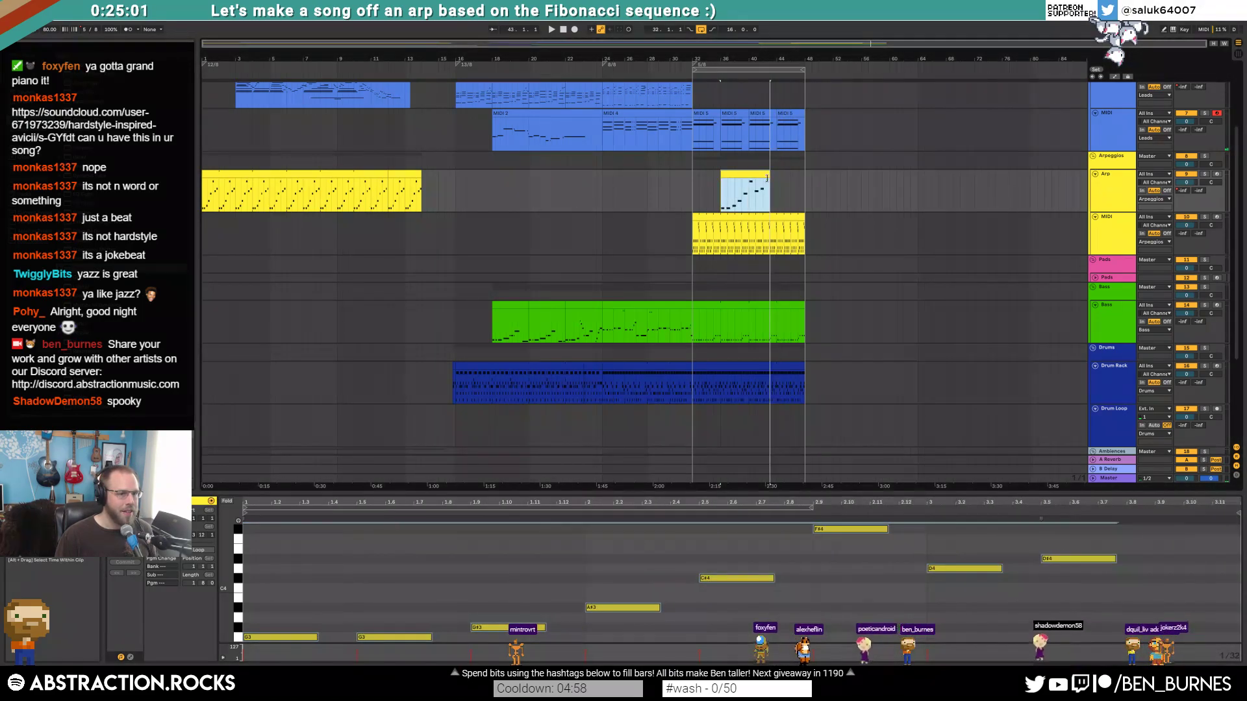
{"action": "left_click", "coordinate": [1041, 519]}
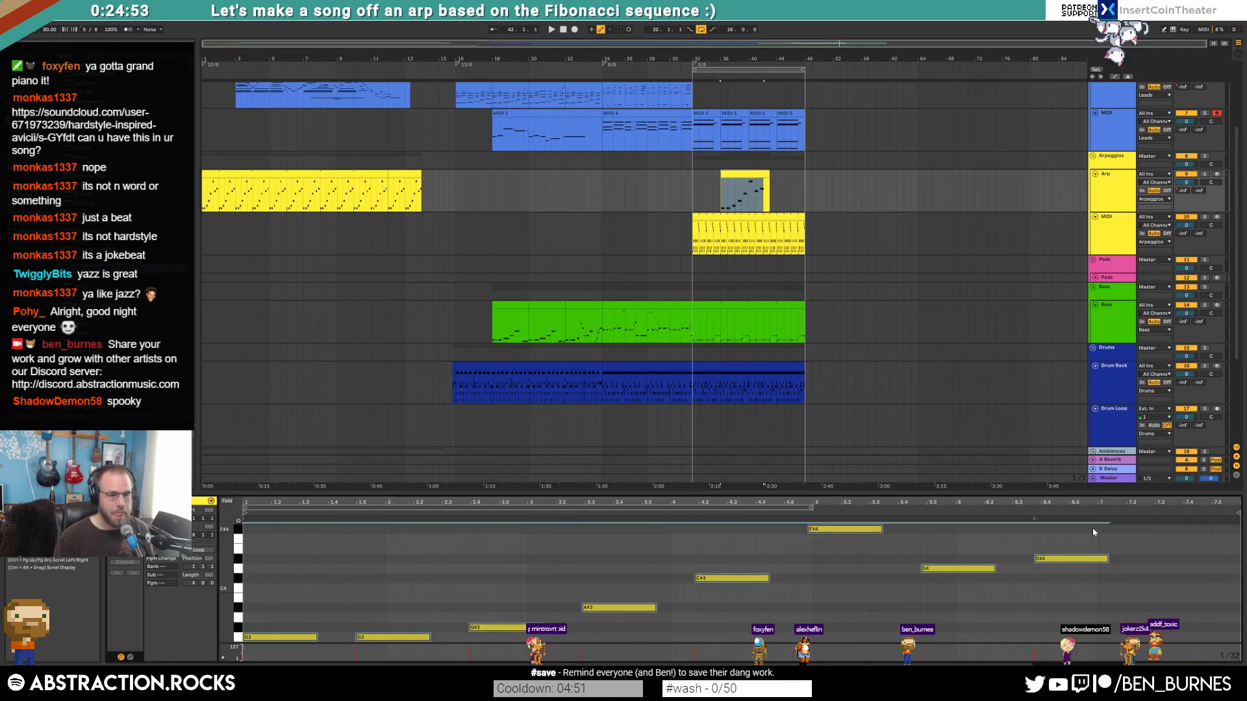
{"action": "mouse_move", "coordinate": [1035, 518]}
{"action": "left_mouse_down"}
{"action": "mouse_move", "coordinate": [1237, 514]}
{"action": "mouse_move", "coordinate": [1220, 493]}
{"action": "left_mouse_up"}
{"action": "left_click_drag", "start_coordinate": [767, 175], "coordinate": [774, 176]}
{"action": "key", "text": "space"}
{"action": "key", "text": "shift+Tab"}
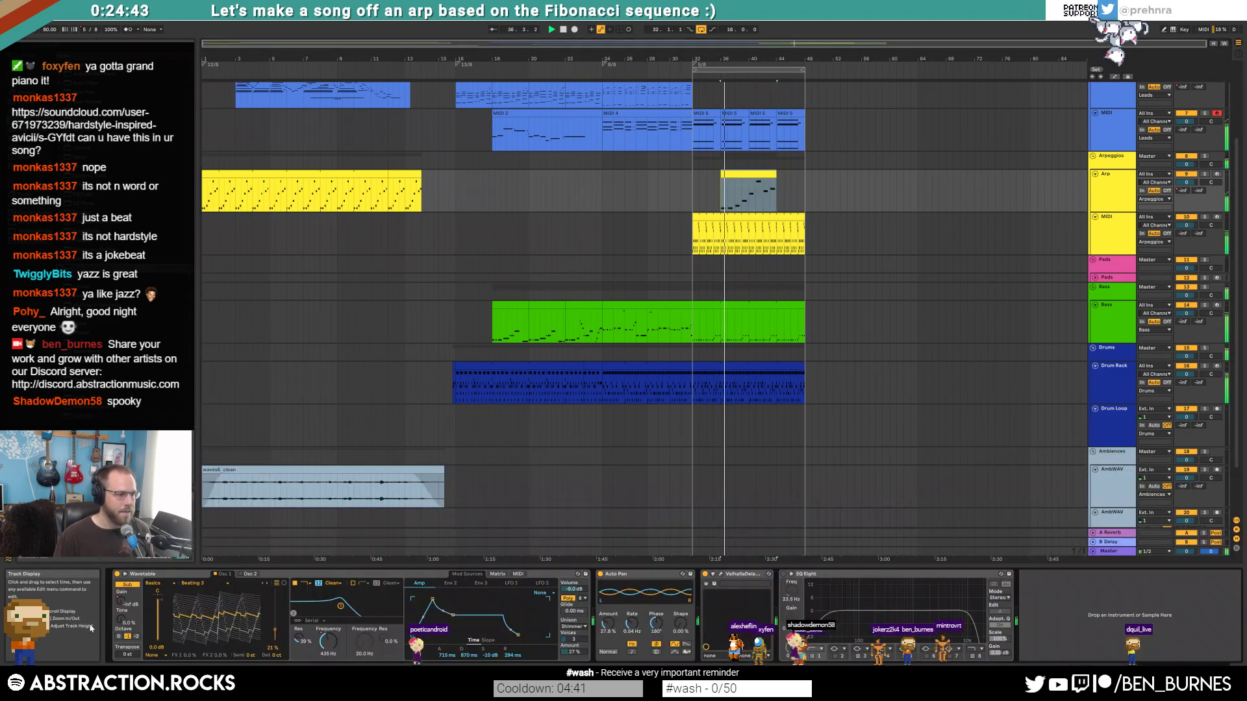
- Show automation and shape the Arp track's Filter 1 Freq to dip at the bar 36 clip's start and rise to its end
{"action": "key", "text": "a"}
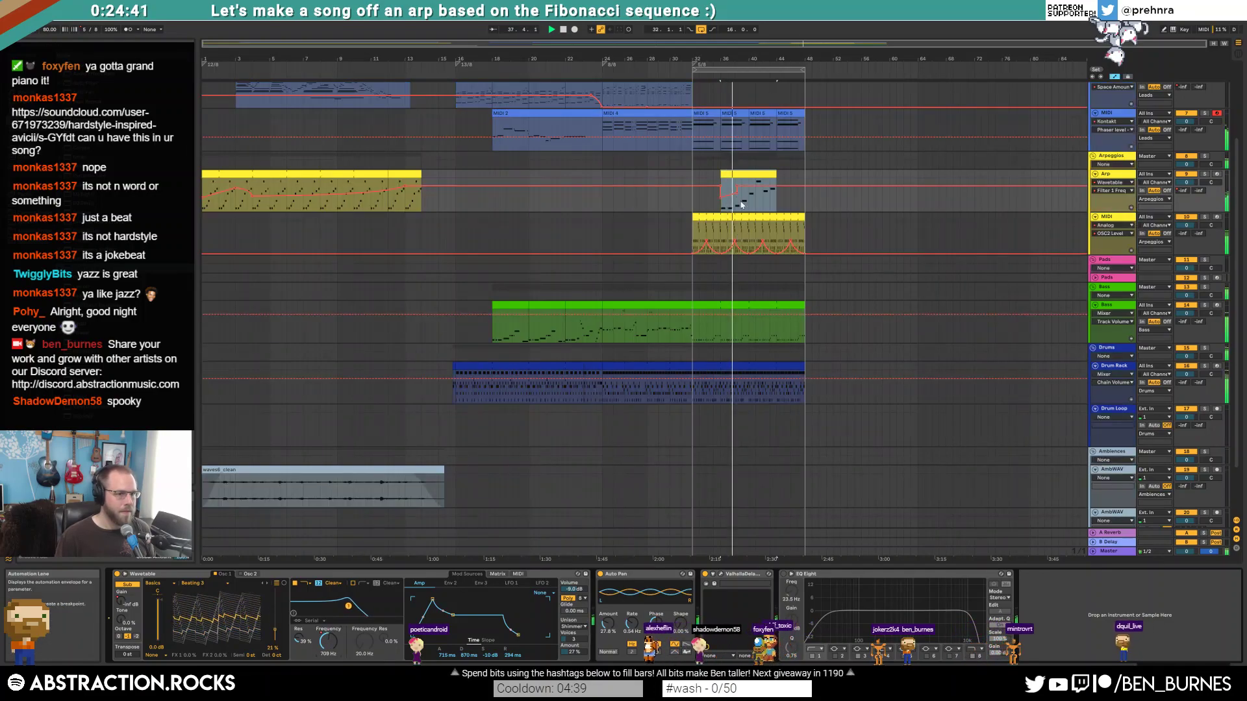
{"action": "left_click_drag", "start_coordinate": [736, 187], "coordinate": [776, 192]}
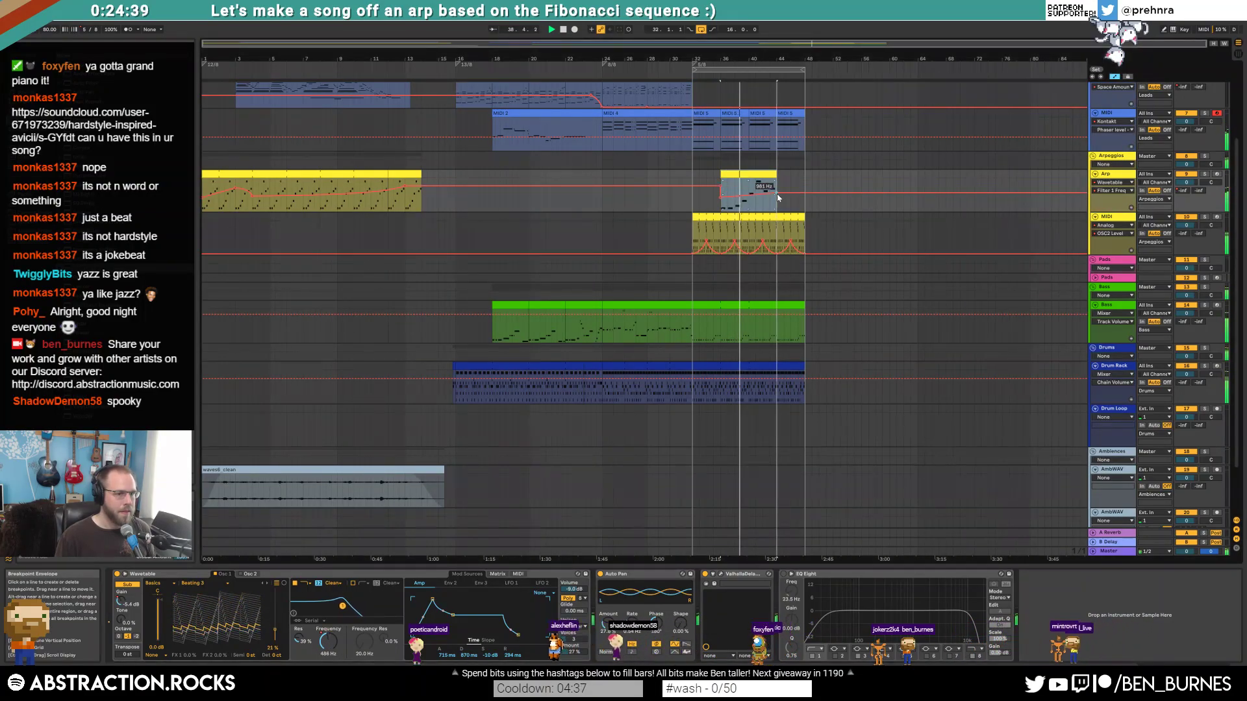
{"action": "left_click", "coordinate": [712, 186]}
{"action": "left_click", "coordinate": [720, 185]}
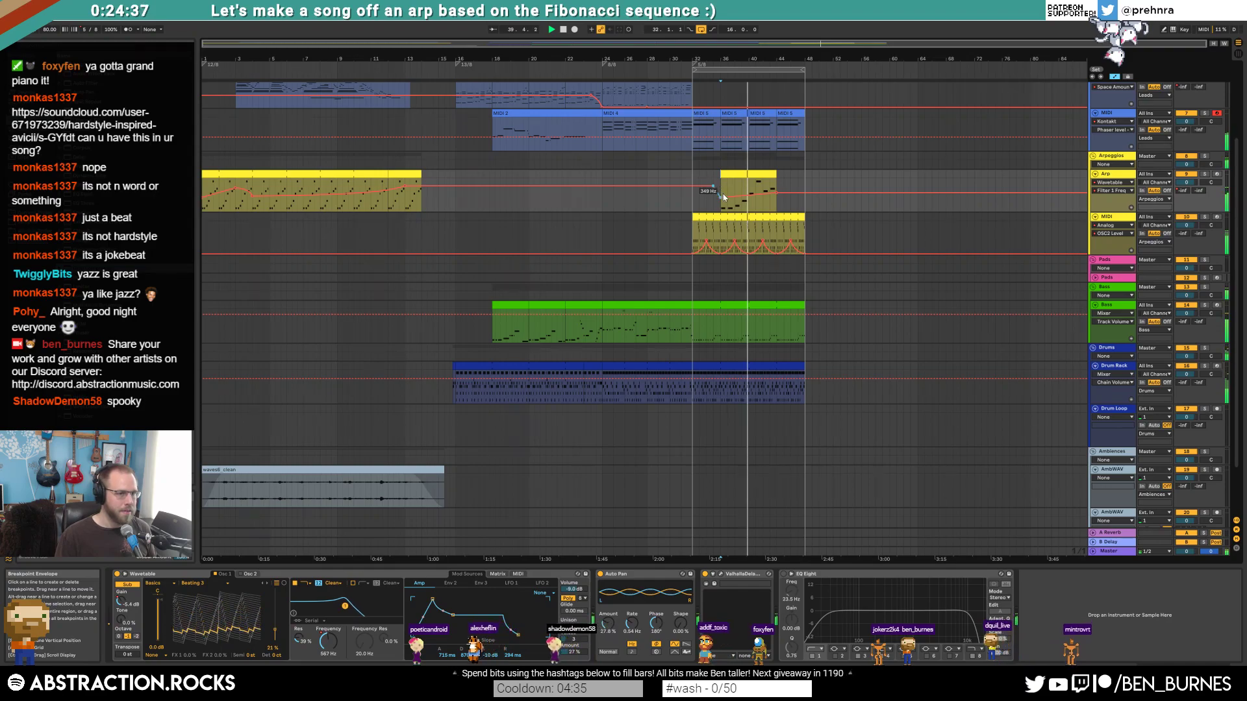
{"action": "left_click_drag", "start_coordinate": [721, 196], "coordinate": [721, 196]}
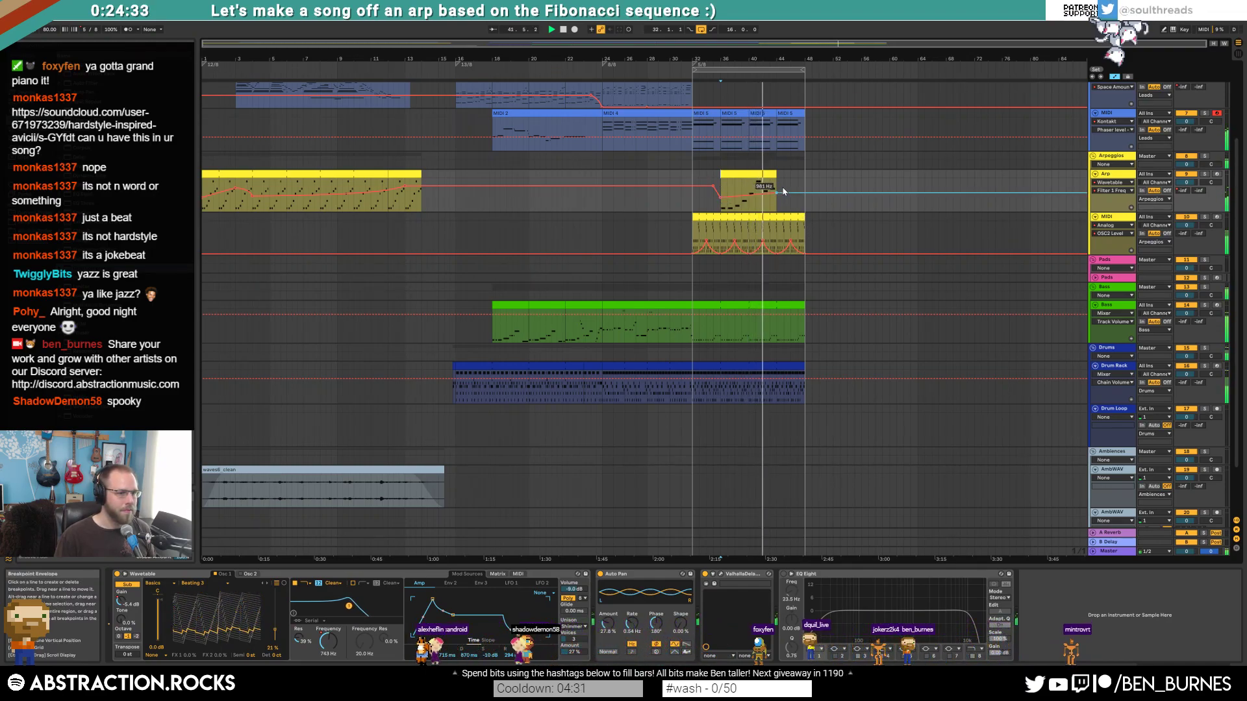
- Extend the Arp clip to bar 45 and lengthen its last note to match
{"action": "left_click_drag", "start_coordinate": [779, 174], "coordinate": [784, 174]}
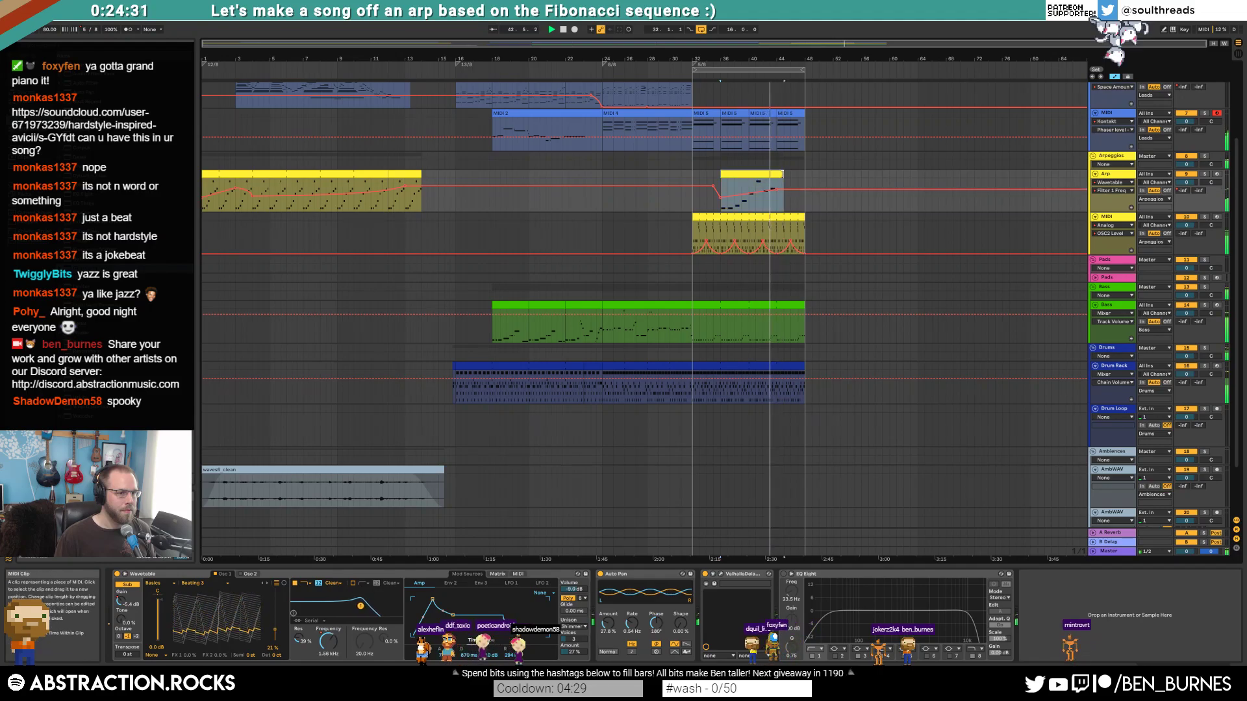
{"action": "double_click", "coordinate": [776, 174]}
{"action": "left_click_drag", "start_coordinate": [1099, 559], "coordinate": [1178, 559]}
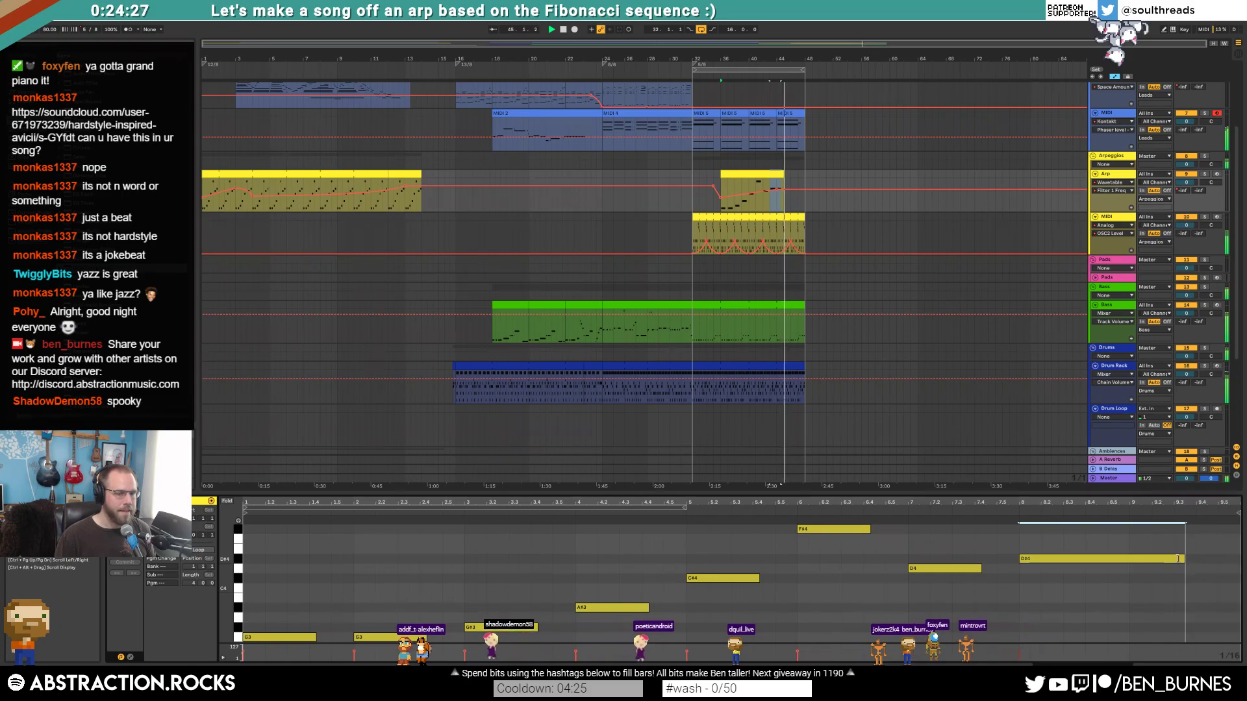
{"action": "key", "text": "shift+Tab"}
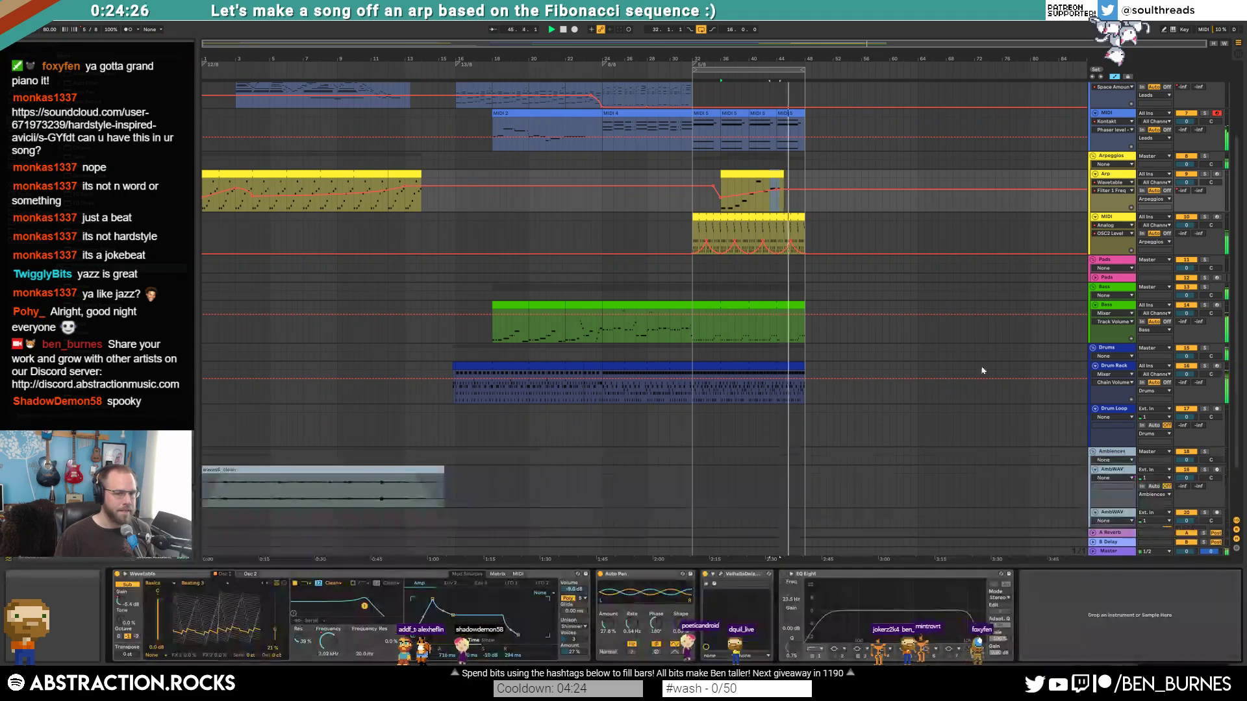
- Start the Arp filter frequency's downward slope earlier, at about bar 33, and stop playback
{"action": "left_click", "coordinate": [699, 187]}
{"action": "left_click", "coordinate": [713, 186]}
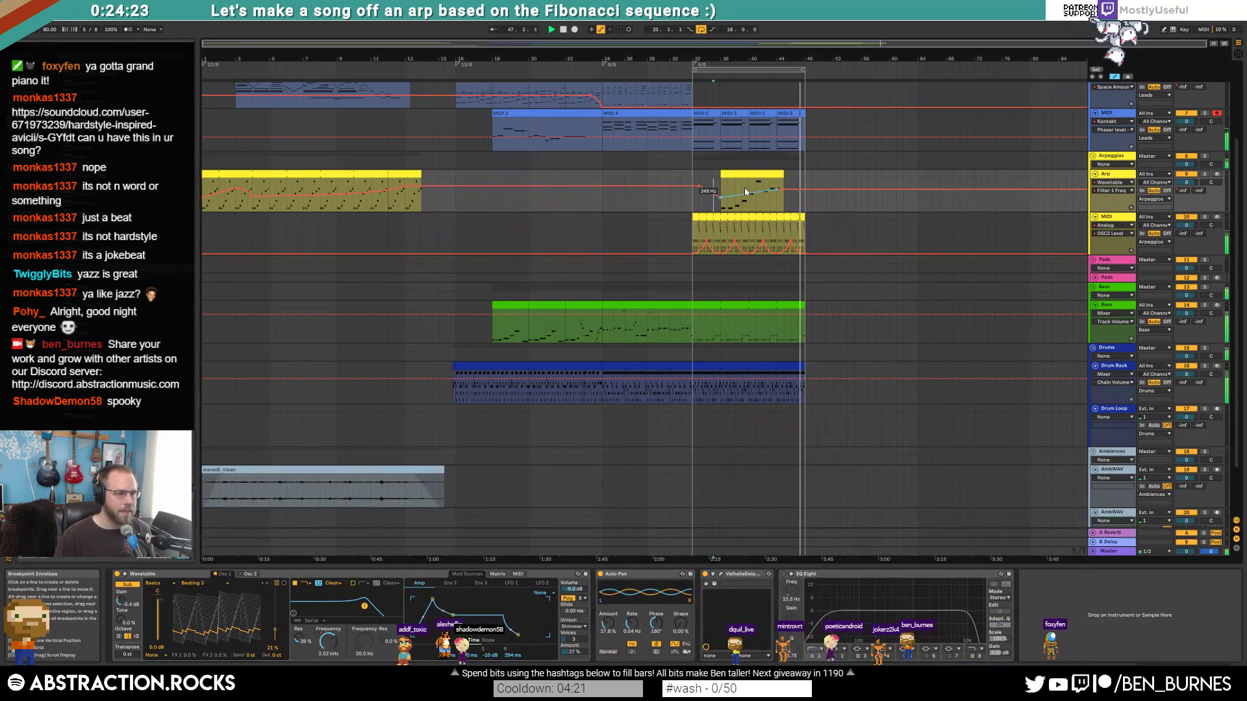
{"action": "key", "text": "space"}
- Duplicate bars 32 to 48 of all tracks from the MIDI lead down to the Drum Rack
{"action": "left_click", "coordinate": [696, 123]}
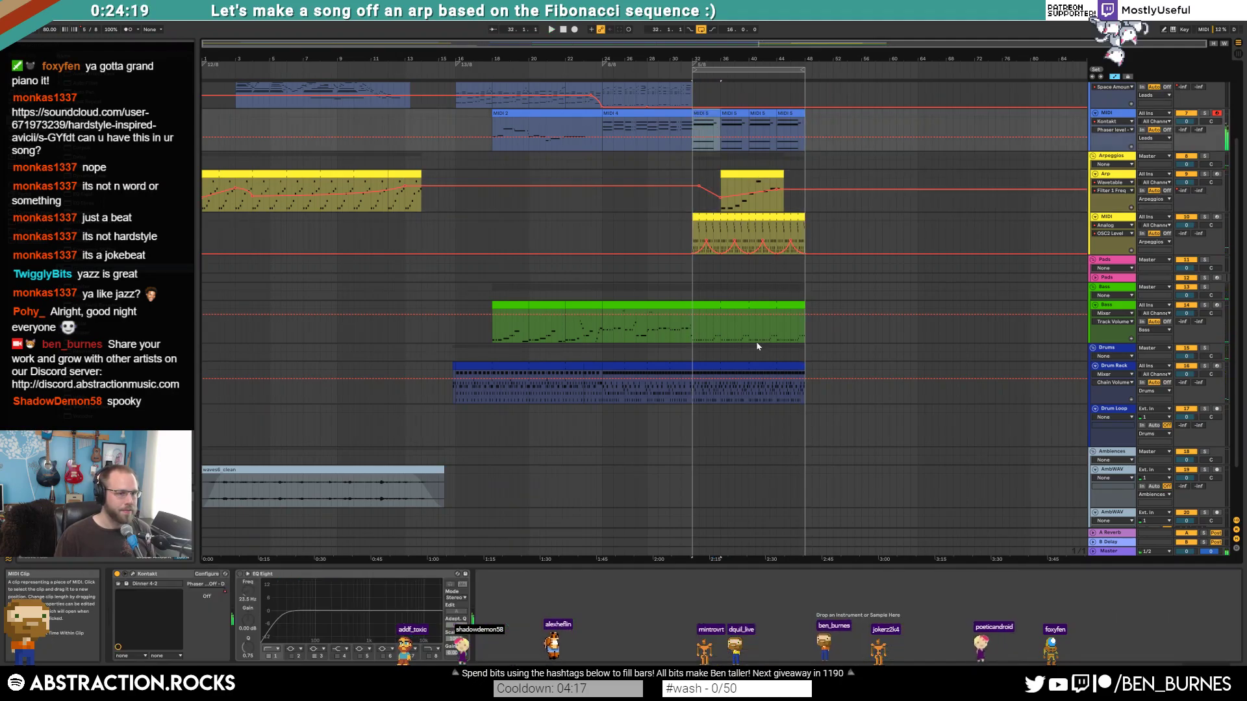
{"action": "left_click", "coordinate": [805, 370], "text": "shift"}
{"action": "key", "text": "ctrl+d"}
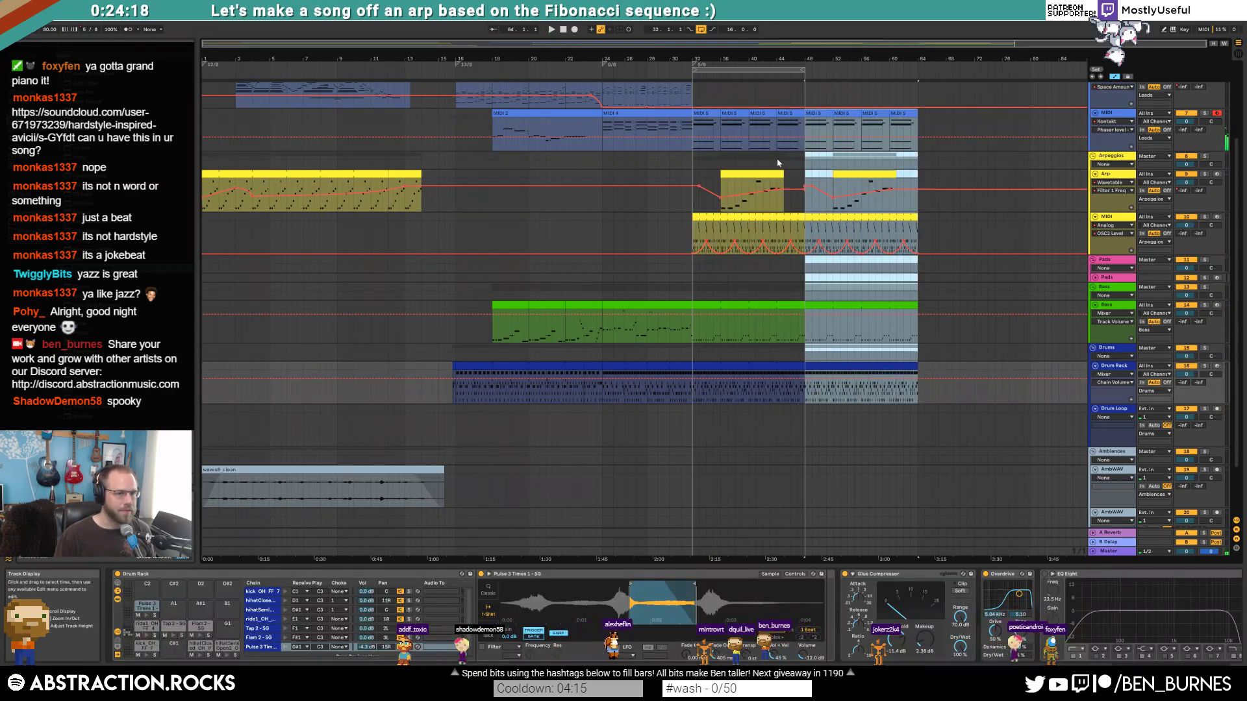
- Clean up the filter breakpoints around bar 48 and move the duplicated Arp clip to start at bar 48
{"action": "left_click", "coordinate": [809, 189]}
{"action": "left_click", "coordinate": [800, 186]}
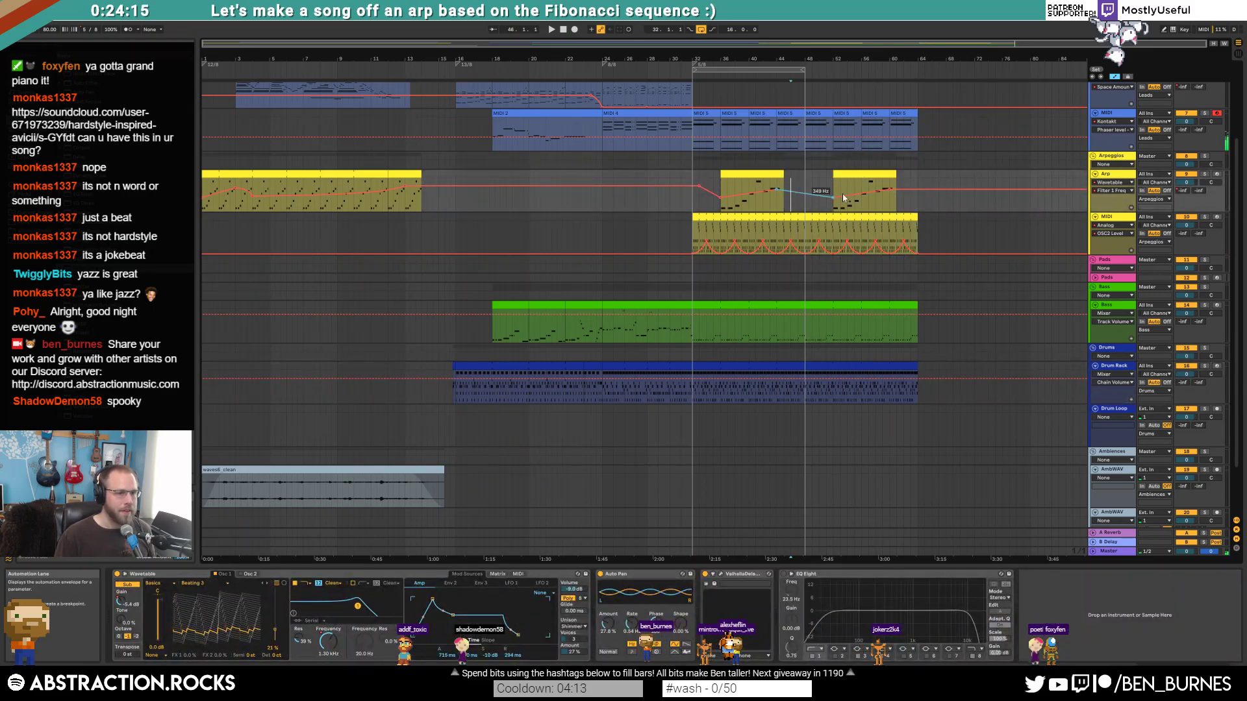
{"action": "left_click_drag", "start_coordinate": [824, 177], "coordinate": [827, 175]}
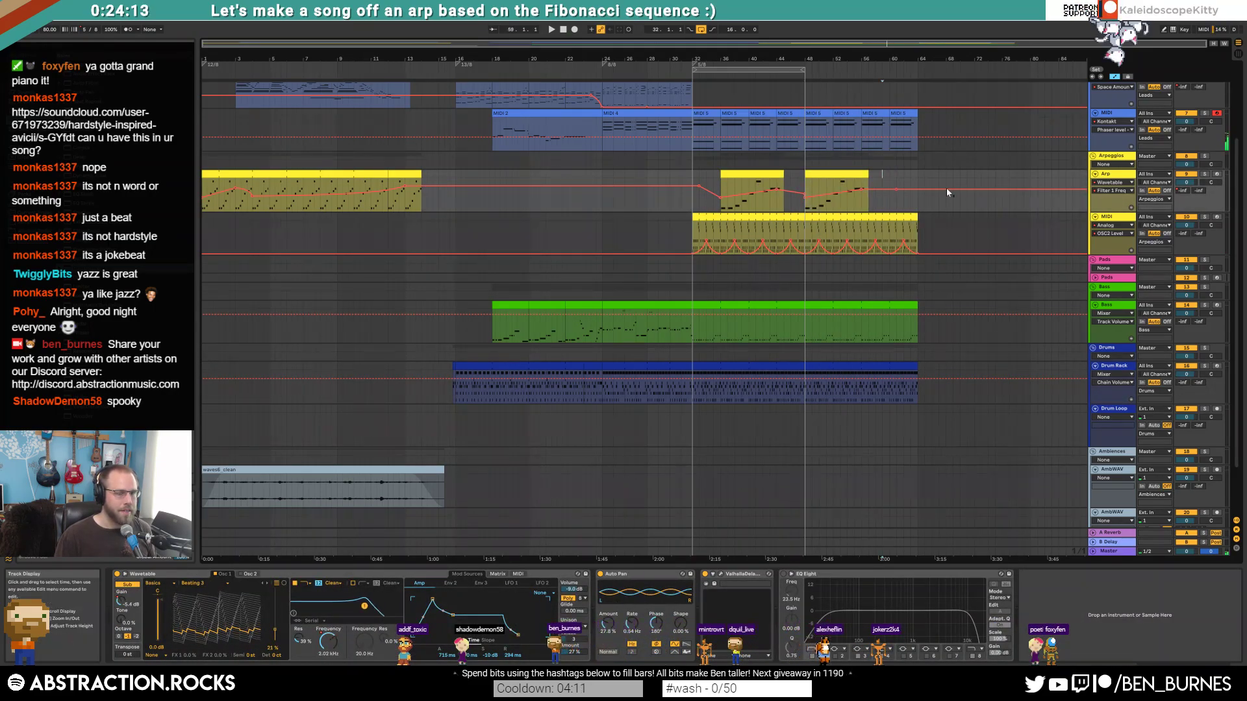
- Delete the last chord clip on the MIDI lead track and trim the second arpeggio, Bass and Drum Rack clips to bar 60
{"action": "left_click", "coordinate": [907, 113]}
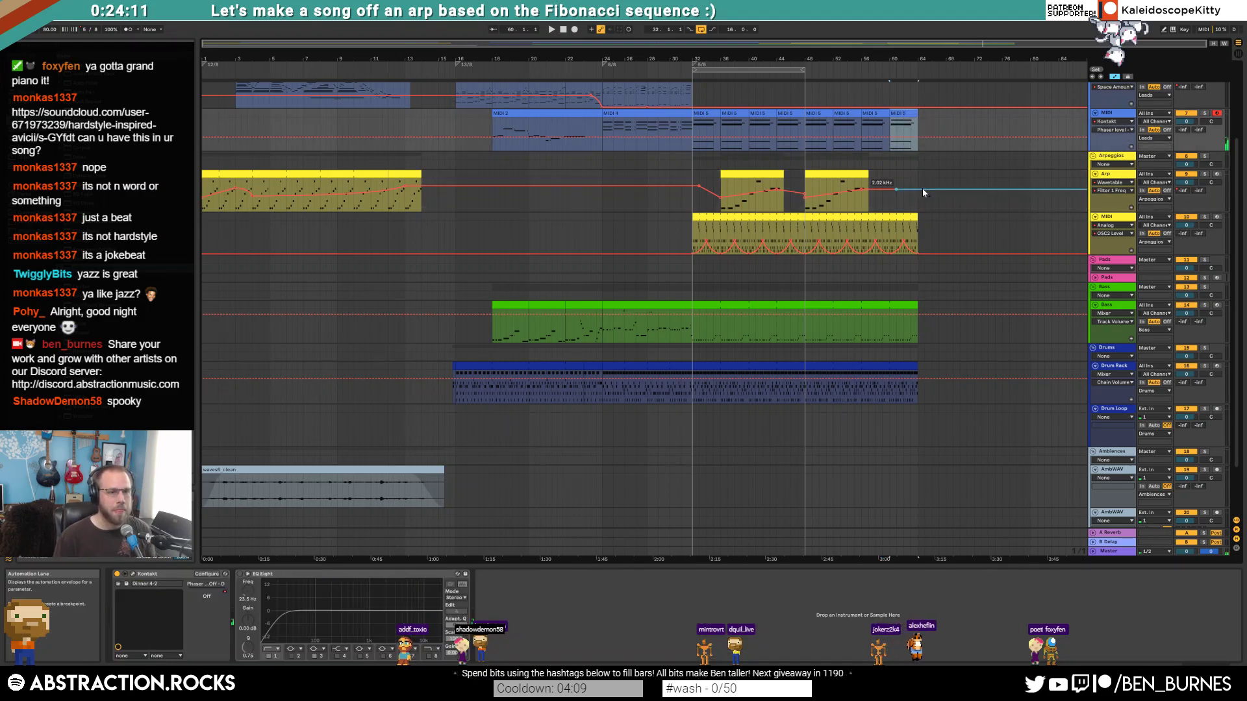
{"action": "key", "text": "Delete"}
{"action": "left_click_drag", "start_coordinate": [916, 217], "coordinate": [890, 215]}
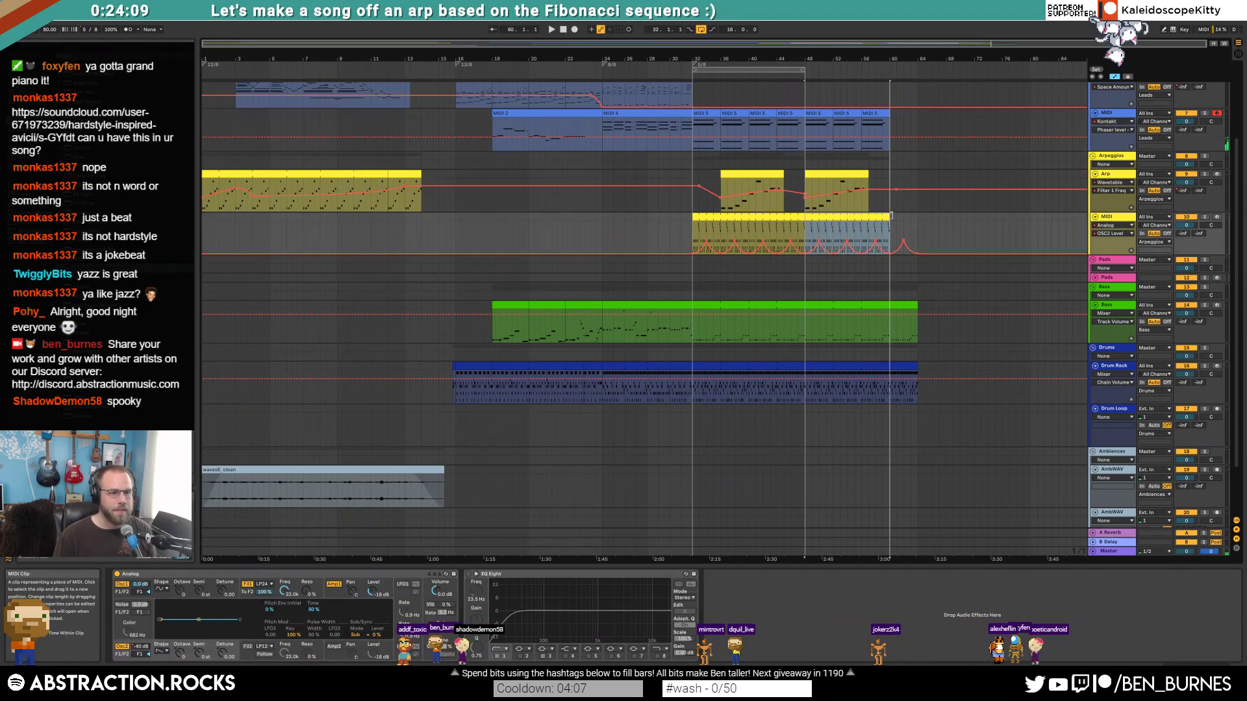
{"action": "left_click_drag", "start_coordinate": [912, 303], "coordinate": [890, 302]}
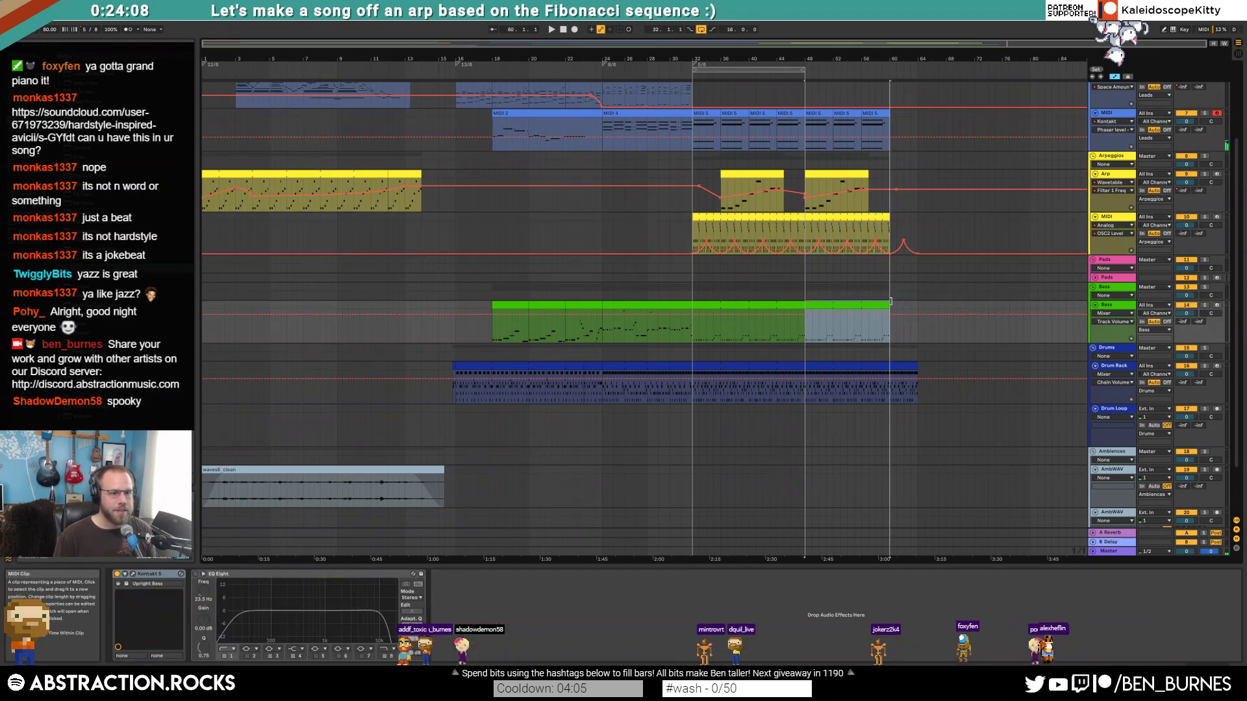
{"action": "left_click_drag", "start_coordinate": [915, 366], "coordinate": [889, 366]}
{"action": "left_click", "coordinate": [903, 368]}
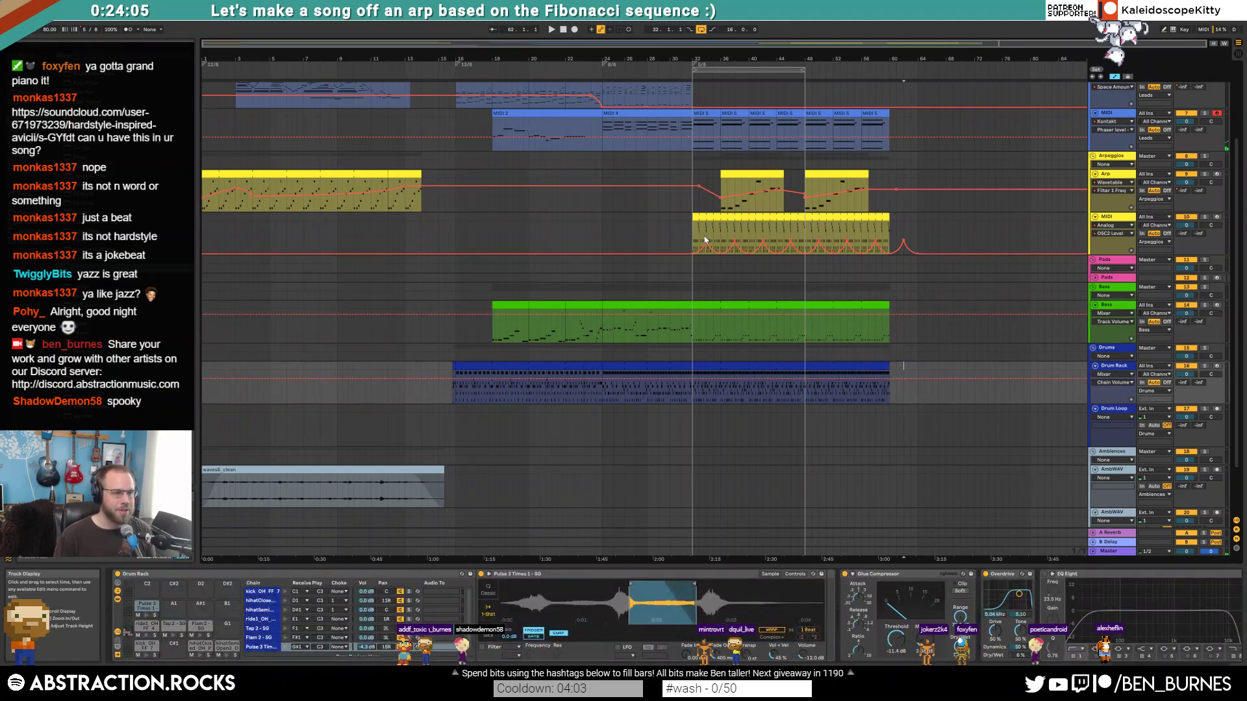
- Extend the arrangement loop to bar 60 and play the section from bar 32
{"action": "left_click_drag", "start_coordinate": [802, 72], "coordinate": [885, 79]}
{"action": "key", "text": "space"}
{"action": "scroll", "coordinate": [894, 200], "scroll_direction": "up", "scroll_amount": 3}
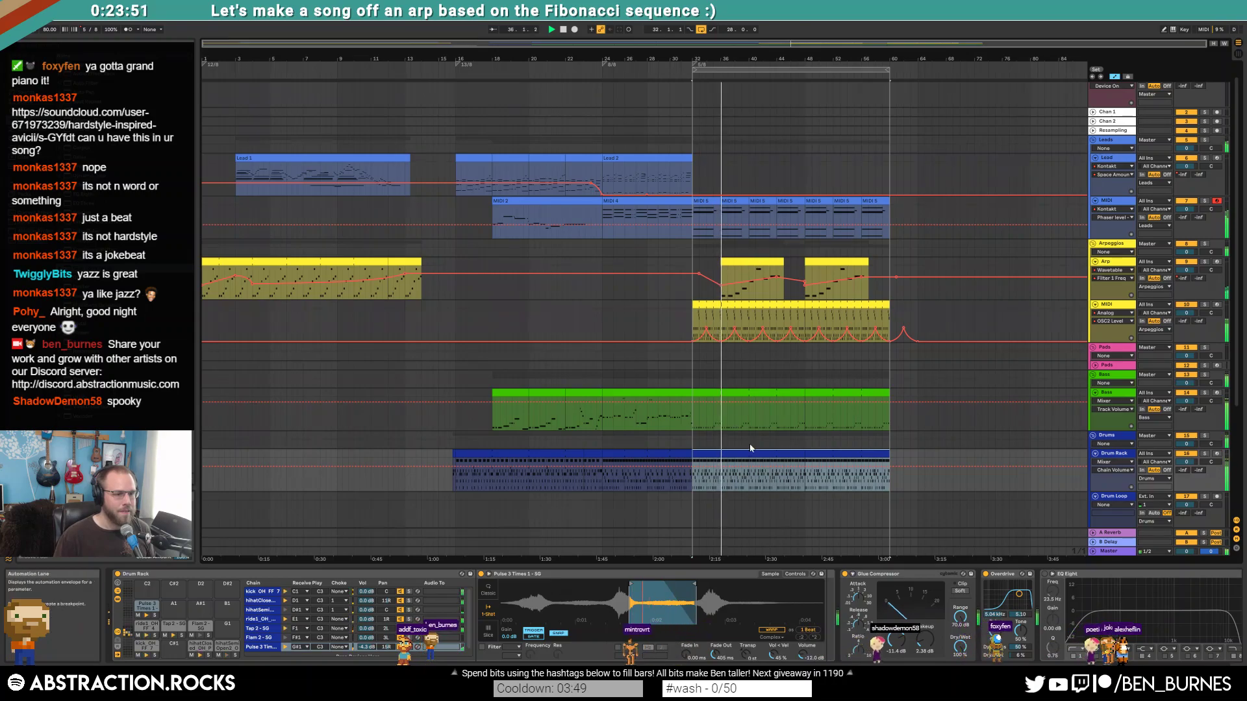
- Adjust the filter frequency breakpoints around the two slowed-down Arp clips and bring up the Wavetable's Sub Gain automation on the Arp track
{"action": "left_click", "coordinate": [778, 275]}
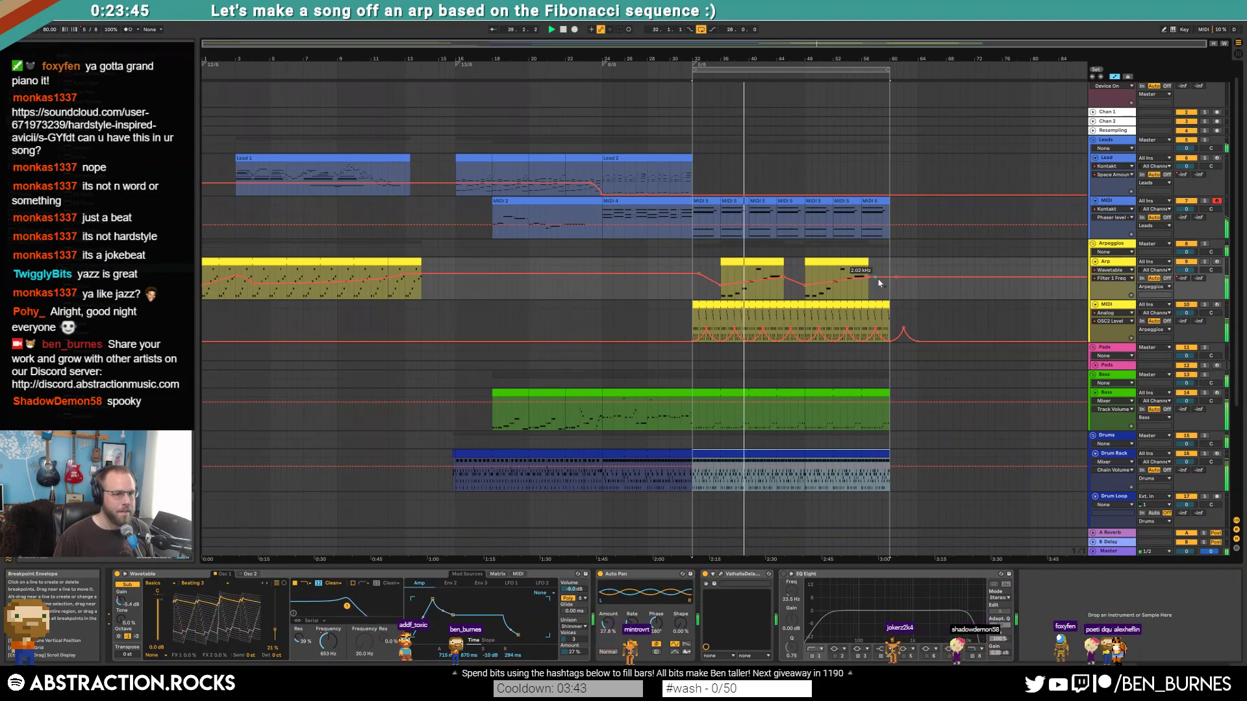
{"action": "left_click", "coordinate": [895, 276]}
{"action": "left_click", "coordinate": [754, 262]}
{"action": "key", "text": "a"}
{"action": "key", "text": "a"}
{"action": "left_click", "coordinate": [121, 604]}
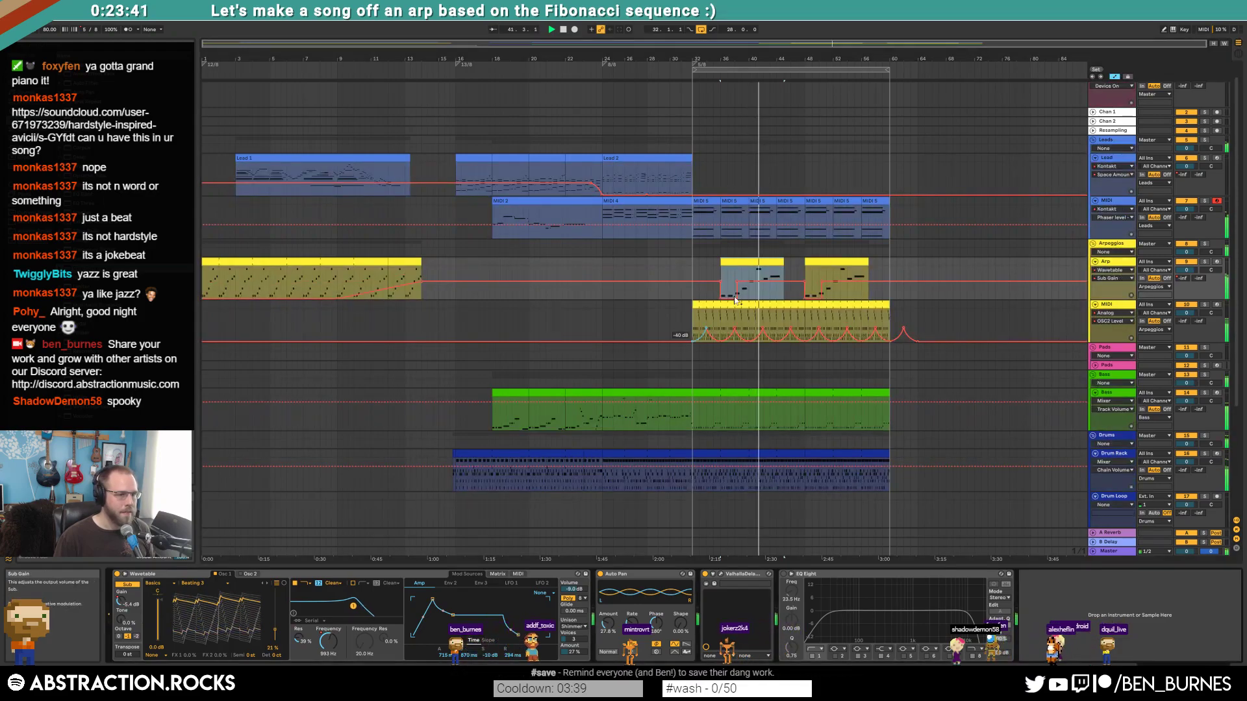
- Shape the Arp track's Sub Gain automation into a ramp rising from silence across each of the two slowed-down arpeggio clips, and stop playback
{"action": "left_click", "coordinate": [737, 299]}
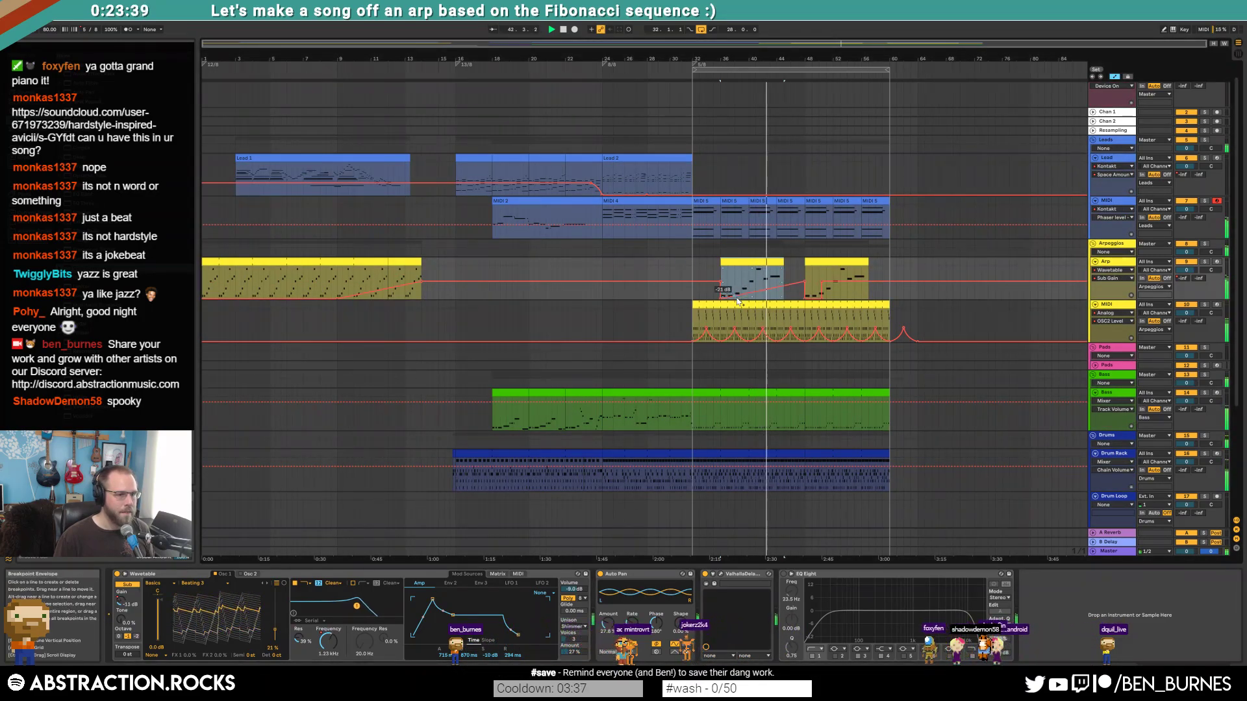
{"action": "left_click_drag", "start_coordinate": [804, 281], "coordinate": [784, 281]}
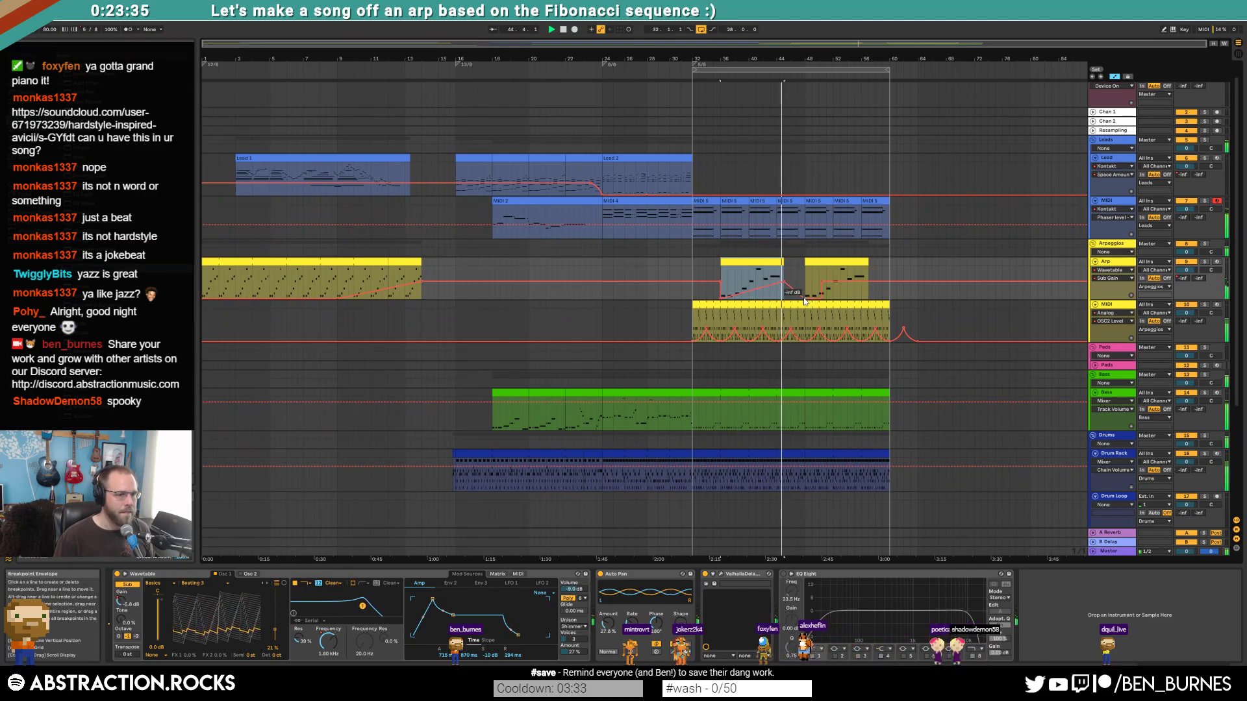
{"action": "left_click_drag", "start_coordinate": [811, 301], "coordinate": [821, 284]}
{"action": "left_click", "coordinate": [867, 282]}
{"action": "left_click", "coordinate": [821, 298]}
{"action": "left_click", "coordinate": [822, 282]}
{"action": "key", "text": "space"}
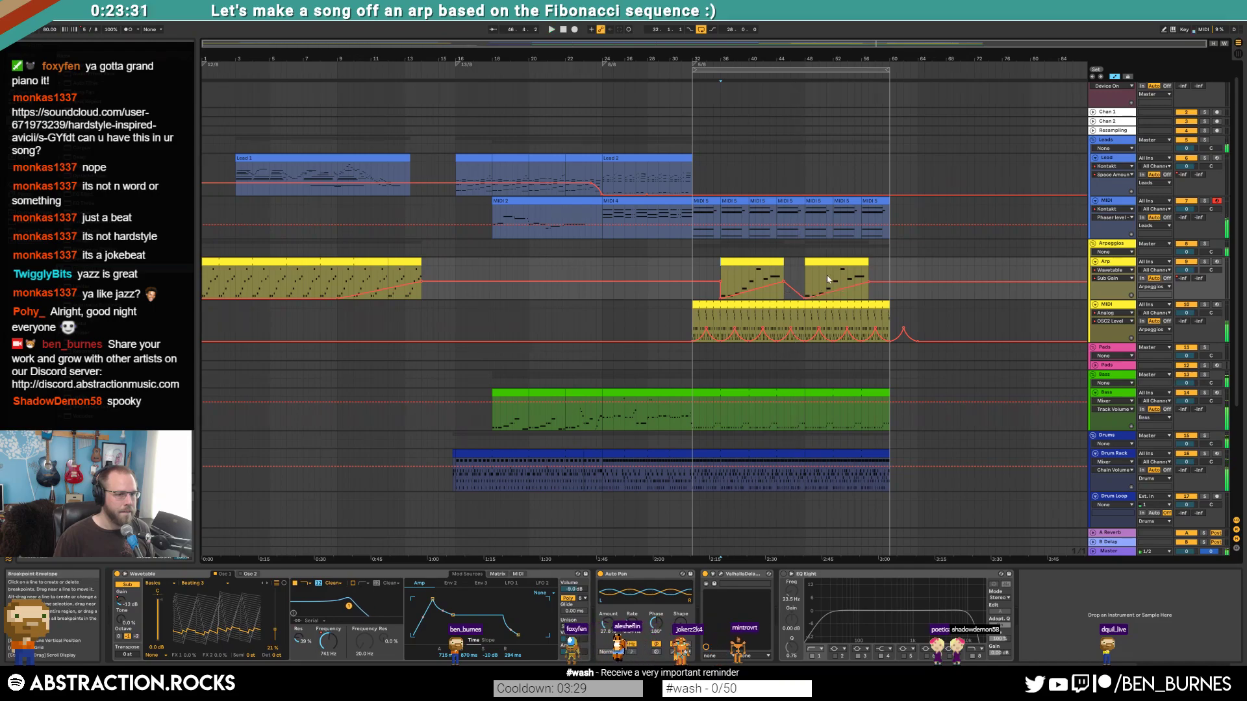
- Add ValhallaDelay between Analog and EQ Eight on the MIDI arpeggio track and move its window clear of the section being edited
{"action": "left_click", "coordinate": [813, 307]}
{"action": "key", "text": "shift+Tab"}
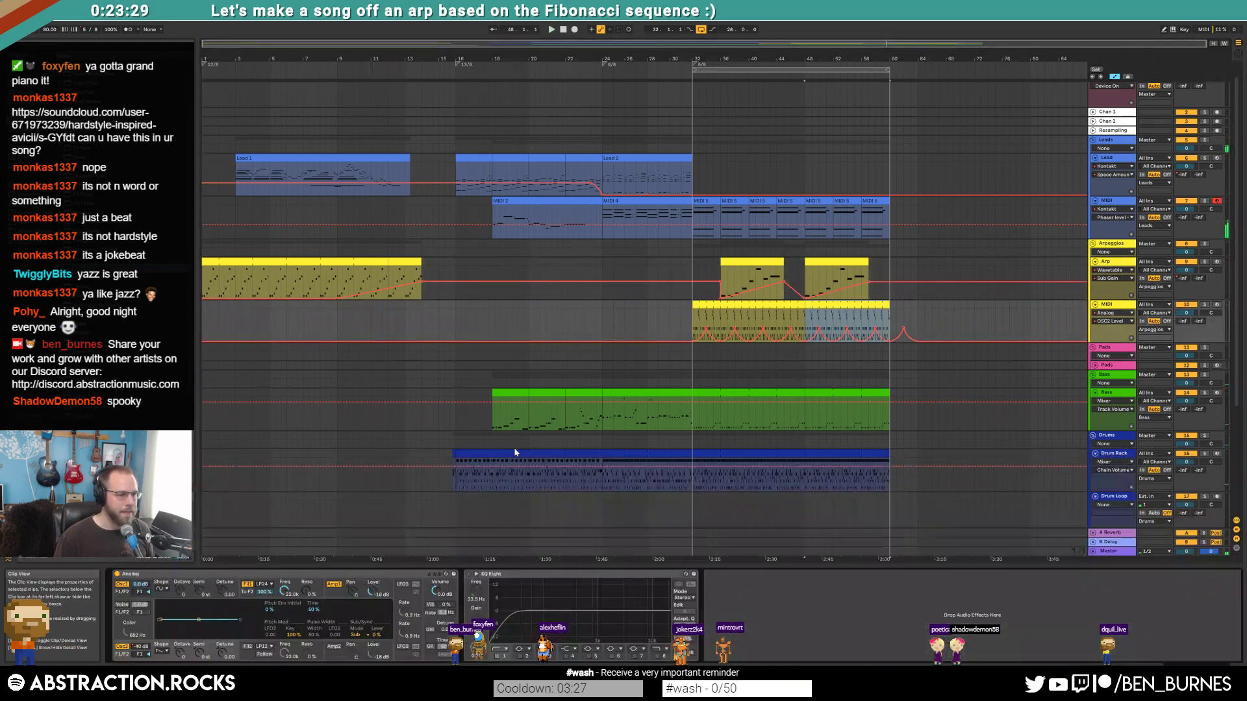
{"action": "left_click", "coordinate": [213, 575]}
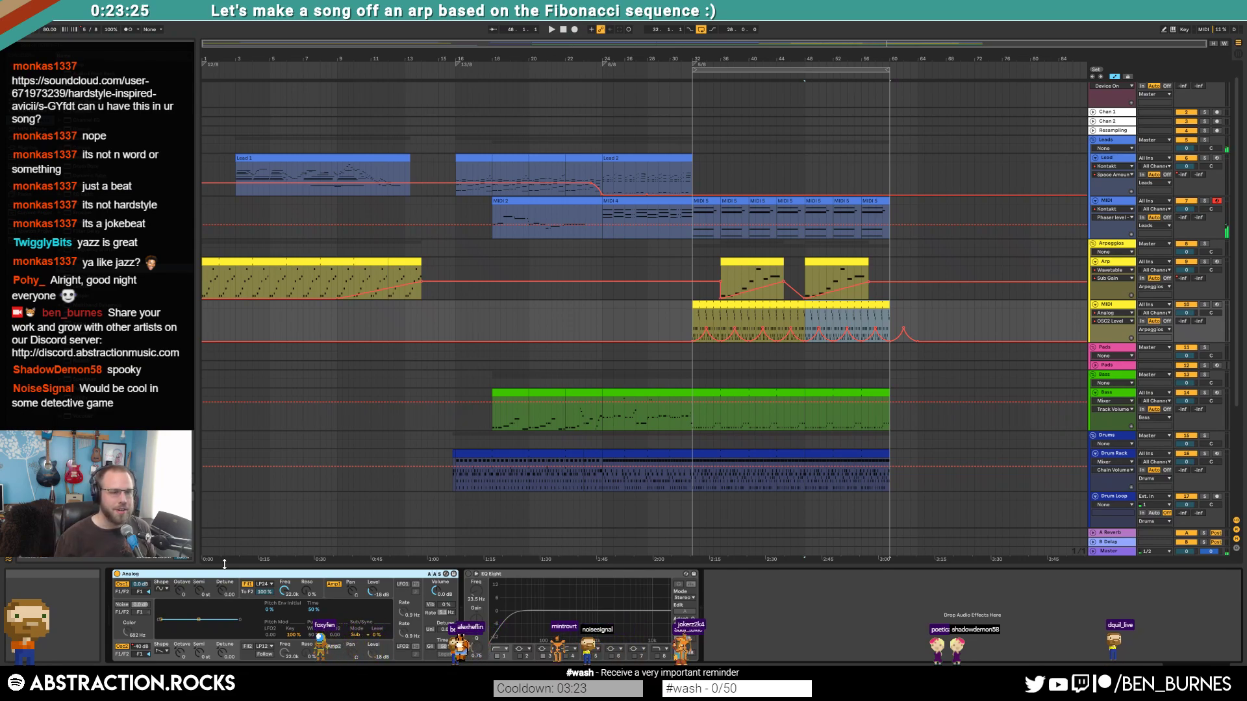
{"action": "left_click_drag", "start_coordinate": [802, 304], "coordinate": [873, 306]}
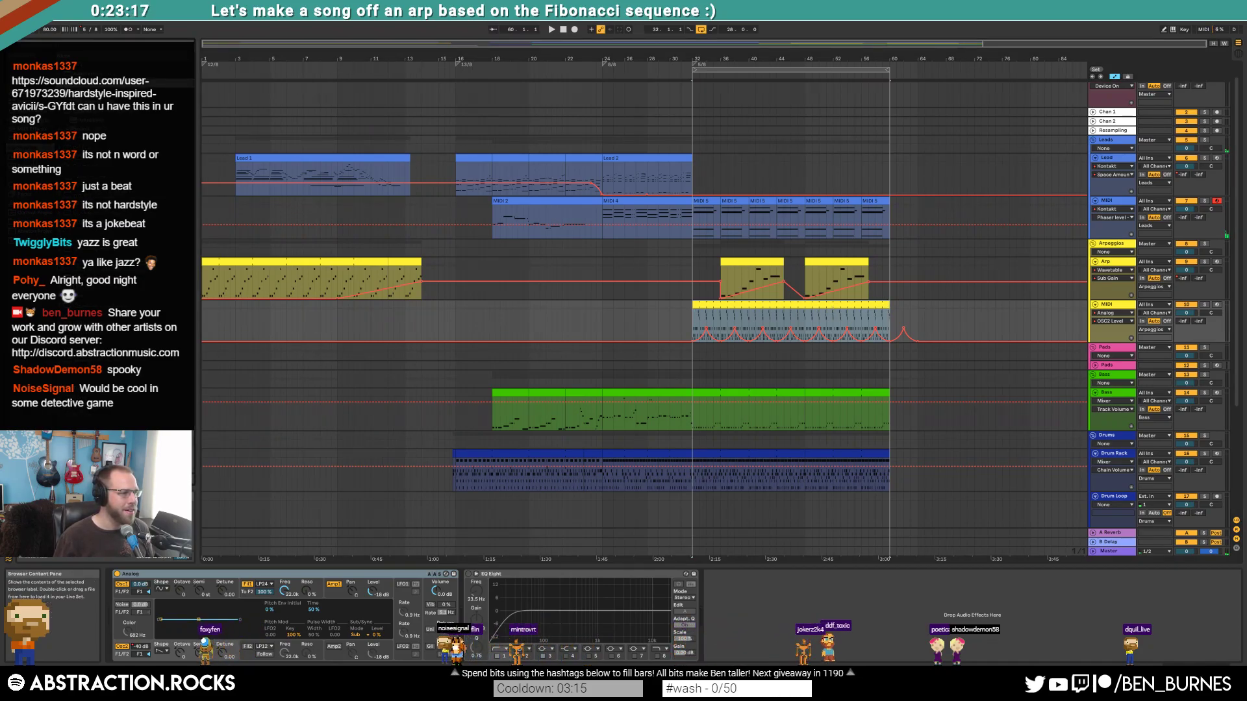
{"action": "left_click_drag", "start_coordinate": [420, 619], "coordinate": [463, 617]}
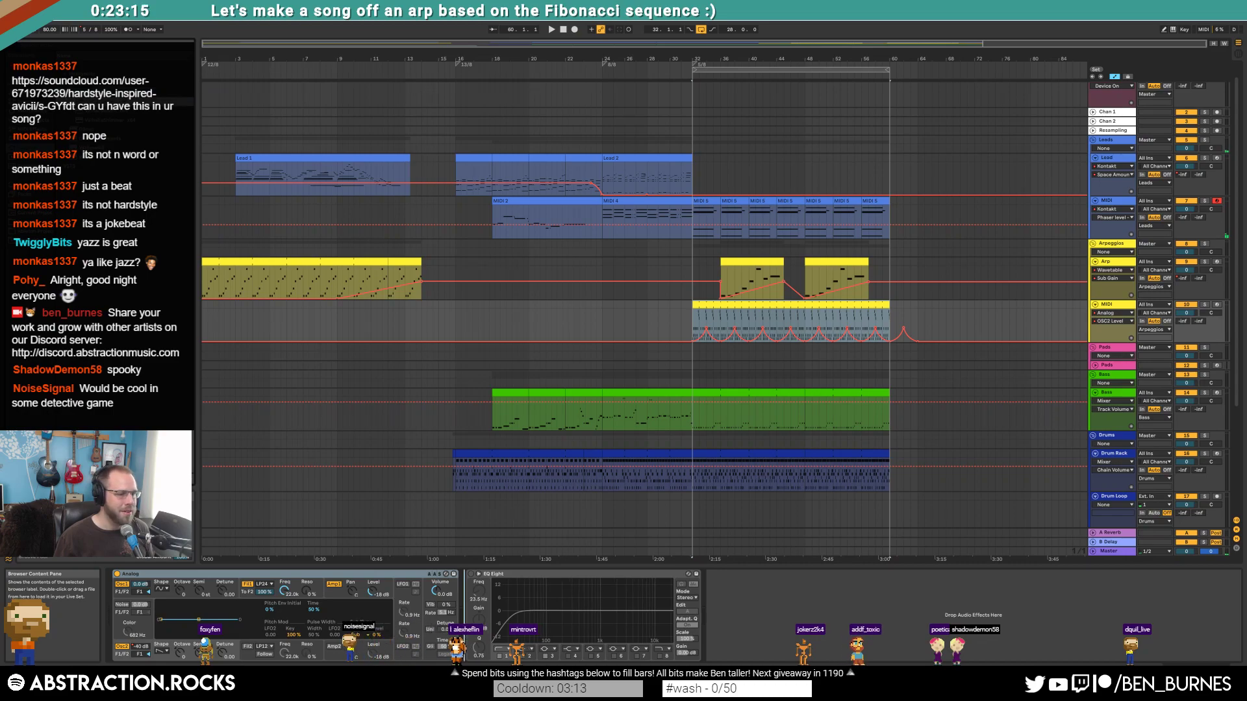
{"action": "left_click_drag", "start_coordinate": [636, 286], "coordinate": [289, 159]}
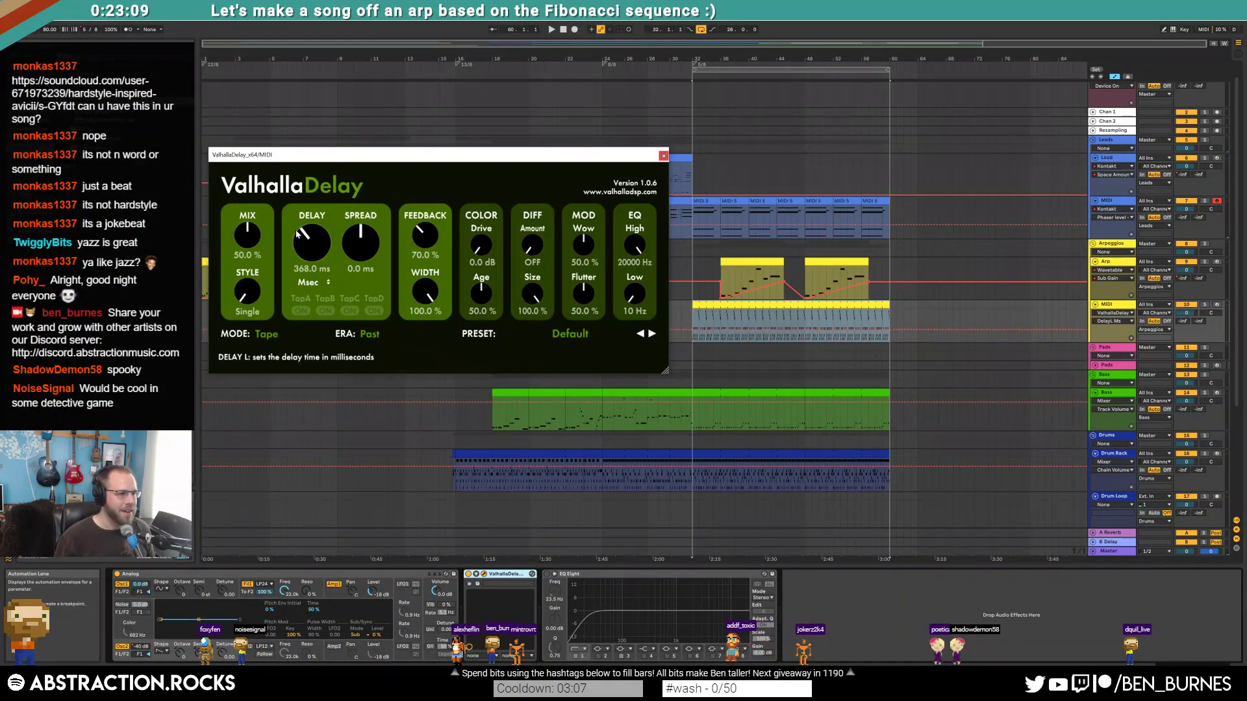
- Set ValhallaDelay to the Future era with 61.2% feedback, 1.2 dB drive, 28% diffusion and 48% flutter, and start playback
{"action": "left_click_drag", "start_coordinate": [424, 237], "coordinate": [534, 219]}
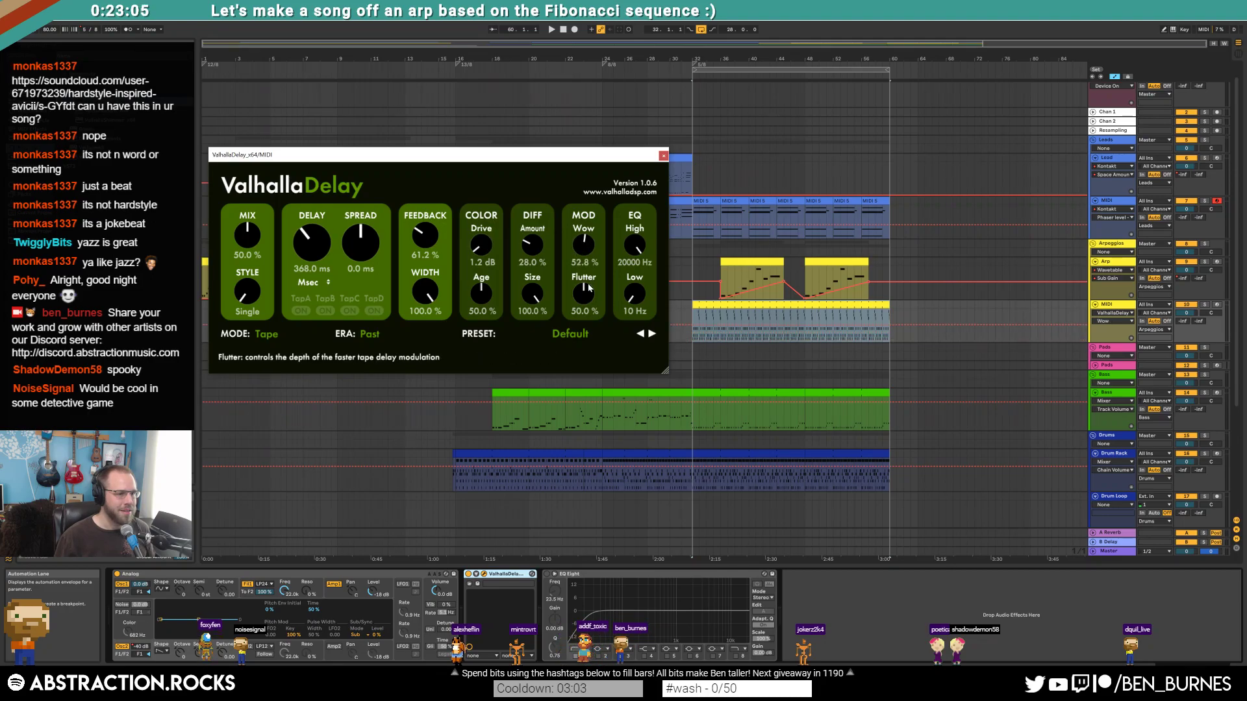
{"action": "left_click", "coordinate": [370, 334]}
{"action": "left_click", "coordinate": [376, 369]}
{"action": "key", "text": "space"}
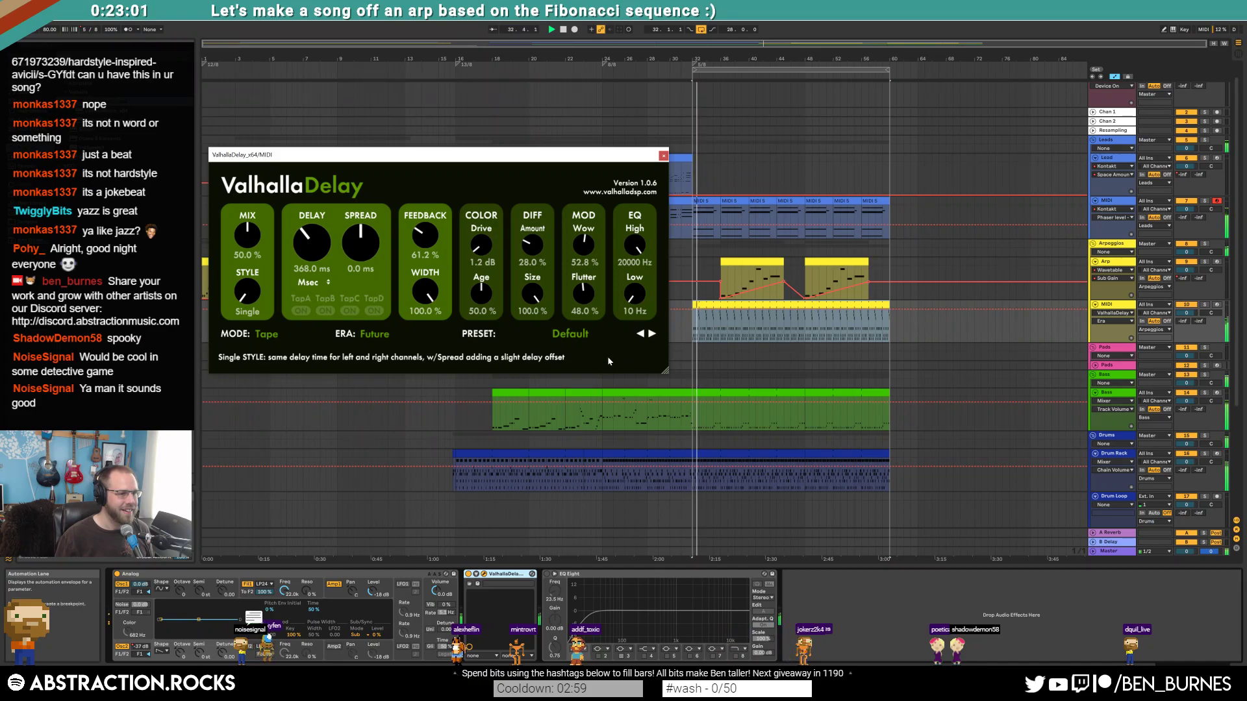
- During playback, set ValhallaDelay to 108 ms delay, 25.2% feedback, 6 dB drive and 51.6% wow with diffusion off
{"action": "left_click_drag", "start_coordinate": [583, 244], "coordinate": [538, 255]}
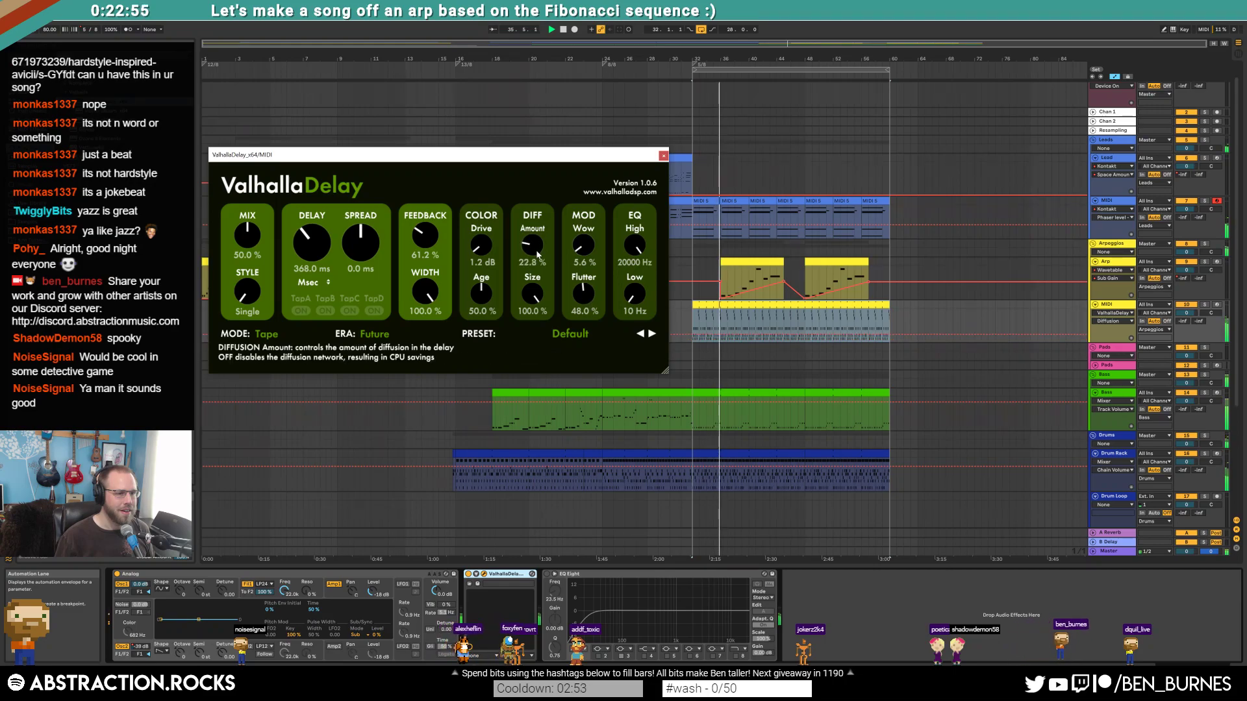
{"action": "left_click_drag", "start_coordinate": [425, 235], "coordinate": [439, 255]}
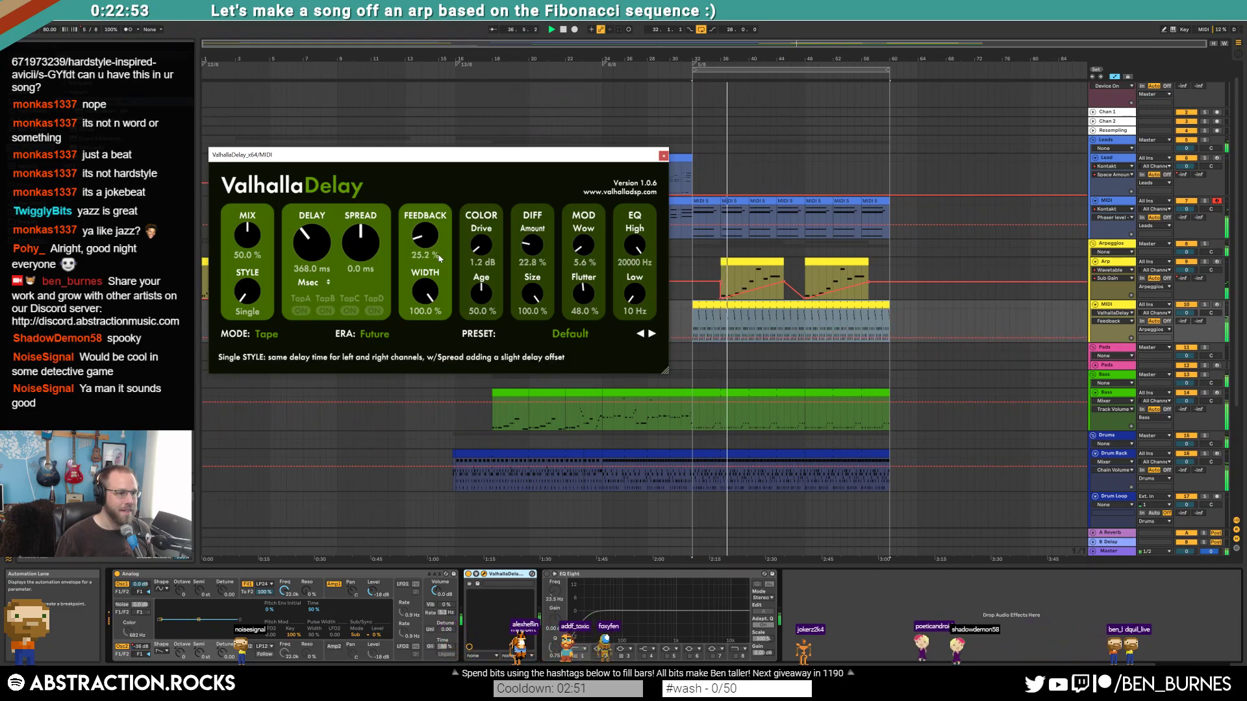
{"action": "left_click_drag", "start_coordinate": [311, 242], "coordinate": [316, 268]}
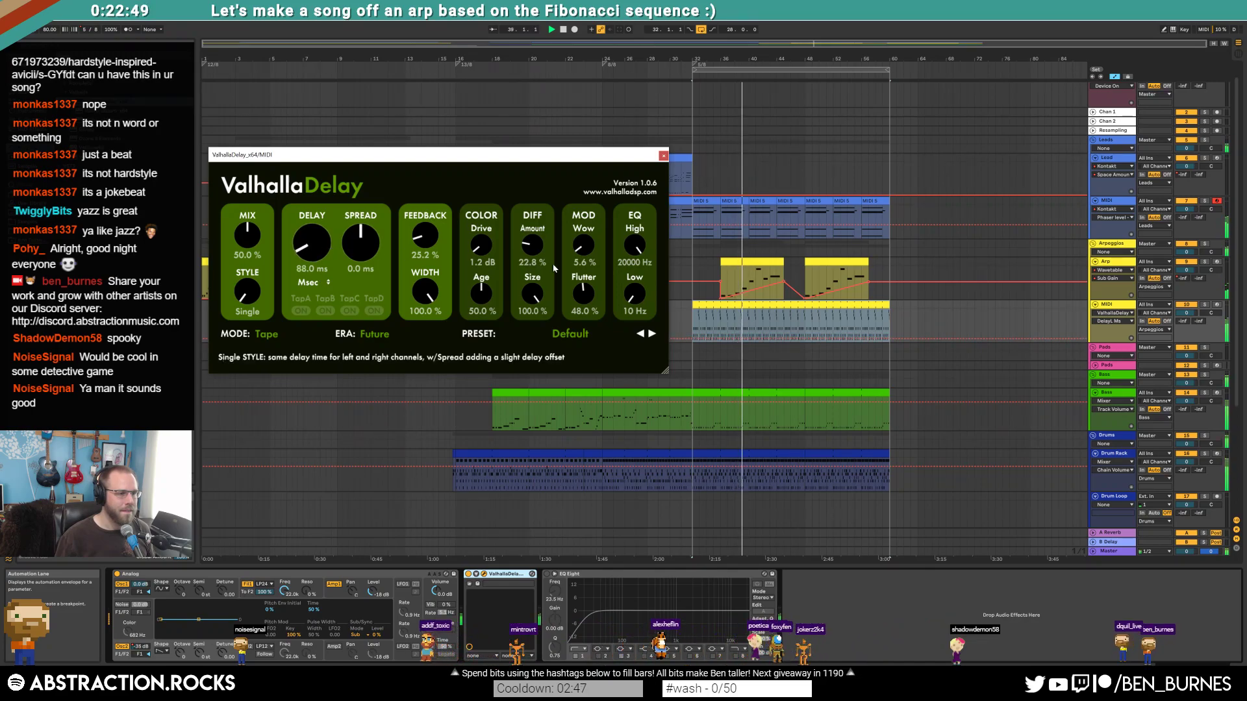
{"action": "left_click_drag", "start_coordinate": [480, 248], "coordinate": [531, 264]}
{"action": "left_click_drag", "start_coordinate": [315, 246], "coordinate": [315, 240]}
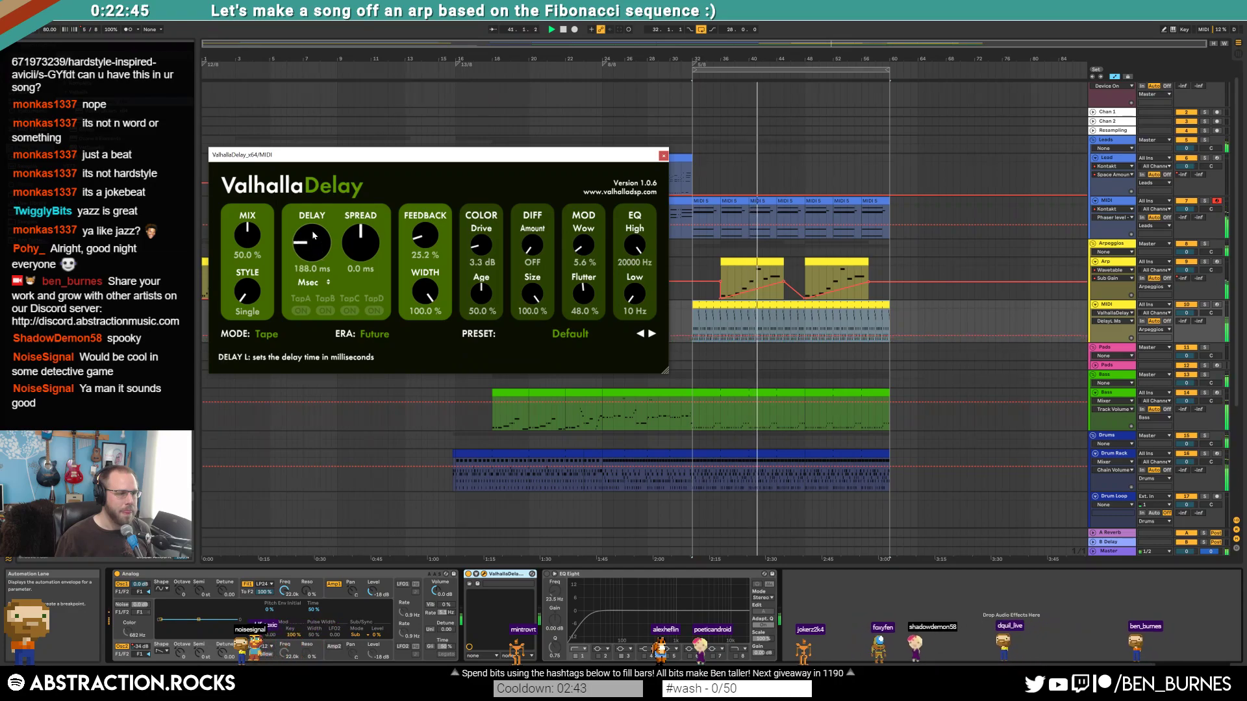
{"action": "left_click_drag", "start_coordinate": [480, 246], "coordinate": [481, 238]}
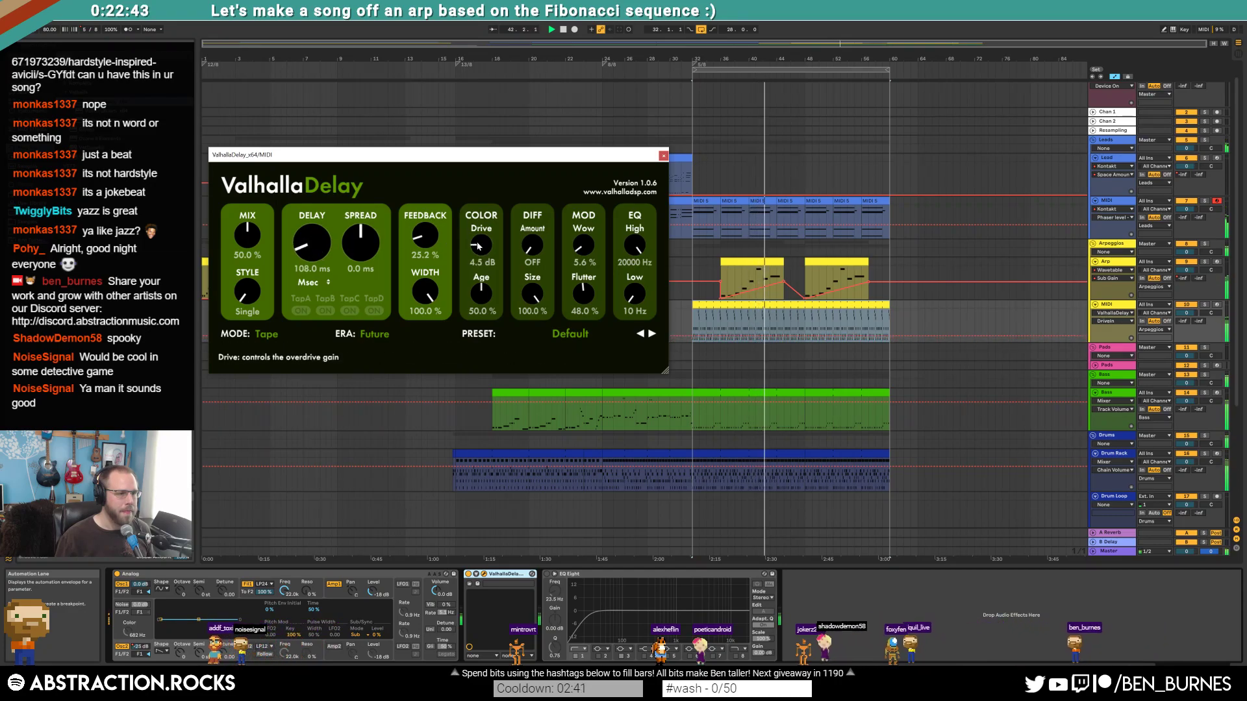
{"action": "left_click_drag", "start_coordinate": [583, 245], "coordinate": [584, 224]}
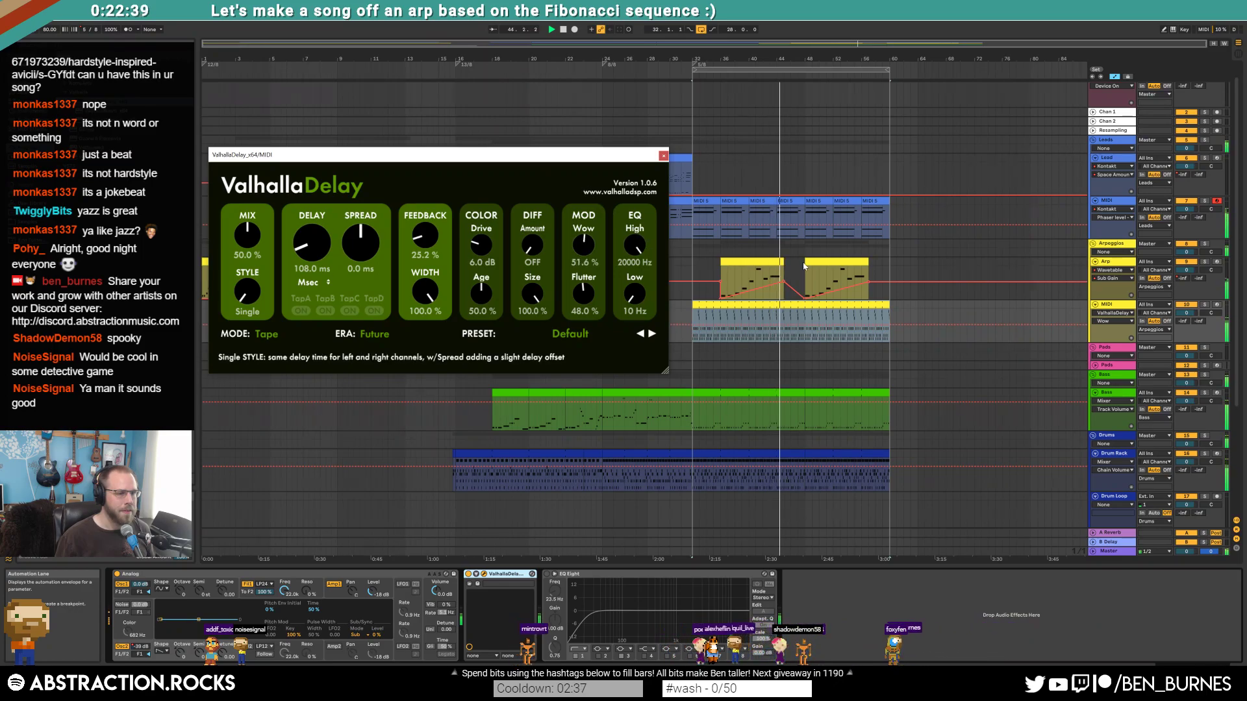
- Extend the final D#4 note in the first slowed-down Arp clip
{"action": "double_click", "coordinate": [771, 261]}
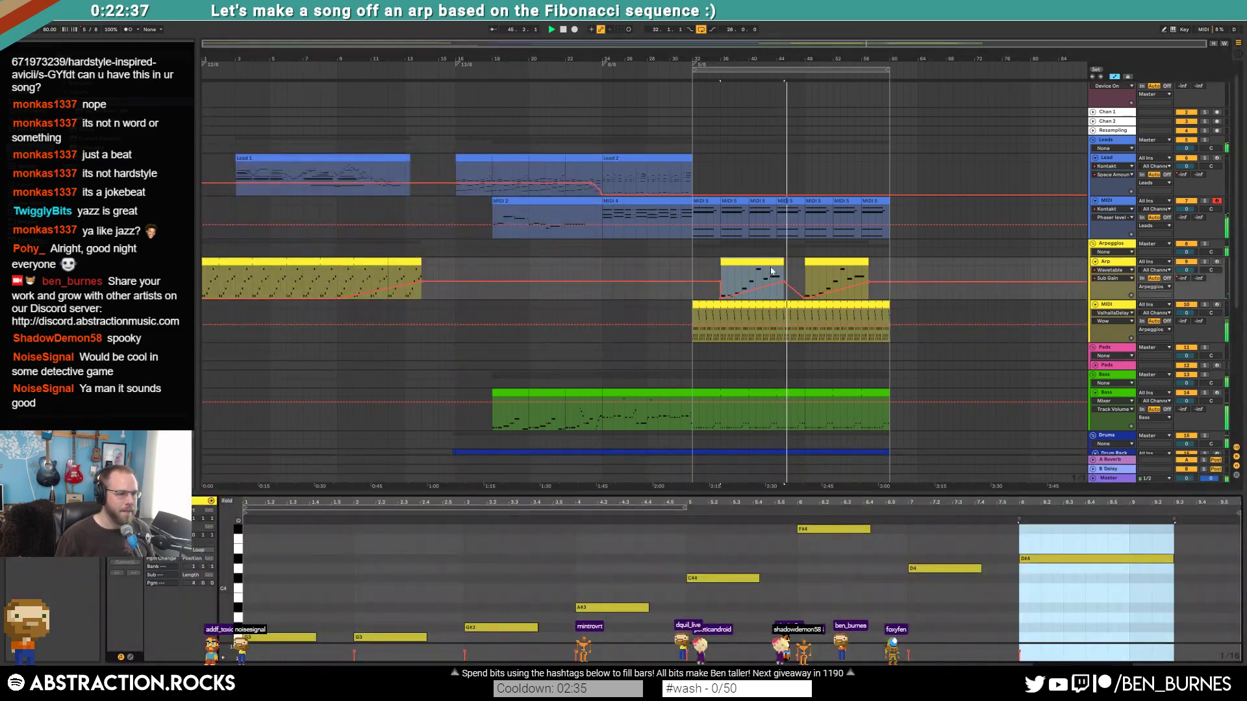
{"action": "left_click_drag", "start_coordinate": [1174, 560], "coordinate": [1218, 560]}
{"action": "key", "text": "shift+Tab"}
- Raise ValhallaDelay's feedback to 82% and diffusion to 25.2%, and solo the MIDI arpeggio track
{"action": "left_click", "coordinate": [779, 304]}
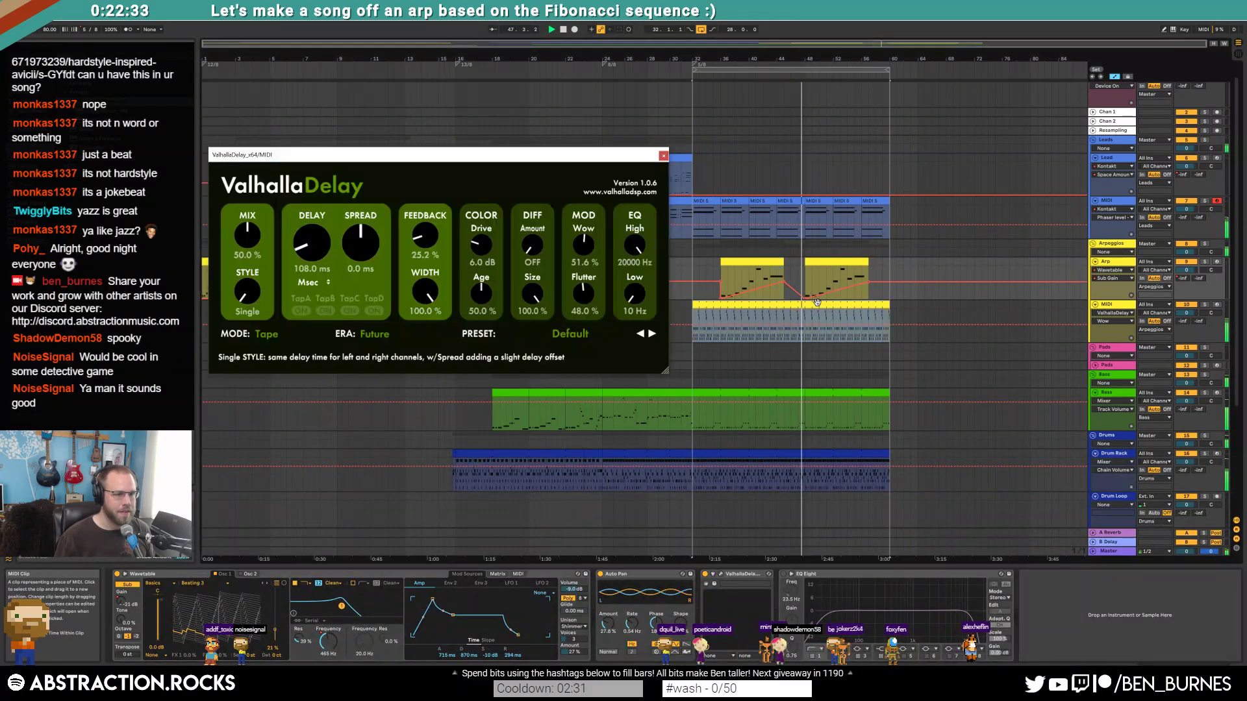
{"action": "left_click_drag", "start_coordinate": [424, 237], "coordinate": [421, 211]}
{"action": "mouse_move", "coordinate": [531, 246]}
{"action": "left_mouse_down"}
{"action": "mouse_move", "coordinate": [531, 231]}
{"action": "mouse_move", "coordinate": [541, 254]}
{"action": "left_mouse_up"}
{"action": "key", "text": "space"}
{"action": "left_click", "coordinate": [1205, 305]}
- Set ValhallaDelay's mix to 22.8%, delay time to 240 ms and feedback to 57.2%
{"action": "left_click_drag", "start_coordinate": [310, 243], "coordinate": [321, 206]}
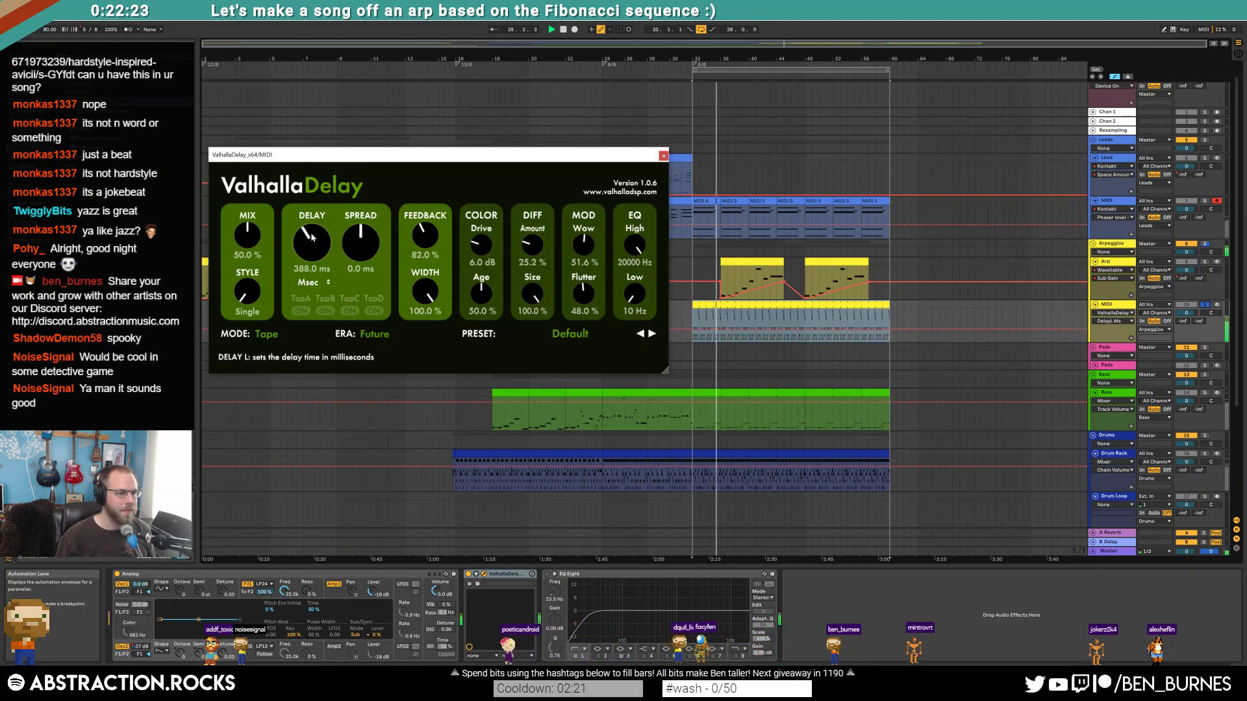
{"action": "left_click_drag", "start_coordinate": [304, 237], "coordinate": [255, 274]}
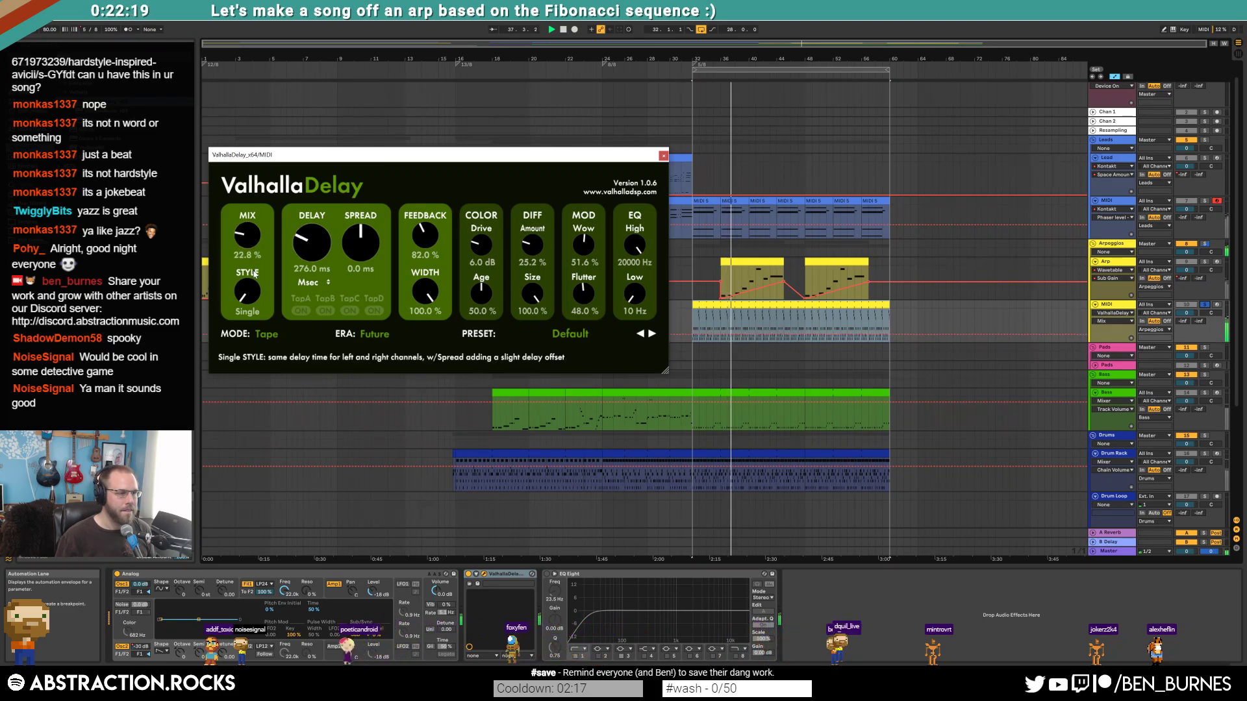
{"action": "left_click_drag", "start_coordinate": [302, 241], "coordinate": [303, 248]}
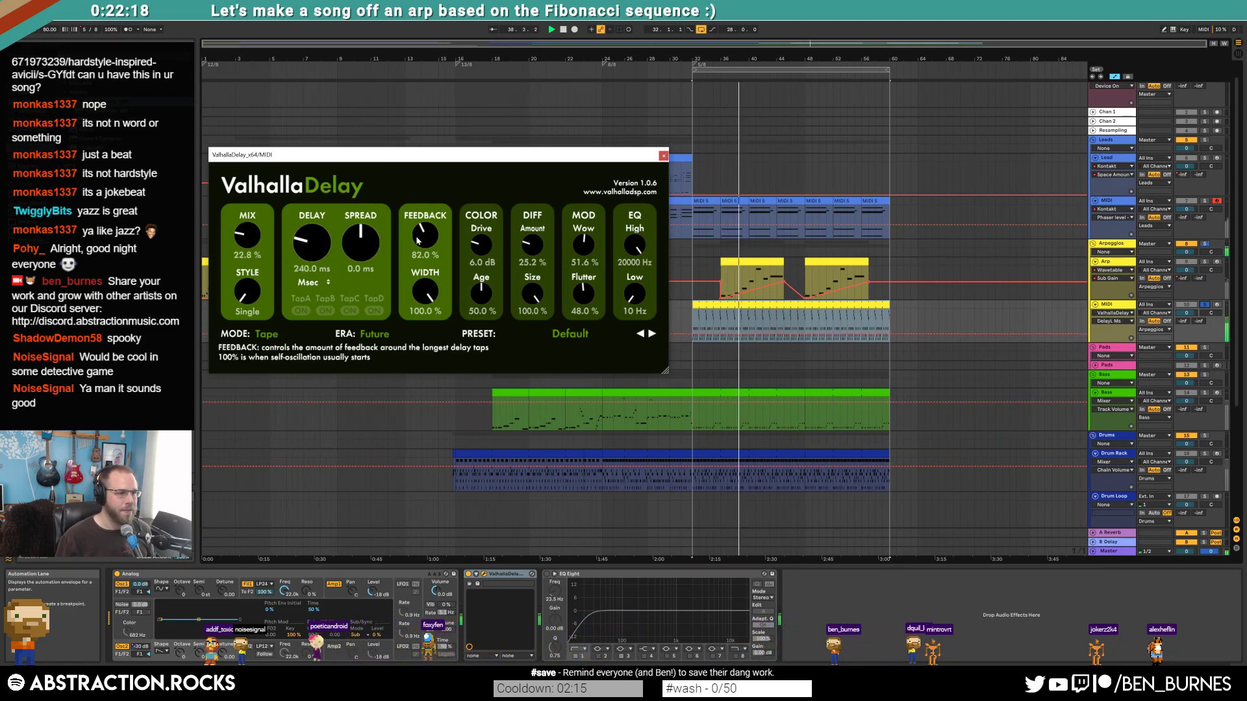
{"action": "left_click_drag", "start_coordinate": [416, 246], "coordinate": [417, 255]}
- Set wow to 52.8%, flutter to 50%, drive to 8.9 dB, age to 71.6% and diffusion to 31.6%, and unsolo the MIDI arpeggio track
{"action": "left_click_drag", "start_coordinate": [583, 245], "coordinate": [583, 243]}
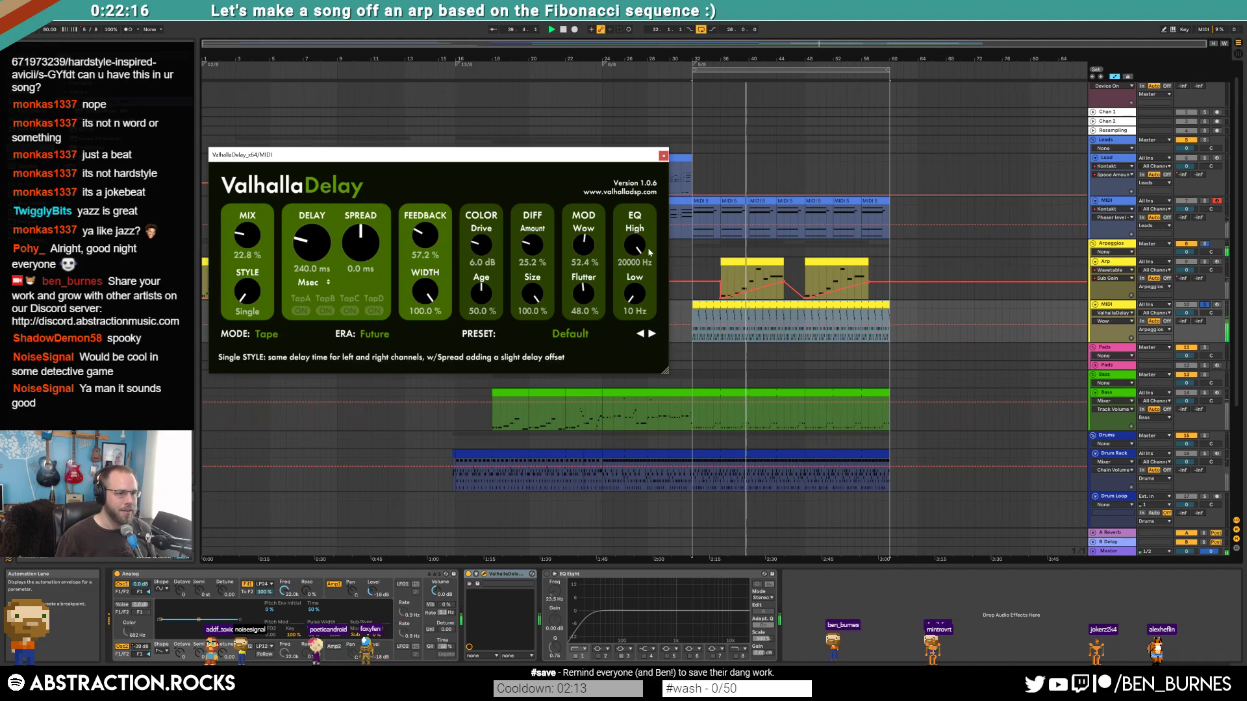
{"action": "left_click_drag", "start_coordinate": [582, 302], "coordinate": [582, 299]}
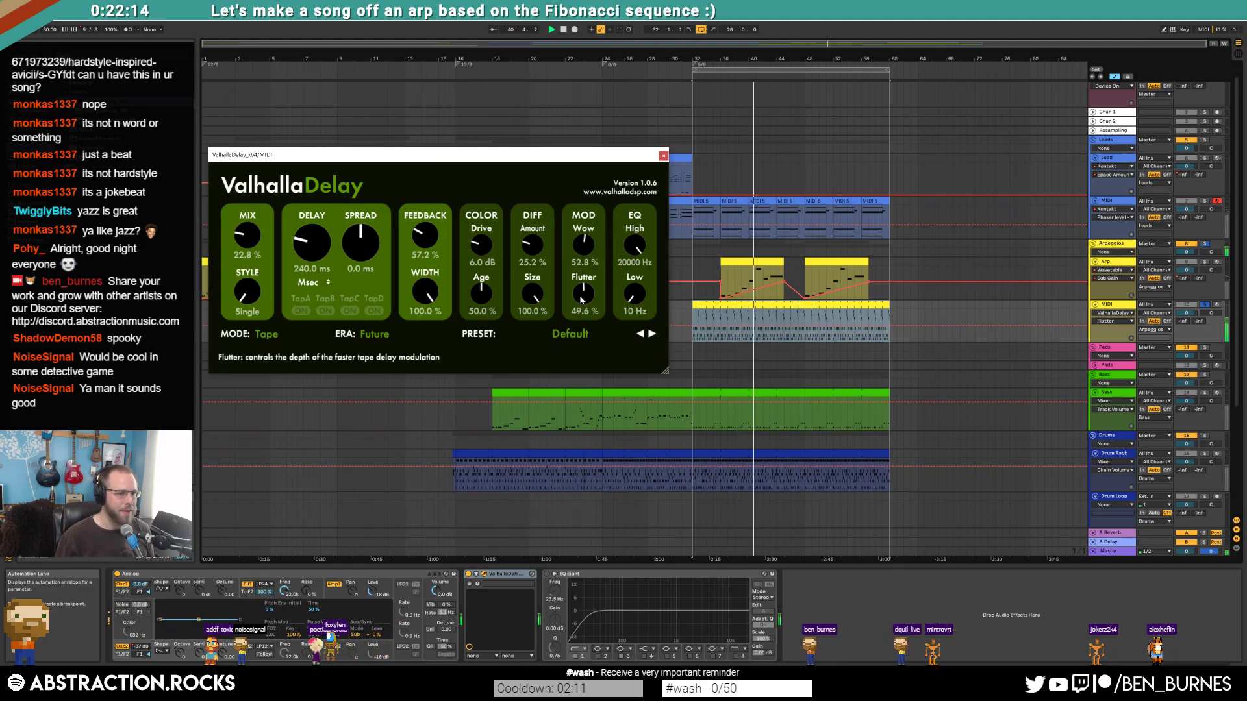
{"action": "left_click_drag", "start_coordinate": [529, 243], "coordinate": [475, 233]}
{"action": "left_click_drag", "start_coordinate": [478, 294], "coordinate": [532, 234]}
{"action": "left_click_drag", "start_coordinate": [532, 294], "coordinate": [533, 249]}
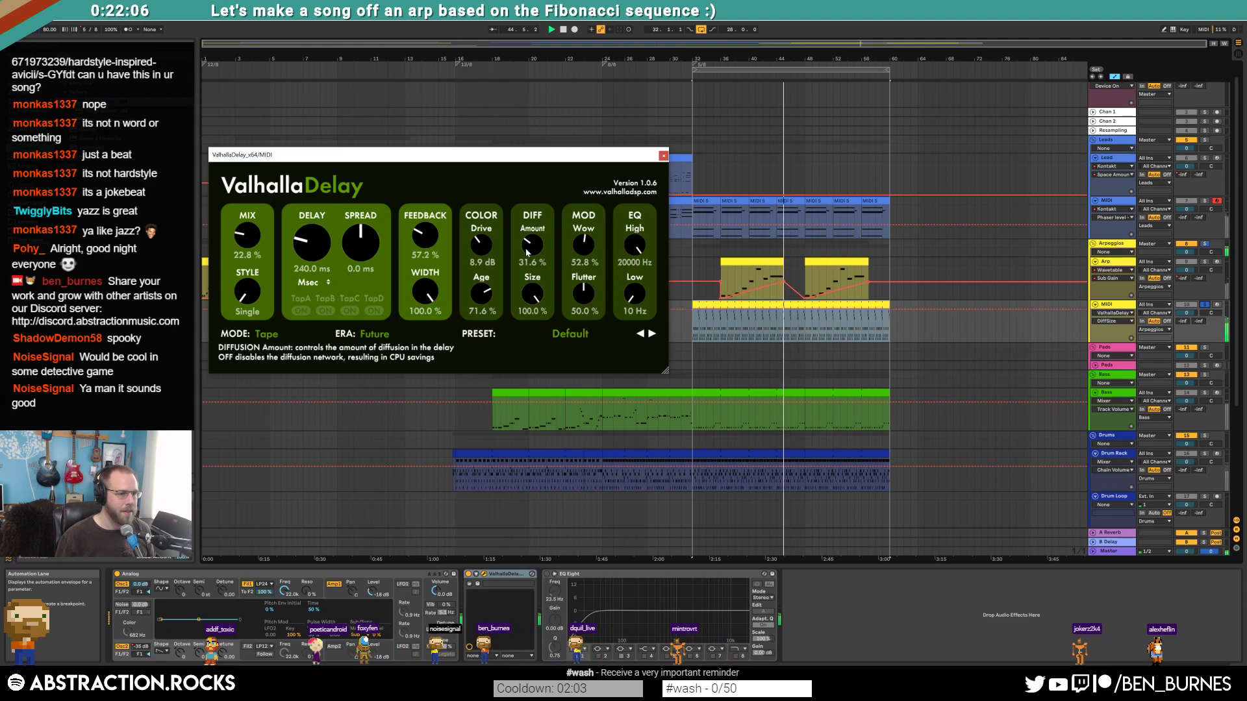
{"action": "left_click", "coordinate": [1203, 304]}
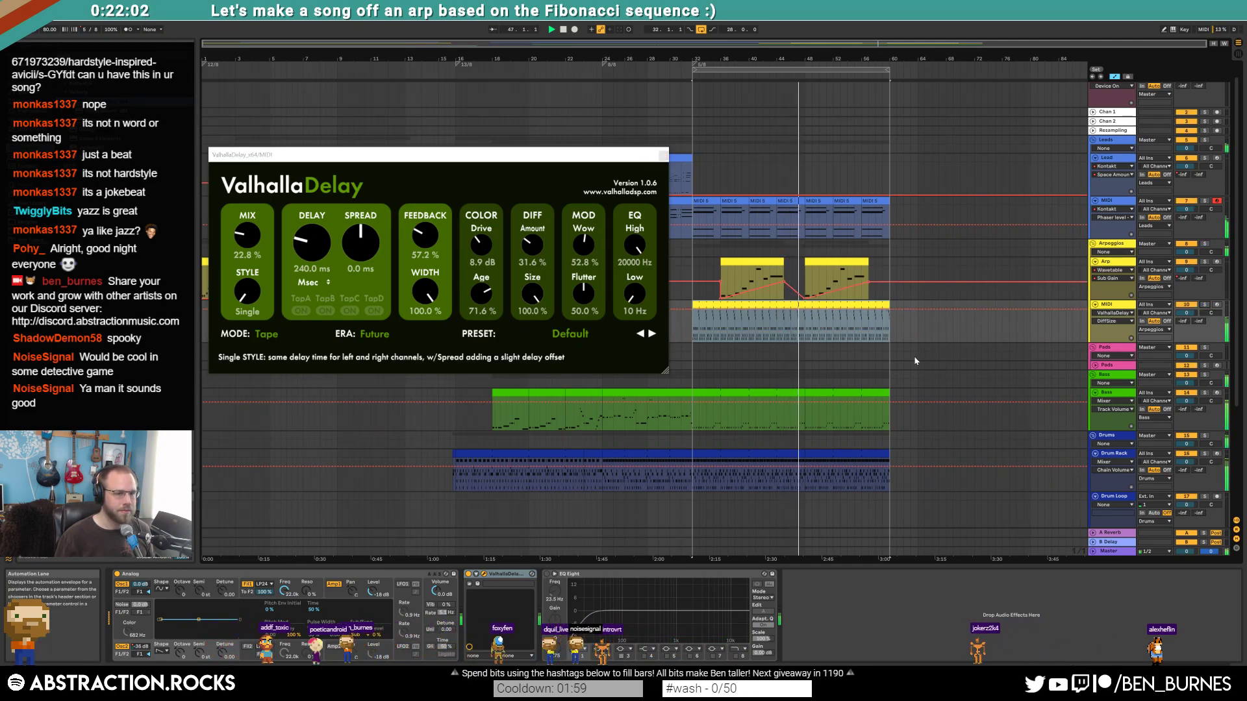
{"action": "left_click", "coordinate": [662, 155]}
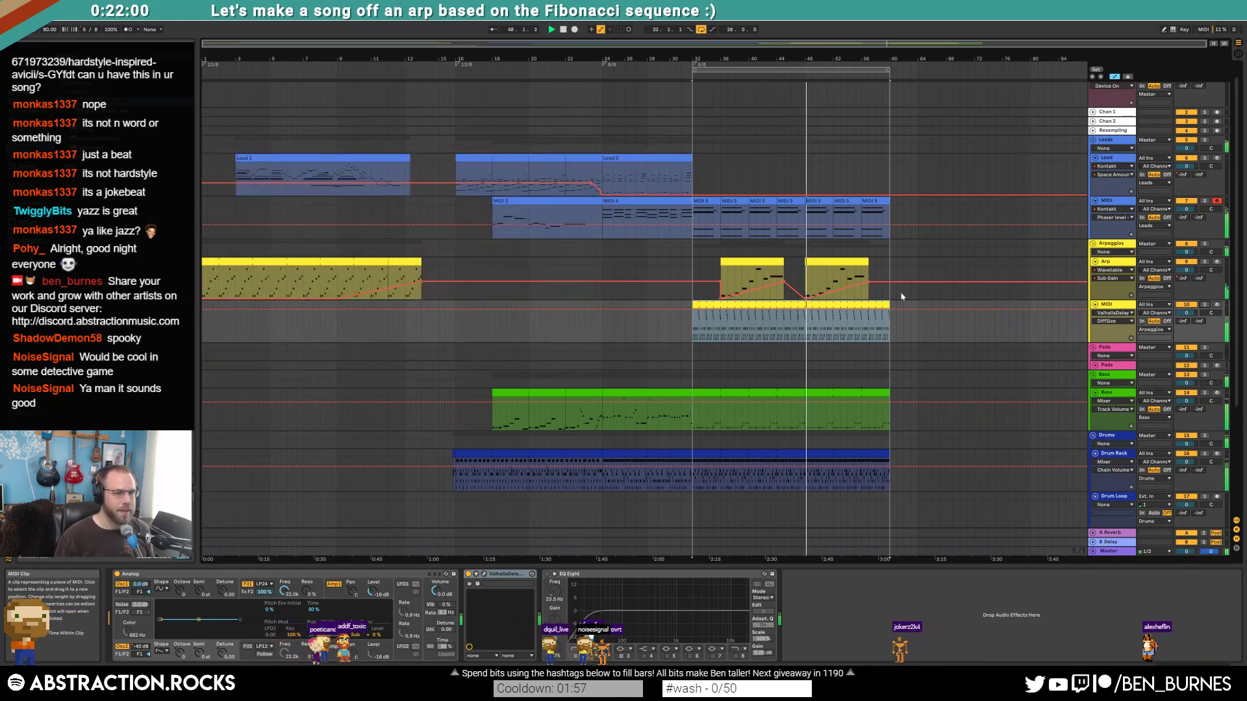
- Copy the second slowed-down Arp clip onto the Lead track at bar 48 and play it
{"action": "left_click", "coordinate": [852, 261]}
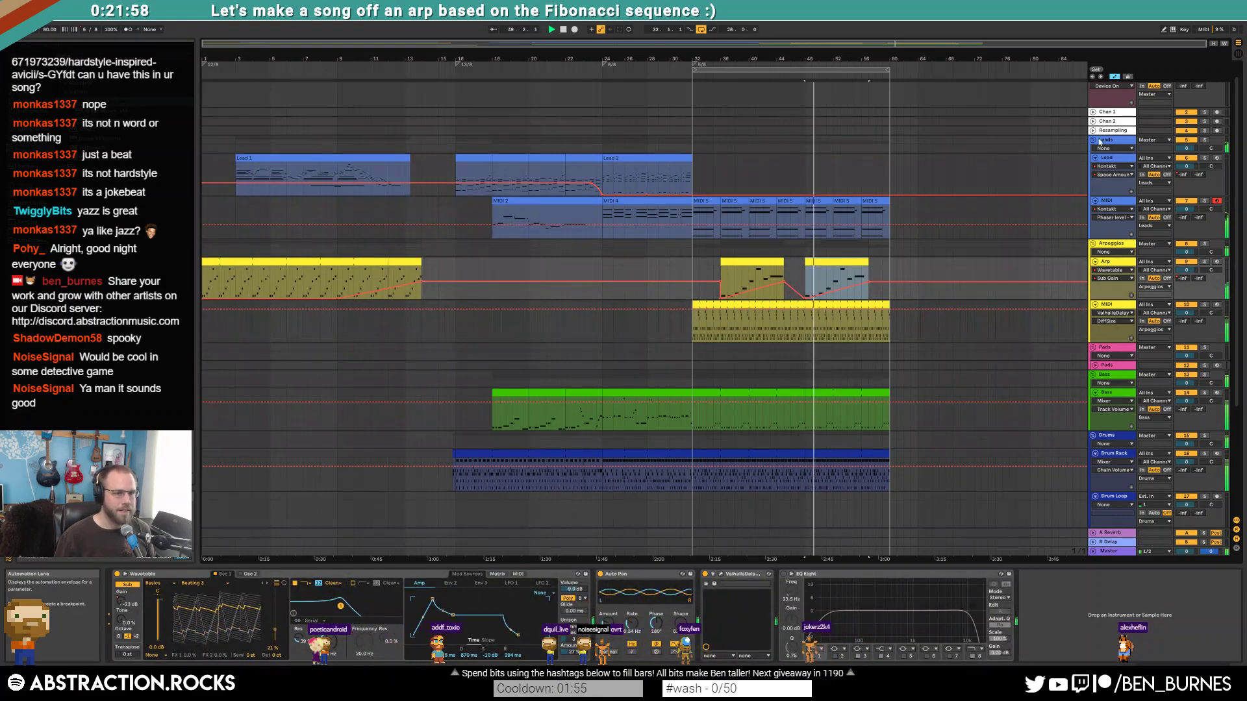
{"action": "key", "text": "space"}
{"action": "left_click_drag", "start_coordinate": [821, 282], "coordinate": [820, 178]}
{"action": "key", "text": "space"}
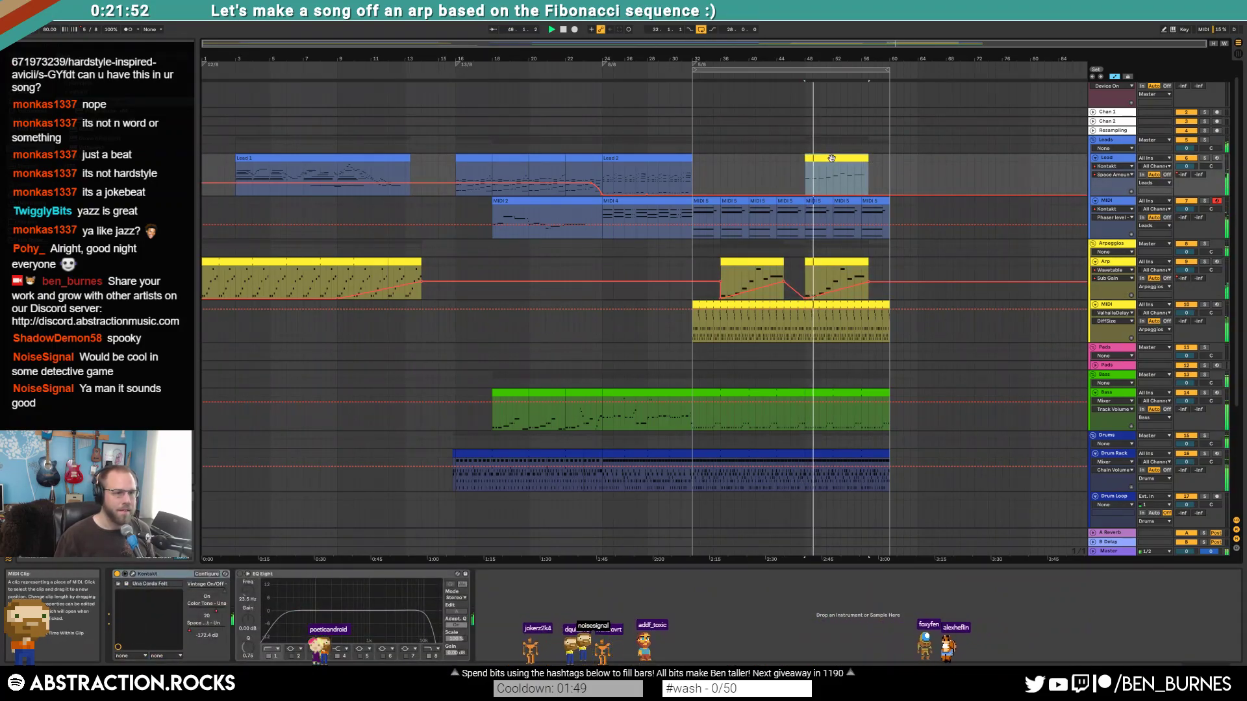
- Open the copied Lead clip's notes, hide the arrangement automation and apply the Lead track's blue color to its clips
{"action": "key", "text": "shift+Tab"}
{"action": "left_click", "coordinate": [542, 577]}
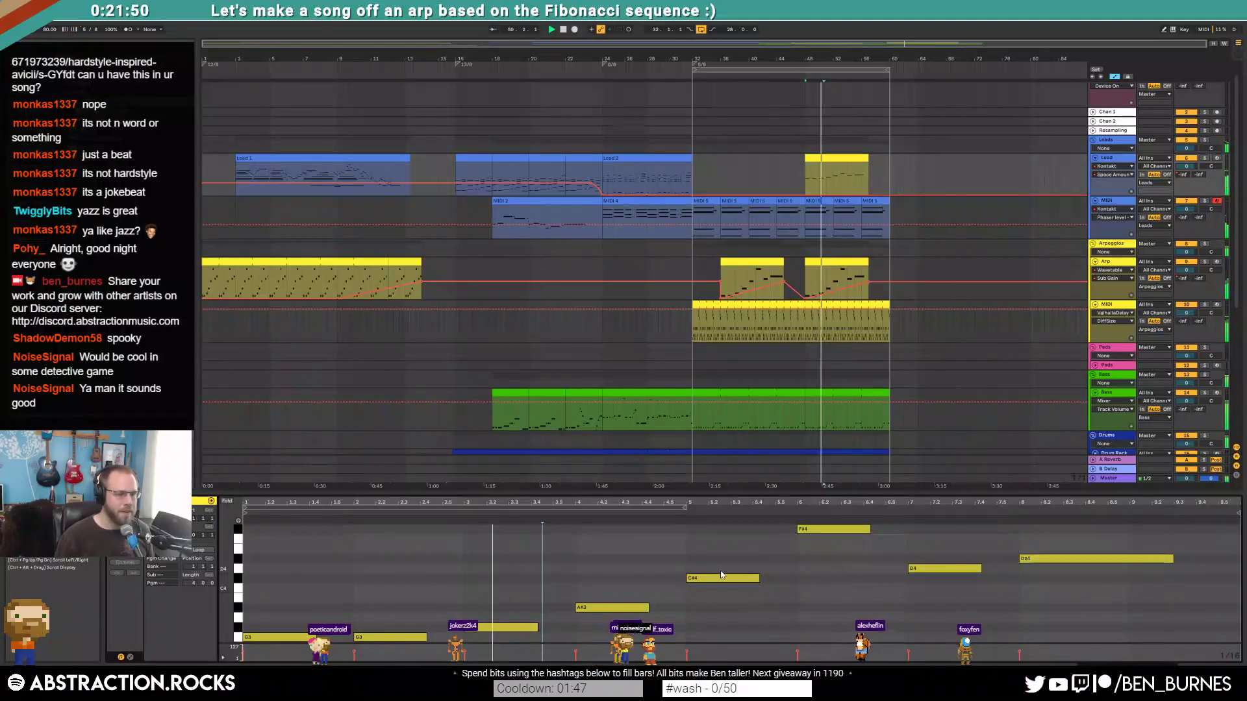
{"action": "key", "text": "a"}
{"action": "left_click", "coordinate": [1030, 649]}
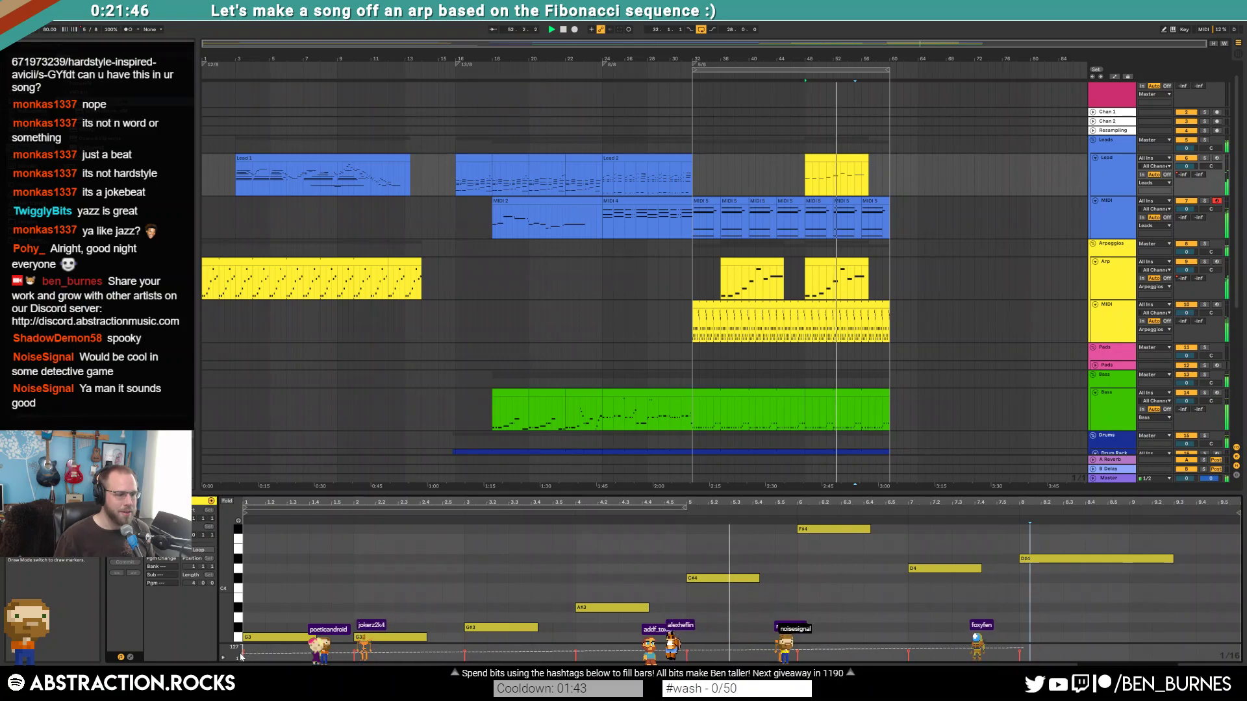
{"action": "right_click", "coordinate": [1112, 180]}
{"action": "left_click", "coordinate": [1192, 341]}
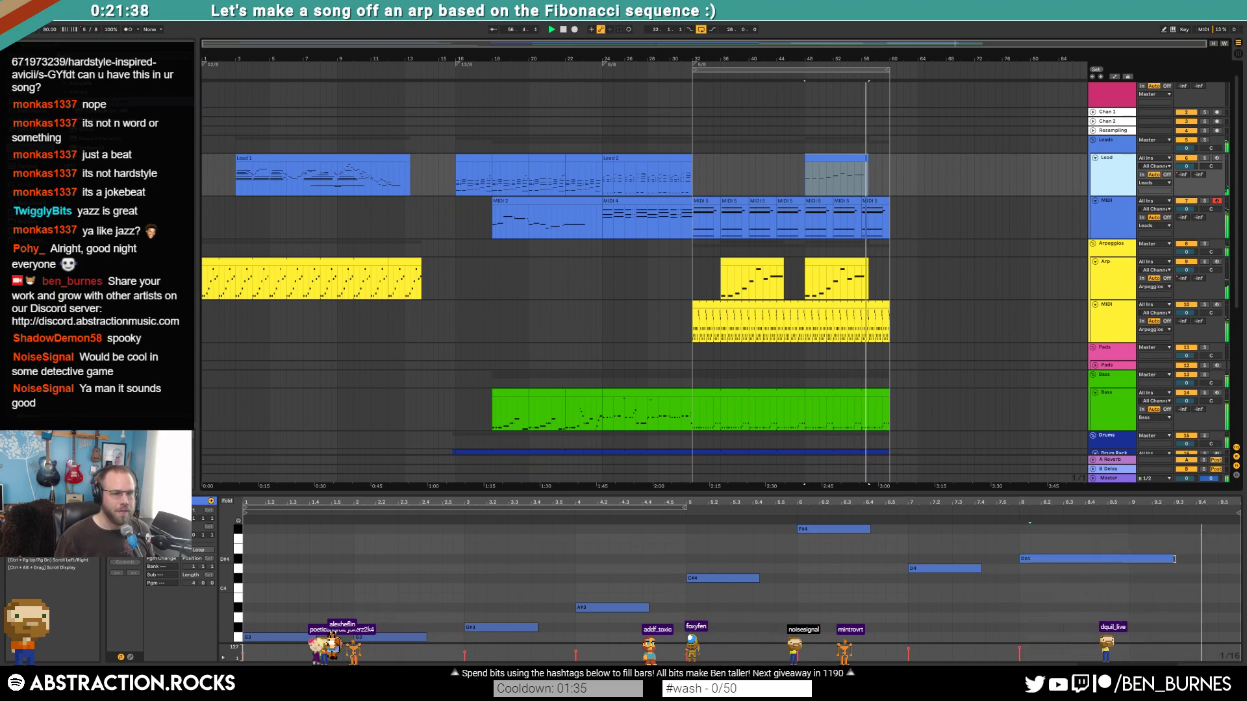
- Lengthen both slowed-down Arp clips by one bar and extend the final held note to the clip end
{"action": "left_click", "coordinate": [861, 263]}
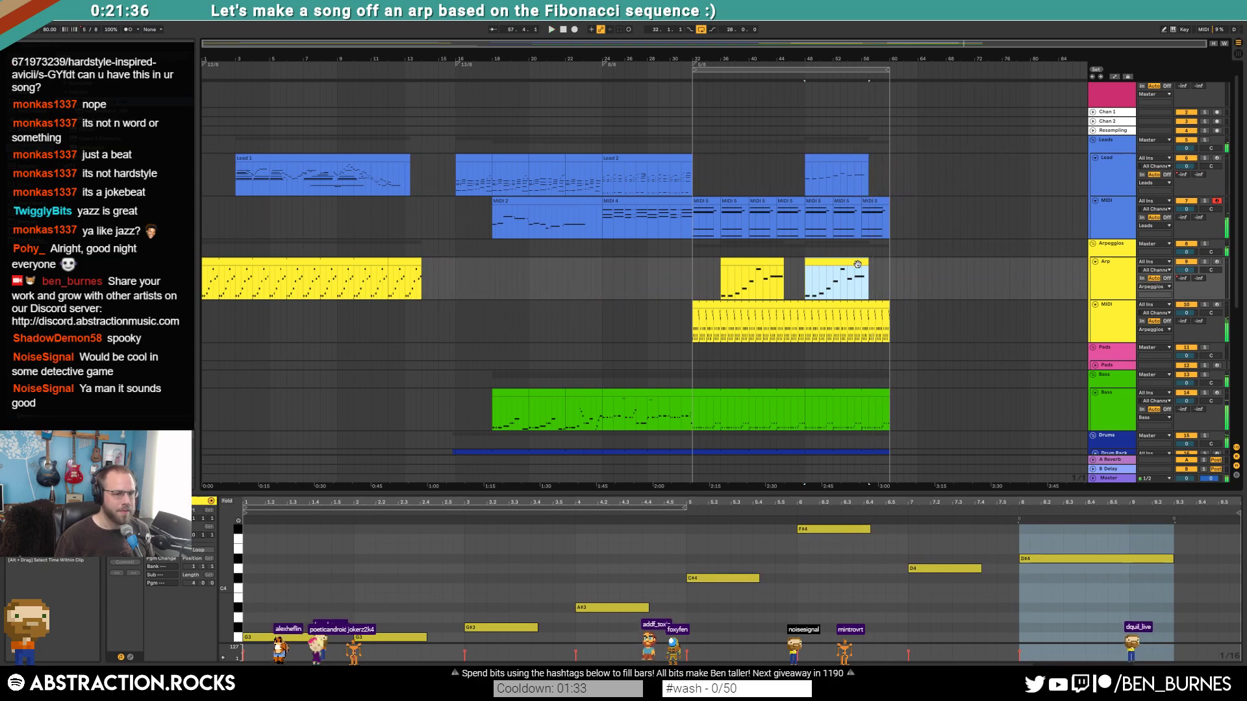
{"action": "key", "text": "shift+Tab"}
{"action": "double_click", "coordinate": [867, 263]}
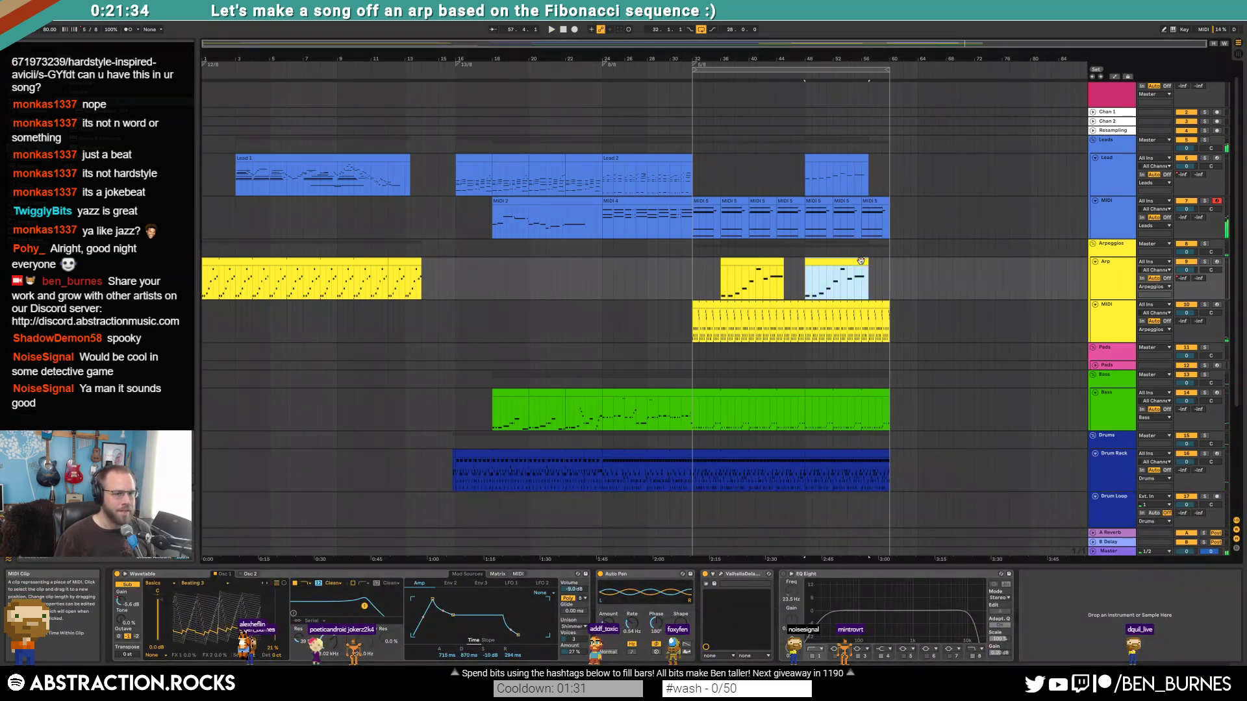
{"action": "left_click_drag", "start_coordinate": [868, 263], "coordinate": [874, 263]}
{"action": "left_click_drag", "start_coordinate": [781, 264], "coordinate": [791, 264]}
{"action": "left_click", "coordinate": [1064, 580]}
{"action": "left_click", "coordinate": [1119, 560]}
{"action": "left_click_drag", "start_coordinate": [1120, 559], "coordinate": [1219, 559]}
{"action": "left_click", "coordinate": [862, 261]}
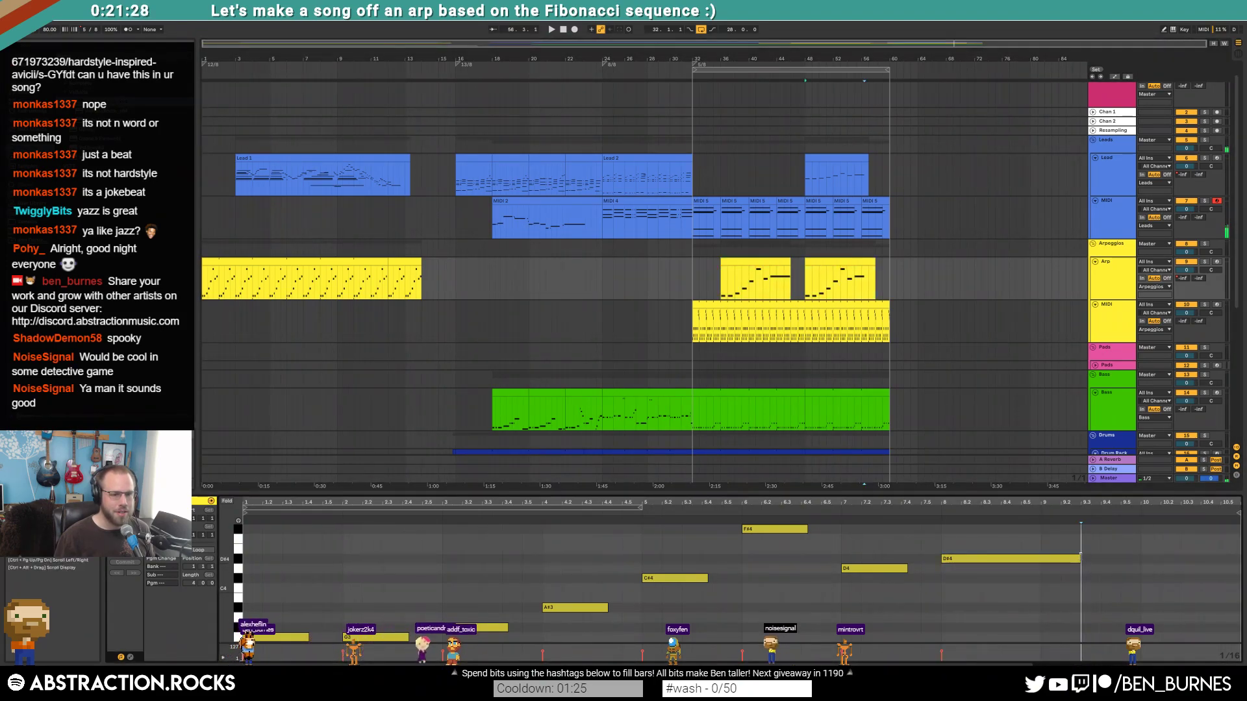
- Shape a volume fade in the Arp track's Wavetable automation at the end of the first slowed-down clip, and play that passage
{"action": "key", "text": "shift+Tab"}
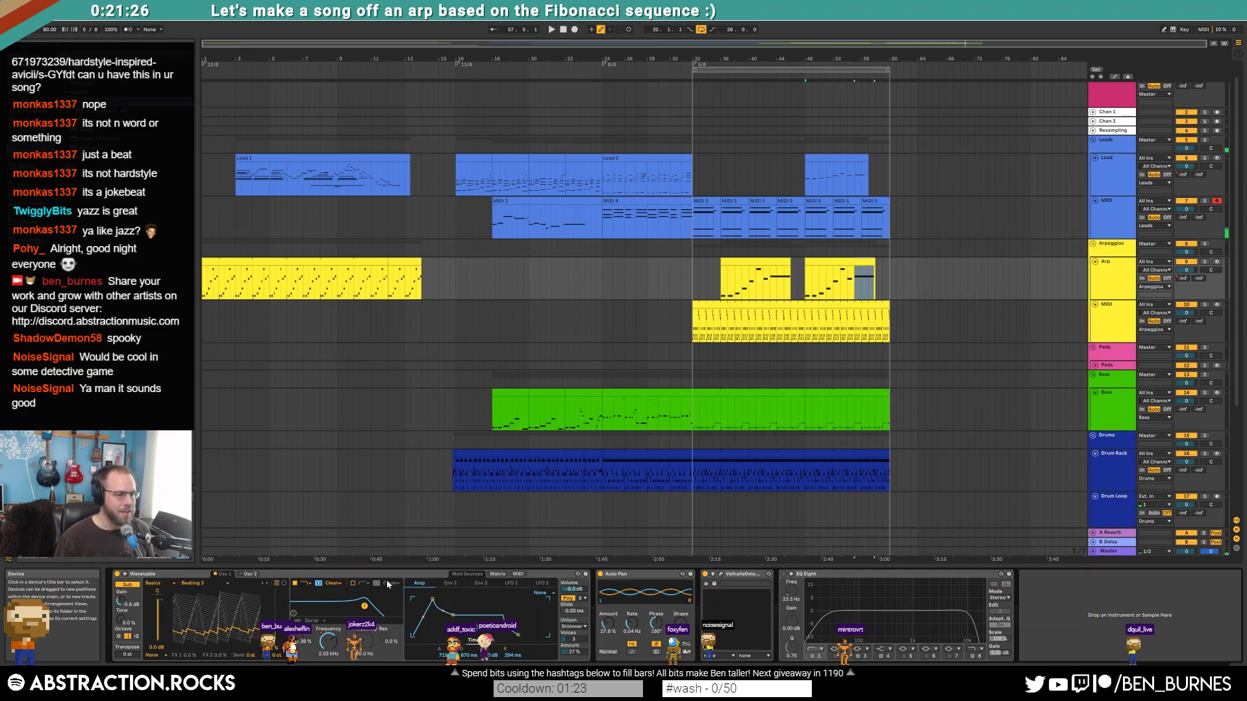
{"action": "key", "text": "a"}
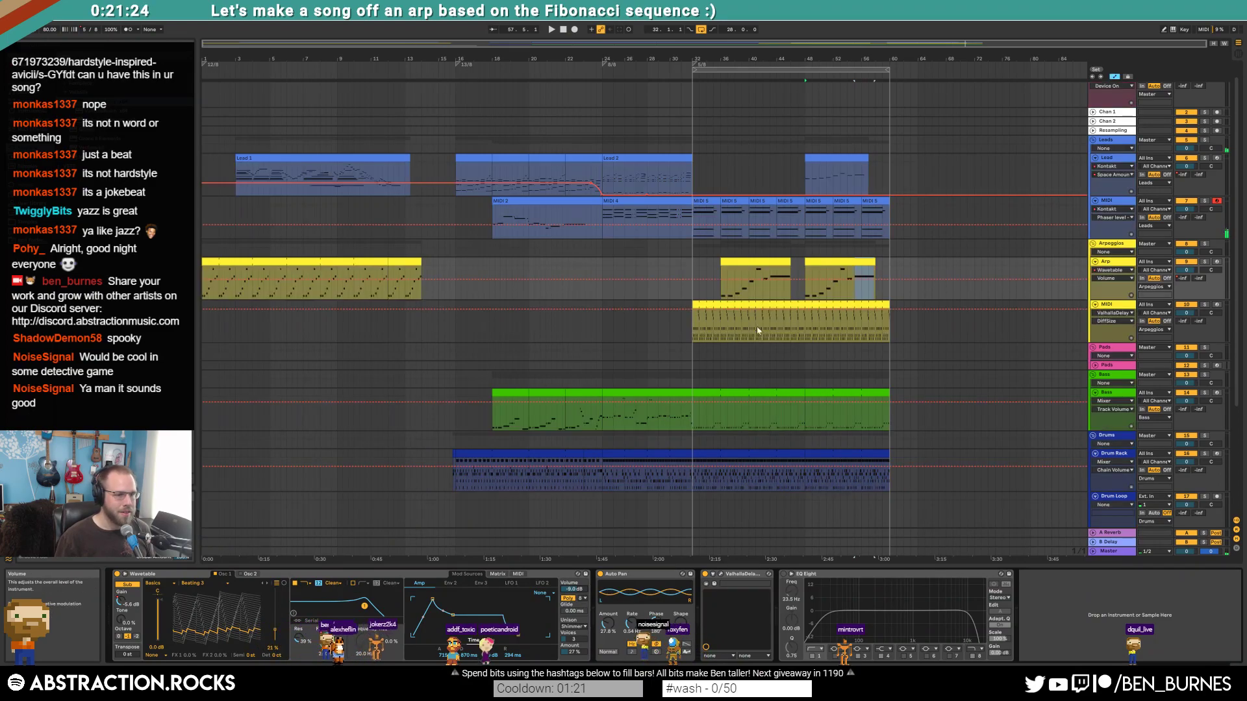
{"action": "left_click", "coordinate": [790, 280]}
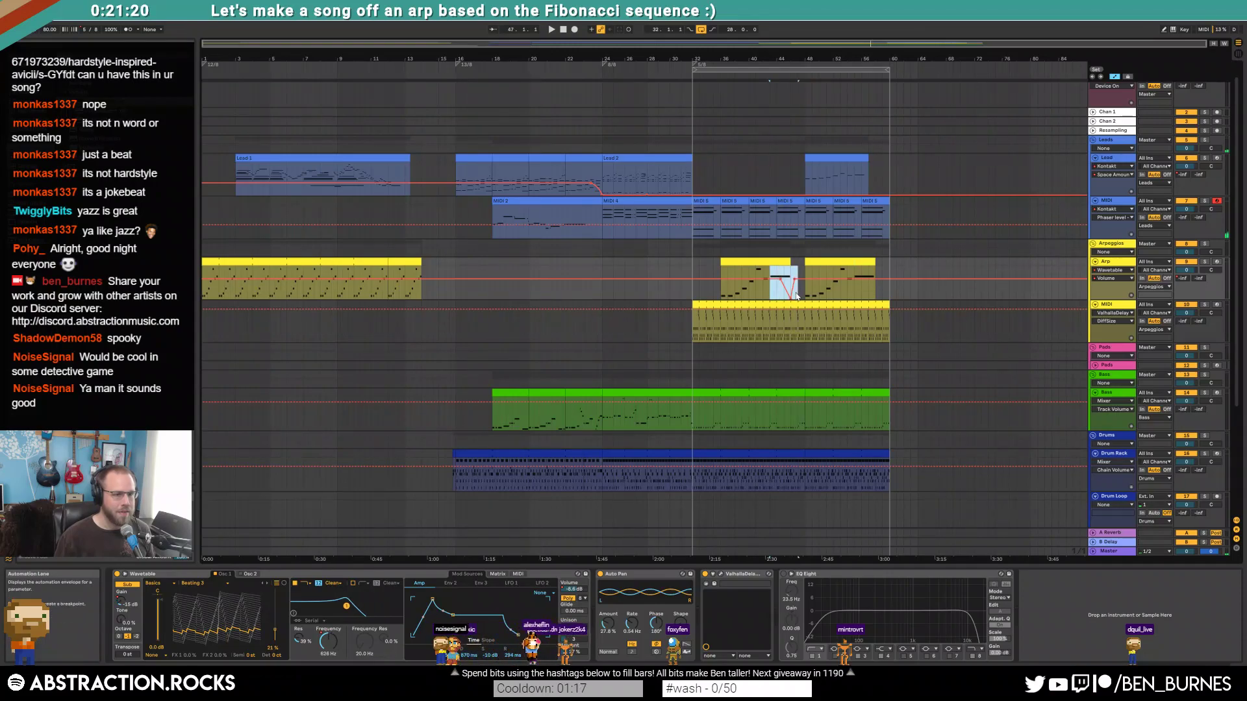
{"action": "key", "text": "space"}
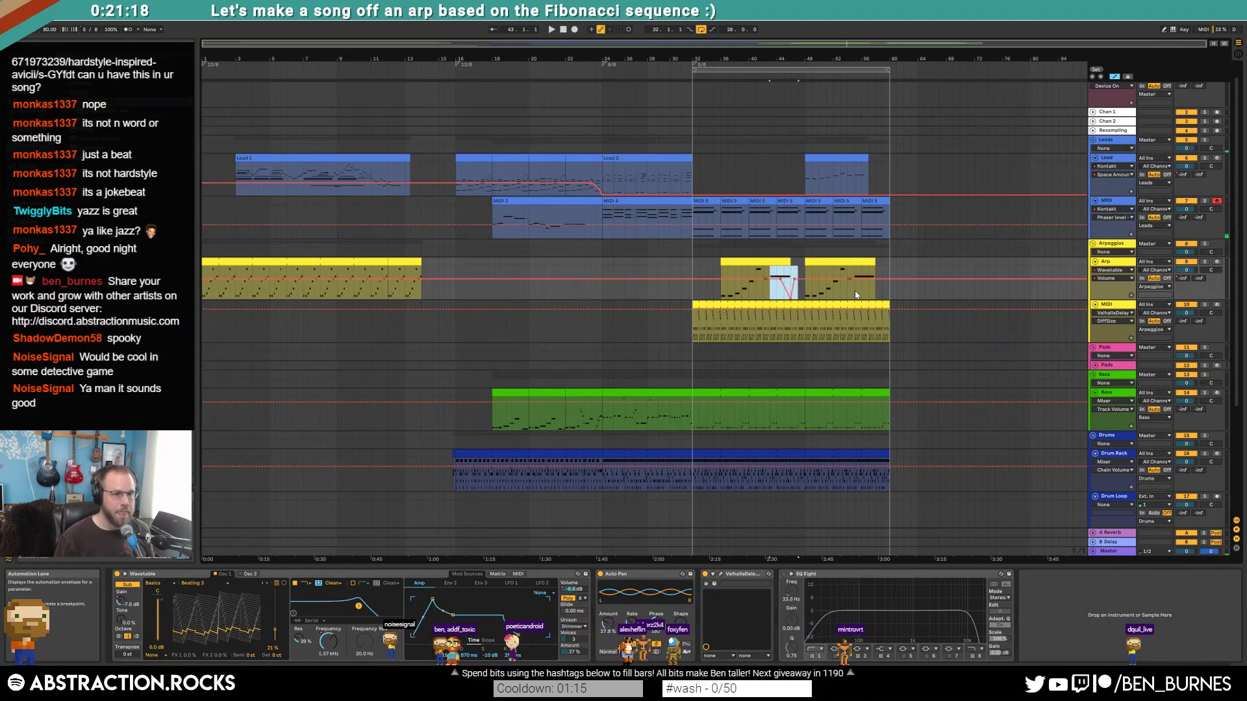
{"action": "left_click", "coordinate": [755, 270]}
{"action": "key", "text": "space"}
{"action": "key", "text": "a"}
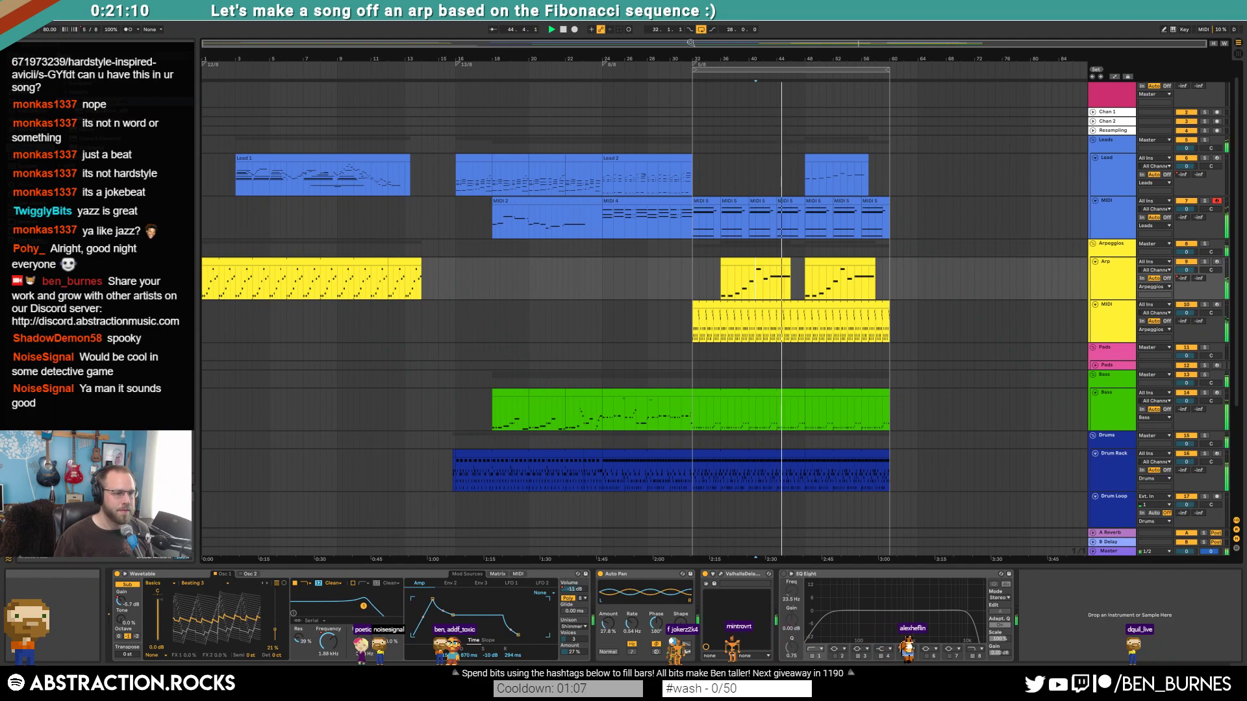
- Open the Arp track's ValhallaDelay and raise its mix automation at the end of the first slowed-down clip
{"action": "left_click", "coordinate": [720, 574]}
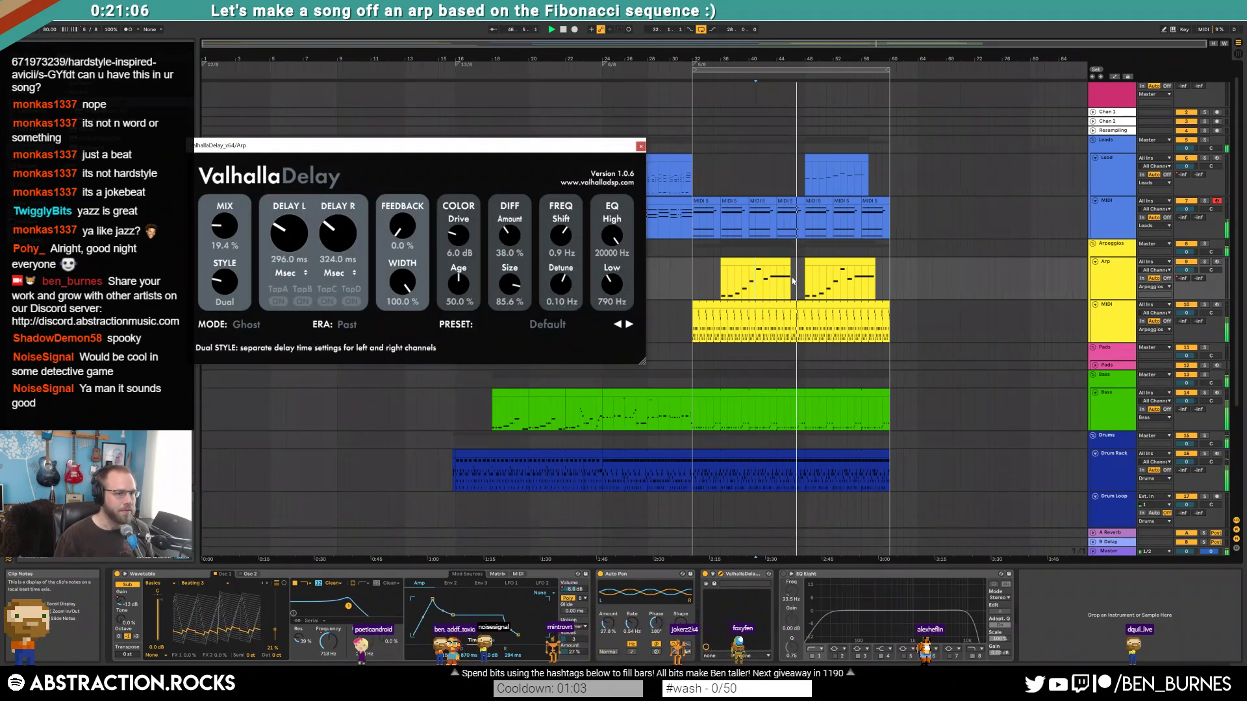
{"action": "key", "text": "a"}
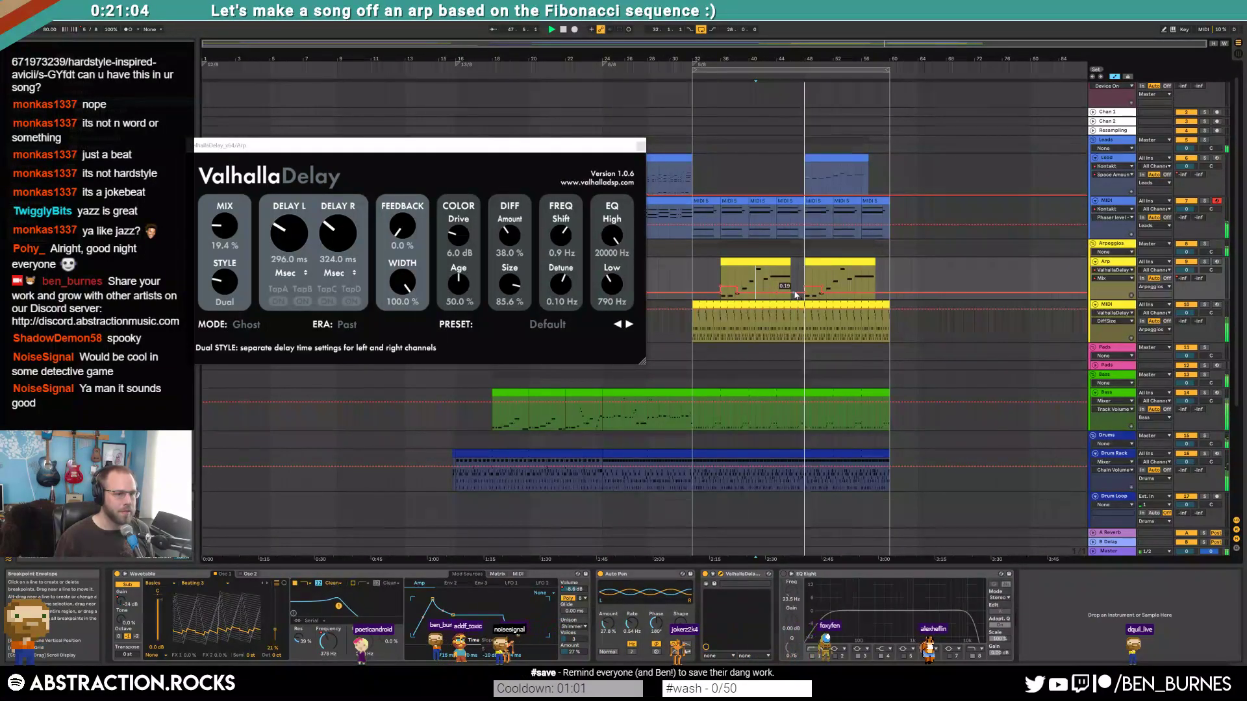
{"action": "mouse_move", "coordinate": [790, 294]}
{"action": "left_mouse_down"}
{"action": "mouse_move", "coordinate": [791, 275]}
{"action": "mouse_move", "coordinate": [791, 288]}
{"action": "left_mouse_up"}
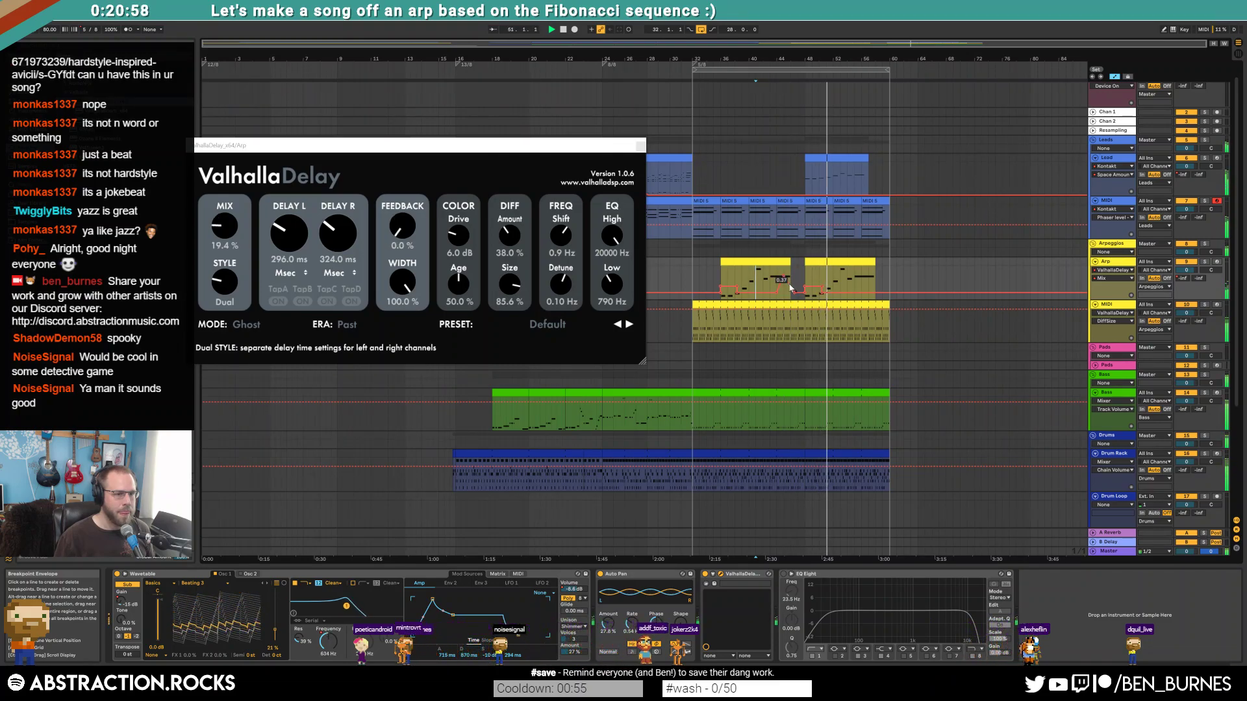
- Draw ValhallaDelay feedback automation that rises through each slowed-down Arp clip and falls after it
{"action": "left_click", "coordinate": [407, 232]}
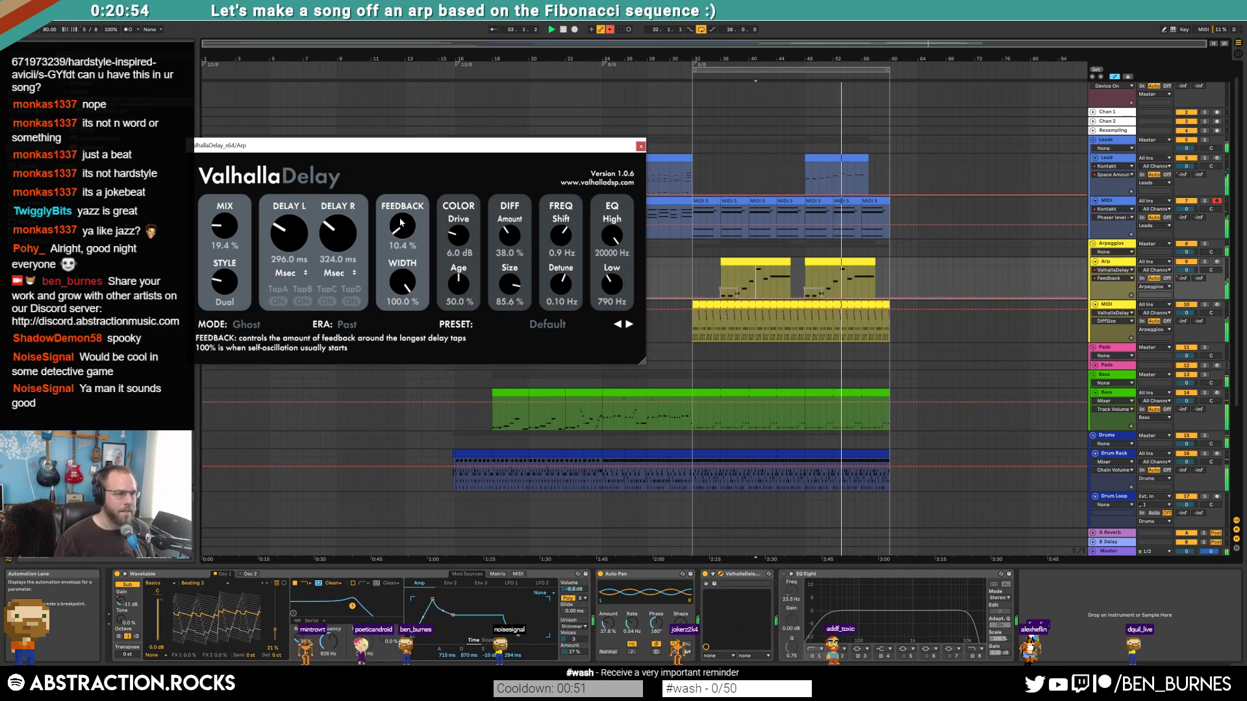
{"action": "left_click", "coordinate": [609, 29]}
{"action": "left_click", "coordinate": [737, 298]}
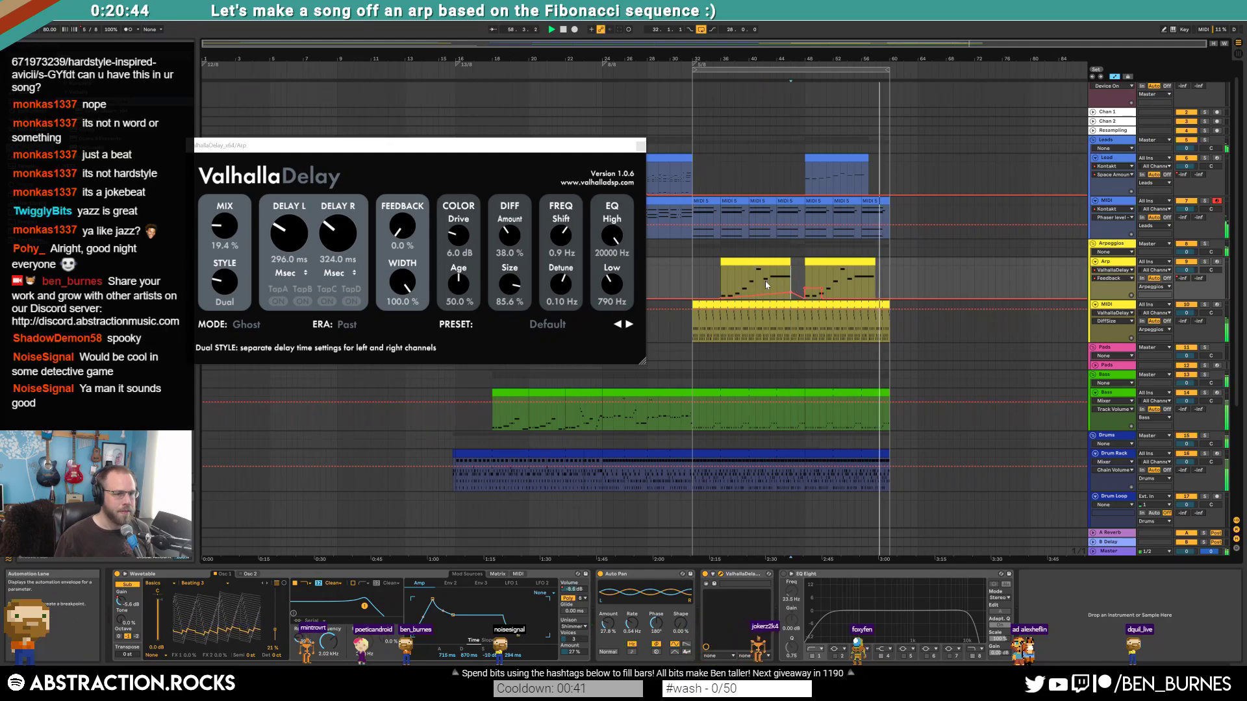
{"action": "left_click", "coordinate": [818, 297]}
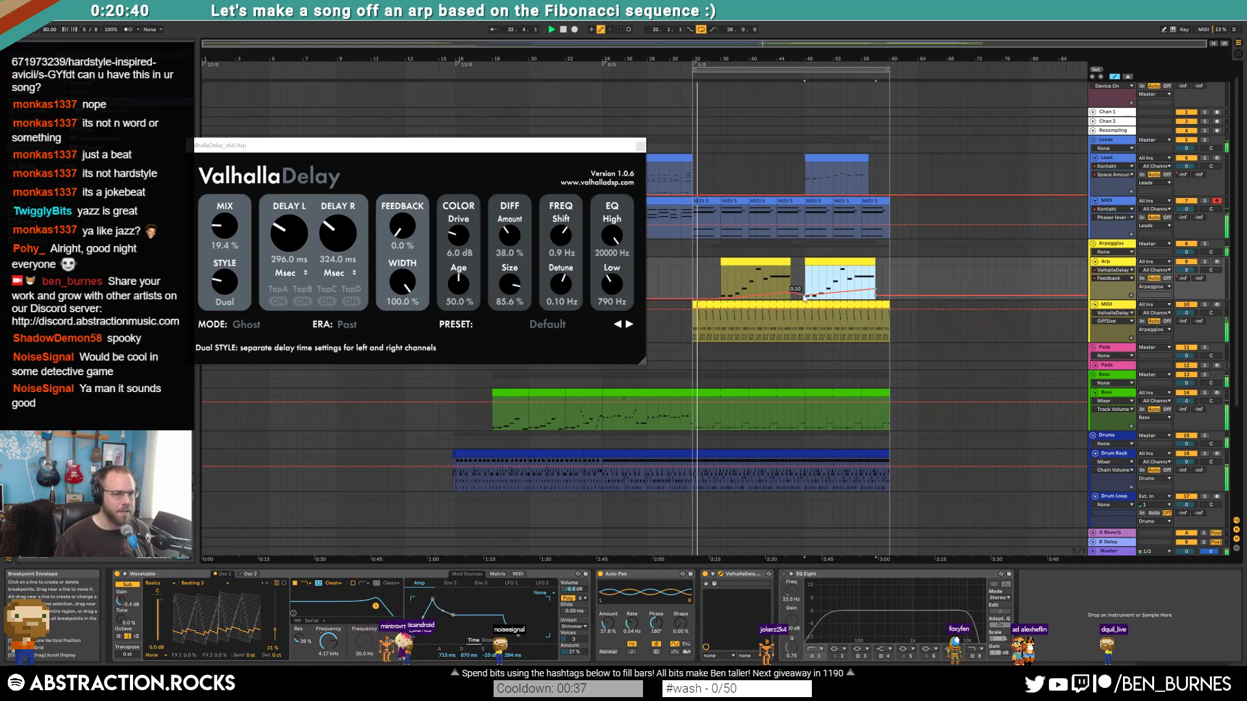
{"action": "left_click", "coordinate": [715, 297]}
{"action": "left_click_drag", "start_coordinate": [720, 298], "coordinate": [720, 292]}
{"action": "left_click_drag", "start_coordinate": [805, 298], "coordinate": [805, 290]}
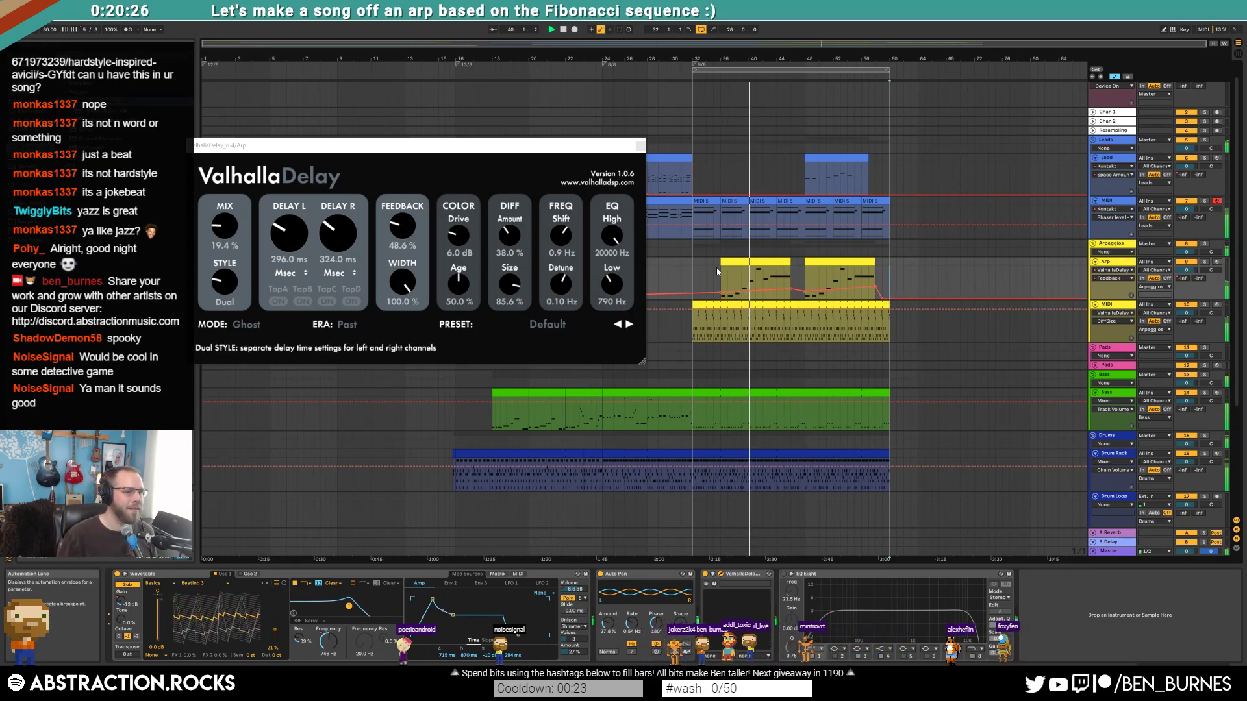
- Duplicate bars 36–48 of the Arp track so the ValhallaDelay mix automation repeats over the second slowed-down clip
{"action": "left_click", "coordinate": [747, 262]}
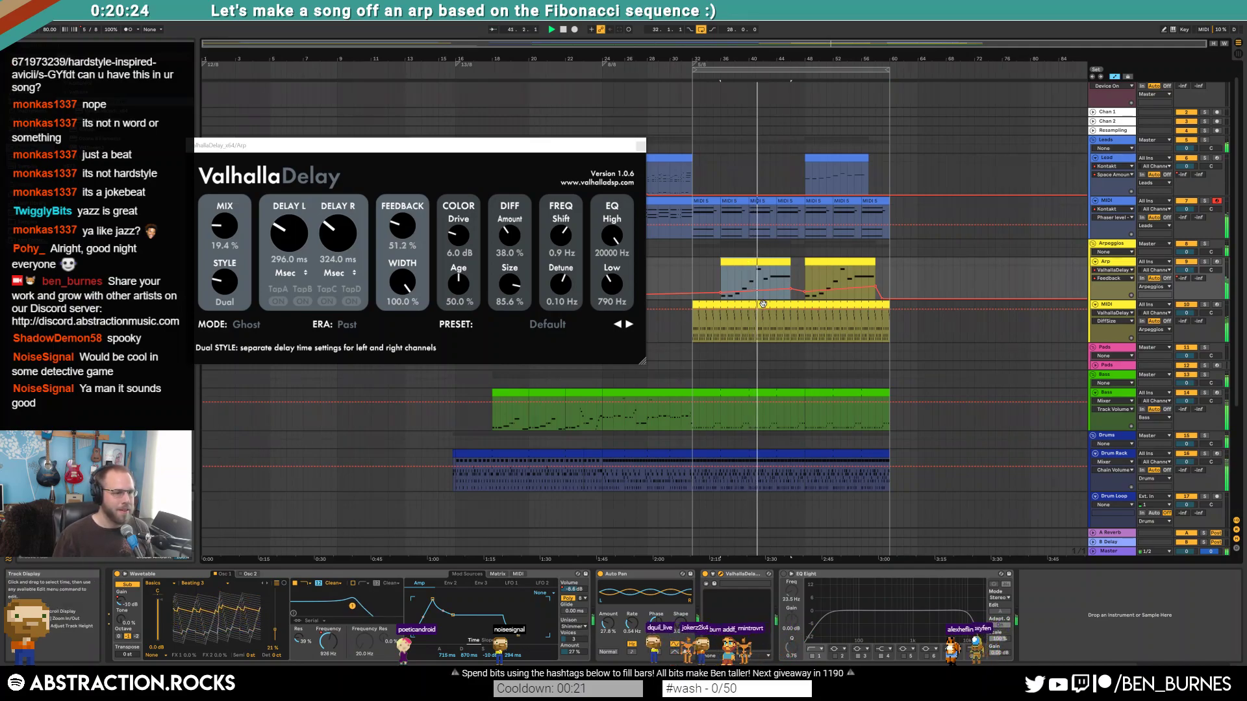
{"action": "left_click", "coordinate": [224, 226]}
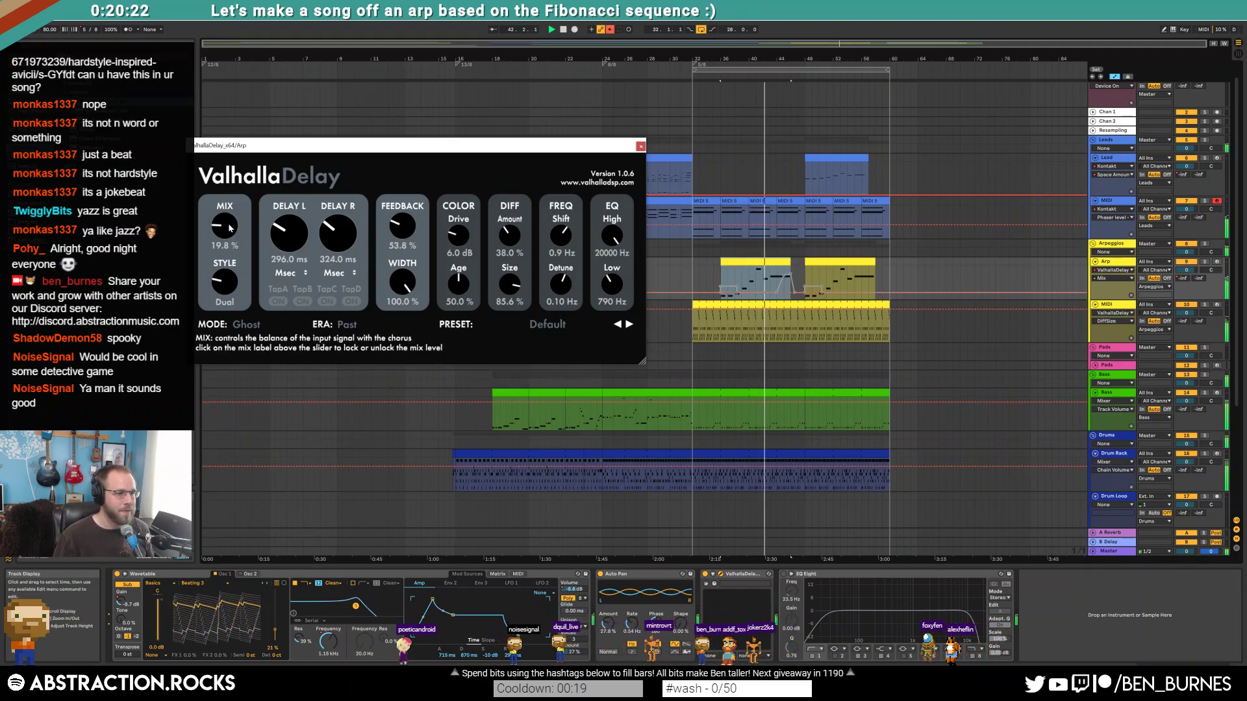
{"action": "left_click", "coordinate": [611, 29]}
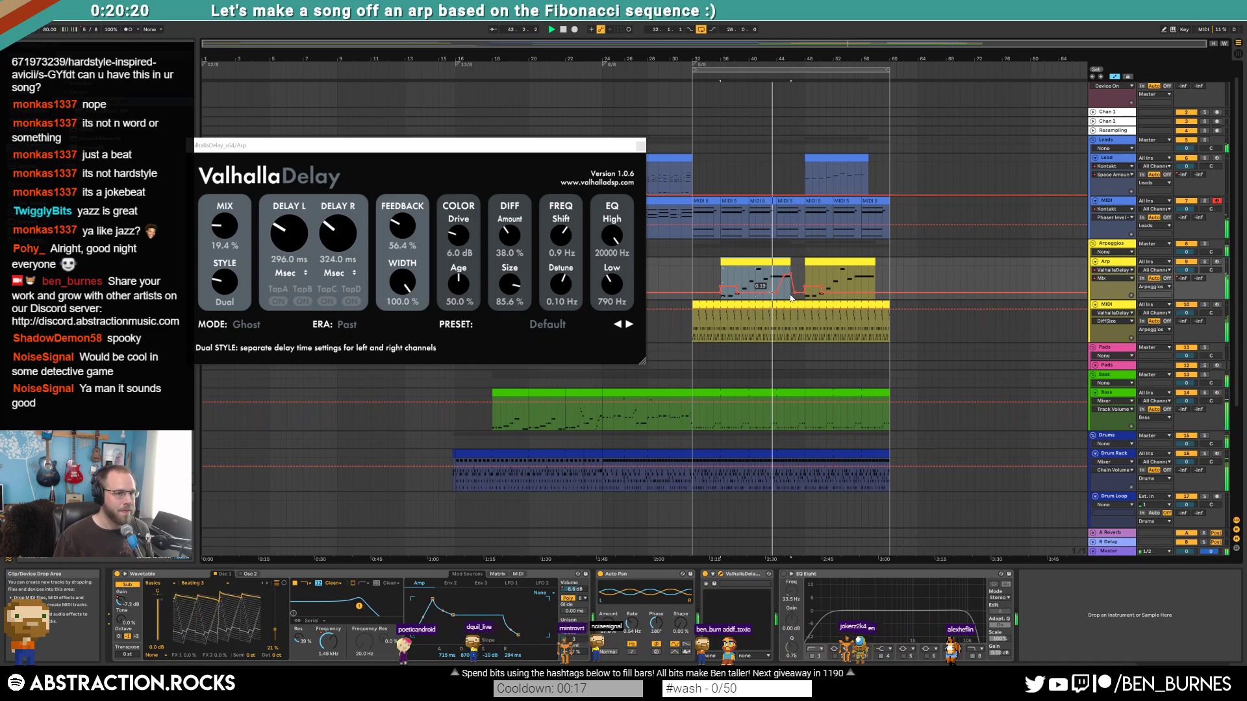
{"action": "left_click_drag", "start_coordinate": [721, 278], "coordinate": [806, 282]}
{"action": "key", "text": "ctrl+d"}
{"action": "left_click", "coordinate": [917, 282]}
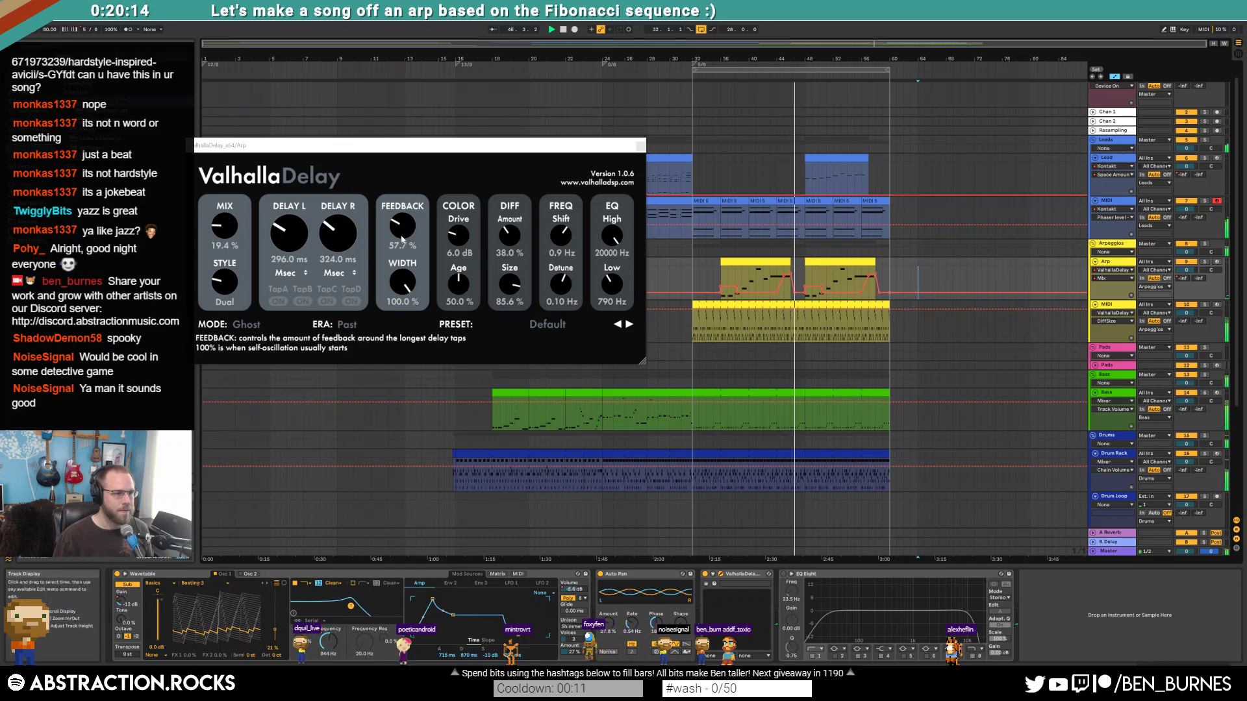
- Repeat the first slowed-down Arp clip's feedback automation over the second clip and close ValhallaDelay
{"action": "left_click_drag", "start_coordinate": [792, 286], "coordinate": [809, 287]}
{"action": "key", "text": "ctrl+d"}
{"action": "left_click", "coordinate": [924, 285]}
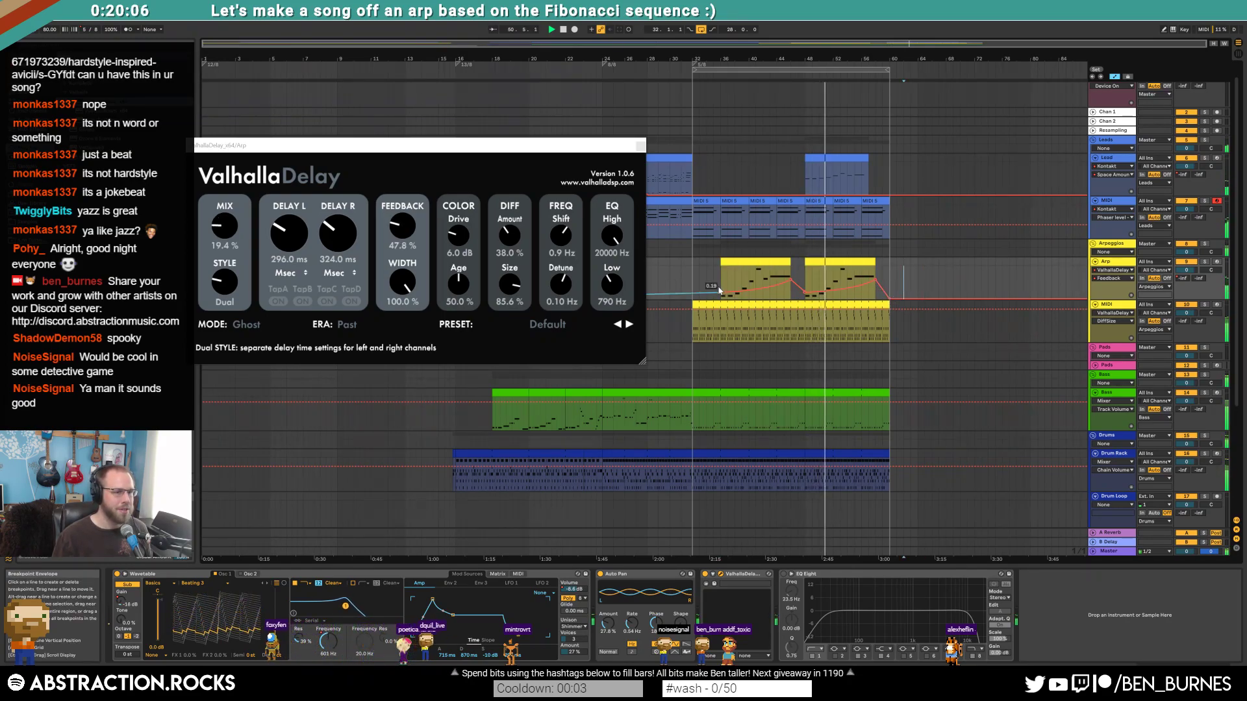
{"action": "left_click", "coordinate": [639, 147]}
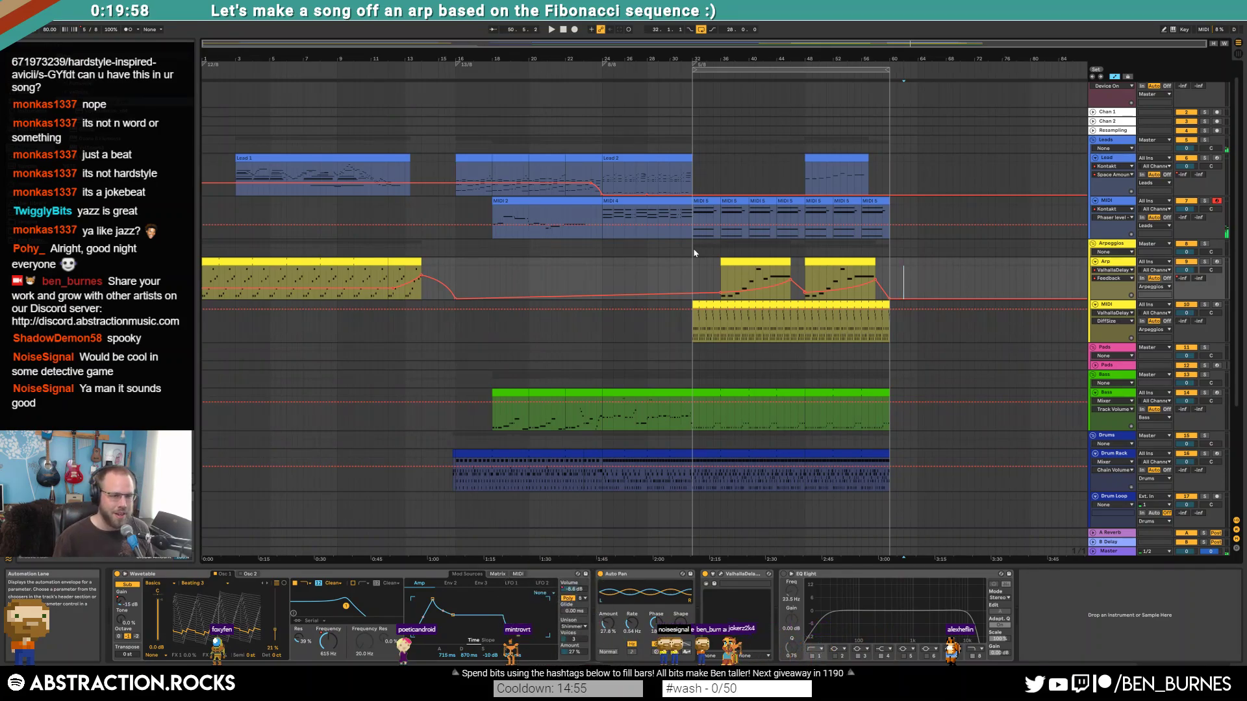
- Make bars 36–40 of the Drum Rack part a separate clip, hide the automation and open its notes
{"action": "left_click", "coordinate": [693, 159]}
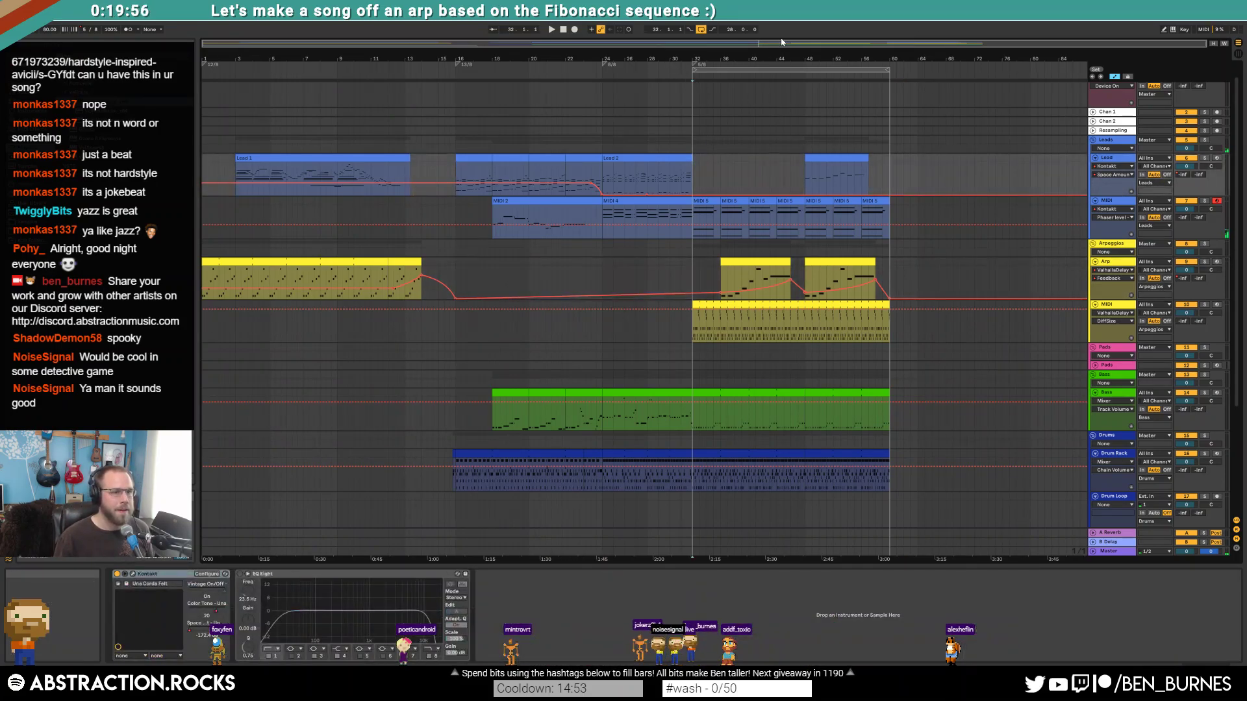
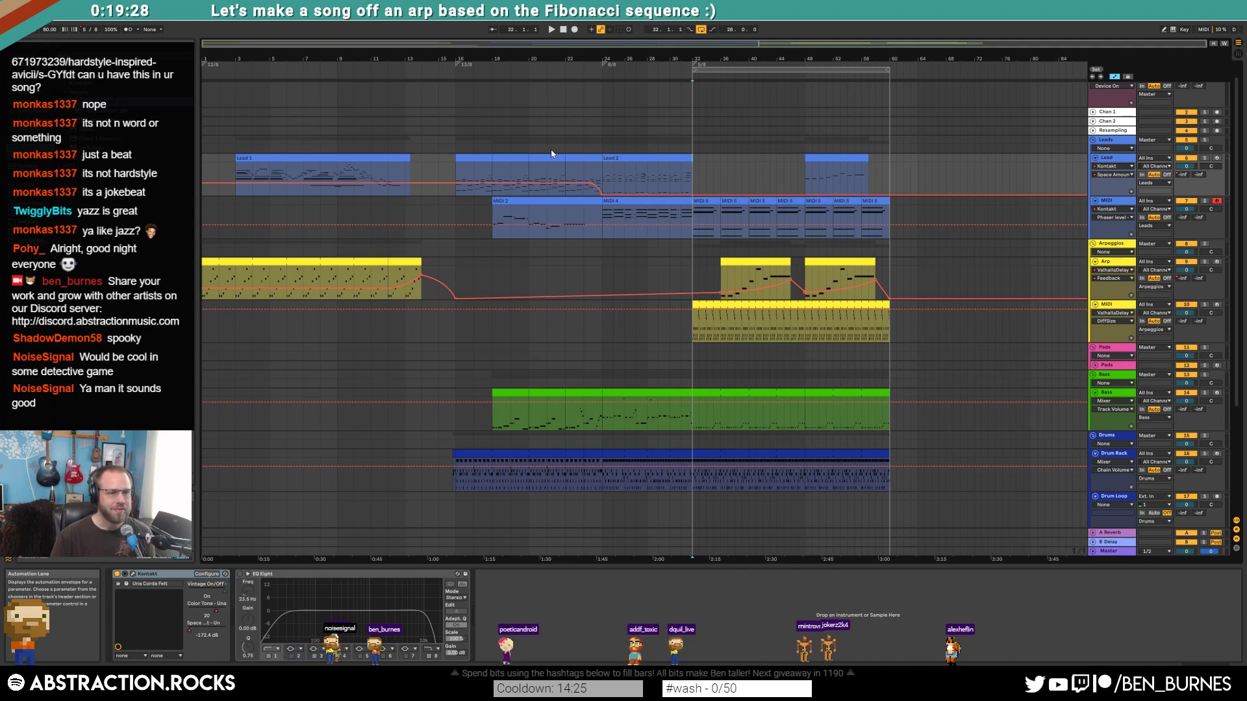
{"action": "left_click", "coordinate": [888, 157]}
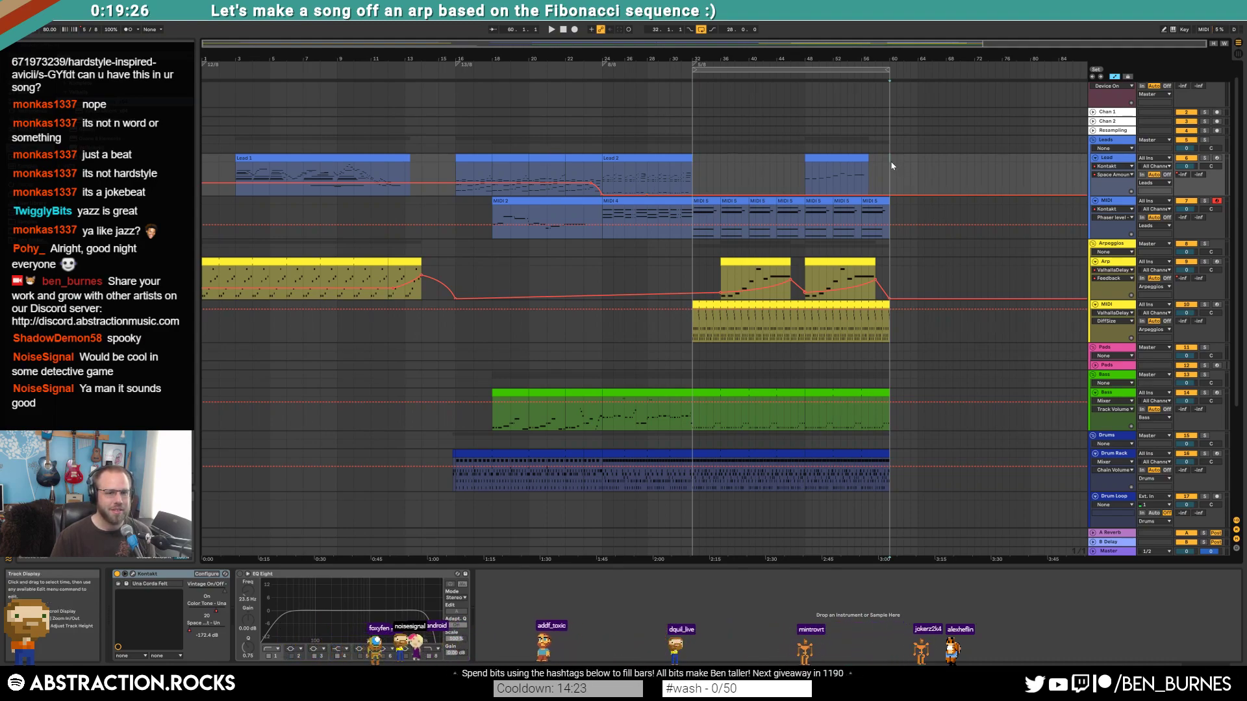
{"action": "left_click", "coordinate": [770, 452]}
{"action": "scroll", "coordinate": [806, 491], "scroll_direction": "up", "scroll_amount": 2}
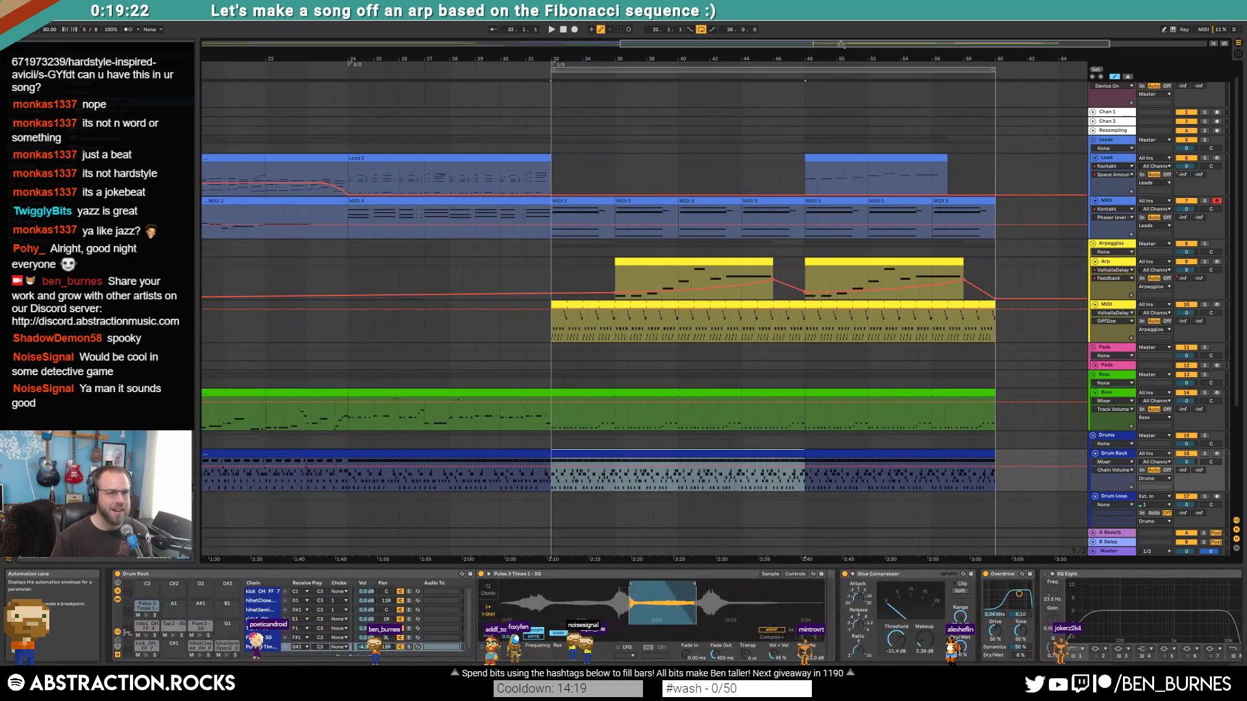
{"action": "scroll", "coordinate": [806, 492], "scroll_direction": "right", "scroll_amount": 2}
{"action": "left_click_drag", "start_coordinate": [495, 59], "coordinate": [490, 56]}
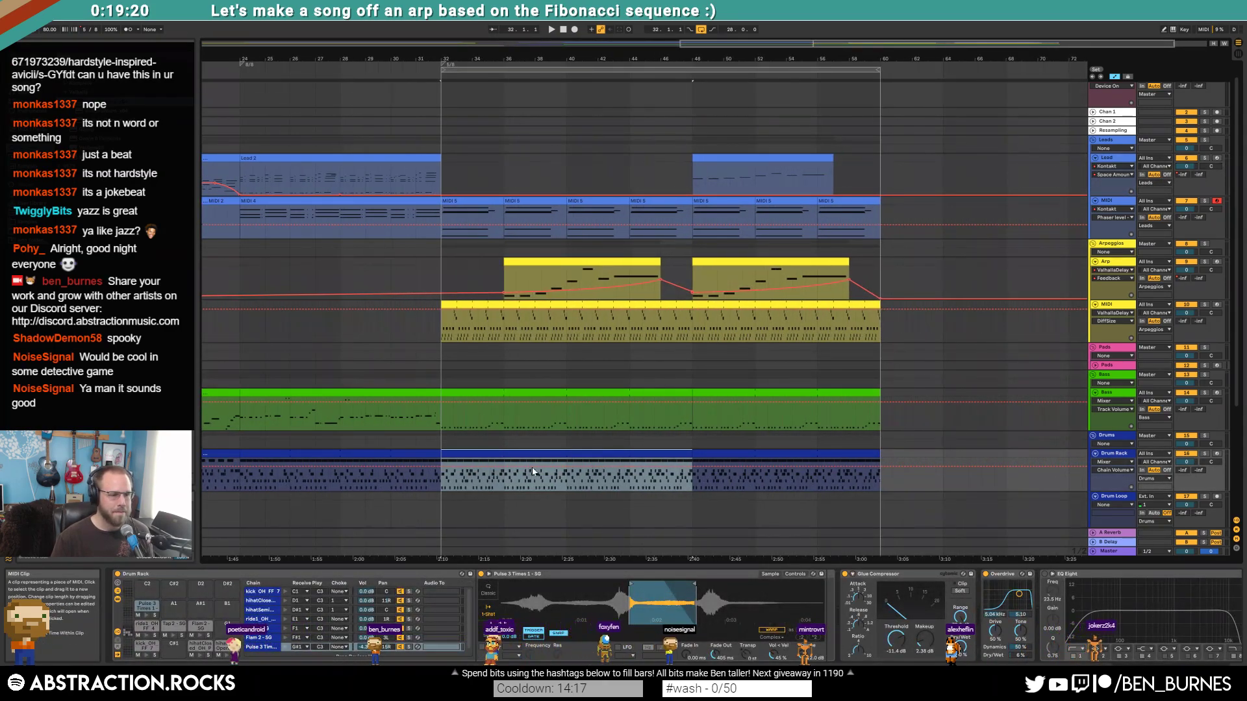
{"action": "left_click_drag", "start_coordinate": [506, 487], "coordinate": [564, 479]}
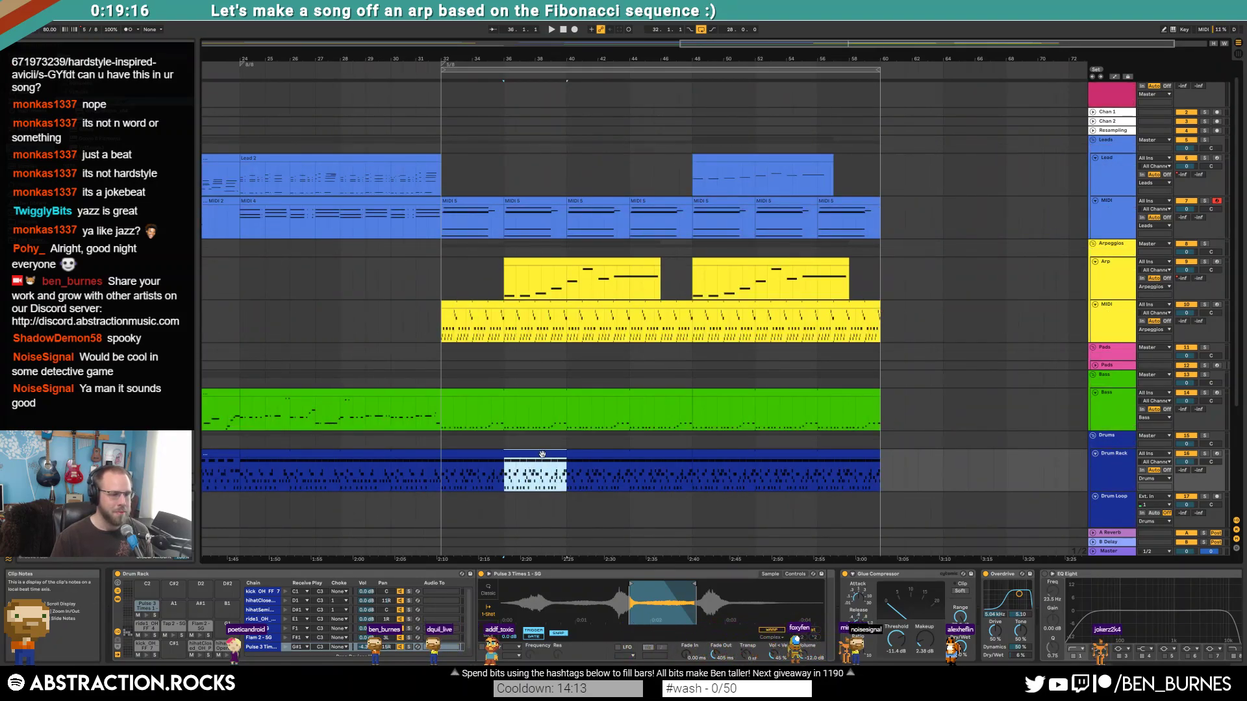
{"action": "double_click", "coordinate": [542, 452]}
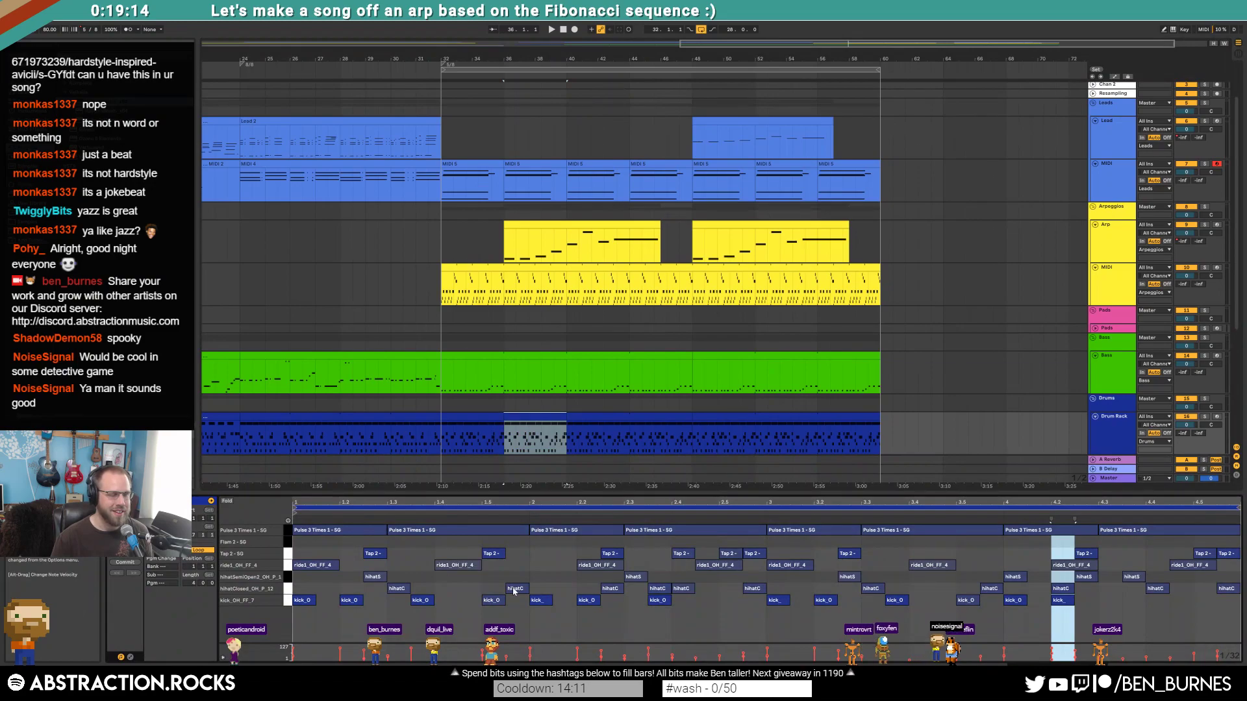
- Split the Tap 2 hit shortly before the drum clip's third bar into two short hits and play the result
{"action": "left_click", "coordinate": [635, 578]}
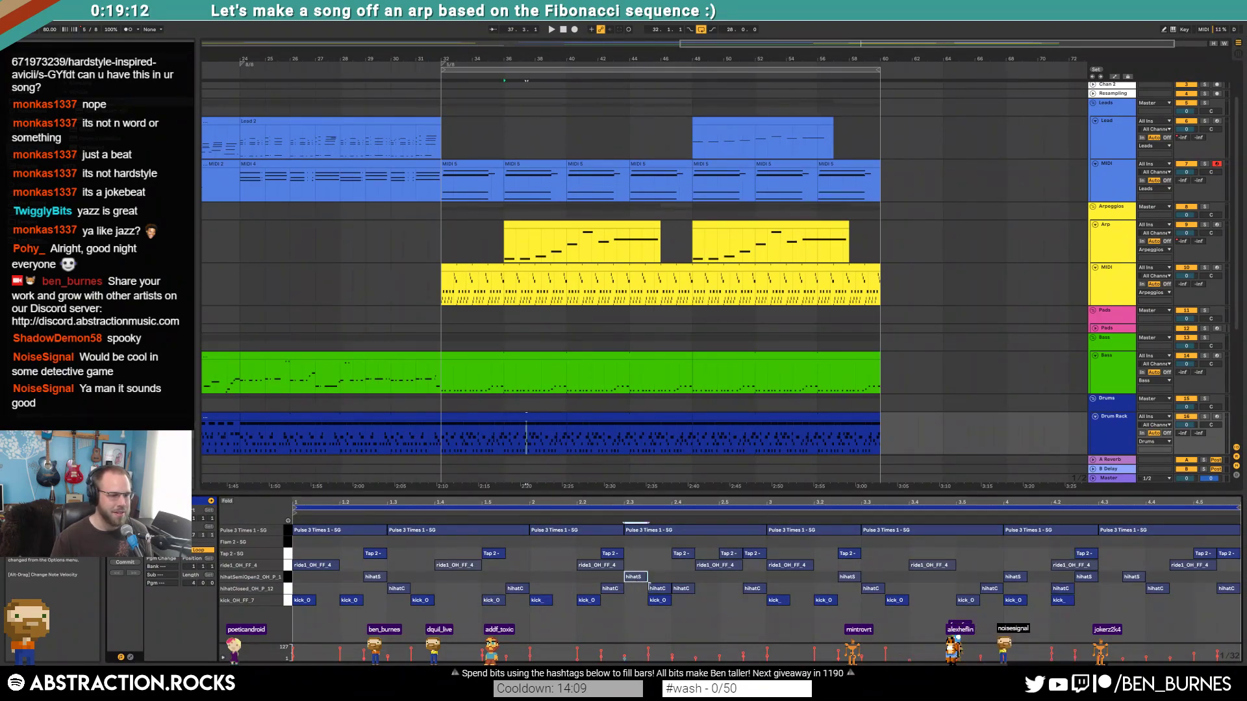
{"action": "left_click", "coordinate": [753, 553]}
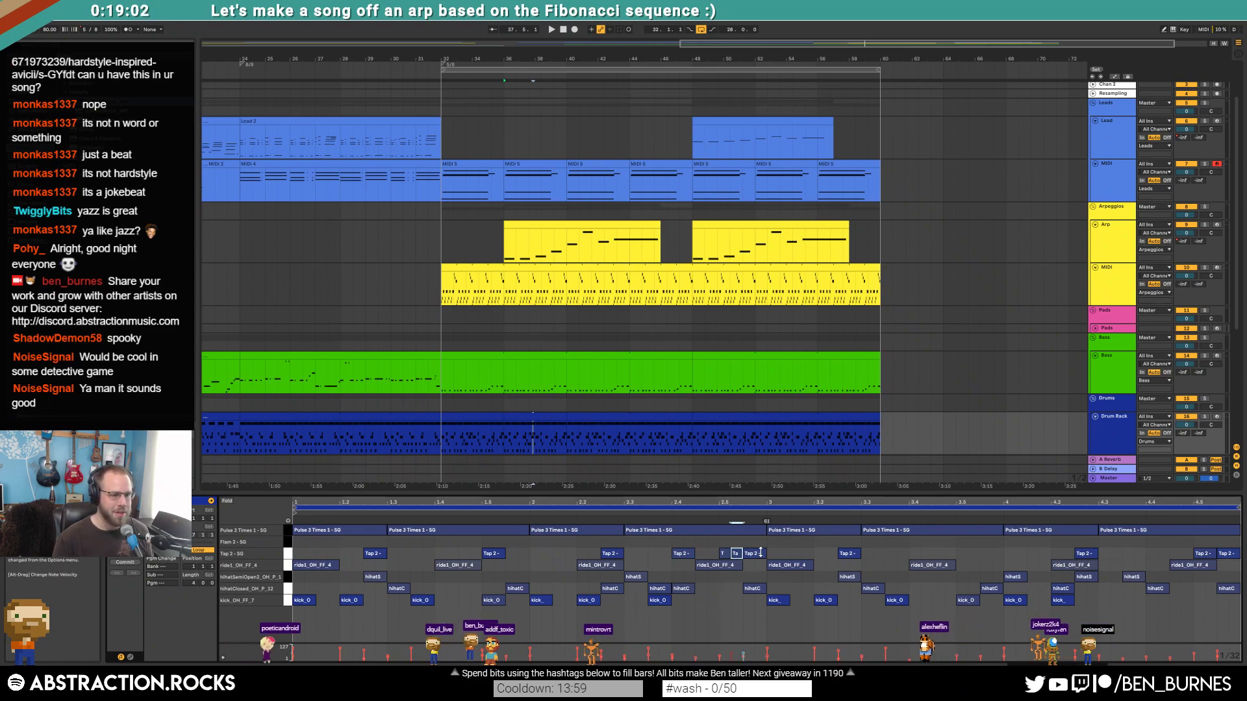
{"action": "key", "text": "space"}
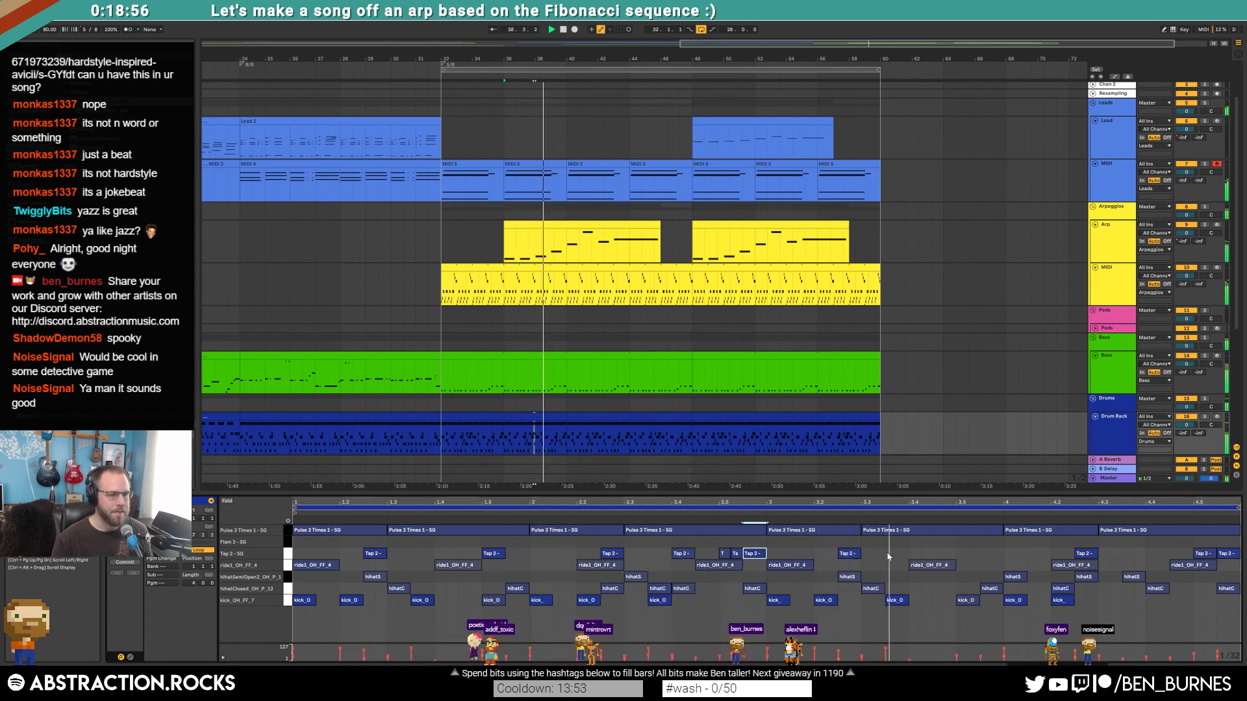
{"action": "key", "text": "space"}
- Add a Tap 2 hit just before the drum clip's fourth bar, rearrange that bar's Tap 2 hits and play the clip
{"action": "double_click", "coordinate": [981, 554]}
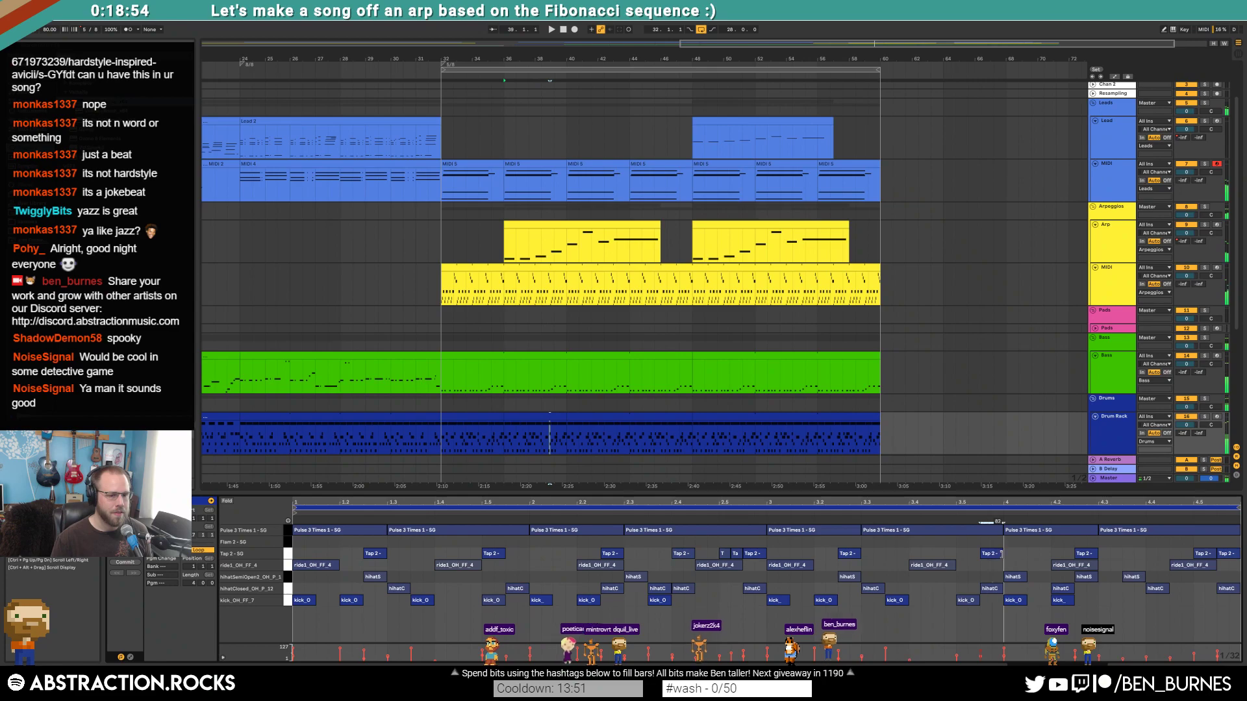
{"action": "left_click_drag", "start_coordinate": [1086, 553], "coordinate": [1150, 553]}
{"action": "left_click", "coordinate": [848, 553]}
{"action": "key", "text": "space"}
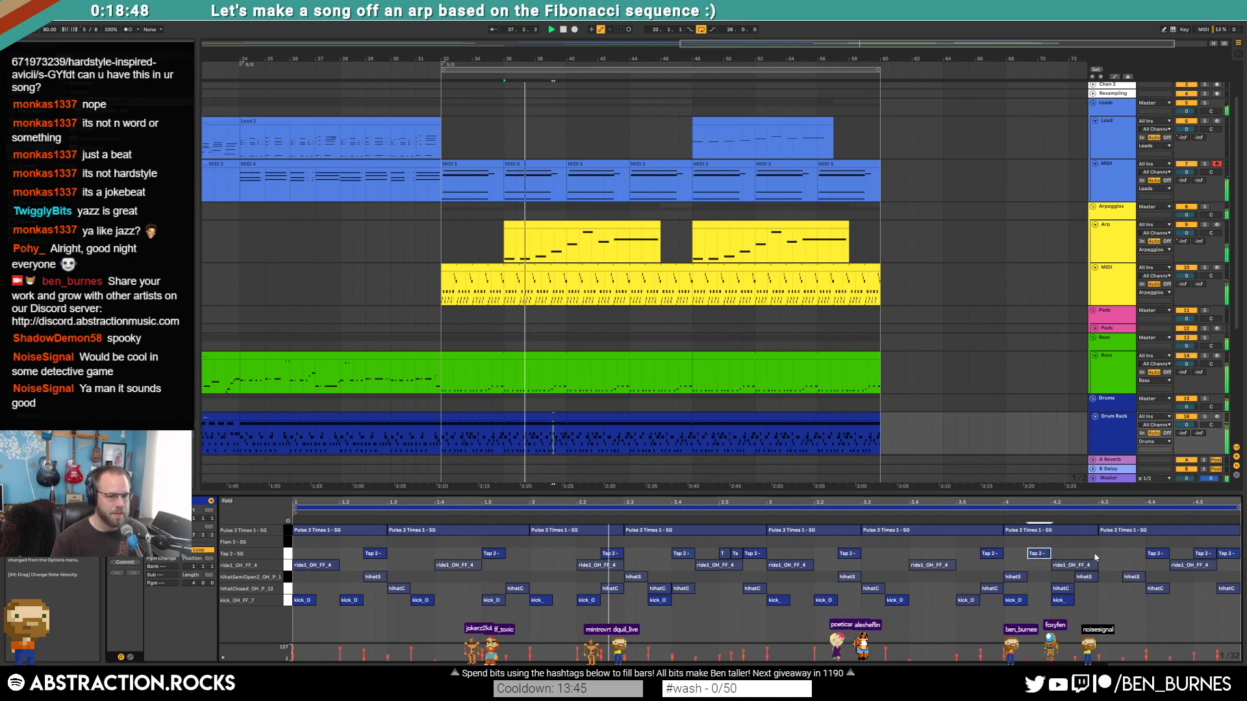
{"action": "left_click", "coordinate": [1226, 553]}
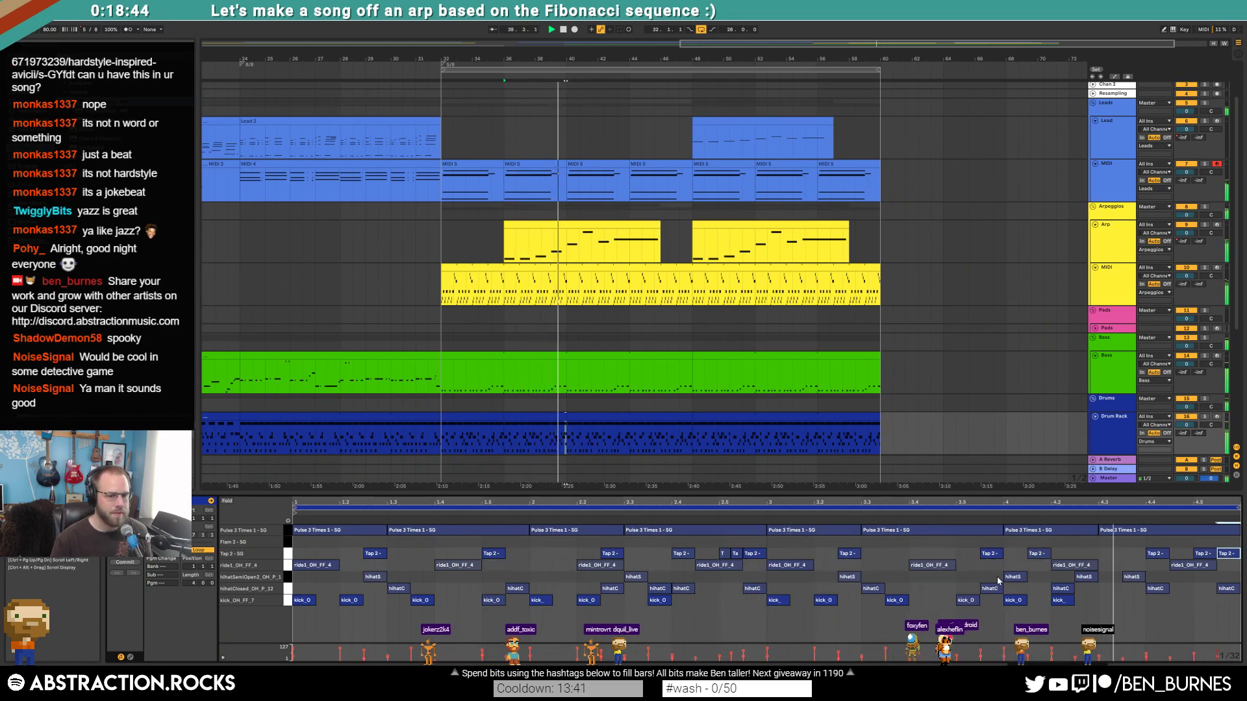
{"action": "left_click", "coordinate": [562, 429]}
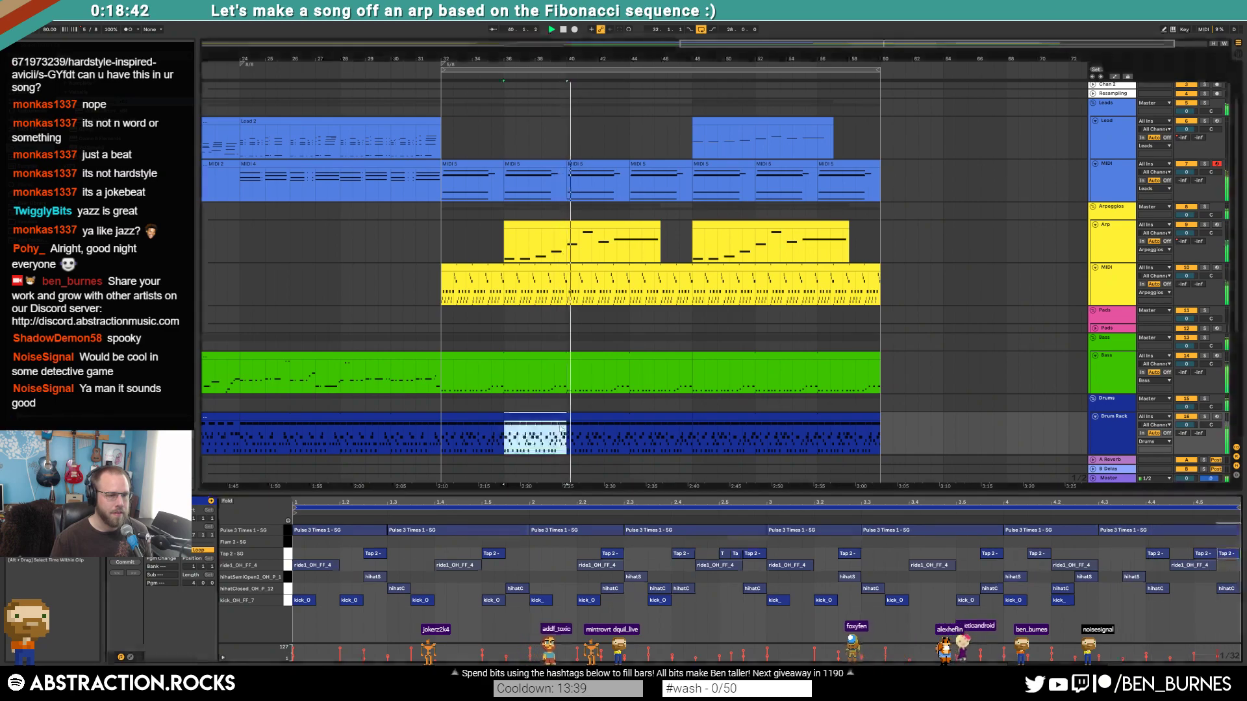
- Copy the varied Drum Rack clip from bars 36–40 onto bars 44–48 and 52–56, and return to the first one's notes
{"action": "left_click", "coordinate": [629, 439]}
{"action": "left_click", "coordinate": [757, 439]}
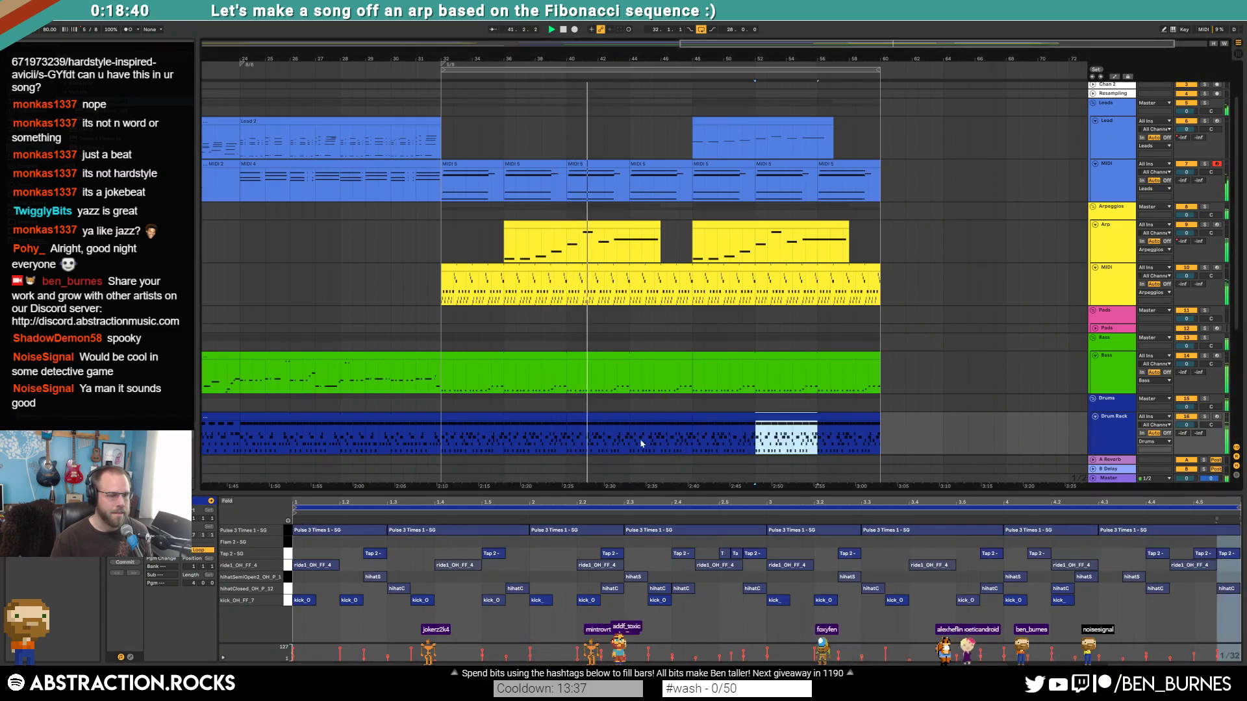
{"action": "left_click", "coordinate": [548, 418]}
{"action": "left_click", "coordinate": [706, 602]}
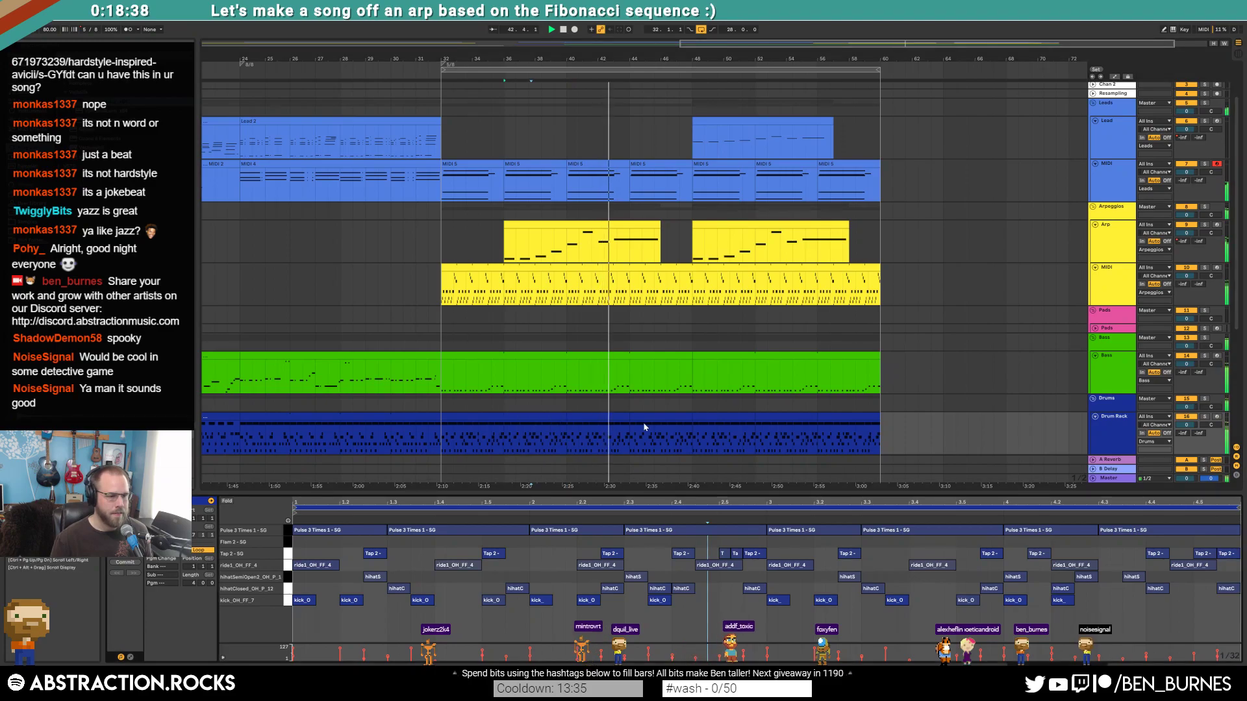
- In the bass clip at bar 40, shorten the first A#1 note of its last bar and move it earlier
{"action": "left_click", "coordinate": [640, 365]}
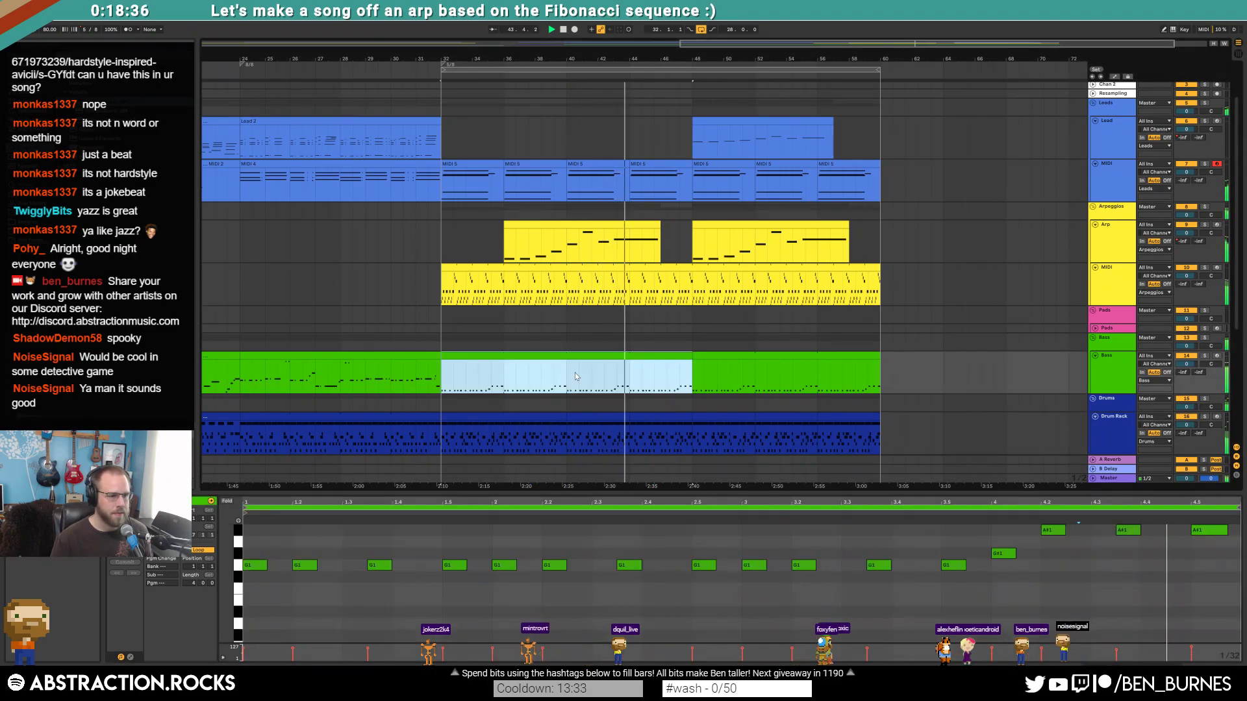
{"action": "left_click", "coordinate": [571, 376]}
{"action": "left_click", "coordinate": [1053, 633]}
{"action": "scroll", "coordinate": [1064, 611], "scroll_direction": "up", "scroll_amount": 2}
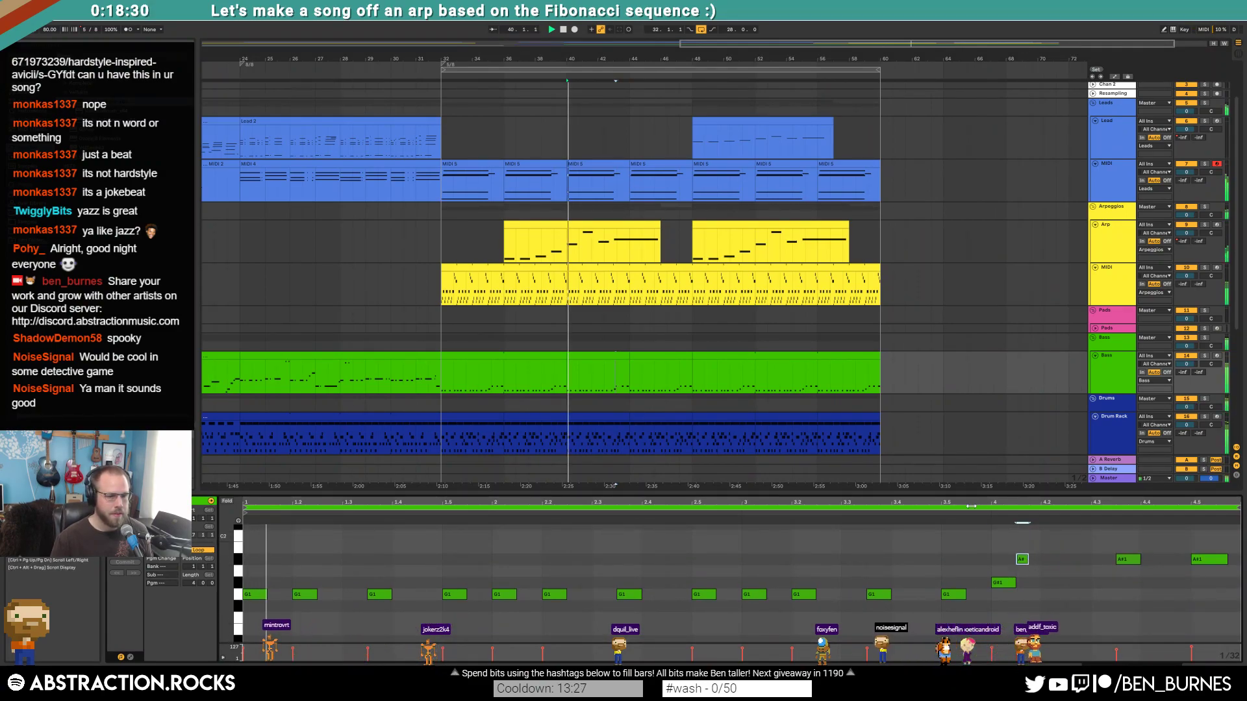
- Apply the Logic 16 Swing 66 groove to all Bass clips between bars 32 and 60
{"action": "left_click", "coordinate": [115, 561]}
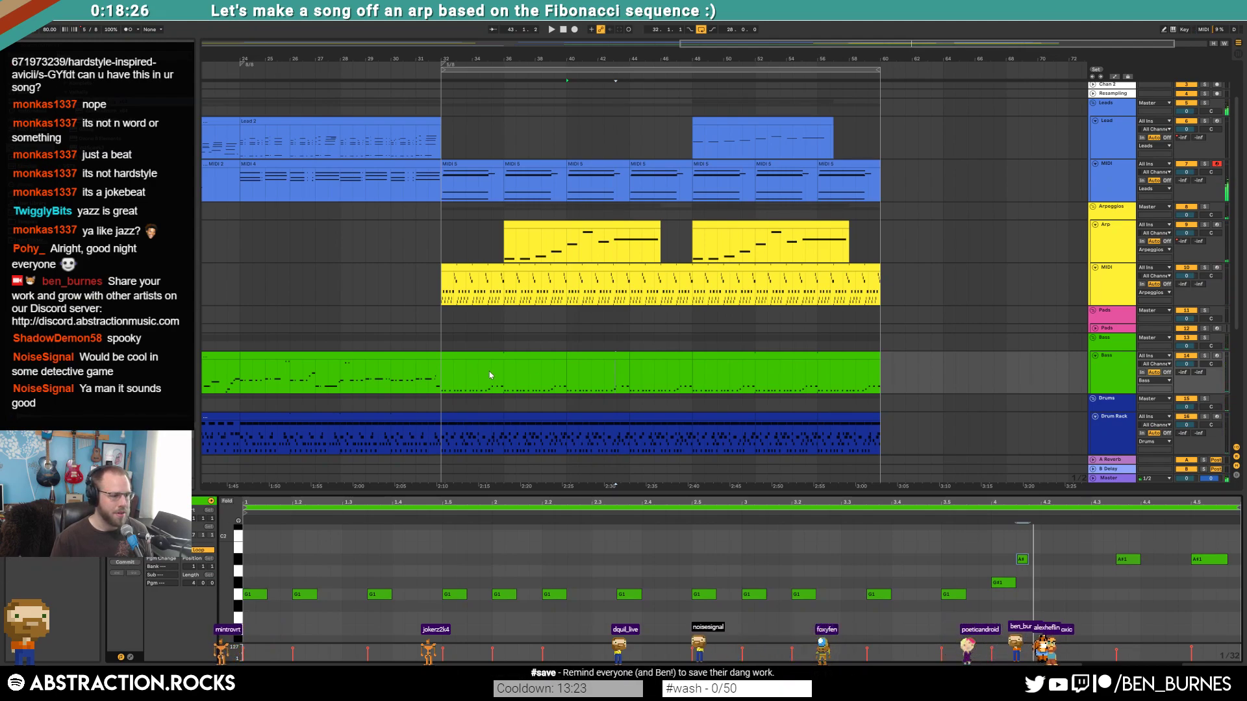
{"action": "left_click", "coordinate": [484, 354]}
{"action": "left_click", "coordinate": [130, 568]}
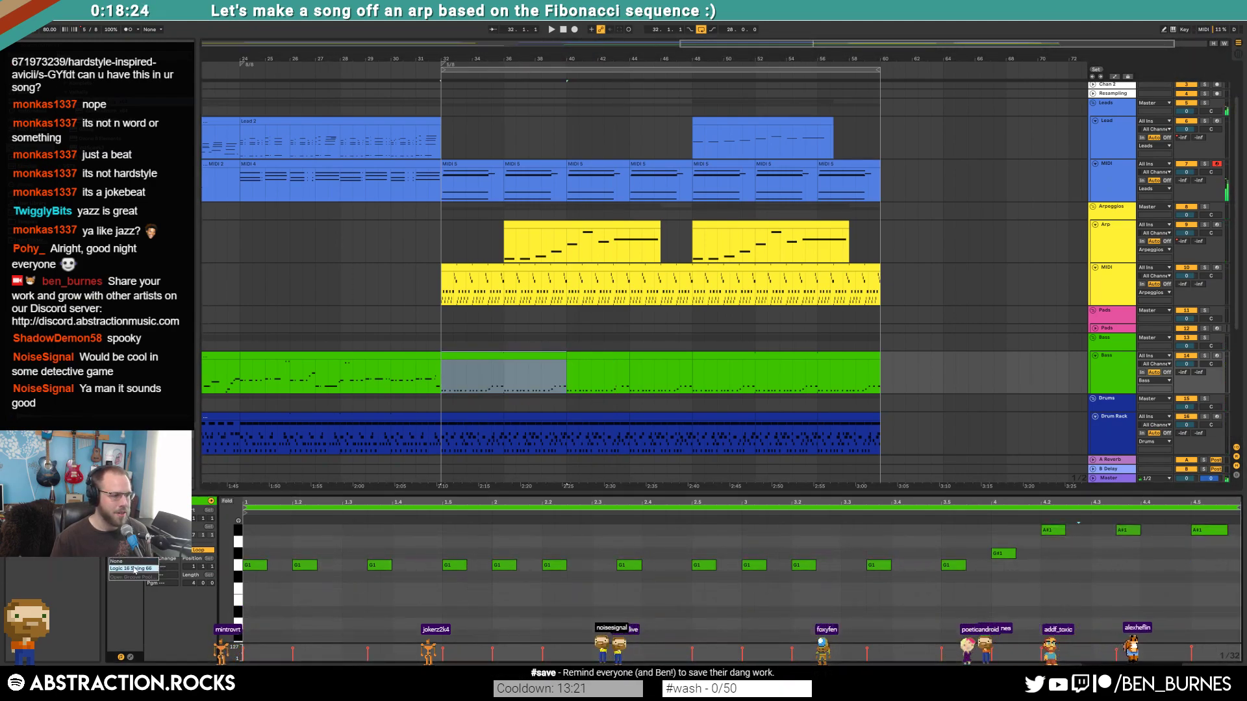
{"action": "left_click", "coordinate": [644, 357]}
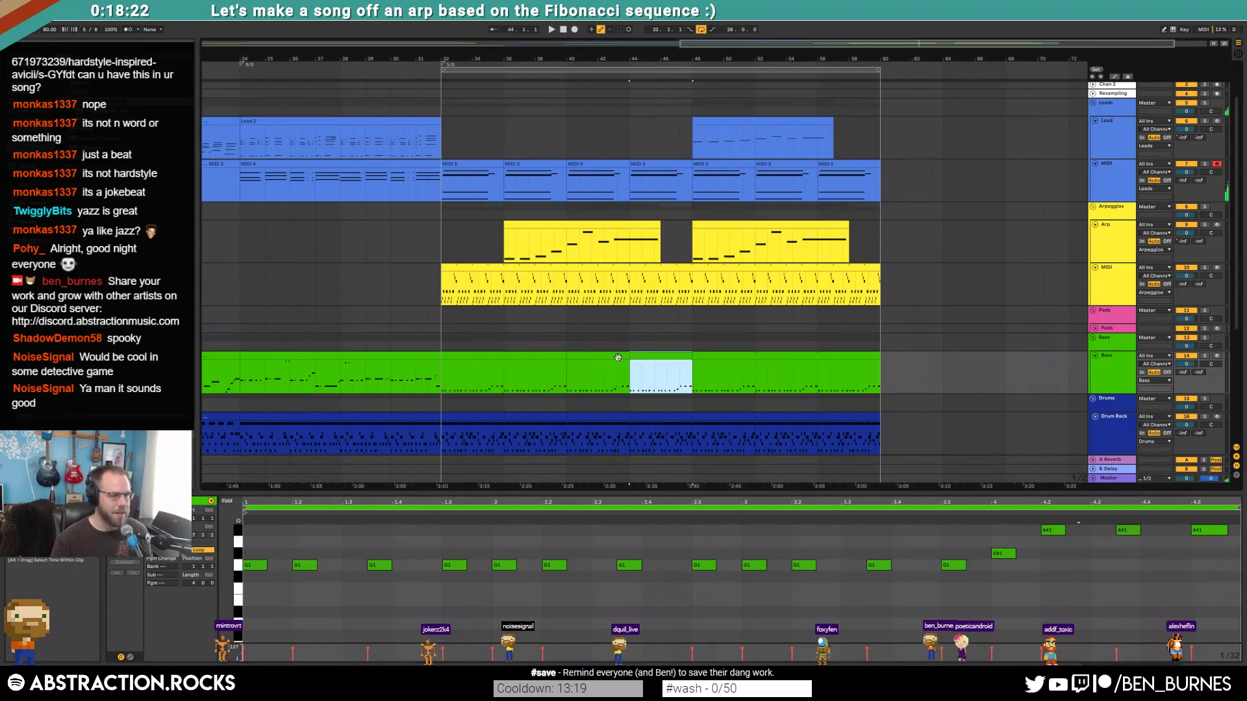
{"action": "left_click", "coordinate": [615, 357]}
{"action": "left_click", "coordinate": [704, 357]}
{"action": "left_click", "coordinate": [528, 357], "text": "shift"}
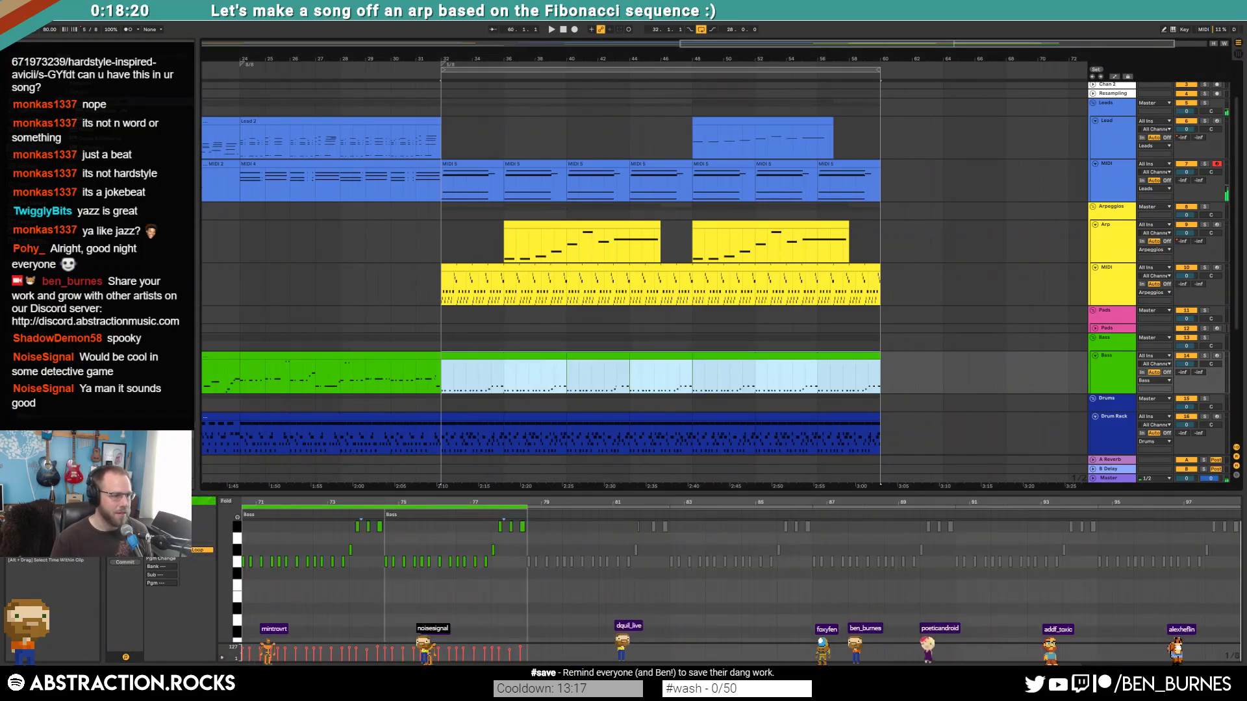
{"action": "left_click", "coordinate": [130, 557]}
{"action": "left_click", "coordinate": [131, 570]}
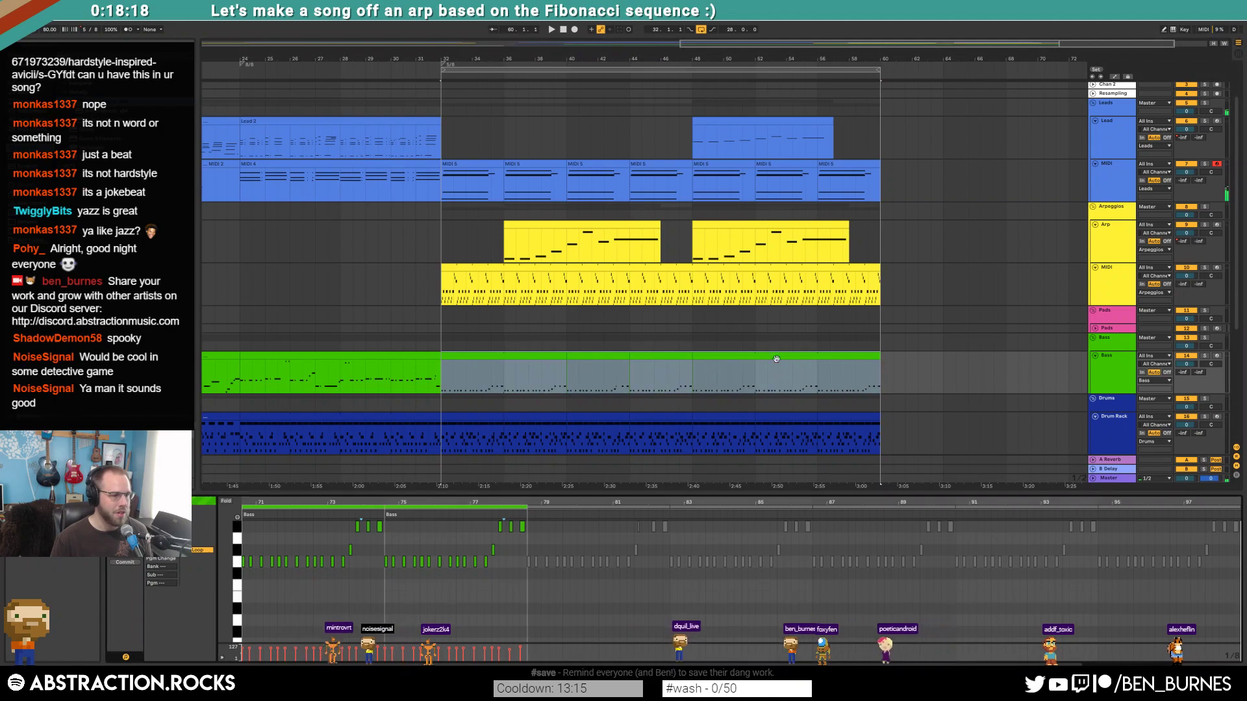
- In the bass clip at bar 40, lengthen the moved A#1 and add a D#2 note at 4.2 during playback
{"action": "left_click", "coordinate": [559, 380]}
{"action": "key", "text": "space"}
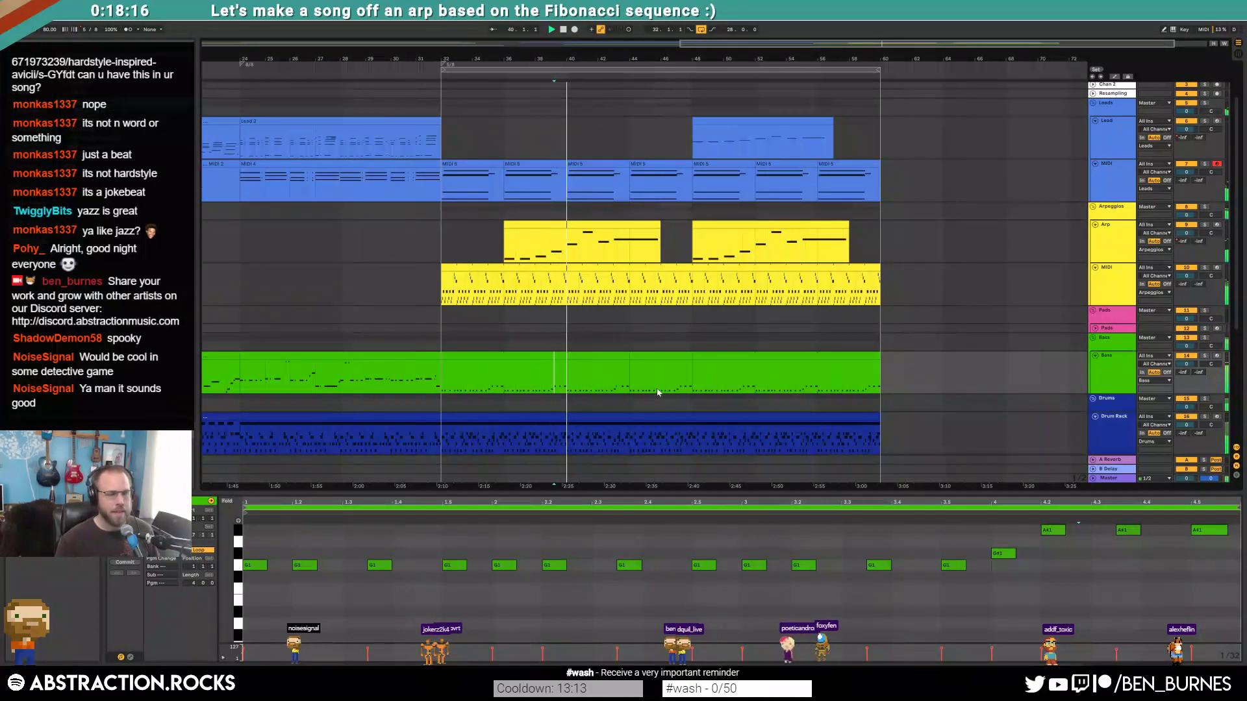
{"action": "left_click", "coordinate": [603, 390]}
{"action": "left_click", "coordinate": [792, 560]}
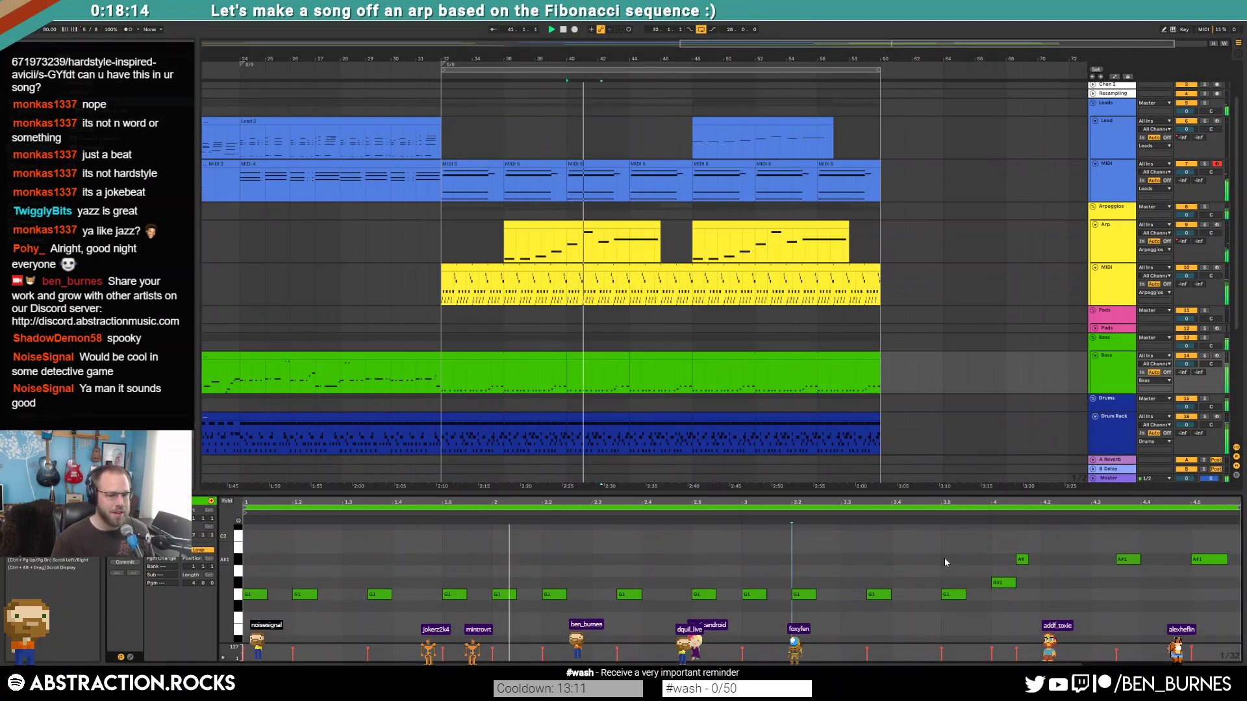
{"action": "scroll", "coordinate": [1068, 570], "scroll_direction": "up", "scroll_amount": 2}
{"action": "left_click_drag", "start_coordinate": [1027, 578], "coordinate": [1090, 540]}
{"action": "scroll", "coordinate": [1048, 579], "scroll_direction": "up", "scroll_amount": 2}
{"action": "double_click", "coordinate": [1045, 540]}
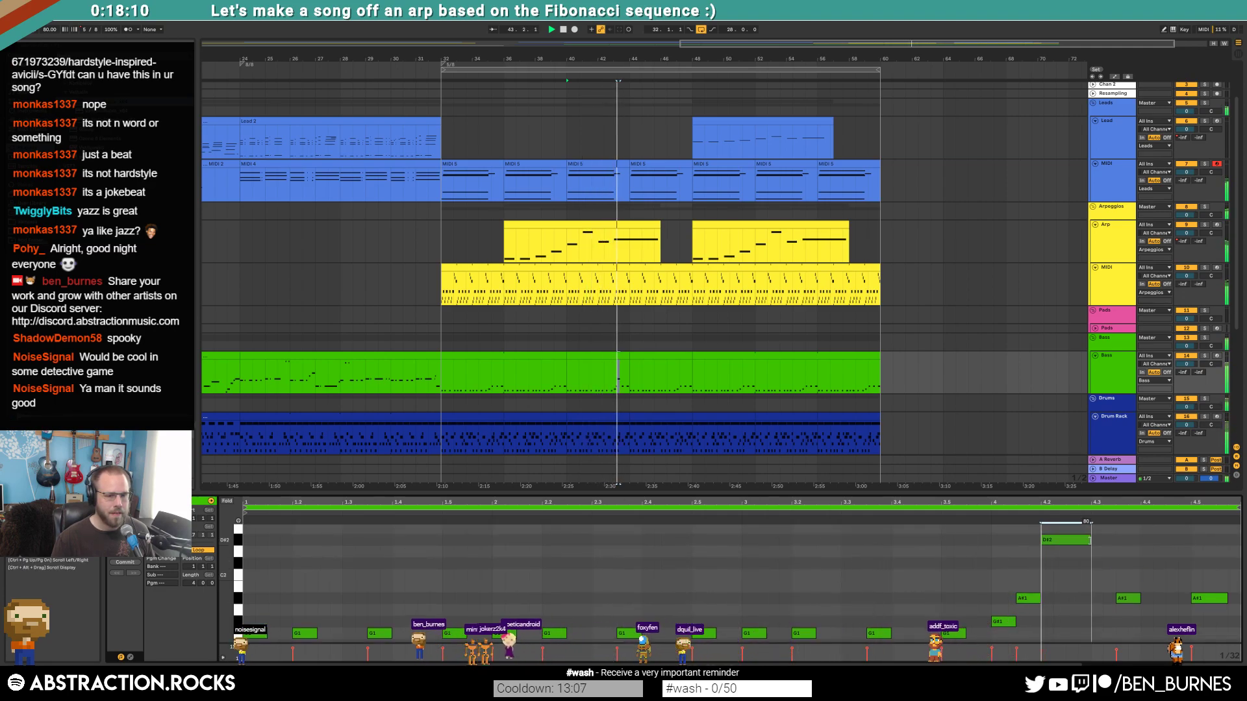
- Shorten the G#1 and A#1 before the D#2, add a short A#1 before the last note, and play the result
{"action": "key", "text": "space"}
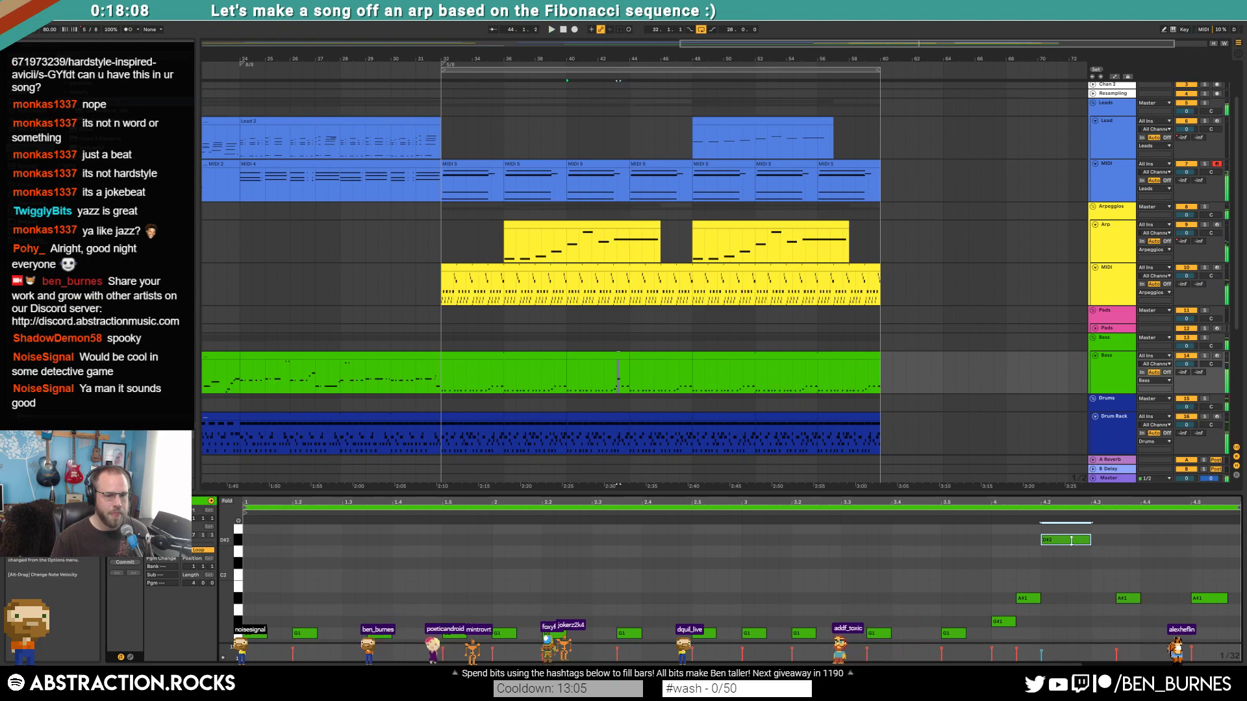
{"action": "key", "text": "space"}
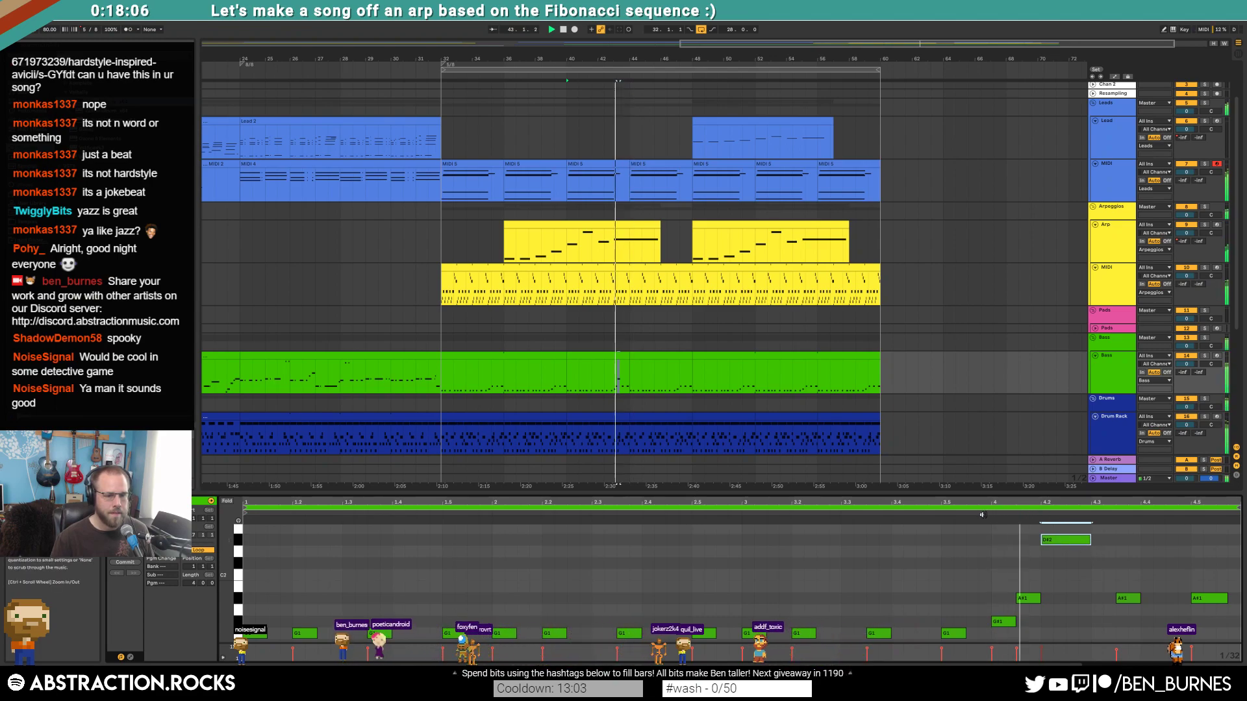
{"action": "key", "text": "space"}
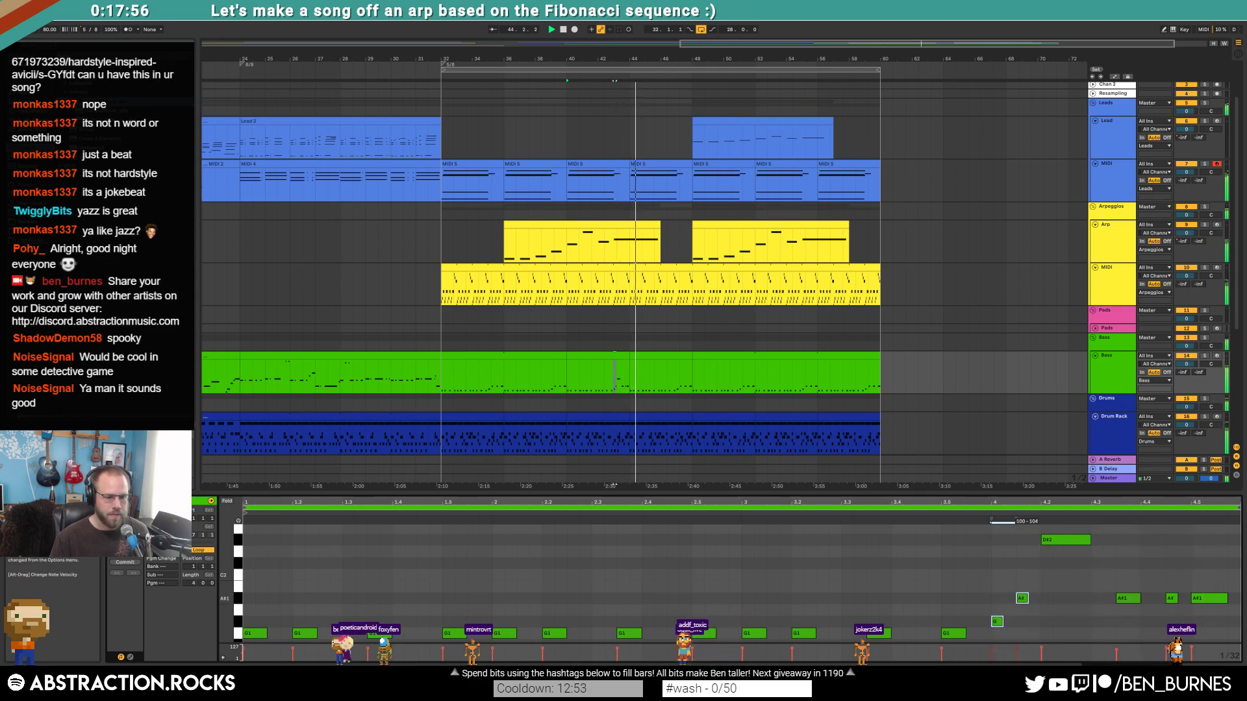
{"action": "left_click", "coordinate": [1026, 599]}
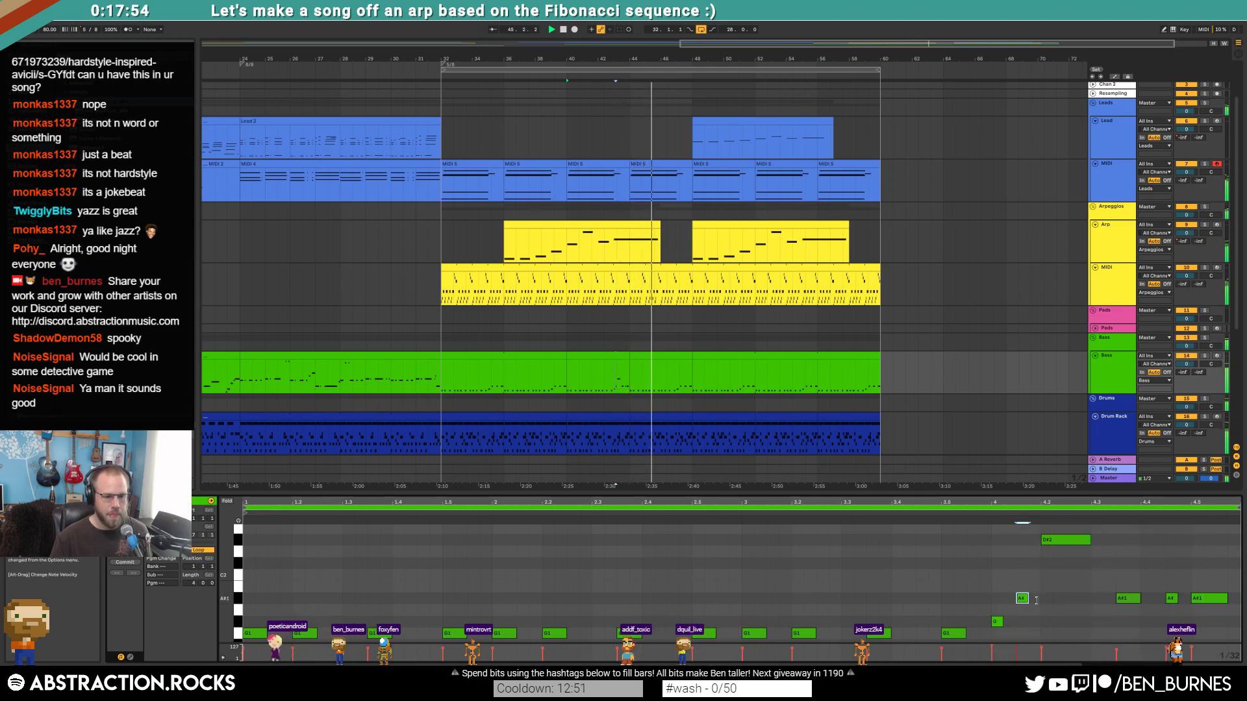
{"action": "left_click", "coordinate": [1027, 612]}
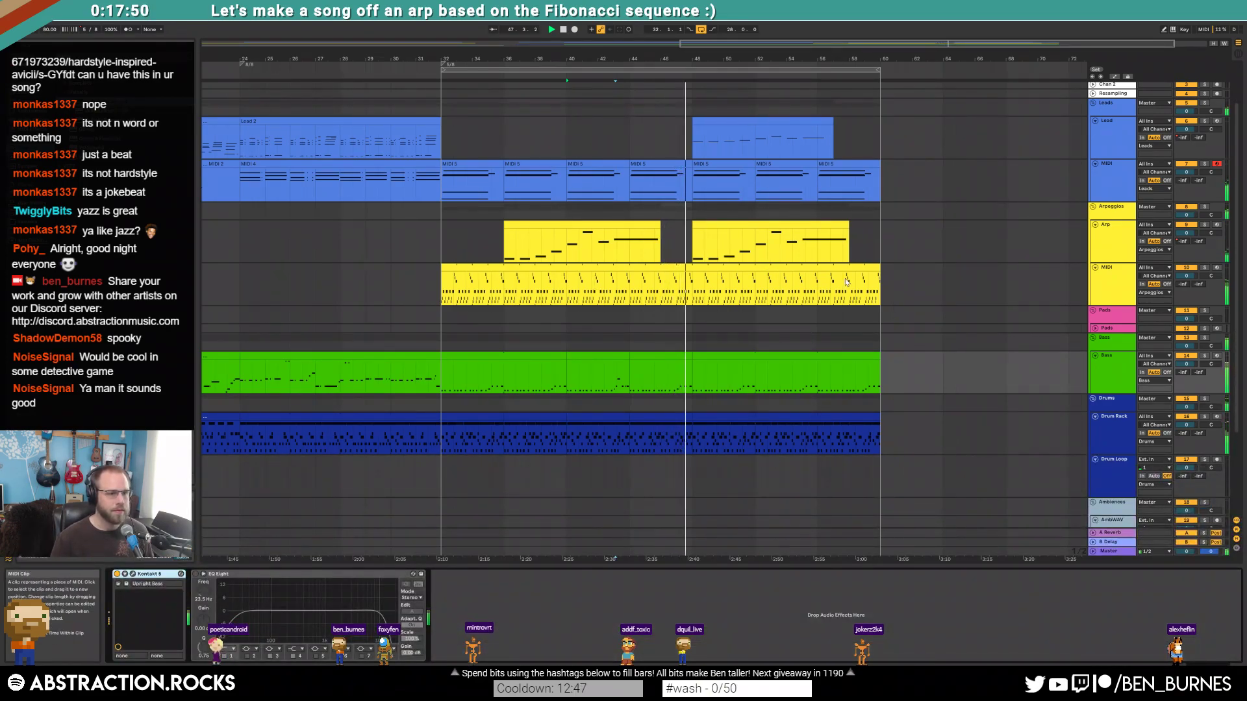
- Look over the whole arrangement during playback and examine the notes of the Lead clip at bar 48
{"action": "key", "text": "w"}
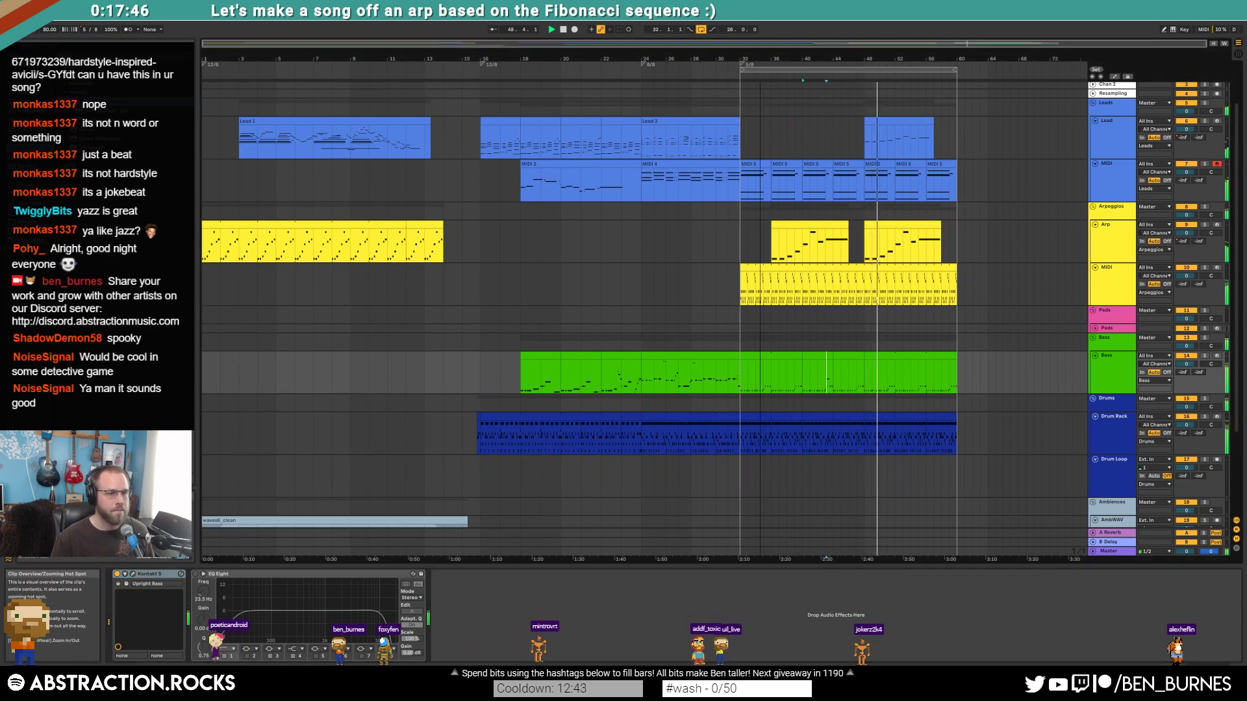
{"action": "left_click_drag", "start_coordinate": [826, 56], "coordinate": [838, 78]}
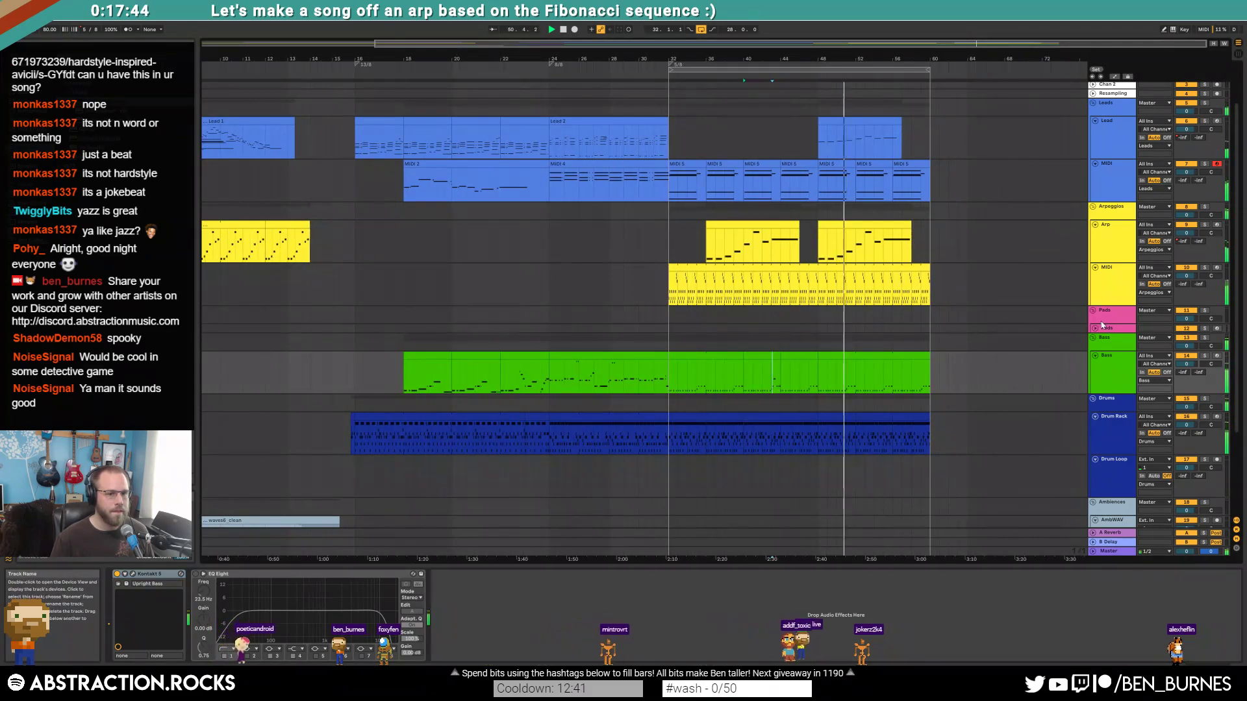
{"action": "left_click", "coordinate": [844, 329]}
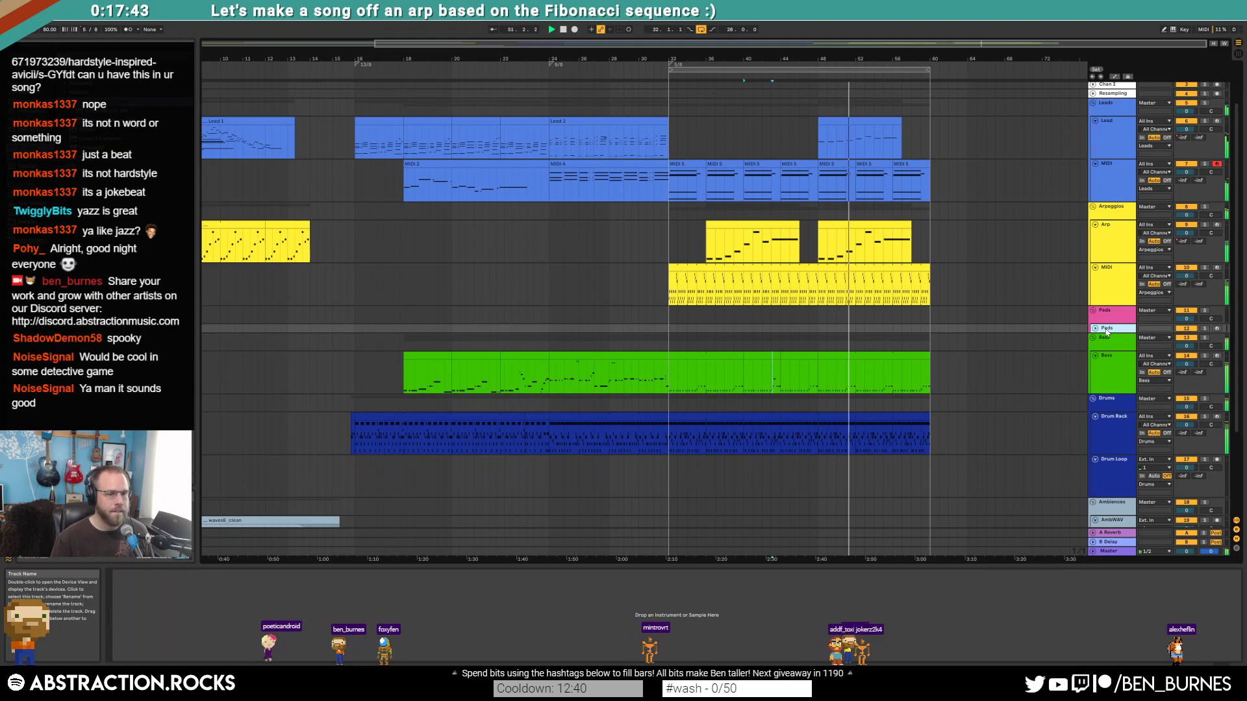
{"action": "left_click", "coordinate": [768, 356]}
{"action": "left_click", "coordinate": [855, 379]}
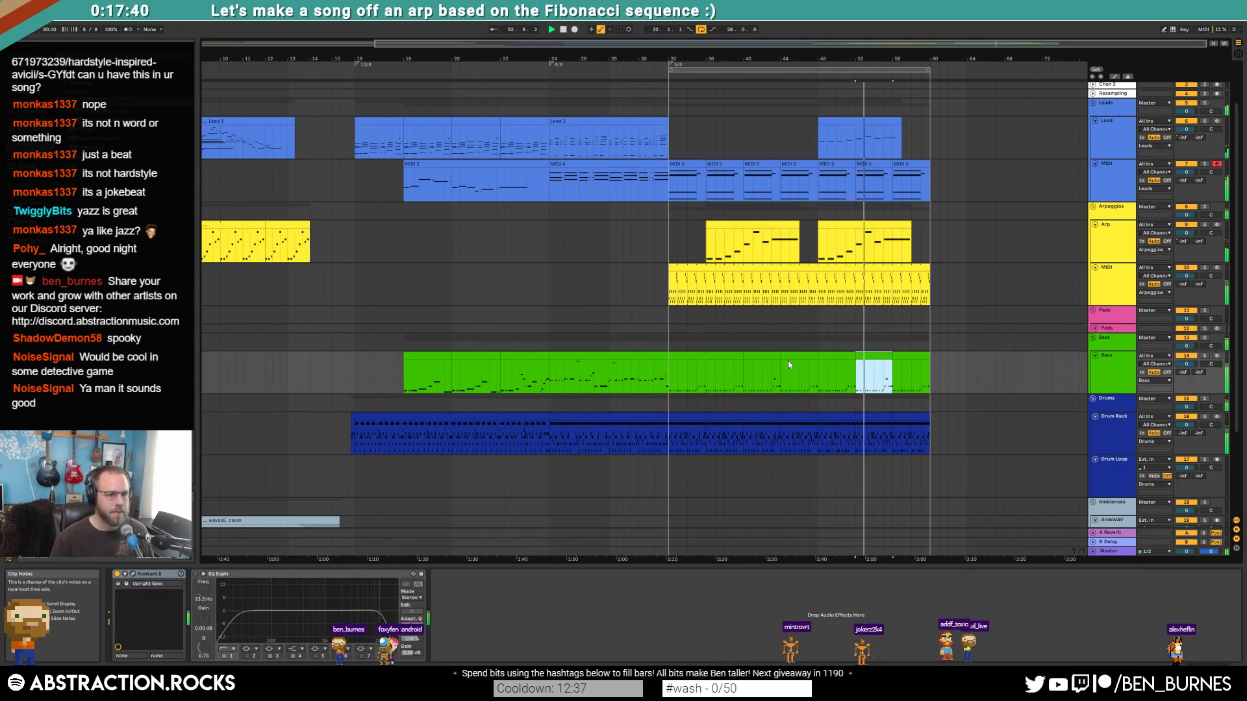
{"action": "double_click", "coordinate": [860, 121]}
{"action": "left_click", "coordinate": [1052, 575]}
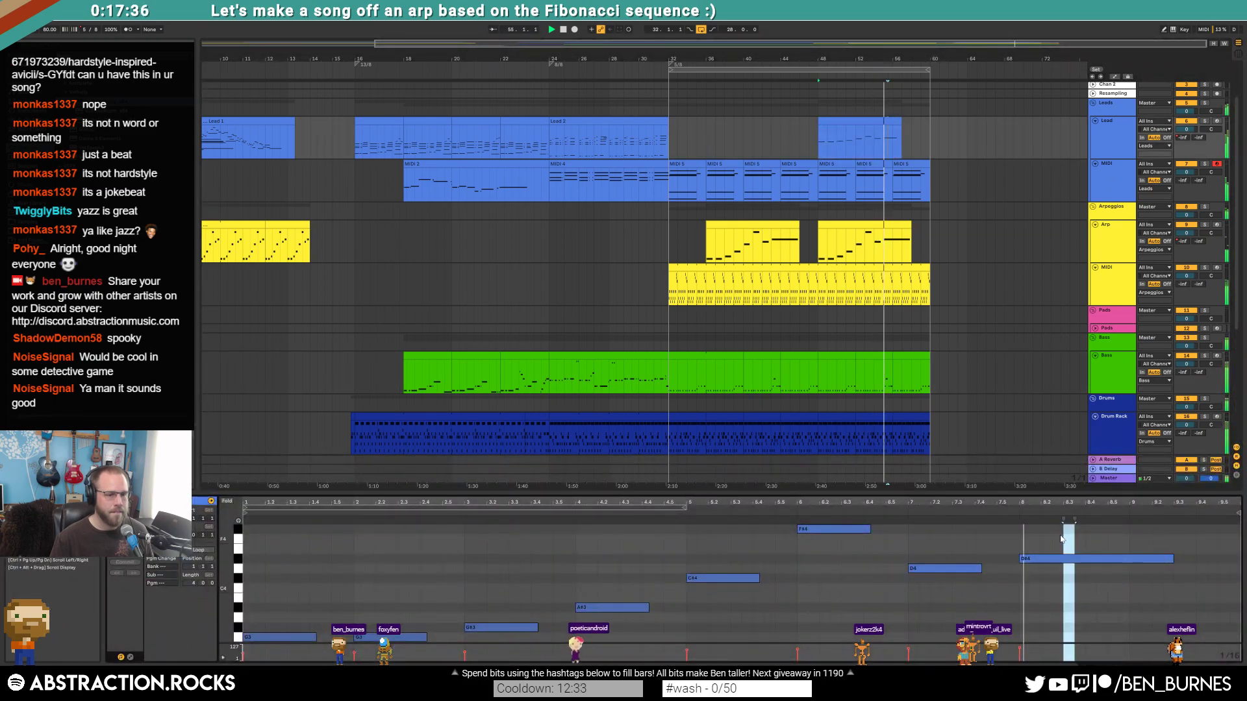
- Raise the first three notes of the bass clip at bar 56 to G2, play the result and close the note editor
{"action": "double_click", "coordinate": [908, 355]}
{"action": "scroll", "coordinate": [267, 561], "scroll_direction": "up", "scroll_amount": 1}
{"action": "key", "text": "space"}
{"action": "left_click_drag", "start_coordinate": [259, 561], "coordinate": [383, 594]}
{"action": "key", "text": "Up"}
{"action": "key", "text": "Up"}
{"action": "key", "text": "Up"}
{"action": "key", "text": "Up"}
{"action": "key", "text": "Up"}
{"action": "key", "text": "Up"}
{"action": "key", "text": "Up"}
{"action": "key", "text": "Up"}
{"action": "key", "text": "Up"}
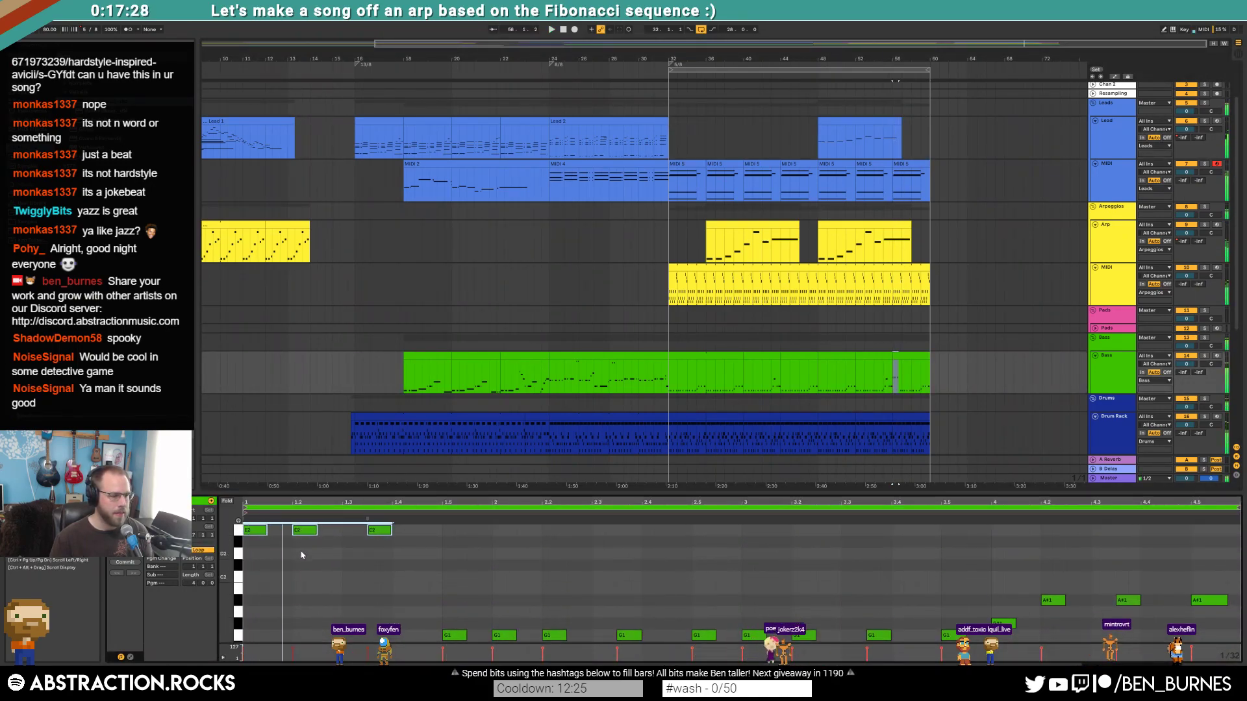
{"action": "key", "text": "Up"}
{"action": "key", "text": "Up"}
{"action": "scroll", "coordinate": [489, 597], "scroll_direction": "down", "scroll_amount": 2}
{"action": "scroll", "coordinate": [489, 597], "scroll_direction": "down", "scroll_amount": 2}
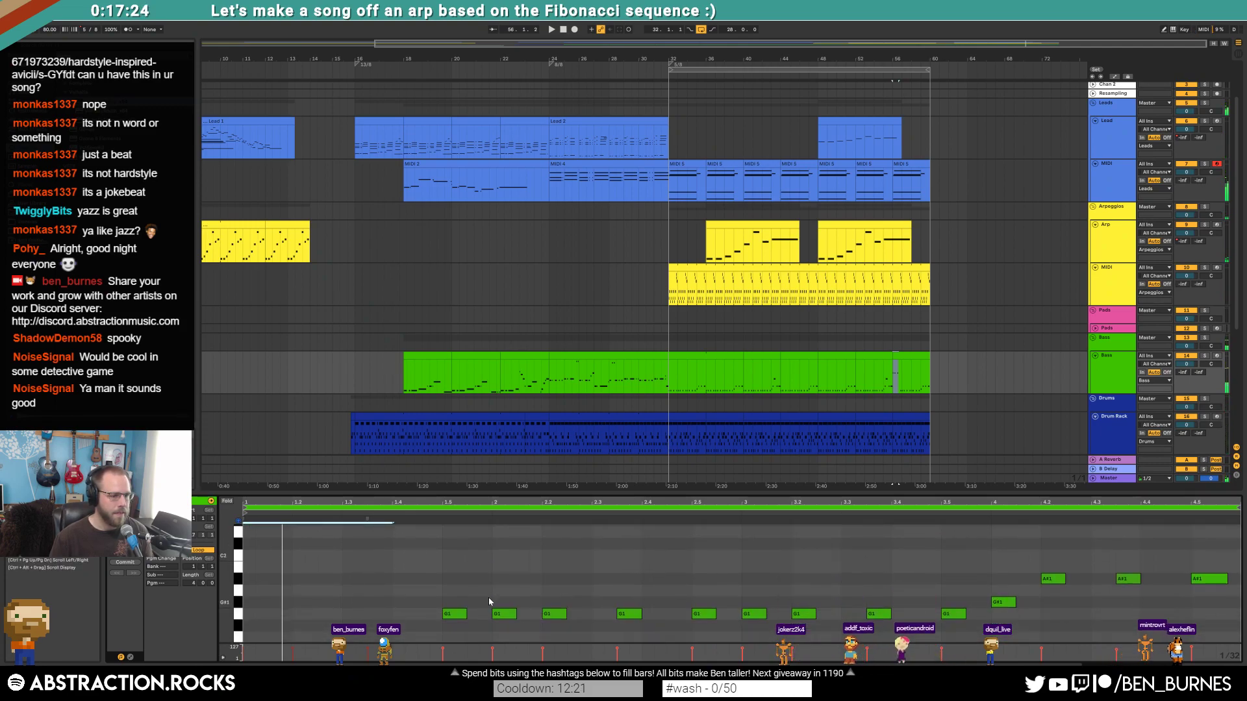
{"action": "key", "text": "shift+Up"}
{"action": "key", "text": "space"}
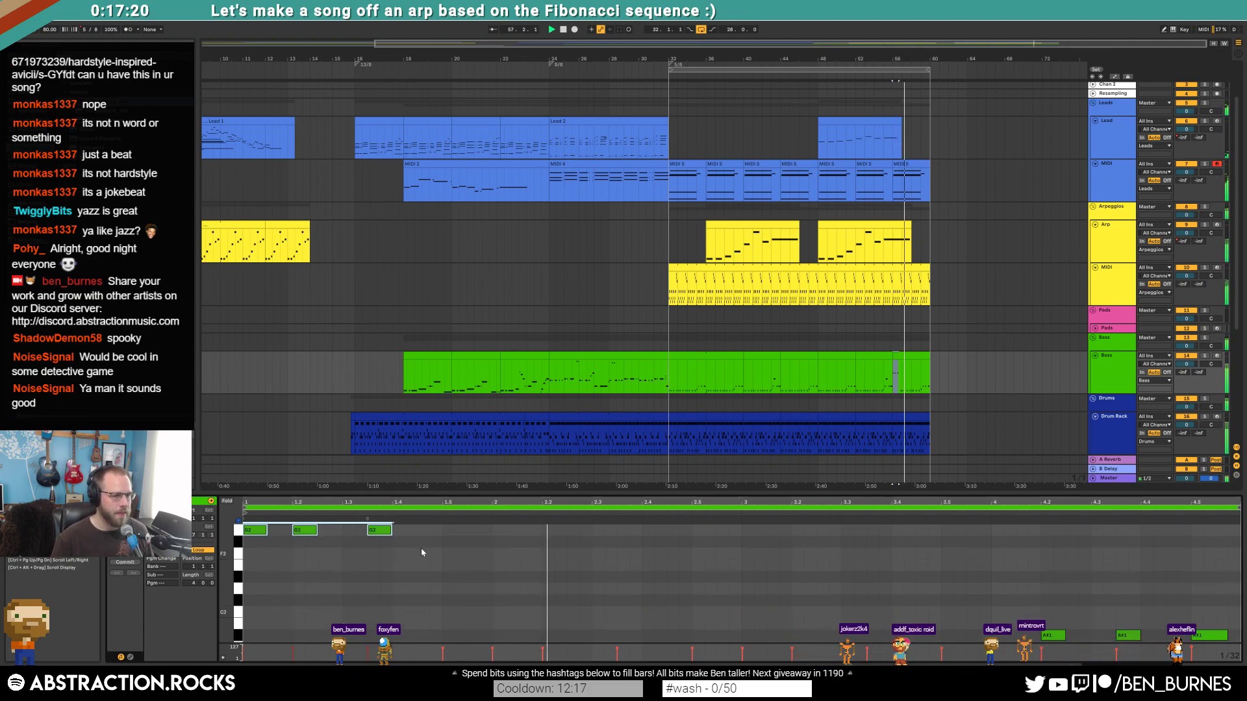
{"action": "key", "text": "shift+Tab"}
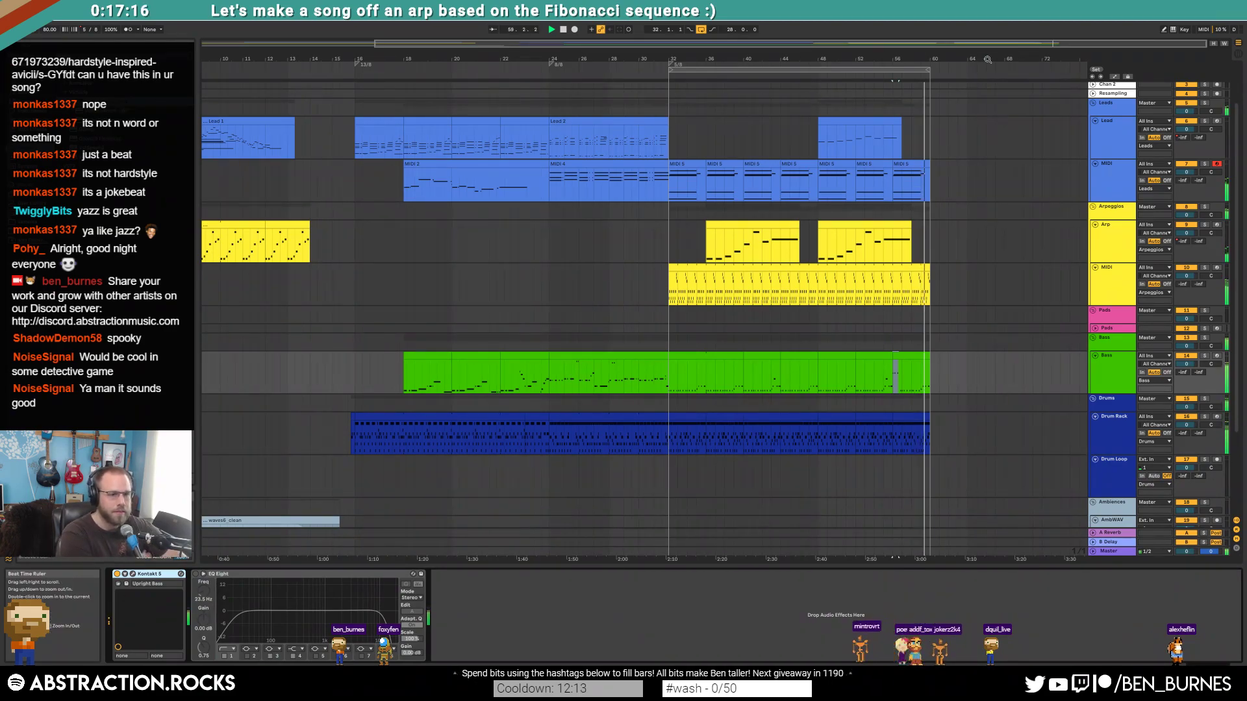
- Insert a 3/8 time signature change at bar 60, where the current section ends, and turn on the metronome
{"action": "left_click", "coordinate": [934, 135]}
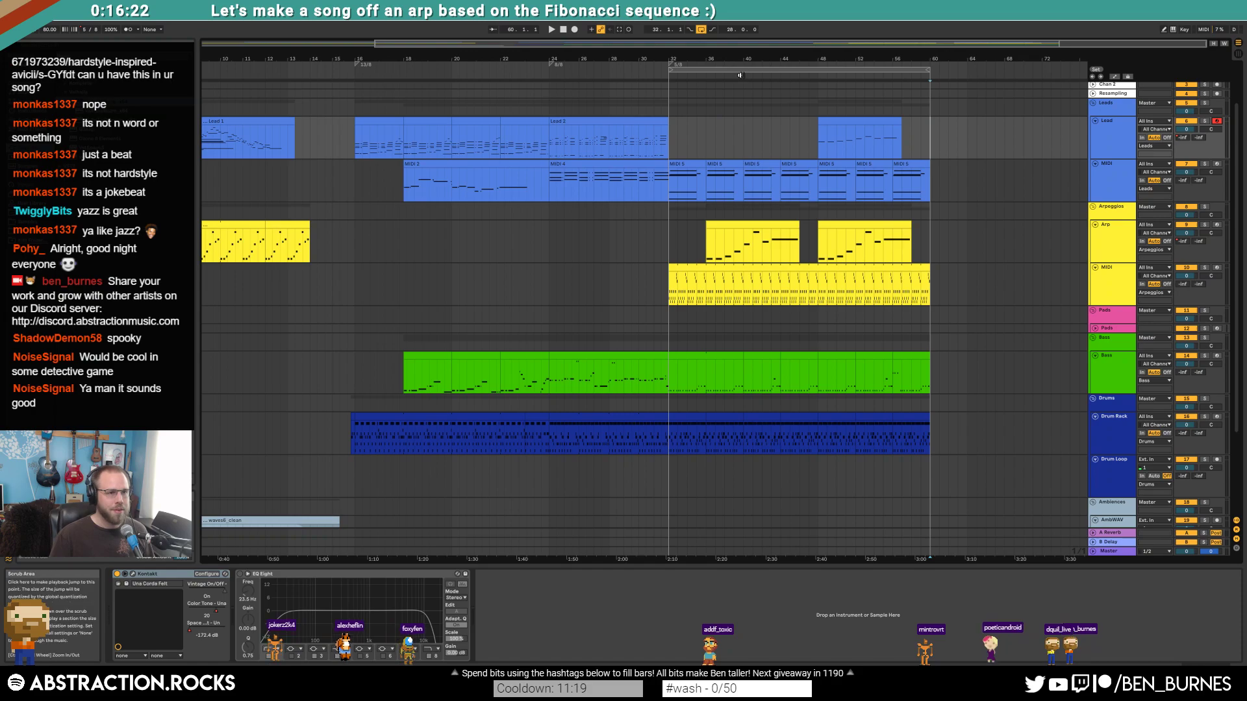
{"action": "left_click_drag", "start_coordinate": [615, 43], "coordinate": [615, 26]}
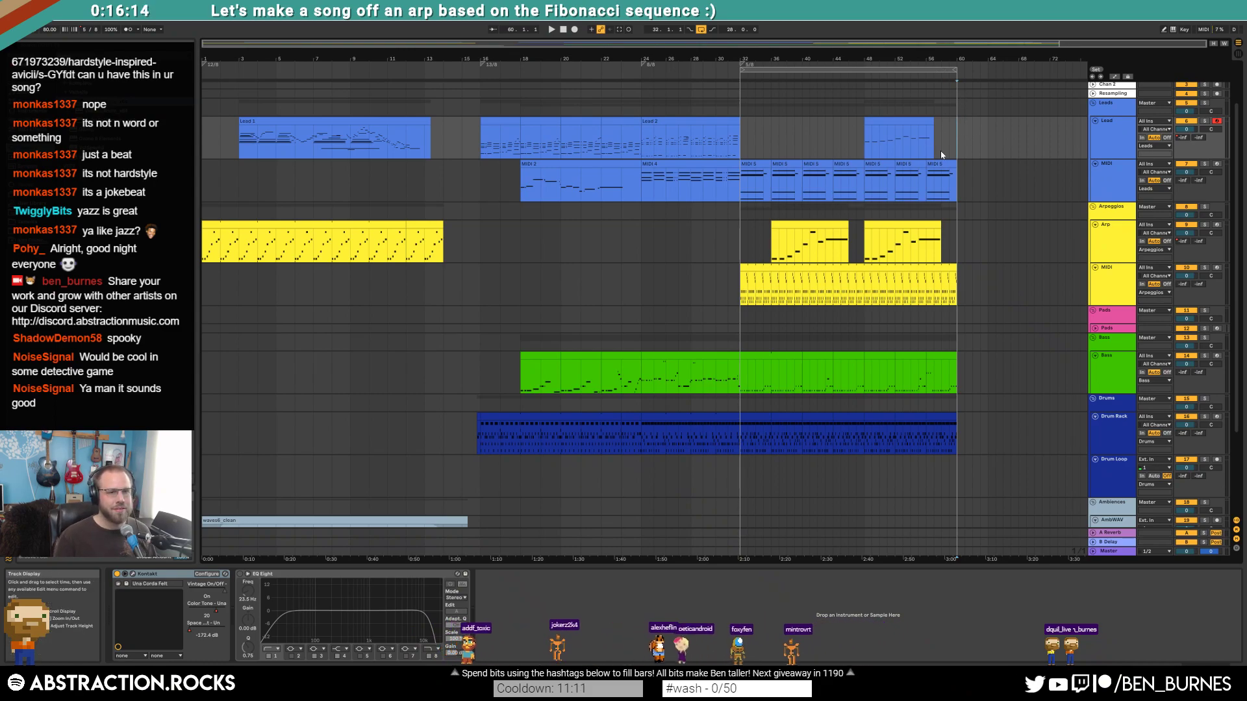
{"action": "left_click_drag", "start_coordinate": [1055, 44], "coordinate": [885, 165]}
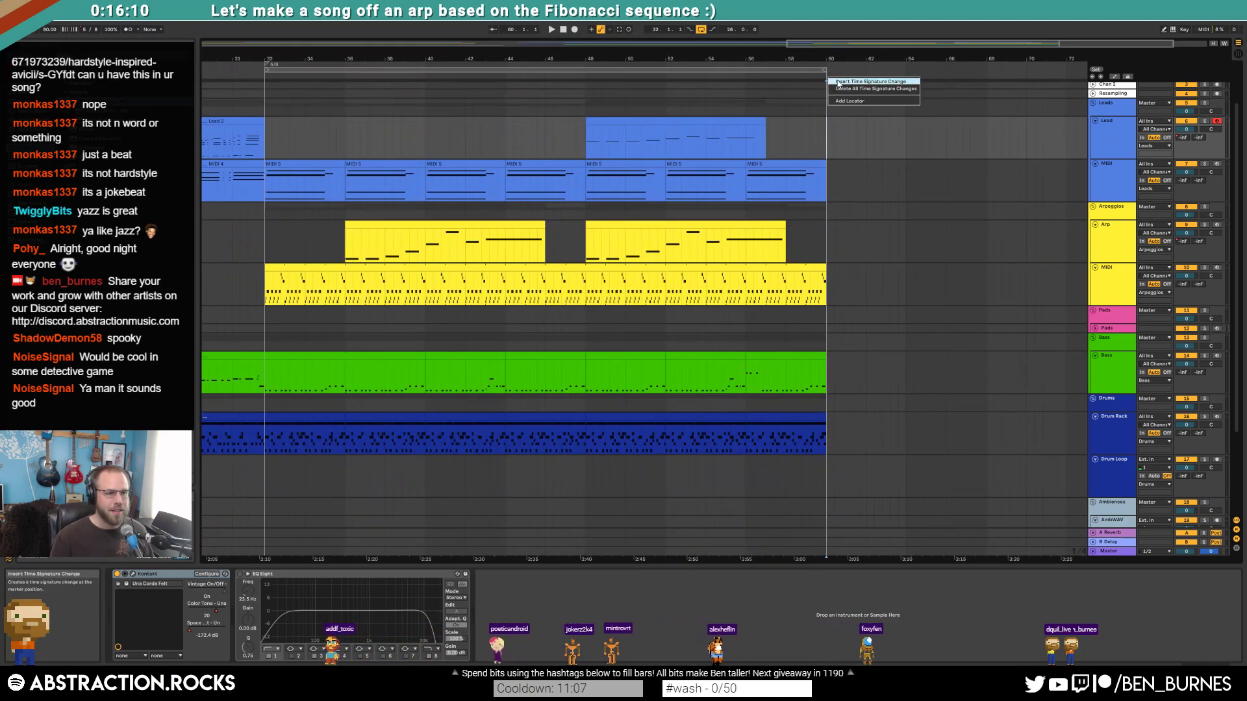
{"action": "type", "text": "3/8"}
{"action": "key", "text": "Return"}
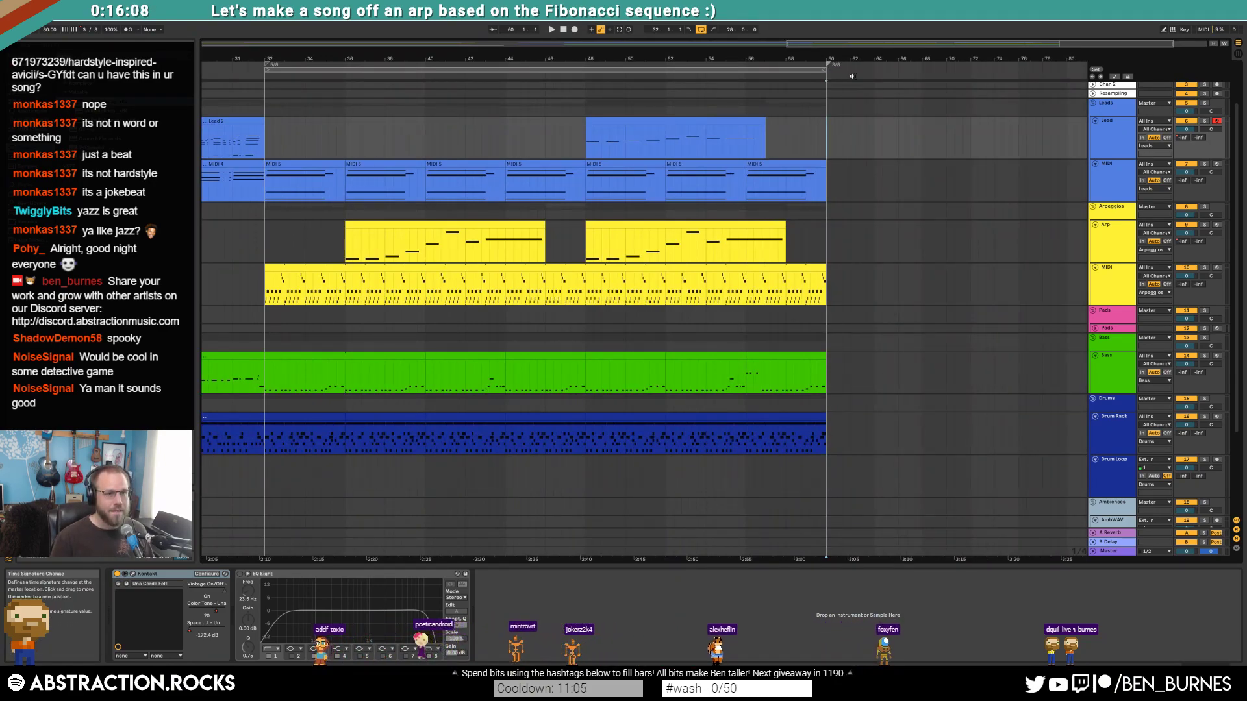
{"action": "left_click", "coordinate": [128, 29]}
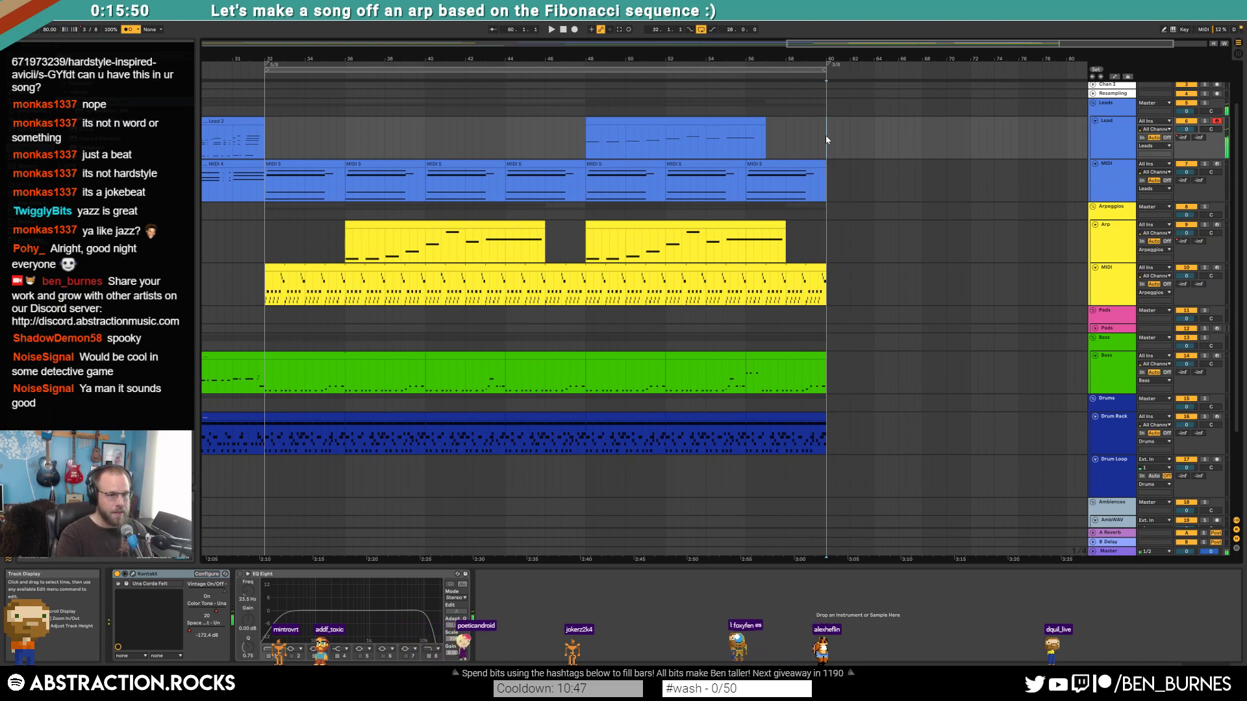
- Create an empty MIDI clip on the Lead track over bars 60–72 and enter a five-note chord at its start
{"action": "left_click_drag", "start_coordinate": [826, 136], "coordinate": [970, 143]}
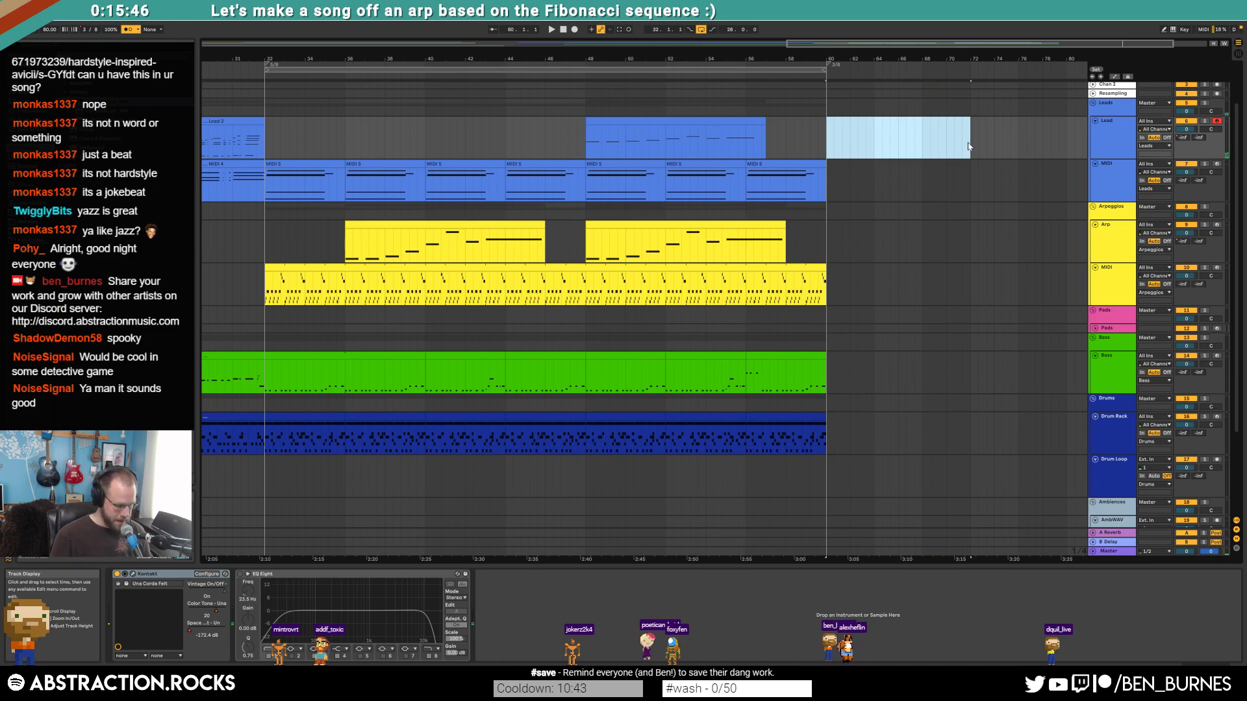
{"action": "key", "text": "ctrl+shift+m"}
{"action": "mouse_move", "coordinate": [228, 563]}
{"action": "left_mouse_down"}
{"action": "mouse_move", "coordinate": [195, 562]}
{"action": "mouse_move", "coordinate": [226, 551]}
{"action": "left_mouse_up"}
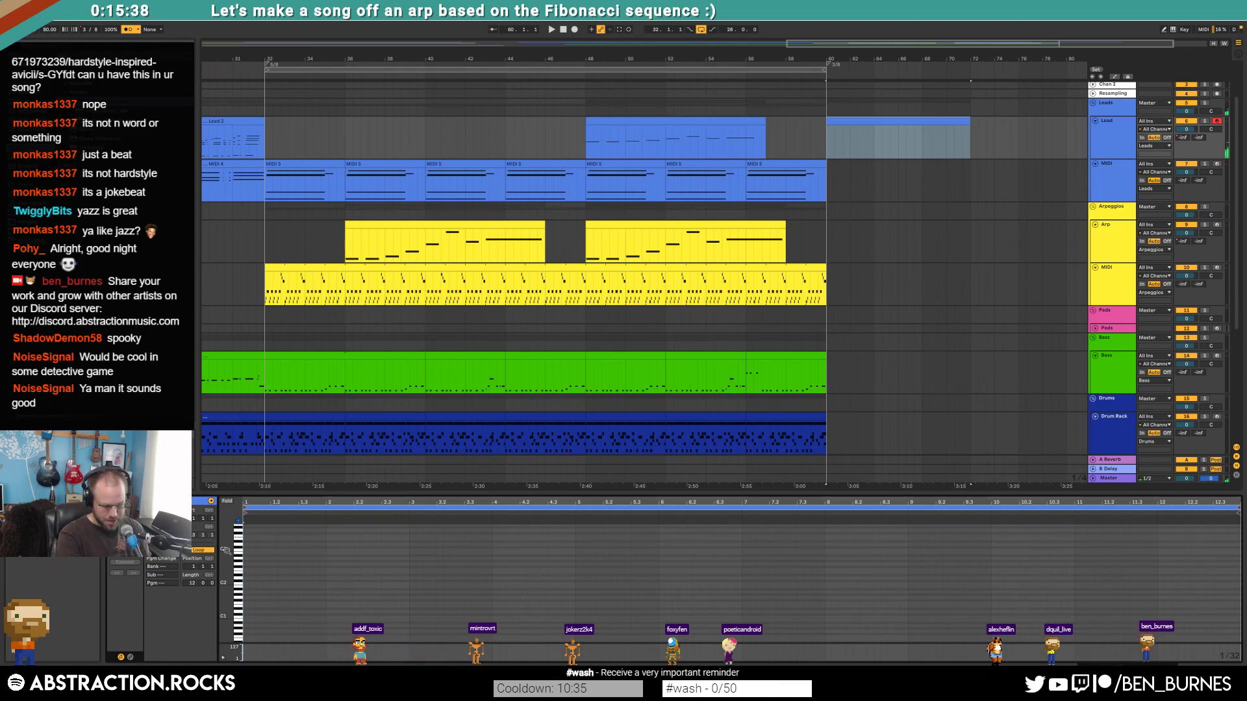
{"action": "key", "text": "Right"}
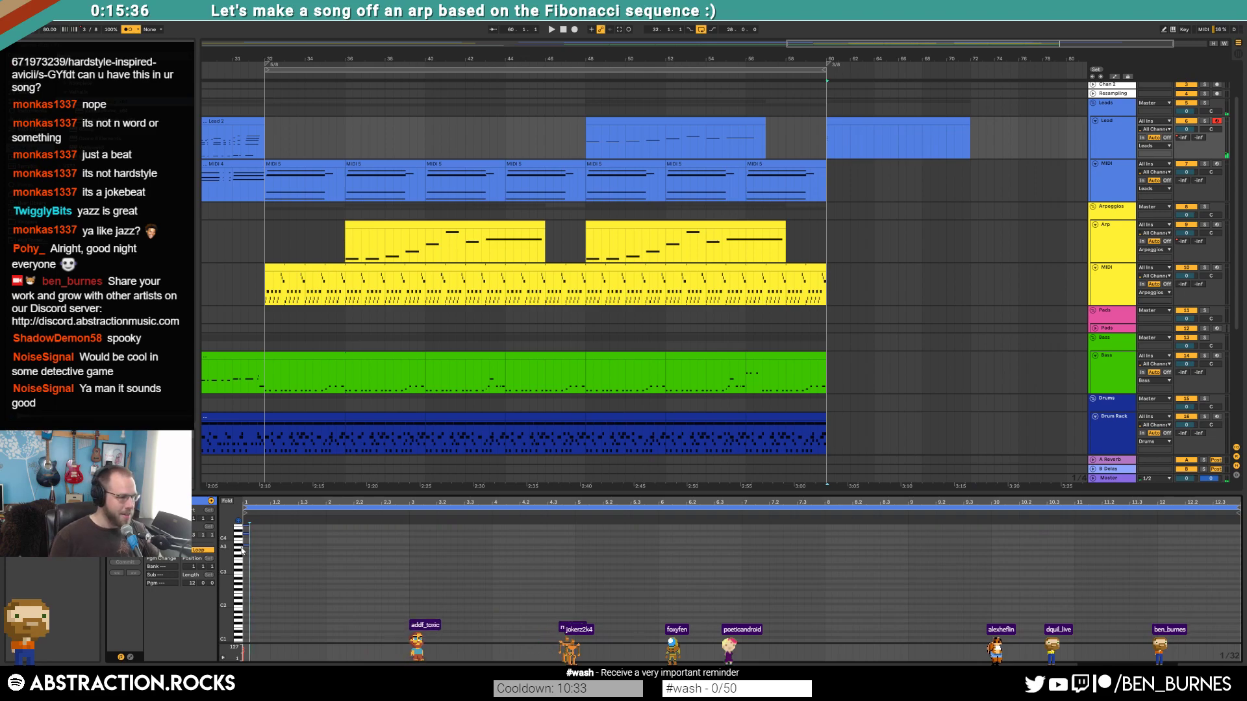
{"action": "mouse_move", "coordinate": [254, 559]}
{"action": "left_mouse_down"}
{"action": "mouse_move", "coordinate": [268, 588]}
{"action": "mouse_move", "coordinate": [256, 570]}
{"action": "left_mouse_up"}
{"action": "key", "text": "Left"}
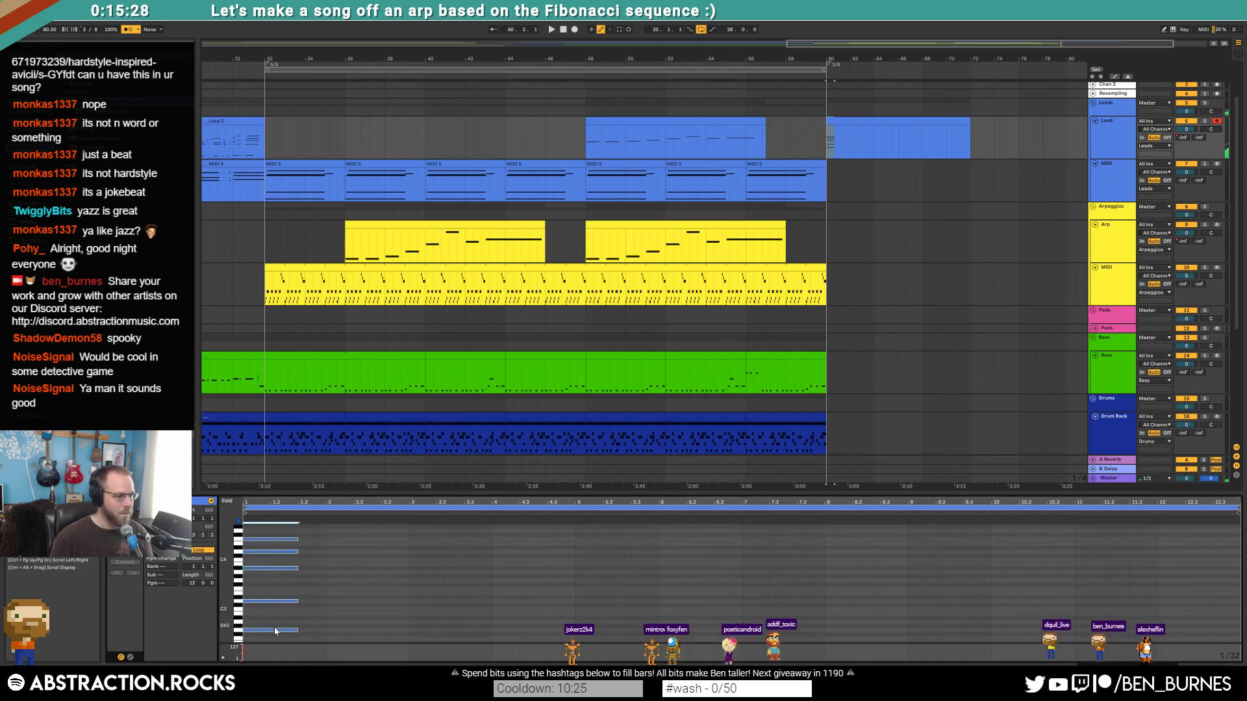
- Duplicate the opening five-note chord to bar 2 of the Lead clip and play both chords
{"action": "left_click_drag", "start_coordinate": [279, 529], "coordinate": [321, 633]}
{"action": "key", "text": "ctrl+d"}
{"action": "key", "text": "space"}
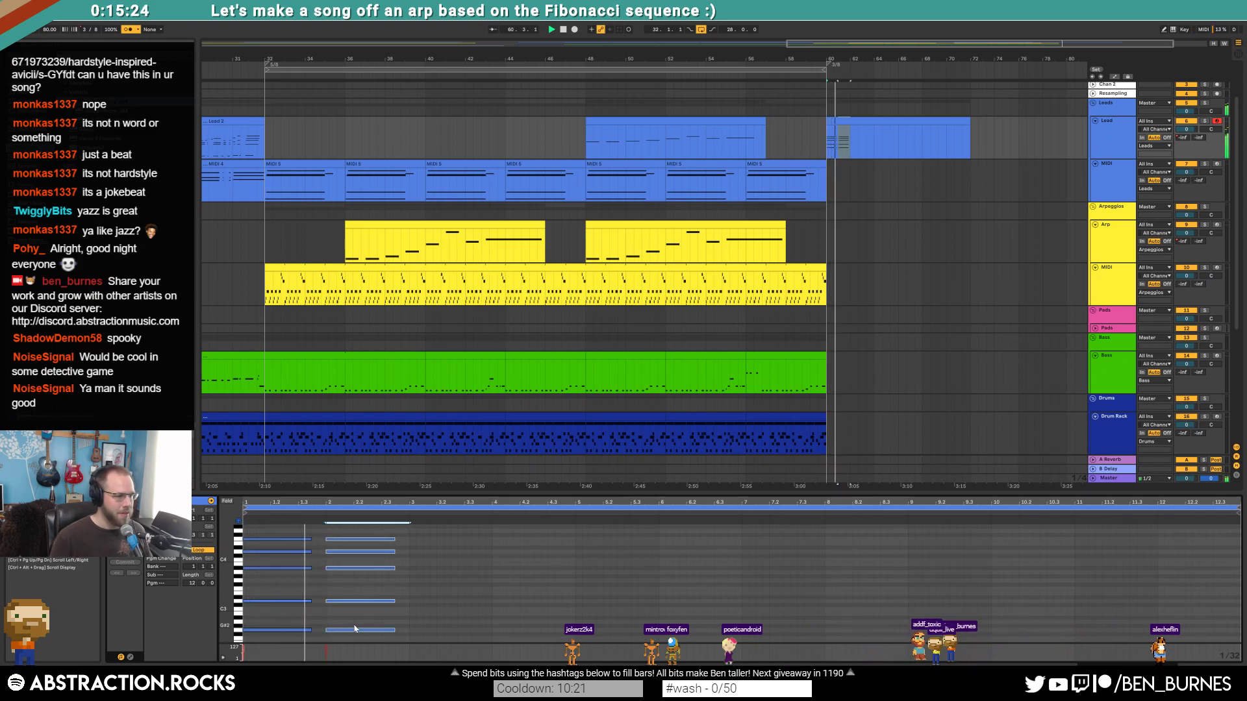
{"action": "key", "text": "space"}
- Enter a six-note chord at bar 3 of the Lead clip, lengthen it to match the earlier chords, and listen to it
{"action": "left_click", "coordinate": [410, 545]}
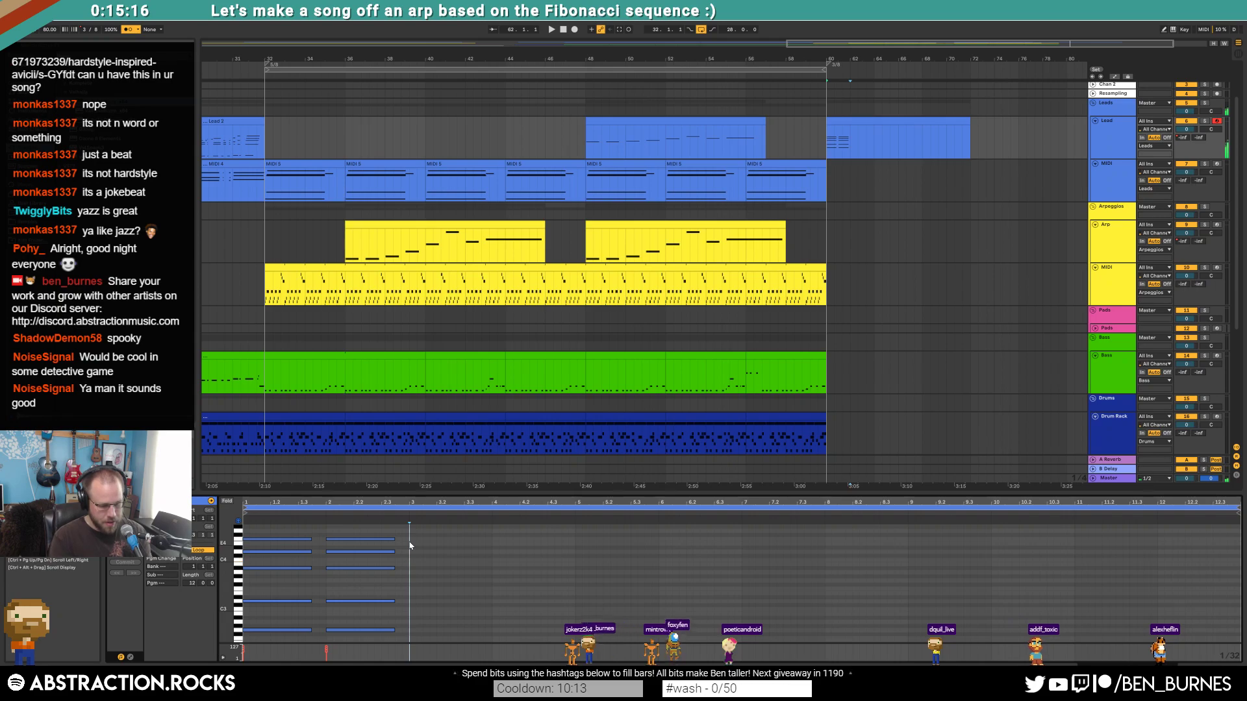
{"action": "key", "text": "Right"}
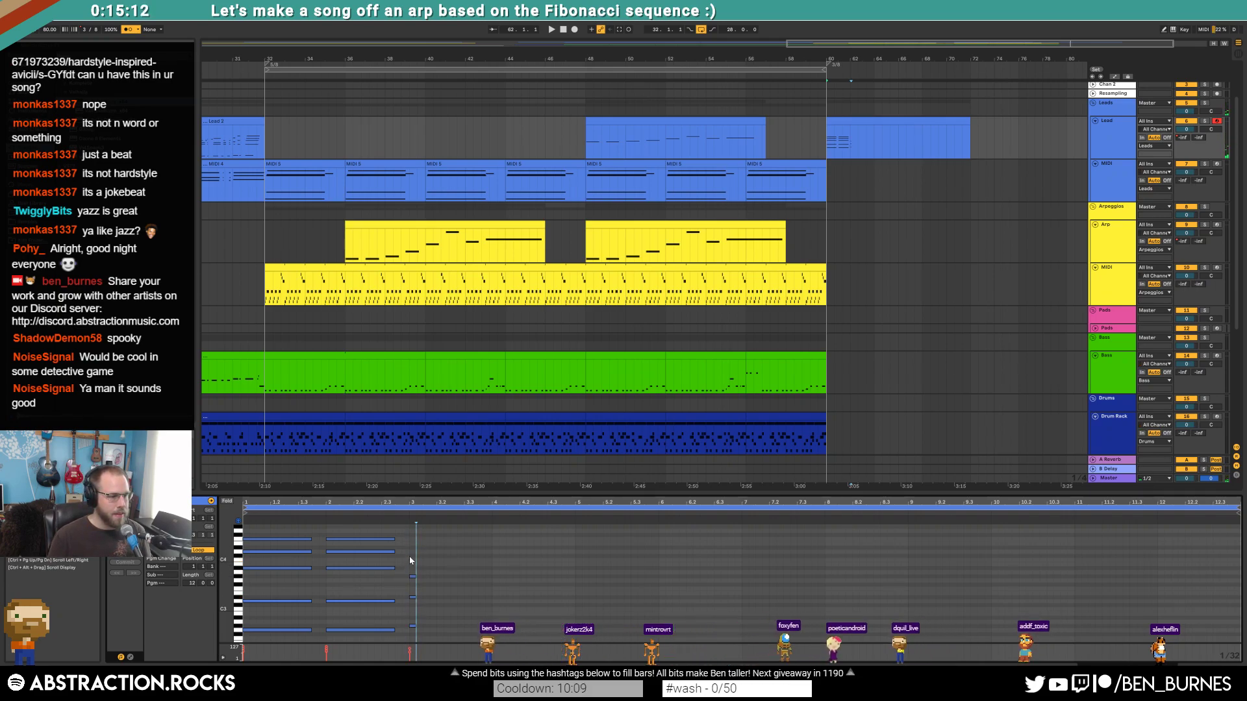
{"action": "scroll", "coordinate": [409, 559], "scroll_direction": "up", "scroll_amount": 2}
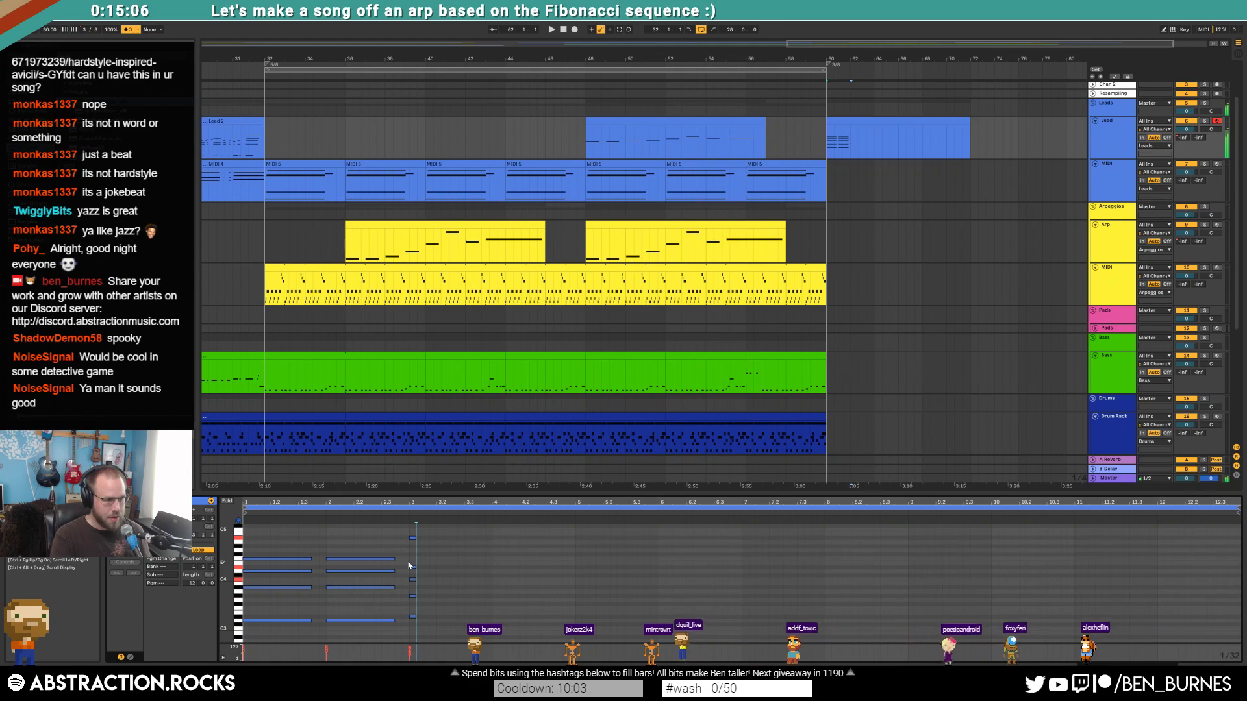
{"action": "left_click_drag", "start_coordinate": [227, 565], "coordinate": [219, 550]}
{"action": "left_click_drag", "start_coordinate": [418, 628], "coordinate": [411, 524]}
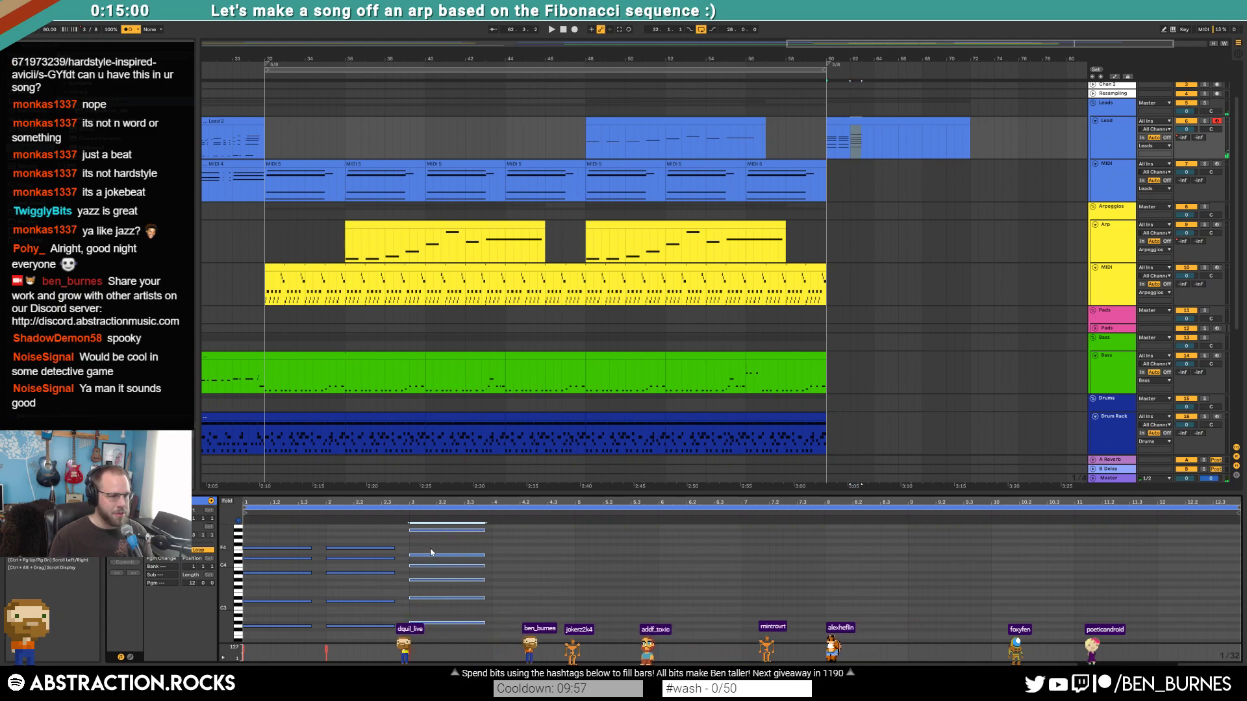
{"action": "left_click", "coordinate": [395, 551]}
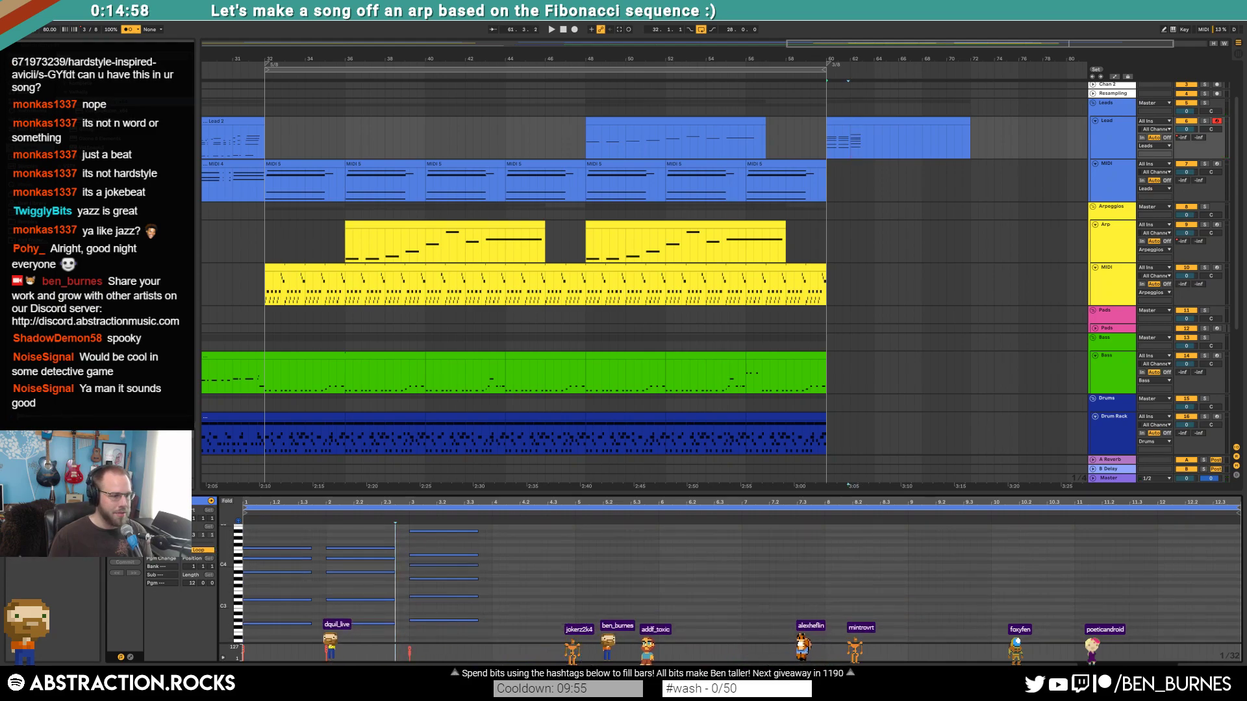
{"action": "key", "text": "space"}
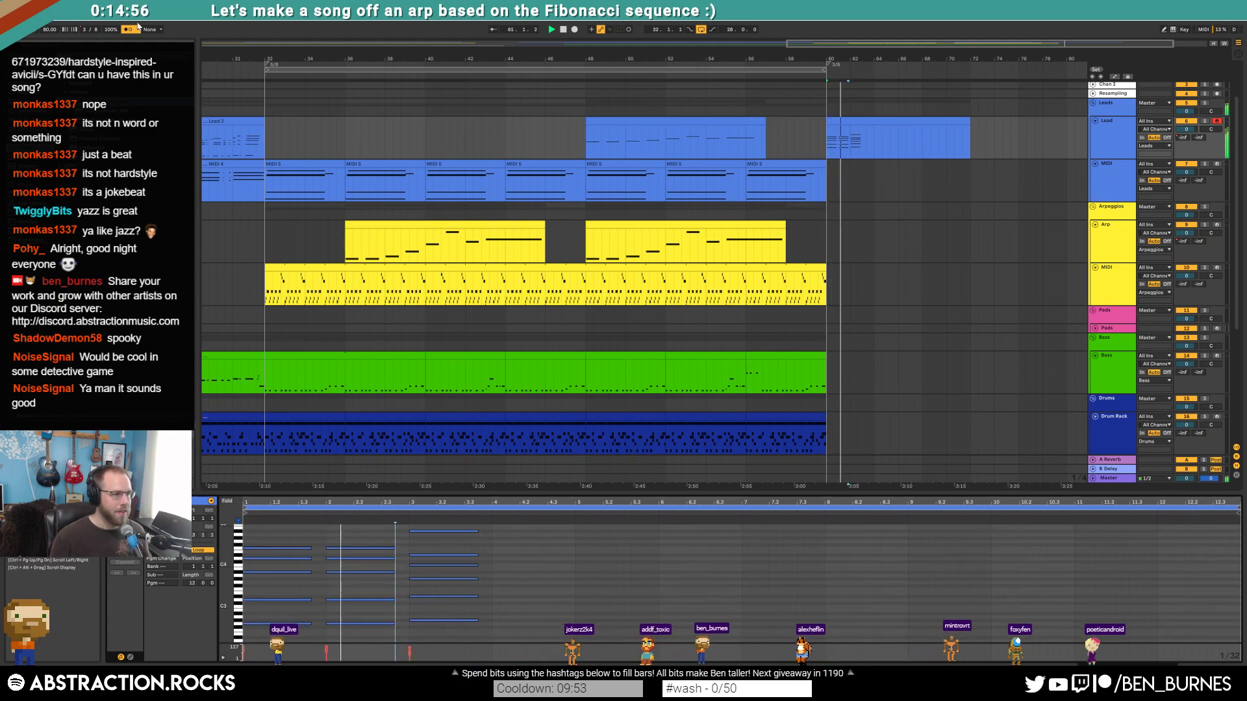
{"action": "key", "text": "space"}
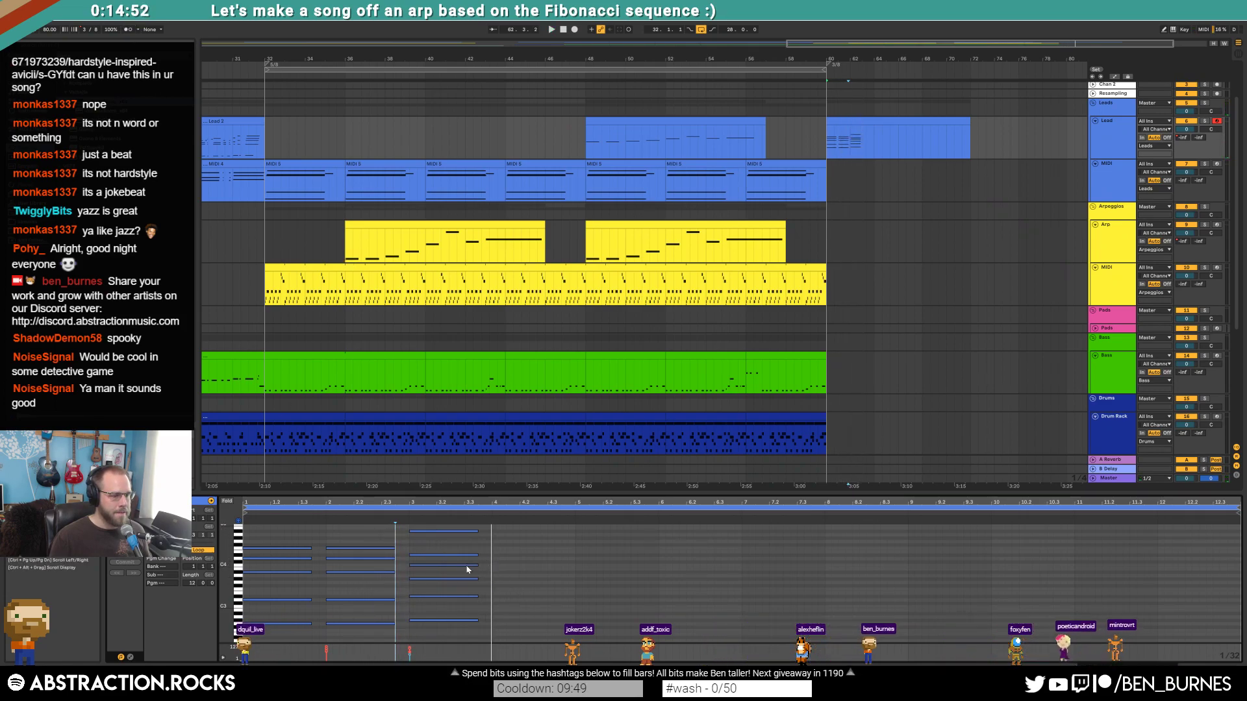
- Extend the bar 3 chord to 4.3 and play the Lead clip from its start
{"action": "left_click_drag", "start_coordinate": [435, 524], "coordinate": [492, 526]}
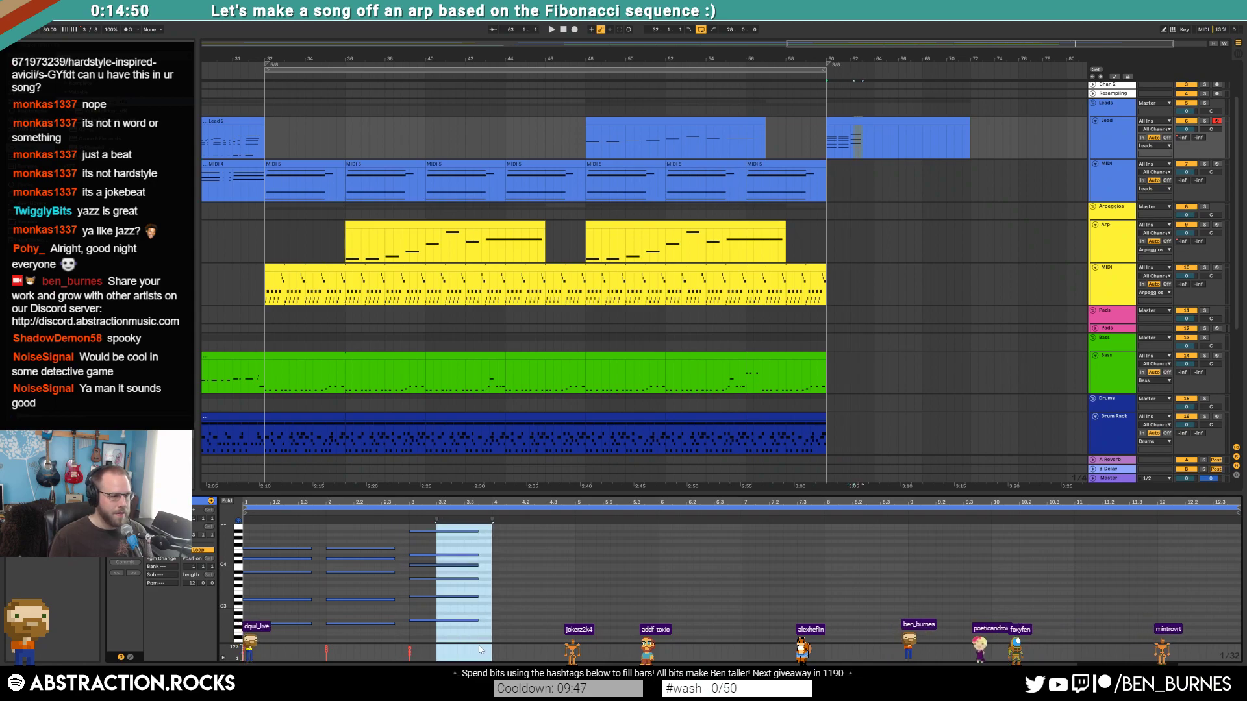
{"action": "left_click_drag", "start_coordinate": [407, 524], "coordinate": [462, 632]}
{"action": "key", "text": "shift+Right"}
{"action": "key", "text": "shift+Right"}
{"action": "key", "text": "shift+Right"}
{"action": "key", "text": "shift+Right"}
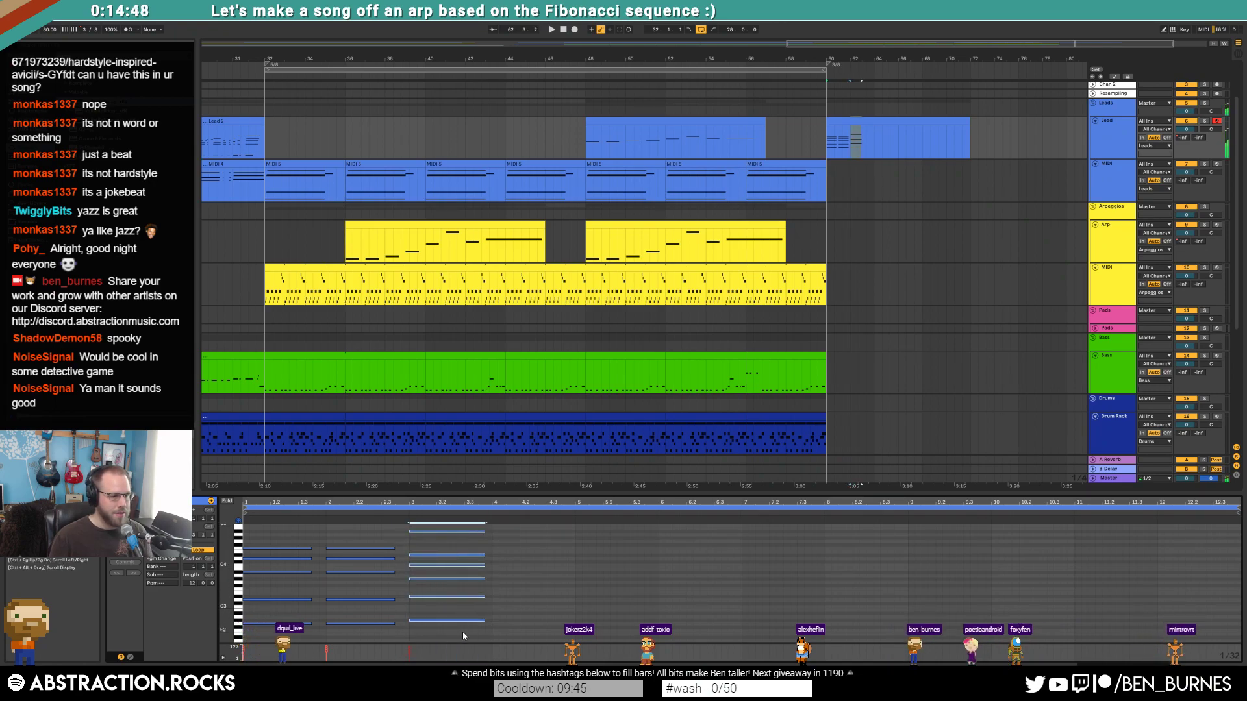
{"action": "key", "text": "shift+Right"}
{"action": "key", "text": "shift+Right"}
{"action": "key", "text": "shift+Right"}
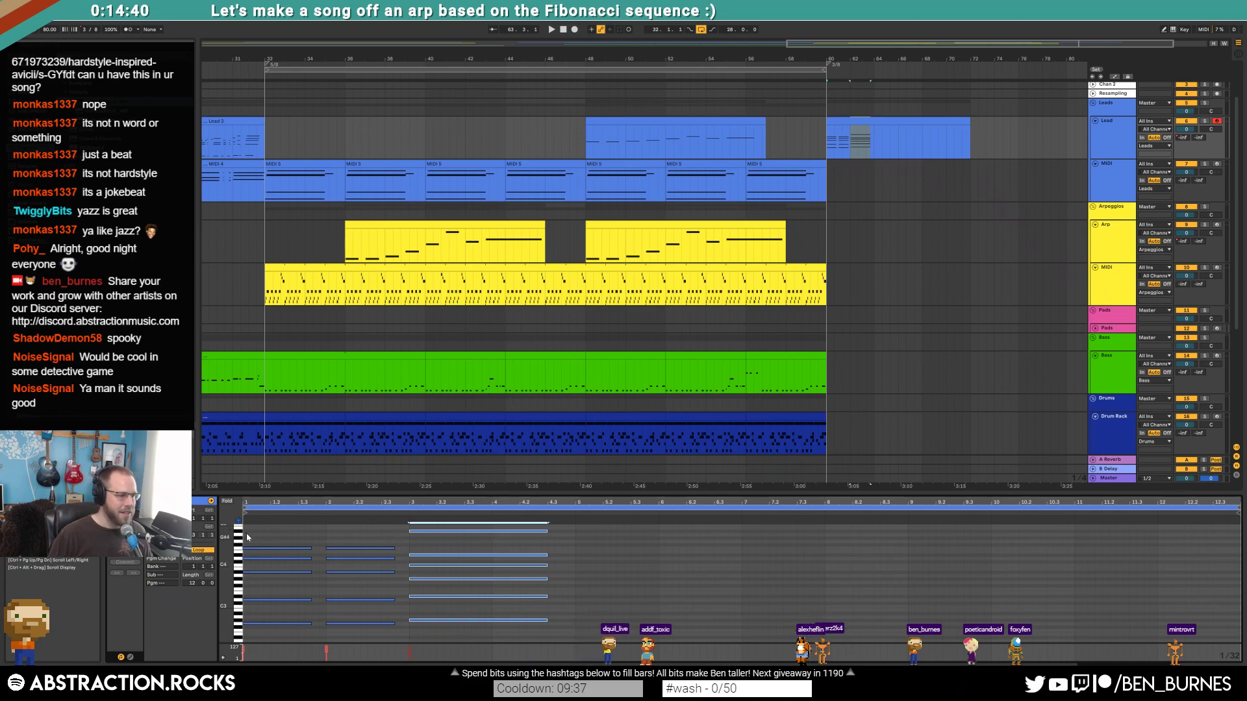
{"action": "left_click", "coordinate": [248, 533]}
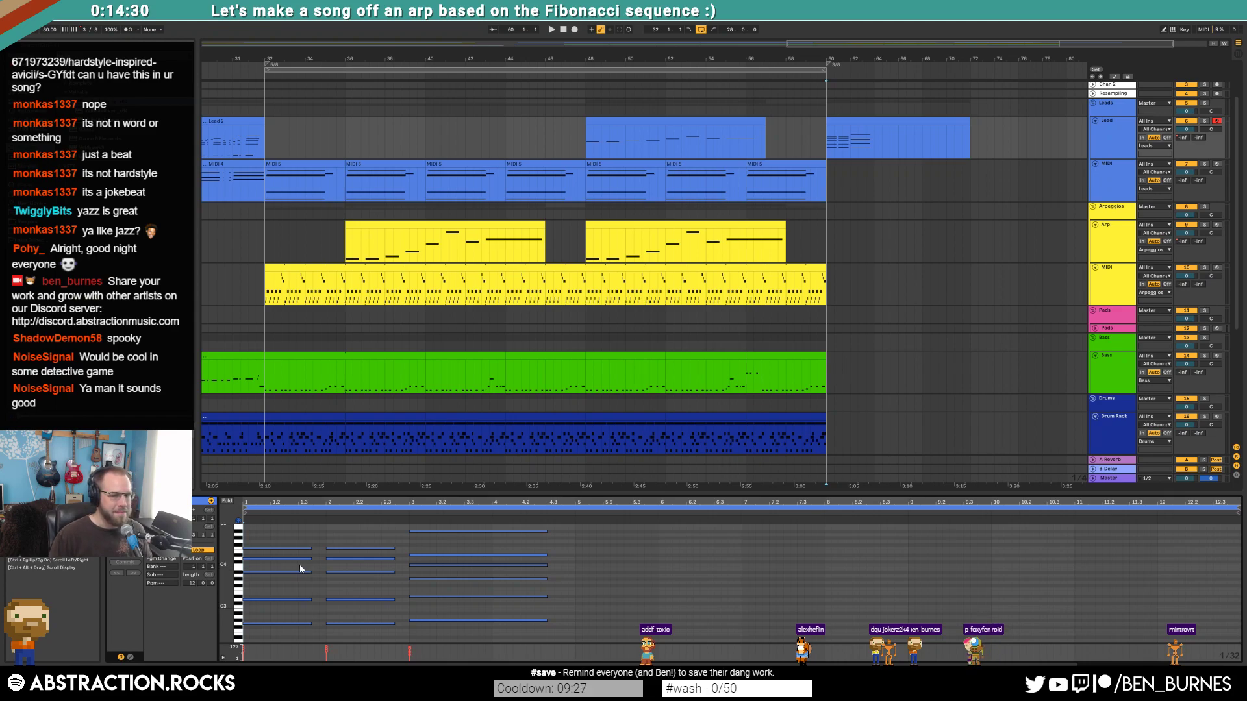
{"action": "key", "text": "space"}
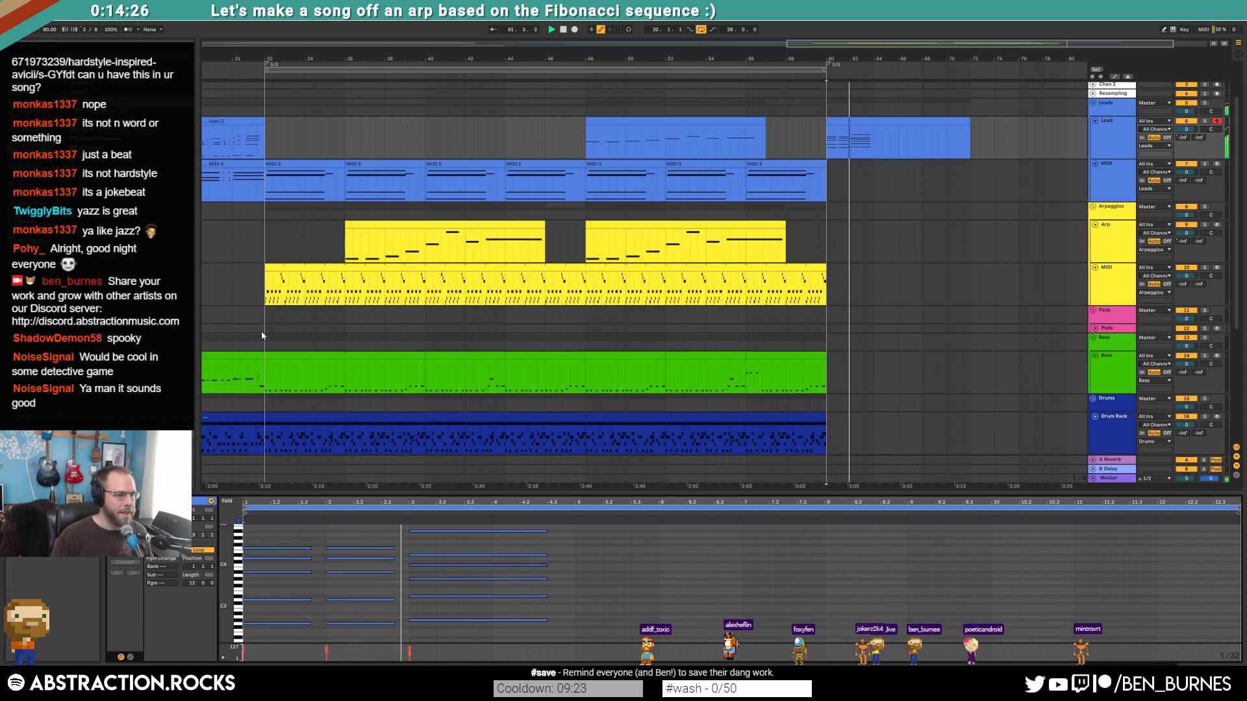
{"action": "key", "text": "space"}
- Enter a six-note chord at bar 5 of the Lead clip and lengthen it to match the first two chords
{"action": "left_click", "coordinate": [578, 544]}
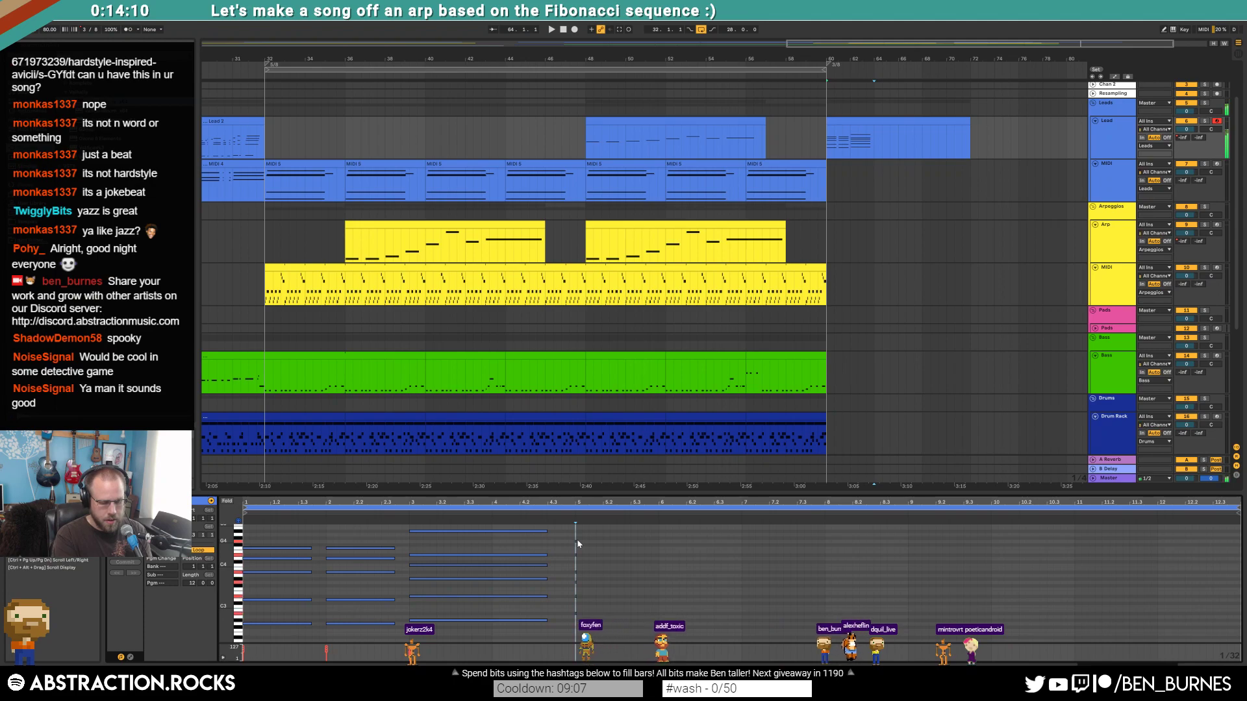
{"action": "key", "text": "Right"}
{"action": "key", "text": "Right"}
{"action": "left_click_drag", "start_coordinate": [587, 579], "coordinate": [600, 630]}
{"action": "key", "text": "Left"}
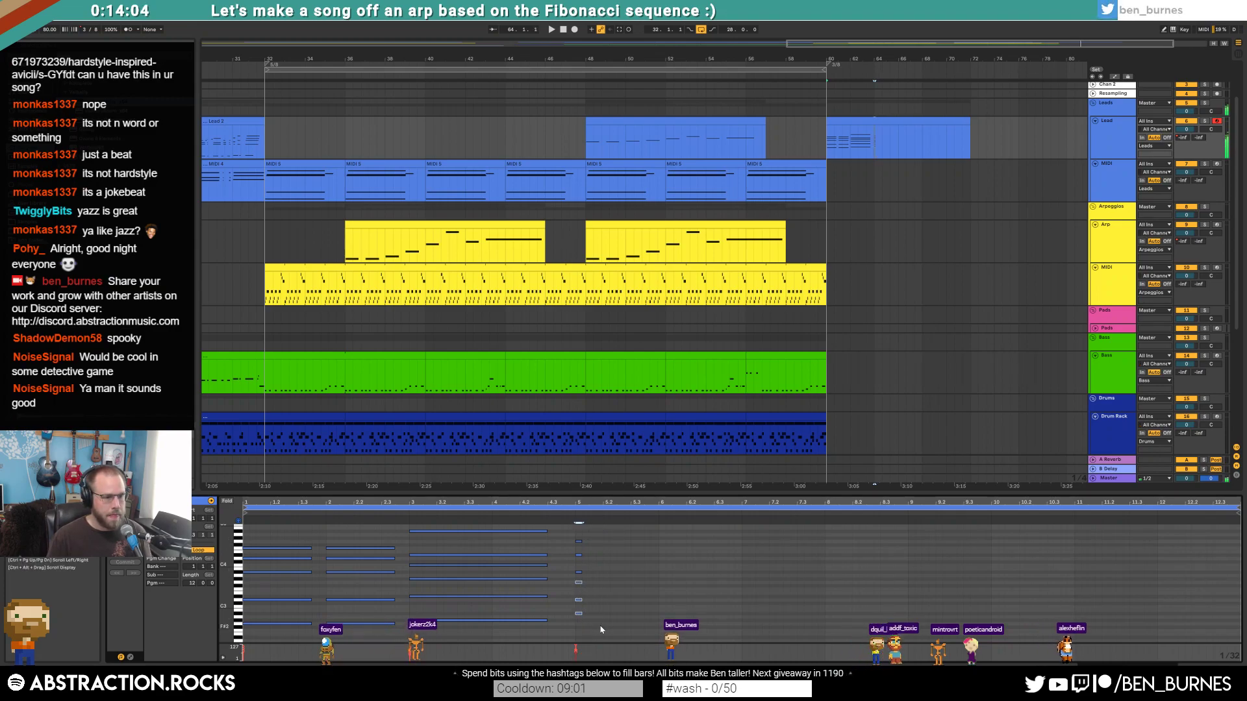
{"action": "key", "text": "Right"}
{"action": "key", "text": "Right"}
{"action": "key", "text": "Right"}
{"action": "key", "text": "Right"}
{"action": "key", "text": "Right"}
{"action": "key", "text": "Right"}
{"action": "key", "text": "Right"}
{"action": "key", "text": "Right"}
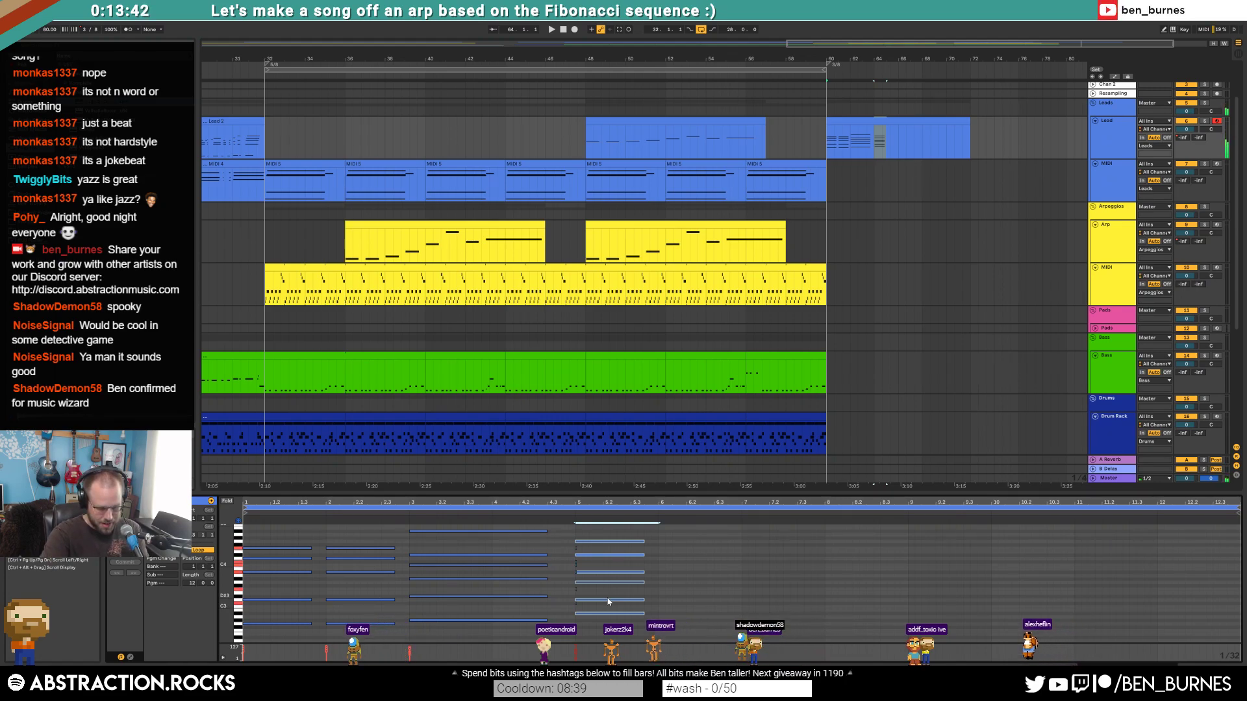
- Try nudging the bar 5 chord later and changing its upper notes, and undo those edits
{"action": "key", "text": "Right"}
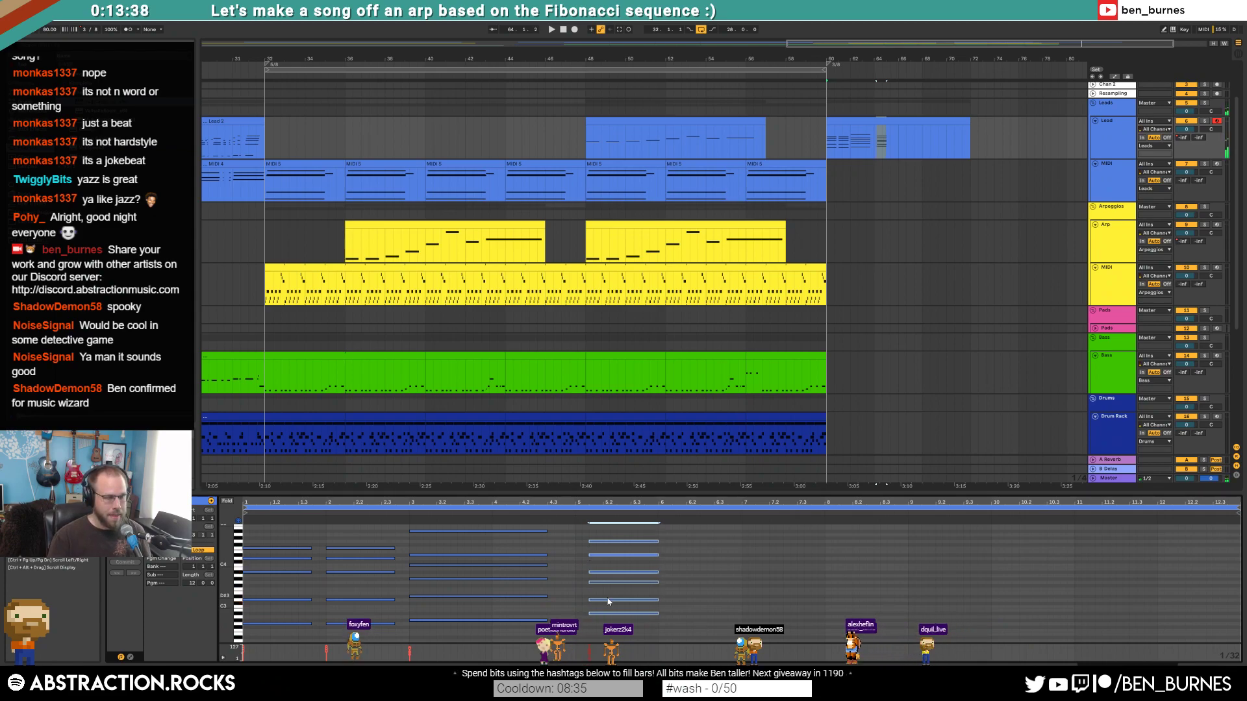
{"action": "scroll", "coordinate": [597, 595], "scroll_direction": "up", "scroll_amount": 1}
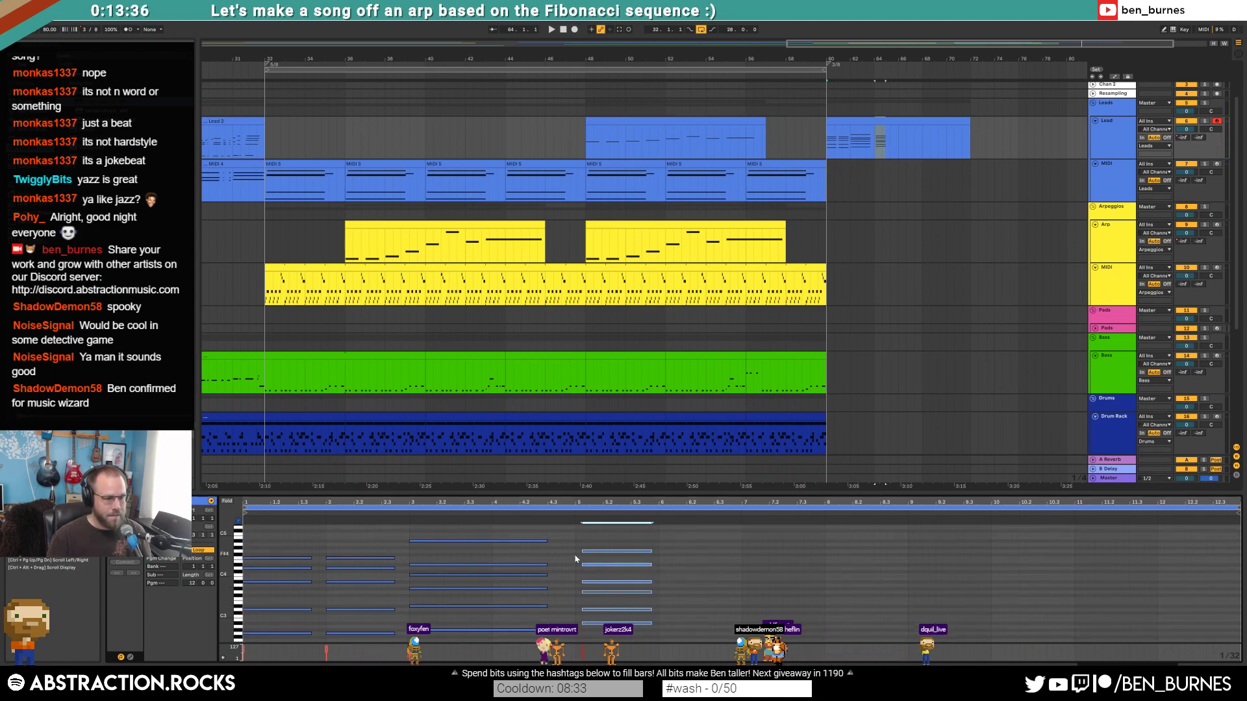
{"action": "left_click", "coordinate": [596, 544]}
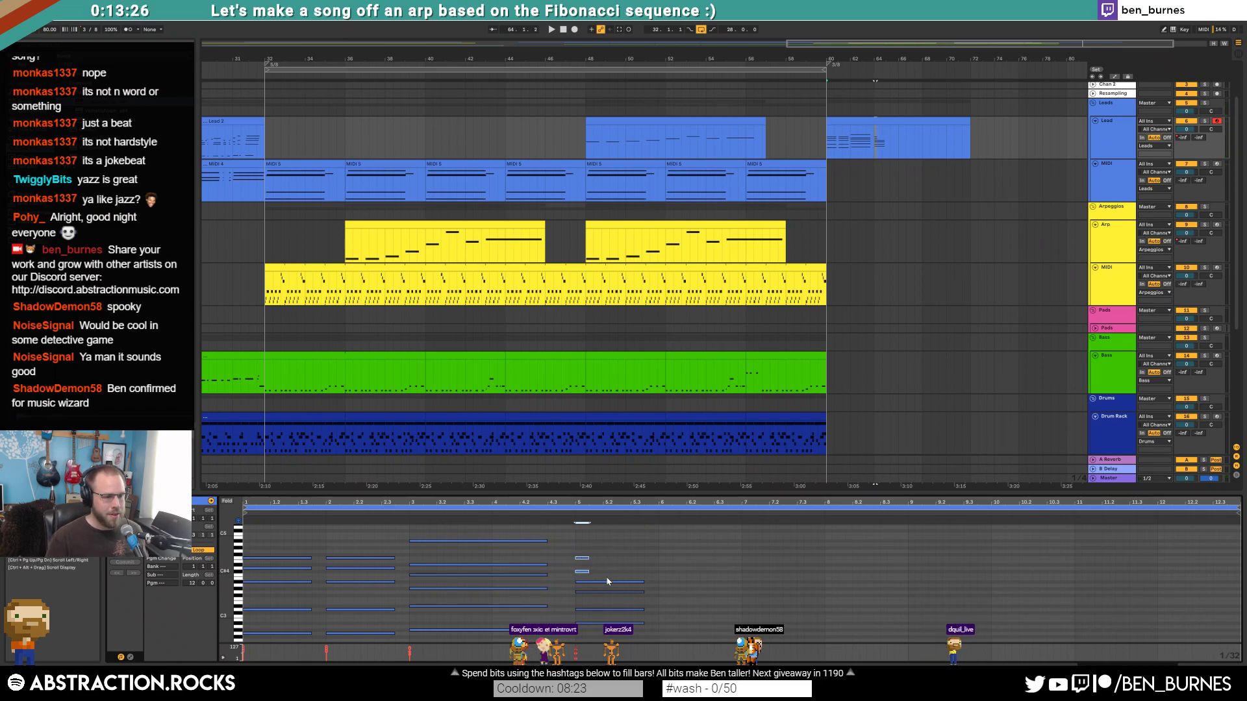
{"action": "key", "text": "ctrl+z"}
{"action": "key", "text": "ctrl+z"}
{"action": "key", "text": "ctrl+z"}
{"action": "key", "text": "ctrl+z"}
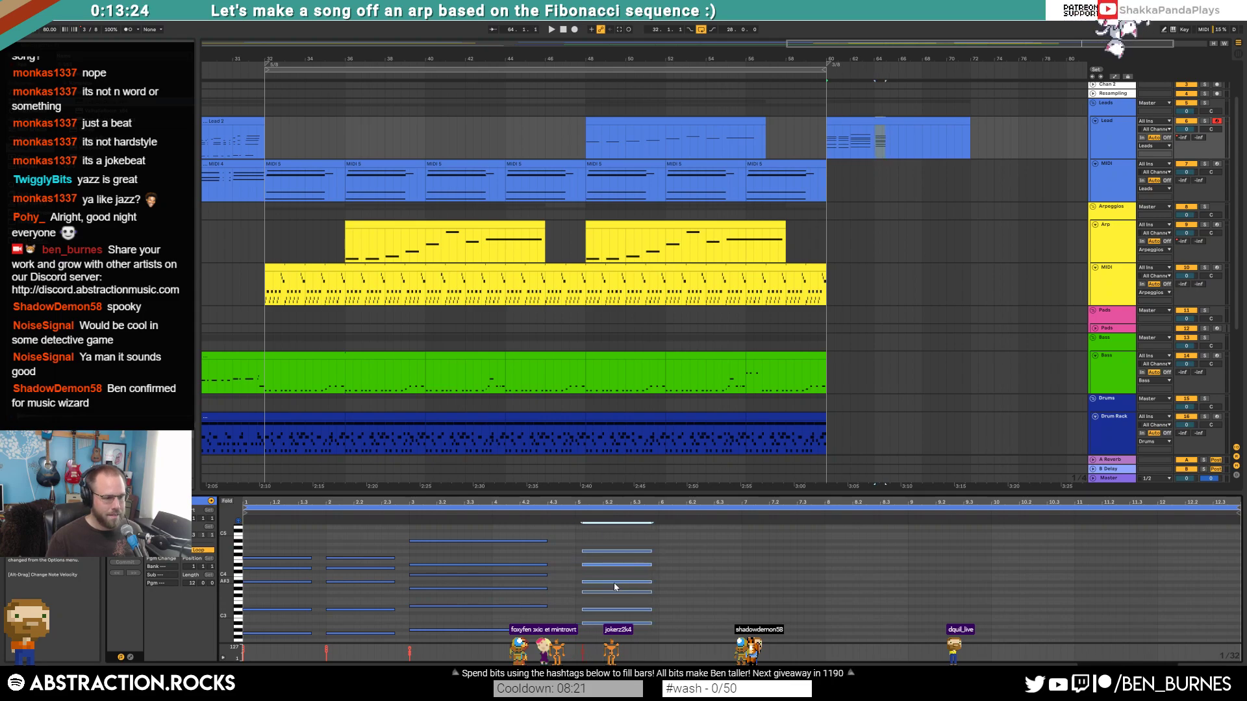
- Enter a chord at bar 6 of the Lead clip lasting until 7.3, and another at bar 8 lasting most of the bar
{"action": "left_click", "coordinate": [662, 569]}
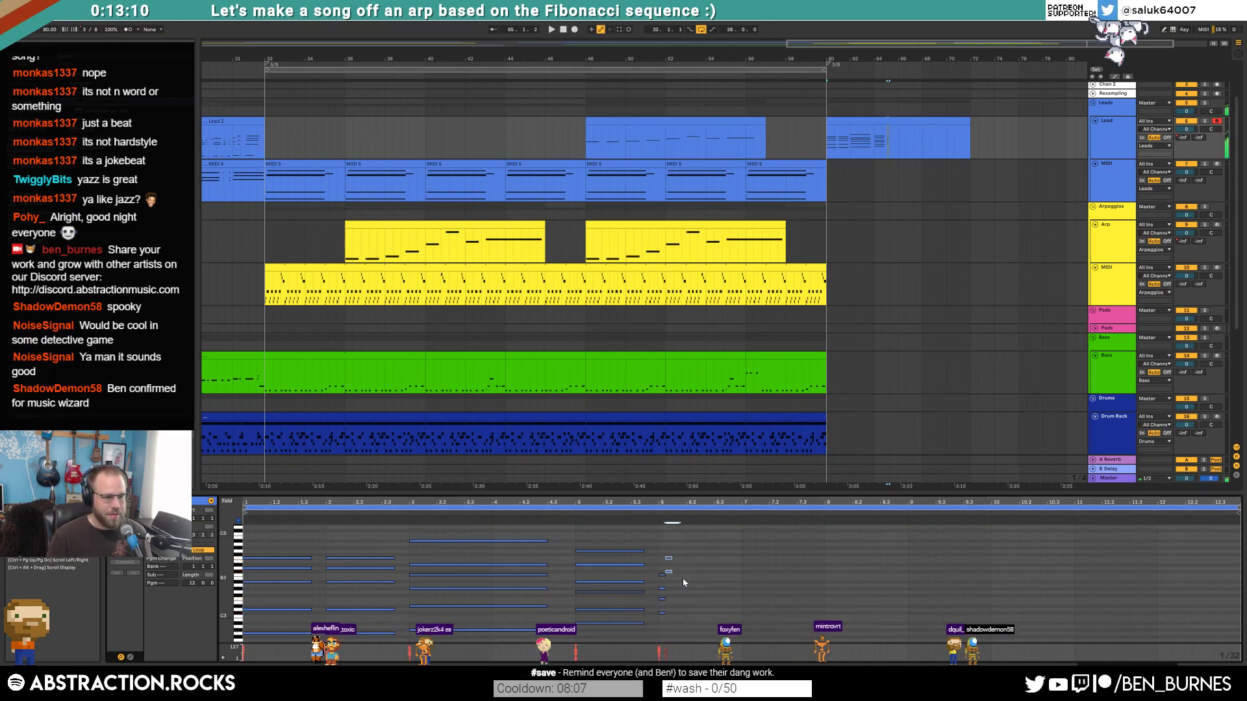
{"action": "left_click_drag", "start_coordinate": [663, 558], "coordinate": [795, 561]}
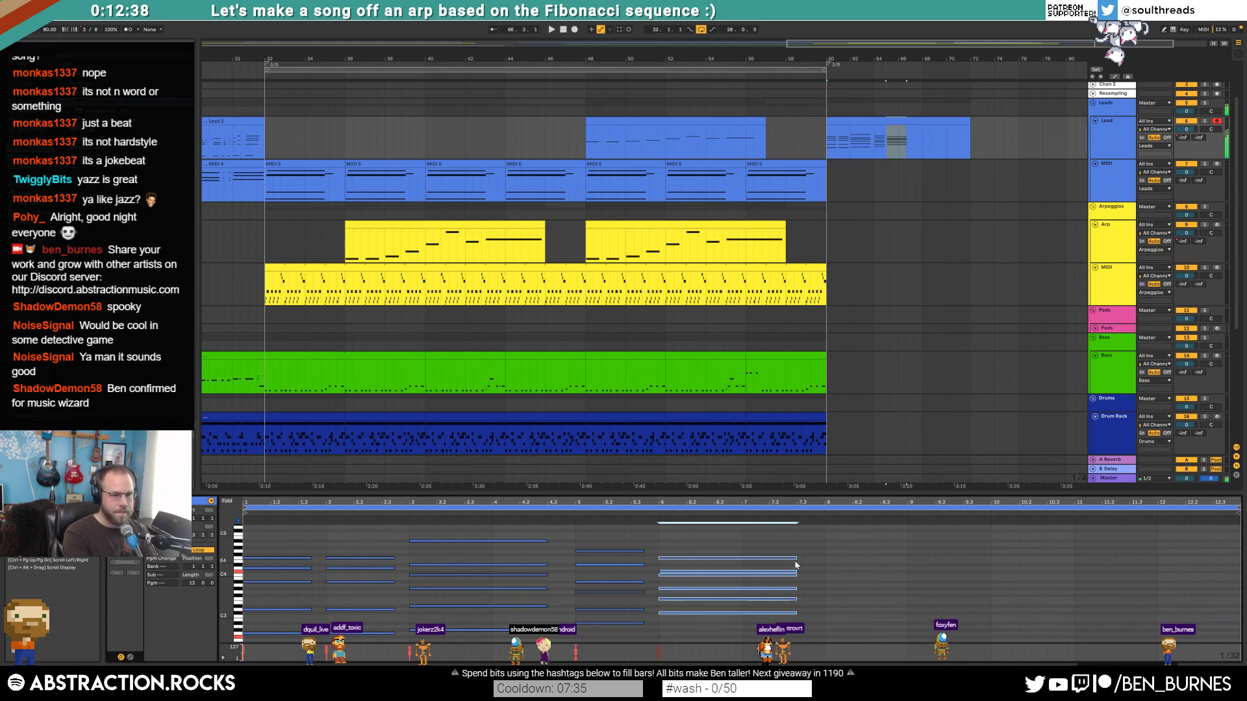
{"action": "left_click", "coordinate": [824, 559]}
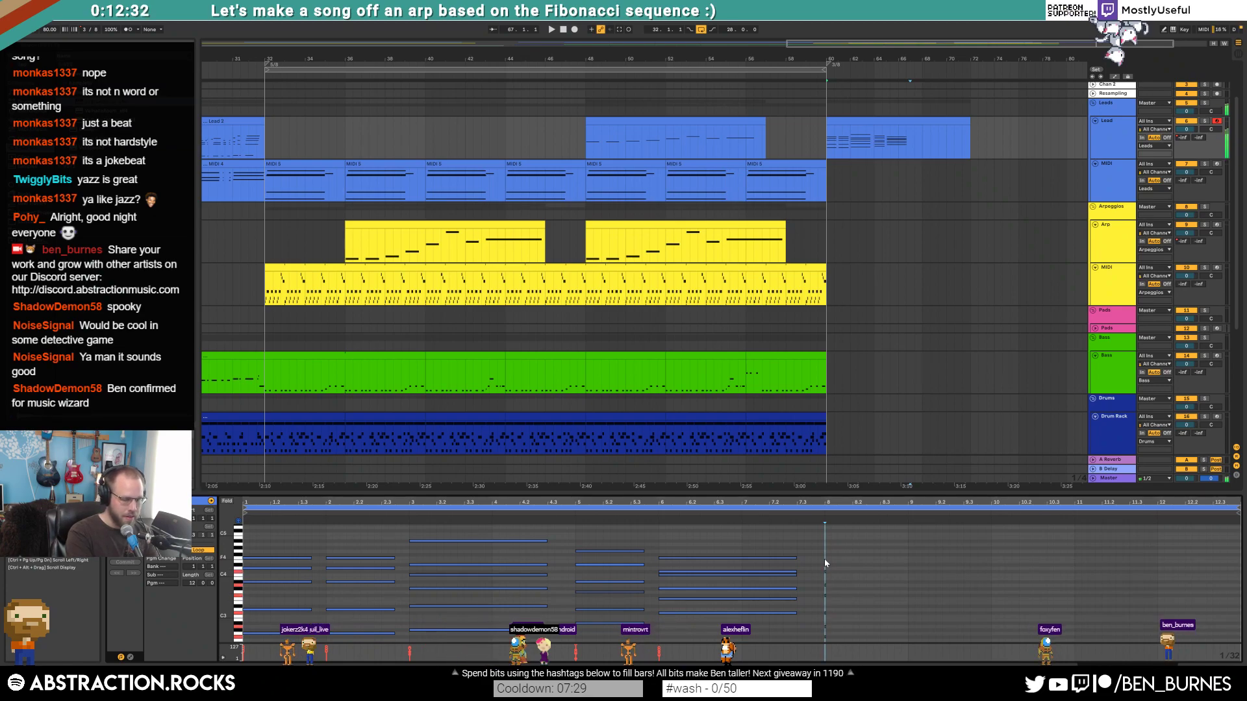
{"action": "key", "text": "Right"}
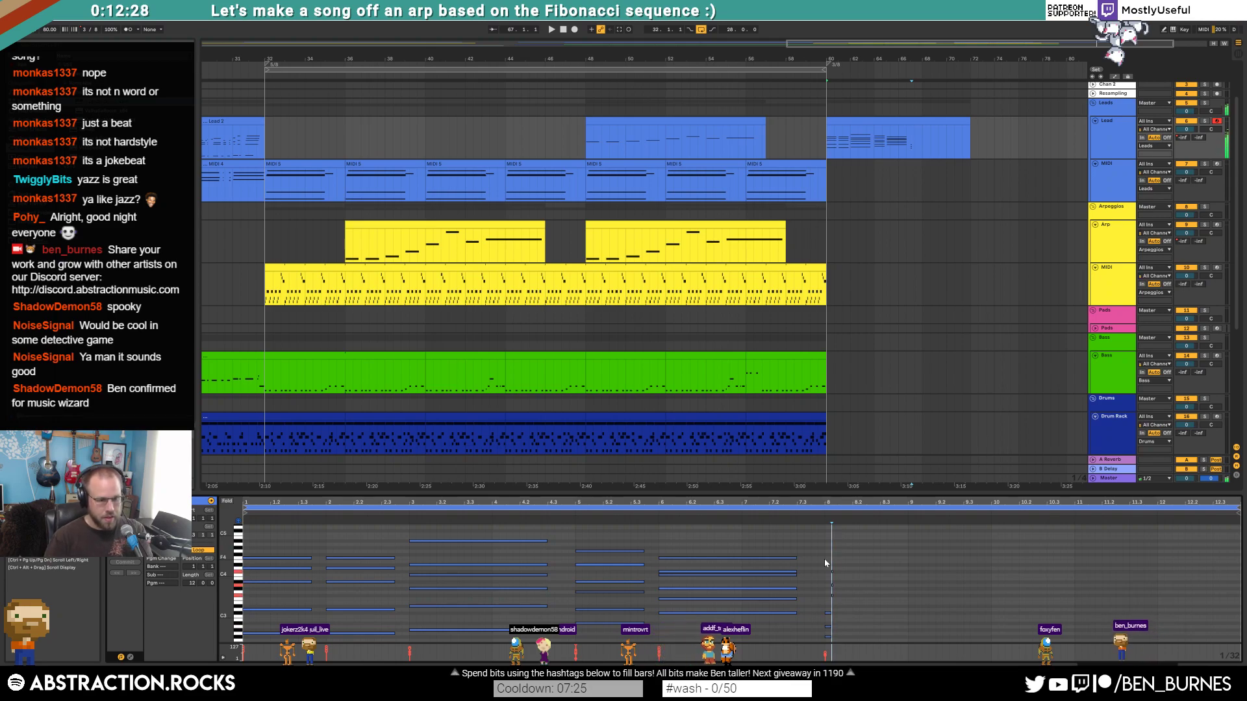
{"action": "left_click_drag", "start_coordinate": [825, 559], "coordinate": [843, 603]}
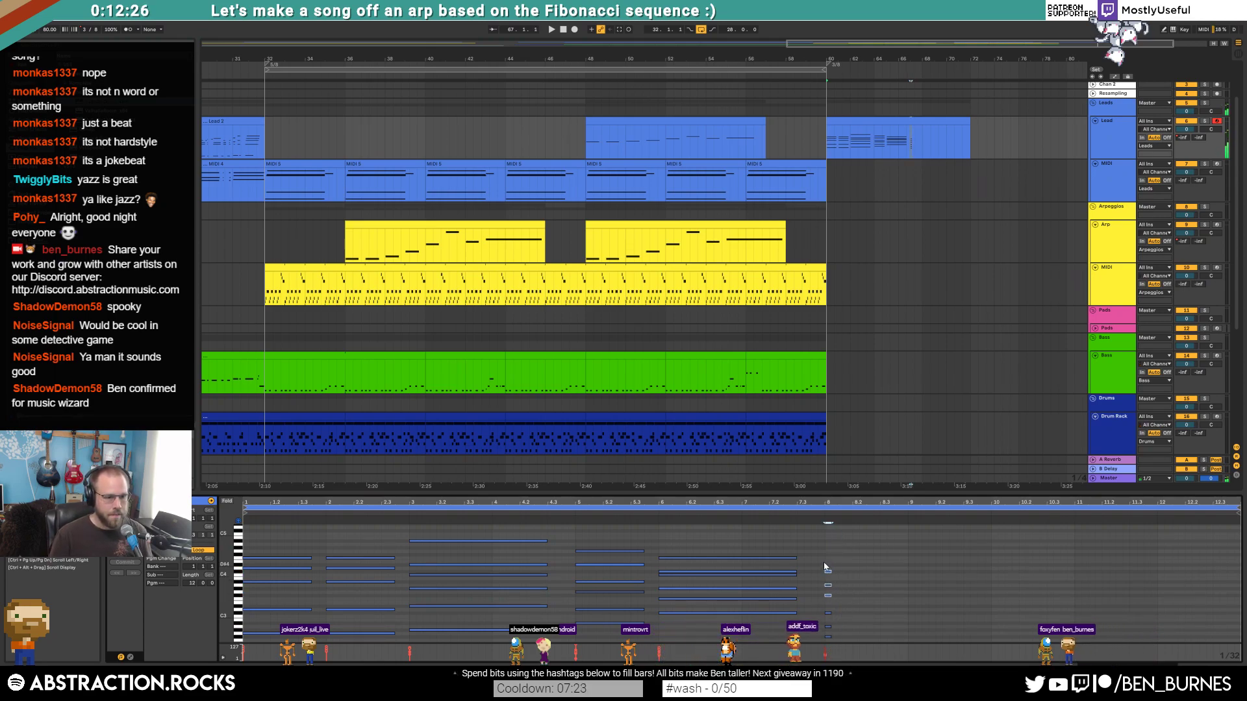
{"action": "key", "text": "Right"}
{"action": "key", "text": "Right"}
{"action": "key", "text": "Right"}
{"action": "key", "text": "Right"}
{"action": "key", "text": "Right"}
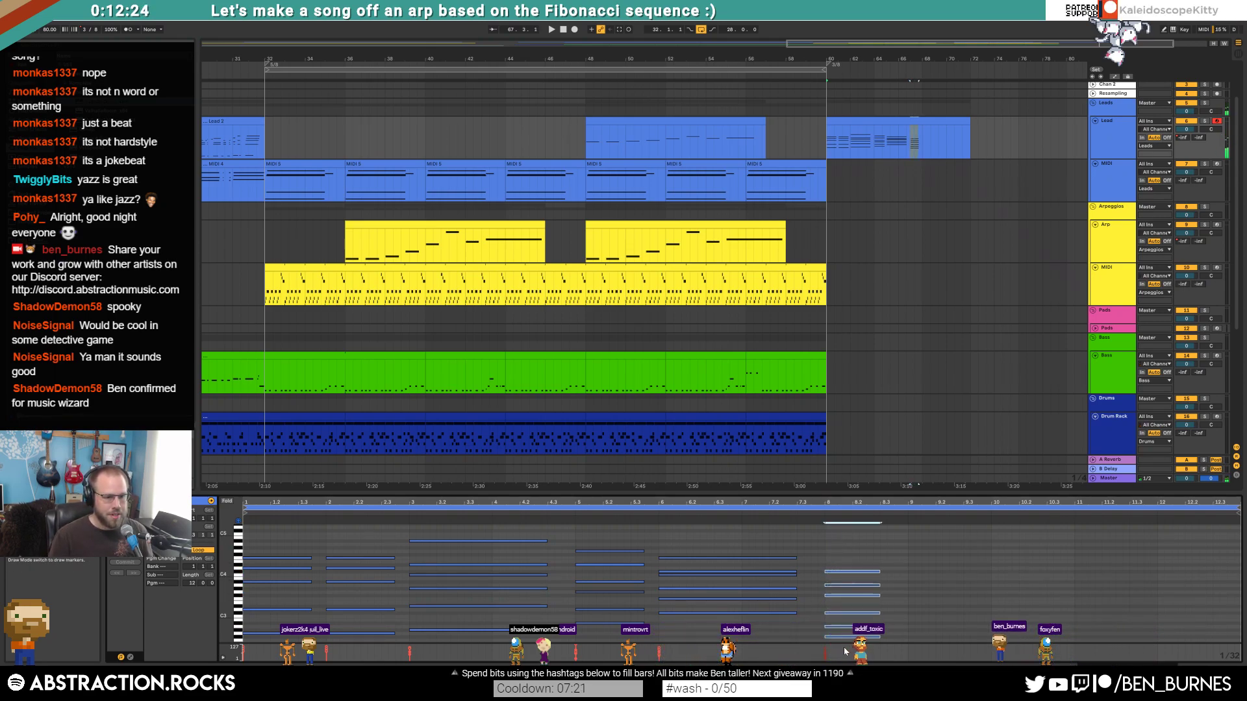
- Shorten the Lead clip so it ends at bar 68, loop those eight bars and play them
{"action": "left_click_drag", "start_coordinate": [968, 123], "coordinate": [922, 122]}
{"action": "key", "text": "ctrl+l"}
{"action": "key", "text": "space"}
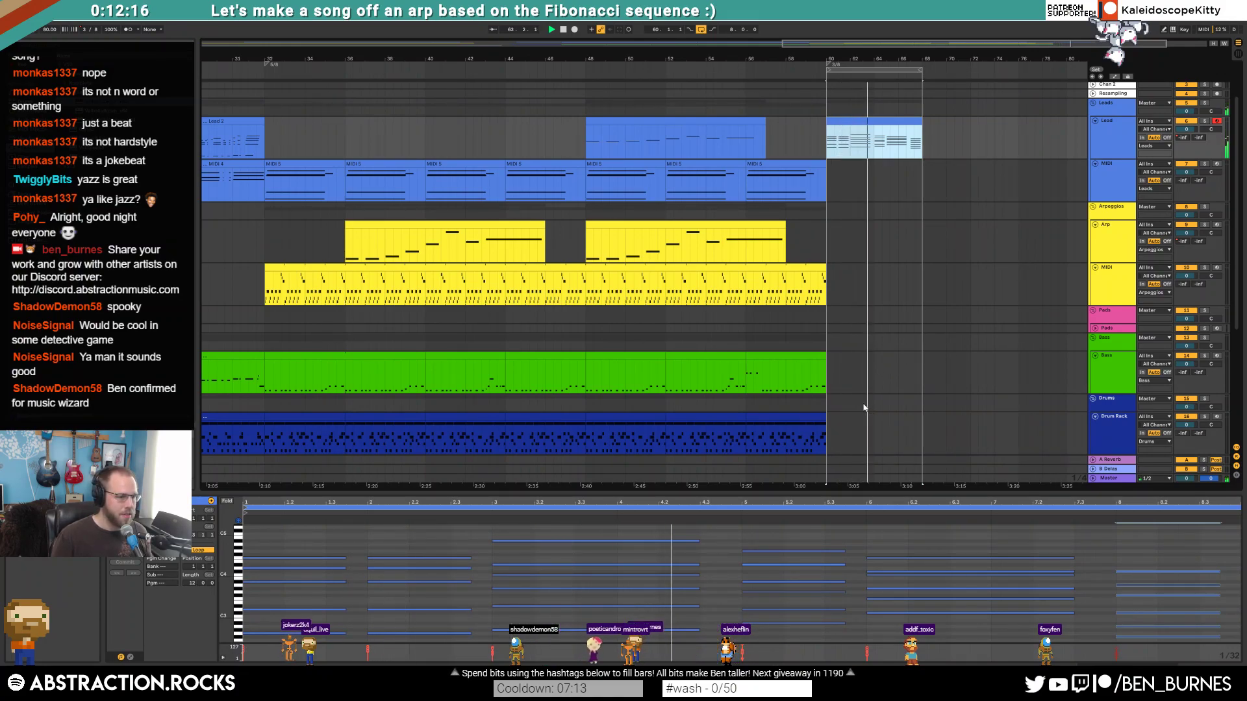
{"action": "scroll", "coordinate": [844, 403], "scroll_direction": "down", "scroll_amount": 2}
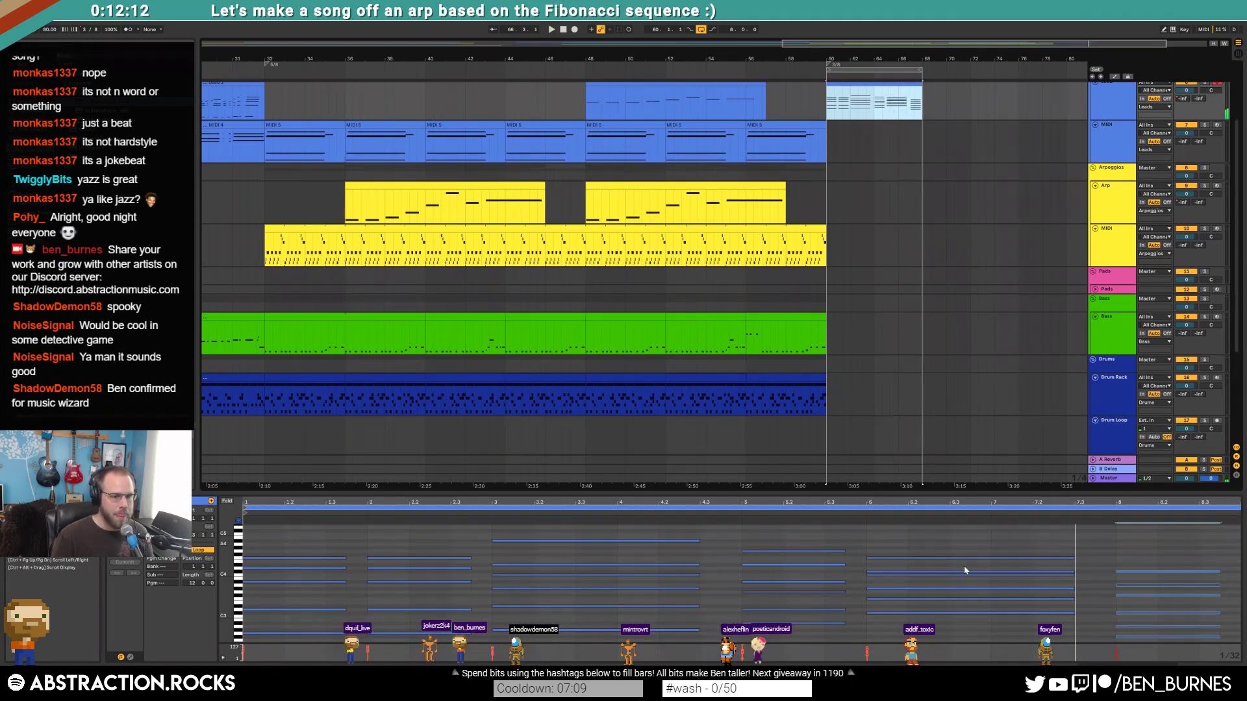
{"action": "key", "text": "space"}
- Shorten the bar 6 chord in the Lead clip so it ends just before bar 7
{"action": "left_click_drag", "start_coordinate": [993, 547], "coordinate": [972, 620]}
{"action": "key", "text": "shift+Left"}
{"action": "key", "text": "shift+Left"}
{"action": "key", "text": "shift+Left"}
{"action": "key", "text": "shift+Left"}
{"action": "key", "text": "shift+Left"}
{"action": "key", "text": "shift+Left"}
{"action": "key", "text": "shift+Left"}
{"action": "key", "text": "shift+Left"}
{"action": "key", "text": "shift+Left"}
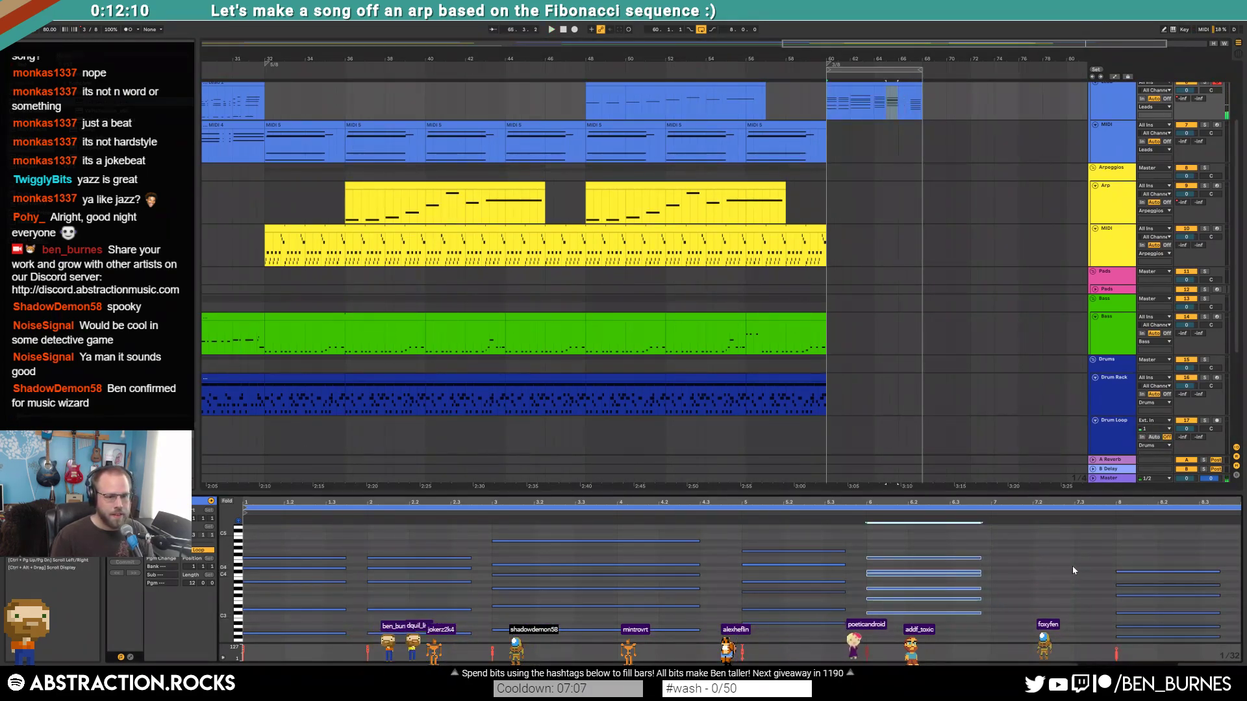
- Move the last chord one bar earlier so it starts at bar 7 of the Lead clip
{"action": "left_click_drag", "start_coordinate": [1160, 545], "coordinate": [1105, 643]}
{"action": "key", "text": "Left"}
{"action": "key", "text": "Left"}
{"action": "key", "text": "Left"}
{"action": "key", "text": "Left"}
{"action": "key", "text": "Left"}
{"action": "key", "text": "Left"}
{"action": "key", "text": "Left"}
{"action": "key", "text": "Left"}
{"action": "key", "text": "Left"}
{"action": "key", "text": "Left"}
{"action": "key", "text": "Left"}
{"action": "key", "text": "Left"}
{"action": "key", "text": "Left"}
{"action": "key", "text": "Left"}
{"action": "key", "text": "Right"}
{"action": "key", "text": "Right"}
- Lengthen the bar 7 chord to nearly two bars, filling most of the clip's end, and play the loop
{"action": "key", "text": "shift+Right"}
{"action": "key", "text": "shift+Right"}
{"action": "key", "text": "shift+Right"}
{"action": "key", "text": "shift+Right"}
{"action": "key", "text": "shift+Right"}
{"action": "key", "text": "shift+Right"}
{"action": "key", "text": "shift+Right"}
{"action": "key", "text": "super+shift+z"}
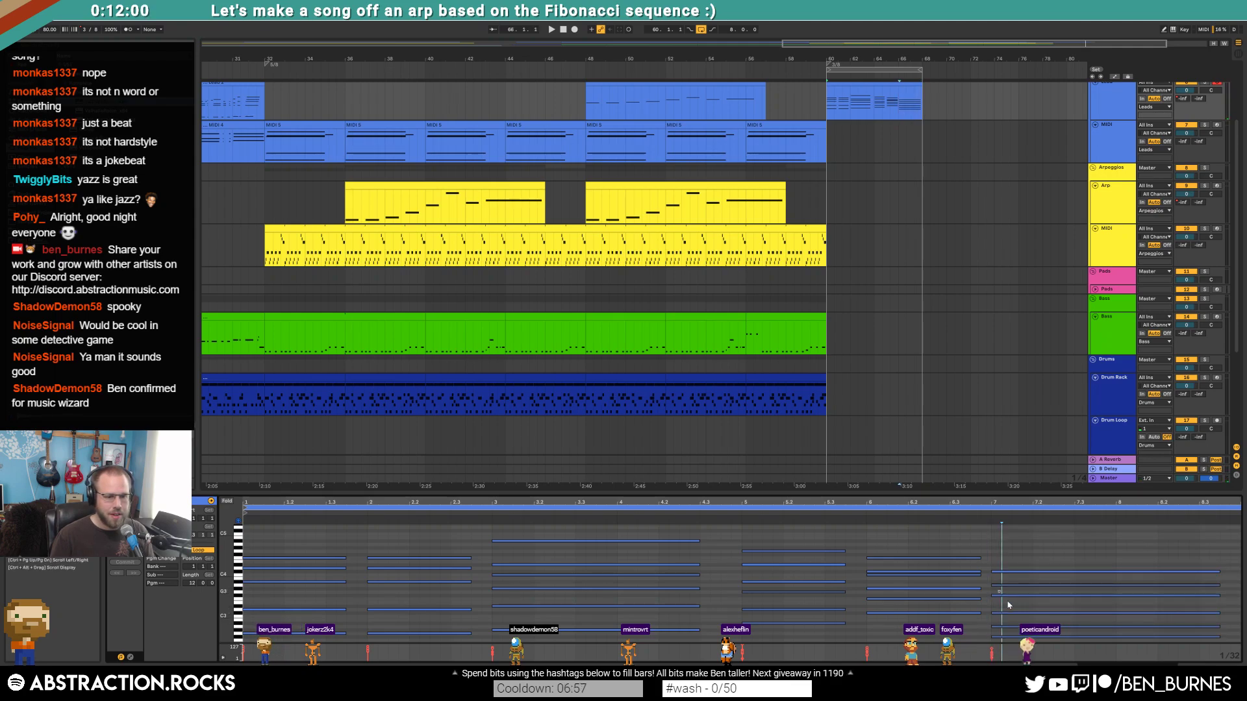
{"action": "left_click", "coordinate": [1010, 585]}
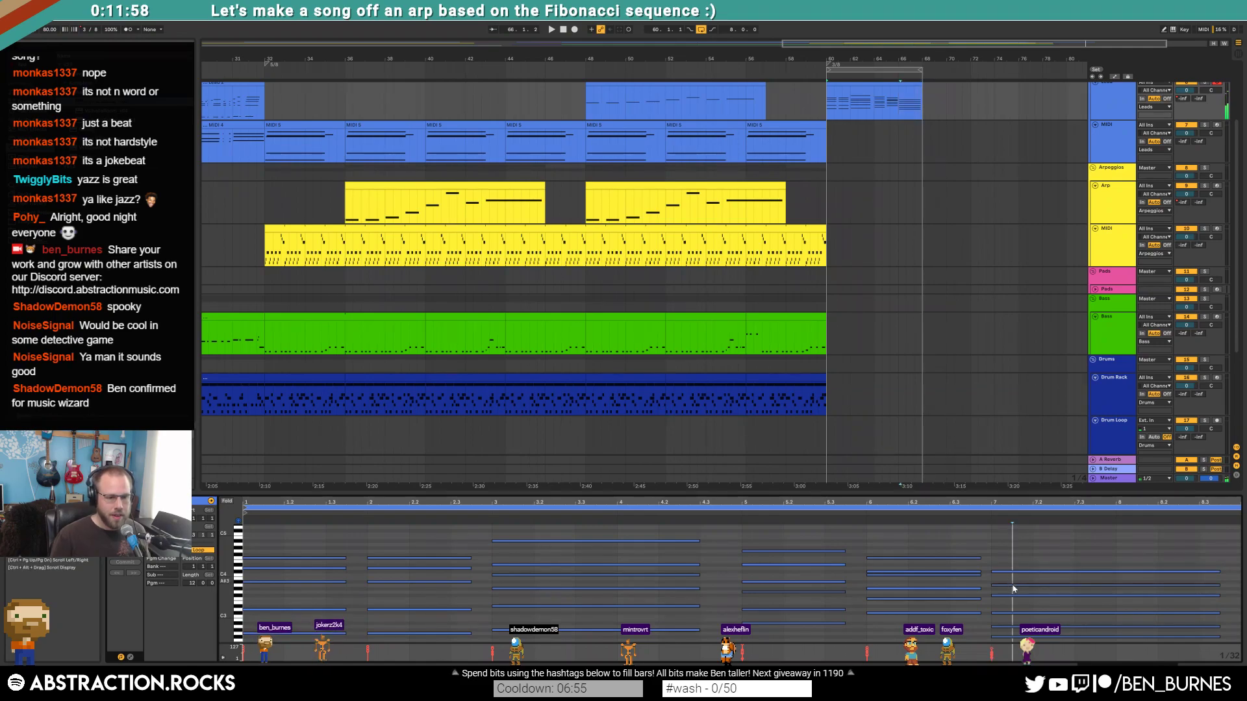
{"action": "key", "text": "space"}
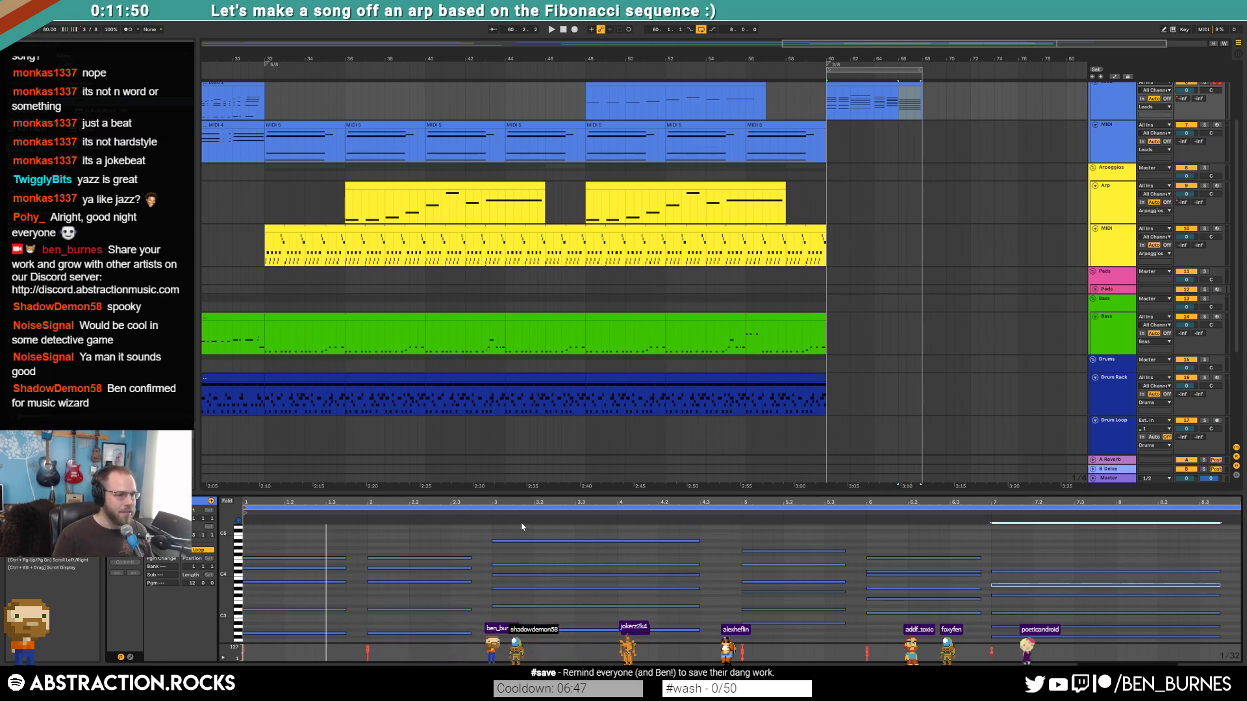
- Copy the lowest note of each chord in the Lead clip at bar 60
{"action": "scroll", "coordinate": [849, 393], "scroll_direction": "down", "scroll_amount": 2}
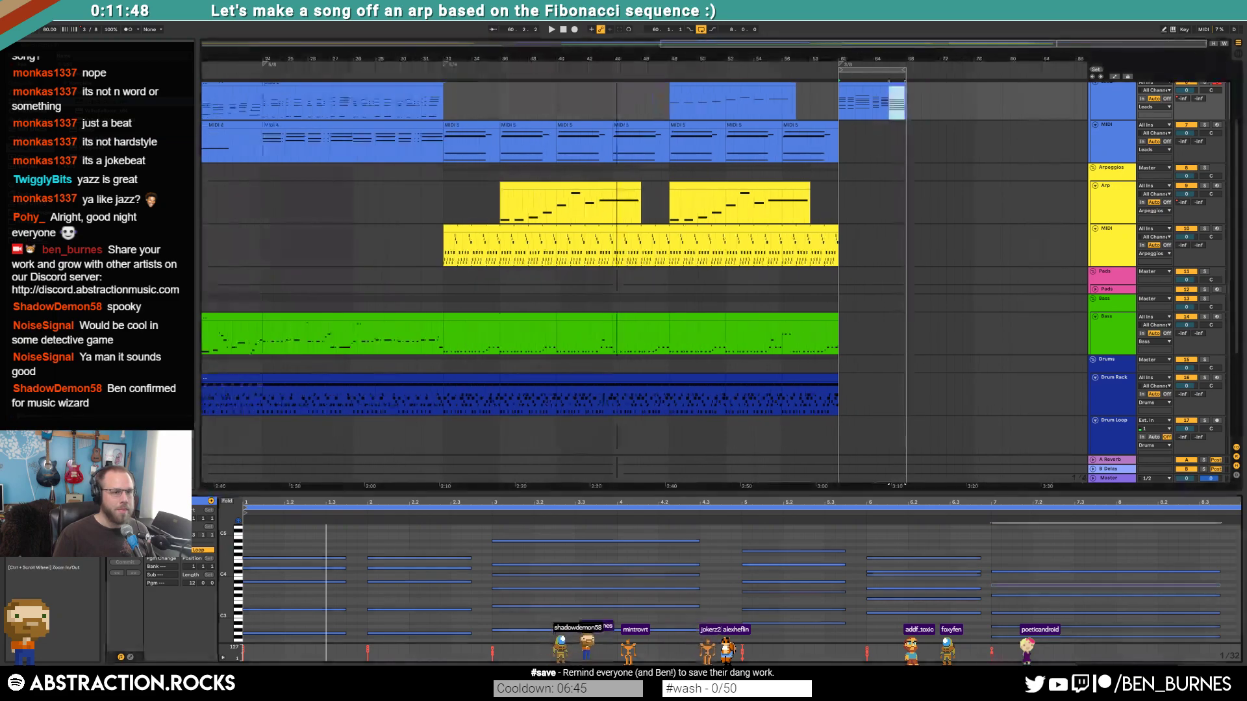
{"action": "left_click", "coordinate": [837, 345]}
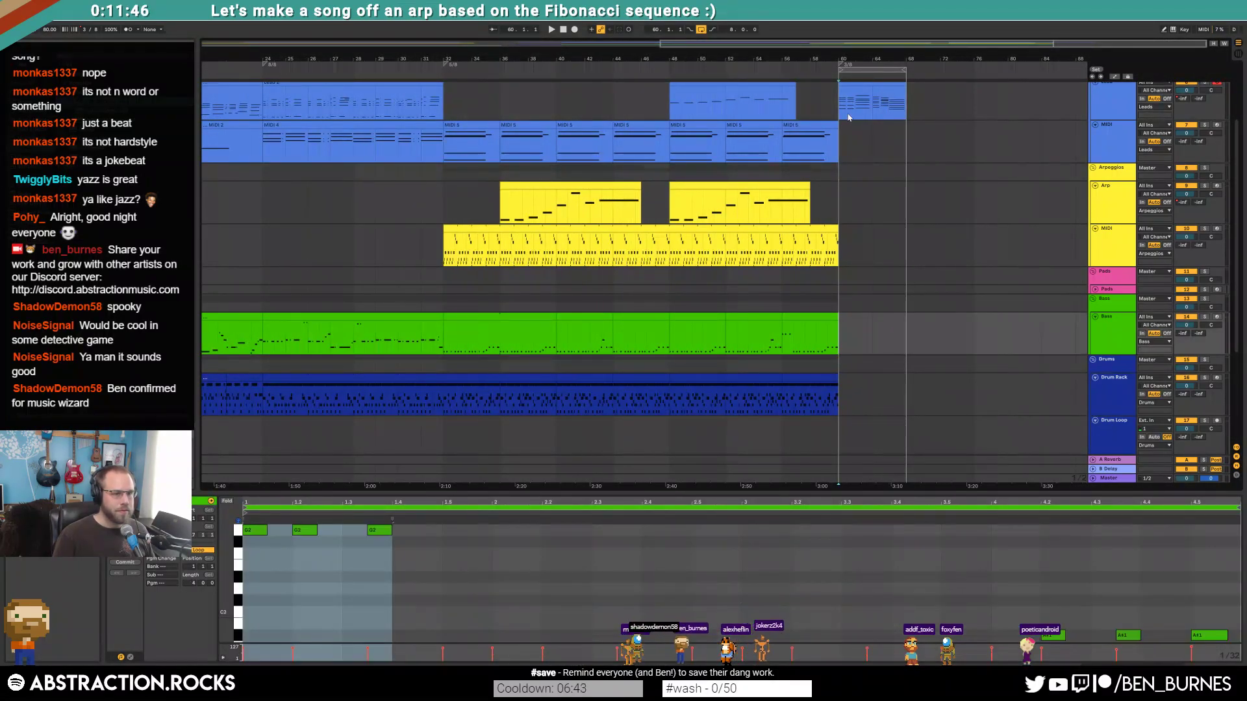
{"action": "left_click_drag", "start_coordinate": [906, 109], "coordinate": [842, 108]}
{"action": "left_click_drag", "start_coordinate": [318, 622], "coordinate": [745, 640]}
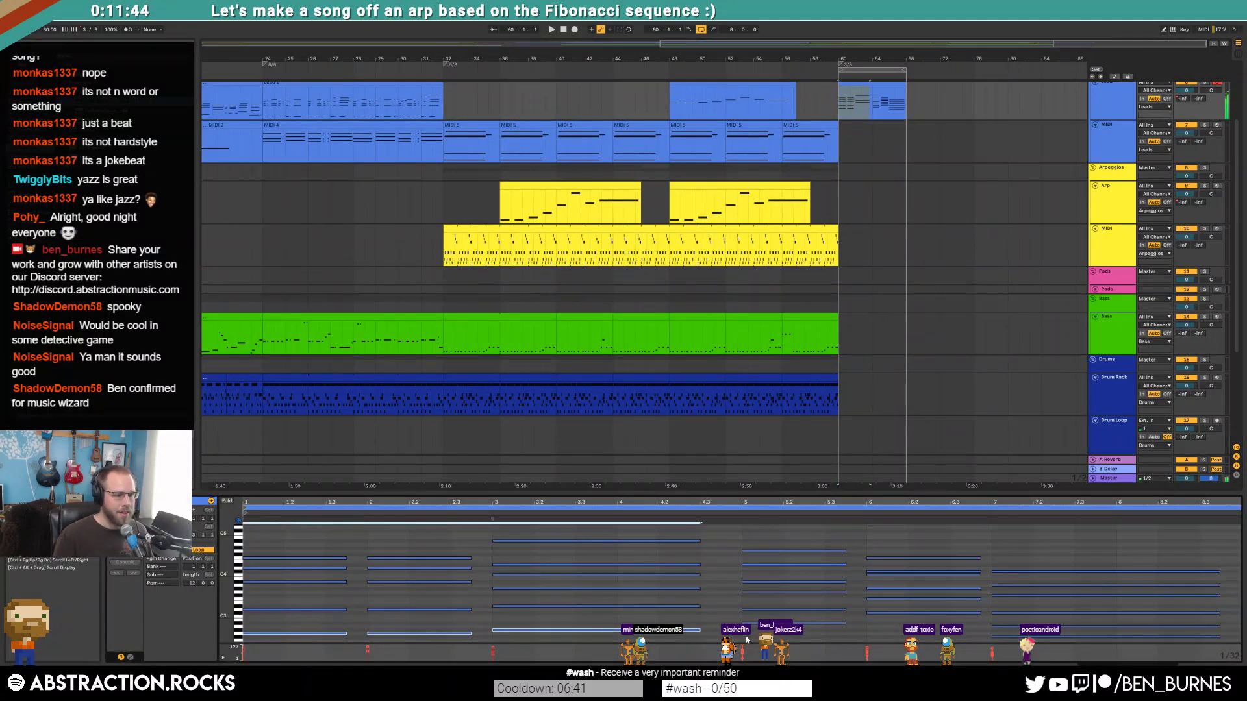
{"action": "left_click_drag", "start_coordinate": [1015, 650], "coordinate": [1017, 649]}
- Create a MIDI clip on the Bass track from bar 60 to 68, paste the copied chord roots into it and play it
{"action": "left_click_drag", "start_coordinate": [842, 344], "coordinate": [915, 343]}
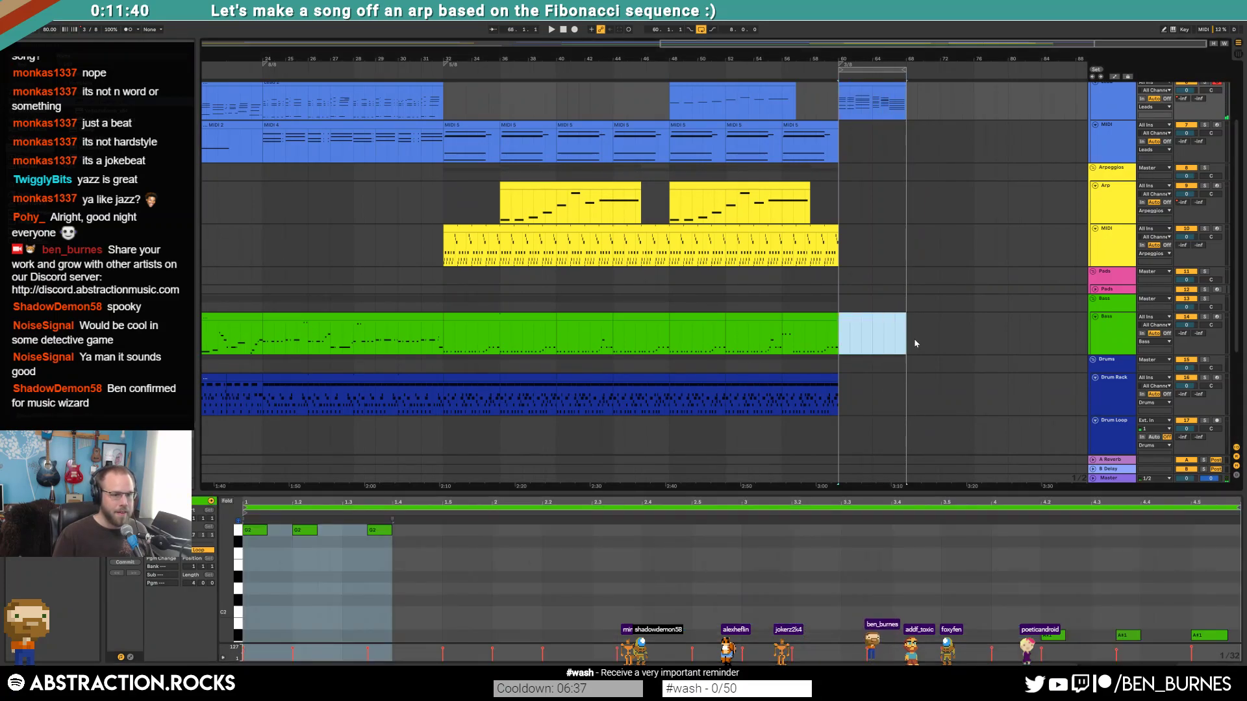
{"action": "key", "text": "ctrl+shift+m"}
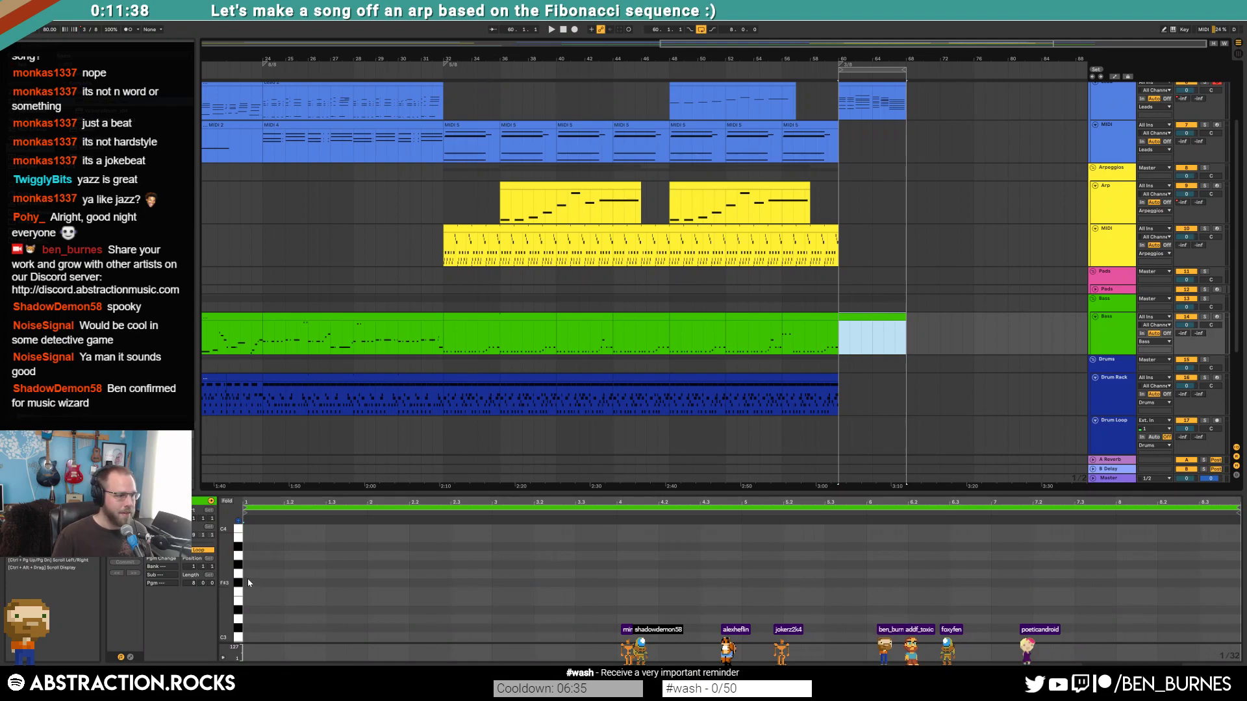
{"action": "key", "text": "ctrl+v"}
{"action": "left_click_drag", "start_coordinate": [231, 581], "coordinate": [214, 573]}
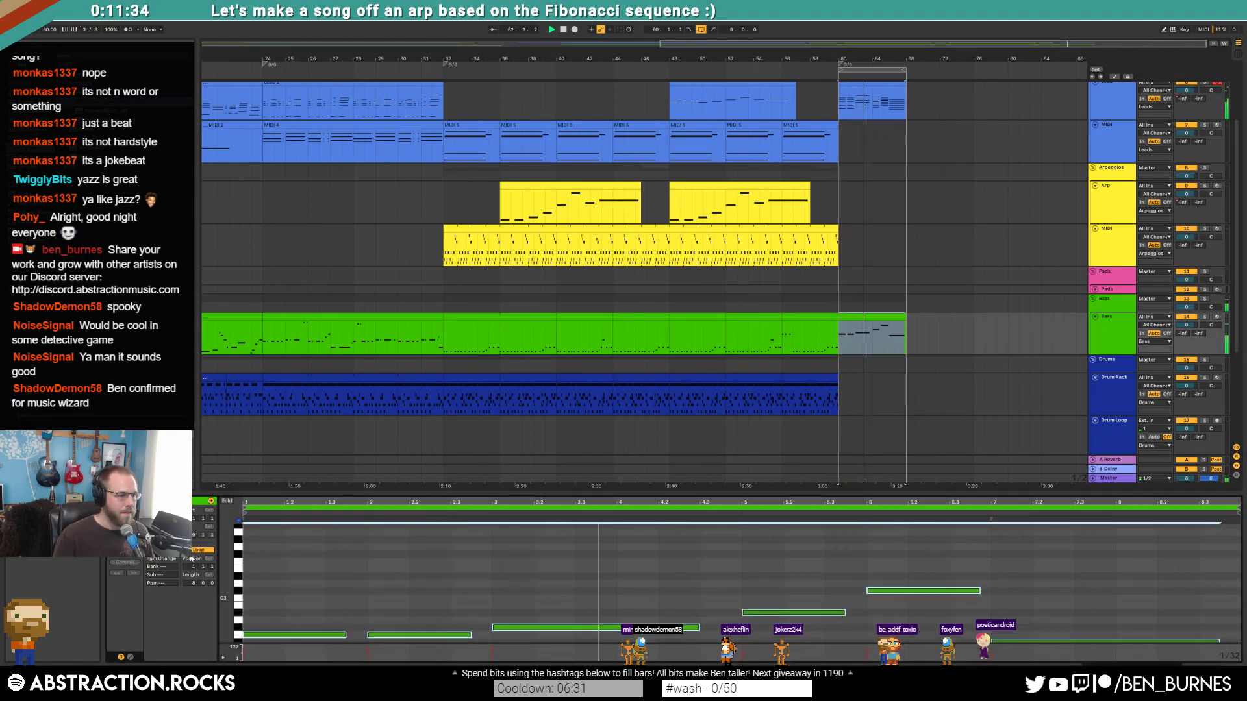
- Apply the Logic 16 Swing 66 groove to the new Bass and Lead clips, and stop playback
{"action": "left_click", "coordinate": [129, 572]}
{"action": "left_click", "coordinate": [130, 568]}
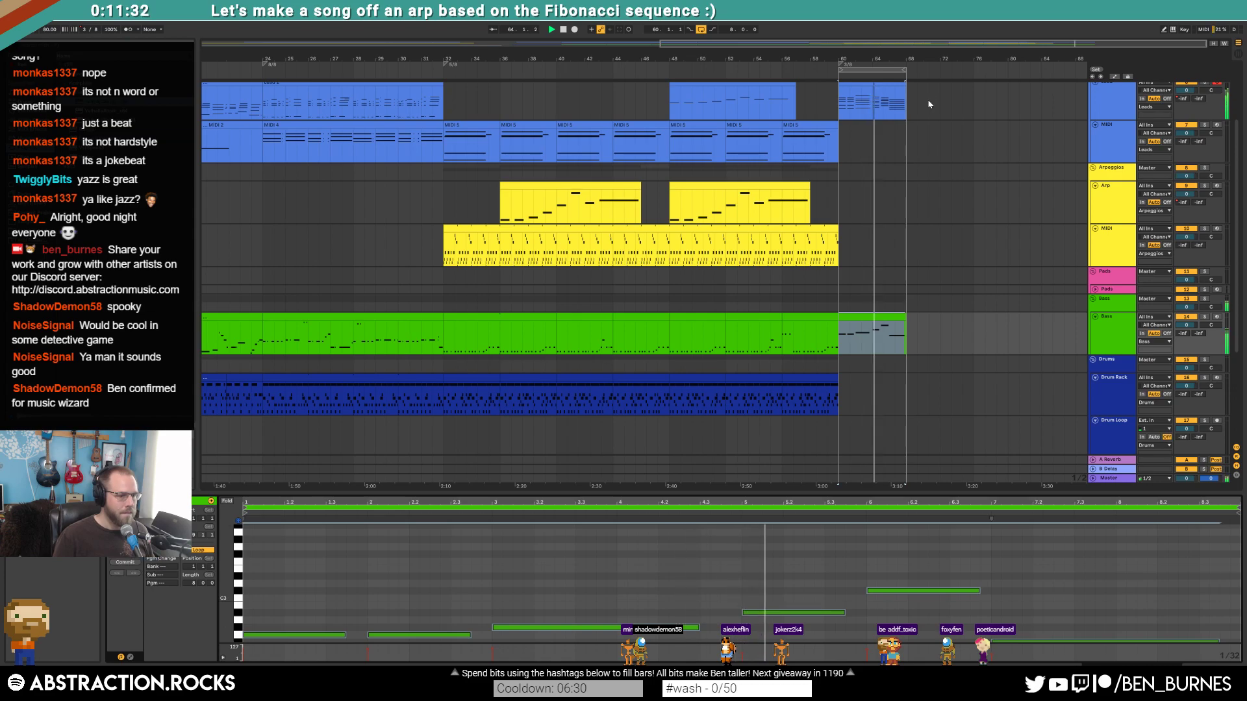
{"action": "left_click", "coordinate": [880, 83]}
{"action": "left_click", "coordinate": [126, 559]}
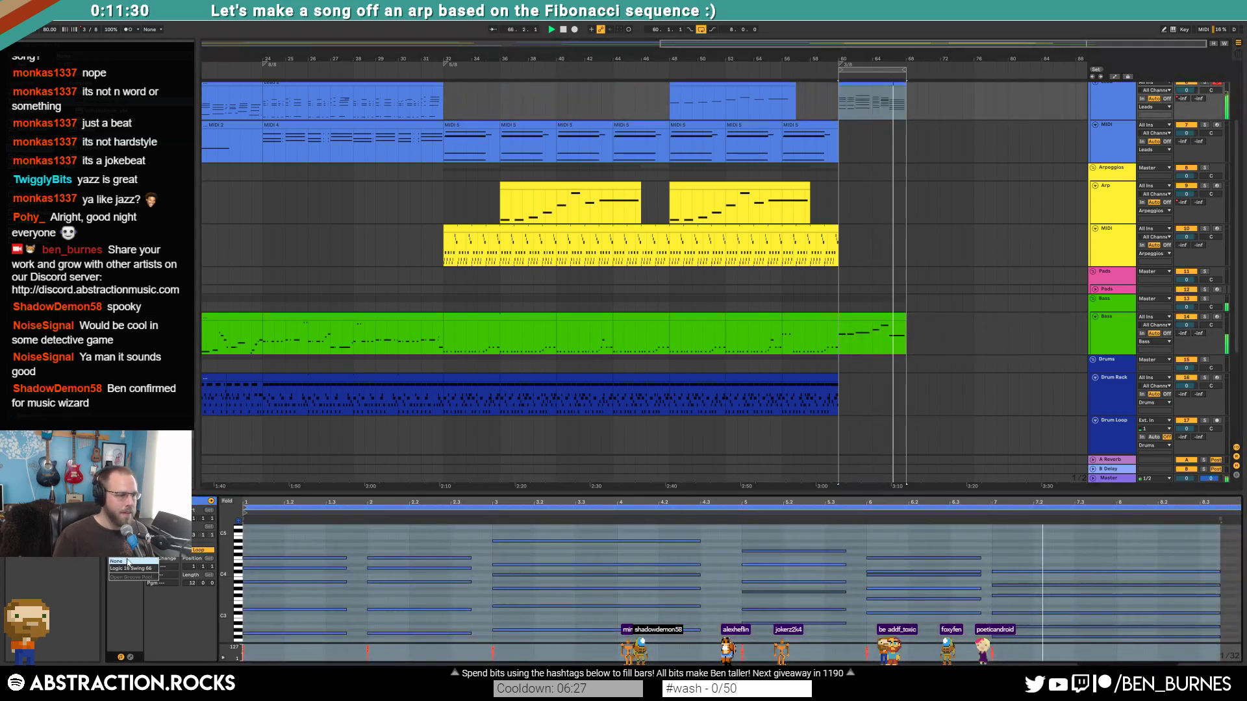
{"action": "left_click", "coordinate": [916, 246]}
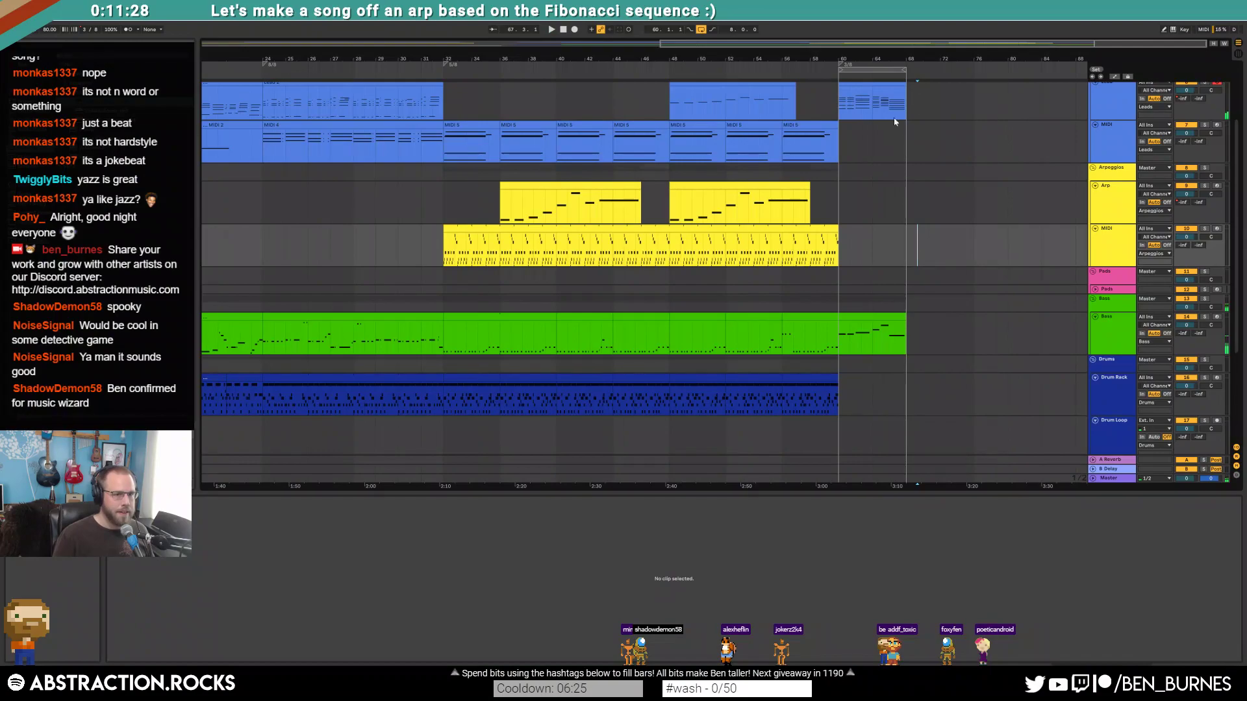
- Move the bar 2 chord of the Lead clip a sixteenth note earlier and shorten the first chord by a sixteenth
{"action": "left_click", "coordinate": [884, 85]}
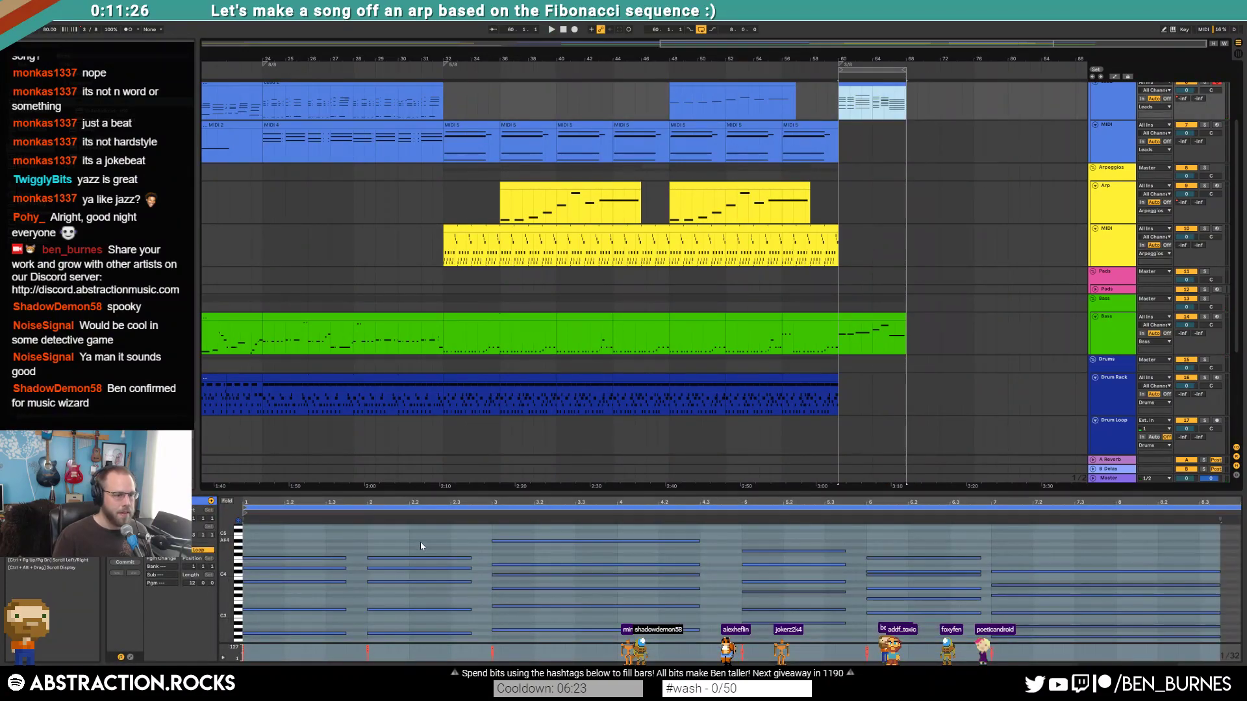
{"action": "left_click_drag", "start_coordinate": [421, 544], "coordinate": [434, 642]}
{"action": "key", "text": "Left"}
{"action": "key", "text": "Left"}
{"action": "left_click_drag", "start_coordinate": [304, 539], "coordinate": [318, 639]}
{"action": "key", "text": "shift+Left"}
{"action": "key", "text": "shift+Left"}
- Move the Lead chords at bars 3, 6 and 7 a sixteenth note earlier, extending the bar 3 chord to a sixteenth before bar 5
{"action": "left_click_drag", "start_coordinate": [483, 538], "coordinate": [496, 639]}
{"action": "key", "text": "Left"}
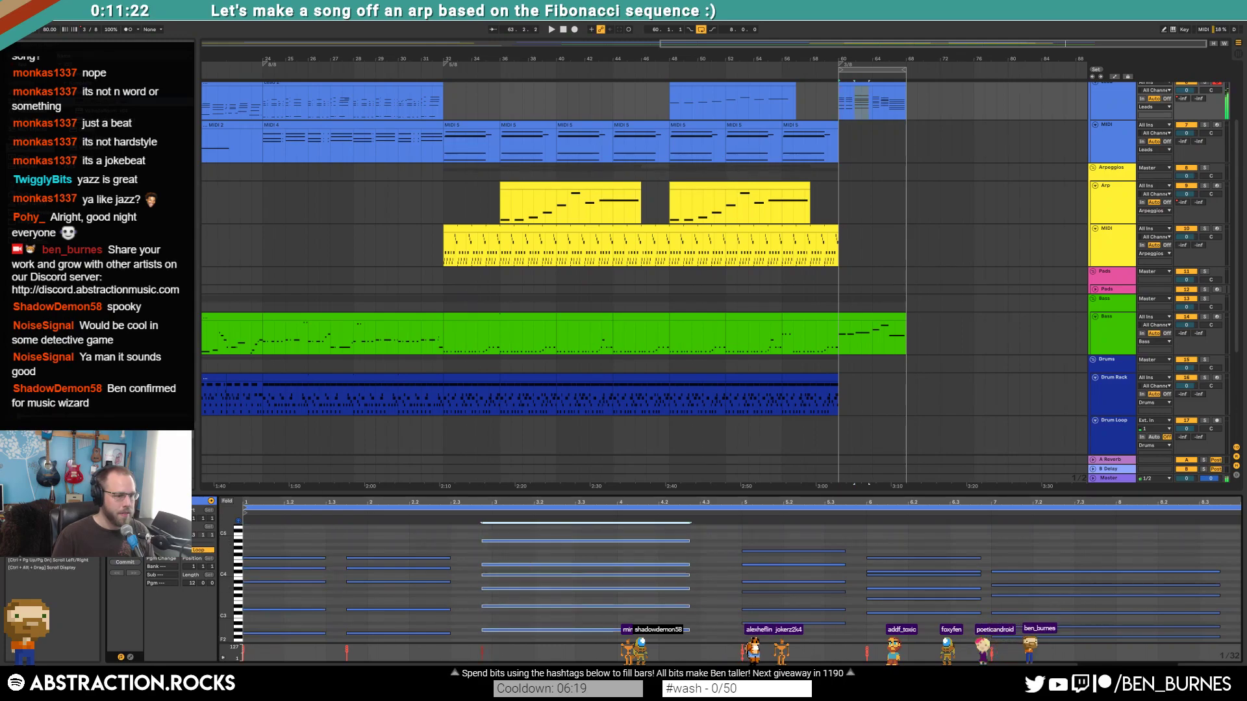
{"action": "left_click_drag", "start_coordinate": [874, 541], "coordinate": [888, 640]}
{"action": "key", "text": "Left"}
{"action": "left_click_drag", "start_coordinate": [996, 542], "coordinate": [1013, 640]}
{"action": "key", "text": "Left"}
{"action": "key", "text": "Left"}
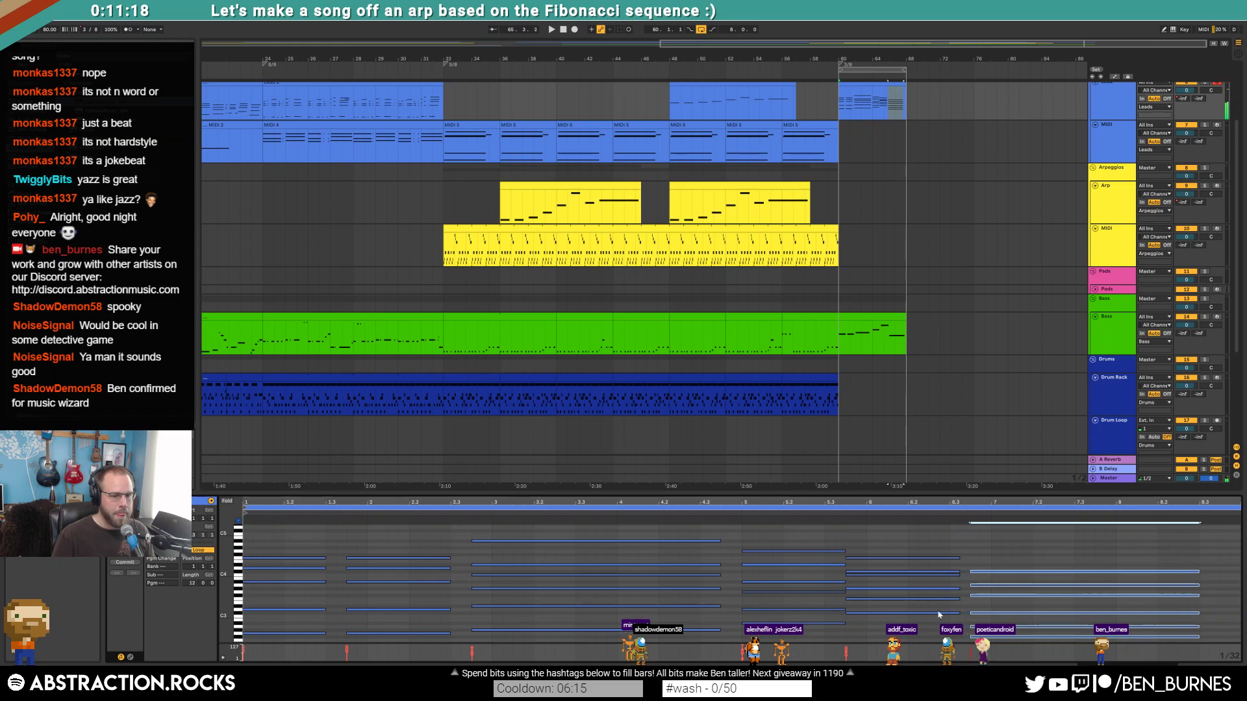
- Shorten the bar 5 chord of the Lead clip by a sixteenth note and play the loop
{"action": "left_click_drag", "start_coordinate": [812, 547], "coordinate": [803, 650]}
{"action": "key", "text": "shift+Left"}
{"action": "key", "text": "shift+Left"}
{"action": "key", "text": "space"}
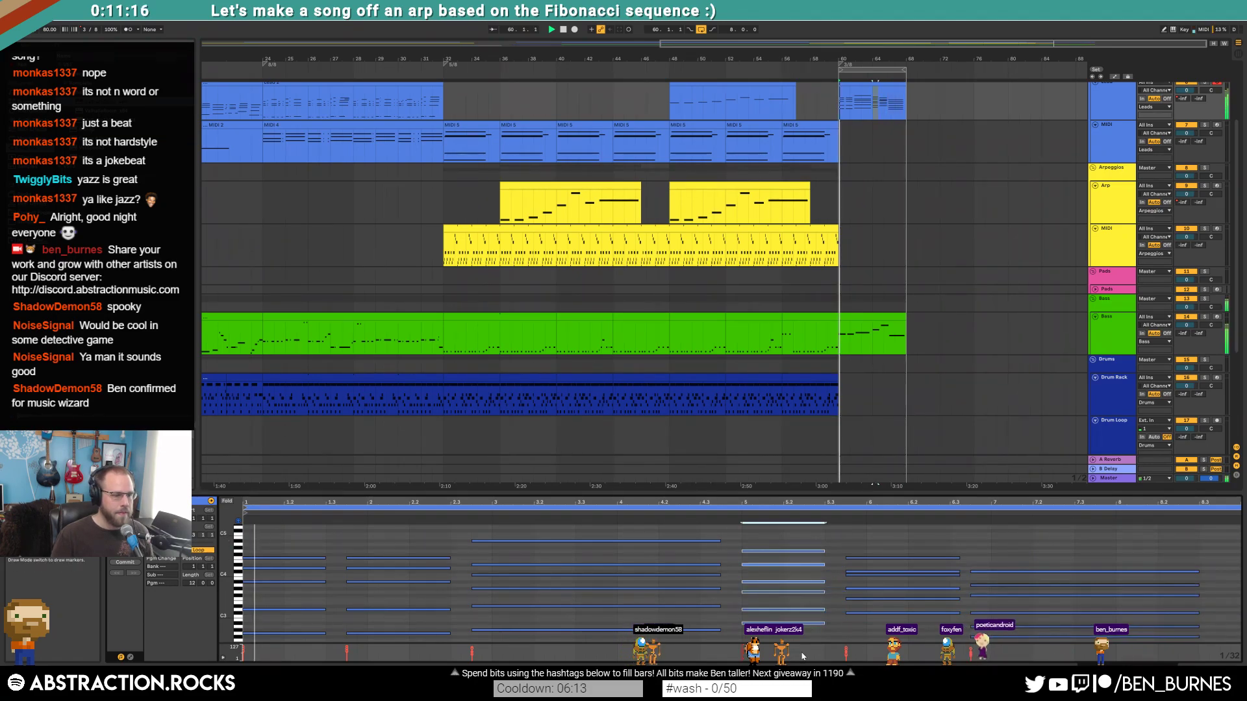
- Move the notes at bars 2, 3, 6 and 7 of the new Bass clip a sixteenth note earlier to match the chords
{"action": "left_click", "coordinate": [870, 331]}
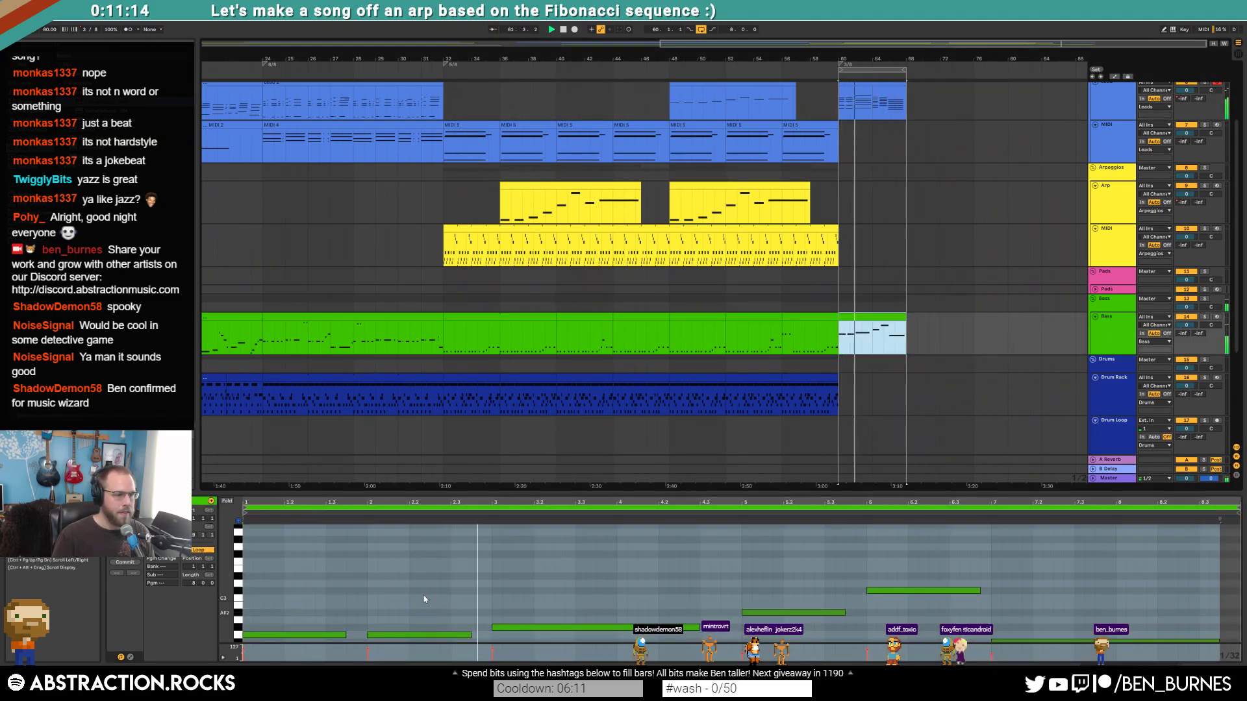
{"action": "key", "text": "Left"}
{"action": "key", "text": "Up"}
{"action": "left_click_drag", "start_coordinate": [907, 563], "coordinate": [1013, 640]}
{"action": "key", "text": "Left"}
{"action": "key", "text": "Left"}
- Shorten the bar 1 and bar 5 notes of the Bass clip by a sixteenth note each
{"action": "left_click_drag", "start_coordinate": [311, 609], "coordinate": [344, 646]}
{"action": "key", "text": "shift+Left"}
{"action": "left_click_drag", "start_coordinate": [785, 586], "coordinate": [790, 636]}
{"action": "key", "text": "shift+Left"}
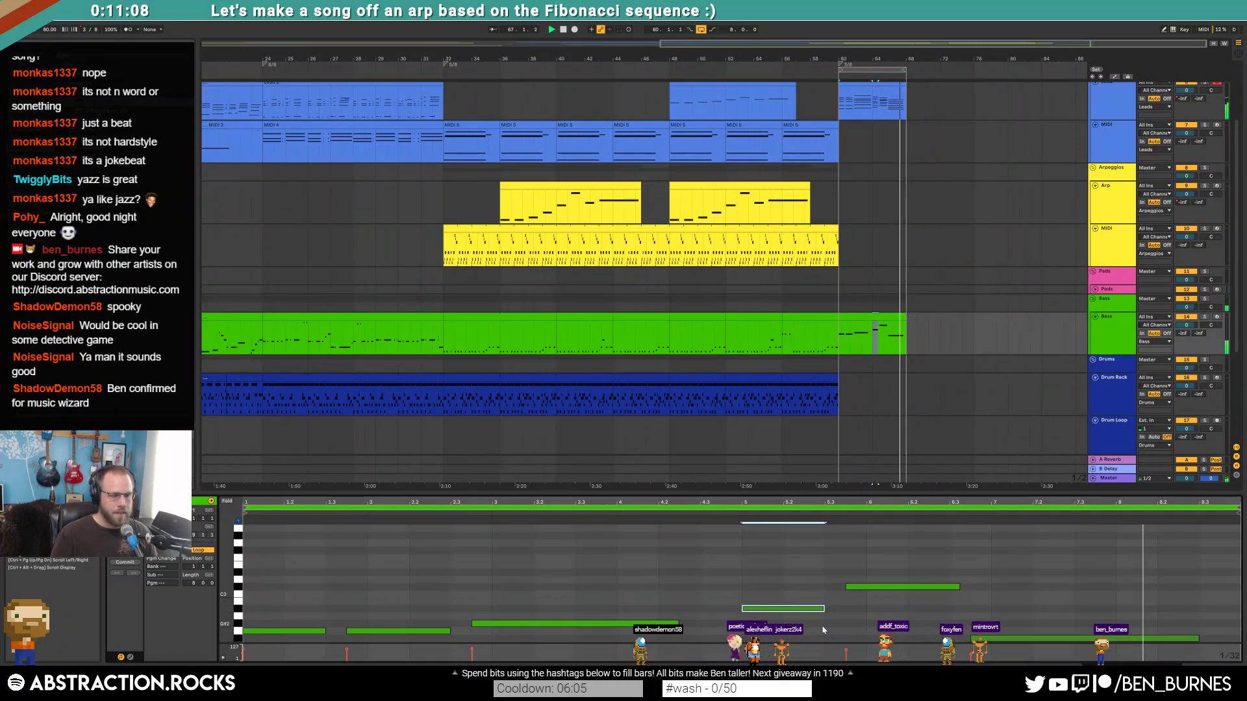
- Replace the end of the bar 6 bass note with a short note at the first note's pitch, and play the song from bar 56
{"action": "left_click_drag", "start_coordinate": [959, 585], "coordinate": [929, 585]}
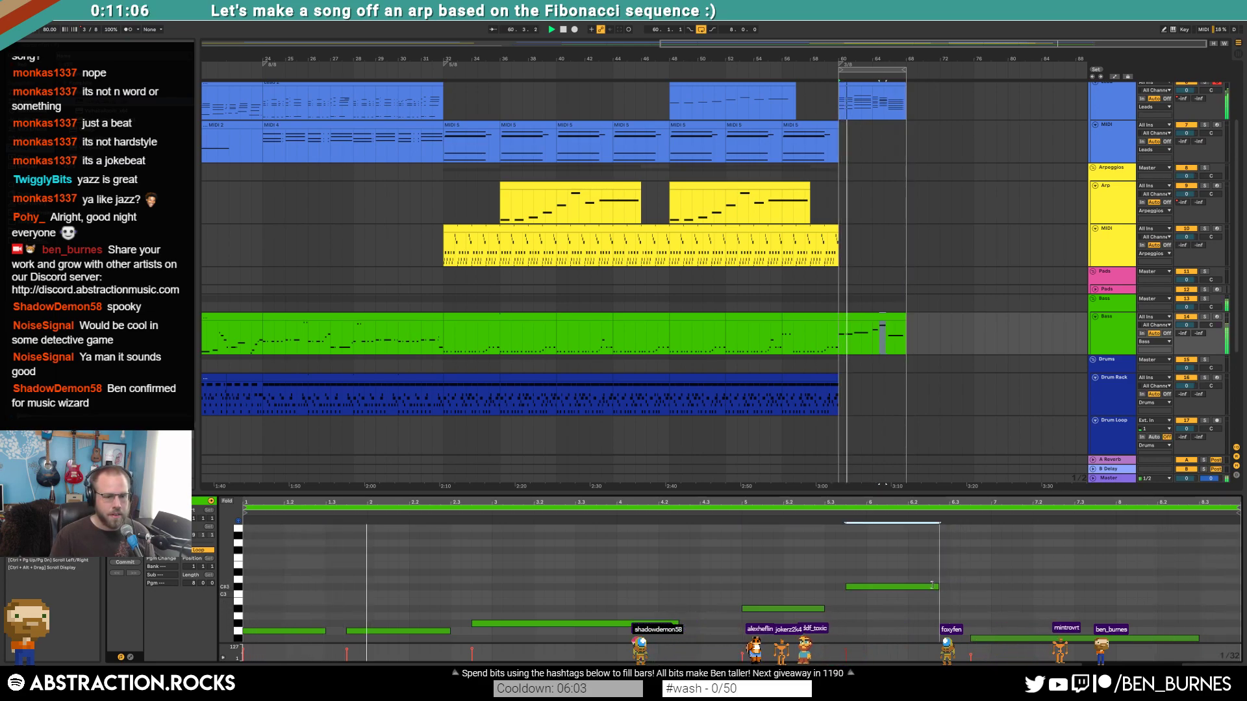
{"action": "left_click", "coordinate": [238, 523]}
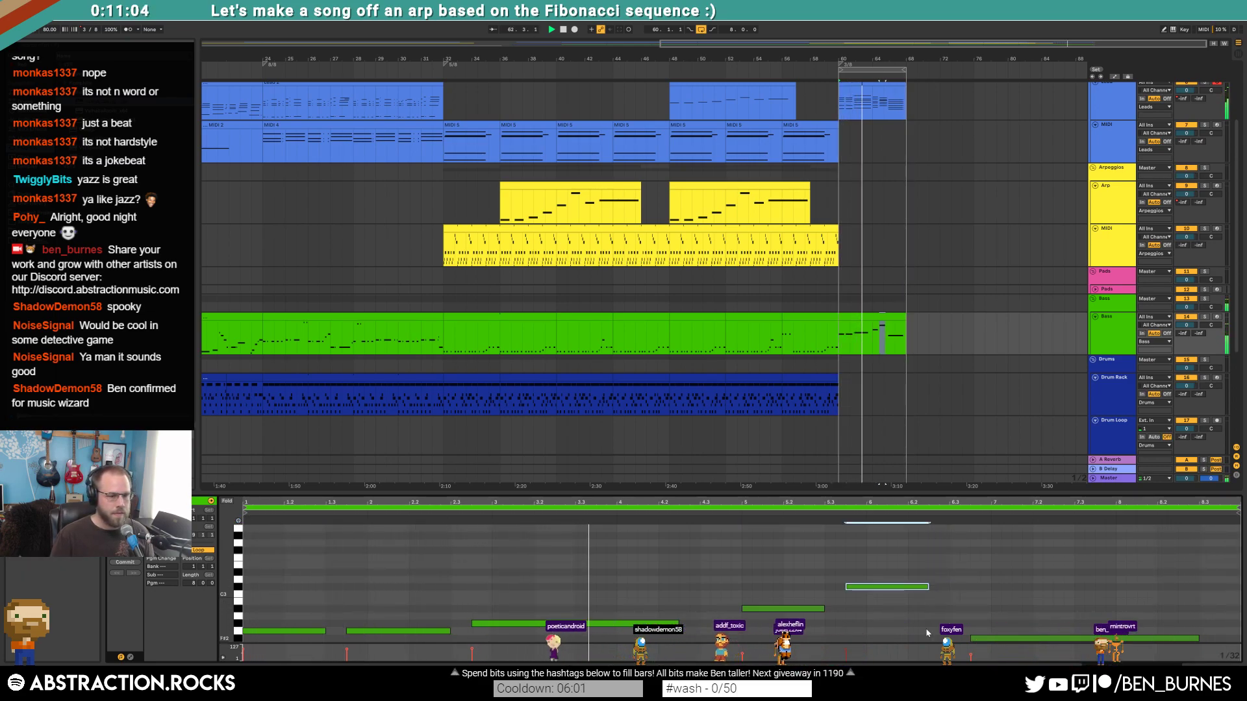
{"action": "double_click", "coordinate": [954, 630]}
{"action": "left_click_drag", "start_coordinate": [959, 630], "coordinate": [969, 630]}
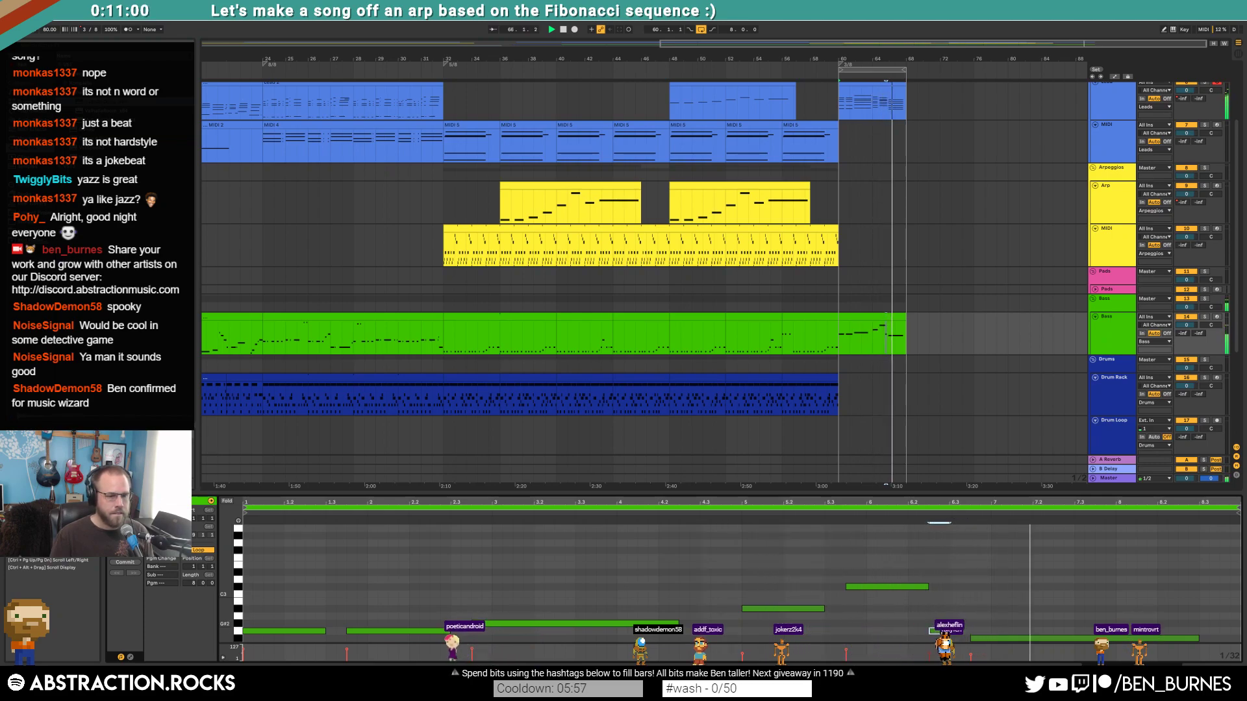
{"action": "key", "text": "space"}
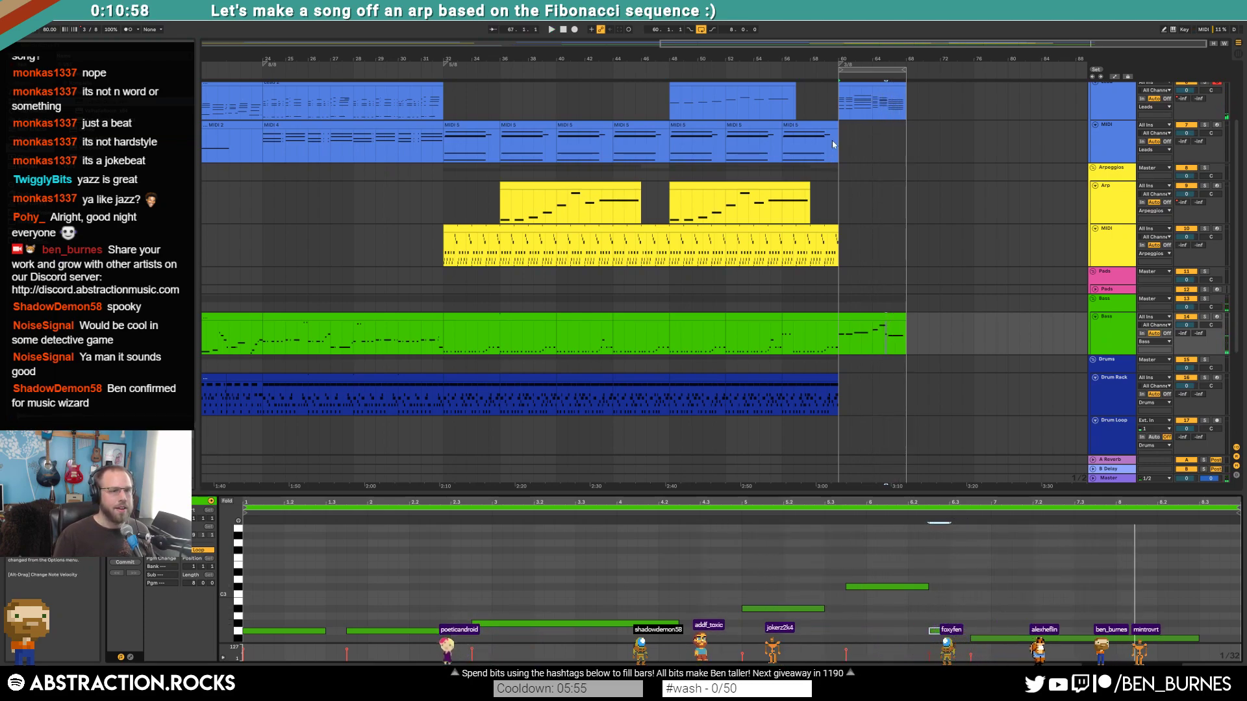
{"action": "left_click", "coordinate": [778, 70]}
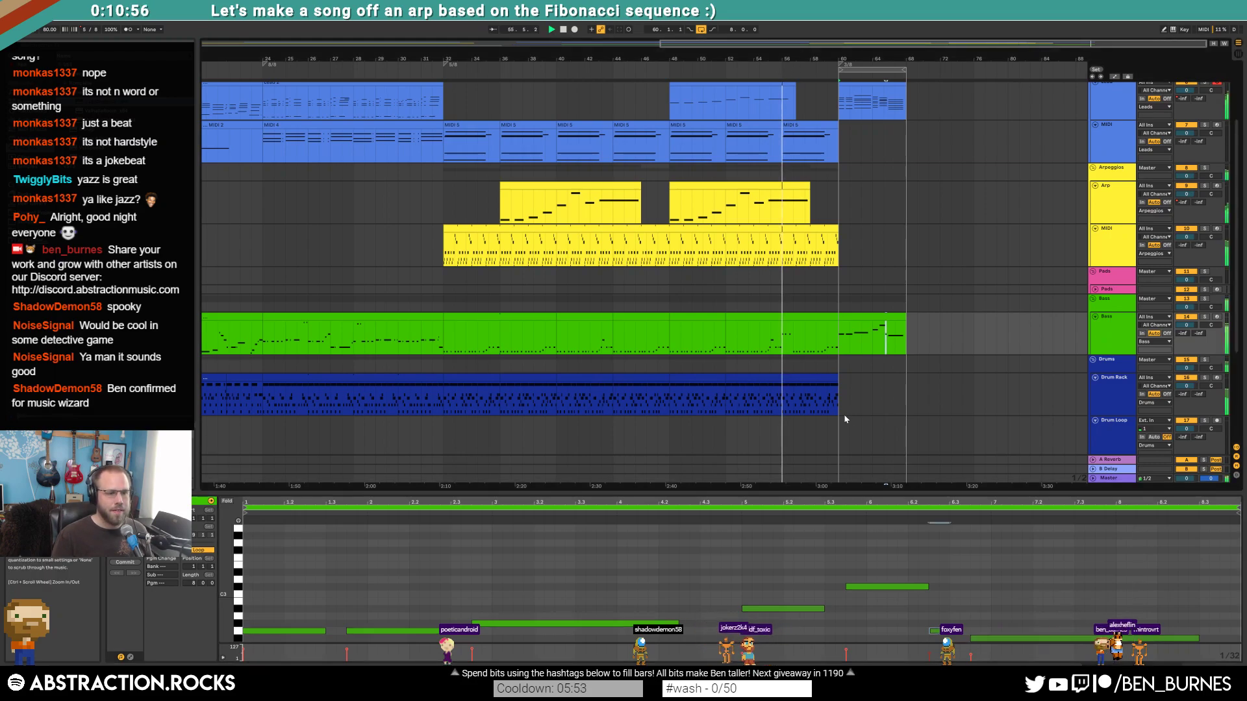
- Create a MIDI clip on the Drum Rack track at bar 60 and extend it to bar 68
{"action": "left_click_drag", "start_coordinate": [840, 402], "coordinate": [855, 404]}
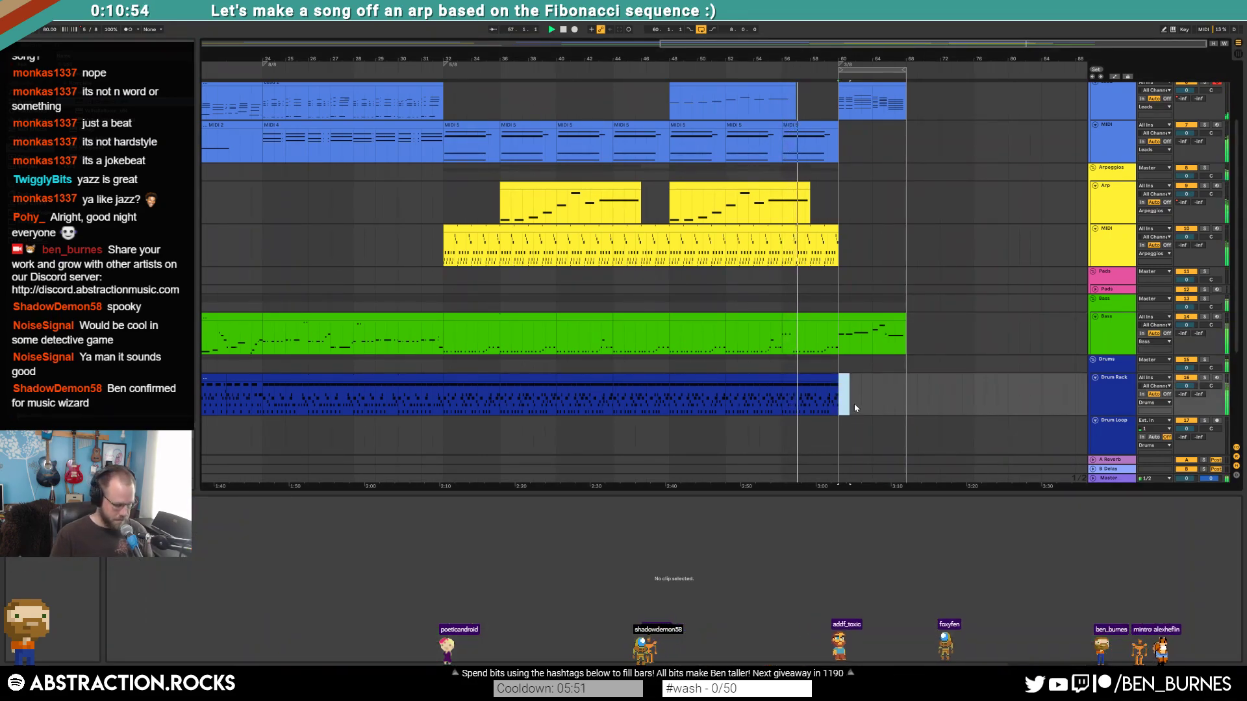
{"action": "key", "text": "ctrl+shift+m"}
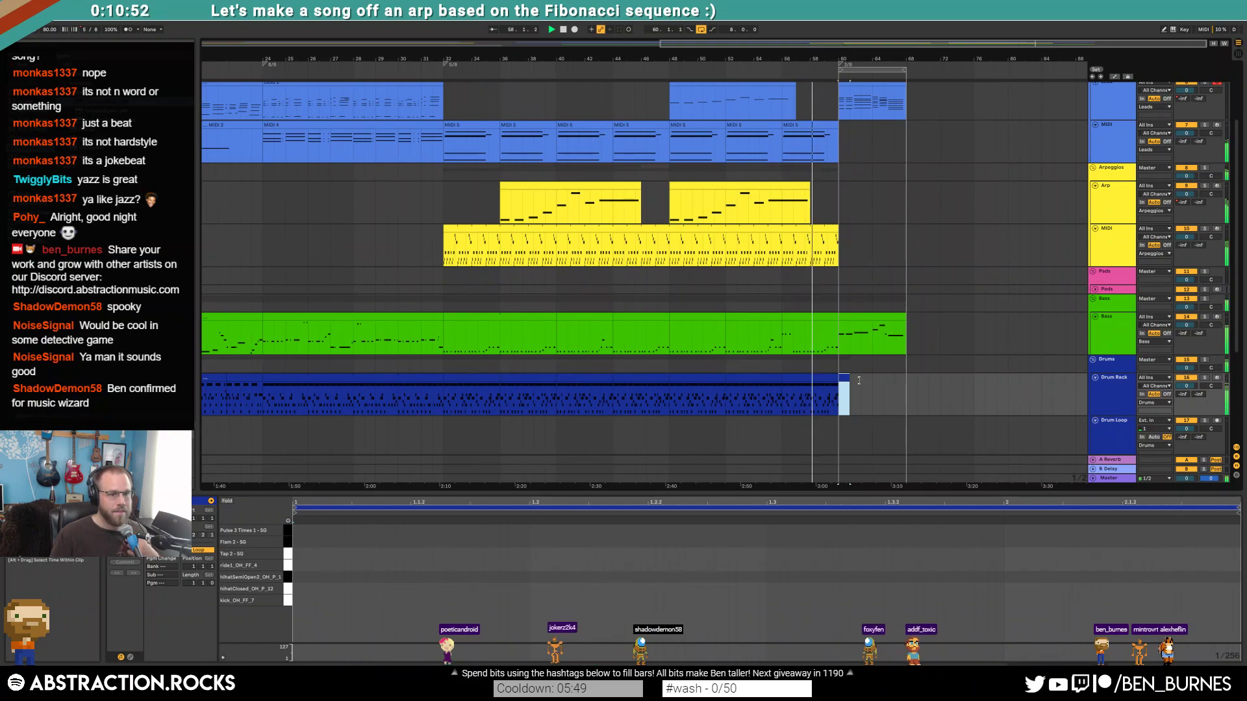
{"action": "left_click_drag", "start_coordinate": [849, 385], "coordinate": [905, 385]}
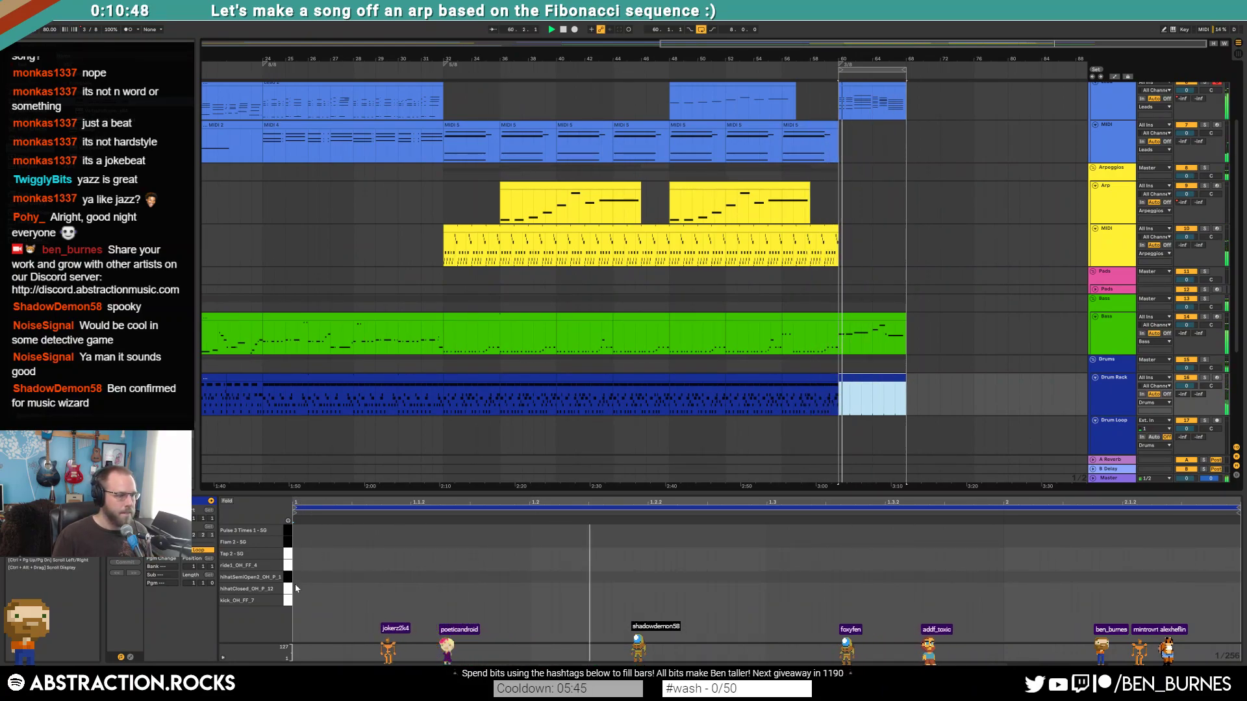
- Add a ride1_OH_FF_4 note at the start of the drum clip, lasting about two and a half eighth notes
{"action": "left_click_drag", "start_coordinate": [295, 569], "coordinate": [817, 566]}
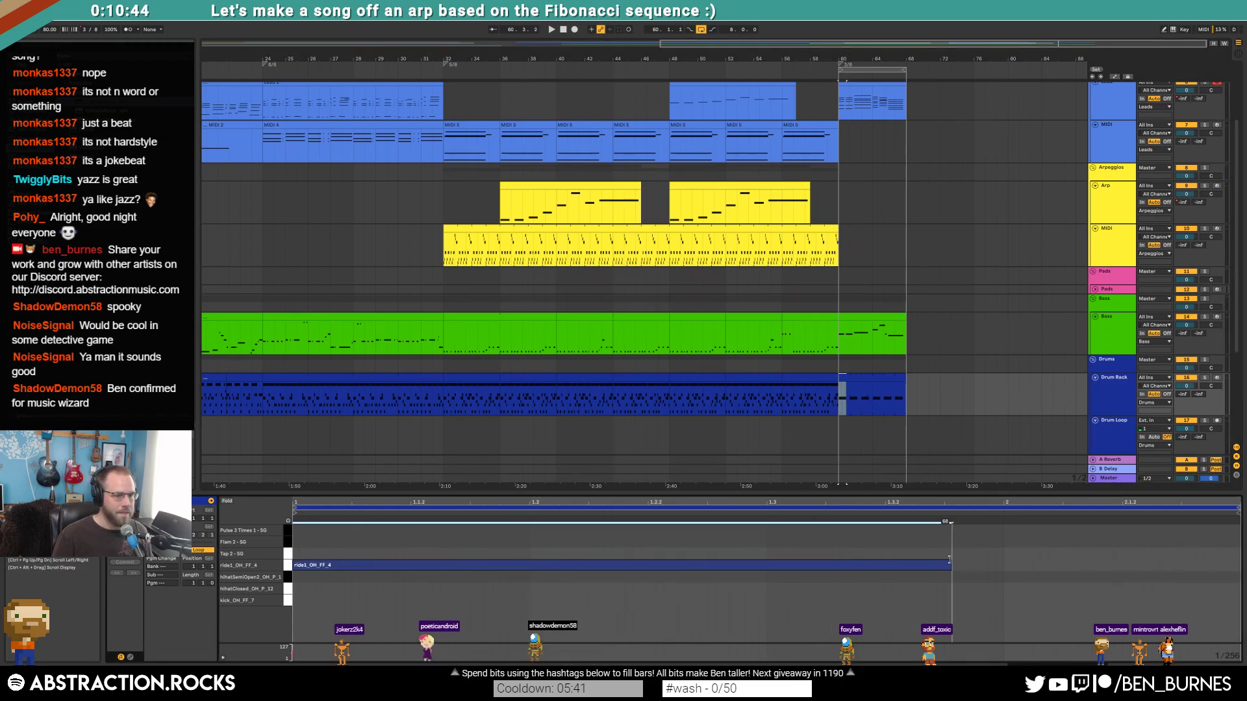
{"action": "left_click_drag", "start_coordinate": [960, 560], "coordinate": [884, 564]}
{"action": "scroll", "coordinate": [882, 394], "scroll_direction": "up", "scroll_amount": 5}
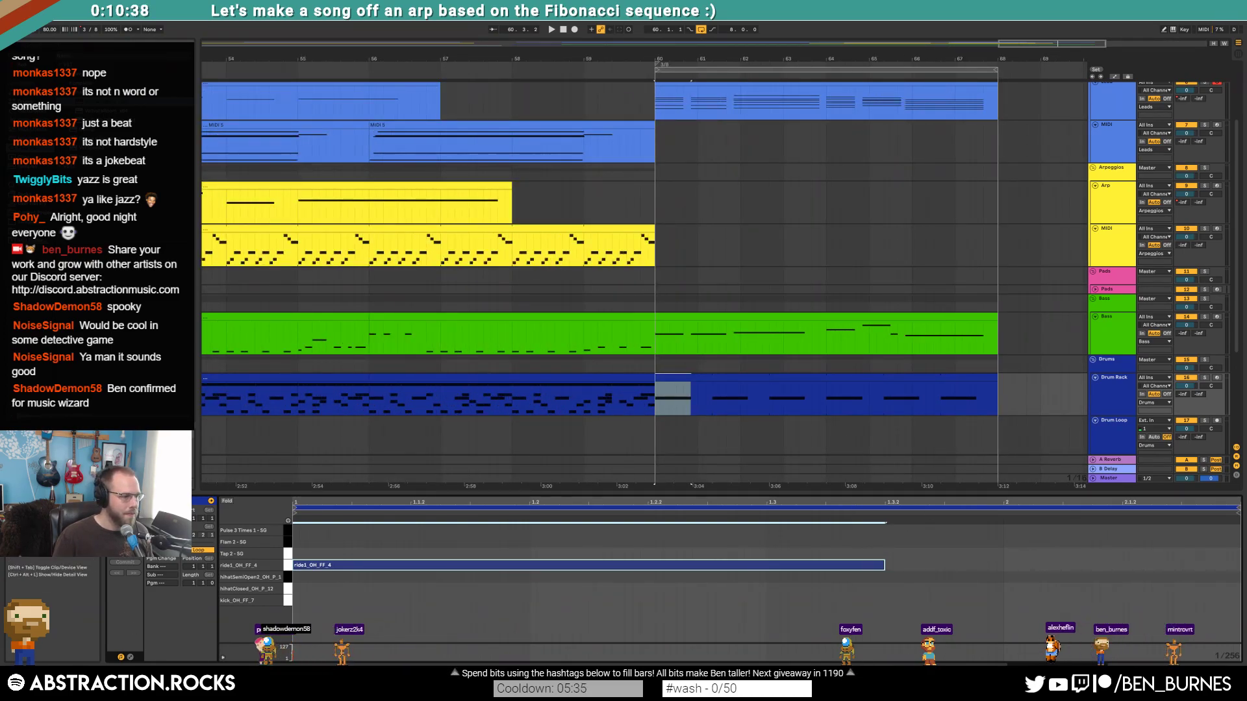
- Shorten the new drum clip's loop to one bar and play it with the ride note
{"action": "left_click", "coordinate": [724, 380]}
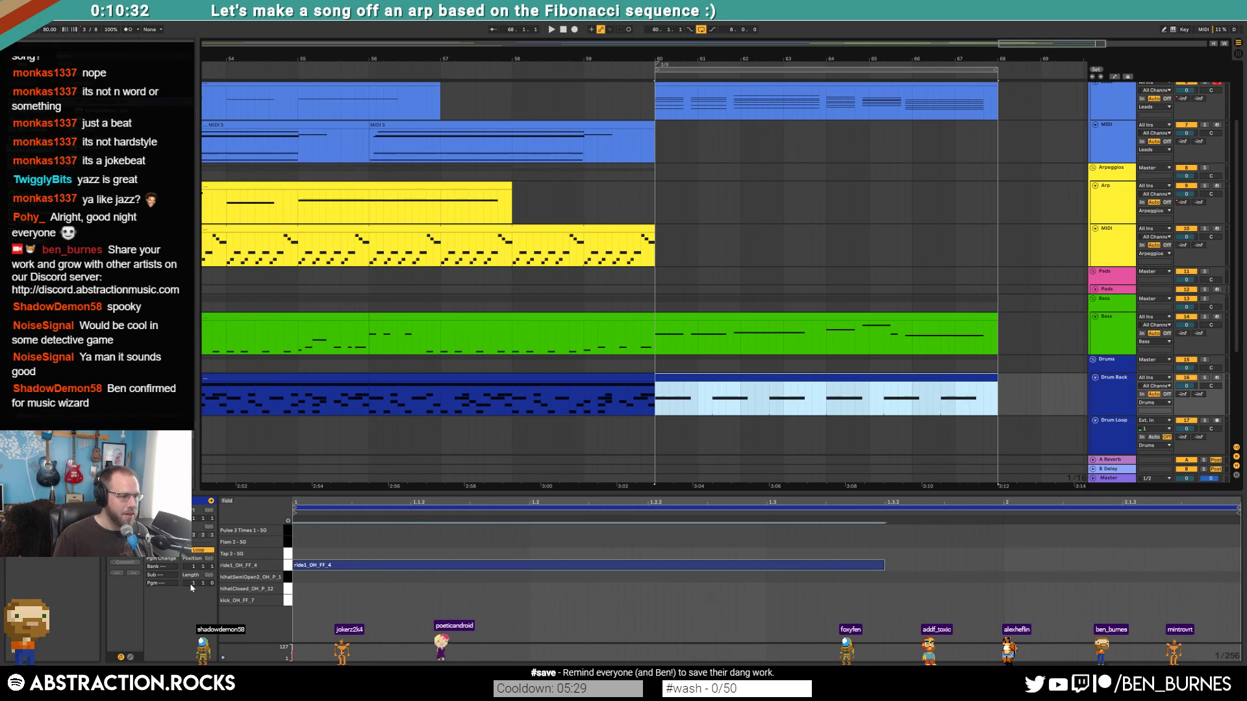
{"action": "left_click", "coordinate": [1040, 492]}
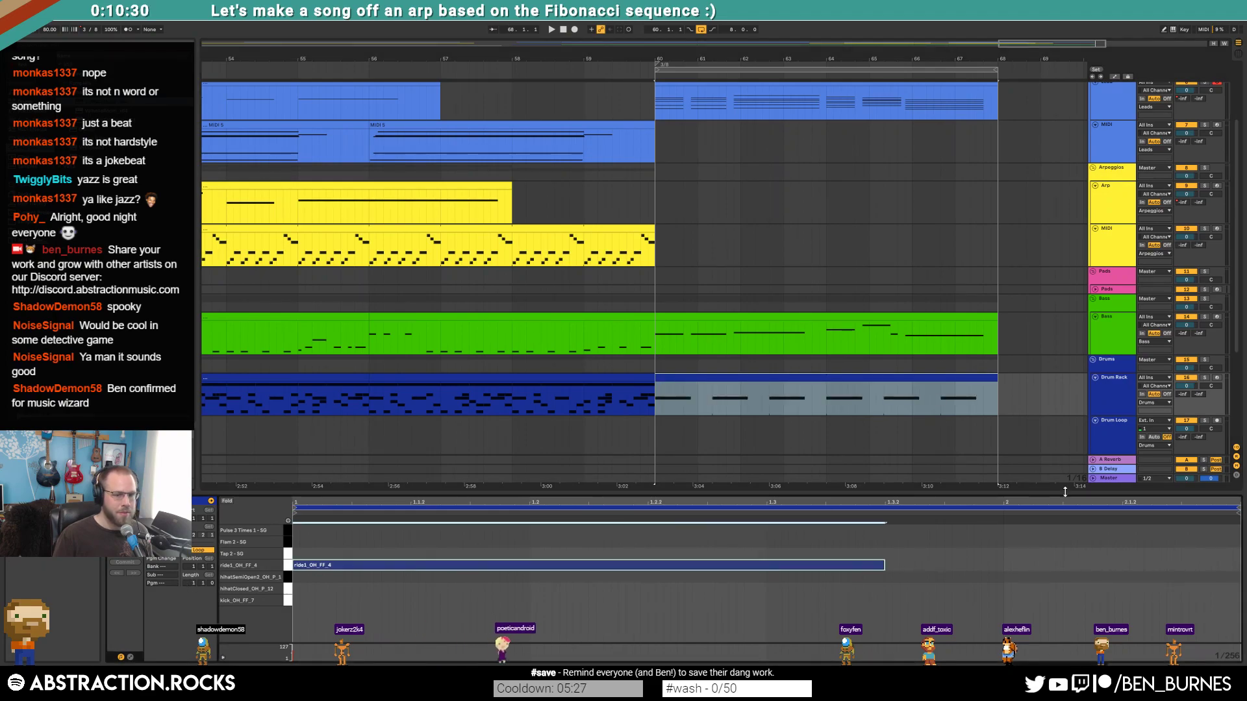
{"action": "left_click_drag", "start_coordinate": [1237, 508], "coordinate": [997, 522]}
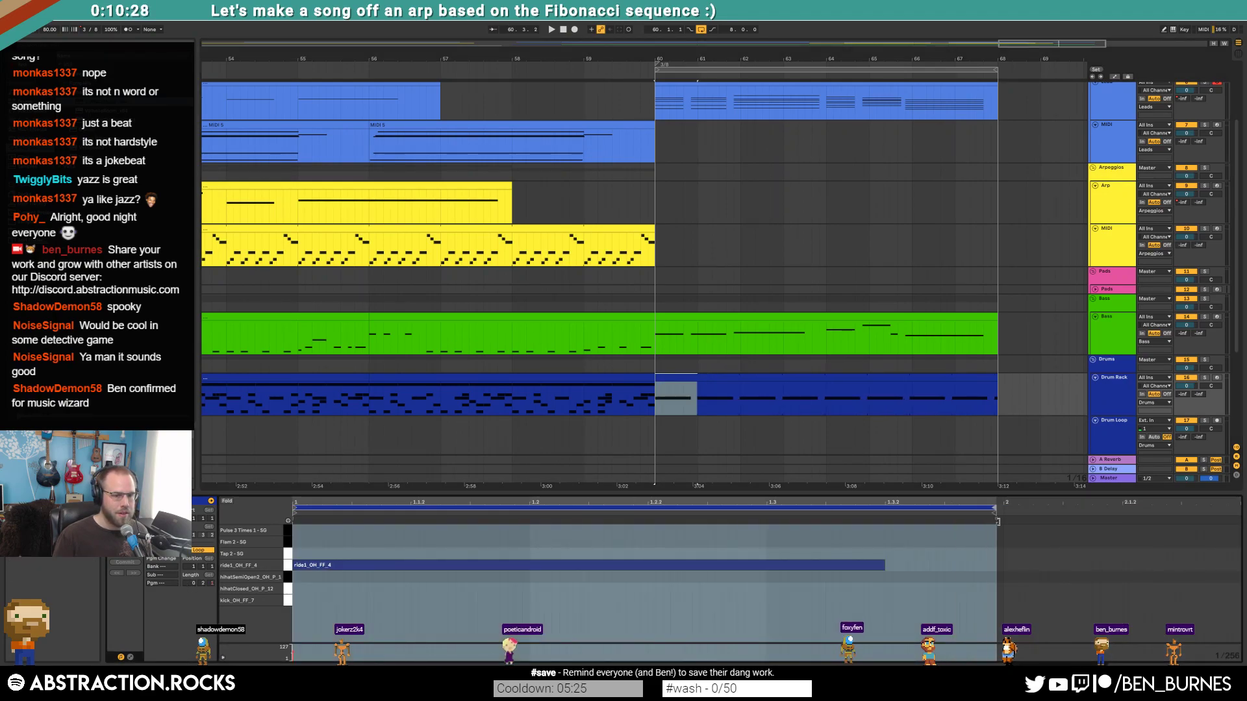
{"action": "key", "text": "space"}
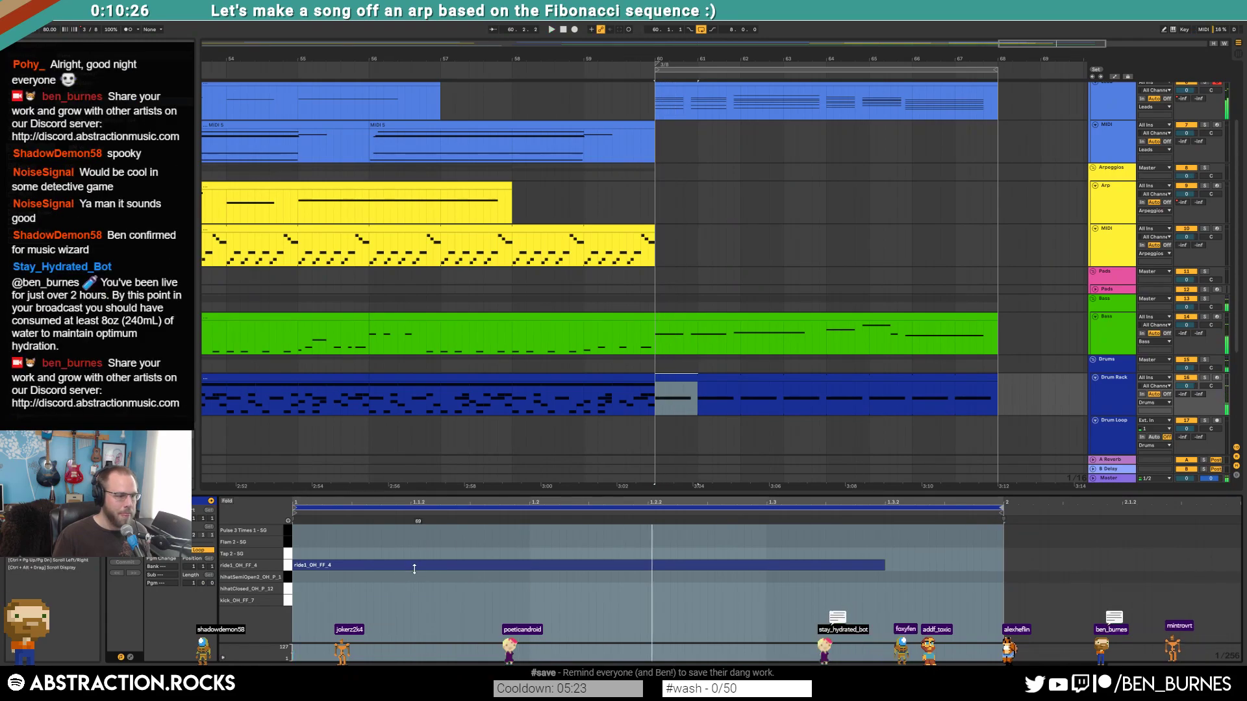
{"action": "key", "text": "space"}
{"action": "left_click", "coordinate": [416, 566]}
{"action": "key", "text": "space"}
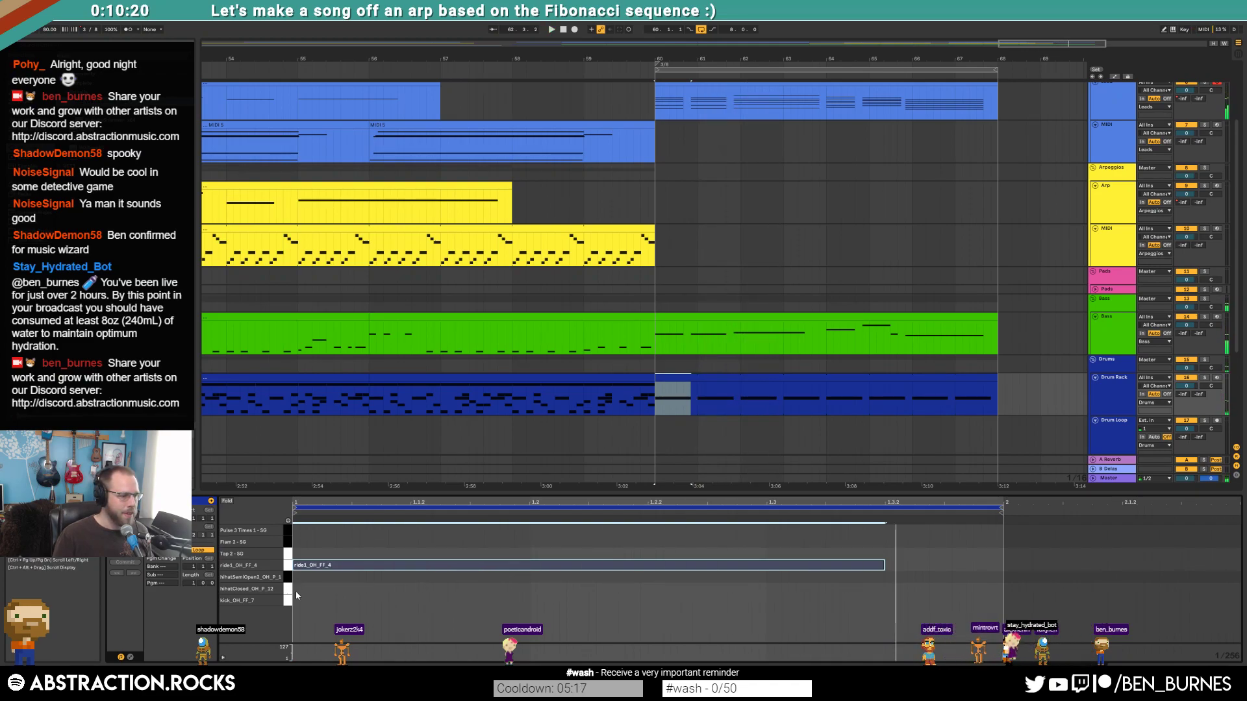
- Add closed hi-hat notes at the start of the drum clip and apply the Logic 16 Swing 66 groove to it
{"action": "key", "text": "space"}
{"action": "left_click", "coordinate": [133, 569]}
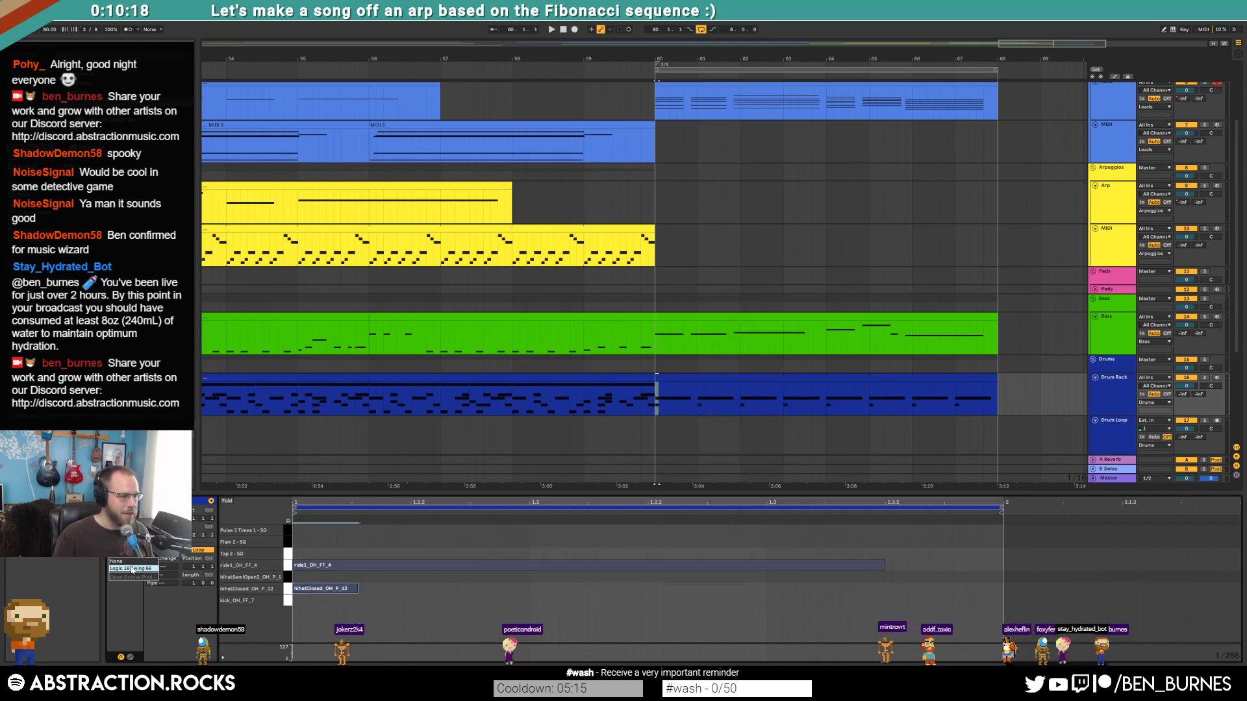
{"action": "key", "text": "space"}
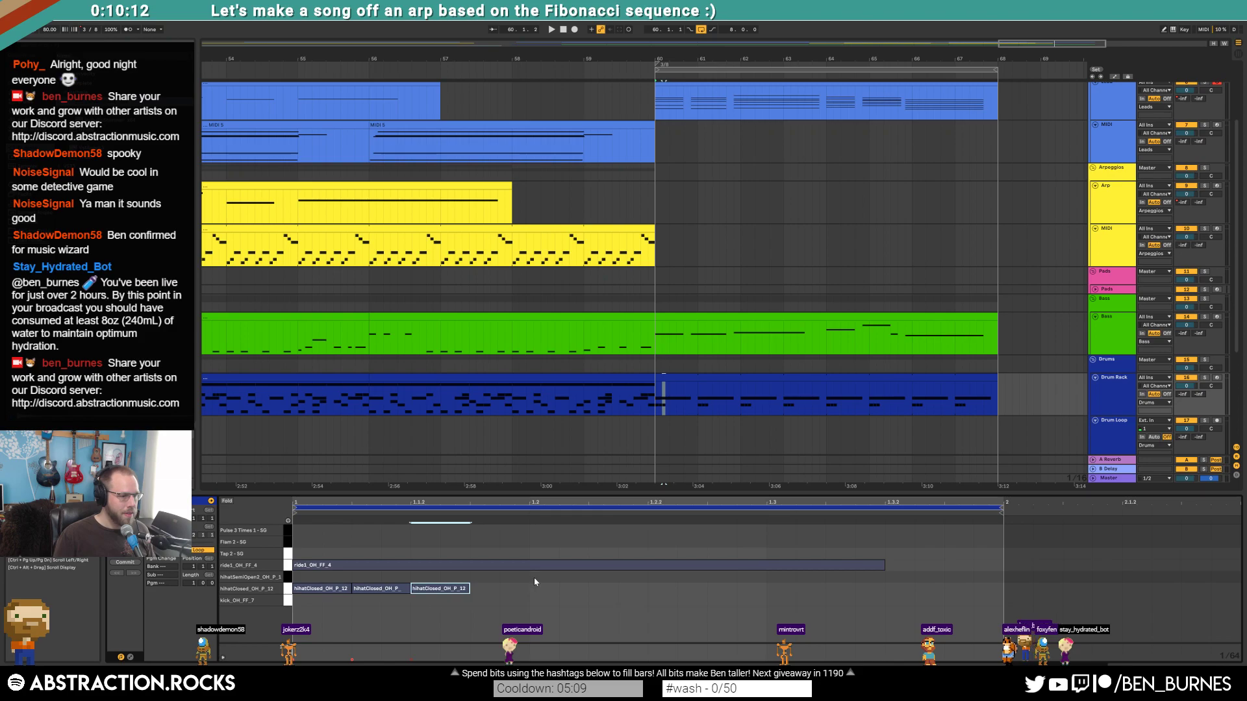
- Duplicate the group of three closed hi-hat notes twice across the bar and play the loop
{"action": "key", "text": "ctrl+d"}
{"action": "key", "text": "ctrl+d"}
{"action": "key", "text": "space"}
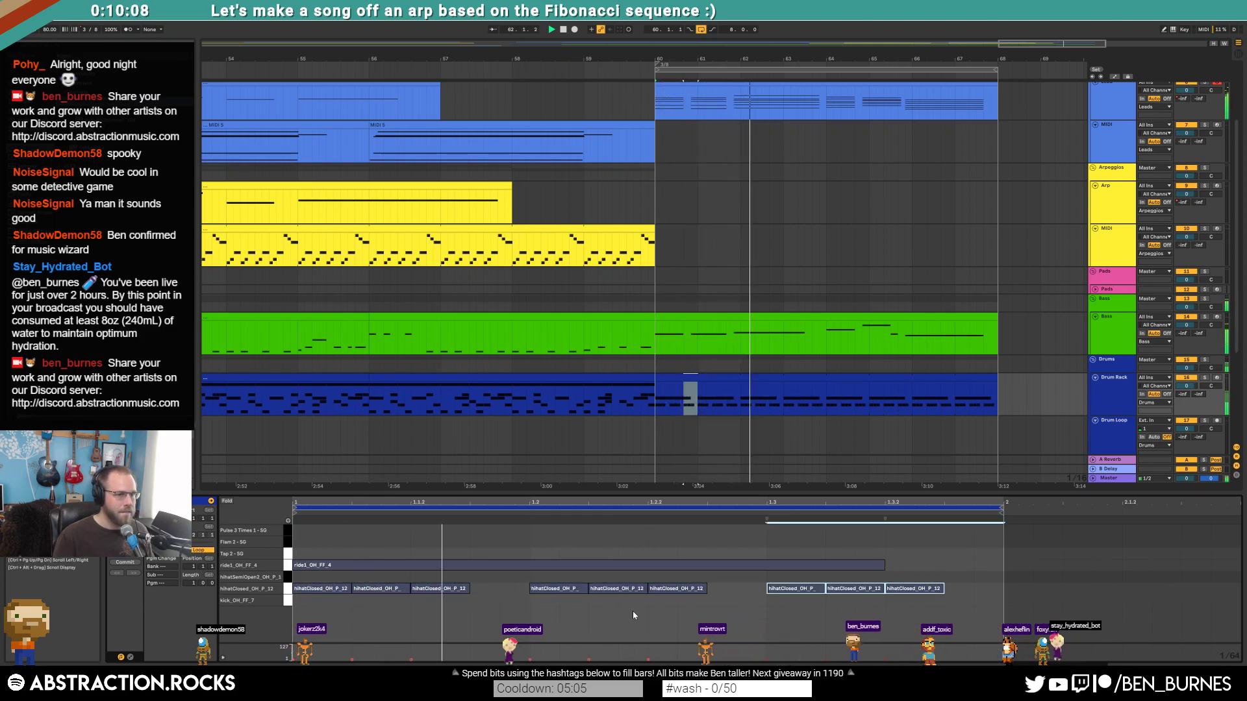
- Delete the middle closed hi-hat note from the first two groups of three in the drum clip and play the loop
{"action": "left_click", "coordinate": [382, 589]}
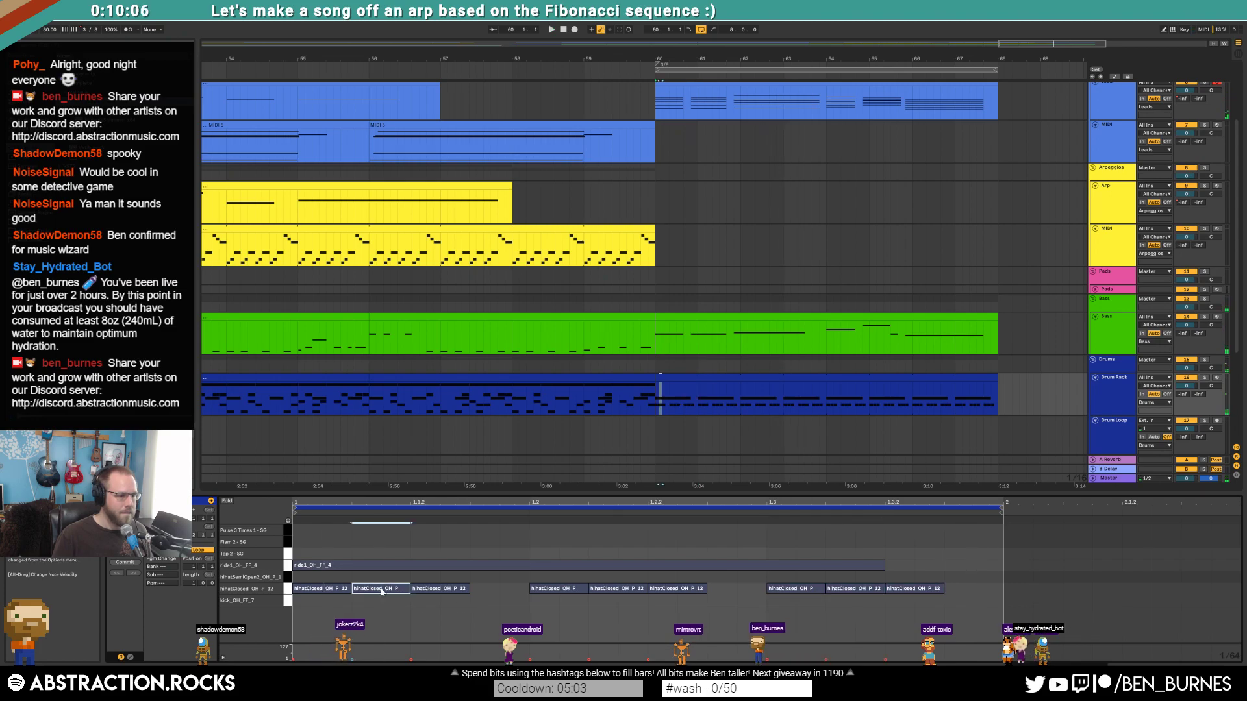
{"action": "key", "text": "Delete"}
{"action": "key", "text": "Delete"}
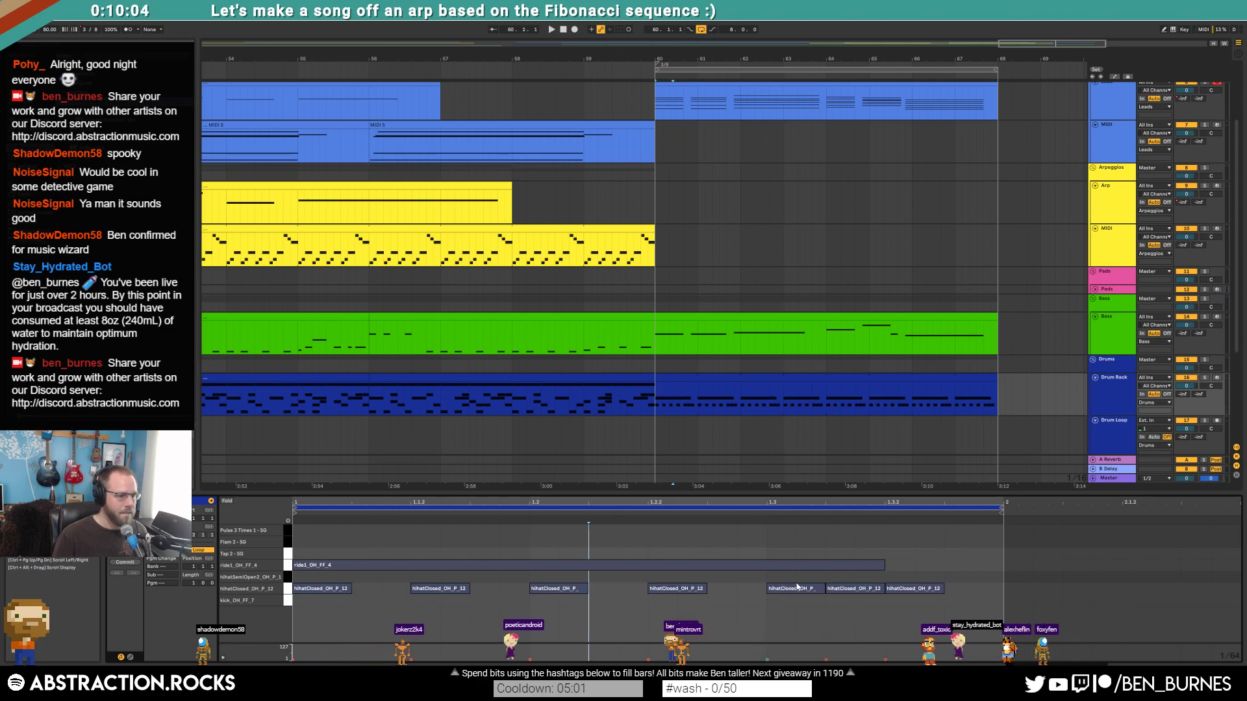
{"action": "key", "text": "space"}
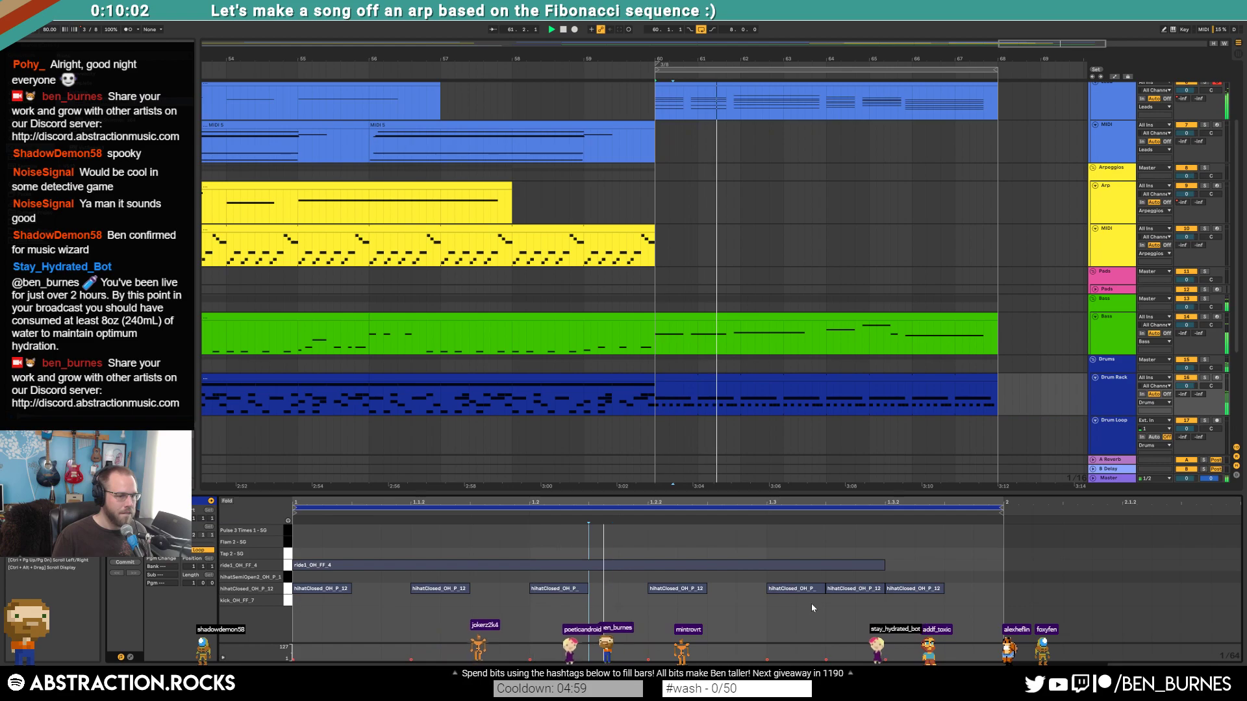
{"action": "key", "text": "space"}
- Add a kick_OH_FF_7 note one sixteenth long at the start of the drum clip and play the section
{"action": "double_click", "coordinate": [302, 600]}
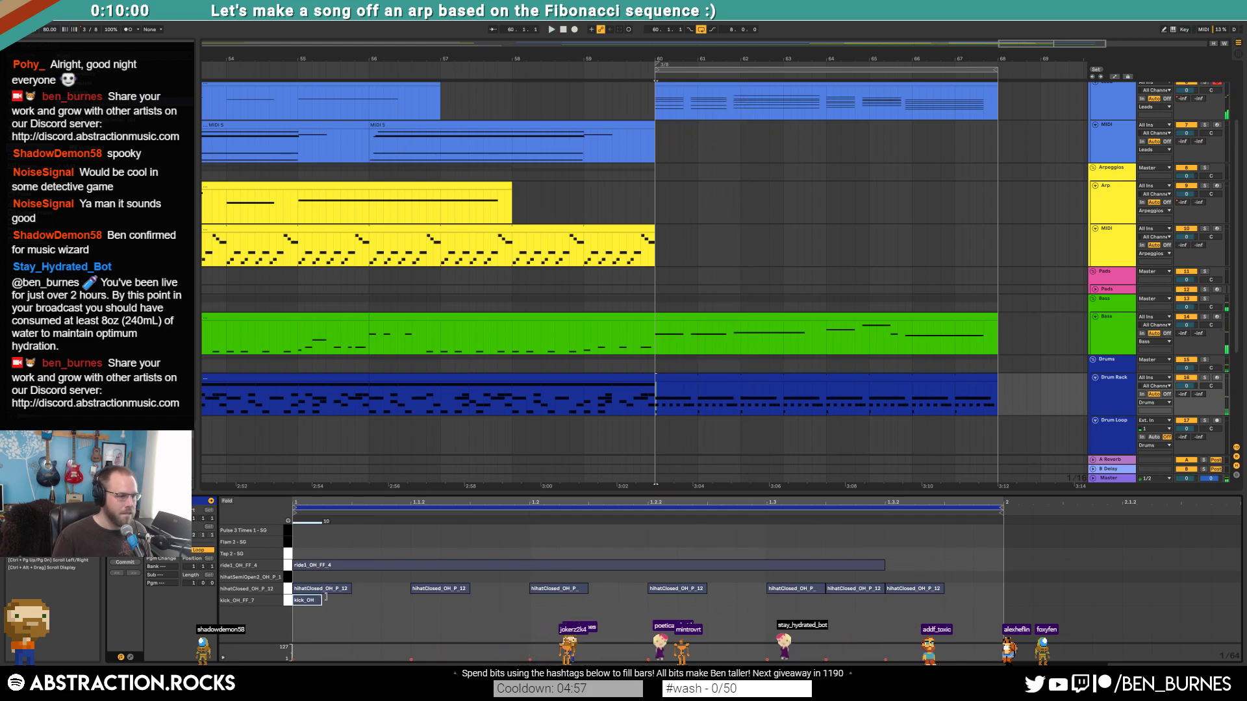
{"action": "key", "text": "space"}
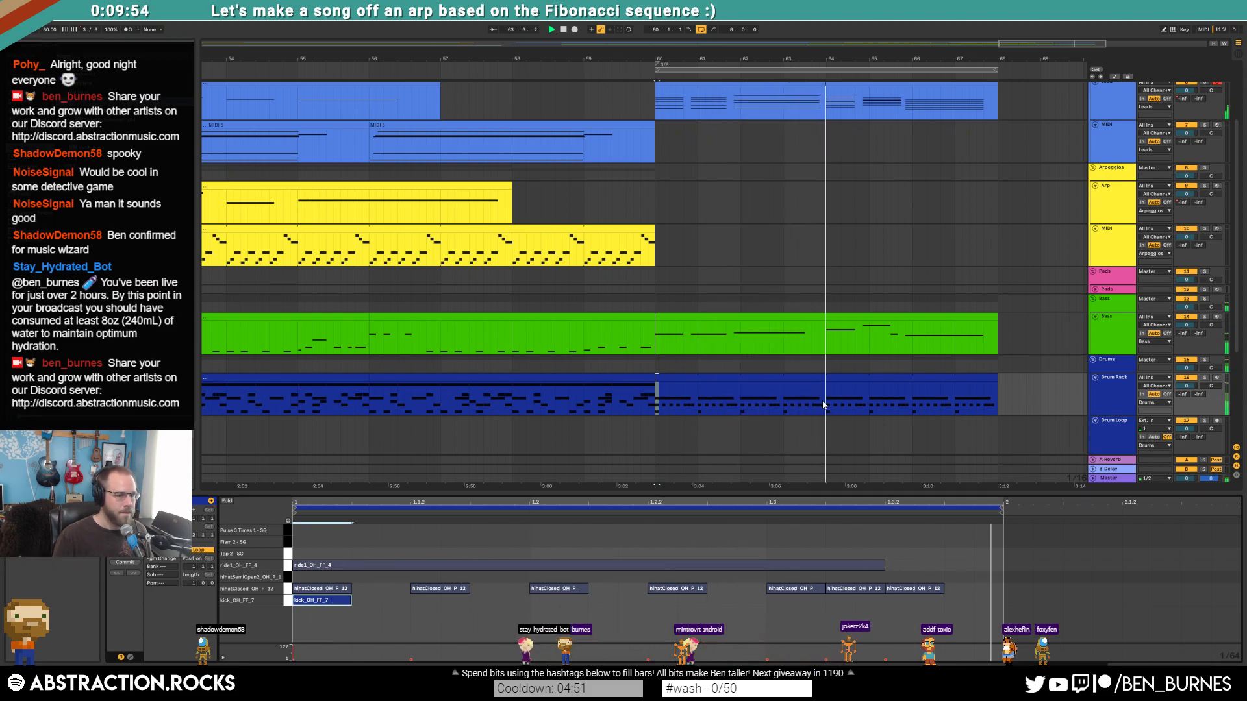
{"action": "key", "text": "space"}
- Consolidate the drum pattern from bar 60 to bar 64 into one four-bar clip and check playback
{"action": "left_click_drag", "start_coordinate": [763, 402], "coordinate": [659, 398]}
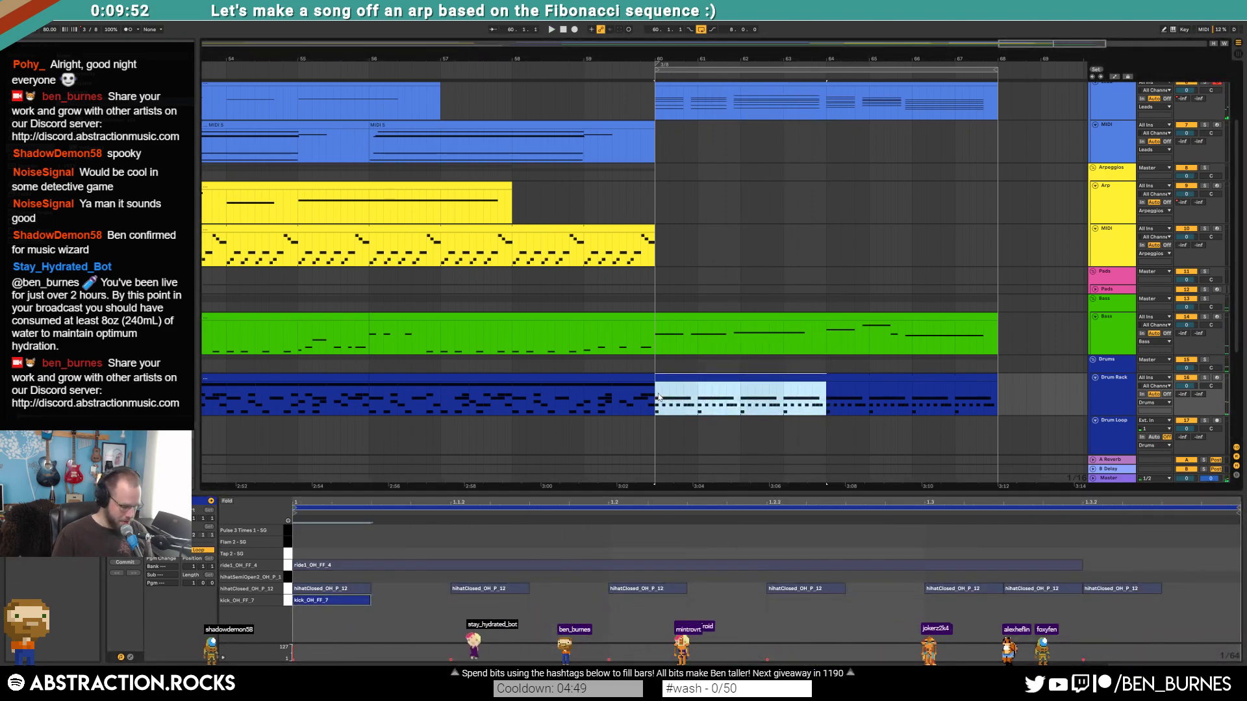
{"action": "key", "text": "space"}
{"action": "key", "text": "space"}
- Place the kicks of the clip's bars 2 and 4 one sixteenth earlier, at the ends of bars 1 and 3
{"action": "left_click_drag", "start_coordinate": [537, 599], "coordinate": [507, 601]}
{"action": "key", "text": "space"}
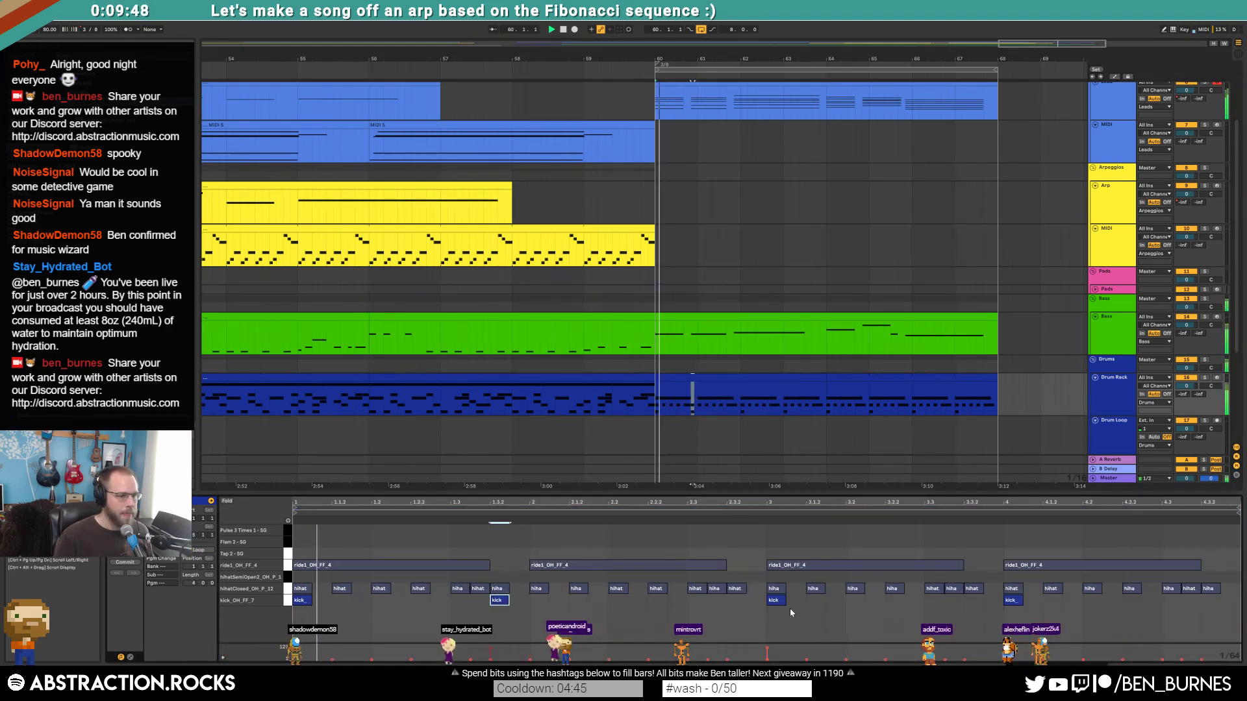
{"action": "double_click", "coordinate": [972, 600]}
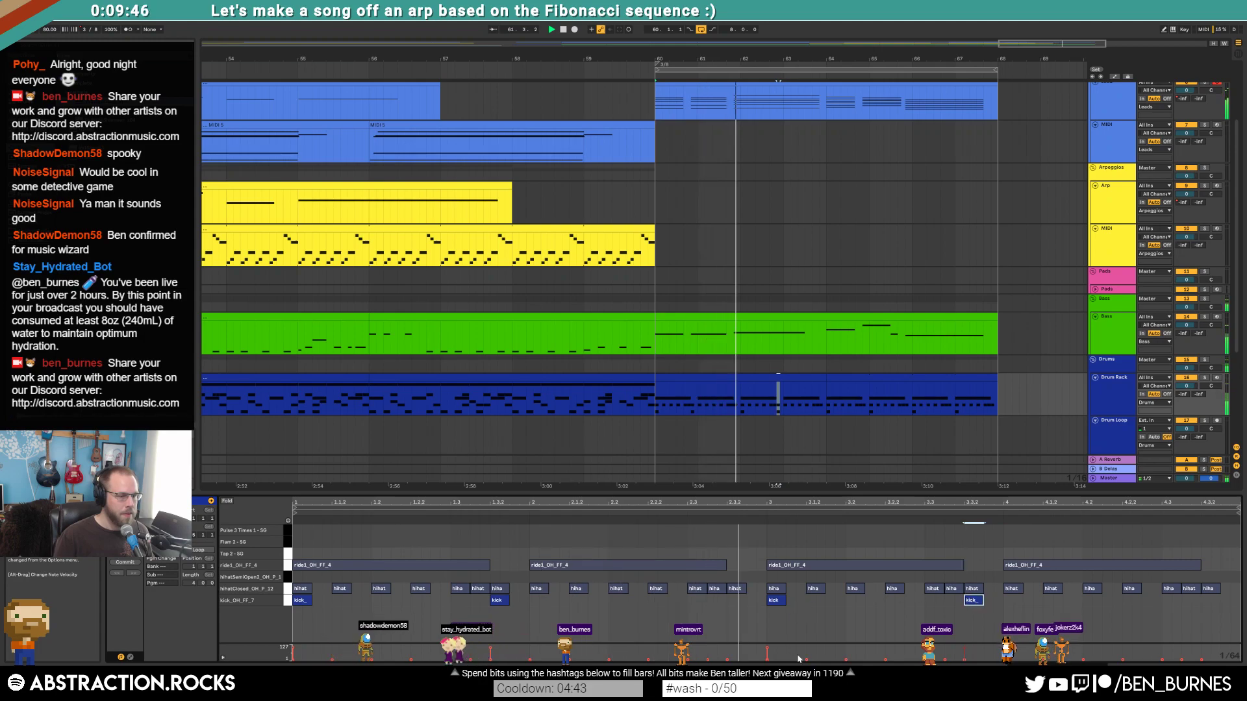
{"action": "key", "text": "space"}
{"action": "left_click", "coordinate": [426, 567]}
{"action": "left_click", "coordinate": [583, 567], "text": "alt"}
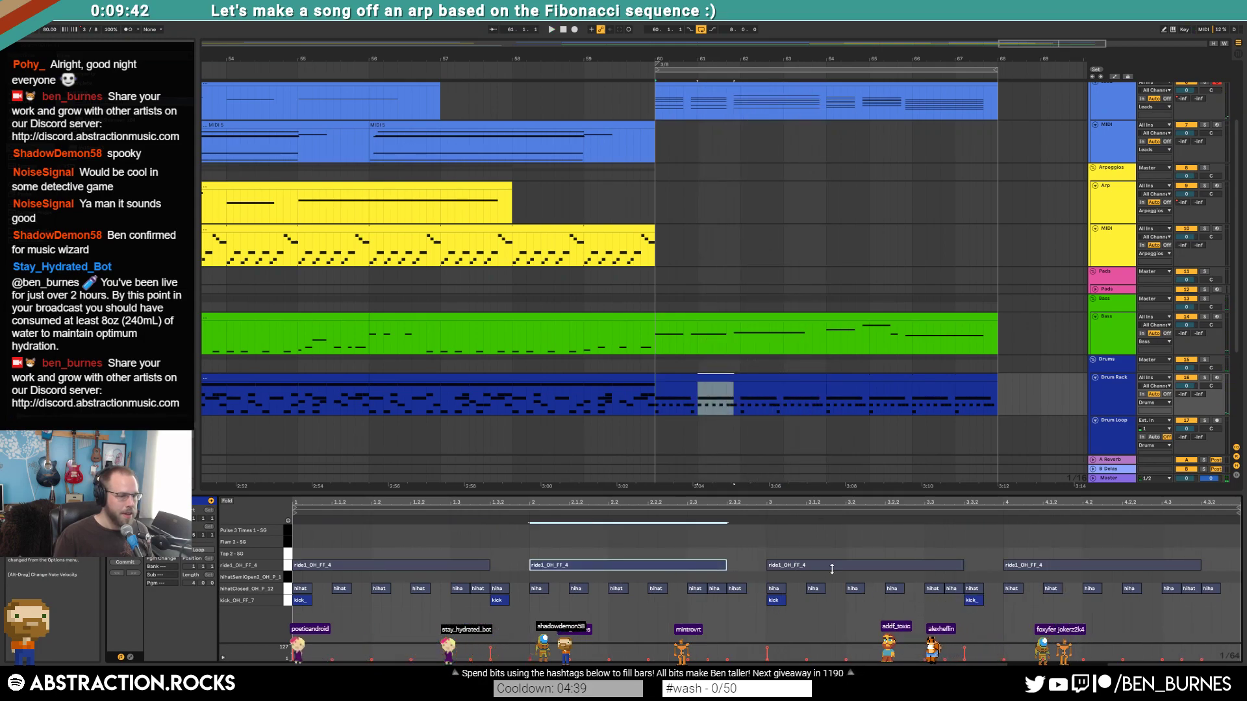
{"action": "left_click", "coordinate": [825, 567], "text": "alt"}
{"action": "left_click", "coordinate": [1008, 567], "text": "alt"}
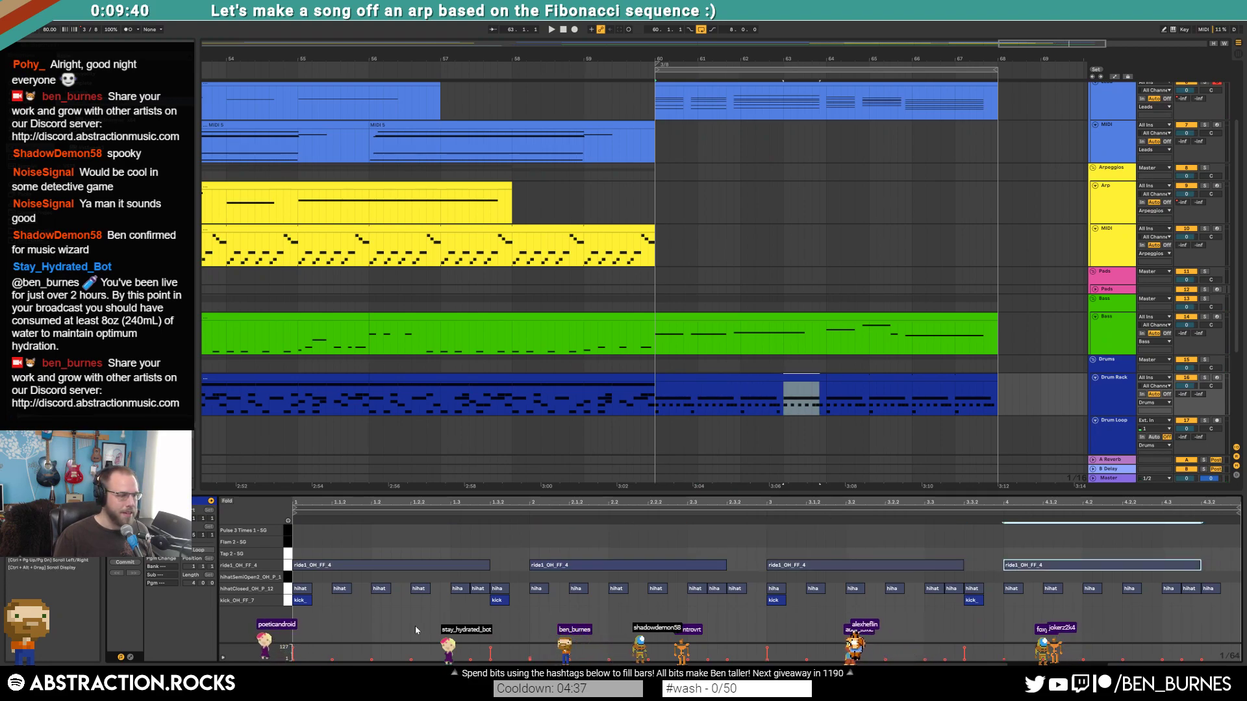
{"action": "left_click", "coordinate": [341, 588]}
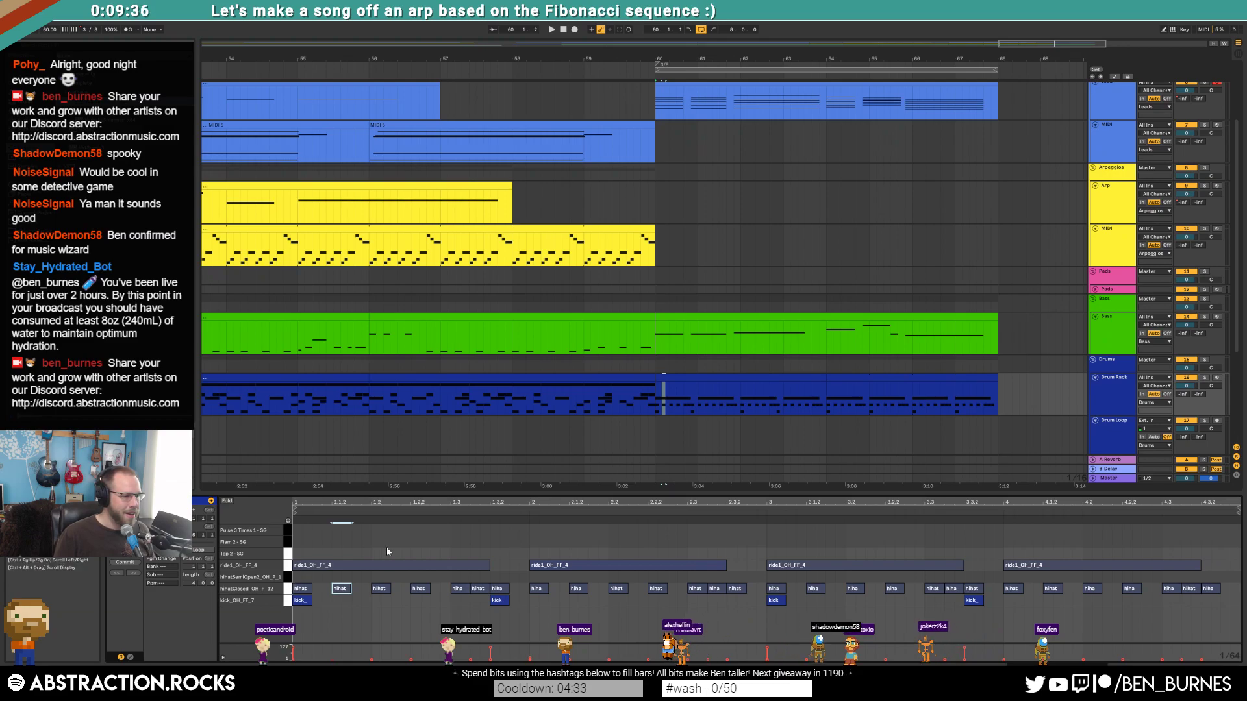
- Add a Tap 2 note on the second eighth of the first bar, duplicate it into the other three bars and play
{"action": "key", "text": "space"}
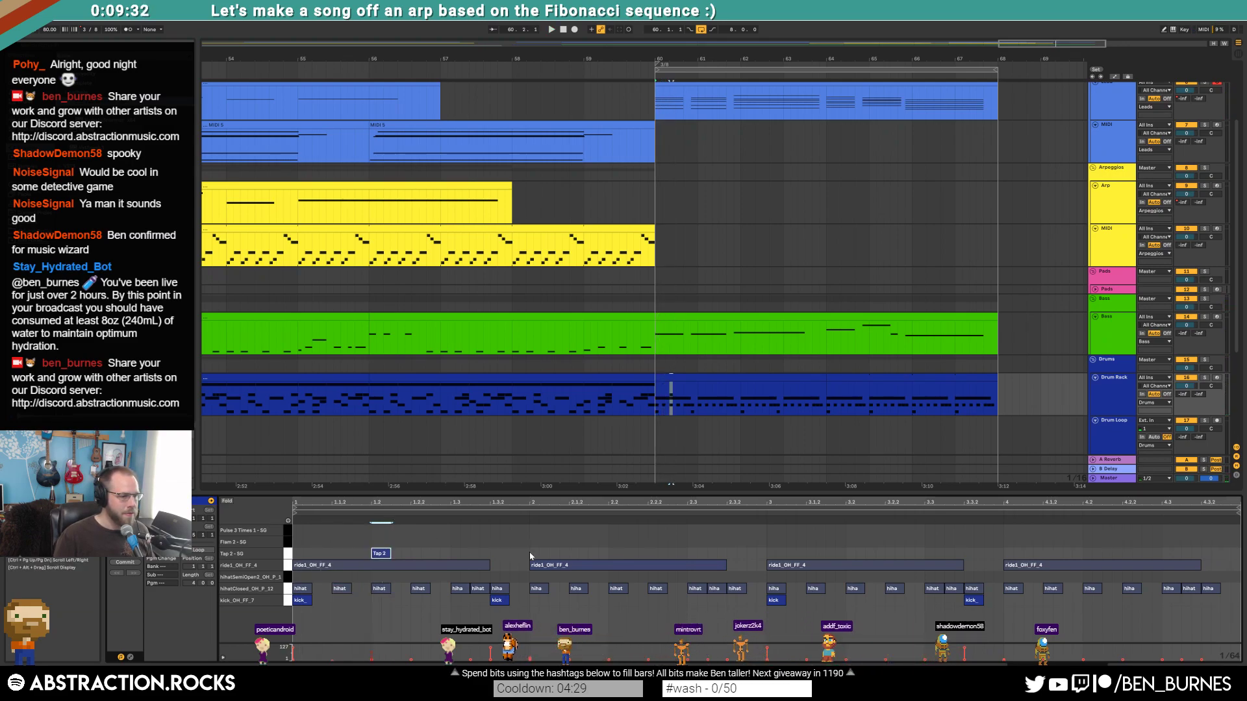
{"action": "left_click_drag", "start_coordinate": [530, 552], "coordinate": [293, 553]}
{"action": "key", "text": "ctrl+d"}
{"action": "key", "text": "ctrl+d"}
{"action": "key", "text": "ctrl+d"}
{"action": "key", "text": "space"}
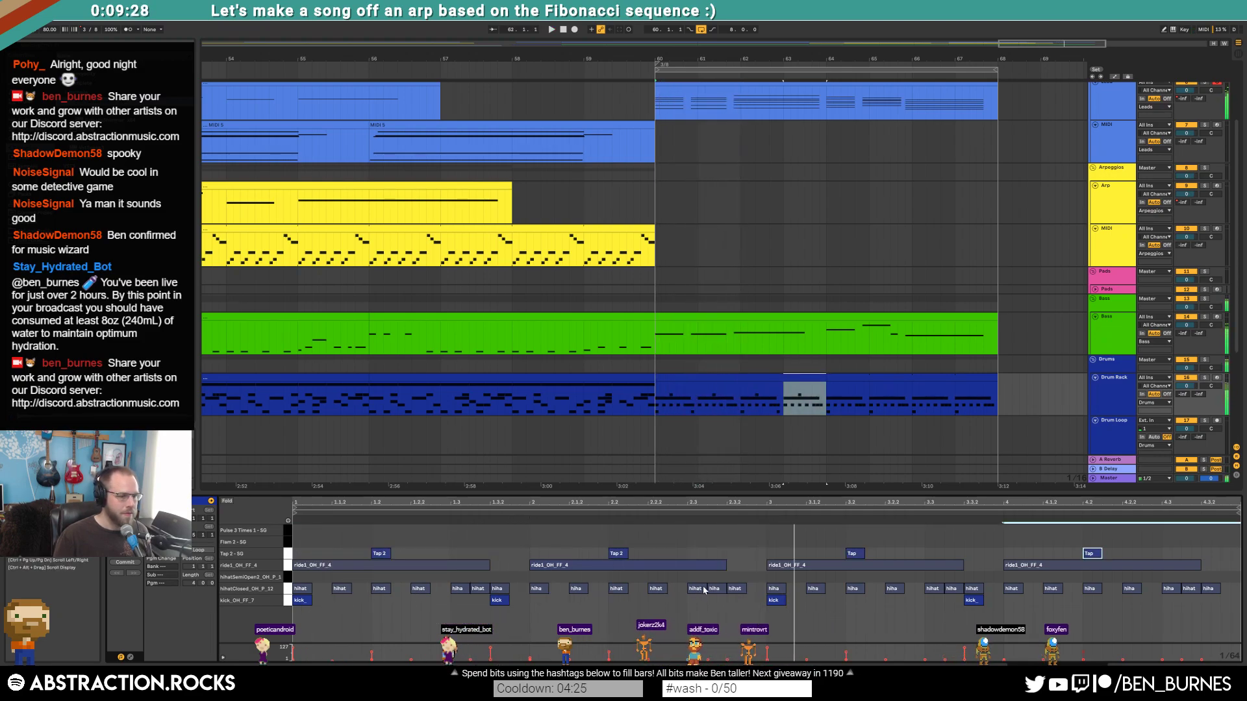
- Delete the last two closed hi-hat notes of the drum clip's first bar and the final one of its third bar
{"action": "left_click", "coordinate": [480, 589]}
{"action": "key", "text": "Delete"}
{"action": "key", "text": "space"}
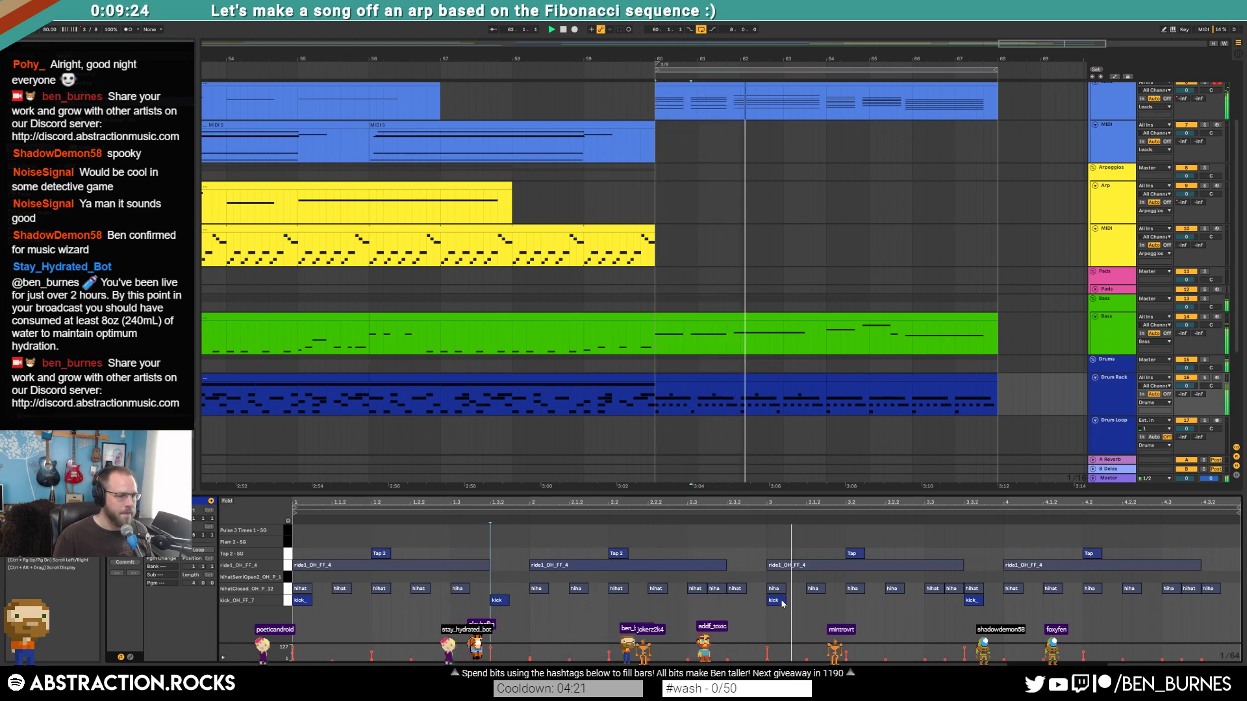
{"action": "left_click", "coordinate": [936, 589]}
{"action": "key", "text": "ctrl+d"}
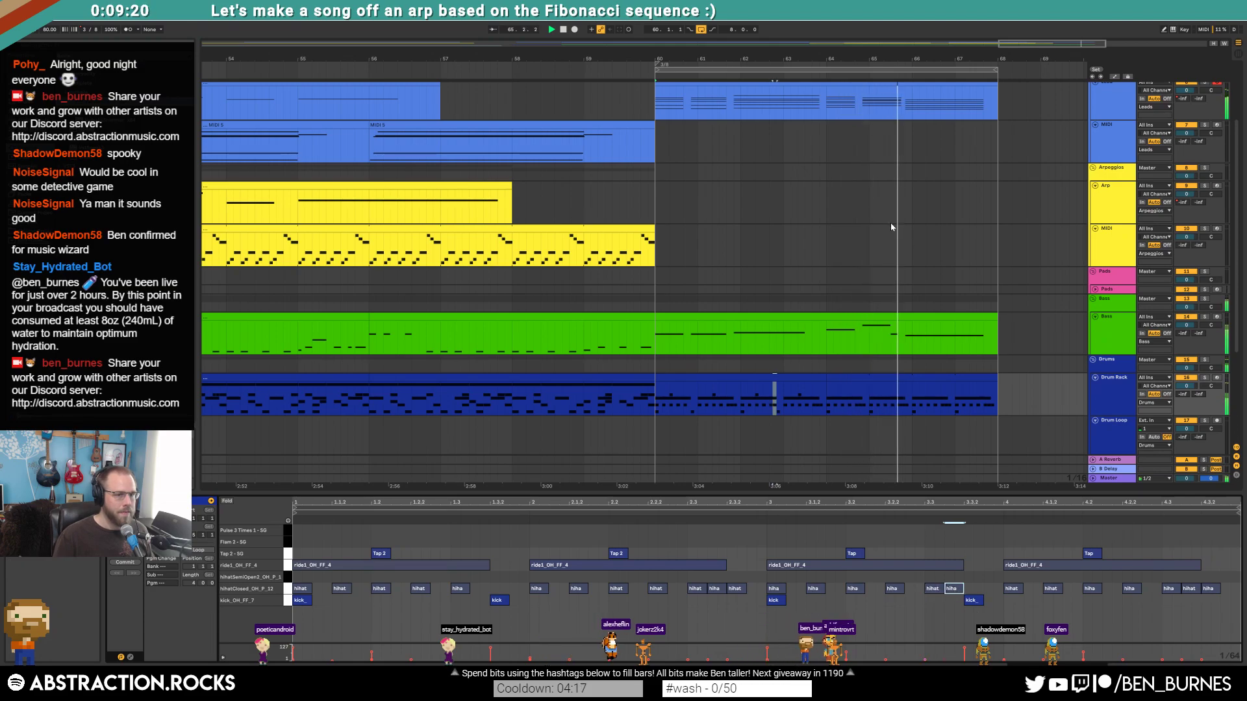
- Loop the four-bar drum clip out to bar 68 and remove the extra closed hi-hat near the end of its third bar
{"action": "left_click", "coordinate": [812, 380]}
{"action": "left_click", "coordinate": [199, 550]}
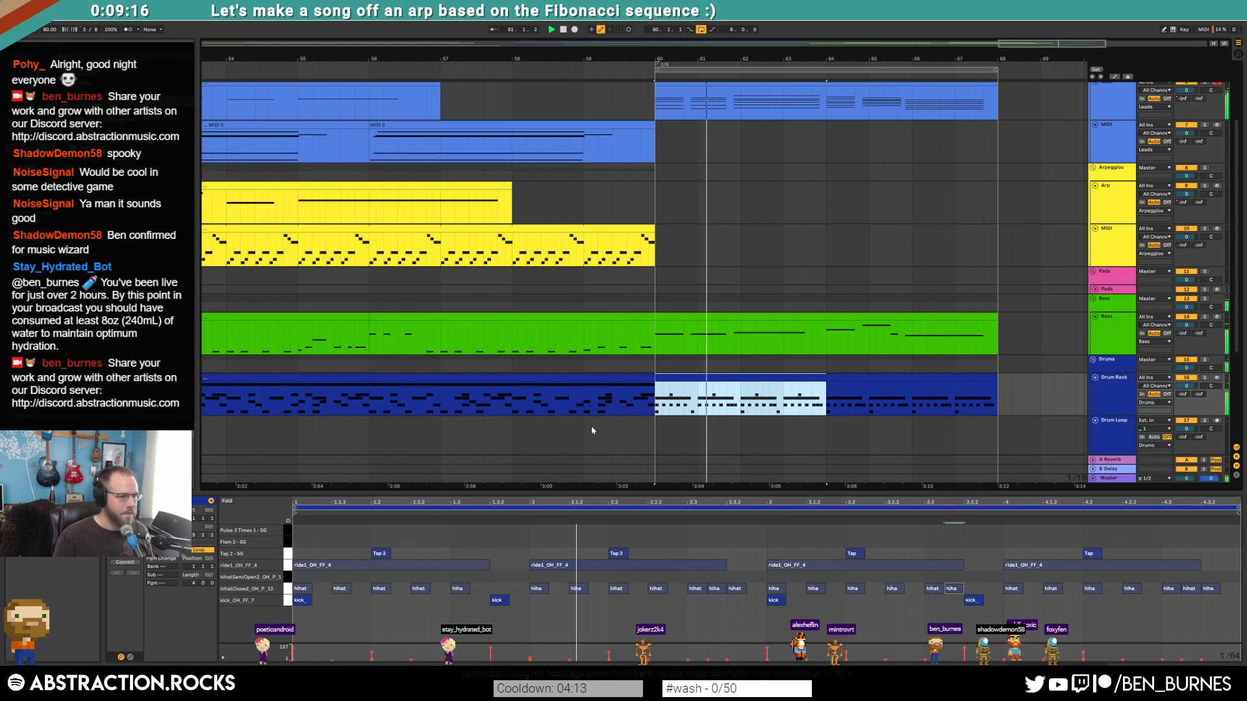
{"action": "left_click_drag", "start_coordinate": [826, 387], "coordinate": [997, 383]}
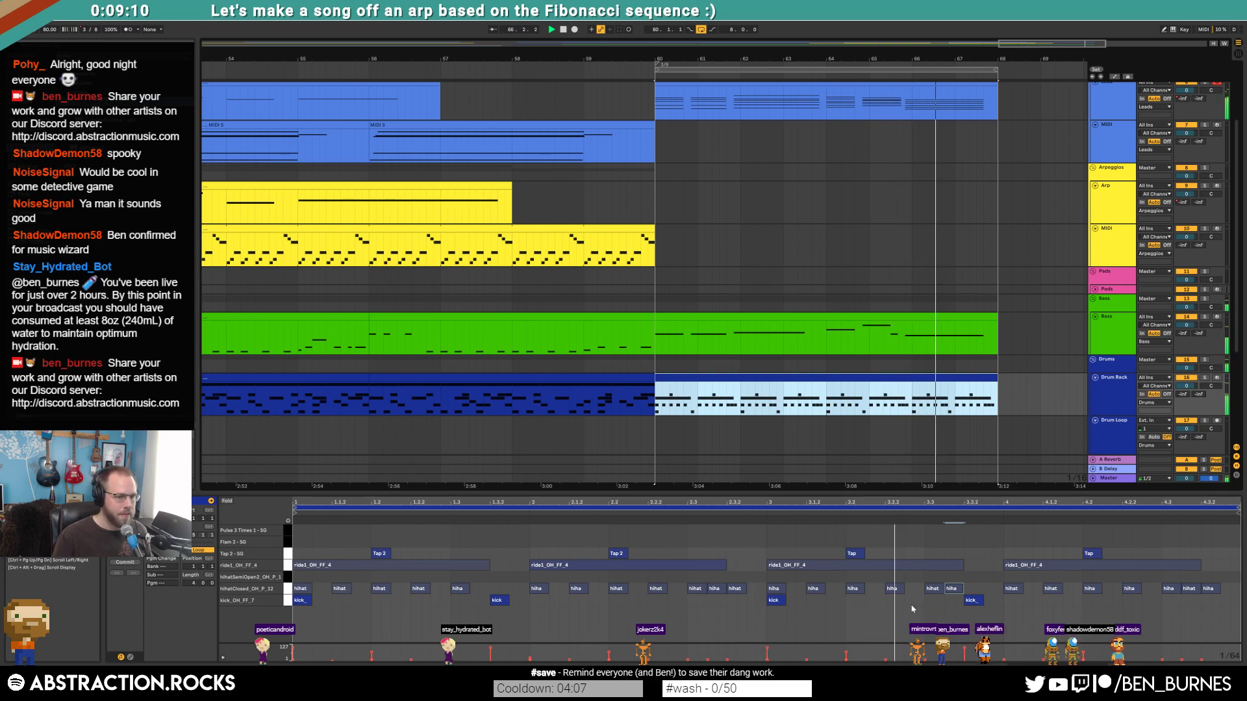
{"action": "double_click", "coordinate": [953, 589]}
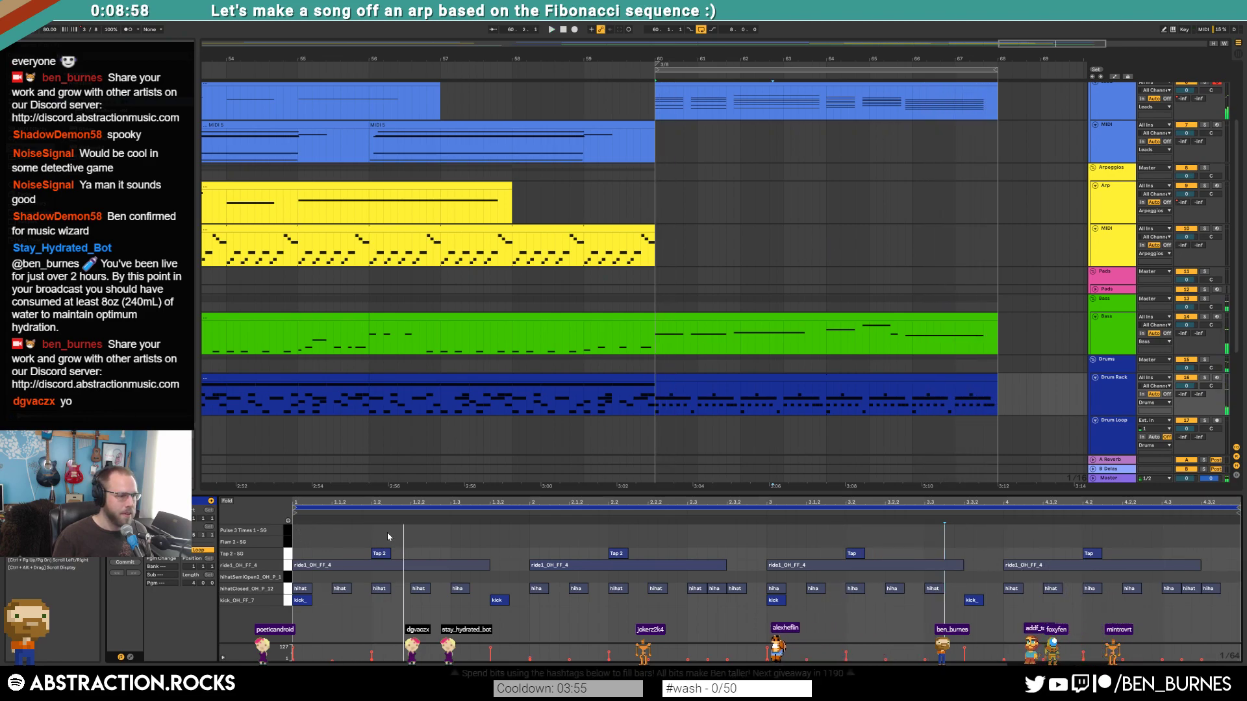
- Add a Pulse 3 Times 1 - SG note from the second eighth to the end of bar 1 and duplicate it into all four bars
{"action": "left_click_drag", "start_coordinate": [390, 533], "coordinate": [512, 531]}
{"action": "key", "text": "space"}
{"action": "left_click", "coordinate": [296, 529]}
{"action": "left_click", "coordinate": [425, 531]}
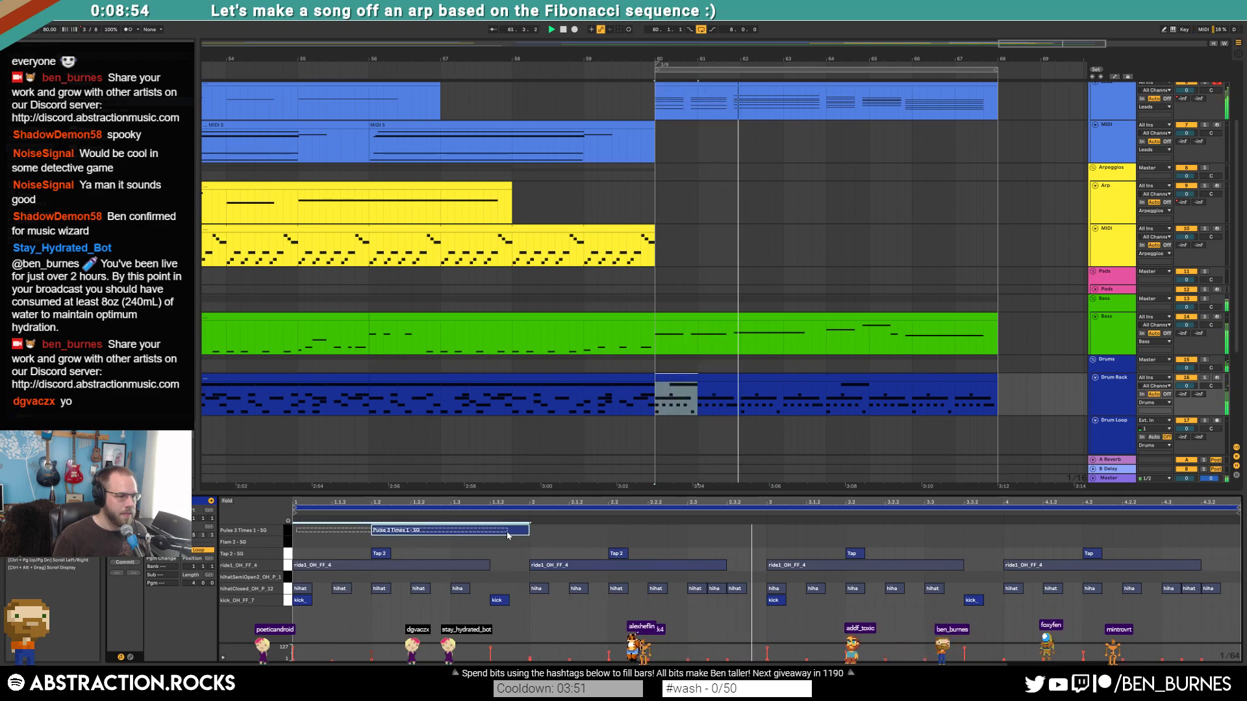
{"action": "key", "text": "ctrl+d"}
{"action": "key", "text": "ctrl+d"}
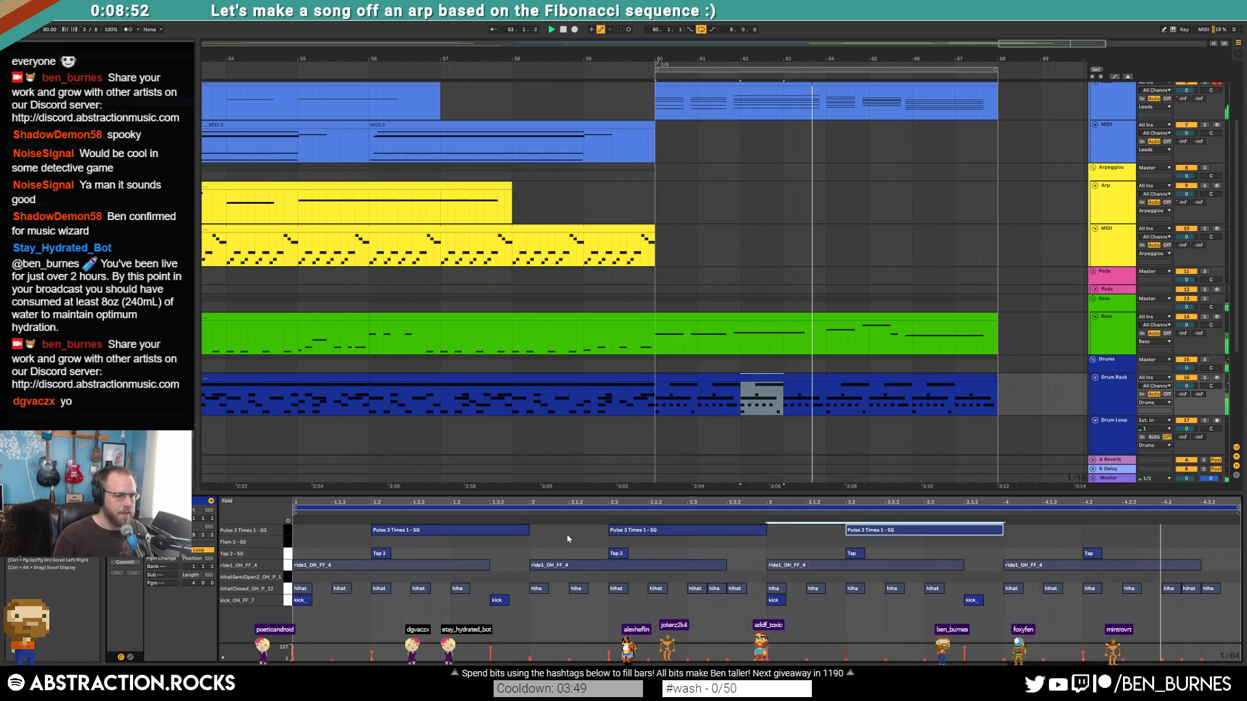
{"action": "key", "text": "ctrl+d"}
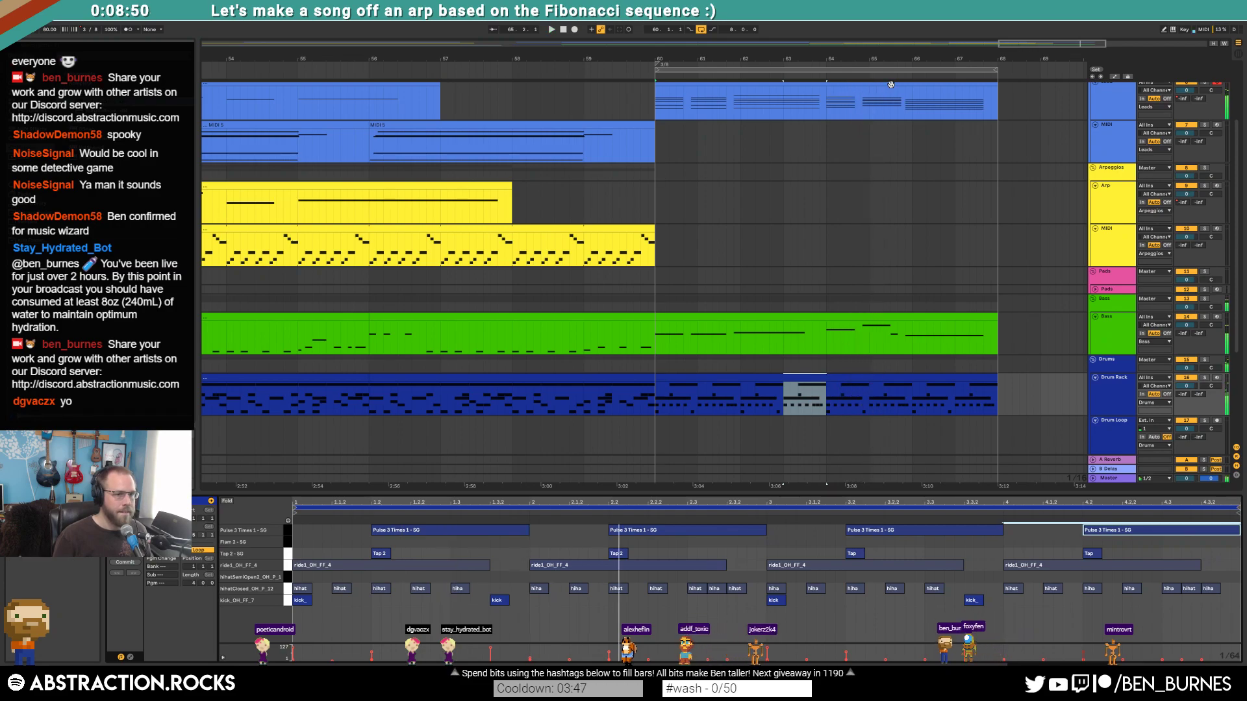
- In the lead clip, shorten the fourth chord to one eighth note, move the fifth chord slightly earlier and play the passage
{"action": "double_click", "coordinate": [779, 84]}
{"action": "key", "text": "space"}
{"action": "left_click_drag", "start_coordinate": [824, 565], "coordinate": [783, 565]}
{"action": "left_click_drag", "start_coordinate": [872, 528], "coordinate": [893, 642]}
{"action": "key", "text": "Left"}
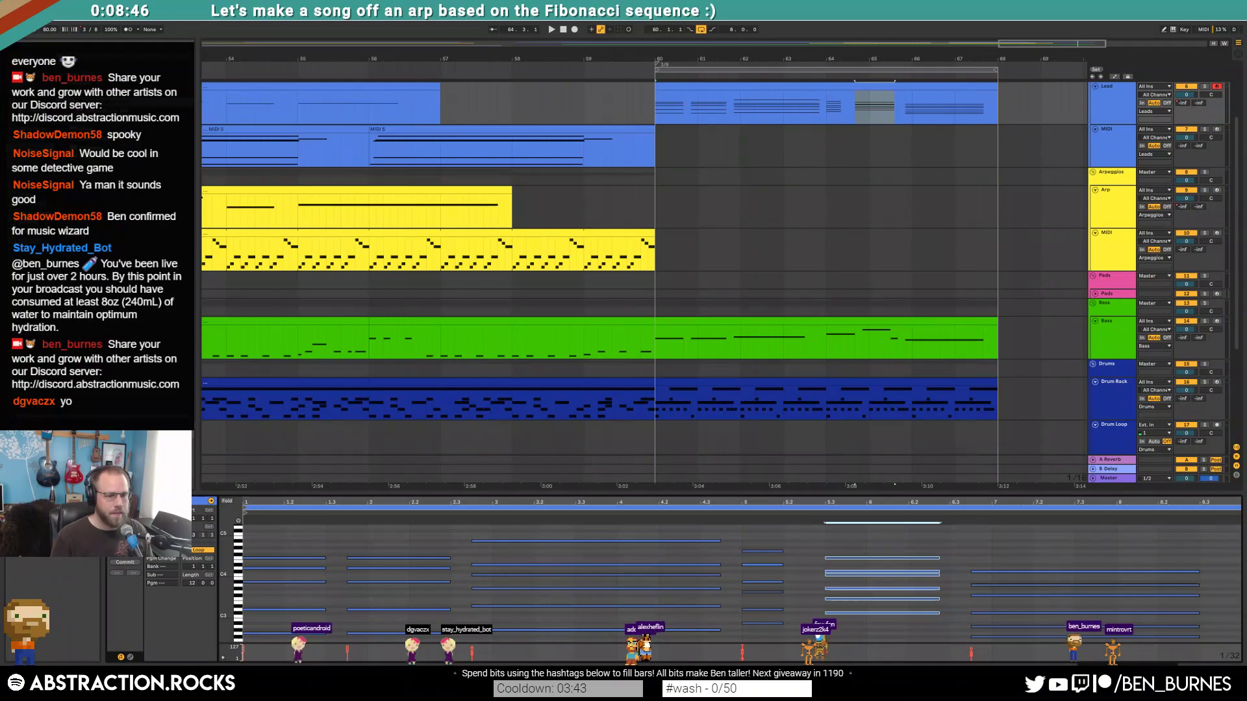
{"action": "left_click_drag", "start_coordinate": [761, 537], "coordinate": [757, 608]}
{"action": "left_click", "coordinate": [723, 513]}
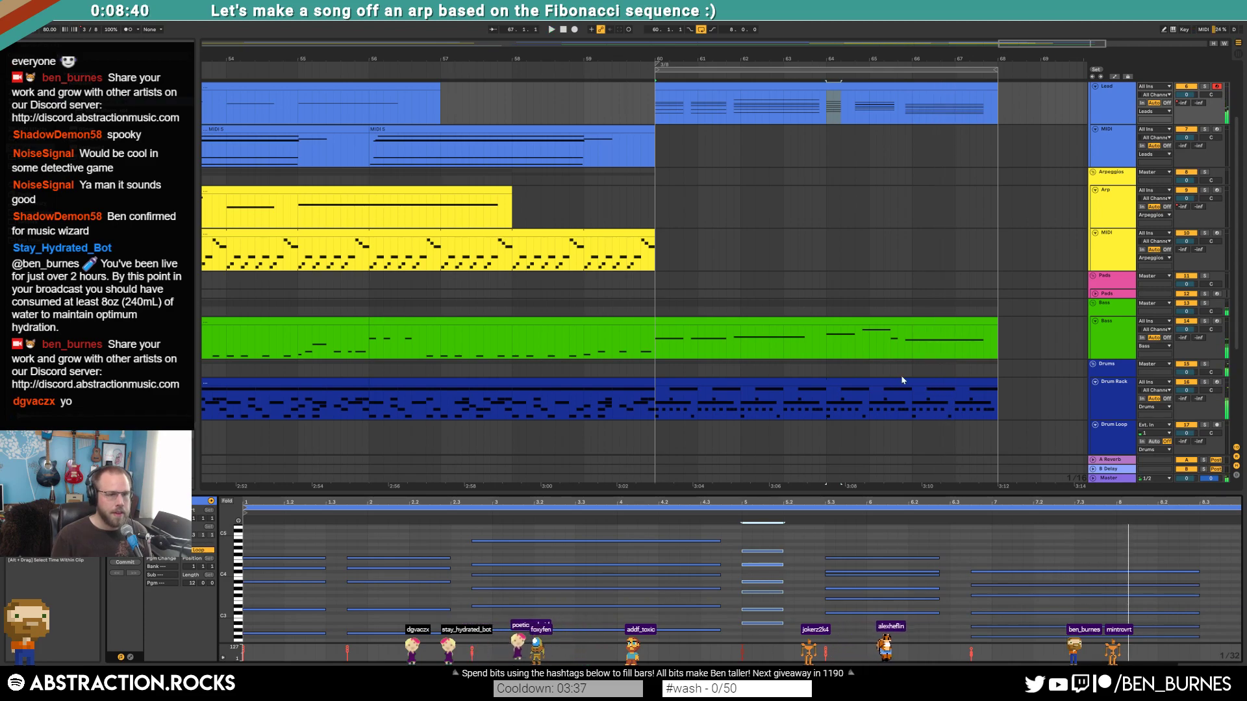
- Try shifting the lowest note of the second lead chord two grid steps earlier and play it back
{"action": "left_click", "coordinate": [868, 85]}
{"action": "scroll", "coordinate": [855, 118], "scroll_direction": "down", "scroll_amount": 2}
{"action": "left_click_drag", "start_coordinate": [854, 118], "coordinate": [646, 118]}
{"action": "left_click", "coordinate": [335, 531]}
{"action": "left_click_drag", "start_coordinate": [337, 504], "coordinate": [336, 552]}
{"action": "key", "text": "space"}
{"action": "left_click", "coordinate": [454, 633]}
{"action": "key", "text": "Left"}
{"action": "key", "text": "Left"}
{"action": "key", "text": "space"}
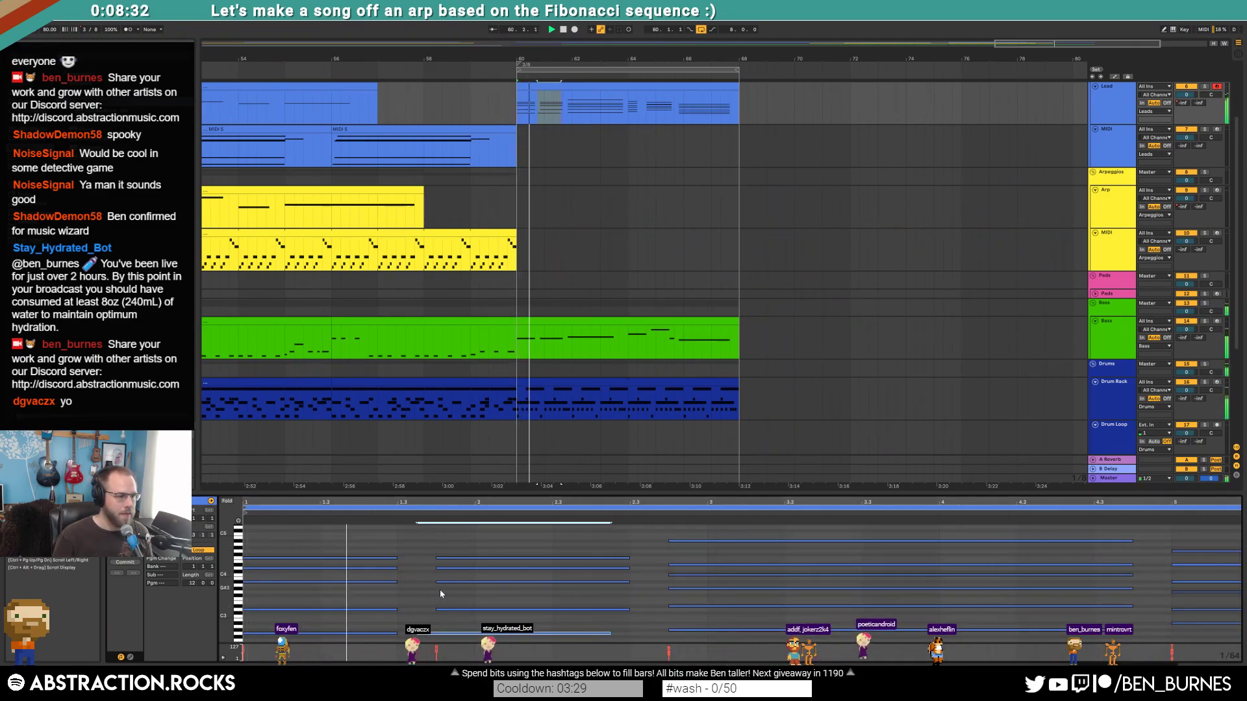
{"action": "key", "text": "space"}
{"action": "key", "text": "Right"}
{"action": "key", "text": "Right"}
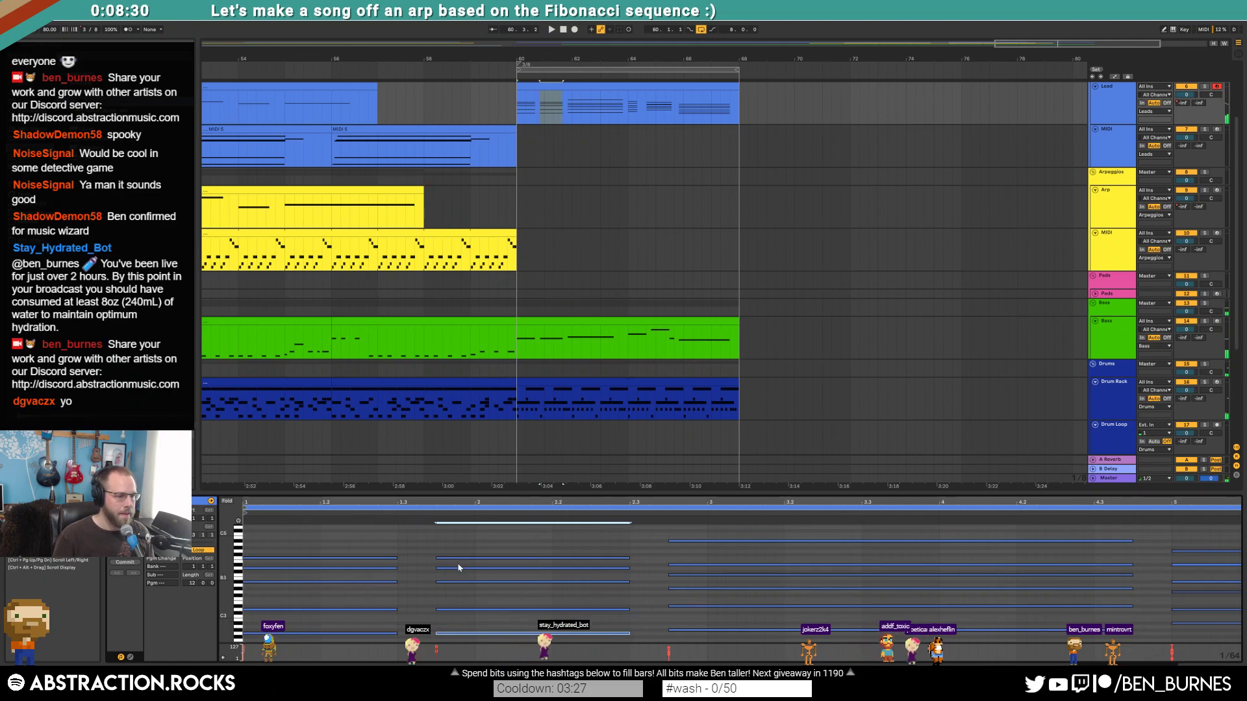
- Stagger the second lead chord into a strum by moving its upper notes progressively later, keeping the lowest note in place
{"action": "left_click_drag", "start_coordinate": [461, 547], "coordinate": [471, 612]}
{"action": "key", "text": "Right"}
{"action": "left_click_drag", "start_coordinate": [473, 547], "coordinate": [492, 600]}
{"action": "key", "text": "Right"}
{"action": "key", "text": "Right"}
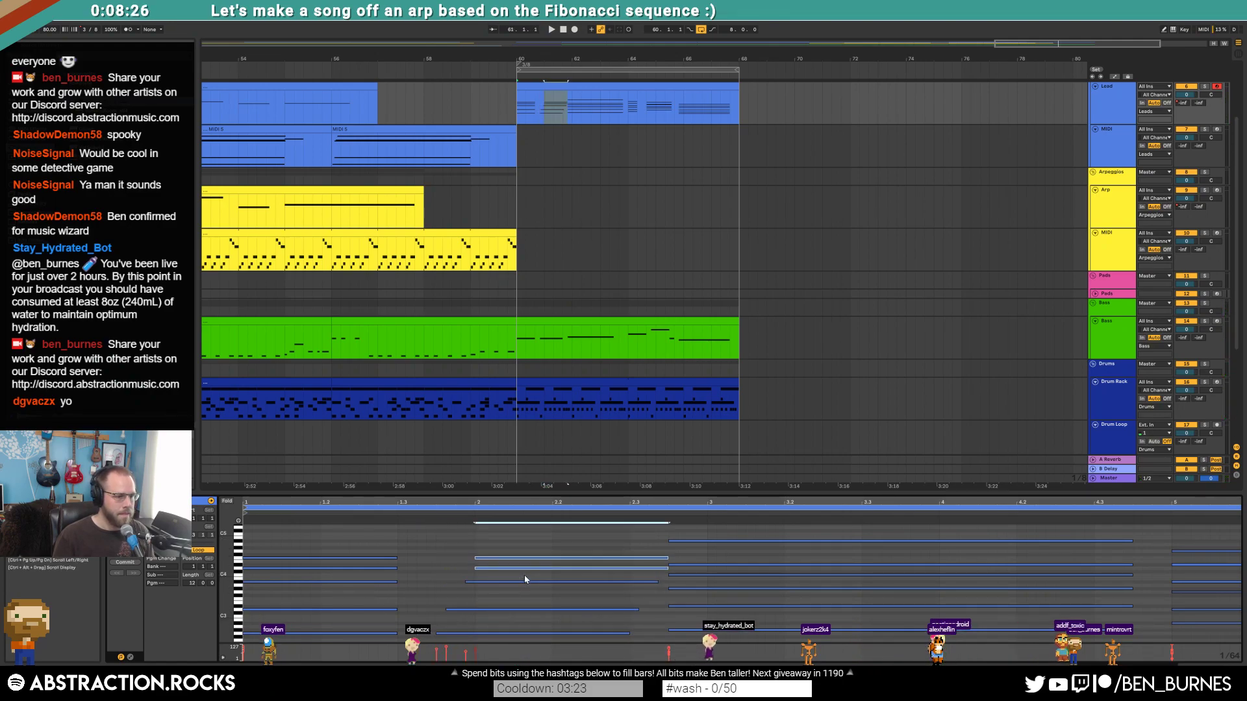
{"action": "left_click", "coordinate": [391, 512]}
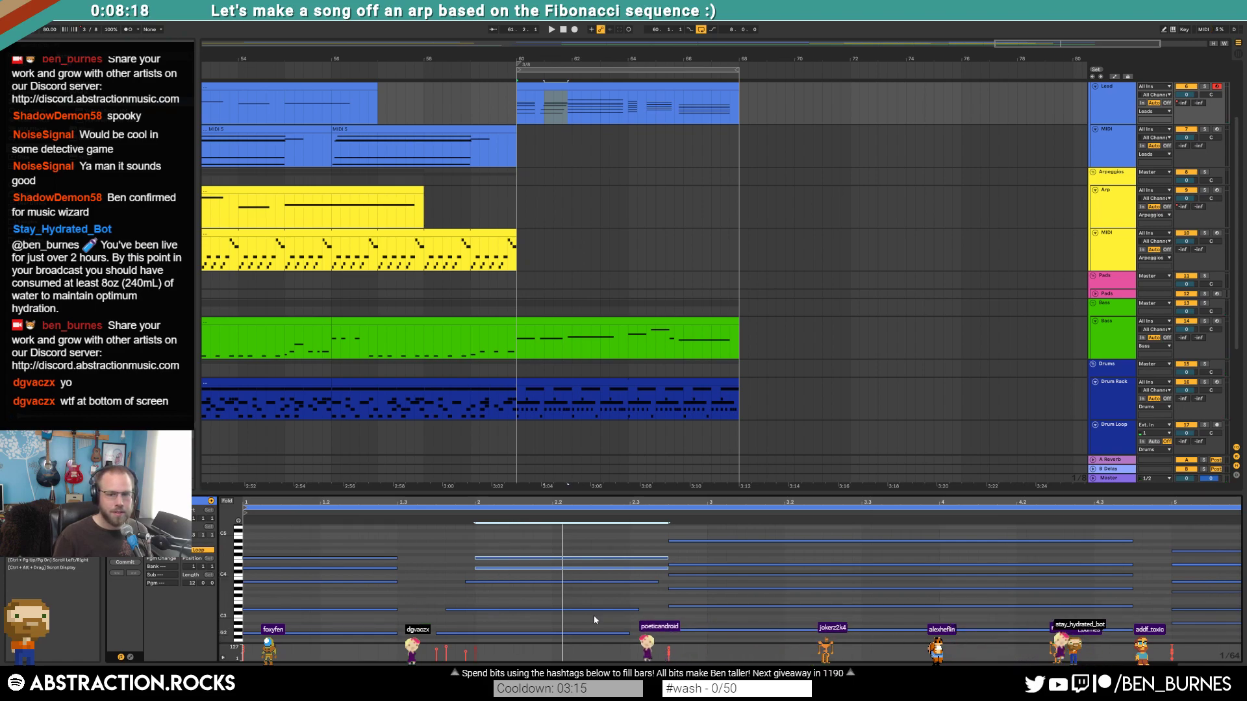
- Refine the second chord's strum by moving its inner notes later, trim the upper notes to a common end and play it
{"action": "left_click", "coordinate": [466, 615]}
{"action": "left_click_drag", "start_coordinate": [476, 610], "coordinate": [489, 582]}
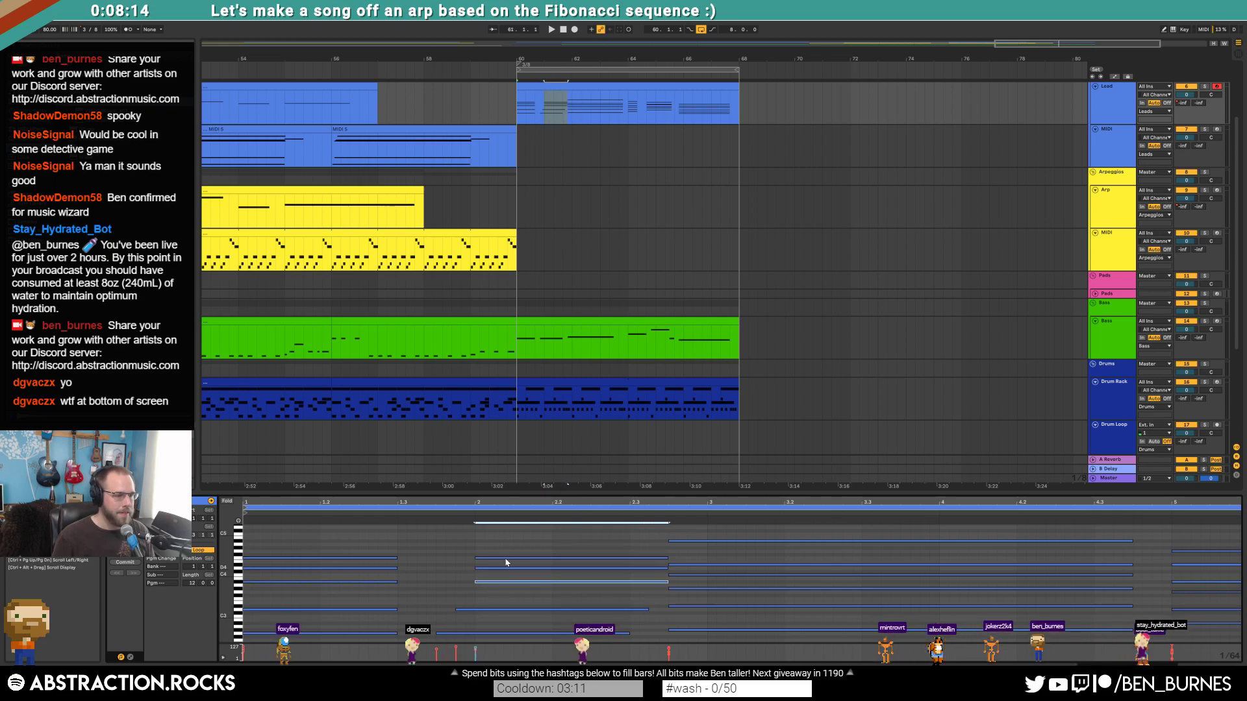
{"action": "left_click_drag", "start_coordinate": [638, 542], "coordinate": [645, 593]}
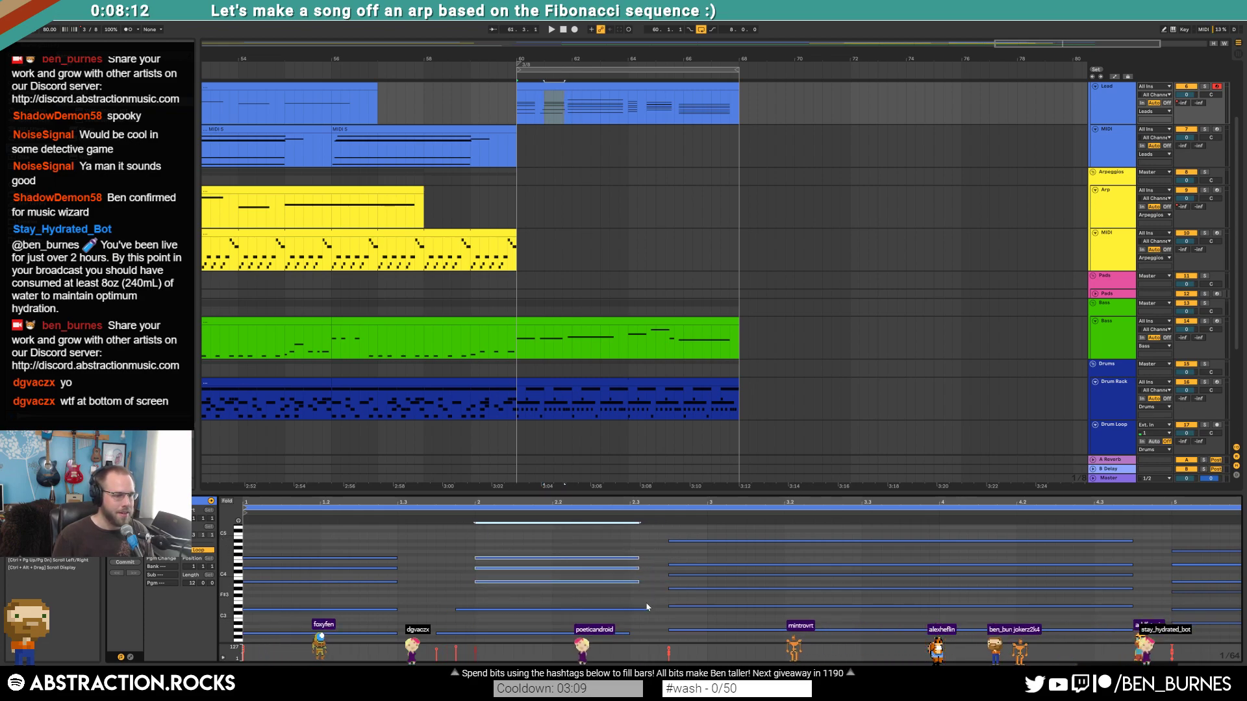
{"action": "left_click", "coordinate": [642, 608]}
{"action": "left_click_drag", "start_coordinate": [519, 547], "coordinate": [531, 577]}
{"action": "key", "text": "Right"}
{"action": "key", "text": "Right"}
{"action": "key", "text": "Right"}
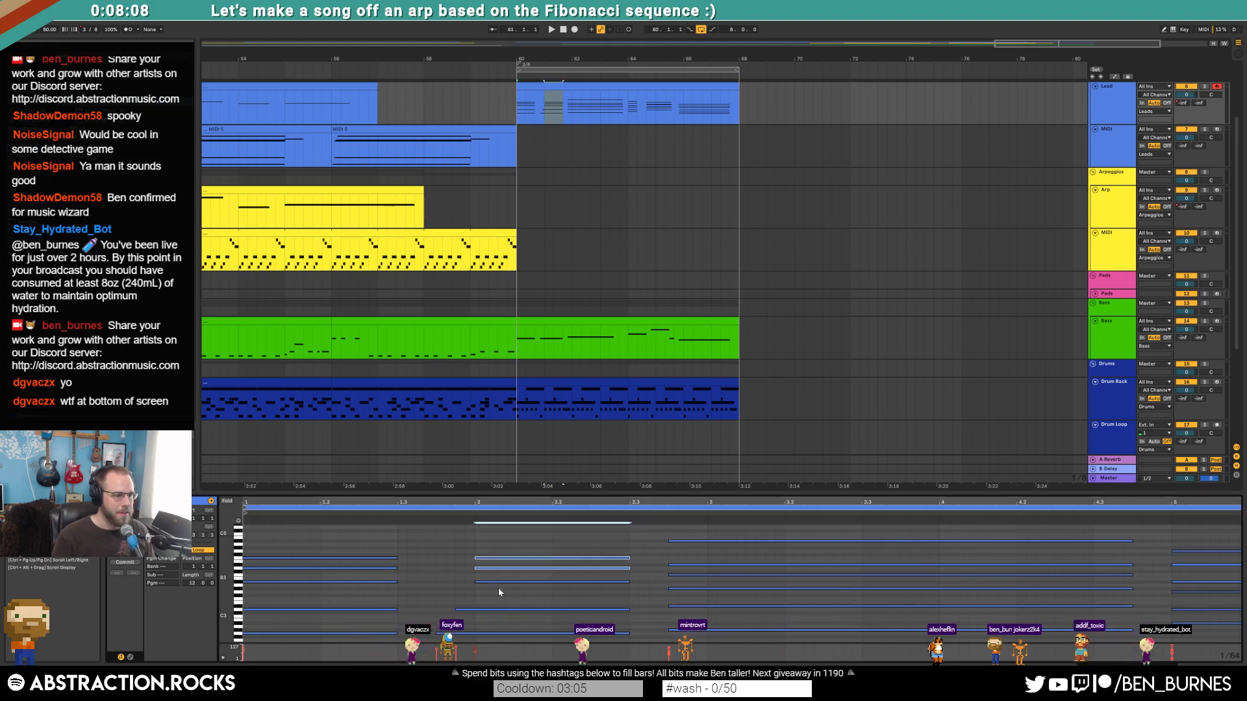
{"action": "left_click", "coordinate": [486, 582]}
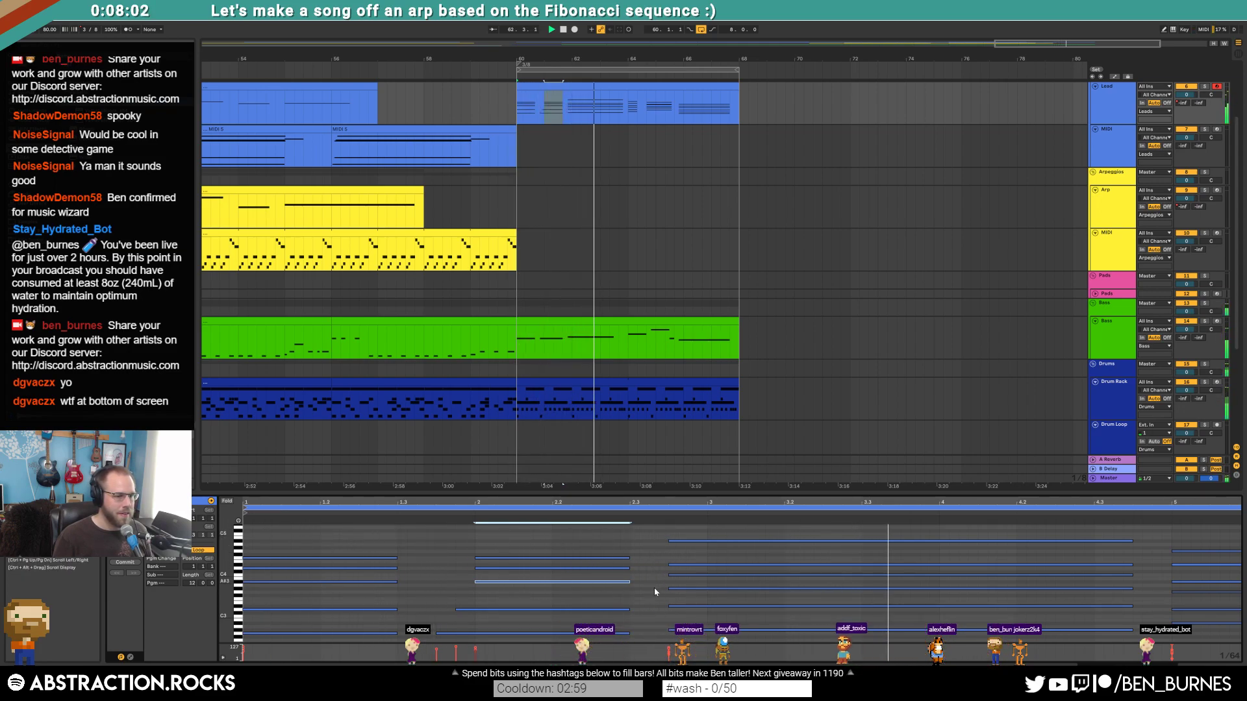
- Move the third lead chord's upper four notes a sixteenth later than the lowest note and trim them to the original chord end
{"action": "left_click_drag", "start_coordinate": [681, 529], "coordinate": [697, 610]}
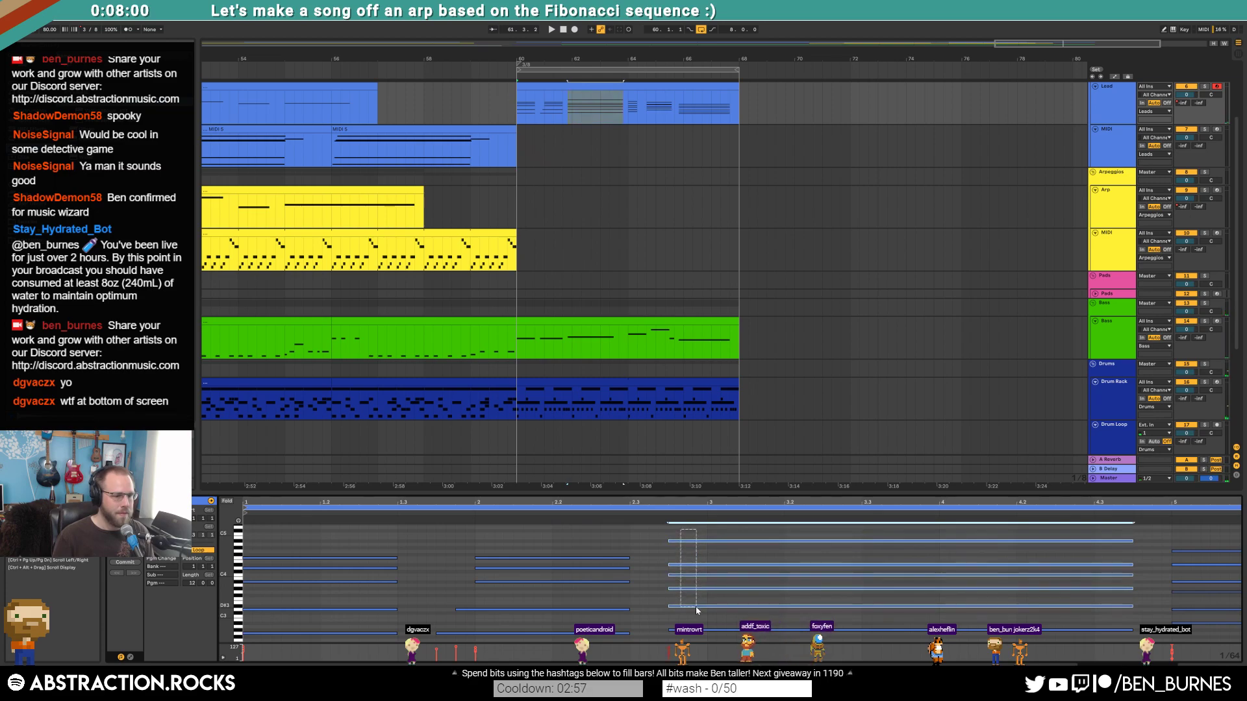
{"action": "left_click", "coordinate": [695, 605], "text": "shift"}
{"action": "key", "text": "Right"}
{"action": "key", "text": "Right"}
{"action": "key", "text": "Right"}
{"action": "key", "text": "Right"}
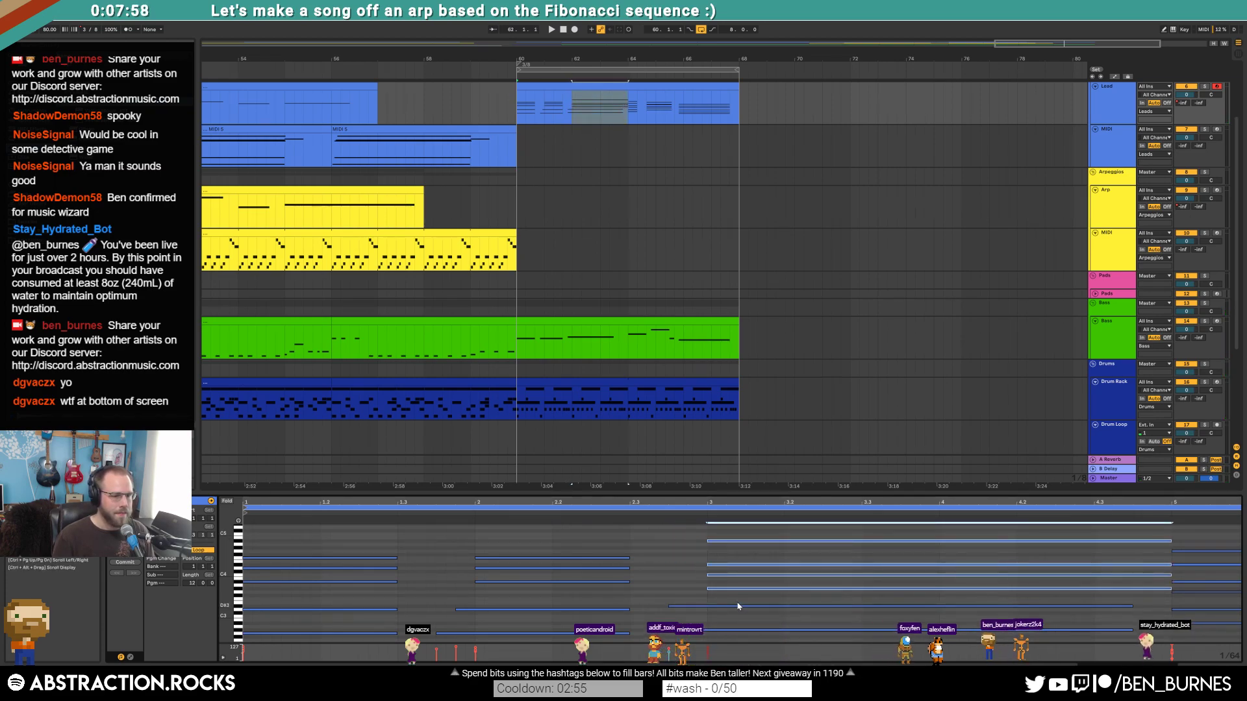
{"action": "key", "text": "shift+Left"}
{"action": "key", "text": "shift+Left"}
{"action": "key", "text": "shift+Left"}
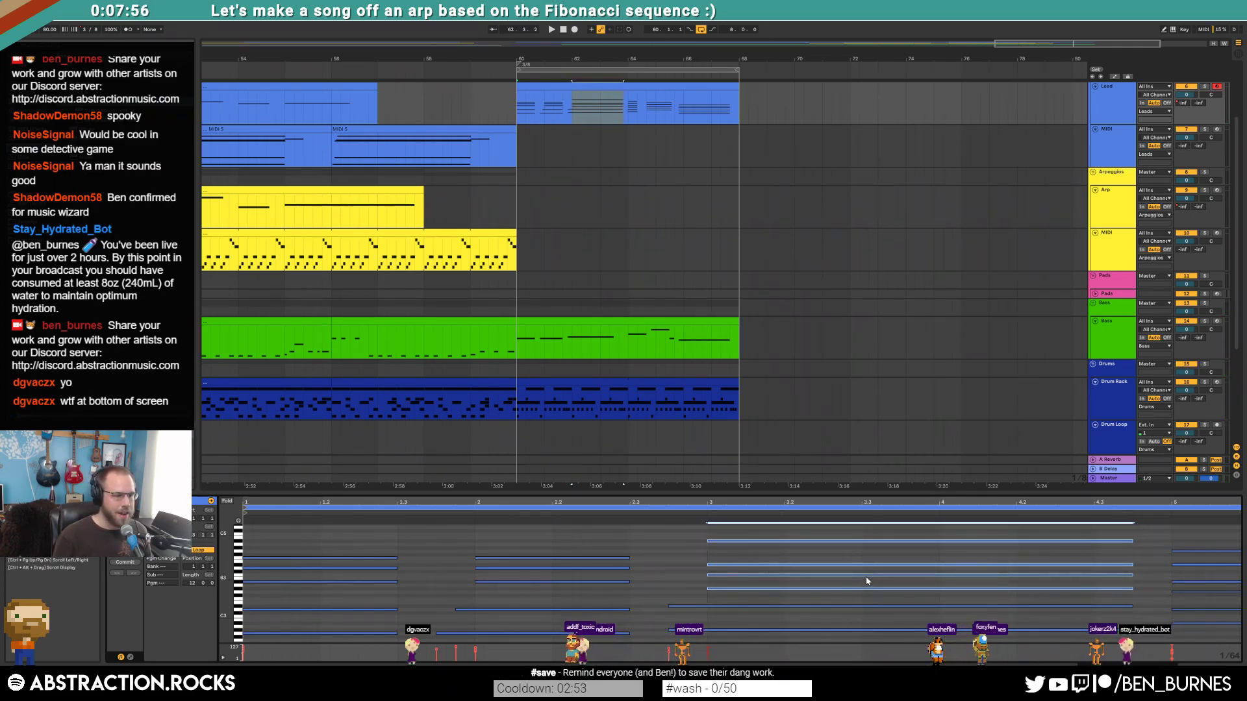
- Play the lead section from bar 60 to listen to the strummed chords and the ones that follow
{"action": "left_click_drag", "start_coordinate": [767, 501], "coordinate": [767, 490]}
{"action": "left_click_drag", "start_coordinate": [1088, 502], "coordinate": [705, 509]}
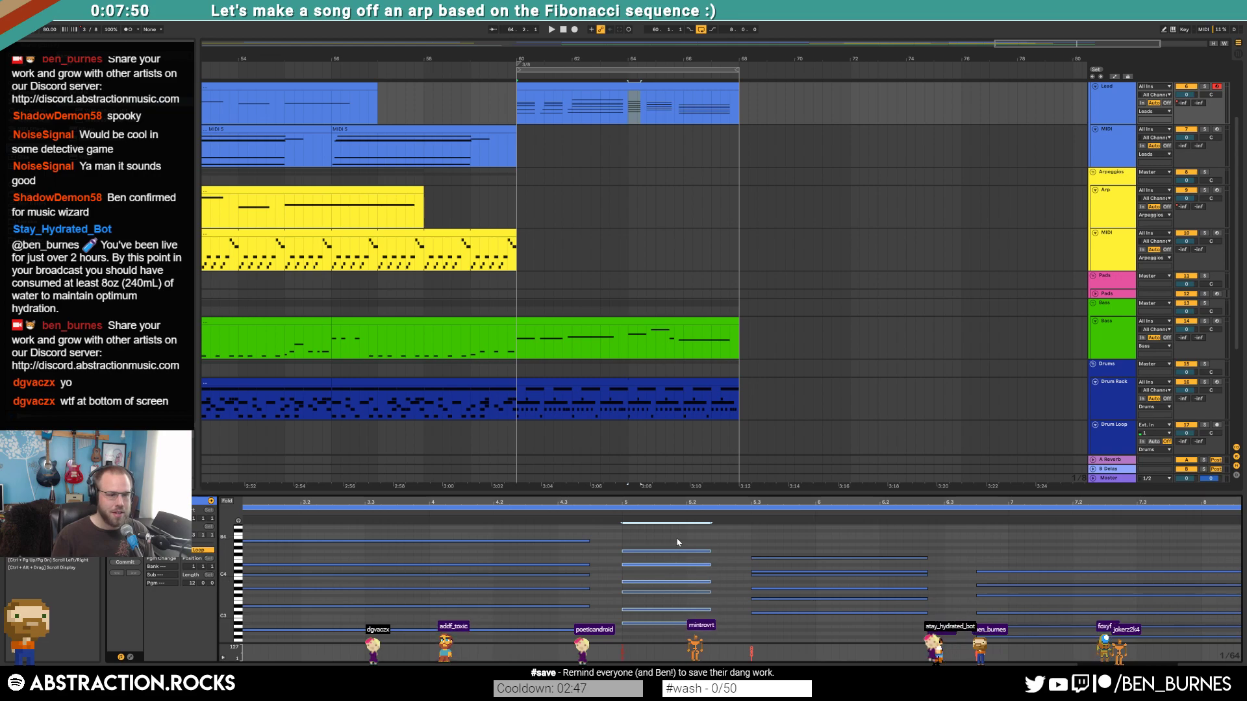
{"action": "left_click", "coordinate": [614, 574]}
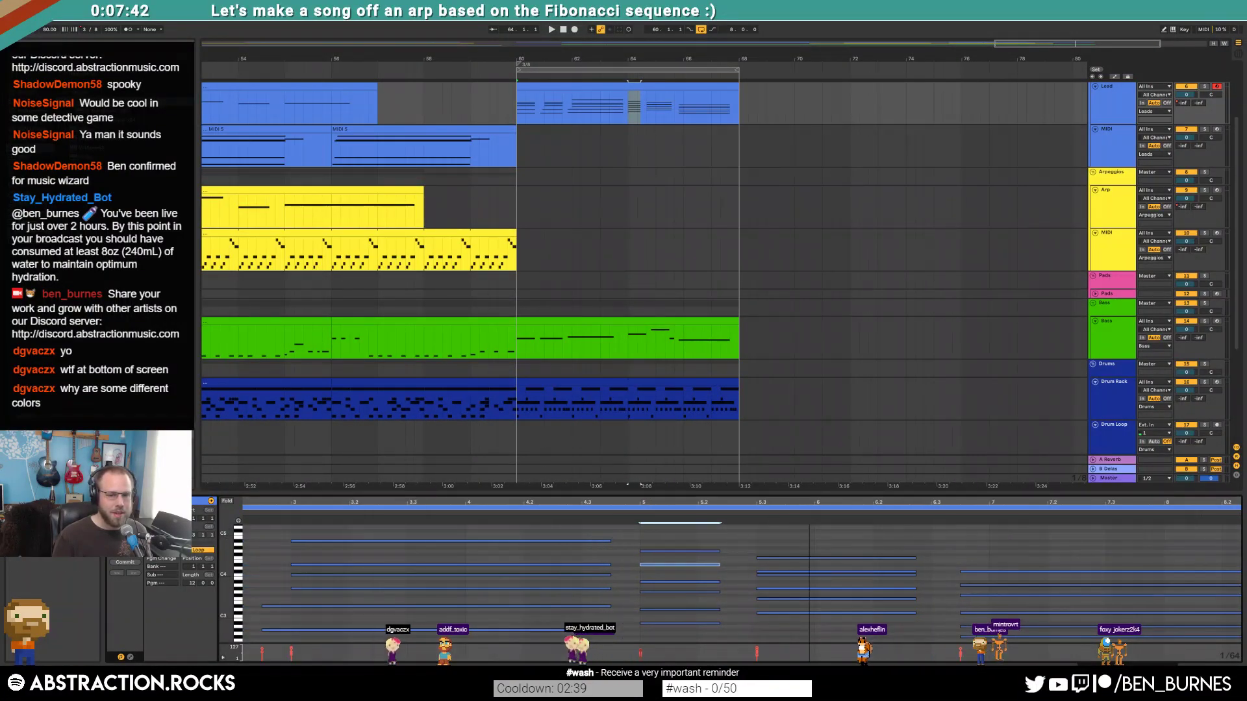
{"action": "left_click_drag", "start_coordinate": [809, 498], "coordinate": [659, 501]}
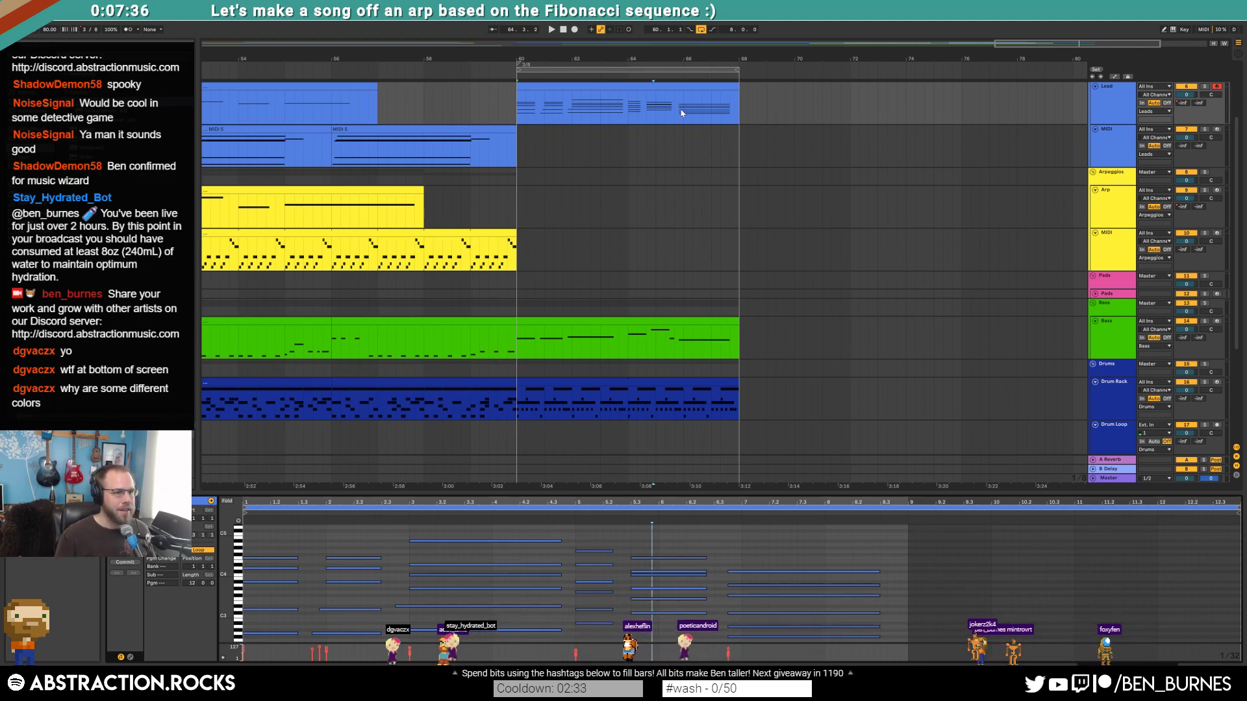
{"action": "left_click", "coordinate": [671, 89]}
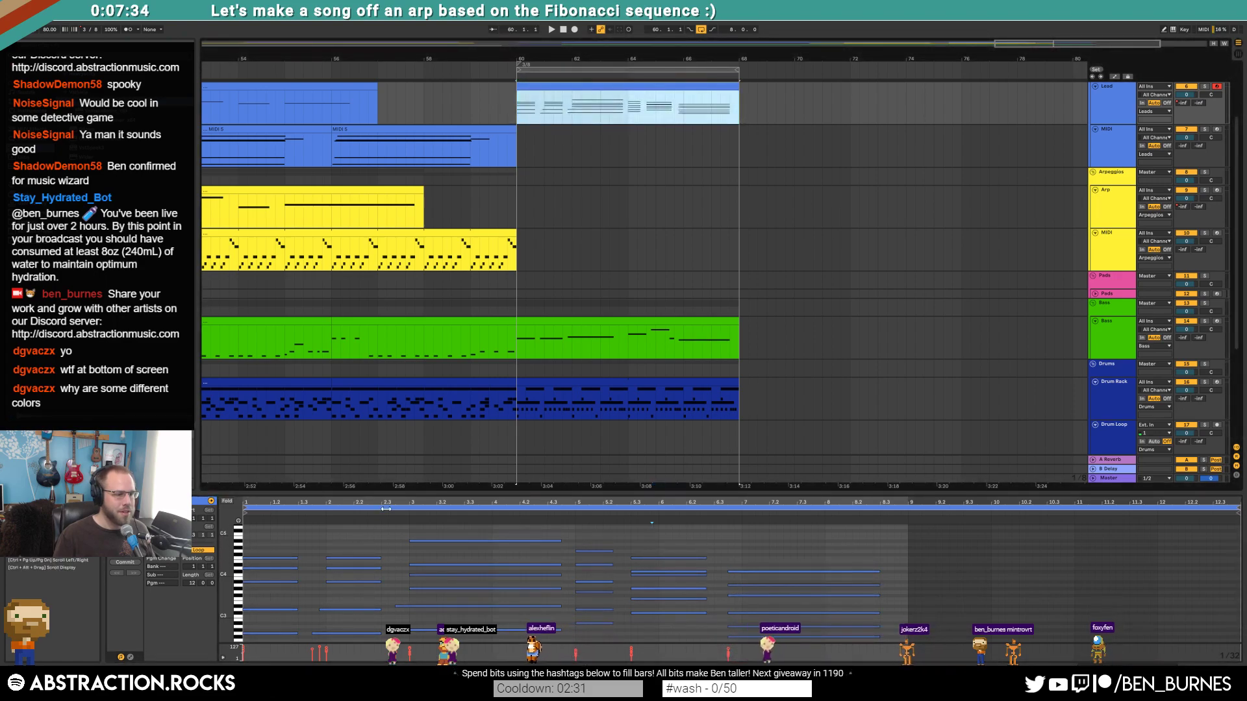
{"action": "key", "text": "space"}
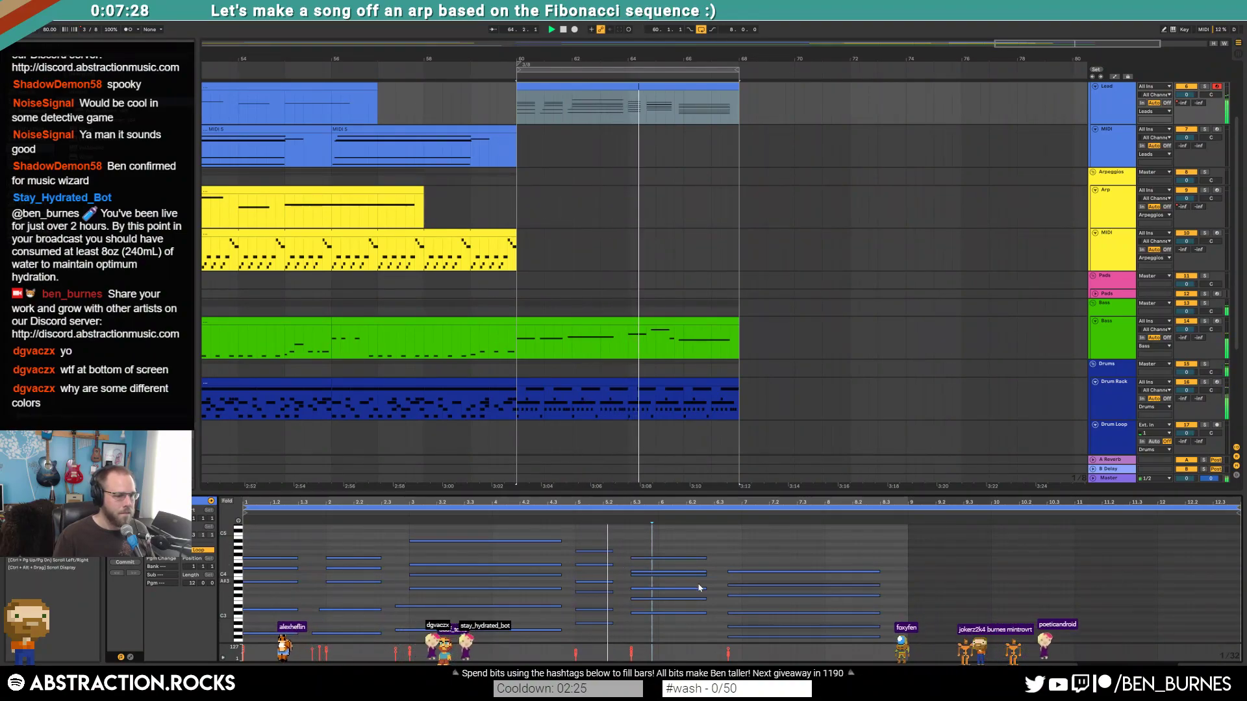
{"action": "key", "text": "space"}
- Move the fifth lead chord two grid steps later and shorten its end by one grid step
{"action": "left_click_drag", "start_coordinate": [653, 544], "coordinate": [663, 639]}
{"action": "key", "text": "Right"}
{"action": "key", "text": "Right"}
{"action": "key", "text": "shift+Left"}
{"action": "key", "text": "shift+Left"}
{"action": "key", "text": "shift+Right"}
- Duplicate the fourth lead chord into the gap before the fifth as a short stab, nudge it later, trim it and play it back
{"action": "left_click_drag", "start_coordinate": [590, 543], "coordinate": [590, 643]}
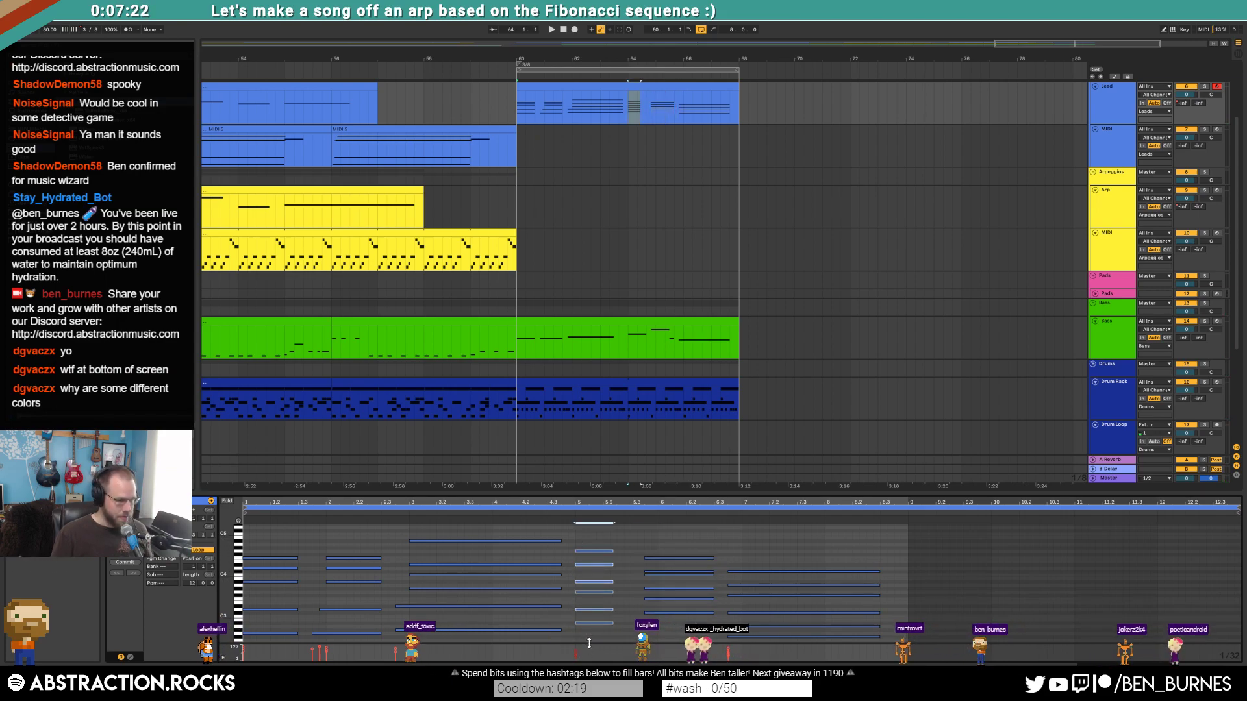
{"action": "key", "text": "ctrl+d"}
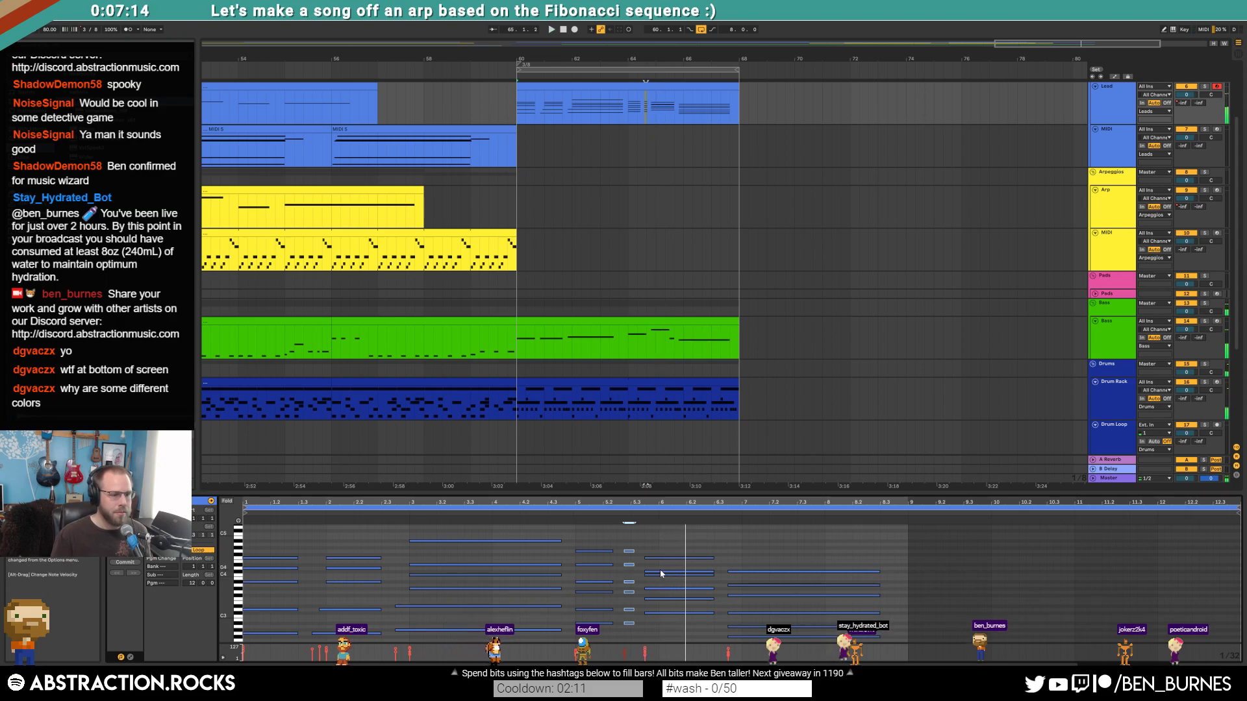
{"action": "scroll", "coordinate": [618, 561], "scroll_direction": "up", "scroll_amount": 3}
{"action": "key", "text": "Right"}
{"action": "key", "text": "Right"}
{"action": "key", "text": "Right"}
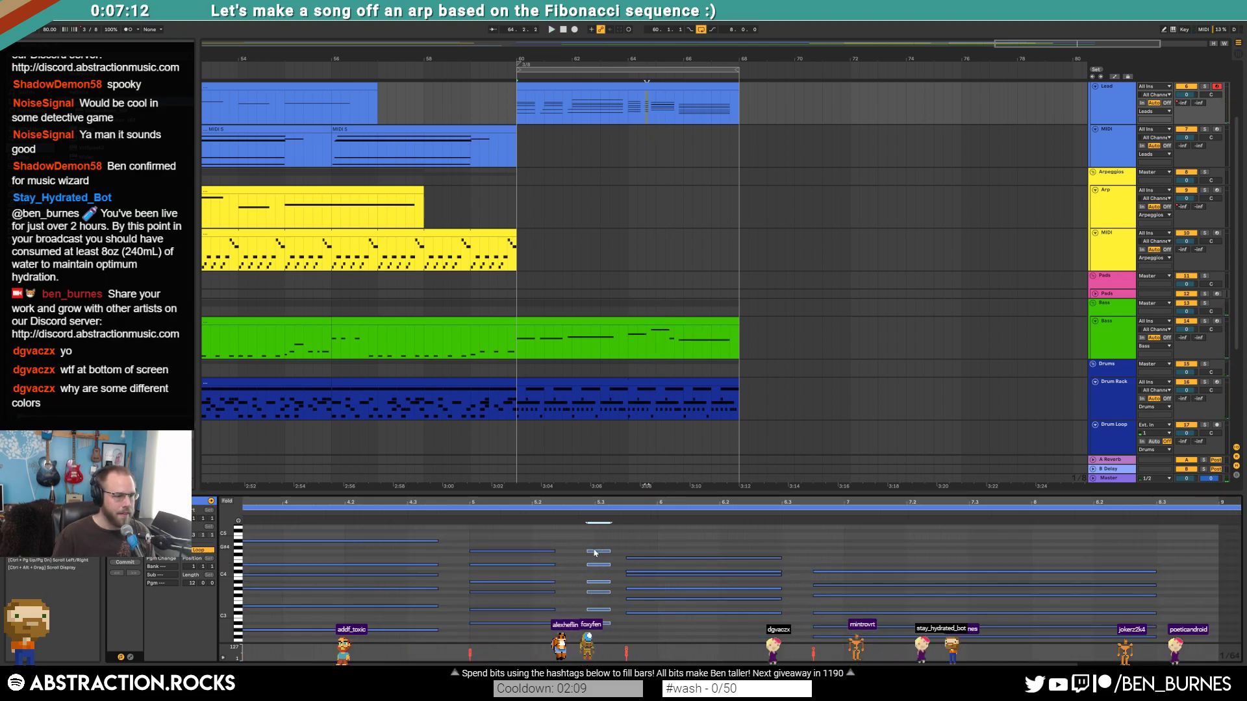
{"action": "key", "text": "shift+Left"}
{"action": "key", "text": "space"}
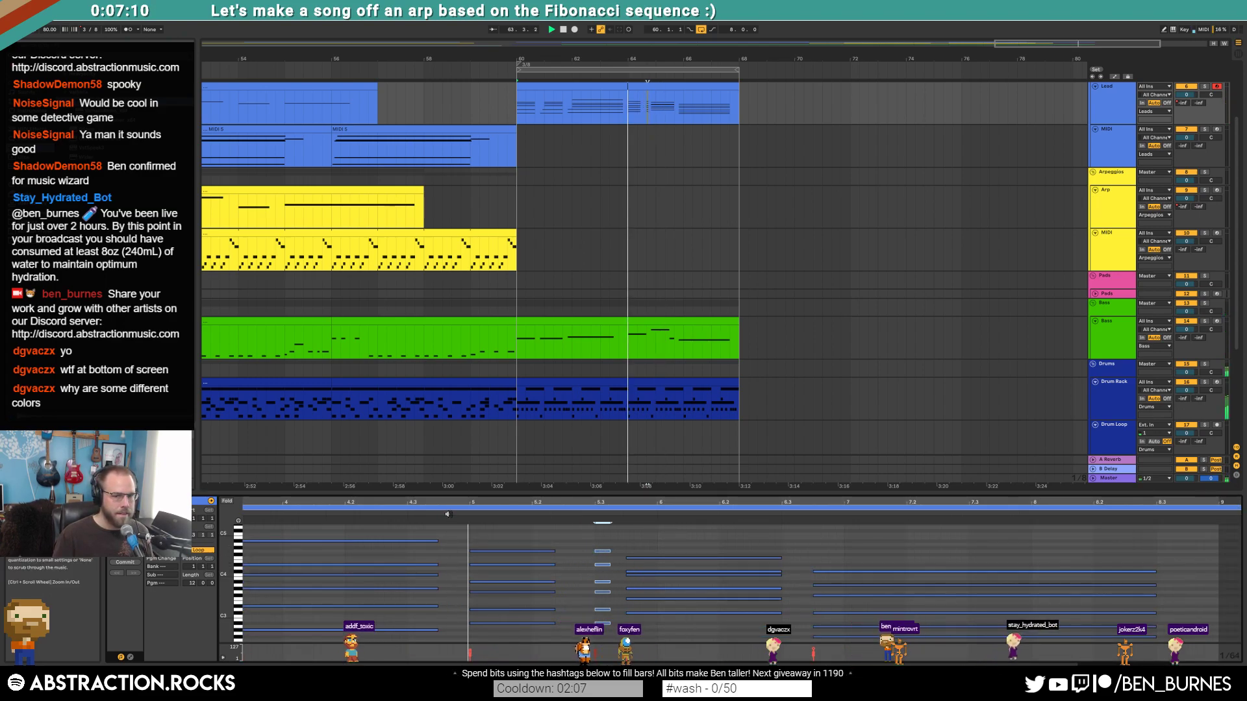
- Move the short chord stab and the fifth lead chord together four grid steps earlier
{"action": "key", "text": "space"}
{"action": "left_click_drag", "start_coordinate": [644, 632], "coordinate": [575, 545]}
{"action": "key", "text": "Left"}
{"action": "key", "text": "Left"}
{"action": "key", "text": "Left"}
{"action": "key", "text": "Left"}
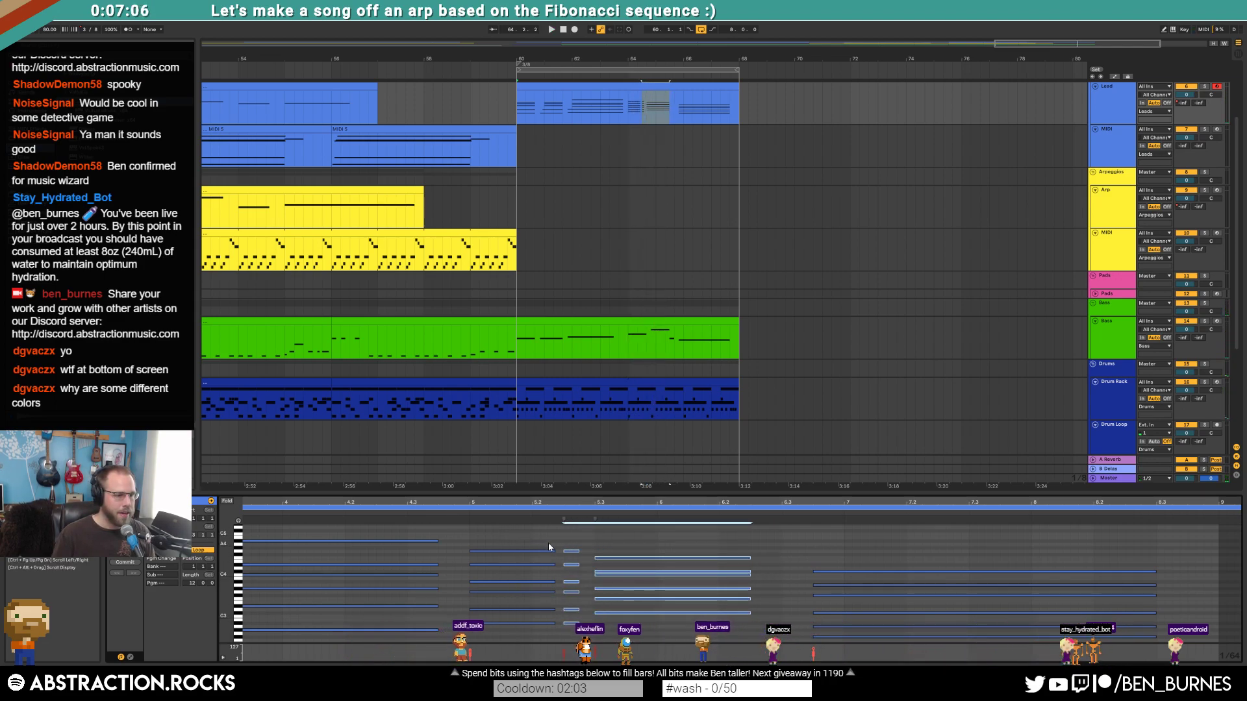
- Shorten the fourth lead chord by three grid steps and play the section
{"action": "left_click_drag", "start_coordinate": [497, 539], "coordinate": [507, 652]}
{"action": "key", "text": "shift+Left"}
{"action": "key", "text": "shift+Left"}
{"action": "key", "text": "shift+Left"}
{"action": "key", "text": "space"}
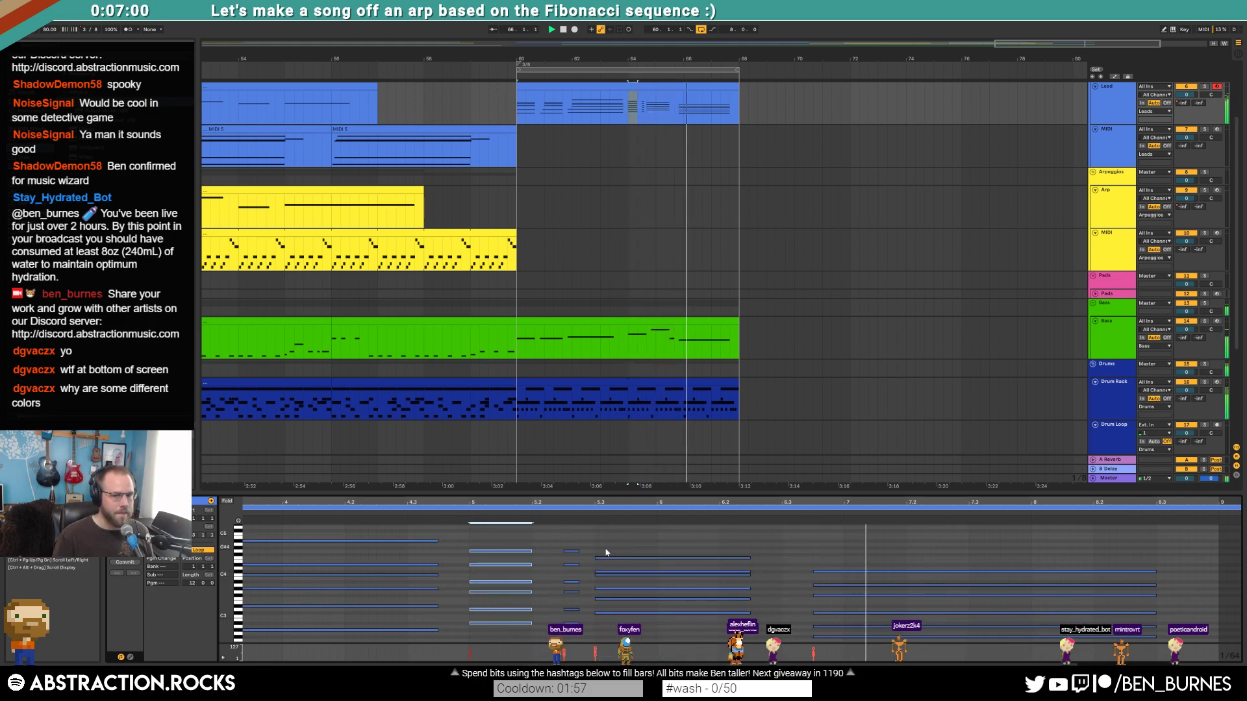
- Move the fifth lead chord four grid steps later during playback, leaving the short stab in place
{"action": "left_click_drag", "start_coordinate": [626, 544], "coordinate": [654, 648]}
{"action": "key", "text": "Right"}
{"action": "key", "text": "Right"}
{"action": "key", "text": "Right"}
{"action": "key", "text": "Right"}
{"action": "key", "text": "Right"}
{"action": "key", "text": "Left"}
{"action": "left_click_drag", "start_coordinate": [562, 544], "coordinate": [595, 657]}
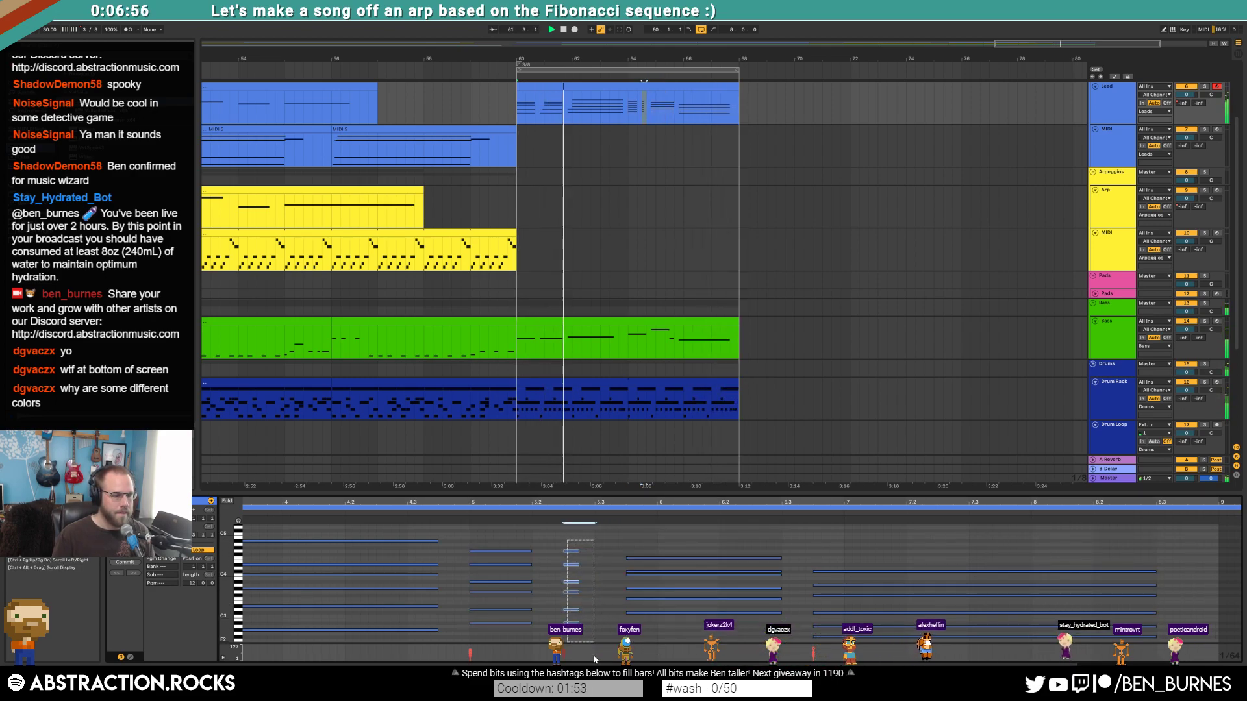
- Shift the fifth lead chord another four grid steps later and trim its notes by two grid steps
{"action": "left_click_drag", "start_coordinate": [636, 574], "coordinate": [660, 631]}
{"action": "key", "text": "Right"}
{"action": "key", "text": "Right"}
{"action": "key", "text": "Right"}
{"action": "key", "text": "Right"}
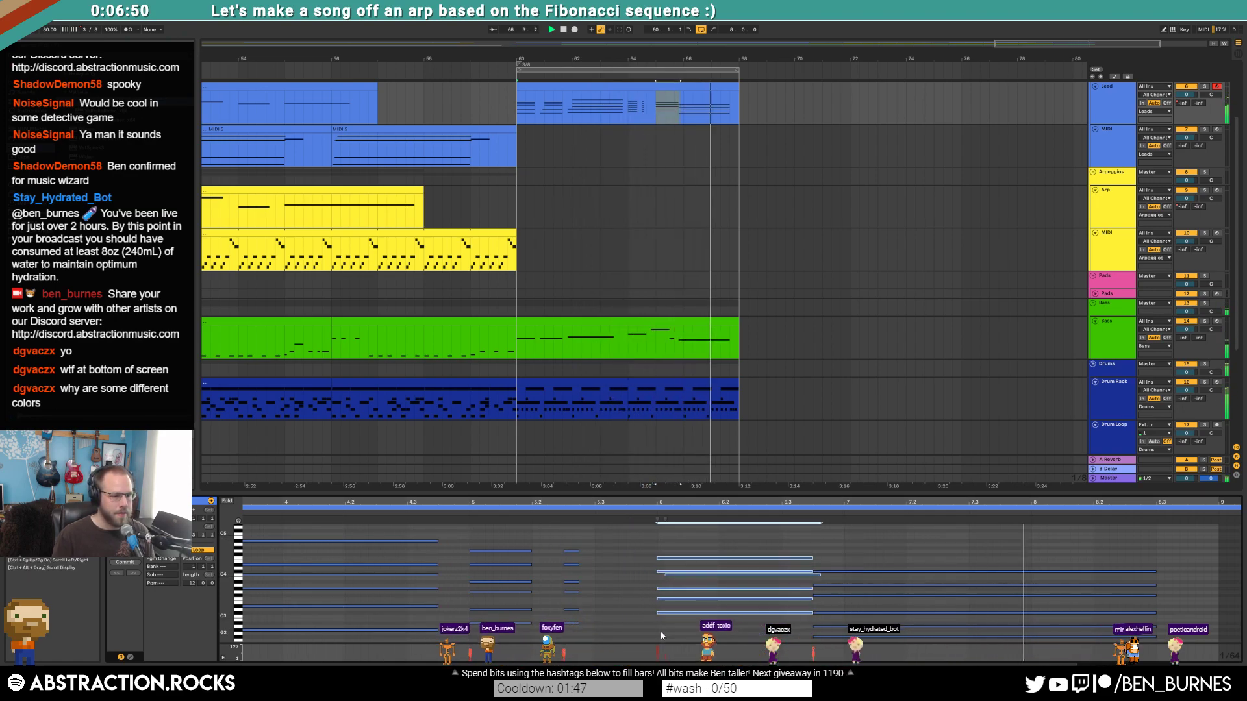
{"action": "key", "text": "shift+Left"}
{"action": "key", "text": "shift+Left"}
{"action": "key", "text": "space"}
- Trim the ends of the last lead chord and the long third chord slightly, playing the loop in between
{"action": "left_click_drag", "start_coordinate": [859, 555], "coordinate": [881, 641]}
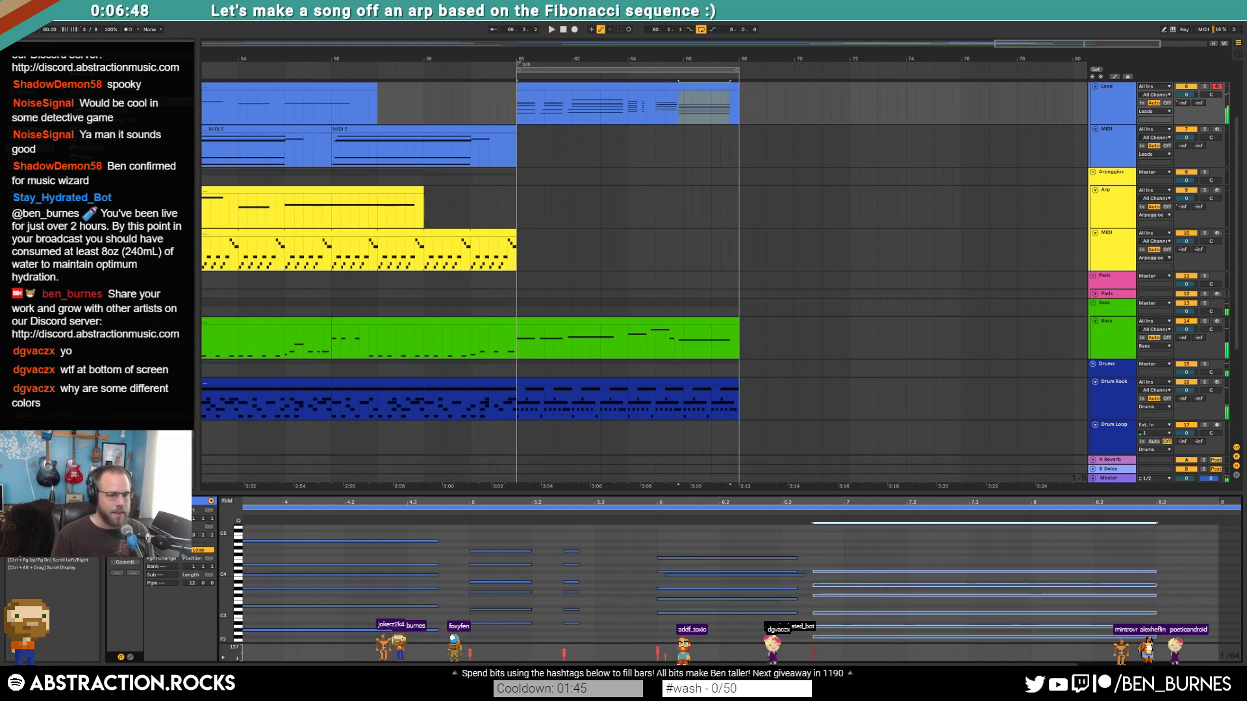
{"action": "left_click", "coordinate": [905, 552]}
{"action": "double_click", "coordinate": [780, 499]}
{"action": "left_click", "coordinate": [845, 567]}
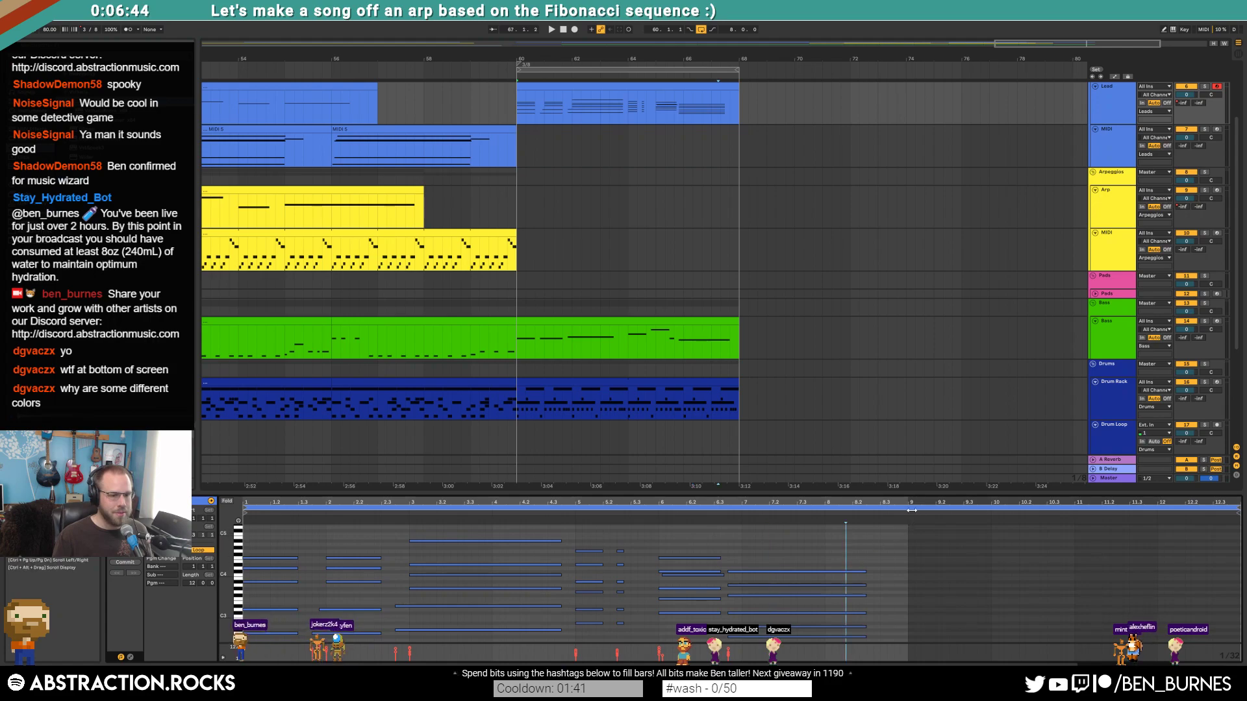
{"action": "key", "text": "space"}
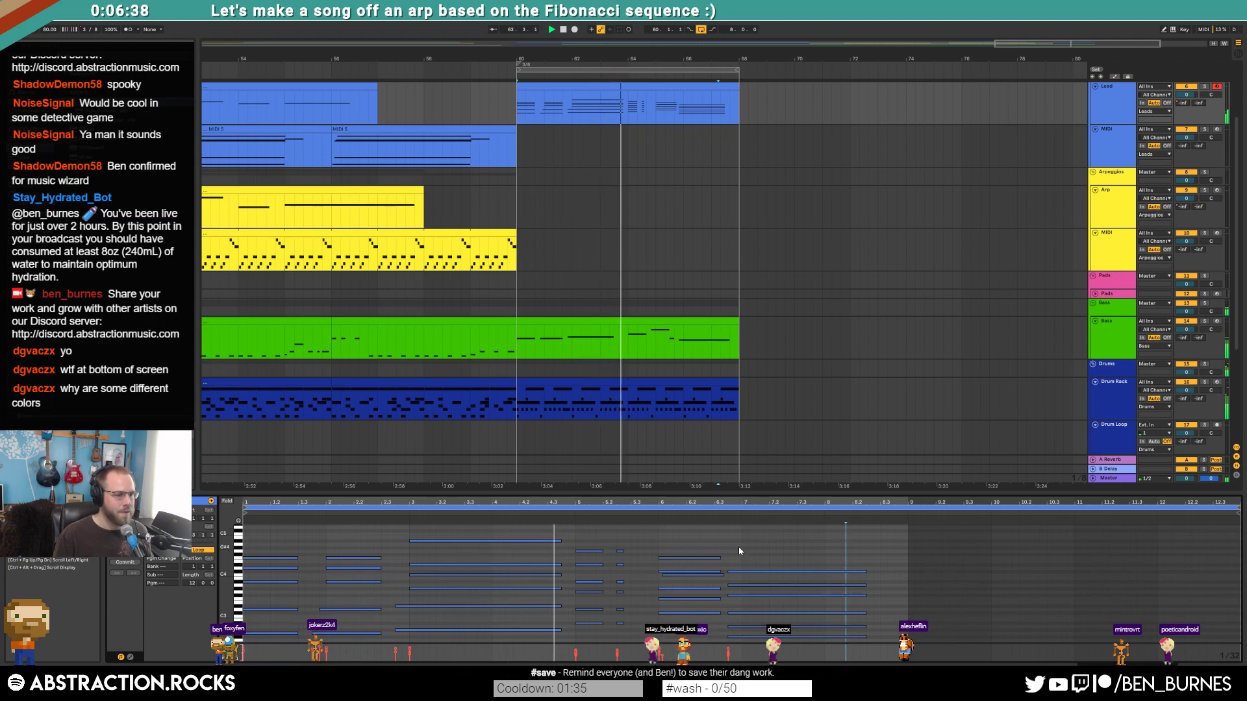
{"action": "left_click_drag", "start_coordinate": [521, 530], "coordinate": [517, 642]}
{"action": "left_click_drag", "start_coordinate": [561, 574], "coordinate": [547, 575]}
- Duplicate the lead clip after itself at bar 68 and extend the looping drum clip to bar 76
{"action": "left_click", "coordinate": [692, 96]}
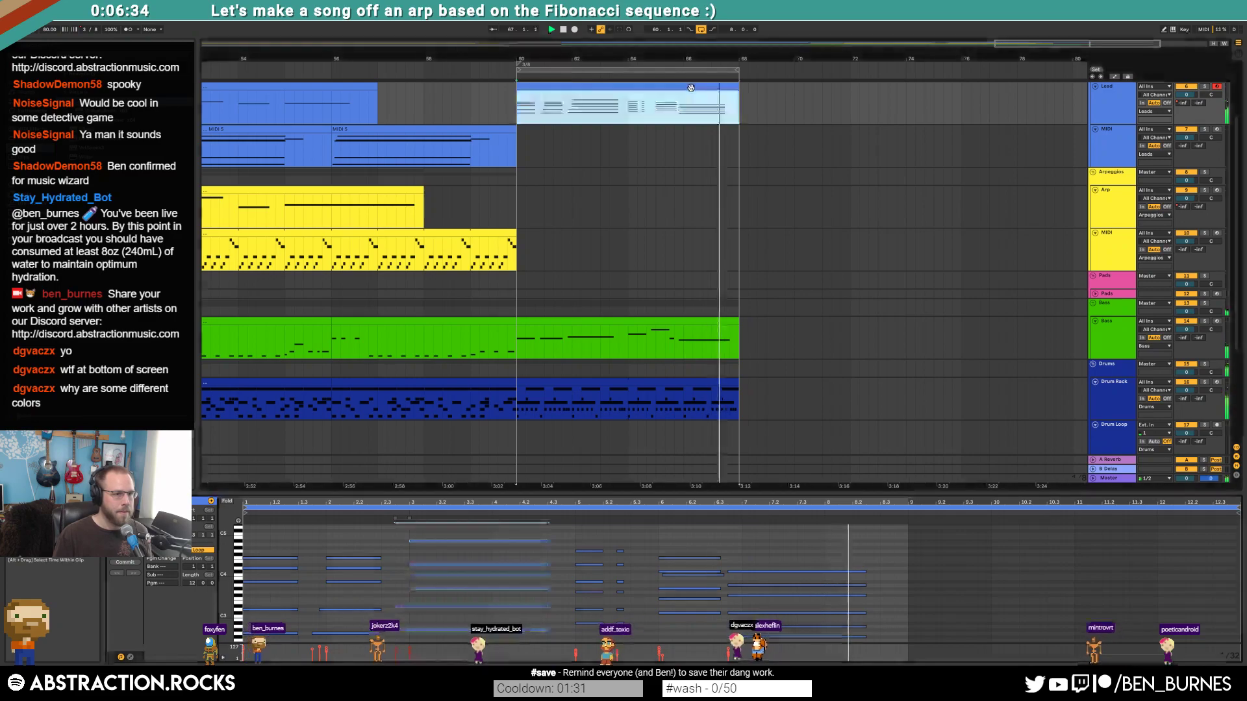
{"action": "key", "text": "ctrl+d"}
{"action": "left_click", "coordinate": [725, 391]}
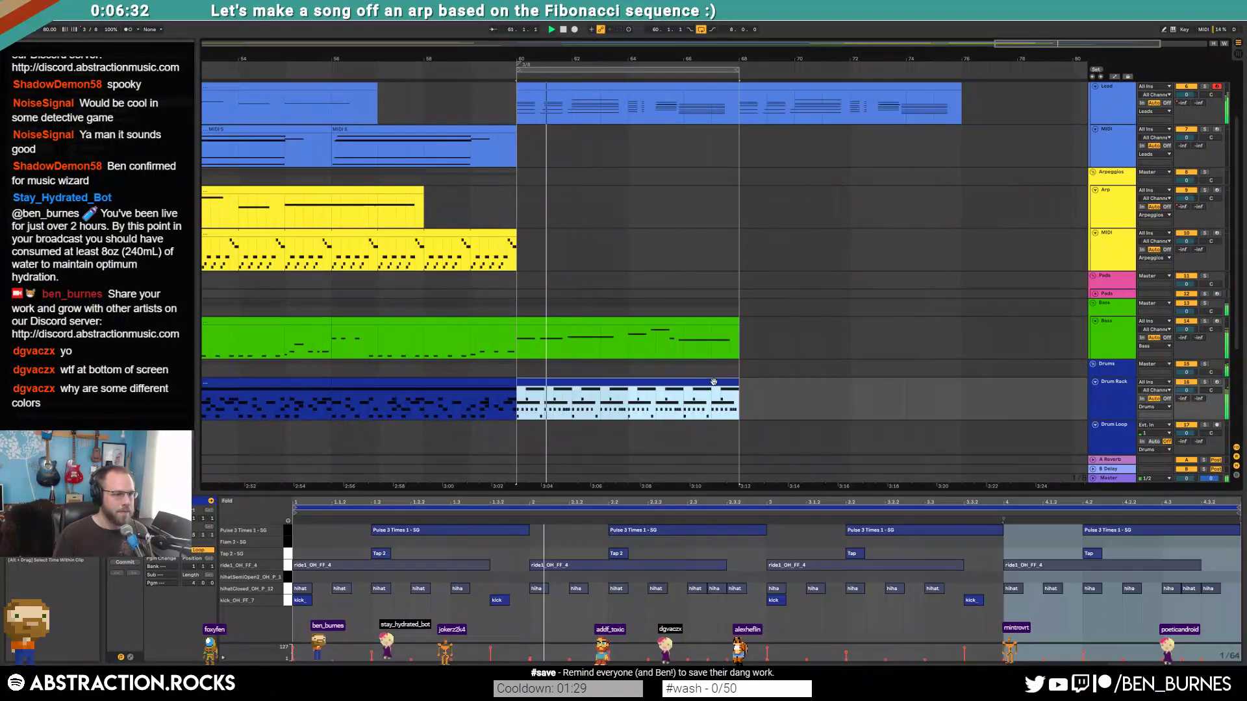
{"action": "left_click_drag", "start_coordinate": [739, 390], "coordinate": [962, 387]}
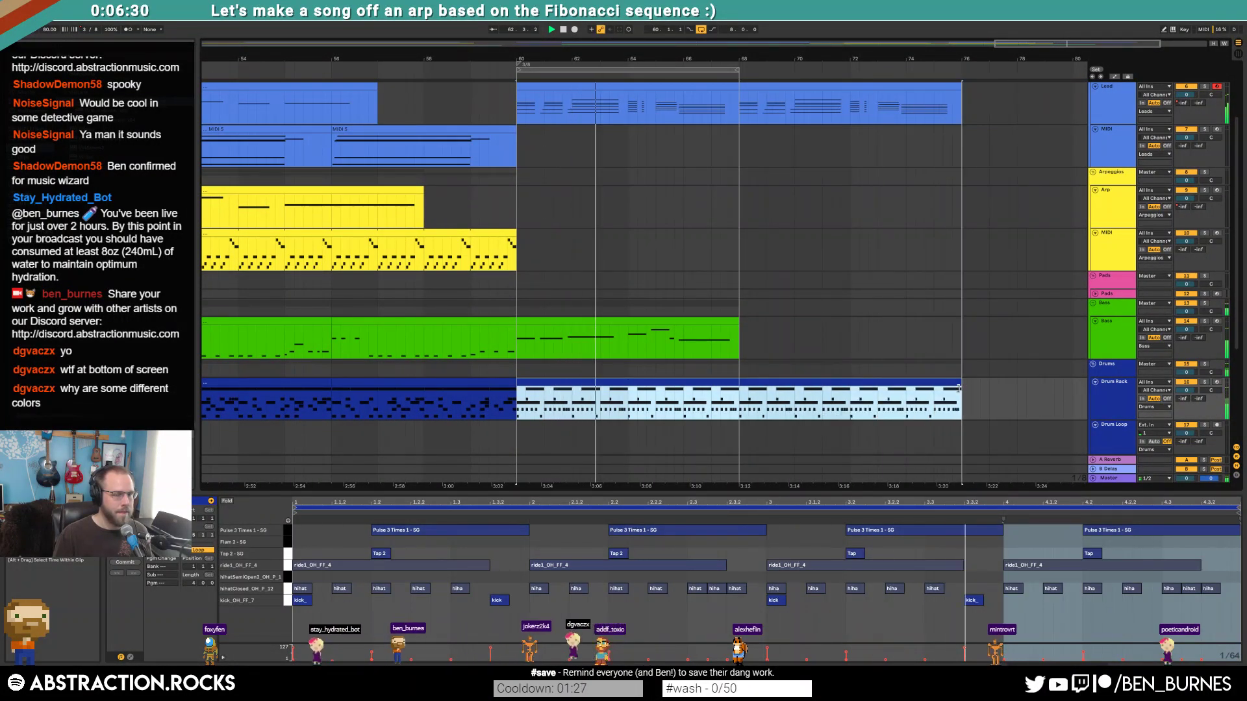
- Duplicate the bass clip from bar 68 to 76 and extend the arrangement loop to bar 76
{"action": "left_click", "coordinate": [732, 328]}
{"action": "key", "text": "ctrl+d"}
{"action": "key", "text": "space"}
{"action": "left_click_drag", "start_coordinate": [737, 69], "coordinate": [961, 70]}
- Examine the notes in the duplicated lead clip and the overall arrangement of the song
{"action": "left_click", "coordinate": [942, 88]}
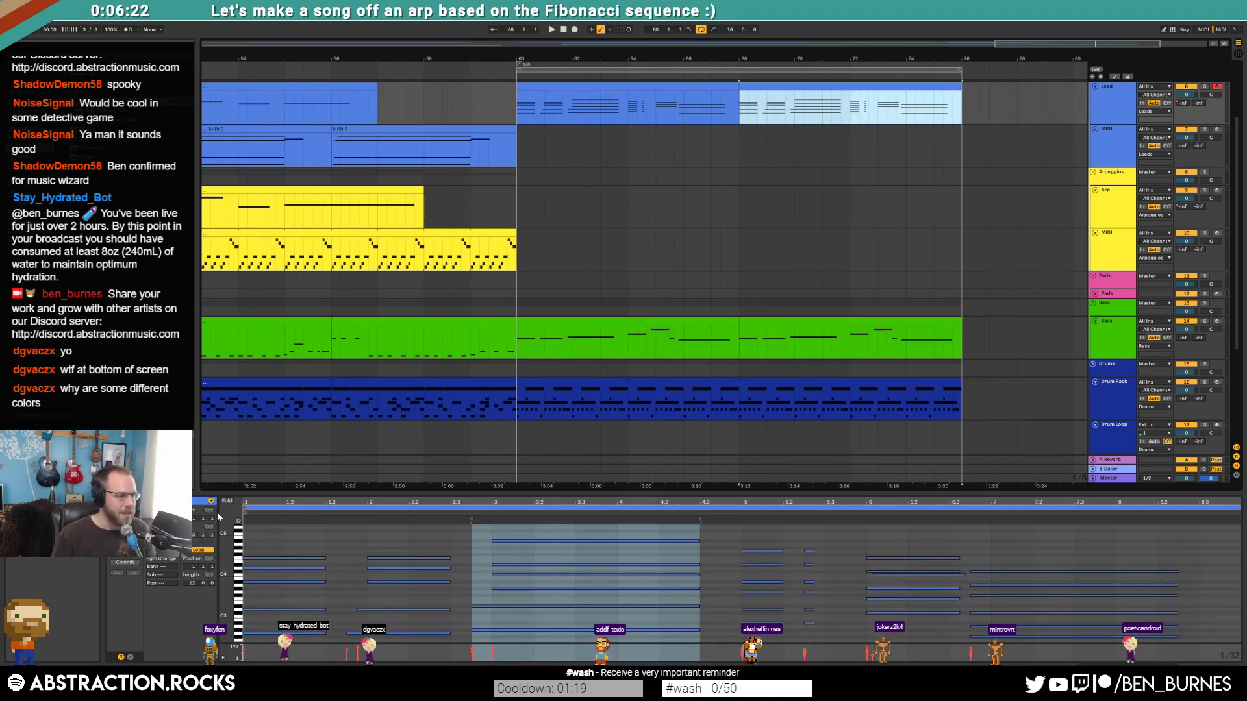
{"action": "left_click_drag", "start_coordinate": [234, 547], "coordinate": [225, 547]}
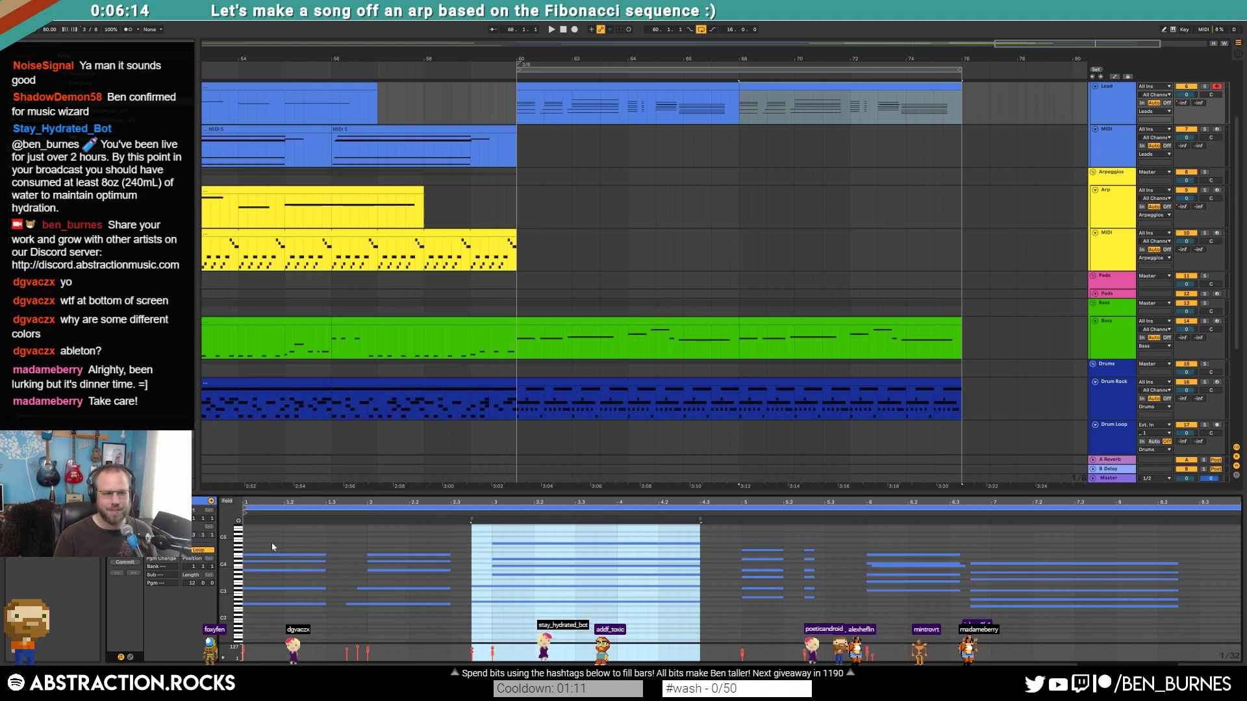
{"action": "left_click", "coordinate": [348, 546]}
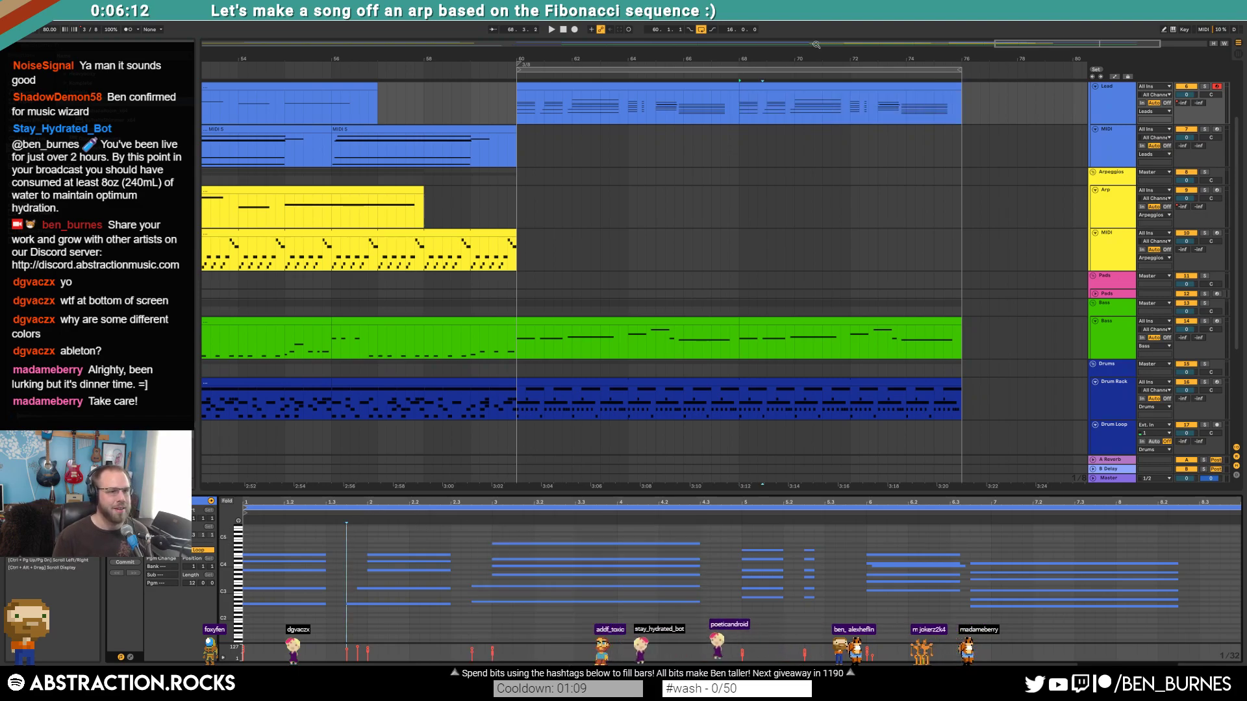
{"action": "scroll", "coordinate": [650, 275], "scroll_direction": "down", "scroll_amount": 3}
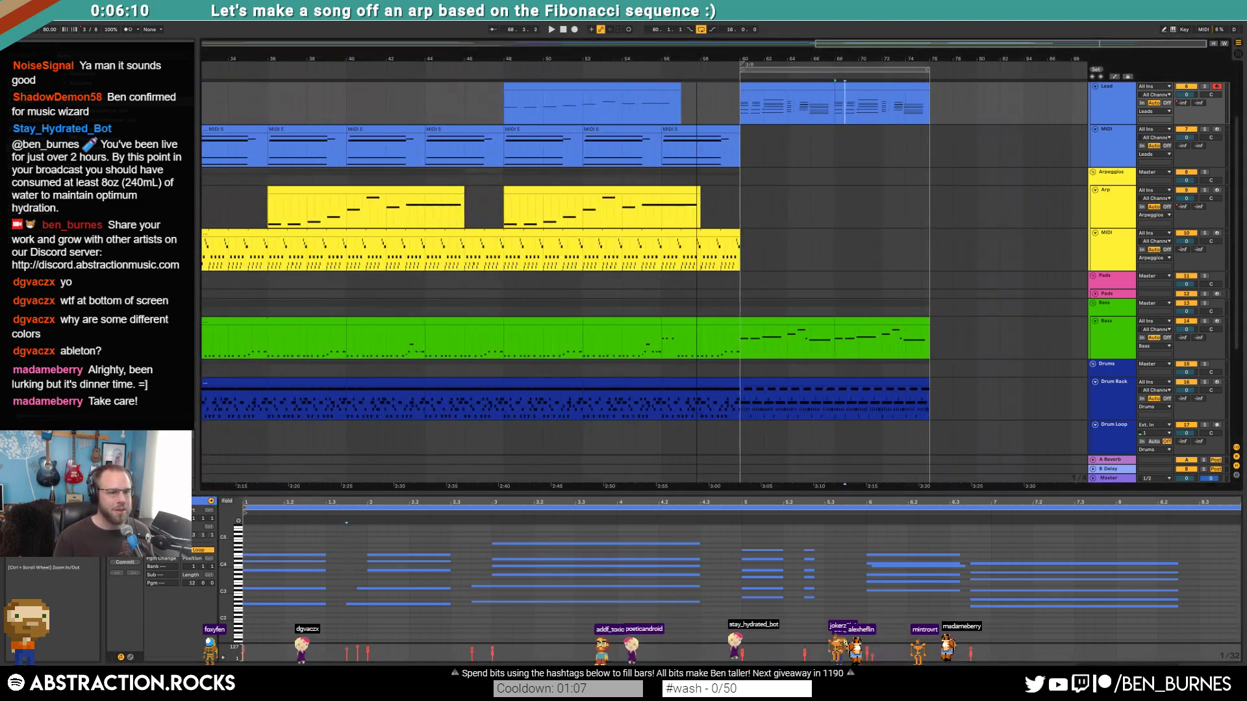
{"action": "scroll", "coordinate": [650, 276], "scroll_direction": "down", "scroll_amount": 3}
{"action": "scroll", "coordinate": [983, 81], "scroll_direction": "down", "scroll_amount": 1}
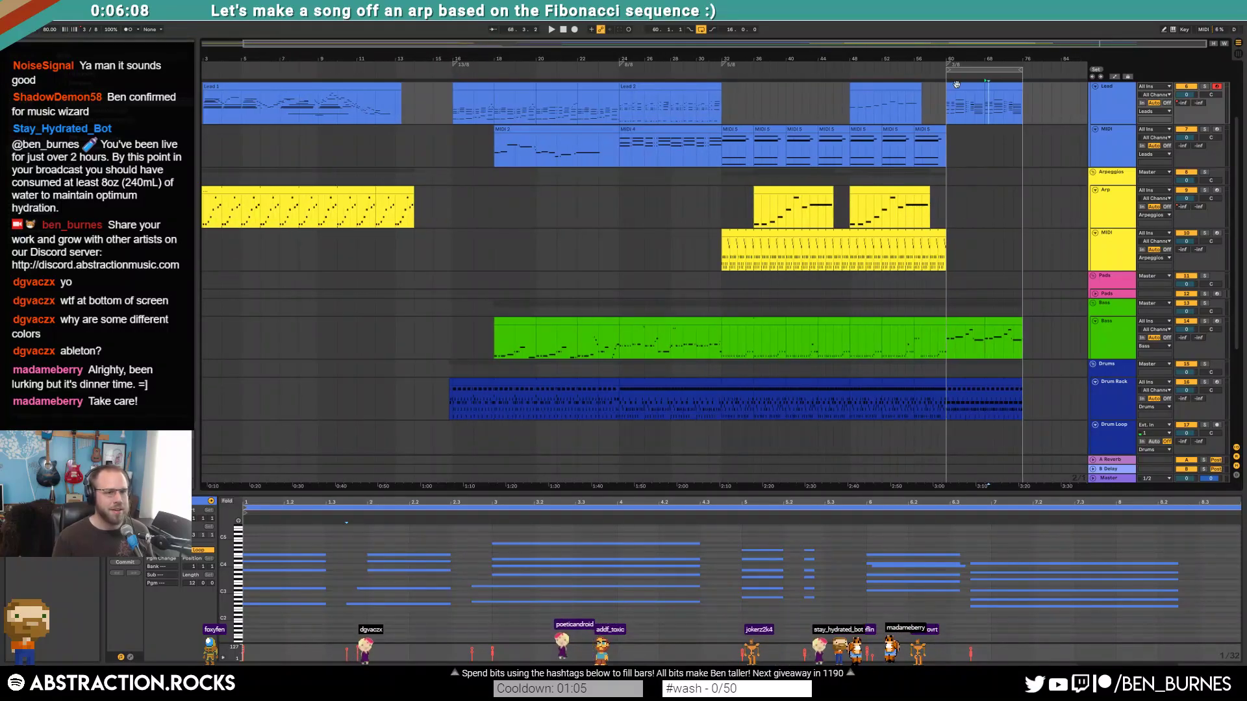
{"action": "left_click", "coordinate": [993, 96]}
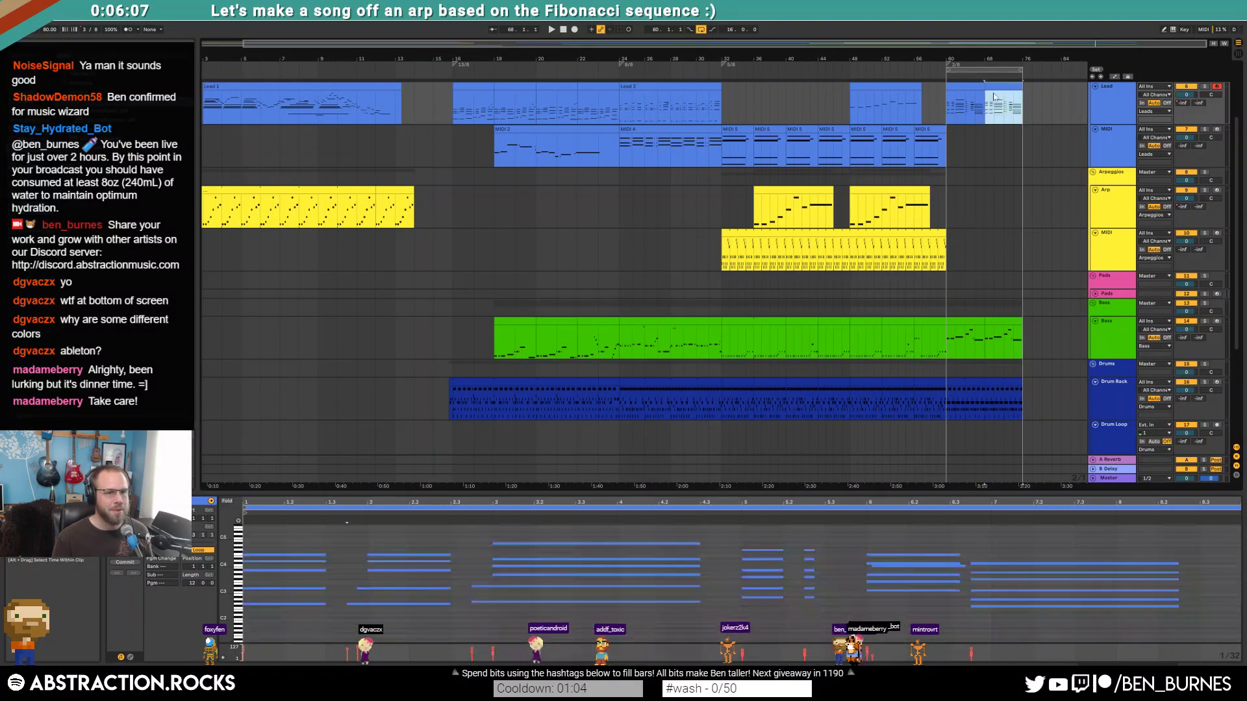
- Play the 13/8 section from bar 16 and copy its lead, bass and drum clips through bar 24
{"action": "left_click", "coordinate": [471, 85]}
{"action": "key", "text": "space"}
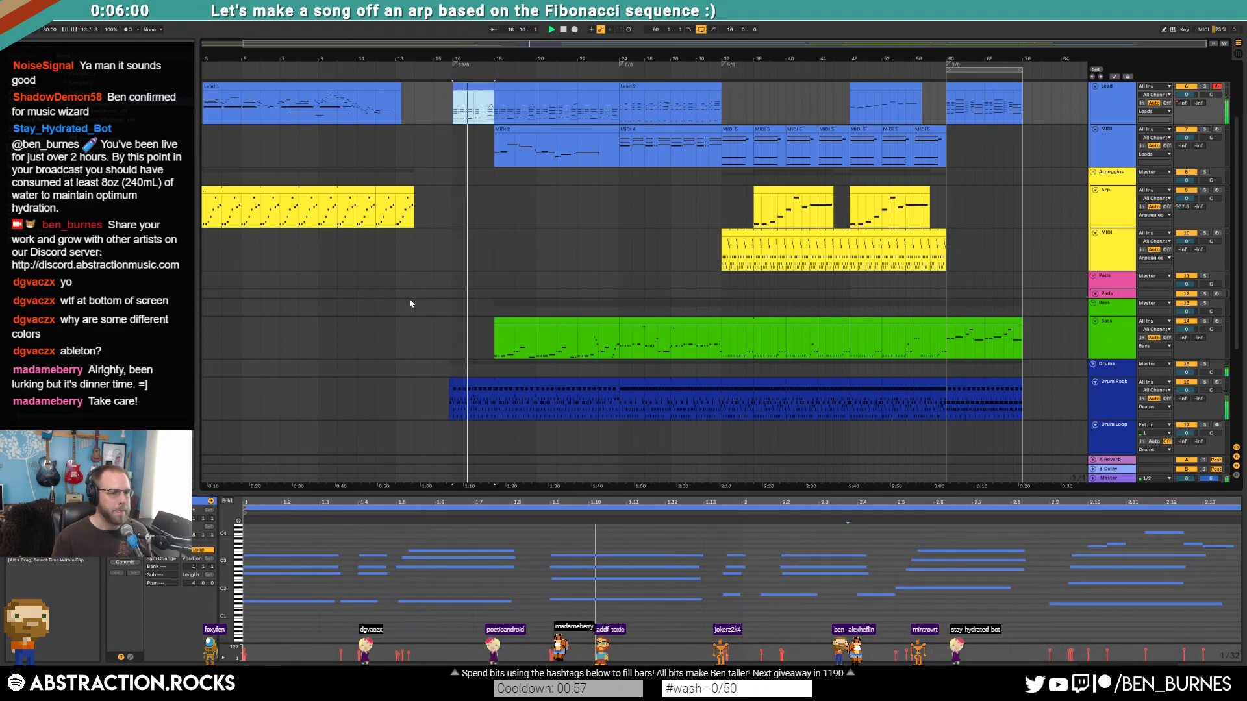
{"action": "left_click", "coordinate": [604, 130], "text": "shift"}
{"action": "left_click", "coordinate": [612, 381], "text": "shift"}
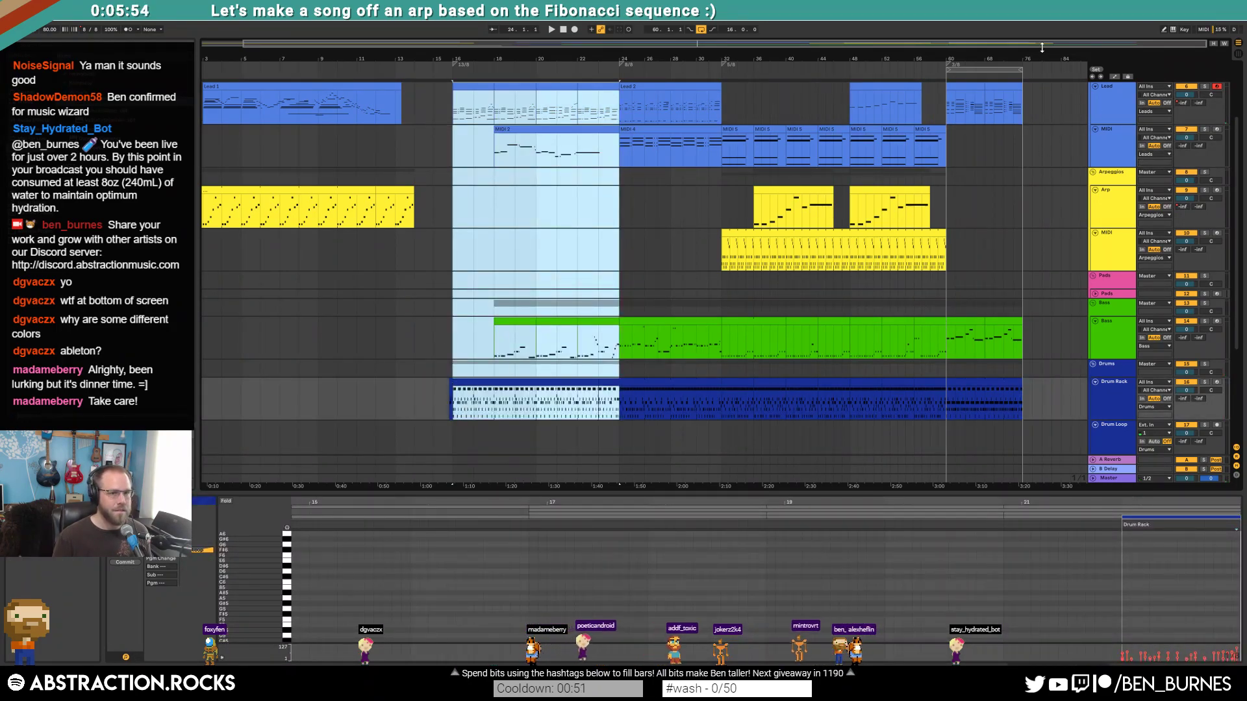
- Duplicate the two lead clips of the 3/8 section so they repeat from bar 76 to 92
{"action": "left_click_drag", "start_coordinate": [1051, 48], "coordinate": [1111, 48]}
{"action": "left_click_drag", "start_coordinate": [985, 95], "coordinate": [1143, 78]}
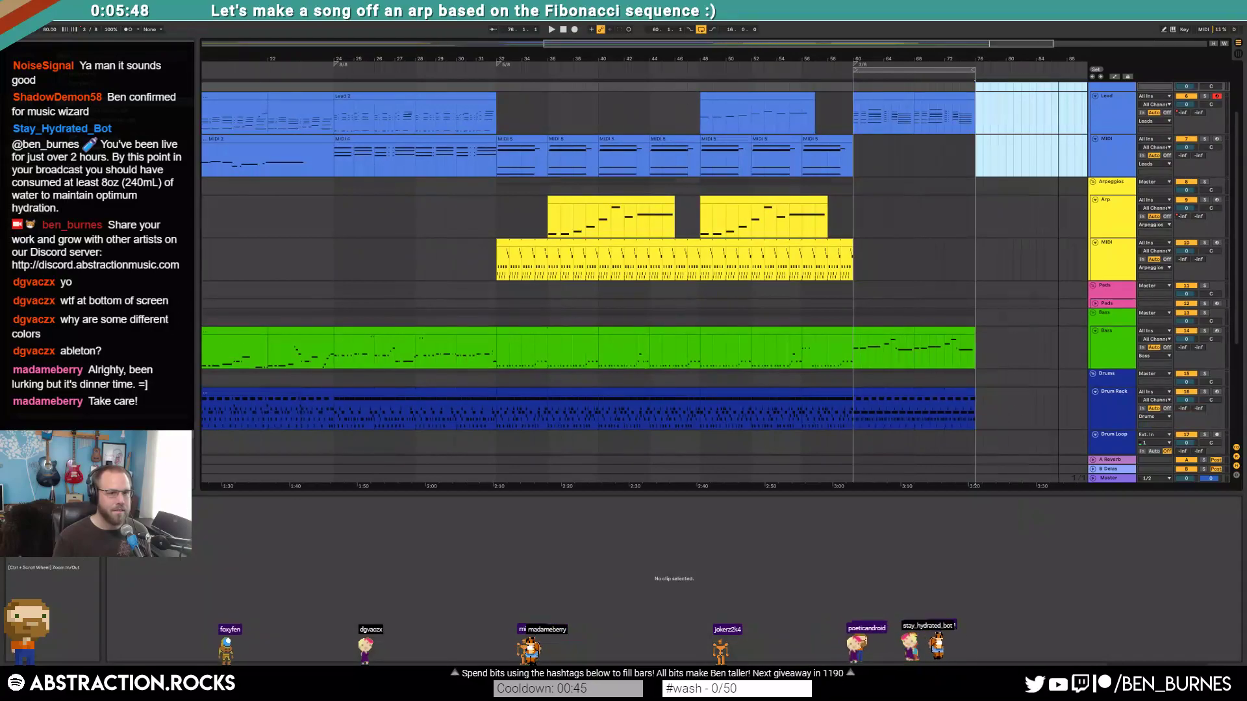
{"action": "left_click_drag", "start_coordinate": [1058, 46], "coordinate": [1204, 46]}
{"action": "left_click", "coordinate": [702, 106]}
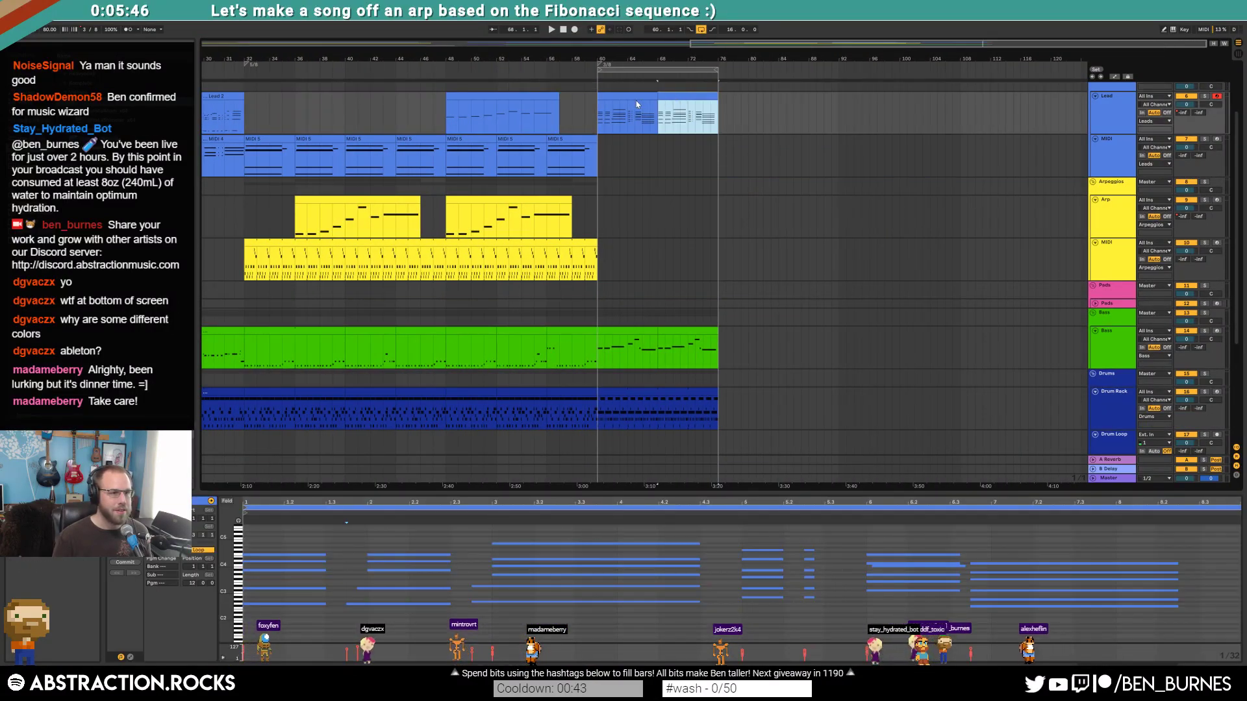
{"action": "key", "text": "ctrl+d"}
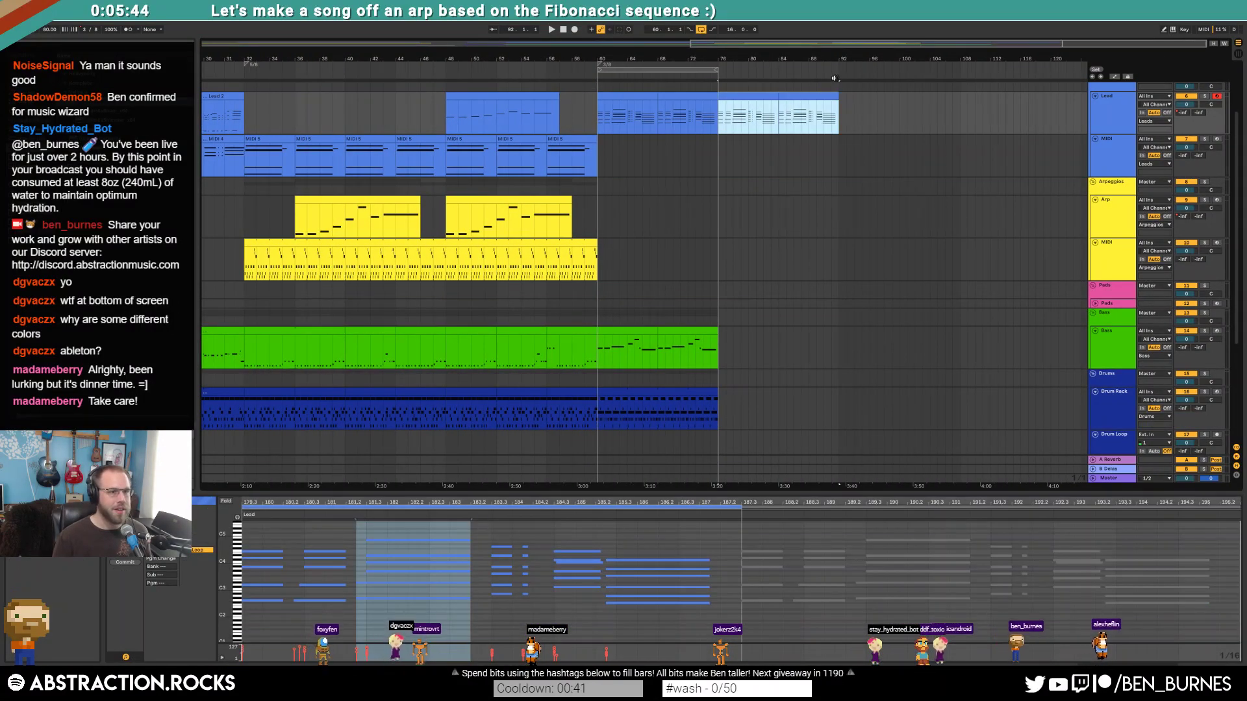
- Insert a 13/8 time signature change at bar 92 and paste the copied multi-track section there
{"action": "right_click", "coordinate": [841, 74]}
{"action": "left_click", "coordinate": [849, 79]}
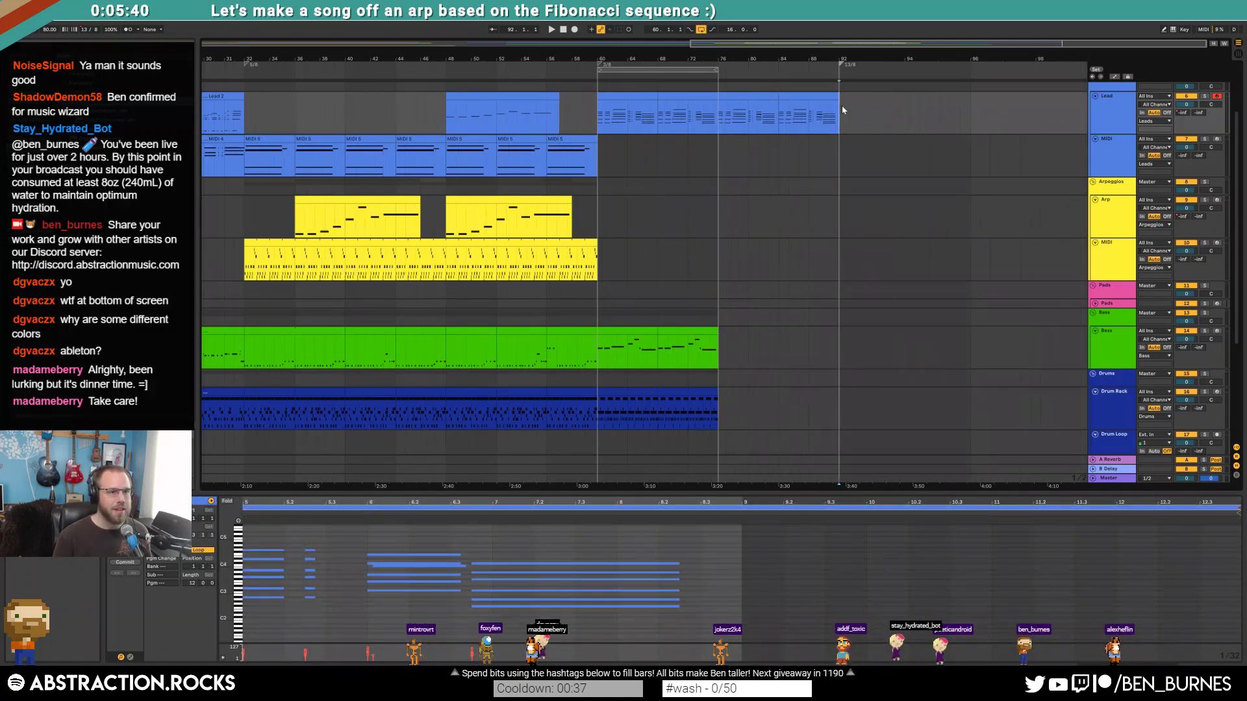
{"action": "key", "text": "ctrl+v"}
{"action": "left_click", "coordinate": [848, 153]}
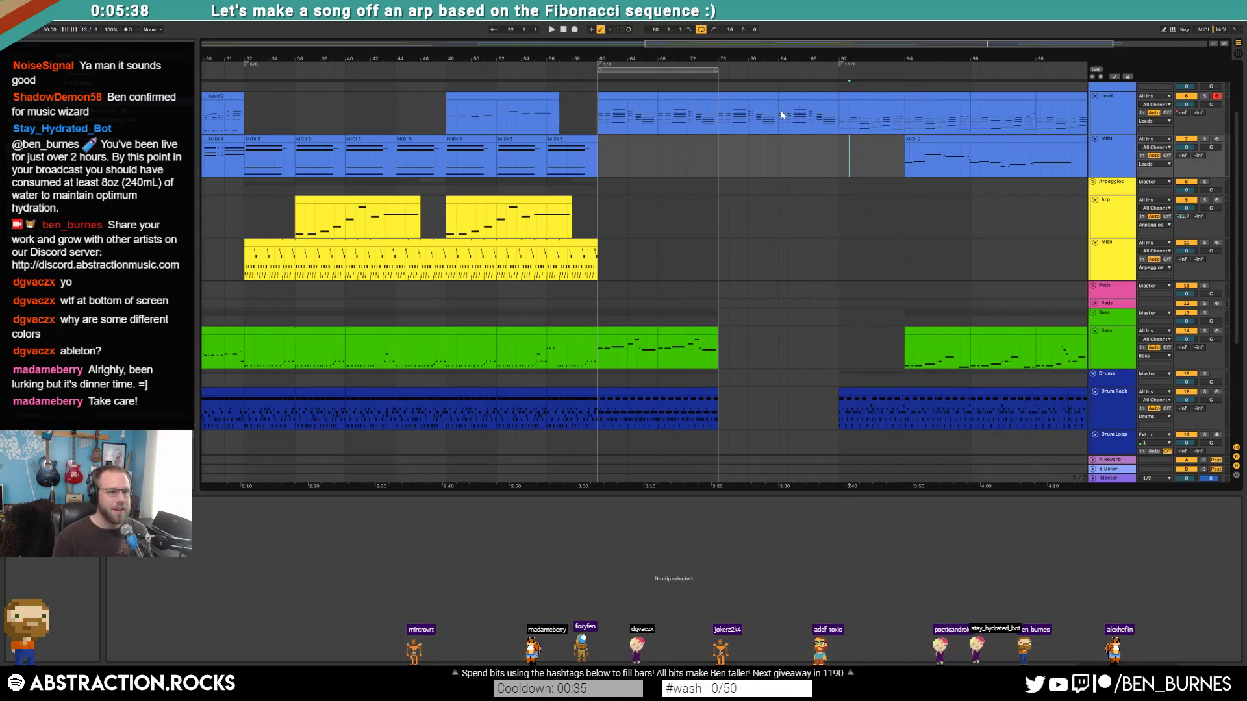
- Play towards the pasted section while extending the 3/8 drum clip to bar 92 and duplicating the bass clips from bar 76 to 92
{"action": "left_click", "coordinate": [777, 117]}
{"action": "key", "text": "space"}
{"action": "left_click_drag", "start_coordinate": [715, 393], "coordinate": [835, 391]}
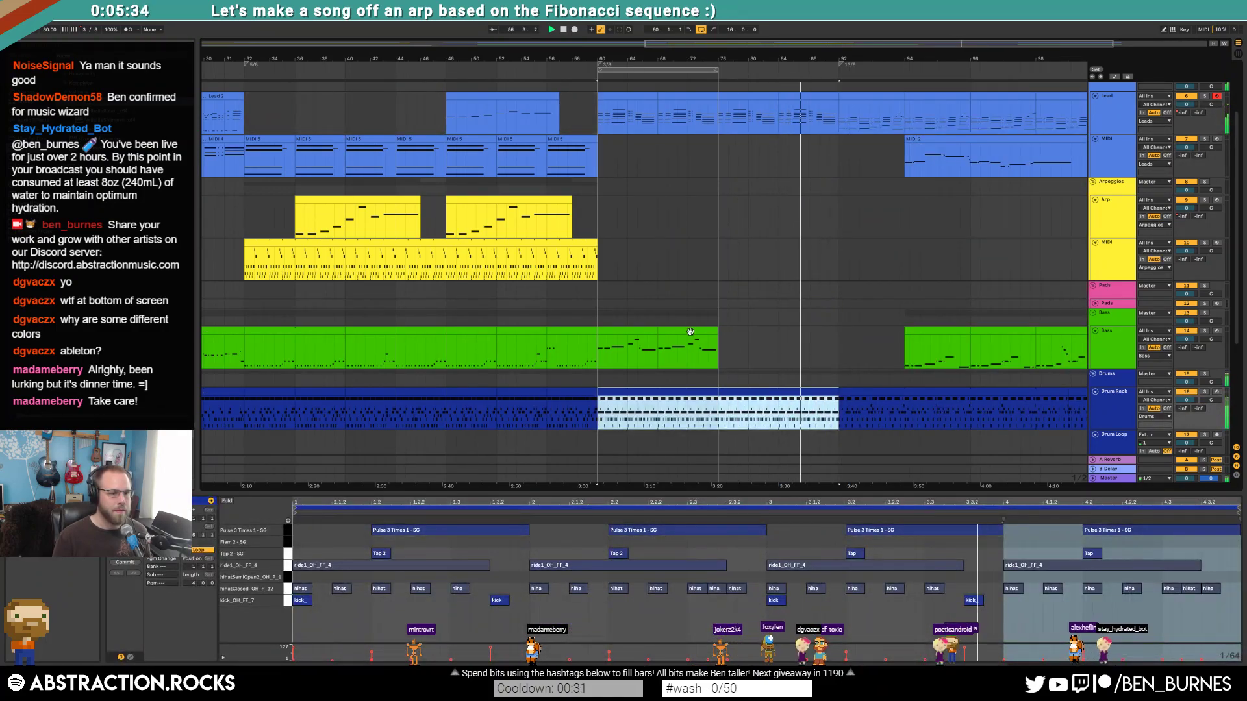
{"action": "left_click_drag", "start_coordinate": [715, 345], "coordinate": [599, 337]}
{"action": "key", "text": "ctrl+d"}
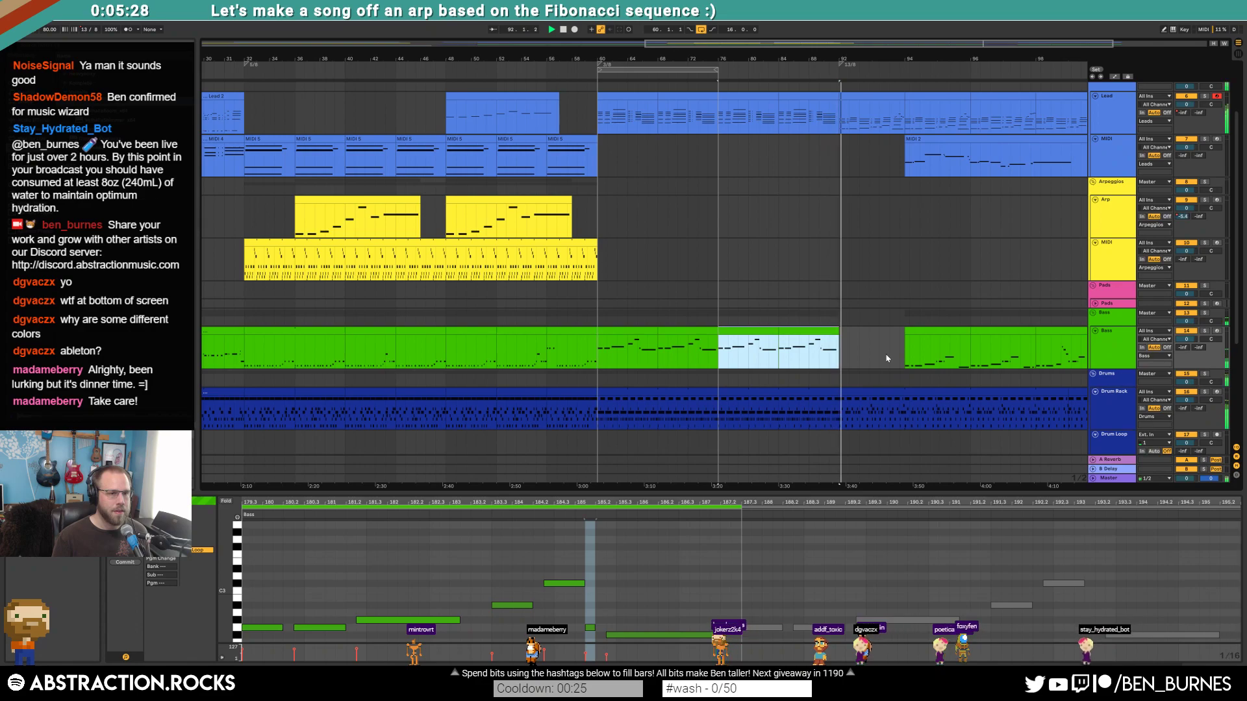
{"action": "left_click_drag", "start_coordinate": [927, 44], "coordinate": [1055, 53]}
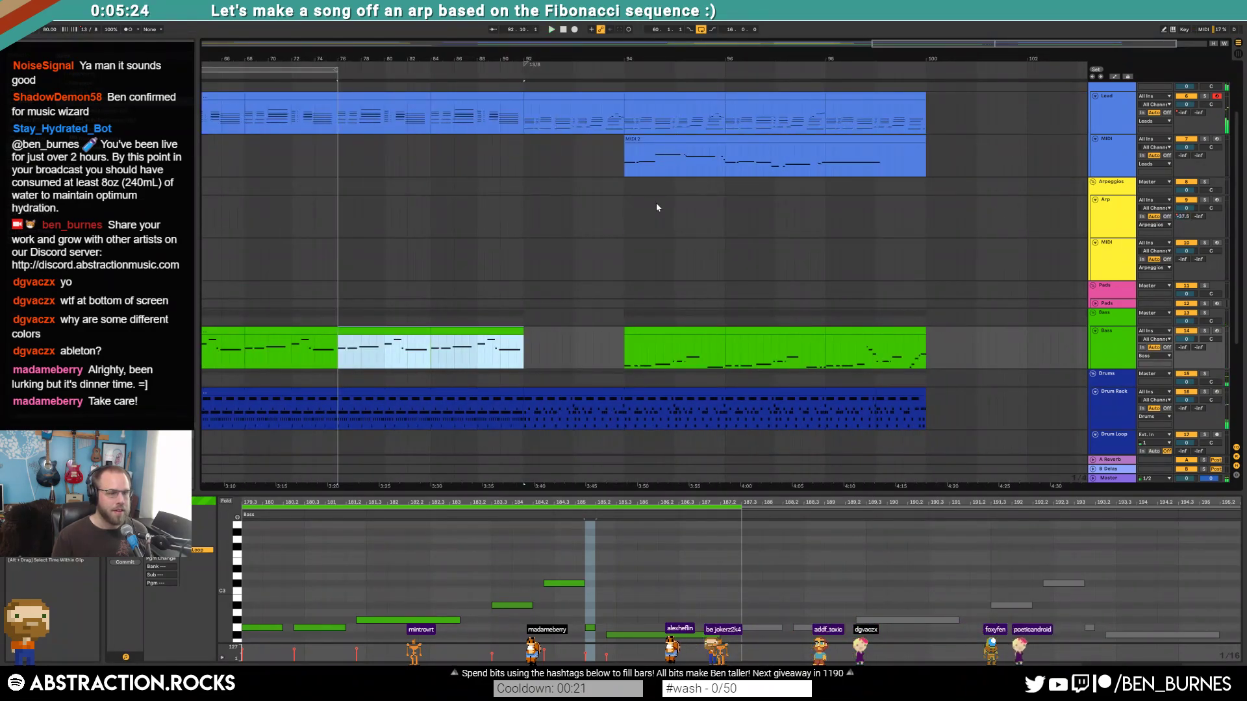
- Isolate bars 92 to 94 of the drum clip and select all of its ride notes
{"action": "left_click", "coordinate": [577, 407]}
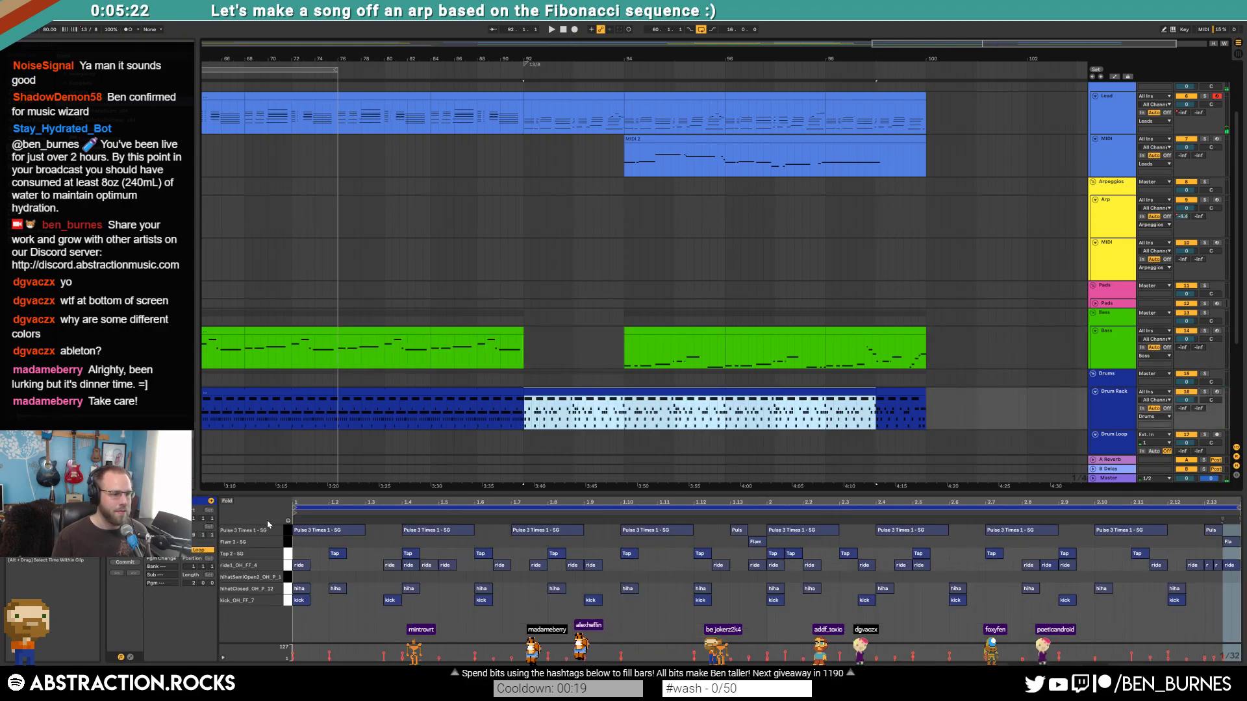
{"action": "left_click", "coordinate": [287, 565]}
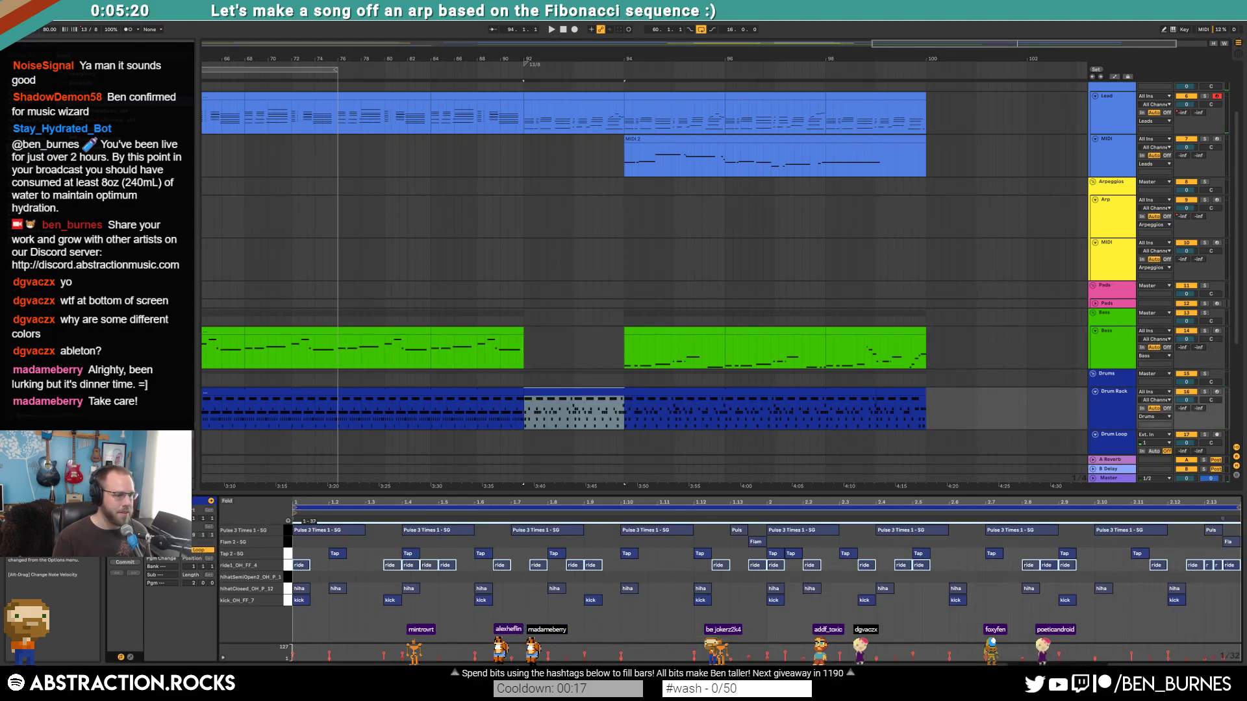
{"action": "left_click", "coordinate": [608, 347]}
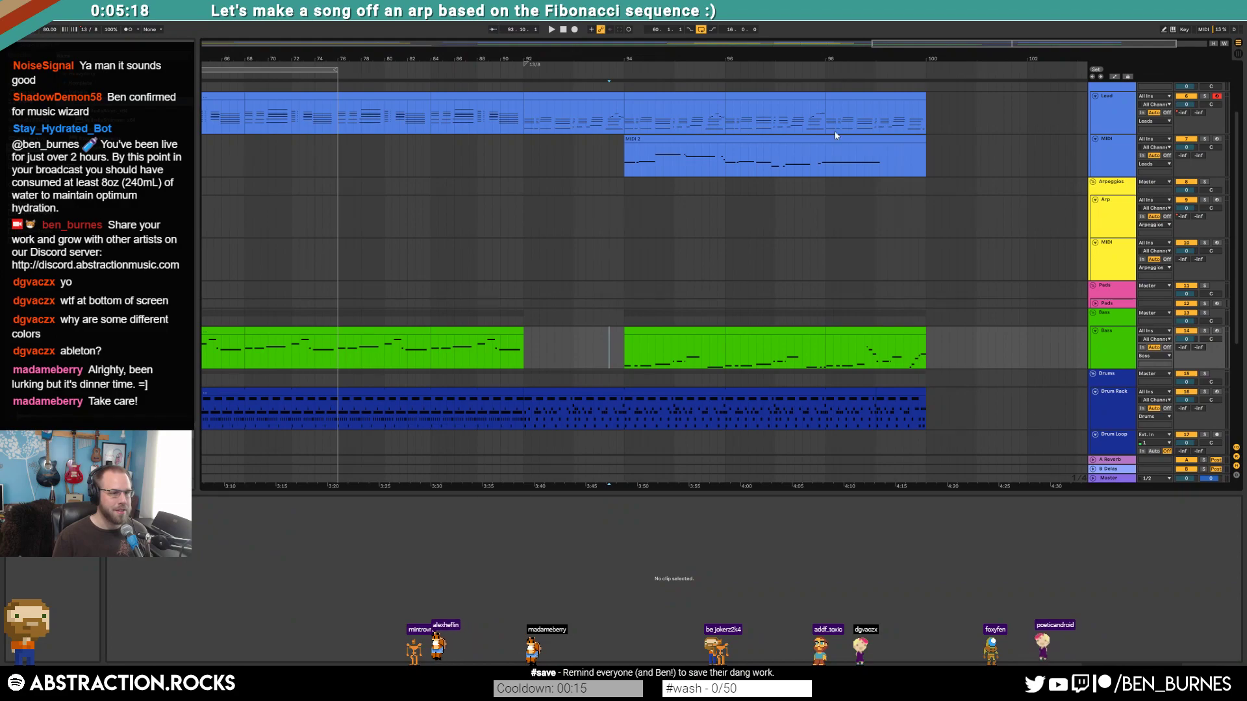
- Delete the pasted material on all tracks from bar 96 to bar 100
{"action": "left_click", "coordinate": [917, 93]}
{"action": "left_click", "coordinate": [724, 410], "text": "shift"}
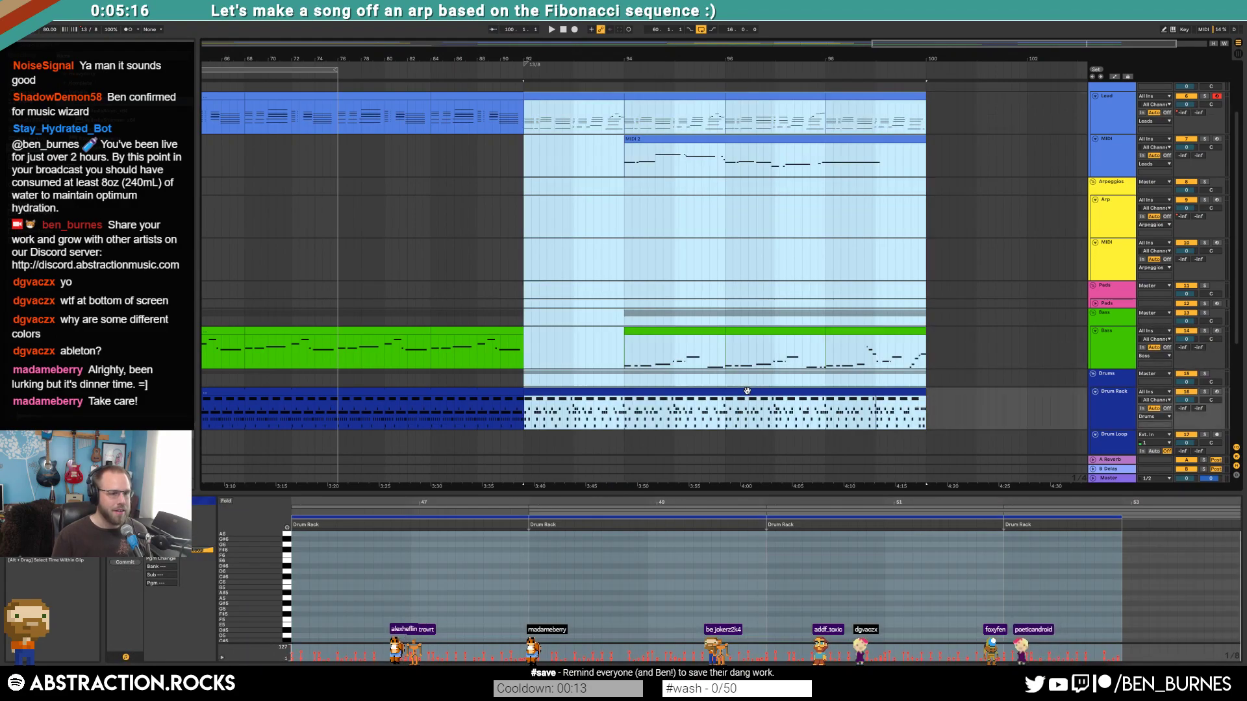
{"action": "left_click", "coordinate": [863, 361]}
{"action": "left_click_drag", "start_coordinate": [927, 402], "coordinate": [720, 103]}
{"action": "left_click", "coordinate": [722, 99], "text": "shift"}
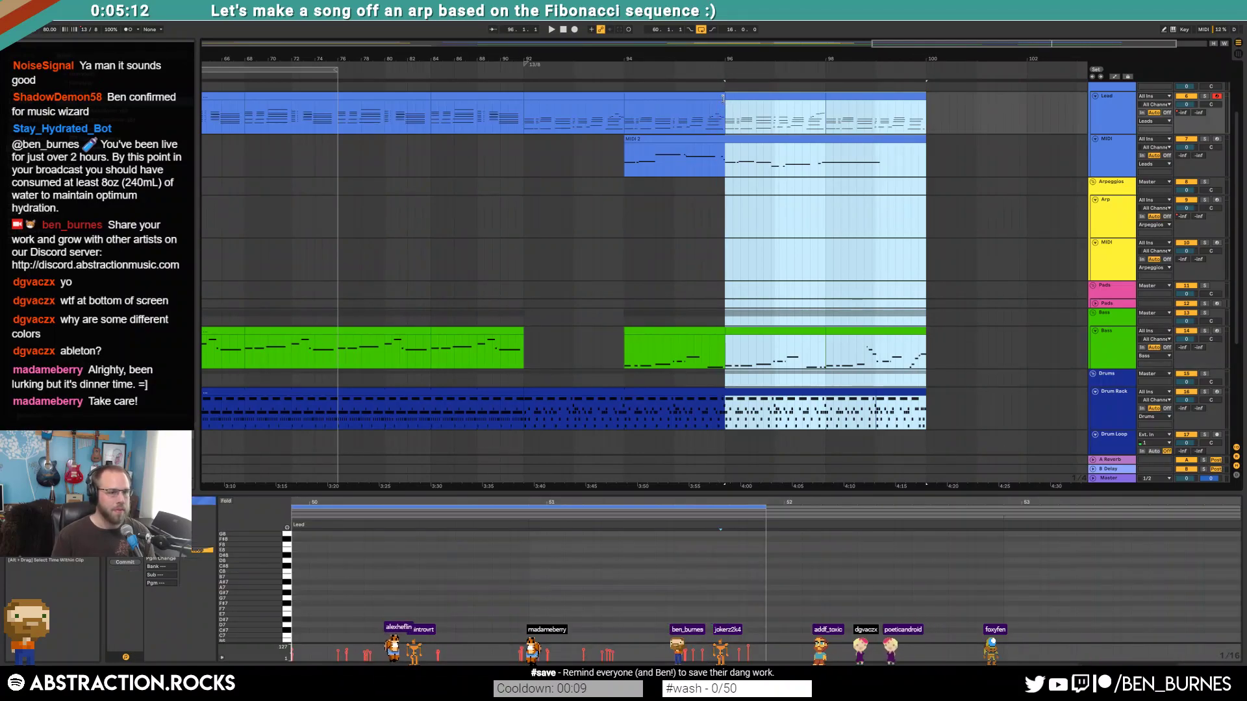
{"action": "key", "text": "ctrl+z"}
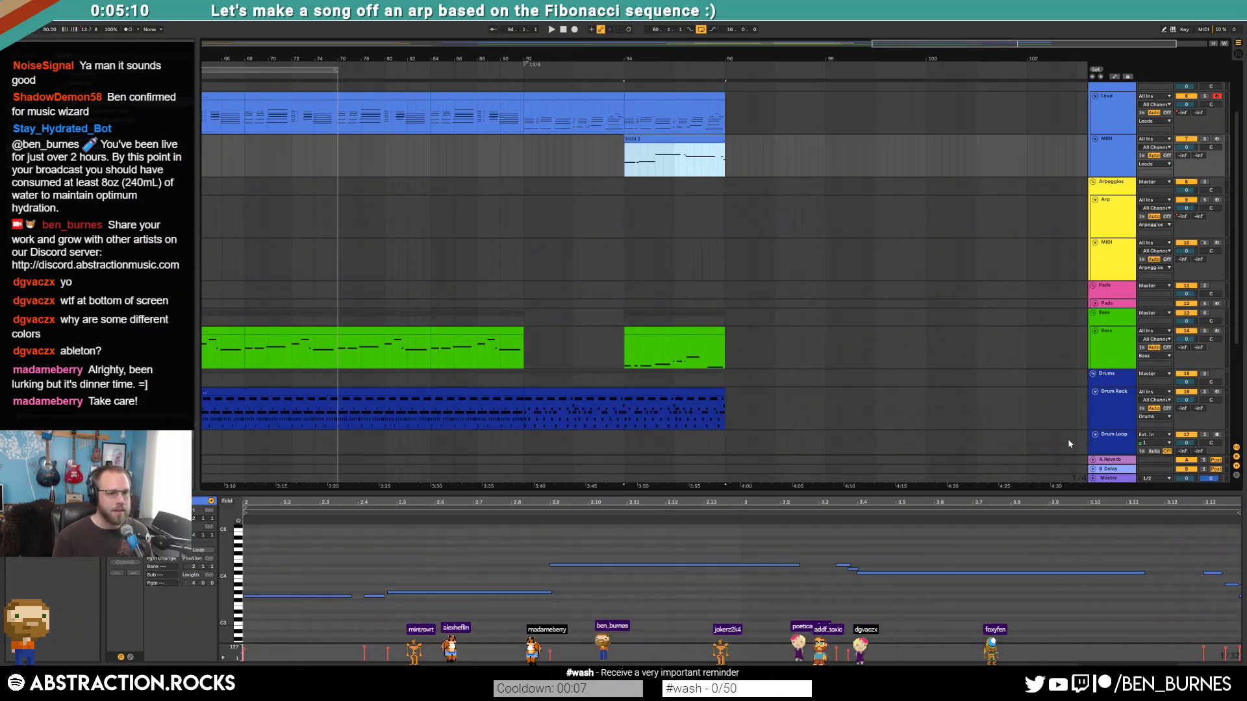
{"action": "key", "text": "ctrl+z"}
- Automate the master track volume with a curved fade-out from bar 94 down to silence at bar 96
{"action": "key", "text": "a"}
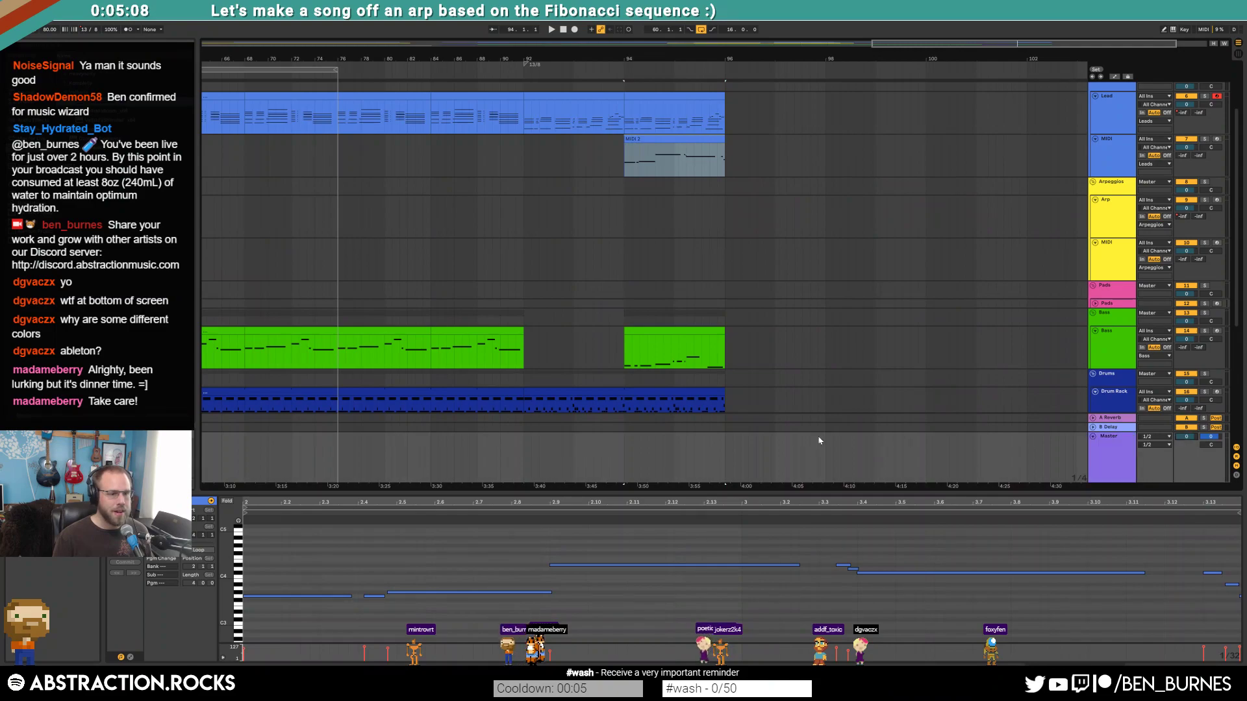
{"action": "left_click", "coordinate": [635, 448]}
{"action": "left_click_drag", "start_coordinate": [724, 448], "coordinate": [725, 480]}
{"action": "left_click", "coordinate": [756, 460]}
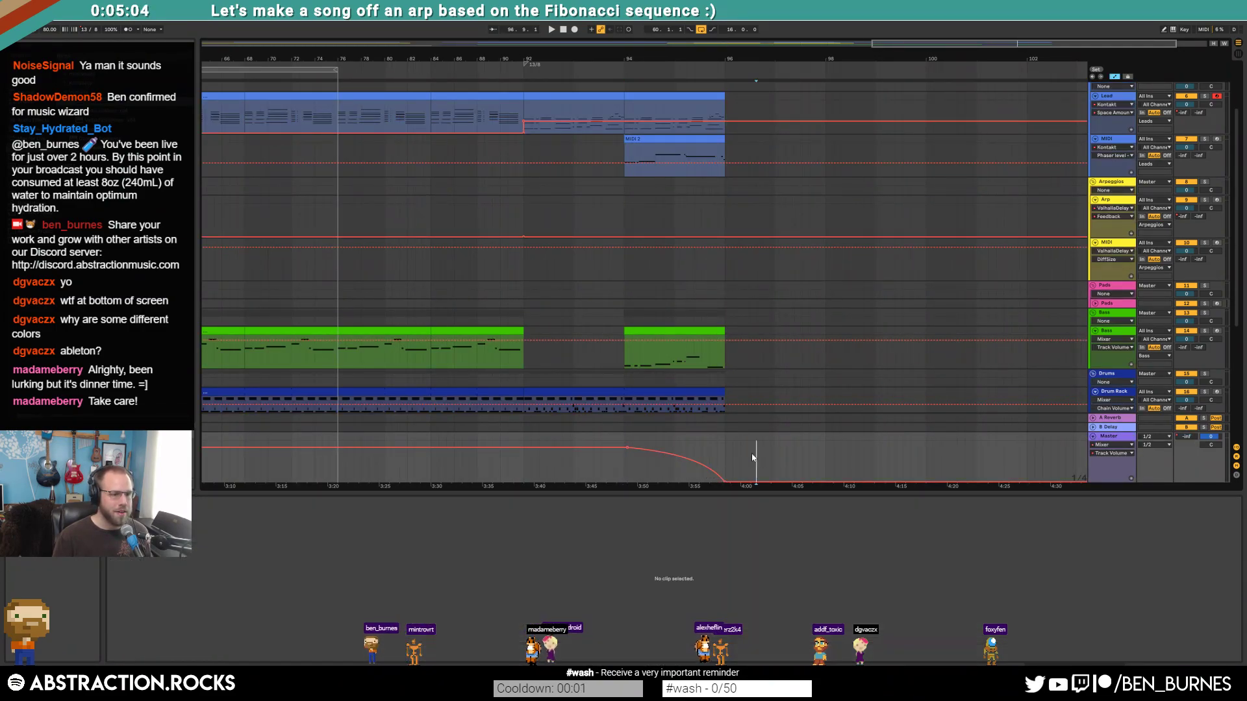
- Hide the automation lanes and play the ending from just before bar 92 through the fade-out
{"action": "key", "text": "a"}
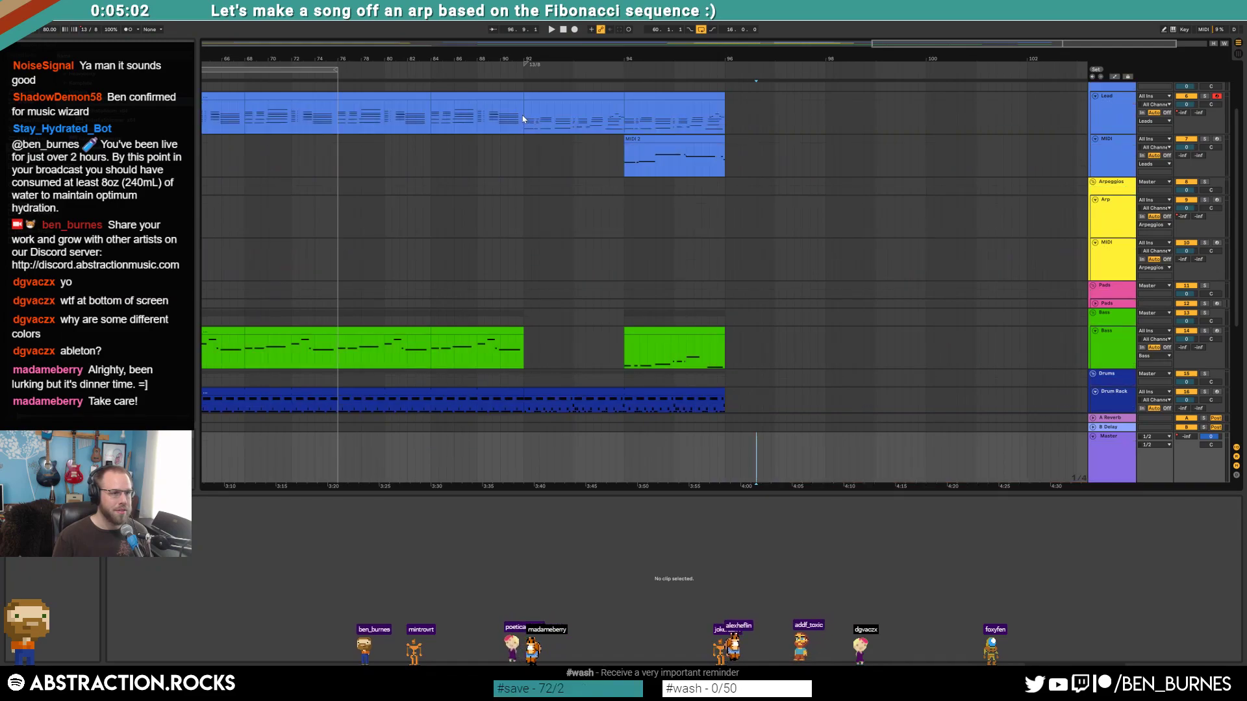
{"action": "left_click", "coordinate": [507, 118]}
{"action": "key", "text": "space"}
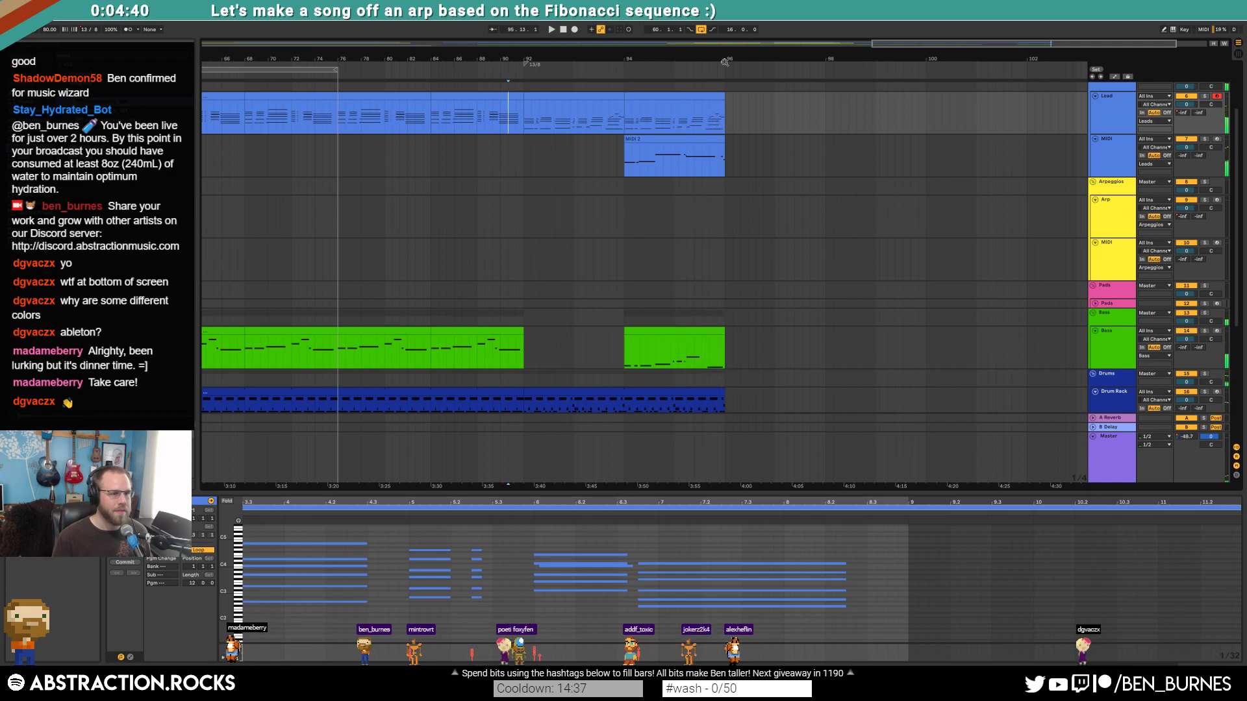
- Copy bars 20 to 22 of the earlier 13/8 section across all tracks and paste them at bar 96
{"action": "scroll", "coordinate": [299, 109], "scroll_direction": "down", "scroll_amount": 5}
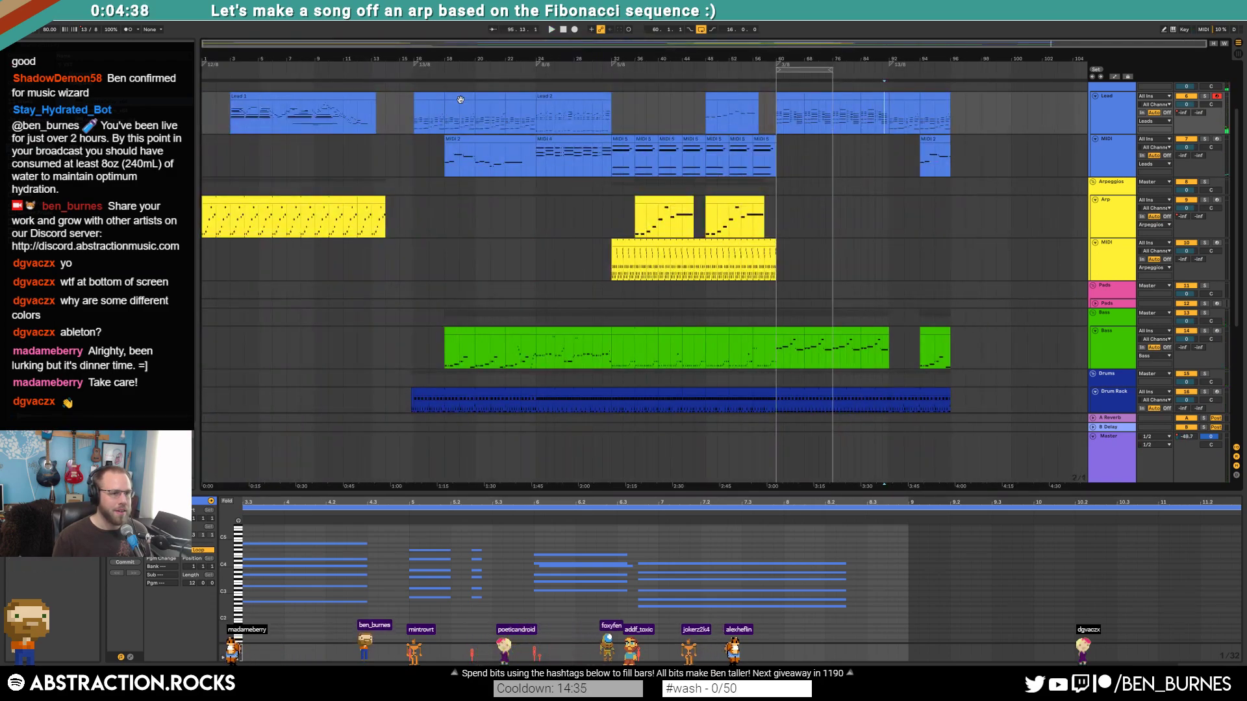
{"action": "left_click_drag", "start_coordinate": [481, 110], "coordinate": [506, 426]}
{"action": "left_click", "coordinate": [954, 94]}
{"action": "key", "text": "ctrl+v"}
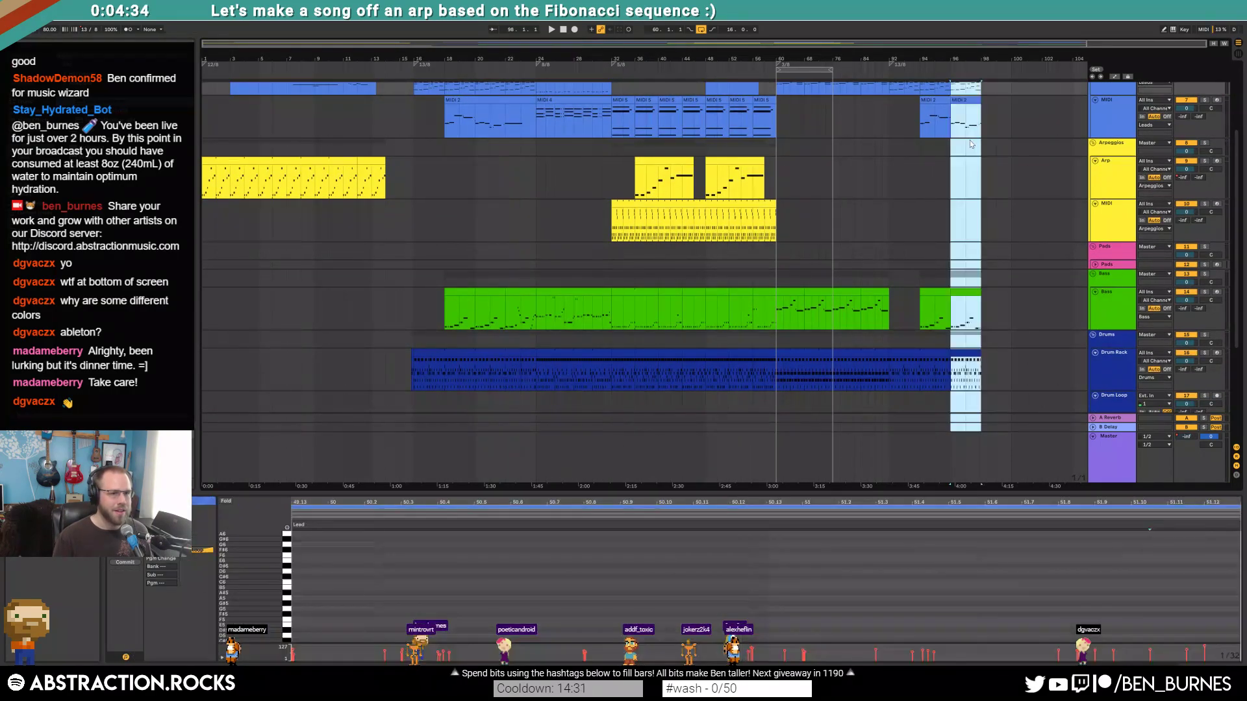
- Move the master volume fade-out later so it starts just before bar 96 and ends just after bar 98
{"action": "scroll", "coordinate": [979, 186], "scroll_direction": "up", "scroll_amount": 3}
{"action": "key", "text": "a"}
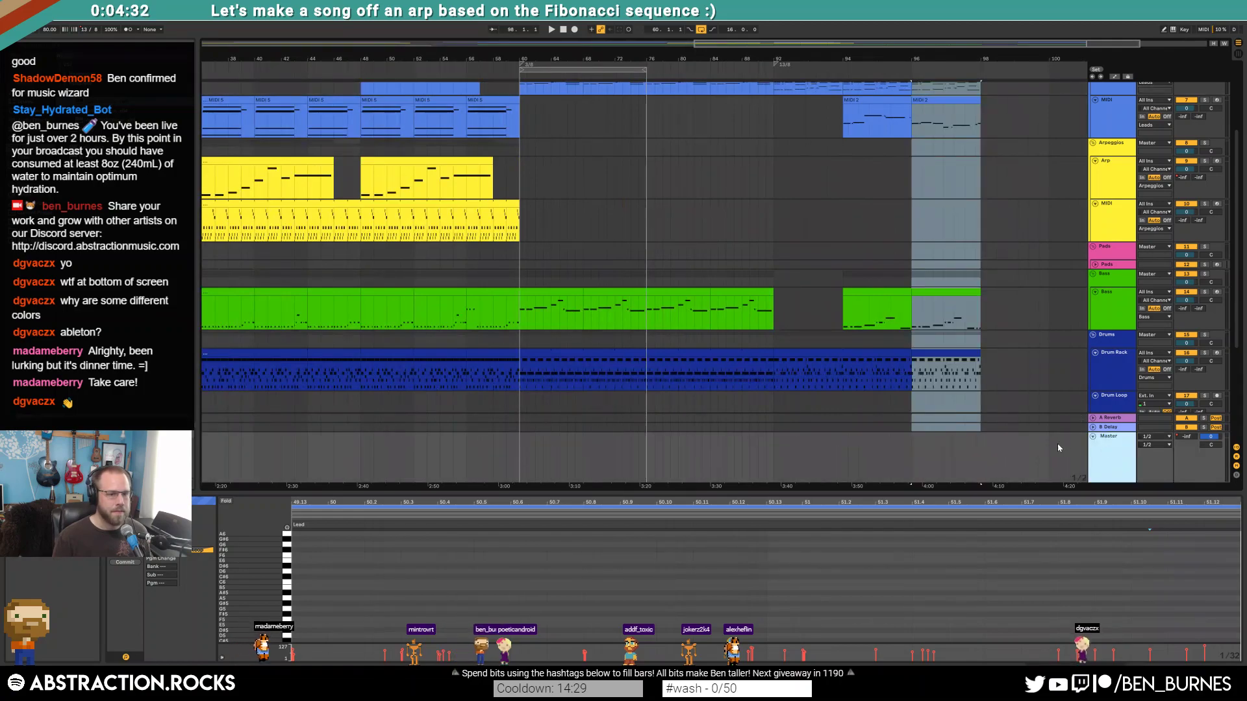
{"action": "left_click", "coordinate": [923, 479]}
{"action": "left_click_drag", "start_coordinate": [912, 482], "coordinate": [985, 481]}
{"action": "left_click_drag", "start_coordinate": [846, 449], "coordinate": [900, 447]}
{"action": "scroll", "coordinate": [863, 356], "scroll_direction": "down", "scroll_amount": 5}
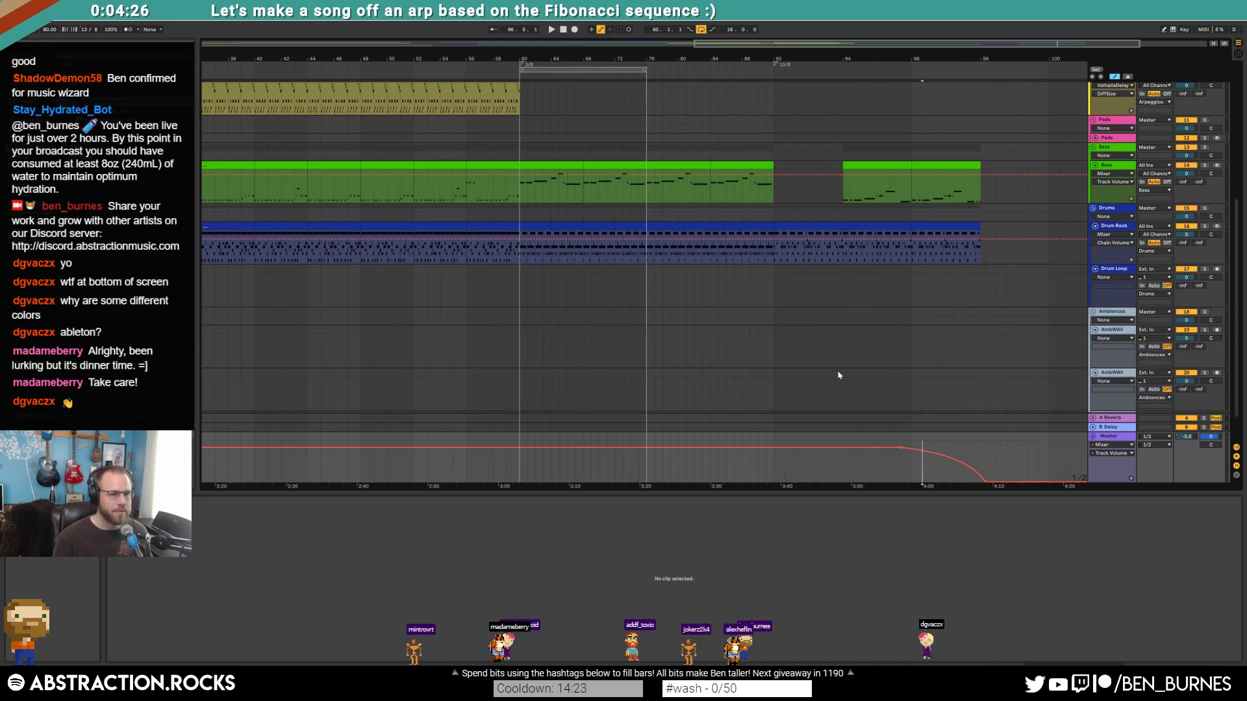
{"action": "scroll", "coordinate": [907, 239], "scroll_direction": "up", "scroll_amount": 3}
{"action": "scroll", "coordinate": [907, 239], "scroll_direction": "up", "scroll_amount": 3}
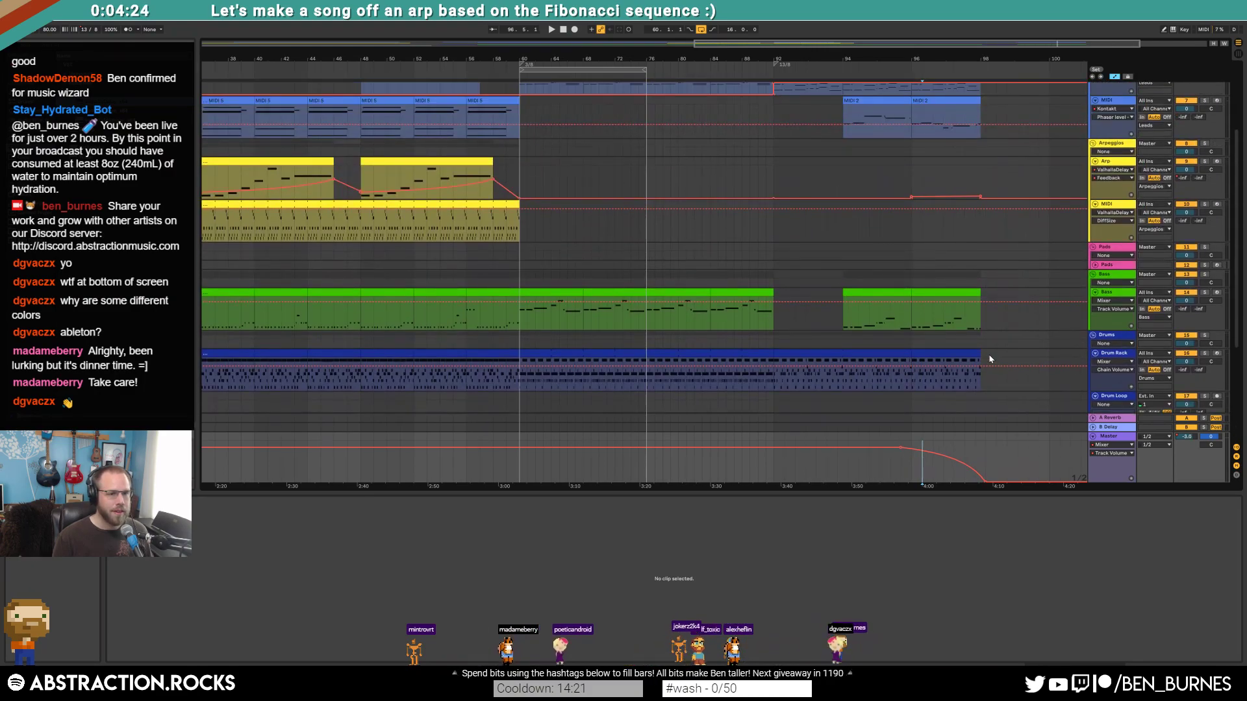
{"action": "key", "text": "a"}
- Shift the closing section's clips on all tracks and its 13/8 time signature marker from bar 92 to bar 93
{"action": "left_click_drag", "start_coordinate": [985, 361], "coordinate": [779, 47]}
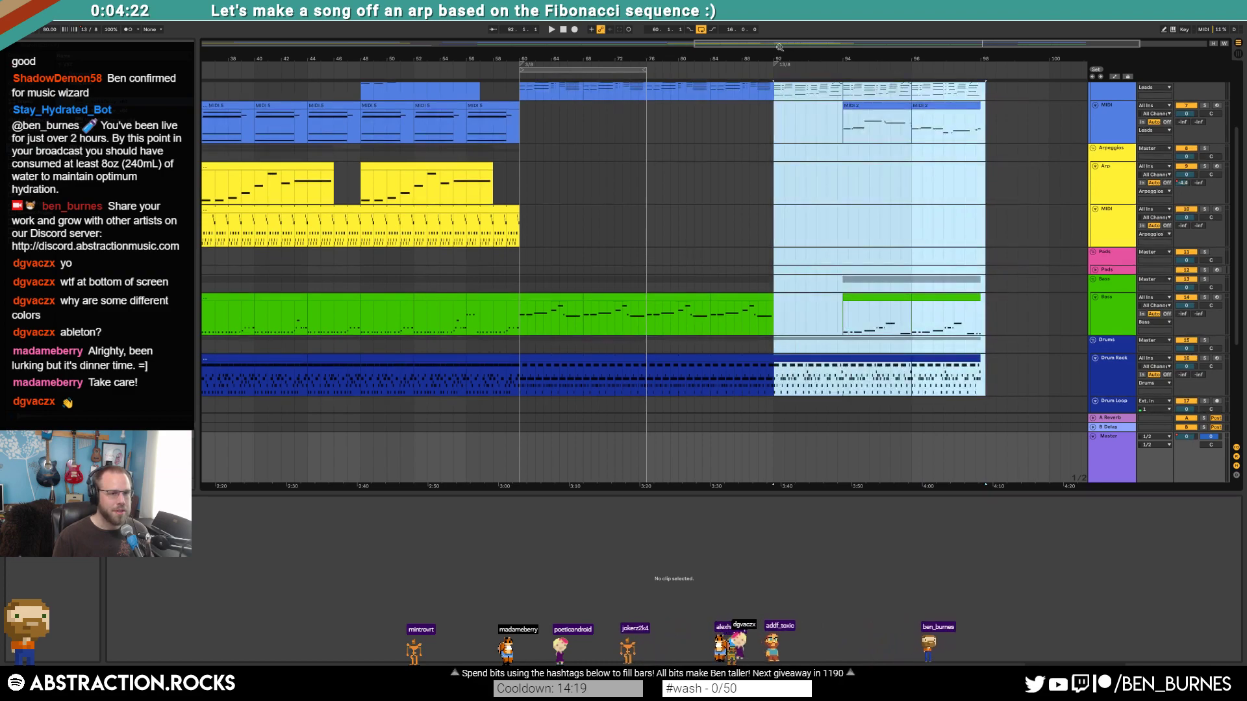
{"action": "scroll", "coordinate": [818, 167], "scroll_direction": "up", "scroll_amount": 2}
{"action": "left_click_drag", "start_coordinate": [784, 142], "coordinate": [793, 142]}
{"action": "scroll", "coordinate": [797, 146], "scroll_direction": "up", "scroll_amount": 6}
{"action": "left_click_drag", "start_coordinate": [554, 65], "coordinate": [643, 72]}
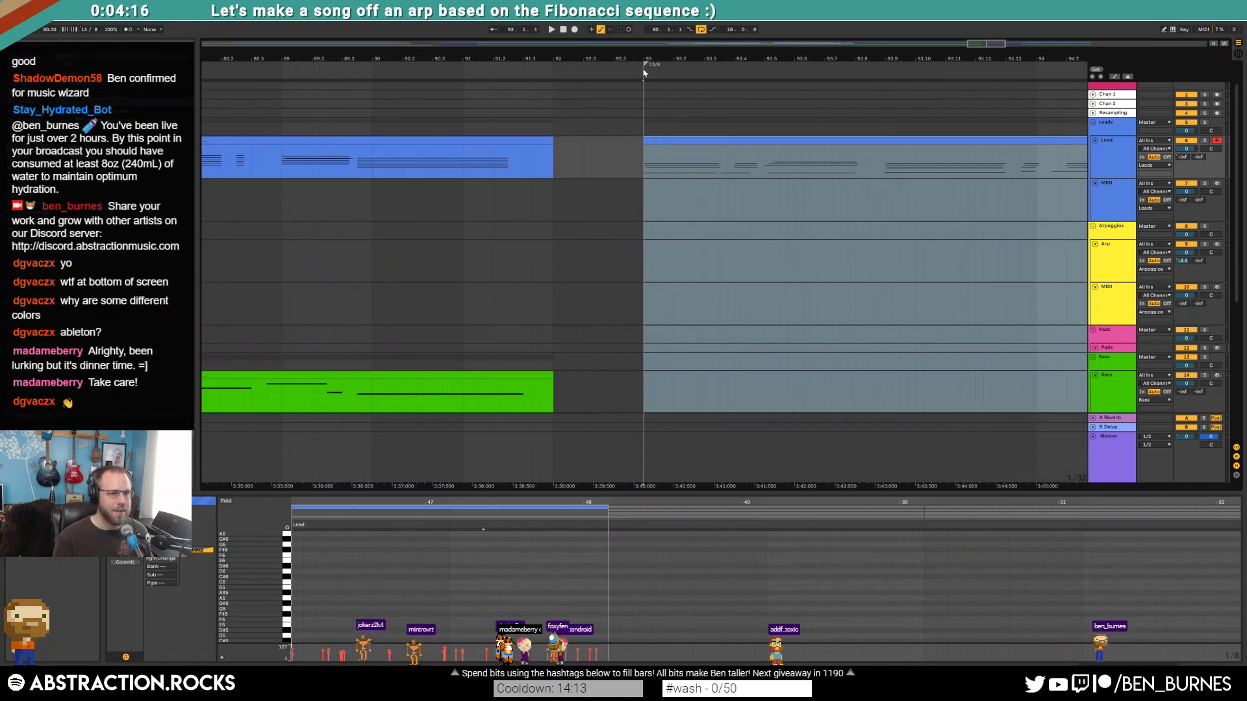
- Inspect the one-bar gap before bar 93 and the start of the shifted closing section
{"action": "left_click", "coordinate": [613, 128]}
{"action": "scroll", "coordinate": [594, 149], "scroll_direction": "down", "scroll_amount": 8}
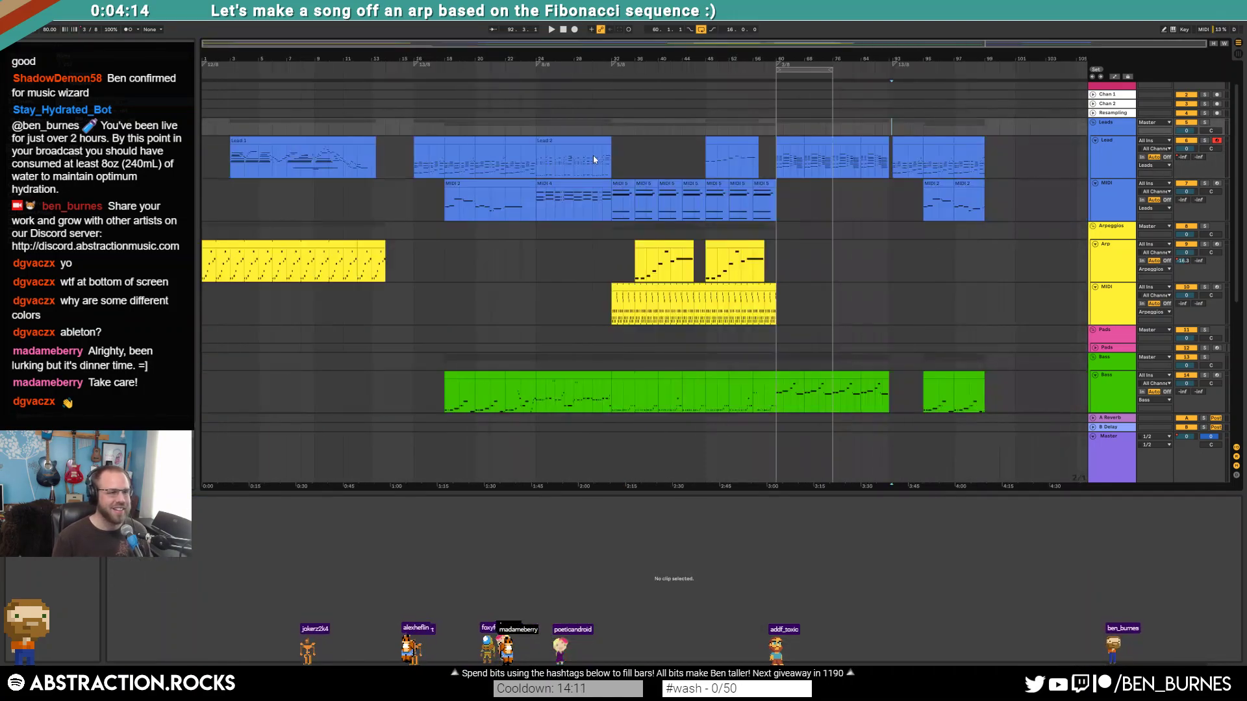
{"action": "key", "text": "plus"}
{"action": "key", "text": "plus"}
{"action": "key", "text": "plus"}
{"action": "key", "text": "plus"}
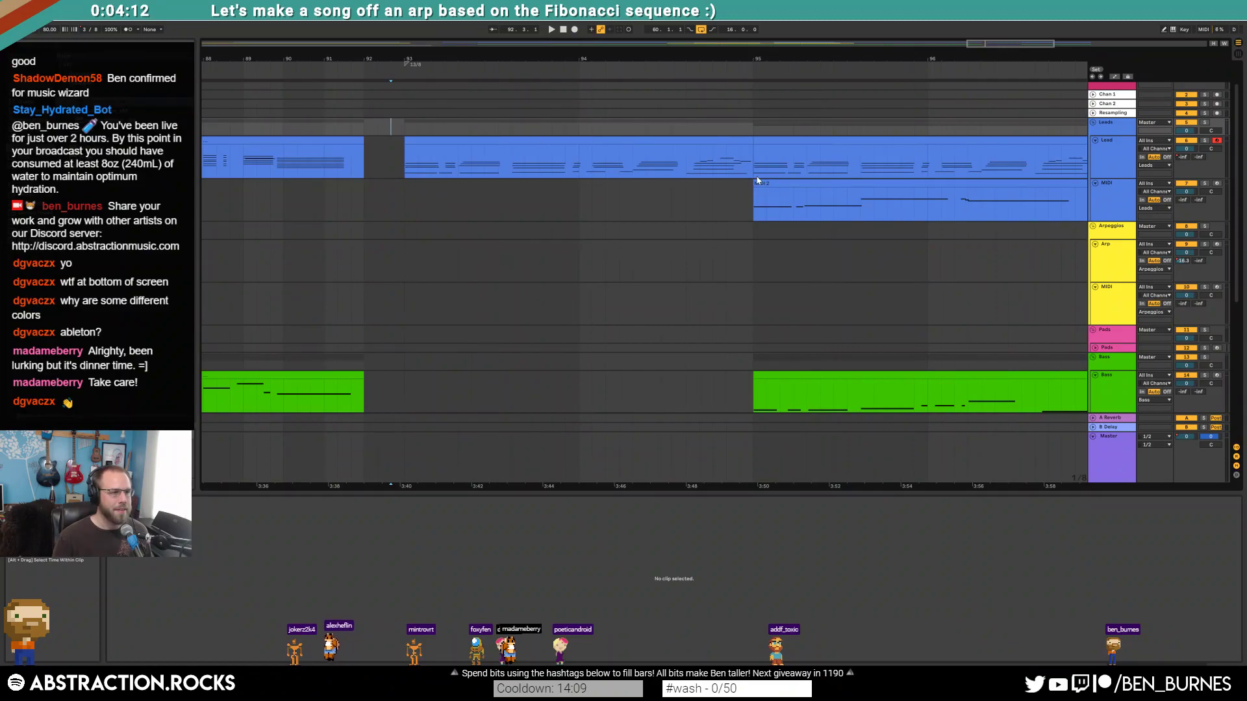
- Select the final section across all tracks and shift its clips later in the arrangement, past bar 93
{"action": "key", "text": "minus"}
{"action": "key", "text": "minus"}
{"action": "key", "text": "minus"}
{"action": "key", "text": "minus"}
{"action": "scroll", "coordinate": [933, 302], "scroll_direction": "down", "scroll_amount": 4}
{"action": "left_click_drag", "start_coordinate": [997, 351], "coordinate": [899, 98]}
{"action": "key", "text": "plus"}
{"action": "key", "text": "plus"}
{"action": "key", "text": "plus"}
{"action": "key", "text": "plus"}
{"action": "left_click_drag", "start_coordinate": [799, 91], "coordinate": [995, 96]}
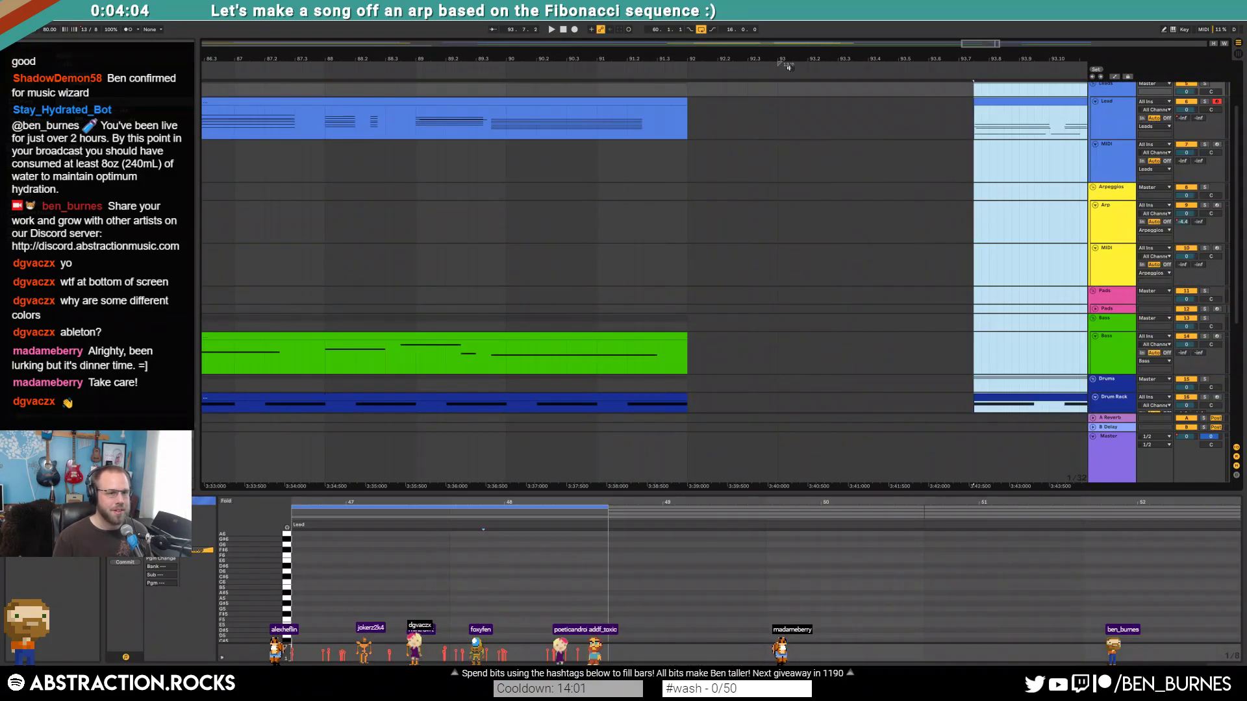
- Move the bar 93 time signature marker and the final section's clips so both start at bar 94
{"action": "mouse_move", "coordinate": [905, 80]}
{"action": "left_mouse_down"}
{"action": "mouse_move", "coordinate": [977, 86]}
{"action": "mouse_move", "coordinate": [868, 90]}
{"action": "left_mouse_up"}
{"action": "left_click_drag", "start_coordinate": [988, 104], "coordinate": [882, 109]}
{"action": "key", "text": "w"}
{"action": "scroll", "coordinate": [933, 186], "scroll_direction": "down", "scroll_amount": 3}
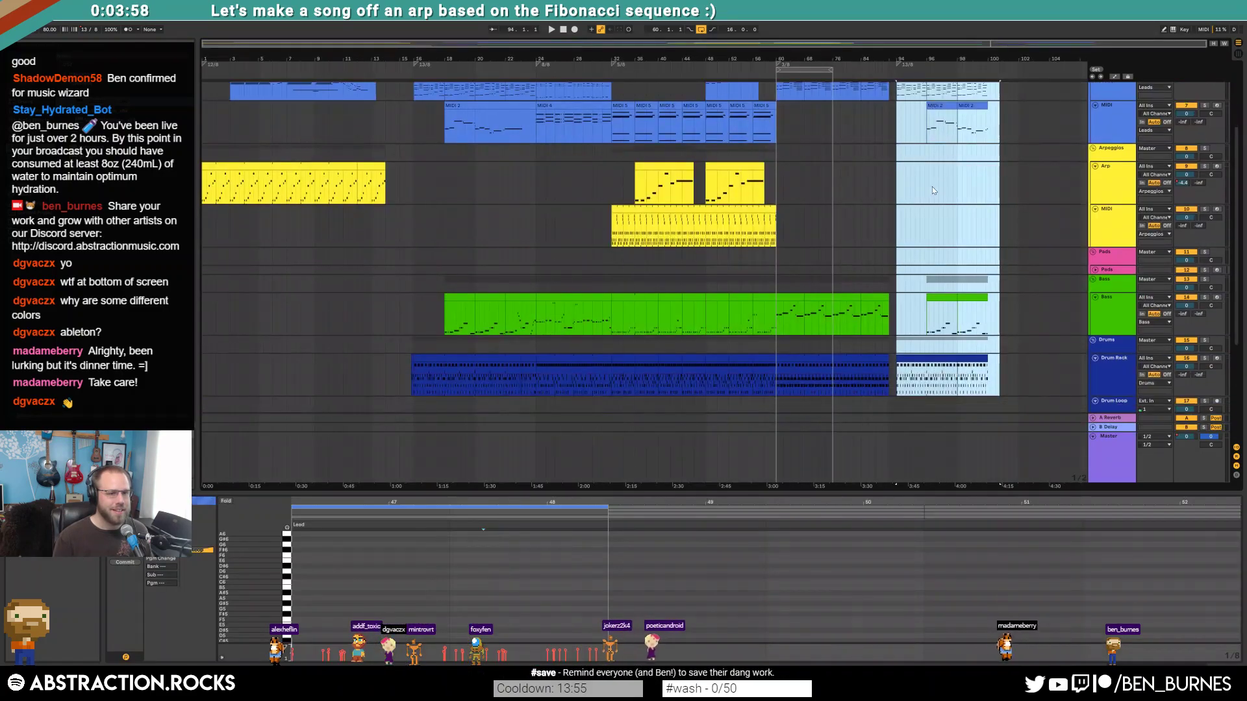
- Extend the Drum Rack clip to bar 94 so it meets the final section's drums
{"action": "scroll", "coordinate": [929, 291], "scroll_direction": "up", "scroll_amount": 5}
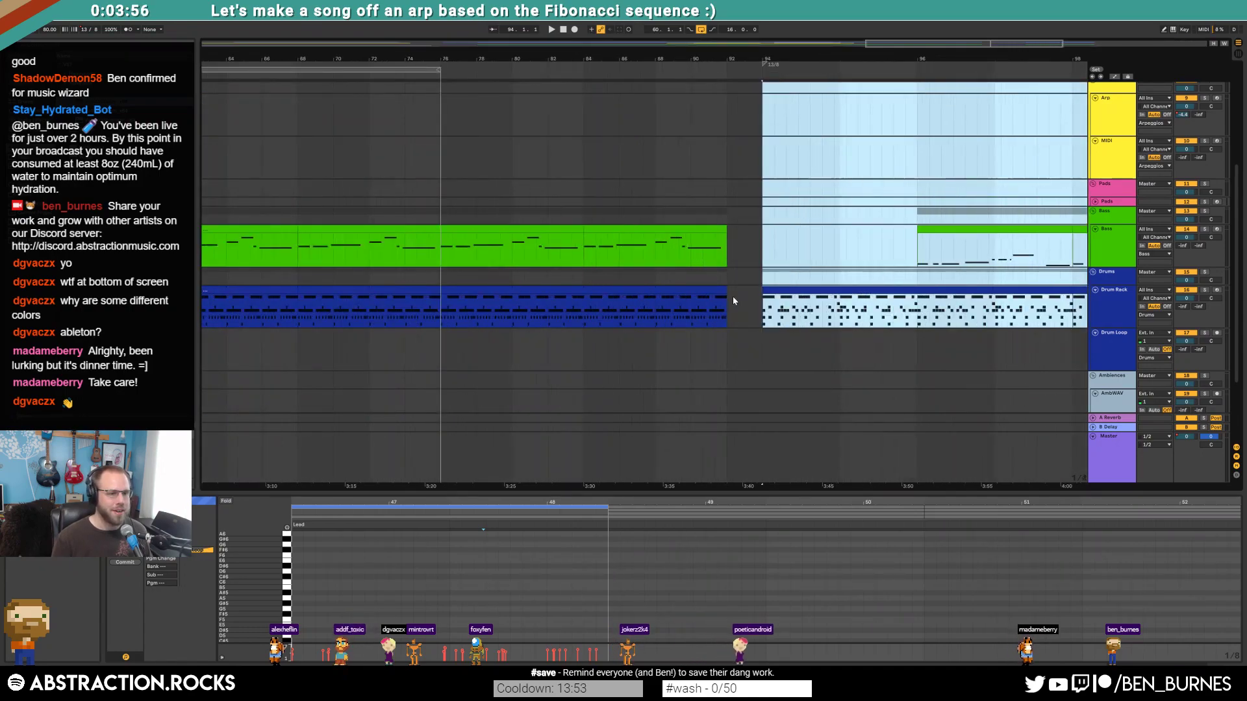
{"action": "left_click_drag", "start_coordinate": [724, 293], "coordinate": [756, 295]}
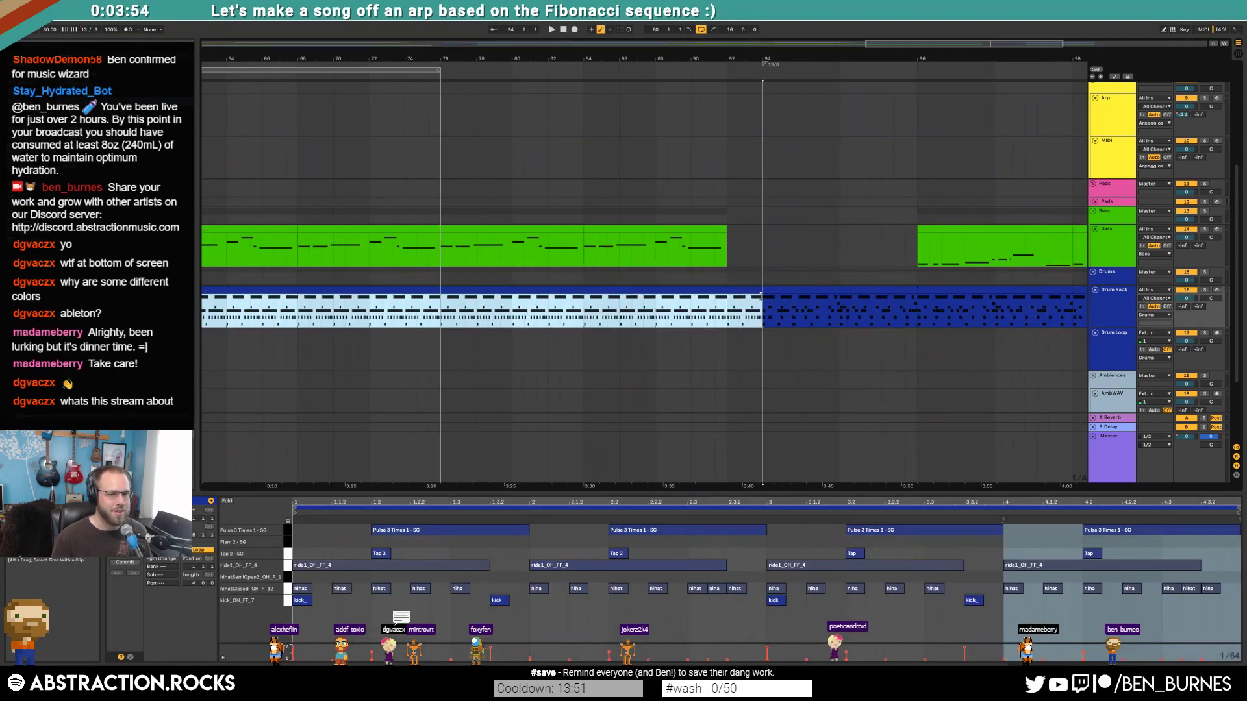
{"action": "scroll", "coordinate": [753, 307], "scroll_direction": "up", "scroll_amount": 3}
{"action": "left_click", "coordinate": [696, 319]}
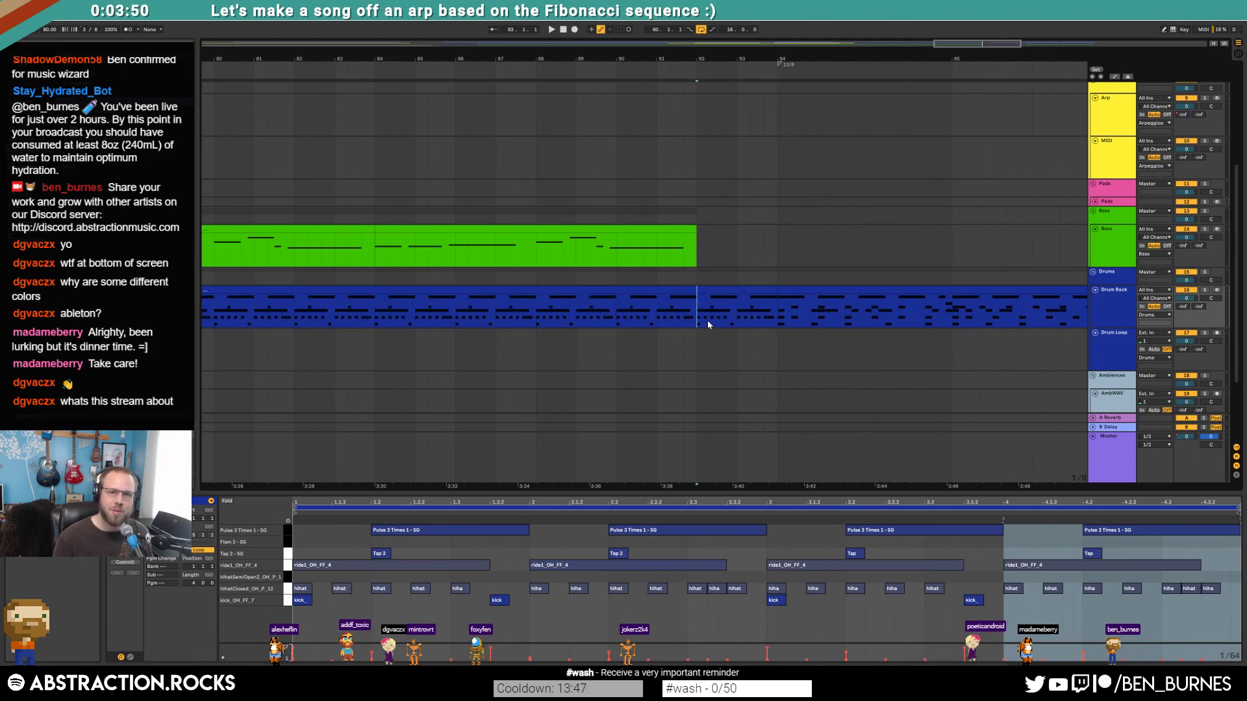
- Paste a copy of the opening waves ambience clip on the same AmbWAV track at bar 93, where the bass stops
{"action": "scroll", "coordinate": [720, 328], "scroll_direction": "down", "scroll_amount": 3}
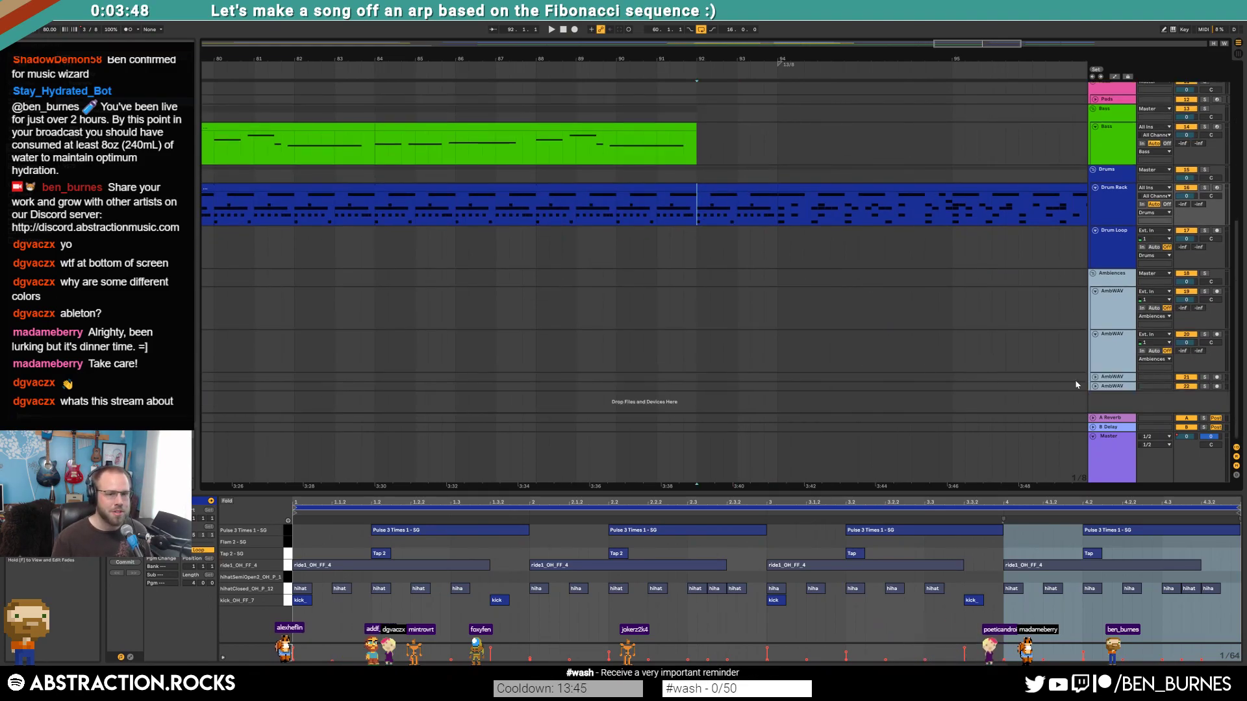
{"action": "left_click", "coordinate": [1114, 322]}
{"action": "left_click_drag", "start_coordinate": [942, 43], "coordinate": [199, 7]}
{"action": "left_click", "coordinate": [382, 319]}
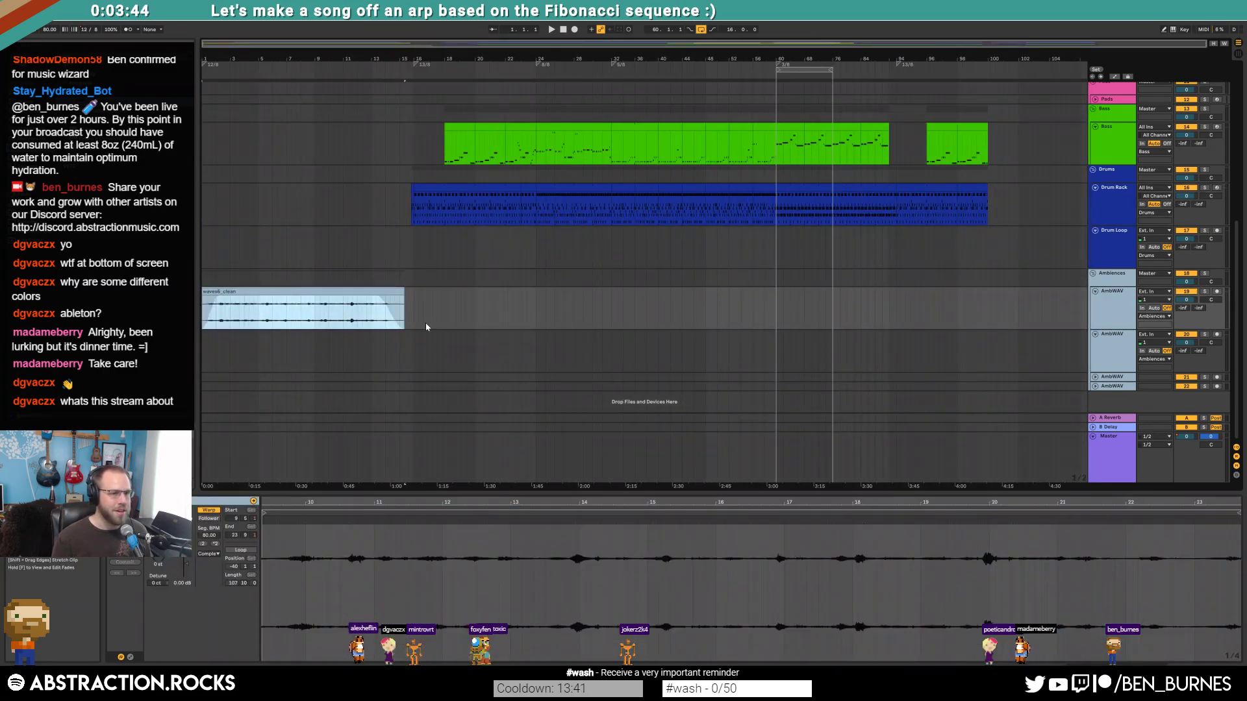
{"action": "left_click", "coordinate": [890, 312]}
{"action": "key", "text": "ctrl+v"}
{"action": "scroll", "coordinate": [991, 323], "scroll_direction": "up", "scroll_amount": 5}
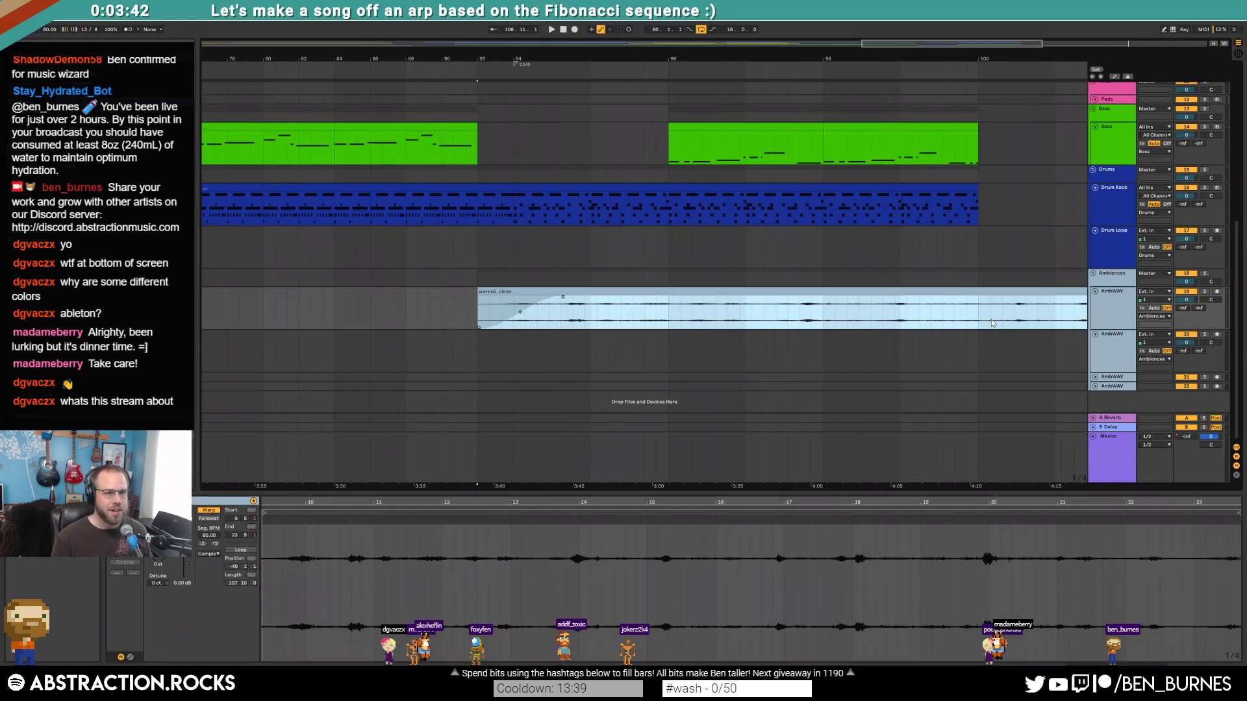
- Shorten the pasted waves clip's fade-in and start the clip slightly before bar 93
{"action": "left_click", "coordinate": [563, 299]}
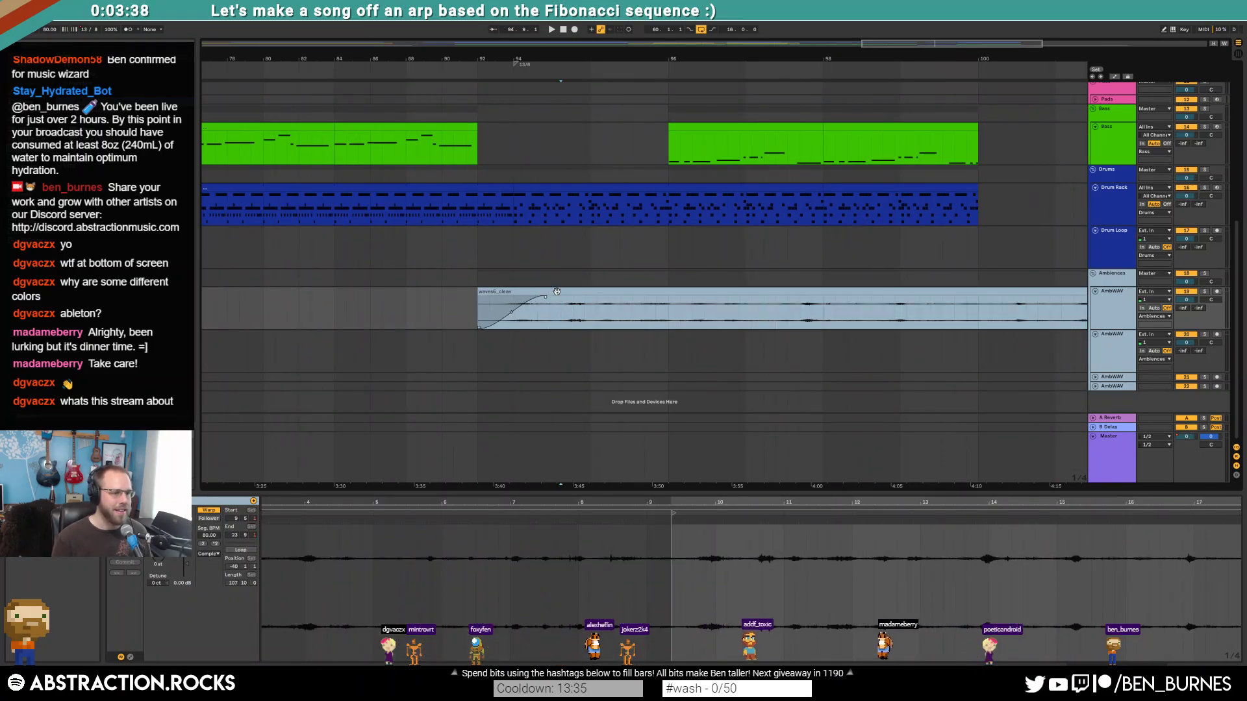
{"action": "left_click_drag", "start_coordinate": [556, 292], "coordinate": [544, 290]}
{"action": "left_click", "coordinate": [570, 324]}
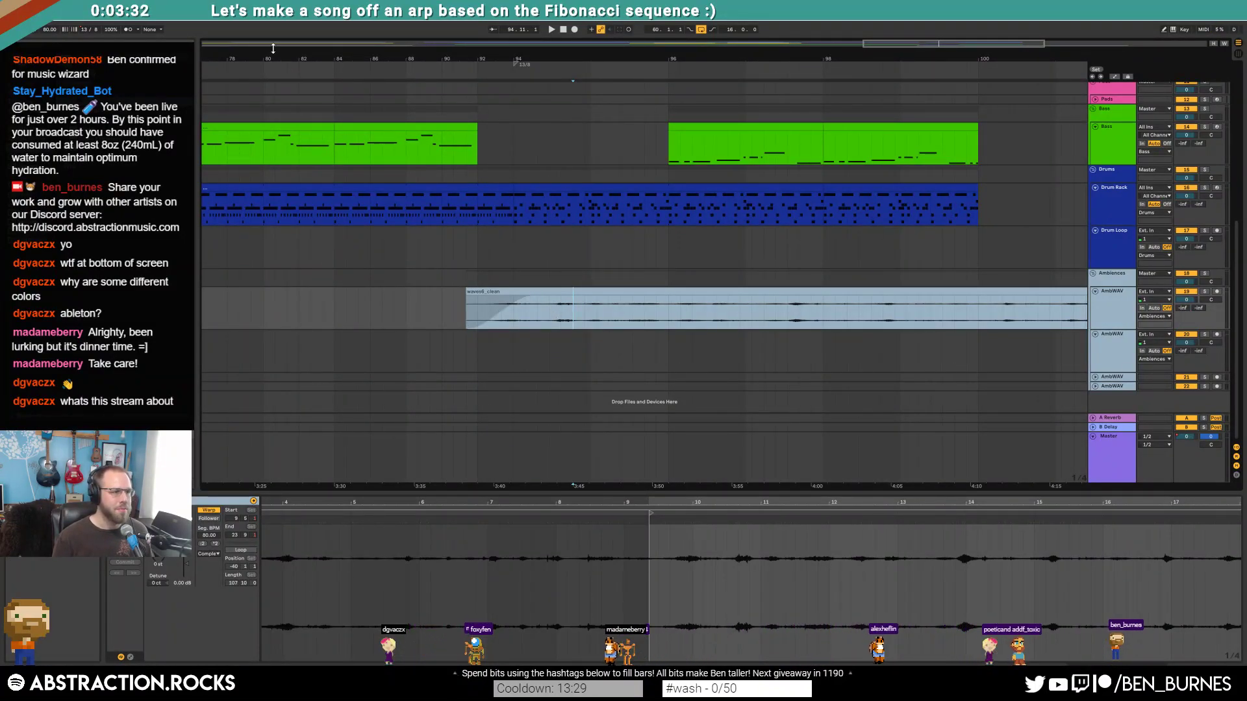
- Play the opening arpeggio from bar 4 and listen to it with the Arp track soloed
{"action": "left_click_drag", "start_coordinate": [273, 43], "coordinate": [277, 17]}
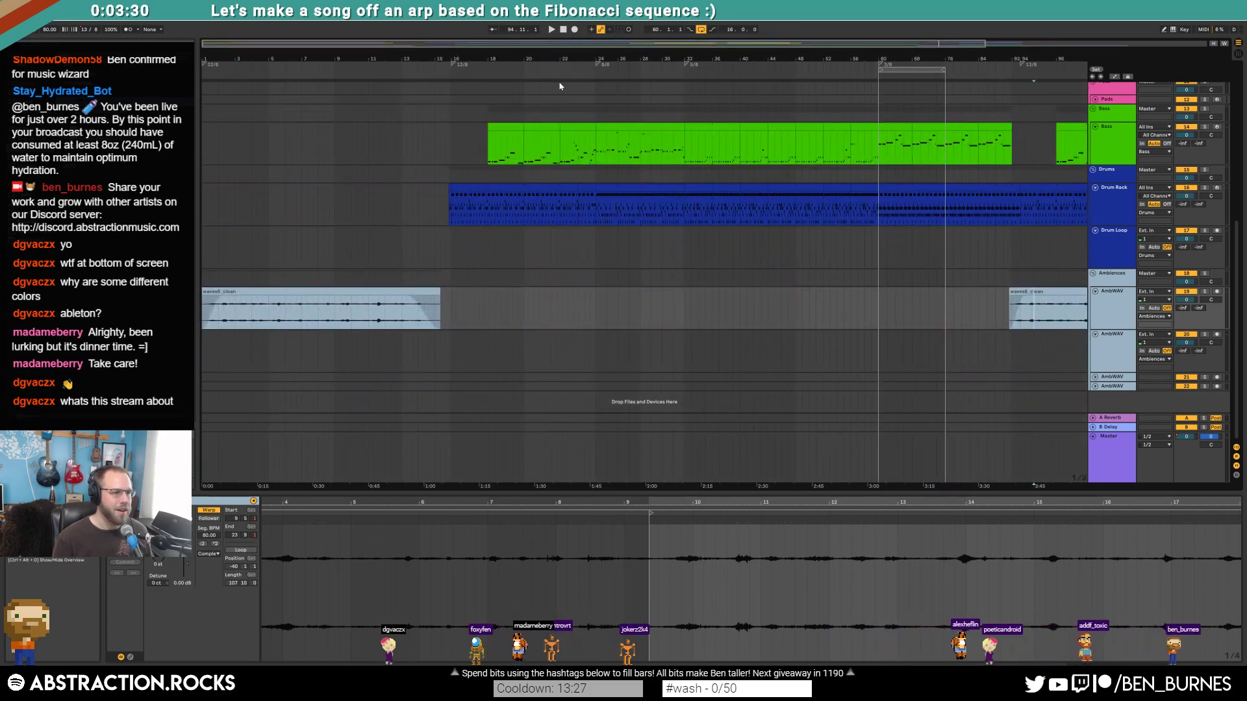
{"action": "scroll", "coordinate": [231, 100], "scroll_direction": "up", "scroll_amount": 5}
{"action": "left_click", "coordinate": [231, 101]}
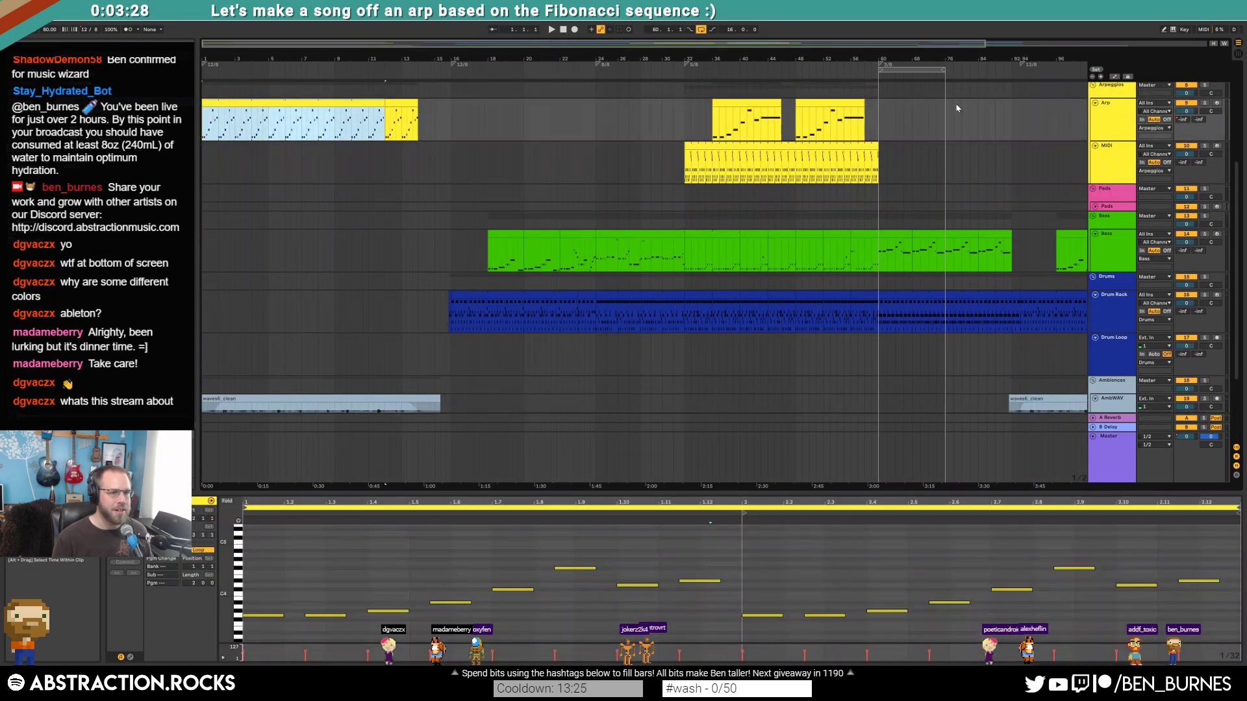
{"action": "left_click", "coordinate": [254, 128]}
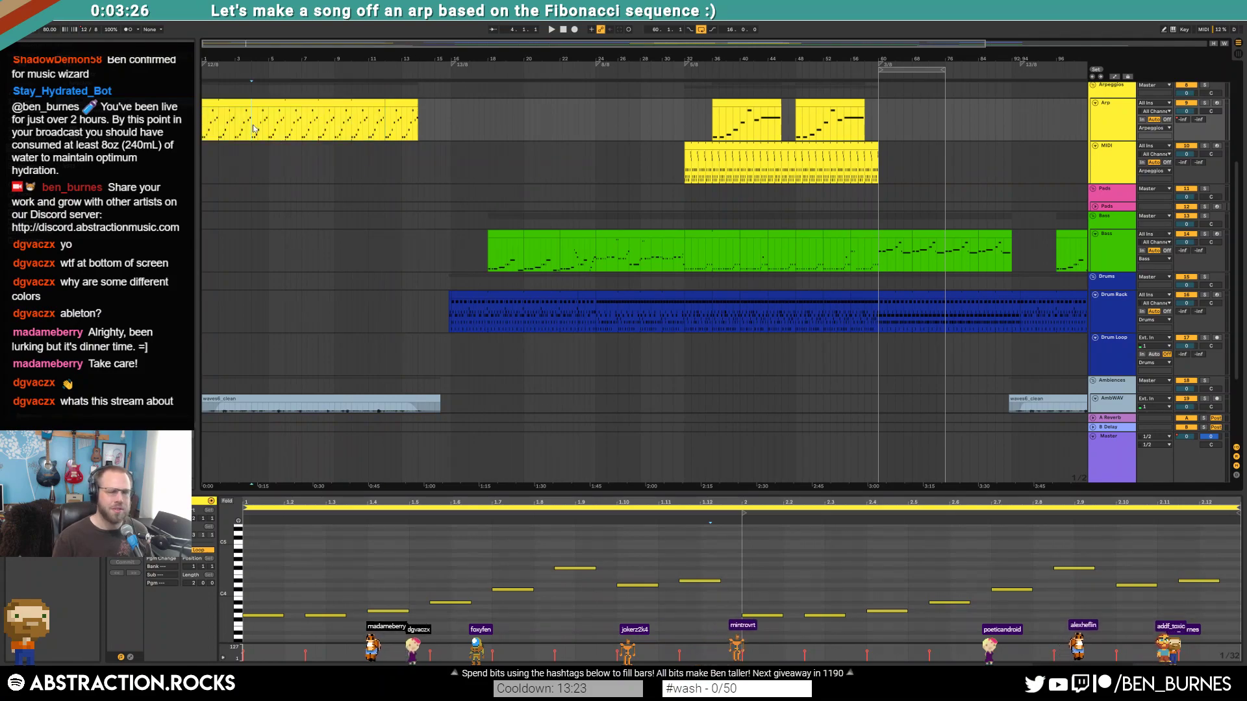
{"action": "key", "text": "space"}
{"action": "left_click", "coordinate": [1204, 103]}
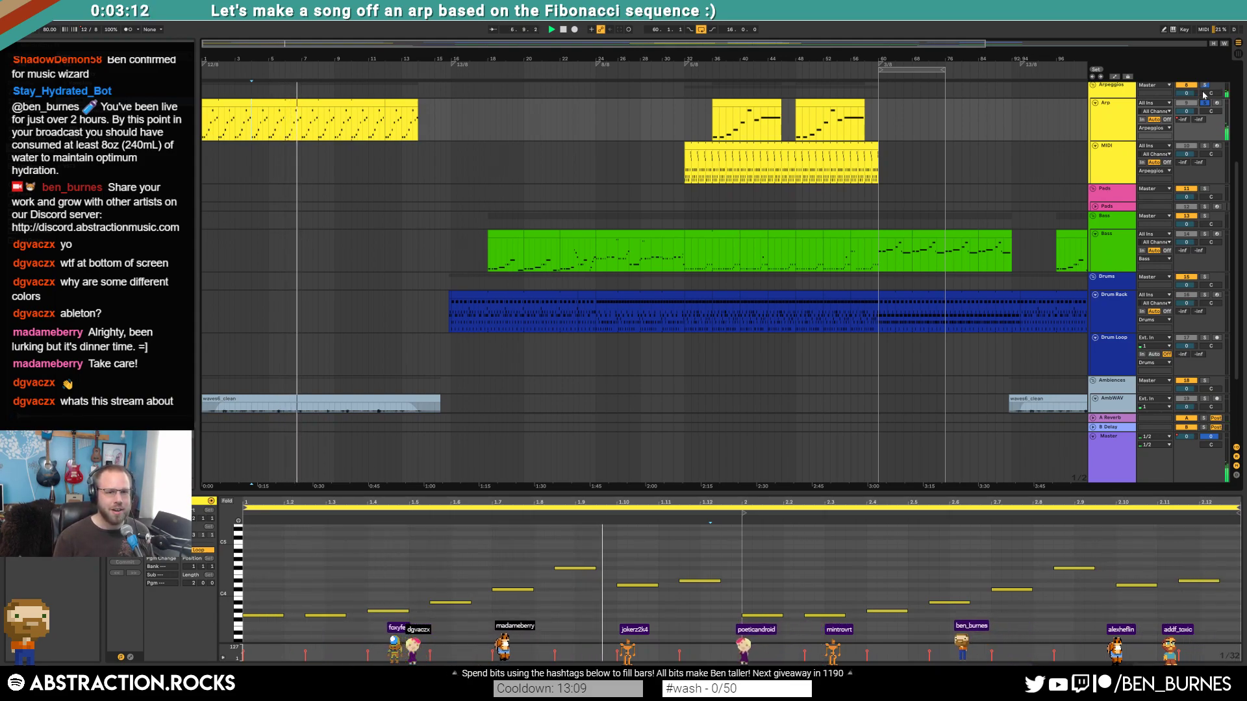
{"action": "key", "text": "space"}
- Play the arrangement from just before the drums enter and show the Arp track's device chain
{"action": "scroll", "coordinate": [430, 91], "scroll_direction": "up", "scroll_amount": 1}
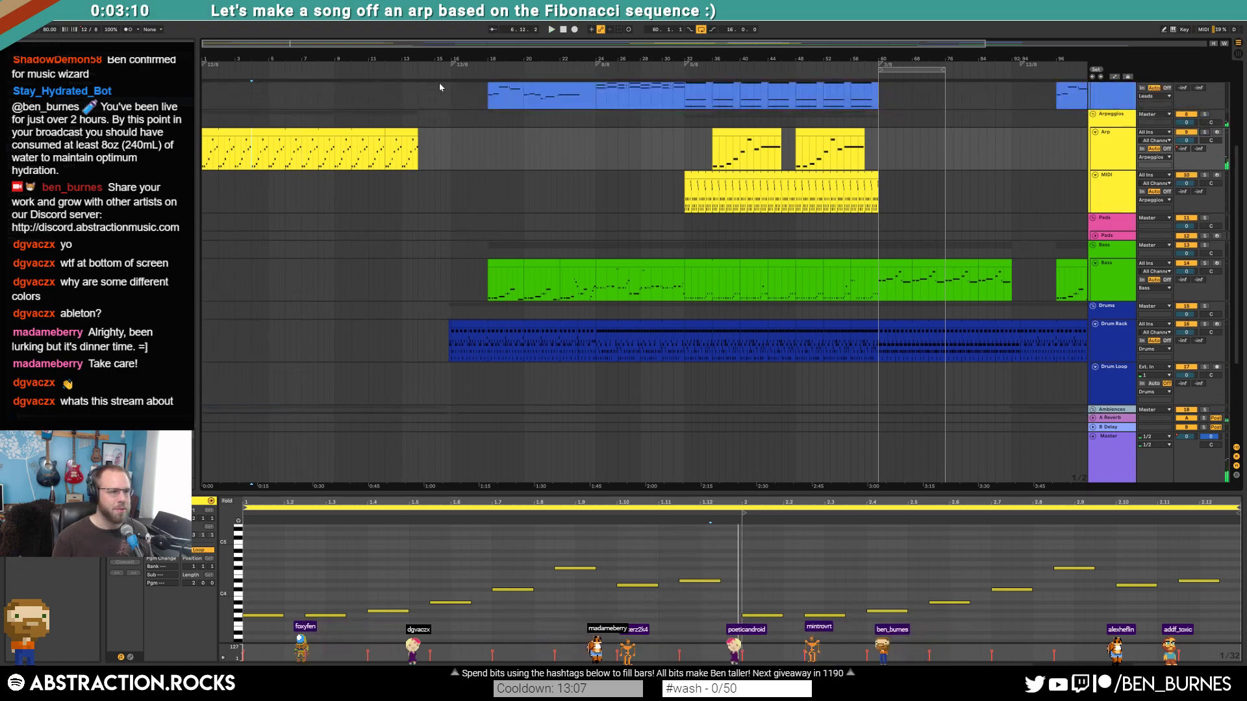
{"action": "left_click", "coordinate": [440, 72]}
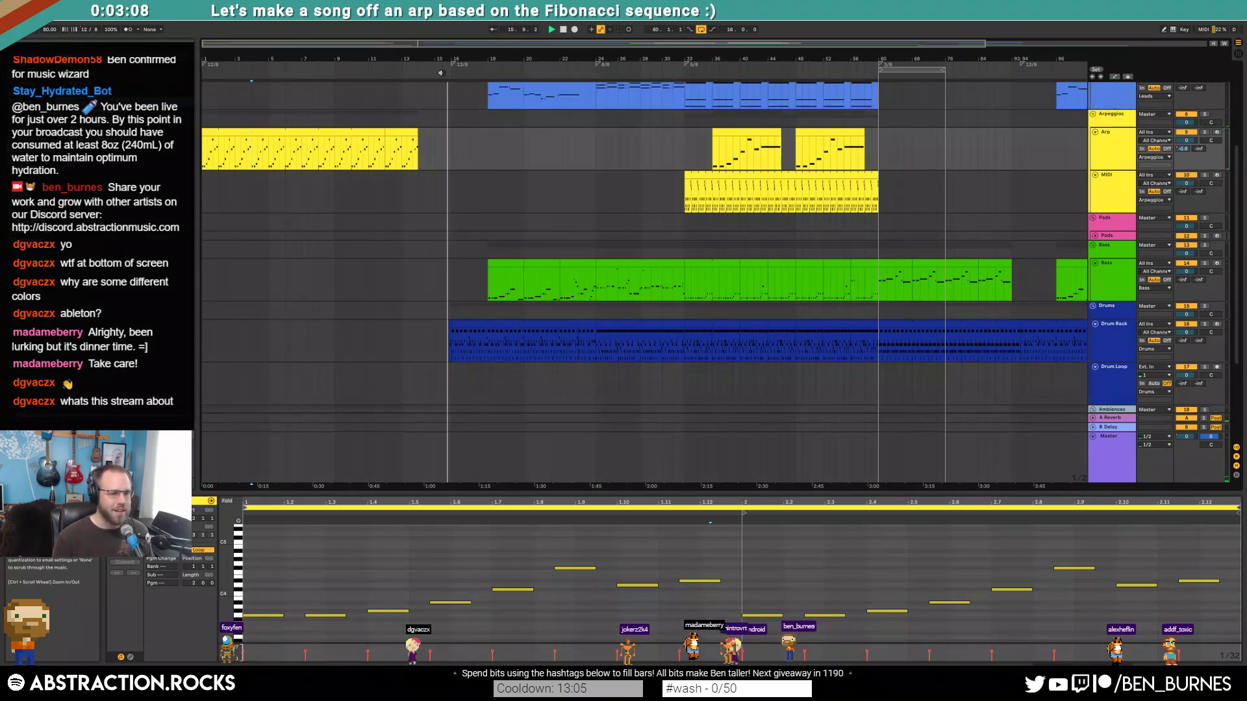
{"action": "scroll", "coordinate": [723, 255], "scroll_direction": "up", "scroll_amount": 1}
{"action": "scroll", "coordinate": [723, 256], "scroll_direction": "up", "scroll_amount": 1}
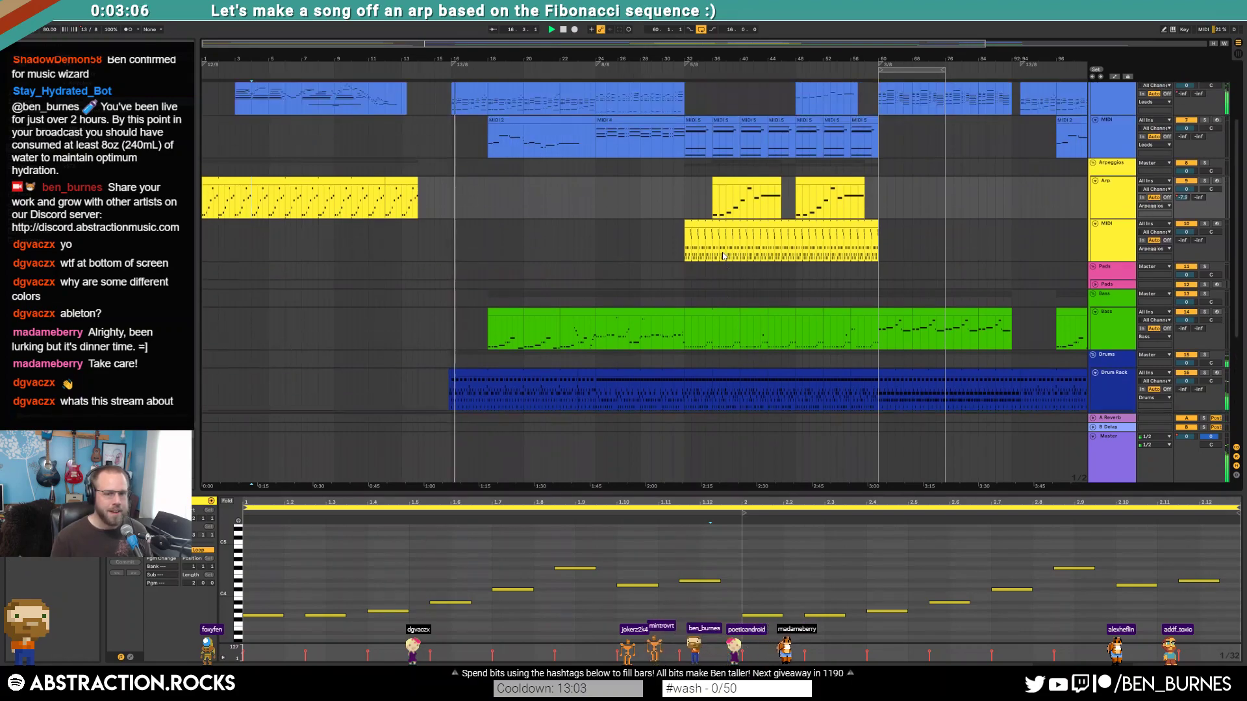
{"action": "double_click", "coordinate": [1110, 180]}
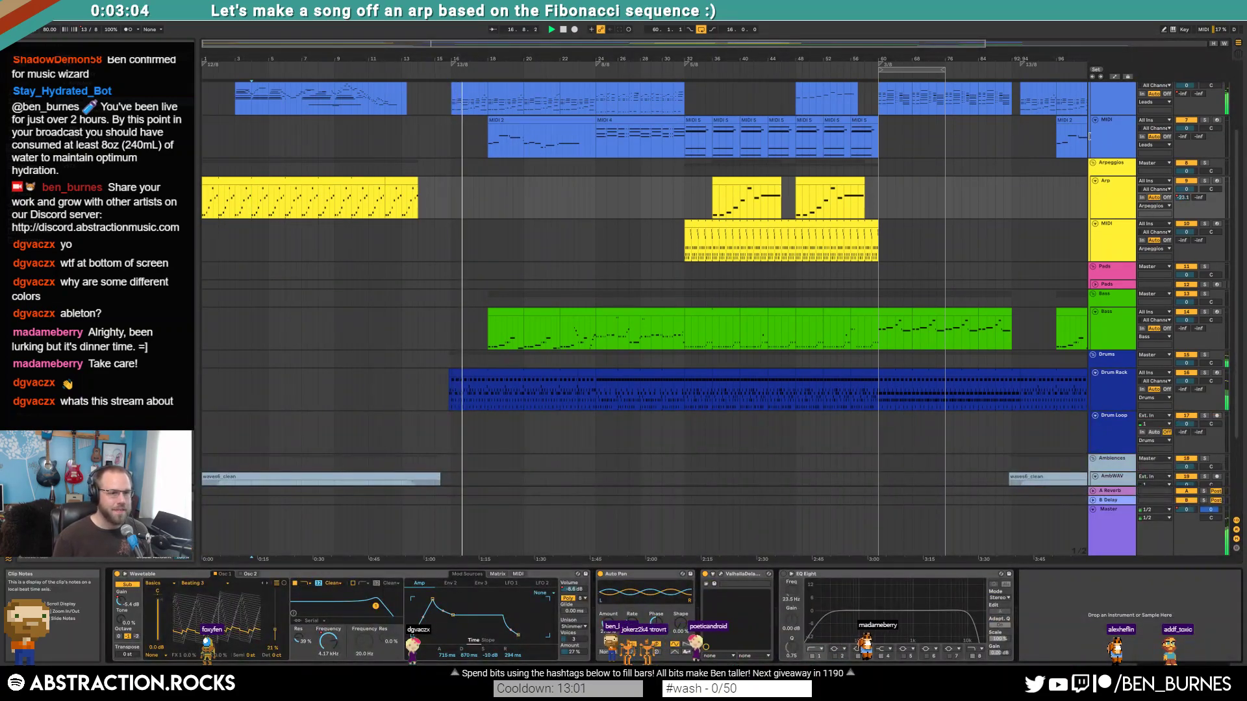
{"action": "scroll", "coordinate": [1065, 144], "scroll_direction": "up", "scroll_amount": 1}
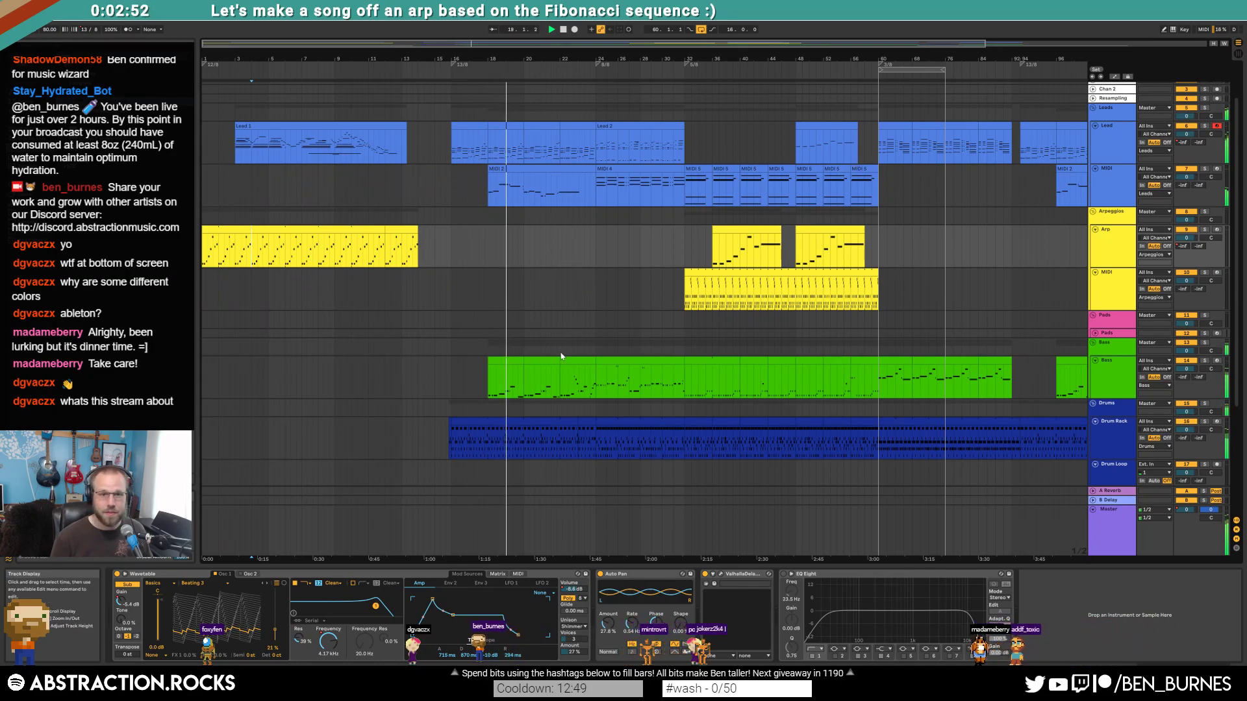
- Select the loop range starting at bar 60 and turn loop playback off
{"action": "left_click", "coordinate": [935, 68]}
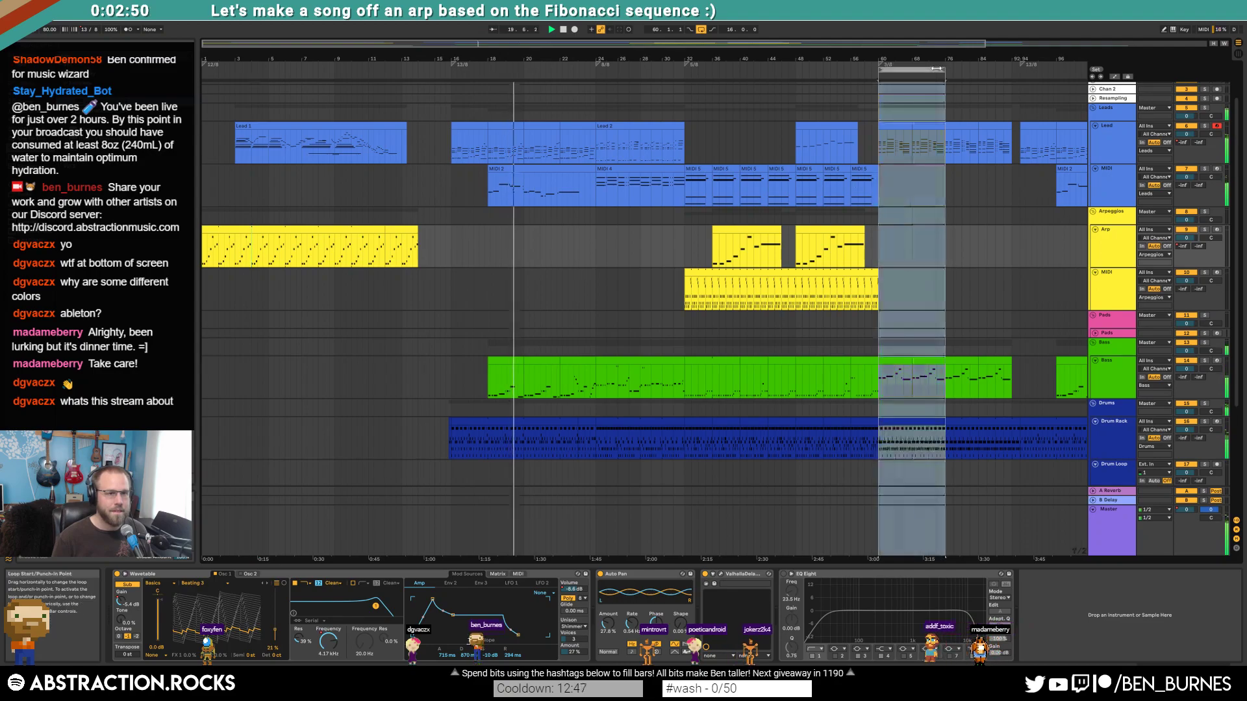
{"action": "scroll", "coordinate": [1007, 292], "scroll_direction": "up", "scroll_amount": 1}
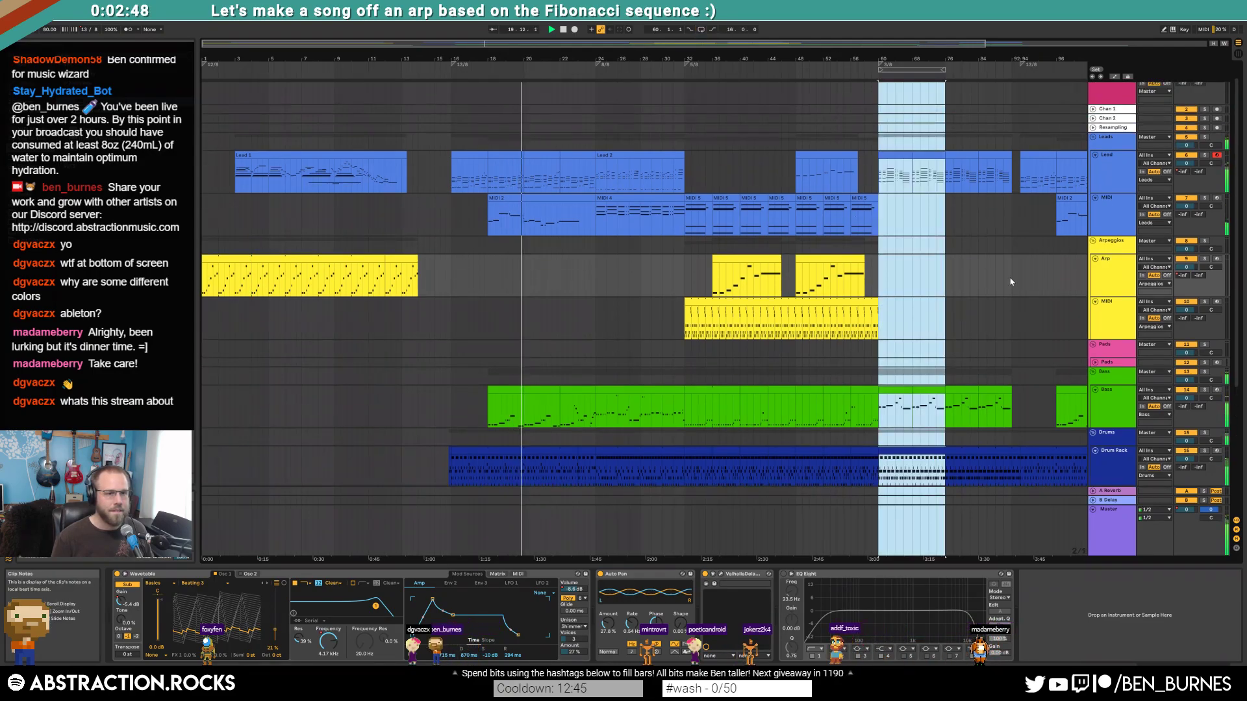
- Open the second lead track's first clip and nudge the short note just before its bar 4 slightly later
{"action": "scroll", "coordinate": [966, 222], "scroll_direction": "down", "scroll_amount": 1}
{"action": "scroll", "coordinate": [965, 223], "scroll_direction": "right", "scroll_amount": 3}
{"action": "left_click_drag", "start_coordinate": [708, 43], "coordinate": [564, 45]}
{"action": "double_click", "coordinate": [518, 159]}
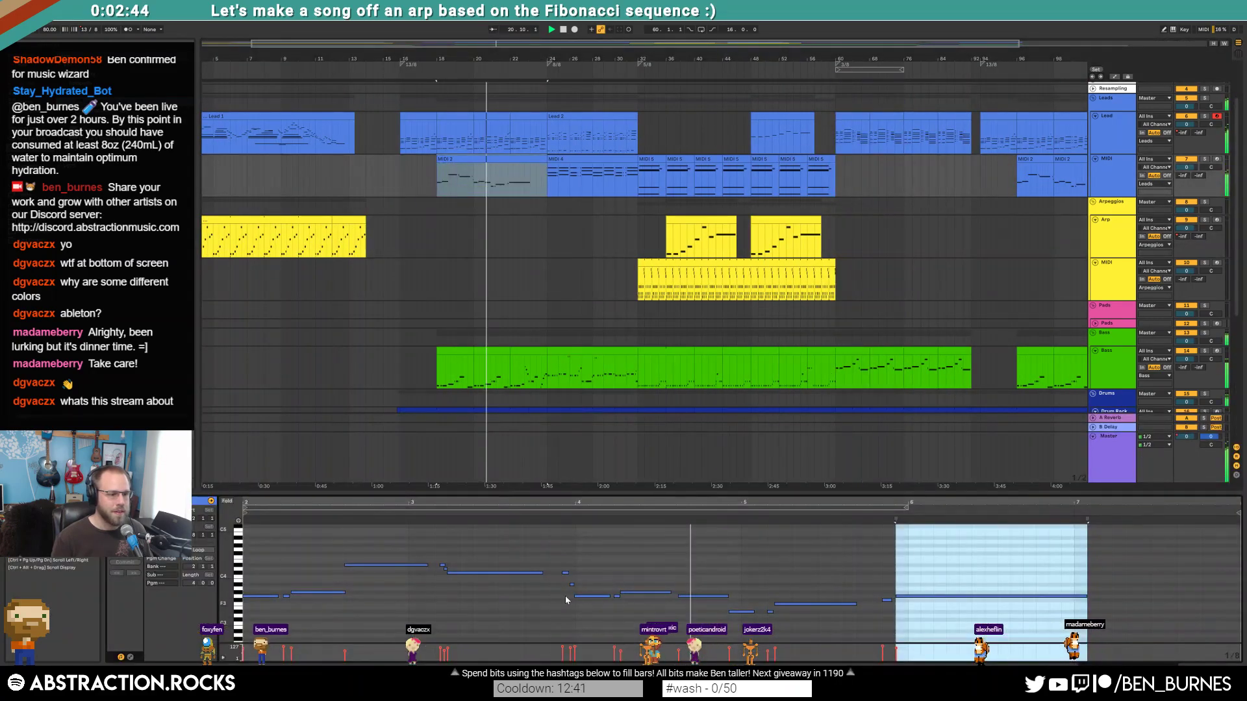
{"action": "scroll", "coordinate": [579, 587], "scroll_direction": "up", "scroll_amount": 3}
{"action": "left_click_drag", "start_coordinate": [578, 584], "coordinate": [582, 584]}
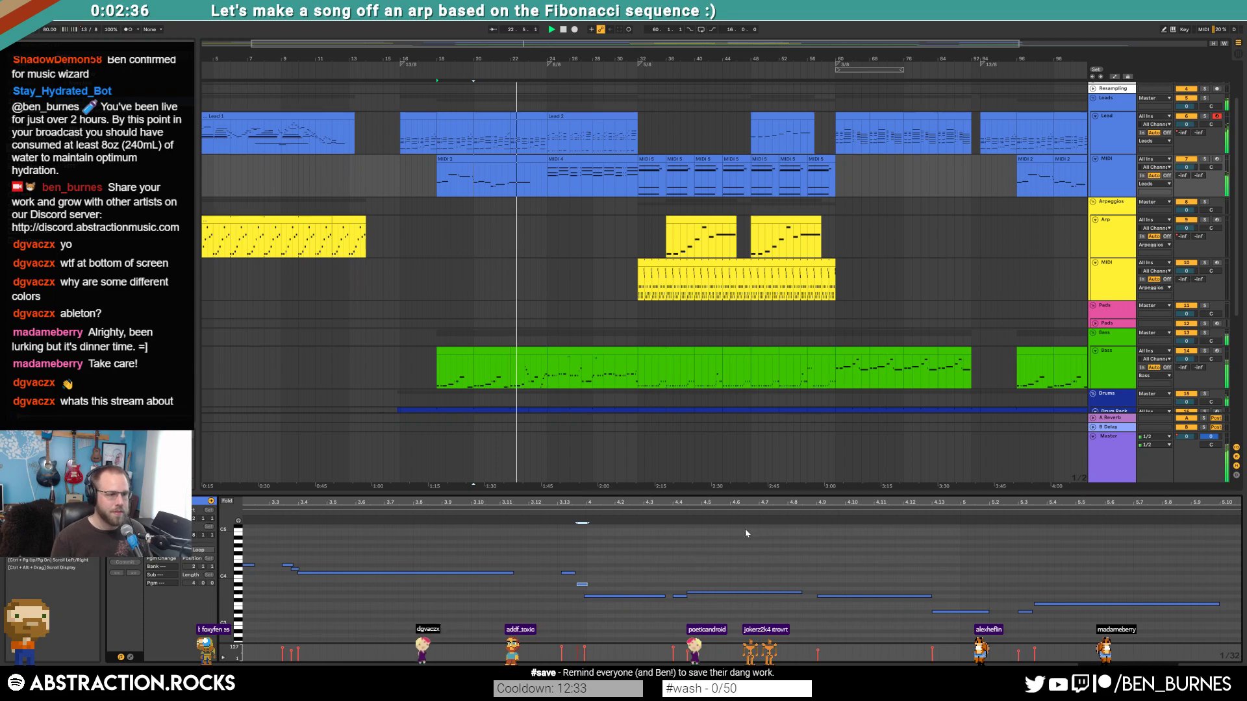
- Open the bass clip that ends at bar 24 and edit its A#1 and C#2 notes around beat 2.3
{"action": "key", "text": "shift+Tab"}
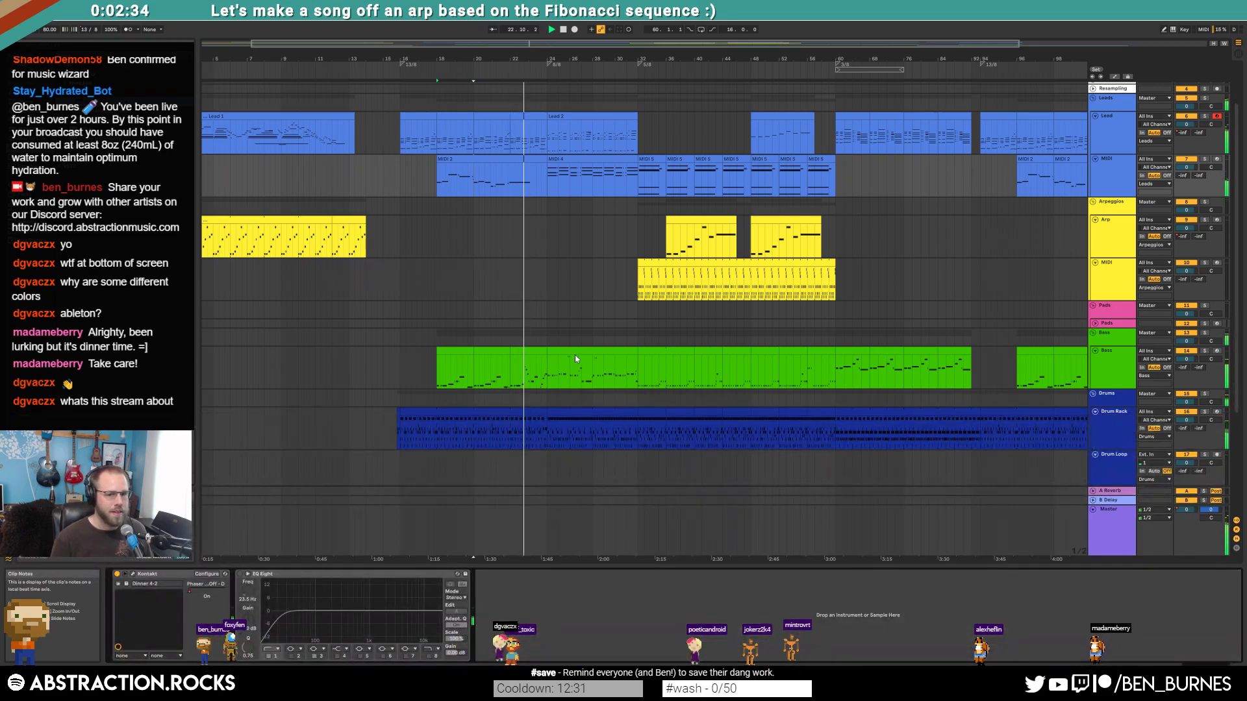
{"action": "left_click", "coordinate": [558, 322]}
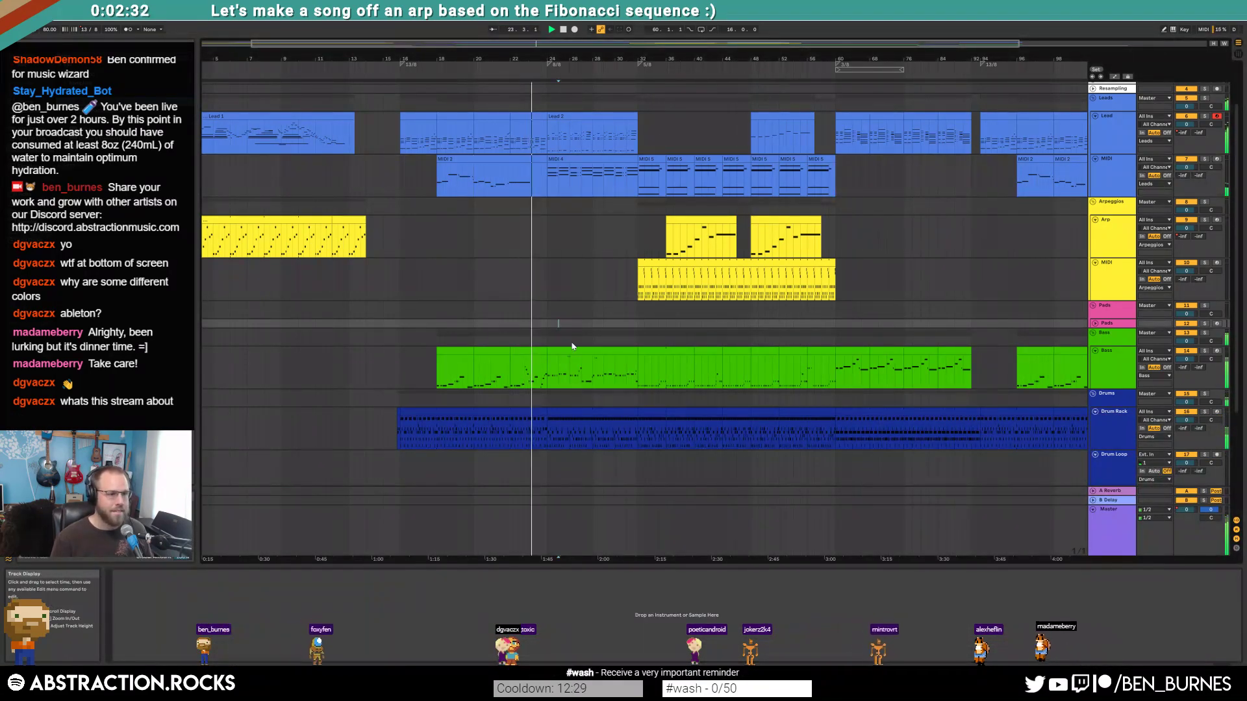
{"action": "double_click", "coordinate": [535, 370]}
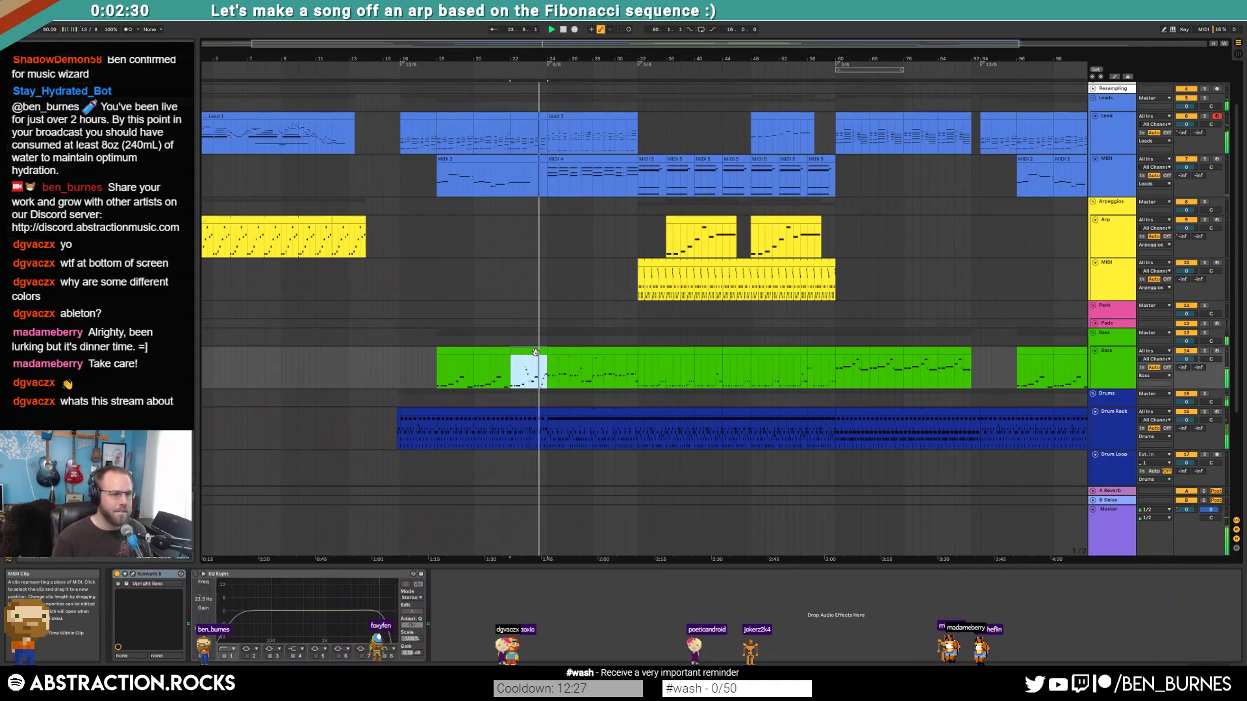
{"action": "left_click", "coordinate": [834, 581]}
{"action": "mouse_move", "coordinate": [916, 564]}
{"action": "left_mouse_down"}
{"action": "mouse_move", "coordinate": [874, 566]}
{"action": "mouse_move", "coordinate": [859, 598]}
{"action": "left_mouse_up"}
{"action": "double_click", "coordinate": [880, 598]}
{"action": "left_click", "coordinate": [929, 601]}
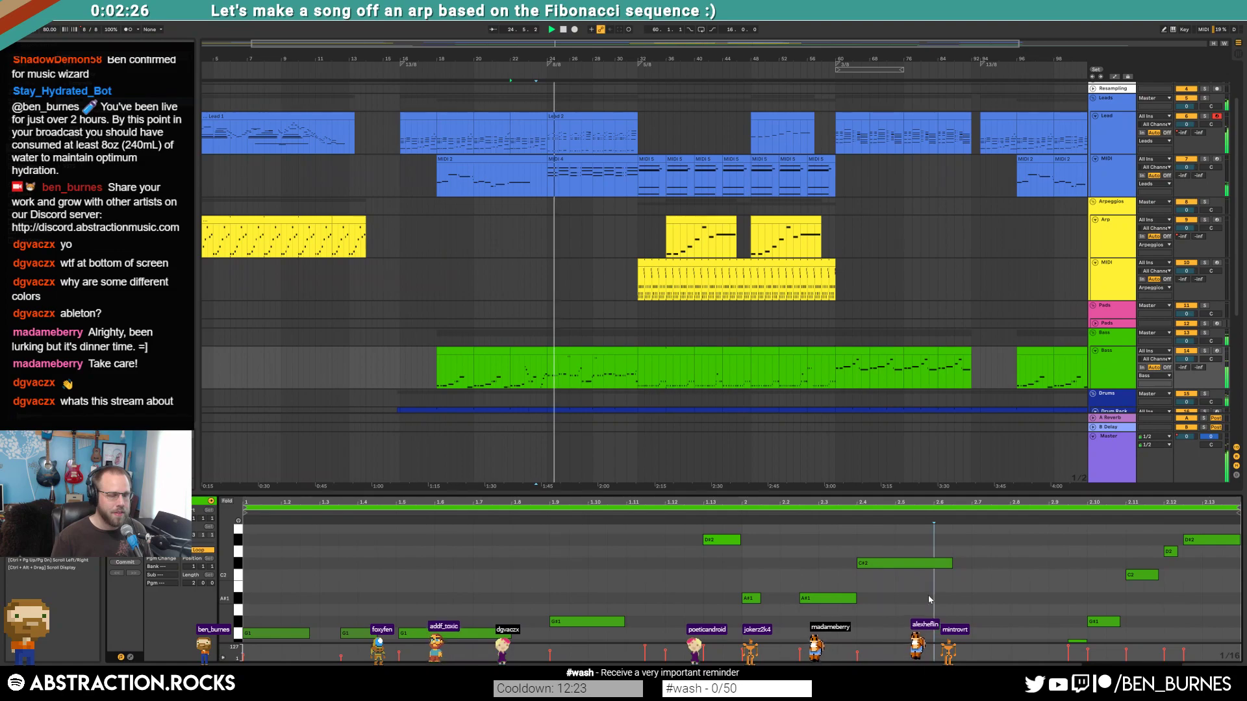
- Open the bass clip starting at bar 24 and check the two short high notes just before its bar 3
{"action": "double_click", "coordinate": [587, 356]}
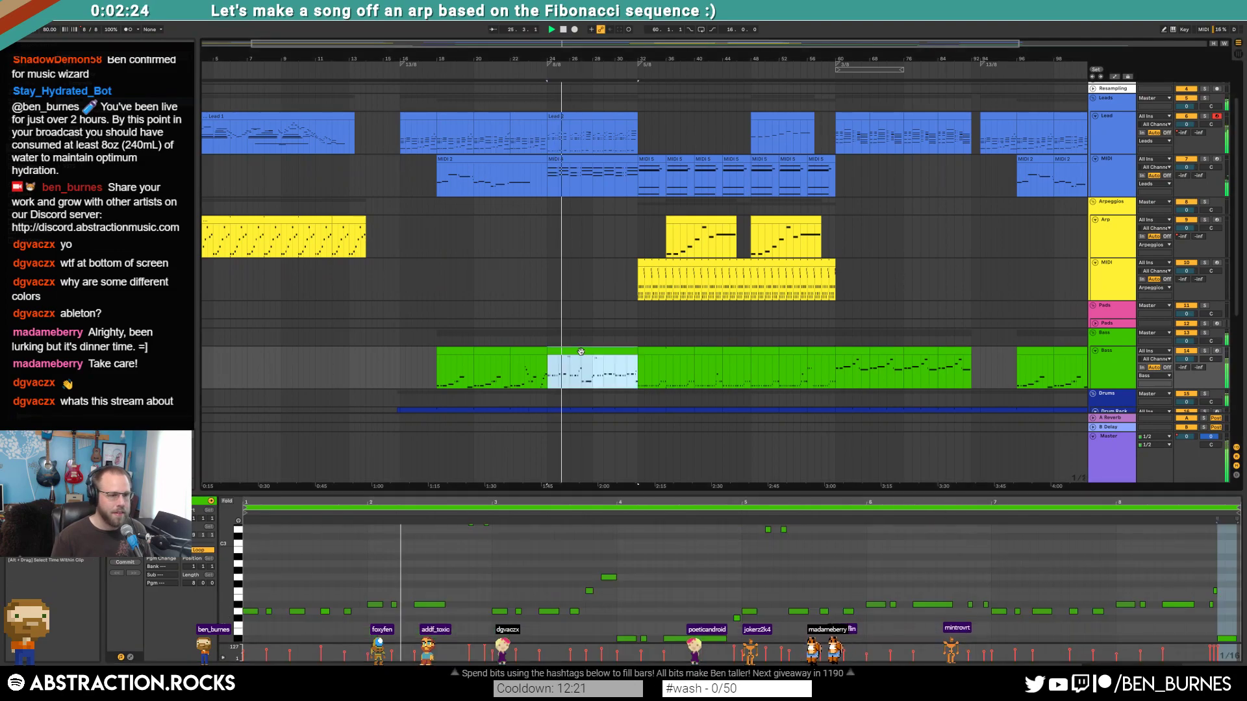
{"action": "left_click", "coordinate": [545, 571]}
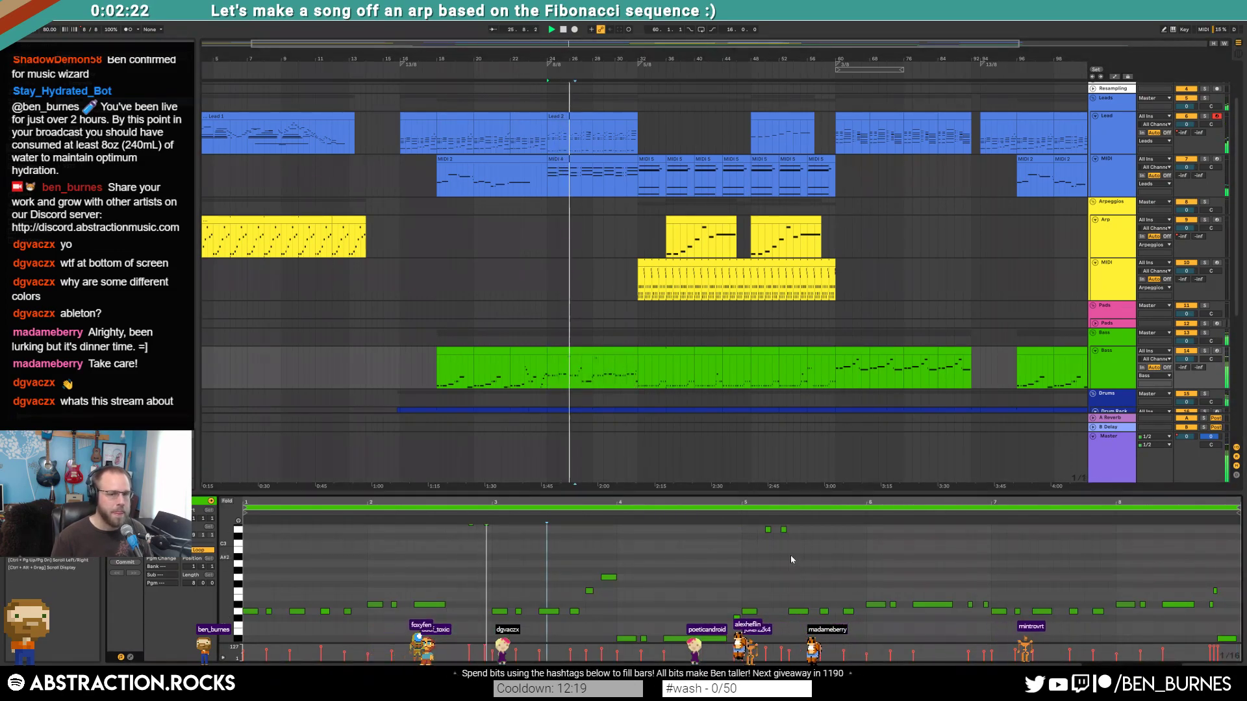
{"action": "scroll", "coordinate": [488, 556], "scroll_direction": "up", "scroll_amount": 2}
{"action": "left_click", "coordinate": [472, 543]}
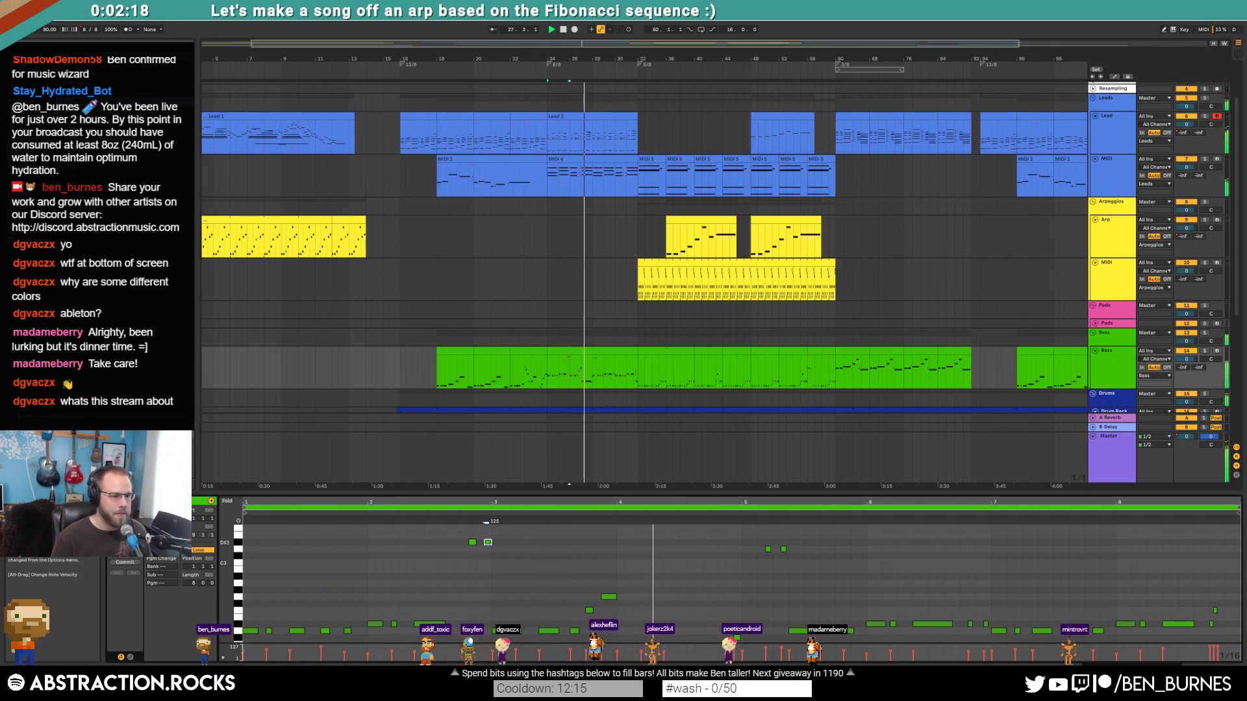
{"action": "left_click", "coordinate": [648, 566]}
{"action": "scroll", "coordinate": [754, 569], "scroll_direction": "down", "scroll_amount": 1}
{"action": "scroll", "coordinate": [753, 568], "scroll_direction": "down", "scroll_amount": 3}
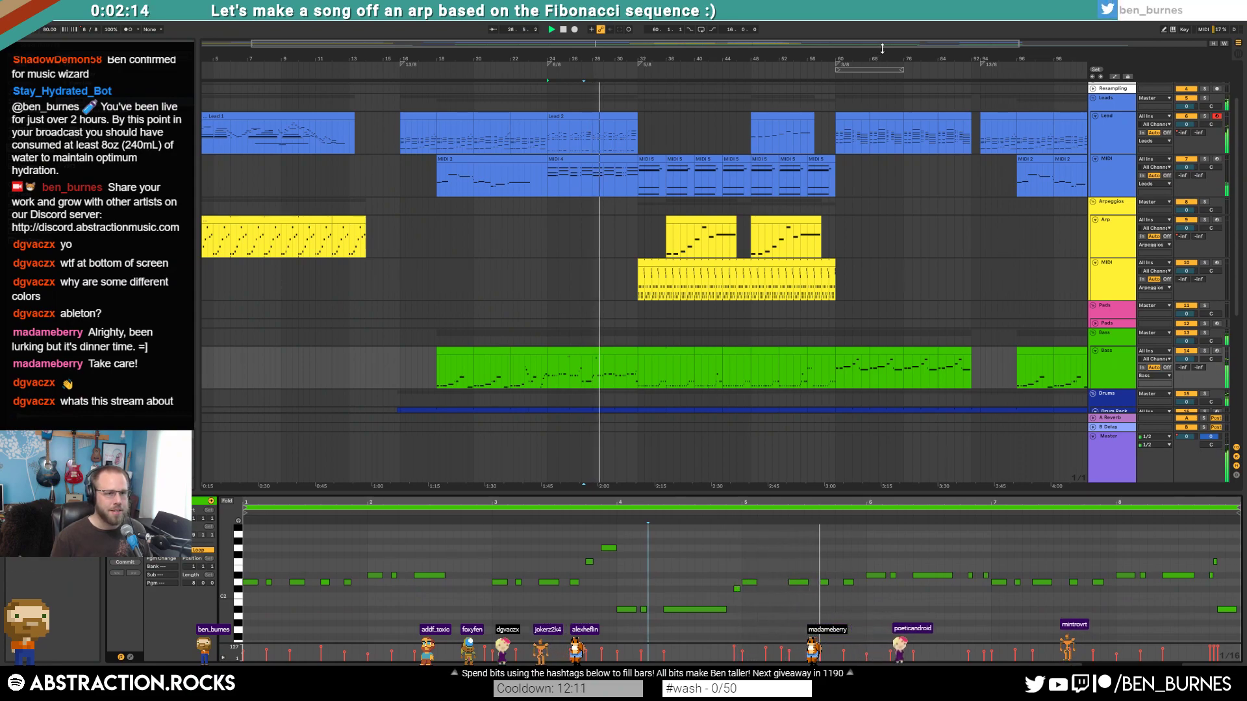
- Stop playback and transpose the three notes at bar 8 of the bass clip starting at bar 24 down three semitones
{"action": "left_click_drag", "start_coordinate": [878, 58], "coordinate": [1033, 46]}
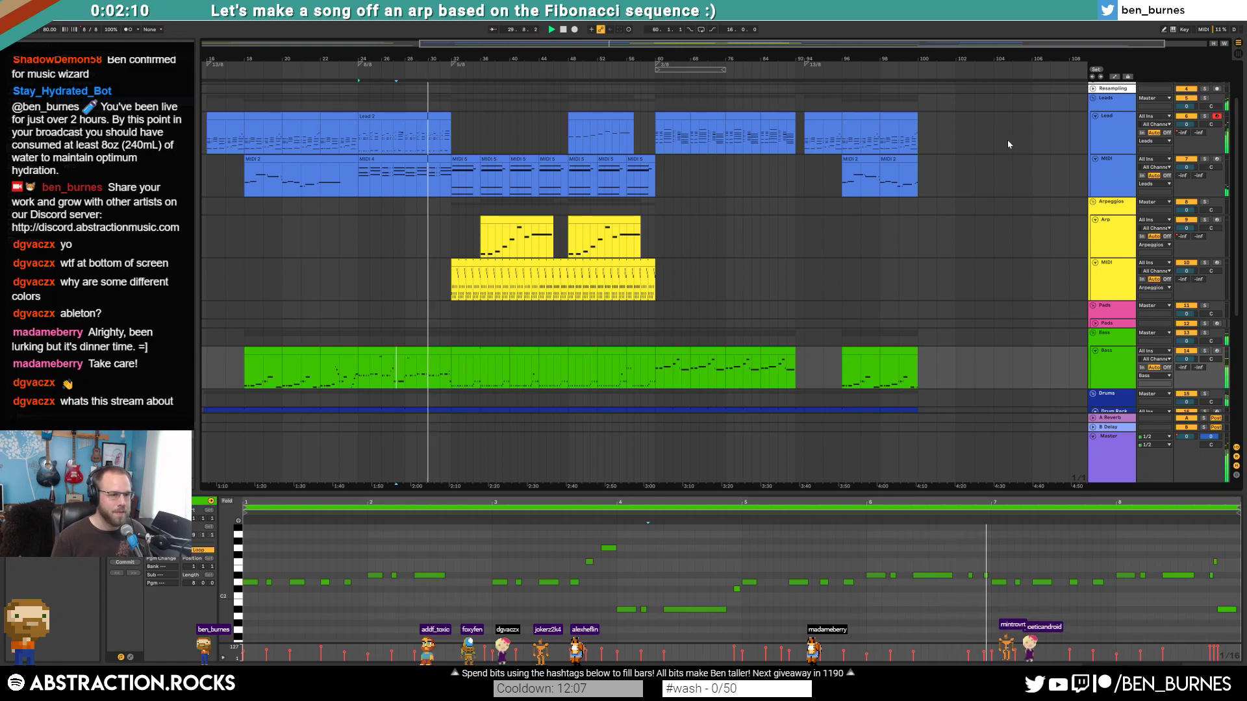
{"action": "key", "text": "shift+Tab"}
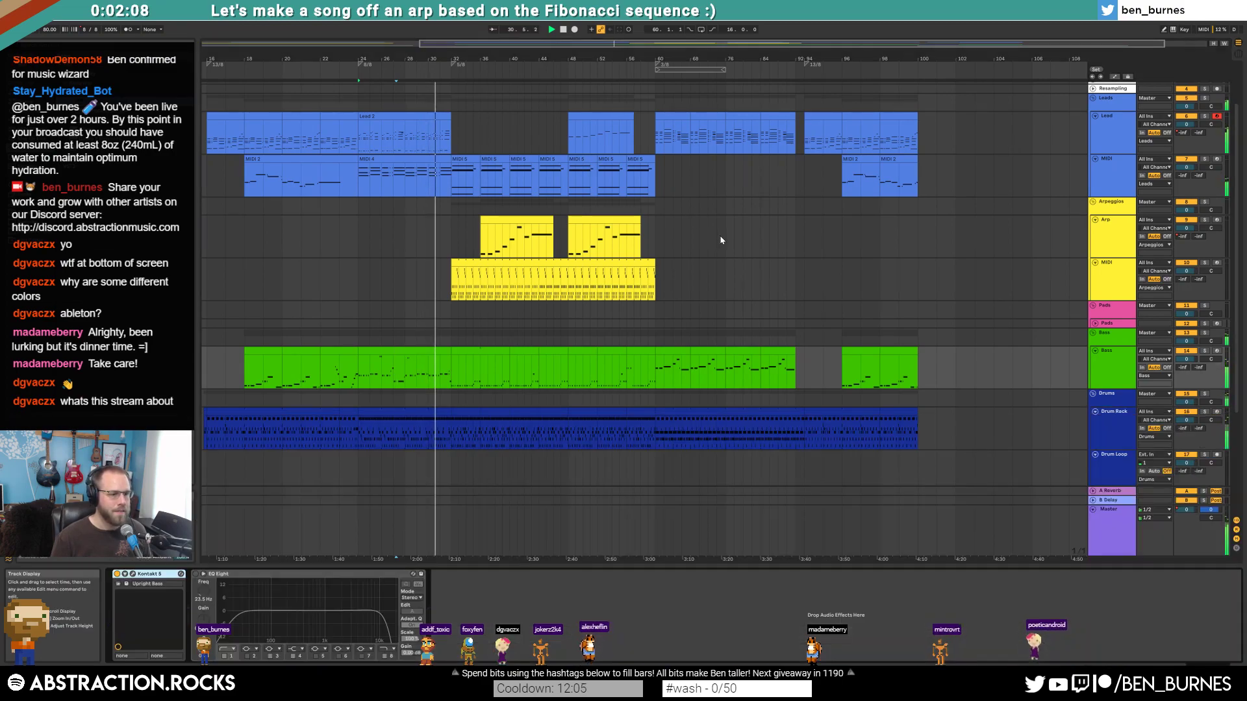
{"action": "double_click", "coordinate": [425, 351]}
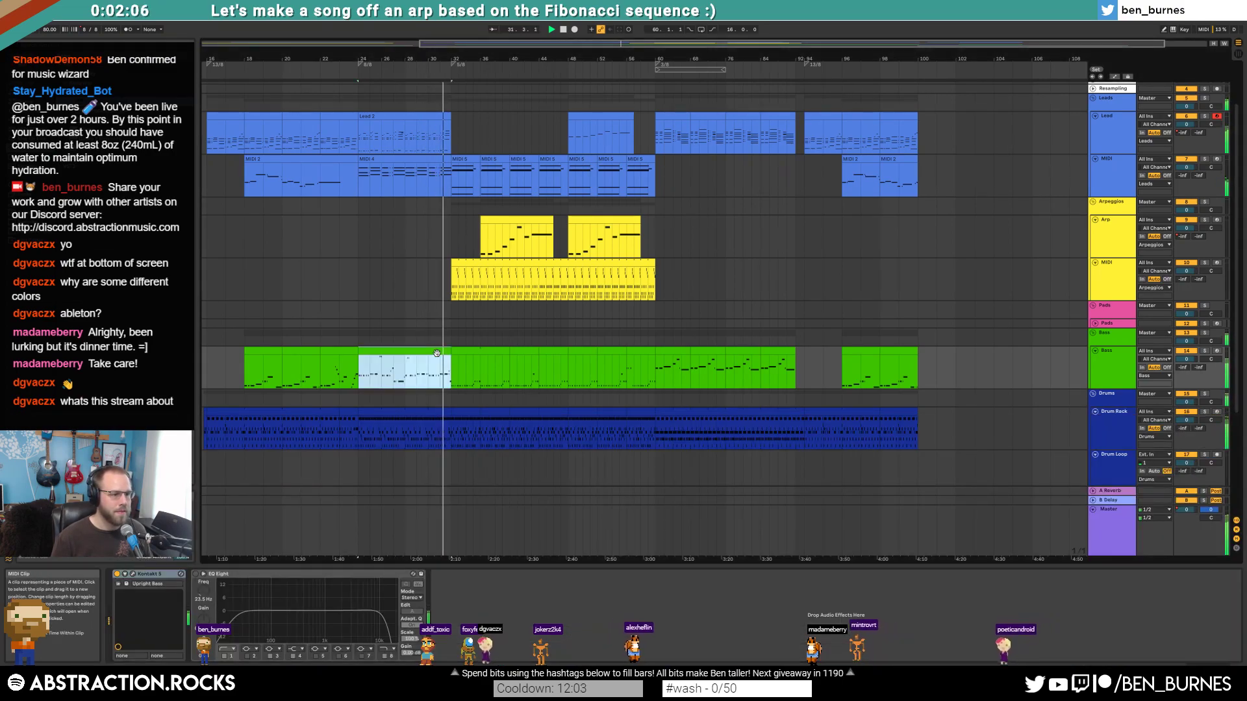
{"action": "key", "text": "space"}
{"action": "left_click_drag", "start_coordinate": [1123, 561], "coordinate": [1198, 609]}
{"action": "key", "text": "Down"}
{"action": "key", "text": "Down"}
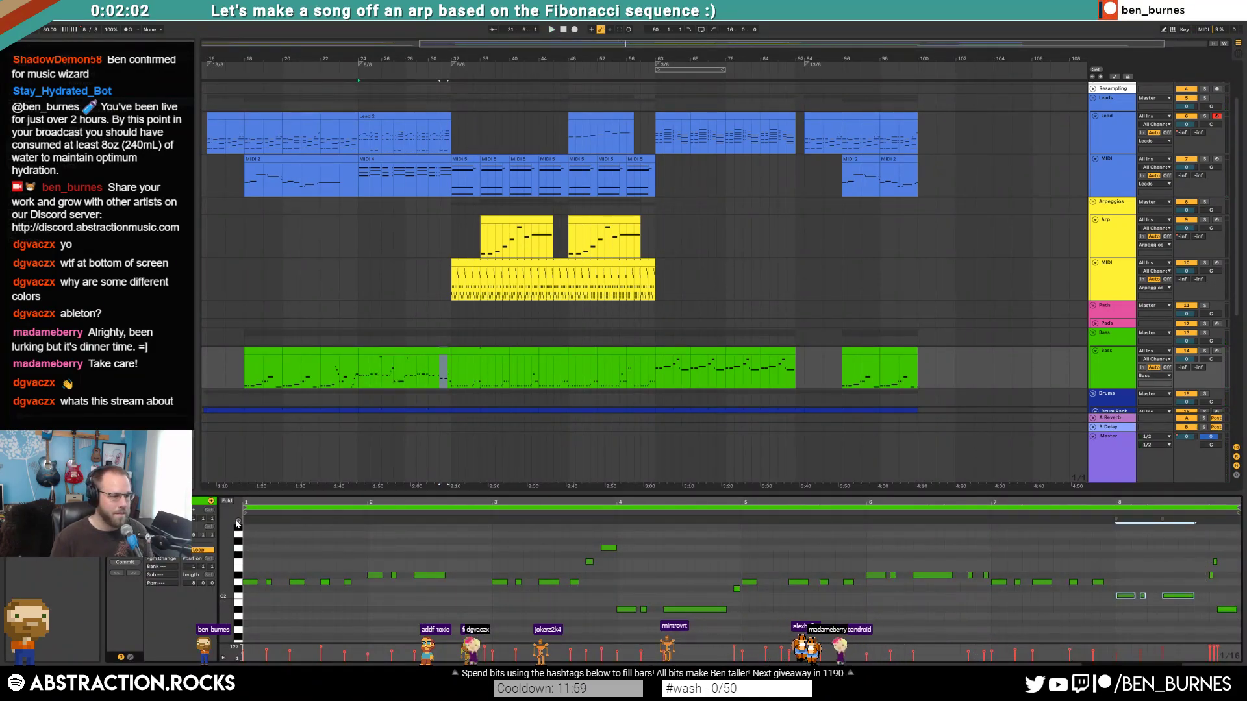
- Lower the three selected bass notes at bar 8 further and add a short note just before the clip's two closing high notes
{"action": "key", "text": "Down"}
{"action": "key", "text": "space"}
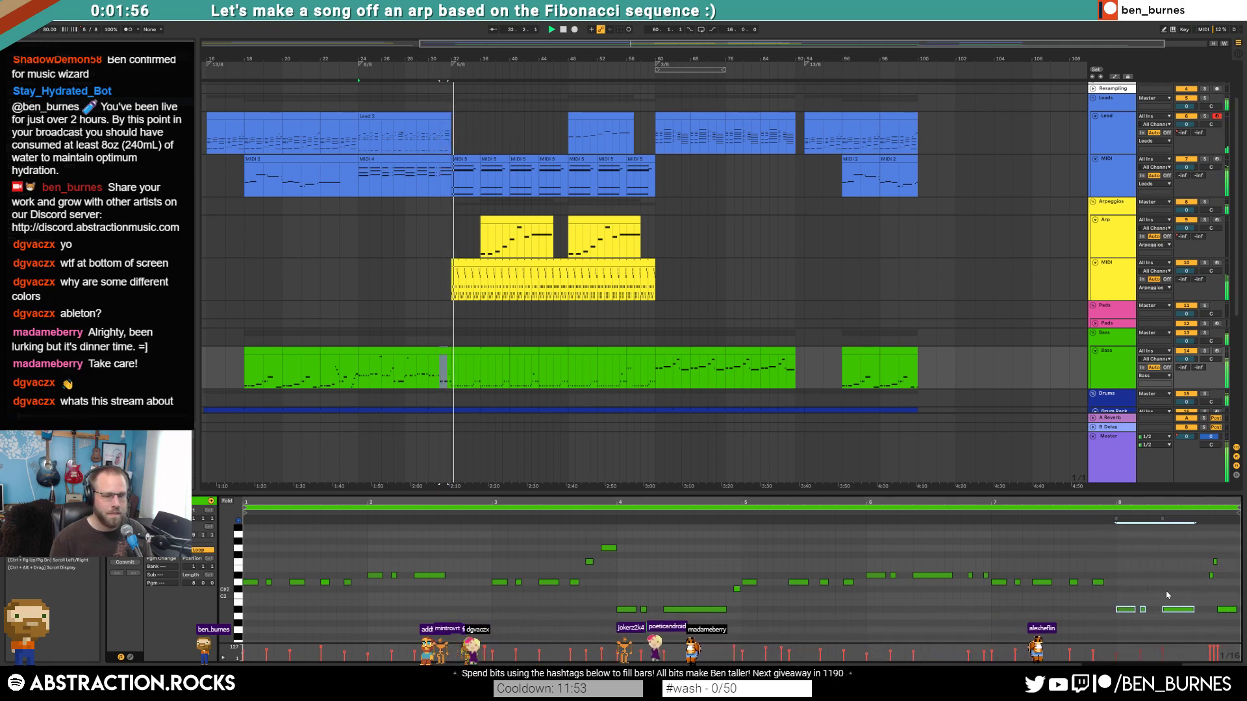
{"action": "left_click", "coordinate": [1203, 609]}
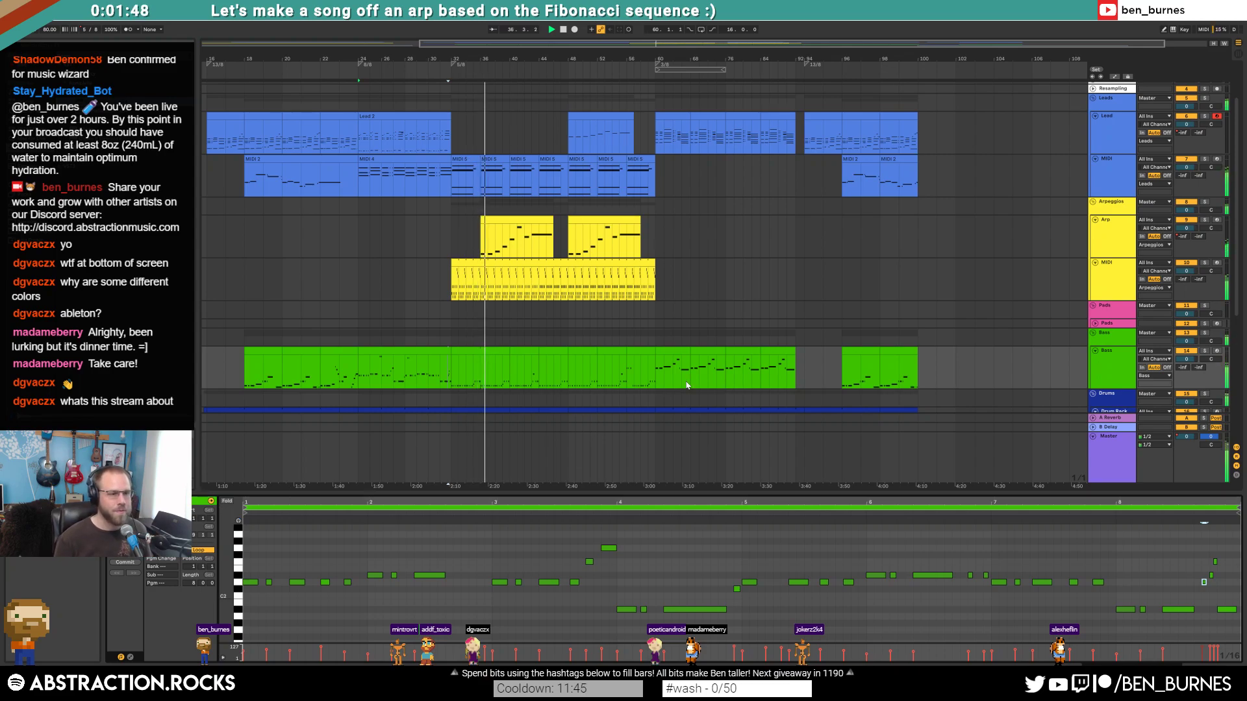
- Listen to the arrangement through bar 60 while examining the Arp, Lead and ambience tracks and their devices
{"action": "left_click", "coordinate": [648, 334]}
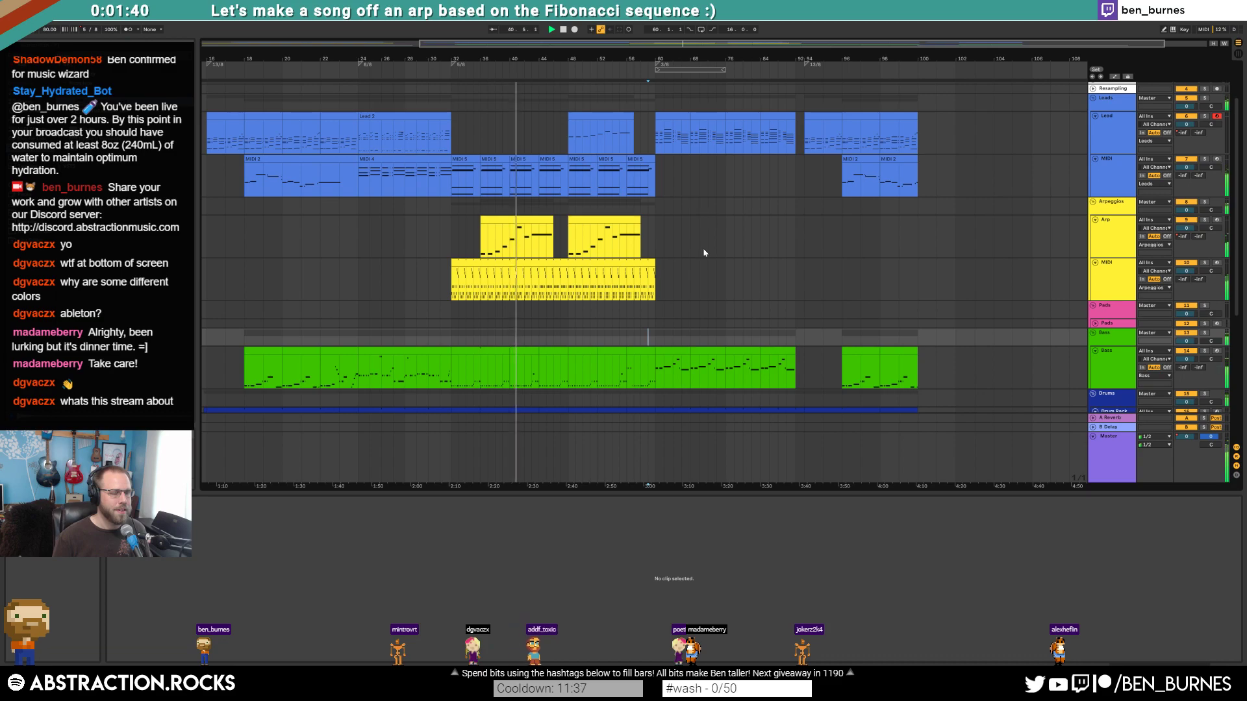
{"action": "scroll", "coordinate": [703, 252], "scroll_direction": "down", "scroll_amount": 2}
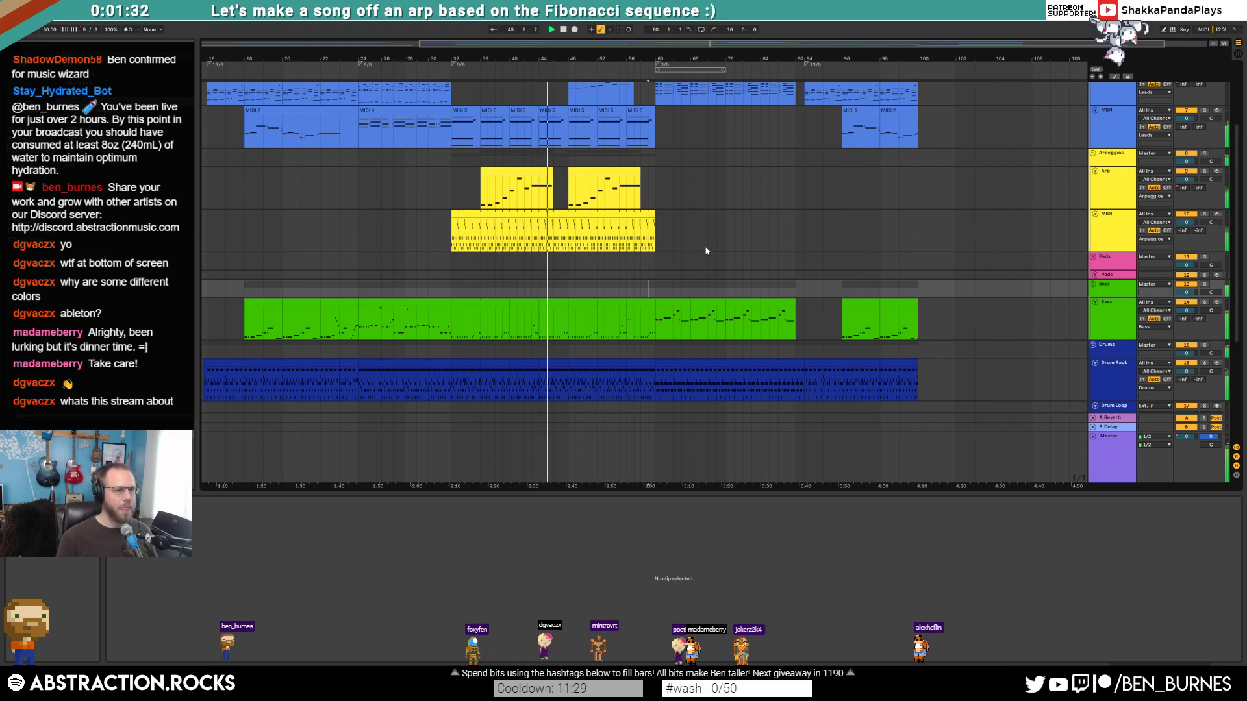
{"action": "scroll", "coordinate": [694, 240], "scroll_direction": "up", "scroll_amount": 2}
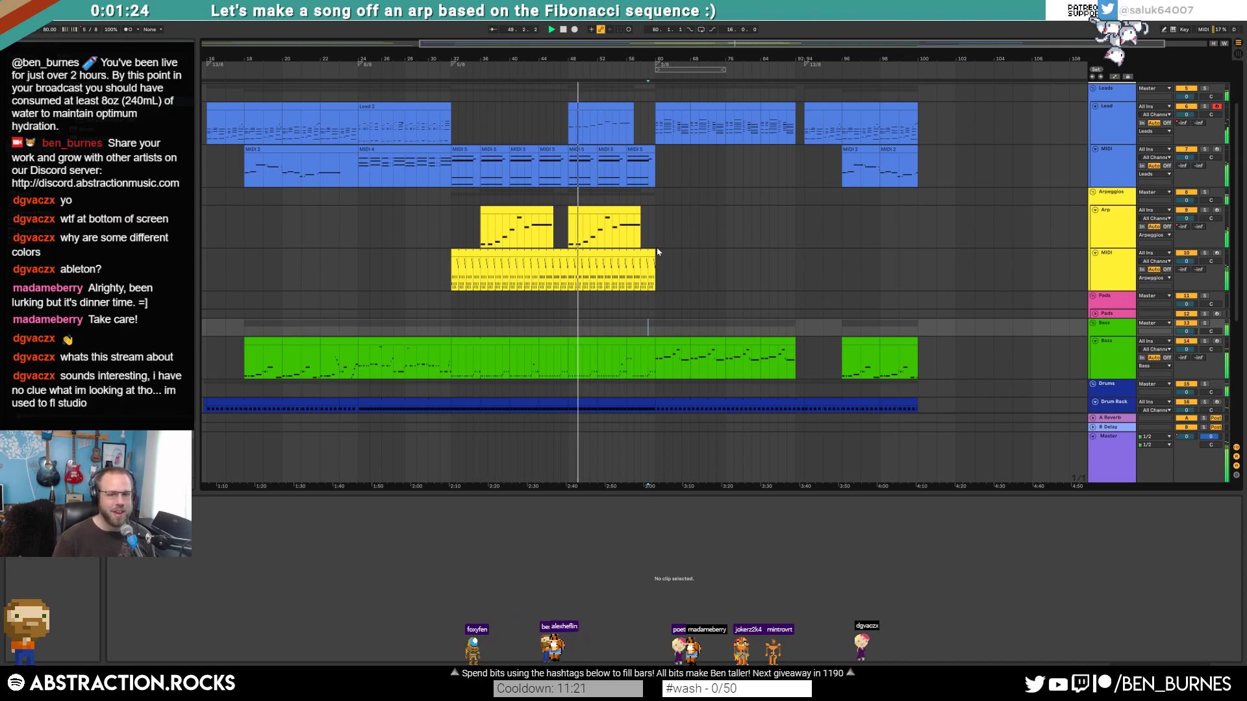
{"action": "key", "text": "shift+Tab"}
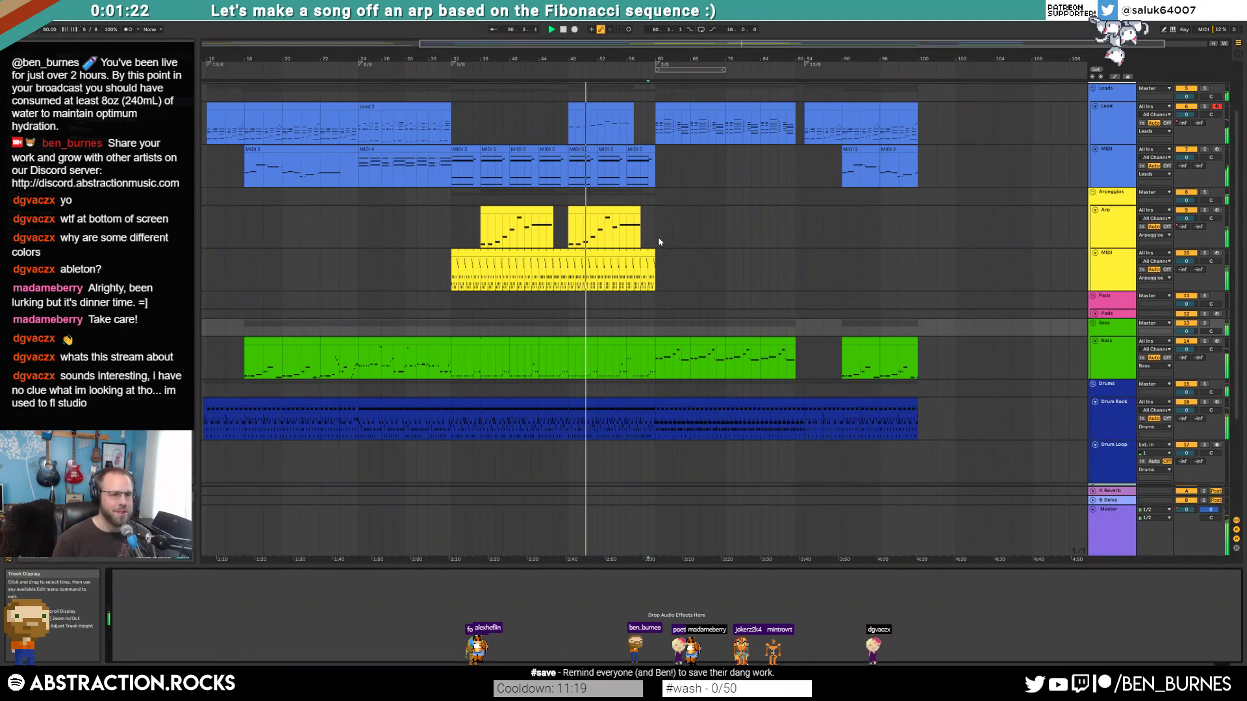
{"action": "left_click", "coordinate": [646, 231]}
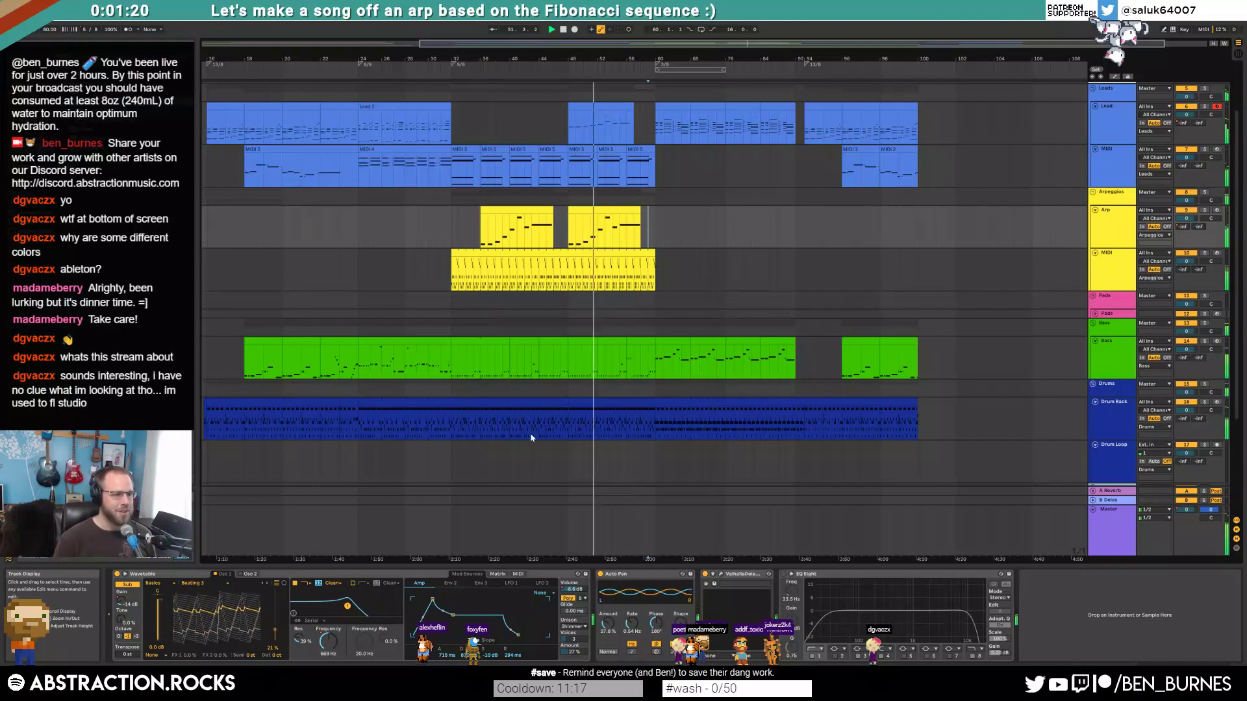
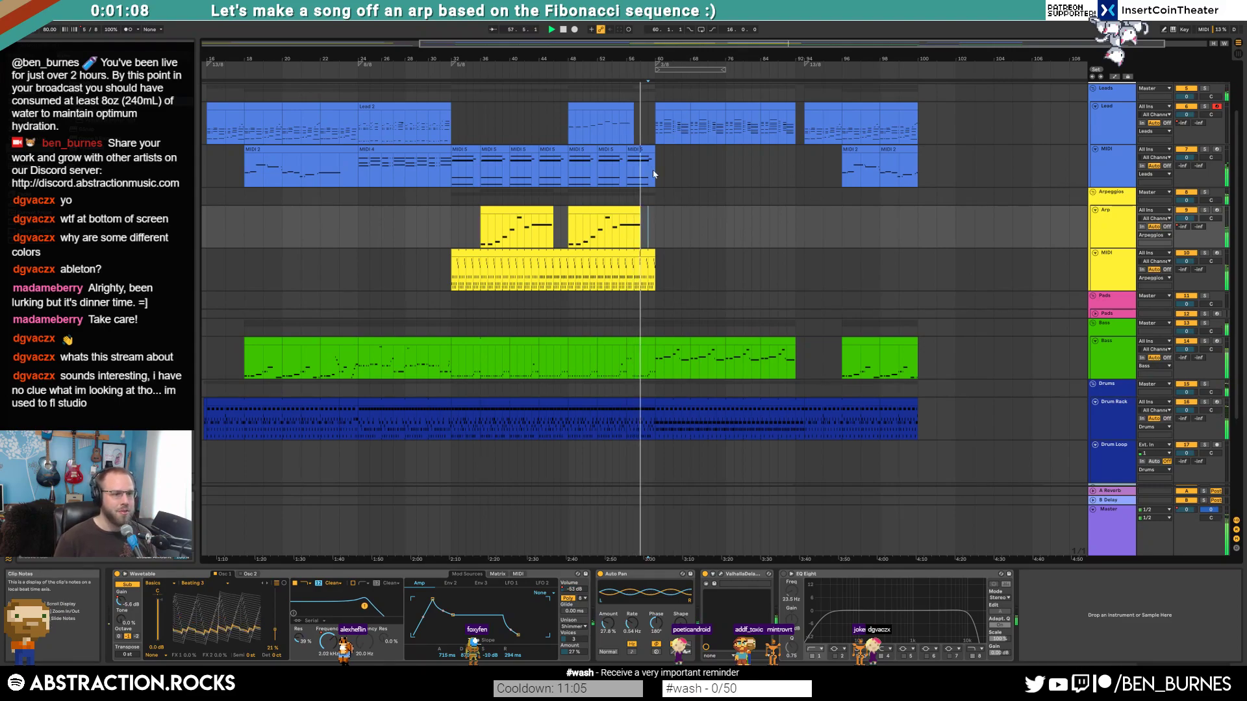
{"action": "left_click", "coordinate": [670, 109]}
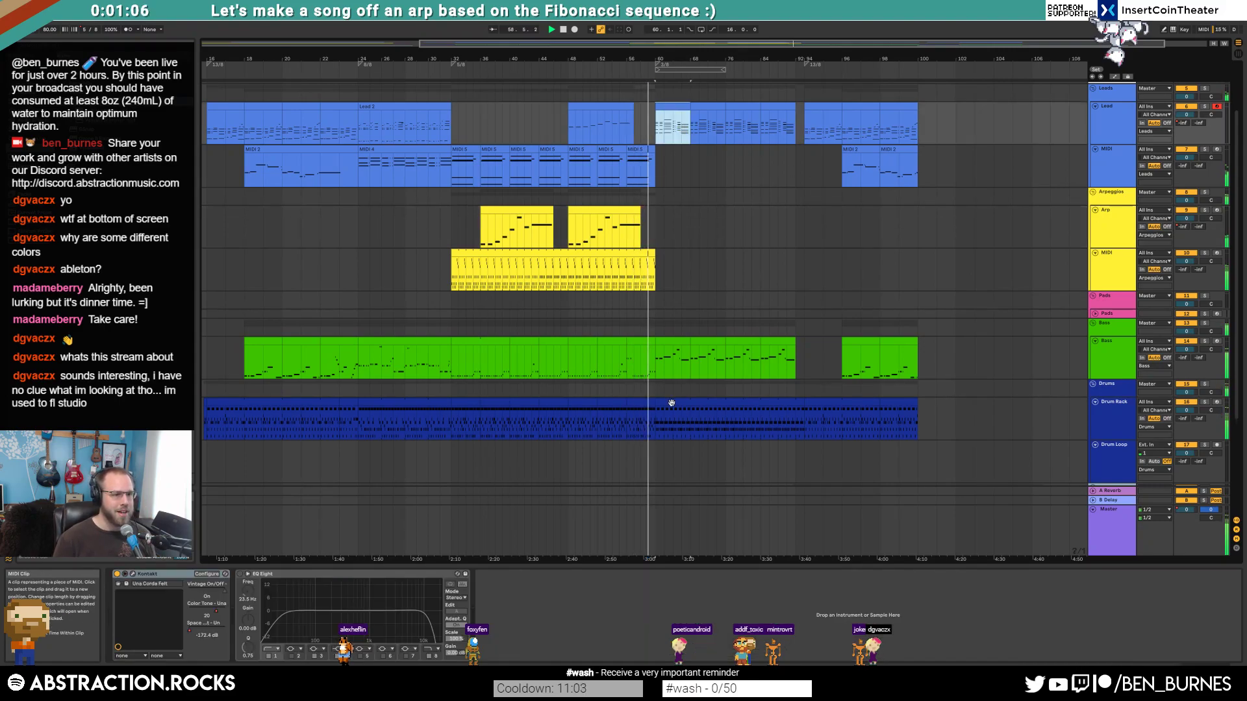
{"action": "scroll", "coordinate": [755, 253], "scroll_direction": "down", "scroll_amount": 3}
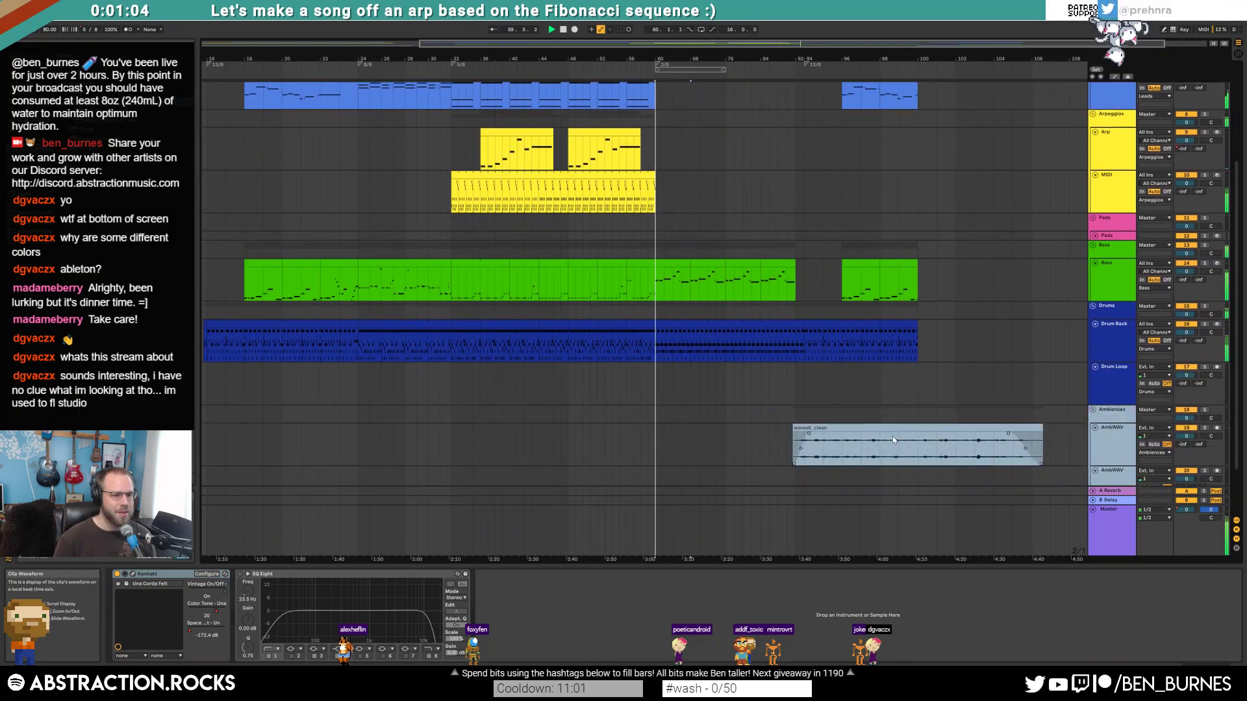
{"action": "left_click", "coordinate": [893, 429]}
{"action": "scroll", "coordinate": [874, 403], "scroll_direction": "up", "scroll_amount": 5}
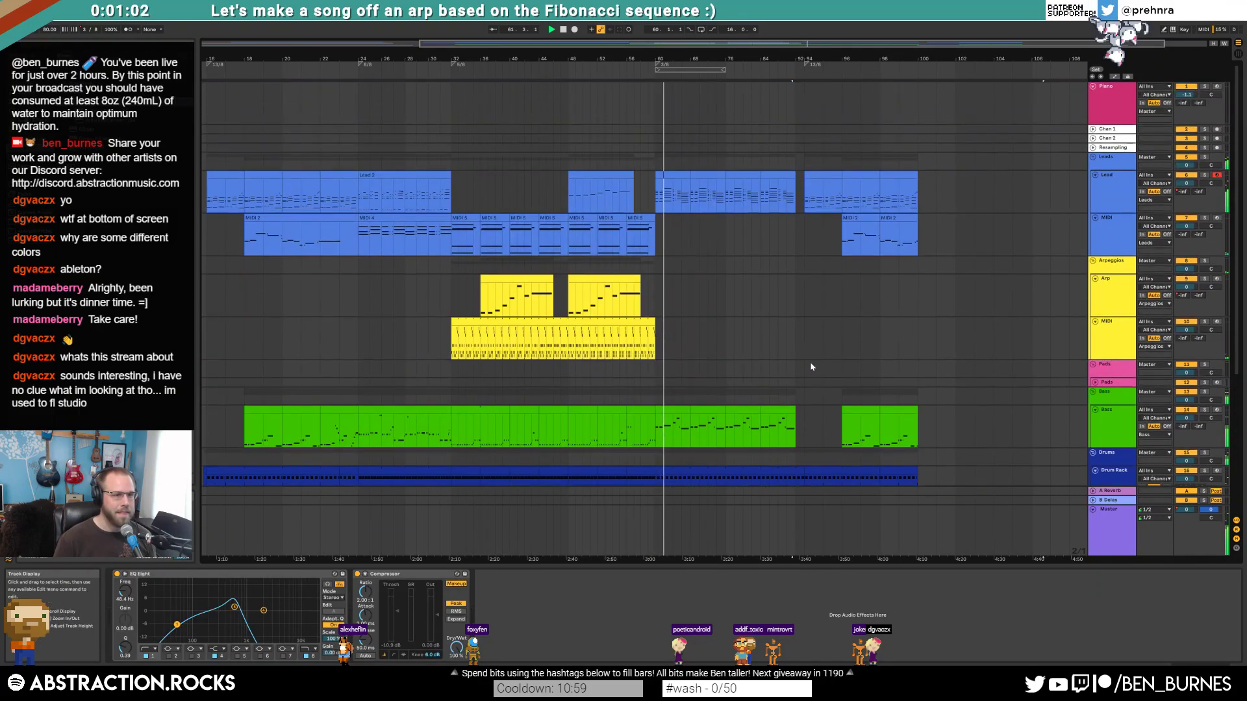
{"action": "scroll", "coordinate": [693, 405], "scroll_direction": "down", "scroll_amount": 3}
- Open the drum clip just before bar 60 and repeat the ride hit at 4.3 through to the clip's end
{"action": "left_click", "coordinate": [645, 390]}
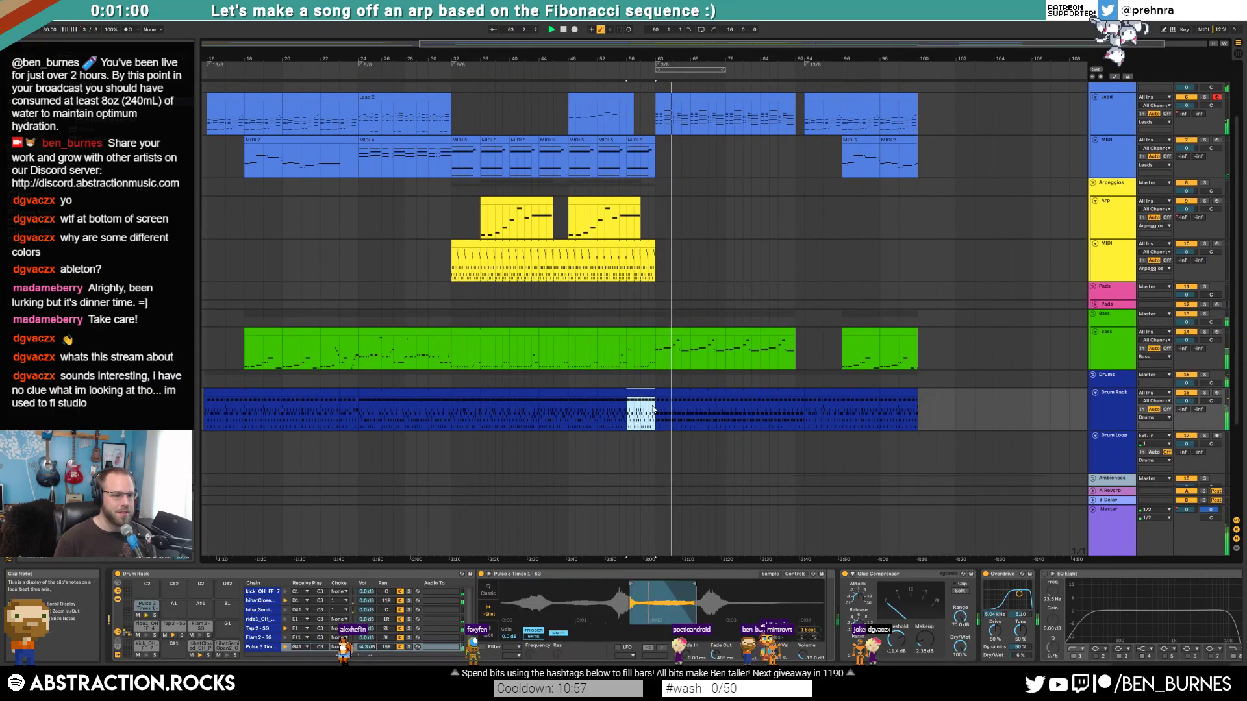
{"action": "double_click", "coordinate": [650, 393]}
{"action": "left_click", "coordinate": [1110, 554]}
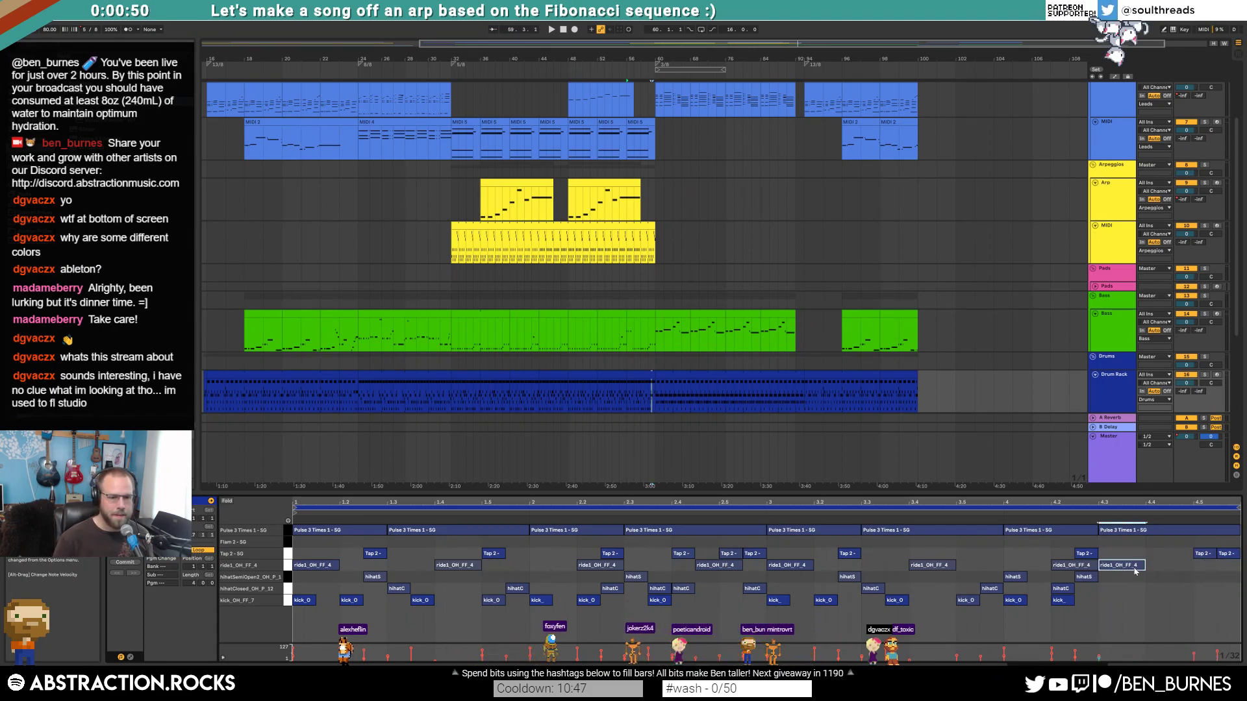
{"action": "key", "text": "ctrl+d"}
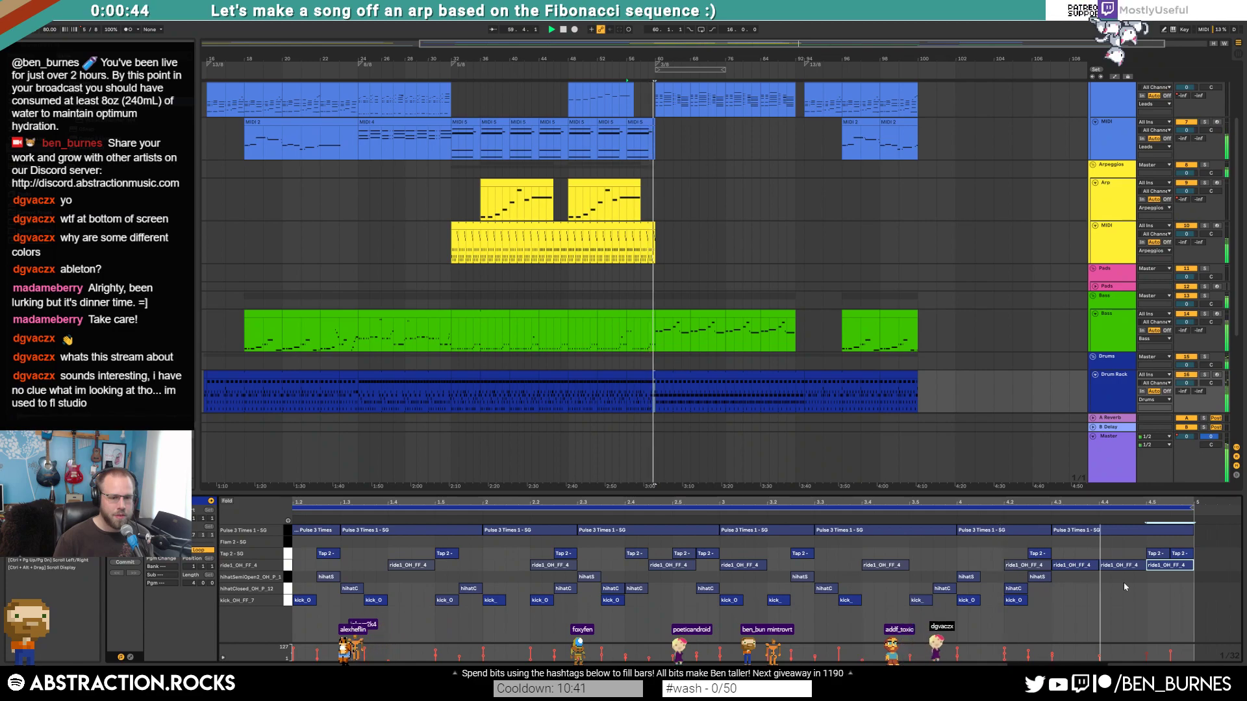
- Open the drum clip starting at bar 60, select its first ride note and restart playback there
{"action": "left_click", "coordinate": [666, 375]}
{"action": "left_click", "coordinate": [350, 565]}
{"action": "key", "text": "space"}
{"action": "key", "text": "space"}
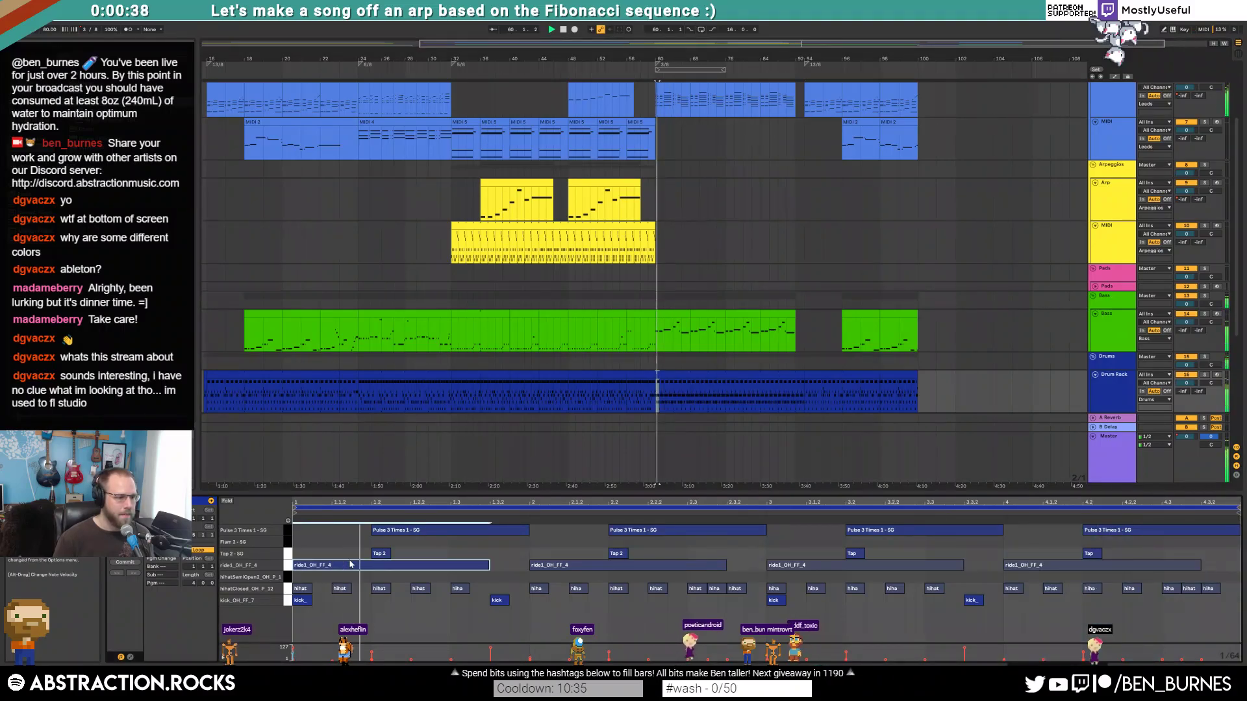
- Duplicate the drum section from bar 60 to 64, open the copy at its first ride note, and replay the transition
{"action": "scroll", "coordinate": [658, 395], "scroll_direction": "up", "scroll_amount": 4}
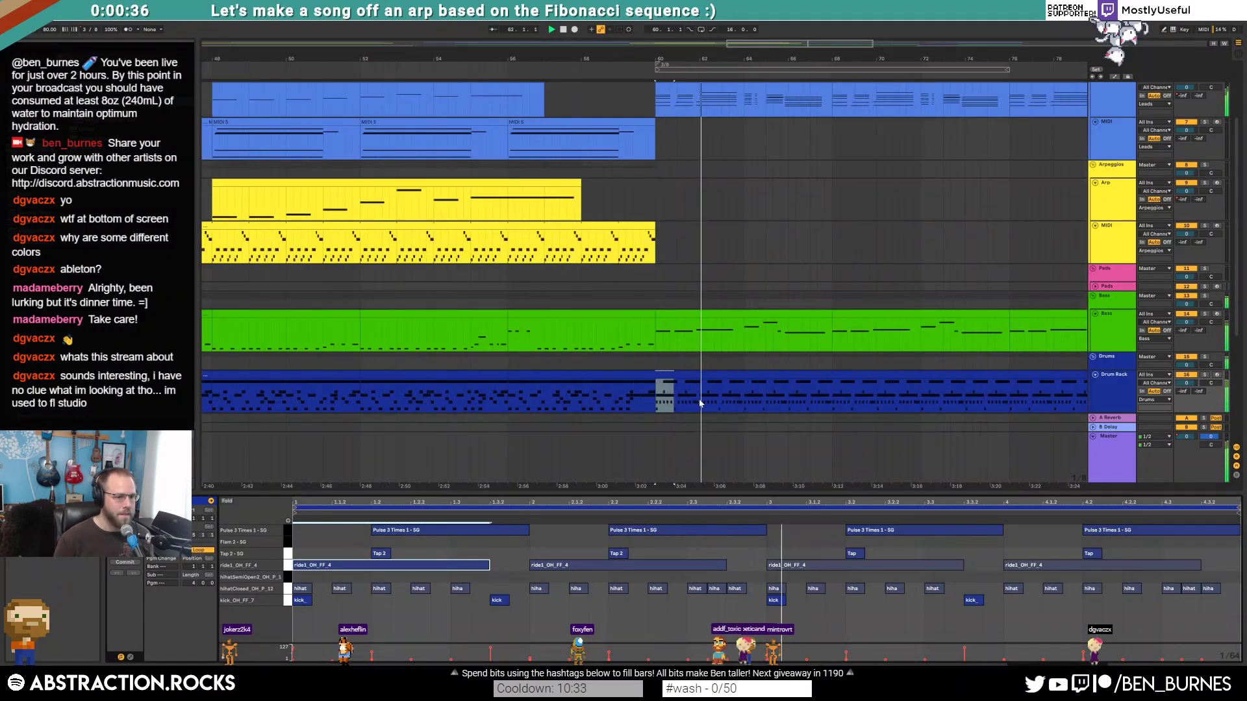
{"action": "left_click_drag", "start_coordinate": [700, 398], "coordinate": [656, 398]}
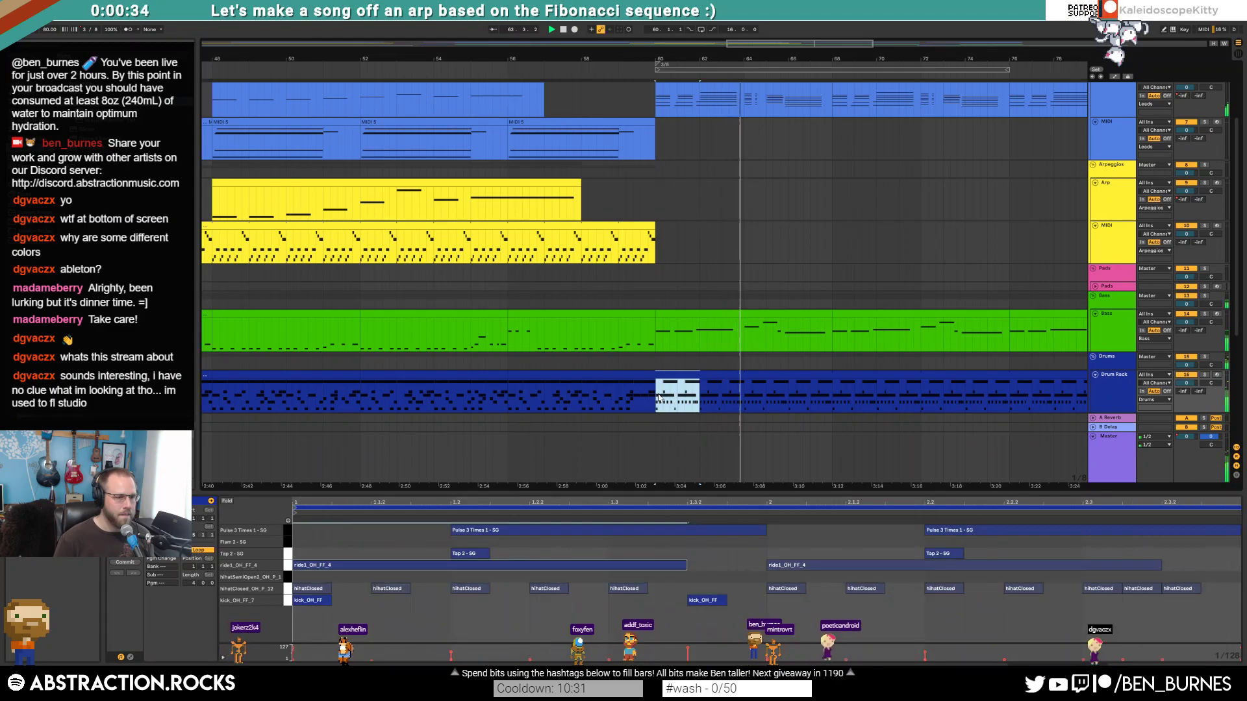
{"action": "left_click_drag", "start_coordinate": [743, 399], "coordinate": [655, 395]}
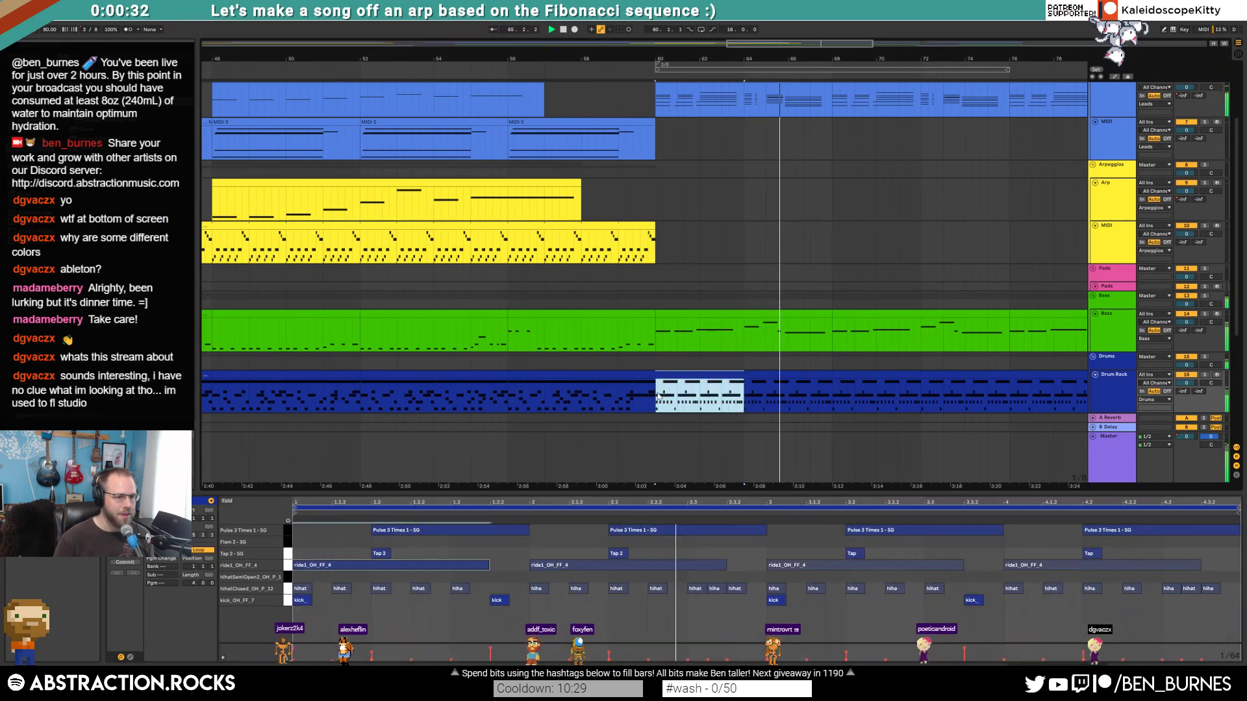
{"action": "key", "text": "ctrl+d"}
{"action": "key", "text": "space"}
{"action": "left_click", "coordinate": [416, 565]}
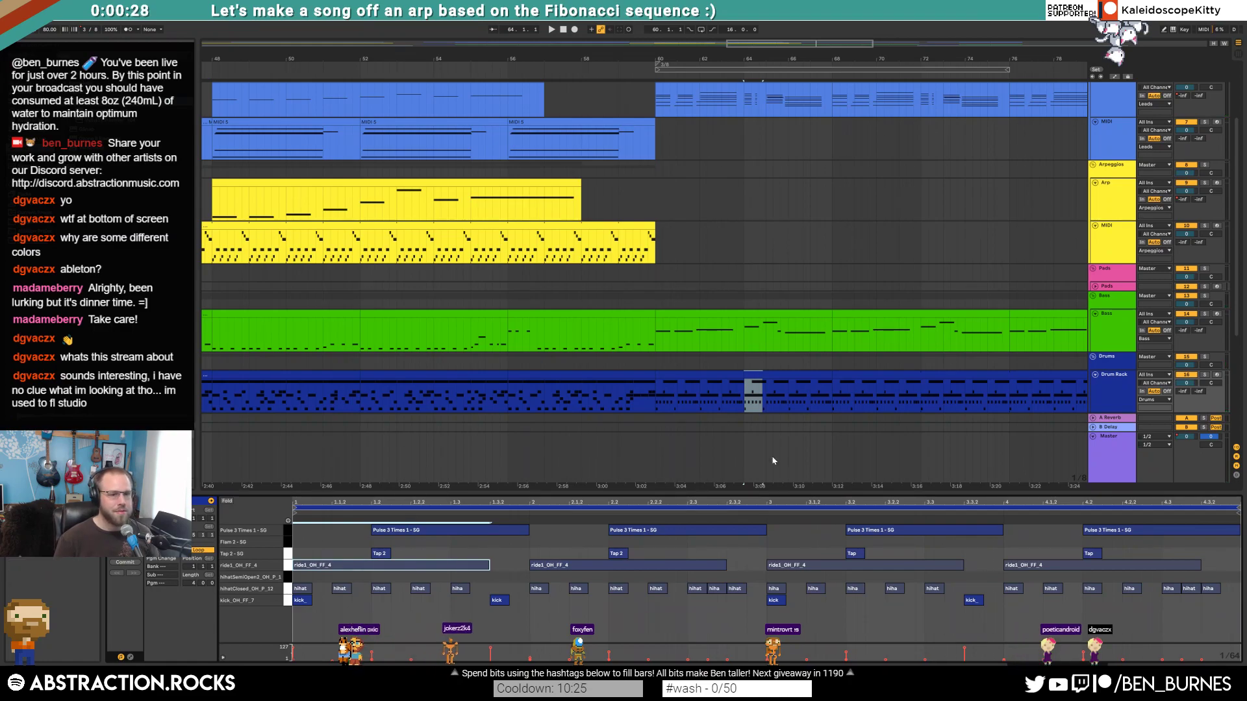
{"action": "left_click", "coordinate": [583, 394]}
{"action": "key", "text": "space"}
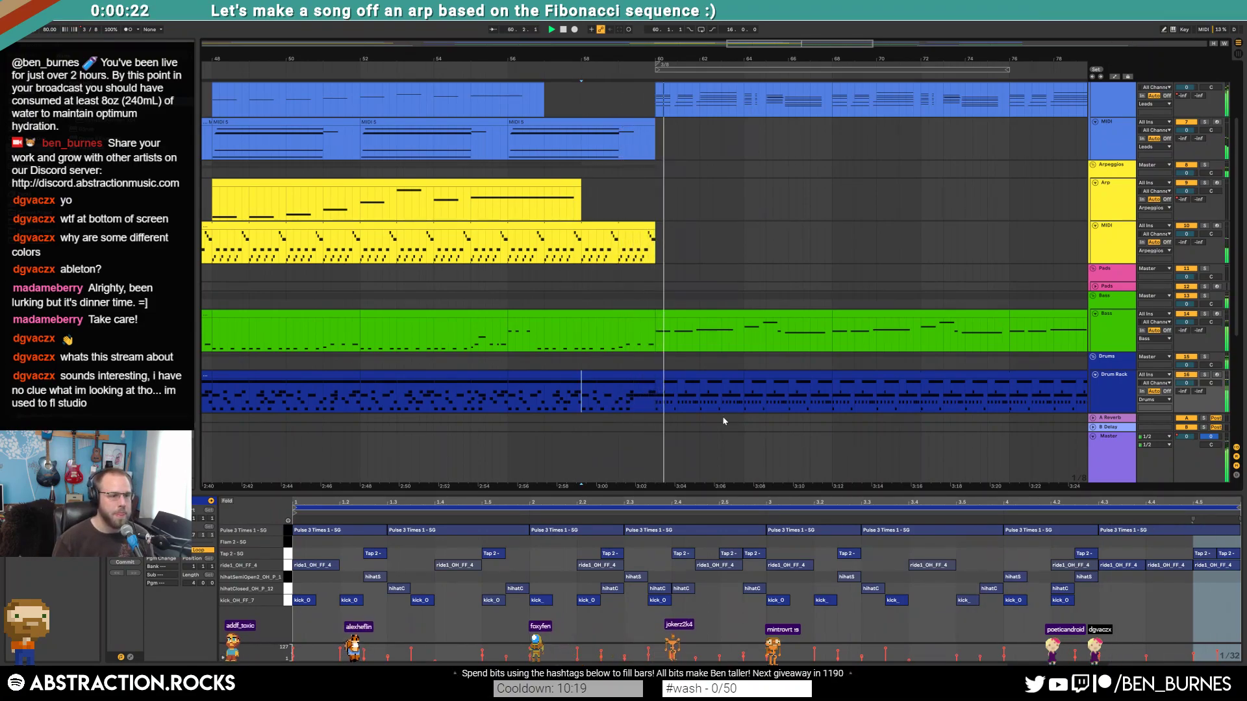
- Rework the D#2 note ending the bass clip before bar 60 into two short D#2 notes, one earlier and one at the end
{"action": "scroll", "coordinate": [759, 370], "scroll_direction": "up", "scroll_amount": 1}
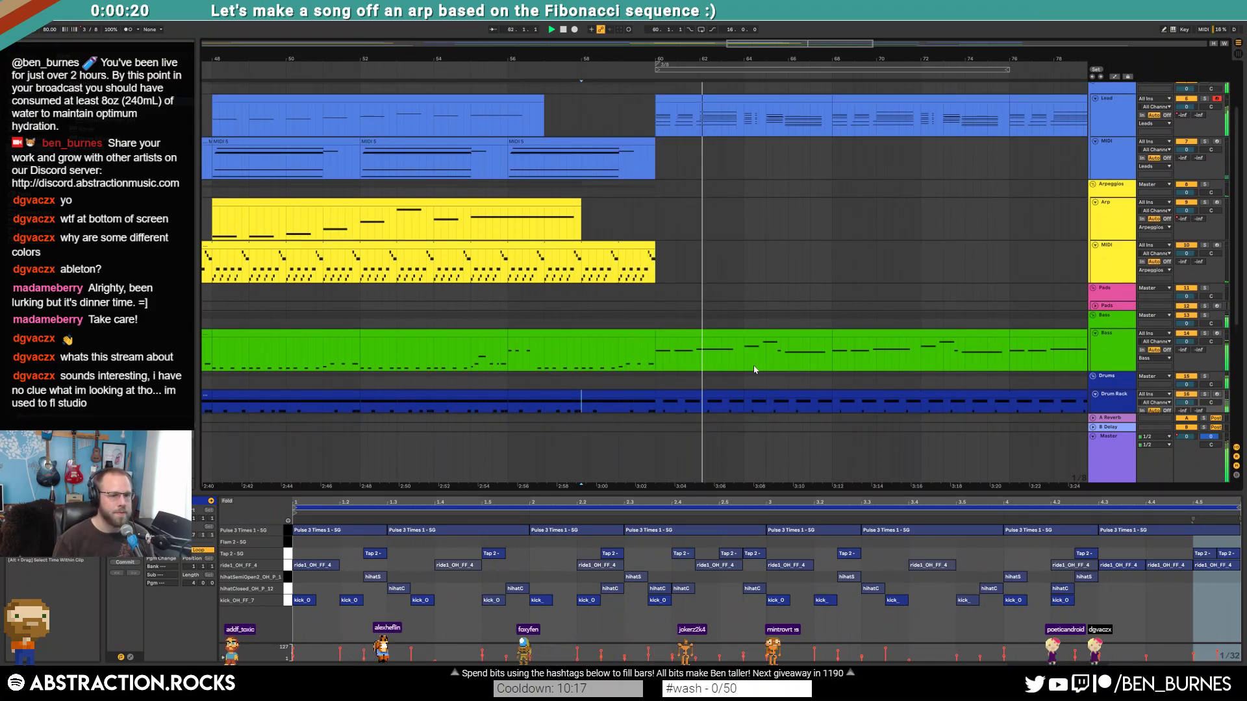
{"action": "left_click", "coordinate": [651, 329]}
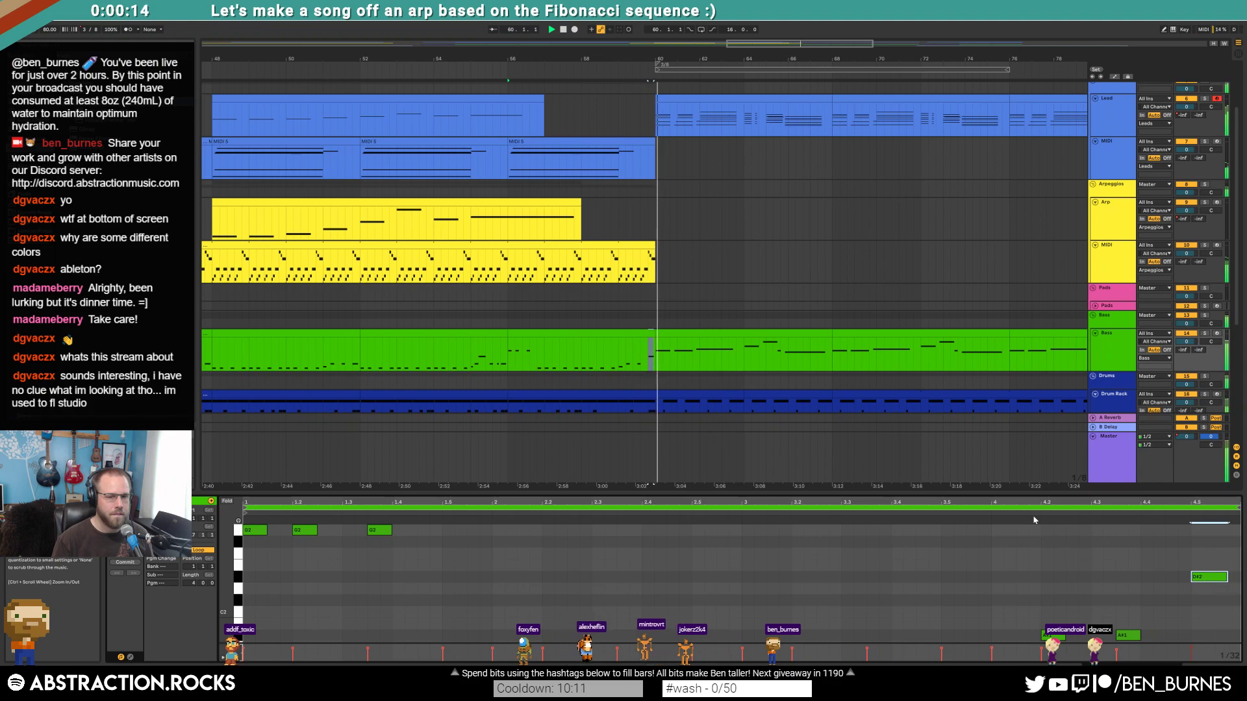
{"action": "key", "text": "Left"}
{"action": "key", "text": "Left"}
{"action": "key", "text": "shift+Left"}
{"action": "double_click", "coordinate": [1219, 578]}
{"action": "left_click_drag", "start_coordinate": [1226, 576], "coordinate": [1240, 559]}
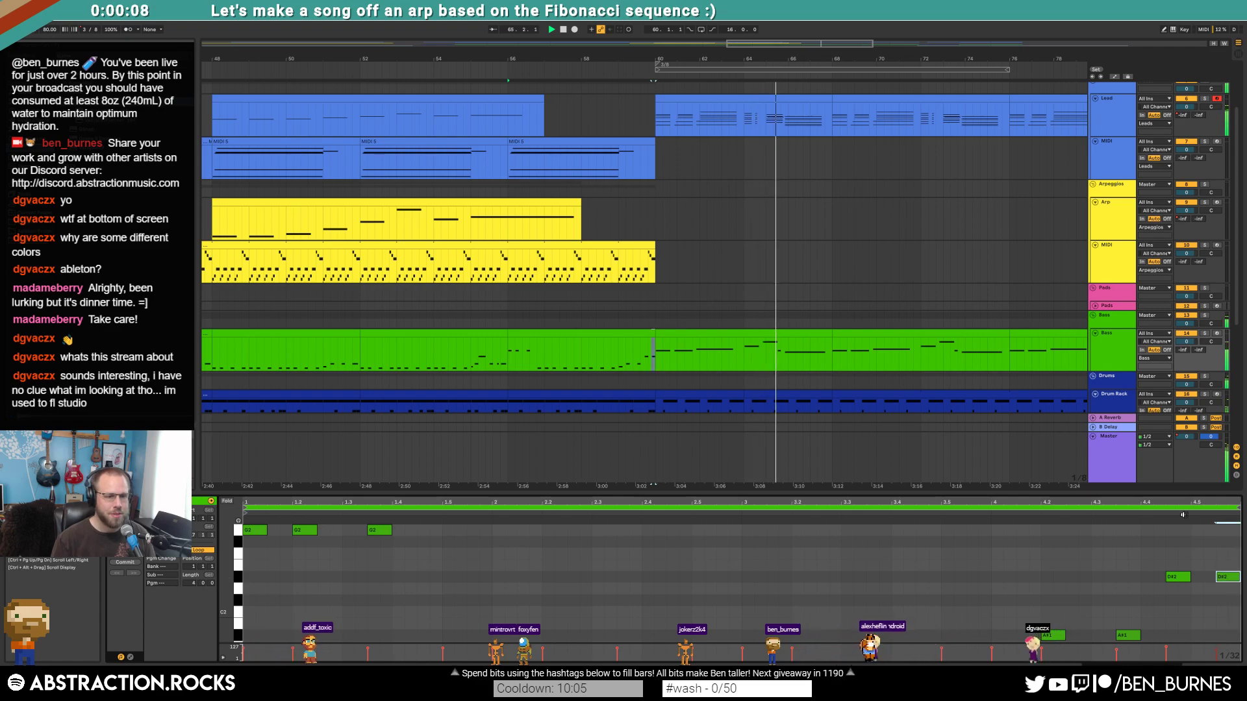
- Check the drum clips starting at bars 60, 64 and 68 and stop playback
{"action": "key", "text": "shift+Tab"}
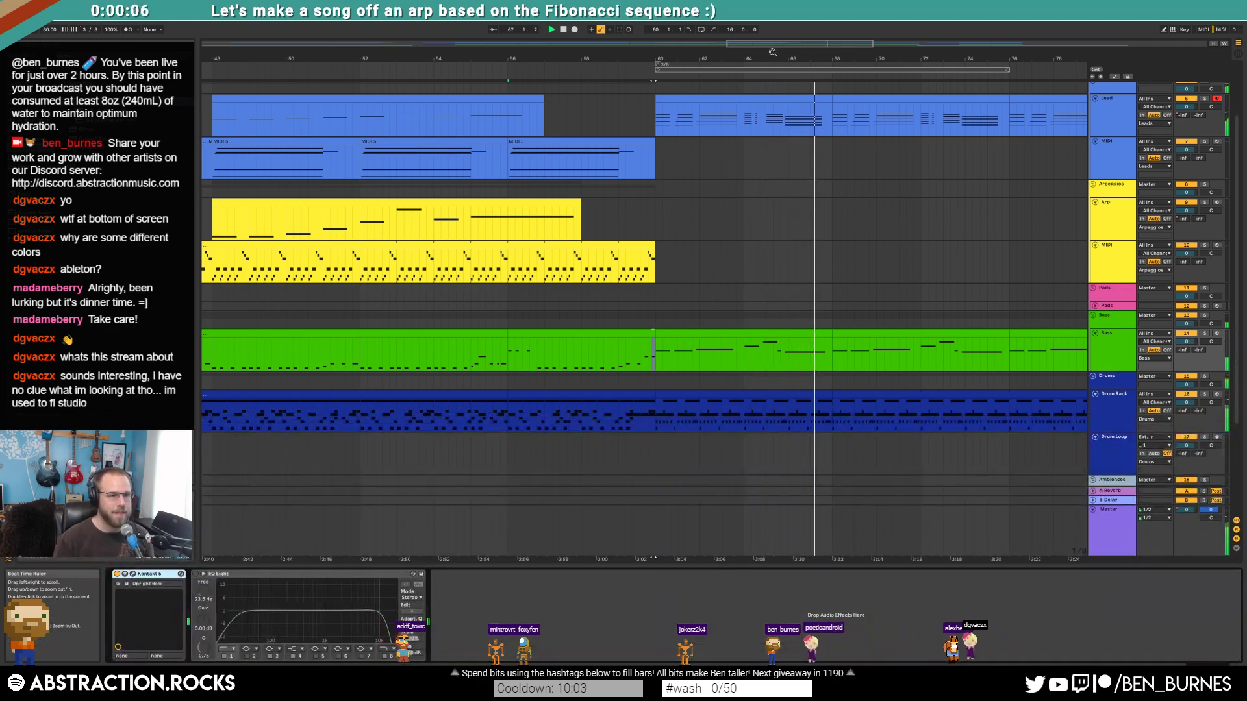
{"action": "left_click_drag", "start_coordinate": [763, 55], "coordinate": [525, 55]}
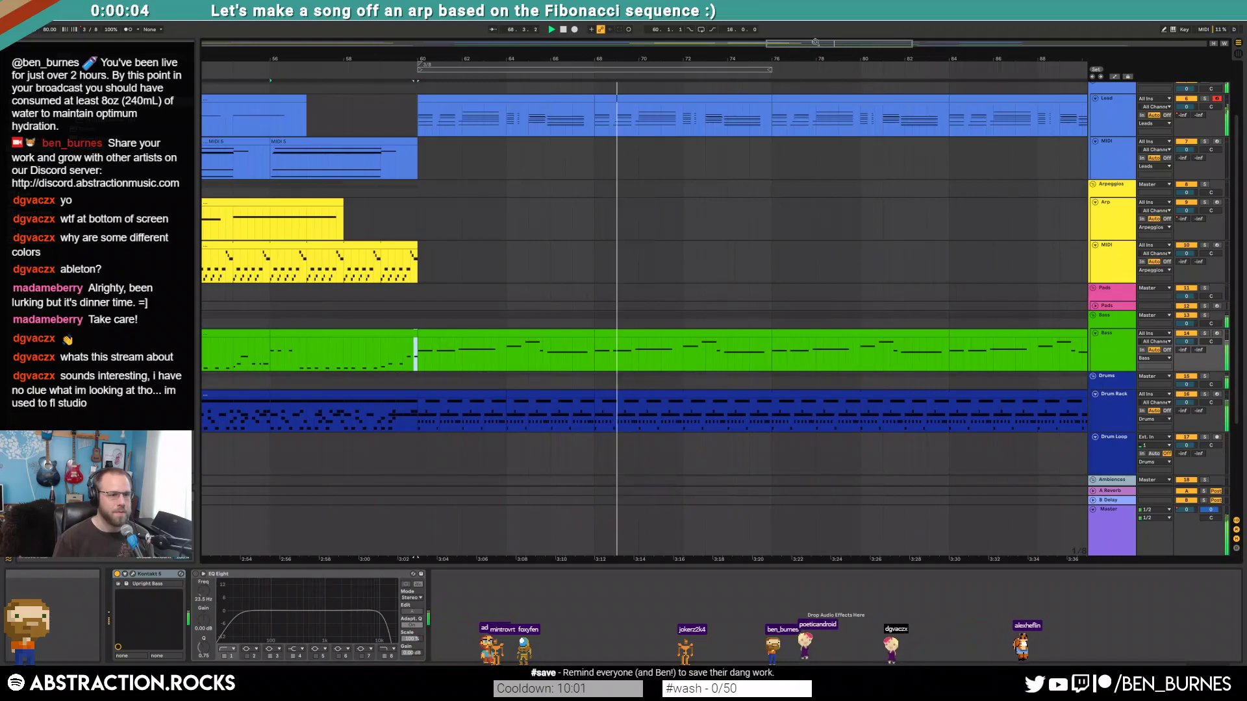
{"action": "left_click_drag", "start_coordinate": [815, 43], "coordinate": [825, 43]}
{"action": "left_click", "coordinate": [438, 394]}
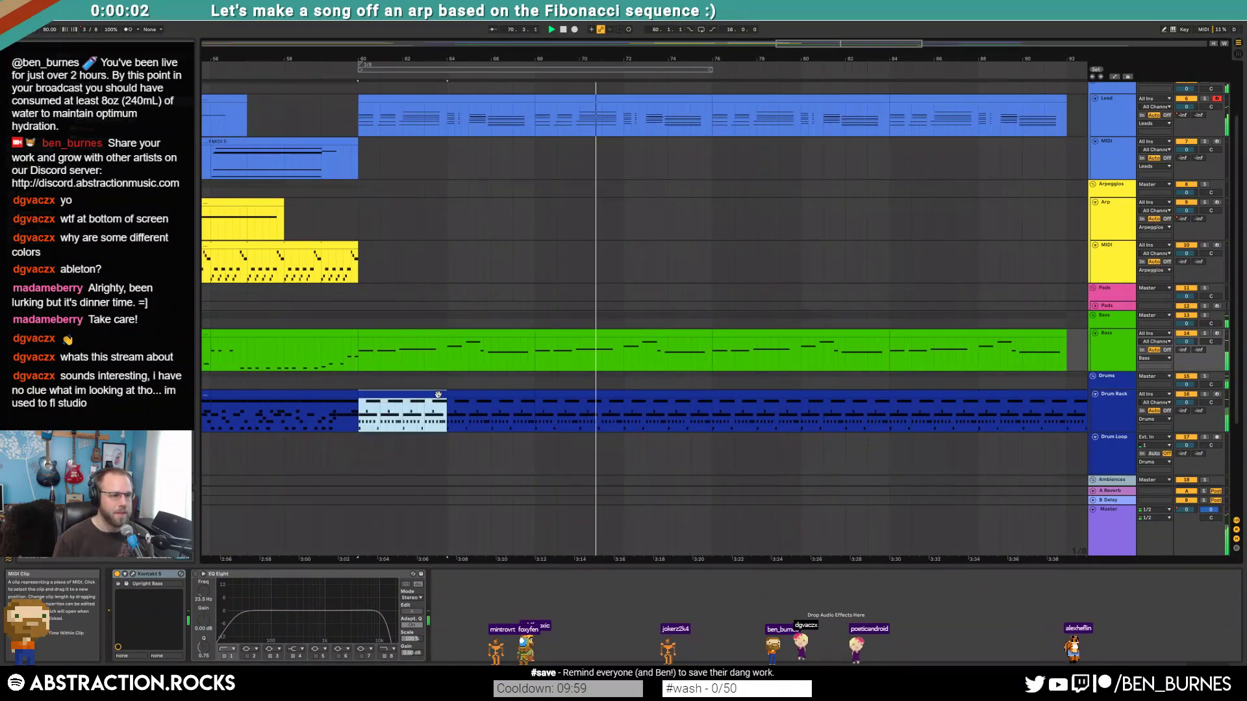
{"action": "left_click", "coordinate": [513, 395]}
{"action": "left_click", "coordinate": [555, 393]}
{"action": "key", "text": "space"}
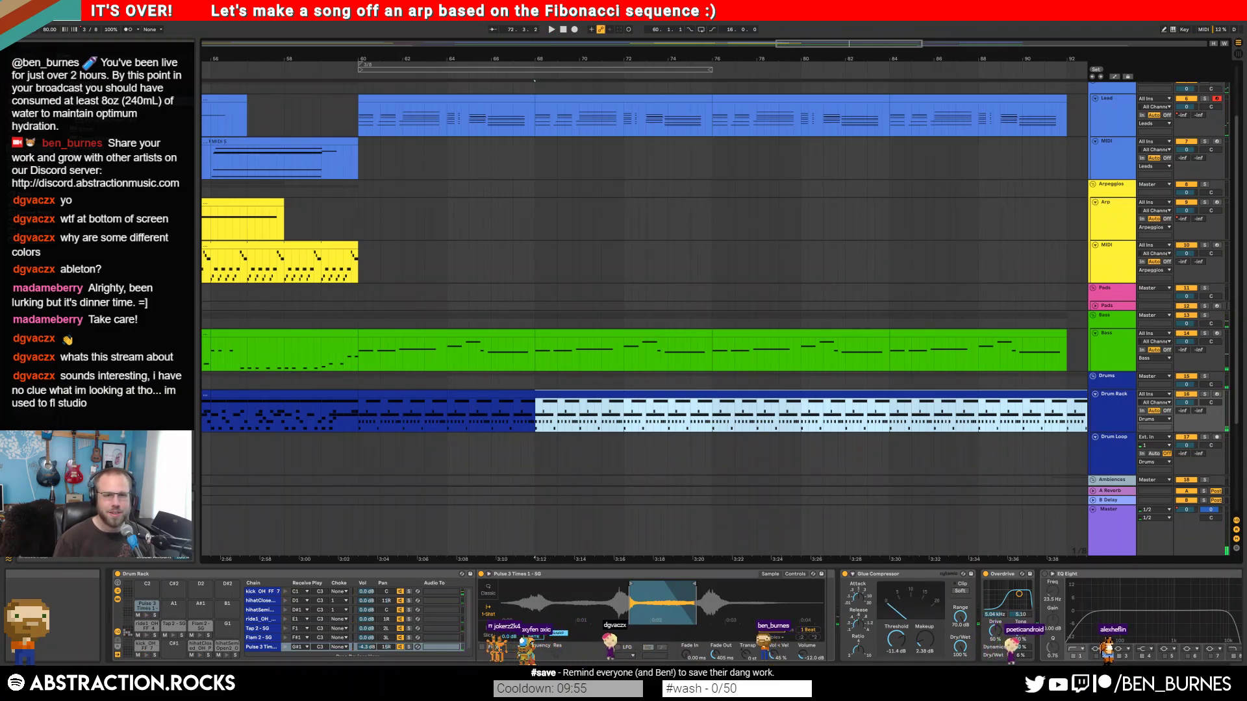
- Open the drum clip starting at bar 68, select its opening ride note and play from there
{"action": "left_click", "coordinate": [514, 395]}
{"action": "left_click", "coordinate": [592, 396]}
{"action": "left_click", "coordinate": [525, 395]}
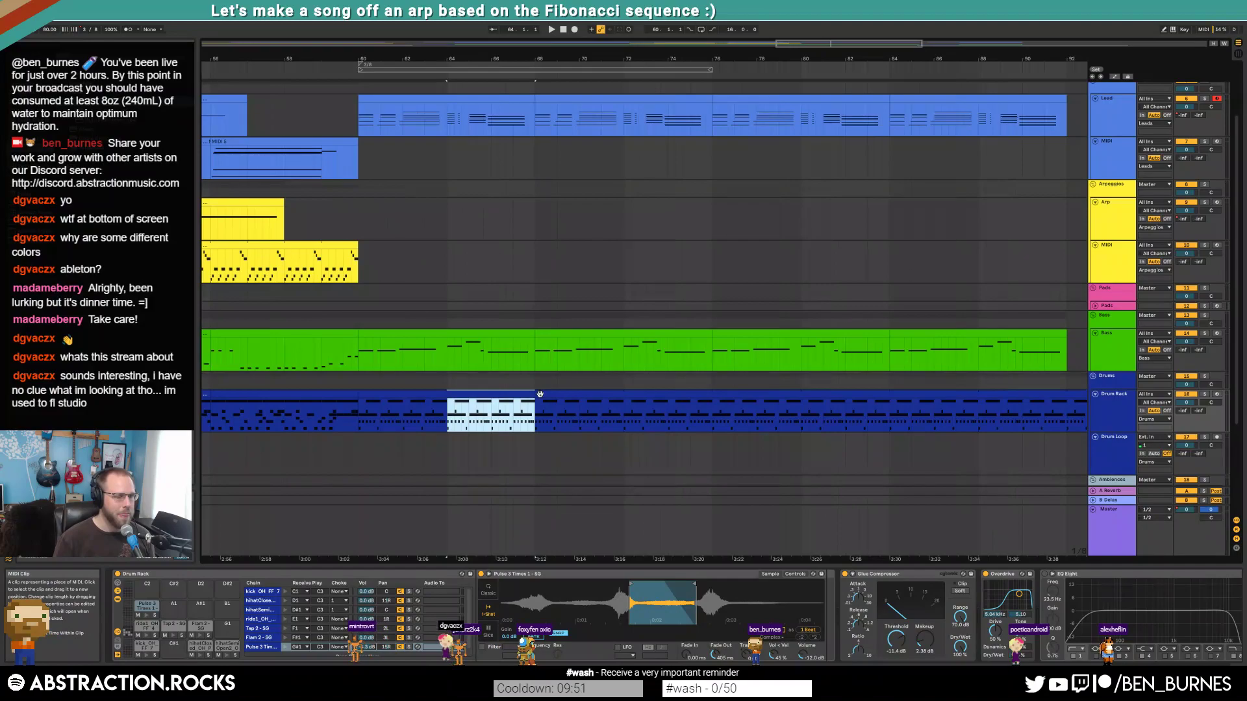
{"action": "double_click", "coordinate": [543, 395]}
{"action": "left_click", "coordinate": [318, 557]}
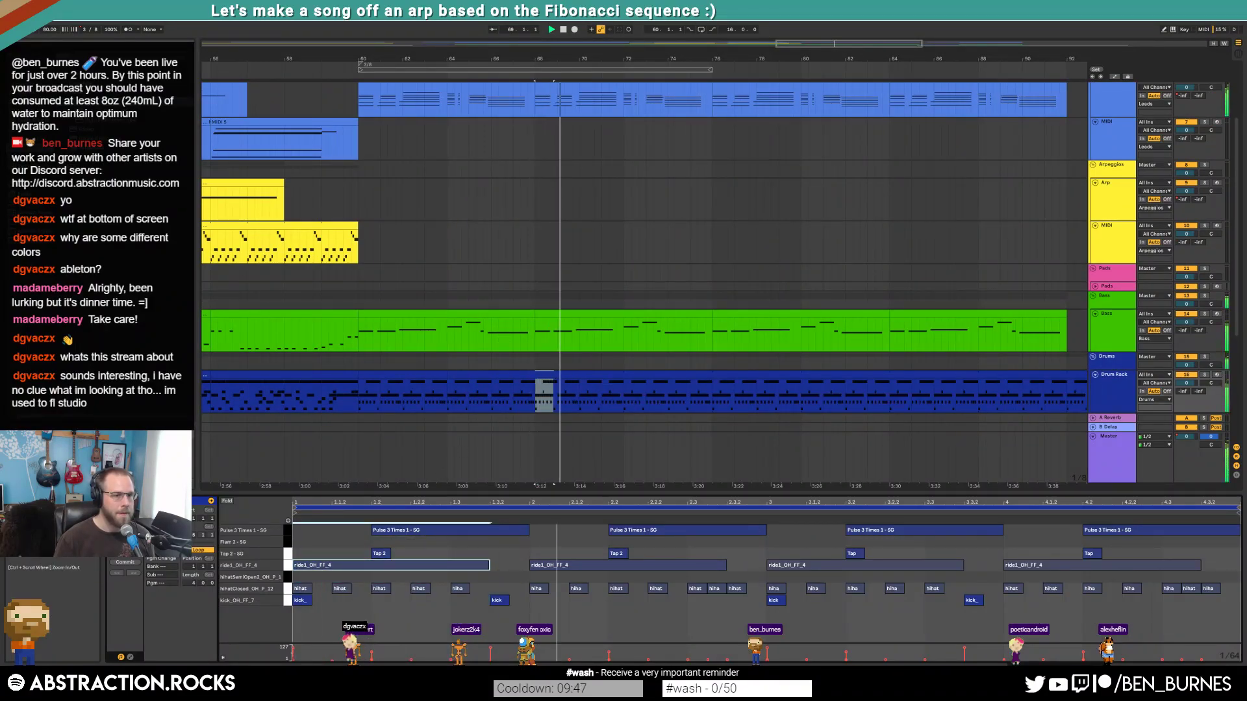
{"action": "scroll", "coordinate": [615, 359], "scroll_direction": "down", "scroll_amount": 2}
{"action": "left_click_drag", "start_coordinate": [600, 374], "coordinate": [535, 374]}
- Listen to the section after bar 68 while examining the lead, bass, drum and ambience tracks
{"action": "left_click", "coordinate": [589, 363]}
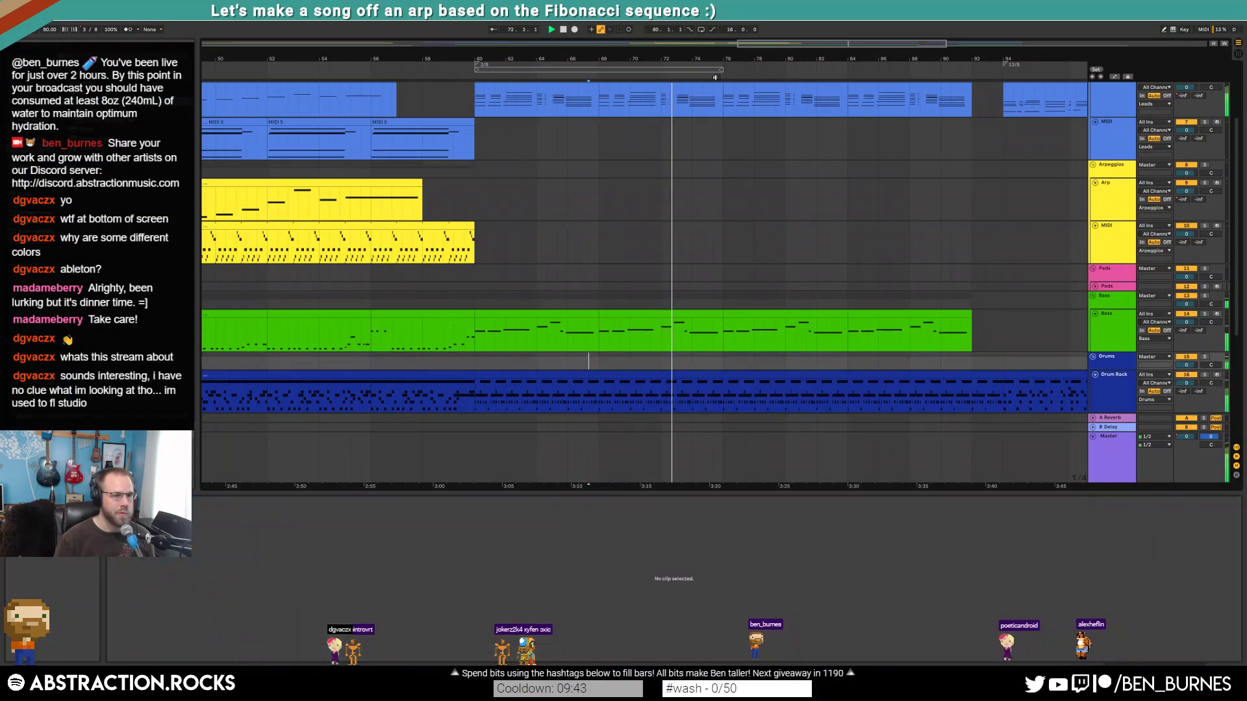
{"action": "scroll", "coordinate": [743, 198], "scroll_direction": "up", "scroll_amount": 2}
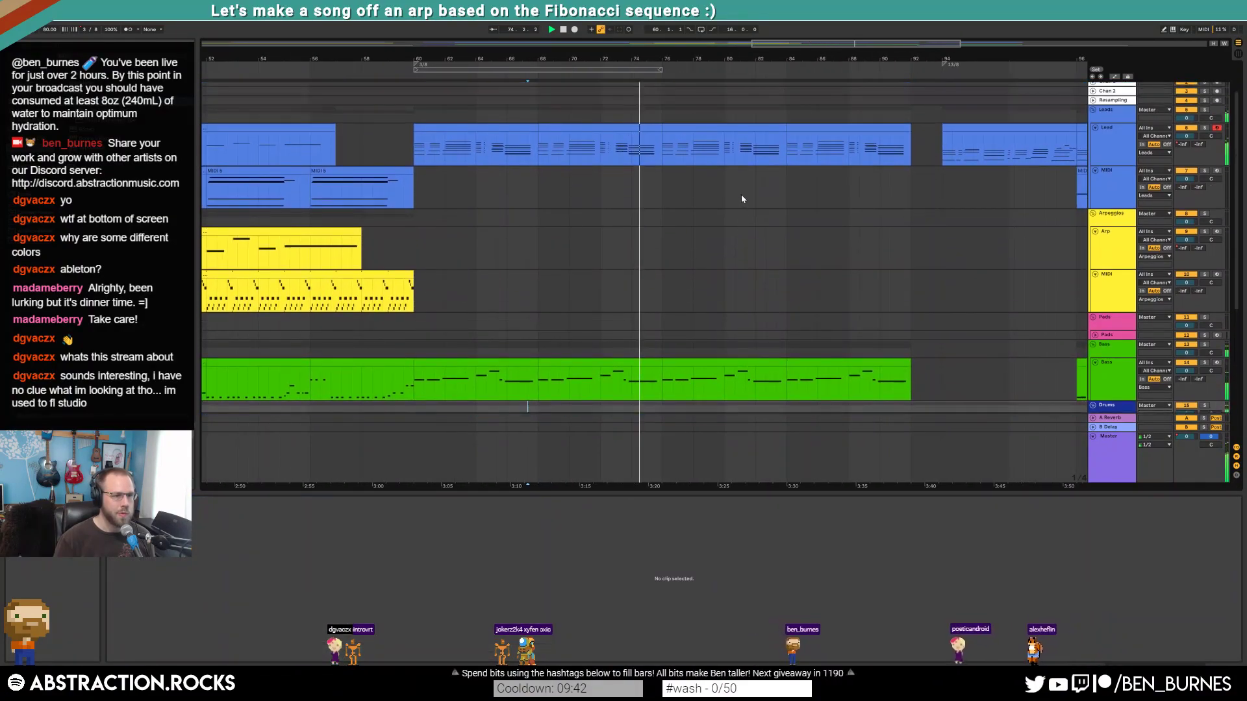
{"action": "scroll", "coordinate": [744, 198], "scroll_direction": "up", "scroll_amount": 1}
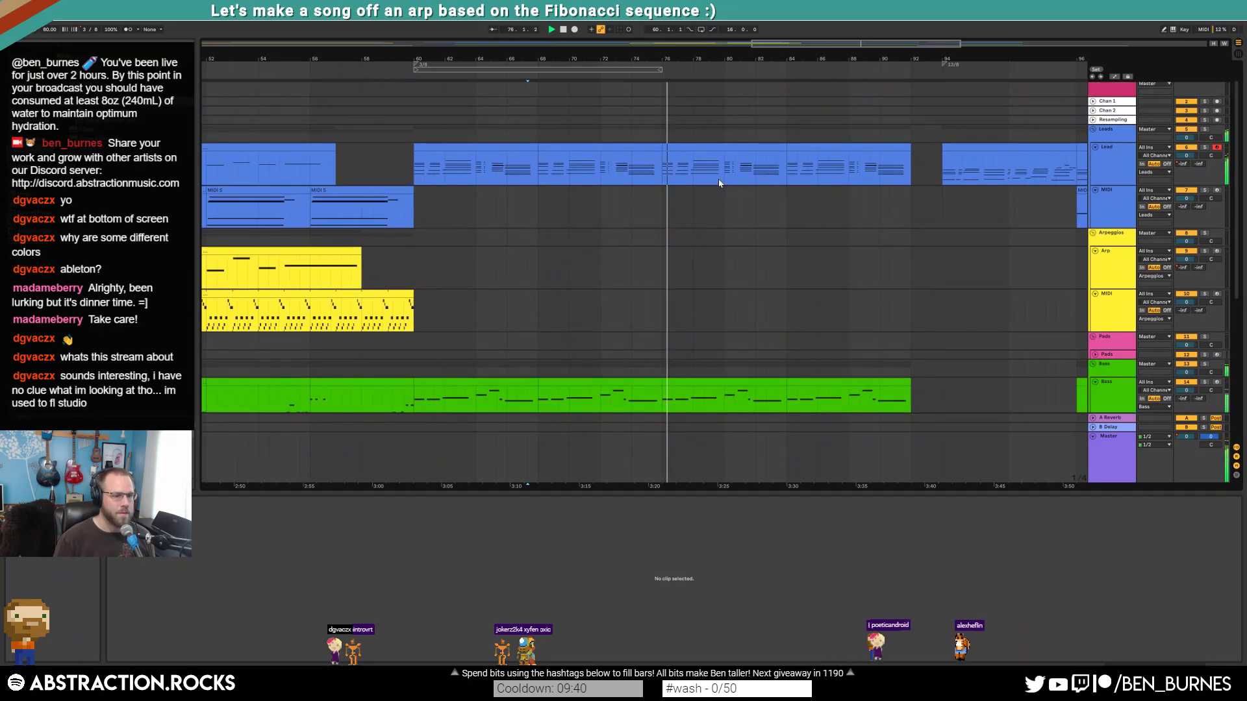
{"action": "scroll", "coordinate": [714, 195], "scroll_direction": "down", "scroll_amount": 5}
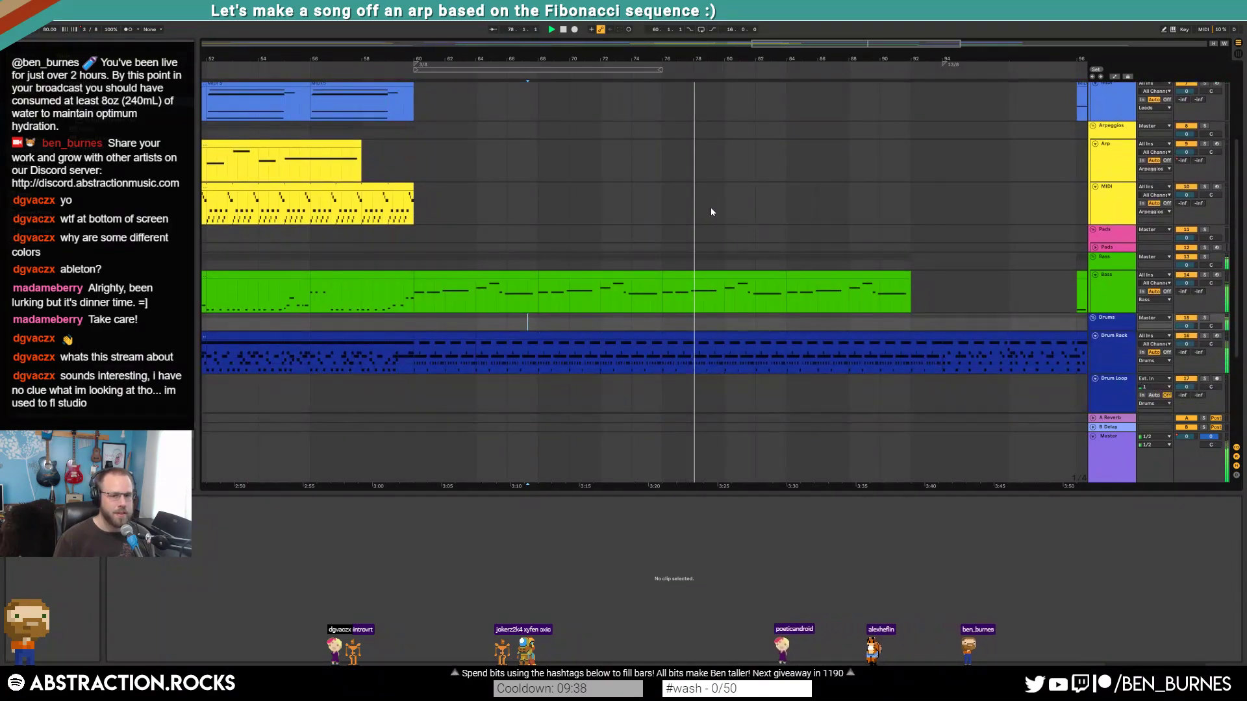
{"action": "scroll", "coordinate": [711, 211], "scroll_direction": "up", "scroll_amount": 2}
{"action": "key", "text": "shift+Tab"}
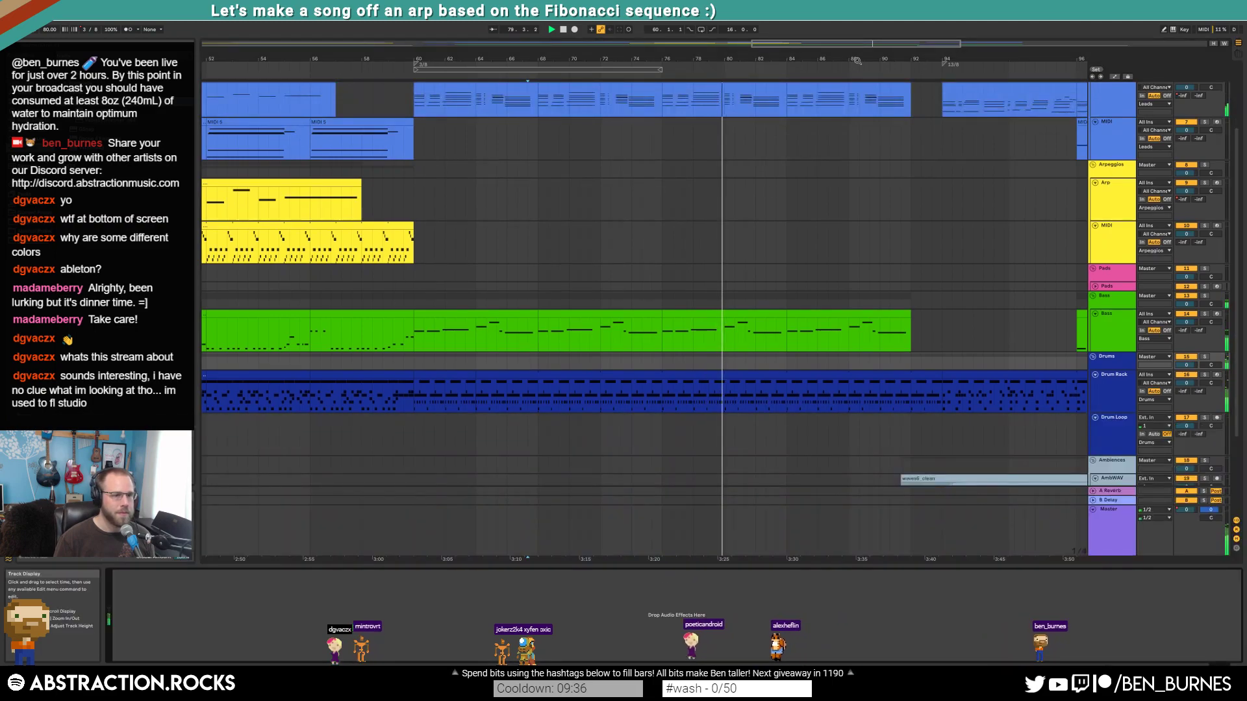
- Recolour the lead clips spanning bars 76 to 92 red
{"action": "scroll", "coordinate": [884, 184], "scroll_direction": "up", "scroll_amount": 2}
{"action": "left_click_drag", "start_coordinate": [842, 45], "coordinate": [864, 45]}
{"action": "left_click", "coordinate": [670, 117]}
{"action": "left_click", "coordinate": [737, 118], "text": "shift"}
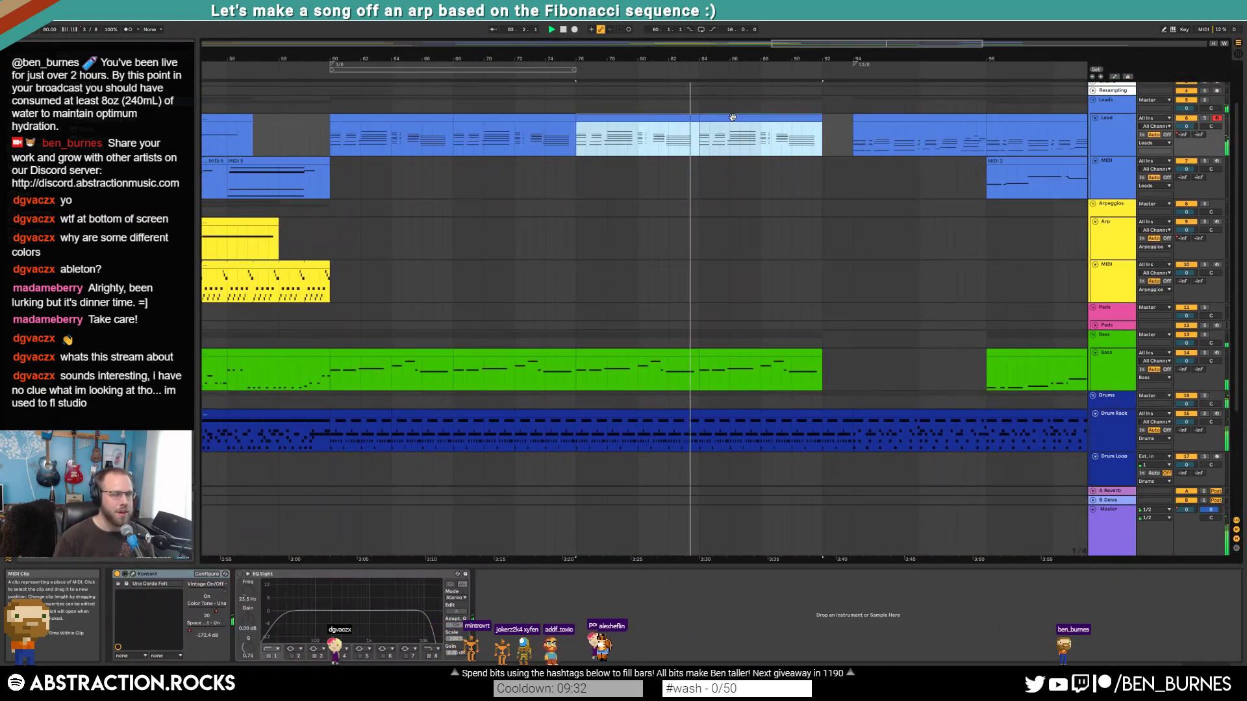
{"action": "right_click", "coordinate": [672, 126]}
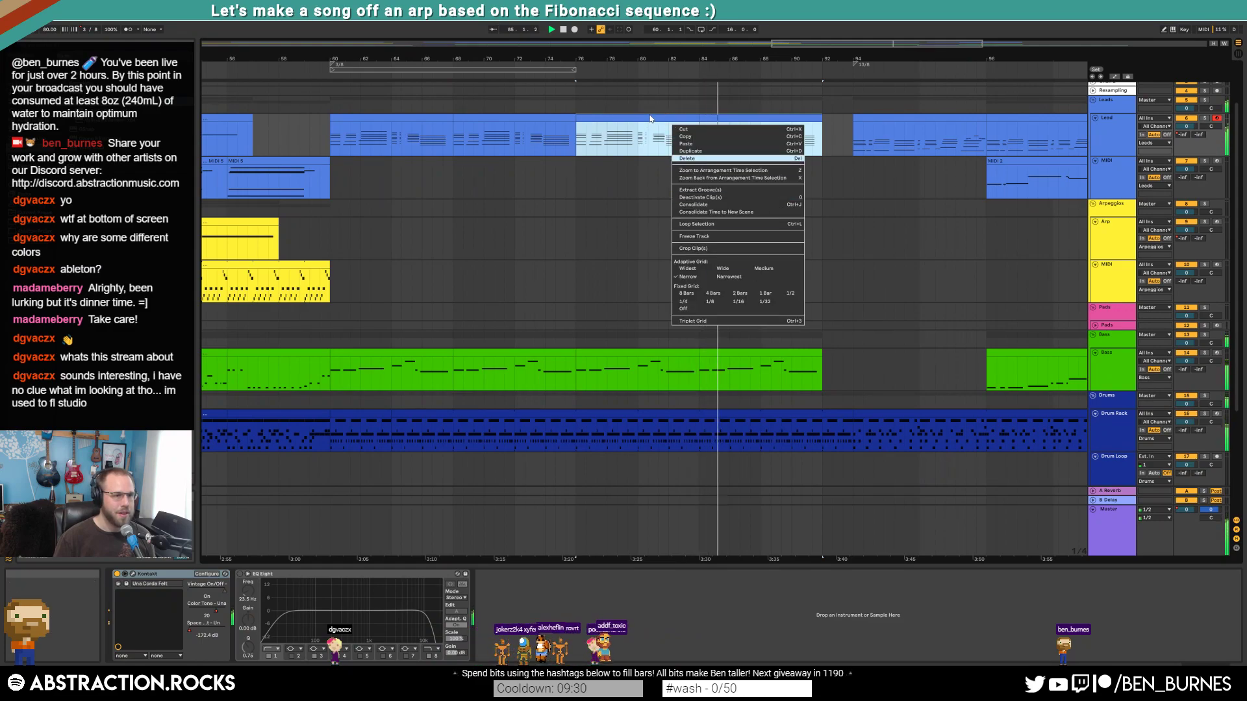
{"action": "right_click", "coordinate": [650, 119]}
{"action": "left_click", "coordinate": [658, 258]}
{"action": "left_click", "coordinate": [760, 209]}
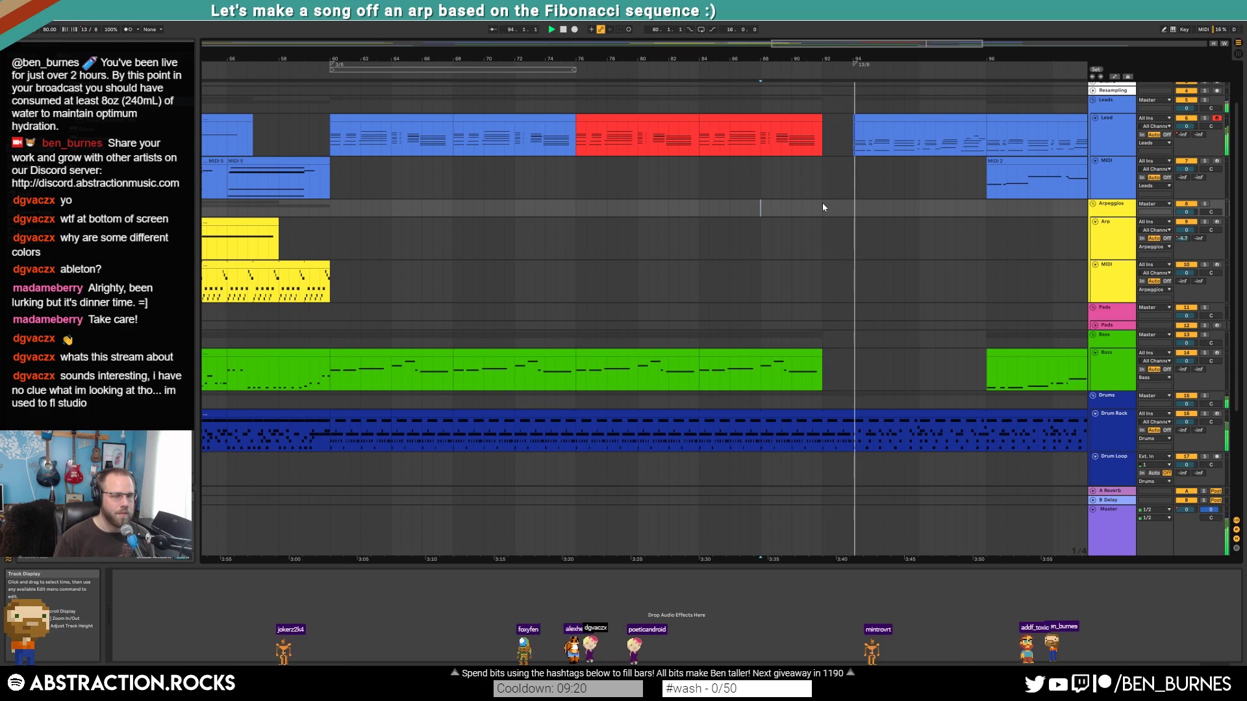
- Stop playback, open the two-bar drum clip starting at bar 92 and rewrite its Tap 2 hits as a denser fill
{"action": "left_click", "coordinate": [823, 439]}
{"action": "key", "text": "space"}
{"action": "left_click_drag", "start_coordinate": [823, 439], "coordinate": [843, 438]}
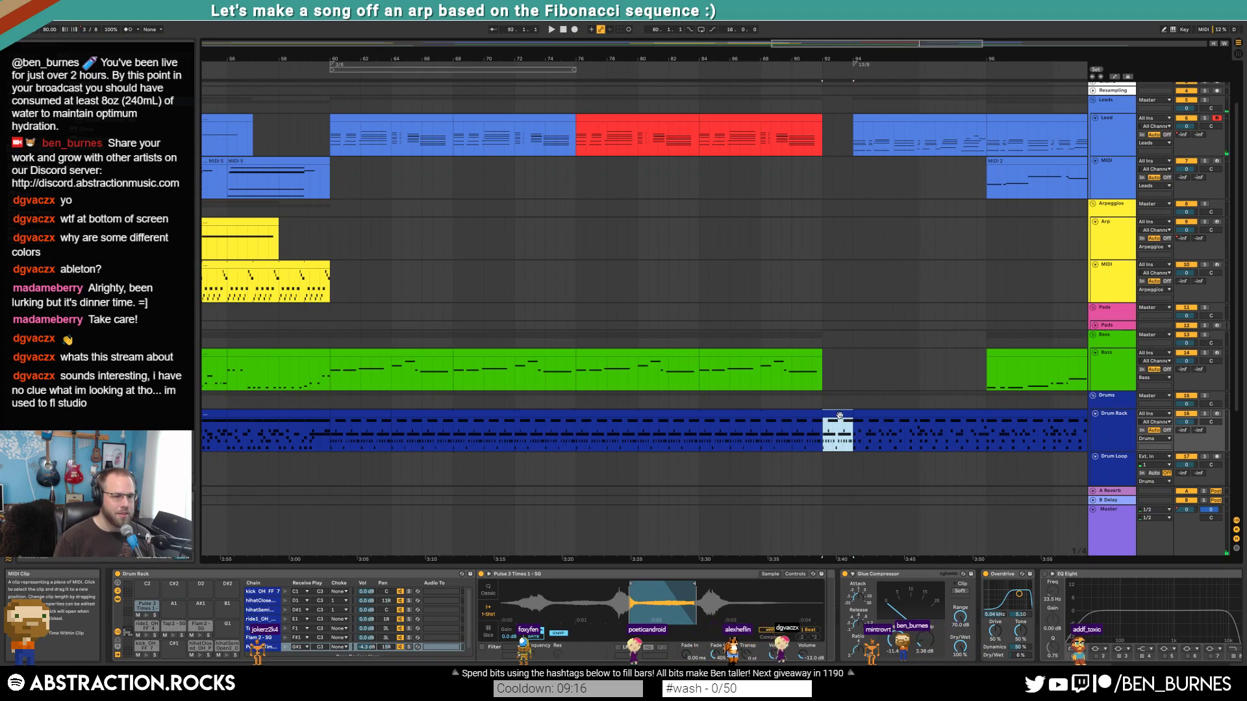
{"action": "double_click", "coordinate": [849, 439]}
{"action": "left_click", "coordinate": [429, 625]}
{"action": "left_click_drag", "start_coordinate": [595, 559], "coordinate": [623, 557]}
{"action": "key", "text": "ctrl+d"}
{"action": "key", "text": "ctrl+d"}
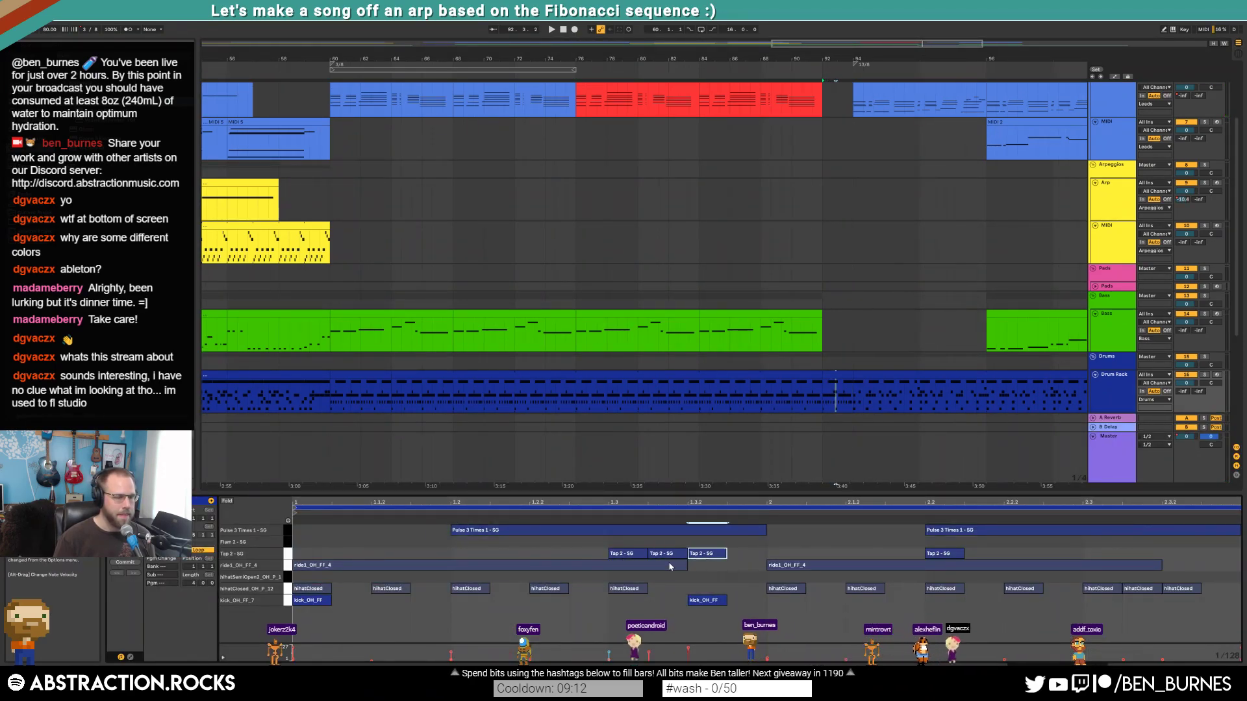
{"action": "left_click_drag", "start_coordinate": [769, 556], "coordinate": [808, 552]}
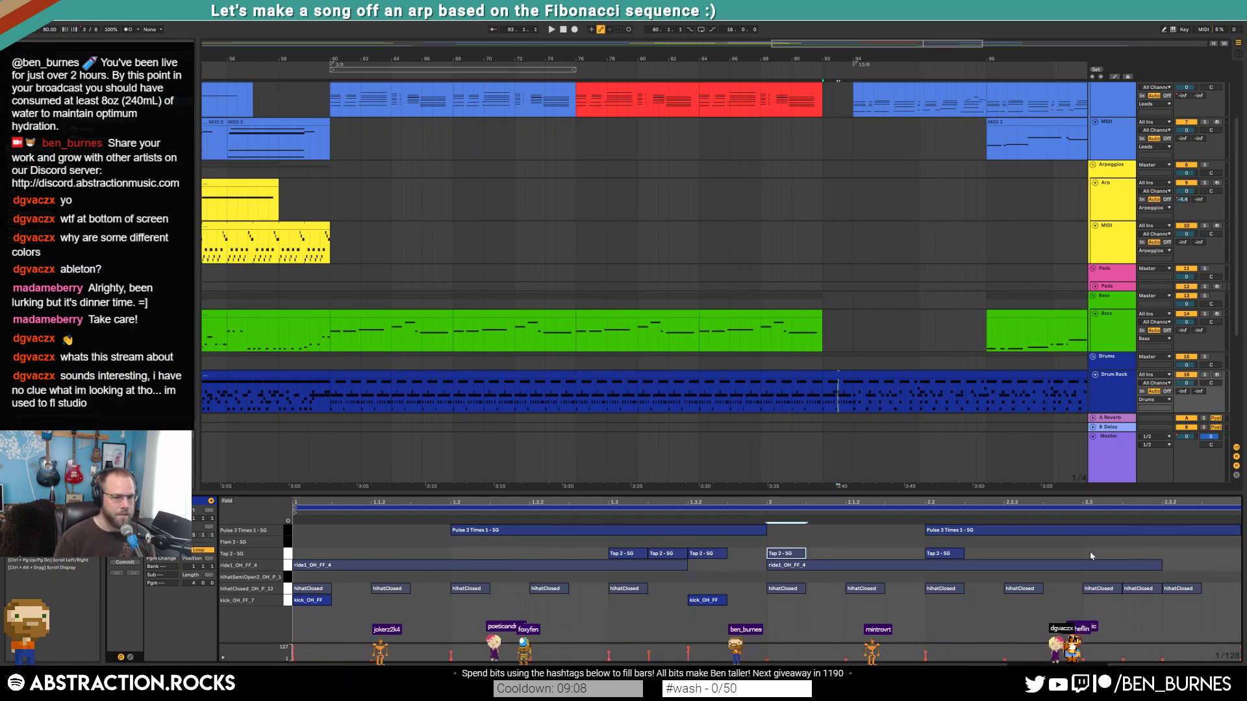
{"action": "left_click", "coordinate": [1168, 553]}
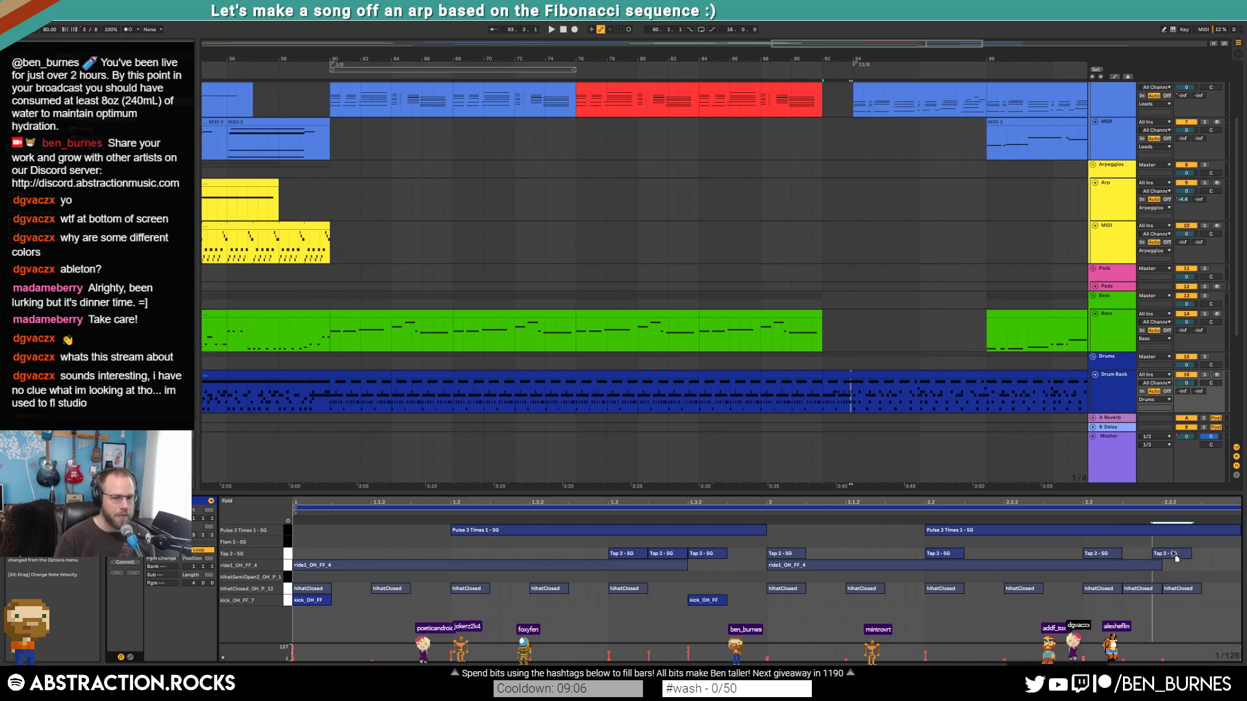
- Deactivate the closed hi-hat and Pulse notes in this clip and delete its second ride note
{"action": "left_click", "coordinate": [289, 591]}
{"action": "key", "text": "0"}
{"action": "left_click", "coordinate": [404, 566]}
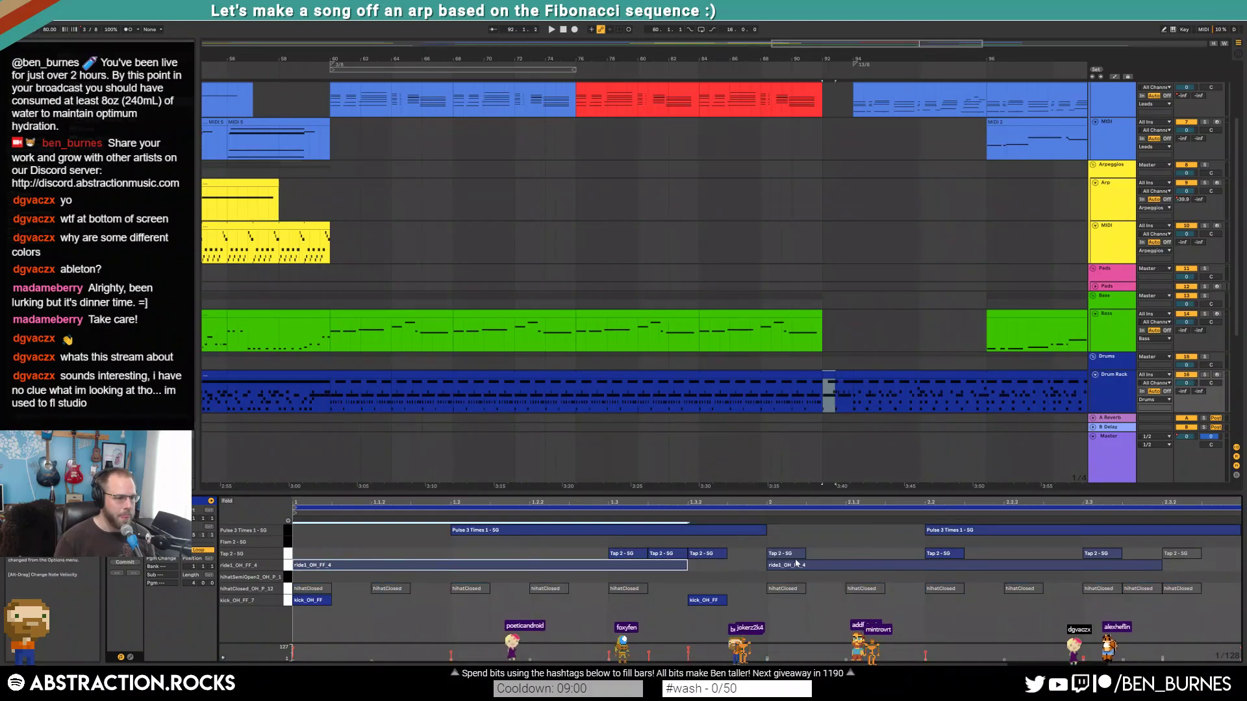
{"action": "double_click", "coordinate": [804, 567]}
{"action": "left_click", "coordinate": [288, 529]}
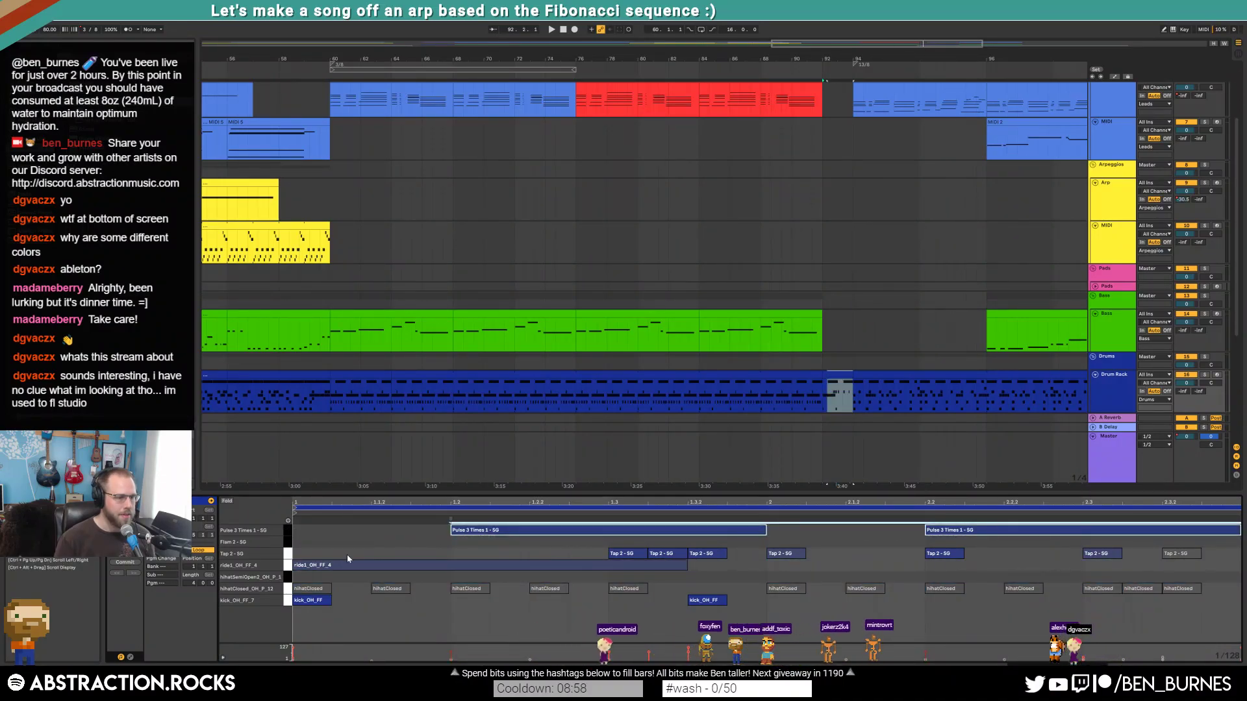
- Reactivate the last Tap 2 hit and put a kick on beat 2.3 in place of the clip's second kick, checking by playback
{"action": "left_click_drag", "start_coordinate": [702, 600], "coordinate": [936, 599]}
{"action": "left_click", "coordinate": [1102, 554]}
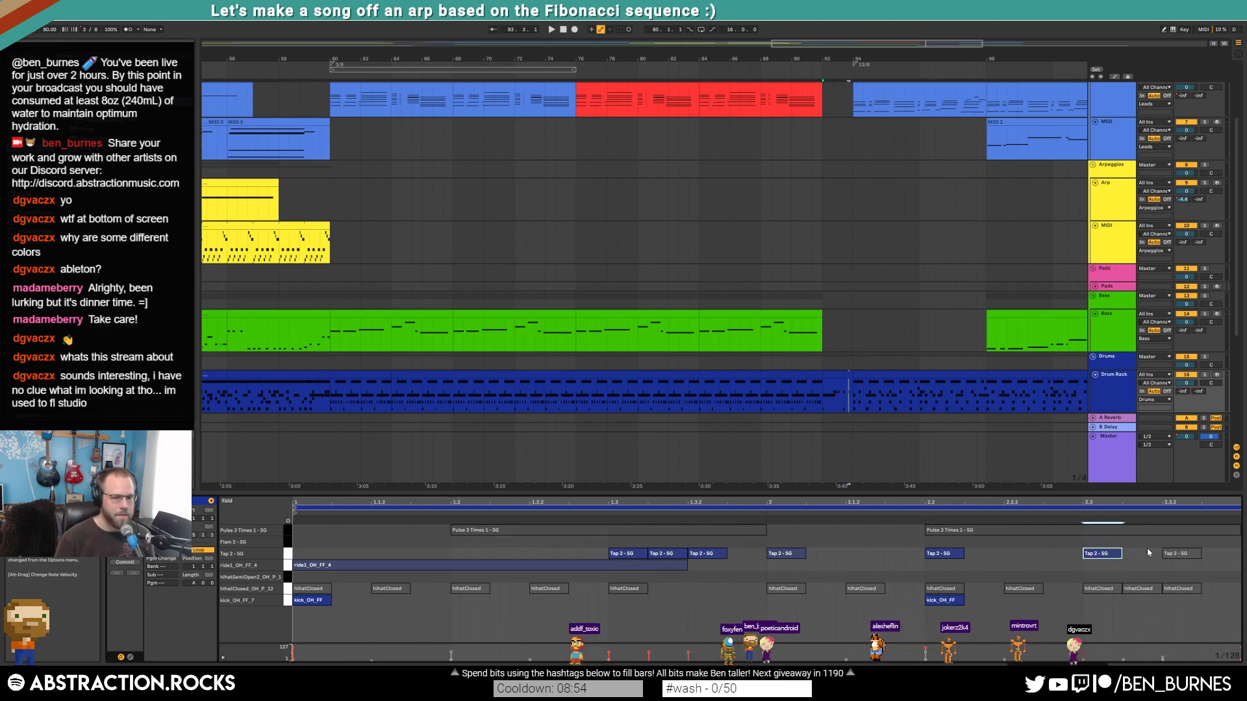
{"action": "left_click", "coordinate": [1179, 554]}
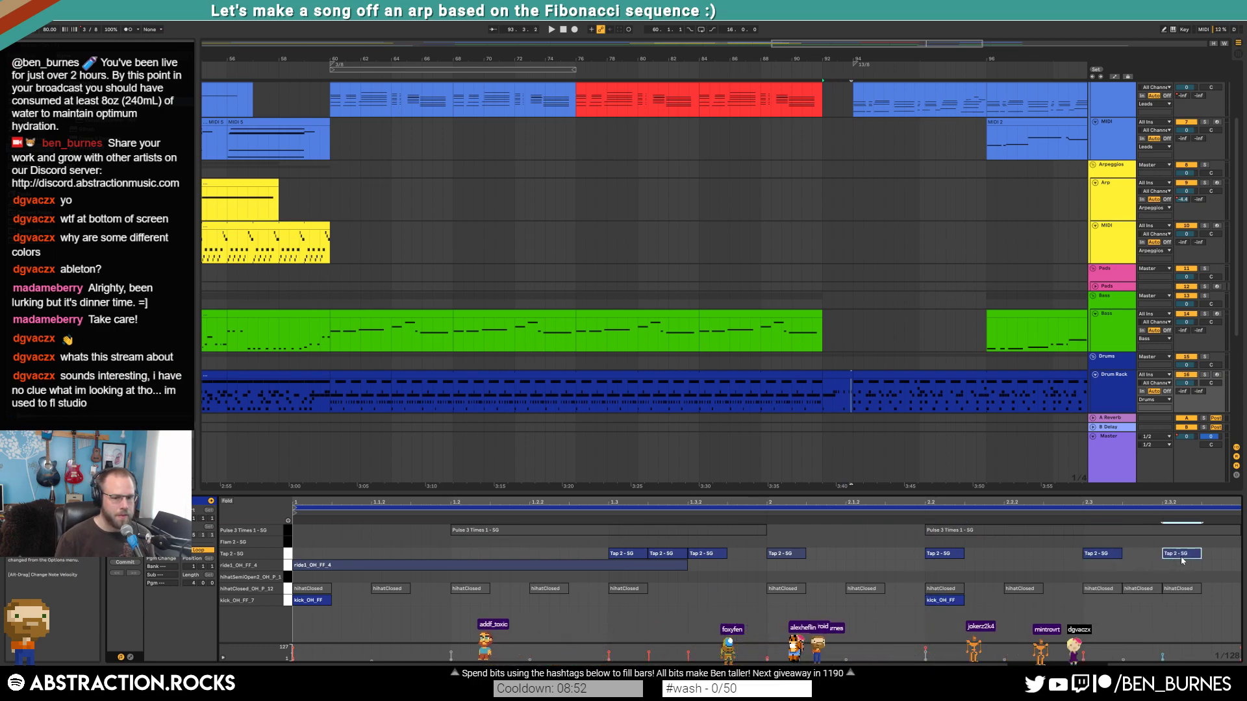
{"action": "double_click", "coordinate": [1083, 600]}
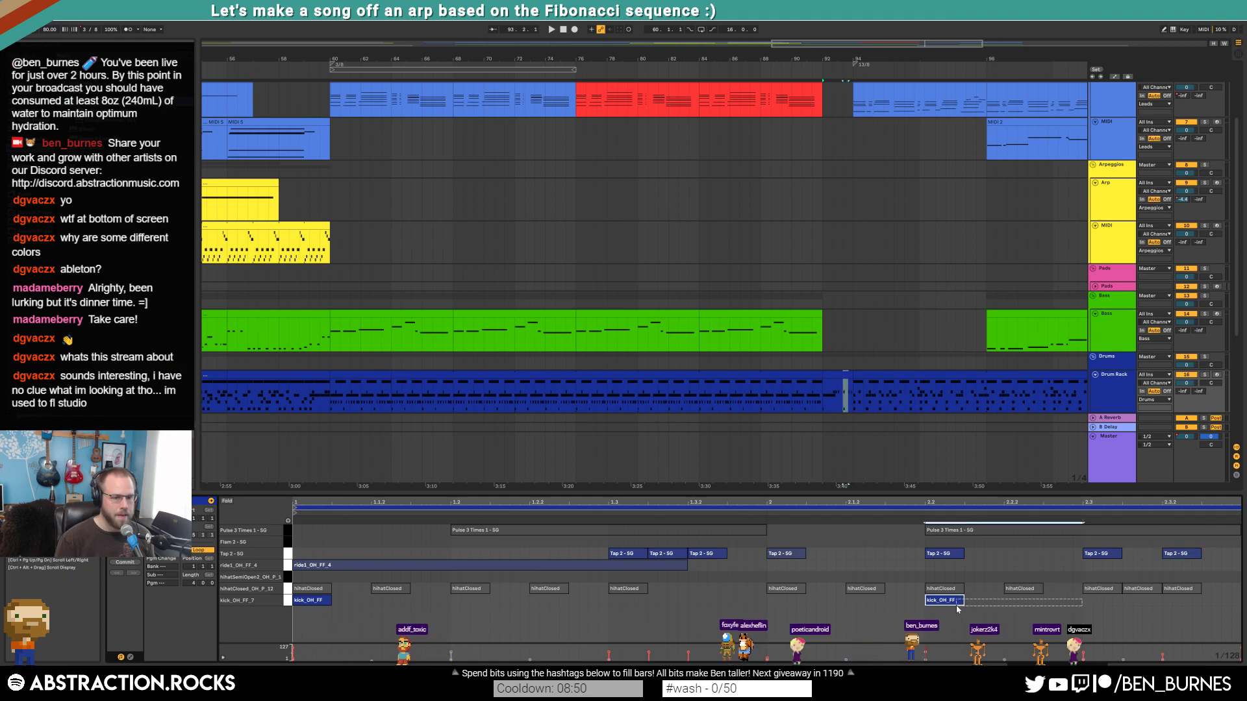
{"action": "key", "text": "space"}
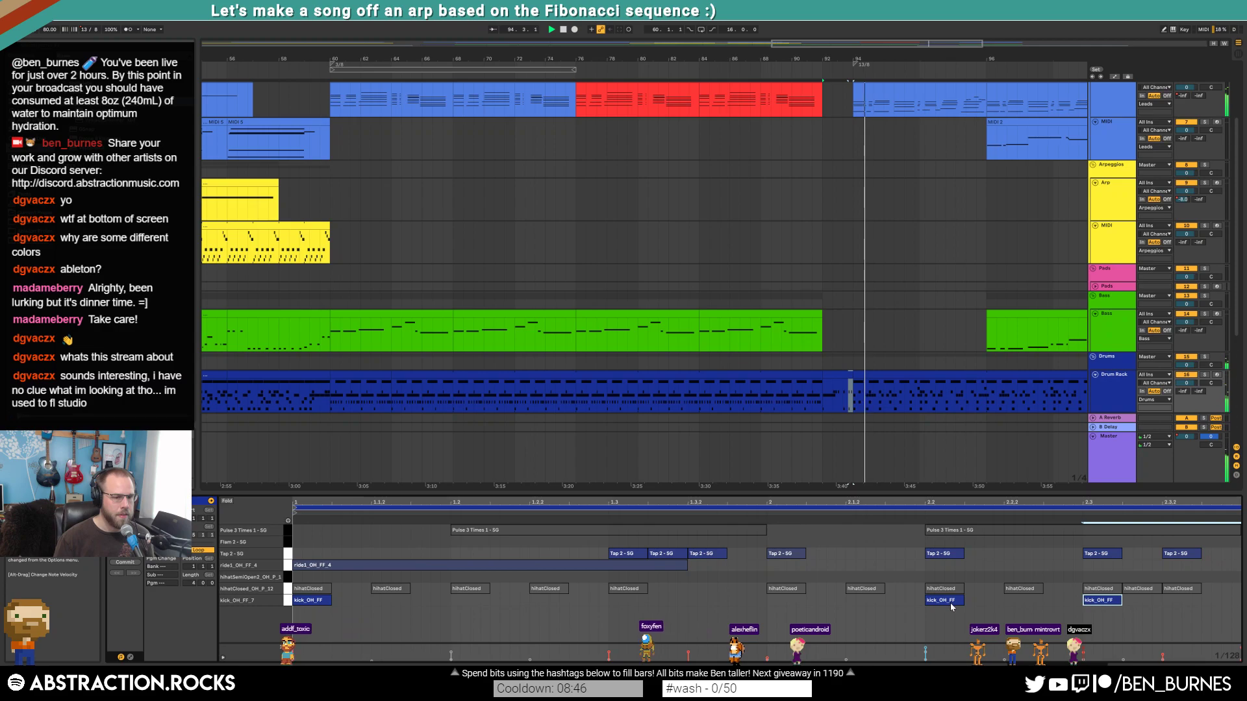
{"action": "left_click", "coordinate": [667, 554]}
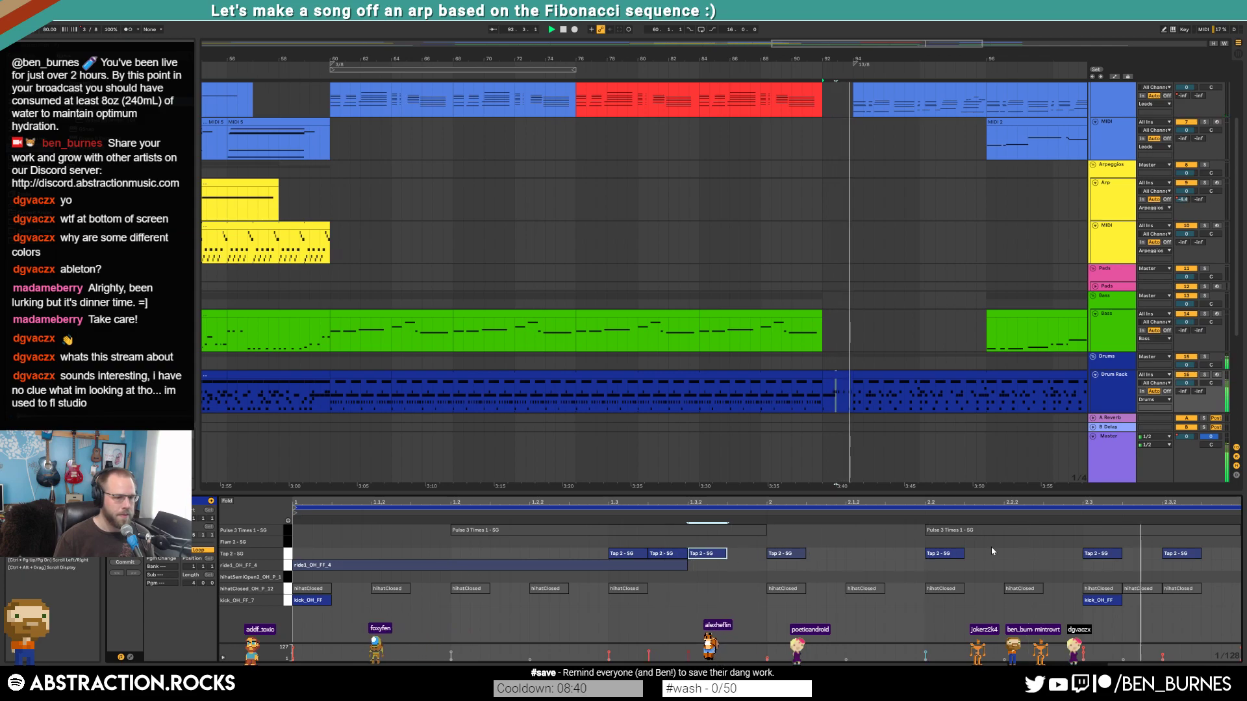
- Check the Tap 2 notes in the drum clip starting at bar 94, and replay the transition from about bar 91
{"action": "left_click", "coordinate": [880, 376]}
{"action": "left_click", "coordinate": [288, 553]}
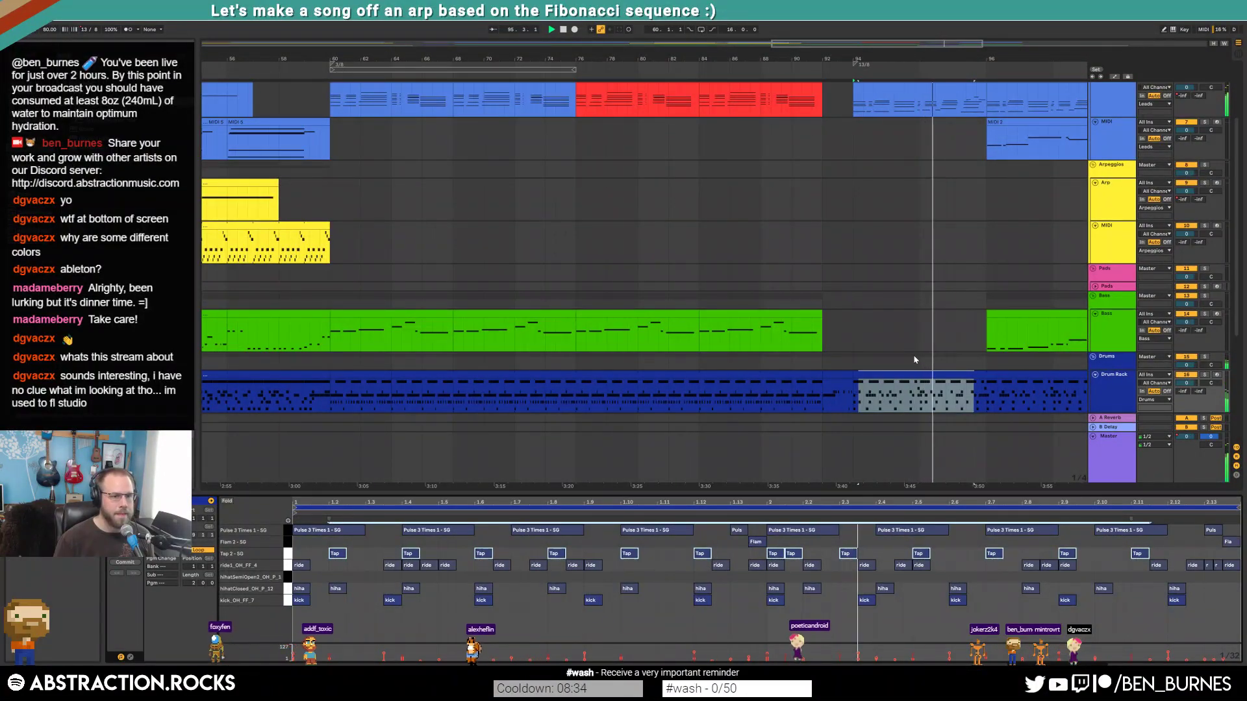
{"action": "left_click", "coordinate": [792, 395]}
{"action": "key", "text": "space"}
{"action": "key", "text": "space"}
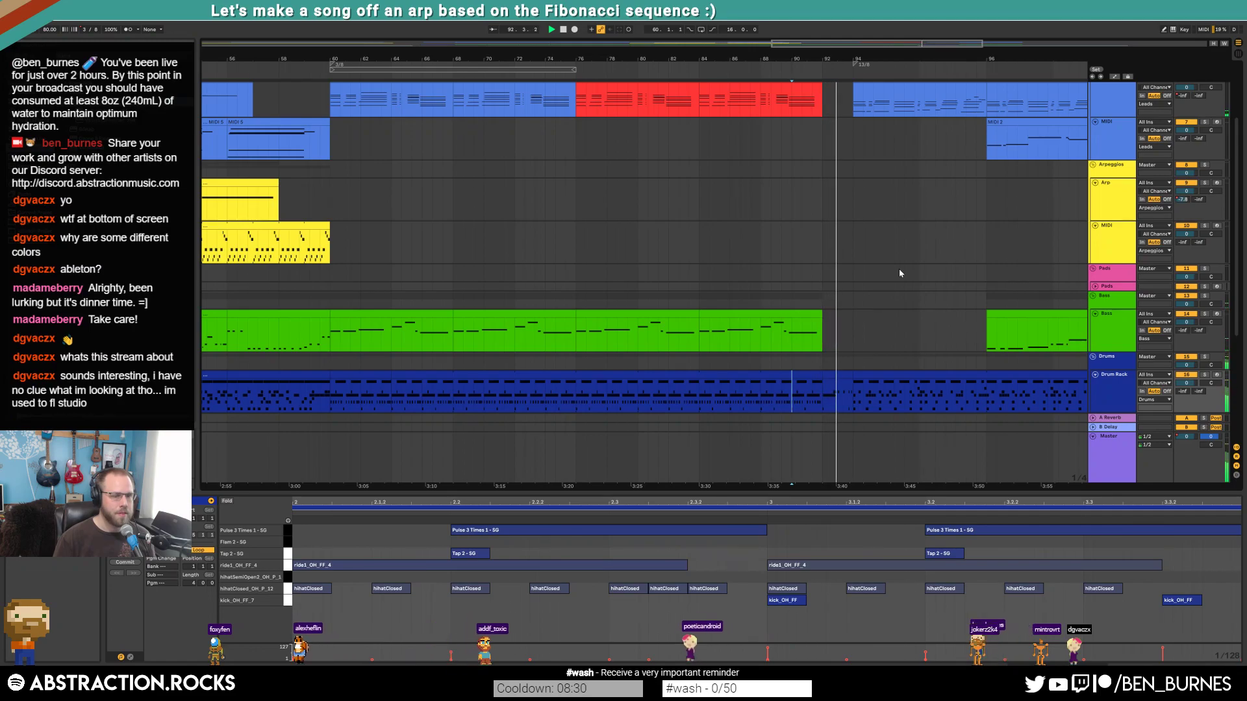
- Trim the end of the final ambience clip back to just before bar 100
{"action": "scroll", "coordinate": [899, 272], "scroll_direction": "down", "scroll_amount": 5}
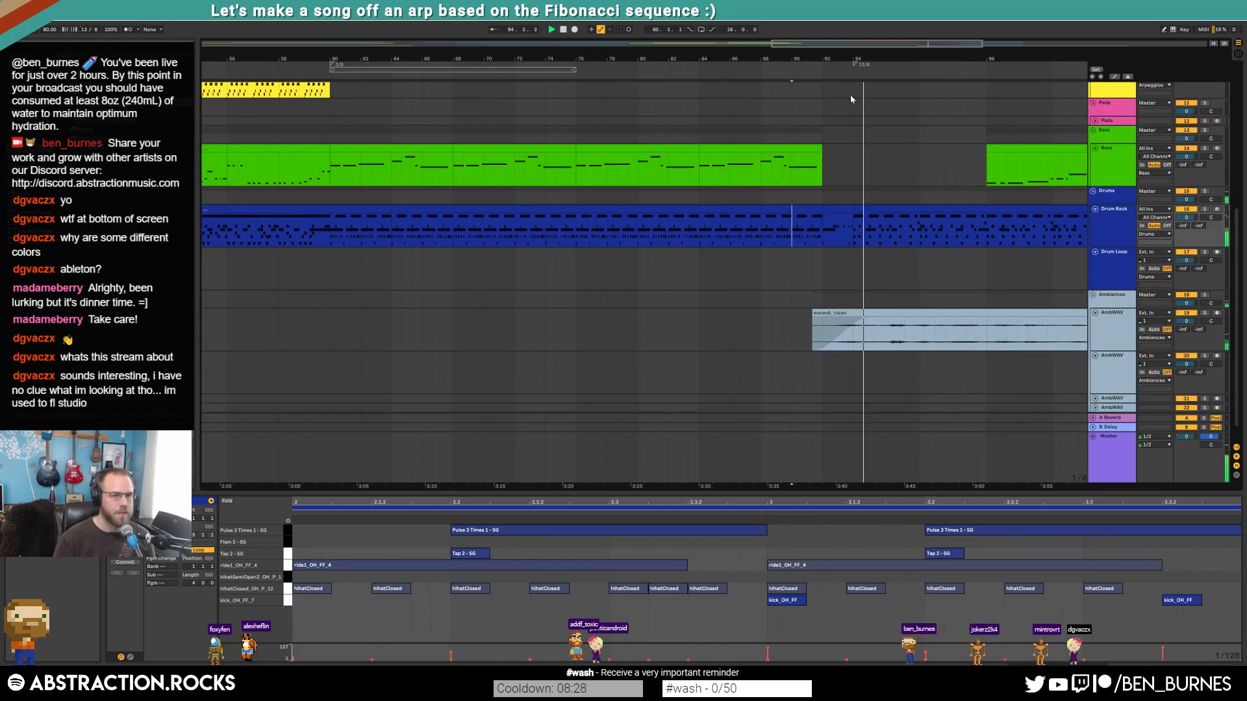
{"action": "scroll", "coordinate": [848, 250], "scroll_direction": "right", "scroll_amount": 10}
{"action": "scroll", "coordinate": [848, 249], "scroll_direction": "up", "scroll_amount": 3}
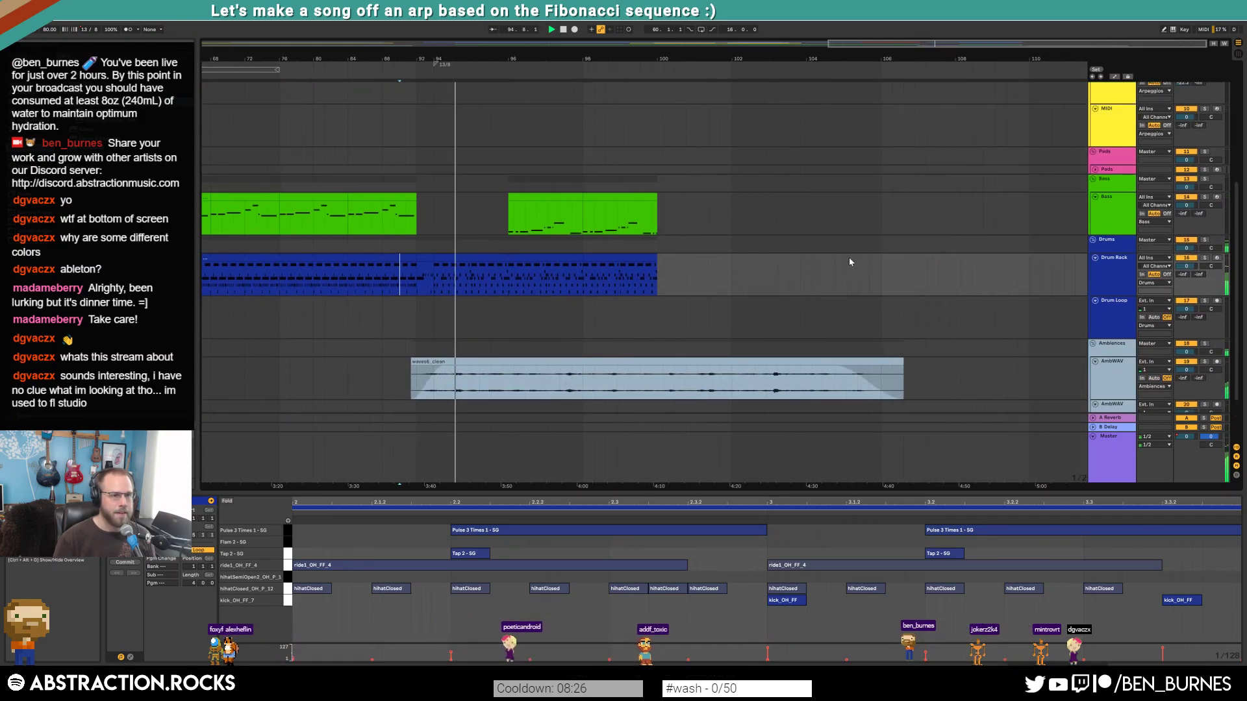
{"action": "scroll", "coordinate": [848, 290], "scroll_direction": "down", "scroll_amount": 3}
{"action": "left_click_drag", "start_coordinate": [897, 349], "coordinate": [602, 350]}
{"action": "left_click", "coordinate": [738, 300]}
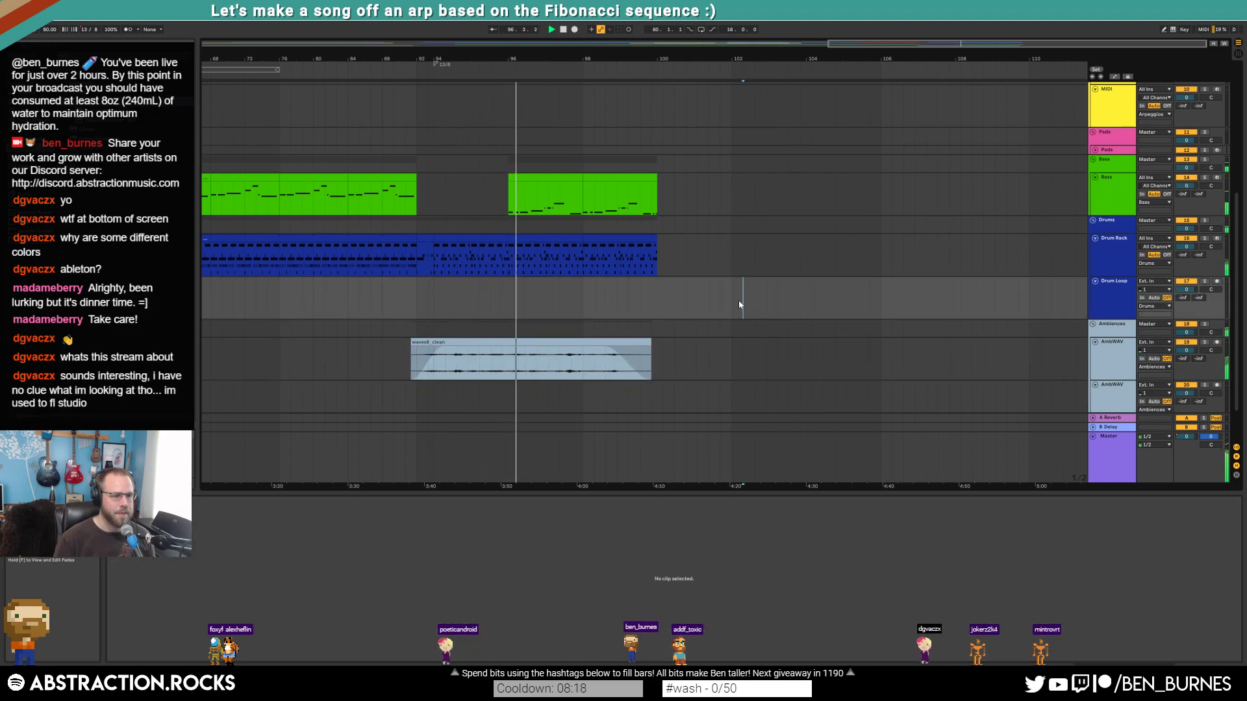
- Review the whole arrangement, stop playback, and examine the chord notes in the lead clips starting at bars 68 and 76
{"action": "scroll", "coordinate": [756, 320], "scroll_direction": "up", "scroll_amount": 5}
{"action": "scroll", "coordinate": [673, 311], "scroll_direction": "down", "scroll_amount": 10}
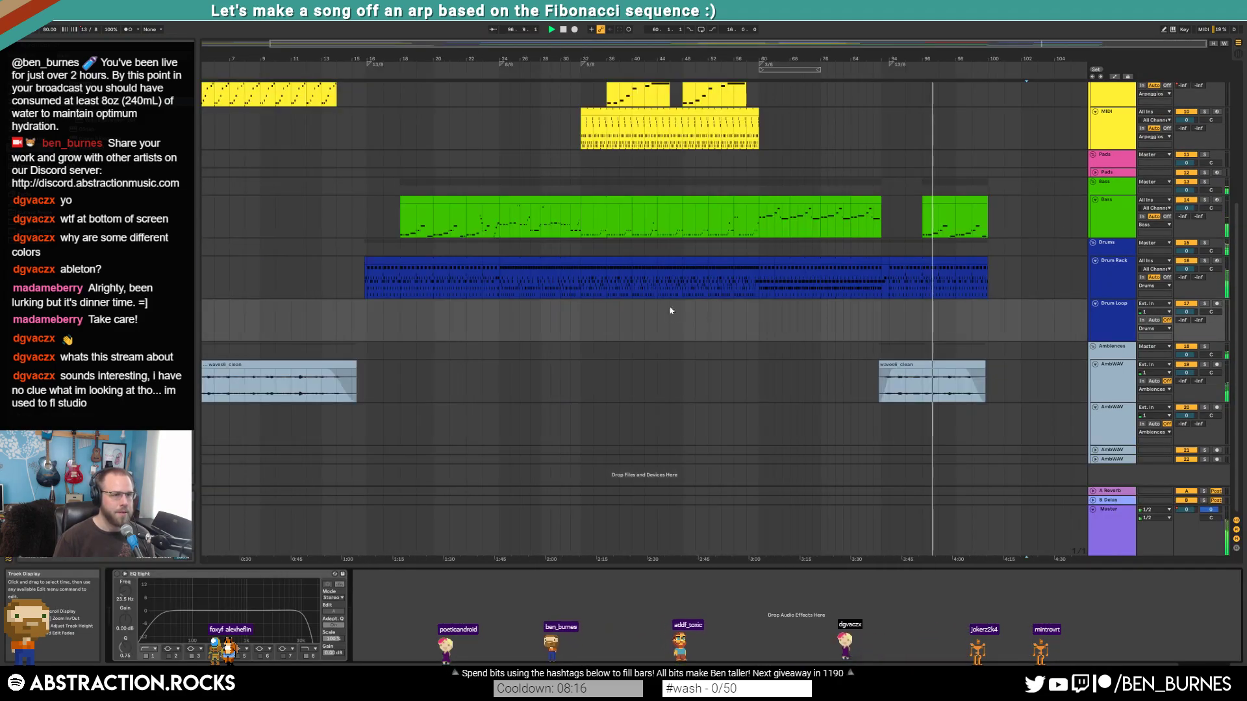
{"action": "scroll", "coordinate": [868, 309], "scroll_direction": "up", "scroll_amount": 2}
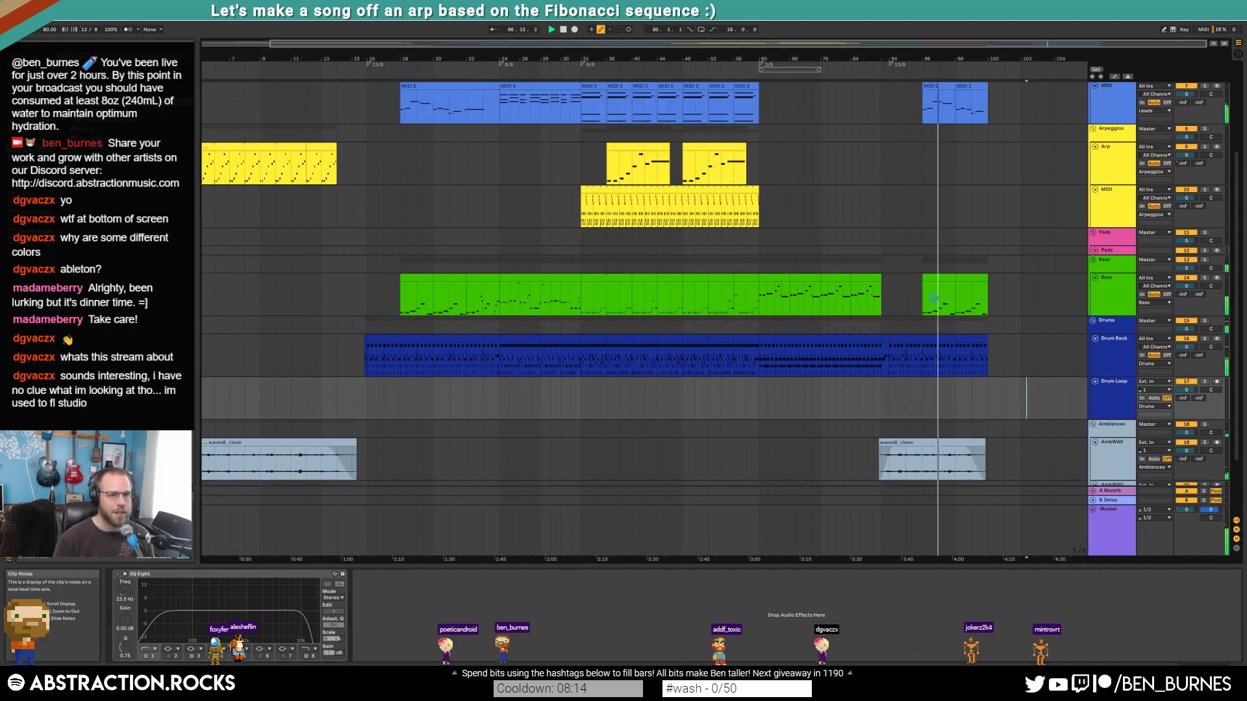
{"action": "scroll", "coordinate": [931, 298], "scroll_direction": "up", "scroll_amount": 3}
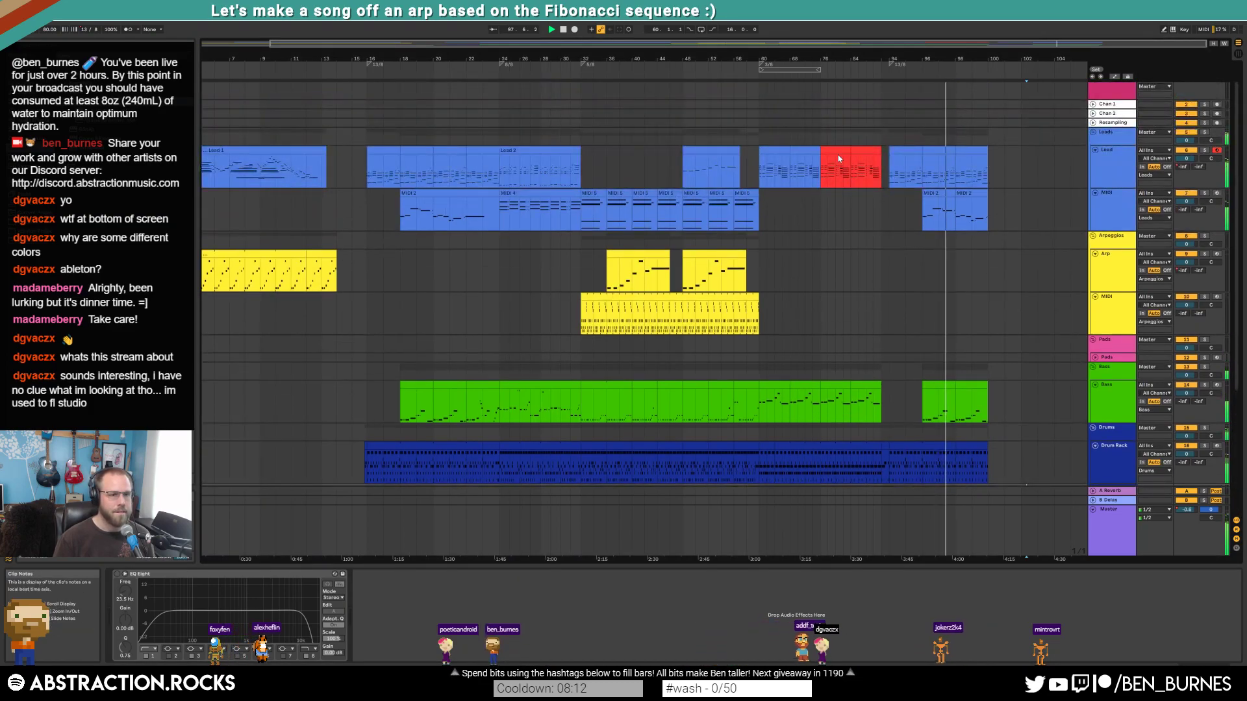
{"action": "left_click", "coordinate": [802, 159]}
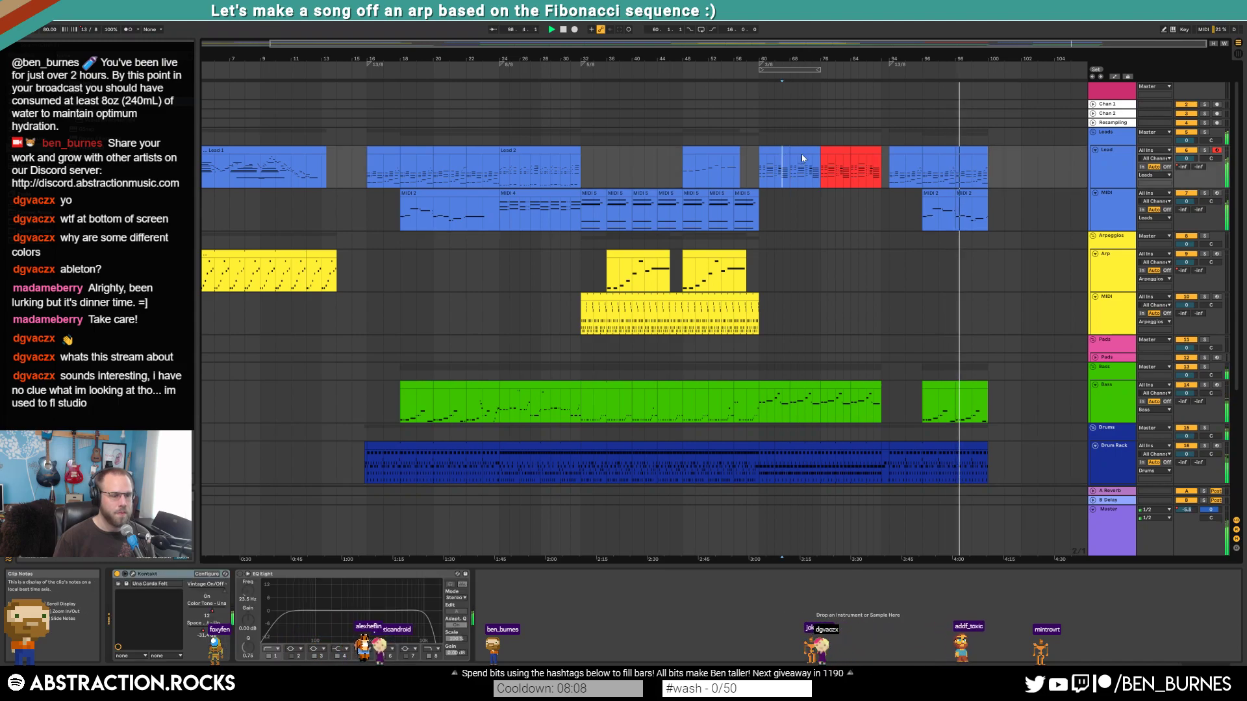
{"action": "double_click", "coordinate": [787, 155]}
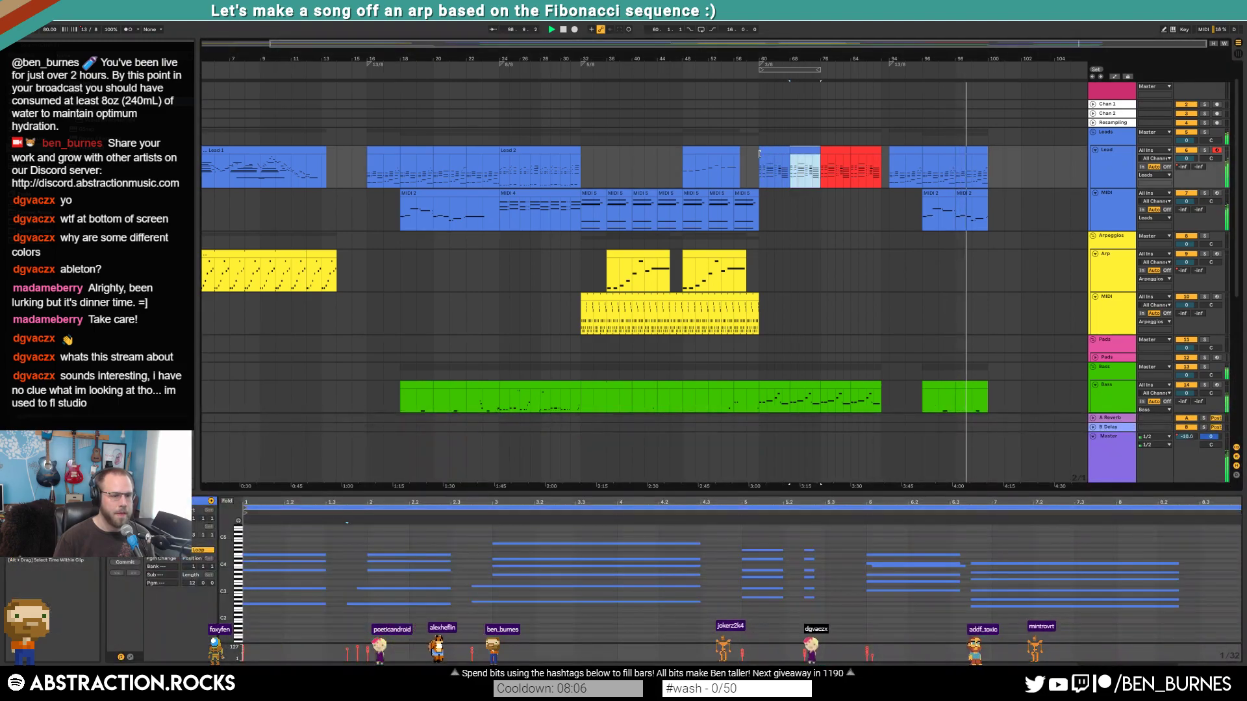
{"action": "left_click", "coordinate": [792, 166]}
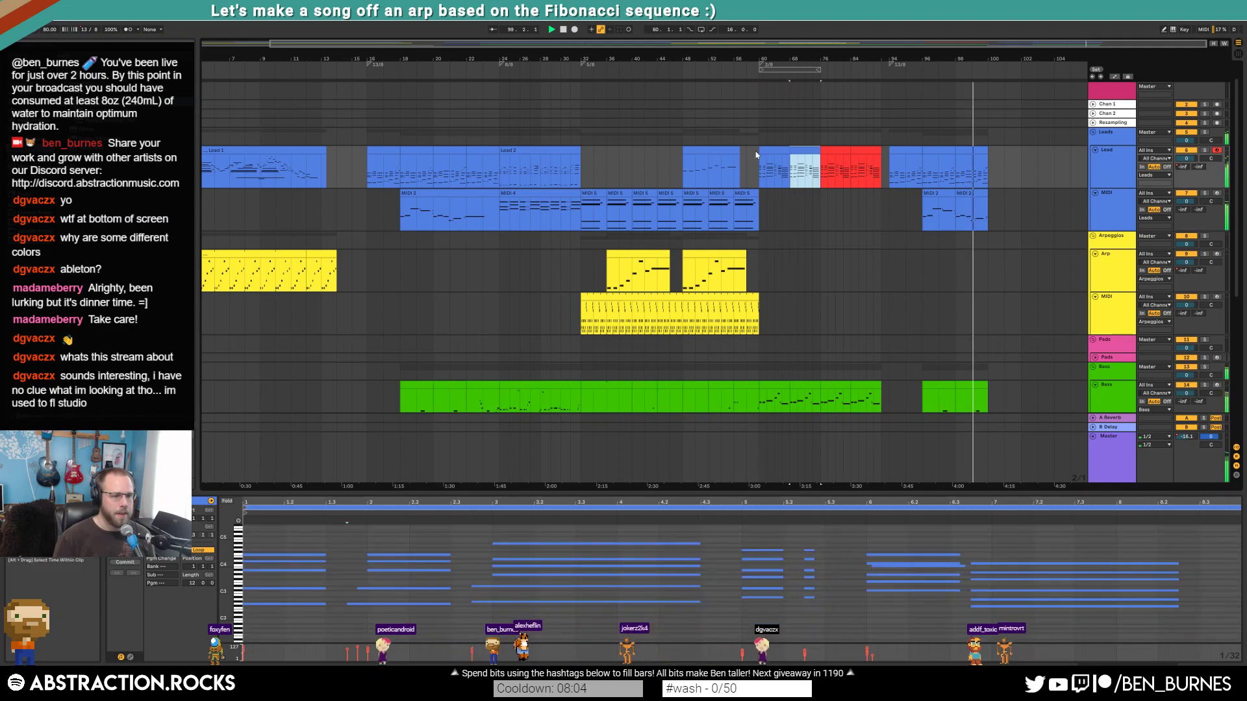
{"action": "left_click", "coordinate": [795, 150]}
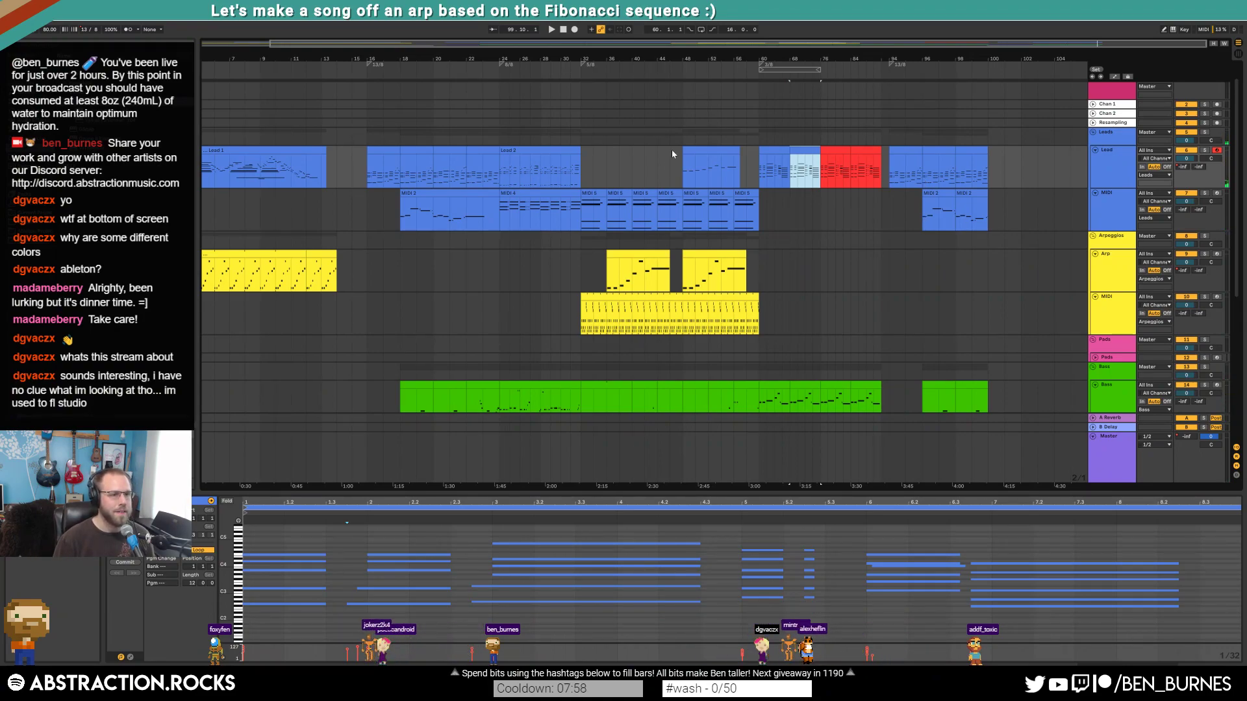
{"action": "left_click", "coordinate": [828, 234]}
{"action": "scroll", "coordinate": [881, 218], "scroll_direction": "up", "scroll_amount": 3}
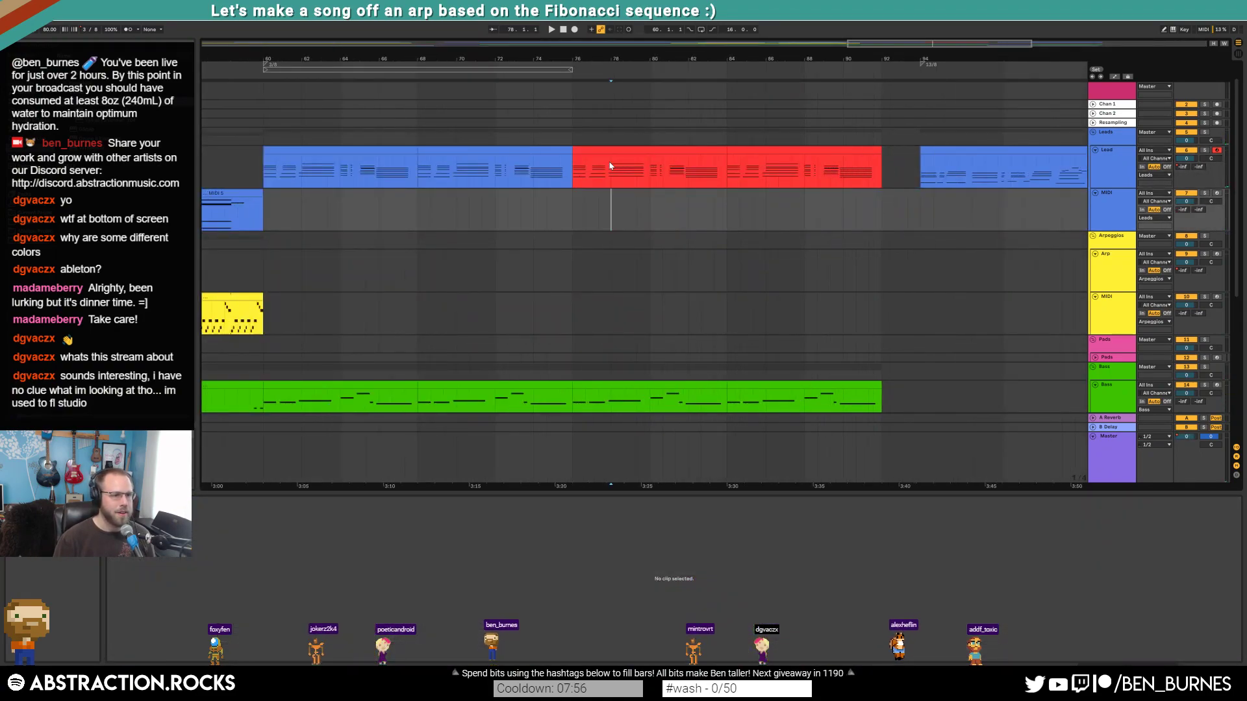
{"action": "left_click", "coordinate": [627, 150]}
{"action": "left_click", "coordinate": [409, 542]}
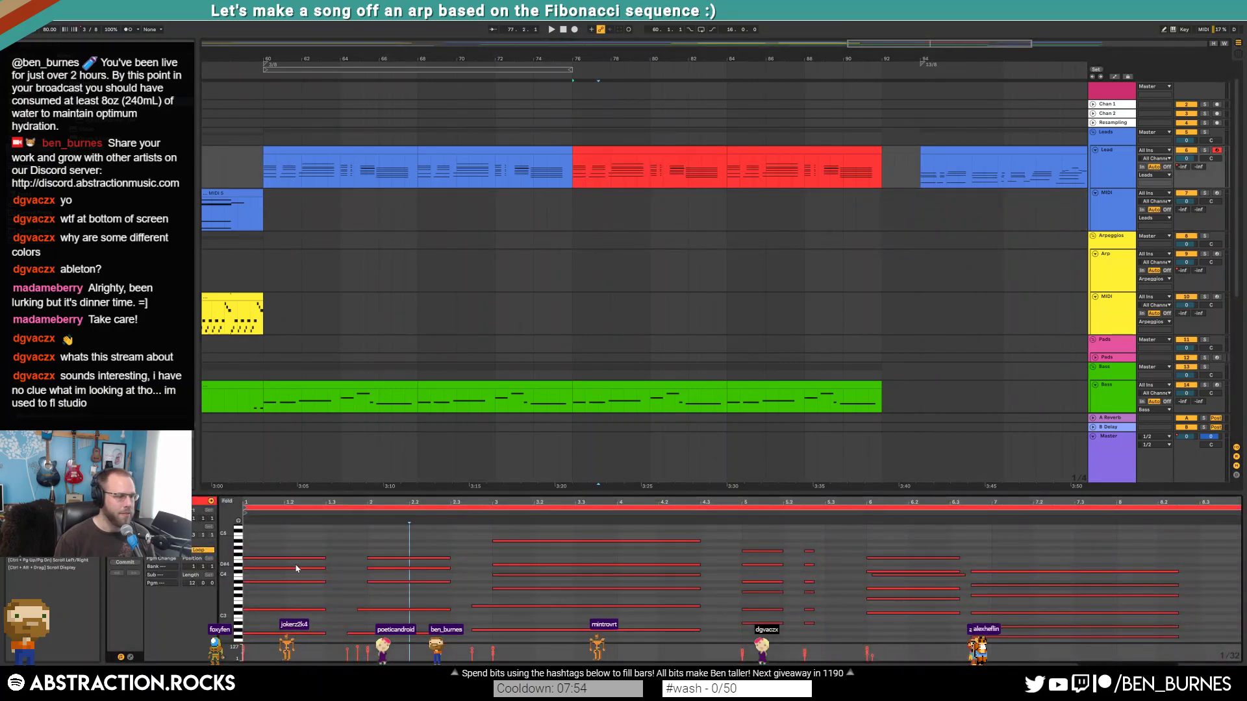
- Play from the lead clip at bar 60 while checking the drum clips from bar 60 to bar 92
{"action": "left_click", "coordinate": [352, 152]}
{"action": "scroll", "coordinate": [567, 378], "scroll_direction": "down", "scroll_amount": 3}
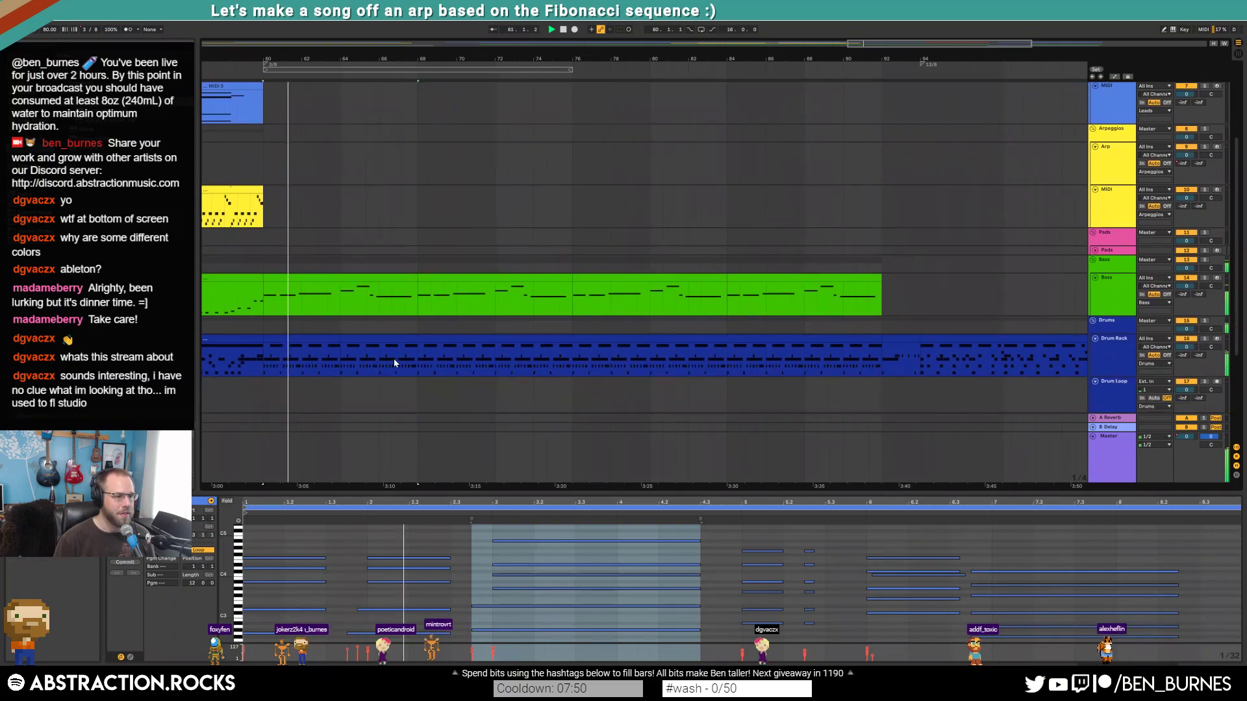
{"action": "left_click", "coordinate": [325, 339]}
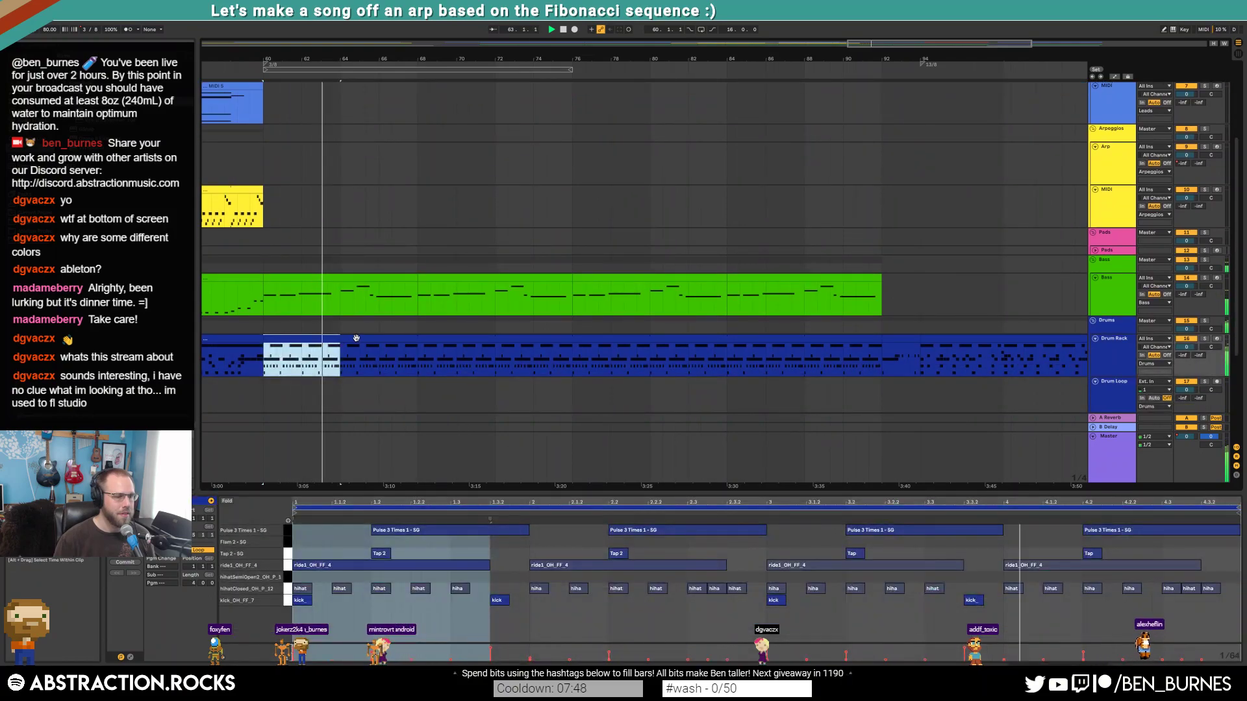
{"action": "left_click", "coordinate": [495, 356]}
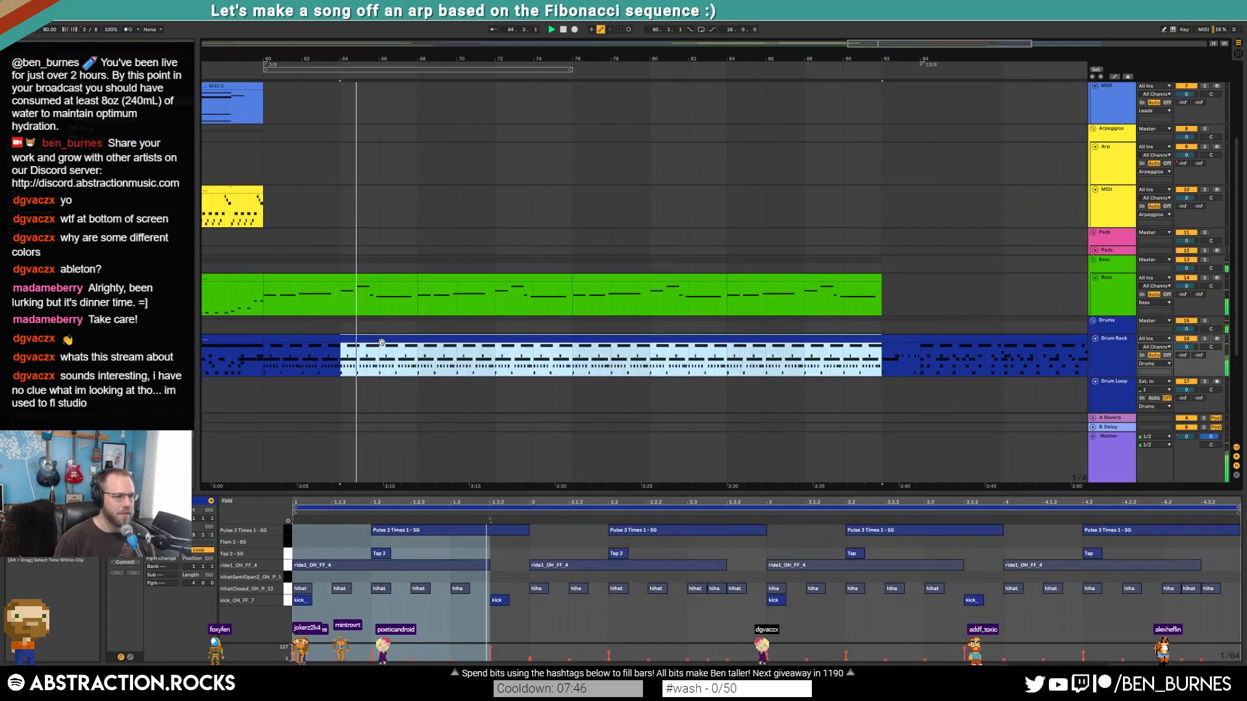
{"action": "scroll", "coordinate": [496, 356], "scroll_direction": "up", "scroll_amount": 3}
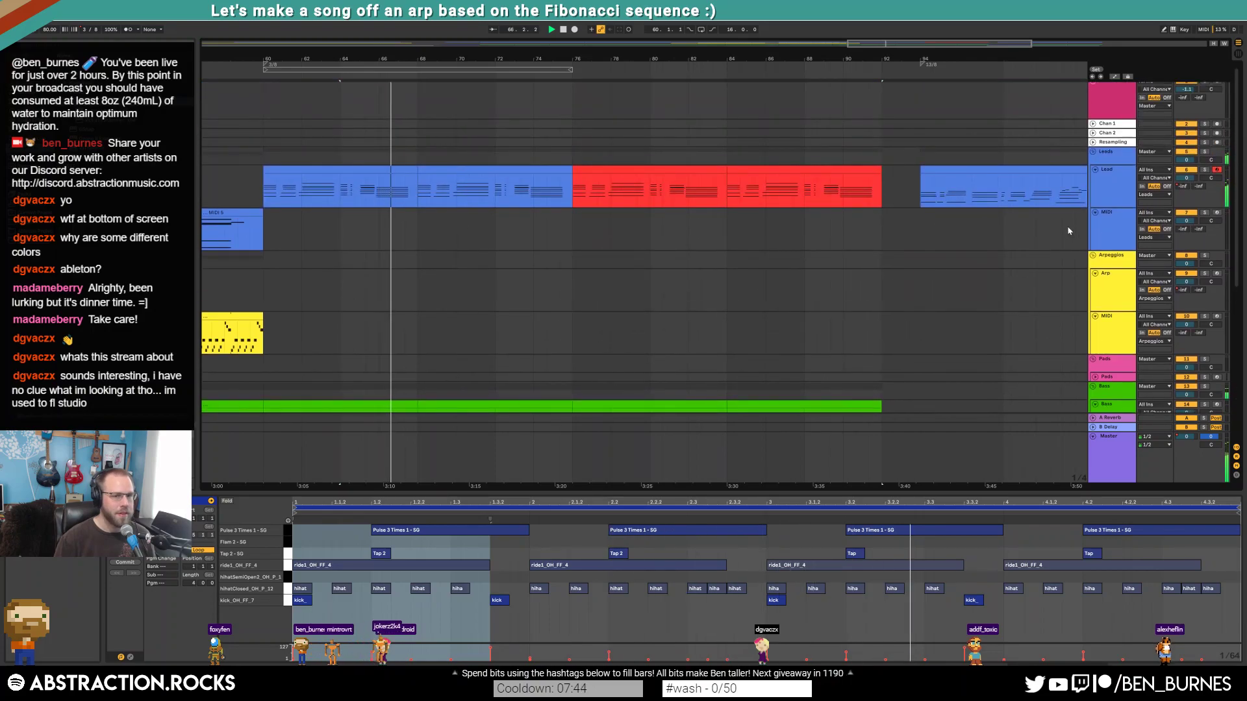
- Arm the MIDI track below Lead for recording and collapse the Piano track
{"action": "left_click", "coordinate": [1217, 213]}
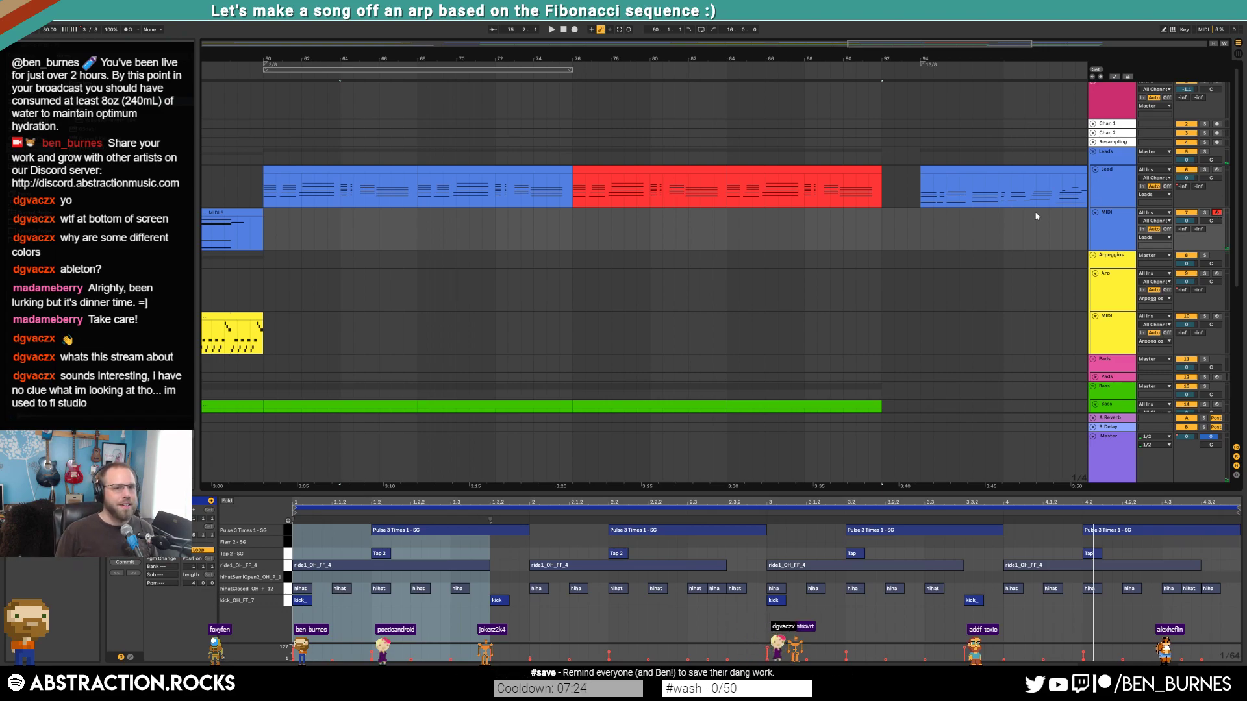
{"action": "scroll", "coordinate": [1017, 224], "scroll_direction": "up", "scroll_amount": 1}
{"action": "left_click", "coordinate": [1093, 87]}
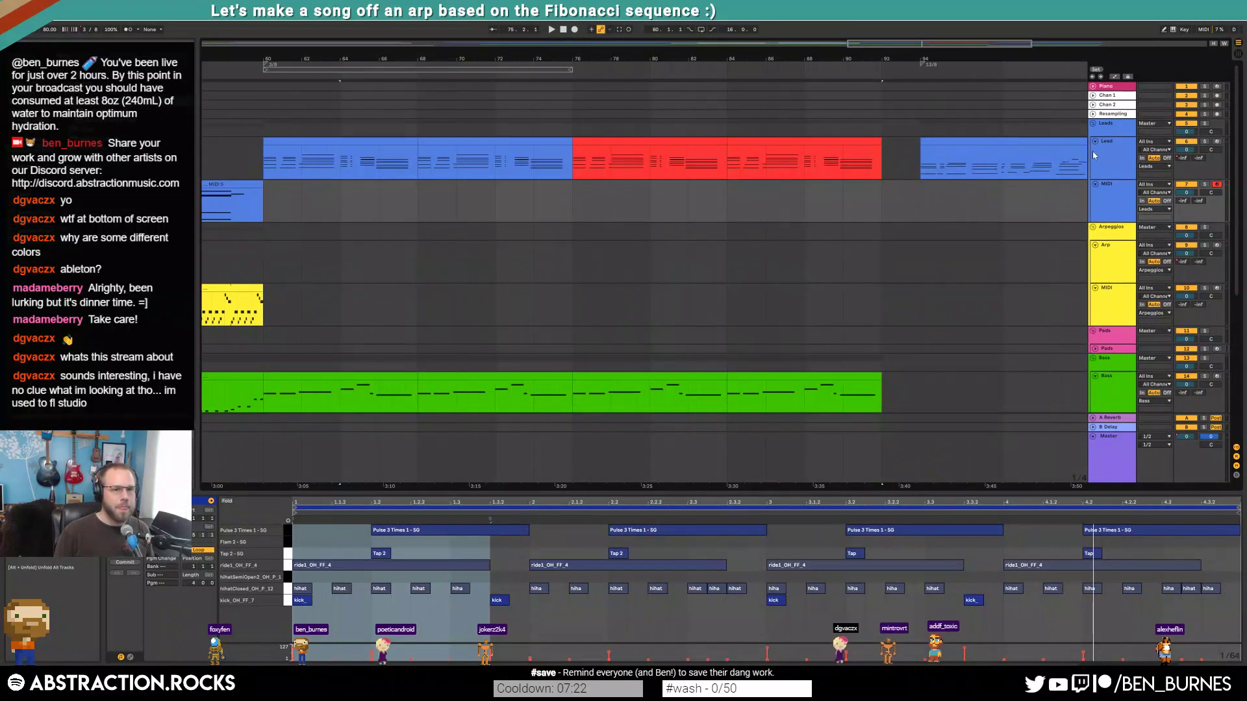
- Select the lead clip starting at bar 60 and play the section from there
{"action": "left_click", "coordinate": [376, 143]}
{"action": "key", "text": "space"}
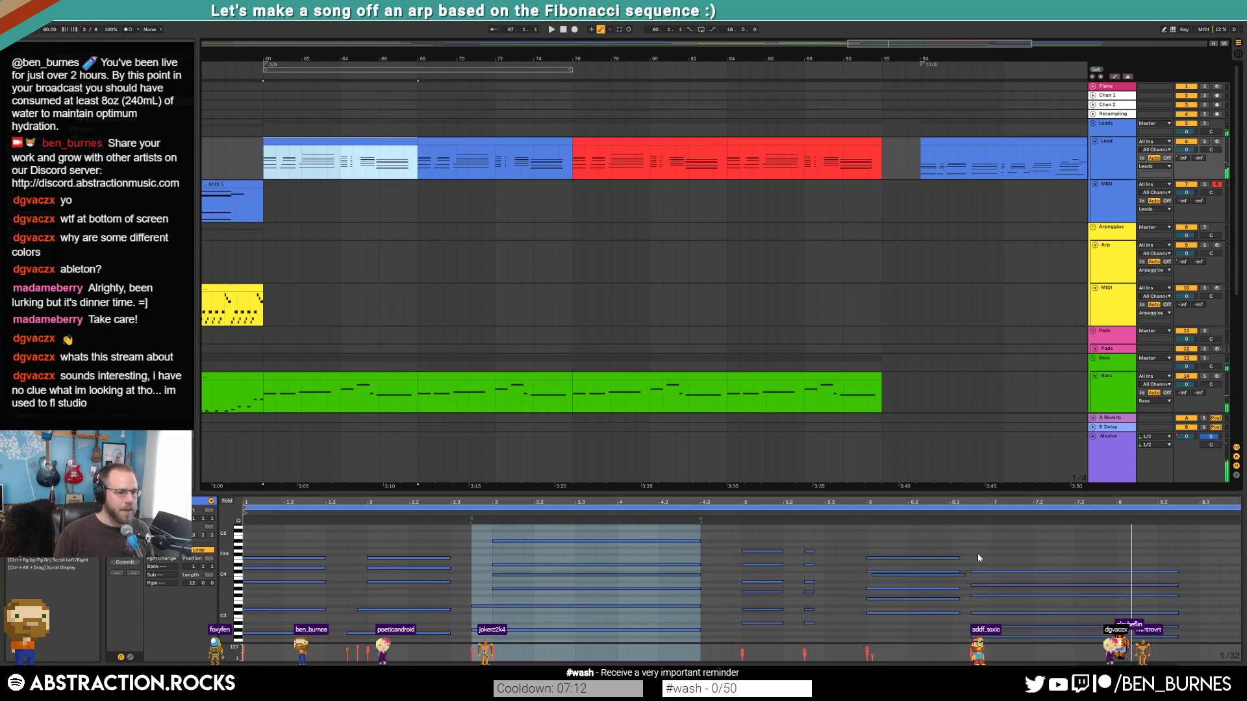
- Examine the notes of the closing chord in the lead clips starting at bars 60 and 68
{"action": "left_click", "coordinate": [237, 521]}
{"action": "left_click_drag", "start_coordinate": [994, 556], "coordinate": [1004, 650]}
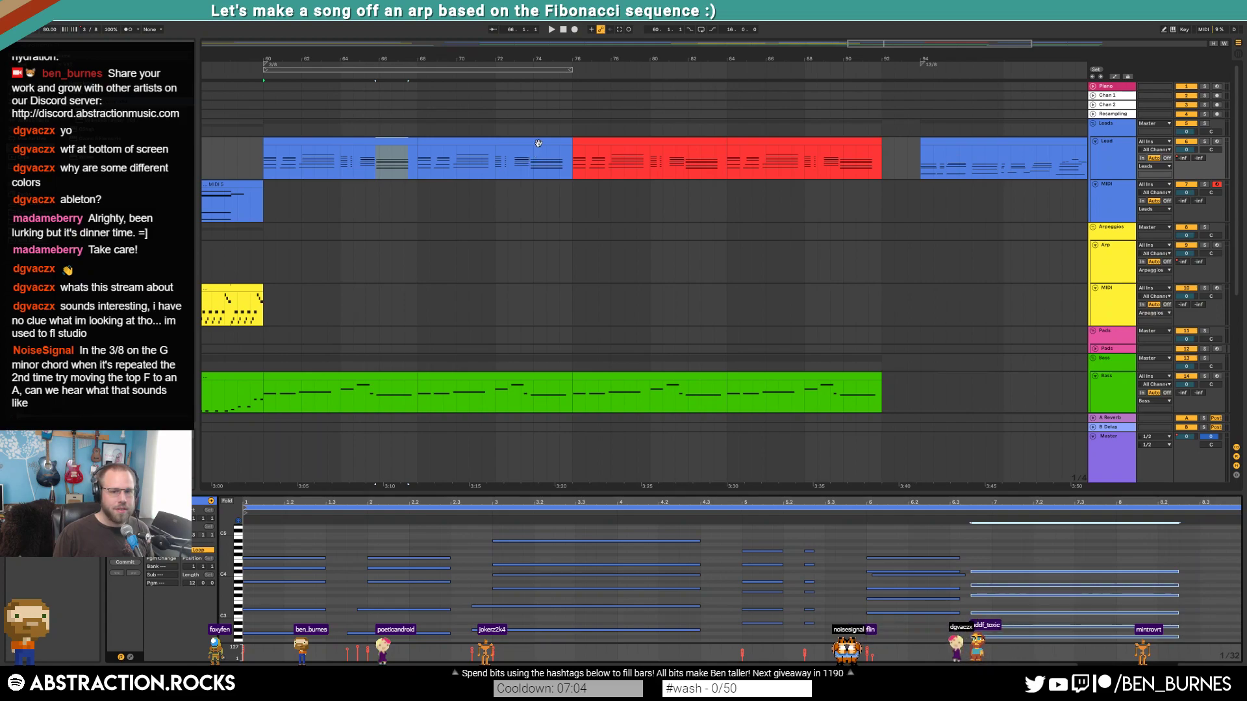
{"action": "left_click", "coordinate": [513, 144]}
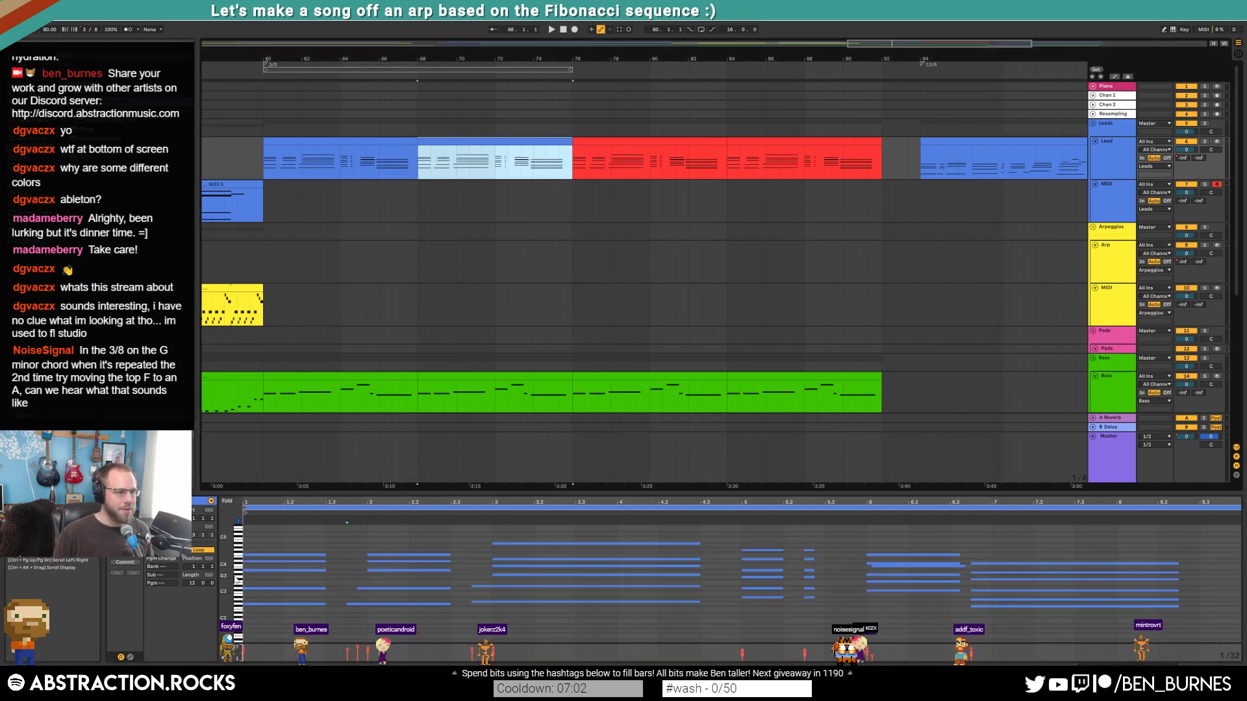
{"action": "left_click_drag", "start_coordinate": [223, 575], "coordinate": [222, 599]}
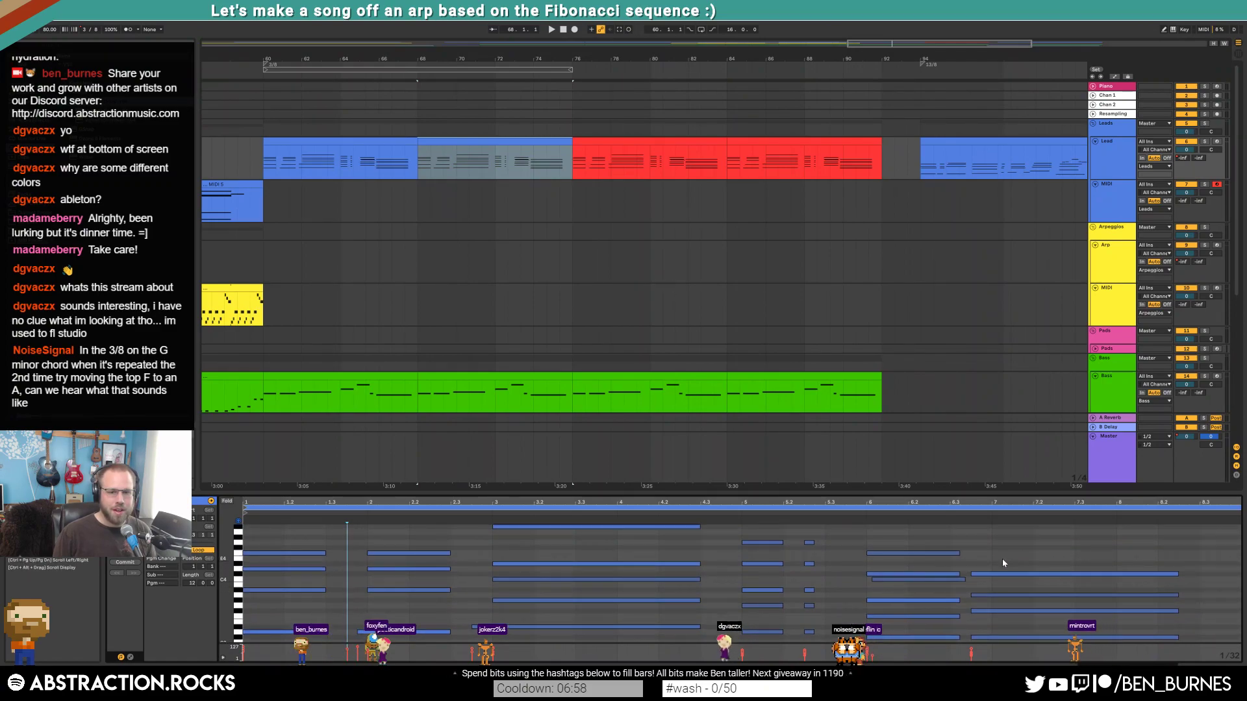
{"action": "left_click", "coordinate": [1010, 574]}
{"action": "left_click", "coordinate": [1006, 594]}
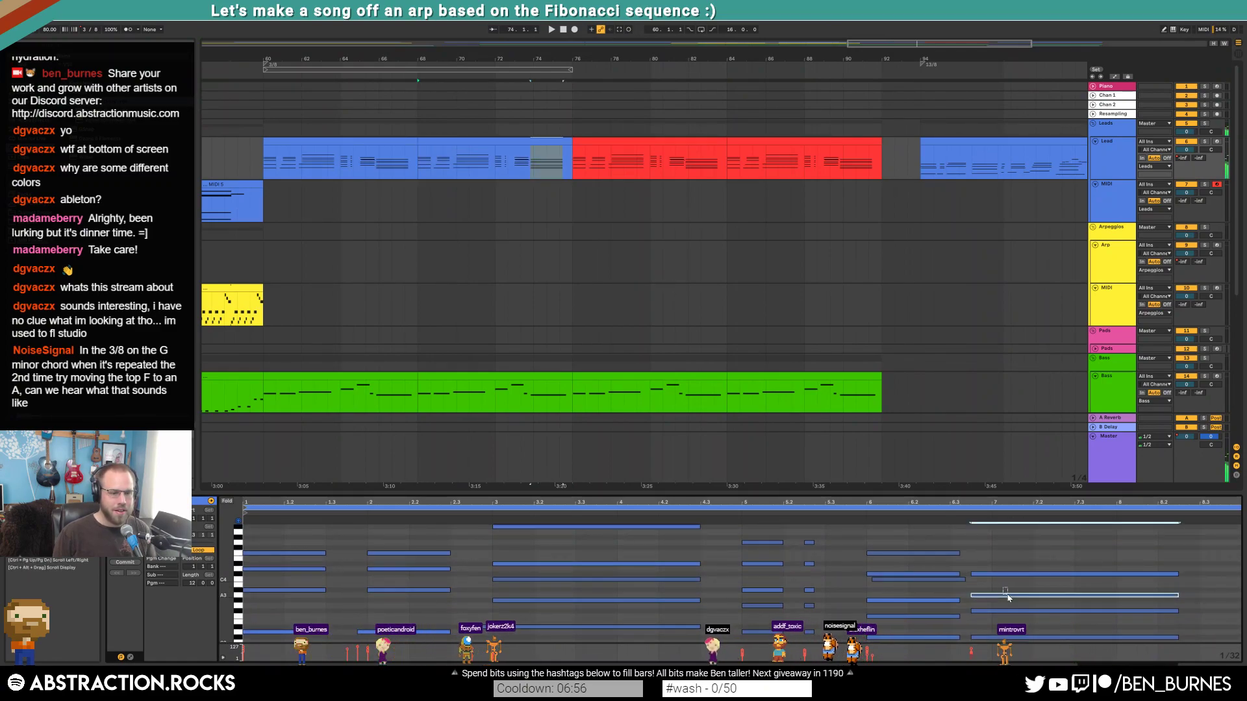
{"action": "scroll", "coordinate": [1013, 591], "scroll_direction": "down", "scroll_amount": 4}
{"action": "scroll", "coordinate": [1015, 592], "scroll_direction": "up", "scroll_amount": 3}
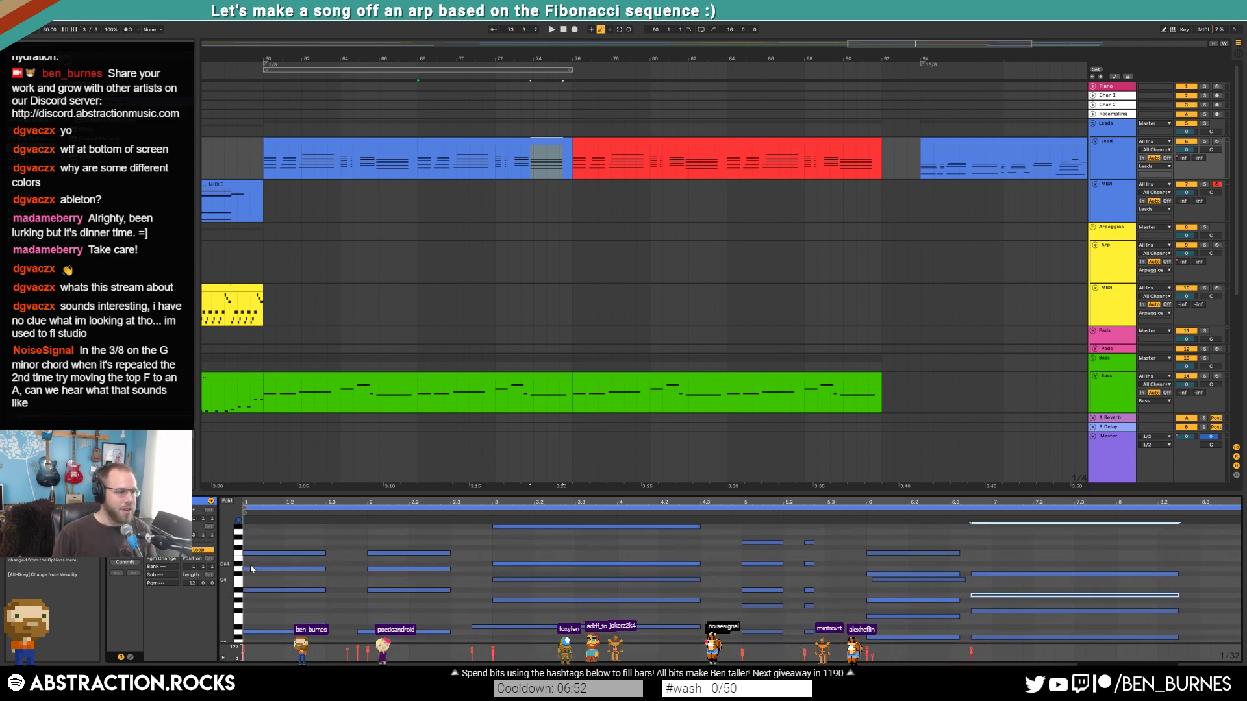
{"action": "left_click_drag", "start_coordinate": [228, 570], "coordinate": [213, 570]}
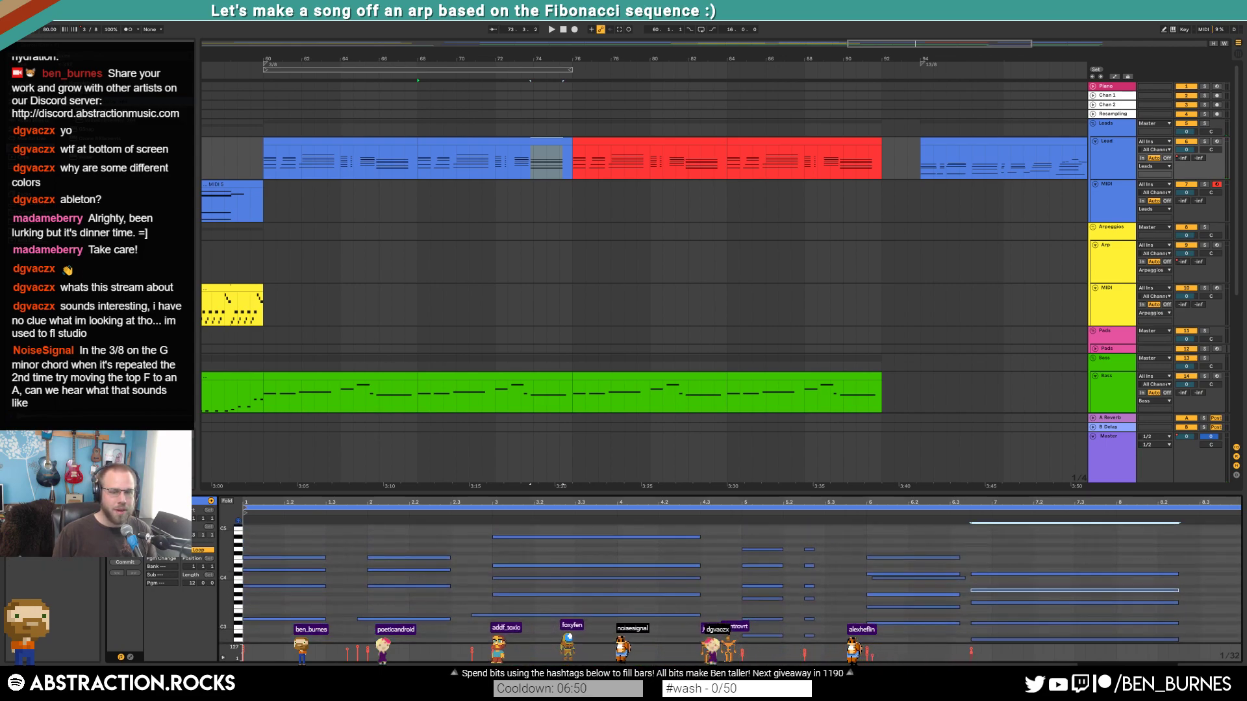
{"action": "scroll", "coordinate": [741, 578], "scroll_direction": "down", "scroll_amount": 3}
{"action": "scroll", "coordinate": [400, 552], "scroll_direction": "up", "scroll_amount": 1}
- Raise the top note of the second chord by four semitones in the lead clip at bar 68 and play the result
{"action": "left_click", "coordinate": [400, 543]}
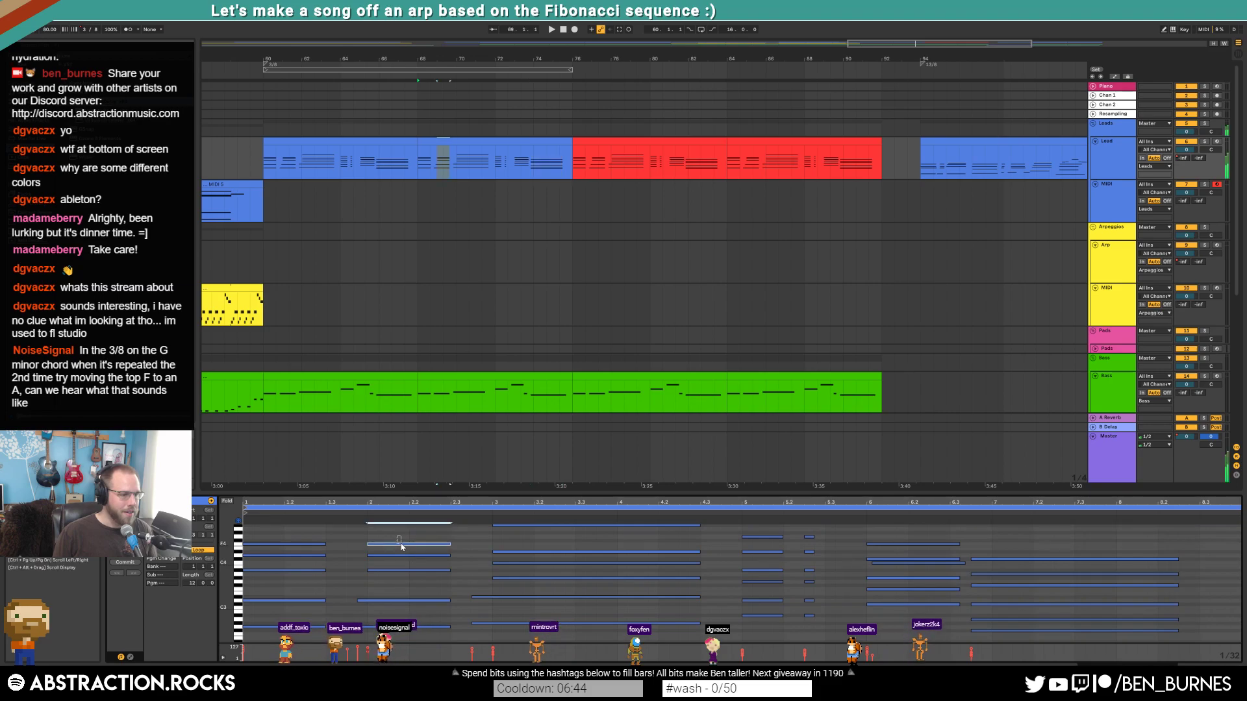
{"action": "key", "text": "Up"}
{"action": "key", "text": "Up"}
{"action": "key", "text": "Up"}
{"action": "key", "text": "Up"}
{"action": "key", "text": "space"}
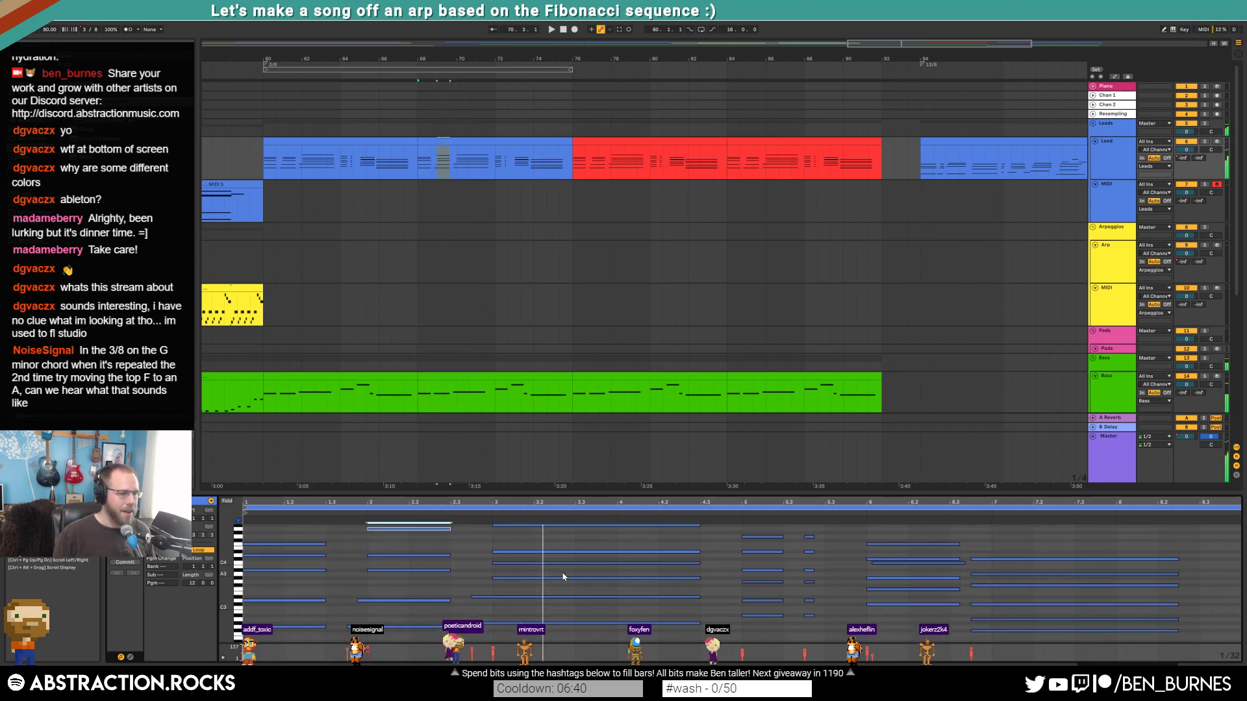
- Check the third chord's upper notes and replay the lead clip from bar 68
{"action": "scroll", "coordinate": [487, 568], "scroll_direction": "up", "scroll_amount": 2}
{"action": "left_click", "coordinate": [529, 572]}
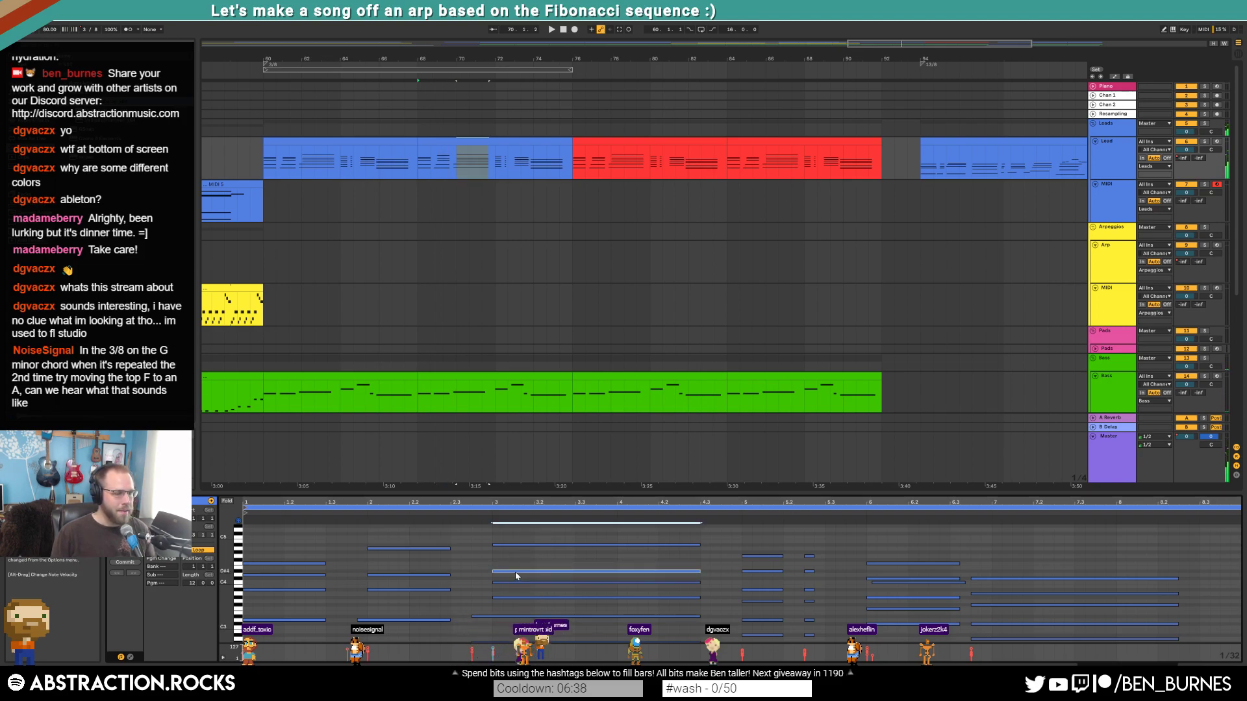
{"action": "key", "text": "space"}
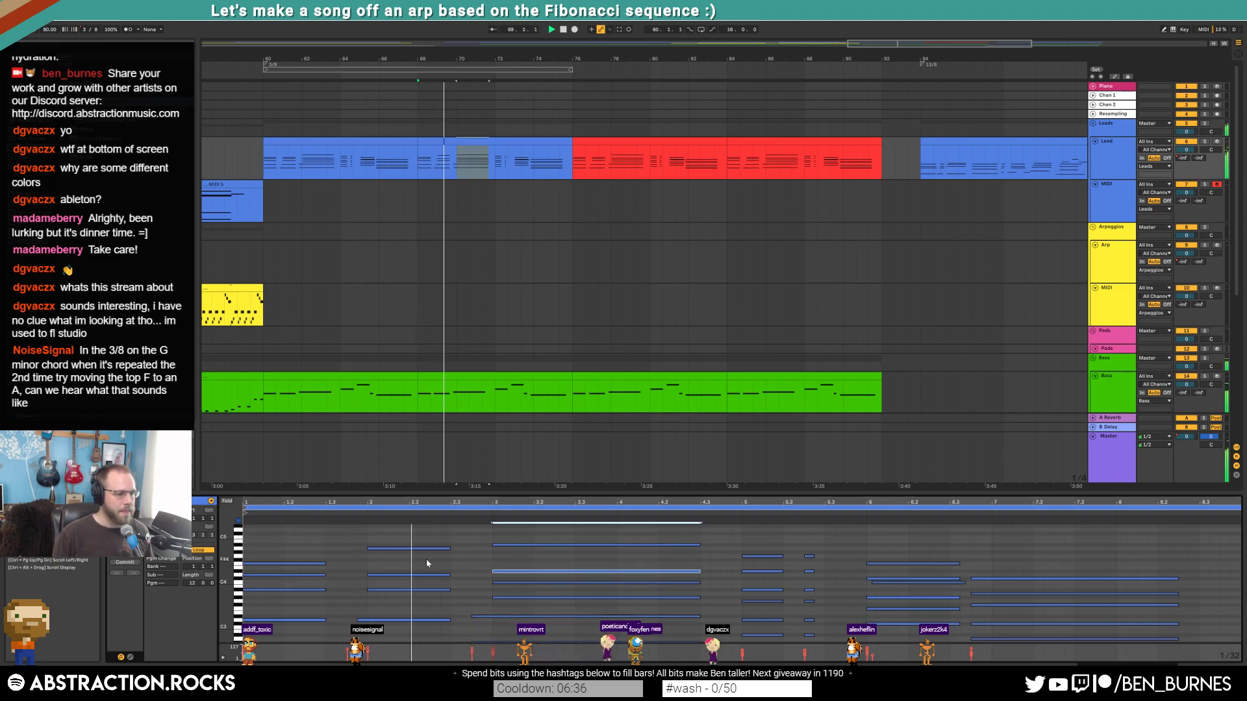
{"action": "key", "text": "space"}
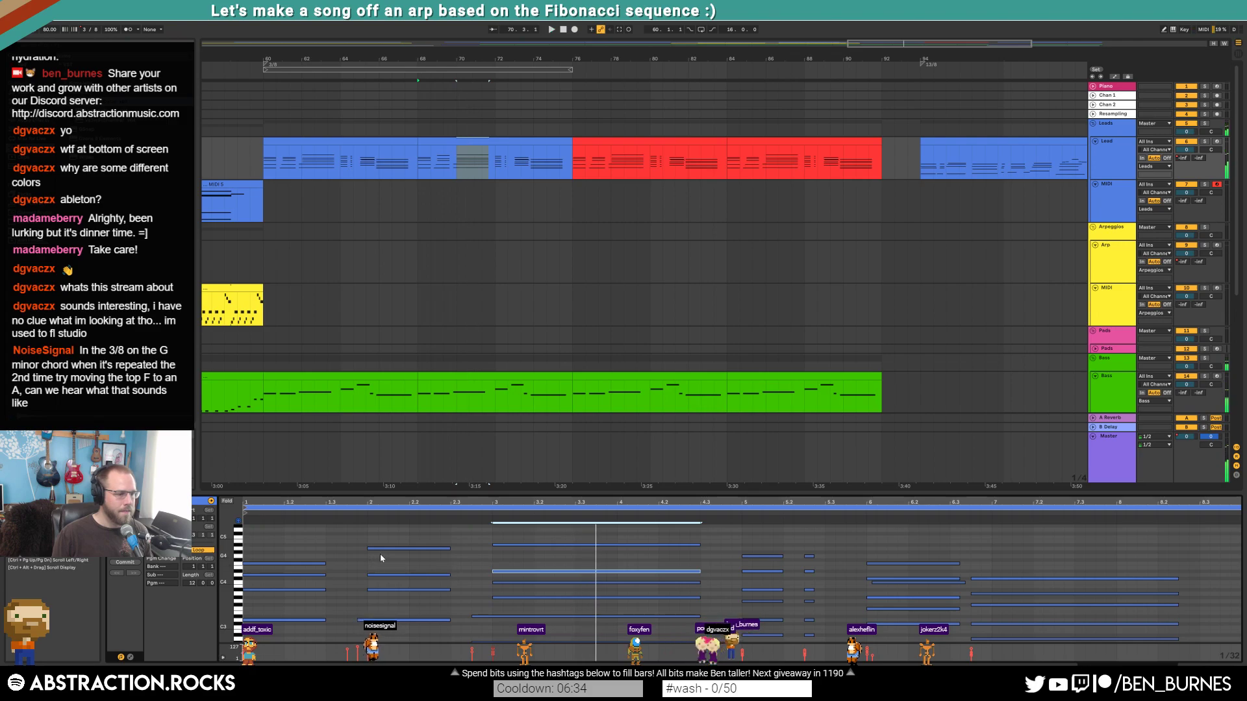
- Split the second chord's top note into two short notes with a gap between them and play the phrase
{"action": "left_click_drag", "start_coordinate": [450, 549], "coordinate": [393, 550]}
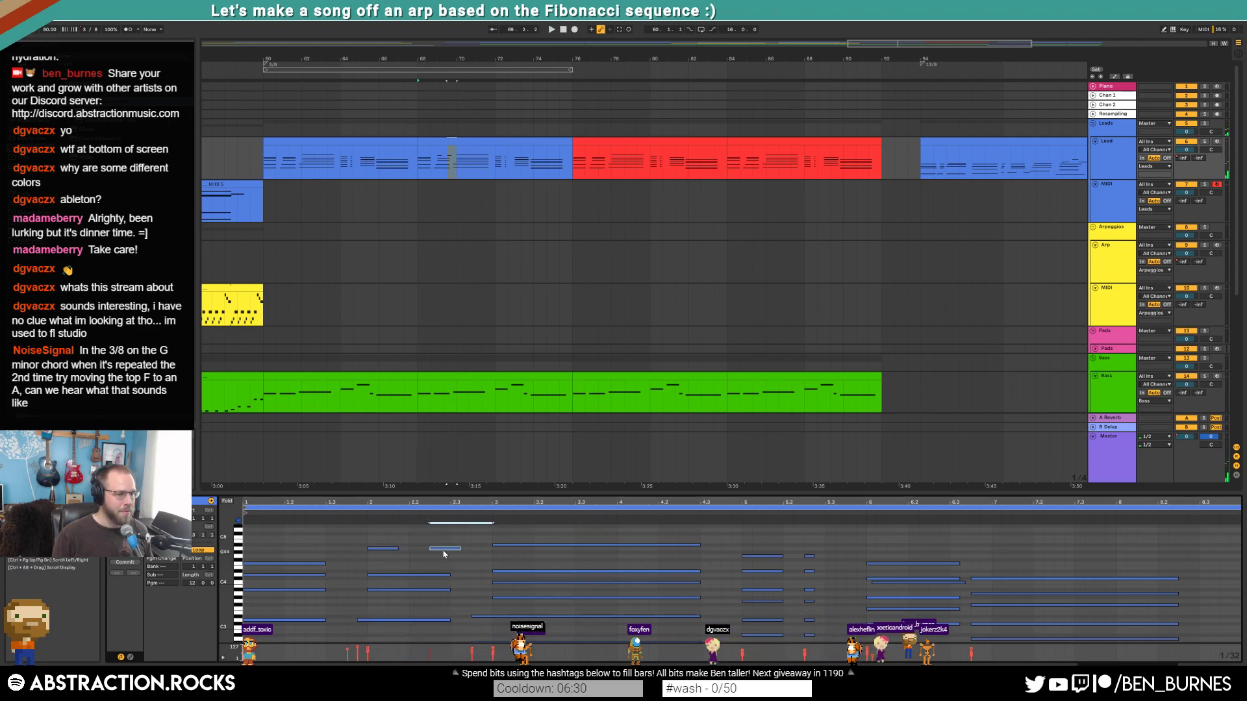
{"action": "key", "text": "space"}
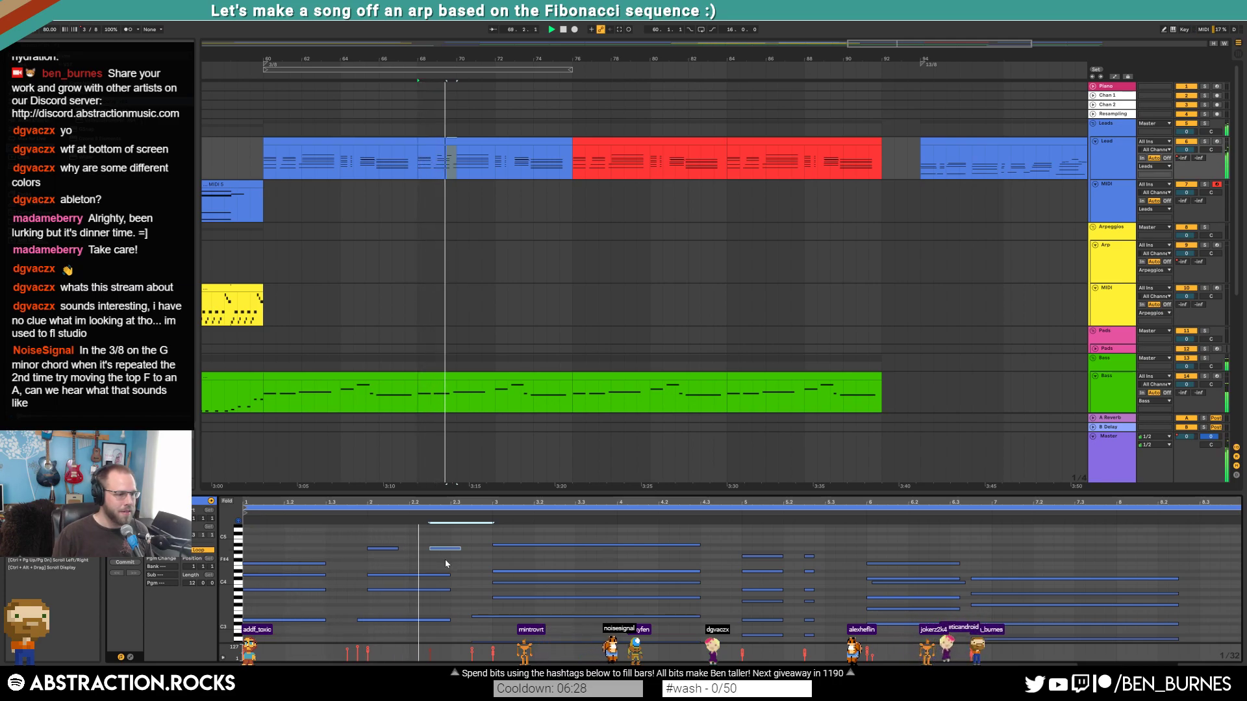
{"action": "key", "text": "space"}
- Shorten the third chord's top note, add a short melodic run of higher notes after it, and play it back
{"action": "left_click_drag", "start_coordinate": [699, 544], "coordinate": [625, 544]}
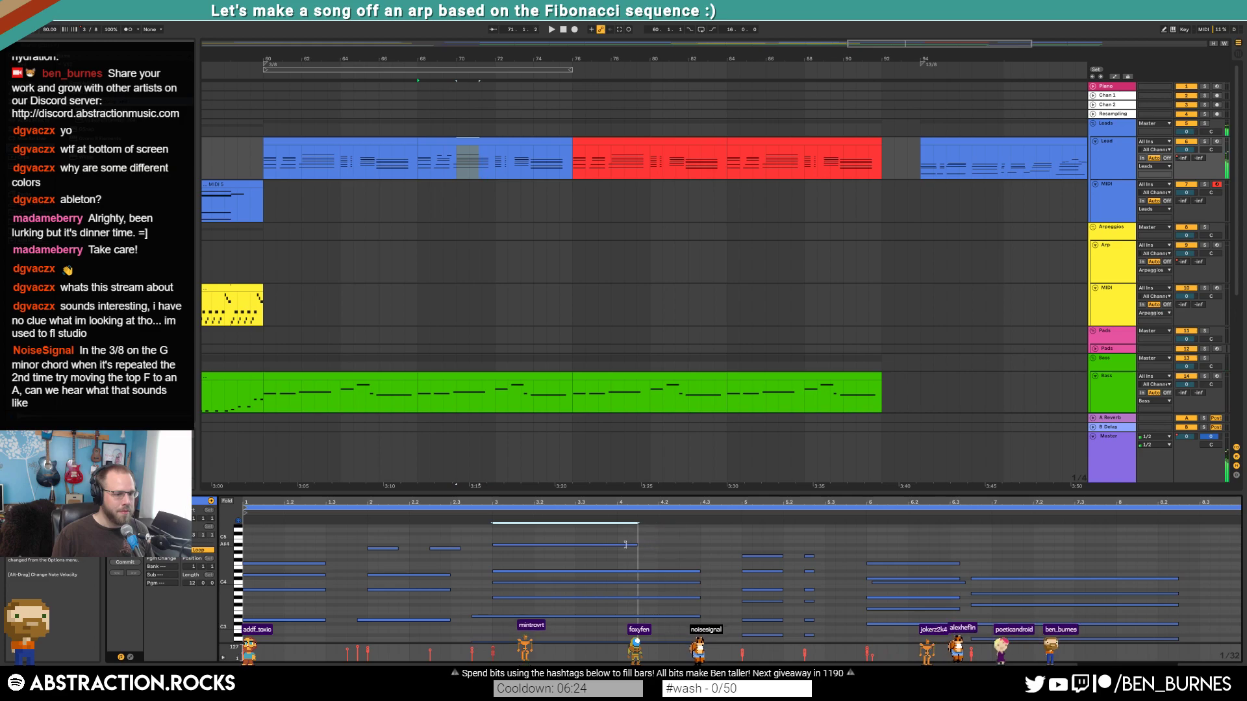
{"action": "scroll", "coordinate": [639, 557], "scroll_direction": "up", "scroll_amount": 2}
{"action": "double_click", "coordinate": [619, 551]}
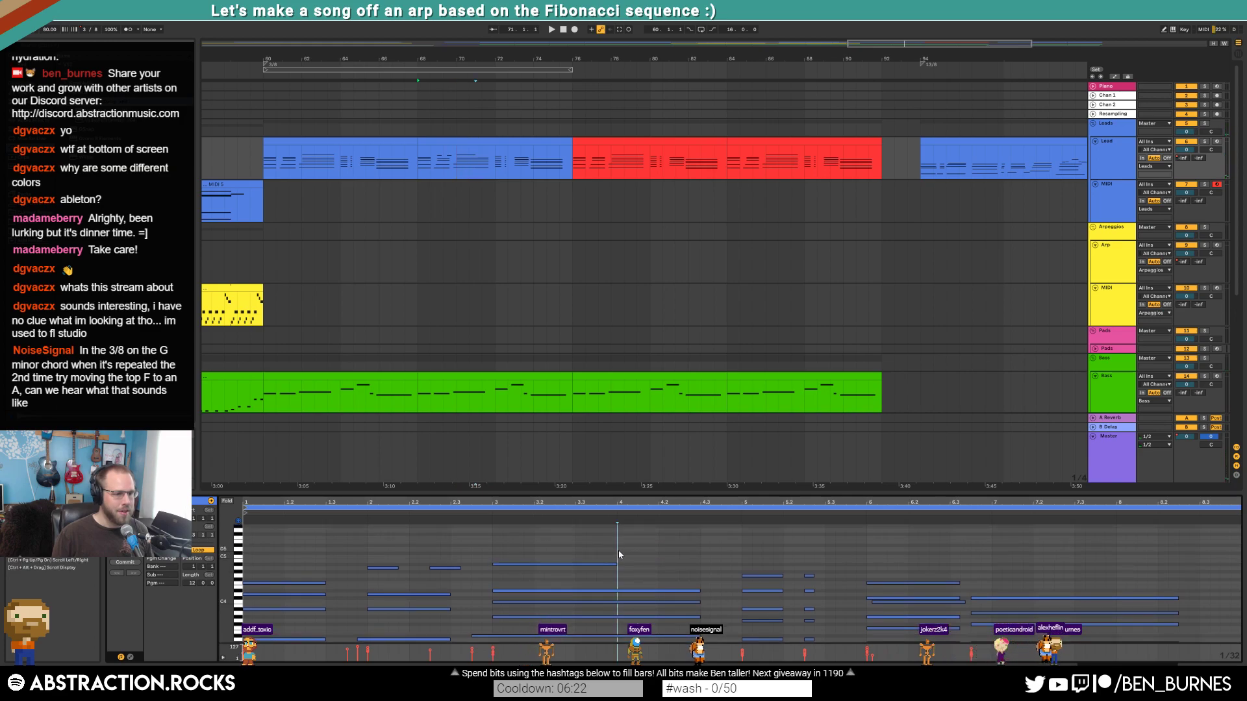
{"action": "double_click", "coordinate": [643, 546]}
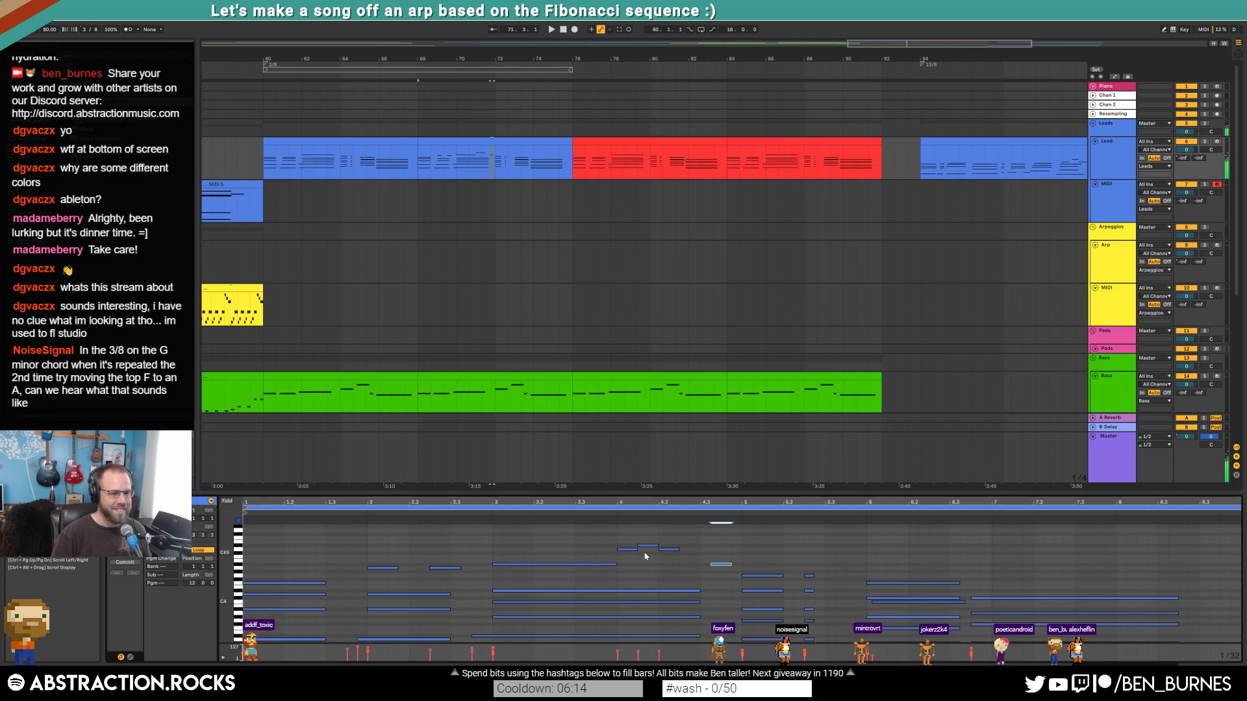
{"action": "key", "text": "space"}
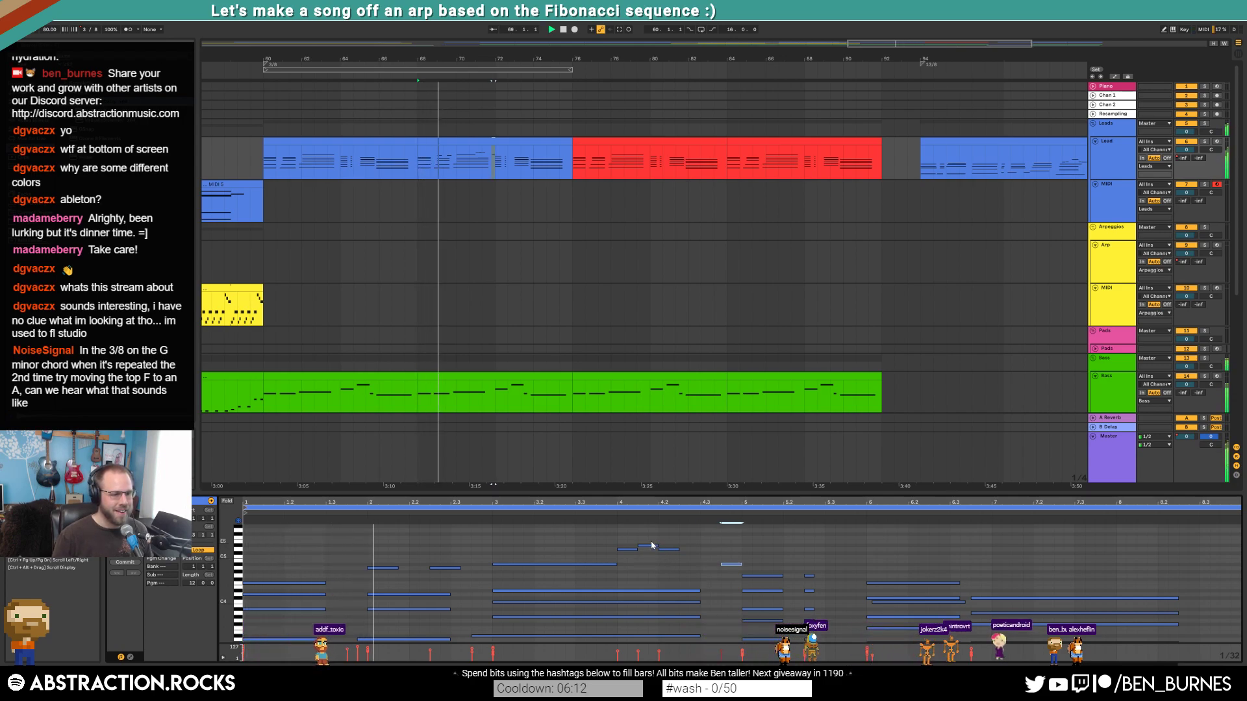
- Move the last note of the melodic run earlier, directly behind the other notes, and lengthen it
{"action": "left_click", "coordinate": [556, 550]}
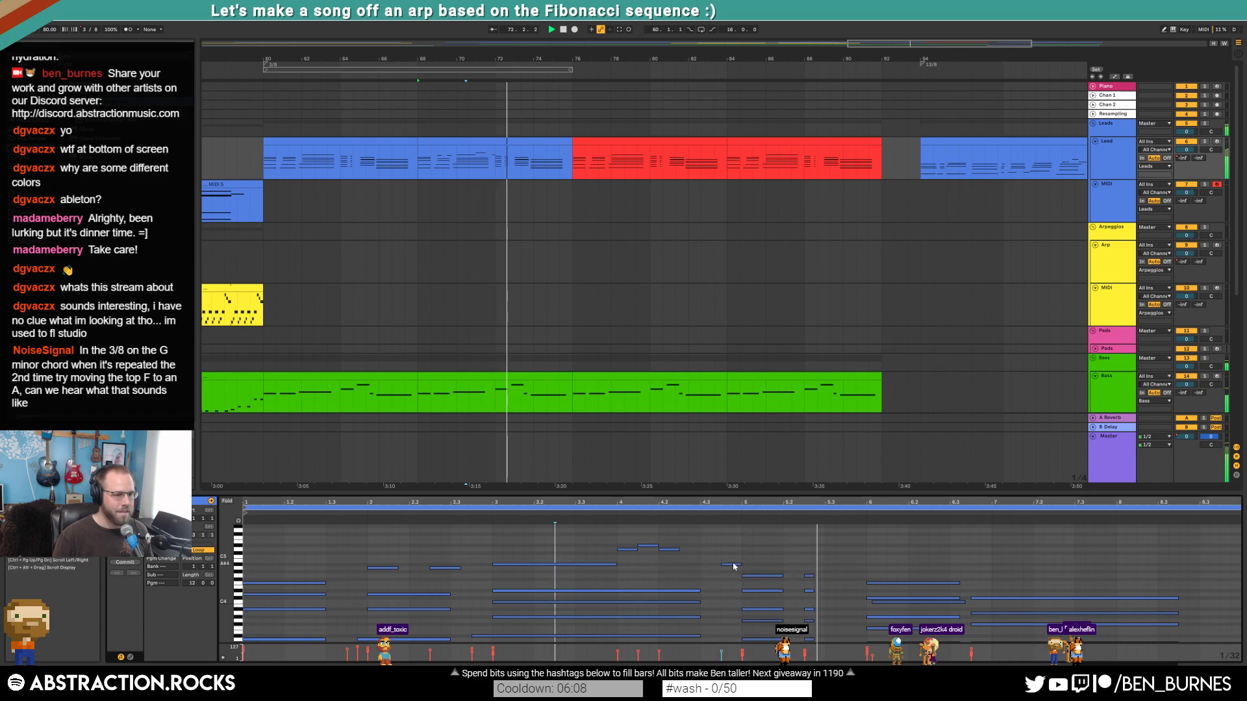
{"action": "key", "text": "Left"}
{"action": "key", "text": "Left"}
{"action": "key", "text": "Left"}
{"action": "key", "text": "shift+Right"}
{"action": "key", "text": "shift+Right"}
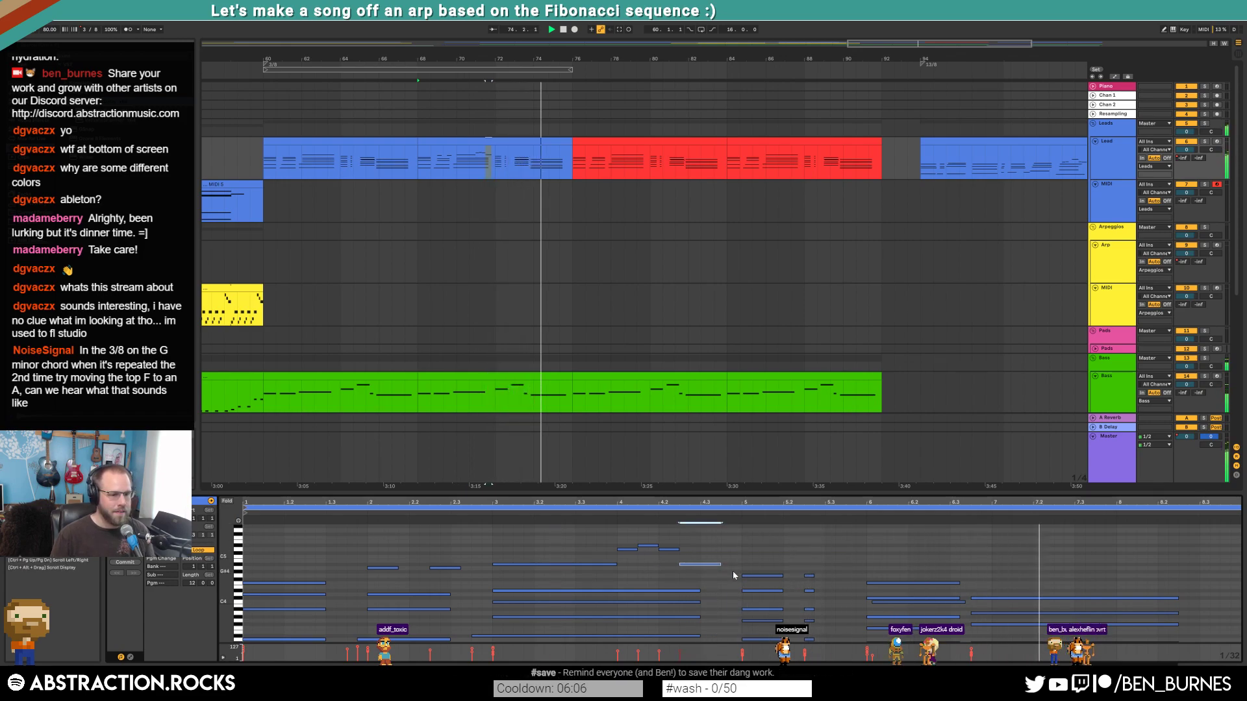
- Raise the top two notes of the closing chord in the bar 68 lead clip by one semitone each
{"action": "scroll", "coordinate": [939, 559], "scroll_direction": "down", "scroll_amount": 4}
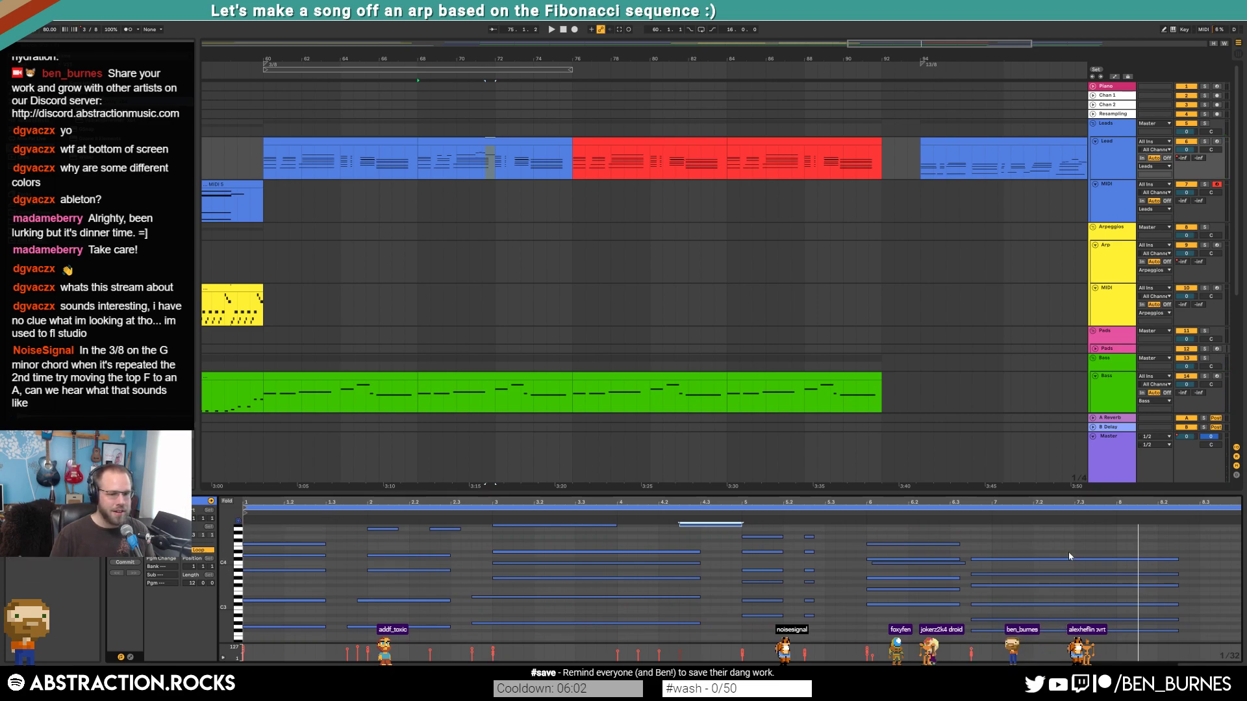
{"action": "left_click_drag", "start_coordinate": [1063, 540], "coordinate": [1053, 640]}
{"action": "left_click_drag", "start_coordinate": [1014, 544], "coordinate": [1030, 657]}
{"action": "left_click", "coordinate": [998, 558]}
{"action": "key", "text": "Up"}
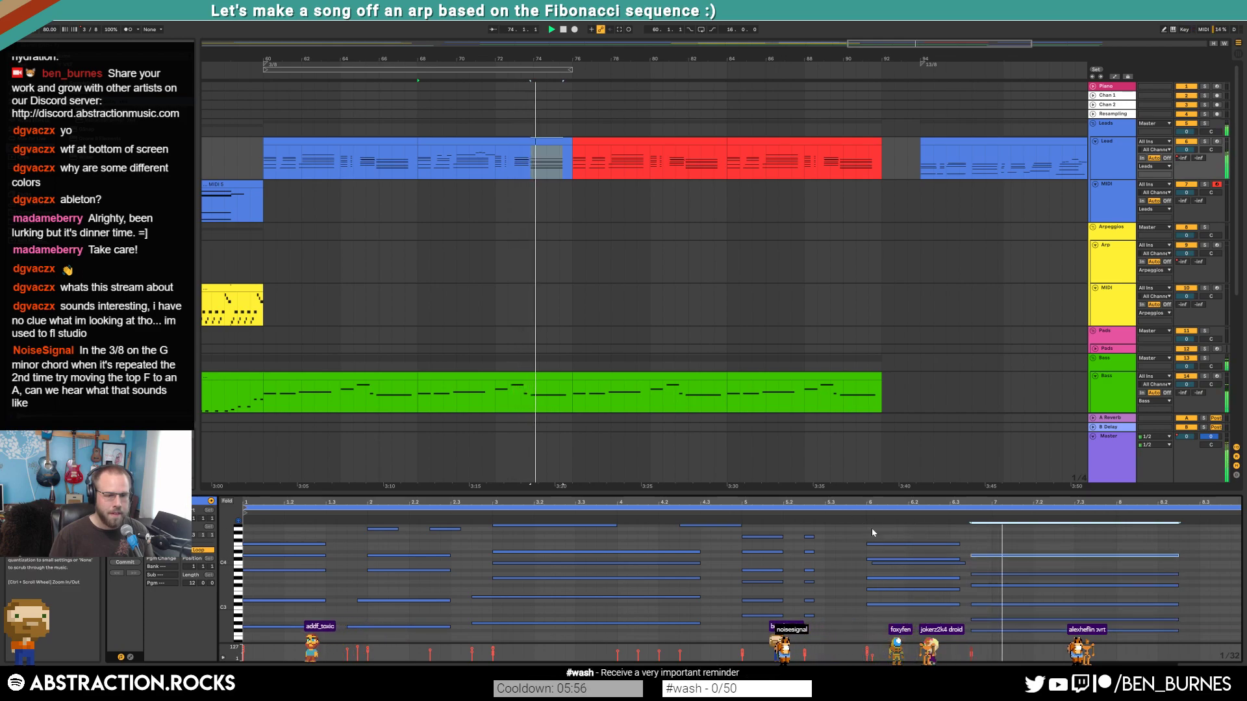
{"action": "key", "text": "space"}
{"action": "left_click", "coordinate": [993, 575]}
{"action": "key", "text": "Up"}
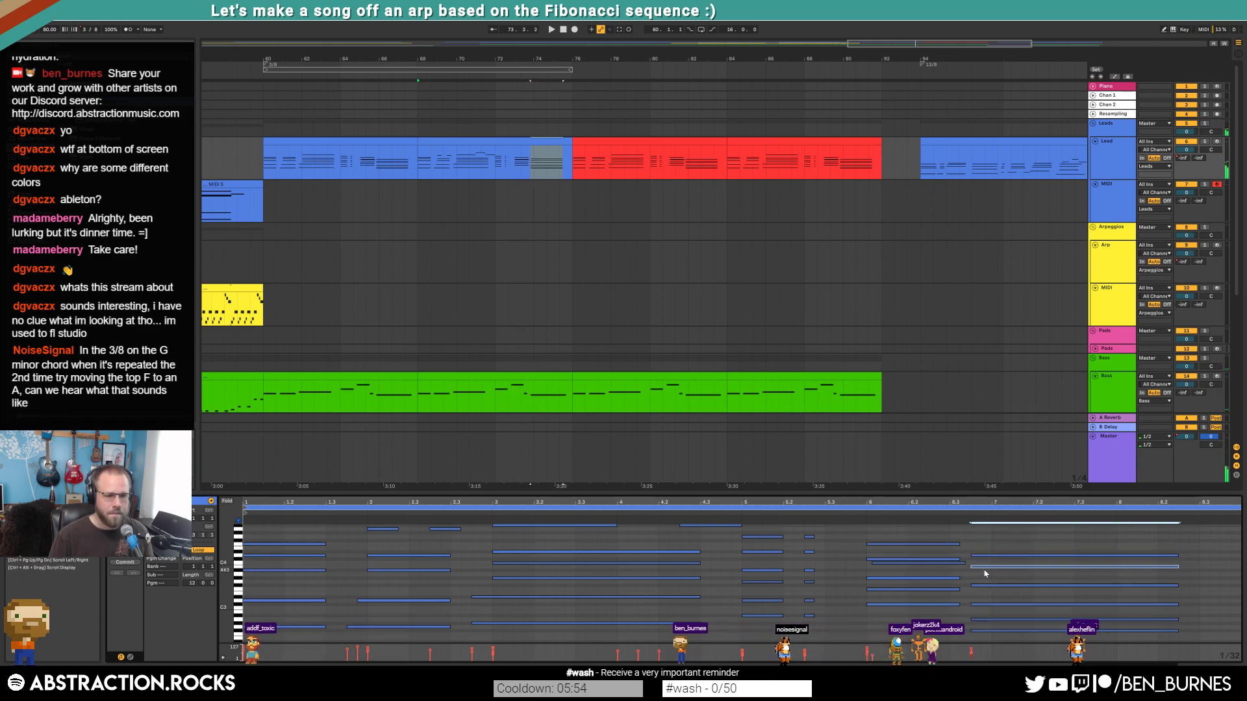
- Lower the closing chord's third note by two semitones and its fourth note by one, then play the chord
{"action": "left_click", "coordinate": [978, 585]}
{"action": "key", "text": "Down"}
{"action": "key", "text": "Down"}
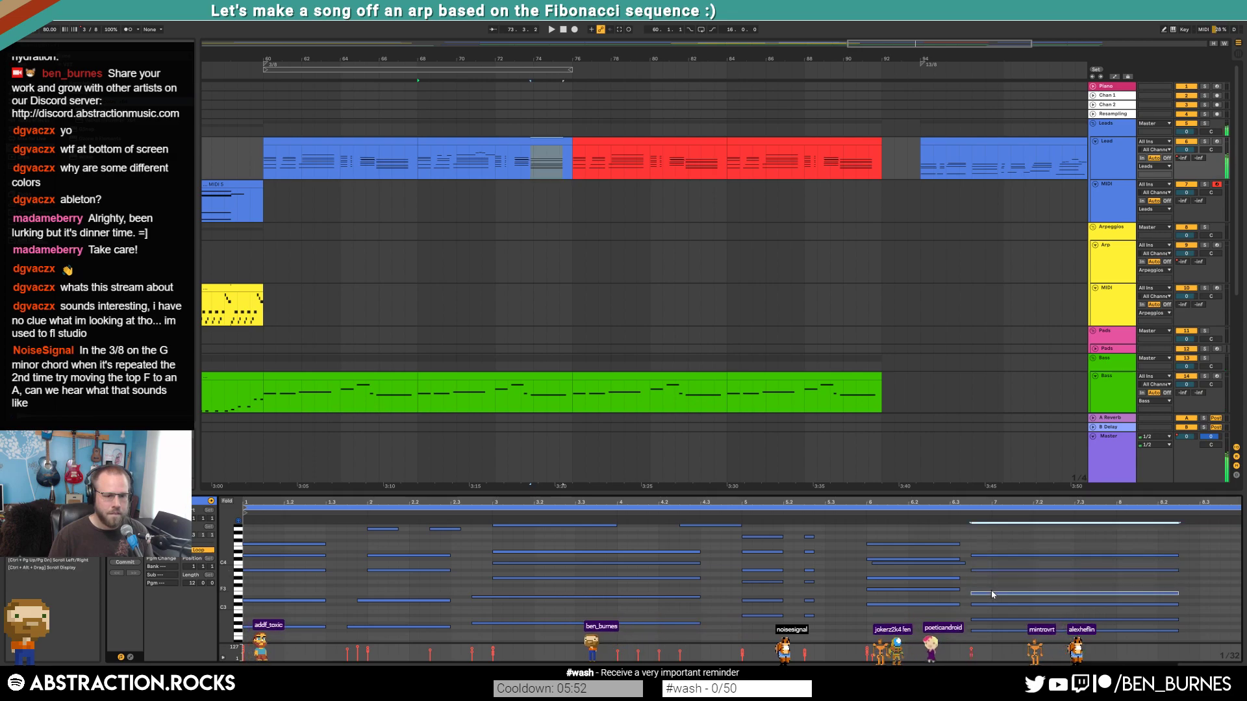
{"action": "left_click", "coordinate": [985, 605]}
{"action": "key", "text": "Down"}
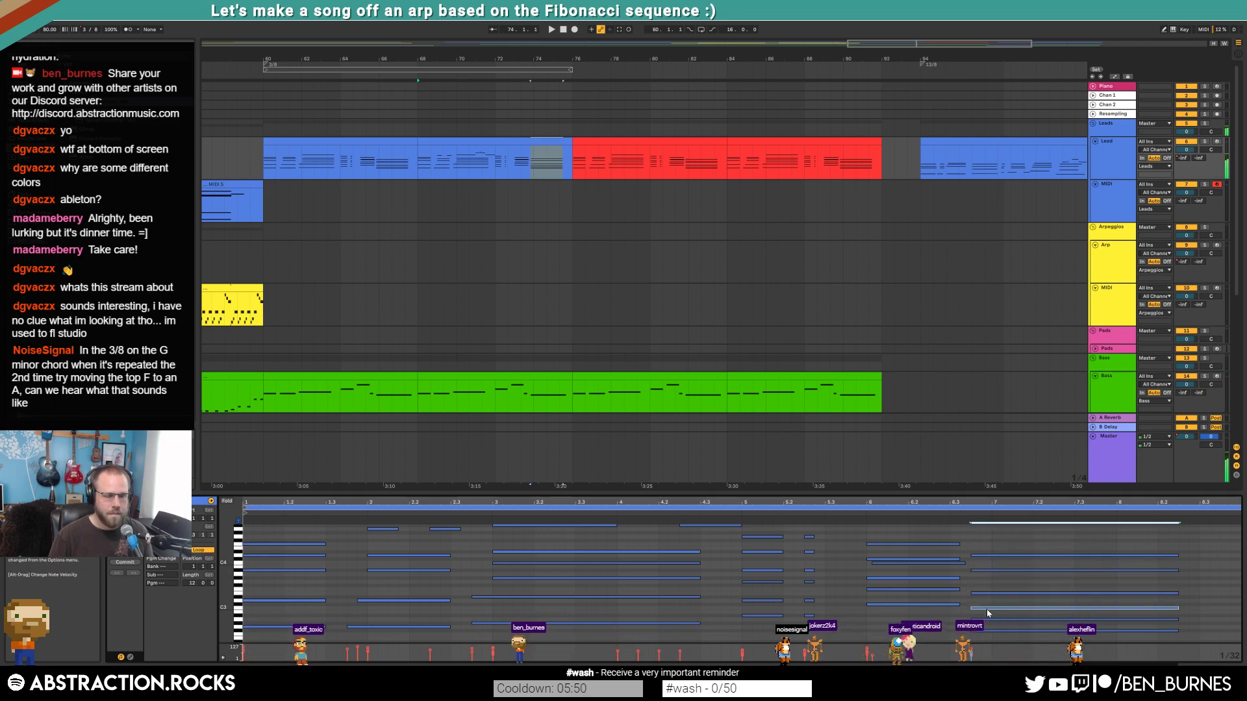
{"action": "left_click", "coordinate": [854, 515]}
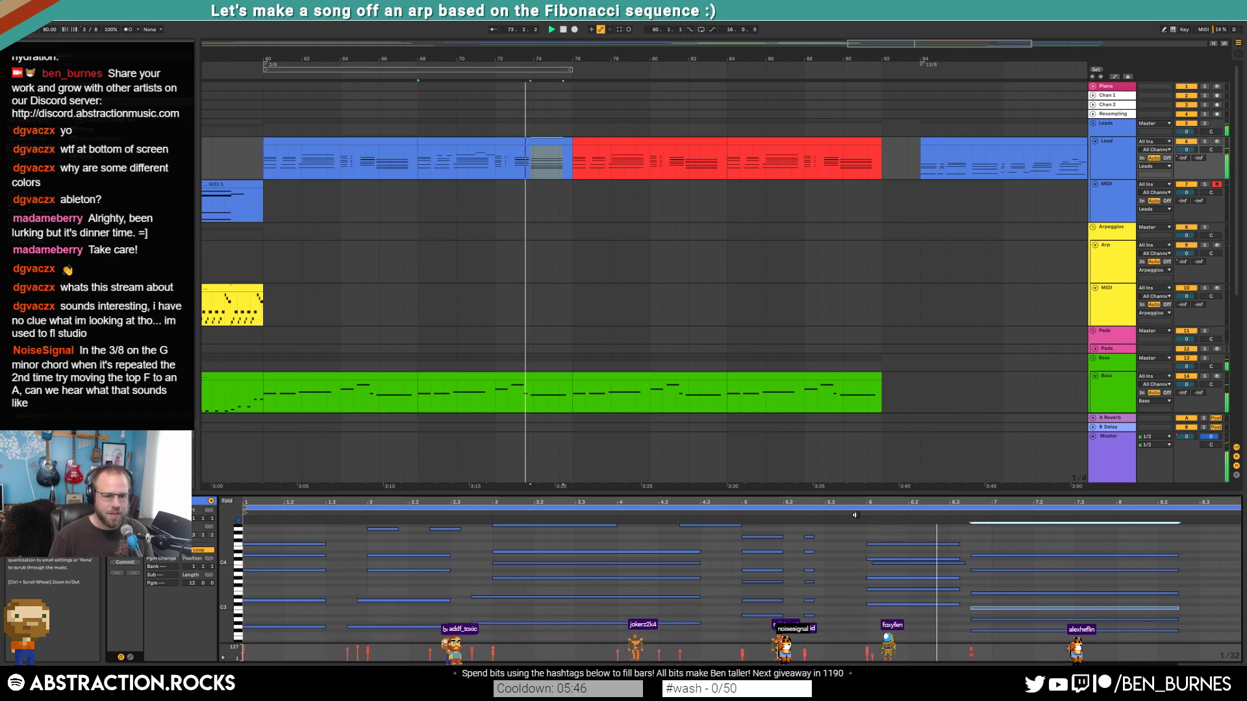
- Raise the closing chord's top note one semitone and its inner notes further, auditioning the chord after each change
{"action": "key", "text": "space"}
{"action": "left_click", "coordinate": [1038, 555]}
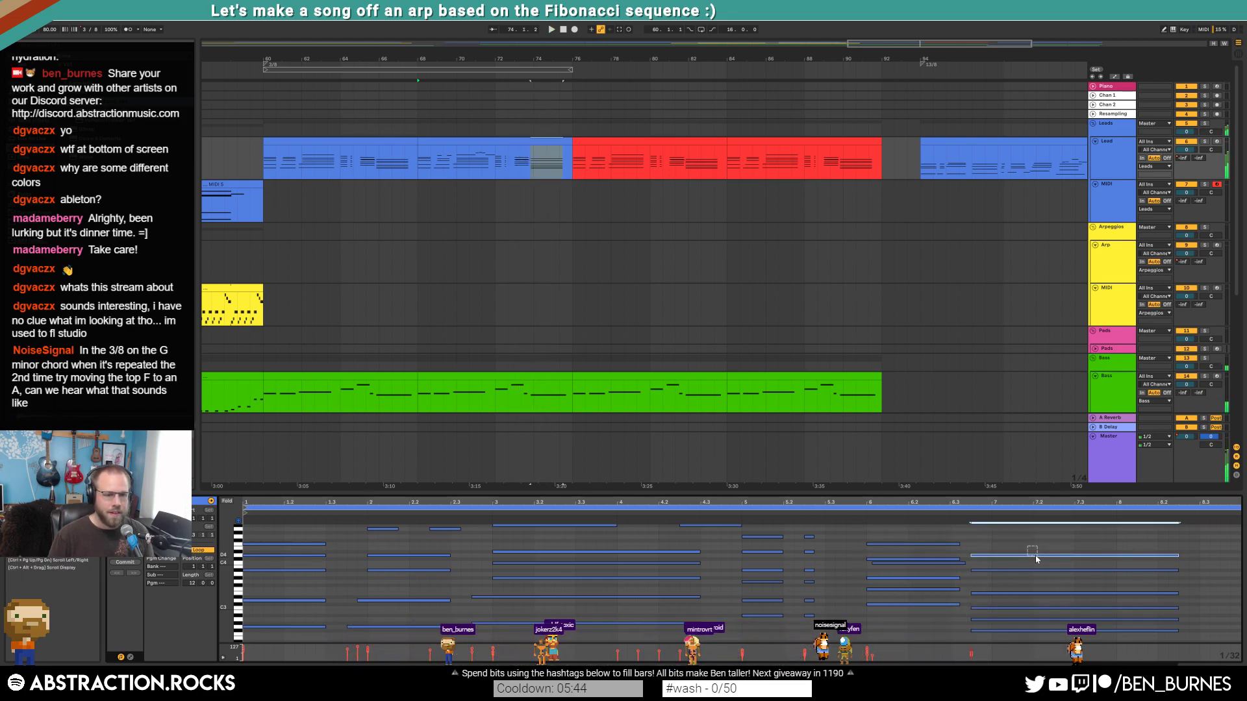
{"action": "key", "text": "Up"}
{"action": "key", "text": "space"}
{"action": "key", "text": "space"}
{"action": "left_click_drag", "start_coordinate": [998, 567], "coordinate": [1003, 599]}
{"action": "key", "text": "Up"}
{"action": "key", "text": "Up"}
{"action": "key", "text": "Up"}
{"action": "key", "text": "space"}
{"action": "key", "text": "space"}
- Add an extra low note to the closing chord, lengthen it and transpose it up an octave
{"action": "left_click", "coordinate": [986, 619]}
{"action": "key", "text": "space"}
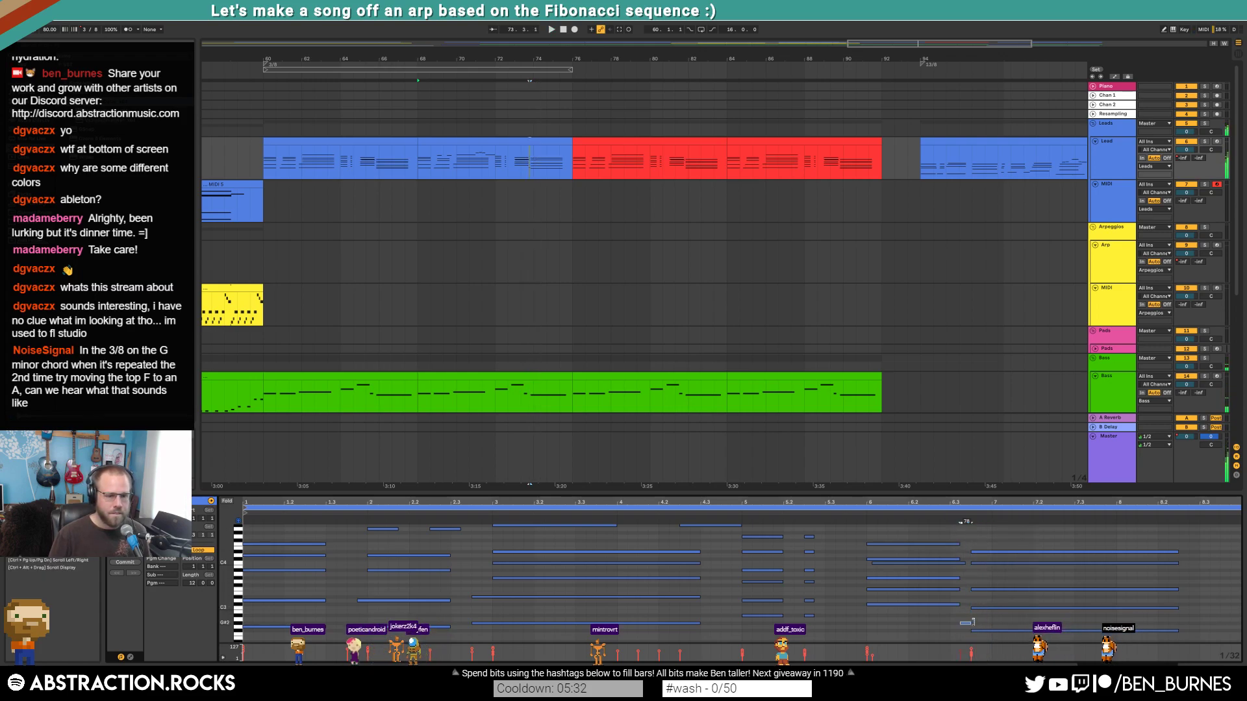
{"action": "key", "text": "shift+Right"}
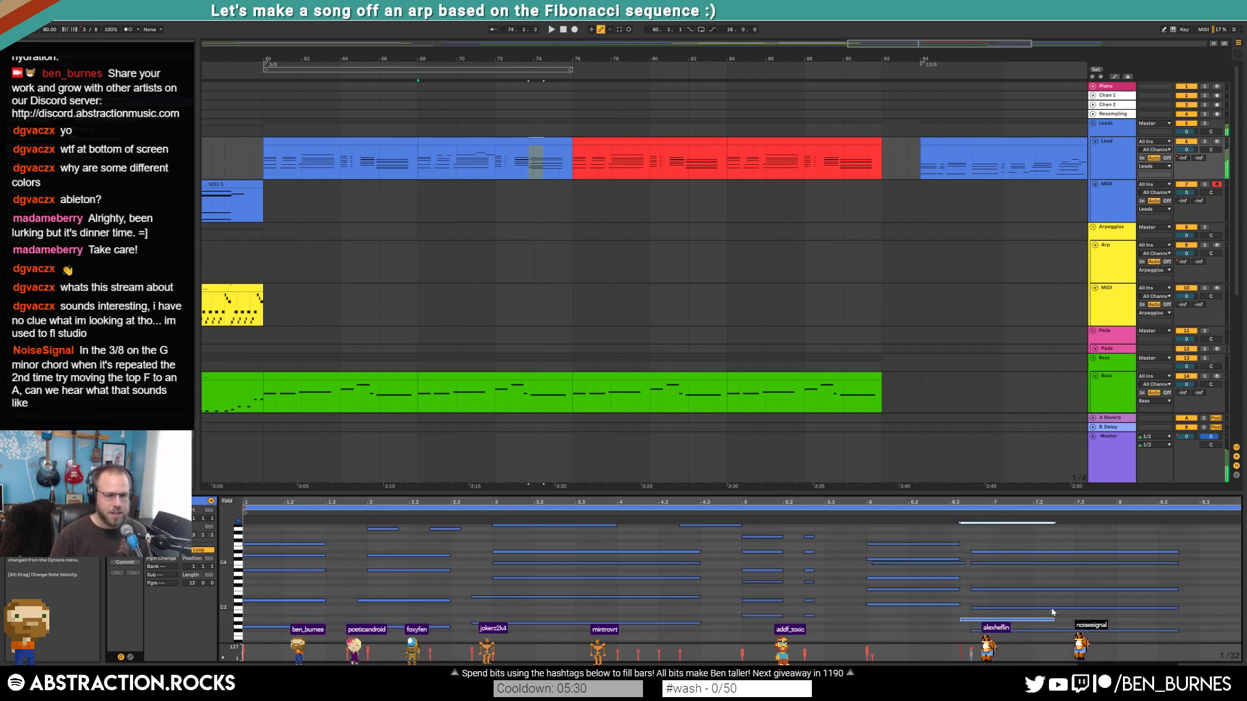
{"action": "key", "text": "shift+Up"}
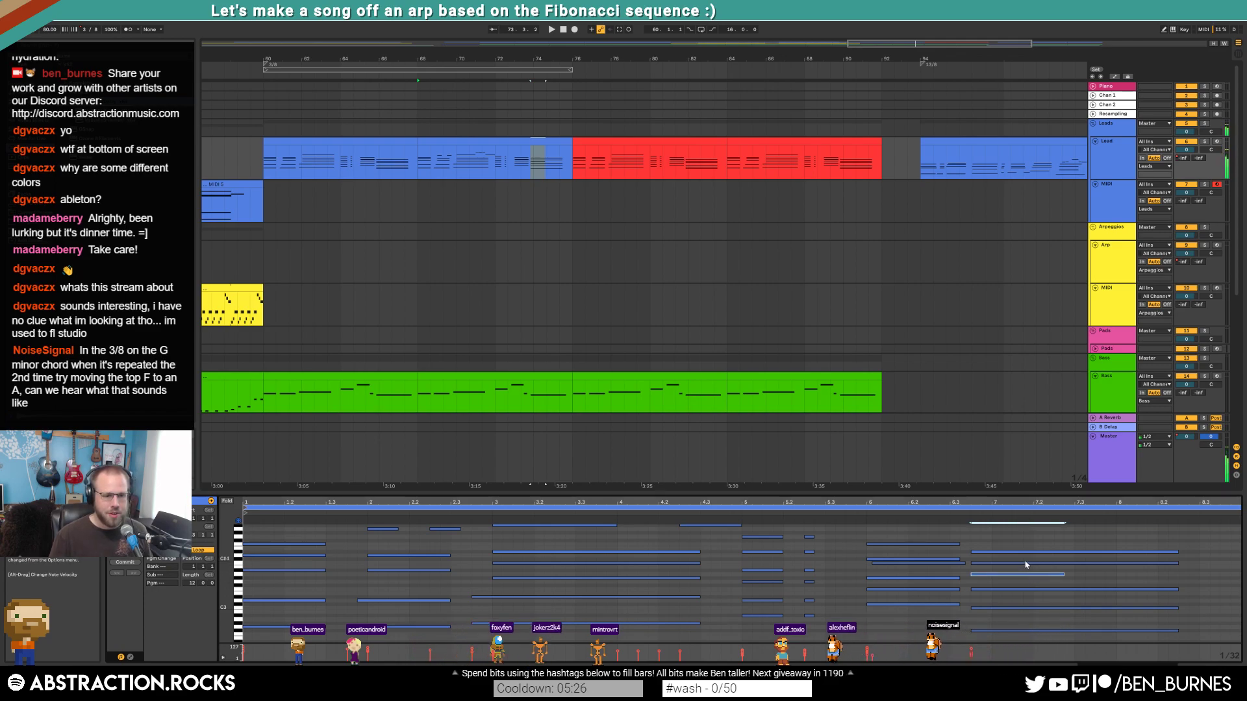
- Extend the added inner note to the closing chord's full length, then select the whole chord and play it
{"action": "left_click", "coordinate": [1039, 551]}
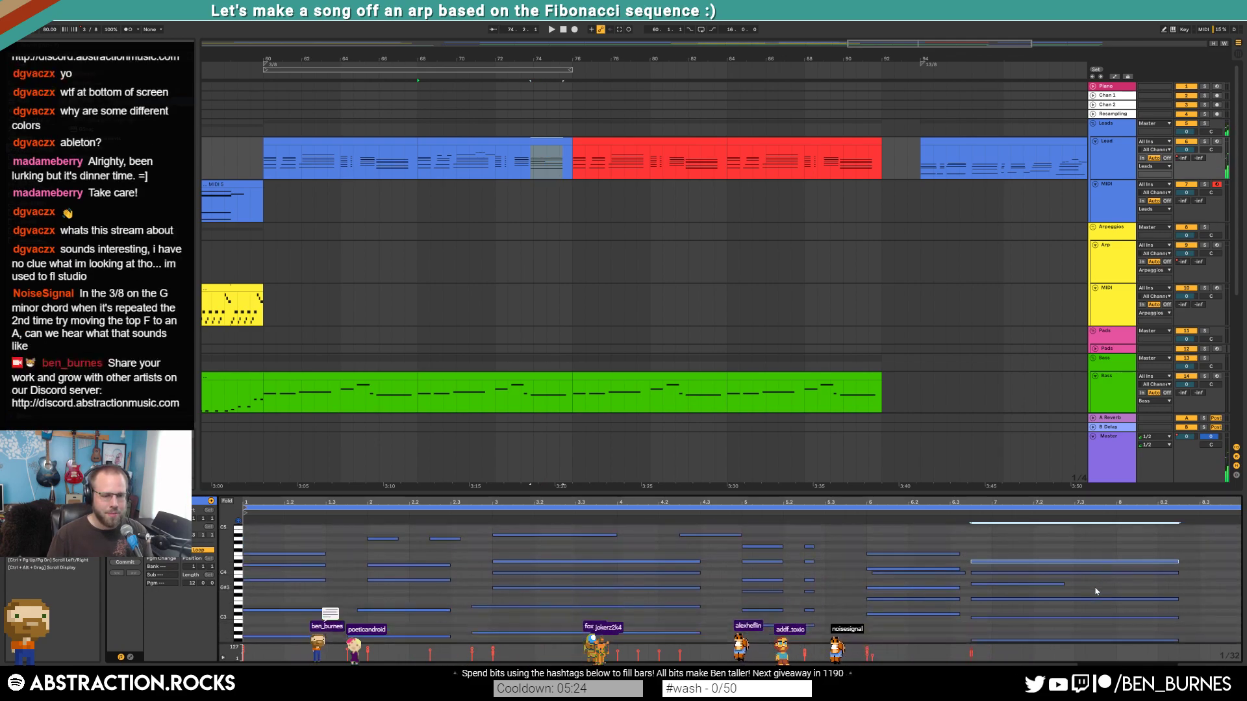
{"action": "left_click", "coordinate": [1093, 608]}
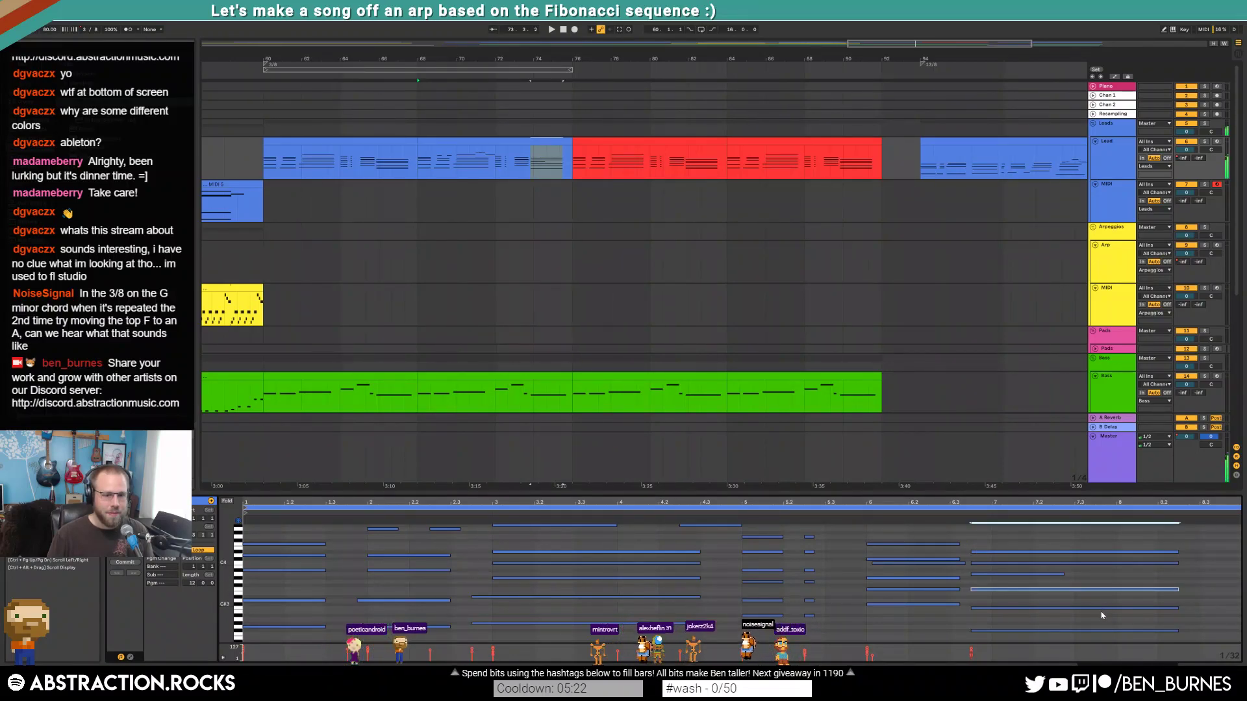
{"action": "left_click_drag", "start_coordinate": [1207, 597], "coordinate": [1145, 642]}
{"action": "key", "text": "ctrl+z"}
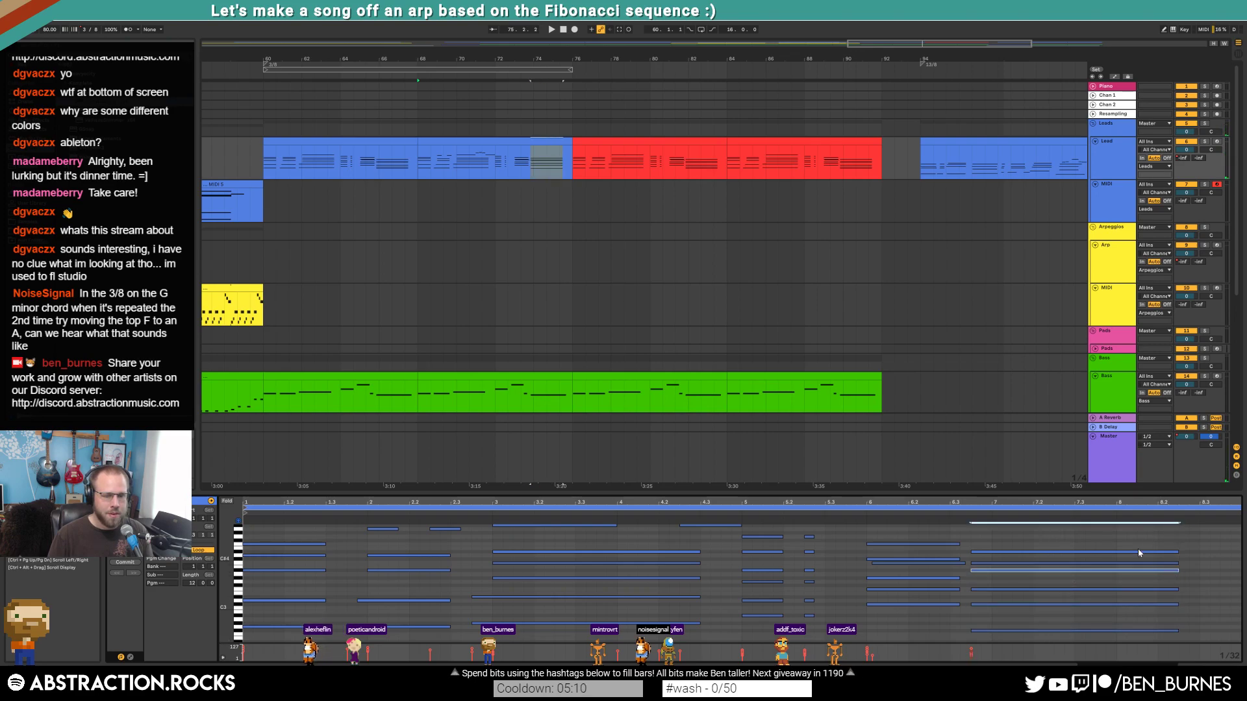
{"action": "left_click_drag", "start_coordinate": [1037, 650], "coordinate": [1002, 553]}
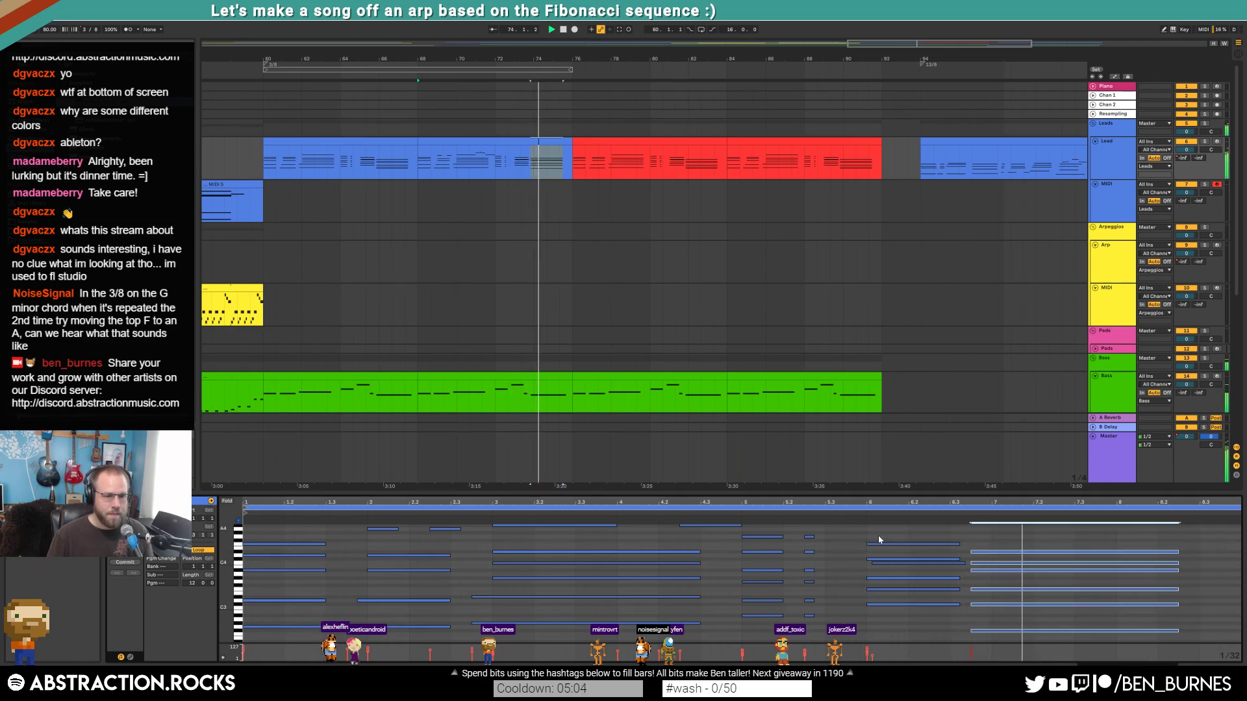
{"action": "key", "text": "space"}
- Raise the last note of the bass clip starting at bar 68 by several semitones
{"action": "left_click", "coordinate": [544, 383]}
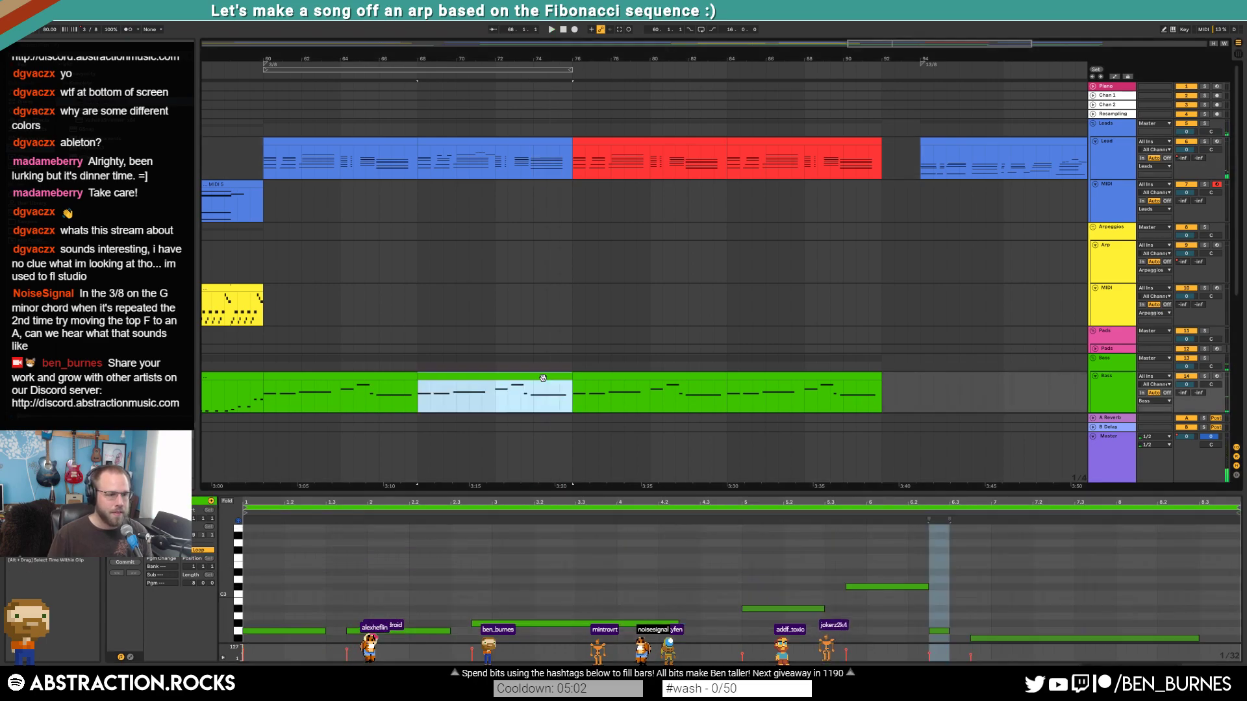
{"action": "left_click_drag", "start_coordinate": [955, 587], "coordinate": [1032, 641]}
{"action": "key", "text": "Up"}
{"action": "key", "text": "Up"}
{"action": "key", "text": "Up"}
{"action": "key", "text": "Up"}
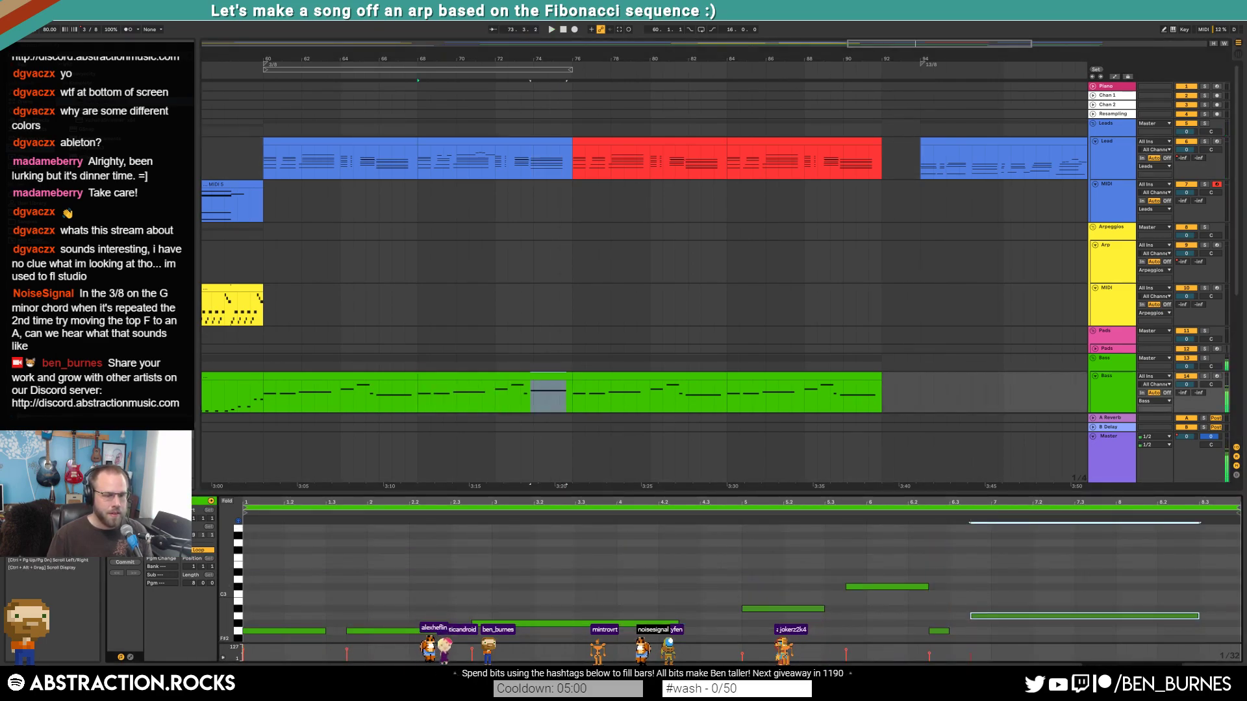
- Raise the last note of the bar 68 bass clip further, raise the short note before it to lead in, and play the ending
{"action": "key", "text": "Up"}
{"action": "key", "text": "Up"}
{"action": "key", "text": "Up"}
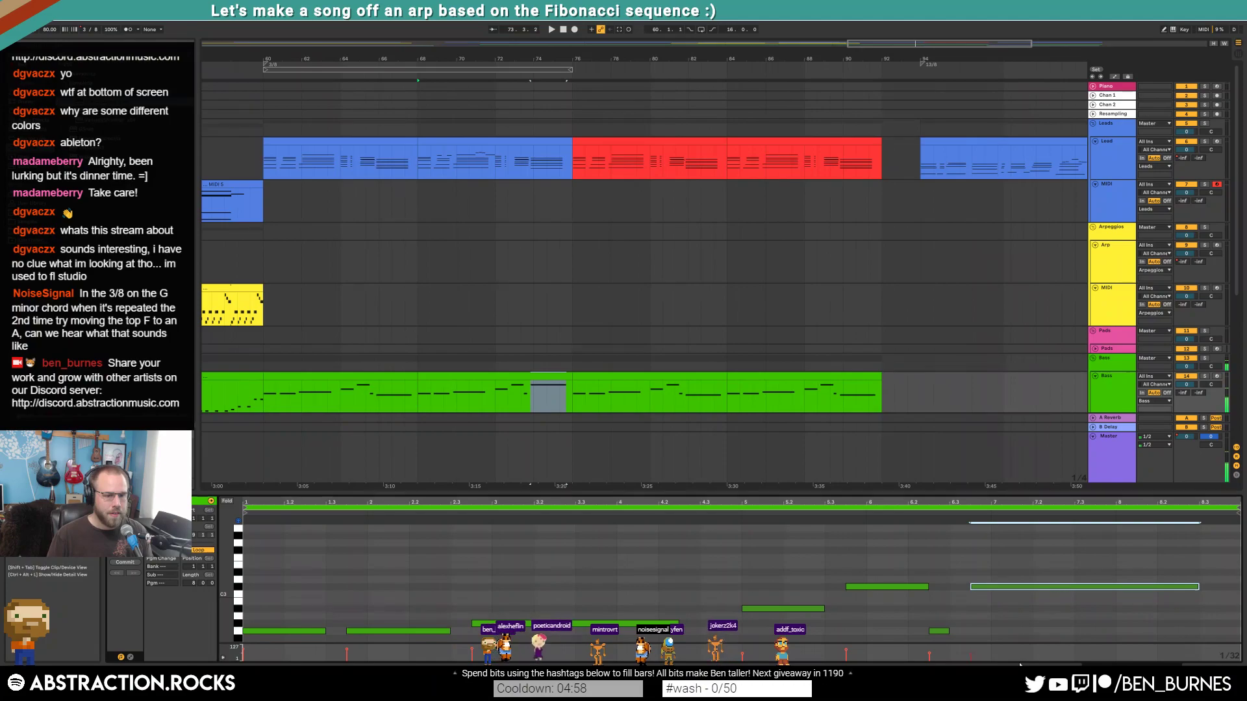
{"action": "left_click", "coordinate": [939, 631]}
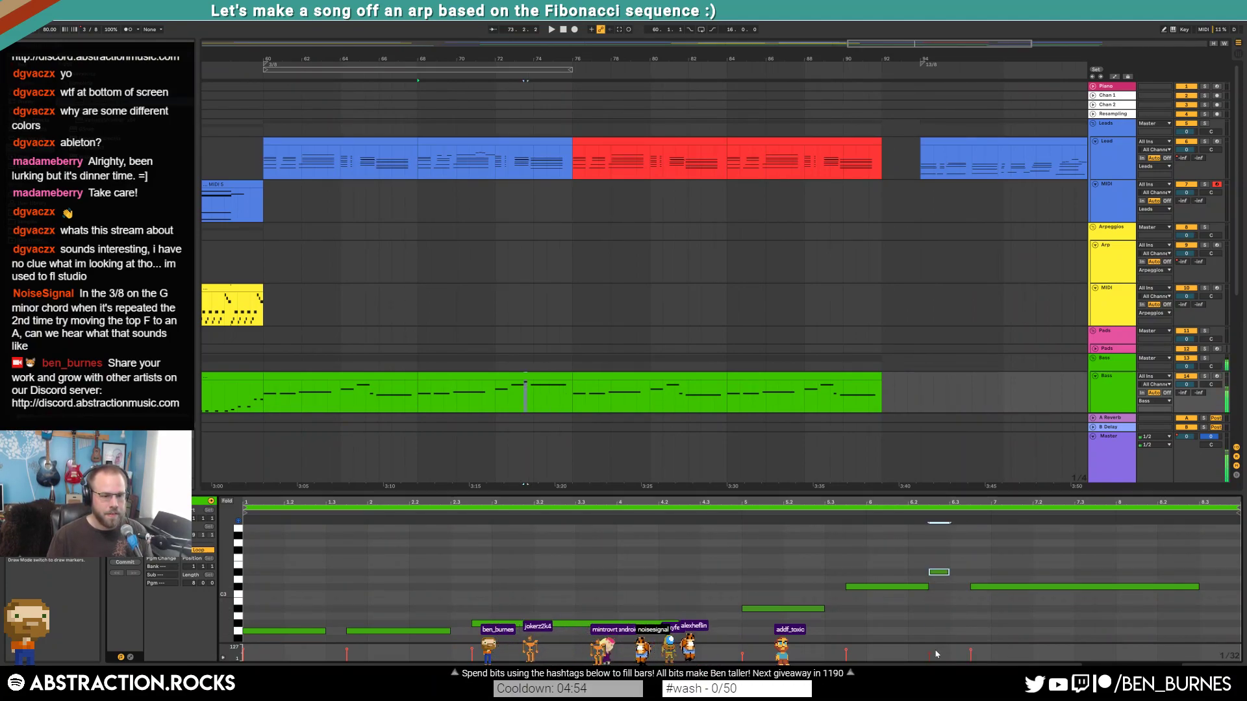
{"action": "key", "text": "space"}
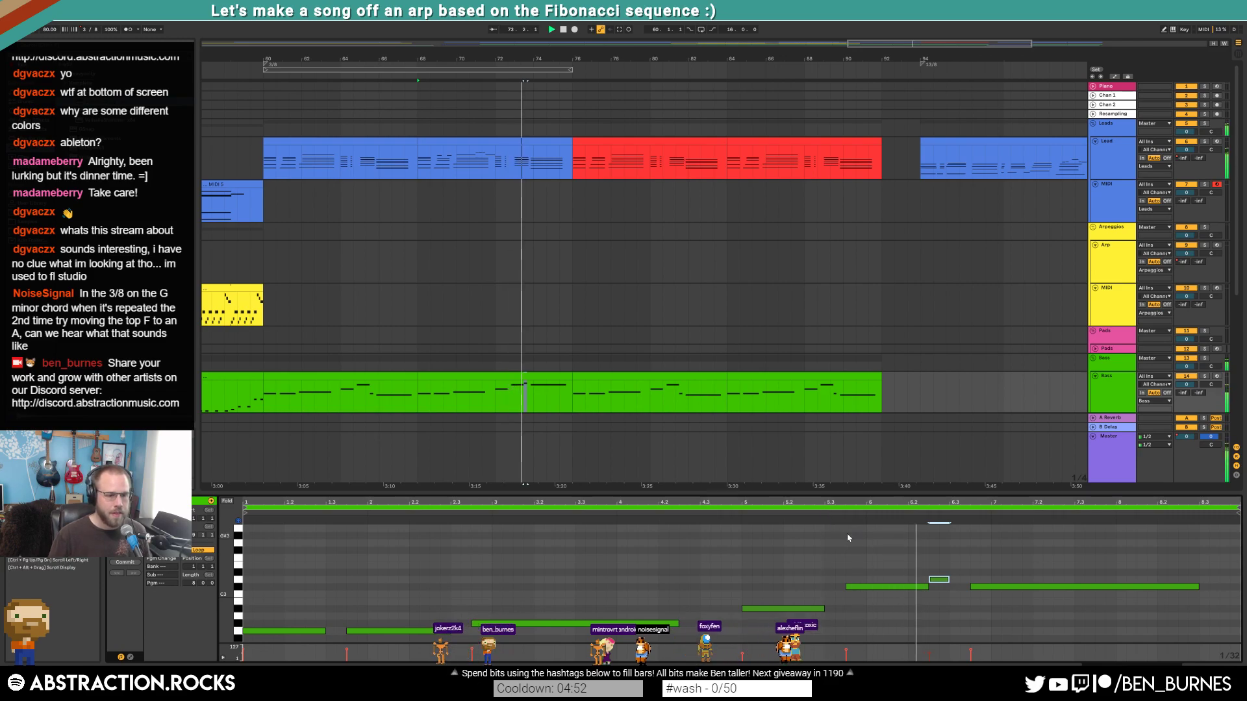
{"action": "key", "text": "space"}
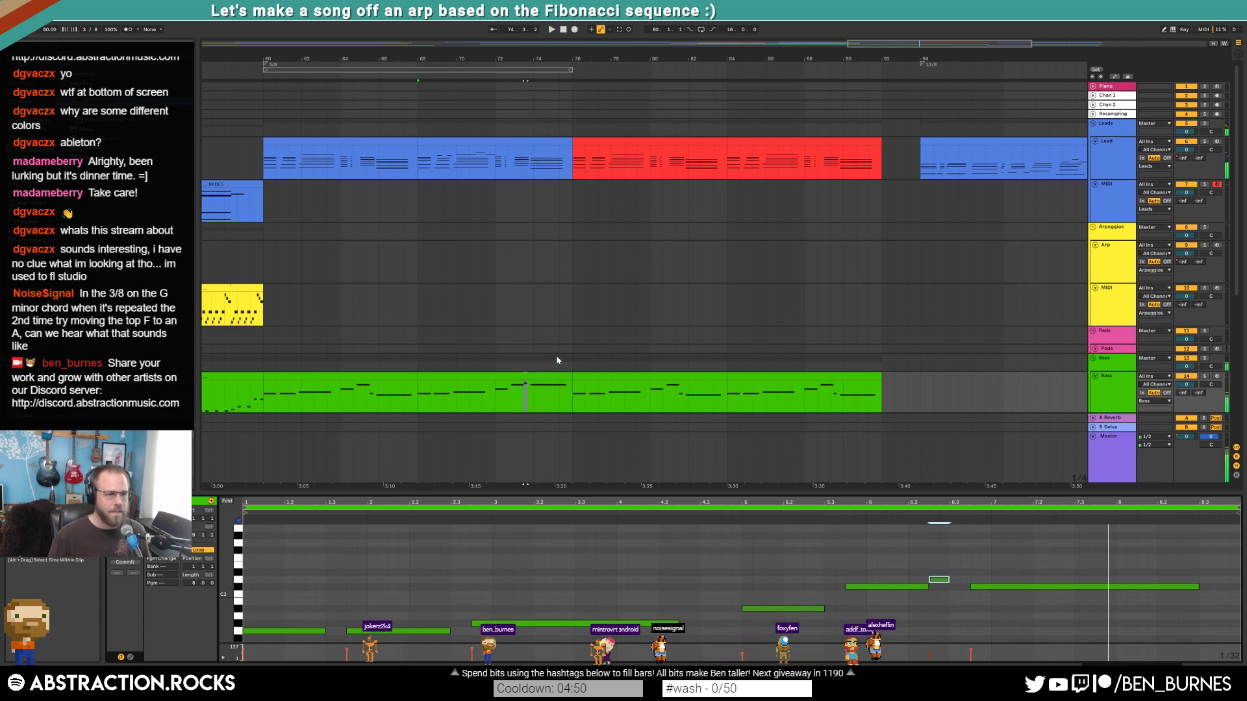
- Examine the closing chord of the bar 68 lead clip against the bass notes, auditioning its lower notes
{"action": "left_click", "coordinate": [547, 166]}
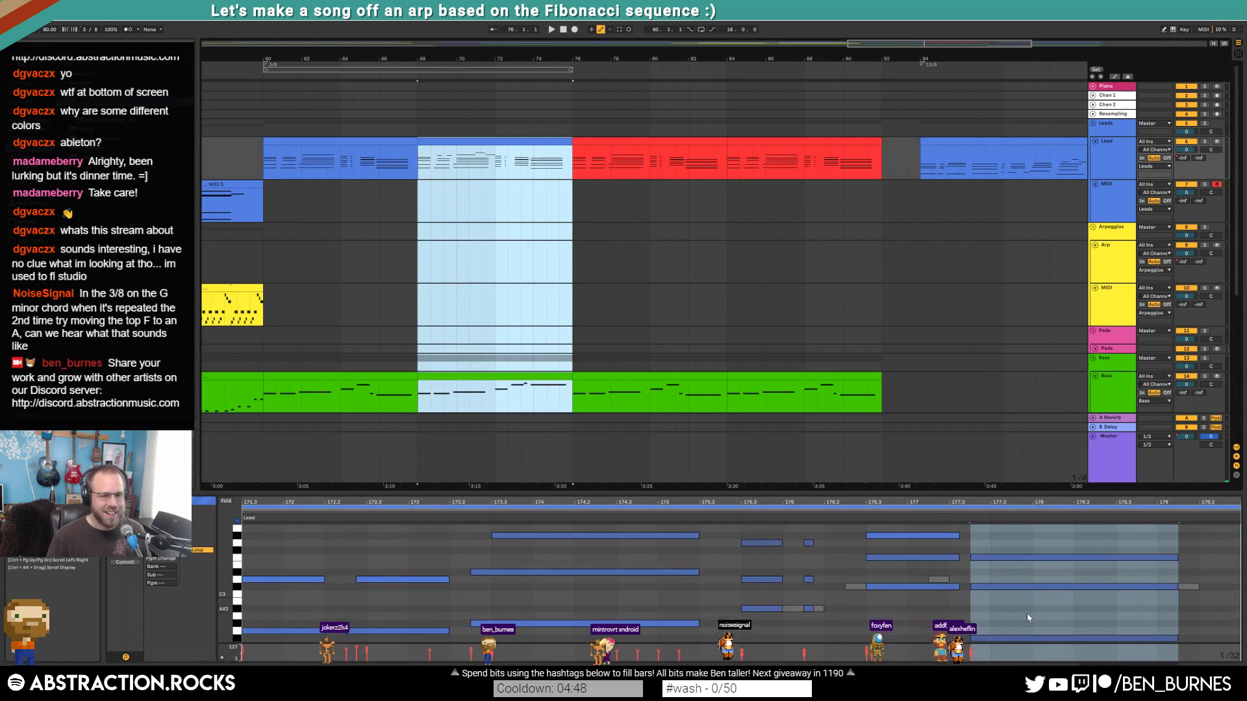
{"action": "left_click", "coordinate": [1124, 592]}
{"action": "scroll", "coordinate": [1125, 592], "scroll_direction": "down", "scroll_amount": 1}
{"action": "scroll", "coordinate": [1103, 587], "scroll_direction": "up", "scroll_amount": 1}
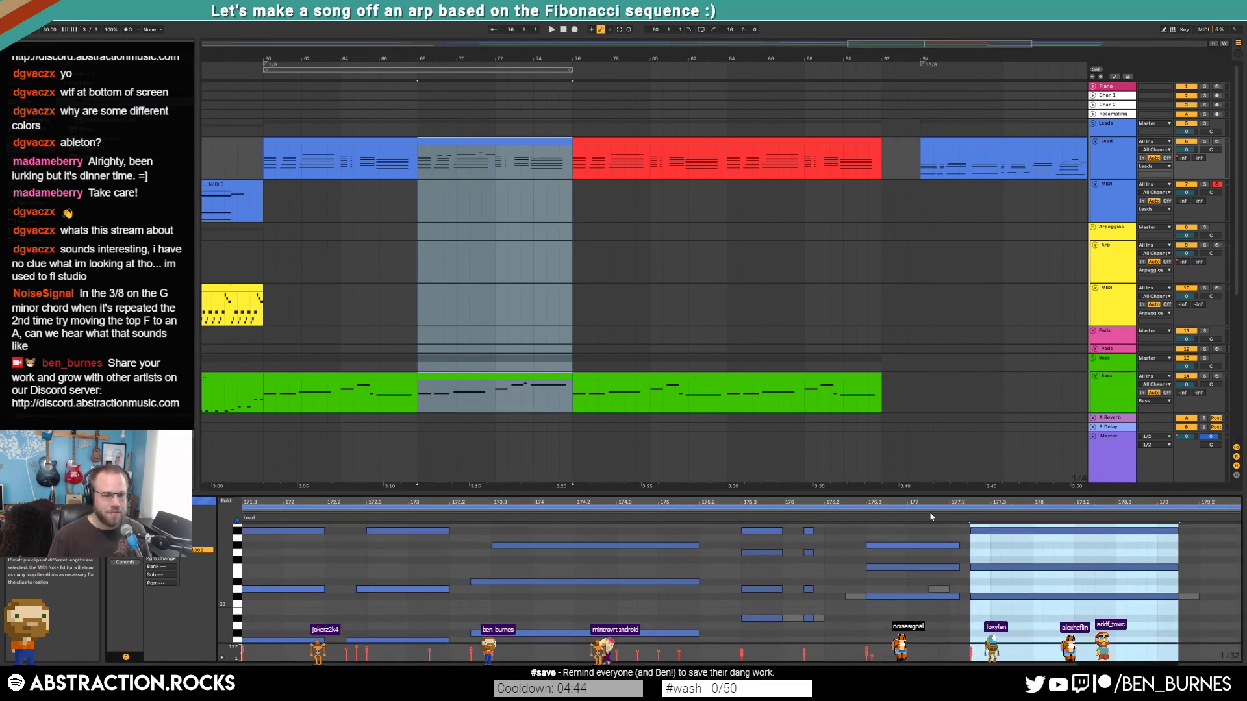
{"action": "scroll", "coordinate": [1130, 588], "scroll_direction": "down", "scroll_amount": 2}
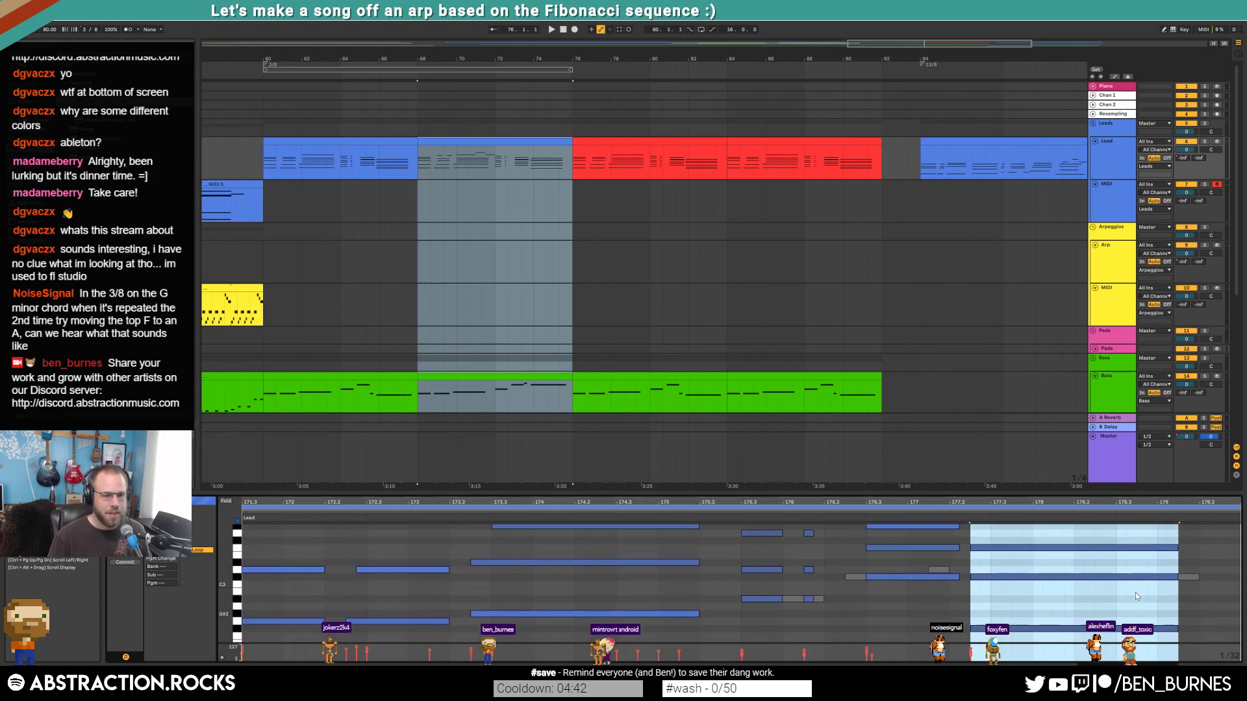
{"action": "scroll", "coordinate": [1135, 592], "scroll_direction": "up", "scroll_amount": 1}
{"action": "left_click", "coordinate": [1058, 553]}
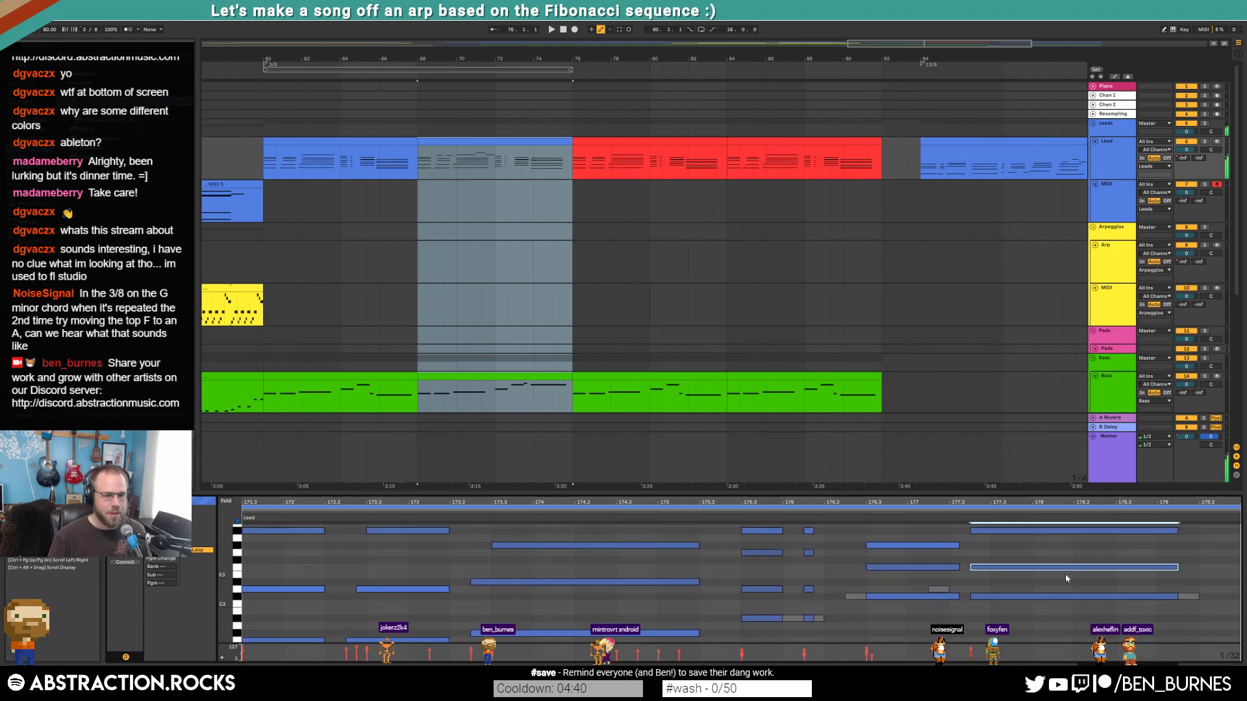
{"action": "scroll", "coordinate": [1058, 583], "scroll_direction": "down", "scroll_amount": 3}
{"action": "left_click", "coordinate": [1032, 609]}
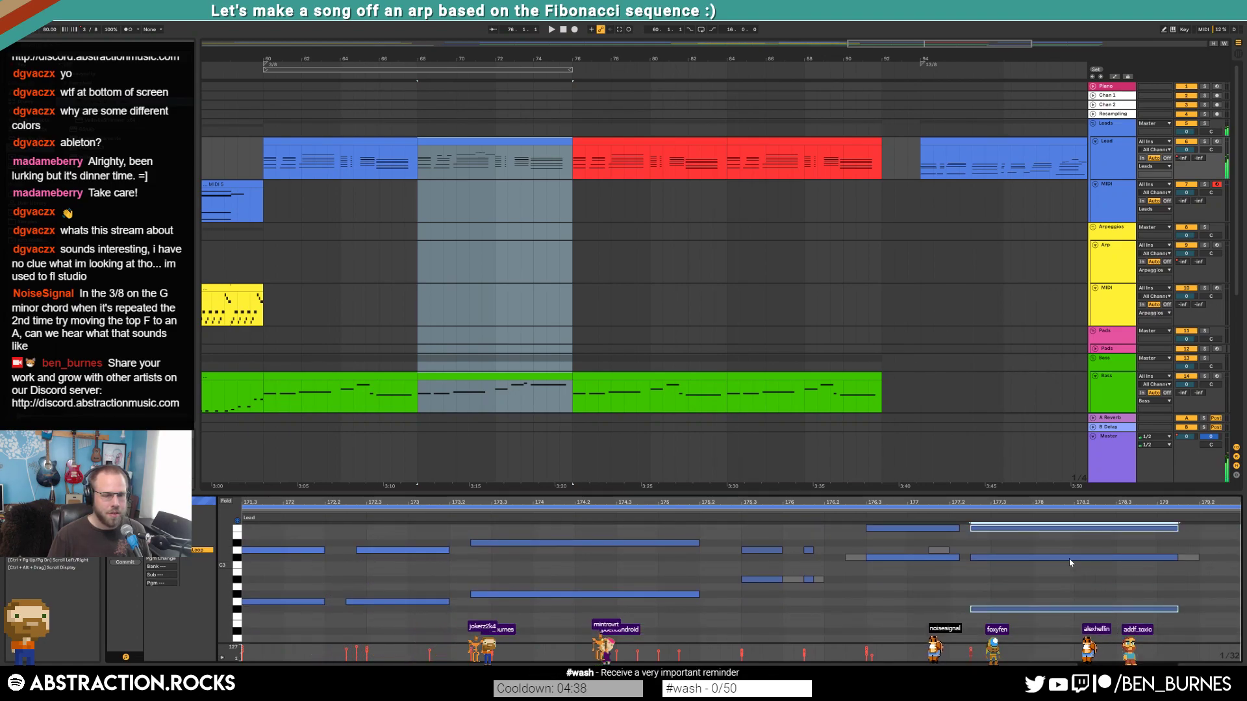
- Transpose the last note of the bar 68 bass clip down to a low pitch, lengthen it slightly and play the ending
{"action": "left_click", "coordinate": [550, 374]}
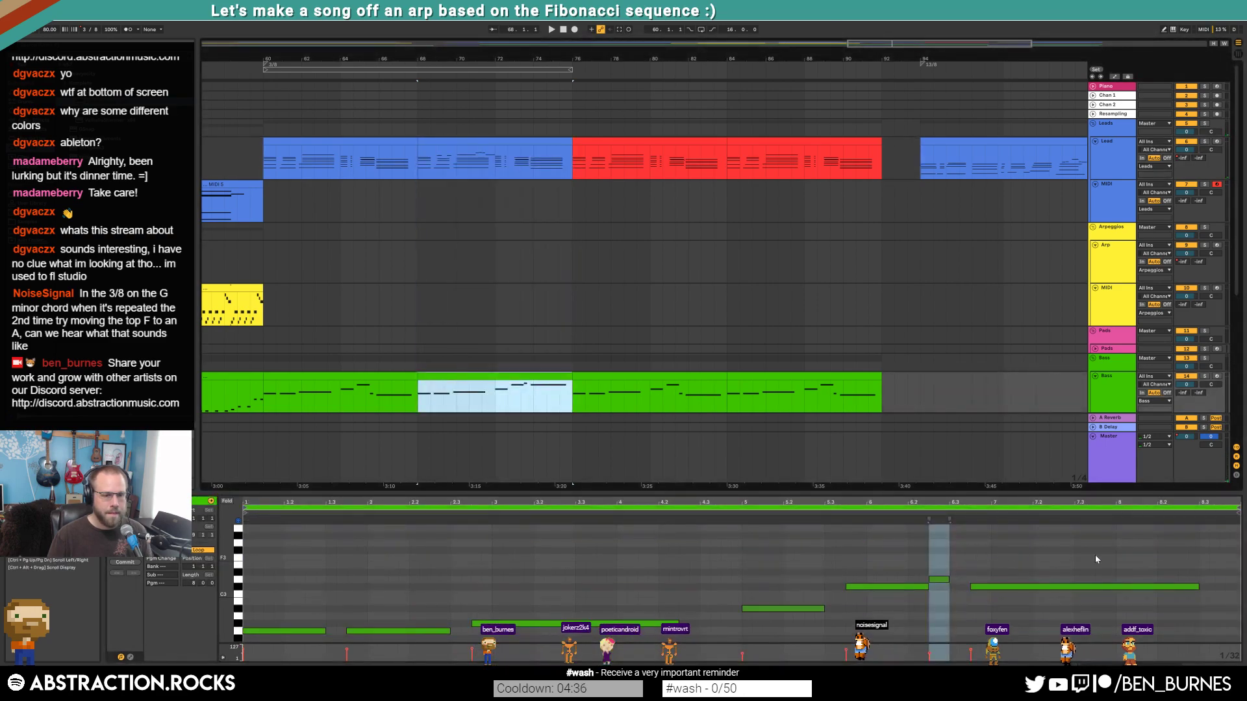
{"action": "left_click", "coordinate": [1094, 585]}
{"action": "key", "text": "Up"}
{"action": "key", "text": "Up"}
{"action": "key", "text": "Up"}
{"action": "key", "text": "Up"}
{"action": "key", "text": "Up"}
{"action": "key", "text": "Up"}
{"action": "left_click", "coordinate": [856, 512]}
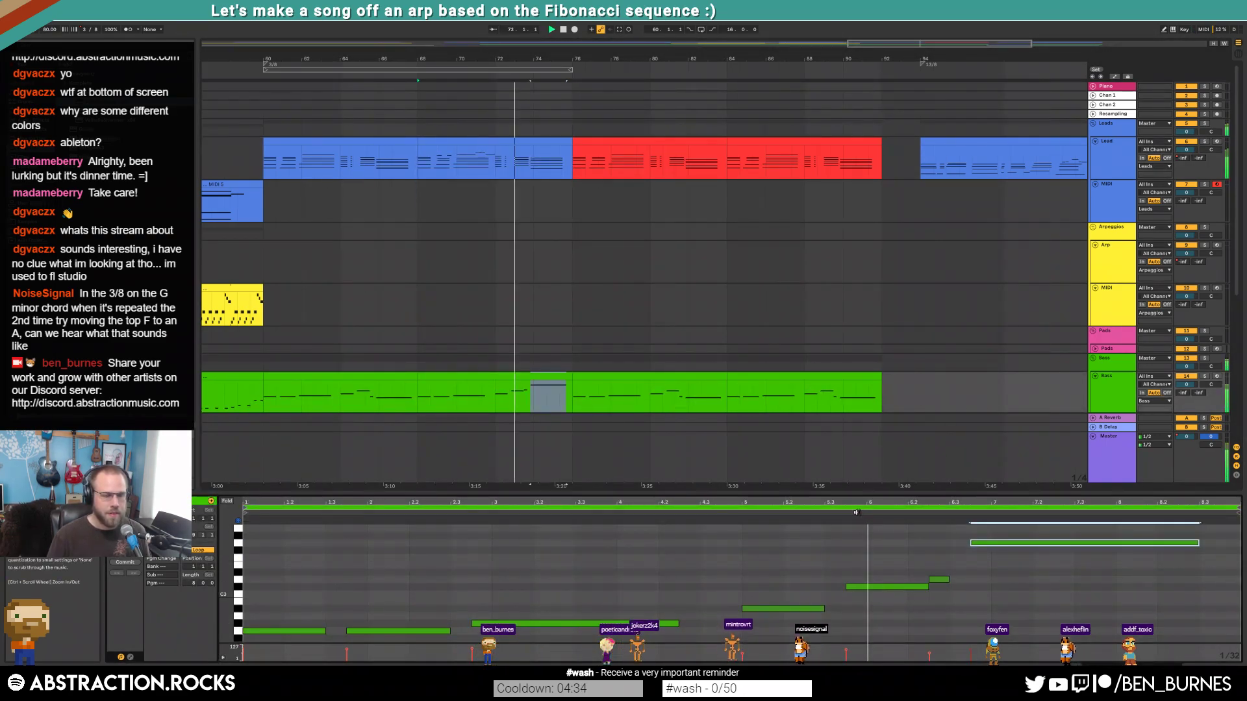
{"action": "key", "text": "Down"}
{"action": "key", "text": "shift+Down"}
{"action": "key", "text": "shift+Right"}
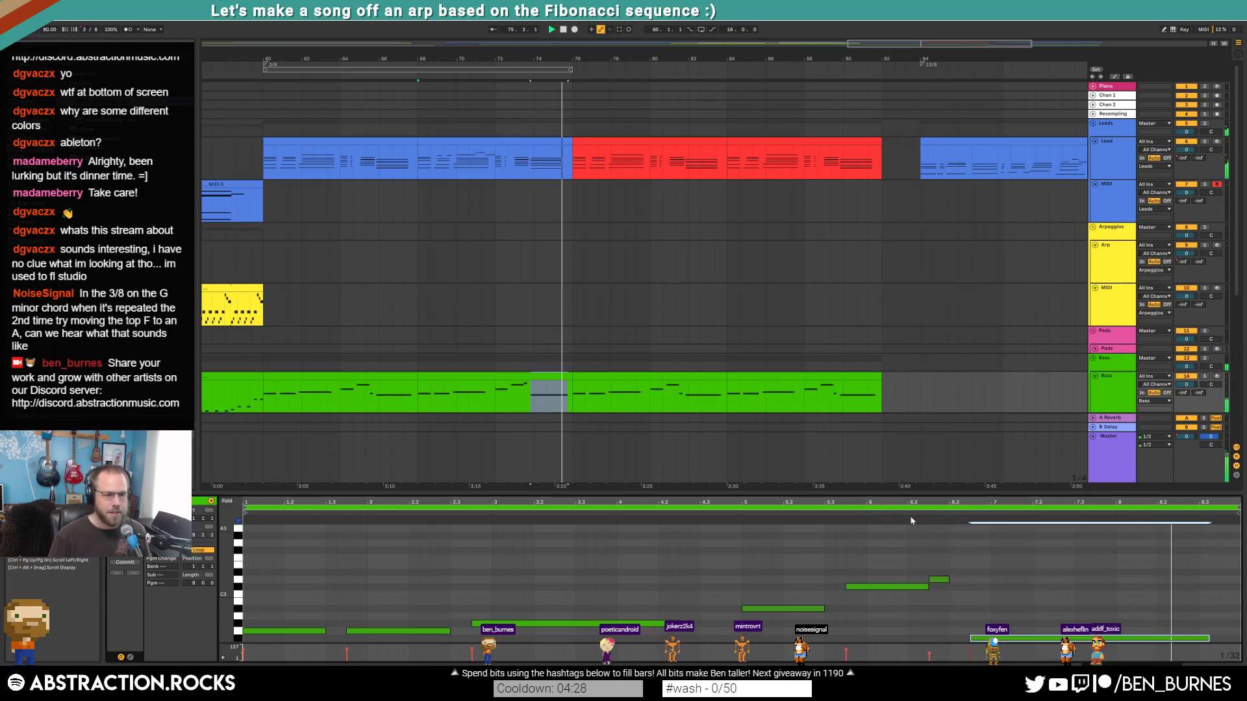
- Play the closing chord of the bar 68 lead clip and audition its upper notes individually
{"action": "left_click", "coordinate": [536, 143]}
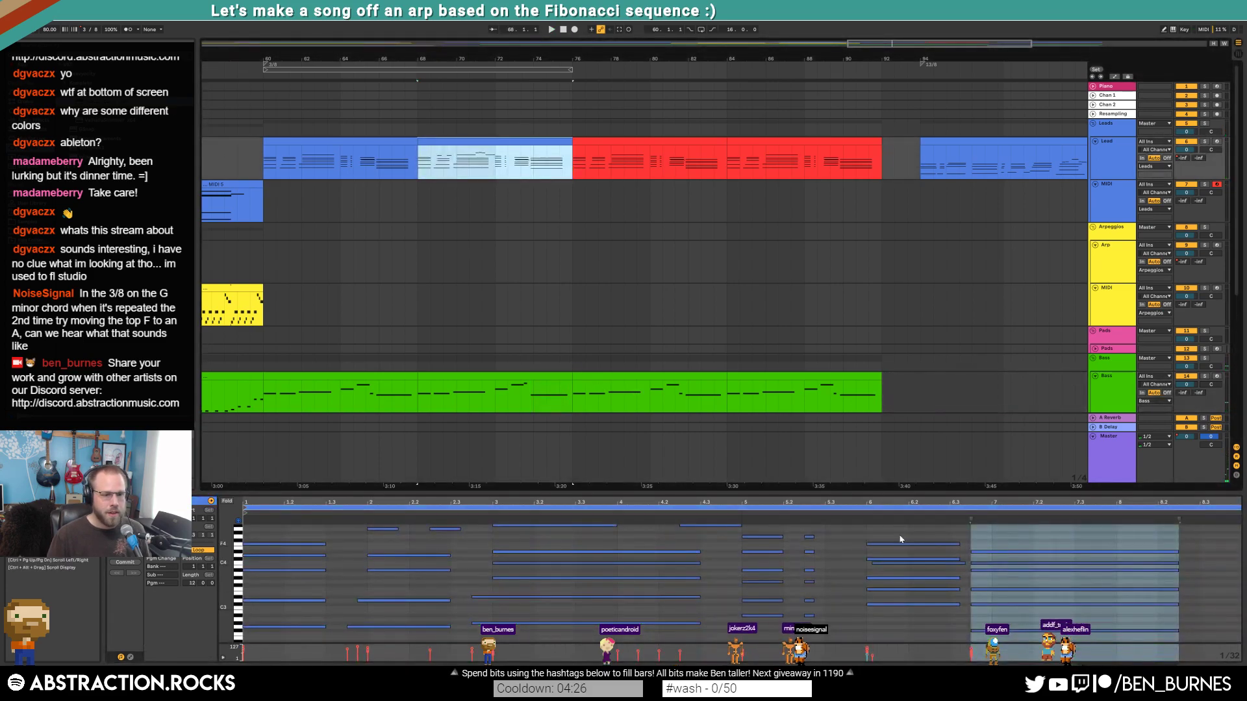
{"action": "key", "text": "space"}
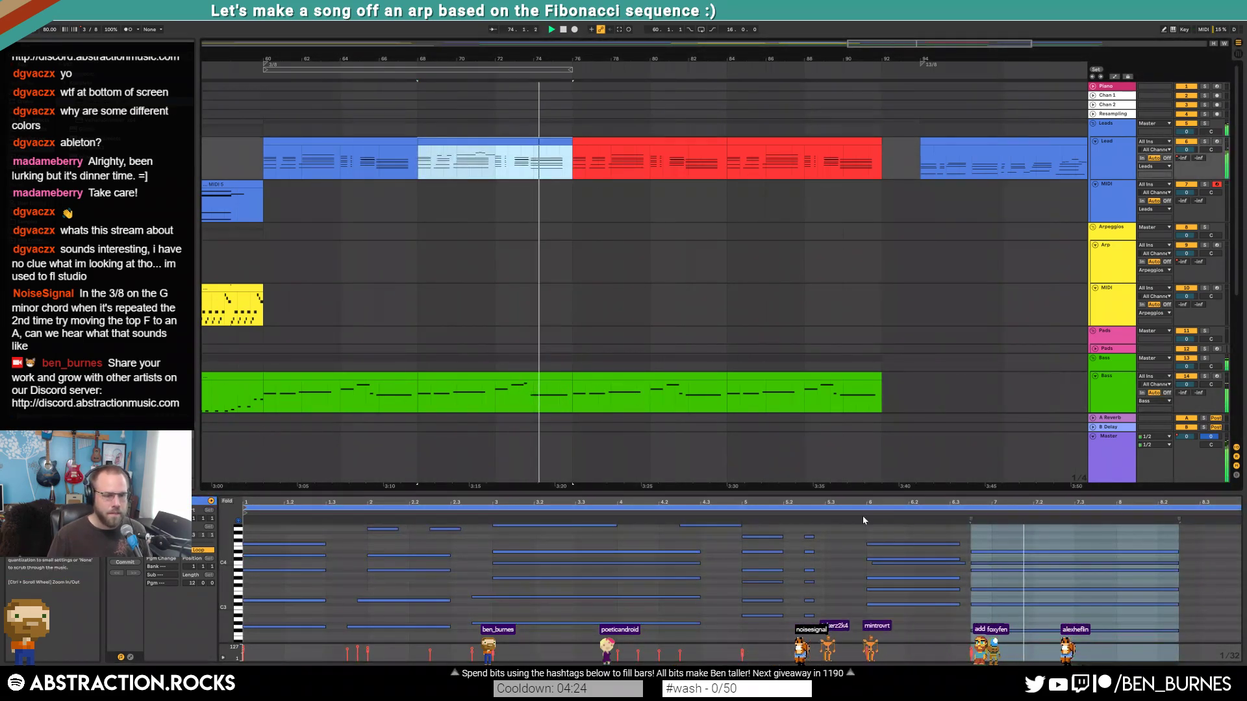
{"action": "key", "text": "space"}
{"action": "left_click_drag", "start_coordinate": [1055, 533], "coordinate": [1066, 557]}
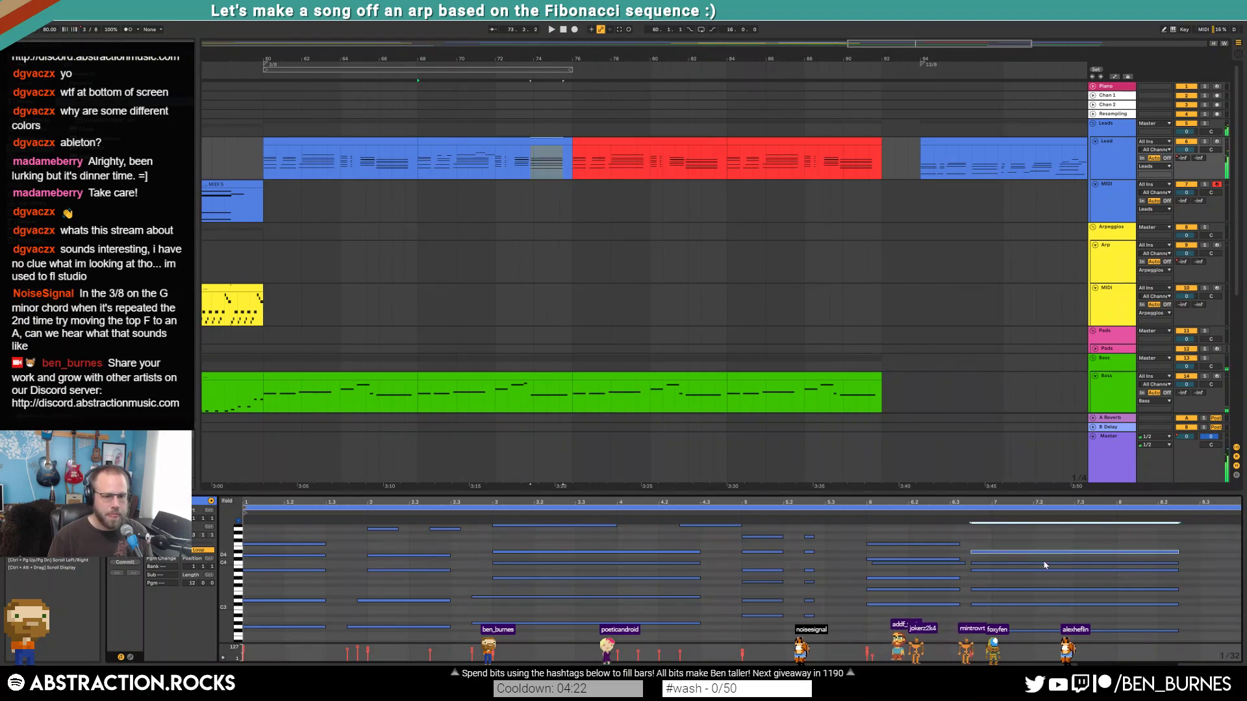
{"action": "left_click", "coordinate": [1037, 560]}
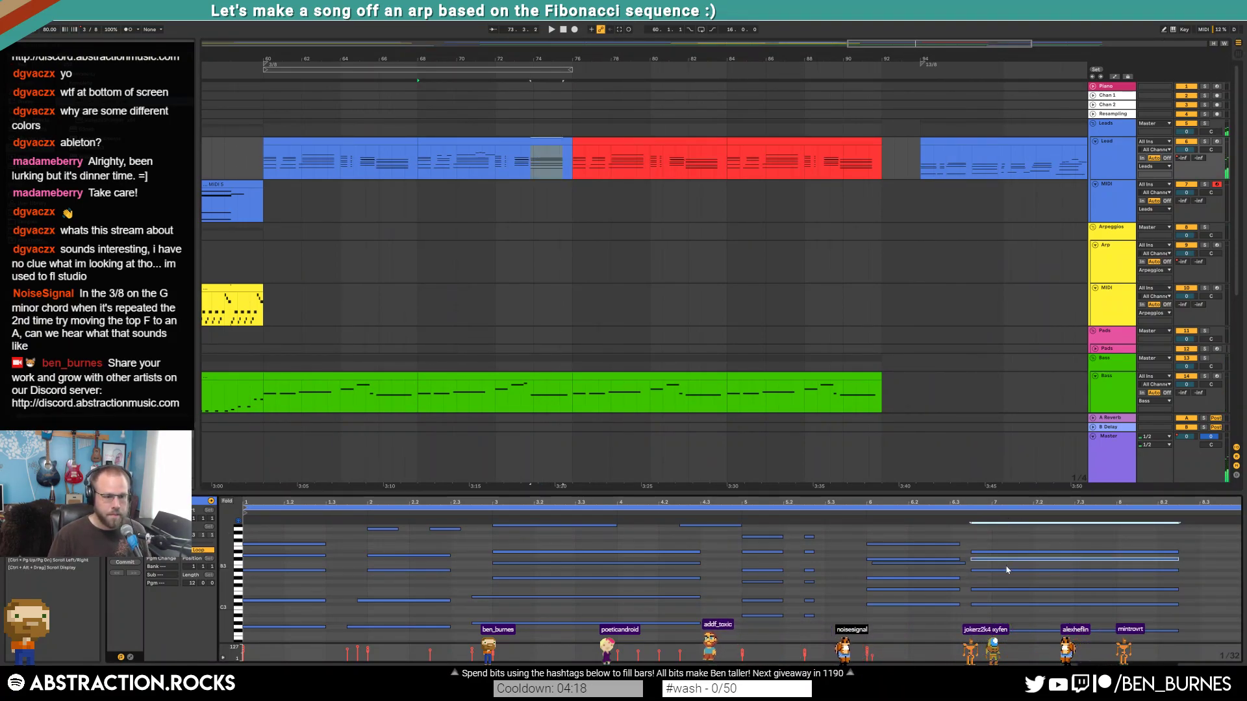
{"action": "left_click", "coordinate": [1015, 551]}
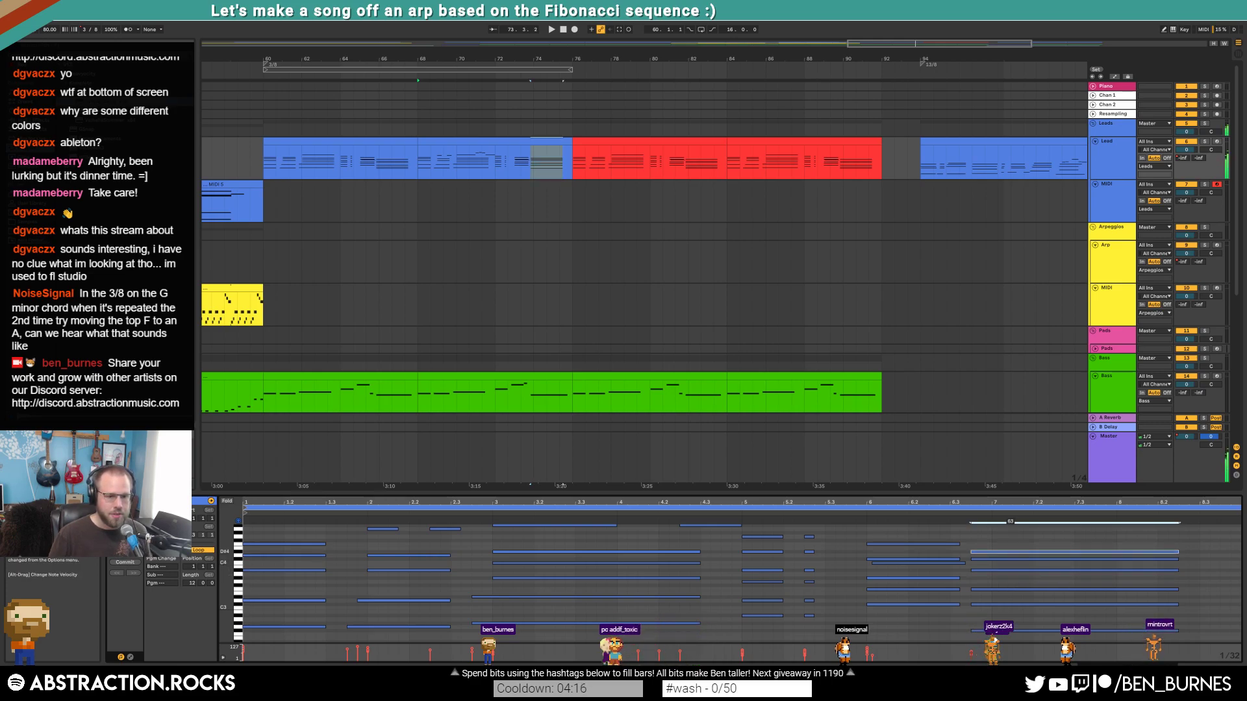
- Turn off grid snapping, stagger the closing chord's notes so they strum from lowest to highest, and play the result
{"action": "key", "text": "ctrl+z"}
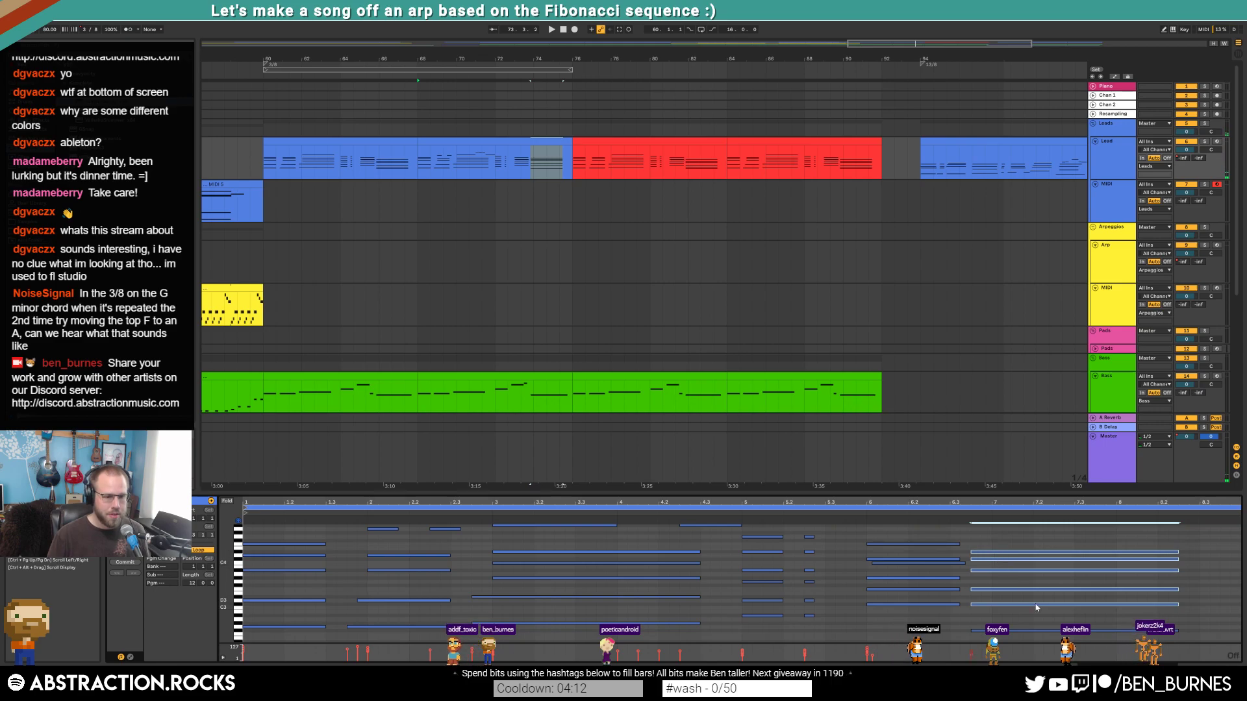
{"action": "left_click_drag", "start_coordinate": [1005, 549], "coordinate": [1020, 601]}
{"action": "left_click_drag", "start_coordinate": [1008, 547], "coordinate": [1025, 573]}
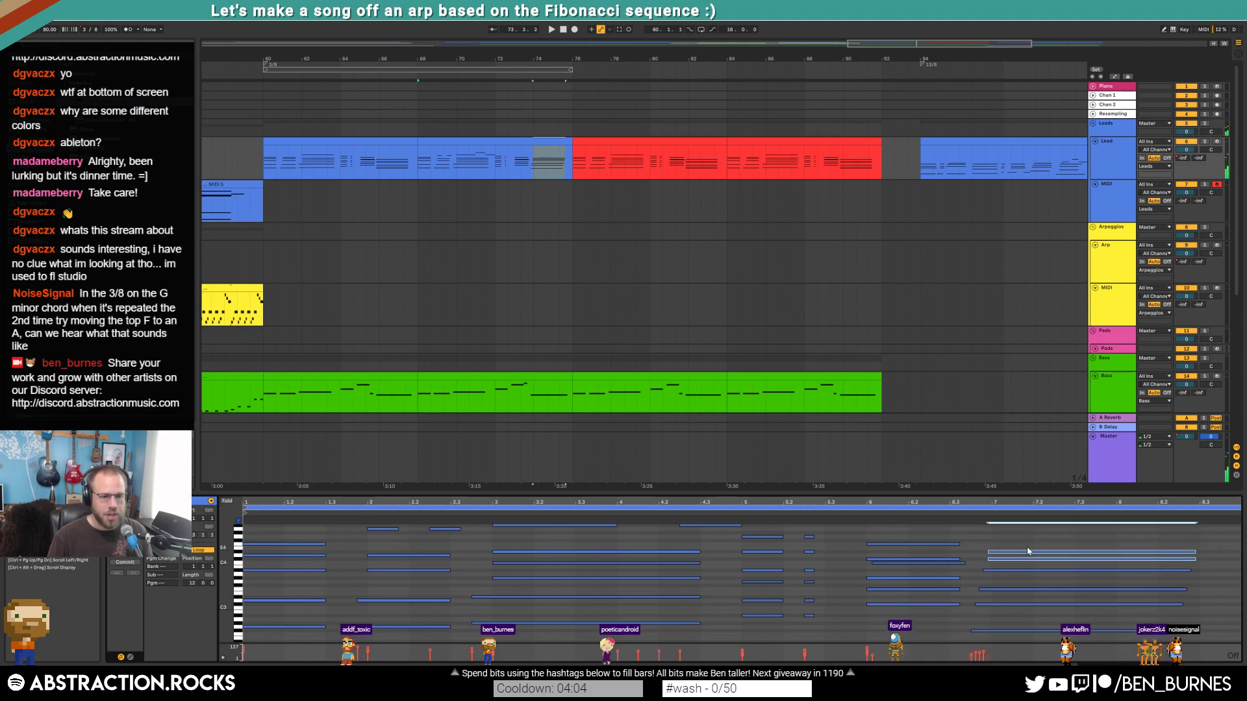
{"action": "left_click", "coordinate": [840, 515]}
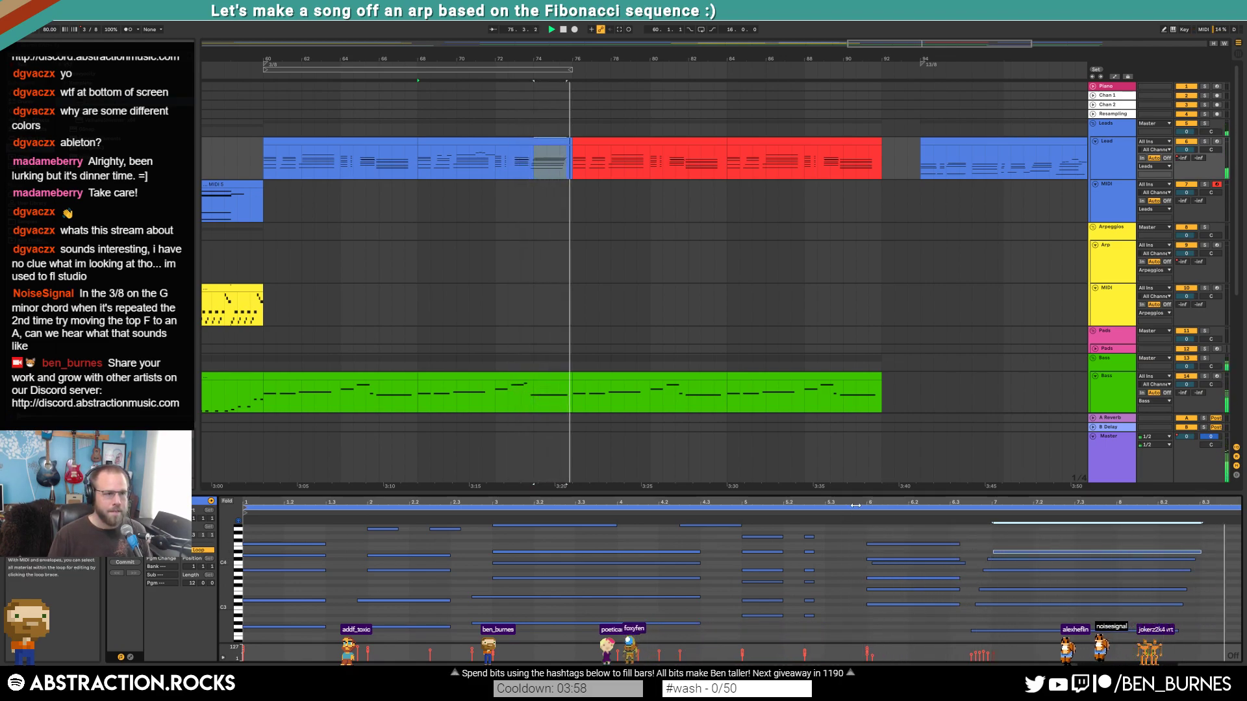
{"action": "key", "text": "space"}
- Replace the red lead clips by copying the bar 68 clip to bar 84 and the bar 60 clip to bar 76
{"action": "left_click_drag", "start_coordinate": [544, 140], "coordinate": [854, 140]}
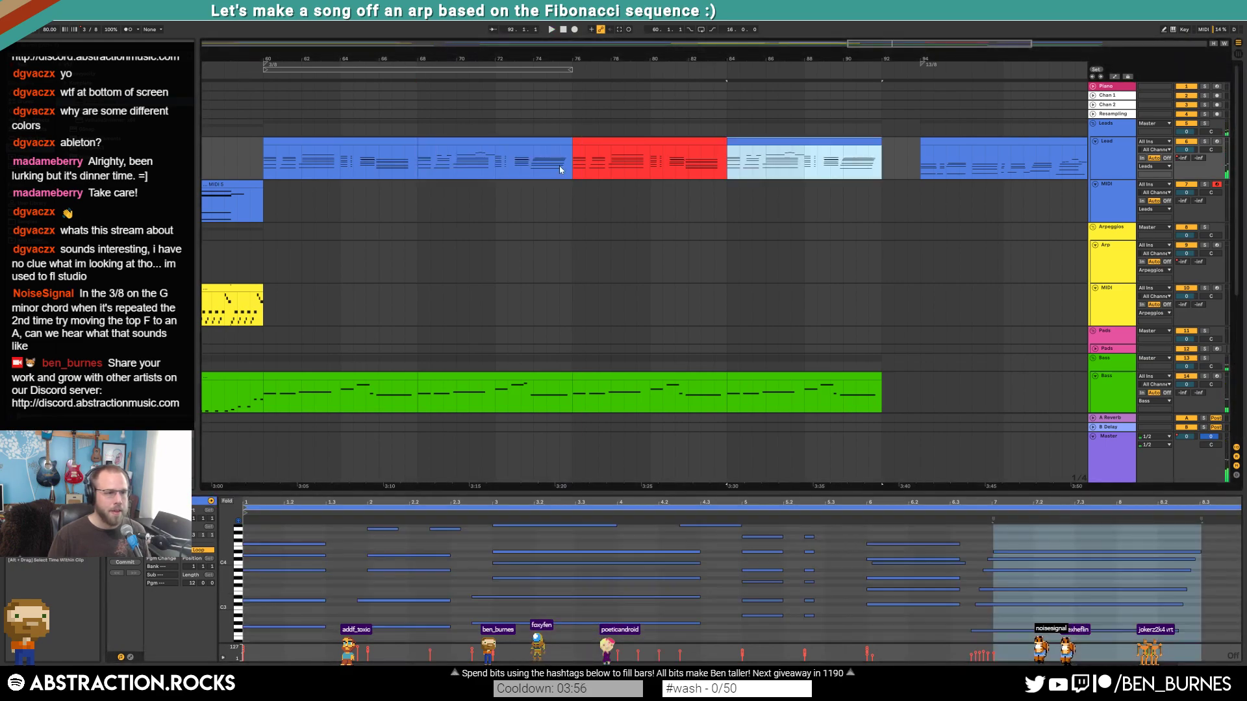
{"action": "left_click", "coordinate": [384, 141]}
{"action": "key", "text": "ctrl+c"}
{"action": "left_click", "coordinate": [599, 143]}
{"action": "key", "text": "ctrl+v"}
{"action": "key", "text": "space"}
- Add a high melody note near the start of the bar 76 lead clip and play the section
{"action": "left_click", "coordinate": [249, 544]}
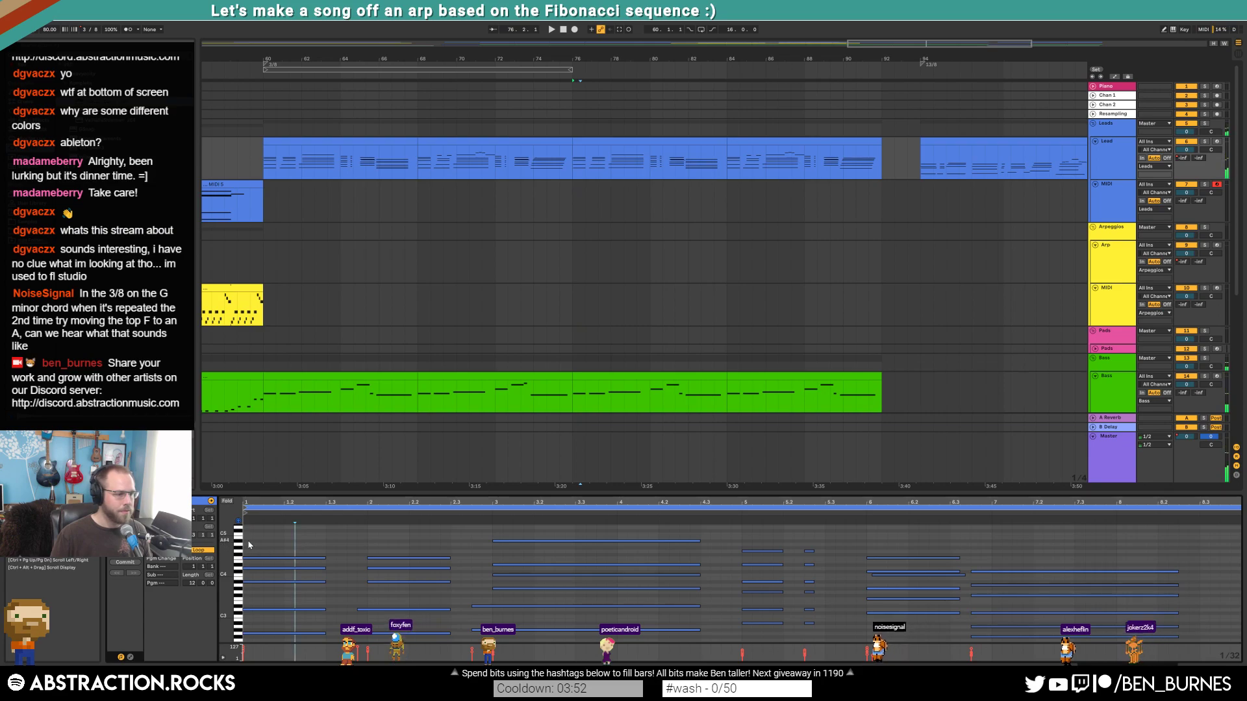
{"action": "left_click", "coordinate": [285, 543]}
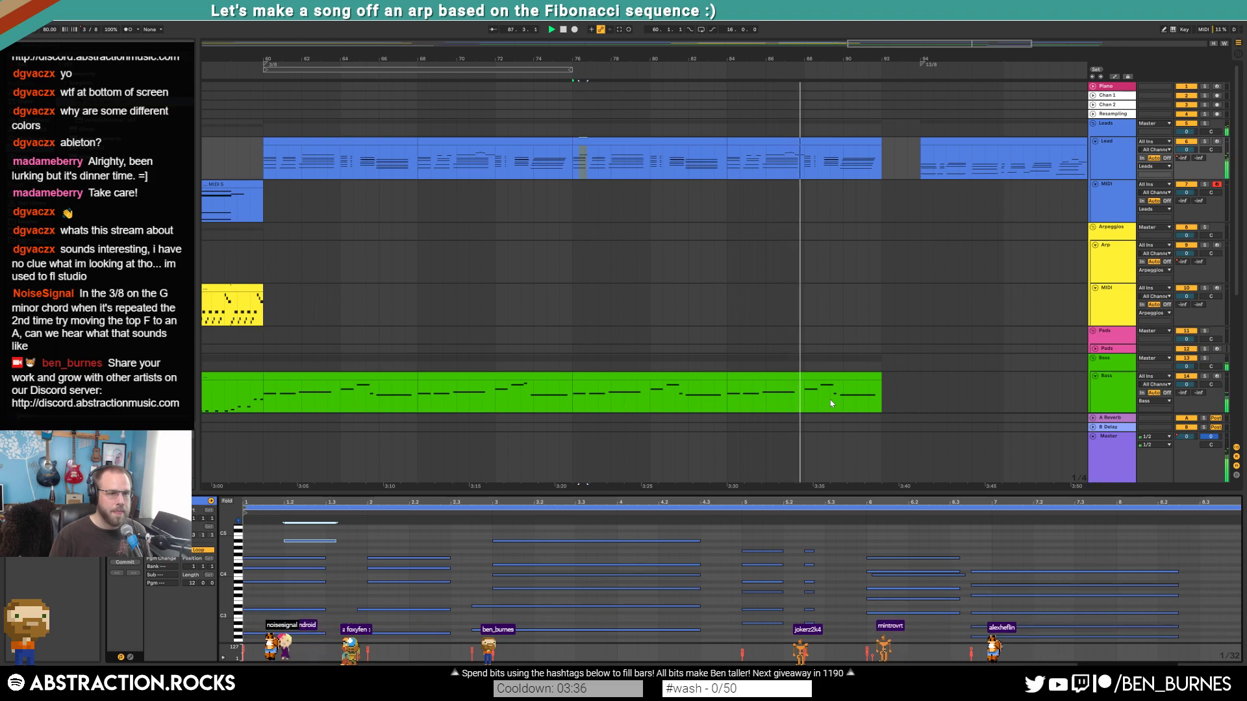
{"action": "key", "text": "space"}
- In the bar 84 lead clip, shorten the melody note before the clip's bar 5, follow it with a longer, lower note, and add a short pickup before bar 6
{"action": "left_click", "coordinate": [787, 142]}
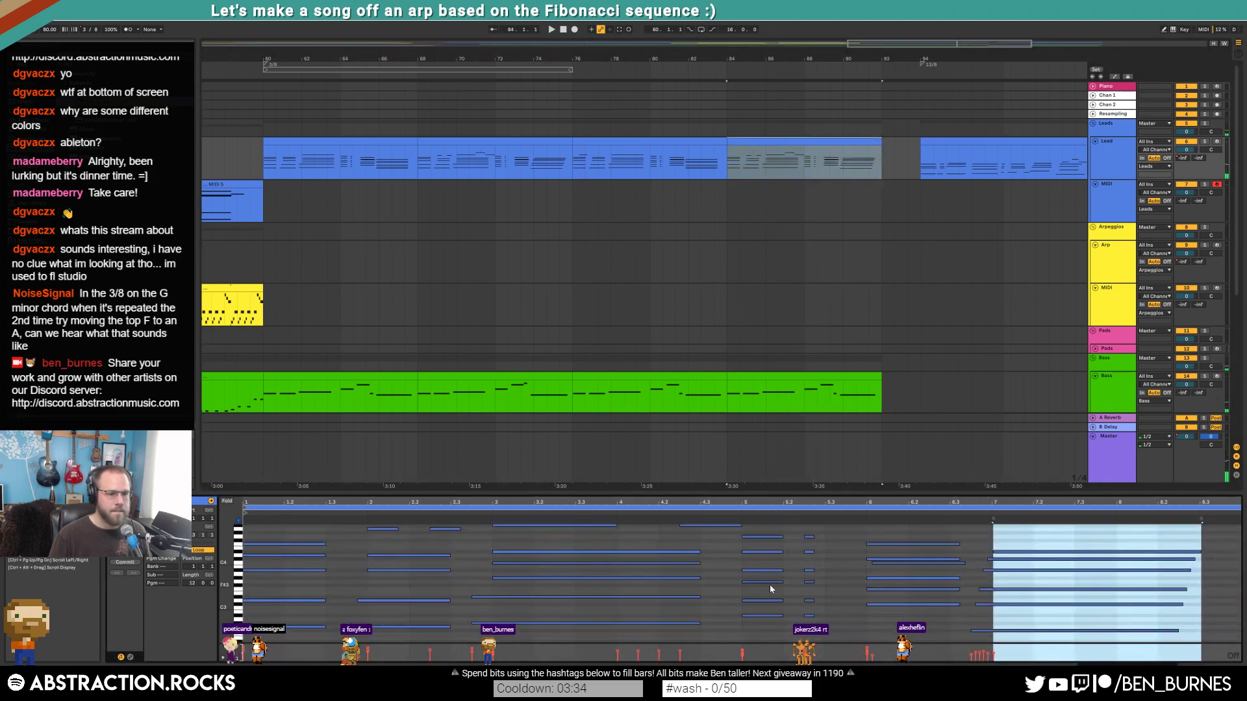
{"action": "left_click", "coordinate": [715, 549]}
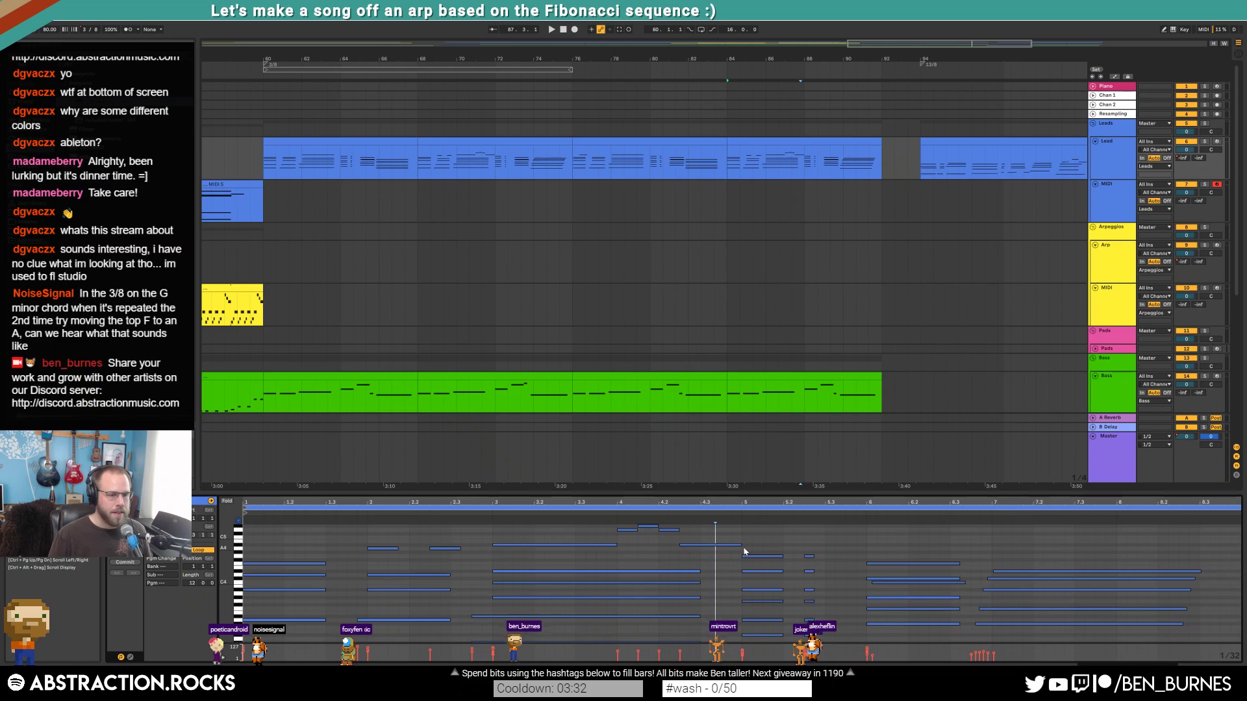
{"action": "left_click_drag", "start_coordinate": [740, 546], "coordinate": [701, 545]}
{"action": "key", "text": "ctrl+d"}
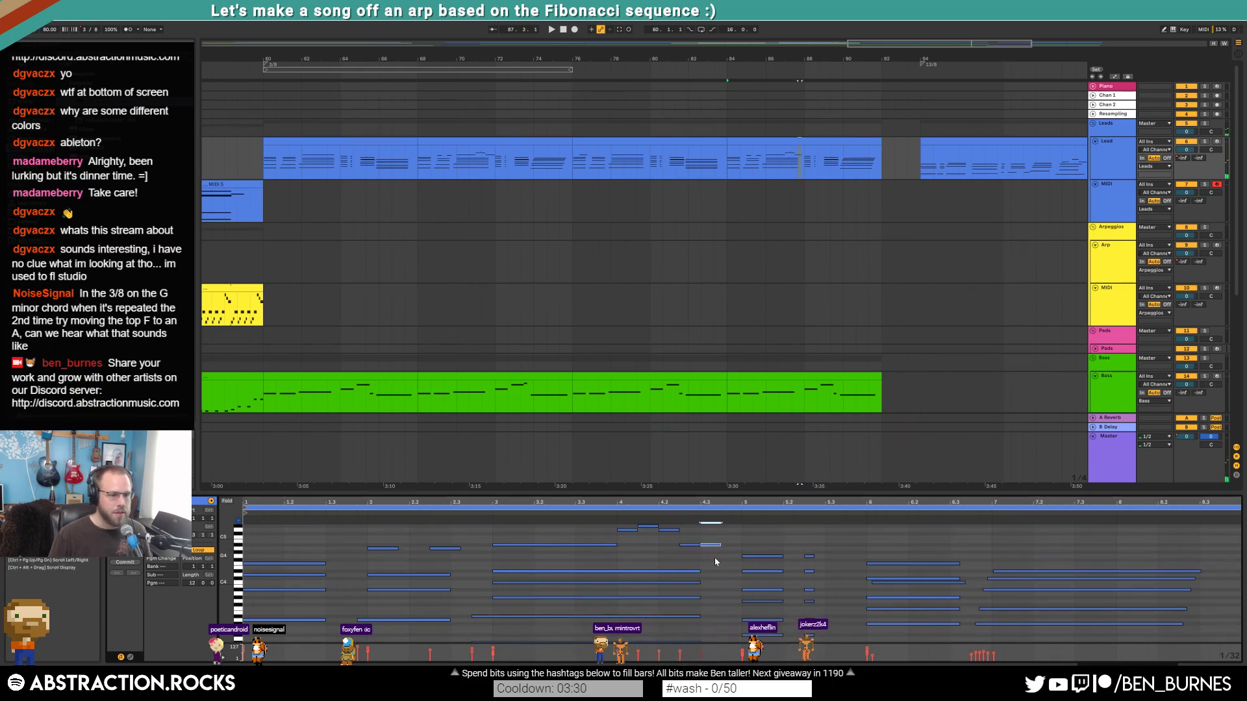
{"action": "key", "text": "Down"}
{"action": "key", "text": "Down"}
{"action": "key", "text": "shift+Right"}
{"action": "key", "text": "shift+Right"}
{"action": "left_click", "coordinate": [603, 511]}
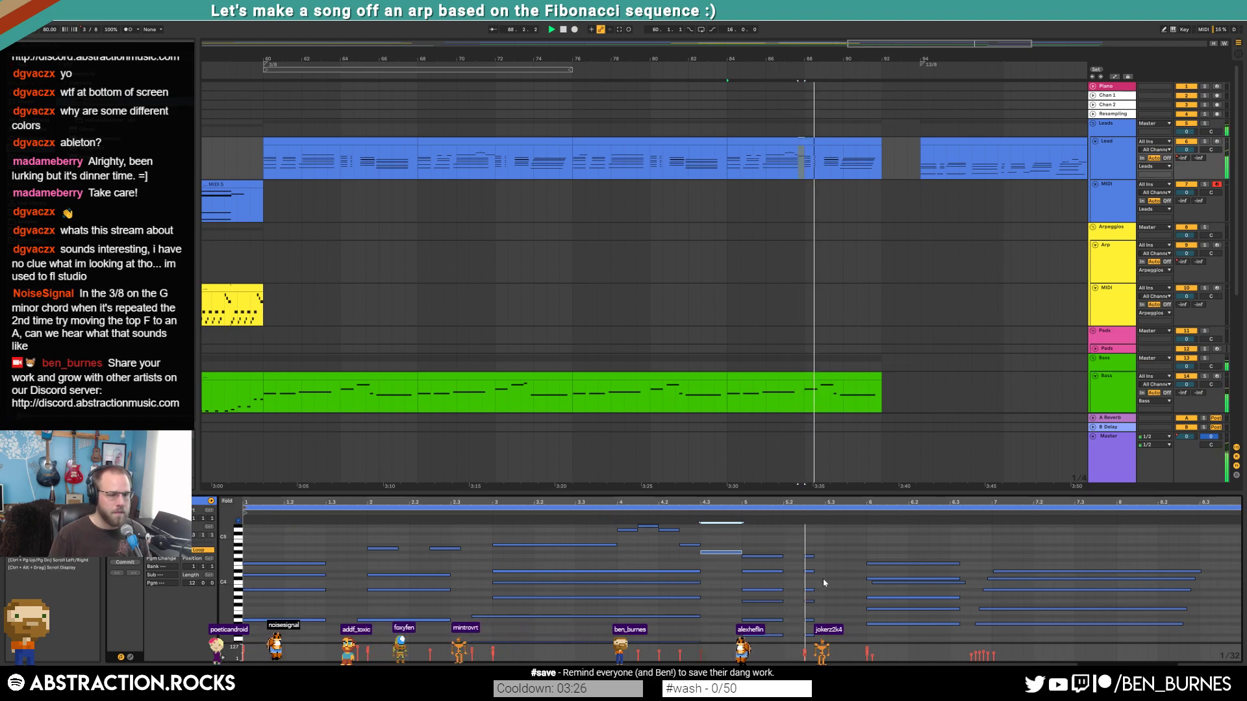
{"action": "double_click", "coordinate": [847, 556]}
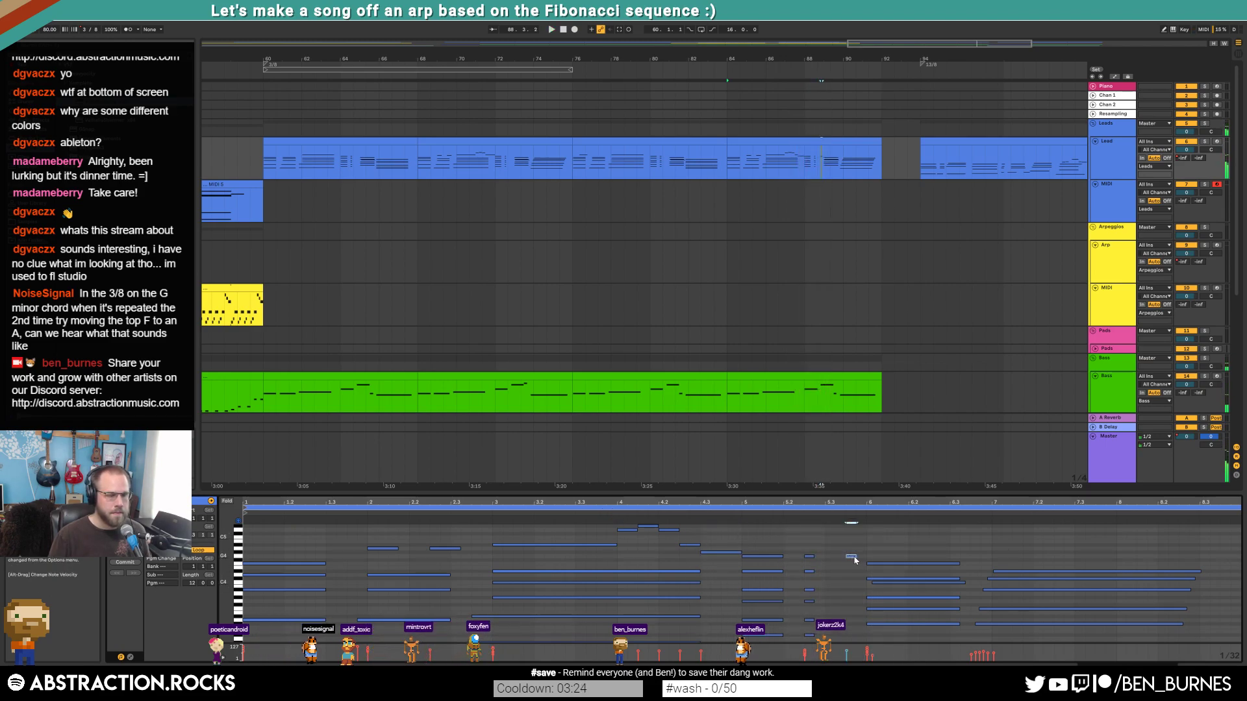
- Shorten the chord at the clip's bar 6, duplicate it and shift the copy three grid steps later
{"action": "left_click", "coordinate": [868, 552]}
{"action": "left_click_drag", "start_coordinate": [868, 551], "coordinate": [952, 633]}
{"action": "key", "text": "shift+Left"}
{"action": "key", "text": "shift+Left"}
{"action": "key", "text": "shift+Left"}
{"action": "key", "text": "shift+Left"}
{"action": "key", "text": "shift+Left"}
{"action": "key", "text": "shift+Left"}
{"action": "key", "text": "shift+Left"}
{"action": "key", "text": "ctrl+d"}
{"action": "scroll", "coordinate": [976, 587], "scroll_direction": "up", "scroll_amount": 1}
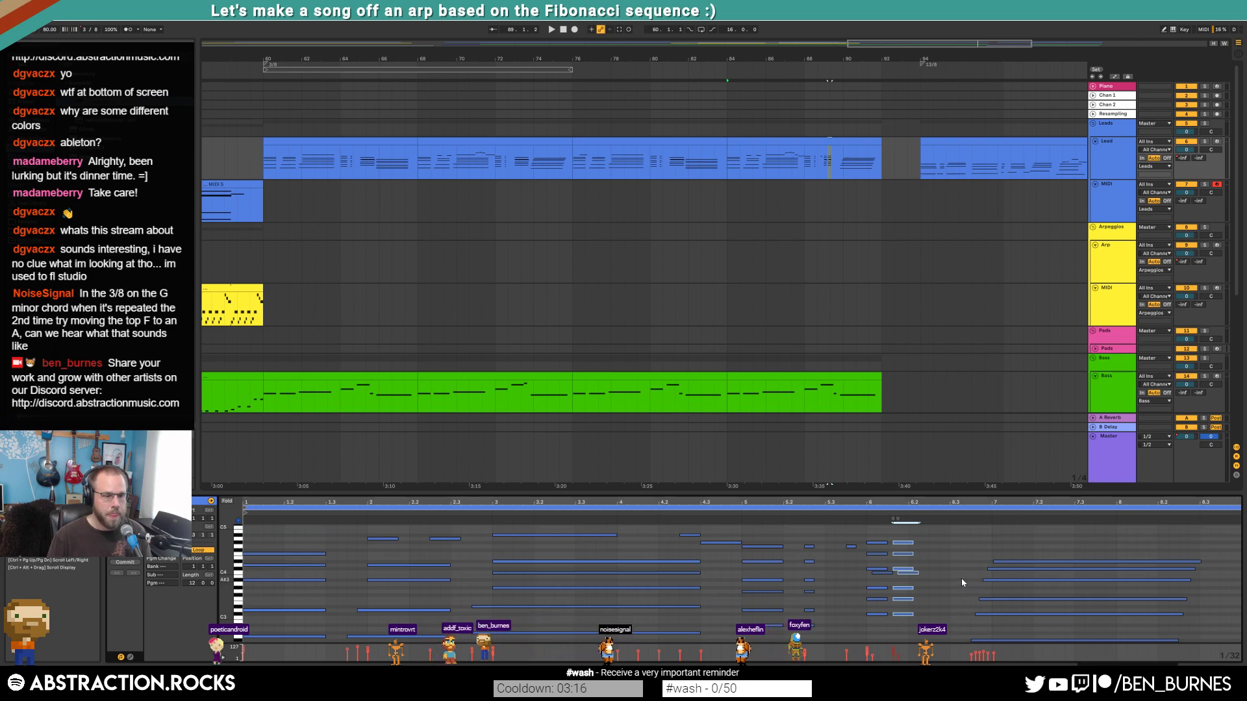
{"action": "key", "text": "Right"}
{"action": "key", "text": "Right"}
{"action": "key", "text": "Right"}
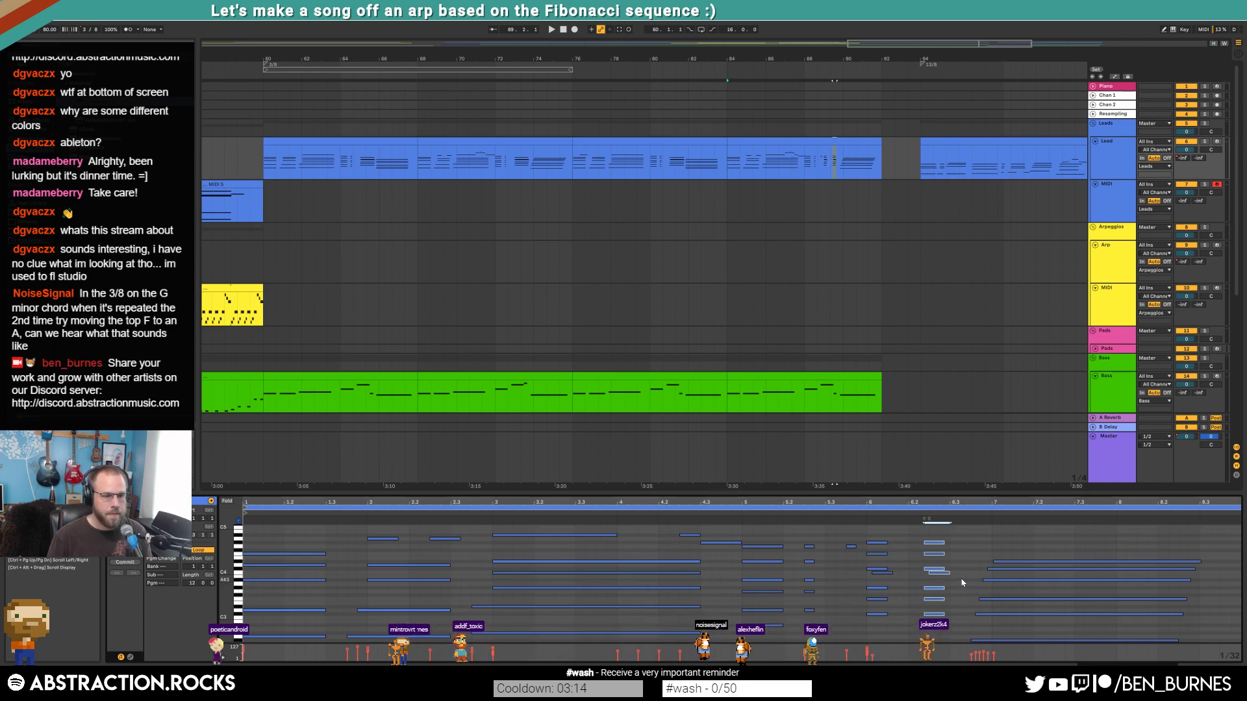
- Lengthen the first of the two bar 6 chords by two grid steps and play the passage
{"action": "left_click_drag", "start_coordinate": [865, 534], "coordinate": [882, 635]}
{"action": "key", "text": "shift+Right"}
{"action": "key", "text": "shift+Right"}
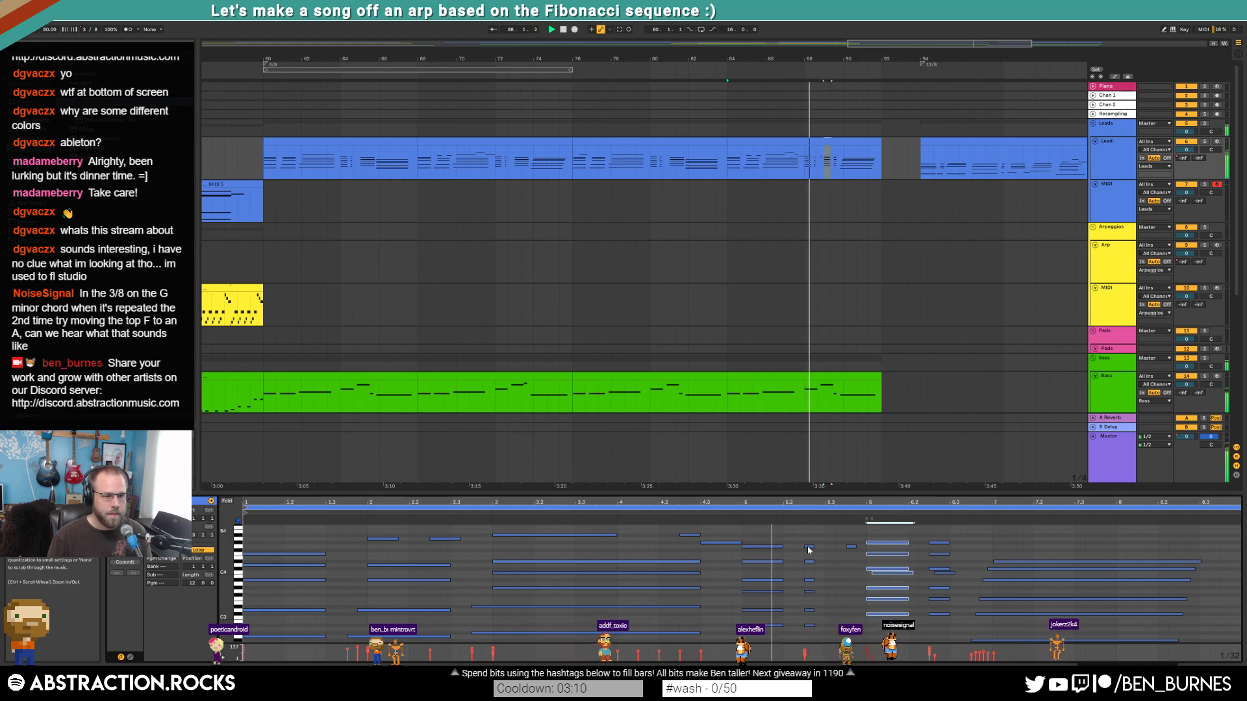
{"action": "key", "text": "space"}
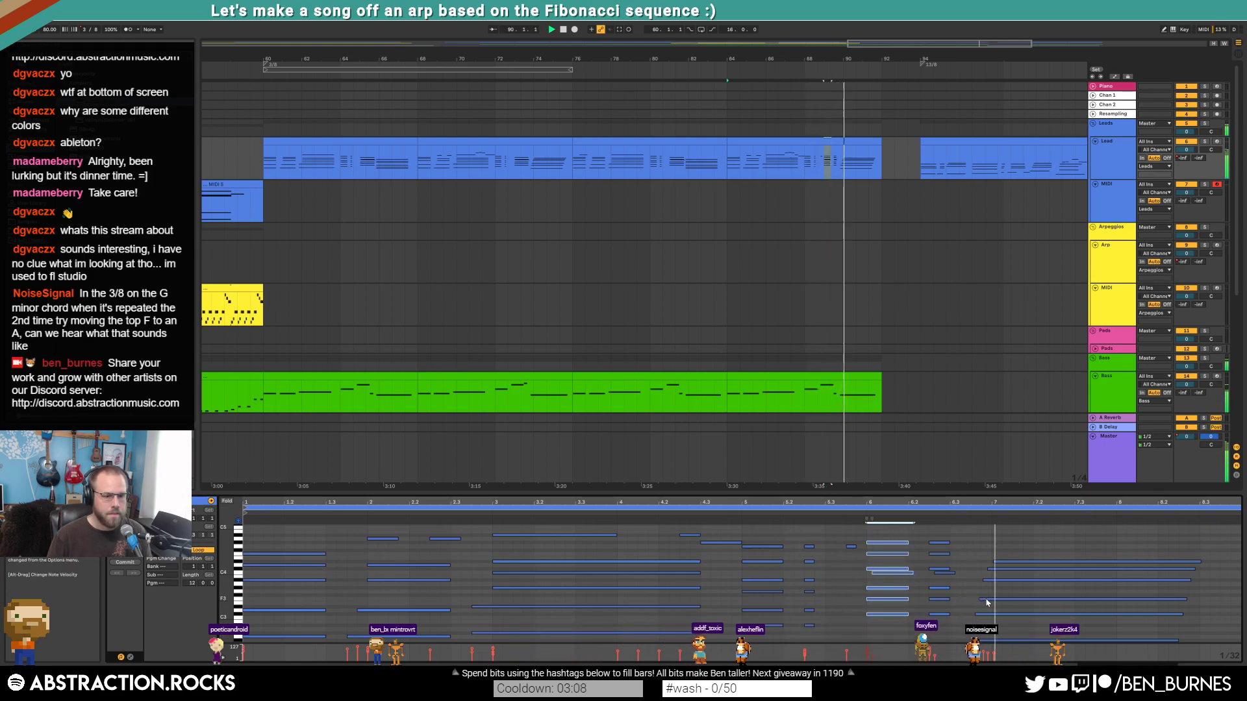
{"action": "key", "text": "space"}
- Try transposing the bar 84 clip's closing chord by an octave and moving its upper notes by several semitones
{"action": "left_click_drag", "start_coordinate": [992, 556], "coordinate": [1041, 642]}
{"action": "key", "text": "shift+Up"}
{"action": "key", "text": "shift+Down"}
{"action": "left_click_drag", "start_coordinate": [1000, 545], "coordinate": [1023, 594]}
{"action": "key", "text": "Up"}
{"action": "key", "text": "Up"}
{"action": "key", "text": "Up"}
{"action": "key", "text": "Up"}
{"action": "key", "text": "Up"}
{"action": "key", "text": "Down"}
{"action": "key", "text": "Down"}
{"action": "key", "text": "Down"}
{"action": "key", "text": "Down"}
{"action": "key", "text": "Up"}
{"action": "key", "text": "Up"}
{"action": "key", "text": "Up"}
{"action": "key", "text": "Up"}
{"action": "key", "text": "Down"}
{"action": "key", "text": "Down"}
{"action": "key", "text": "Down"}
- Undo the transpositions of the closing chord in the bar 84 lead clip
{"action": "key", "text": "ctrl+z"}
{"action": "key", "text": "ctrl+z"}
{"action": "key", "text": "ctrl+z"}
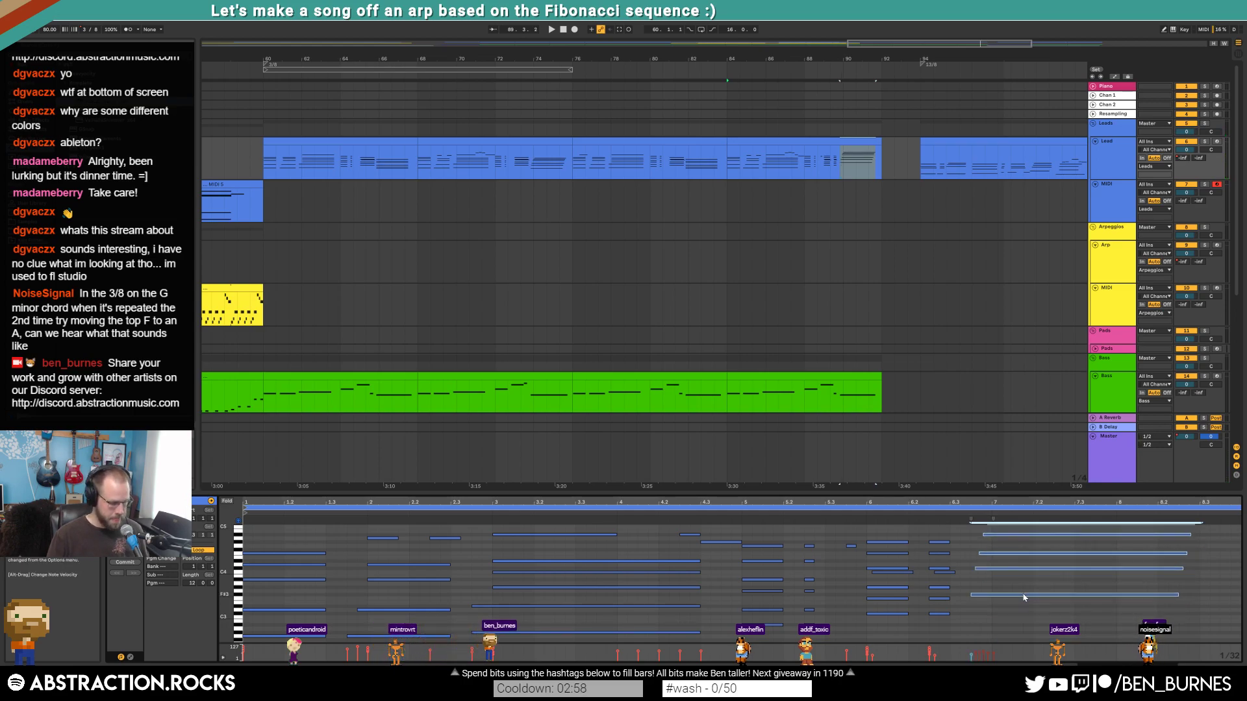
{"action": "key", "text": "ctrl+z"}
{"action": "key", "text": "ctrl+z"}
{"action": "key", "text": "ctrl+z"}
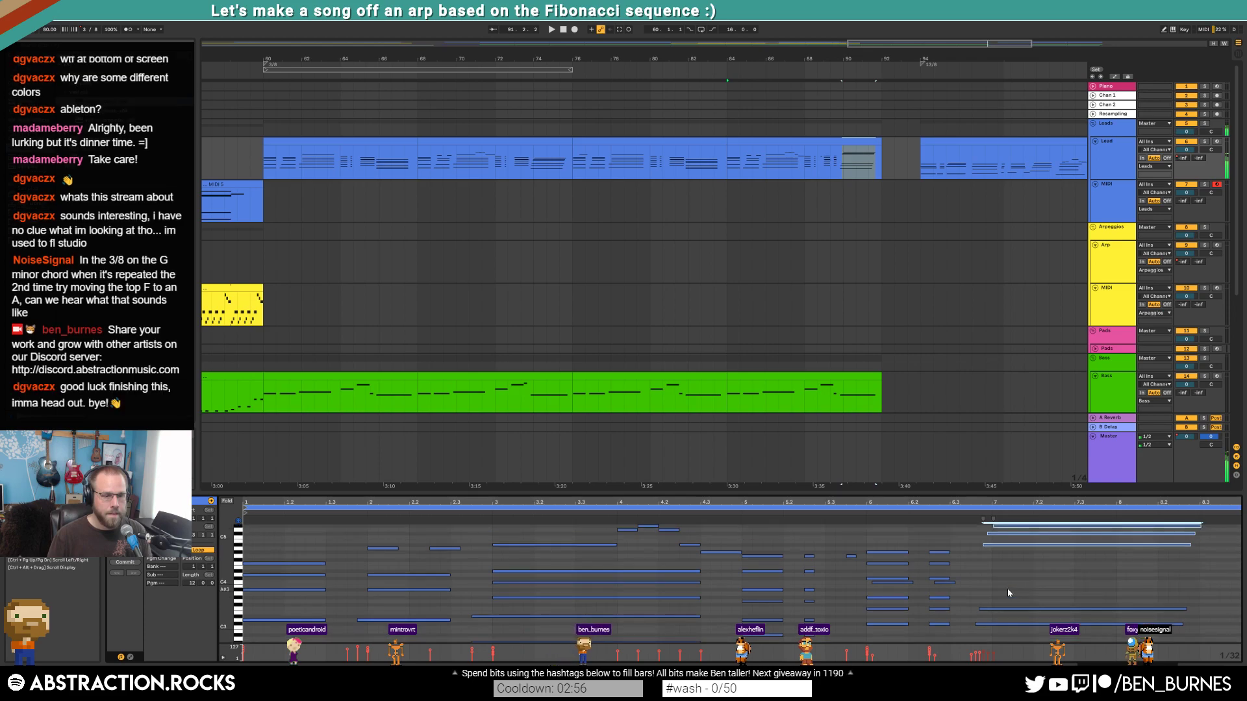
{"action": "key", "text": "ctrl+z"}
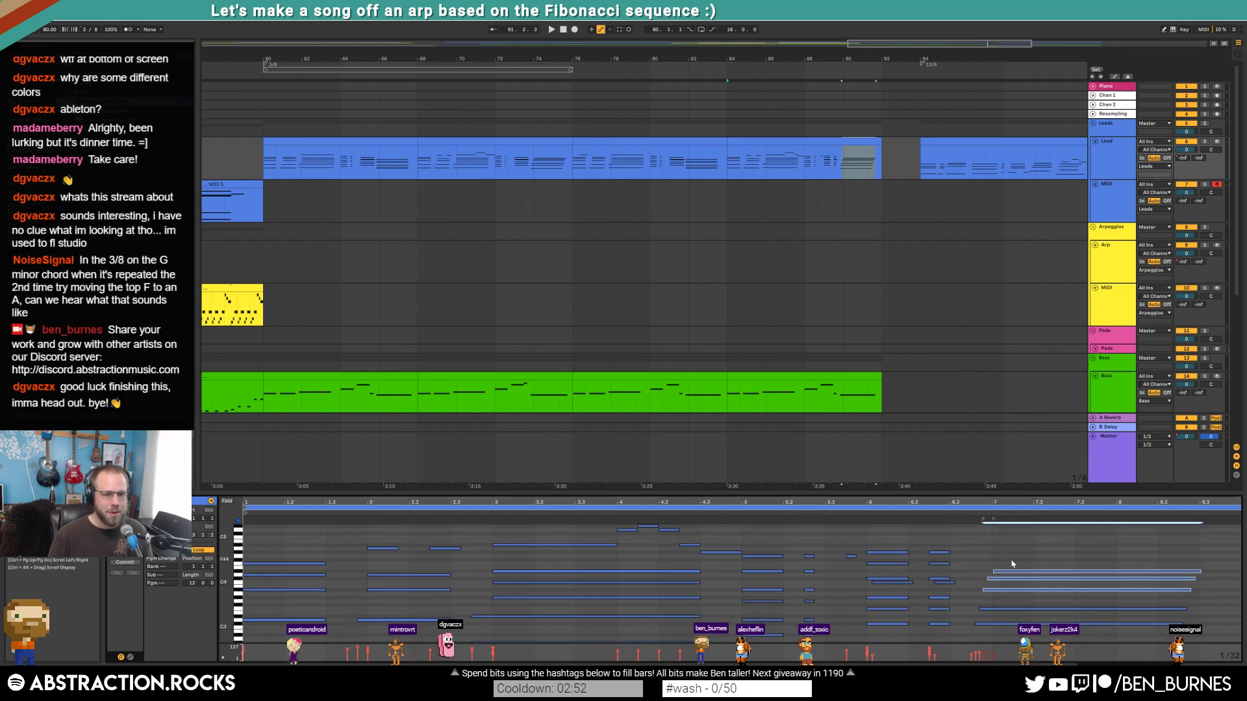
- Raise two lower inner notes of the bar 84 clip's closing chord by an octave, nudge the strum timing and play it
{"action": "left_click_drag", "start_coordinate": [979, 582], "coordinate": [994, 616]}
{"action": "key", "text": "shift+Up"}
{"action": "key", "text": "shift+Up"}
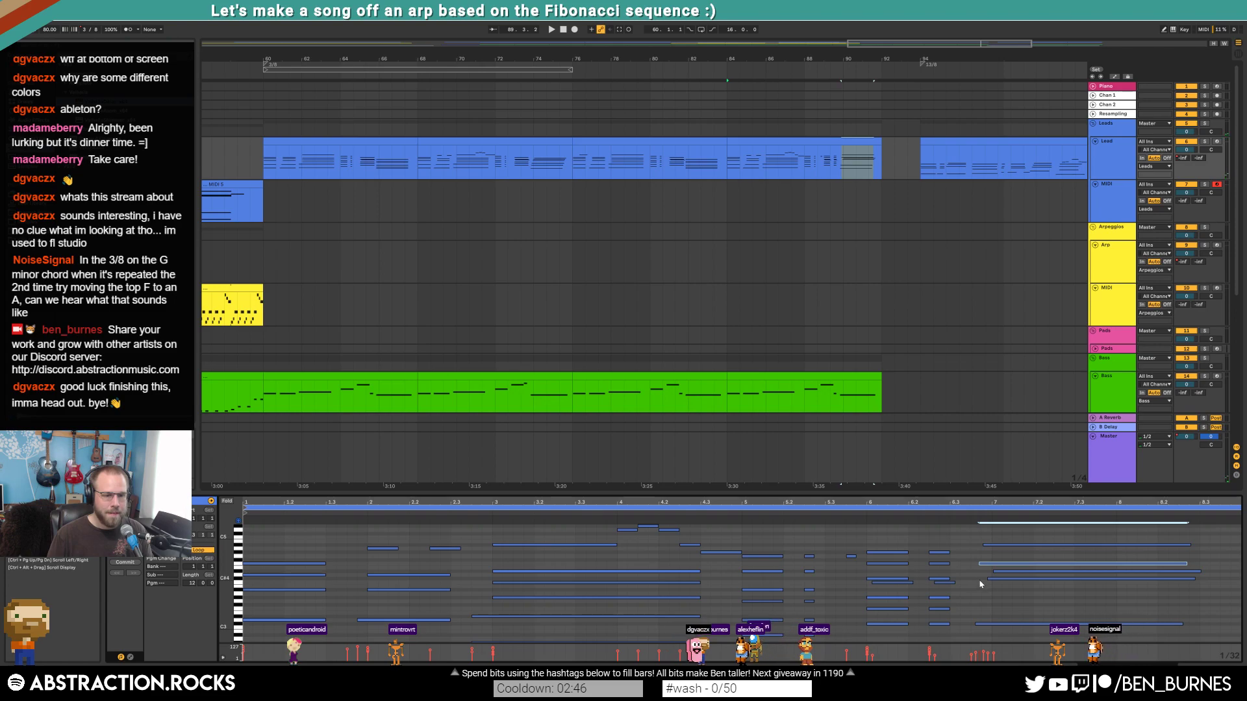
{"action": "left_click_drag", "start_coordinate": [983, 578], "coordinate": [990, 579]}
{"action": "left_click", "coordinate": [954, 514]}
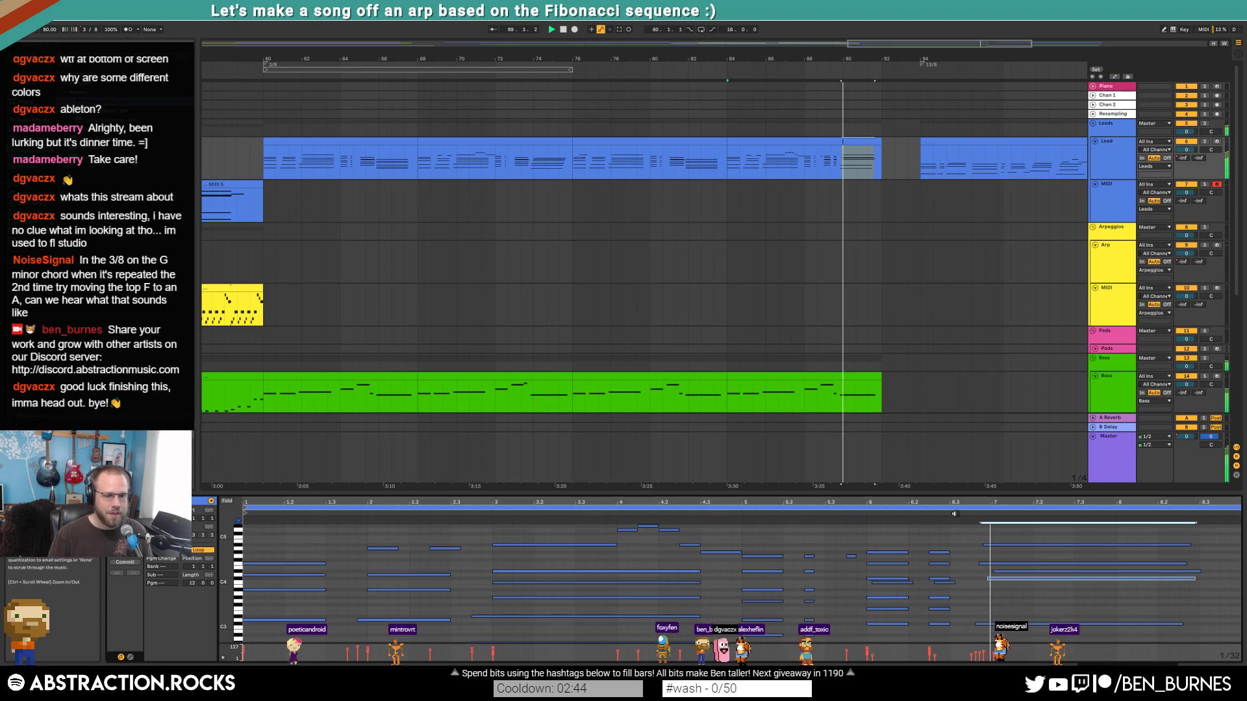
{"action": "key", "text": "space"}
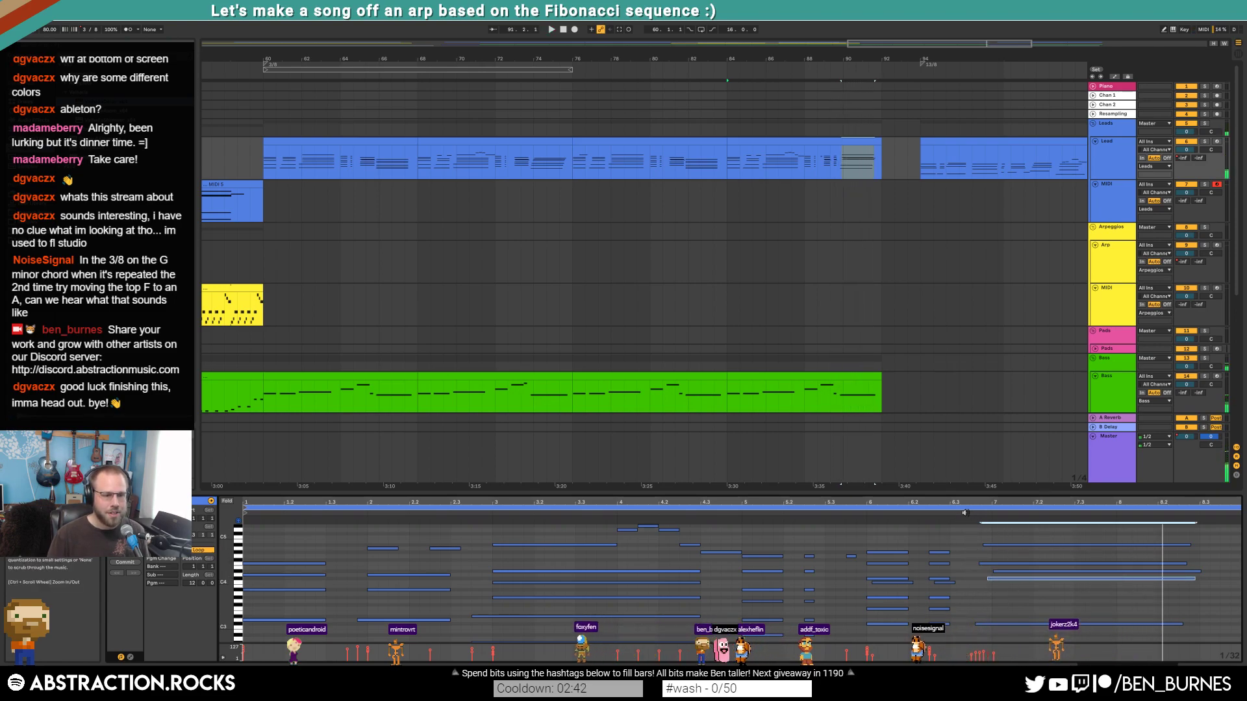
- Copy the complete closing chord and paste it into a new Lead clip starting at bar 92
{"action": "left_click_drag", "start_coordinate": [976, 543], "coordinate": [1021, 627]}
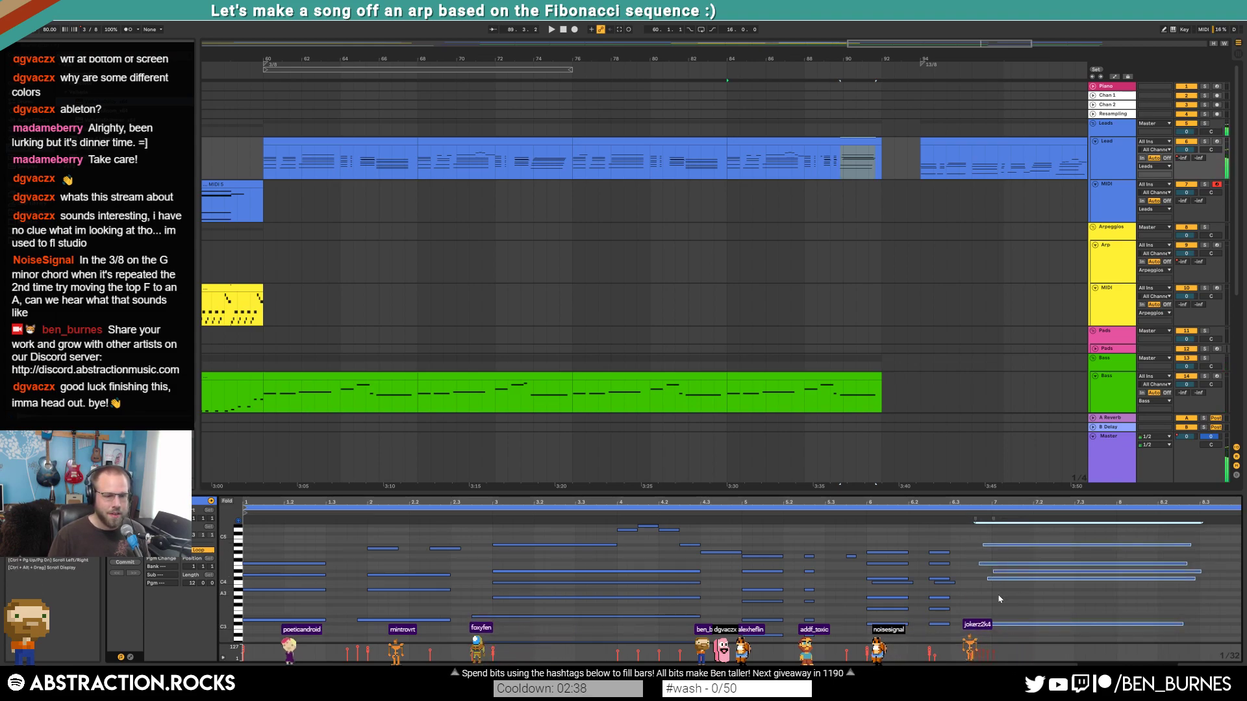
{"action": "left_click", "coordinate": [999, 599]}
{"action": "scroll", "coordinate": [1000, 600], "scroll_direction": "down", "scroll_amount": 2}
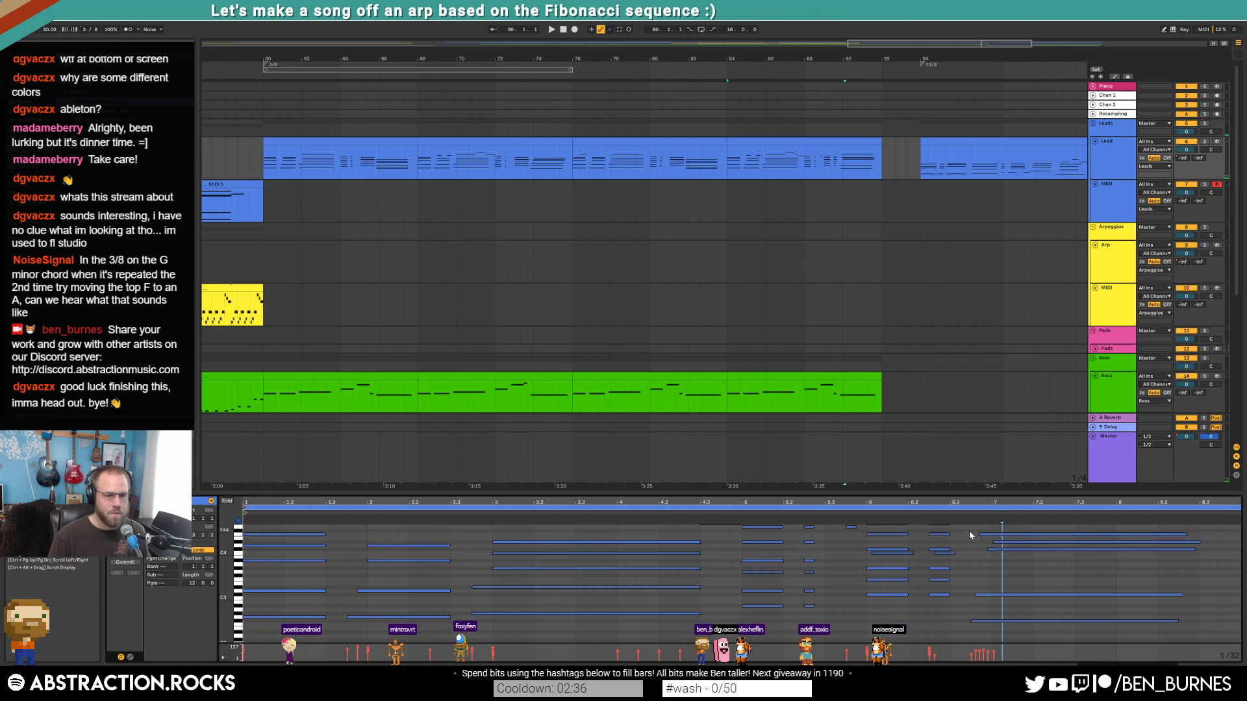
{"action": "left_click_drag", "start_coordinate": [970, 535], "coordinate": [1026, 617]}
{"action": "left_click_drag", "start_coordinate": [883, 155], "coordinate": [908, 156]}
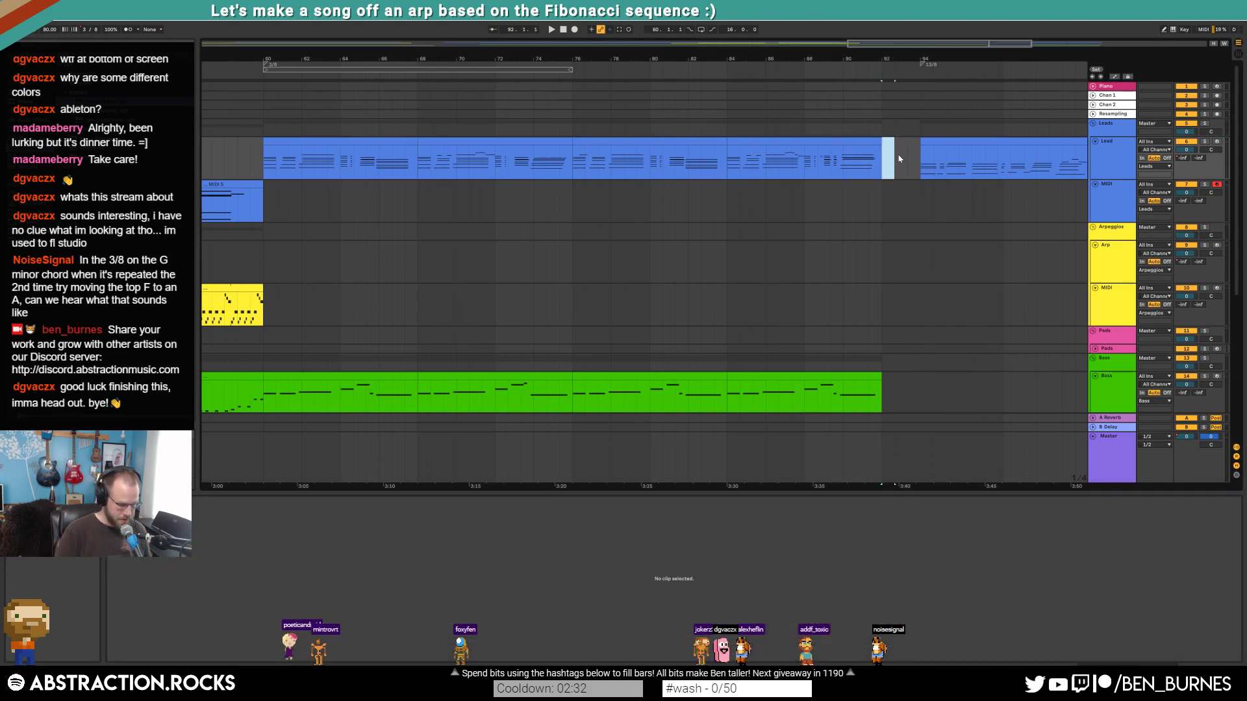
{"action": "key", "text": "ctrl+shift+m"}
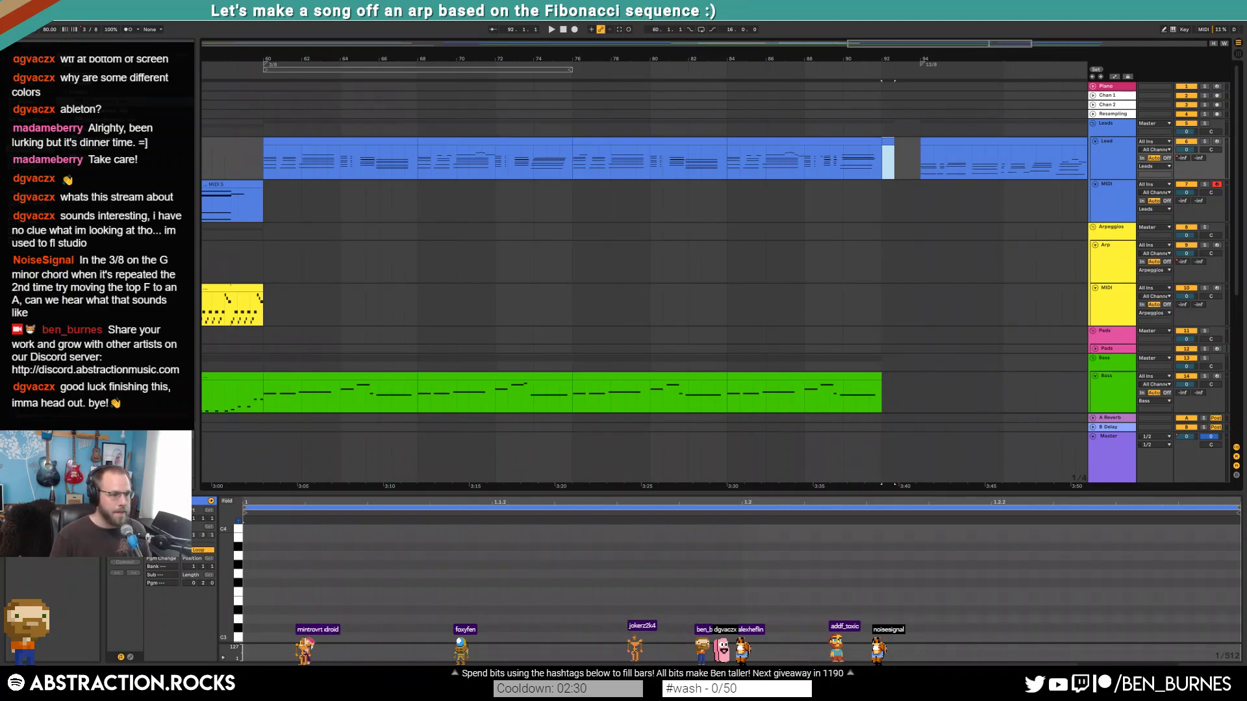
{"action": "left_click", "coordinate": [423, 502]}
{"action": "left_click_drag", "start_coordinate": [892, 142], "coordinate": [907, 142]}
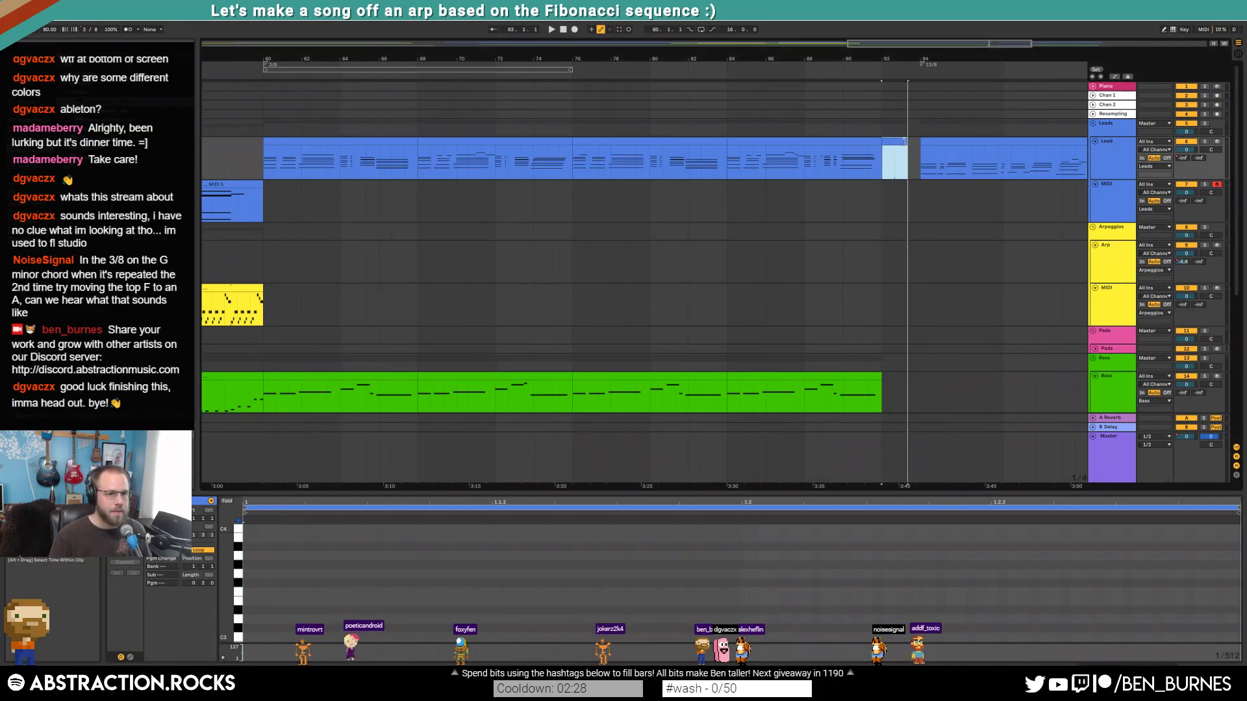
{"action": "left_click", "coordinate": [245, 586]}
{"action": "key", "text": "ctrl+v"}
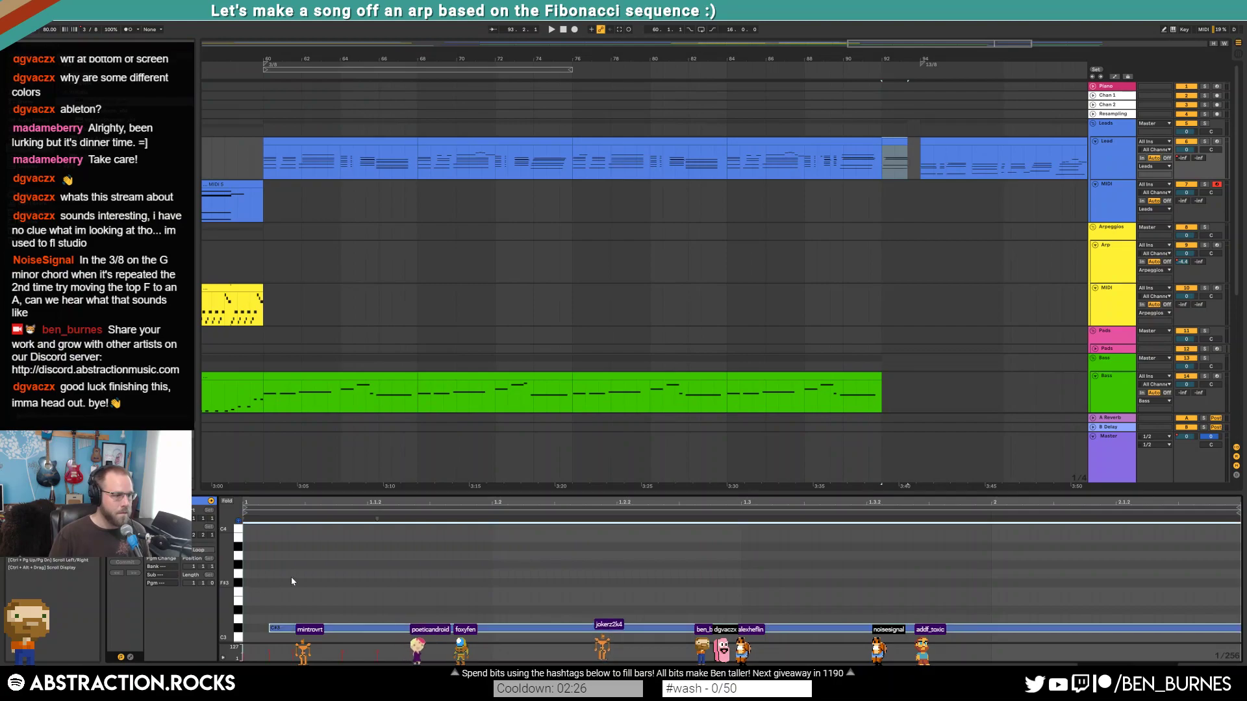
- Align the pasted chord's staggered notes to the start of the bar 92 clip
{"action": "left_click_drag", "start_coordinate": [231, 570], "coordinate": [205, 570]}
{"action": "left_click", "coordinate": [315, 595]}
{"action": "key", "text": "space"}
{"action": "left_click_drag", "start_coordinate": [328, 538], "coordinate": [435, 567]}
{"action": "key", "text": "Left"}
{"action": "key", "text": "Left"}
{"action": "key", "text": "Left"}
{"action": "key", "text": "Left"}
{"action": "key", "text": "Left"}
{"action": "key", "text": "Left"}
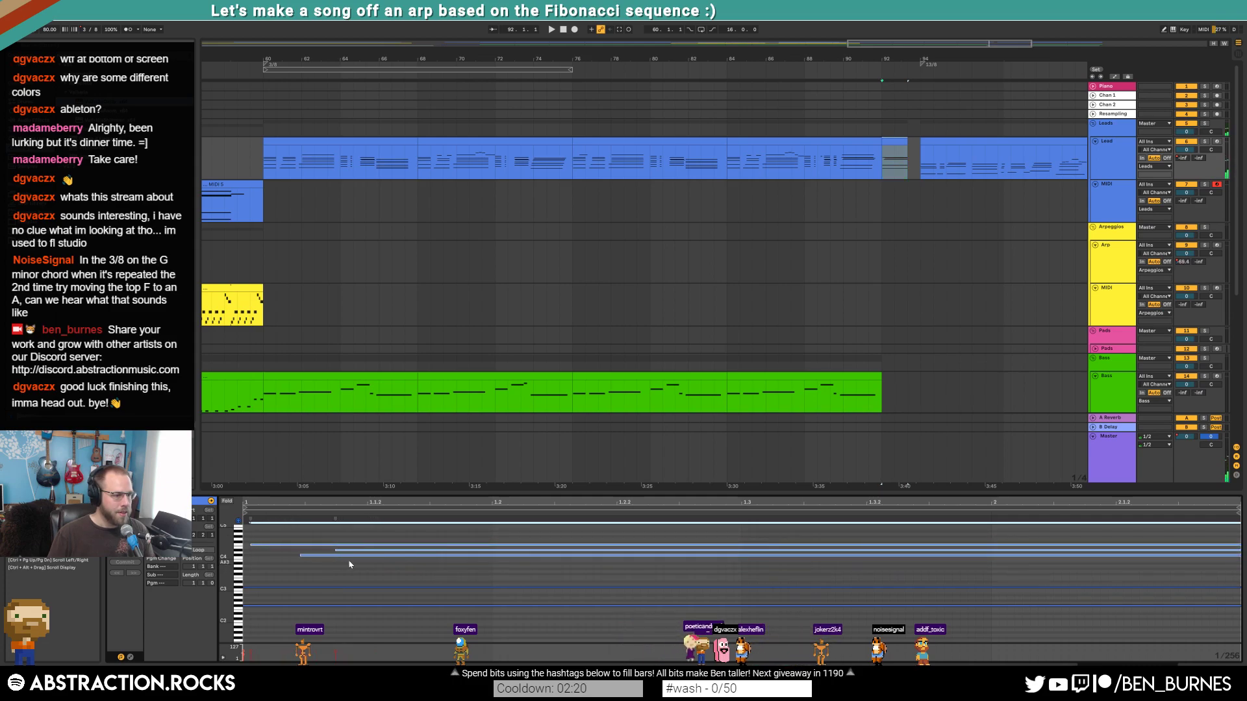
{"action": "left_click_drag", "start_coordinate": [284, 573], "coordinate": [377, 550]}
{"action": "key", "text": "Left"}
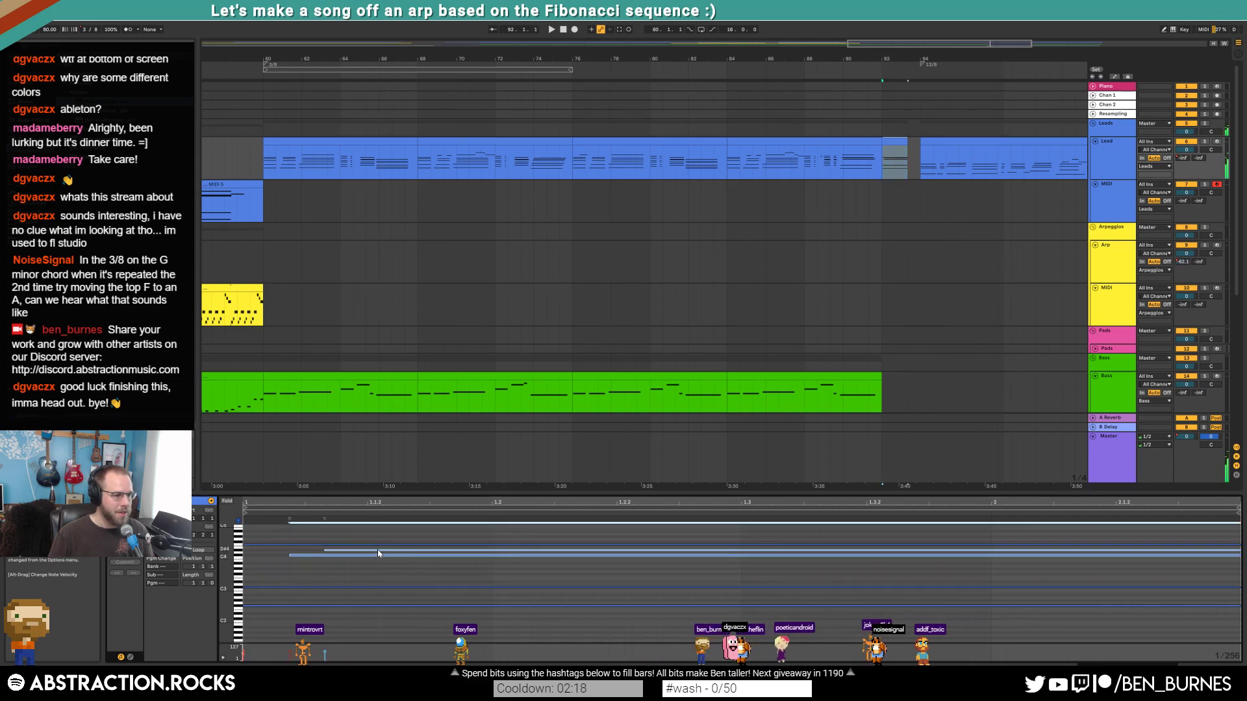
{"action": "left_click_drag", "start_coordinate": [263, 553], "coordinate": [296, 553]}
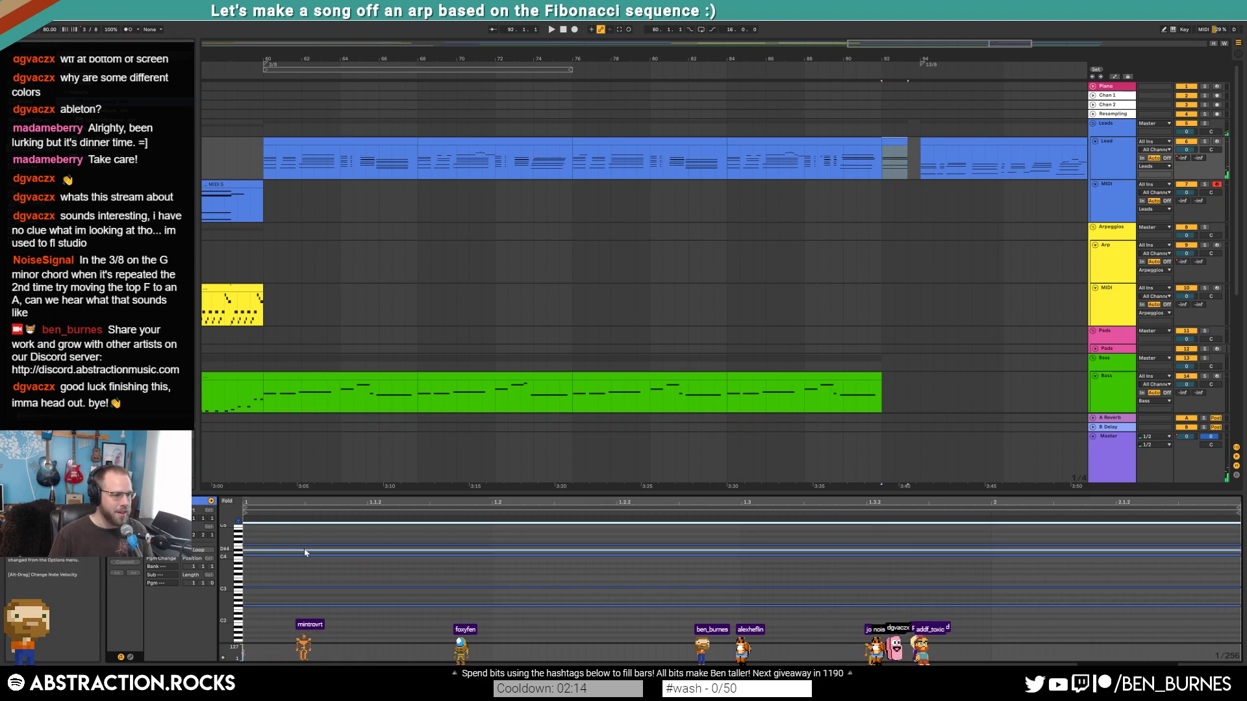
- Shorten all notes of the pasted chord so that they end at 1.1.2
{"action": "left_click_drag", "start_coordinate": [356, 505], "coordinate": [355, 494]}
{"action": "left_click_drag", "start_coordinate": [719, 532], "coordinate": [716, 643]}
{"action": "left_click_drag", "start_coordinate": [1042, 523], "coordinate": [842, 522]}
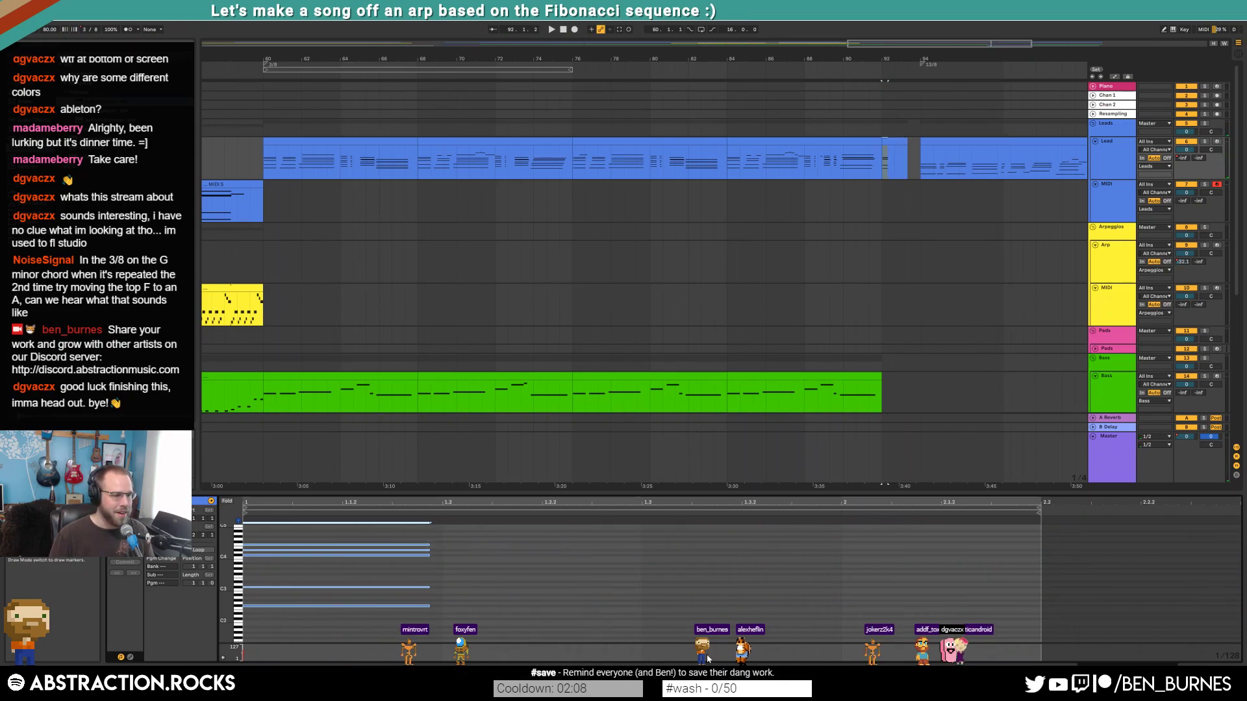
{"action": "left_click", "coordinate": [114, 558]}
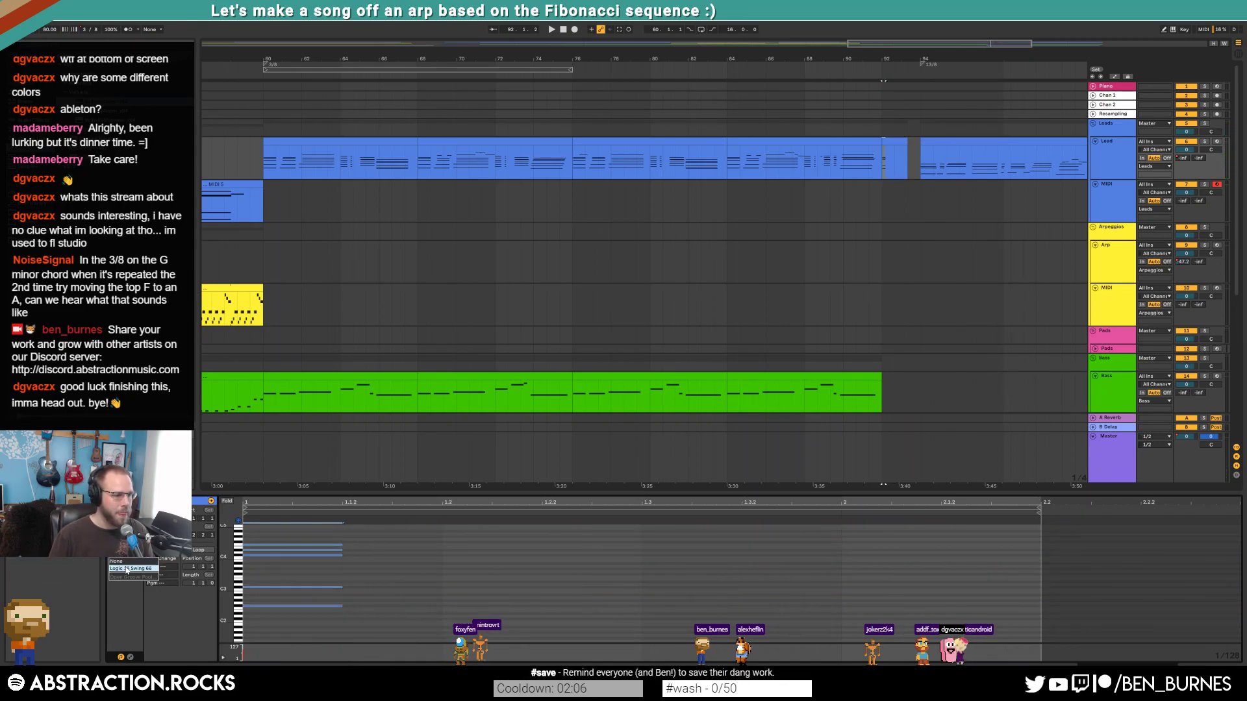
- Duplicate the short chord three times, extend the Lead clip to bar 94 and play the result
{"action": "key", "text": "ctrl+d"}
{"action": "key", "text": "ctrl+d"}
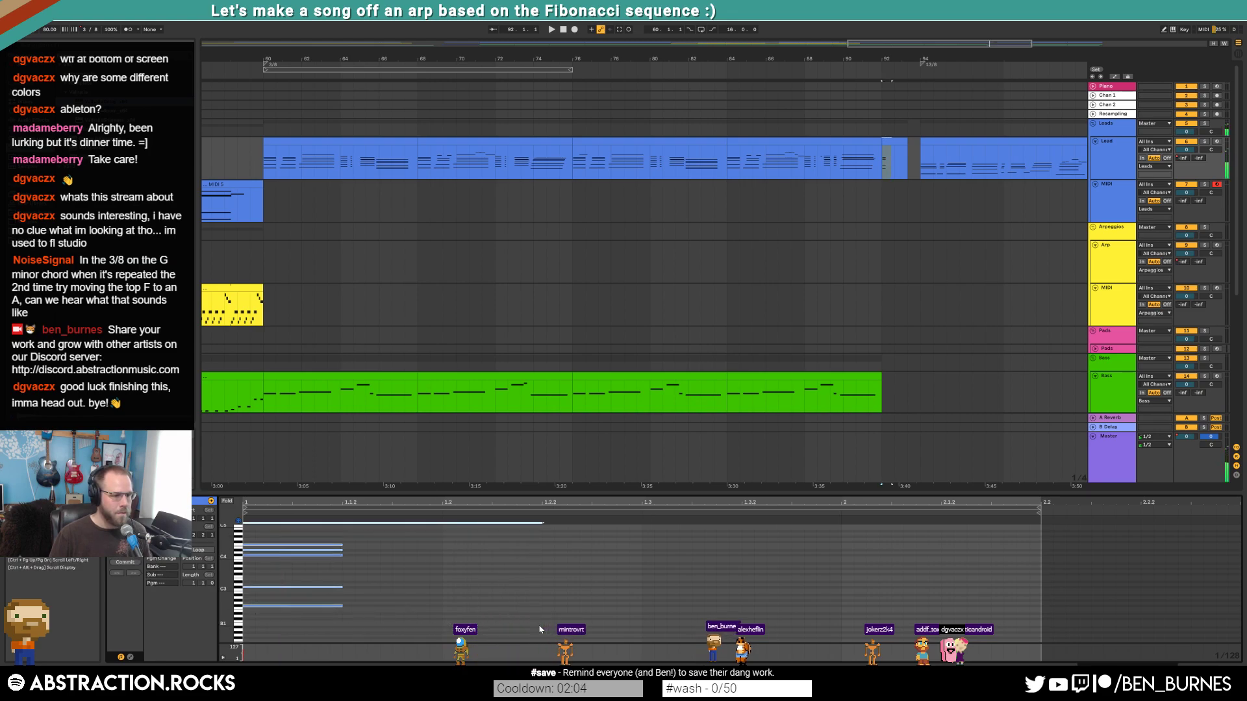
{"action": "key", "text": "space"}
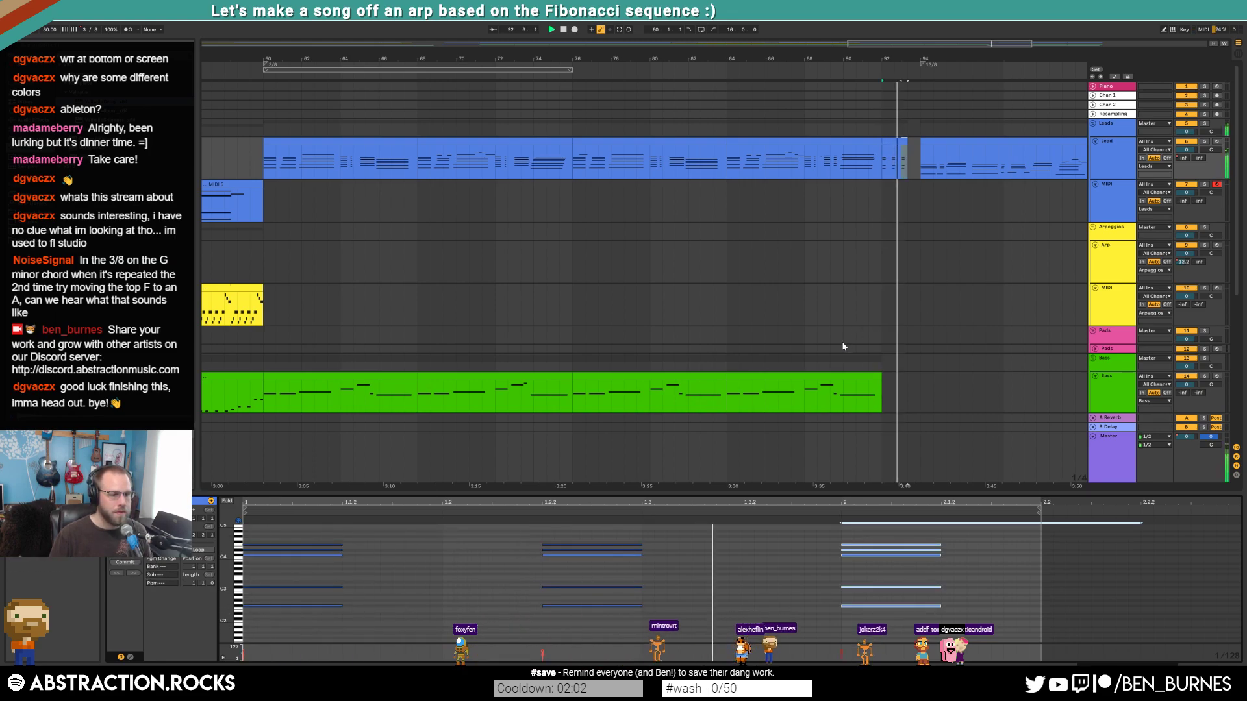
{"action": "left_click", "coordinate": [916, 142]}
{"action": "left_click_drag", "start_coordinate": [776, 533], "coordinate": [1001, 633]}
{"action": "key", "text": "ctrl+d"}
{"action": "left_click", "coordinate": [1156, 587]}
{"action": "key", "text": "space"}
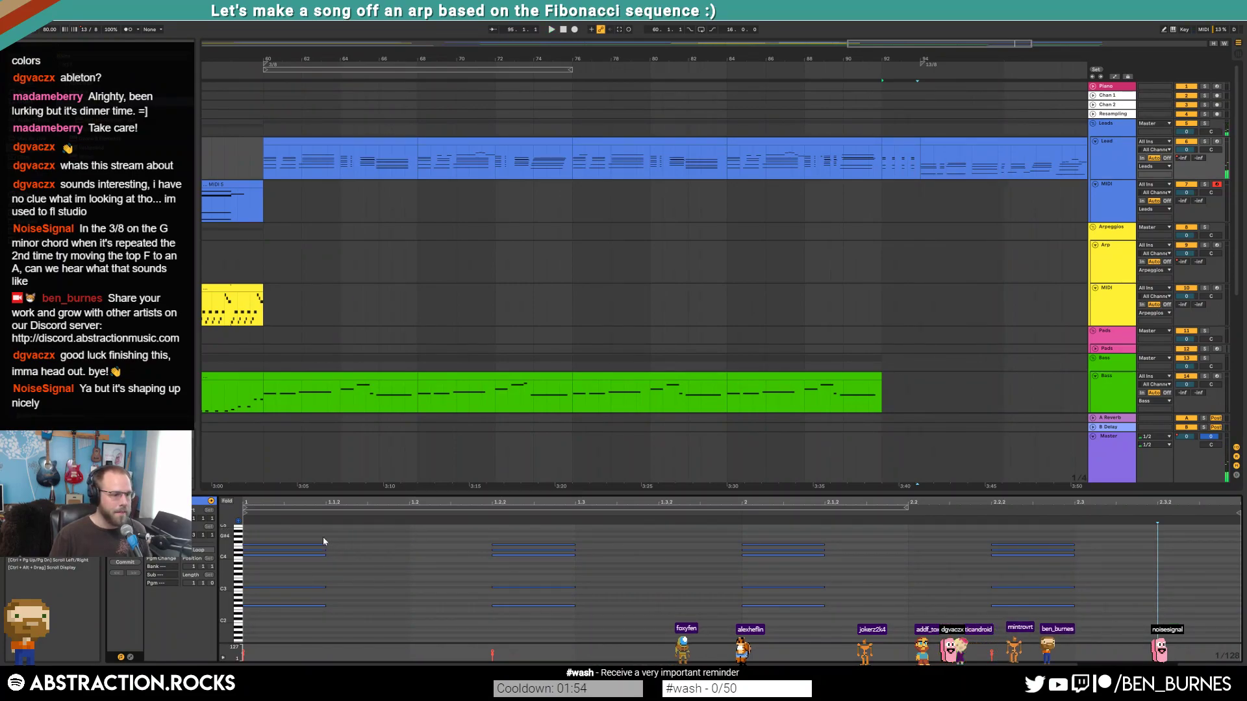
- Adjust the velocities of the second, third and fourth short chords separately, and play the transition from bar 89
{"action": "key", "text": "ctrl+a"}
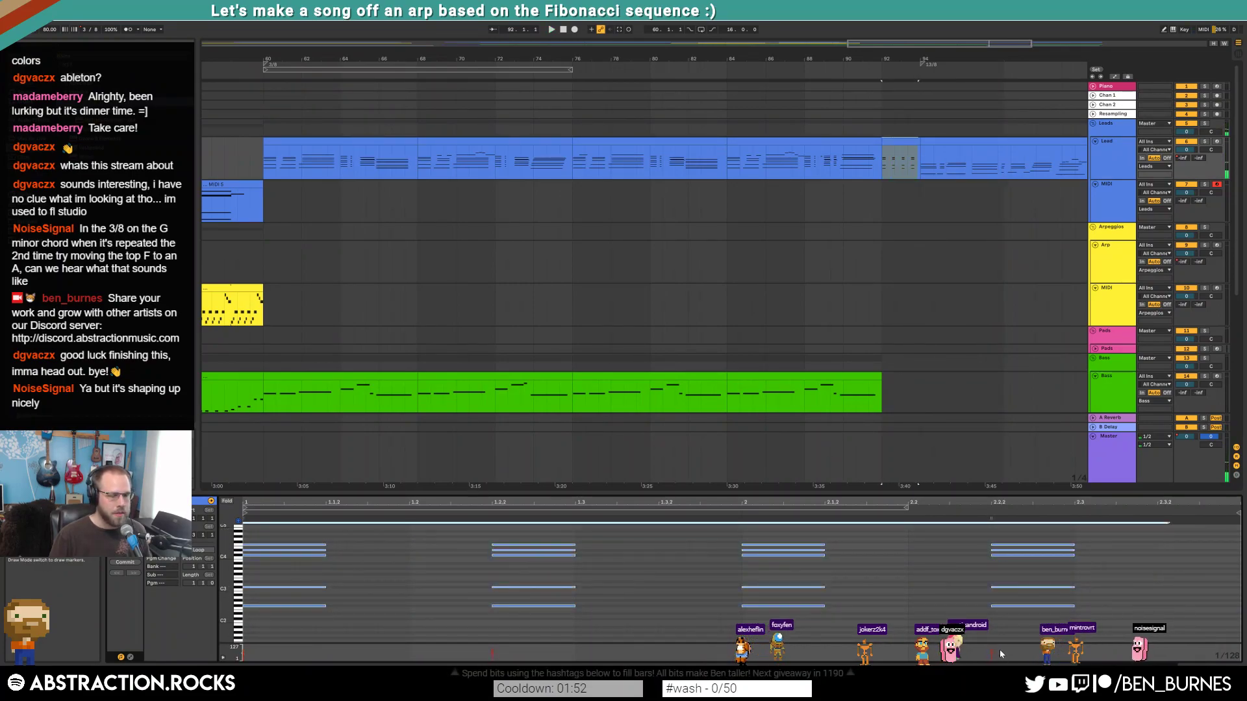
{"action": "left_click_drag", "start_coordinate": [539, 533], "coordinate": [529, 609]}
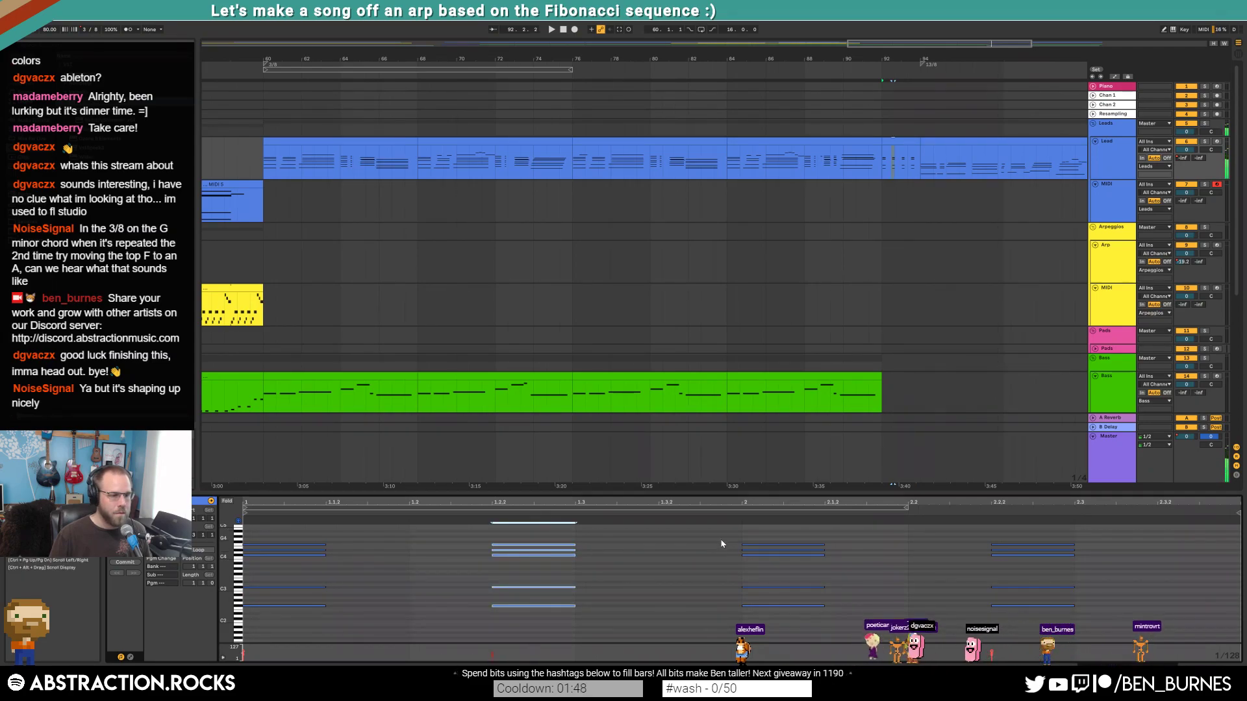
{"action": "left_click", "coordinate": [793, 555]}
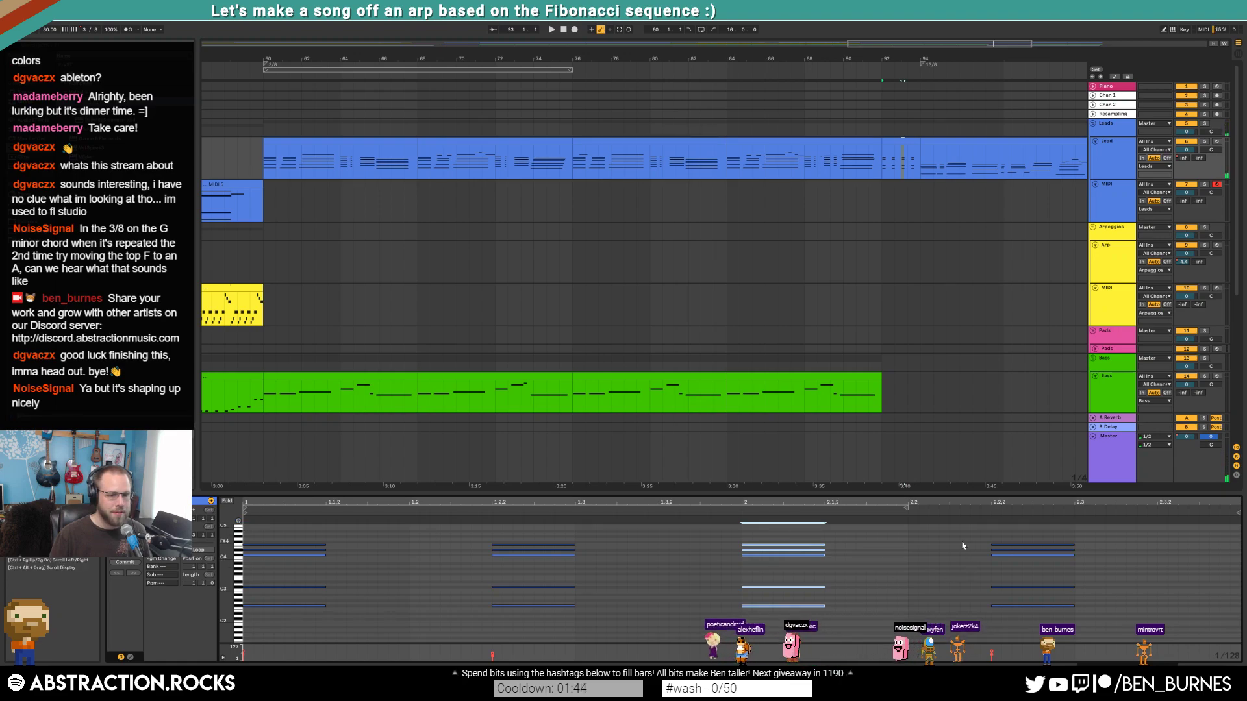
{"action": "left_click", "coordinate": [1023, 554]}
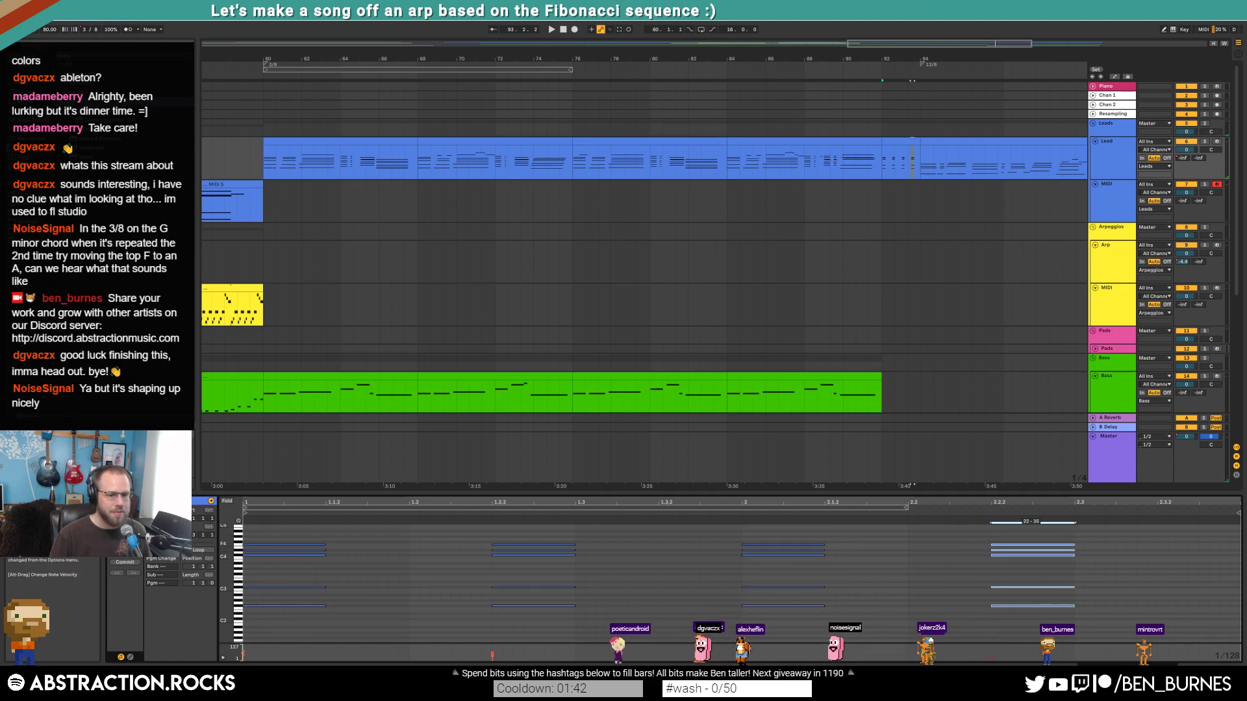
{"action": "left_click", "coordinate": [823, 174]}
{"action": "key", "text": "space"}
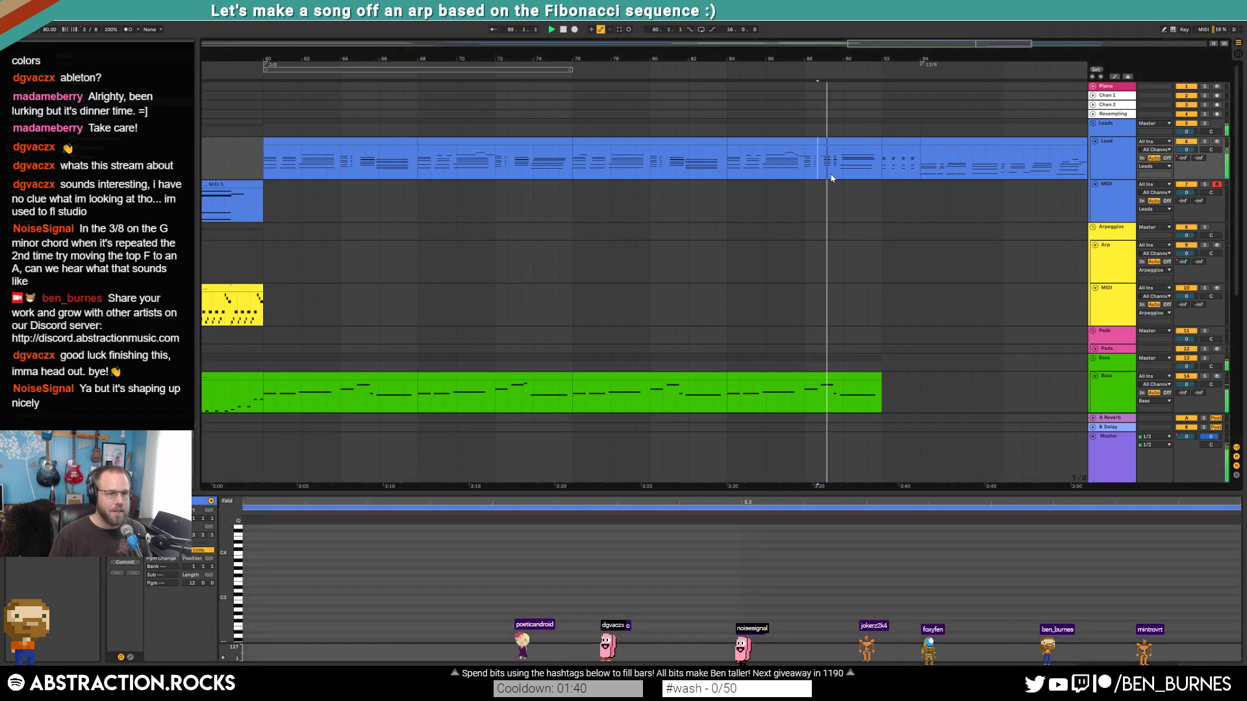
{"action": "scroll", "coordinate": [824, 176], "scroll_direction": "down", "scroll_amount": 3, "text": "ctrl"}
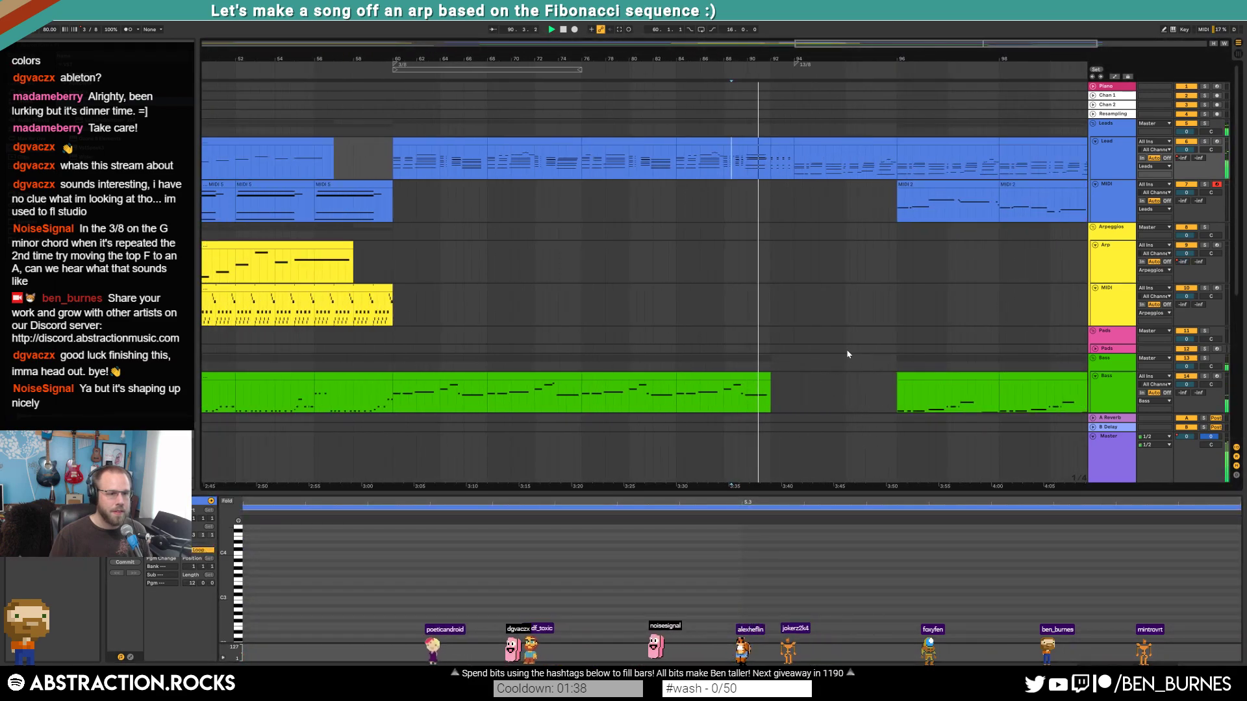
{"action": "scroll", "coordinate": [821, 347], "scroll_direction": "down", "scroll_amount": 3}
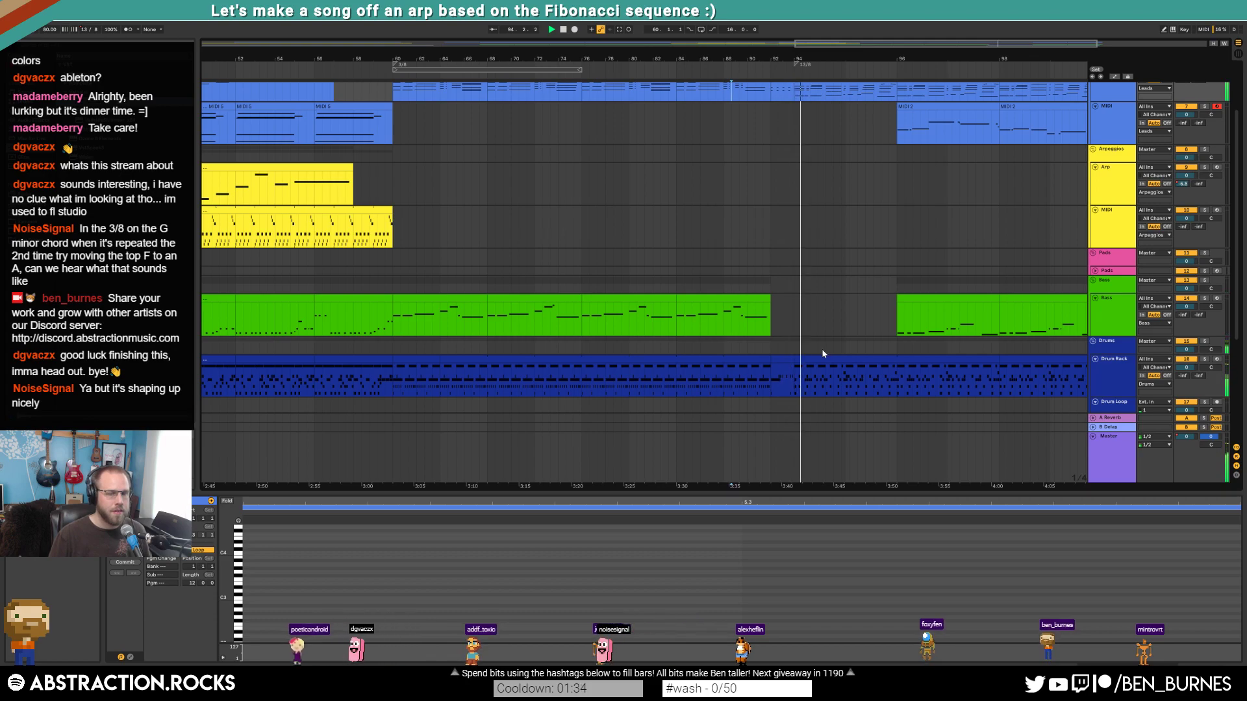
{"action": "scroll", "coordinate": [823, 354], "scroll_direction": "up", "scroll_amount": 3}
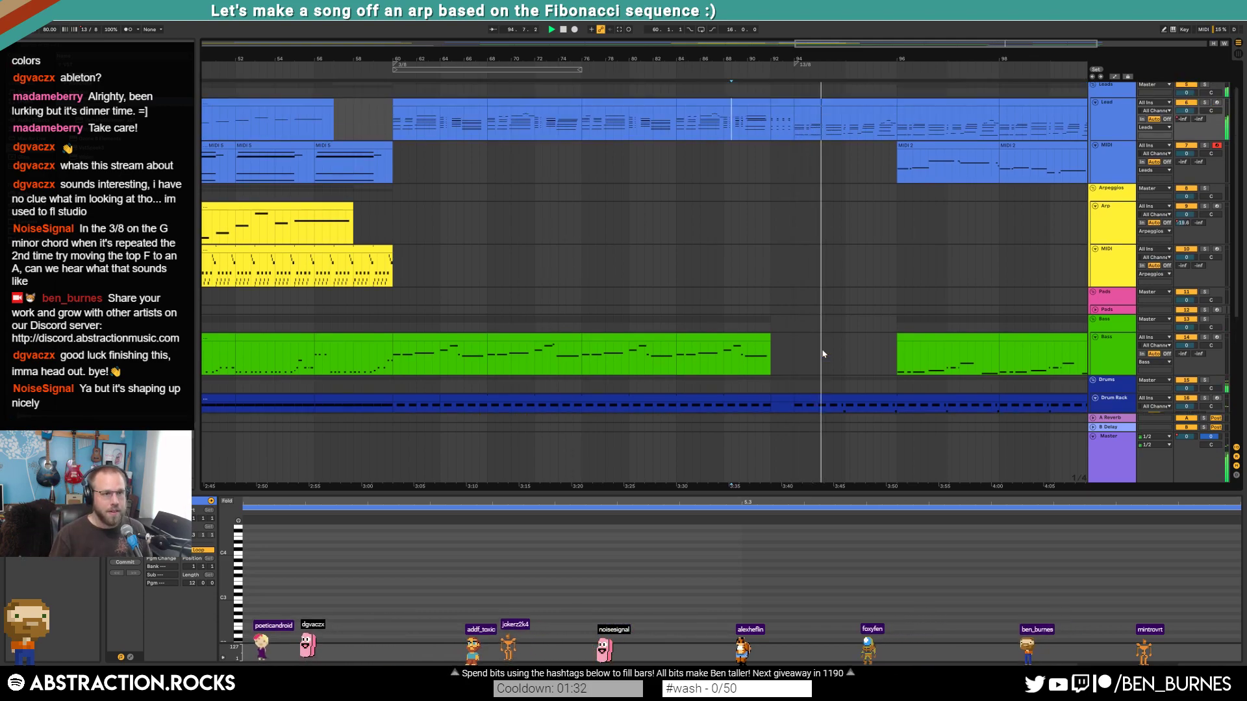
- Refine the velocities of the fourth, third and second short chords in the bar 92 clip
{"action": "left_click", "coordinate": [782, 139]}
{"action": "left_click_drag", "start_coordinate": [973, 540], "coordinate": [1027, 648]}
{"action": "left_click_drag", "start_coordinate": [1007, 606], "coordinate": [1007, 623]}
{"action": "left_click_drag", "start_coordinate": [860, 617], "coordinate": [777, 533]}
{"action": "left_click_drag", "start_coordinate": [488, 530], "coordinate": [613, 620]}
{"action": "left_click_drag", "start_coordinate": [526, 550], "coordinate": [526, 562]}
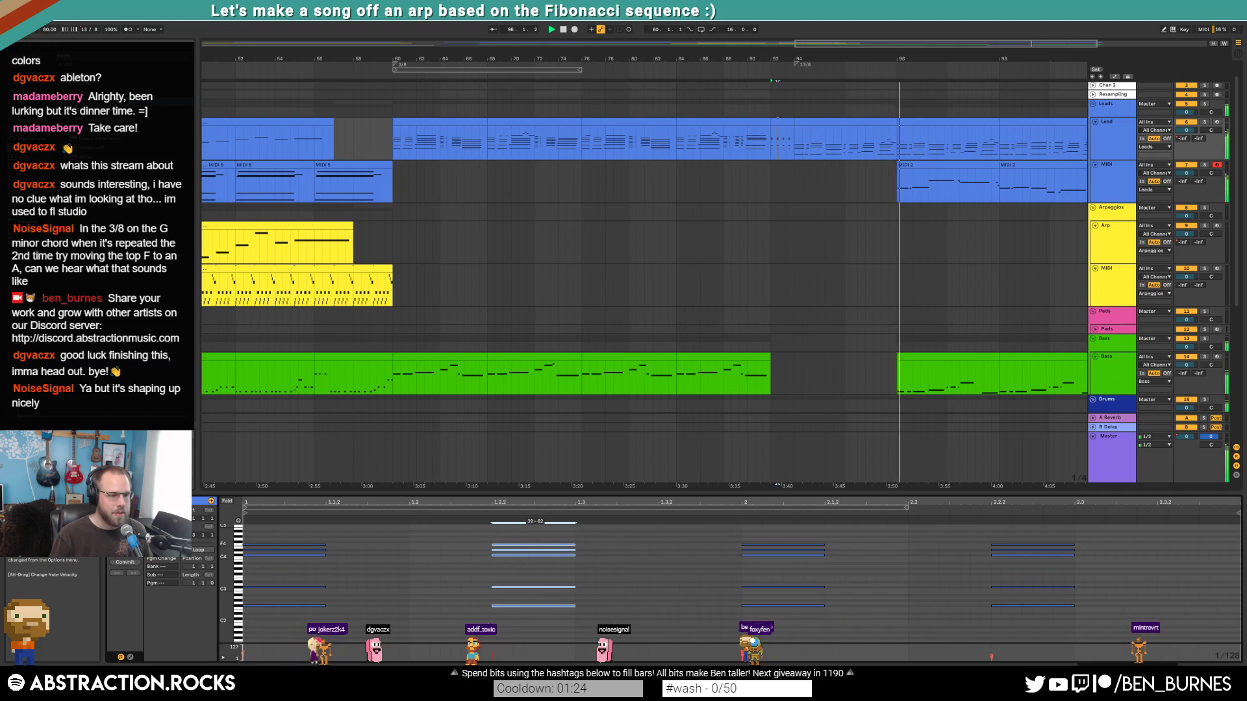
{"action": "left_click", "coordinate": [606, 584]}
- Stop playback, return to the song start and fold the lead, arpeggio, bass and Drum Rack tracks
{"action": "left_click_drag", "start_coordinate": [850, 46], "coordinate": [852, 13]}
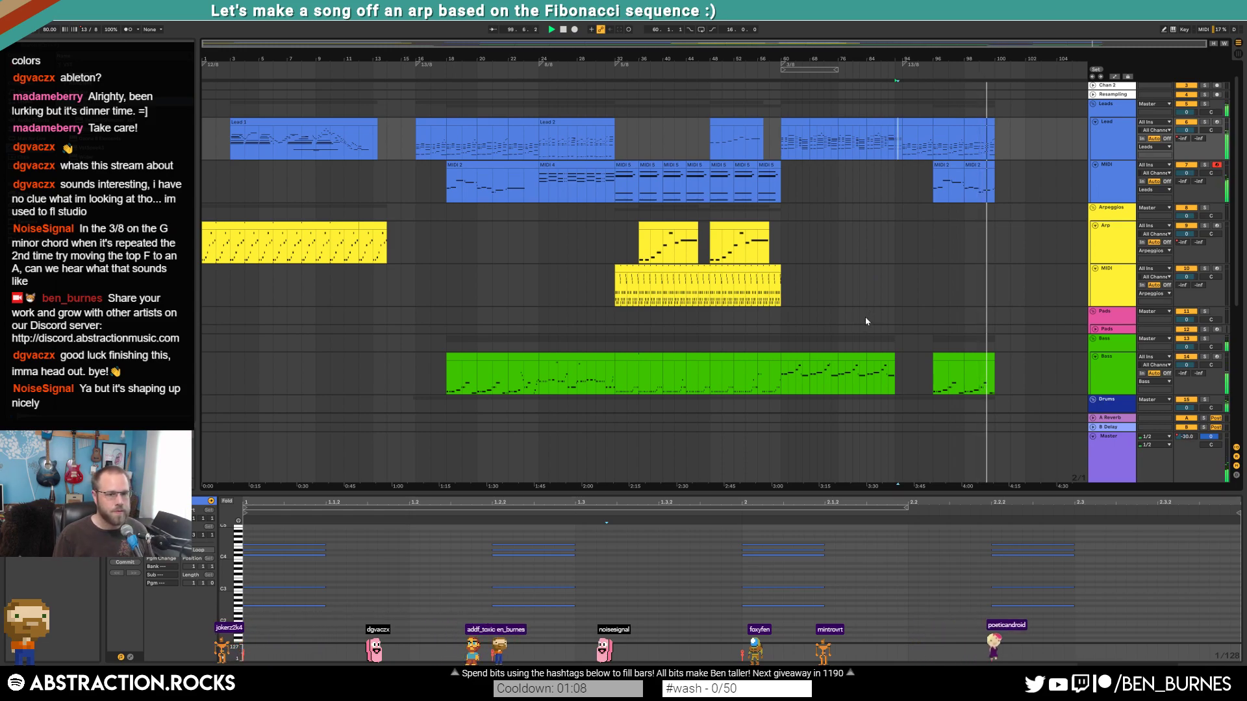
{"action": "key", "text": "space"}
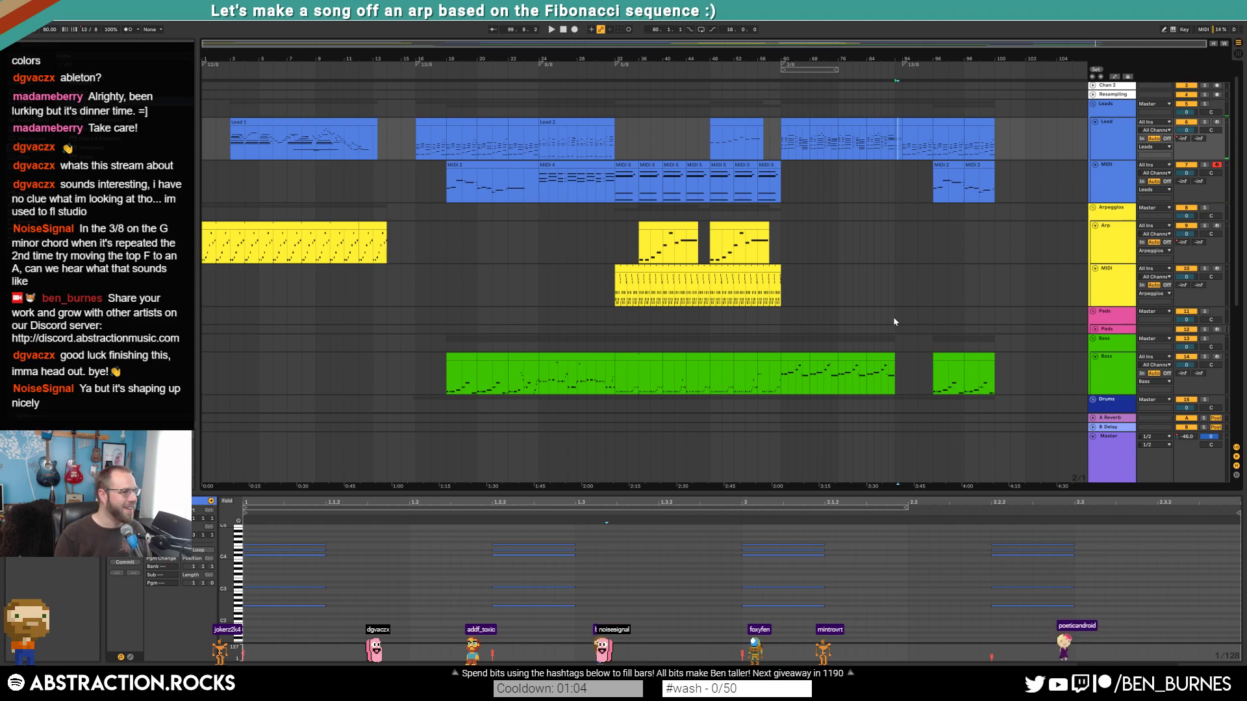
{"action": "key", "text": "Home"}
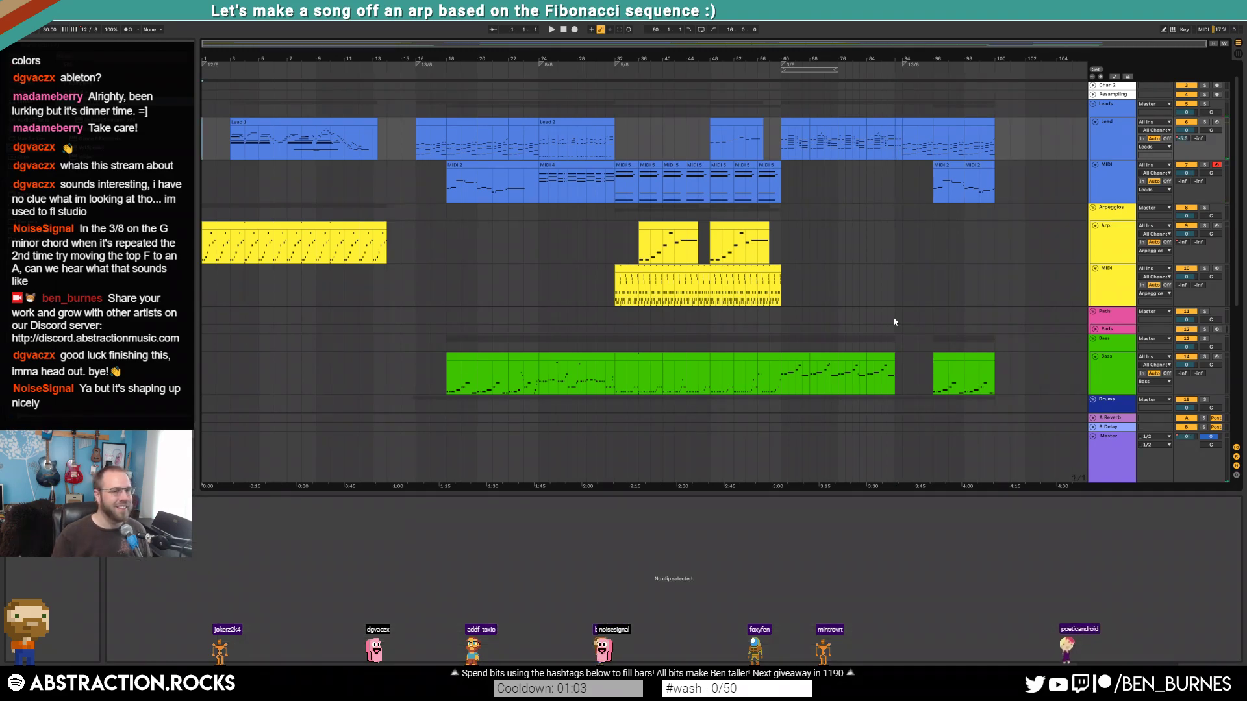
{"action": "left_click", "coordinate": [1095, 357]}
{"action": "left_click", "coordinate": [1095, 269]}
{"action": "left_click", "coordinate": [1095, 226]}
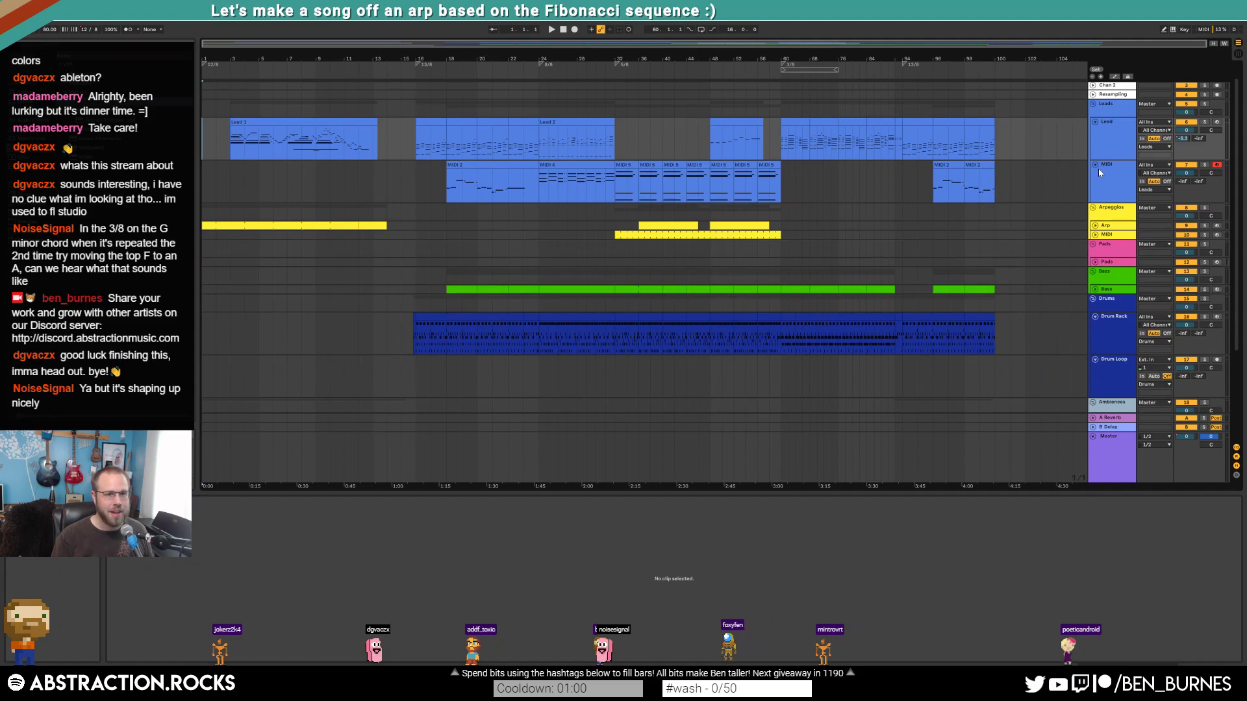
{"action": "left_click", "coordinate": [1096, 165]}
{"action": "left_click", "coordinate": [1095, 122]}
{"action": "left_click", "coordinate": [1094, 249]}
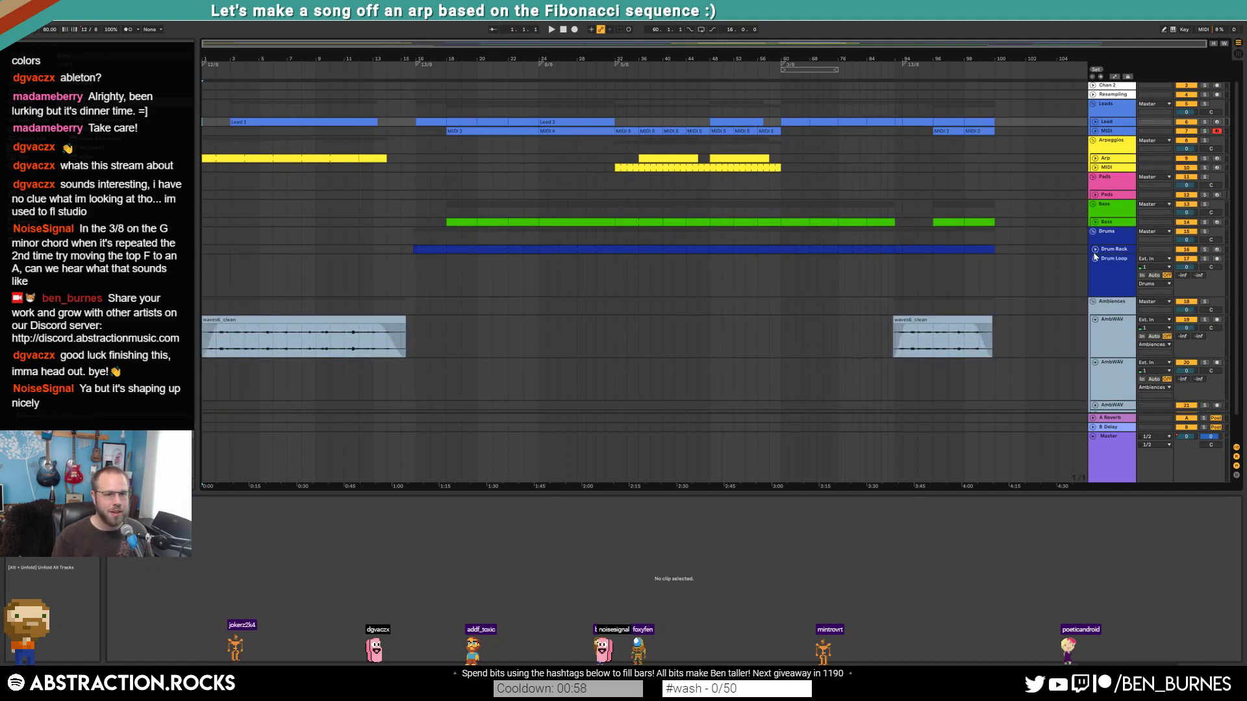
- Delete the unused Drum Loop track, the three empty AmbWAV tracks and the Pads group
{"action": "left_click", "coordinate": [1107, 279]}
{"action": "key", "text": "Delete"}
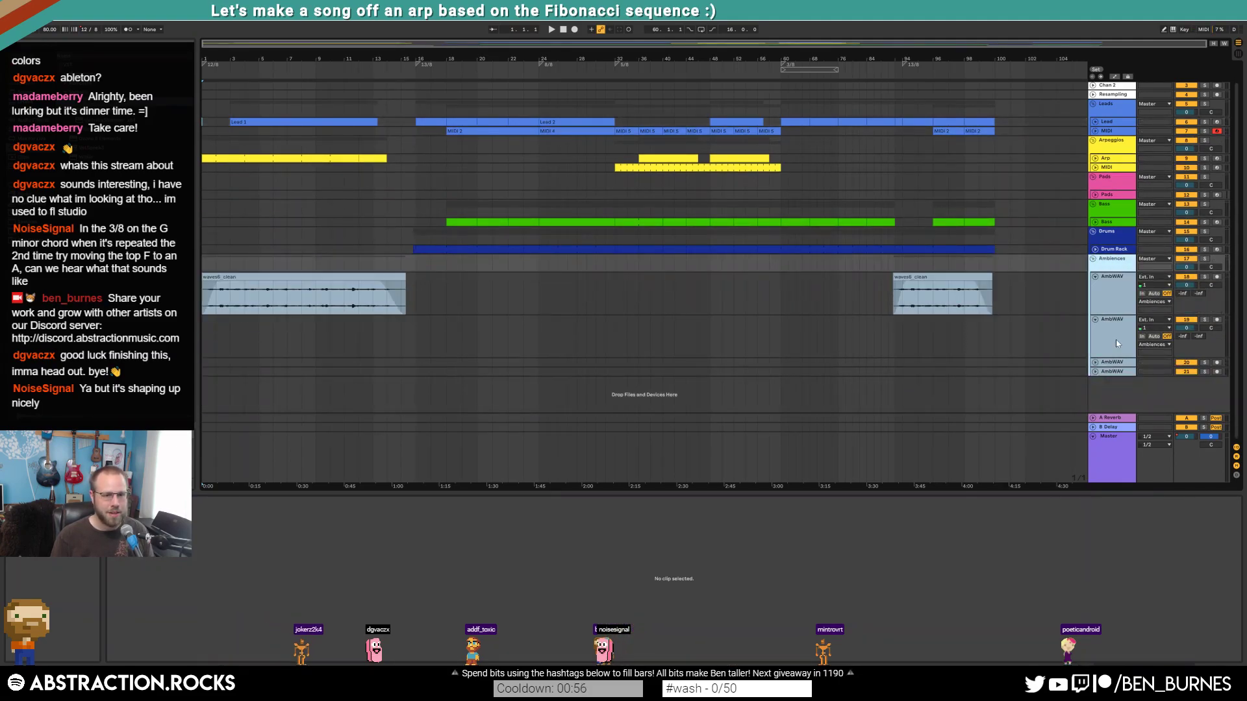
{"action": "left_click", "coordinate": [1109, 335]}
{"action": "left_click", "coordinate": [1109, 371], "text": "shift"}
{"action": "left_click", "coordinate": [1114, 330]}
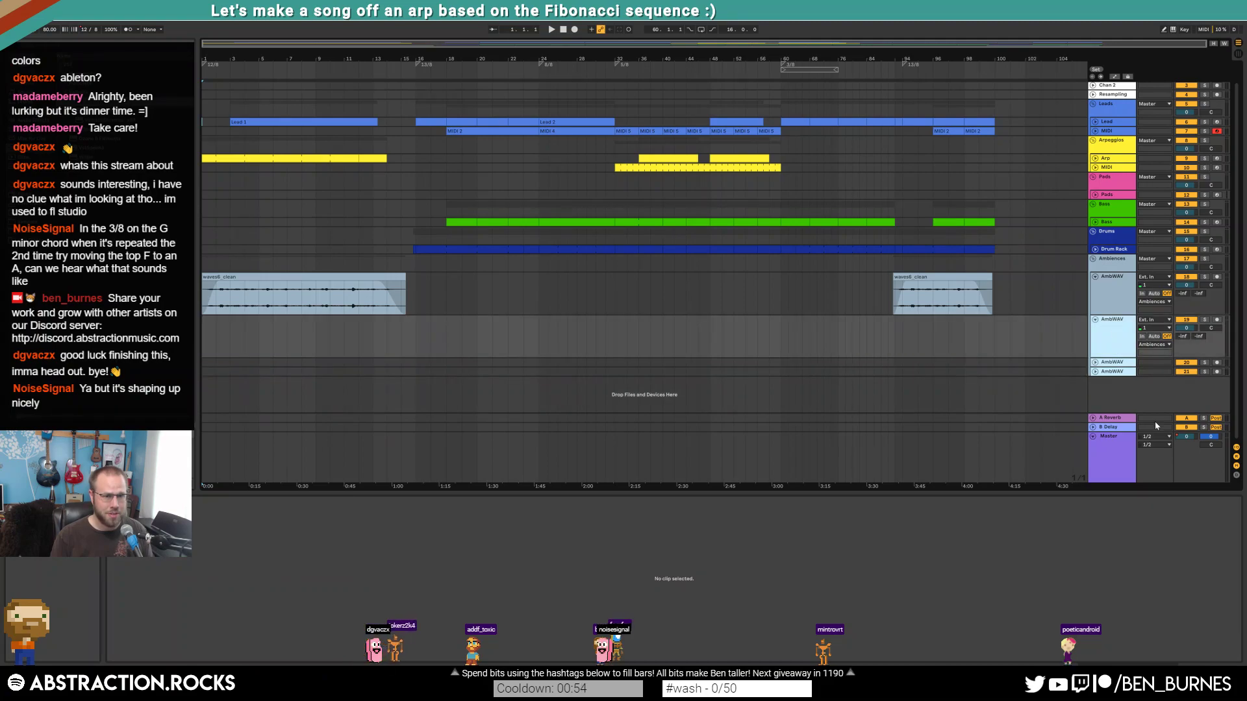
{"action": "key", "text": "Delete"}
{"action": "left_click", "coordinate": [1111, 201]}
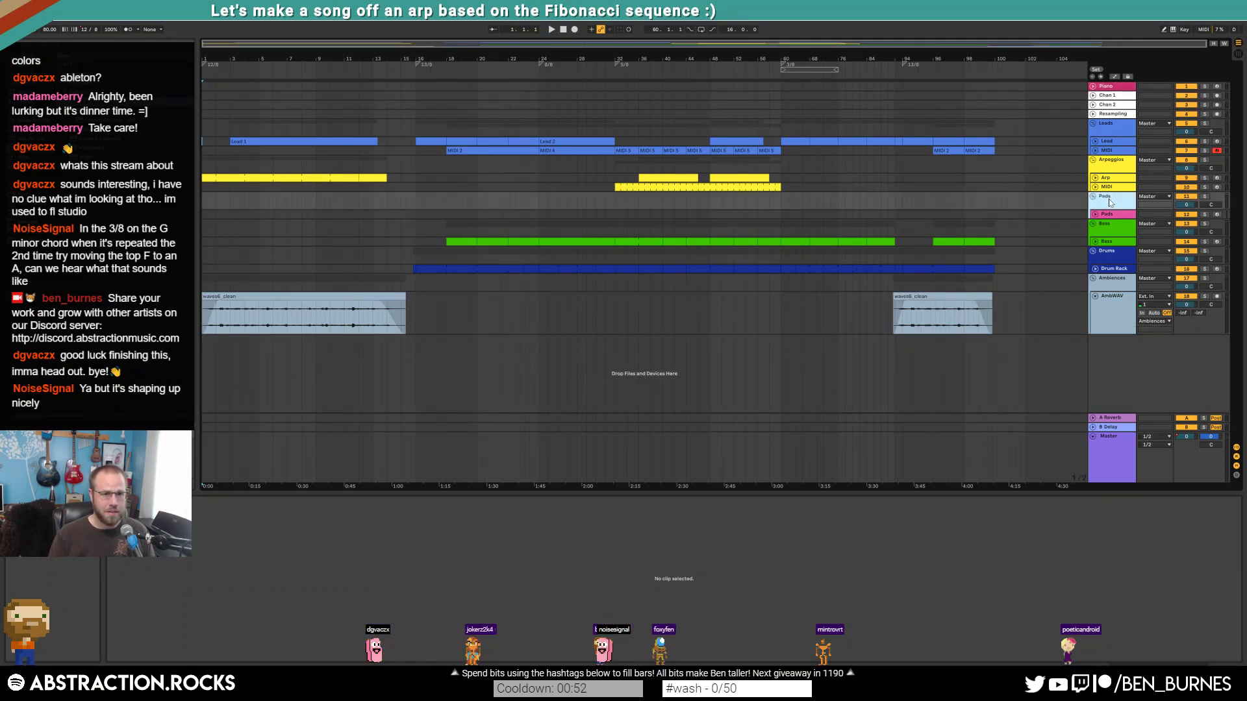
{"action": "key", "text": "Delete"}
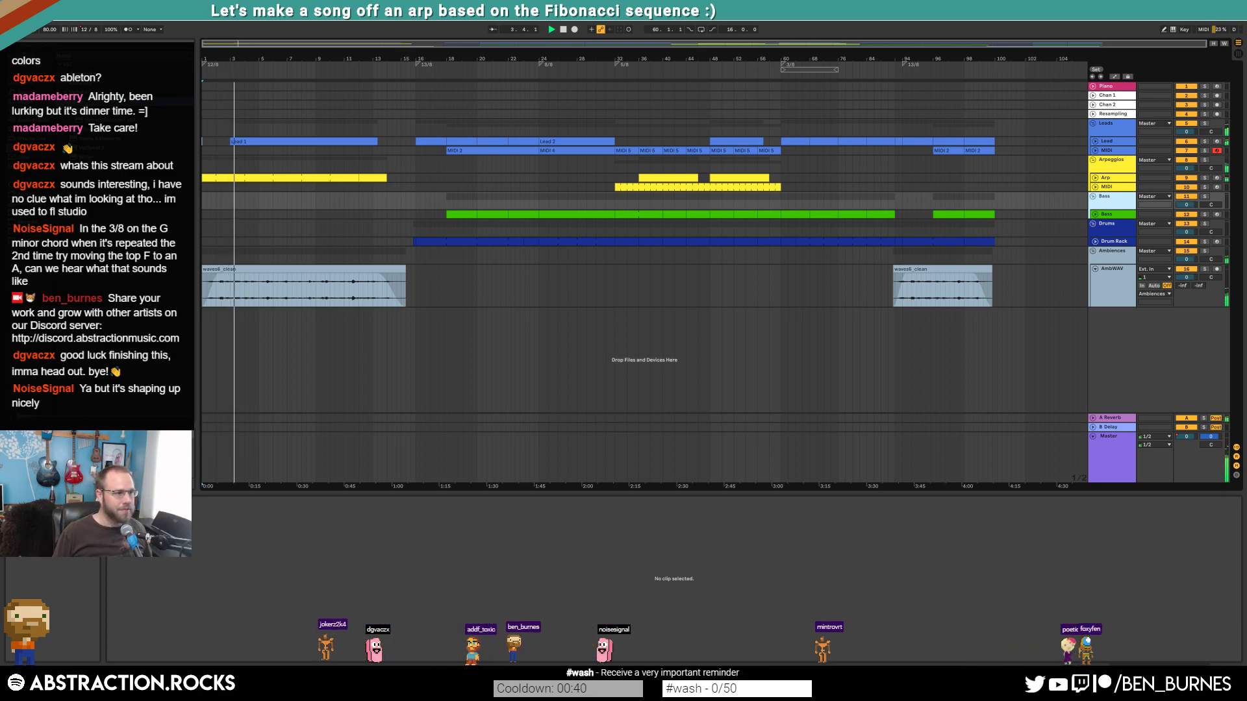
- Adjust the velocities of the chords at bars 2 and 4 in the opening Lead 1 clip
{"action": "left_click", "coordinate": [269, 142]}
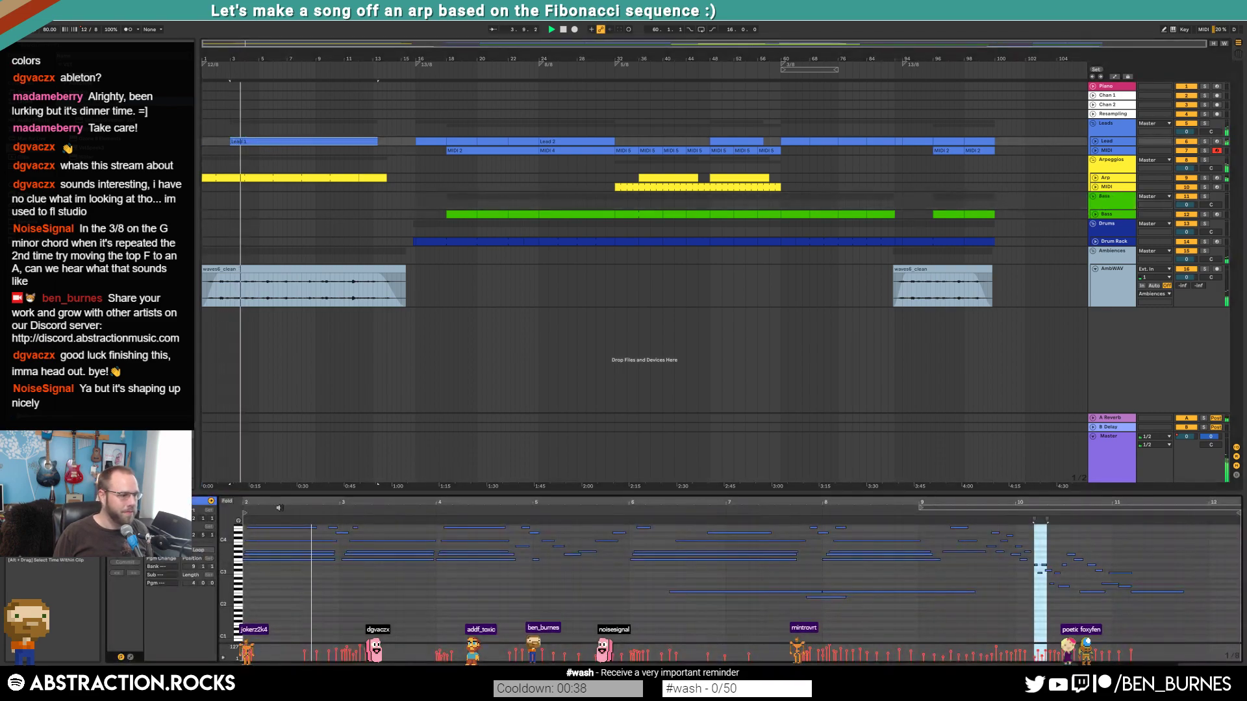
{"action": "left_click_drag", "start_coordinate": [260, 584], "coordinate": [285, 524]}
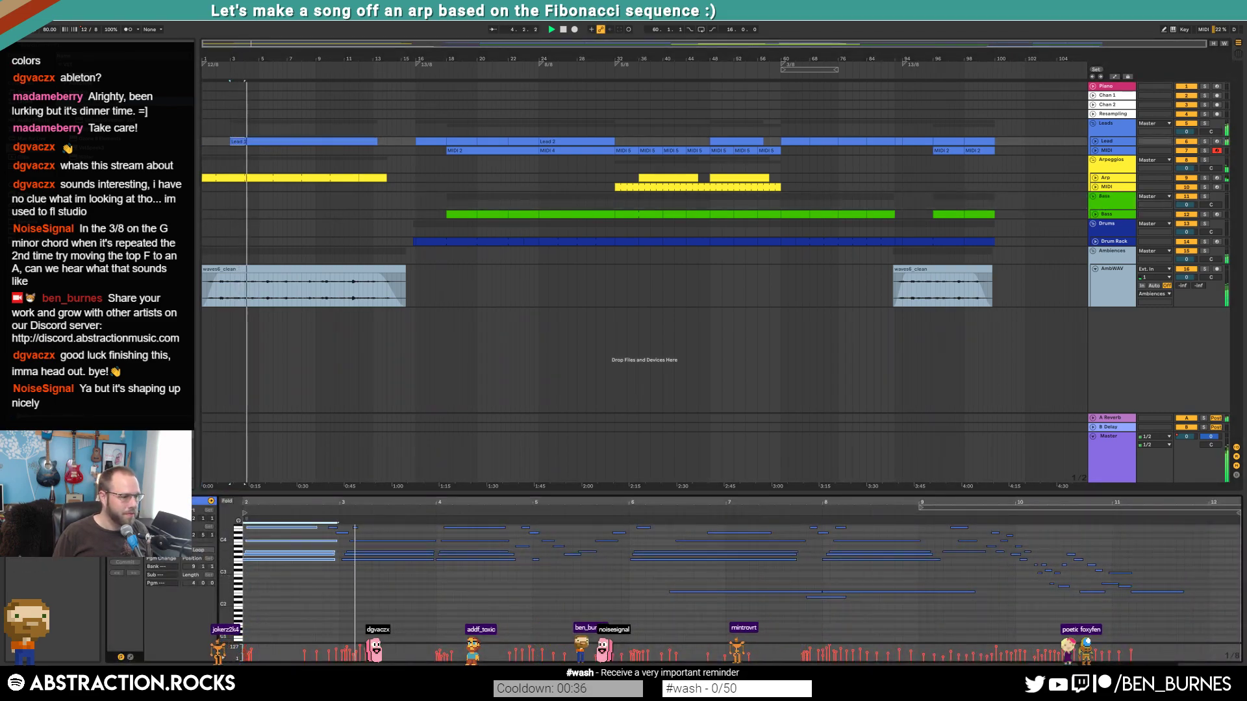
{"action": "left_click_drag", "start_coordinate": [226, 561], "coordinate": [226, 584]}
{"action": "scroll", "coordinate": [251, 551], "scroll_direction": "up", "scroll_amount": 1}
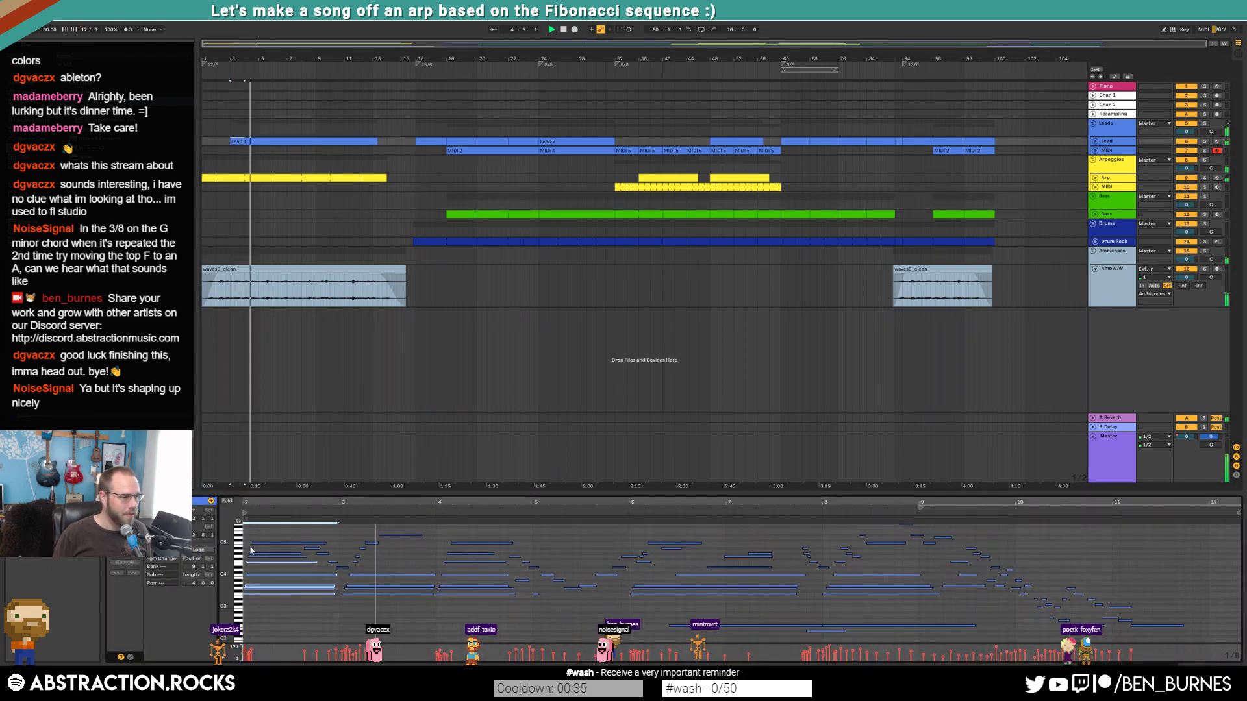
{"action": "left_click", "coordinate": [294, 609]}
{"action": "left_click_drag", "start_coordinate": [460, 623], "coordinate": [471, 539]}
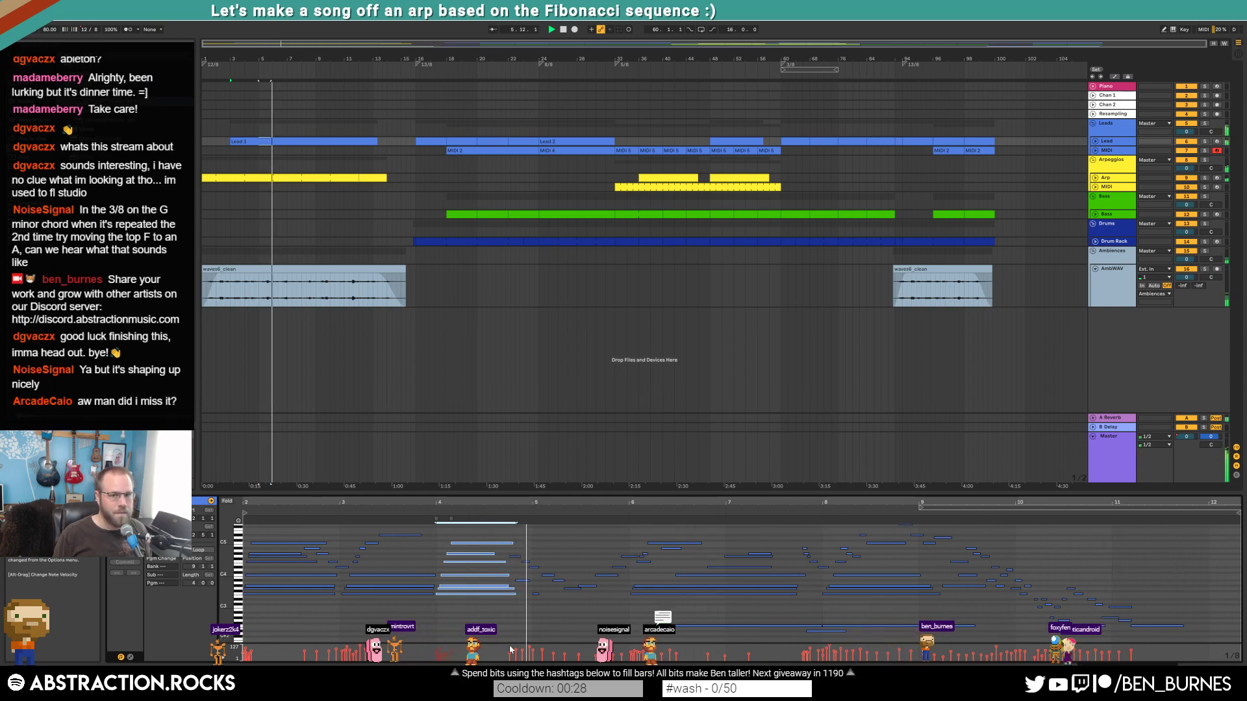
{"action": "left_click", "coordinate": [517, 625]}
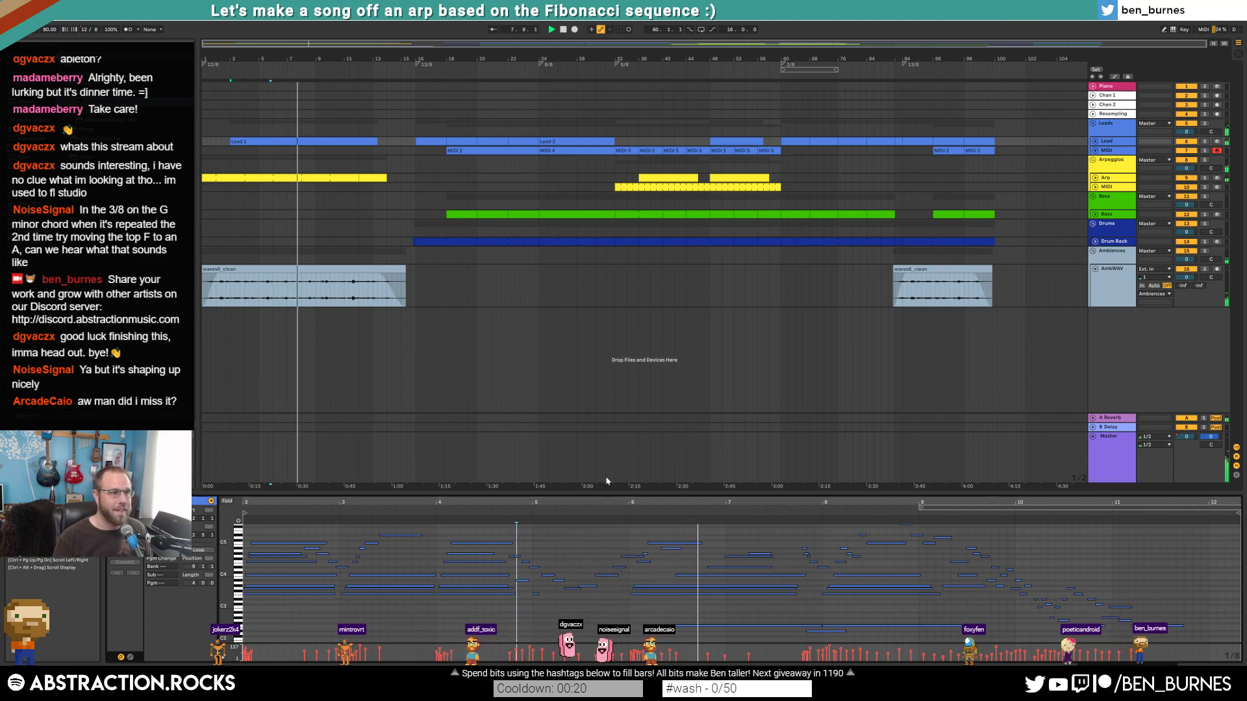
- Adjust the velocities of the two long low notes between bars 6 and 9 of the Lead 1 clip
{"action": "scroll", "coordinate": [682, 574], "scroll_direction": "down", "scroll_amount": 3}
{"action": "left_click", "coordinate": [708, 596]}
{"action": "left_click", "coordinate": [831, 602], "text": "alt"}
{"action": "left_click", "coordinate": [848, 596], "text": "alt"}
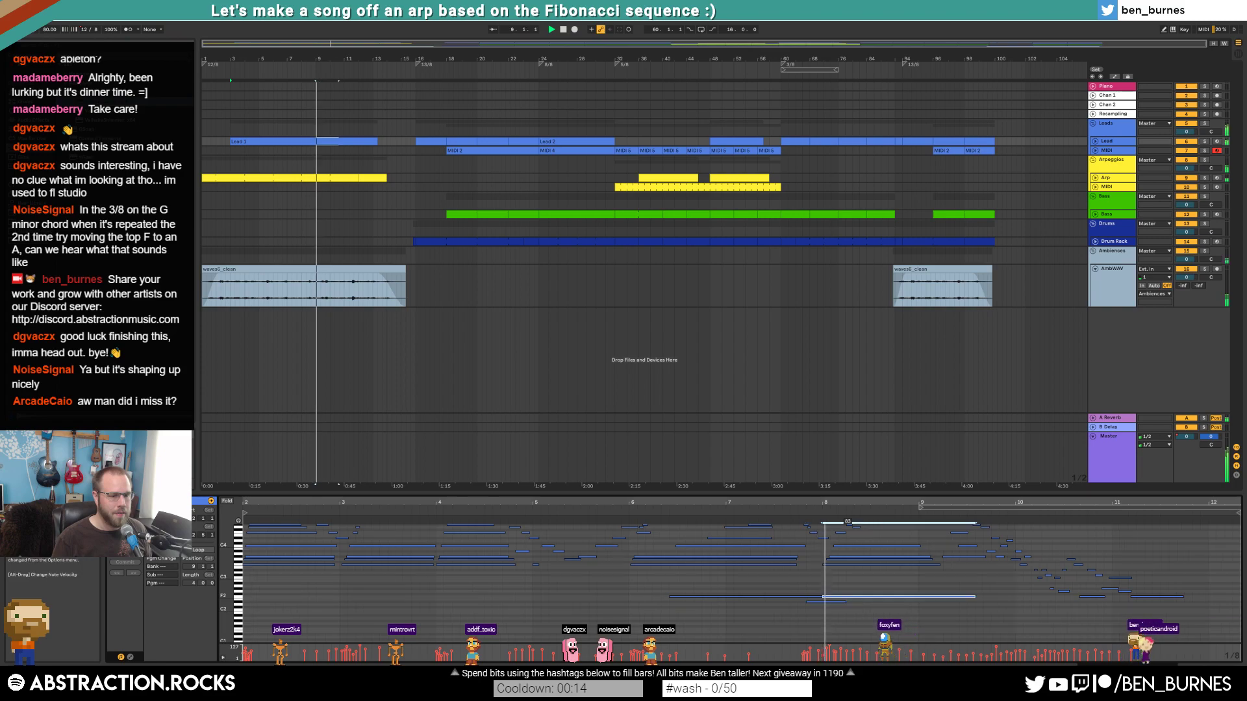
{"action": "left_click", "coordinate": [757, 596], "text": "alt"}
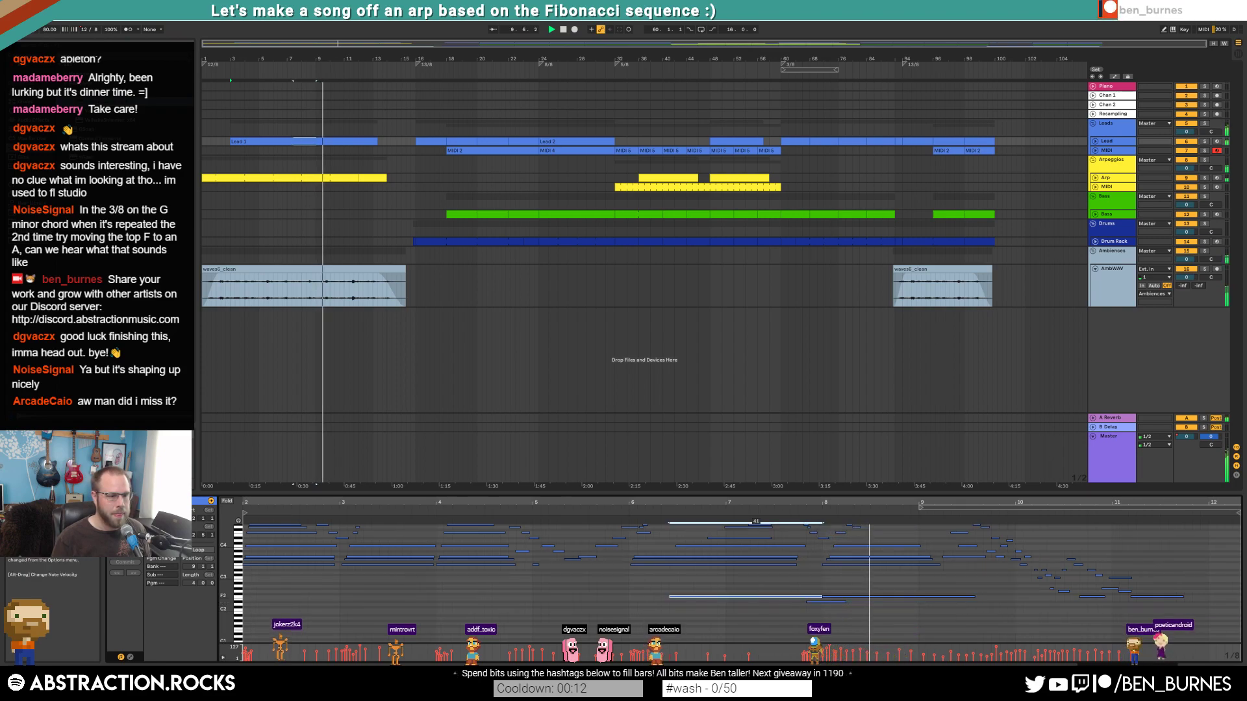
{"action": "left_click", "coordinate": [766, 610]}
{"action": "scroll", "coordinate": [983, 606], "scroll_direction": "up", "scroll_amount": 3}
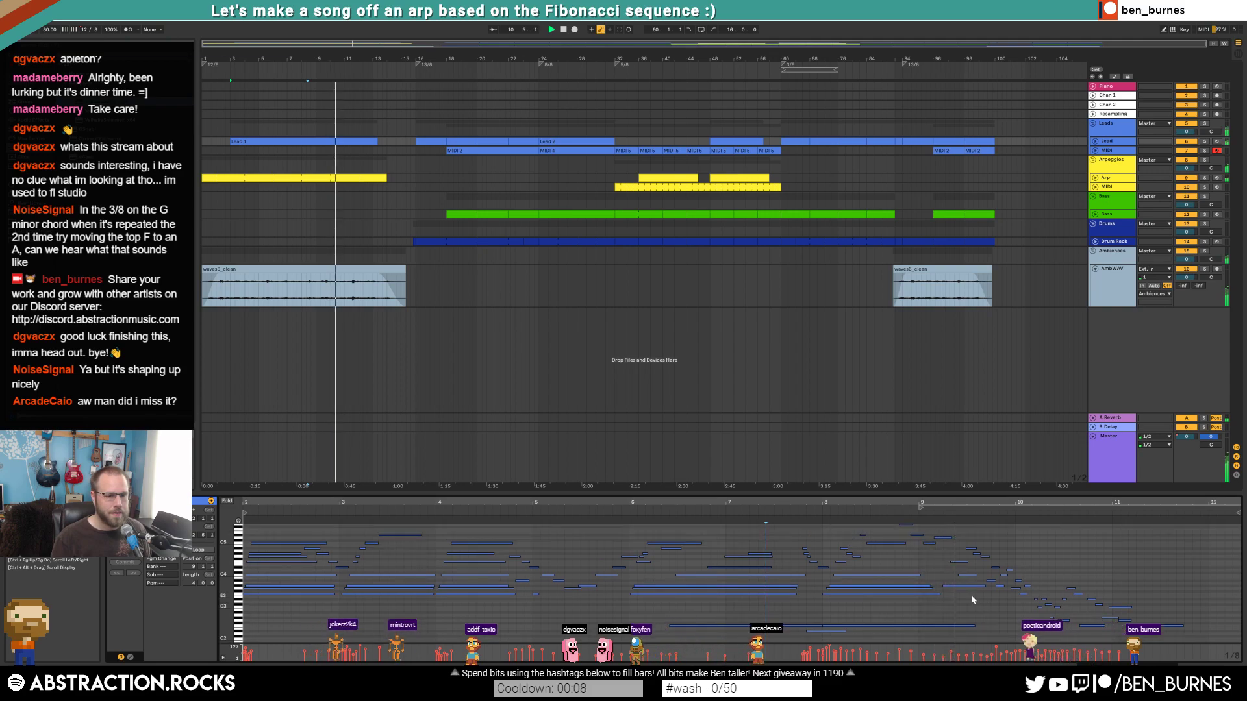
{"action": "left_click", "coordinate": [970, 586]}
{"action": "left_click", "coordinate": [991, 609]}
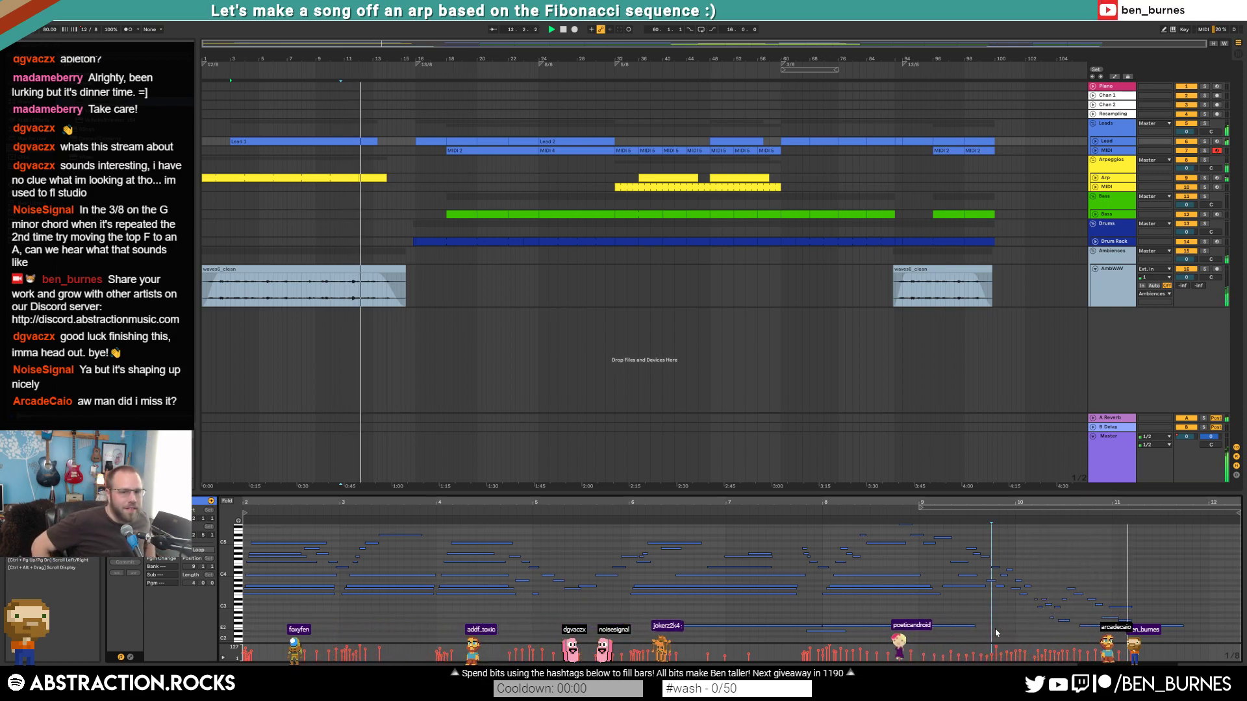
- Show the Drum Rack track's devices and extend the end of the first ambience clip to bar 16
{"action": "left_click", "coordinate": [1107, 238]}
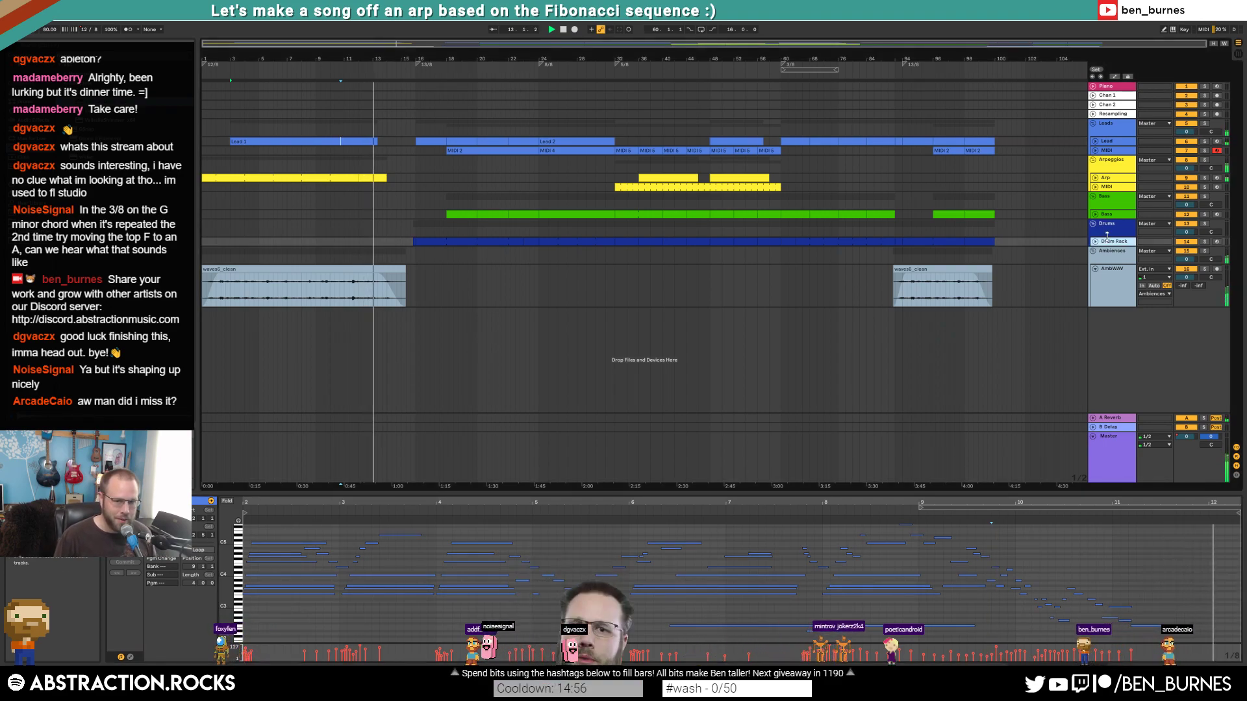
{"action": "key", "text": "shift+Tab"}
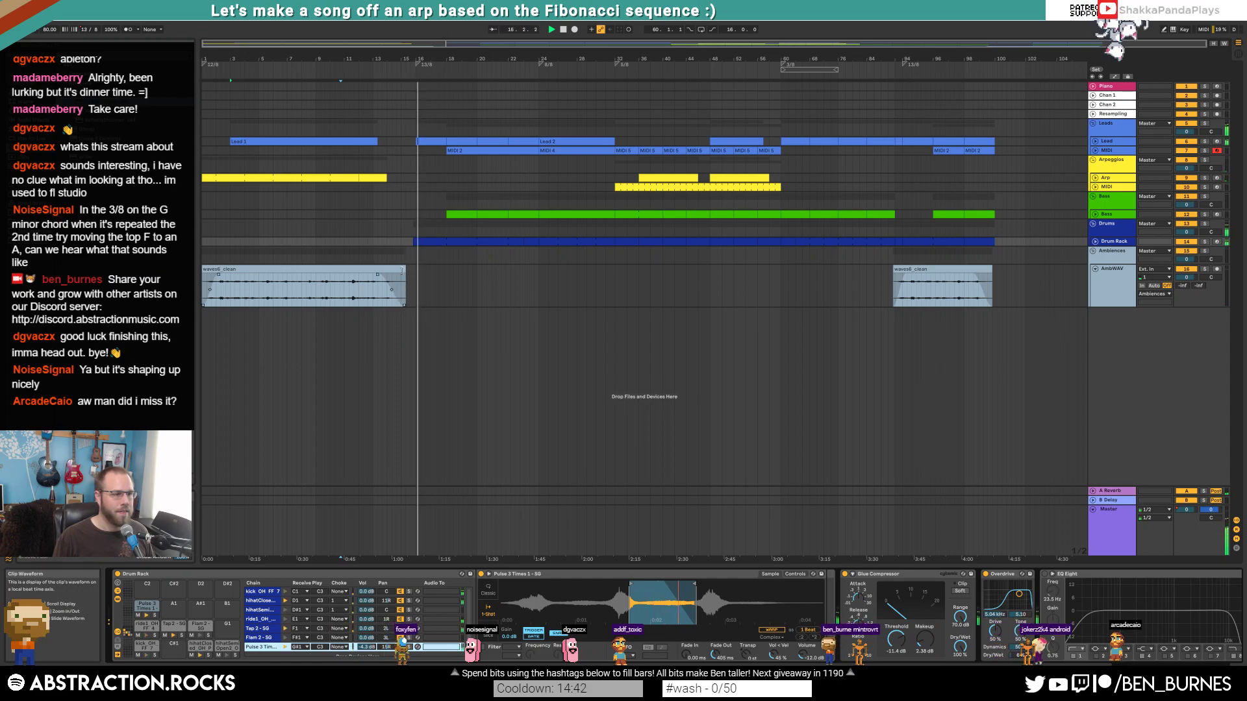
{"action": "left_click", "coordinate": [404, 272]}
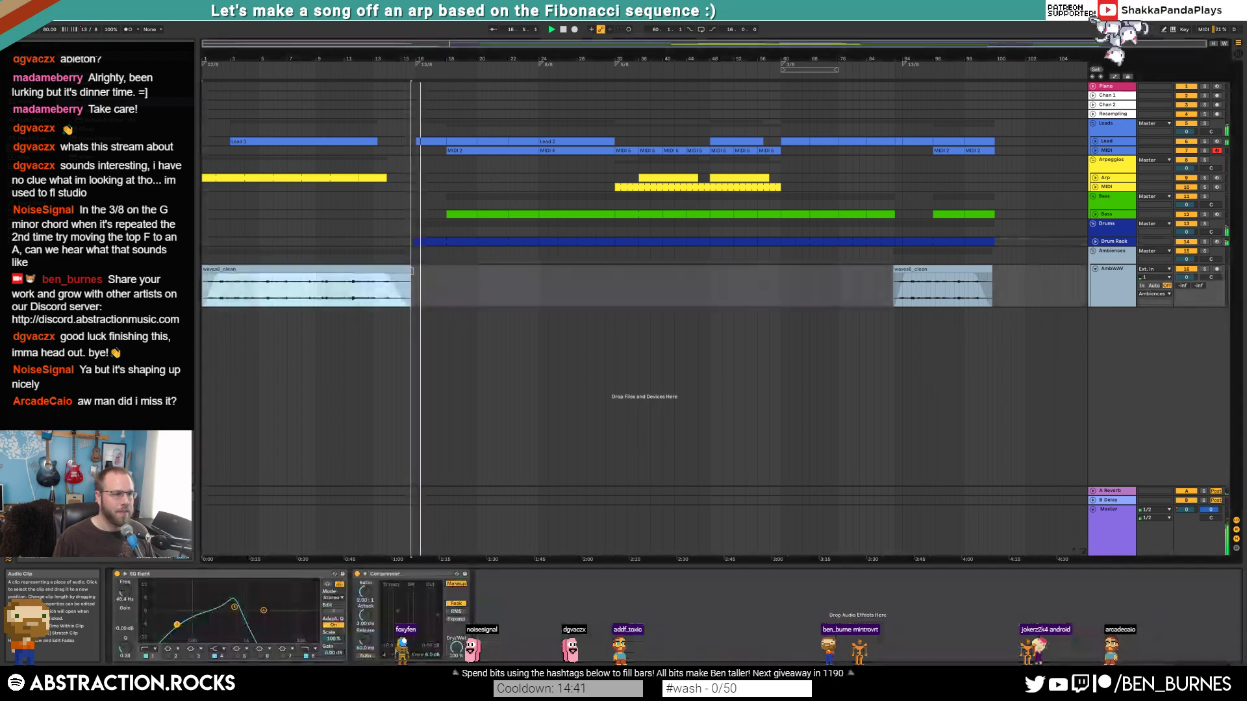
- Lower the ride's chain volume in the Drum Rack and adjust the velocities of all ride notes in the first drum clip
{"action": "left_click", "coordinate": [438, 244]}
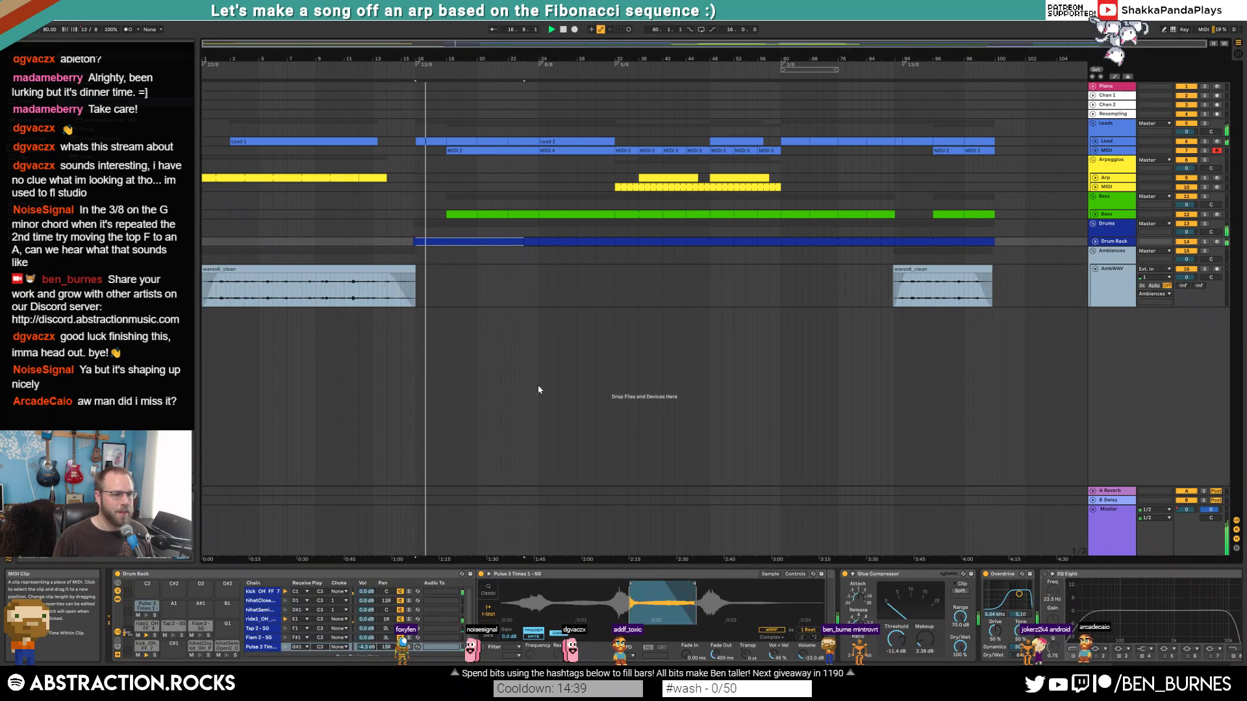
{"action": "left_click", "coordinate": [265, 619]}
{"action": "left_click_drag", "start_coordinate": [365, 619], "coordinate": [365, 633]}
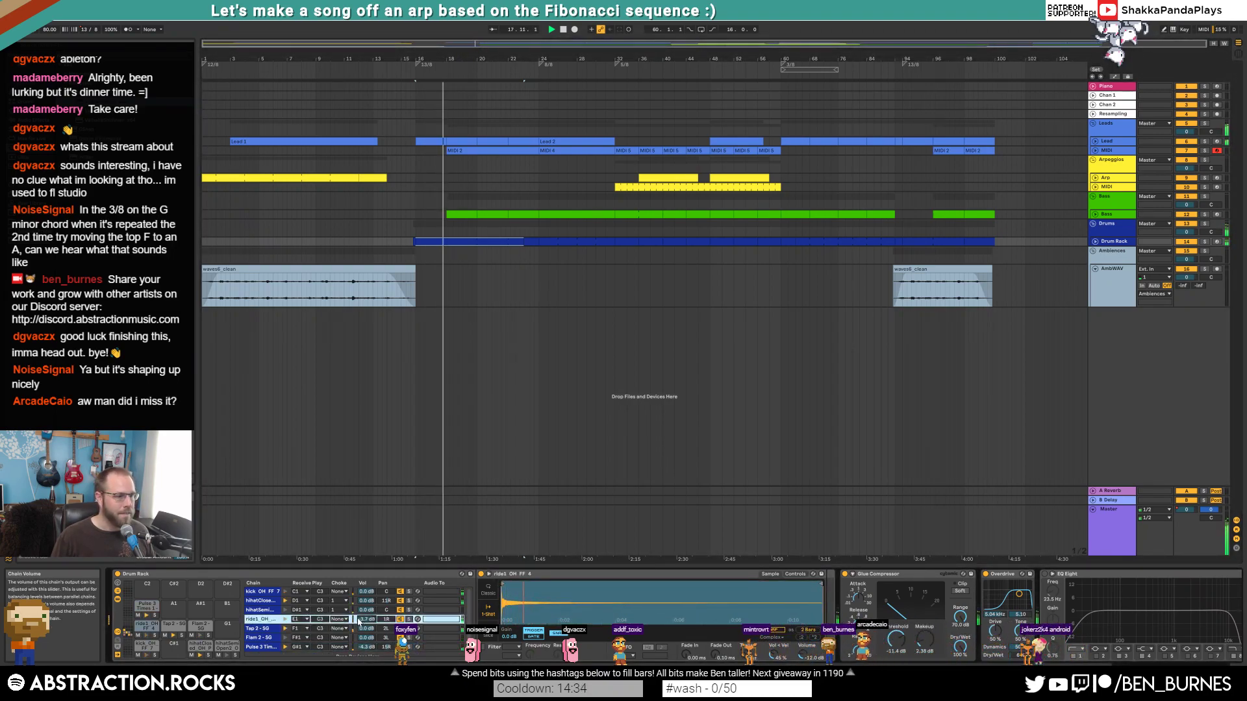
{"action": "key", "text": "shift+Tab"}
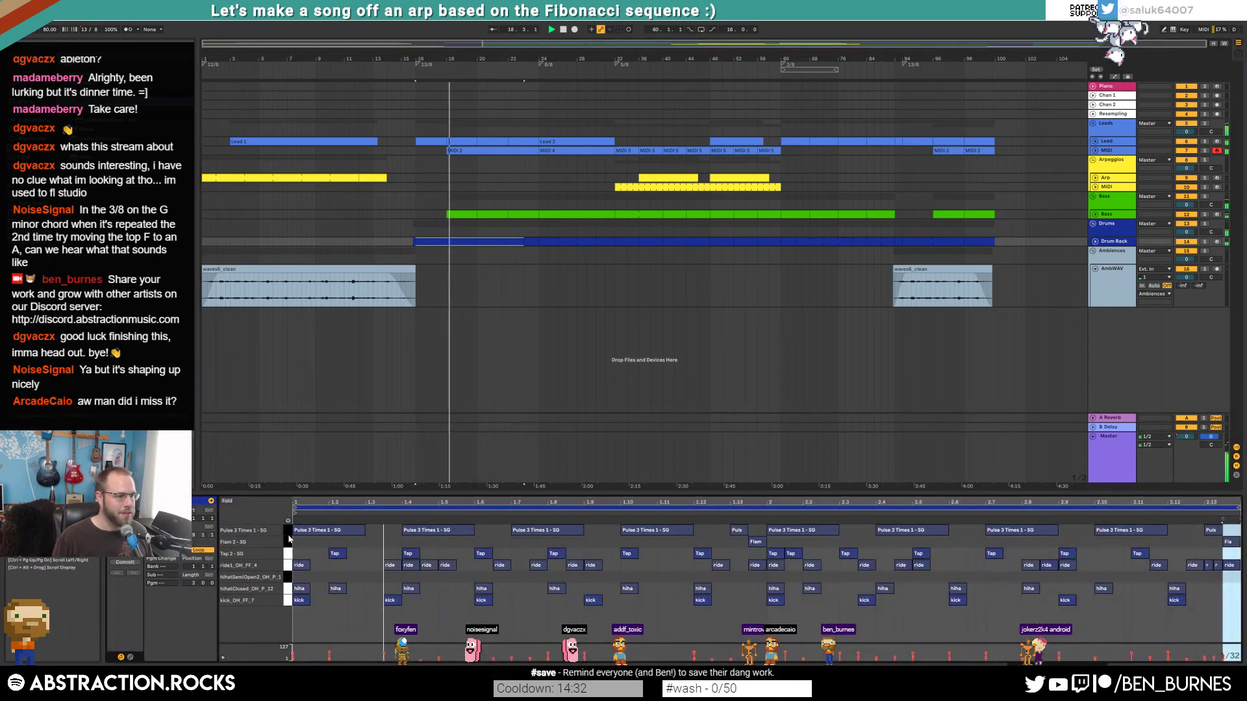
{"action": "left_click", "coordinate": [288, 565]}
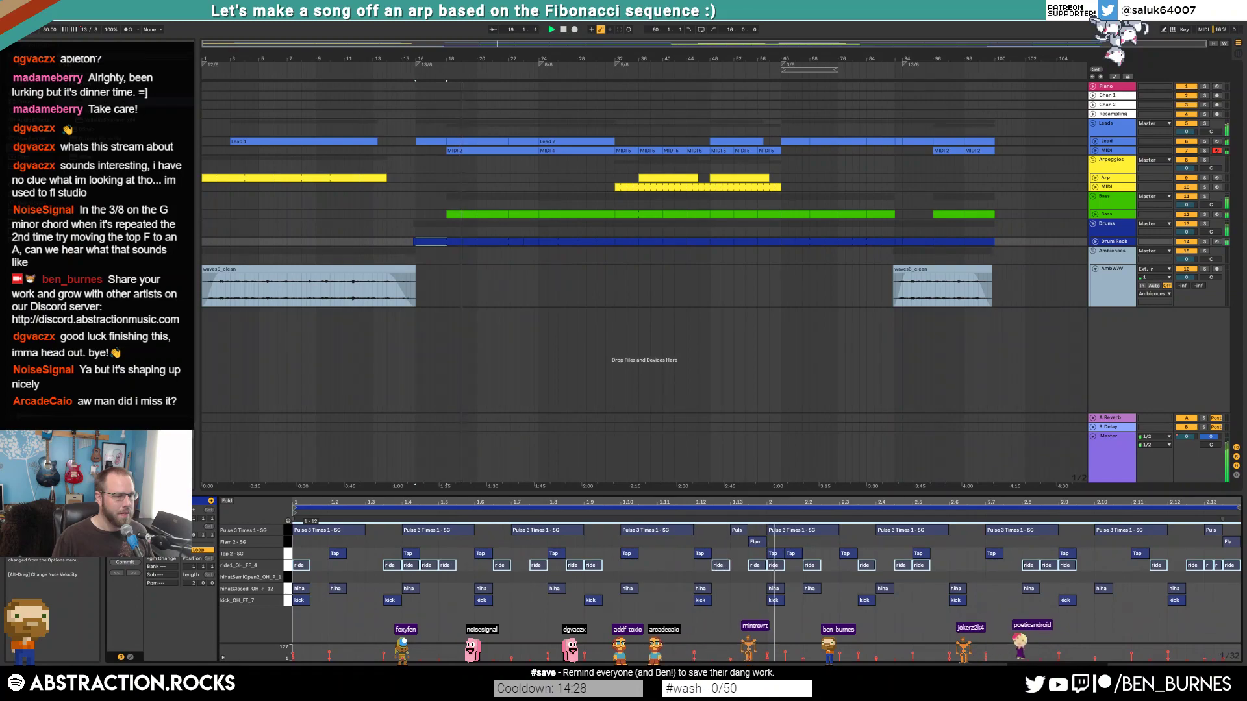
{"action": "key", "text": "shift+Tab"}
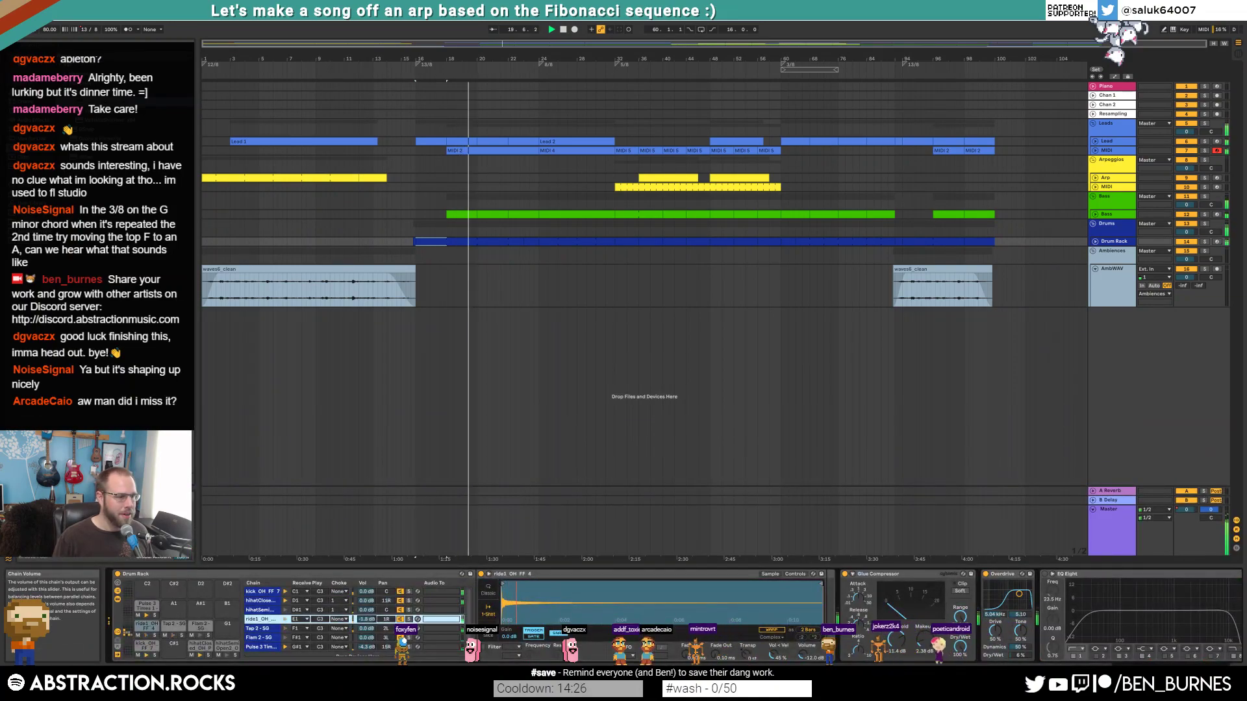
- Enable the Simple Mastering rack on the Master track, then adjust its EQ Eight curve and Glue Compressor makeup gain
{"action": "left_click", "coordinate": [1108, 509]}
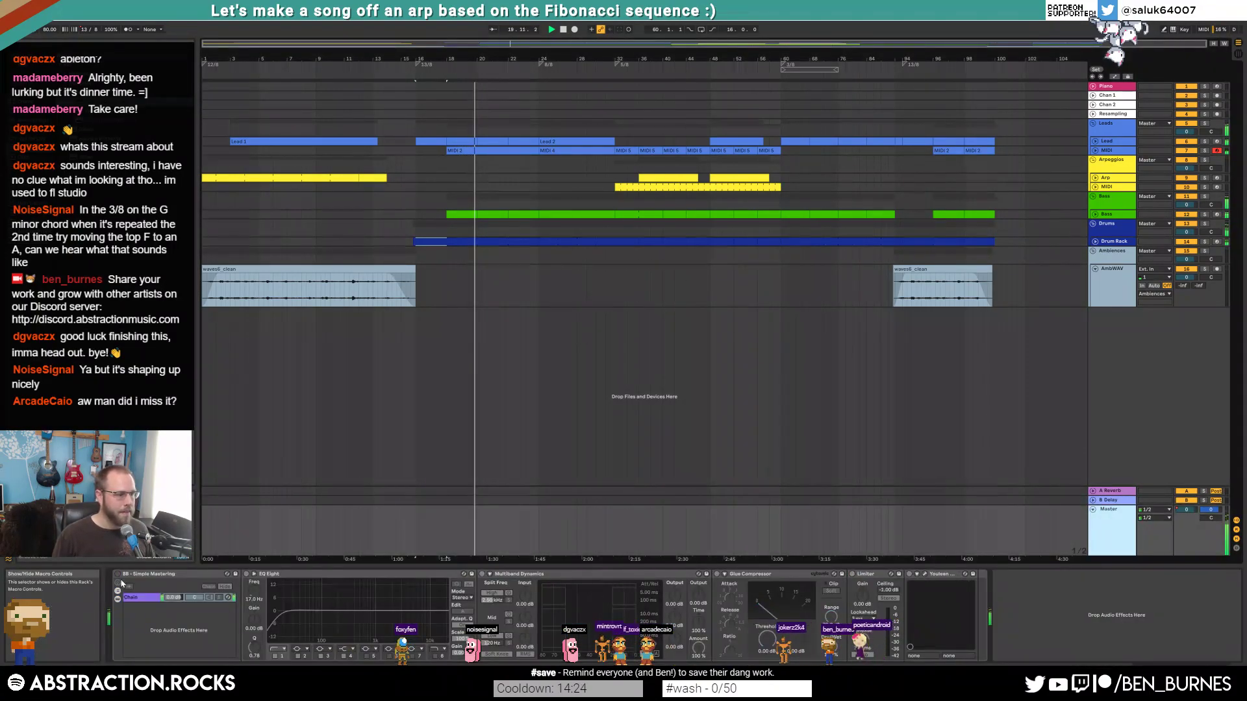
{"action": "left_click", "coordinate": [122, 583]}
{"action": "left_click_drag", "start_coordinate": [338, 611], "coordinate": [370, 612]}
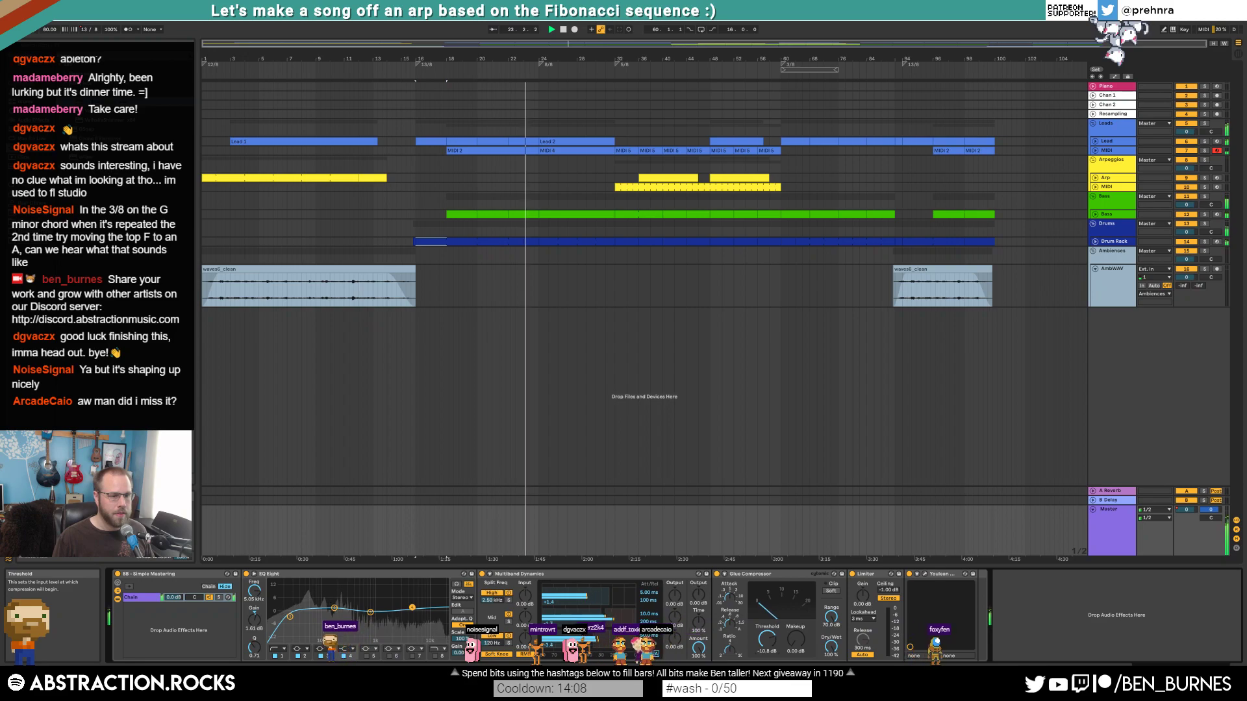
{"action": "left_click_drag", "start_coordinate": [796, 639], "coordinate": [796, 642]}
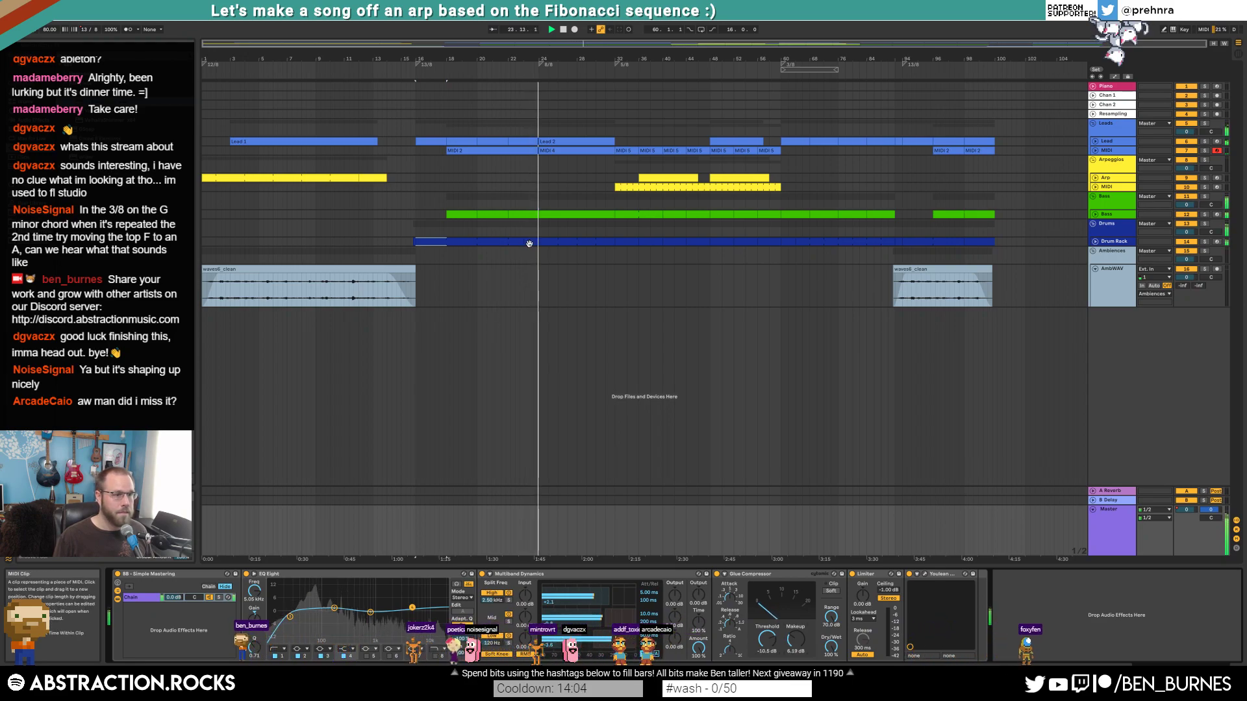
- Lower the ride's chain volume further and cut the drums' upper frequencies with EQ Eight, leaving its last band switched off
{"action": "left_click", "coordinate": [1107, 242]}
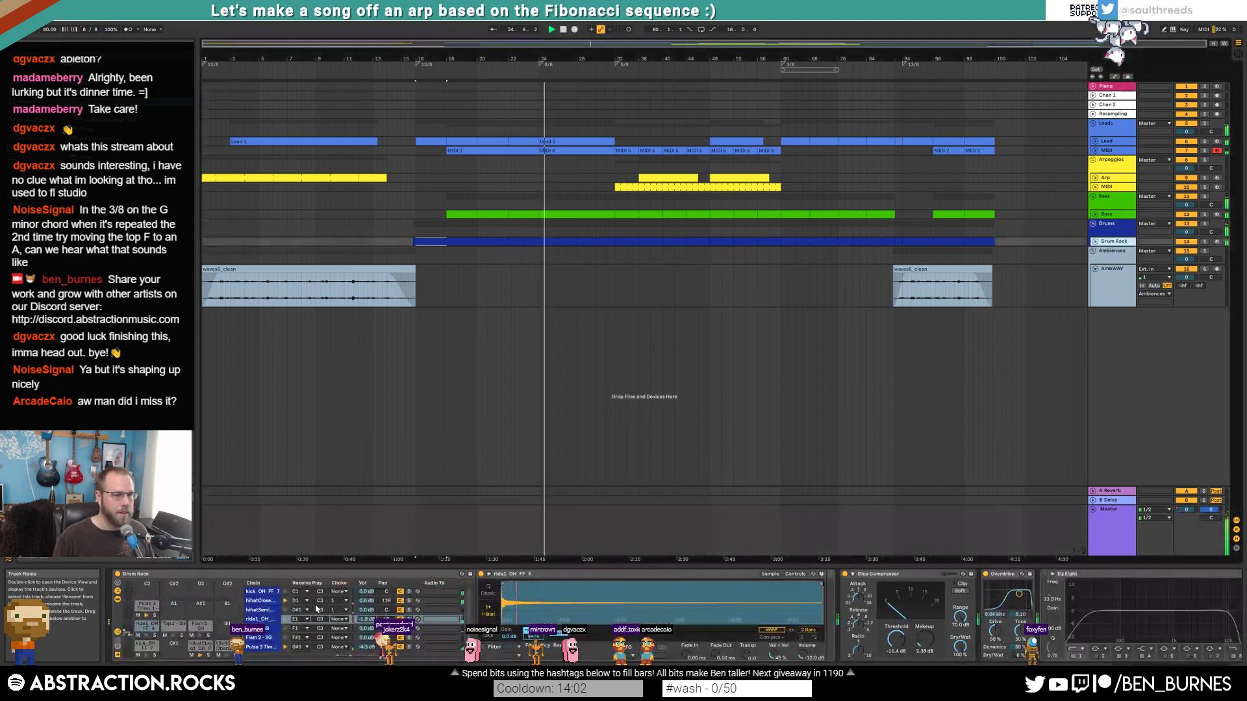
{"action": "left_click_drag", "start_coordinate": [371, 620], "coordinate": [371, 633]}
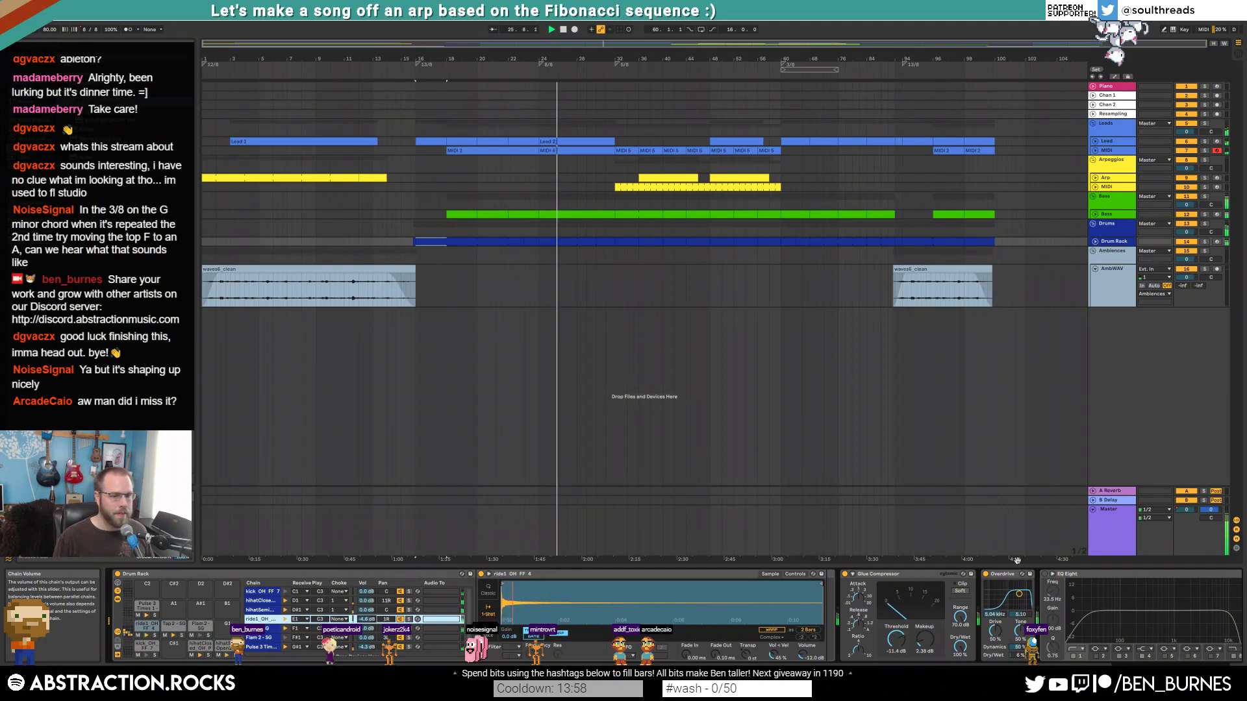
{"action": "left_click", "coordinate": [1045, 574]}
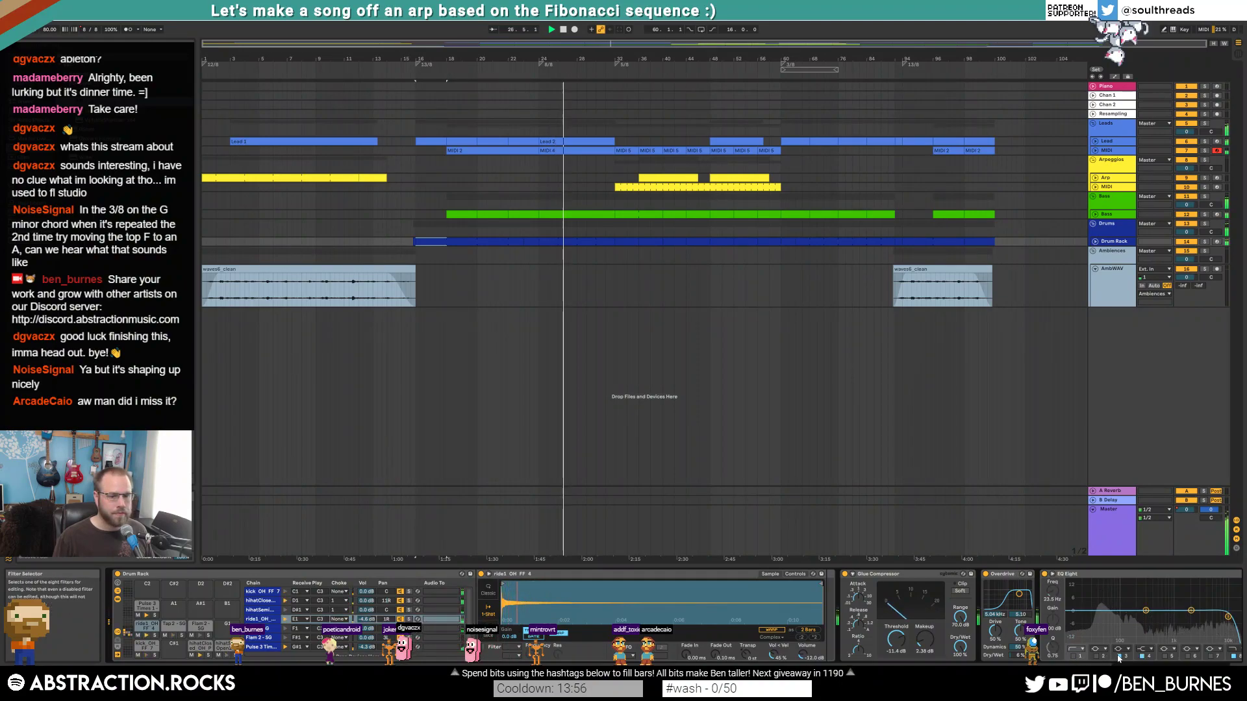
{"action": "left_click", "coordinate": [1233, 655]}
{"action": "left_click_drag", "start_coordinate": [1191, 610], "coordinate": [1193, 622]}
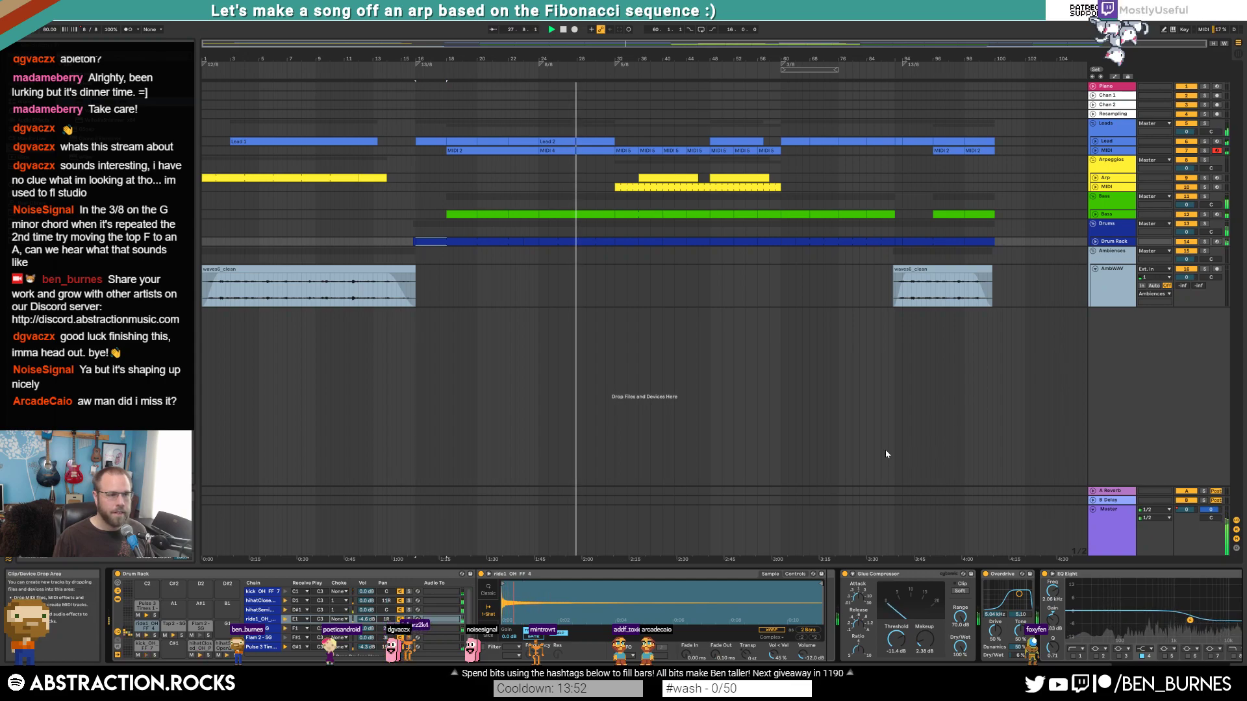
{"action": "left_click_drag", "start_coordinate": [1190, 620], "coordinate": [1194, 615]}
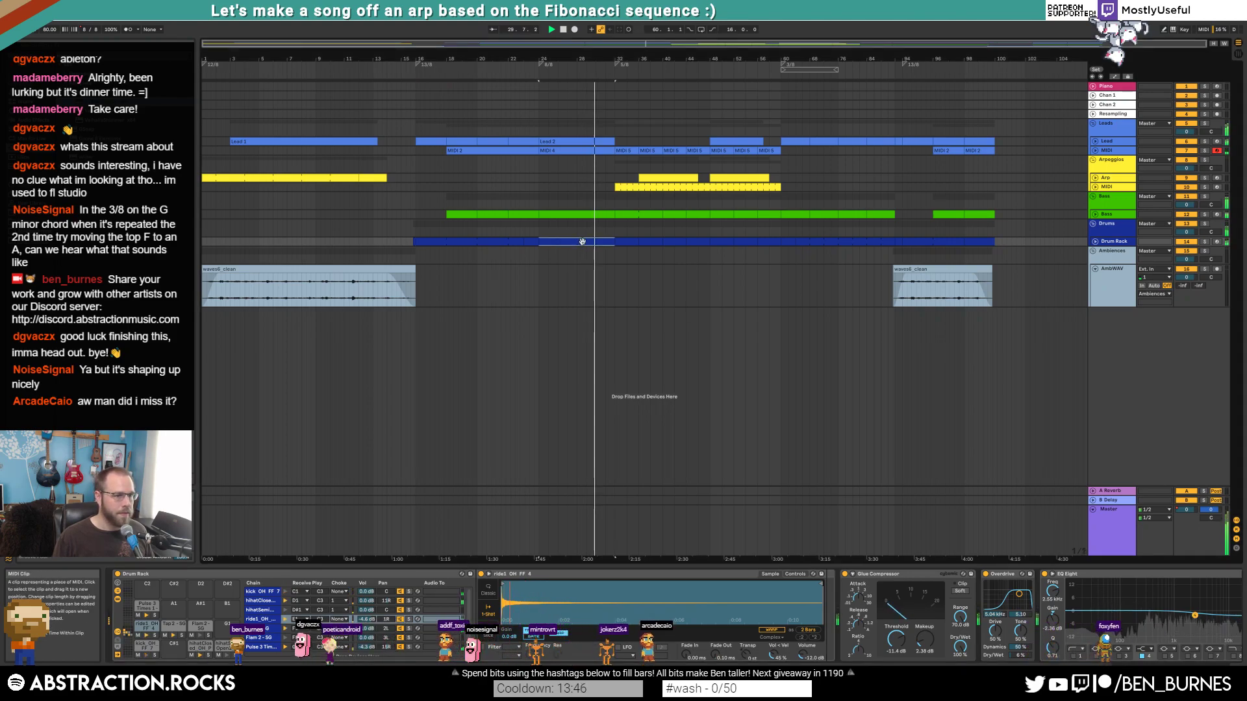
- Adjust the Pulse 3 Times note velocities in the bar 24 drum clip and consolidate the drum clips from bar 32 to 60
{"action": "double_click", "coordinate": [549, 241]}
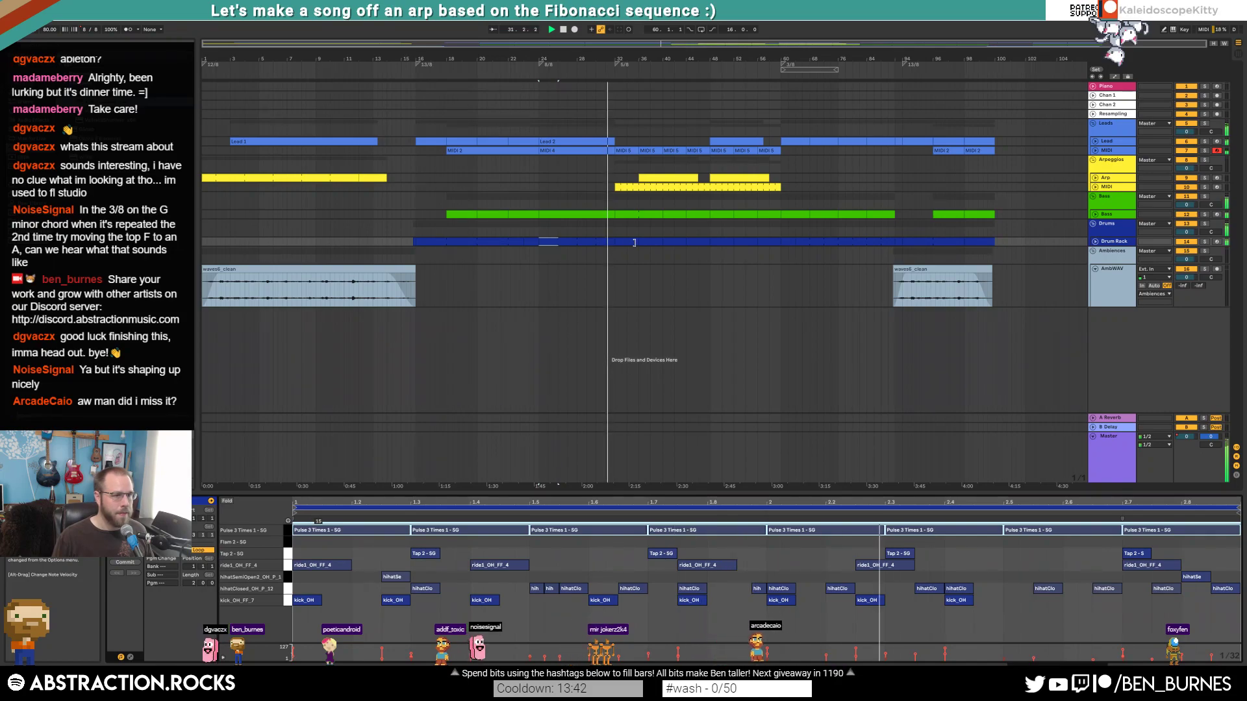
{"action": "left_click", "coordinate": [633, 242]}
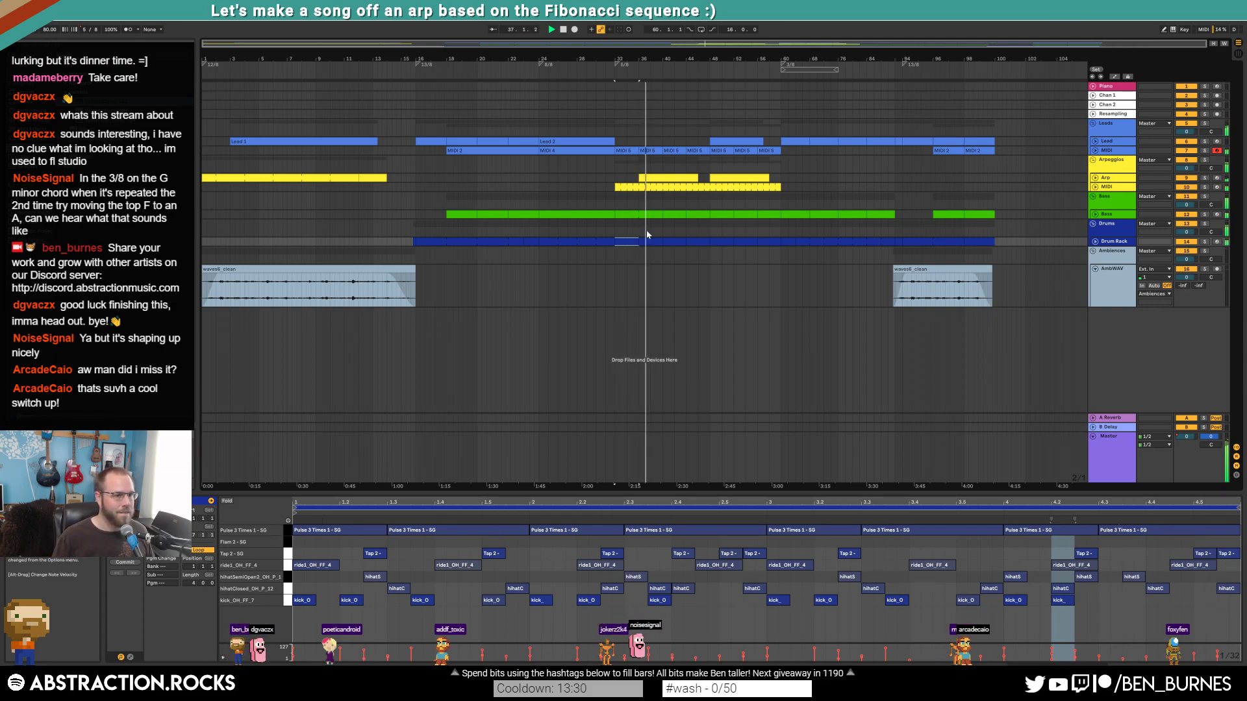
{"action": "left_click", "coordinate": [742, 241], "text": "shift"}
{"action": "left_click", "coordinate": [762, 242], "text": "shift"}
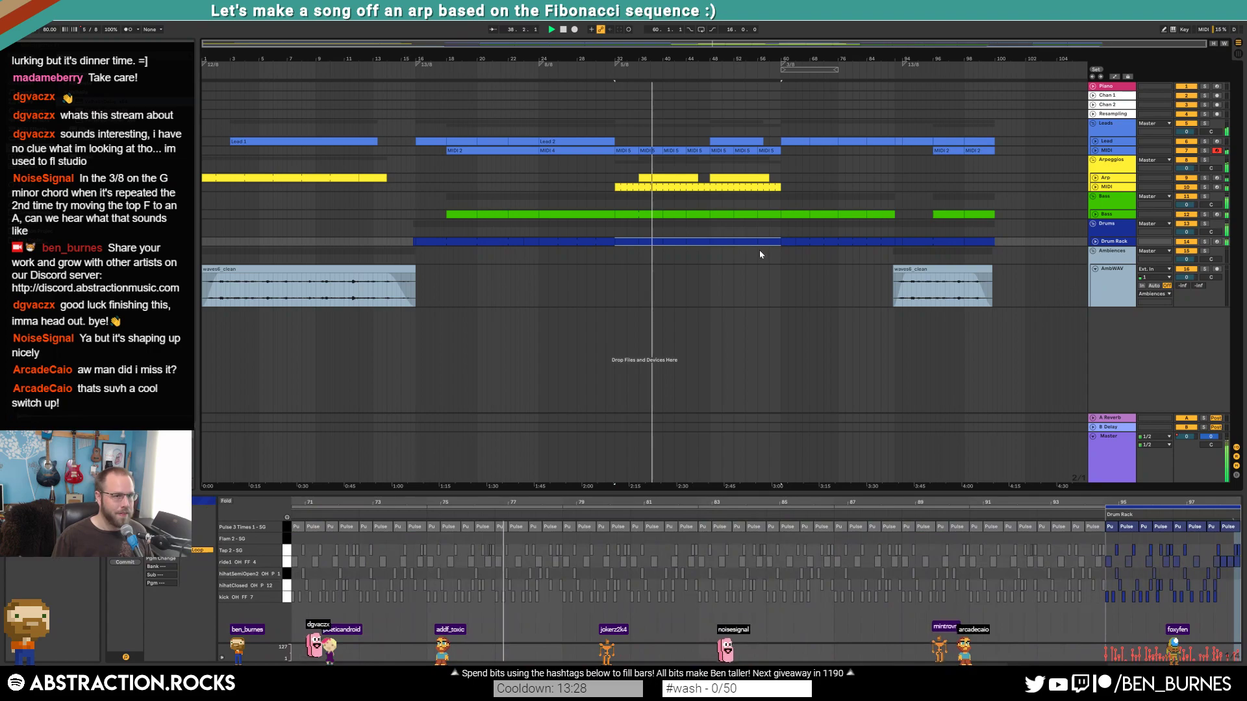
- Consolidate the remaining Drum Rack clips by section: bars 24 to 32, bars 16 to 24 and bars 60 to 92
{"action": "left_click", "coordinate": [594, 245]}
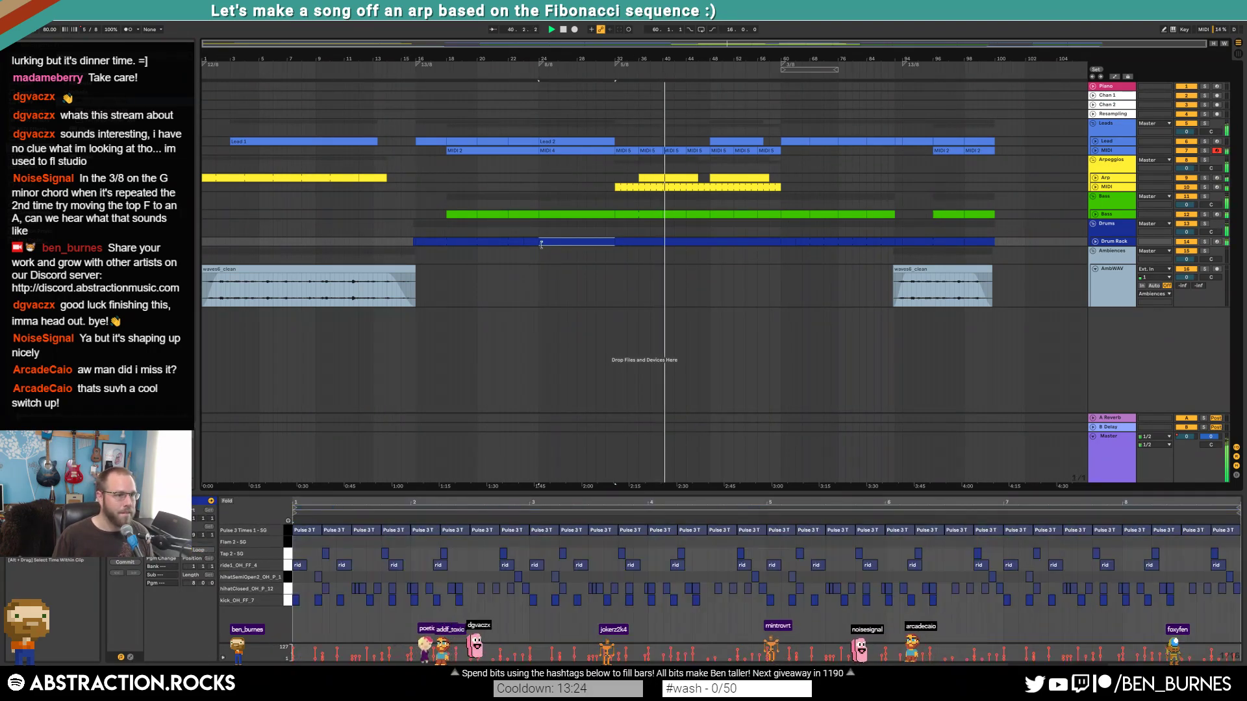
{"action": "left_click", "coordinate": [474, 242]}
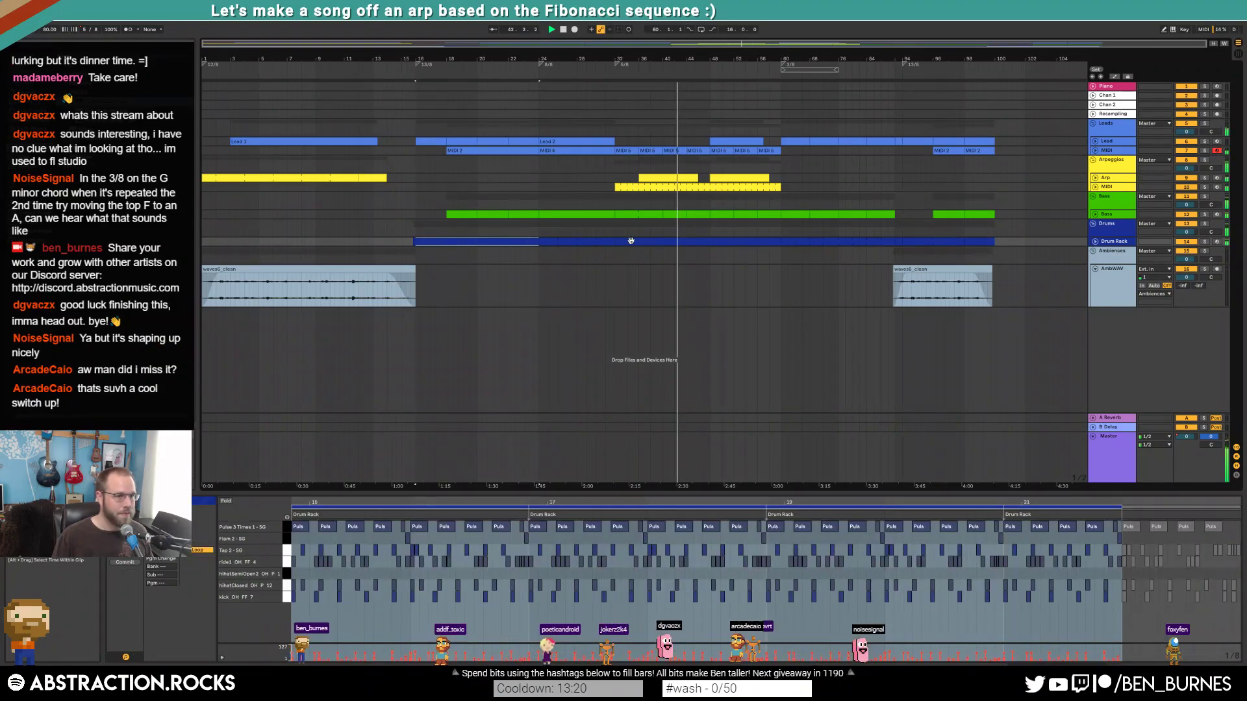
{"action": "left_click", "coordinate": [708, 241]}
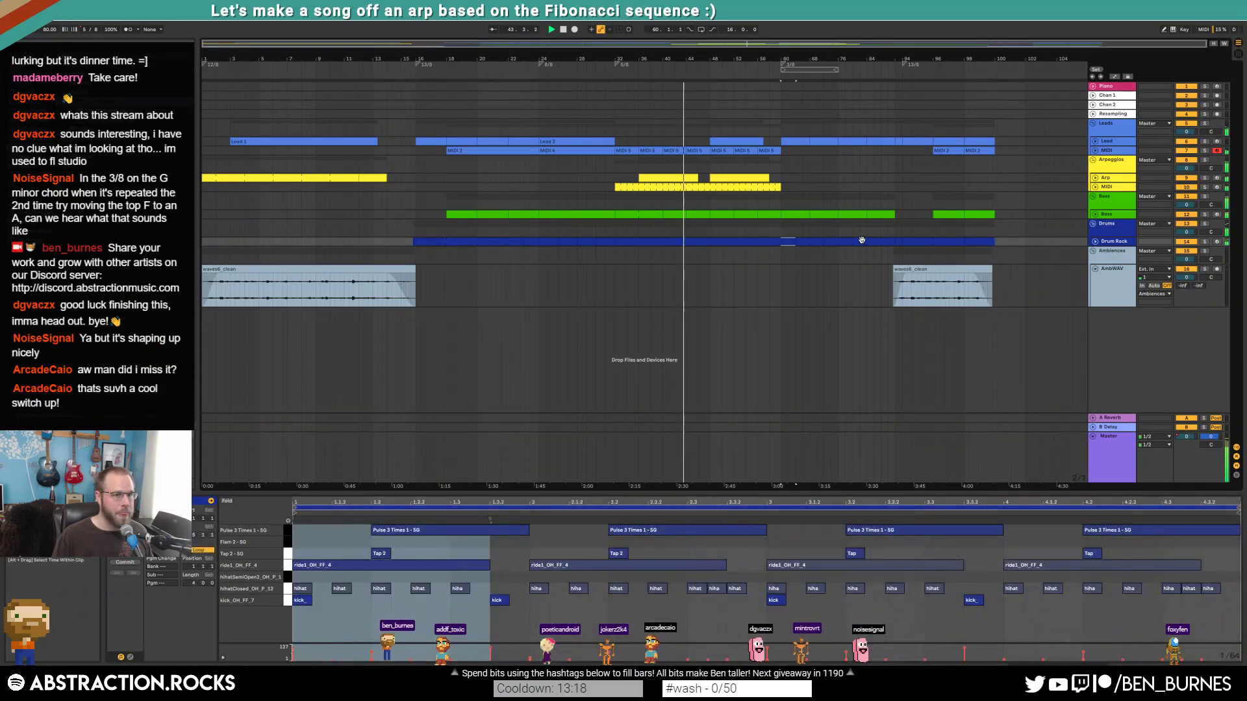
{"action": "left_click", "coordinate": [884, 244], "text": "shift"}
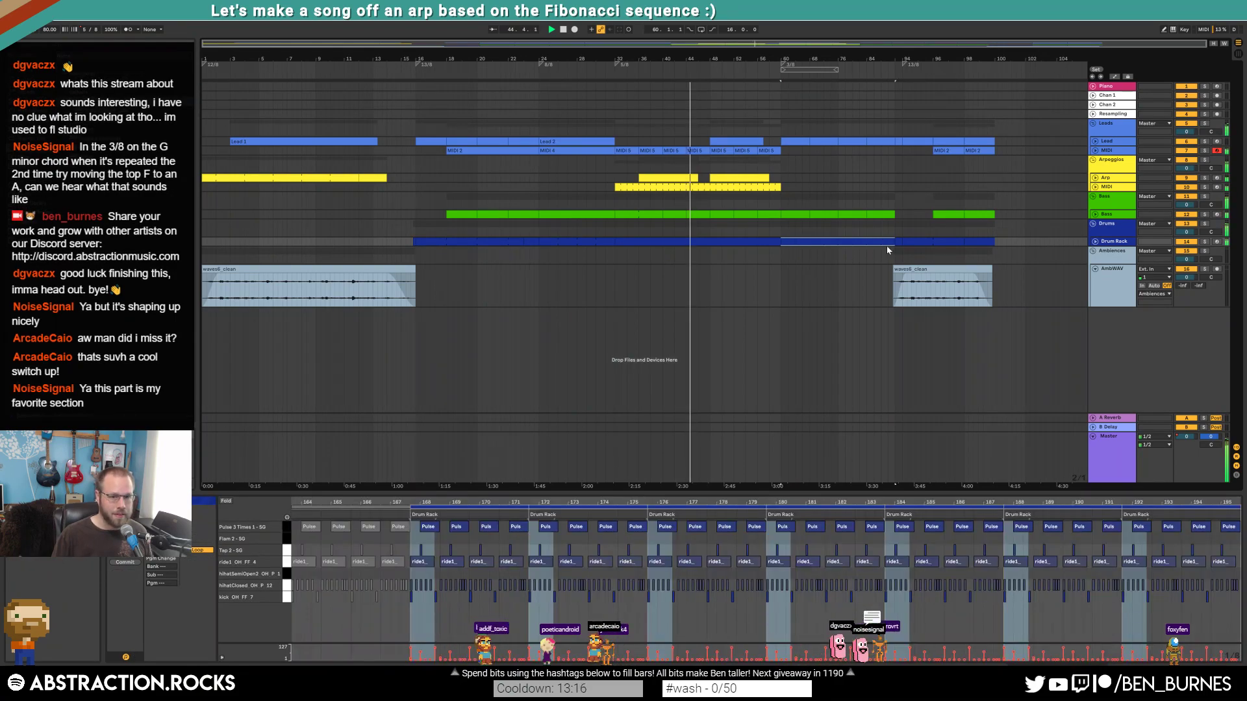
{"action": "left_click", "coordinate": [741, 242]}
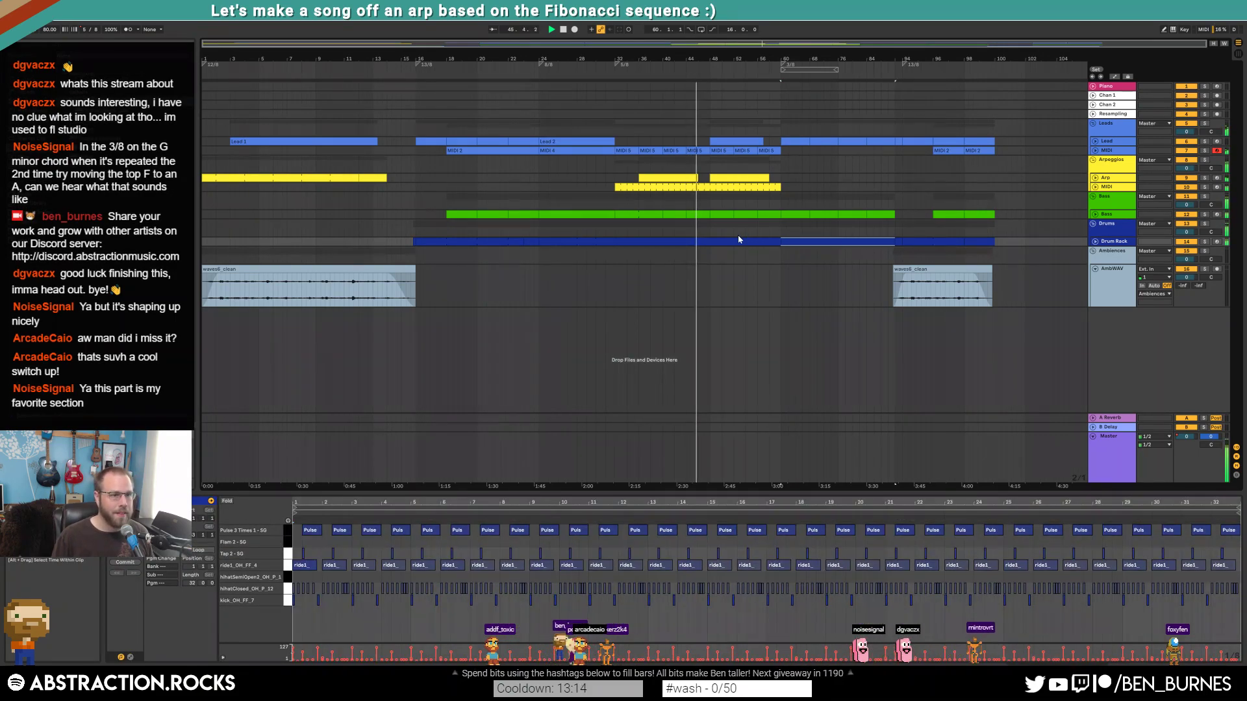
- Fold the AmbWAV track in the arrangement
{"action": "scroll", "coordinate": [755, 216], "scroll_direction": "up", "scroll_amount": 3}
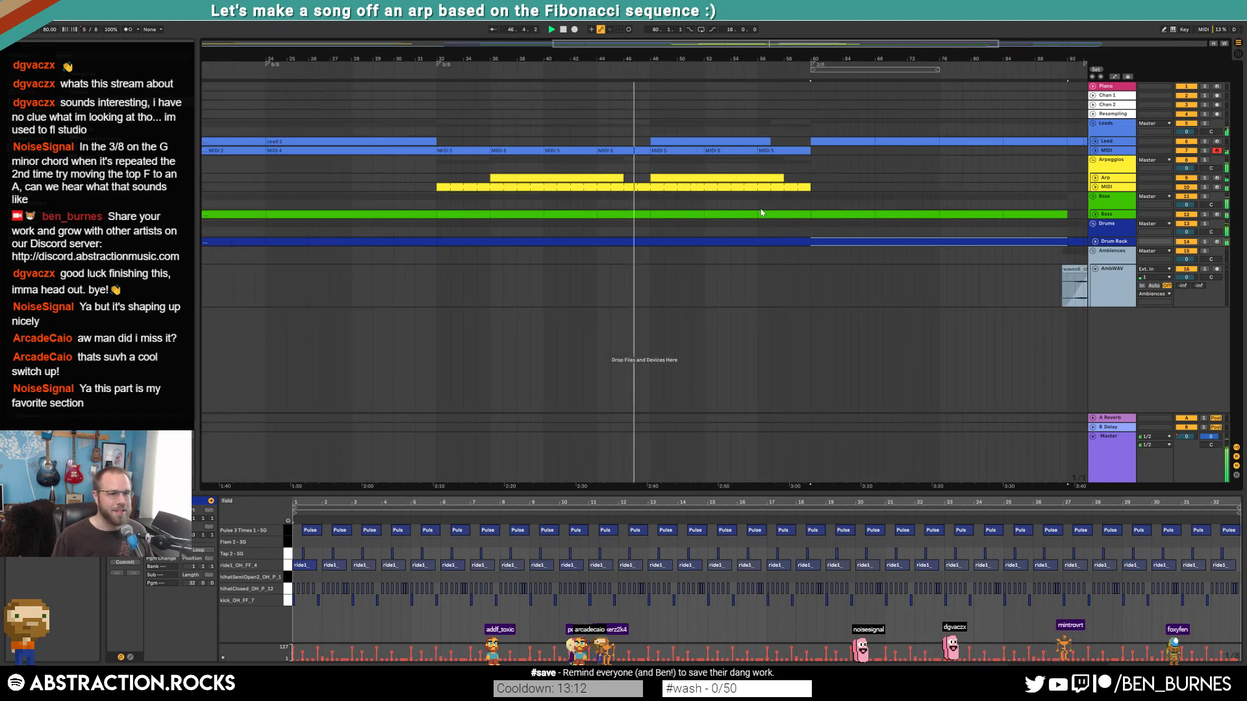
{"action": "key", "text": "minus"}
{"action": "left_click", "coordinate": [1096, 270]}
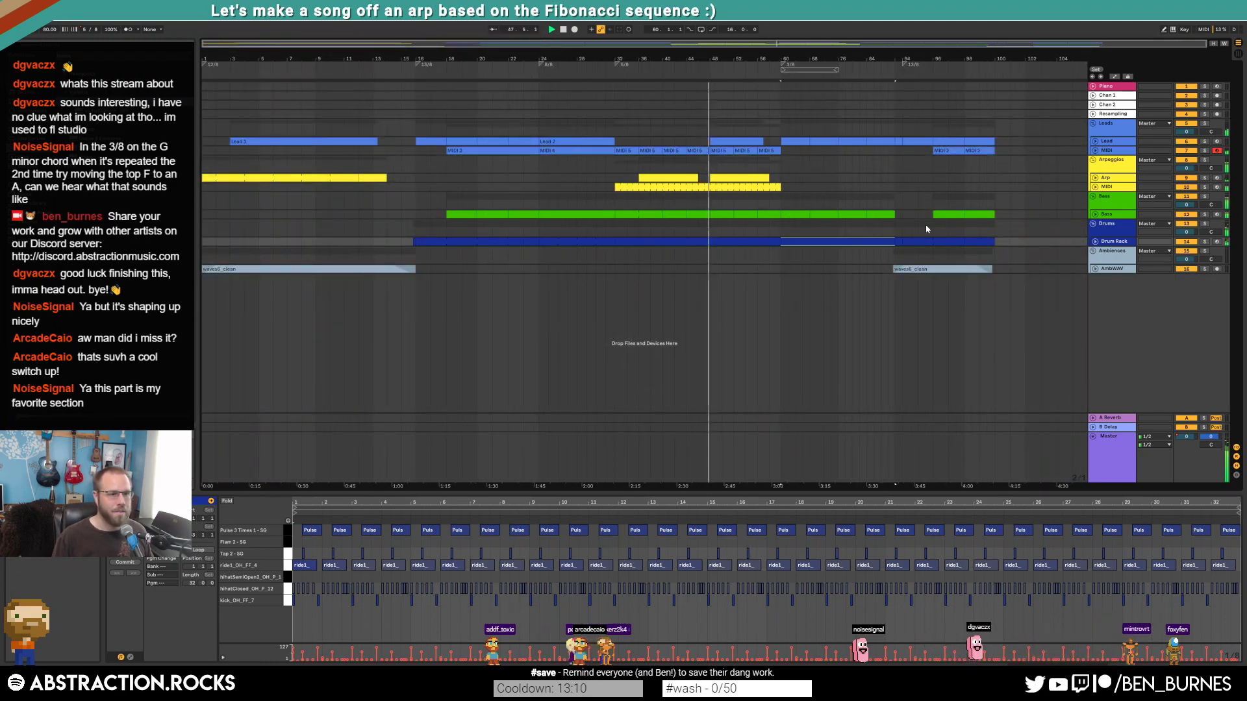
- Unfold the Bass track and copy the third G2 note slightly later in the last bass clip before bar 60
{"action": "left_click", "coordinate": [1095, 215]}
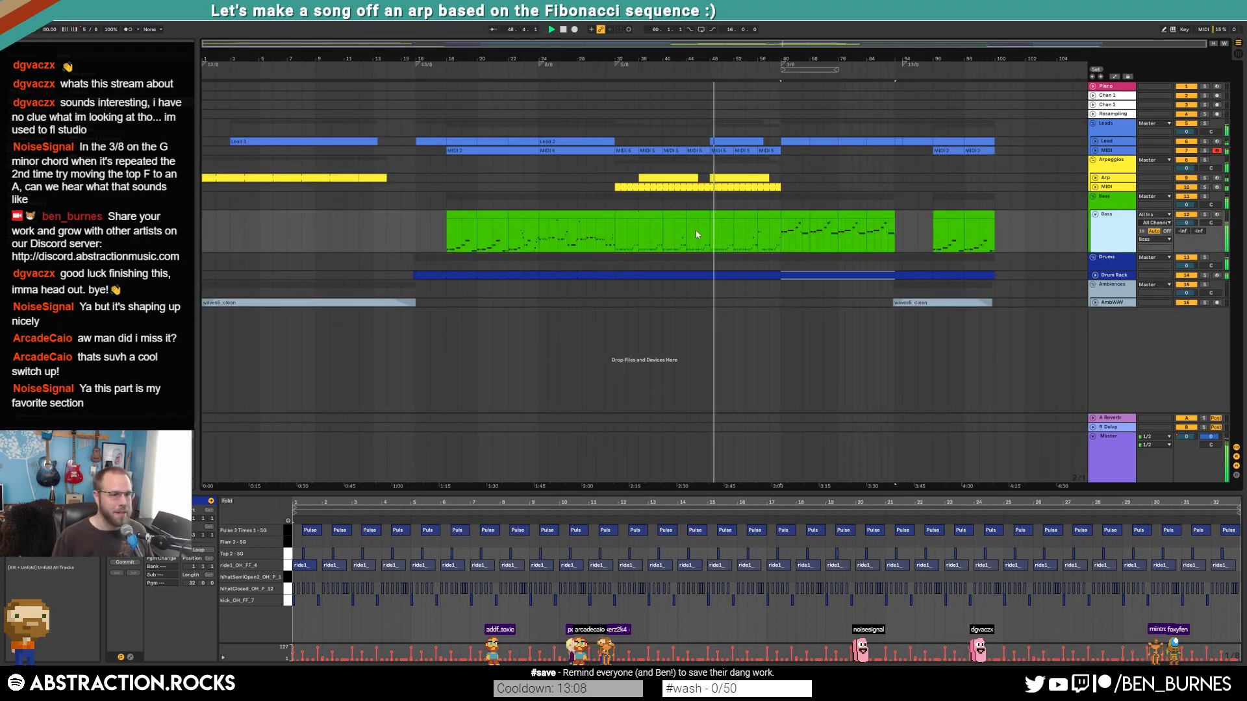
{"action": "left_click", "coordinate": [650, 217]}
{"action": "key", "text": "shift+Tab"}
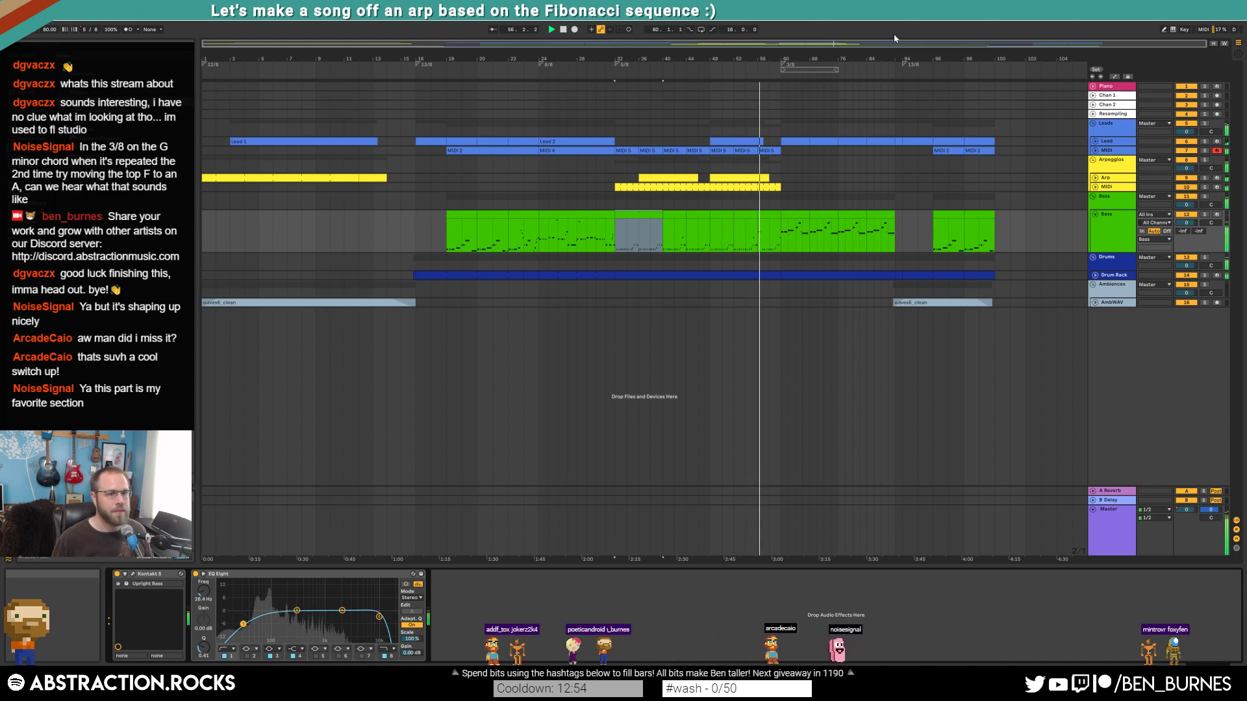
{"action": "double_click", "coordinate": [770, 215]}
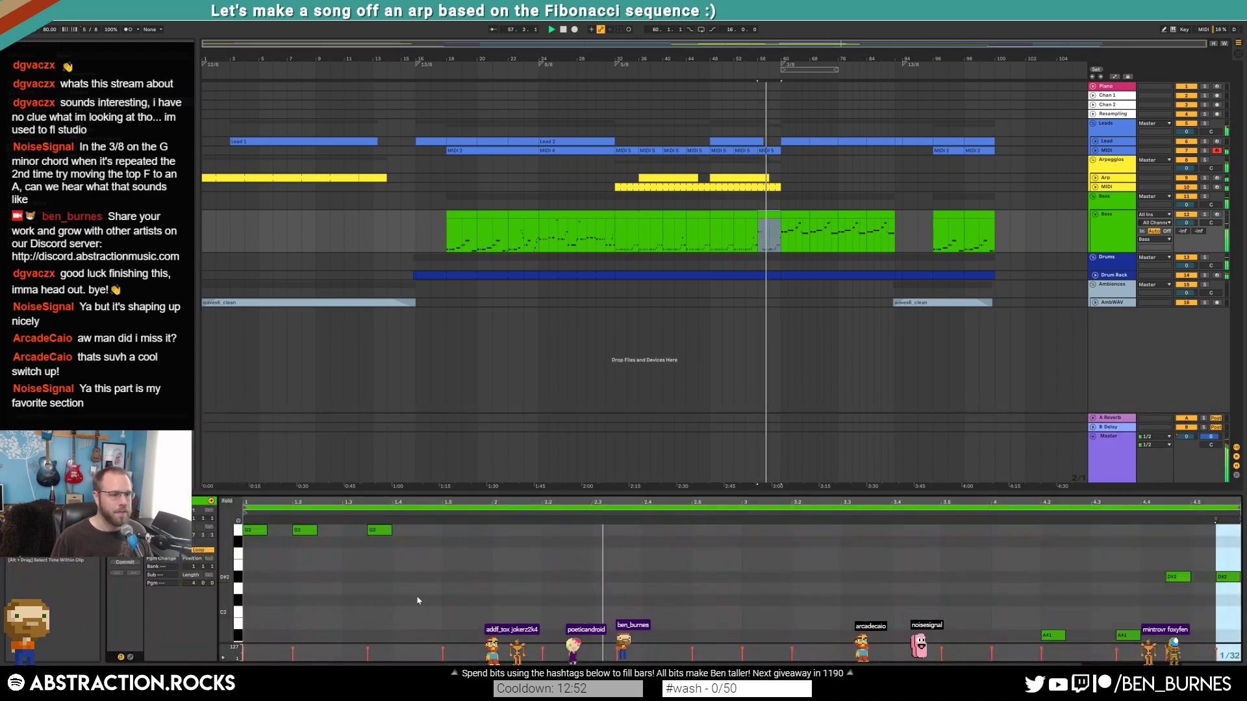
{"action": "scroll", "coordinate": [421, 588], "scroll_direction": "up", "scroll_amount": 1}
{"action": "left_click_drag", "start_coordinate": [383, 549], "coordinate": [429, 550], "text": "ctrl"}
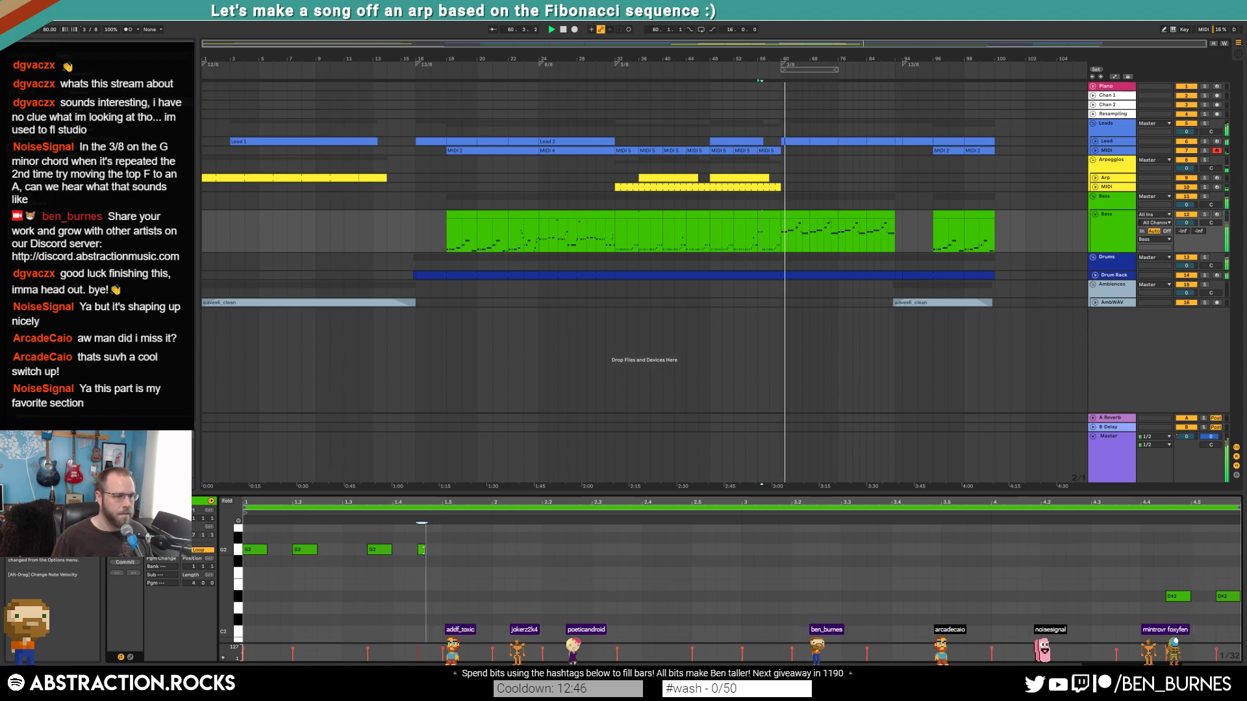
{"action": "key", "text": "shift+Tab"}
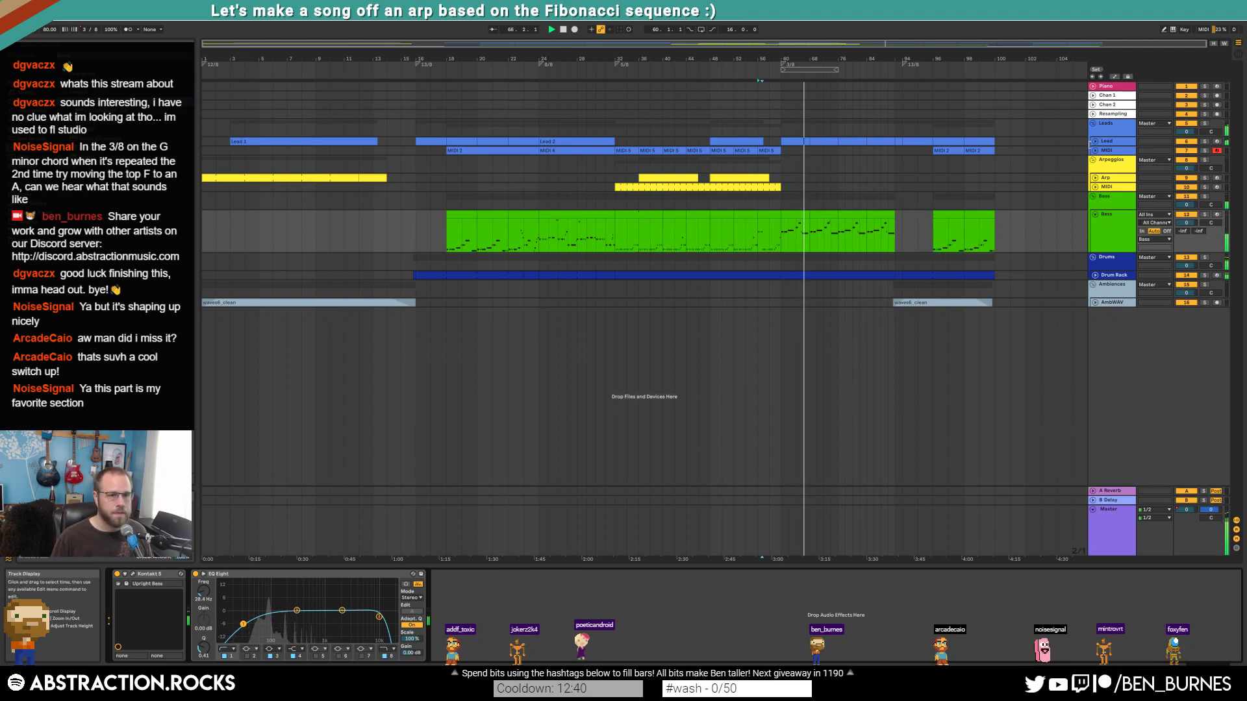
- Unfold the MIDI and Lead tracks and select all Tap 2 - SG notes in the drum clip from bar 60 to 92
{"action": "left_click", "coordinate": [1104, 150]}
{"action": "left_click", "coordinate": [1094, 150]}
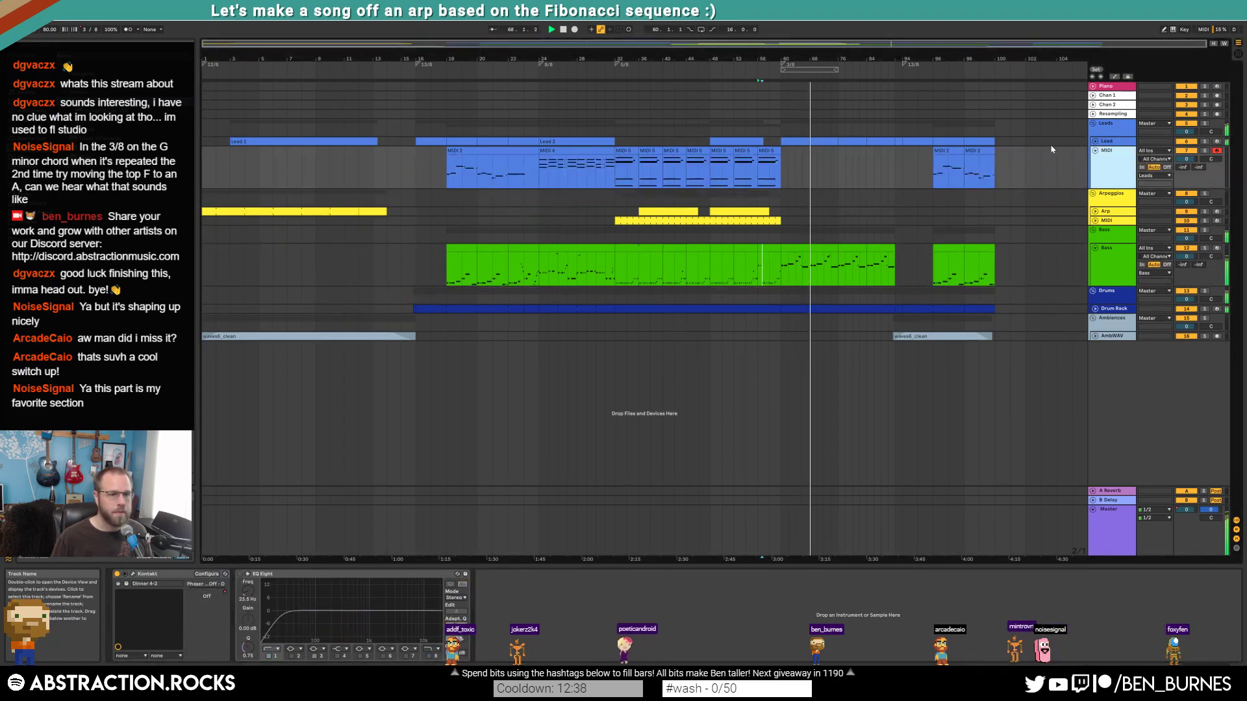
{"action": "left_click", "coordinate": [1095, 141]}
{"action": "double_click", "coordinate": [819, 341]}
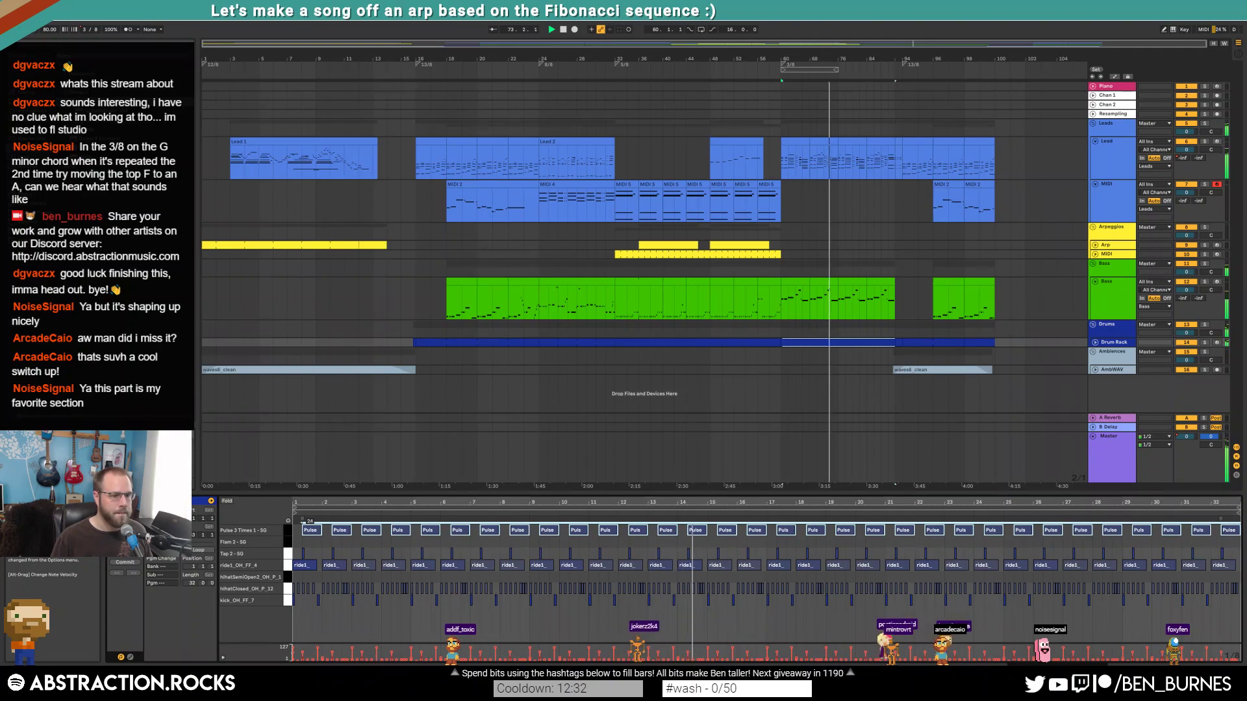
{"action": "left_click", "coordinate": [287, 554]}
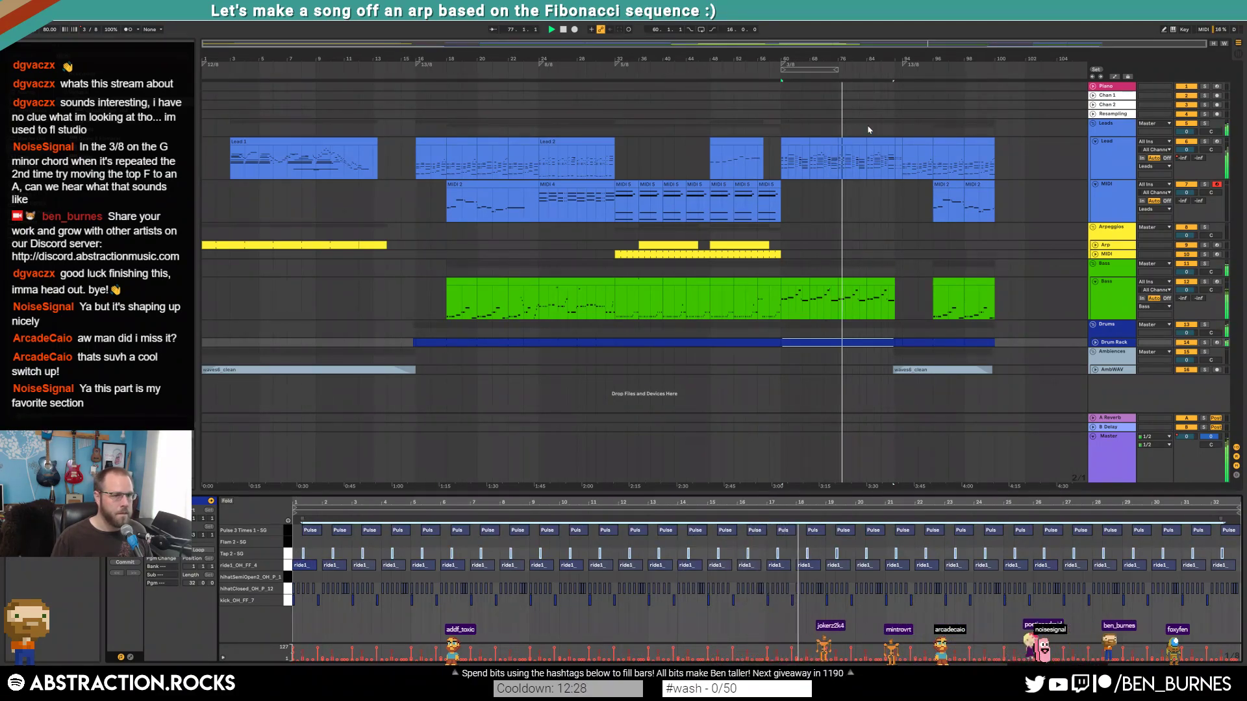
- Add top melody notes over the opening chords of the bar 76 Lead clip, raising the short pickup into its third bar
{"action": "left_click", "coordinate": [851, 144]}
{"action": "key", "text": "space"}
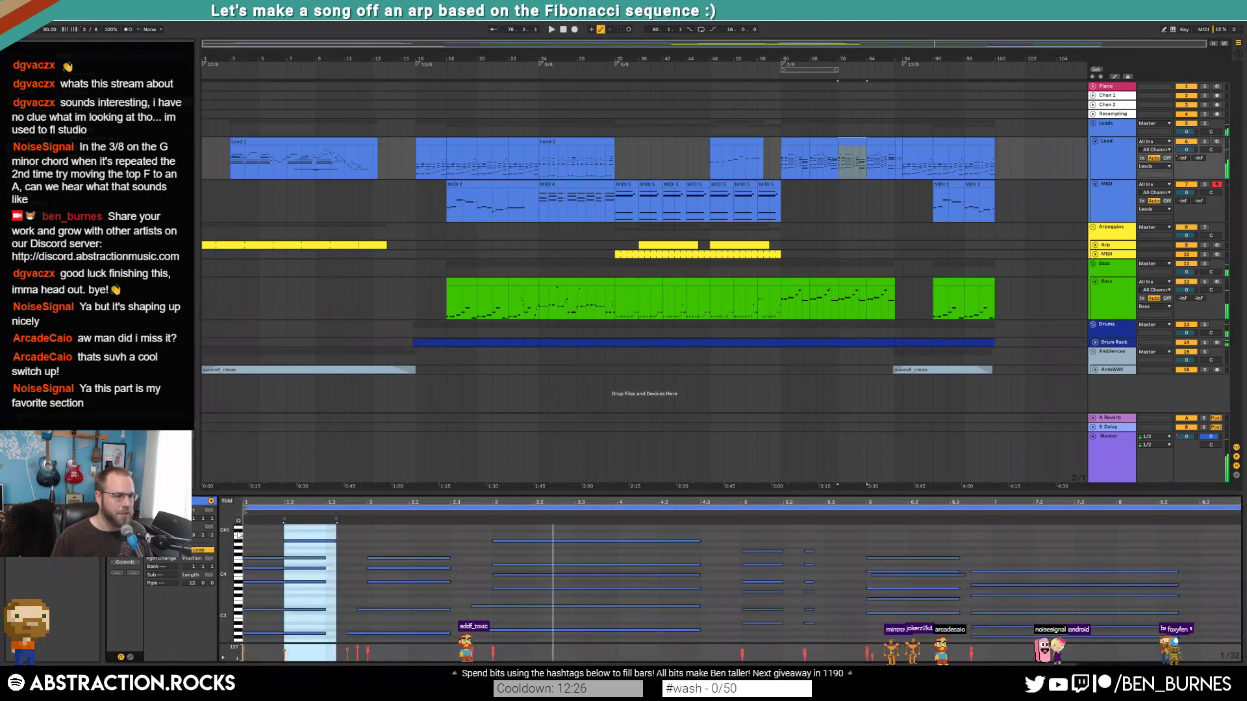
{"action": "left_click", "coordinate": [309, 542]}
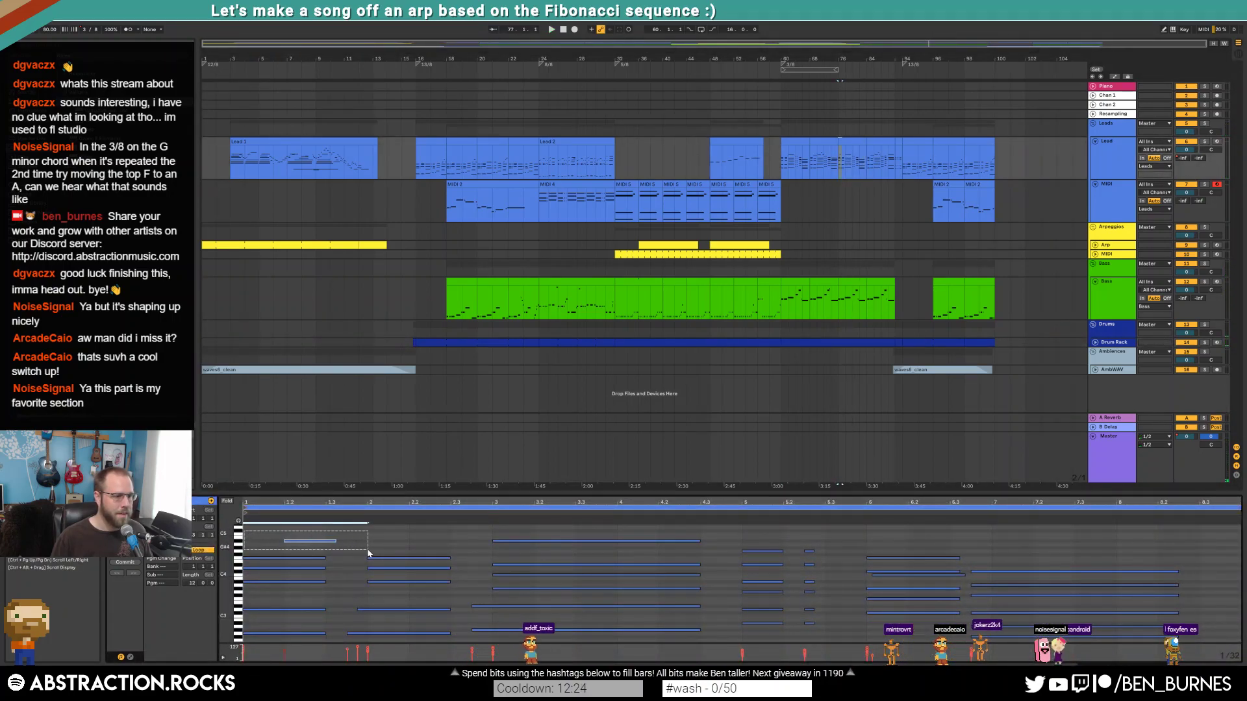
{"action": "key", "text": "space"}
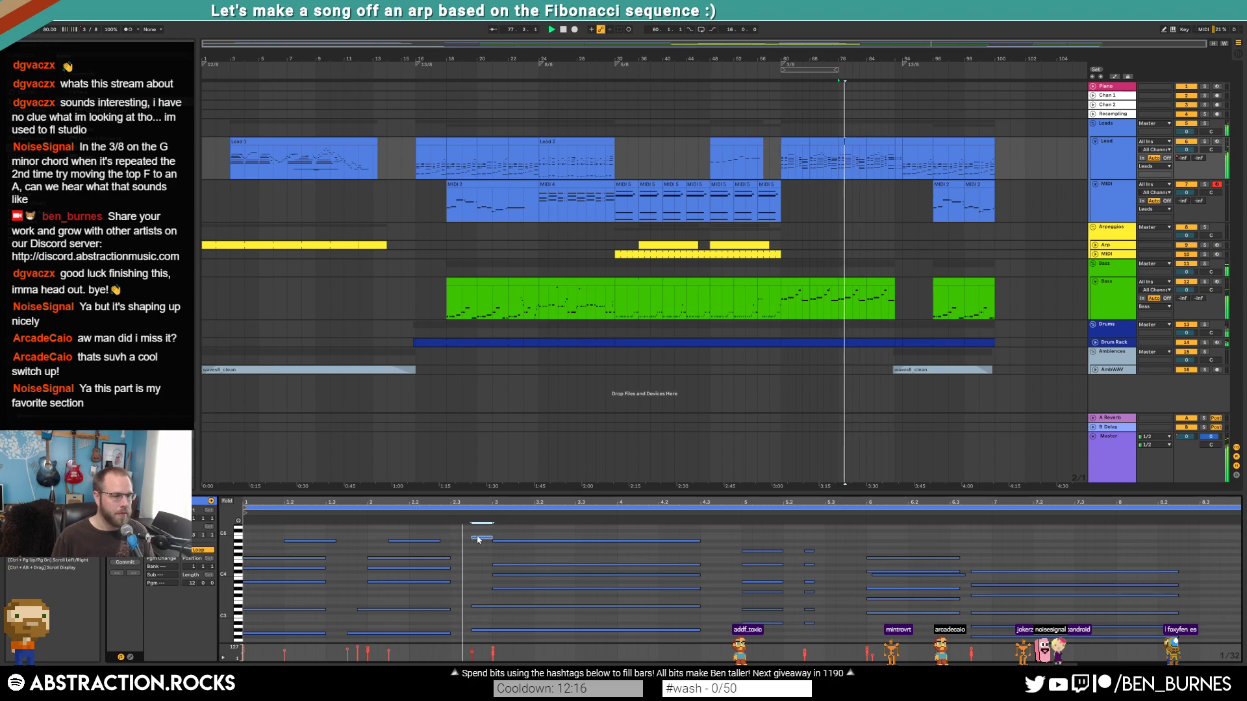
{"action": "left_click_drag", "start_coordinate": [479, 539], "coordinate": [480, 537]}
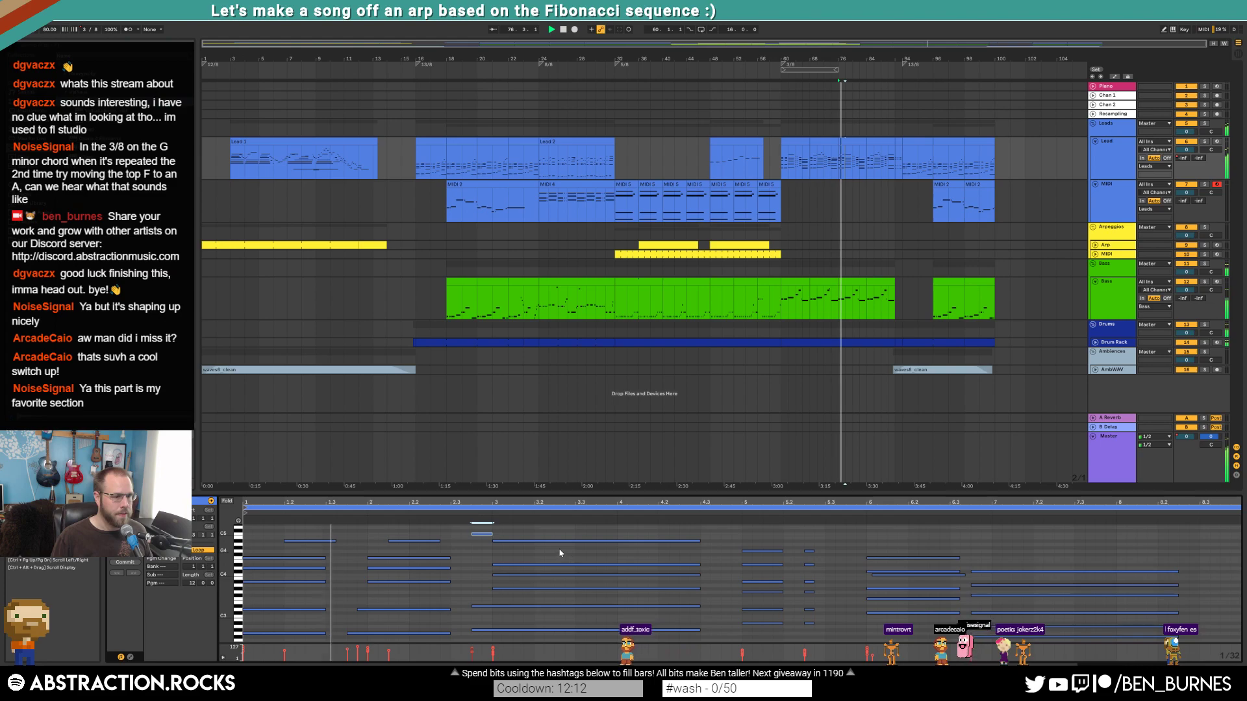
- Add a held upper note over the clip's third and fourth bars and a short pickup note into the fifth
{"action": "left_click_drag", "start_coordinate": [659, 549], "coordinate": [699, 548]}
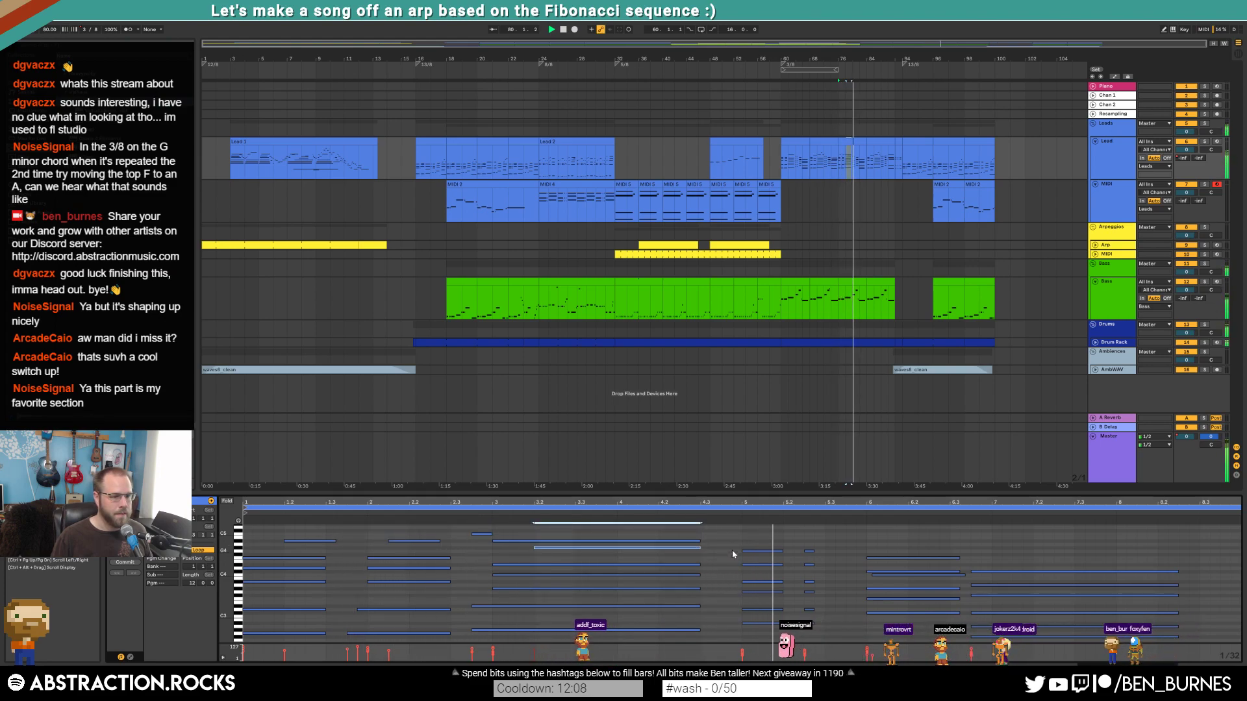
{"action": "double_click", "coordinate": [723, 548]}
{"action": "left_click_drag", "start_coordinate": [731, 547], "coordinate": [740, 548]}
{"action": "key", "text": "space"}
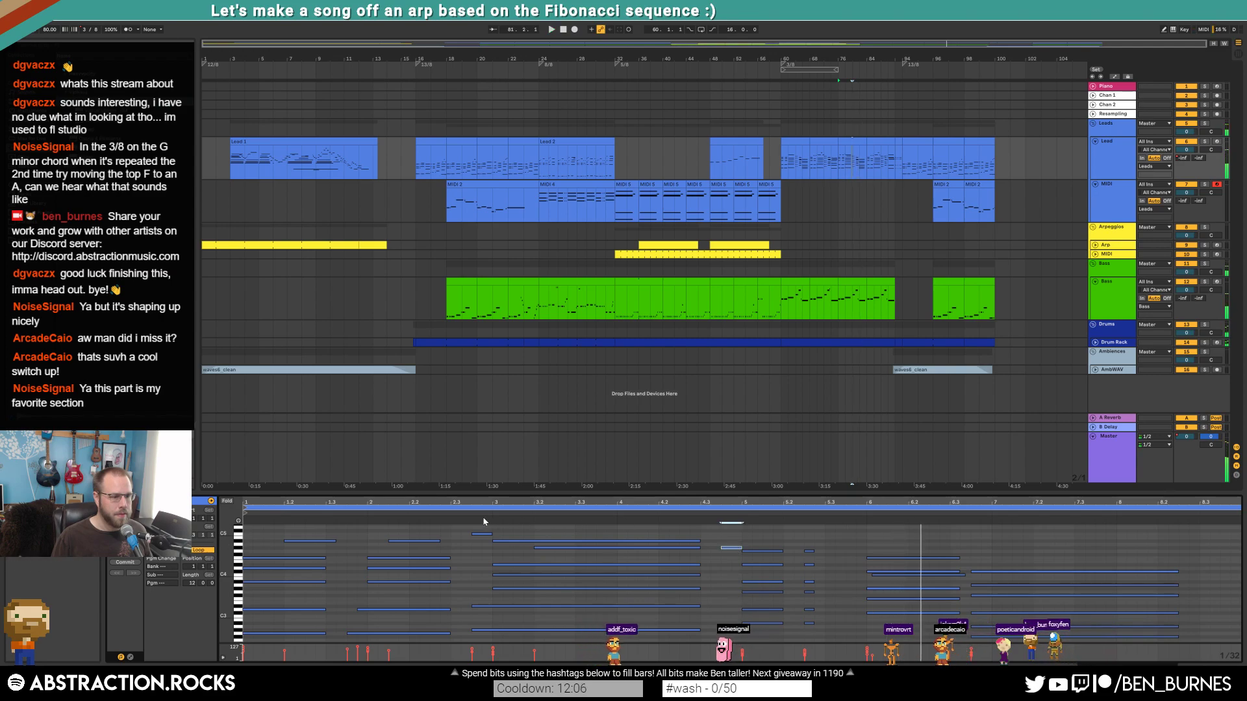
- Play back the new melody and add a short top note leading into the Lead clip's sixth bar
{"action": "left_click", "coordinate": [482, 550]}
{"action": "scroll", "coordinate": [500, 557], "scroll_direction": "down", "scroll_amount": 1}
{"action": "scroll", "coordinate": [501, 556], "scroll_direction": "up", "scroll_amount": 1}
{"action": "left_click_drag", "start_coordinate": [224, 556], "coordinate": [209, 556]}
{"action": "key", "text": "space"}
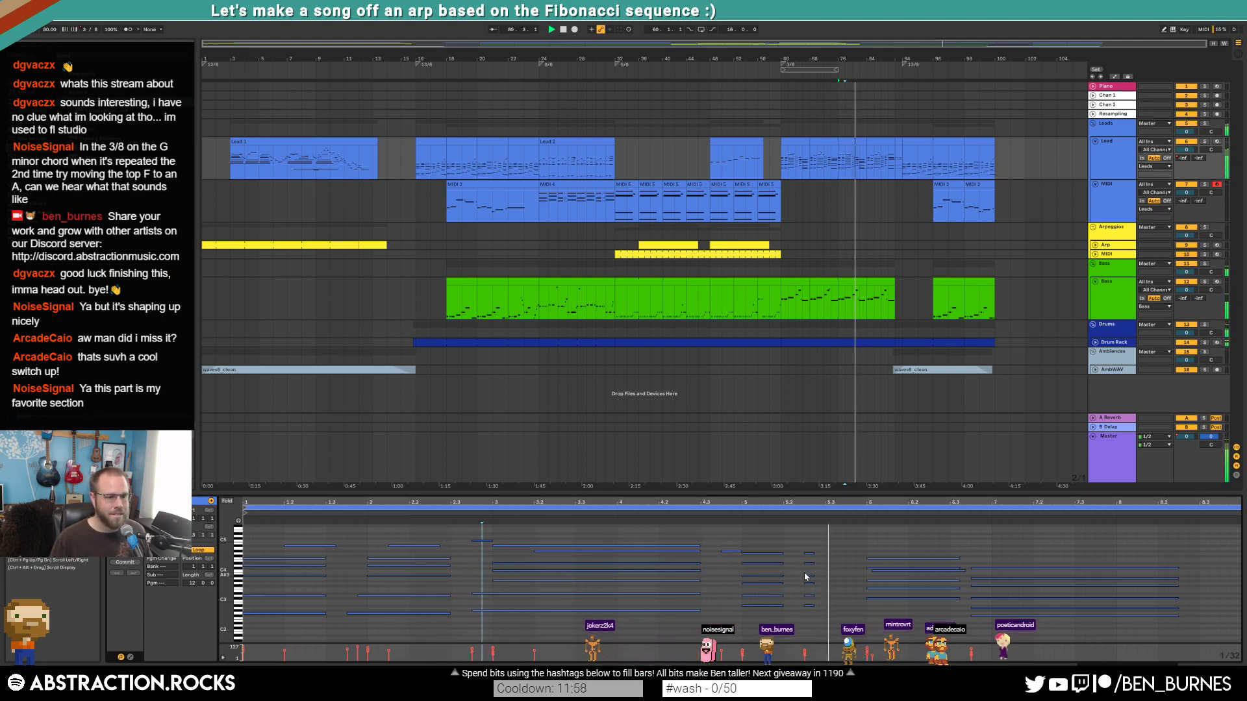
{"action": "double_click", "coordinate": [849, 553]}
{"action": "left_click_drag", "start_coordinate": [856, 552], "coordinate": [866, 553]}
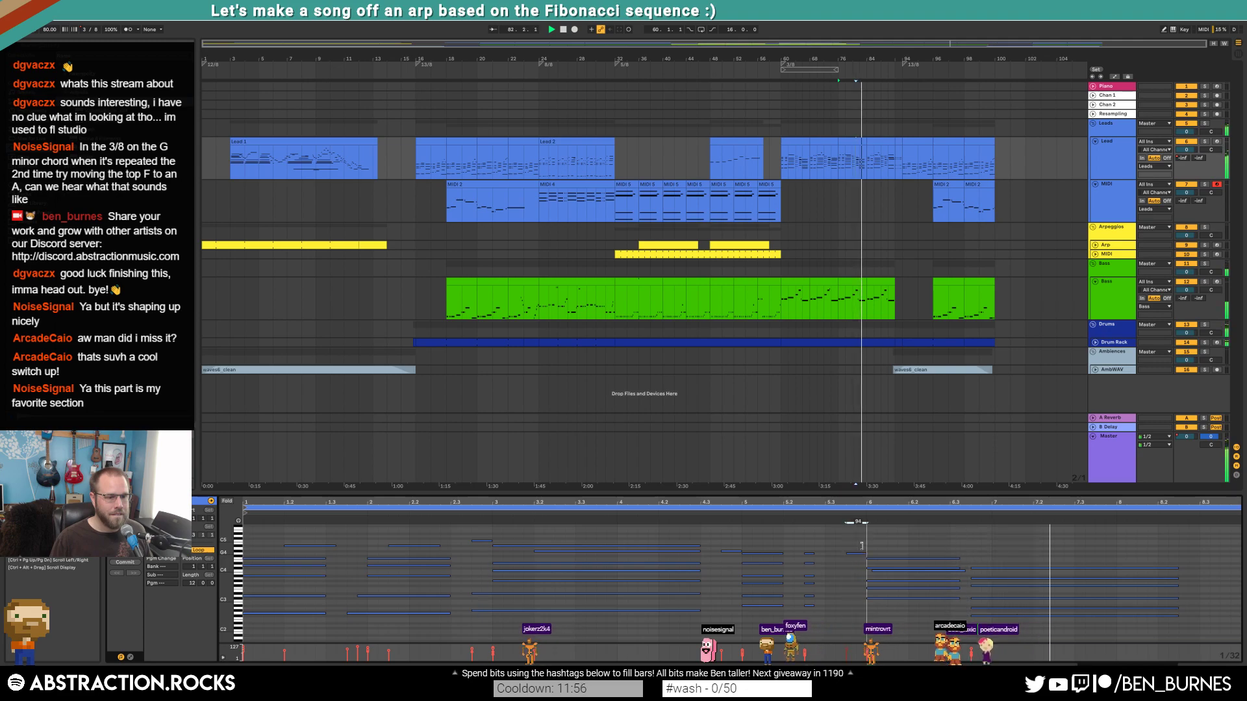
{"action": "left_click", "coordinate": [740, 552]}
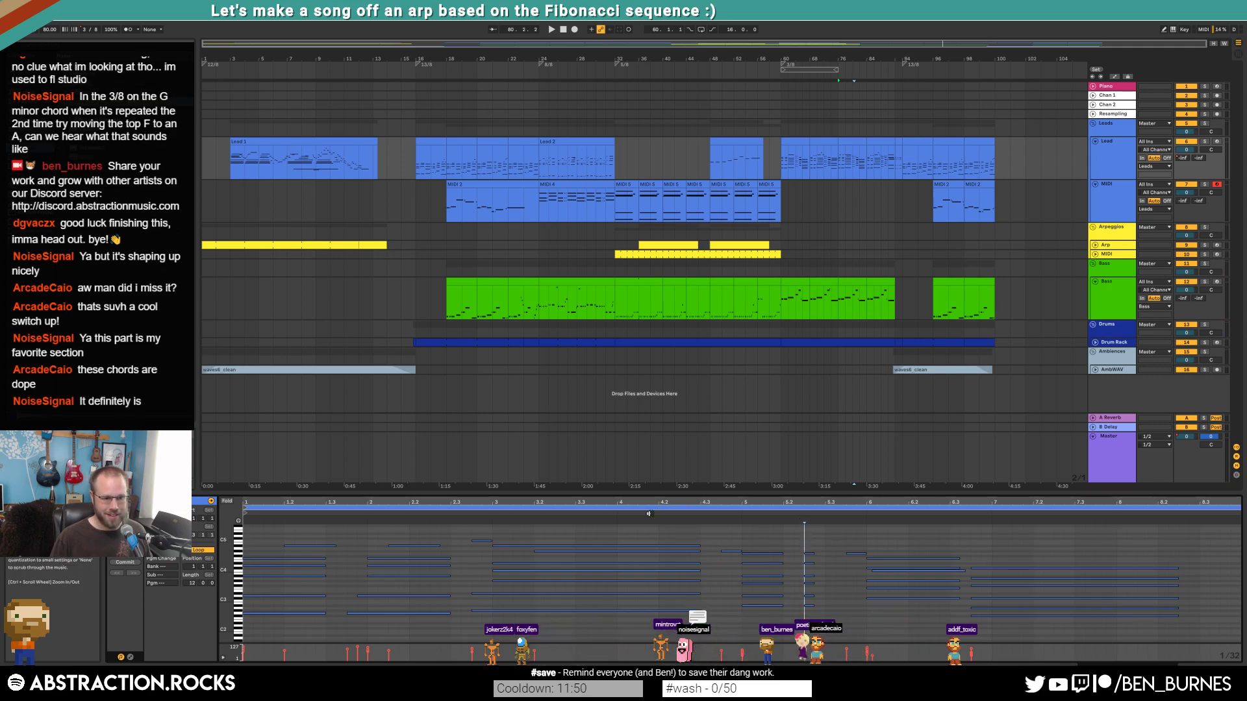
{"action": "key", "text": "space"}
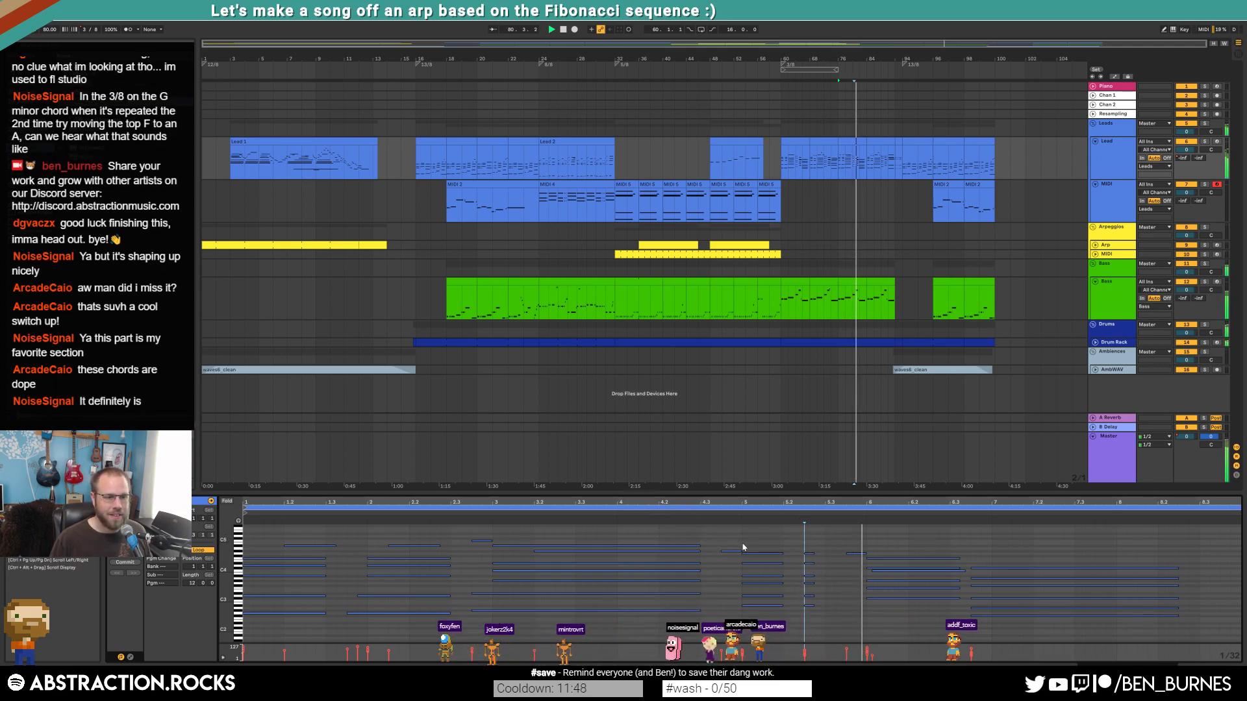
- Finish the Lead clip's melody with a note into its seventh bar and a long note held to the final chord's end
{"action": "left_click", "coordinate": [867, 555]}
{"action": "double_click", "coordinate": [868, 551]}
{"action": "left_click_drag", "start_coordinate": [872, 551], "coordinate": [1176, 549]}
{"action": "key", "text": "space"}
{"action": "double_click", "coordinate": [964, 551]}
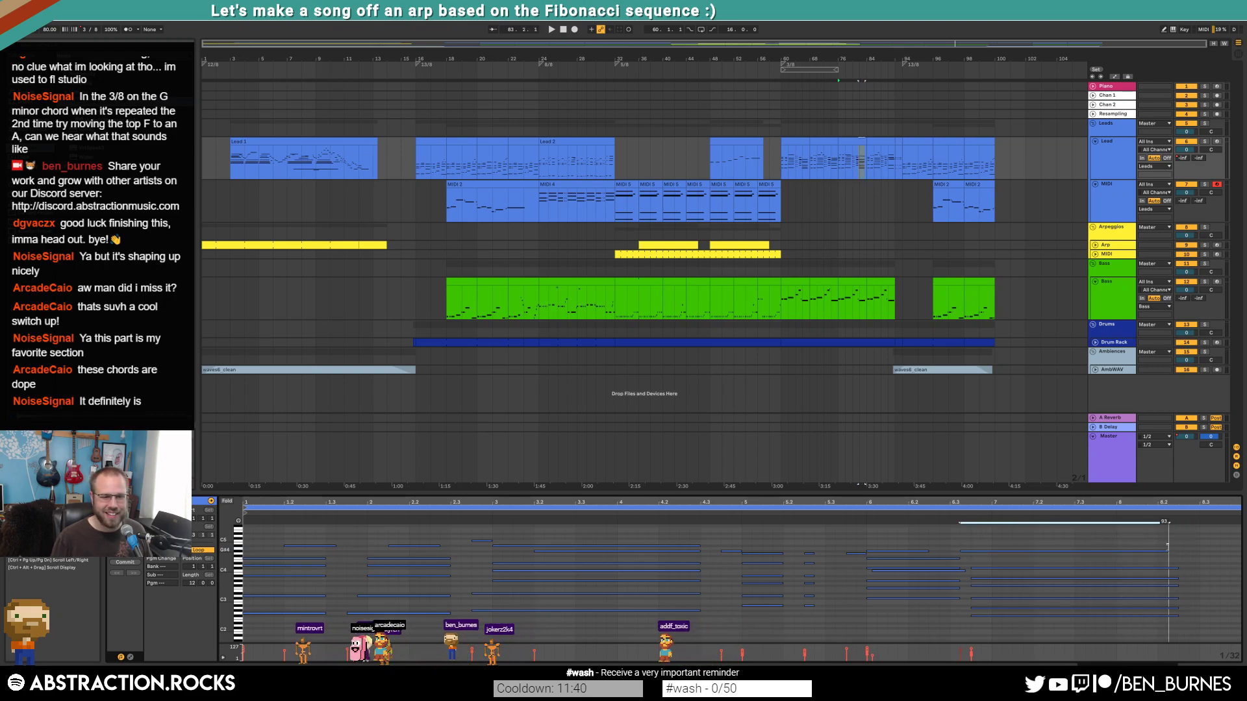
{"action": "left_click", "coordinate": [826, 514]}
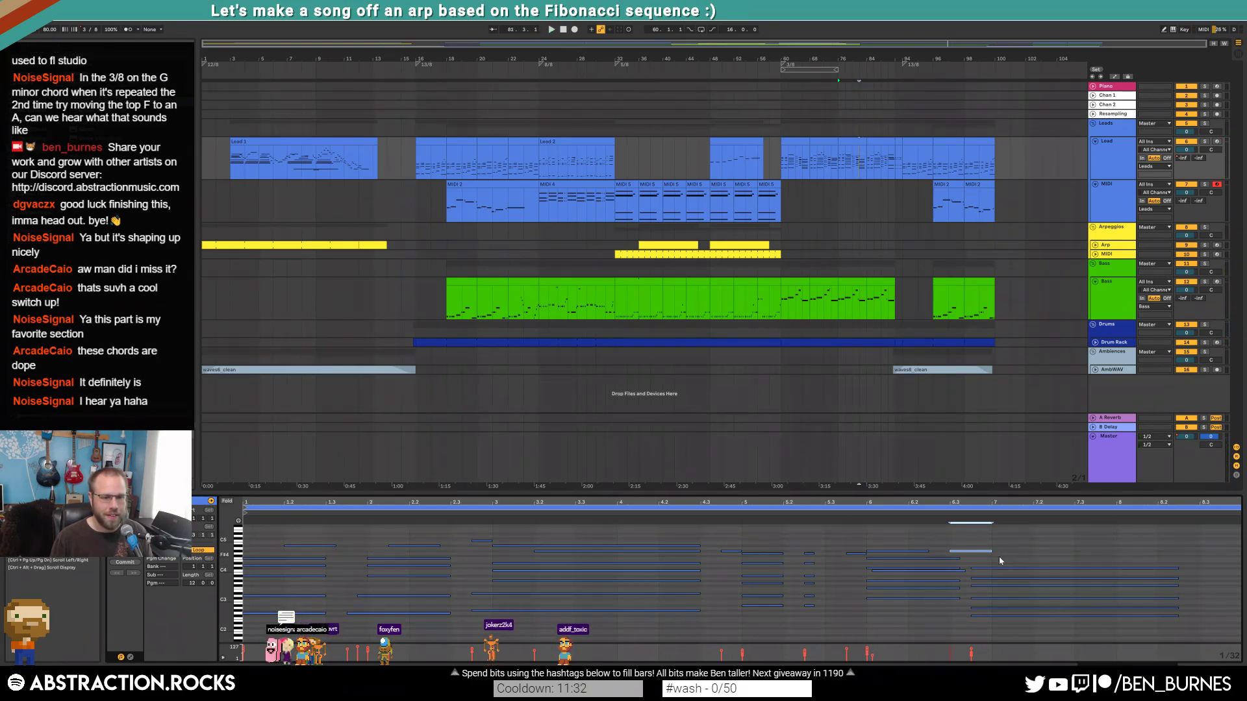
{"action": "left_click_drag", "start_coordinate": [995, 555], "coordinate": [1174, 556]}
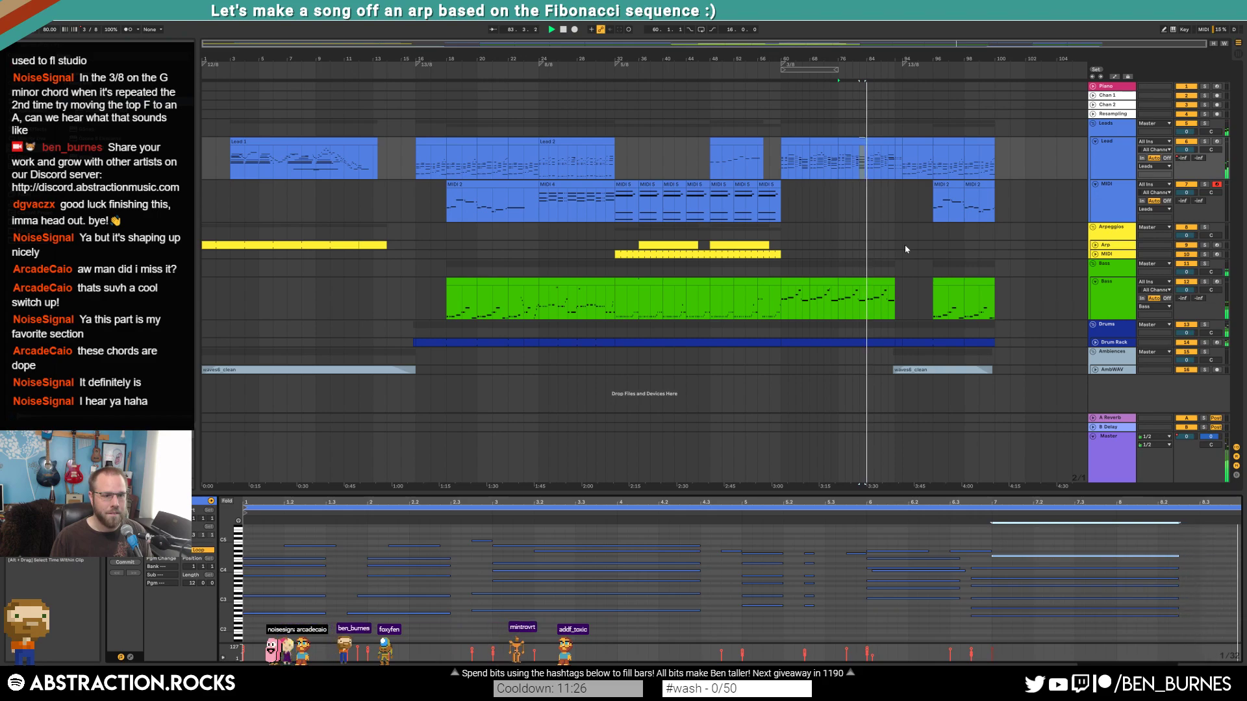
- Nudge the final chord's top note later in the Lead clip from bar 84 to 92 and play it back
{"action": "left_click", "coordinate": [864, 138]}
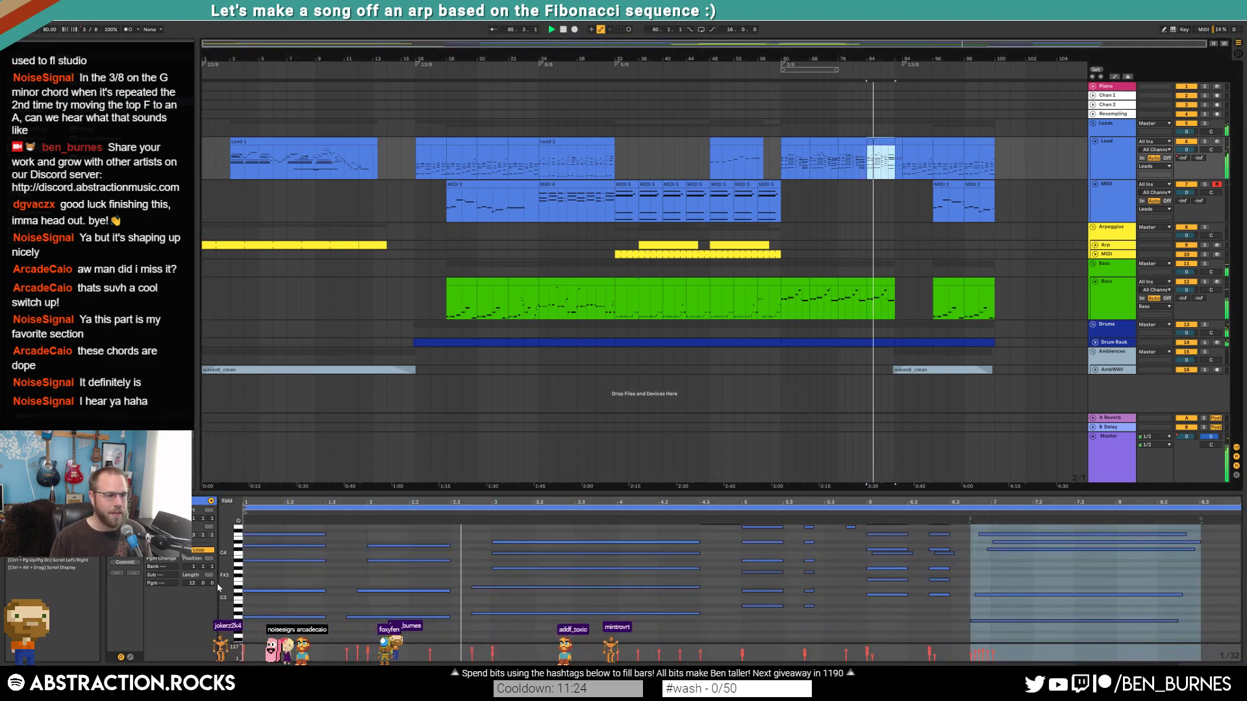
{"action": "left_click_drag", "start_coordinate": [225, 560], "coordinate": [221, 592]}
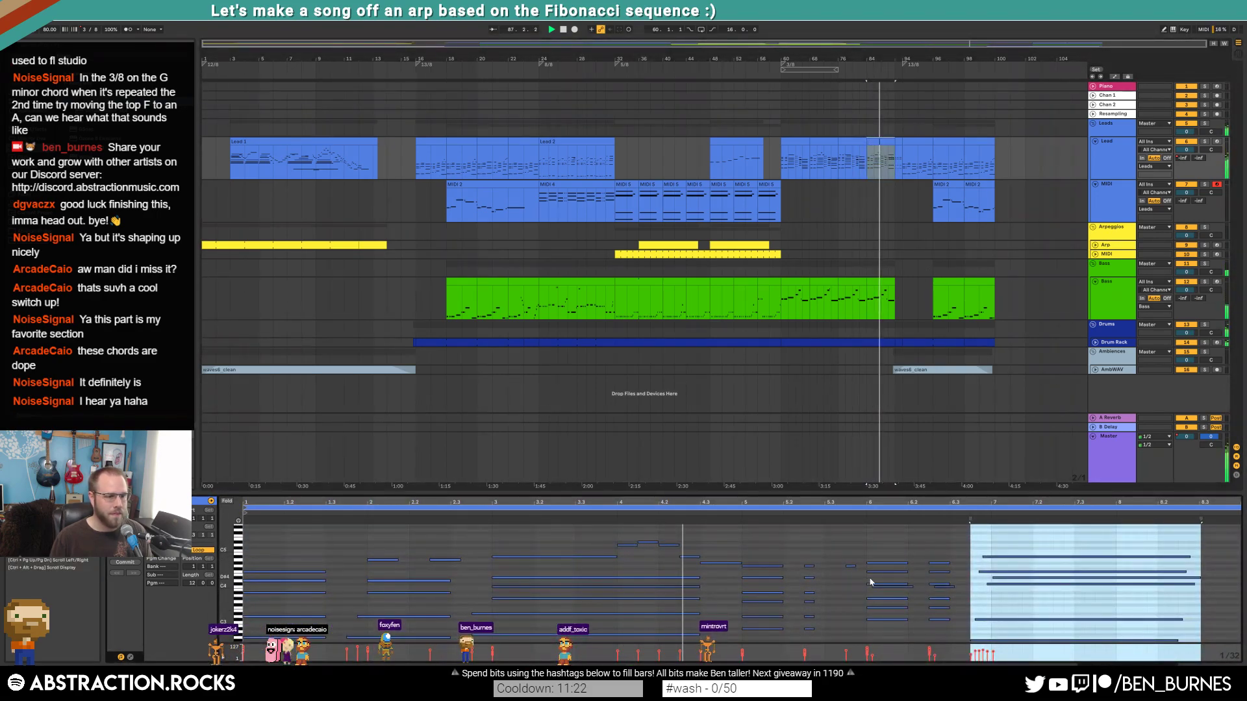
{"action": "left_click", "coordinate": [824, 552]}
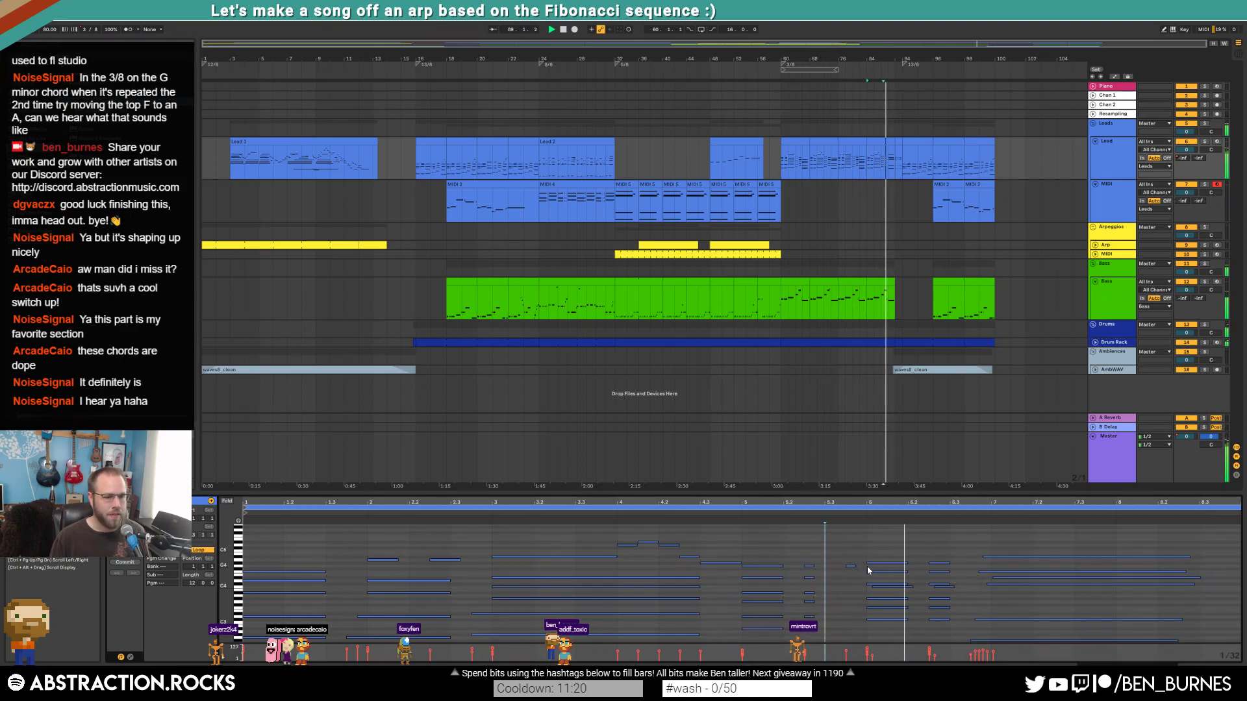
{"action": "key", "text": "space"}
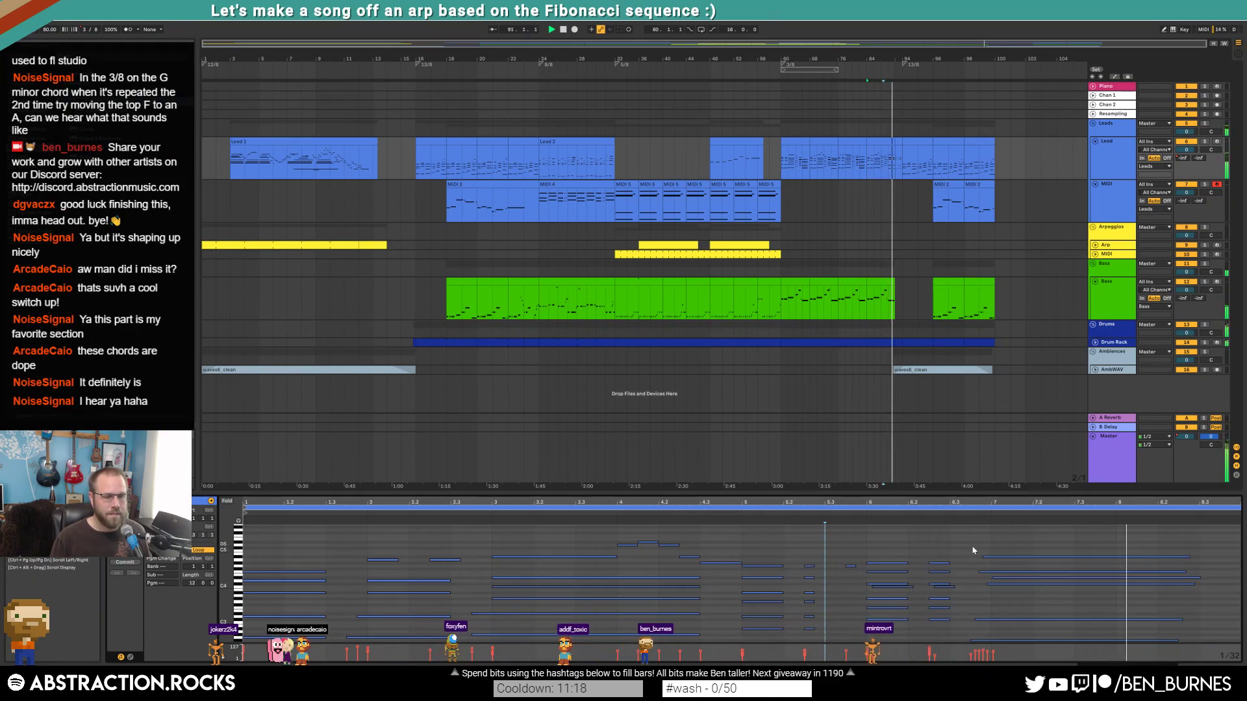
{"action": "left_click_drag", "start_coordinate": [972, 541], "coordinate": [1004, 562]}
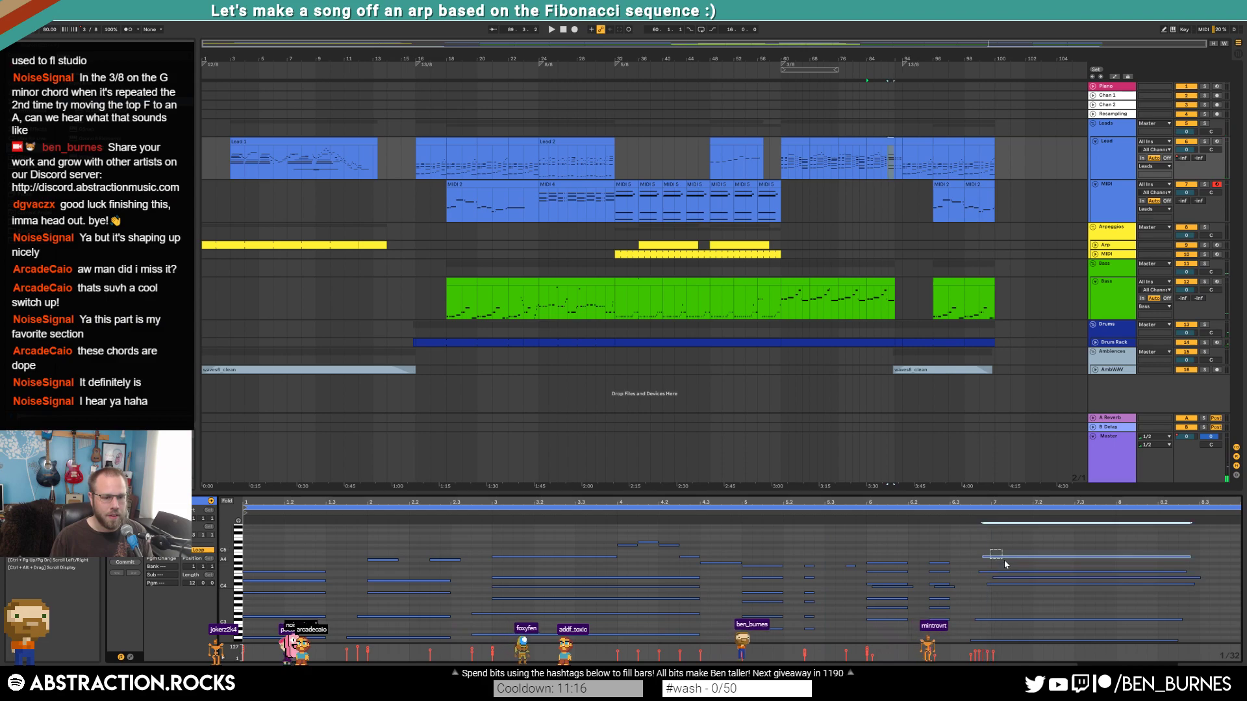
{"action": "key", "text": "Right"}
{"action": "key", "text": "space"}
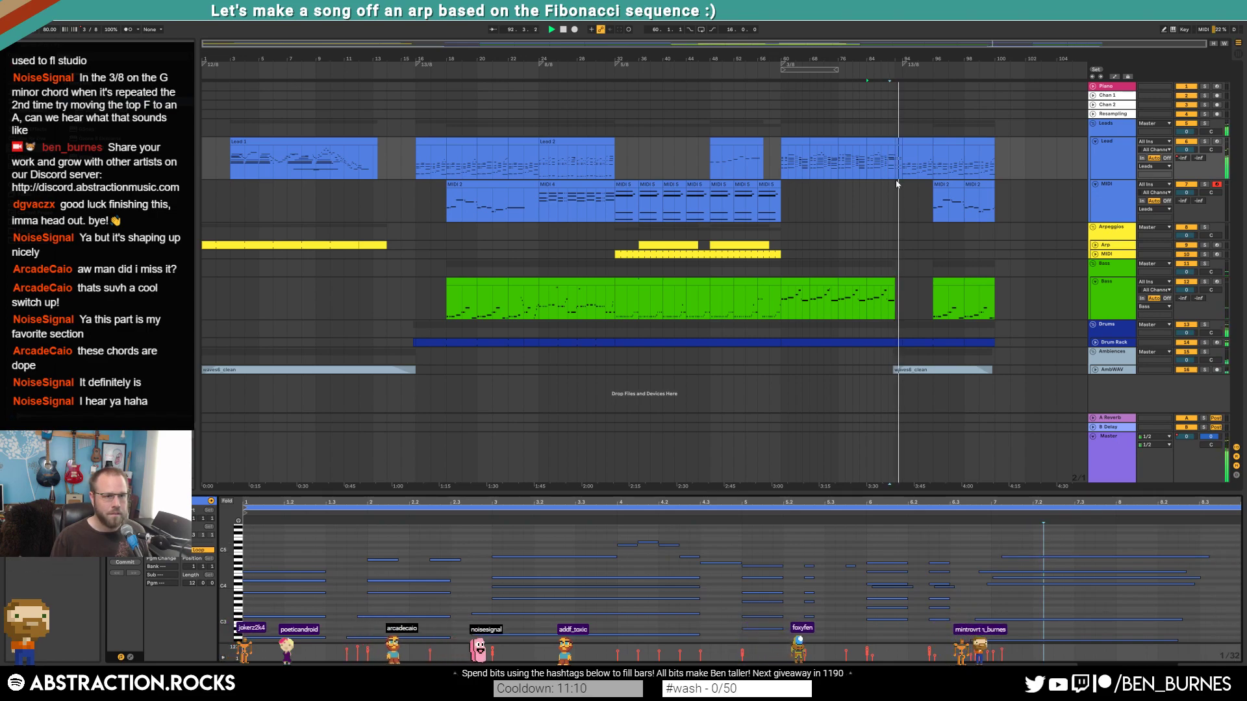
- Adjust the third chord's note velocities in the bar 92 Lead clip and shorten the fourth chord to half its length
{"action": "left_click", "coordinate": [899, 141]}
{"action": "left_click_drag", "start_coordinate": [543, 611], "coordinate": [578, 539]}
{"action": "key", "text": "space"}
{"action": "left_click_drag", "start_coordinate": [752, 539], "coordinate": [772, 630]}
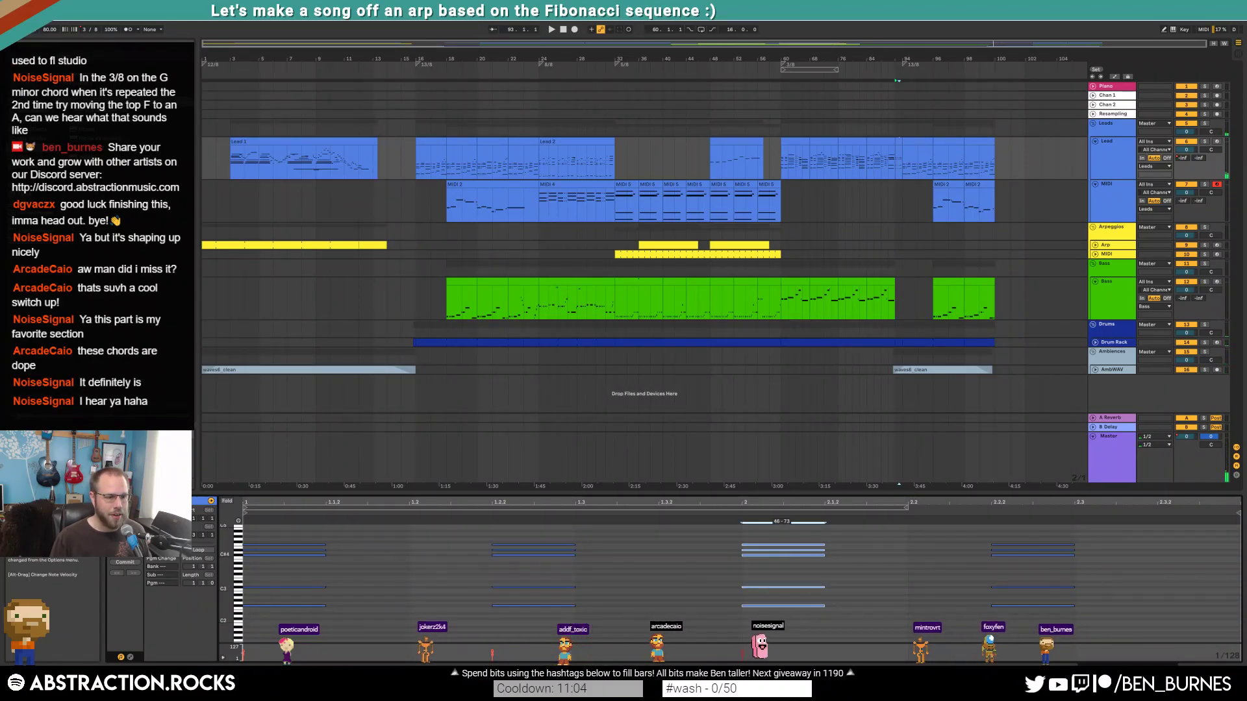
{"action": "left_click_drag", "start_coordinate": [1017, 539], "coordinate": [1032, 627]}
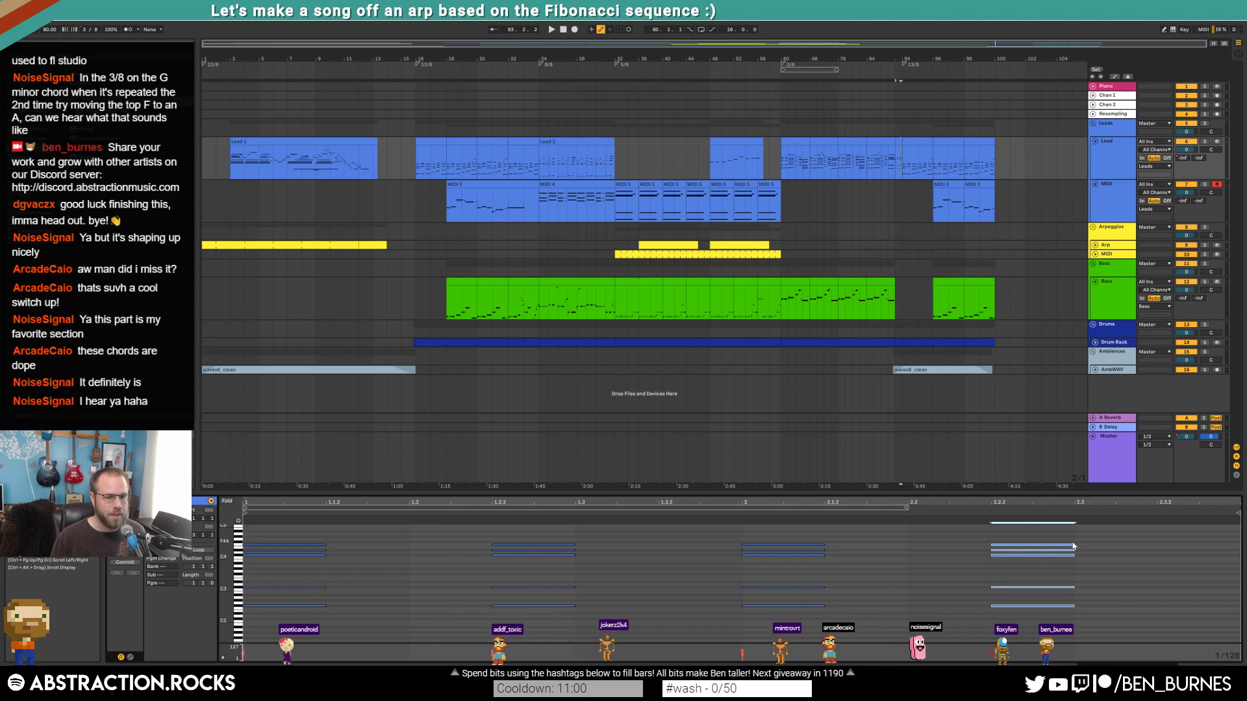
{"action": "left_click_drag", "start_coordinate": [1072, 544], "coordinate": [1032, 544]}
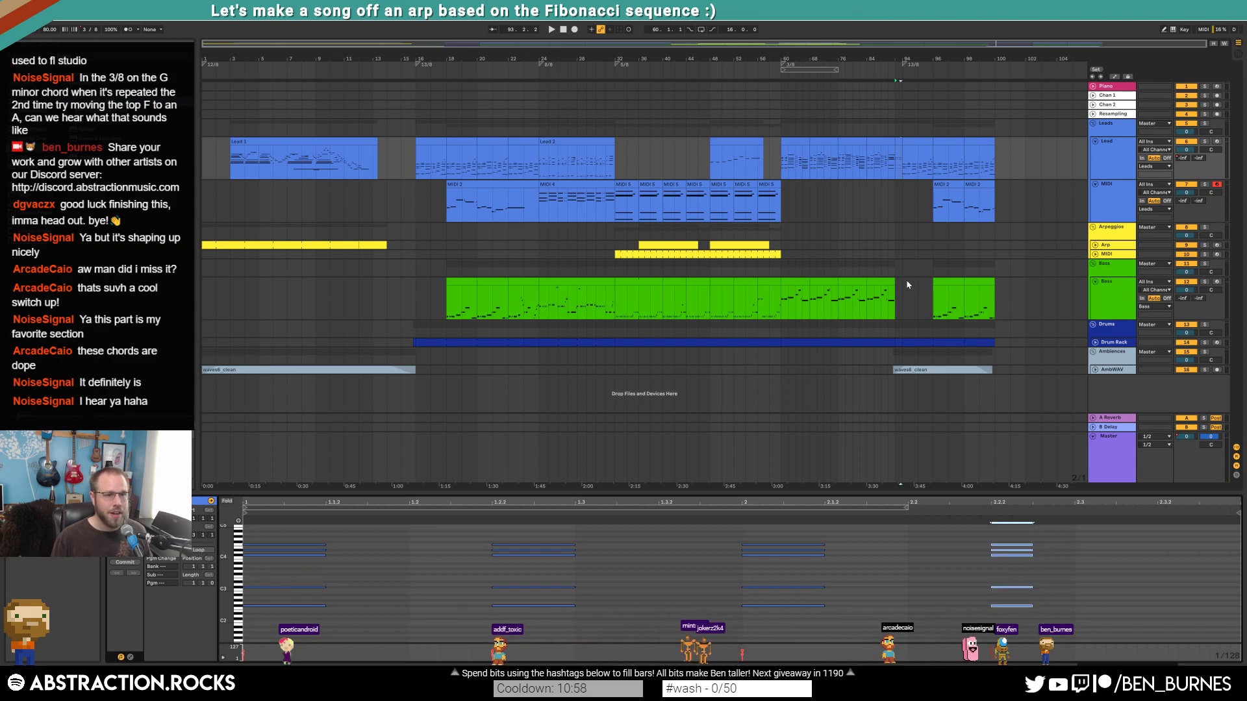
- Open the drum clip from bar 92 to 94 and unfold the Drum Rack track
{"action": "scroll", "coordinate": [906, 279], "scroll_direction": "up", "scroll_amount": 3}
{"action": "scroll", "coordinate": [902, 310], "scroll_direction": "up", "scroll_amount": 4}
{"action": "left_click", "coordinate": [945, 344]}
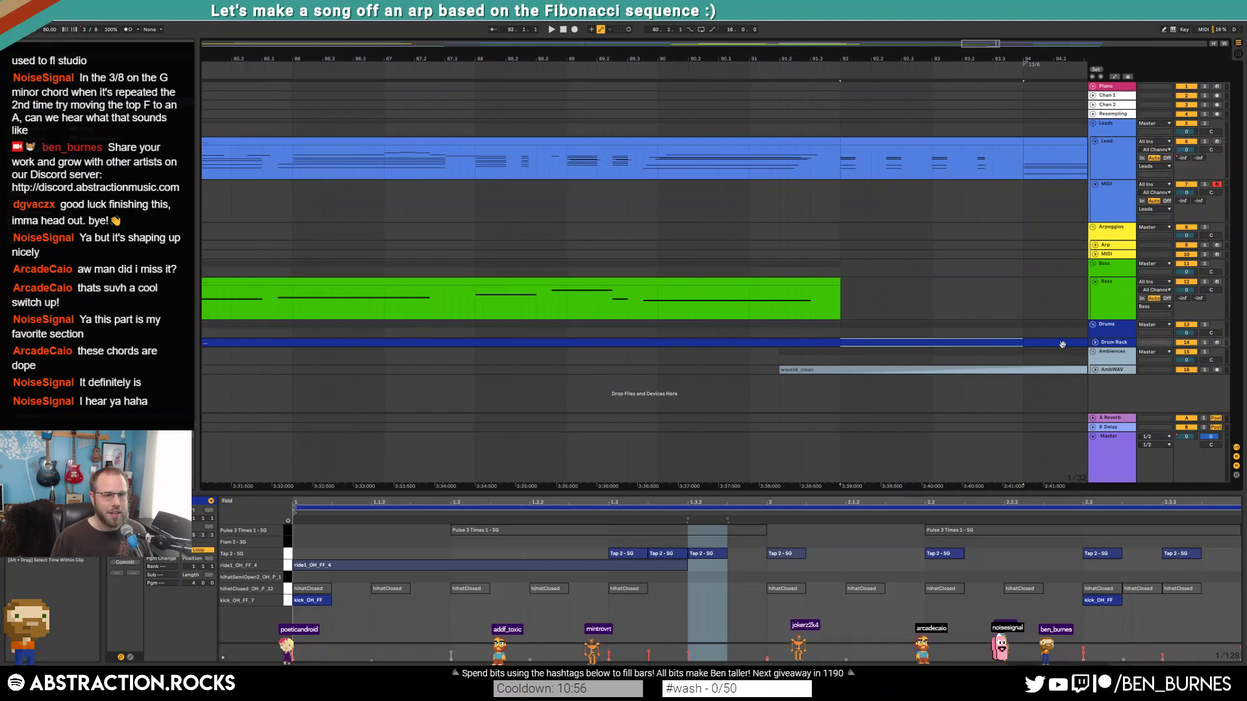
{"action": "left_click", "coordinate": [1095, 342]}
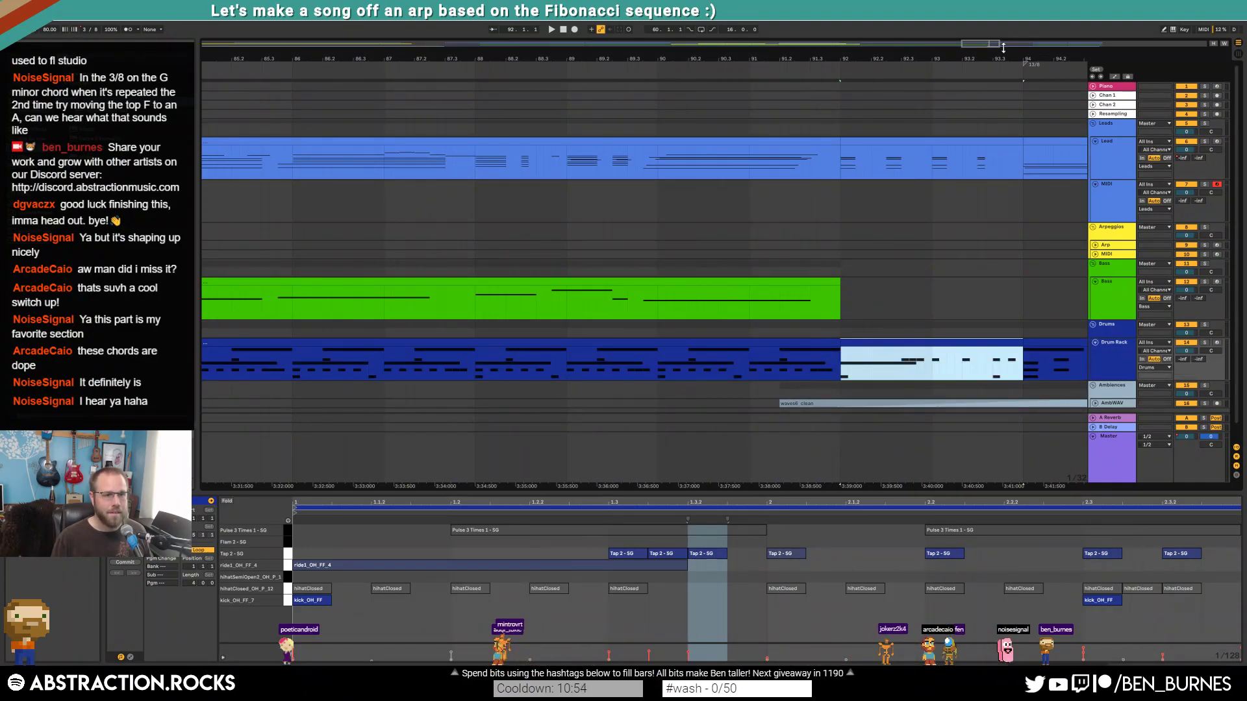
- Trim the start of the second AmbWAV clip to about 93.3 and play back the transition
{"action": "left_click_drag", "start_coordinate": [1062, 59], "coordinate": [865, 58]}
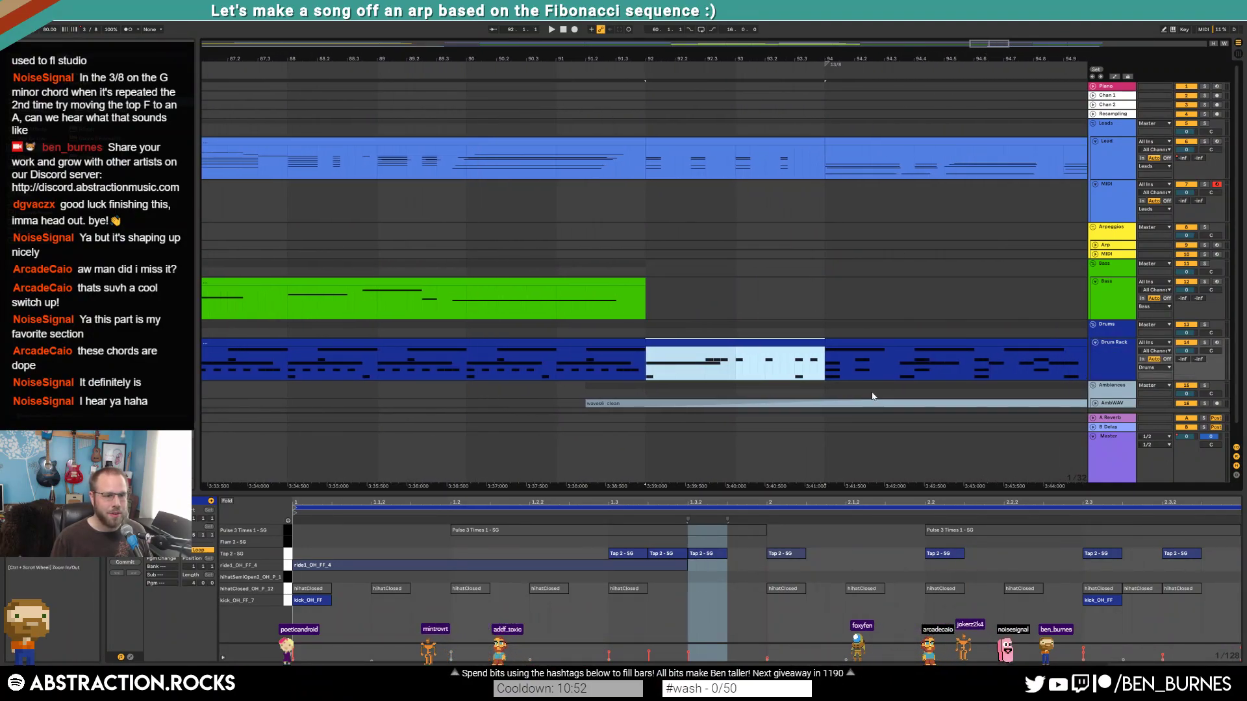
{"action": "left_click_drag", "start_coordinate": [622, 403], "coordinate": [787, 396]}
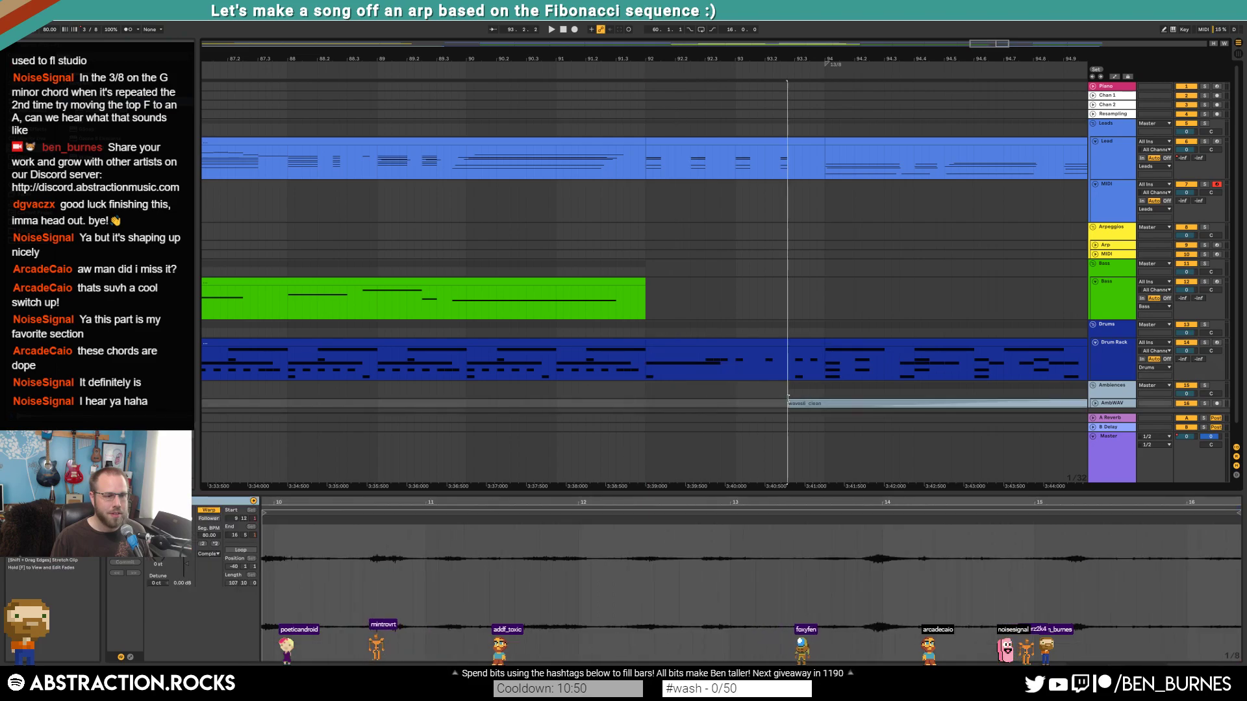
{"action": "left_click", "coordinate": [603, 403]}
{"action": "key", "text": "space"}
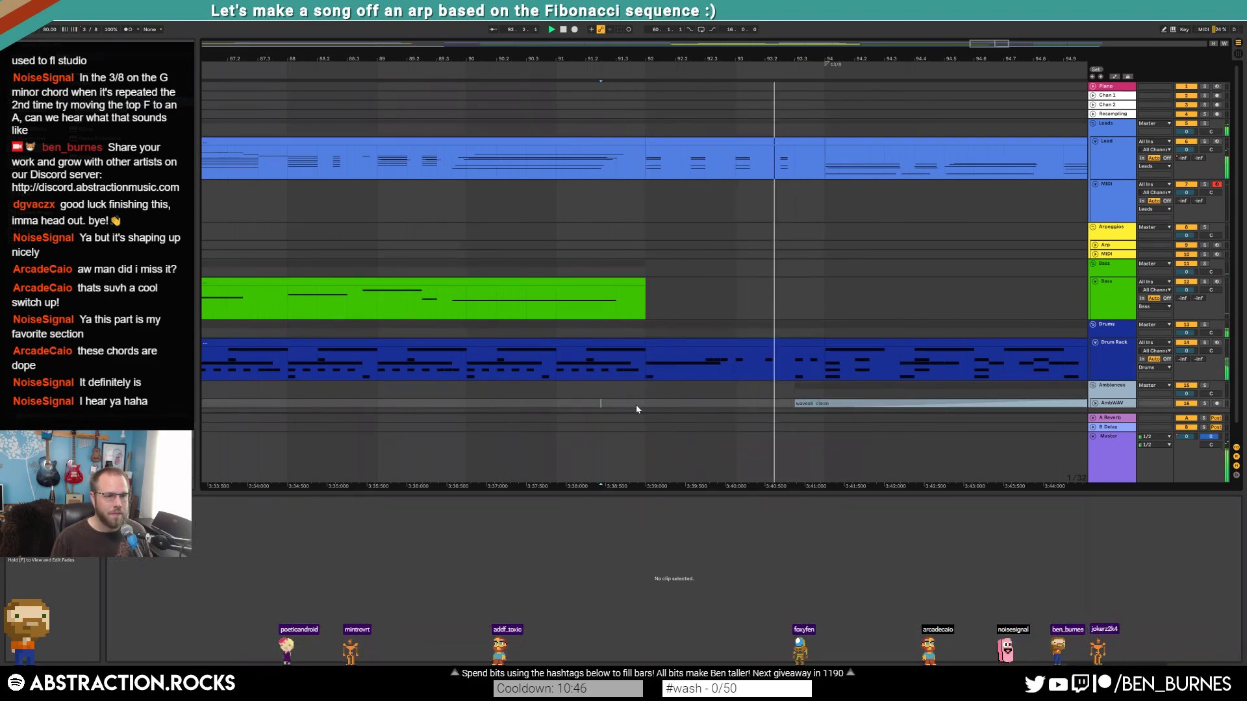
- Move the three consecutive Tap 2 hits in the drum clip from bar 92 to 94 a sixteenth earlier and delete the middle one
{"action": "left_click", "coordinate": [766, 340]}
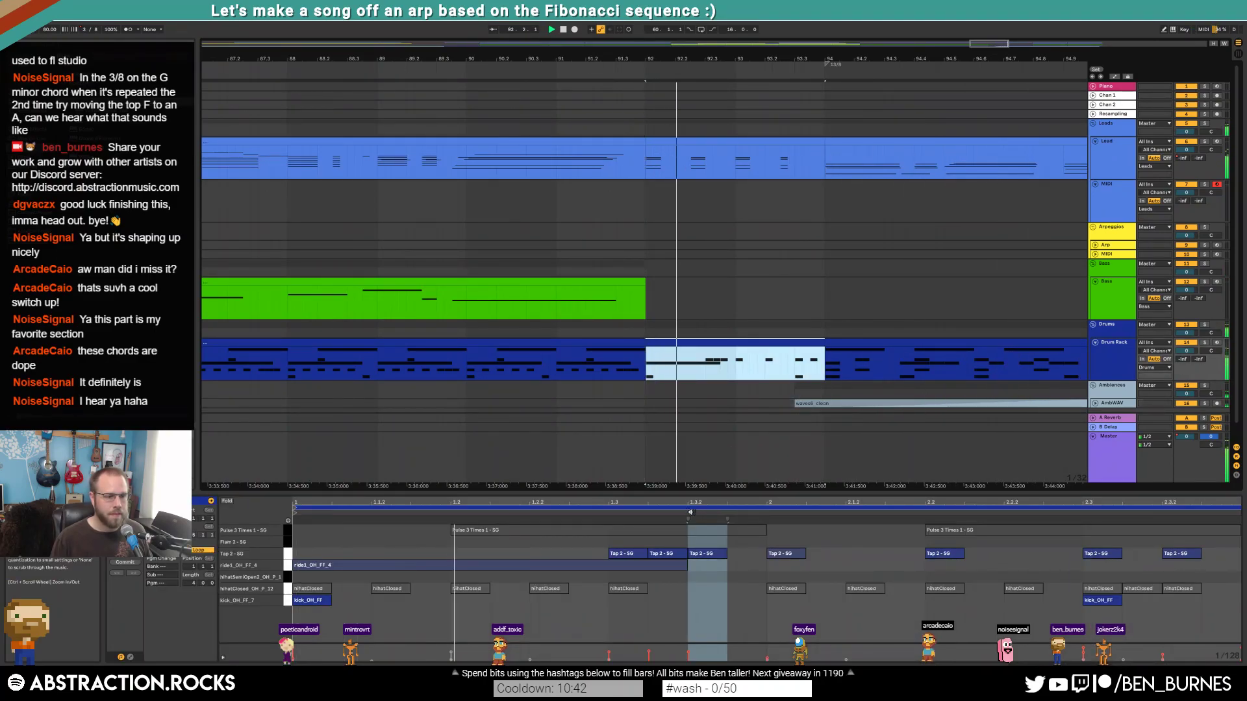
{"action": "key", "text": "space"}
{"action": "left_click", "coordinate": [670, 555]}
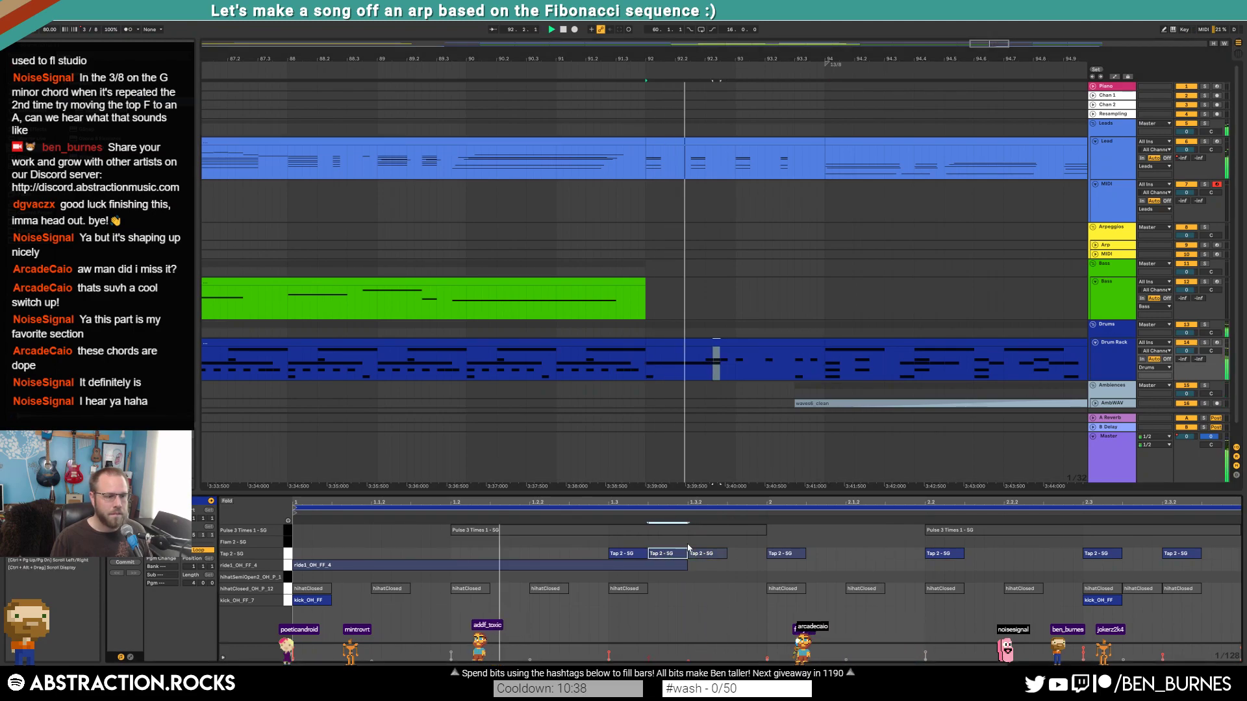
{"action": "key", "text": "space"}
{"action": "left_click_drag", "start_coordinate": [588, 549], "coordinate": [734, 558]}
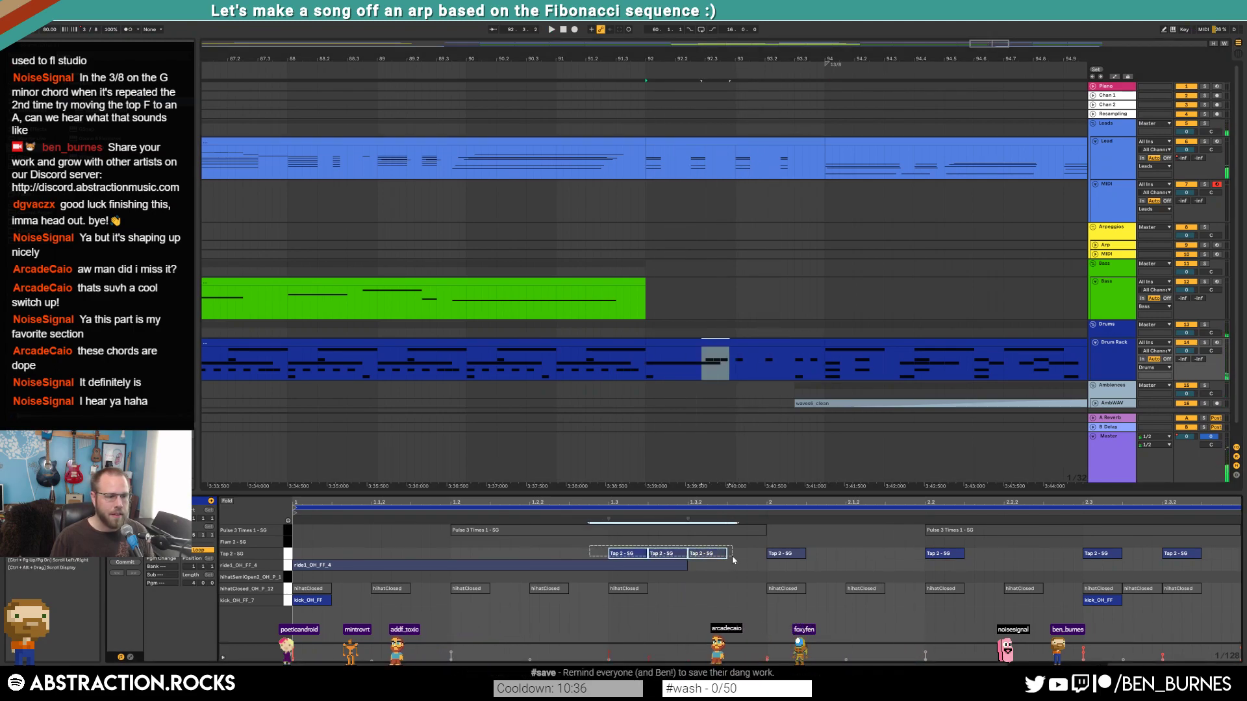
{"action": "left_click_drag", "start_coordinate": [621, 555], "coordinate": [550, 556]}
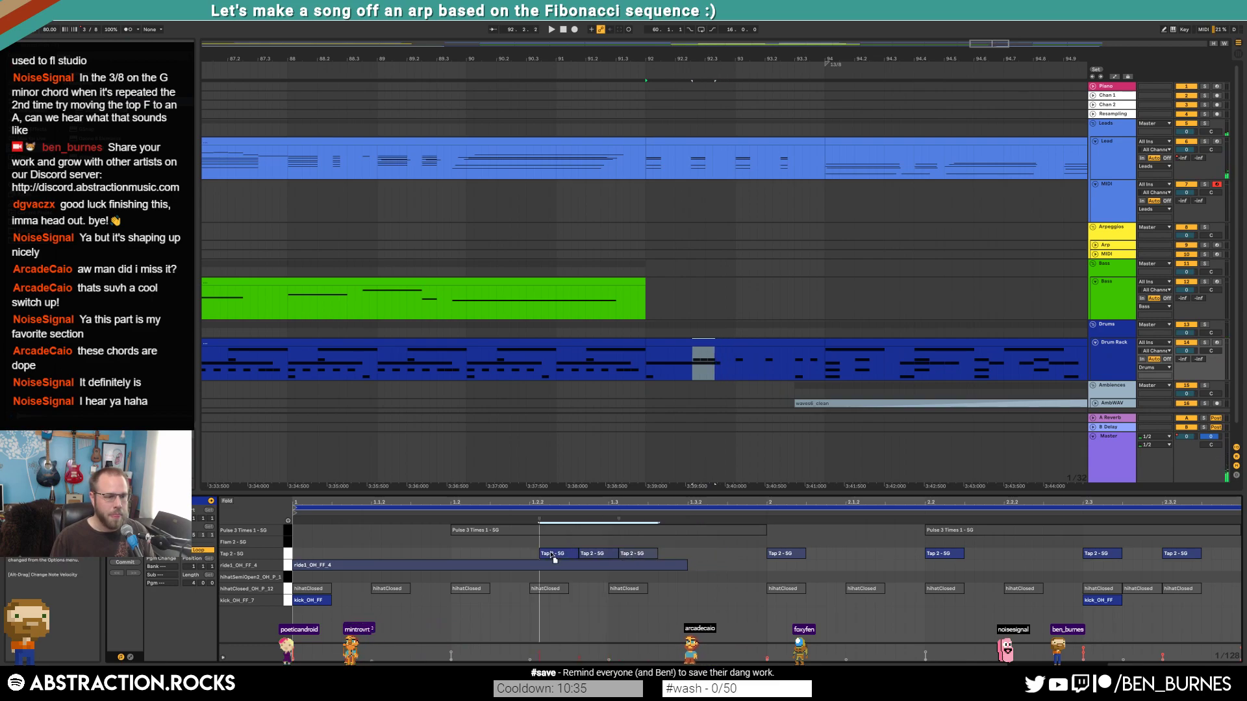
{"action": "double_click", "coordinate": [592, 554]}
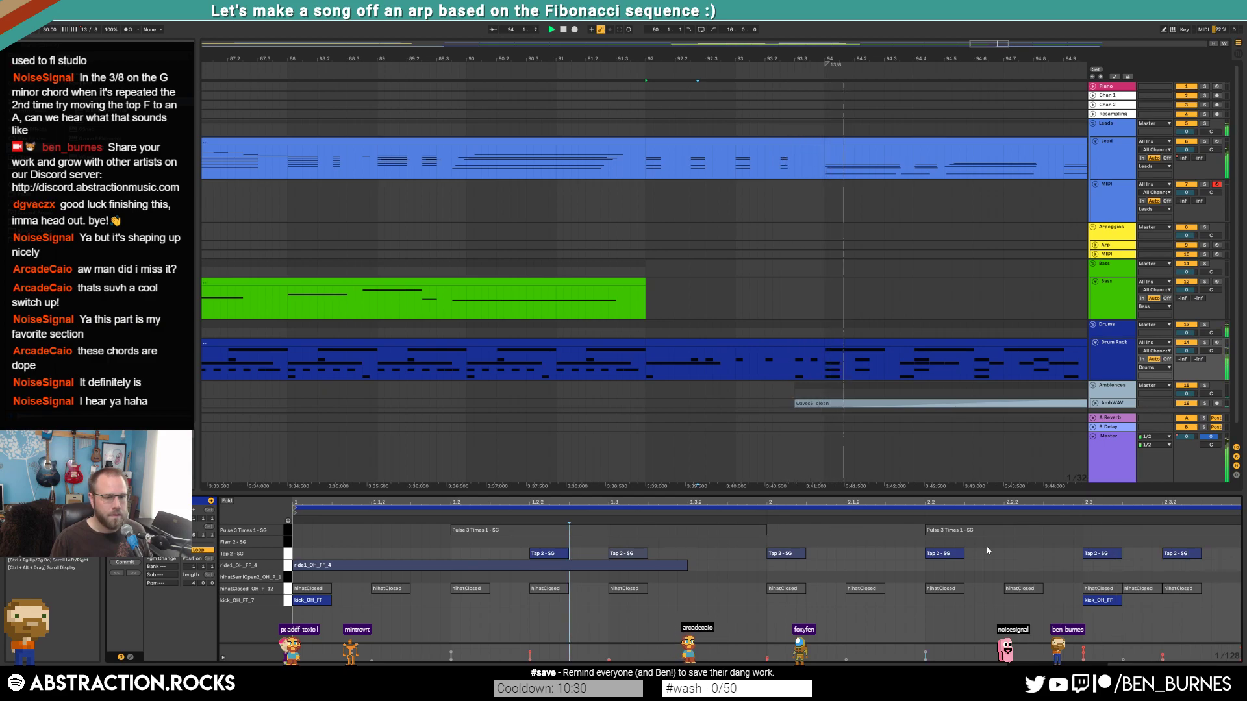
- Replace the clip's last Tap 2 hit with a longer Flam 2 note reaching the clip end, and play back the transition
{"action": "left_click_drag", "start_coordinate": [1180, 553], "coordinate": [1239, 544]}
{"action": "key", "text": "space"}
{"action": "key", "text": "space"}
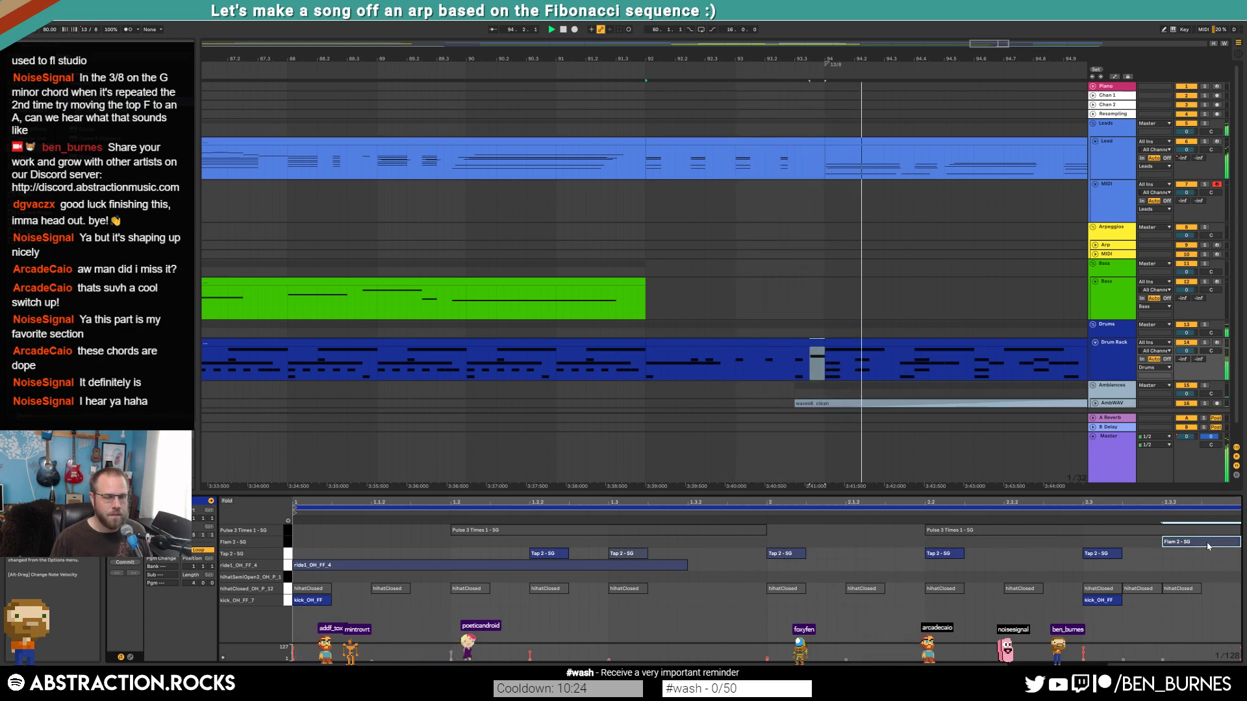
{"action": "key", "text": "space"}
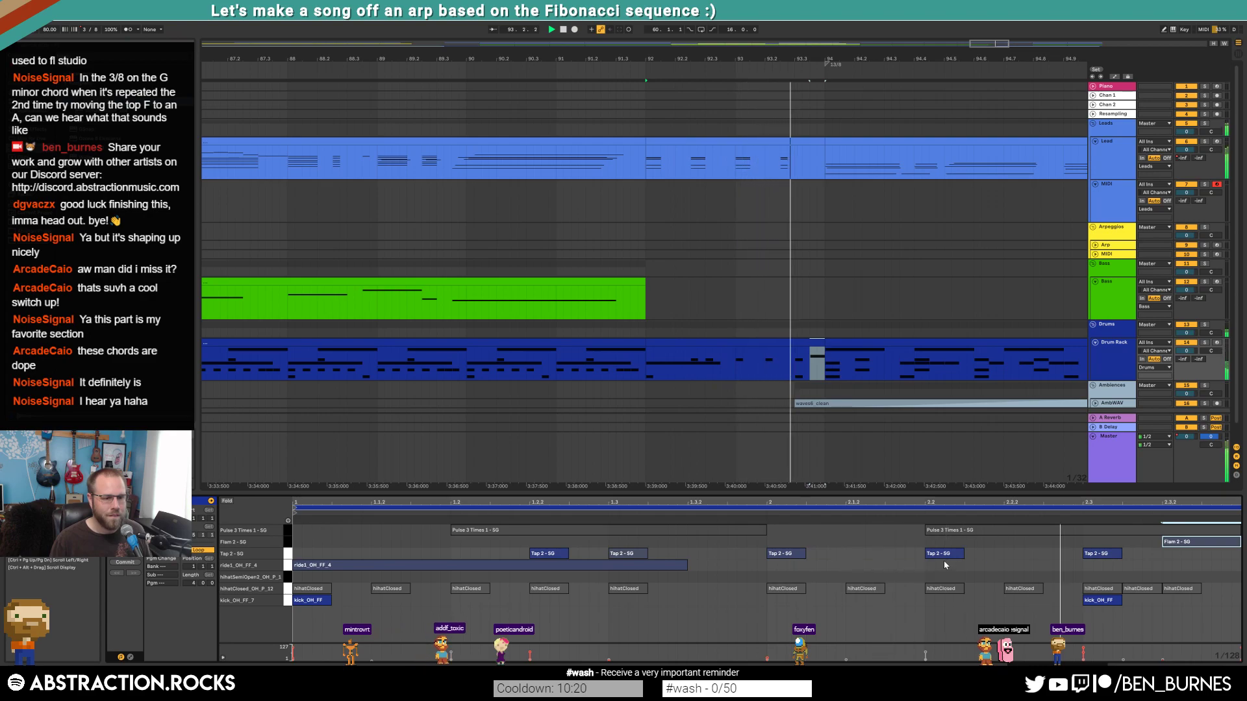
- Move the last two Tap 2 hits before the Flam 2 note a sixteenth earlier each
{"action": "left_click_drag", "start_coordinate": [936, 557], "coordinate": [860, 561]}
{"action": "left_click_drag", "start_coordinate": [1104, 555], "coordinate": [1033, 557]}
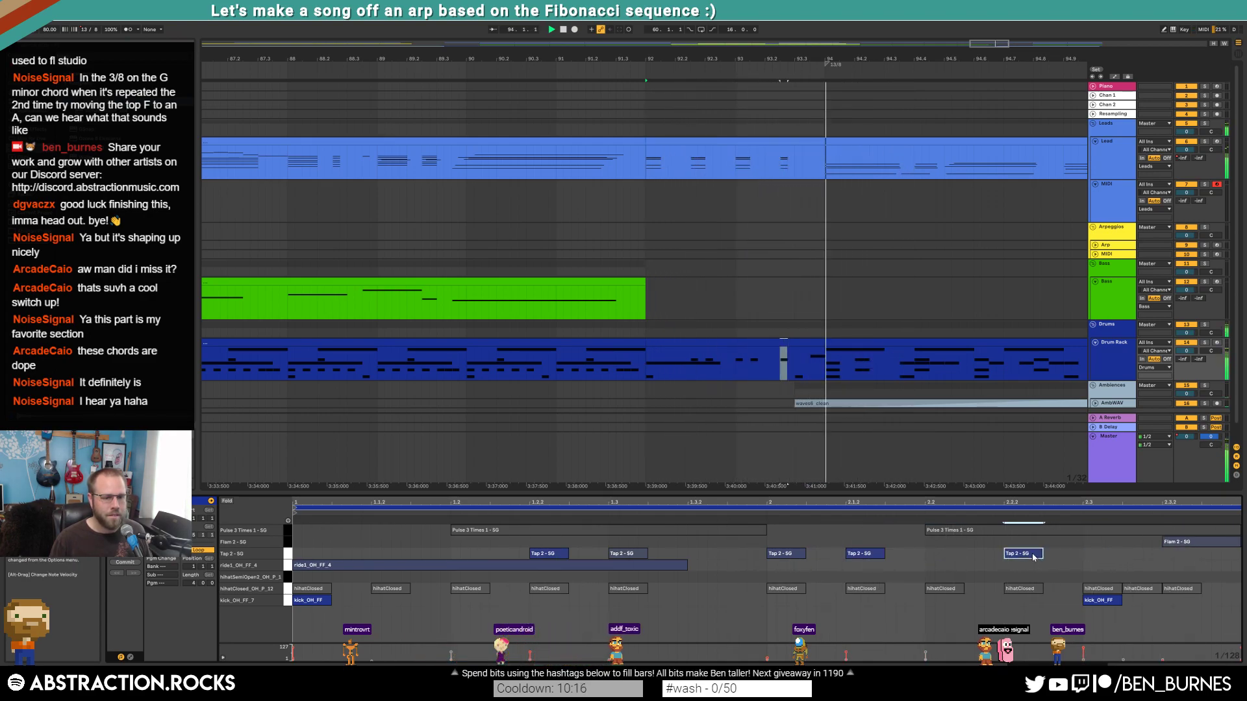
{"action": "left_click", "coordinate": [1173, 545]}
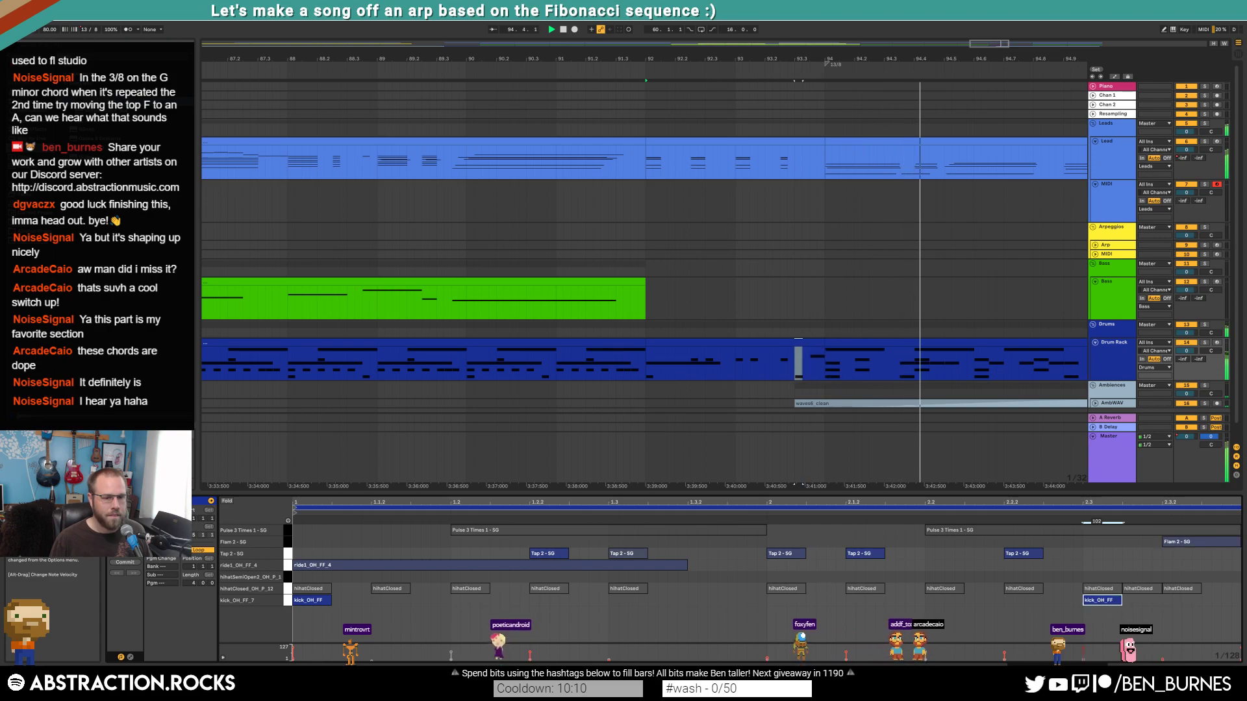
- Delete the final kick, add one under the last Tap 2 hit, and duplicate the opening kick twice across the clip
{"action": "double_click", "coordinate": [1094, 603]}
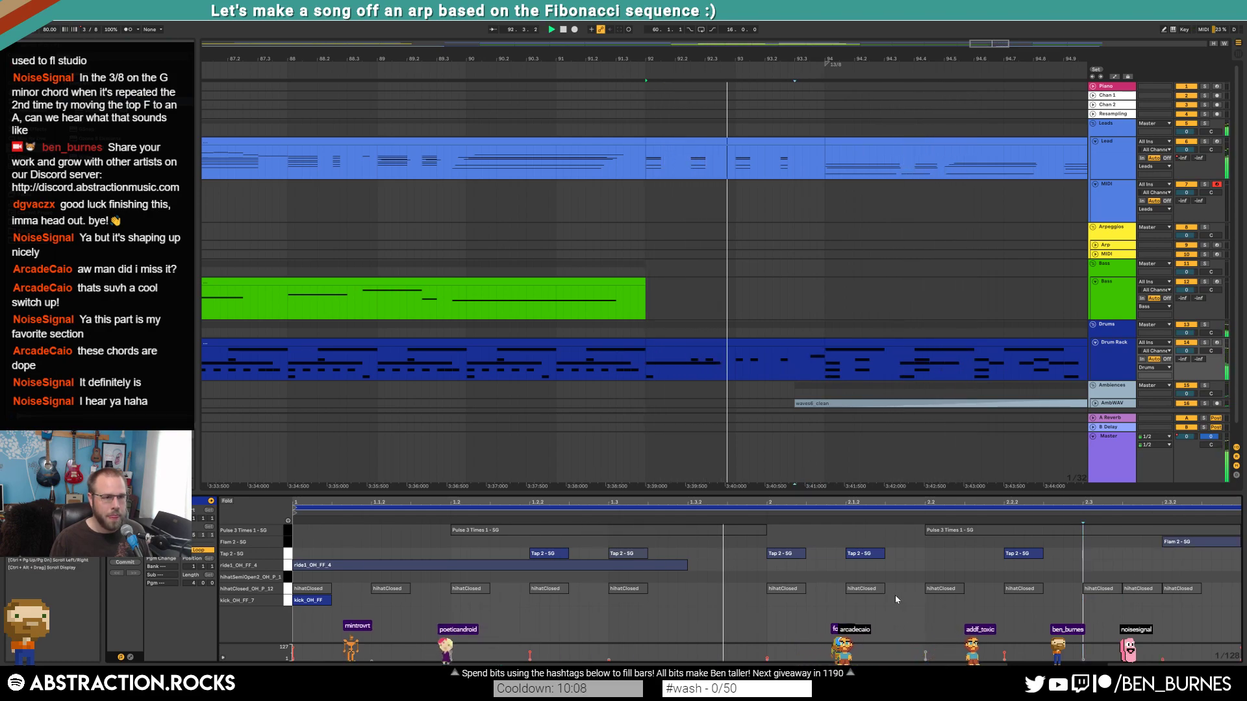
{"action": "double_click", "coordinate": [1005, 598]}
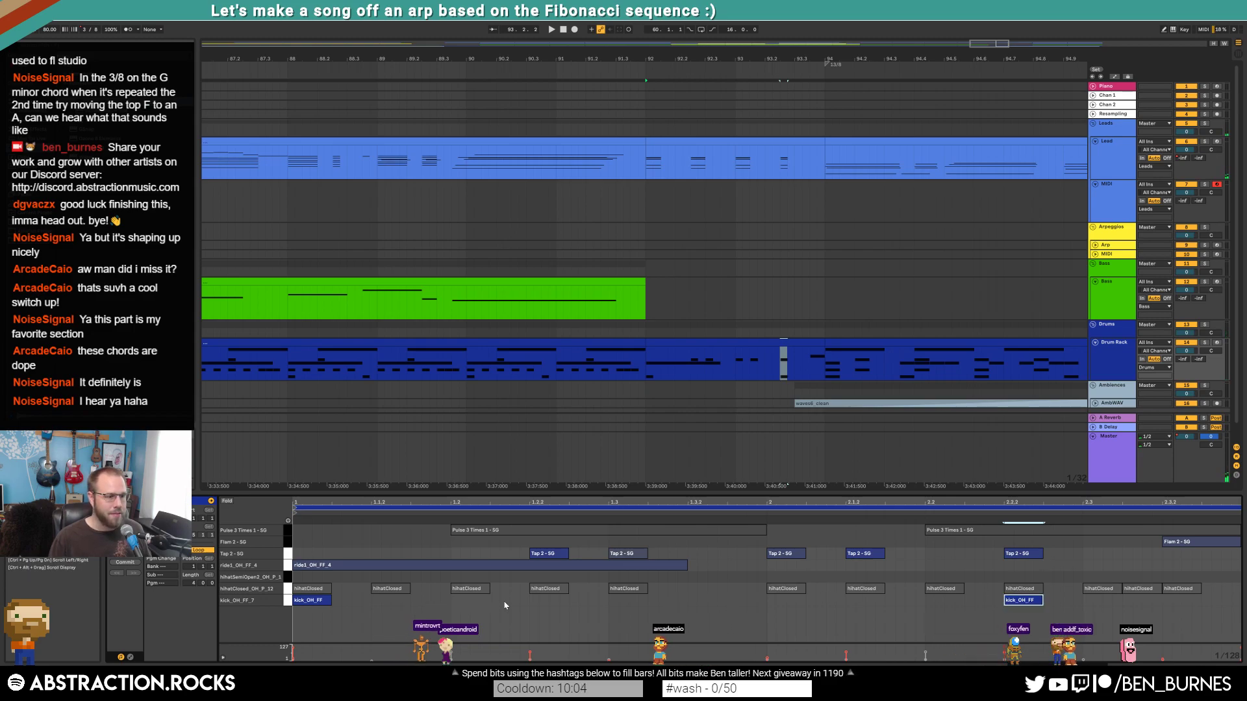
{"action": "left_click", "coordinate": [301, 604]}
{"action": "key", "text": "ctrl+d"}
{"action": "key", "text": "ctrl+d"}
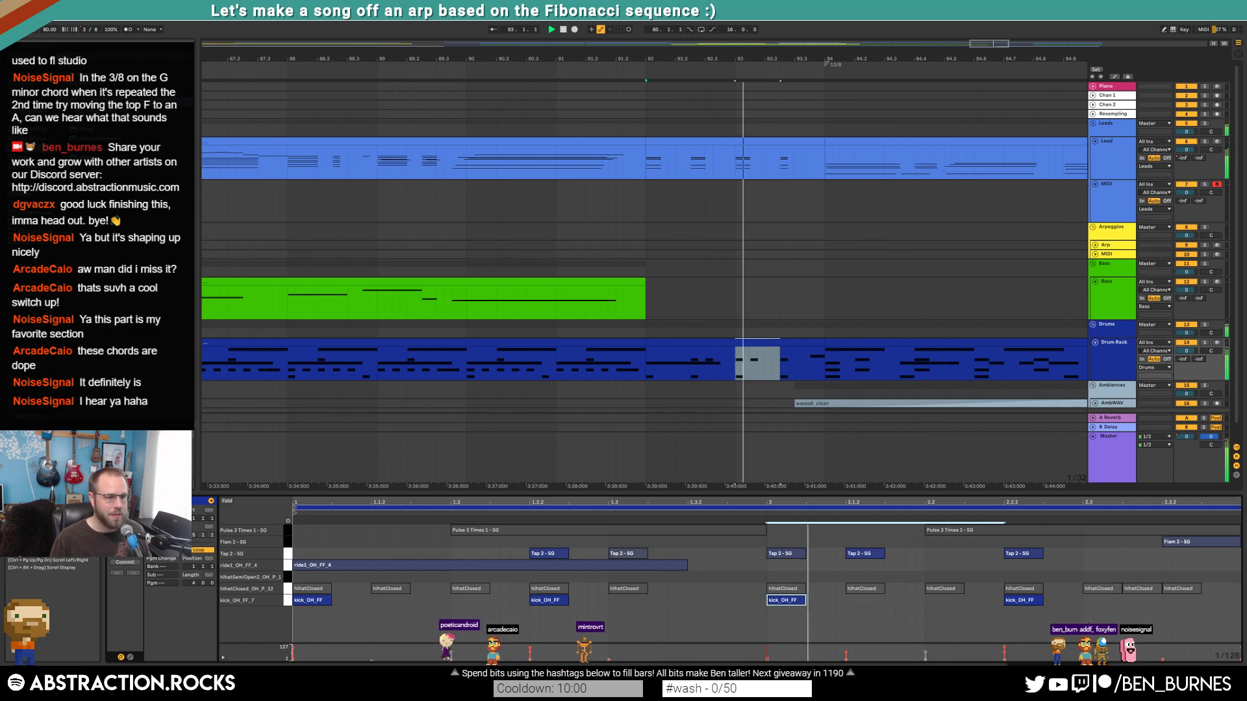
- Adjust the velocities of the kick notes in the drum clip and play back the fill
{"action": "left_click_drag", "start_coordinate": [1068, 614], "coordinate": [295, 595]}
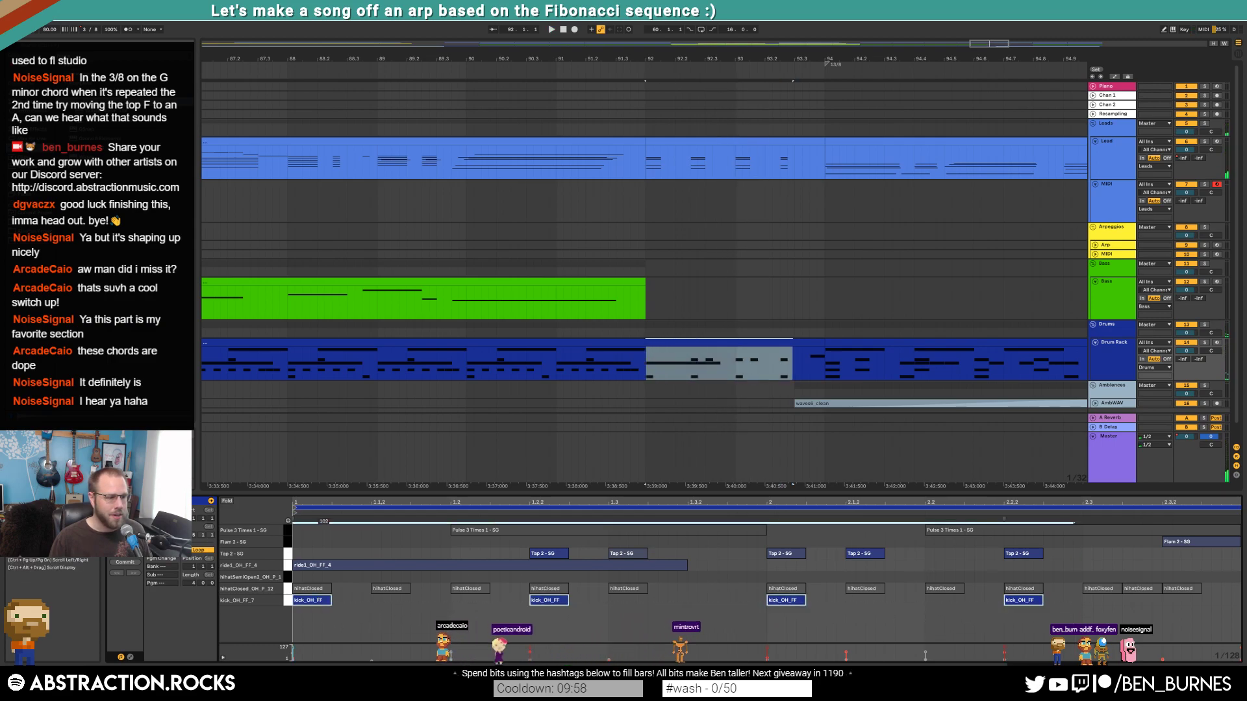
{"action": "left_click", "coordinate": [336, 605]}
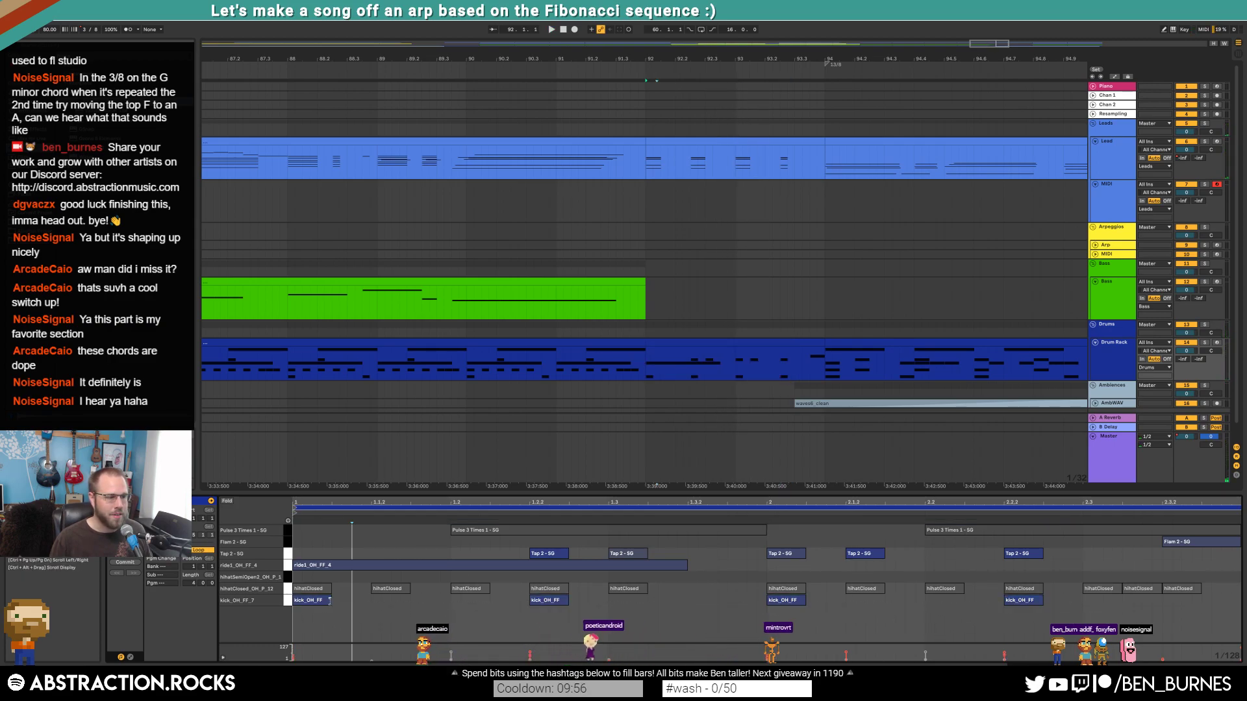
{"action": "key", "text": "space"}
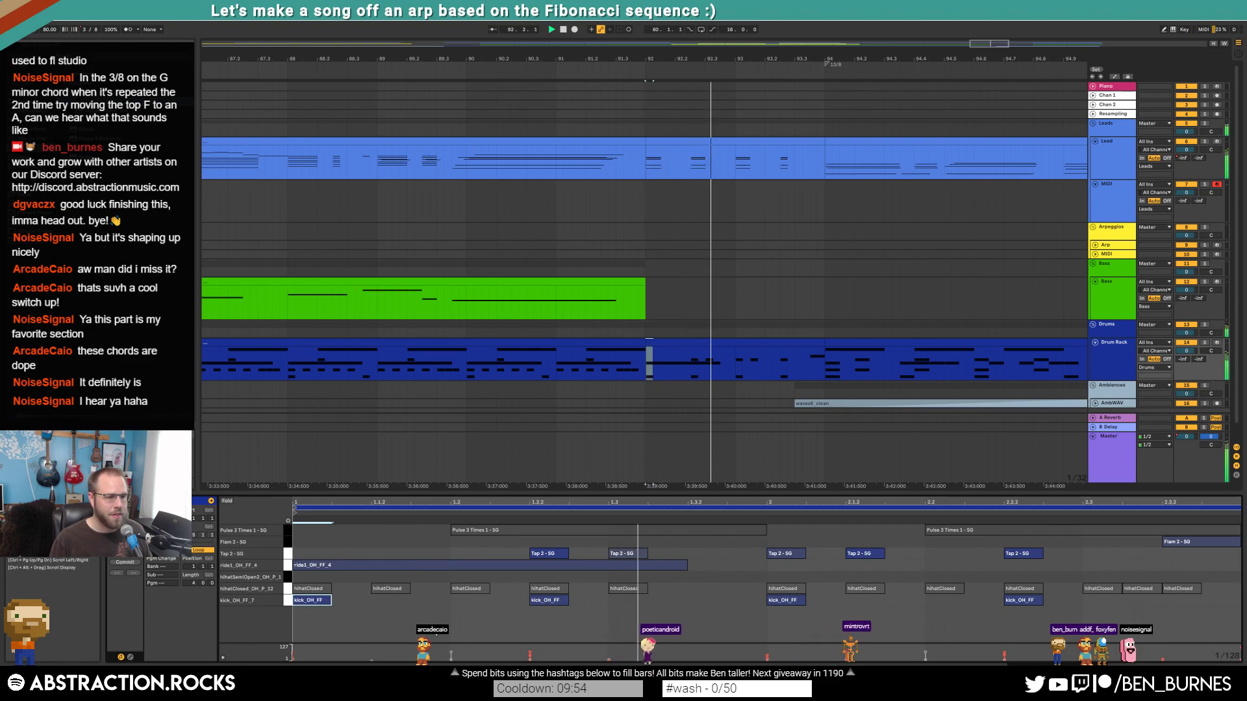
{"action": "left_click_drag", "start_coordinate": [498, 604], "coordinate": [1065, 608]}
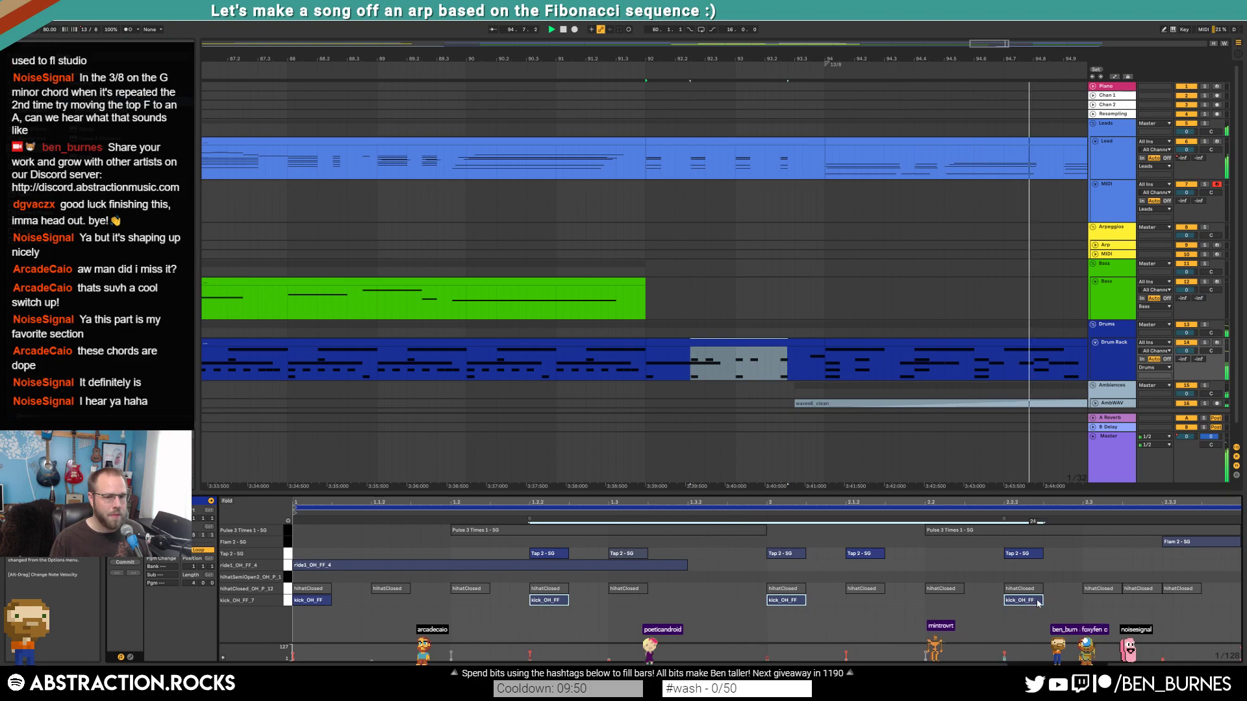
{"action": "left_click", "coordinate": [909, 603]}
- Show the whole song in the arrangement and fold the Drum Rack, Bass, MIDI and Lead tracks
{"action": "scroll", "coordinate": [843, 282], "scroll_direction": "down", "scroll_amount": 5, "text": "ctrl"}
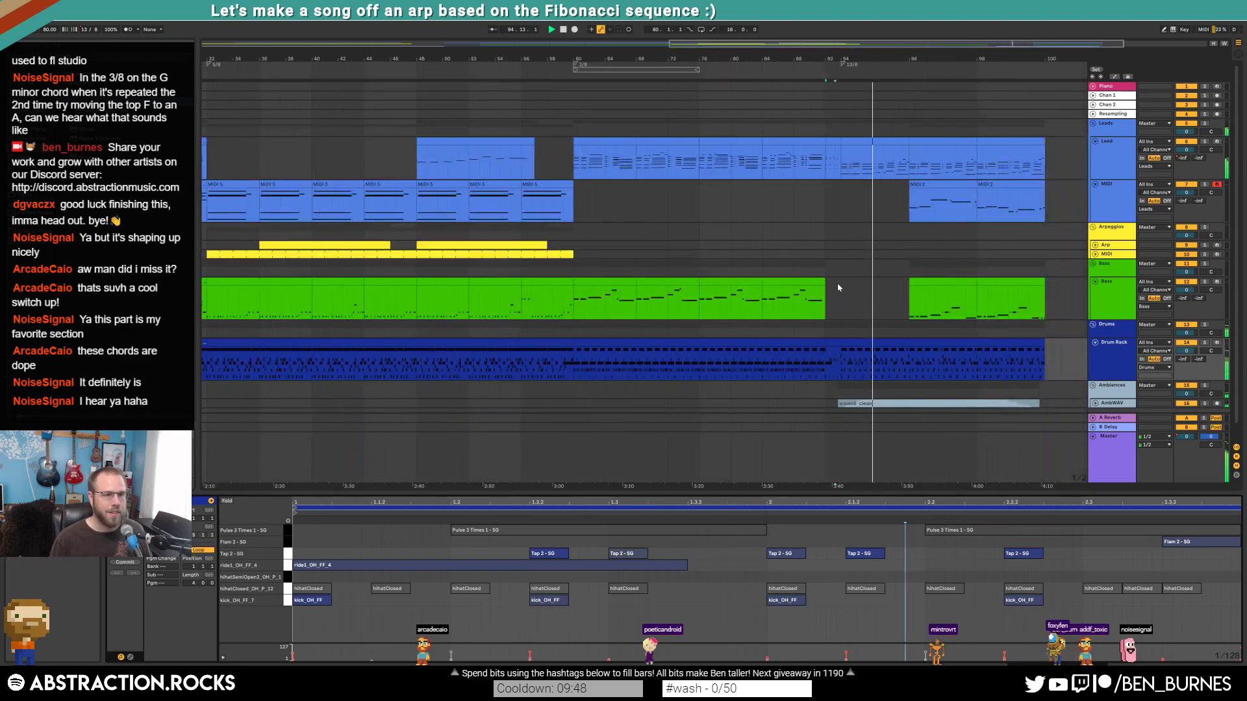
{"action": "left_click", "coordinate": [837, 287]}
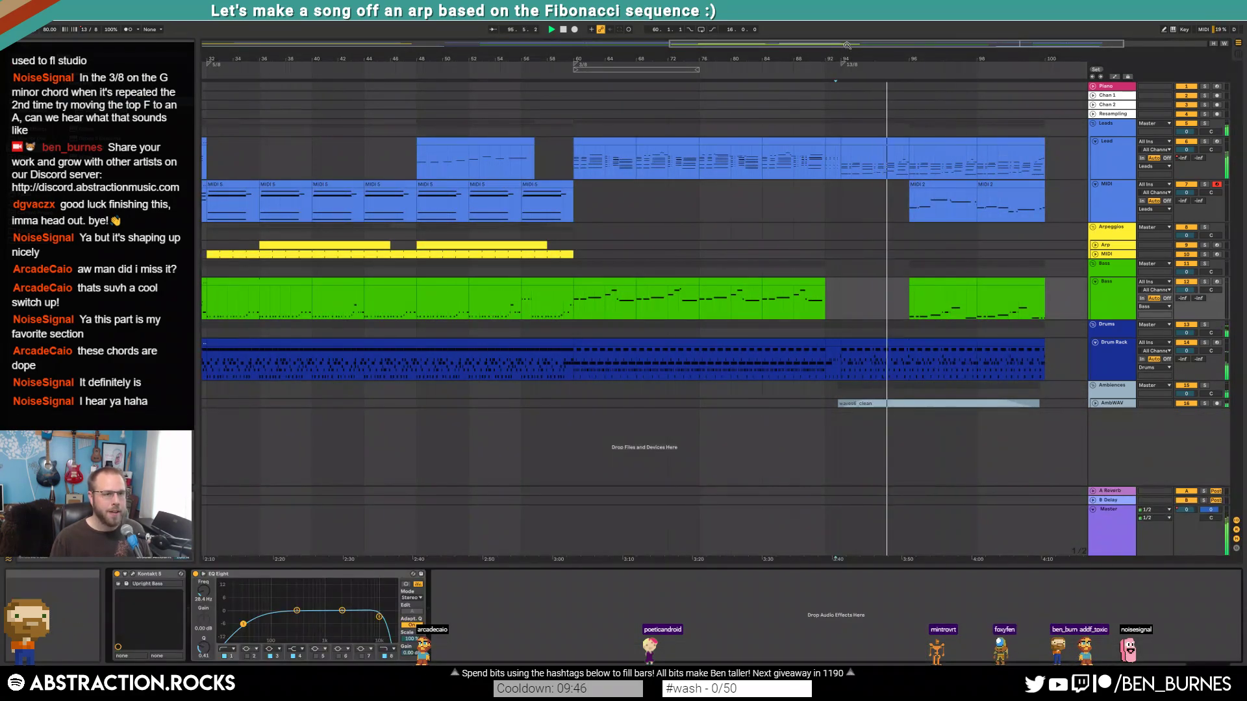
{"action": "left_click_drag", "start_coordinate": [825, 59], "coordinate": [825, 19]}
{"action": "left_click", "coordinate": [1095, 342]}
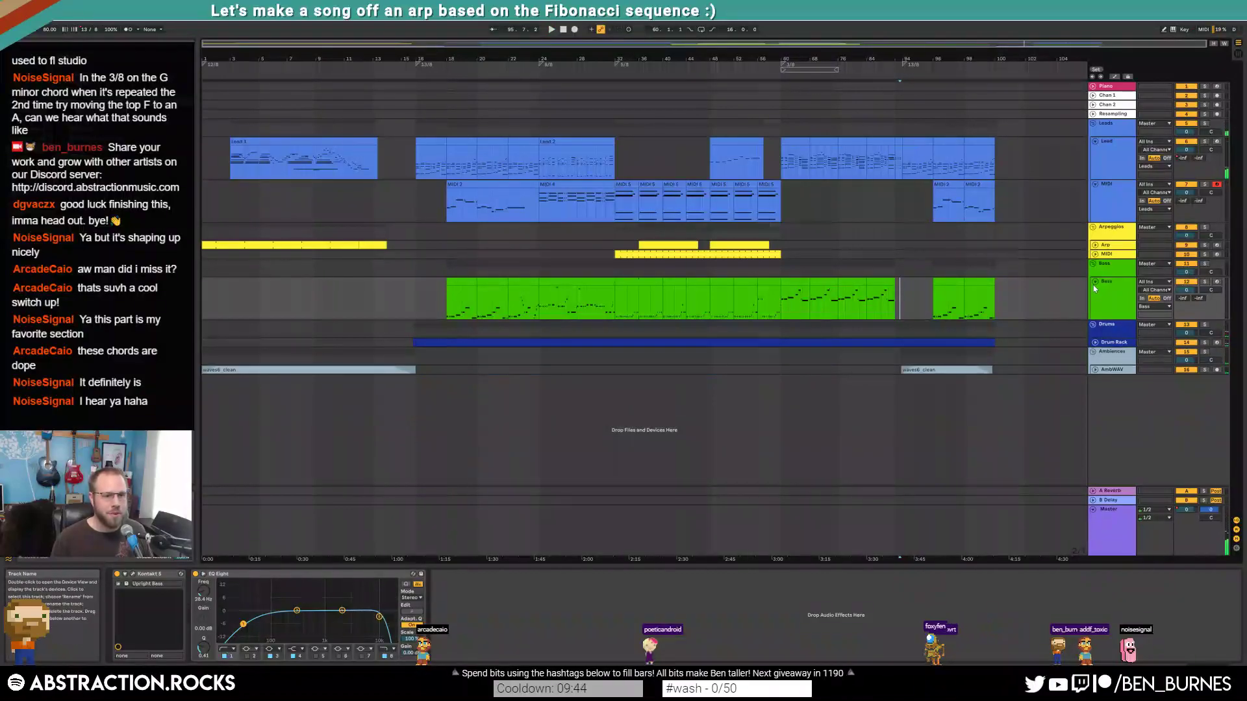
{"action": "left_click", "coordinate": [1094, 281]}
{"action": "left_click", "coordinate": [1095, 185]}
{"action": "left_click", "coordinate": [1094, 141]}
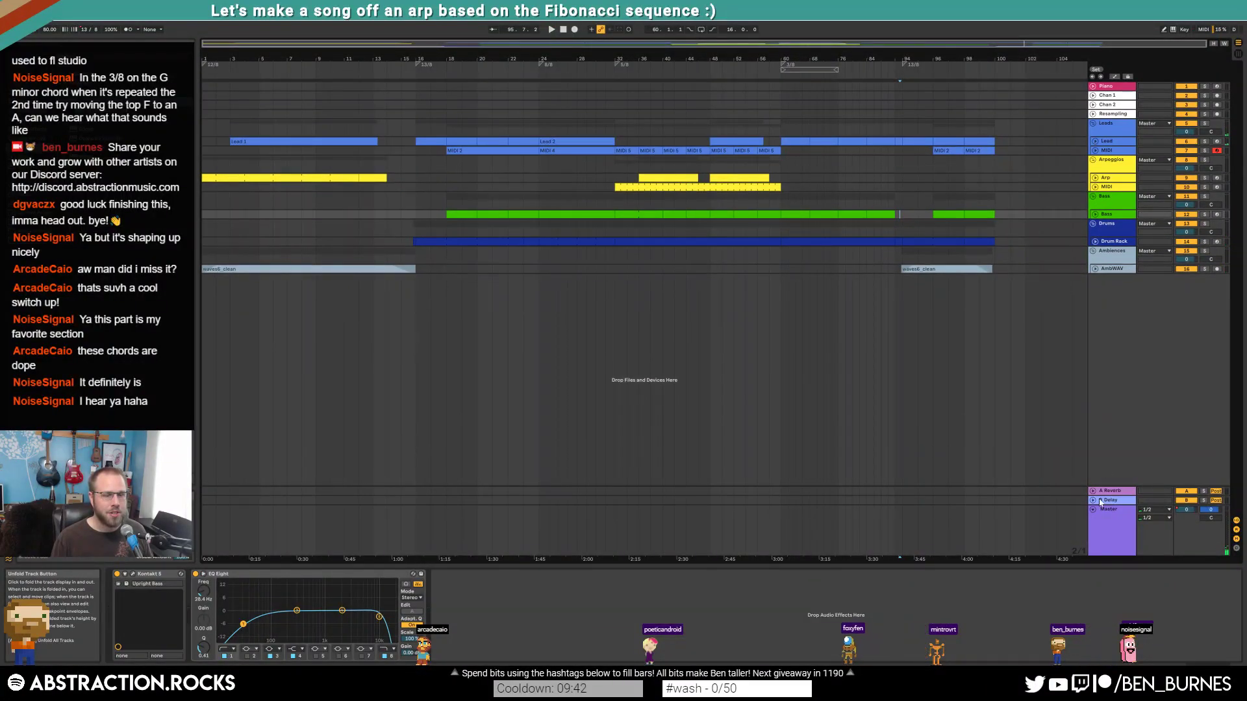
- Open the Youlean Loudness Meter on the Master track and play the song from bar 18
{"action": "left_click", "coordinate": [1110, 522]}
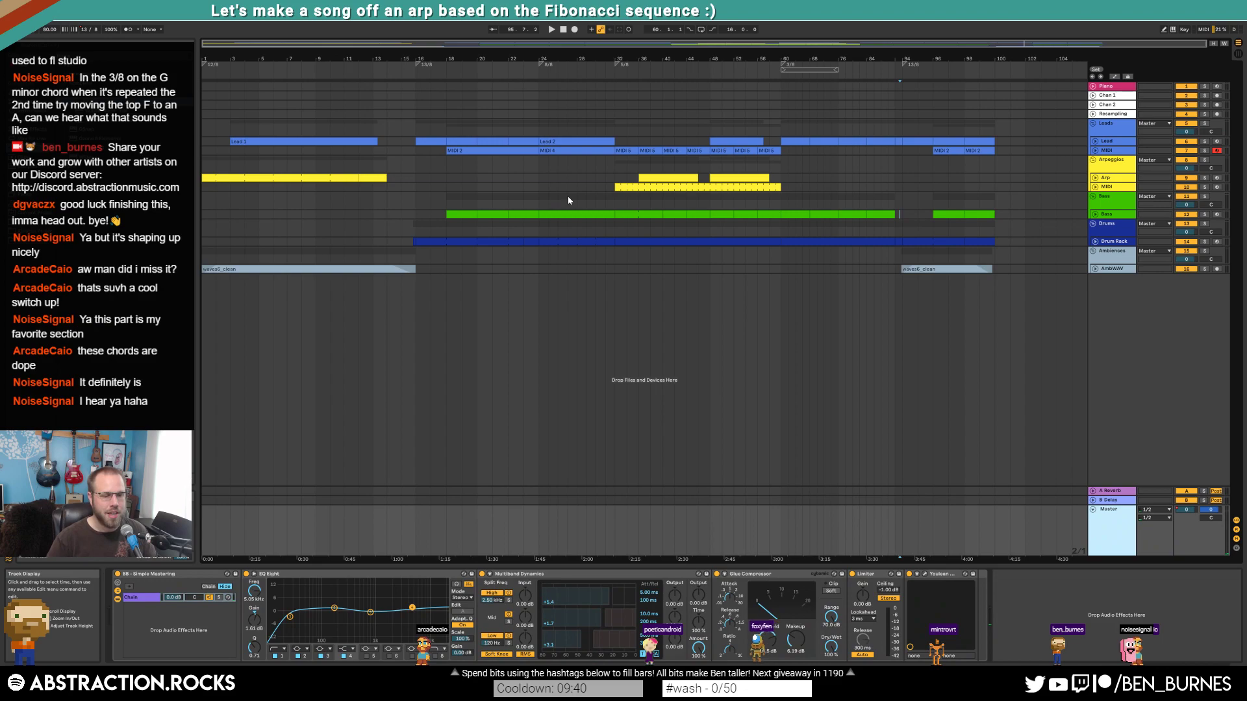
{"action": "left_click", "coordinate": [924, 575]}
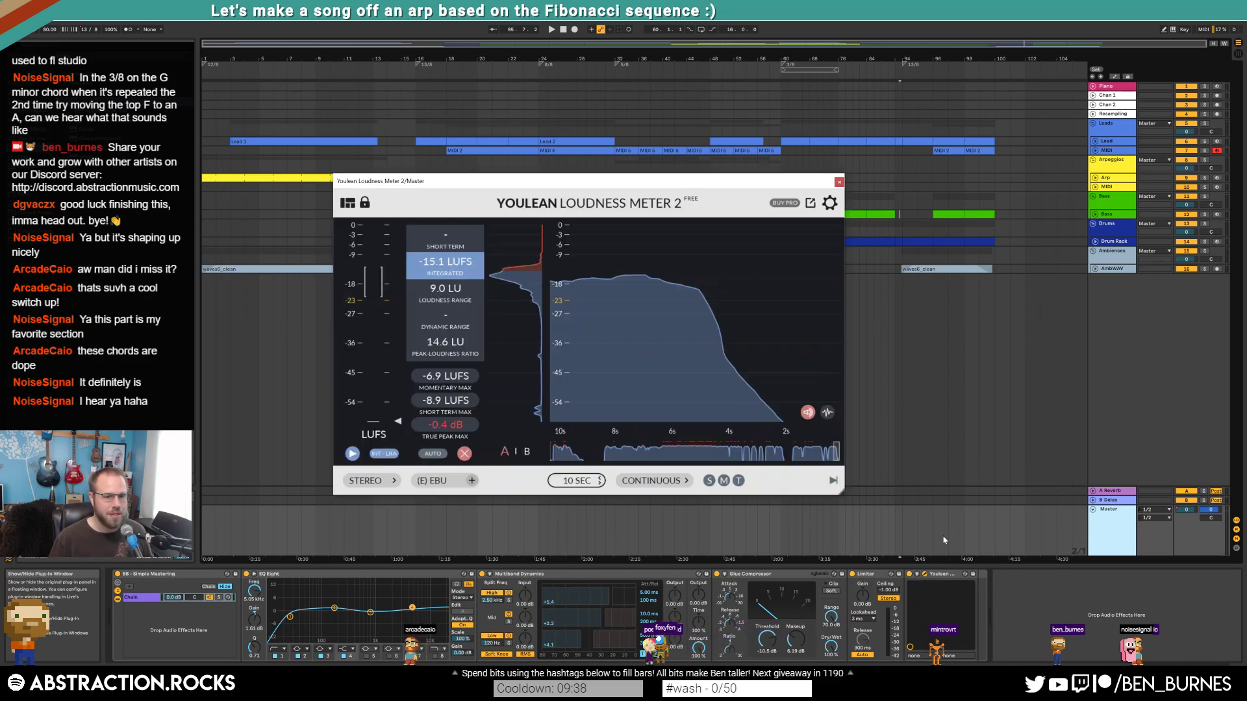
{"action": "left_click_drag", "start_coordinate": [738, 181], "coordinate": [896, 228]}
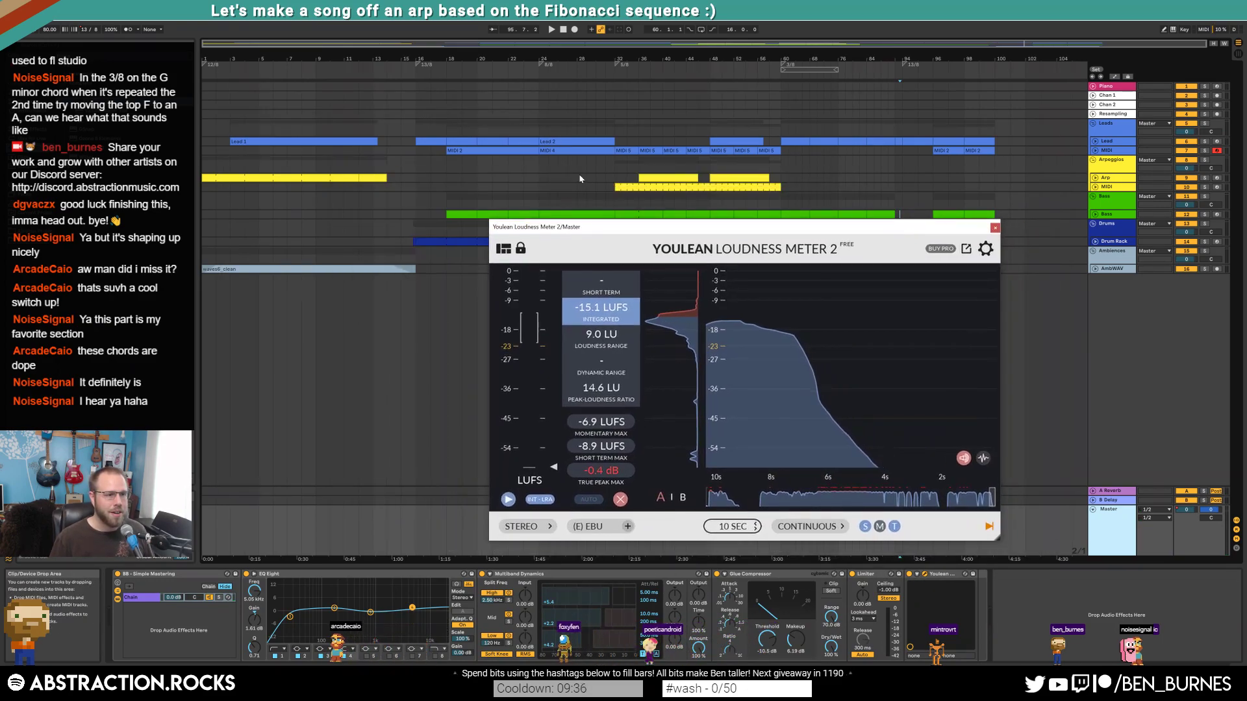
{"action": "left_click", "coordinate": [450, 168]}
{"action": "key", "text": "space"}
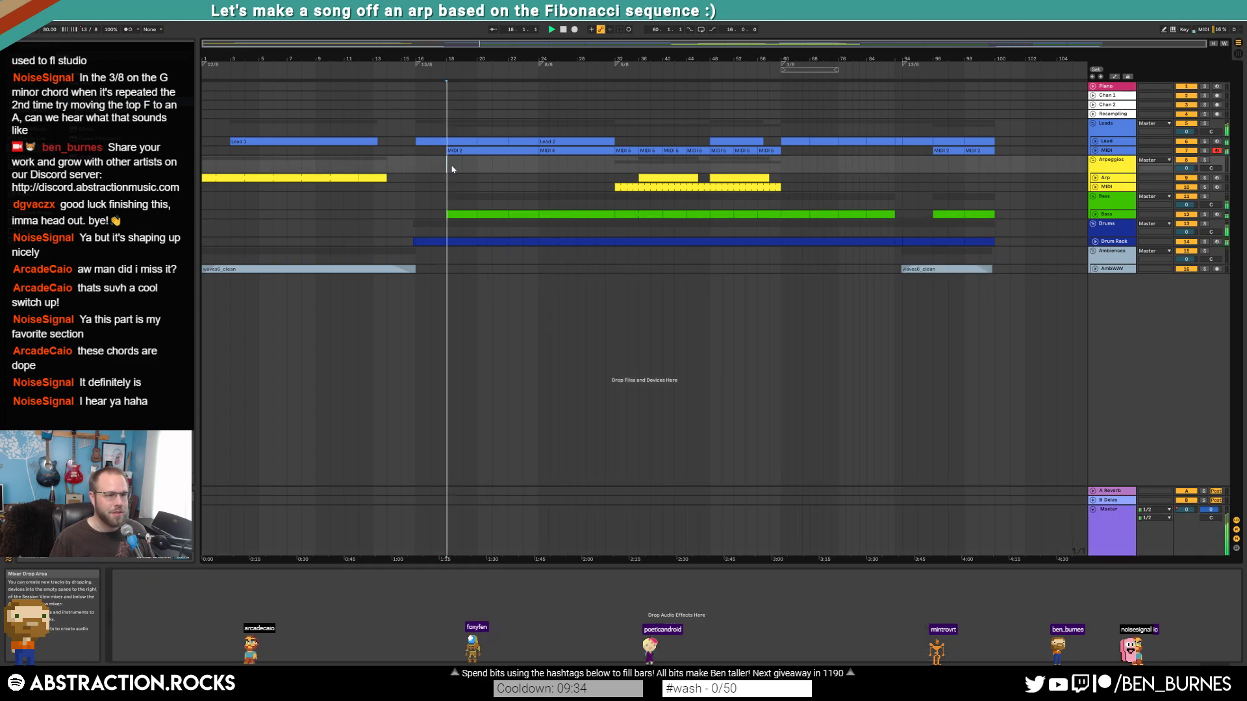
- Lower the makeup gain of the Master track's Glue Compressor to 4.92 dB during playback
{"action": "left_click", "coordinate": [1121, 544]}
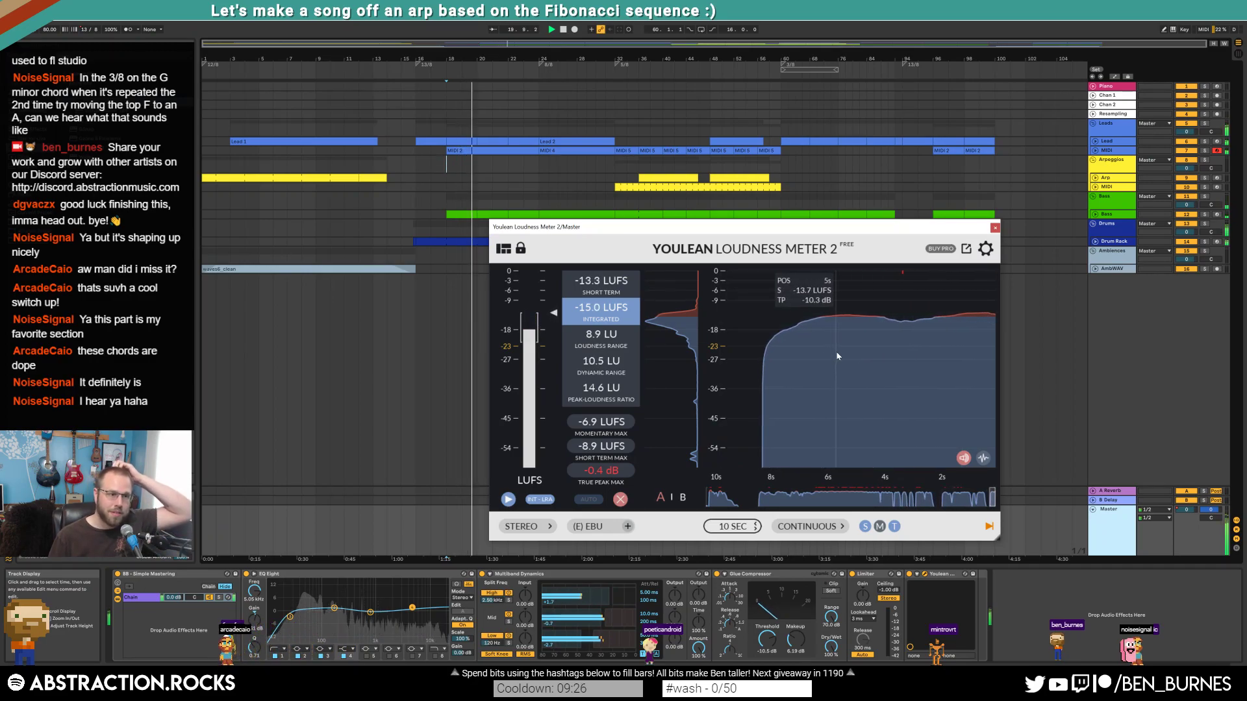
{"action": "left_click", "coordinate": [794, 638]}
{"action": "left_click_drag", "start_coordinate": [795, 639], "coordinate": [795, 648]}
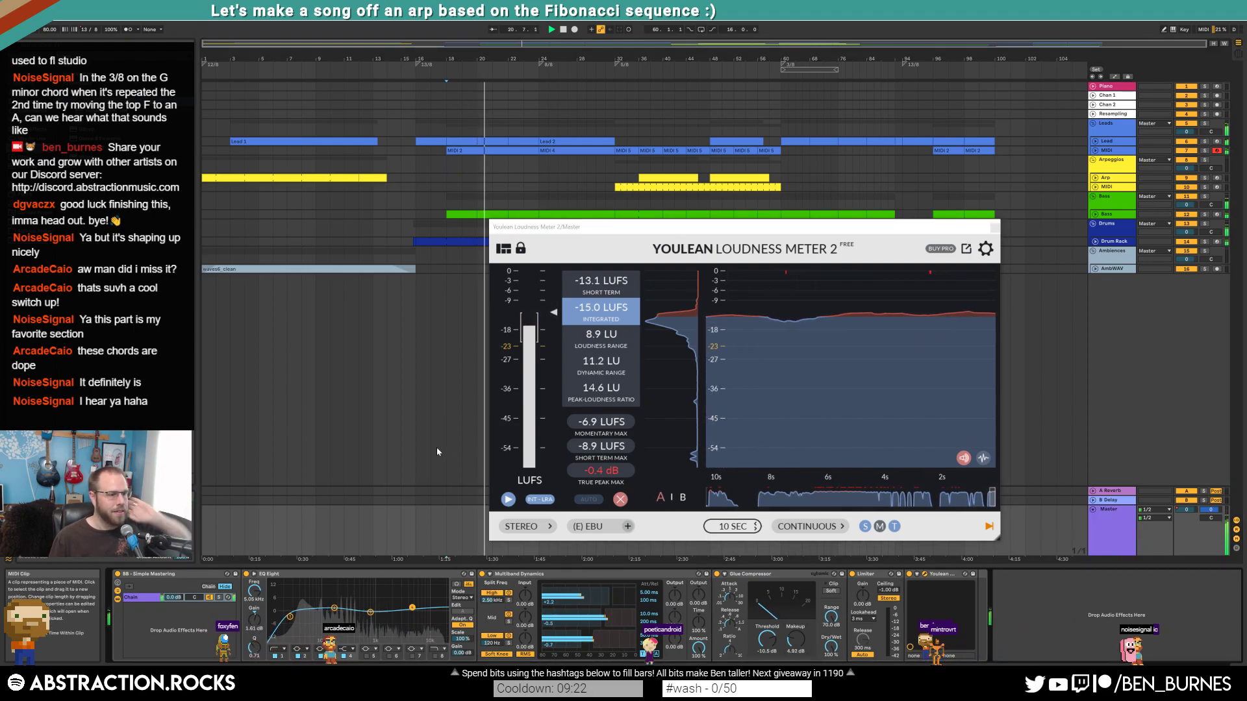
- Audition the Tap 2 and ride sounds from the early drum clips and show the Drum Rack's devices
{"action": "left_click_drag", "start_coordinate": [532, 227], "coordinate": [649, 278]}
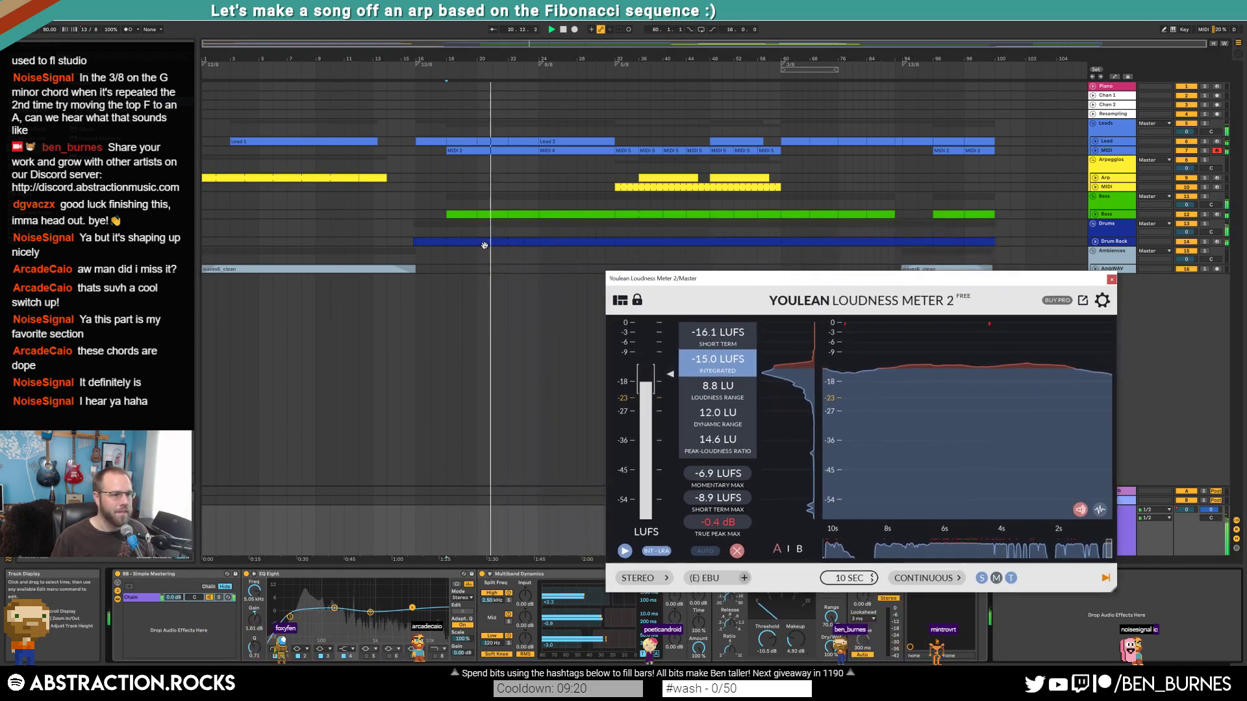
{"action": "double_click", "coordinate": [488, 247]}
{"action": "left_click", "coordinate": [287, 554]}
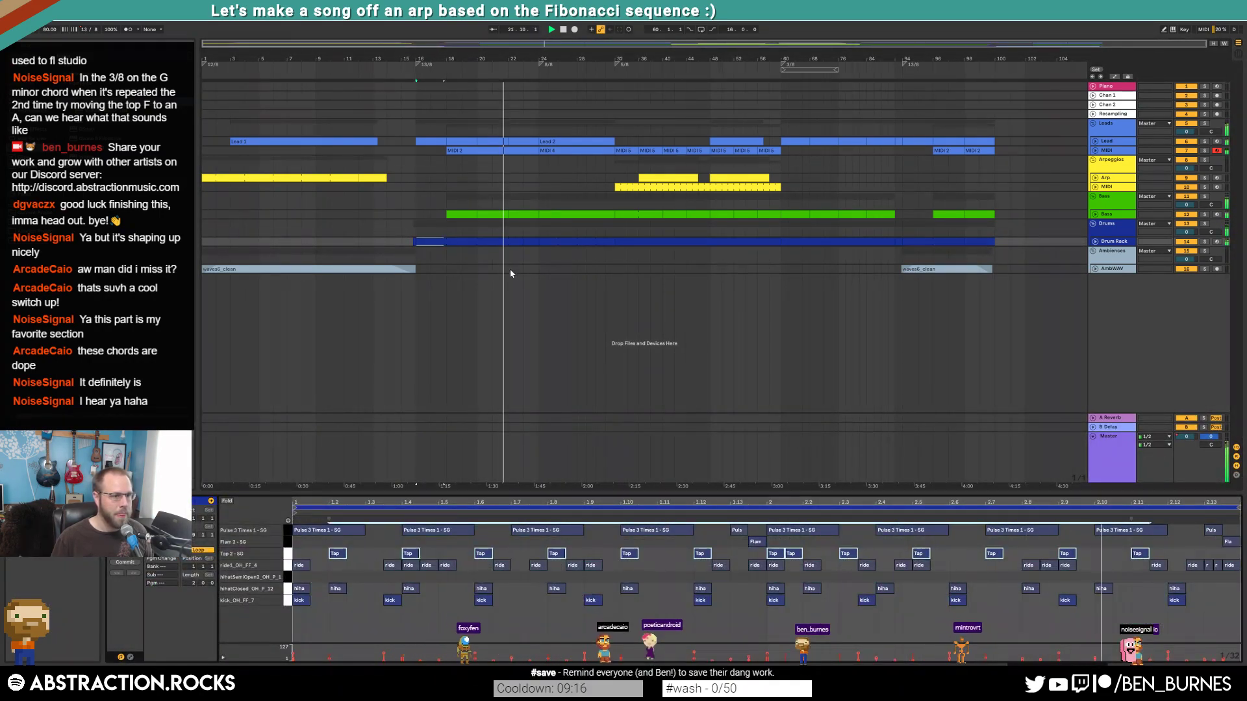
{"action": "left_click", "coordinate": [531, 241]}
{"action": "left_click", "coordinate": [288, 554]}
{"action": "left_click_drag", "start_coordinate": [300, 553], "coordinate": [300, 570]}
{"action": "key", "text": "shift+Tab"}
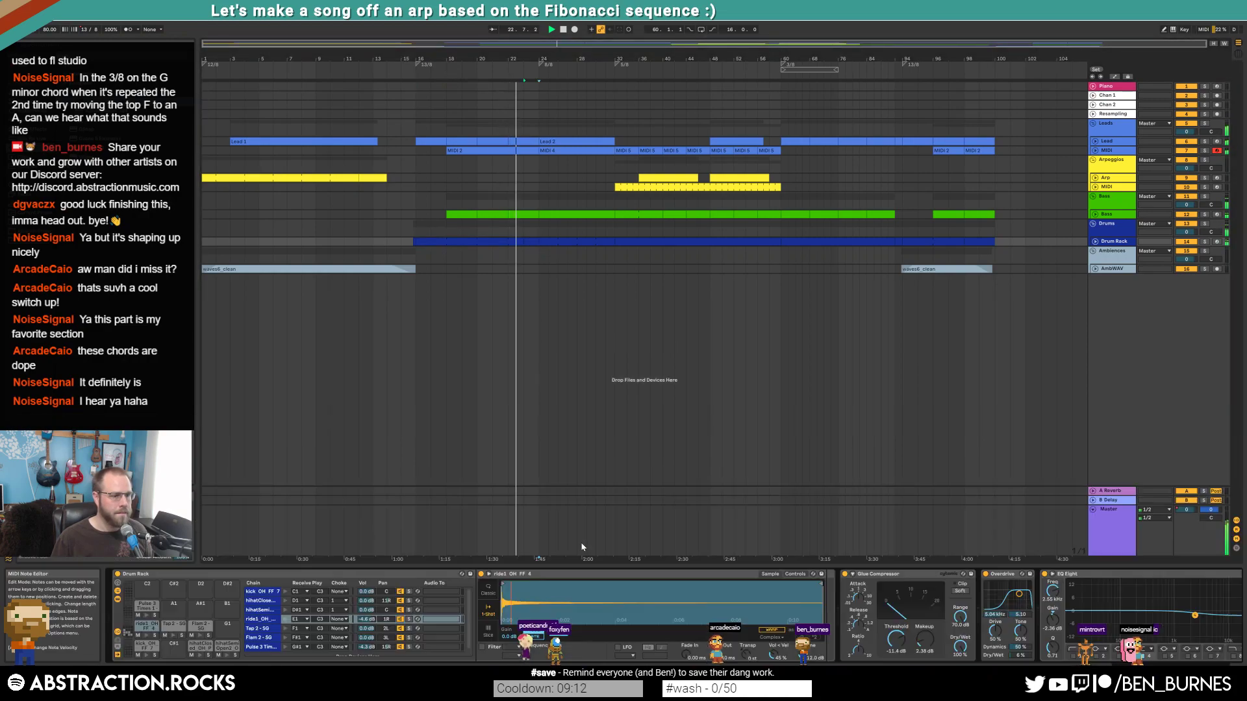
- Check the Master track's loudness meter while playing the song from about bar 49
{"action": "left_click", "coordinate": [1103, 523]}
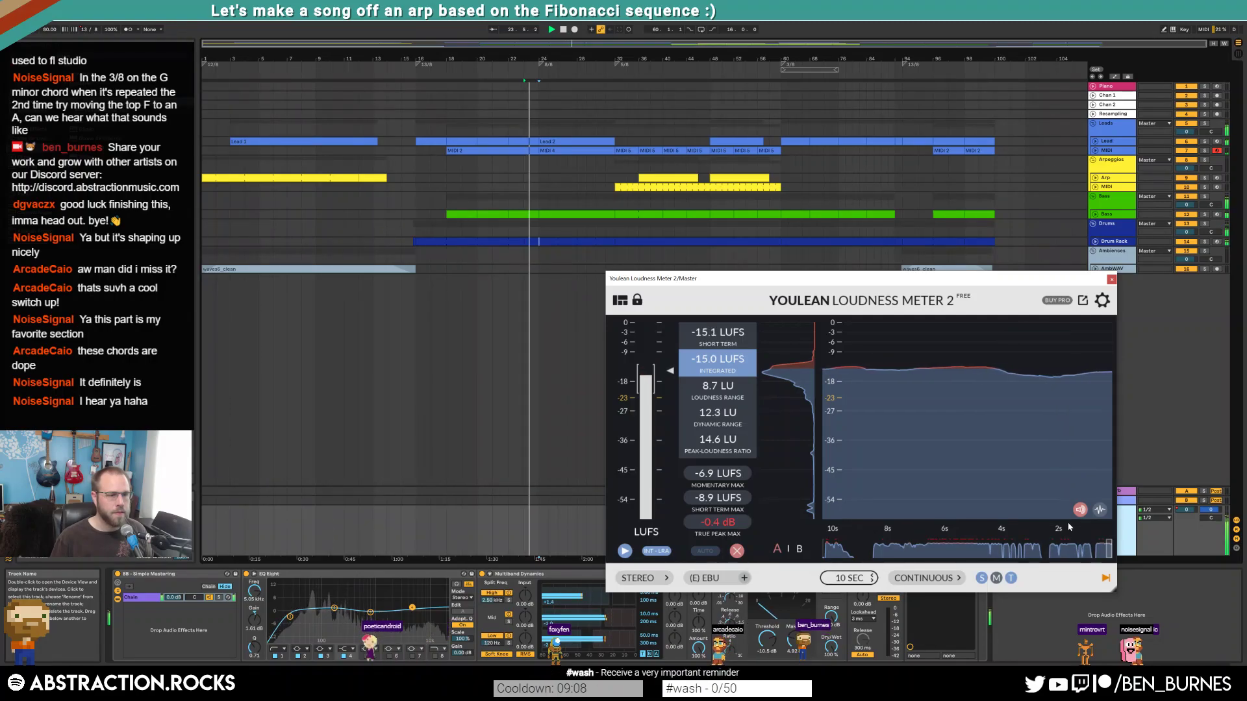
{"action": "left_click_drag", "start_coordinate": [895, 279], "coordinate": [850, 252]}
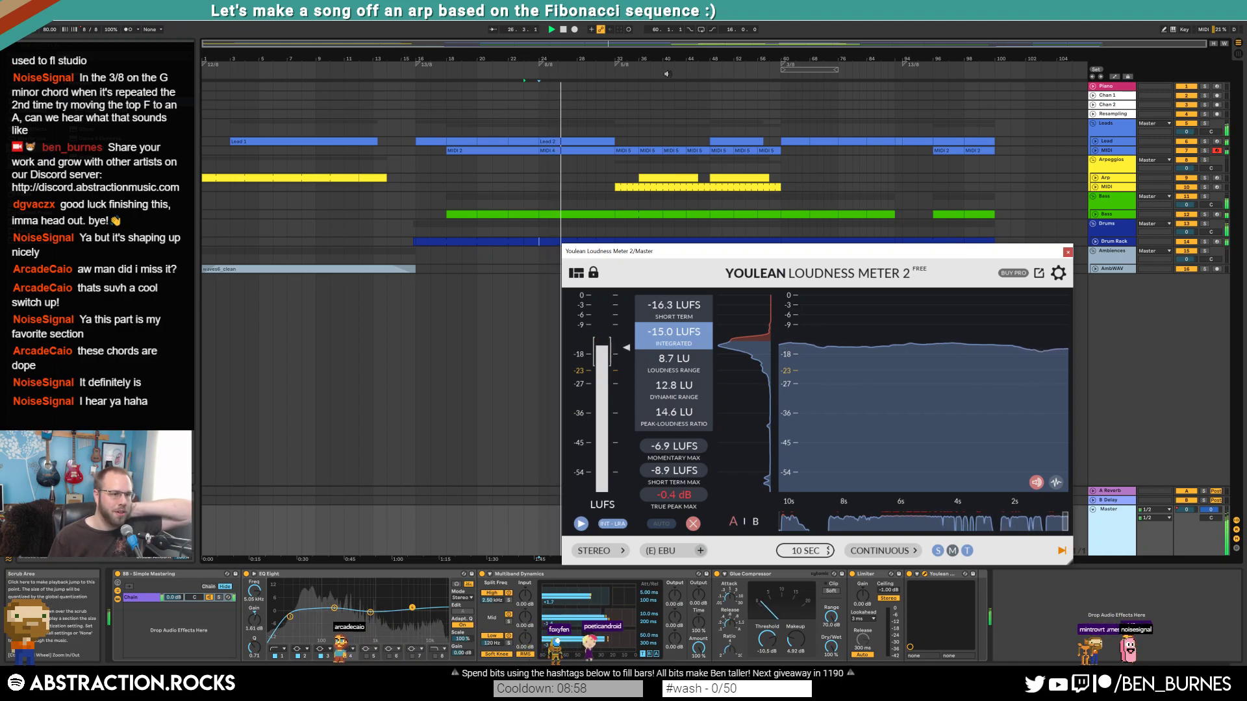
{"action": "left_click", "coordinate": [717, 72]}
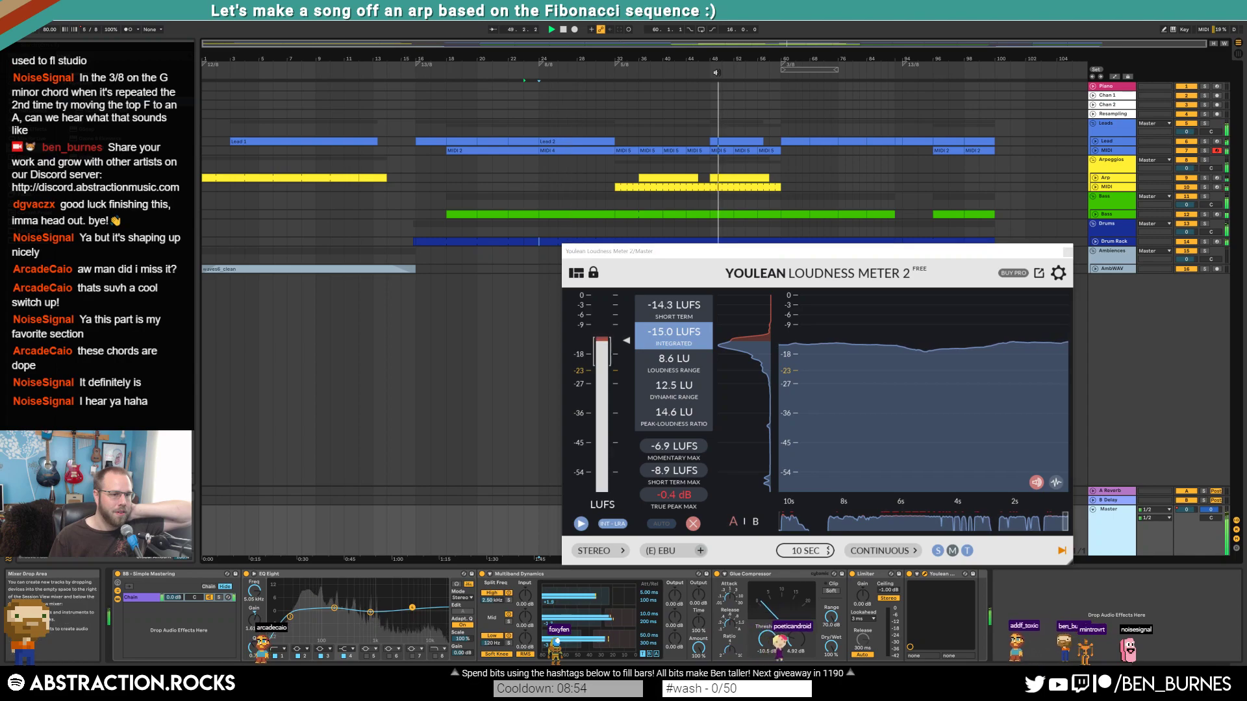
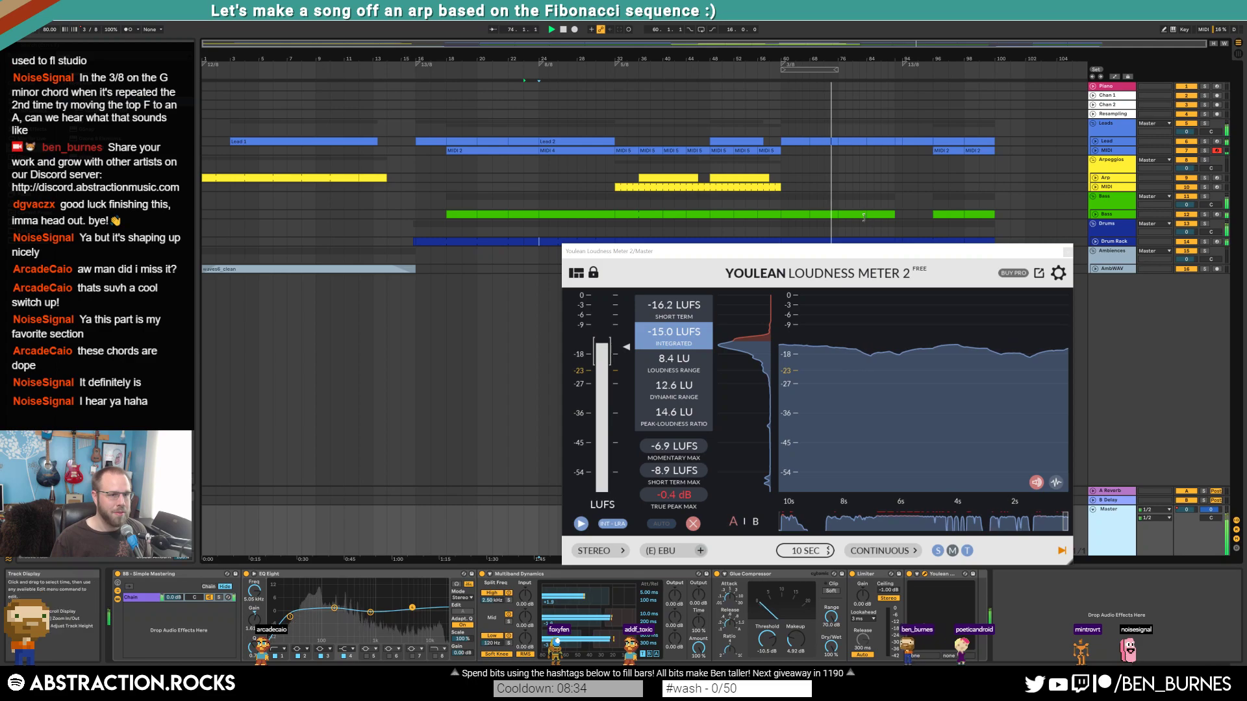
- Open the drum clip that runs from bar 60 to 92 in the note editor
{"action": "left_click_drag", "start_coordinate": [849, 254], "coordinate": [546, 232]}
{"action": "left_click", "coordinate": [856, 243]}
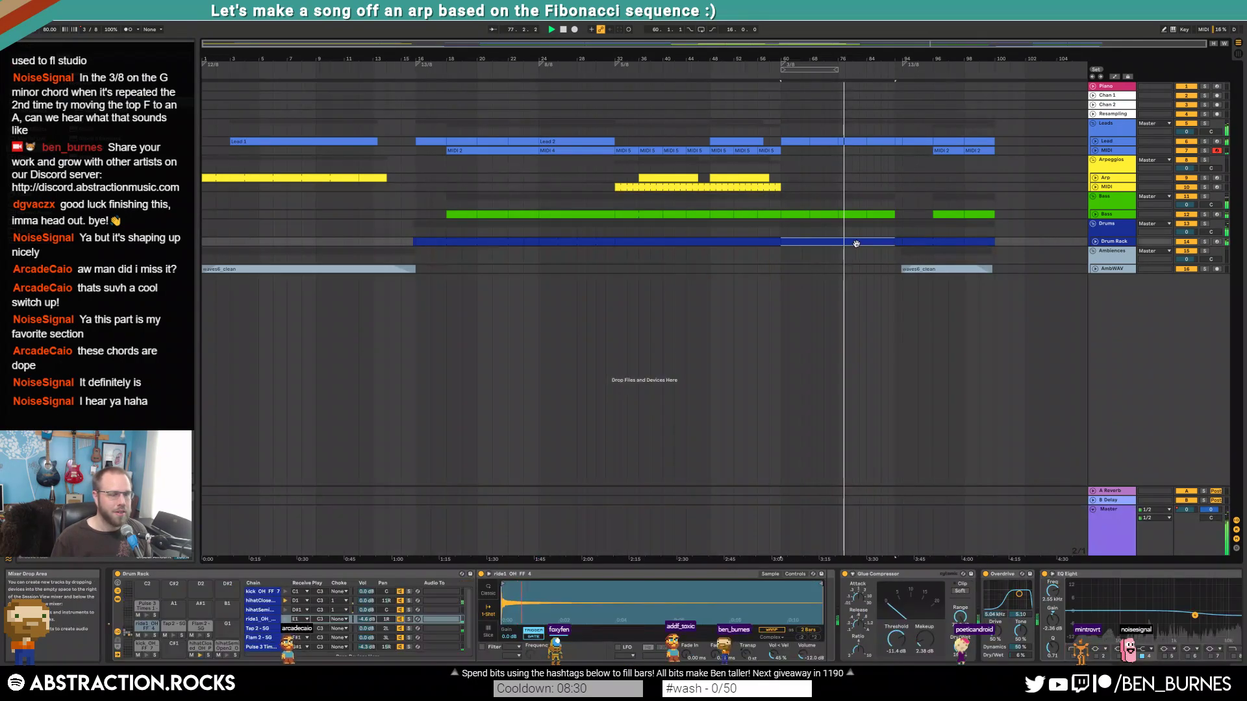
{"action": "double_click", "coordinate": [856, 244]}
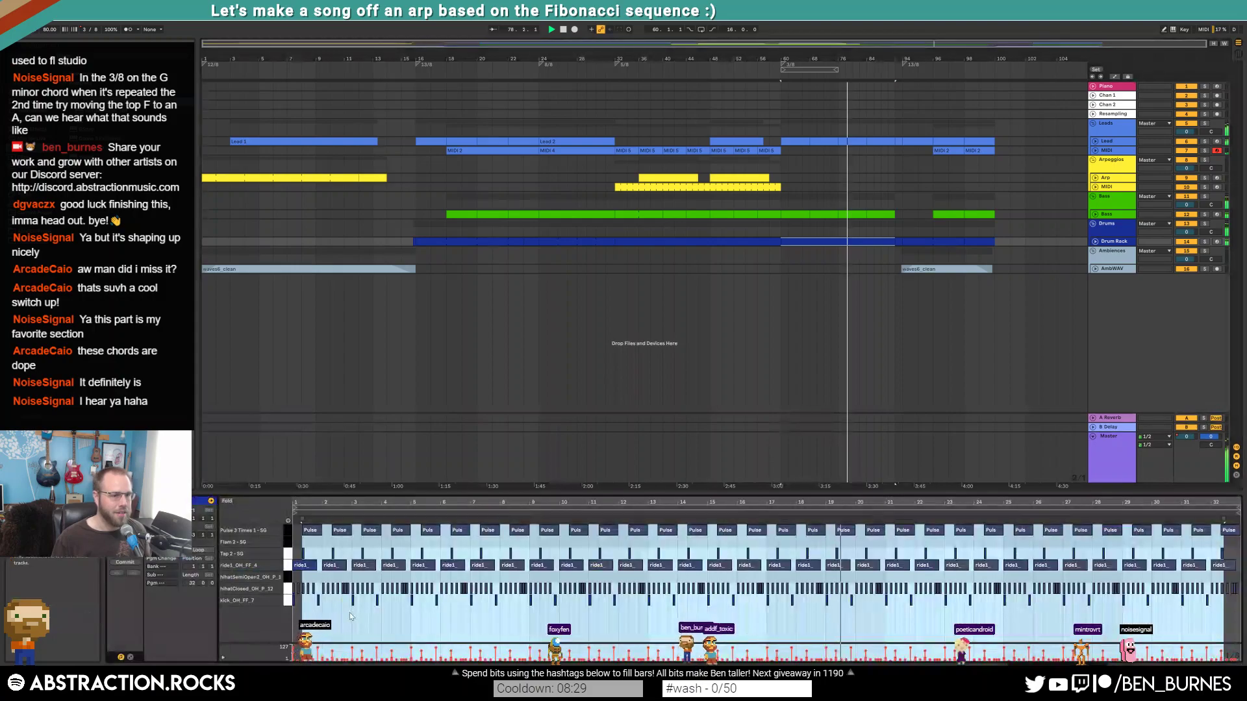
- Lower the volume of the closed hi-hat chain in the Drum Rack and replay the section from bar 60
{"action": "left_click", "coordinate": [289, 590]}
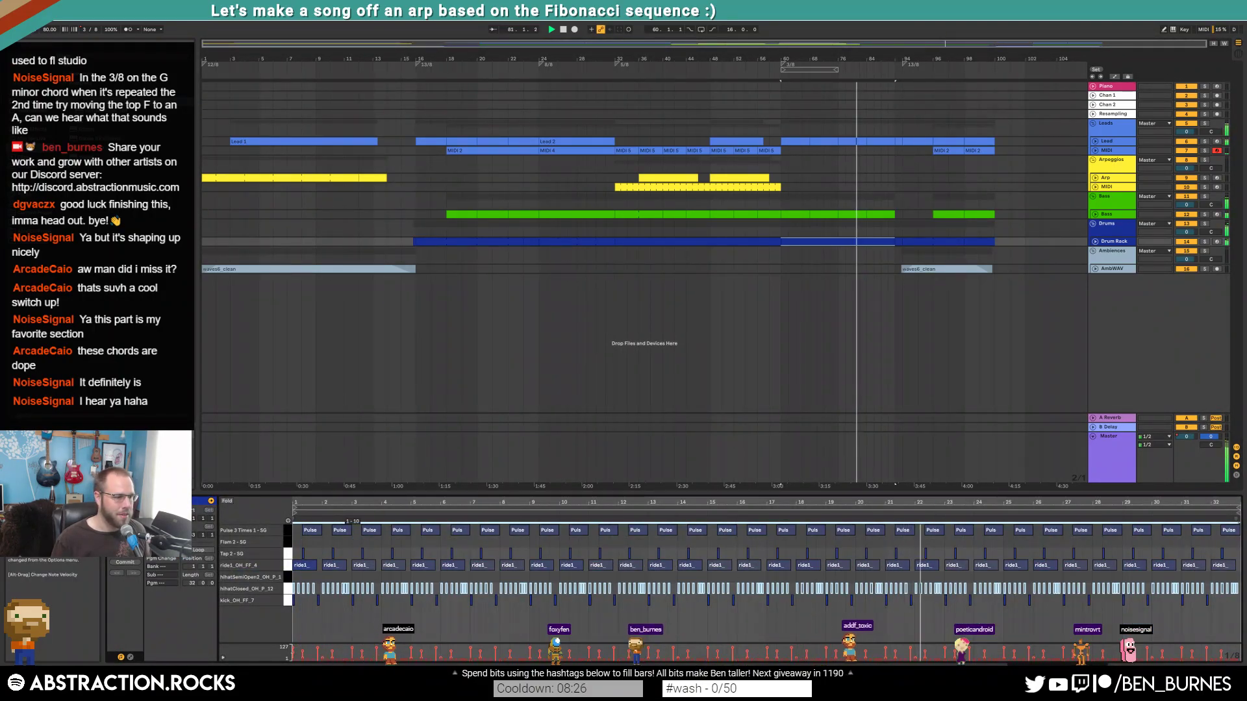
{"action": "key", "text": "shift+Tab"}
{"action": "left_click_drag", "start_coordinate": [366, 600], "coordinate": [366, 617]}
{"action": "key", "text": "space"}
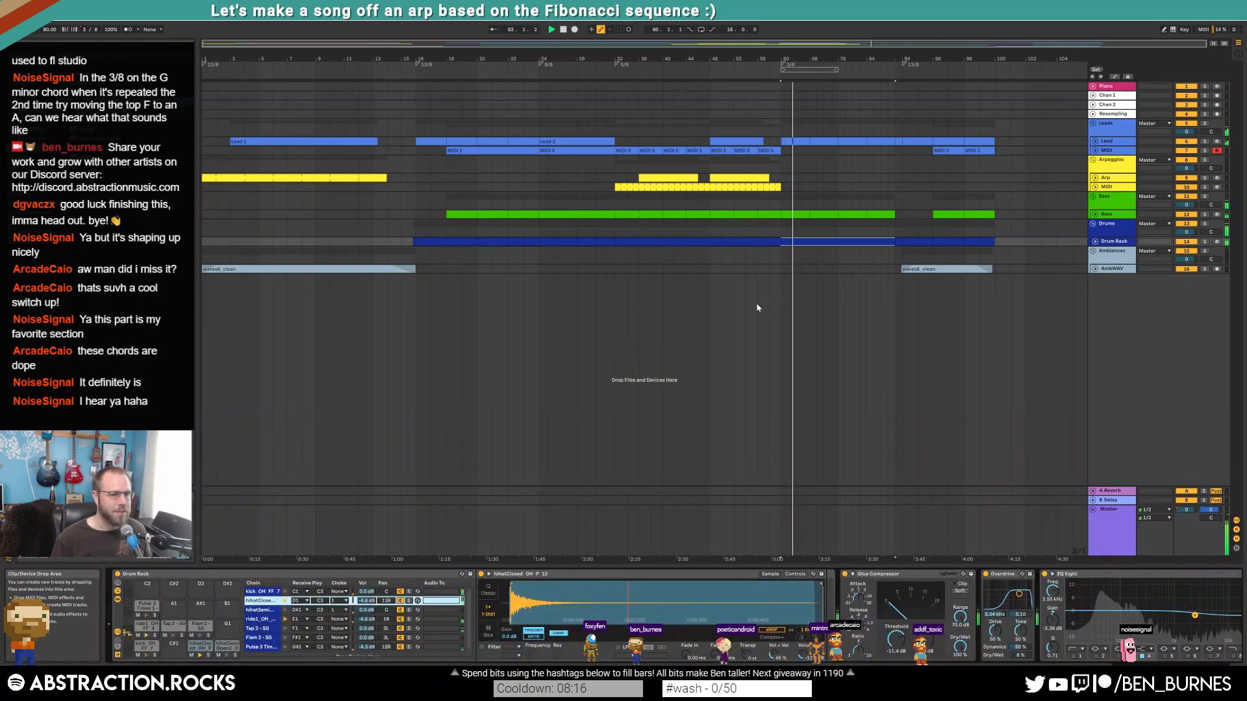
- Check the Master track's loudness meter while playing the closing section from about bar 94, moving the meter window off the tracks
{"action": "left_click", "coordinate": [1113, 530]}
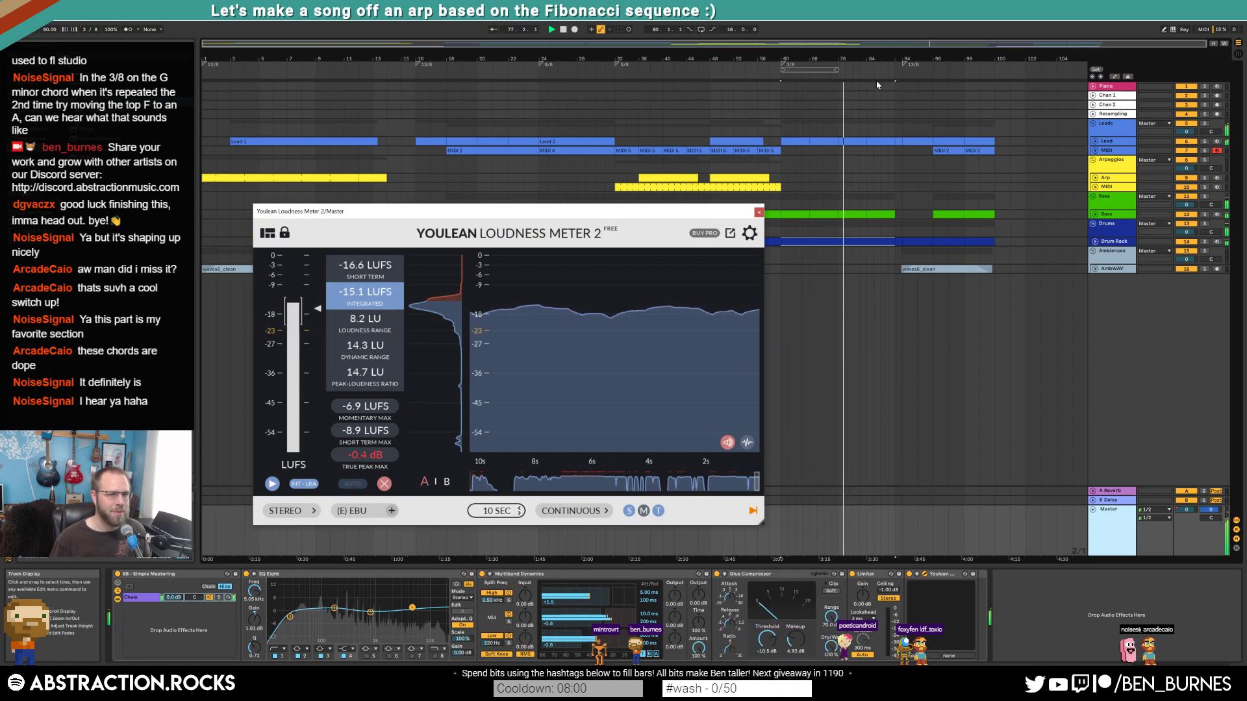
{"action": "left_click", "coordinate": [903, 72]}
{"action": "left_click", "coordinate": [904, 73]}
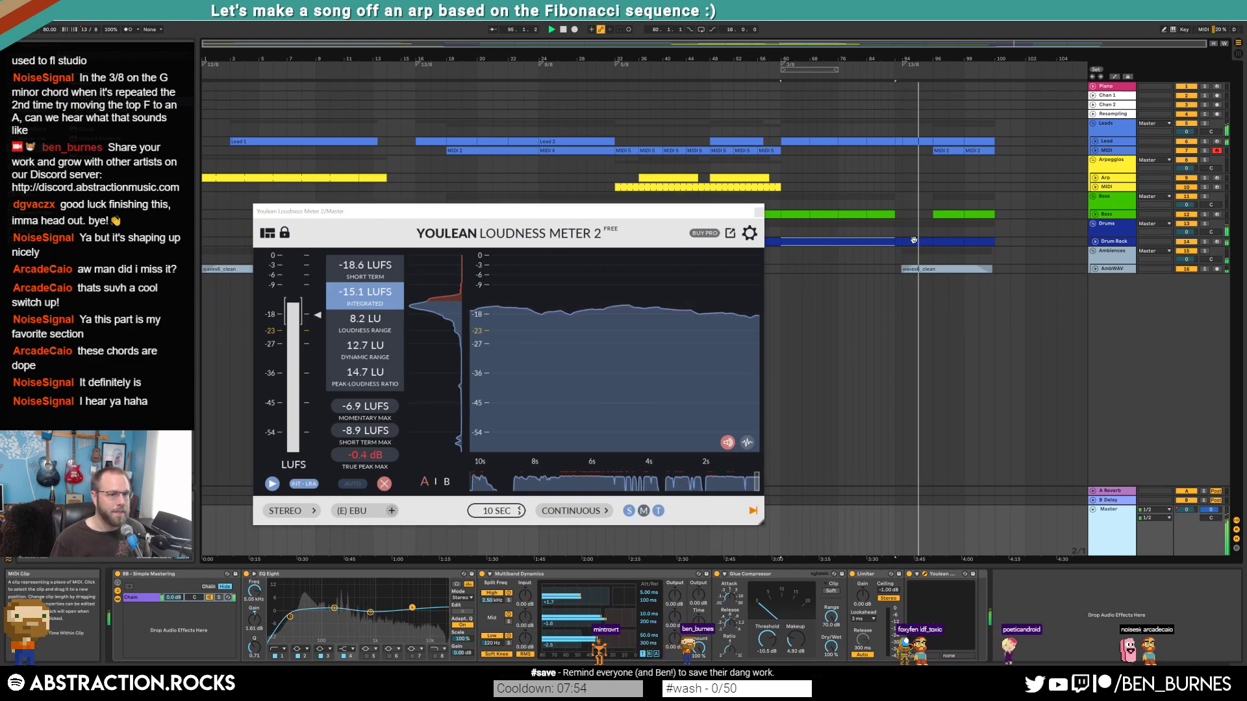
{"action": "left_click_drag", "start_coordinate": [703, 212], "coordinate": [685, 302]}
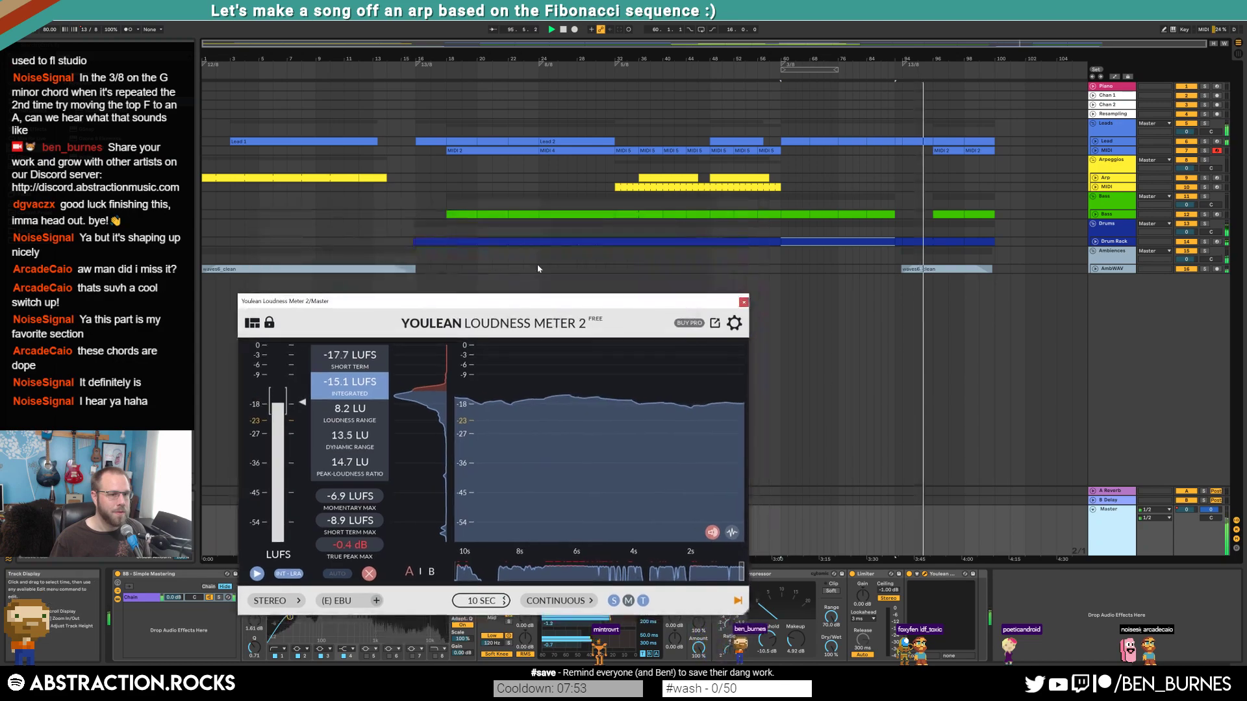
- Unfold the Drum Rack track, extend the closing drum clip from bar 94 to bar 100, and show its notes
{"action": "left_click", "coordinate": [462, 241]}
{"action": "left_click", "coordinate": [1095, 241]}
{"action": "left_click", "coordinate": [935, 241]}
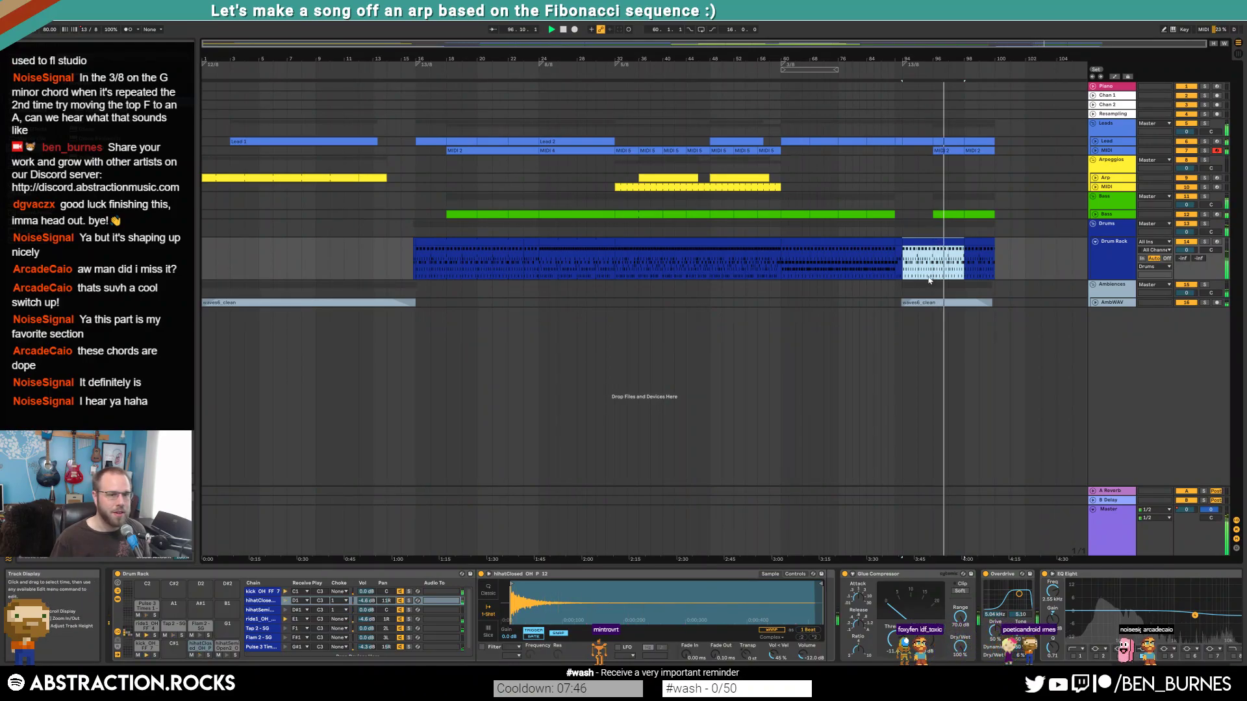
{"action": "key", "text": "ctrl+z"}
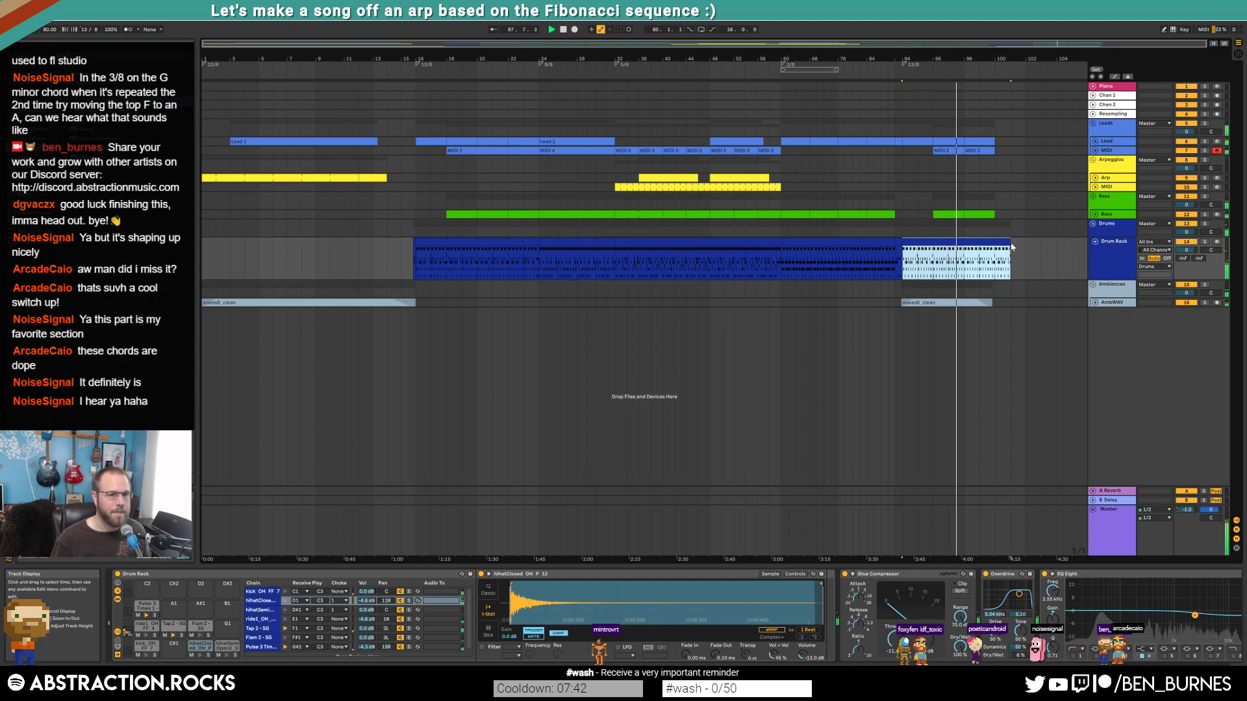
{"action": "key", "text": "ctrl+z"}
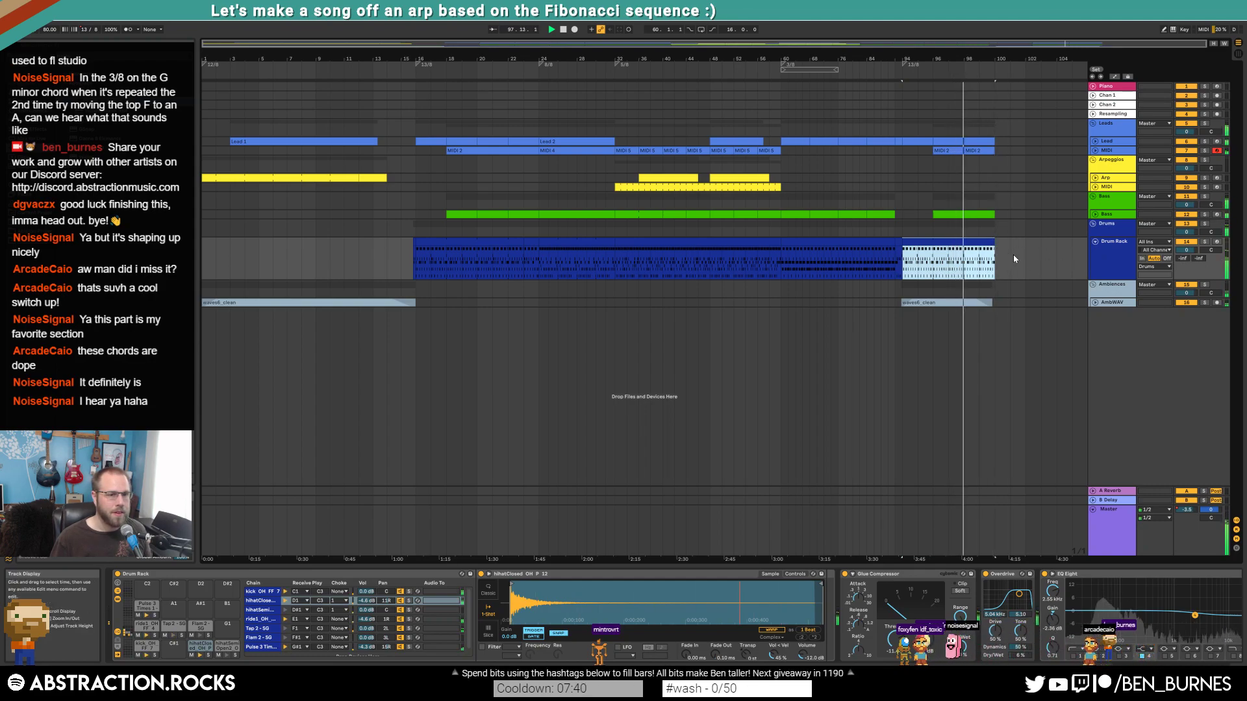
{"action": "key", "text": "shift+Tab"}
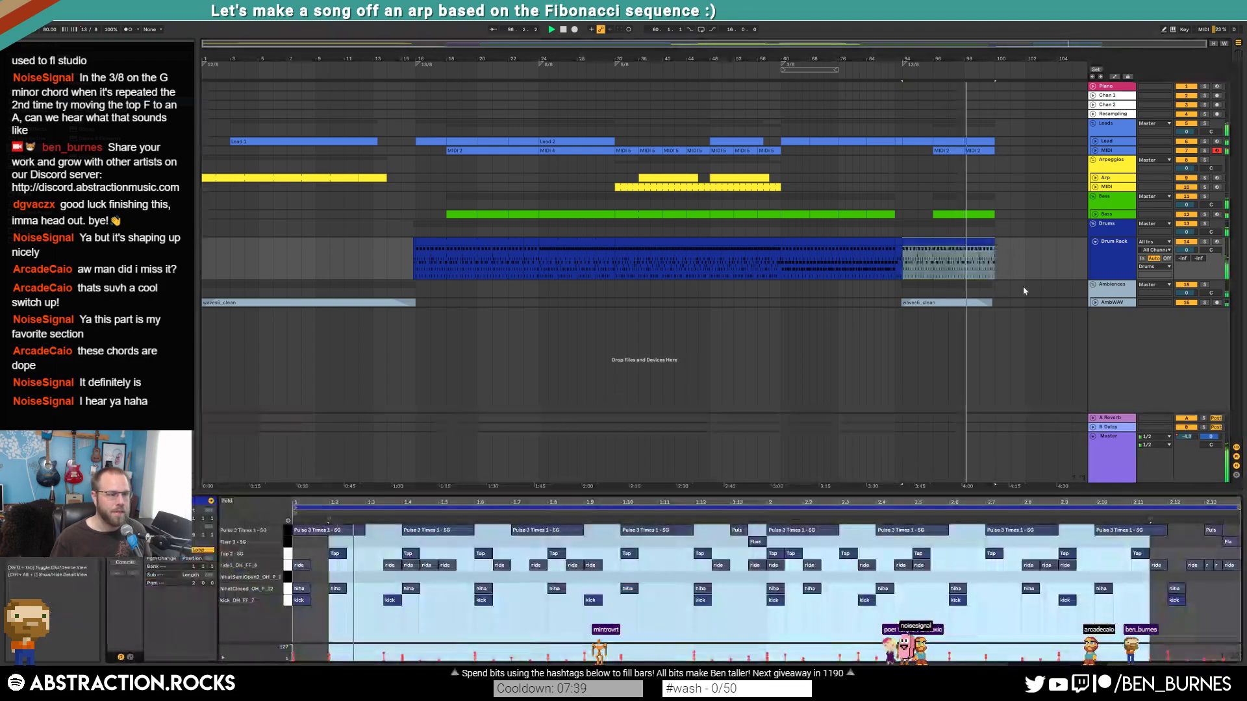
- Play the intro from the start and from about bar 9 while examining the Master track's loudness meter
{"action": "left_click", "coordinate": [204, 78]}
{"action": "left_click", "coordinate": [1109, 436]}
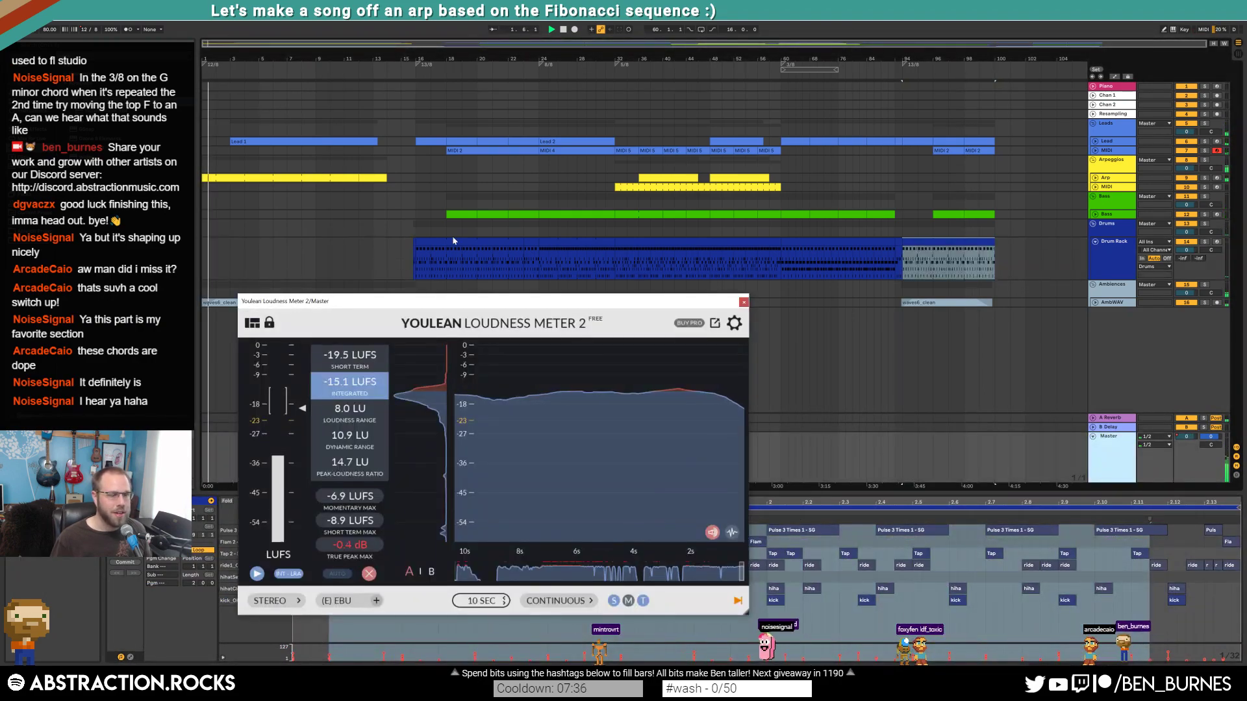
{"action": "left_click", "coordinate": [324, 77]}
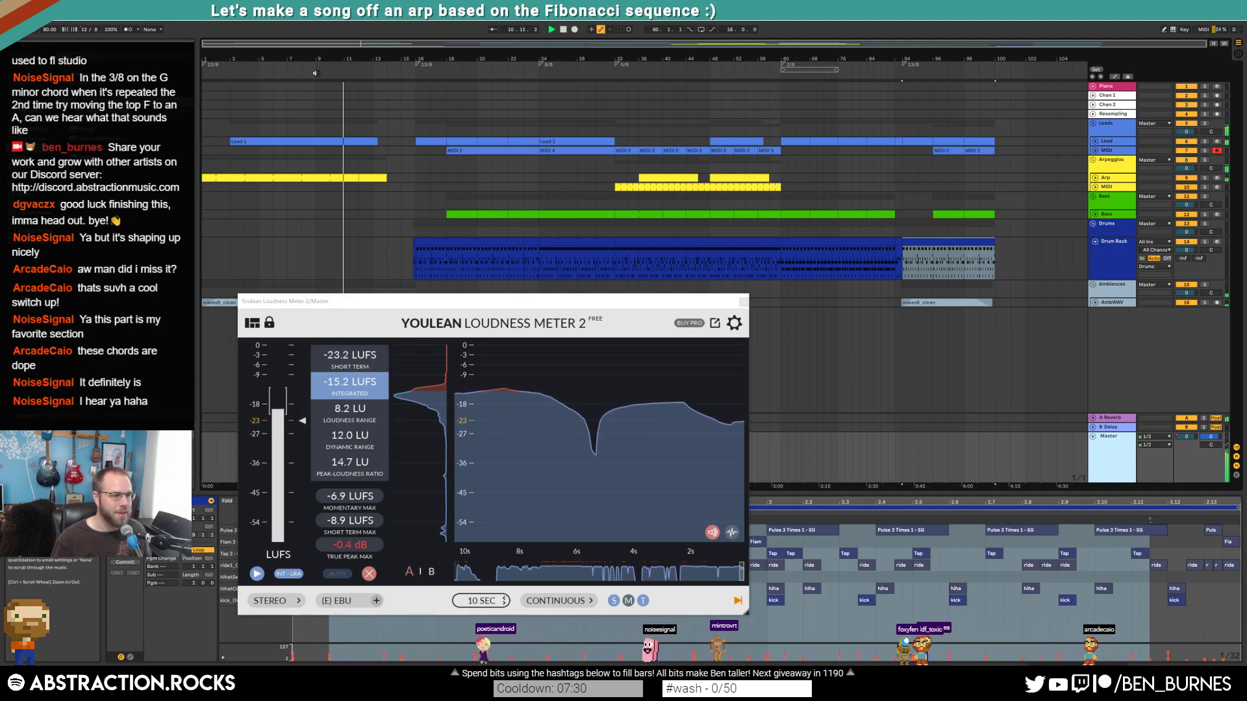
{"action": "left_click", "coordinate": [696, 309]}
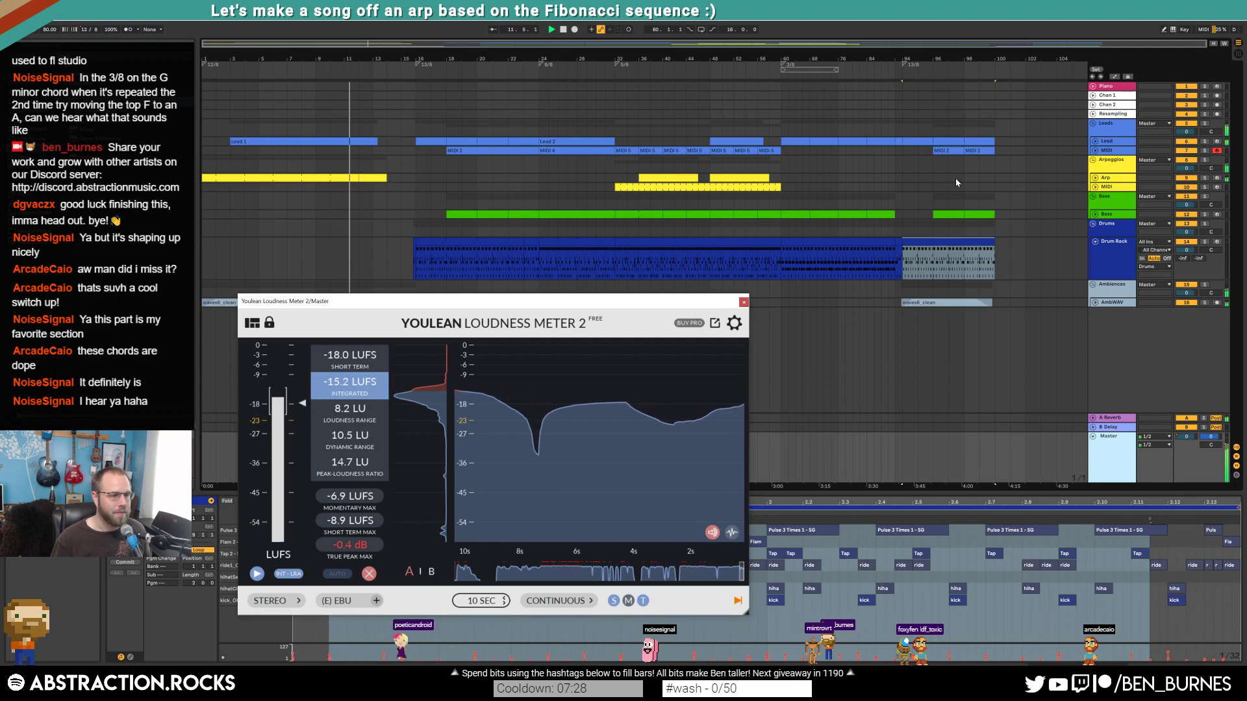
{"action": "left_click_drag", "start_coordinate": [655, 303], "coordinate": [935, 180]}
{"action": "left_click", "coordinate": [1104, 669]}
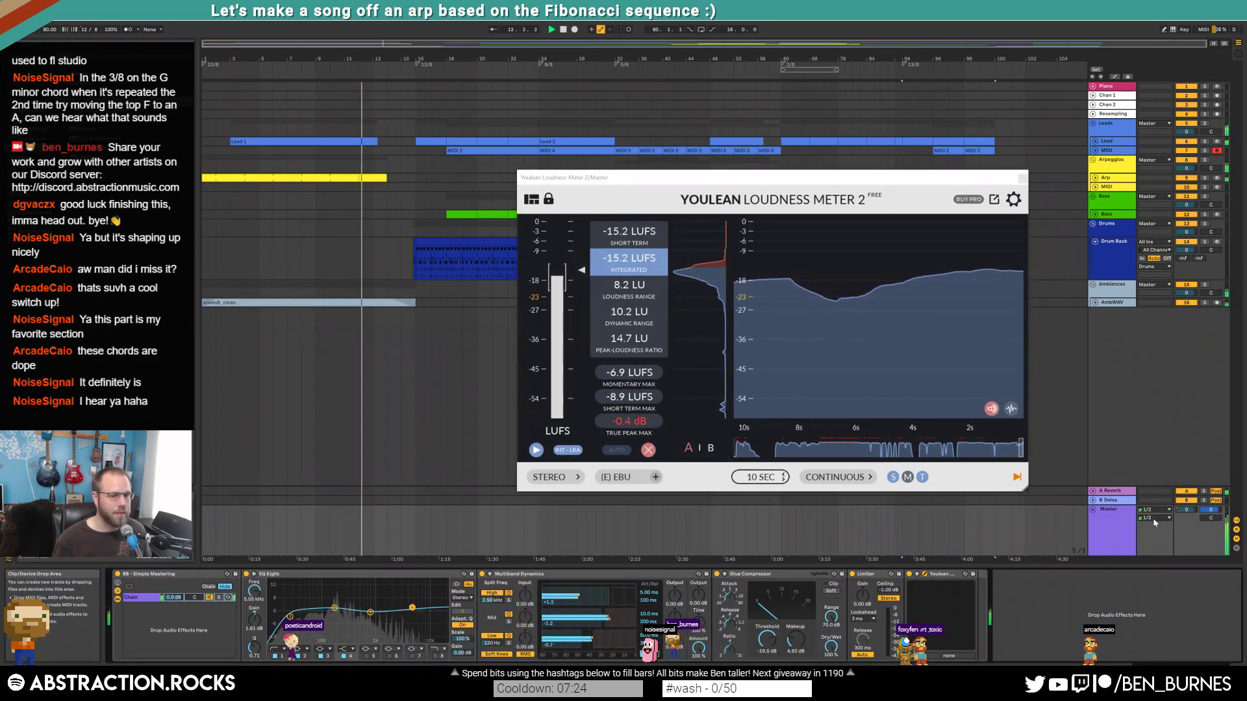
- Automate the Master Glue Compressor's Threshold to start lower at bar 1 and rise to its normal level by about bar 12
{"action": "key", "text": "a"}
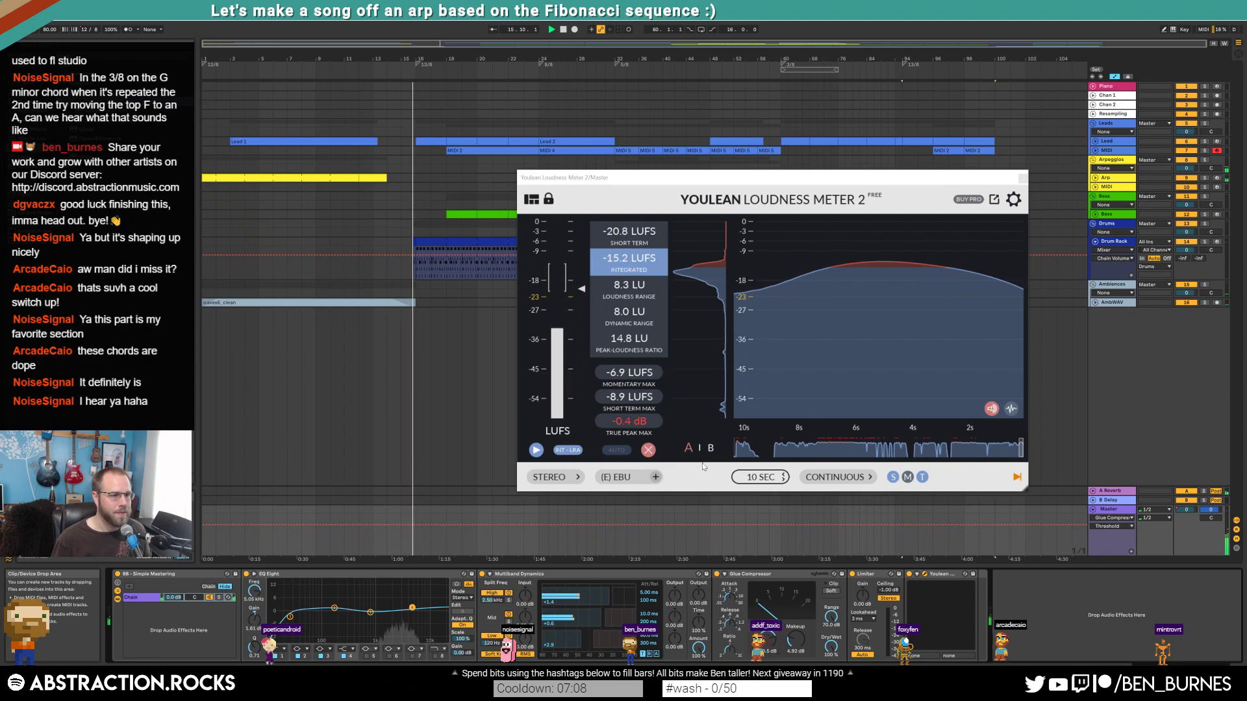
{"action": "left_click", "coordinate": [359, 525]}
{"action": "left_click_drag", "start_coordinate": [204, 524], "coordinate": [203, 530]}
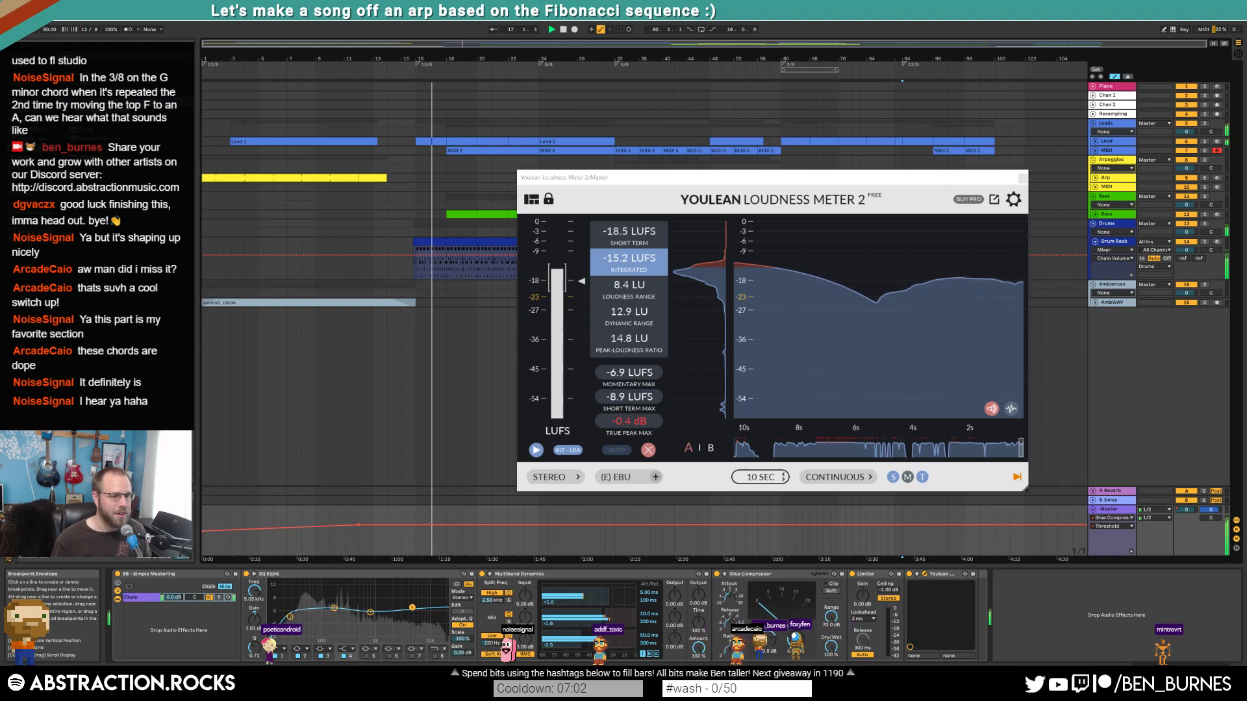
- Automate the Glue Compressor's Makeup to fall from about 7.5 dB at bar 1 to 4.92 dB at about bar 12
{"action": "left_click", "coordinate": [796, 640]}
{"action": "left_click", "coordinate": [359, 545]}
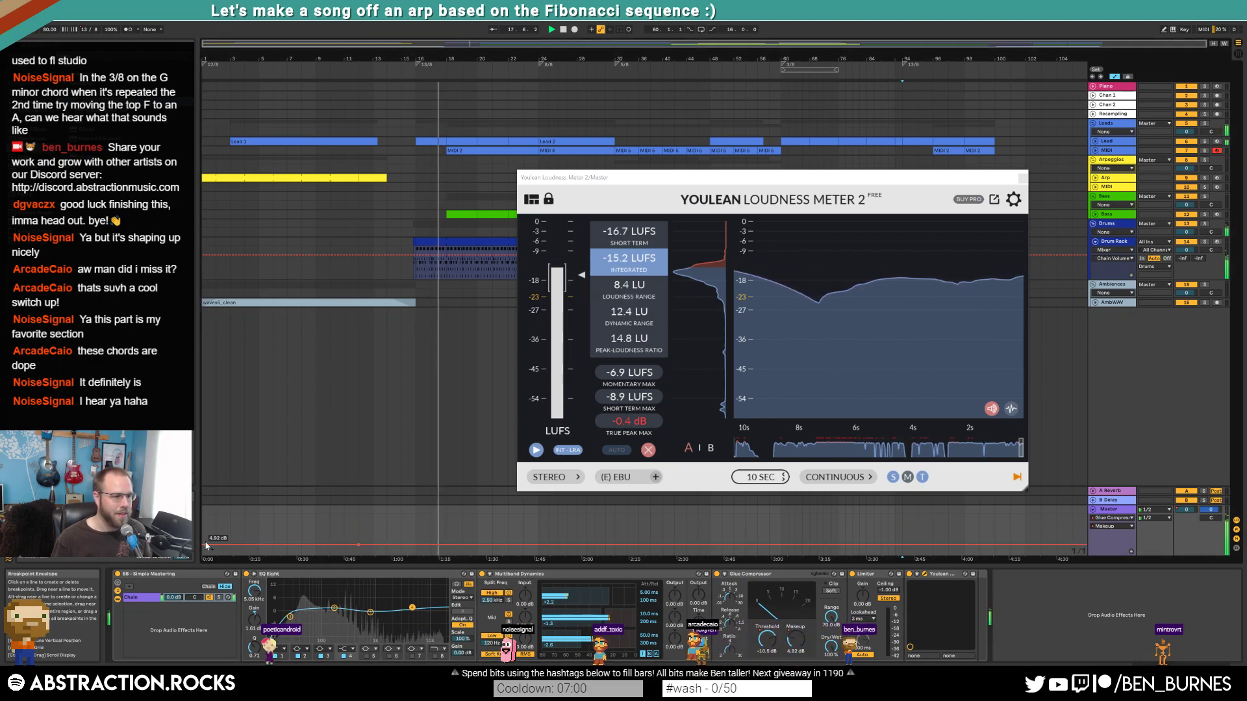
{"action": "left_click_drag", "start_coordinate": [208, 544], "coordinate": [208, 537]}
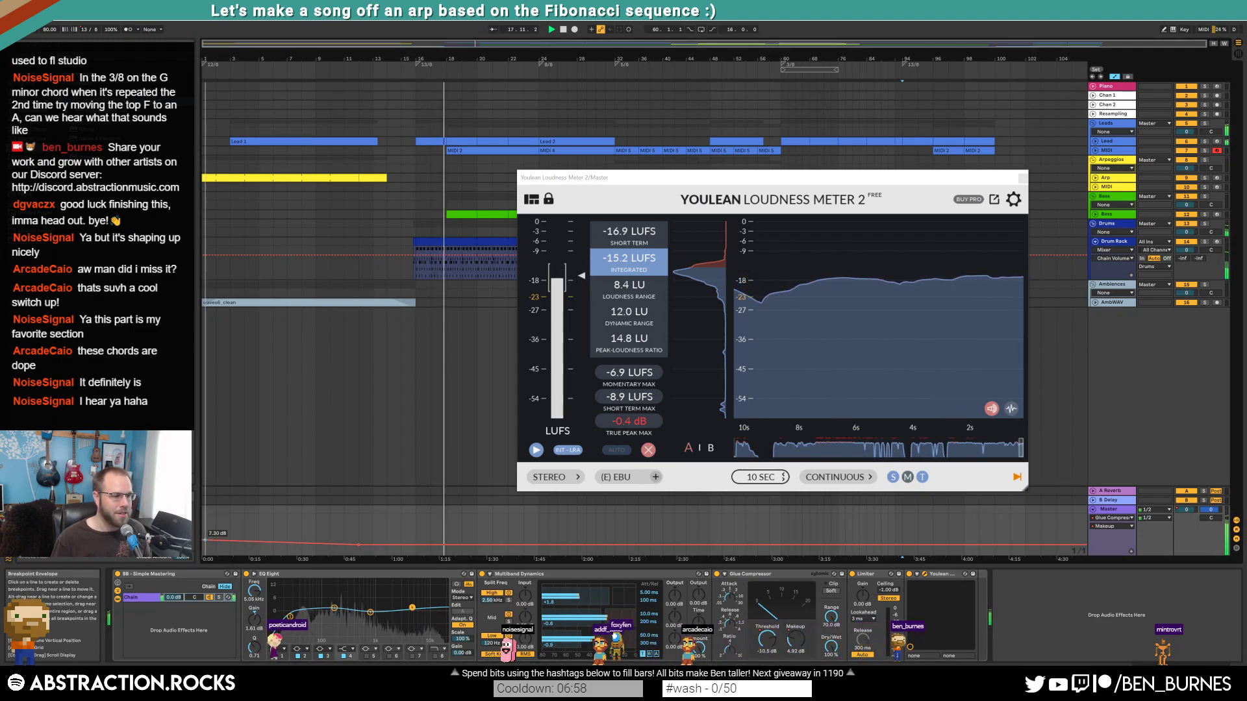
- Hide the automation and replay the song's opening to examine its short-term loudness on the Master meter
{"action": "left_click", "coordinate": [215, 531]}
{"action": "key", "text": "space"}
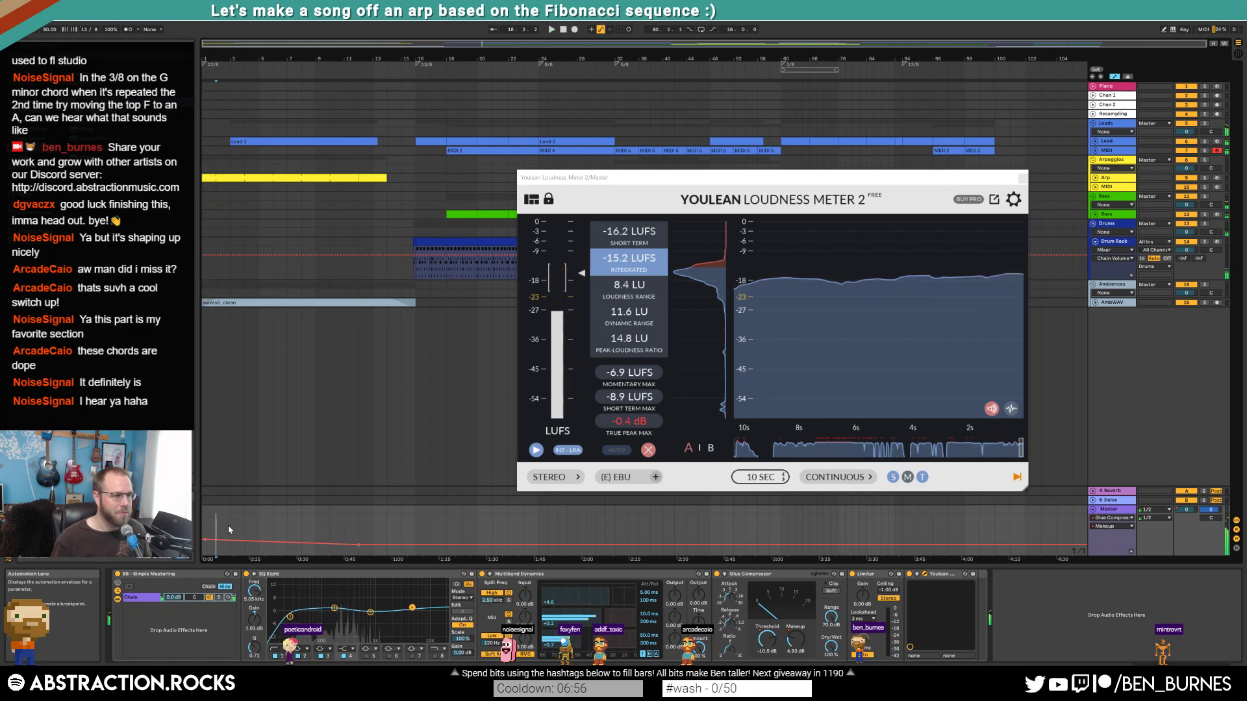
{"action": "key", "text": "a"}
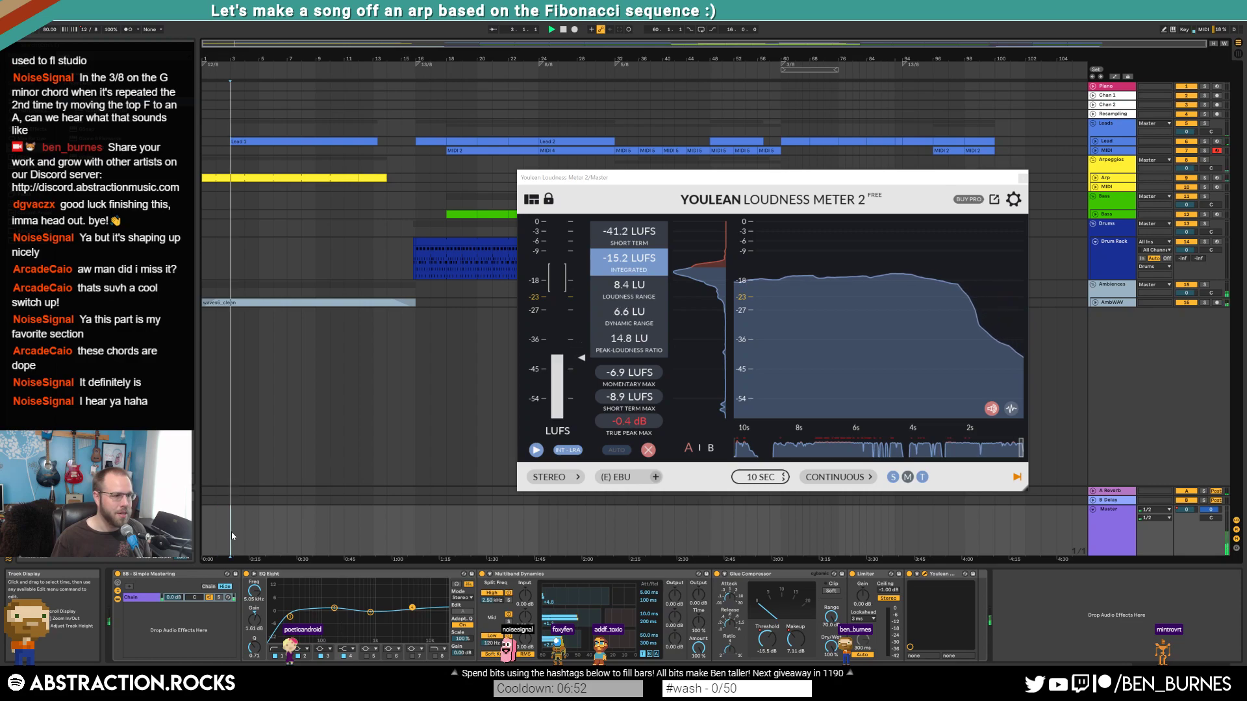
{"action": "left_click", "coordinate": [208, 533]}
{"action": "key", "text": "space"}
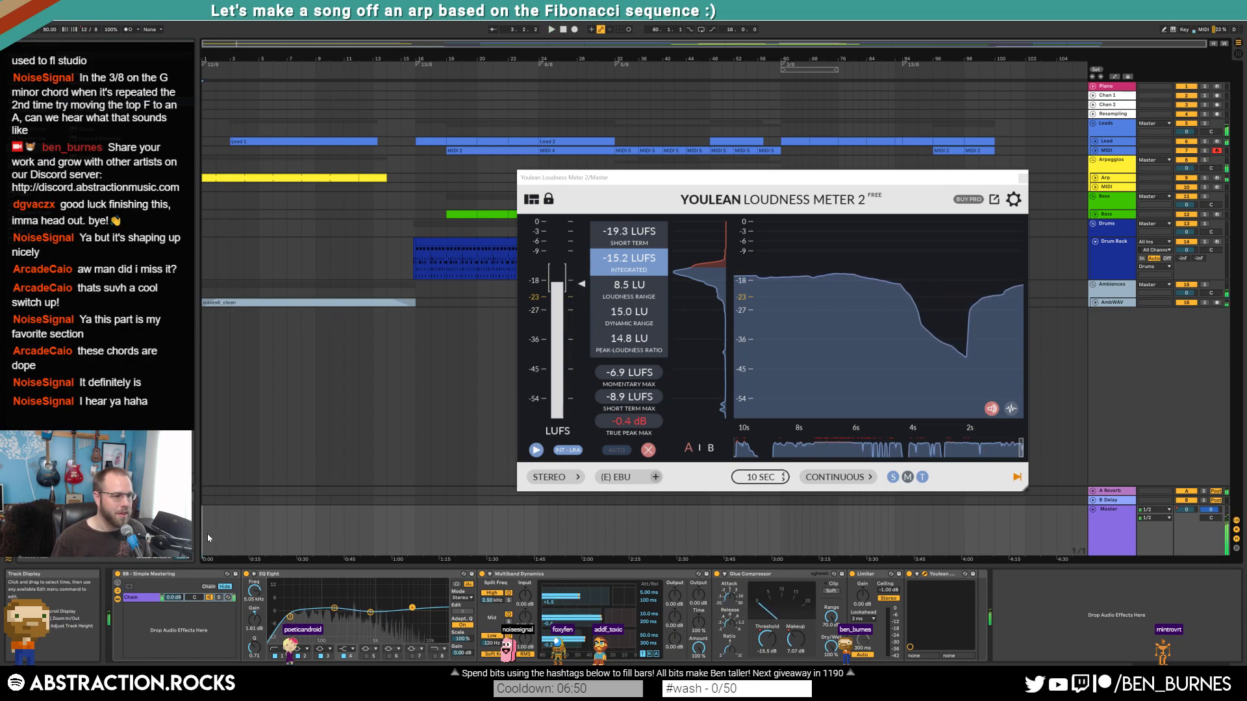
{"action": "key", "text": "space"}
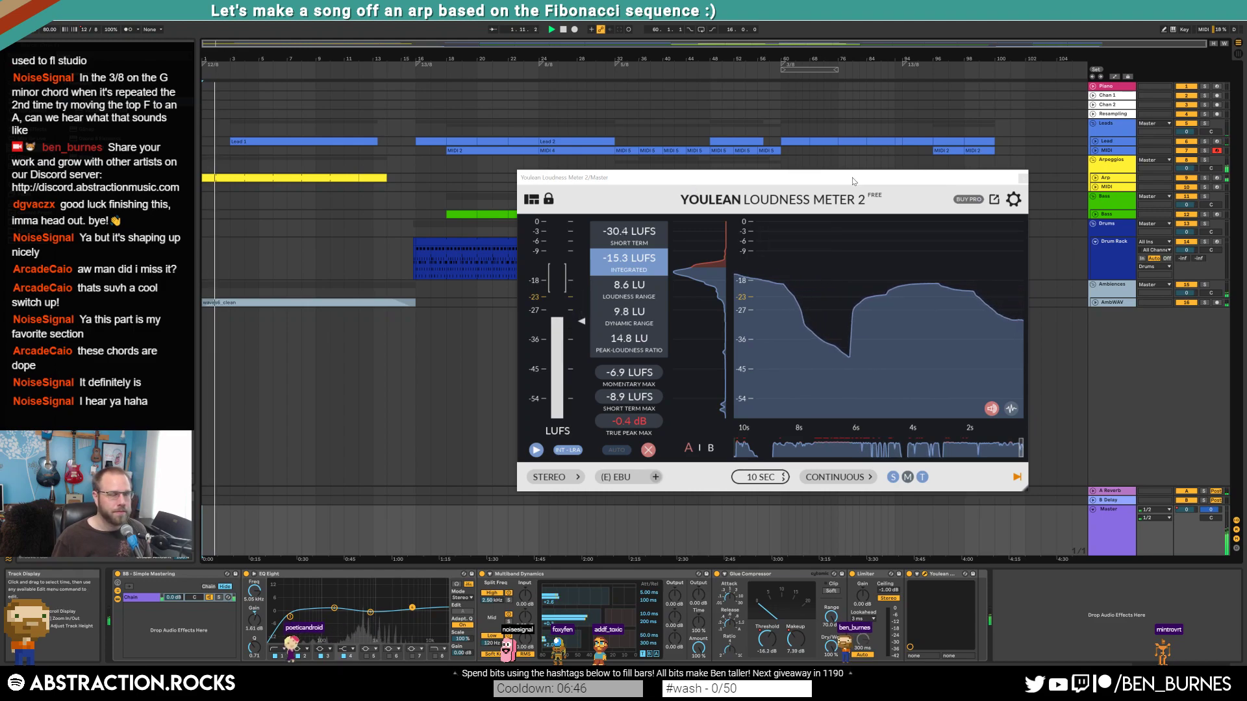
{"action": "mouse_move", "coordinate": [797, 255]}
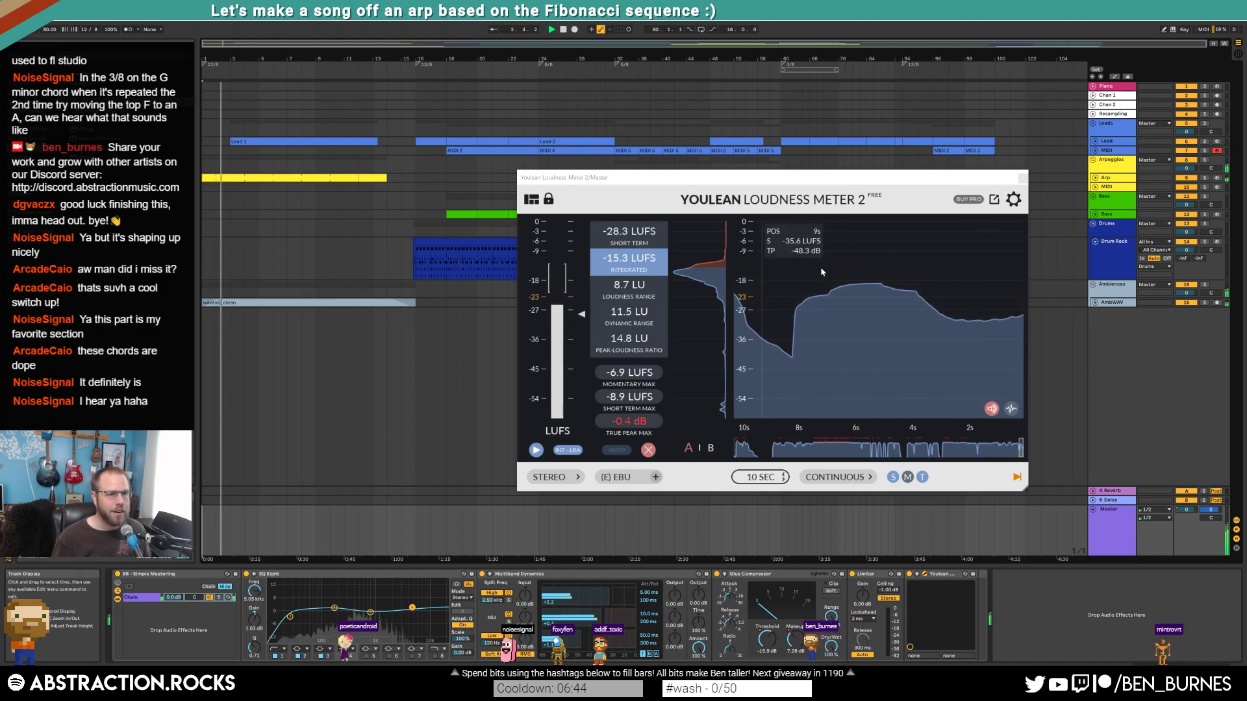
{"action": "mouse_move", "coordinate": [842, 300]}
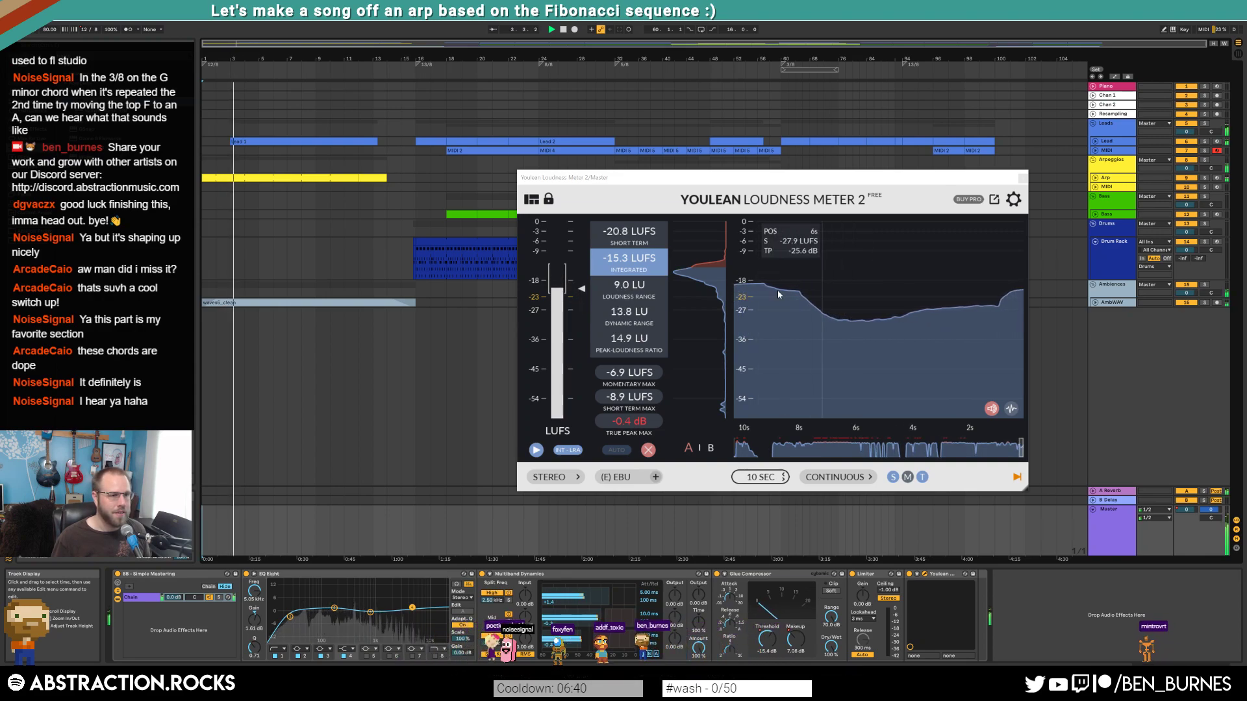
- Open the Lead track's first clip in the note editor and select the notes of its opening chord
{"action": "double_click", "coordinate": [250, 143]}
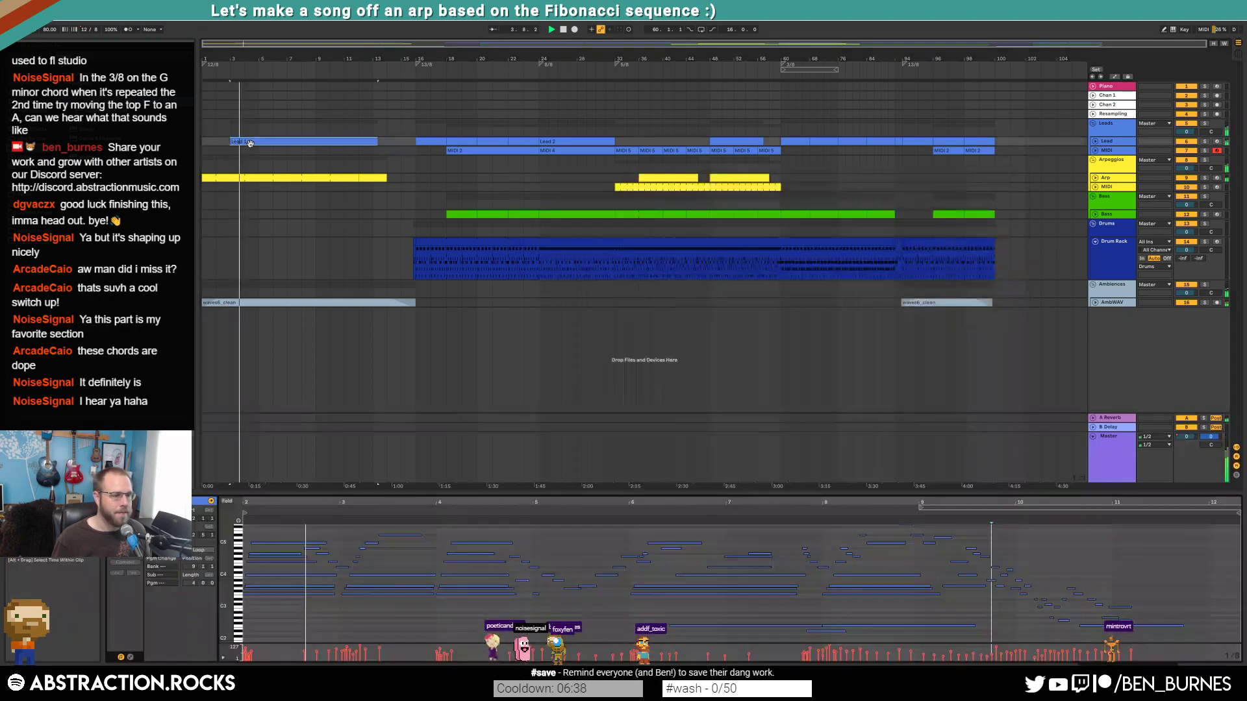
{"action": "left_click_drag", "start_coordinate": [267, 539], "coordinate": [276, 579]}
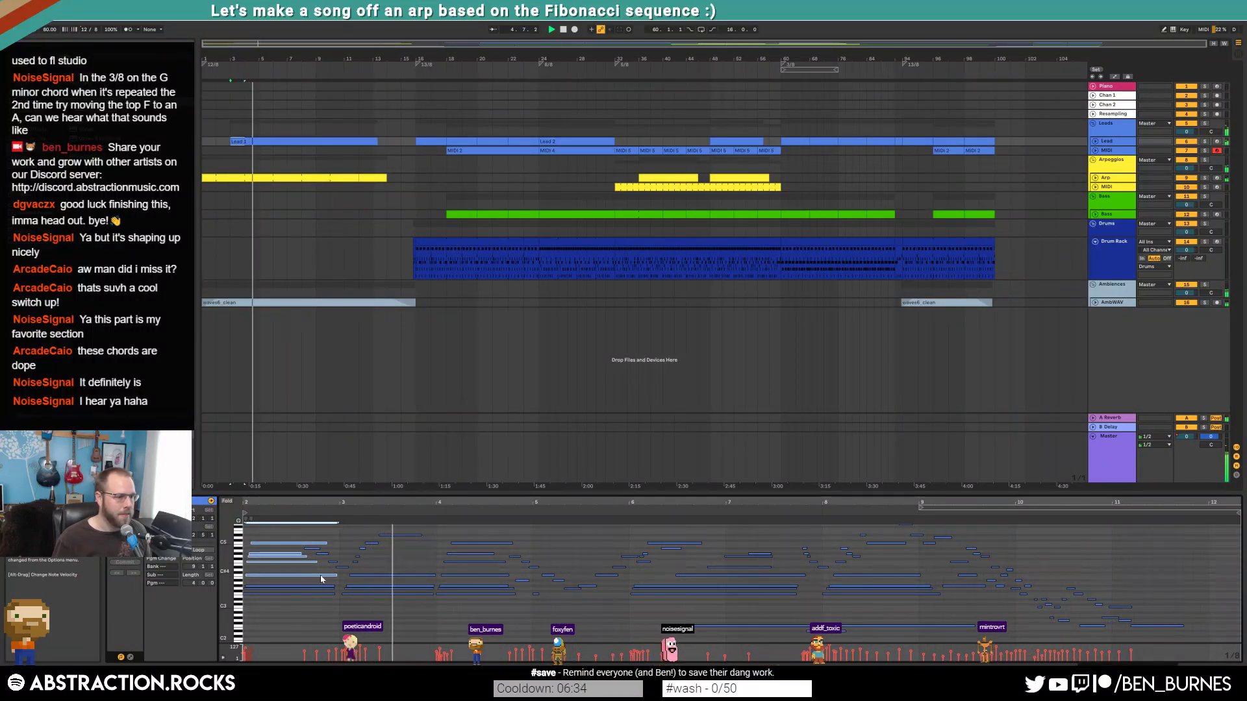
{"action": "left_click", "coordinate": [396, 558]}
{"action": "key", "text": "shift+Tab"}
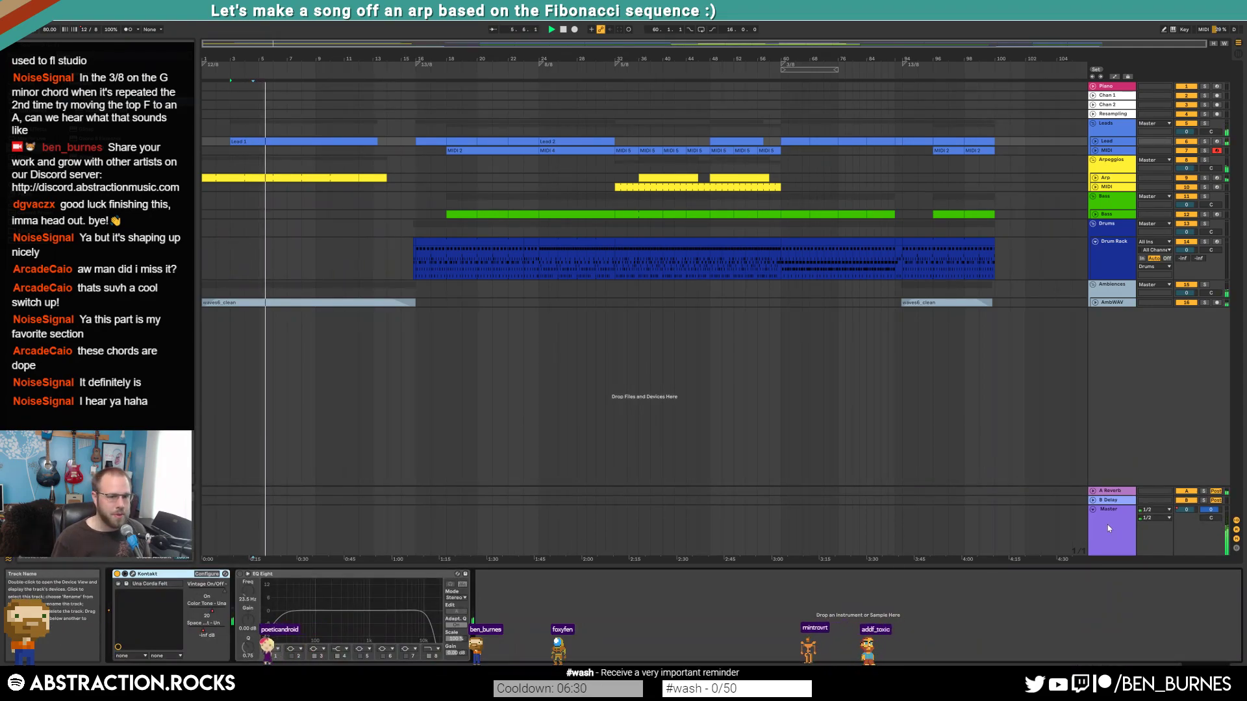
- Bend the intro's Glue Compressor Makeup automation on the Master track into a curve and slightly raise its starting point
{"action": "left_click", "coordinate": [544, 546]}
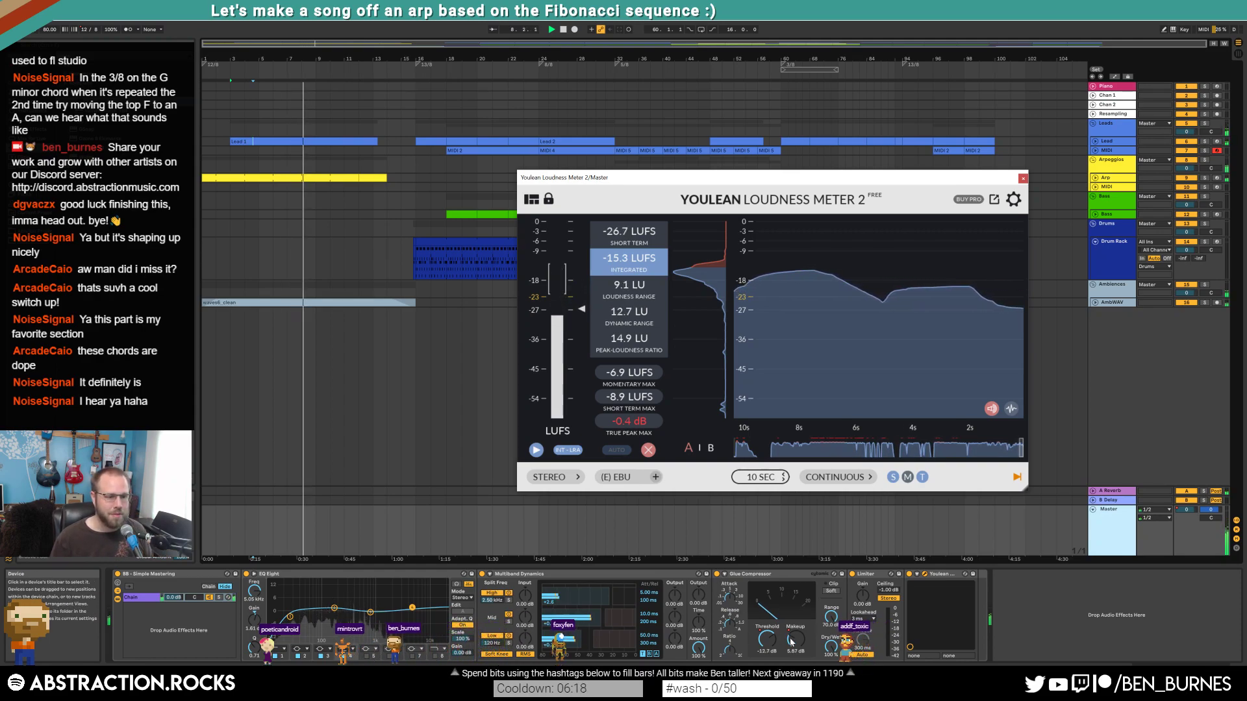
{"action": "key", "text": "a"}
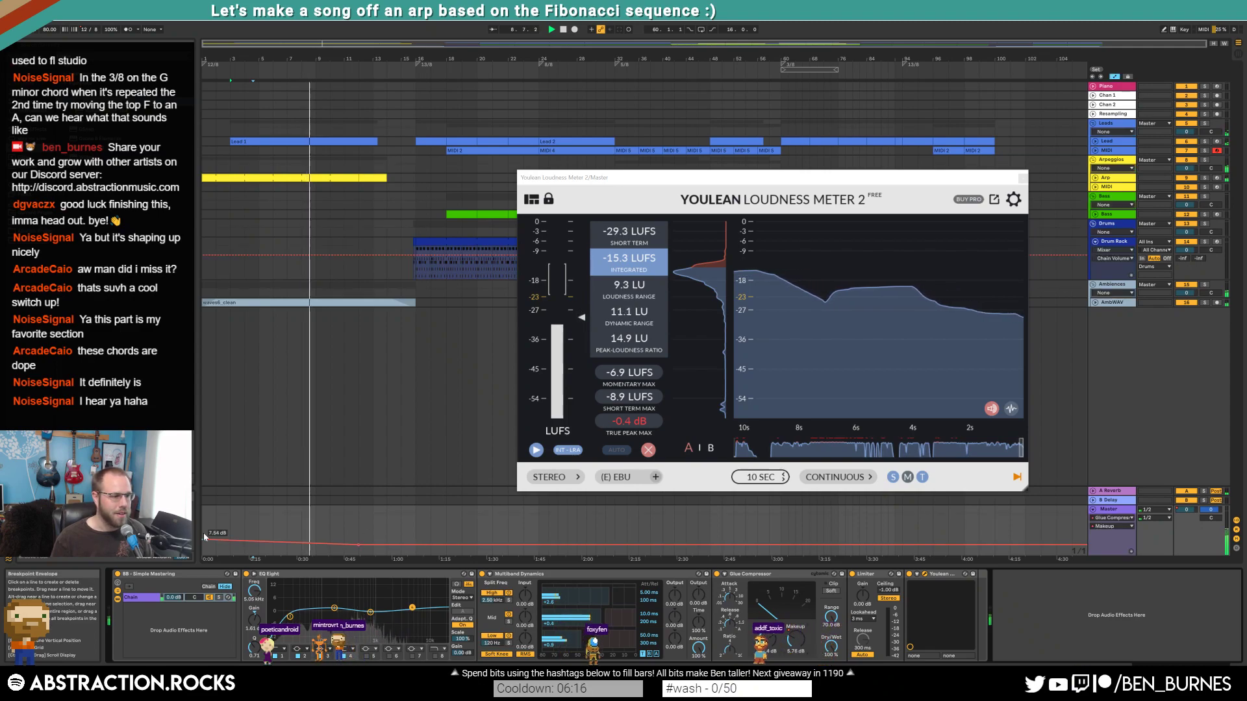
{"action": "left_click_drag", "start_coordinate": [324, 544], "coordinate": [325, 539]}
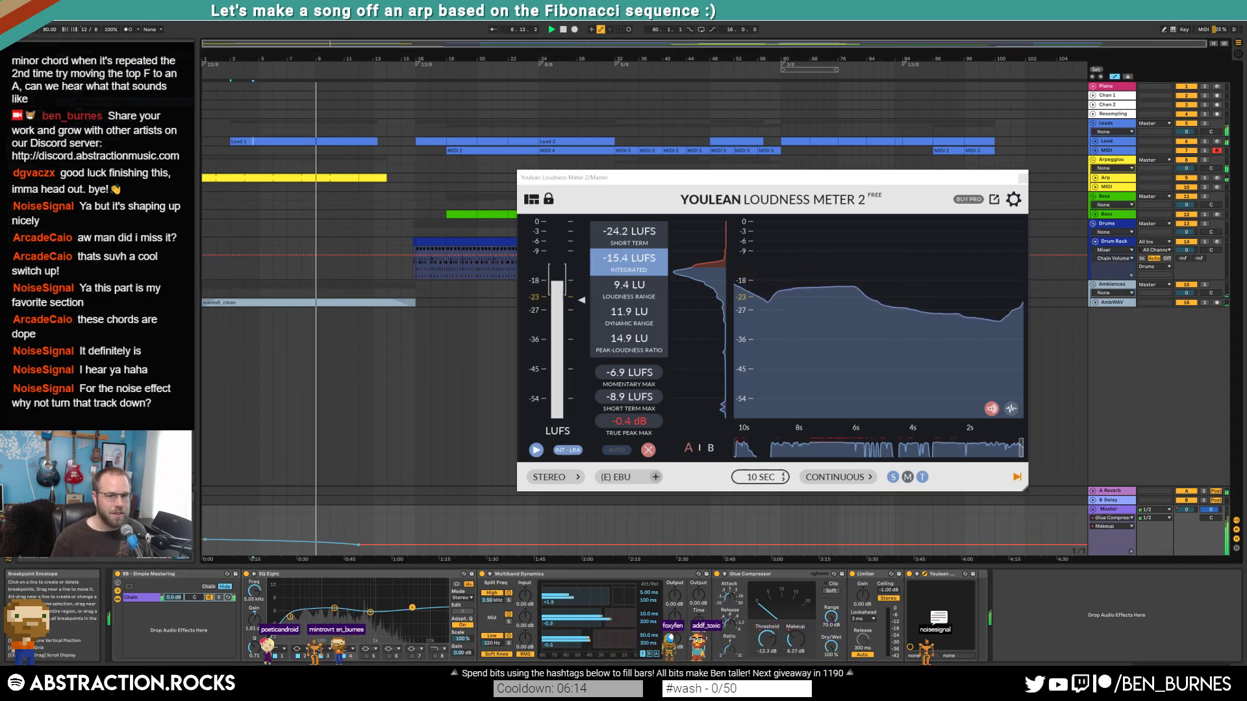
{"action": "left_click", "coordinate": [257, 520]}
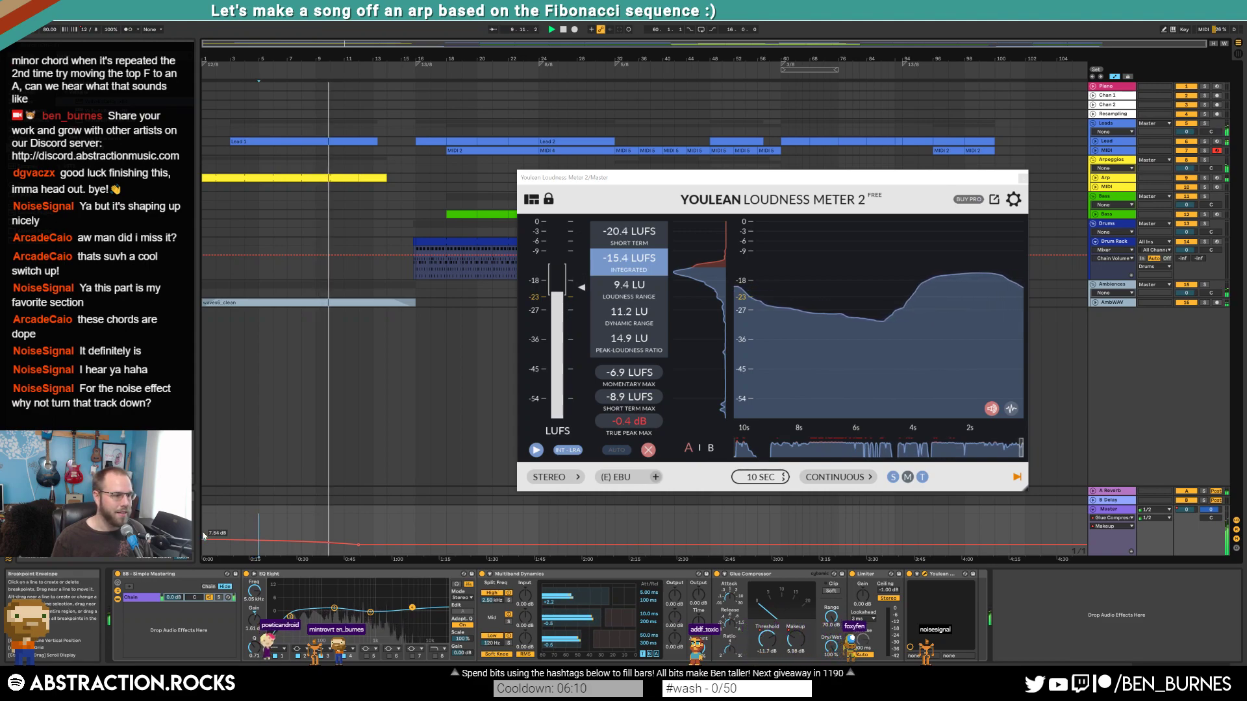
{"action": "left_click_drag", "start_coordinate": [204, 538], "coordinate": [204, 537]}
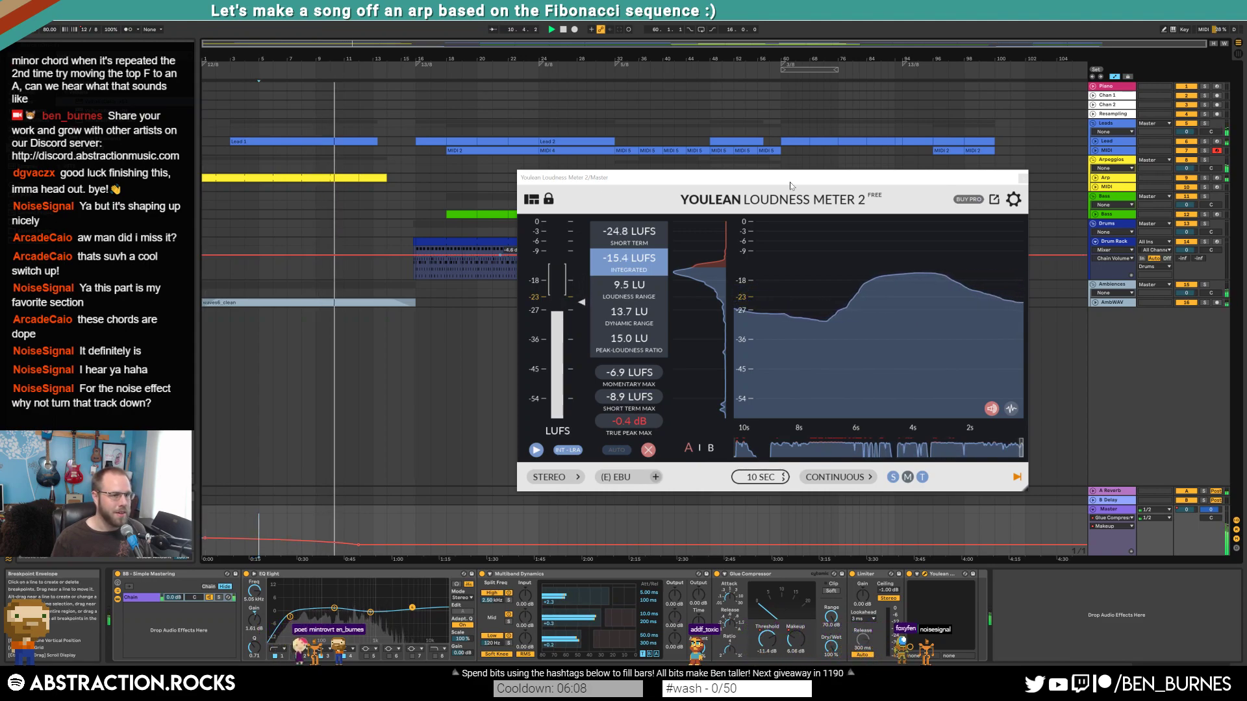
- Show the Arp track's volume automation and shape a slight dip around bar 14, between the intro clip's end and the drum entrance
{"action": "left_click", "coordinate": [1104, 178]}
{"action": "left_click", "coordinate": [1095, 178]}
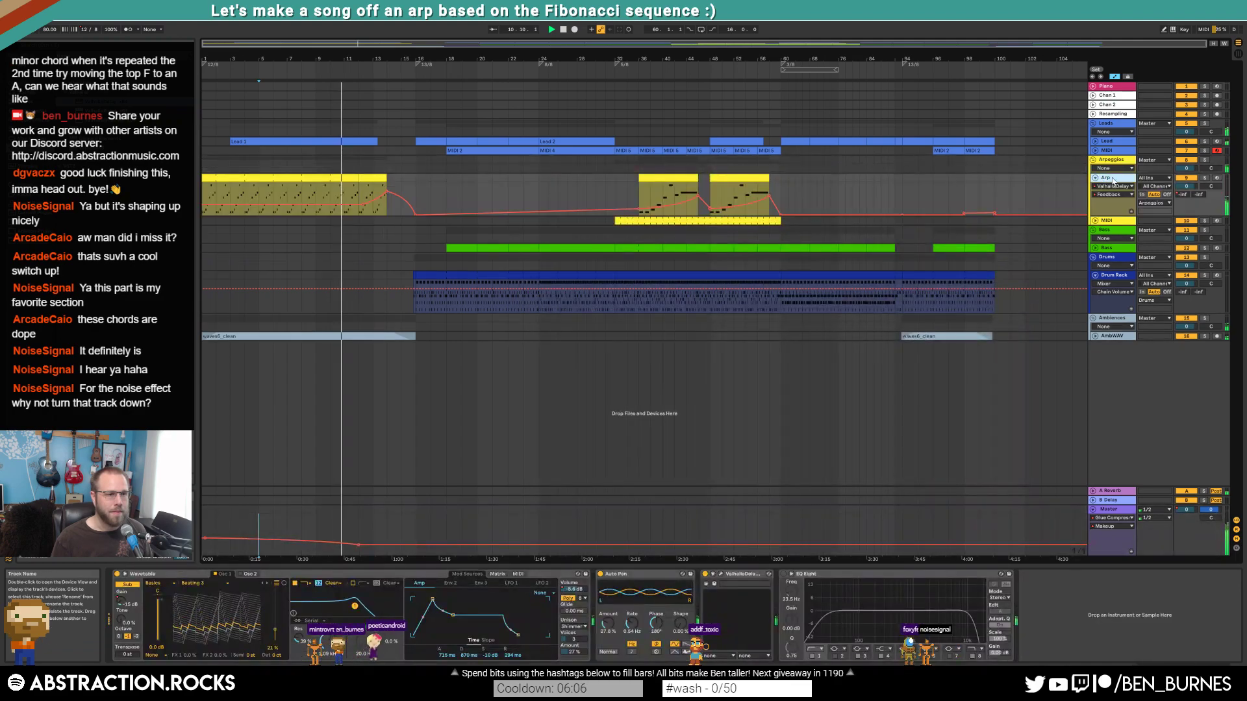
{"action": "left_click", "coordinate": [1186, 186]}
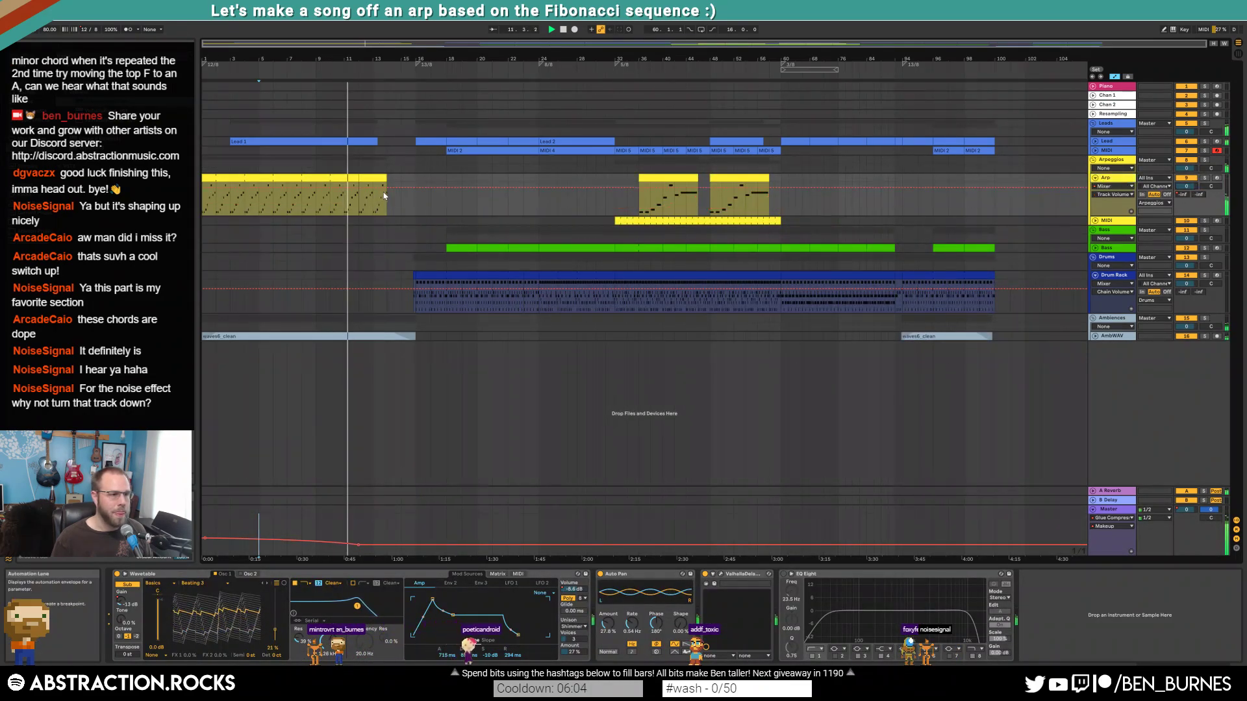
{"action": "left_click", "coordinate": [422, 188]}
{"action": "left_click_drag", "start_coordinate": [396, 188], "coordinate": [405, 195]}
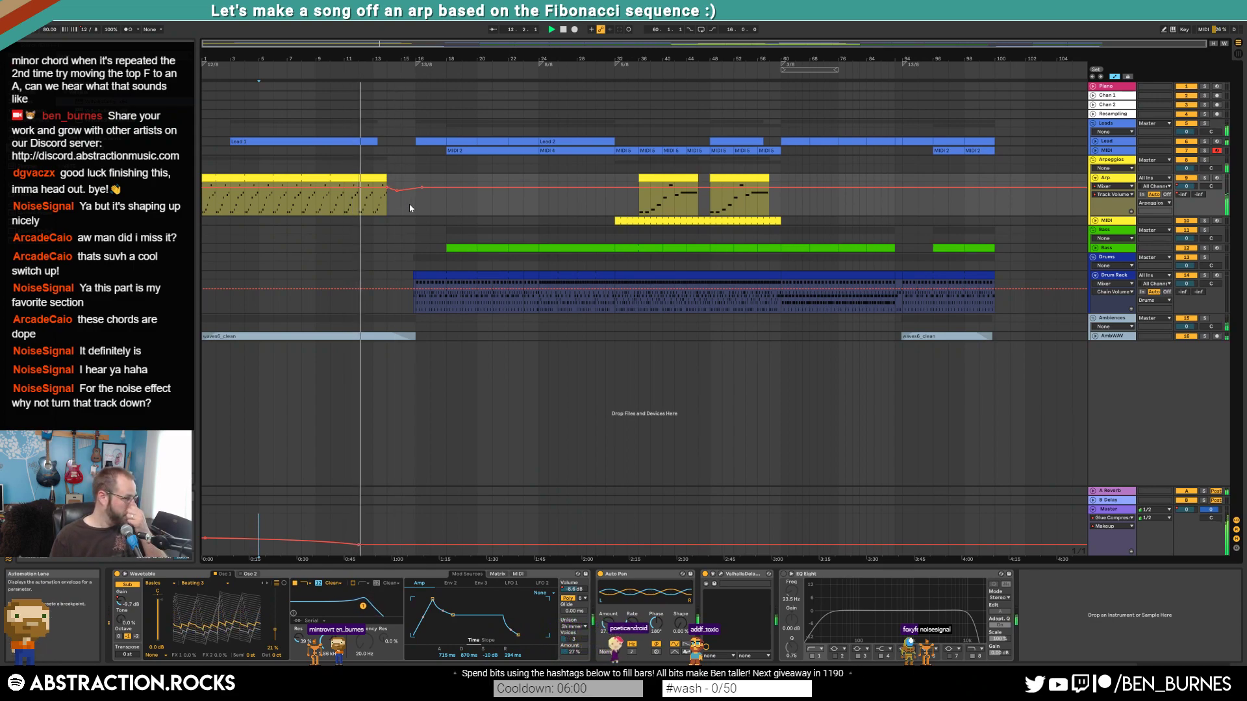
{"action": "mouse_move", "coordinate": [396, 193]}
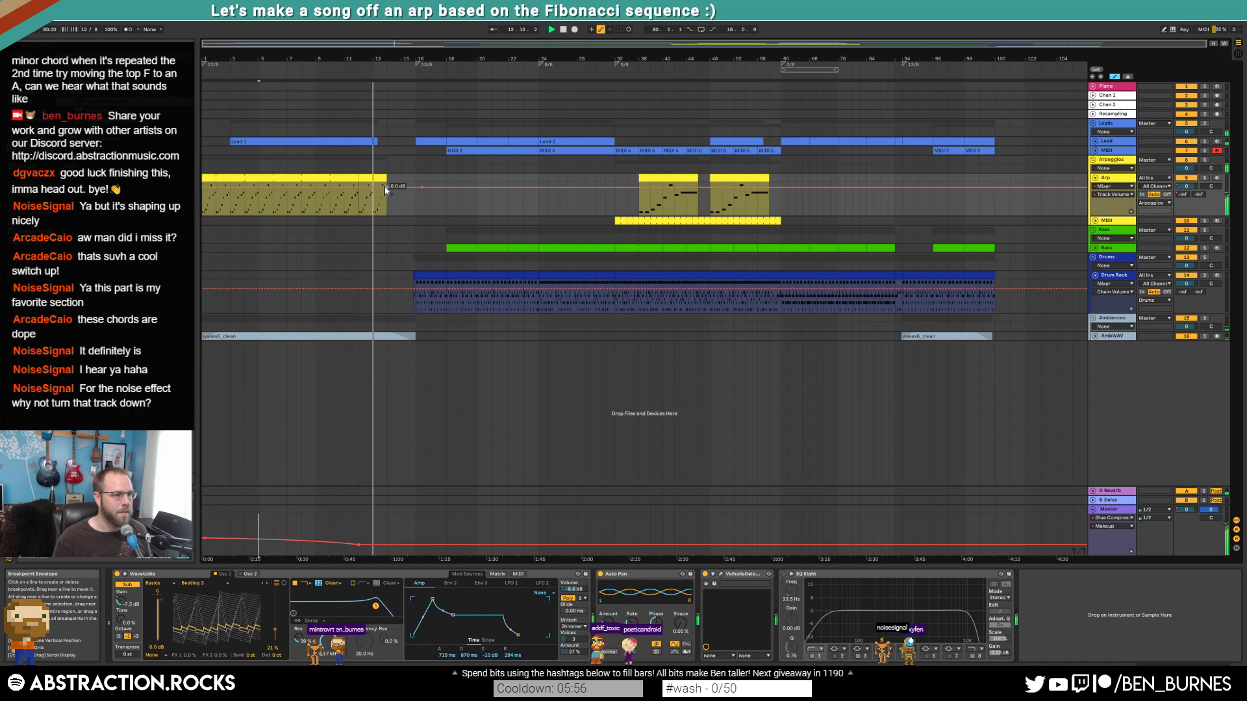
{"action": "left_click_drag", "start_coordinate": [396, 188], "coordinate": [400, 192]}
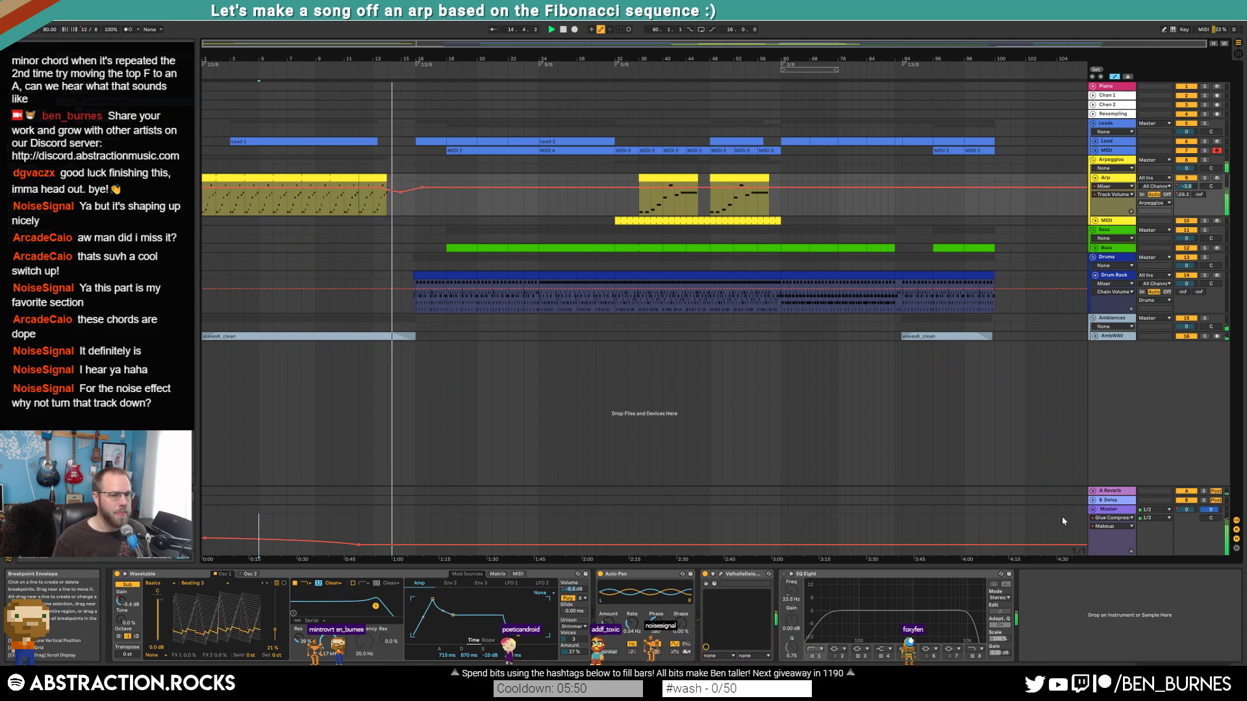
- Examine the transition's loudness on the Master meter, replay the drum entrance from the Arp track and stop playback
{"action": "left_click", "coordinate": [1111, 511]}
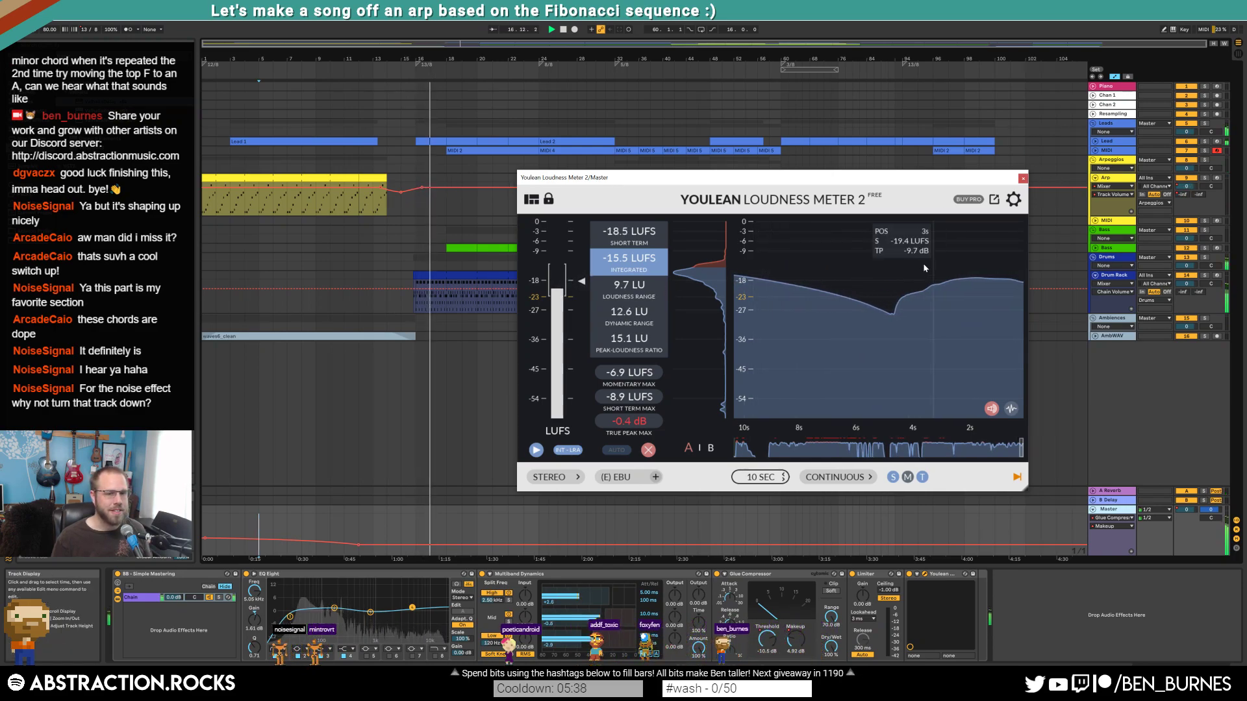
{"action": "left_click", "coordinate": [399, 193]}
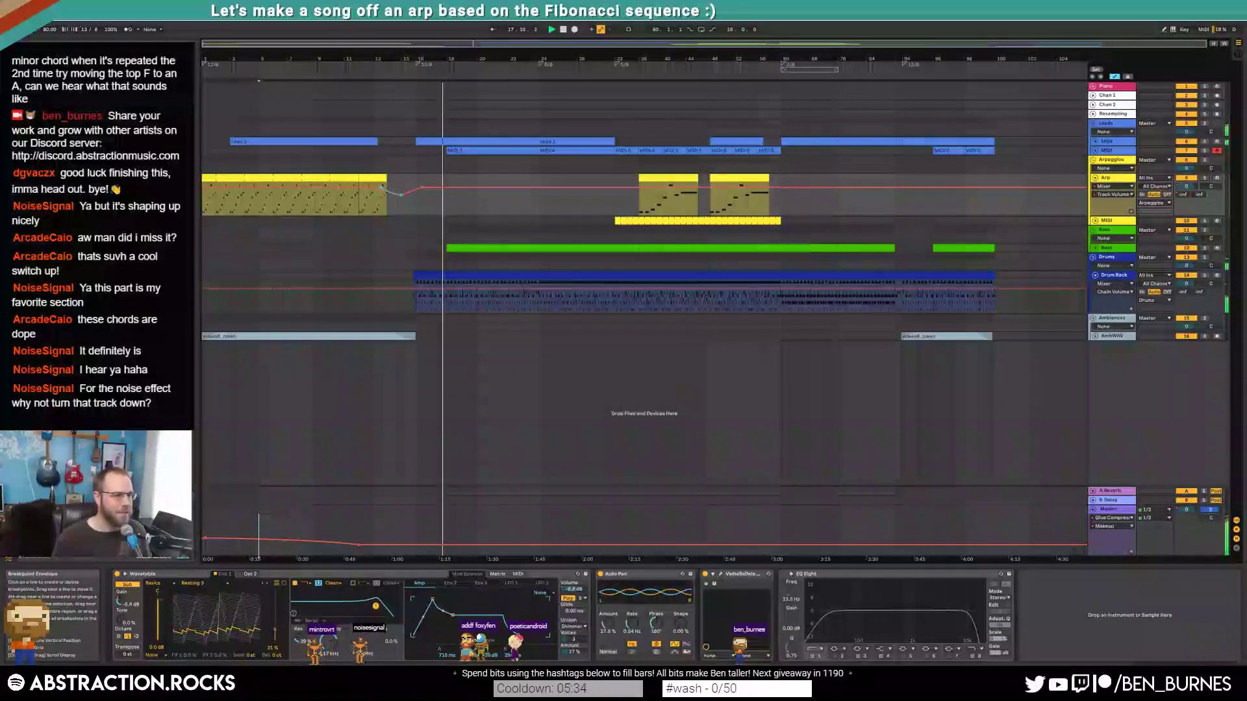
{"action": "left_click", "coordinate": [431, 201]}
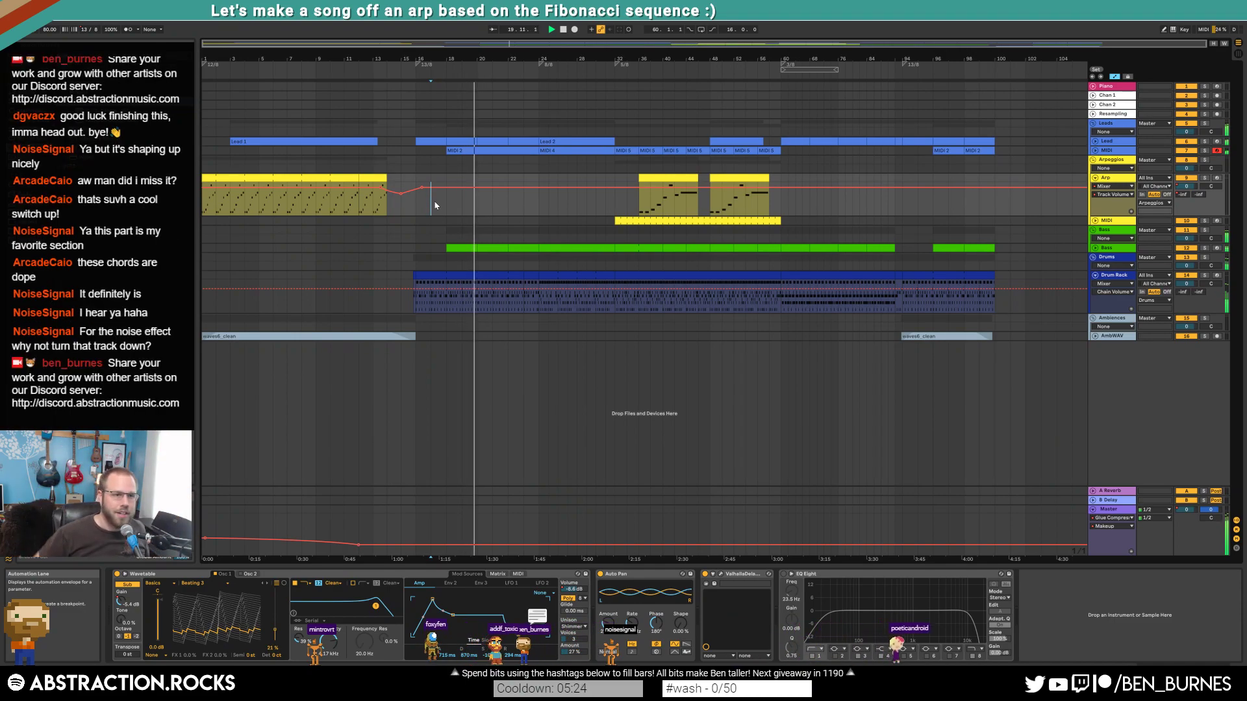
{"action": "key", "text": "space"}
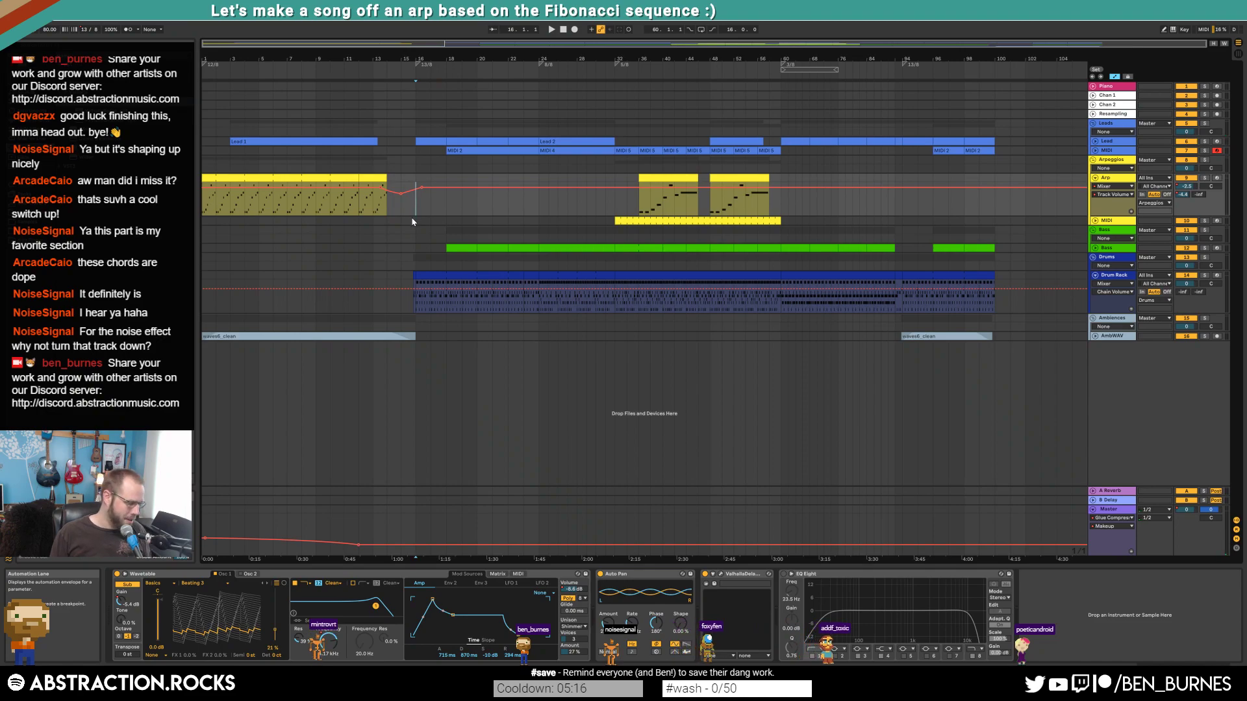
- Save the song, hide the automation and place the insert marker at bar 16 on the Arp track
{"action": "key", "text": "ctrl+s"}
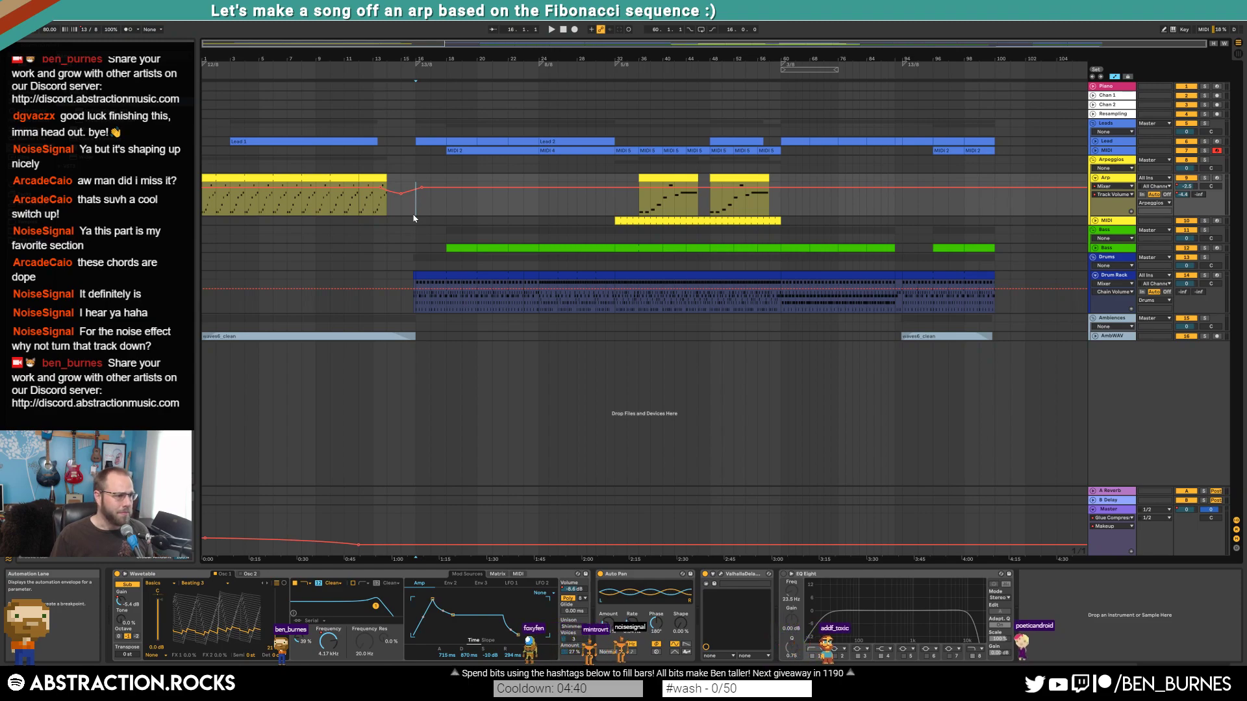
{"action": "key", "text": "a"}
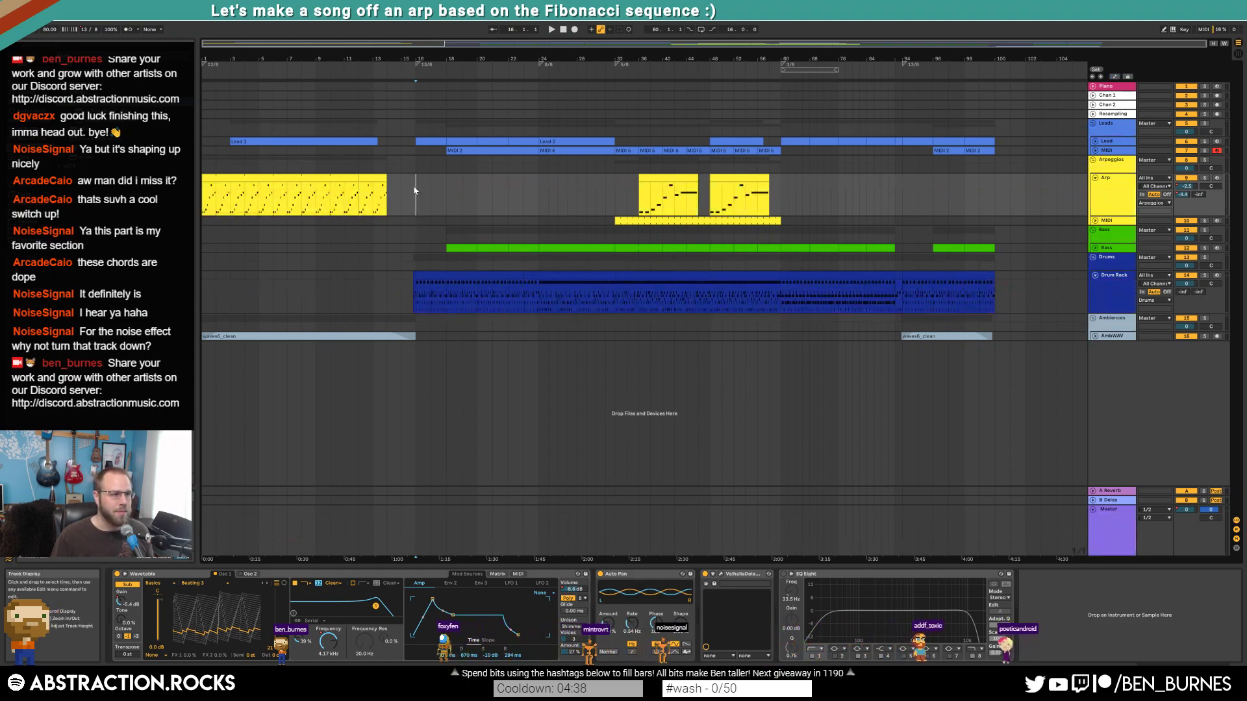
{"action": "left_click_drag", "start_coordinate": [416, 208], "coordinate": [577, 203]}
{"action": "left_click_drag", "start_coordinate": [694, 186], "coordinate": [437, 198]}
{"action": "left_click", "coordinate": [415, 198]}
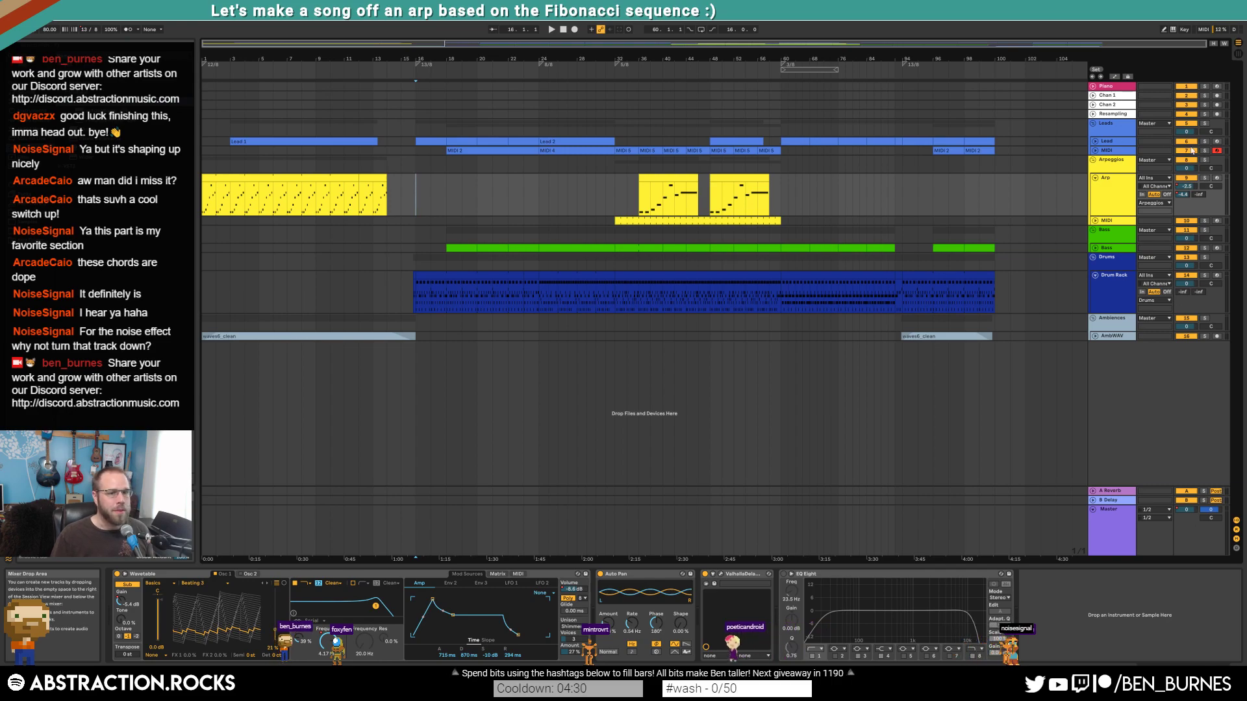
- Bring the browser with the Mixer podcast stream into view, pause its video and minimize the window
{"action": "left_click_drag", "start_coordinate": [1246, 91], "coordinate": [1246, 155]}
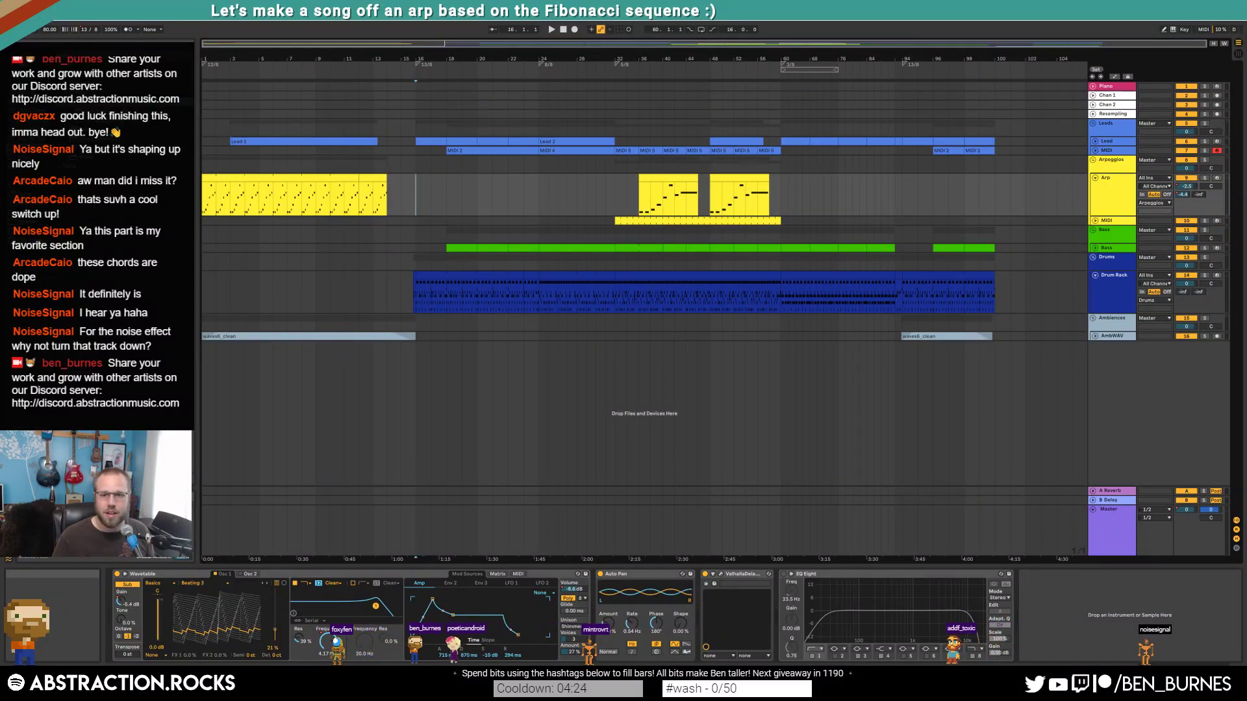
{"action": "left_click_drag", "start_coordinate": [1246, 127], "coordinate": [626, 134]}
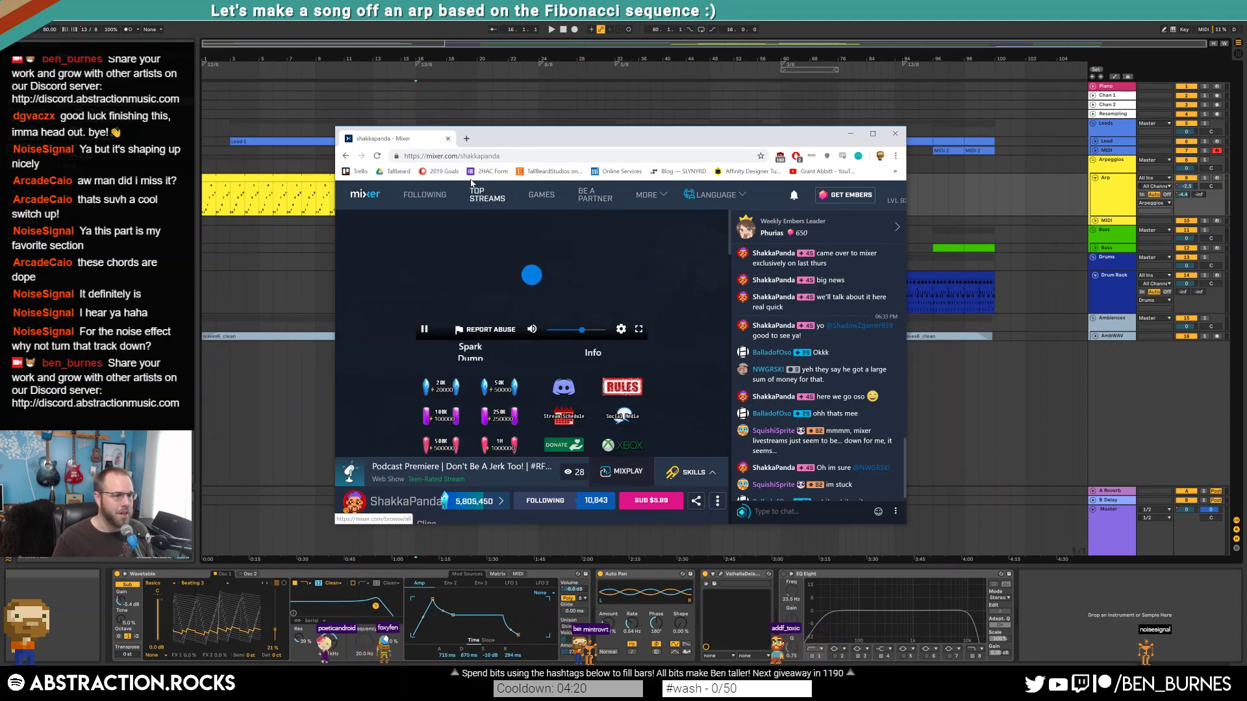
{"action": "left_click", "coordinate": [425, 332]}
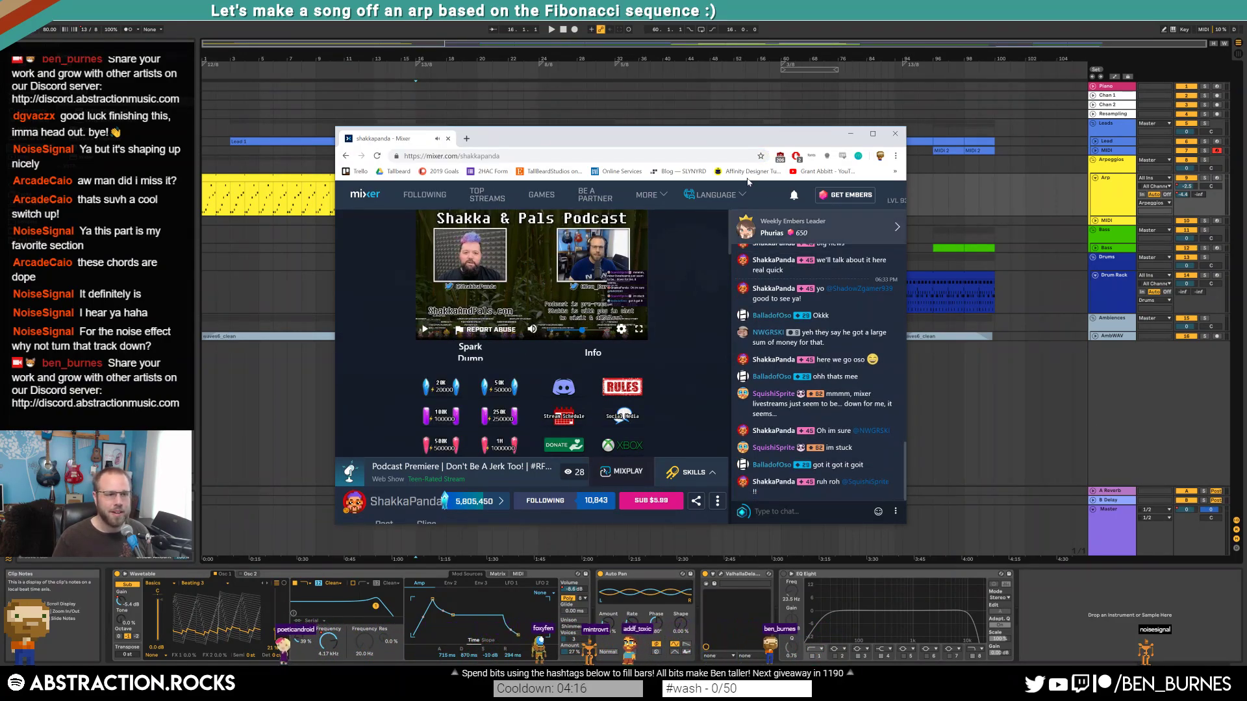
{"action": "left_click", "coordinate": [849, 134]}
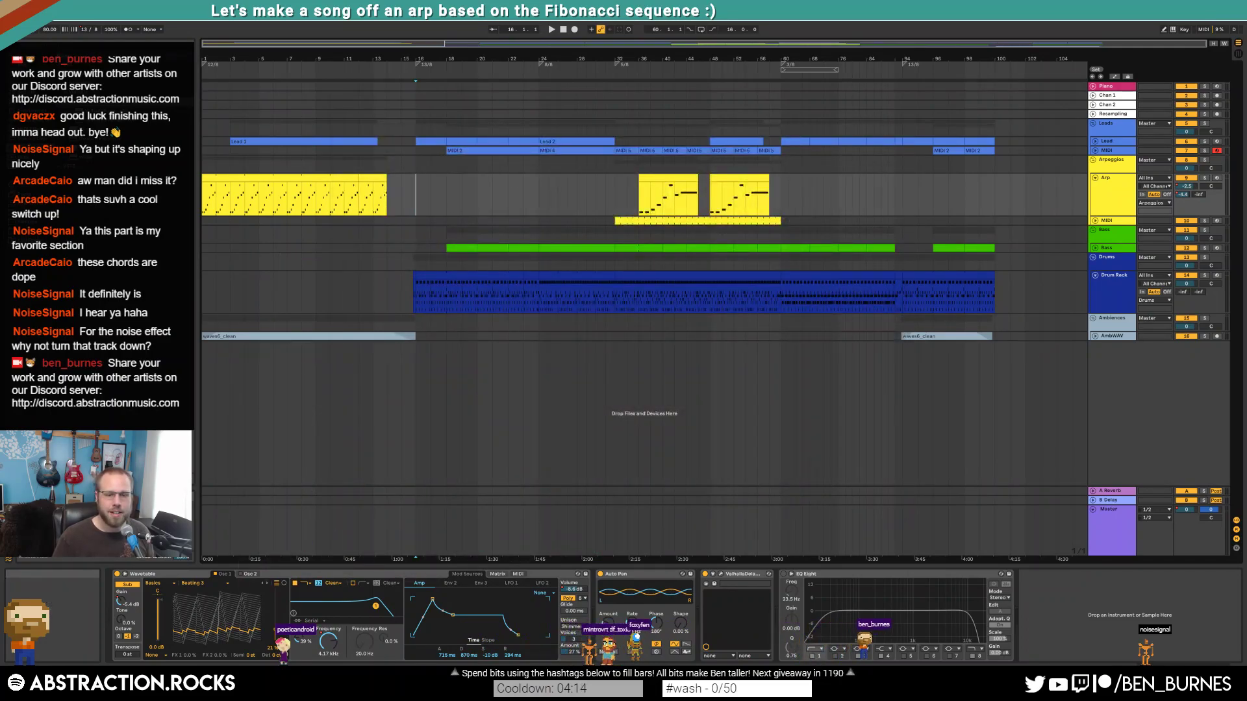